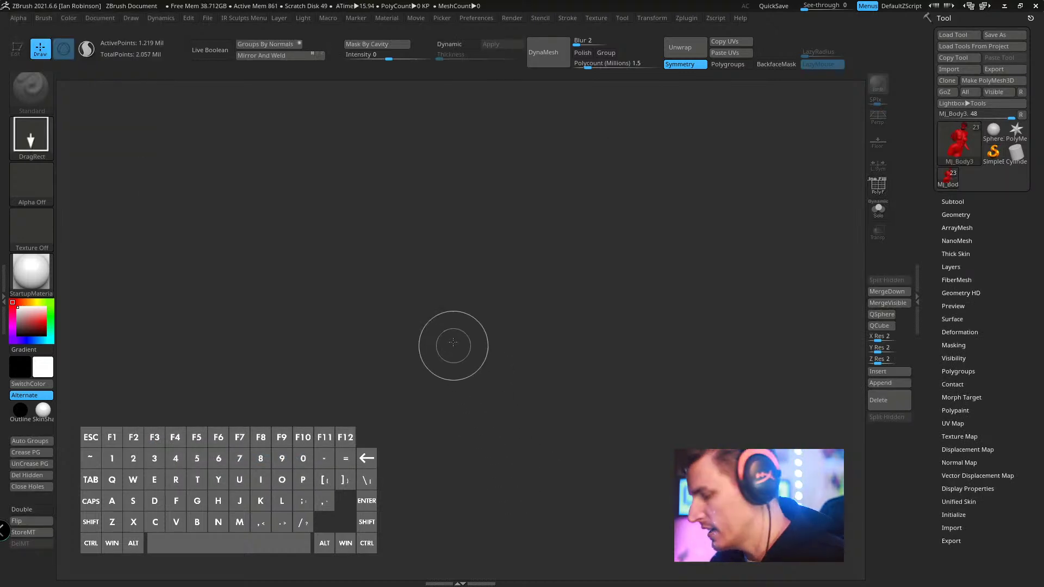
- Place the MJ_Body3 character on the canvas in Edit mode and switch its material to BasicMaterial
left_click_drag(462, 276, 437, 489, "shift")
key("t")
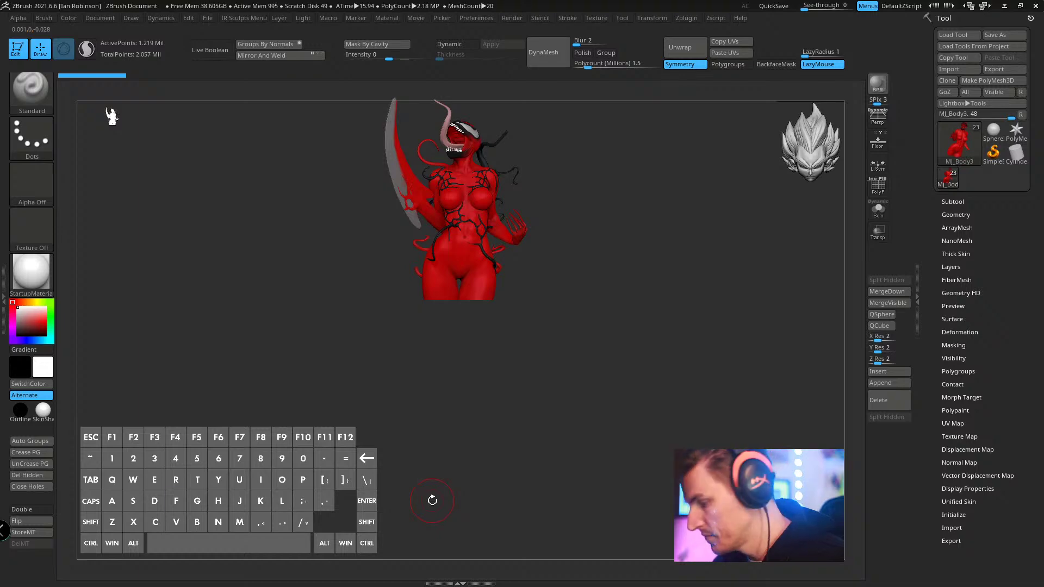
left_click(43, 411)
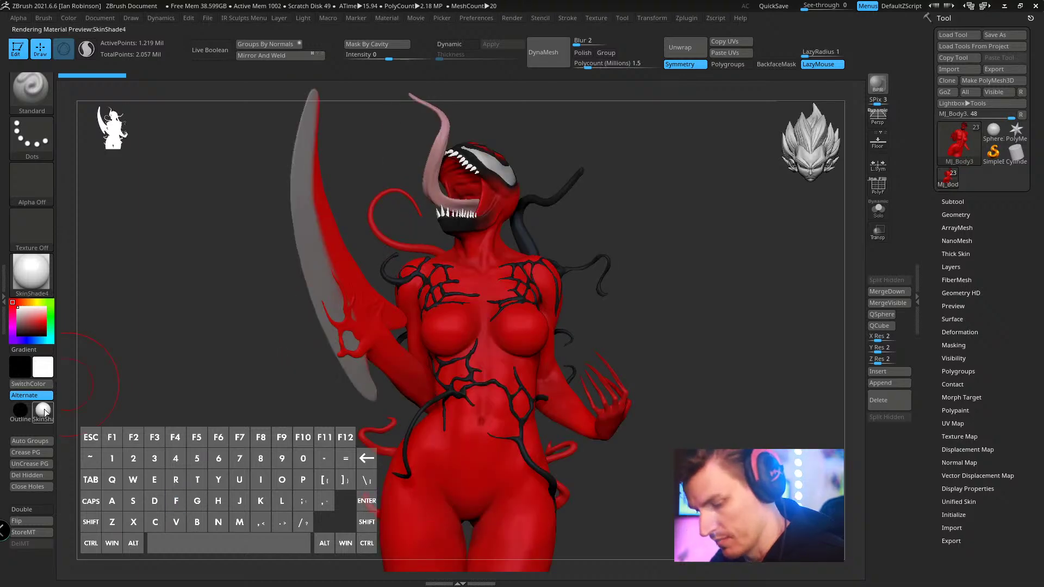
left_click(47, 260)
left_click(186, 459)
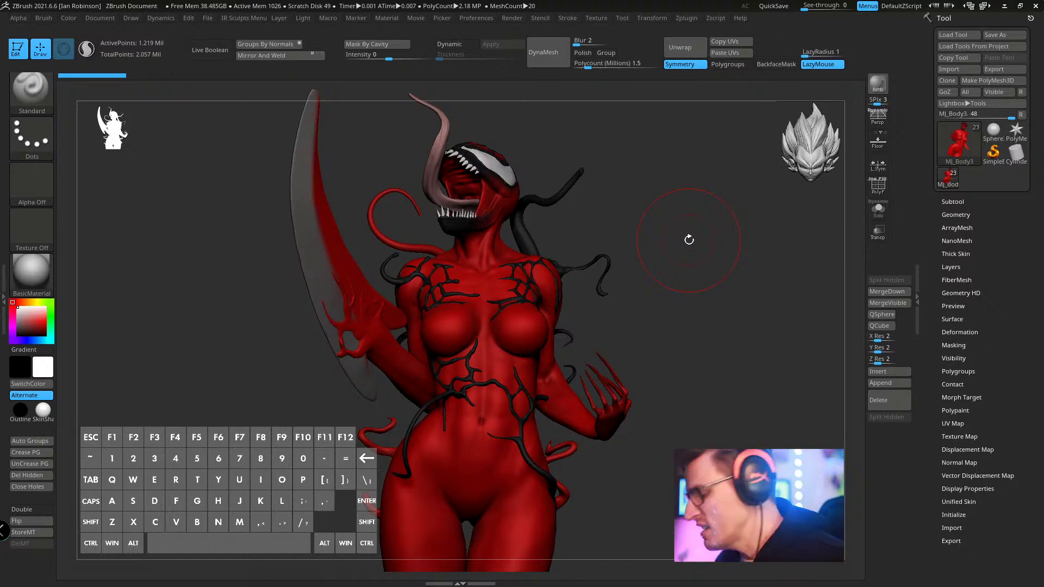
- Switch the sculpting brush from Standard to the Move brush
left_click_drag(636, 200, 630, 201)
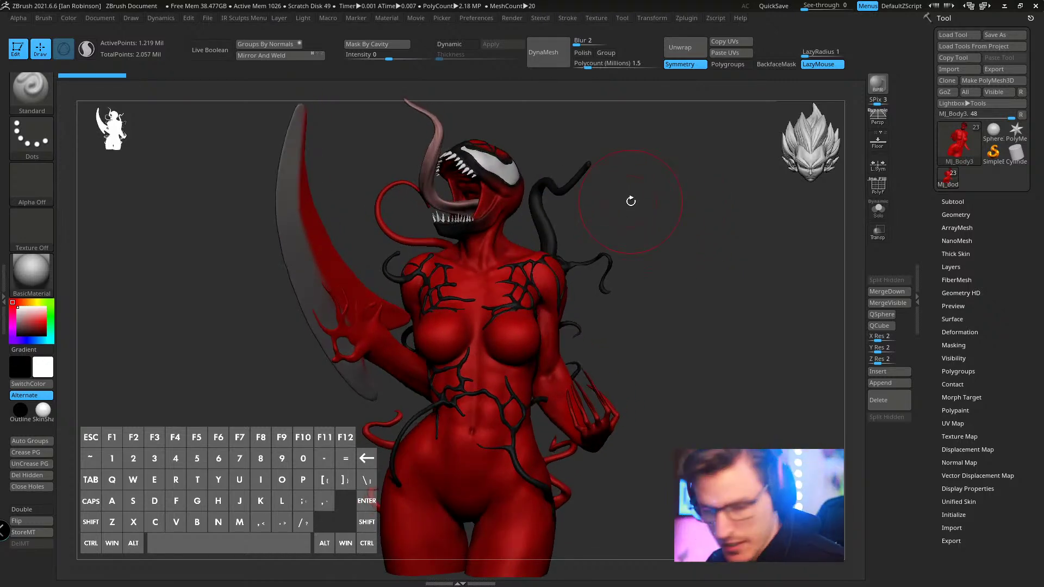
key("s")
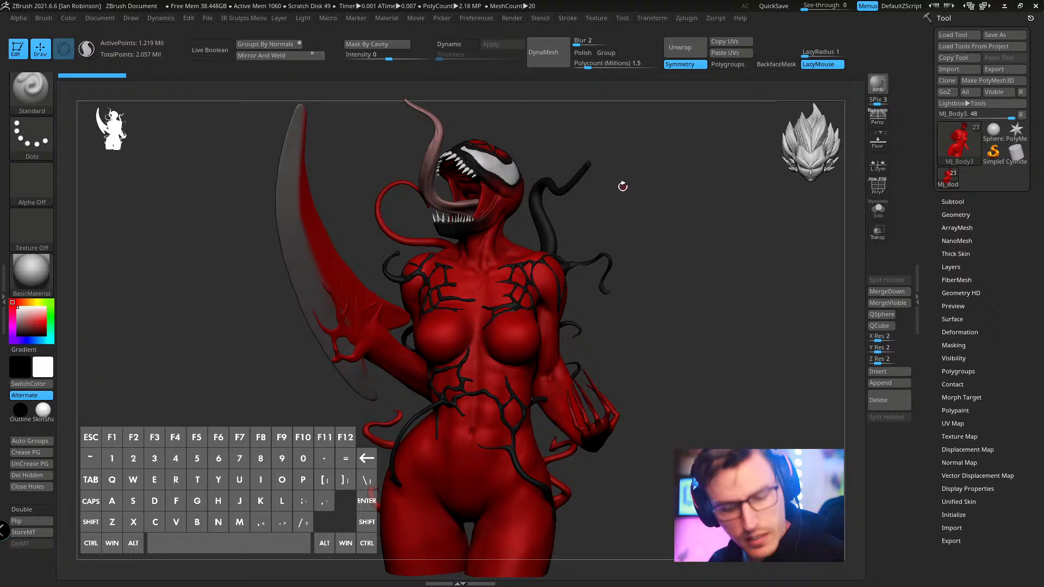
key("b")
key("m")
key("v")
mouse_move(618, 189)
left_mouse_down()
mouse_move(614, 204)
mouse_move(706, 178)
mouse_move(699, 224)
mouse_move(597, 306)
left_mouse_up()
mouse_move(583, 198)
left_mouse_down()
mouse_move(537, 259)
mouse_move(400, 334)
mouse_move(706, 351)
mouse_move(689, 305)
mouse_move(689, 182)
mouse_move(739, 256)
mouse_move(680, 261)
left_mouse_up()
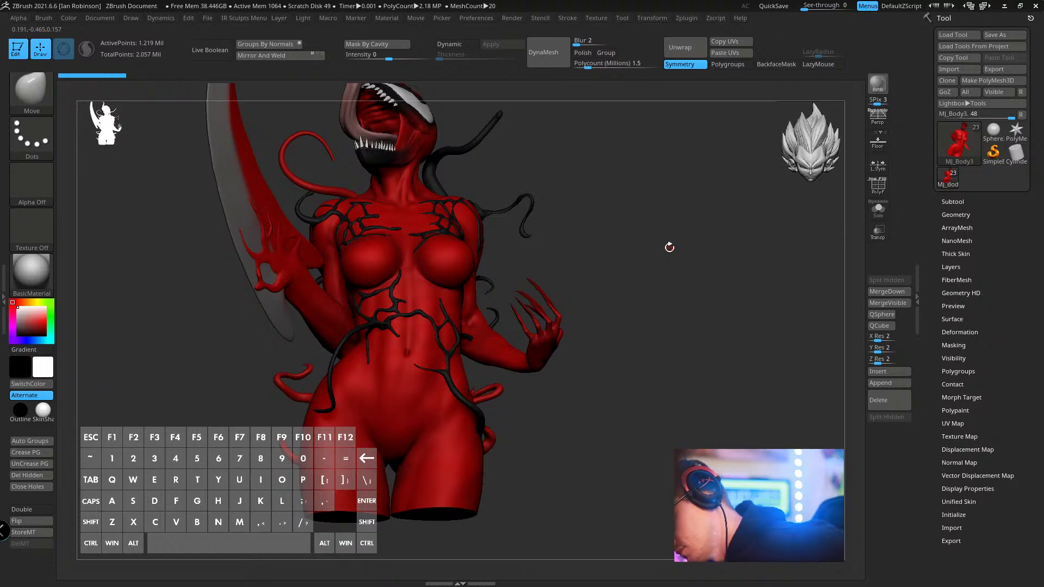
left_click_drag(645, 182, 636, 222)
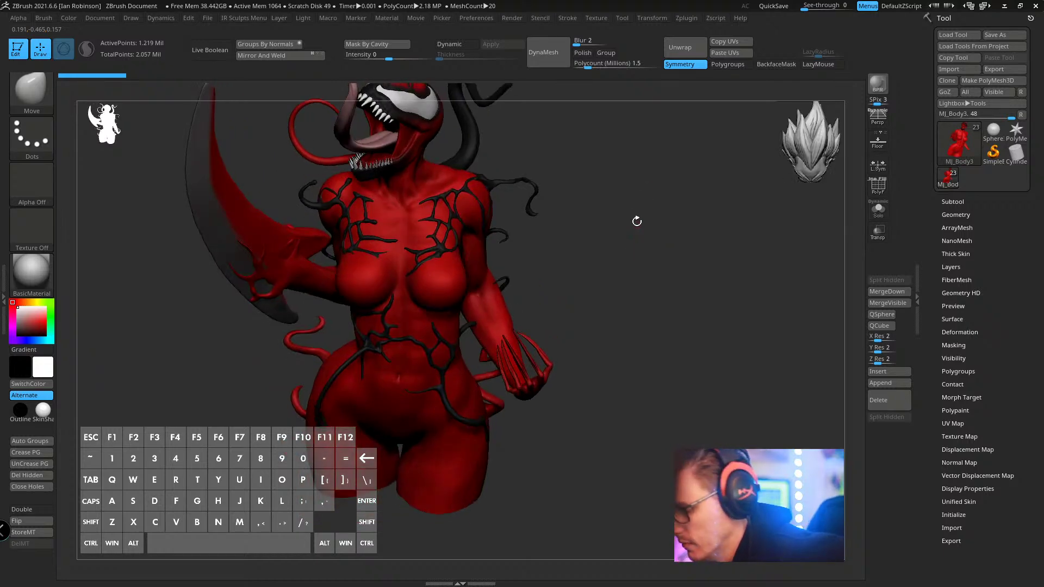
- Open the subtool list and turn off polypaint on all subtools of the character
left_click(969, 203)
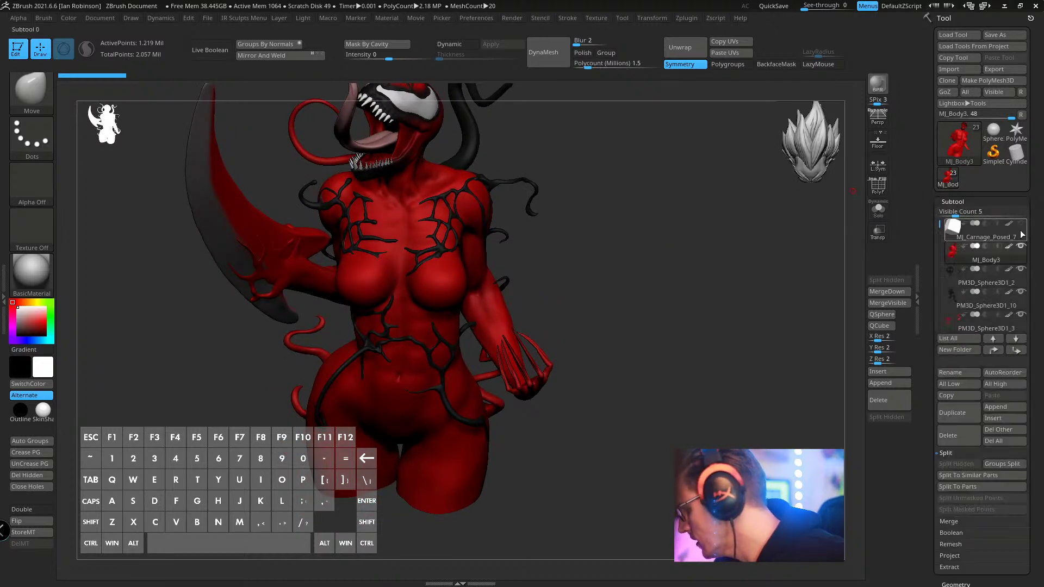
key("shift")
left_click(1009, 226, "shift")
mouse_move(707, 206)
left_mouse_down()
mouse_move(624, 203)
mouse_move(636, 218)
mouse_move(666, 210)
mouse_move(652, 224)
left_mouse_up()
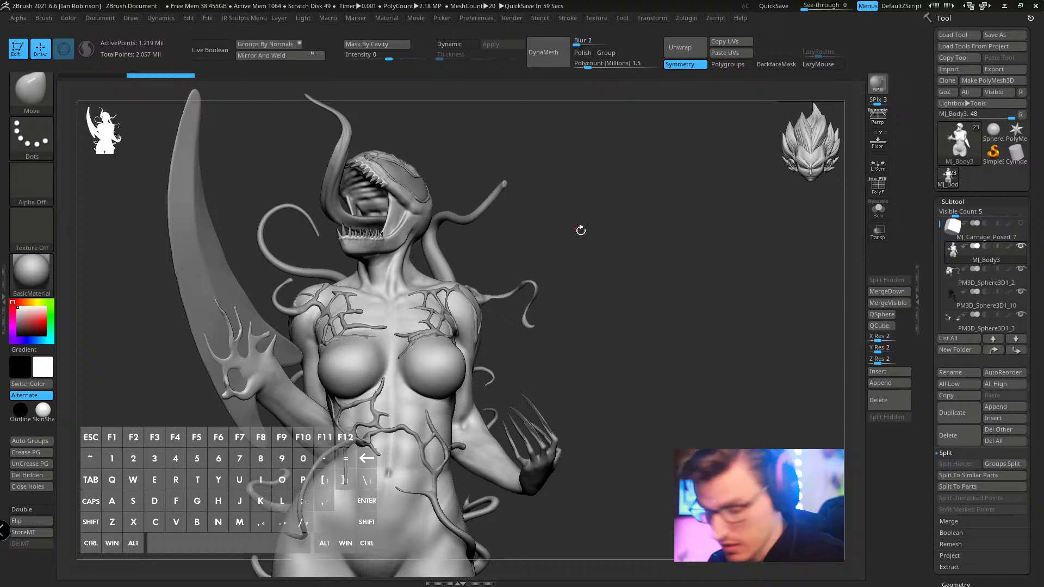
- Enable Occlusion in the Preview AO render settings with an intensity of 25
left_click_drag(580, 231, 634, 217)
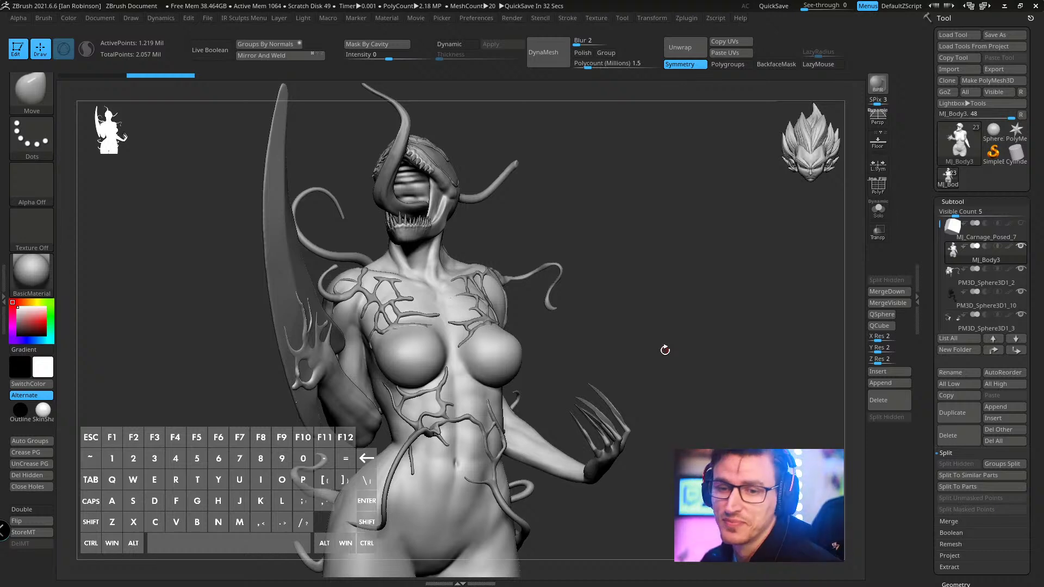
mouse_move(624, 205)
left_mouse_down("alt")
mouse_move(624, 223)
mouse_move(699, 204)
mouse_move(599, 284)
mouse_move(658, 275)
left_mouse_up("alt")
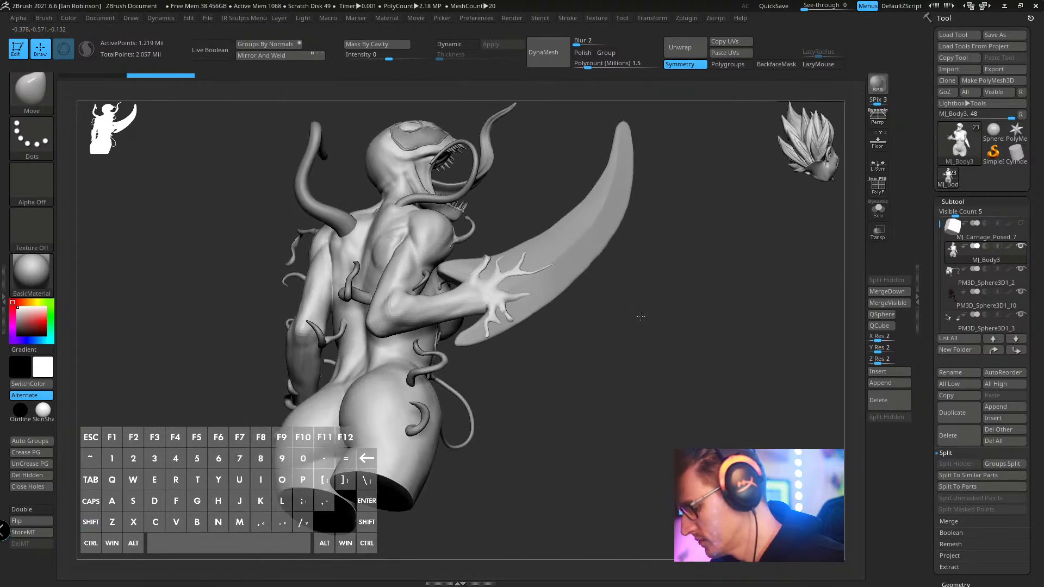
mouse_move(640, 316)
left_mouse_down()
mouse_move(679, 256)
mouse_move(668, 233)
mouse_move(775, 300)
mouse_move(640, 198)
left_mouse_up()
key("s")
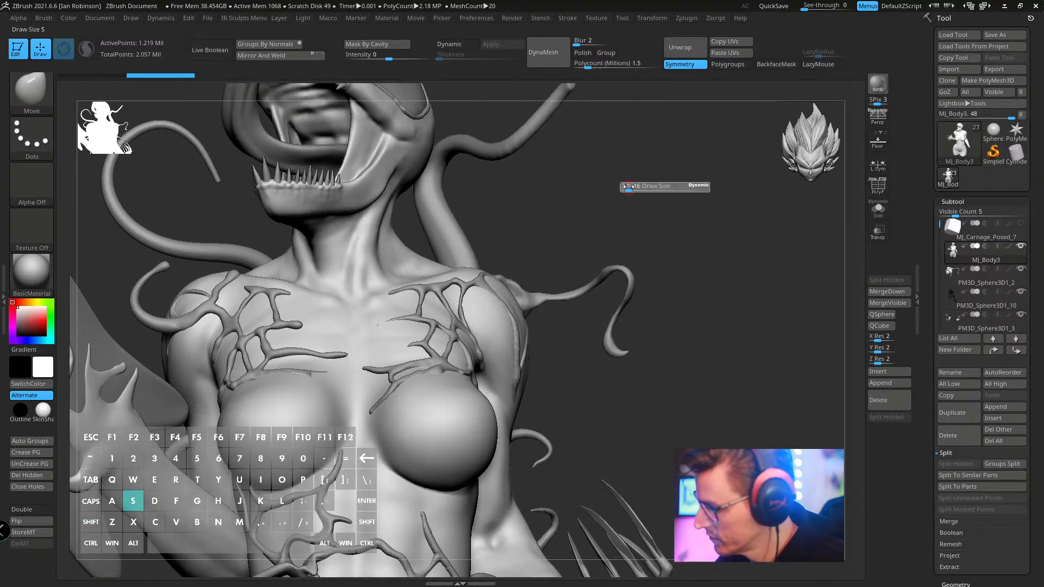
left_click(567, 18)
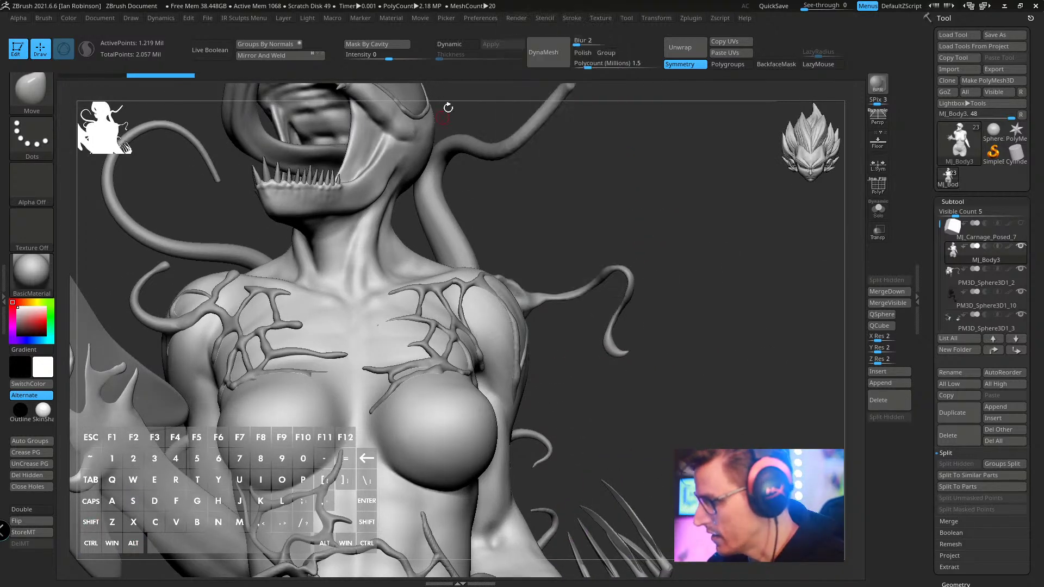
left_click(516, 18)
left_click(554, 329)
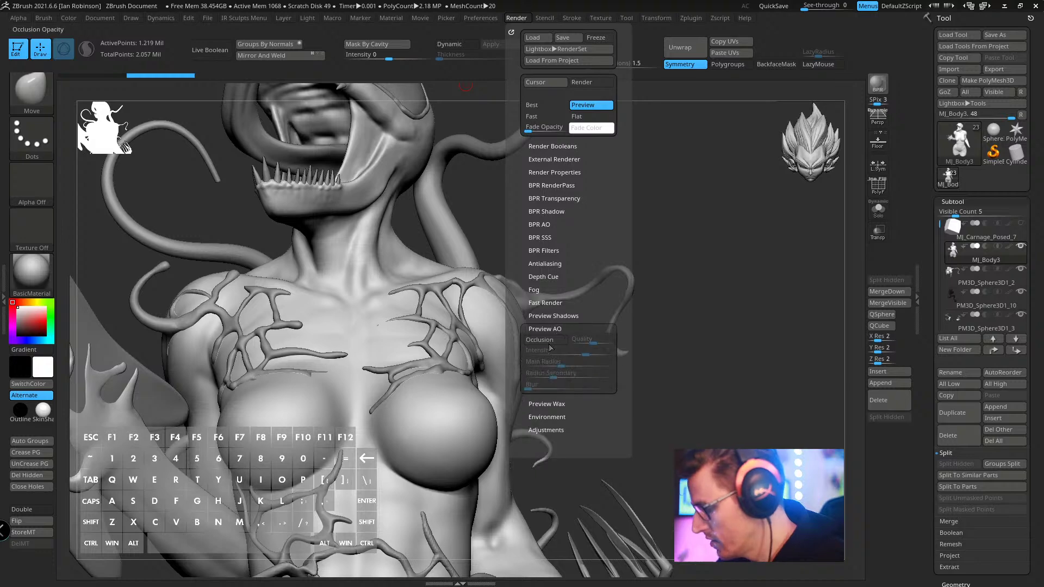
left_click(549, 340)
left_click(573, 351)
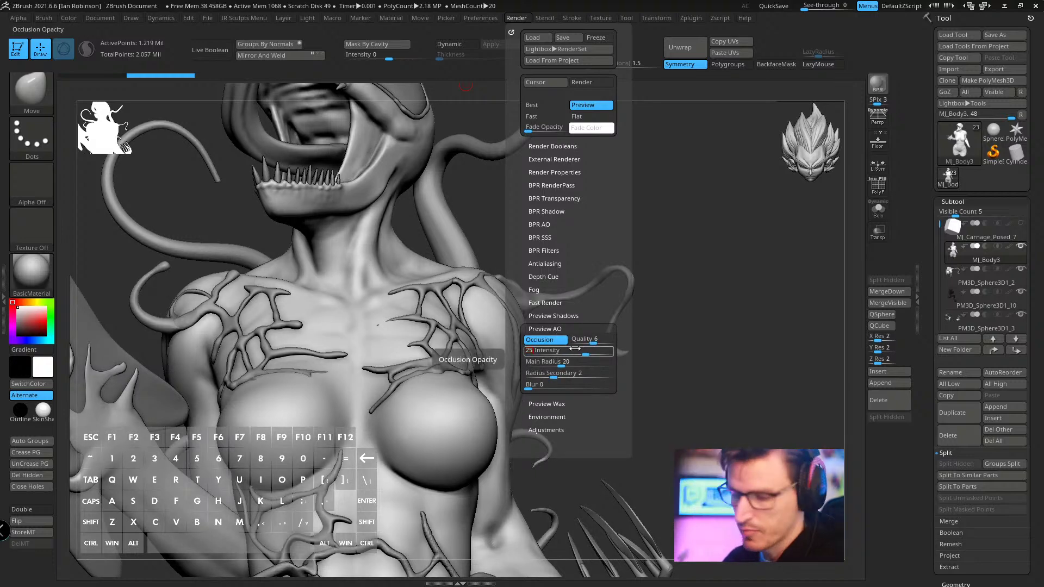
type("25")
key("Return")
- Check which subtools the chest and shoulder tendrils belong to, with the PolyFrame display turned on
left_click_drag(699, 226, 632, 216)
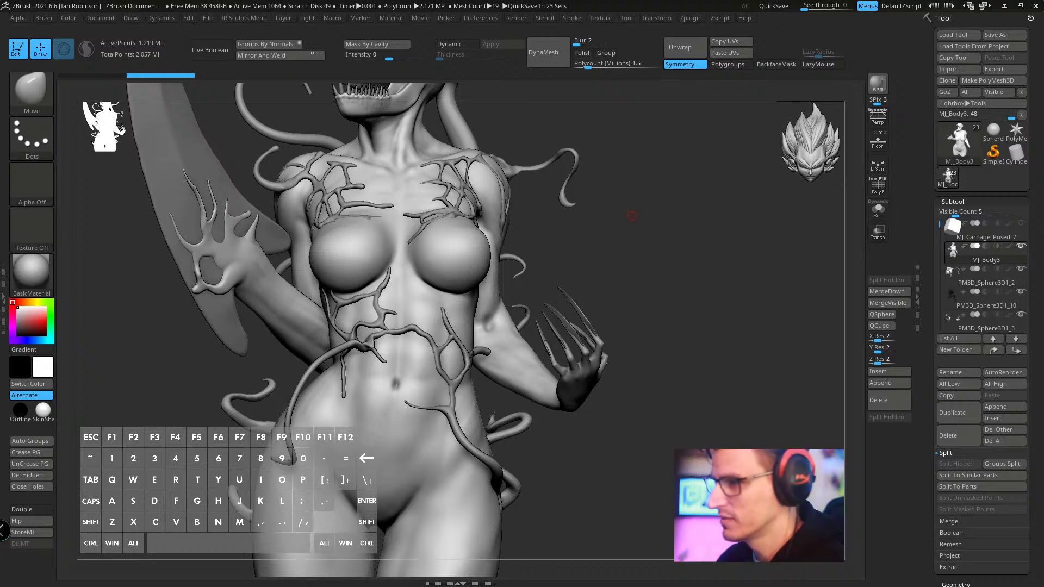
left_click_drag(668, 227, 620, 247)
left_click_drag(675, 210, 699, 326, "alt")
left_click(477, 269, "alt")
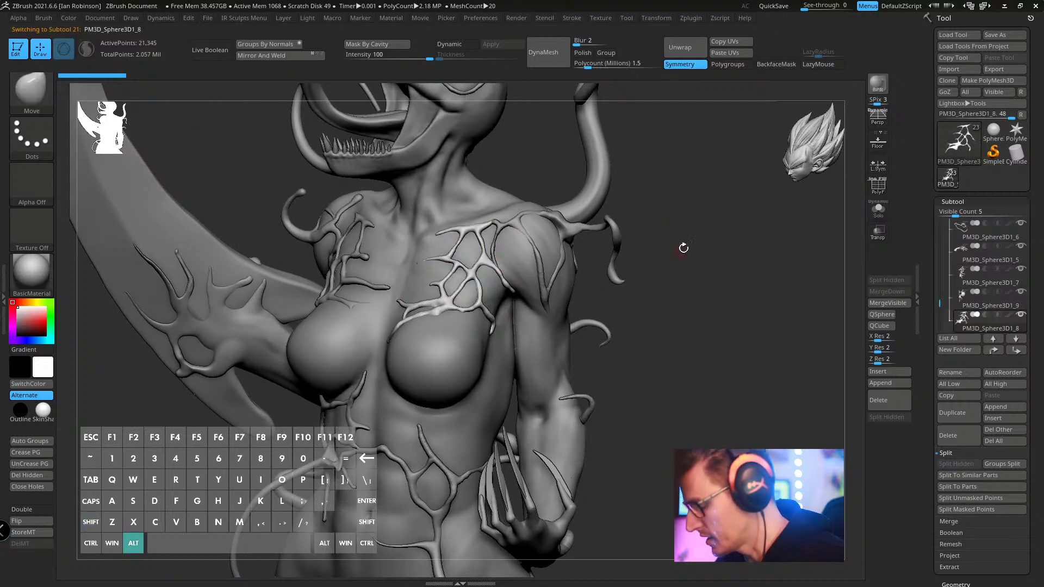
left_click_drag(683, 247, 829, 288, "alt")
left_click(511, 238, "alt")
mouse_move(966, 257)
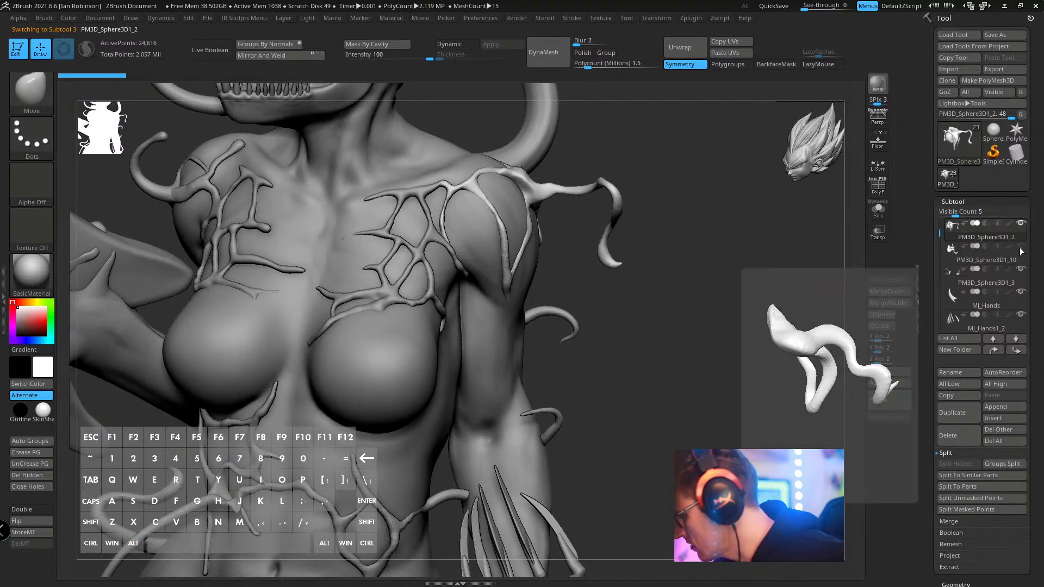
left_click_drag(707, 291, 715, 347)
left_click(336, 219, "alt")
key("shift+f")
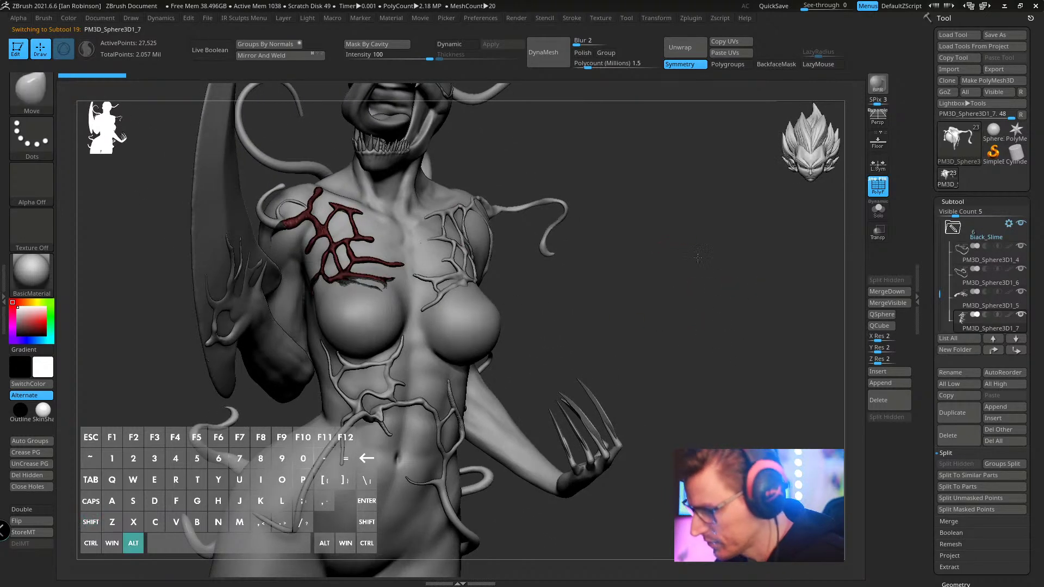
- Select the Slime1 tendrils and move that subtool into the Black_Slime folder
left_click_drag(698, 257, 552, 311)
left_click(271, 266, "alt")
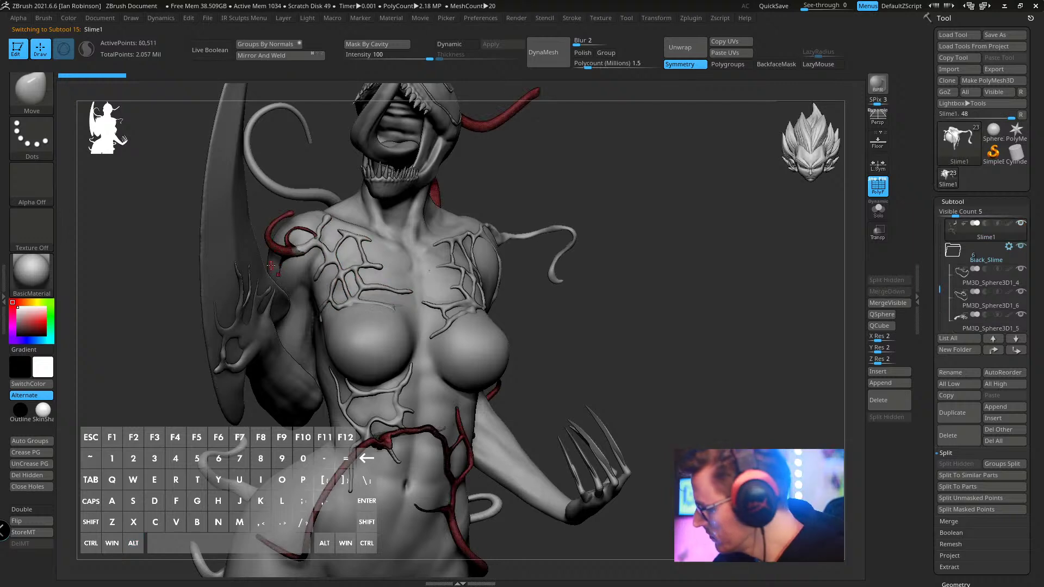
left_click_drag(842, 319, 736, 302)
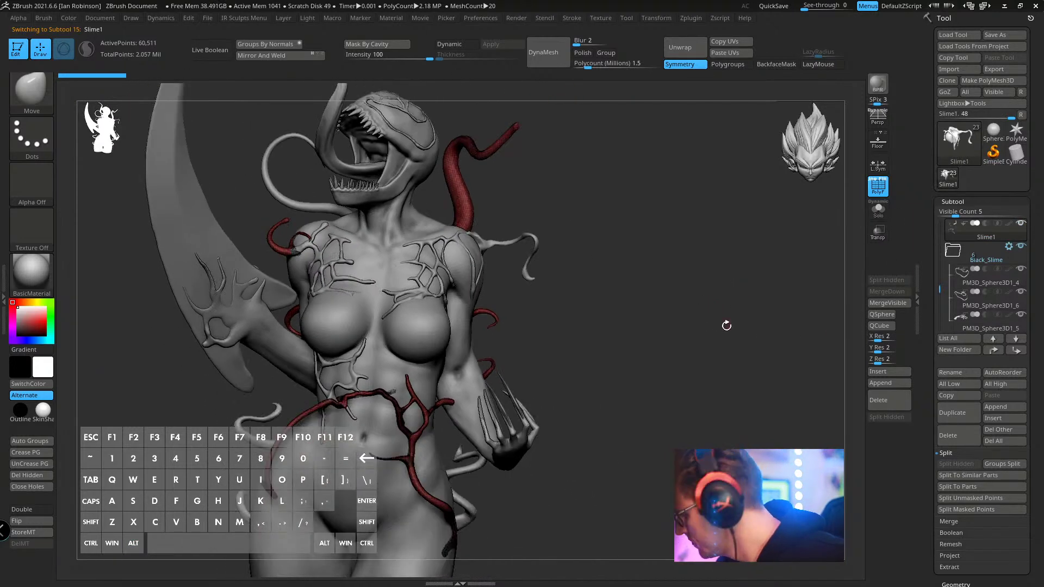
left_click(1016, 350)
- Toggle the Black_Slime folder's visibility to check which tendrils it contains
left_click(1009, 230)
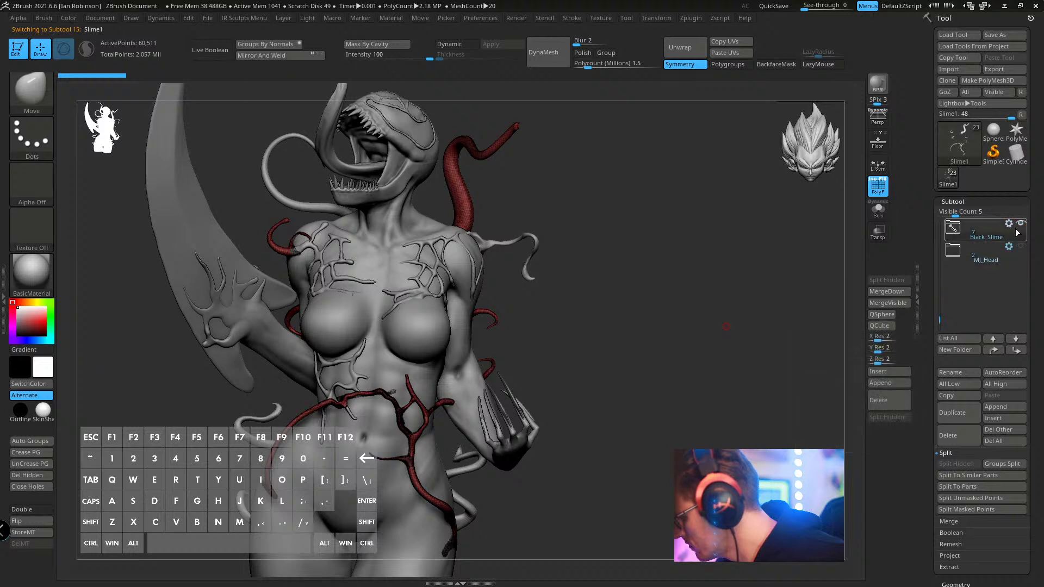
left_click(1021, 224)
left_click(1022, 224)
left_click(1021, 224)
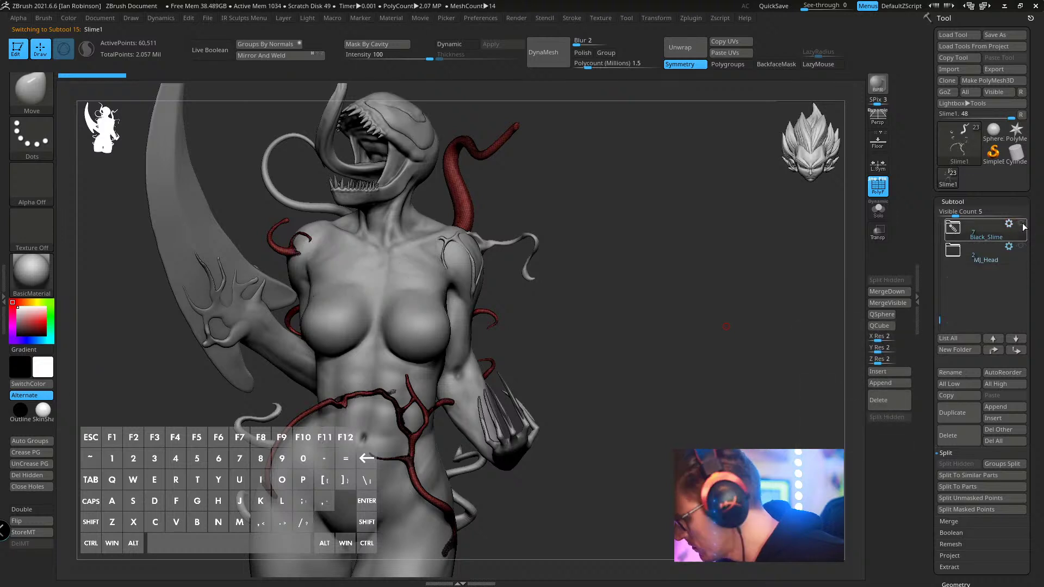
left_click(1022, 224)
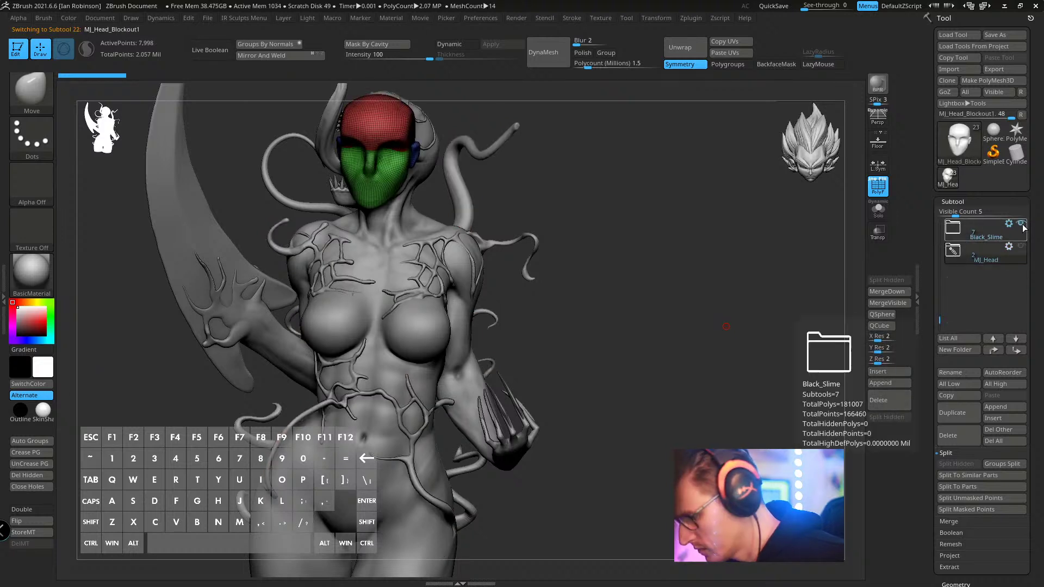
- Select the Slime tentacle beside the head and make the Black_Slime folder visible again
left_click_drag(941, 320, 941, 282)
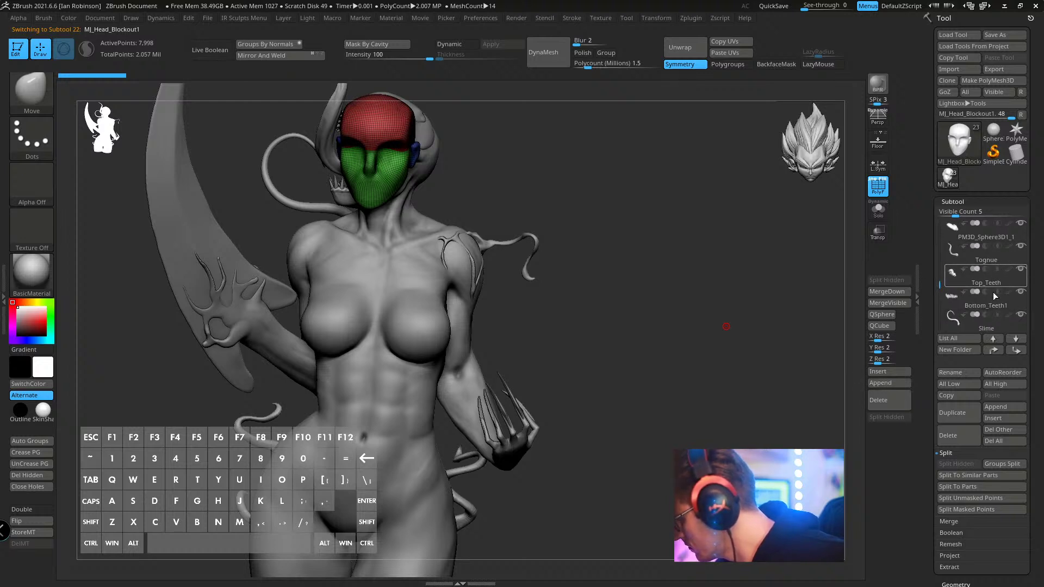
scroll(992, 292, "down", 2)
left_click(987, 283)
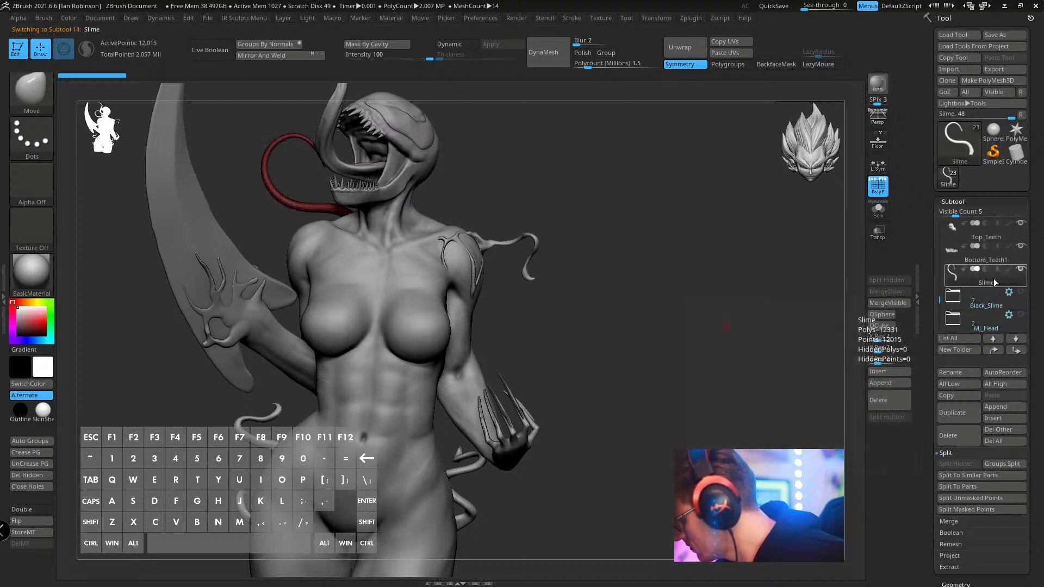
left_click_drag(794, 375, 748, 367)
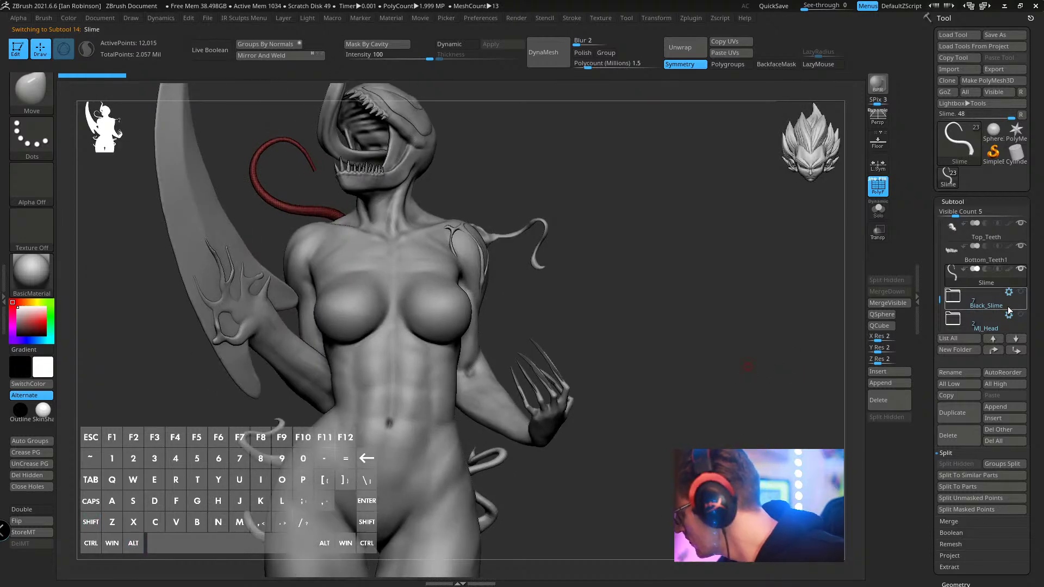
left_click(1021, 292)
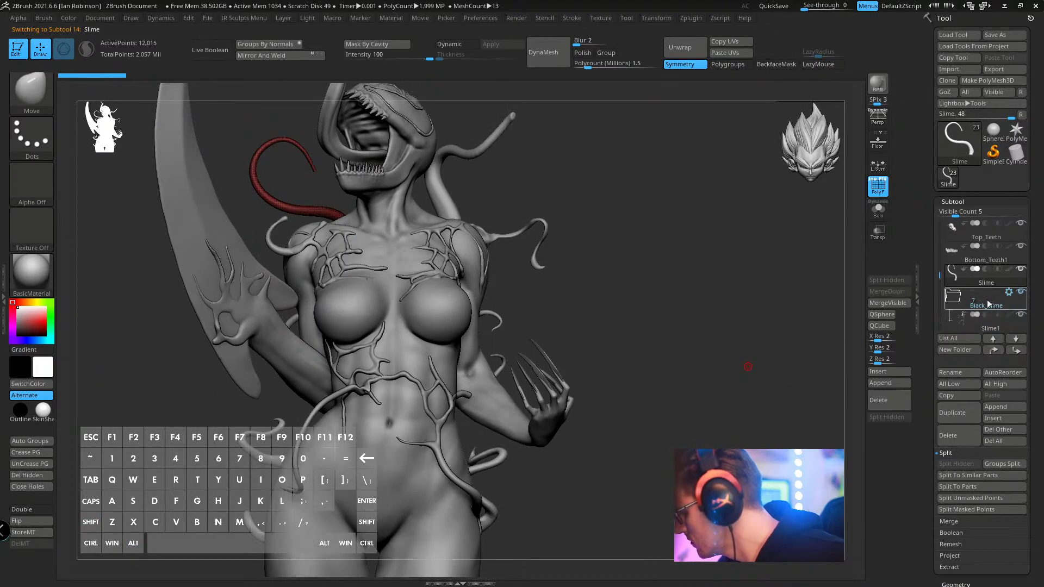
- Merge the Black_Slime folder's subtools into a single subtool and select the merged tendrils
left_click(986, 299)
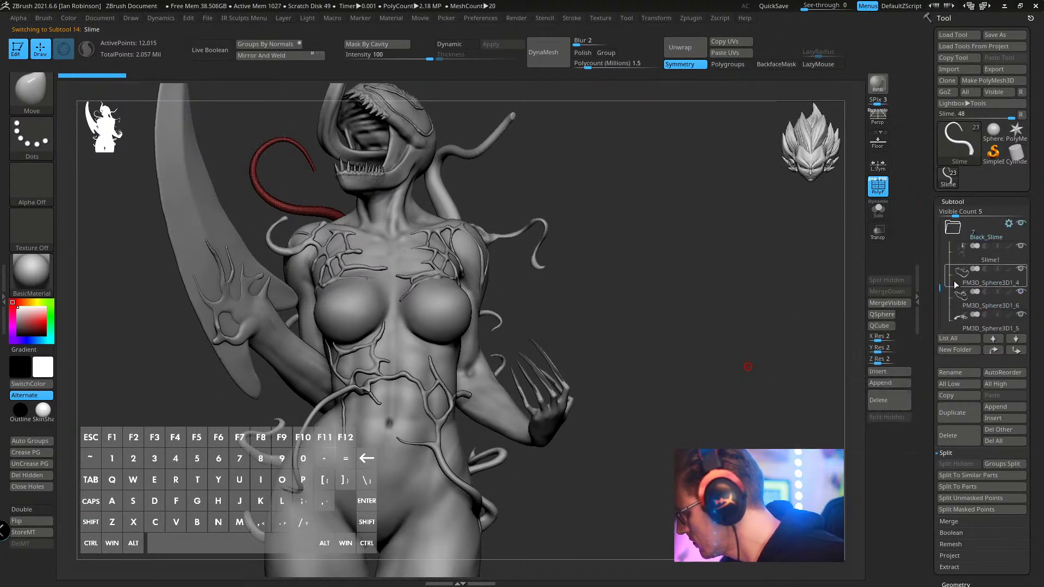
left_click(1010, 224)
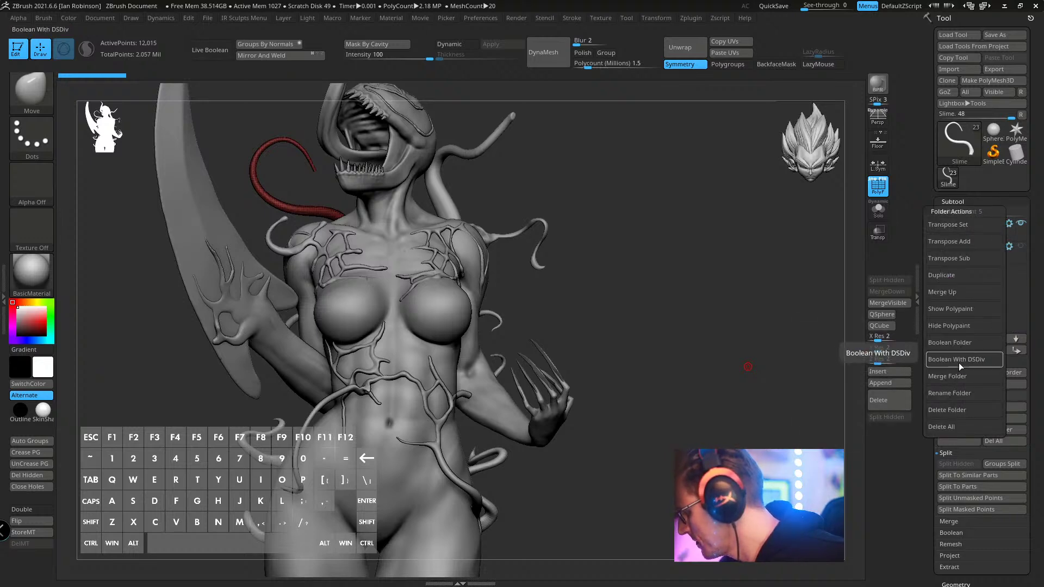
left_click(959, 360)
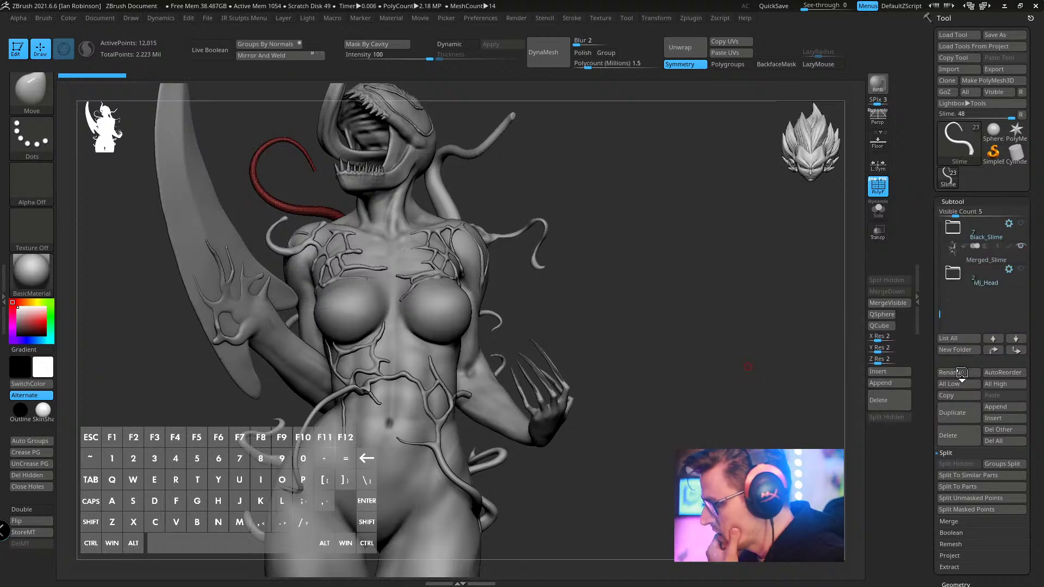
left_click(960, 255)
mouse_move(698, 224)
left_mouse_down()
mouse_move(666, 251)
mouse_move(706, 243)
mouse_move(700, 252)
mouse_move(692, 229)
mouse_move(687, 269)
mouse_move(733, 245)
left_mouse_up()
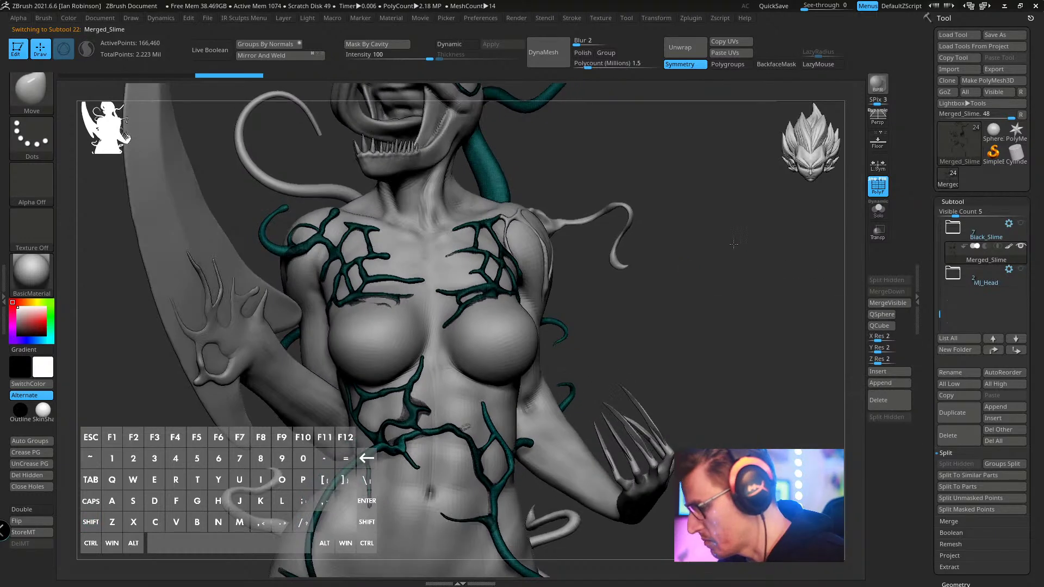
key("shift+f")
- Sample a dark grey as the active colour and turn polypaint back on for all subtools
key("c")
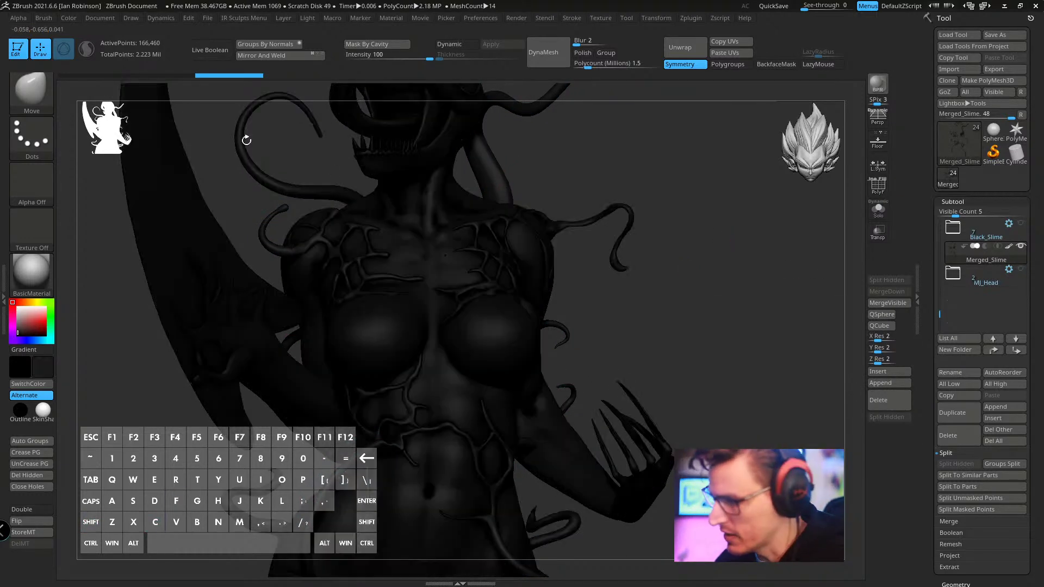
key("shift")
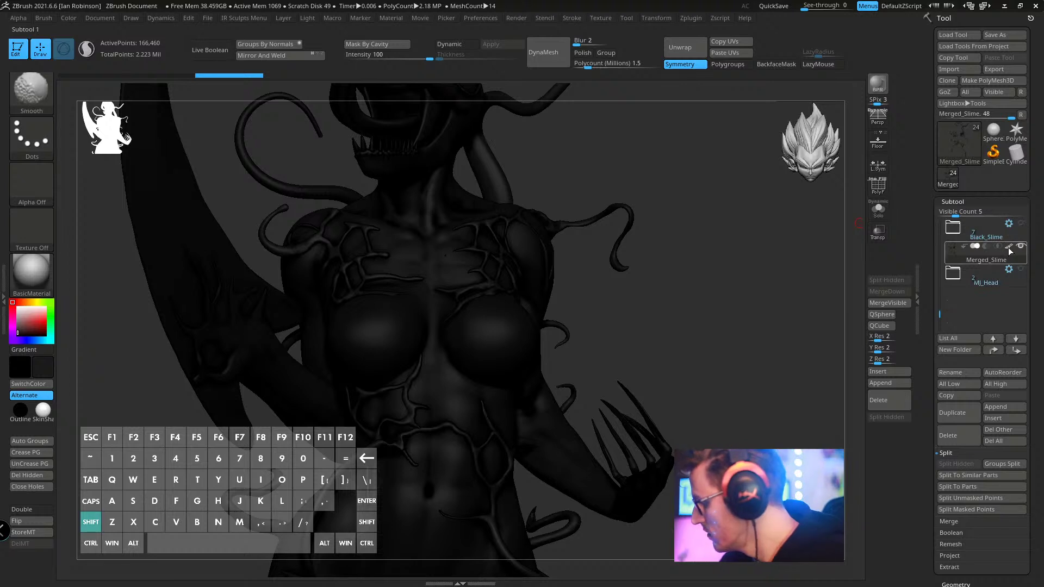
left_click(1008, 246, "shift")
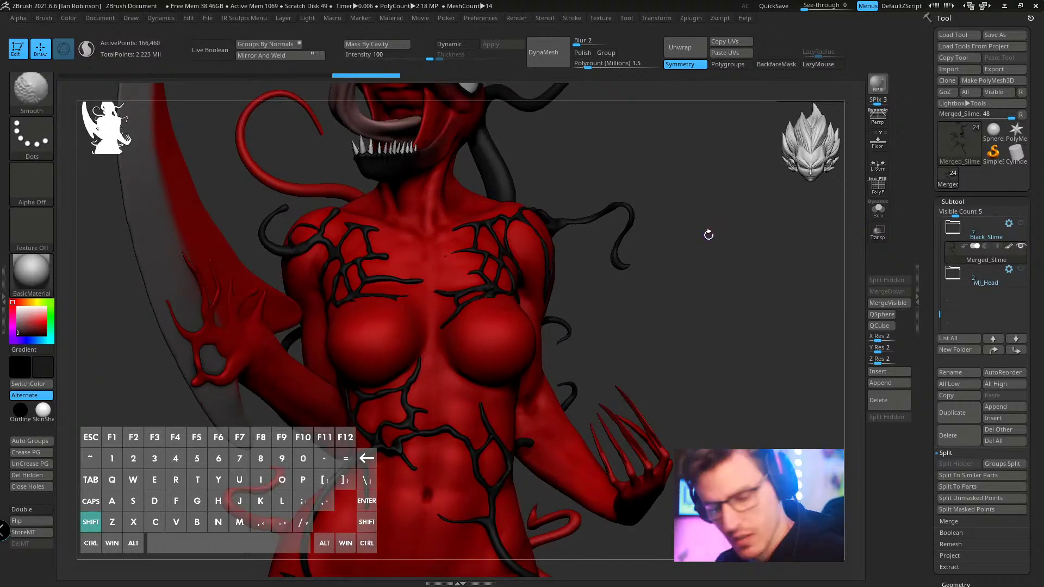
- DynaMesh the merged tendrils with blur 0 and a polycount of 1.5 million, and check the wireframe and surface
key("shift+f")
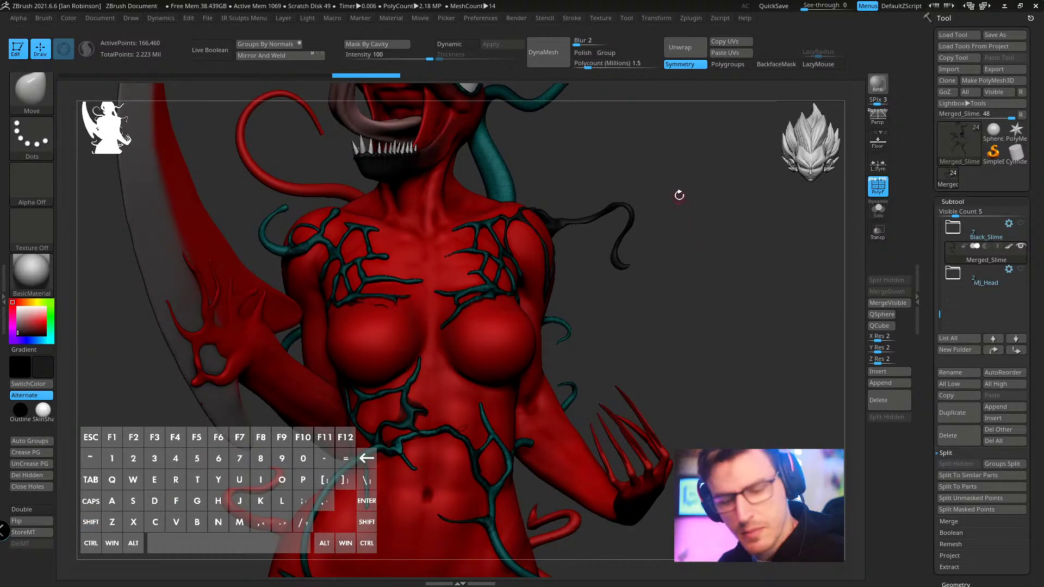
left_click_drag(585, 41, 574, 42)
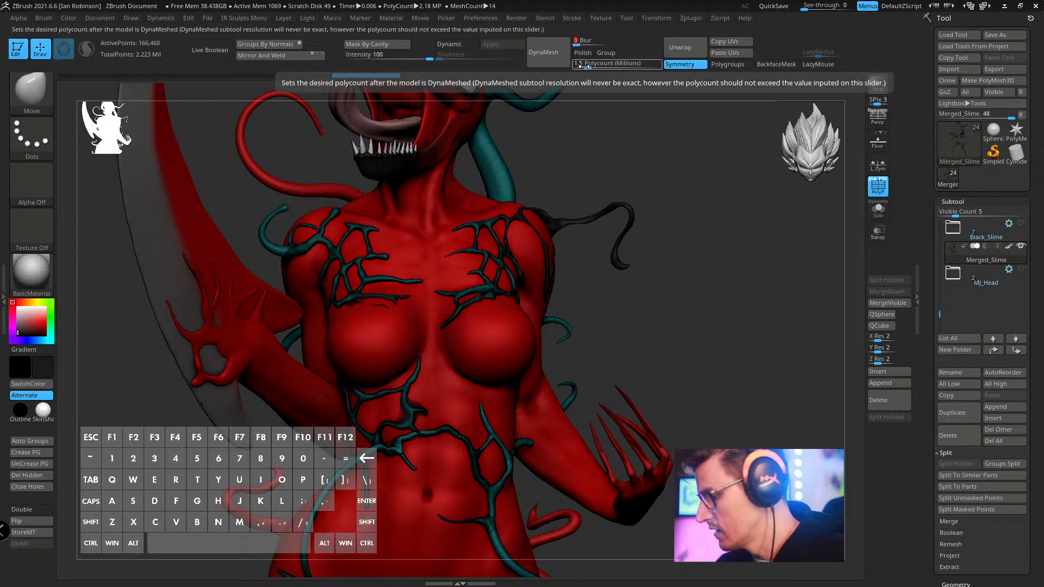
left_click(554, 60)
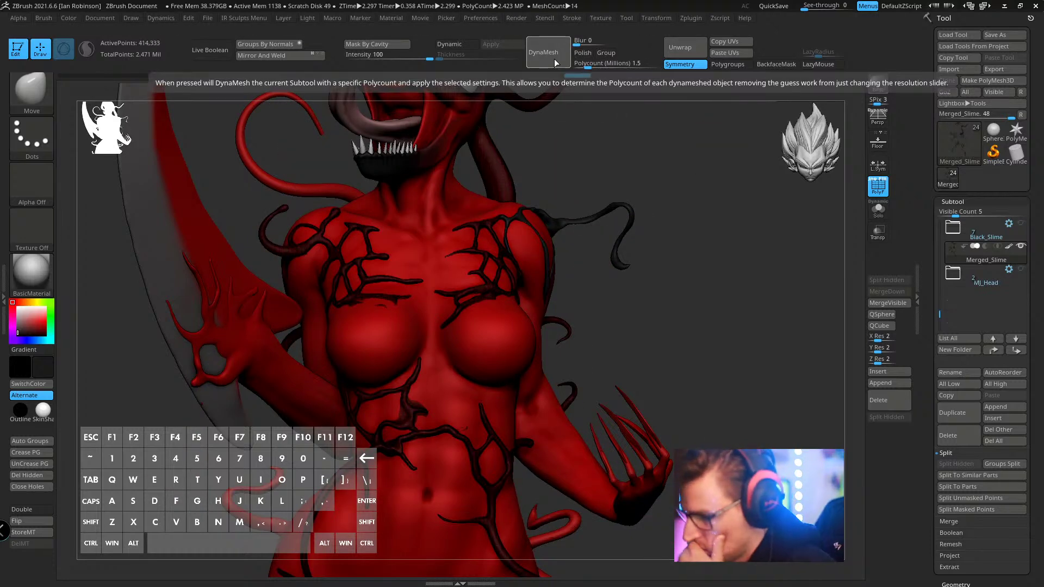
left_click_drag(697, 308, 698, 285)
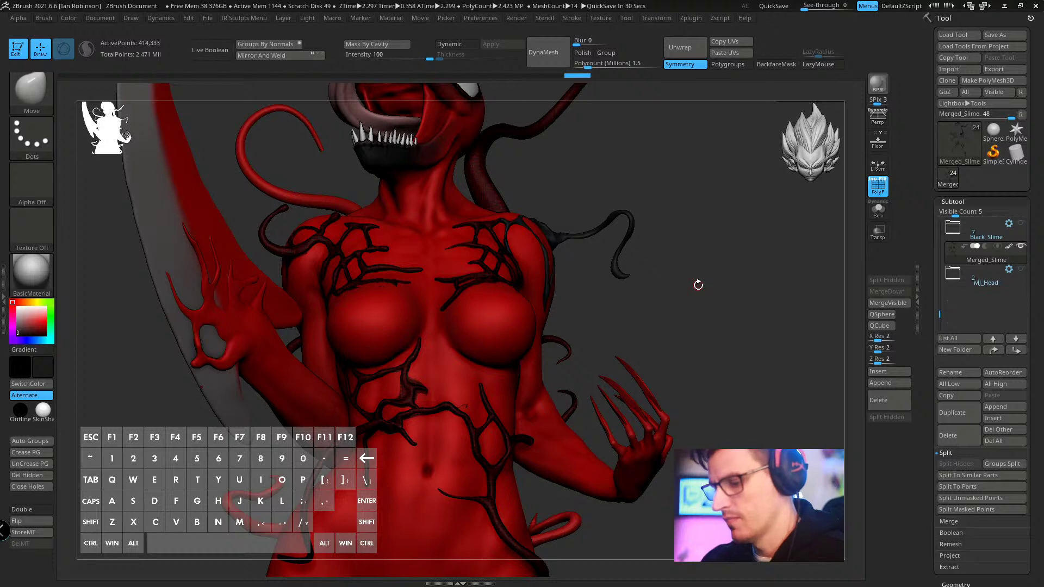
left_click_drag(659, 292, 665, 302)
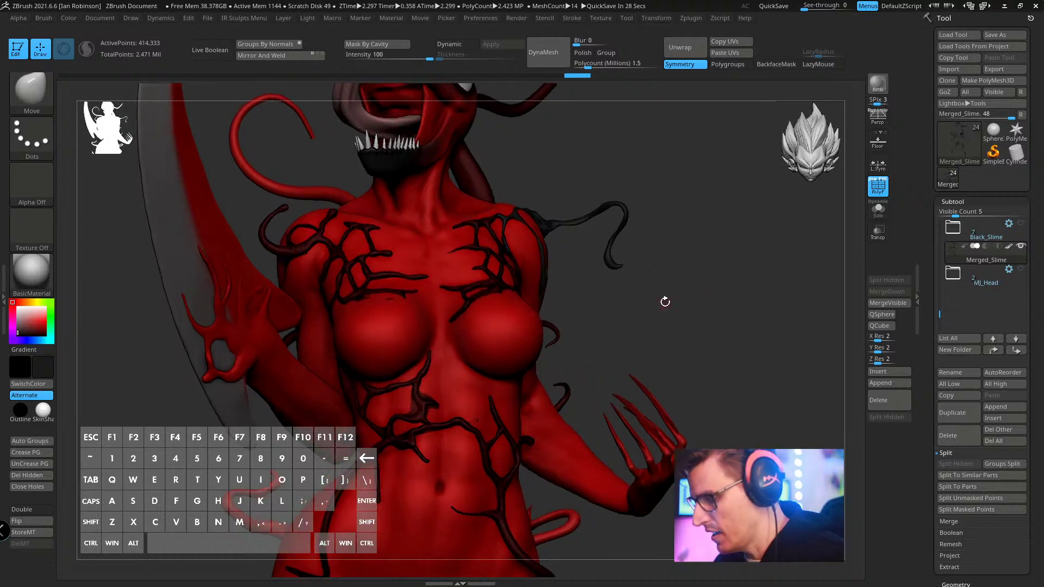
key("shift+f")
key("shift+f")
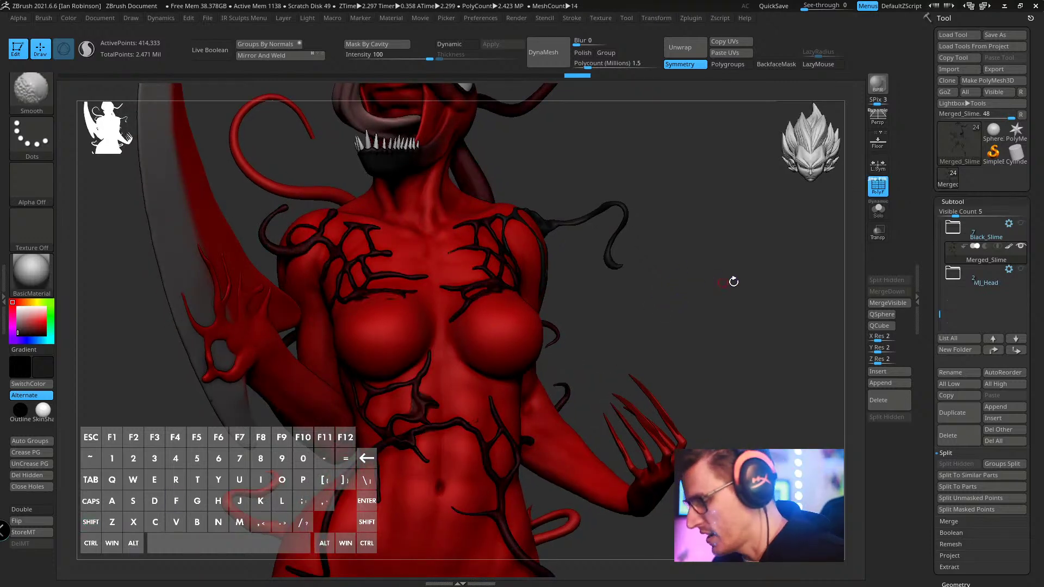
- Isolate the merged tendrils and apply Auto Groups so each separate piece gets its own polygroup
left_click_drag(710, 247, 693, 319, "alt")
left_click(878, 211)
left_click_drag(774, 250, 706, 267)
right_click(651, 197)
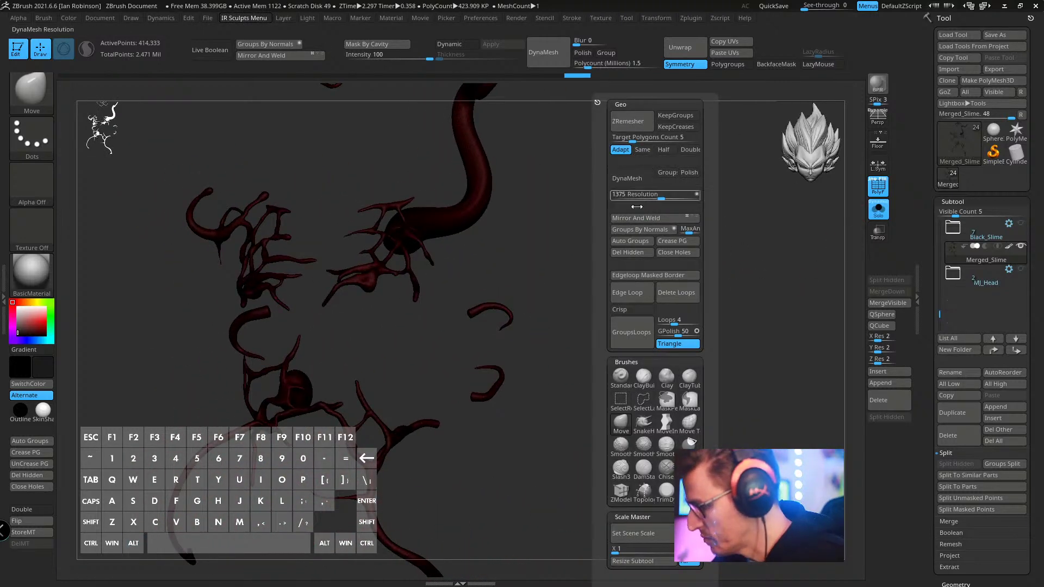
left_click(637, 242)
left_click_drag(564, 284, 413, 296)
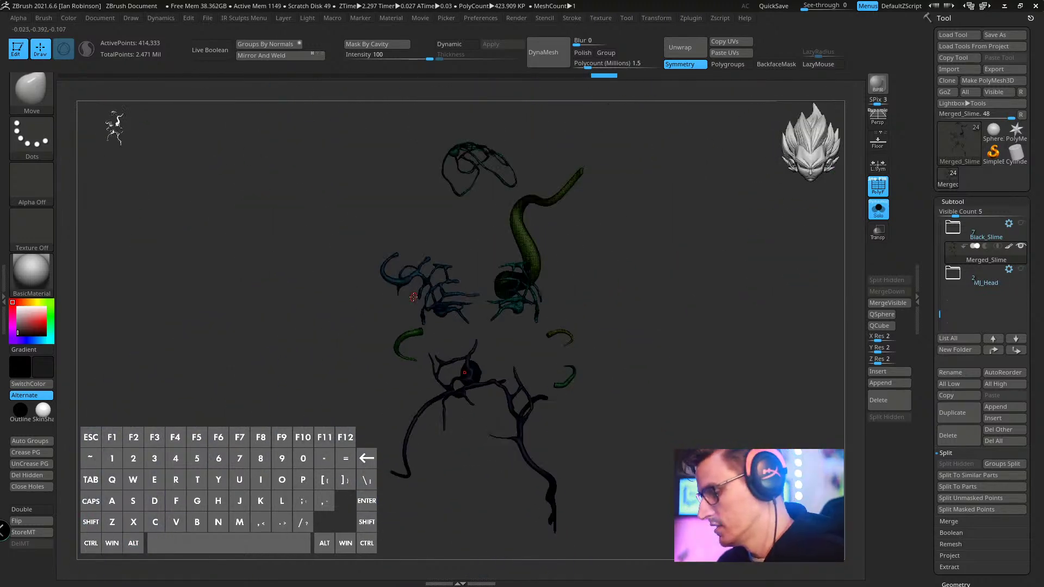
- Show the full character again and ZRemesh the merged tendrils with KeepGroups on and Adapt off
left_click(877, 209)
left_click_drag(708, 257, 655, 259, "alt")
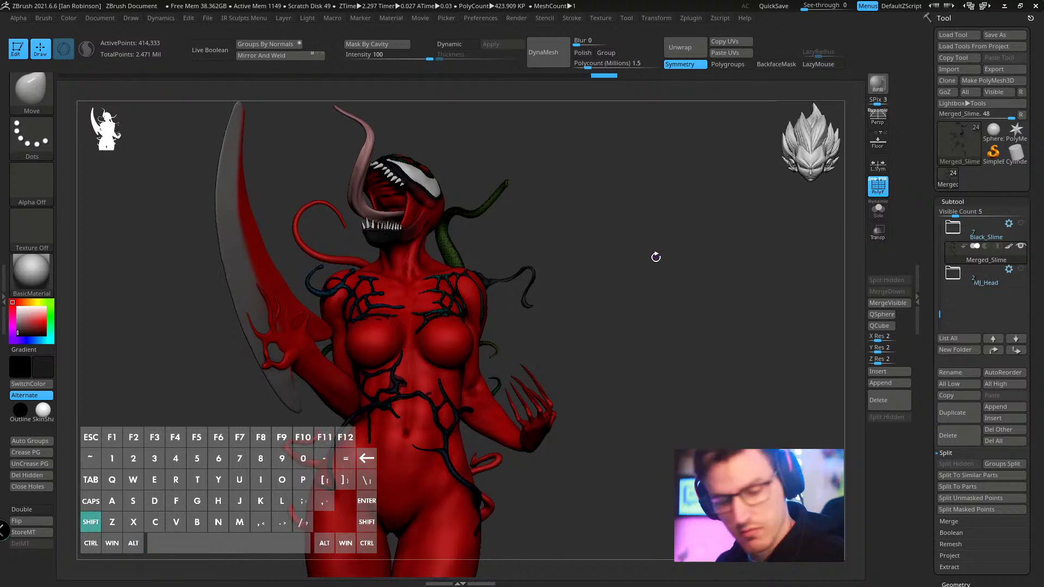
right_click(652, 264)
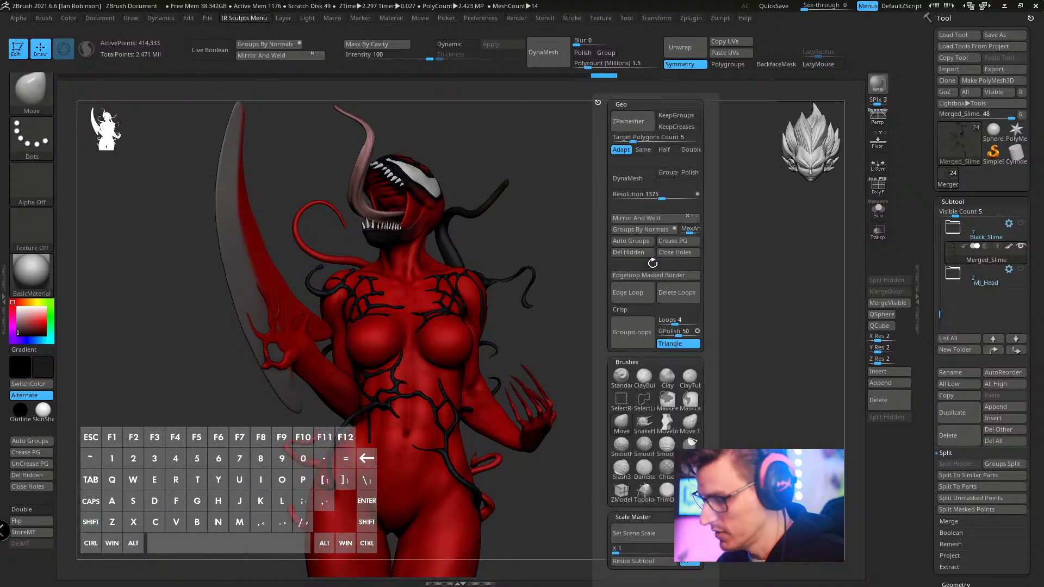
left_click(635, 123)
right_click(627, 173)
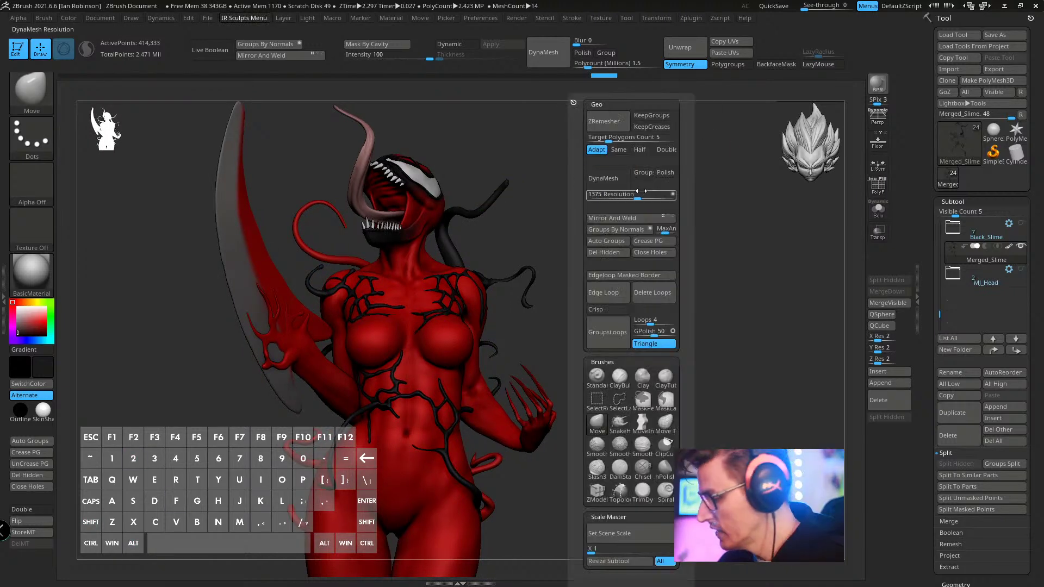
right_click(610, 251)
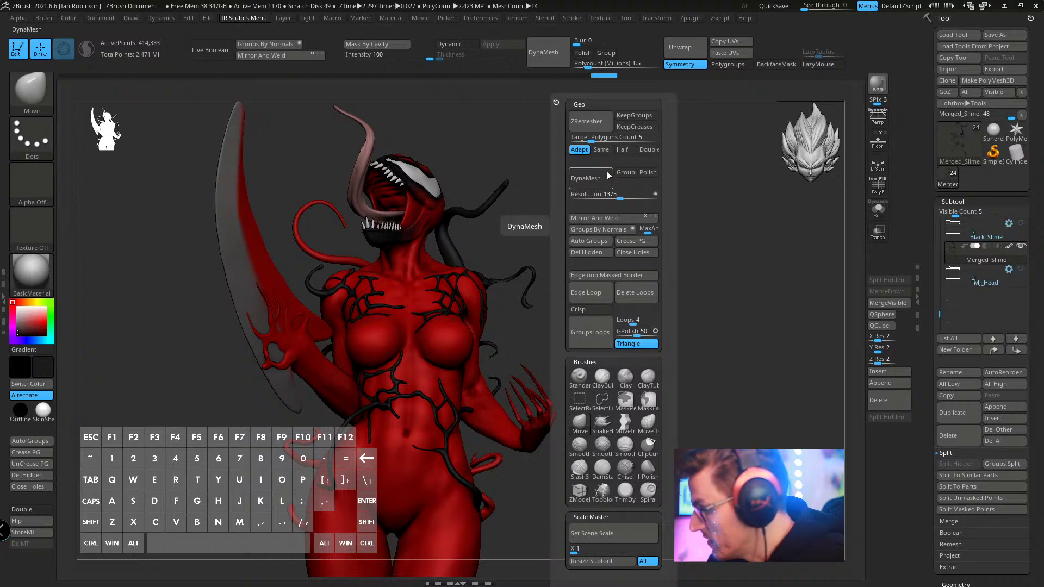
left_click(637, 117)
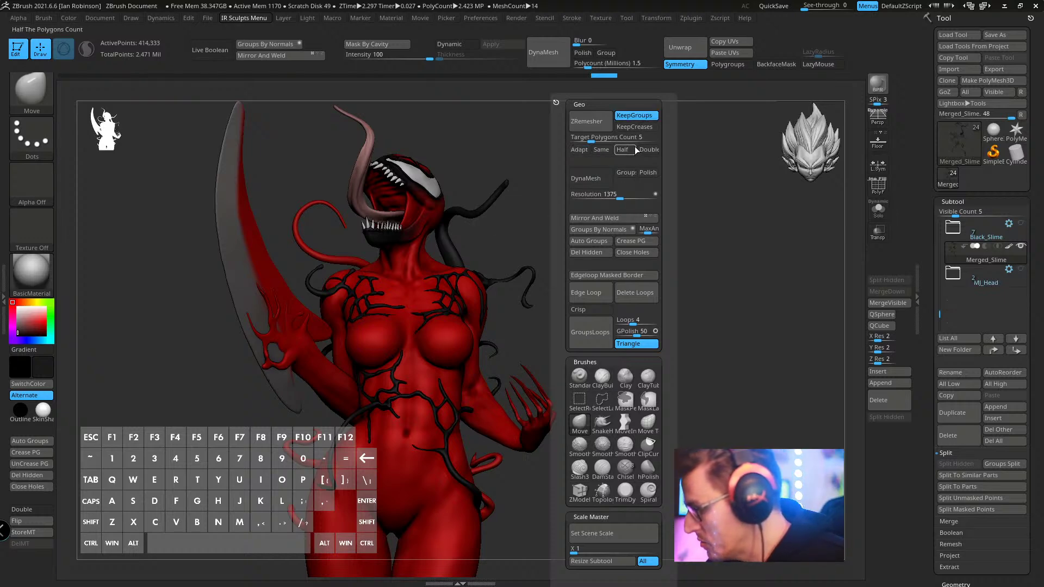
left_click(580, 149)
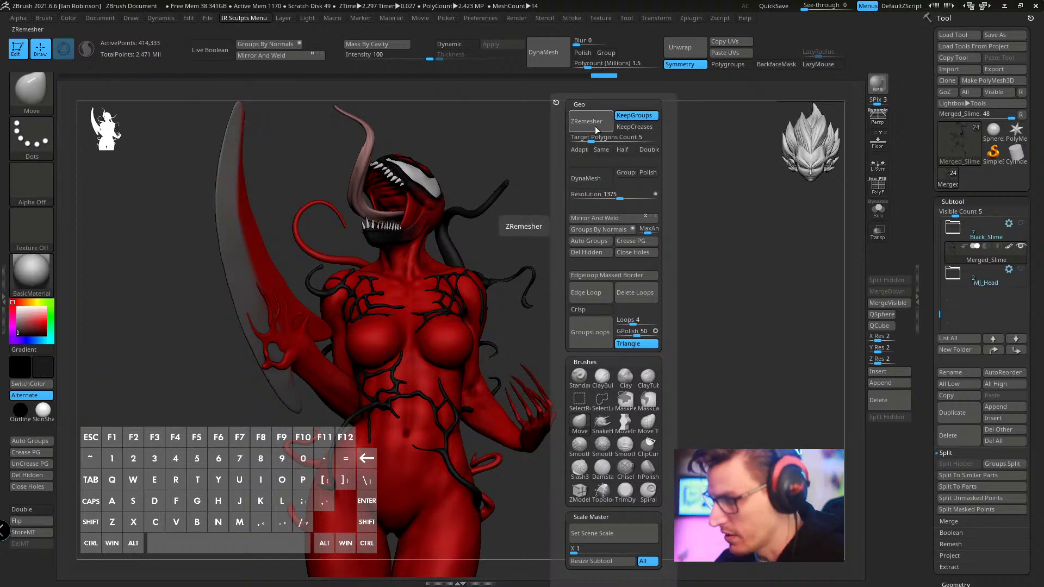
left_click(596, 125)
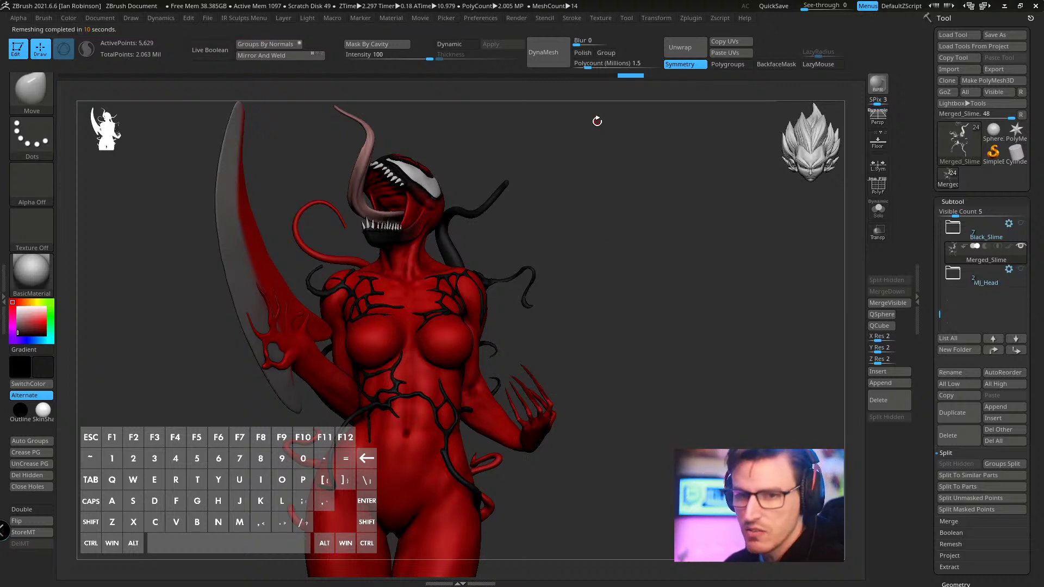
- Isolate the remeshed tendrils and activate Dynamic Subdiv for them, accepting it for the rest of the session
left_click_drag(634, 244, 631, 401)
left_click(878, 209)
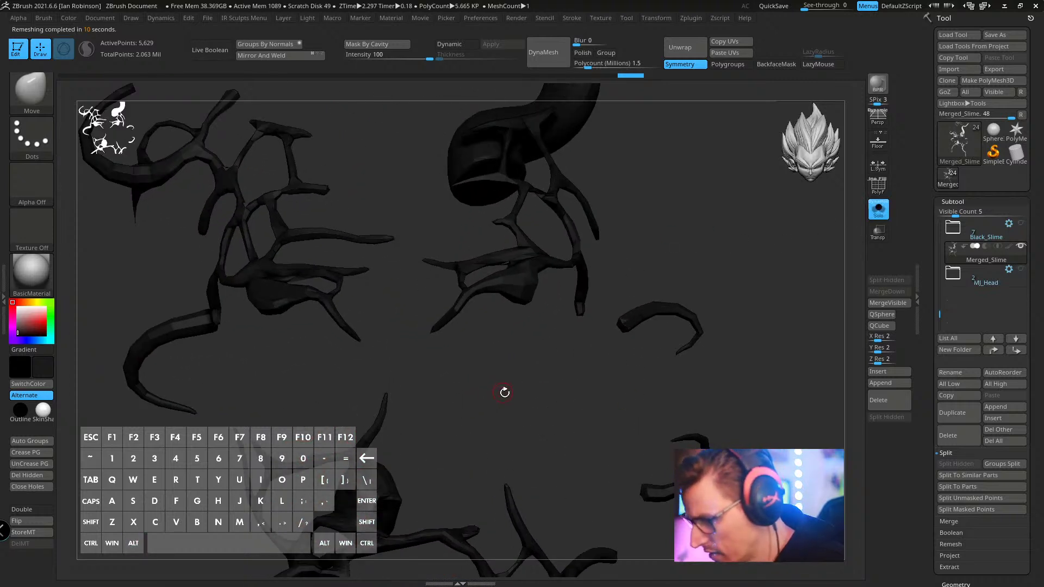
left_click_drag(503, 392, 626, 307)
key("ctrl+d")
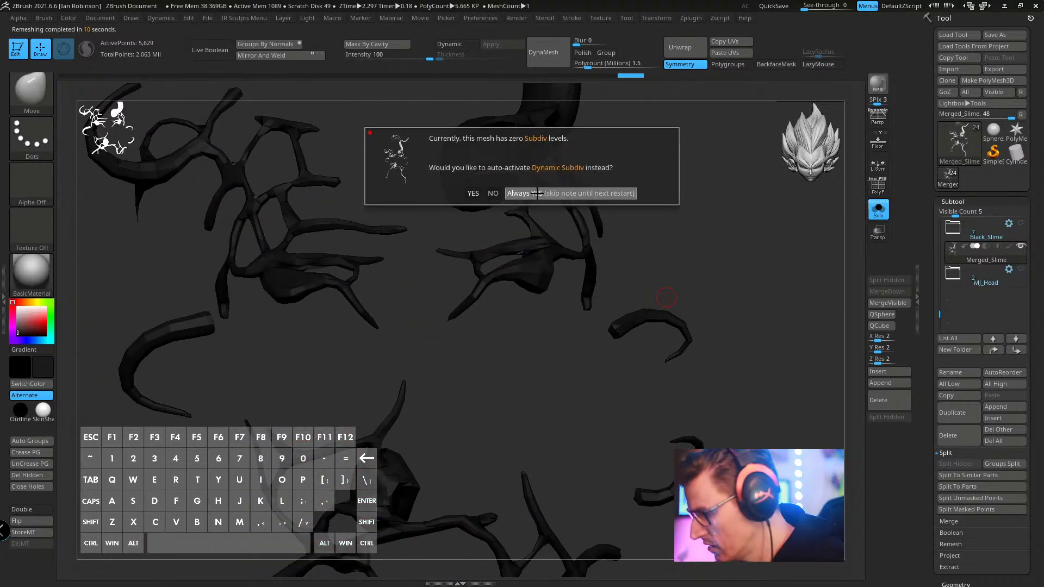
left_click(570, 194)
- Examine the smoothed tendrils with and without the polygroup wireframe, bringing the whole character back into view
key("shift")
key("shift+f")
key("shift+f")
key("shift+f")
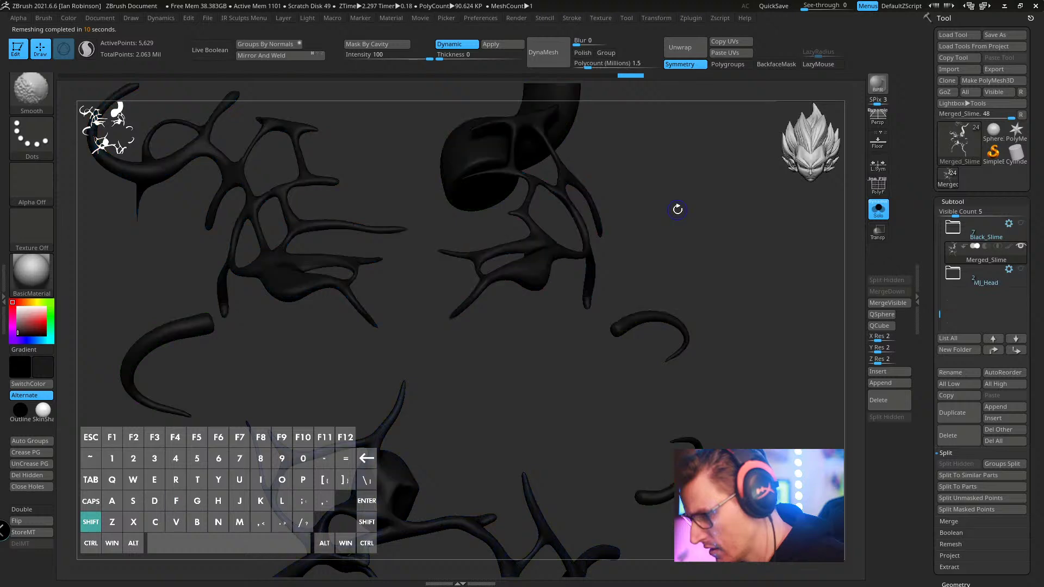
key("ctrl+shift+s")
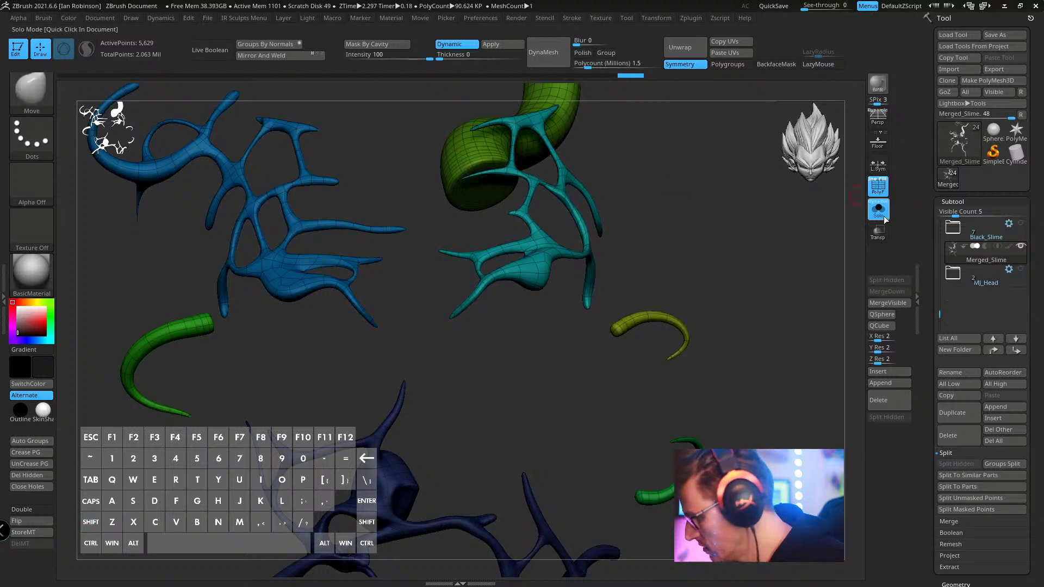
key("shift+f")
mouse_move(739, 252)
left_mouse_down()
mouse_move(715, 243)
mouse_move(642, 323)
mouse_move(465, 303)
mouse_move(491, 342)
mouse_move(434, 317)
left_mouse_up()
key("shift")
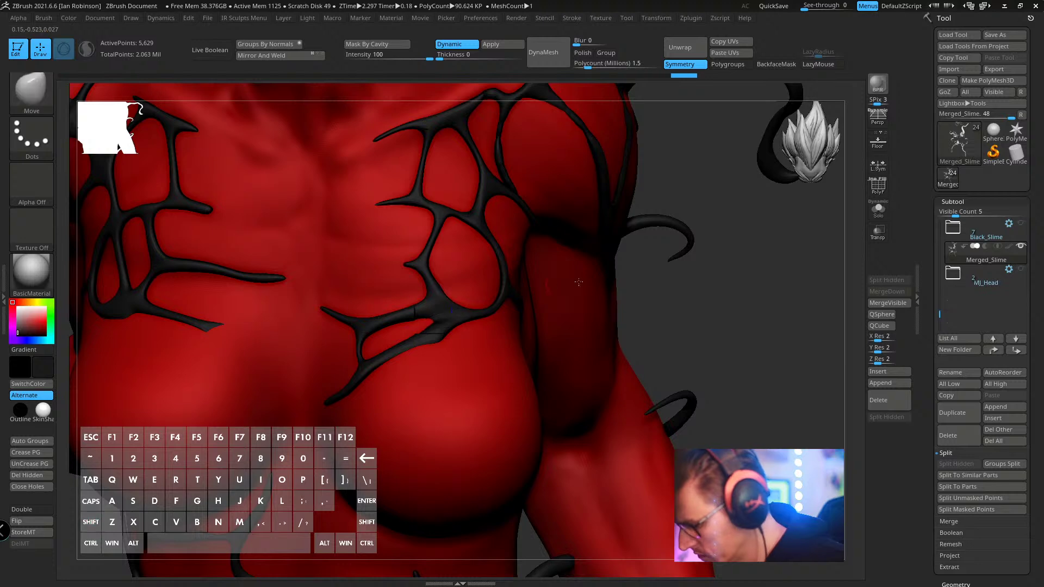
- Reshape the tendril junction above the breast with the Move brush and adjust the brush size
mouse_move(431, 323)
left_mouse_down()
mouse_move(432, 358)
mouse_move(482, 300)
left_mouse_up()
key("alt")
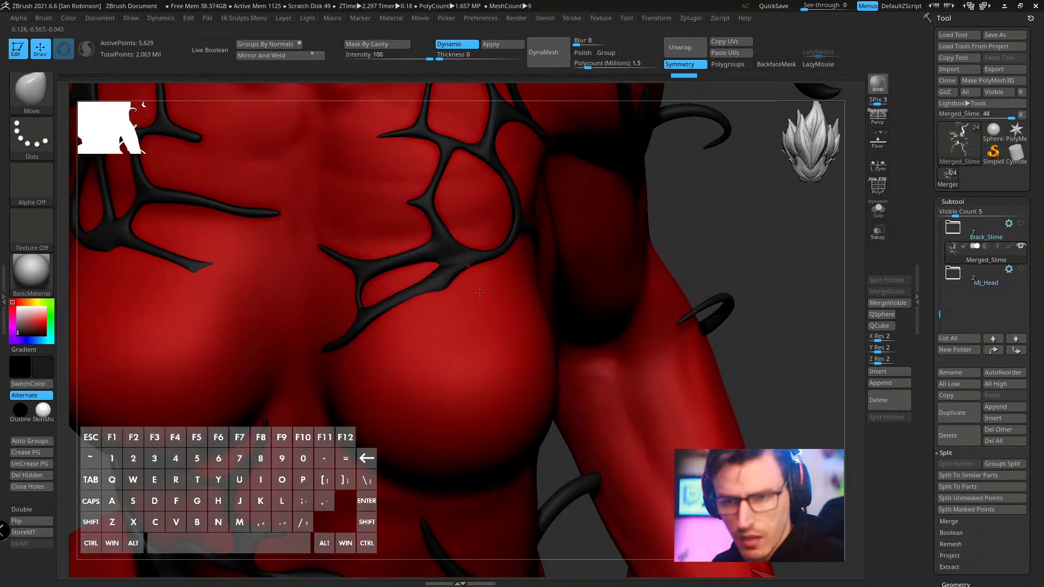
key("s")
right_click_drag(481, 300, 475, 335)
key("s")
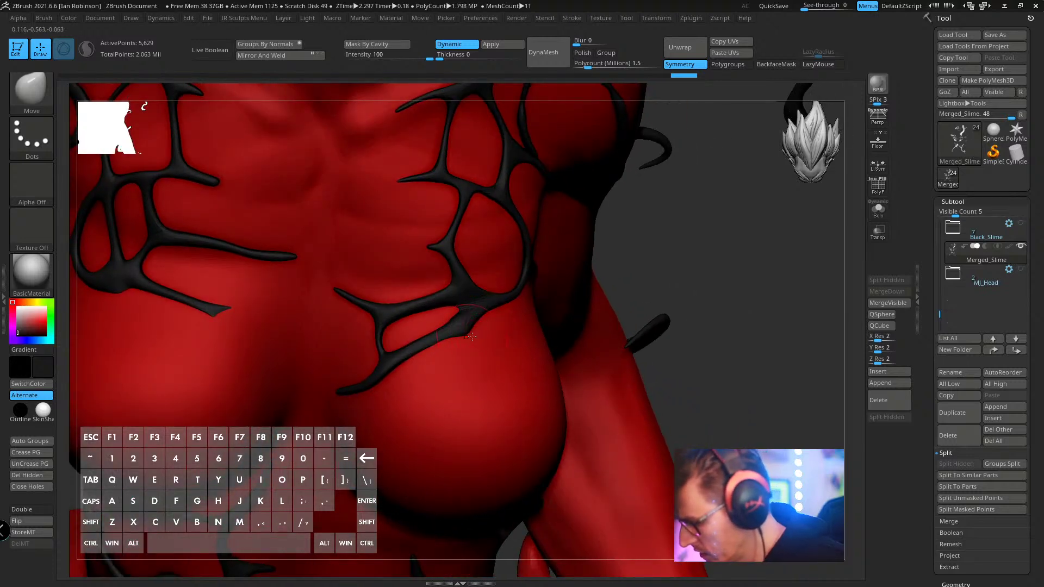
left_click_drag(463, 325, 469, 332)
key("ctrl+z")
left_click_drag(452, 319, 473, 315, "shift")
key("ctrl+z")
- Show the polygroup wireframe, enable the Rgb channel and smooth the tendril junction above the breast
key("shift+f")
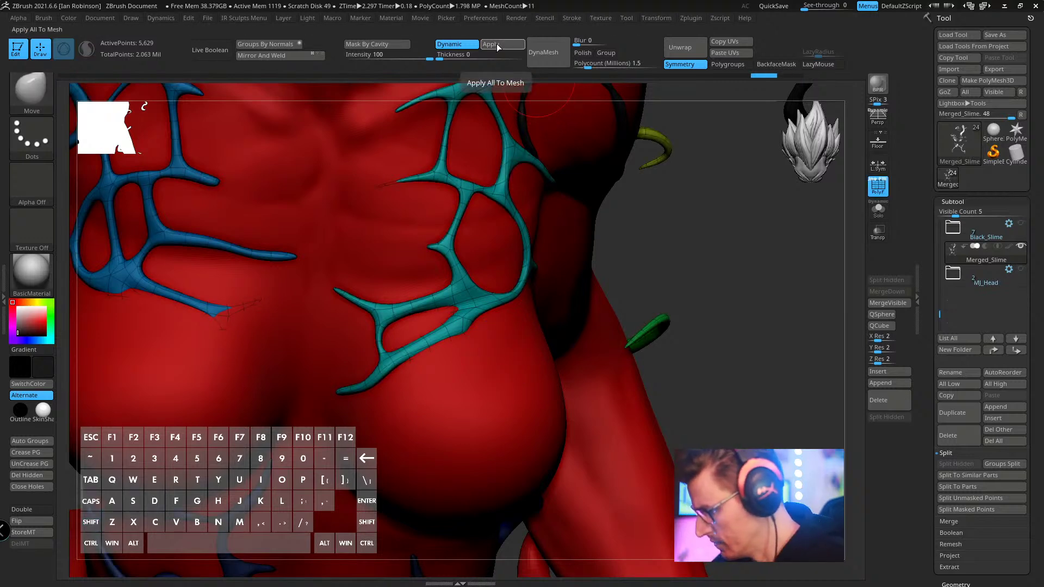
key("s")
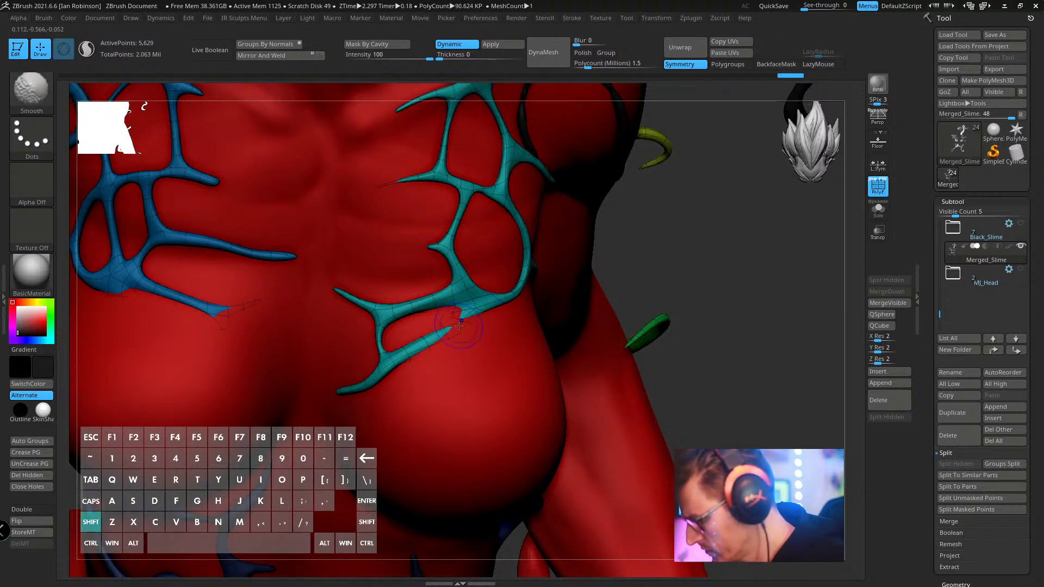
key("space")
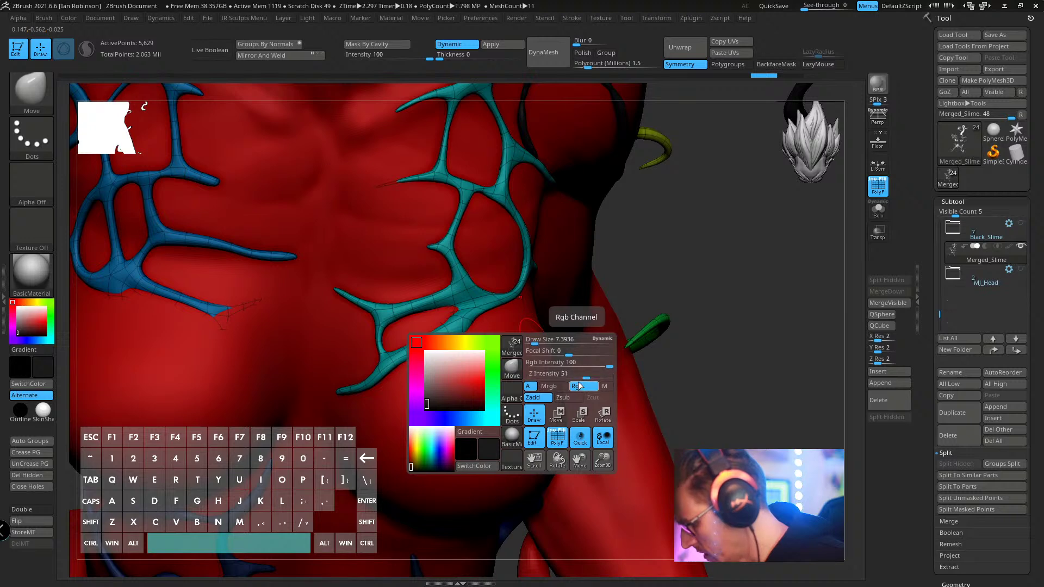
left_click(577, 386)
key("shift")
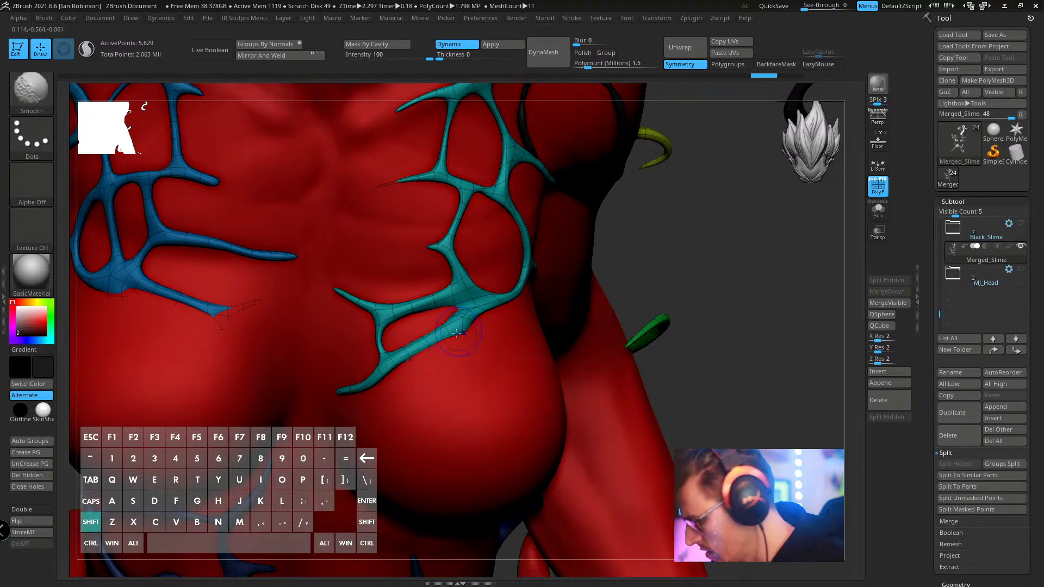
left_click_drag(471, 325, 496, 315, "shift")
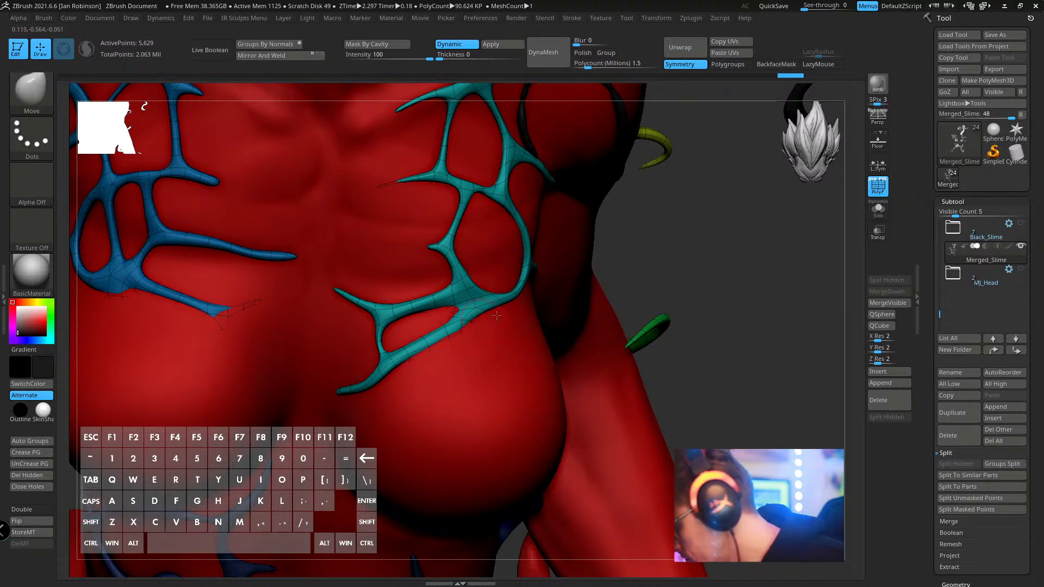
right_click_drag(500, 282, 486, 270)
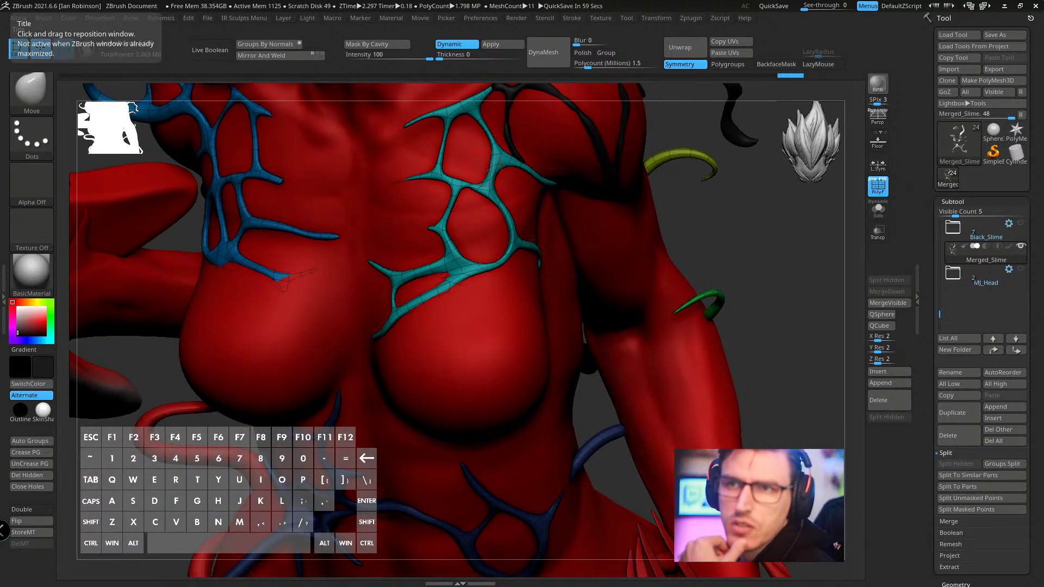
key("ctrl+a")
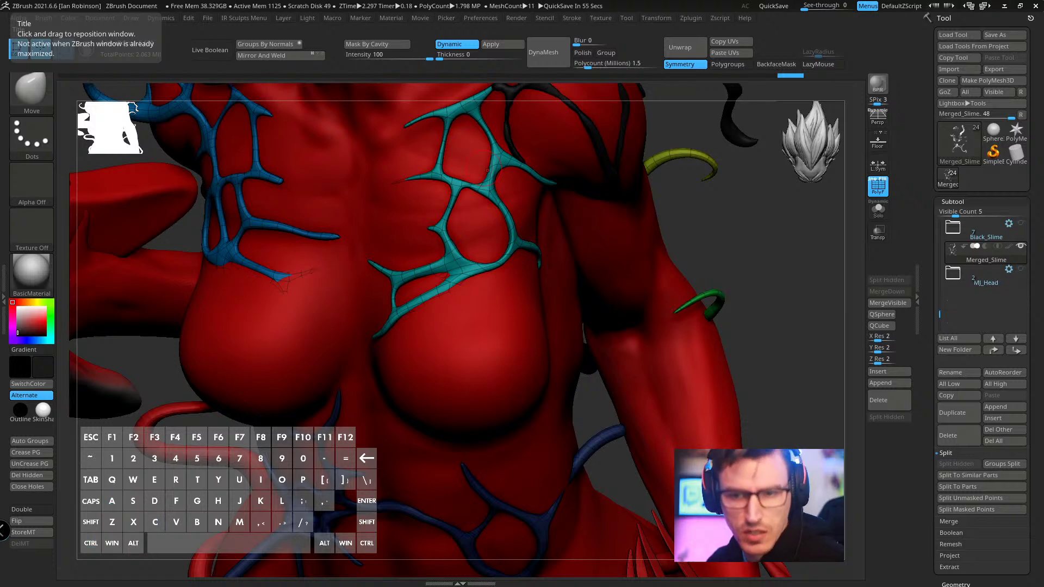
key("ctrl+v")
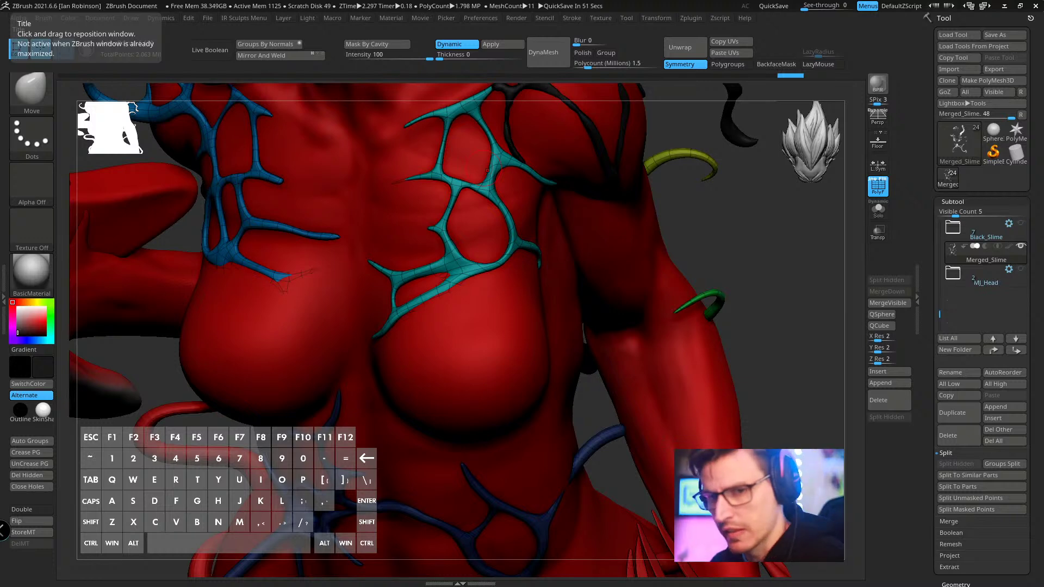
- Adjust the brush size and switch to the Inflat brush for working on the chest tendrils
mouse_move(521, 327)
right_mouse_down()
mouse_move(565, 283)
mouse_move(514, 234)
mouse_move(430, 239)
right_mouse_up()
key("s")
right_click_drag(519, 262, 506, 267)
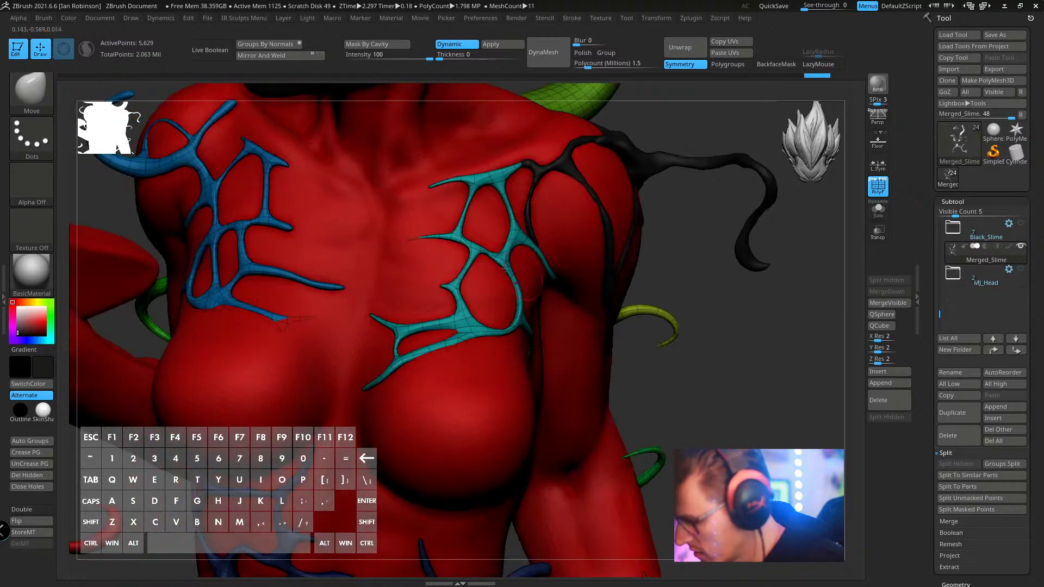
mouse_move(415, 236)
right_mouse_down()
mouse_move(443, 220)
mouse_move(435, 253)
right_mouse_up()
key("b")
key("i")
key("n")
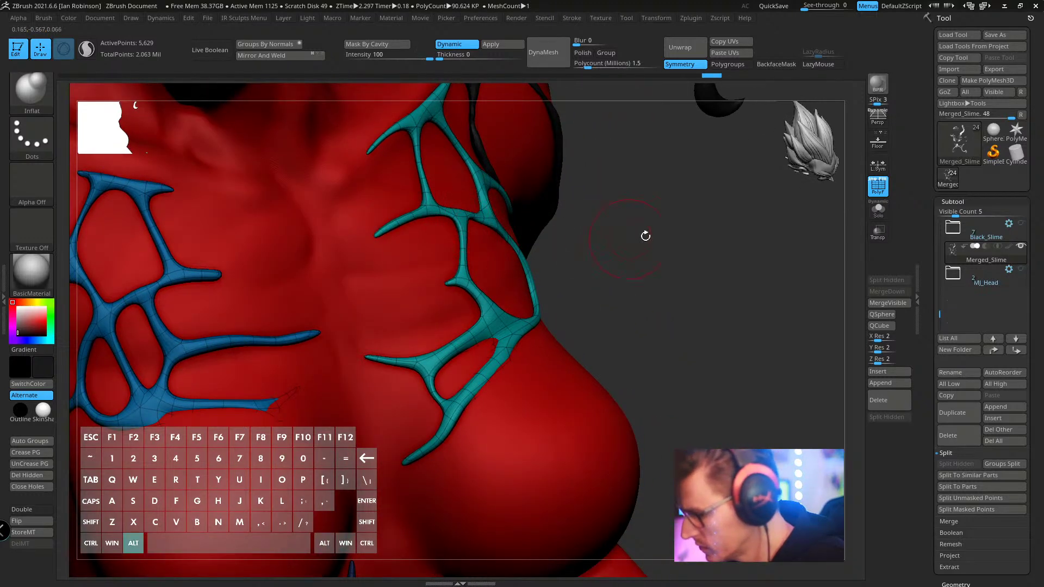
- Pull out the short side branch of the abdominal tendril with the SnakeHook brush
mouse_move(645, 236)
right_mouse_down("alt")
mouse_move(555, 223)
mouse_move(570, 242)
mouse_move(473, 278)
mouse_move(468, 353)
mouse_move(509, 266)
mouse_move(483, 409)
mouse_move(429, 369)
right_mouse_up("alt")
key("b")
key("s")
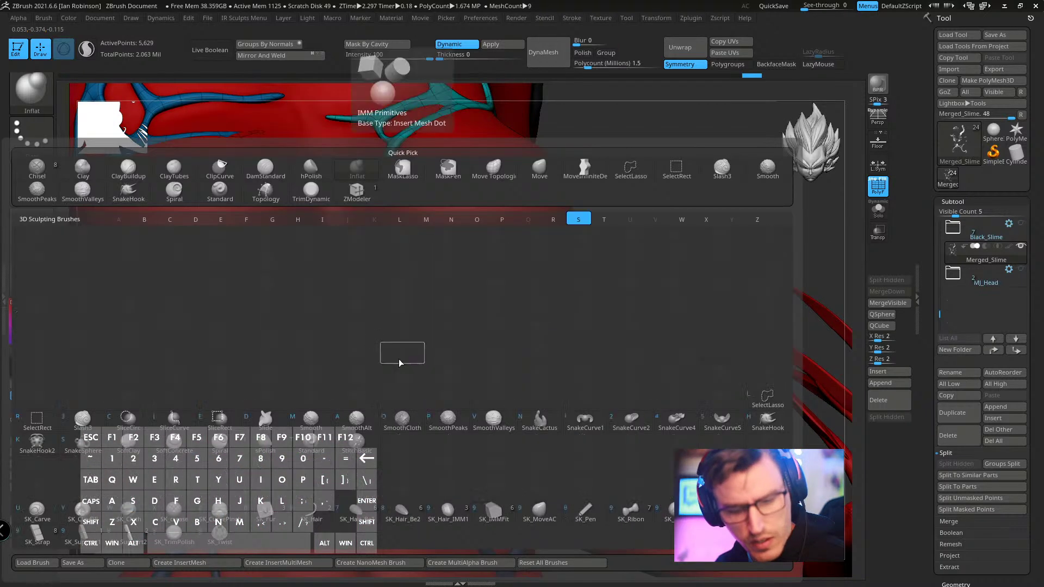
key("h")
key("s")
key("space")
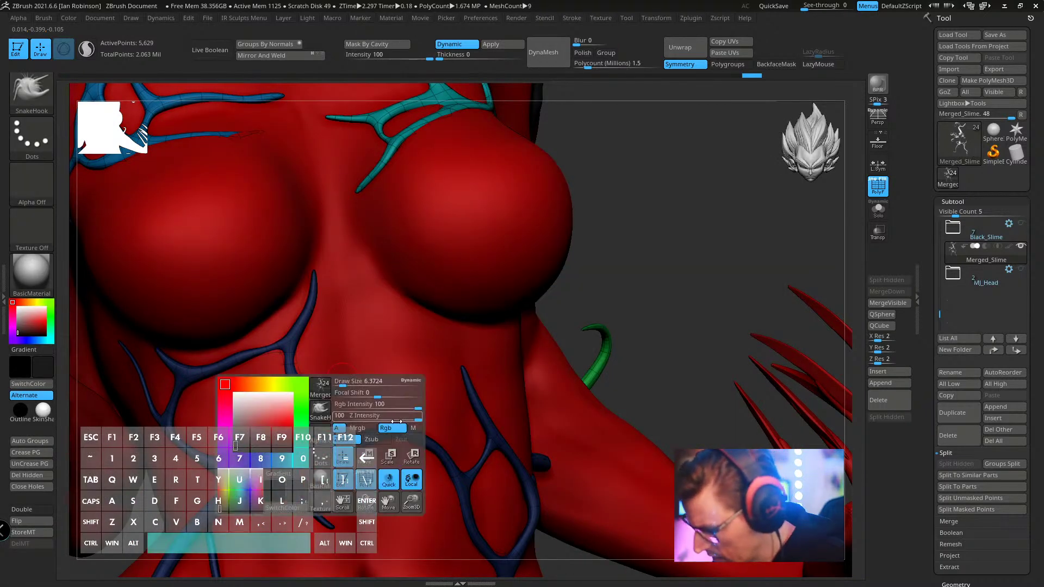
left_click_drag(371, 389, 367, 391)
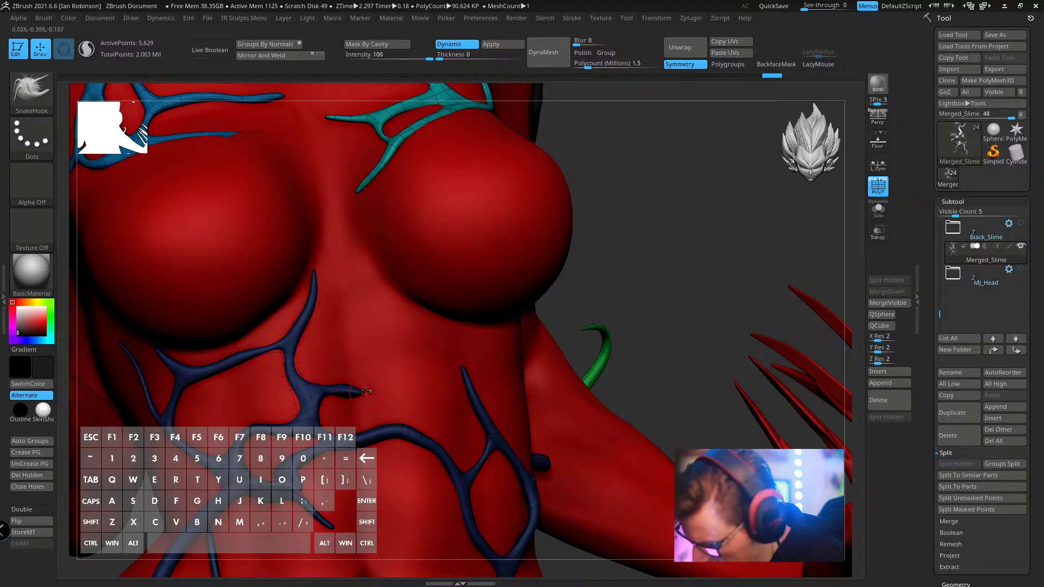
- Turn off the polygroup wireframe on the merged slime tendrils and switch to the MJ_Body3 subtool
mouse_move(371, 397)
right_mouse_down()
mouse_move(360, 385)
mouse_move(375, 400)
mouse_move(367, 385)
mouse_move(435, 331)
mouse_move(619, 227)
mouse_move(590, 222)
mouse_move(654, 214)
mouse_move(629, 242)
mouse_move(660, 247)
right_mouse_up()
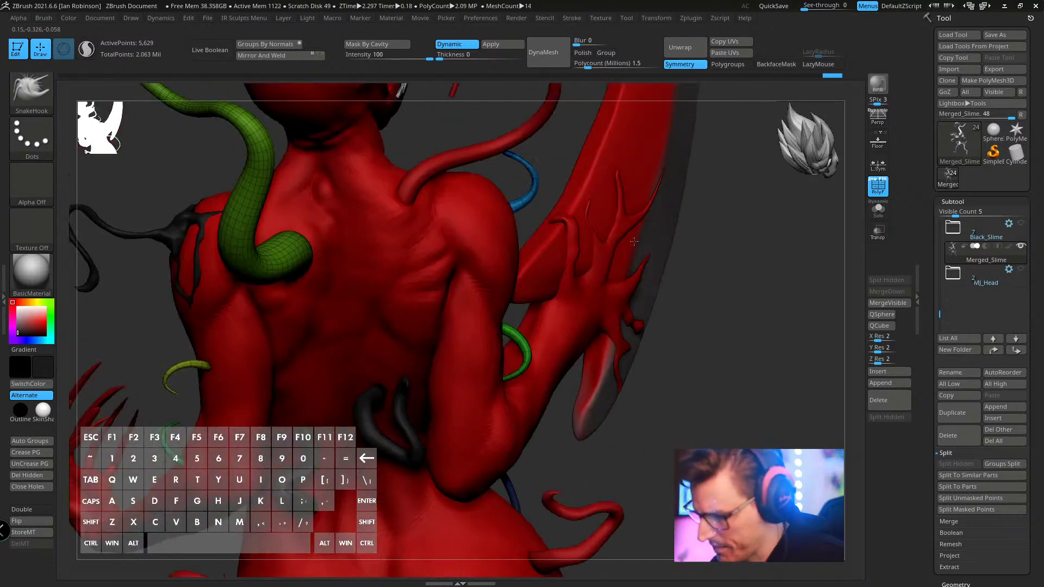
mouse_move(462, 326)
right_mouse_down("alt")
mouse_move(466, 337)
mouse_move(377, 311)
mouse_move(505, 201)
mouse_move(575, 304)
mouse_move(474, 355)
right_mouse_up("alt")
key("shift")
key("alt")
key("shift+f")
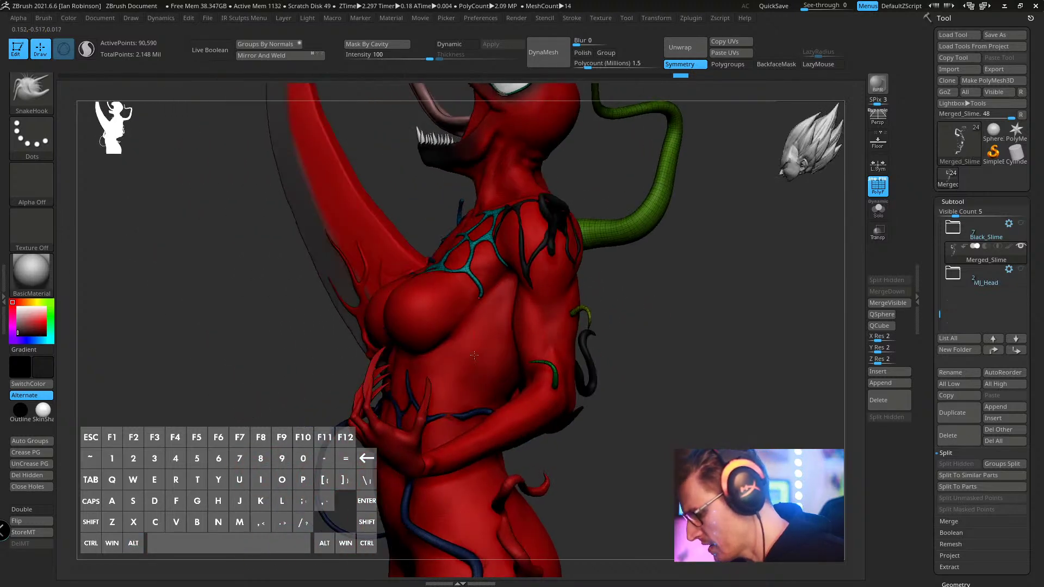
mouse_move(664, 313)
right_mouse_down()
mouse_move(664, 299)
mouse_move(633, 306)
mouse_move(692, 280)
mouse_move(606, 273)
right_mouse_up()
key("shift+f")
left_click(598, 297, "alt")
key("shift+f")
key("shift+f")
right_click_drag(643, 172, 538, 265, "alt")
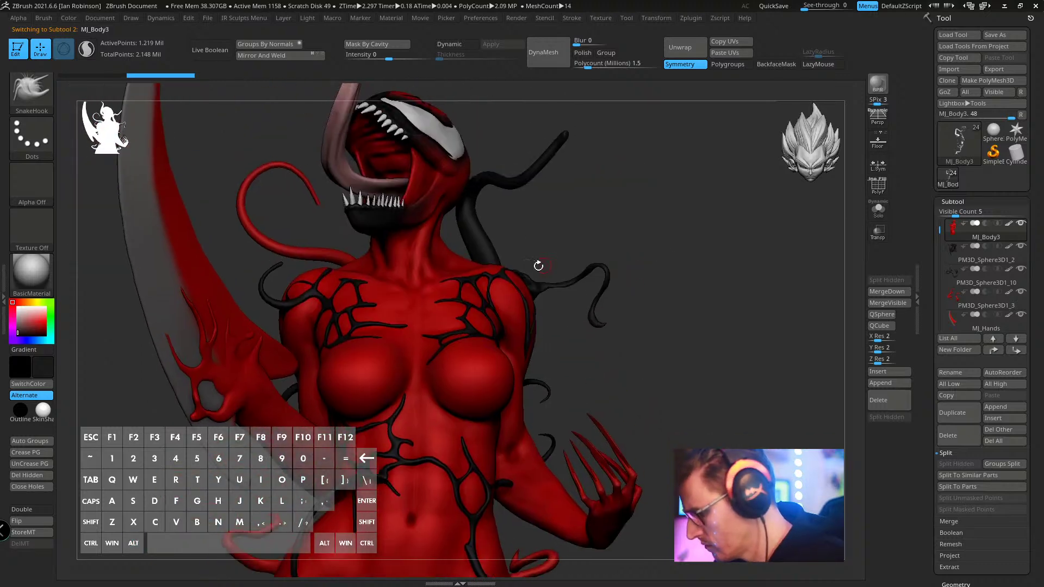
- Select the MJ_Carnage_Posed_7 subtool and choose the IMM Primitives brush with its sphere insert
scroll(941, 223, "up", 1)
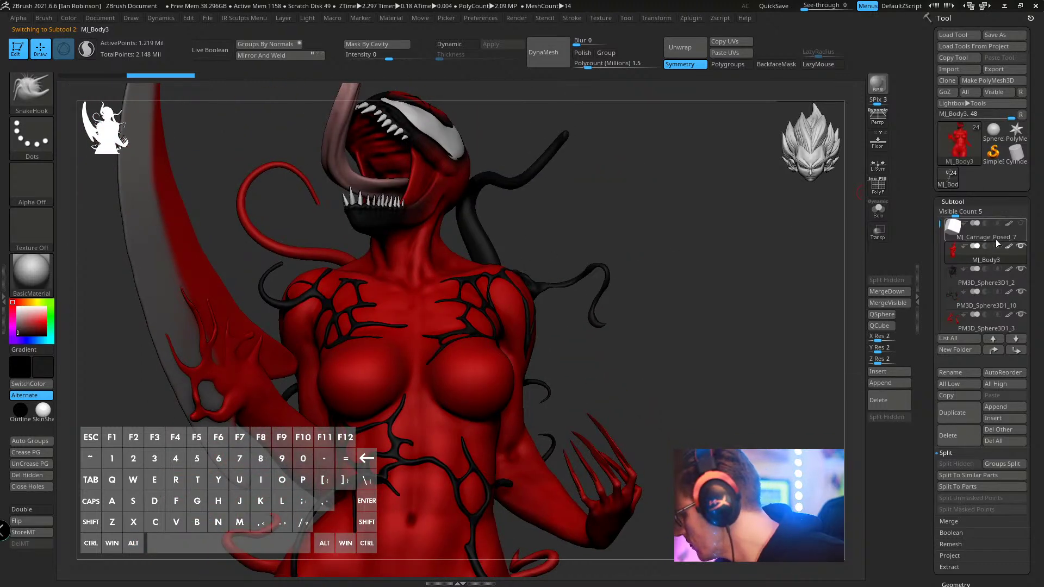
left_click(996, 240)
right_click_drag(787, 315, 509, 309)
key("b")
key("i")
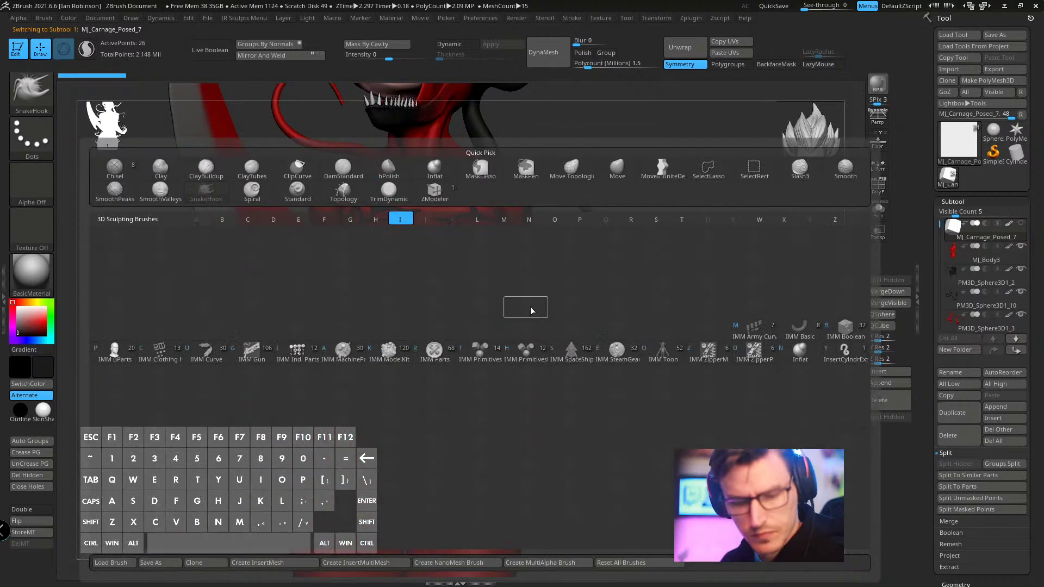
key("p")
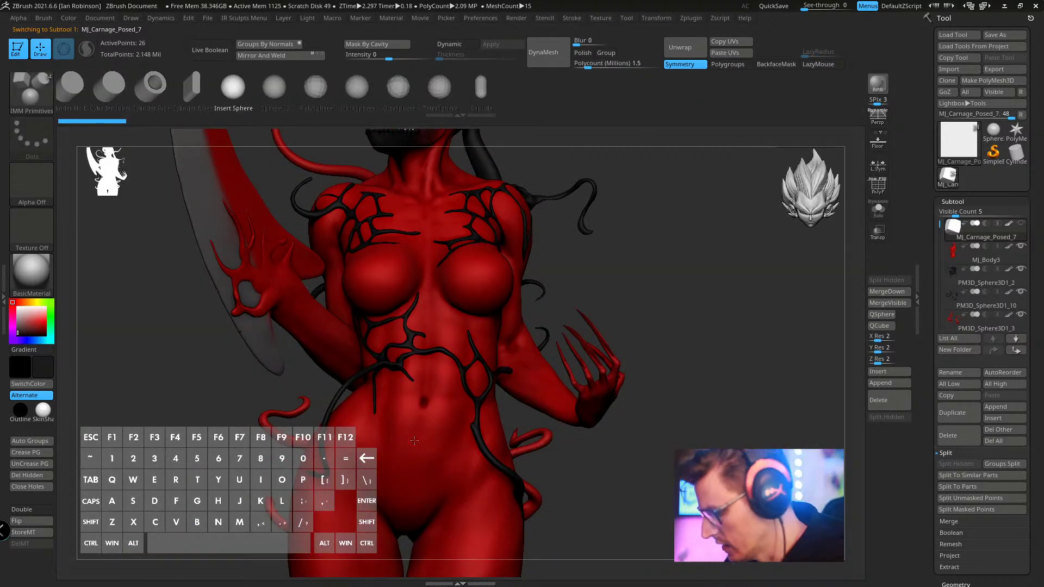
- Insert a sphere on the lower abdomen, undoing the misplaced attempts
right_click_drag(414, 440, 448, 357, "alt")
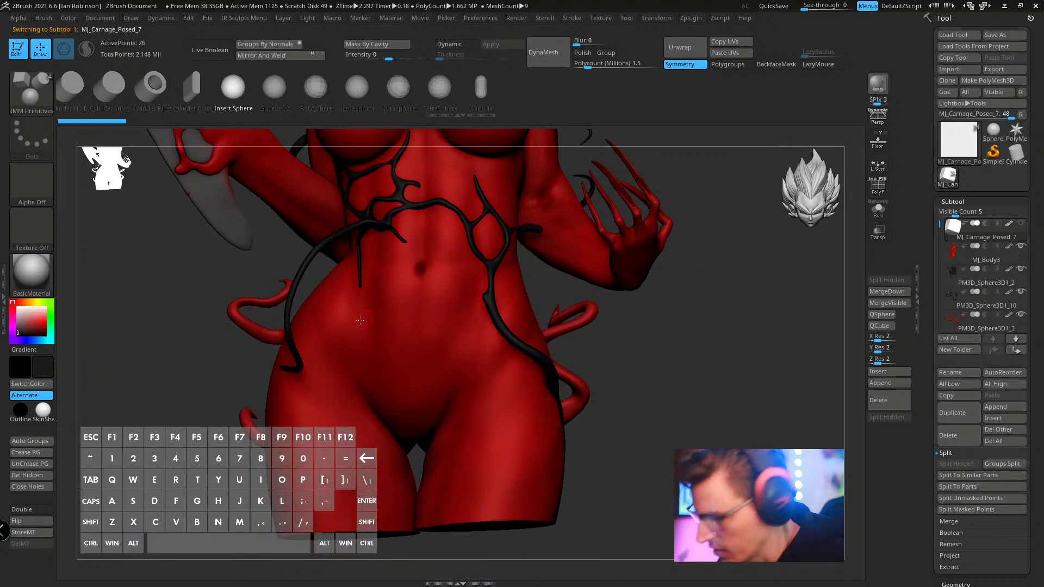
left_click_drag(342, 299, 339, 288)
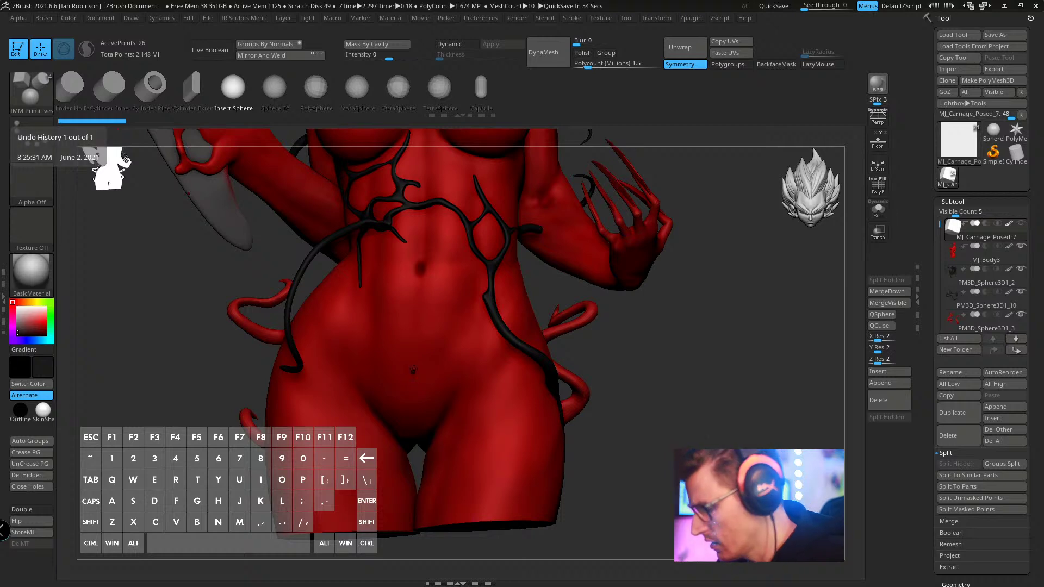
mouse_move(413, 371)
left_mouse_down()
mouse_move(418, 360)
mouse_move(419, 411)
left_mouse_up()
key("ctrl+z")
key("ctrl+z")
mouse_move(625, 356)
left_mouse_down()
mouse_move(708, 358)
mouse_move(743, 340)
left_mouse_up()
- Move the inserted sphere back into the pelvis with the gizmo, with transparency enabled
key("w")
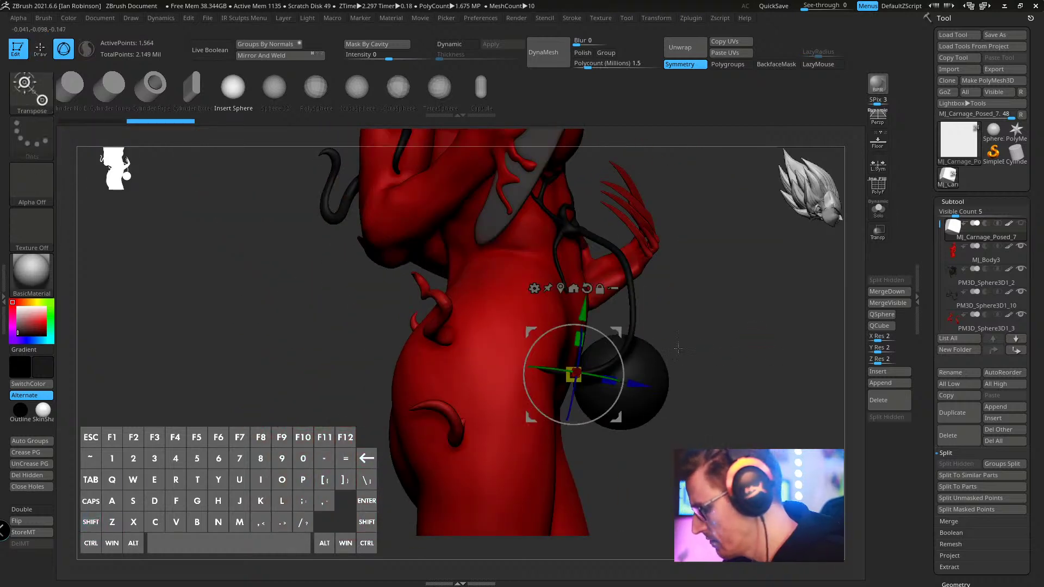
left_click_drag(638, 374, 515, 374)
left_click(877, 234)
mouse_move(774, 334)
left_mouse_down("alt")
mouse_move(769, 349)
mouse_move(756, 333)
left_mouse_up("alt")
left_click_drag(501, 373, 496, 373)
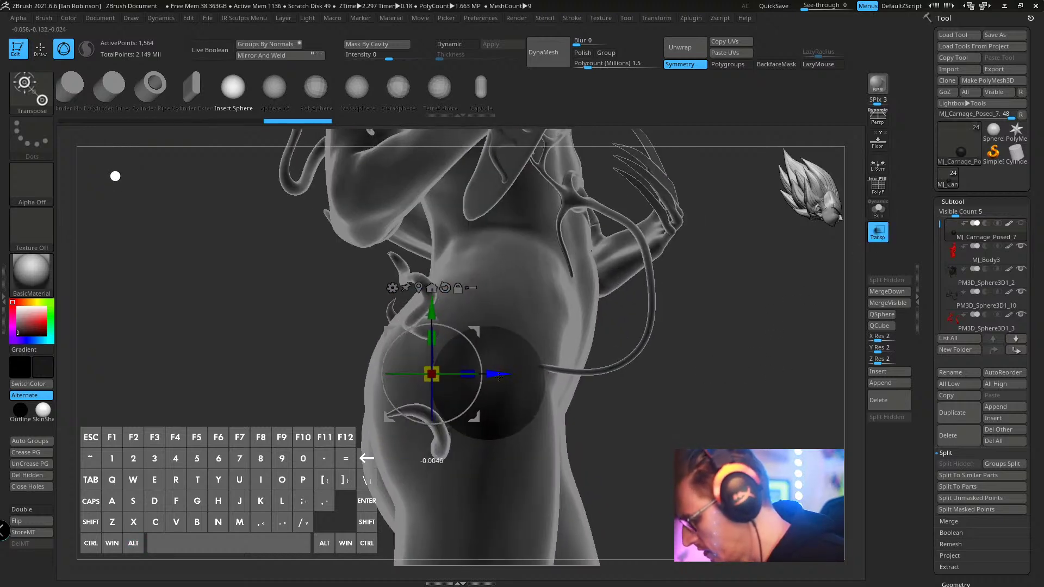
- Scale down the sphere and lower it slightly inside the pelvis
key("q")
mouse_move(715, 370)
left_mouse_down("alt")
mouse_move(677, 348)
mouse_move(694, 324)
mouse_move(650, 354)
left_mouse_up("alt")
key("w")
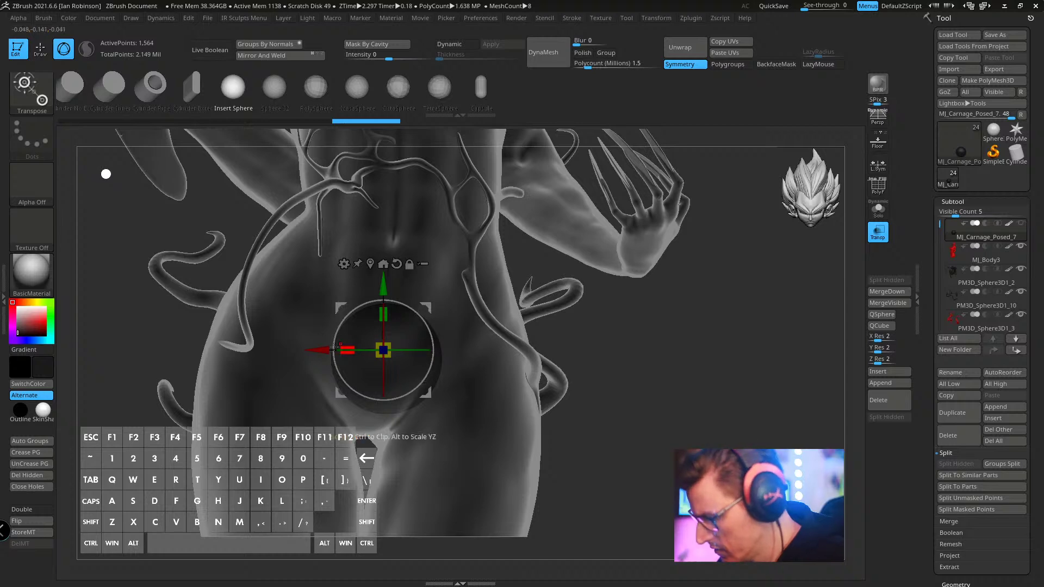
mouse_move(326, 344)
left_mouse_down()
mouse_move(308, 342)
mouse_move(370, 368)
left_mouse_up()
key("q")
left_click_drag(663, 354, 642, 348)
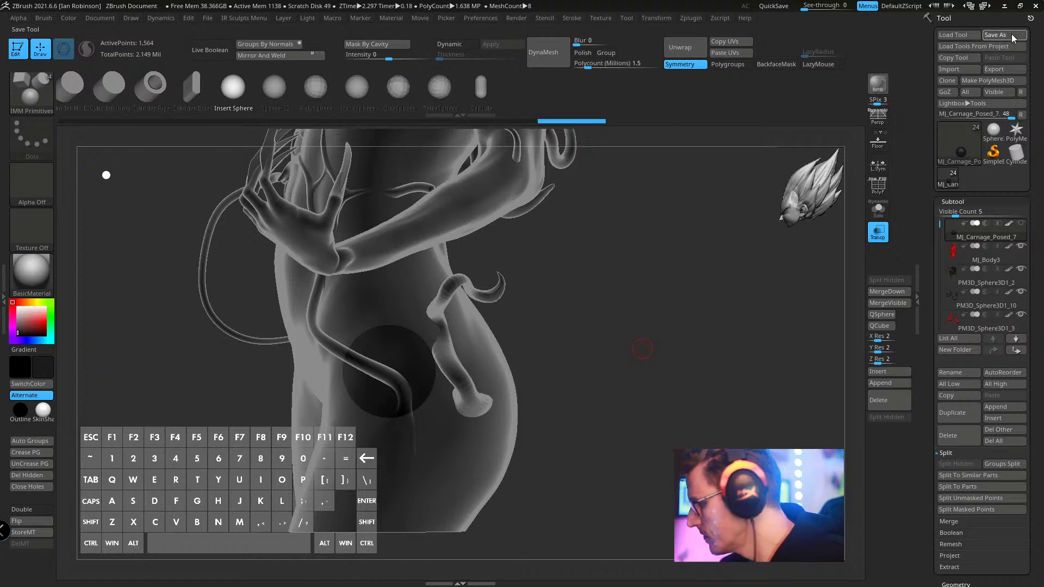
- Save the tool to disk under its suggested file name
left_click(1010, 34)
key("Return")
key("Return")
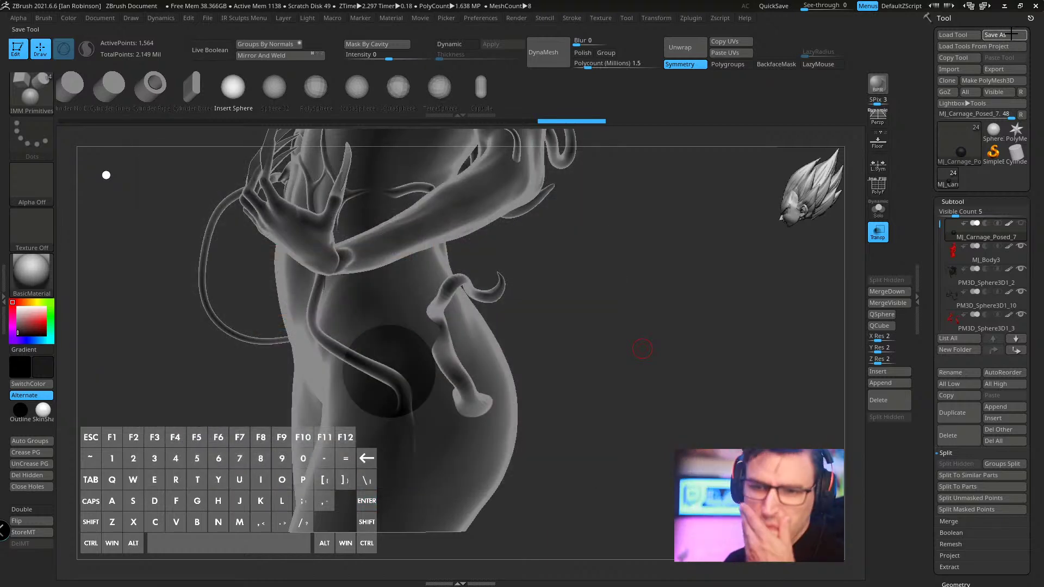
- Turn off transparency and move the sphere forward so it protrudes from the front of the pelvis
left_click_drag(622, 316, 703, 317)
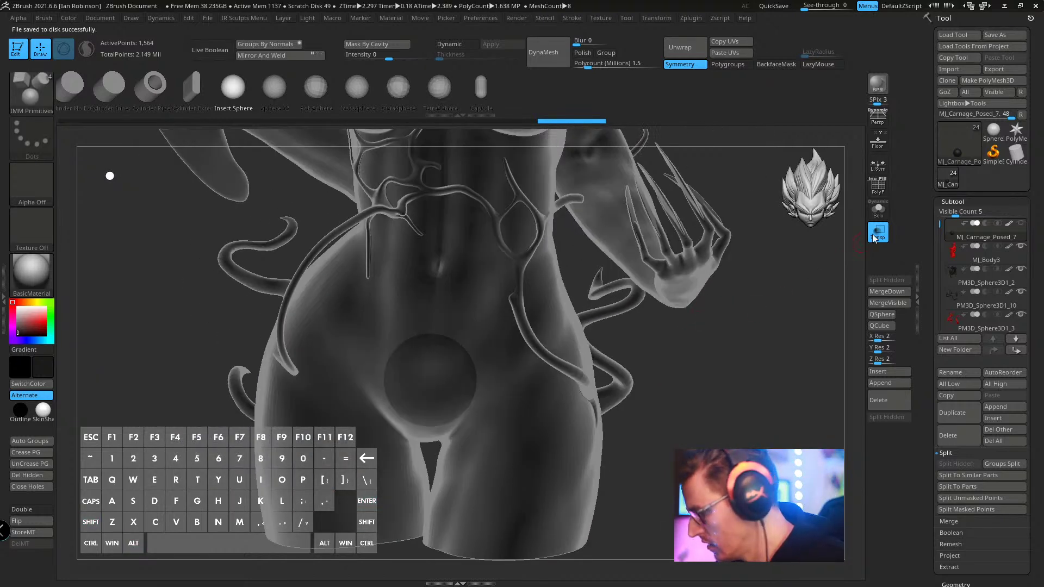
left_click(877, 233)
left_click_drag(788, 296, 727, 303)
key("w")
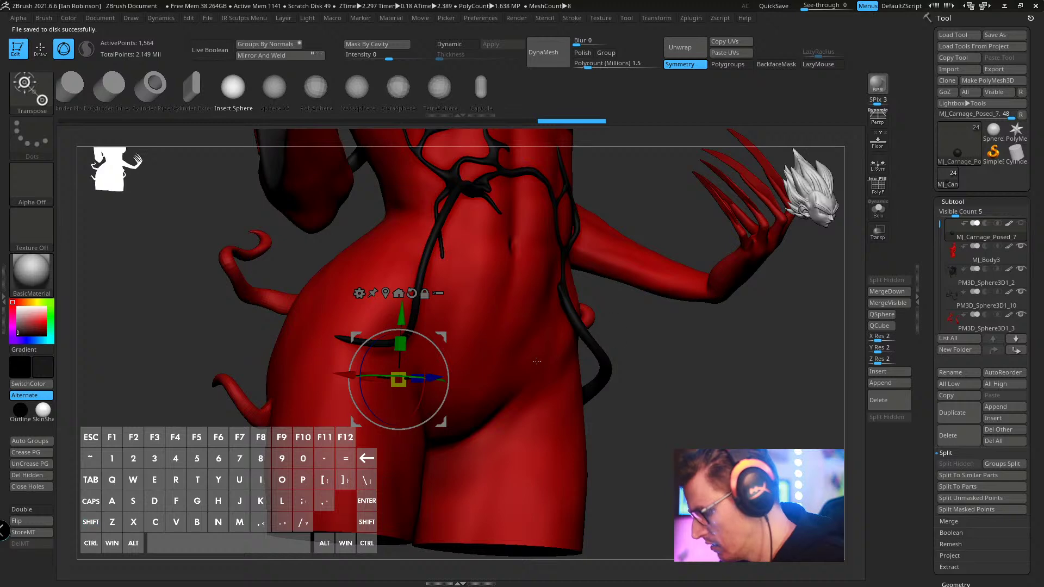
left_click_drag(537, 361, 484, 368)
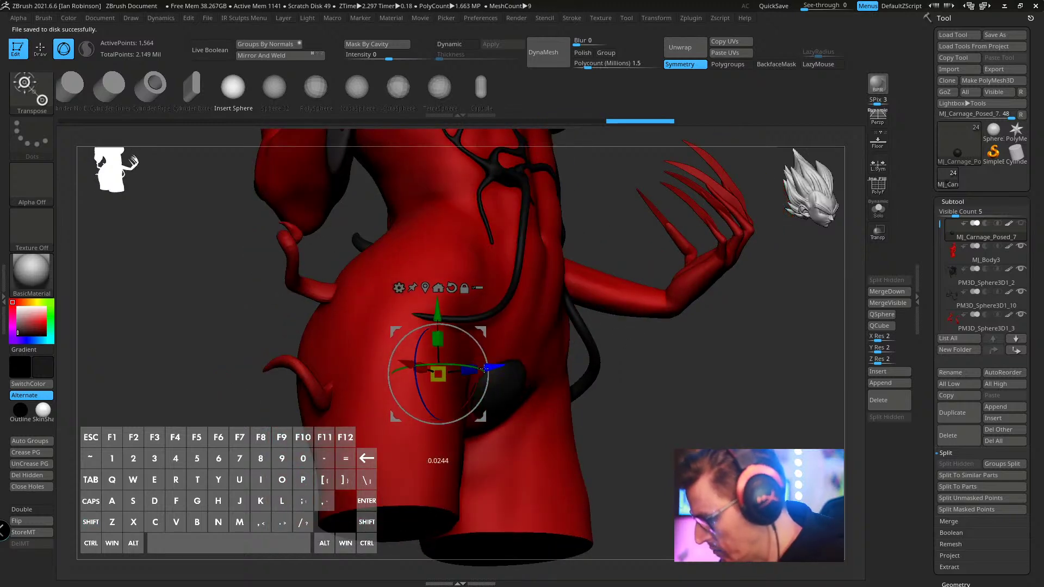
key("alt")
mouse_move(678, 363)
left_mouse_down()
mouse_move(546, 352)
mouse_move(442, 363)
mouse_move(364, 351)
left_mouse_up()
key("q")
key("w")
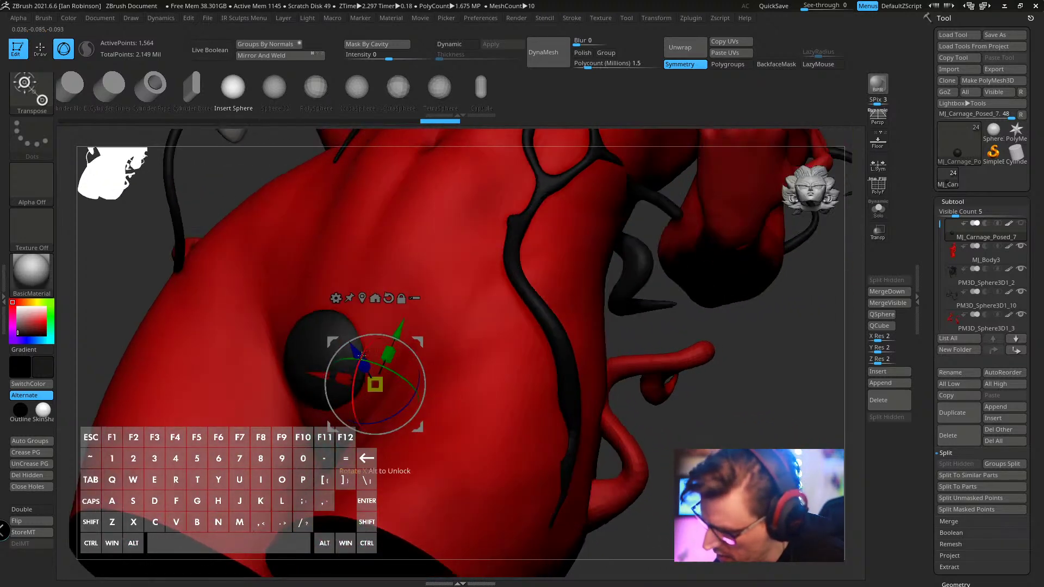
key("q")
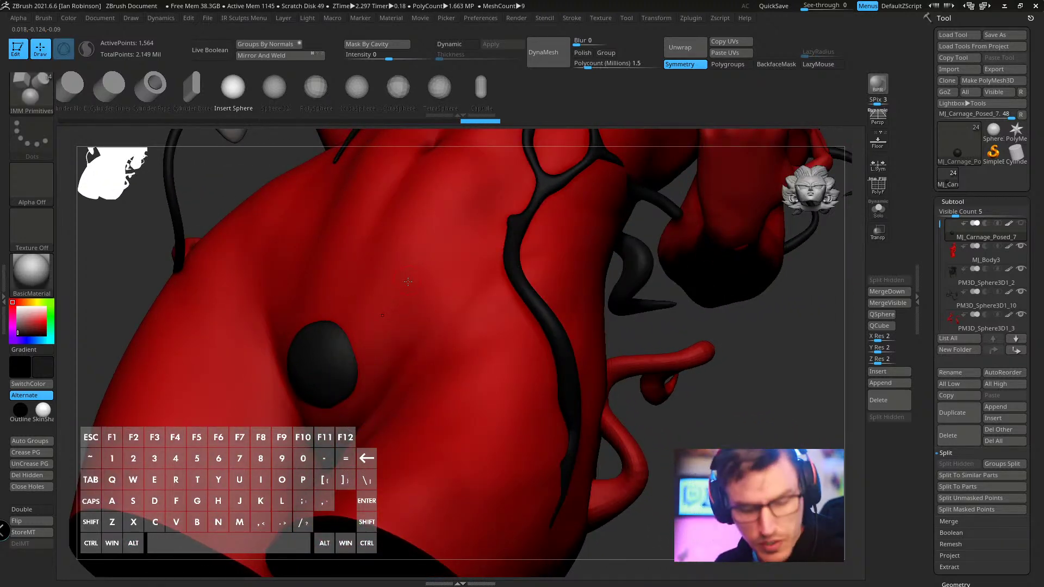
- Switch to the SnakeHook brush with Sculptris Pro enabled and adjust the brush size for pulling on the sphere
key("b")
key("s")
key("h")
left_click(90, 50)
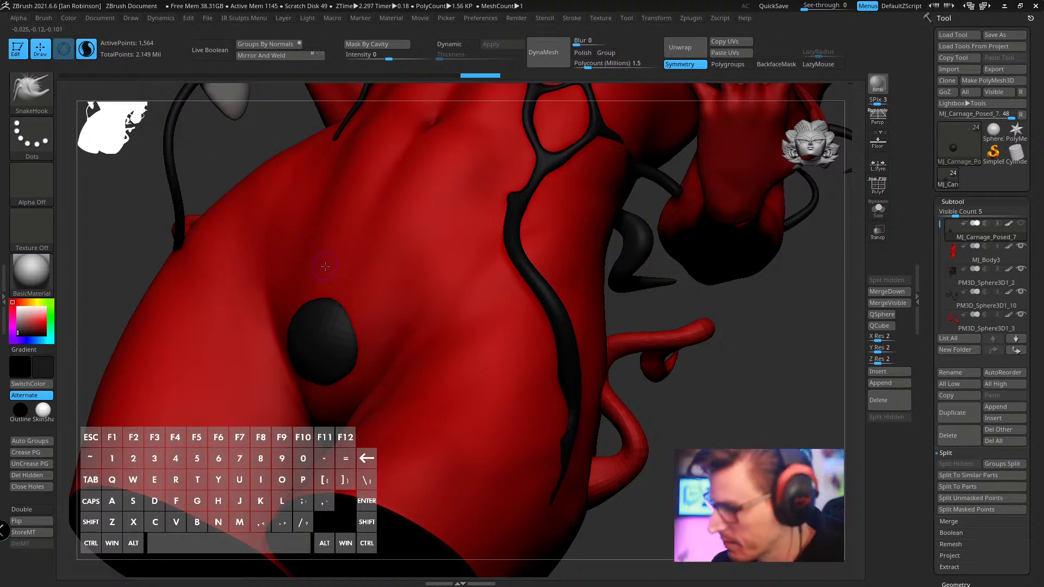
key("s")
right_click_drag(353, 266, 314, 291)
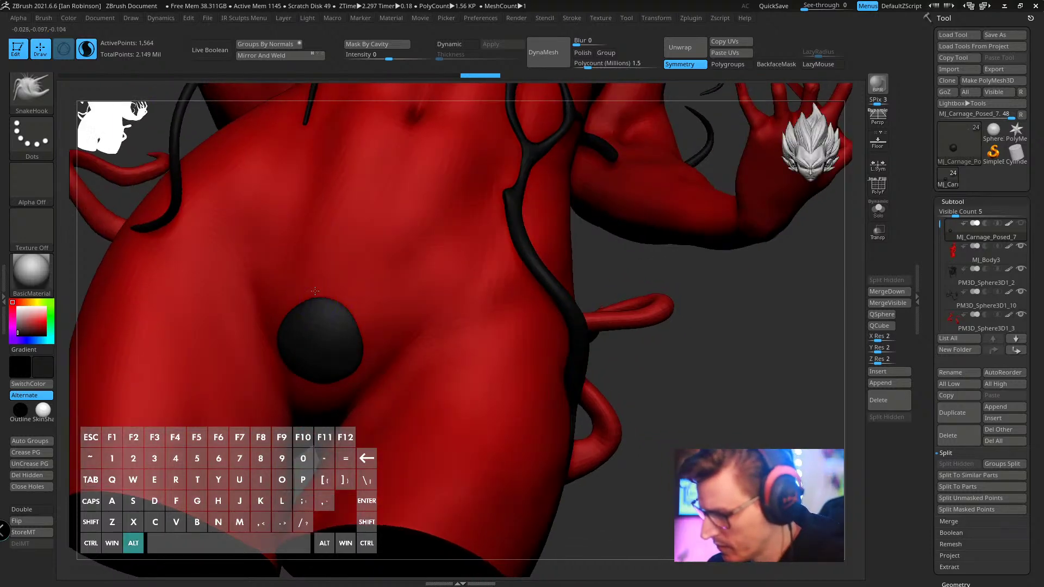
key("ctrl+z")
key("s")
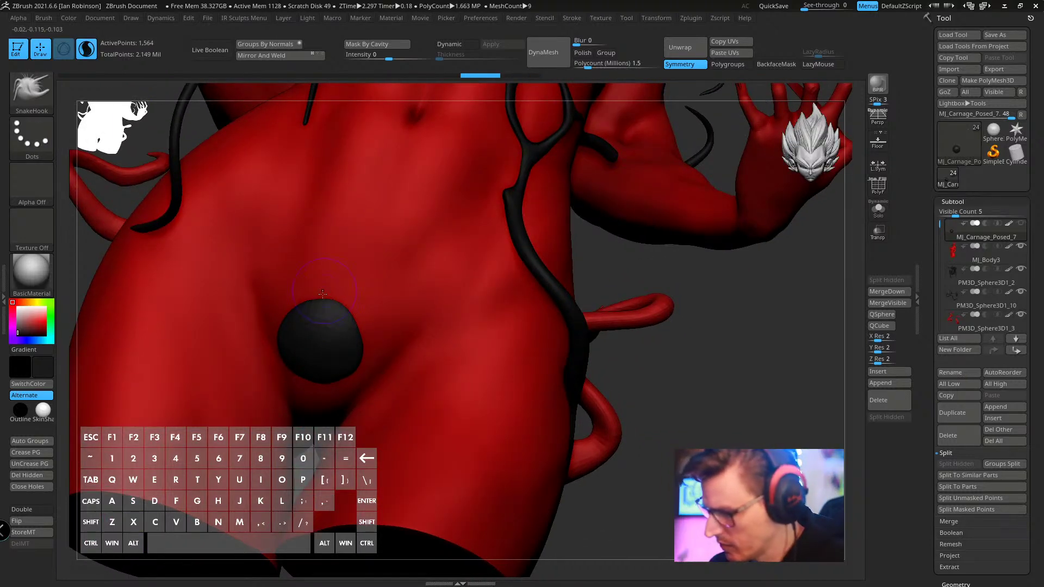
left_click_drag(303, 292, 329, 239)
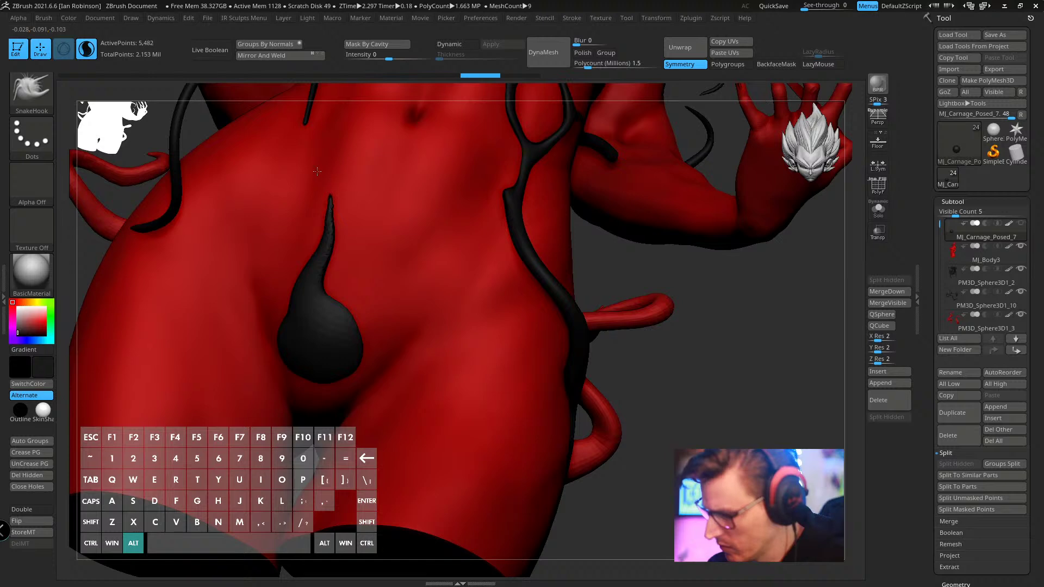
right_click_drag(317, 171, 333, 282)
key("ctrl+z")
- Pull a thin, tapering tendril from the pelvic sphere up over the lower abdomen with the SnakeHook brush
mouse_move(329, 348)
left_mouse_down()
mouse_move(337, 332)
mouse_move(321, 271)
mouse_move(334, 290)
left_mouse_up()
right_click_drag(334, 291, 363, 275, "alt")
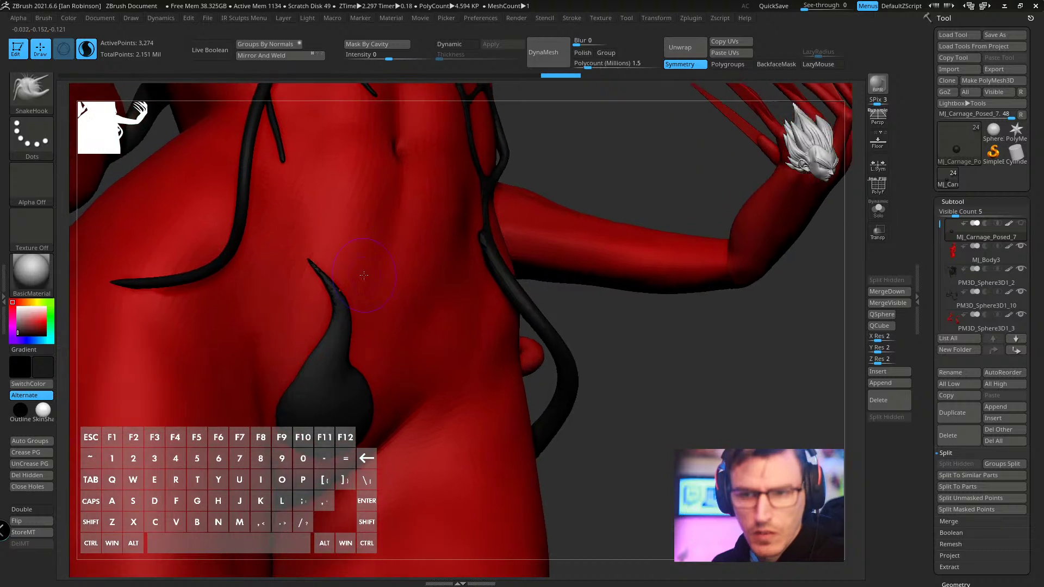
left_click_drag(322, 270, 301, 244, "alt")
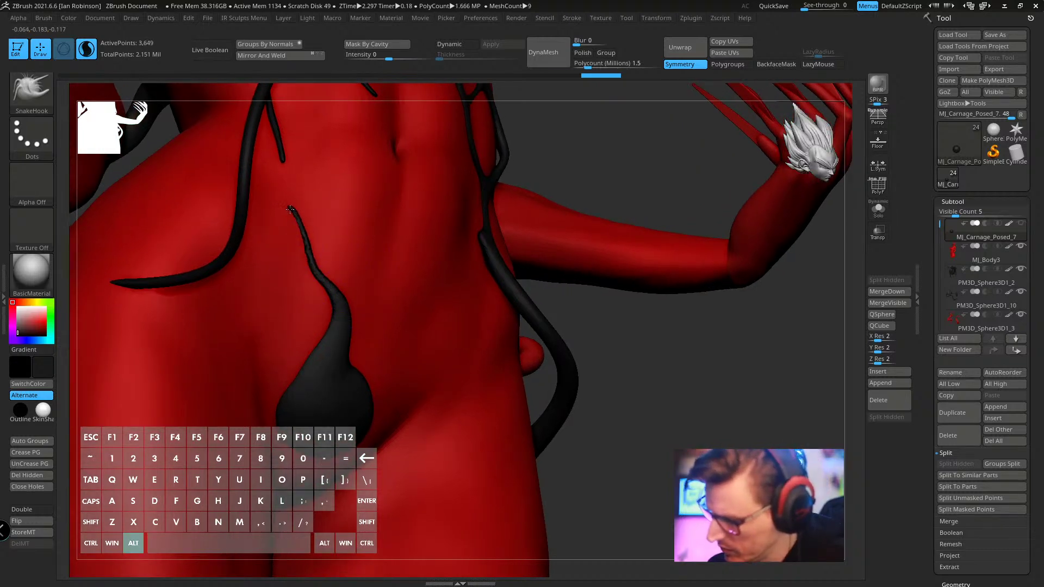
right_click_drag(345, 235, 327, 242)
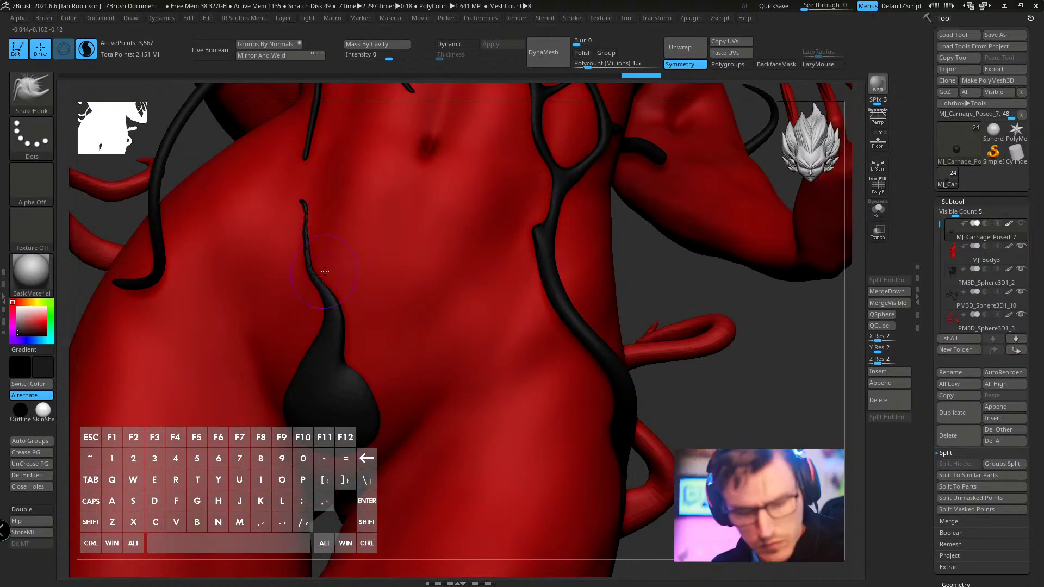
- Thicken the thin upper part of the new tendril with the Inflat brush
key("b")
key("i")
key("n")
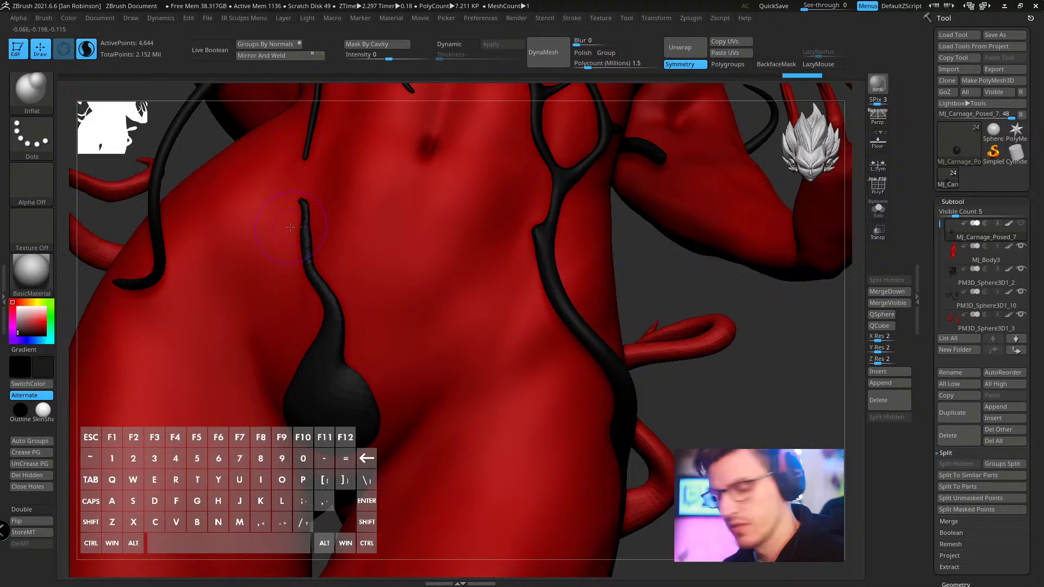
- Try to DynaMesh the new tendril and clear the mask on it
key("space")
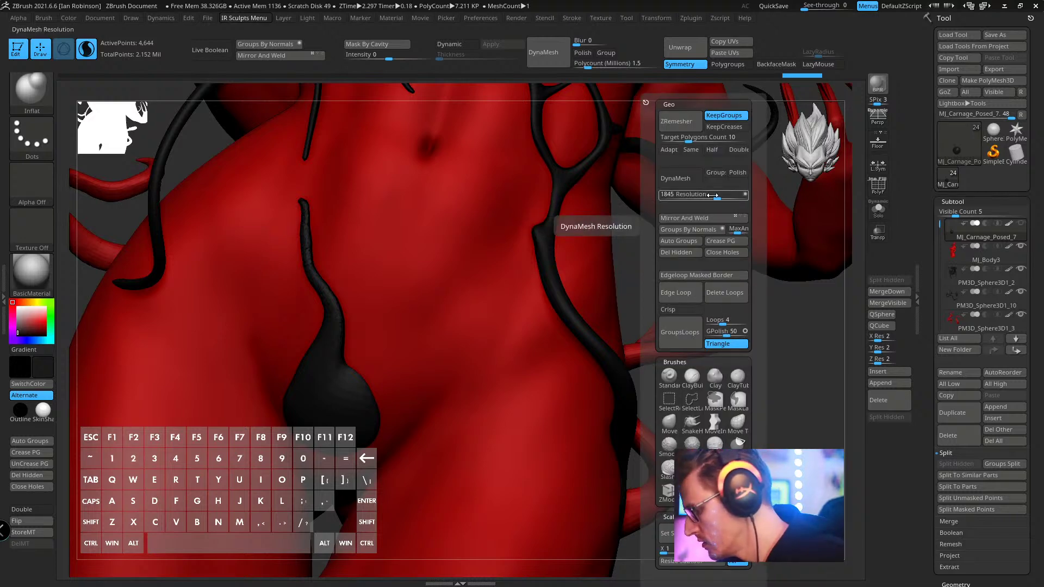
left_click(696, 184)
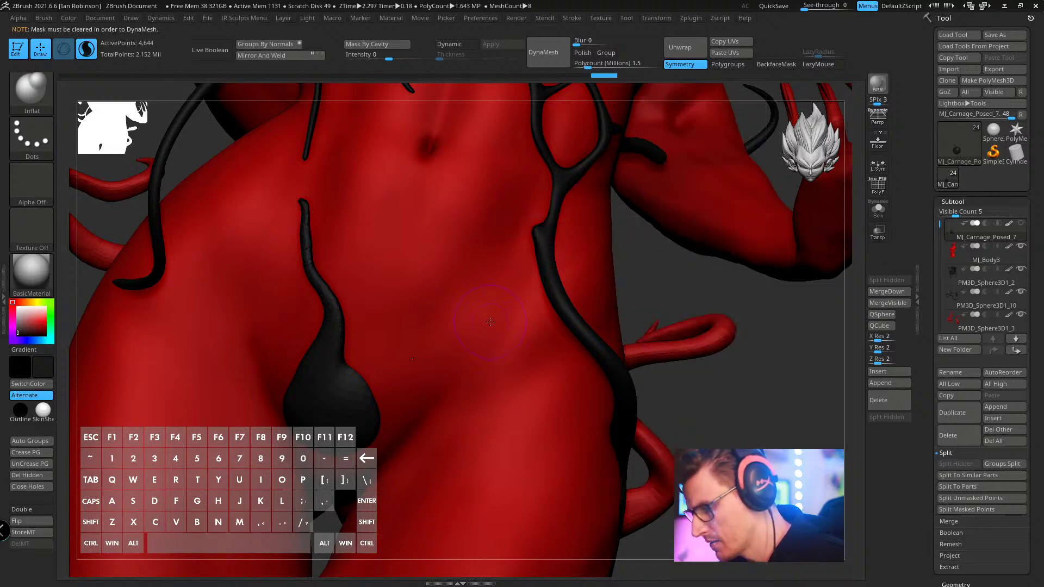
left_click_drag(704, 328, 638, 296, "ctrl")
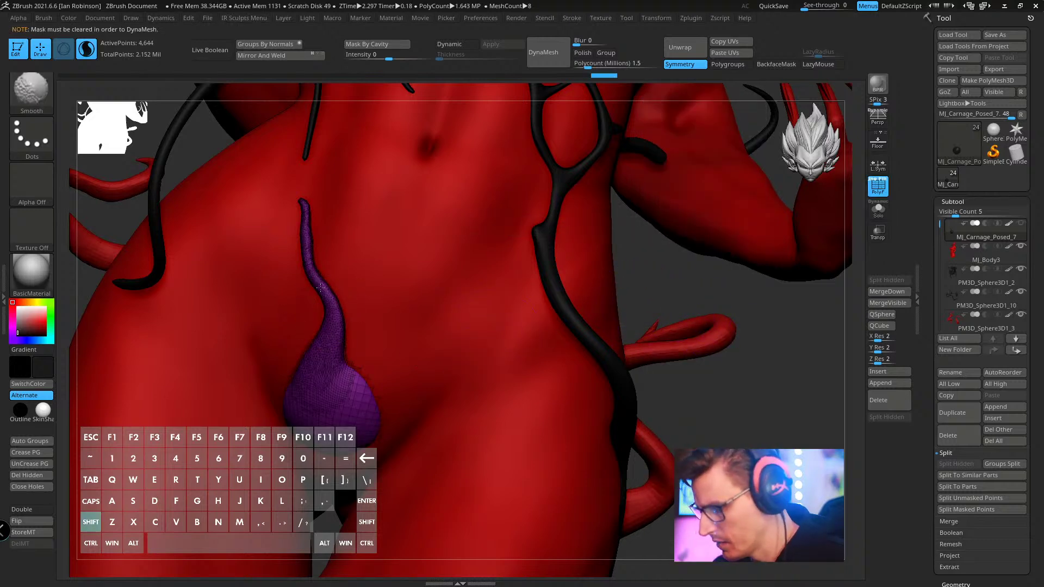
- Show the polygroup wireframe and smooth the upper part of the new tendril
key("shift+f")
left_click_drag(307, 237, 310, 260, "shift")
- Clear the mask and DynaMesh the new tendril at a resolution of 1504
left_click_drag(756, 351, 674, 282, "ctrl")
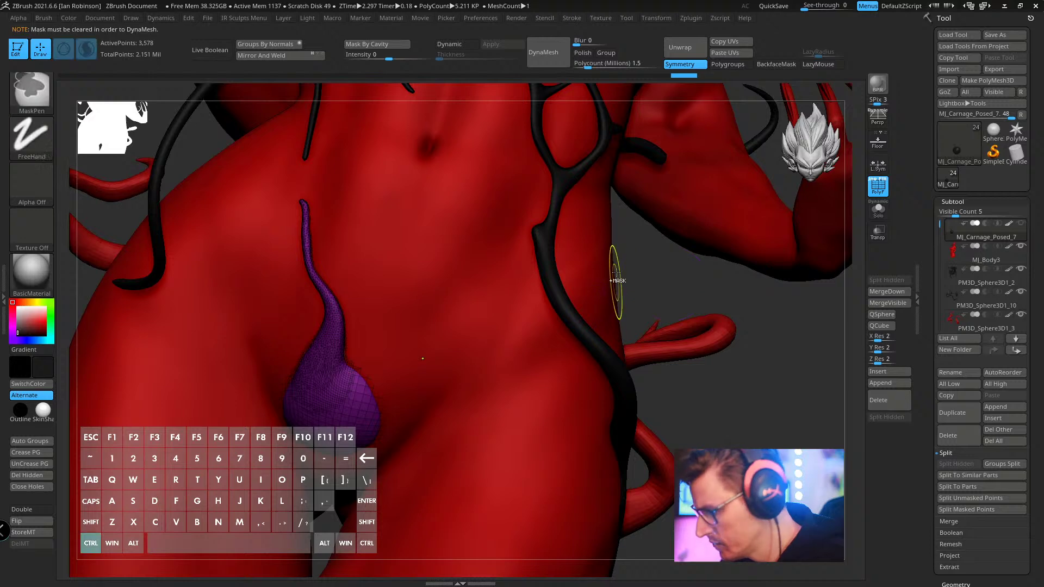
key("space")
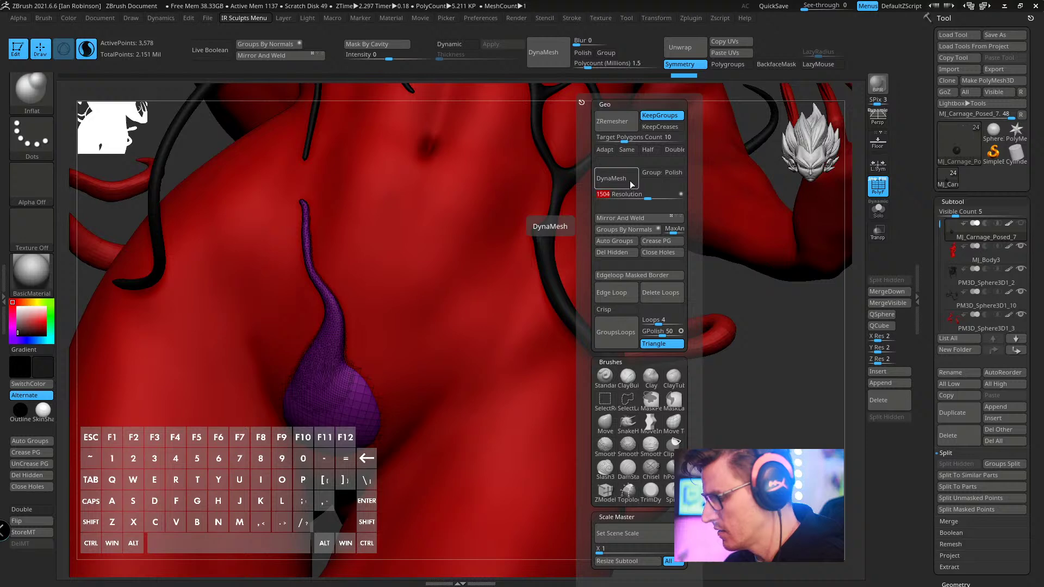
left_click(629, 181)
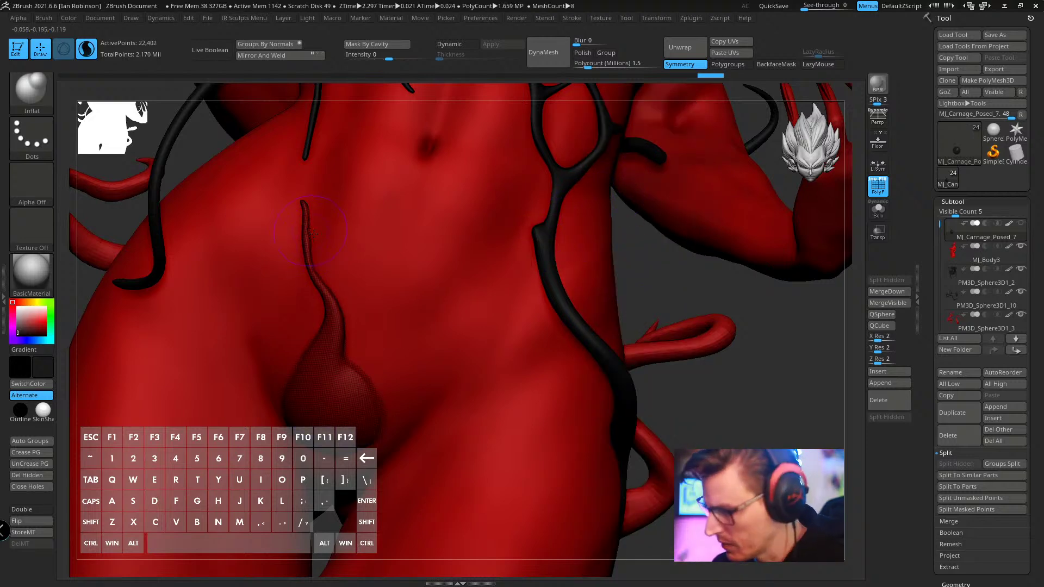
- Pull a second branch out of the new tendril's bulb toward the hip with the SnakeHook brush
right_click_drag(314, 234, 399, 247)
key("s")
left_click_drag(375, 252, 367, 252)
mouse_move(433, 300)
right_mouse_down("alt")
mouse_move(427, 288)
mouse_move(356, 385)
right_mouse_up("alt")
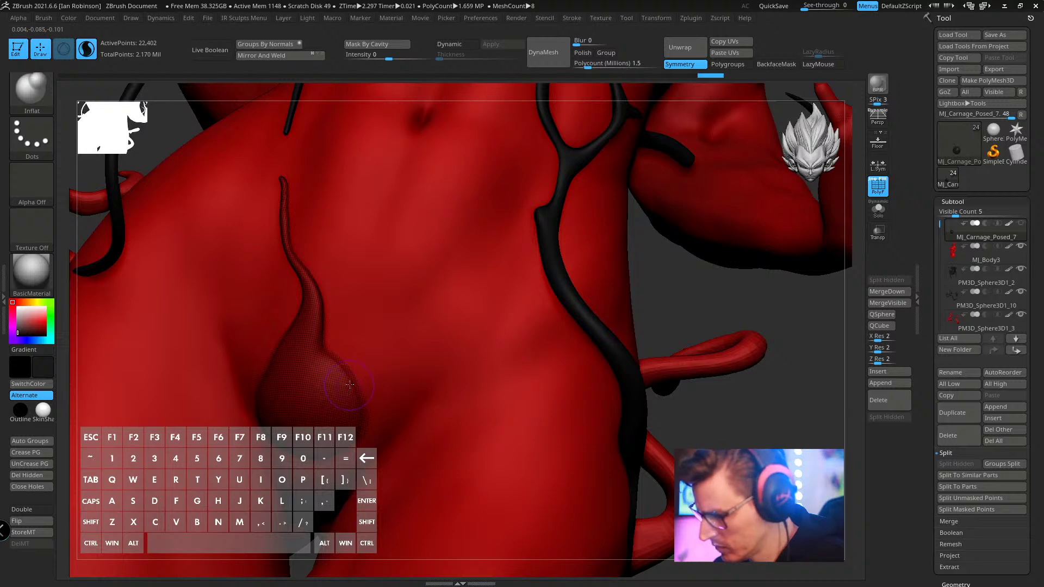
key("b")
key("s")
key("h")
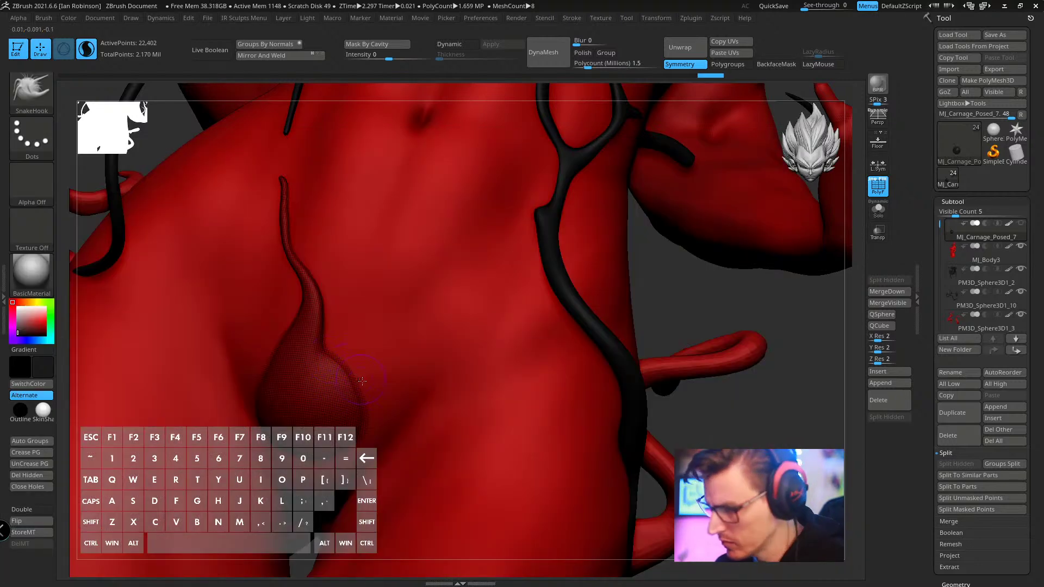
right_click_drag(359, 380, 368, 360)
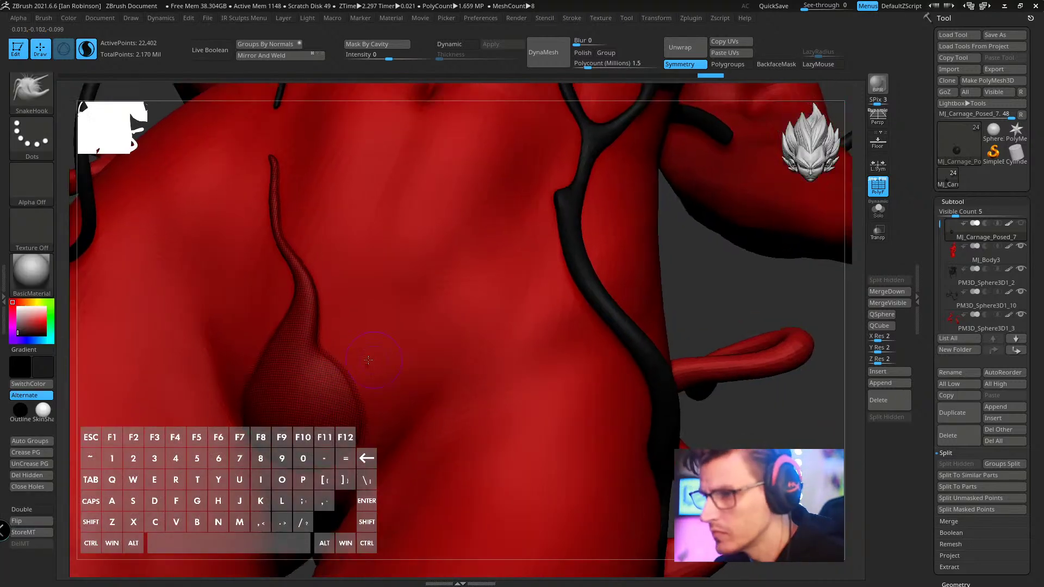
left_click_drag(352, 379, 426, 350)
key("ctrl+z")
key("s")
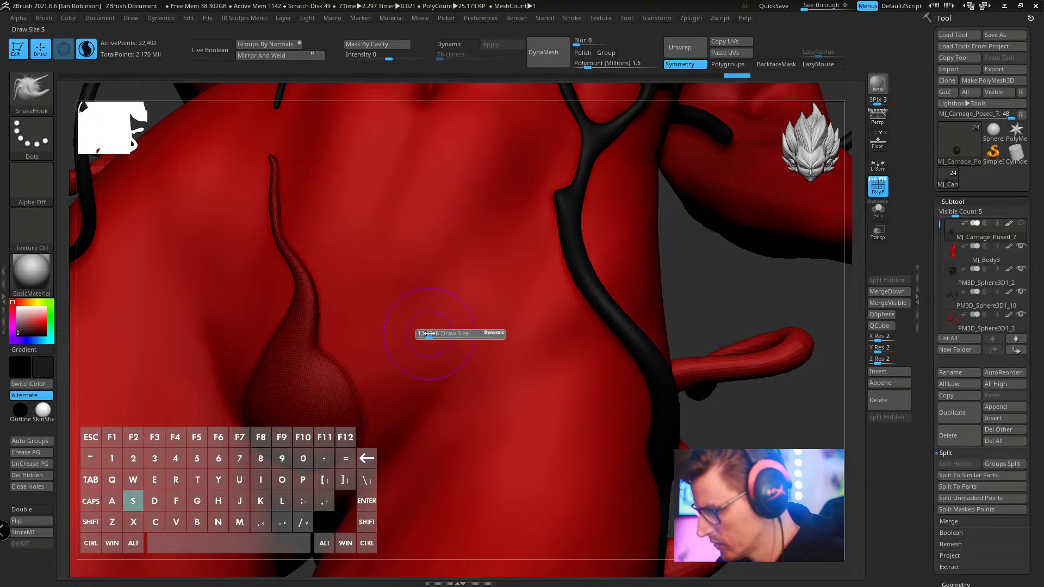
left_click_drag(351, 378, 502, 322, "alt")
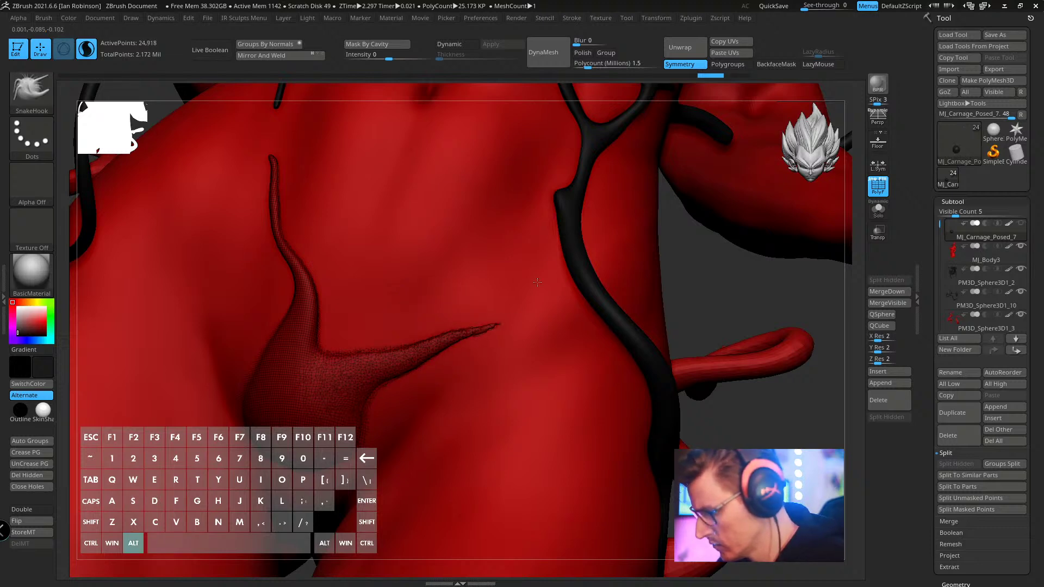
- Extend the hip branch toward the black waist tendril with SnakeHook and undo the last strokes at its tip
right_click_drag(537, 282, 517, 310)
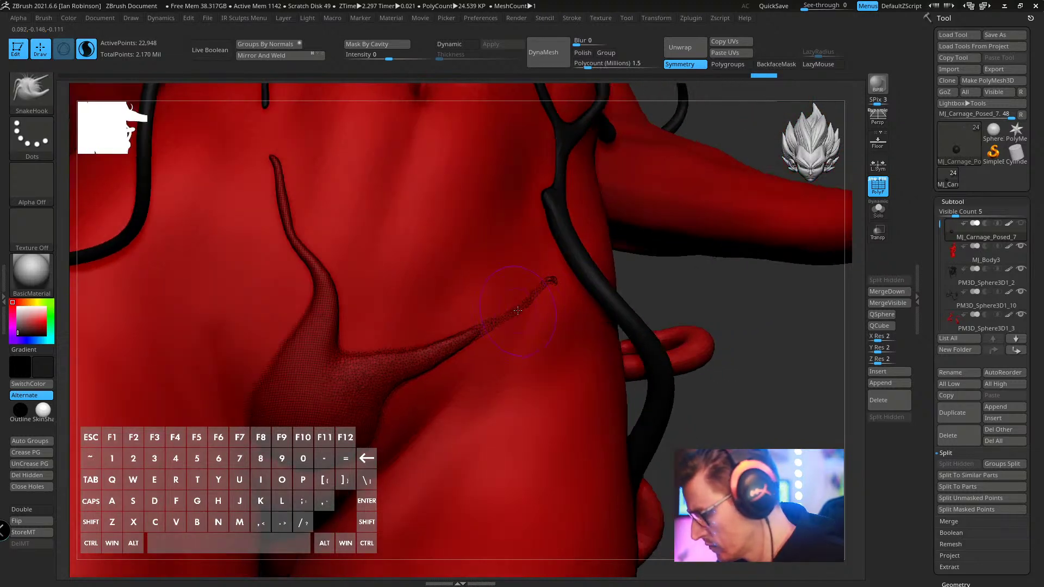
left_click_drag(499, 320, 557, 276)
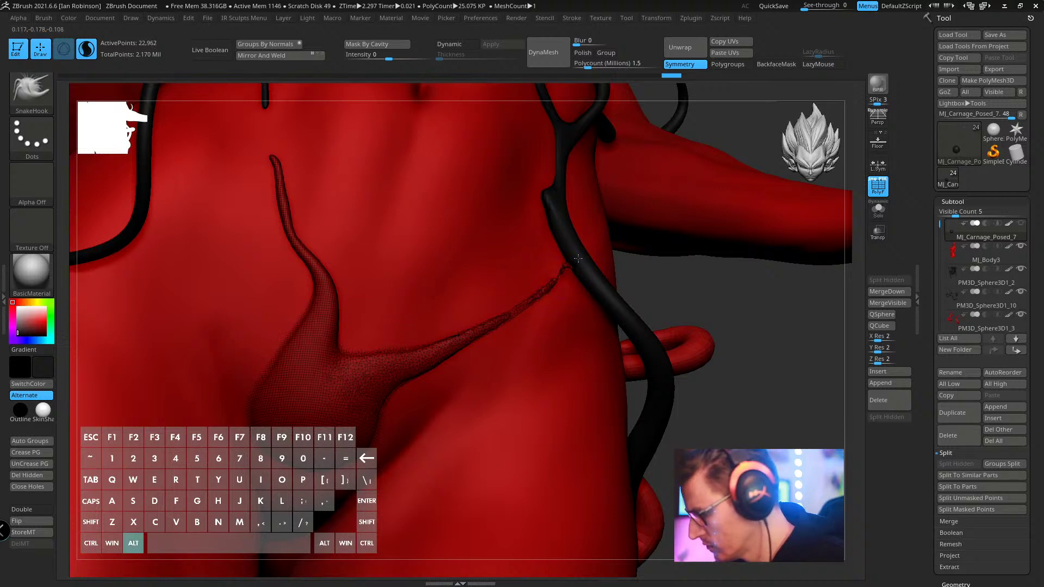
right_click_drag(586, 255, 571, 235)
key("ctrl+z")
key("ctrl+z")
right_click_drag(510, 326, 507, 319)
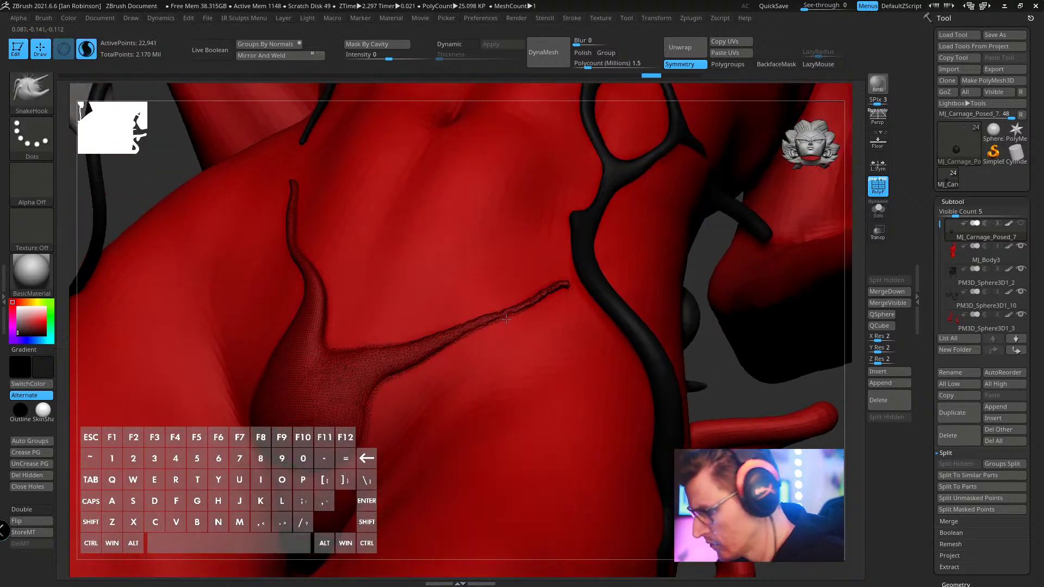
- Thicken the thin hip branch with the Inflat brush and DynaMesh the tendril again
key("b")
key("i")
key("n")
left_click_drag(489, 324, 521, 307)
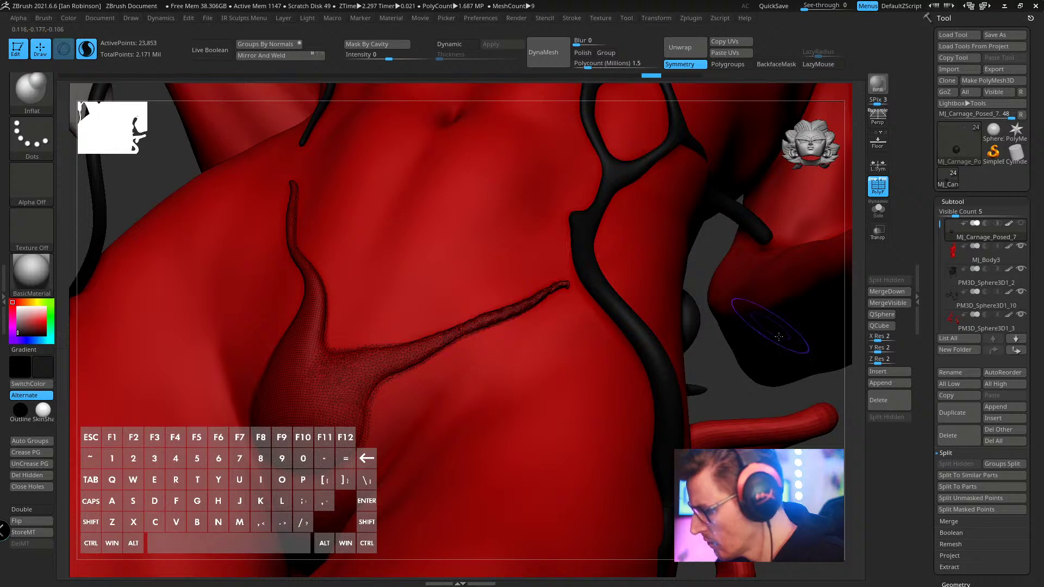
left_click_drag(442, 343, 527, 307)
mouse_move(470, 334)
left_mouse_down()
mouse_move(565, 285)
mouse_move(426, 350)
left_mouse_up()
key("ctrl")
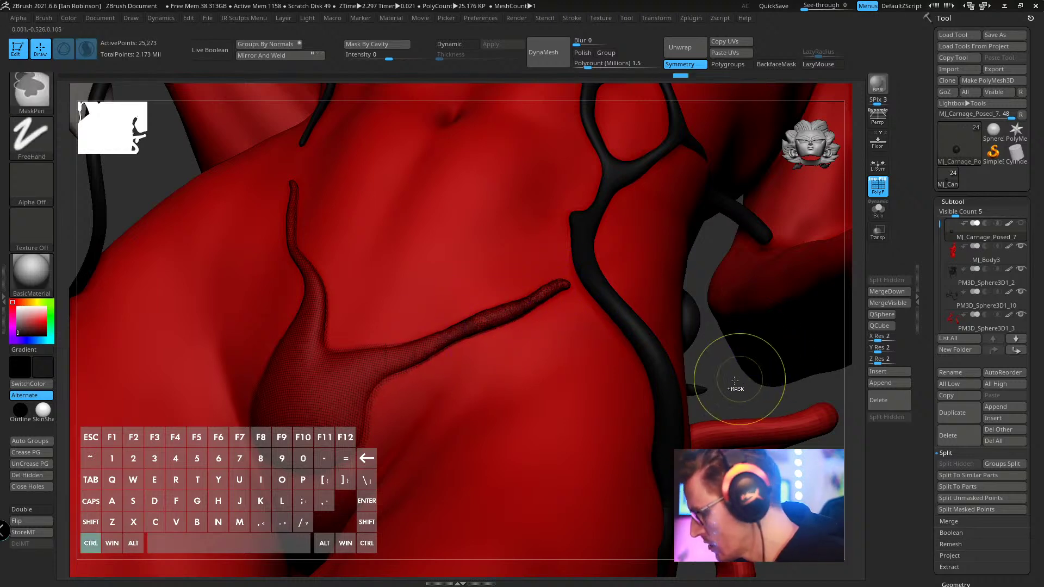
left_click_drag(734, 381, 622, 285, "ctrl")
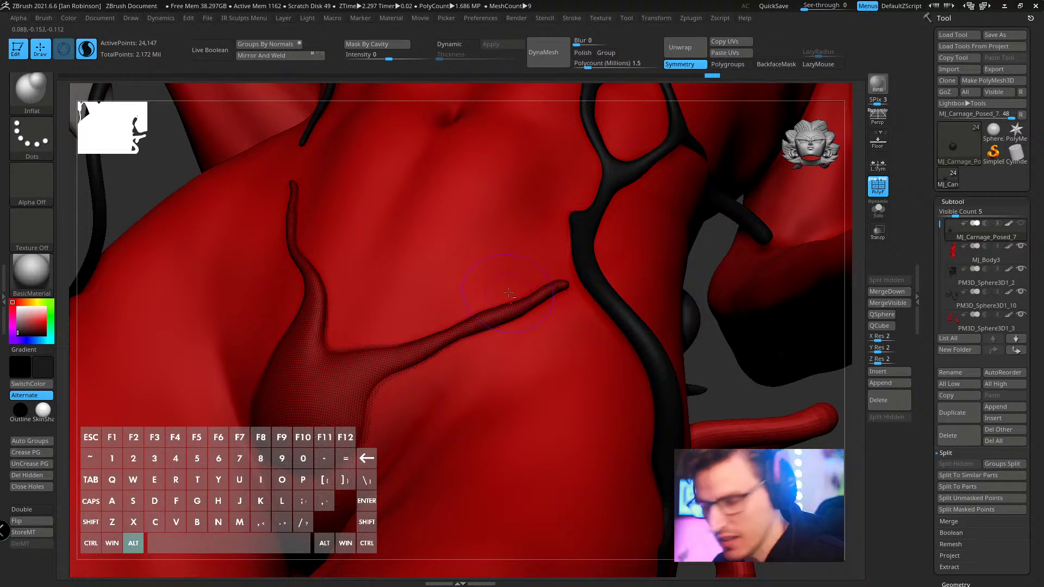
- Select the SnakeHook brush for reshaping the hip branch
right_click_drag(509, 292, 497, 302)
key("b")
key("s")
key("h")
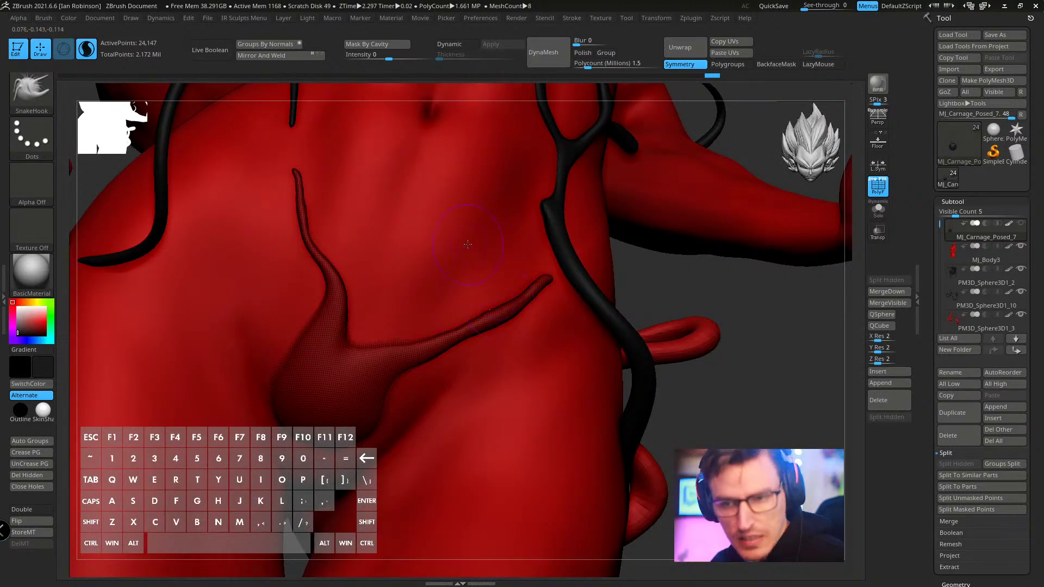
- Try to bend the middle of the hip branch into a curve with a larger SnakeHook brush
key("s")
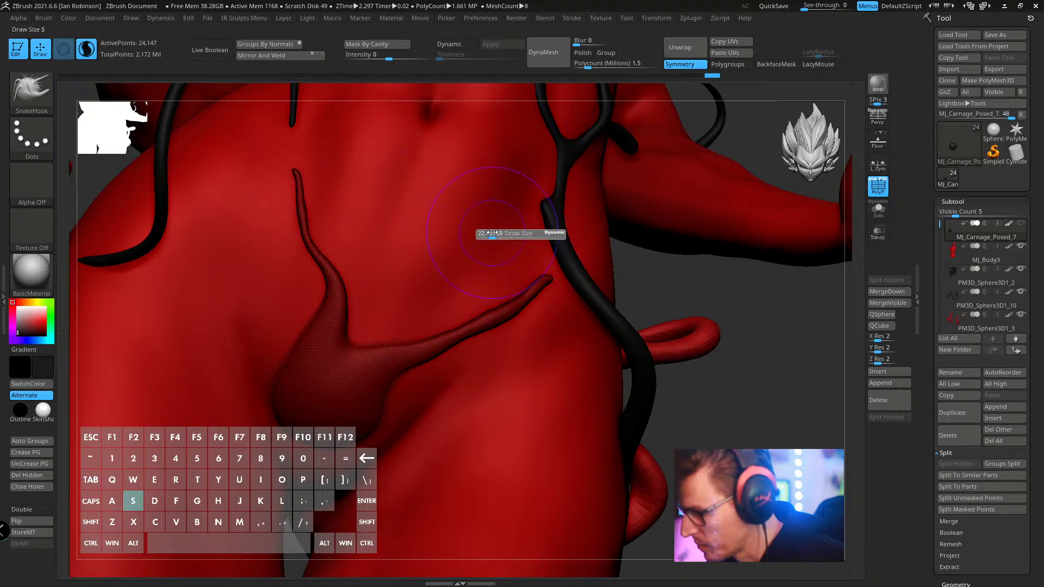
left_click_drag(488, 234, 479, 234)
left_click_drag(477, 333, 469, 305)
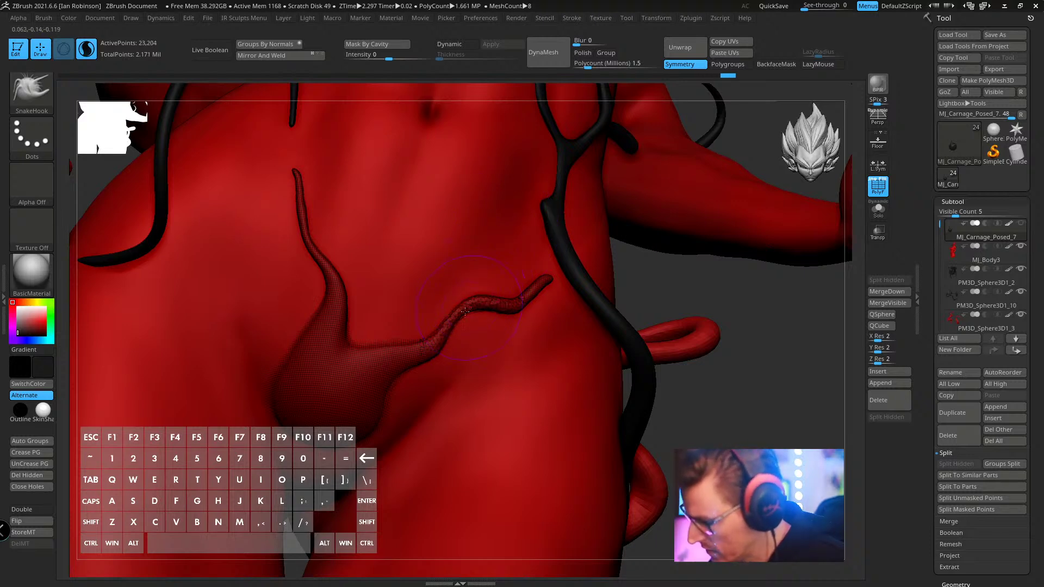
left_click_drag(566, 313, 536, 294)
key("s")
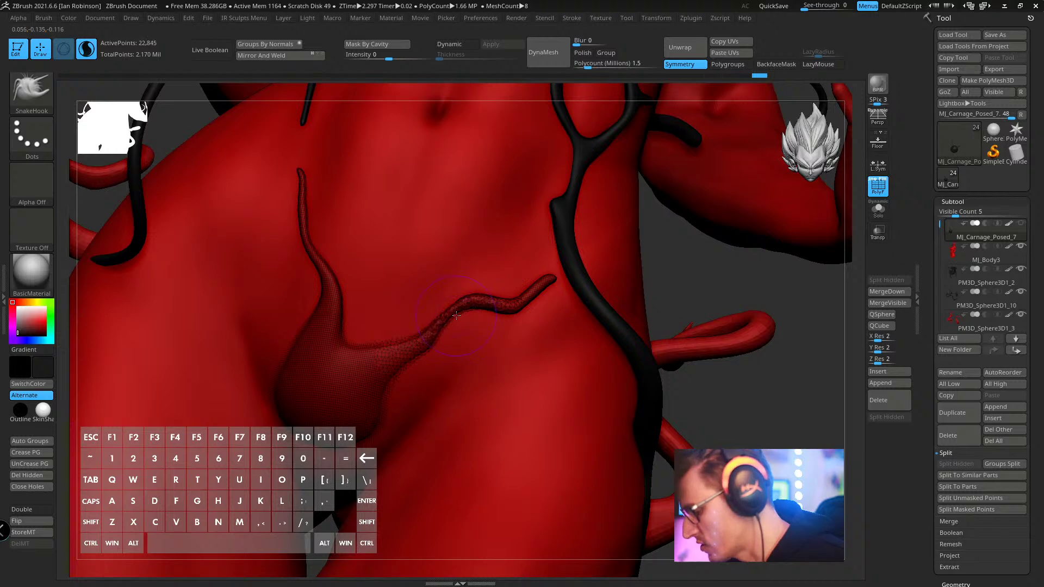
key("ctrl")
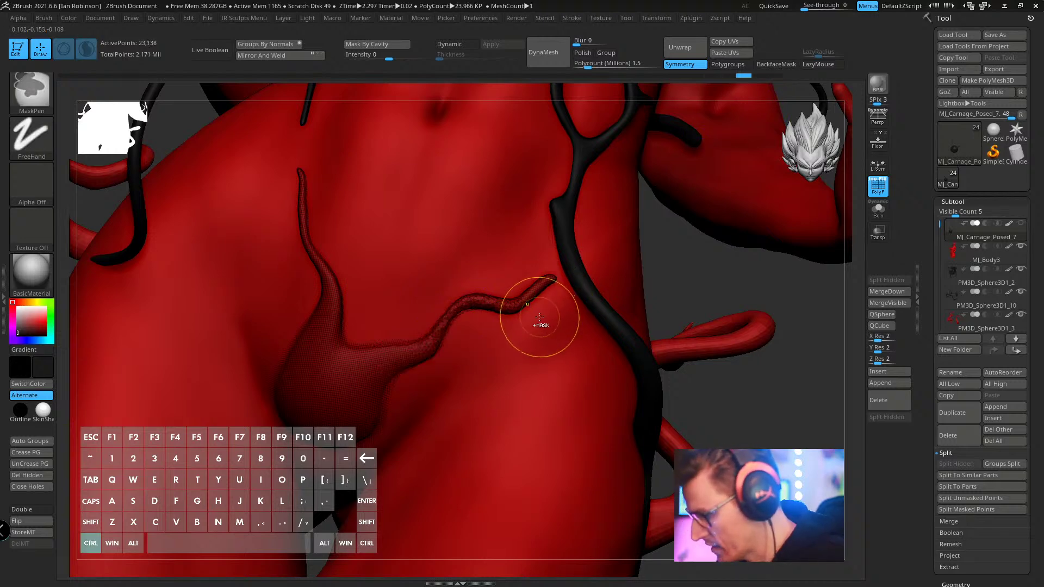
key("ctrl+z")
key("s")
left_click_drag(489, 291, 464, 287)
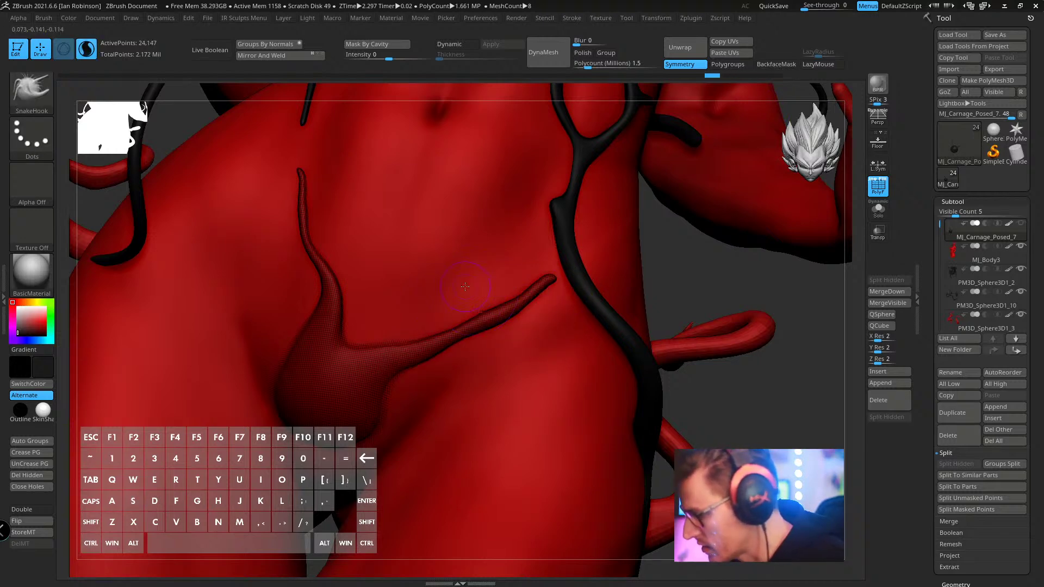
- Turn off Adaptive Size for Sculptris Pro, raise the SubDivide Size and test it with strokes on the tendril
left_click(576, 21)
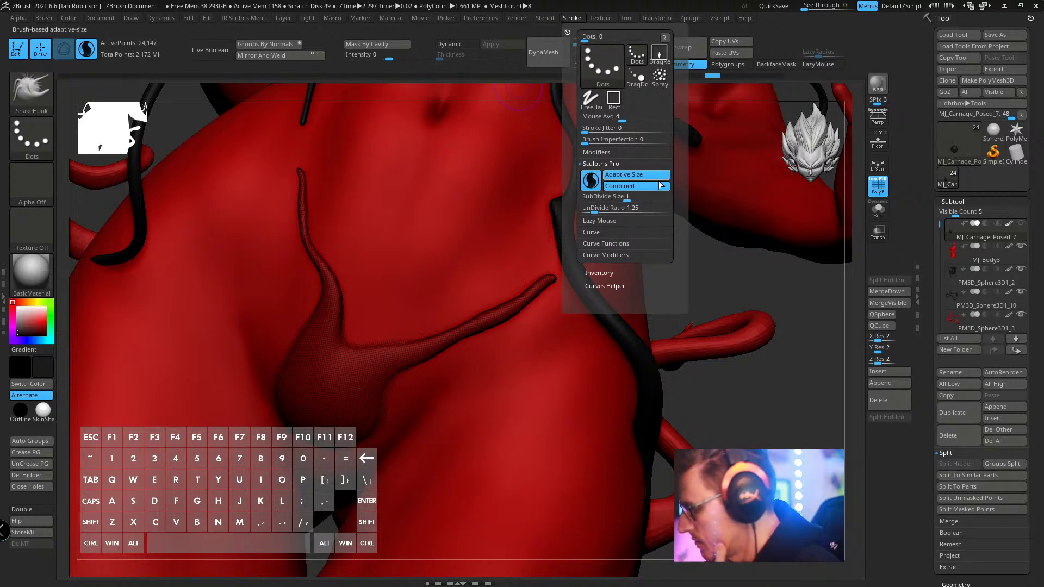
left_click(633, 174)
left_click(487, 315)
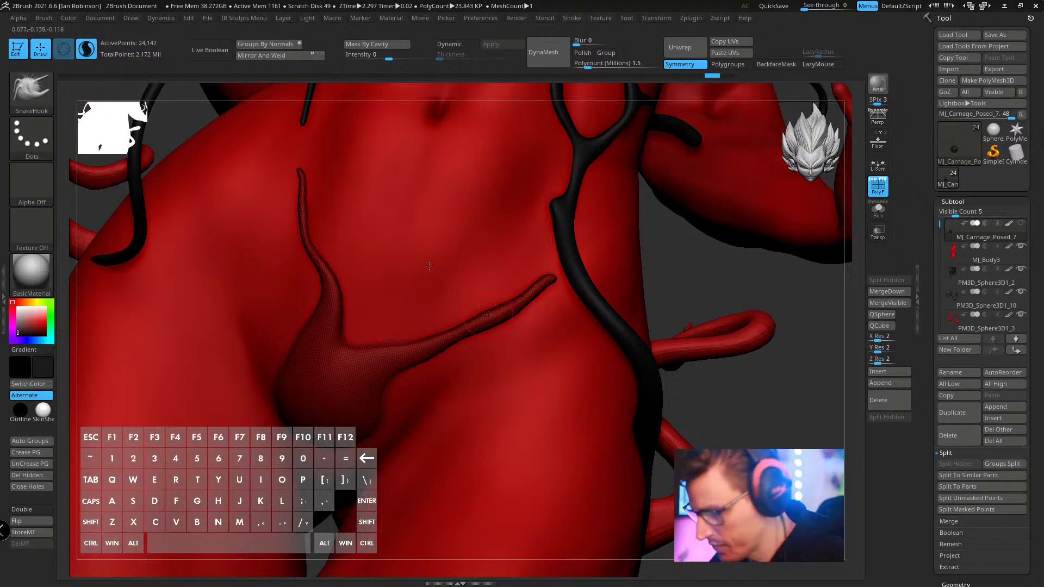
key("ctrl+z")
left_click(572, 18)
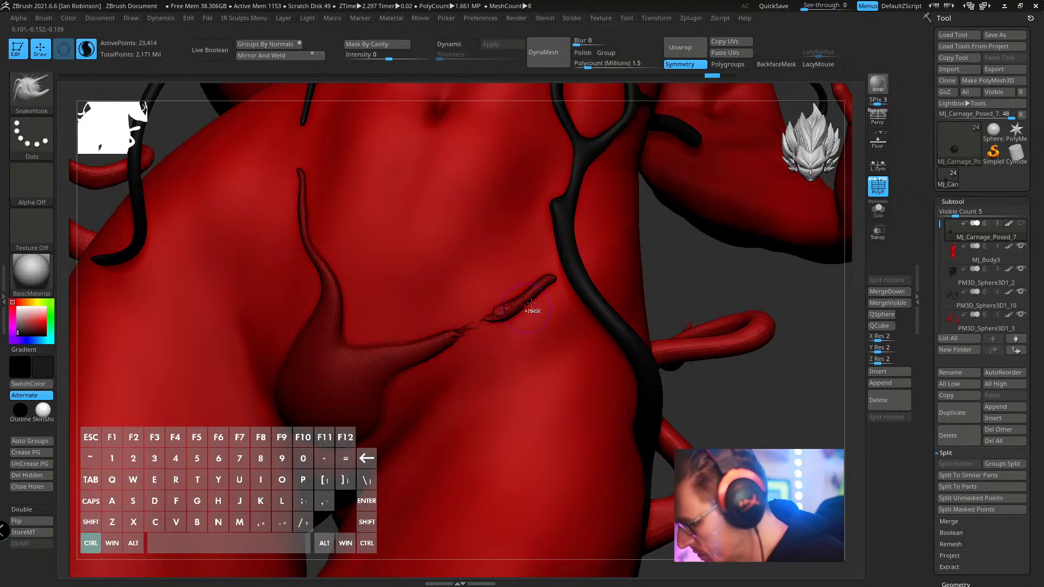
left_click(575, 18)
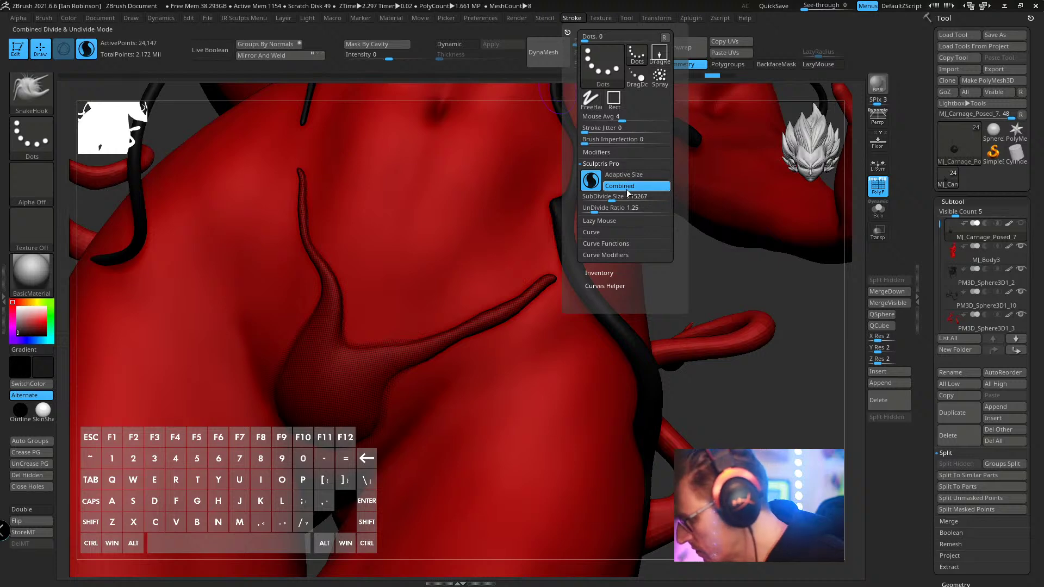
left_click_drag(614, 196, 627, 196)
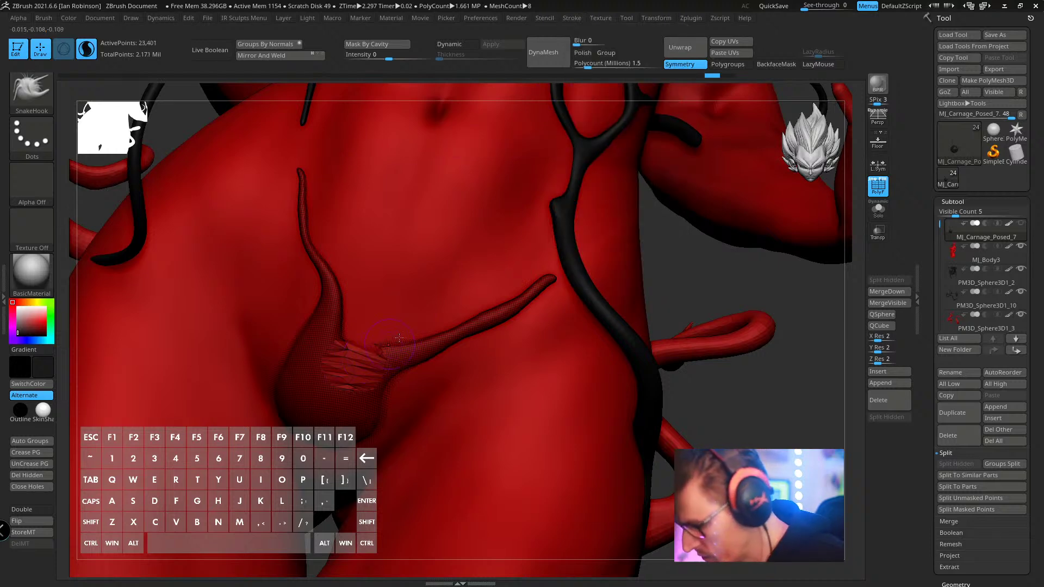
- Lower the Sculptris Pro SubDivide Size to about 0.05 and test it with strokes on the tendril's bulb
left_click(574, 18)
left_click_drag(606, 196, 598, 196)
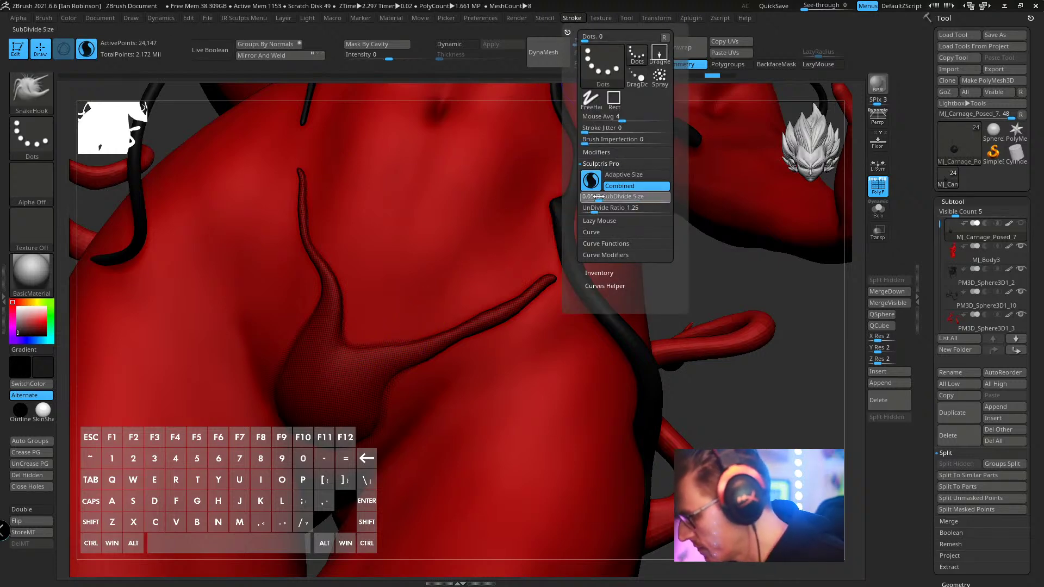
left_click(396, 357)
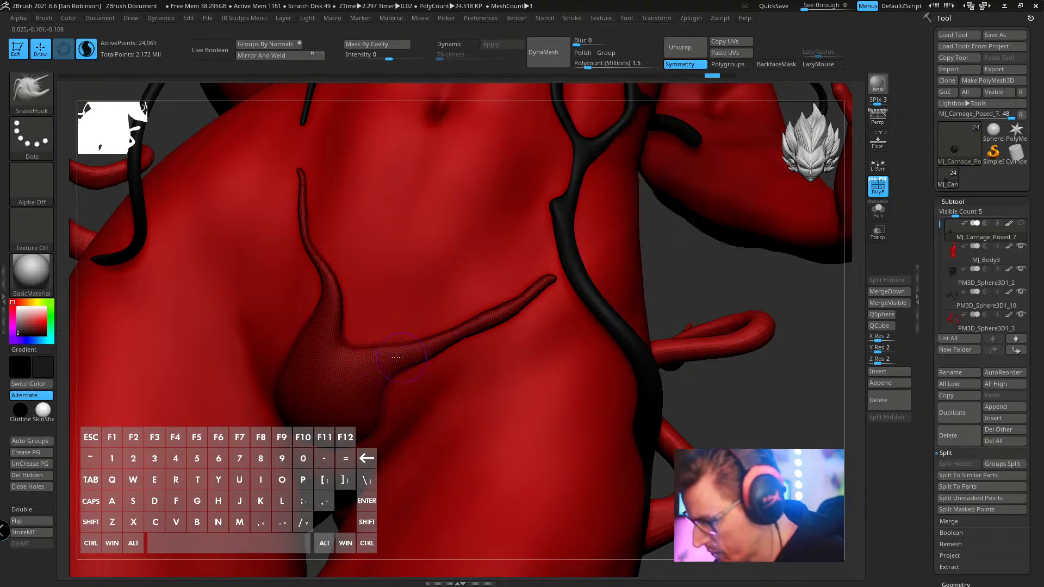
left_click(422, 352)
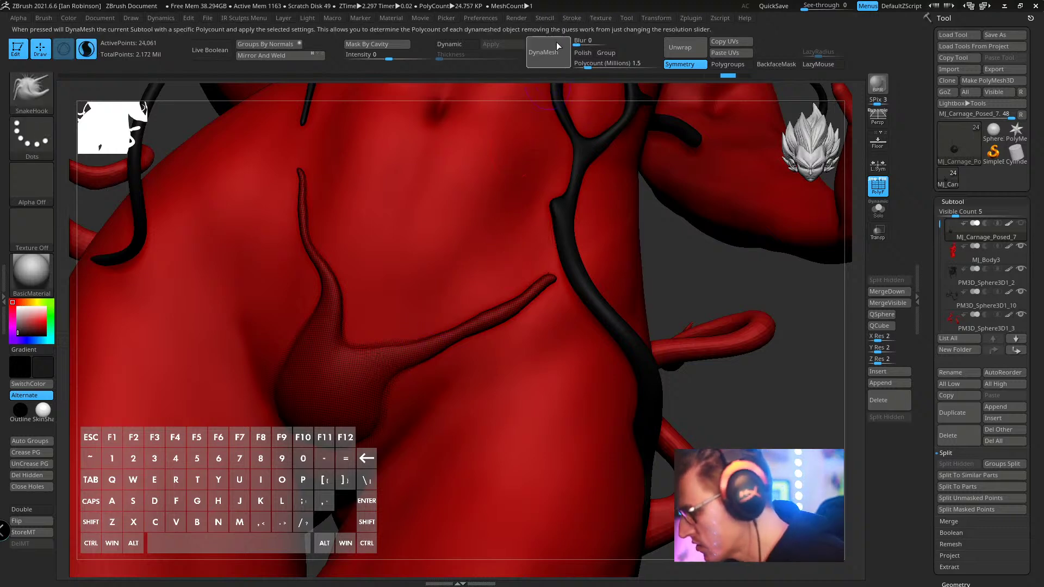
left_click(367, 349)
left_click(545, 20)
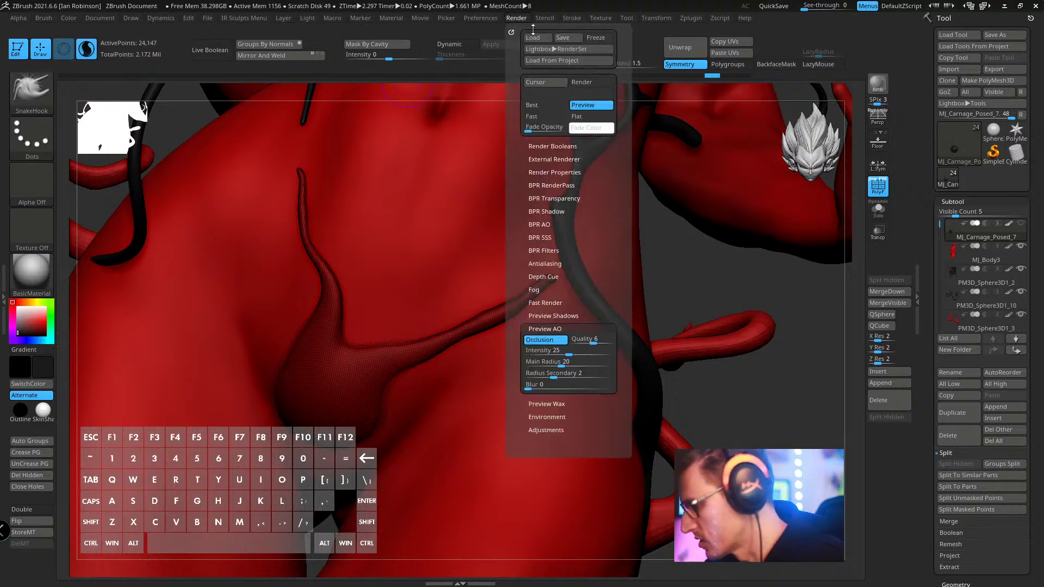
left_click(571, 18)
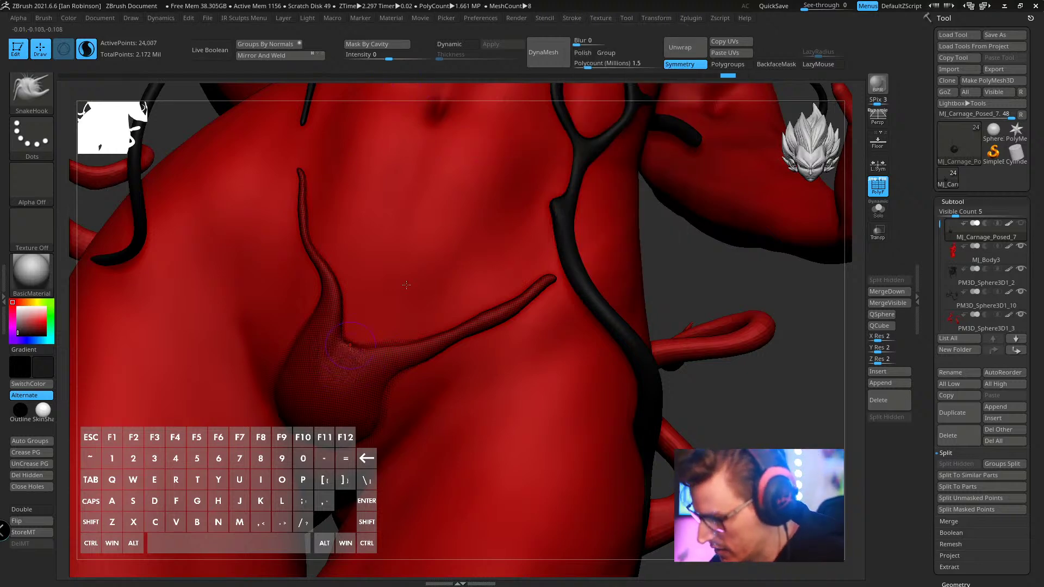
- Bend the hip branch into a flowing S-curve across the pelvis with the SnakeHook brush
mouse_move(408, 330)
left_mouse_down()
mouse_move(510, 324)
mouse_move(508, 306)
mouse_move(558, 276)
left_mouse_up()
key("s")
key("s")
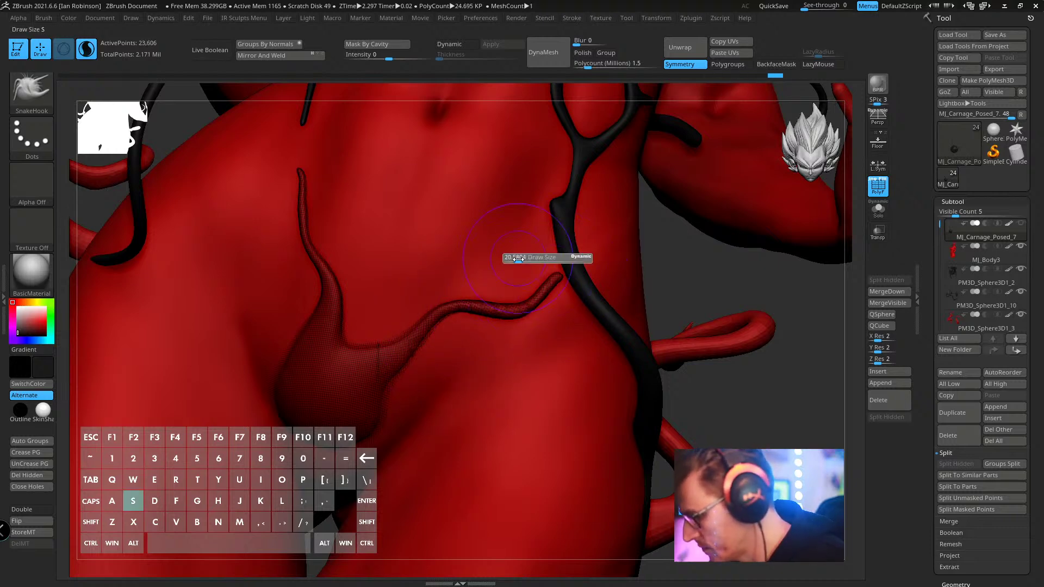
mouse_move(535, 261)
right_mouse_down()
mouse_move(478, 269)
mouse_move(504, 309)
mouse_move(500, 293)
right_mouse_up()
key("s")
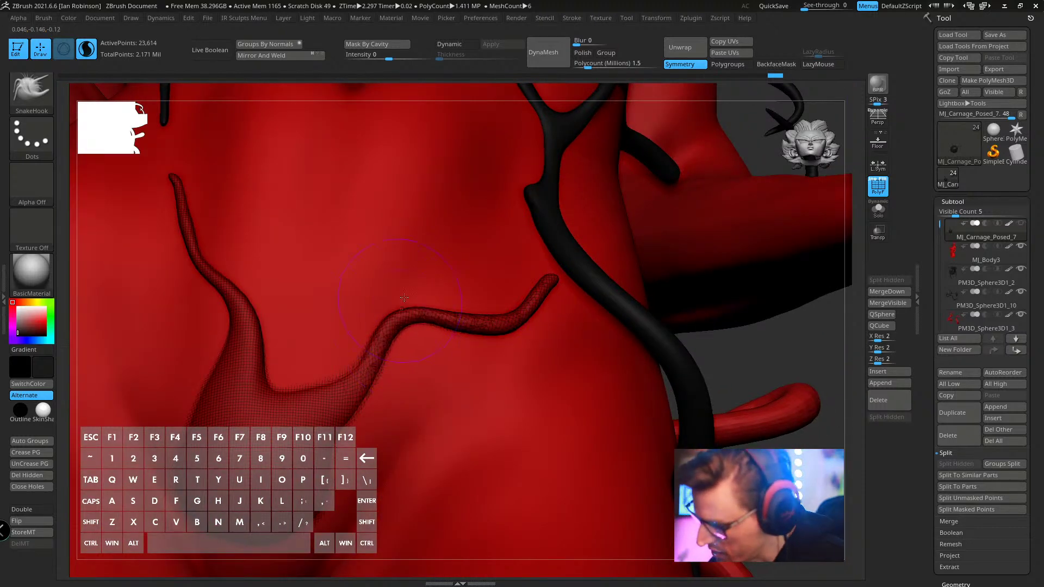
right_click_drag(403, 297, 470, 250)
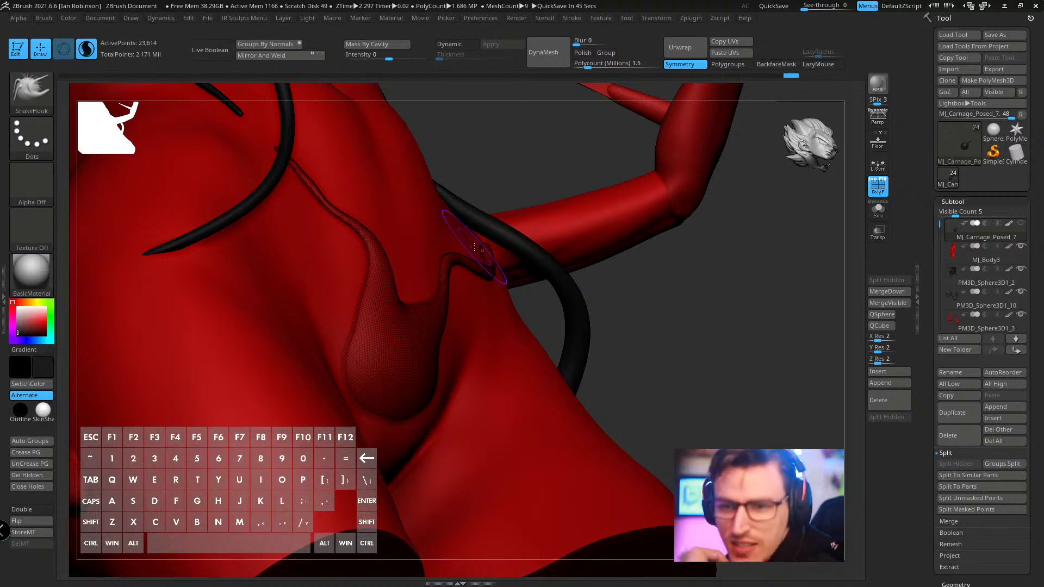
- Pull the hip branch's tip up along the body to meet the black waist tendril, undoing and redoing the last stroke
mouse_move(474, 247)
right_mouse_down()
mouse_move(524, 311)
mouse_move(554, 312)
right_mouse_up()
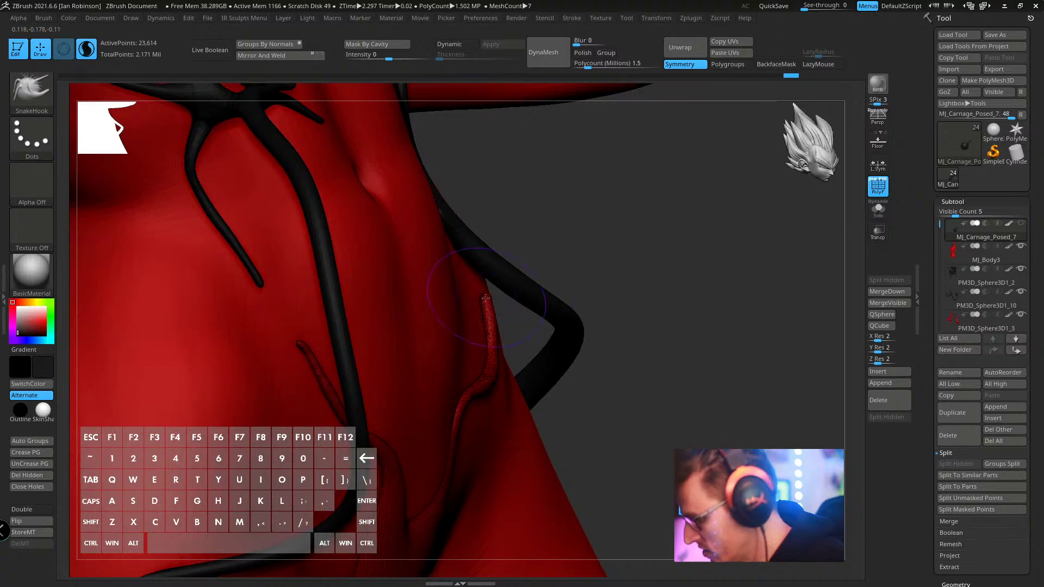
left_click_drag(492, 312, 485, 309)
mouse_move(595, 218)
right_mouse_down()
mouse_move(542, 199)
mouse_move(435, 296)
right_mouse_up()
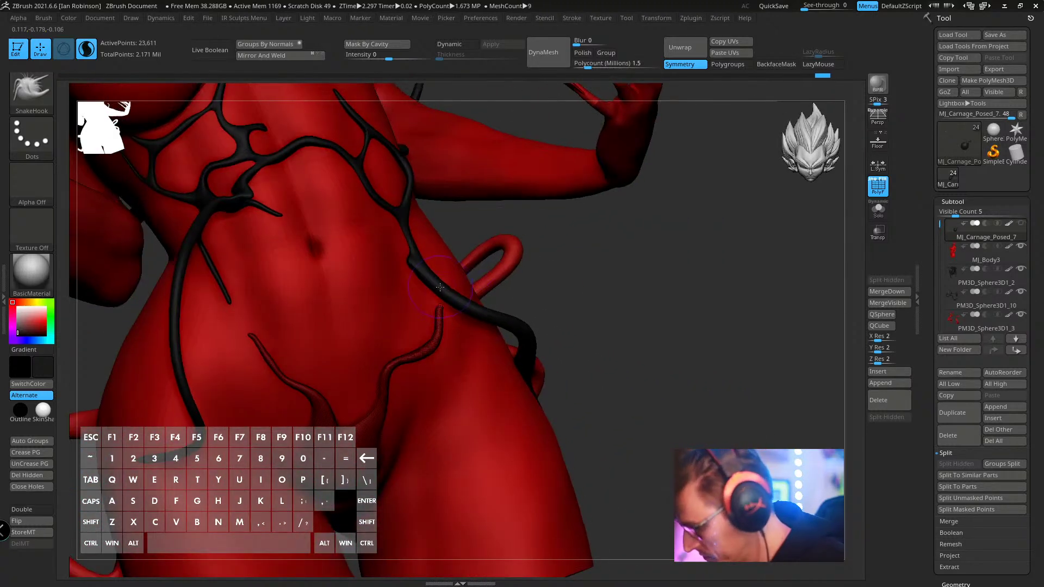
key("s")
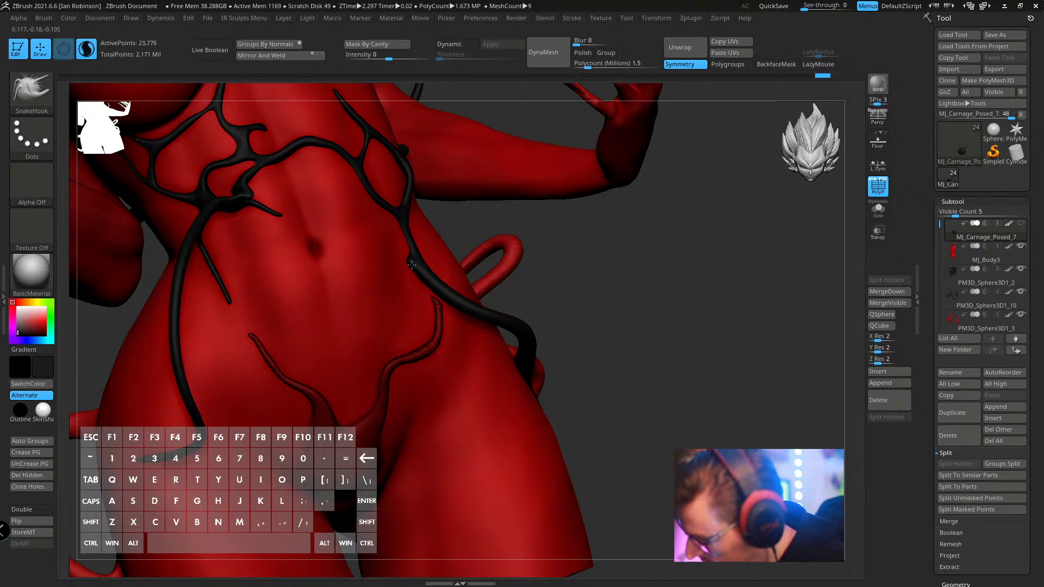
key("ctrl+z")
key("s")
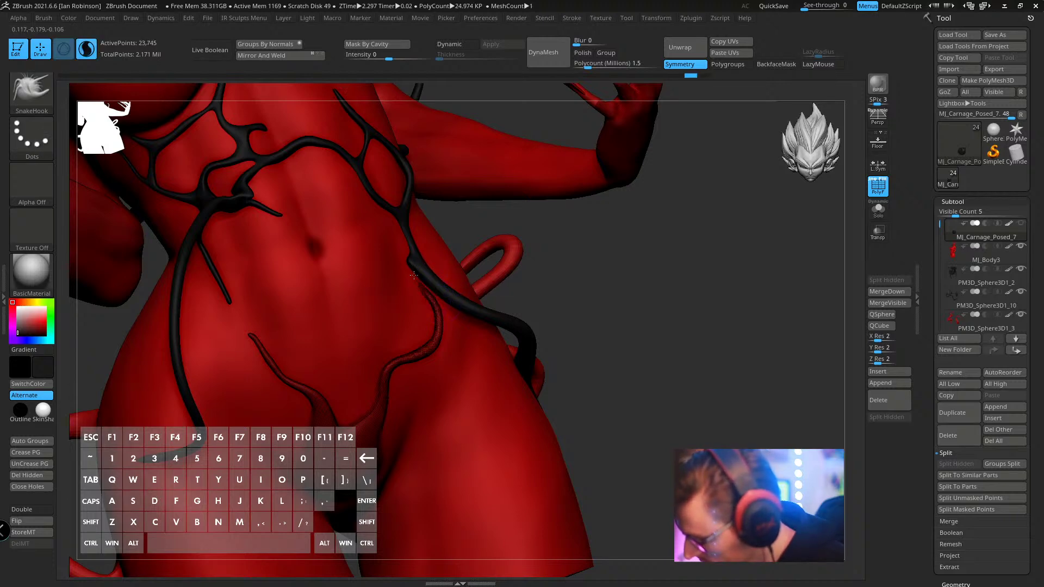
mouse_move(634, 298)
right_mouse_down()
mouse_move(407, 374)
mouse_move(385, 411)
right_mouse_up()
key("s")
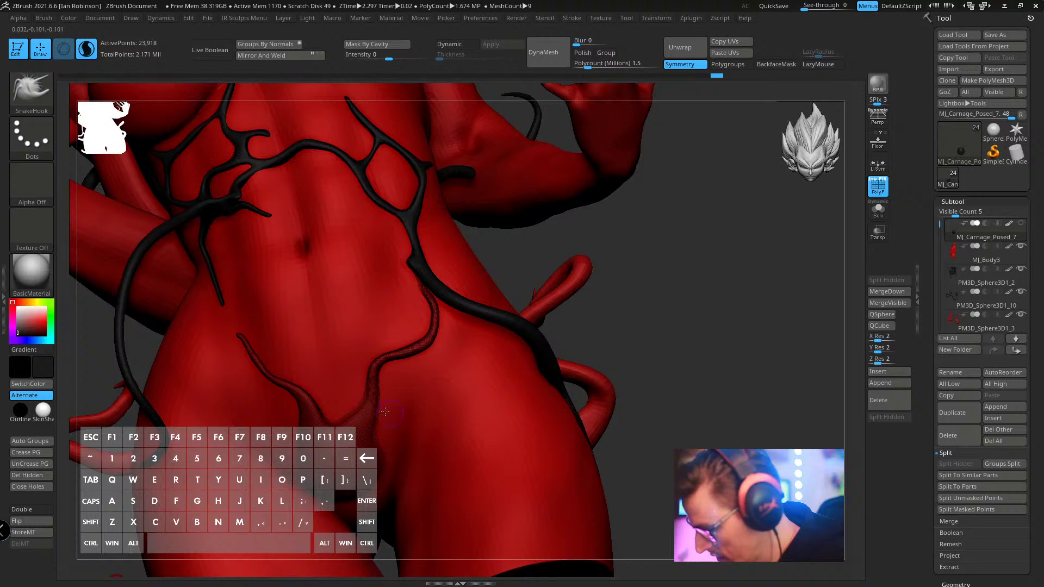
- Try to pull a short spike from the base of the hip branch towards the character's left hip, and undo it
key("s")
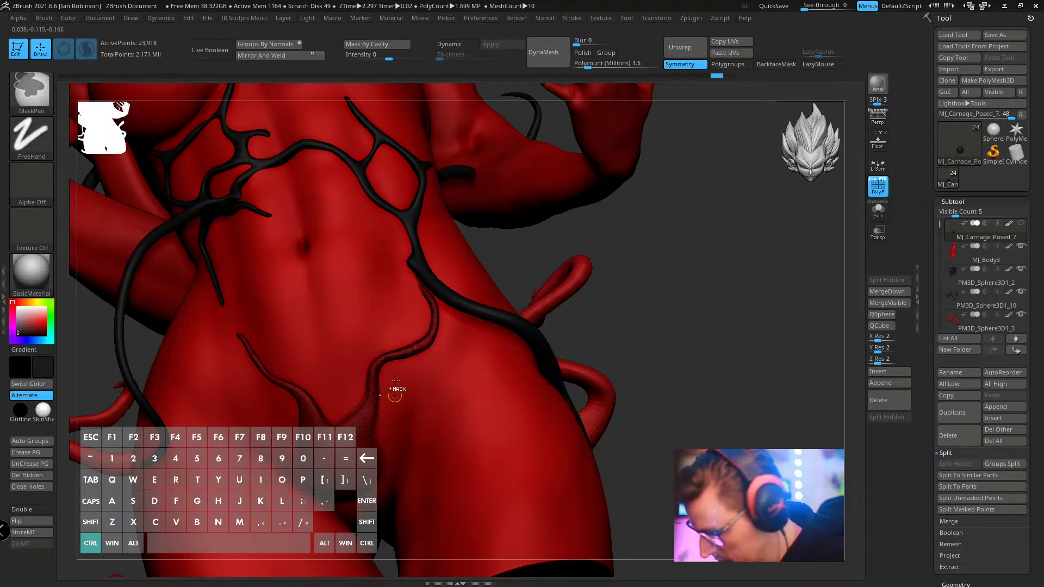
right_click_drag(400, 397, 376, 423)
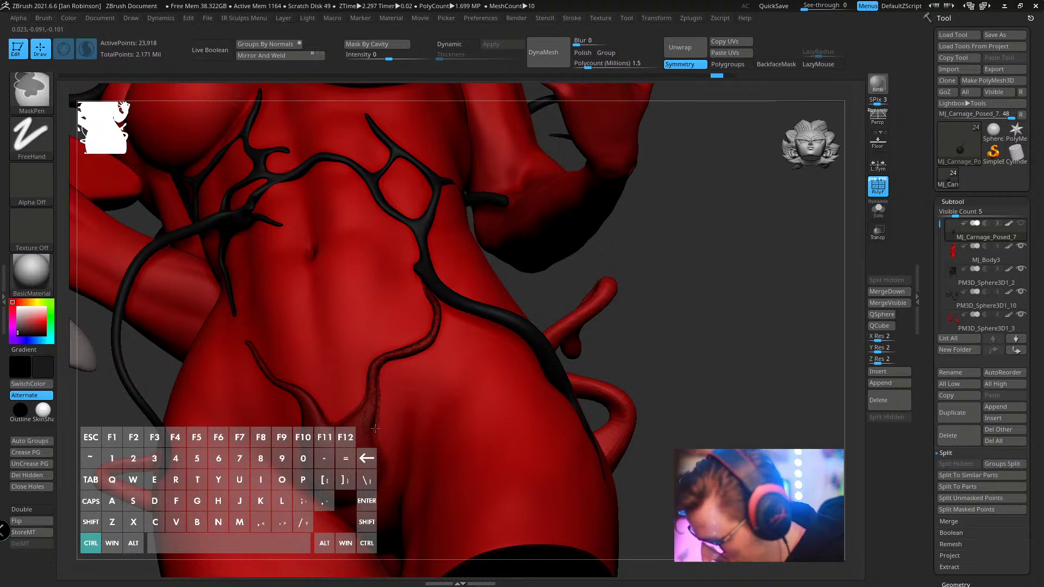
key("s")
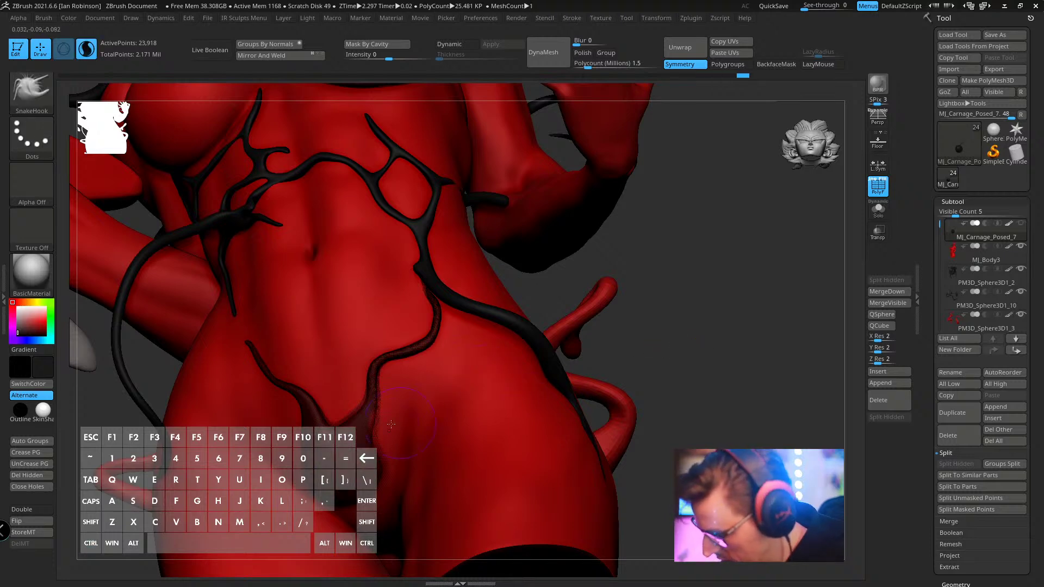
left_click_drag(392, 419, 427, 381)
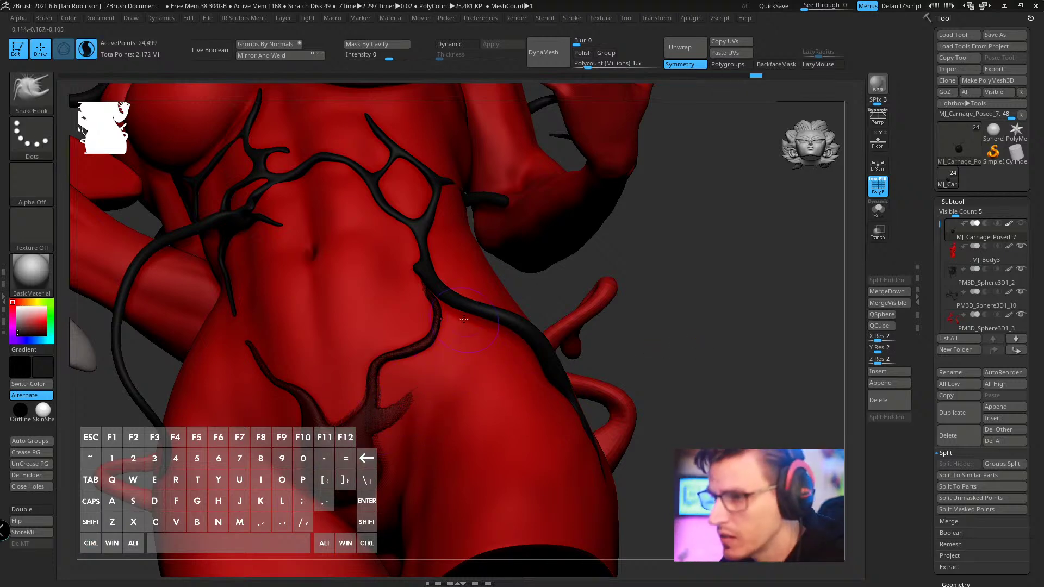
key("ctrl+z")
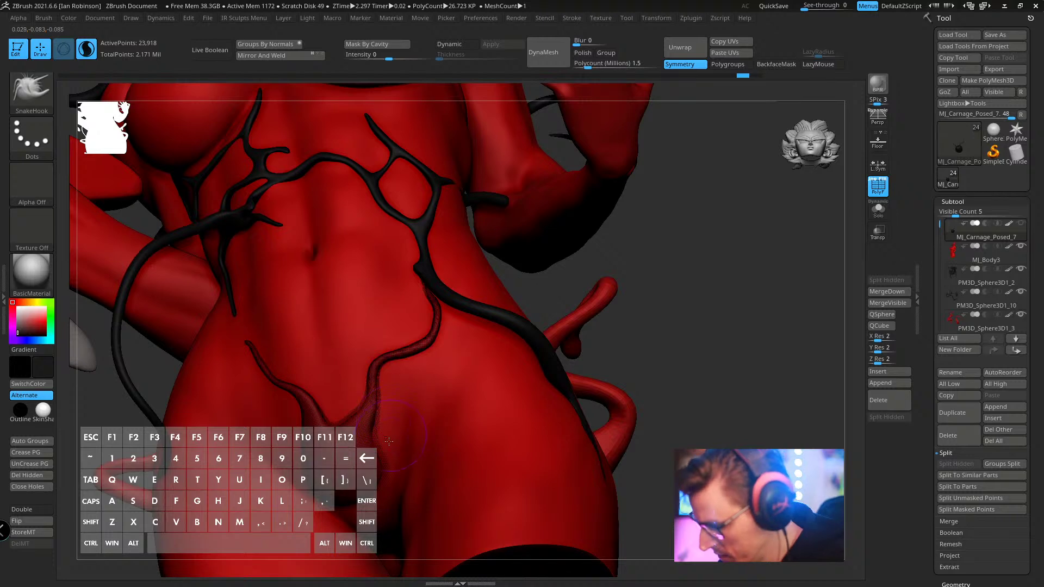
- Widen the tendrils' central mass and extend it down over the pelvis with the SnakeHook brush, and clear the mask
mouse_move(658, 394)
left_mouse_down()
mouse_move(410, 453)
mouse_move(383, 433)
left_mouse_up()
left_click_drag(585, 308, 381, 478)
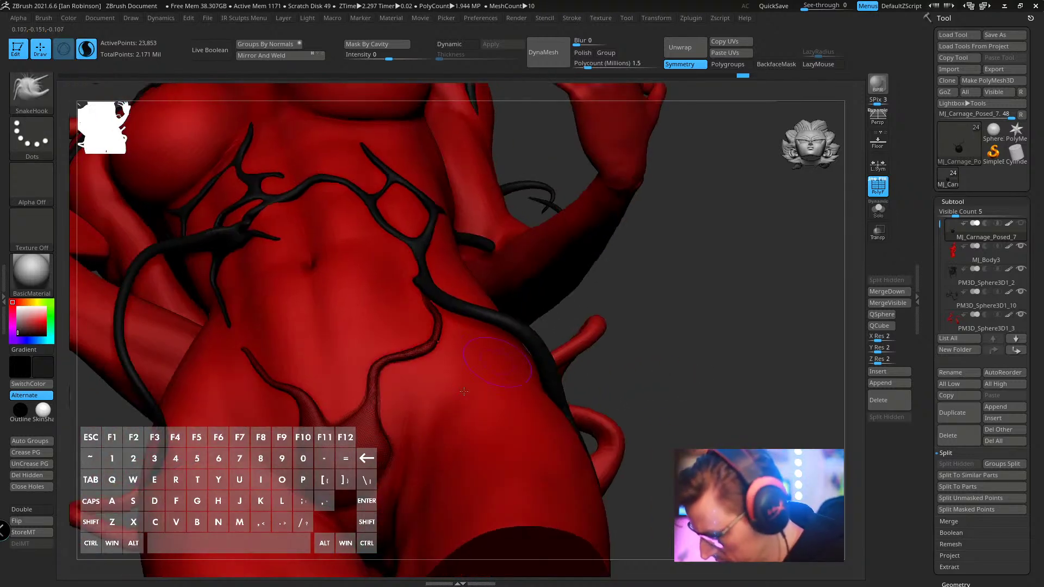
key("s")
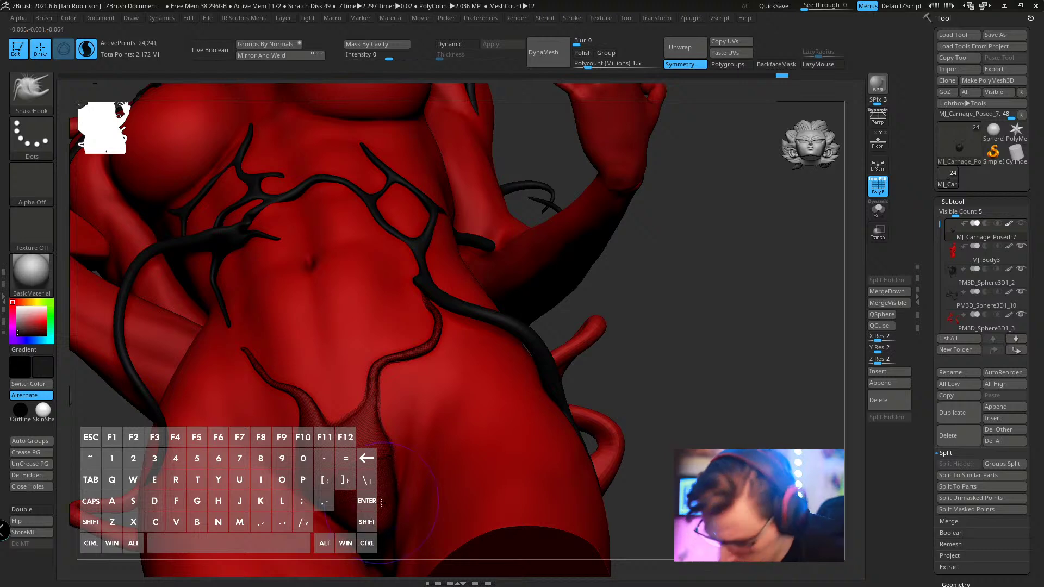
key("shift+f")
left_click_drag(644, 307, 456, 400, "alt")
left_click_drag(752, 334, 768, 400, "ctrl")
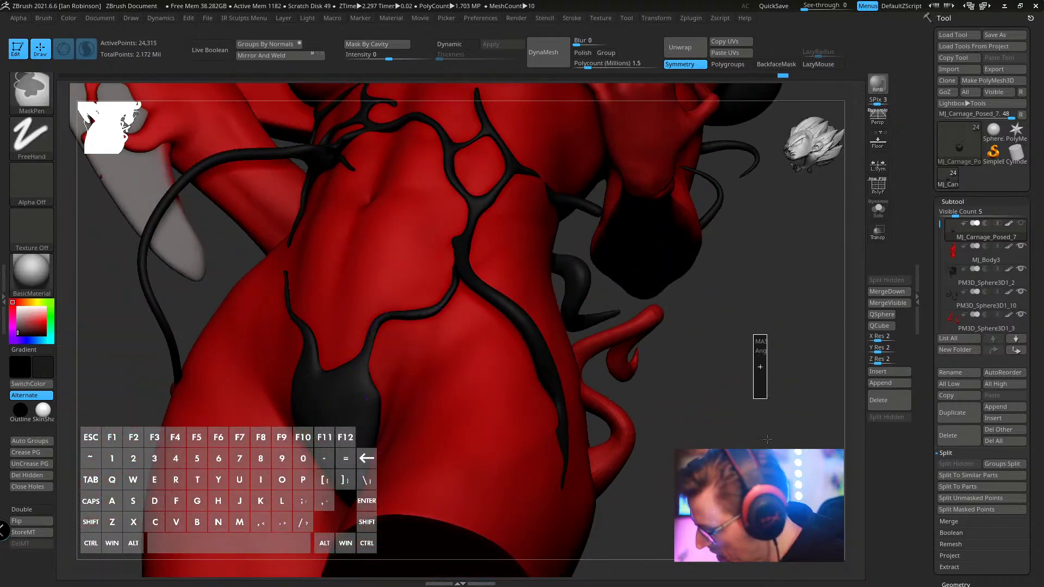
- Push the central mass's edge outward towards the character's right thigh so it wraps the pelvis more fully
key("shift+f")
key("shift+f")
left_click_drag(465, 363, 282, 399)
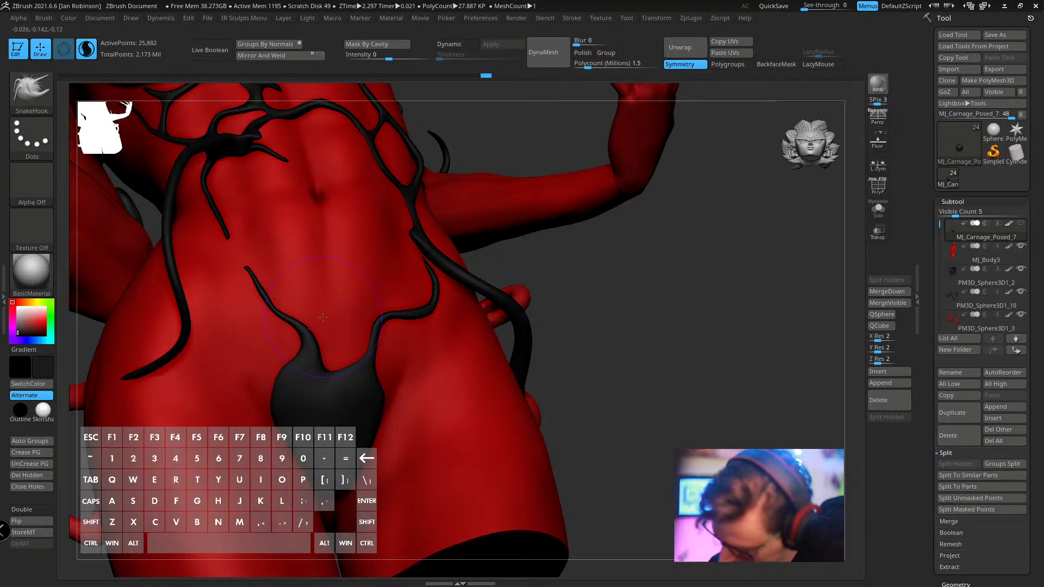
left_click_drag(619, 332, 500, 393, "alt")
mouse_move(500, 393)
right_mouse_down()
mouse_move(430, 415)
mouse_move(423, 453)
mouse_move(438, 449)
mouse_move(392, 498)
mouse_move(424, 388)
right_mouse_up()
- Try to pull a long spike from the mass's upper corner towards the character's right hip, and undo it
key("s")
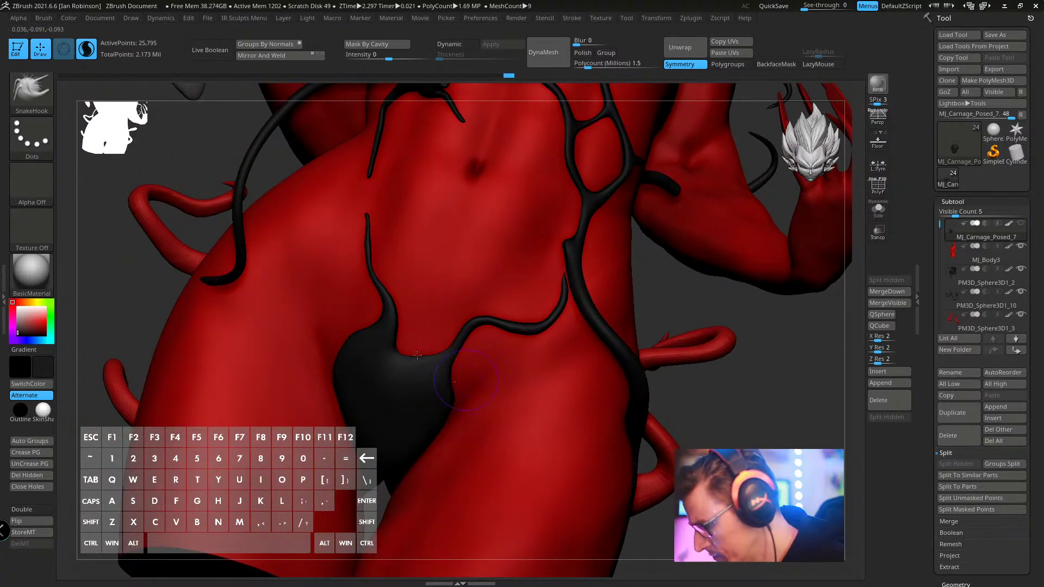
key("s")
left_click_drag(335, 348, 304, 243)
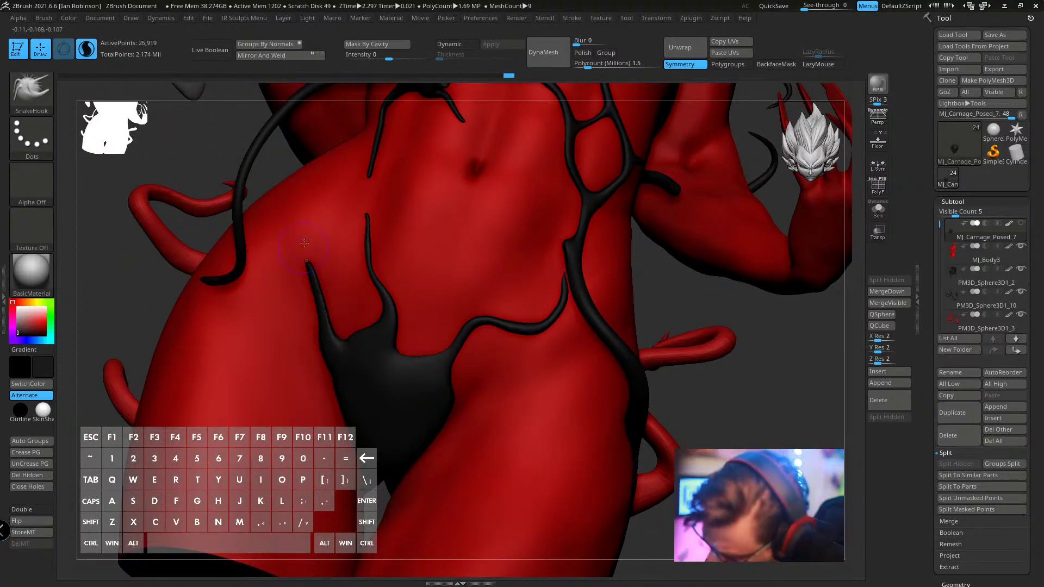
key("ctrl+z")
key("s")
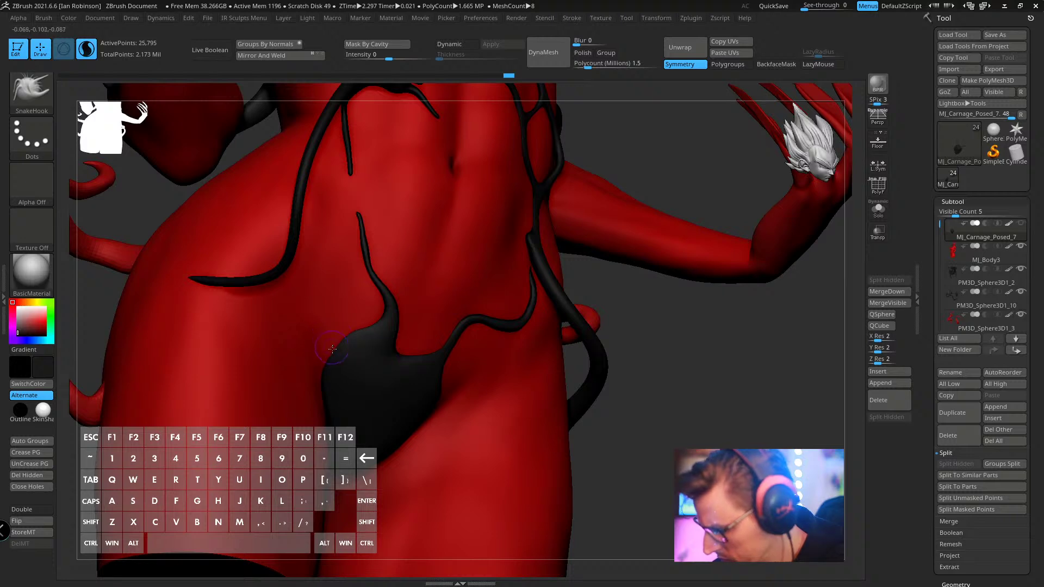
key("ctrl+z")
- Pull a short pointed branch upward from the mass's corner nearest the character's right hip
key("s")
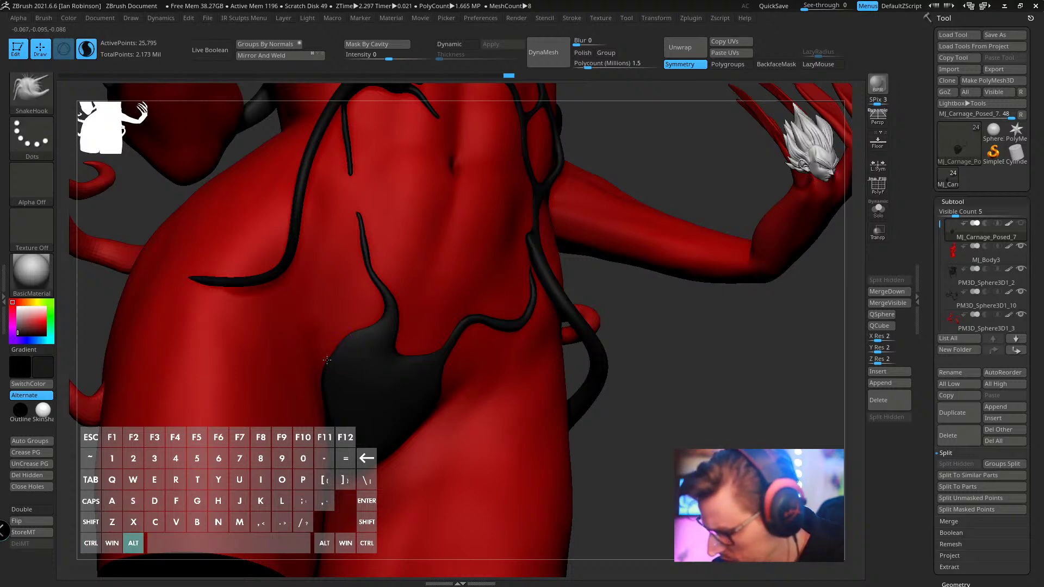
left_click_drag(329, 358, 308, 270, "alt")
left_click_drag(727, 341, 683, 384, "ctrl")
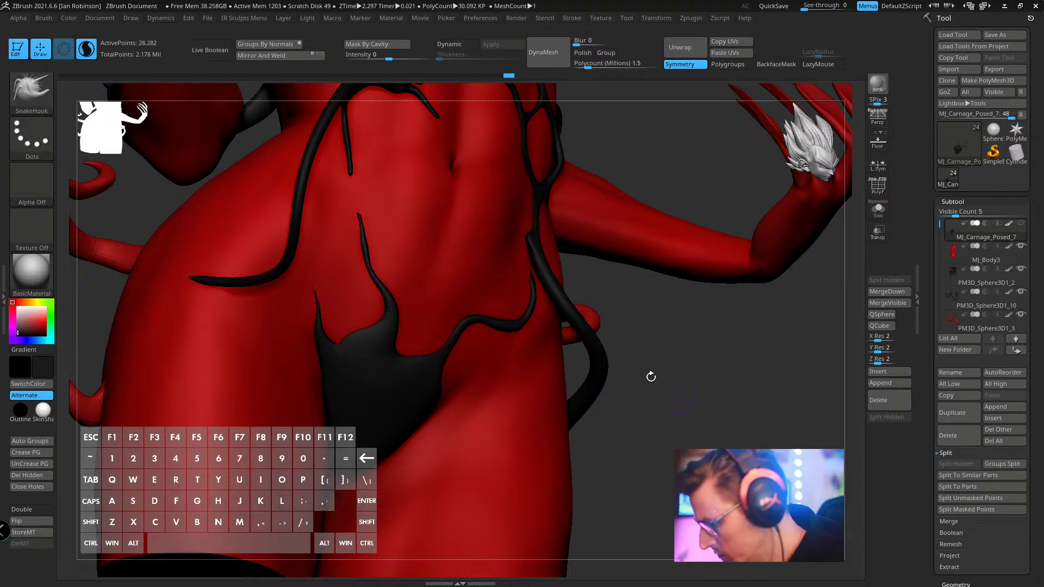
mouse_move(390, 305)
right_mouse_down("alt")
mouse_move(513, 285)
mouse_move(474, 369)
right_mouse_up("alt")
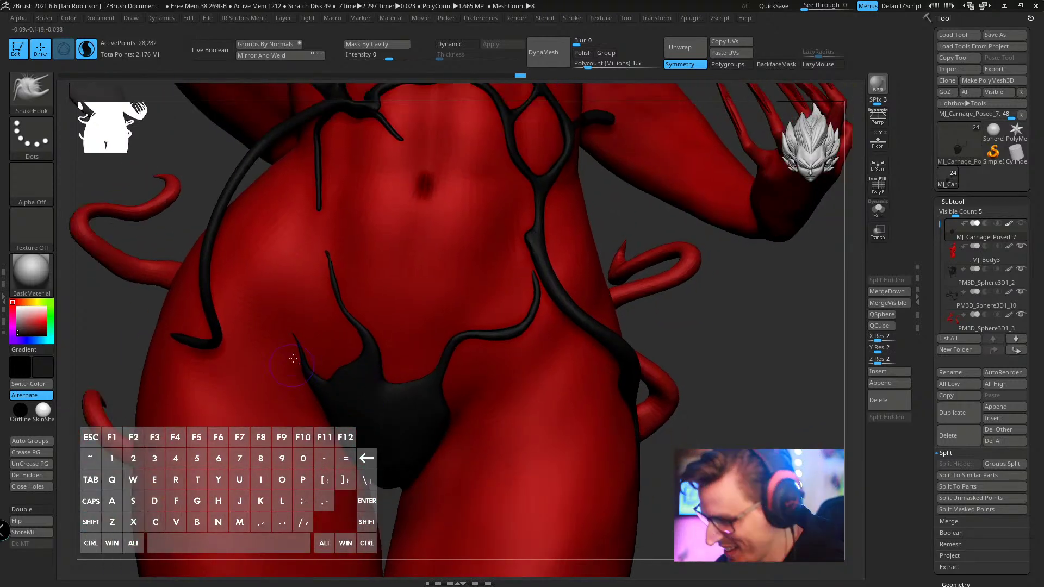
- Show the polyframe and stroke the Inflat brush along the new short branch on the character's right side
key("shift+f")
key("b")
key("i")
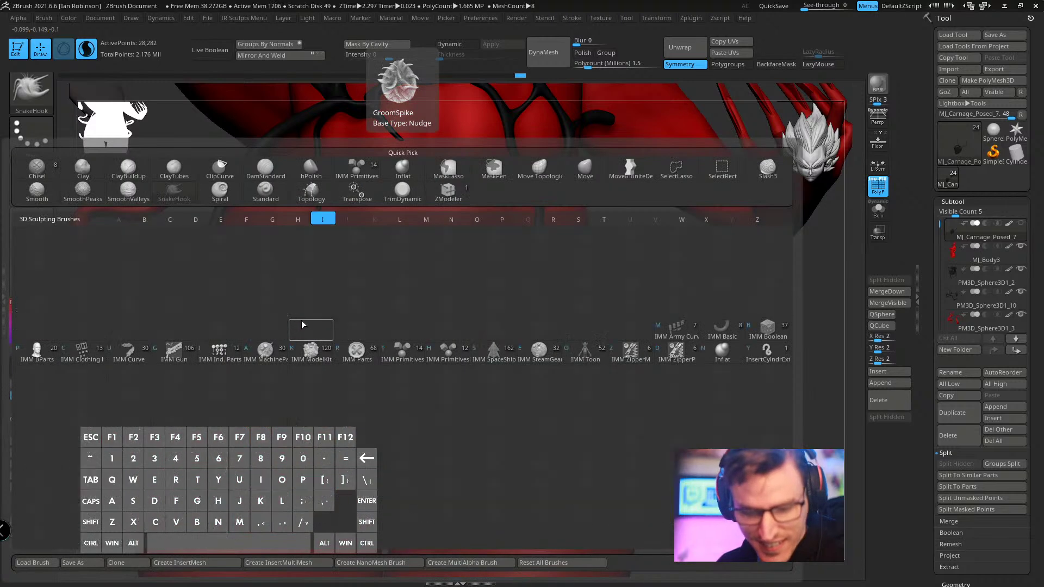
key("n")
left_click_drag(291, 326, 300, 297)
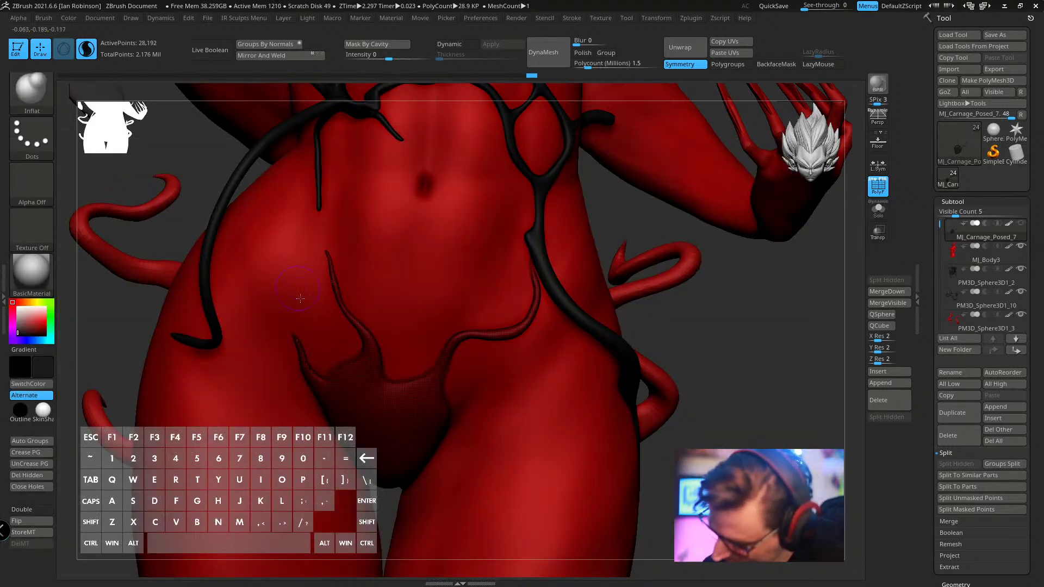
left_click_drag(375, 277, 268, 323)
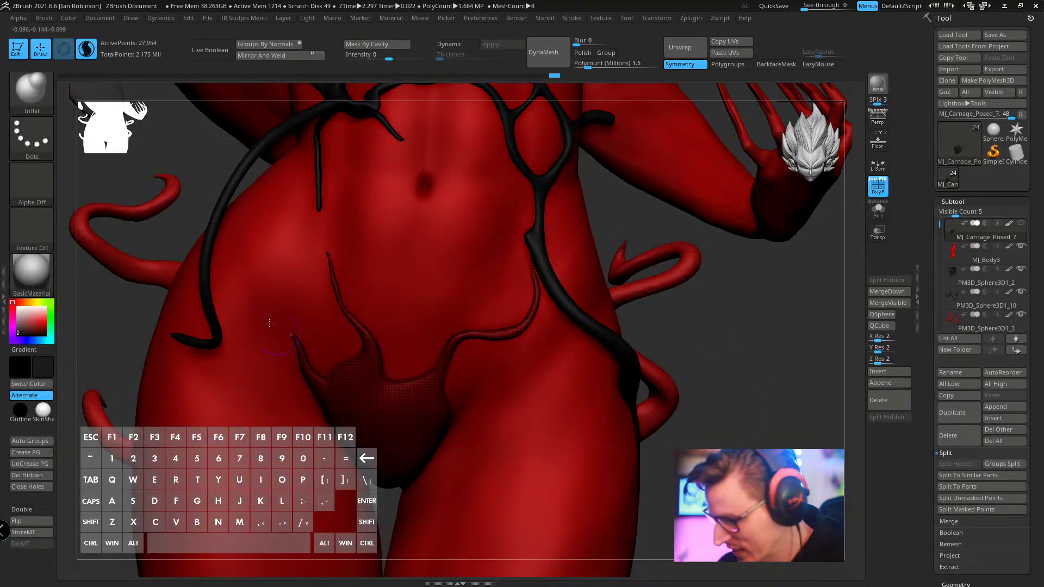
- Return to the SnakeHook brush and extend the short branch's tip further up the character's right hip
key("b")
key("s")
key("h")
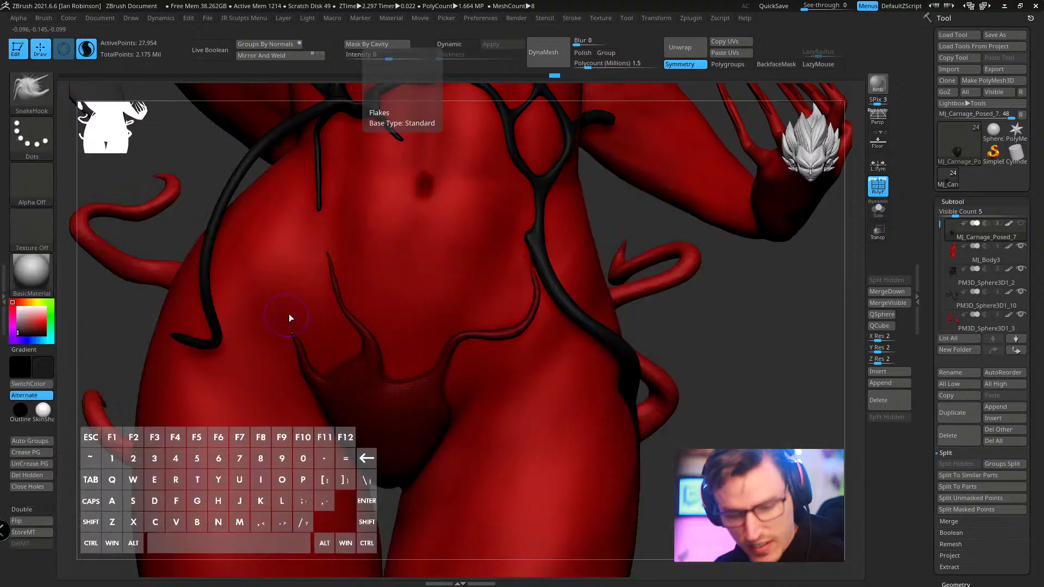
key("s")
left_click_drag(294, 344, 298, 346)
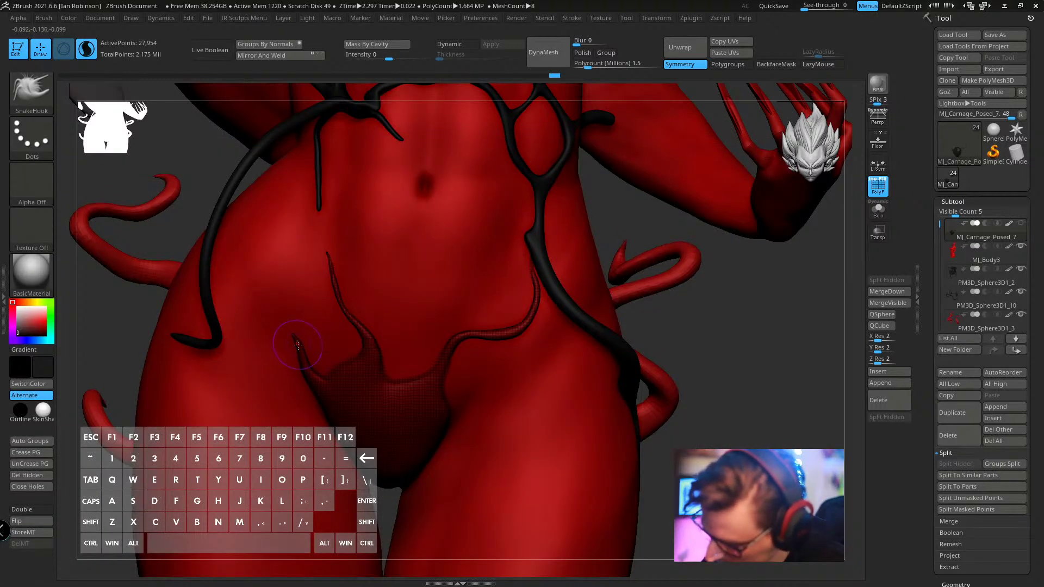
right_click_drag(290, 323, 270, 269)
- Resize the SnakeHook brush and pull a small side prong from the right-hip branch to make a fork
key("s")
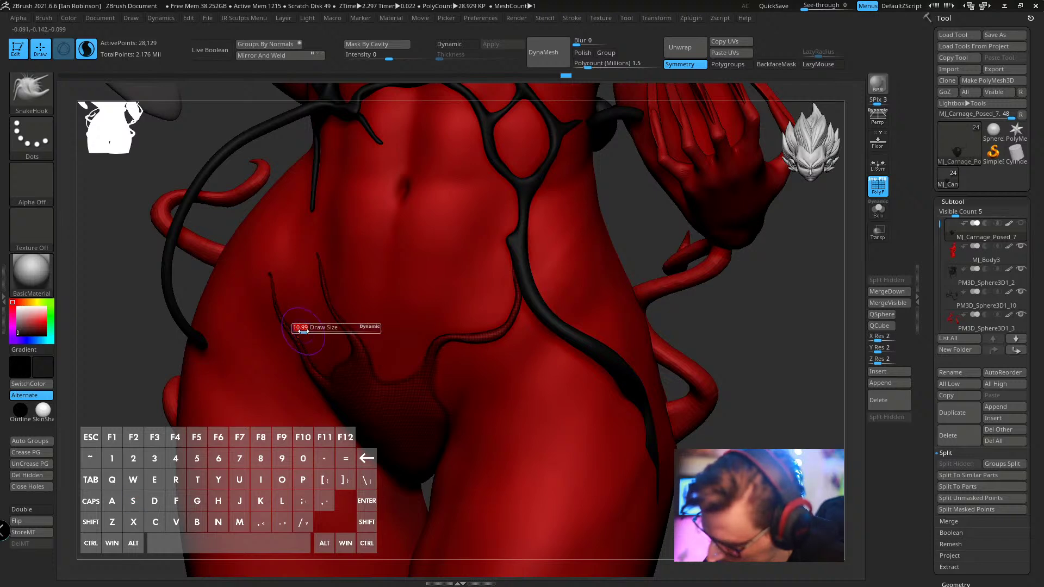
key("s")
left_click_drag(305, 333, 308, 333)
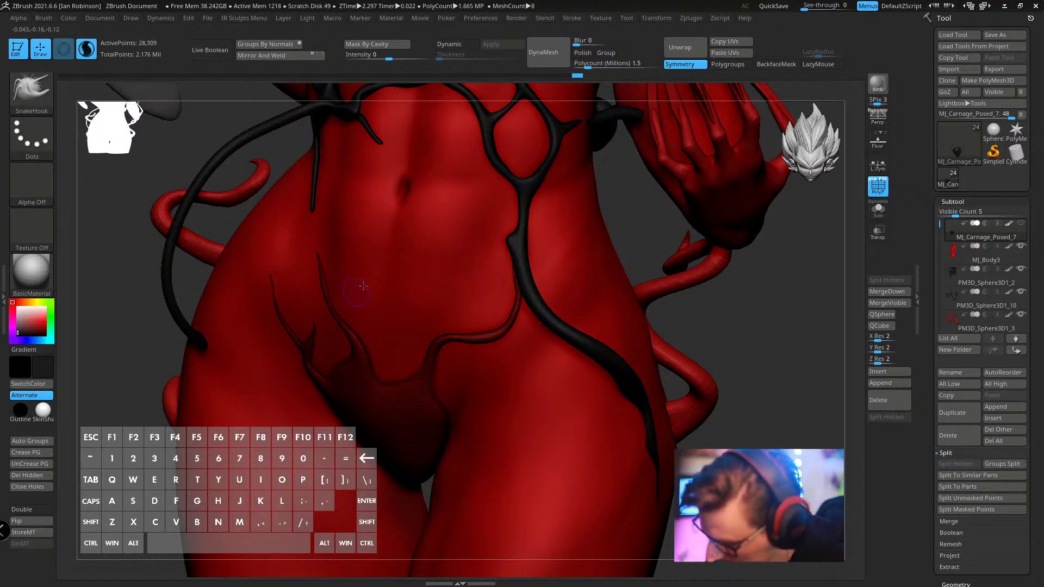
right_click_drag(318, 315, 306, 337)
- Thicken the forked right-hip branch along its length with a resized Inflat brush
key("b")
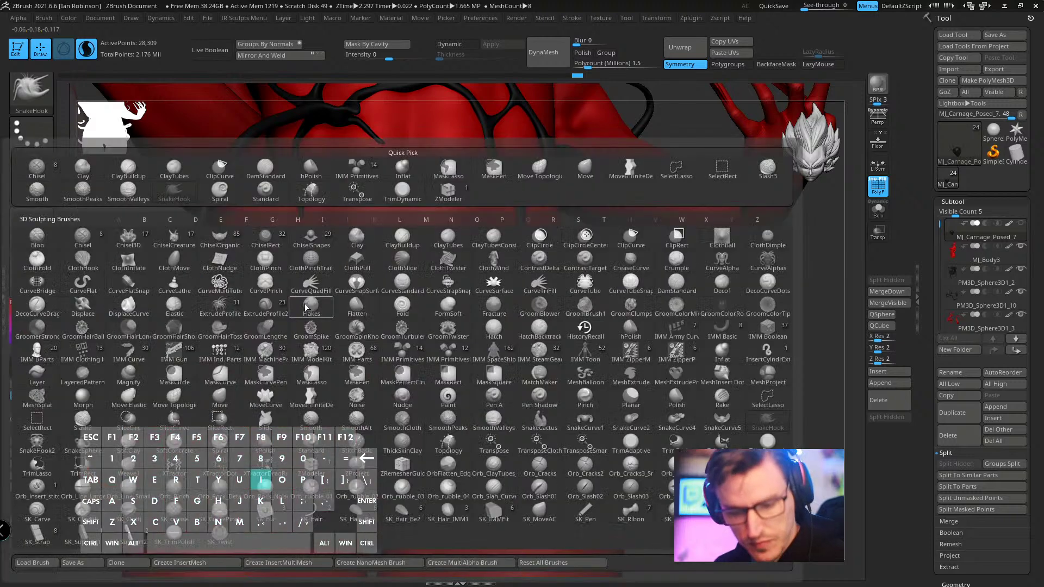
key("i")
key("n")
key("s")
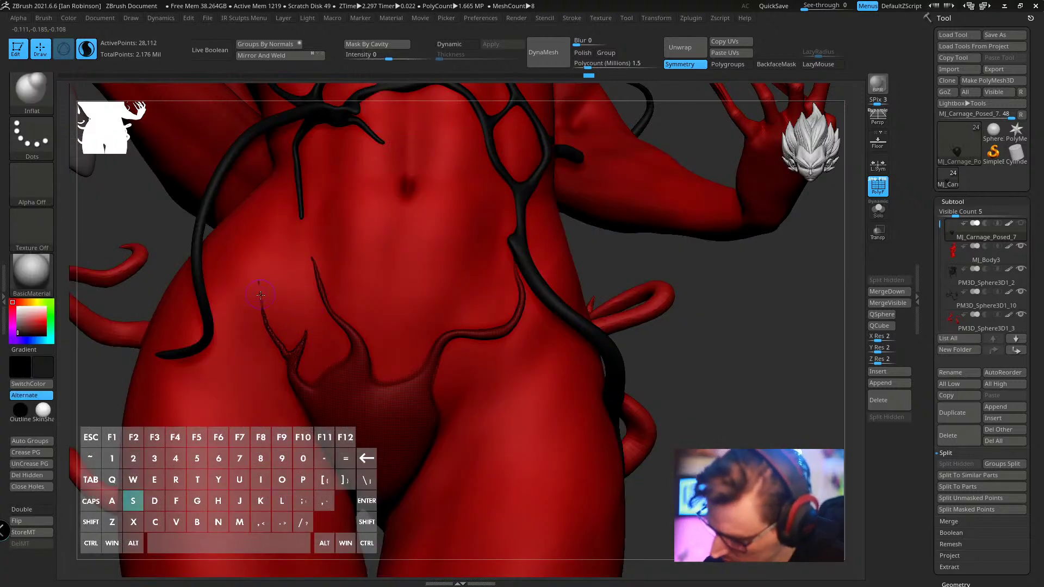
left_click_drag(282, 355, 261, 275)
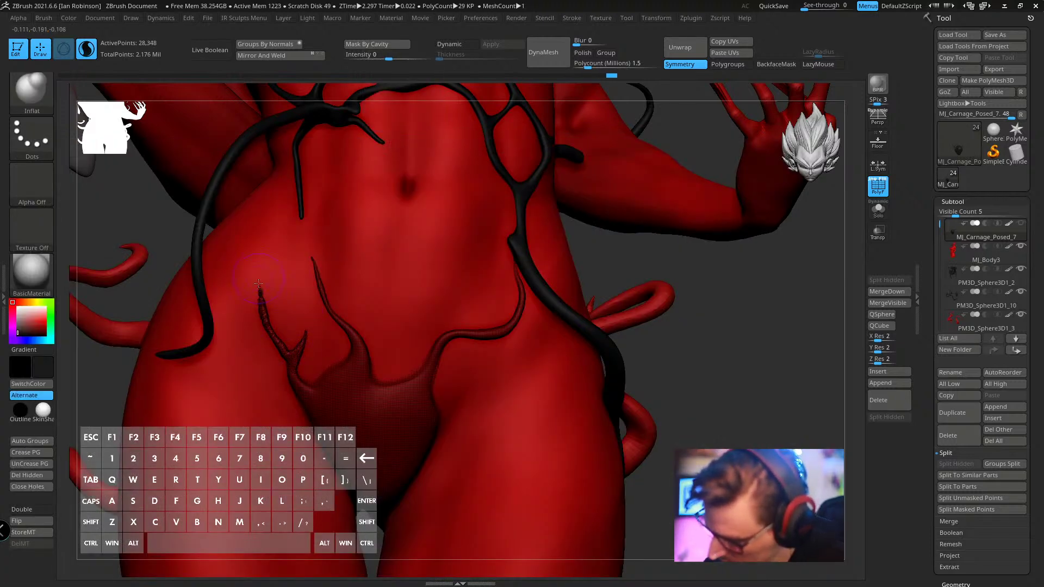
left_click_drag(286, 361, 265, 311)
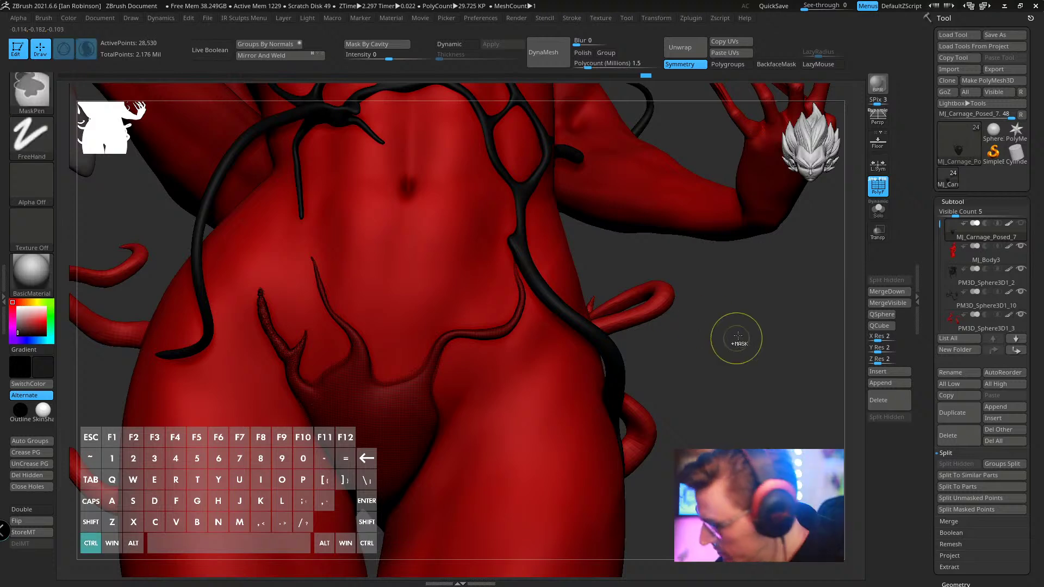
- Inflate the thin abdomen branch and the curved branch that meets the black waist tendril
mouse_move(296, 372)
left_mouse_down()
mouse_move(323, 325)
mouse_move(311, 257)
left_mouse_up()
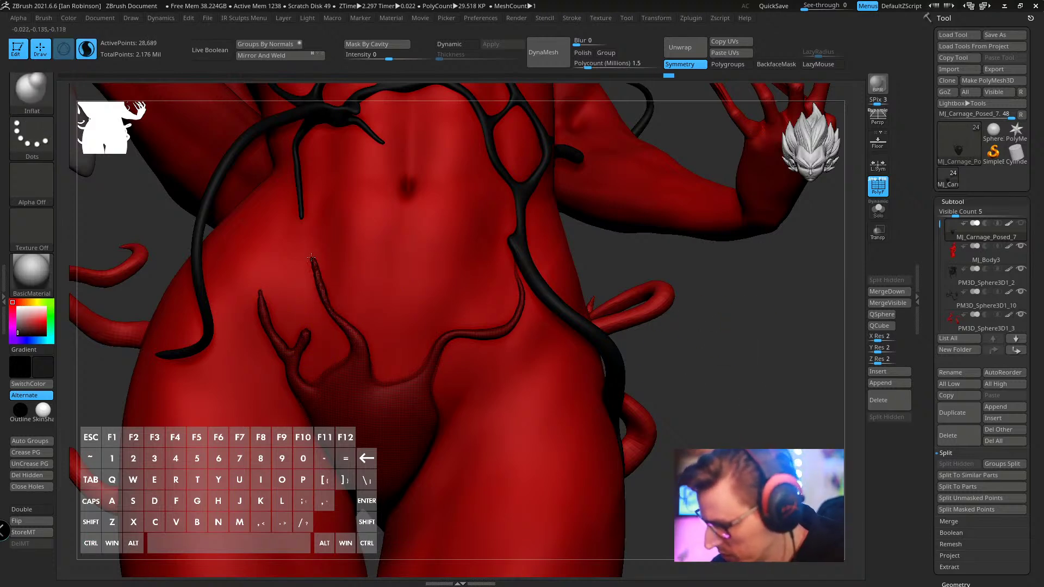
left_click_drag(320, 301, 312, 257)
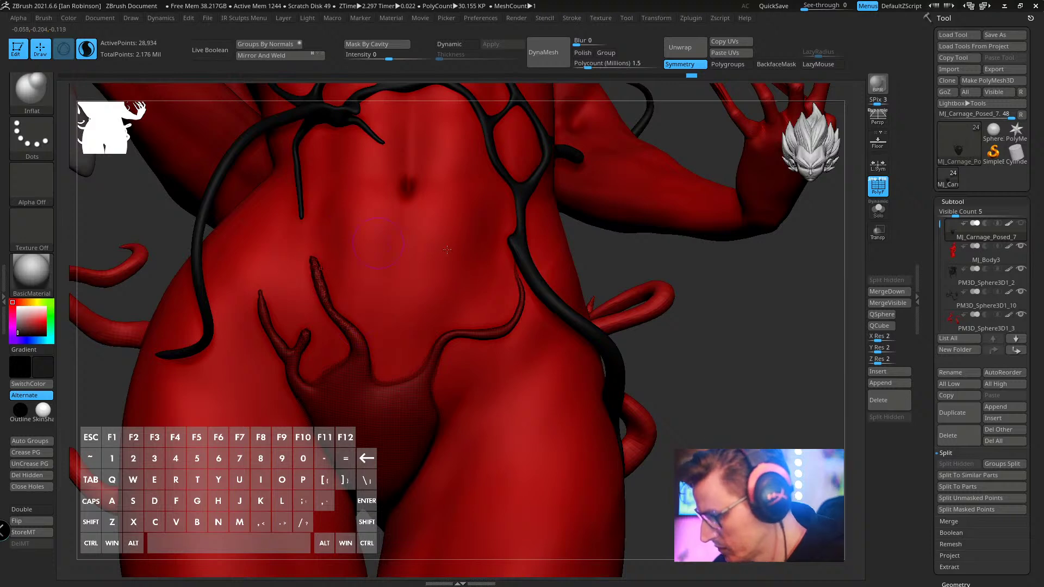
mouse_move(514, 275)
left_mouse_down()
mouse_move(519, 308)
mouse_move(523, 272)
left_mouse_up()
left_click_drag(487, 330, 436, 349)
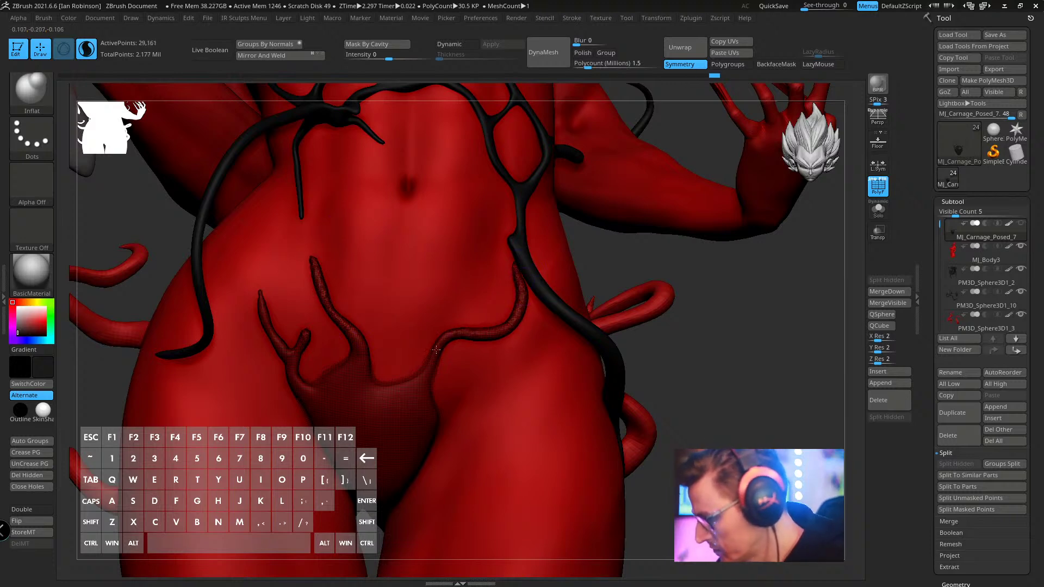
- Pull a pointed branch from the mass across the crease of the character's left thigh with the SnakeHook brush
key("b")
key("s")
key("h")
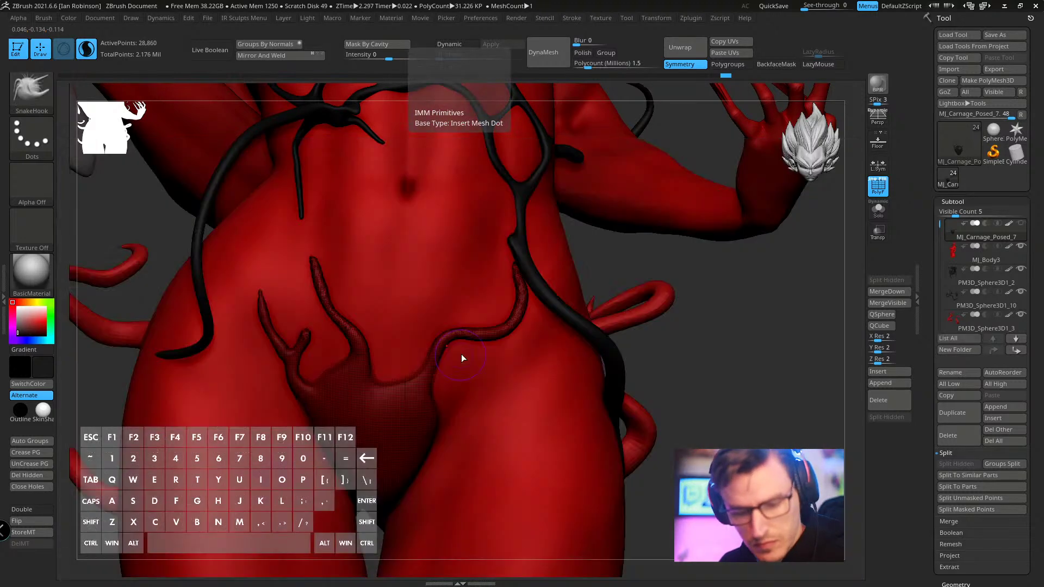
left_click_drag(440, 420, 499, 364)
mouse_move(739, 338)
left_mouse_down("alt")
mouse_move(708, 308)
mouse_move(678, 366)
mouse_move(661, 345)
left_mouse_up("alt")
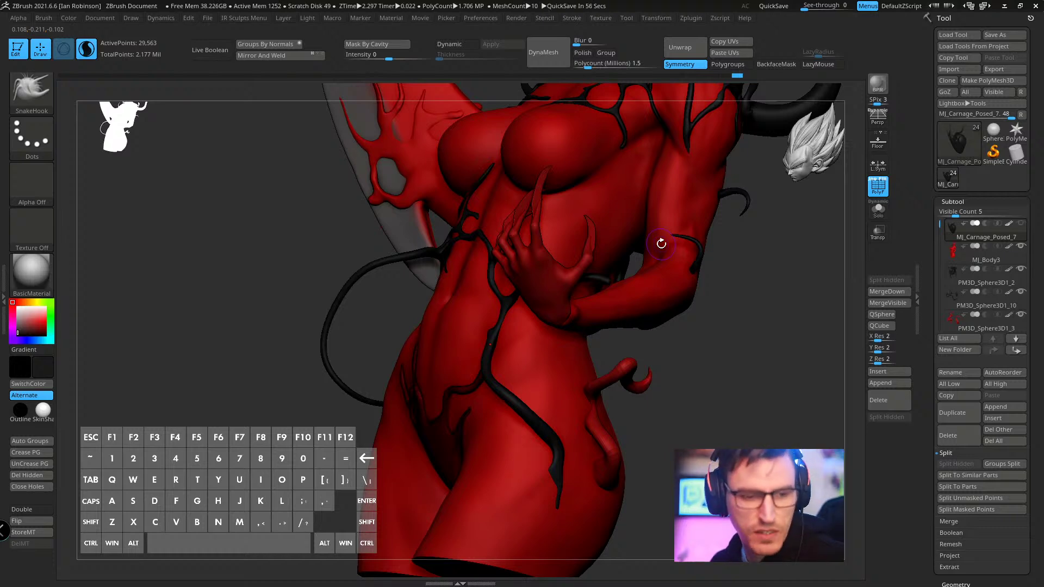
left_click_drag(666, 375, 772, 358)
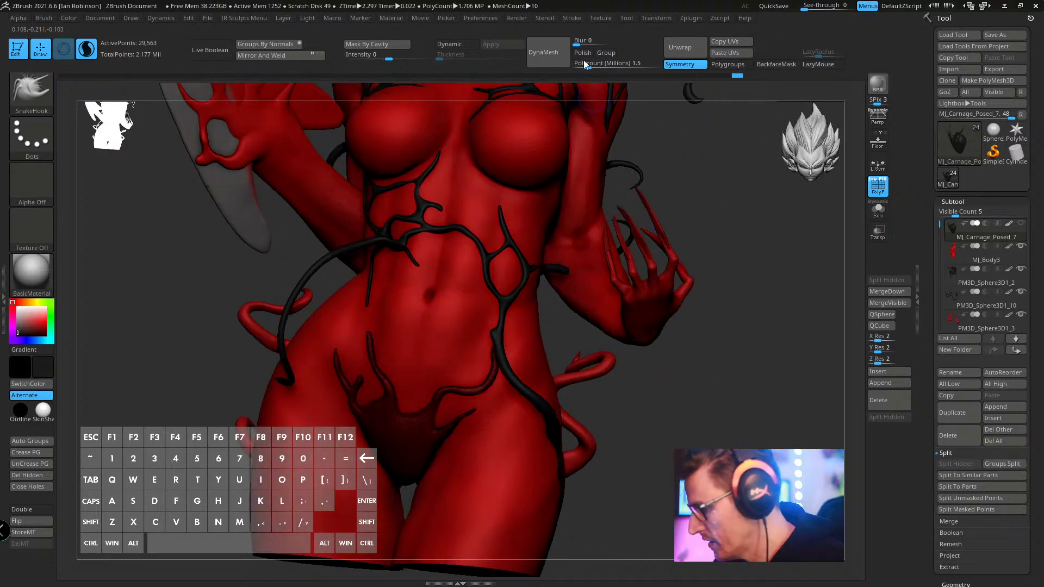
- Dock the Stroke palette with its Sculptris Pro settings and the custom IR Sculpts Menu in the side trays
mouse_move(572, 18)
key("shift")
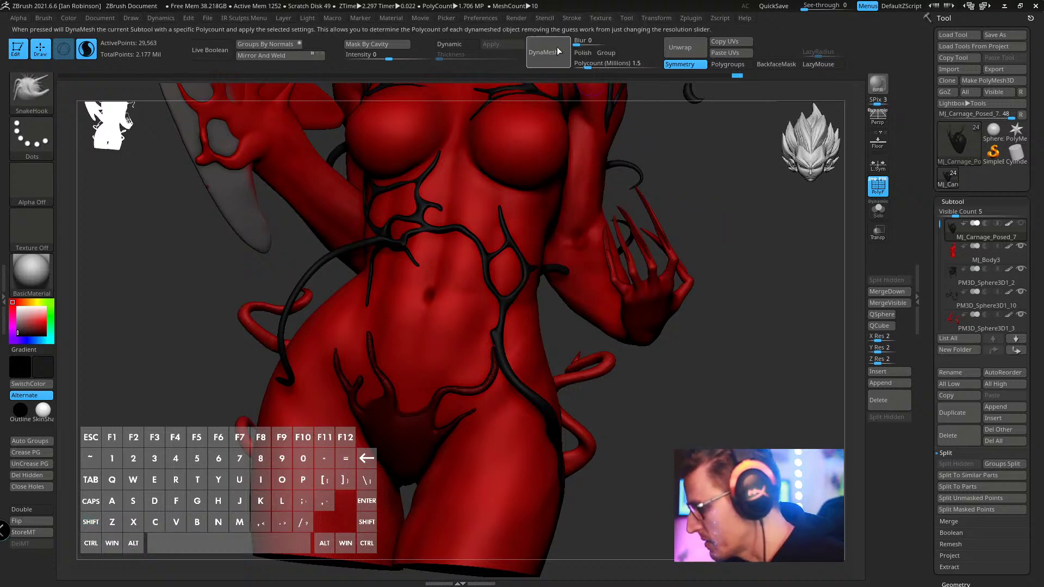
left_click(571, 17)
left_click(566, 28)
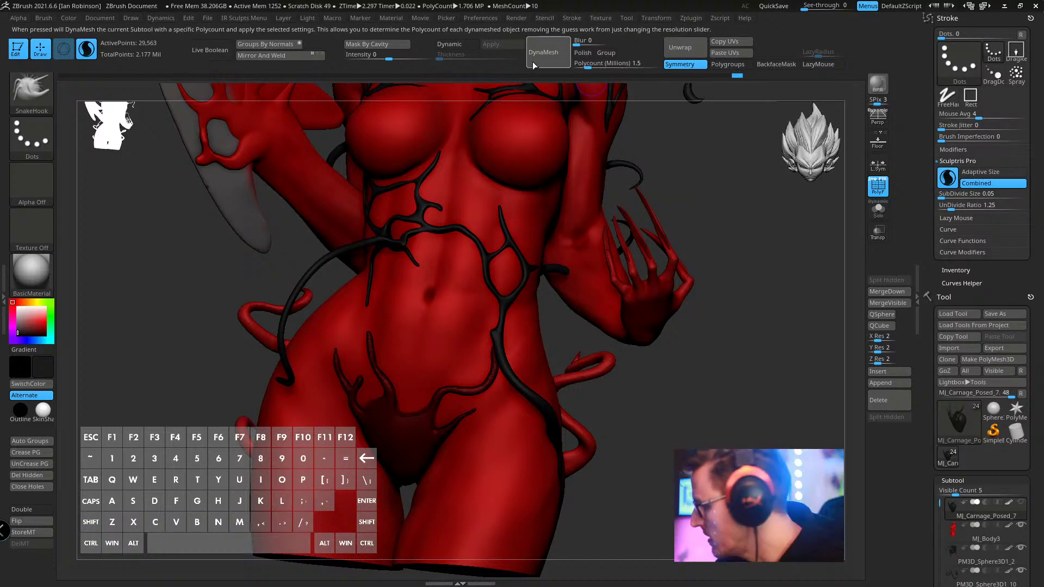
left_click(244, 18)
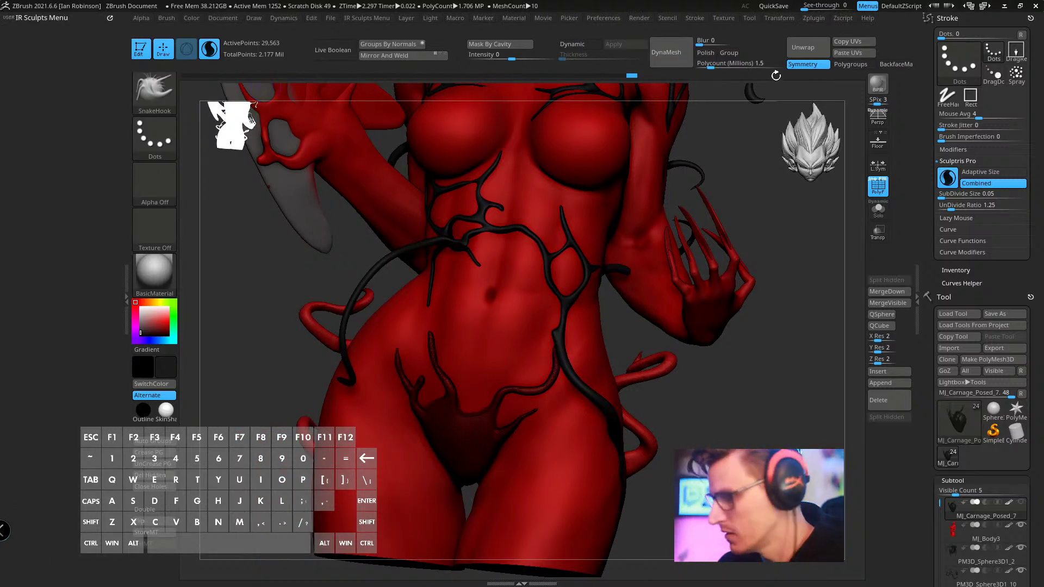
- Move the docked Stroke palette with its Sculptris Pro settings into the left tray, leaving the Tool palette alone in the right tray
left_click(1029, 19)
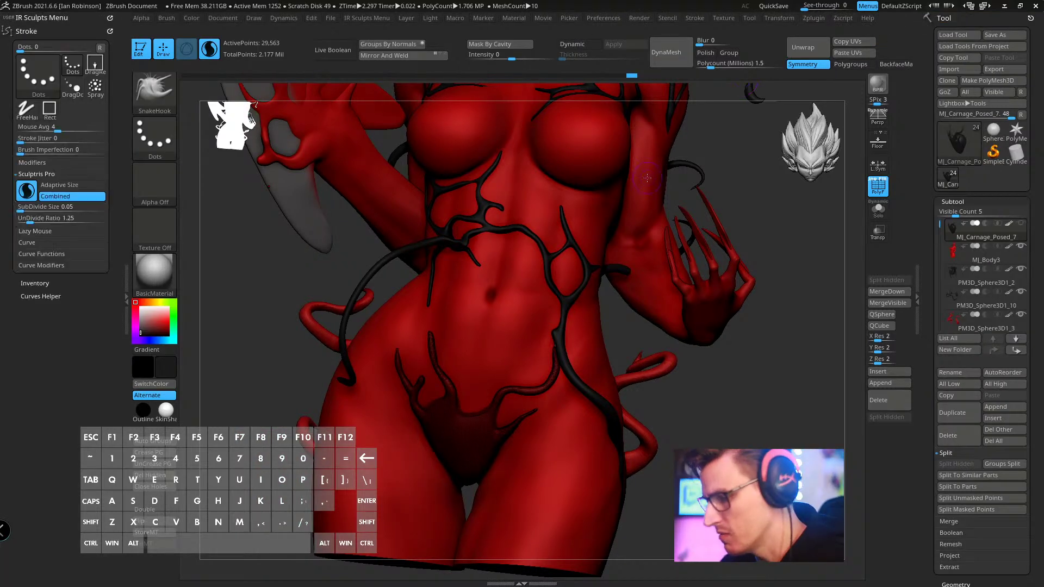
left_click(125, 290)
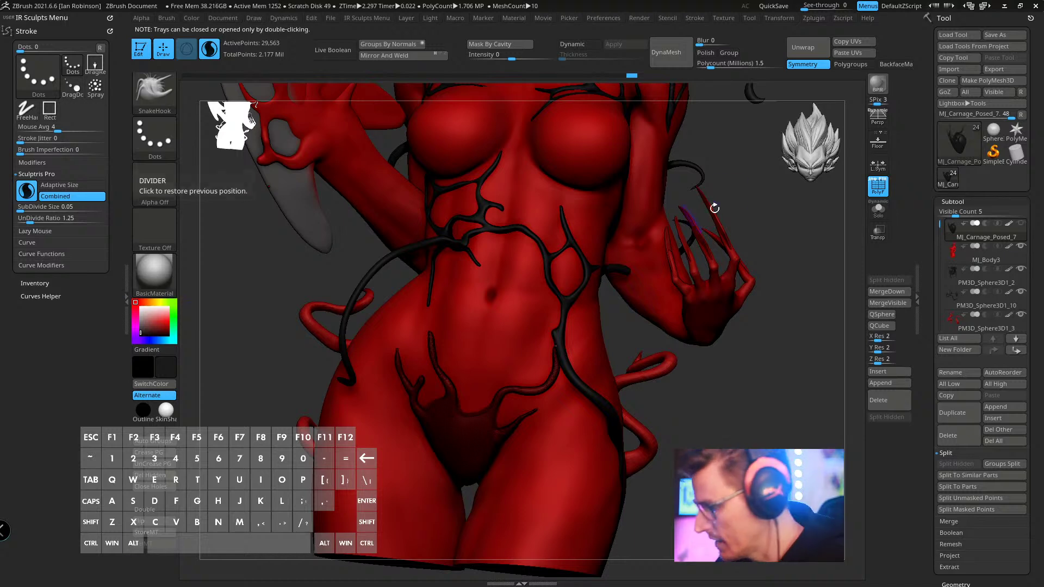
- Pull a new branch off the central abdomen tendril and extend it up toward the navel with a resized SnakeHook brush
right_click_drag(715, 207, 716, 192, "alt")
right_click_drag(610, 277, 466, 362, "alt")
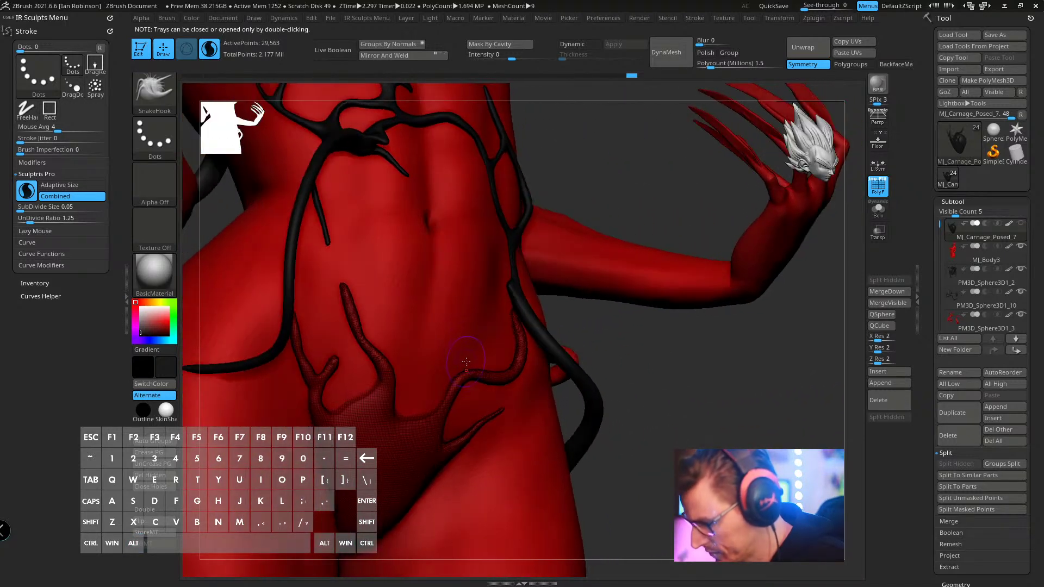
right_click_drag(471, 286, 379, 339)
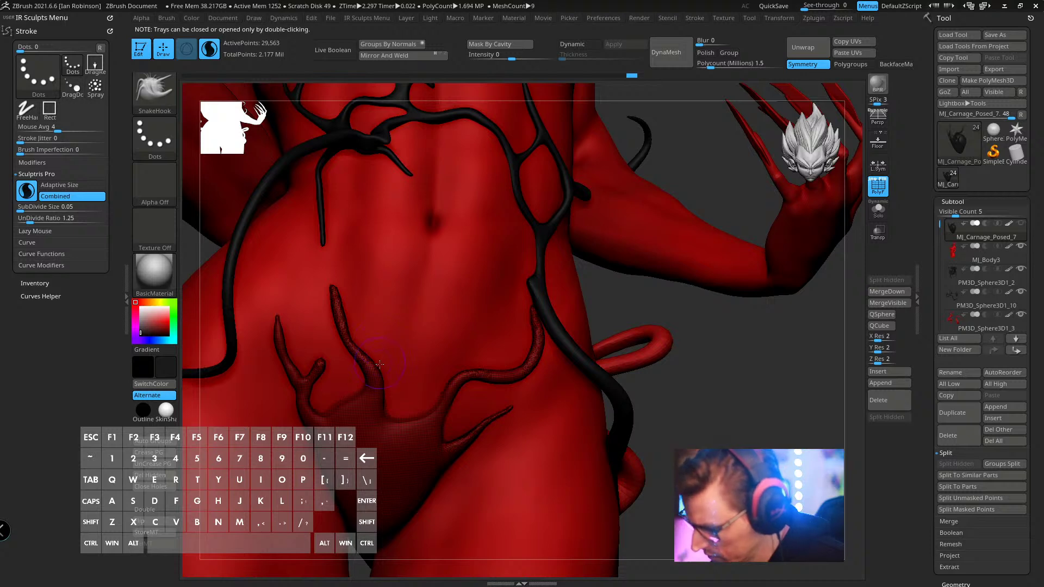
left_click_drag(378, 365, 375, 375, "ctrl")
left_click(698, 345, "ctrl")
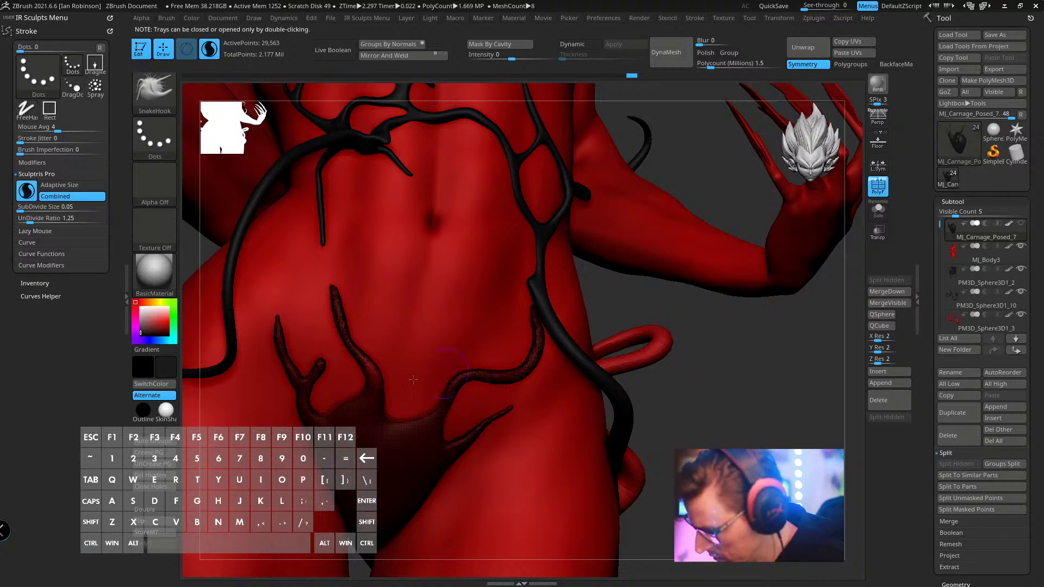
left_click_drag(417, 327, 422, 250, "alt")
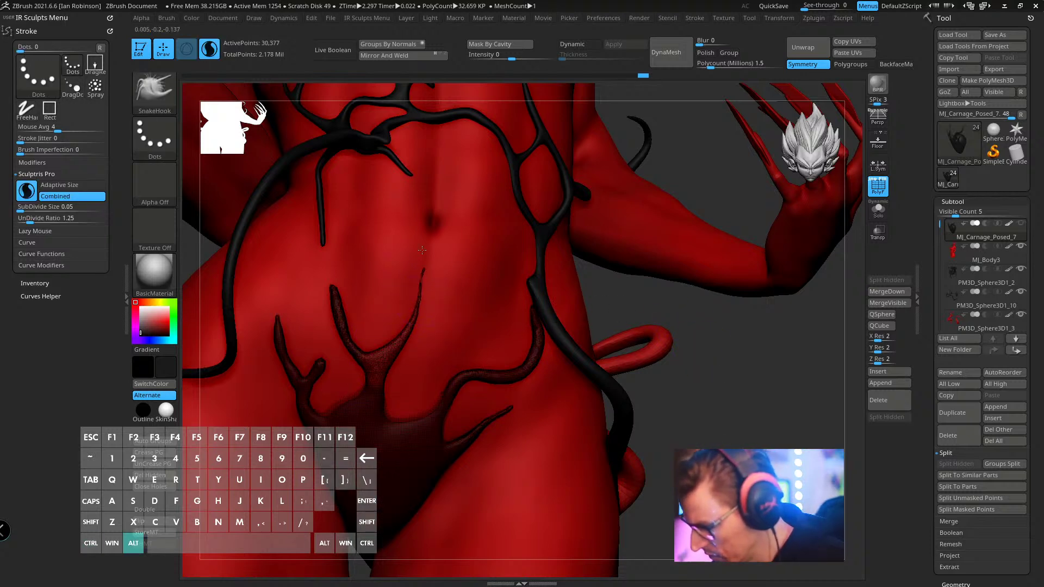
key("s")
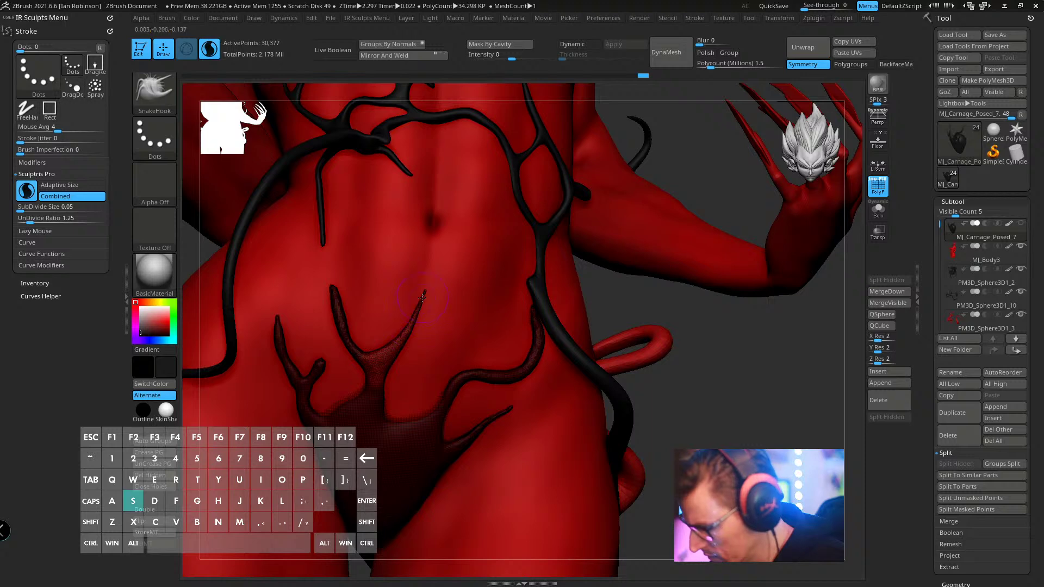
left_click_drag(421, 298, 397, 248)
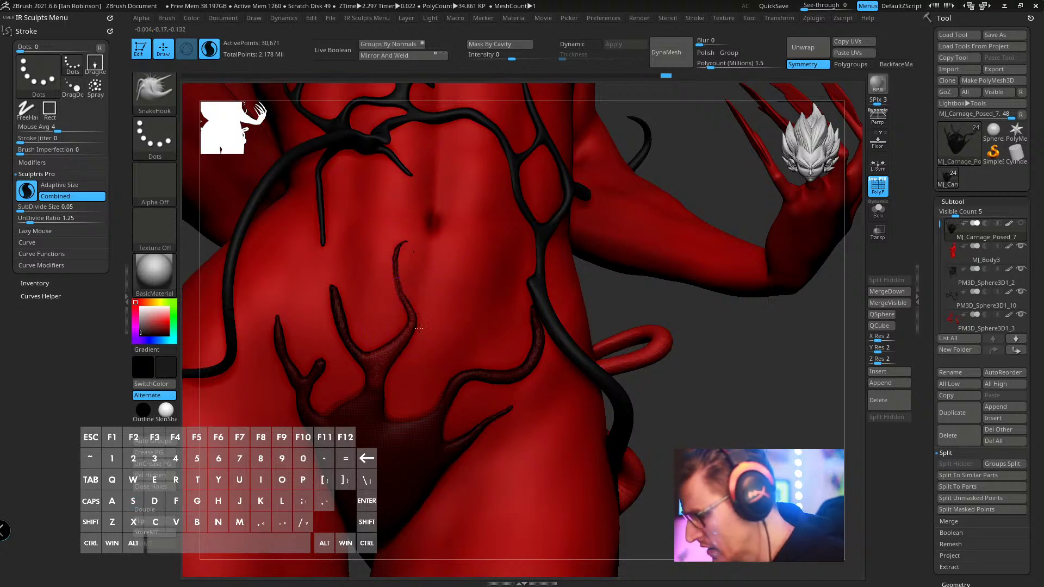
- Pull a second prong from the bend of the new navel branch toward the character's left side with the SnakeHook brush
right_click_drag(605, 305, 590, 311)
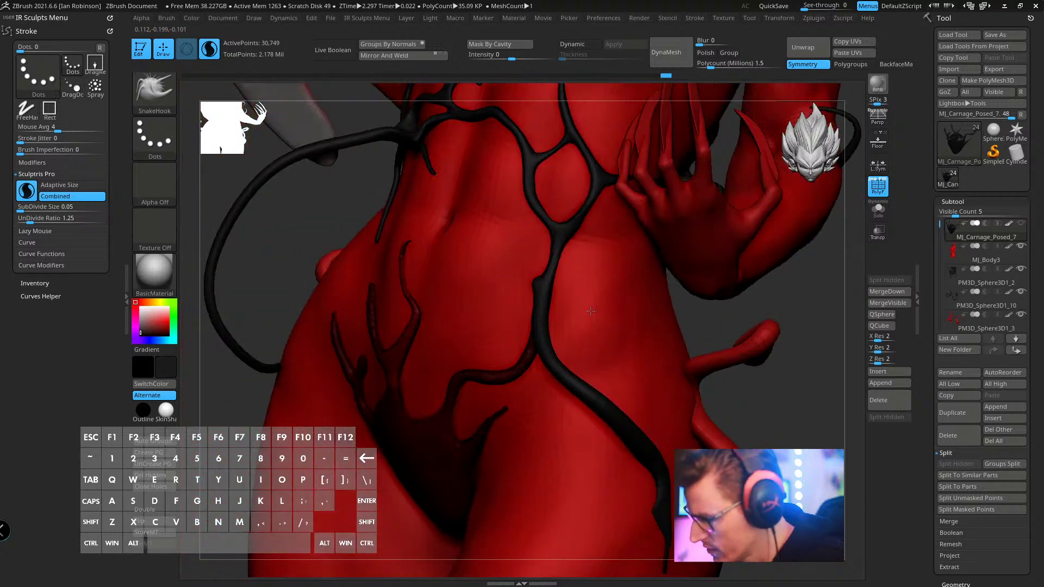
key("ctrl+z")
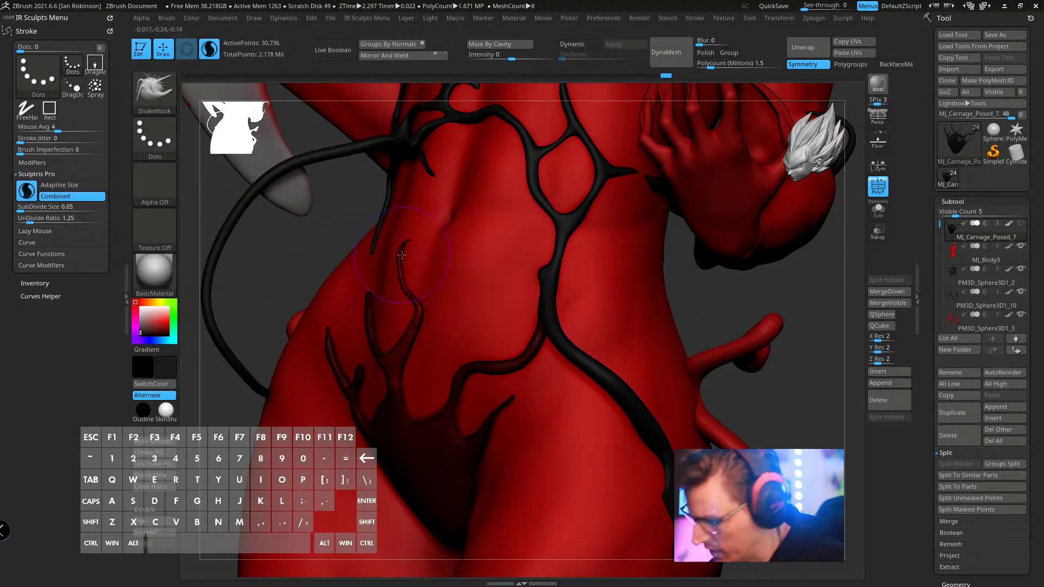
key("ctrl")
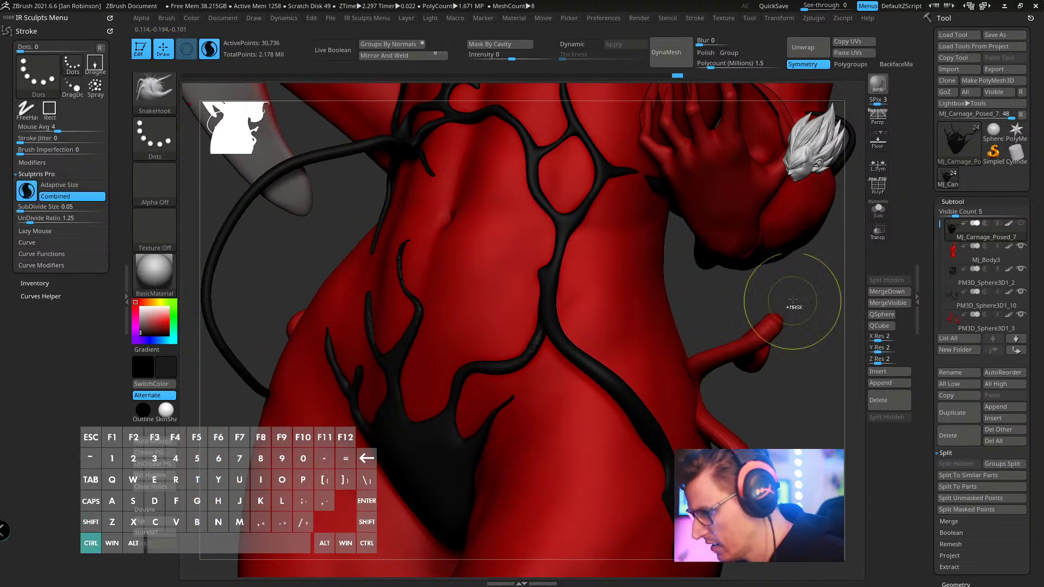
mouse_move(793, 299)
right_mouse_down()
mouse_move(701, 308)
mouse_move(606, 272)
right_mouse_up()
key("s")
left_click_drag(404, 290, 467, 252)
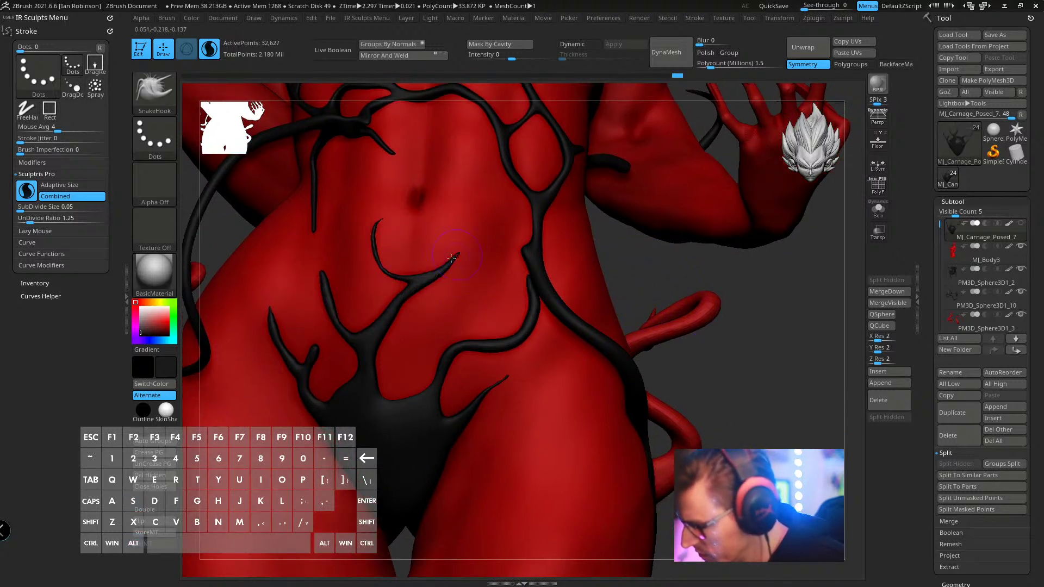
- Thicken the forked navel branch and the tip of the left thigh-crease branch with the Inflat brush
key("b")
key("i")
key("n")
mouse_move(426, 282)
left_mouse_down()
mouse_move(456, 251)
mouse_move(375, 217)
mouse_move(391, 272)
mouse_move(384, 260)
left_mouse_up()
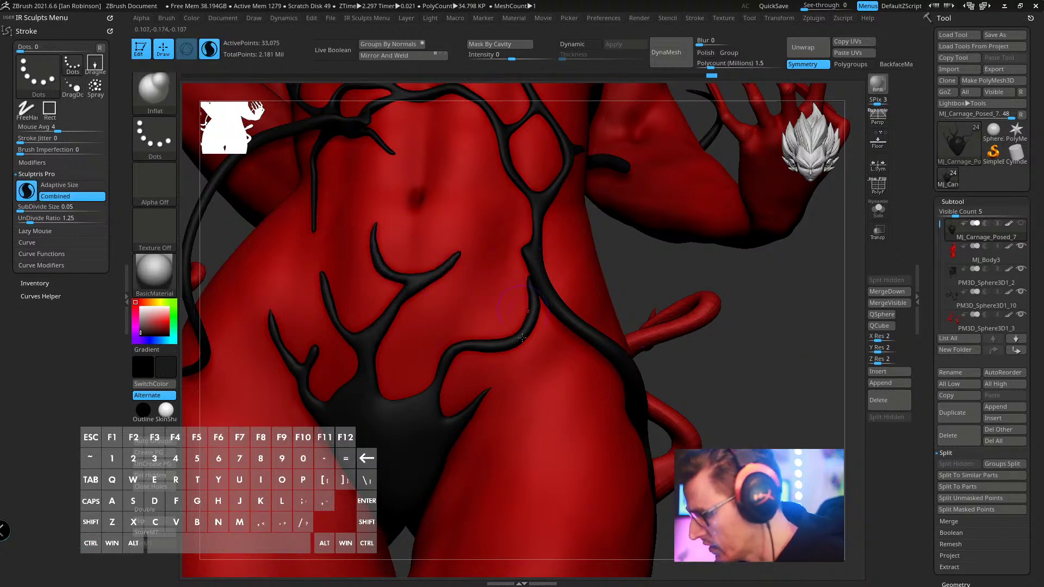
mouse_move(505, 378)
left_mouse_down()
mouse_move(491, 390)
mouse_move(515, 372)
left_mouse_up()
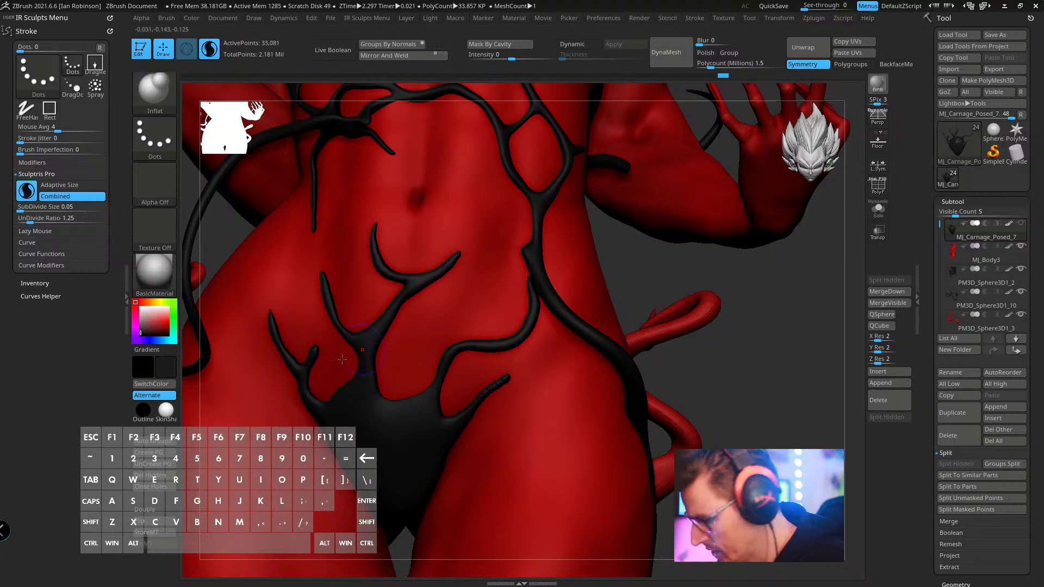
- Expand the DynaMesh settings in the tendril subtool's geometry options
mouse_move(656, 291)
left_mouse_down()
mouse_move(553, 309)
mouse_move(363, 227)
left_mouse_up()
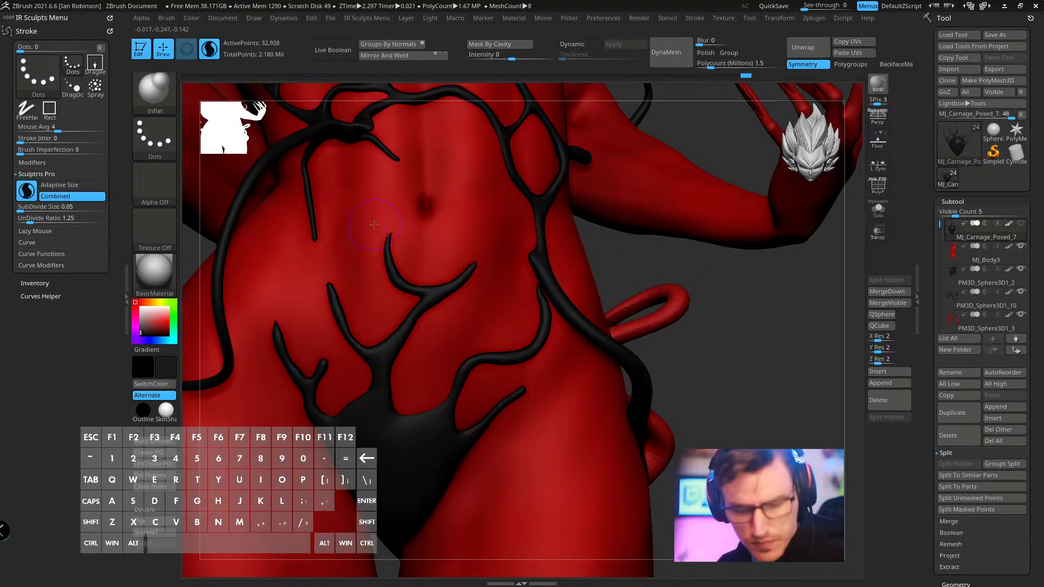
left_click_drag(734, 319, 662, 285)
key("space")
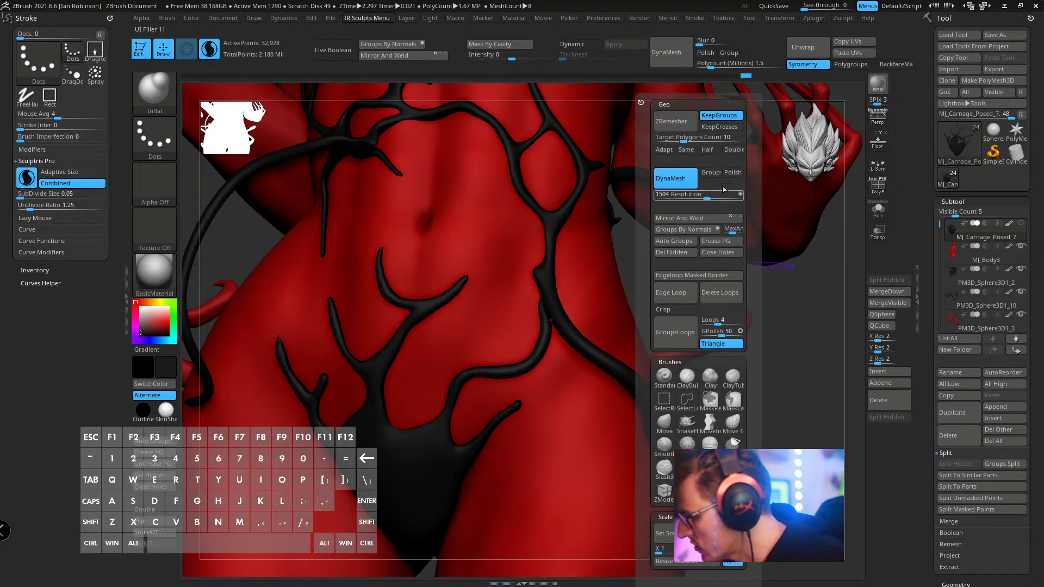
left_click(965, 203)
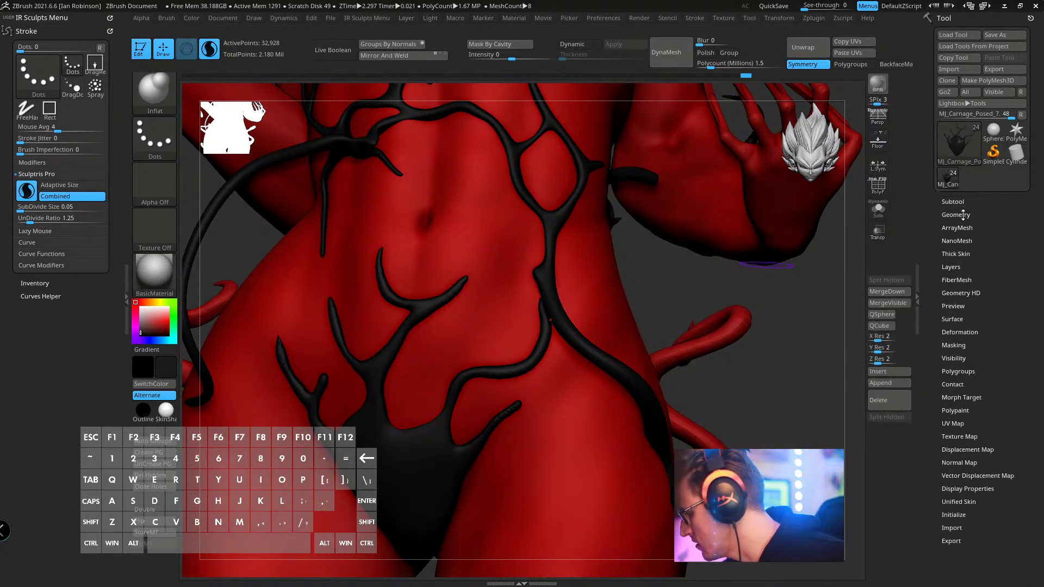
left_click(955, 214)
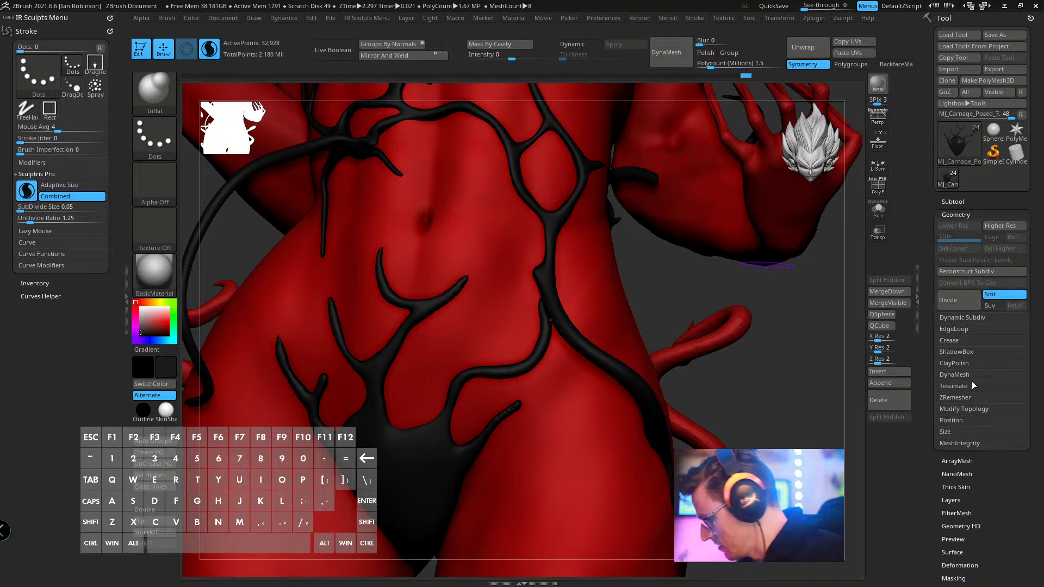
left_click(955, 375)
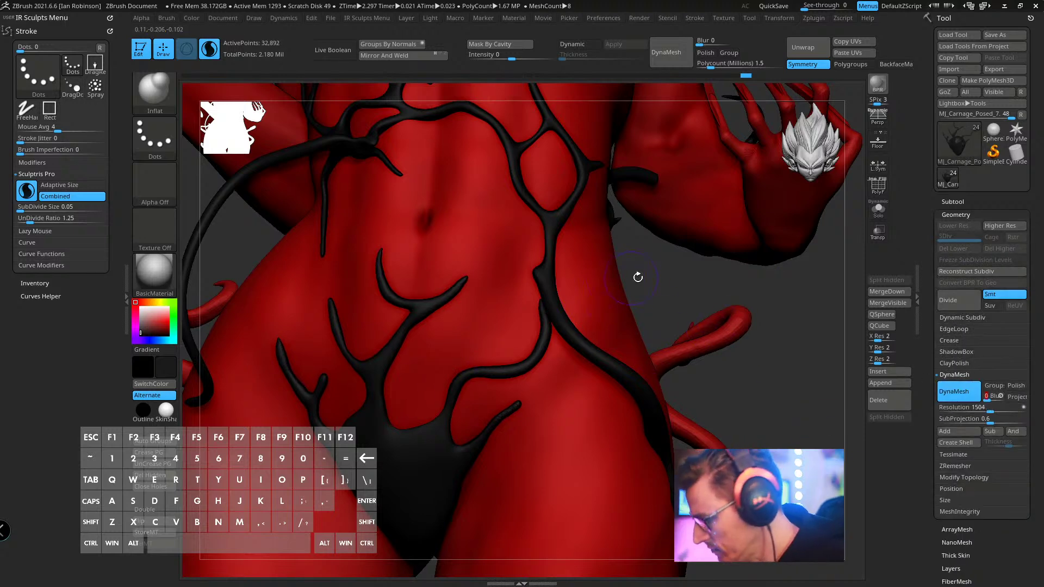
- Select the SnakeHook brush and try to pull a short branch from the lower mass onto the character's left thigh
right_click_drag(641, 280, 587, 283)
mouse_move(498, 273)
right_mouse_down("alt")
mouse_move(462, 276)
mouse_move(480, 259)
right_mouse_up("alt")
key("b")
key("s")
key("h")
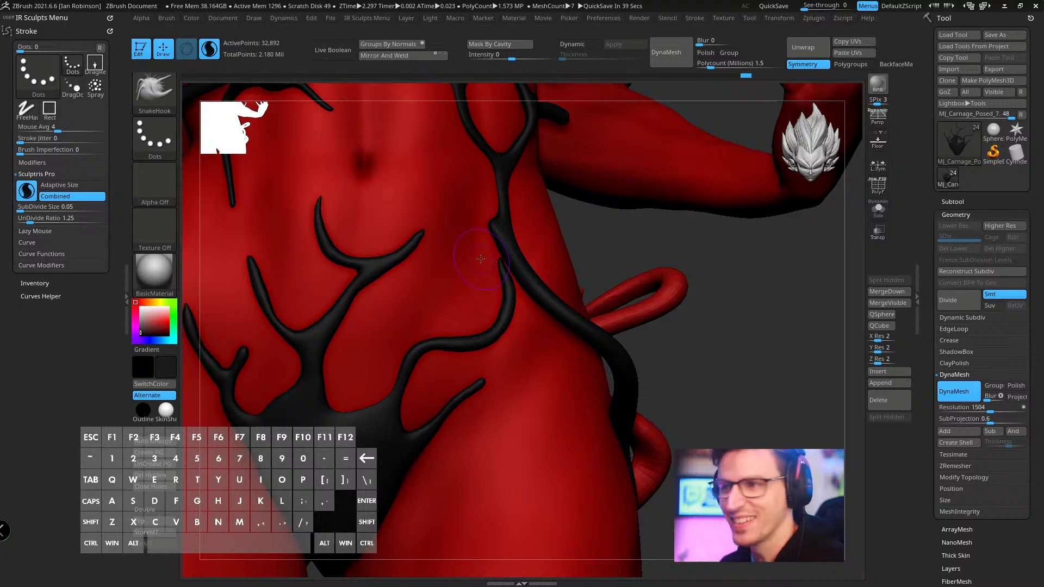
mouse_move(706, 294)
left_mouse_down("alt")
mouse_move(678, 434)
mouse_move(573, 310)
mouse_move(344, 328)
mouse_move(500, 310)
mouse_move(465, 357)
left_mouse_up("alt")
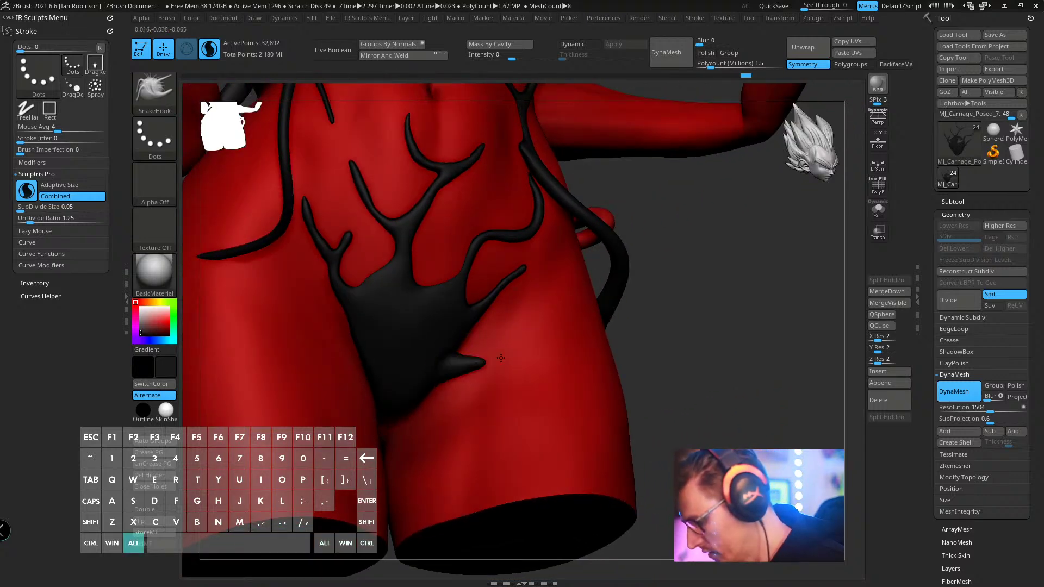
mouse_move(689, 294)
left_mouse_down()
mouse_move(738, 260)
mouse_move(443, 373)
left_mouse_up()
- Turn on the polyframe display and refine the forked right-hip branch with a resized SnakeHook brush
key("s")
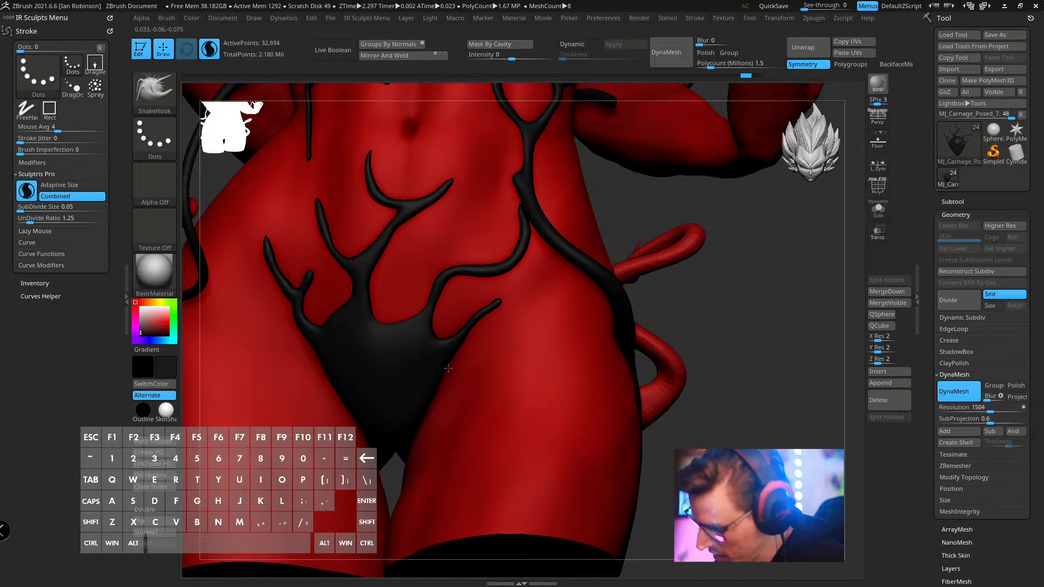
key("shift+f")
key("s")
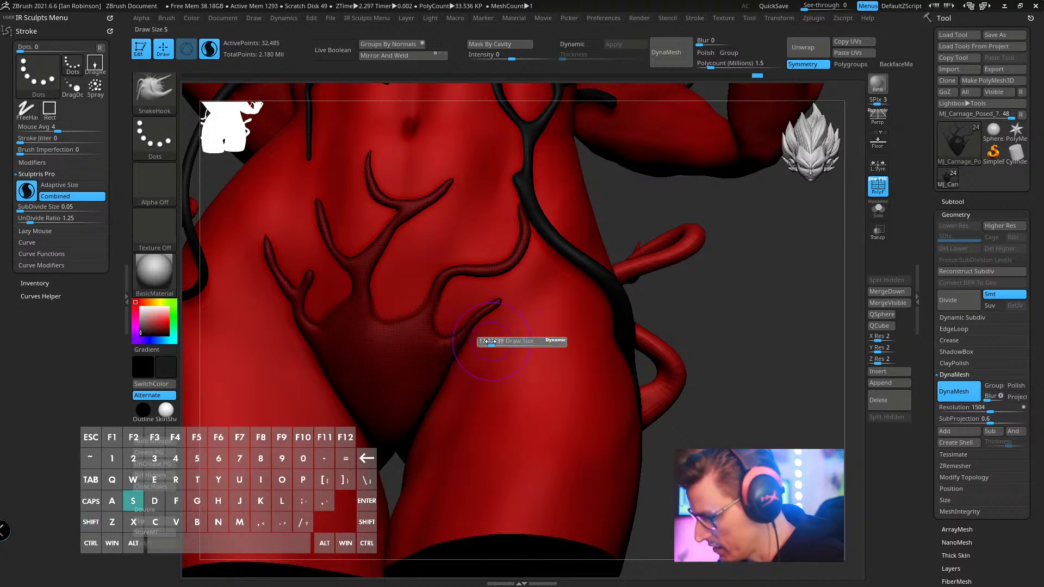
right_click_drag(489, 343, 306, 343)
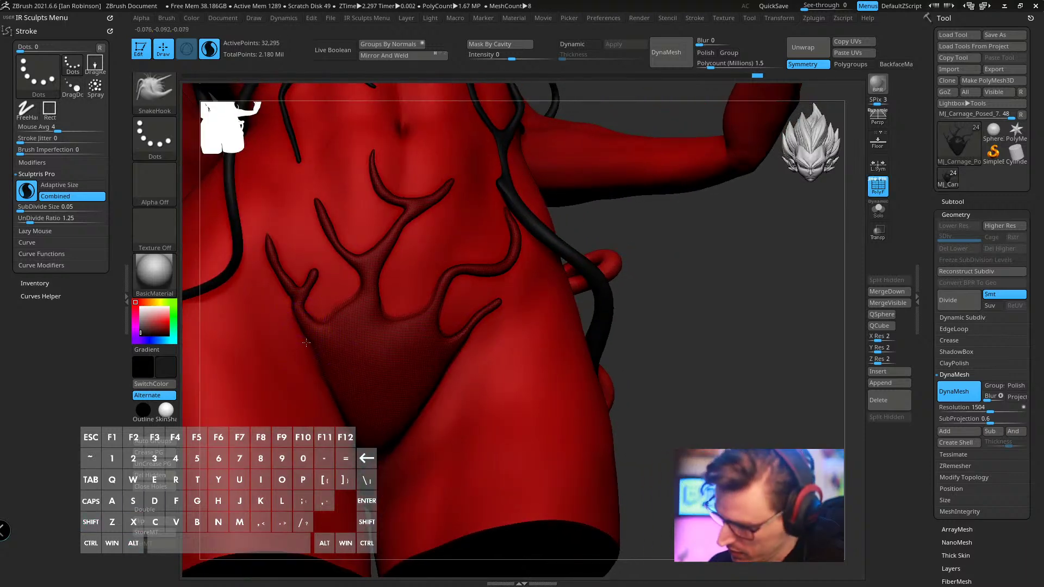
left_click_drag(306, 343, 308, 346)
right_click_drag(309, 249, 306, 231, "alt")
left_click_drag(291, 294, 288, 288)
right_click_drag(289, 233, 315, 267, "alt")
right_click_drag(359, 320, 311, 322)
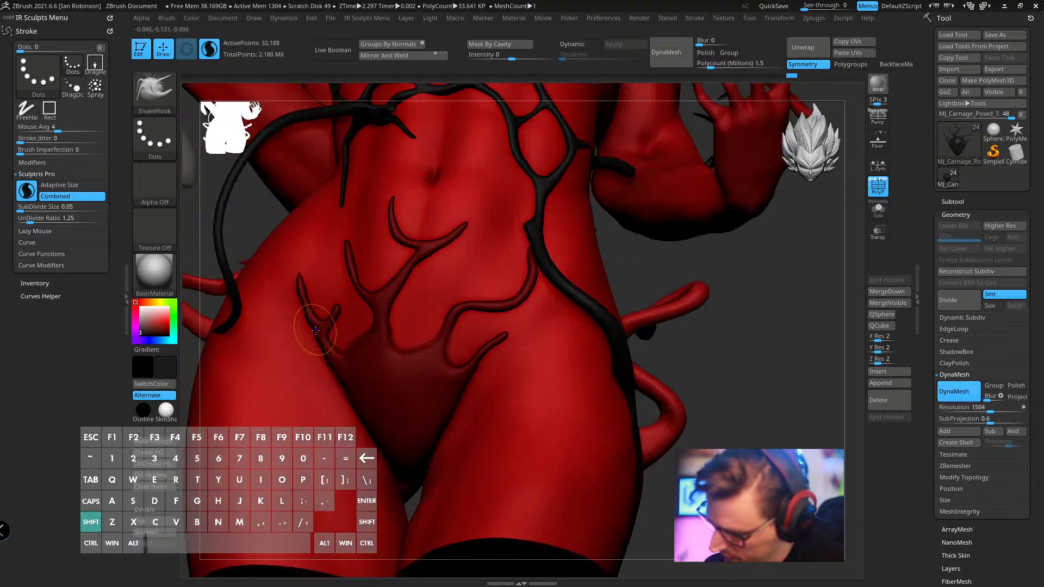
left_click_drag(312, 330, 300, 283, "shift")
right_click_drag(307, 269, 307, 284, "alt")
key("ctrl+z")
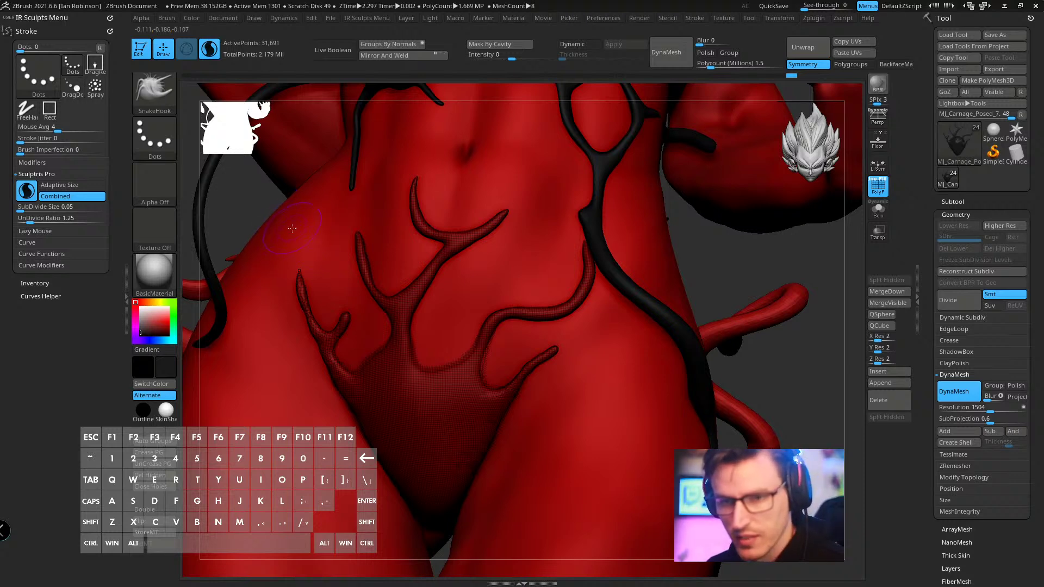
right_click_drag(325, 268, 332, 245, "alt")
key("ctrl+z")
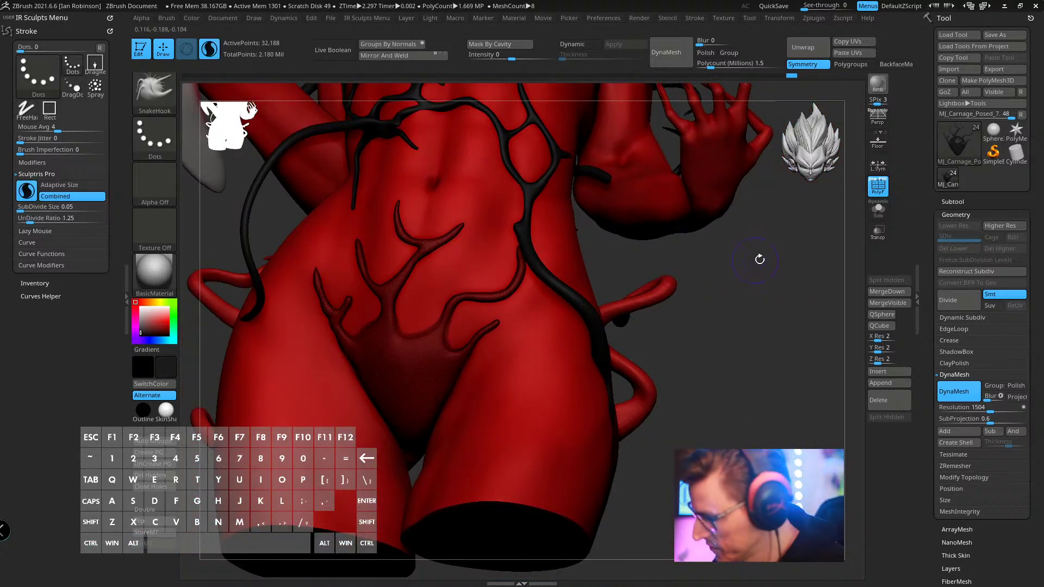
- Extend the left prong of the navel branch into a long thin tip rising beside the navel, and adjust its curve
right_click_drag(757, 258, 717, 353)
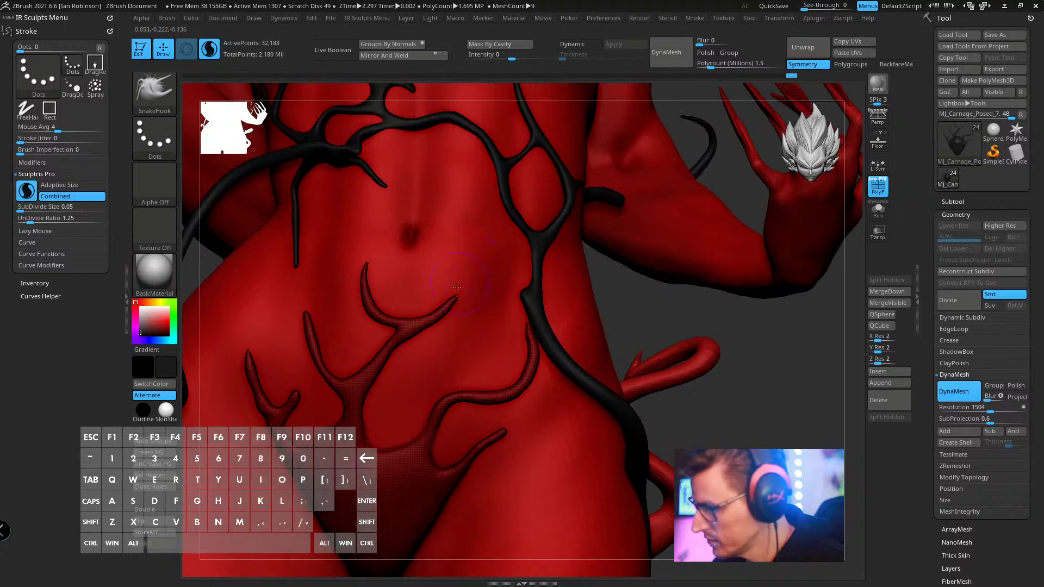
left_click_drag(454, 299, 470, 228, "alt")
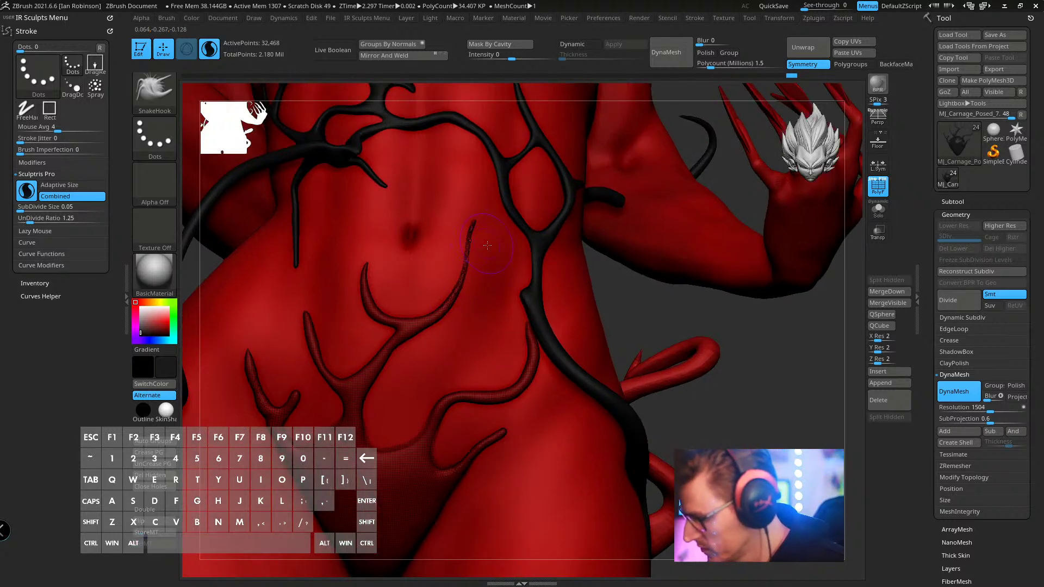
right_click_drag(472, 235, 462, 287)
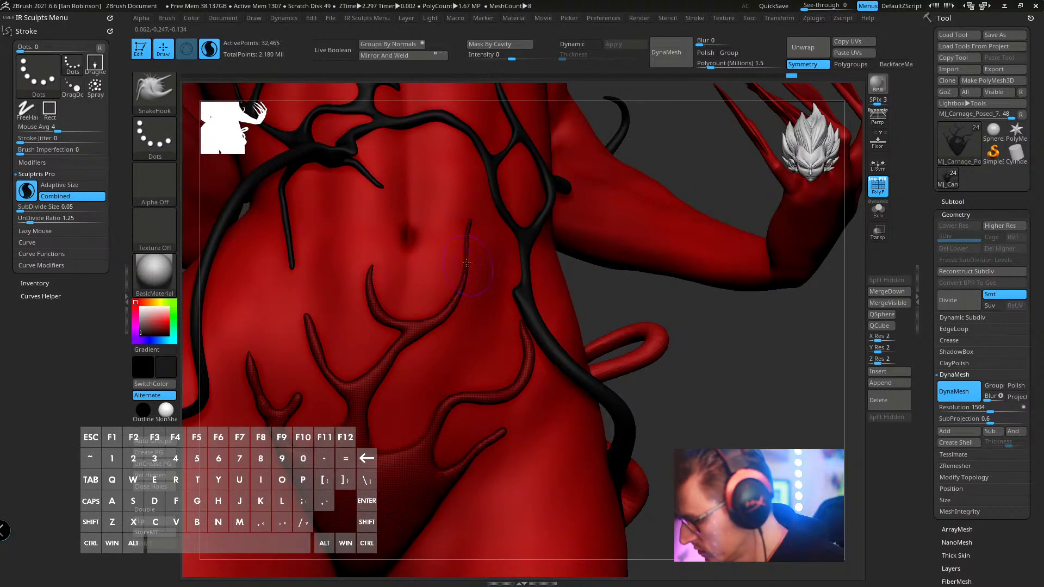
left_click_drag(466, 255, 469, 243)
right_click_drag(469, 244, 469, 270, "alt")
left_click_drag(466, 272, 456, 270)
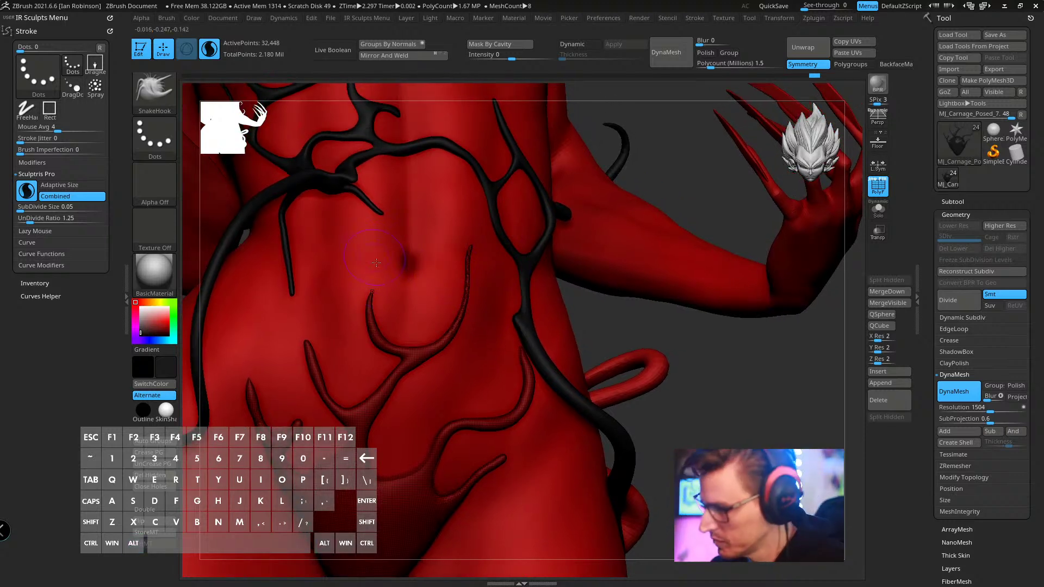
- Curl the shorter prong's tip into a hook below the navel and thicken it with the Inflat brush
mouse_move(372, 294)
left_mouse_down("alt")
mouse_move(395, 303)
mouse_move(381, 284)
mouse_move(367, 301)
mouse_move(390, 293)
left_mouse_up("alt")
key("b")
key("i")
key("n")
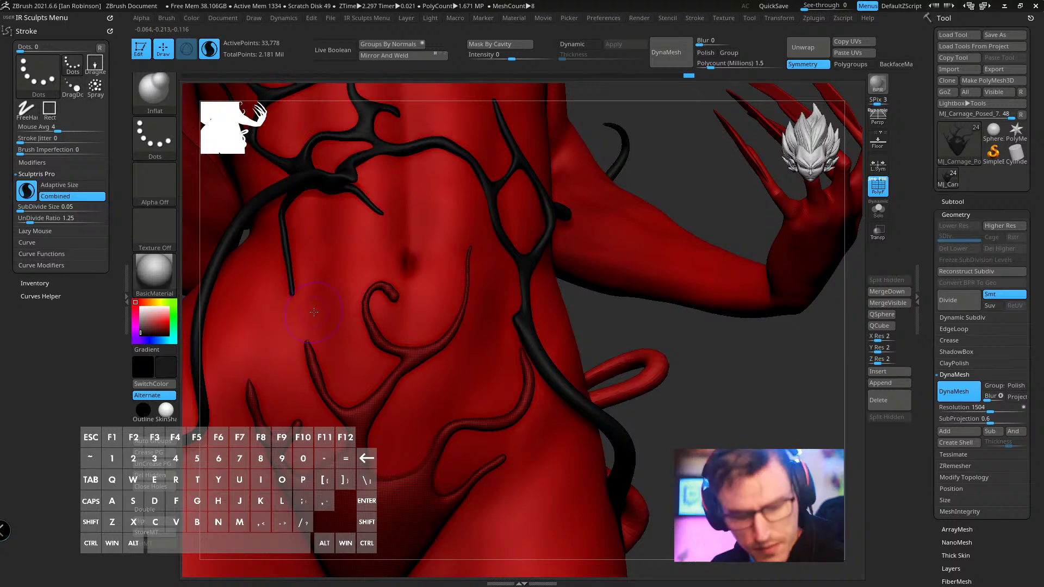
- Bend the tip of the right abdomen branch into a small curl with the SnakeHook brush
key("b")
key("s")
key("h")
mouse_move(307, 345)
left_mouse_down()
mouse_move(326, 325)
mouse_move(311, 308)
mouse_move(328, 322)
left_mouse_up()
left_click_drag(690, 348, 674, 218, "alt")
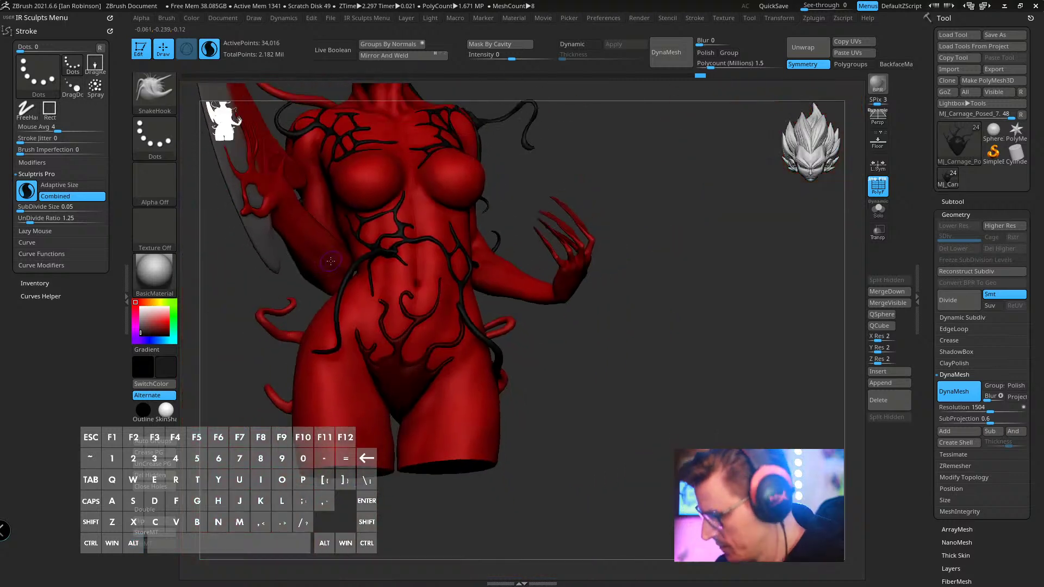
- Extend the branch beside the black waist tendril into a curl turning back over the abdomen with a resized SnakeHook brush
left_click_drag(641, 256, 646, 348, "shift")
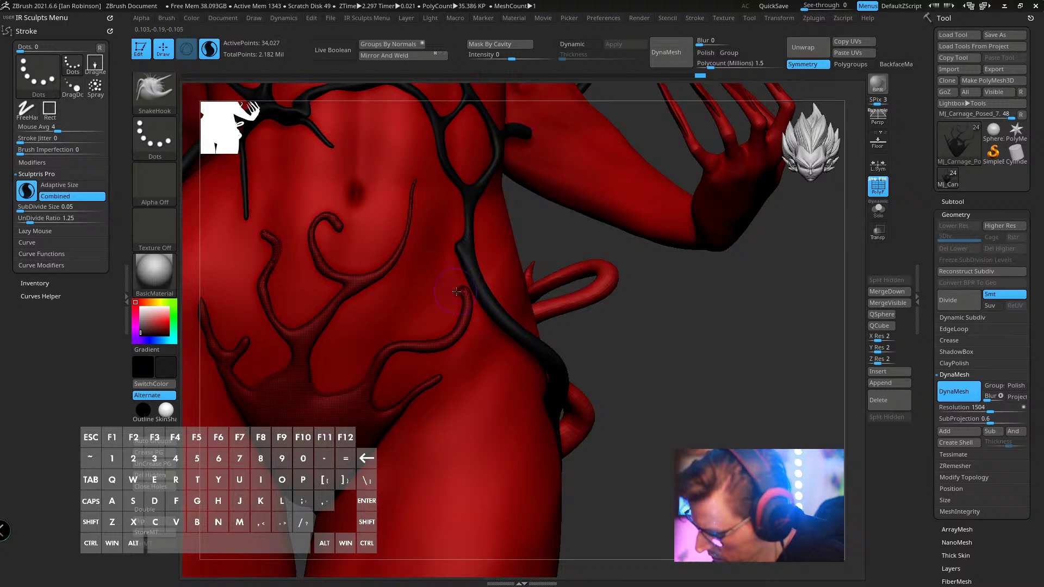
mouse_move(460, 287)
right_mouse_down()
mouse_move(475, 272)
mouse_move(459, 277)
right_mouse_up()
key("s")
mouse_move(421, 294)
left_mouse_down()
mouse_move(445, 289)
mouse_move(479, 326)
left_mouse_up()
mouse_move(514, 334)
right_mouse_down()
mouse_move(527, 299)
mouse_move(521, 326)
right_mouse_up()
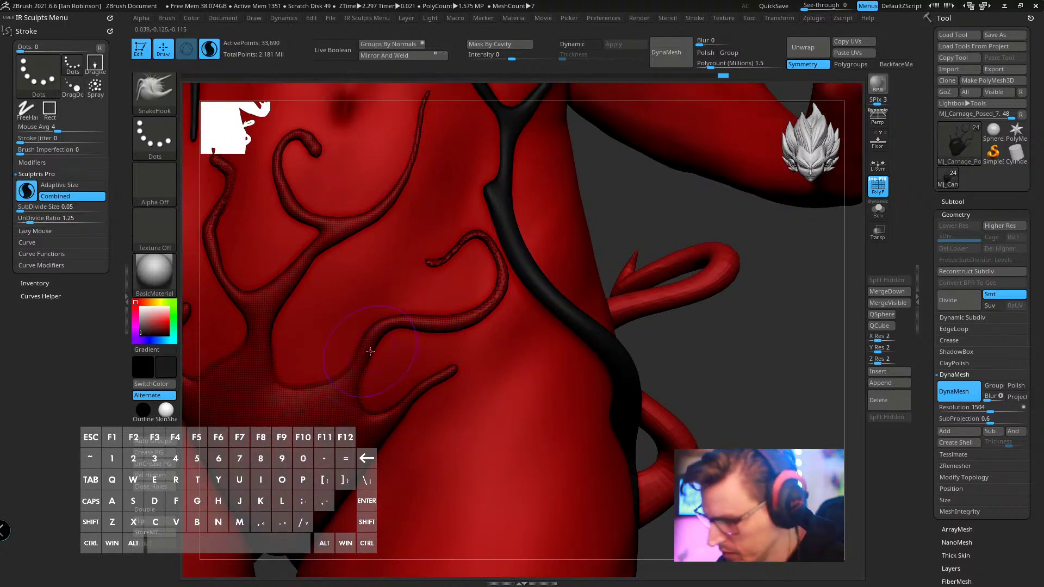
- Thicken and even out the curling branch beside the black waist tendril with a resized Inflat brush
key("b")
key("i")
key("n")
key("s")
left_click(404, 324)
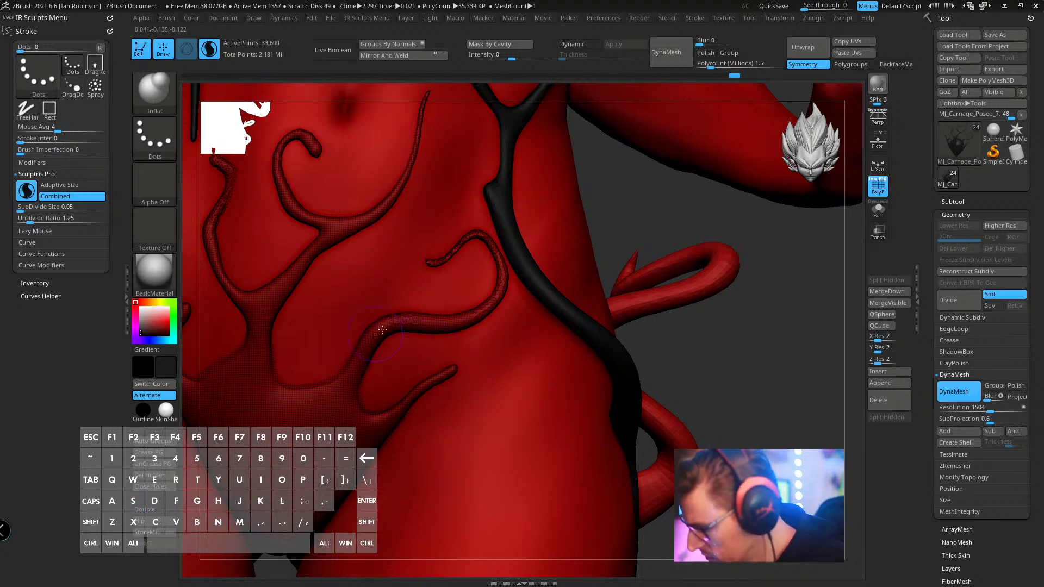
left_click_drag(634, 326, 563, 392)
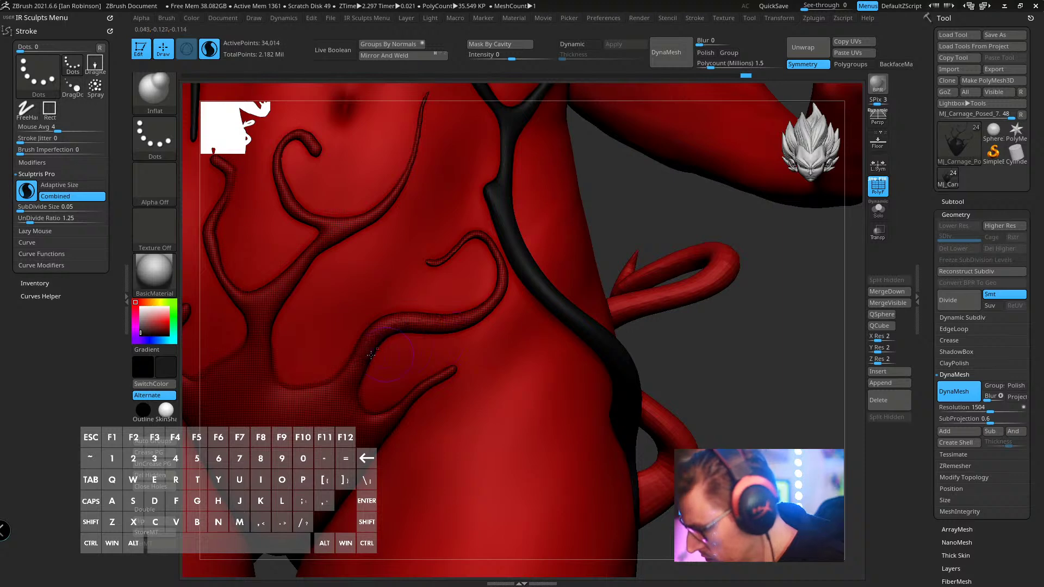
left_click_drag(371, 354, 471, 313)
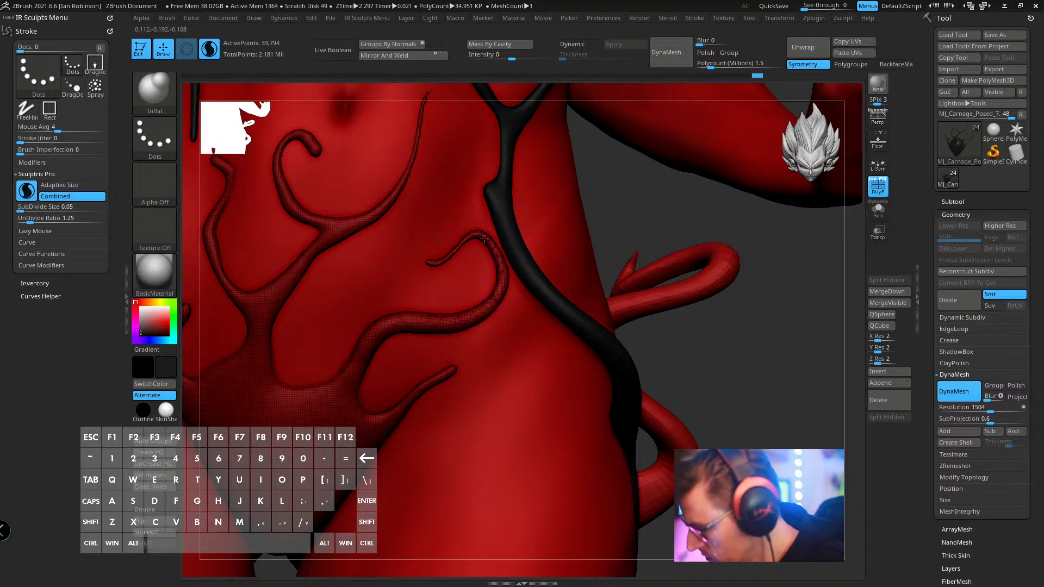
right_click_drag(483, 238, 350, 316, "alt")
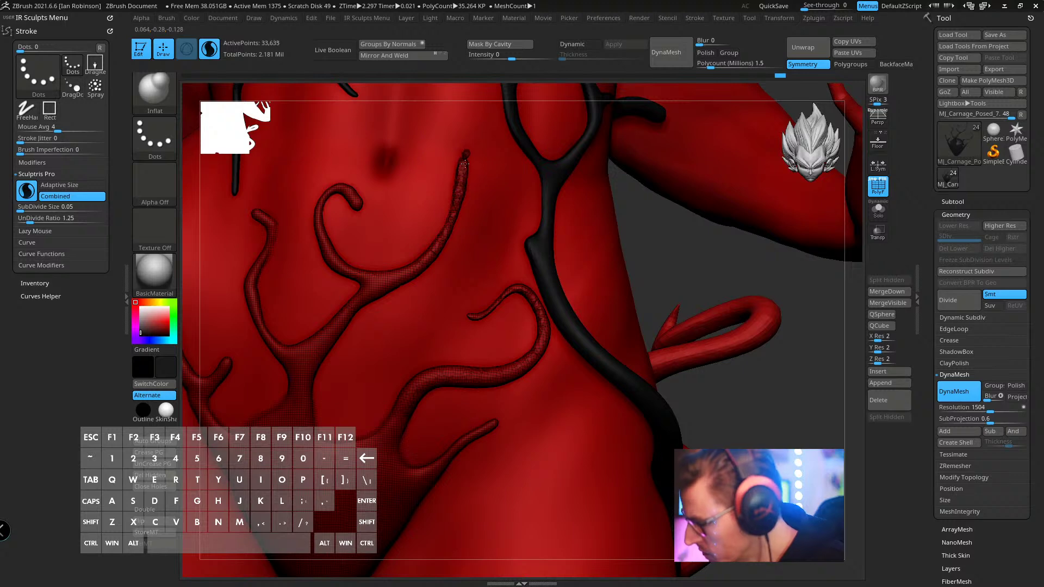
- Bend the long tip beside the navel over towards the navel with the SnakeHook brush, keeping it close to the abdomen surface
mouse_move(465, 163)
left_mouse_down()
mouse_move(461, 182)
mouse_move(469, 149)
mouse_move(439, 165)
mouse_move(416, 150)
mouse_move(419, 138)
left_mouse_up()
key("b")
key("s")
key("h")
key("s")
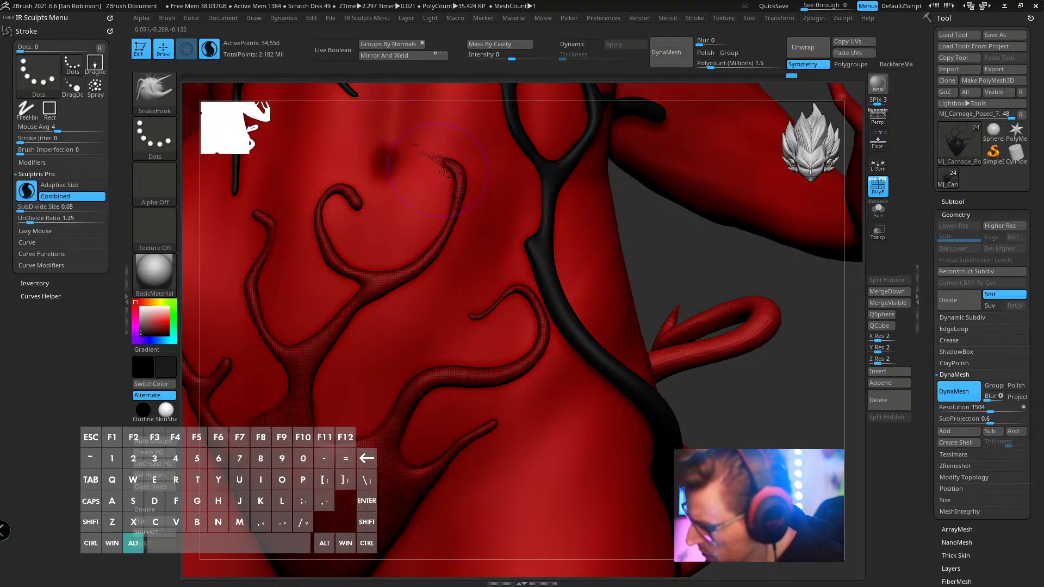
right_click_drag(443, 172, 375, 170)
mouse_move(446, 169)
left_mouse_down("alt")
mouse_move(436, 149)
mouse_move(428, 154)
left_mouse_up("alt")
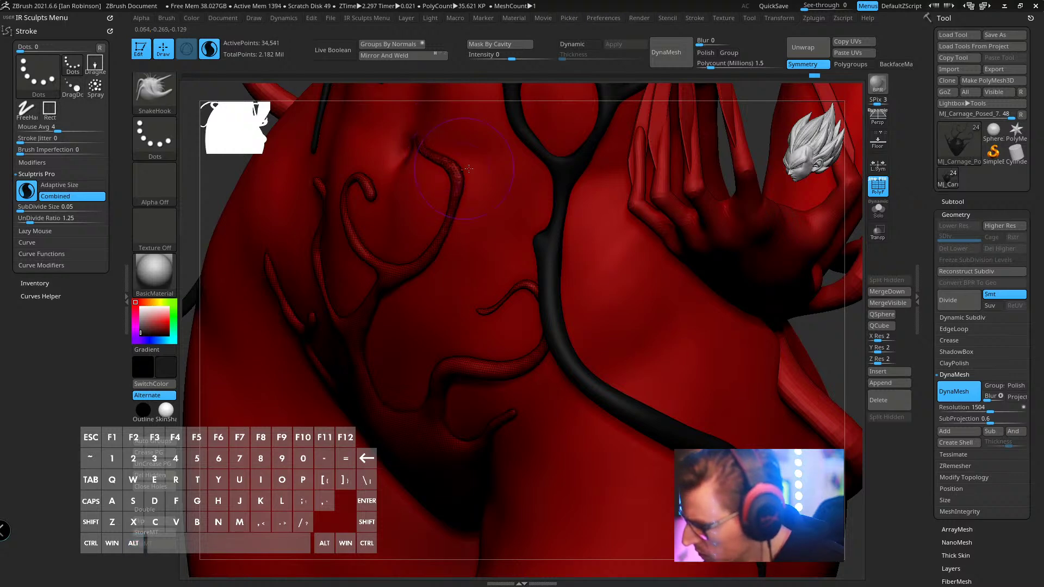
right_click_drag(413, 166, 478, 167)
left_click_drag(456, 170, 447, 141, "alt")
right_click_drag(508, 191, 466, 195)
- Thicken the long navel curl from its fork to its bent tip with the Inflat brush and turn off the polygon wireframe
key("b")
key("i")
key("n")
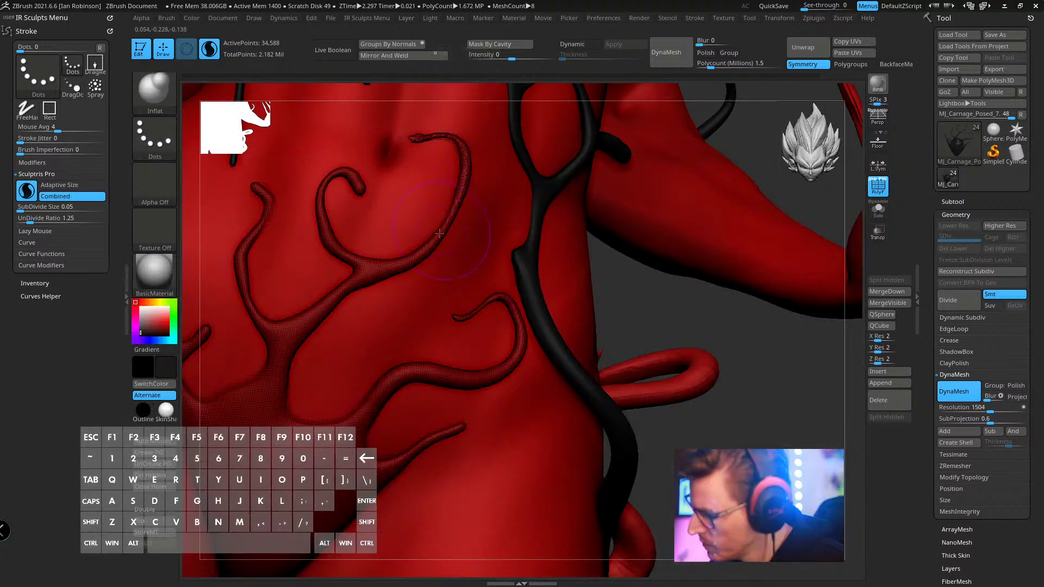
left_click_drag(452, 140, 422, 137)
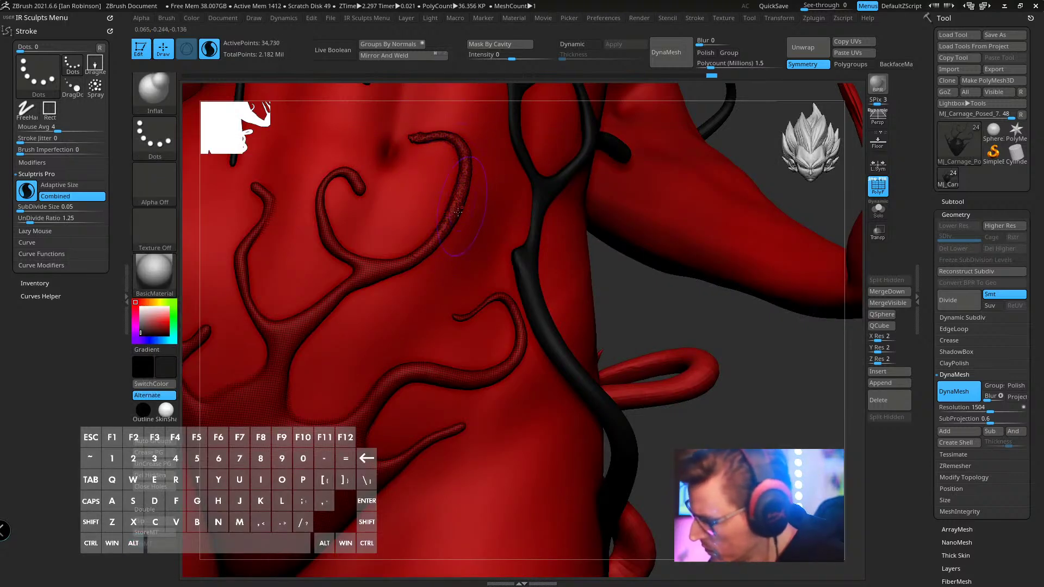
left_click_drag(404, 266, 462, 215)
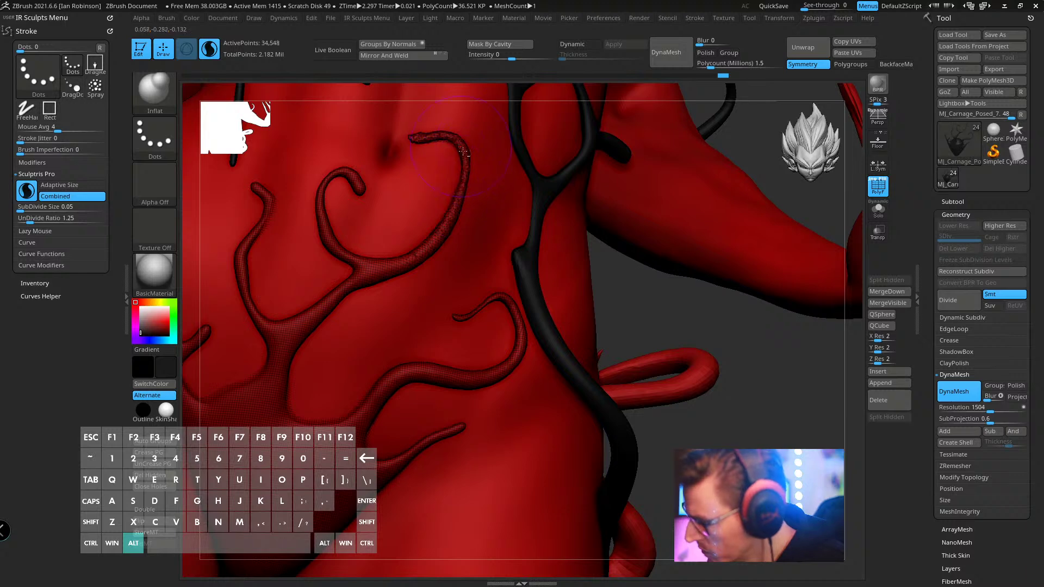
mouse_move(674, 348)
left_mouse_down("alt")
mouse_move(688, 305)
mouse_move(703, 295)
left_mouse_up("alt")
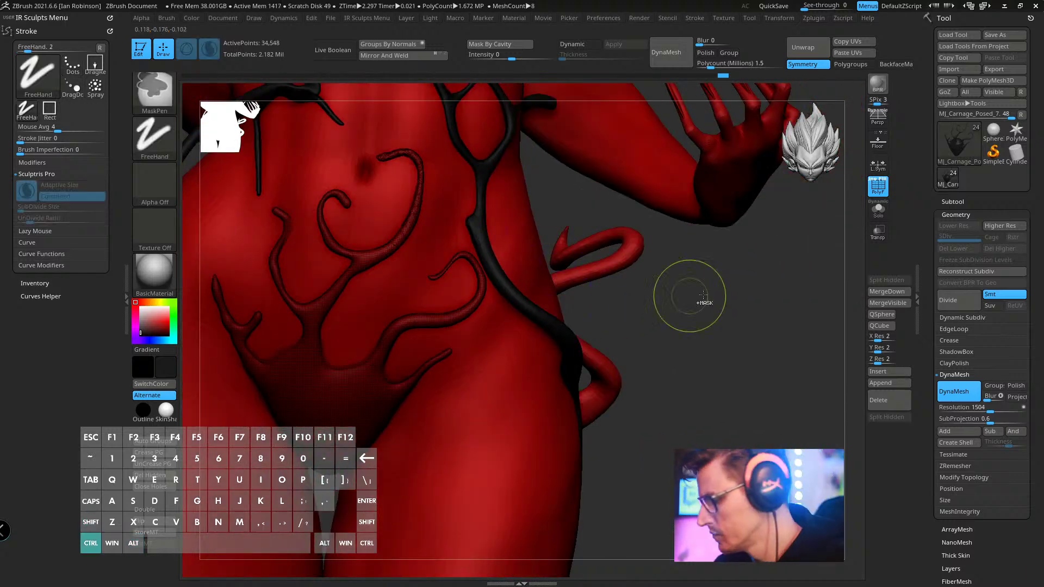
key("shift+f")
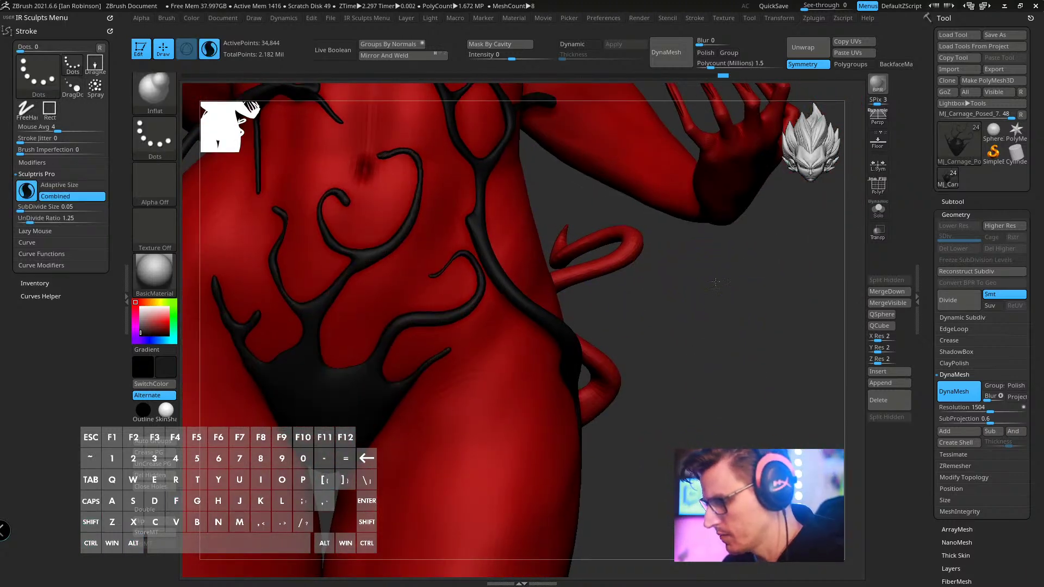
left_click_drag(715, 282, 640, 370, "alt")
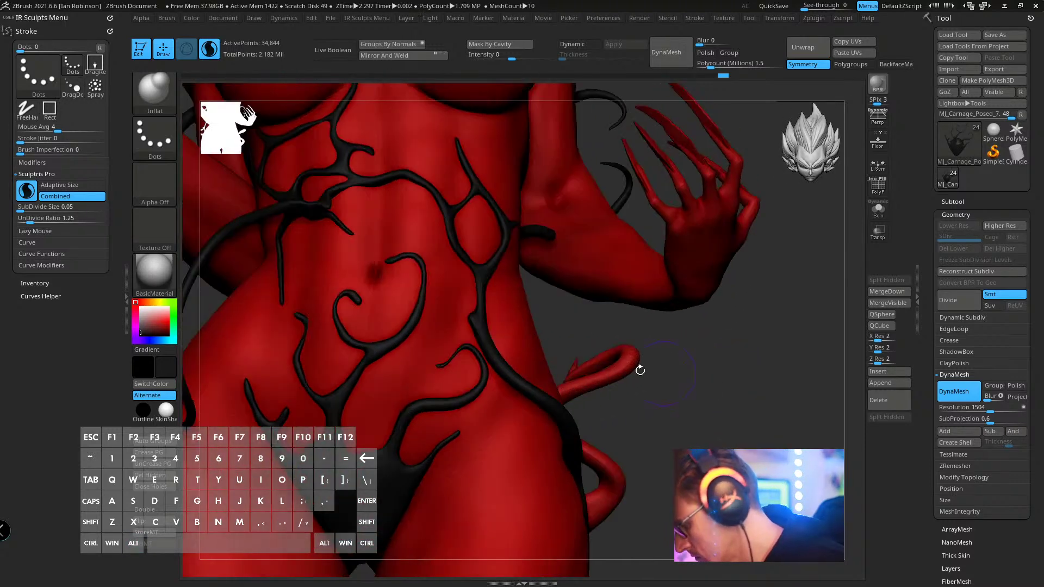
- Move the MJ_Carnage_Posed_7 subtool down the subtool list to sit directly below Merged_Slime
left_click(486, 295, "alt")
key("shift+f")
key("shift+f")
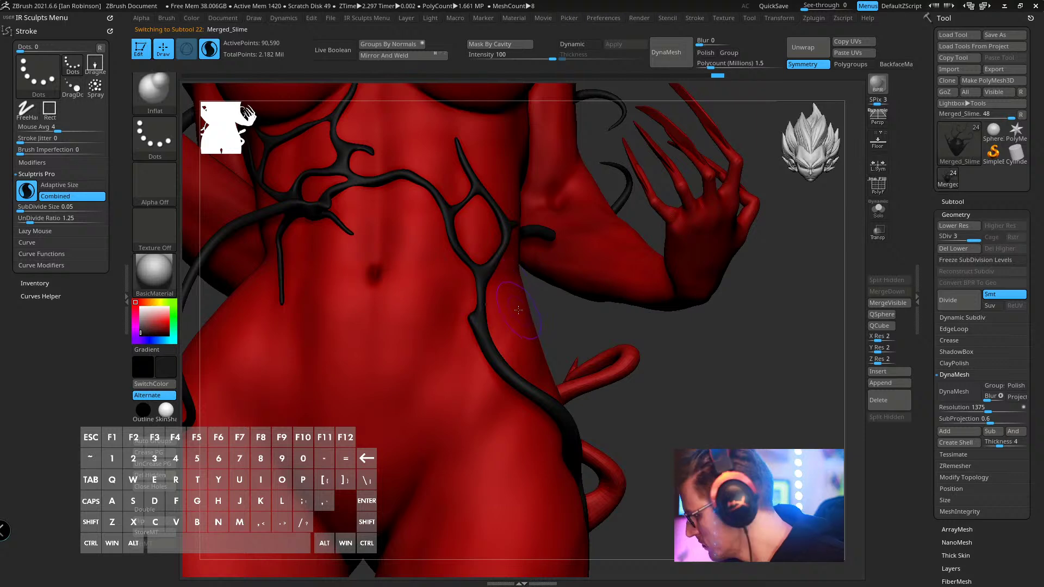
left_click(955, 202)
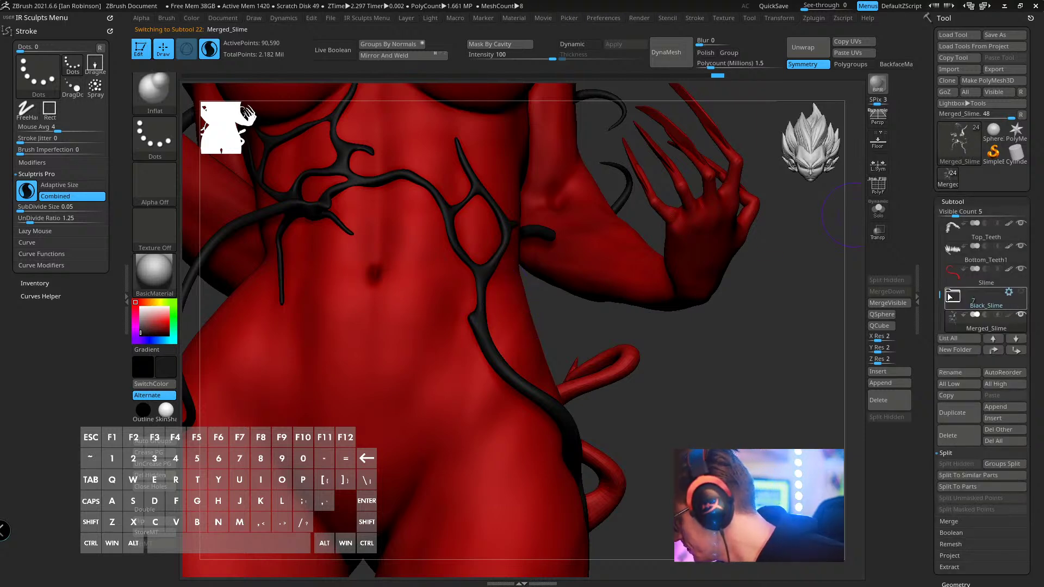
scroll(973, 283, "up", 3)
left_click(1007, 237)
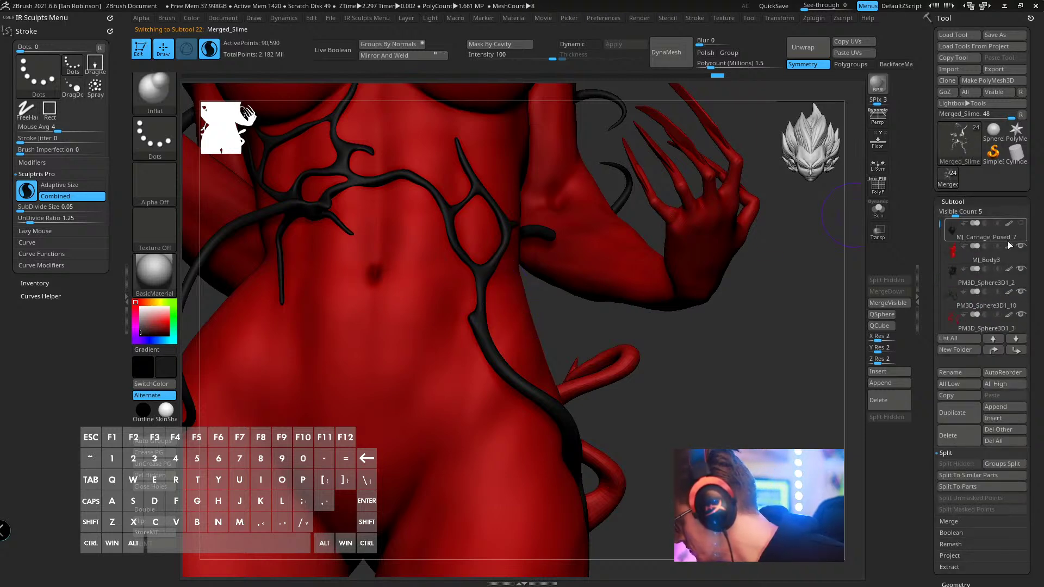
left_click(1015, 351, "shift")
left_click(1020, 355)
left_click(1020, 354)
left_click(1021, 355)
left_click(1018, 353)
left_click(1018, 353)
left_click(1018, 353)
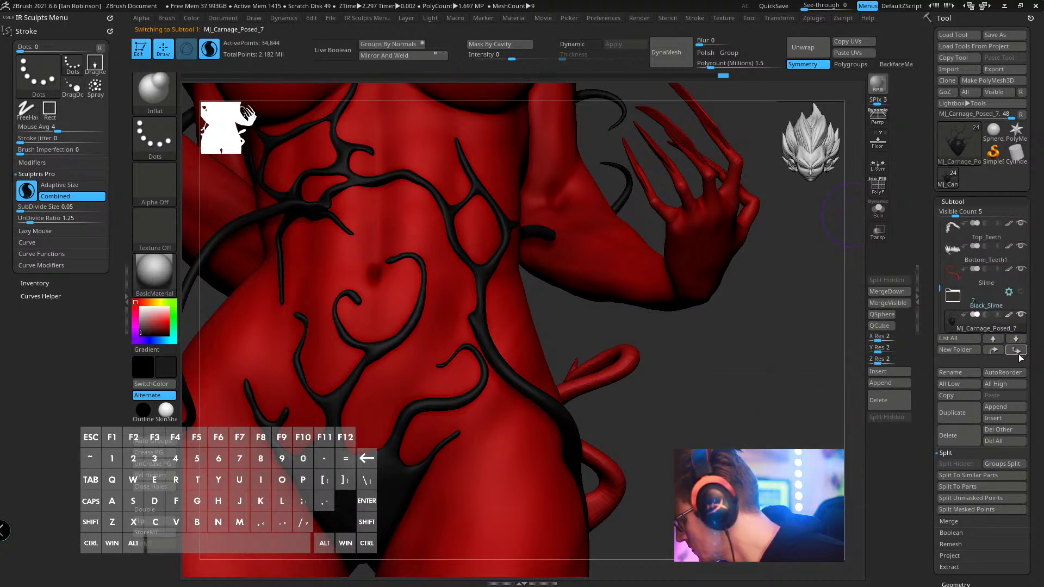
left_click(1016, 353)
left_click(1016, 353)
left_click(997, 353)
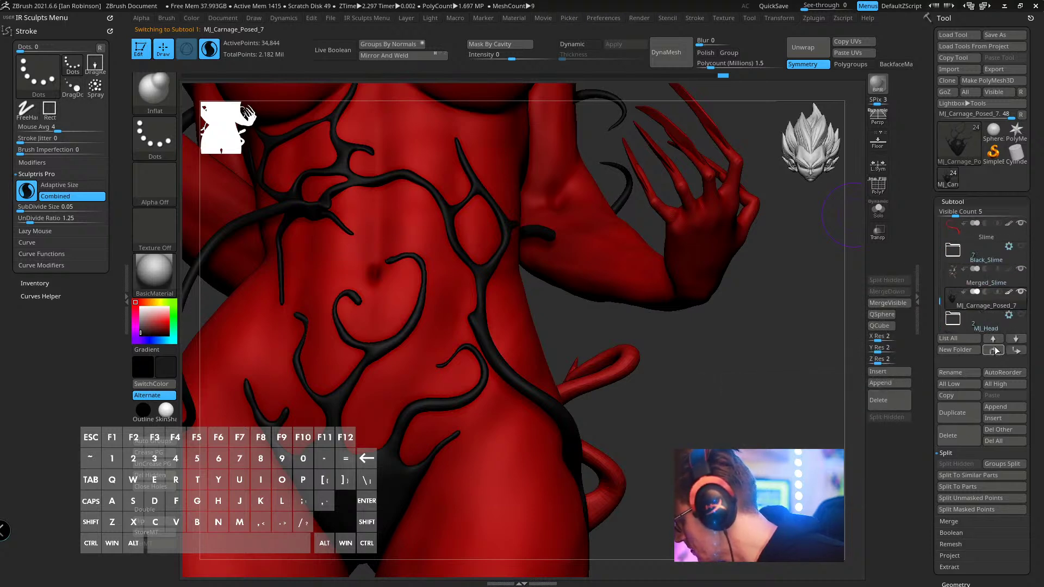
- Delete the Black_Slime folder together with all the subtools inside it
left_click(996, 252)
left_click(969, 437)
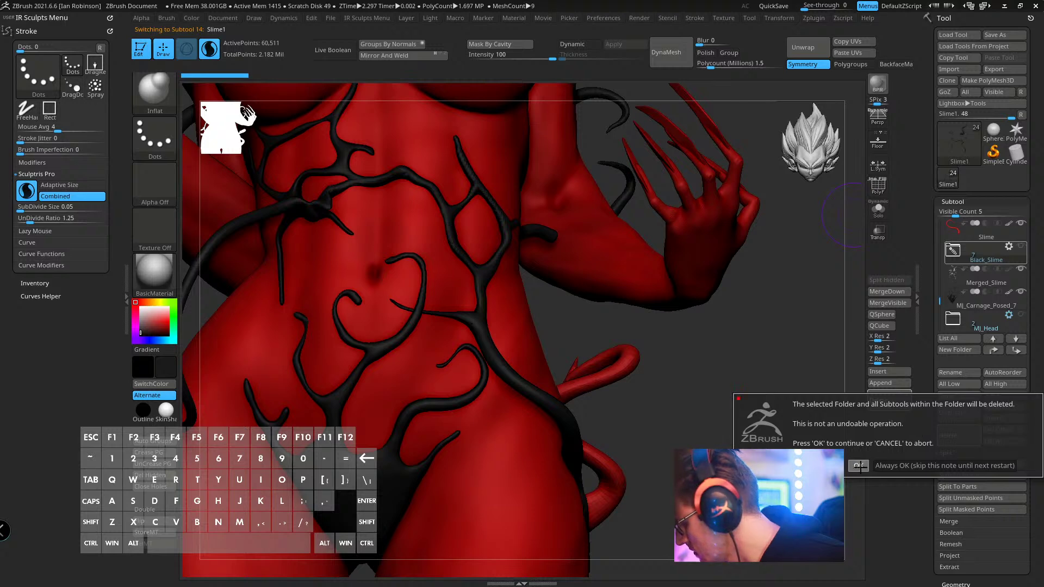
left_click(859, 463)
- Save the tool under a new MJ_Carnage_Posed version name in the Zbrush_Work\Mary_Jane_Carnage folder on the D: drive
left_click(1004, 35)
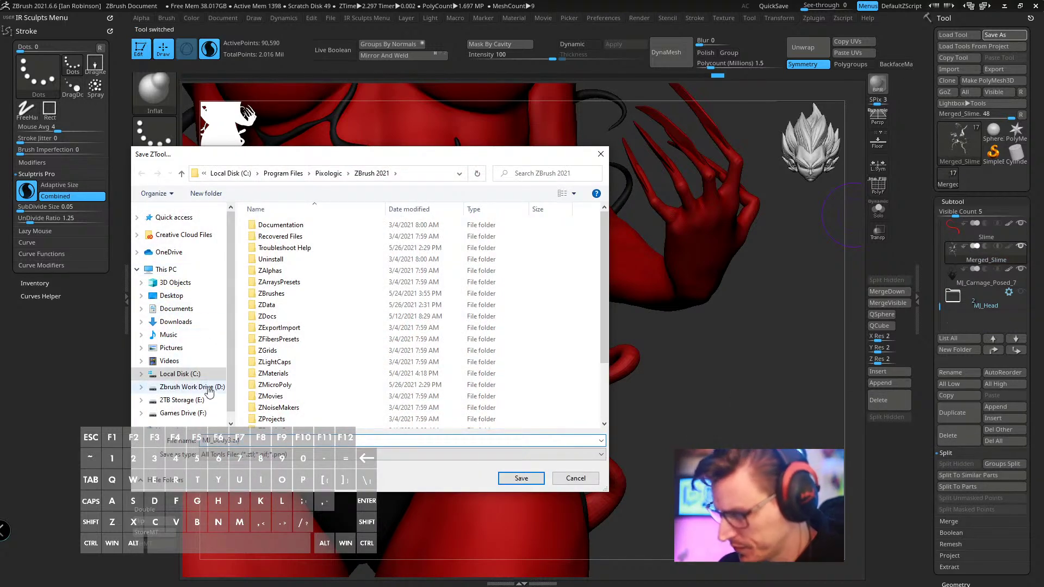
left_click(188, 386)
double_click(304, 313)
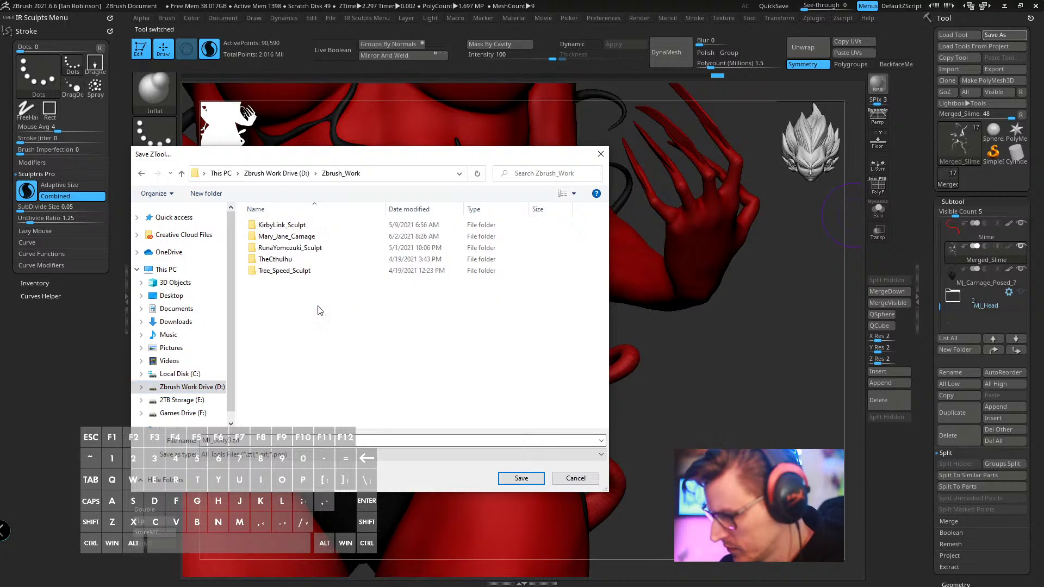
double_click(304, 237)
left_click(334, 314)
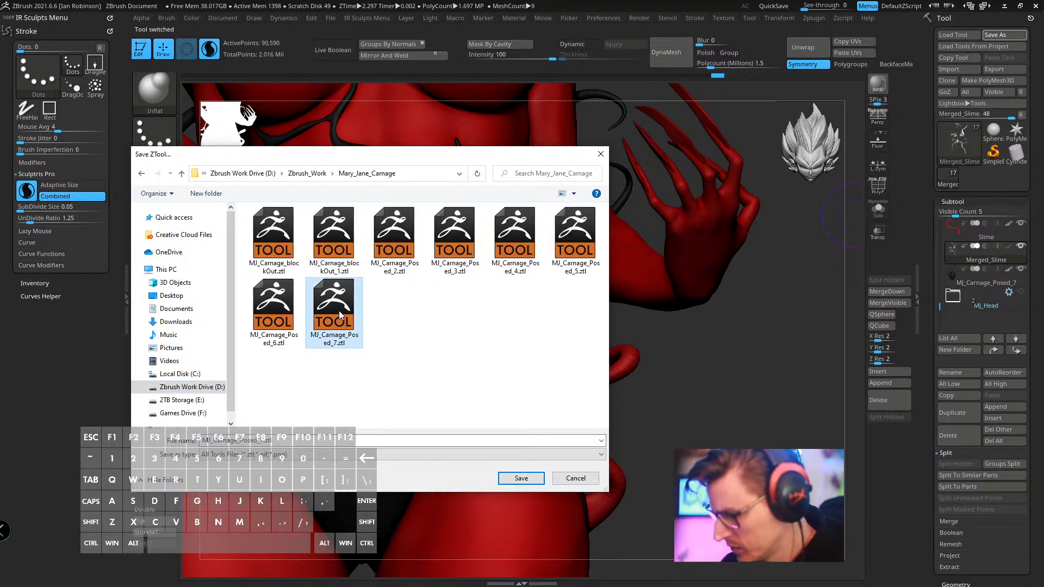
left_click(288, 442)
left_click(293, 440)
key("BackSpace")
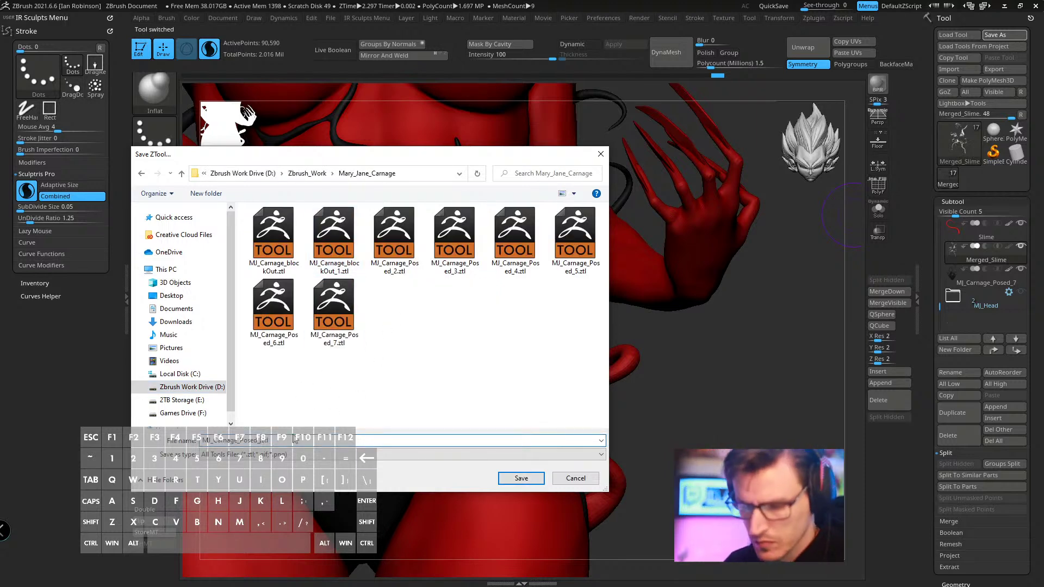
key("Return")
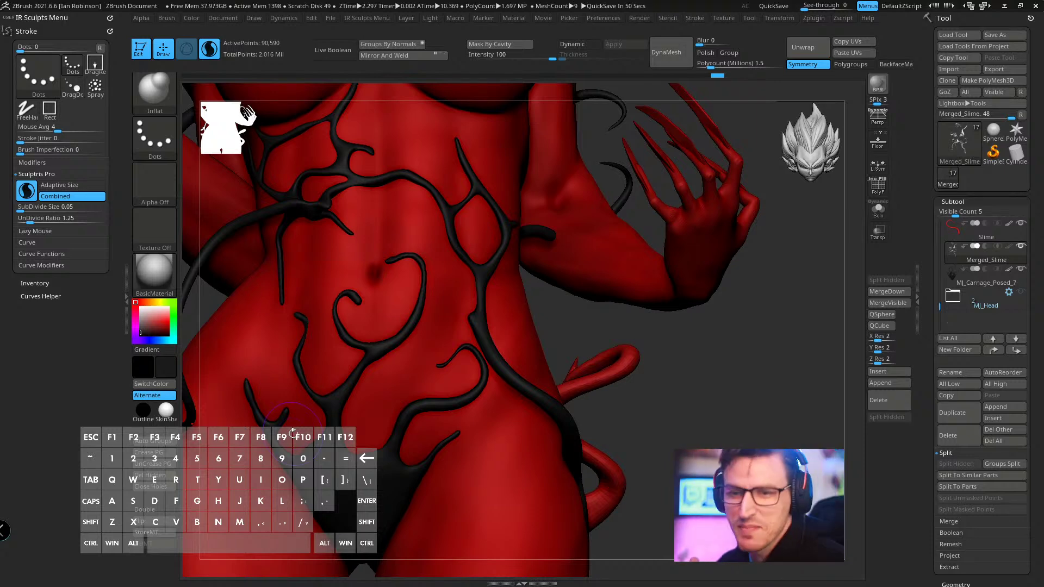
- Show the Merged_Slime wireframe and smooth out the bump on the waist tendril below its fork
mouse_move(699, 338)
left_mouse_down()
mouse_move(685, 442)
mouse_move(485, 355)
left_mouse_up()
left_click_drag(337, 78, 252, 77)
key("shift")
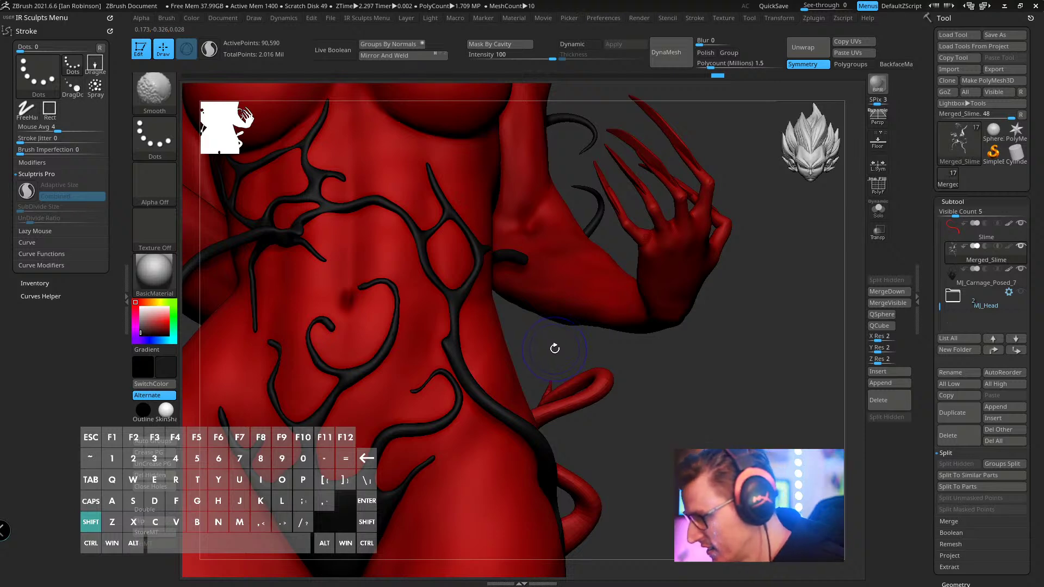
key("shift+f")
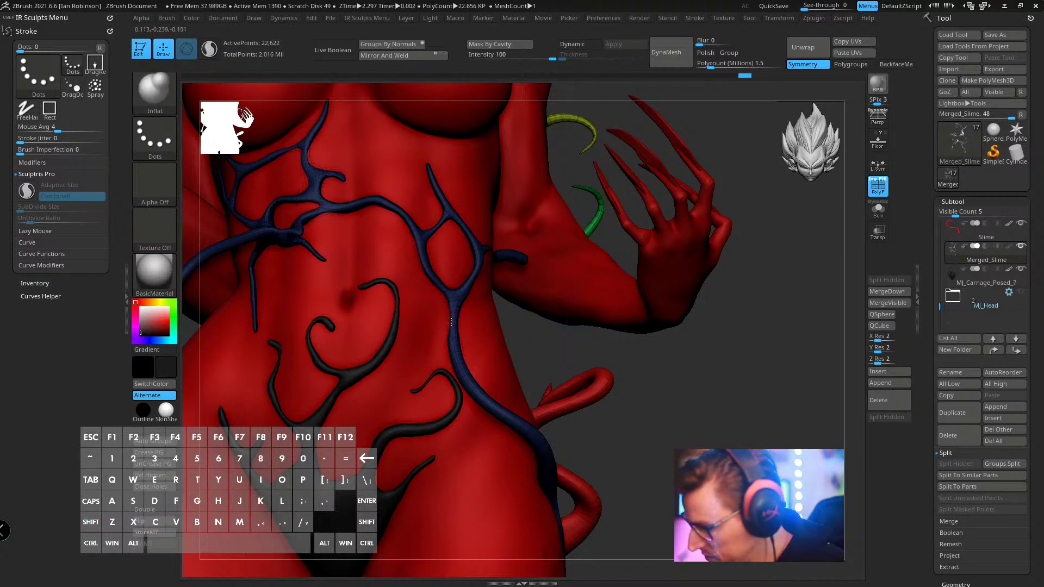
mouse_move(455, 308)
left_mouse_down("shift")
mouse_move(452, 282)
mouse_move(449, 321)
left_mouse_up("shift")
key("d")
- Try to pull a side branch out of the waist tendril's lower end at the hip with the SnakeHook brush
mouse_move(728, 370)
left_mouse_down("alt")
mouse_move(726, 331)
mouse_move(725, 349)
mouse_move(718, 333)
mouse_move(666, 350)
mouse_move(681, 383)
mouse_move(597, 261)
left_mouse_up("alt")
key("b")
key("s")
key("h")
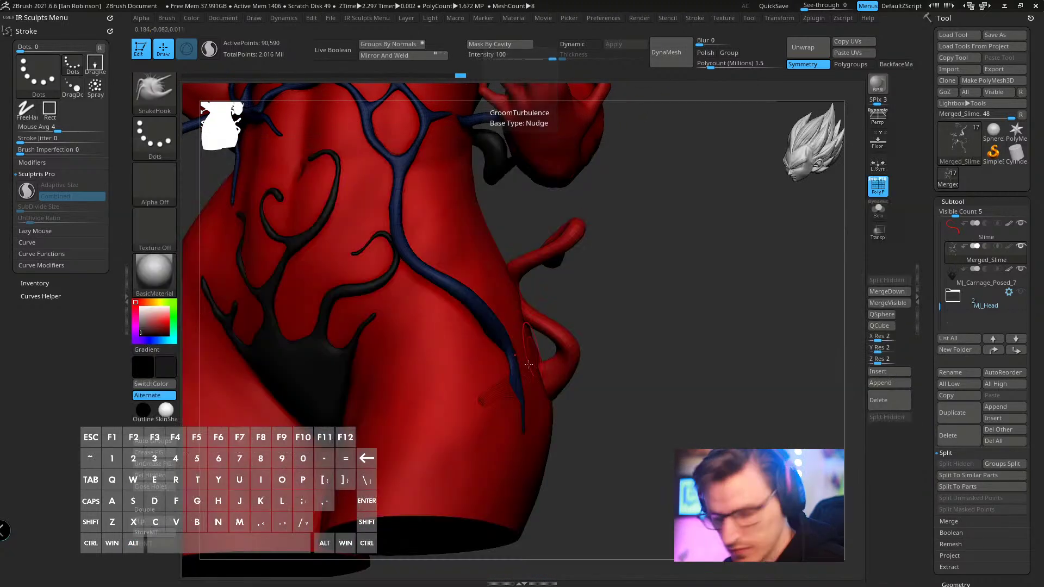
left_click_drag(528, 364, 550, 362)
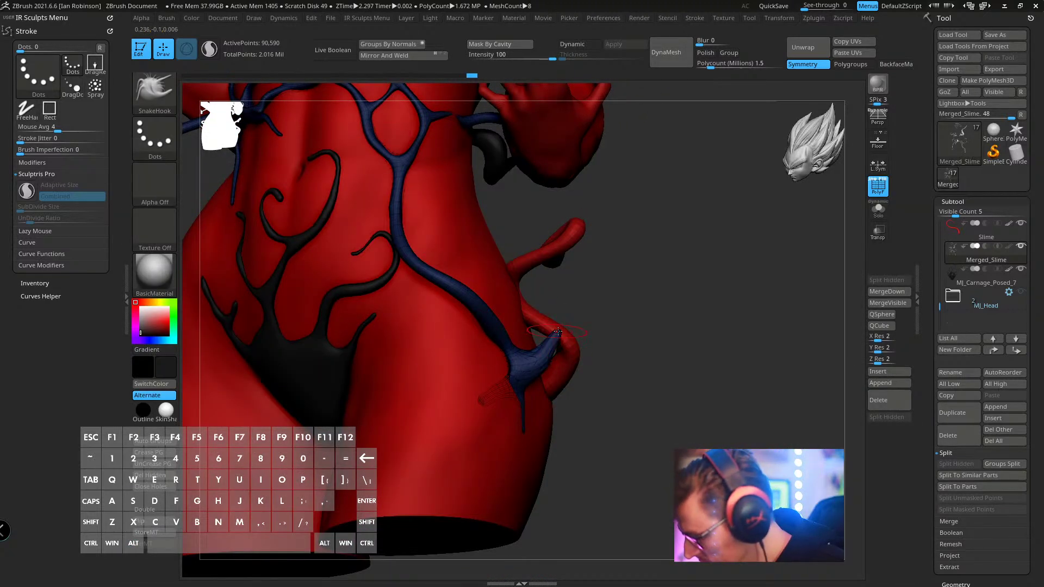
key("ctrl+z")
- Try pulling a longer upward spike from the tendril's hip end and smoothing it, and undo those strokes
mouse_move(552, 360)
left_mouse_down()
mouse_move(599, 314)
mouse_move(537, 368)
left_mouse_up()
mouse_move(637, 307)
left_mouse_down()
mouse_move(429, 325)
mouse_move(638, 350)
mouse_move(584, 332)
mouse_move(583, 348)
mouse_move(592, 330)
mouse_move(582, 345)
mouse_move(620, 330)
mouse_move(601, 298)
left_mouse_up()
key("s")
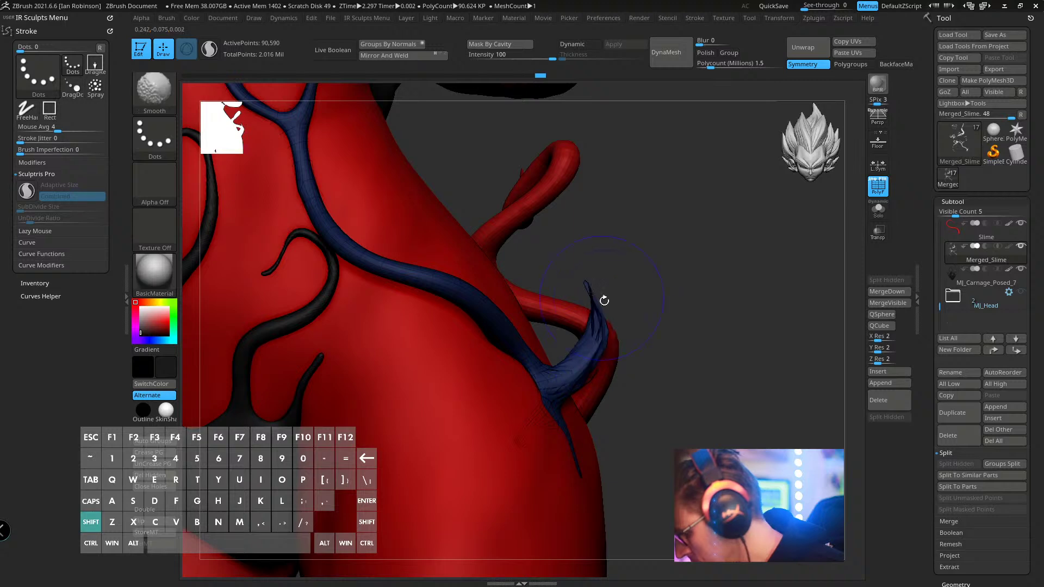
key("ctrl")
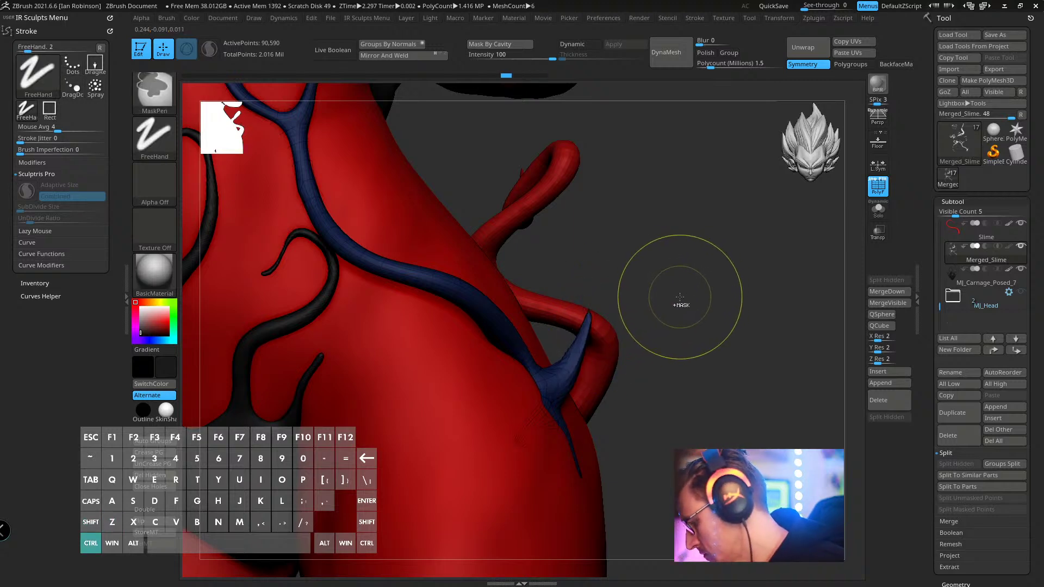
key("ctrl+z")
key("ctrl+z")
mouse_move(681, 301)
left_mouse_down()
mouse_move(573, 367)
mouse_move(722, 310)
mouse_move(477, 350)
mouse_move(516, 287)
mouse_move(549, 371)
left_mouse_up()
key("ctrl+z")
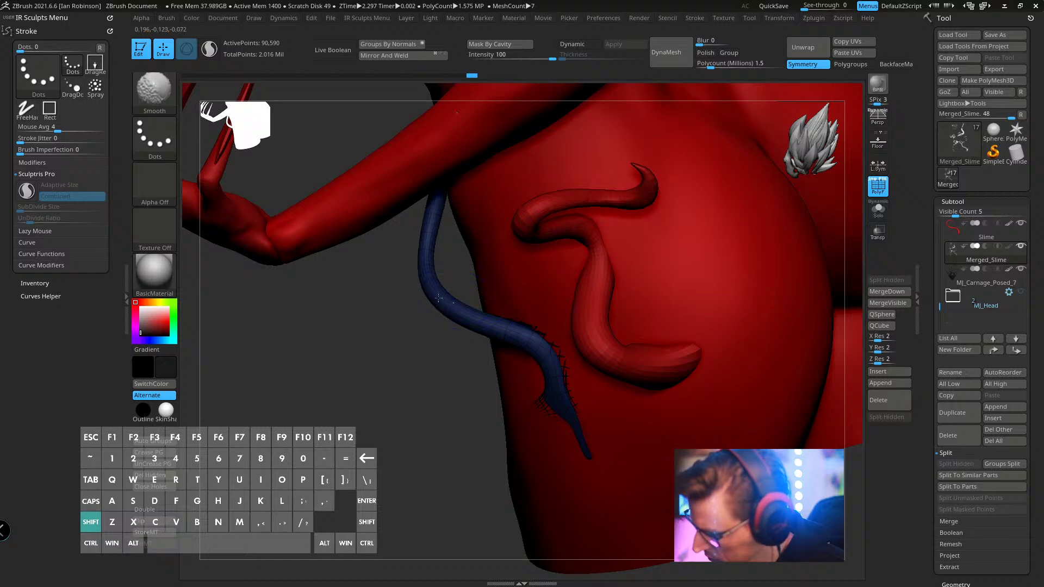
- Smooth the waist tendril where it wraps around the hip and thicken it with the Inflat brush
left_click_drag(438, 297, 533, 359, "shift")
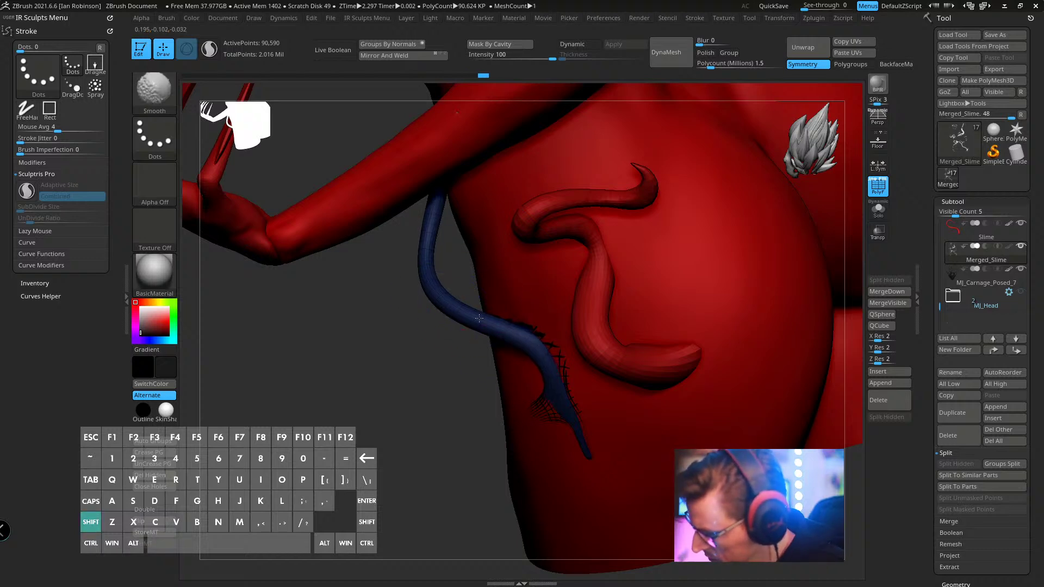
key("b")
key("i")
key("n")
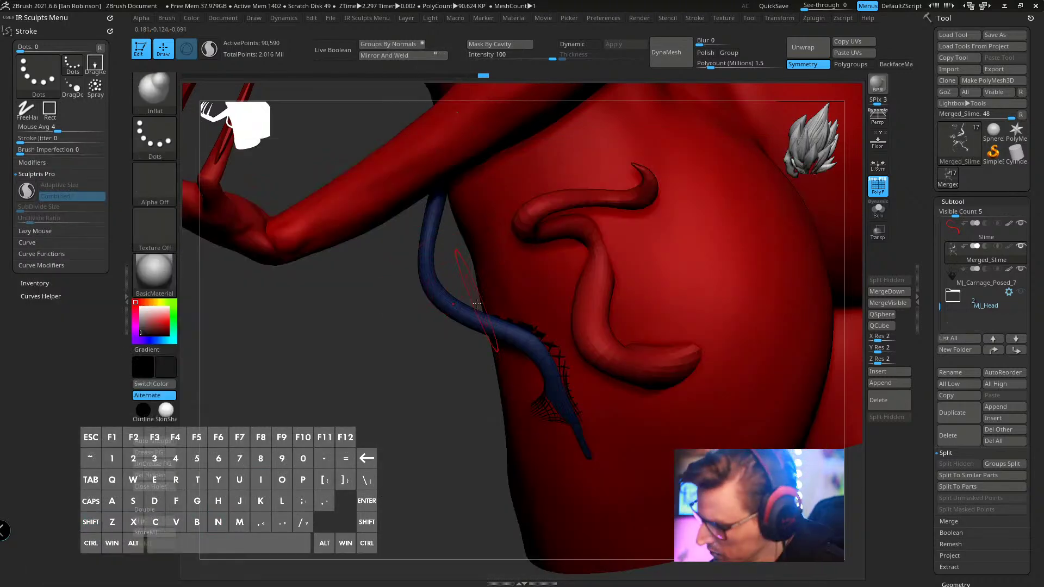
left_click_drag(419, 217, 448, 301)
- Pull the tip of the waist tendril's upper branch below the chest into a hook with the SnakeHook brush
mouse_move(423, 205)
left_mouse_down()
mouse_move(413, 228)
mouse_move(394, 225)
mouse_move(444, 200)
left_mouse_up()
key("s")
key("b")
key("s")
key("h")
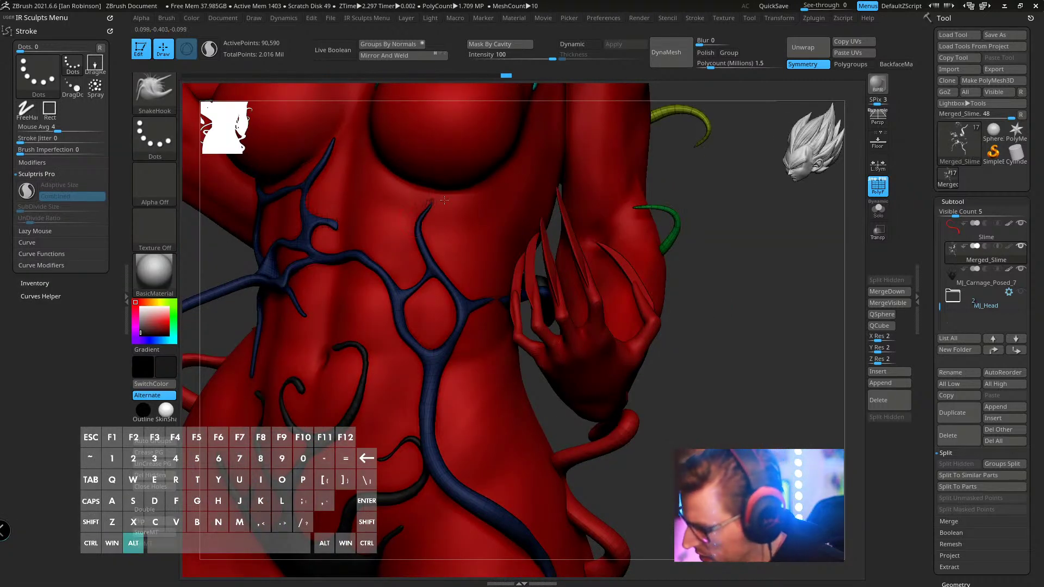
right_click_drag(438, 204, 440, 205)
key("s")
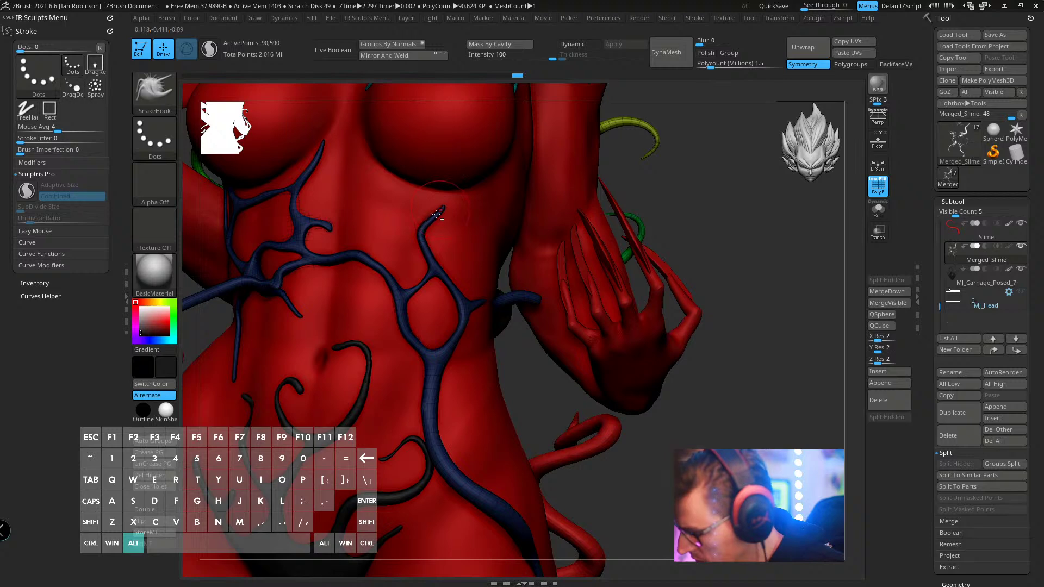
right_click_drag(429, 238, 449, 212)
key("alt")
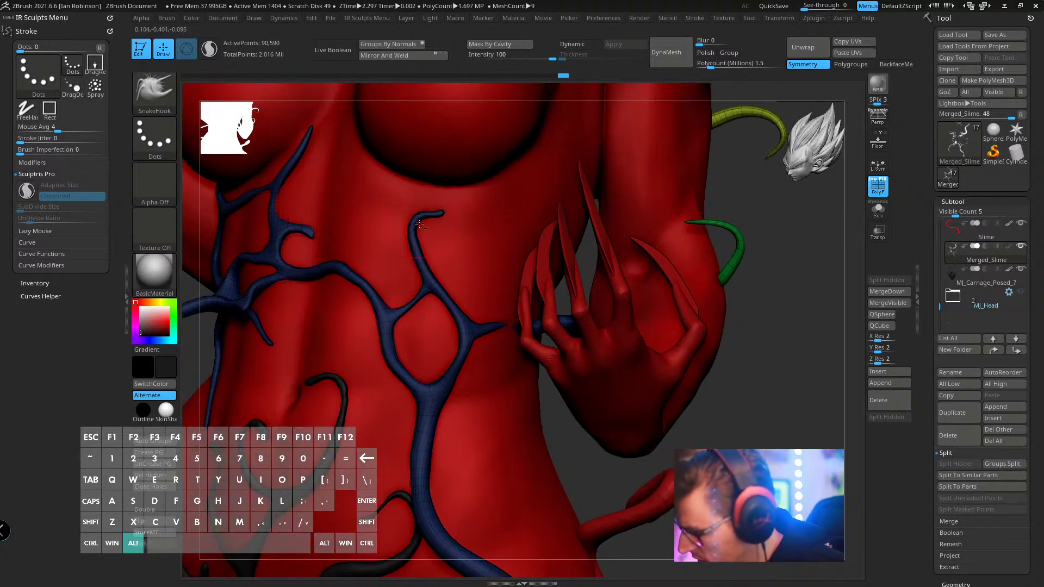
left_click_drag(441, 217, 445, 207)
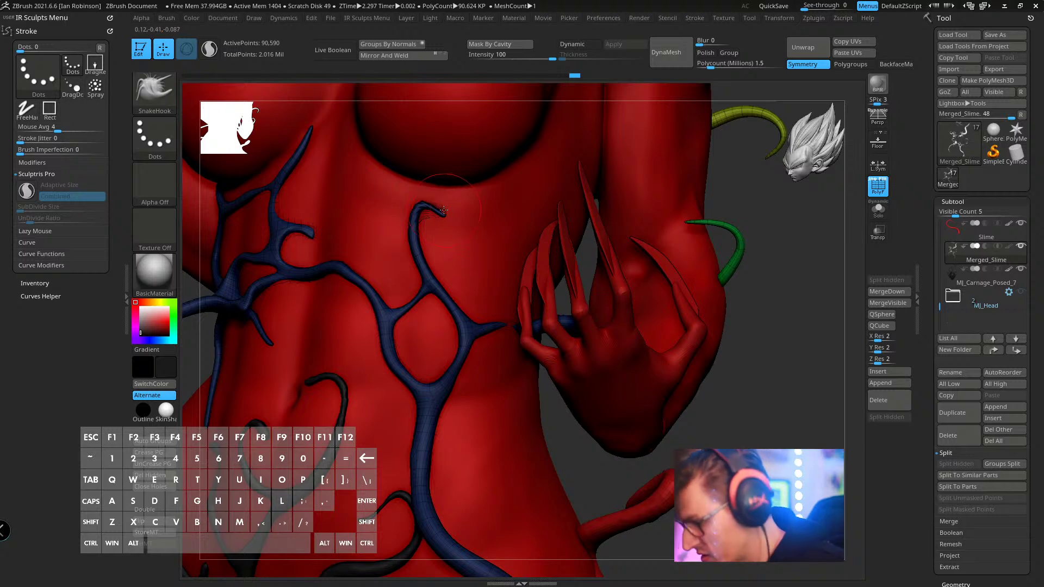
right_click_drag(443, 211, 452, 214)
mouse_move(452, 213)
left_mouse_down()
mouse_move(467, 219)
mouse_move(417, 198)
mouse_move(470, 185)
left_mouse_up()
- Subdivide the Merged_Slime mesh twice and smooth the hooked branch tip below the chest
key("ctrl+d")
key("s")
key("s")
right_click_drag(471, 190, 498, 208)
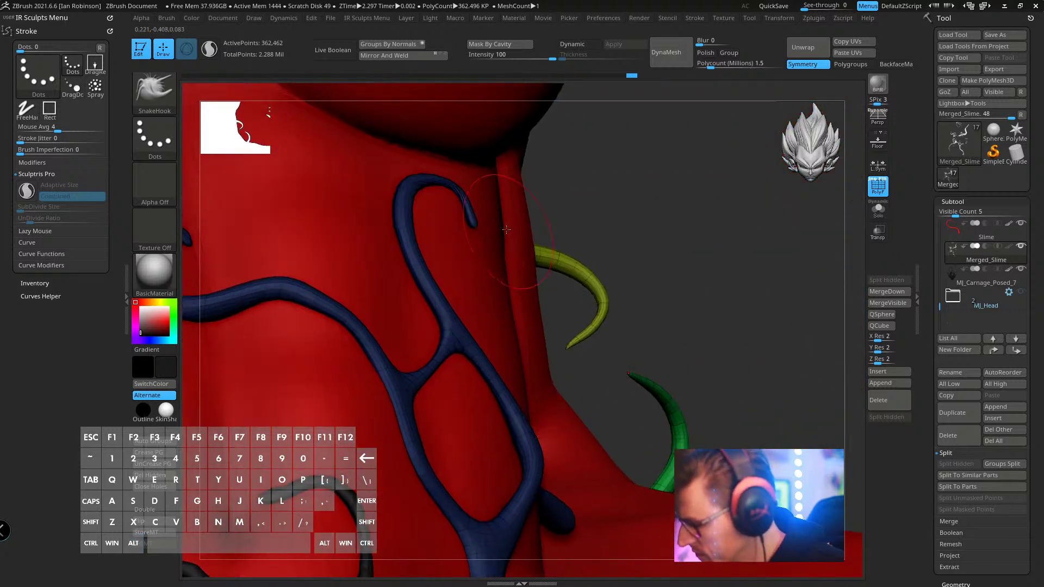
key("ctrl+d")
key("shift")
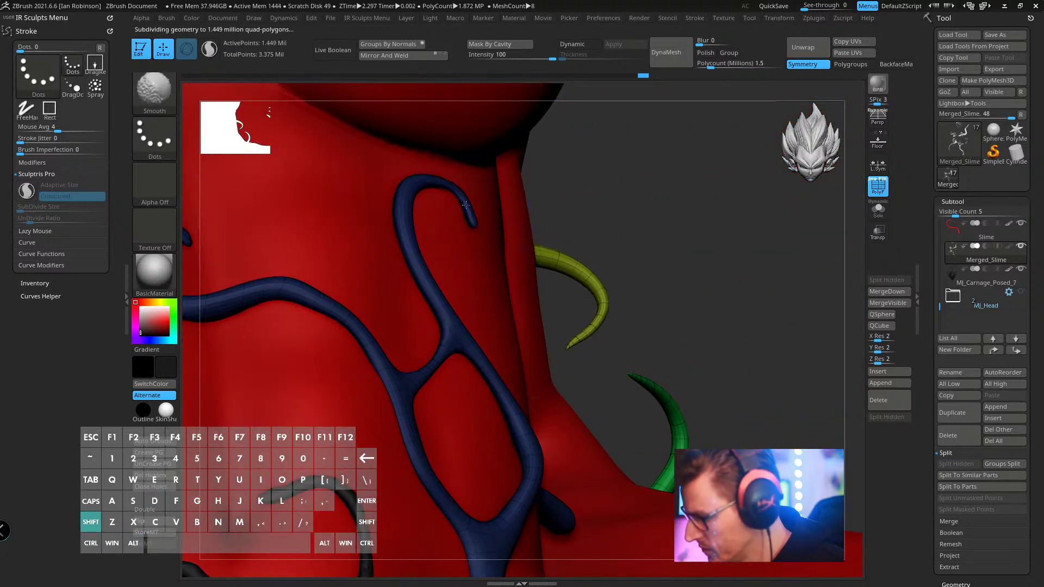
left_click_drag(472, 224, 475, 228, "shift")
mouse_move(641, 191)
right_mouse_down()
mouse_move(587, 164)
mouse_move(527, 323)
mouse_move(527, 189)
right_mouse_up()
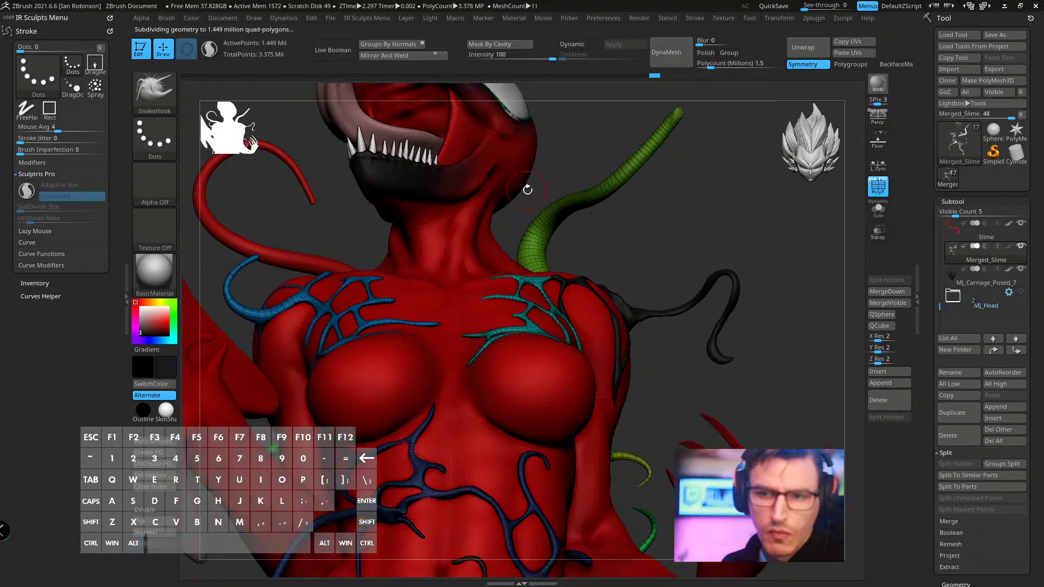
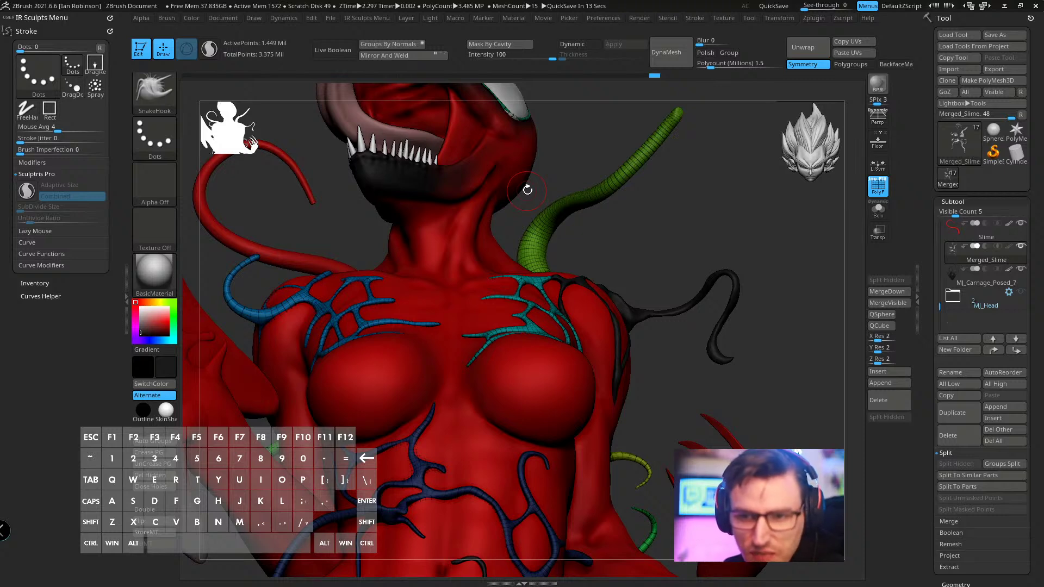
- Try to bend the waist tendril's protruding side branch against the torso with the SnakeHook brush, and undo the strokes
left_click_drag(654, 229, 729, 342)
mouse_move(720, 439)
left_mouse_down("alt")
mouse_move(685, 371)
mouse_move(677, 247)
mouse_move(564, 267)
mouse_move(590, 348)
left_mouse_up("alt")
key("s")
mouse_move(448, 251)
left_mouse_down()
mouse_move(458, 251)
mouse_move(427, 244)
left_mouse_up()
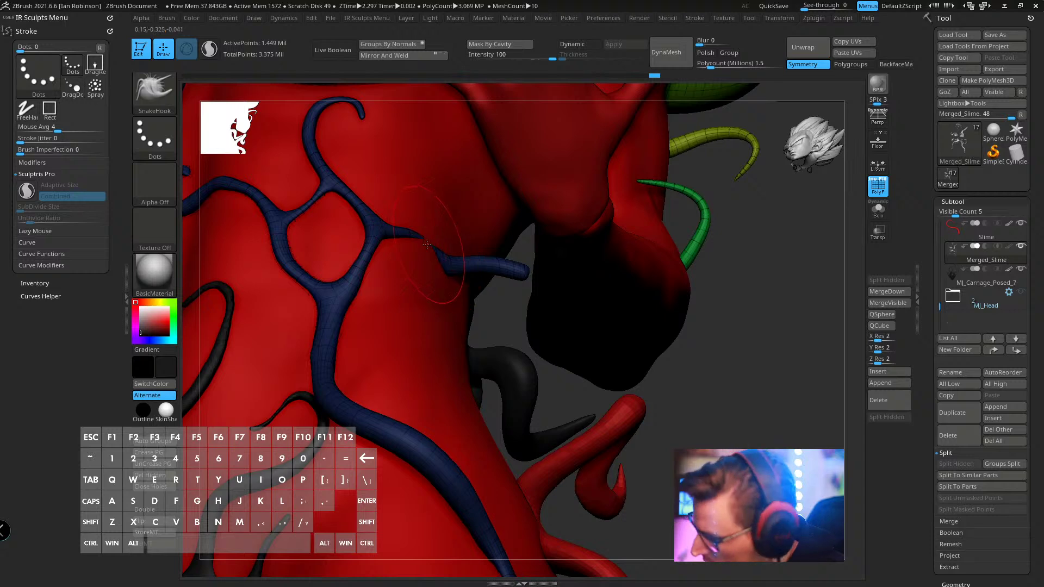
mouse_move(505, 320)
left_mouse_down("alt")
mouse_move(502, 261)
mouse_move(497, 296)
mouse_move(536, 334)
mouse_move(503, 353)
mouse_move(511, 326)
mouse_move(503, 331)
mouse_move(530, 425)
mouse_move(503, 284)
left_mouse_up("alt")
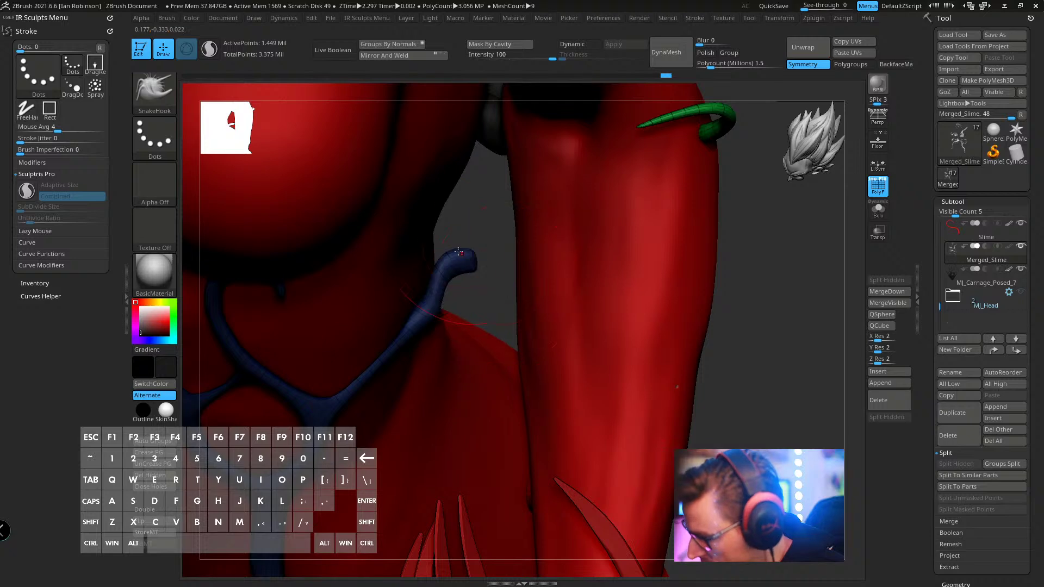
left_click_drag(466, 250, 465, 257)
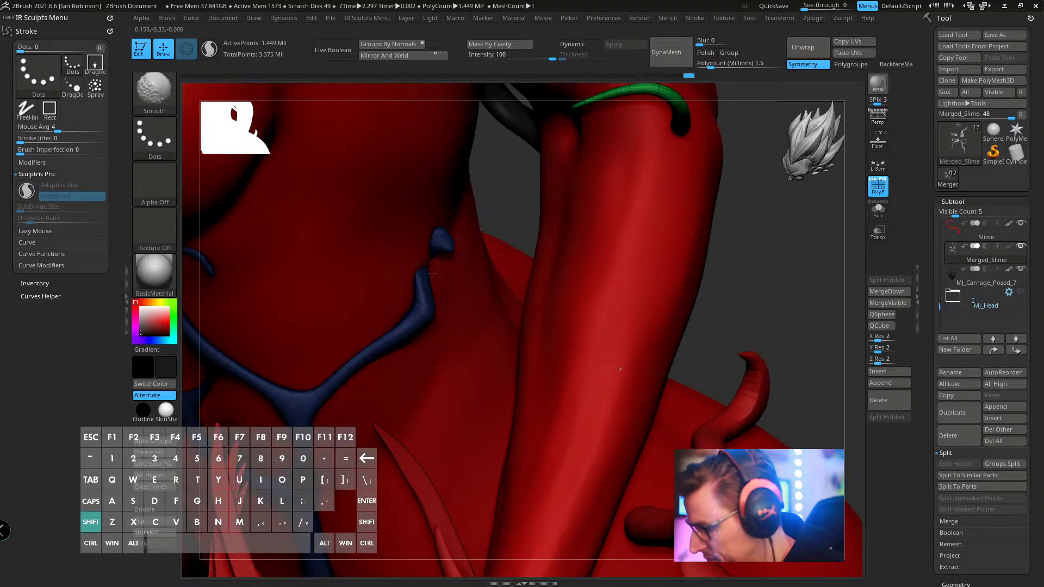
right_click_drag(465, 257, 473, 240)
key("s")
mouse_move(472, 238)
left_mouse_down()
mouse_move(457, 238)
mouse_move(478, 253)
mouse_move(496, 245)
left_mouse_up()
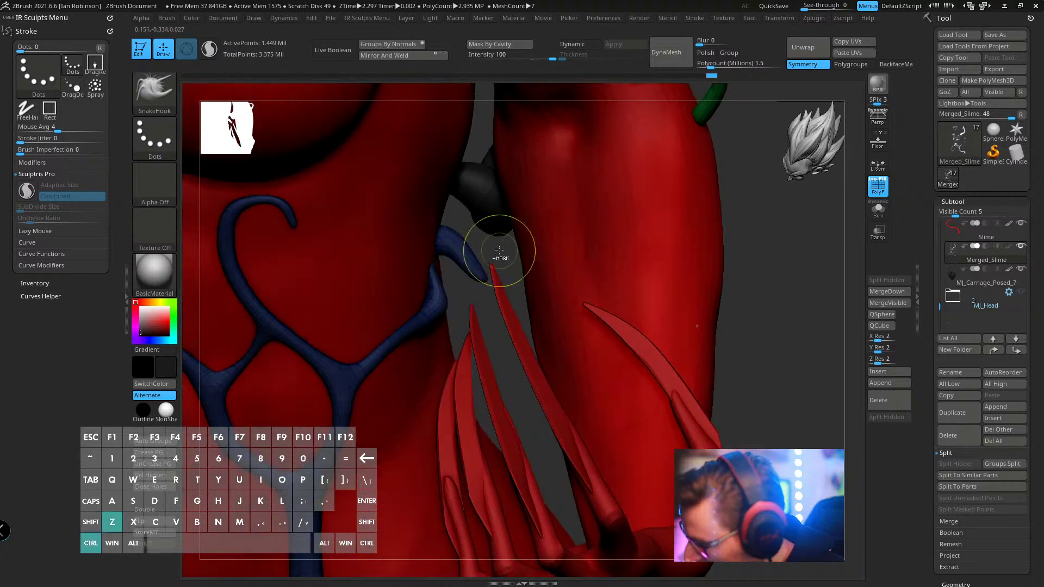
key("ctrl")
left_click_drag(439, 293, 513, 254)
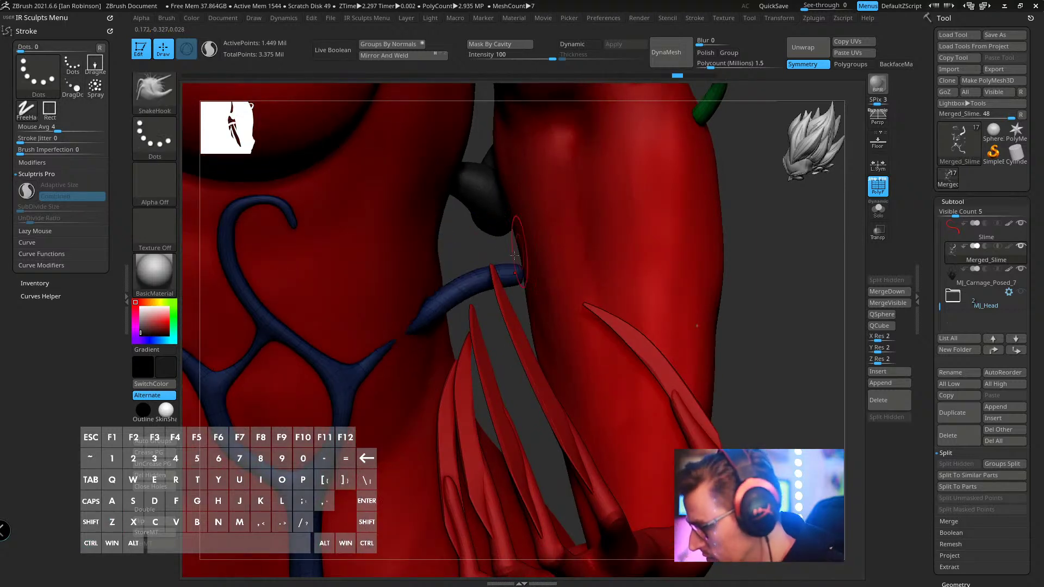
- Isolate Merged_Slime and mask it with the MaskLasso brush, leaving the protruding side branch's end unmasked
left_click(878, 209)
left_click_drag(831, 242, 746, 256)
left_click_drag(606, 296, 625, 275)
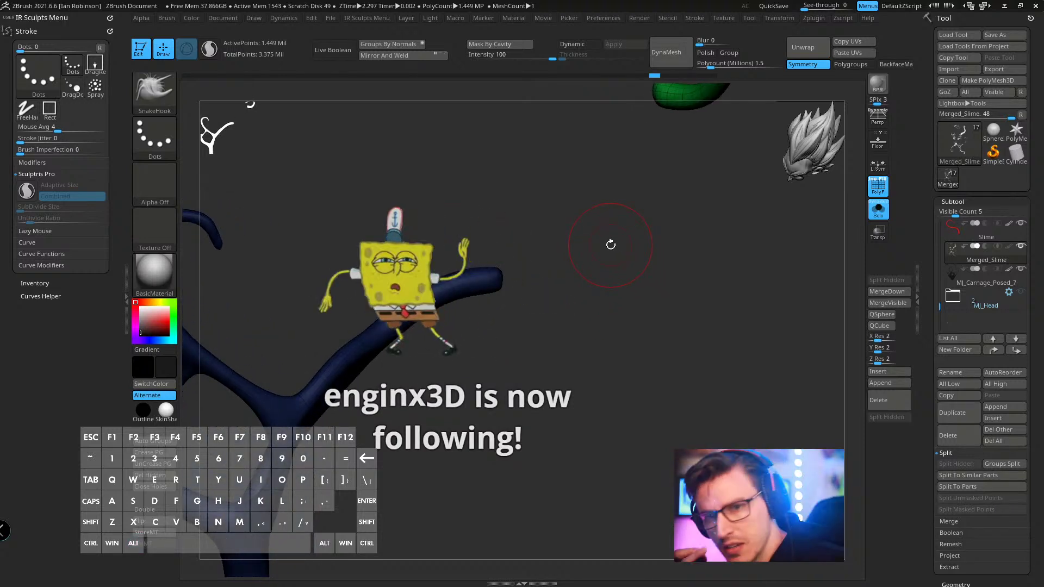
left_click_drag(608, 241, 571, 251)
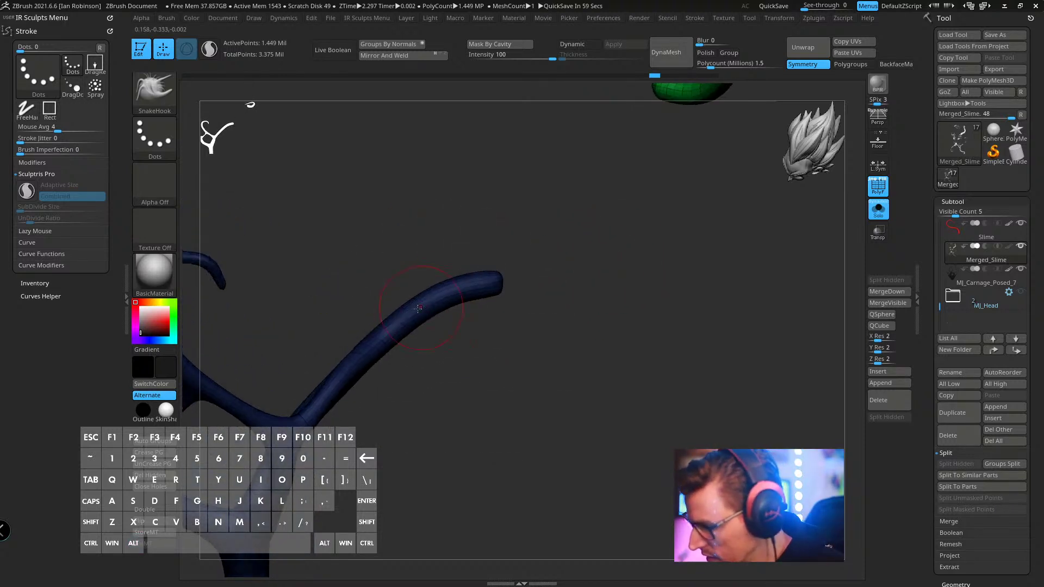
key("ctrl")
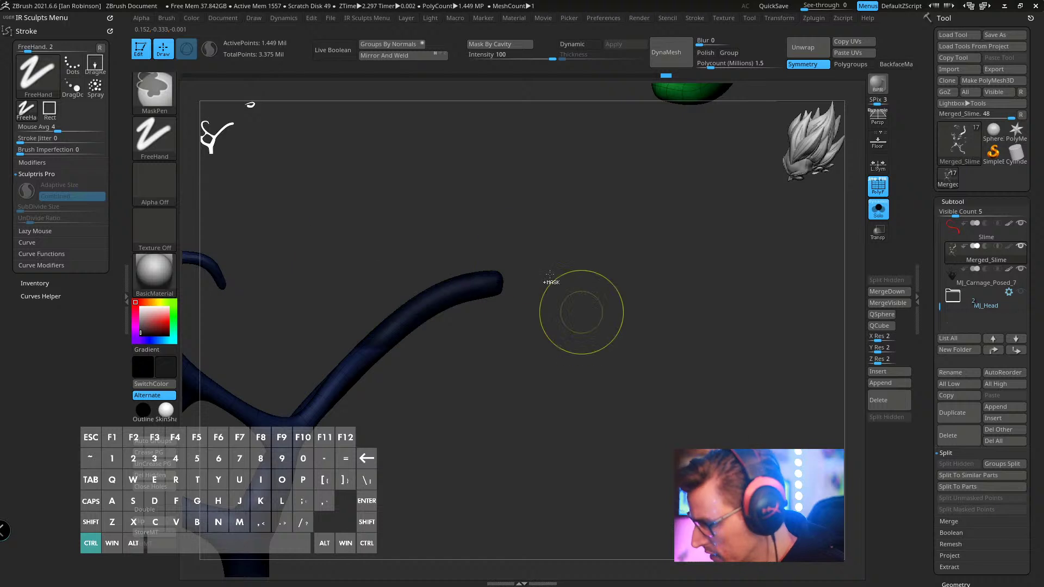
left_click(162, 96, "ctrl")
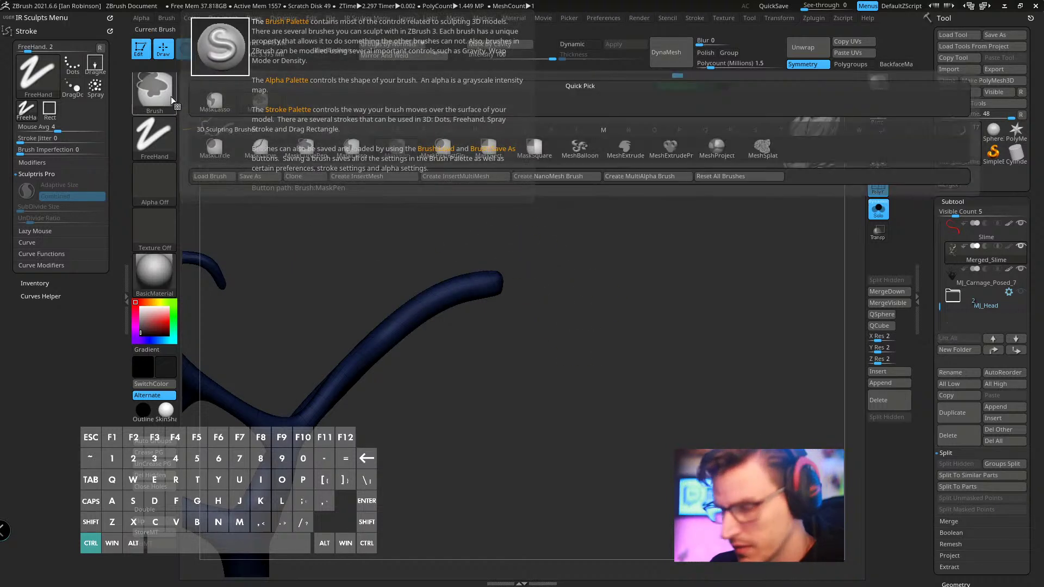
left_click(228, 109, "ctrl")
mouse_move(373, 258)
left_mouse_down("ctrl")
mouse_move(553, 326)
mouse_move(489, 181)
left_mouse_up("ctrl")
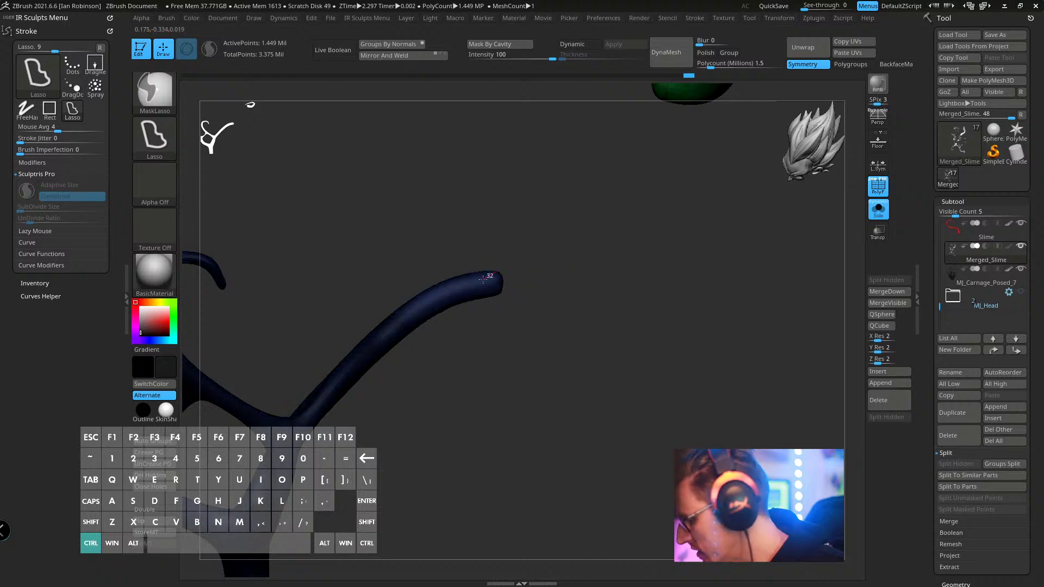
- Show the other subtools again and rotate the unmasked branch end upward toward the torso with the gizmo
left_click(878, 210)
key("w")
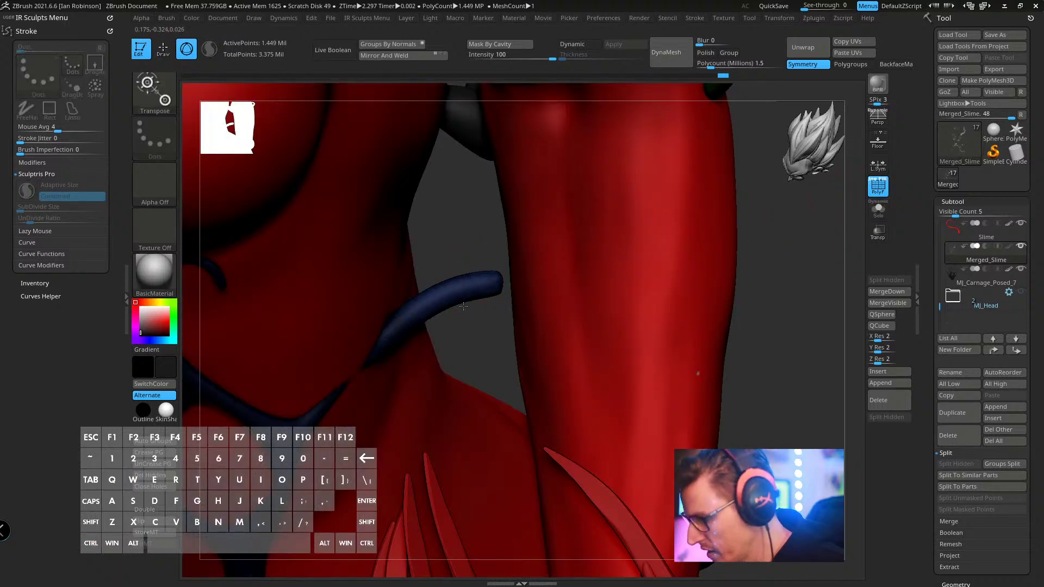
left_click(418, 309, "alt")
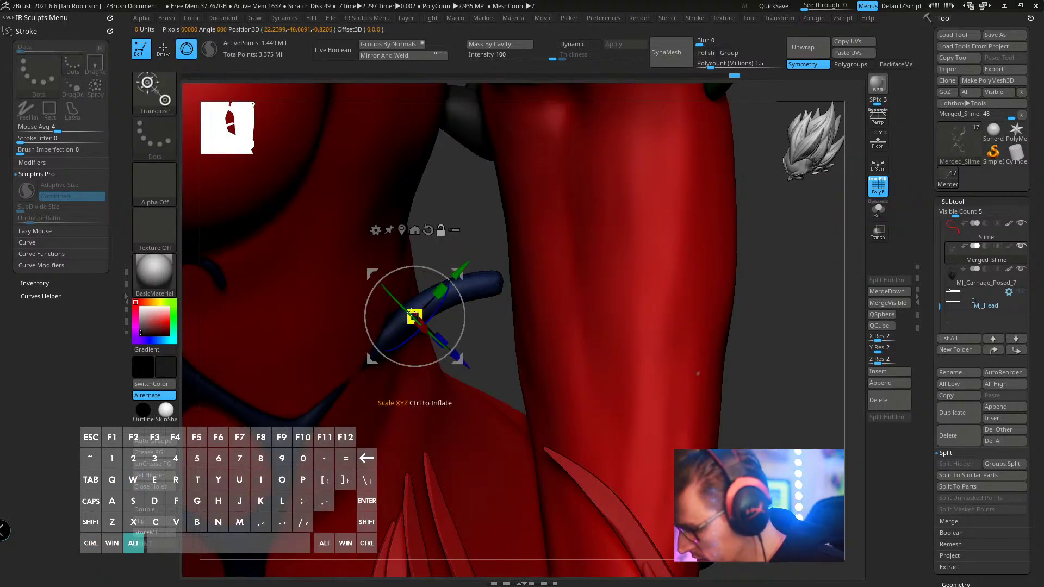
left_click_drag(431, 341, 459, 283)
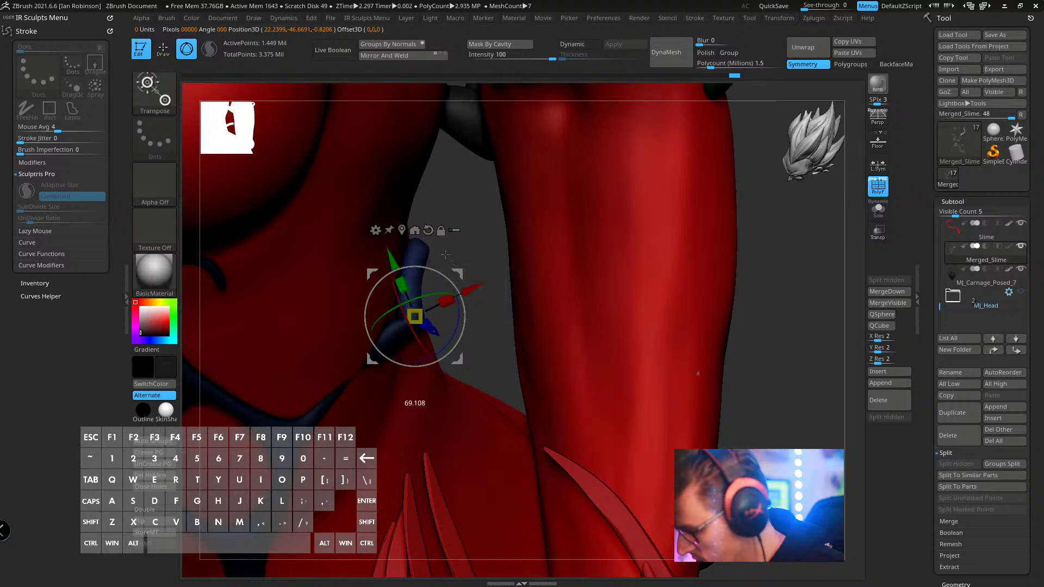
left_click_drag(456, 359, 445, 234)
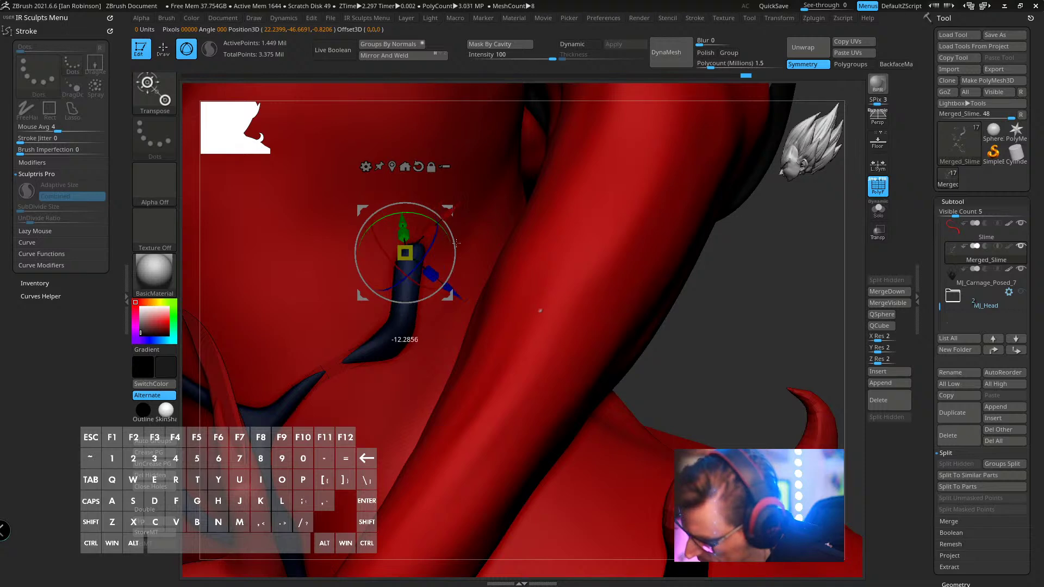
- Fit the branch end onto the side of the ribs with the gizmo and clear the mask
left_click_drag(457, 278, 381, 331)
left_click_drag(451, 304, 469, 287)
right_click_drag(469, 290, 469, 318)
mouse_move(473, 324)
left_mouse_down()
mouse_move(472, 307)
mouse_move(435, 296)
left_mouse_up()
key("q")
left_click_drag(482, 200, 492, 212, "ctrl")
mouse_move(405, 361)
right_mouse_down()
mouse_move(454, 281)
mouse_move(304, 278)
mouse_move(478, 244)
right_mouse_up()
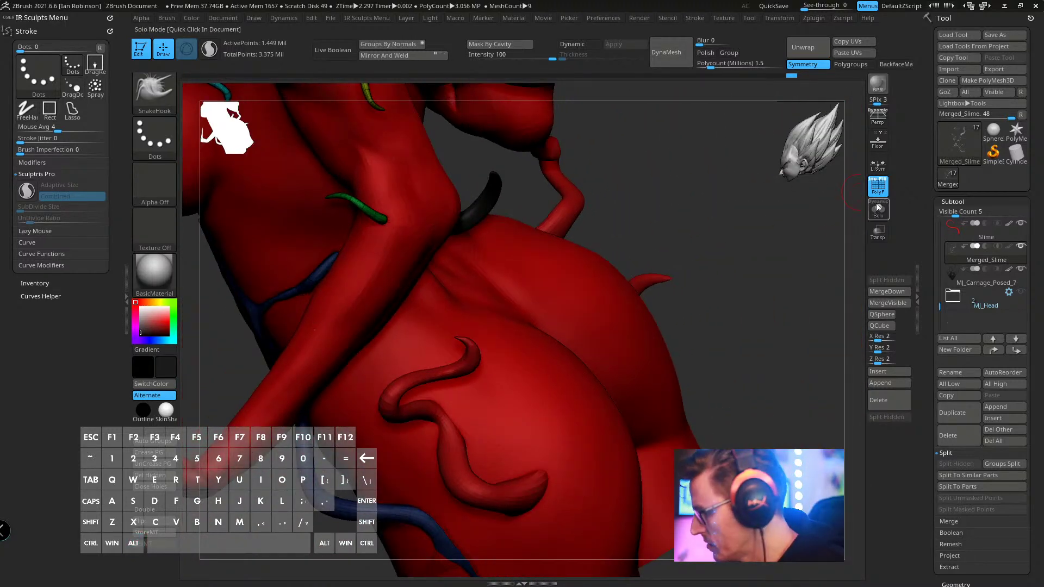
- Swell the side branch's tip with the Inflat brush and thin the section just below it
right_click_drag(625, 256, 436, 312)
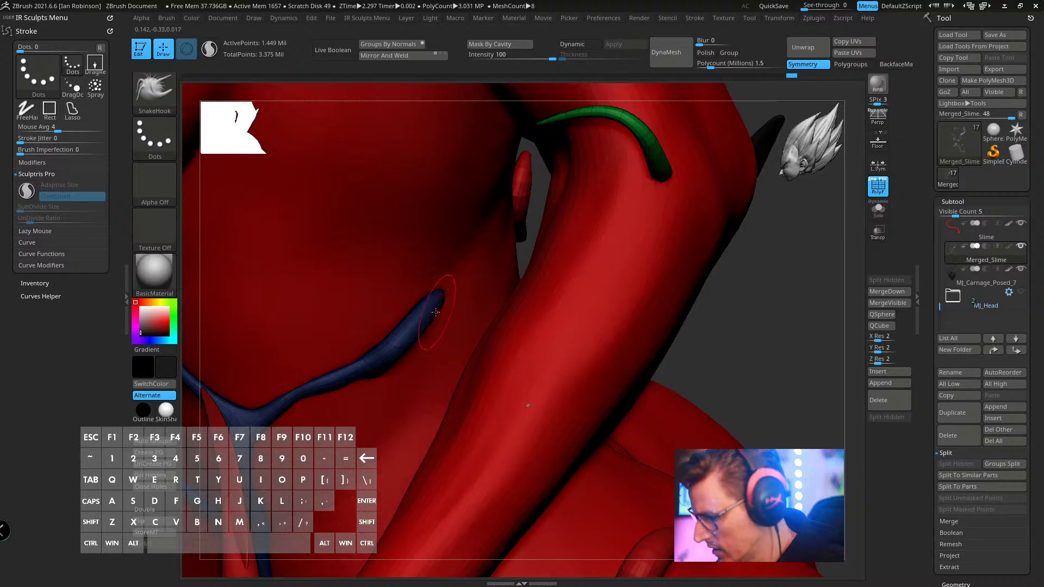
key("b")
key("i")
key("n")
key("s")
left_click_drag(429, 300, 437, 299)
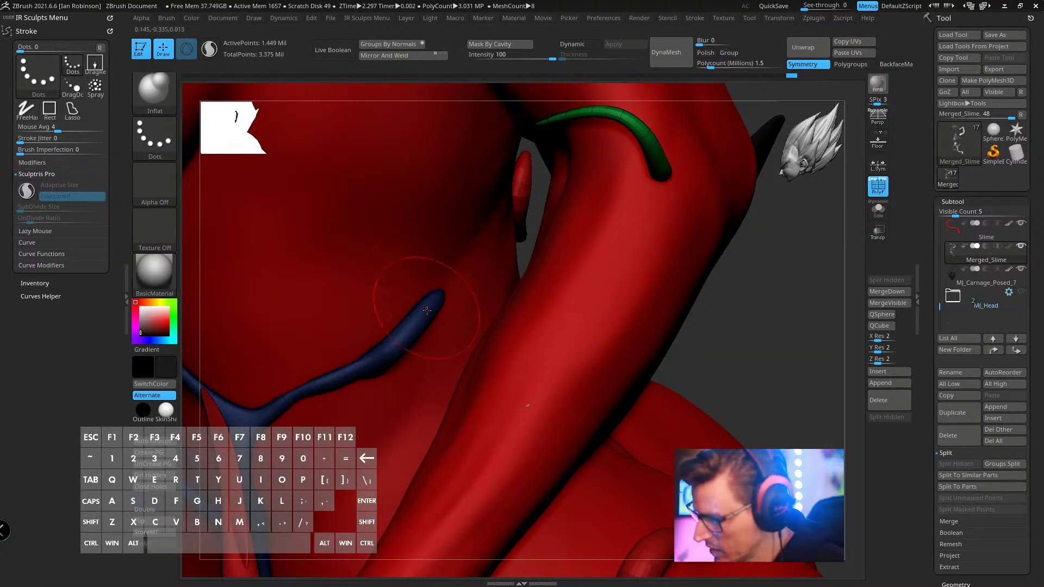
key("alt")
mouse_move(395, 343)
left_mouse_down("alt")
mouse_move(374, 367)
mouse_move(383, 356)
left_mouse_up("alt")
mouse_move(769, 301)
left_mouse_down("alt")
mouse_move(760, 283)
mouse_move(761, 302)
mouse_move(781, 299)
left_mouse_up("alt")
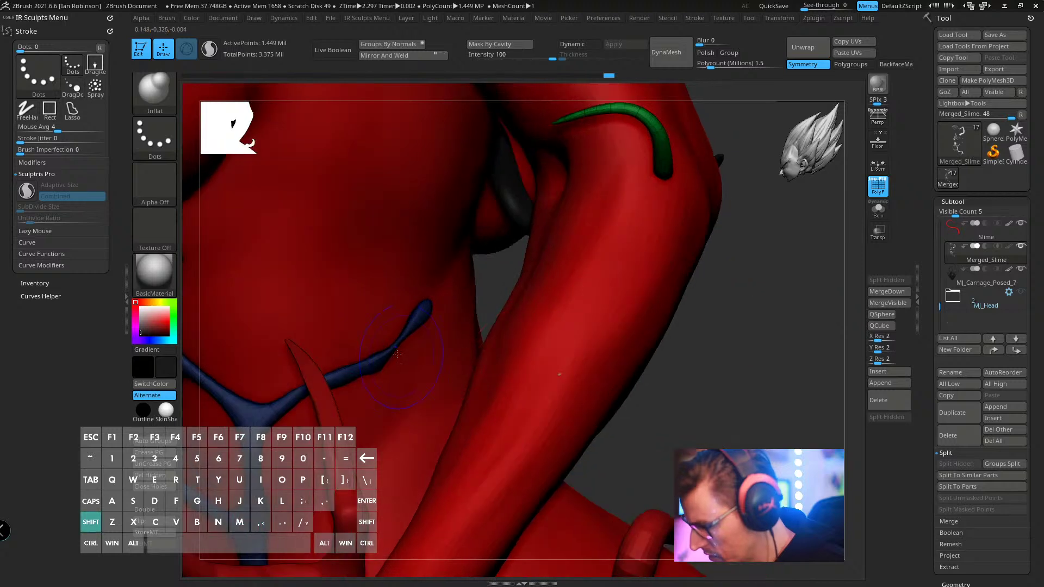
left_click_drag(581, 302, 503, 231, "alt")
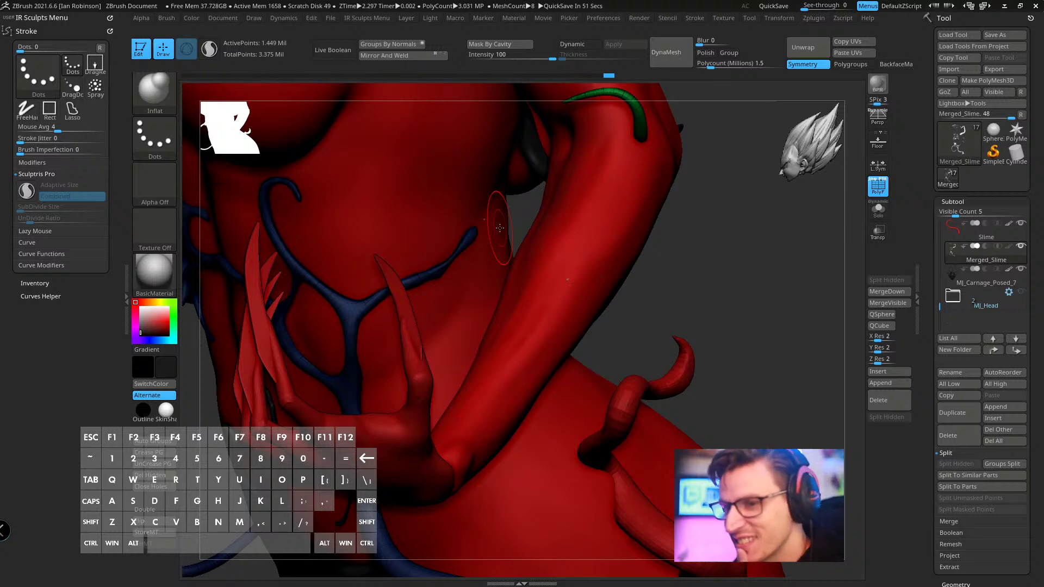
left_click_drag(715, 280, 669, 275)
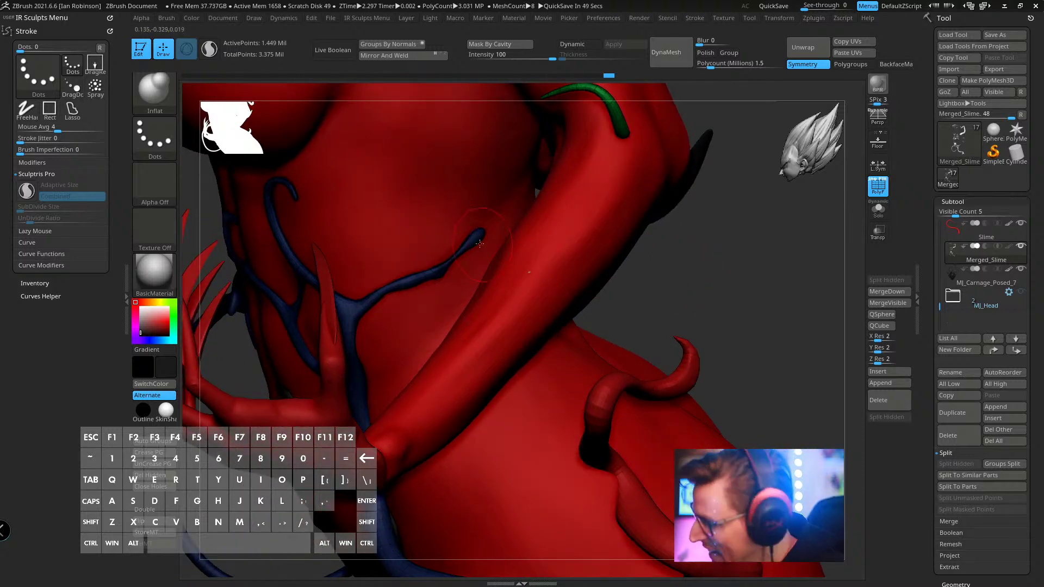
mouse_move(479, 243)
left_mouse_down()
mouse_move(391, 295)
mouse_move(446, 280)
left_mouse_up()
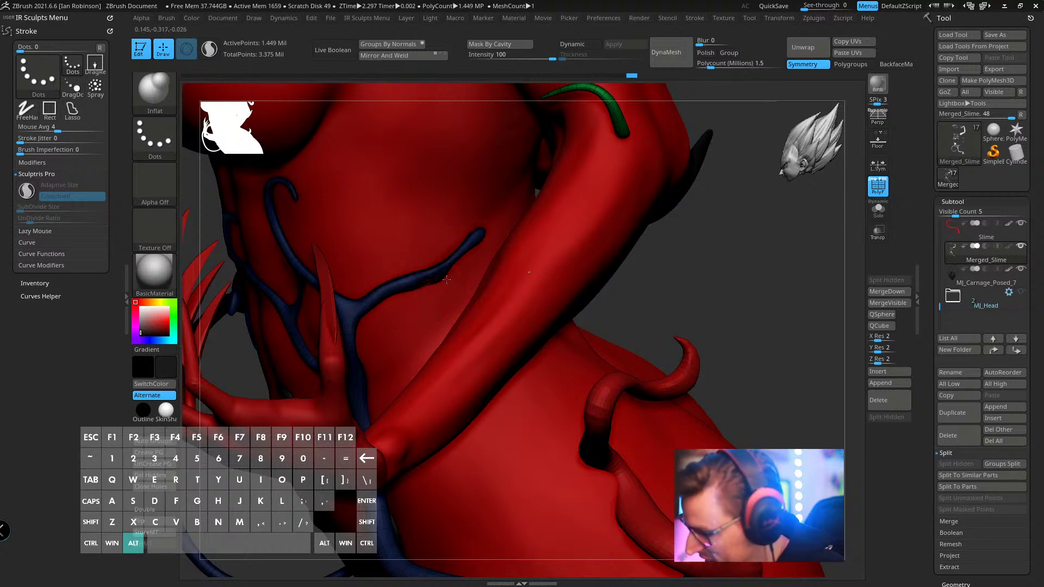
- Shift the pointed branch and its fork beneath the breast upward along the ribs with the Move brush
mouse_move(734, 263)
left_mouse_down()
mouse_move(715, 256)
mouse_move(748, 240)
mouse_move(719, 232)
mouse_move(375, 260)
mouse_move(411, 302)
left_mouse_up()
key("b")
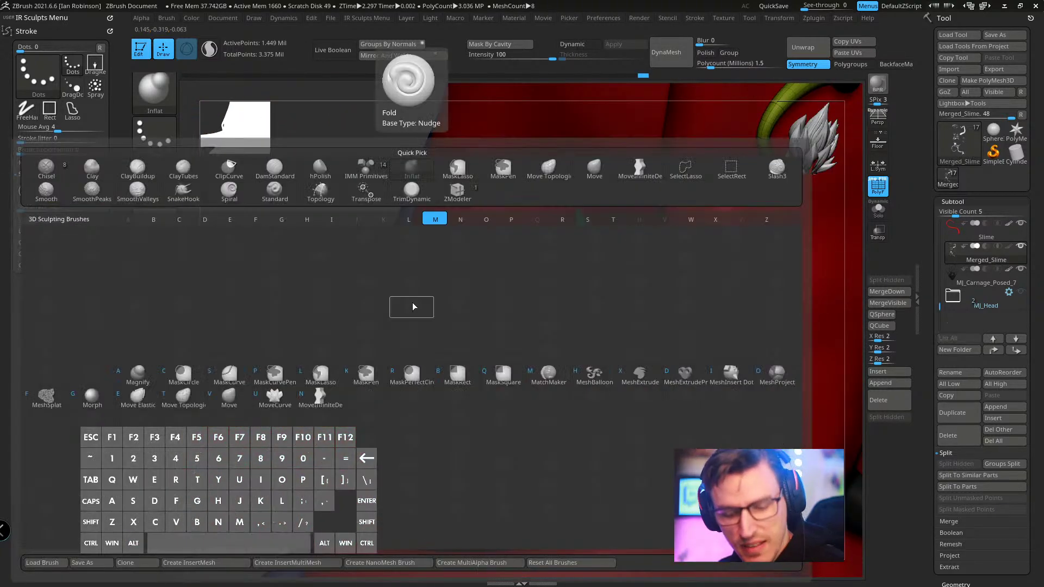
key("v")
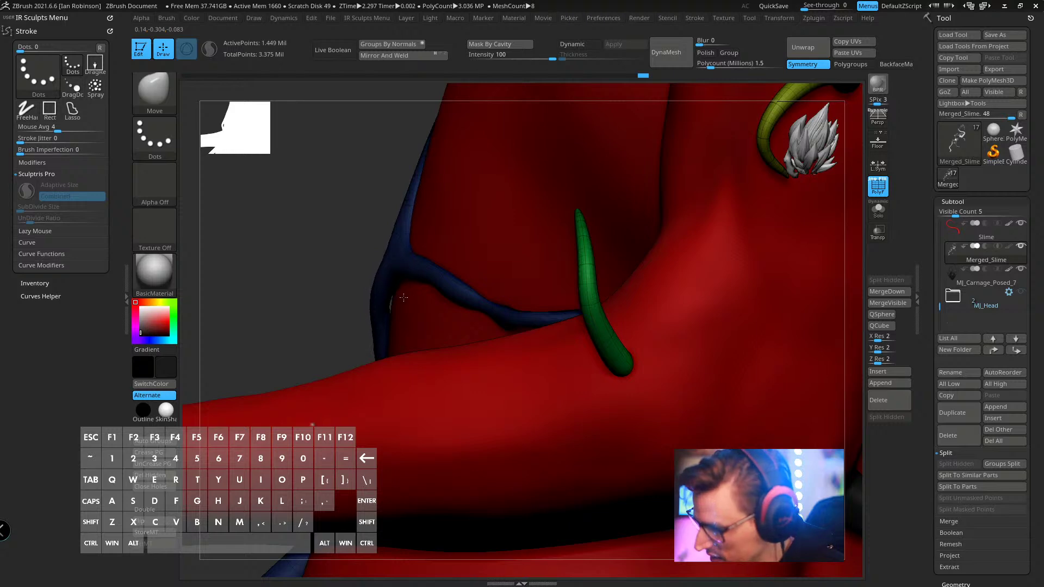
mouse_move(403, 297)
left_mouse_down()
mouse_move(424, 245)
mouse_move(428, 336)
mouse_move(344, 286)
left_mouse_up()
key("s")
left_click_drag(300, 179, 318, 168)
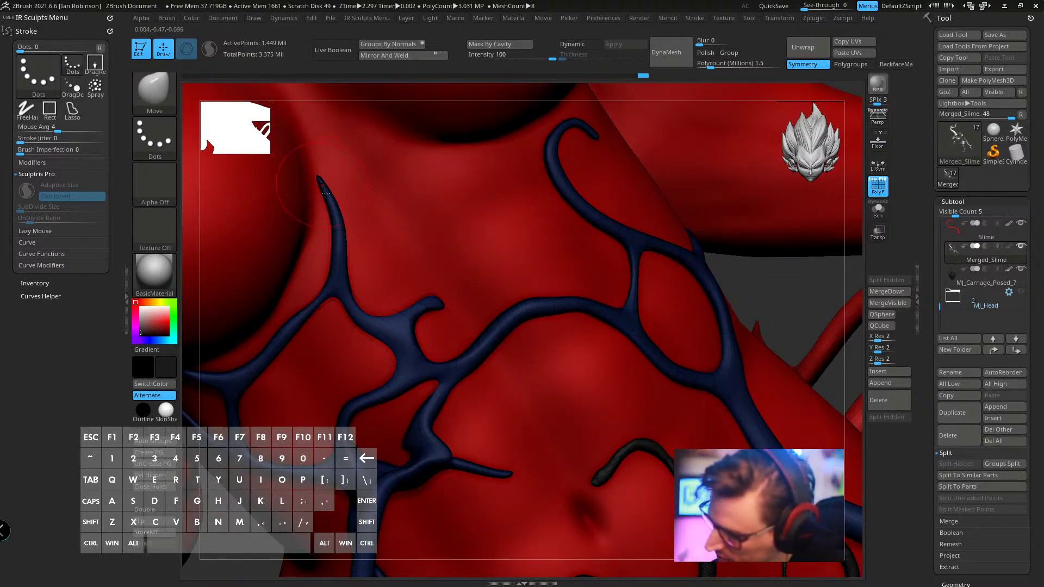
key("s")
left_click_drag(326, 187, 351, 188)
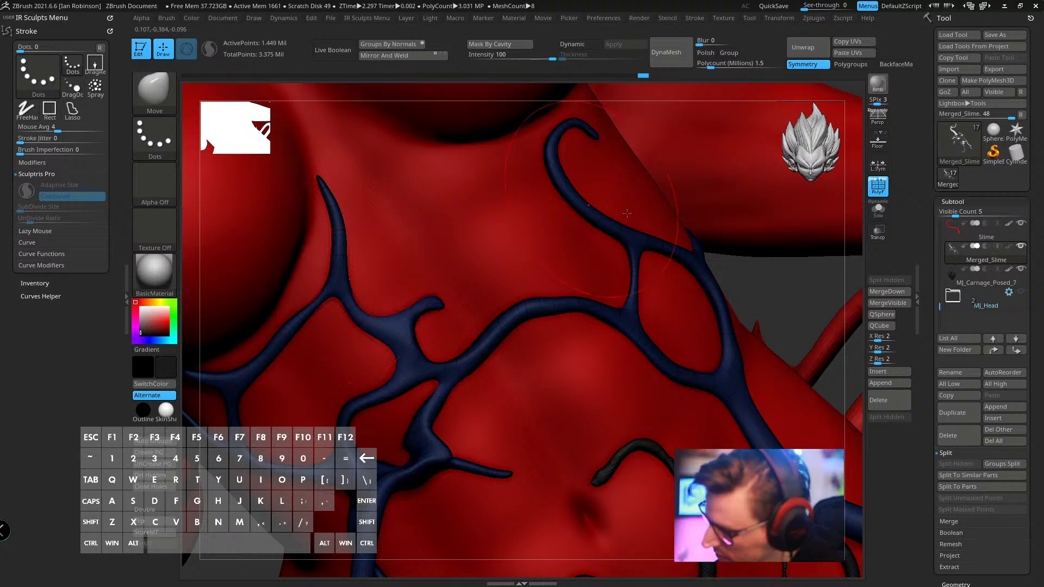
mouse_move(332, 266)
left_mouse_down()
mouse_move(333, 228)
mouse_move(329, 253)
mouse_move(311, 188)
left_mouse_up()
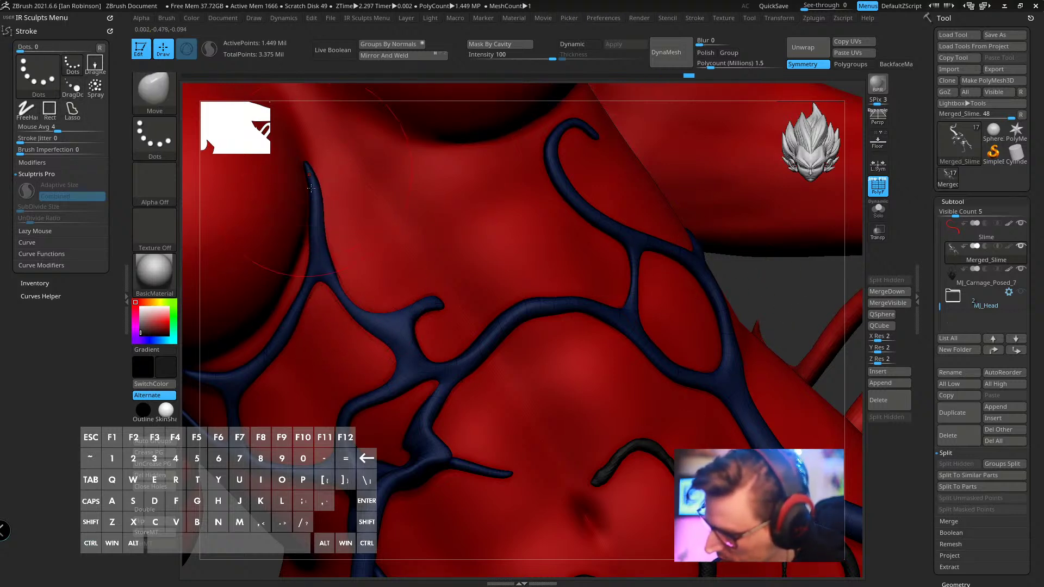
mouse_move(305, 293)
right_mouse_down()
mouse_move(394, 279)
mouse_move(389, 271)
right_mouse_up()
mouse_move(303, 349)
left_mouse_down()
mouse_move(289, 338)
mouse_move(322, 310)
mouse_move(297, 302)
left_mouse_up()
left_click_drag(304, 350, 302, 341)
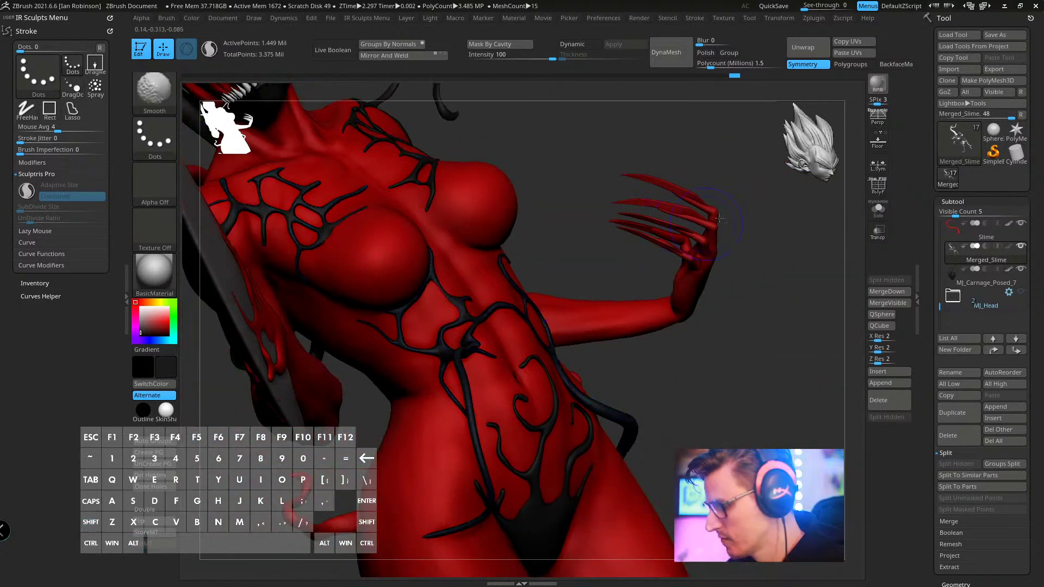
- Make the black slime mesh on the shoulder the active subtool and check its wireframe against the surrounding meshes
right_click_drag(489, 293, 446, 341)
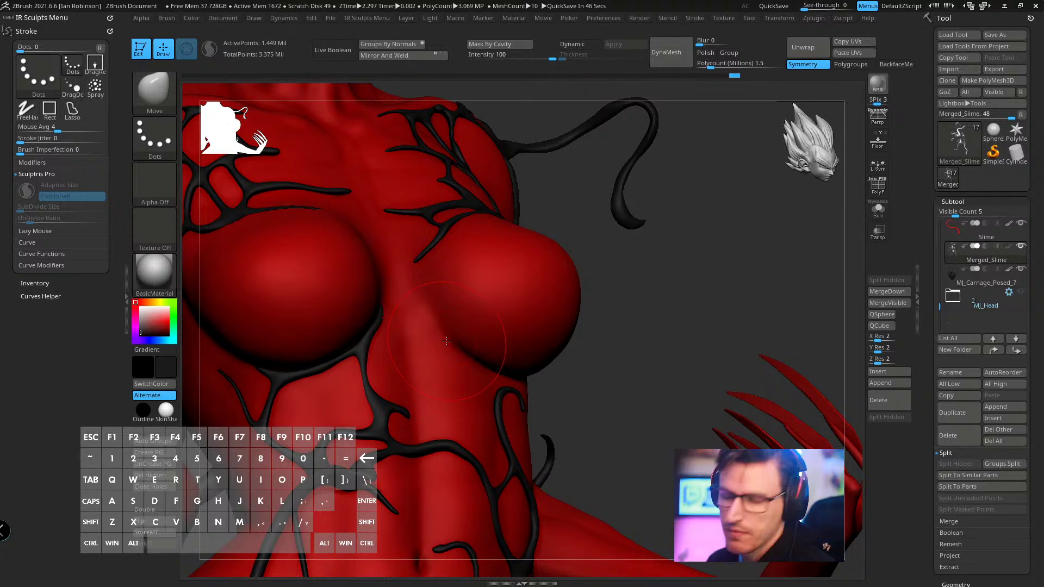
mouse_move(676, 280)
left_mouse_down("alt")
mouse_move(620, 205)
mouse_move(625, 250)
mouse_move(654, 278)
mouse_move(663, 263)
mouse_move(669, 274)
mouse_move(547, 314)
mouse_move(471, 229)
mouse_move(461, 242)
left_mouse_up("alt")
key("s")
key("s")
left_click(467, 270, "alt")
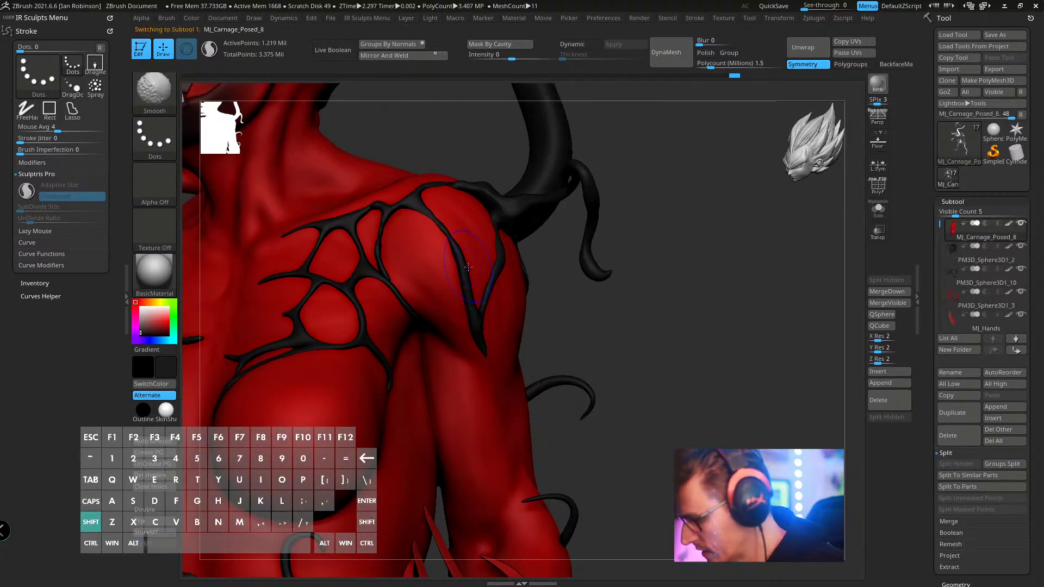
key("g")
key("Escape")
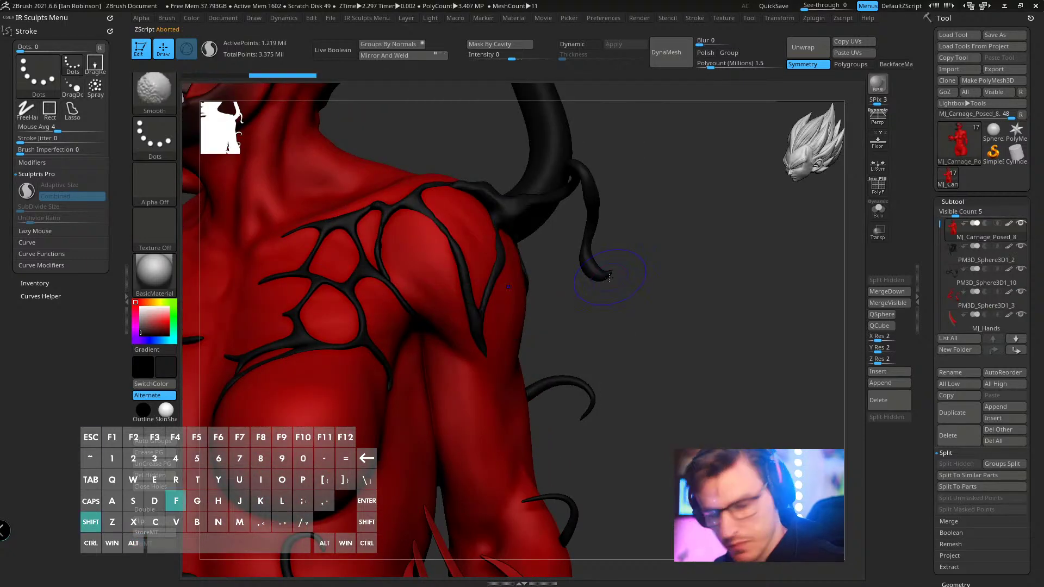
left_click(459, 254, "alt")
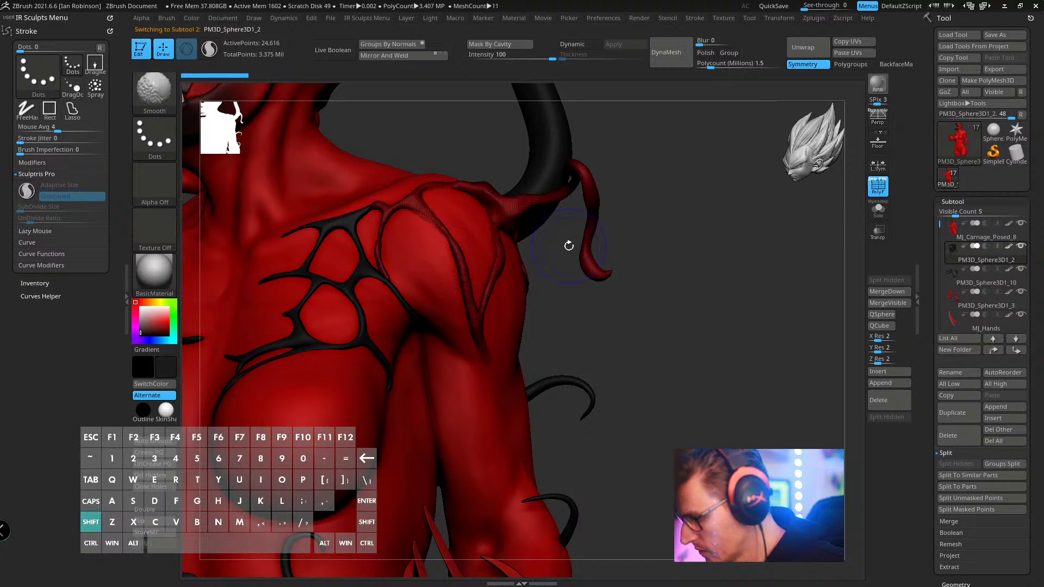
mouse_move(652, 221)
left_mouse_down()
mouse_move(696, 219)
mouse_move(370, 240)
left_mouse_up()
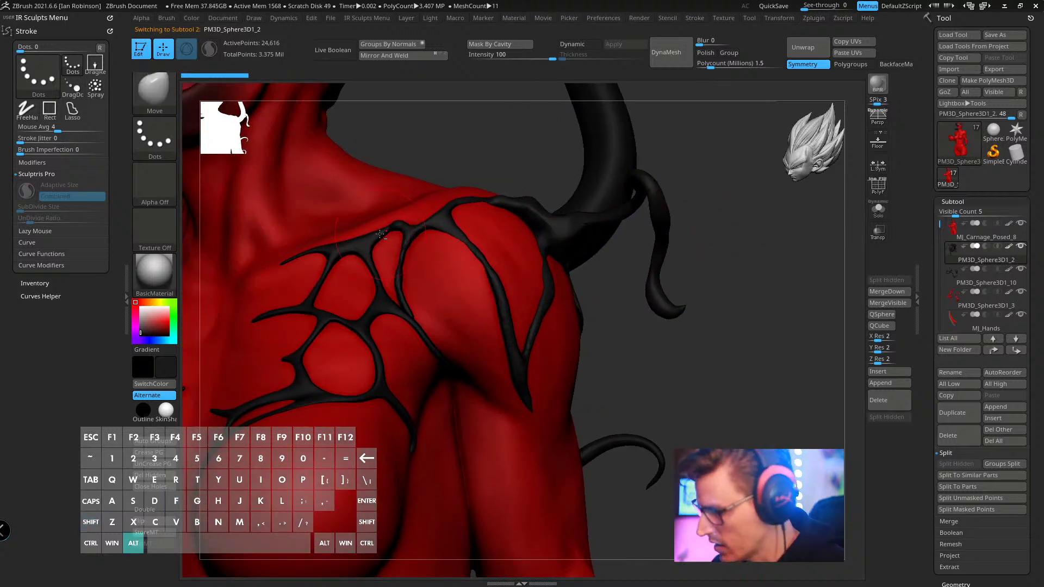
left_click(380, 234, "alt")
key("shift+f")
key("shift+f")
left_click(444, 225, "alt")
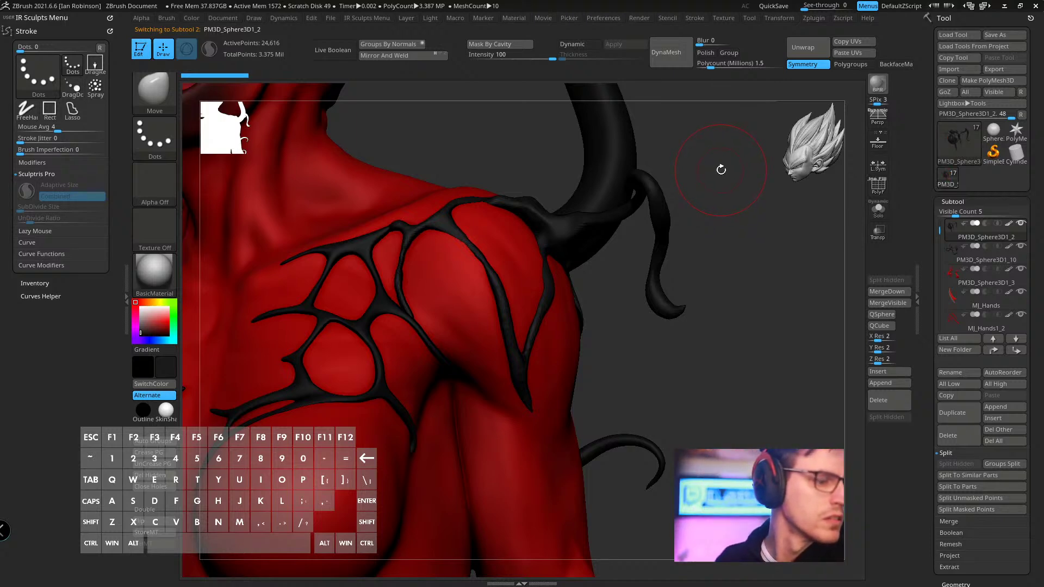
- Turn off DynaMesh for the shoulder slime and remesh it with ZRemesher at a target polygon count of 5
key("b")
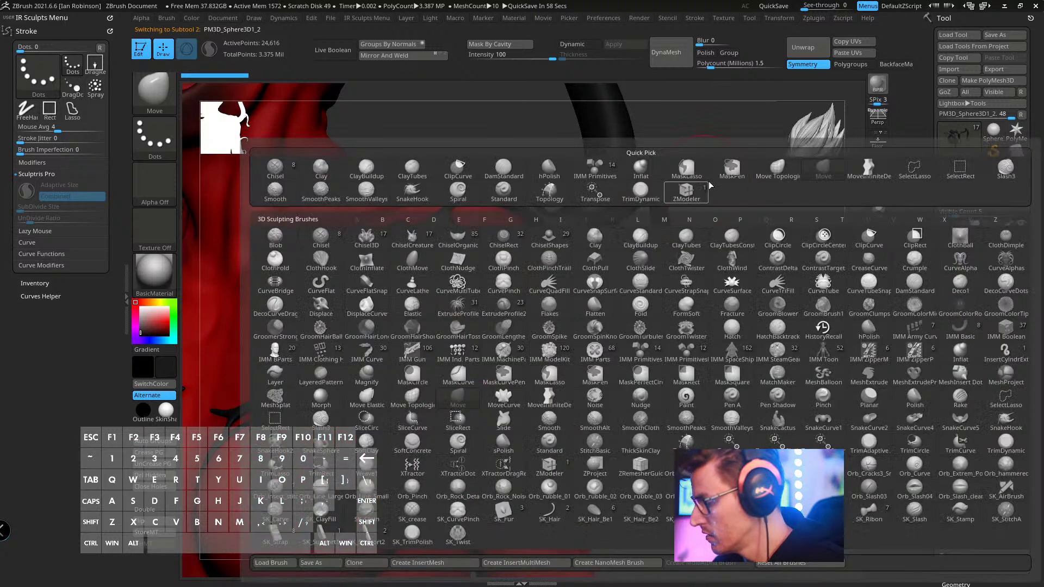
key("2")
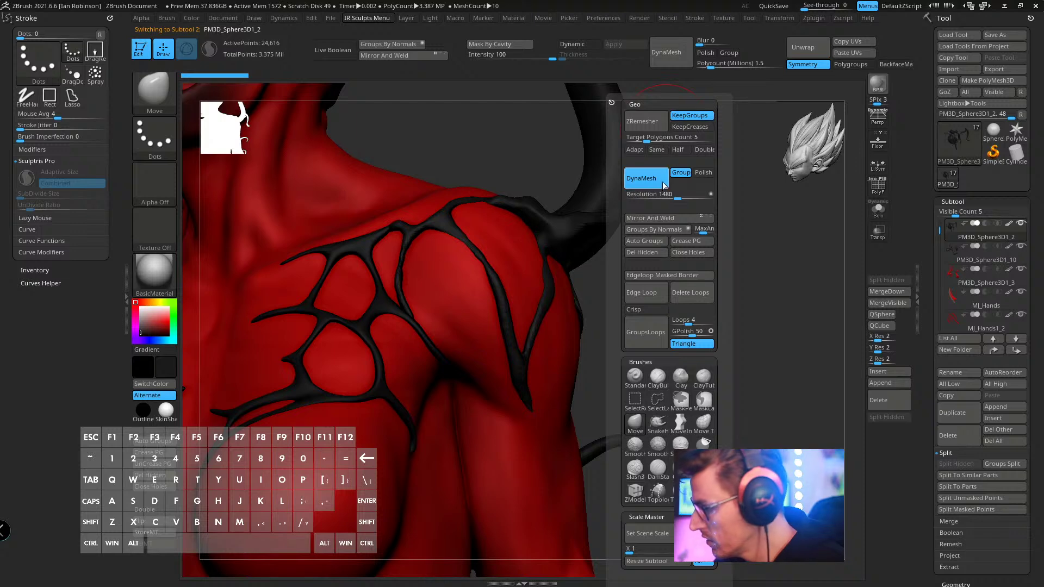
left_click(646, 179)
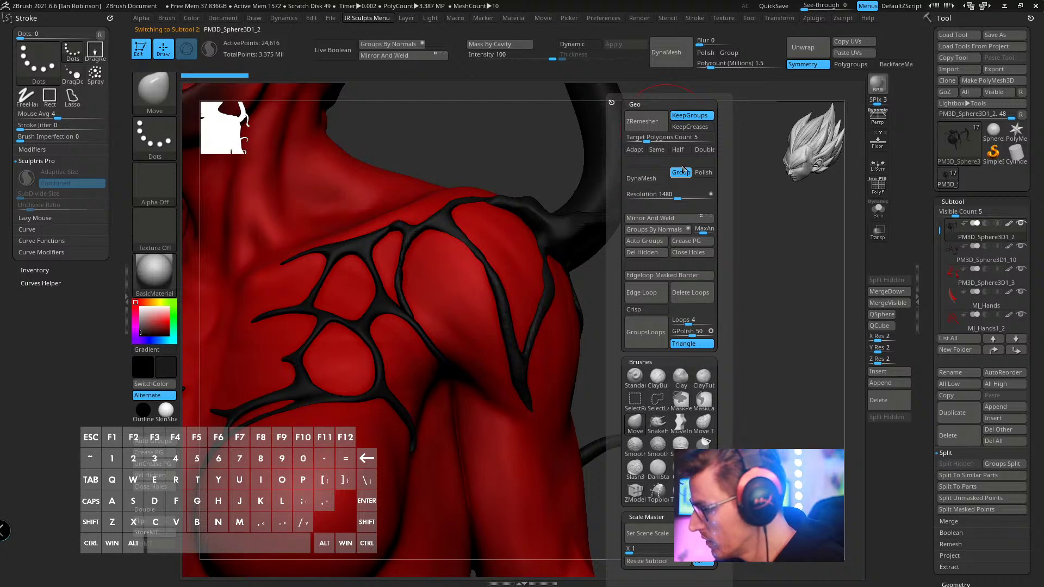
left_click(642, 122)
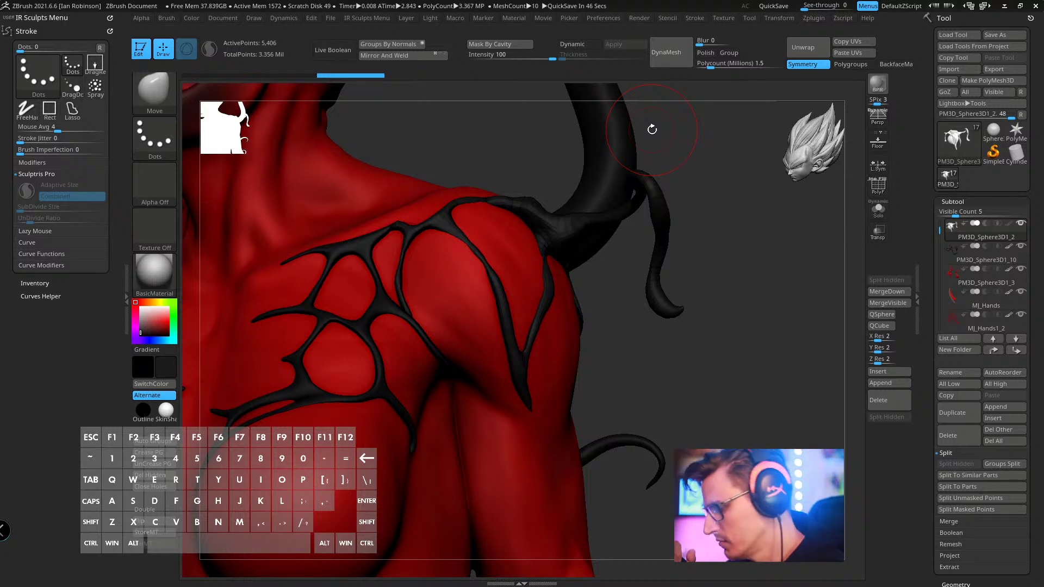
- Enable dynamic subdivision on the remeshed shoulder slime, undo the trial edits, and apply it as real geometry
key("d")
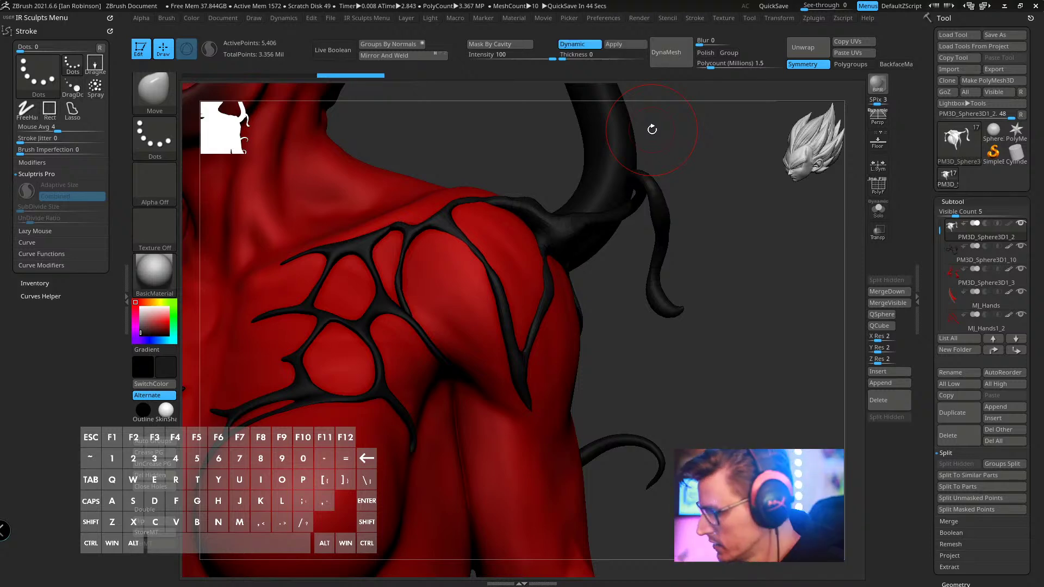
left_click_drag(732, 184, 446, 265)
key("shift")
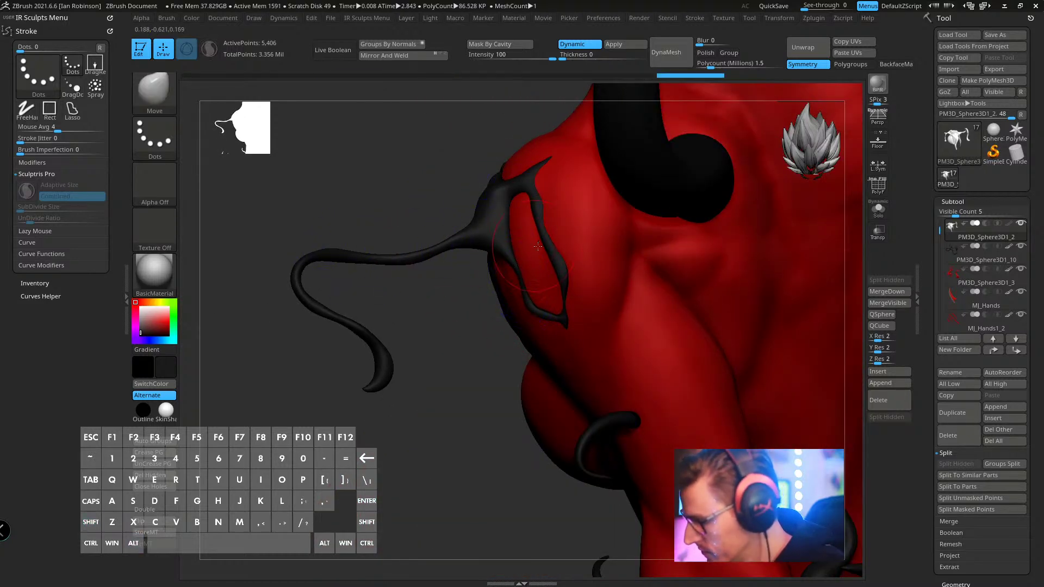
key("space")
key("shift")
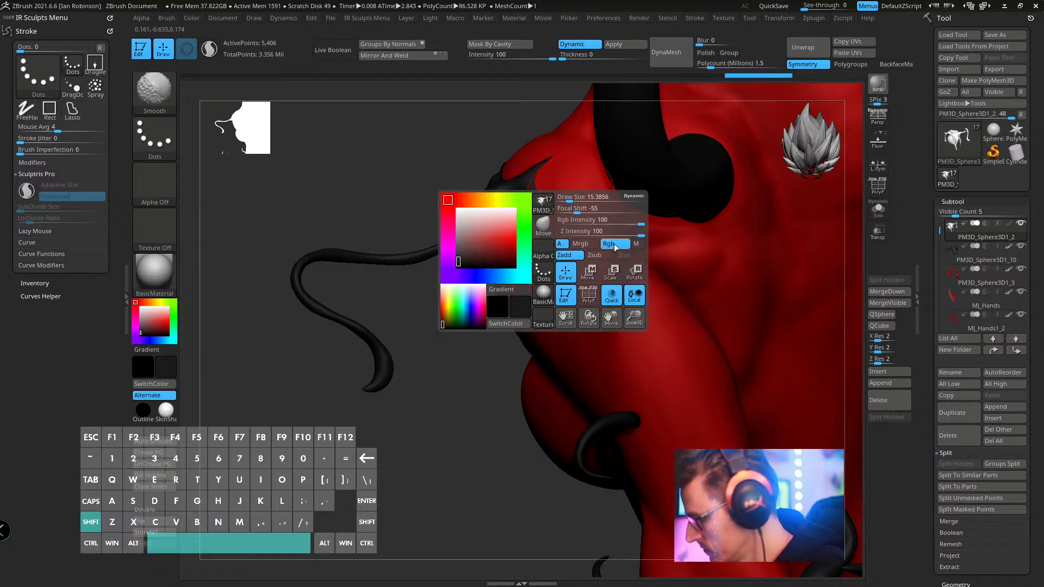
mouse_move(359, 228)
left_mouse_down()
mouse_move(593, 213)
mouse_move(570, 184)
left_mouse_up()
key("shift")
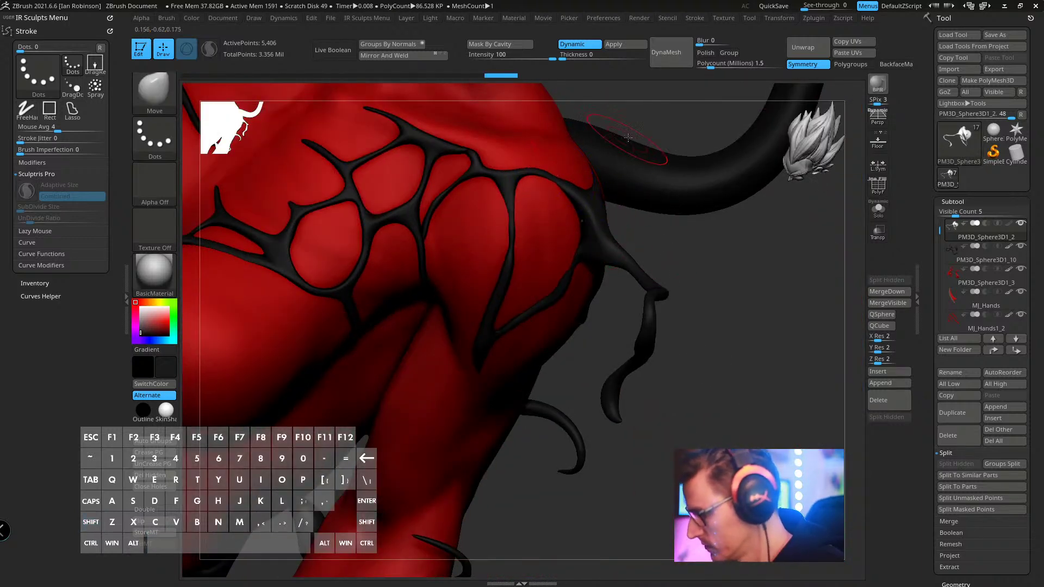
key("ctrl+z")
key("ctrl+z")
left_click(614, 46)
left_click_drag(678, 161, 633, 166)
key("shift")
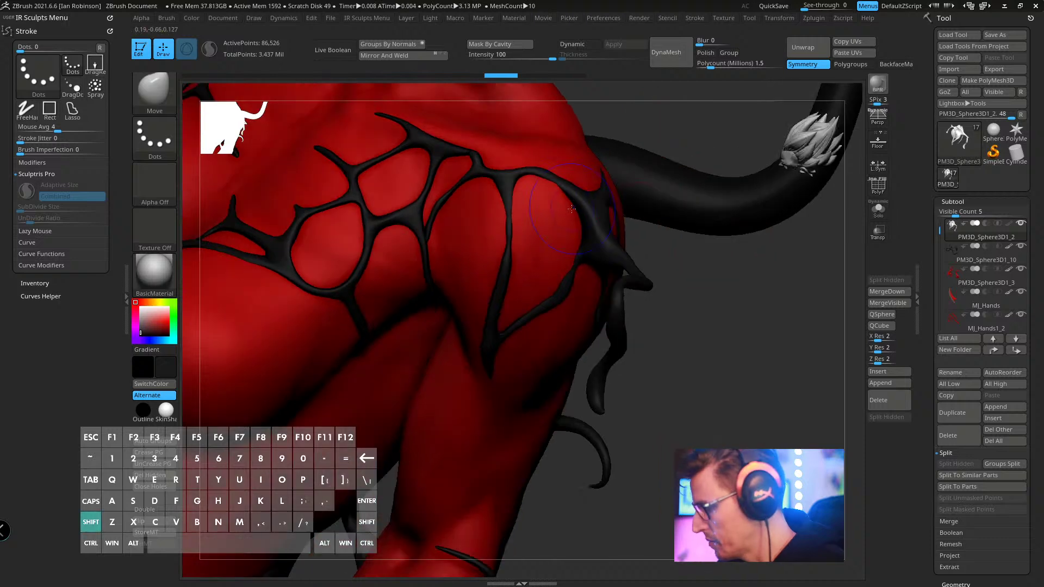
- Show the wireframe and smooth the vertical slime branch across the front of the shoulder at a lower subdivision level
key("shift+f")
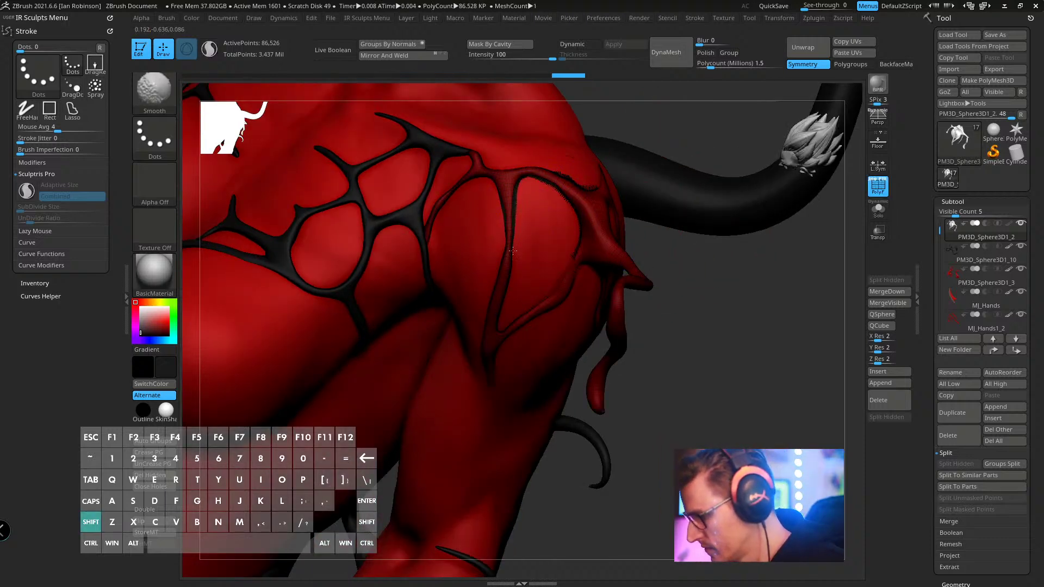
left_click_drag(513, 250, 512, 212, "shift")
left_click_drag(612, 278, 505, 237, "shift")
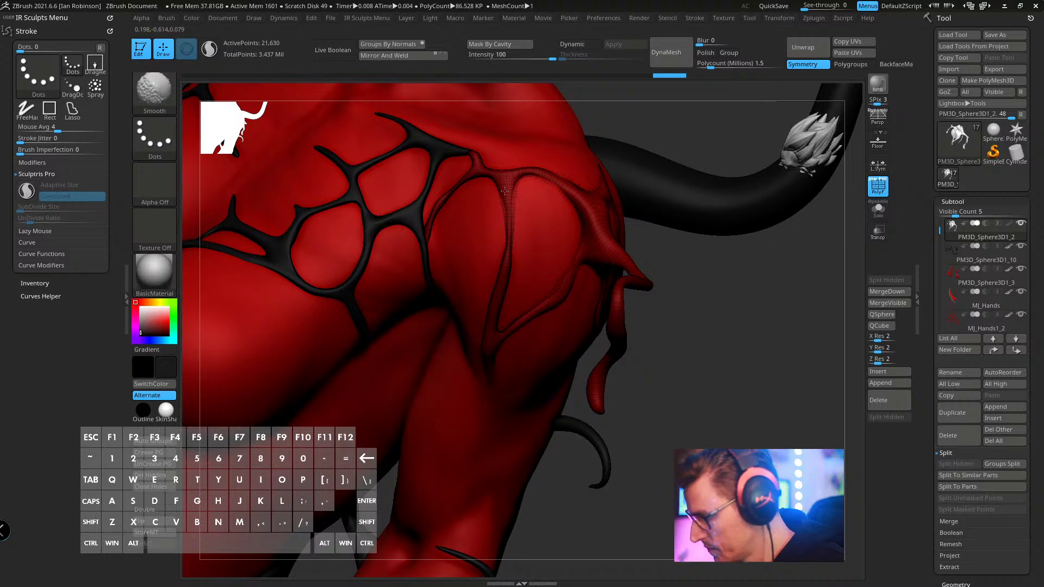
- Smooth the lower shoulder branch, hide the wireframe, and thicken the thin strand behind the shoulder with the Inflat brush
key("b")
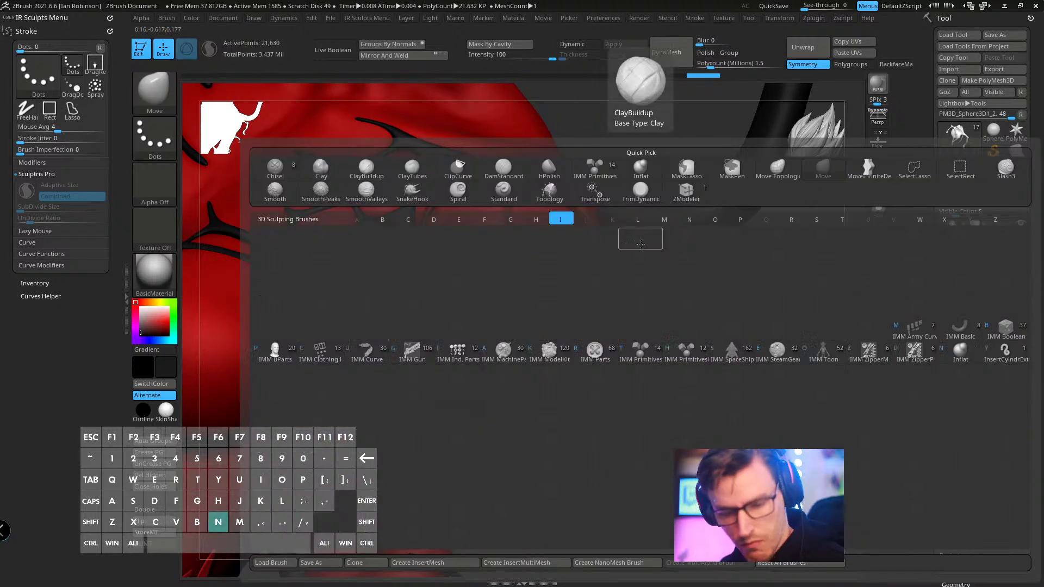
key("n")
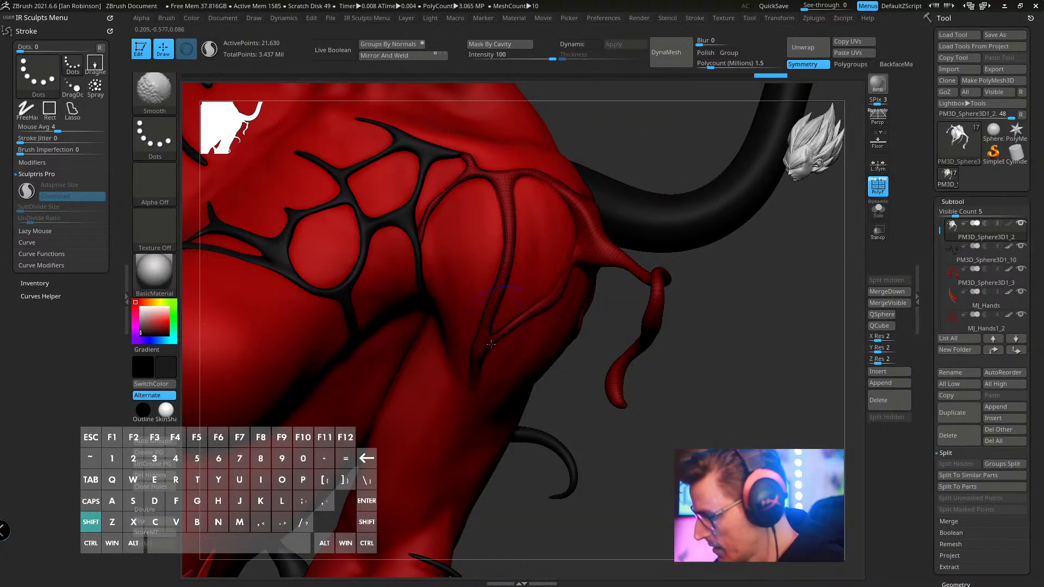
left_click_drag(728, 285, 661, 280)
left_click_drag(503, 332, 555, 311, "shift")
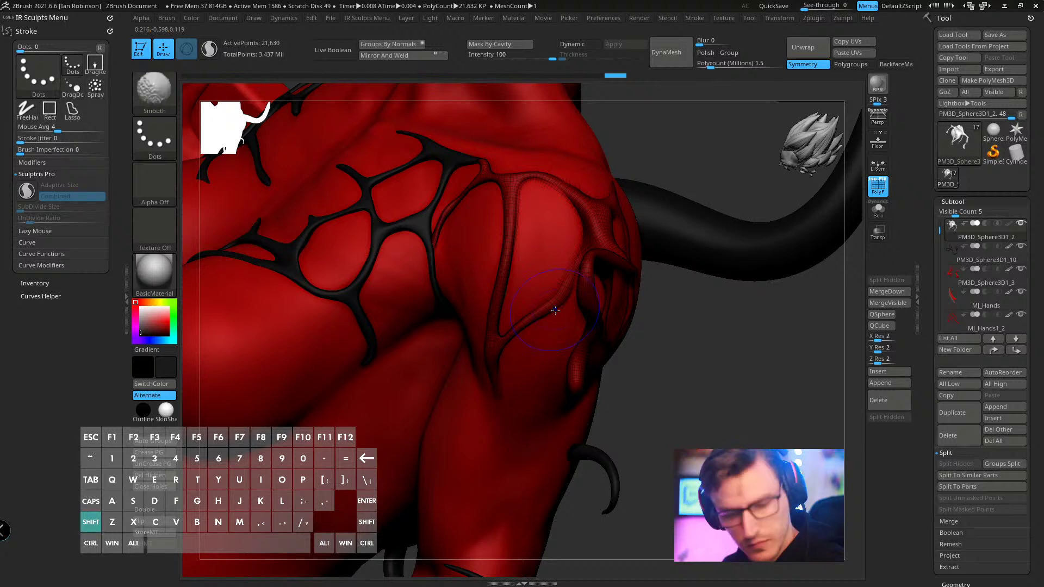
key("shift+f")
left_click_drag(728, 315, 625, 293)
mouse_move(348, 218)
left_mouse_down("alt")
mouse_move(304, 212)
mouse_move(294, 223)
left_mouse_up("alt")
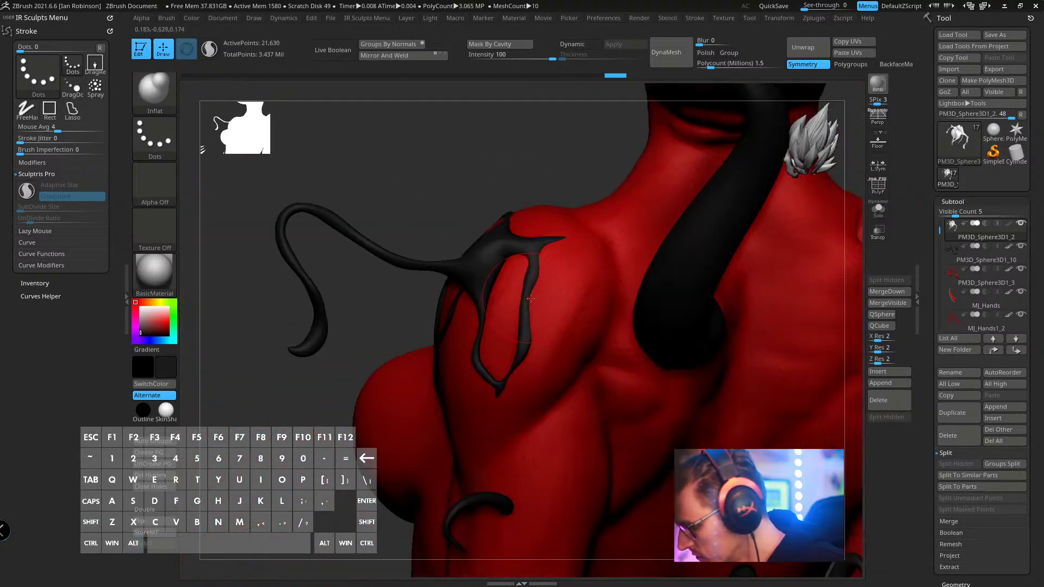
left_click_drag(530, 298, 525, 303)
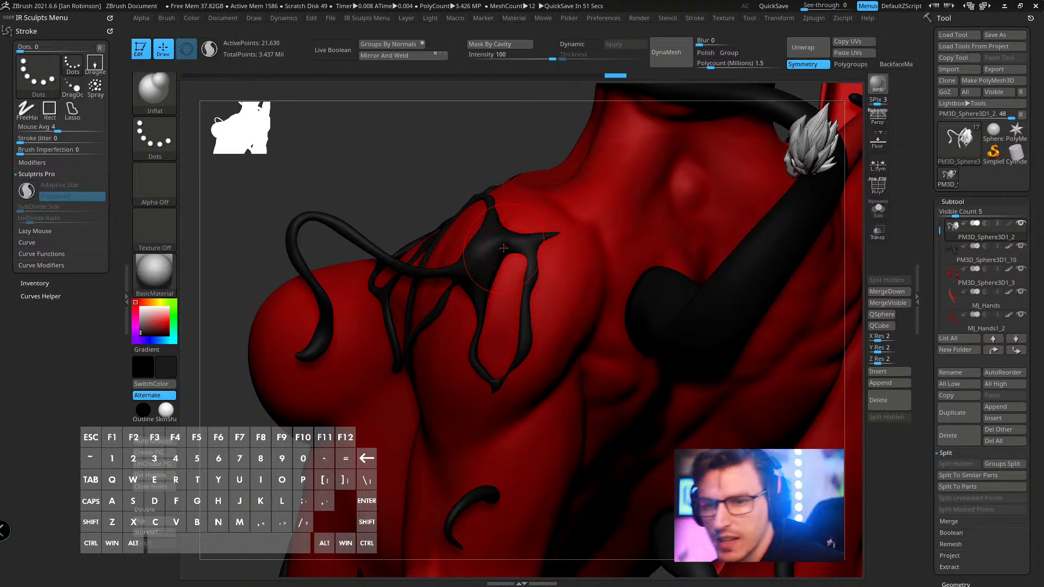
- Extend the pointed tip beneath the back shoulder loop and swell the loop's thin strands
mouse_move(530, 213)
left_mouse_down()
mouse_move(563, 305)
mouse_move(441, 367)
left_mouse_up()
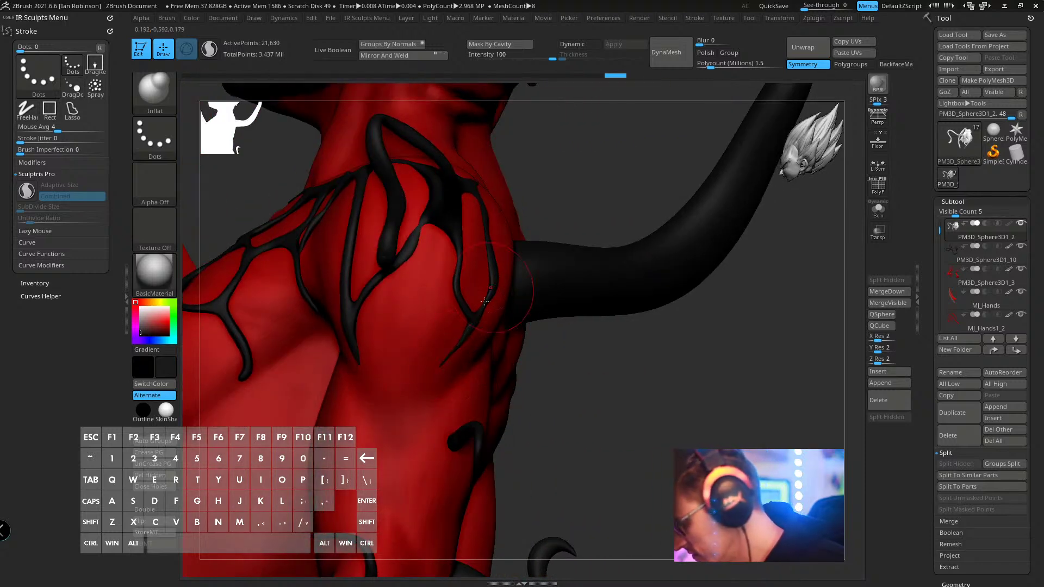
left_click_drag(480, 315, 500, 250)
left_click_drag(590, 175, 500, 175)
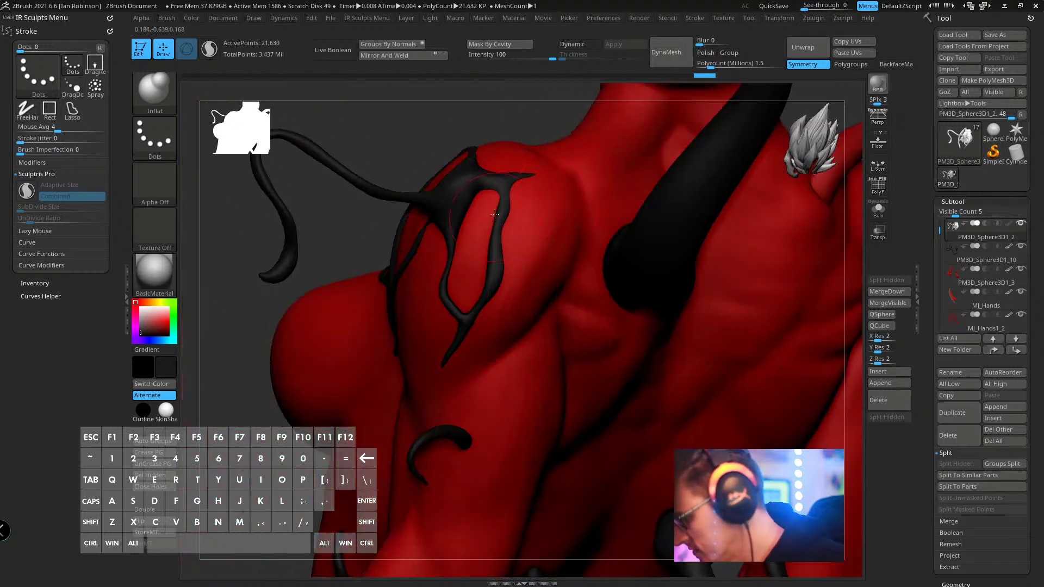
mouse_move(500, 250)
left_mouse_down("alt")
mouse_move(509, 301)
mouse_move(502, 259)
left_mouse_up("alt")
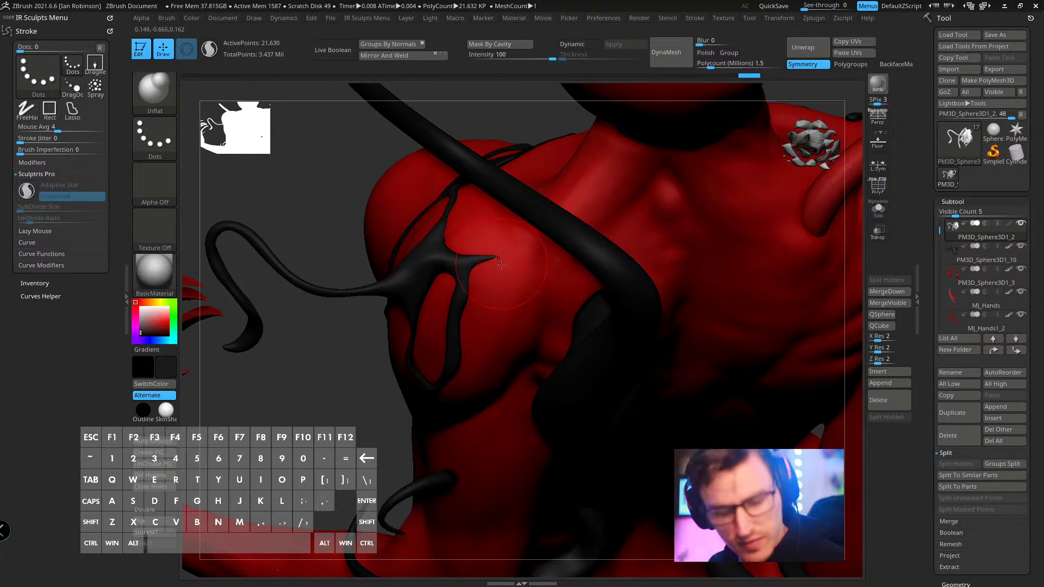
- Adjust the Move brush size and stretch the short pointed branch on top of the shoulder toward the neck
key("b")
key("m")
key("v")
key("s")
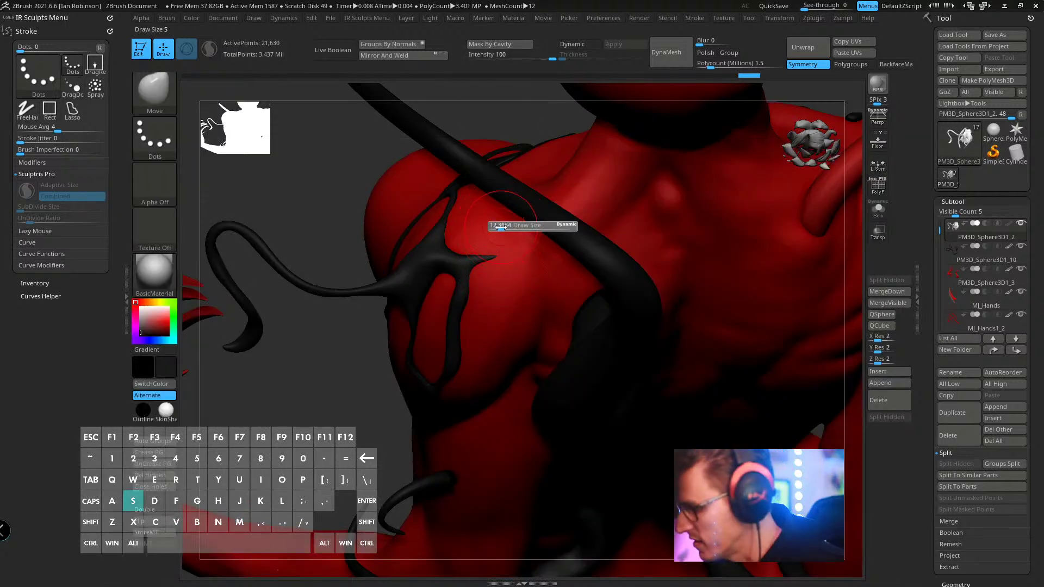
mouse_move(499, 227)
left_mouse_down()
mouse_move(531, 253)
mouse_move(524, 242)
mouse_move(534, 236)
mouse_move(508, 310)
mouse_move(511, 242)
left_mouse_up()
key("alt")
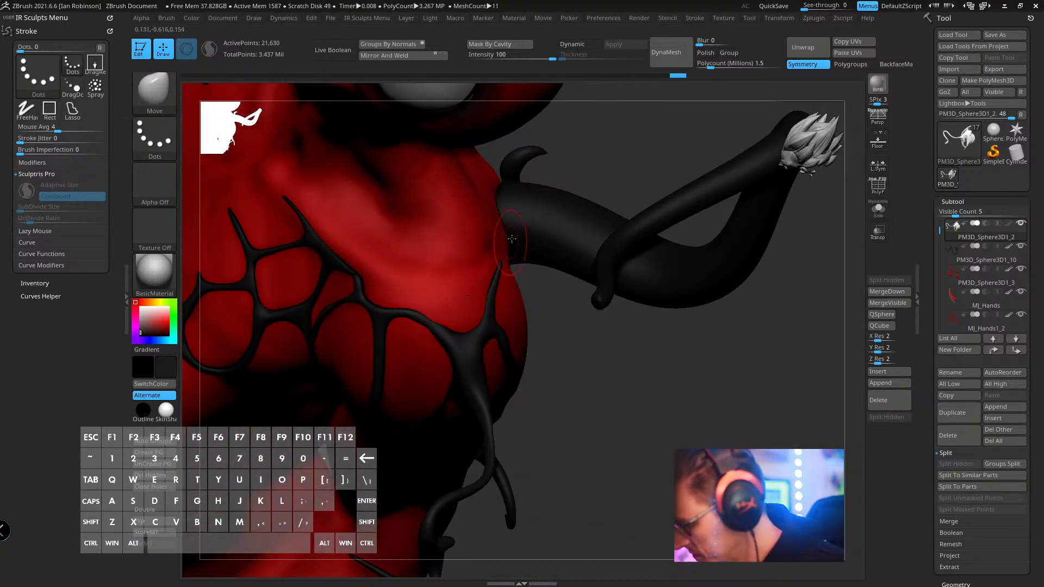
- Pull the upper branch's tip into a longer bent end with the SnakeHook brush, checking the wireframe
key("b")
key("s")
key("h")
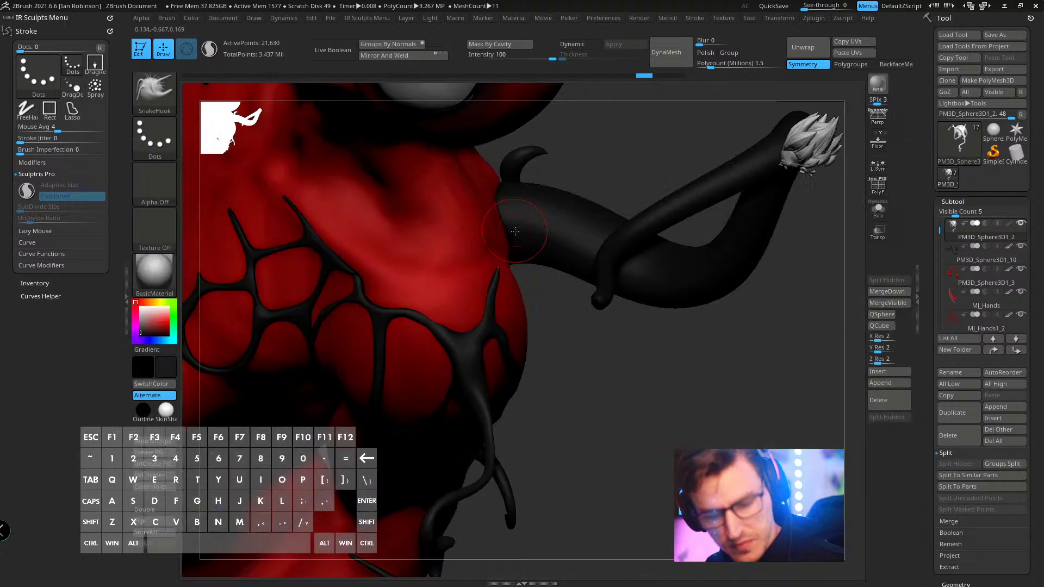
key("shift+f")
key("alt")
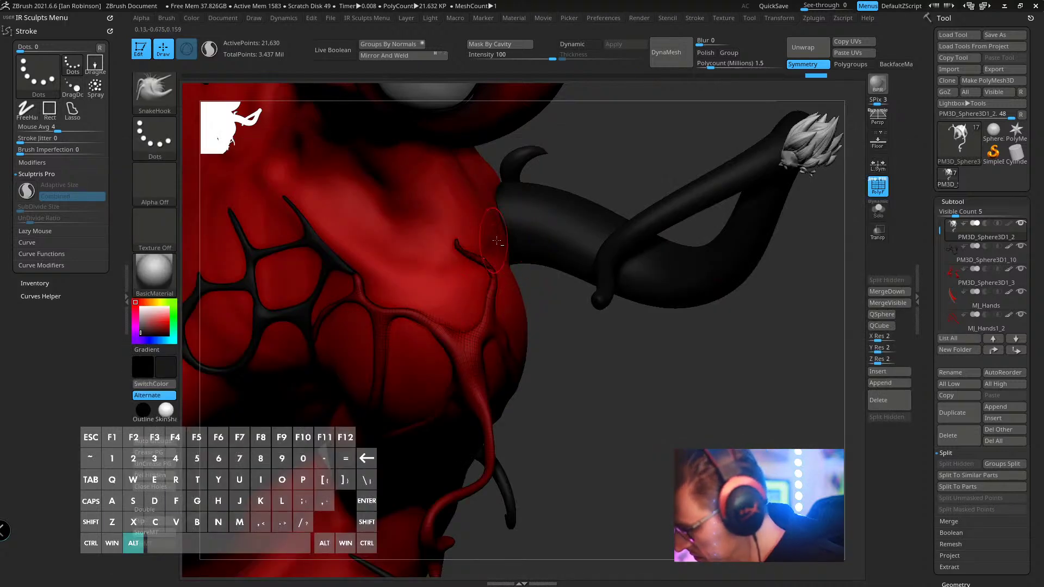
left_click_drag(496, 241, 492, 253)
key("shift")
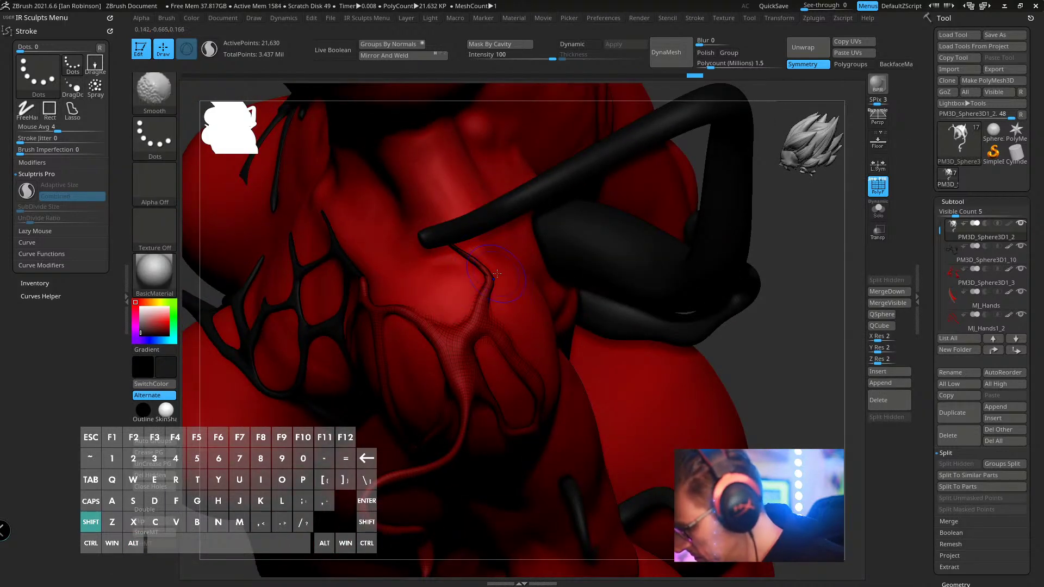
- Fit the bent tip onto the top of the shoulder with the Move brush and smooth its bend
key("s")
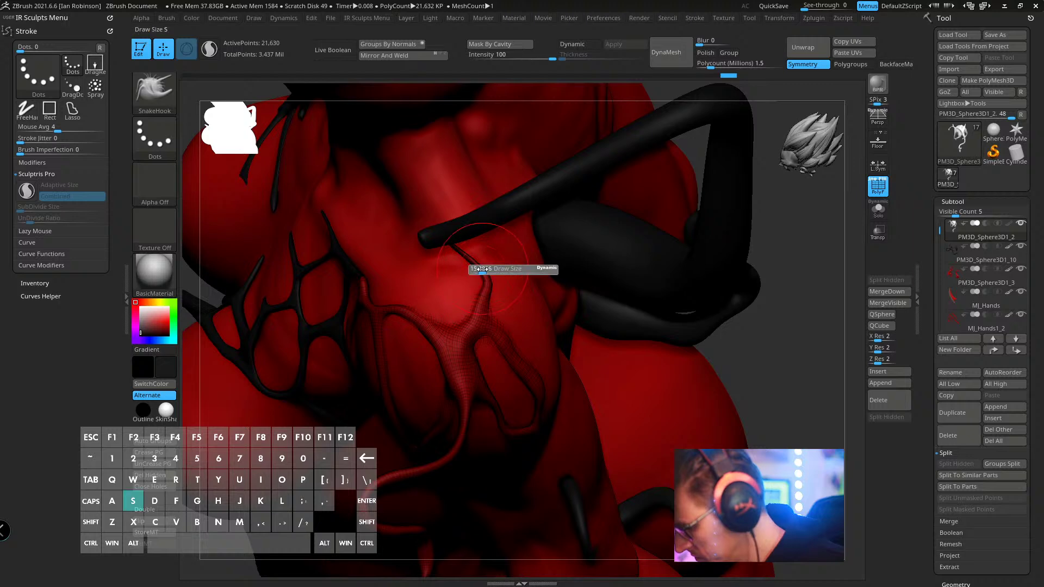
mouse_move(490, 255)
right_mouse_down()
mouse_move(504, 254)
mouse_move(492, 227)
mouse_move(503, 214)
mouse_move(512, 247)
mouse_move(500, 269)
mouse_move(499, 256)
right_mouse_up()
key("b")
key("m")
key("v")
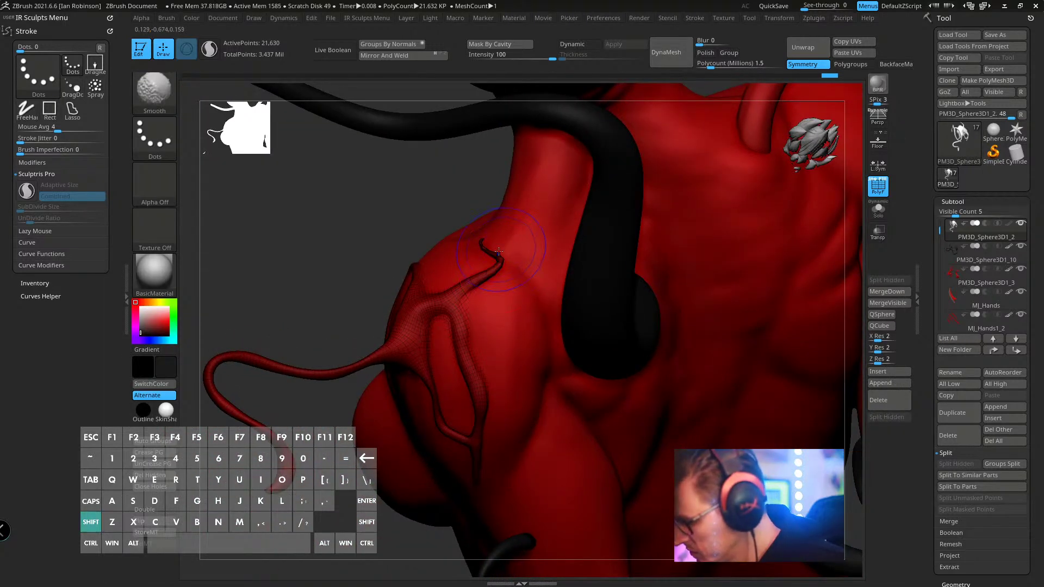
mouse_move(498, 251)
left_mouse_down("shift")
mouse_move(491, 277)
mouse_move(504, 265)
left_mouse_up("shift")
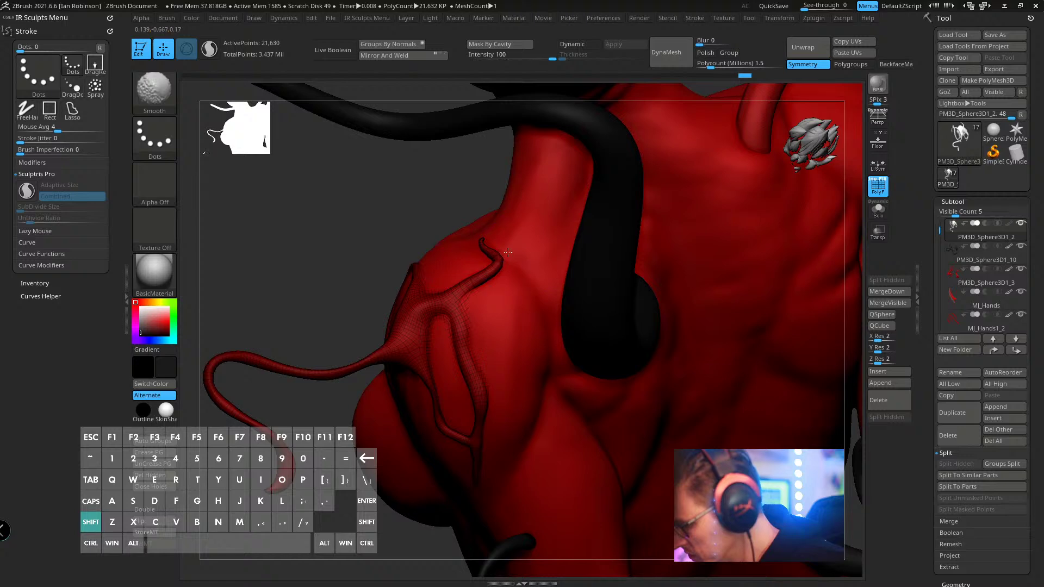
- Try to pull the pointed end of the shoulder loop's lower branch farther down with the SnakeHook brush
right_click_drag(507, 252, 401, 222)
right_click_drag(463, 254, 489, 271)
key("b")
key("s")
key("h")
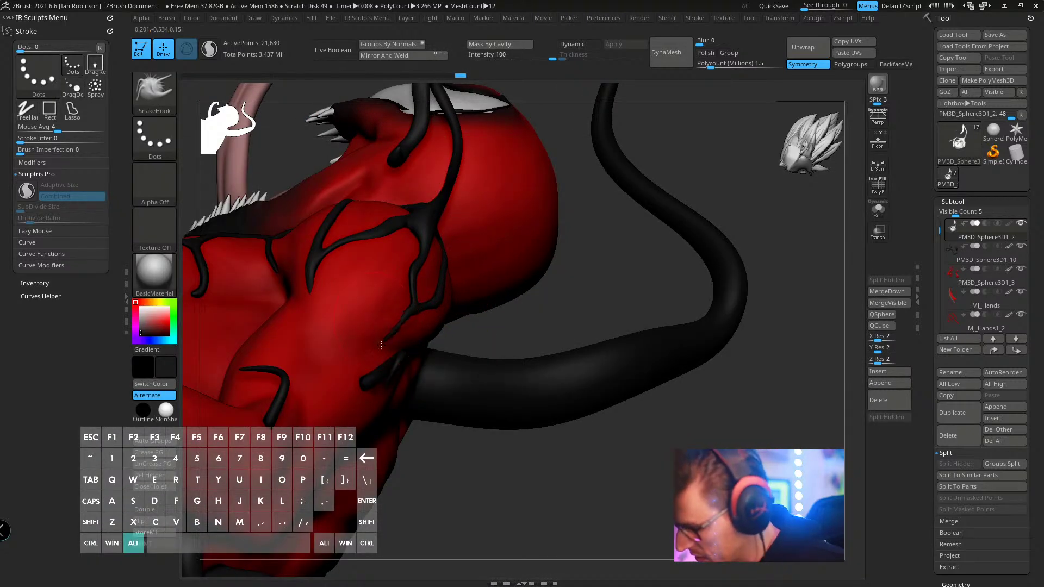
mouse_move(399, 322)
right_mouse_down()
mouse_move(413, 321)
mouse_move(404, 323)
right_mouse_up()
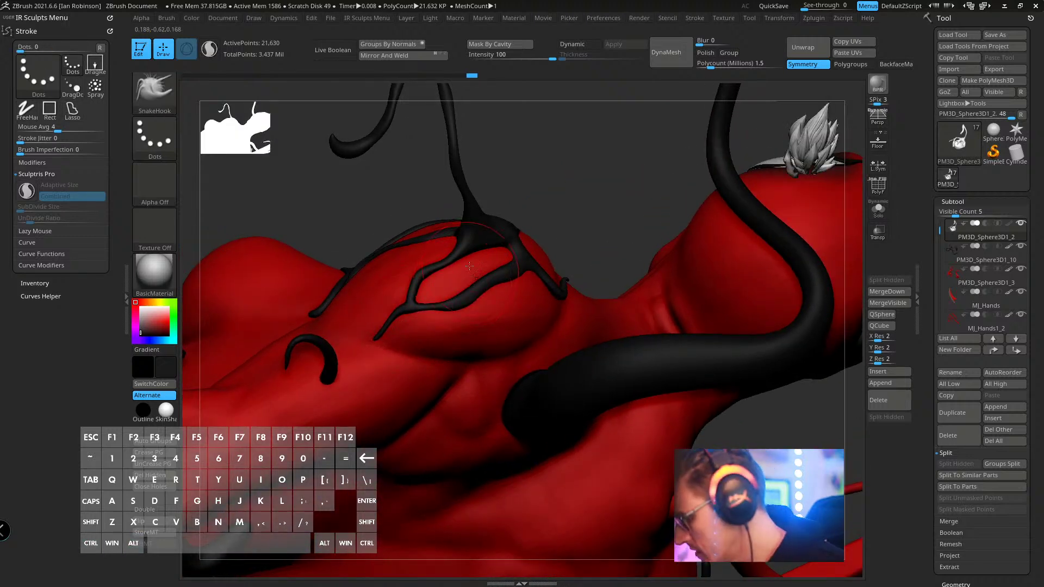
key("s")
key("s")
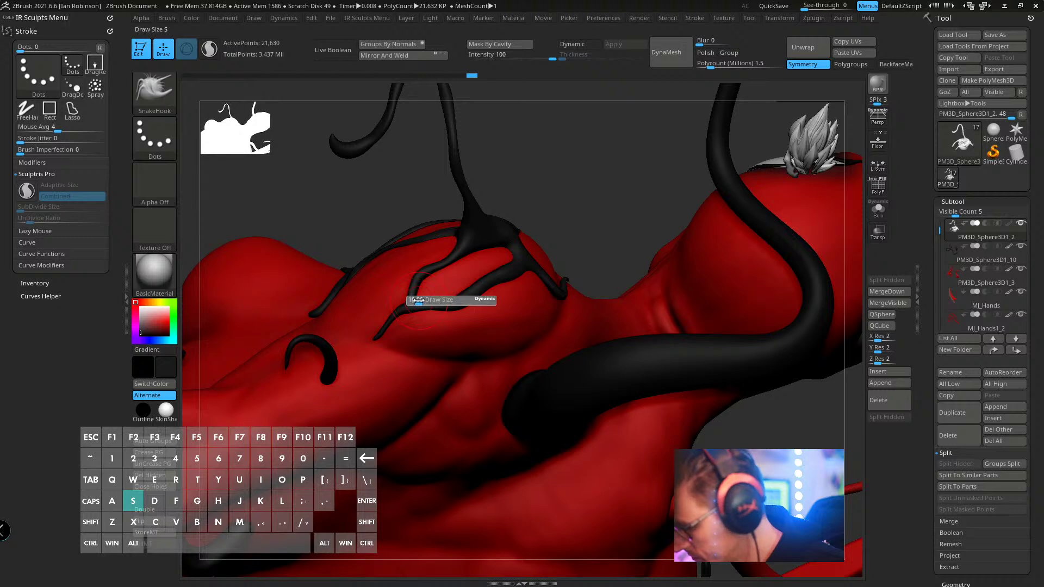
left_click_drag(387, 336, 362, 364, "alt")
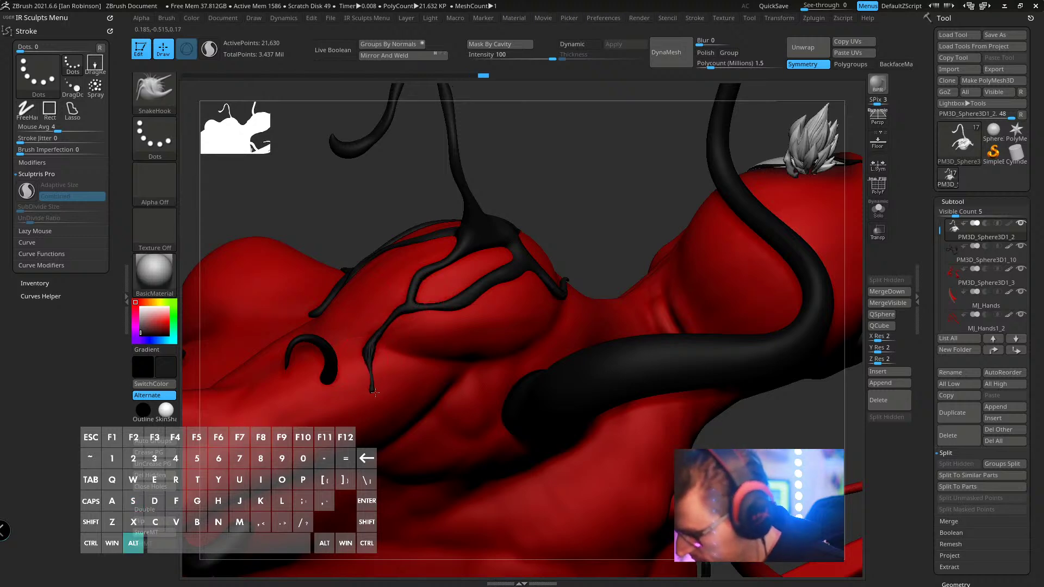
key("ctrl+z")
key("ctrl+z")
- Select the Merged_Slime subtool and swell the thin loop on the opposite shoulder with the Inflat brush
mouse_move(496, 264)
right_mouse_down()
mouse_move(617, 333)
mouse_move(753, 262)
mouse_move(746, 252)
mouse_move(565, 239)
mouse_move(479, 254)
right_mouse_up()
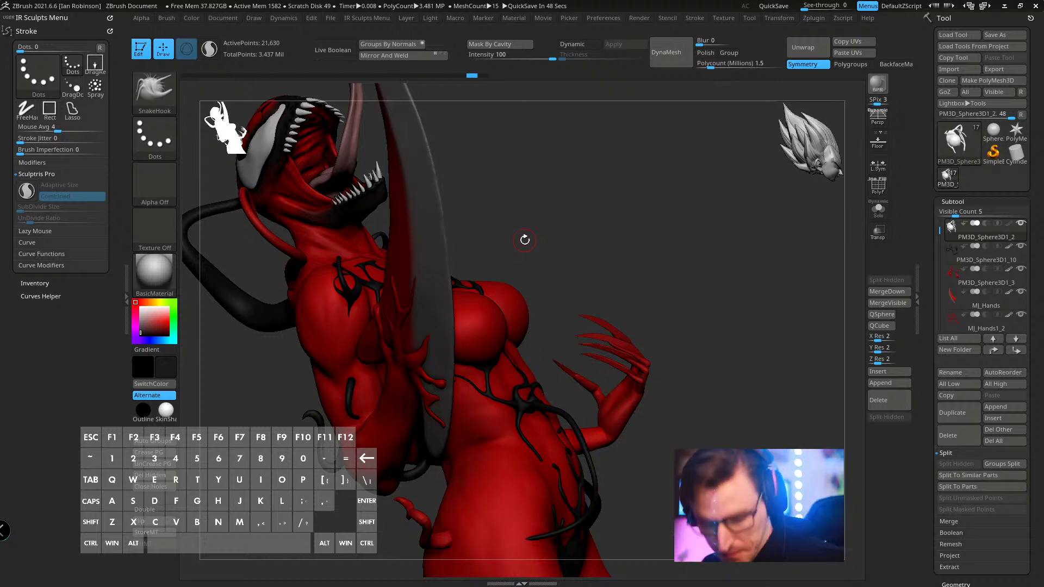
mouse_move(590, 182)
left_mouse_down()
mouse_move(600, 177)
mouse_move(404, 292)
mouse_move(419, 343)
left_mouse_up()
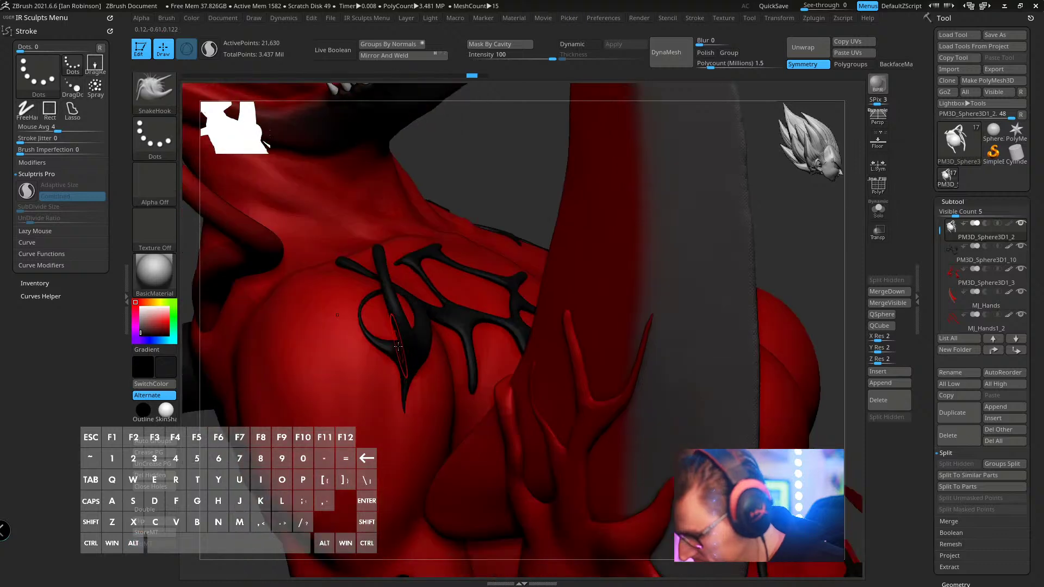
key("shift+f")
left_click(419, 343, "alt")
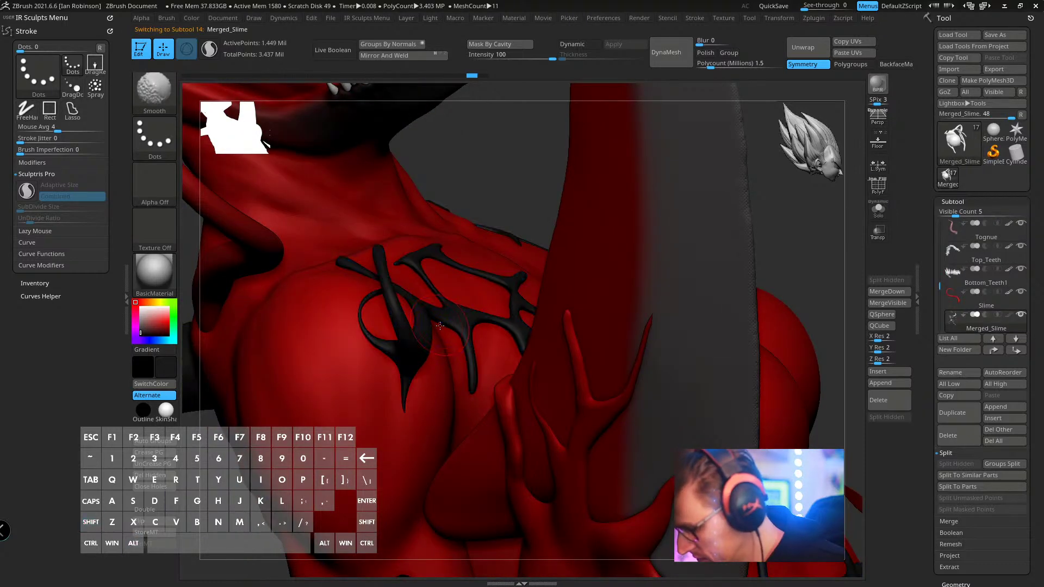
key("b")
key("i")
key("n")
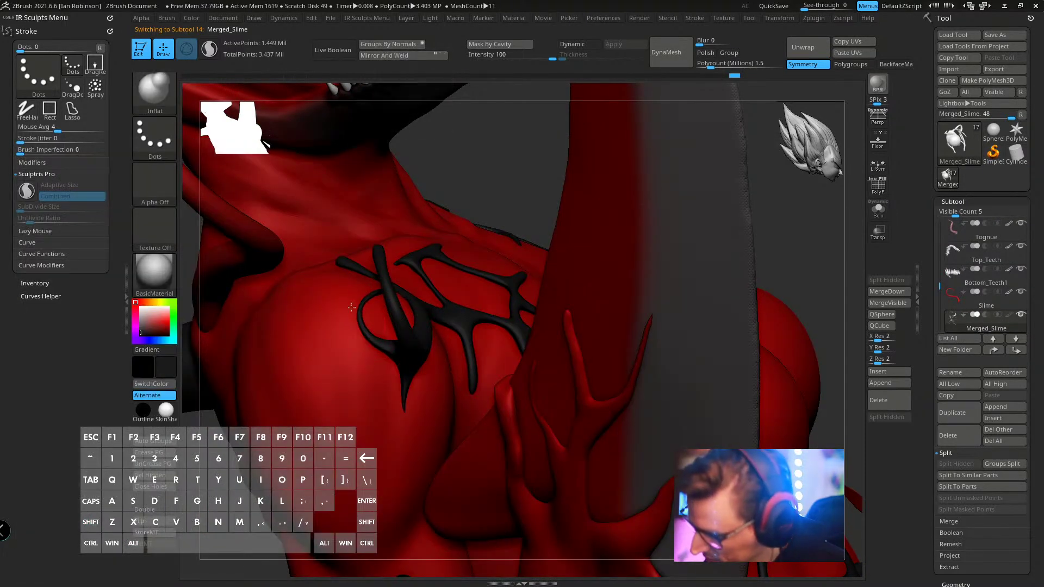
right_click_drag(425, 342, 412, 254)
- Bend the free end of the branch above the shoulder loop upward with the Move brush, checking the wireframe
key("b")
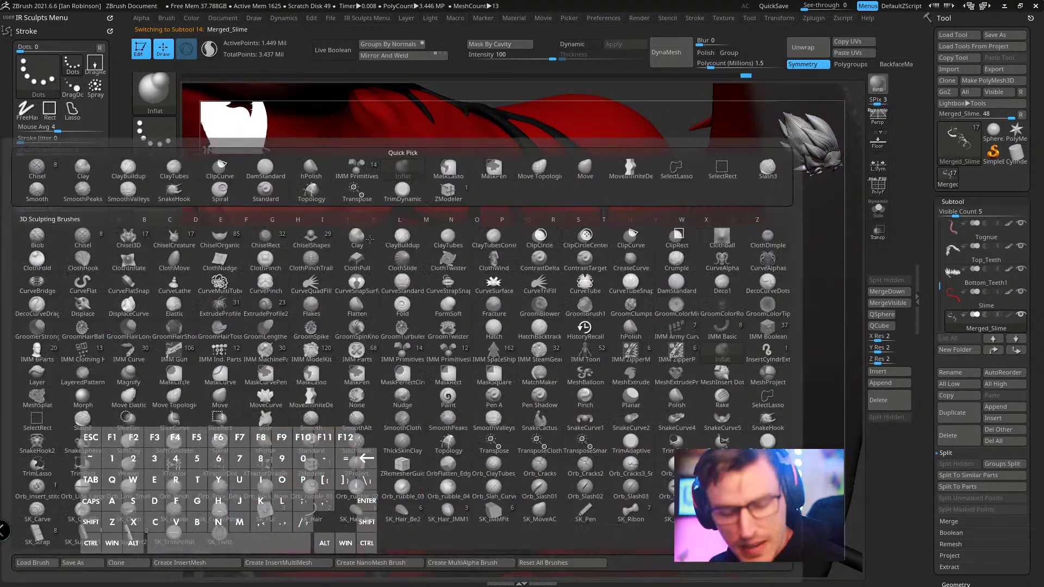
key("m")
key("v")
key("s")
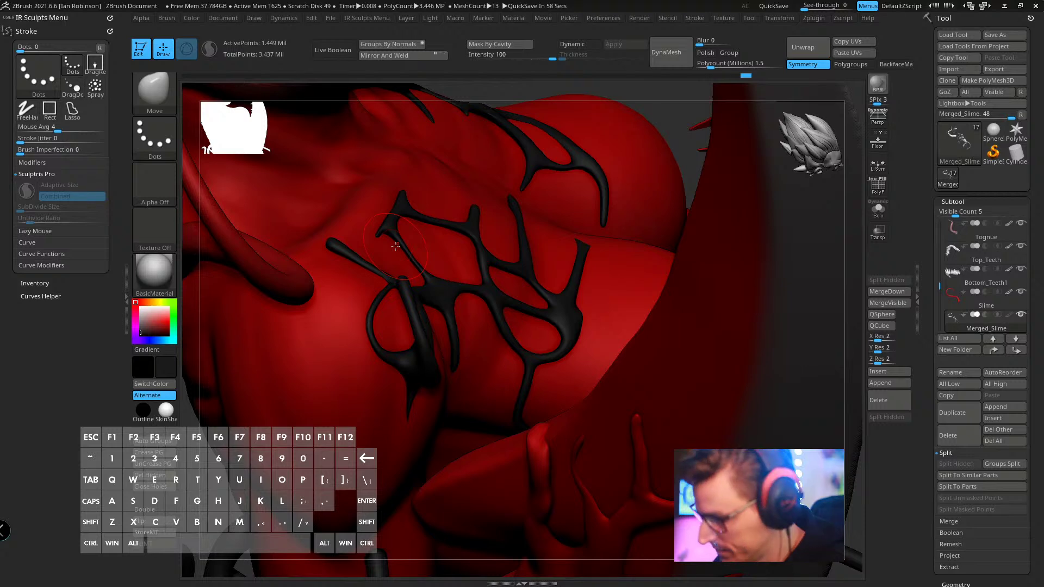
mouse_move(395, 247)
right_mouse_down()
mouse_move(340, 252)
mouse_move(333, 268)
right_mouse_up()
mouse_move(336, 282)
left_mouse_down()
mouse_move(321, 270)
mouse_move(336, 251)
left_mouse_up()
right_click_drag(393, 254, 322, 285)
key("shift+f")
key("shift+f")
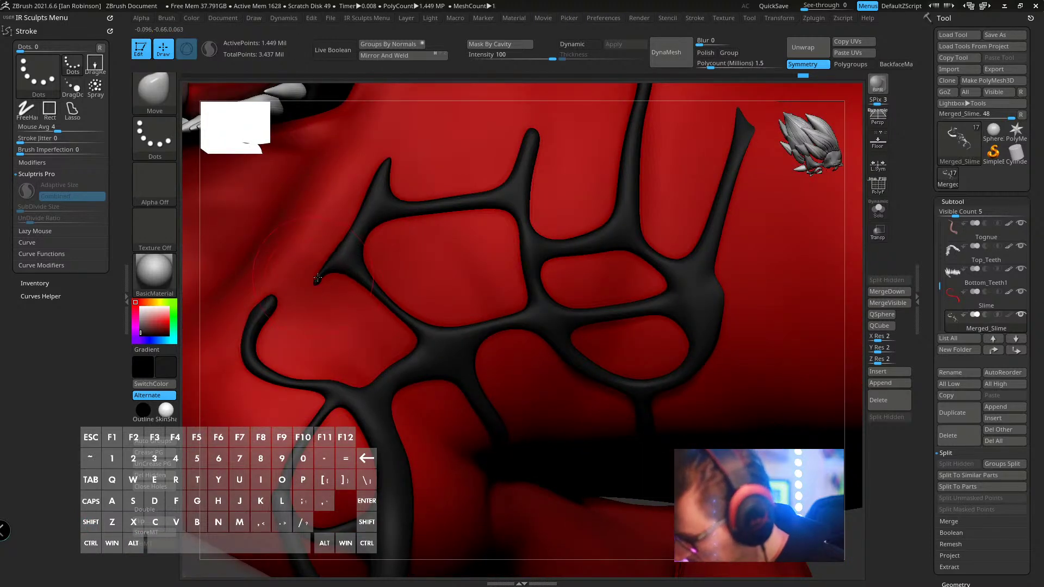
- Stretch the slime web's short pointed tip across the gap to meet the curved branch's end
key("ctrl")
left_click_drag(231, 433, 213, 321, "ctrl")
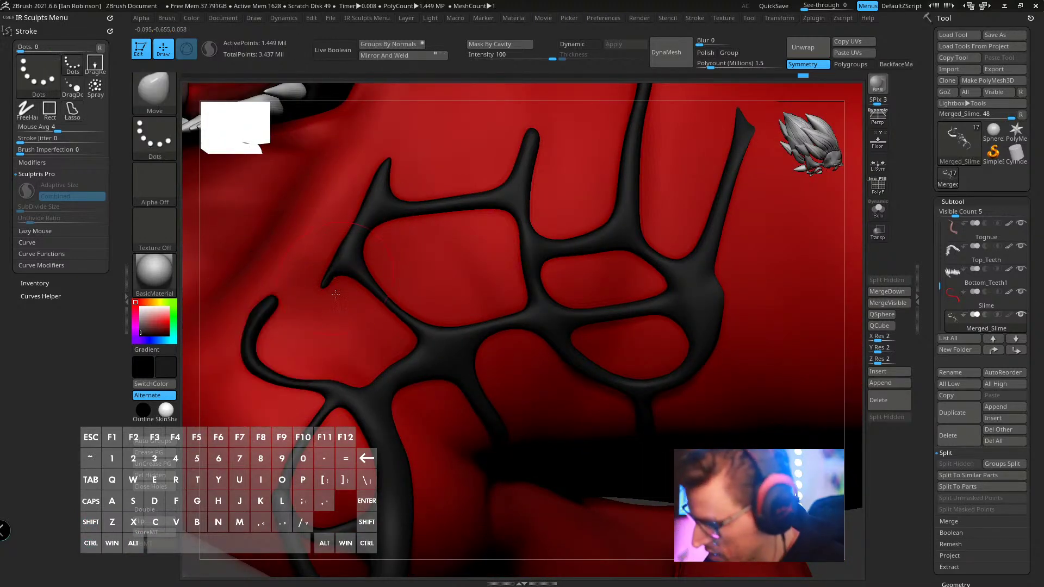
mouse_move(326, 279)
left_mouse_down()
mouse_move(313, 273)
mouse_move(347, 262)
mouse_move(361, 298)
mouse_move(405, 321)
mouse_move(407, 285)
left_mouse_up()
key("s")
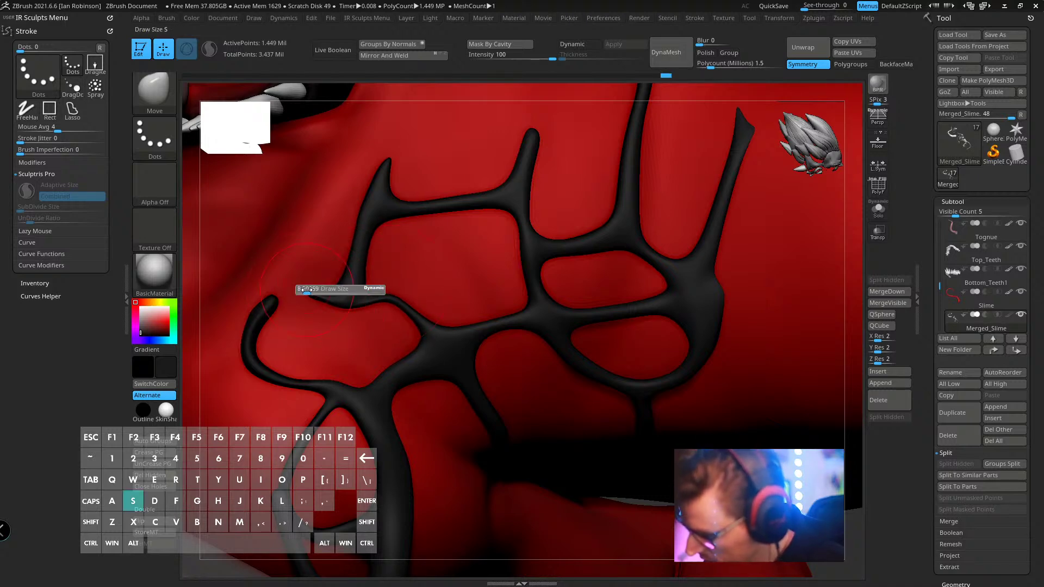
mouse_move(331, 291)
left_mouse_down()
mouse_move(270, 290)
mouse_move(313, 279)
mouse_move(308, 292)
left_mouse_up()
- Thicken the thin strand bridging the web and the curved branch with the Inflat brush
key("b")
key("i")
key("n")
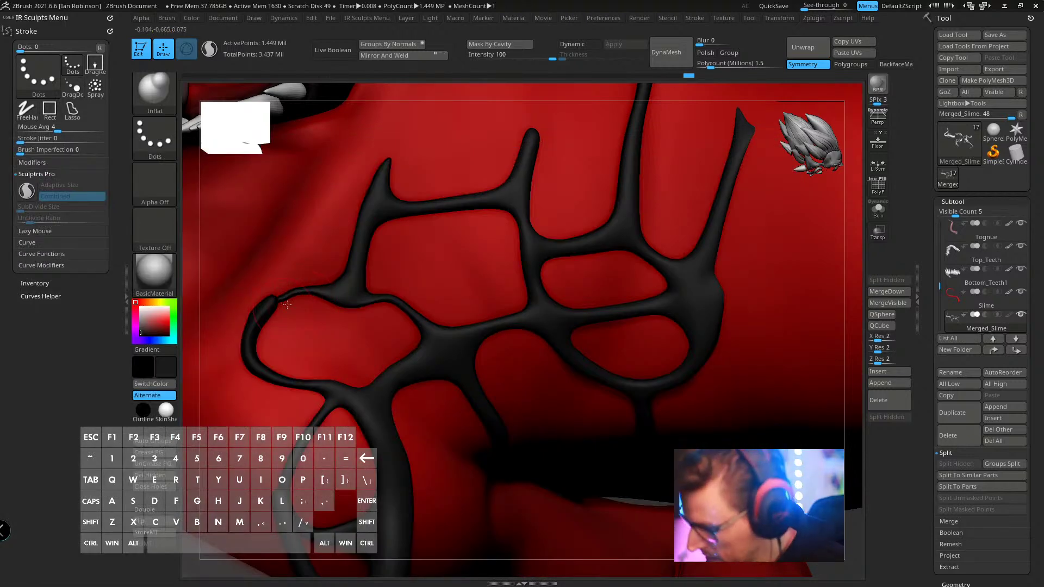
left_click_drag(302, 292, 278, 298)
key("shift")
- Examine the slime pattern across the chest, abdomen, arms and hips from the front and side
right_click_drag(378, 305, 255, 265, "alt")
mouse_move(468, 315)
right_mouse_down("alt")
mouse_move(438, 303)
mouse_move(412, 428)
mouse_move(684, 250)
mouse_move(692, 286)
mouse_move(738, 268)
mouse_move(620, 243)
mouse_move(628, 298)
right_mouse_up("alt")
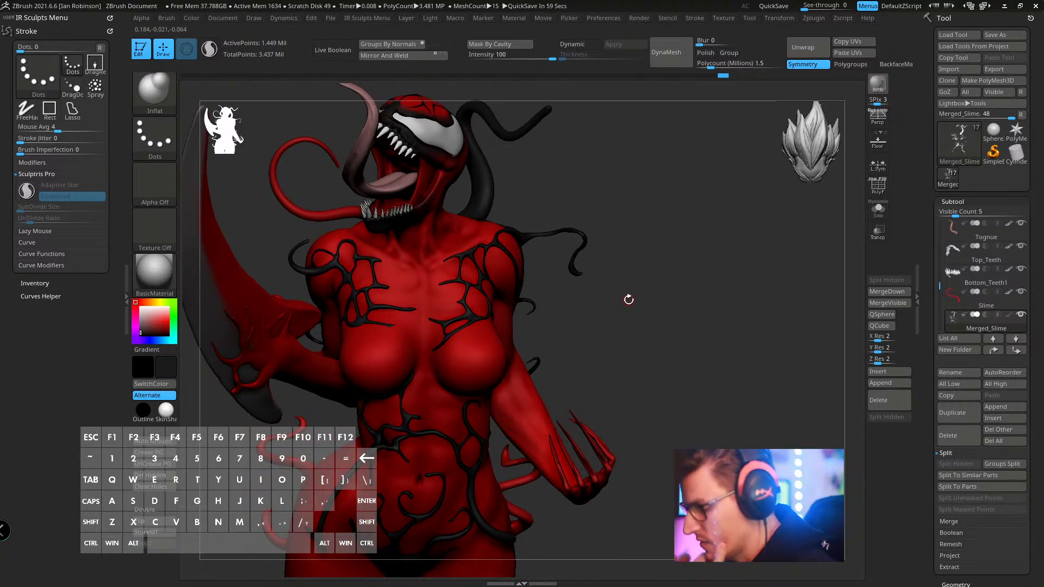
right_click_drag(628, 299, 646, 197)
right_click_drag(646, 196, 575, 255)
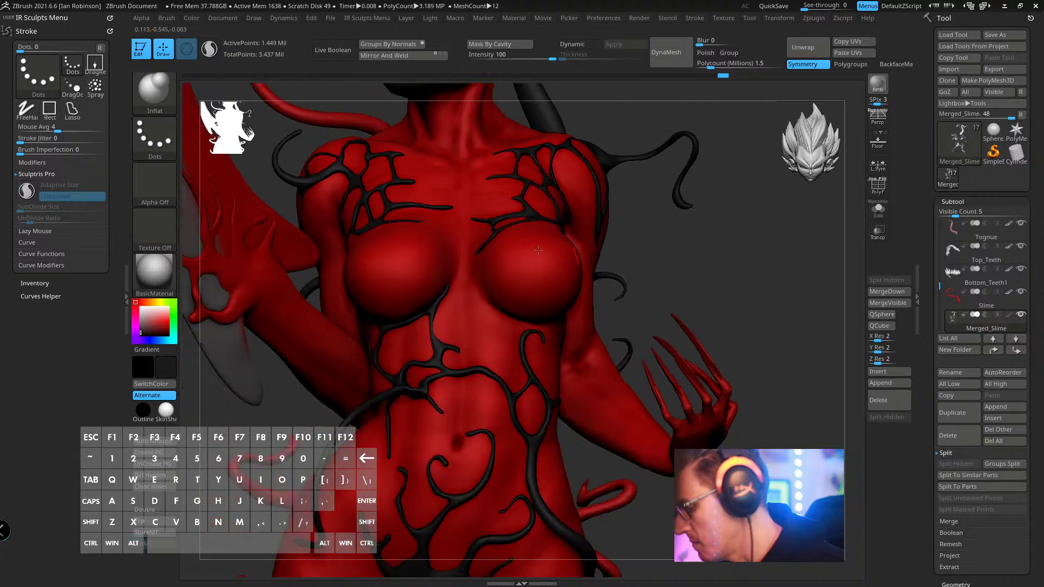
right_click_drag(664, 248, 466, 261)
right_click_drag(643, 259, 579, 258)
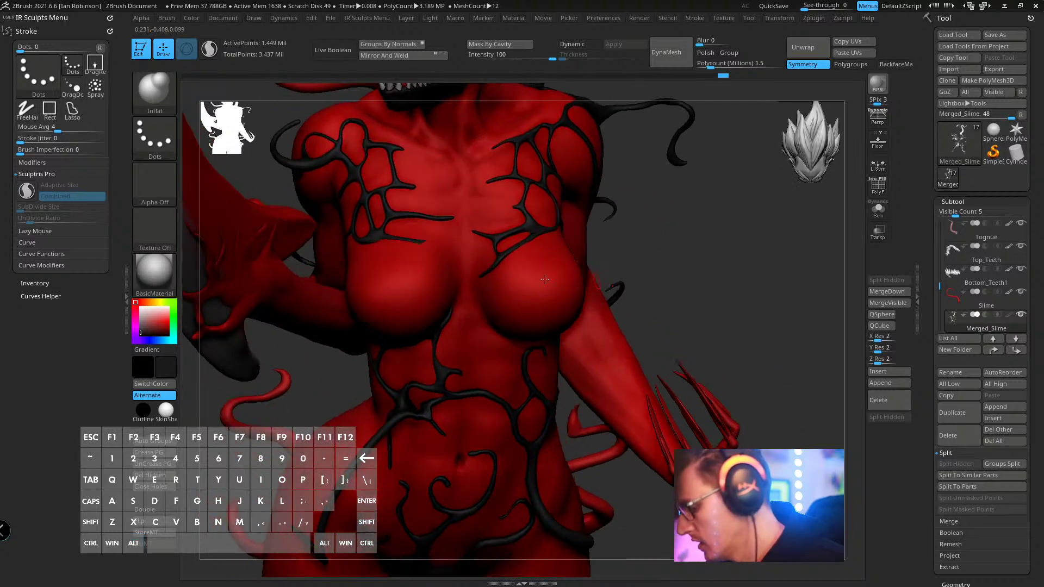
right_click_drag(719, 245, 655, 227)
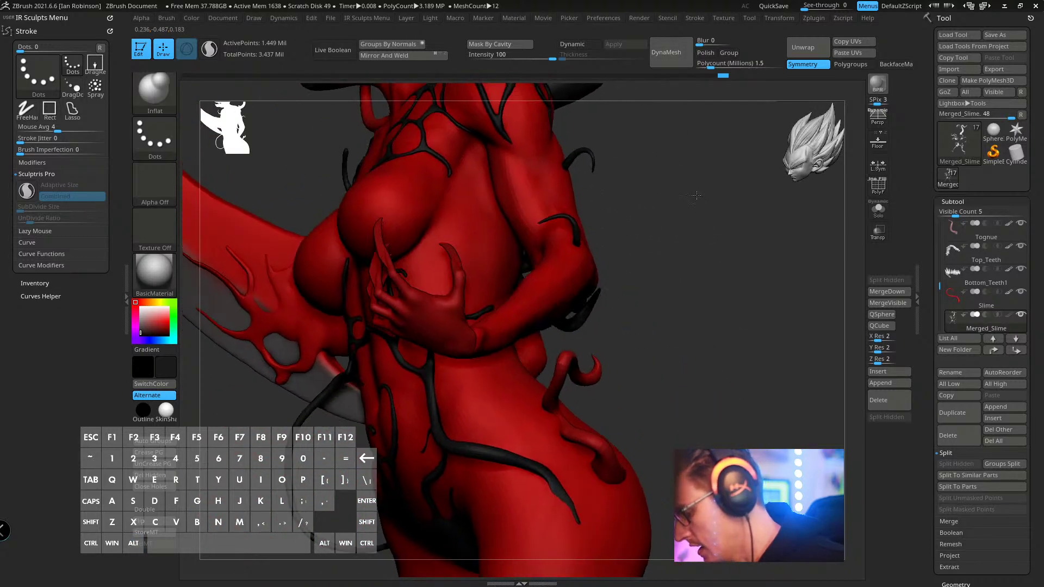
right_click_drag(762, 194, 647, 235)
right_click_drag(761, 220, 690, 239)
right_click_drag(633, 268, 572, 286)
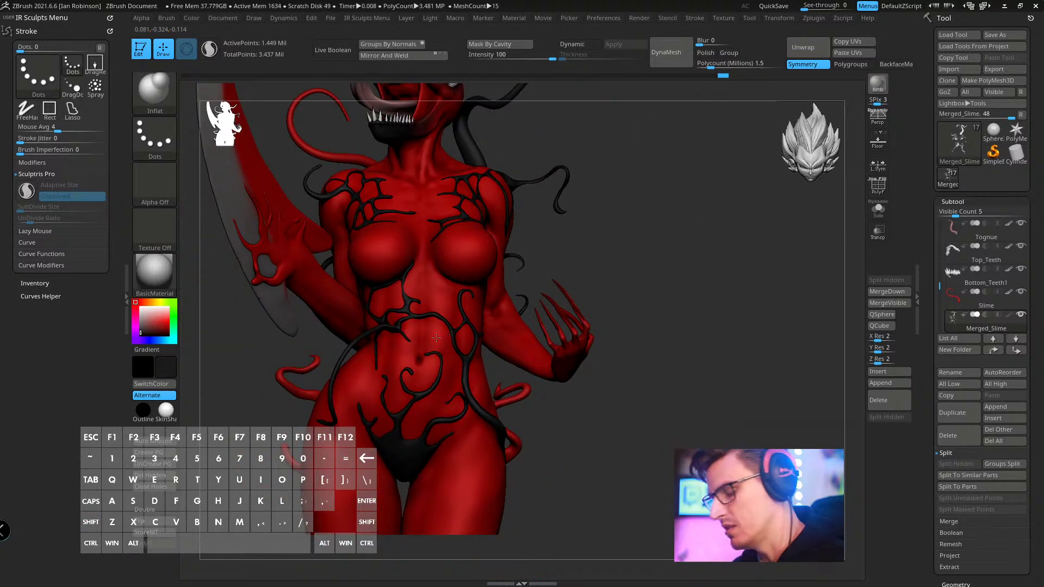
right_click_drag(629, 192, 624, 224)
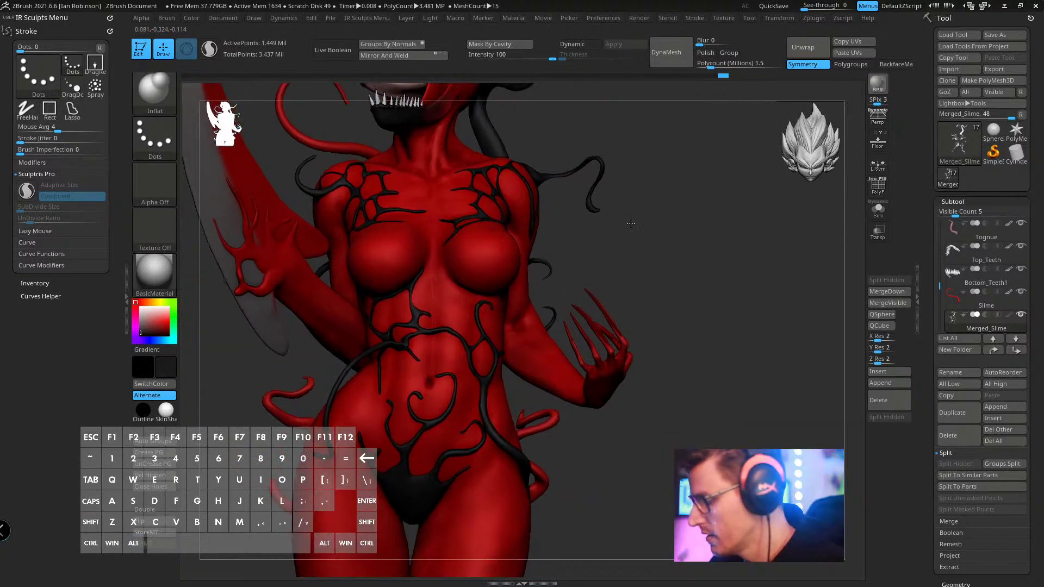
- Select the MJ_Carnage_Posed_8 body subtool and save the tool over MJ_Carnage_Posed_8.ztl
left_click(995, 36)
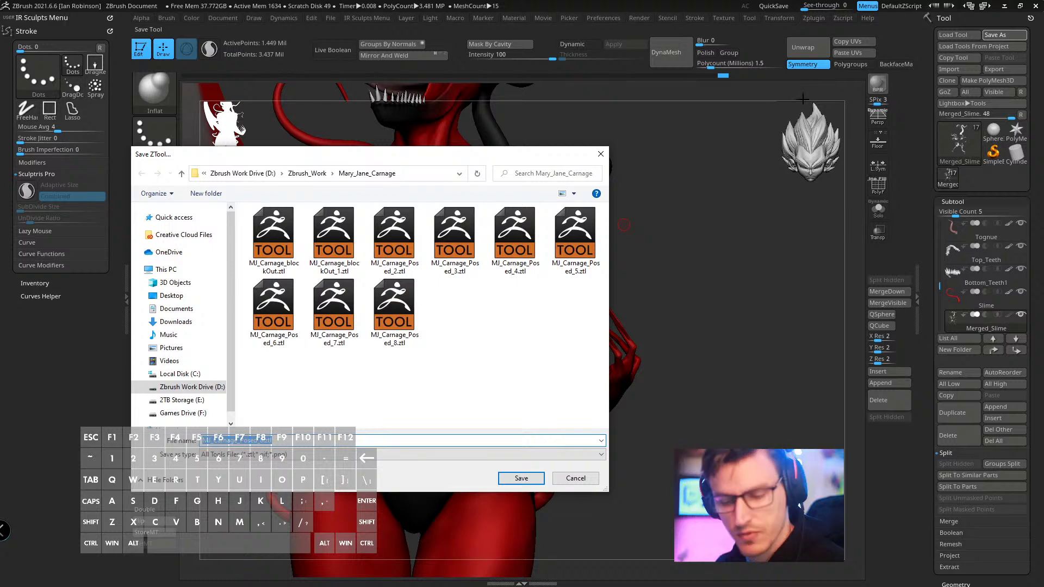
key("Return")
key("Return")
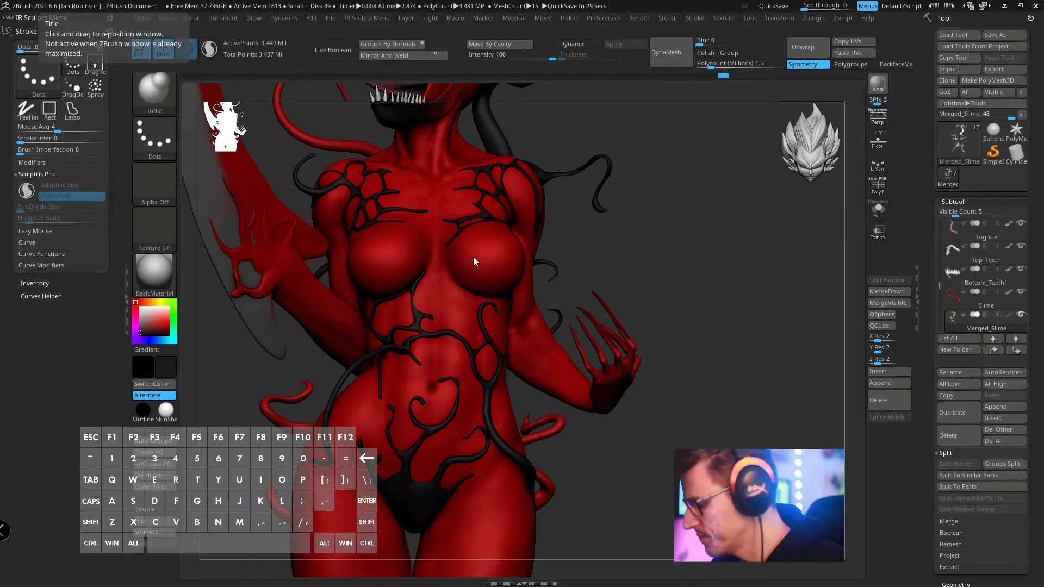
key("shift+f")
left_click(516, 259, "alt")
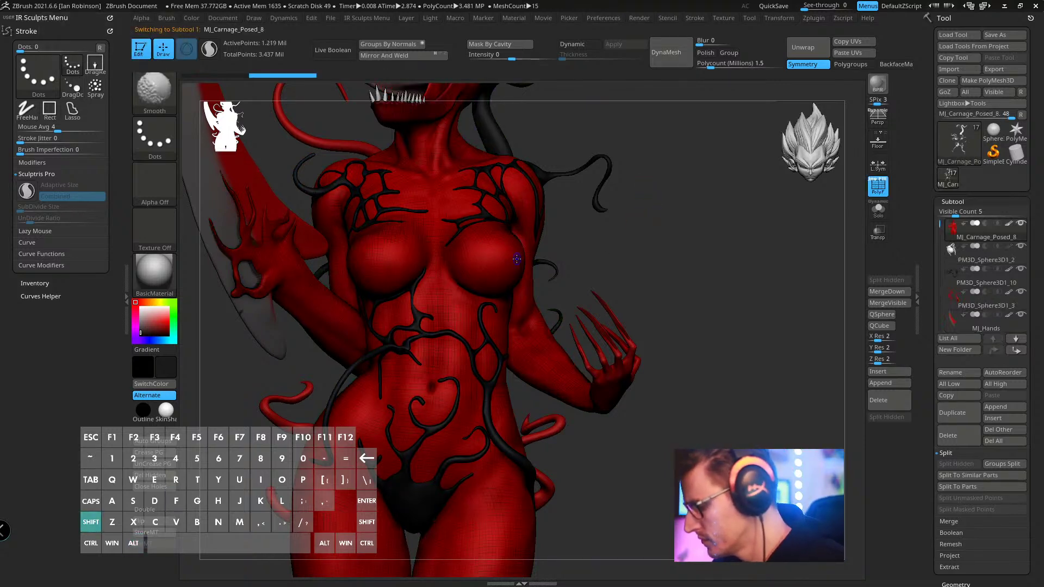
key("shift+f")
left_click(978, 35)
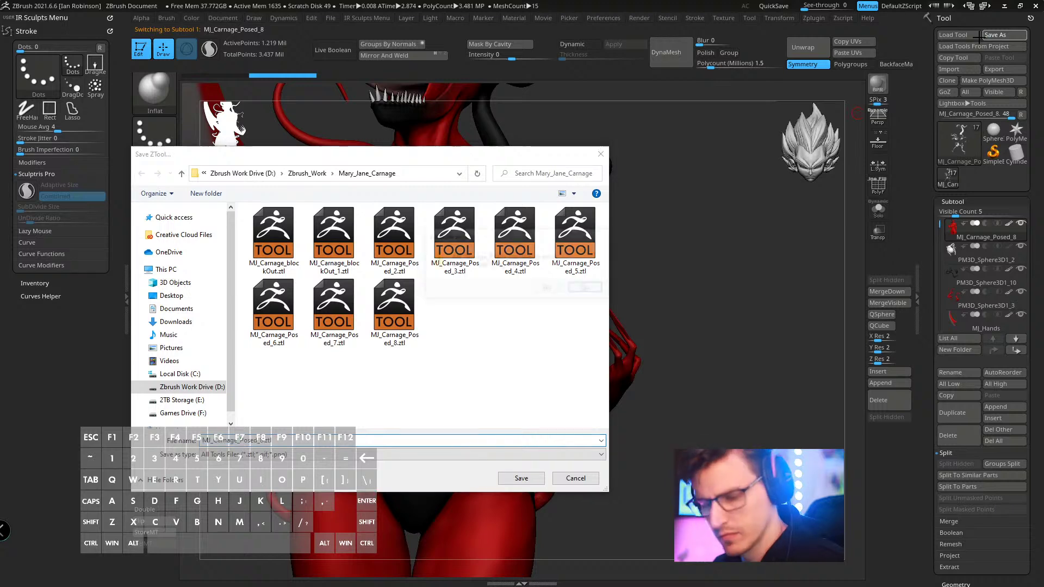
key("Return")
- Adjust the brush size and choose the Rake brush for working on the body's shoulder
left_click_drag(696, 162, 546, 196)
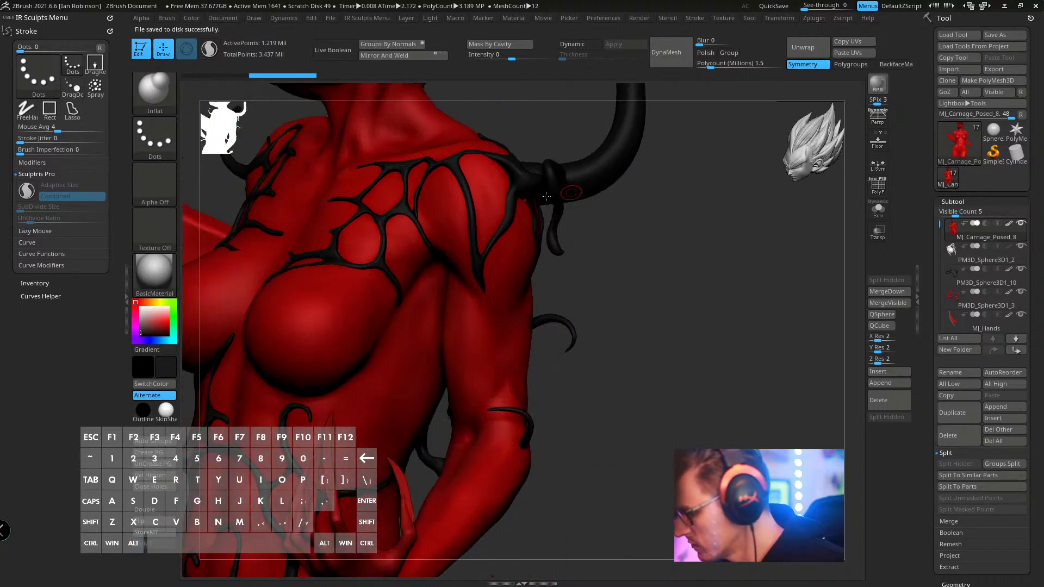
key("s")
key("b")
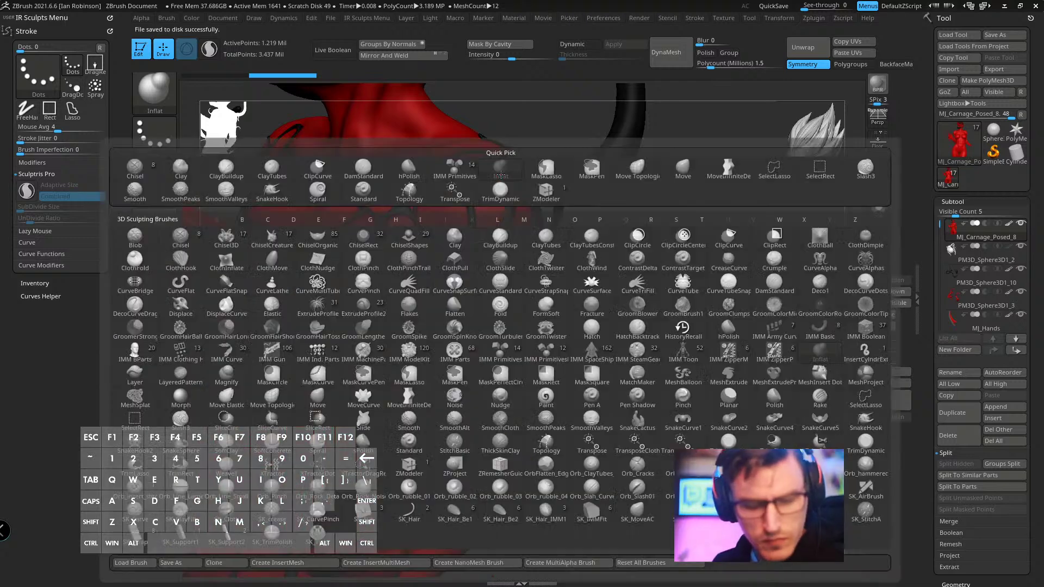
key("r")
key("a")
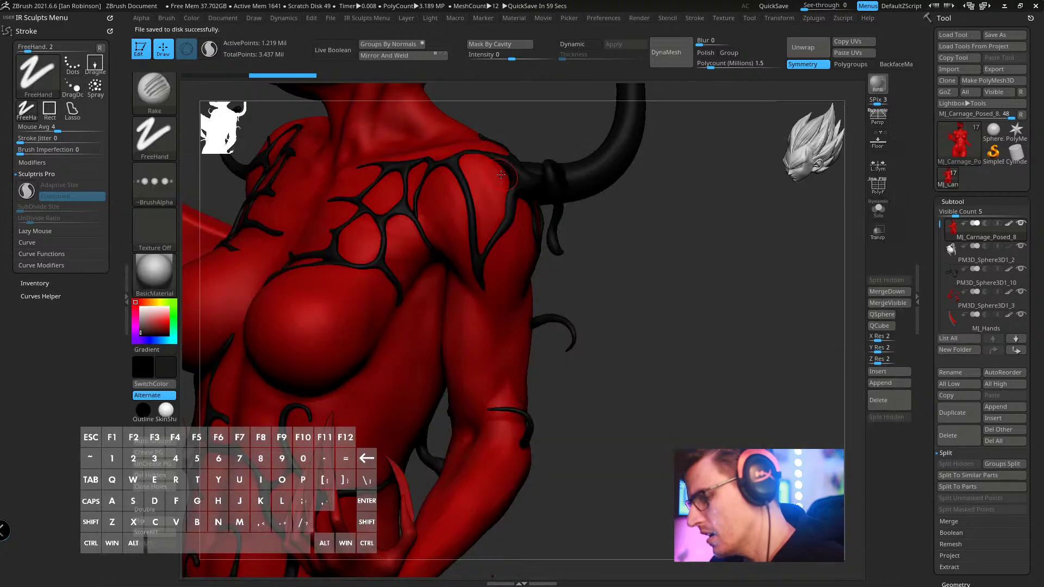
- Try a raked muscle-fibre stroke from the top of the shoulder down the upper arm
left_click_drag(478, 166, 483, 356)
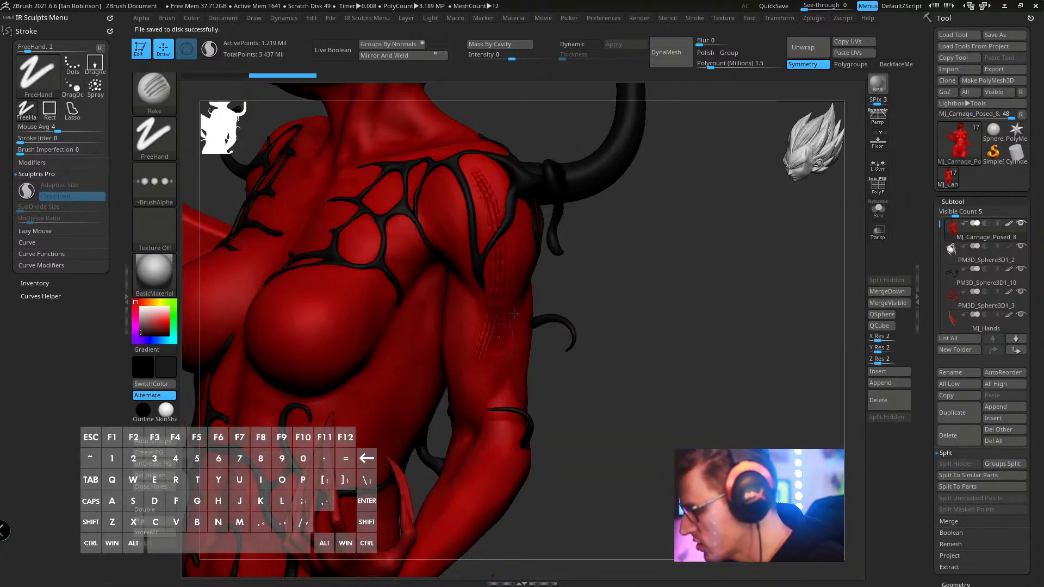
key("ctrl")
left_click(590, 226, "ctrl")
key("ctrl+z")
key("ctrl+z")
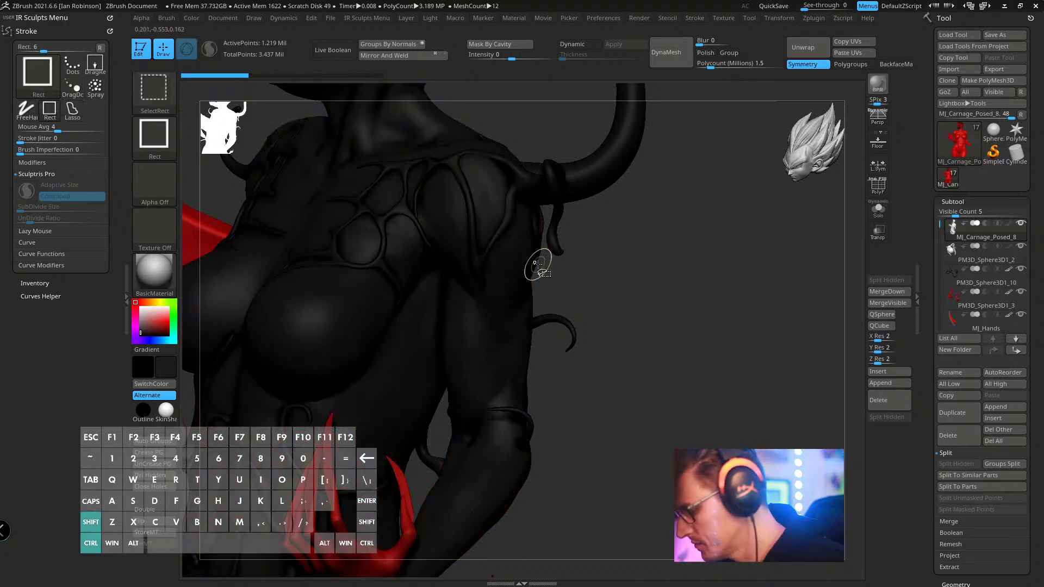
key("ctrl+shift+z")
key("ctrl+z")
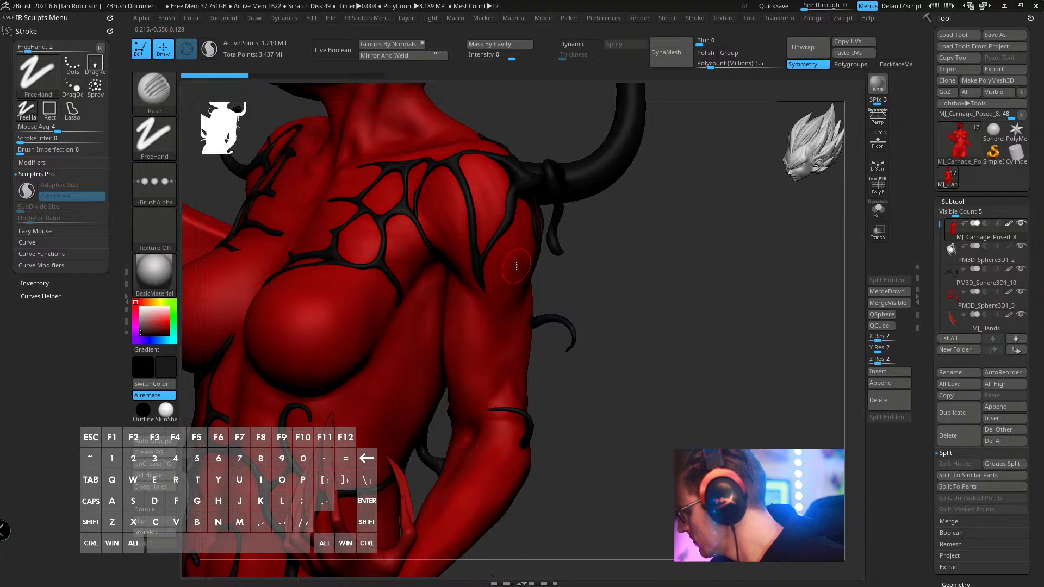
- Check the body's wireframe density and isolate the MJ_Carnage_Posed_8 subtool from the other parts
key("shift+f")
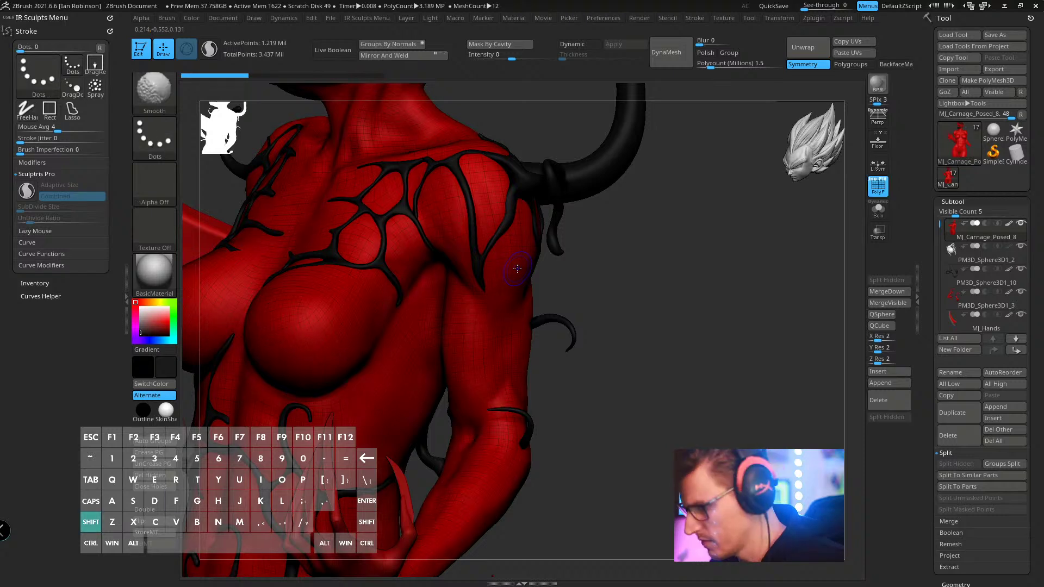
key("shift+f")
left_click_drag(643, 261, 654, 306, "alt")
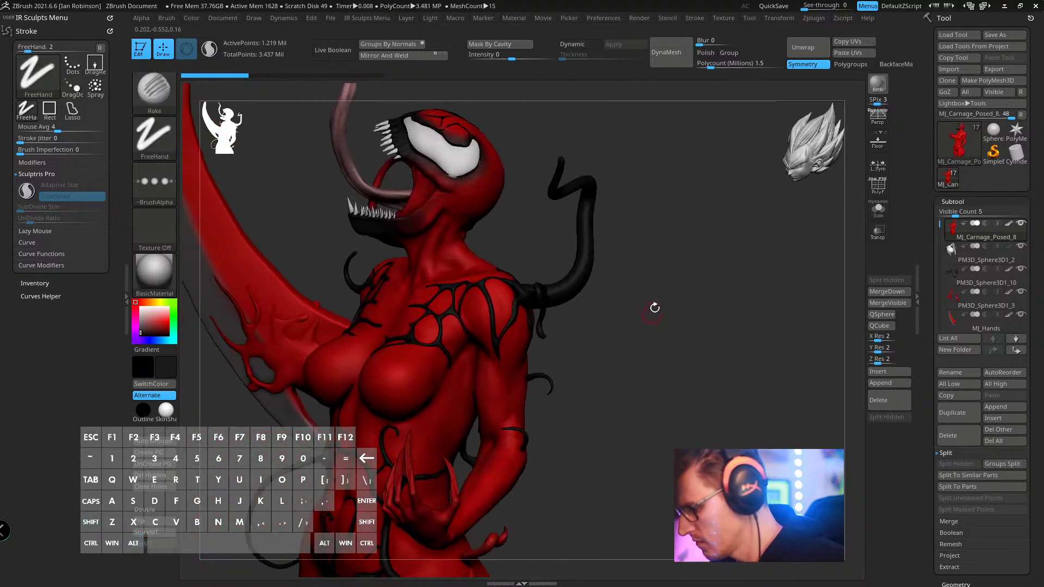
left_click(878, 210)
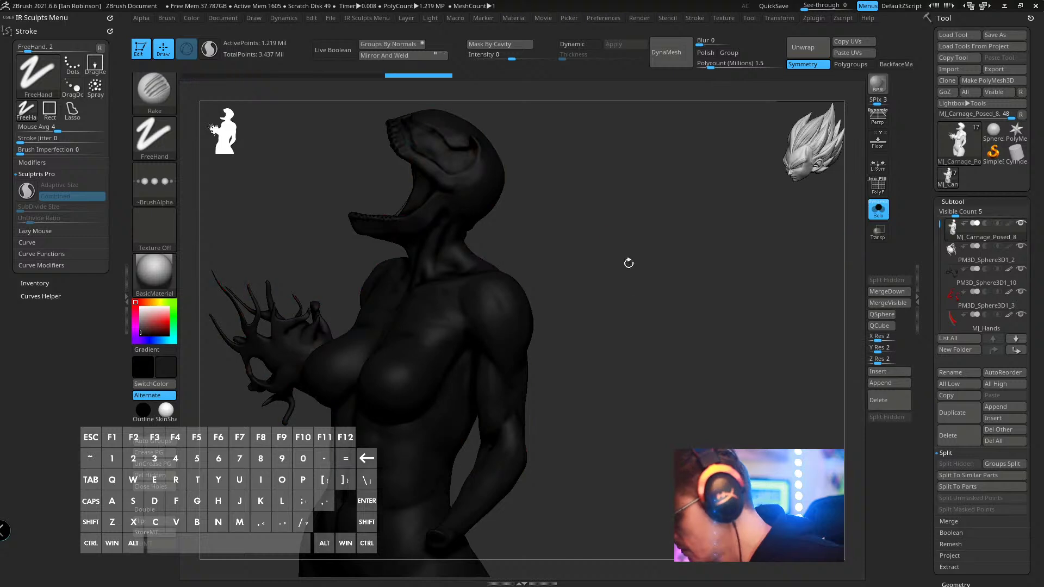
mouse_move(988, 241)
mouse_move(660, 249)
left_mouse_down()
mouse_move(638, 250)
mouse_move(674, 249)
mouse_move(631, 231)
left_mouse_up()
- Set the Rake brush's Z Intensity to 13 for finer surface work on the body's shoulder
key("s")
key("space")
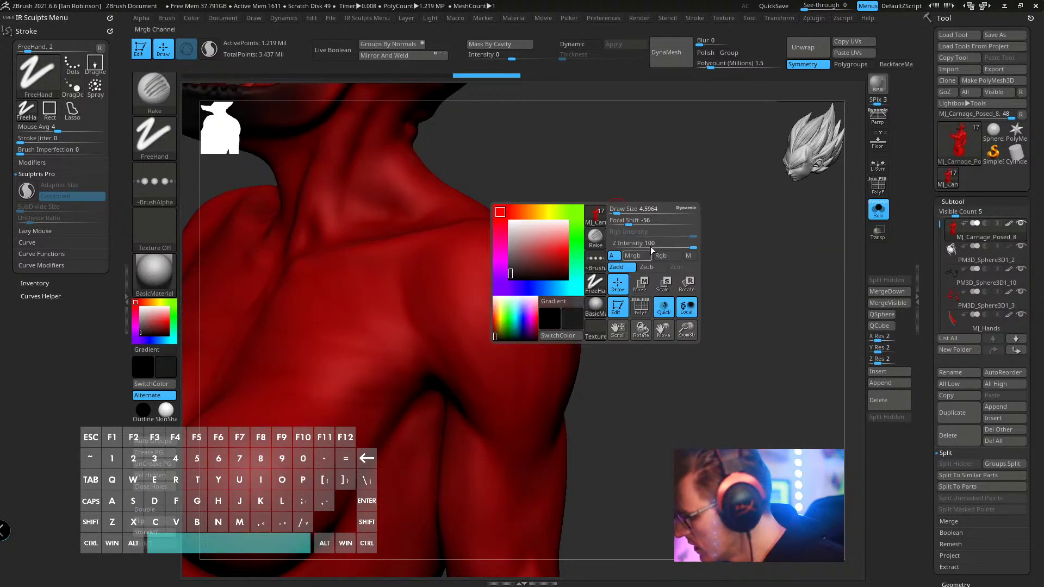
key("space")
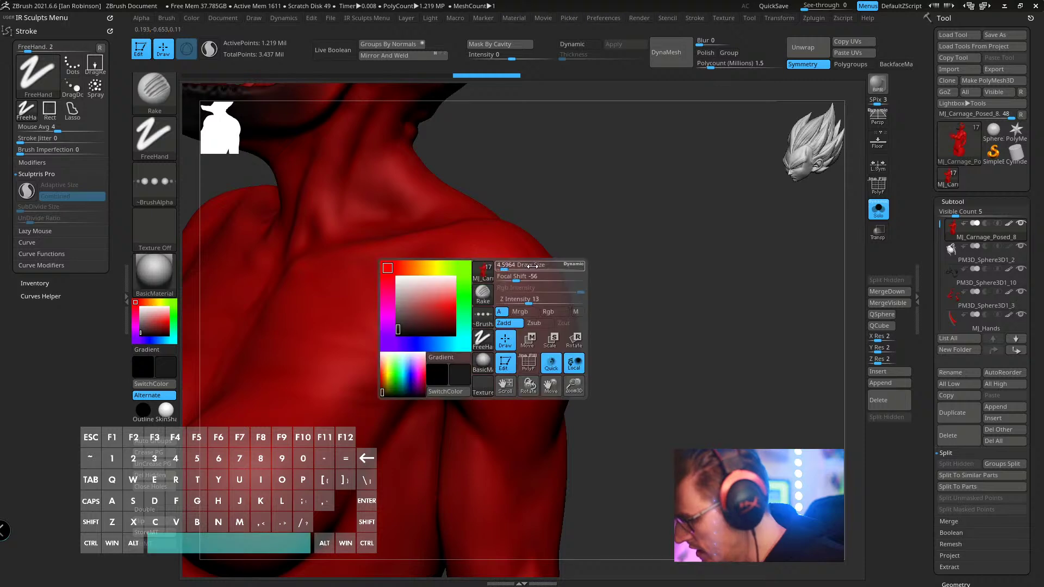
left_click(158, 136)
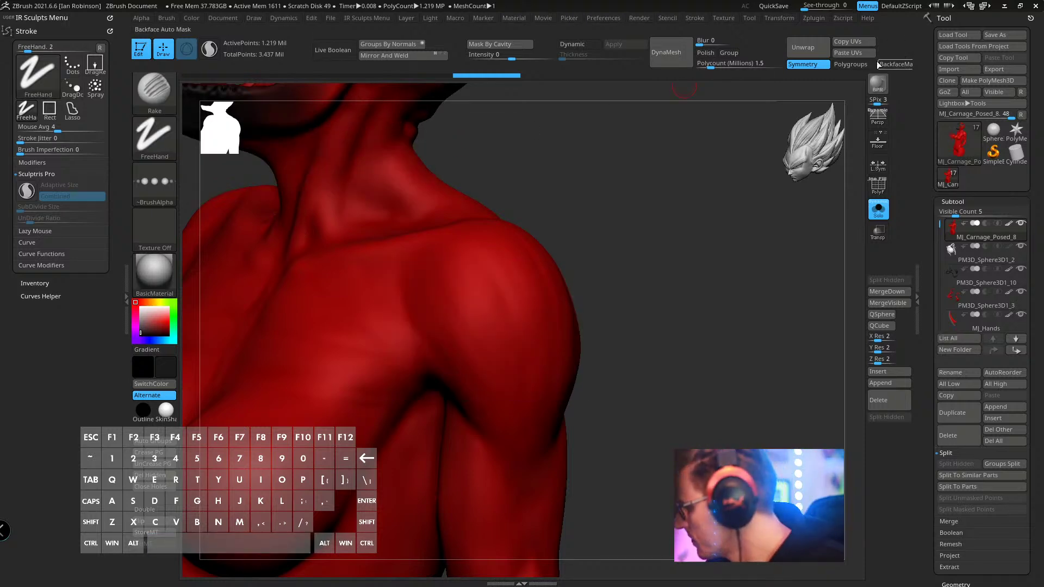
- Hide the docked Stroke settings and collapse the Subtool section to tidy the workspace
left_click(124, 275)
double_click(124, 275)
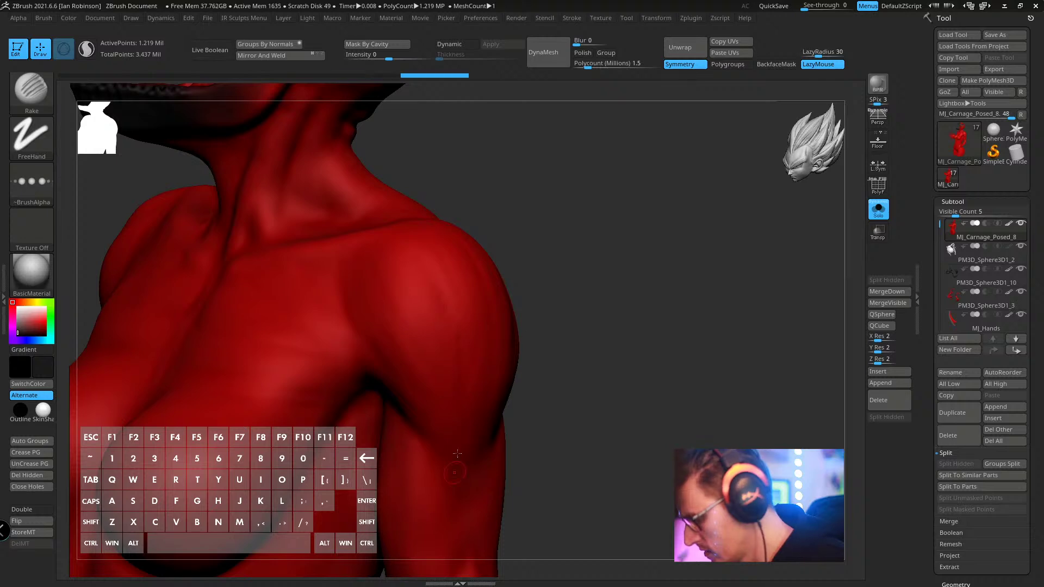
left_click_drag(1031, 568, 1041, 385)
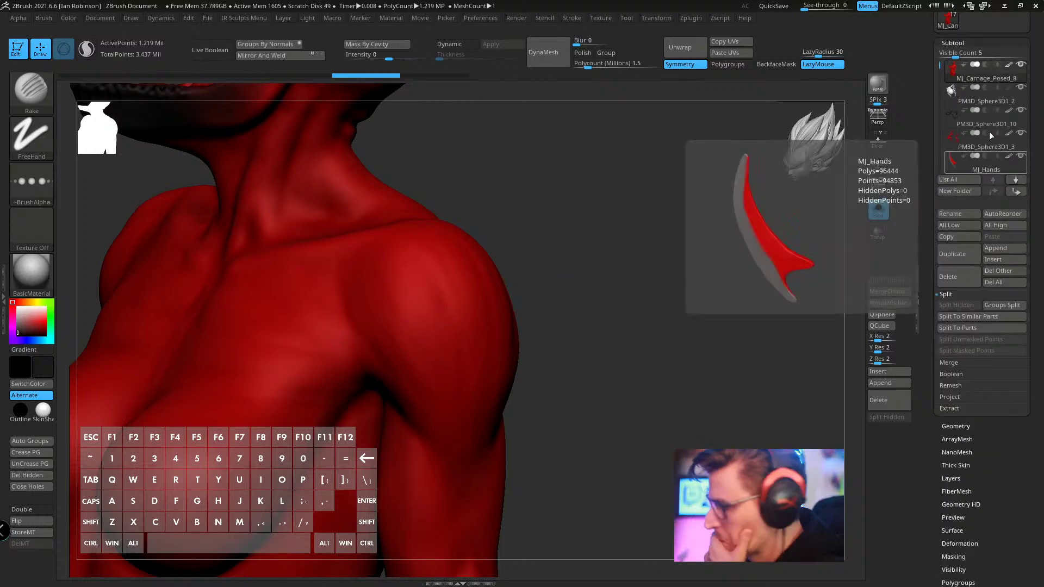
left_click(952, 42)
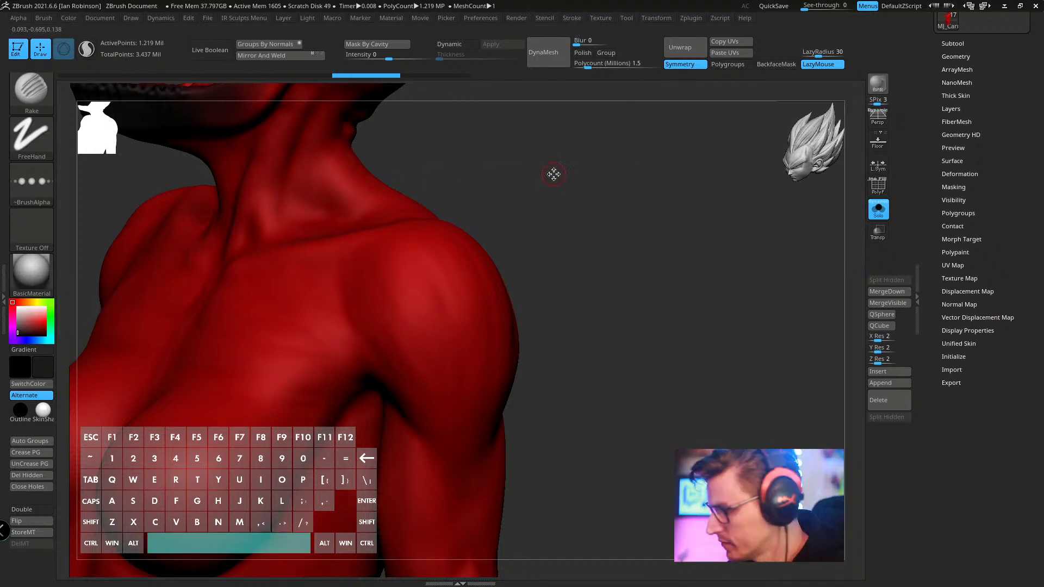
- Set the main colour to a near-black shade with Red 29, Green 28 and Blue 32
key("space")
mouse_move(506, 224)
left_mouse_down()
mouse_move(460, 249)
mouse_move(463, 234)
mouse_move(451, 237)
left_mouse_up()
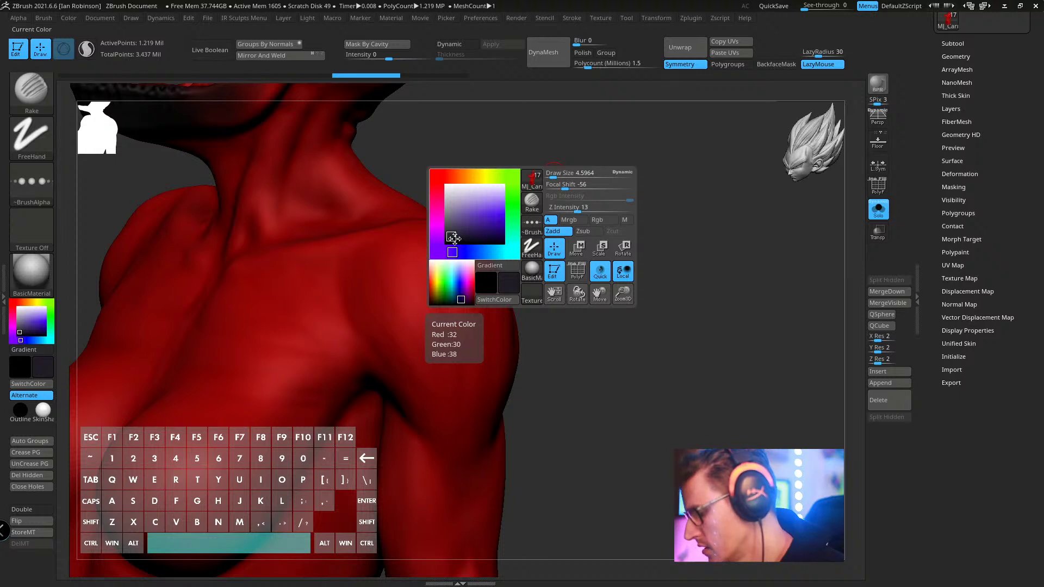
key("space")
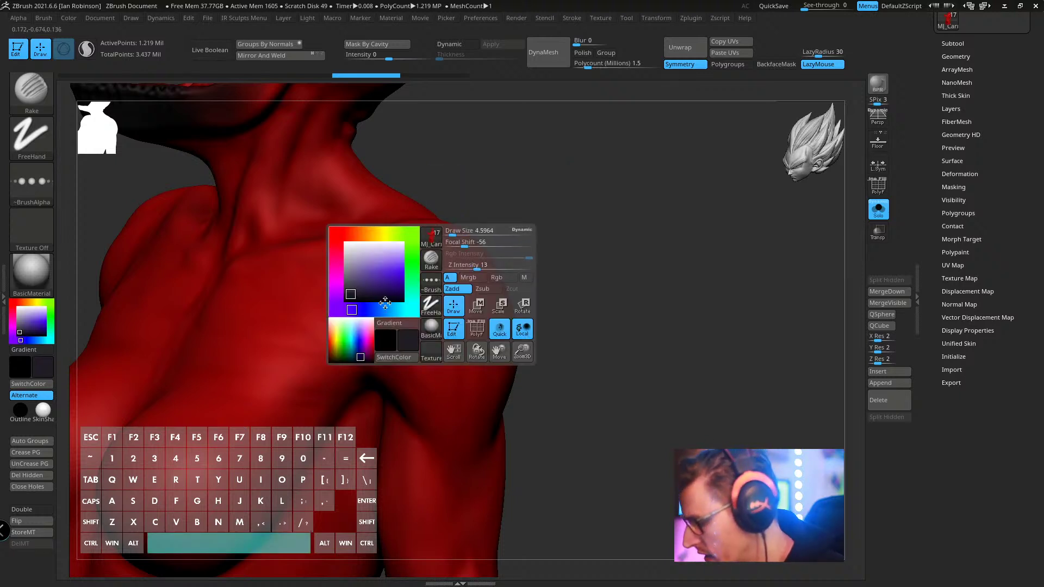
left_click_drag(350, 296, 348, 294)
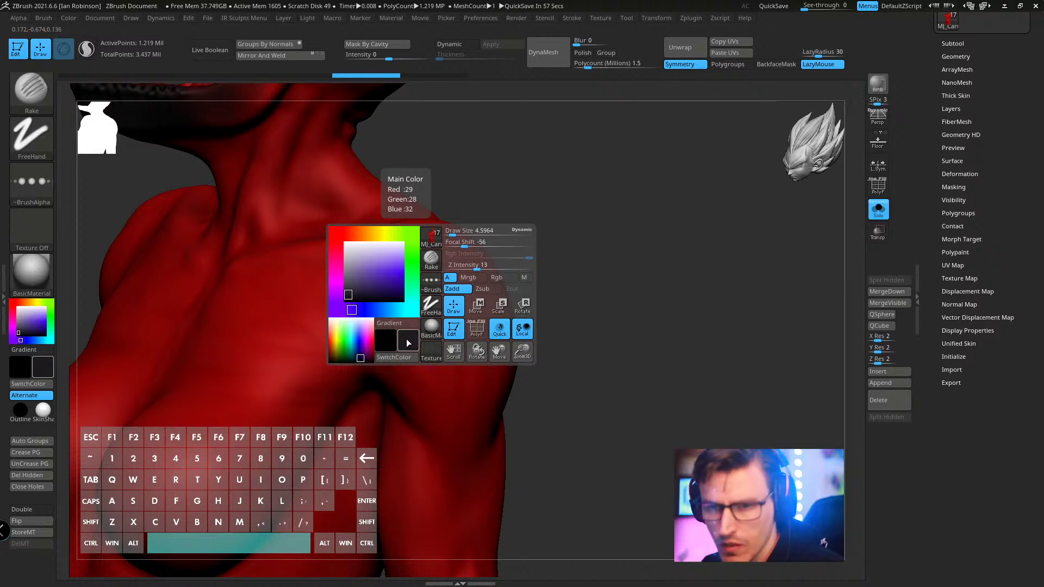
key("space")
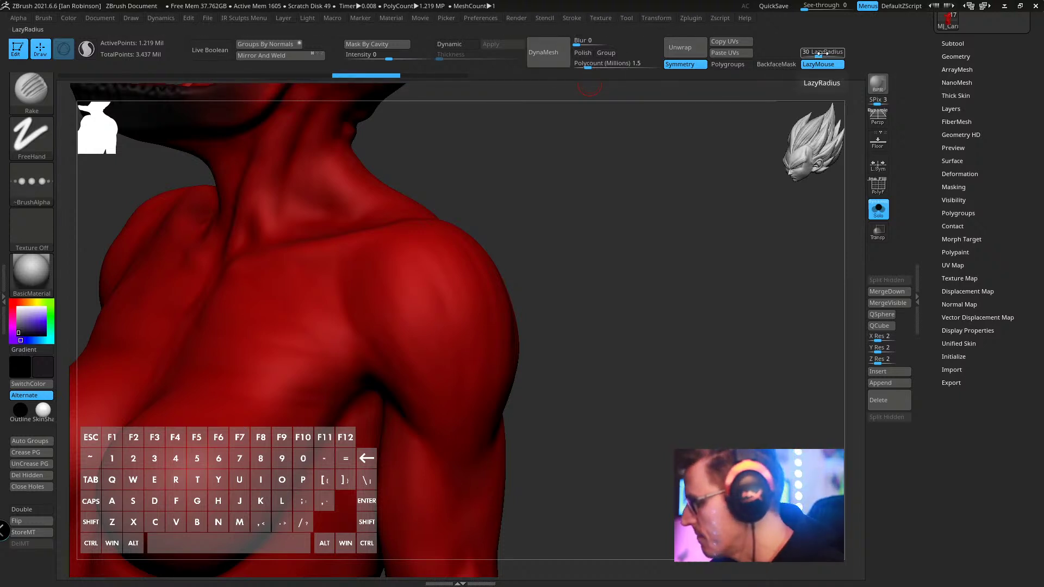
- Turn off LazyMouse for the Rake brush
left_click(571, 19)
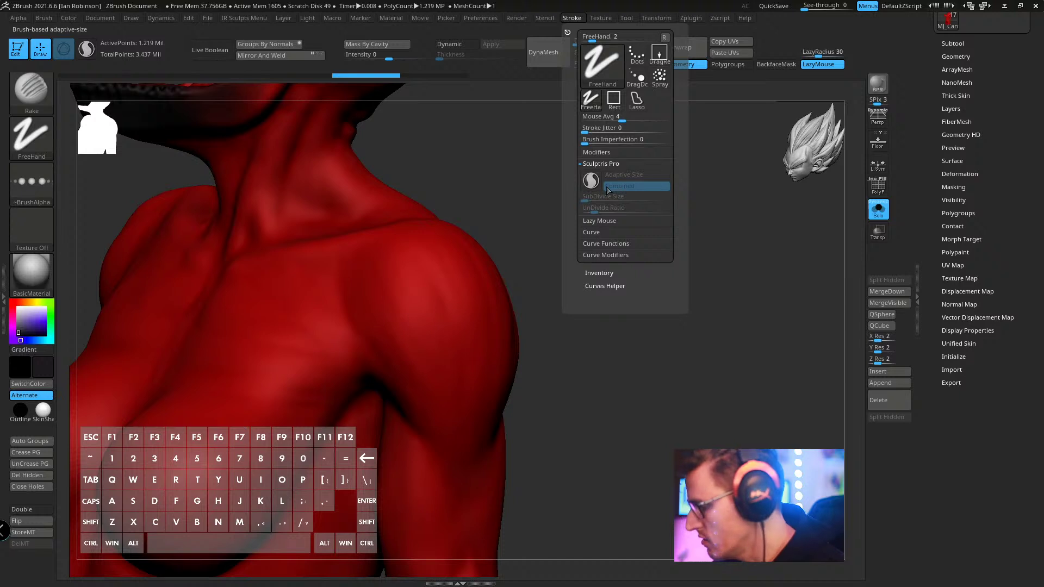
left_click(613, 221)
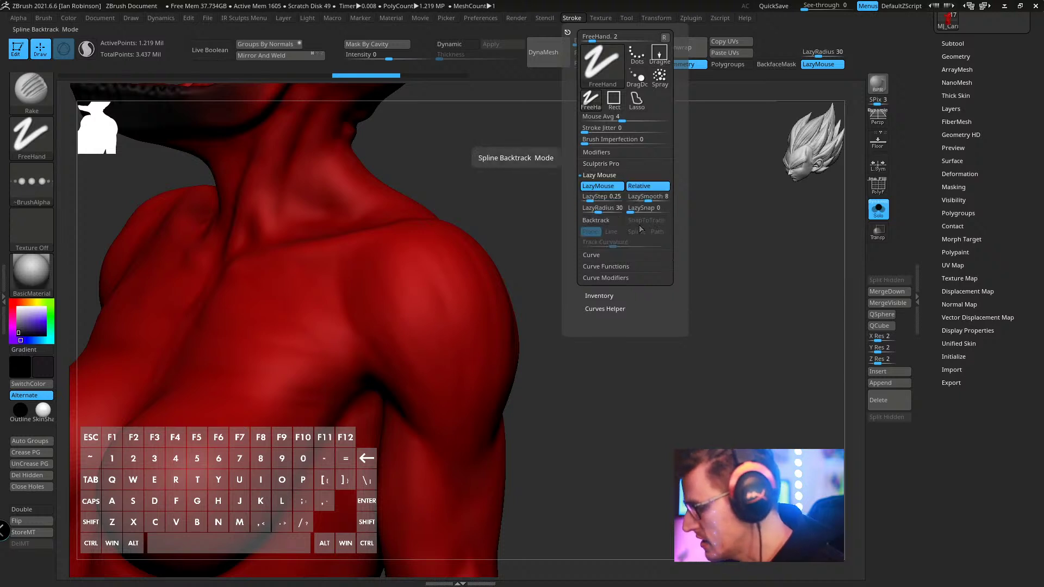
left_click(616, 189)
- Switch to the DamStandard brush for carving close-up detail on the body's shoulder
right_click_drag(433, 245, 477, 250, "alt")
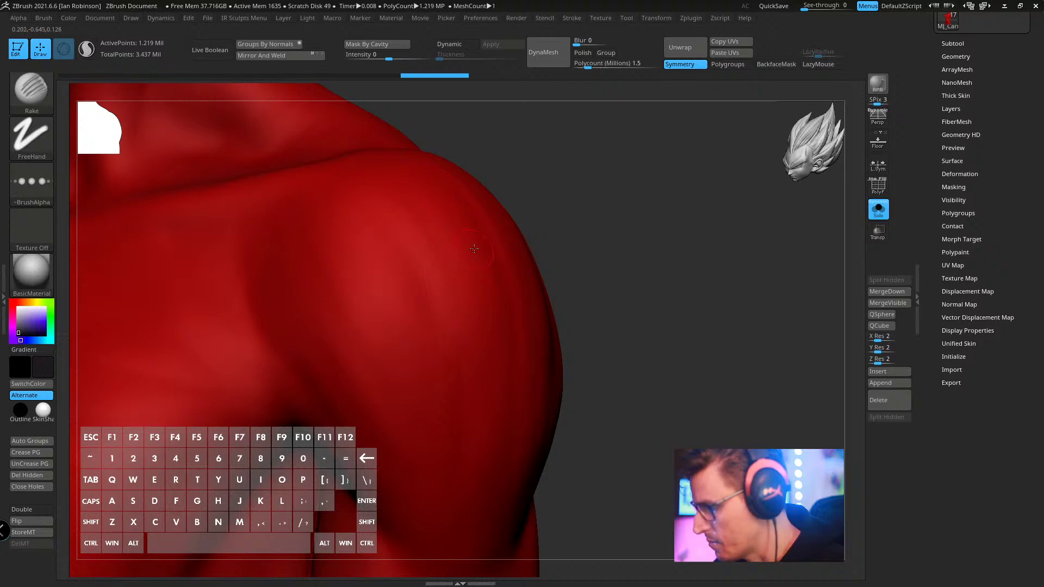
key("b")
key("s")
key("d")
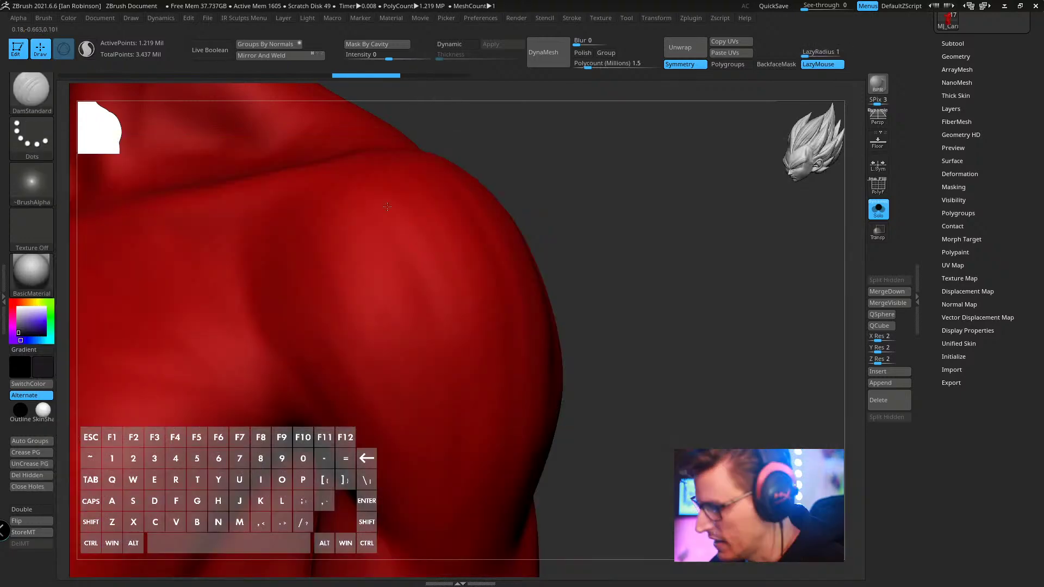
- Try two long parallel DamStandard strokes from the top of the shoulder down the upper arm
left_click_drag(385, 209, 456, 462)
mouse_move(442, 205)
left_mouse_down()
mouse_move(469, 266)
mouse_move(492, 438)
left_mouse_up()
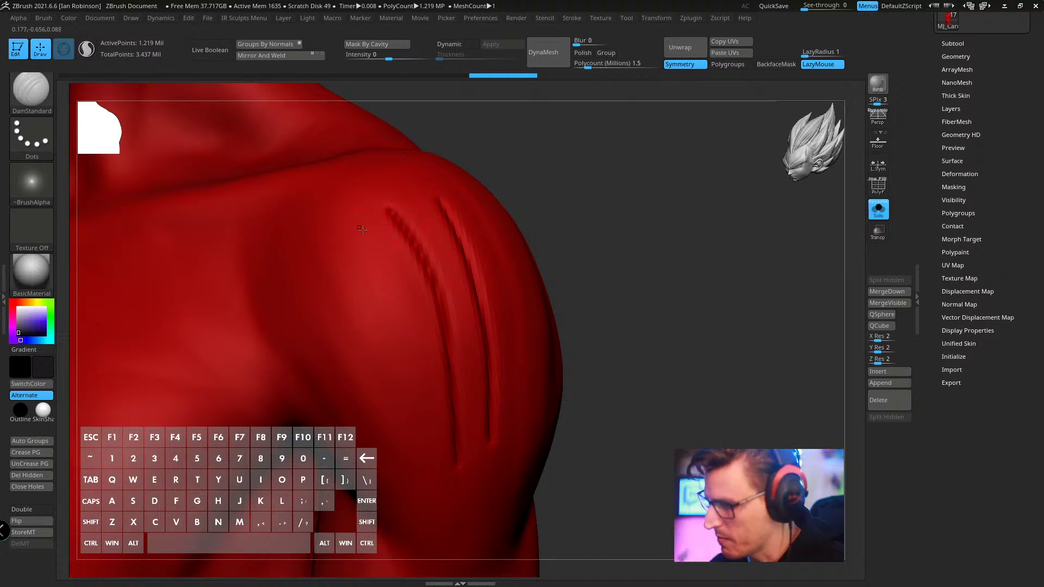
key("ctrl+z")
key("ctrl+z")
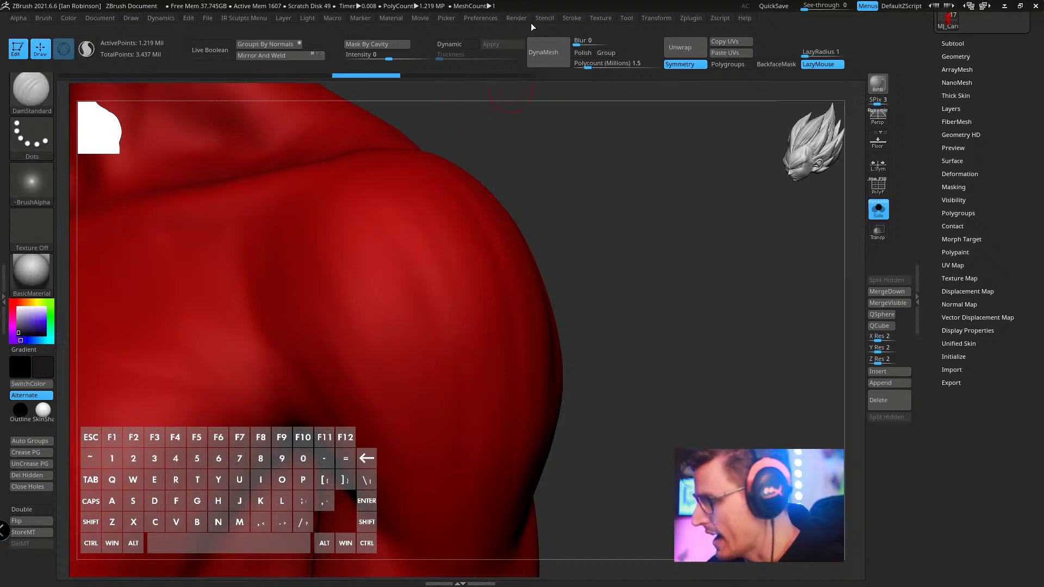
- Set the DamStandard brush's LazyRadius to 17 for steadier strokes
left_click(571, 18)
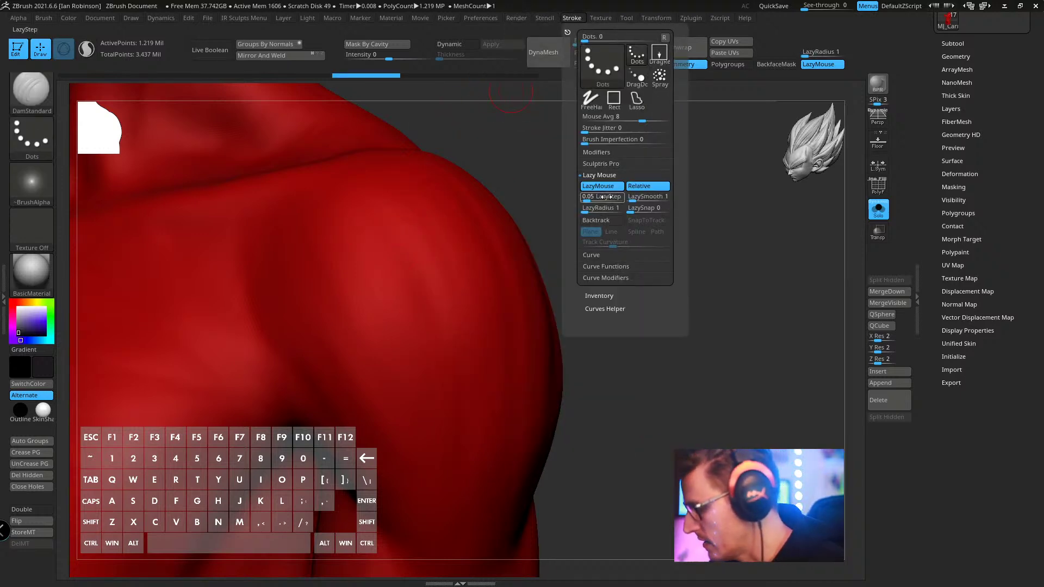
left_click(594, 210)
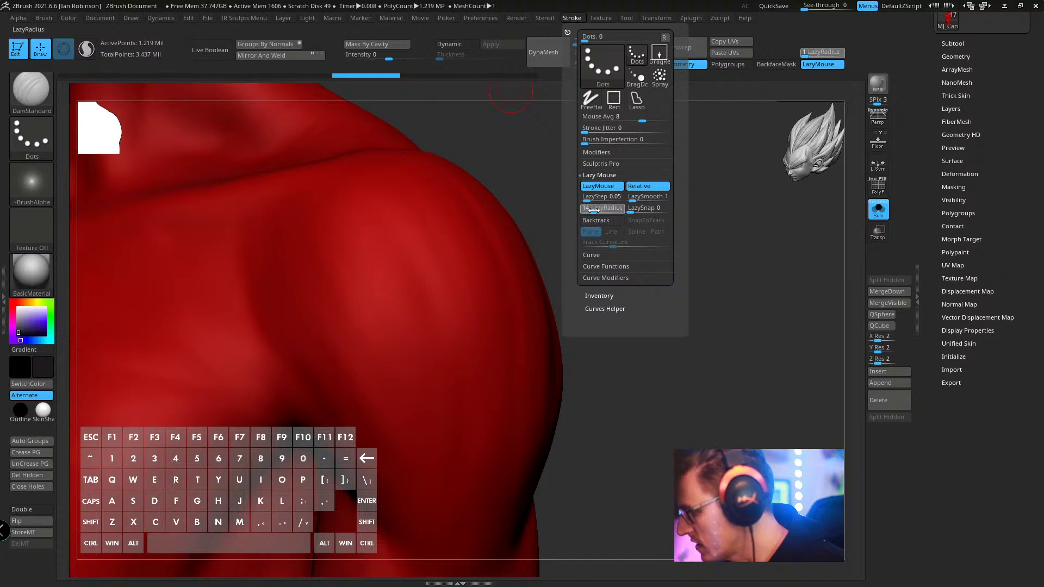
left_click_drag(594, 210, 596, 210)
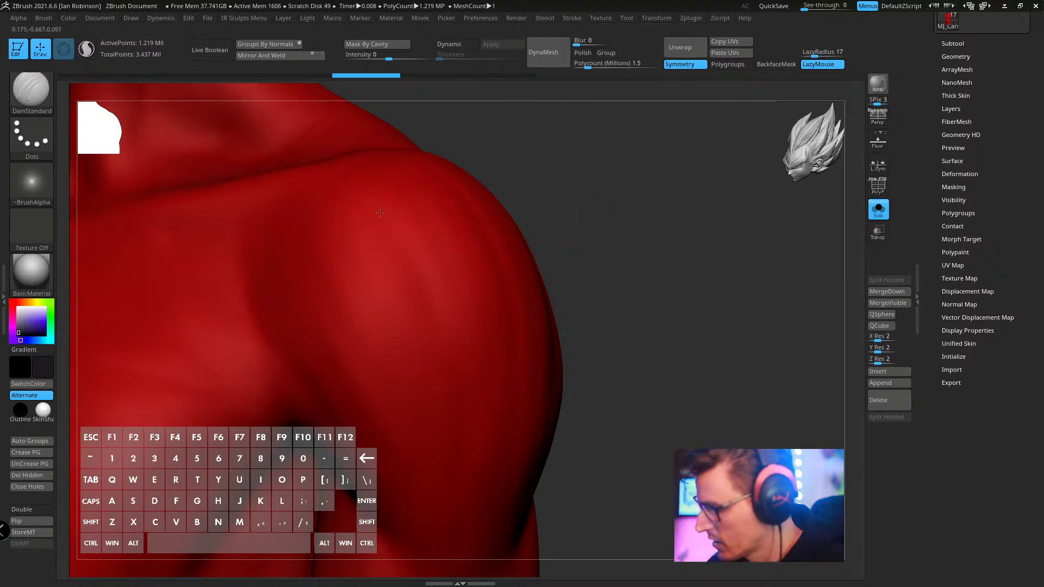
- Try carving a rectangular panel outline into the front of the shoulder with DamStandard, using a LazyRadius of 165
left_click_drag(380, 212, 387, 233)
key("ctrl+z")
left_click_drag(814, 51, 840, 51)
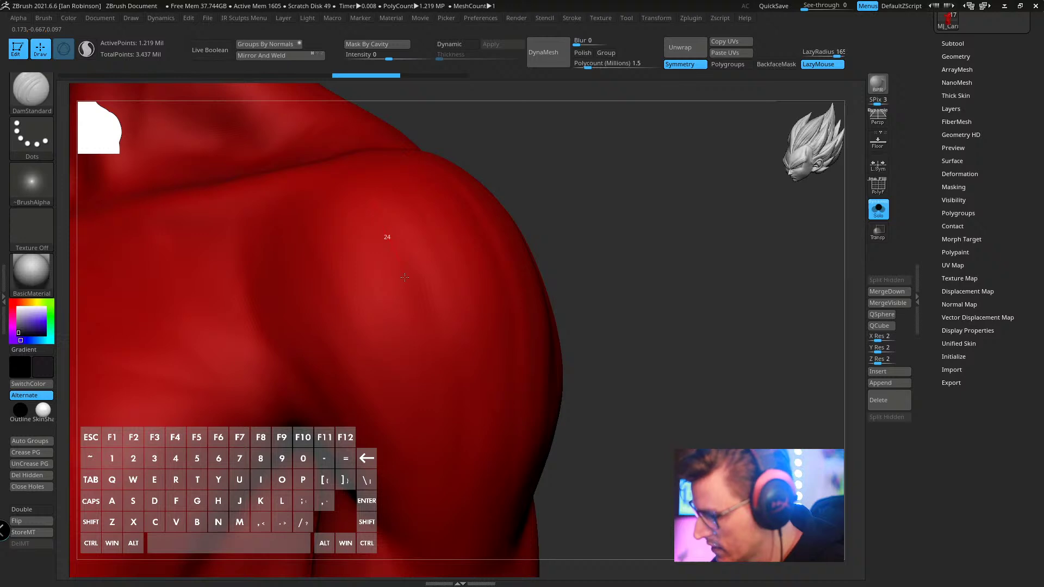
left_click_drag(406, 280, 412, 290)
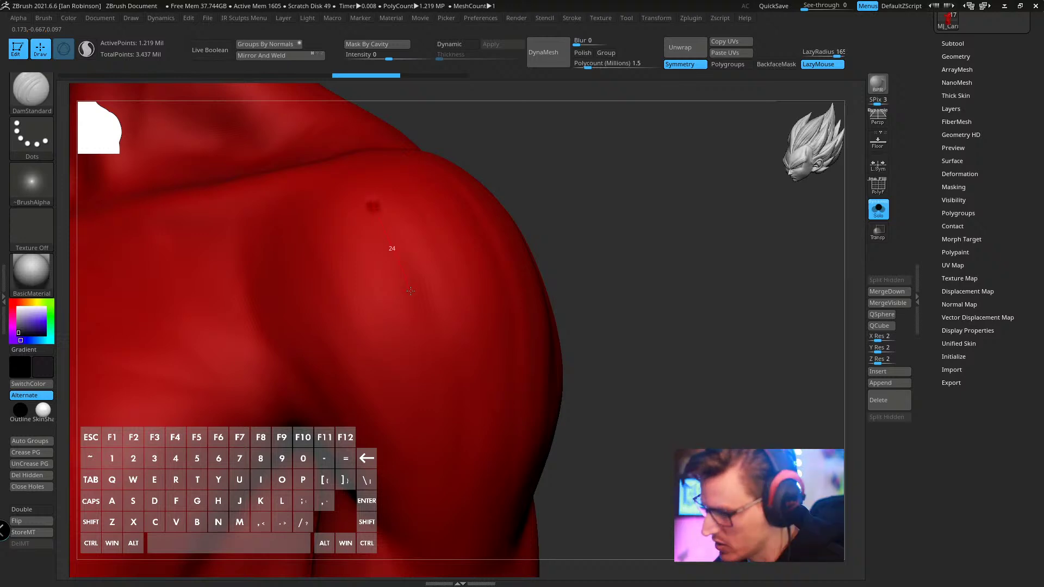
mouse_move(414, 298)
left_mouse_down()
mouse_move(442, 466)
mouse_move(444, 389)
mouse_move(455, 369)
mouse_move(582, 337)
mouse_move(482, 315)
left_mouse_up()
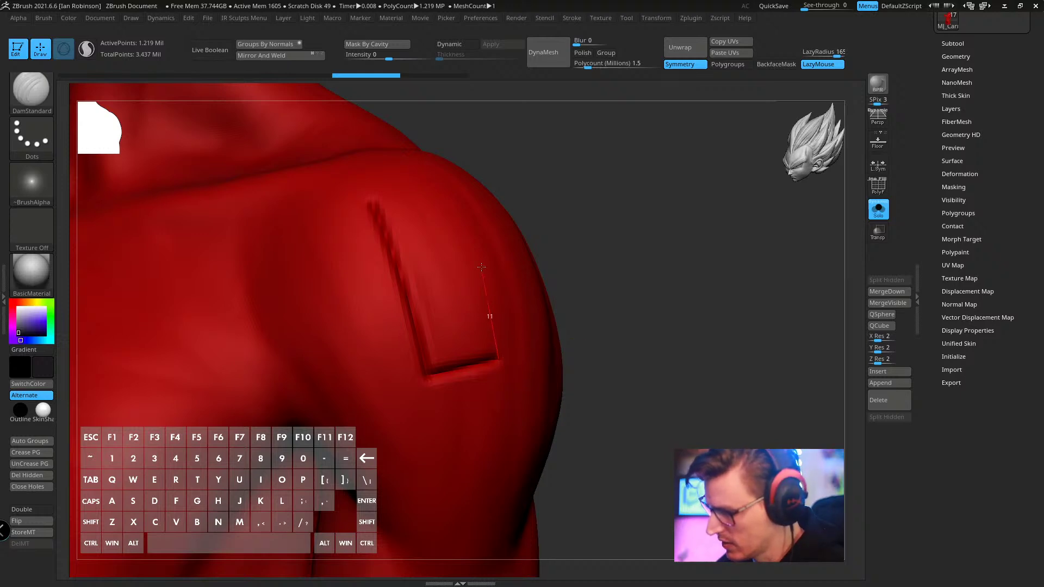
left_click_drag(481, 266, 389, 113)
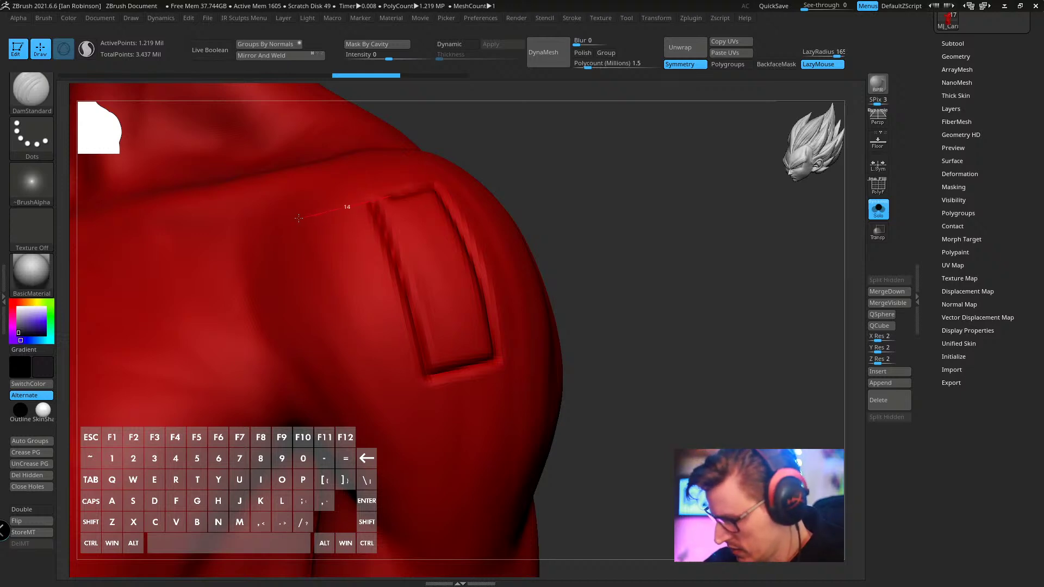
left_click_drag(279, 220, 272, 219)
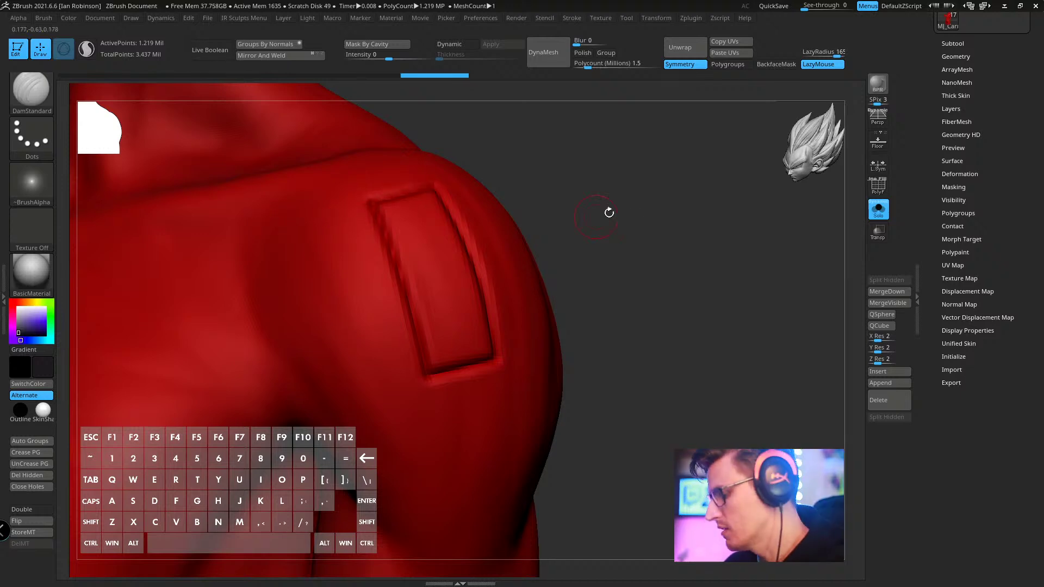
mouse_move(608, 212)
left_mouse_down()
mouse_move(650, 235)
mouse_move(579, 231)
left_mouse_up()
left_click_drag(372, 211, 382, 235)
mouse_move(685, 226)
left_mouse_down()
mouse_move(678, 210)
mouse_move(622, 204)
mouse_move(565, 229)
mouse_move(536, 156)
left_mouse_up()
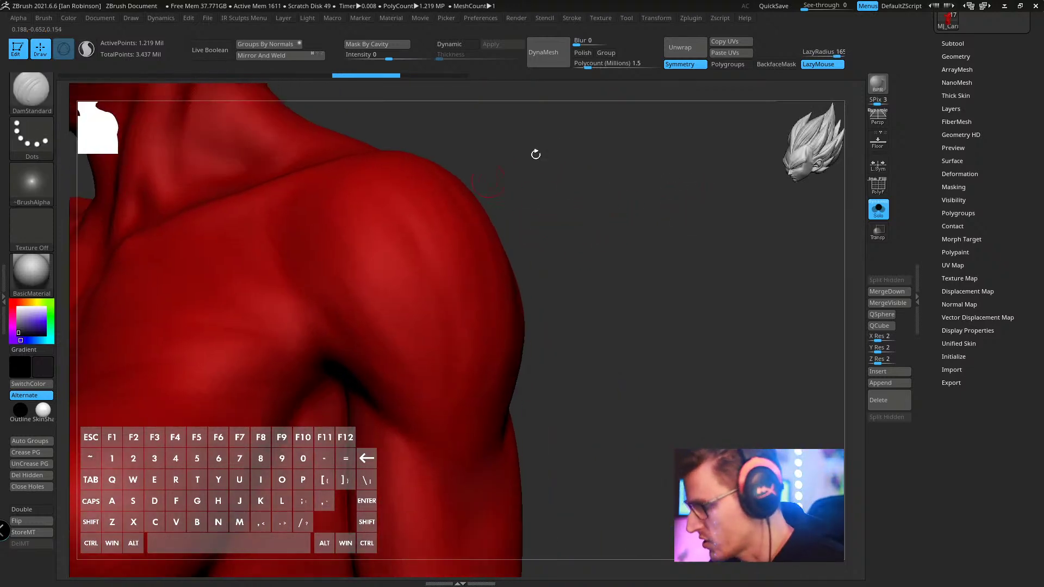
- Set the LazyRadius to 94 and try a long DamStandard groove from the top of the shoulder down the deltoid
left_click_drag(837, 56, 824, 53)
left_click_drag(574, 174, 571, 163, "alt")
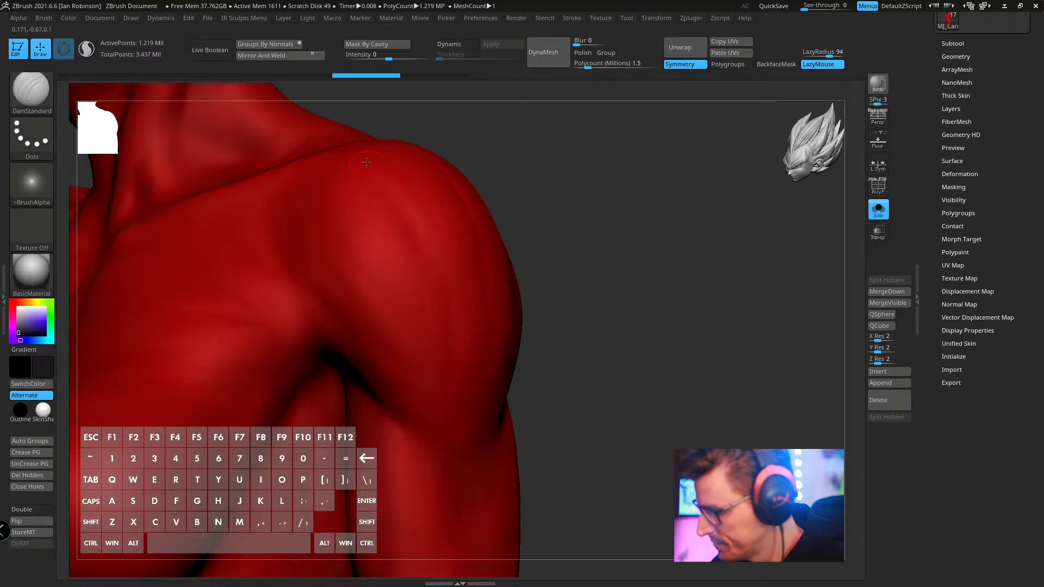
mouse_move(360, 158)
left_mouse_down()
mouse_move(427, 248)
mouse_move(443, 403)
left_mouse_up()
key("ctrl+z")
- Try carving curved muscle grooves down the outer side of the deltoid with the DamStandard brush
left_click_drag(598, 281, 648, 189)
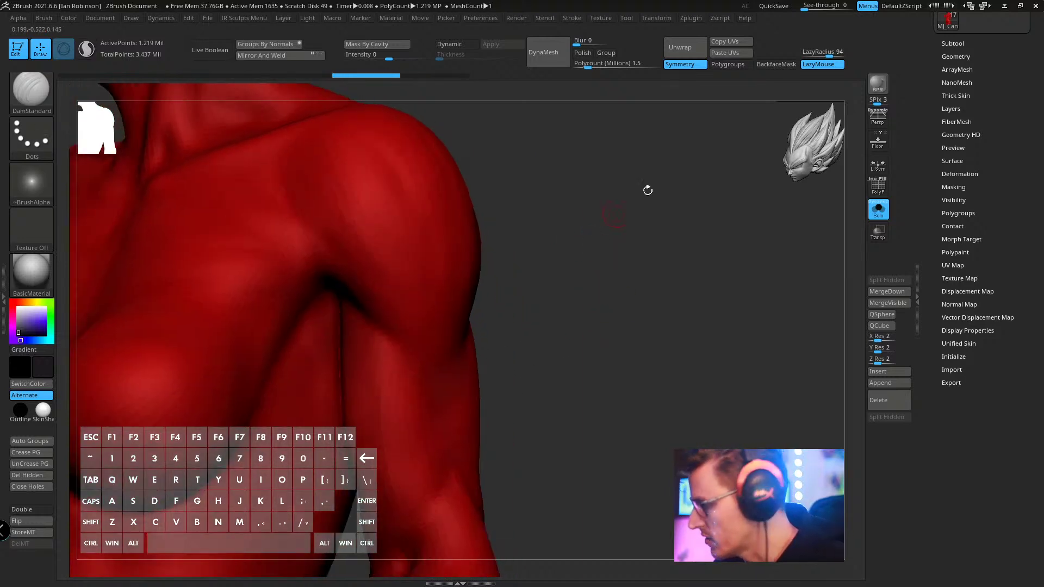
key("space")
left_click_drag(666, 240, 625, 218)
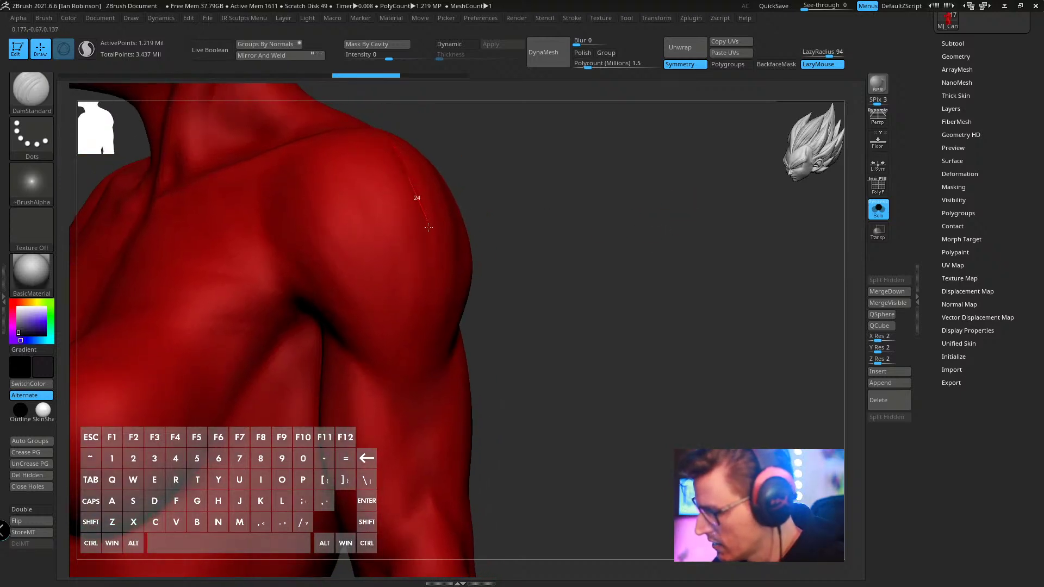
left_click_drag(375, 427, 369, 442)
key("ctrl+z")
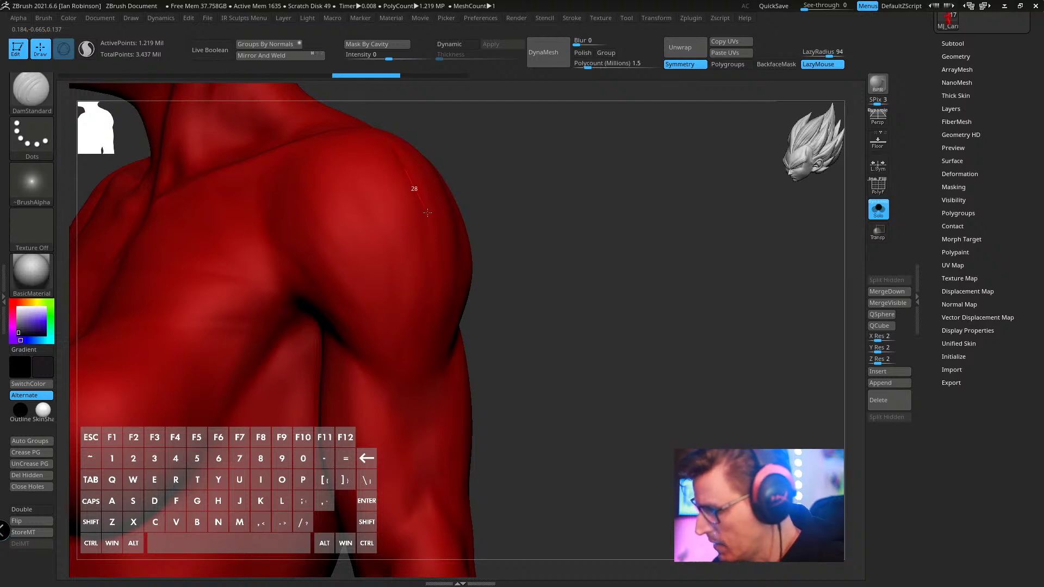
mouse_move(437, 270)
left_mouse_down()
mouse_move(428, 329)
mouse_move(403, 380)
left_mouse_up()
left_click_drag(642, 275, 462, 250)
left_click_drag(485, 322, 468, 261)
key("ctrl+z")
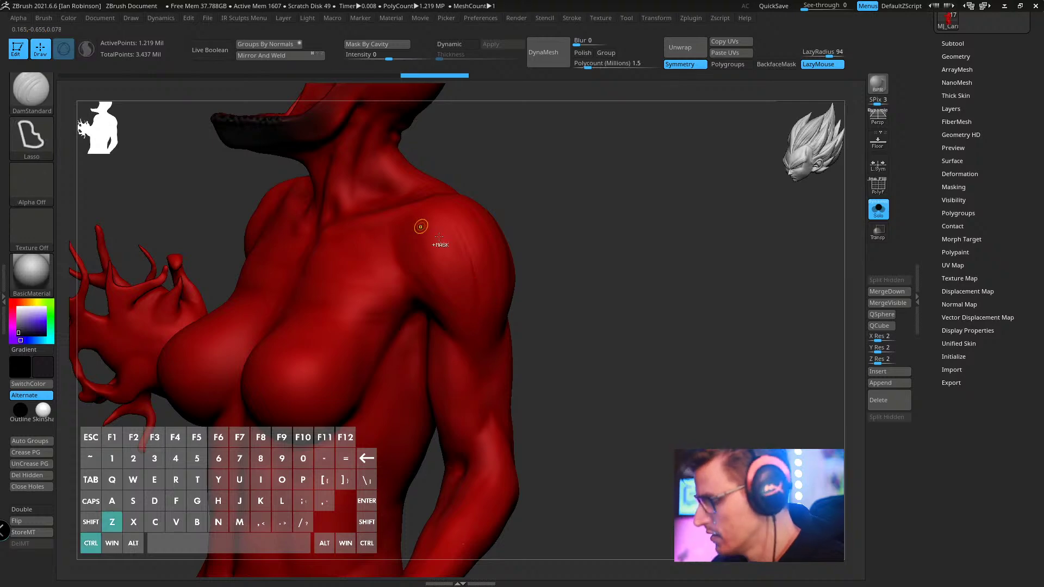
- Switch to the Rake brush, adjust its draw size for the shoulder and enable LazyMouse
left_click_drag(533, 266, 553, 246, "alt")
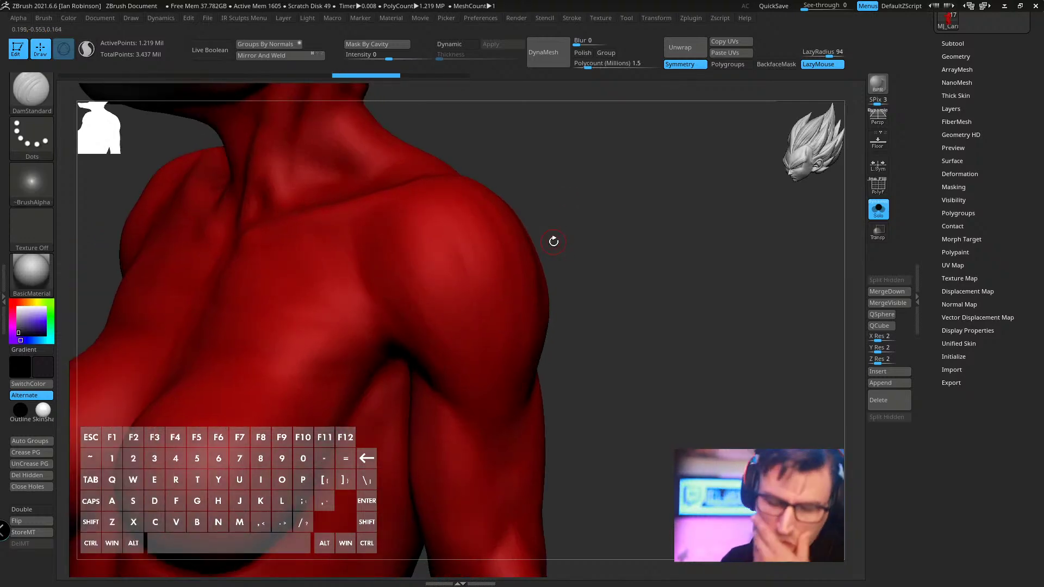
key("b")
key("r")
key("a")
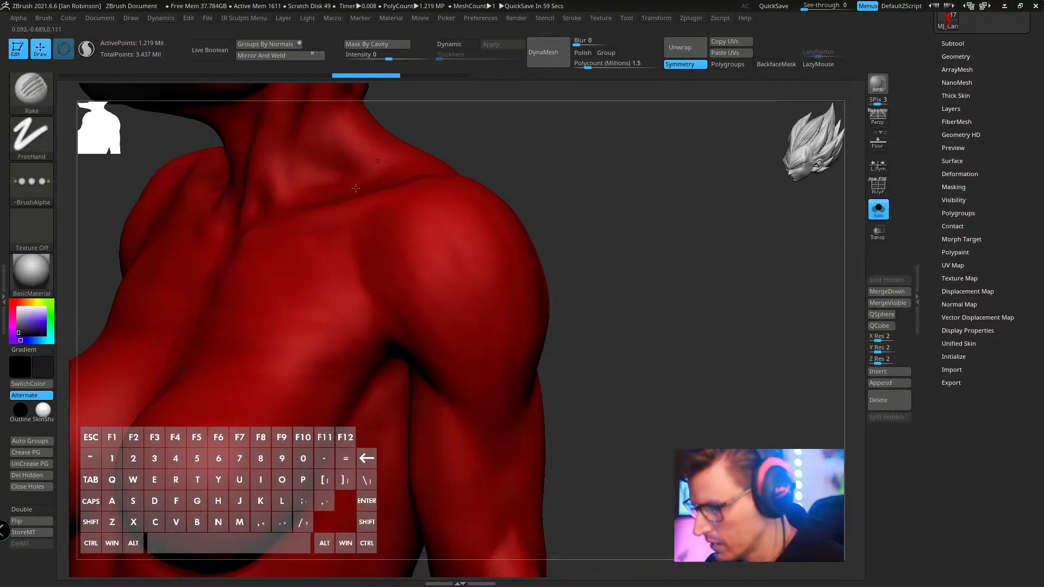
key("s")
key("space")
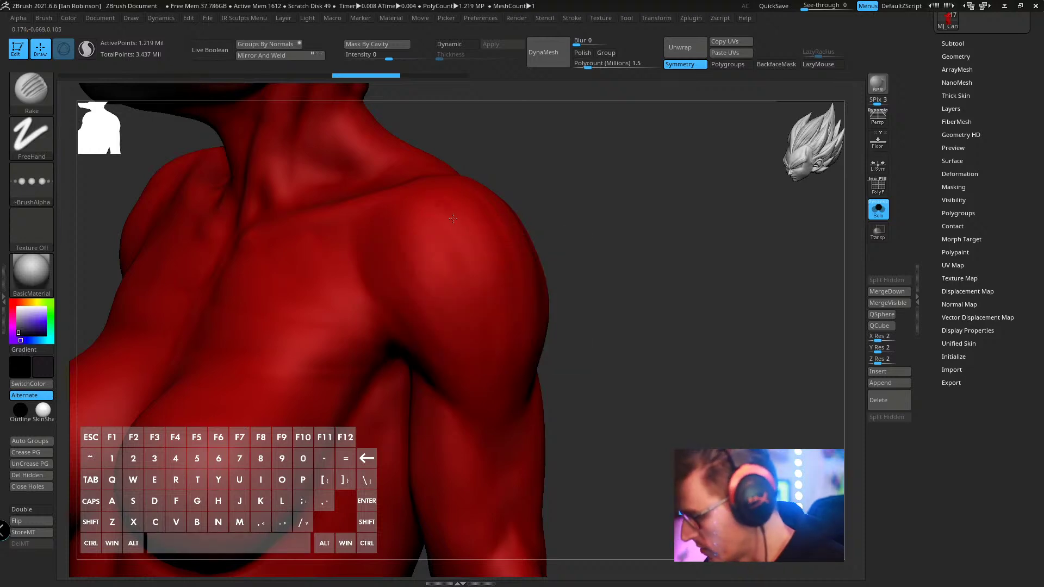
key("l")
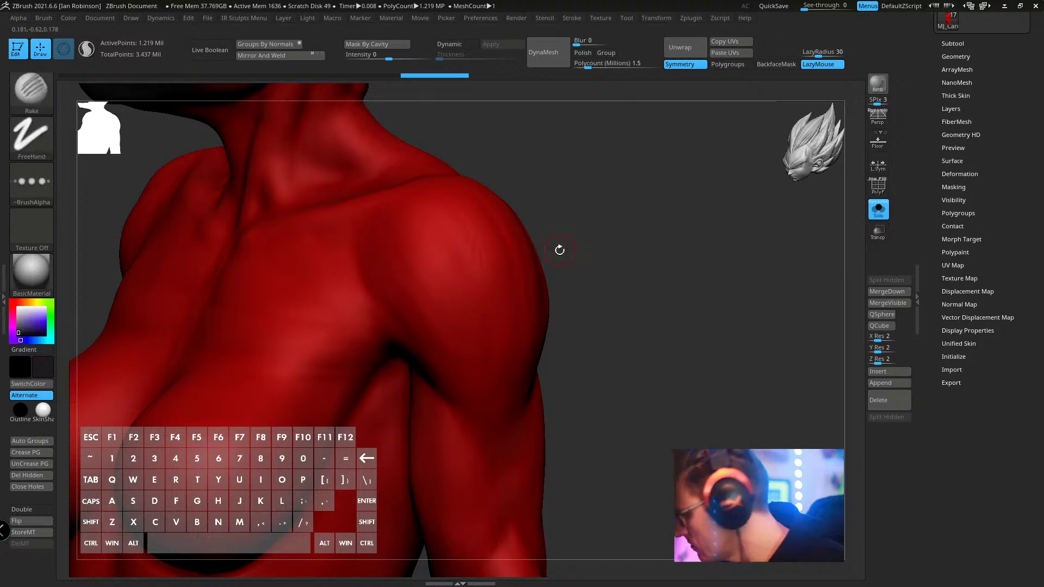
- Store a morph target for the body mesh and smooth the outer shoulder surface
left_click(978, 242)
left_click(951, 250)
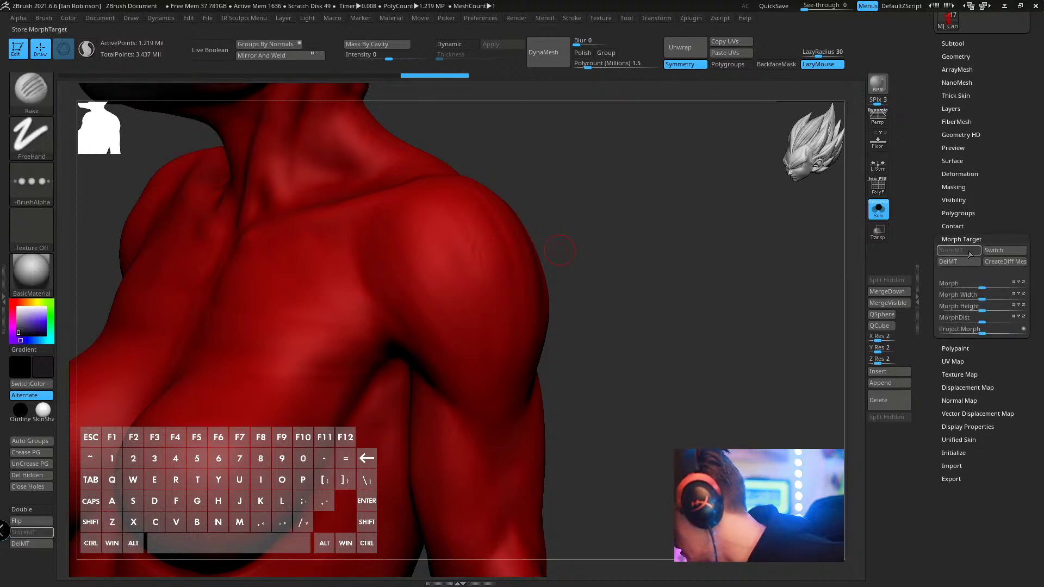
left_click_drag(482, 198, 521, 245, "shift")
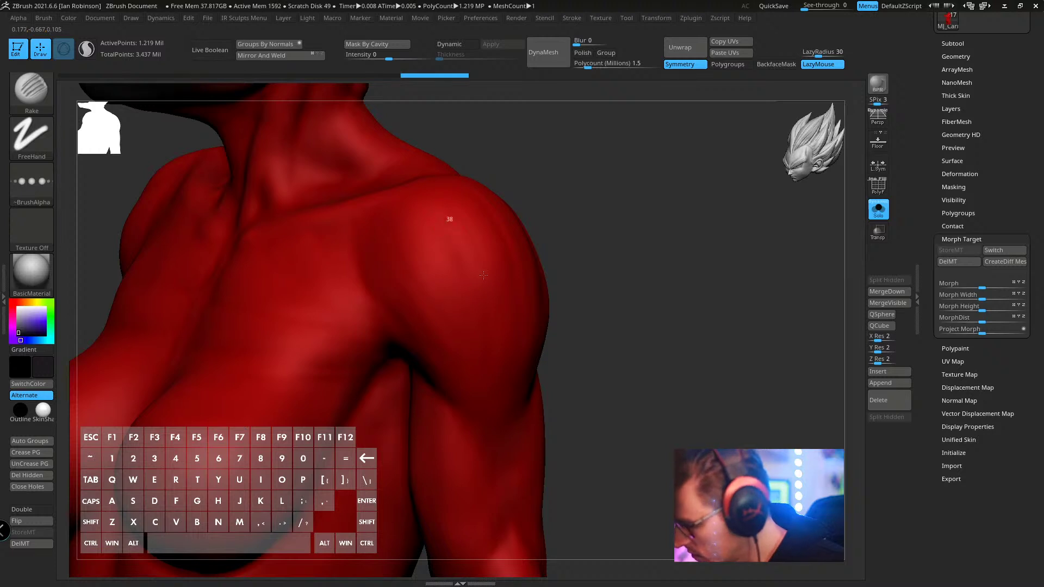
- Try raking thin muscle-fibre lines down the deltoid with a resized Rake brush
key("shift")
key("s")
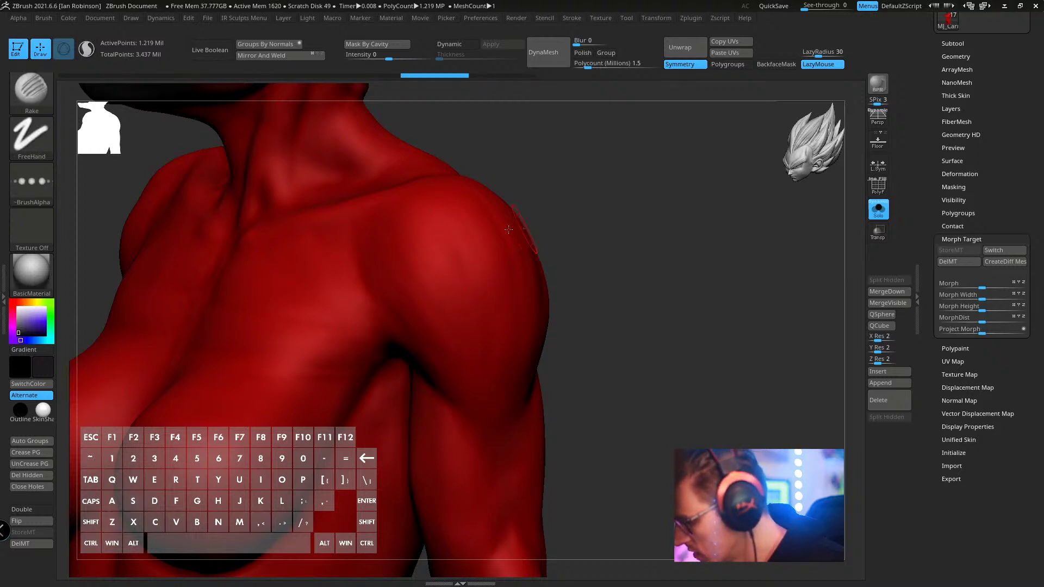
left_click_drag(446, 218, 503, 414)
left_click_drag(601, 246, 645, 226)
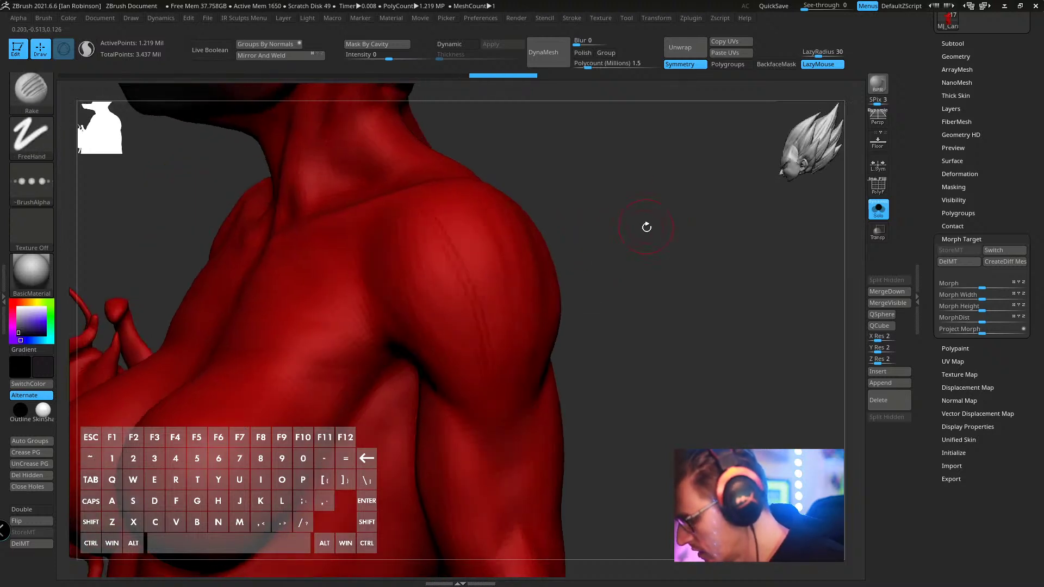
key("space")
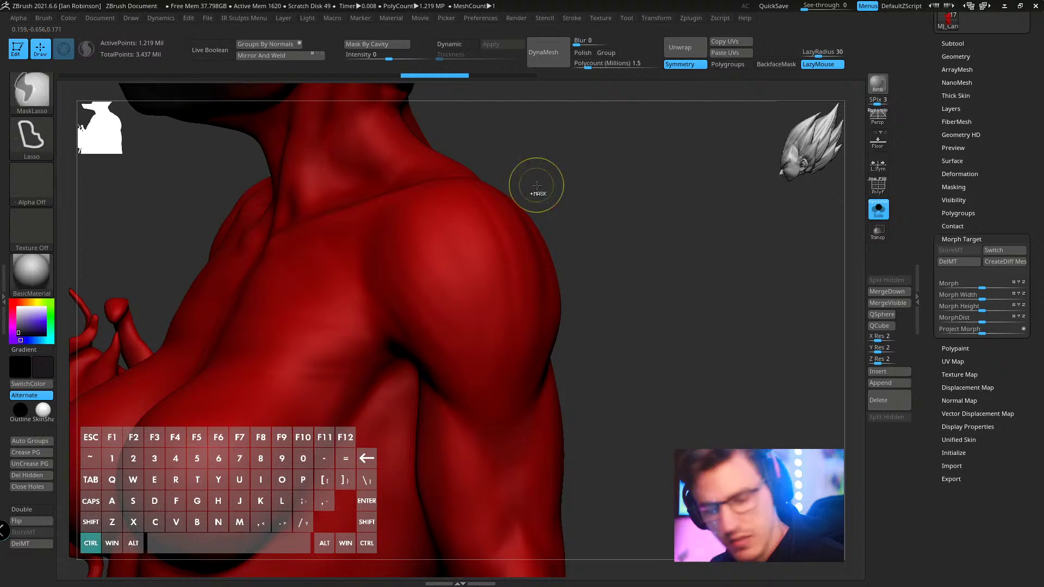
- Subdivide the body mesh once and rake the first muscle-fibre grooves down the middle of the deltoid
key("ctrl+d")
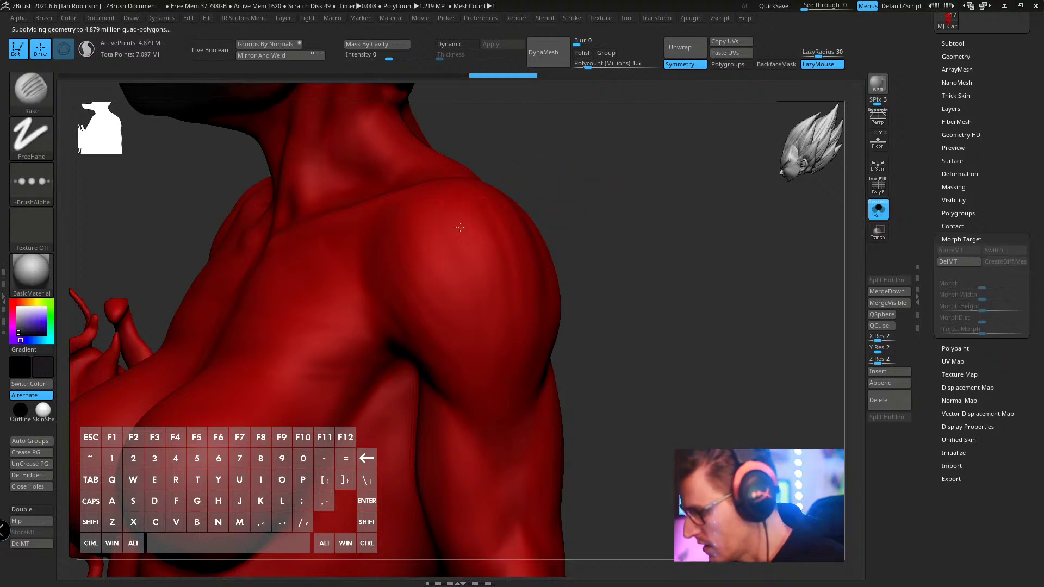
left_click_drag(636, 263, 587, 210, "alt")
key("s")
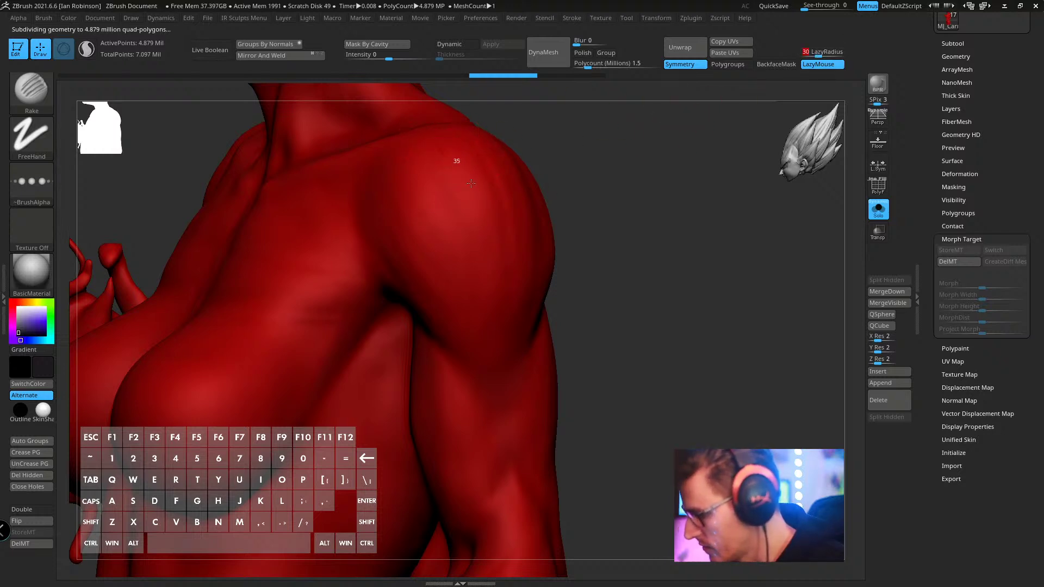
left_click_drag(471, 183, 487, 223)
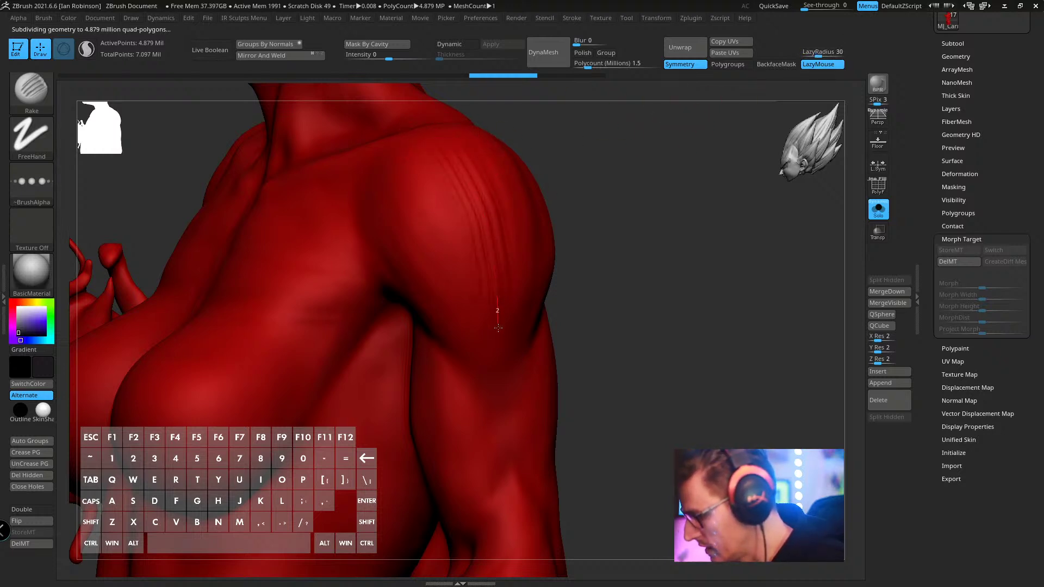
- Extend the raked muscle-fibre grooves across the front of the deltoid towards the chest and armpit
left_click_drag(710, 260, 609, 248)
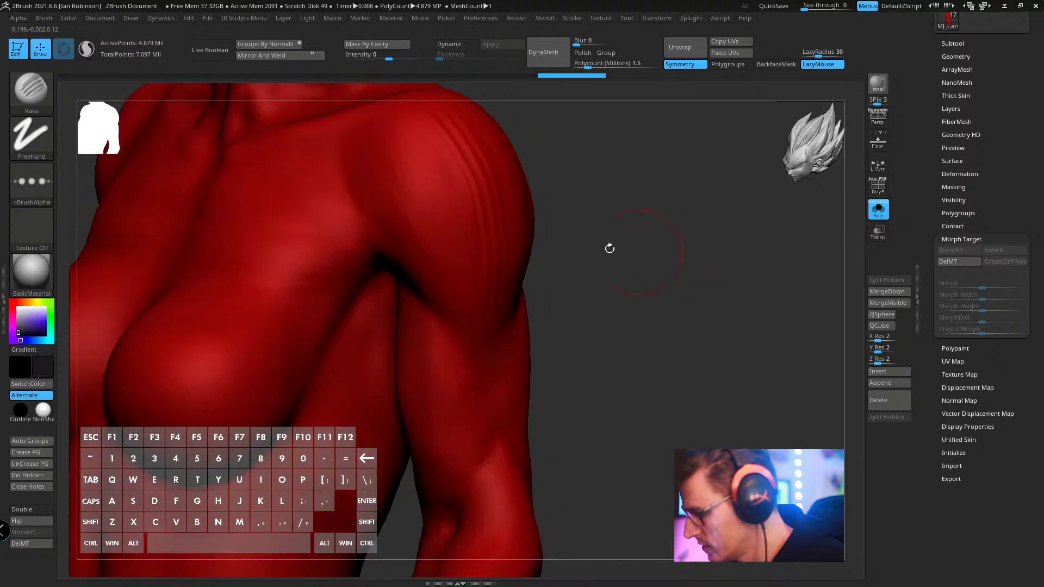
left_click_drag(425, 134, 463, 243)
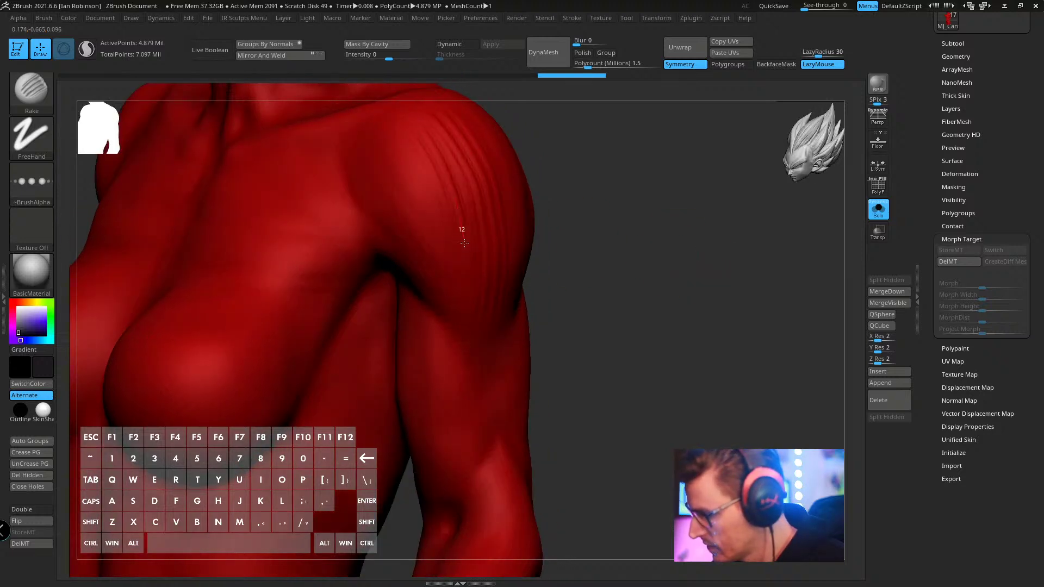
left_click_drag(596, 235, 571, 242)
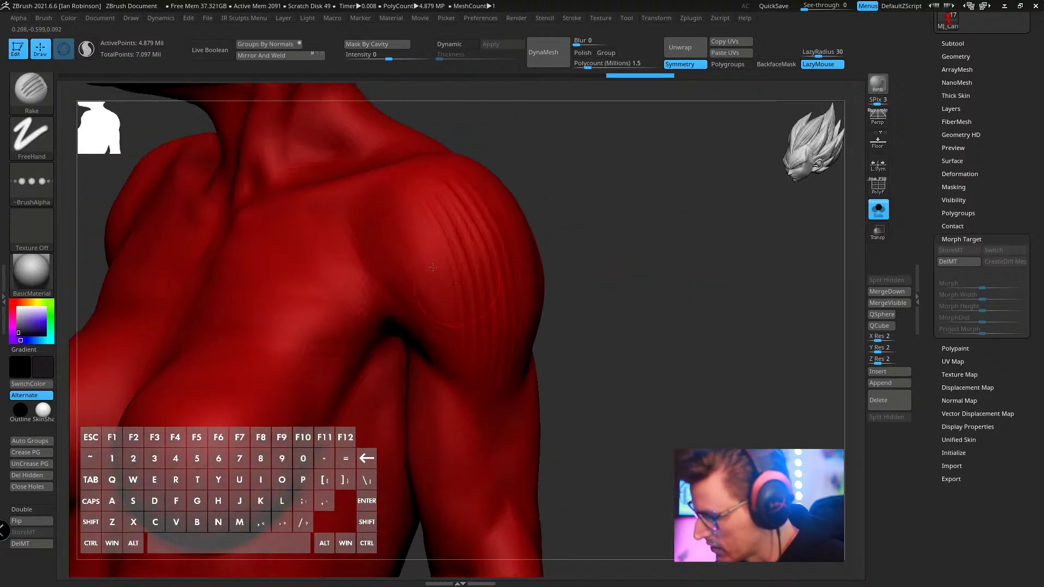
left_click_drag(426, 261, 447, 326)
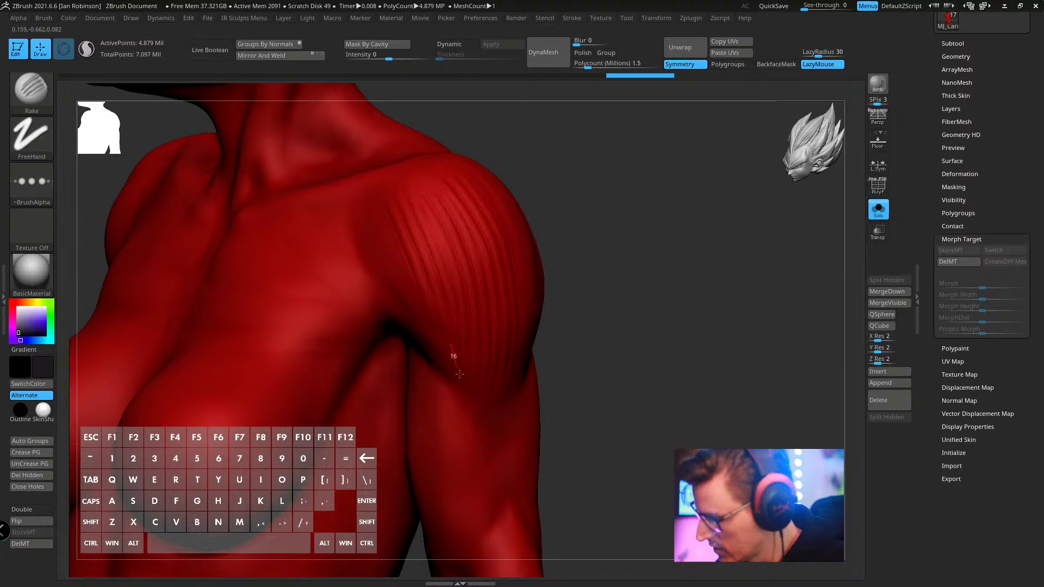
right_click_drag(459, 373, 376, 227)
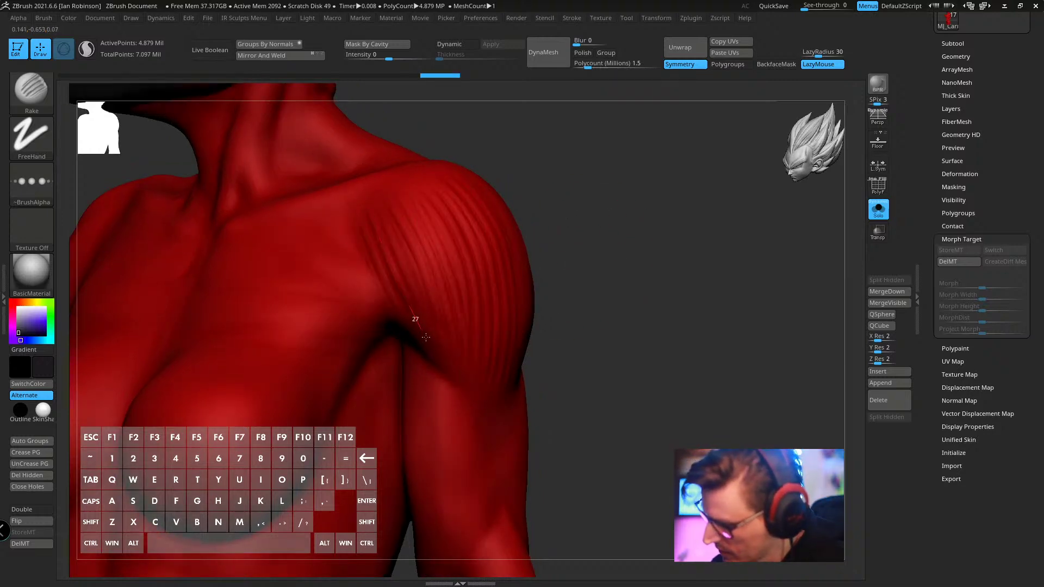
left_click_drag(426, 337, 435, 353)
- Rake muscle-fibre grooves down the outer and rear parts of the same deltoid, redoing the stroke along its back edge
mouse_move(613, 305)
right_mouse_down()
mouse_move(622, 256)
mouse_move(654, 261)
mouse_move(607, 255)
mouse_move(647, 270)
mouse_move(593, 262)
right_mouse_up()
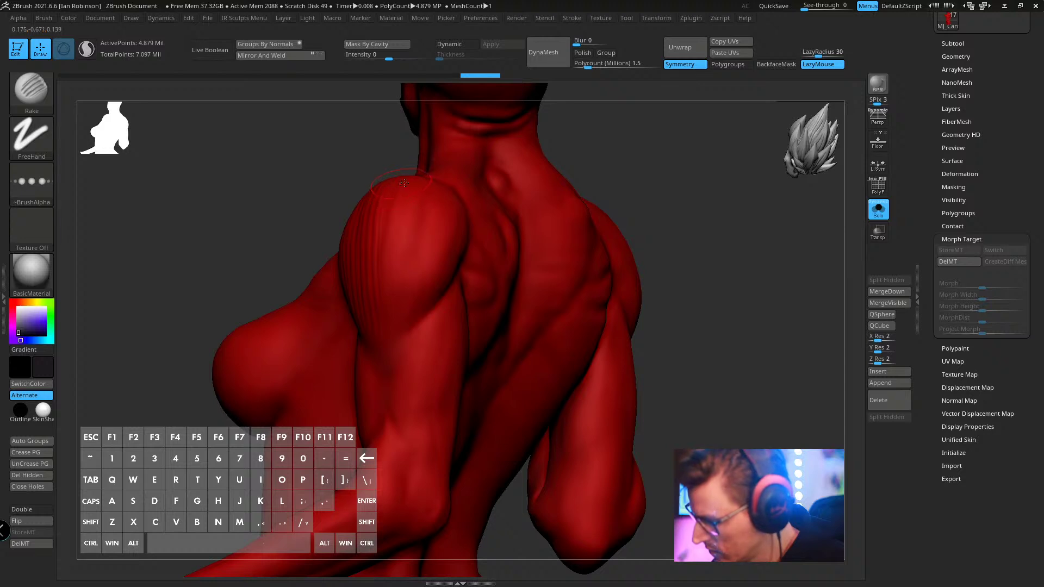
right_click_drag(404, 184, 406, 196)
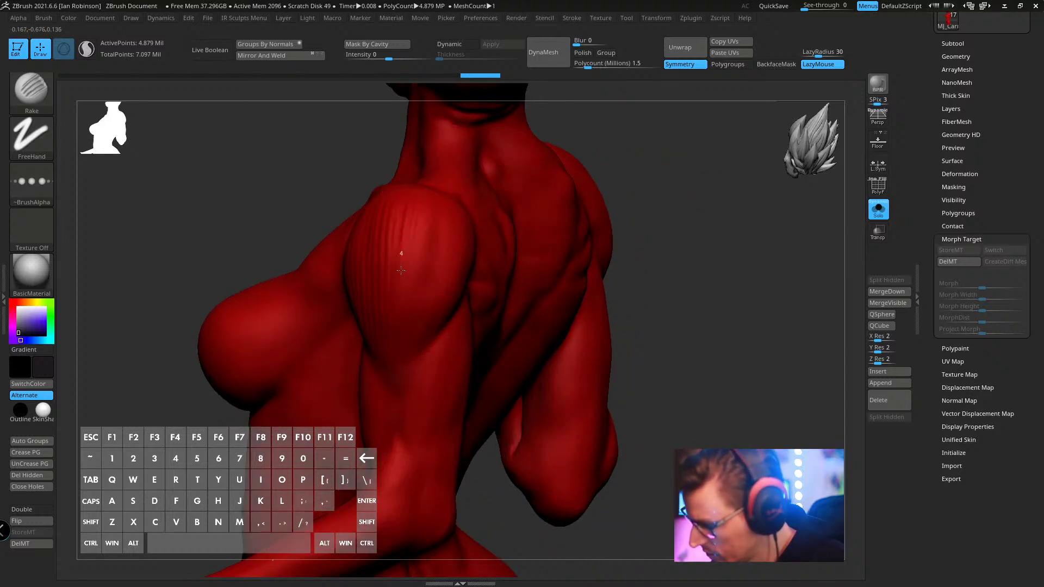
left_click_drag(399, 359, 410, 365)
right_click_drag(413, 347, 451, 227)
left_click_drag(450, 242, 424, 326)
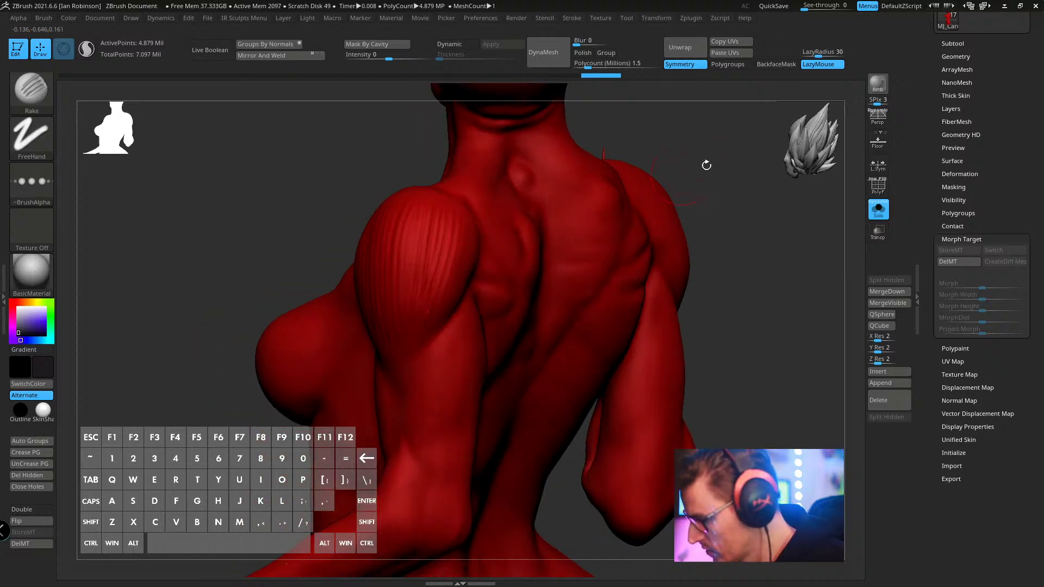
right_click_drag(703, 163, 468, 218)
key("ctrl+z")
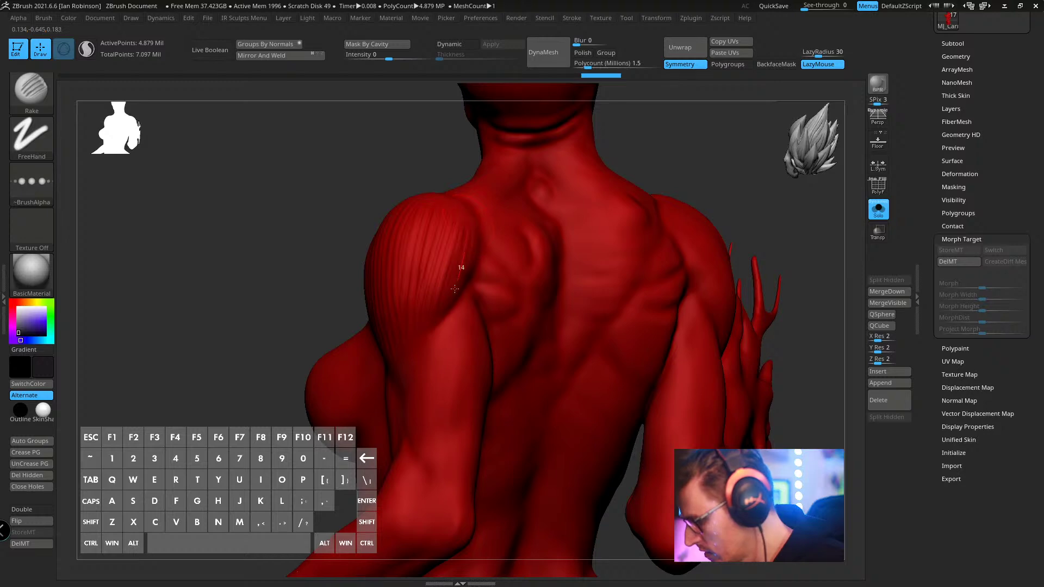
left_click_drag(454, 289, 451, 301)
- Try raking muscle-fibre lines down the back of the other deltoid, above the branching hand, and undo the last stroke
mouse_move(660, 142)
left_mouse_down()
mouse_move(743, 139)
mouse_move(596, 168)
mouse_move(594, 203)
left_mouse_up()
left_click_drag(505, 251, 529, 304)
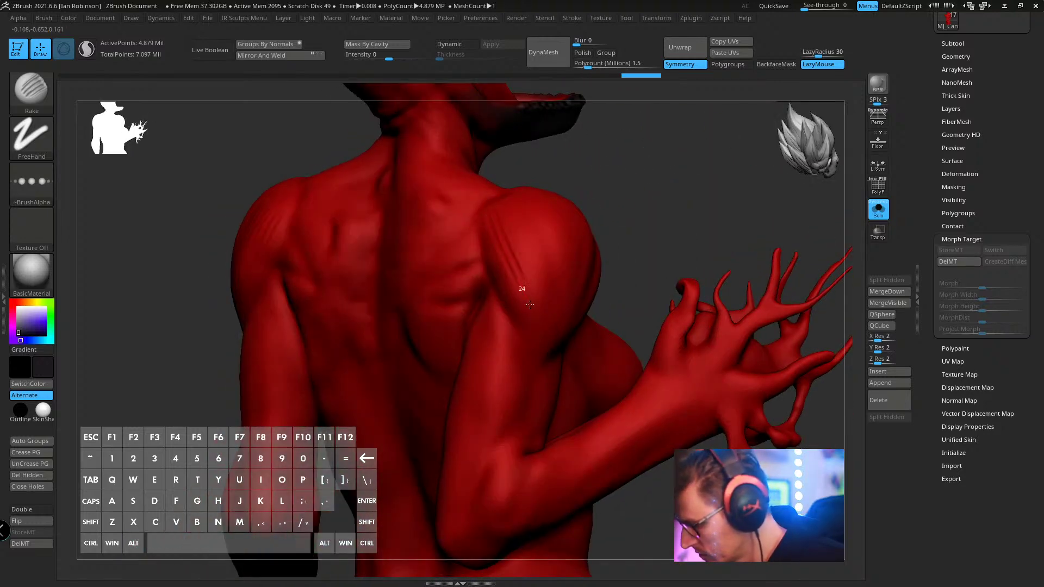
left_click_drag(542, 364, 543, 370)
left_click_drag(662, 213, 590, 251, "alt")
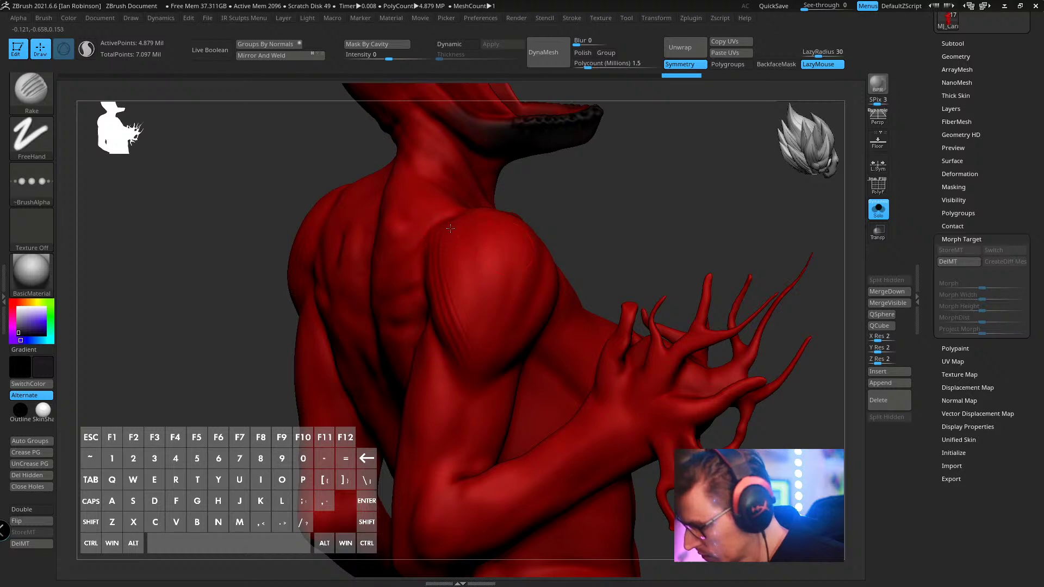
left_click_drag(480, 341, 480, 383)
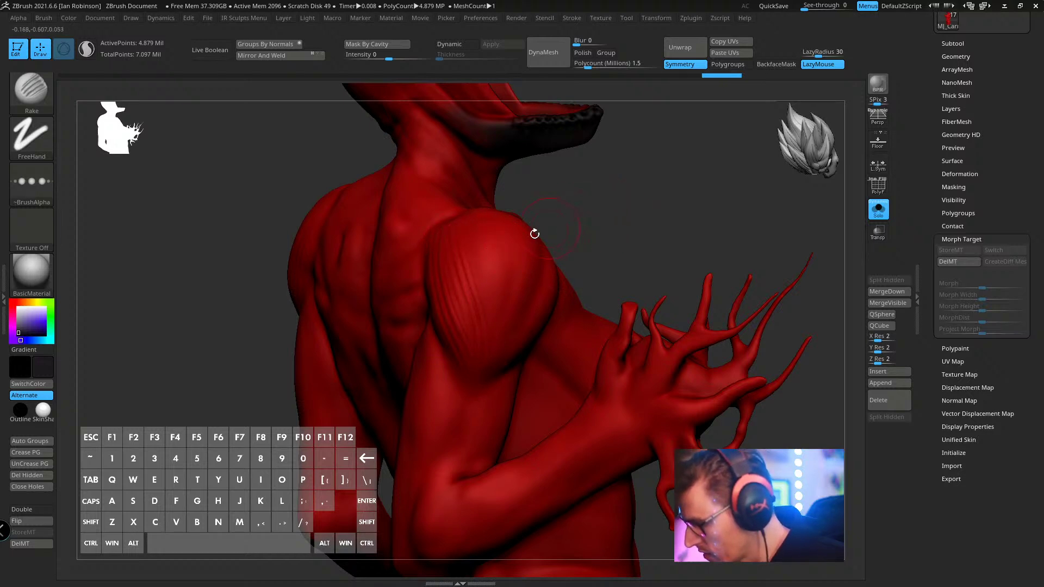
key("ctrl+z")
- Adjust the Rake brush's draw size and rake muscle-fibre grooves down the back and middle of the deltoid above the branching hand
key("s")
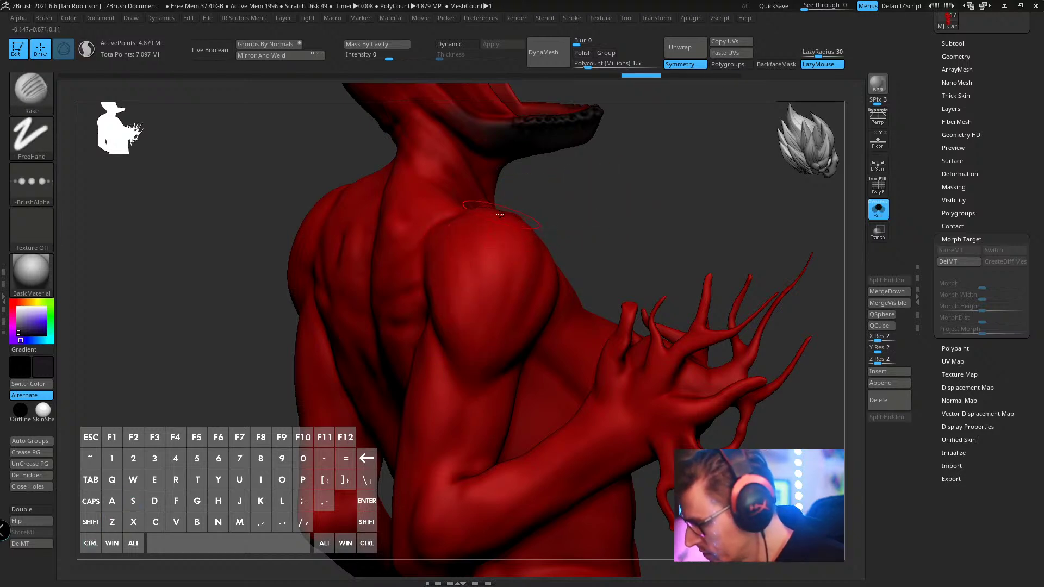
key("s")
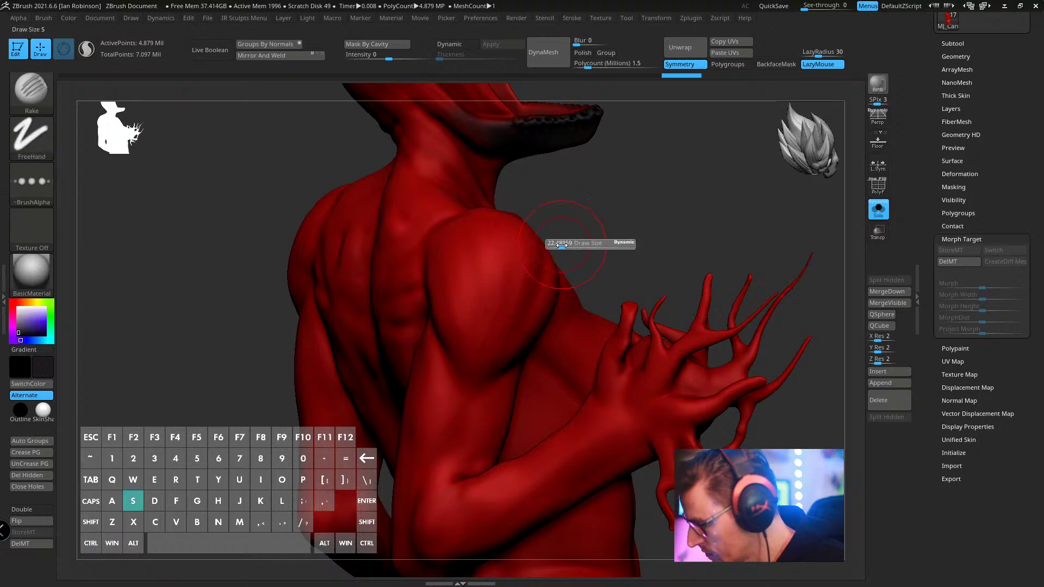
left_click_drag(560, 244, 558, 244)
left_click_drag(163, 261, 442, 179)
key("s")
mouse_move(595, 185)
left_mouse_down()
mouse_move(559, 187)
mouse_move(543, 210)
left_mouse_up()
left_click_drag(595, 292, 595, 300)
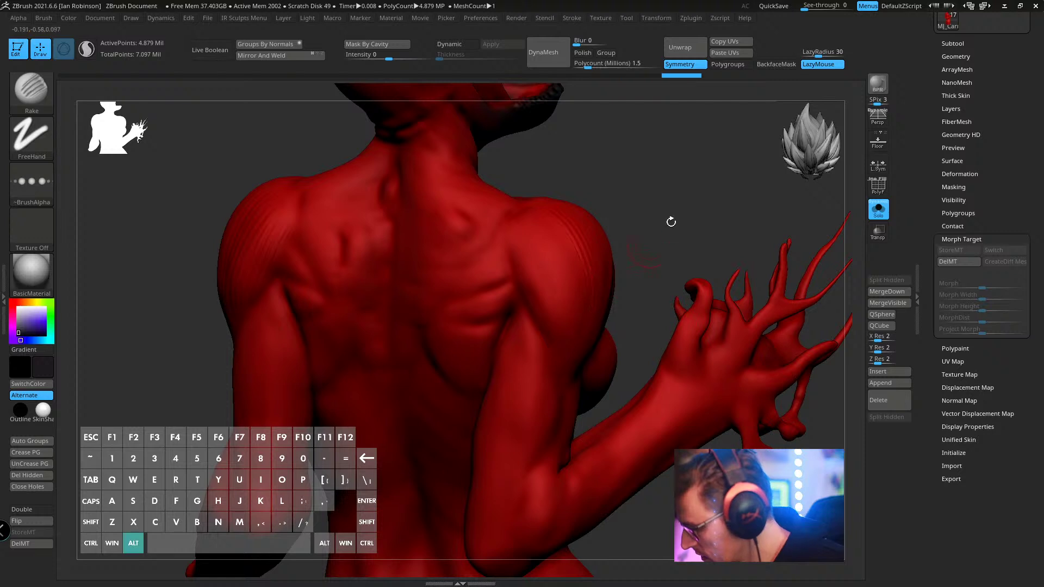
mouse_move(669, 221)
left_mouse_down()
mouse_move(598, 177)
mouse_move(575, 179)
left_mouse_up()
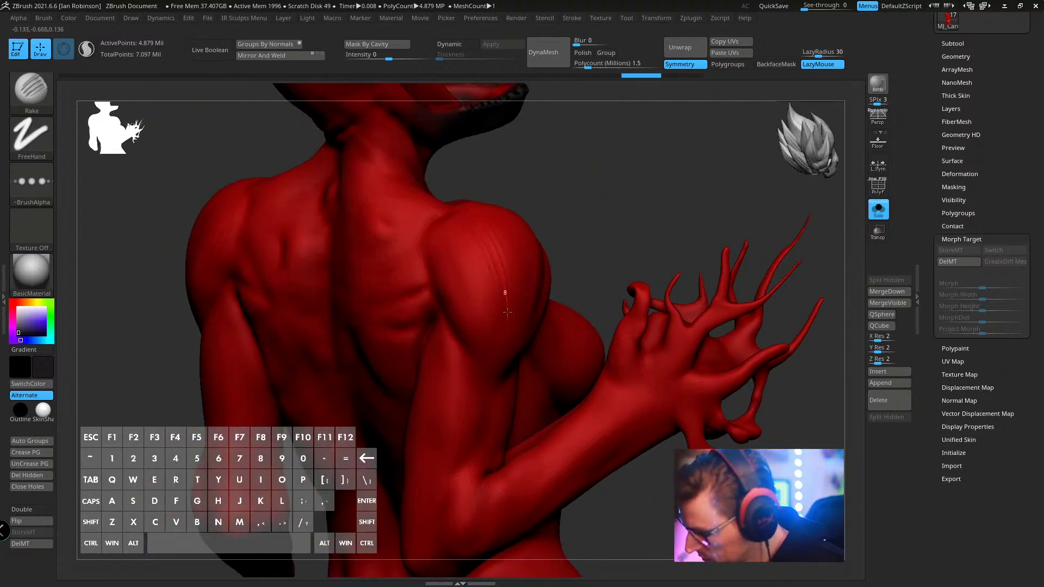
mouse_move(499, 363)
left_mouse_down()
mouse_move(503, 348)
mouse_move(490, 359)
left_mouse_up()
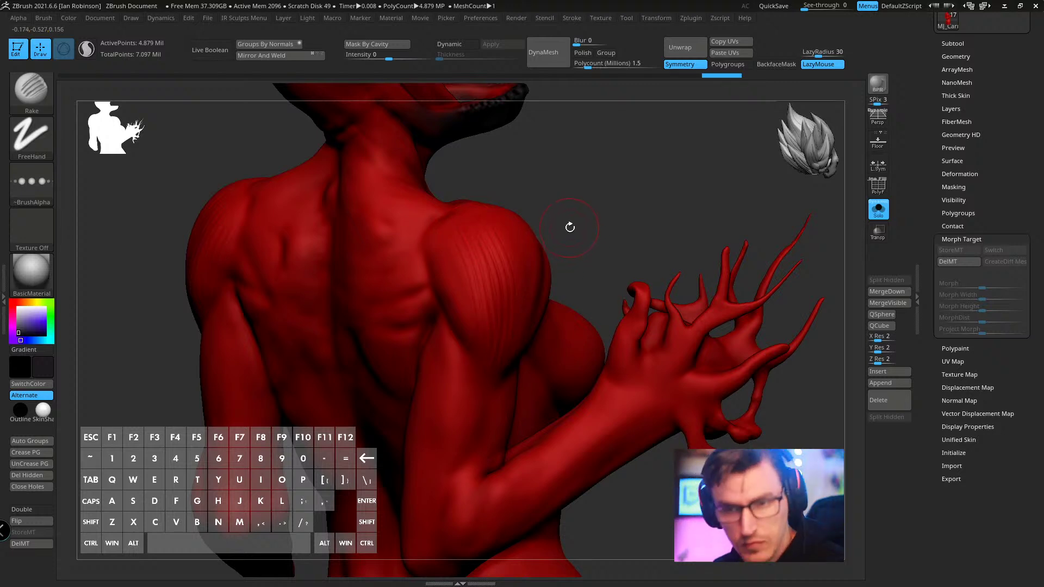
- Redo the last rake stroke and extend the grooves along the same deltoid's rear edge and across its outer side
key("ctrl+z")
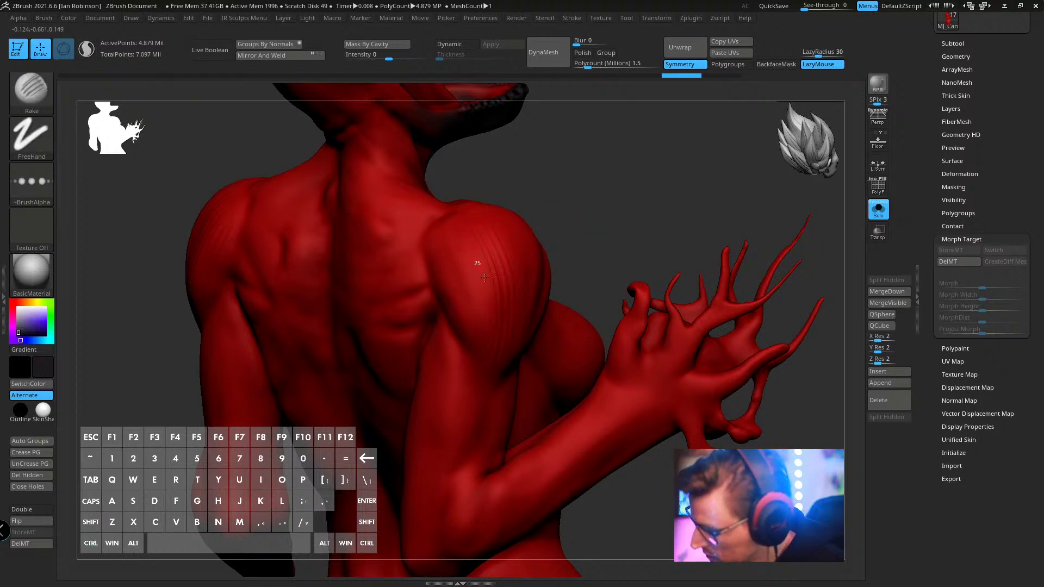
left_click_drag(485, 375, 484, 370)
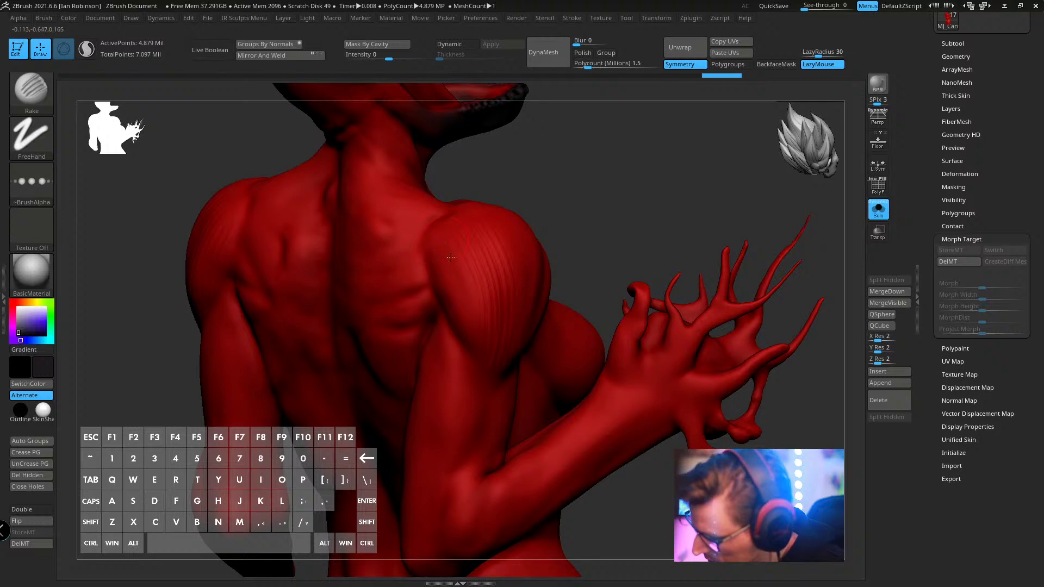
left_click_drag(451, 257, 473, 347)
mouse_move(541, 205)
left_mouse_down()
mouse_move(569, 177)
mouse_move(590, 183)
left_mouse_up()
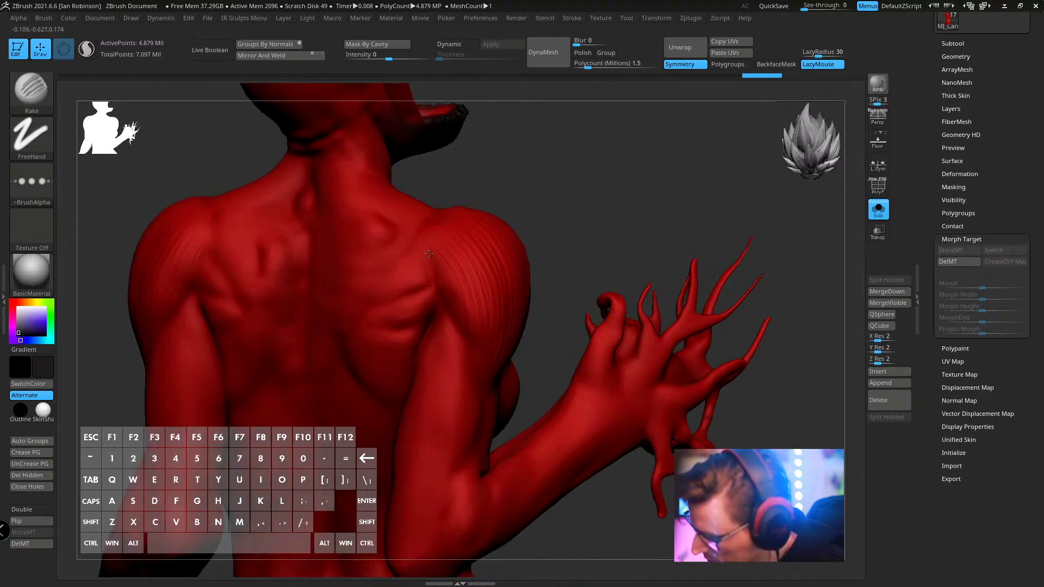
left_click_drag(601, 234, 450, 224)
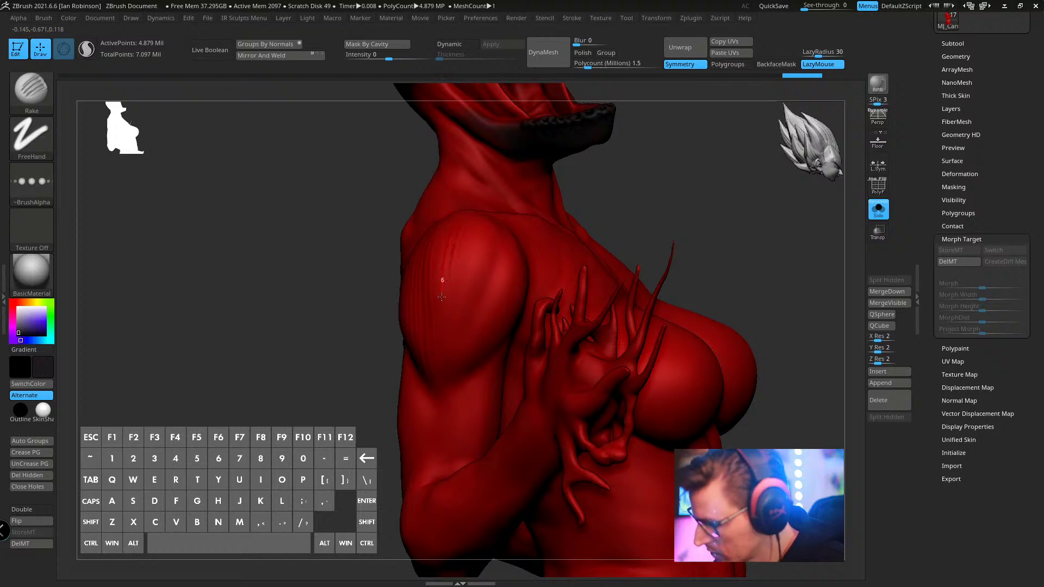
key("ctrl+z")
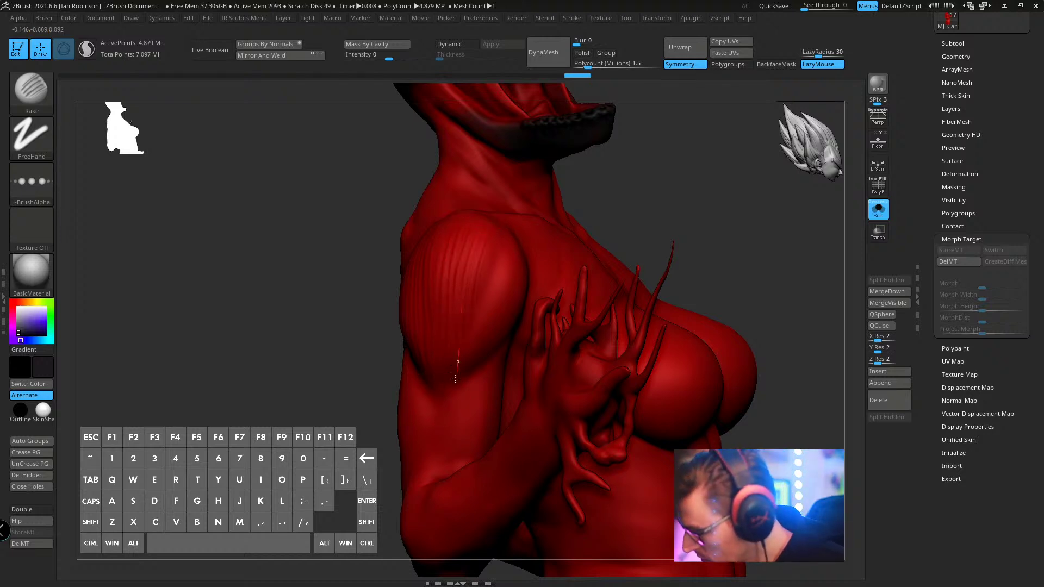
key("ctrl+shift+z")
- Rake muscle-fibre grooves down the front of the same deltoid towards the chest and armpit
left_click_drag(659, 194, 362, 275)
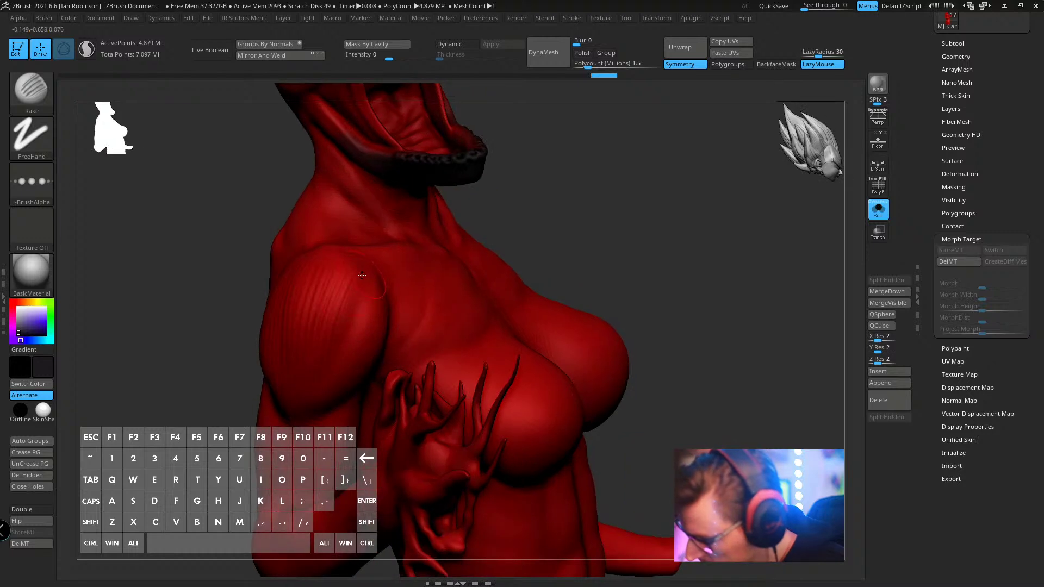
left_click_drag(336, 372, 350, 360)
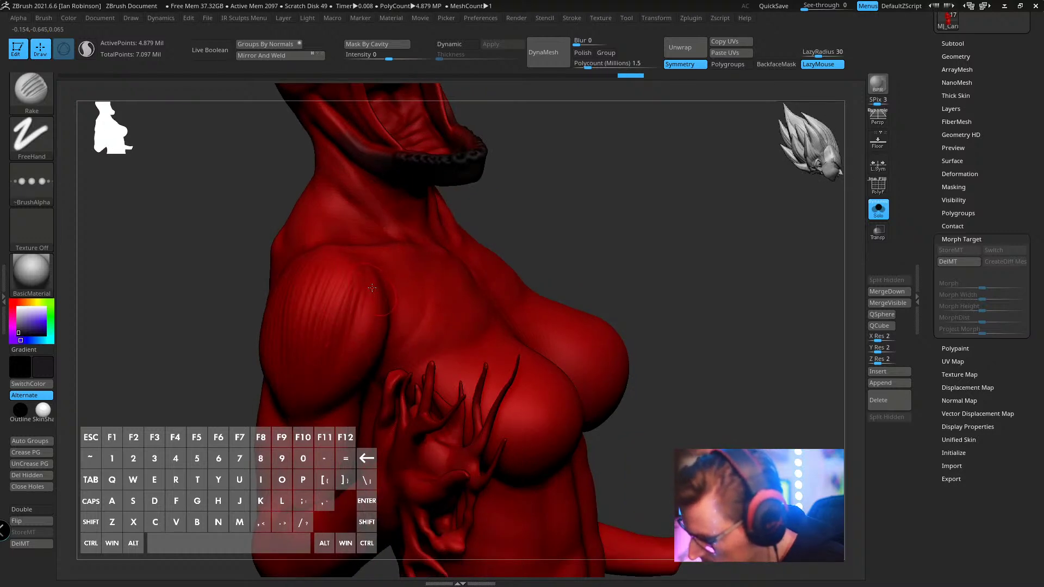
left_click_drag(372, 288, 344, 391)
left_click_drag(566, 217, 419, 229)
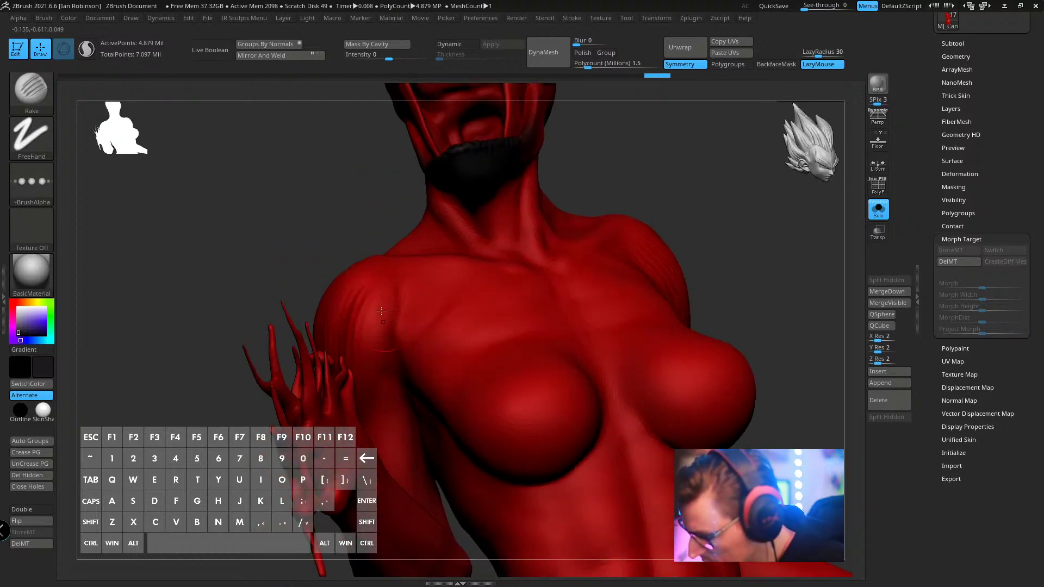
left_click_drag(364, 352, 363, 387)
mouse_move(456, 321)
right_mouse_down()
mouse_move(516, 386)
mouse_move(497, 381)
right_mouse_up()
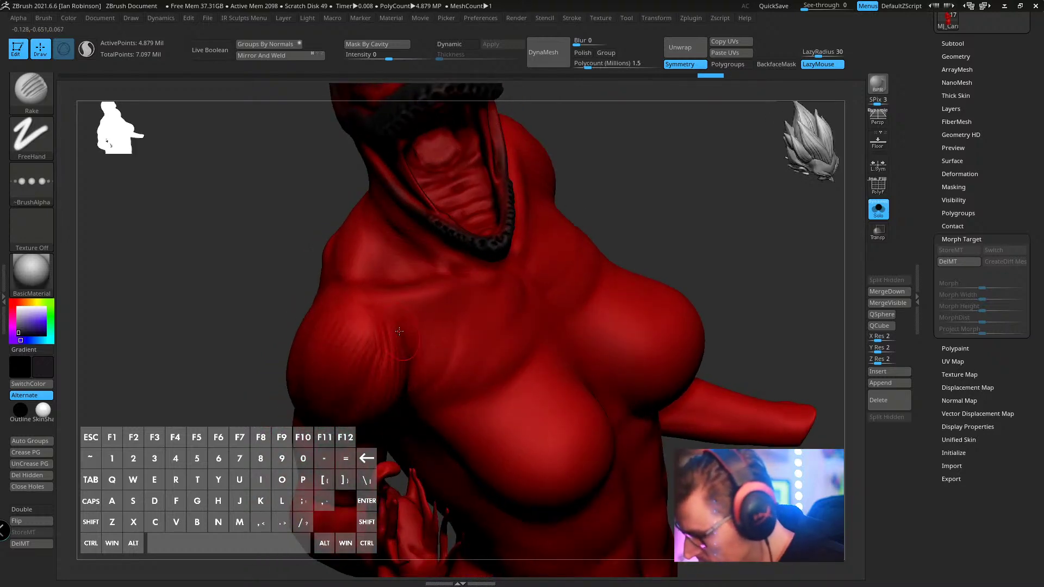
left_click_drag(387, 374, 379, 414)
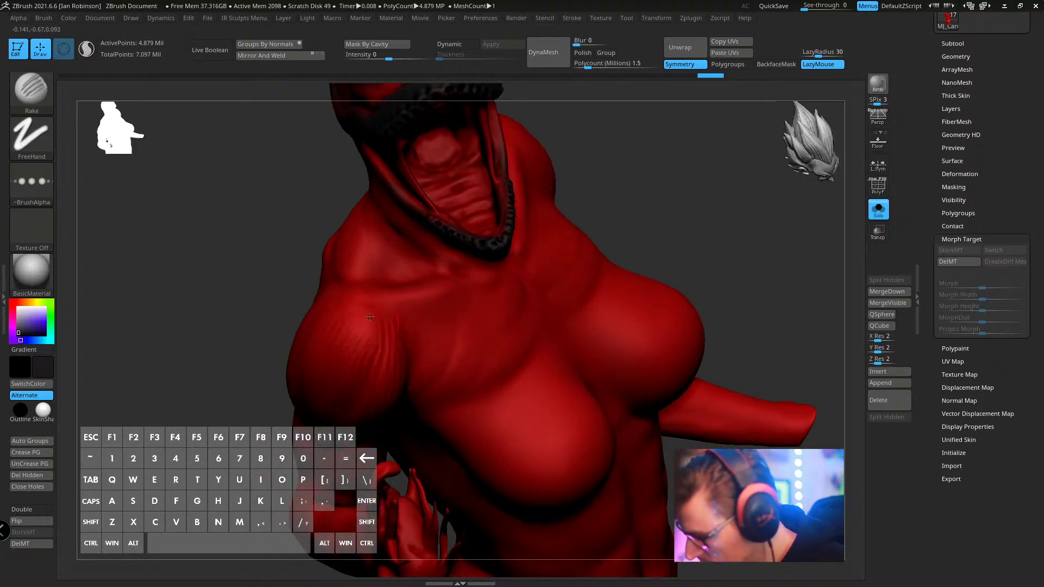
left_click_drag(372, 320, 354, 389)
- Extend the raked grooves from the front of the opposite deltoid onto the upper chest near the armpit
left_click_drag(644, 213, 604, 214, "alt")
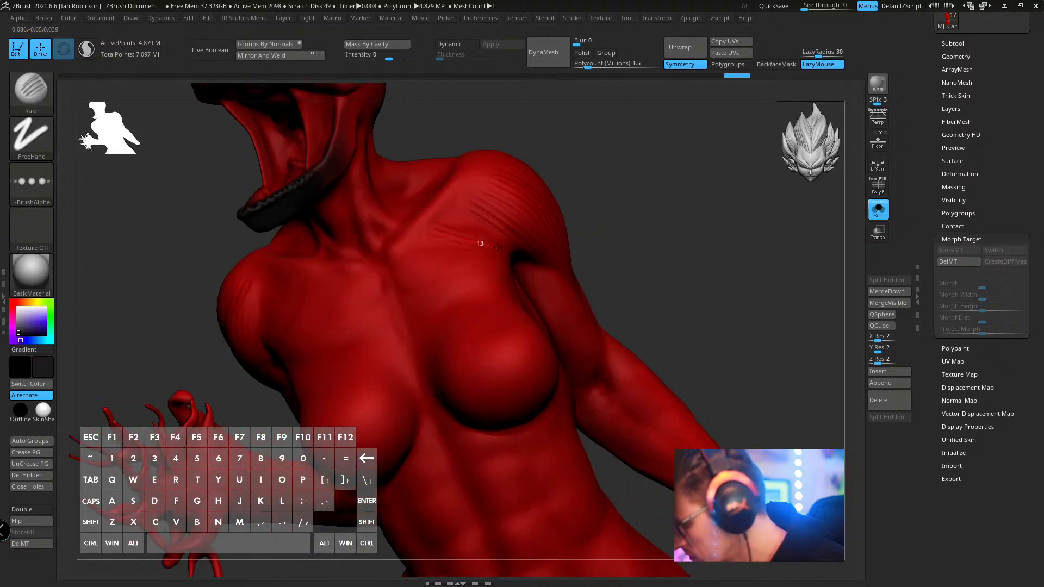
key("ctrl+z")
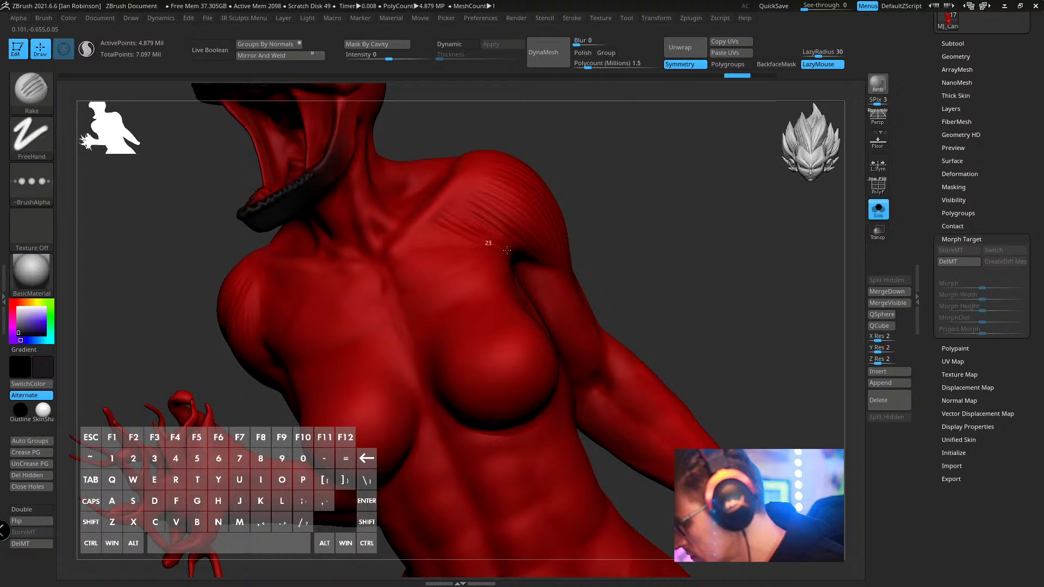
mouse_move(506, 250)
left_mouse_down()
mouse_move(520, 246)
mouse_move(510, 260)
left_mouse_up()
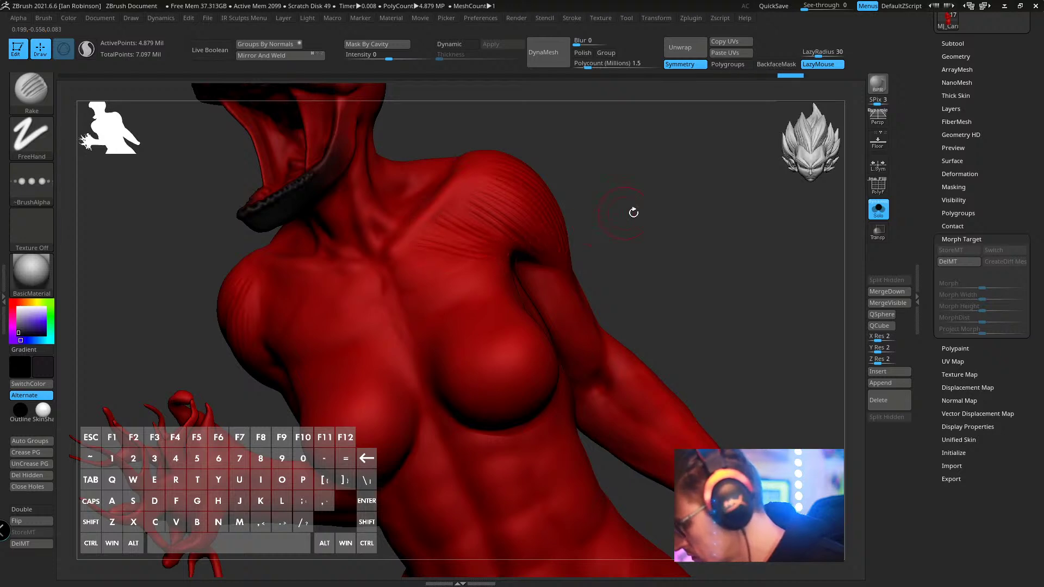
mouse_move(632, 192)
left_mouse_down()
mouse_move(628, 237)
mouse_move(699, 175)
left_mouse_up()
- Undo all the raked deltoid strokes back to the body mesh before it was subdivided
key("ctrl+z")
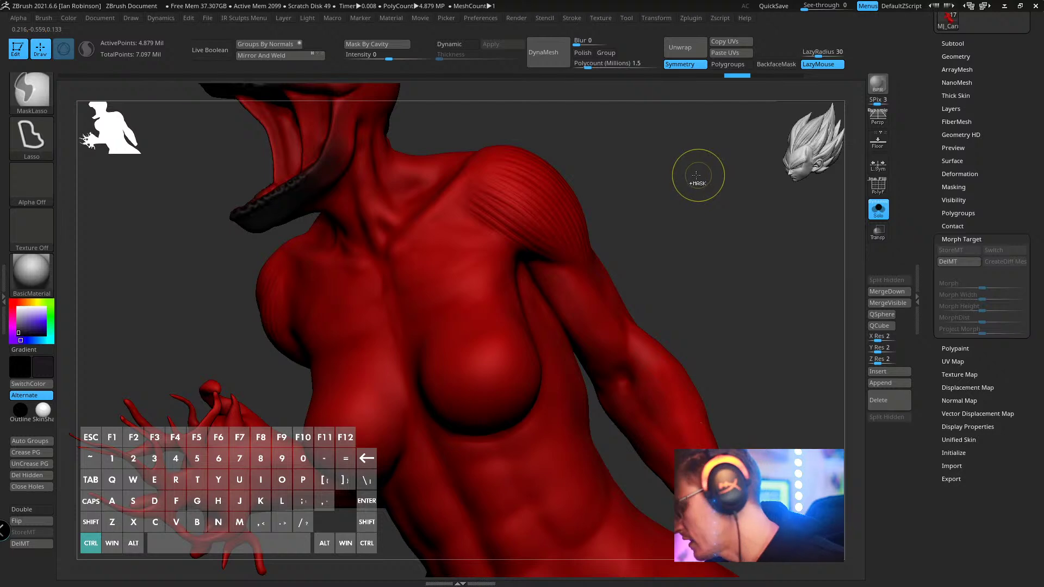
key("ctrl+z")
key("ctrl+z")
key("ctrl+z")
key("ctrl+z")
key("ctrl+z")
key("ctrl+z")
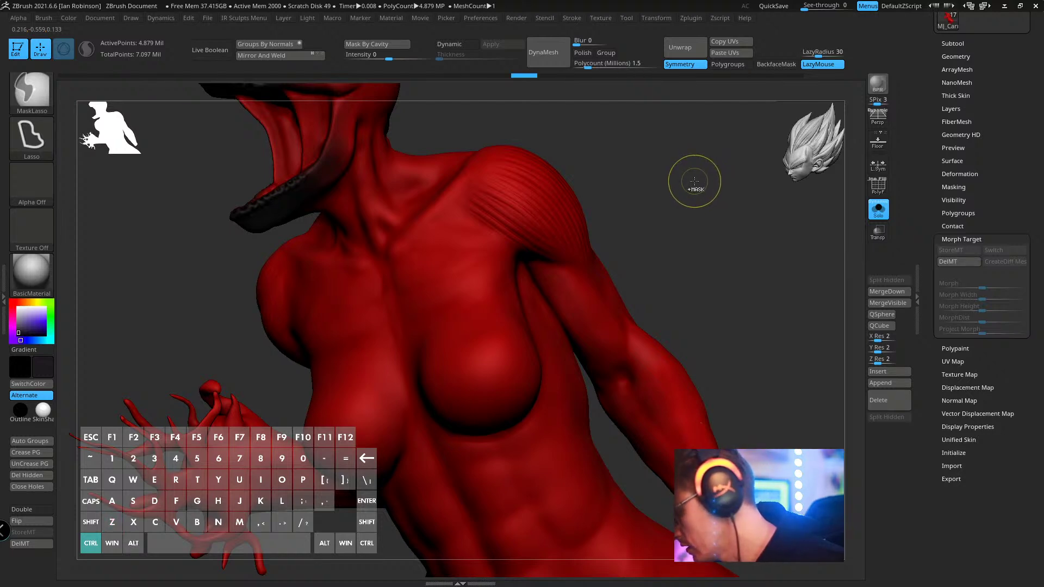
key("ctrl+z")
key("ctrl+z")
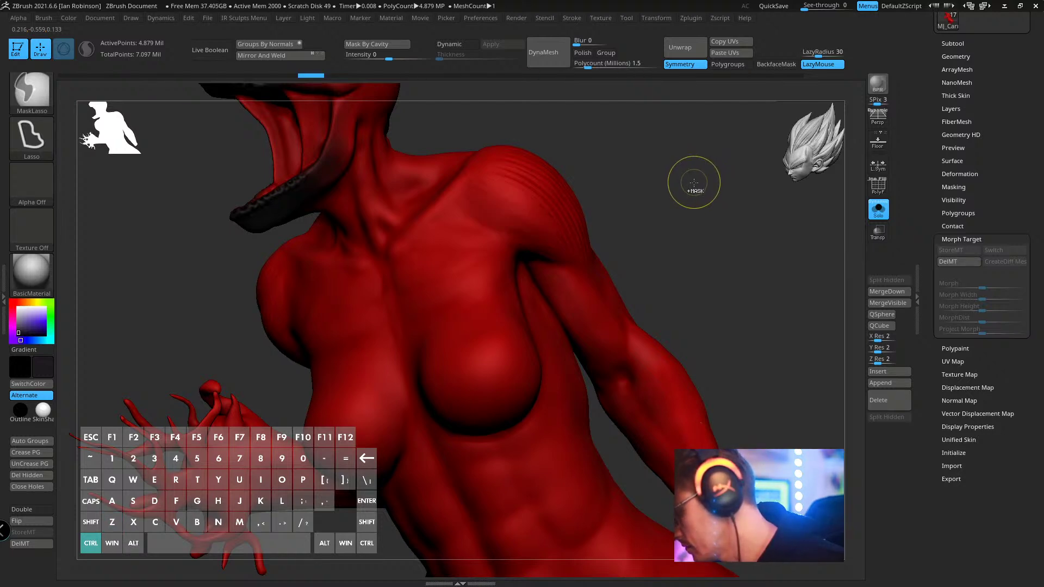
- Switch to the Standard brush and assign Alpha 60 to it
mouse_move(696, 180)
left_mouse_down()
mouse_move(601, 239)
mouse_move(531, 204)
left_mouse_up()
key("b")
key("s")
key("t")
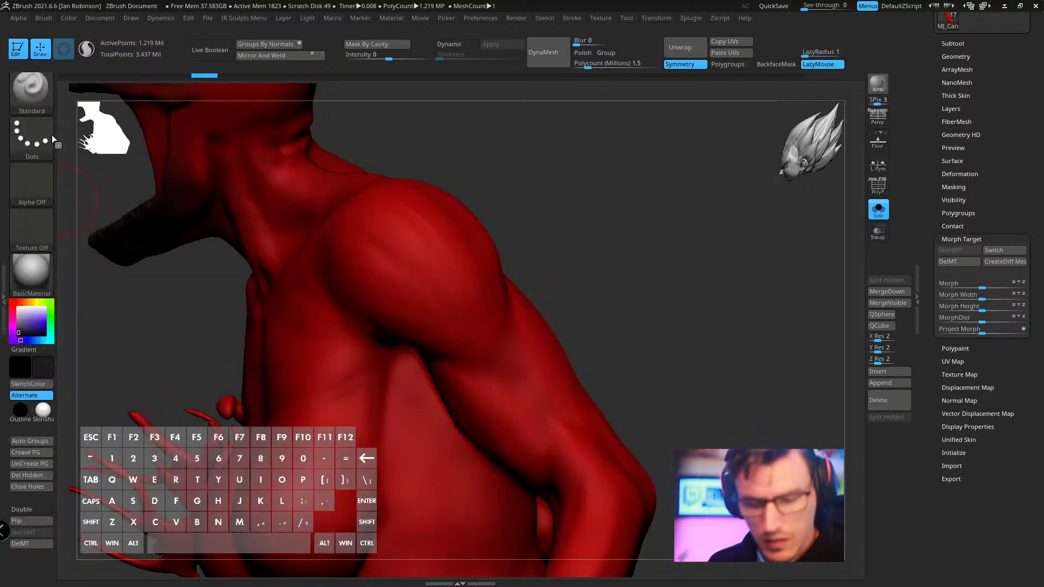
left_click(35, 96)
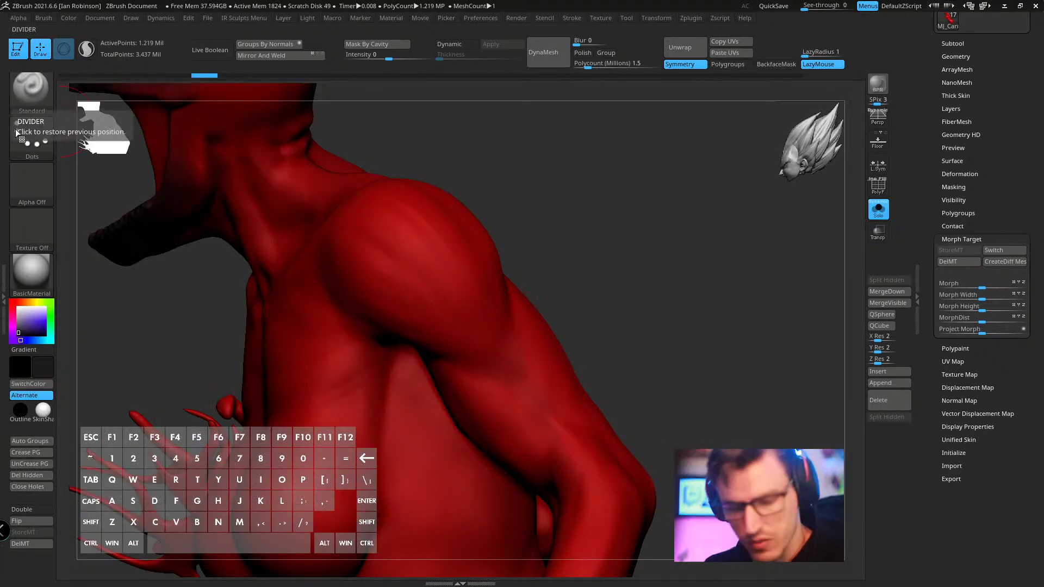
left_click(36, 141)
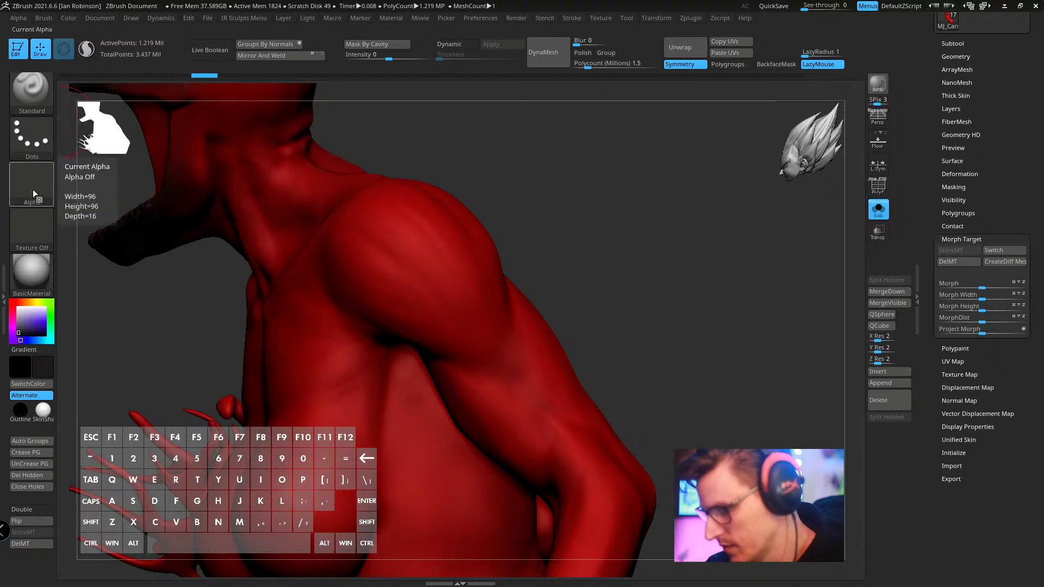
left_click(32, 188)
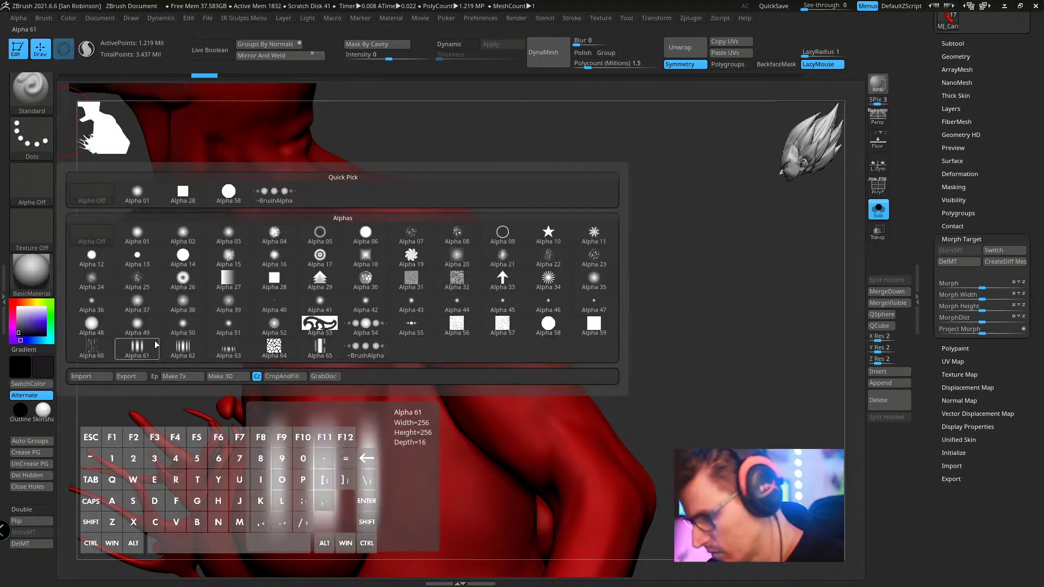
left_click(91, 347)
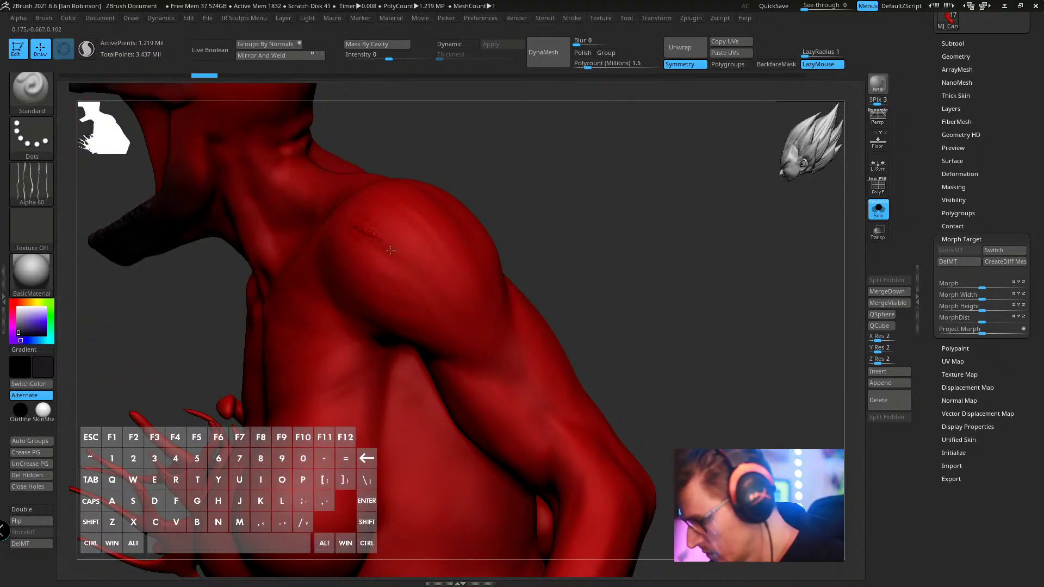
- Try carving Alpha 60 striations across the deltoid, both raised and inverted, and undo each stroke
left_click_drag(390, 250, 459, 318)
key("ctrl+z")
left_click_drag(369, 212, 494, 352, "alt")
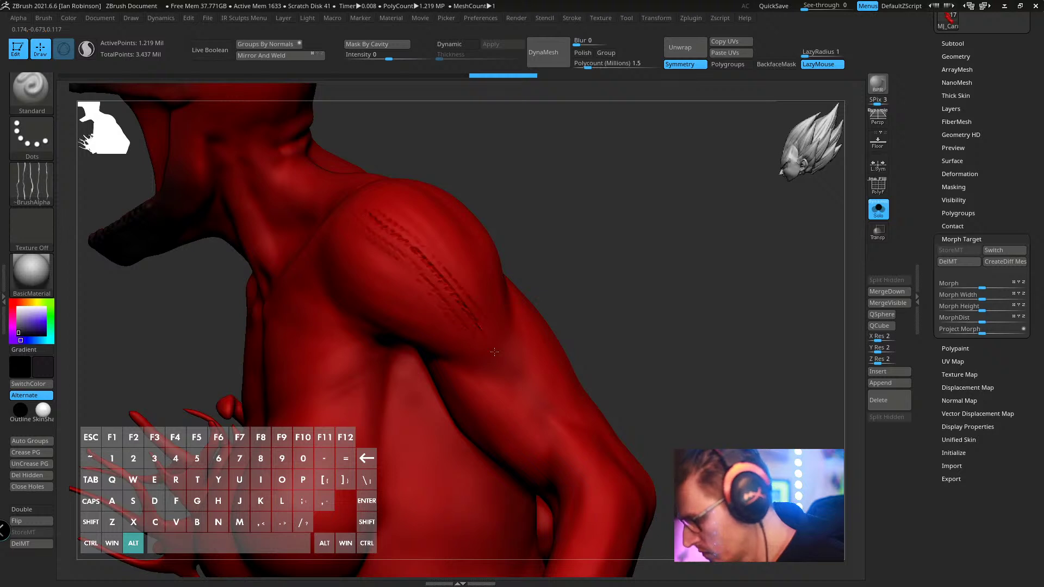
key("ctrl+z")
- Subdivide the body mesh once, test an inverted Alpha 60 stroke down the deltoid and undo that stroke
key("ctrl+d")
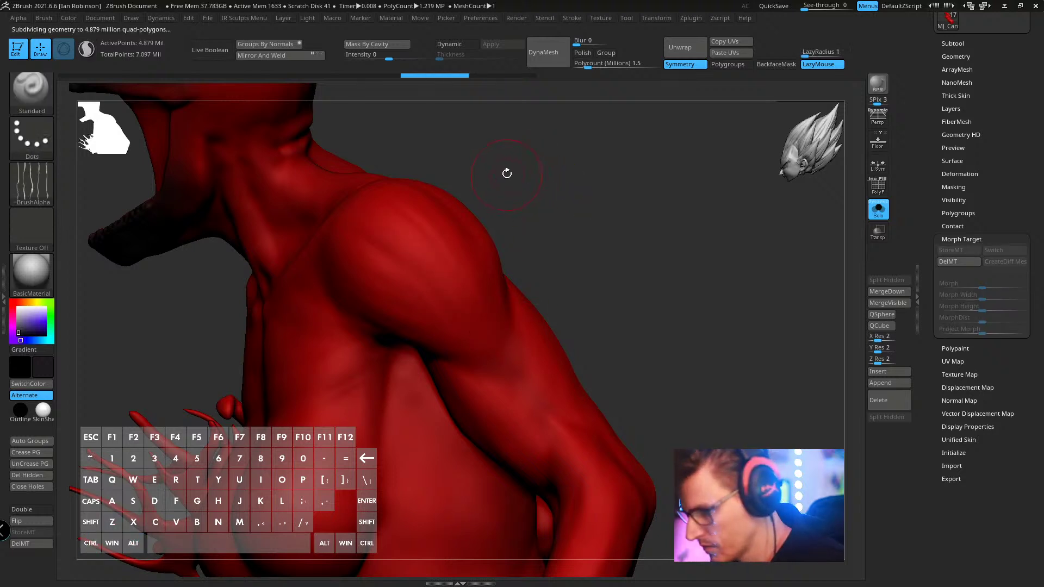
key("s")
key("alt")
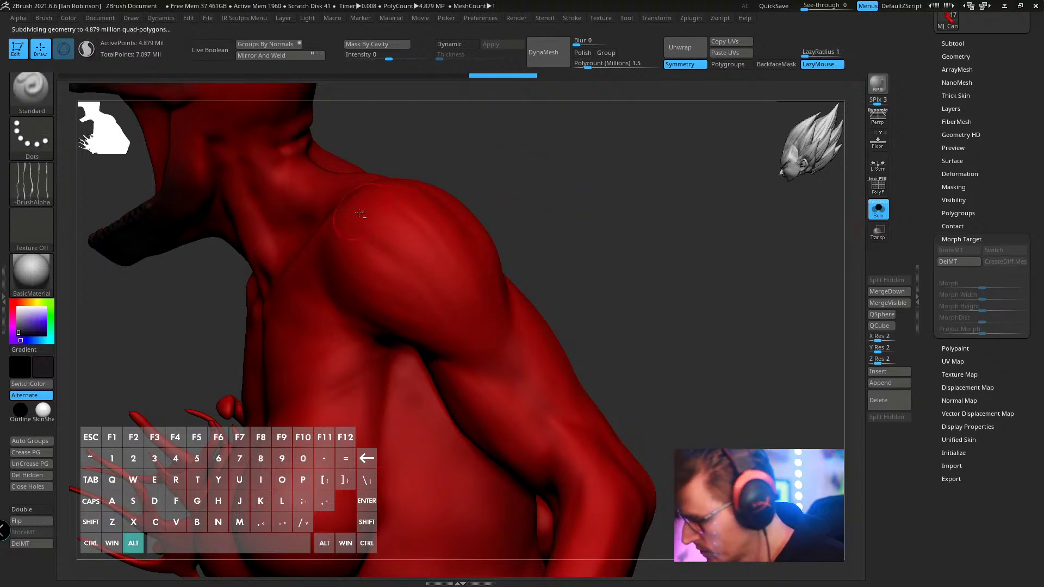
left_click_drag(394, 236, 462, 307, "alt")
left_click_drag(571, 228, 603, 202)
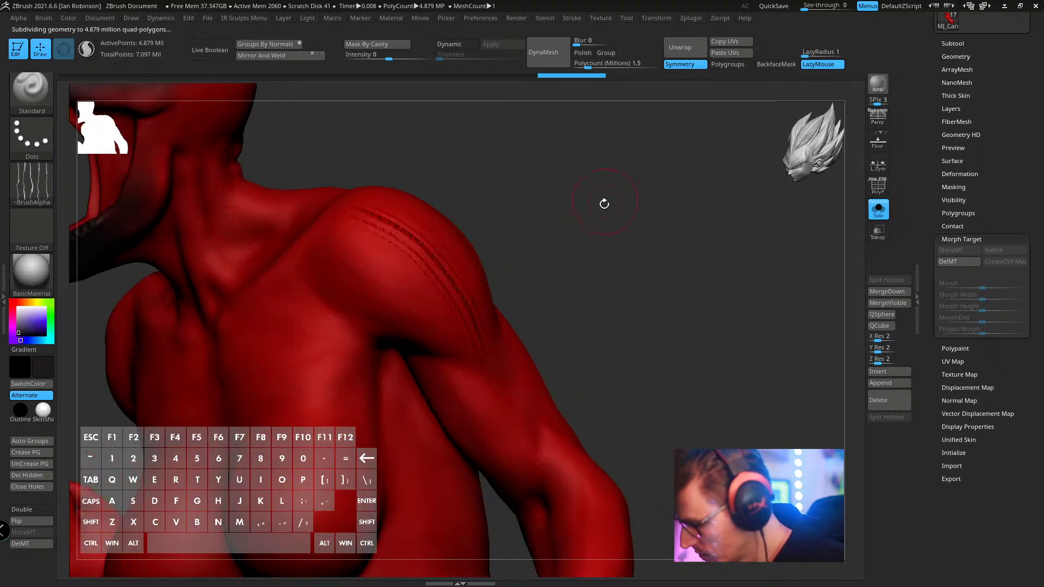
key("ctrl+z")
- Set LazyRadius to 16 and carve inverted Alpha 60 fibre grooves down the deltoid
key("alt")
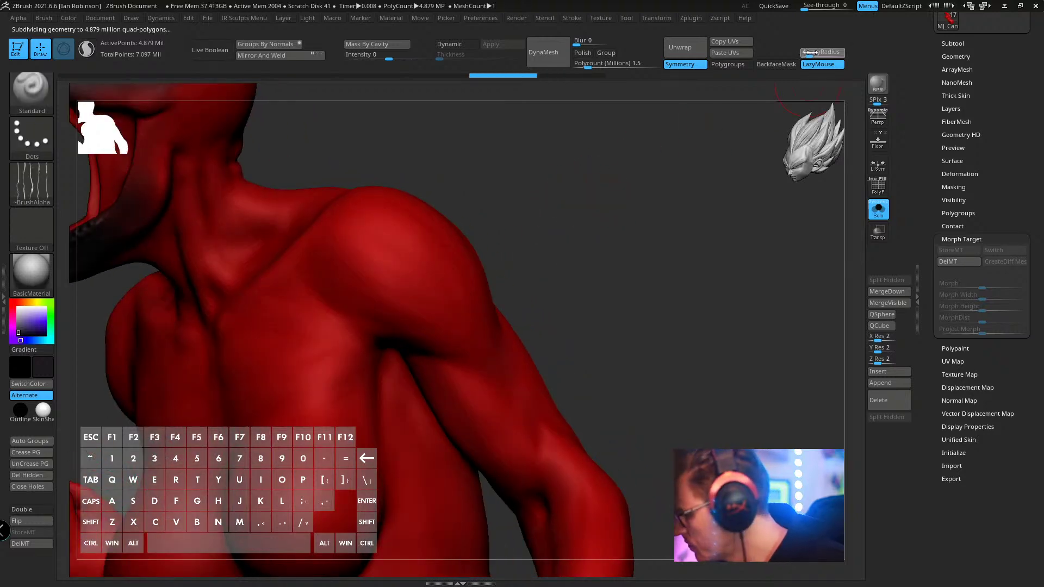
left_click_drag(665, 178, 374, 214)
key("space")
key("alt")
left_click_drag(458, 303, 571, 175)
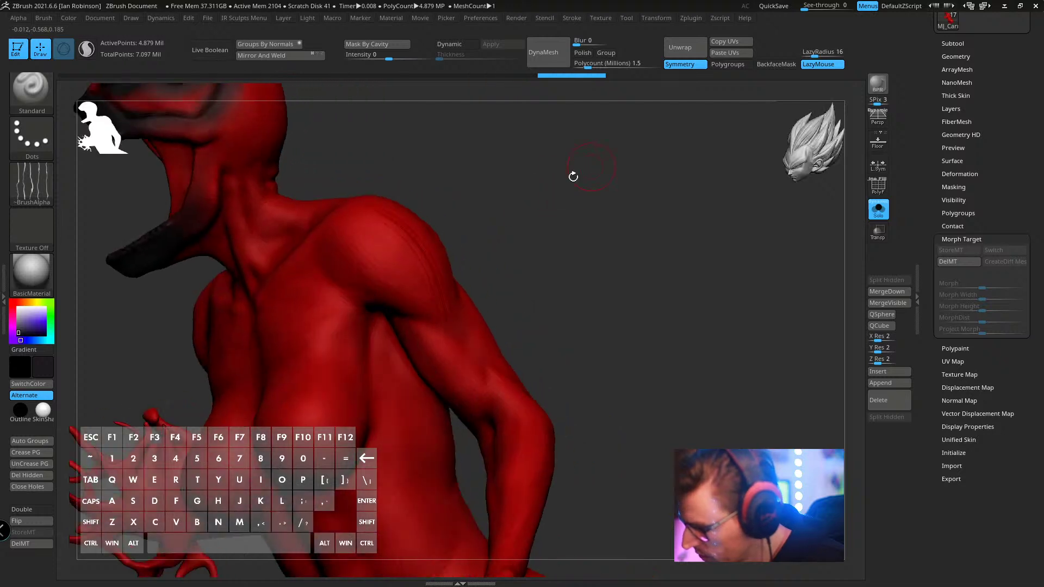
- Adjust the Standard brush's draw size and try more inverted Alpha 60 fibre grooves down the deltoid
key("space")
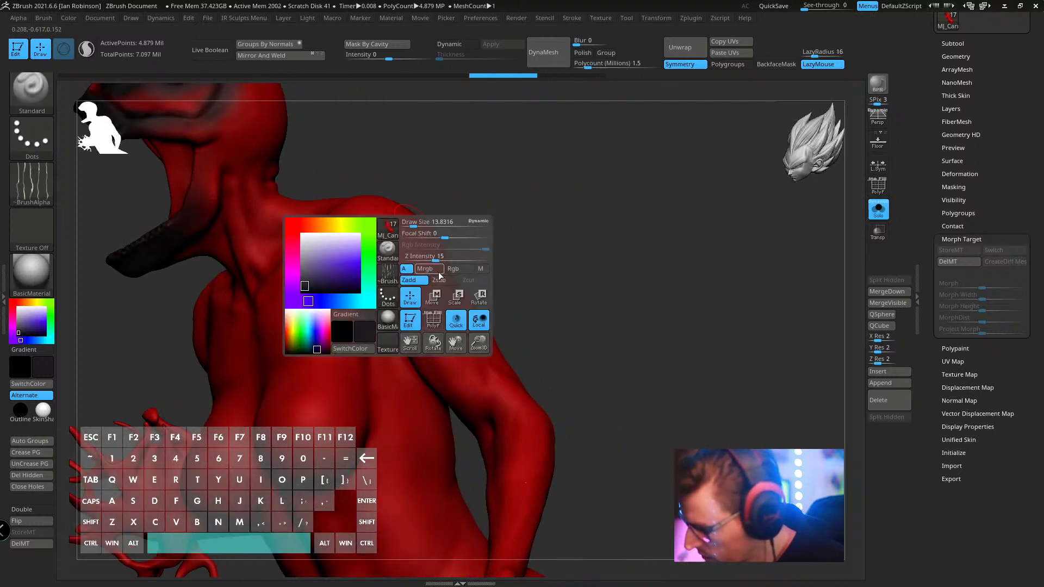
left_click_drag(625, 272, 484, 195)
key("s")
key("space")
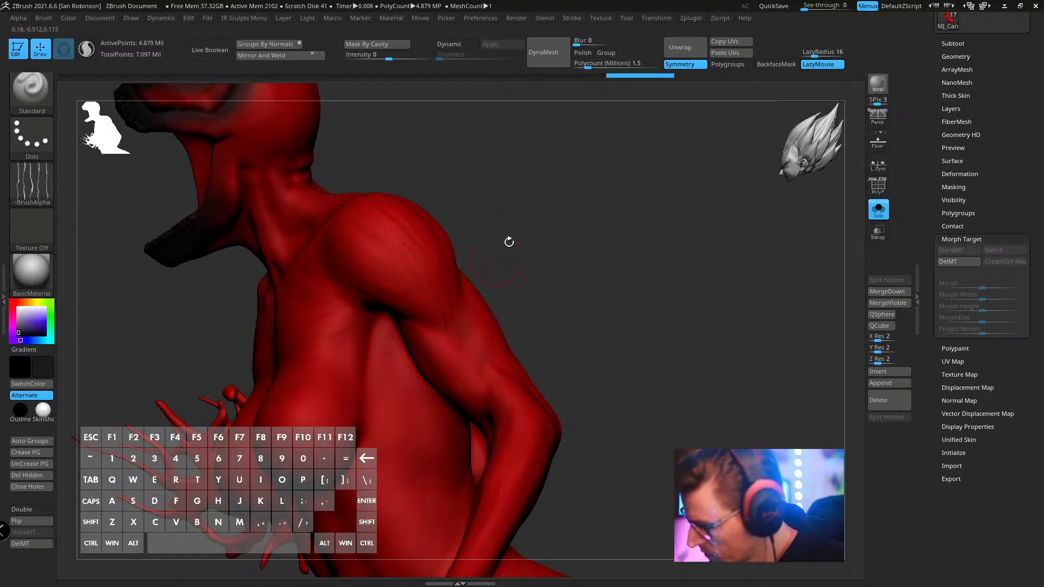
left_click_drag(508, 239, 420, 220)
left_click_drag(564, 211, 585, 187)
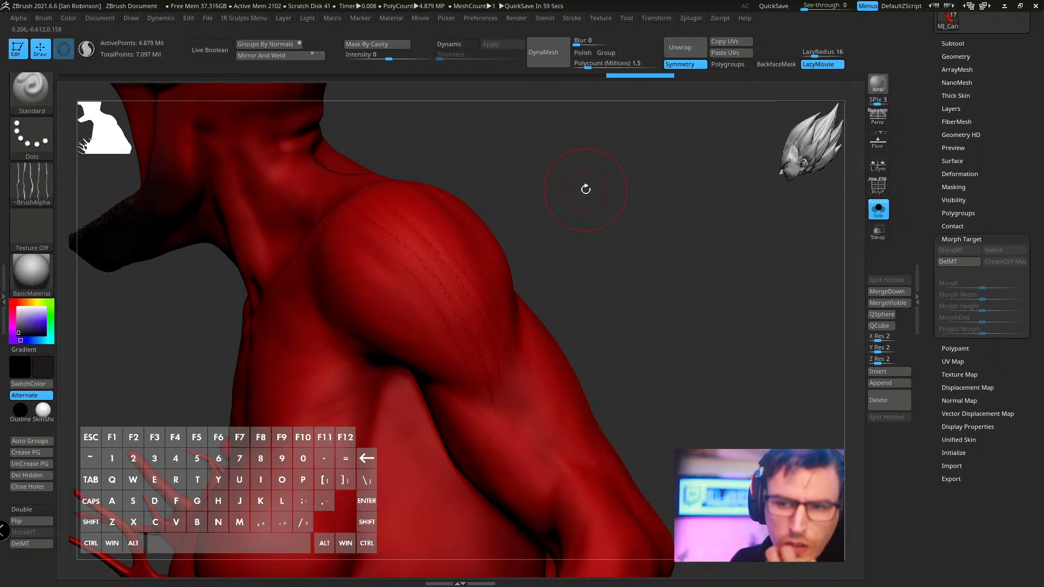
- Examine the Alpha 60 striations around the shoulder from several angles and undo the strokes on the deltoid
key("ctrl")
left_click_drag(576, 194, 427, 210)
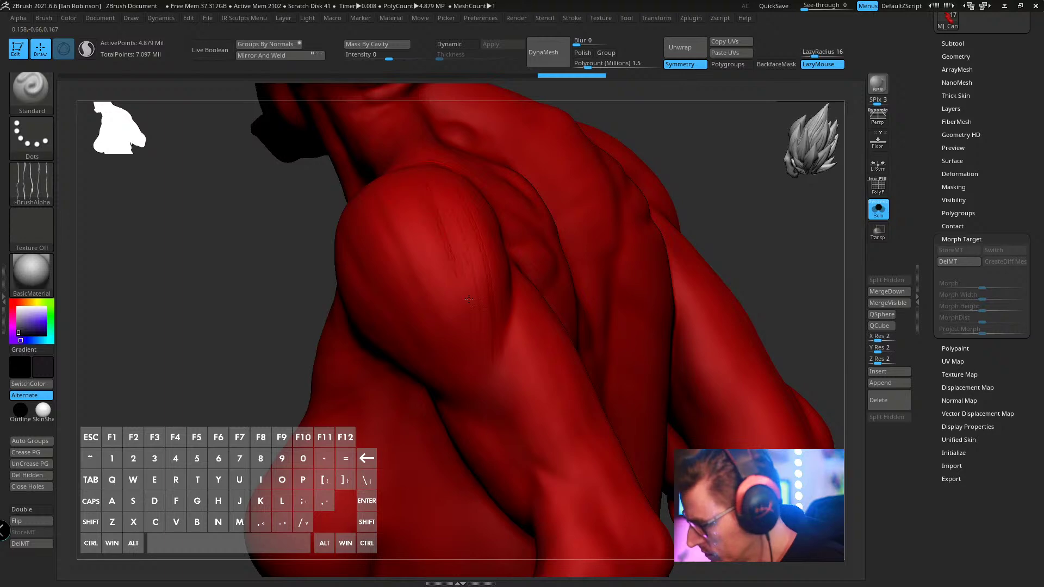
left_click_drag(469, 299, 455, 217)
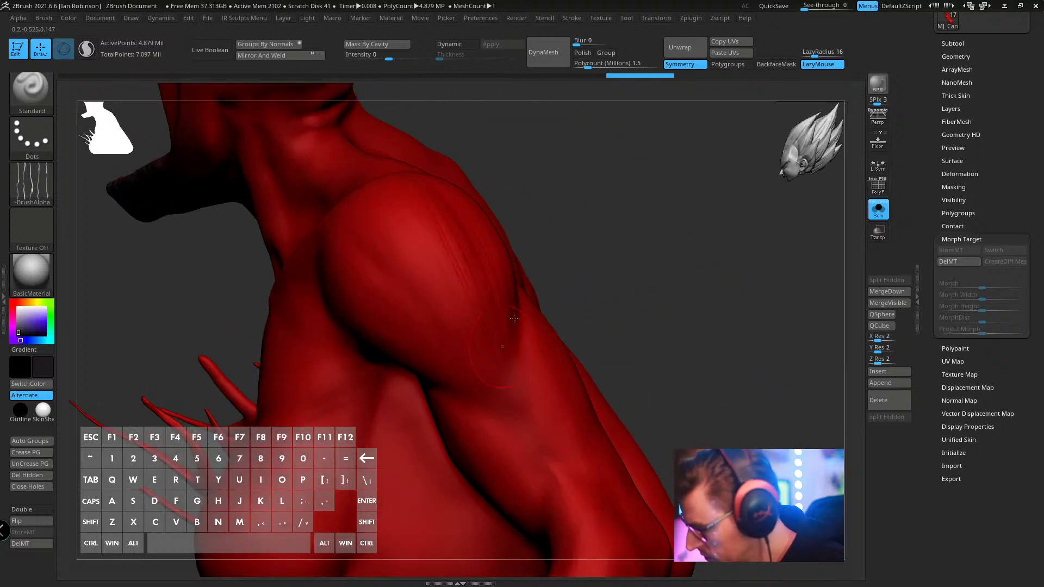
left_click_drag(514, 318, 592, 251)
key("ctrl+z")
key("ctrl+z")
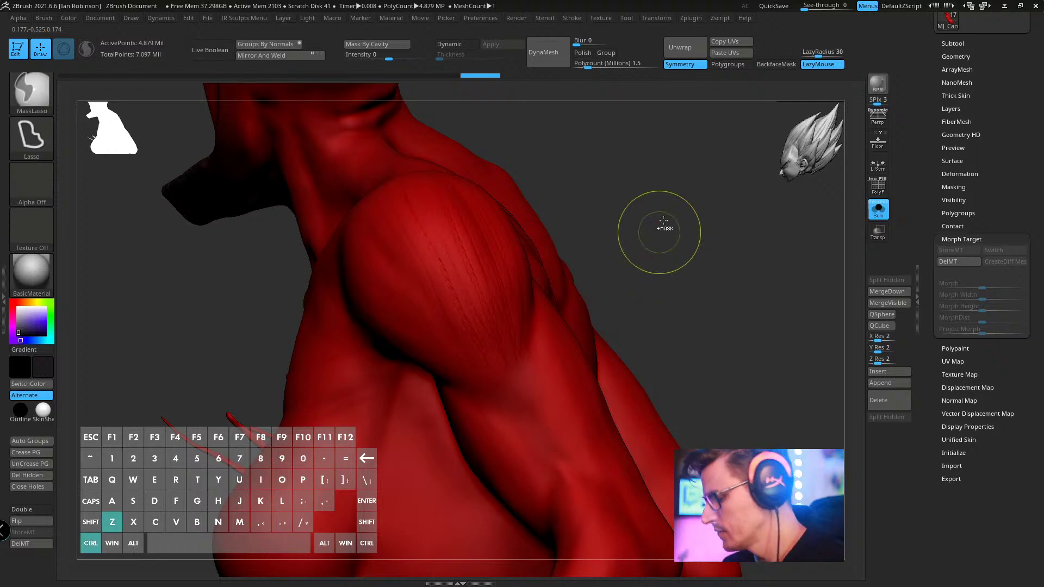
left_click_drag(528, 155, 675, 241)
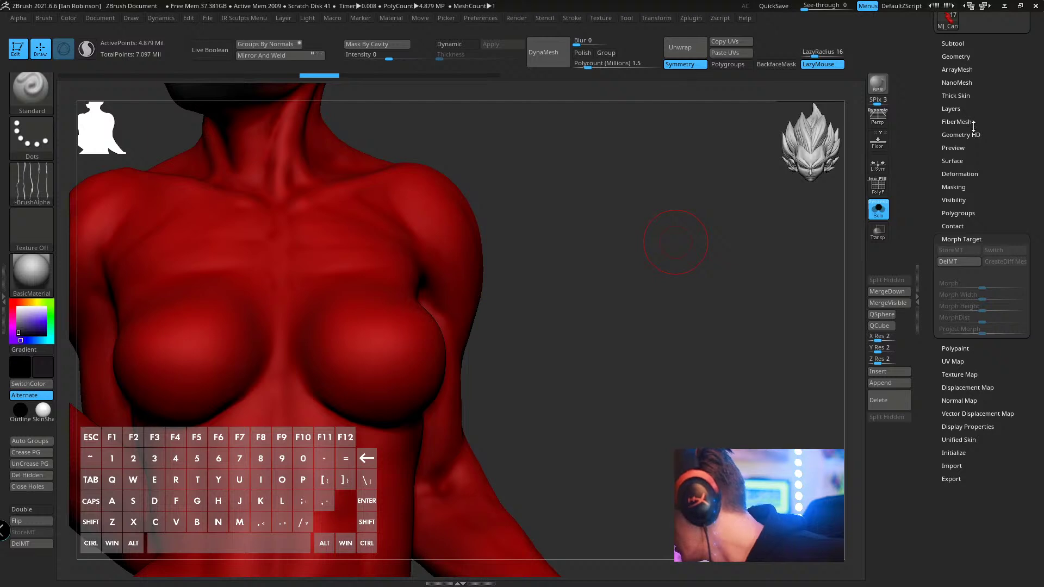
- Load the Noise35 preset from the NoiseMakers library as surface noise on the body mesh
left_click(966, 160)
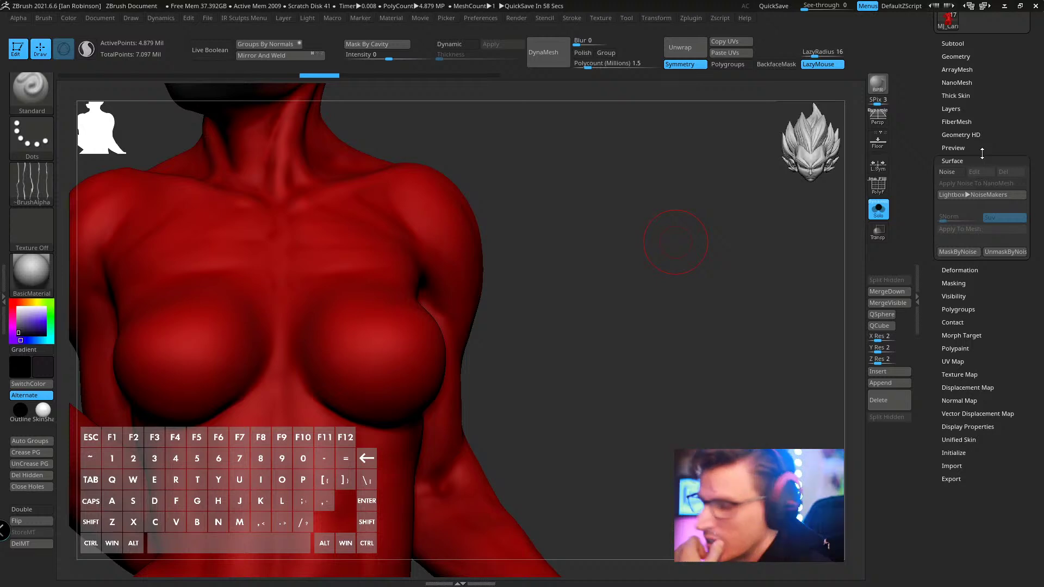
left_click(973, 194)
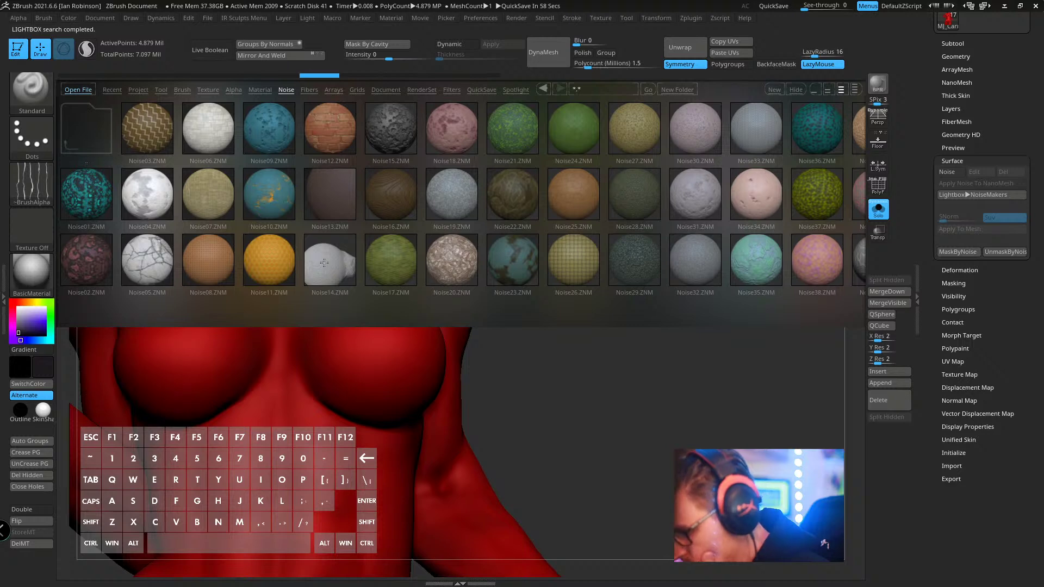
left_click_drag(629, 210, 476, 304)
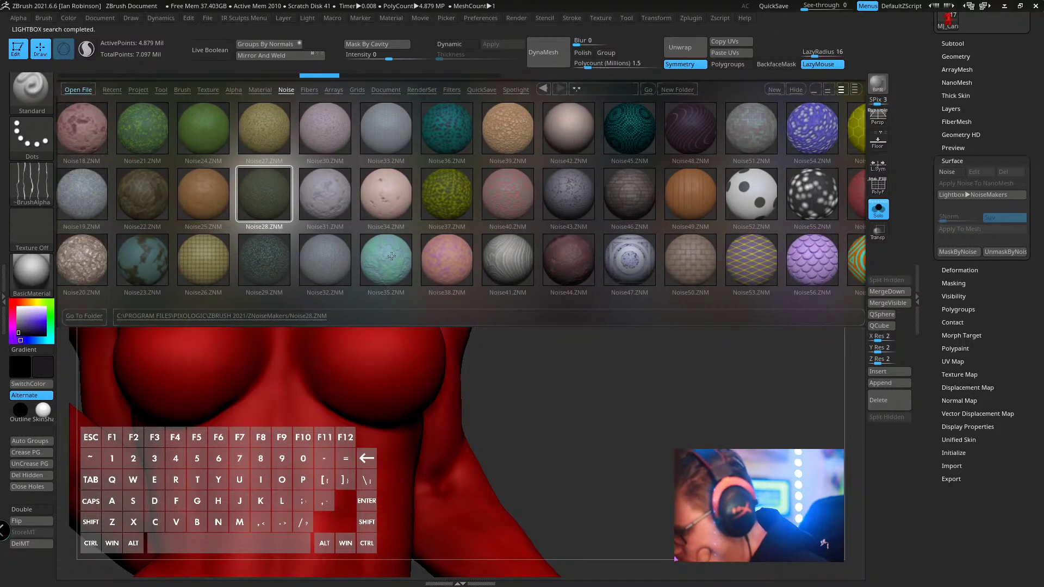
left_click_drag(397, 265, 327, 288)
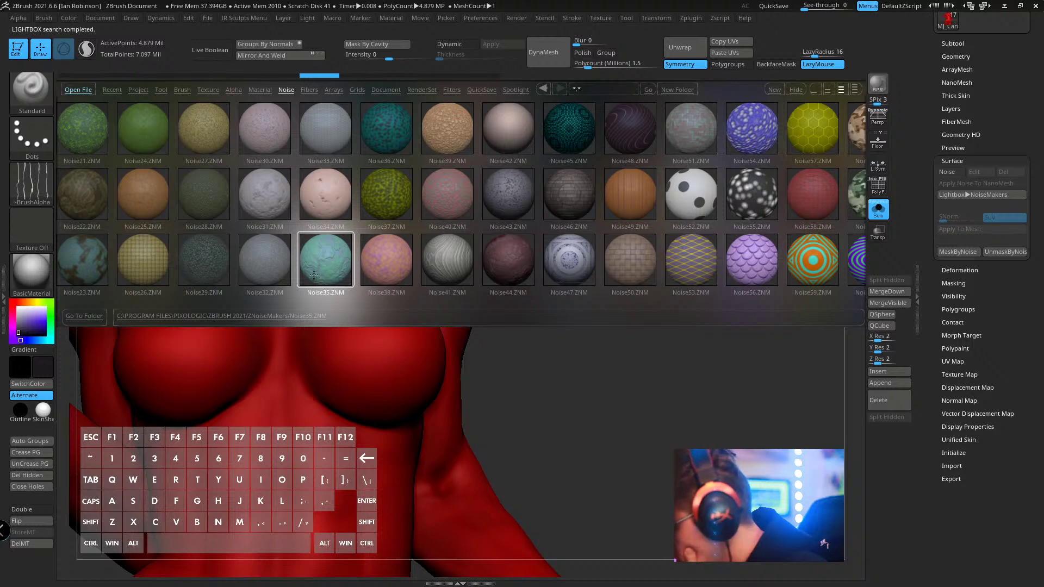
double_click(328, 266)
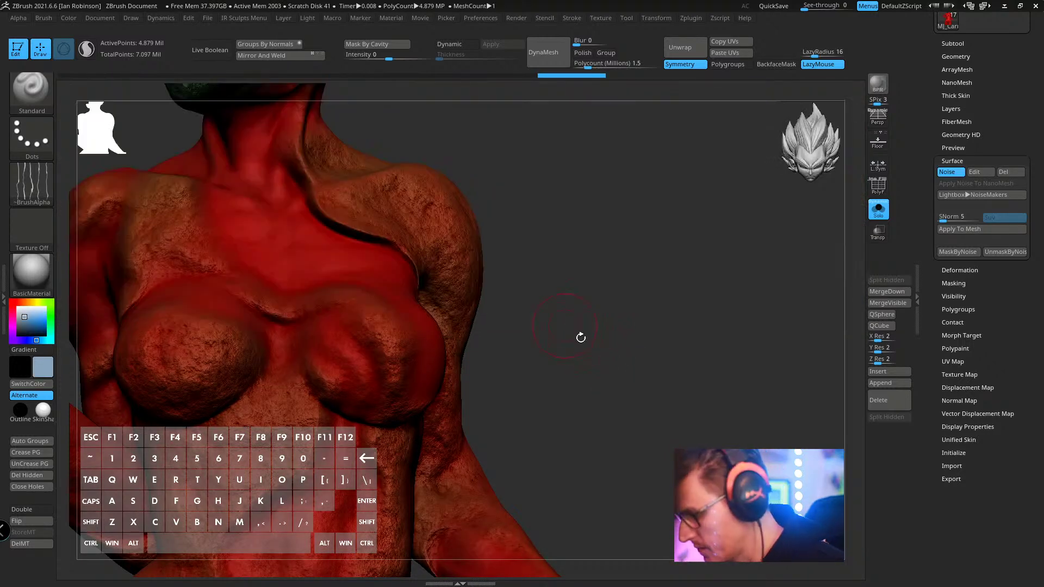
left_click_drag(580, 338, 622, 282, "alt")
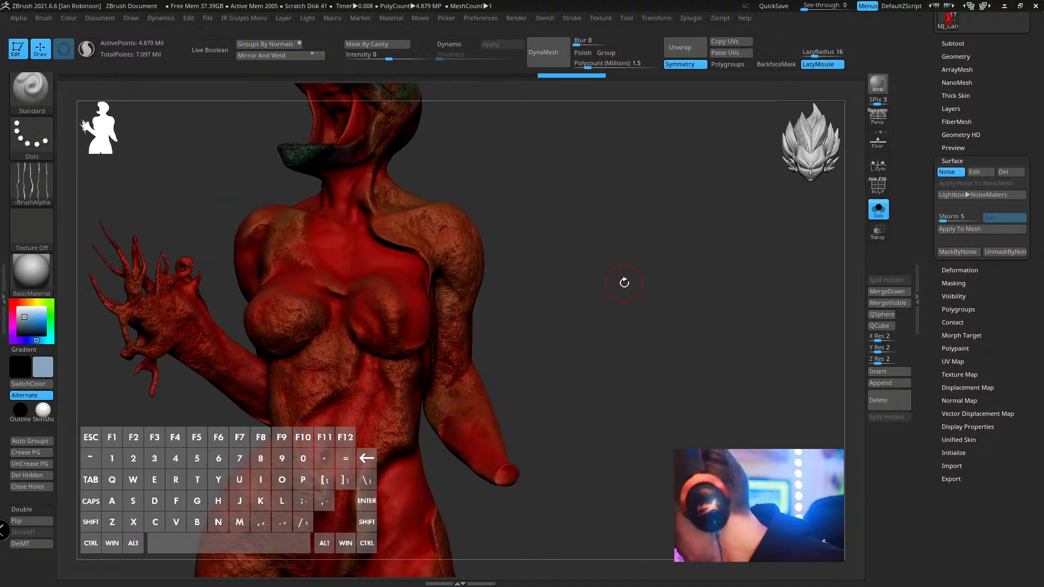
- Edit the surface noise in NoiseMaker, setting ColorBlend to 0 and Plugin Scale to 0.02753
left_click(981, 173)
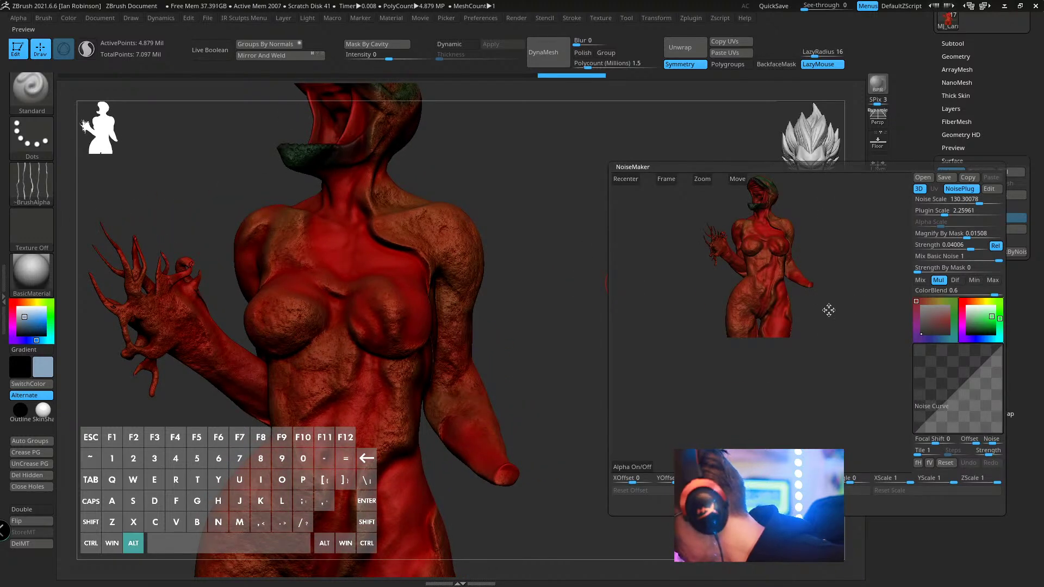
left_click_drag(826, 307, 753, 494, "alt")
left_click_drag(988, 293, 962, 295)
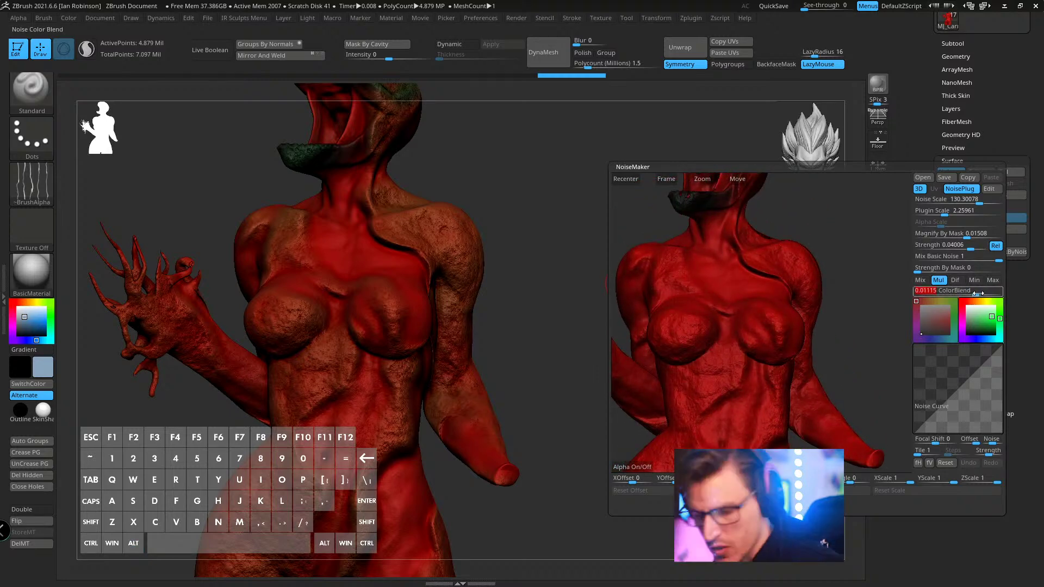
left_click_drag(951, 215, 927, 219)
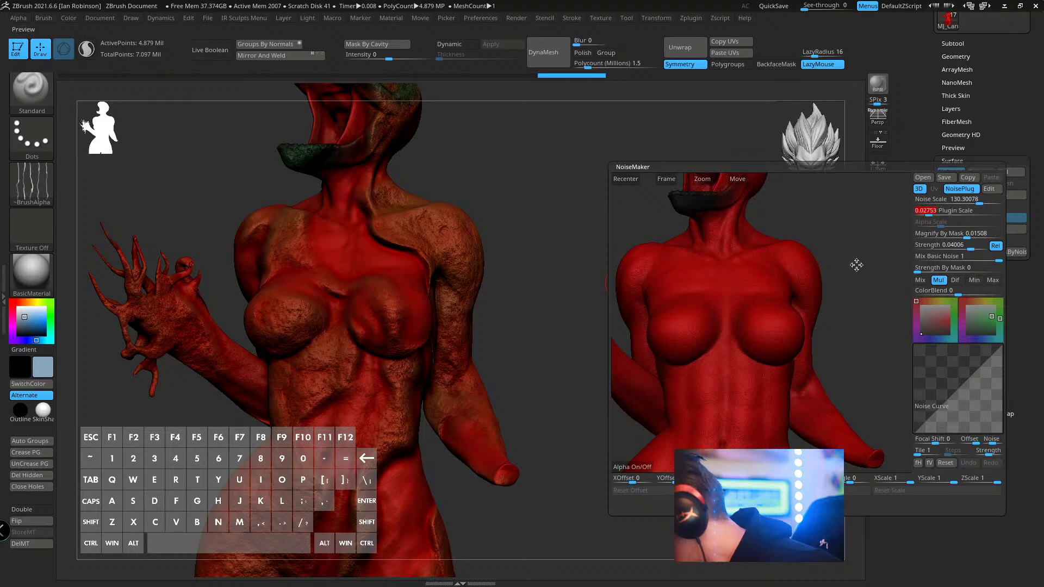
left_click_drag(857, 286, 853, 287)
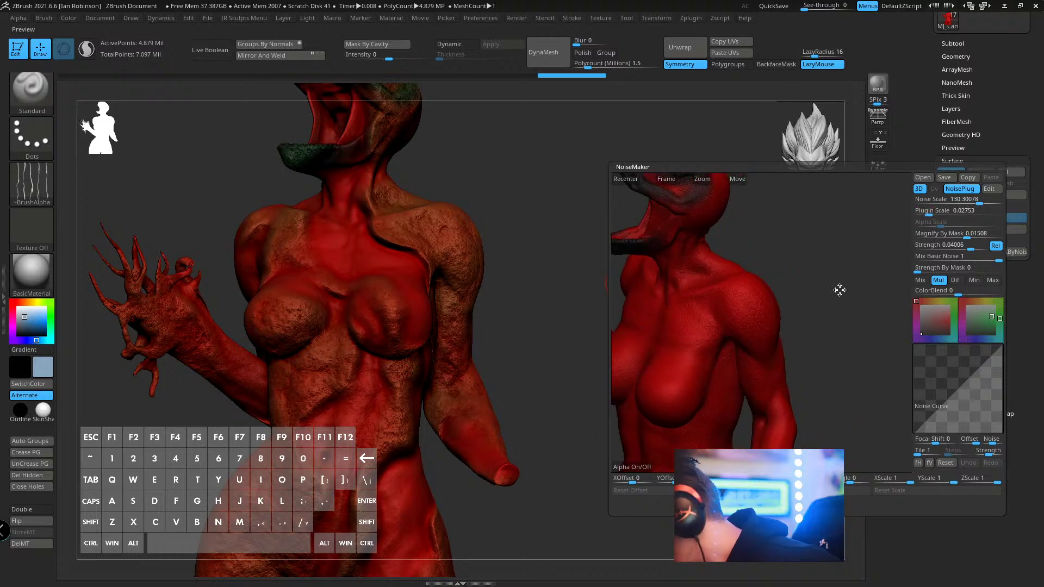
- Set the surface noise's Noise Scale to 33.60546 and Strength to 0.03079, and accept the noise settings
left_click_drag(977, 201, 973, 202)
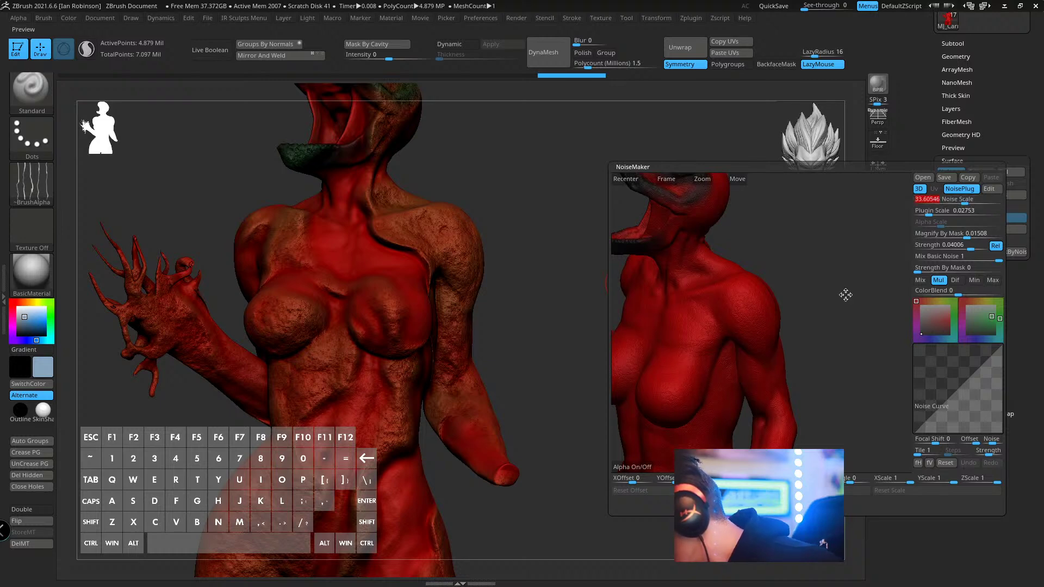
left_click_drag(846, 296, 820, 310)
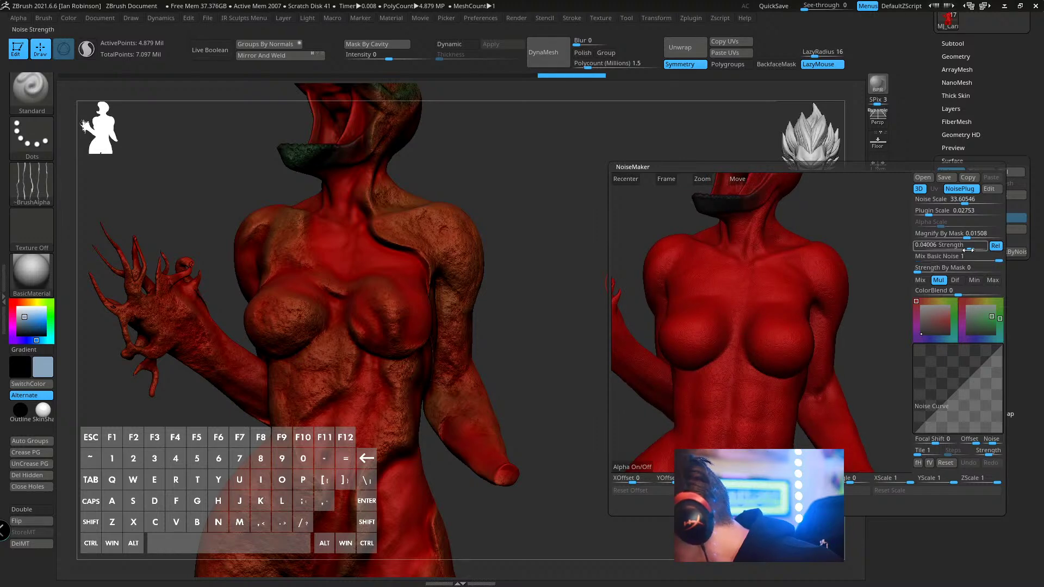
left_click_drag(969, 245, 966, 249)
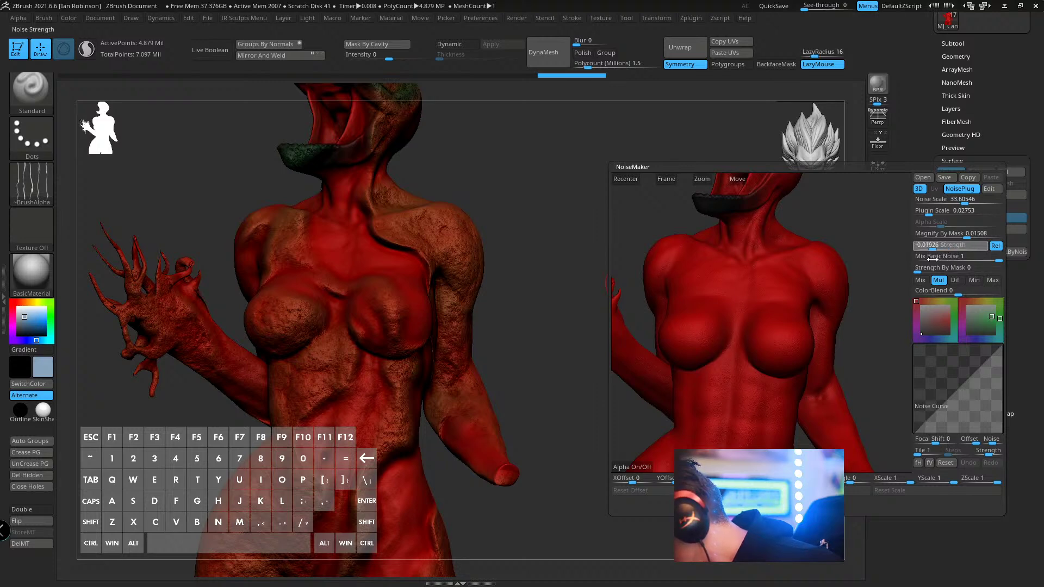
left_click_drag(942, 259, 958, 259)
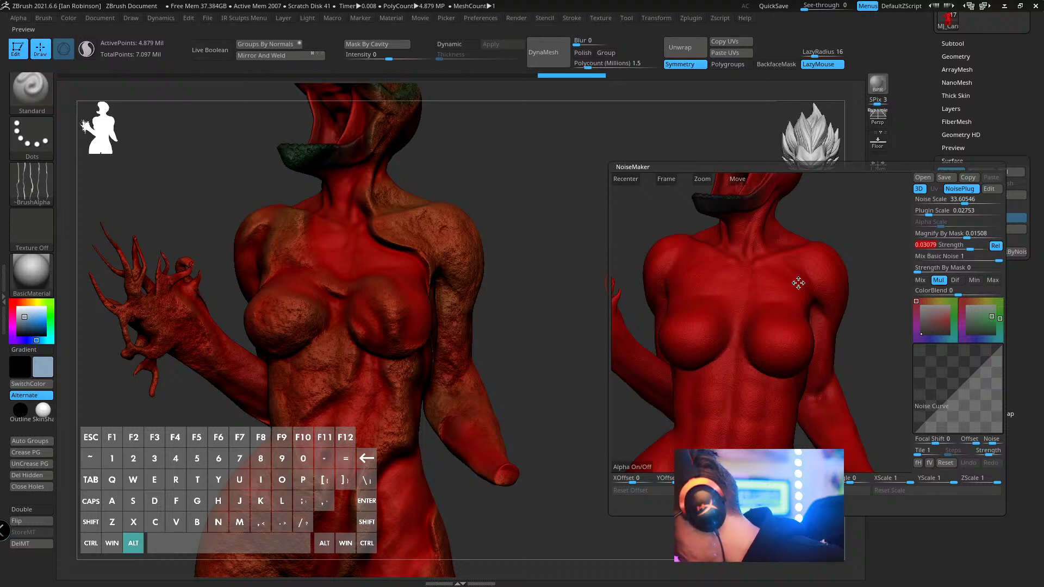
left_click_drag(799, 282, 797, 250, "alt")
left_click_drag(775, 305, 732, 328, "alt")
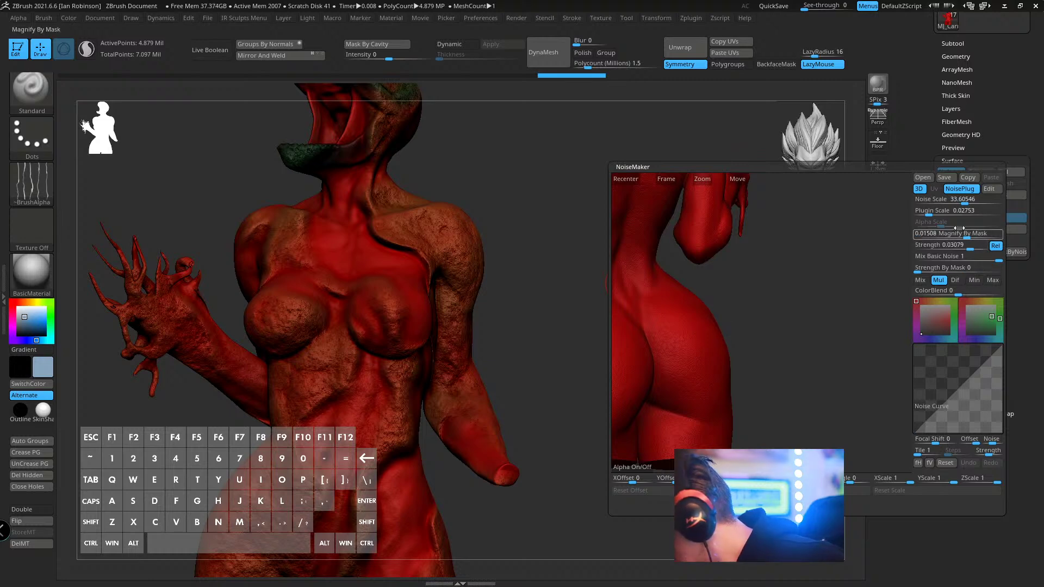
left_click(783, 504)
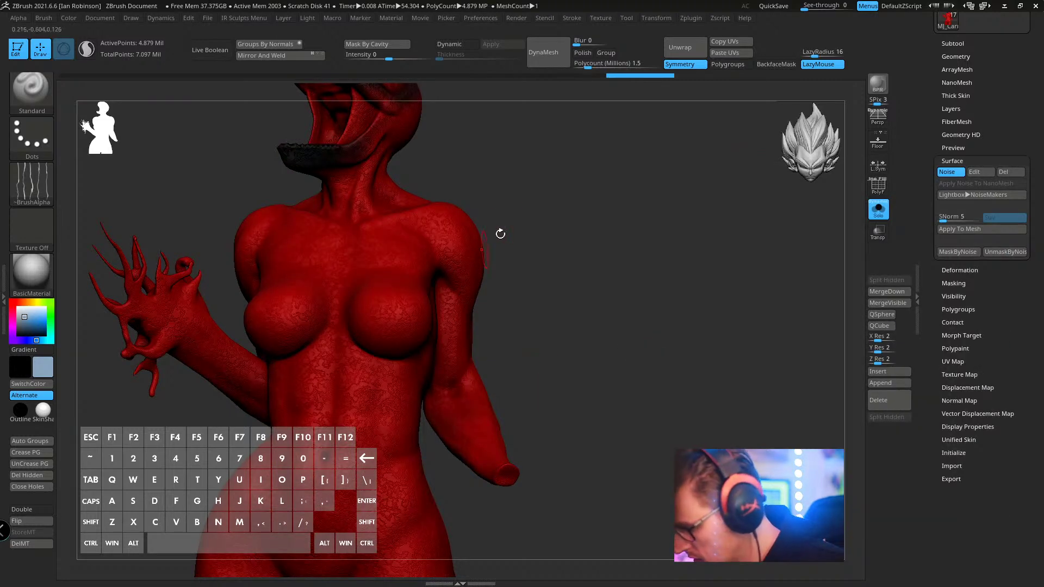
- Check the noise preview on the torso and apply the noise to the mesh
left_click_drag(530, 241, 532, 248, "alt")
left_click_drag(531, 298, 531, 337, "alt")
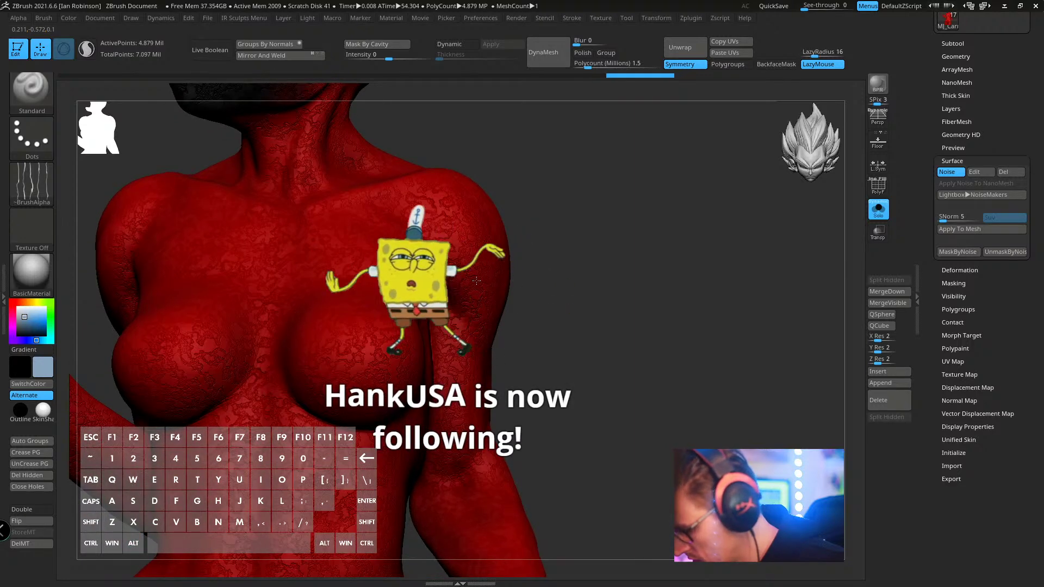
left_click_drag(531, 337, 531, 370)
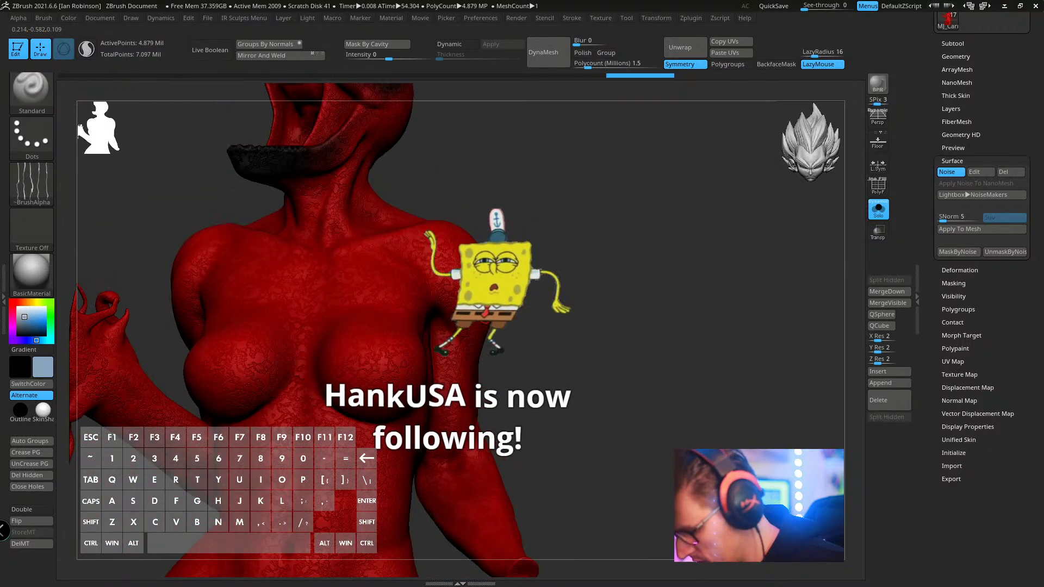
left_click(950, 229)
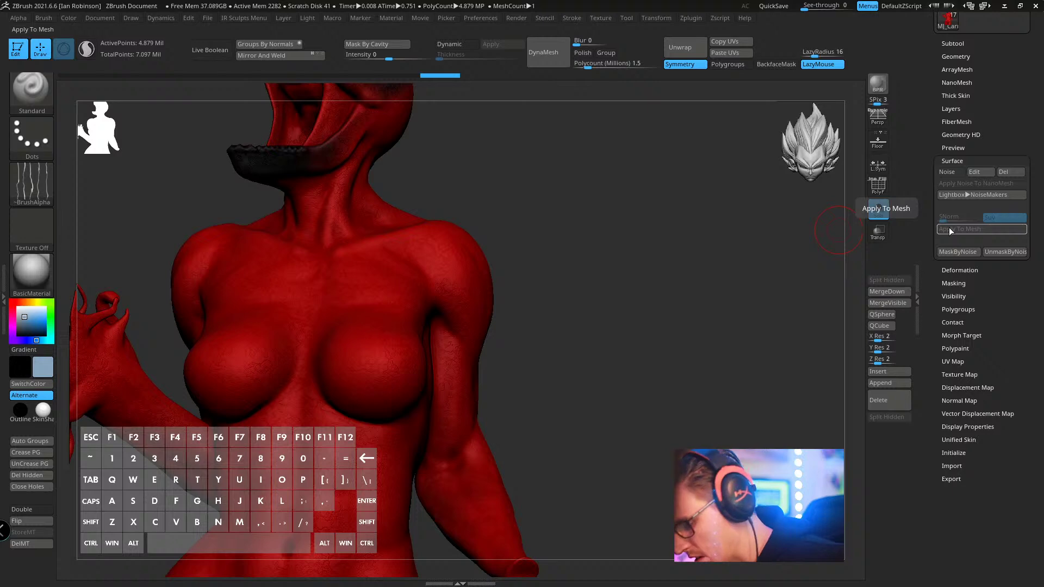
- Inspect the applied noise on the torso and arm, and undo the noise until the skin is smooth again
left_click_drag(641, 248, 578, 248)
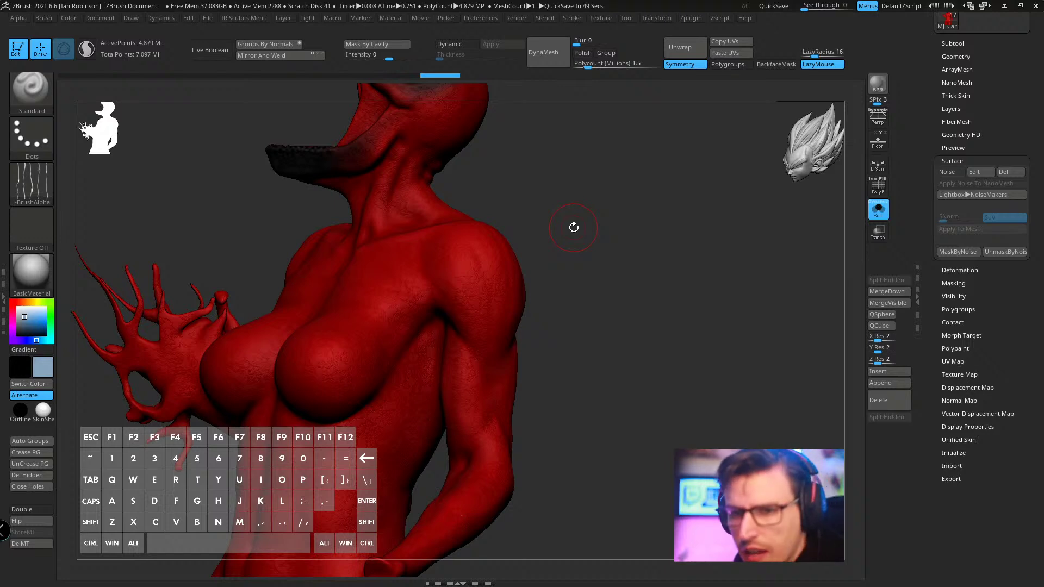
mouse_move(574, 228)
left_mouse_down()
mouse_move(605, 264)
mouse_move(646, 267)
mouse_move(552, 324)
left_mouse_up()
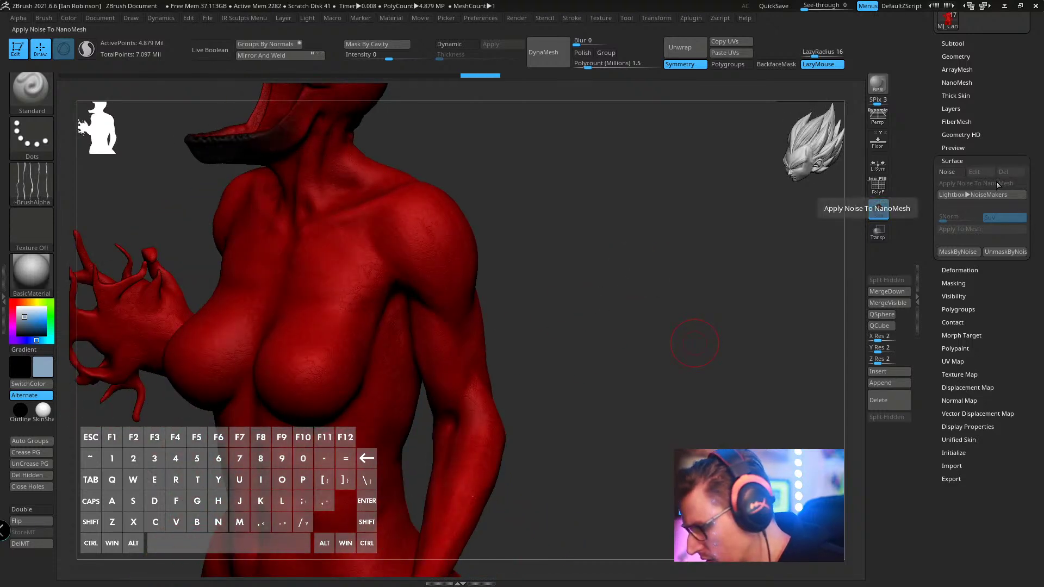
key("ctrl+z")
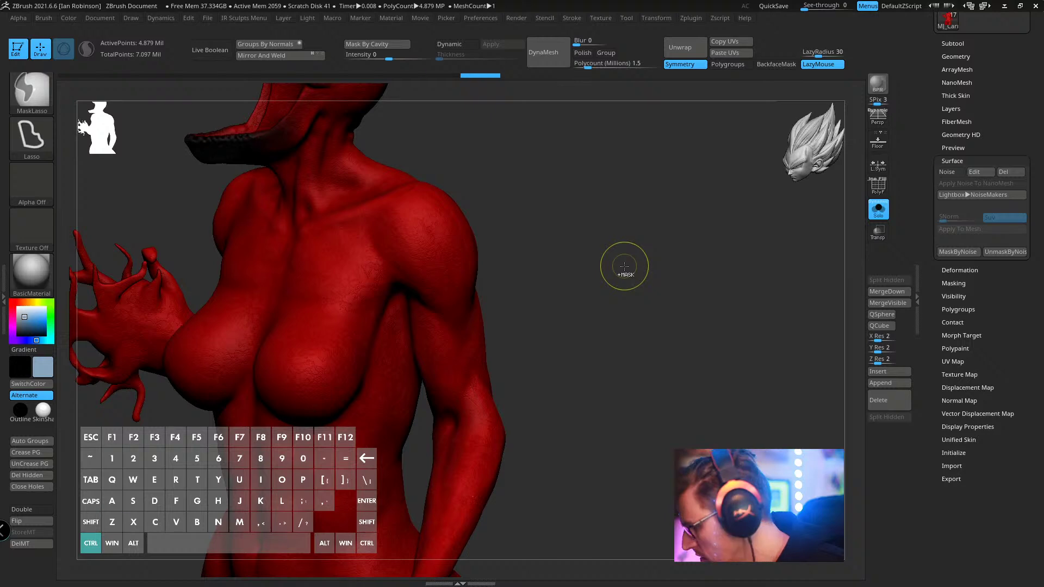
key("ctrl+z")
key("ctrl+z")
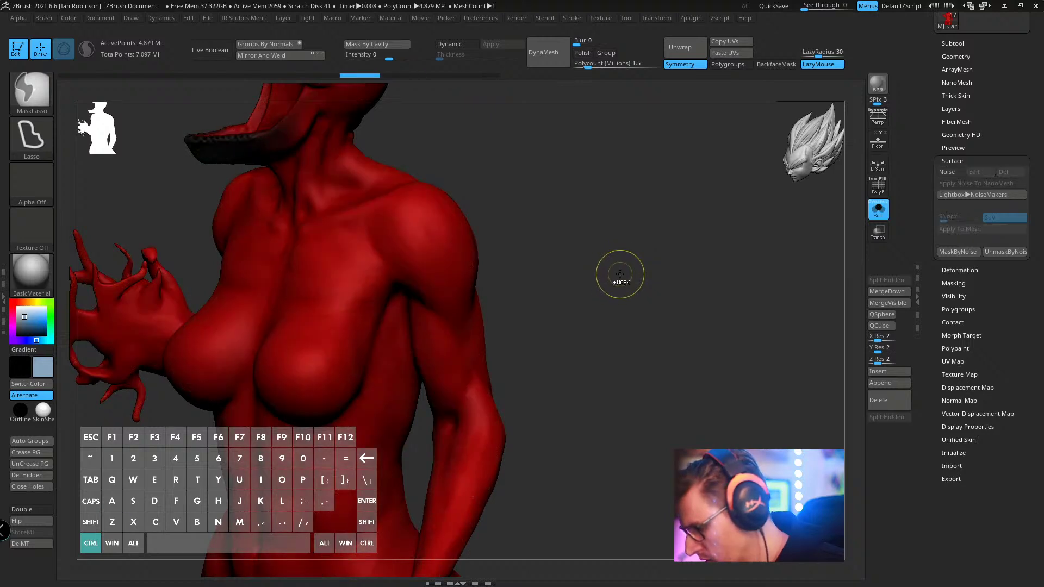
key("ctrl+z")
- Switch to the DamStandard brush and adjust its draw size for detailing the shoulder
left_click_drag(589, 263, 588, 293)
key("s")
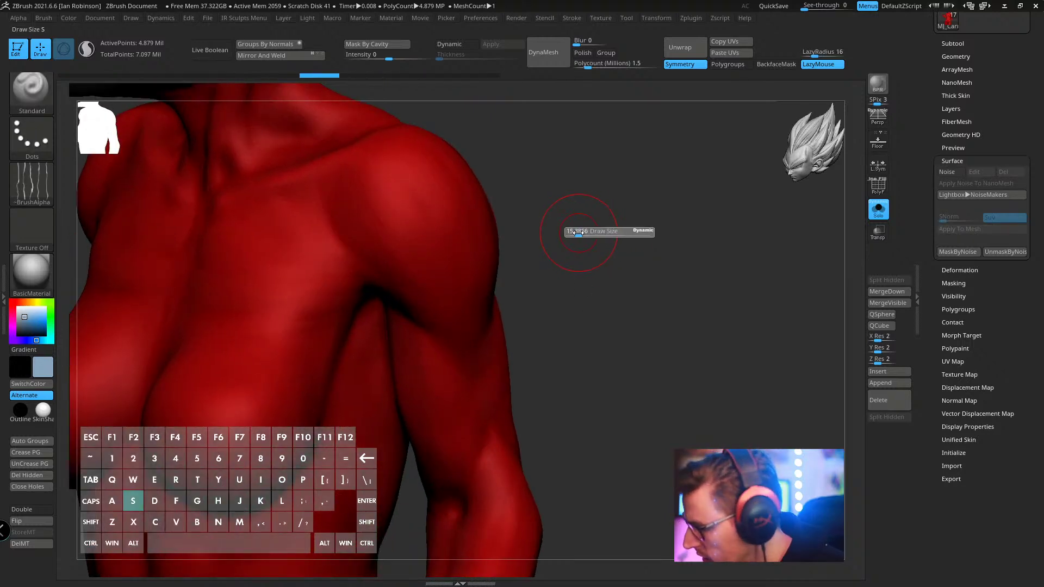
left_click(578, 232)
left_click_drag(575, 232, 574, 246)
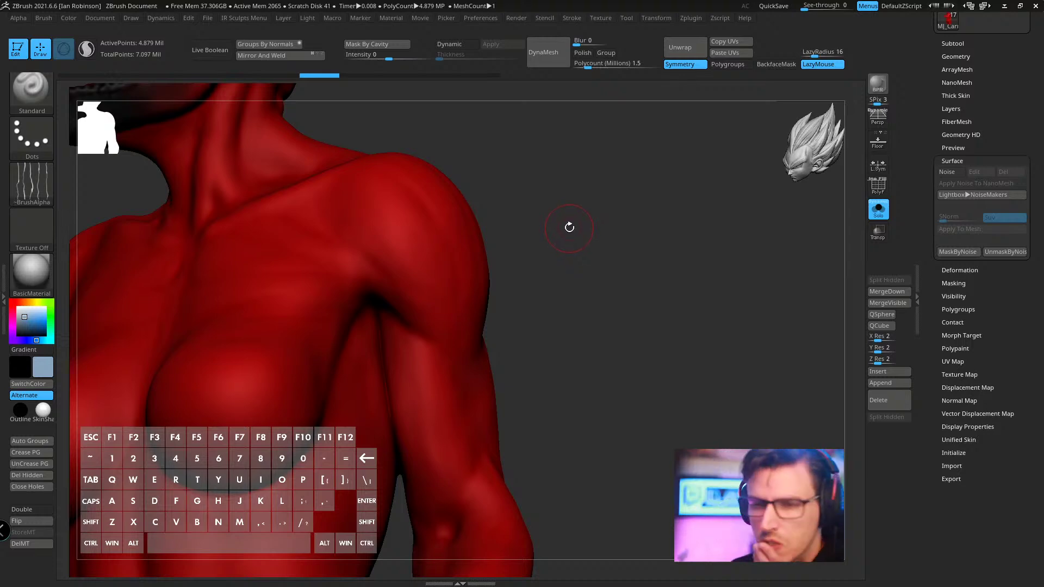
key("b")
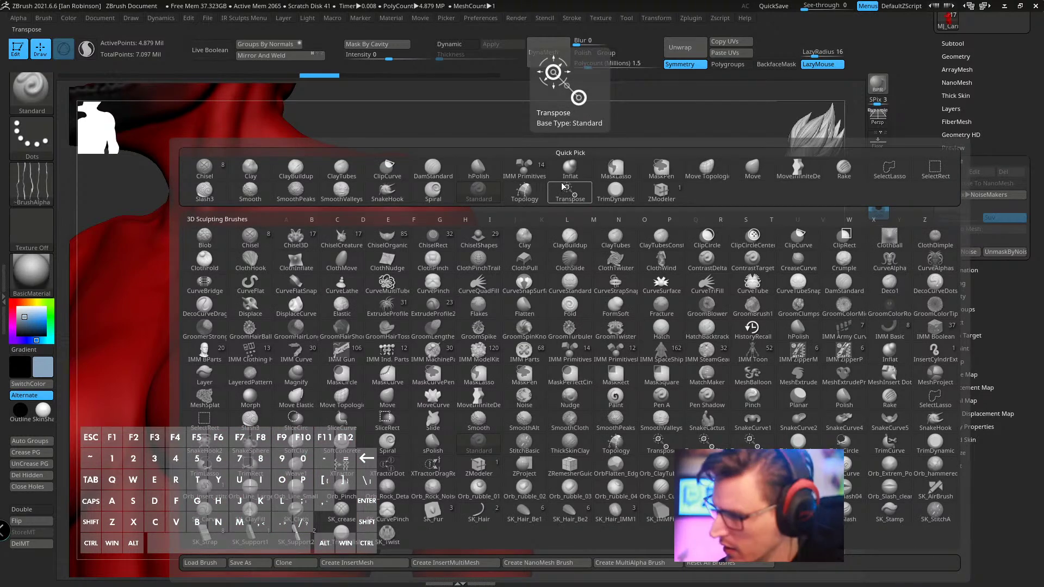
key("d")
key("s")
key("s")
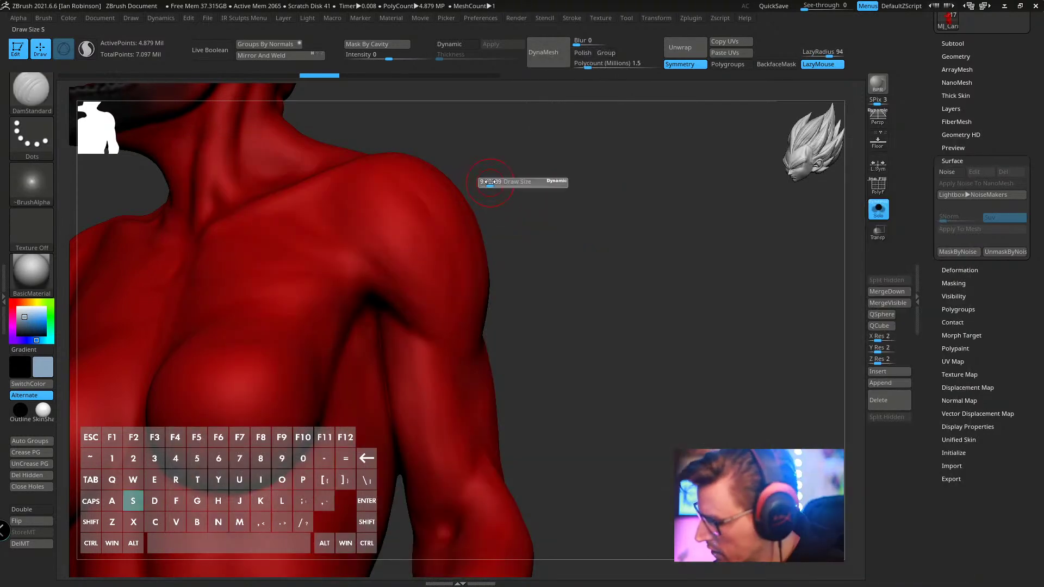
left_click(489, 181)
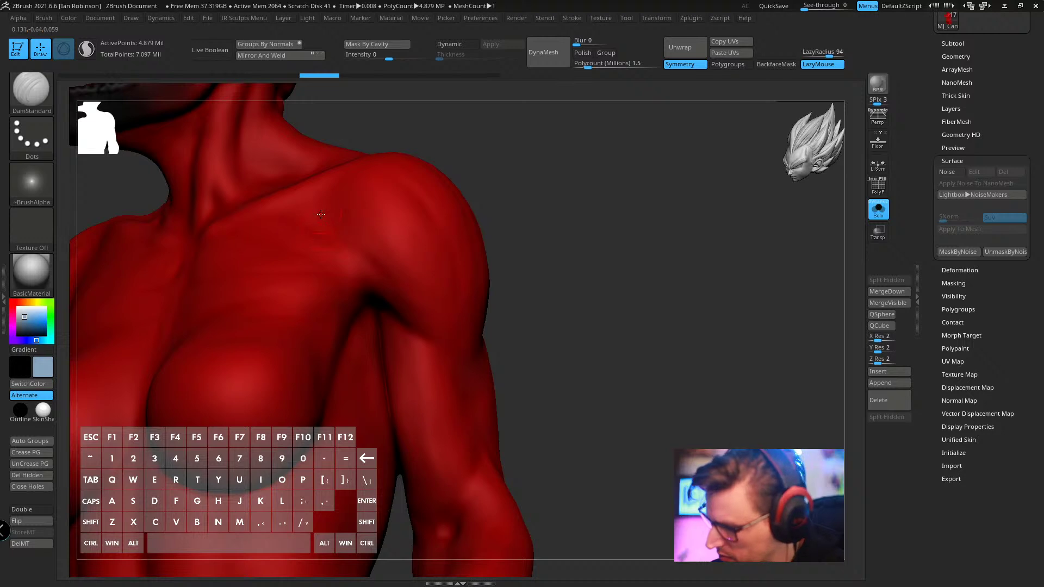
- Try DamStandard strokes from the chest across the front of the shoulder, and undo them
left_click_drag(336, 242, 397, 314)
mouse_move(505, 270)
left_mouse_down()
mouse_move(560, 256)
mouse_move(529, 268)
left_mouse_up()
key("ctrl+z")
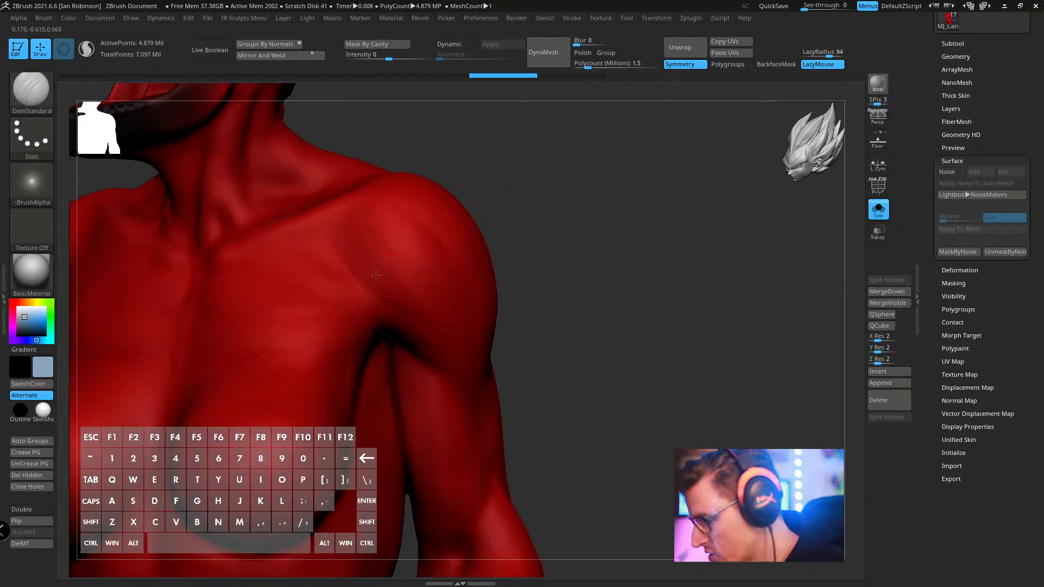
left_click_drag(370, 303, 432, 374)
mouse_move(568, 291)
left_mouse_down()
mouse_move(603, 224)
mouse_move(704, 188)
left_mouse_up()
key("ctrl+z")
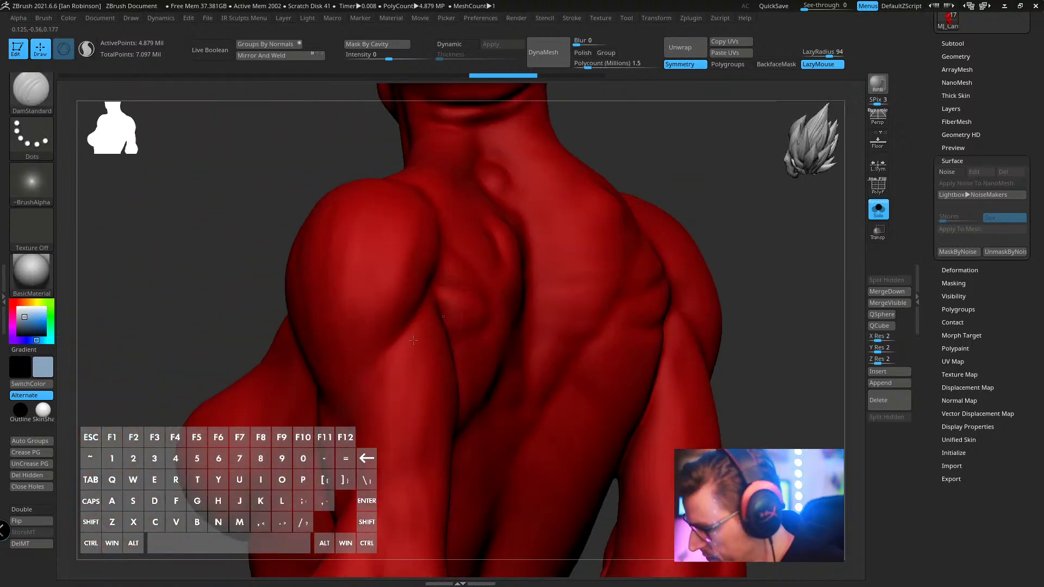
- Load the Smooth Stronger brush from the Smooth folder of the Lightbox brush library
key("comma")
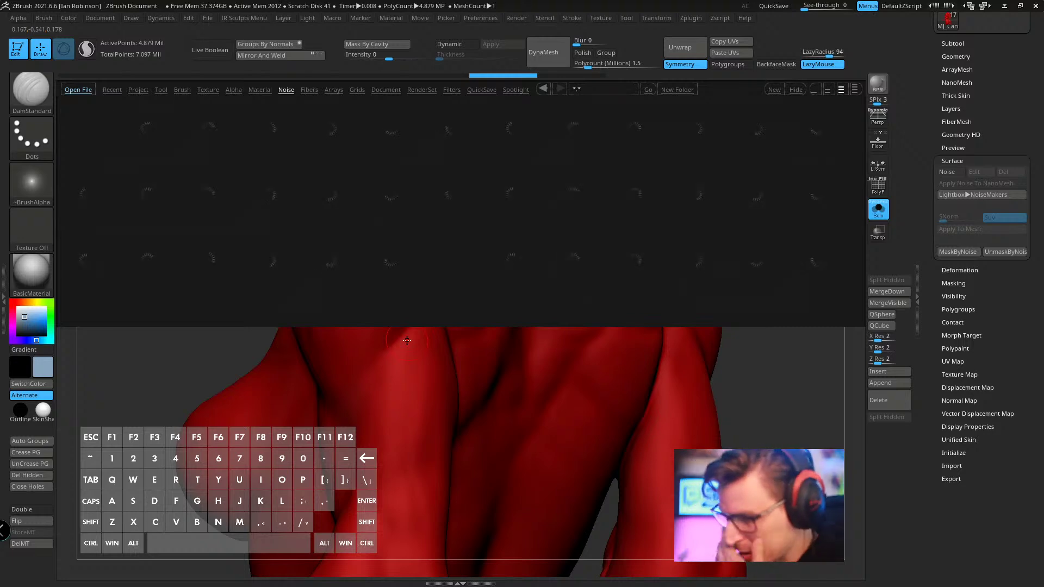
left_click(189, 90)
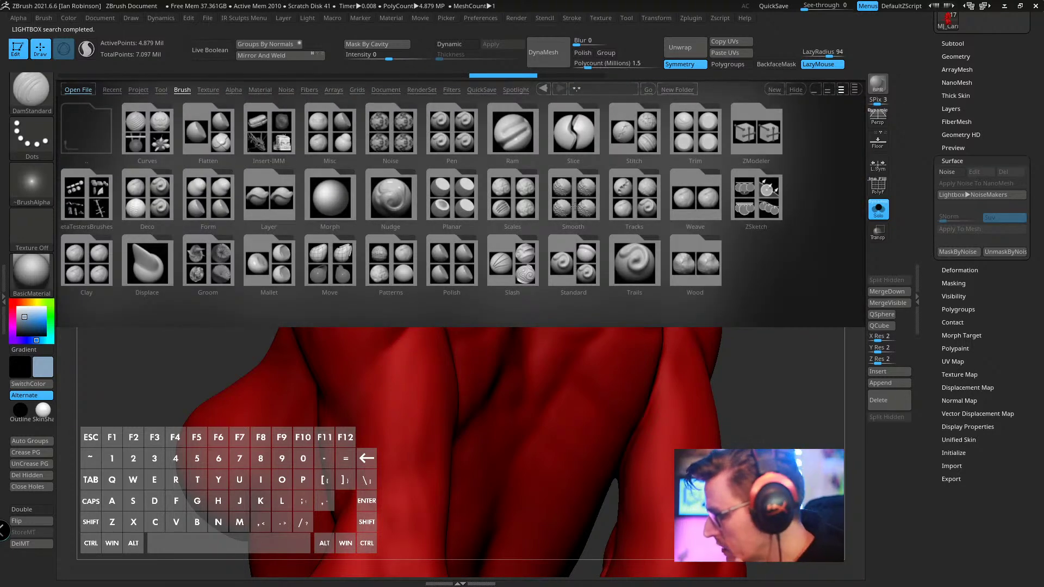
double_click(574, 207)
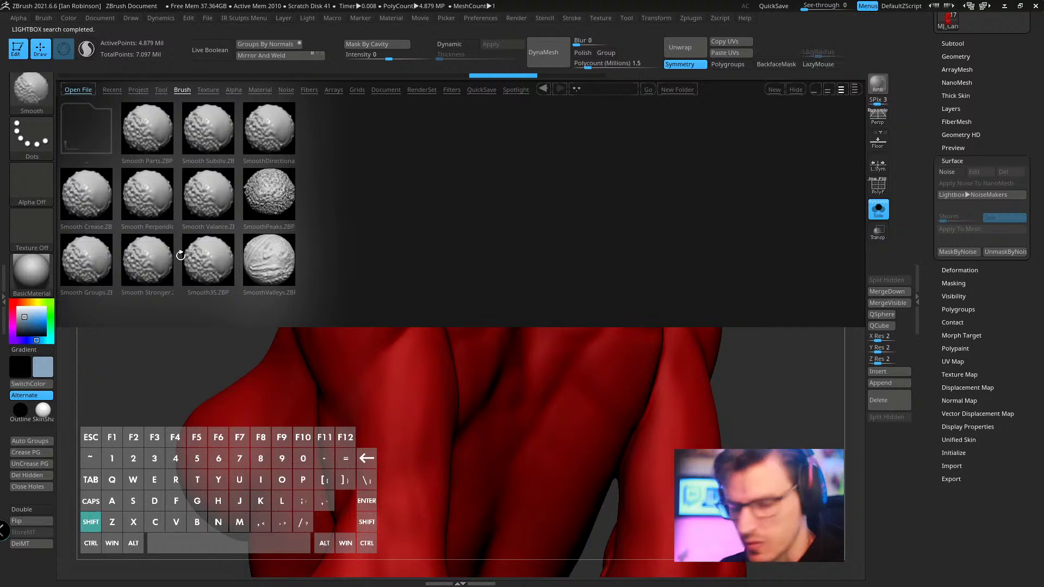
double_click(163, 253)
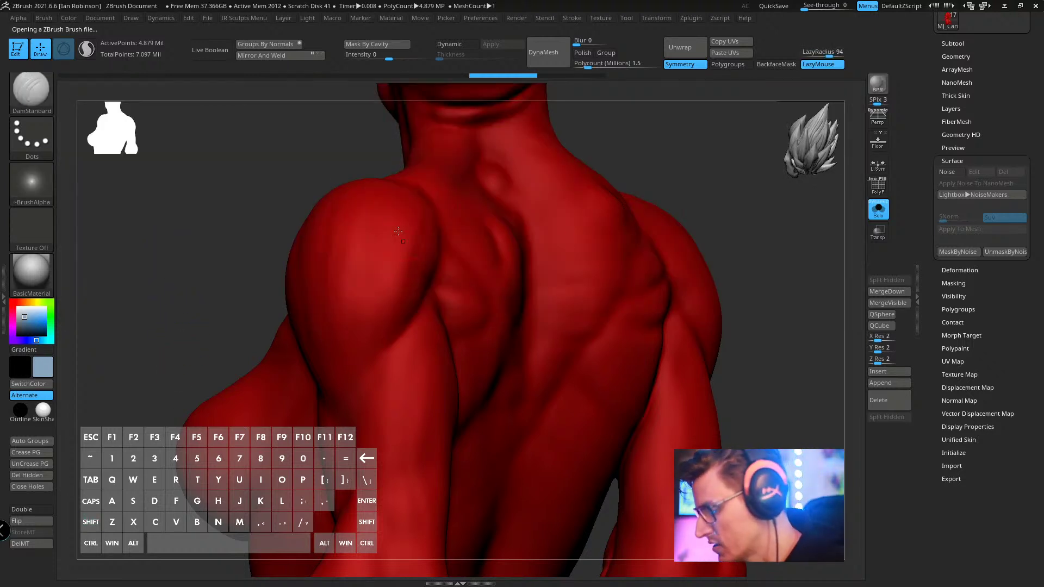
- Lower the body mesh to subdivision level 4 and delete its higher subdivision levels
right_click_drag(434, 302, 519, 217)
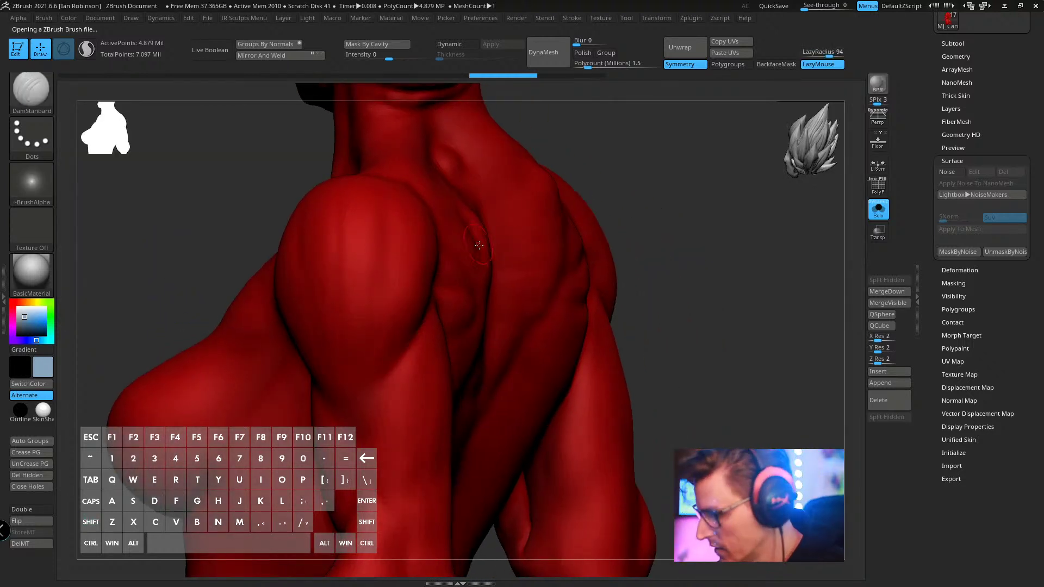
left_click(969, 57)
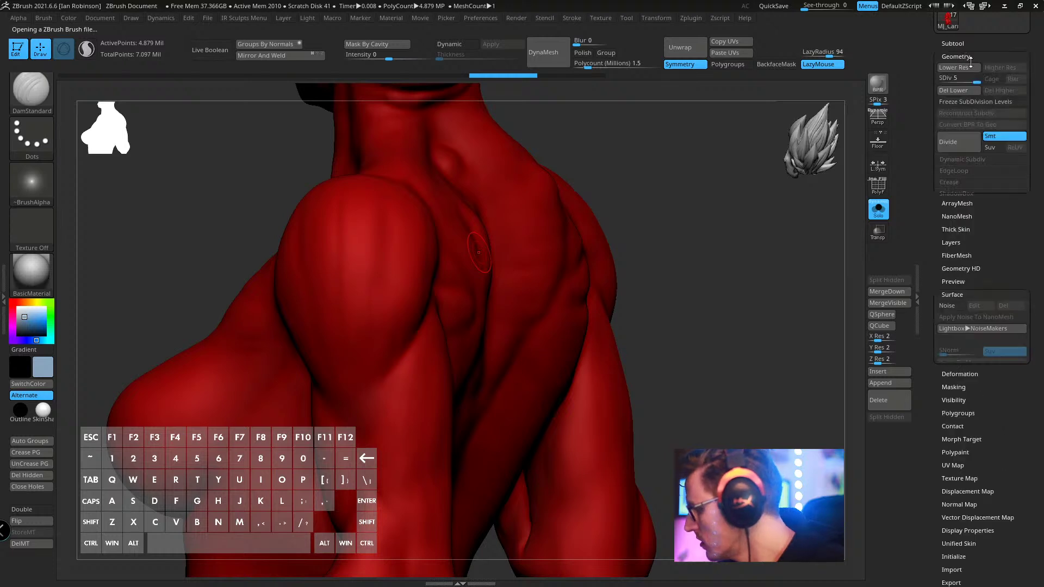
left_click_drag(977, 82, 963, 82)
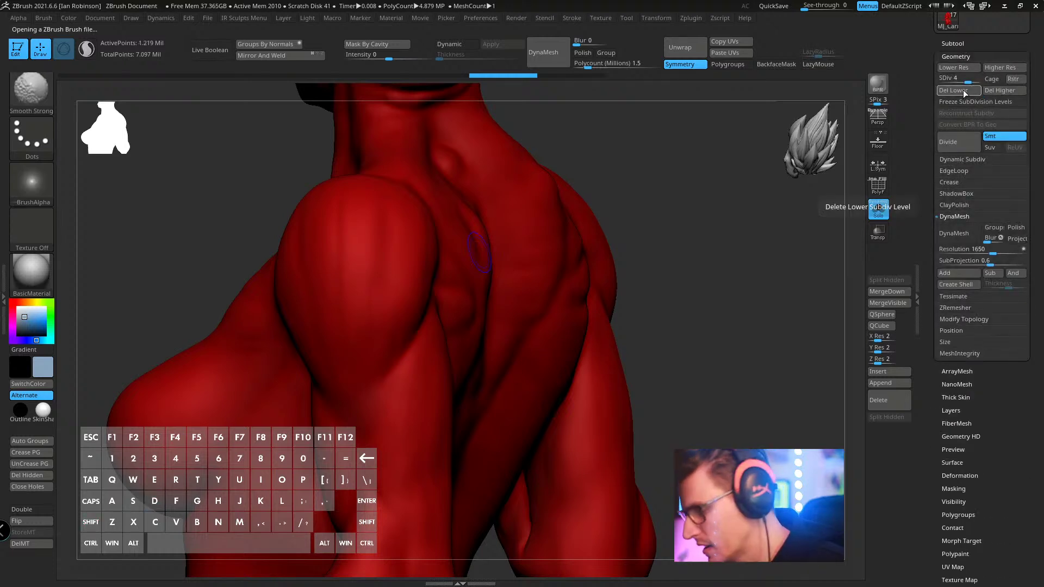
left_click(1000, 89)
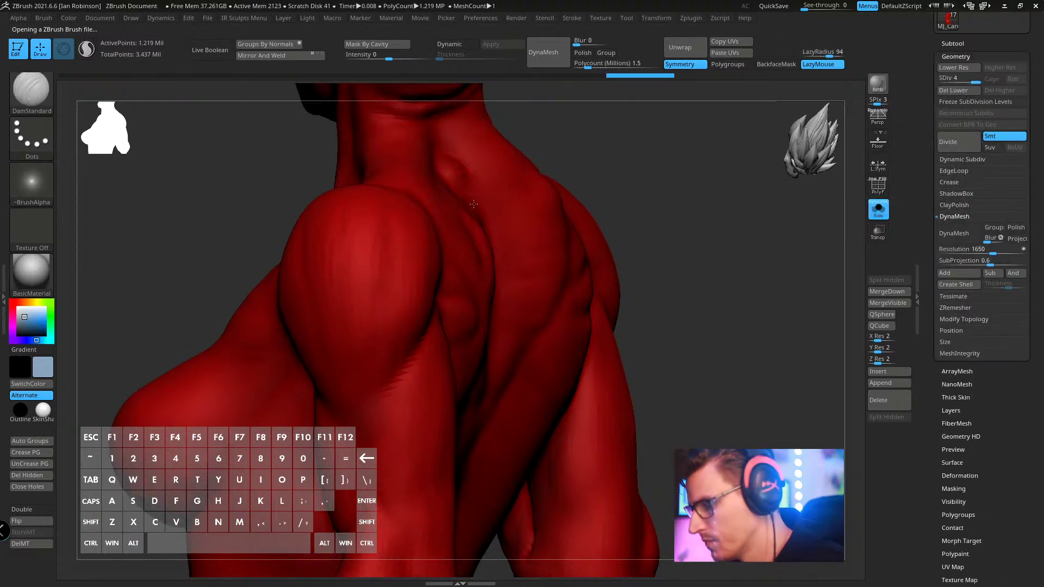
- Carve a DamStandard crease along the rear lower edge of the deltoid where it meets the upper arm
right_click_drag(473, 204, 429, 286)
key("s")
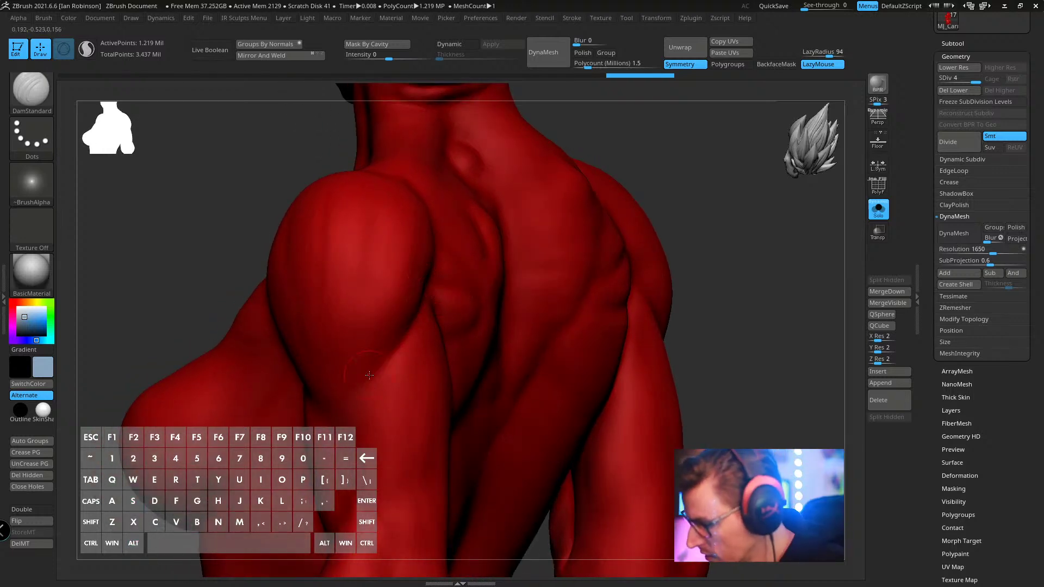
left_click_drag(365, 384, 427, 285)
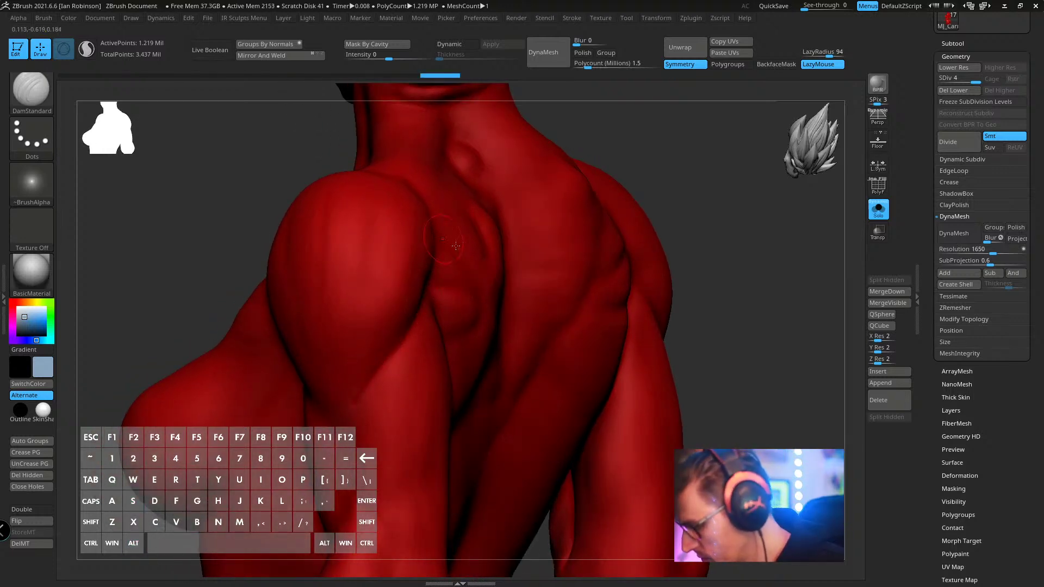
mouse_move(436, 258)
right_mouse_down()
mouse_move(416, 296)
mouse_move(435, 321)
right_mouse_up()
key("shift")
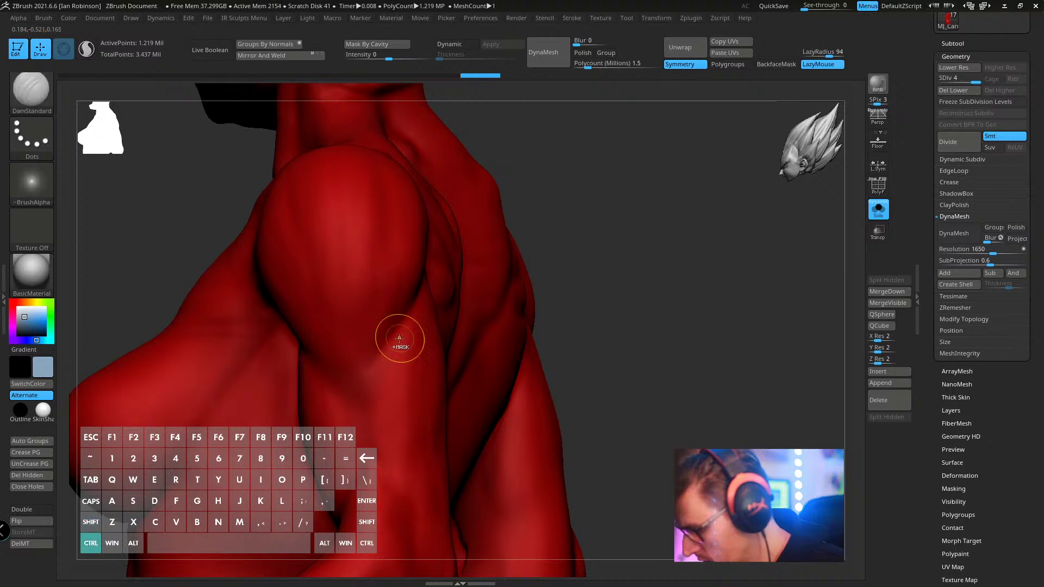
- Soften the crease at the deltoid's lower tip on the back of the arm with the Smooth Stronger brush
key("space")
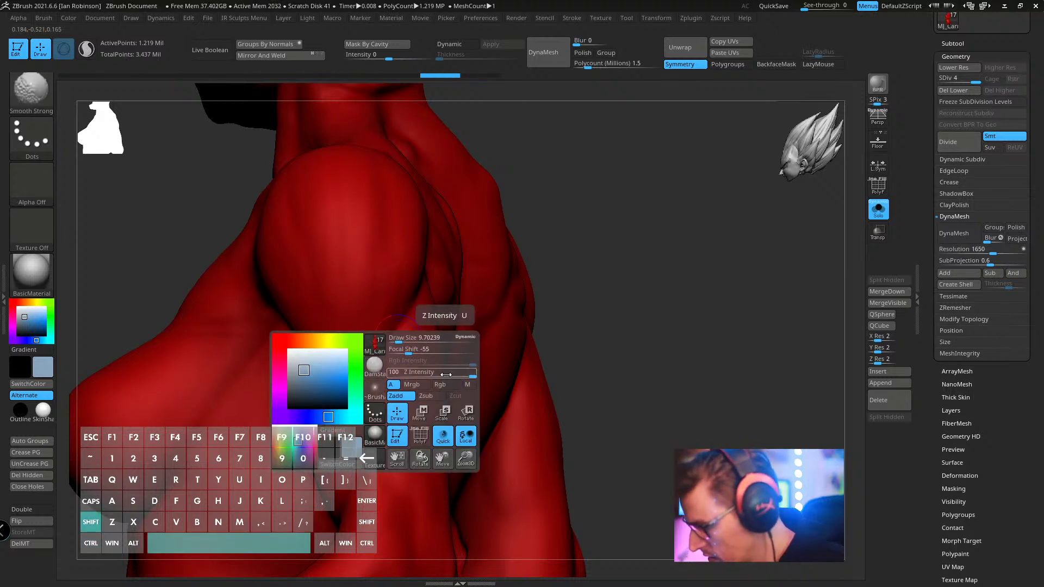
mouse_move(545, 275)
right_mouse_down()
mouse_move(411, 326)
mouse_move(382, 362)
right_mouse_up()
key("alt")
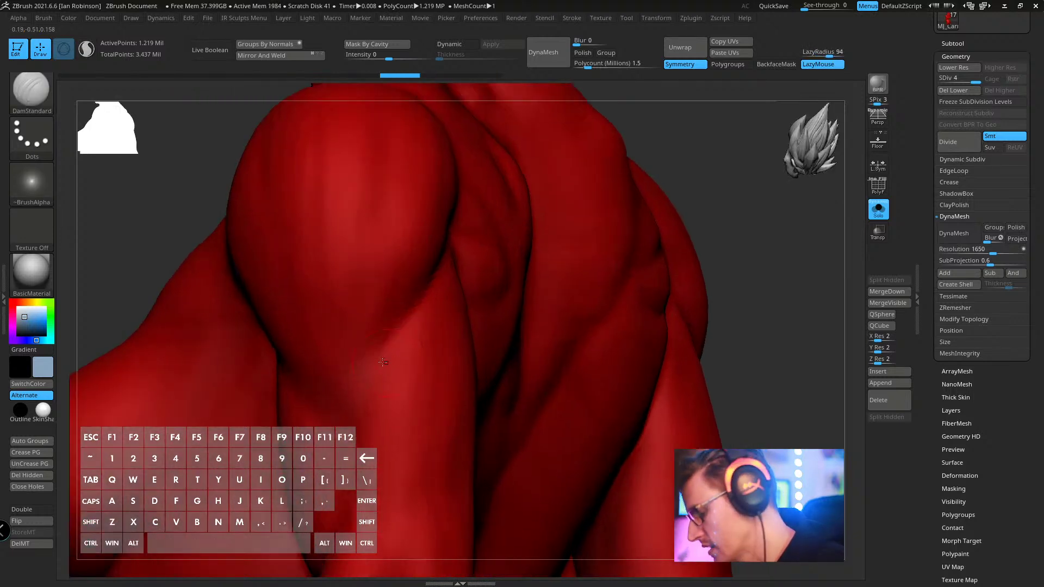
key("shift")
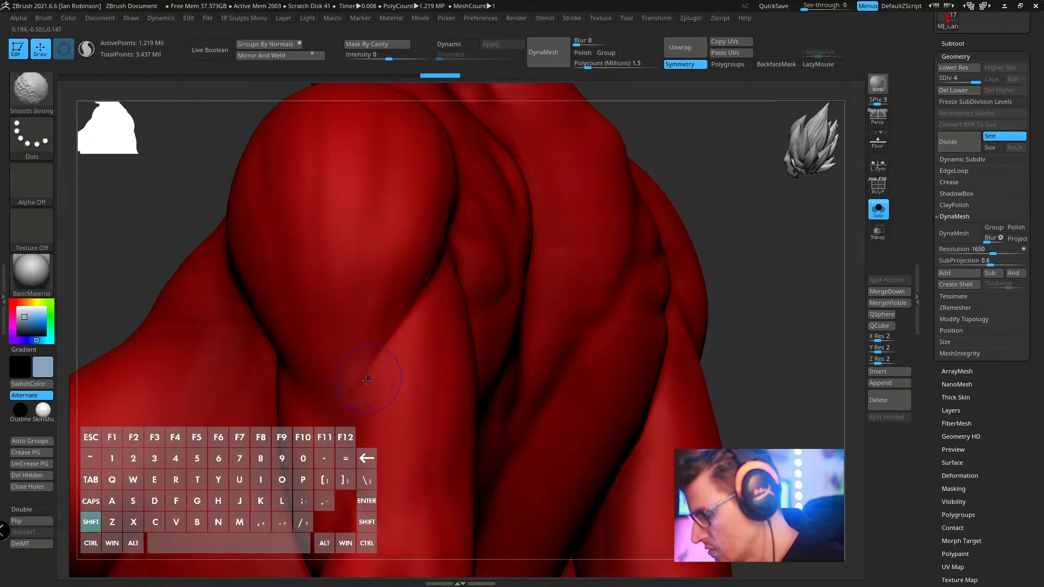
left_click_drag(395, 332, 381, 356, "shift")
- Carve the deltoid's front lower edge from the armpit to the outer arm and smooth the stroke
right_click_drag(369, 305, 477, 273)
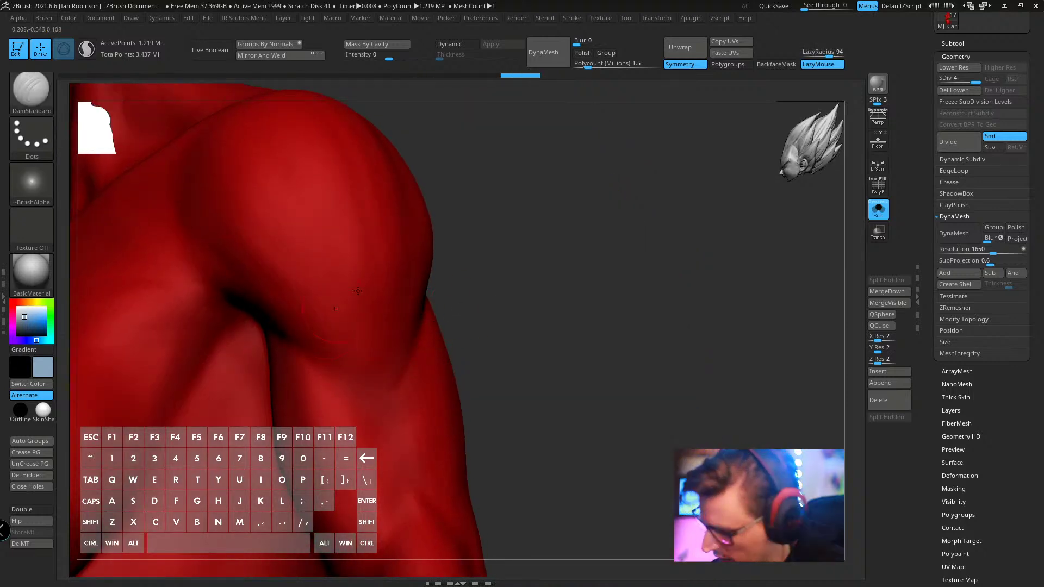
right_click_drag(375, 267, 416, 256)
mouse_move(261, 296)
left_mouse_down()
mouse_move(274, 318)
mouse_move(402, 391)
left_mouse_up()
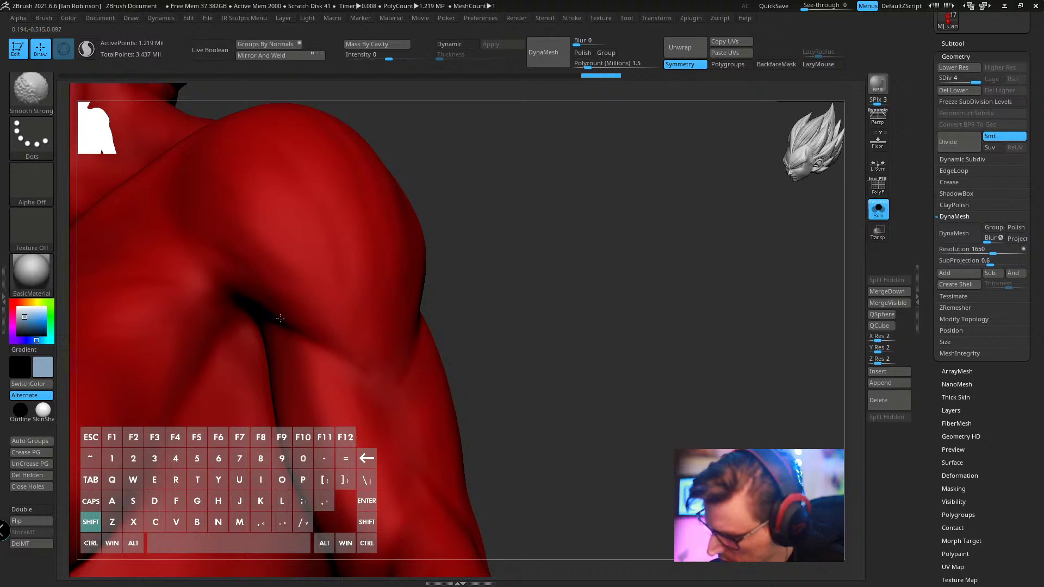
mouse_move(413, 266)
right_mouse_down()
mouse_move(499, 266)
mouse_move(456, 365)
mouse_move(473, 271)
right_mouse_up()
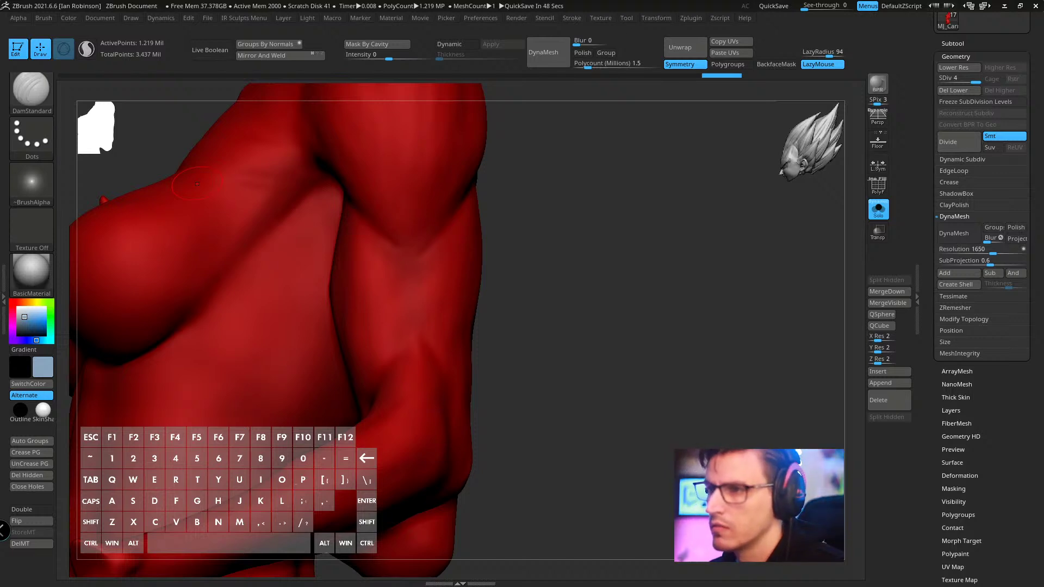
- Carve a short muscle crease on the upper arm just above the elbow and smooth it
left_click_drag(197, 184, 508, 338)
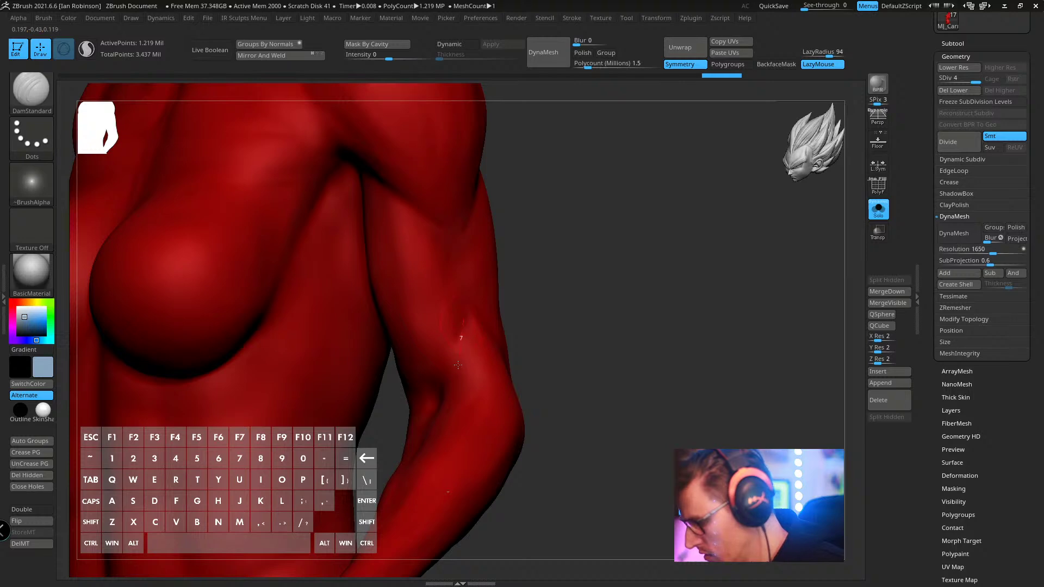
key("shift")
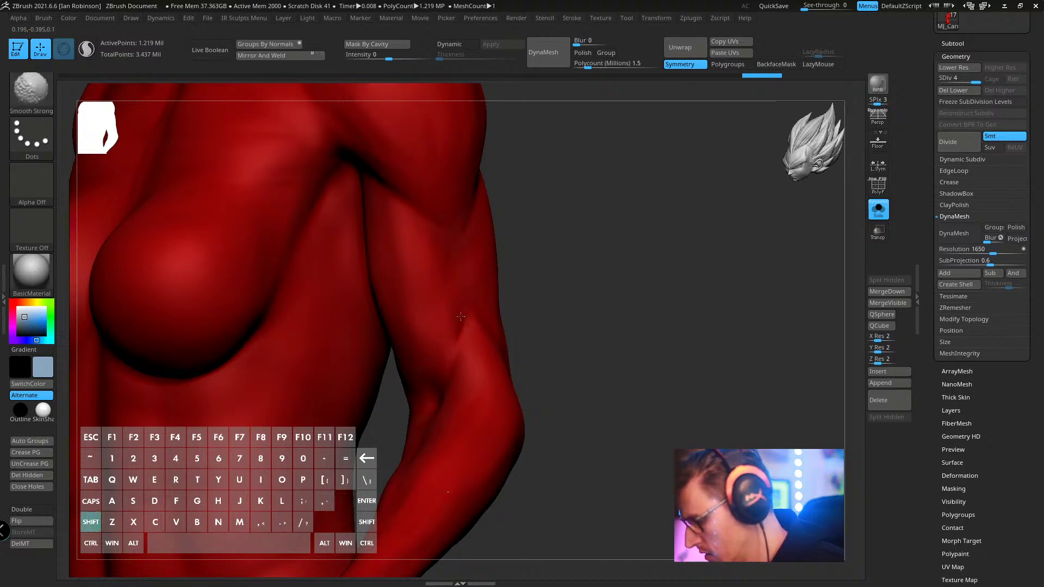
key("l")
- Carve vertical muscle lines down the abdomen below the breasts and soften them with smoothing
mouse_move(544, 260)
left_mouse_down()
mouse_move(684, 249)
mouse_move(755, 226)
mouse_move(459, 259)
mouse_move(589, 280)
mouse_move(594, 238)
mouse_move(506, 306)
mouse_move(457, 284)
left_mouse_up()
key("s")
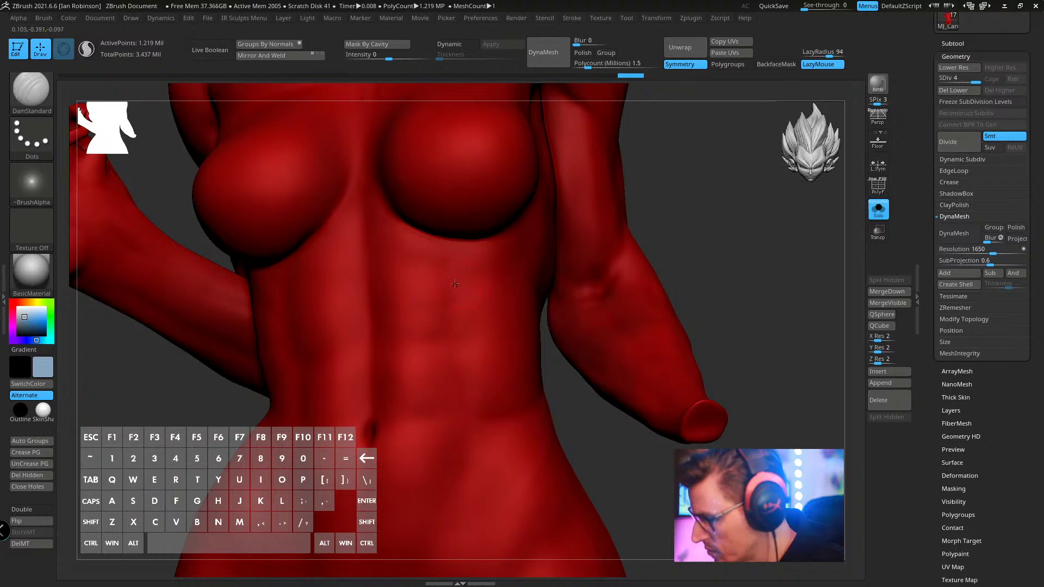
key("shift")
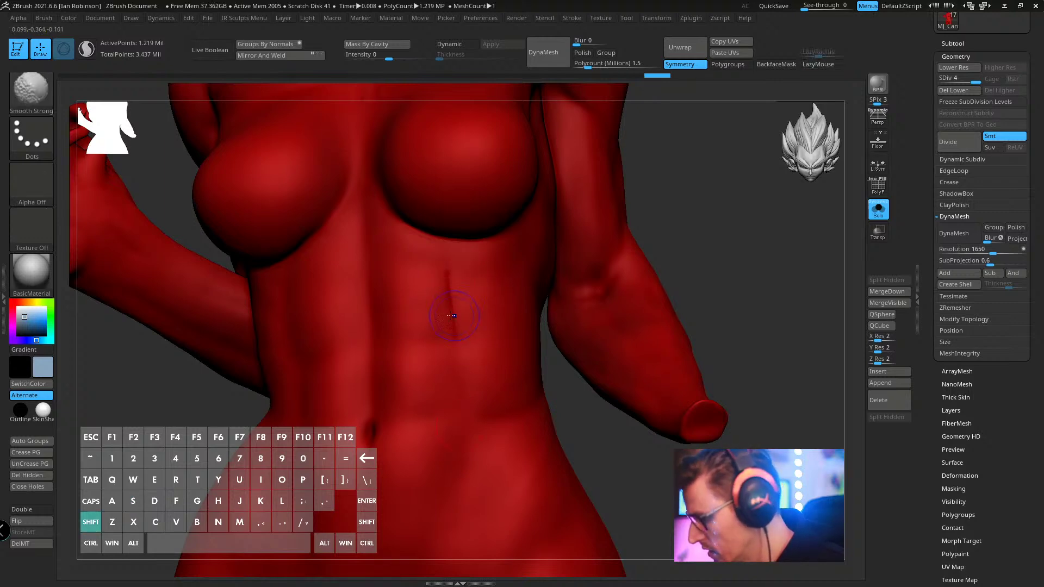
mouse_move(453, 312)
right_mouse_down()
mouse_move(477, 281)
mouse_move(441, 319)
mouse_move(437, 299)
mouse_move(448, 298)
right_mouse_up()
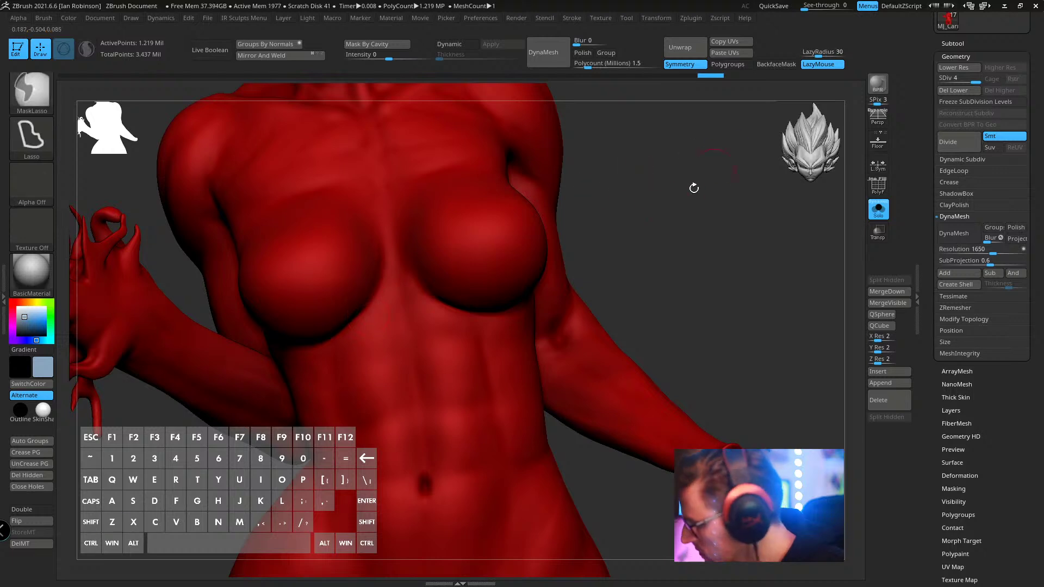
right_click_drag(691, 187, 543, 249)
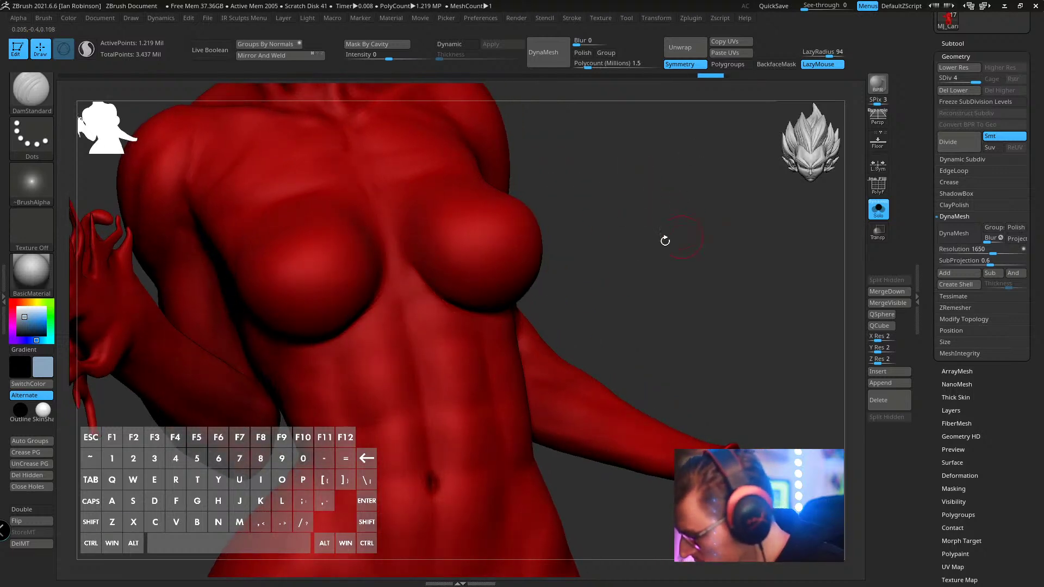
right_click_drag(666, 240, 441, 303)
left_click_drag(385, 261, 352, 340)
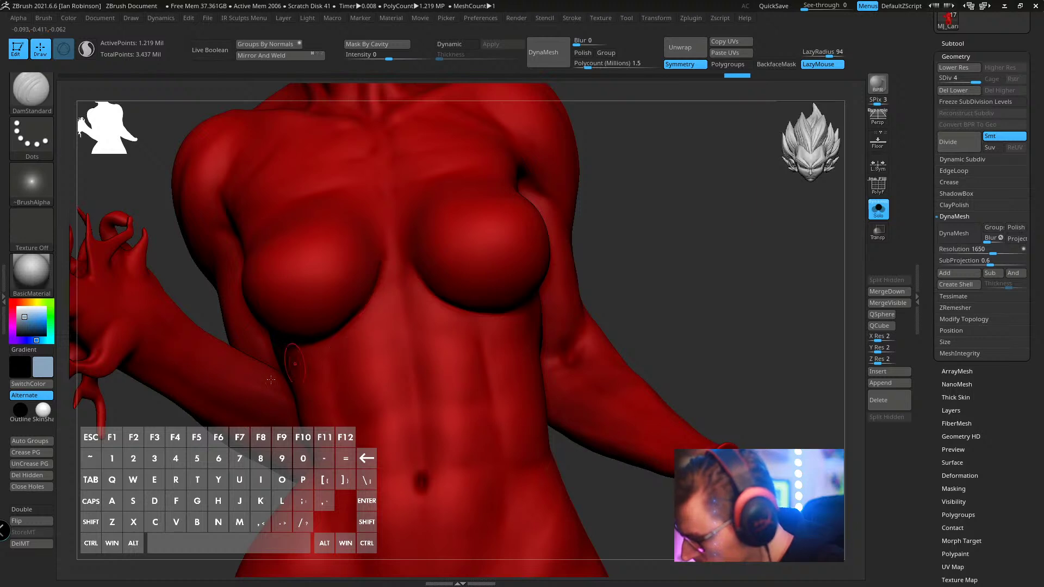
right_click_drag(640, 183, 539, 260)
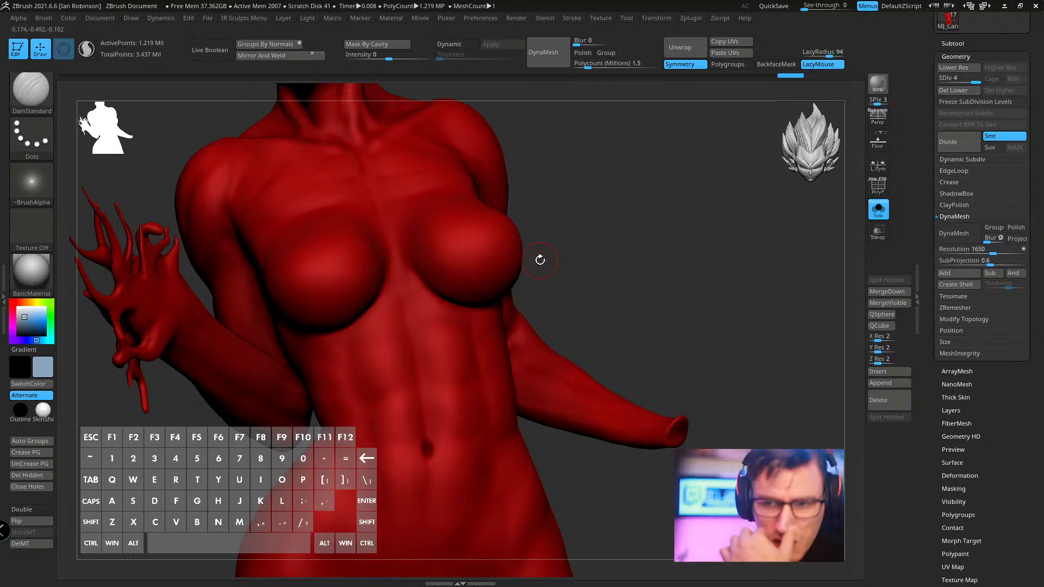
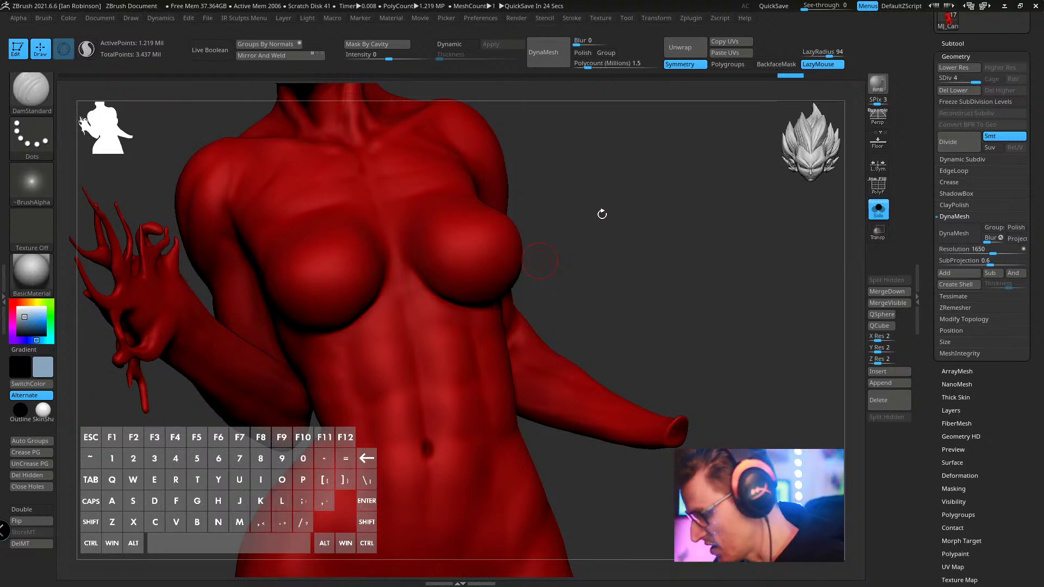
- Carve the crease separating the deltoid from the pectoral down into the front of the armpit
mouse_move(601, 214)
left_mouse_down()
mouse_move(646, 197)
mouse_move(650, 267)
mouse_move(699, 182)
mouse_move(607, 178)
left_mouse_up()
mouse_move(552, 240)
left_mouse_down()
mouse_move(533, 228)
mouse_move(443, 264)
mouse_move(499, 332)
left_mouse_up()
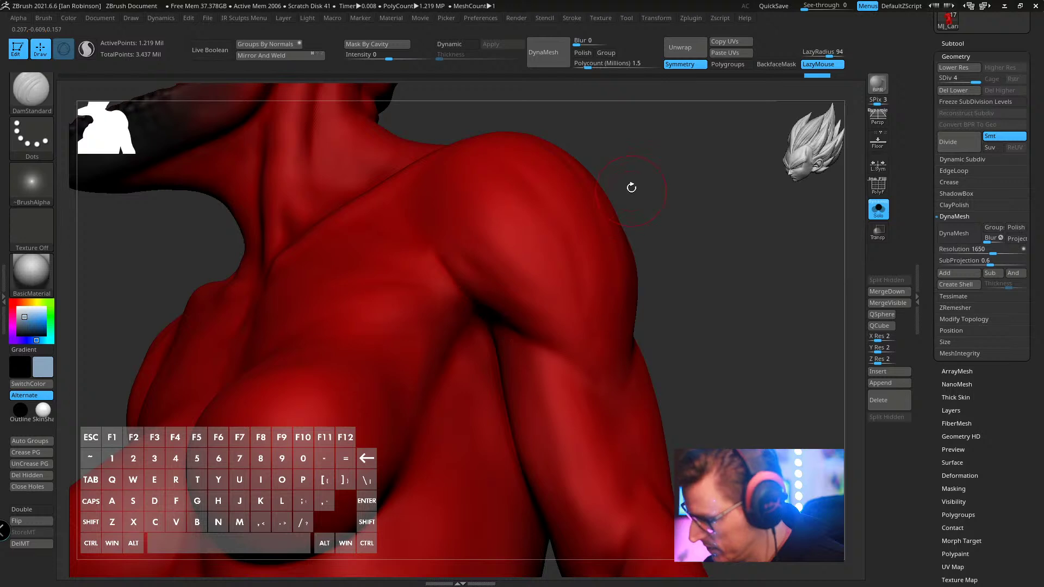
key("shift")
left_click_drag(636, 193, 619, 191)
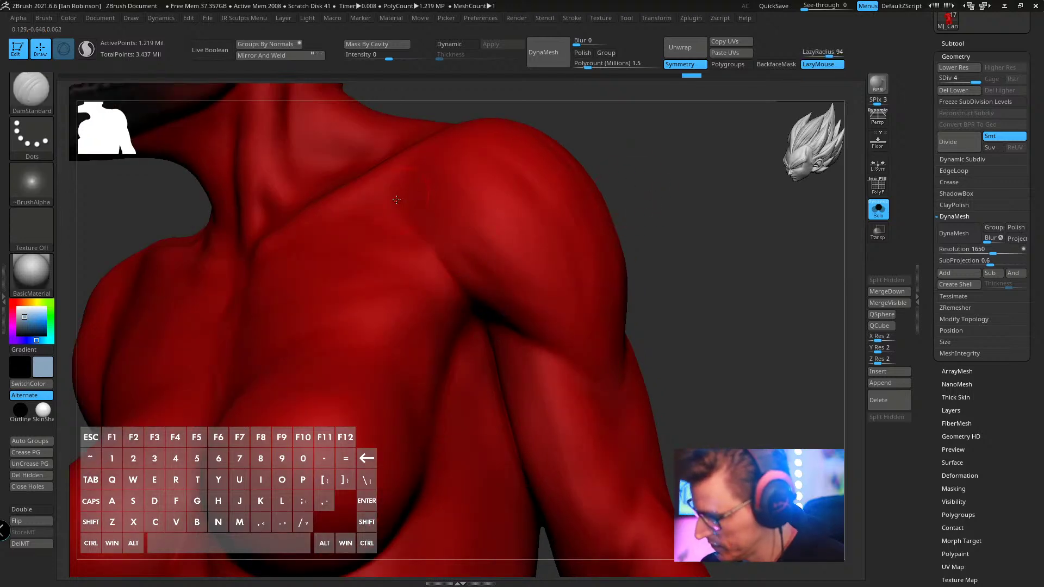
left_click_drag(429, 254, 486, 315)
mouse_move(653, 245)
left_mouse_down()
mouse_move(580, 207)
mouse_move(583, 172)
mouse_move(425, 217)
left_mouse_up()
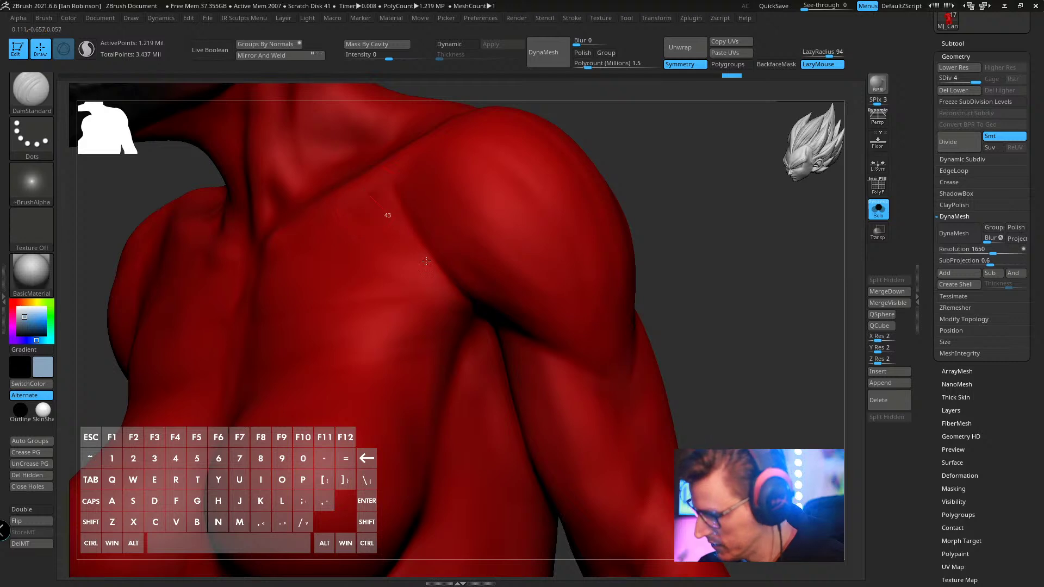
left_click_drag(426, 261, 449, 286)
- Extend the deltoid-pectoral crease toward the collarbone and smooth its upper end
left_click_drag(543, 335, 380, 199, "shift")
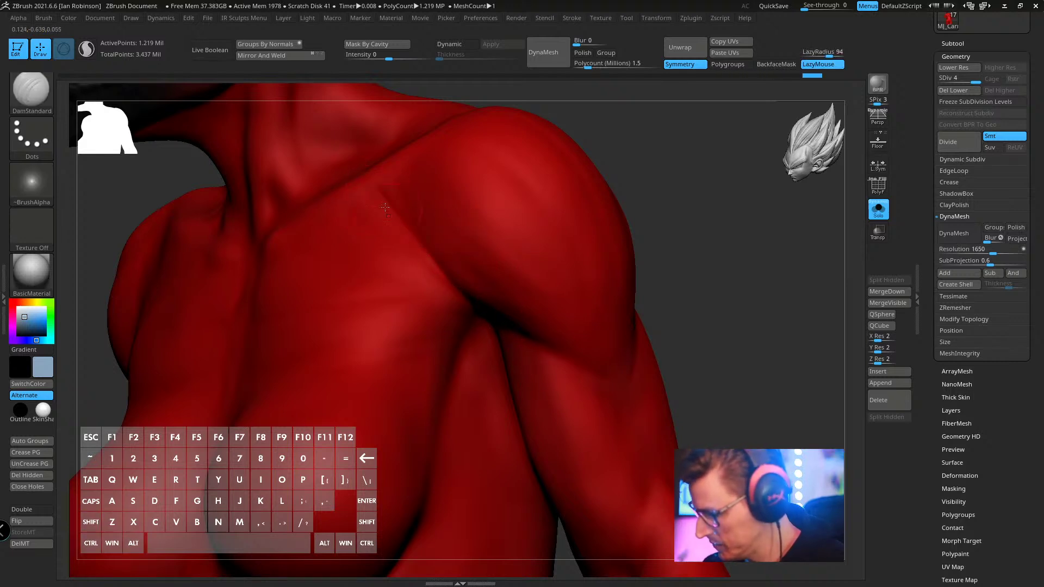
key("l")
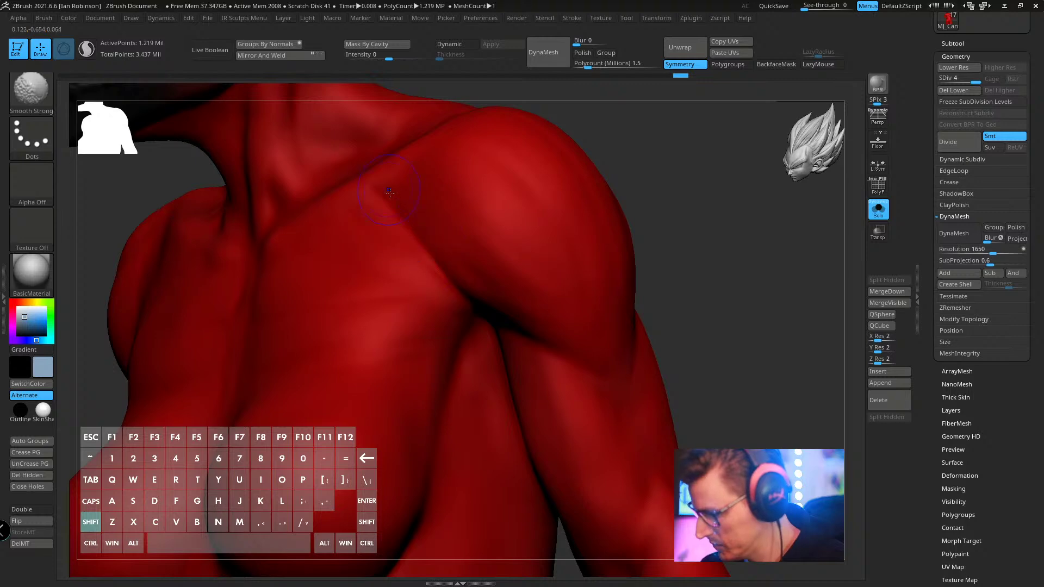
mouse_move(679, 223)
left_mouse_down("shift")
mouse_move(697, 211)
mouse_move(661, 182)
mouse_move(706, 205)
mouse_move(624, 201)
mouse_move(642, 249)
mouse_move(606, 214)
mouse_move(672, 195)
mouse_move(727, 211)
left_mouse_up("shift")
- Carve muscle-fibre lines across the upper pectoral beside the opposite shoulder and smooth them
right_click_drag(286, 292, 286, 233)
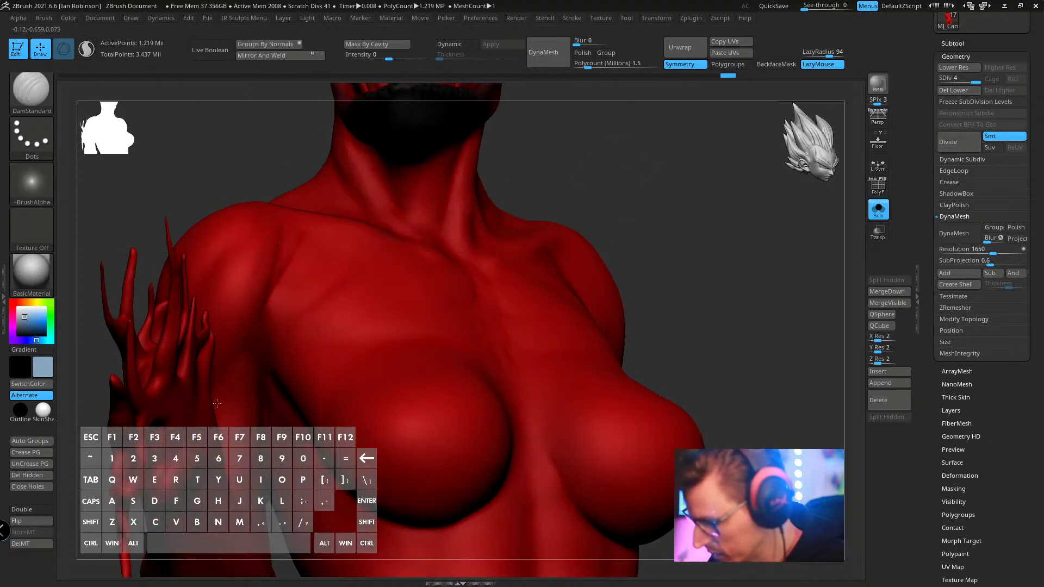
key("shift")
mouse_move(659, 191)
left_mouse_down()
mouse_move(643, 205)
mouse_move(709, 215)
mouse_move(649, 221)
mouse_move(702, 211)
mouse_move(684, 215)
left_mouse_up()
left_click_drag(285, 320, 577, 270)
mouse_move(750, 239)
left_mouse_down()
mouse_move(761, 228)
mouse_move(724, 243)
mouse_move(696, 222)
mouse_move(518, 268)
left_mouse_up()
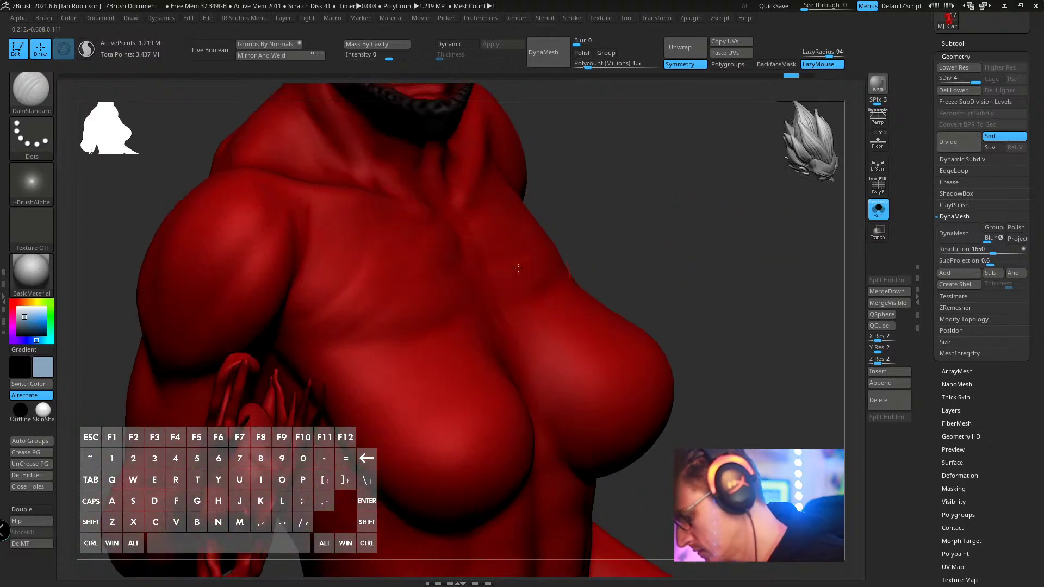
- Carve fibre lines fanning out from the front of the armpit across the upper pectoral with DamStandard
left_click_drag(299, 310, 386, 190)
key("ctrl+z")
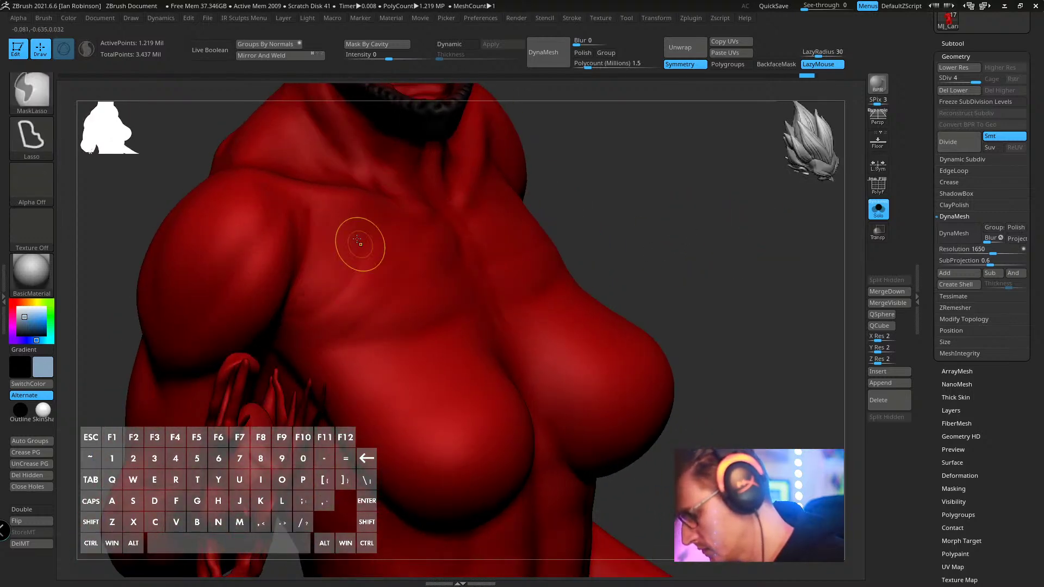
mouse_move(329, 275)
left_mouse_down()
mouse_move(351, 224)
mouse_move(285, 328)
mouse_move(369, 191)
left_mouse_up()
key("ctrl+z")
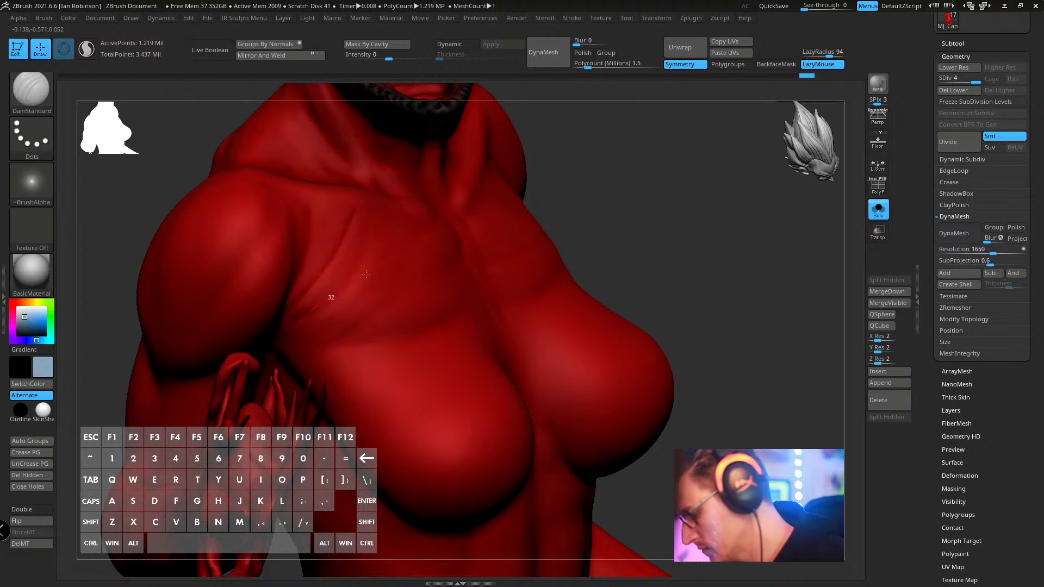
left_click_drag(283, 330, 407, 290)
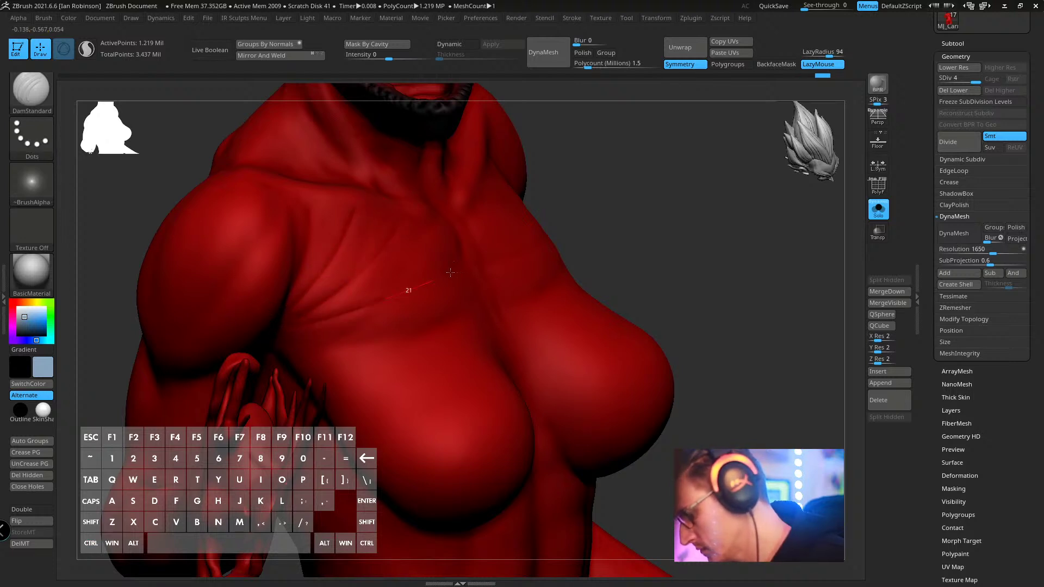
left_click_drag(622, 180, 544, 196)
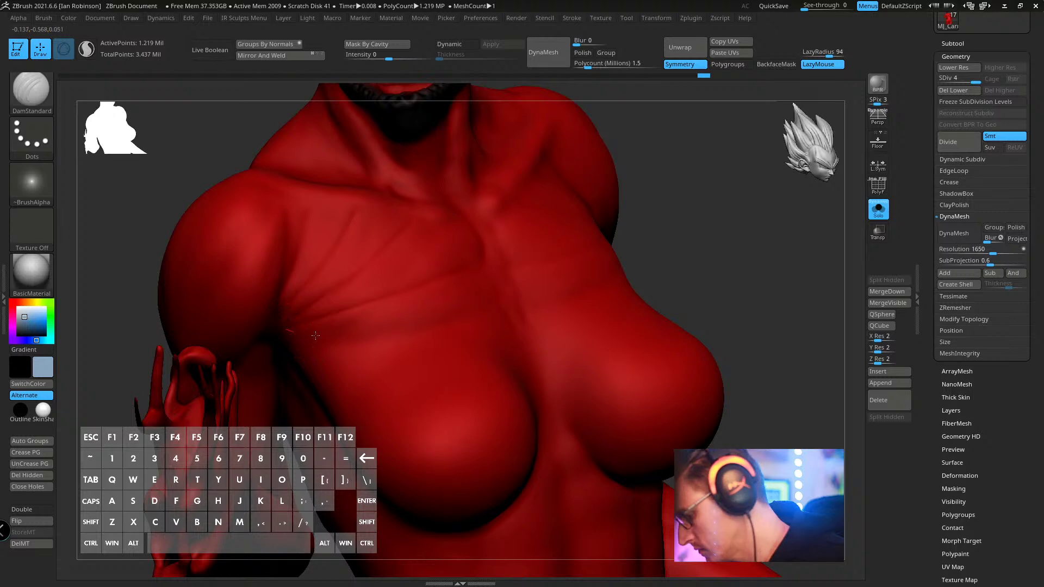
- Carve curved muscle-fibre lines across the opposite pectoral, converging from the sternum into the armpit
mouse_move(687, 235)
left_mouse_down()
mouse_move(757, 192)
mouse_move(648, 231)
mouse_move(645, 196)
left_mouse_up()
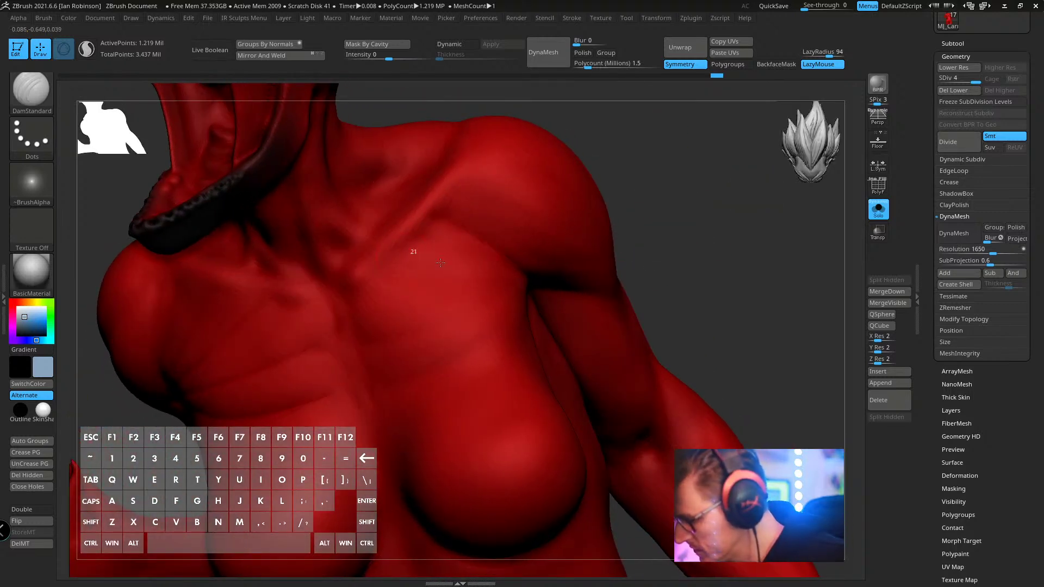
left_click_drag(513, 278, 543, 282)
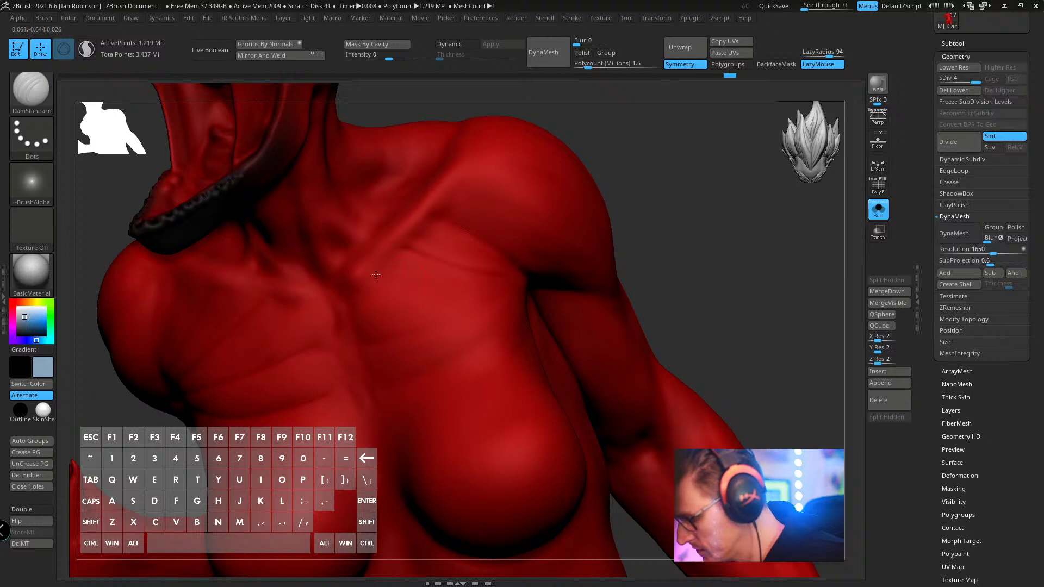
mouse_move(376, 274)
left_mouse_down()
mouse_move(487, 297)
mouse_move(552, 283)
left_mouse_up()
key("ctrl+z")
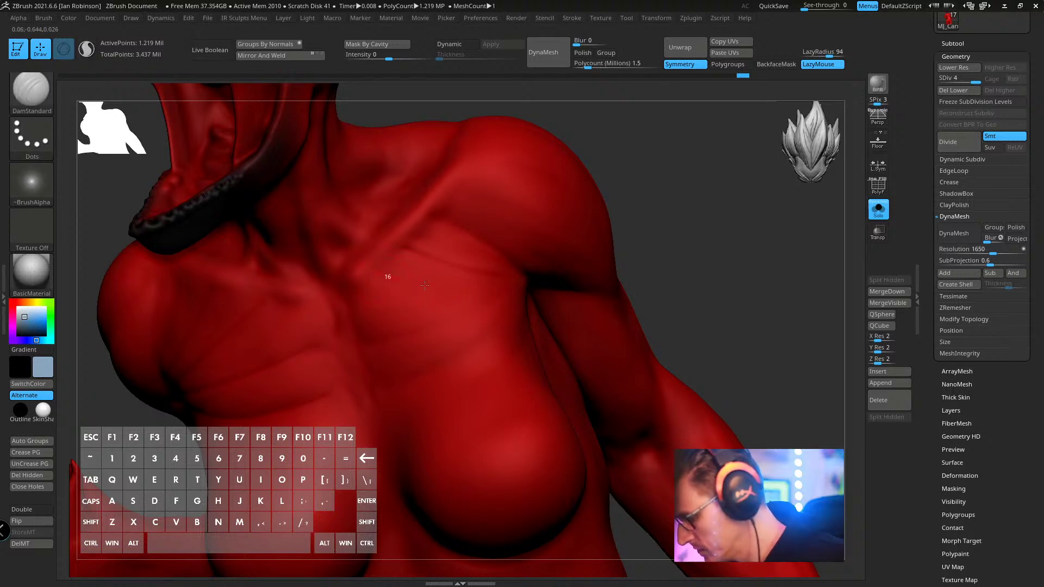
mouse_move(424, 285)
left_mouse_down()
mouse_move(506, 297)
mouse_move(598, 261)
left_mouse_up()
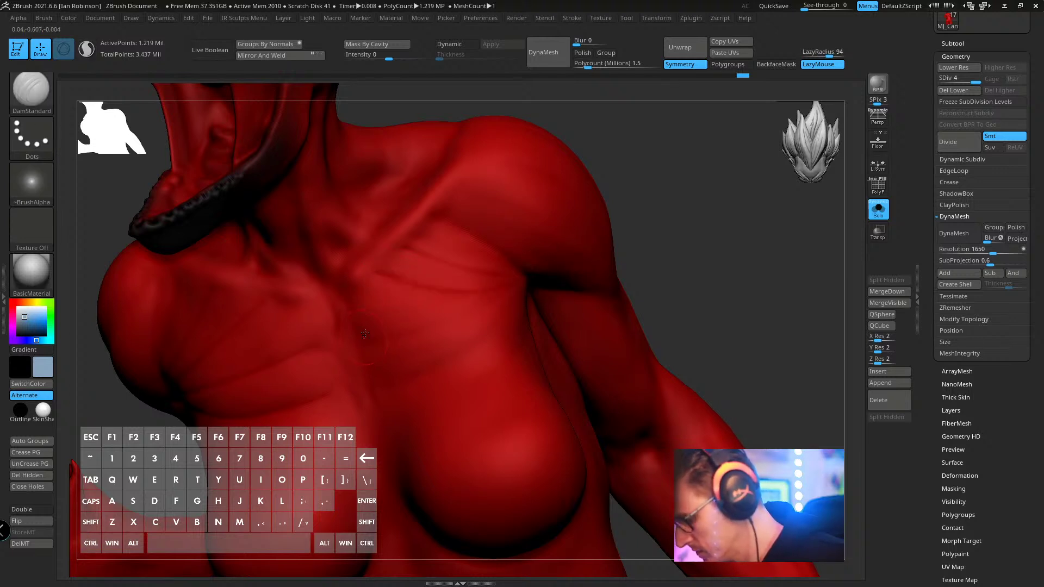
left_click_drag(355, 299, 452, 319)
left_click_drag(516, 300, 549, 273)
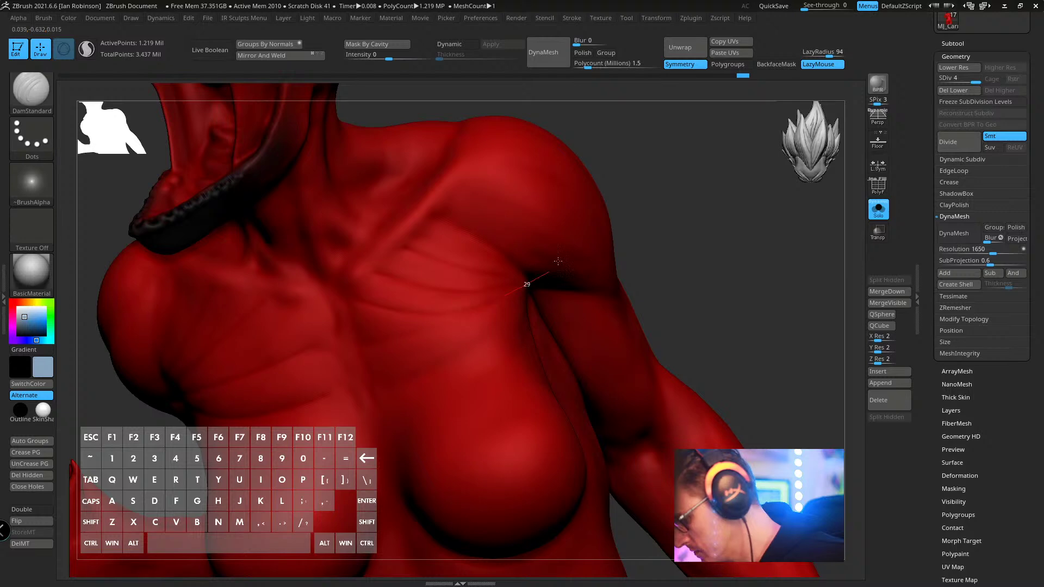
left_click_drag(455, 324, 578, 244)
- Add diagonal fibre lines from that armpit down over the lower pectoral toward the top of the breast
left_click_drag(671, 209, 625, 217)
mouse_move(380, 381)
left_mouse_down()
mouse_move(427, 362)
mouse_move(565, 258)
left_mouse_up()
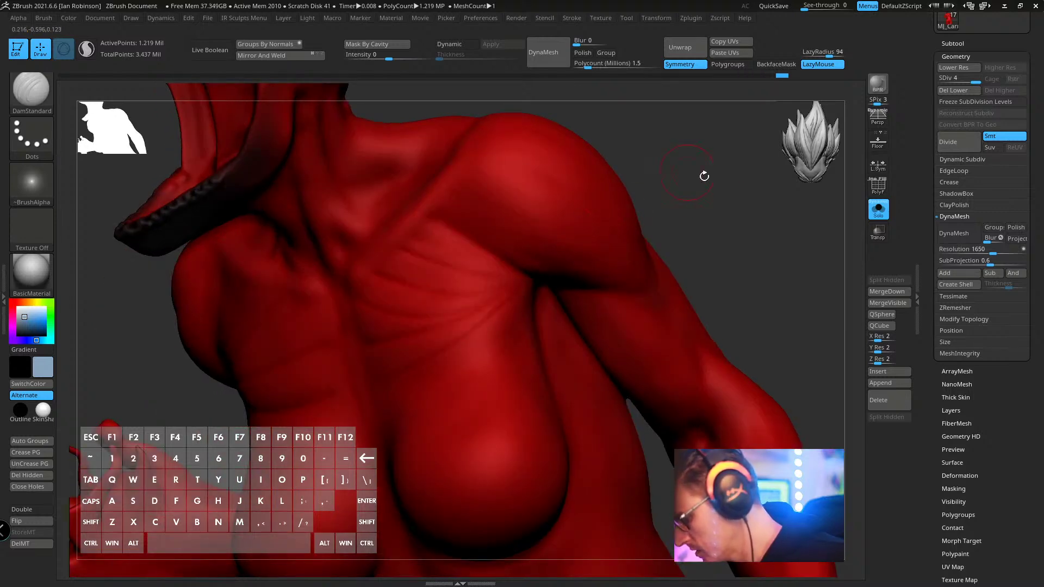
left_click_drag(704, 175, 649, 182)
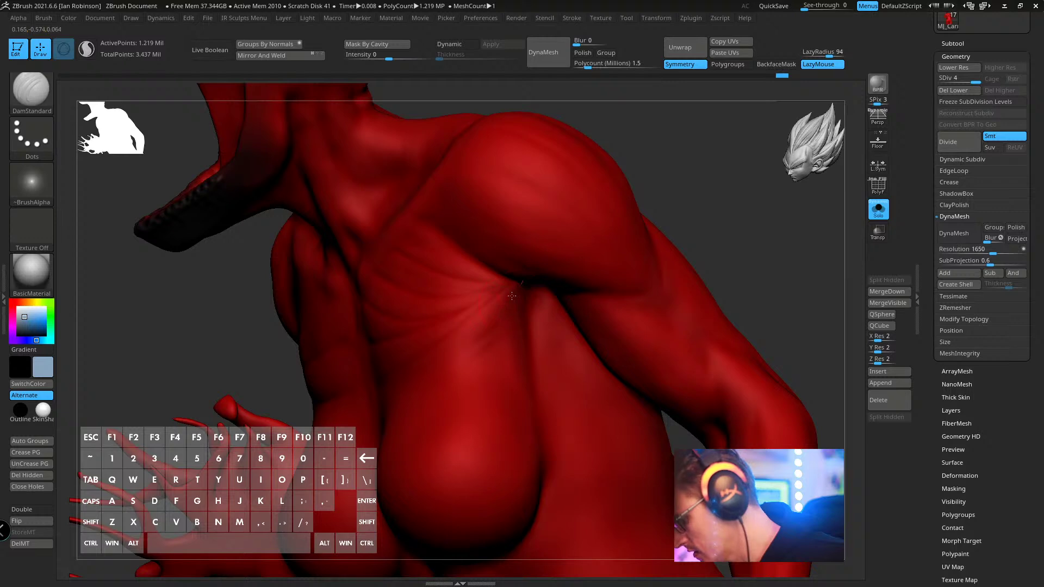
left_click_drag(500, 308, 452, 361)
- Adjust the brush size and soften the newly carved pectoral fibres with Smooth Stronger
left_click_drag(706, 186, 777, 191)
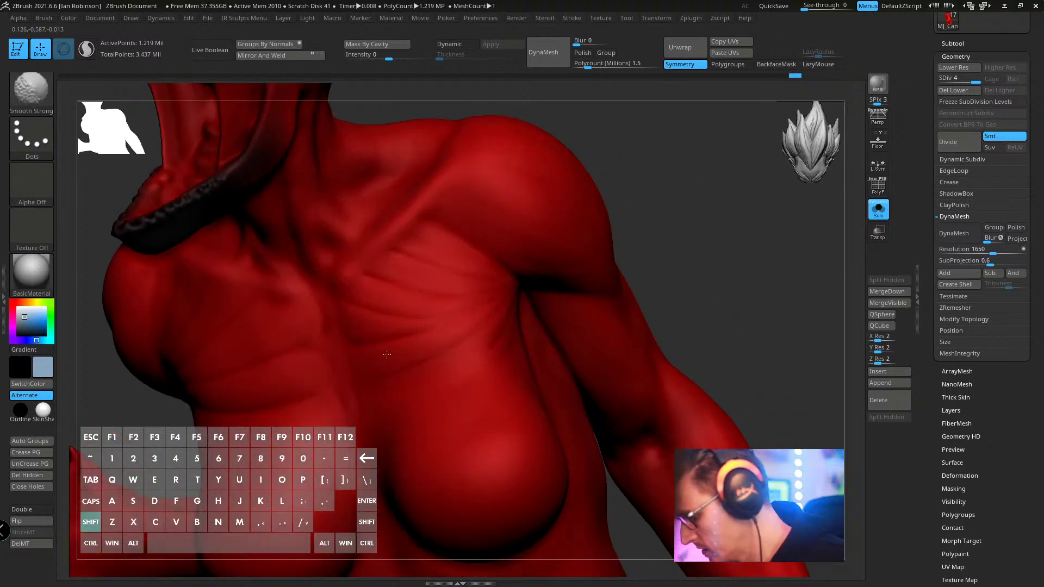
key("s")
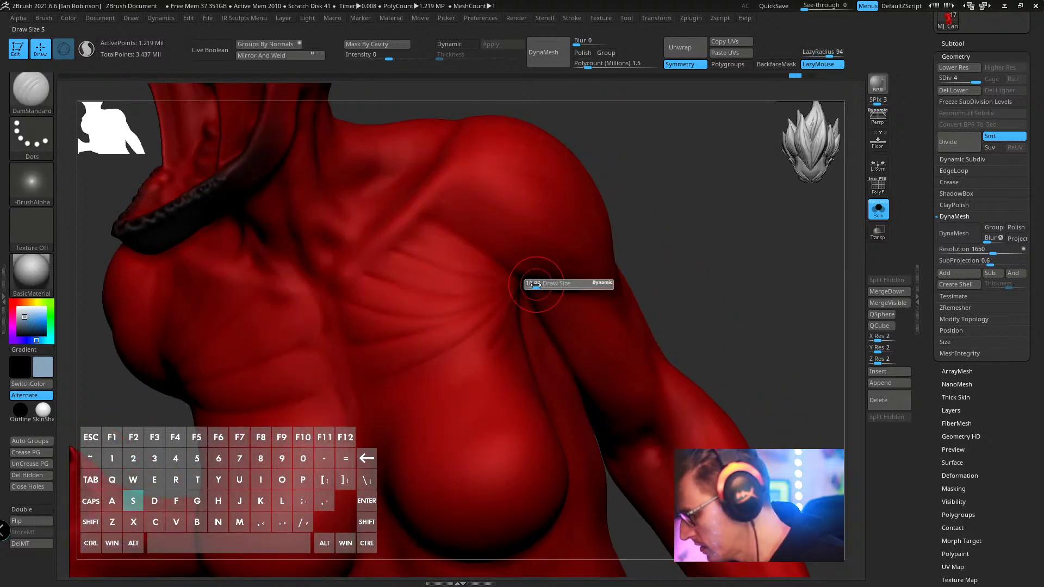
key("space")
key("shift")
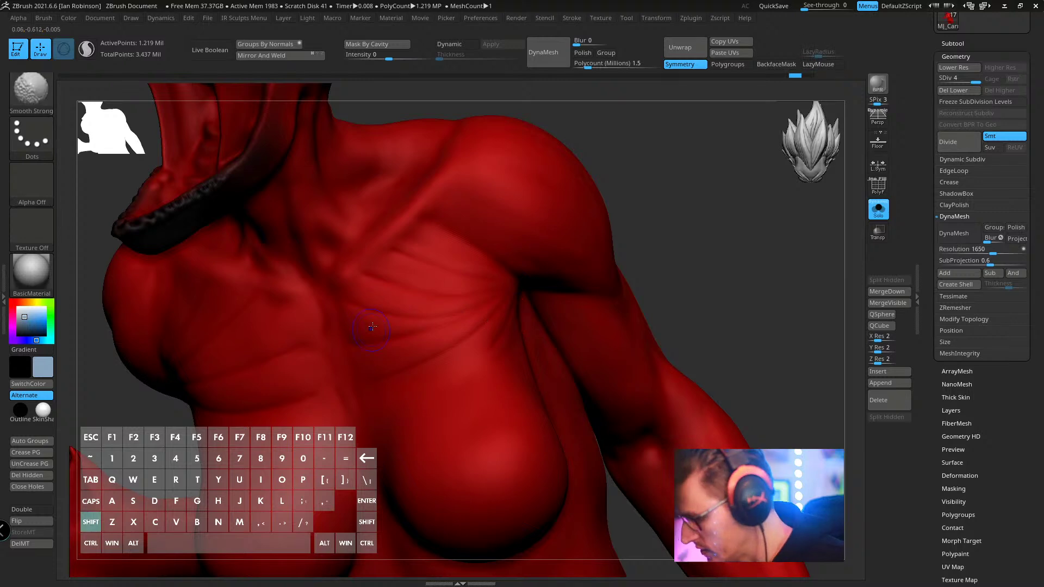
key("space")
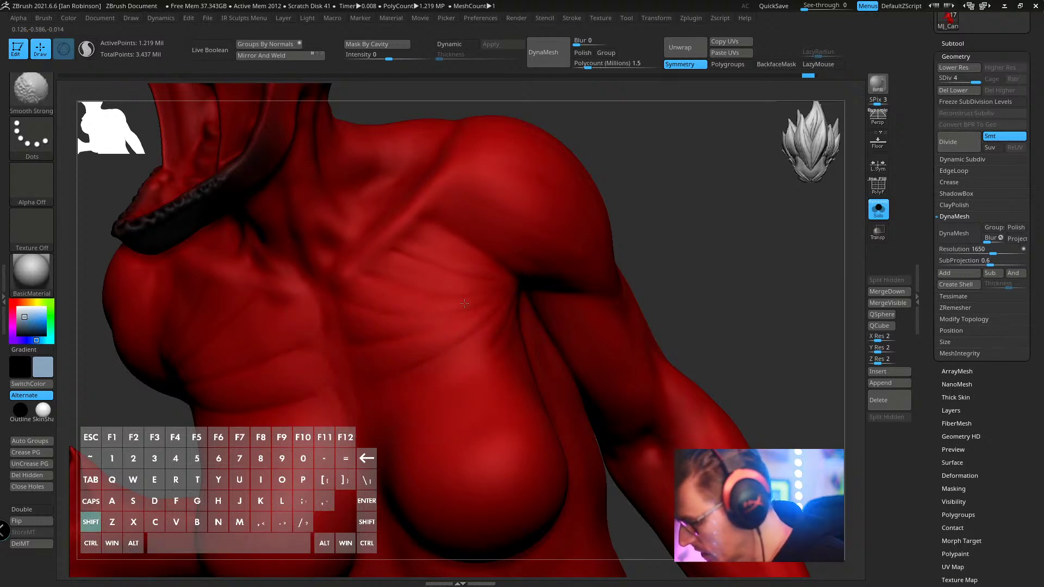
- Smooth the fanned fibre lines on the other pectoral, between the armpit and collarbone
mouse_move(464, 303)
right_mouse_down()
mouse_move(653, 210)
mouse_move(643, 224)
mouse_move(439, 267)
mouse_move(660, 184)
right_mouse_up()
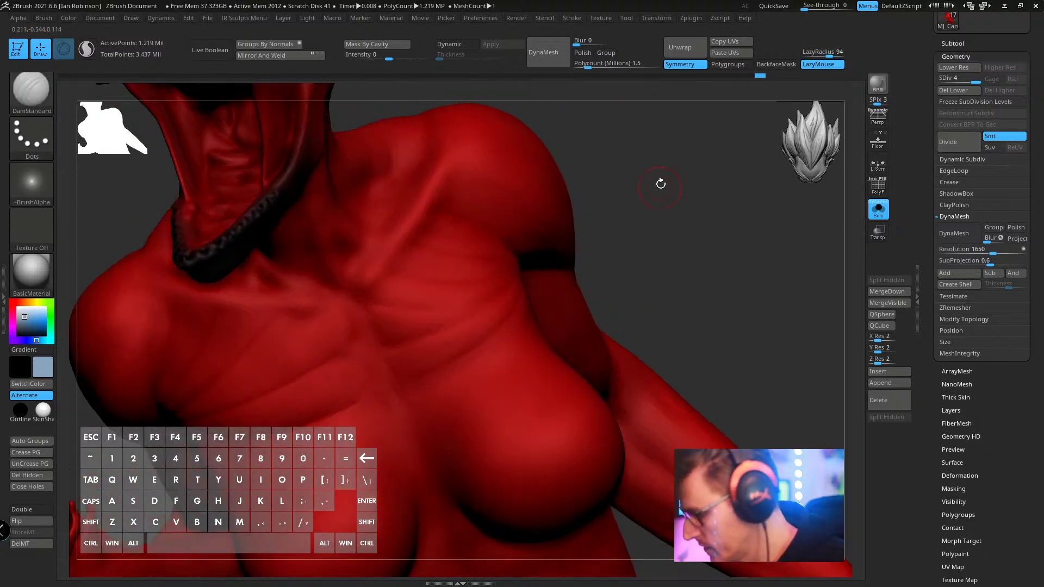
key("shift")
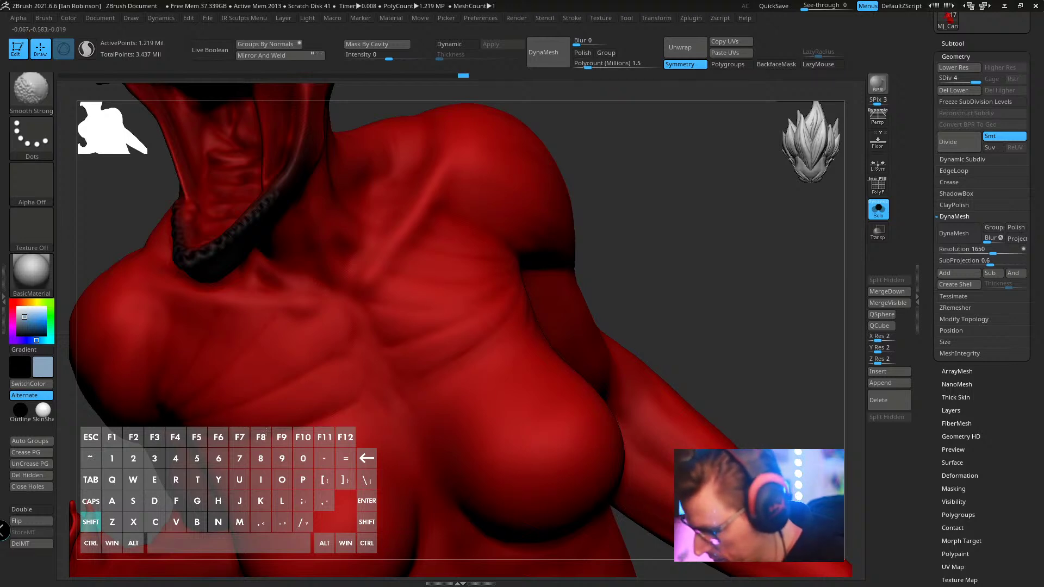
right_click_drag(215, 373, 367, 249, "shift")
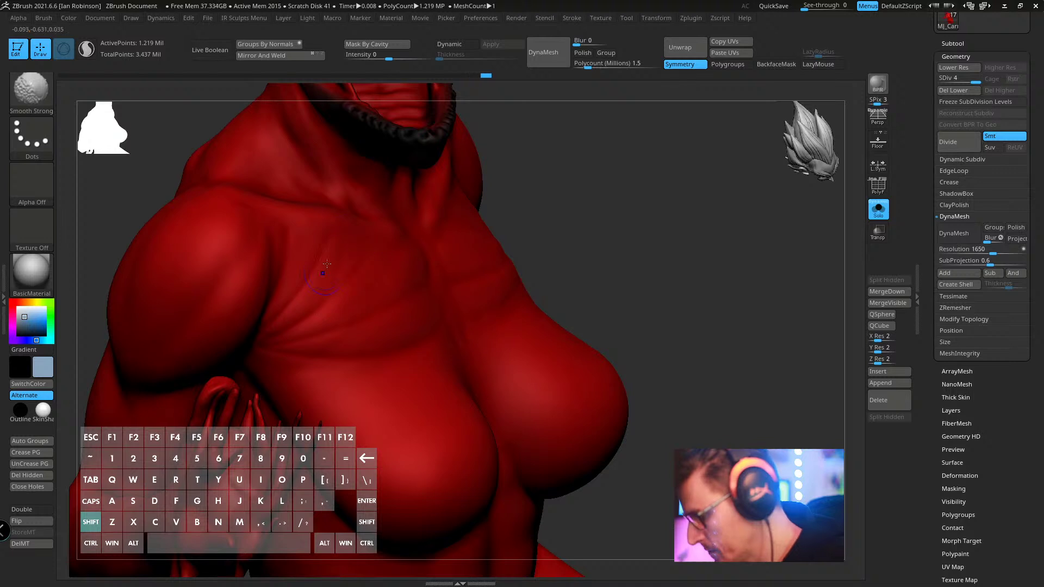
right_click_drag(302, 289, 403, 269, "alt")
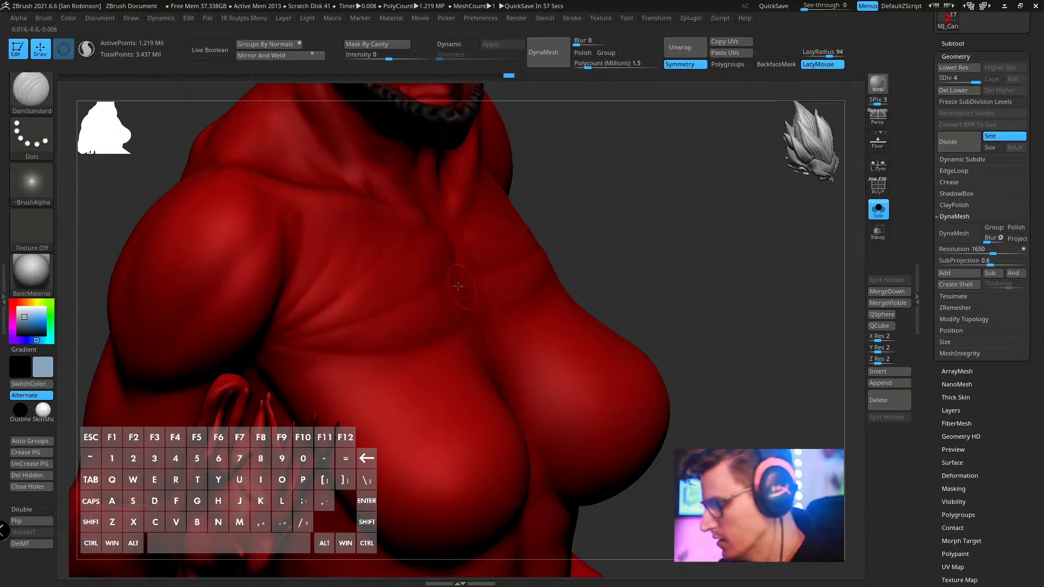
mouse_move(402, 266)
right_mouse_down()
mouse_move(253, 336)
mouse_move(244, 249)
mouse_move(445, 286)
right_mouse_up()
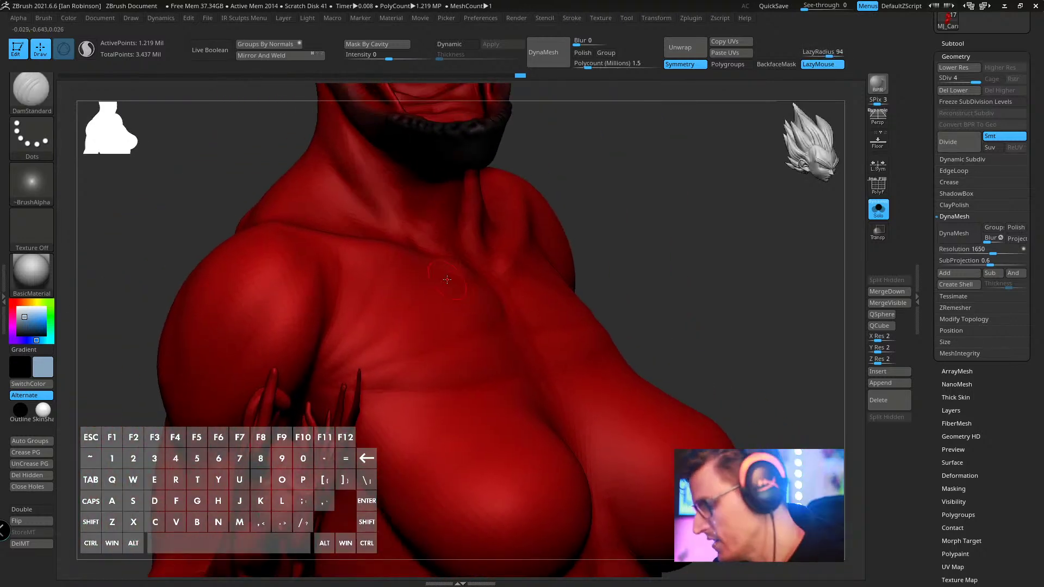
- Build up the raised fibre bundles between the upper pectoral creases with the Clay brush, undoing unwanted strokes
key("b")
key("c")
key("l")
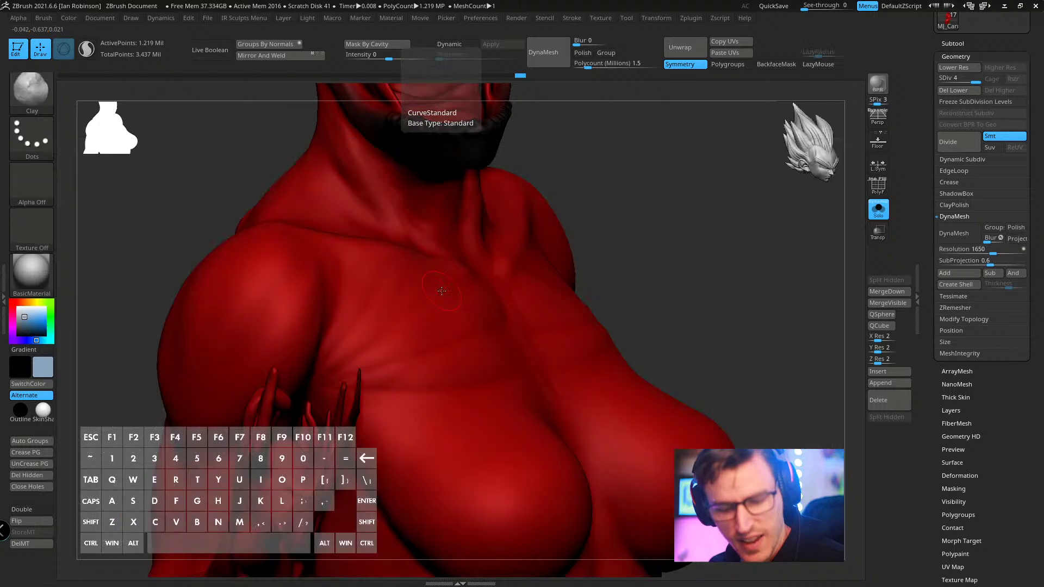
key("s")
right_click_drag(405, 288, 387, 321)
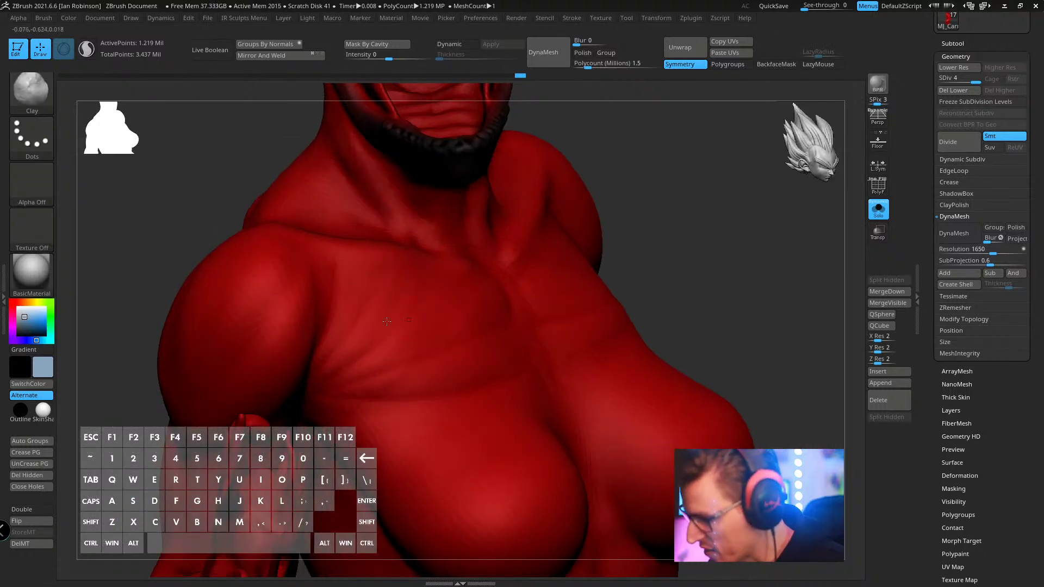
left_click_drag(353, 296, 362, 269)
key("ctrl+z")
key("space")
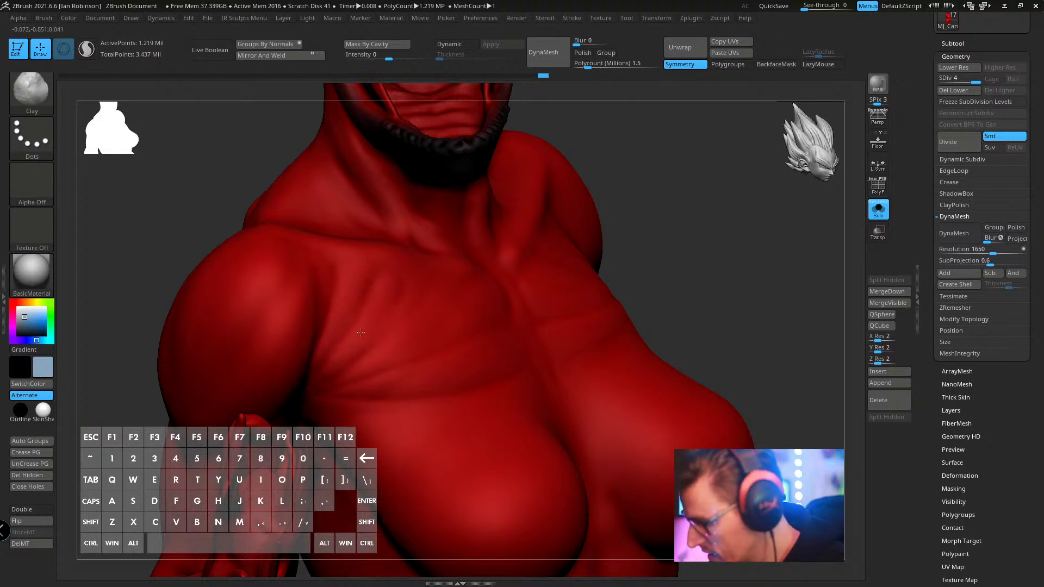
key("ctrl+z")
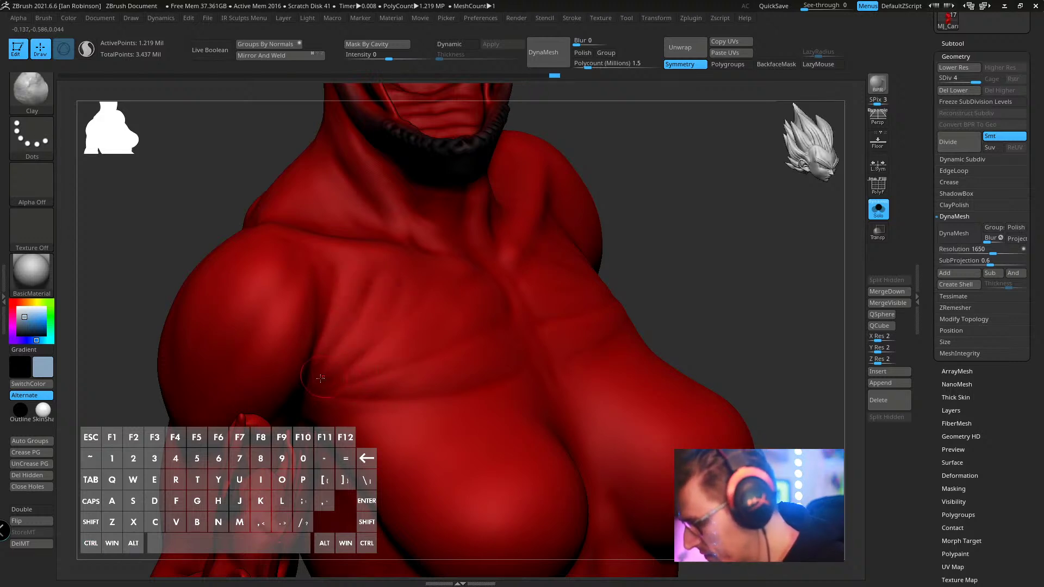
- Resize the Clay brush, thicken the lower pectoral fibre bundles near the armpit, and smooth their edges
right_click_drag(410, 341, 510, 332)
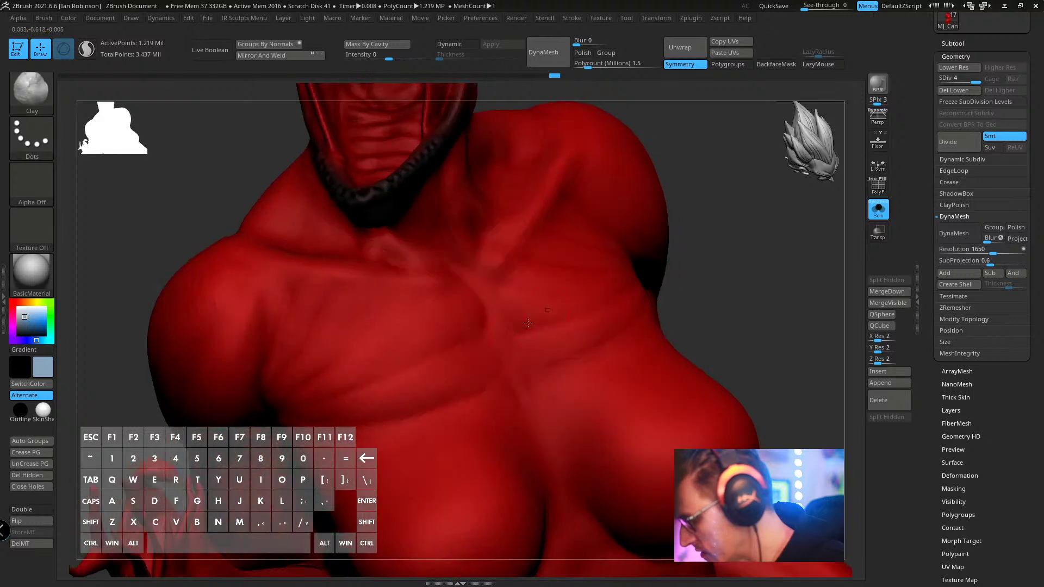
key("s")
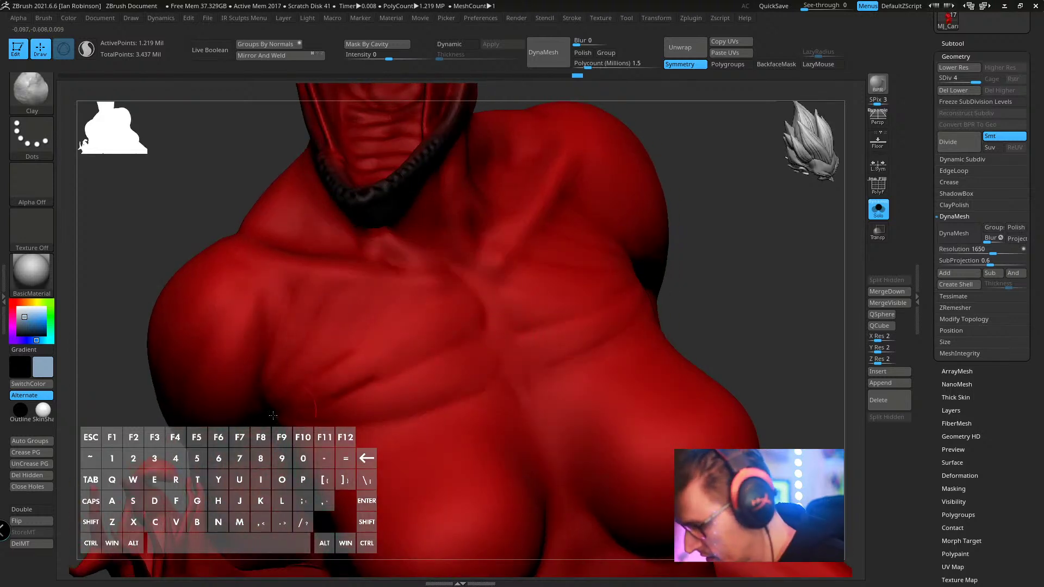
key("shift")
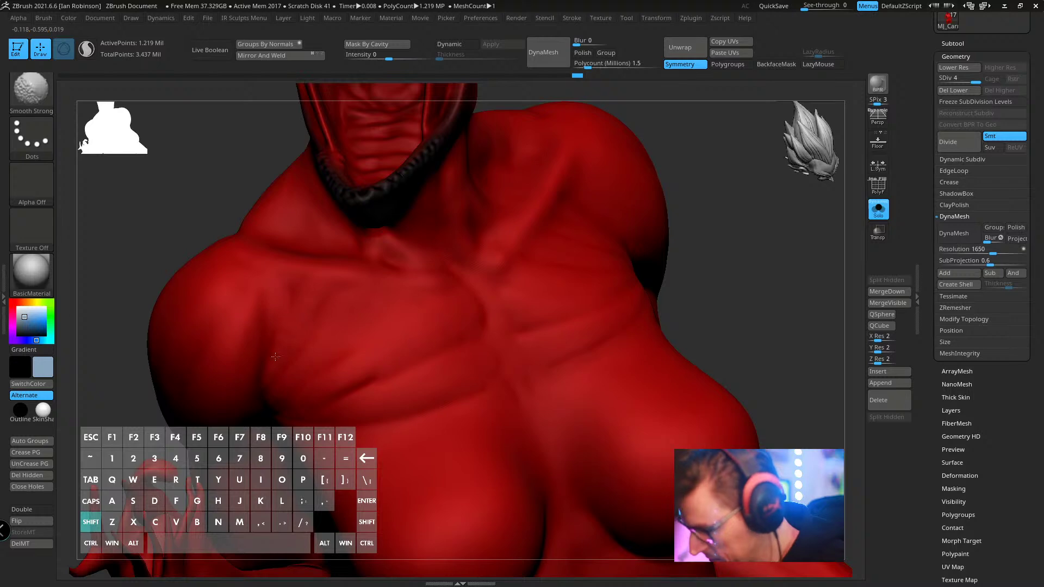
mouse_move(341, 395)
left_mouse_down("shift")
mouse_move(366, 383)
mouse_move(375, 391)
left_mouse_up("shift")
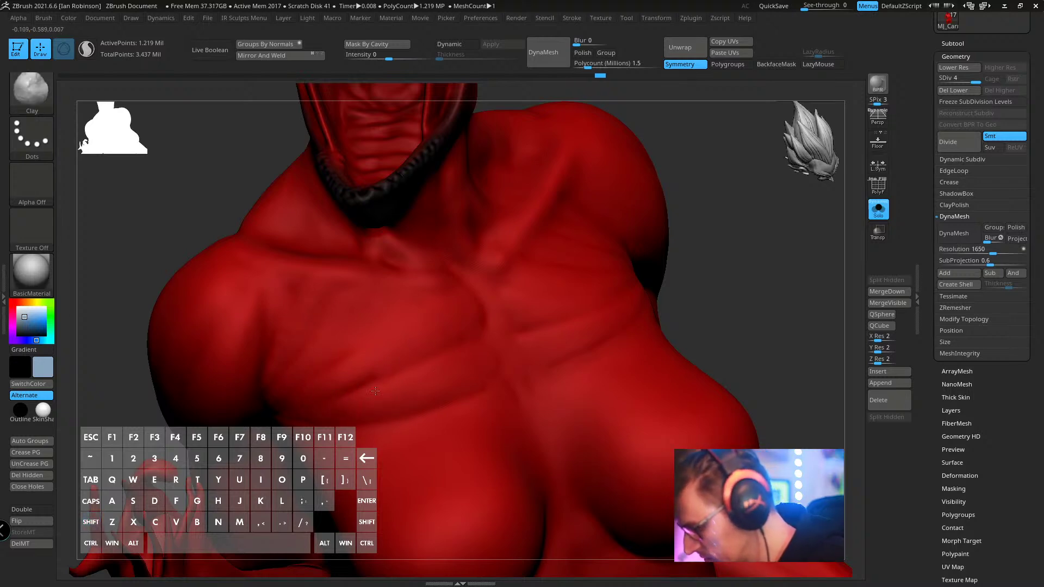
key("shift")
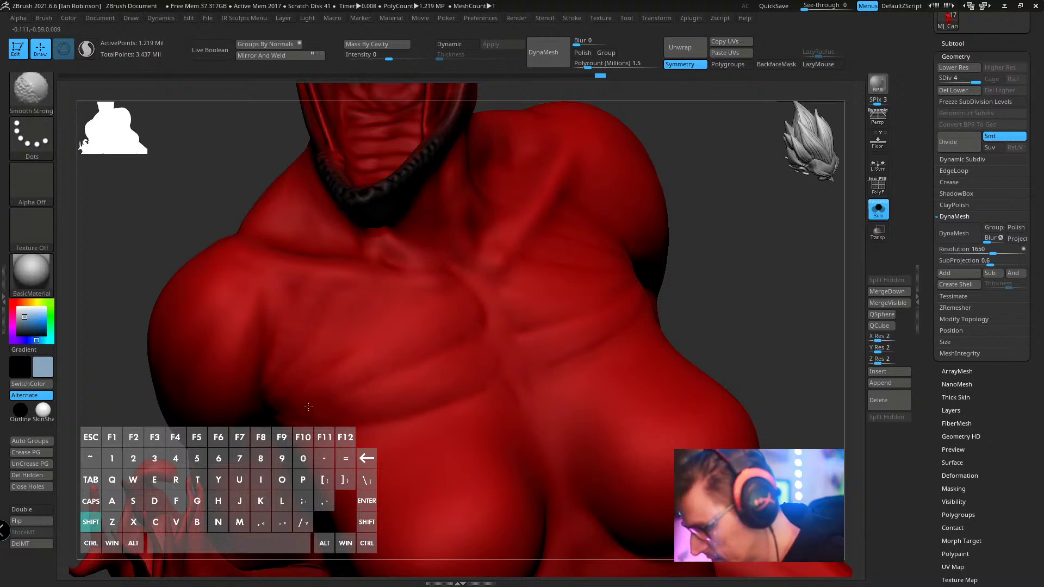
left_click_drag(485, 374, 490, 375, "shift")
- Undo the last few sculpting strokes on the chest
mouse_move(498, 318)
right_mouse_down()
mouse_move(611, 279)
mouse_move(584, 222)
mouse_move(489, 229)
right_mouse_up()
mouse_move(605, 241)
right_mouse_down()
mouse_move(535, 256)
mouse_move(549, 331)
mouse_move(466, 355)
mouse_move(418, 319)
mouse_move(478, 310)
mouse_move(556, 270)
mouse_move(430, 332)
right_mouse_up()
key("ctrl")
key("ctrl+z")
key("ctrl+z")
key("ctrl+z")
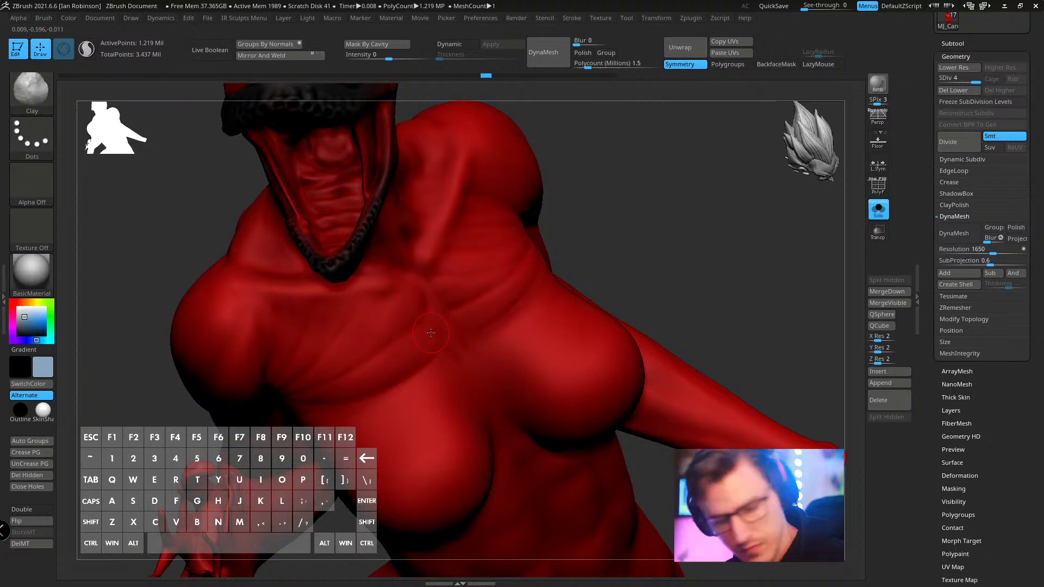
- Build up the pectoral fibre bundles using the ClayBuildup brush with round Alpha 06 and an adjusted draw size
key("space")
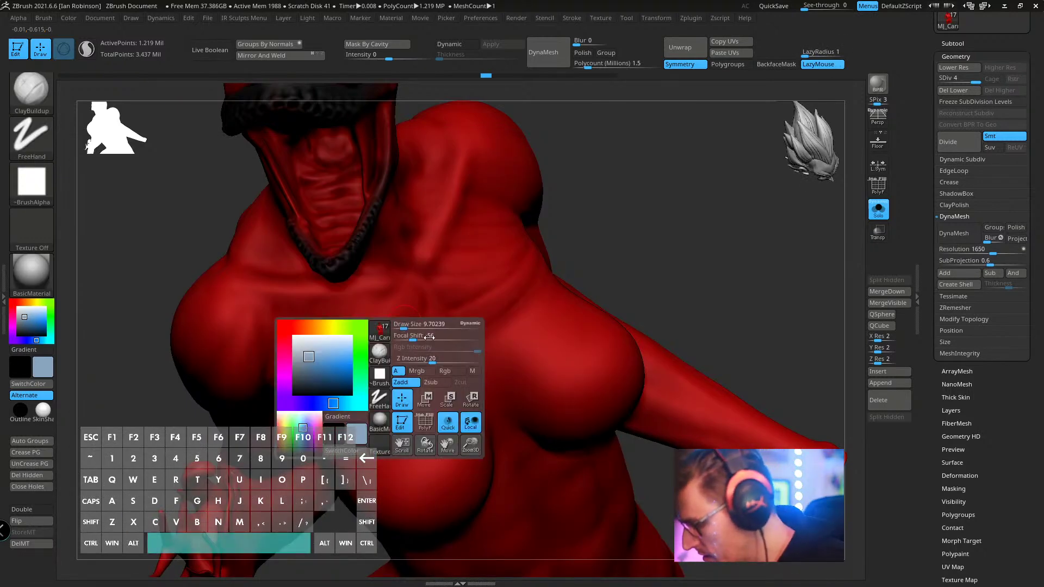
left_click(31, 182)
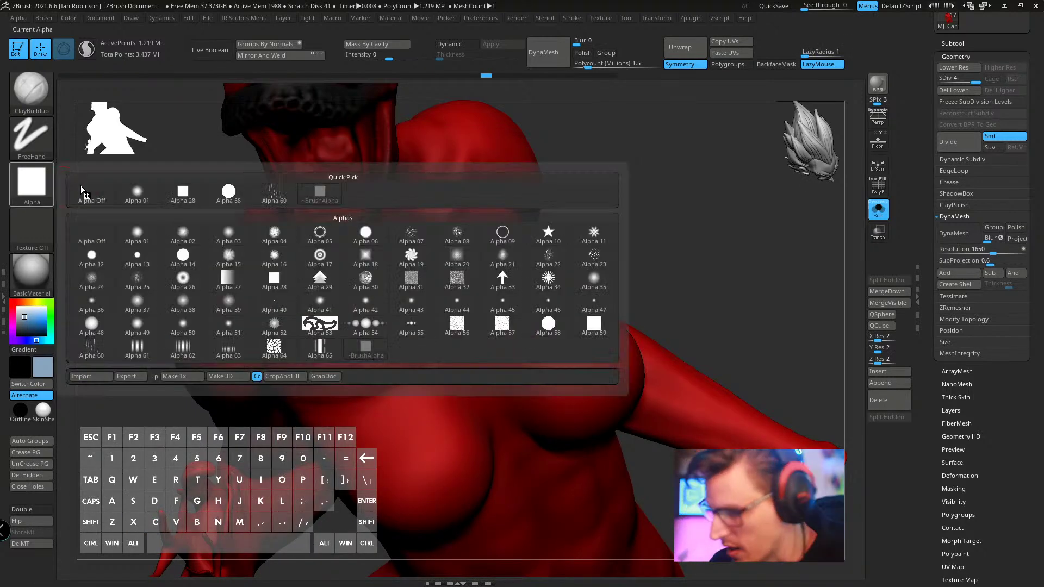
left_click(365, 234)
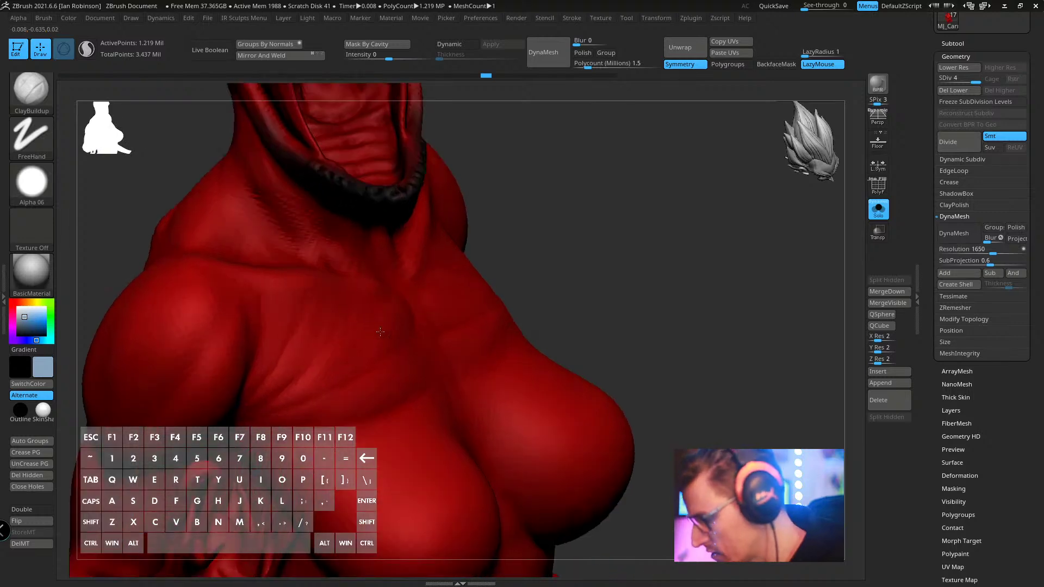
key("s")
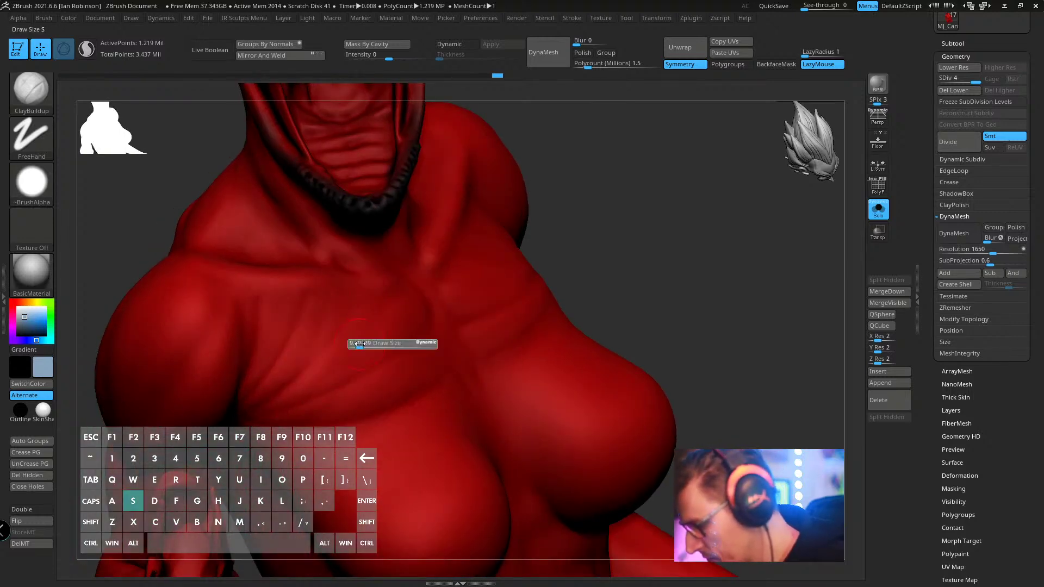
key("space")
key("space")
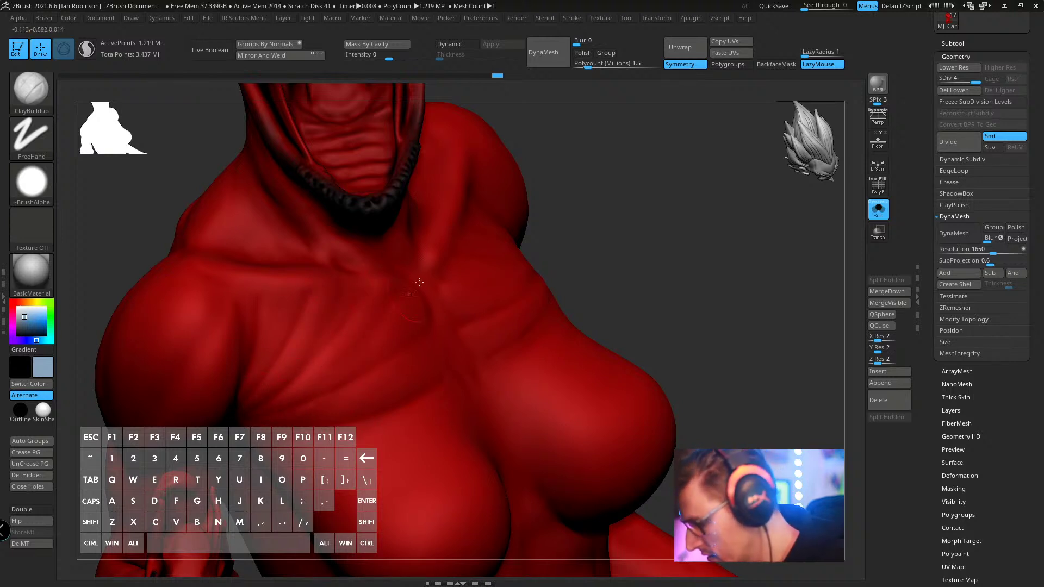
- Refine the pectoral fibre bundles with ClayBuildup and blend them with Smooth Stronger between the armpit and the sternum
key("shift")
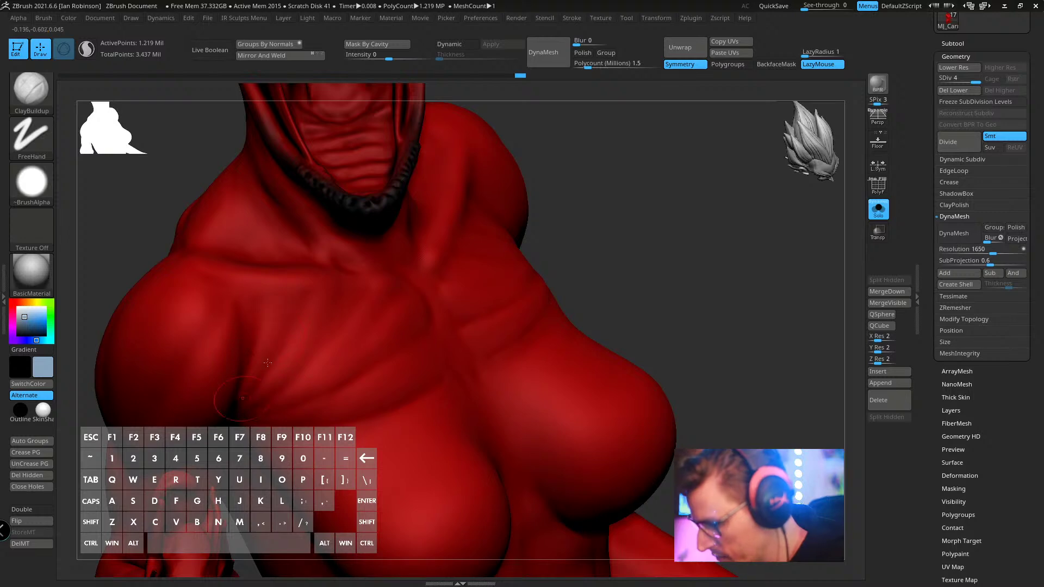
key("shift")
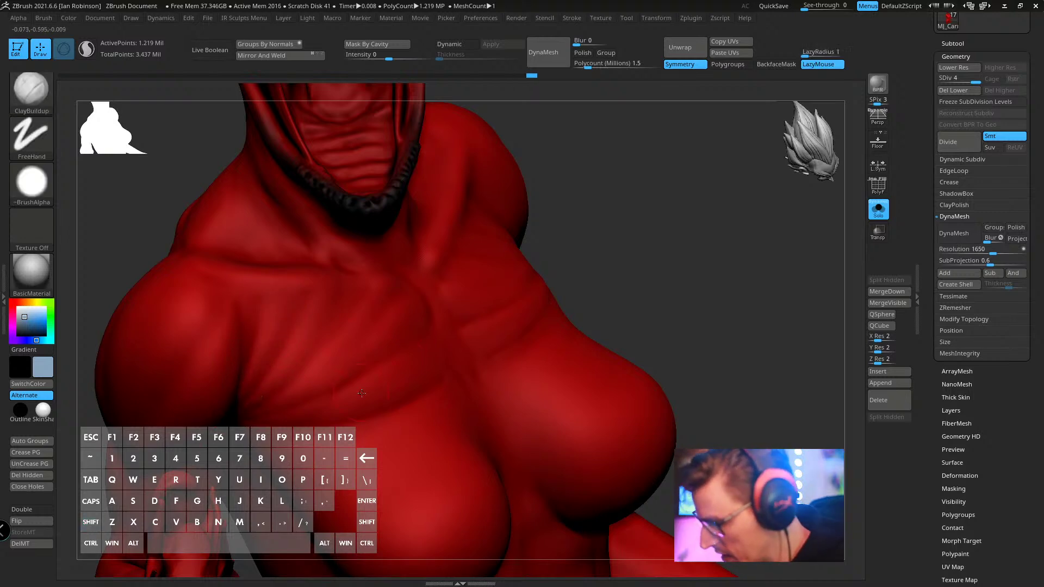
key("shift")
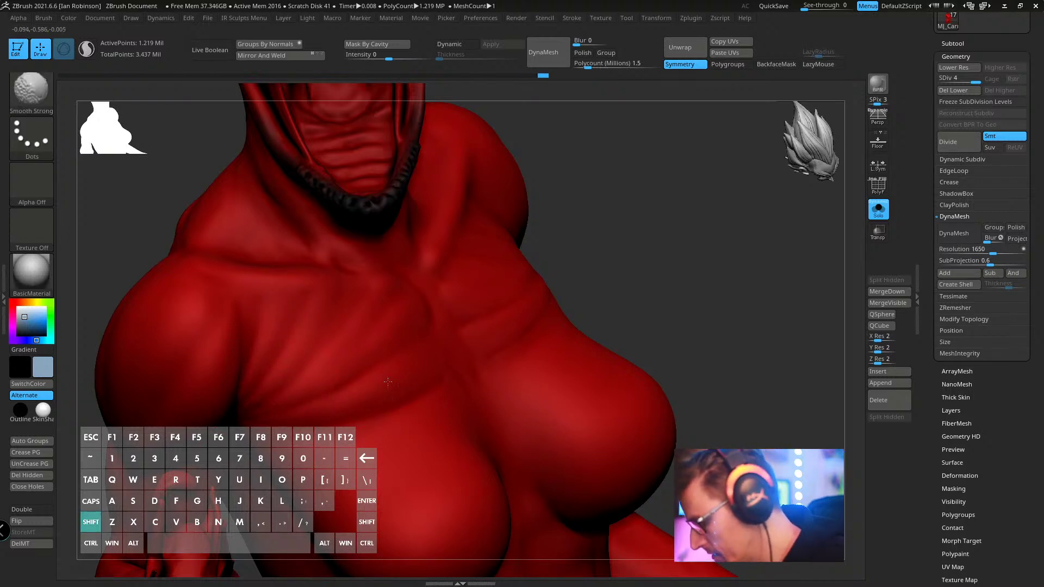
mouse_move(628, 233)
left_mouse_down()
mouse_move(668, 255)
mouse_move(422, 375)
mouse_move(496, 307)
mouse_move(476, 325)
mouse_move(460, 314)
left_mouse_up()
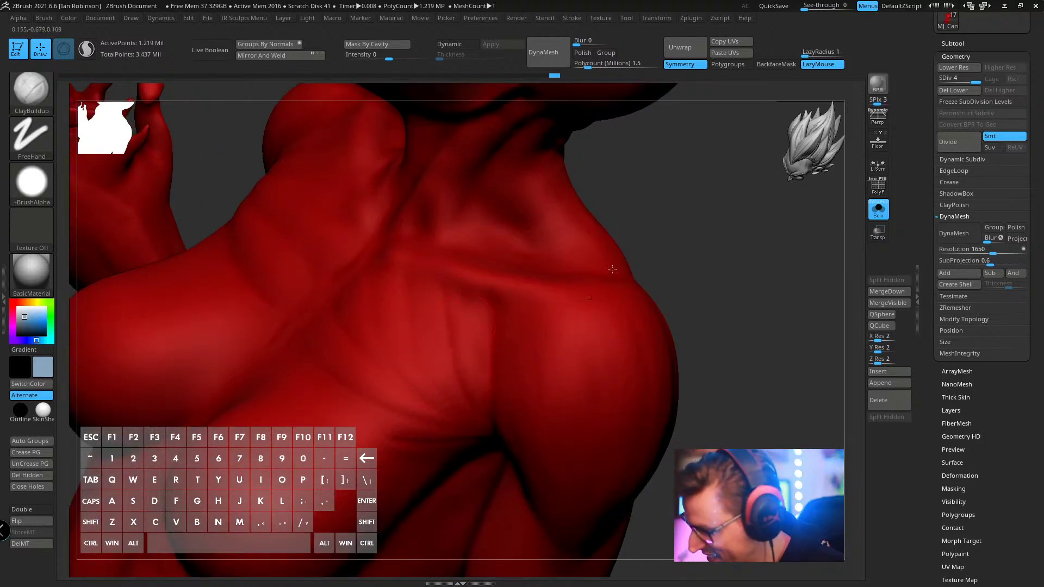
- Build up the pectoral fibre bundles below the collarbone on the other side, running toward the armpit, and smooth them
left_click_drag(674, 202, 668, 207)
left_click_drag(464, 405, 481, 404)
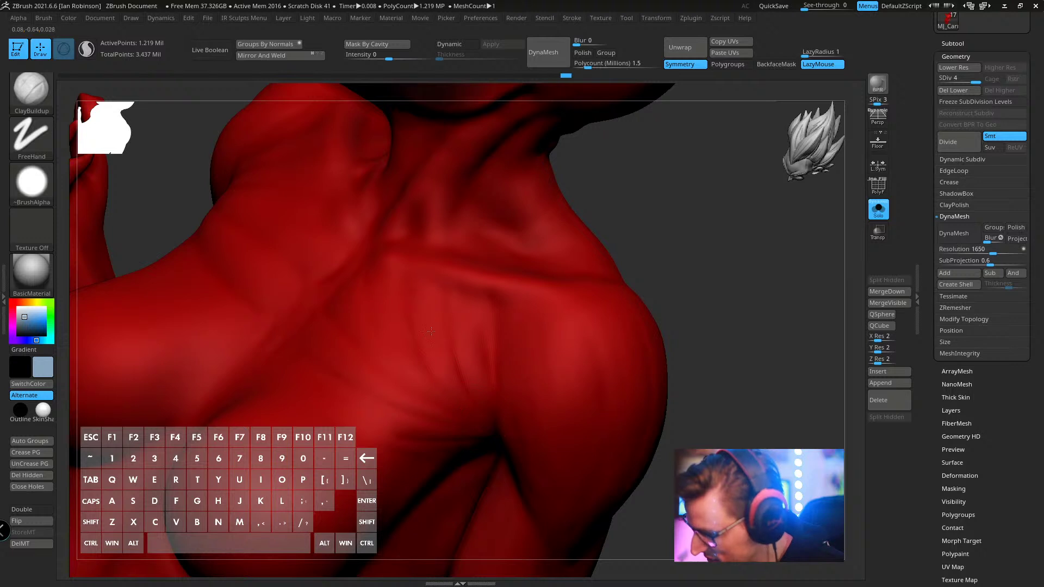
left_click_drag(686, 240, 652, 231)
left_click_drag(414, 378, 459, 413)
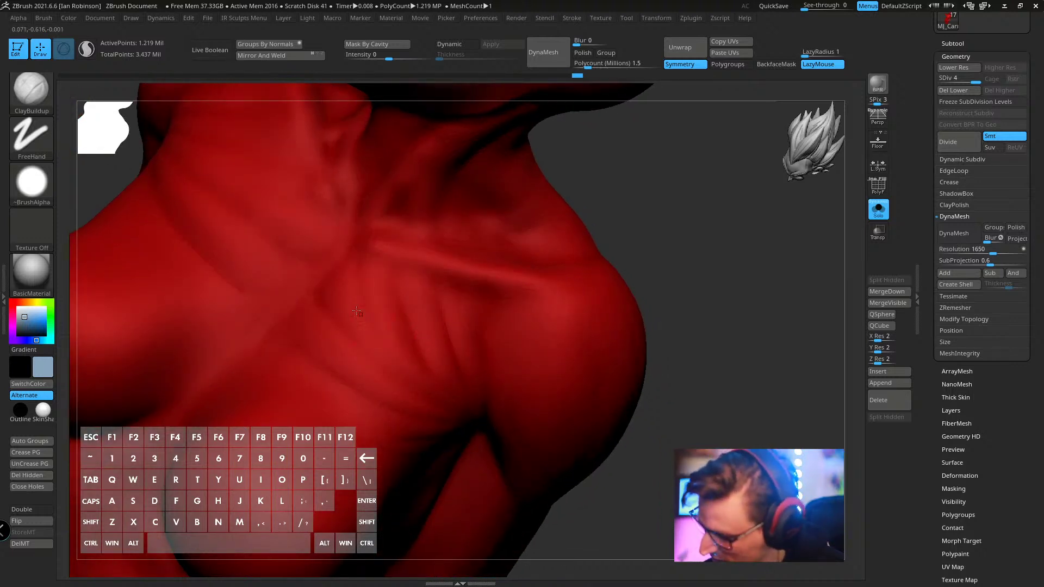
left_click_drag(416, 367, 490, 441)
left_click_drag(440, 418, 484, 450)
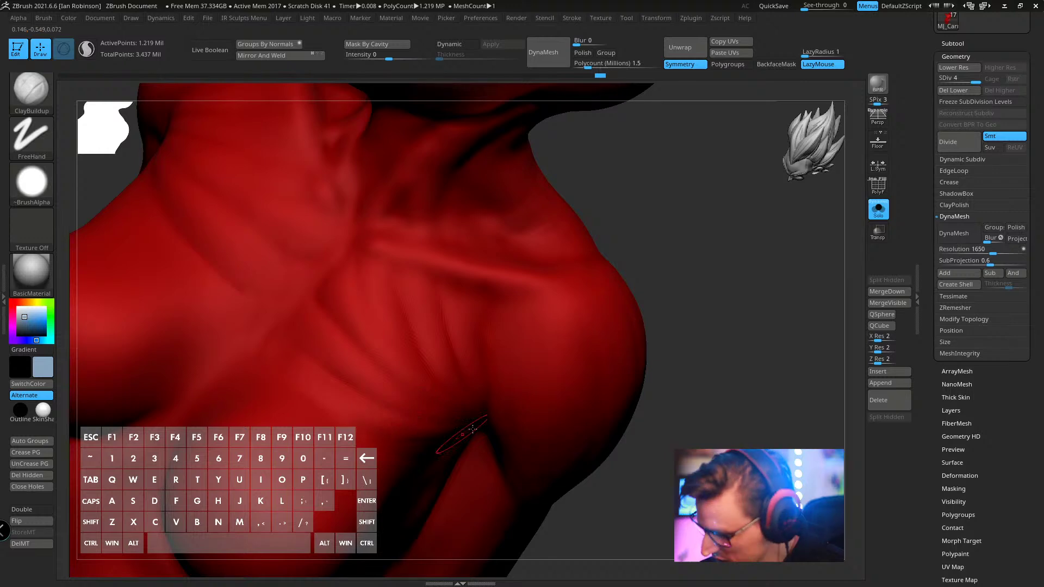
left_click_drag(614, 228, 380, 380)
key("shift")
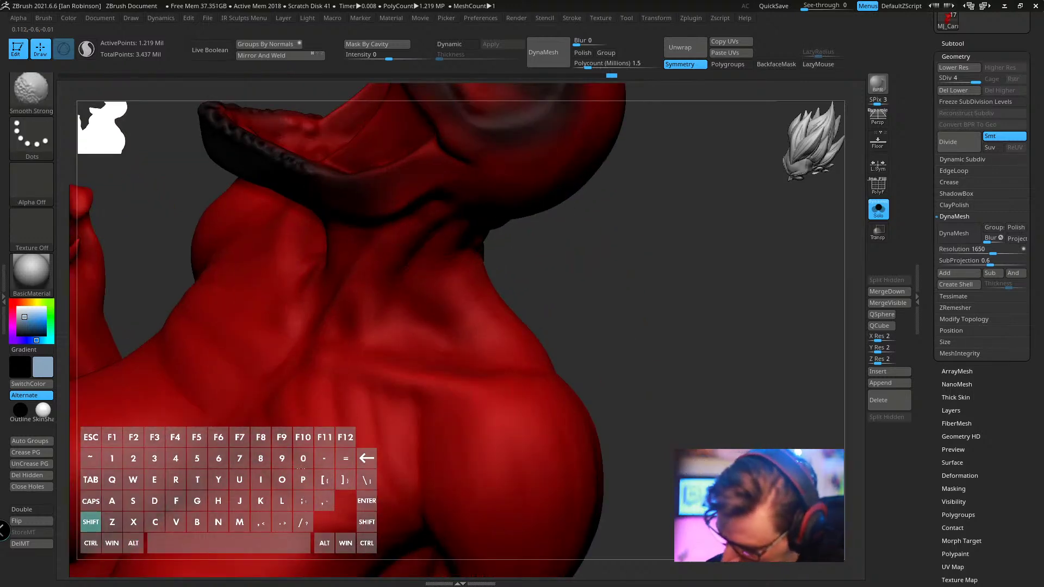
- Resize the ClayBuildup brush and add fibre strokes to the inner pectoral area above the breasts
mouse_move(674, 305)
left_mouse_down("alt")
mouse_move(682, 272)
mouse_move(703, 252)
left_mouse_up("alt")
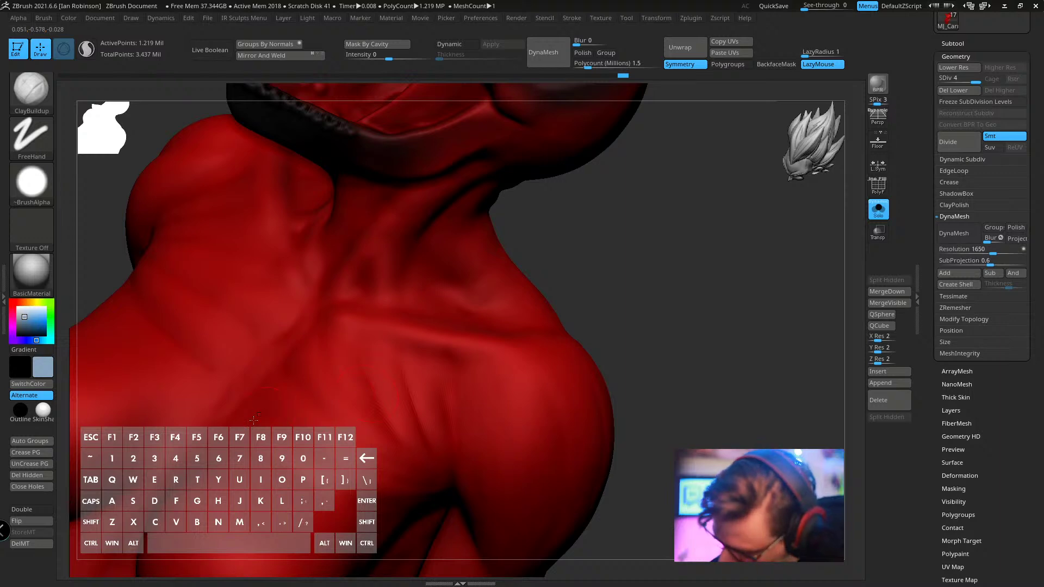
mouse_move(272, 448)
left_mouse_down()
mouse_move(326, 430)
mouse_move(281, 446)
mouse_move(312, 413)
mouse_move(306, 380)
mouse_move(506, 311)
left_mouse_up()
key("l")
mouse_move(506, 311)
right_mouse_down()
mouse_move(530, 331)
mouse_move(538, 370)
right_mouse_up()
key("s")
left_click_drag(293, 424, 290, 426)
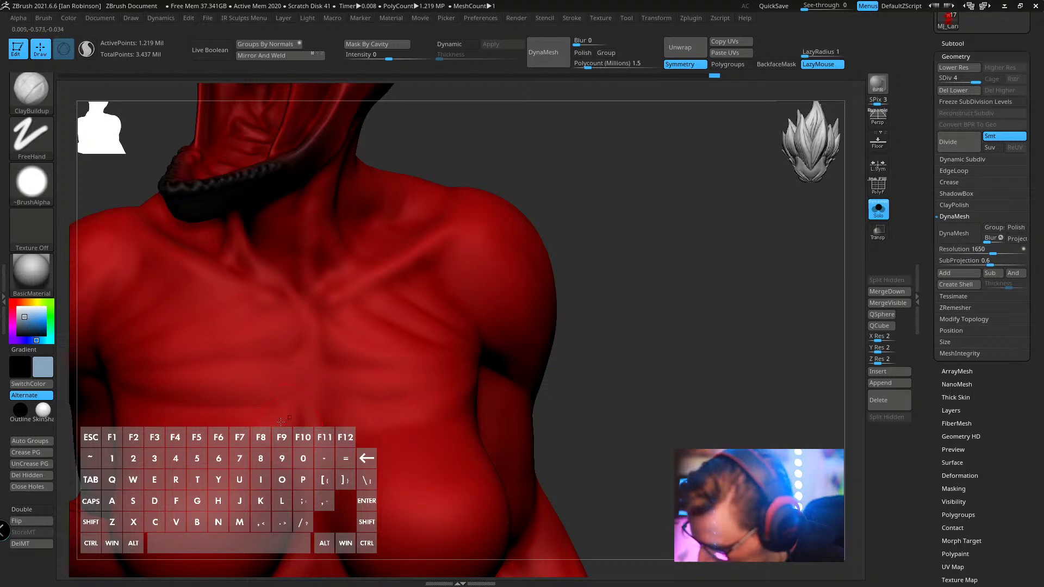
- Build up and smooth the inner pectoral fibres where they meet the sternum, adjusting the brush size
mouse_move(283, 424)
right_mouse_down()
mouse_move(407, 333)
mouse_move(326, 391)
mouse_move(266, 416)
mouse_move(422, 349)
right_mouse_up()
key("shift")
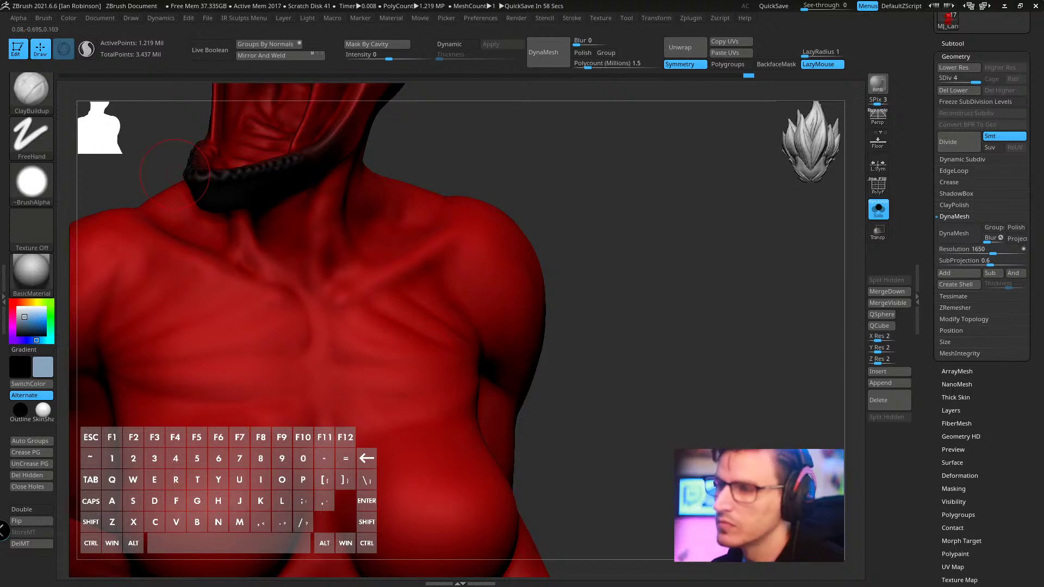
mouse_move(609, 250)
left_mouse_down()
mouse_move(626, 258)
mouse_move(566, 242)
left_mouse_up()
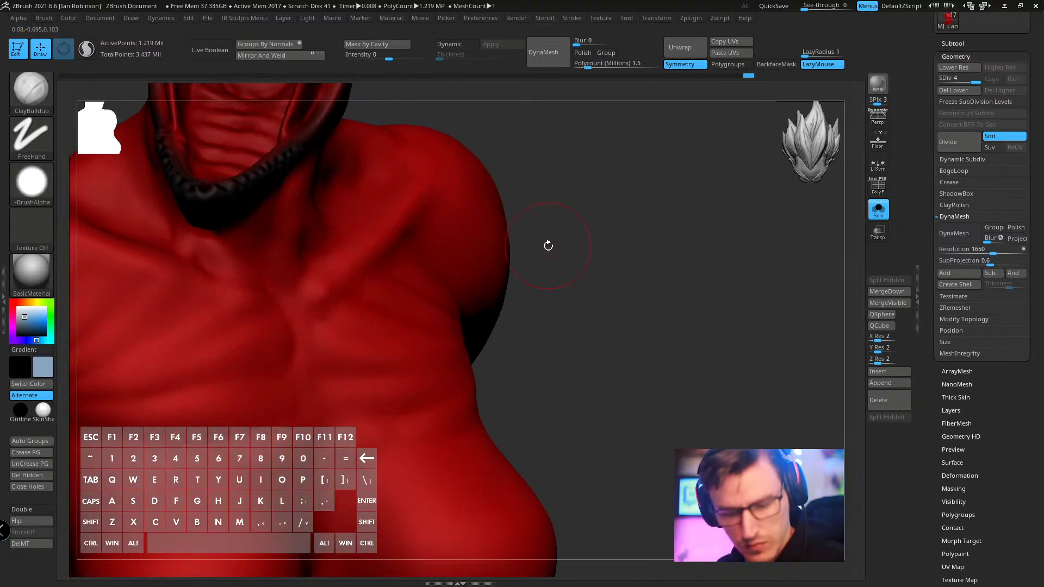
key("s")
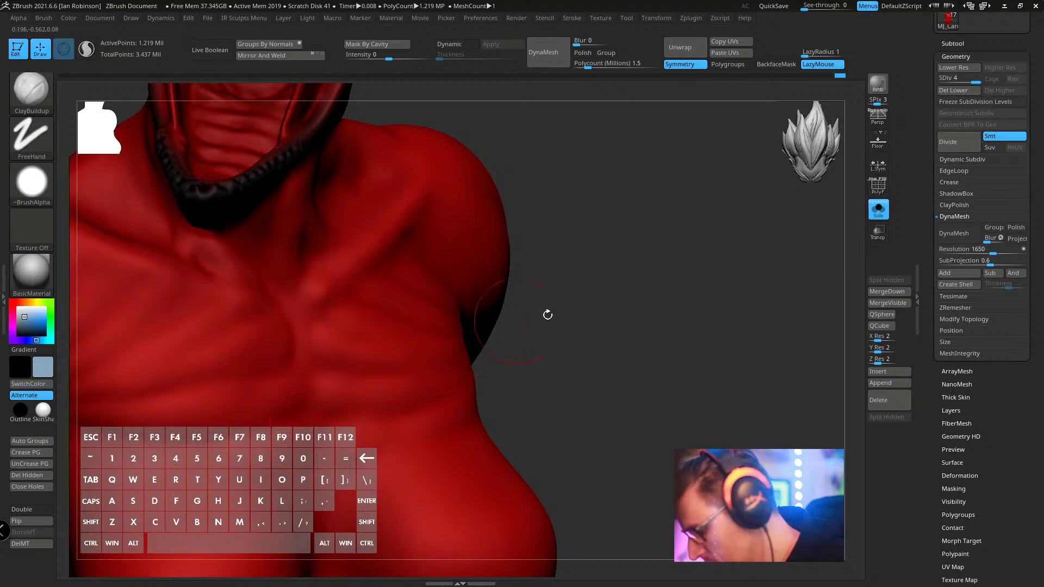
left_click_drag(545, 312, 408, 378)
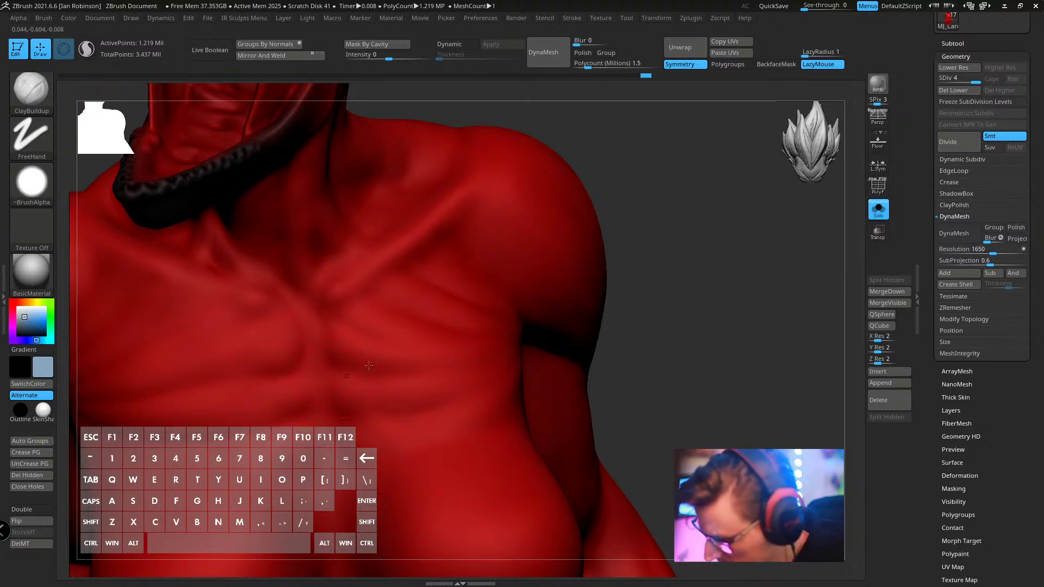
- Carve a short vertical crease beside the lower sternum using DamStandard with a lazy radius of 34, redoing the first stroke
key("b")
key("d")
key("s")
key("s")
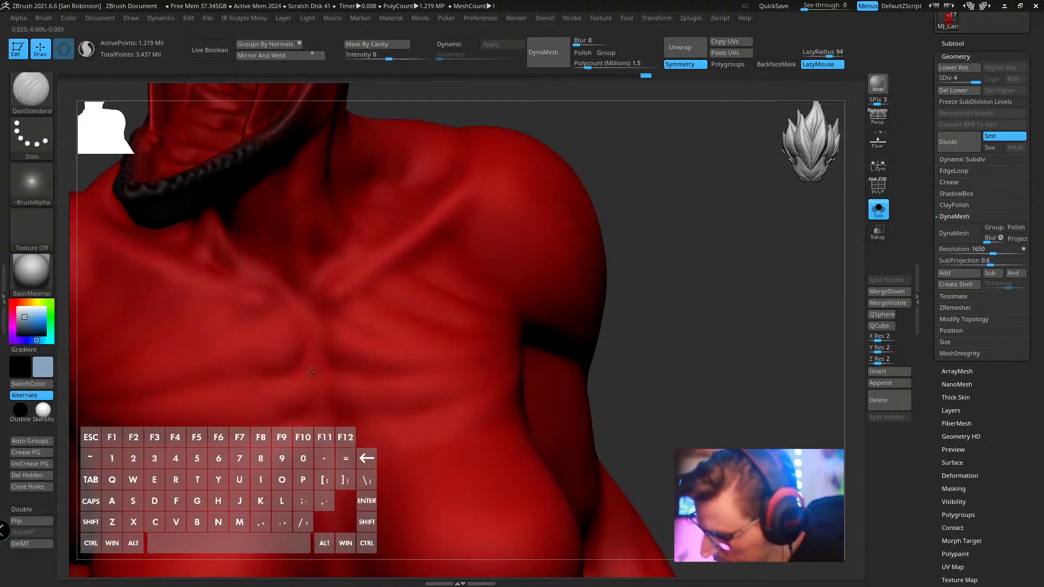
left_click(820, 57)
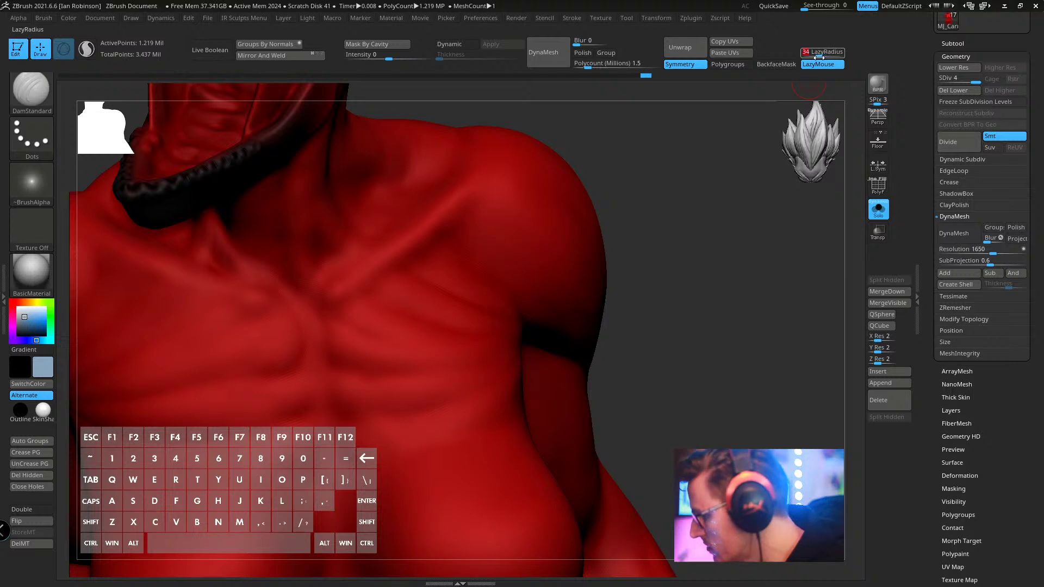
left_click_drag(306, 368, 317, 422)
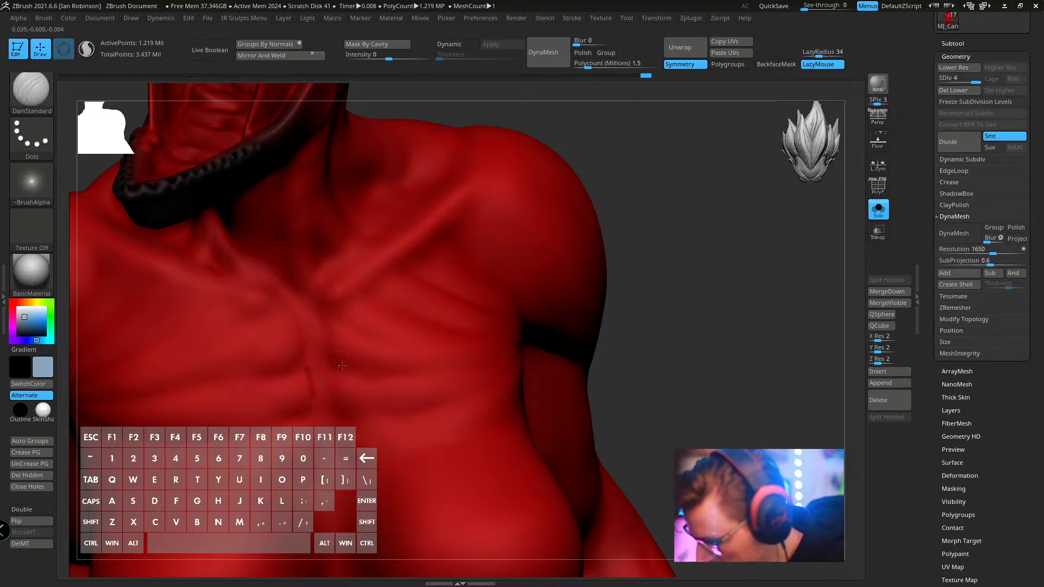
key("ctrl+z")
left_click_drag(307, 369, 305, 418)
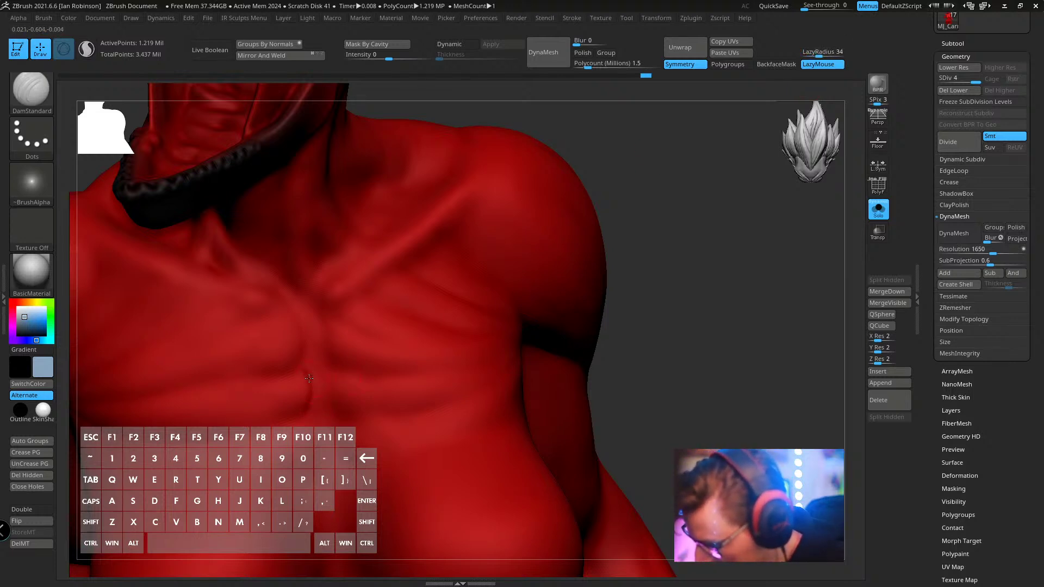
- Extend the sternum crease upward to the collarbones, define the sternum's other edge, and soften the lines
left_click_drag(309, 378, 295, 294)
left_click_drag(315, 344, 340, 359)
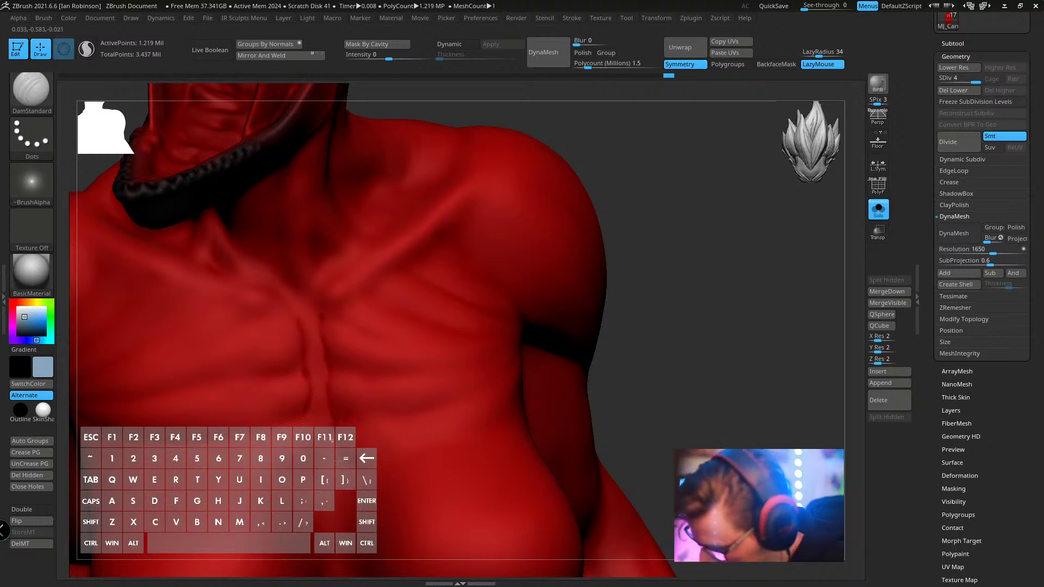
key("shift")
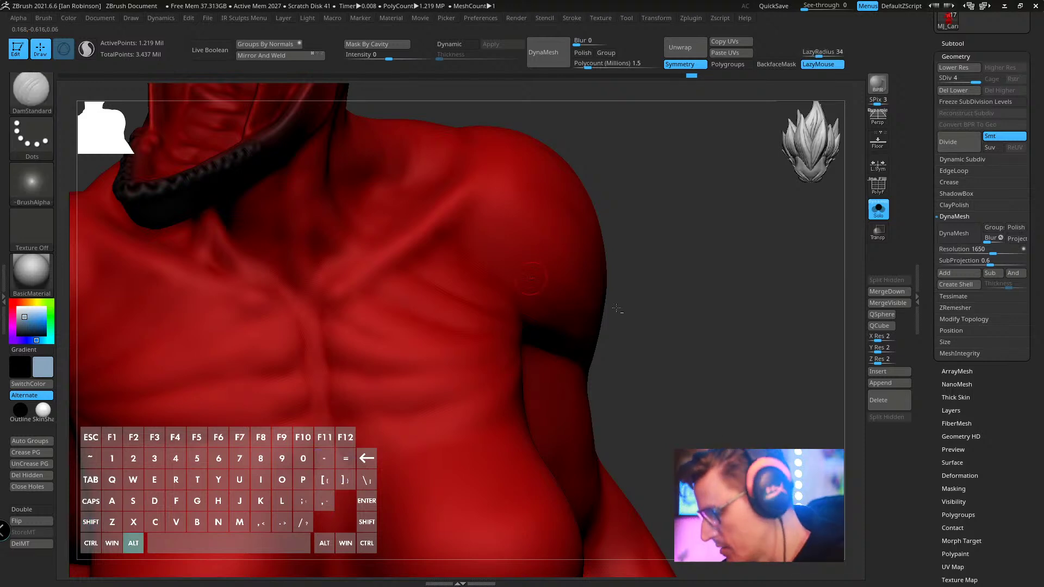
mouse_move(618, 310)
left_mouse_down("alt")
mouse_move(525, 197)
mouse_move(638, 263)
mouse_move(641, 288)
mouse_move(638, 233)
left_mouse_up("alt")
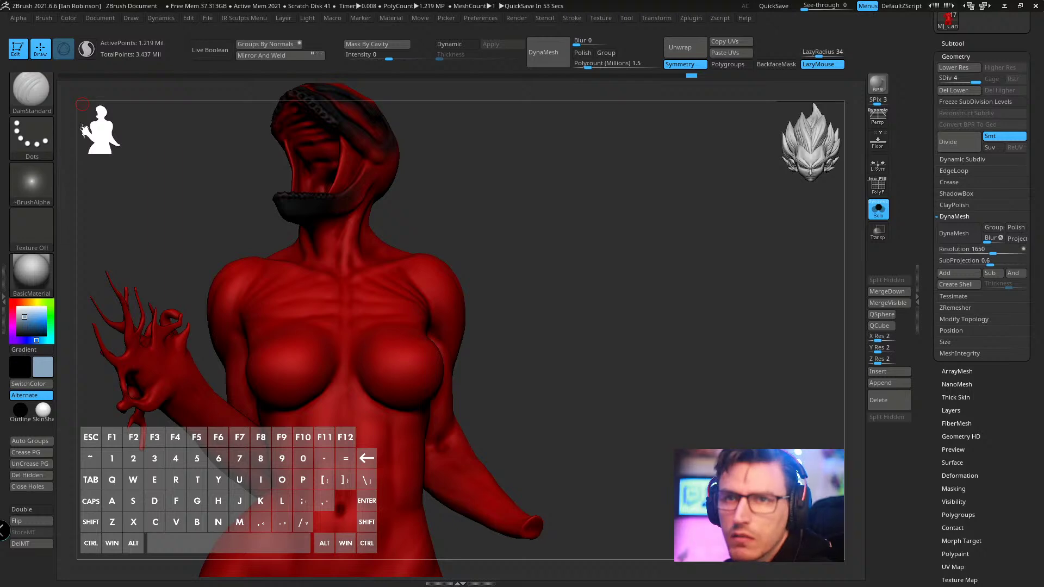
- Switch to Discord, enlarge the newest character render in the artwork channel, add a reaction to its post, and return to ZBrush
left_click_drag(326, 586, 449, 38)
left_click(290, 312)
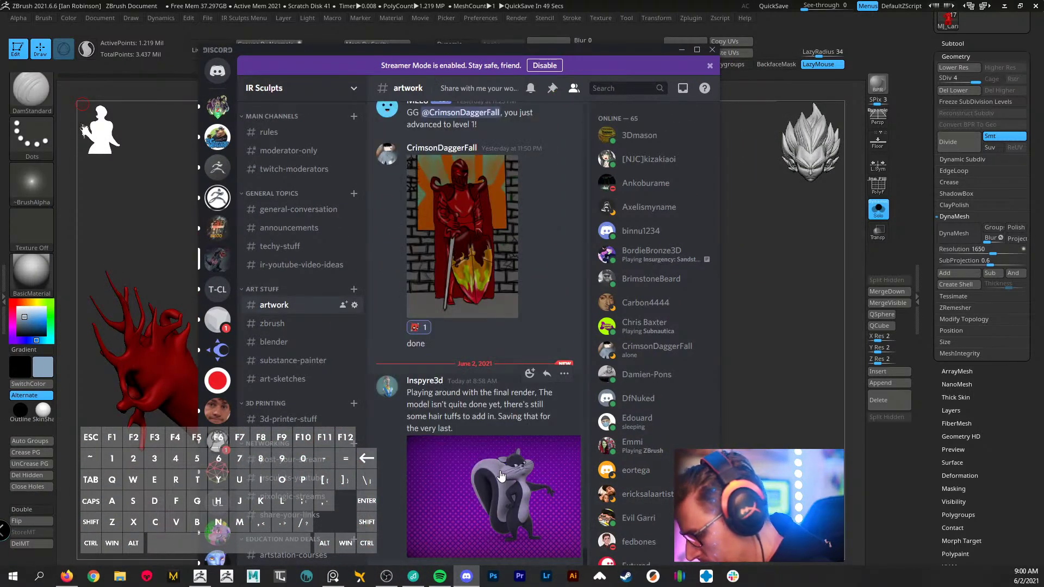
left_click(496, 472)
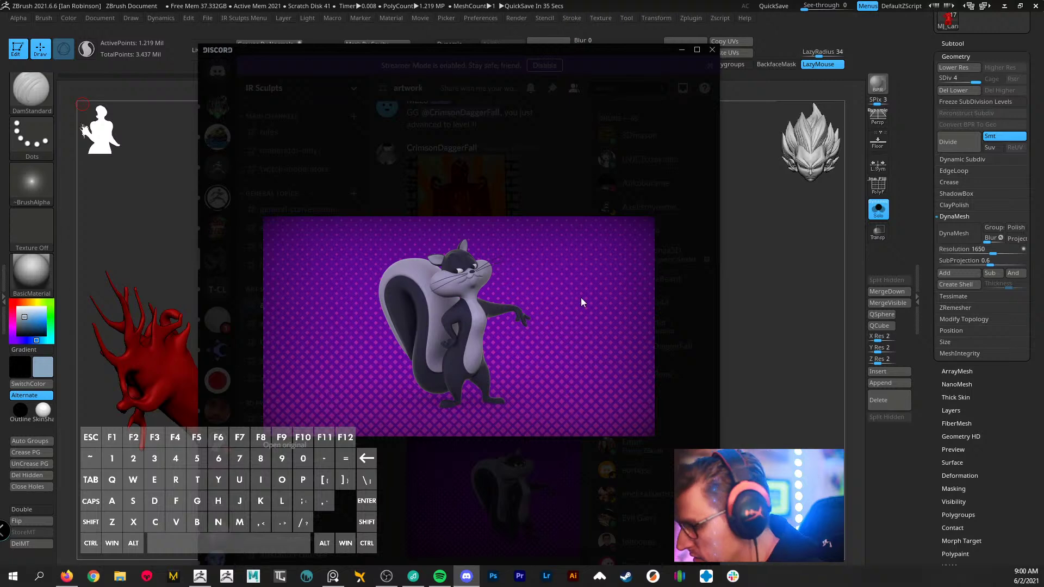
left_click(530, 178)
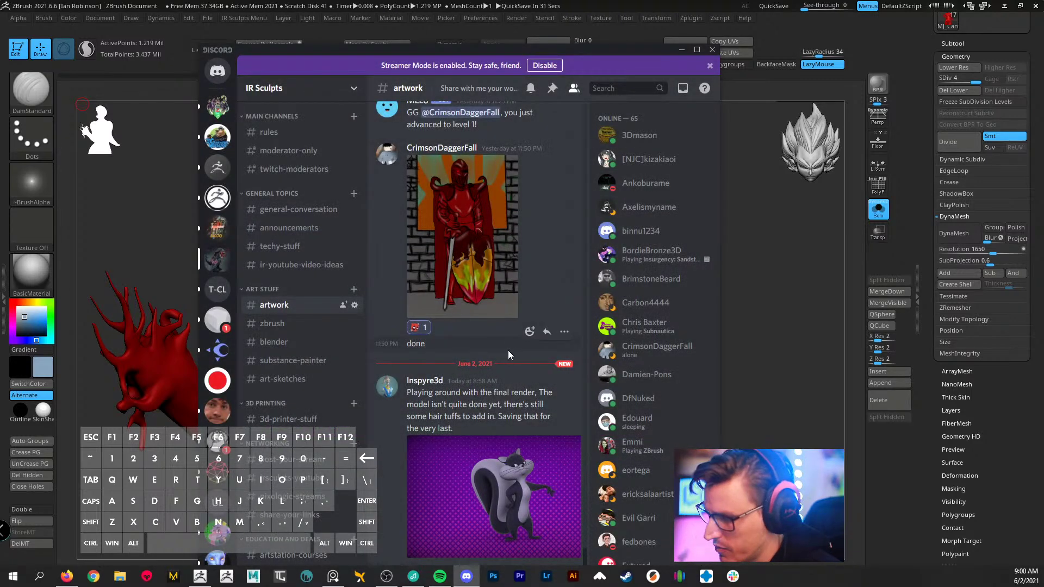
right_click(466, 476)
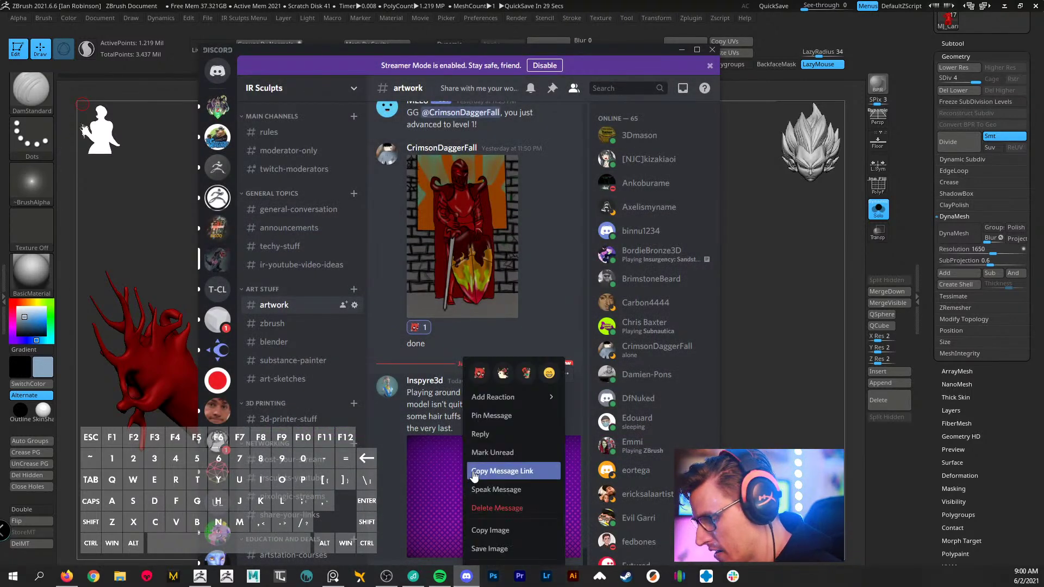
left_click(483, 374)
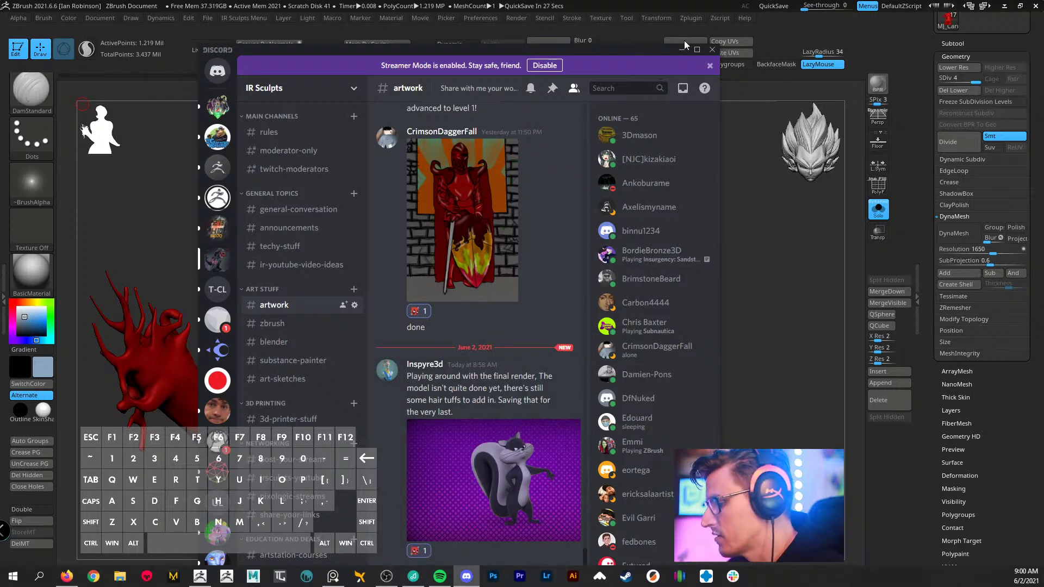
left_click(681, 51)
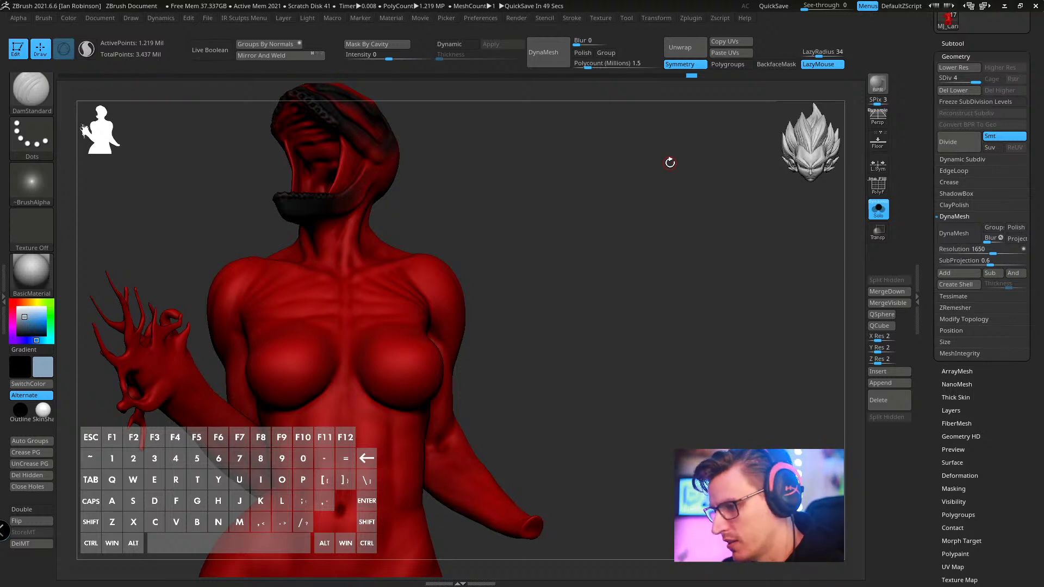
- Set the active paint colour to the near-black shade of the head markings
left_click_drag(556, 249, 583, 259)
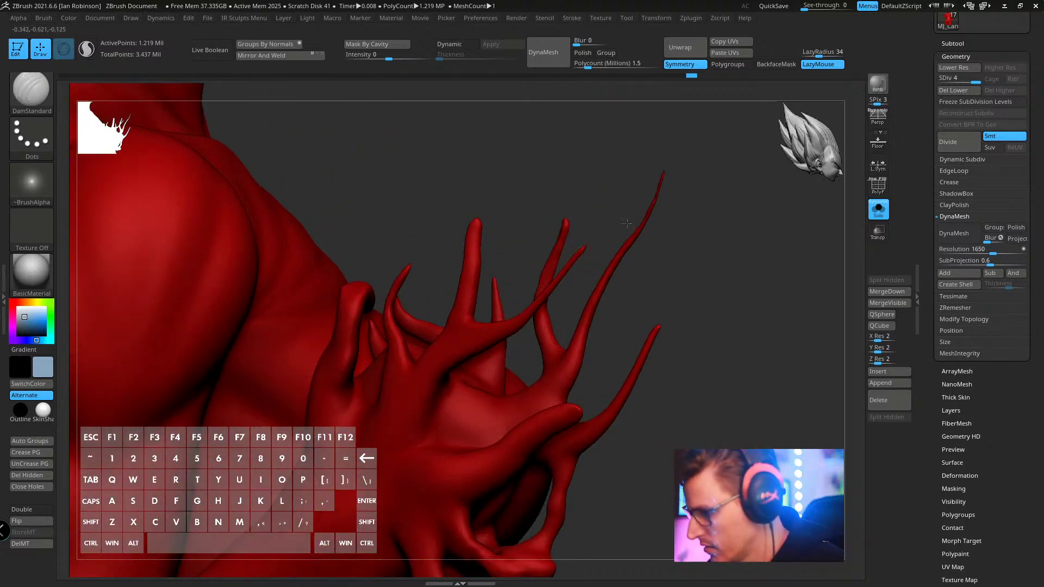
left_click_drag(659, 214, 578, 266, "alt")
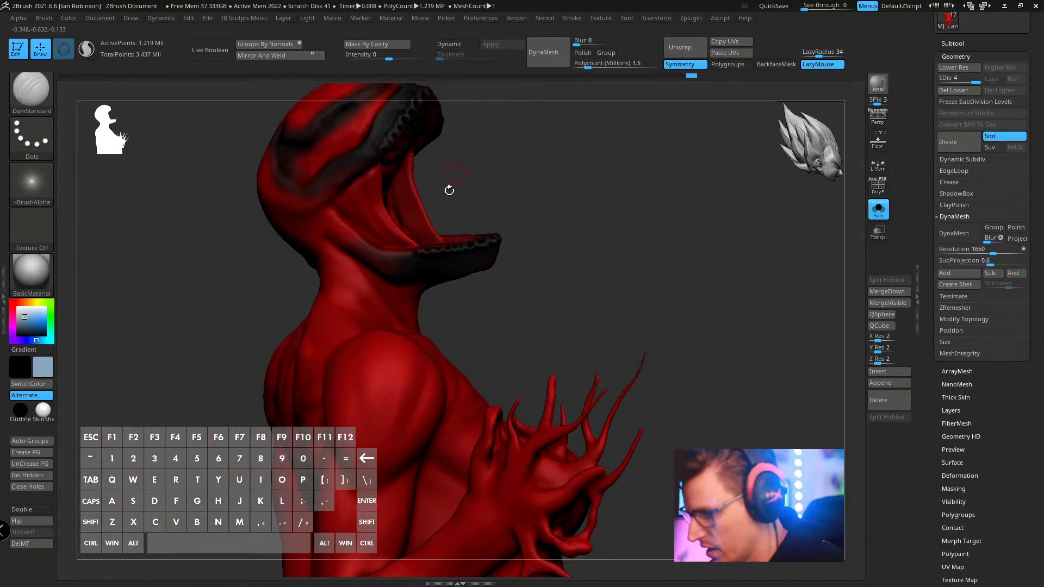
mouse_move(450, 186)
left_mouse_down()
mouse_move(460, 281)
mouse_move(409, 281)
mouse_move(407, 320)
mouse_move(386, 248)
left_mouse_up()
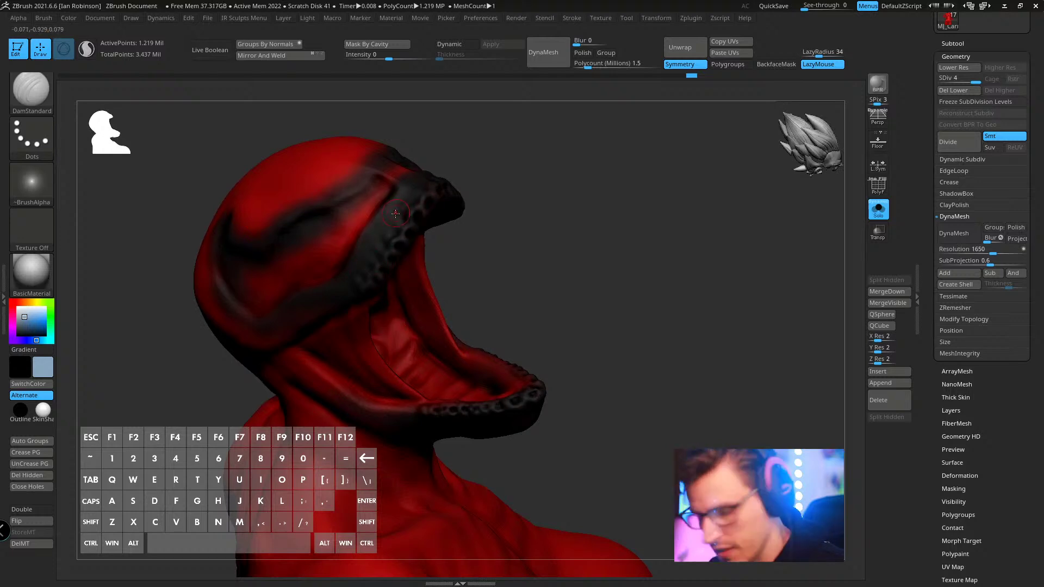
left_click(43, 363)
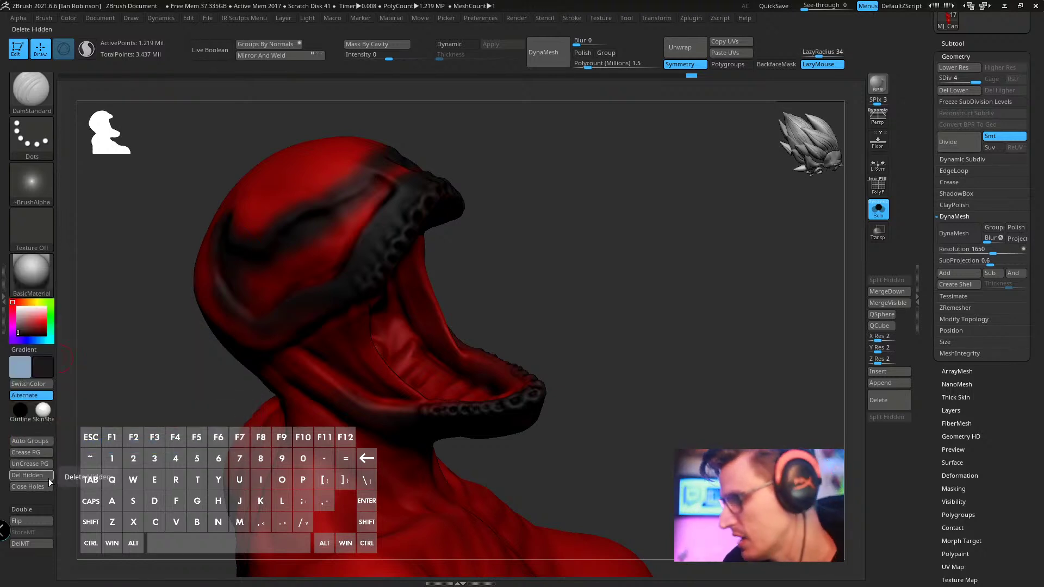
- Review the head and the complete character with all parts shown, and isolate the body to check the torso and arm
left_click_drag(549, 239, 604, 210)
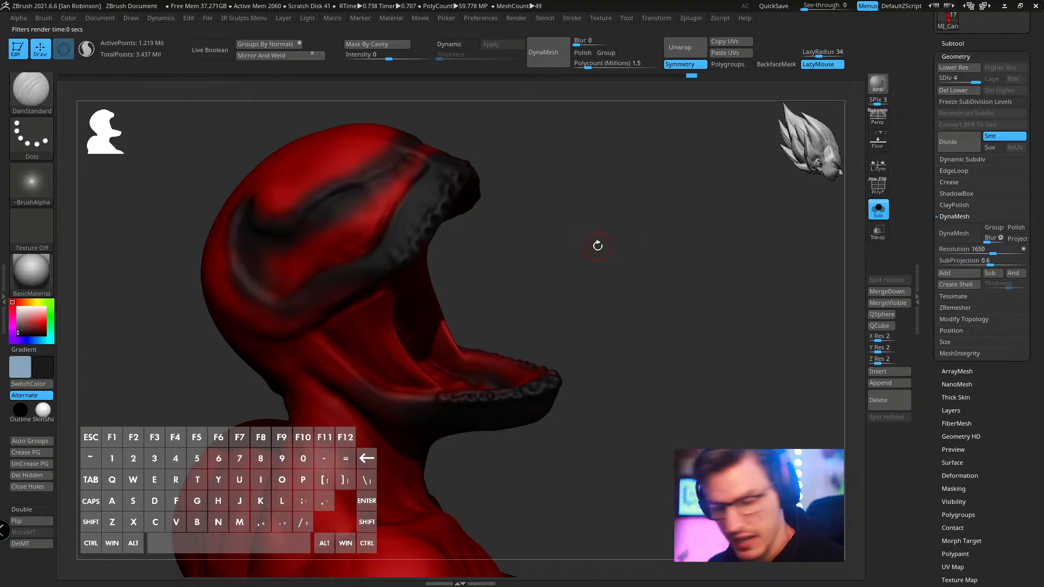
mouse_move(605, 243)
left_mouse_down()
mouse_move(609, 231)
mouse_move(642, 251)
mouse_move(728, 263)
mouse_move(654, 198)
mouse_move(653, 220)
left_mouse_up()
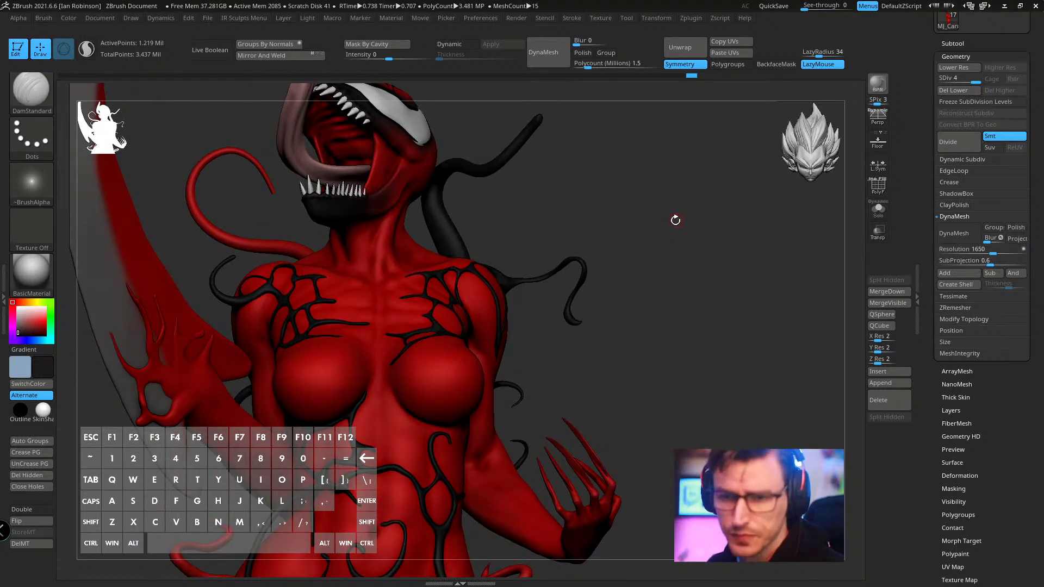
mouse_move(666, 236)
left_mouse_down()
mouse_move(691, 236)
mouse_move(644, 238)
mouse_move(678, 226)
mouse_move(672, 261)
mouse_move(719, 230)
mouse_move(709, 228)
left_mouse_up()
left_click(878, 210)
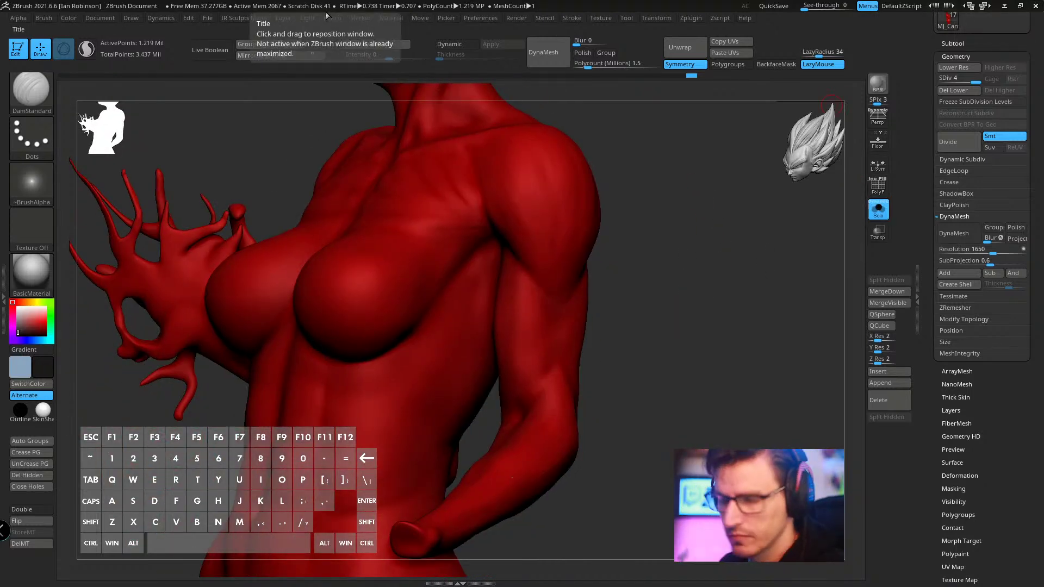
mouse_move(636, 328)
left_mouse_down()
mouse_move(671, 275)
mouse_move(719, 248)
mouse_move(748, 269)
mouse_move(725, 273)
mouse_move(723, 263)
left_mouse_up()
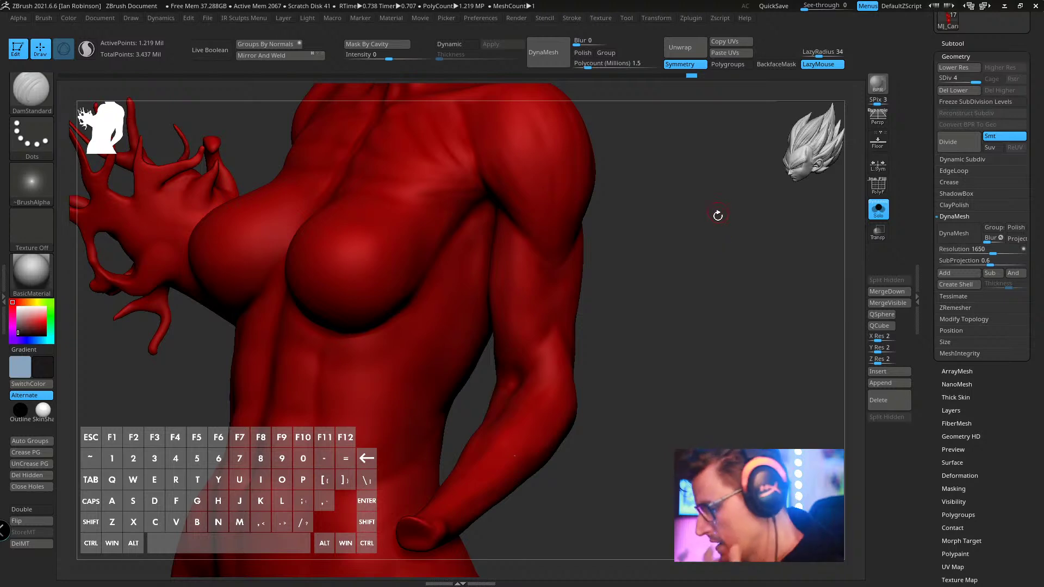
- Try a short rib crease on the side of the torso below the breast with a resized DamStandard brush
mouse_move(717, 215)
left_mouse_down()
mouse_move(713, 255)
mouse_move(703, 227)
mouse_move(687, 243)
mouse_move(694, 224)
mouse_move(688, 321)
mouse_move(652, 294)
left_mouse_up()
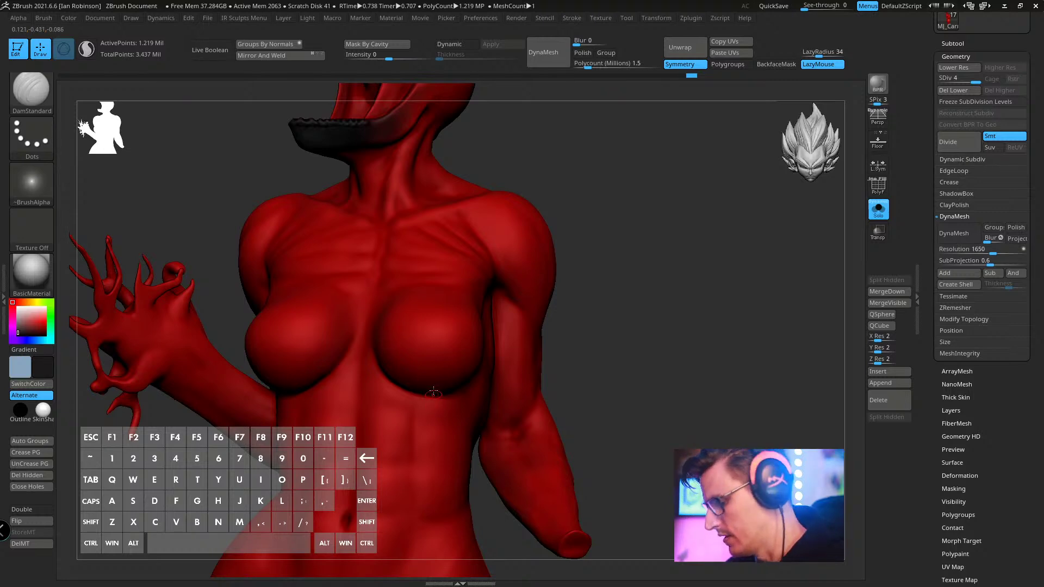
mouse_move(444, 396)
left_mouse_down()
mouse_move(657, 345)
mouse_move(407, 407)
left_mouse_up()
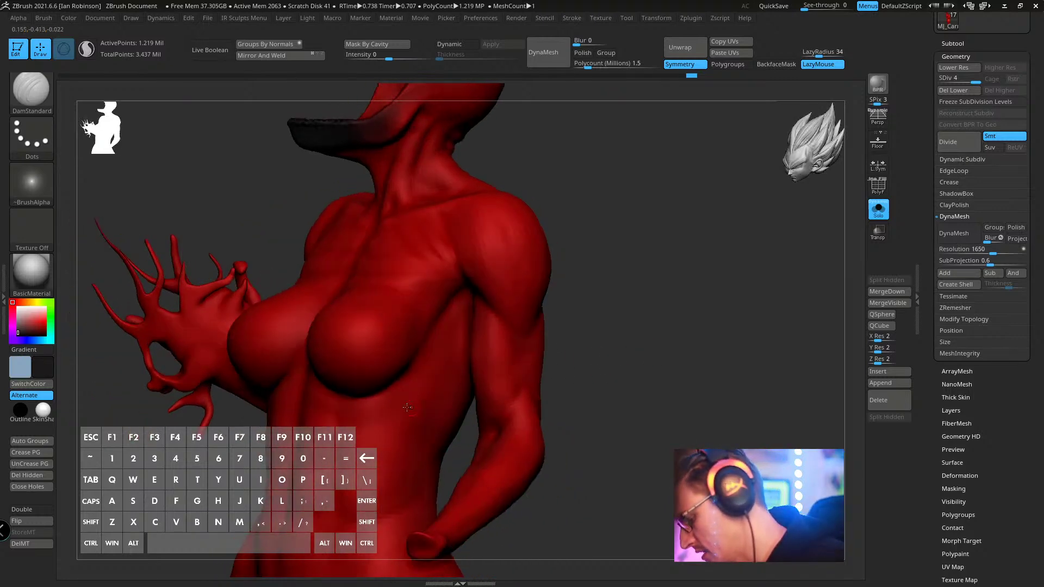
key("b")
key("Escape")
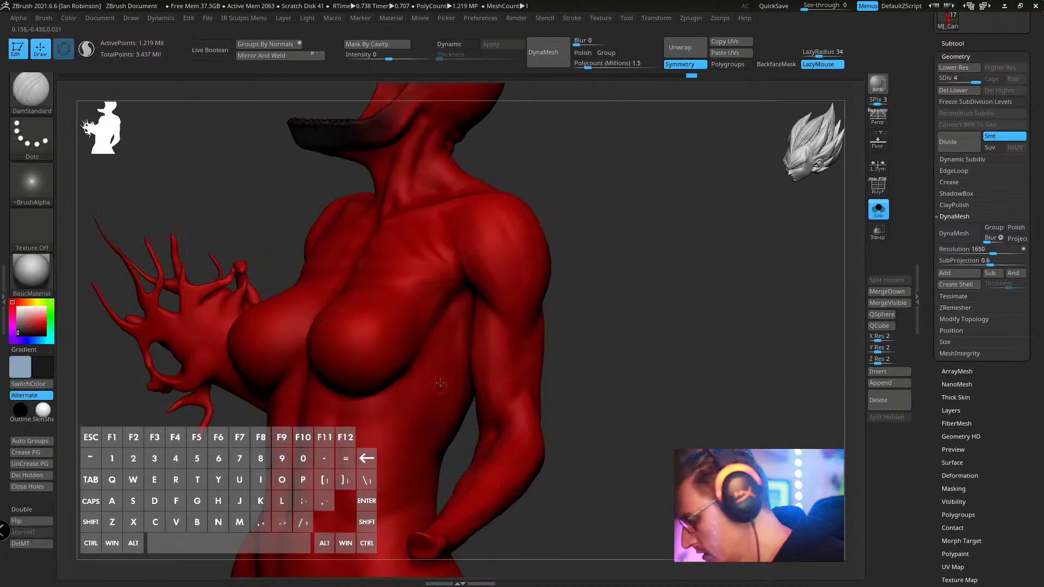
key("s")
left_click(442, 387)
right_click_drag(423, 364, 439, 388)
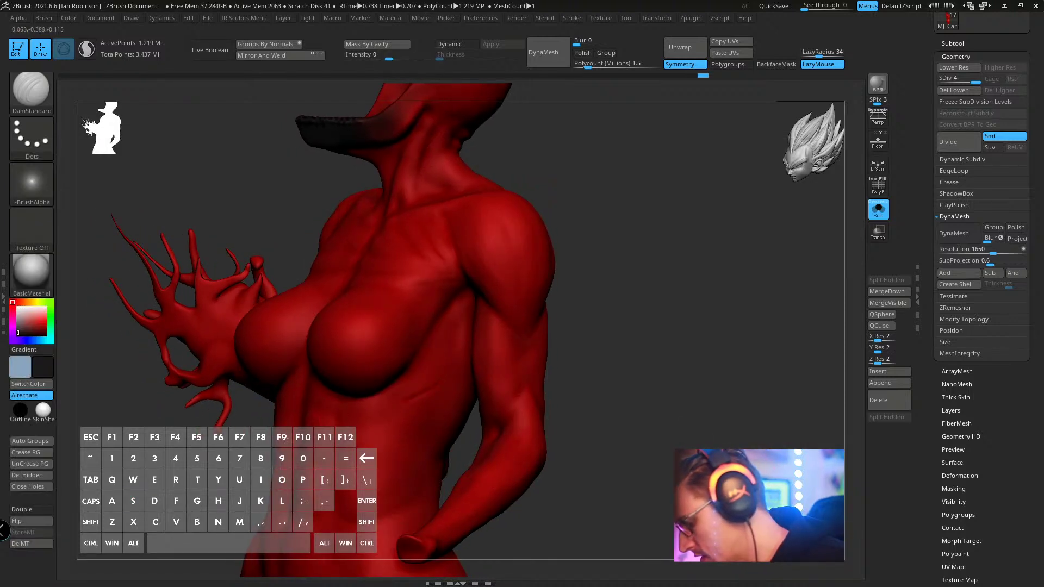
mouse_move(622, 324)
right_mouse_down()
mouse_move(673, 296)
mouse_move(690, 301)
mouse_move(505, 346)
right_mouse_up()
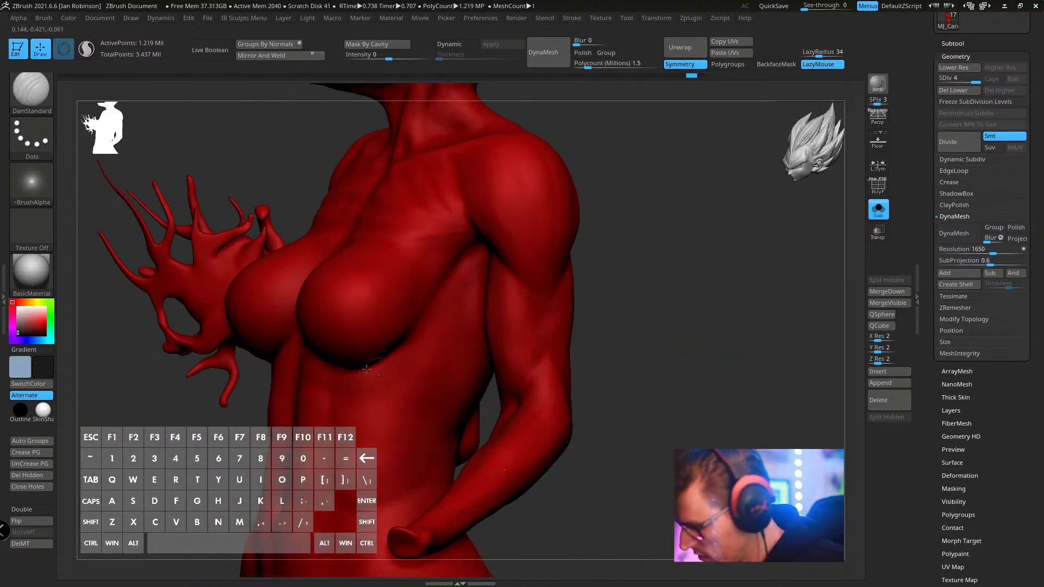
- Try carving a curved rib crease beneath the breast toward the side with DamStandard, and undo the strokes
left_click_drag(426, 374, 388, 382)
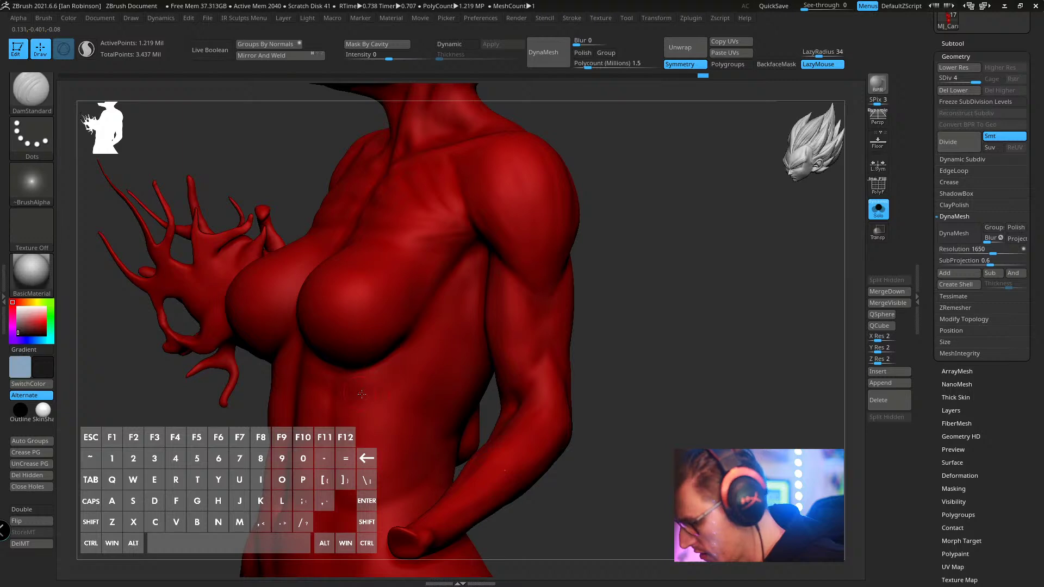
key("s")
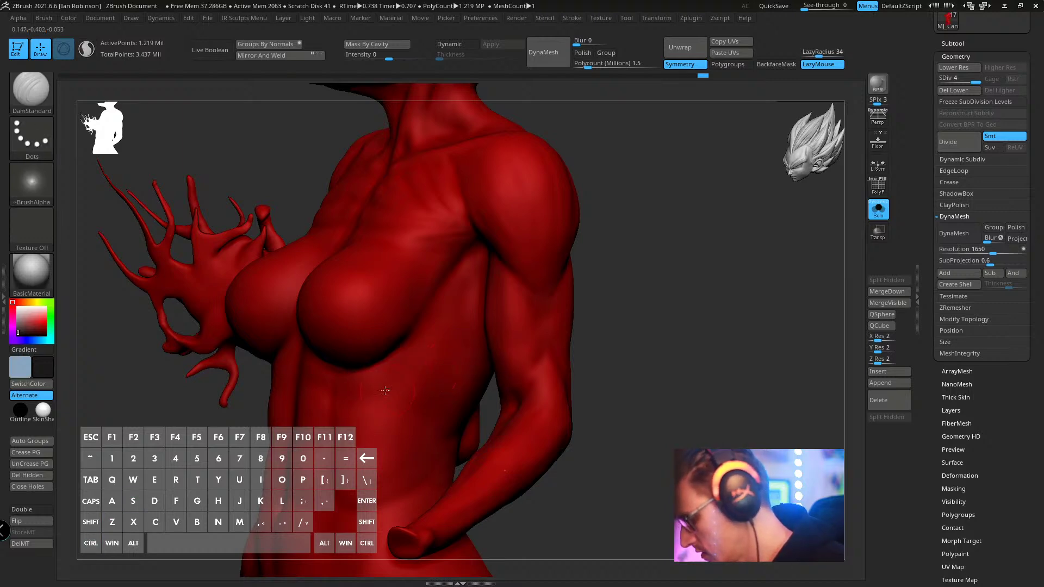
left_click_drag(590, 335, 597, 307)
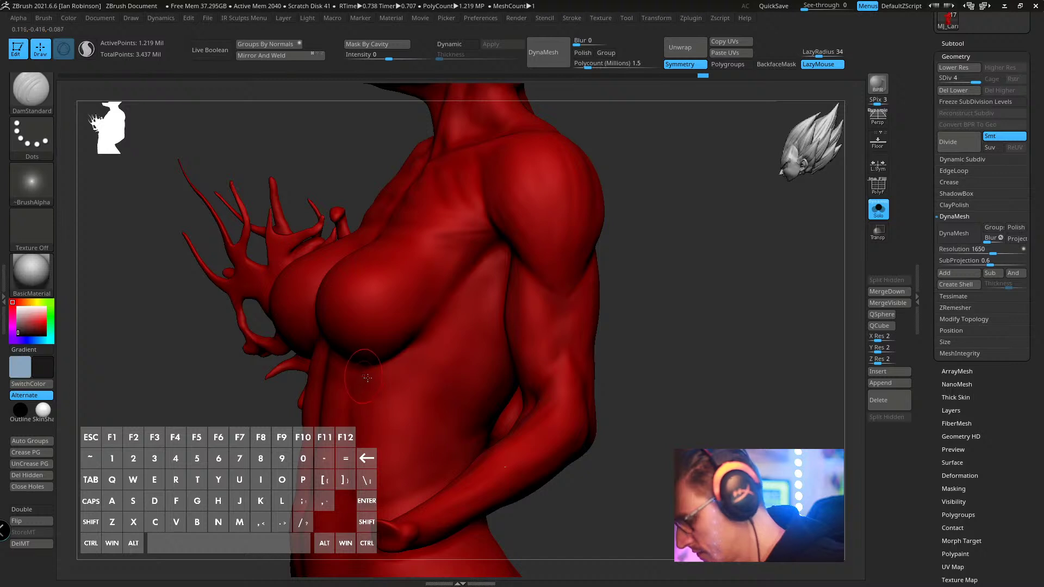
left_click_drag(435, 381, 468, 363)
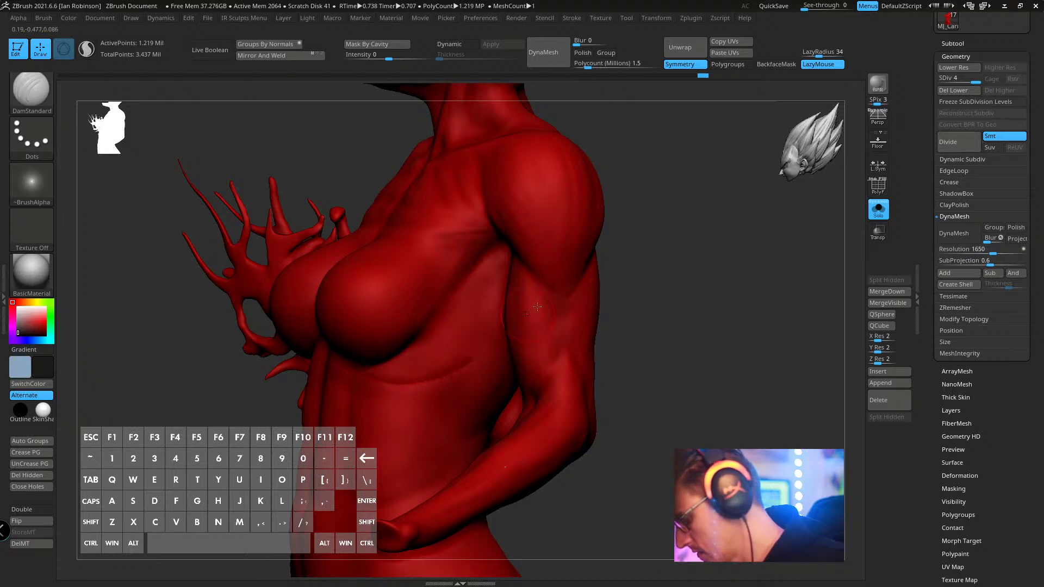
left_click_drag(672, 257, 655, 291, "alt")
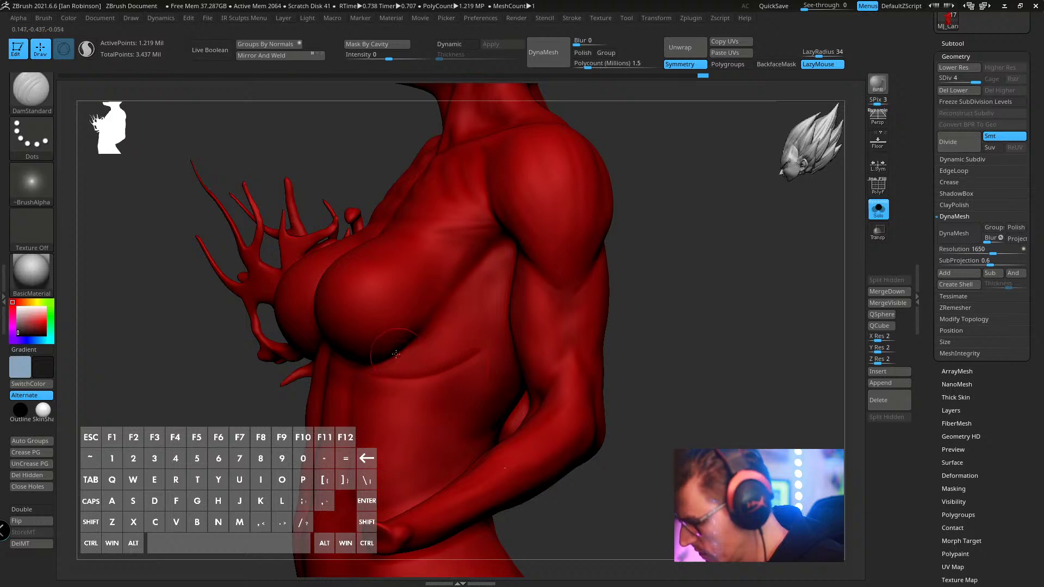
key("ctrl+z")
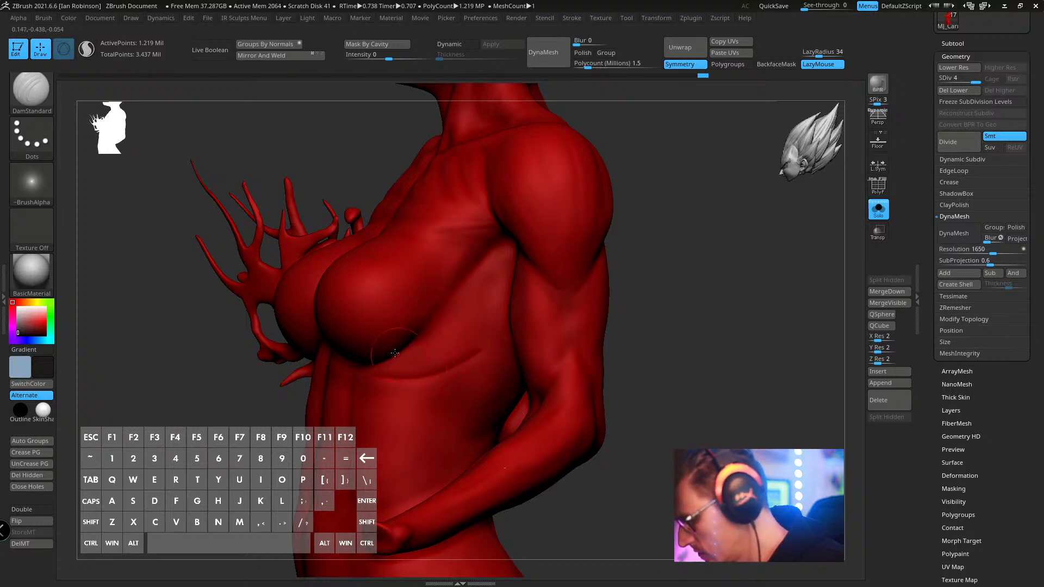
mouse_move(405, 353)
left_mouse_down()
mouse_move(446, 371)
mouse_move(480, 352)
left_mouse_up()
key("ctrl+z")
key("ctrl+z")
key("ctrl+z")
key("ctrl+z")
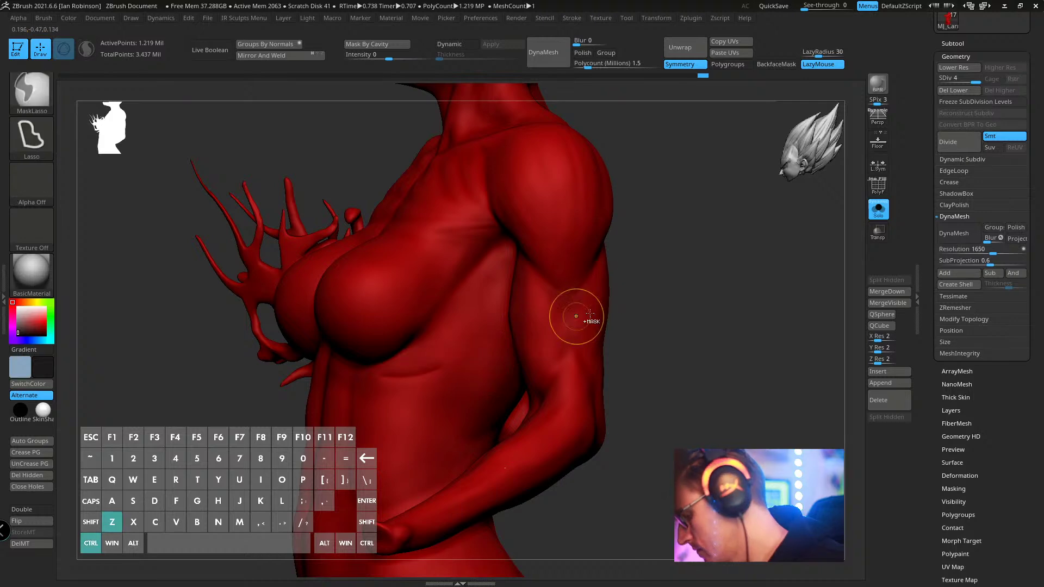
- Try carving muscle creases along the side of the ribcage below the armpit, and undo them
left_click_drag(636, 305, 625, 260)
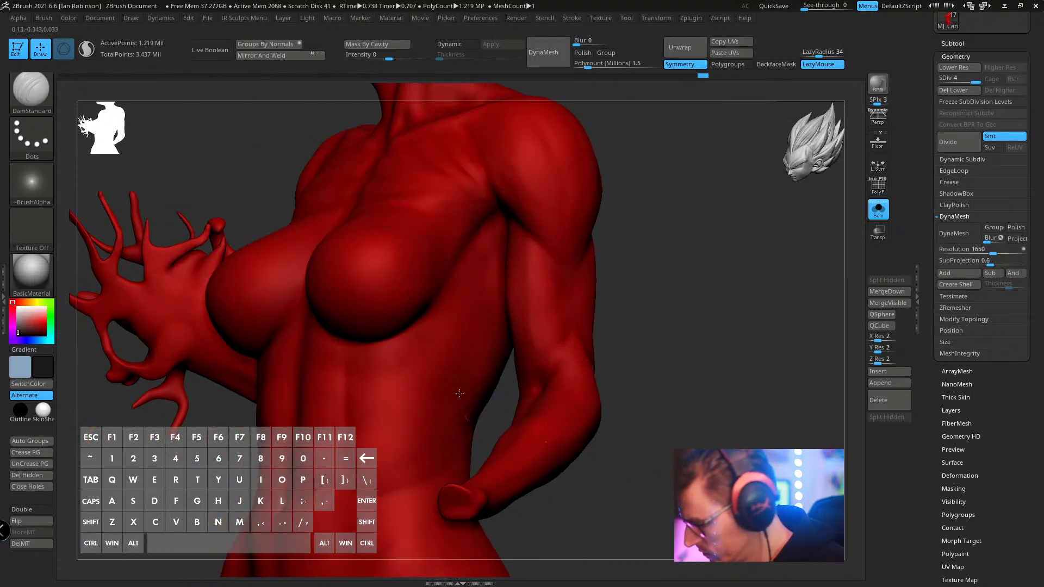
left_click_drag(771, 190, 574, 171)
right_click_drag(574, 171, 520, 256)
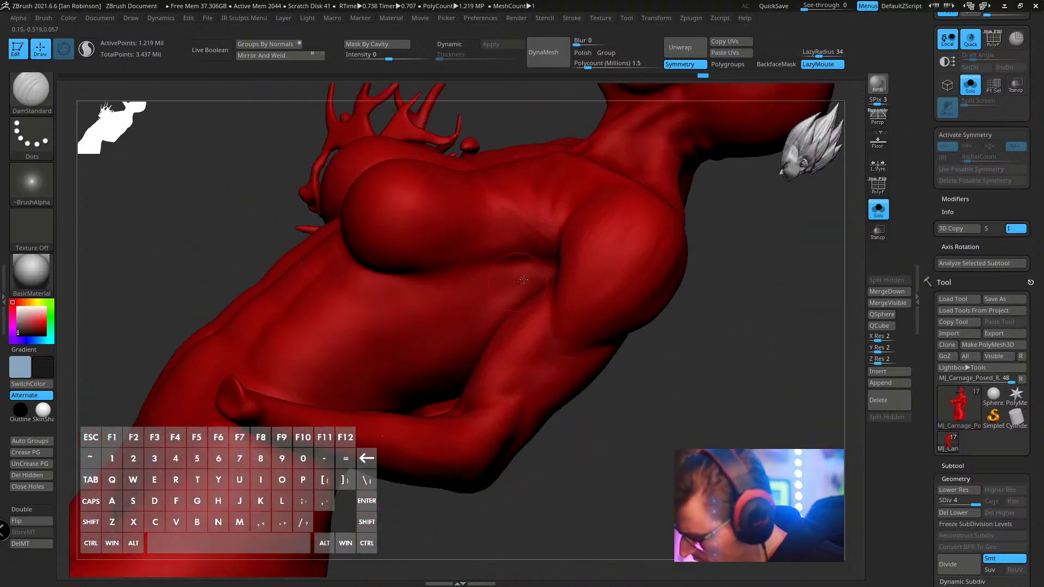
right_click_drag(457, 359, 470, 331)
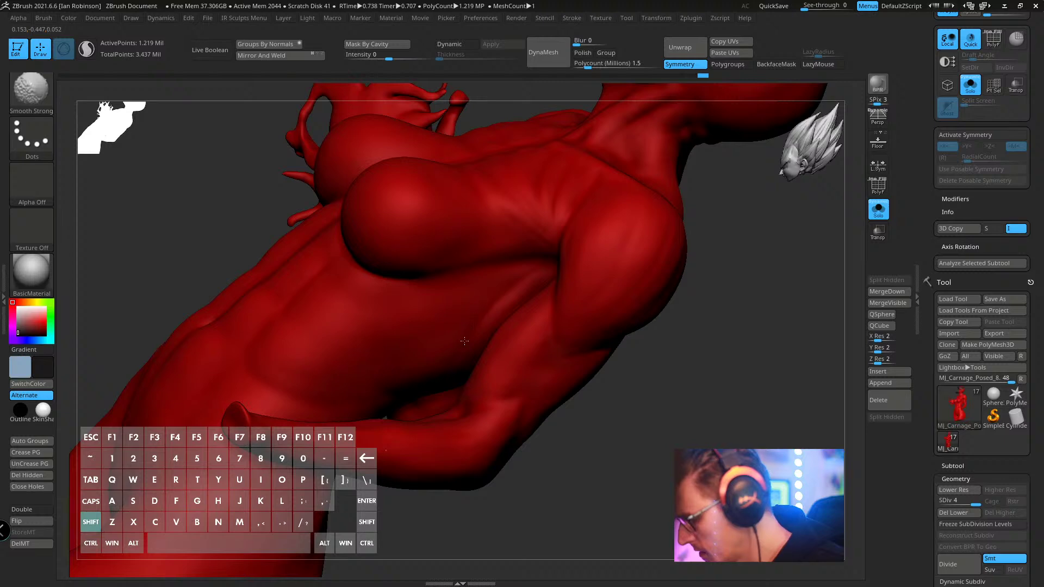
mouse_move(505, 290)
right_mouse_down()
mouse_move(724, 289)
mouse_move(485, 344)
right_mouse_up()
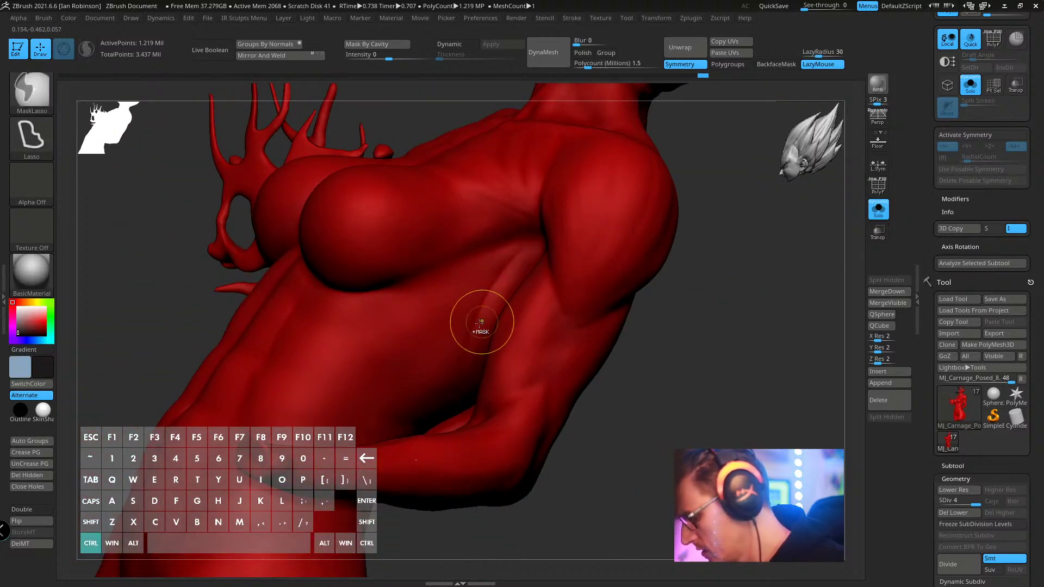
key("ctrl+z")
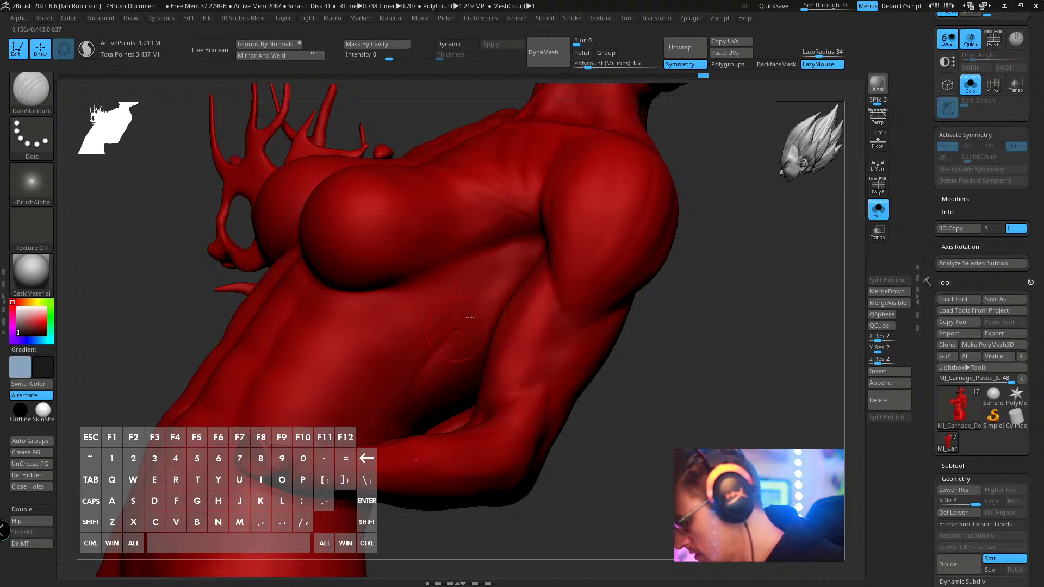
mouse_move(464, 326)
right_mouse_down()
mouse_move(682, 275)
mouse_move(659, 261)
right_mouse_up()
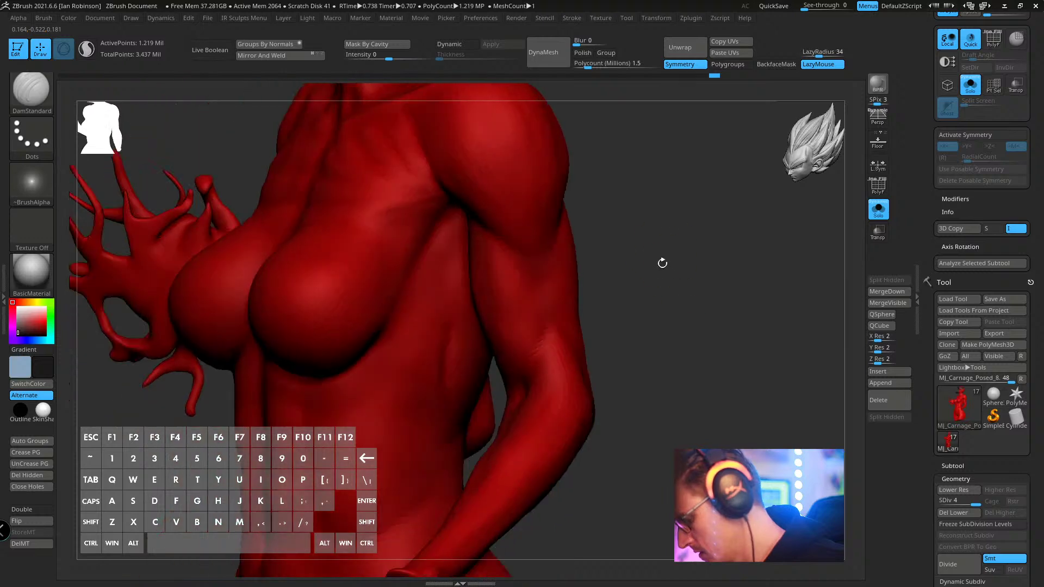
key("z")
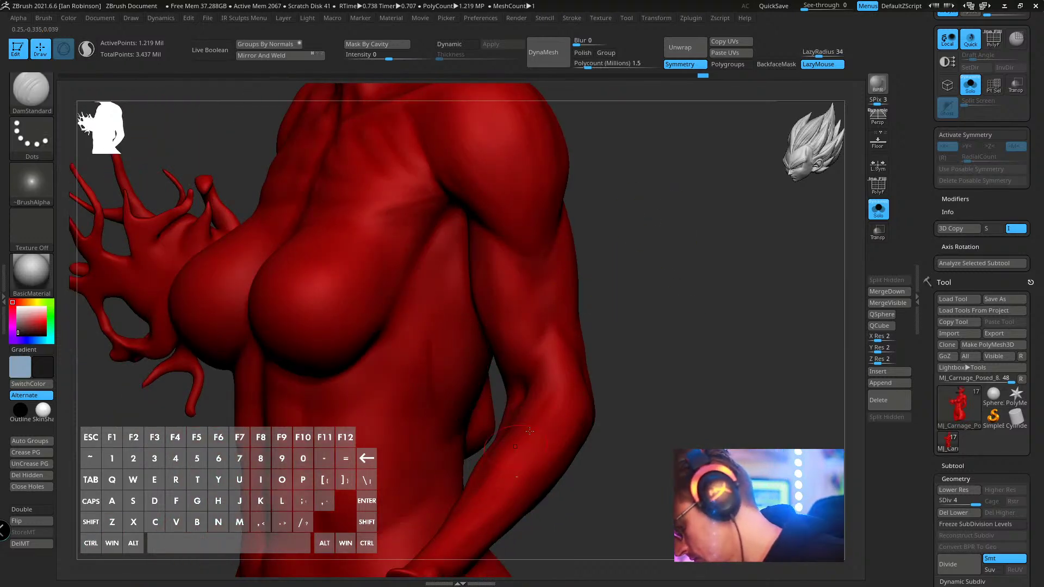
key("ctrl+z")
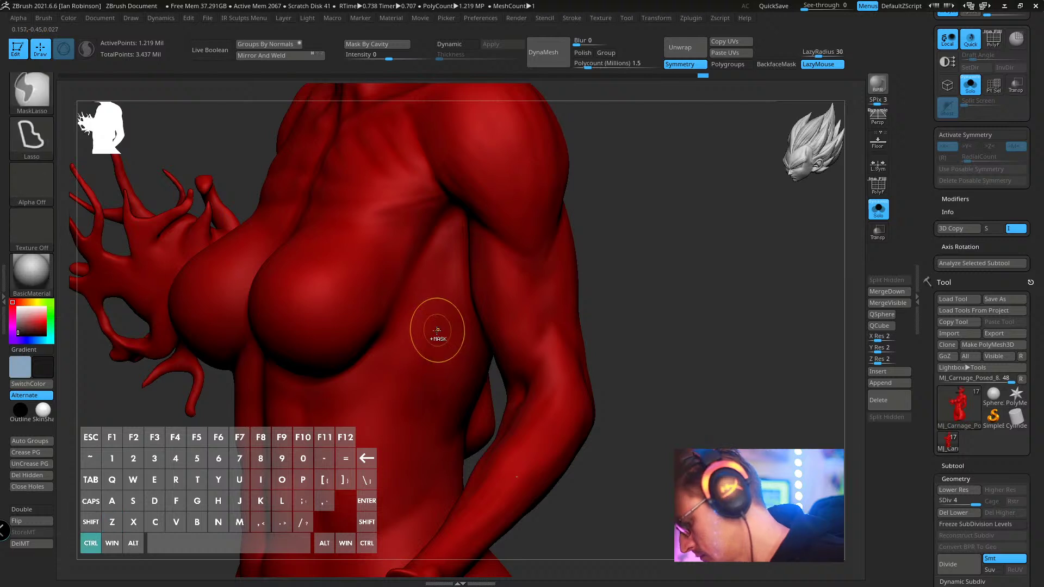
- Carve a vertical muscle line down the ribcage's side below the armpit with DamStandard, and refine it with ClayBuildup
left_click_drag(428, 307, 431, 400)
left_click_drag(430, 380, 432, 353, "shift")
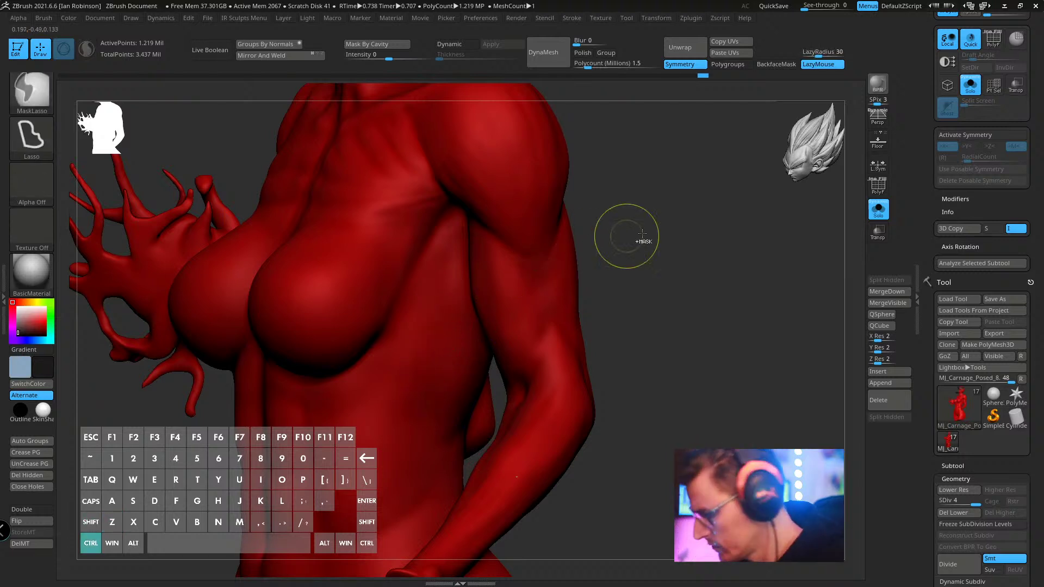
left_click_drag(652, 242, 642, 245)
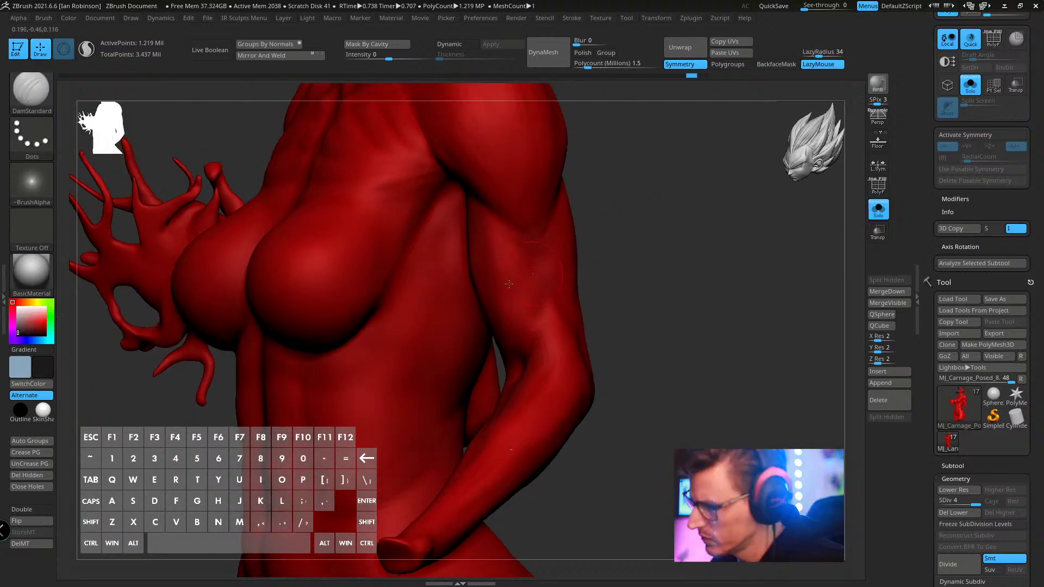
left_click_drag(439, 237, 455, 376)
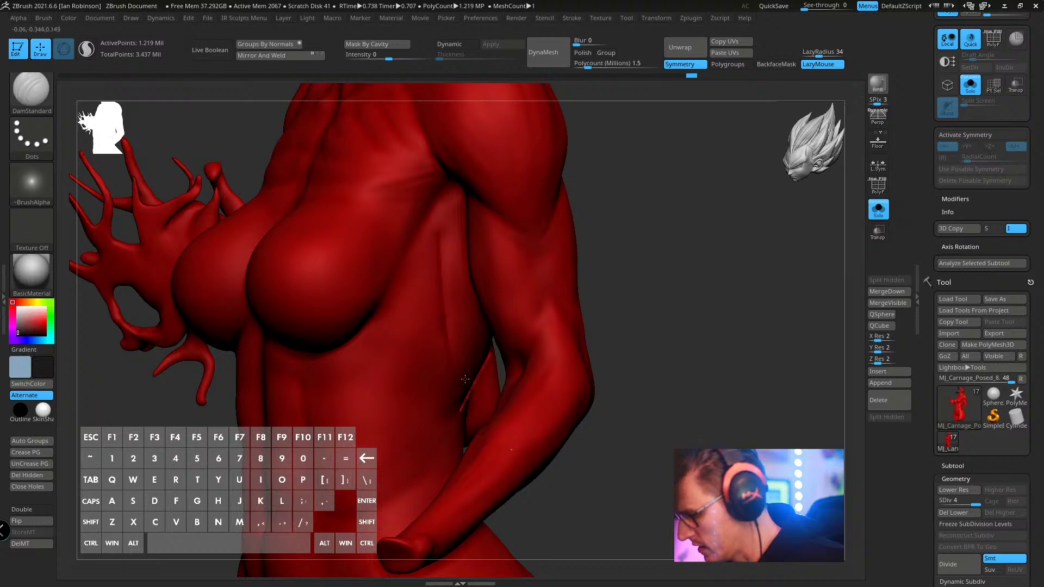
key("b")
key("c")
key("b")
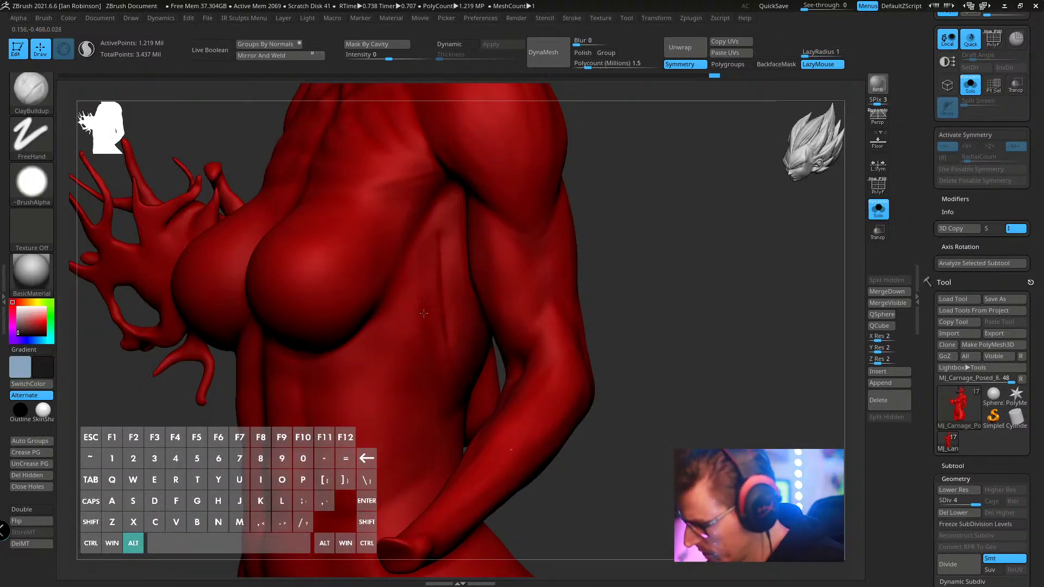
mouse_move(614, 304)
left_mouse_down()
mouse_move(689, 240)
mouse_move(647, 259)
mouse_move(673, 255)
left_mouse_up()
- Reshape the outer contour of the ribcage beside the arm with a larger Move brush, and smooth its surface
key("s")
key("b")
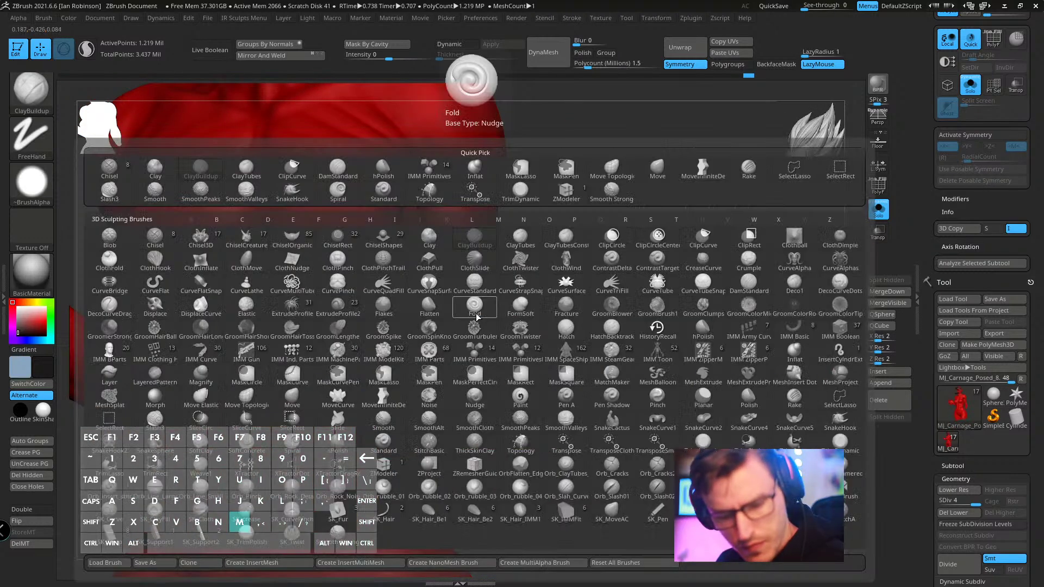
key("m")
key("v")
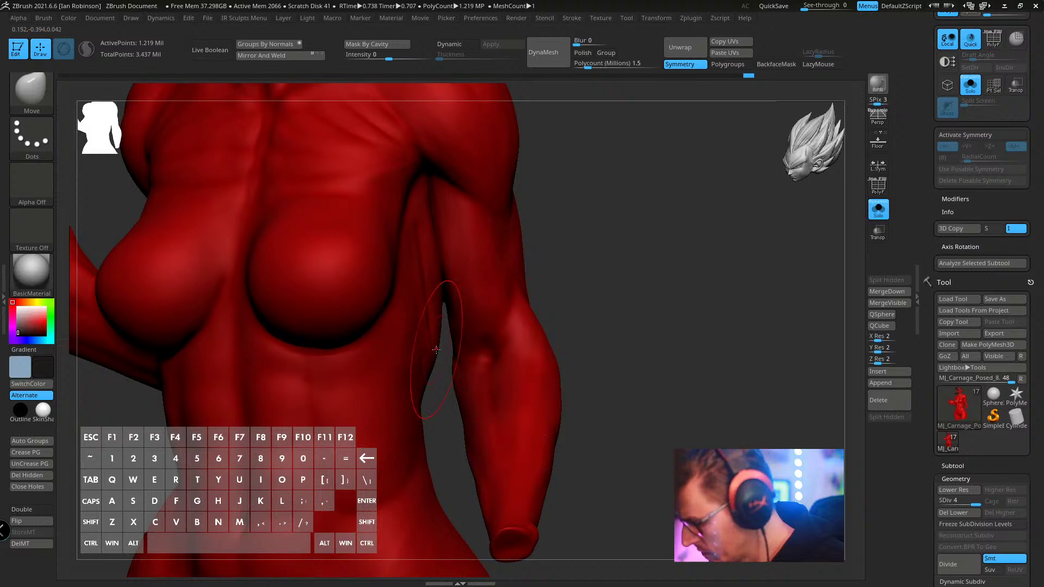
key("shift")
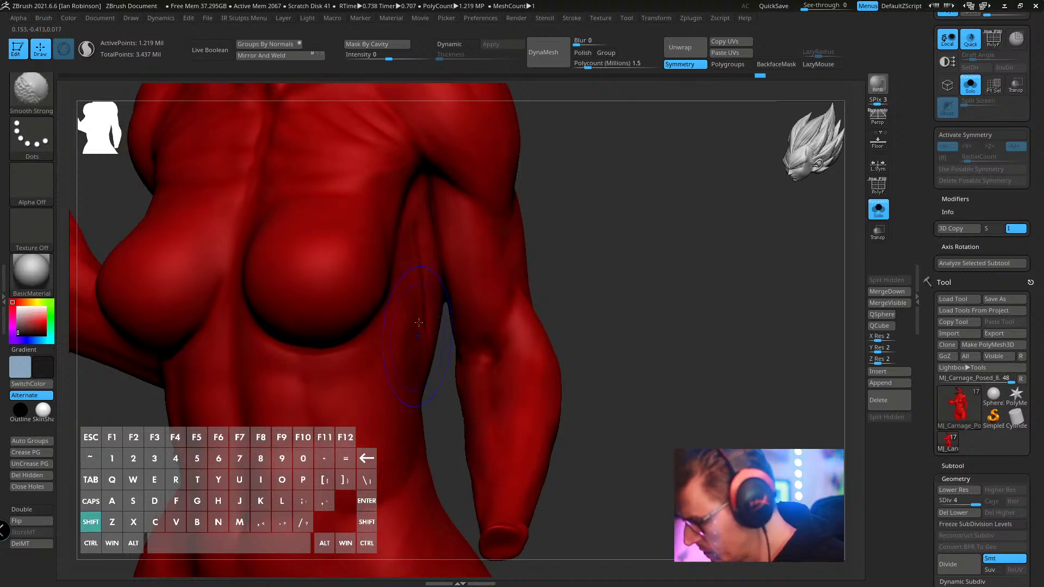
mouse_move(637, 189)
left_mouse_down()
mouse_move(685, 191)
mouse_move(499, 216)
left_mouse_up()
- Flatten the ribcage surface below and beside the breast with TrimDynamic
key("b")
key("t")
key("d")
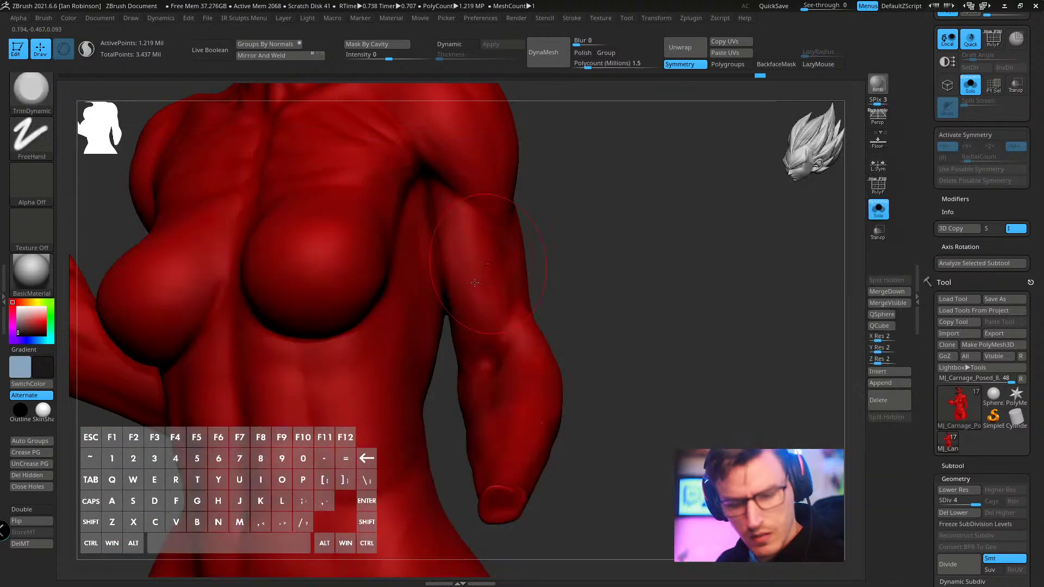
left_click_drag(406, 326, 387, 320)
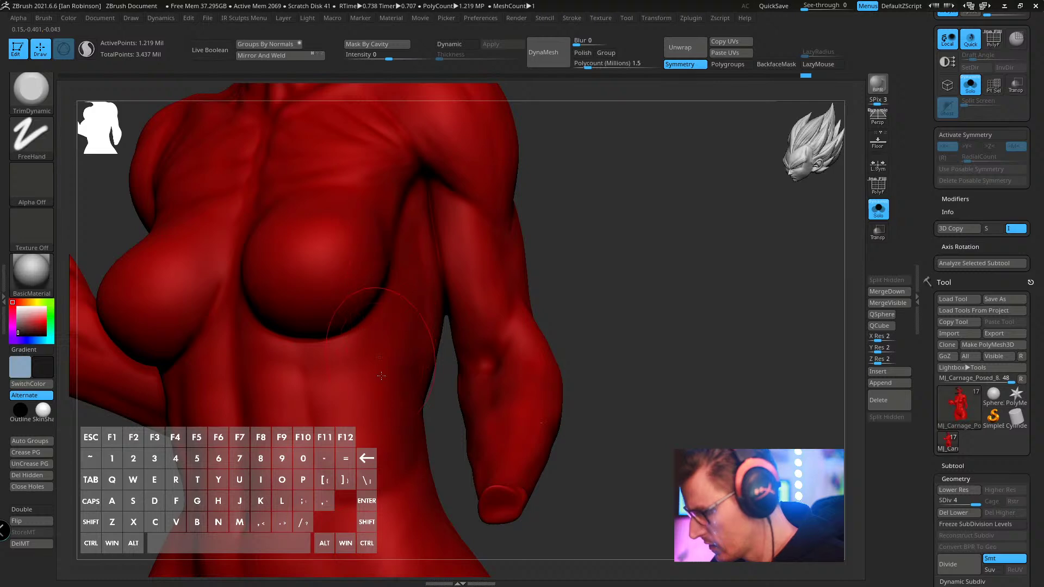
mouse_move(585, 278)
left_mouse_down()
mouse_move(598, 280)
mouse_move(592, 296)
left_mouse_up()
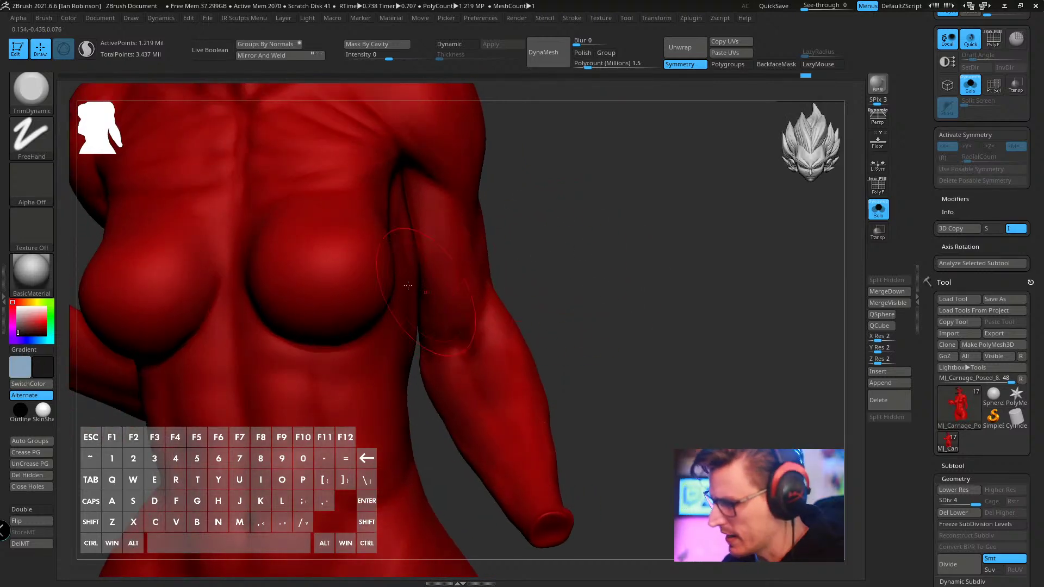
left_click_drag(586, 217, 488, 223)
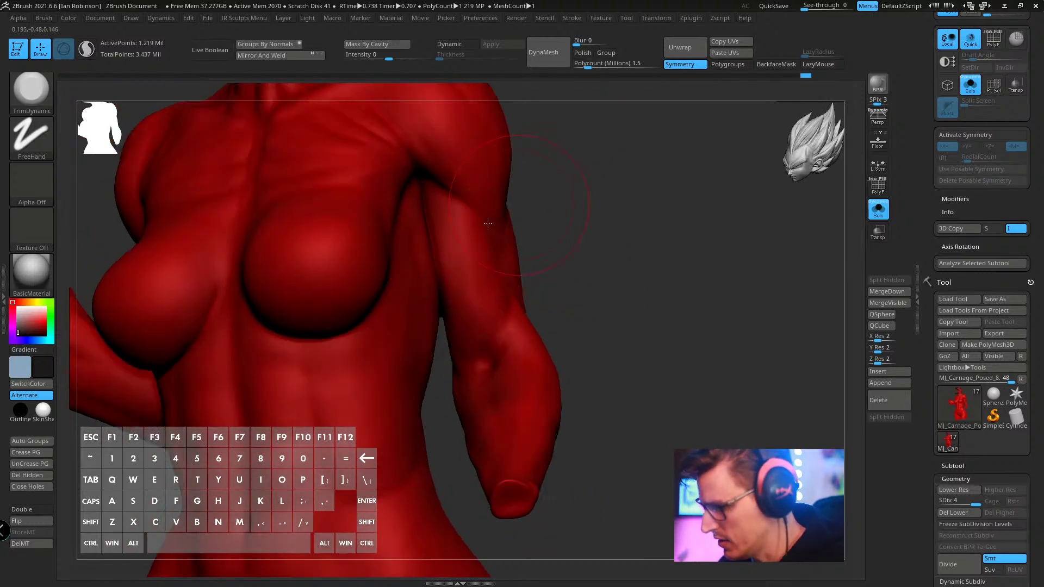
- Build up the side of the ribcage with an enlarged ClayBuildup brush and soften it with Smooth Stronger
key("s")
key("b")
key("c")
key("b")
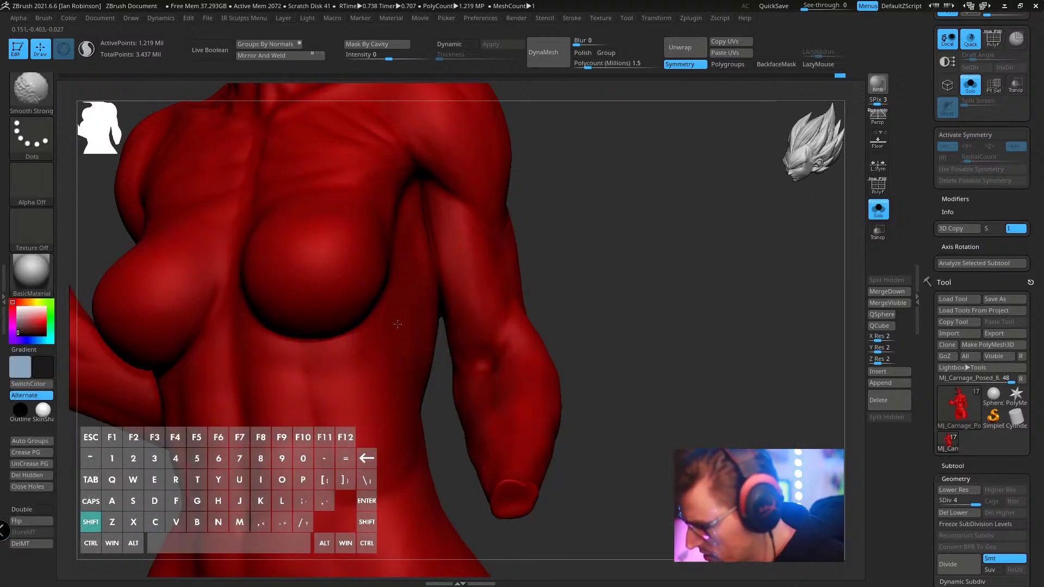
mouse_move(608, 239)
left_mouse_down()
mouse_move(569, 235)
mouse_move(629, 217)
left_mouse_up()
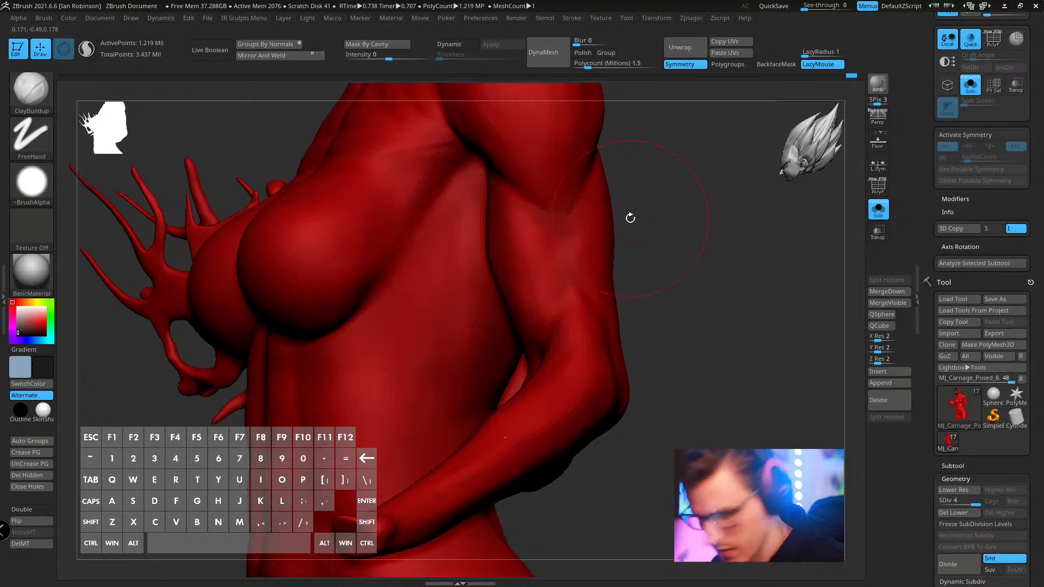
- Try a DamStandard stroke along the side of the ribcage below the armpit, and undo it
key("b")
key("d")
key("s")
left_click_drag(473, 252, 496, 264)
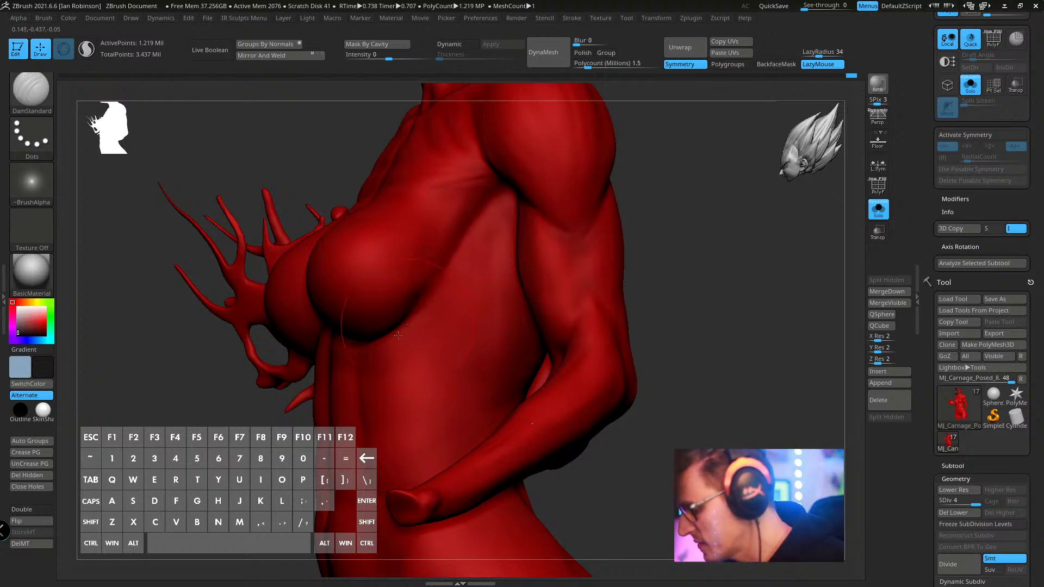
key("ctrl+z")
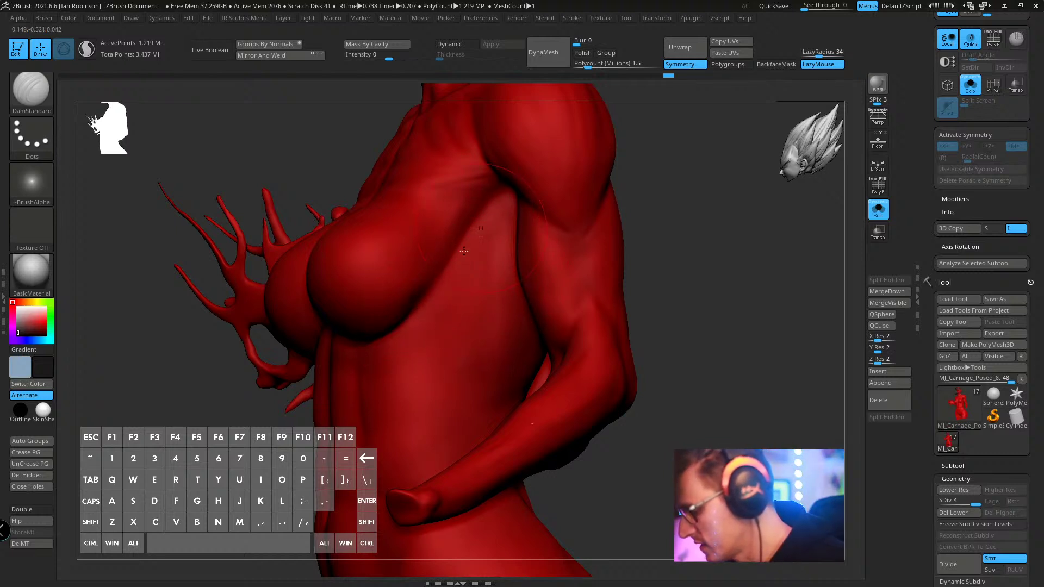
- Carve the side of the ribcage beside the breast with a resized DamStandard brush, and soften the strokes with Smooth Stronger
right_click_drag(464, 251, 578, 247)
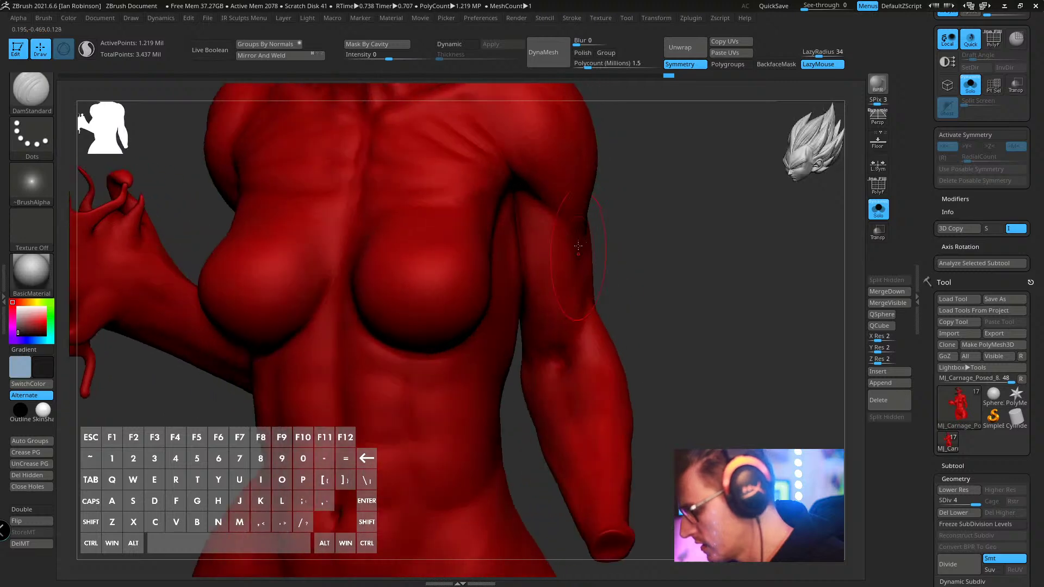
mouse_move(631, 207)
right_mouse_down("alt")
mouse_move(585, 217)
mouse_move(611, 224)
mouse_move(404, 317)
right_mouse_up("alt")
key("s")
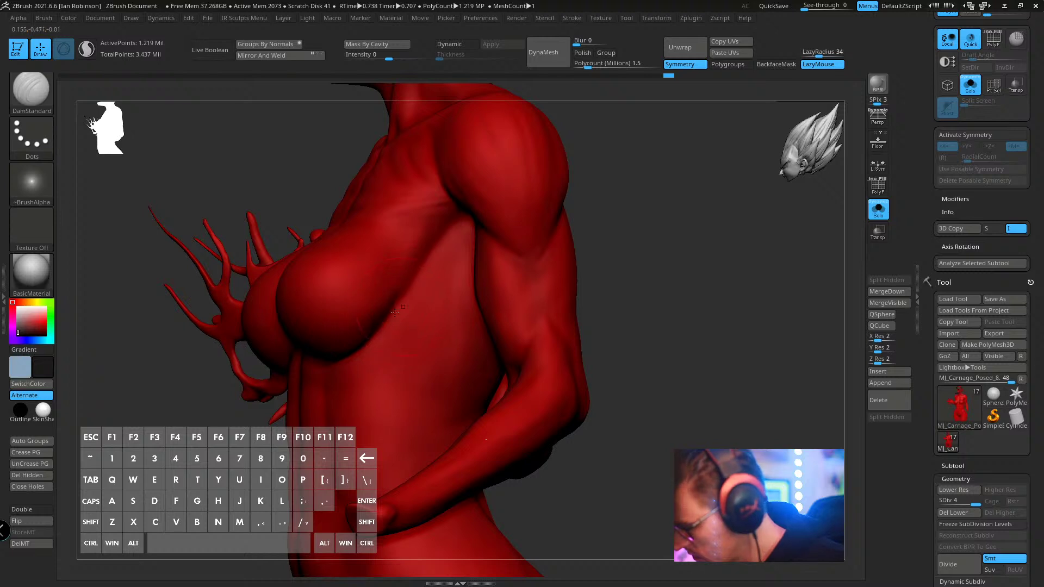
key("shift")
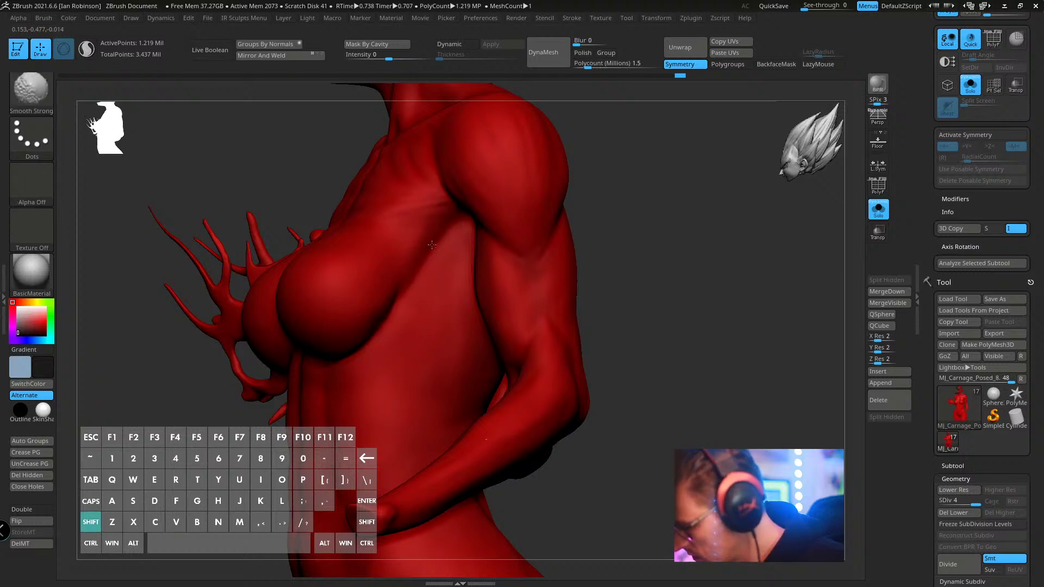
left_click_drag(638, 201, 723, 215)
key("shift")
- Undo the last stroke, and recut the line between the armpit and the breast's outer edge with DamStandard, softening it
mouse_move(601, 184)
left_mouse_down("alt")
mouse_move(633, 228)
mouse_move(608, 193)
mouse_move(675, 199)
mouse_move(499, 262)
left_mouse_up("alt")
key("ctrl+z")
key("s")
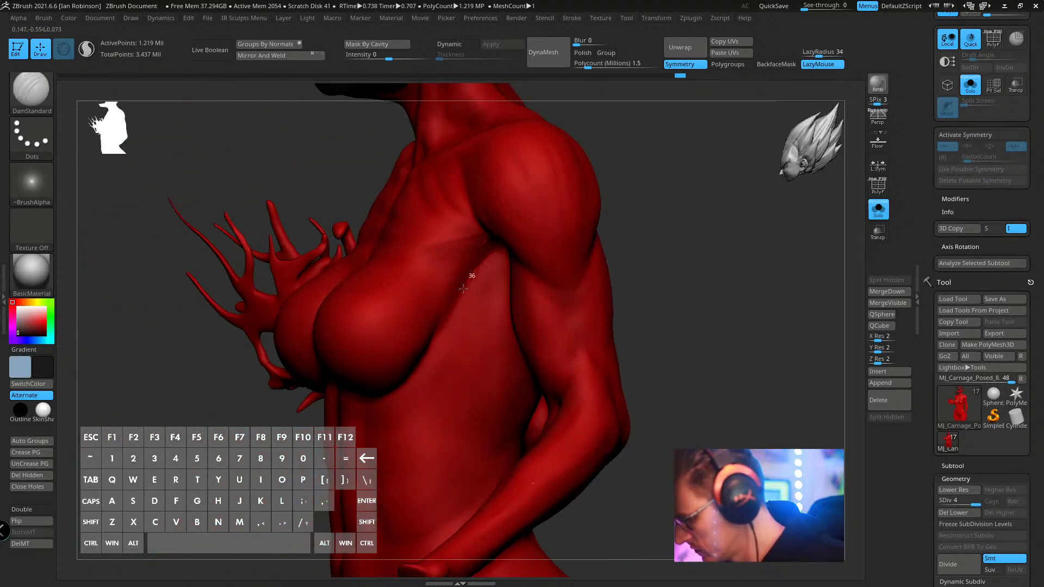
key("shift")
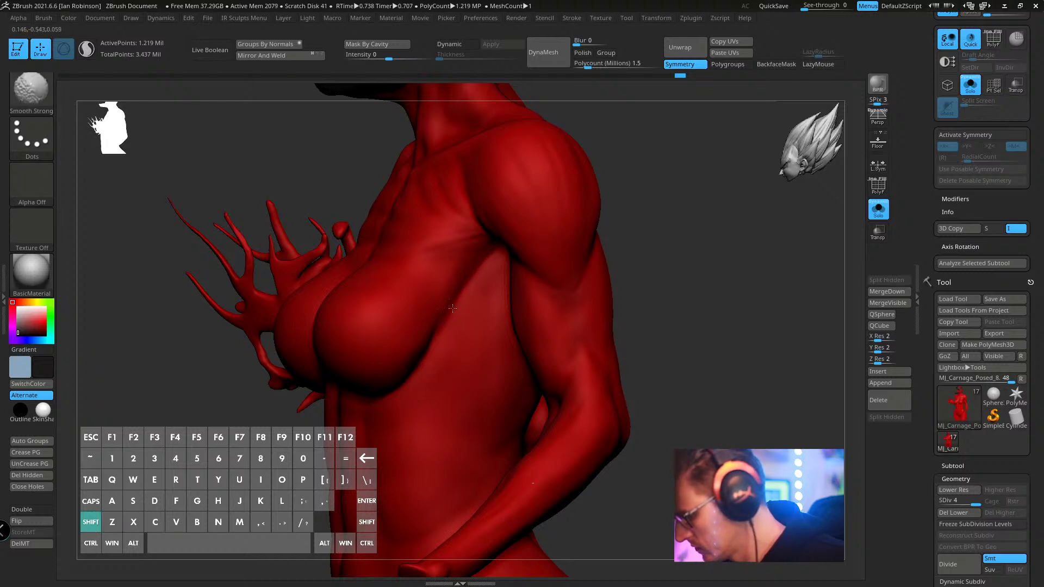
- Carve rib lines with DamStandard across the side of the ribcage, from below the breast toward the arm
right_click_drag(468, 282, 670, 219)
key("alt")
left_click_drag(670, 219, 657, 217, "alt")
mouse_move(824, 211)
left_mouse_down("alt")
mouse_move(736, 230)
mouse_move(710, 223)
mouse_move(627, 266)
mouse_move(588, 266)
mouse_move(619, 275)
mouse_move(566, 251)
mouse_move(413, 292)
left_mouse_up("alt")
key("s")
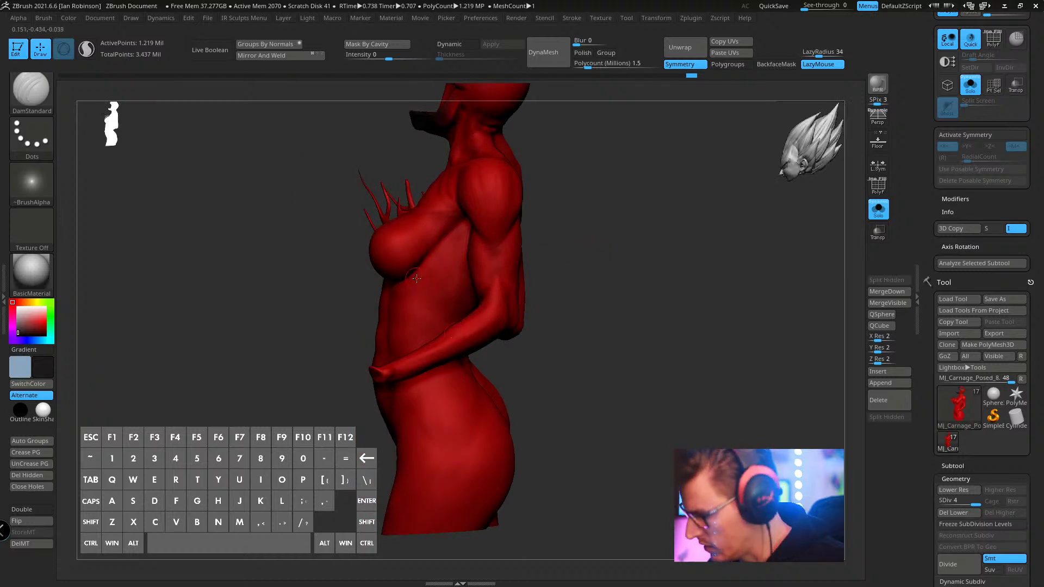
left_click_drag(688, 256, 444, 287)
left_click_drag(555, 246, 427, 273)
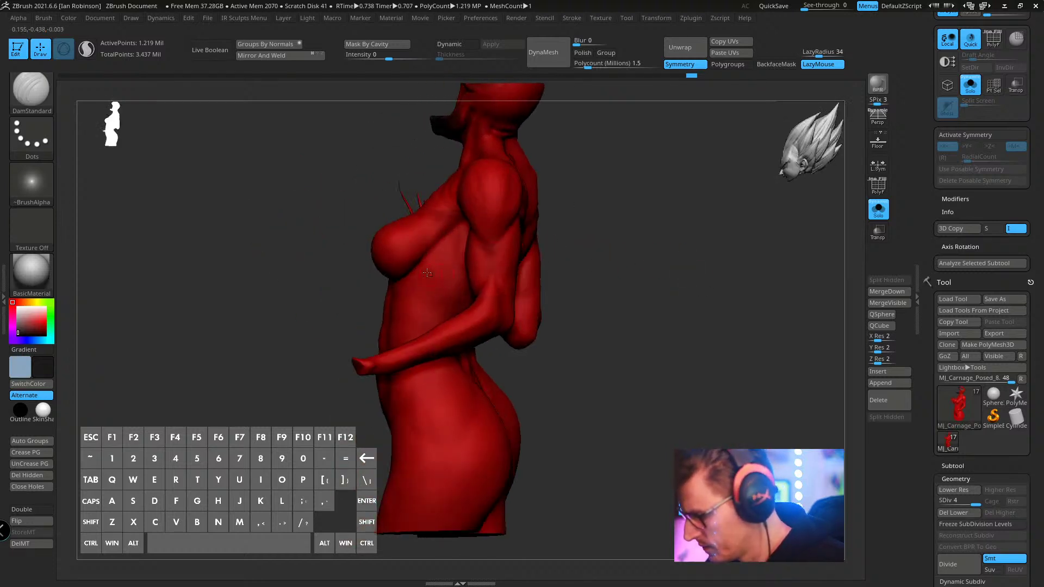
mouse_move(619, 216)
left_mouse_down()
mouse_move(580, 275)
mouse_move(593, 283)
mouse_move(571, 289)
left_mouse_up()
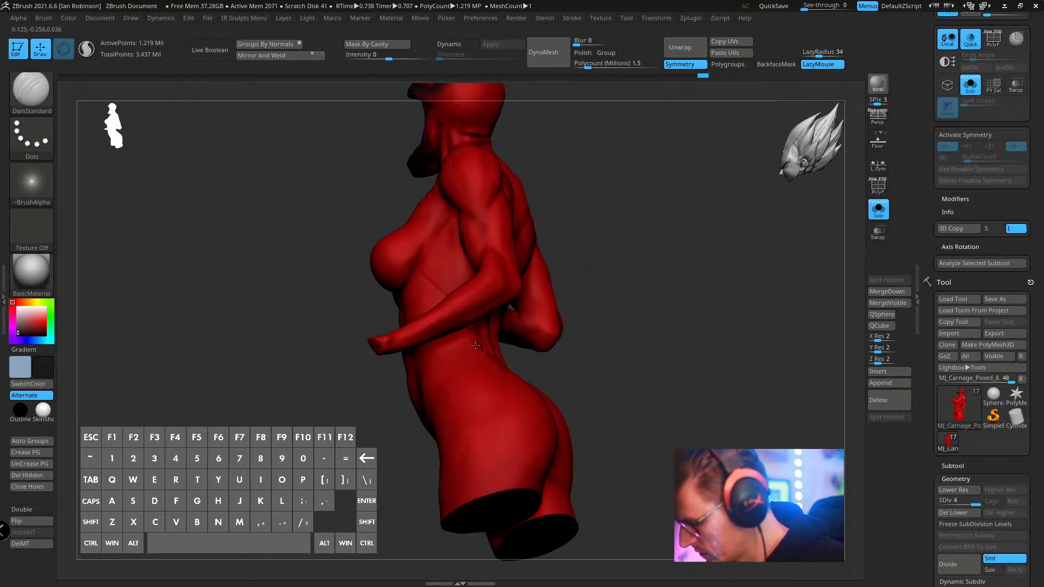
mouse_move(653, 281)
left_mouse_down()
mouse_move(630, 285)
mouse_move(696, 294)
mouse_move(780, 248)
mouse_move(640, 303)
mouse_move(531, 181)
mouse_move(459, 304)
mouse_move(460, 262)
left_mouse_up()
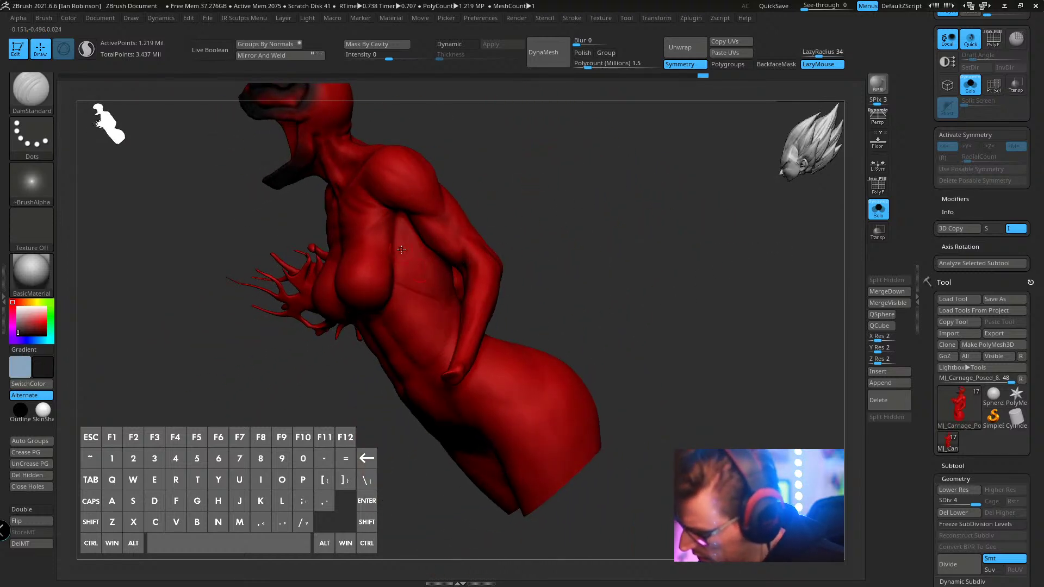
- Undo the last two strokes, and carve a diagonal rib separation beside the breast with a resized DamStandard brush, softening it
key("s")
key("ctrl+z")
key("ctrl+z")
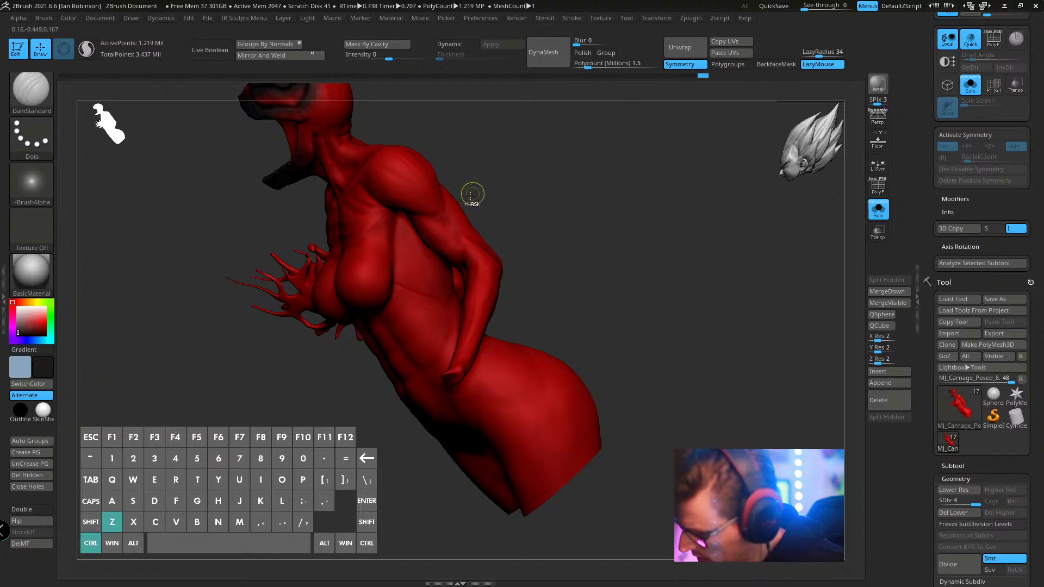
key("s")
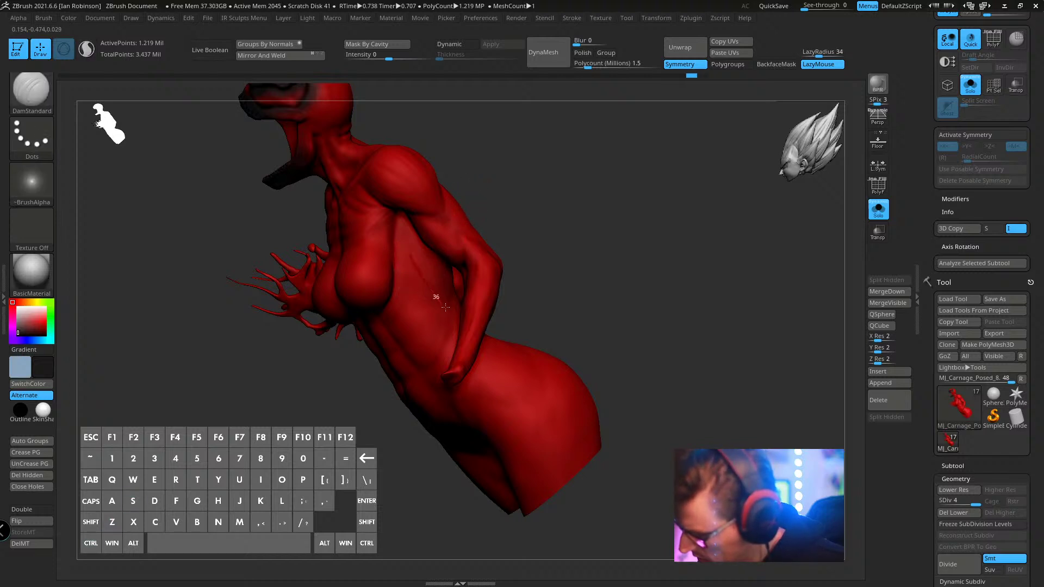
key("shift")
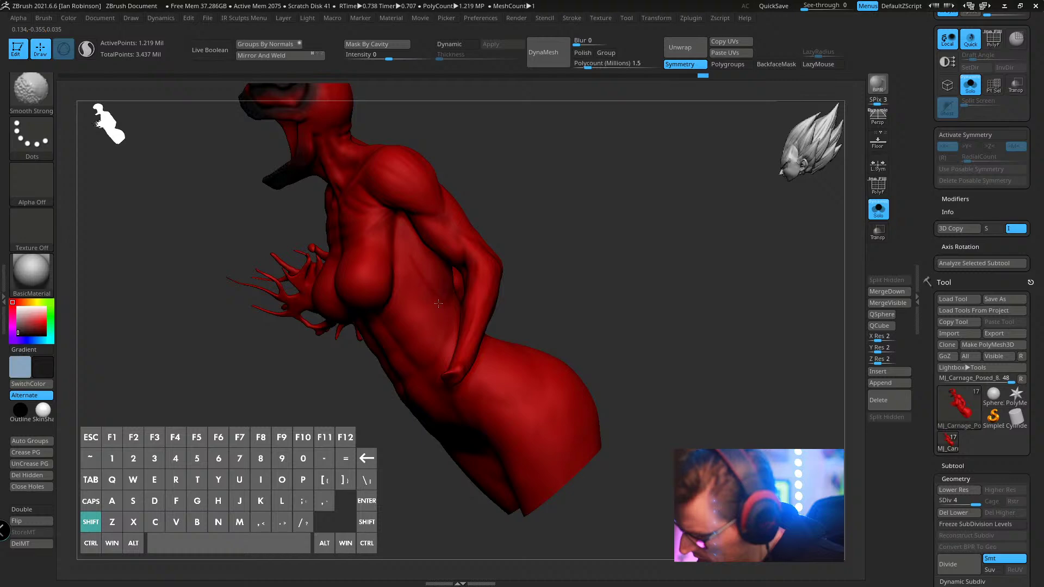
mouse_move(554, 186)
left_mouse_down()
mouse_move(594, 191)
mouse_move(593, 175)
mouse_move(563, 184)
left_mouse_up()
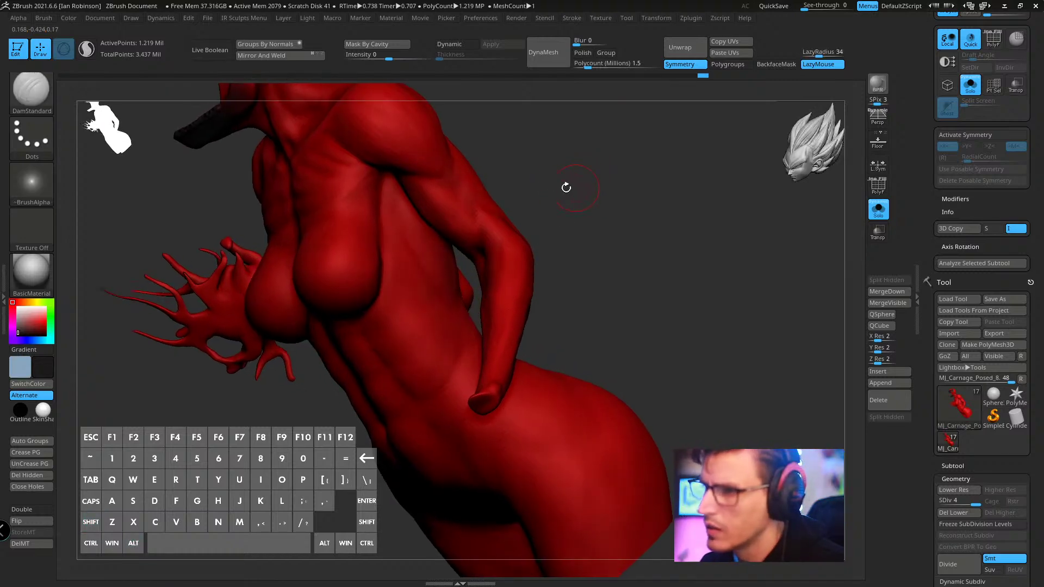
- Build up the rib forms on the side of the ribcage with a resized ClayBuildup brush, and smooth them
key("b")
key("c")
key("b")
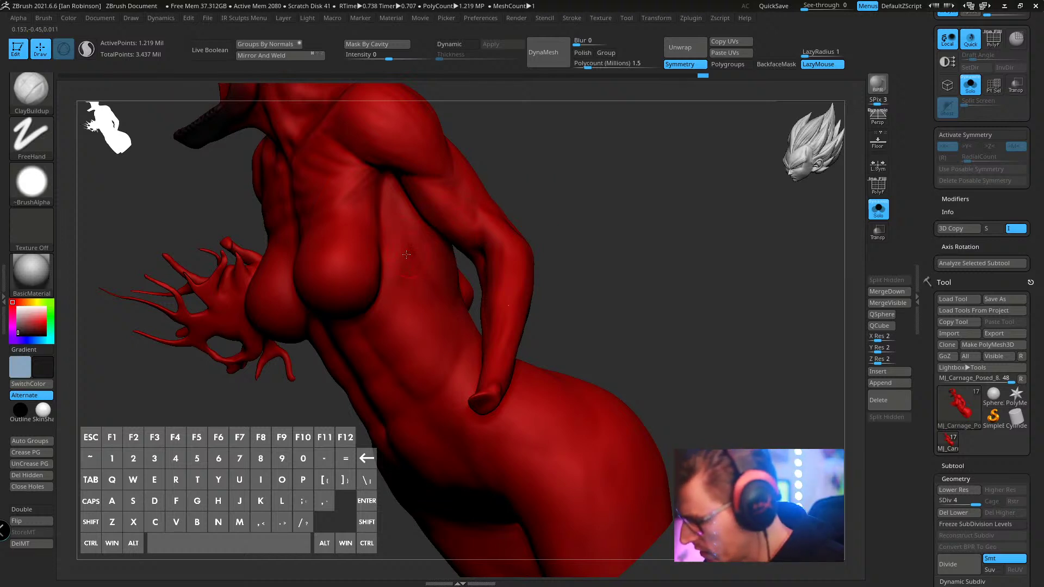
key("s")
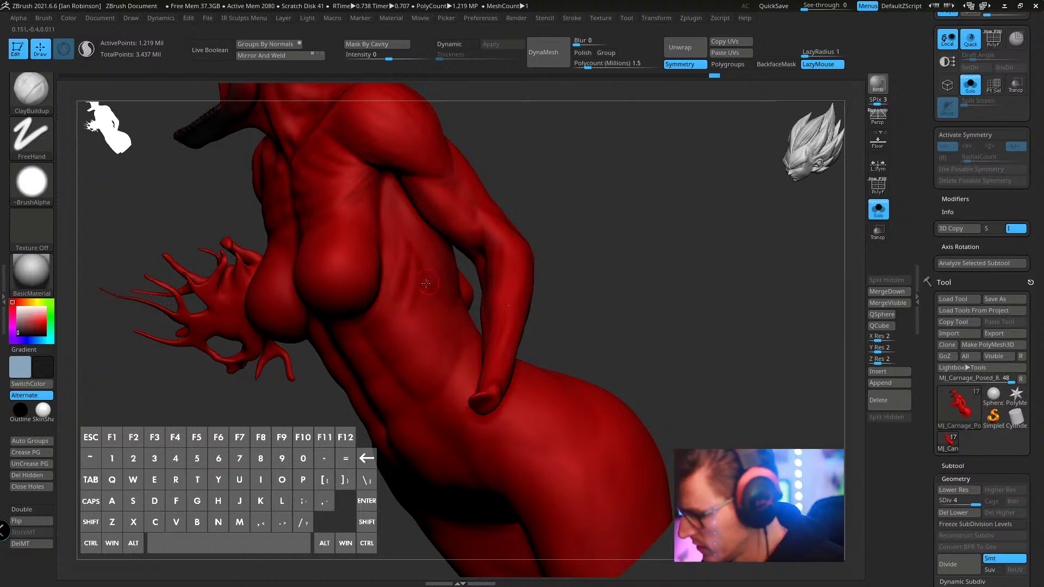
key("shift")
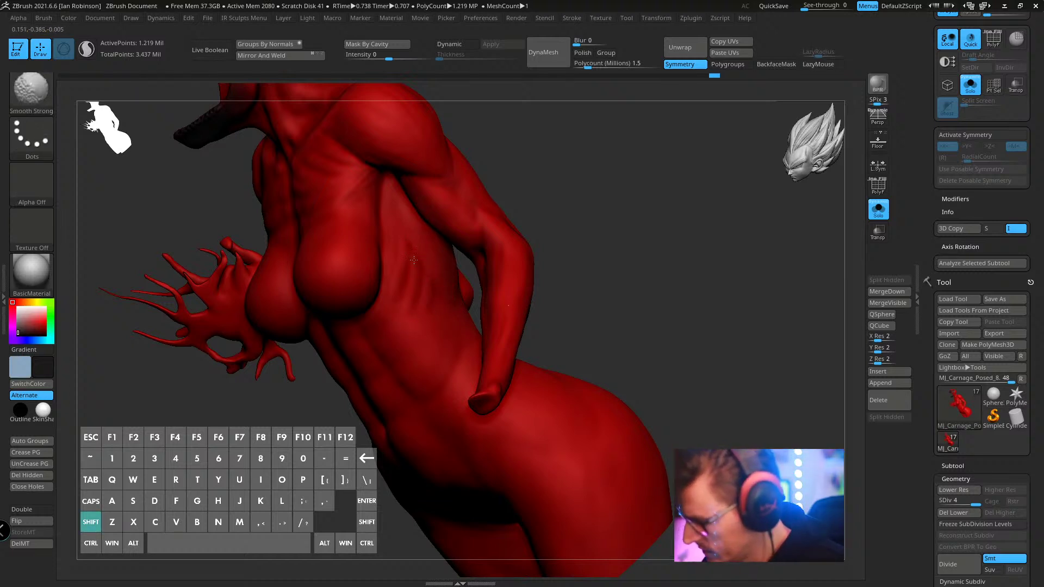
- Refine the rib forms between breast and arm with a readjusted ClayBuildup size, and blend them with Smooth Stronger
key("s")
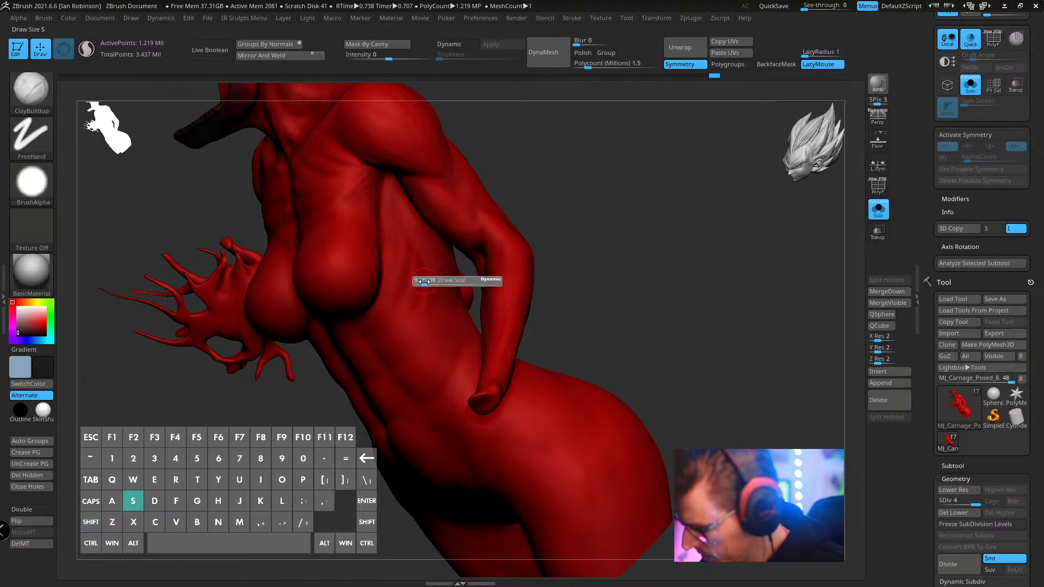
left_click_drag(433, 282, 408, 277)
key("shift")
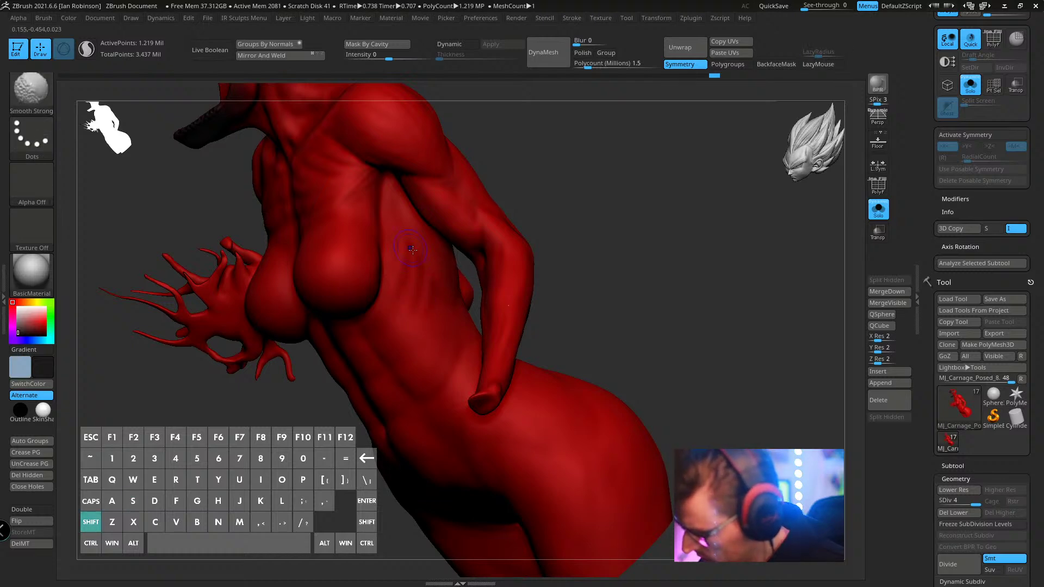
mouse_move(564, 240)
left_mouse_down()
mouse_move(638, 226)
mouse_move(600, 230)
left_mouse_up()
left_click_drag(542, 165, 445, 204)
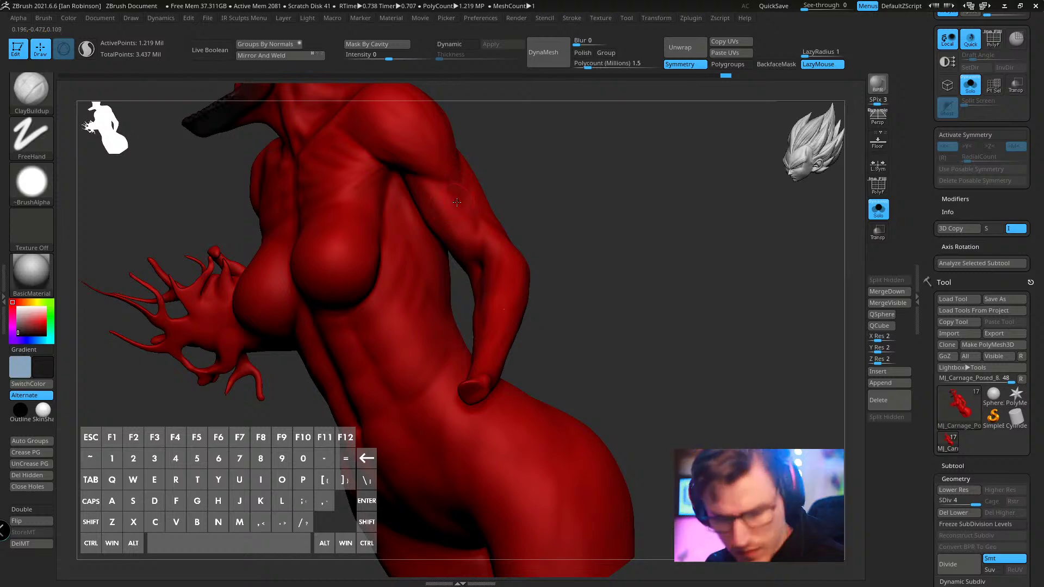
- Sharpen the grooves between the ribs beside the breast with DamStandard, and soften them with Smooth Stronger
key("b")
key("d")
key("s")
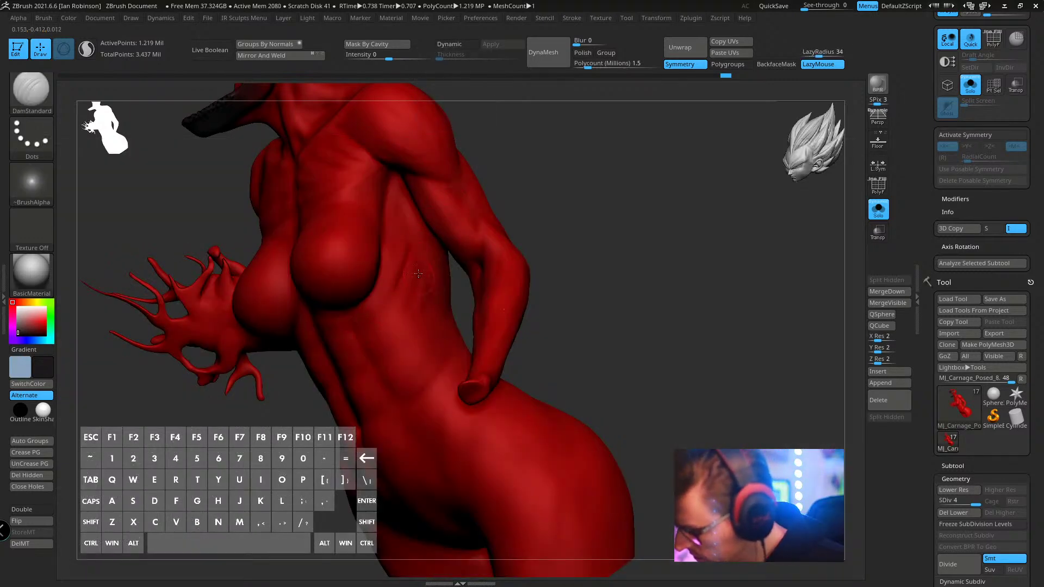
key("shift")
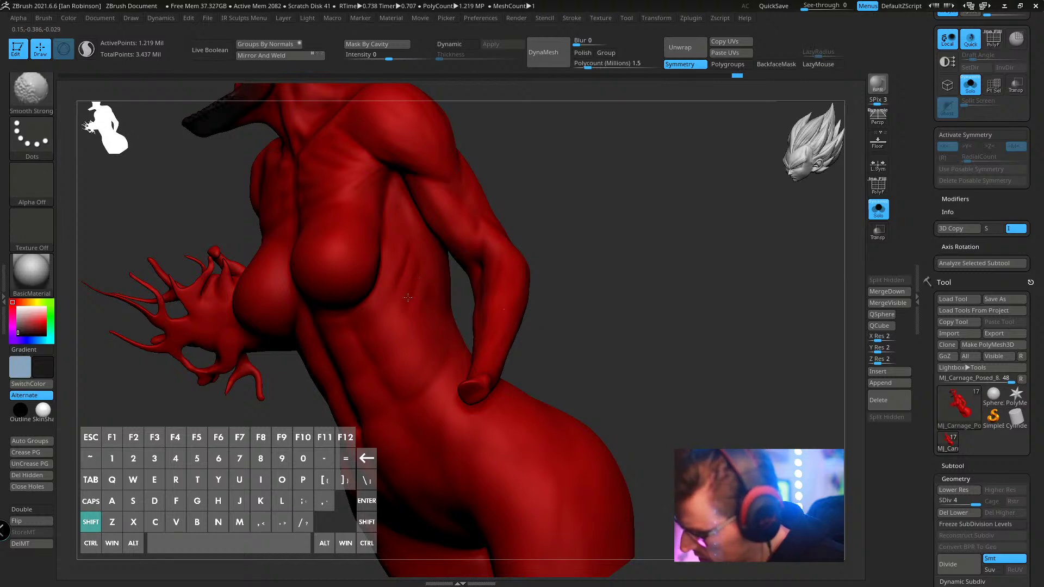
- Carve rib separations with DamStandard on the opposite side of the ribcage, beside the clawed arm, and smooth them
mouse_move(594, 214)
left_mouse_down()
mouse_move(645, 235)
mouse_move(673, 227)
mouse_move(661, 254)
mouse_move(641, 245)
mouse_move(467, 111)
mouse_move(457, 115)
left_mouse_up()
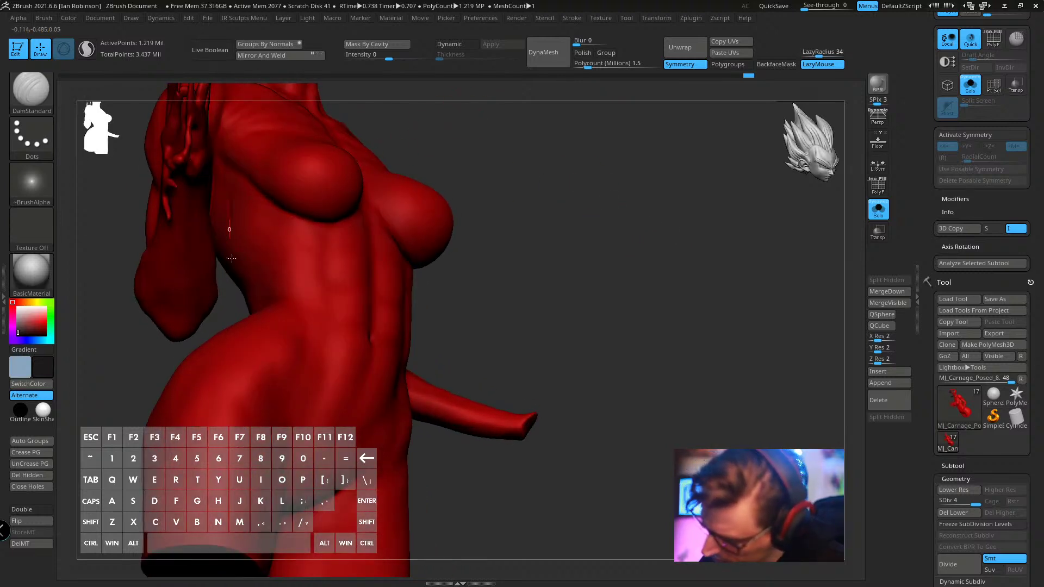
key("shift")
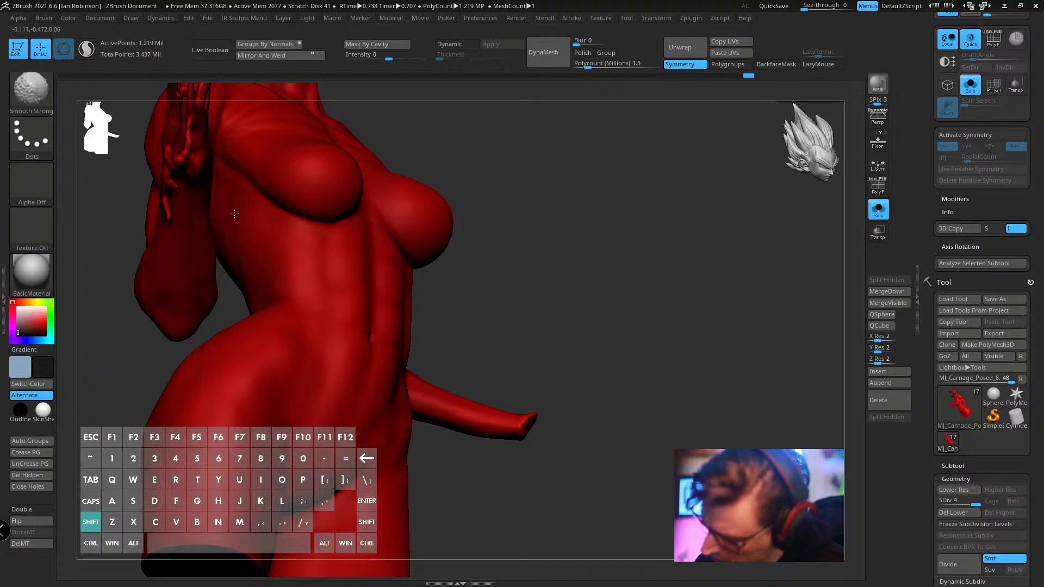
mouse_move(540, 142)
left_mouse_down()
mouse_move(585, 203)
mouse_move(570, 206)
left_mouse_up()
left_click_drag(434, 222, 367, 227)
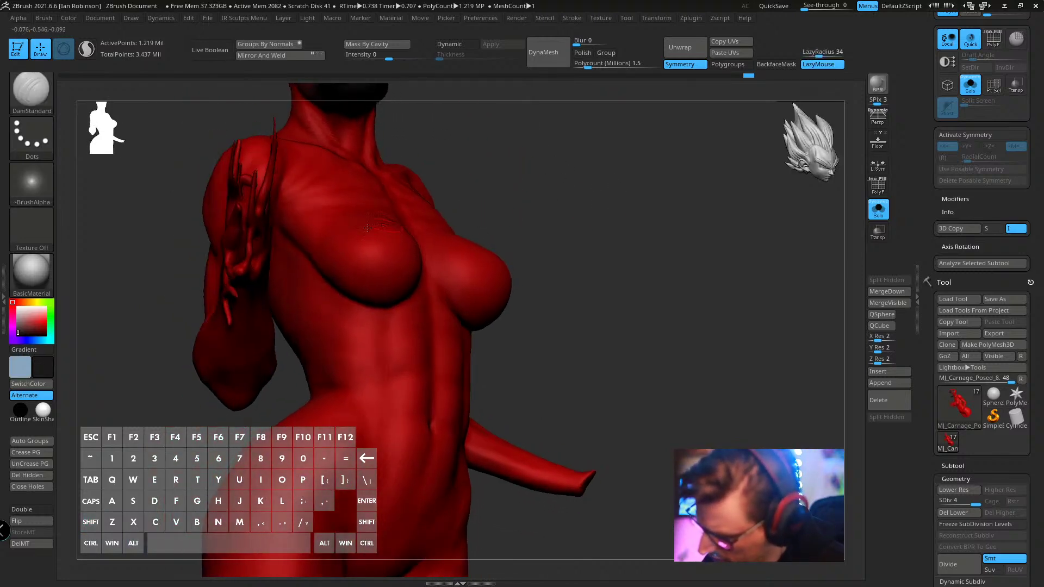
- Build up the ribs below the breast on the clawed-arm side with ClayBuildup
key("b")
key("c")
key("b")
left_click_drag(538, 174, 539, 179)
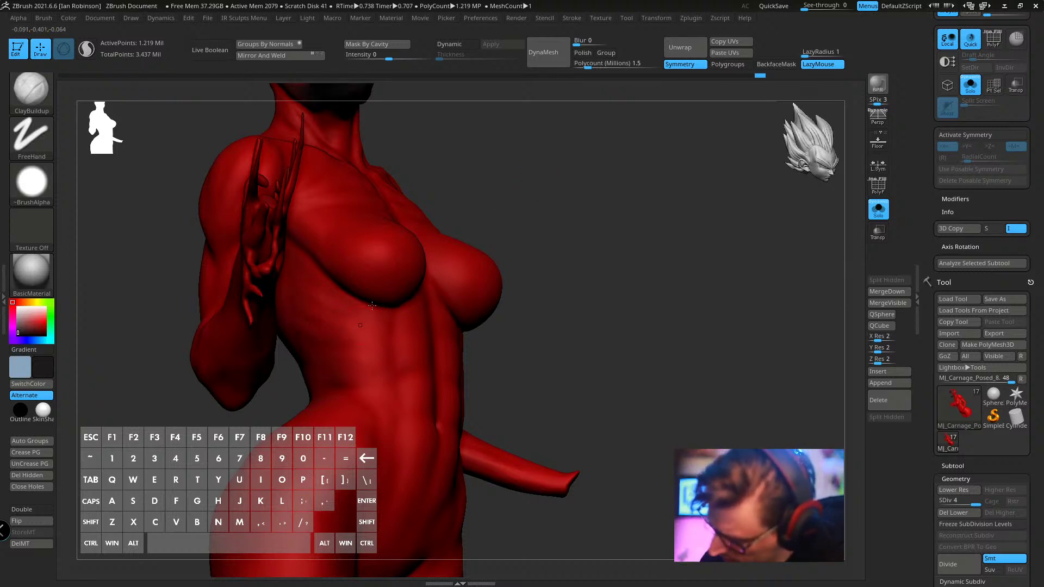
left_click_drag(543, 194, 493, 174)
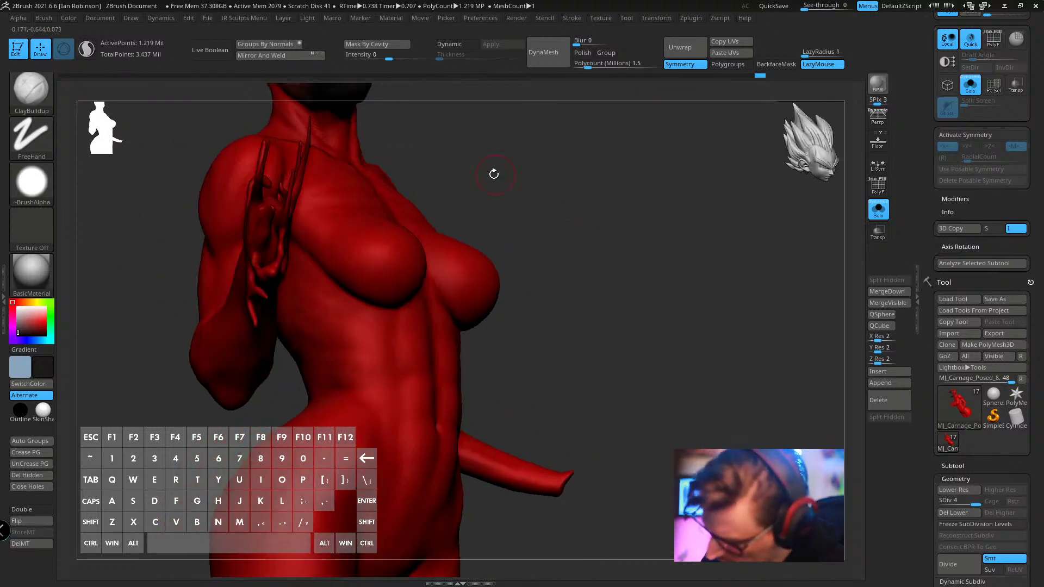
- Carve grooves between the ribs below the breast on the clawed-arm side with DamStandard, and soften them
key("b")
key("d")
key("s")
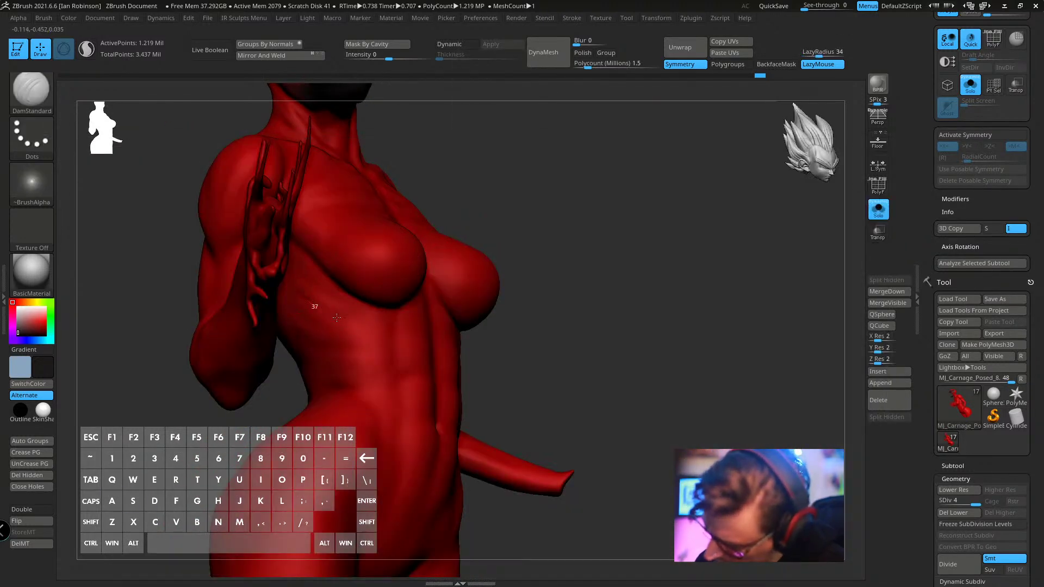
key("shift")
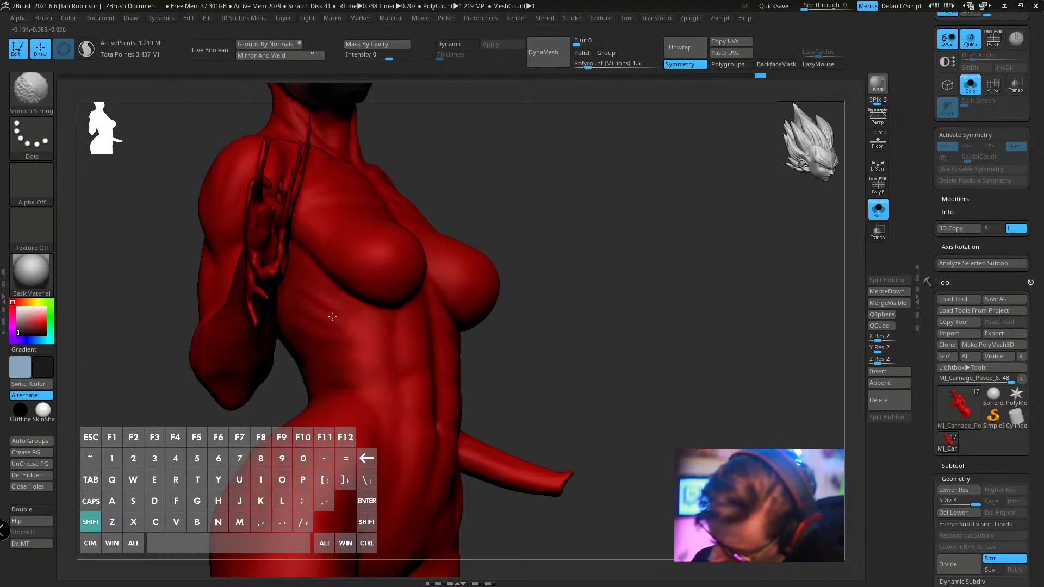
- Inflate the outer side of the ribcage below the armpit on the clawed-arm side with a resized Inflat brush
mouse_move(532, 239)
left_mouse_down()
mouse_move(578, 215)
mouse_move(663, 255)
left_mouse_up()
key("b")
key("i")
key("n")
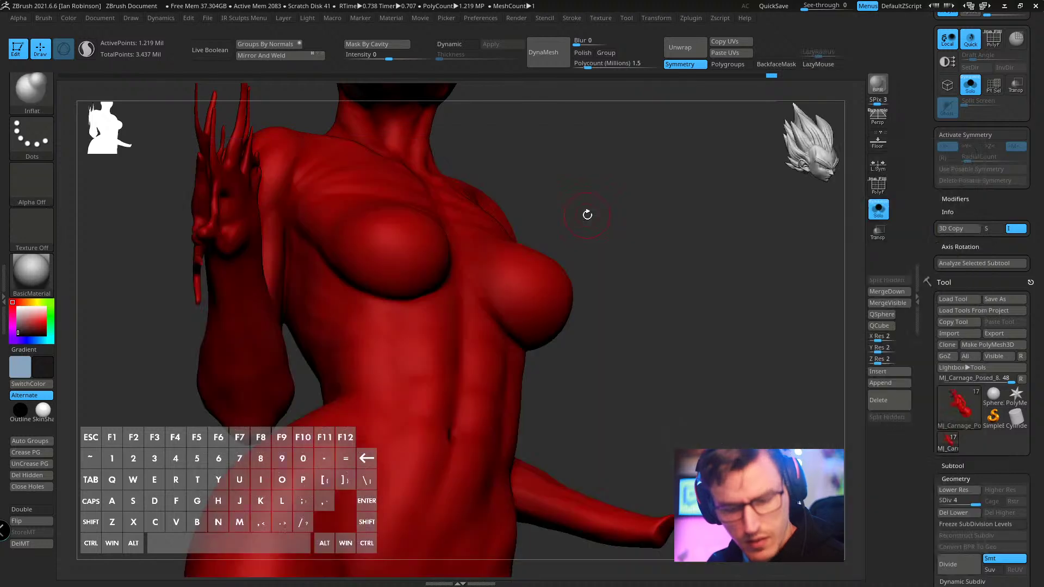
key("s")
left_click_drag(558, 205, 538, 210)
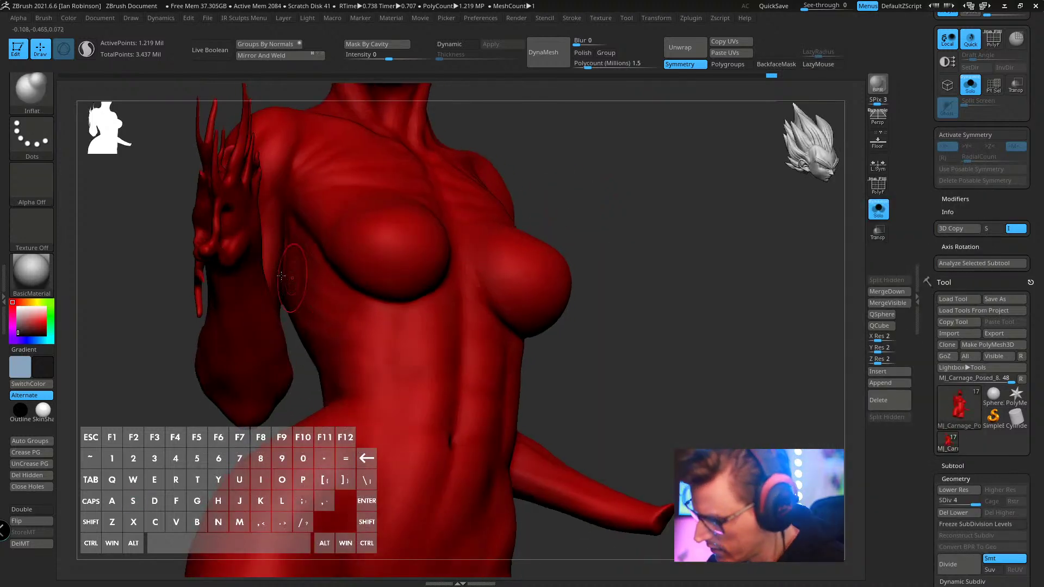
key("s")
mouse_move(282, 269)
right_mouse_down()
mouse_move(288, 243)
mouse_move(296, 293)
mouse_move(367, 277)
mouse_move(436, 255)
mouse_move(347, 247)
mouse_move(446, 228)
mouse_move(380, 255)
right_mouse_up()
- Adjust the ribcage contour beside the clawed arm with a resized Move brush, and undo the last stroke
key("m")
key("v")
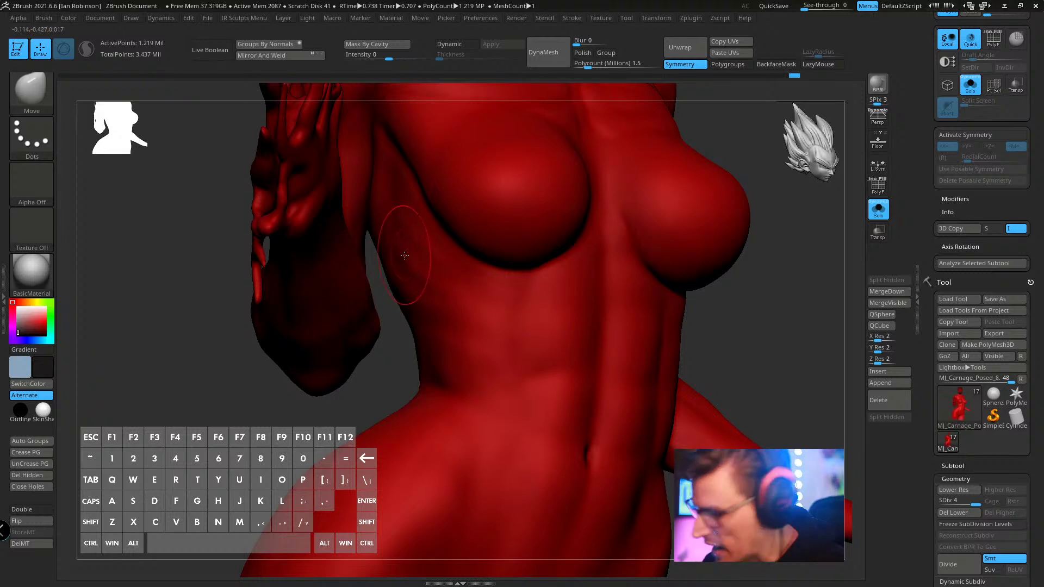
key("s")
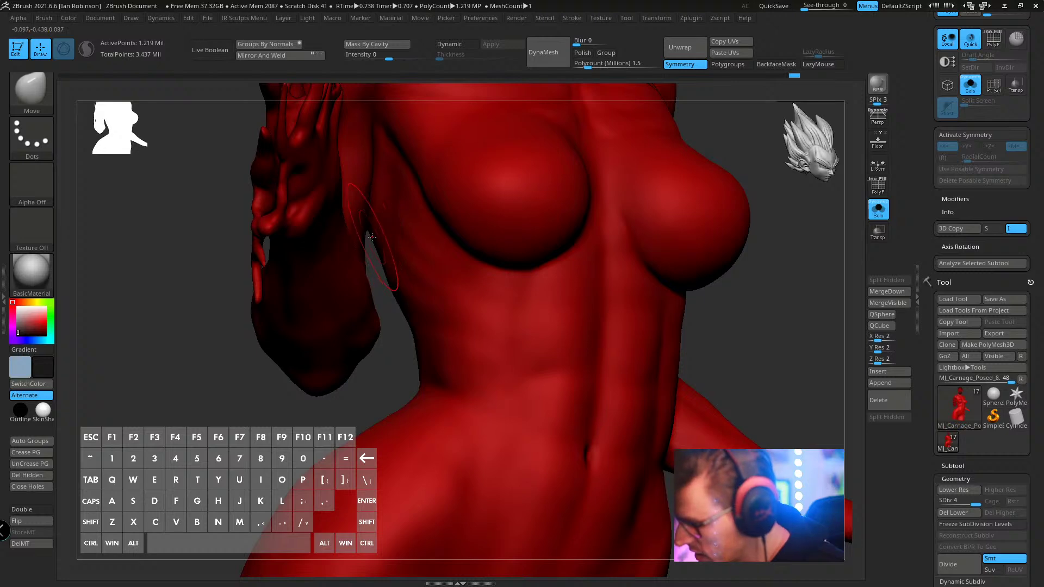
key("ctrl+z")
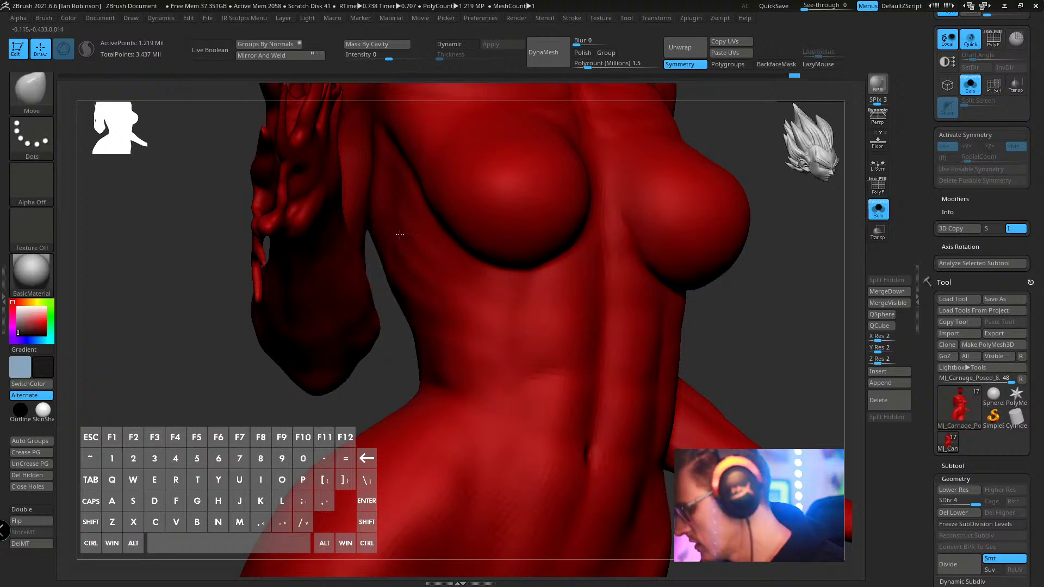
- Inflate the ribcage area beside the armpit on the clawed-arm side with a resized Inflat brush
mouse_move(396, 233)
right_mouse_down("alt")
mouse_move(418, 255)
mouse_move(383, 257)
mouse_move(432, 201)
mouse_move(439, 303)
right_mouse_up("alt")
key("s")
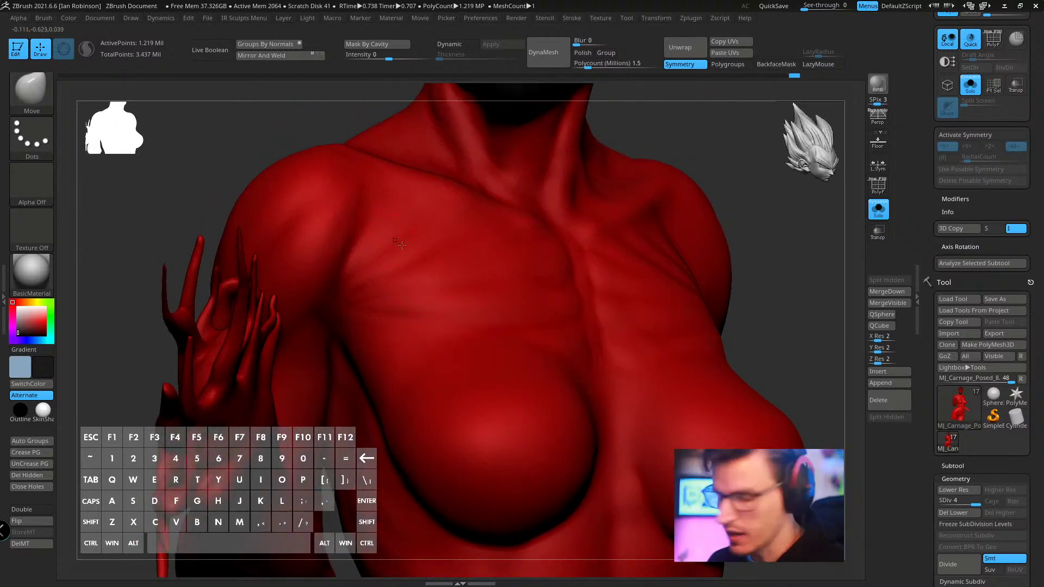
right_click_drag(400, 245, 389, 296)
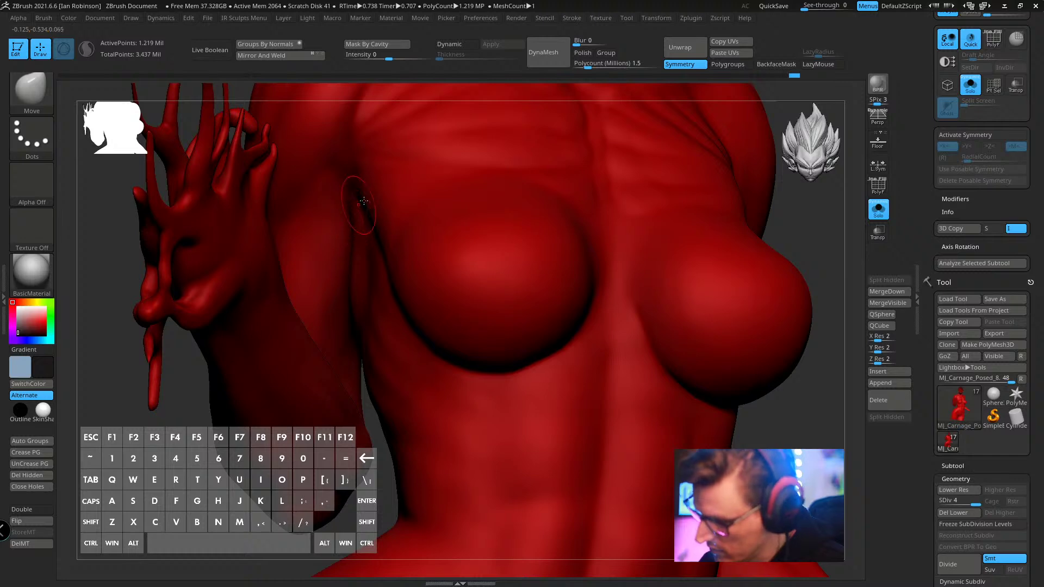
key("b")
key("i")
key("n")
key("s")
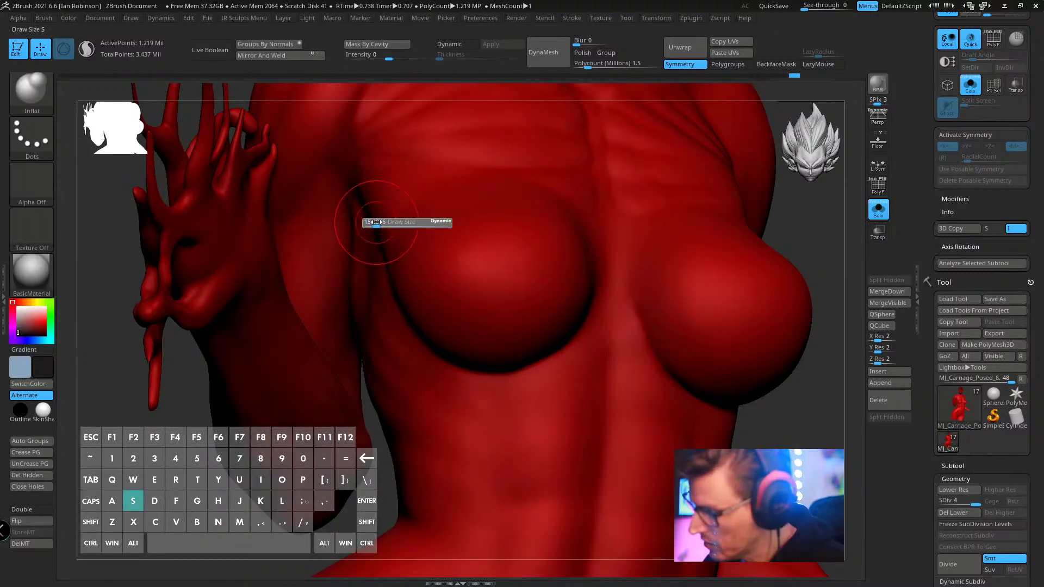
left_click_drag(375, 222, 351, 232)
right_click_drag(355, 298, 363, 234, "alt")
mouse_move(729, 256)
right_mouse_down()
mouse_move(605, 249)
mouse_move(645, 233)
mouse_move(617, 288)
mouse_move(603, 247)
mouse_move(385, 209)
mouse_move(509, 225)
mouse_move(496, 244)
mouse_move(458, 223)
mouse_move(559, 234)
right_mouse_up()
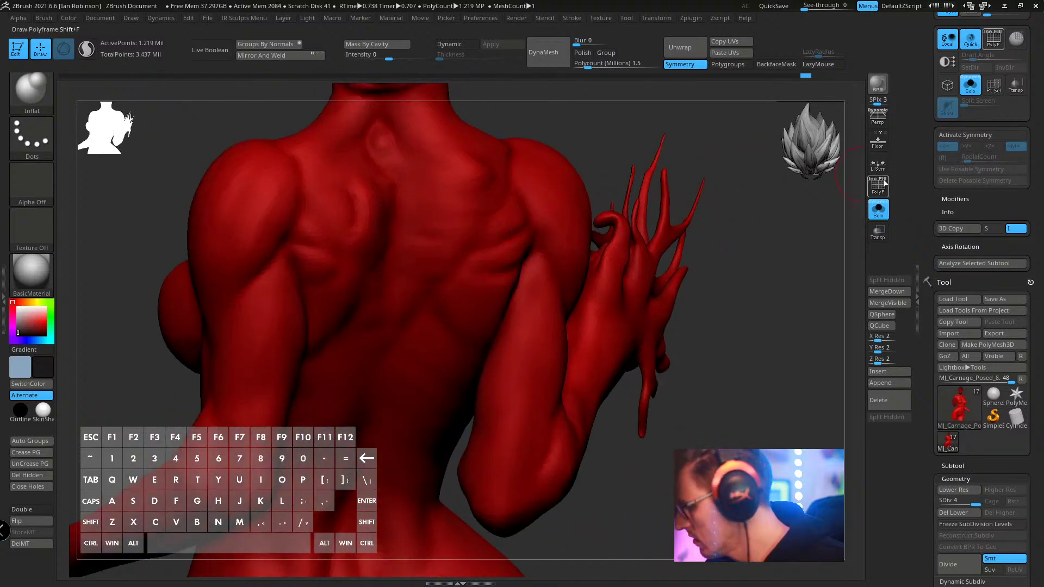
- Show the full character again, select the Merged_Slime tendrils and open the colour fill options
left_click(877, 209)
right_click_drag(858, 217, 416, 267, "alt")
left_click(415, 268, "alt")
key("shift+g")
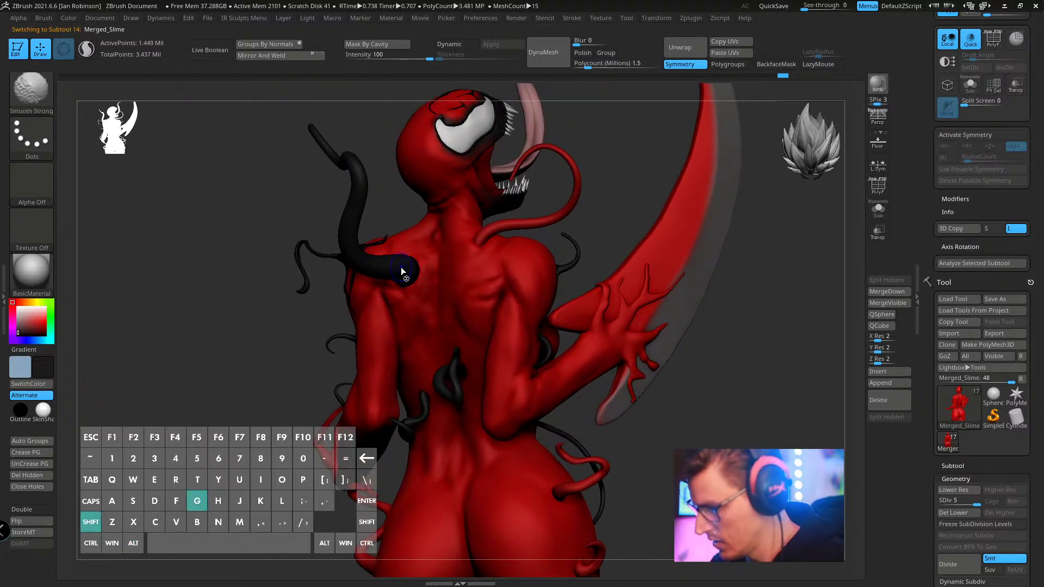
key("Escape")
key("shift+f")
key("shift+f")
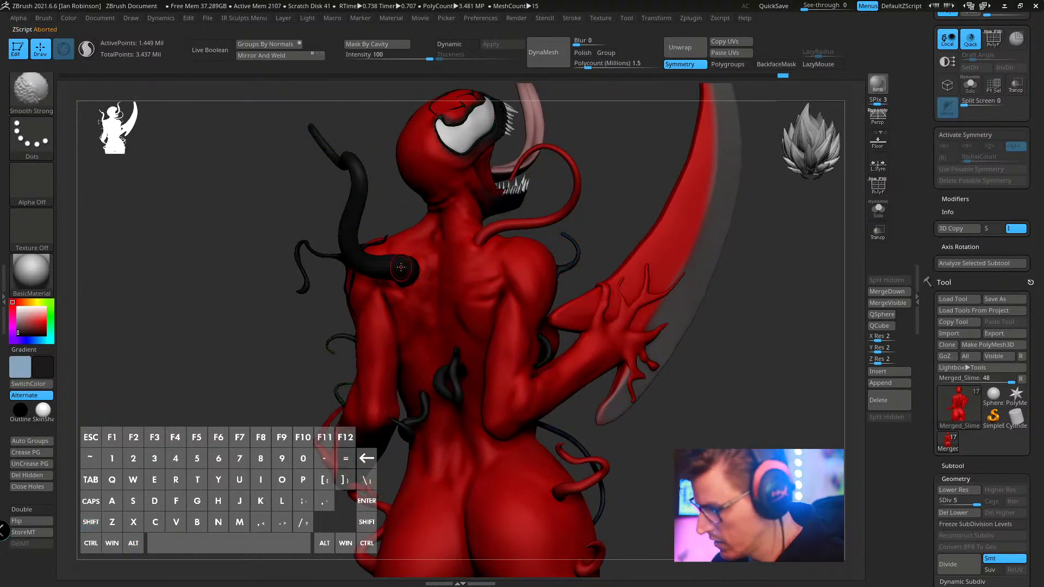
left_click(69, 17)
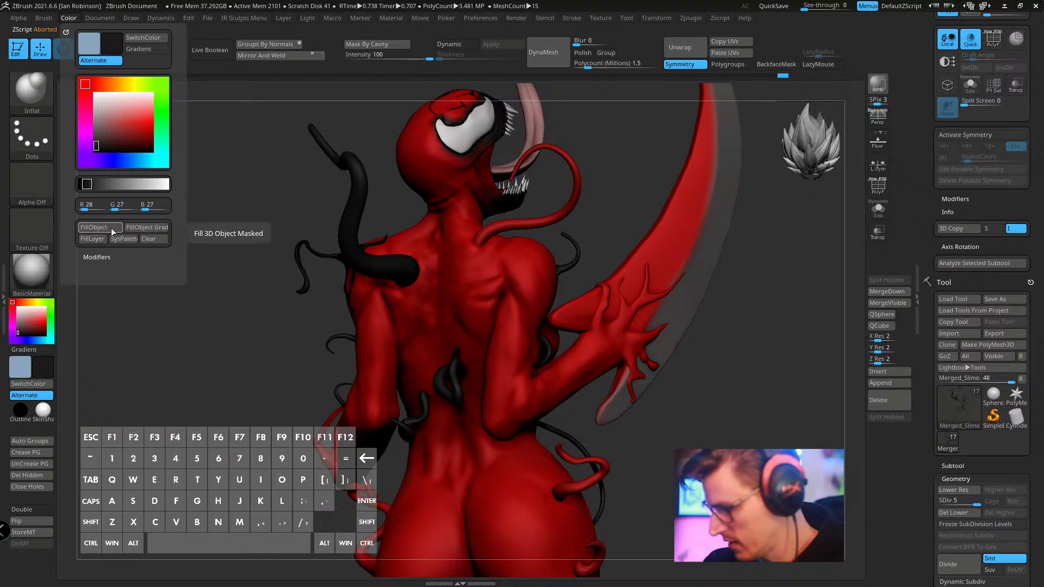
left_click_drag(191, 221, 609, 330)
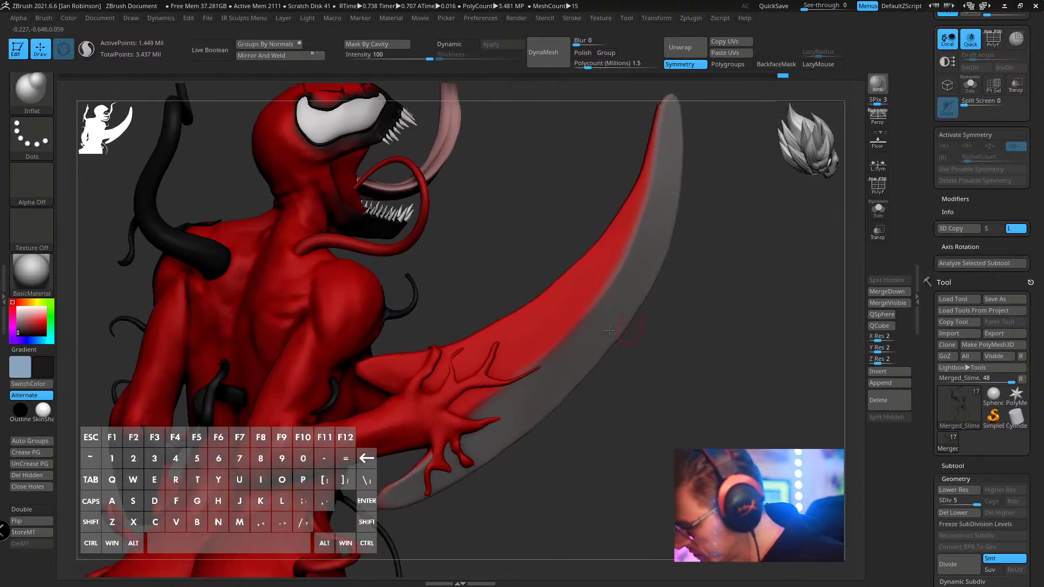
- Select the red and grey arm blade, MJ_Hands, and inspect its polygroups
left_click(577, 294, "alt")
left_click_drag(699, 299, 683, 292)
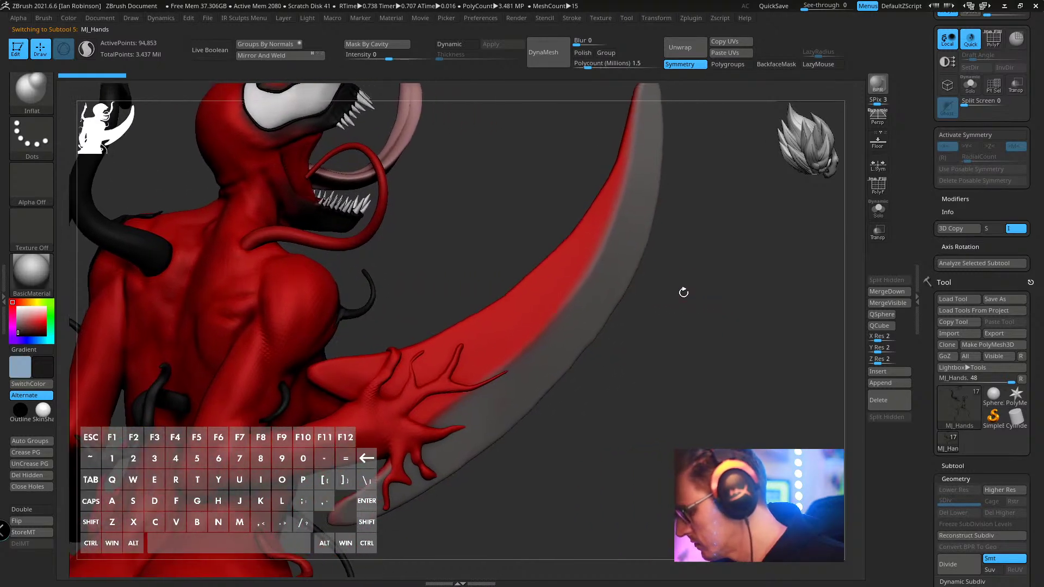
key("shift+f")
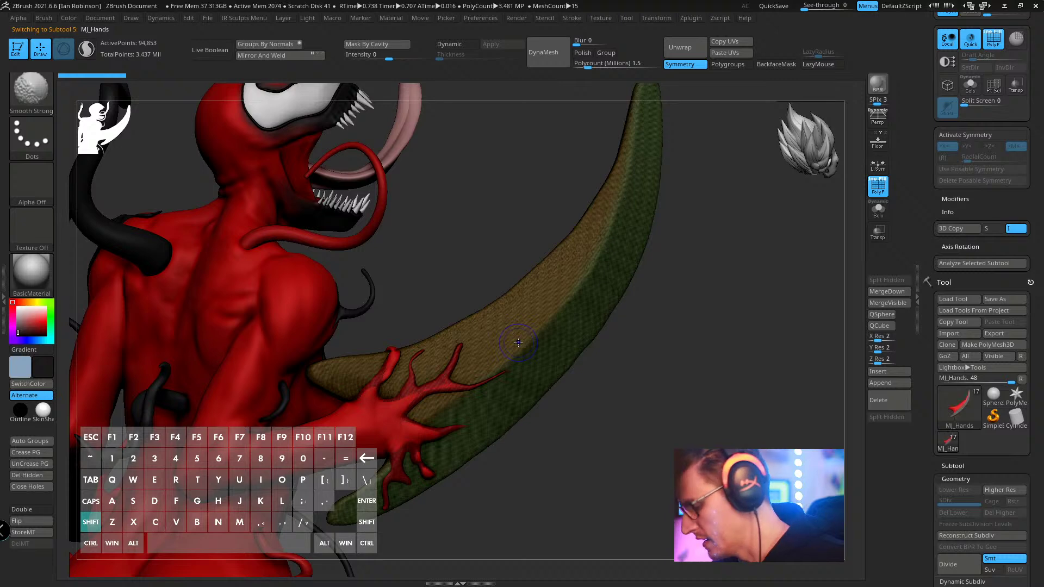
key("shift+f")
scroll(1028, 154, "up", 3)
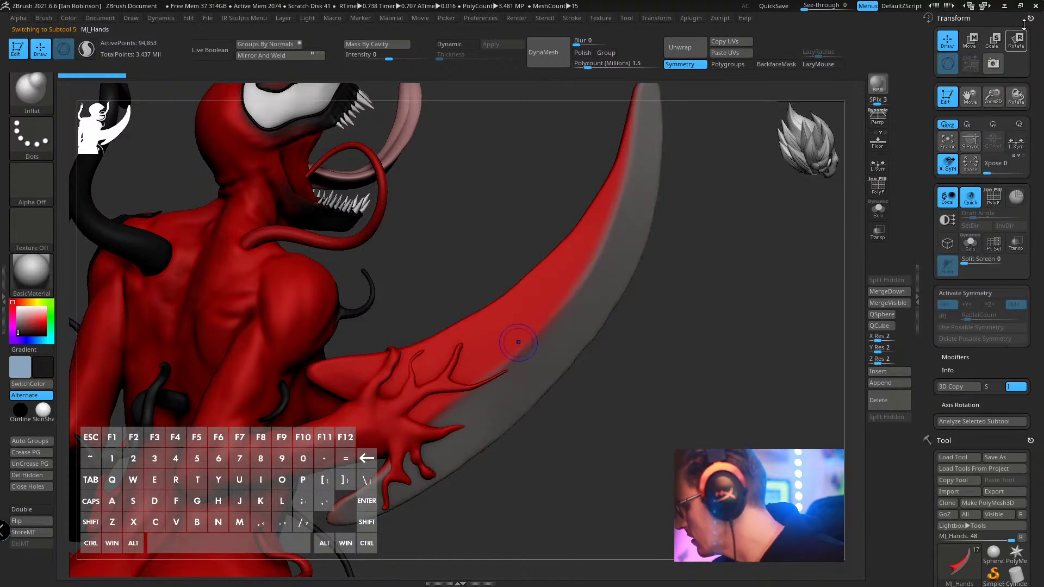
scroll(1026, 23, "down", 5)
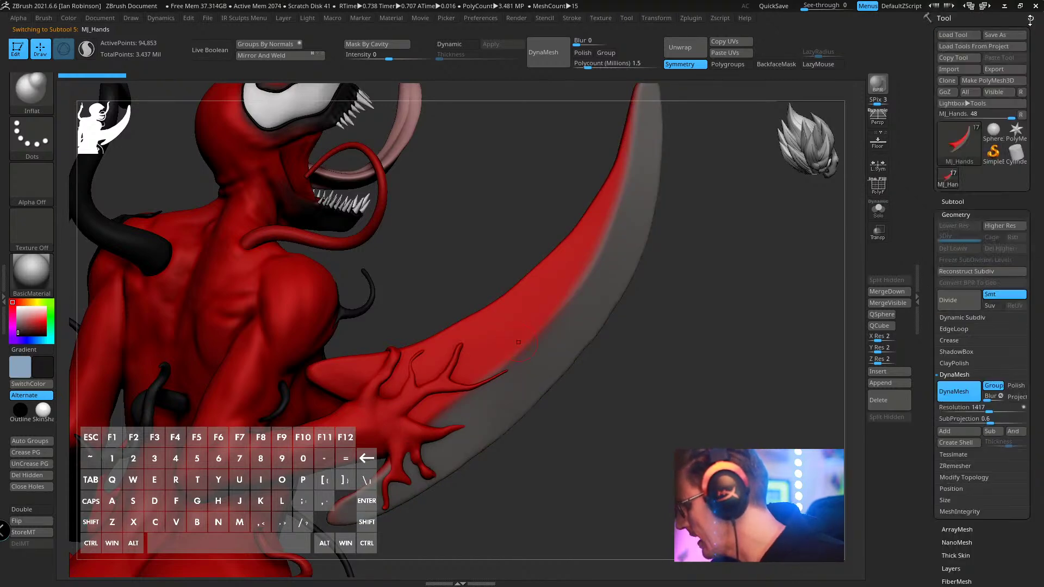
- Duplicate the MJ_Hands blade subtool and isolate the MJ_Hands1 copy in Solo mode
left_click(963, 200)
key("ctrl+shift+d")
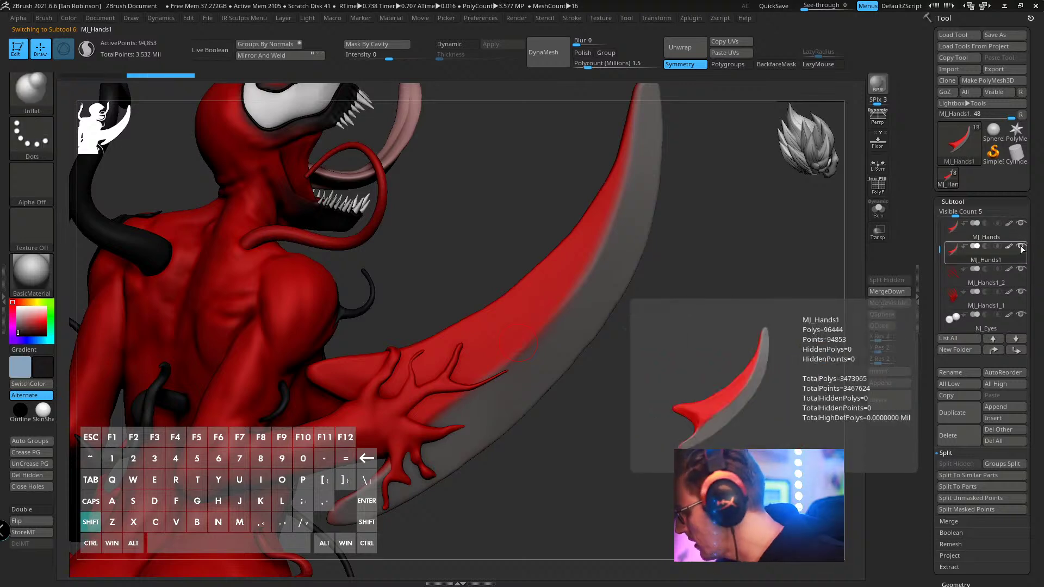
left_click(1021, 246, "shift")
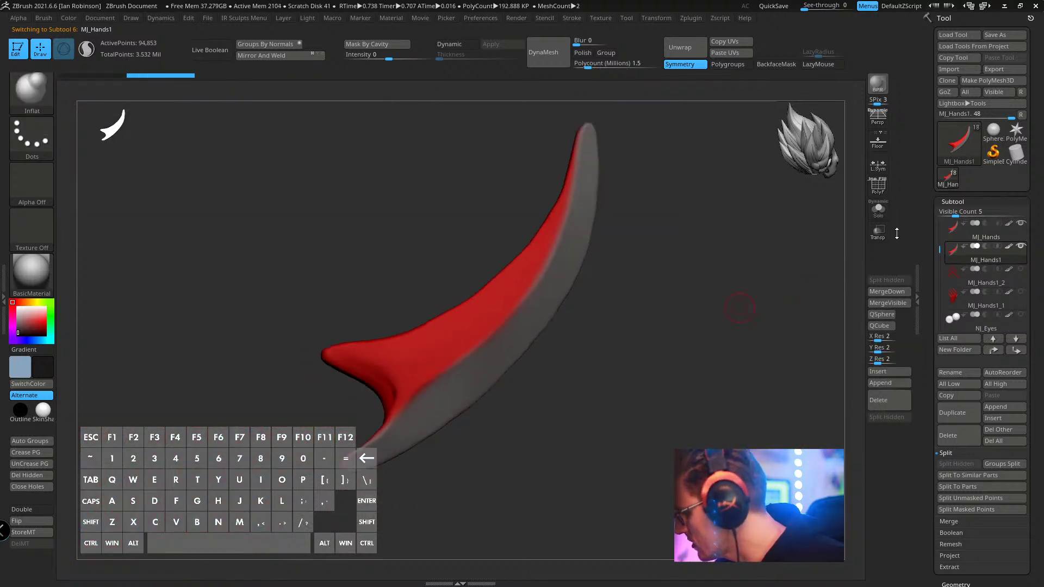
left_click(878, 209)
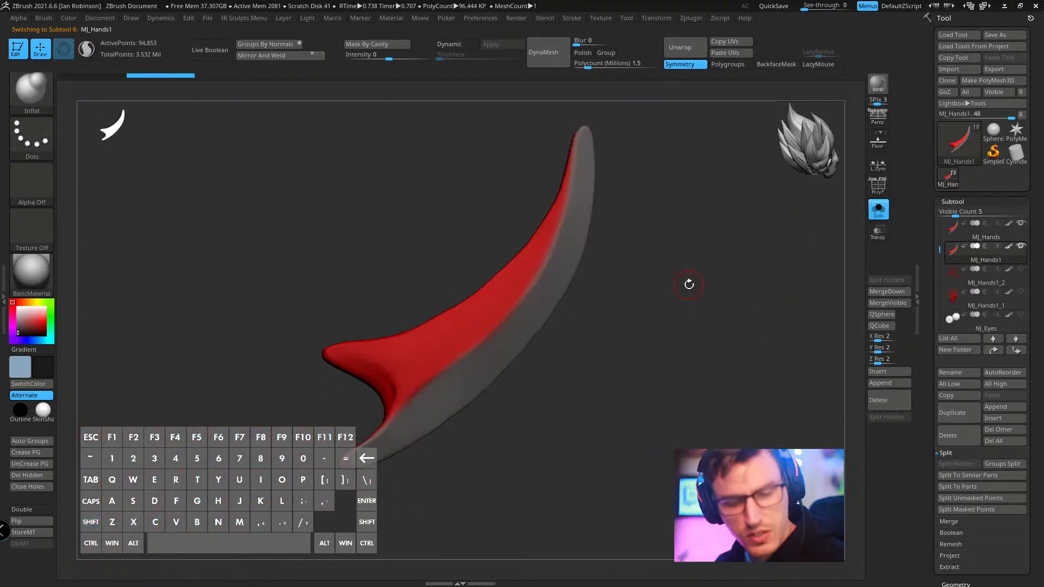
- Display the copied blade's polygroups and mask its grey cutting edge with MaskLasso, using LazyMouse with a radius of 60
right_click(689, 284)
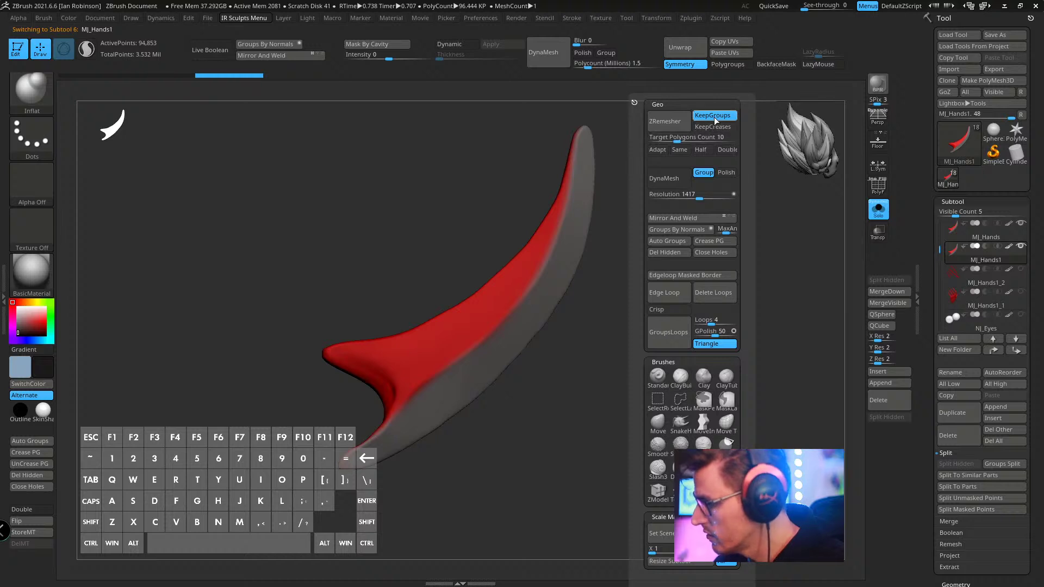
key("shift+f")
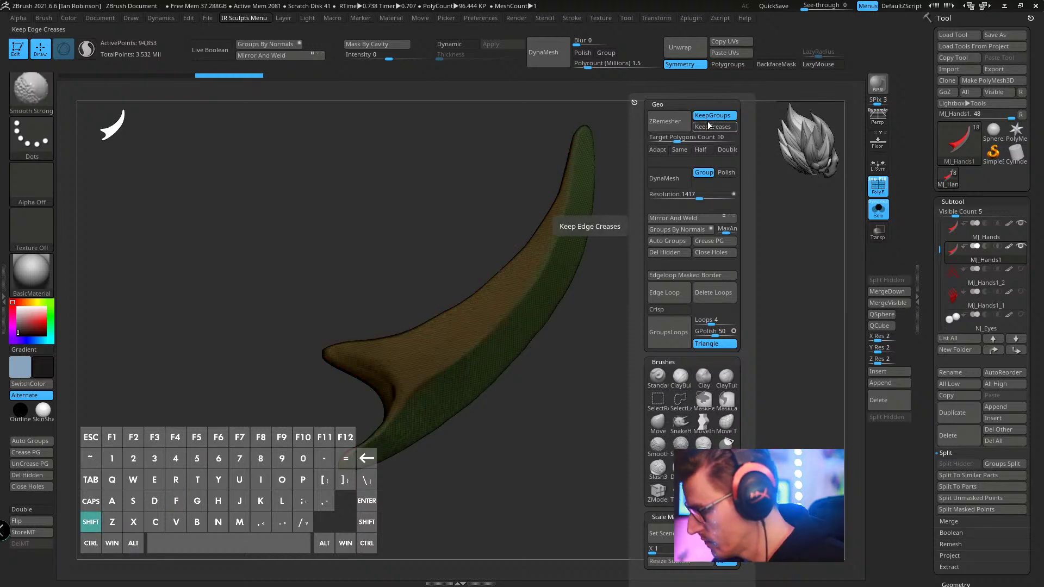
left_click_drag(598, 316, 578, 320)
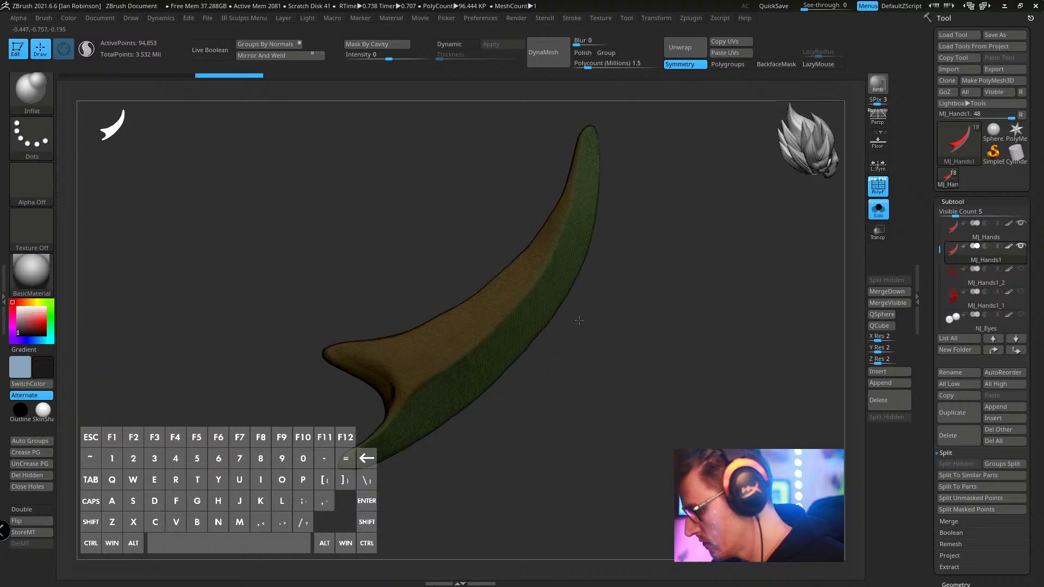
key("l")
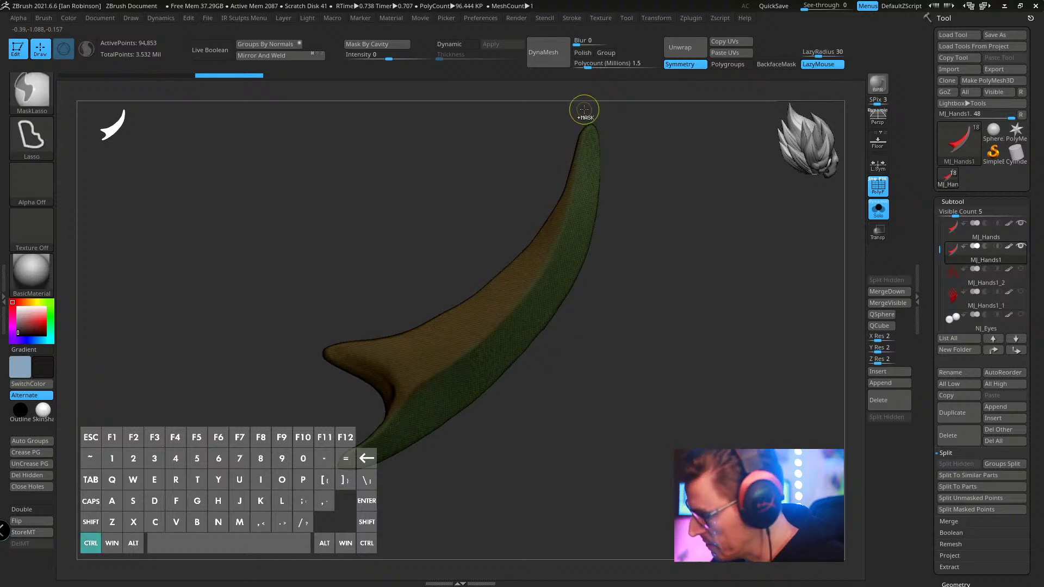
left_click(823, 56, "ctrl")
left_click_drag(584, 112, 583, 126, "ctrl")
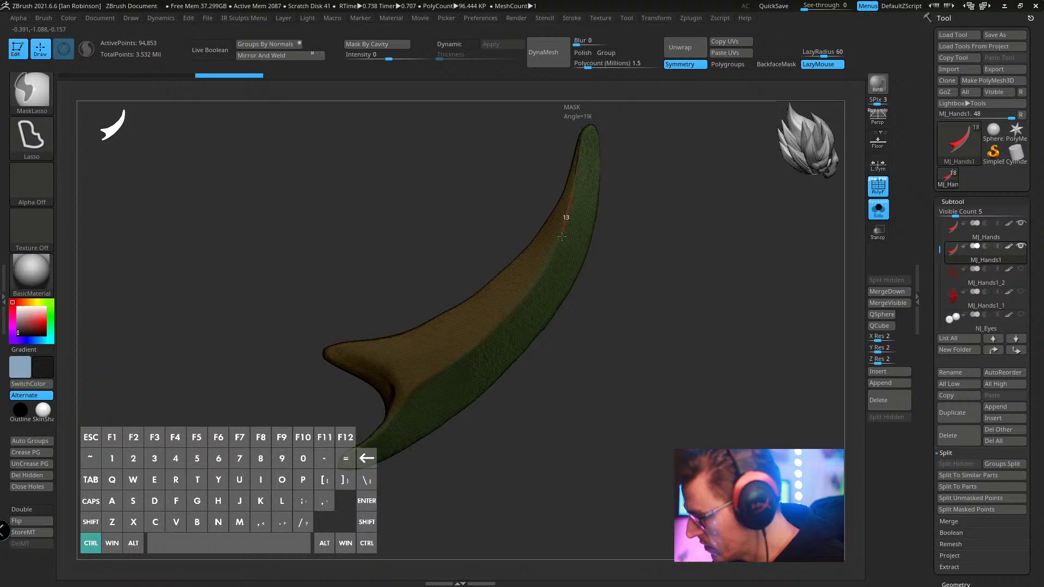
mouse_move(544, 278)
left_mouse_down("ctrl")
mouse_move(356, 443)
mouse_move(694, 235)
mouse_move(658, 116)
left_mouse_up("ctrl")
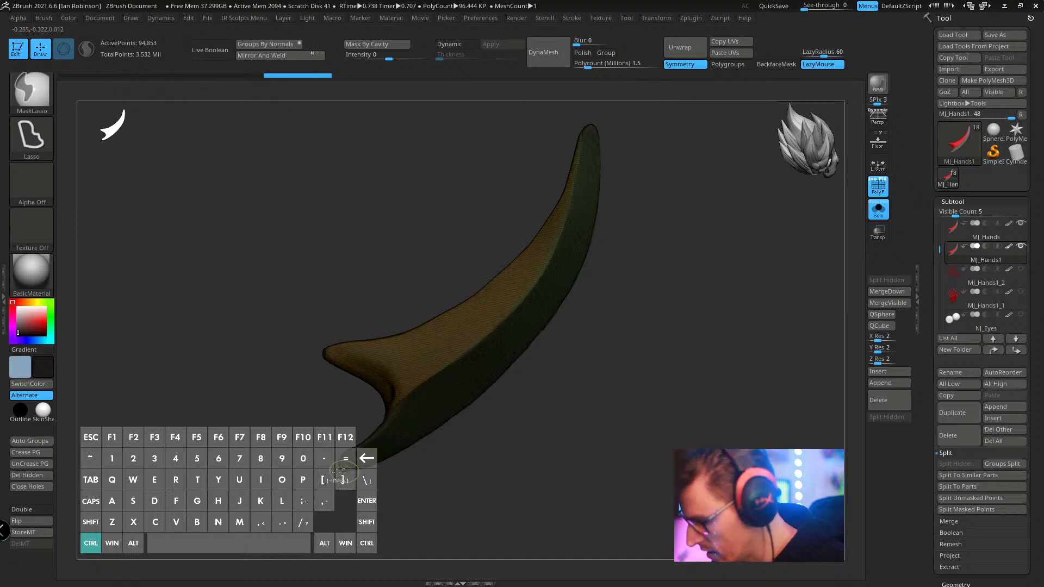
mouse_move(398, 416)
left_mouse_down("ctrl+alt")
mouse_move(399, 282)
mouse_move(245, 293)
left_mouse_up("ctrl+alt")
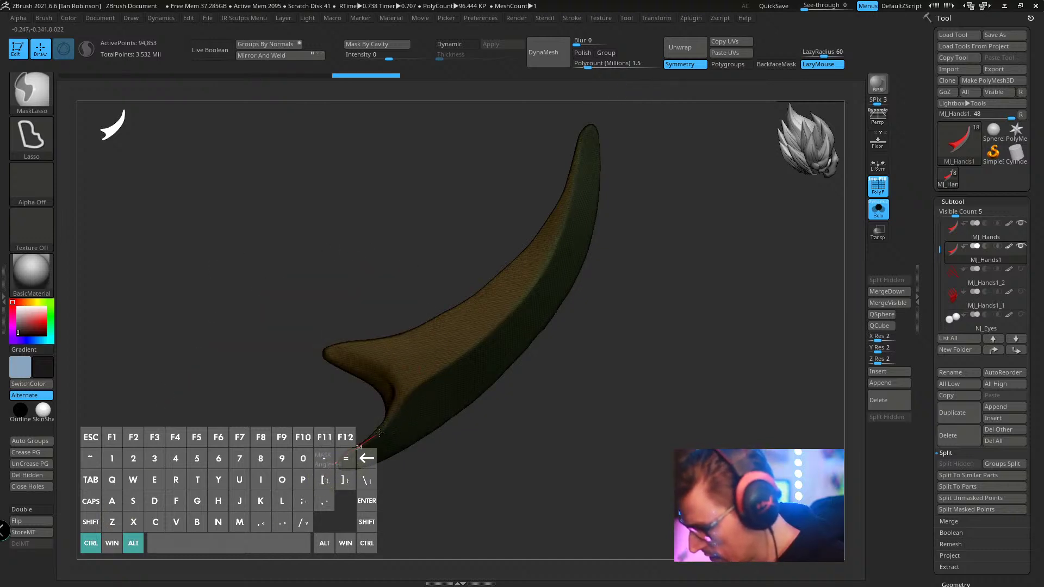
mouse_move(379, 432)
left_mouse_down("ctrl+alt")
mouse_move(321, 370)
mouse_move(198, 403)
mouse_move(633, 419)
mouse_move(628, 261)
mouse_move(577, 357)
mouse_move(538, 366)
left_mouse_up("ctrl+alt")
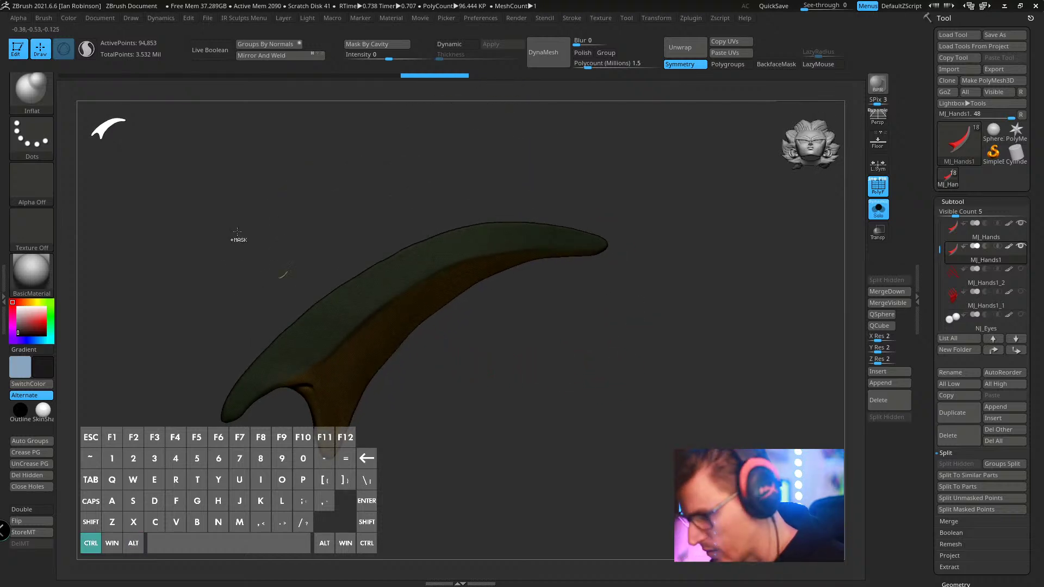
- Refine the mask along the blade's red and grey boundary with MaskPen, using LazyMouse with a radius of 30
left_click(31, 88, "ctrl")
left_click(135, 102)
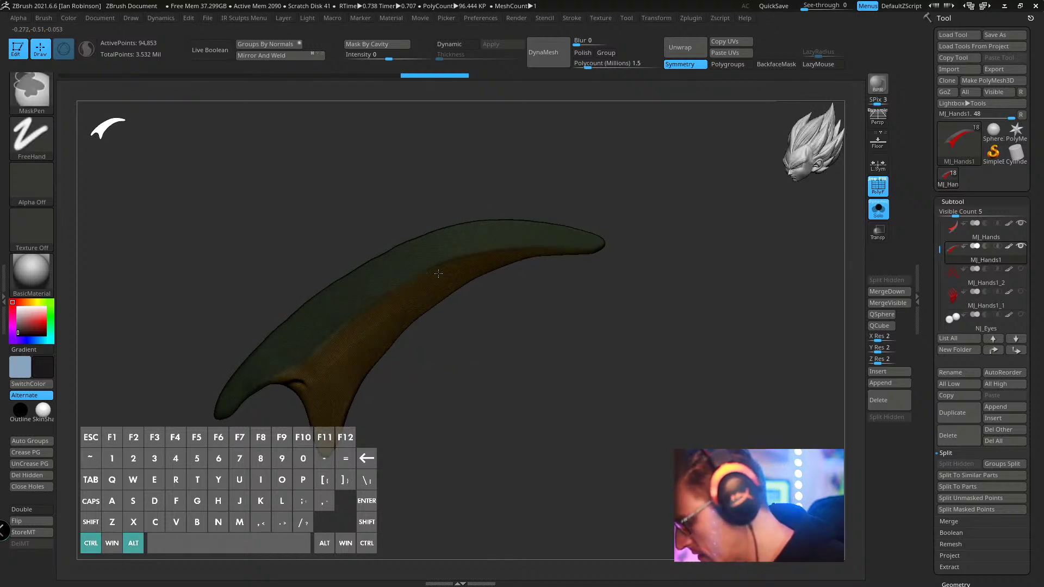
key("shift+f")
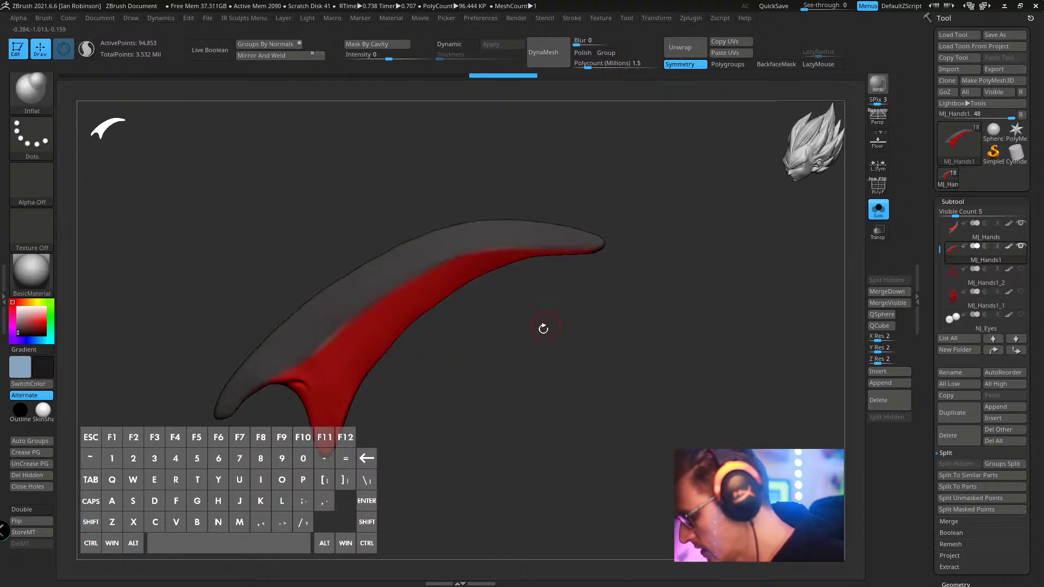
key("s")
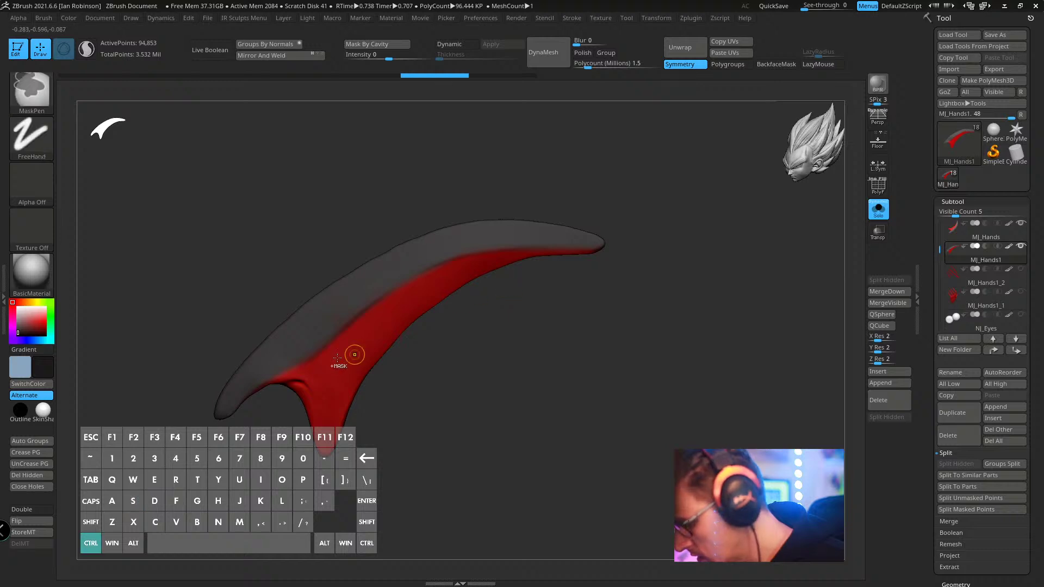
left_click(821, 64)
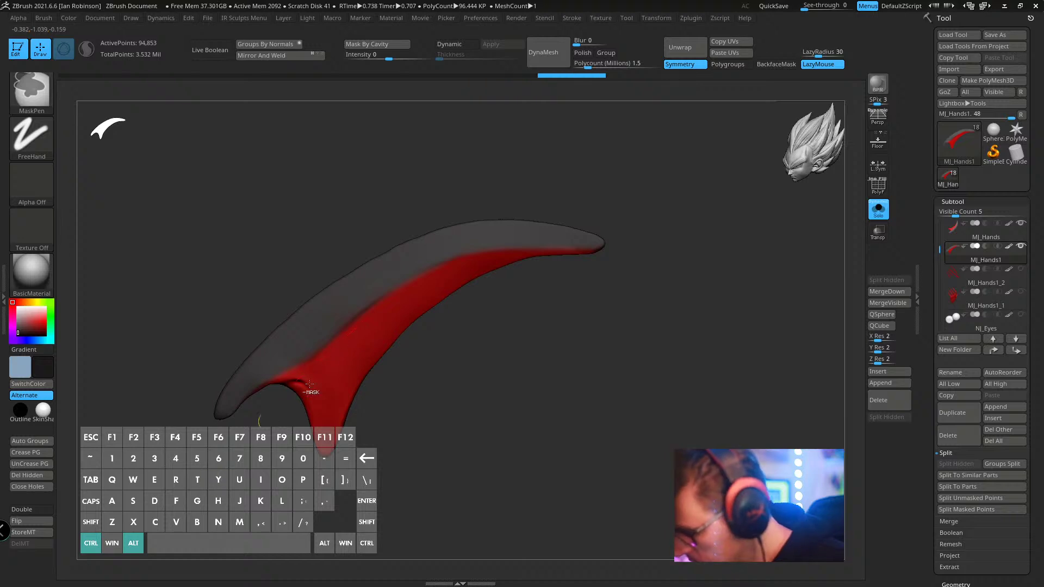
mouse_move(361, 345)
left_mouse_down("ctrl+alt")
mouse_move(517, 261)
mouse_move(507, 245)
left_mouse_up("ctrl+alt")
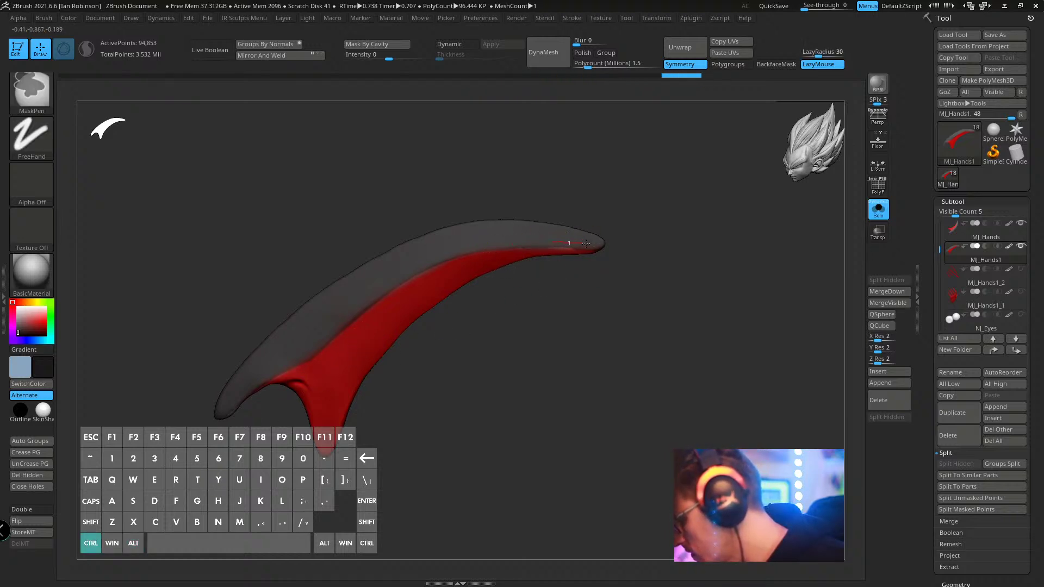
left_click_drag(585, 244, 618, 249, "ctrl")
left_click(506, 262, "ctrl+alt")
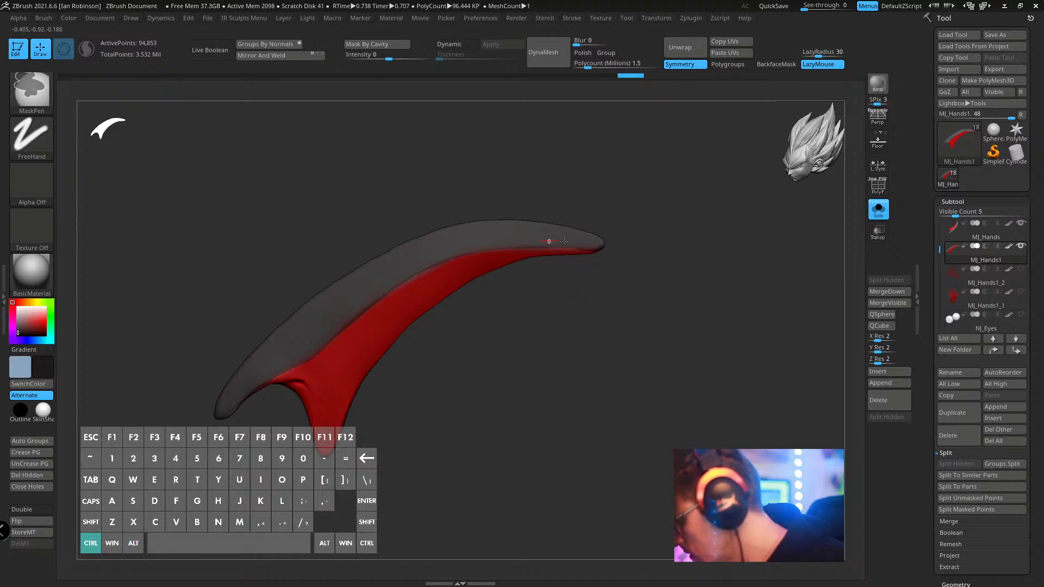
left_click(588, 245, "ctrl+alt")
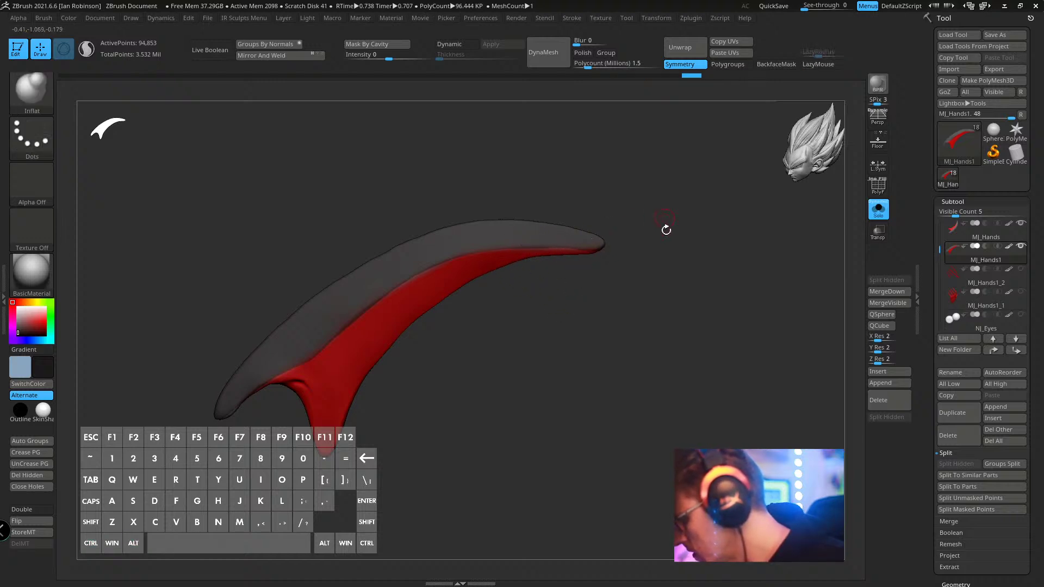
- Invert the blade's mask, try to pull its tip outward with a resized Move brush, and remove the mask
left_click_drag(664, 229, 676, 341)
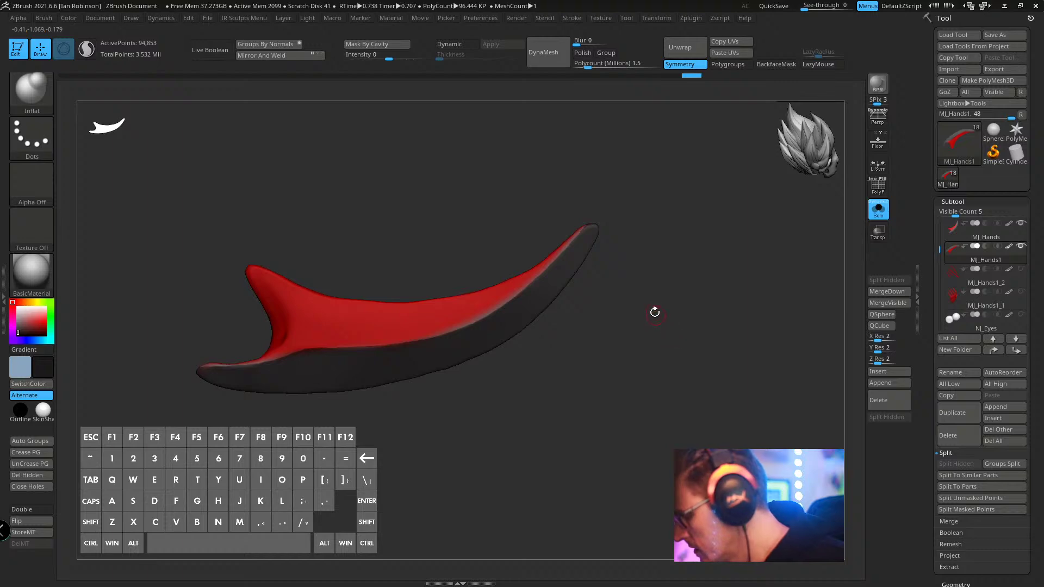
left_click_drag(665, 229, 660, 254)
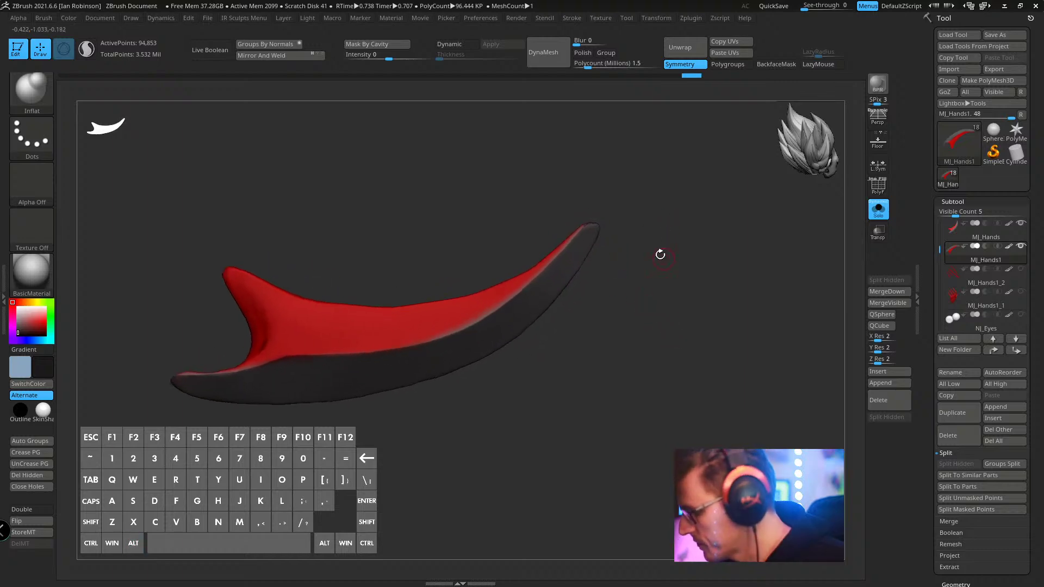
left_click(647, 213, "ctrl")
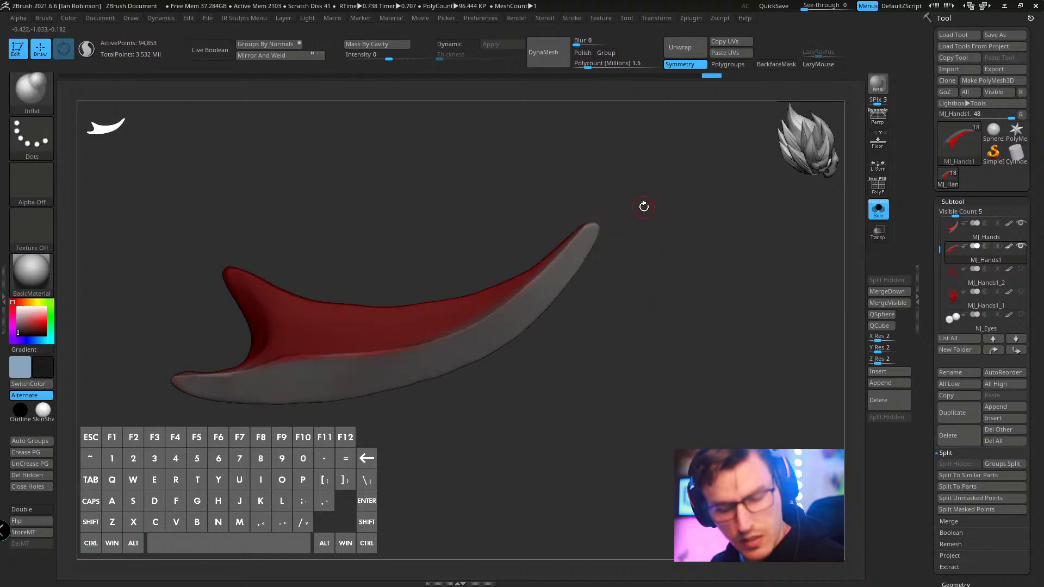
key("s")
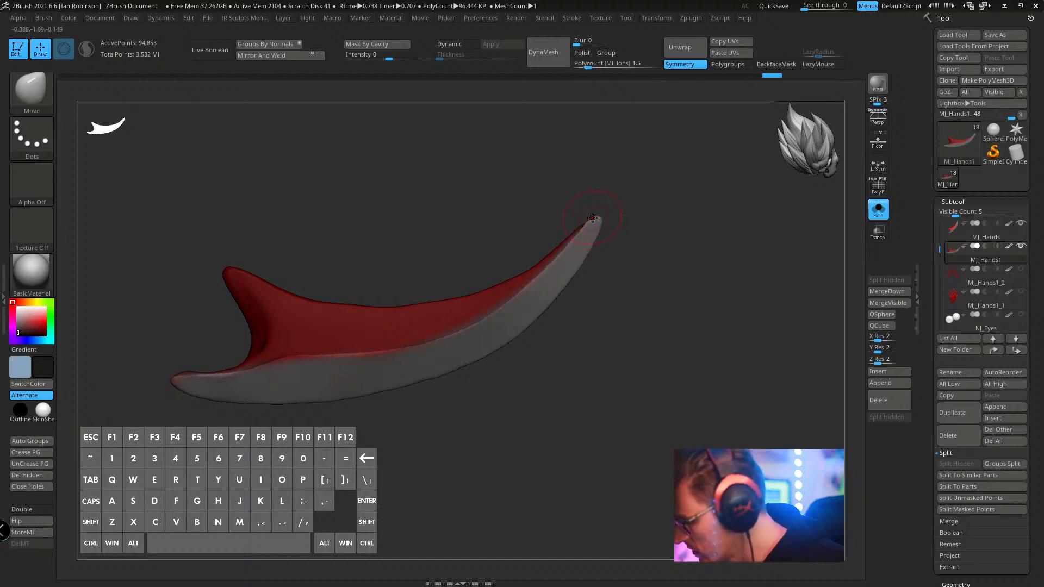
key("ctrl")
left_click(649, 227, "ctrl")
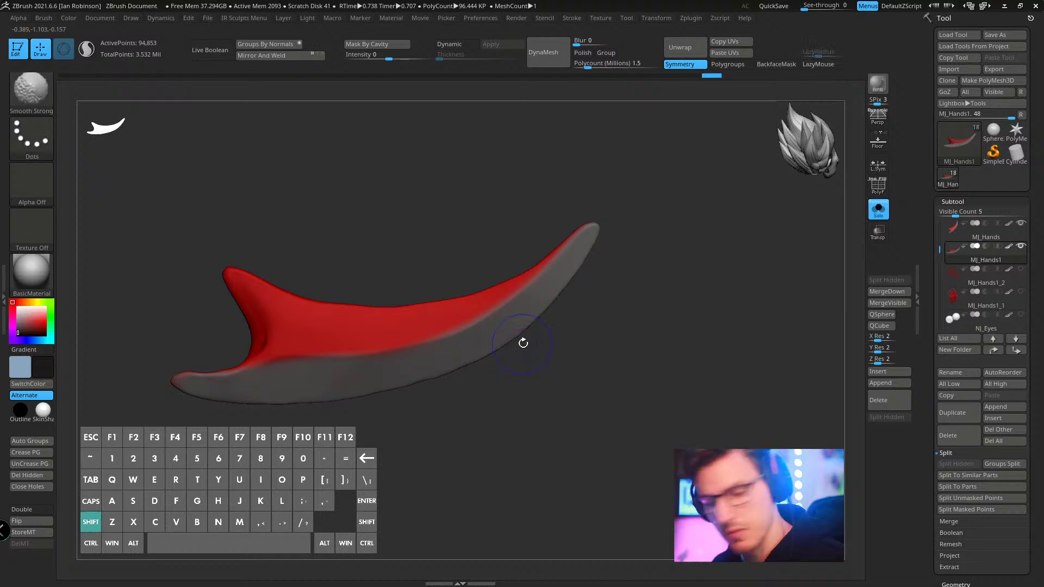
- Display the copied blade's polygroups and smooth their shared border with Polish By Groups at maximum strength
key("shift+f")
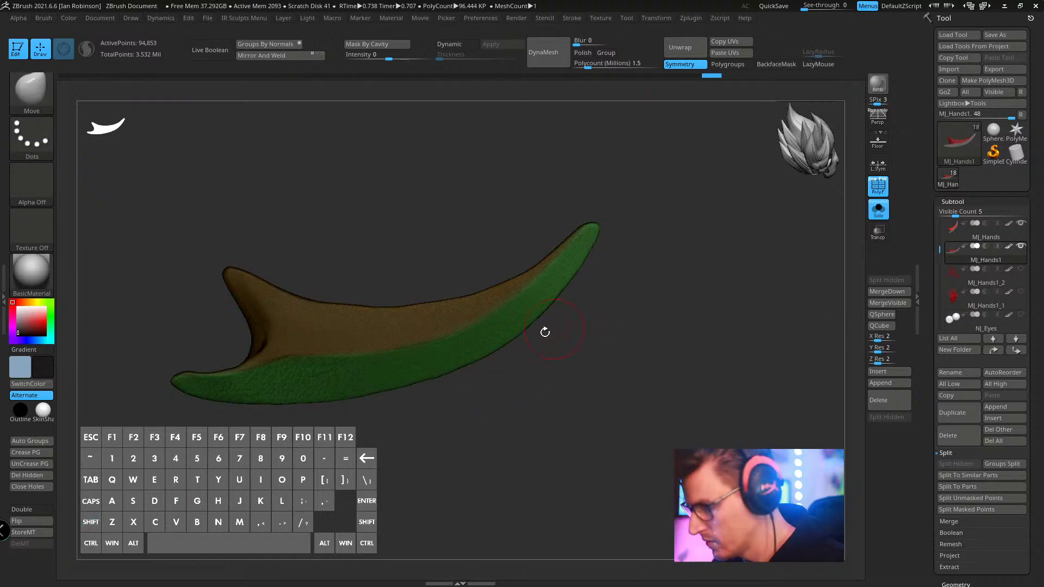
right_click_drag(521, 313, 573, 337, "alt")
left_click(966, 201)
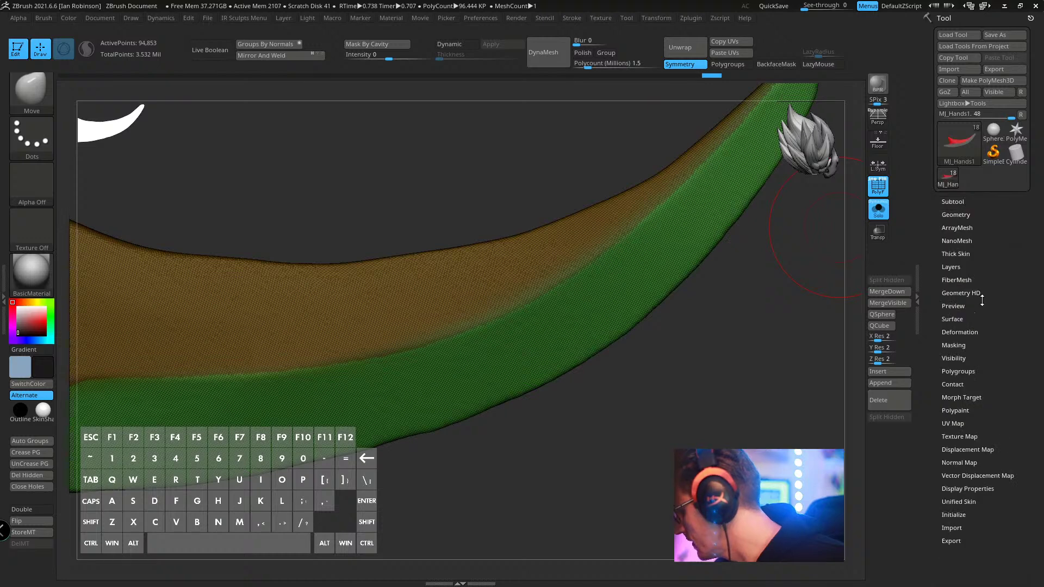
left_click(973, 332)
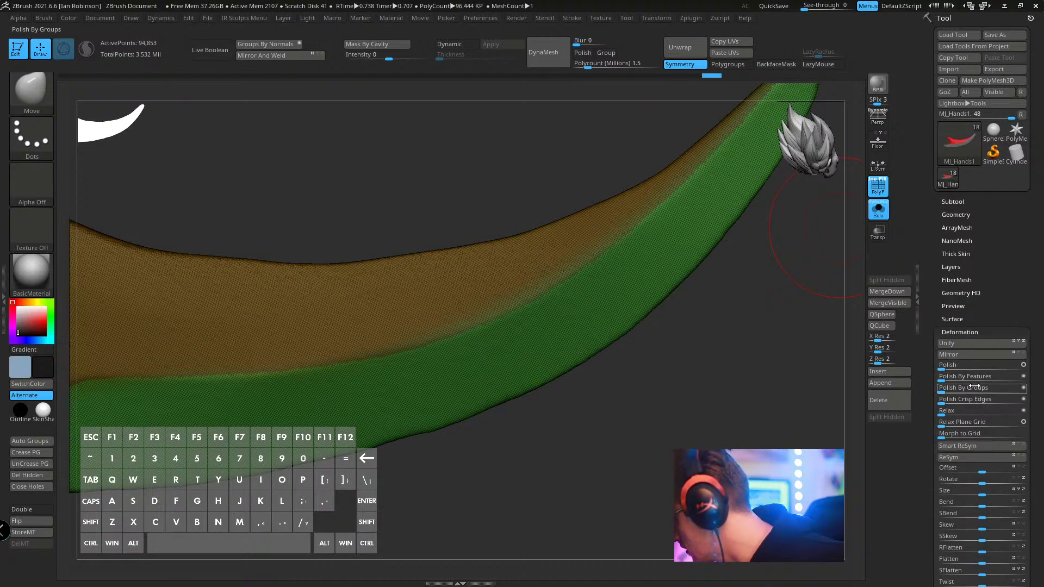
left_click_drag(955, 390, 1033, 389)
right_click_drag(650, 365, 621, 374, "alt")
key("2")
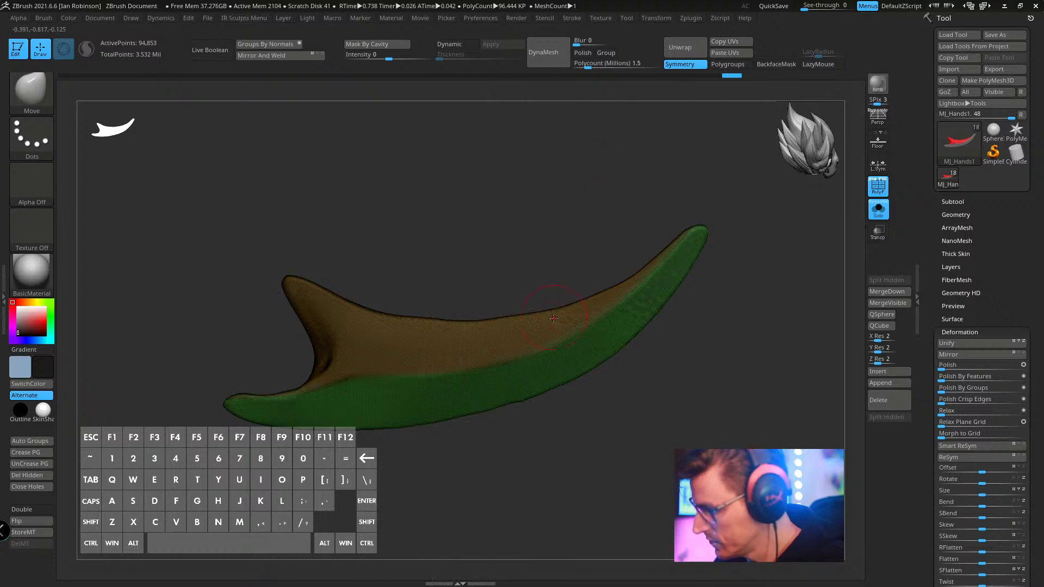
- Isolate the blade's brown body polygroup, assign it a new polygroup colour, and show the whole blade again
left_click(556, 310, "ctrl+shift")
key("ctrl+w")
left_click(596, 233, "ctrl+shift")
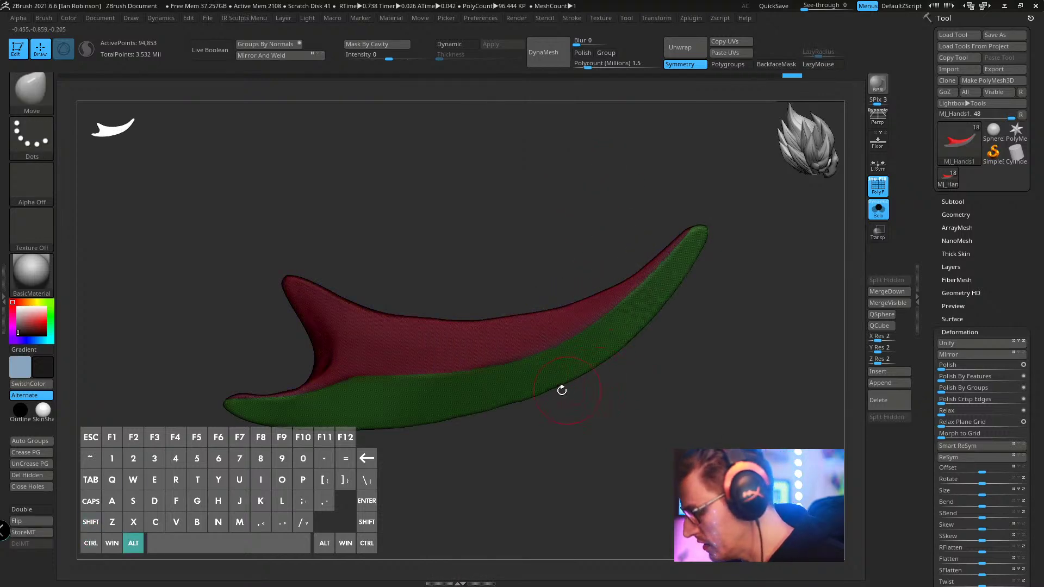
- Try to ZRemesh the blade with KeepGroups enabled and a target polygon count of 10
key("2")
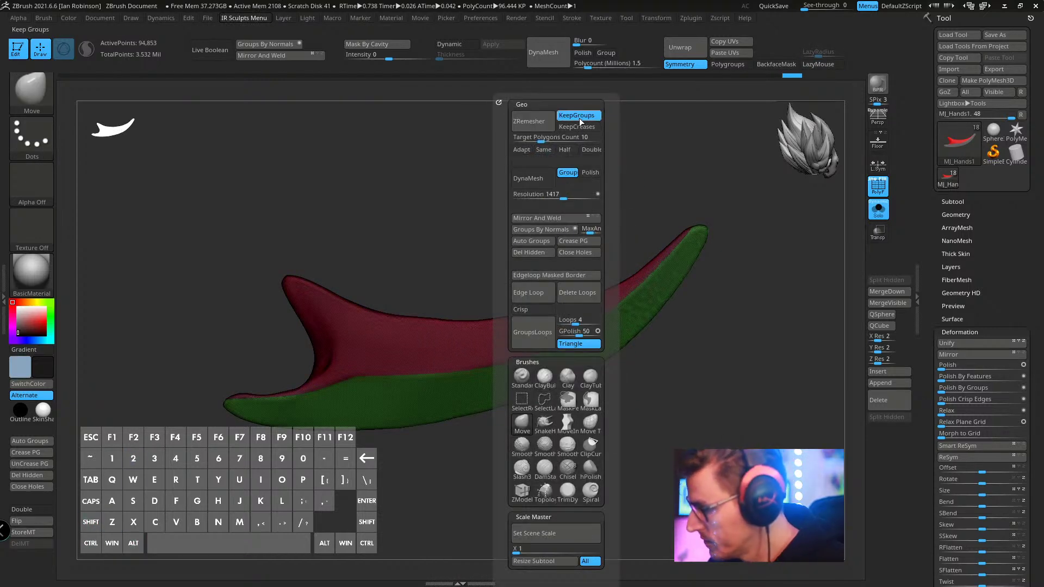
left_click(535, 139)
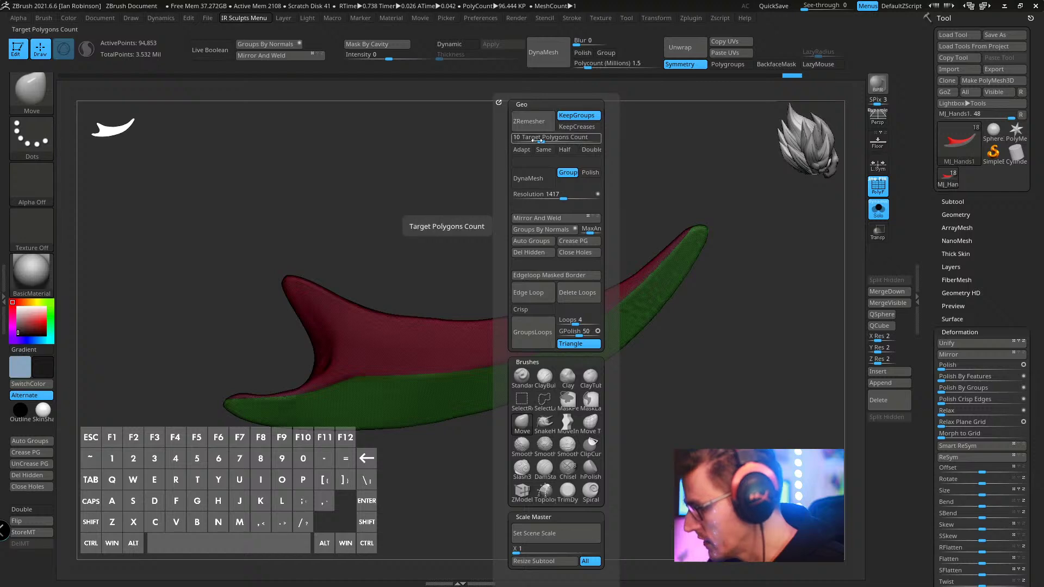
left_click(538, 124)
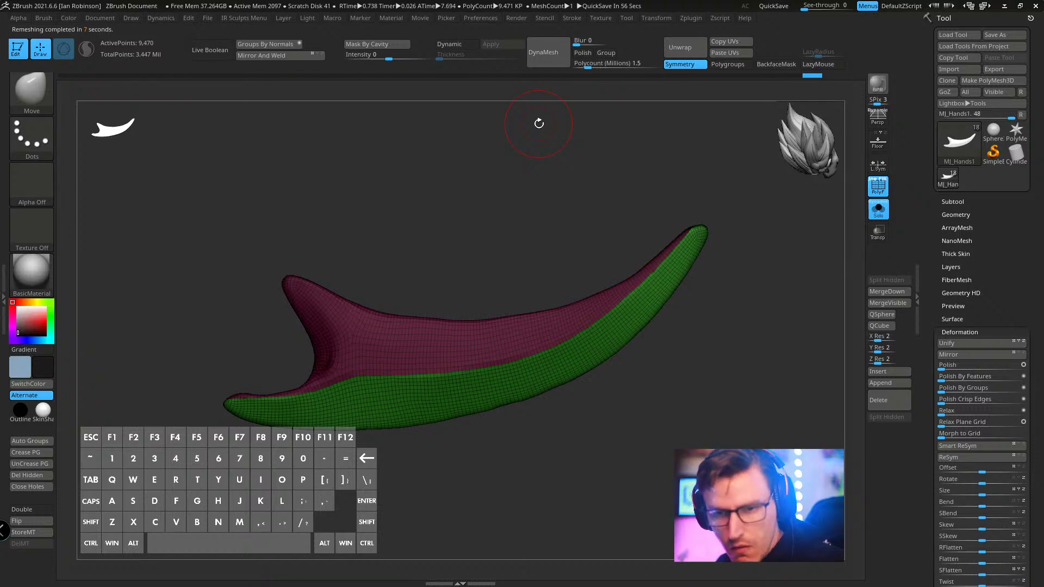
key("ctrl+z")
- Apply Polish By Groups at maximum strength once more to the dense blade mesh
mouse_move(722, 349)
right_mouse_down("ctrl")
mouse_move(729, 436)
mouse_move(699, 403)
mouse_move(711, 354)
right_mouse_up("ctrl")
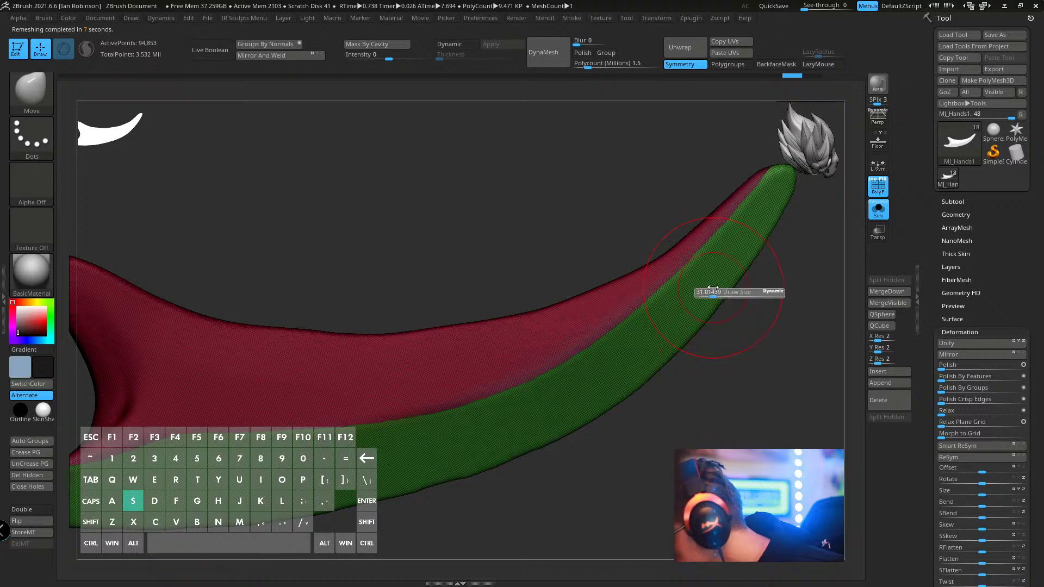
key("s")
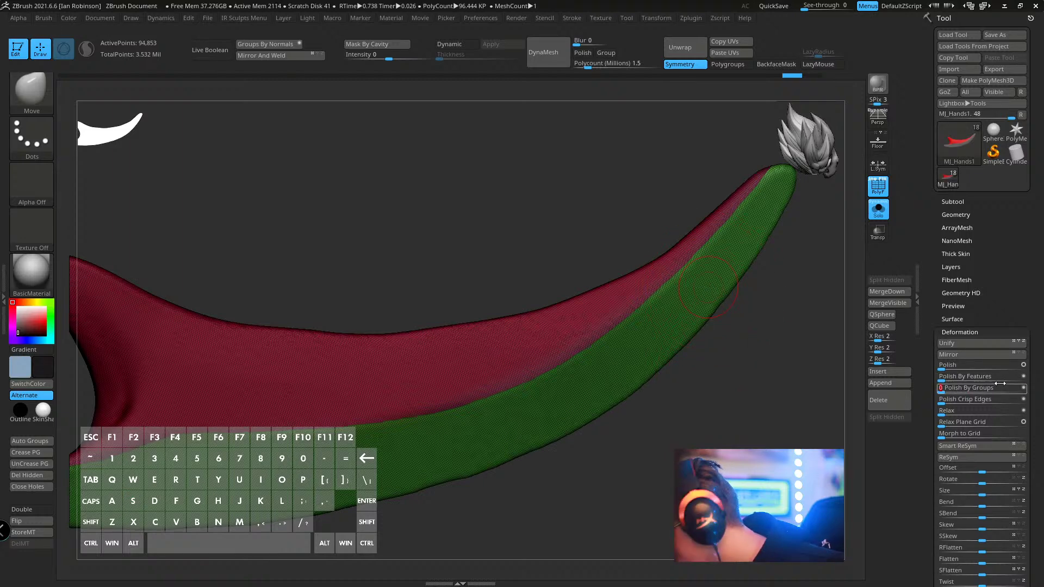
left_click_drag(948, 389, 1036, 390)
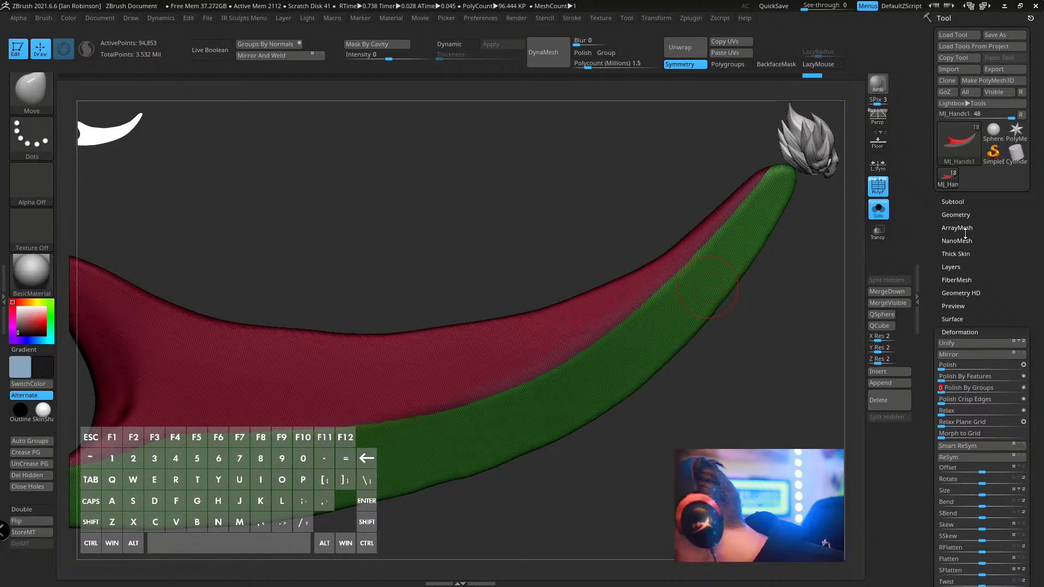
- ZRemesh the blade with both KeepGroups and KeepCreases enabled and a target polygon count of 10
left_click(955, 214)
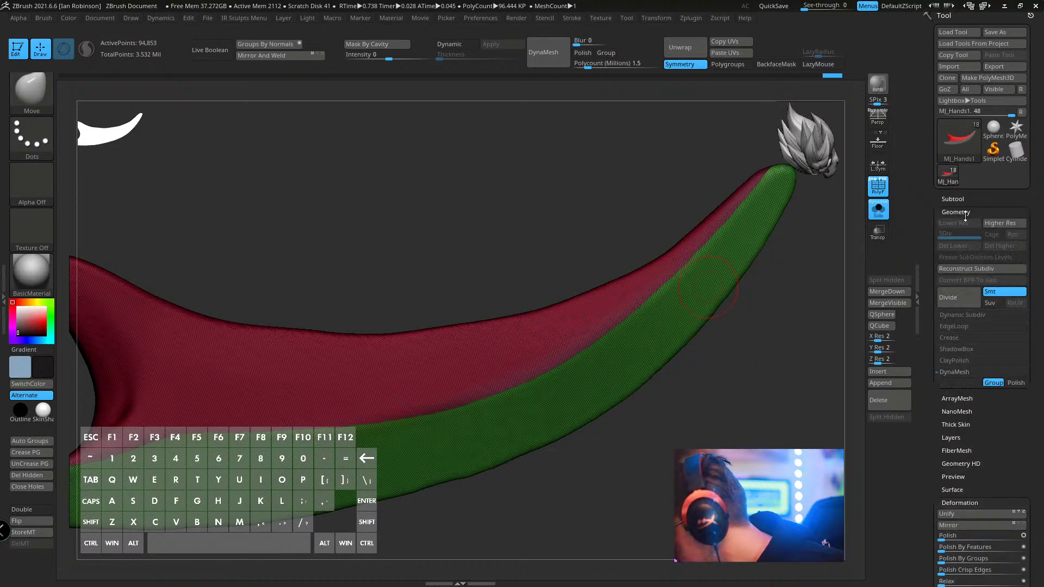
left_click(963, 338)
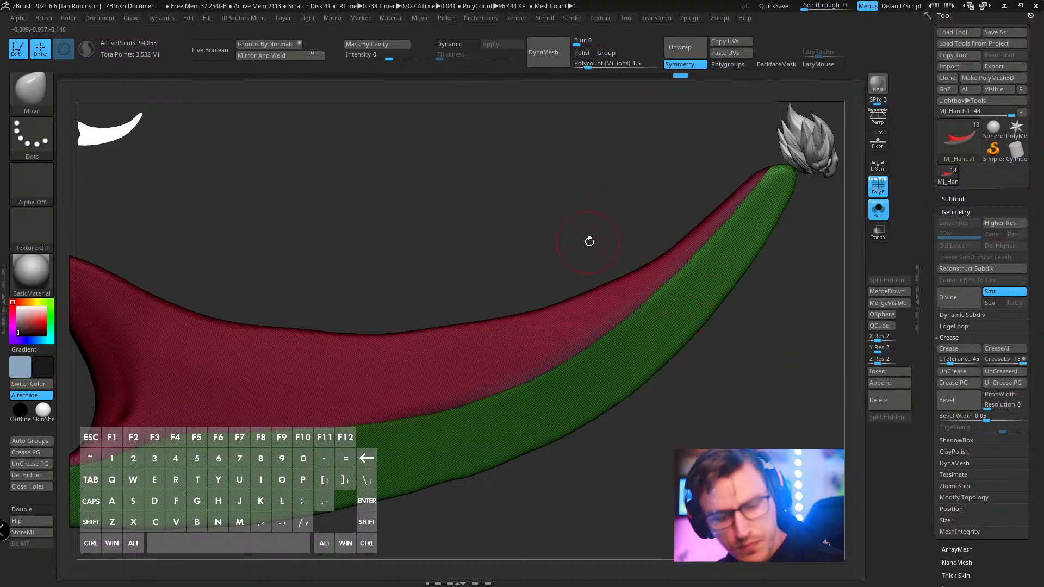
key("space")
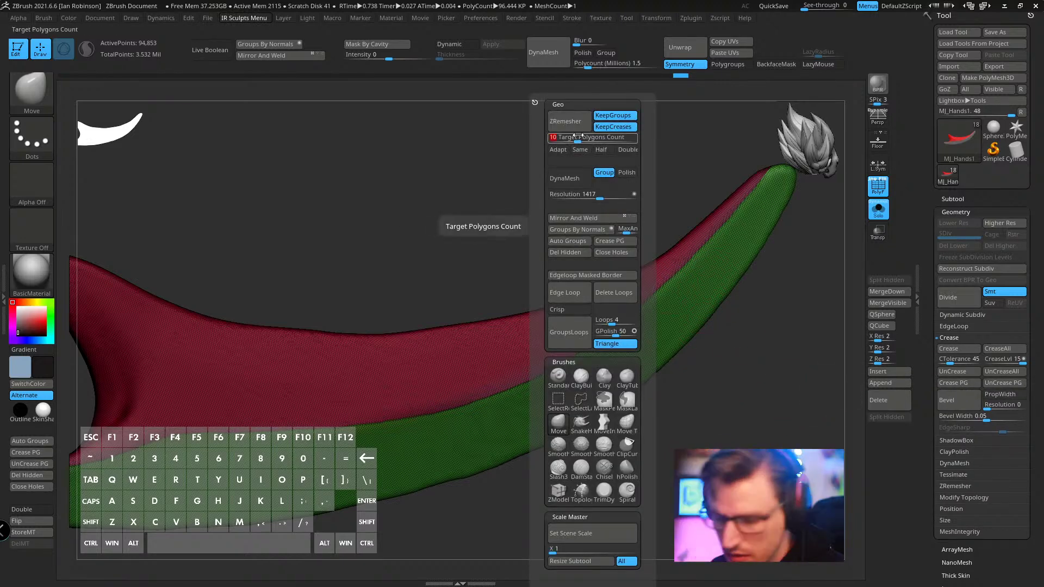
left_click(578, 127)
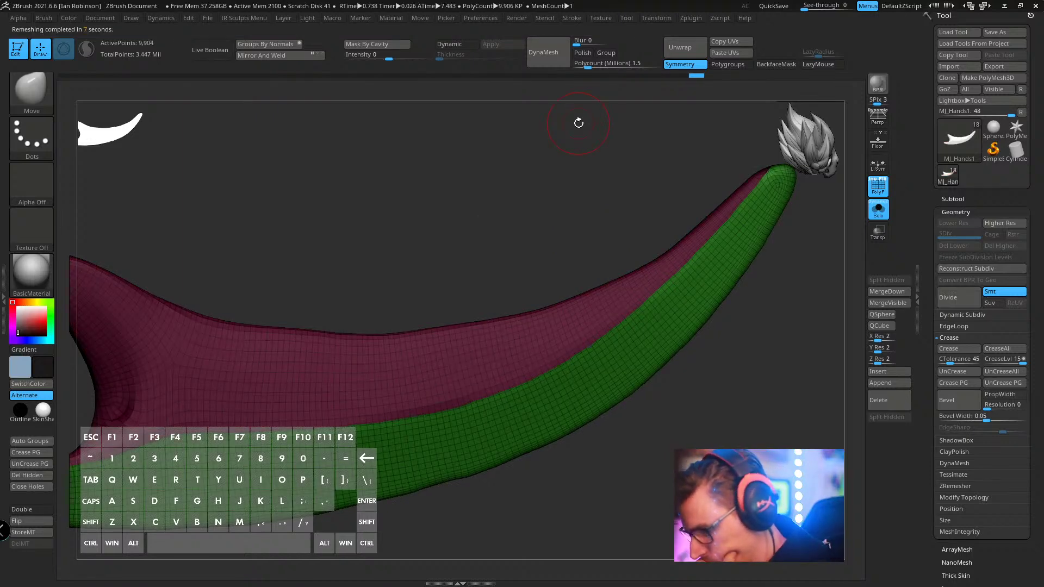
- Load the Smooth Groups brush from the brush library as the active smoothing brush
mouse_move(772, 360)
left_mouse_down()
mouse_move(682, 401)
mouse_move(676, 319)
mouse_move(715, 349)
mouse_move(702, 308)
mouse_move(650, 266)
left_mouse_up()
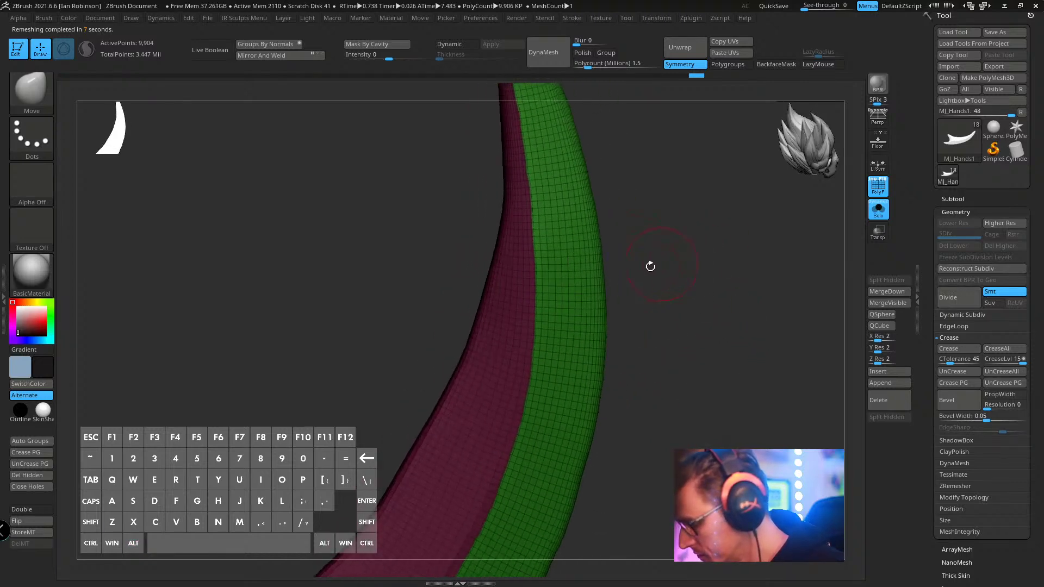
key("shift+space")
key("comma")
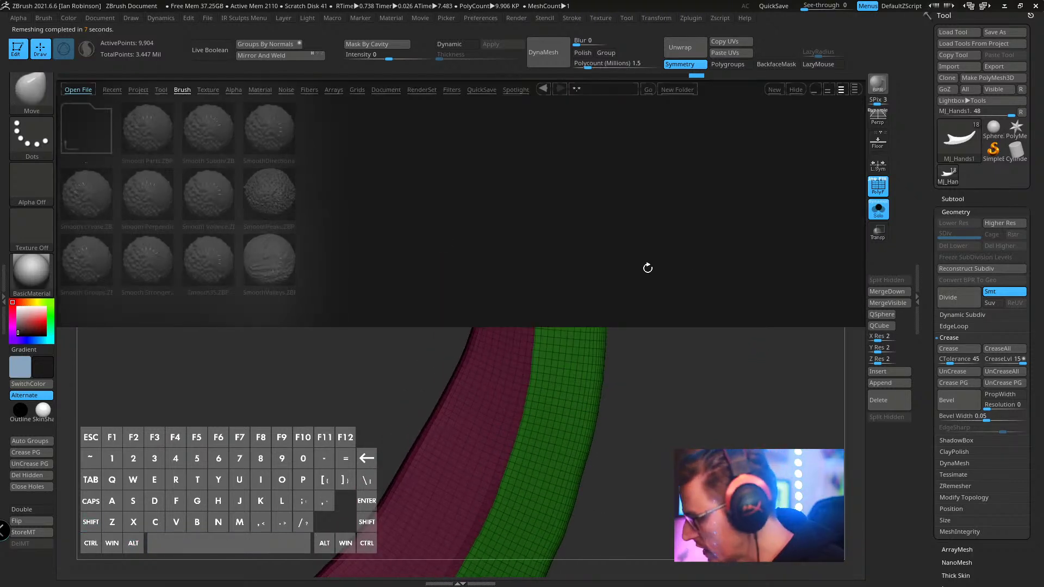
key("shift")
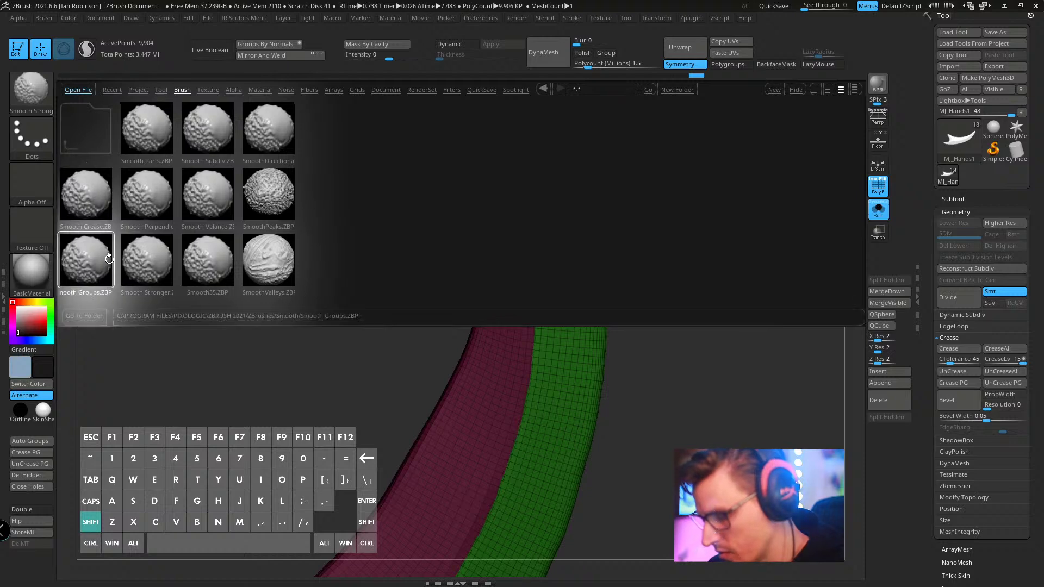
double_click(109, 263, "shift")
key("space")
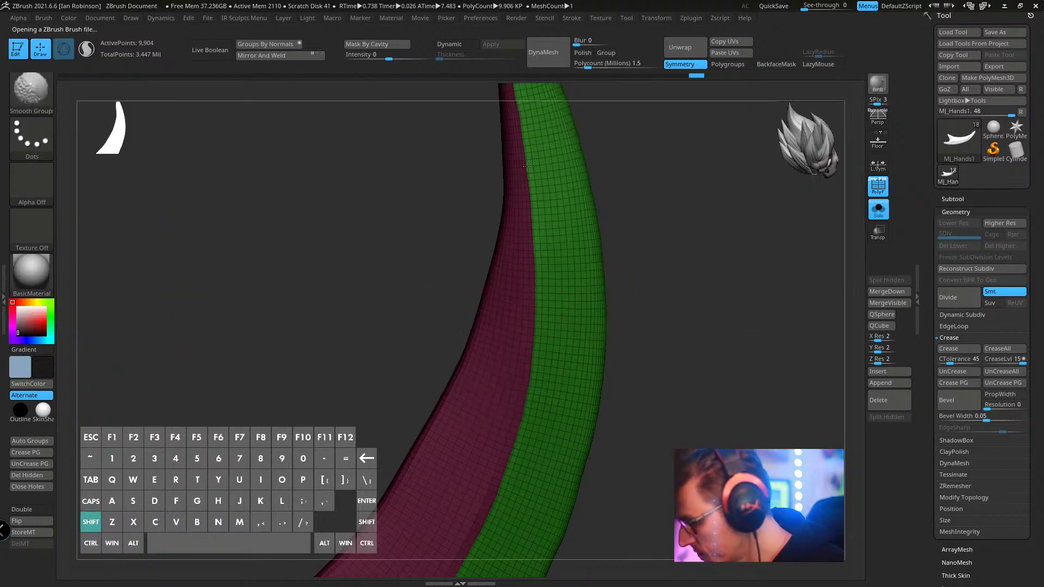
- Smooth the maroon and green polygroup border along one side of the blade, from its curved middle to the pronged end
mouse_move(642, 172)
left_mouse_down()
mouse_move(587, 293)
mouse_move(653, 232)
mouse_move(532, 179)
left_mouse_up()
key("shift")
left_click_drag(515, 279, 481, 375, "shift")
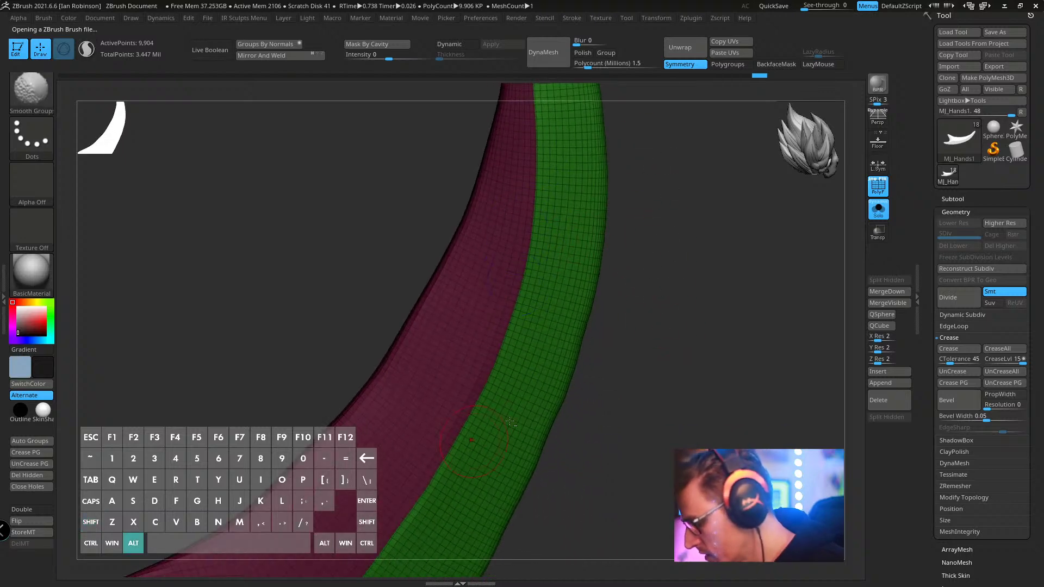
left_click_drag(603, 408, 664, 277, "alt")
left_click_drag(524, 310, 459, 419, "shift")
left_click_drag(654, 376, 478, 341, "alt")
key("shift")
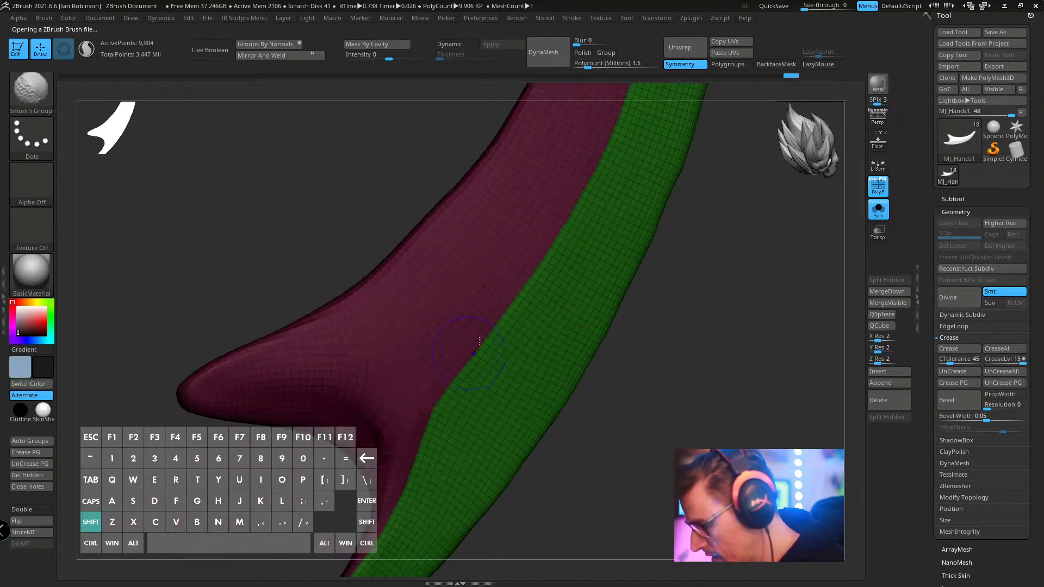
left_click_drag(407, 469, 400, 492, "shift")
left_click_drag(543, 437, 598, 331, "alt")
left_click_drag(469, 366, 380, 512, "shift")
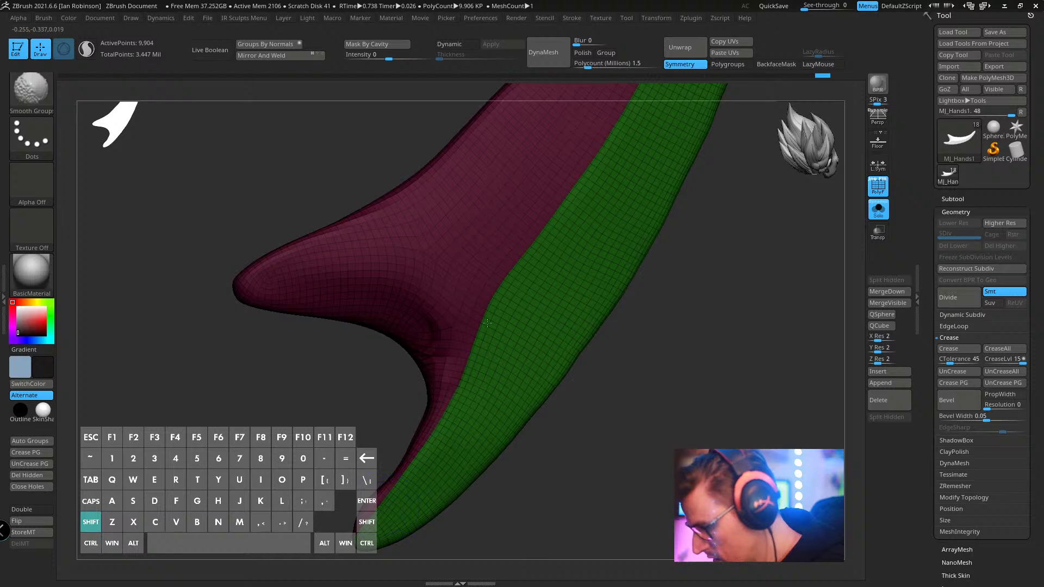
- Smooth the polygroup border on the blade's other side, working from the pronged end along the cutting edge
mouse_move(627, 385)
left_mouse_down("alt")
mouse_move(635, 389)
mouse_move(686, 328)
left_mouse_up("alt")
left_click_drag(600, 391, 713, 239, "alt")
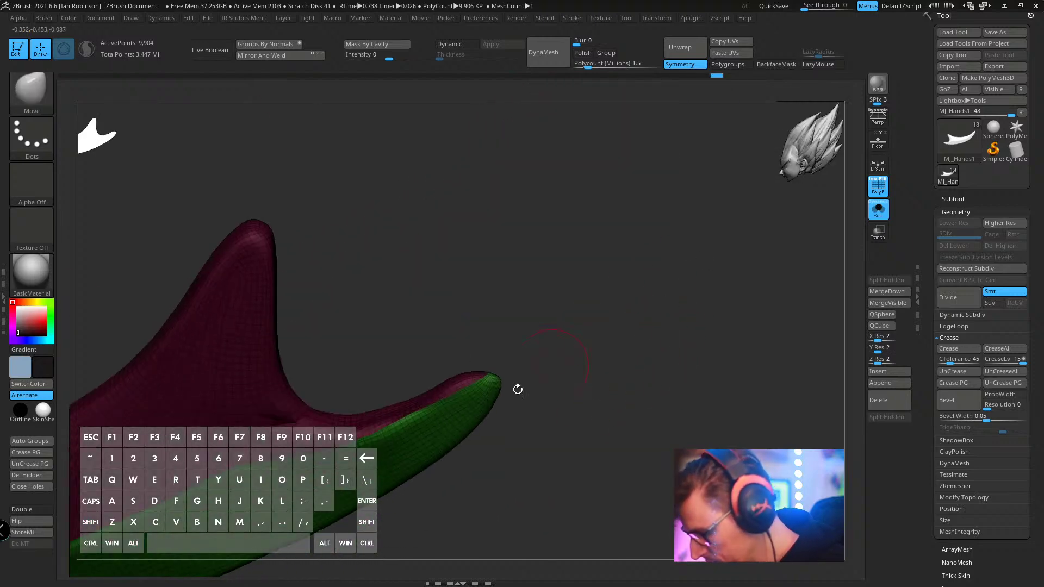
left_click_drag(569, 361, 550, 317, "alt")
left_click_drag(496, 298, 403, 345, "shift")
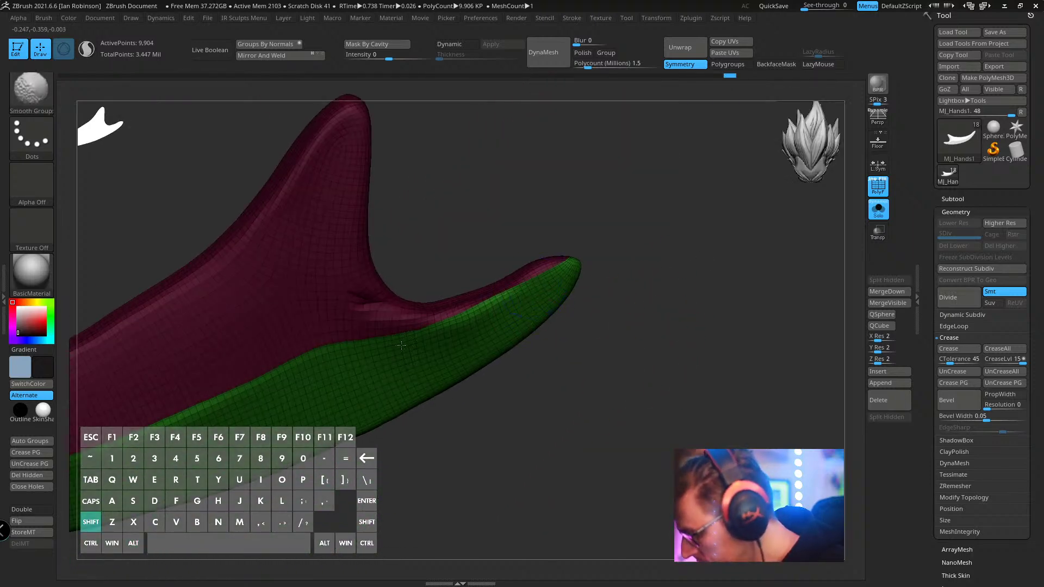
left_click_drag(620, 322, 712, 294, "alt")
mouse_move(508, 333)
left_mouse_down("shift")
mouse_move(300, 400)
mouse_move(528, 379)
mouse_move(337, 403)
mouse_move(490, 378)
left_mouse_up("shift")
left_click_drag(467, 393, 265, 387, "shift")
left_click_drag(239, 261, 133, 285, "alt")
- Hide the blade's polyframe and switch the active colour to light blue
key("shift+f")
left_click_drag(479, 234, 353, 194)
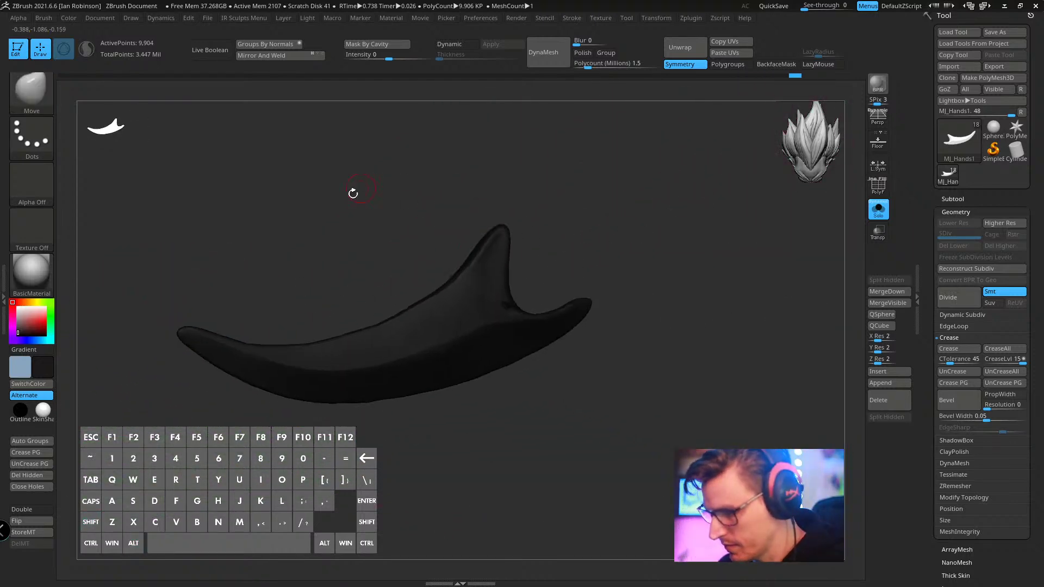
key("v")
mouse_move(692, 354)
left_mouse_down()
mouse_move(694, 334)
mouse_move(692, 342)
left_mouse_up()
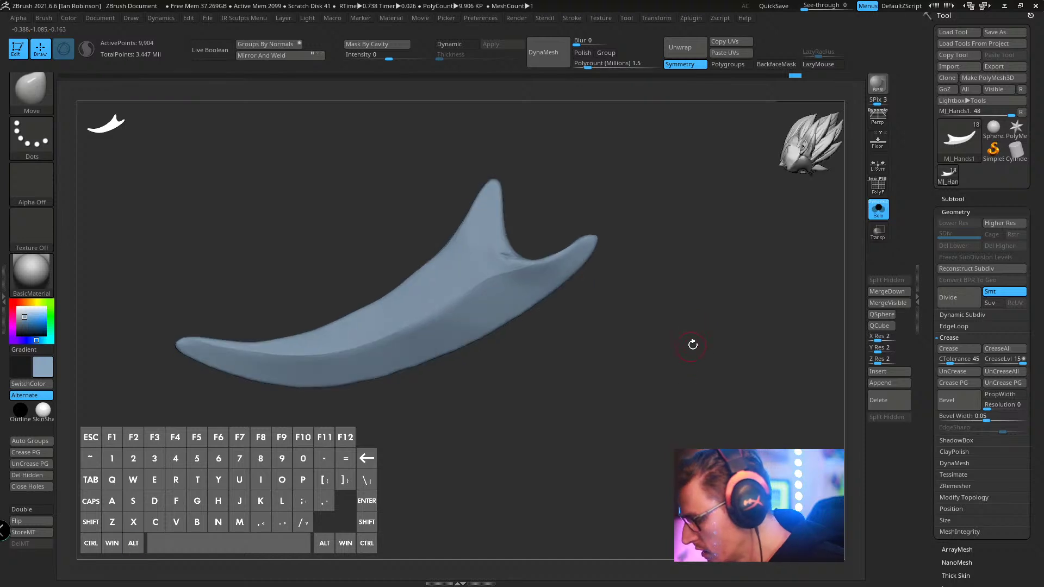
- Divide the remeshed blade twice to reach subdivision level 3
key("ctrl")
key("ctrl+d")
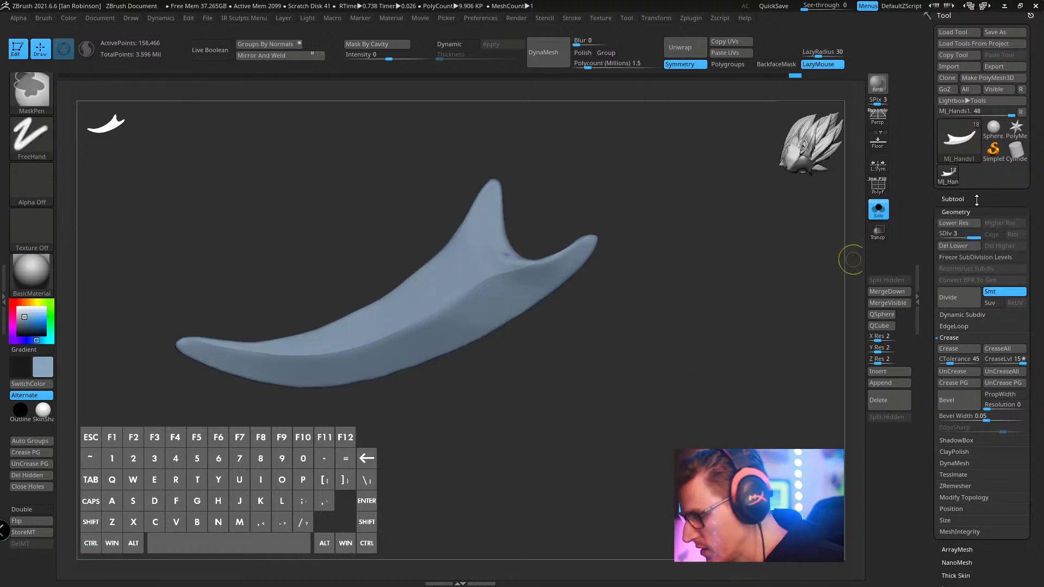
key("ctrl+d")
- Project the original blade's geometry and polypaint onto MJ_Hands1 with ProjectAll, using a Dist of 0.02
left_click(968, 198)
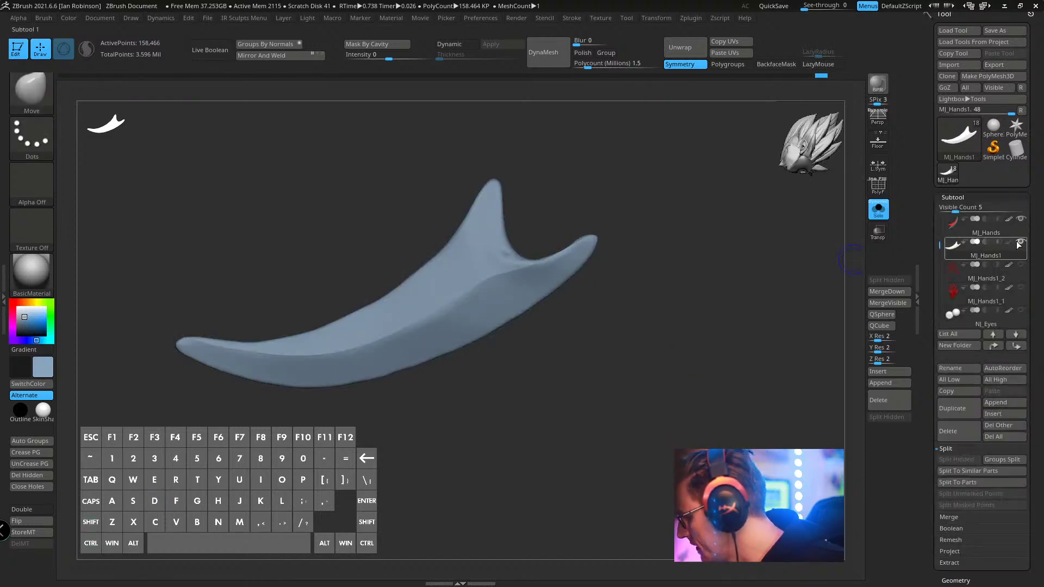
left_click(950, 552)
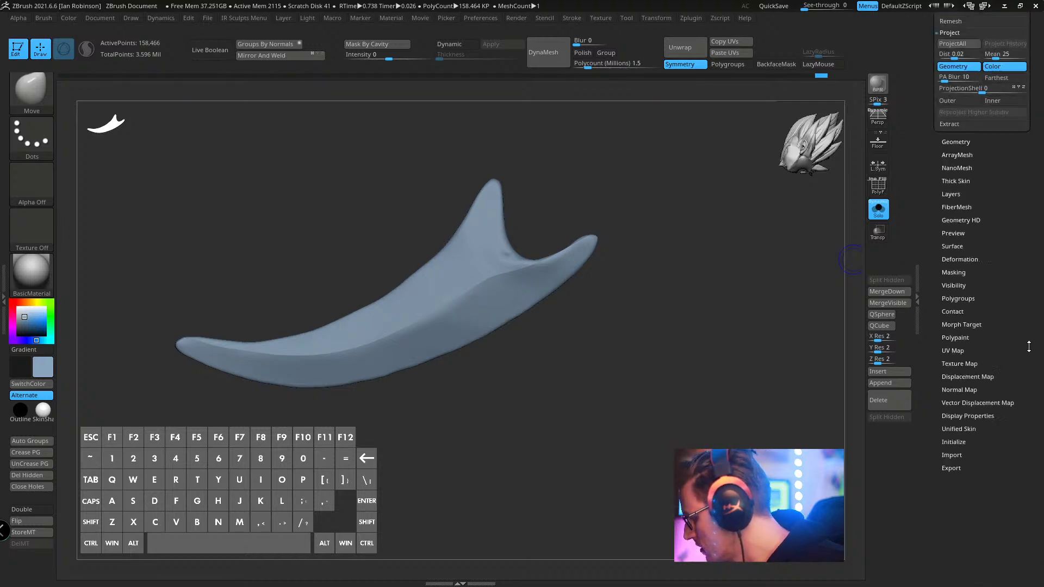
left_click_drag(1028, 346, 1028, 486)
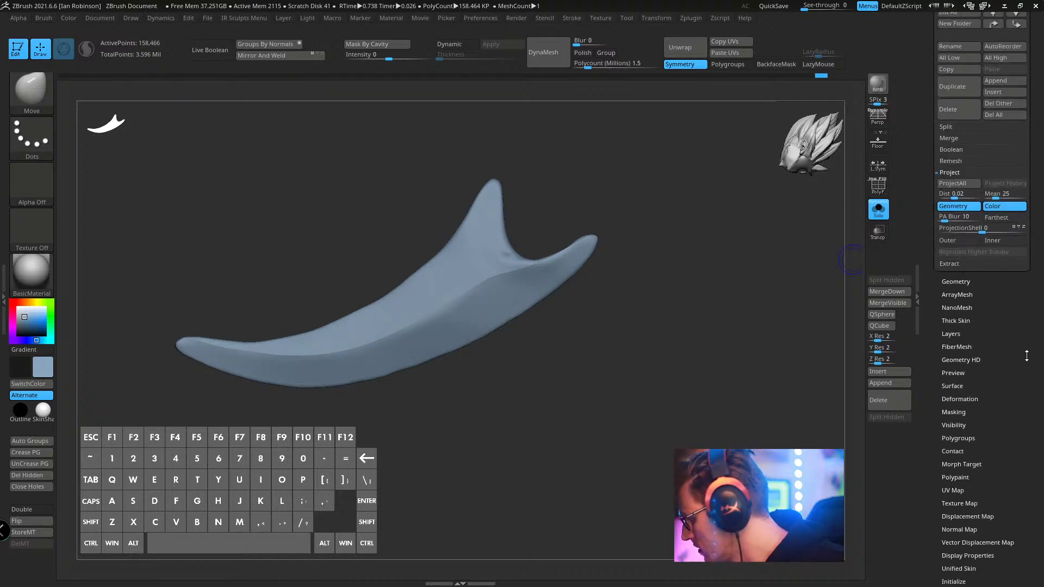
left_click(964, 183)
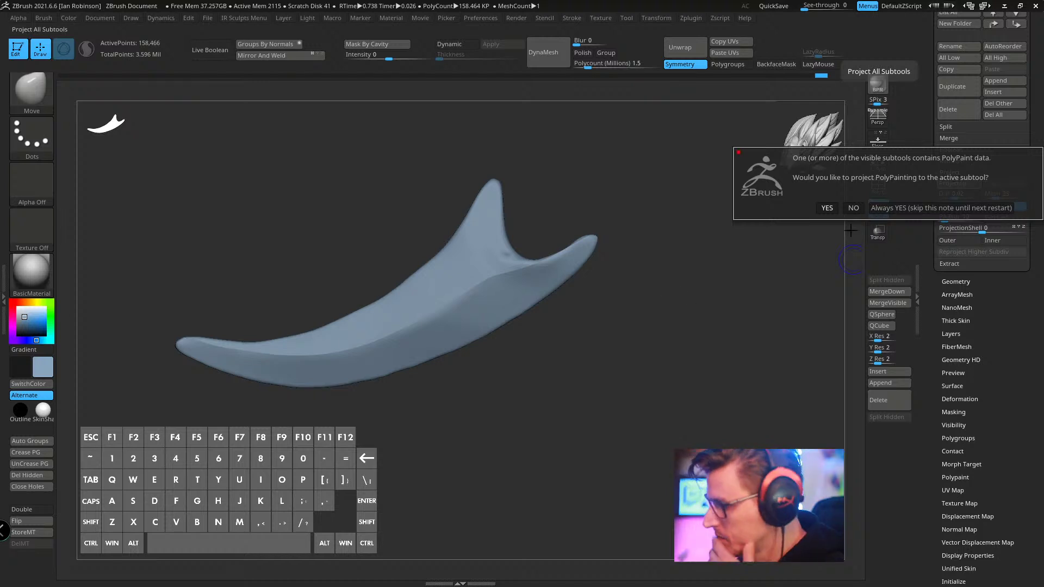
left_click(826, 208)
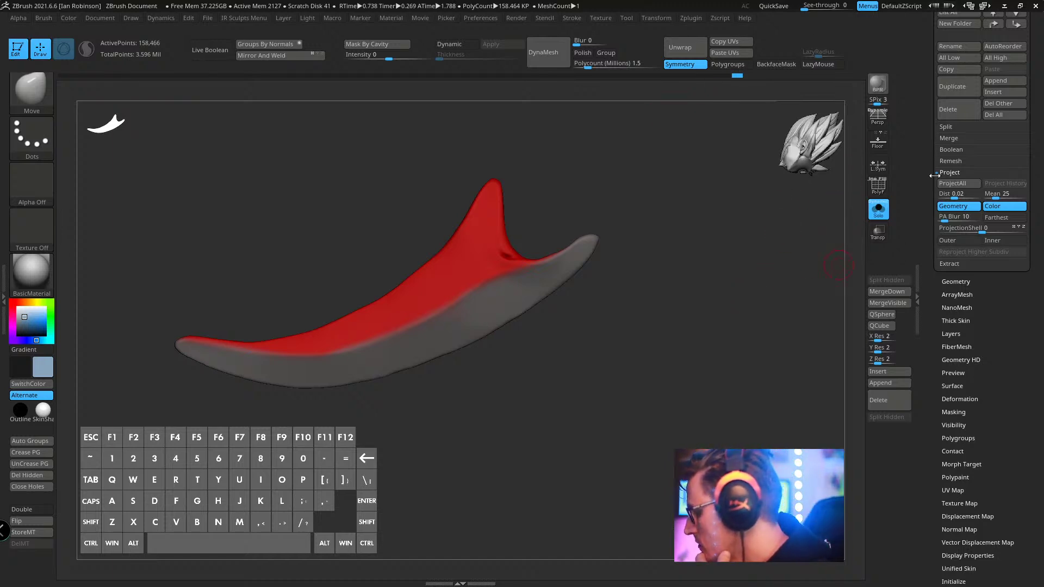
- Turn off Solo and permanently delete the original MJ_Hands blade subtool, keeping the projected MJ_Hands1 copy
left_click(878, 209)
scroll(950, 199, "up", 5)
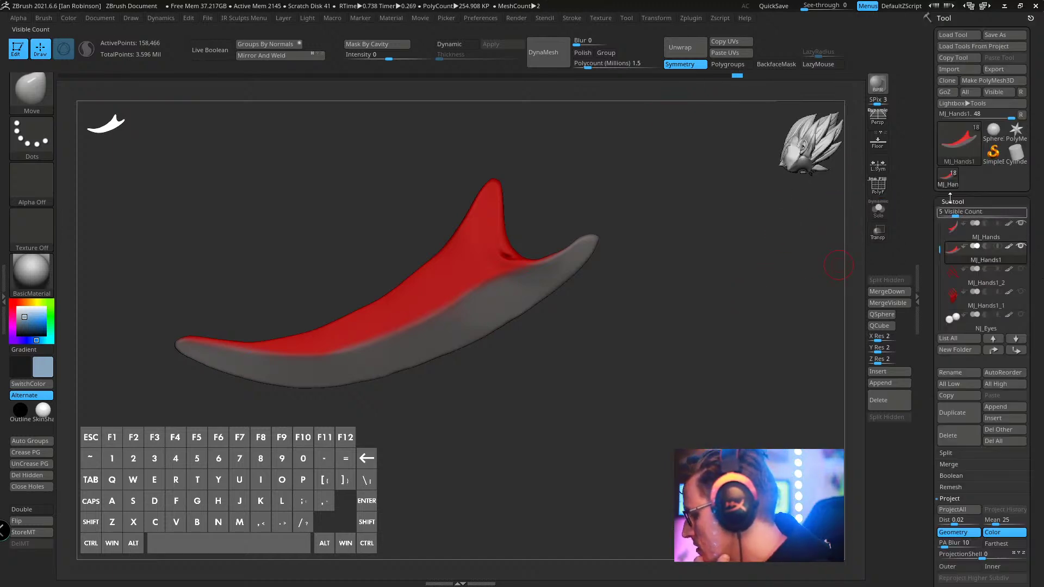
left_click(973, 228)
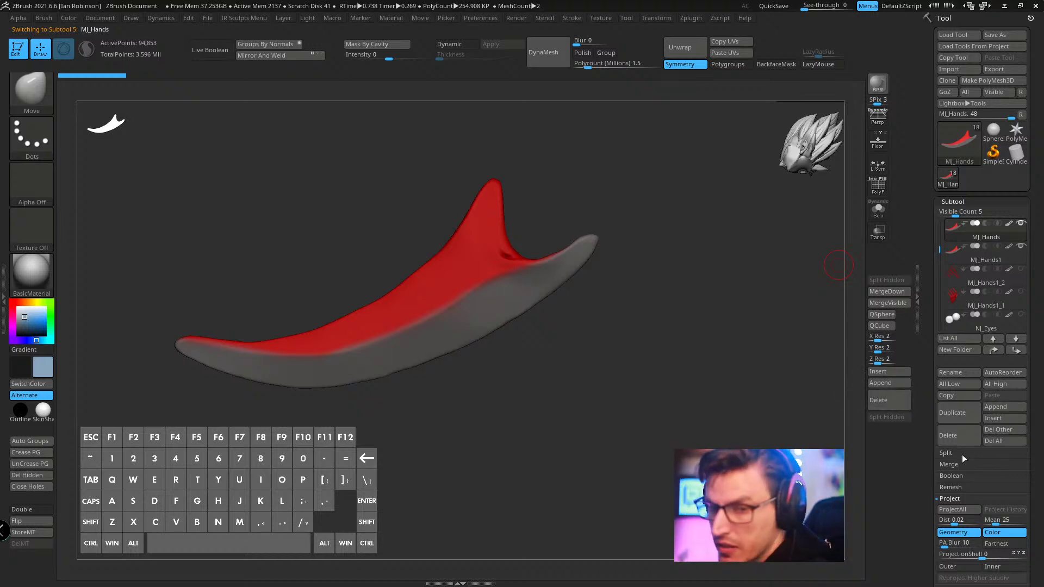
left_click(889, 401)
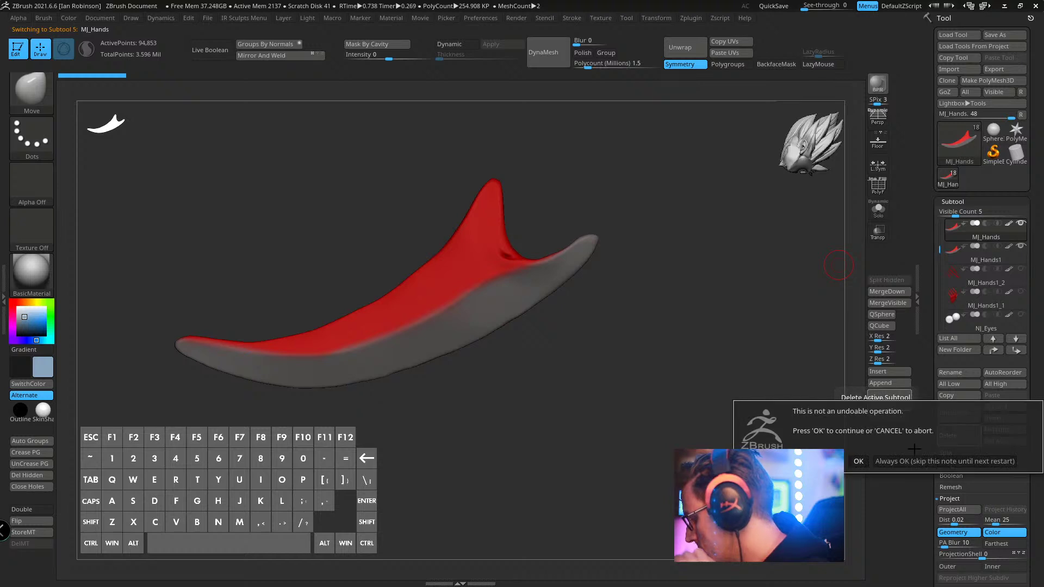
left_click(859, 461)
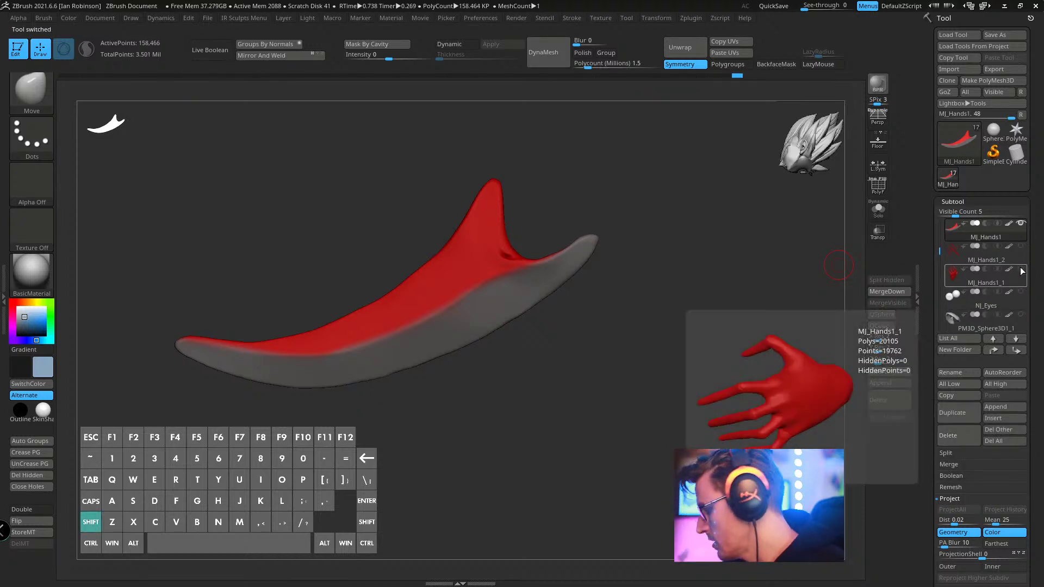
- Show all subtools again, toggle the body's visibility off and on, and frame the whole figure from behind
left_click(956, 250, "shift")
left_click_drag(939, 251, 939, 218)
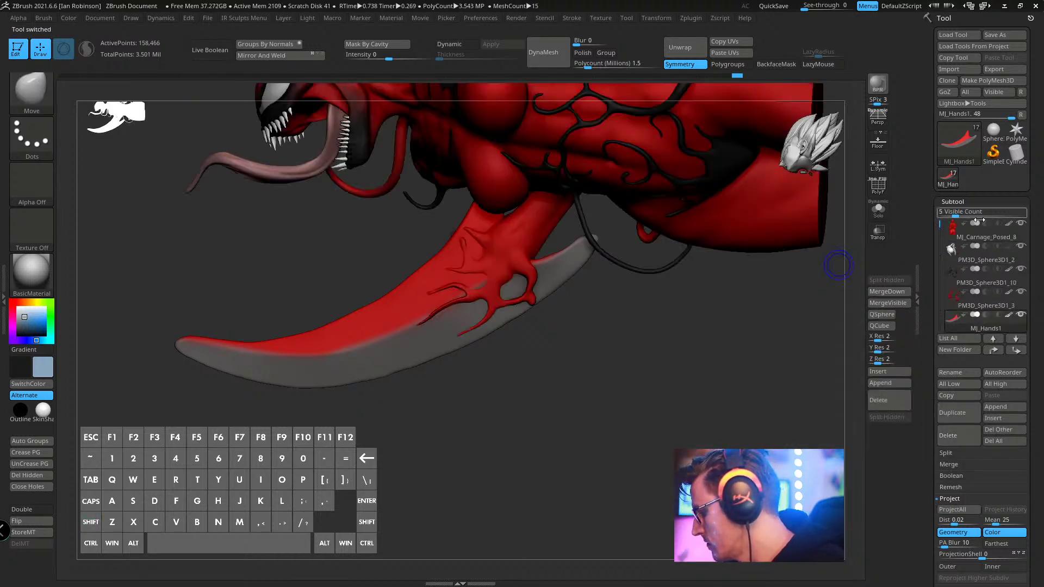
left_click(1020, 224)
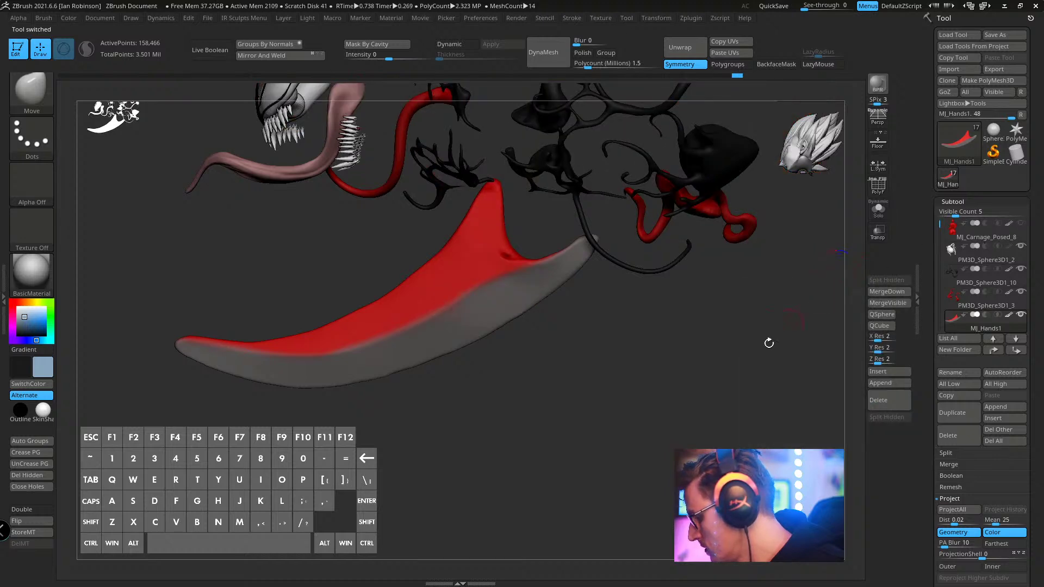
left_click(1021, 224)
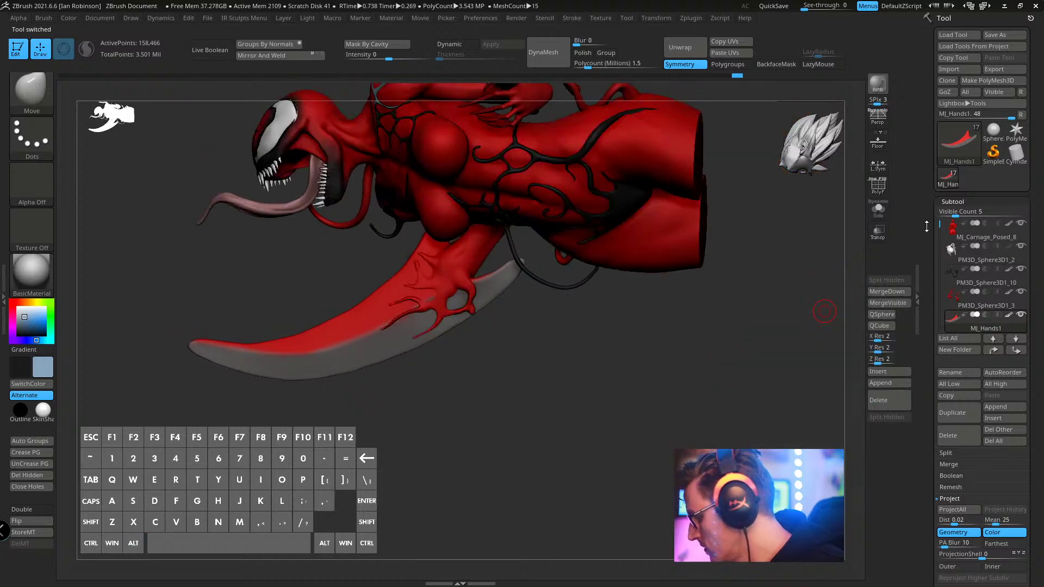
left_click_drag(750, 320, 958, 412)
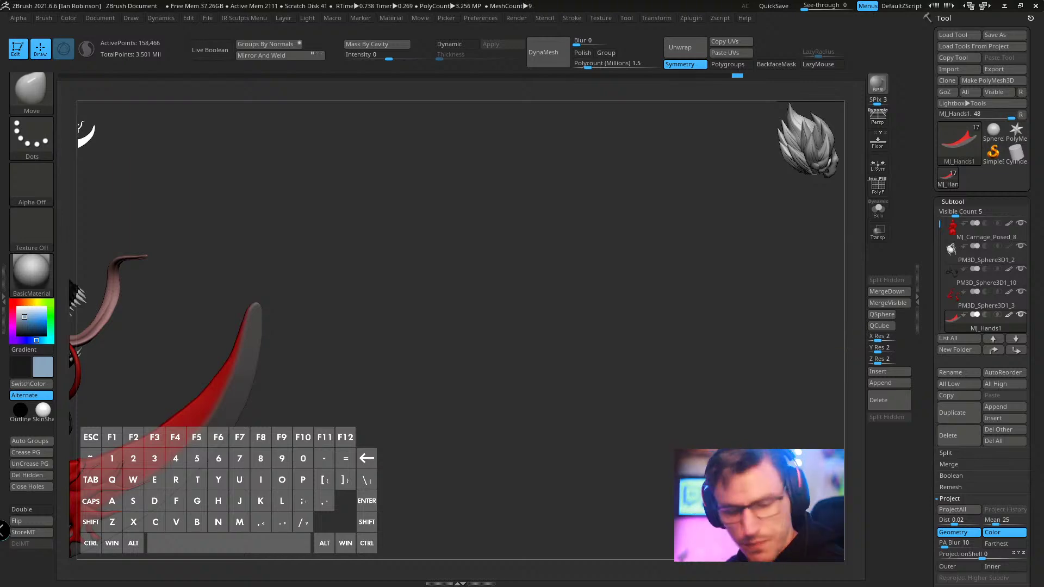
key("f")
key("f")
left_click_drag(668, 389, 759, 393)
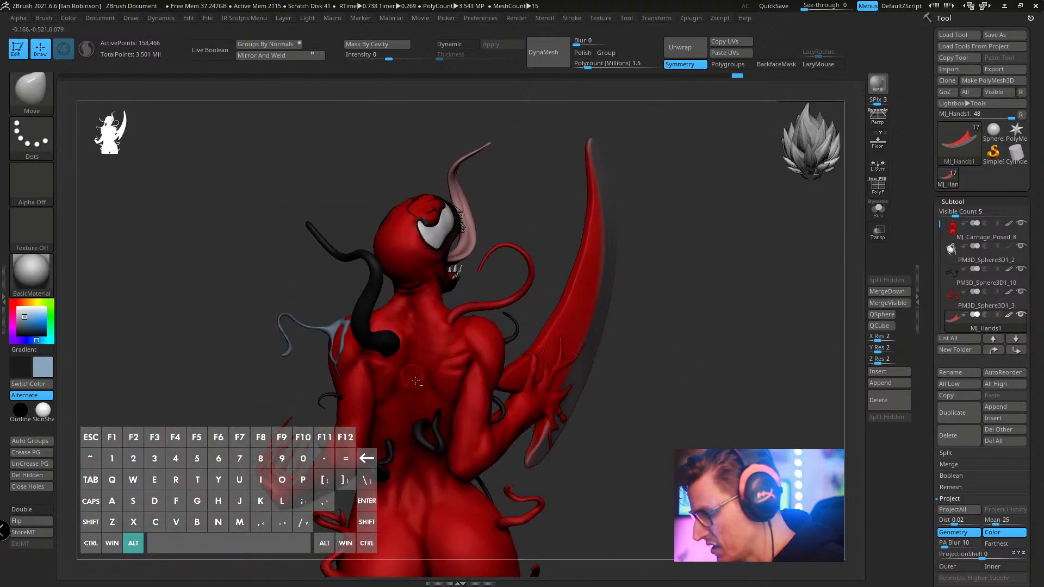
- Save the tool over the existing MJ_Carnage_Posed_8.ztl file in the Mary_Jane_Carnage folder
left_click(997, 38)
key("Return")
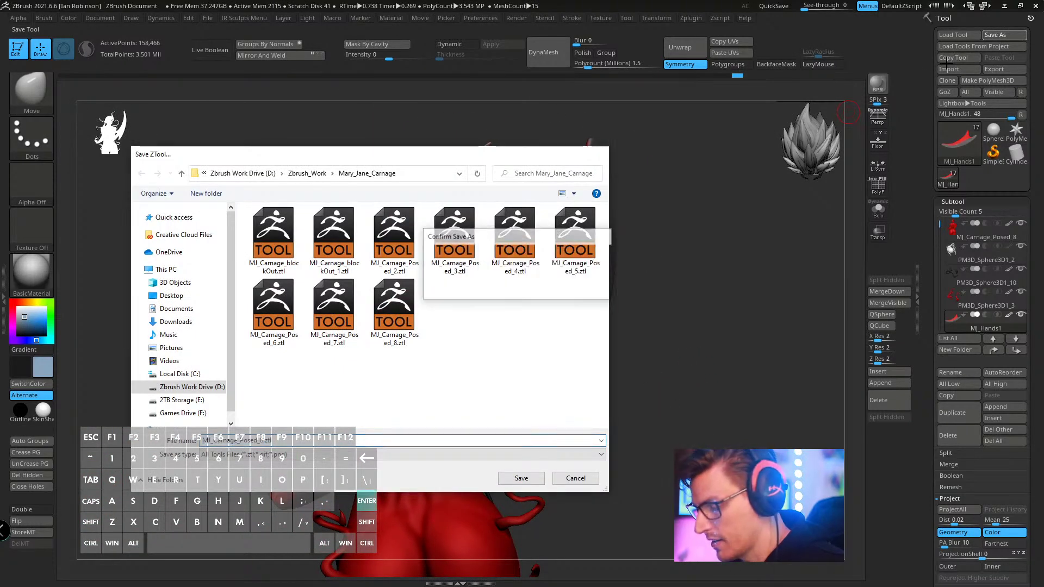
left_click(548, 296)
left_click(666, 18)
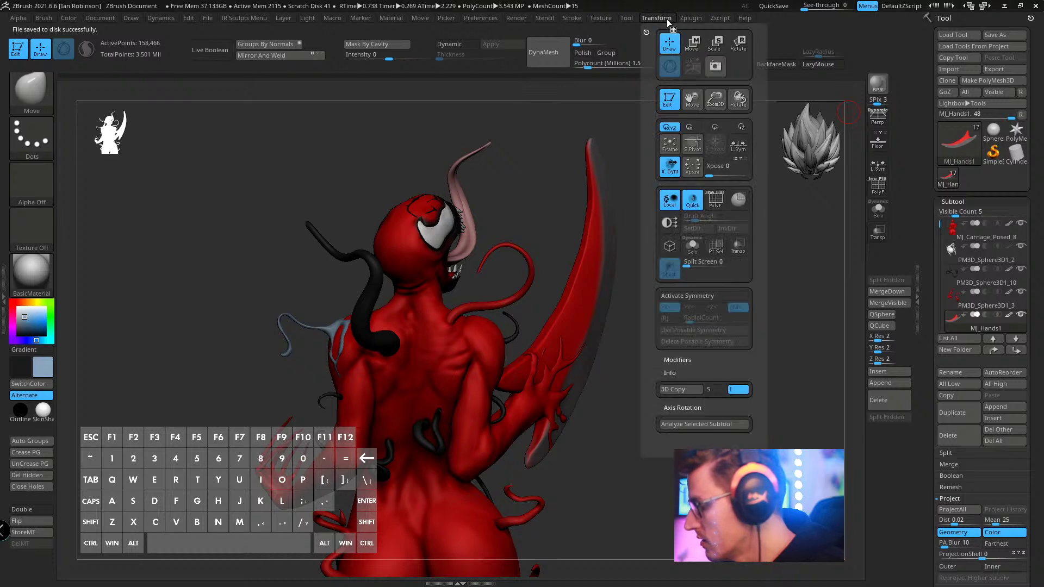
mouse_move(612, 18)
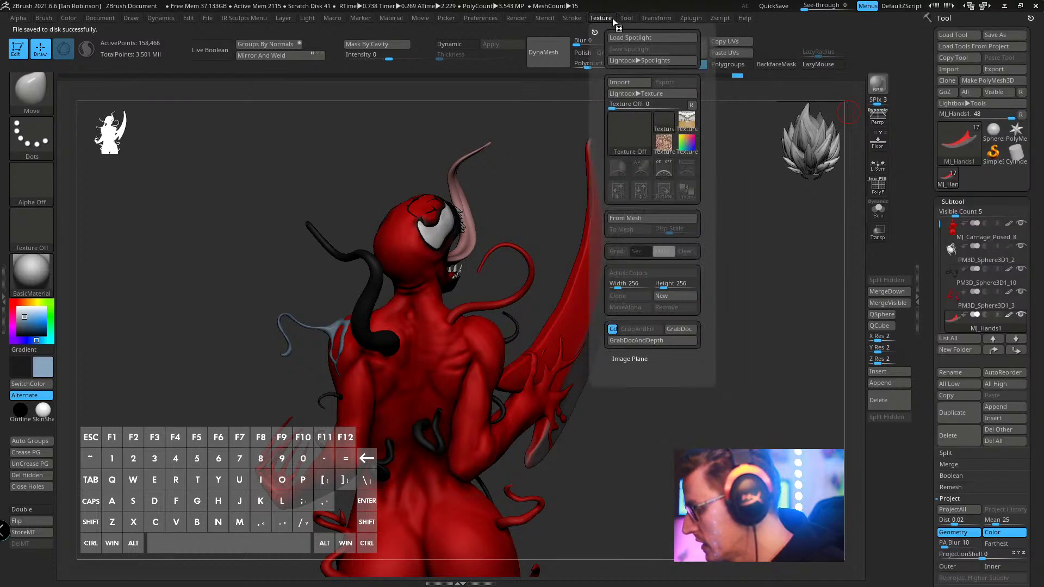
left_click(637, 82)
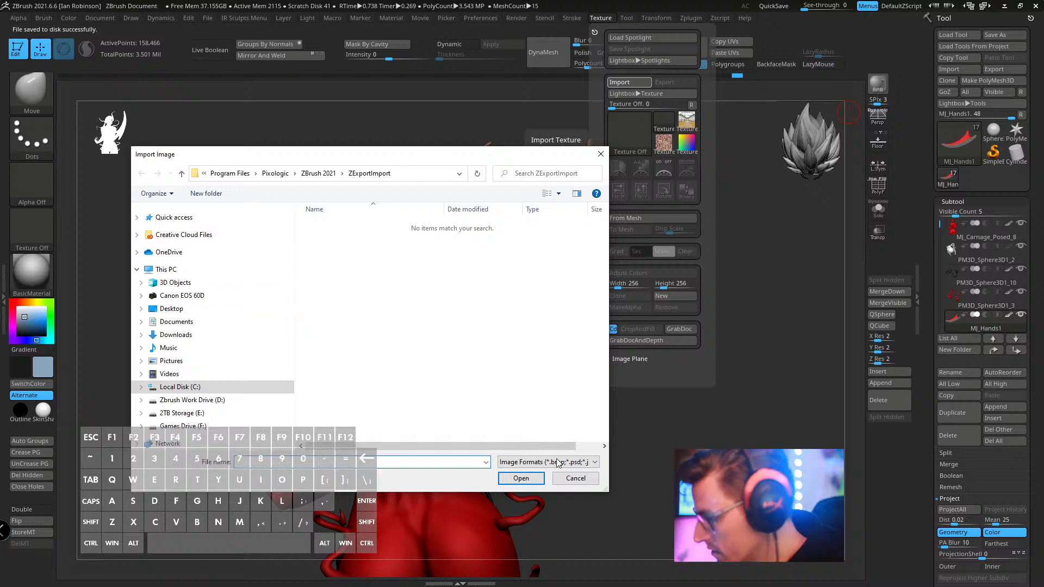
left_click(570, 476)
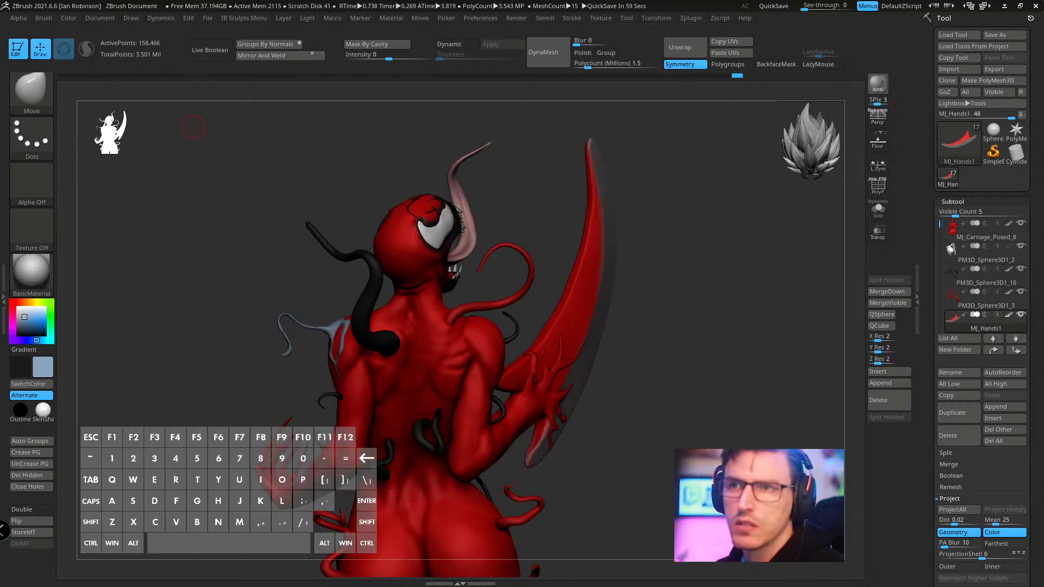
- Switch to Firefox and search the web for "tattoo"
key("alt+Tab")
left_click(510, 109)
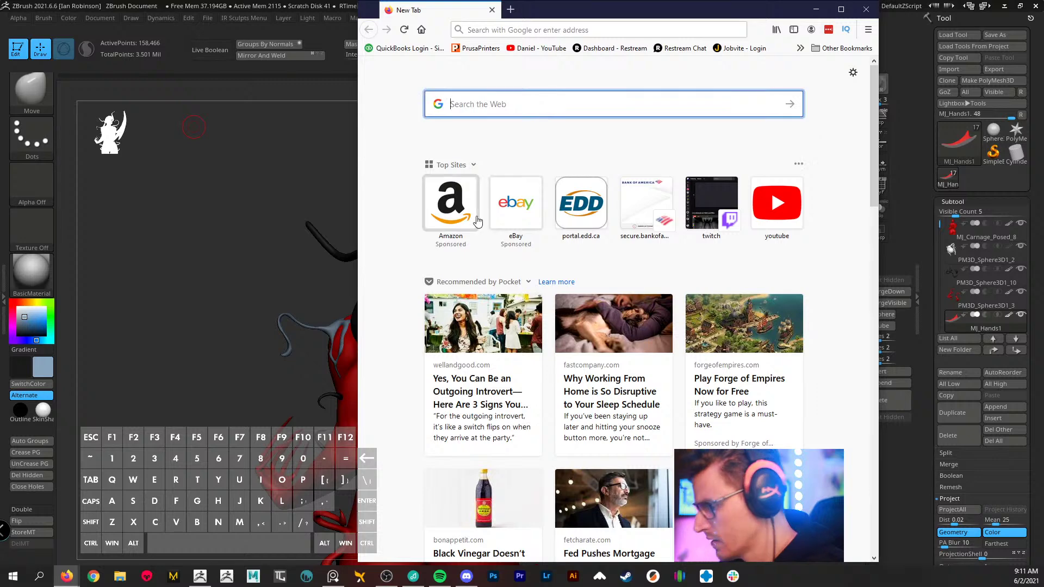
type("tattoo")
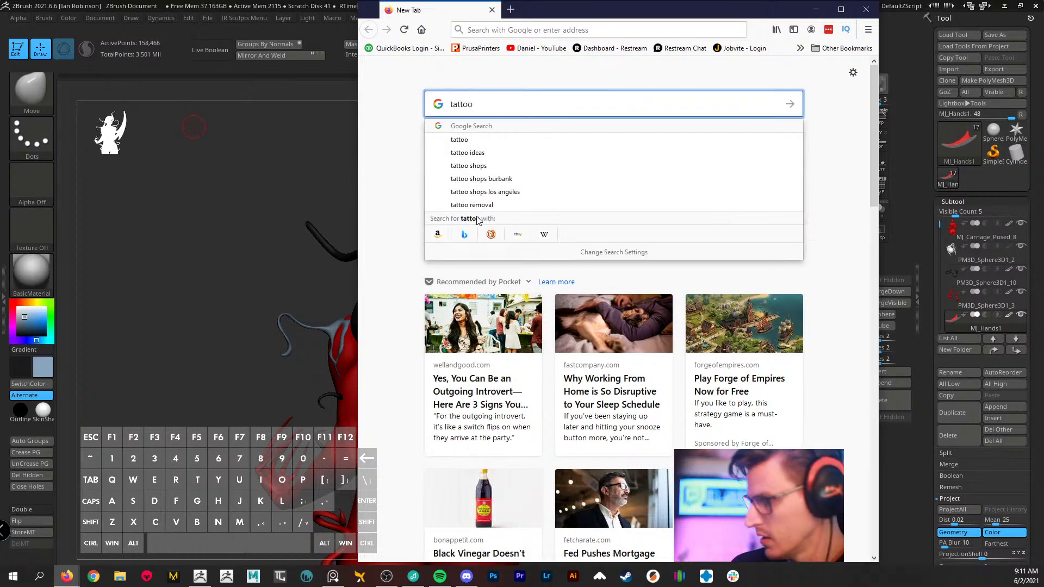
key("Return")
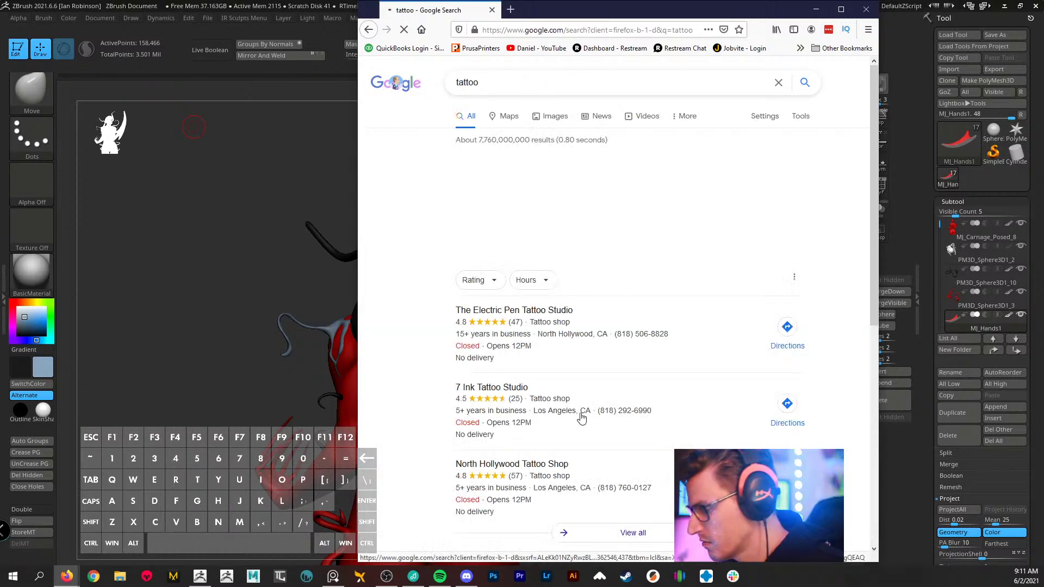
- Search Google Images for "rose" and narrow the results to the flower category
left_click(549, 117)
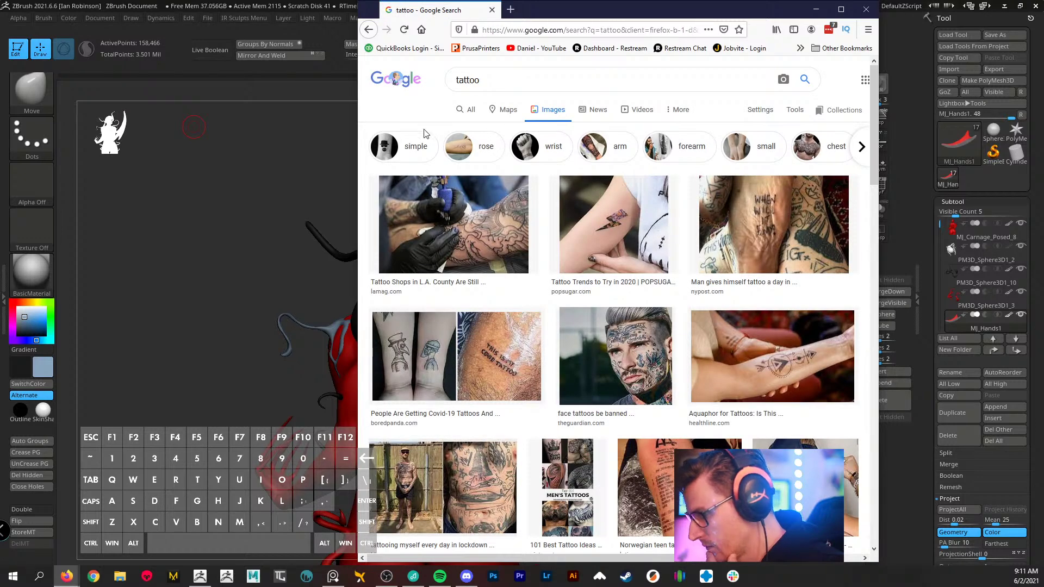
left_click_drag(497, 81, 431, 82)
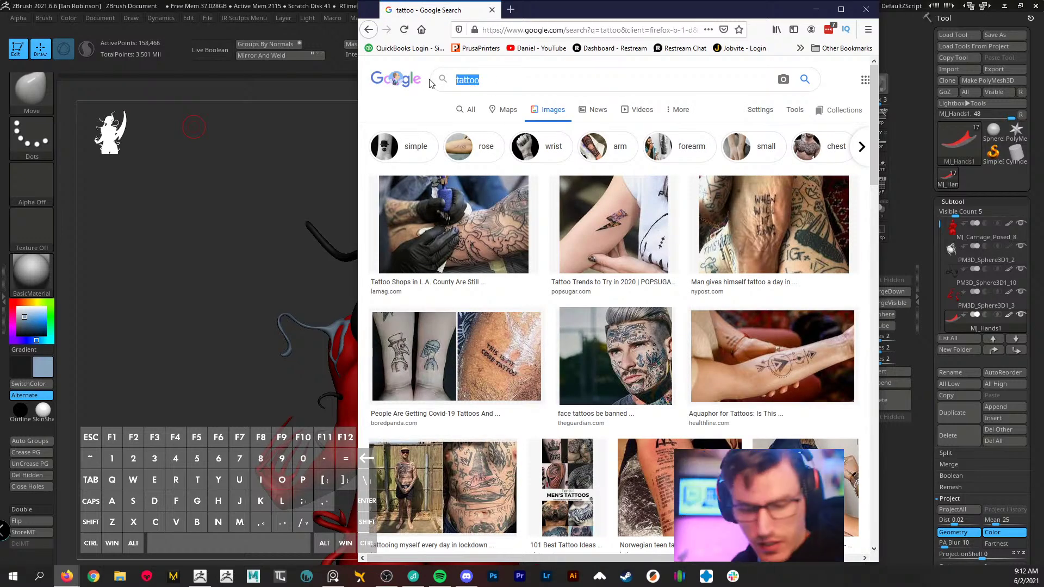
type("rose")
key("Return")
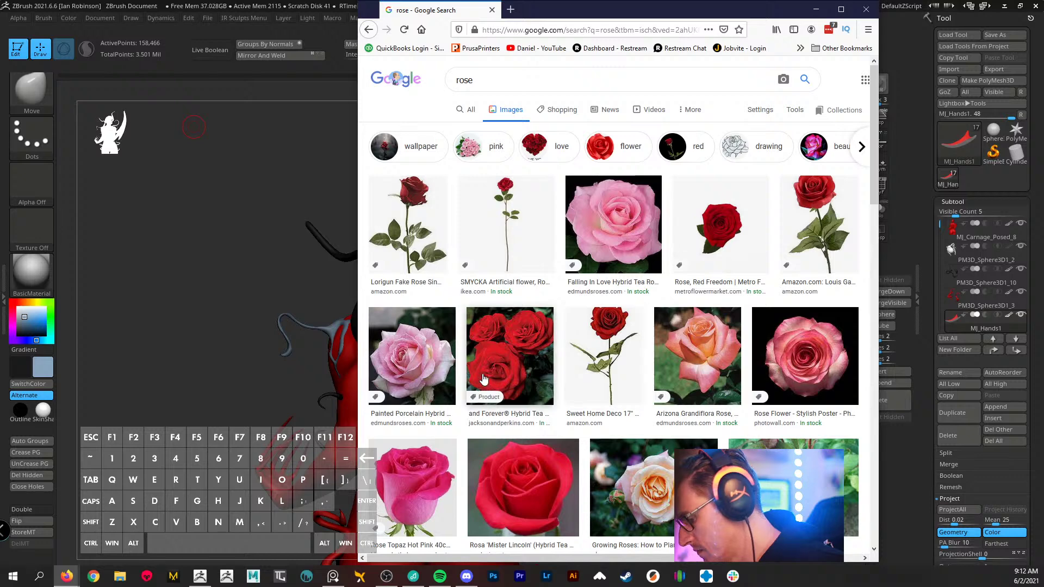
left_click(616, 150)
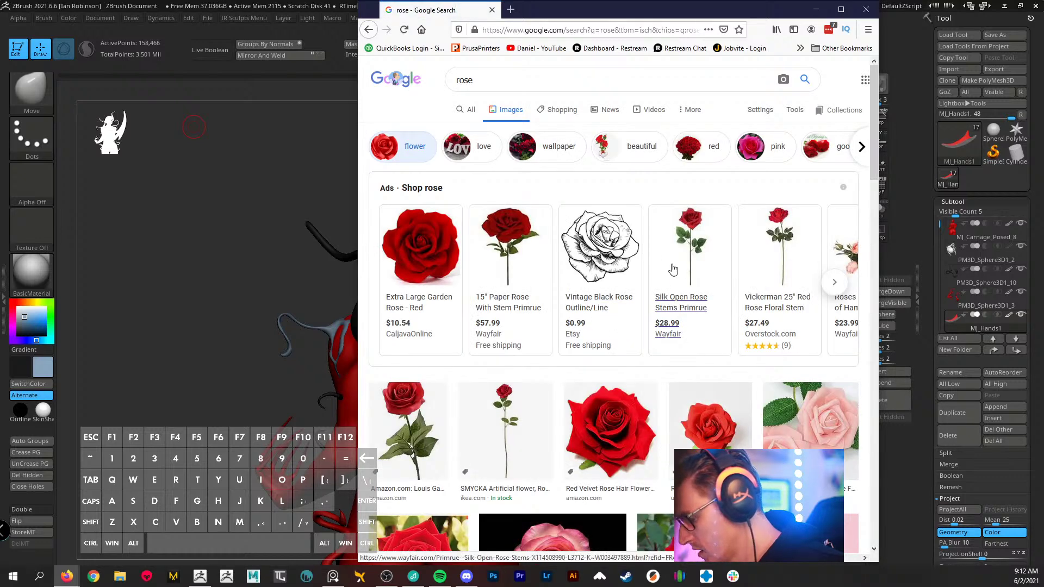
- Browse the rose image results and preview the red rose on a black background from National Flowers by Country
left_click(608, 244)
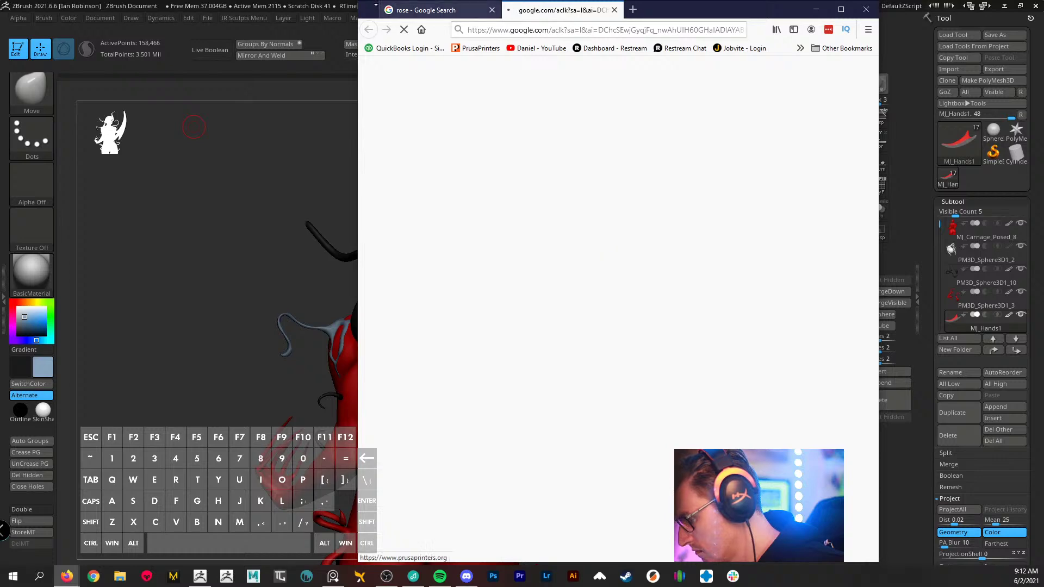
left_click(613, 10)
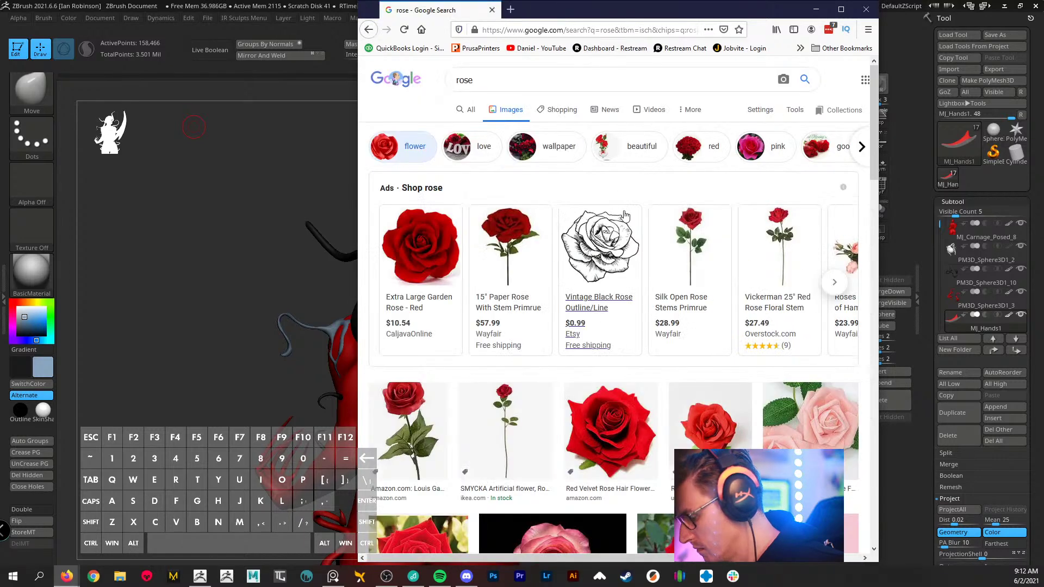
scroll(554, 413, "down", 3)
left_click(553, 413)
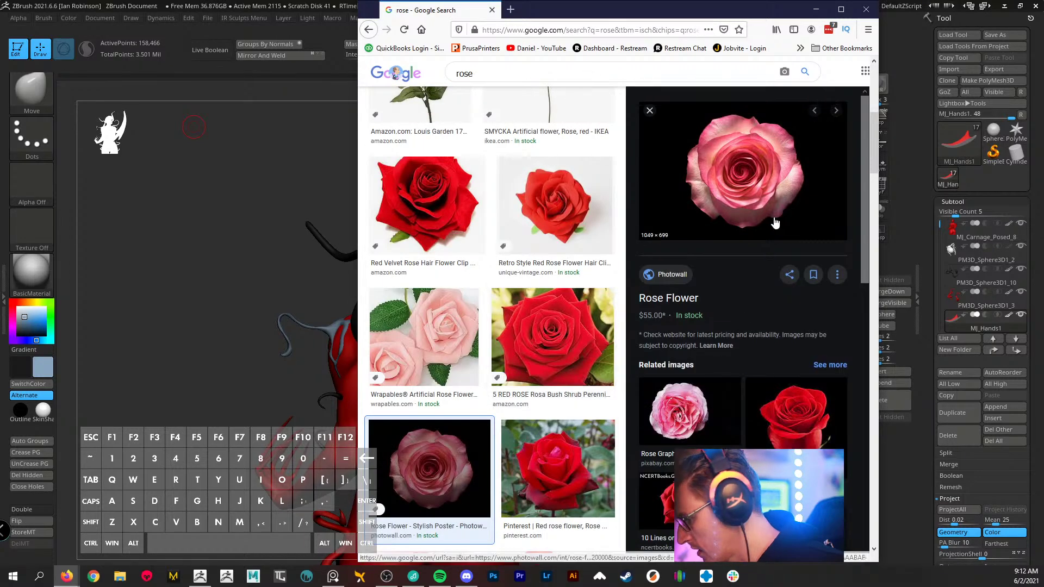
left_click(815, 413)
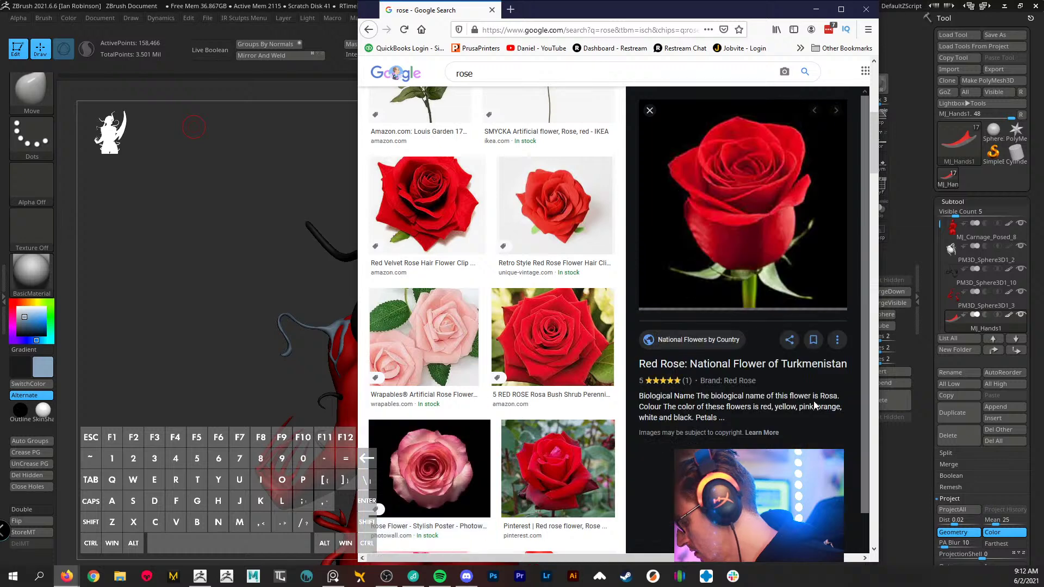
- Save the red rose image to the Desktop as National-Flower-of-Turkmenistan-Red-rose-600x600.jpg and minimize the browser
right_click(749, 185)
left_click(808, 292)
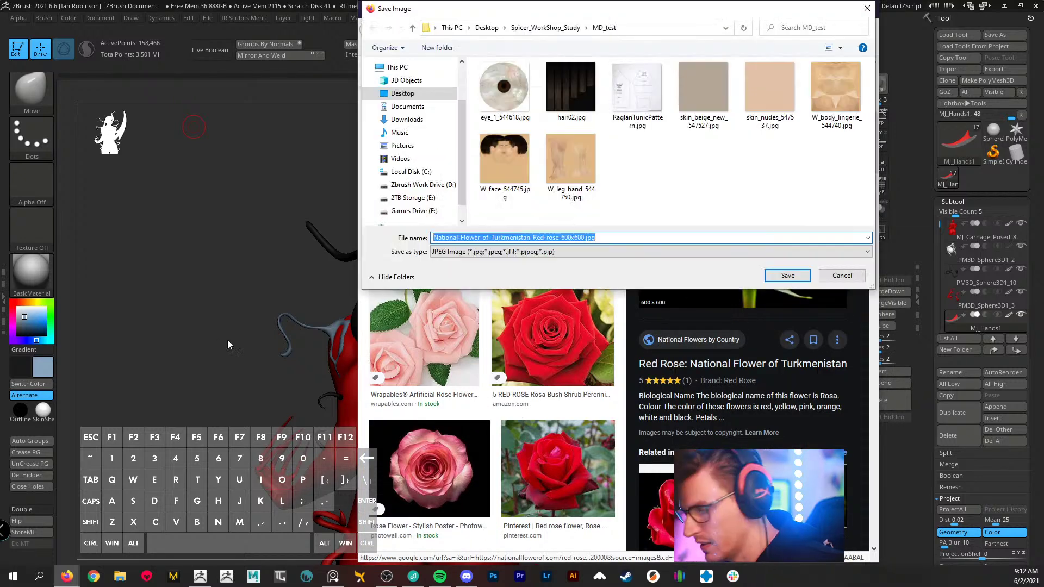
left_click(435, 95)
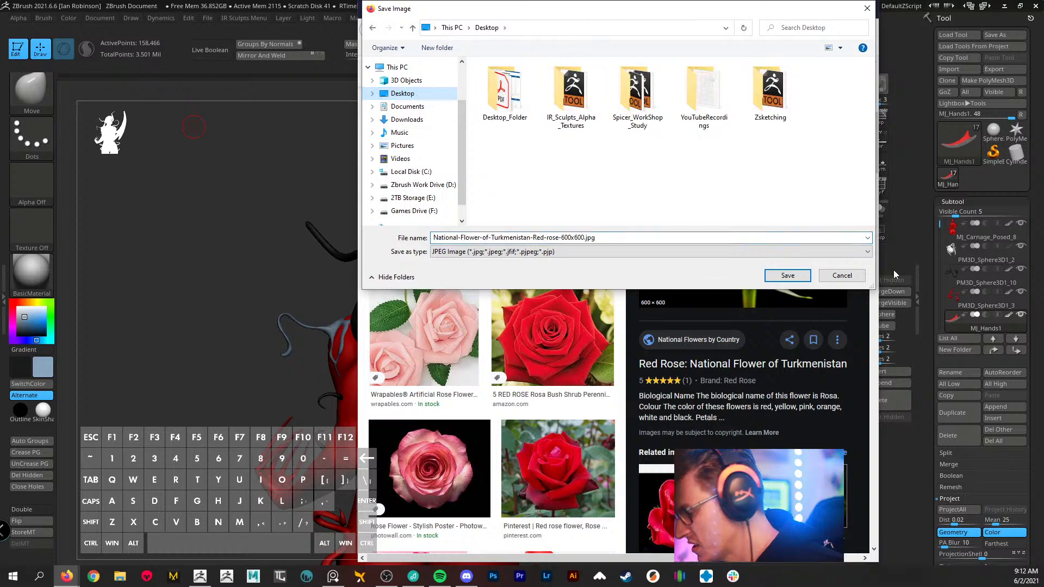
left_click(787, 275)
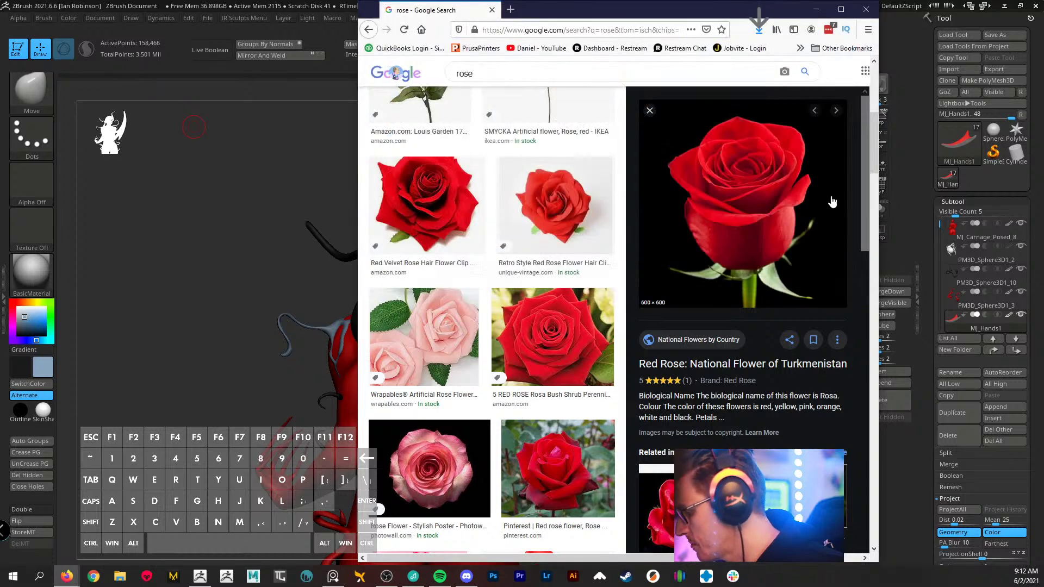
left_click(815, 10)
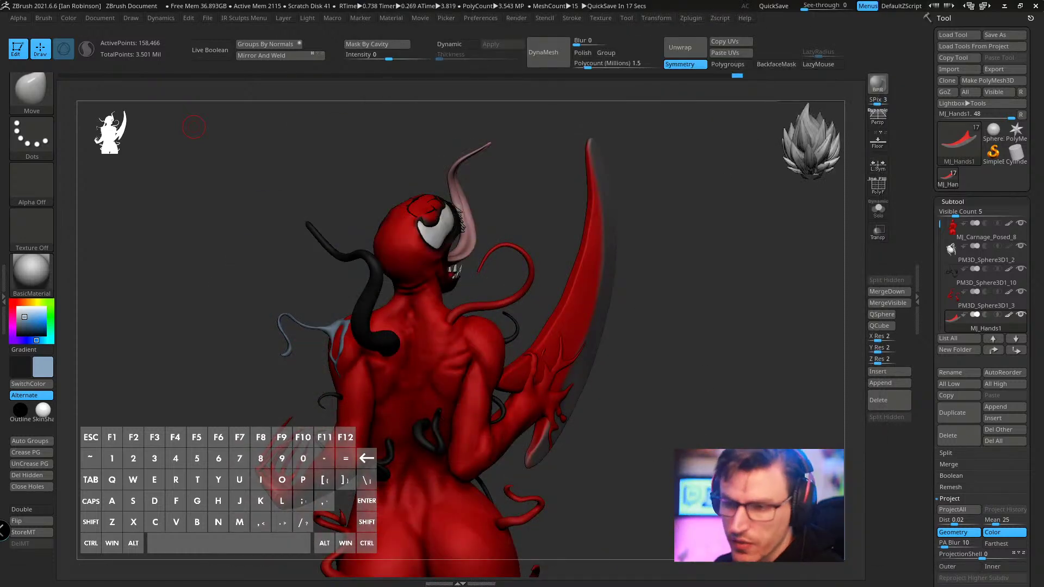
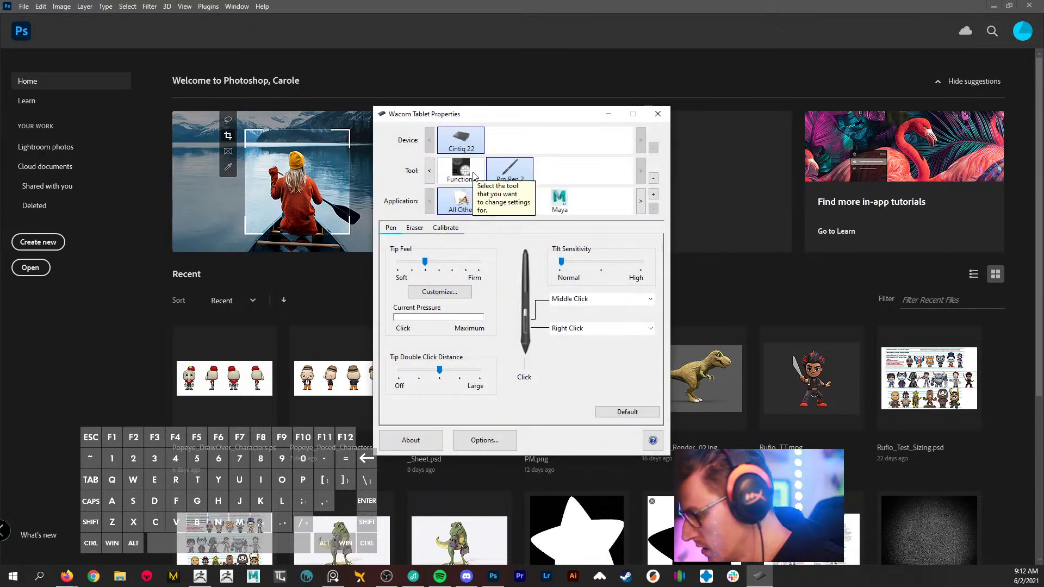
- Add Photoshop as an application with custom pen settings for the Pro Pen 2, then close the Wacom Tablet Properties
left_click(654, 195)
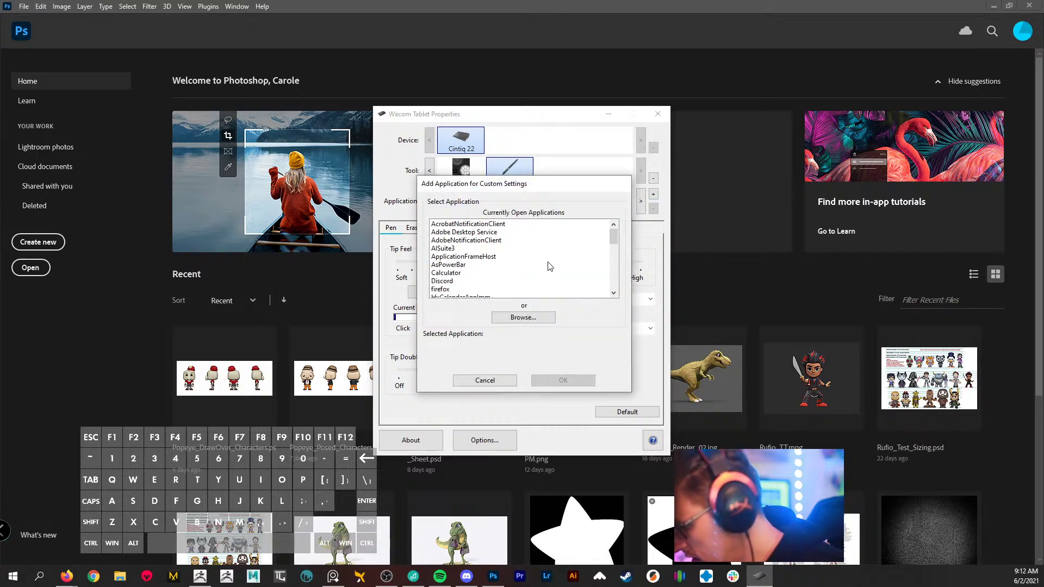
scroll(615, 250, "down", 6)
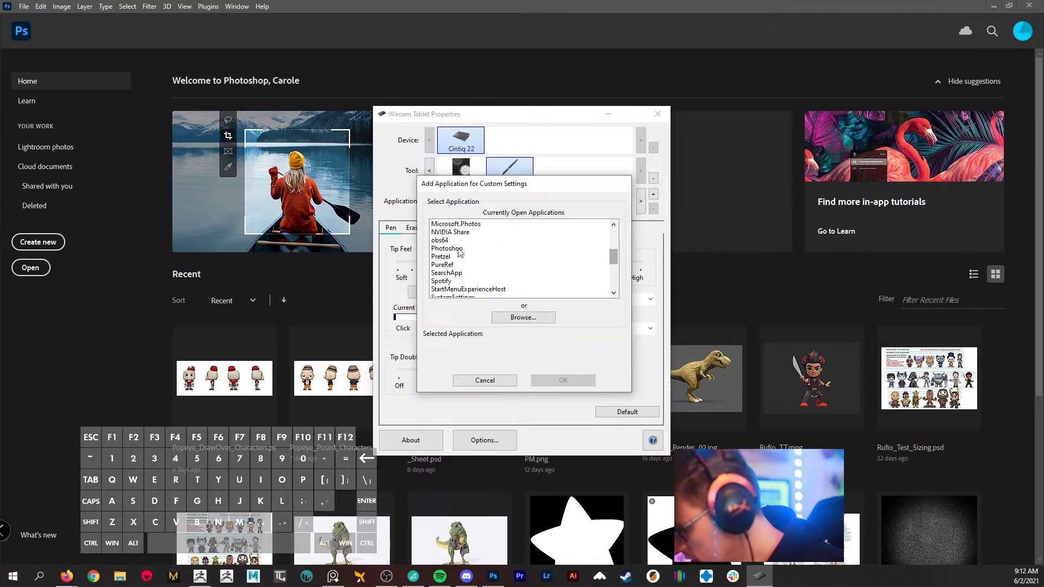
left_click(456, 247)
left_click(512, 381)
left_click(653, 194)
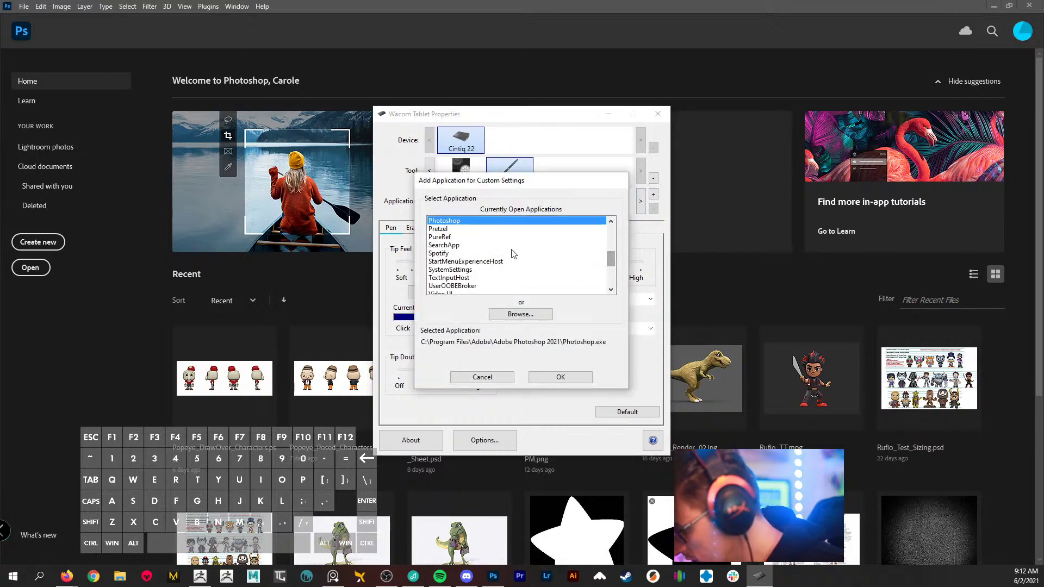
left_click(555, 379)
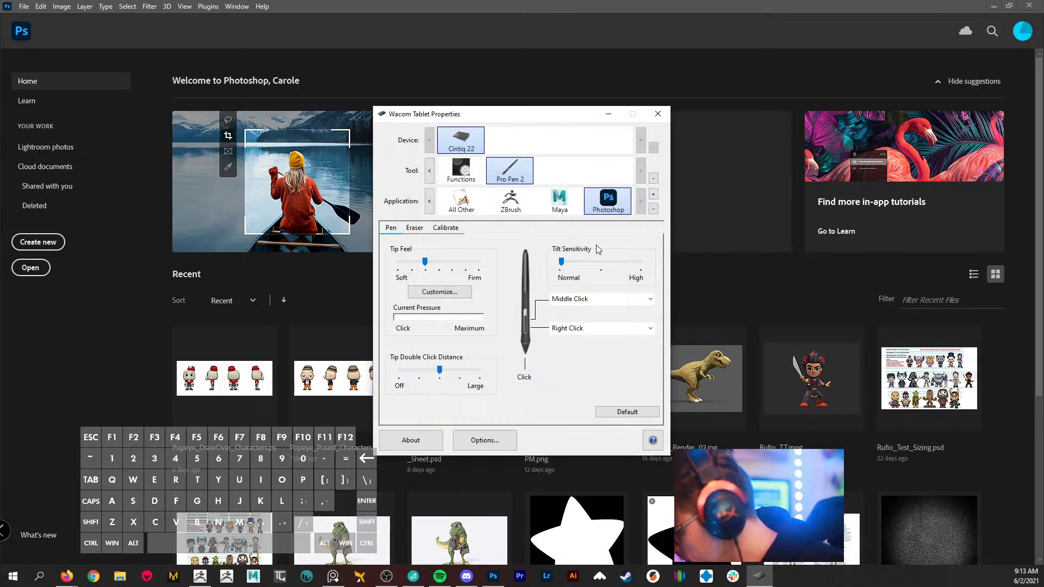
left_click(415, 229)
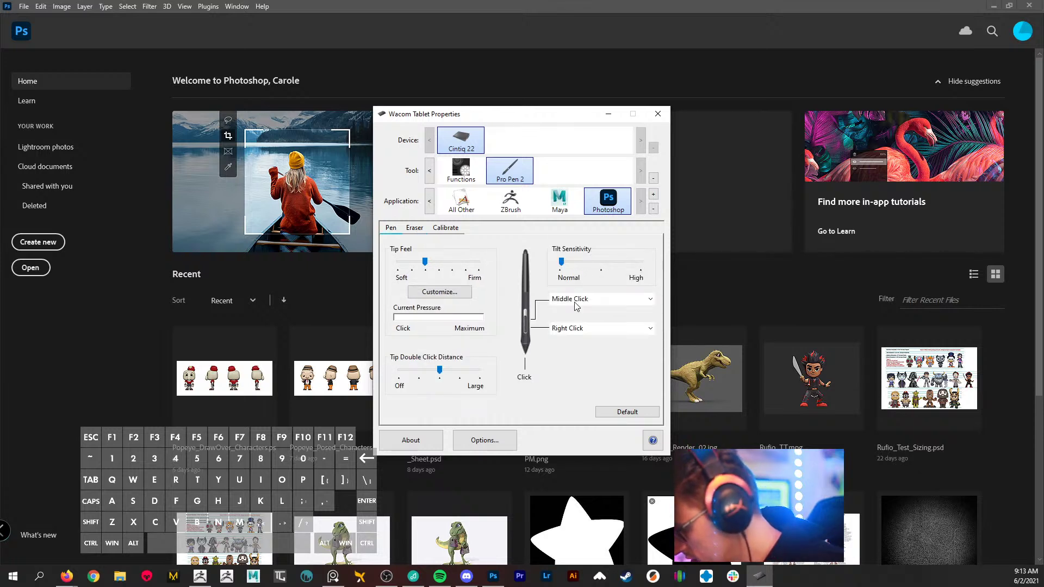
left_click(657, 113)
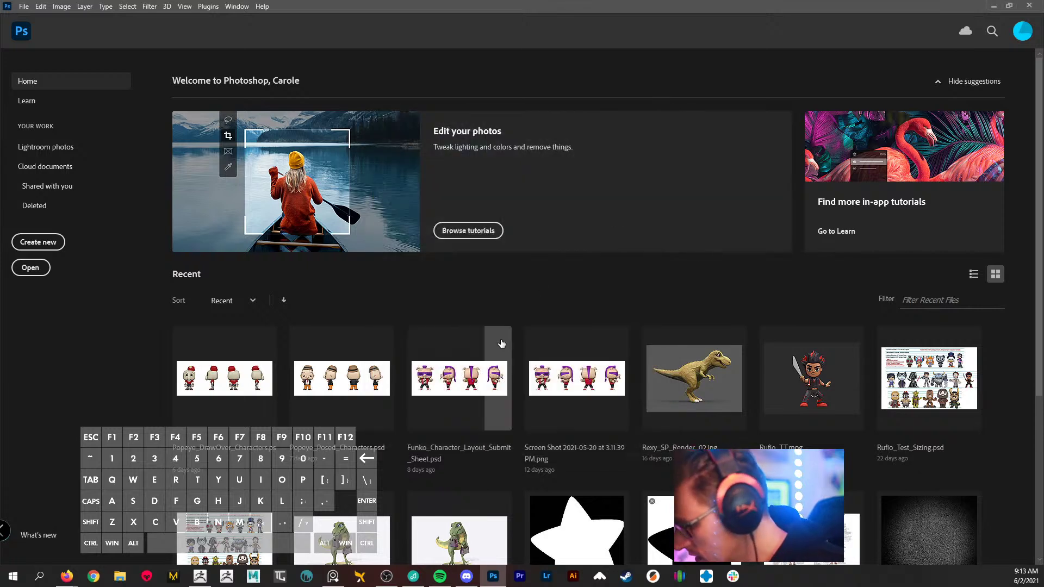
key("alt")
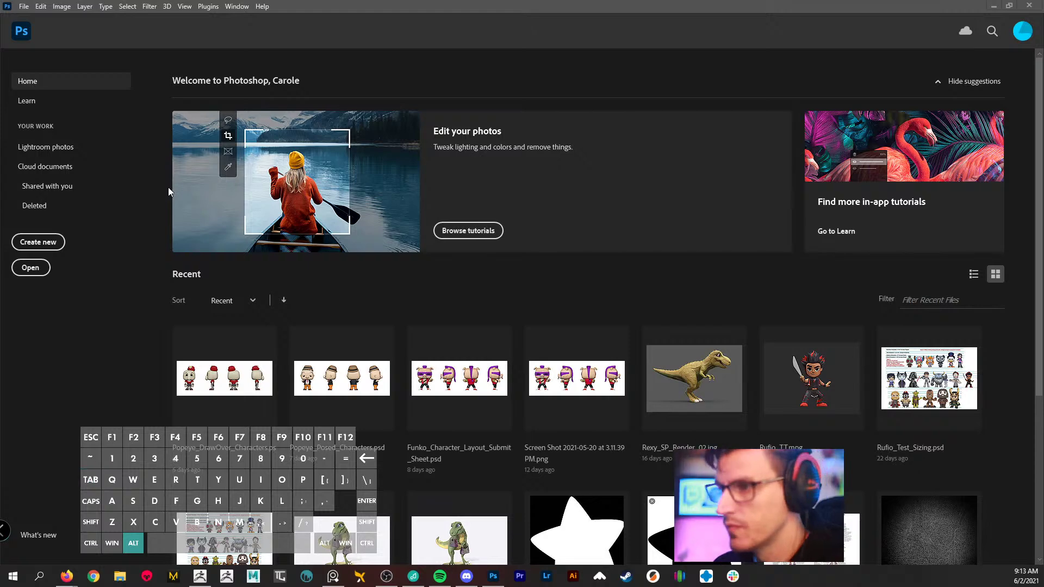
key("alt+Tab")
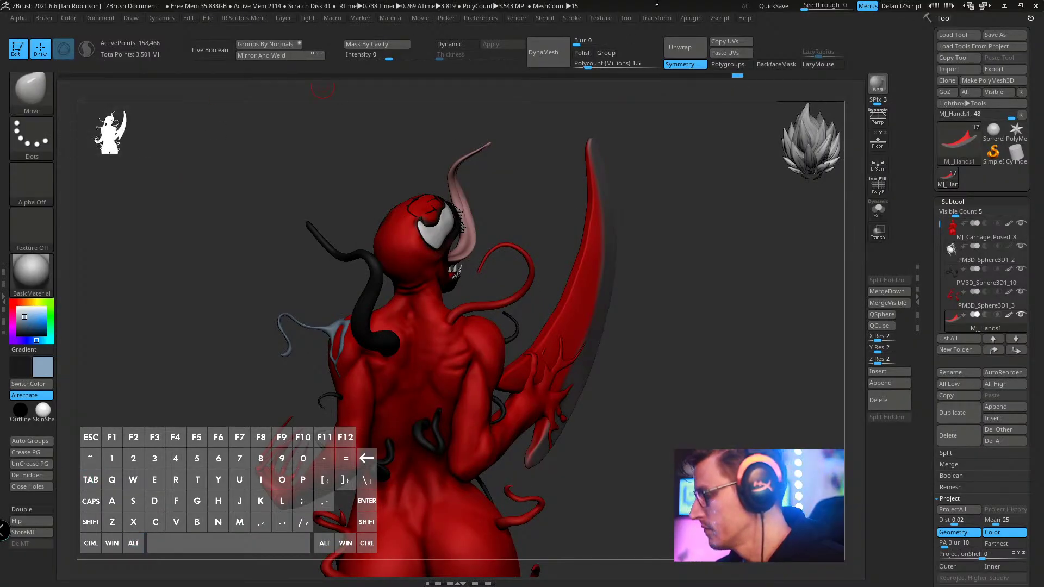
key("alt+Tab")
left_click(1008, 5)
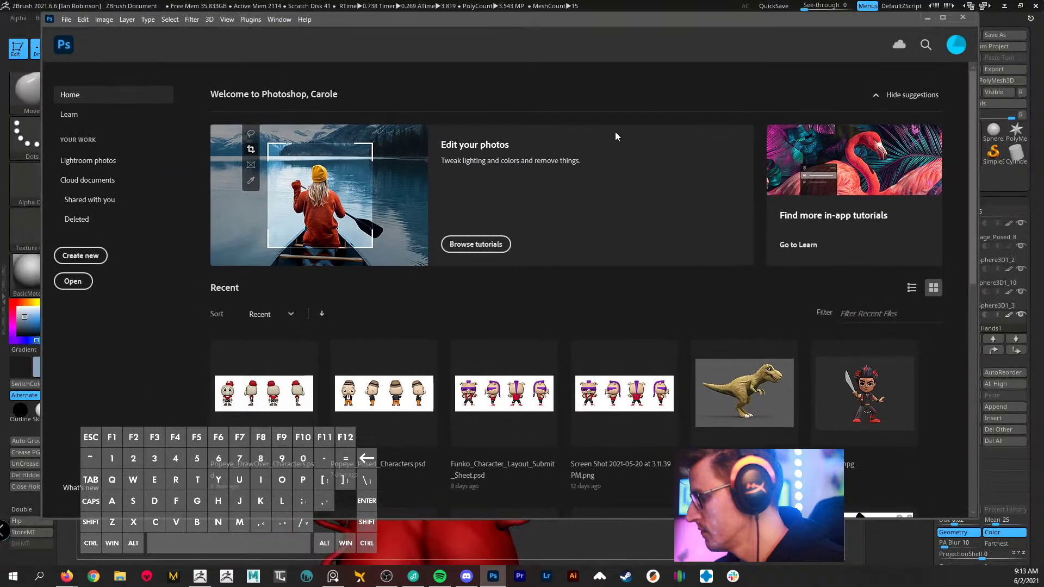
key("alt+Tab")
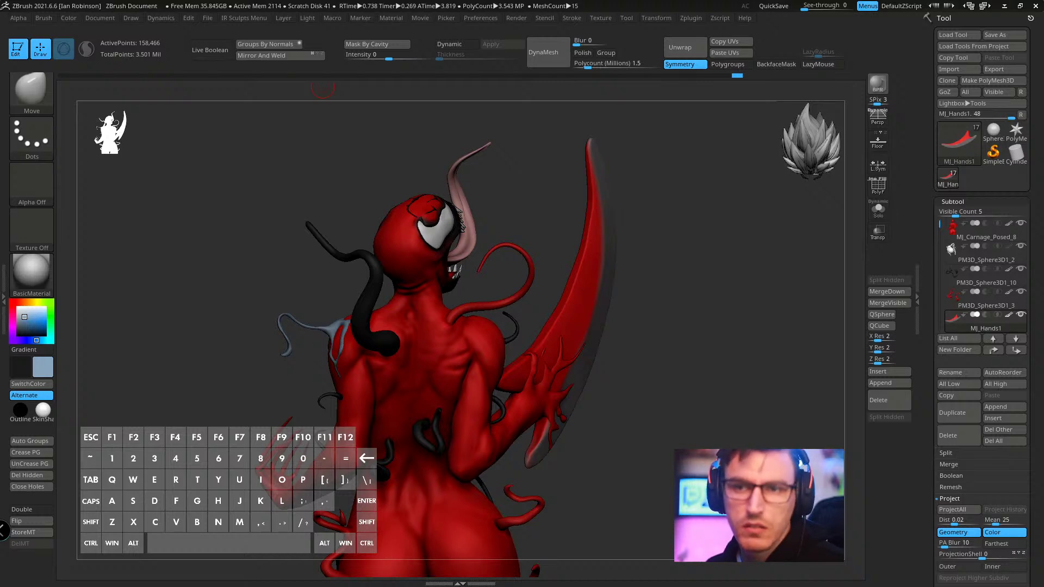
key("ctrl+n")
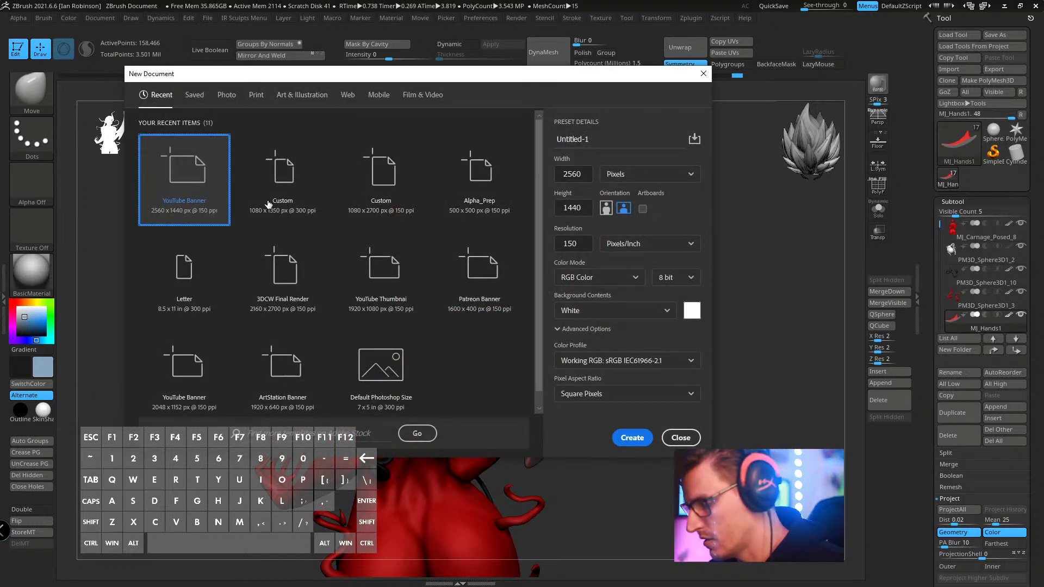
key("Escape")
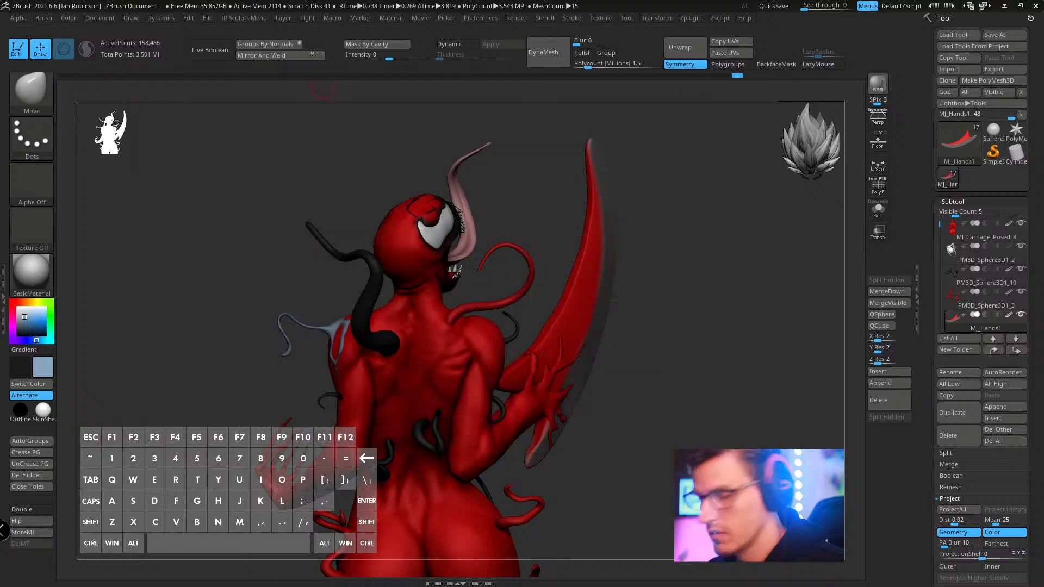
- Open National-Flower-of-Turkmenistan-Red-rose-600x600.jpg from the Desktop in Photoshop and unlock its background layer
key("super+e")
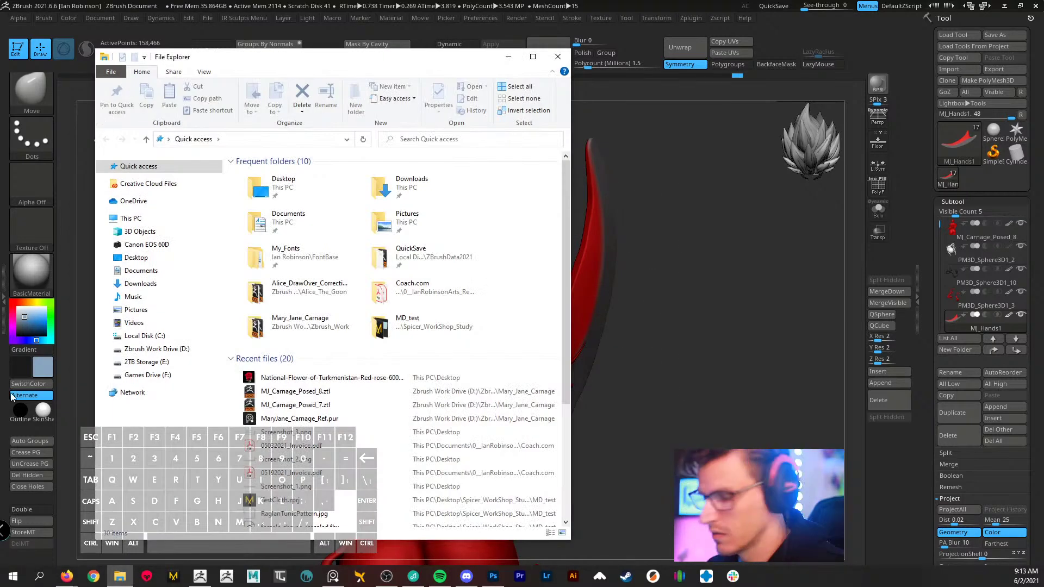
left_click(157, 259)
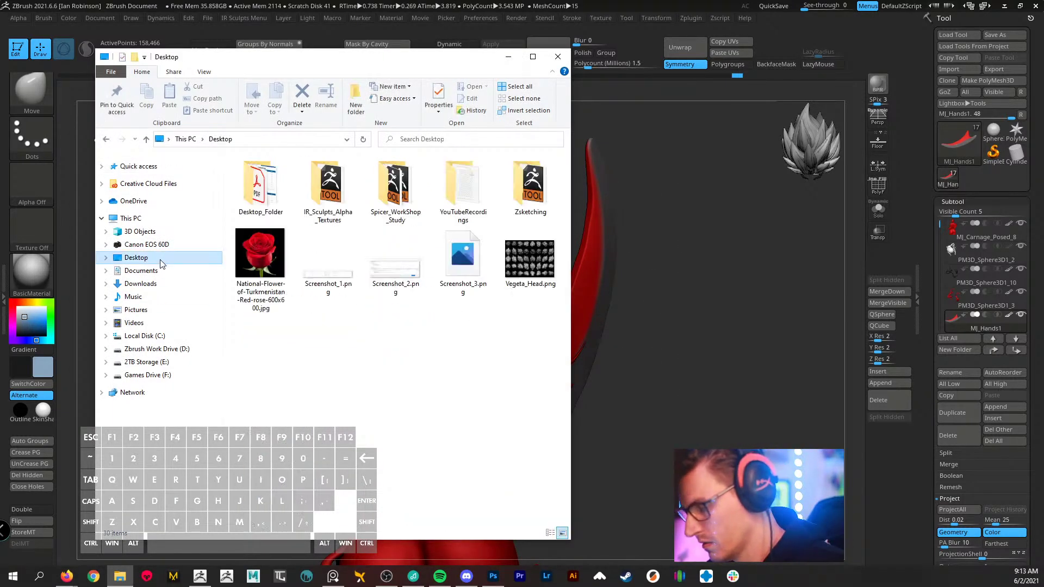
left_click(260, 263)
left_click_drag(260, 262, 0, 272)
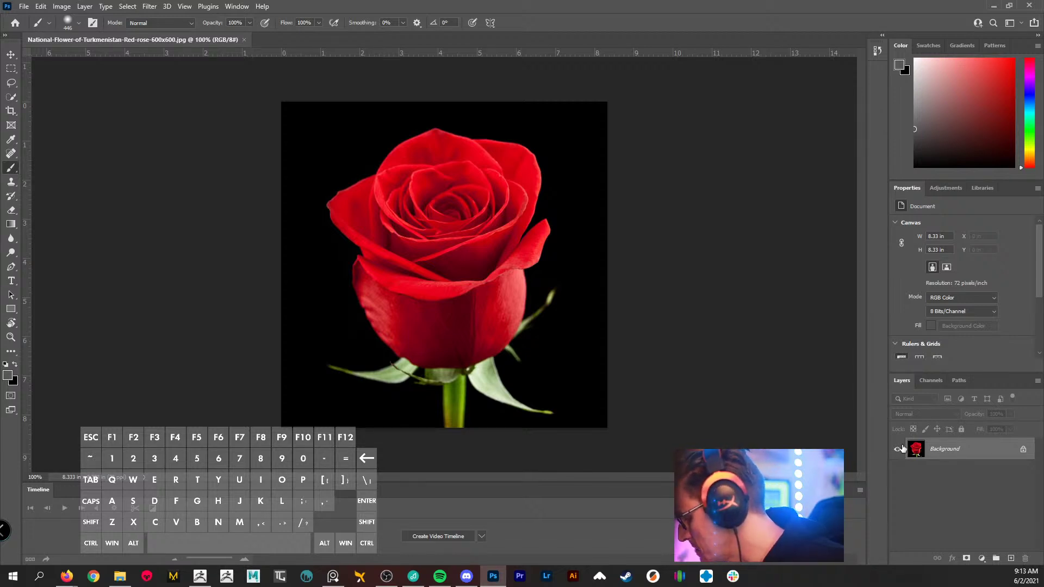
left_click(1023, 449)
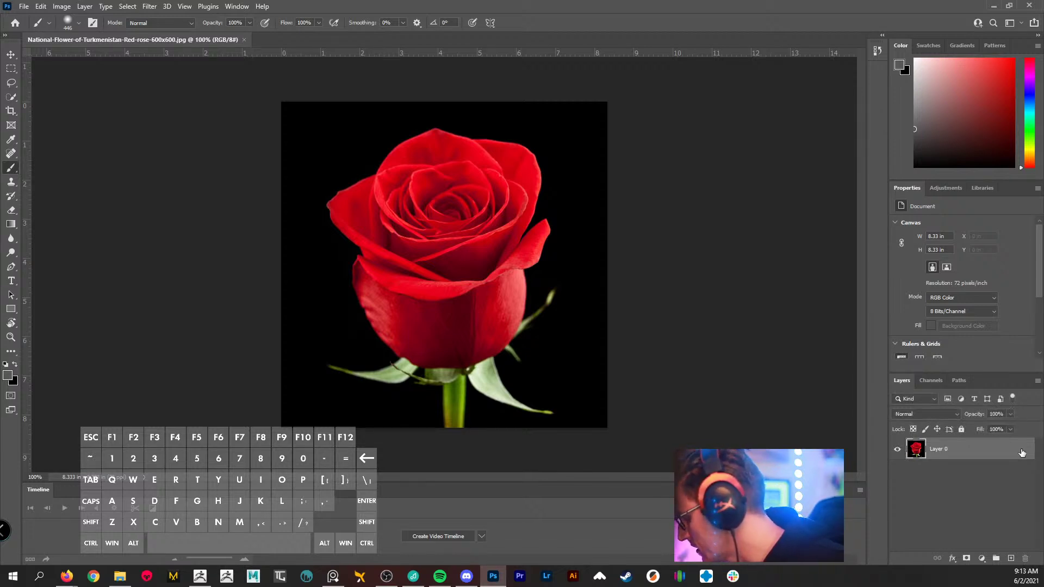
key("h")
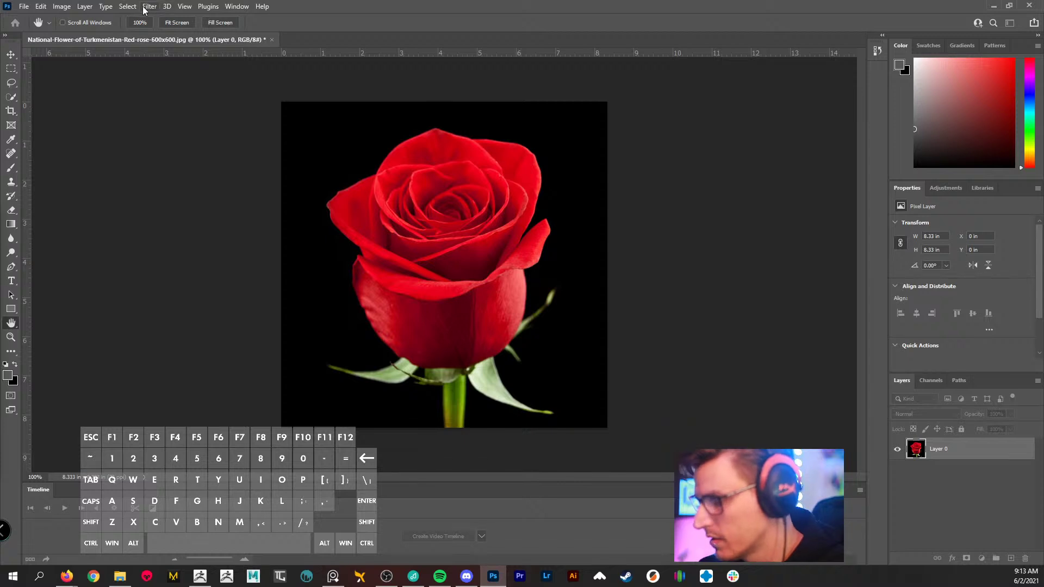
left_click(145, 8)
mouse_move(134, 11)
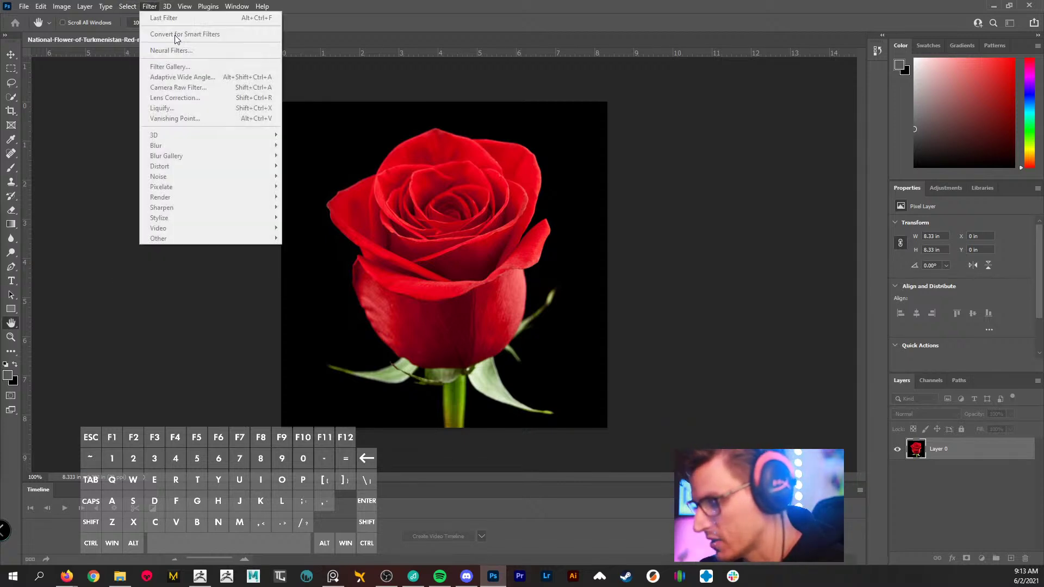
left_click(957, 450)
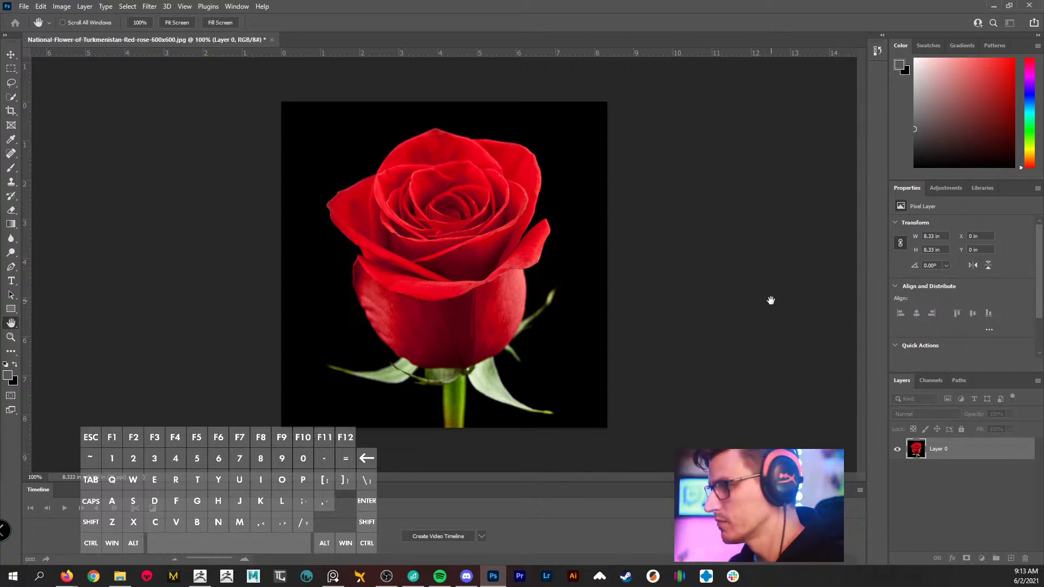
key("b")
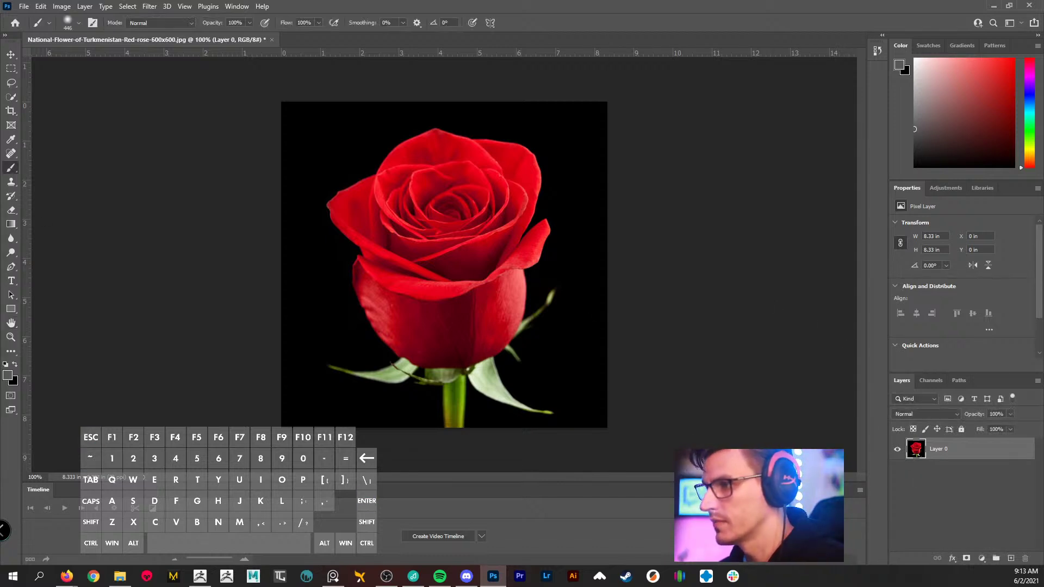
- Select the rose image's black background with Color Range by sampling the black area beside the flower
left_click(127, 7)
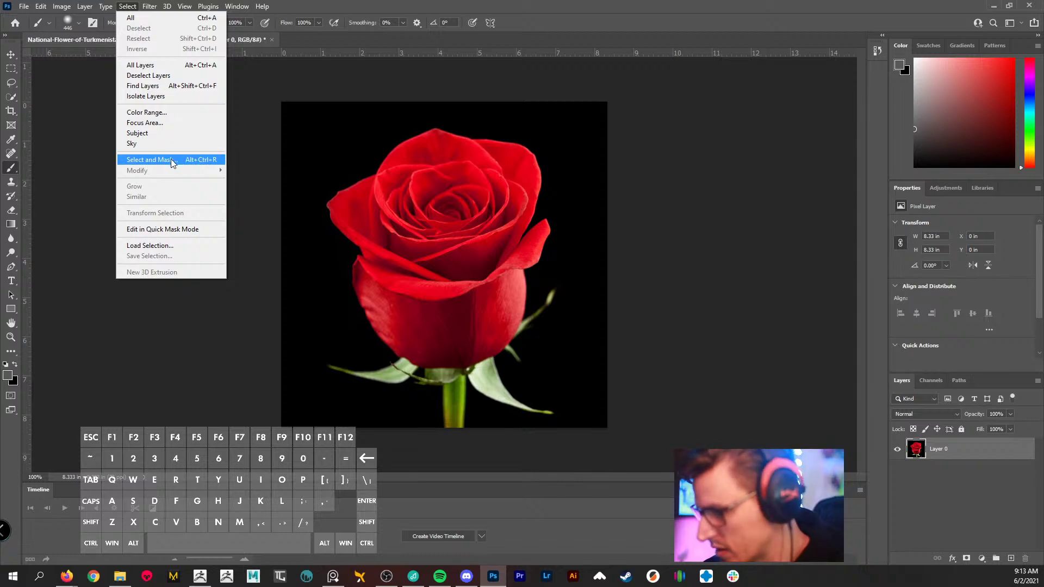
left_click(167, 113)
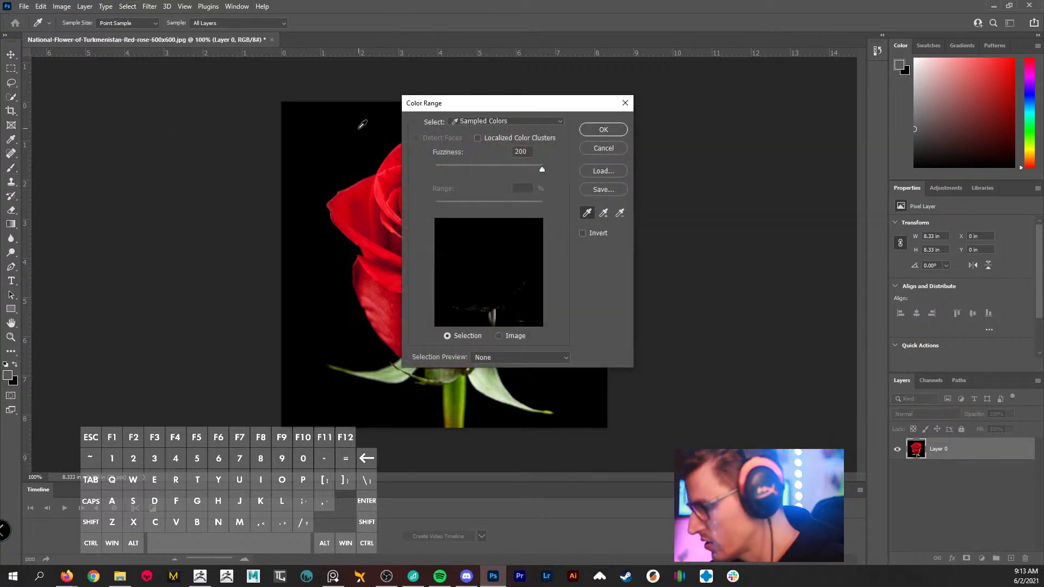
left_click(359, 128)
left_click(602, 130)
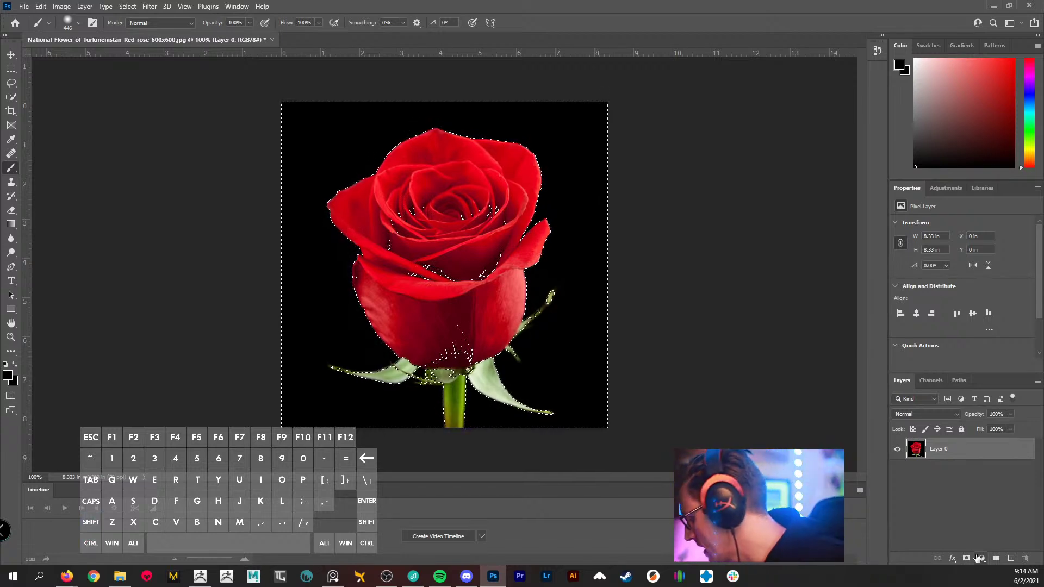
- Add a Solid Color fill layer in black (000000) masked to the selected background and return to the Brush tool
left_click(981, 558)
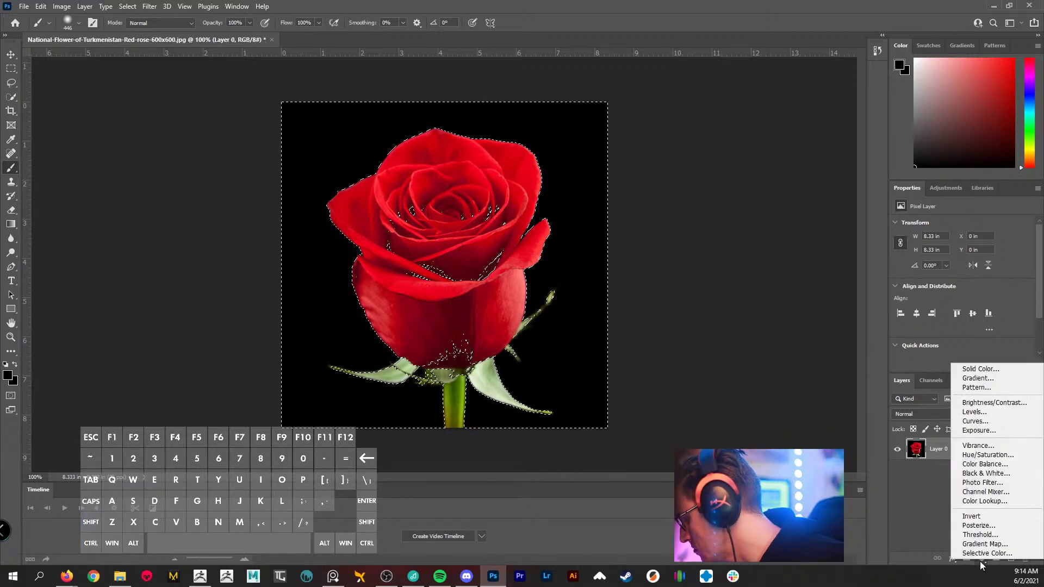
left_click(979, 369)
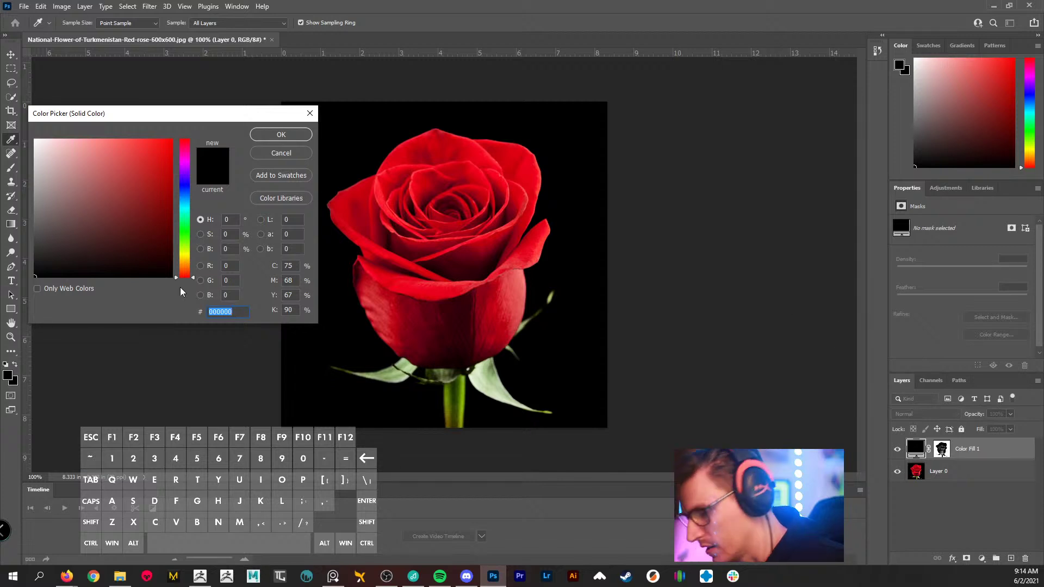
left_click(296, 135)
key("b")
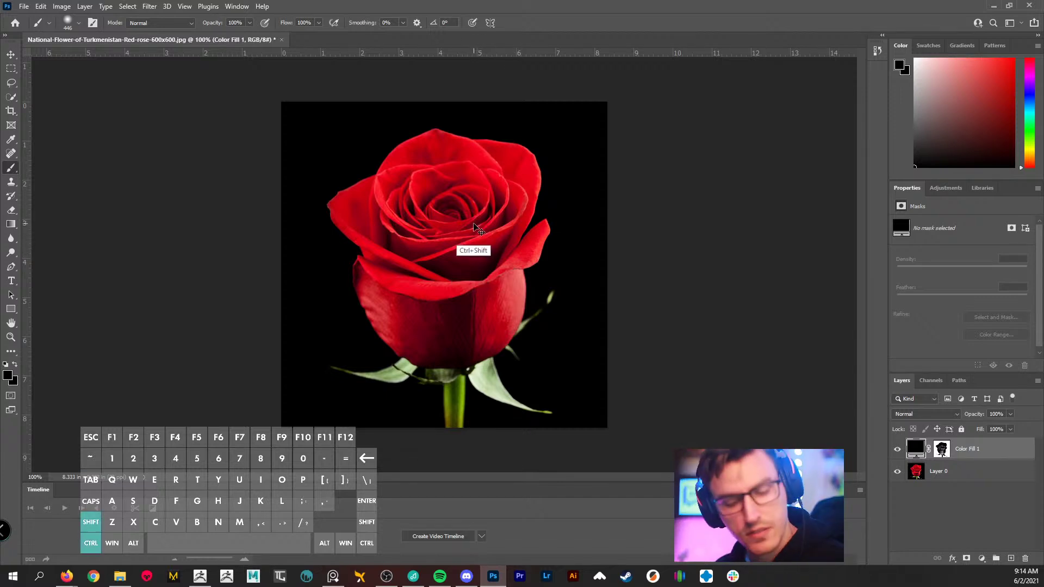
- Save the rose in Photoshop format to the Desktop as National-Flower-of-Turkmenistan-Red-rose-600x600.psd and minimize Photoshop
key("ctrl+shift+s")
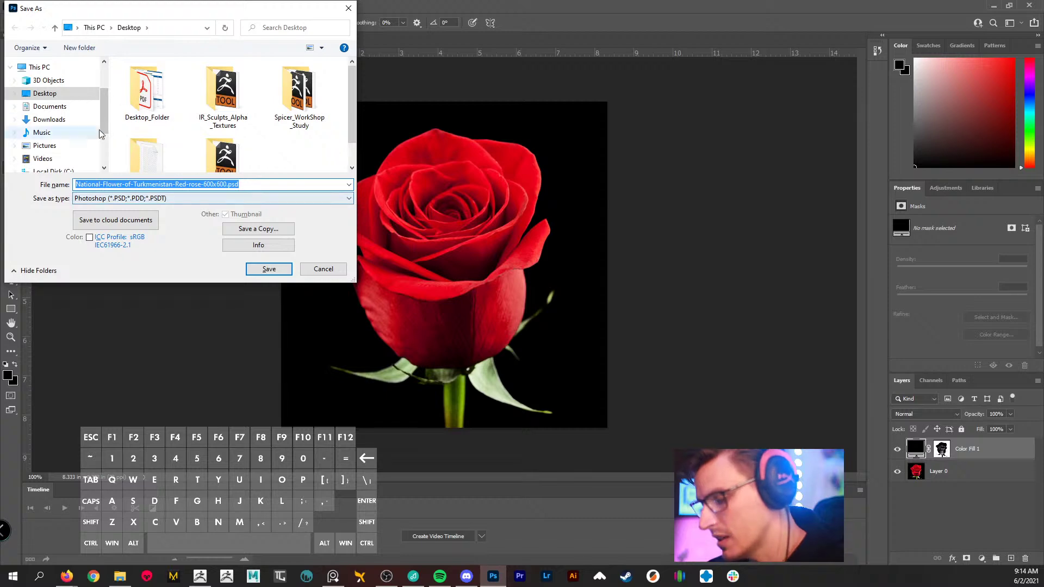
left_click(218, 199)
left_click(257, 209)
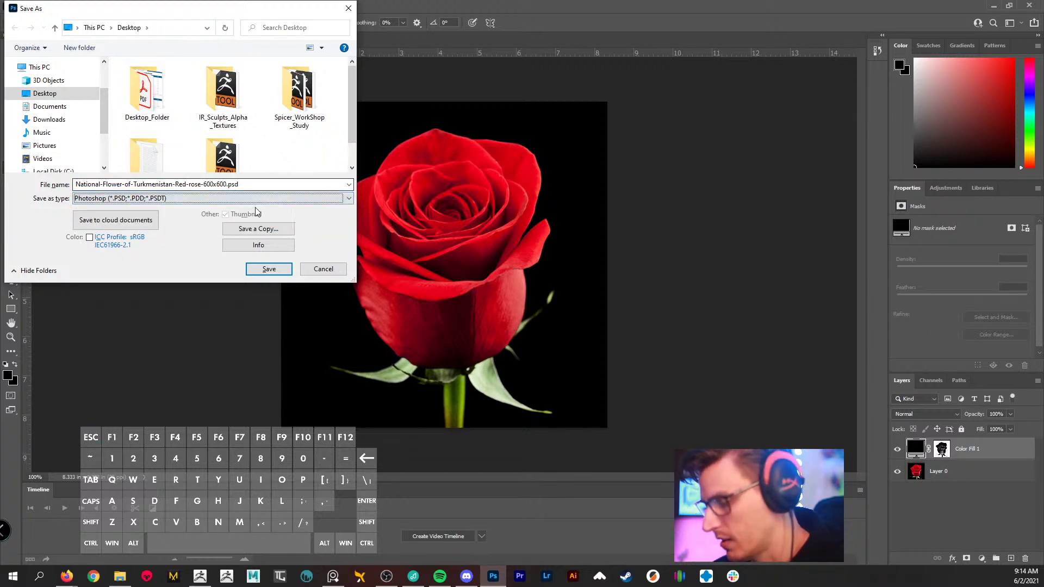
left_click(269, 269)
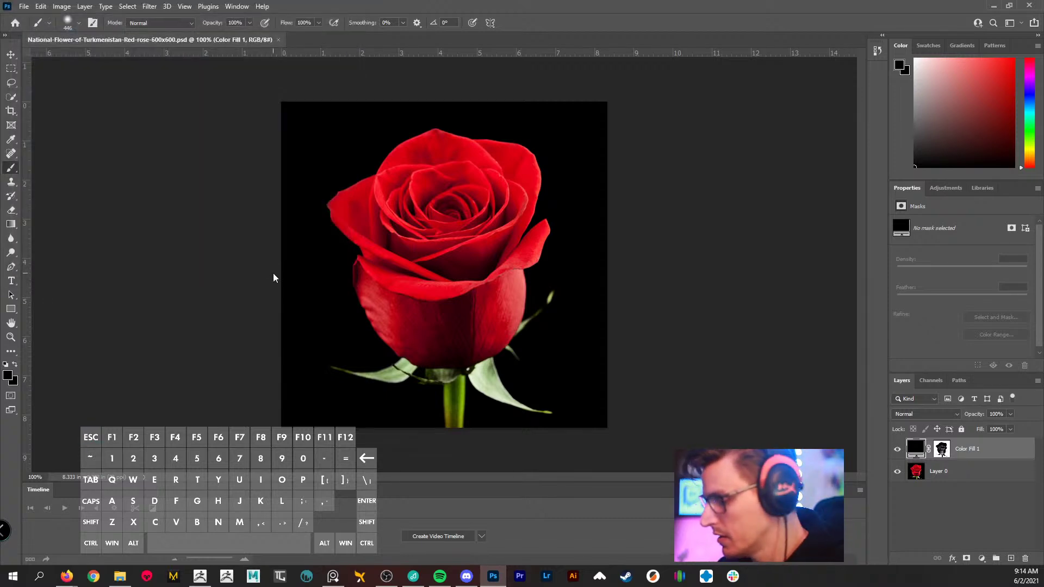
left_click(992, 6)
- Import National-Flower-of-Turkmenistan-Red-rose-600x600.psd from the Desktop into ZBrush as a texture
left_click(576, 5)
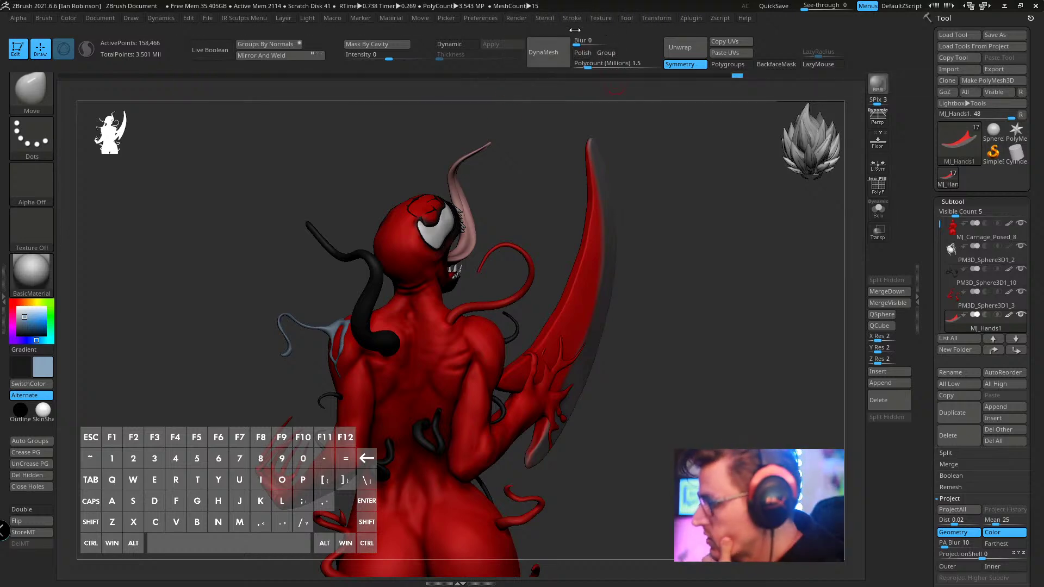
left_click(563, 18)
left_click(516, 18)
left_click(598, 18)
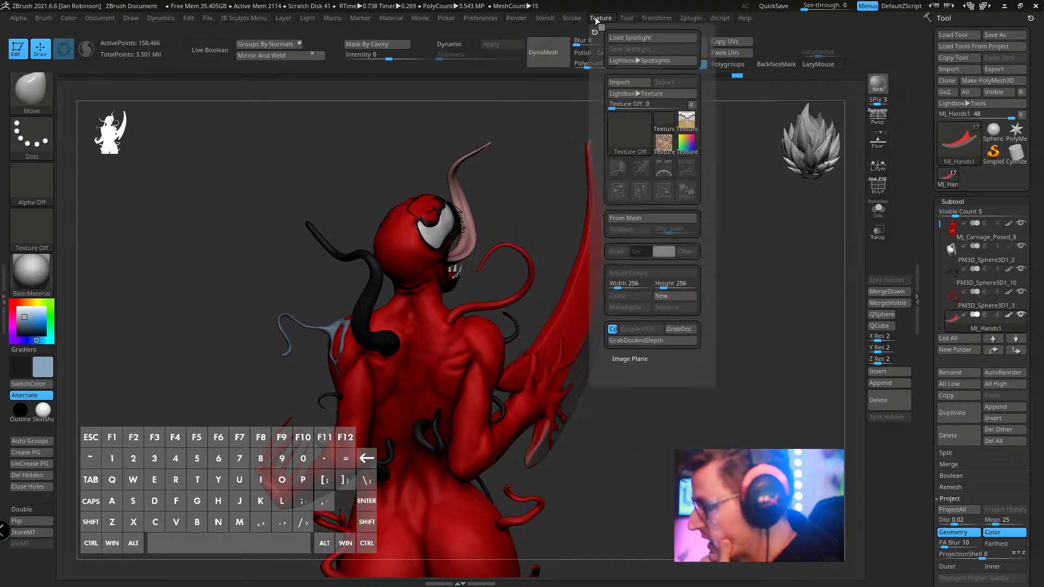
left_click(627, 88)
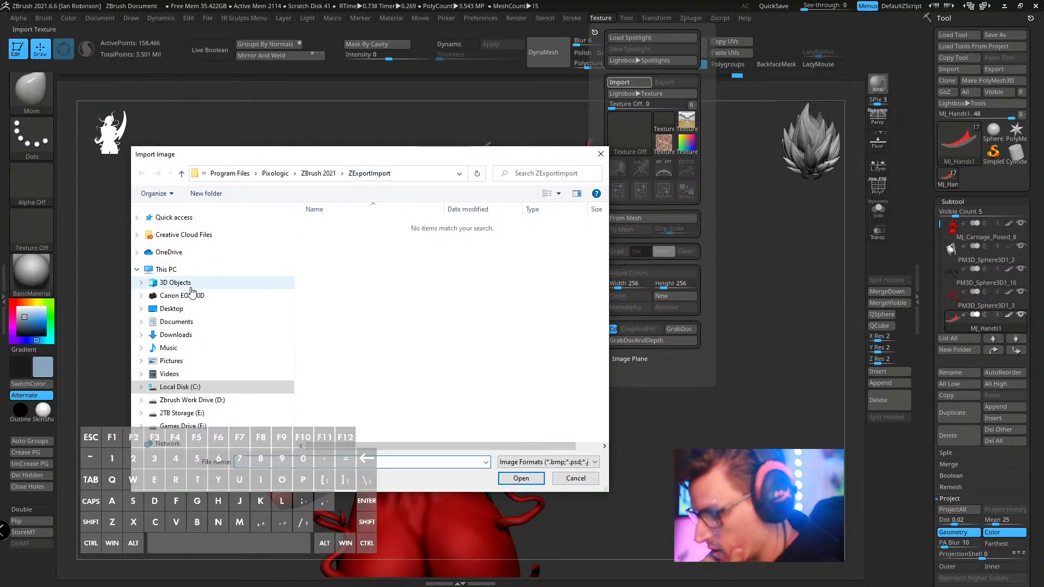
left_click(171, 308)
left_click(393, 307)
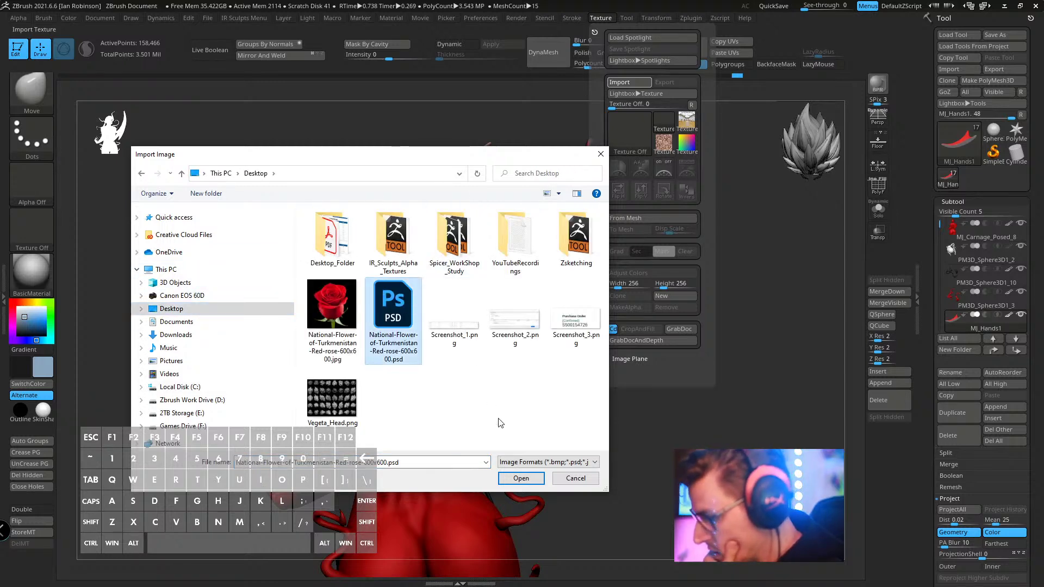
left_click(520, 478)
- Add the rose texture to Spotlight, place it beside the character slightly reduced, and leave Spotlight editing
left_click(603, 18)
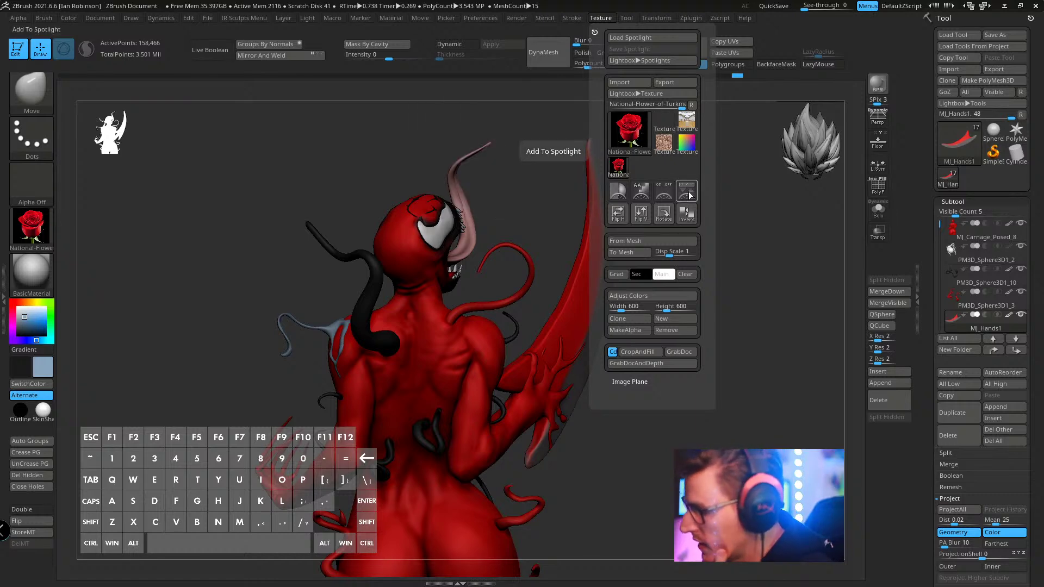
left_click(686, 191)
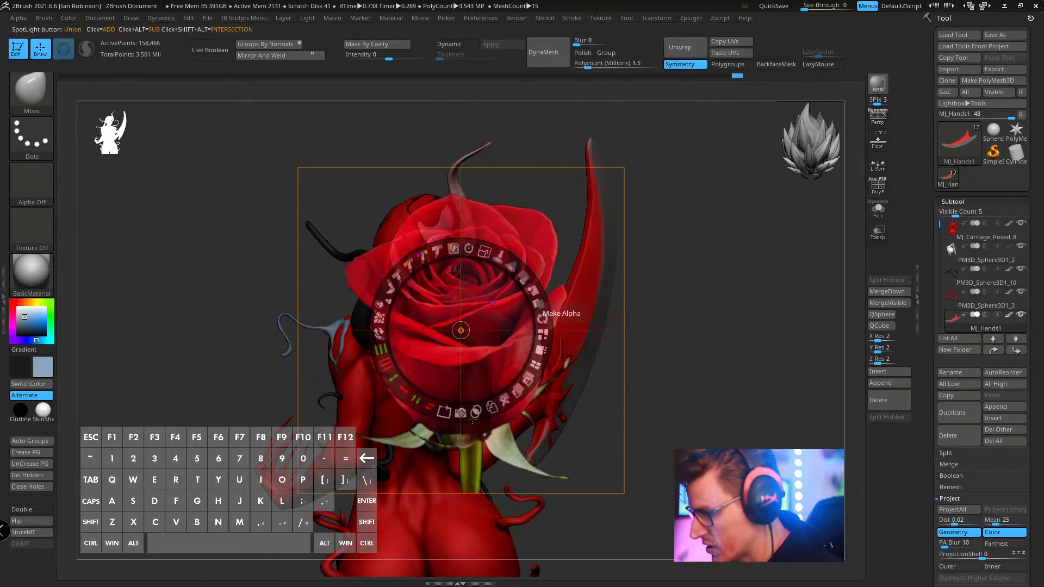
left_click_drag(590, 420, 339, 360)
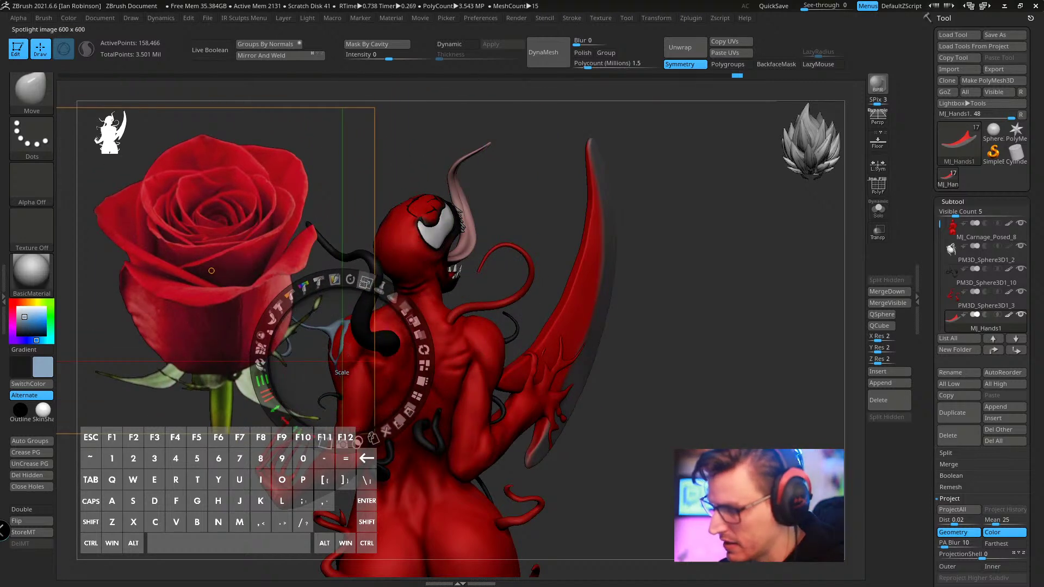
left_click_drag(350, 286, 352, 163)
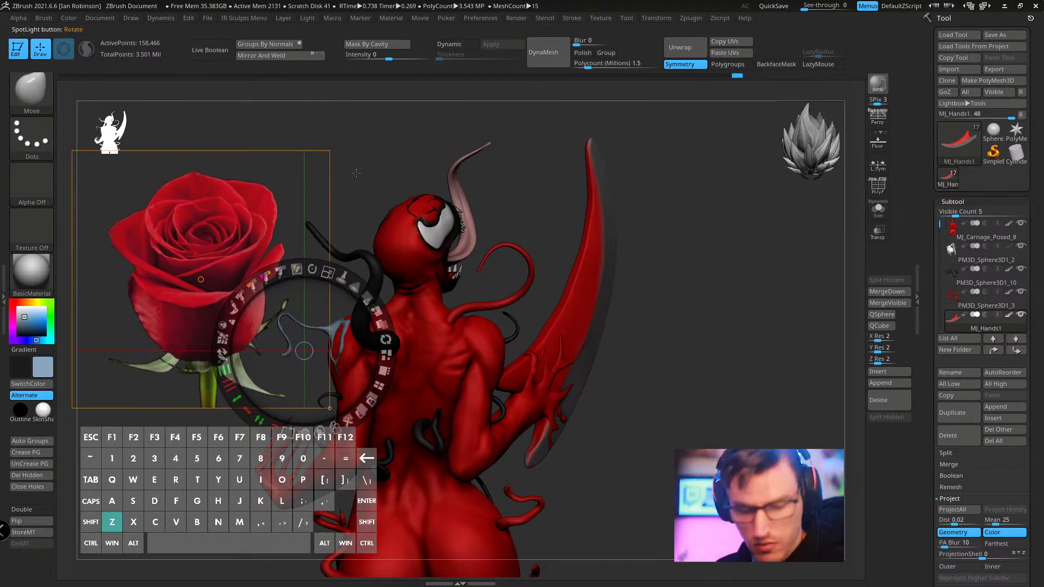
key("z")
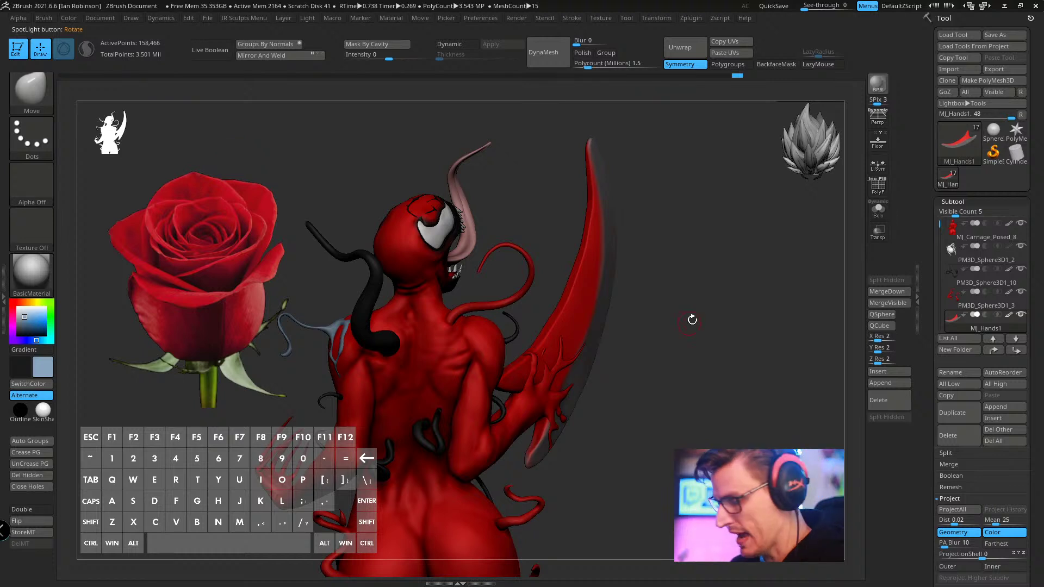
- Duplicate the MJ_Carnage_Posed_8 body subtool, fill the copy with light grey (R 225, G 227, B 229), and hide the other subtools
left_click_drag(692, 320, 728, 314)
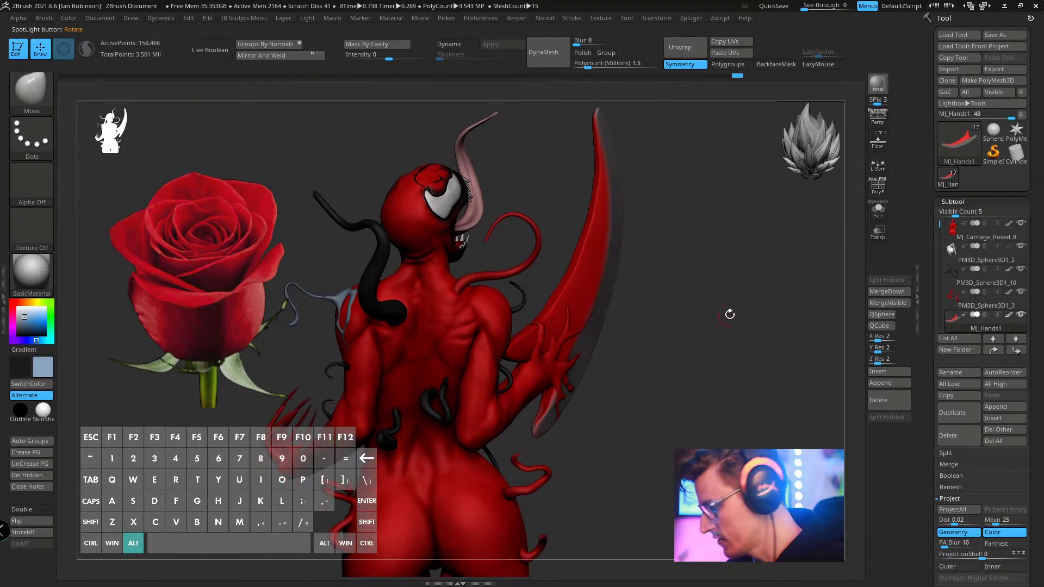
left_click(993, 229)
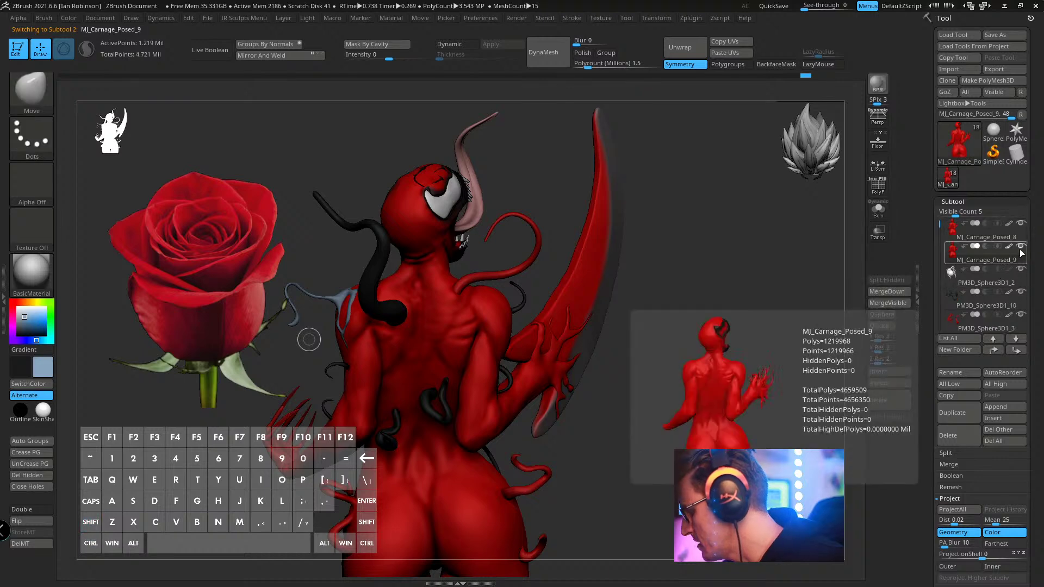
left_click(22, 310)
left_click(69, 17)
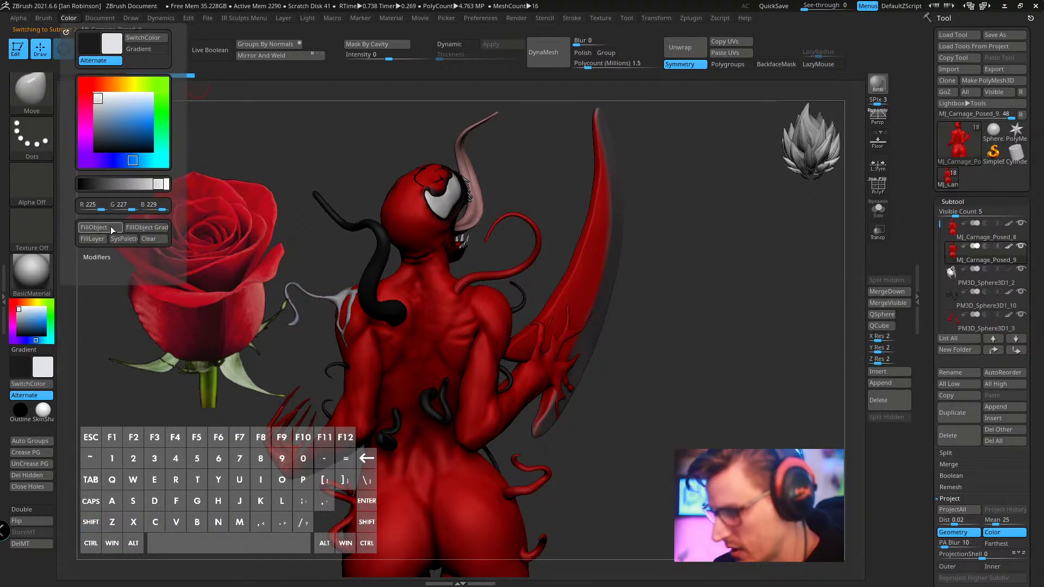
left_click(94, 227)
left_click(1020, 245, "shift")
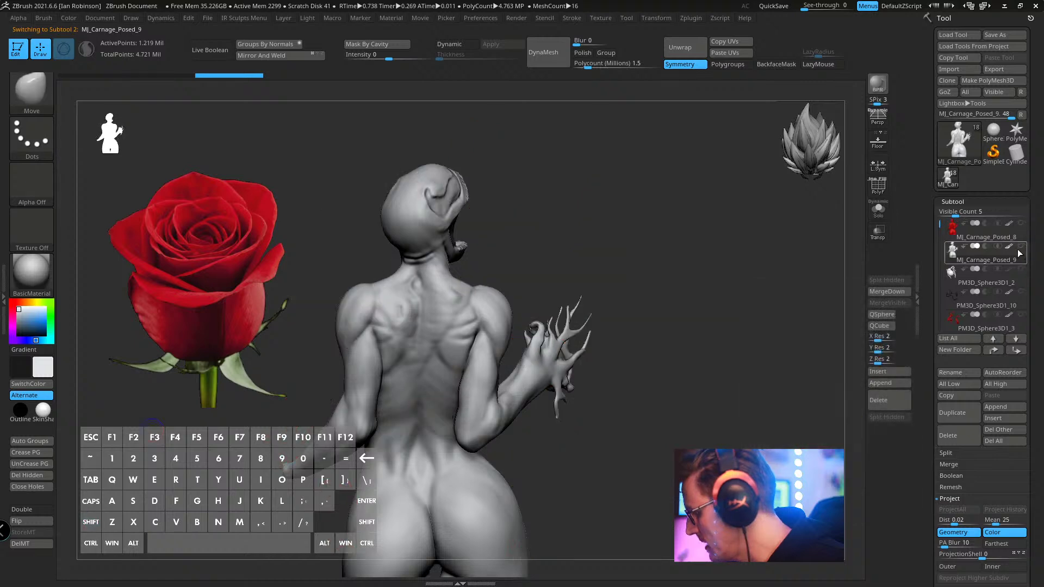
- Centre the Spotlight rose over the character's upper back and resize it to span the area between the shoulders
left_click_drag(674, 243, 727, 205, "alt")
key("shift+z")
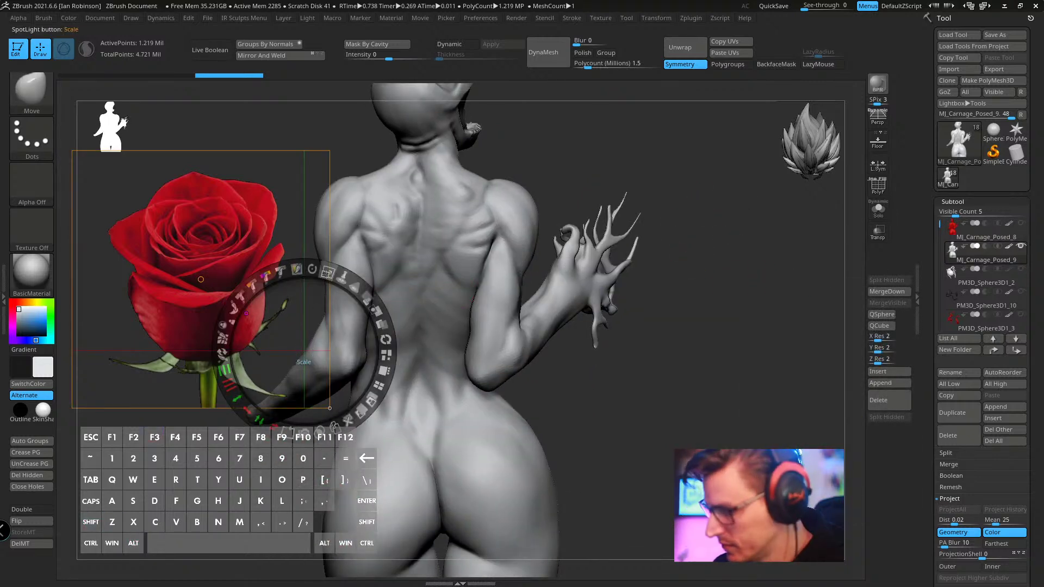
left_click_drag(328, 271, 442, 214)
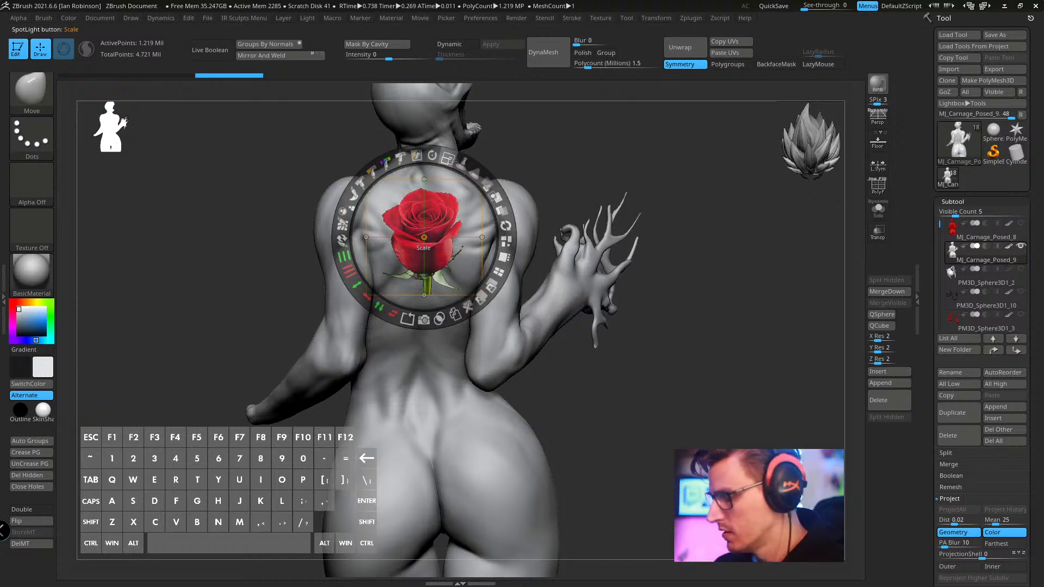
left_click_drag(451, 160, 531, 216)
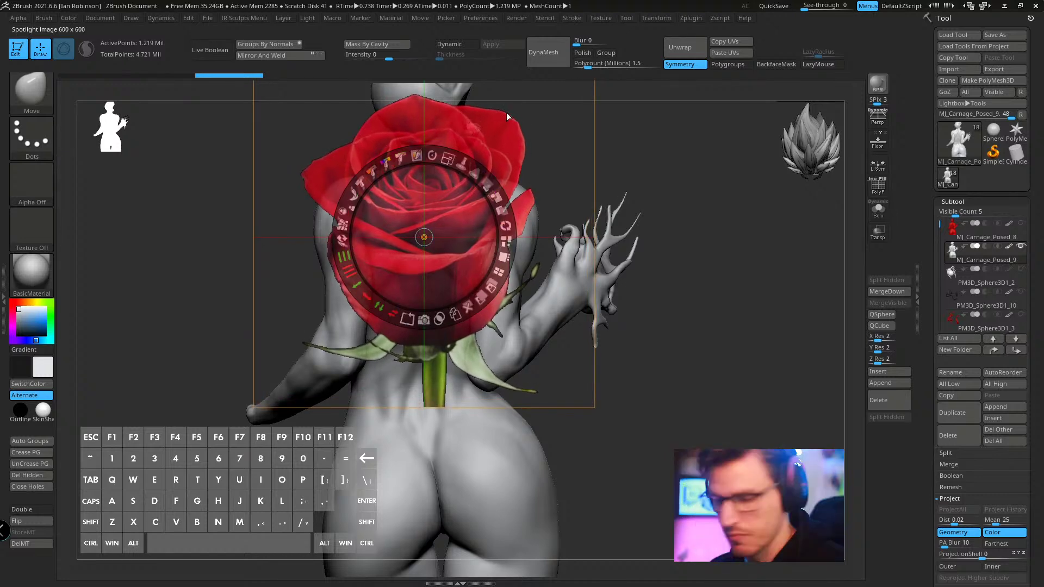
left_click_drag(448, 159, 385, 203)
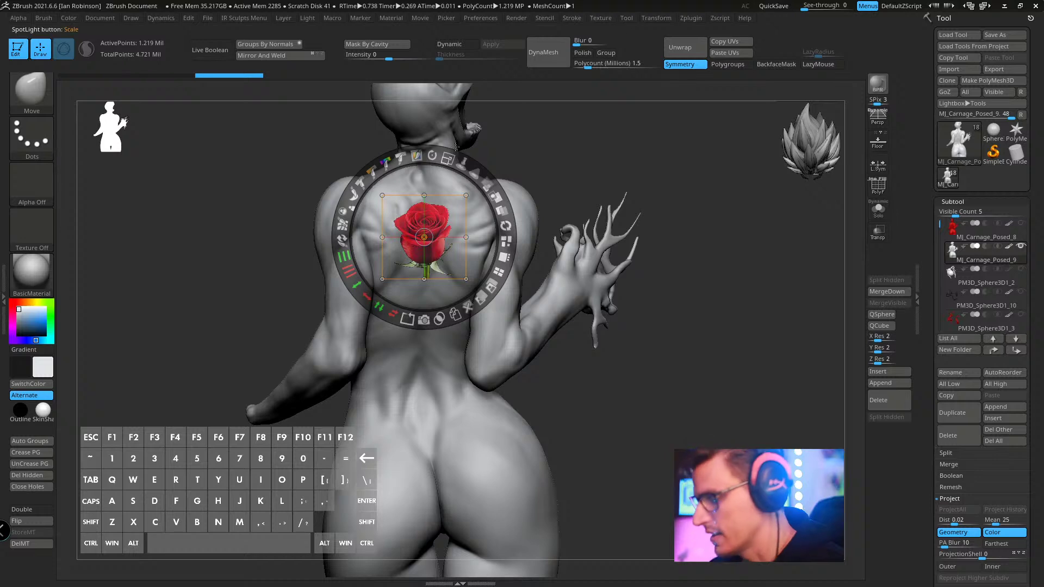
mouse_move(456, 146)
left_mouse_down()
mouse_move(511, 164)
mouse_move(553, 216)
mouse_move(563, 293)
mouse_move(524, 371)
mouse_move(549, 310)
mouse_move(519, 191)
mouse_move(452, 150)
left_mouse_up()
left_click_drag(456, 241, 458, 254)
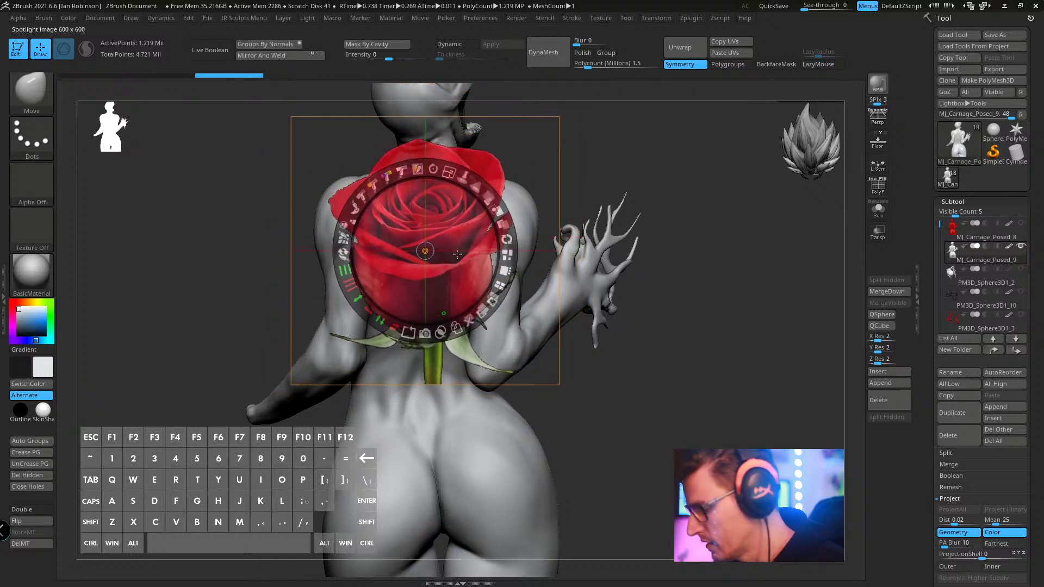
key("z")
mouse_move(694, 246)
left_mouse_down()
mouse_move(669, 358)
mouse_move(731, 289)
mouse_move(771, 340)
mouse_move(698, 394)
mouse_move(674, 445)
mouse_move(601, 331)
left_mouse_up()
right_click_drag(606, 319, 602, 279, "alt")
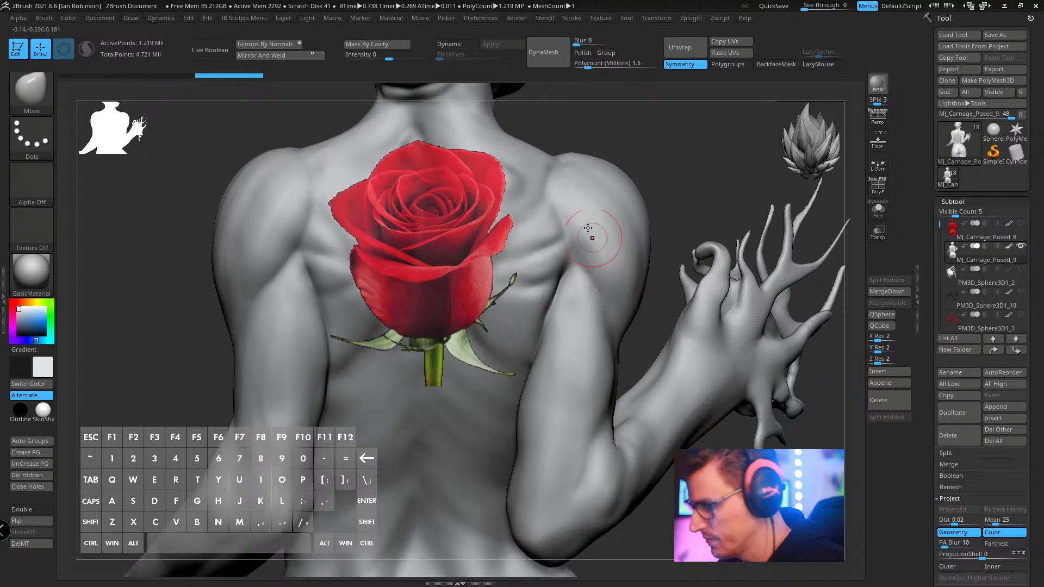
left_click(46, 18)
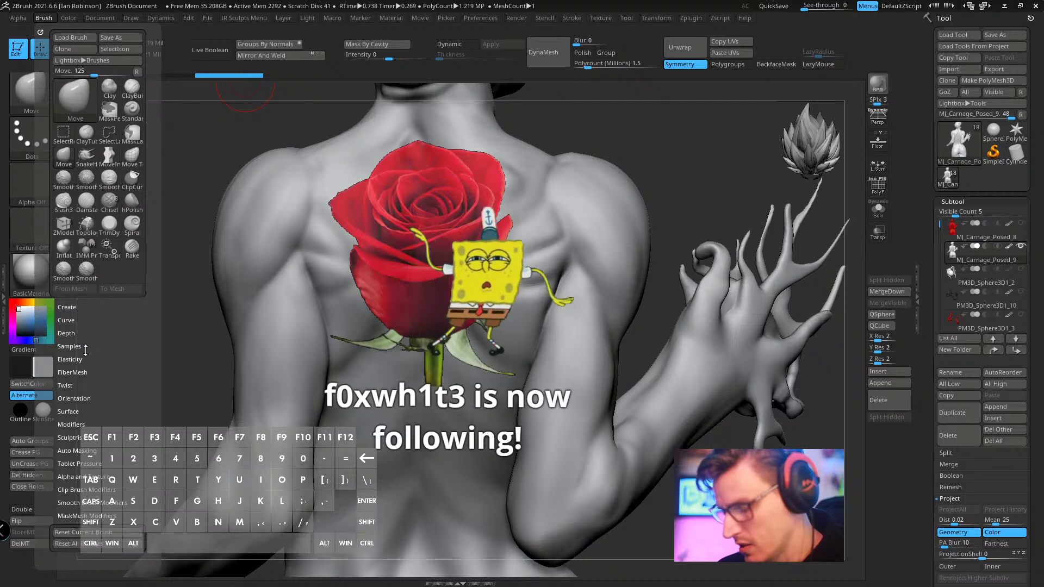
left_click(69, 346)
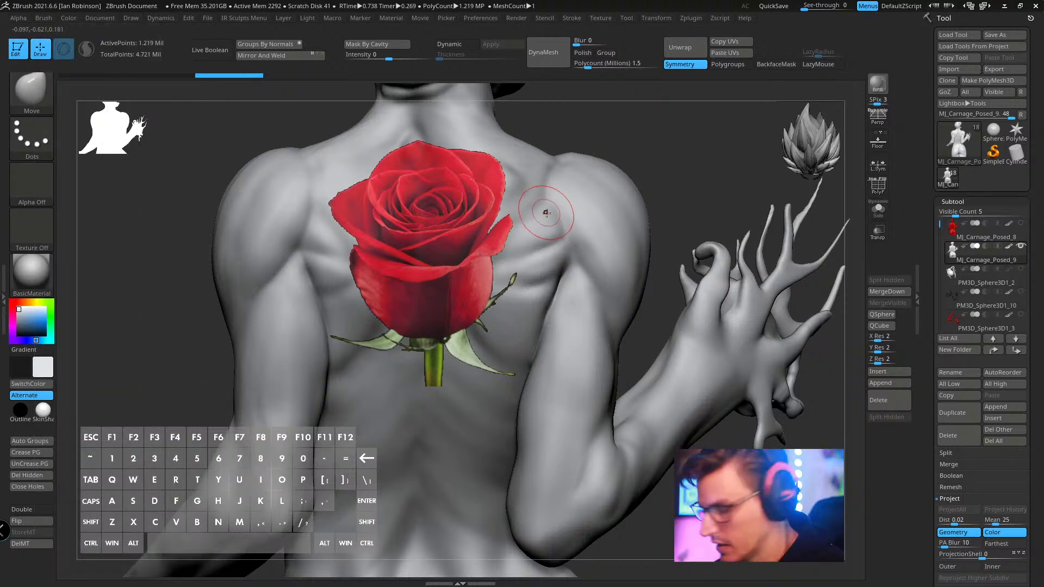
- Reduce the rose's Spotlight Radius so the image shows only around the brush, and leave Spotlight editing
key("shift+z")
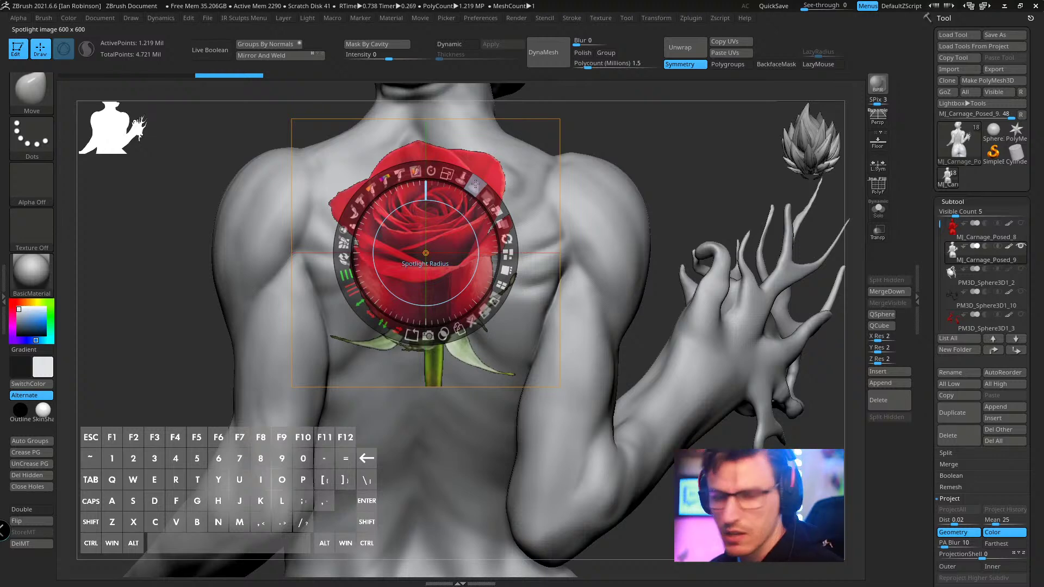
mouse_move(475, 184)
left_mouse_down()
mouse_move(489, 202)
mouse_move(474, 184)
left_mouse_up()
key("z")
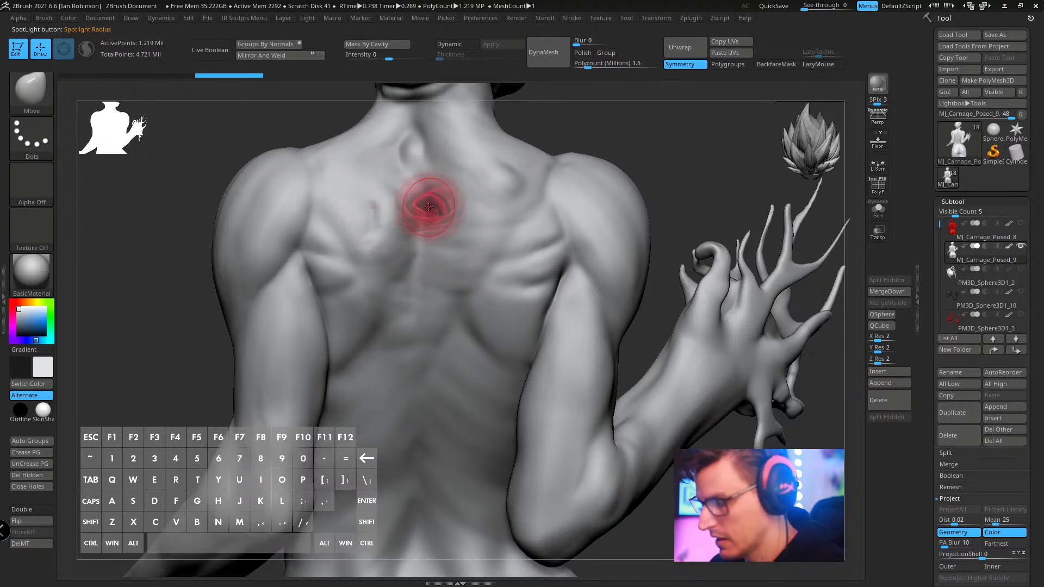
- Project the rose's bloom, leaves and stem onto the upper back with the Paint brush, and undo the projected paint
key("b")
key("p")
key("a")
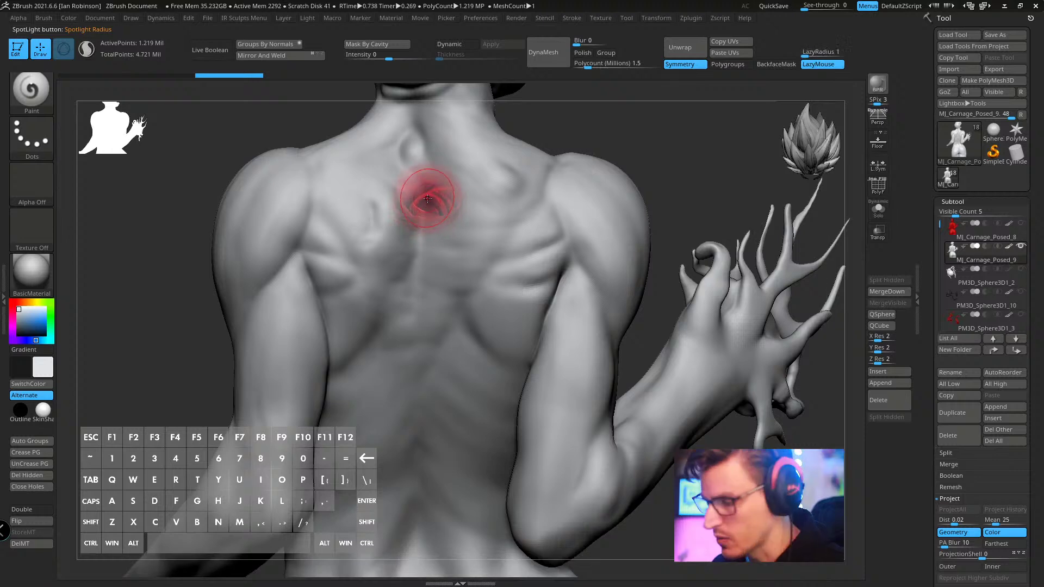
key("space")
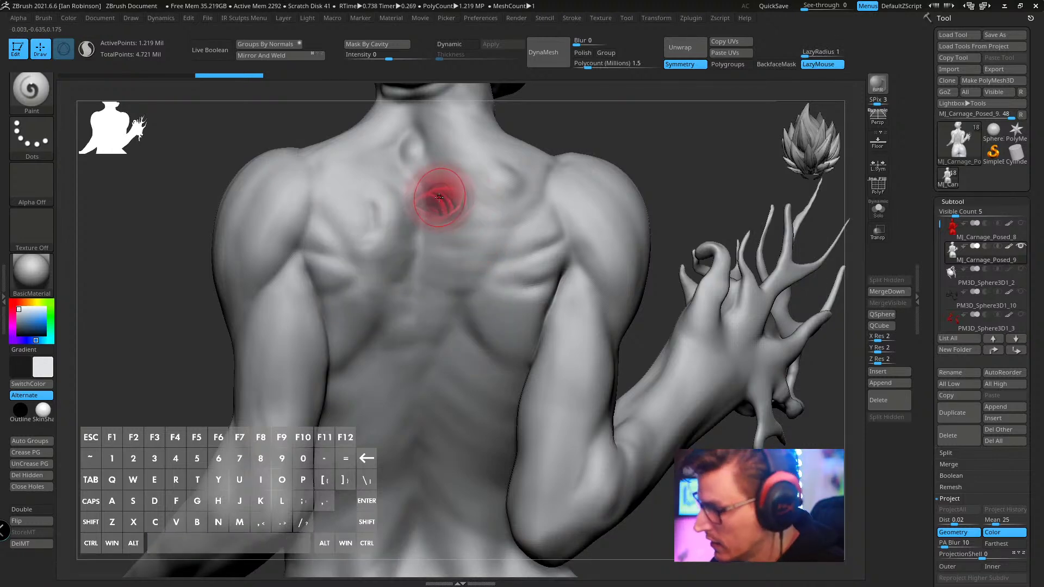
mouse_move(419, 174)
left_mouse_down()
mouse_move(338, 219)
mouse_move(370, 255)
mouse_move(375, 283)
mouse_move(398, 288)
mouse_move(432, 261)
mouse_move(419, 196)
left_mouse_up()
mouse_move(420, 149)
left_mouse_down()
mouse_move(442, 141)
mouse_move(462, 174)
mouse_move(497, 191)
mouse_move(505, 228)
mouse_move(476, 250)
mouse_move(451, 212)
mouse_move(454, 258)
mouse_move(492, 275)
left_mouse_up()
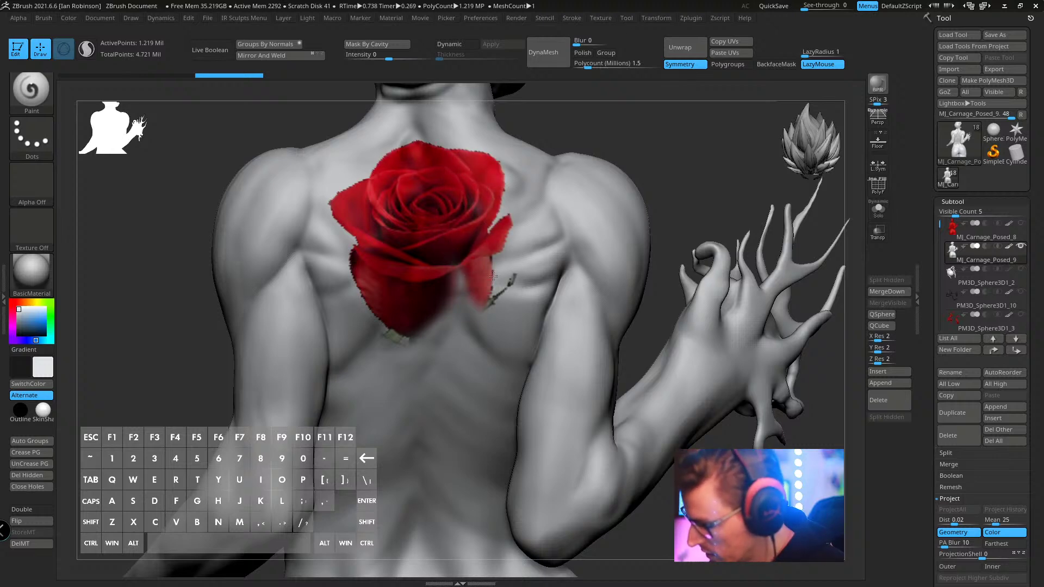
mouse_move(481, 319)
left_mouse_down()
mouse_move(451, 305)
mouse_move(432, 353)
mouse_move(409, 328)
left_mouse_up()
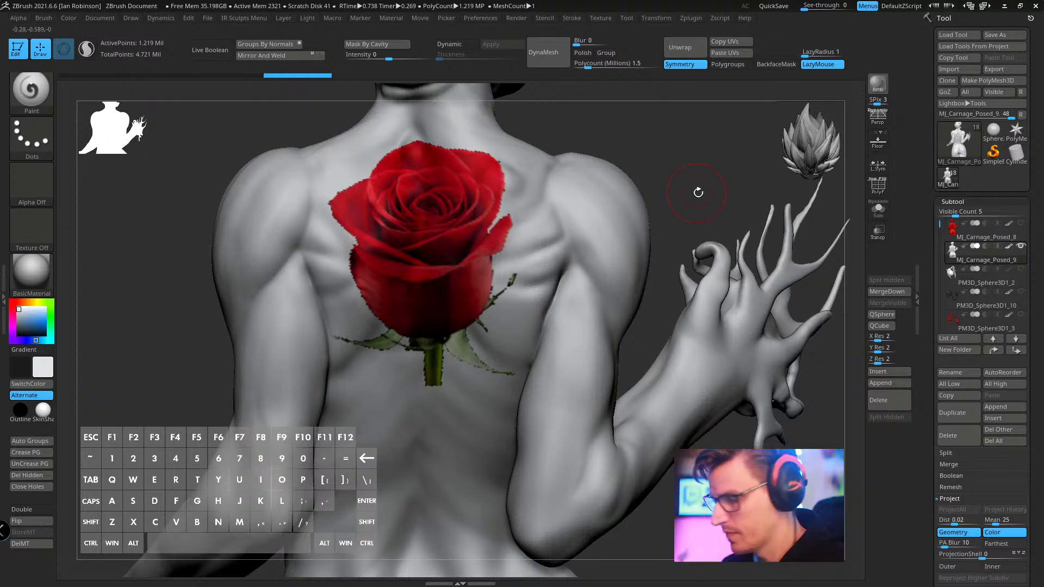
mouse_move(698, 192)
left_mouse_down()
mouse_move(687, 226)
mouse_move(666, 226)
mouse_move(663, 252)
mouse_move(701, 205)
mouse_move(683, 199)
mouse_move(687, 207)
left_mouse_up()
key("ctrl+z")
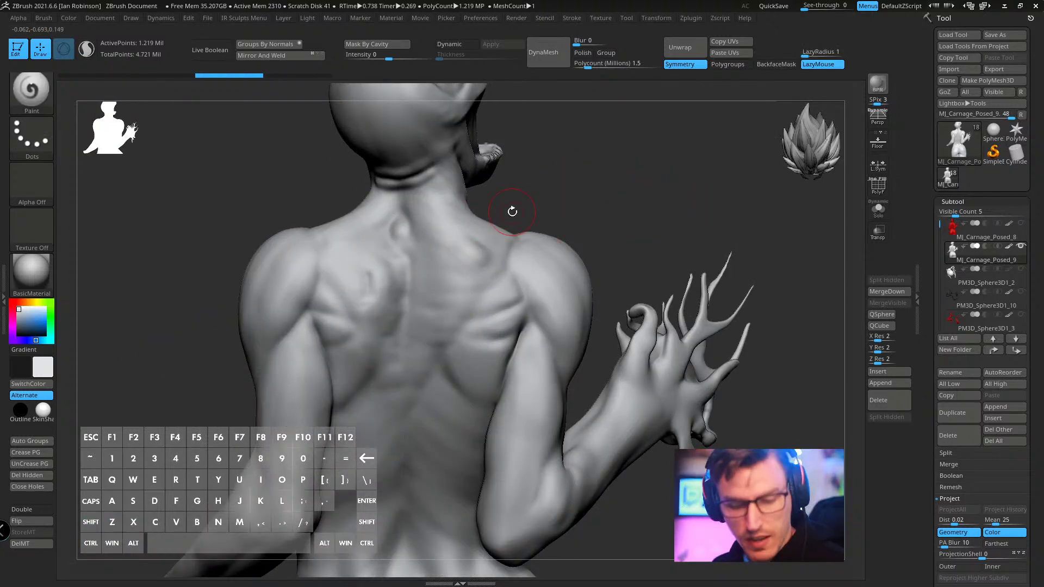
- Bring back the Spotlight rose, move it lower between the shoulder blades, reduce it slightly, and leave Spotlight editing
key("space")
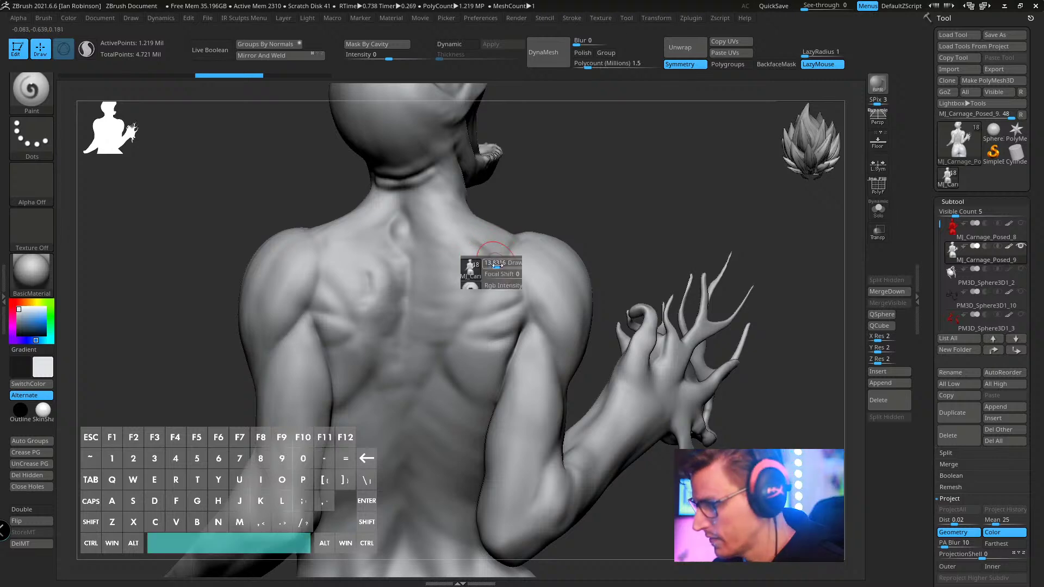
key("shift+z")
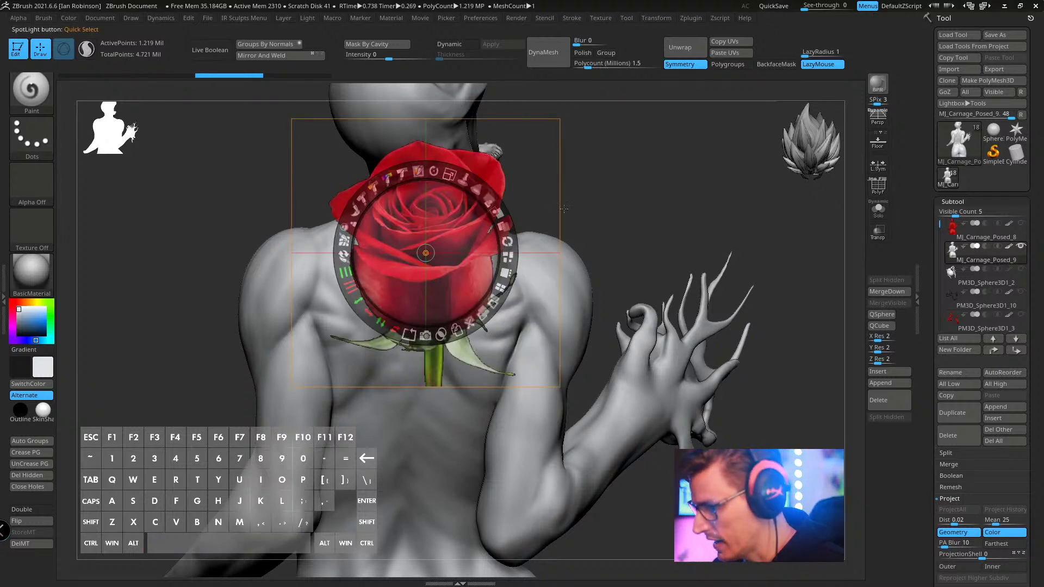
left_click_drag(629, 215, 456, 210)
left_click_drag(441, 315, 413, 389)
left_click_drag(430, 320, 416, 319)
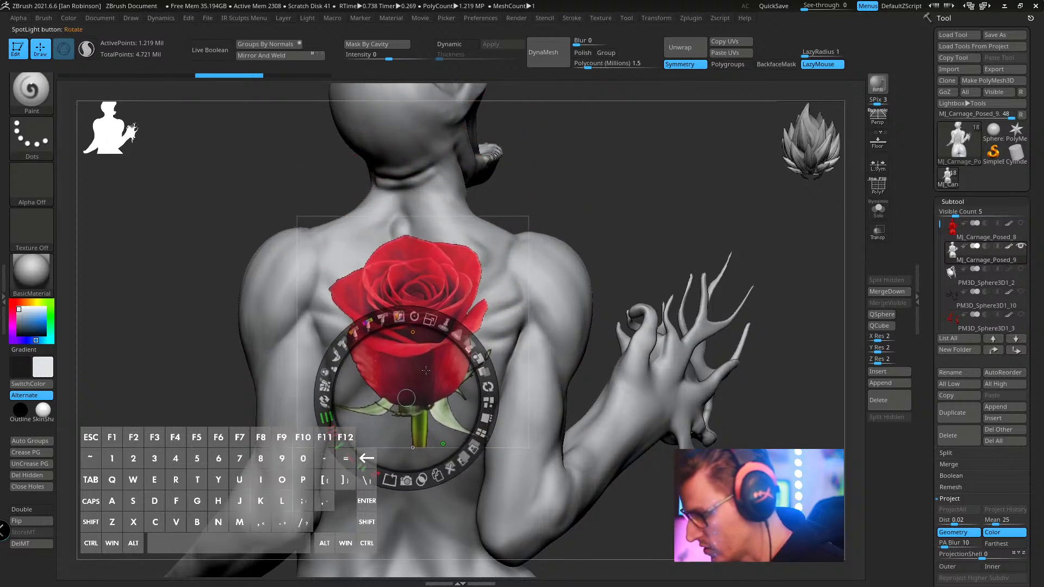
key("z")
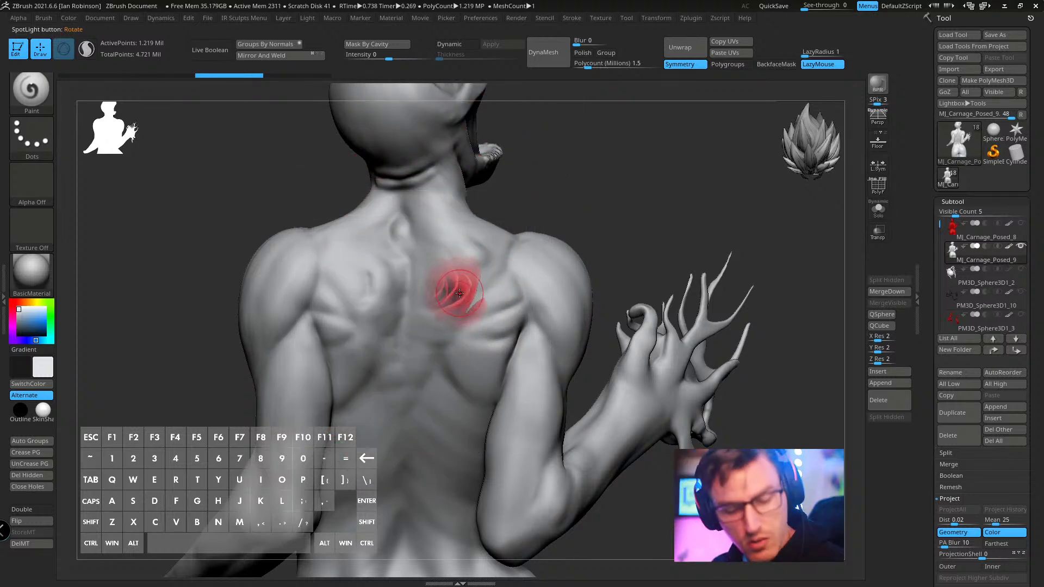
- Switch to the ClayBuildup brush, enable Rgb colour alongside Zadd, and adjust the brush's draw size
key("space")
key("b")
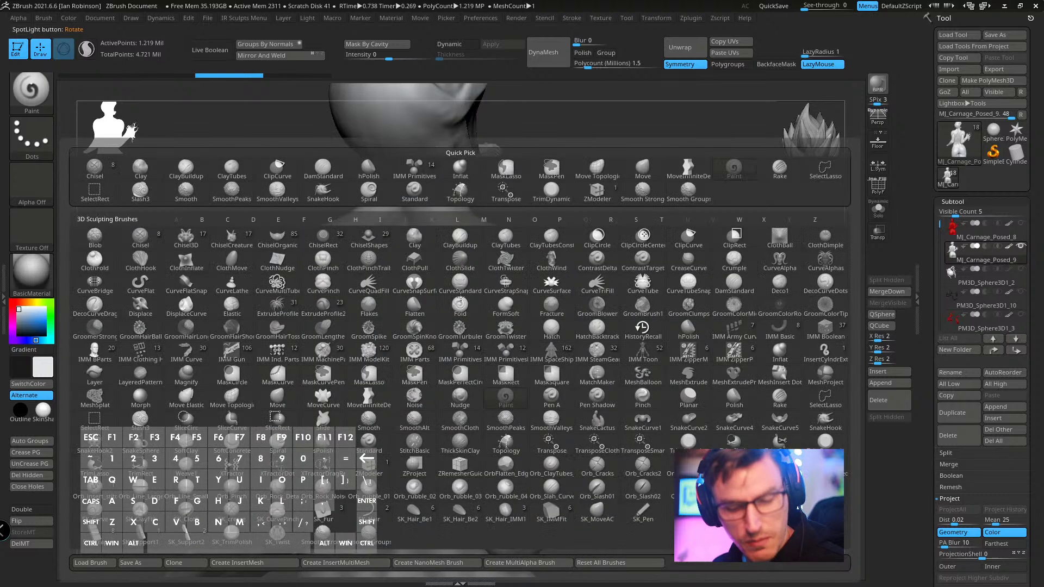
key("c")
key("b")
key("space")
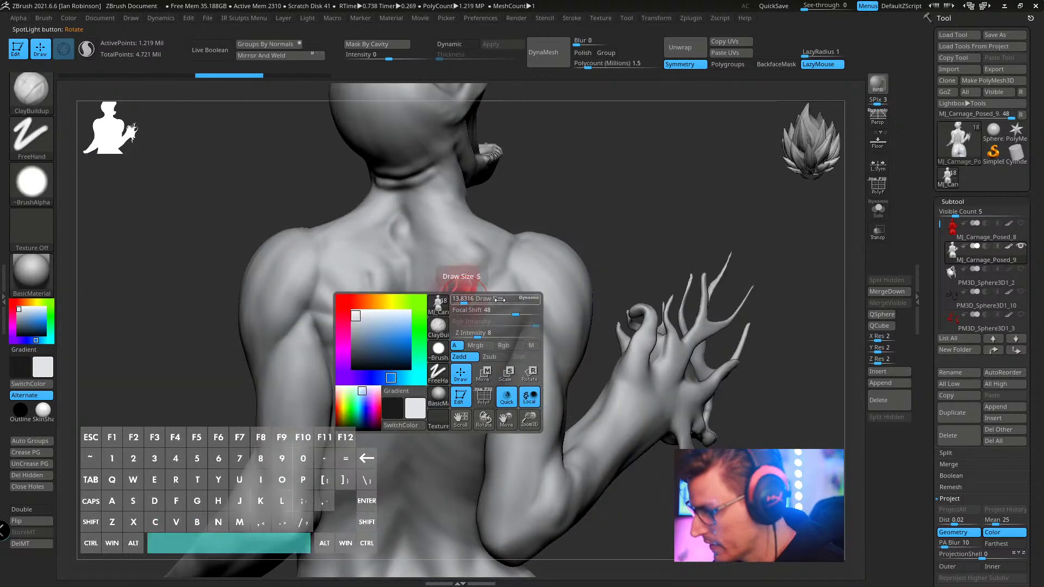
left_click(503, 345)
mouse_move(477, 335)
left_mouse_down()
mouse_move(465, 309)
mouse_move(445, 299)
left_mouse_up()
key("s")
left_click_drag(446, 300, 459, 299)
- Sculpt and colour the entire Spotlight rose onto the character's back with ClayBuildup strokes
mouse_move(471, 309)
left_mouse_down()
mouse_move(457, 297)
mouse_move(462, 277)
mouse_move(435, 256)
mouse_move(362, 265)
mouse_move(388, 375)
mouse_move(479, 309)
mouse_move(437, 392)
mouse_move(348, 410)
mouse_move(419, 416)
mouse_move(492, 336)
left_mouse_up()
left_click_drag(471, 205, 535, 234)
key("s")
mouse_move(576, 178)
left_mouse_down()
mouse_move(562, 156)
mouse_move(576, 164)
left_mouse_up()
left_click_drag(576, 165, 601, 181, "alt")
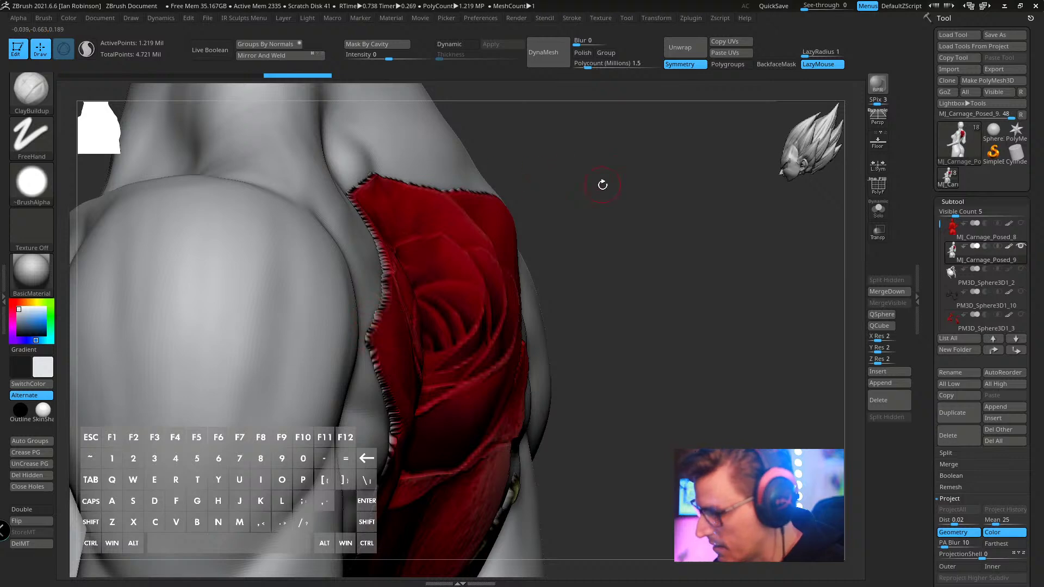
- Turn off polypaint on all subtools and examine the rose's raised petals and outline from several angles
key("shift")
left_click(1009, 246)
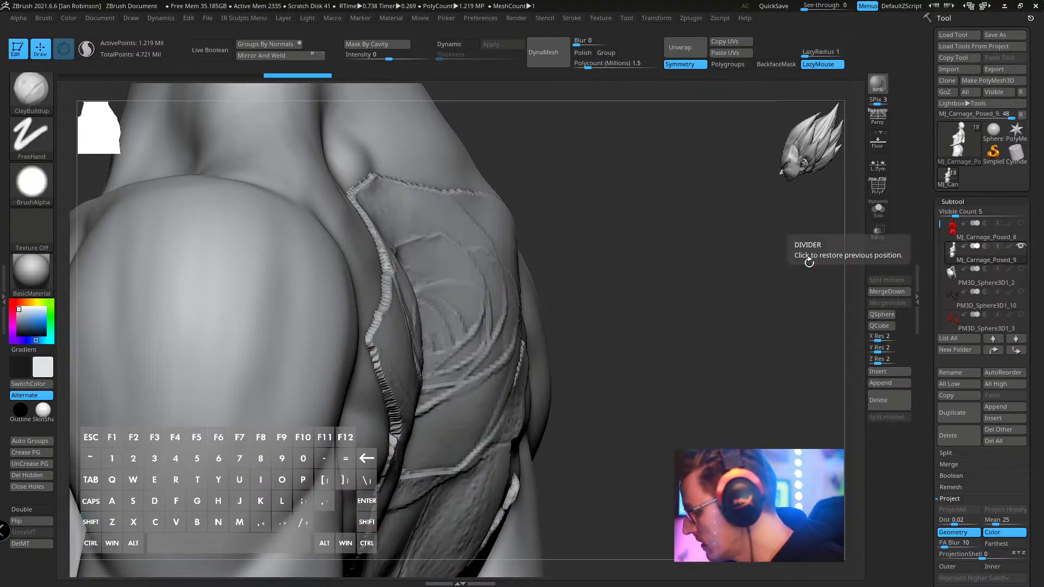
mouse_move(559, 183)
left_mouse_down("alt")
mouse_move(618, 185)
mouse_move(606, 184)
mouse_move(607, 168)
mouse_move(625, 184)
mouse_move(571, 191)
left_mouse_up("alt")
key("s")
left_click_drag(530, 217, 511, 164)
mouse_move(635, 154)
left_mouse_down("alt")
mouse_move(656, 164)
mouse_move(407, 277)
left_mouse_up("alt")
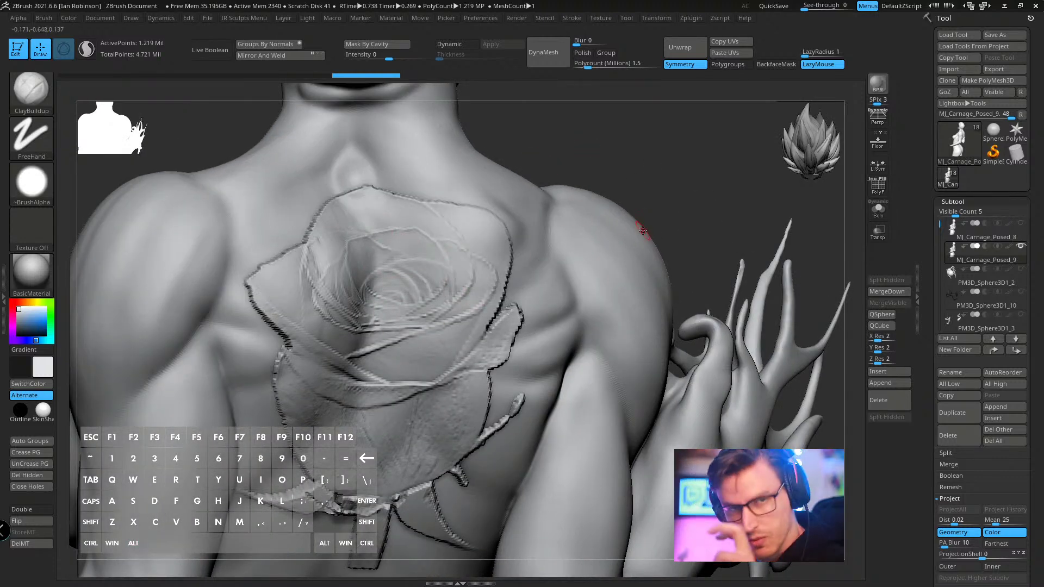
left_click_drag(592, 177, 550, 198)
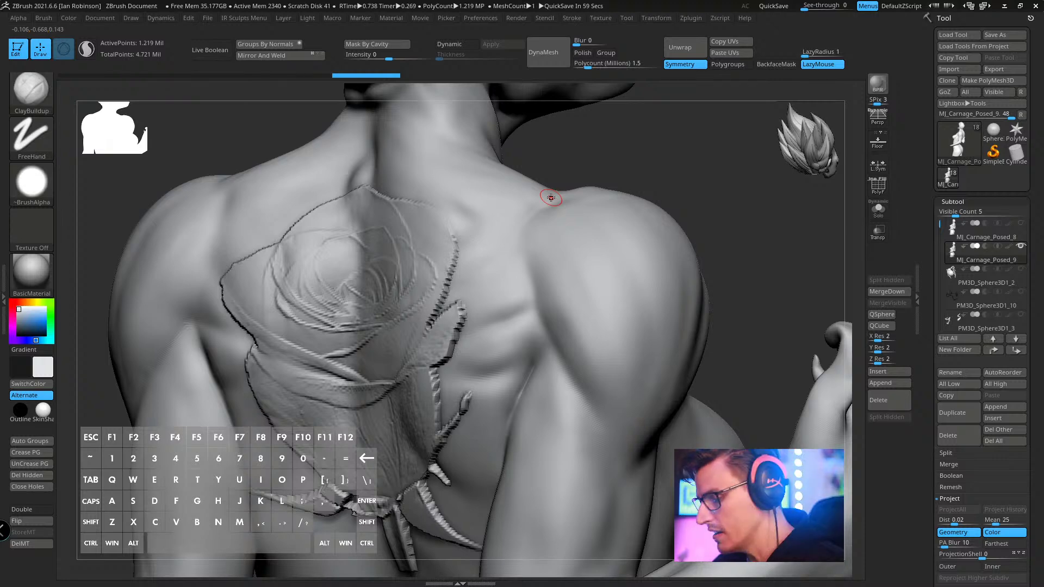
left_click_drag(550, 197, 422, 198)
mouse_move(462, 255)
left_mouse_down("ctrl")
mouse_move(435, 302)
mouse_move(475, 280)
left_mouse_up("ctrl")
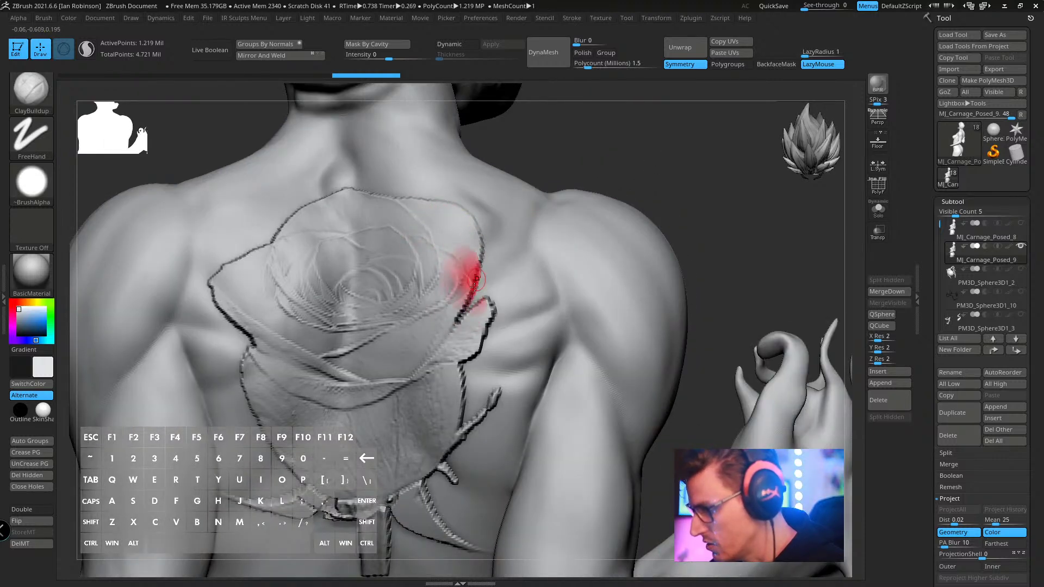
- Turn polypaint back on for all subtools and examine the coloured rose tattoo close up and from farther away
left_click(1008, 246, "shift")
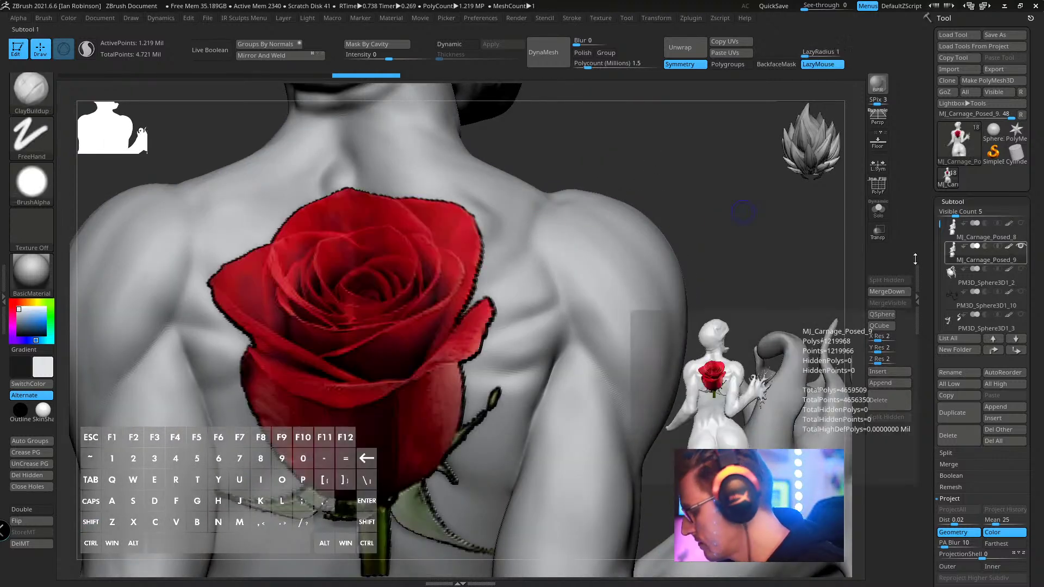
key("f")
left_click_drag(707, 206, 675, 232)
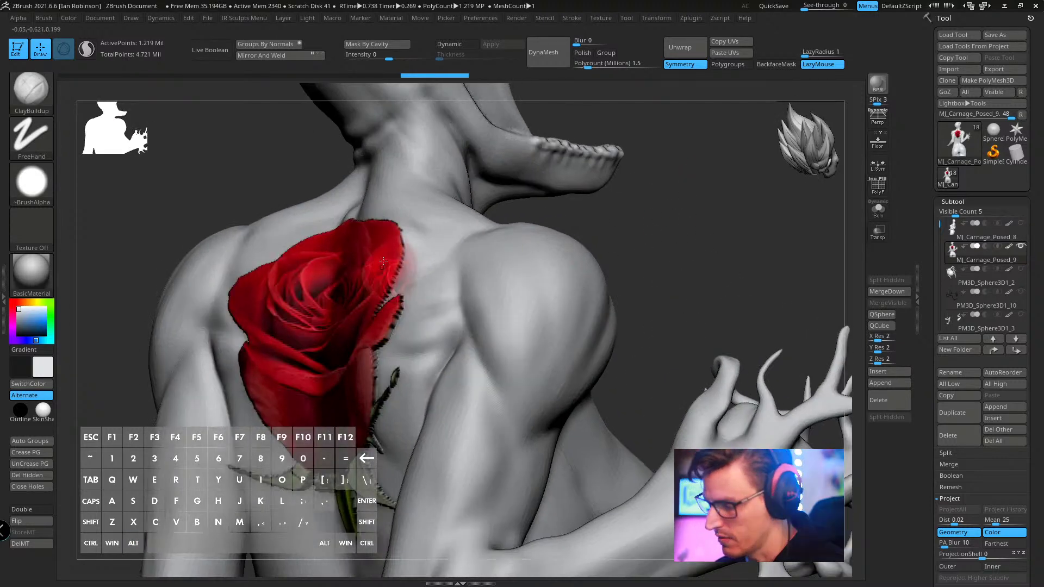
key("s")
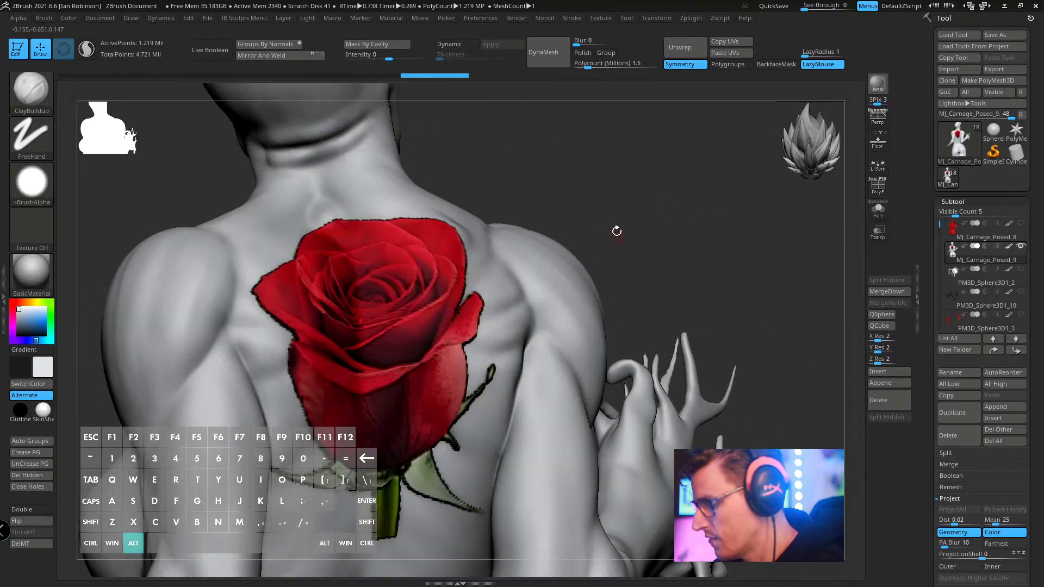
left_click_drag(617, 228, 569, 156, "alt")
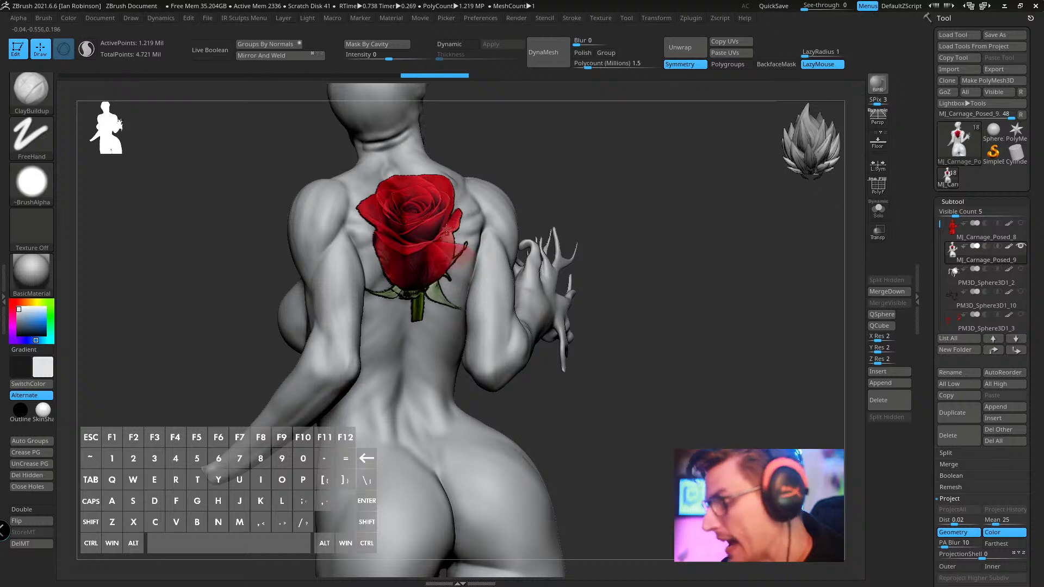
left_click_drag(522, 154, 441, 245)
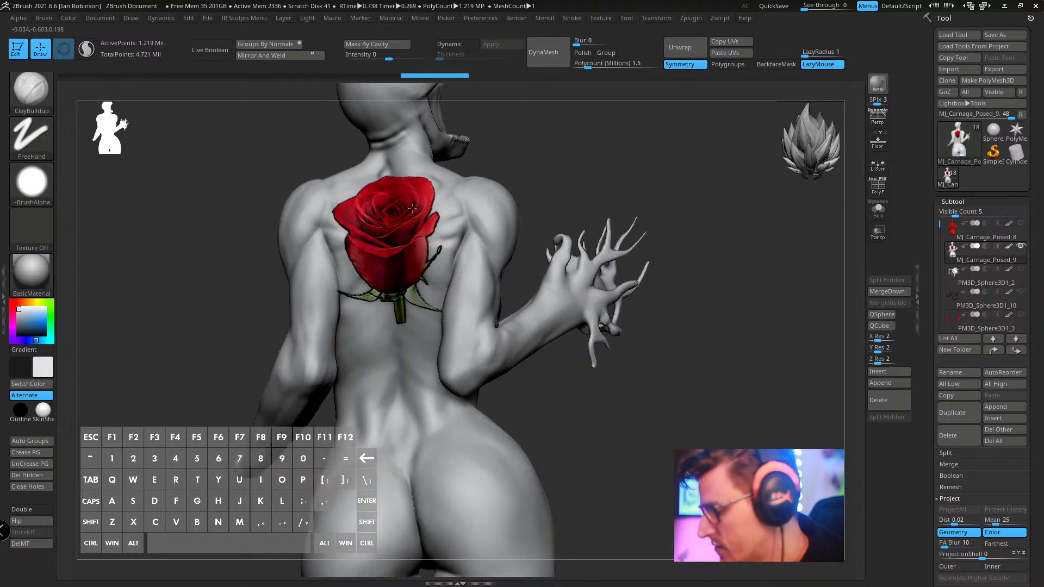
- Check the document's width and height settings
left_click(170, 20)
left_click(107, 20)
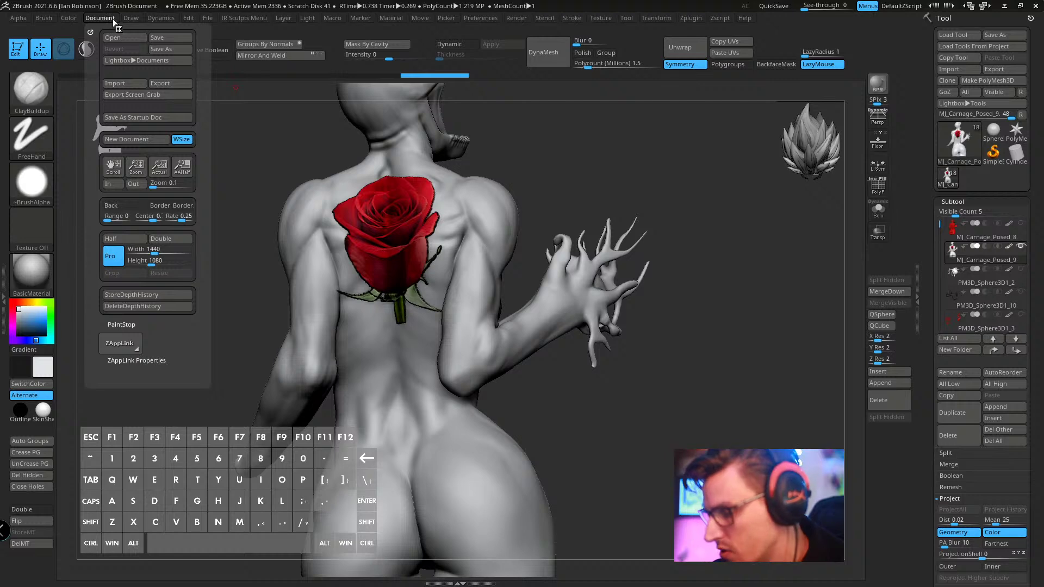
left_click(153, 249)
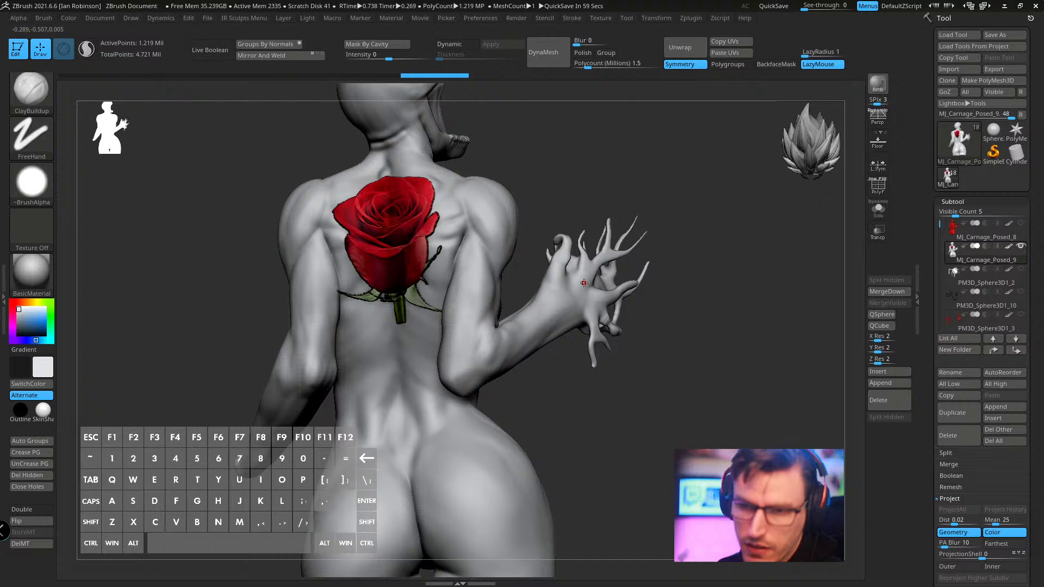
- Examine the coloured rose on the back from different angles and inspect its petal edges near the shoulder blade
left_click_drag(710, 226, 706, 204)
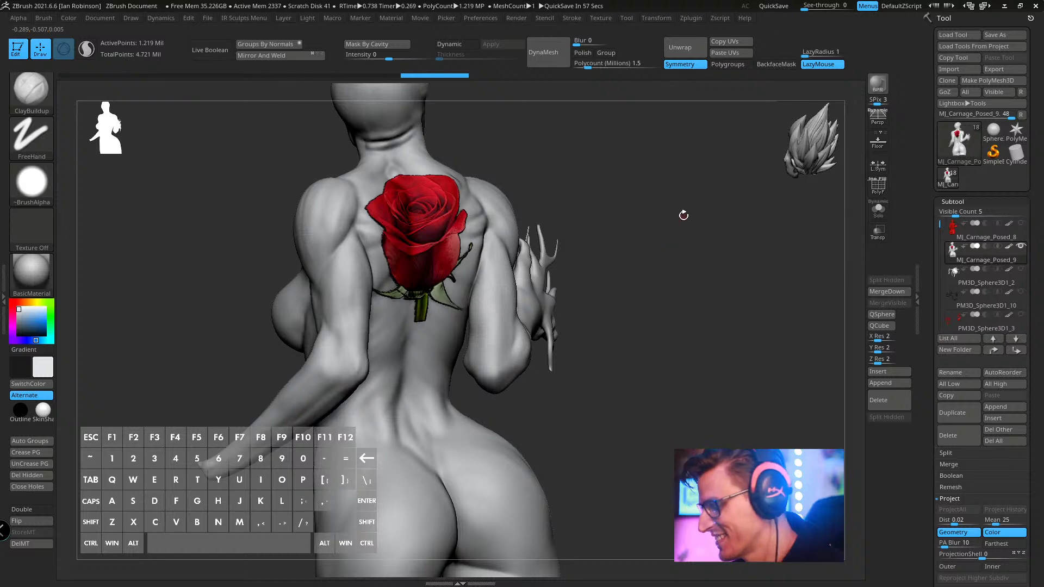
mouse_move(682, 214)
left_mouse_down()
mouse_move(718, 188)
mouse_move(691, 199)
left_mouse_up()
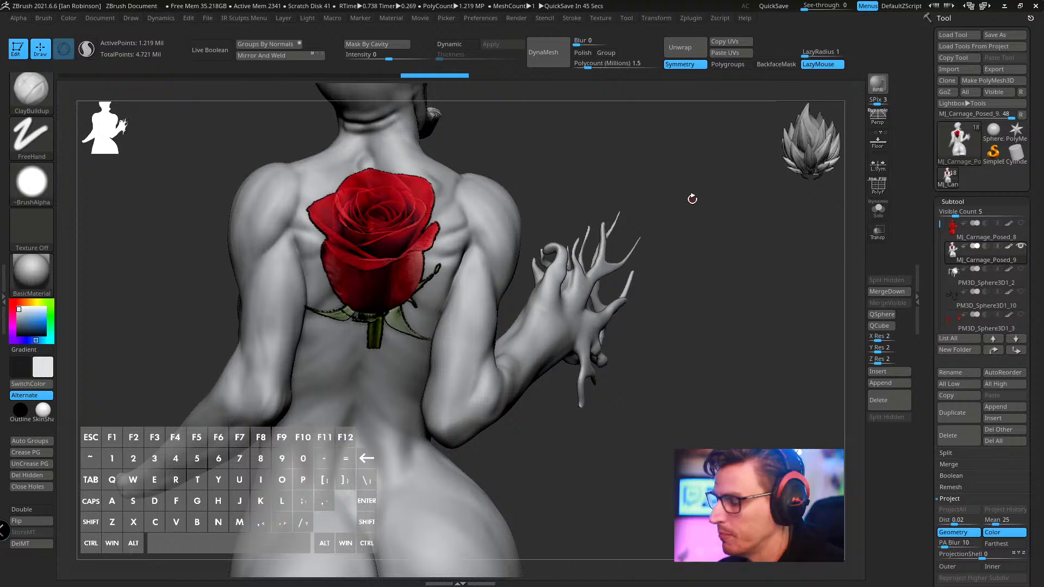
left_click_drag(692, 199, 512, 177)
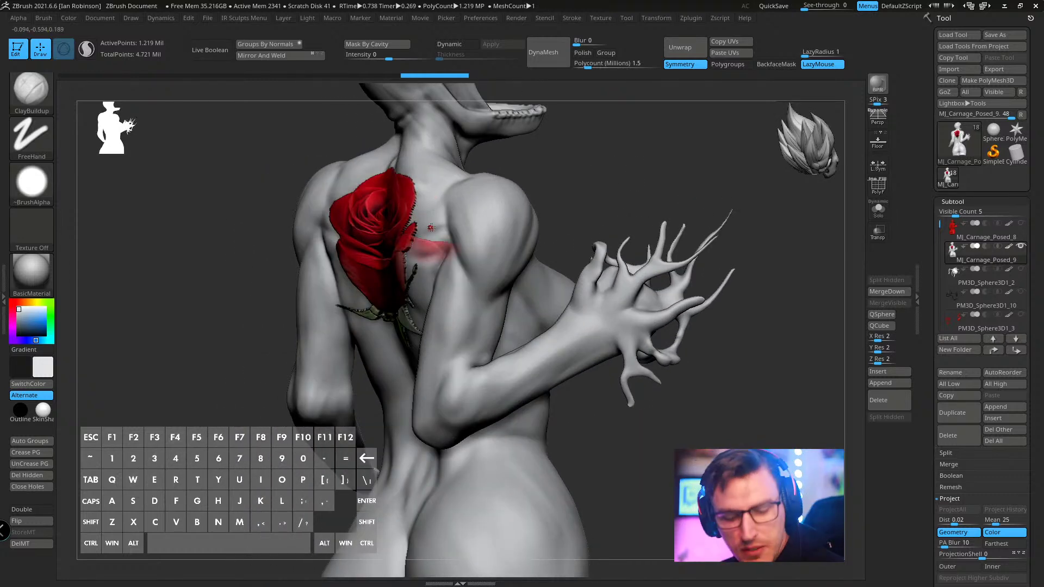
scroll(430, 227, "up", 5)
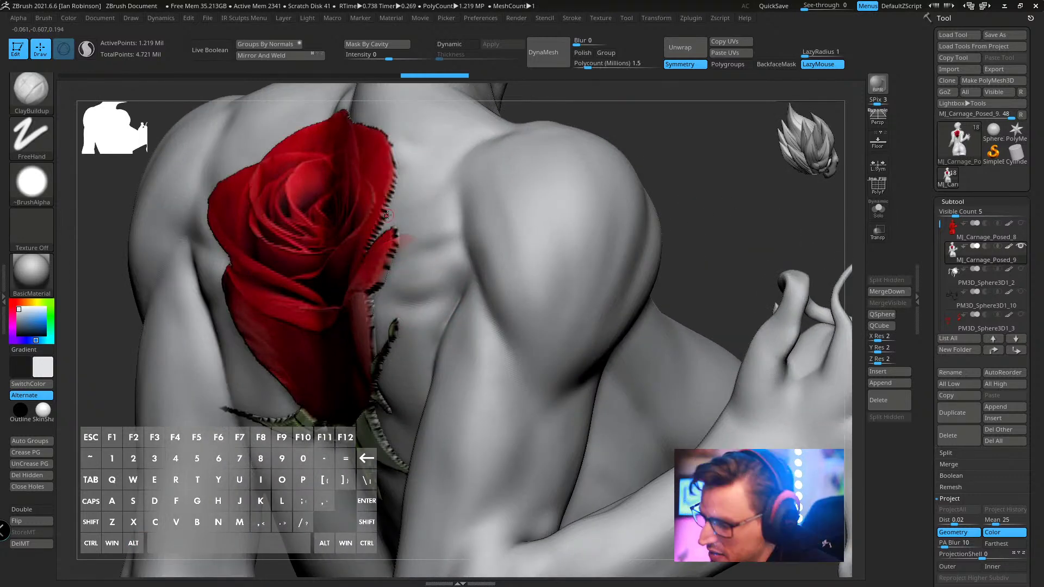
left_click_drag(387, 215, 386, 248)
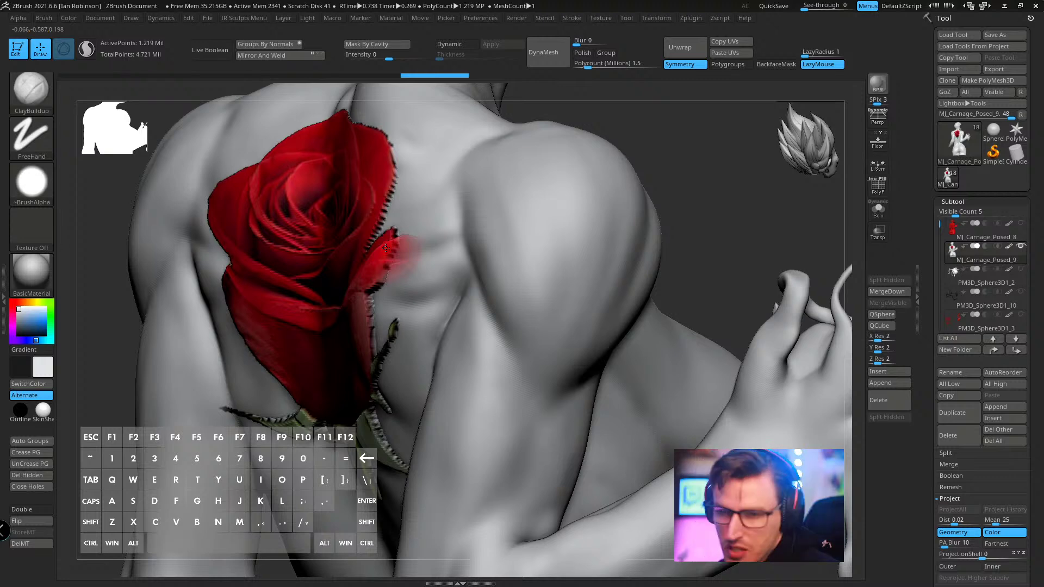
key("ctrl+z")
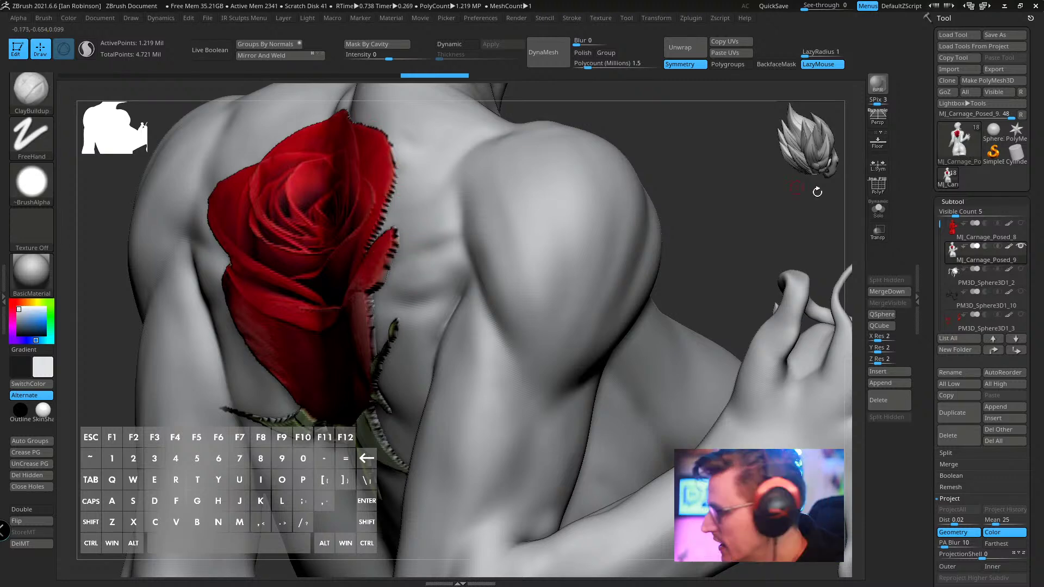
- Turn off polypaint on all subtools again and inspect the sculpted detail in the rose's lower petals and leaves
left_click(1018, 239)
left_click(1015, 249)
left_click_drag(772, 163, 611, 298)
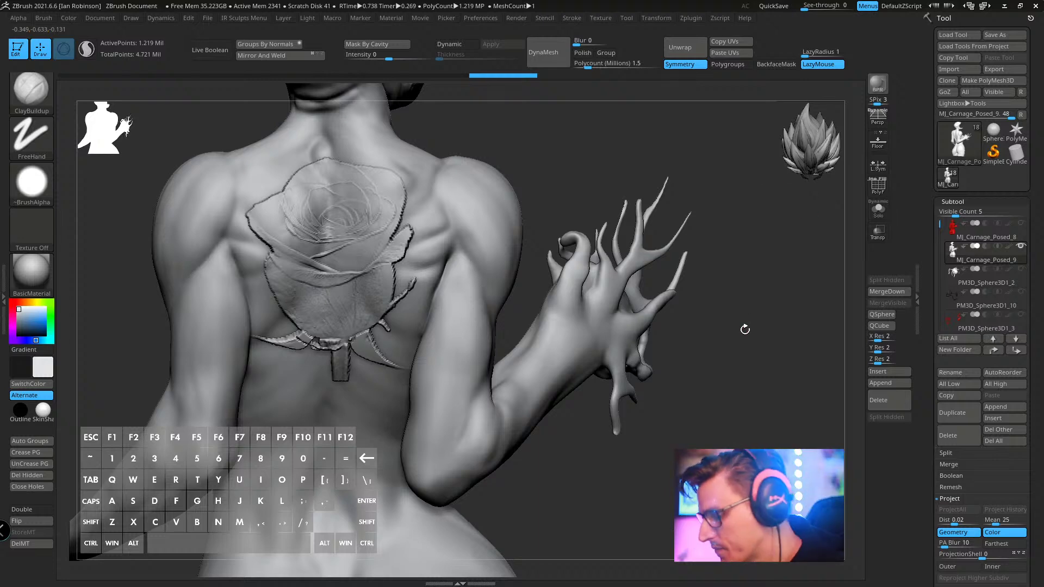
right_click_drag(362, 247, 334, 342, "alt")
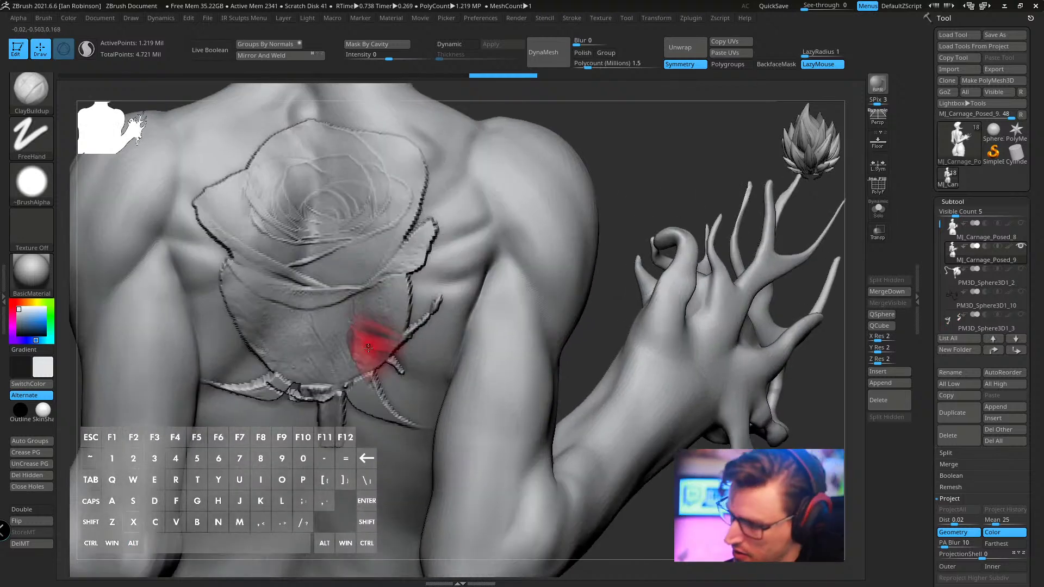
key("s")
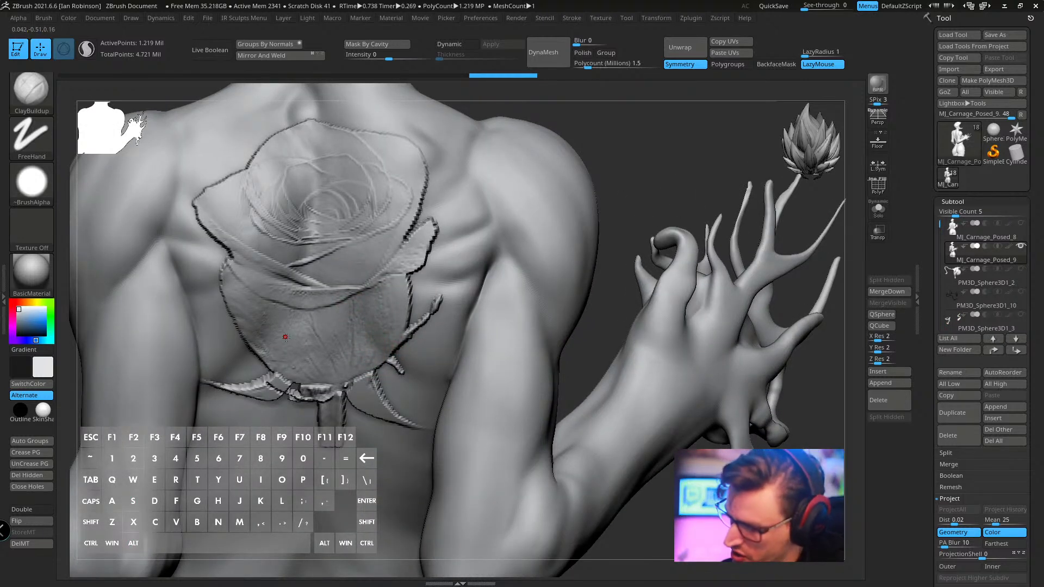
right_click_drag(326, 350, 278, 329, "alt")
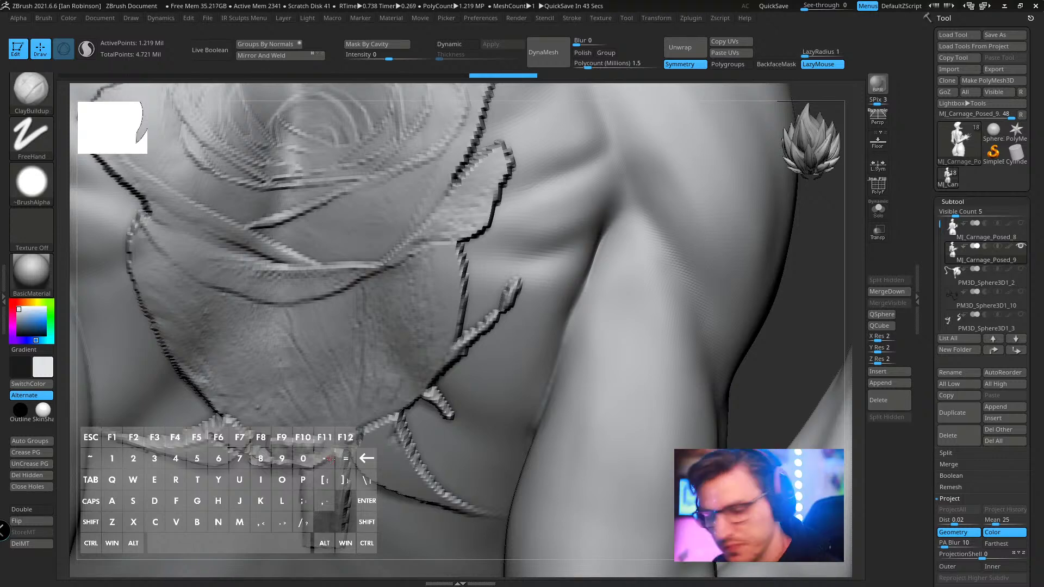
- Delete the duplicated body subtool MJ_Carnage_Posed_9 that carries the rose
key("f")
left_click_drag(815, 327, 717, 315)
left_click(949, 438)
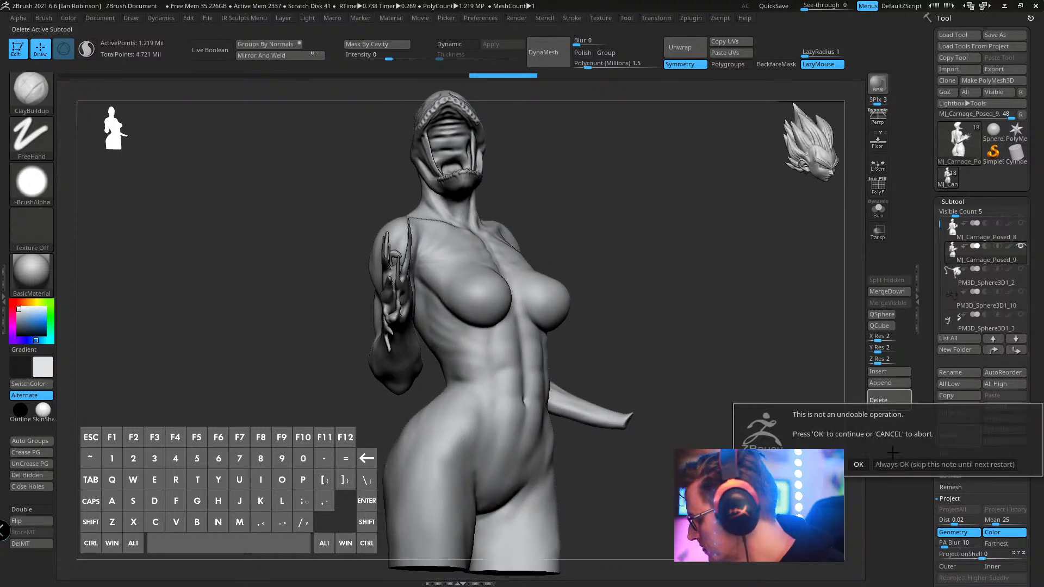
left_click(858, 463)
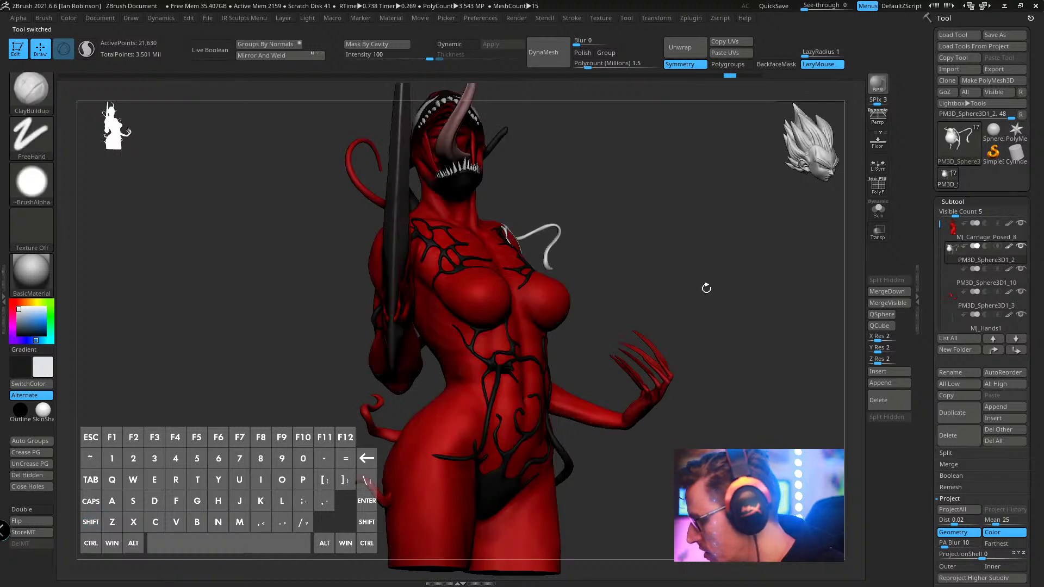
- Make the blade-arm subtool MJ_Hands1 the active subtool
left_click_drag(705, 286, 677, 230)
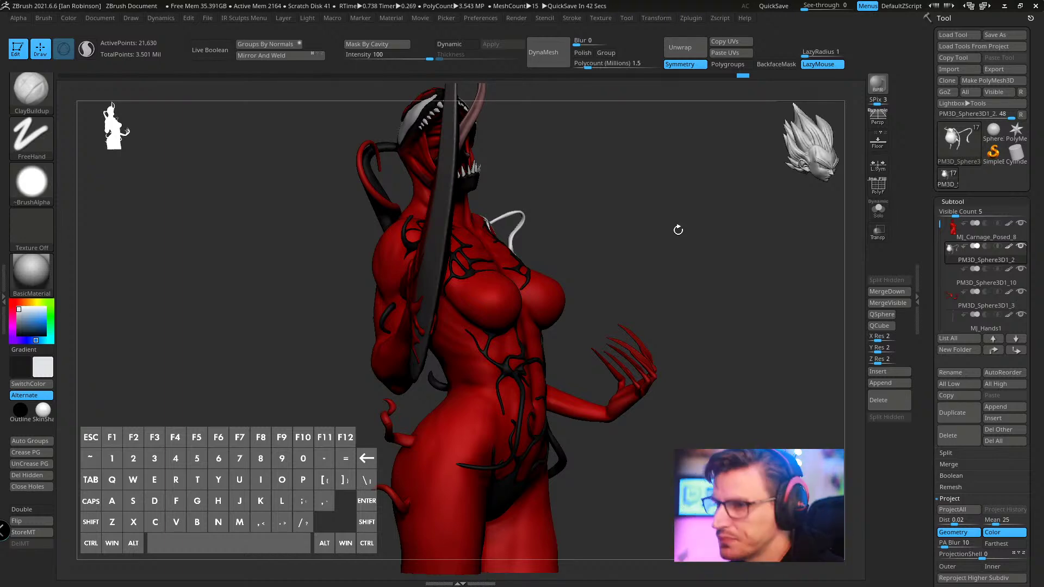
left_click_drag(677, 230, 719, 245)
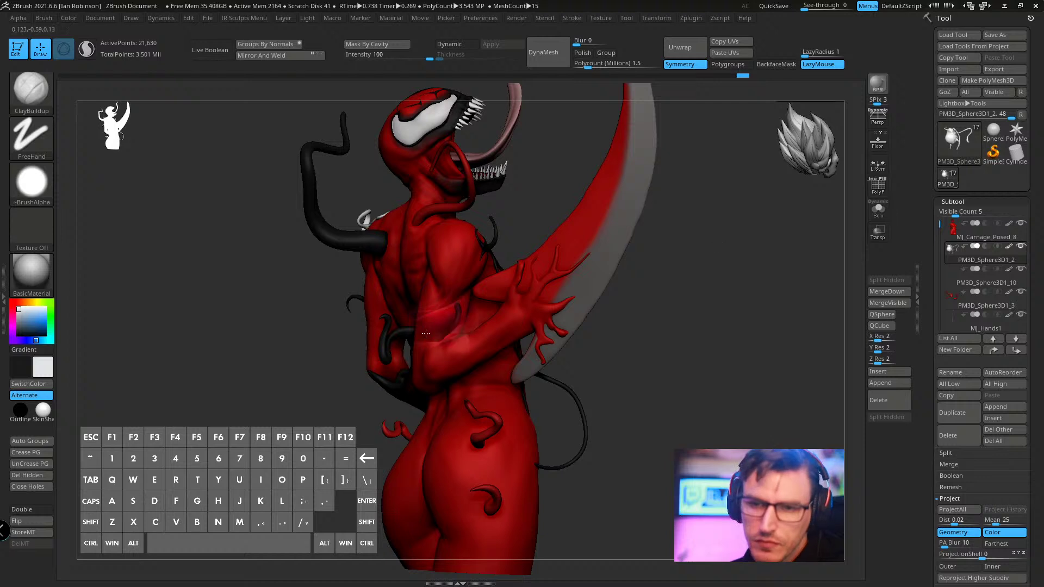
left_click_drag(735, 318, 746, 285)
left_click(681, 207, "alt")
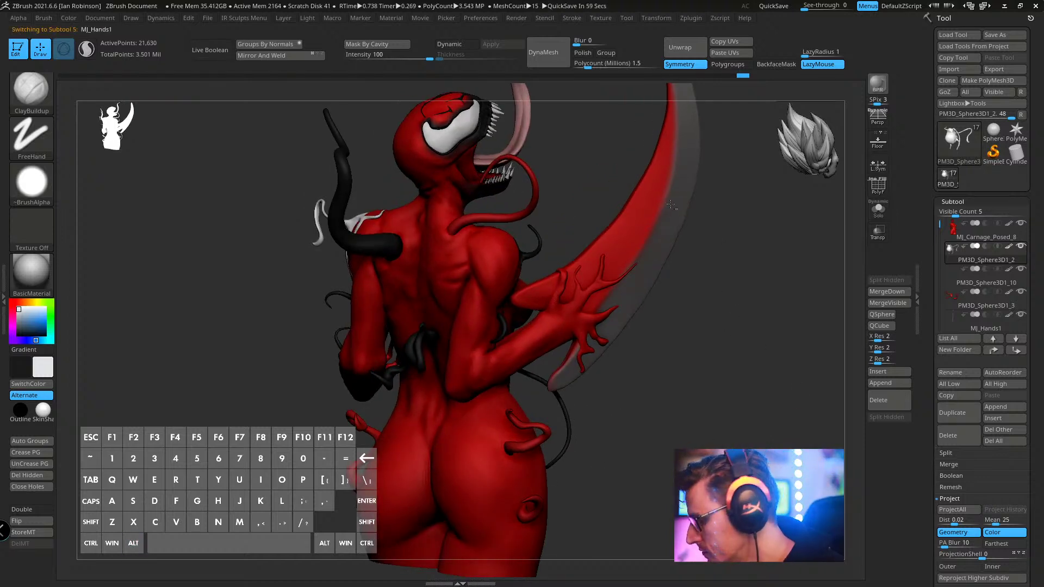
key("shift+f")
key("shift+f")
key("l")
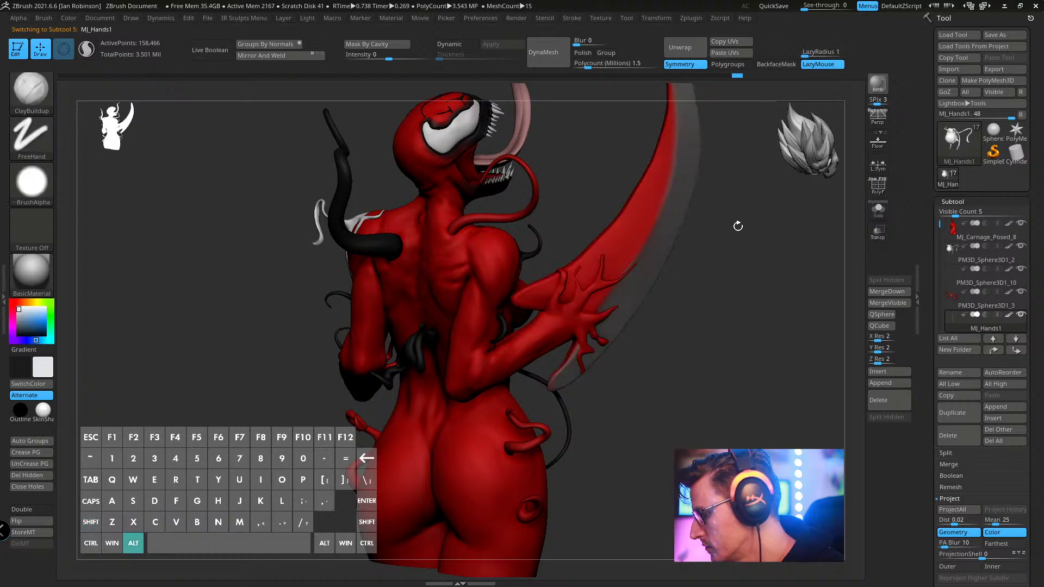
left_click_drag(736, 226, 685, 350)
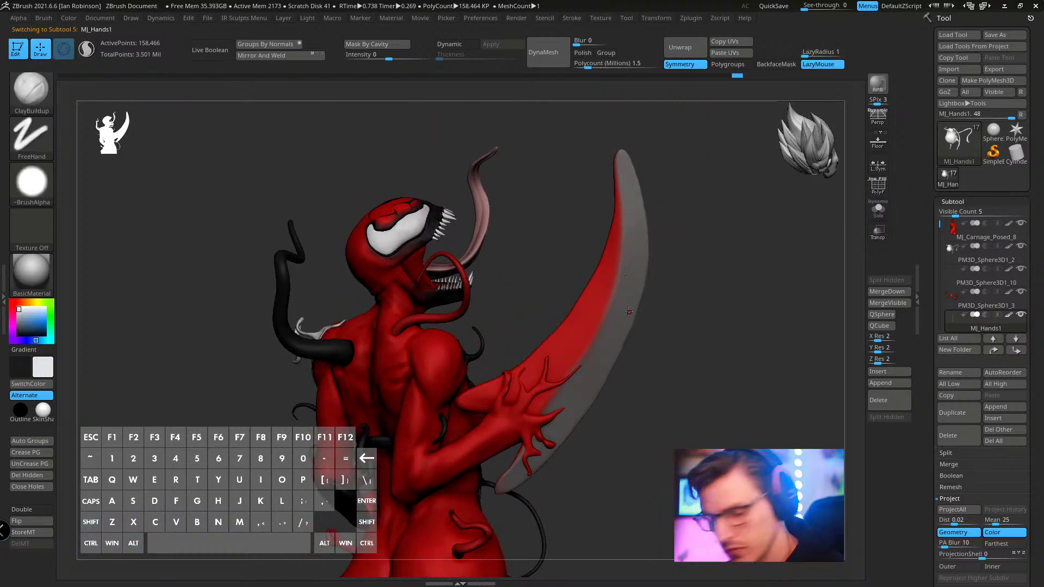
mouse_move(715, 280)
left_mouse_down()
mouse_move(714, 295)
mouse_move(750, 290)
mouse_move(706, 283)
left_mouse_up()
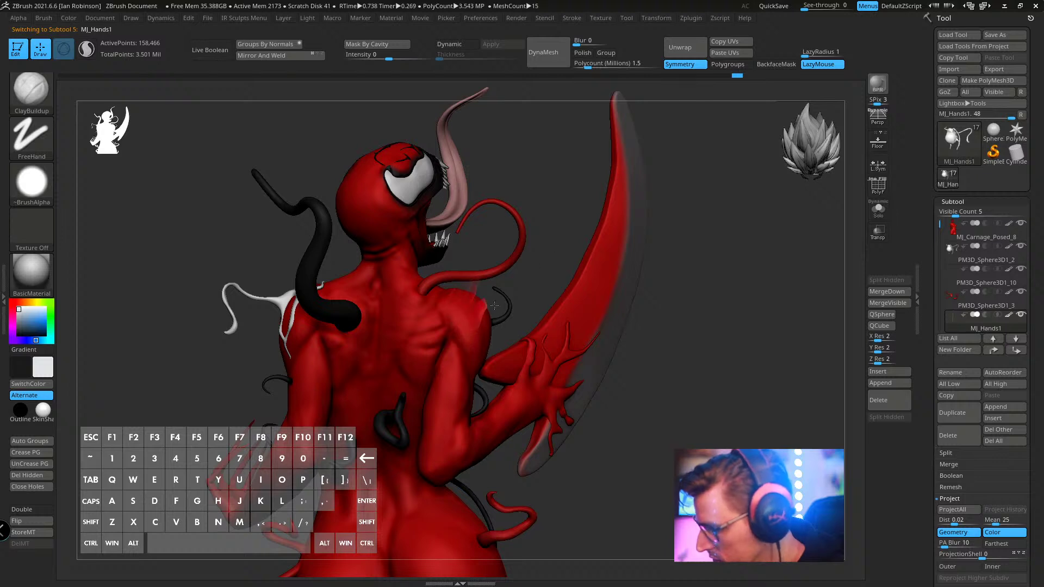
- Shift the Spotlight rose image over the figure's left upper back, recentre the dial on it and exit Spotlight image editing
key("z")
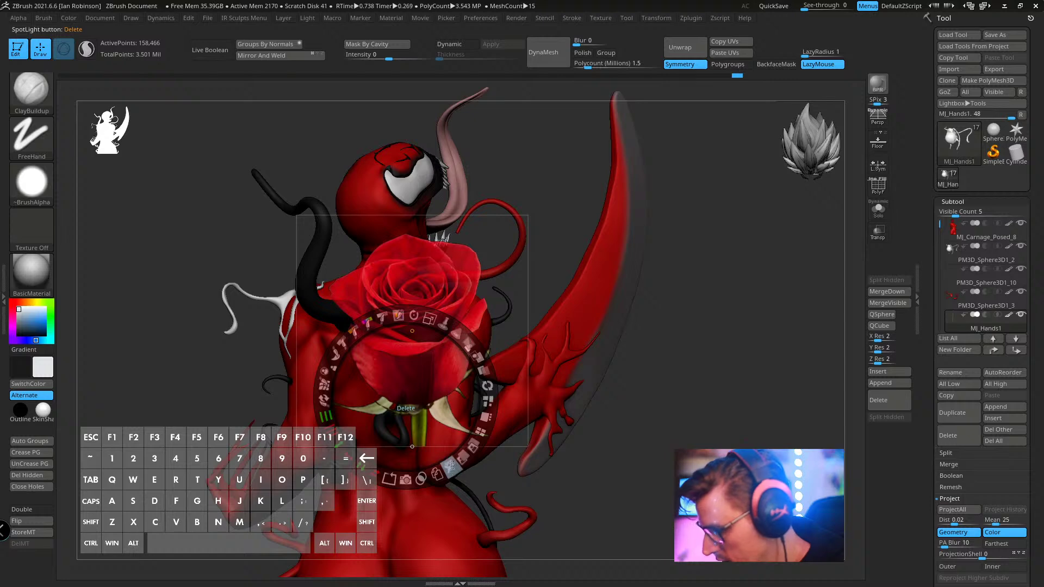
key("z")
key("z")
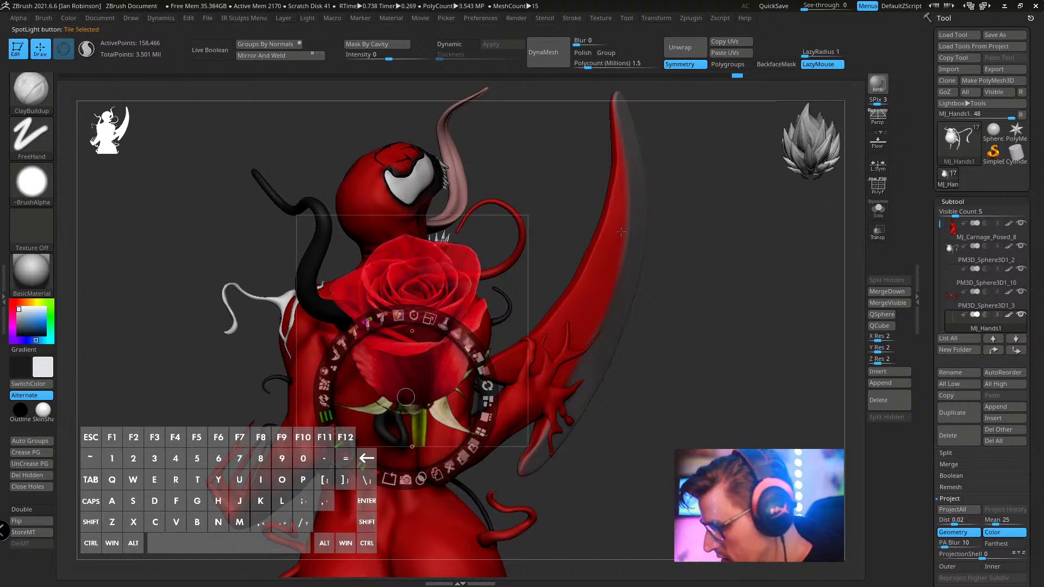
left_click_drag(735, 227, 670, 256, "alt")
key("z")
key("z")
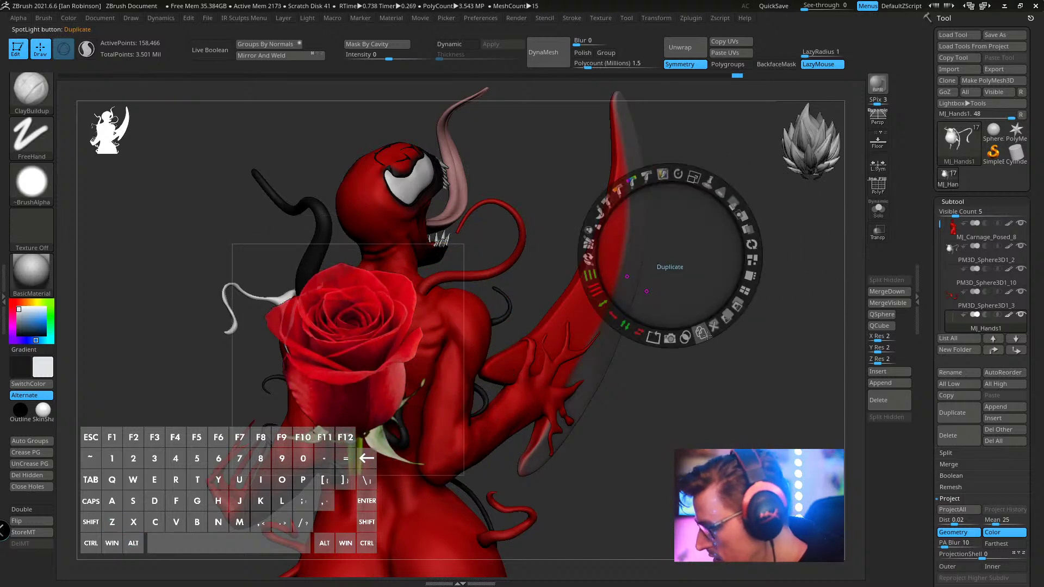
left_click_drag(670, 255, 347, 358)
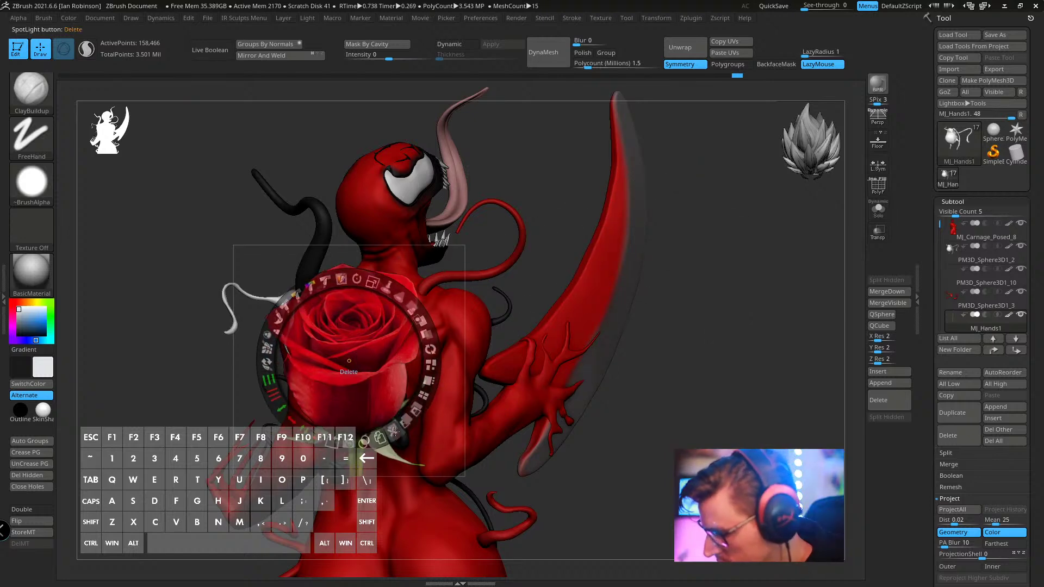
key("z")
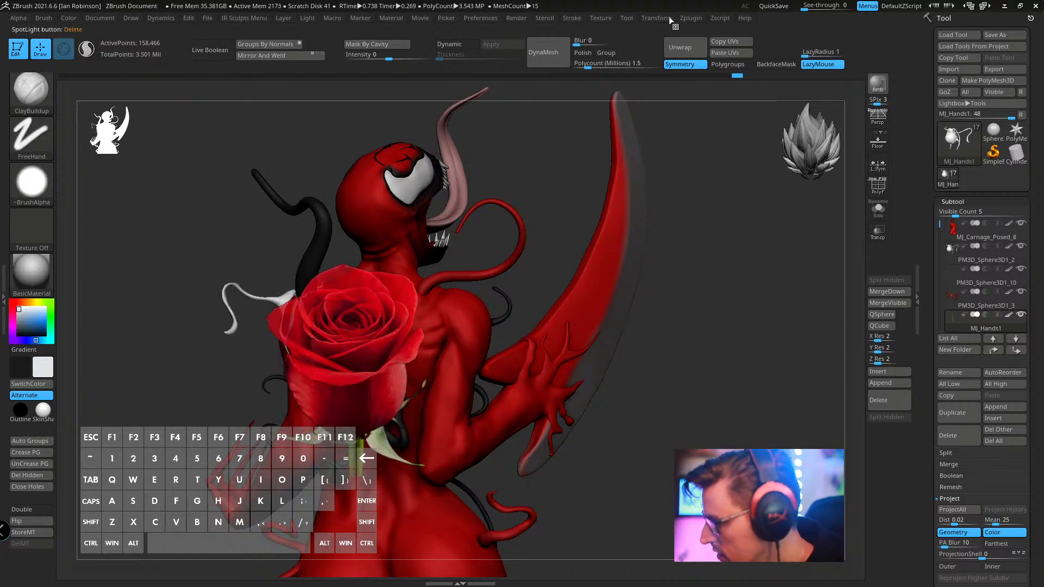
- Check the Spotlight Projection option in the brush's sample settings
left_click(45, 19)
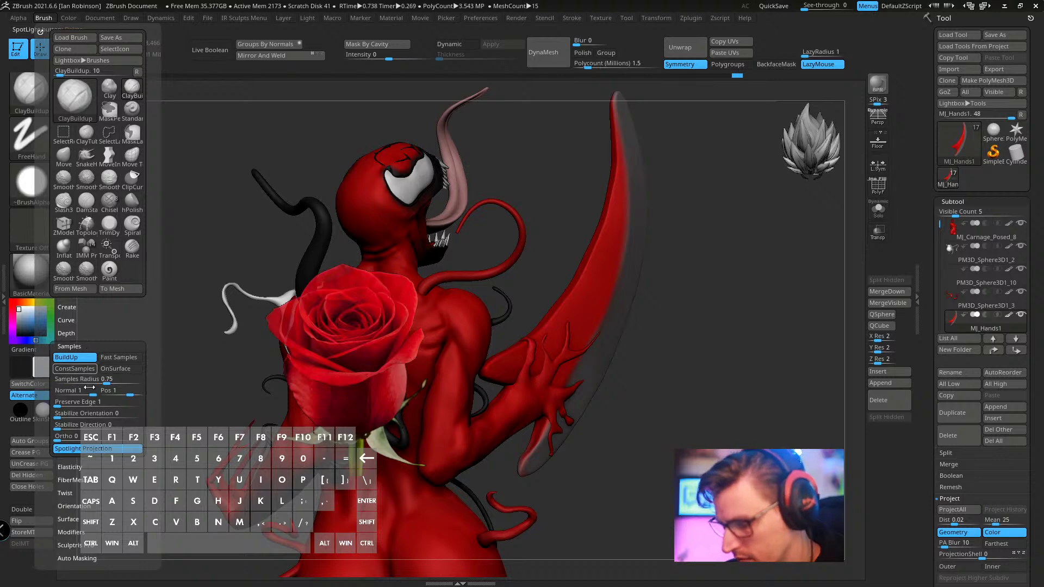
key("z")
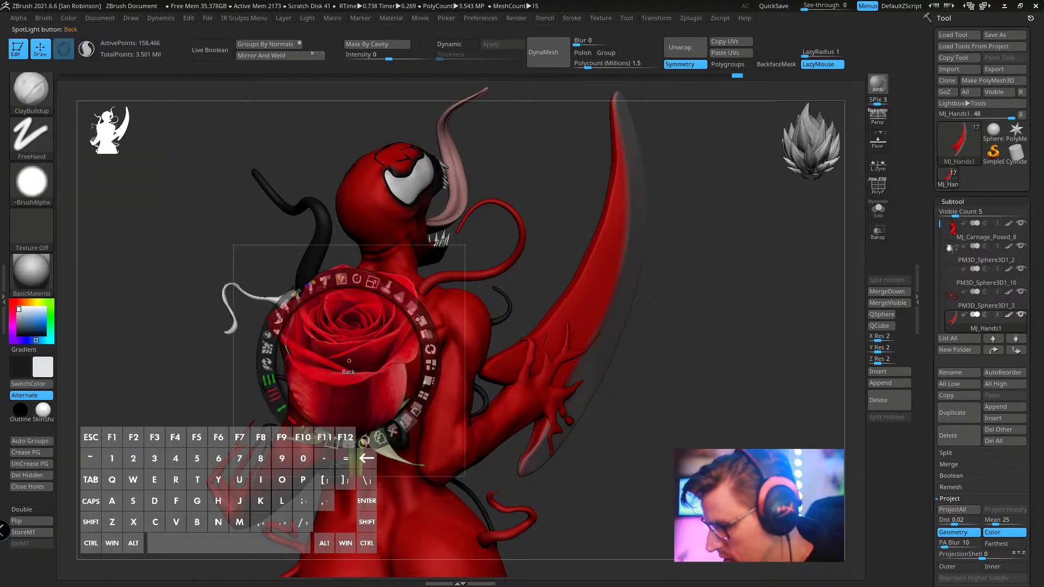
key("z")
- Make the rose image the current texture and switch Spotlight off
left_click(623, 20)
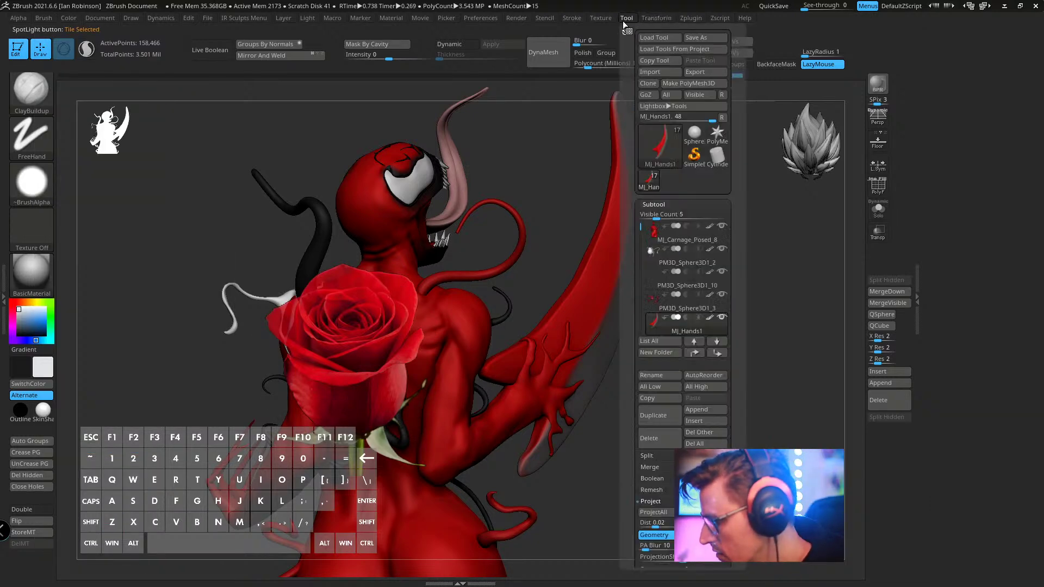
left_click(694, 20)
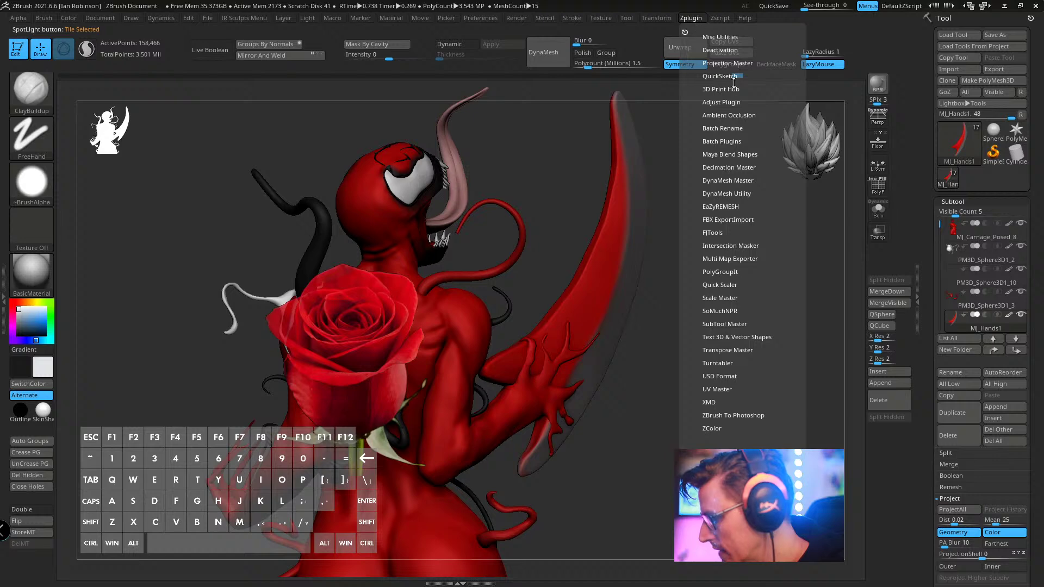
left_click(668, 20)
left_click(596, 21)
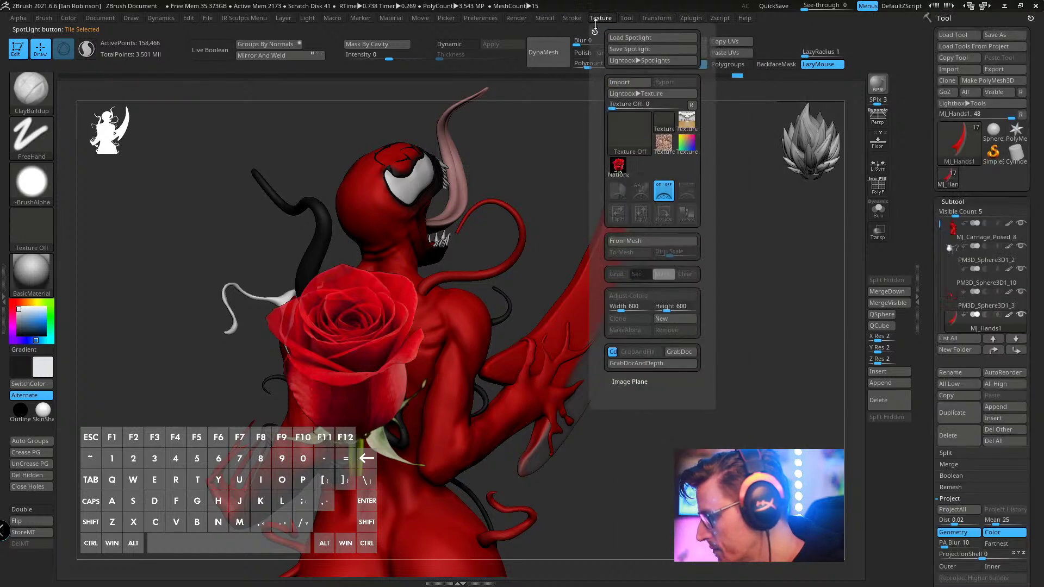
left_click(618, 167)
left_click(690, 195)
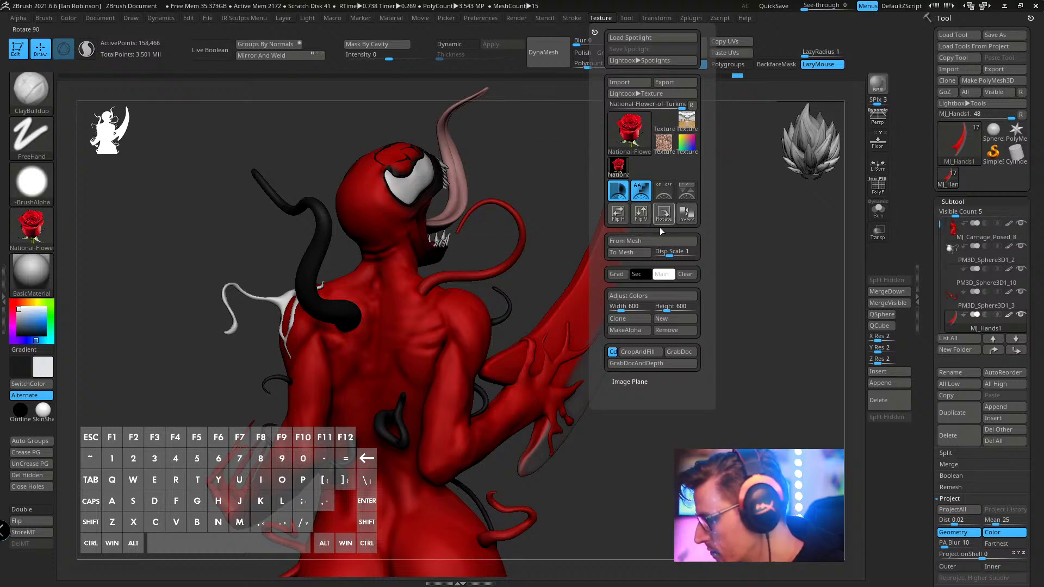
left_click_drag(741, 217, 733, 291, "alt")
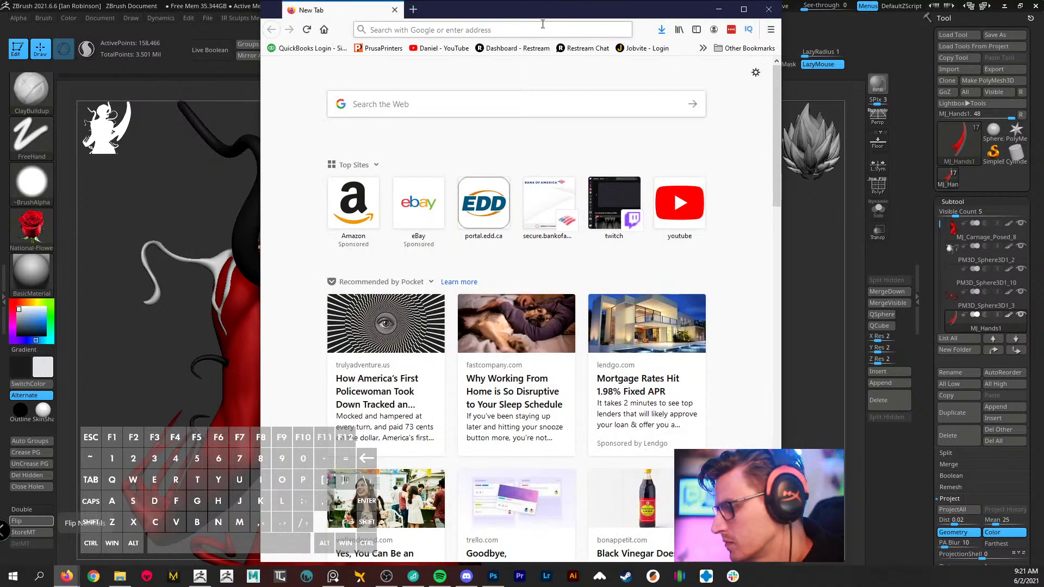
- Switch to the web browser, open artstation.com and search it for the artist's full name
left_click(527, 30)
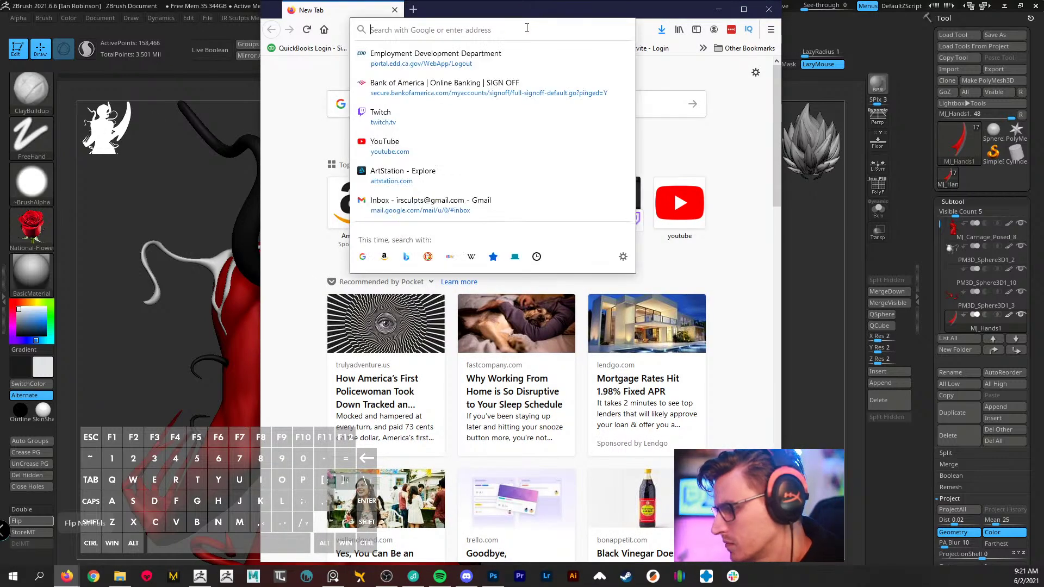
type("artstation.com/")
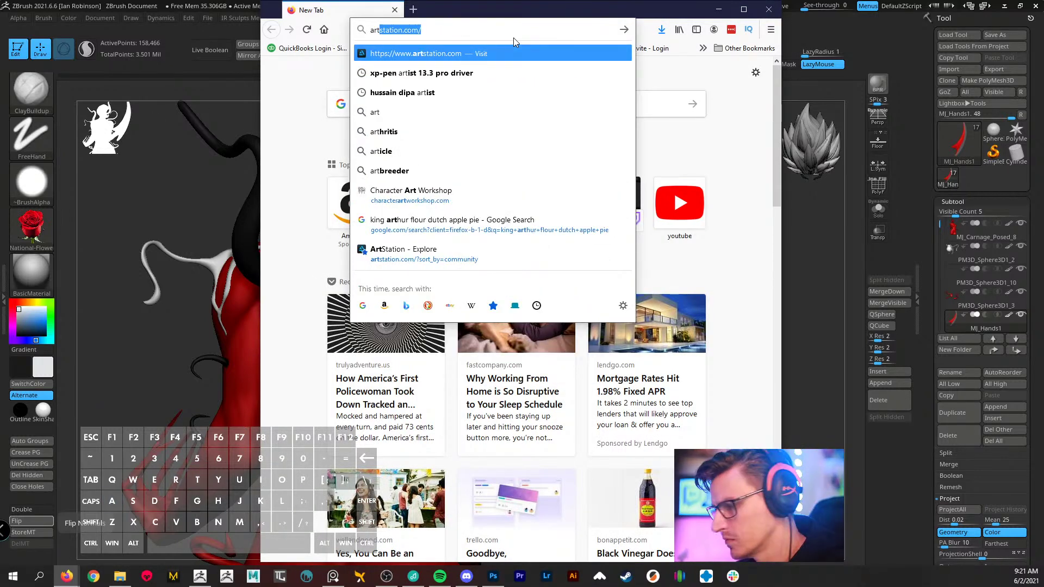
key("Return")
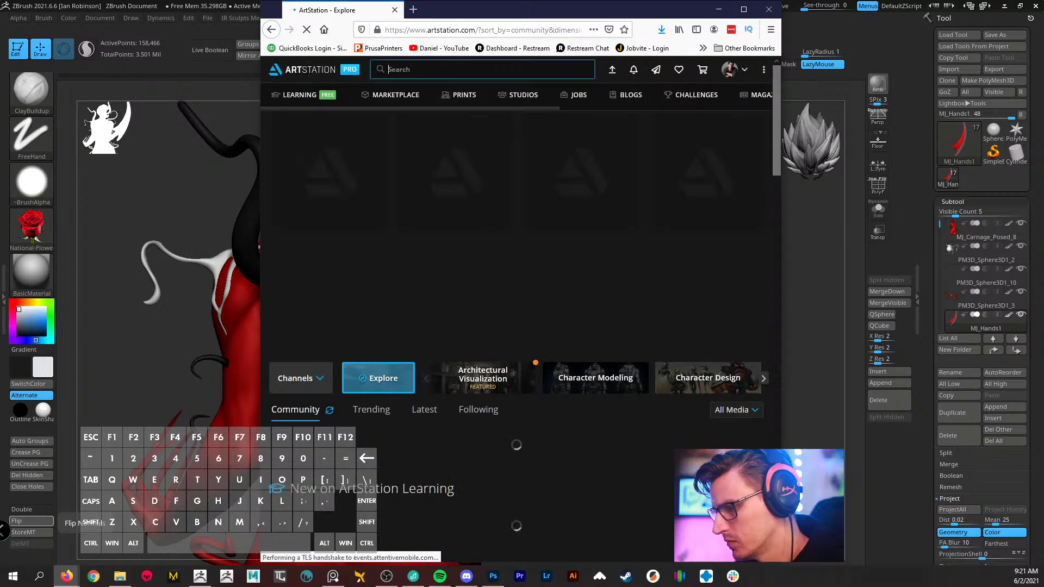
type("jhonnatan henrique castro")
key("Return")
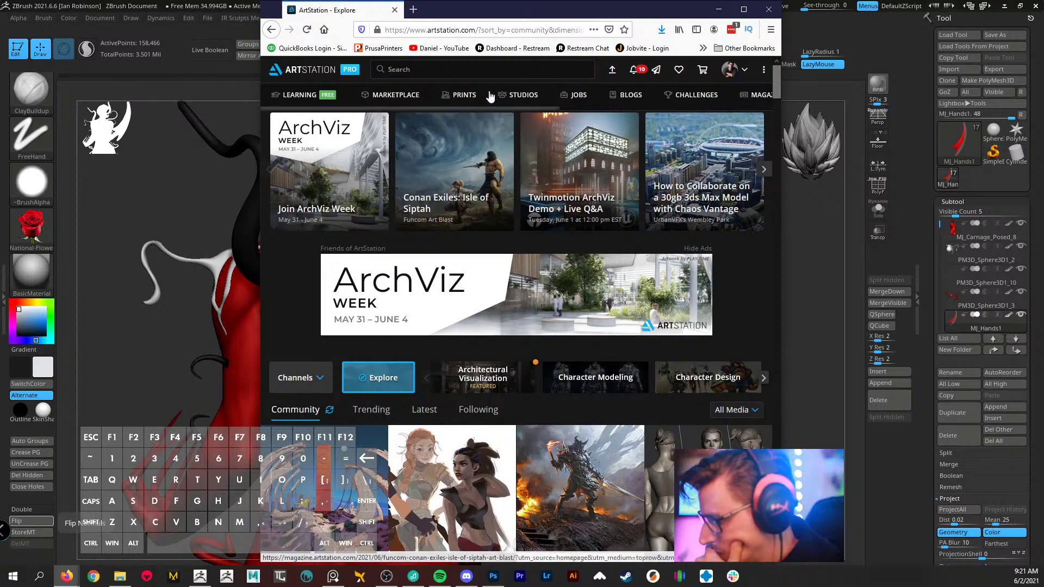
left_click(423, 76)
type("jhonnatan henrique castro")
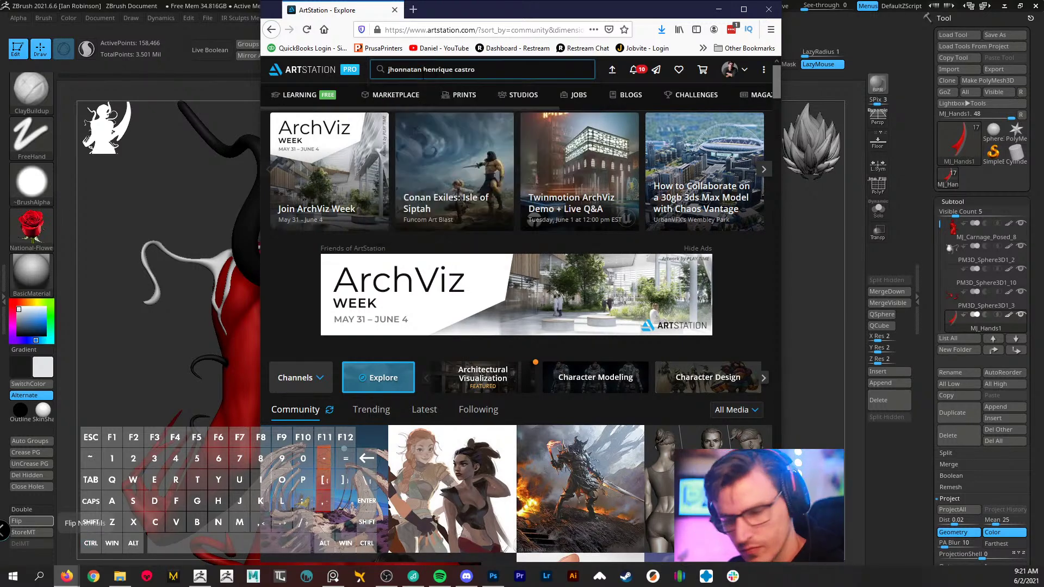
key("Return")
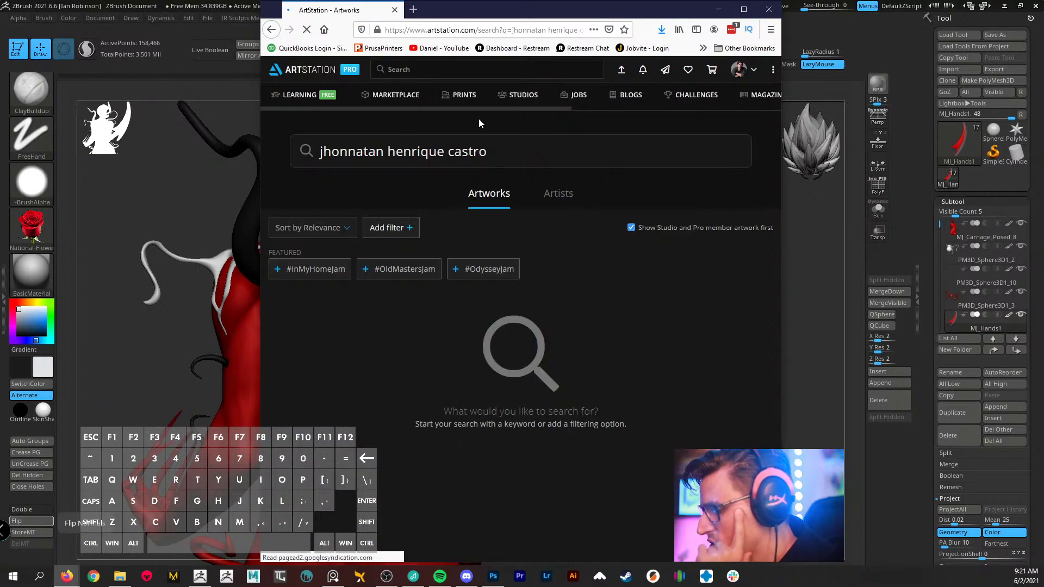
- Narrow the search to artists and open the matching artist's profile through their first featured artwork
left_click(554, 196)
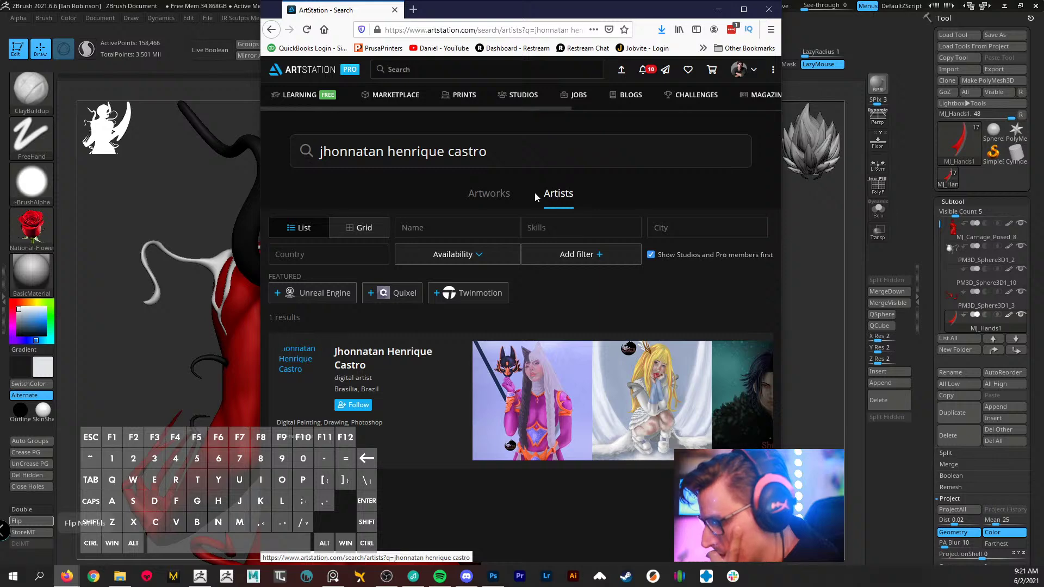
left_click(533, 386)
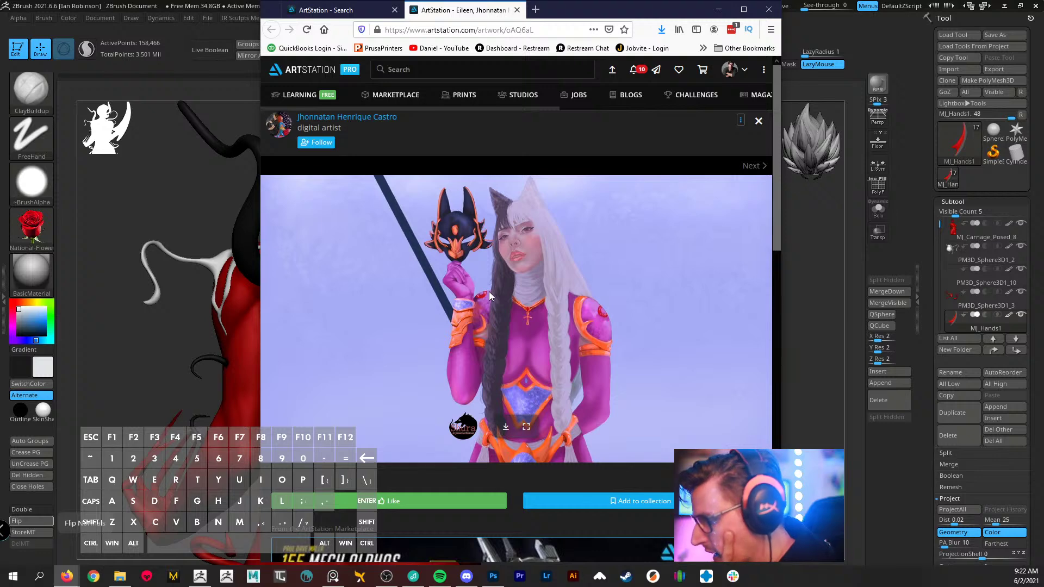
left_click(320, 117)
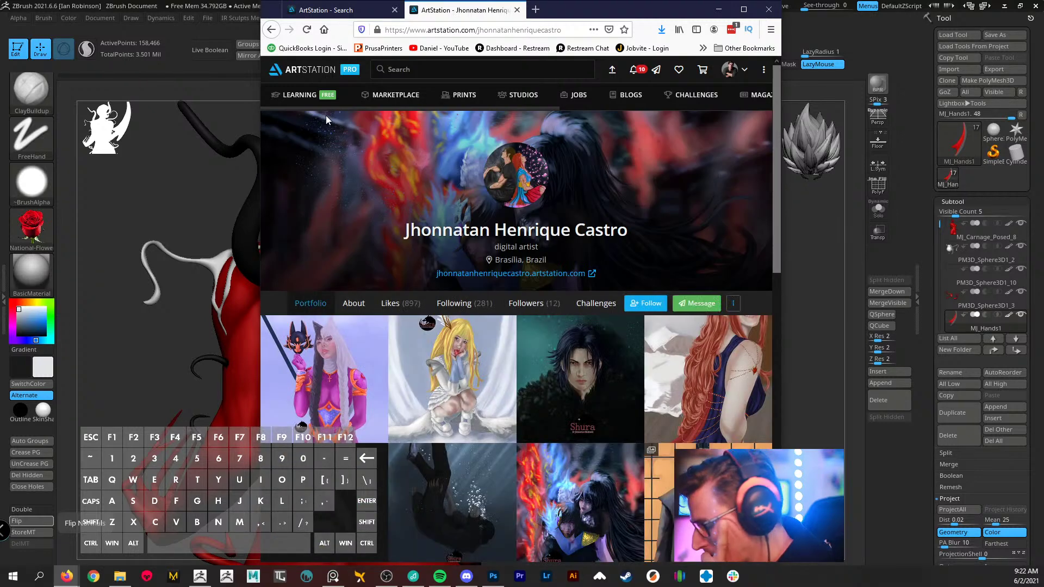
- Look through the artist's portfolio and open the Shura portrait of the dark-haired man
scroll(526, 256, "down", 1)
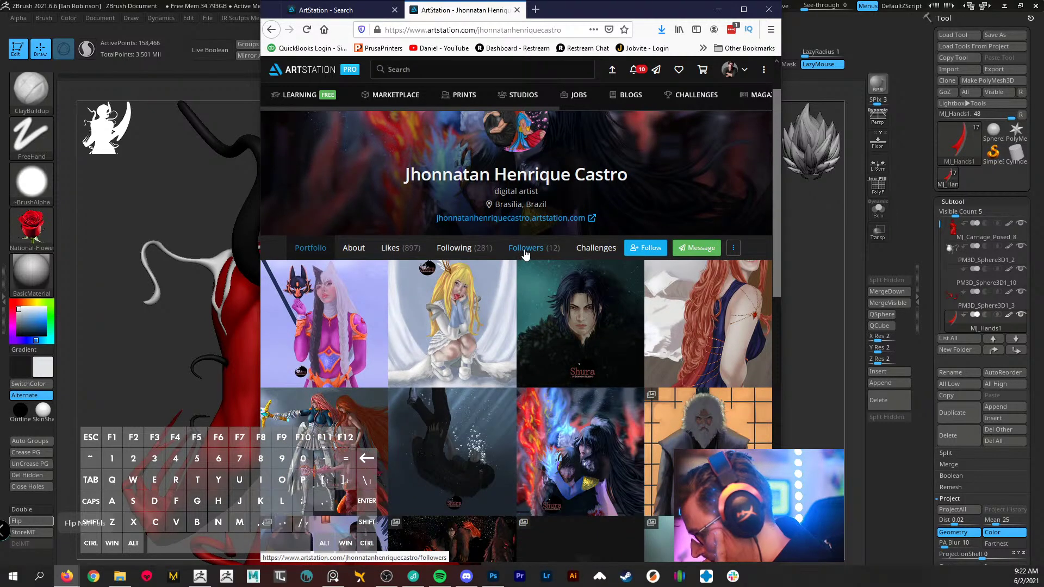
scroll(519, 251, "down", 2)
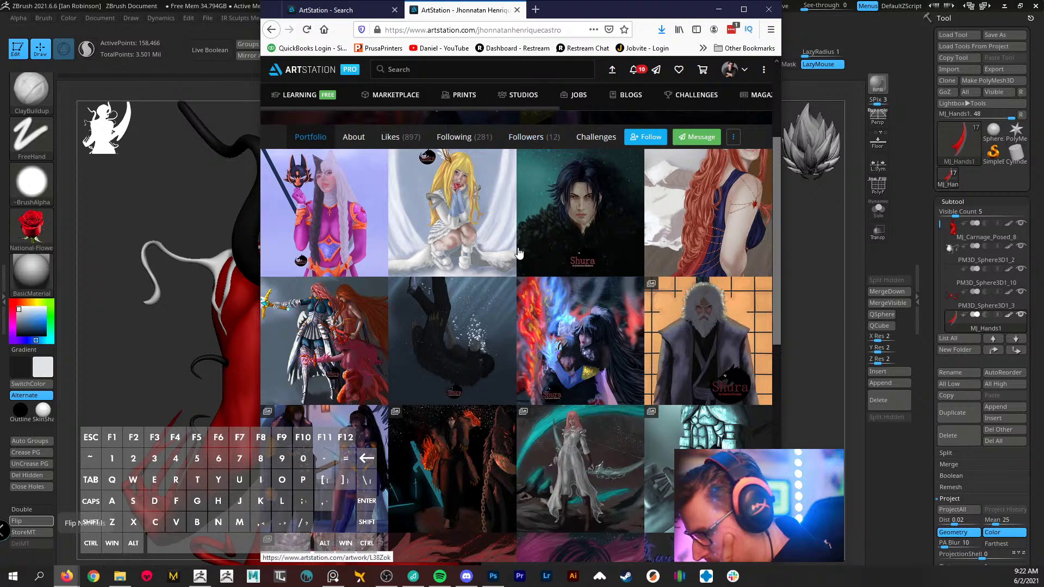
scroll(520, 252, "down", 5)
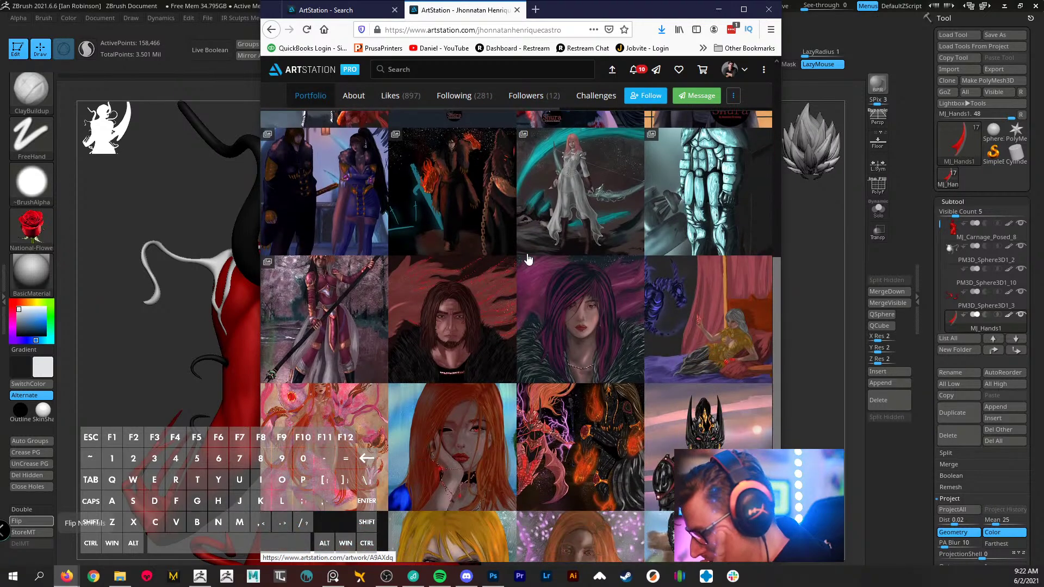
scroll(527, 258, "down", 3)
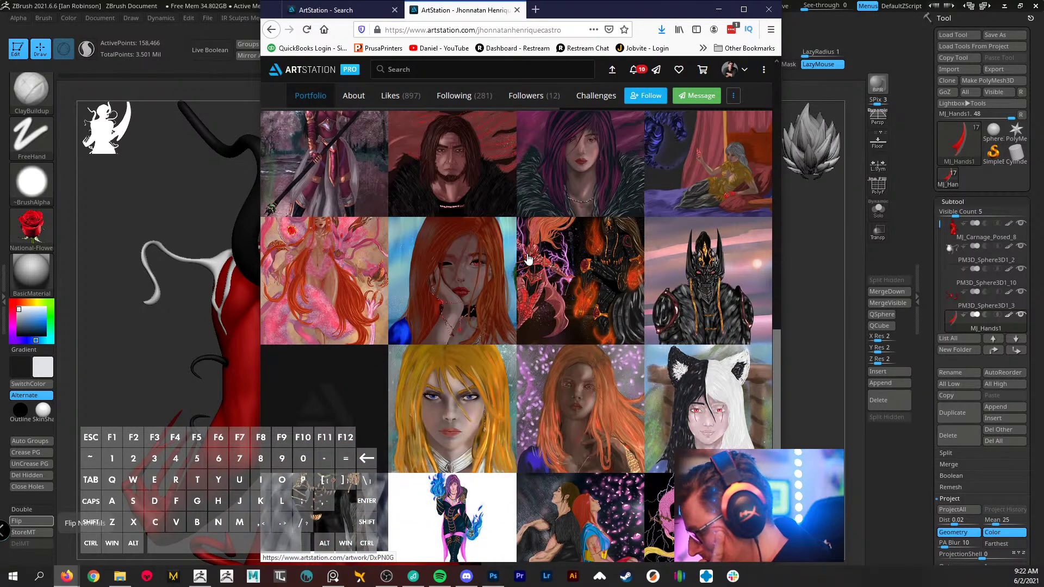
scroll(527, 258, "down", 1)
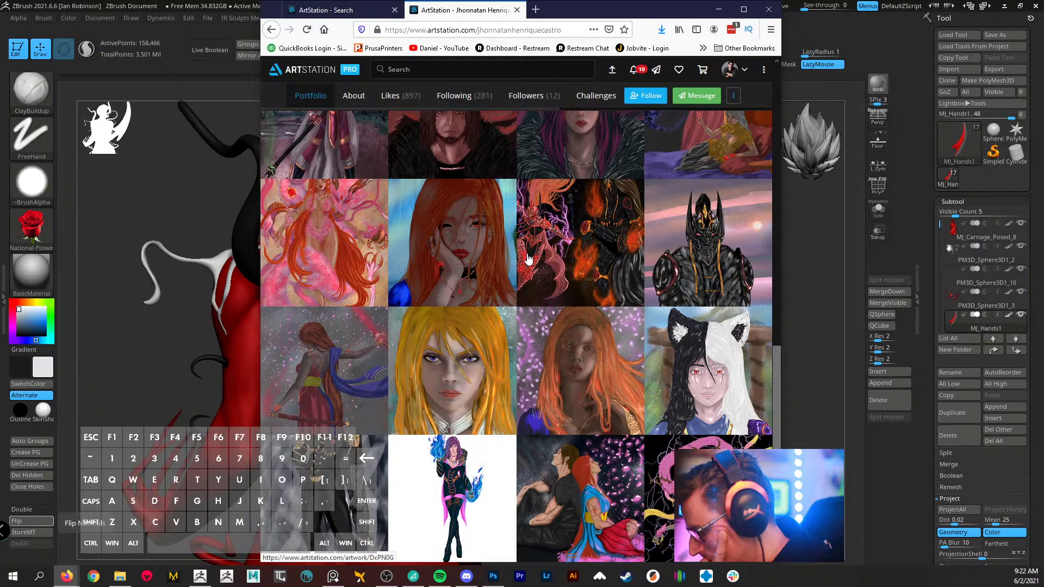
scroll(528, 258, "up", 12)
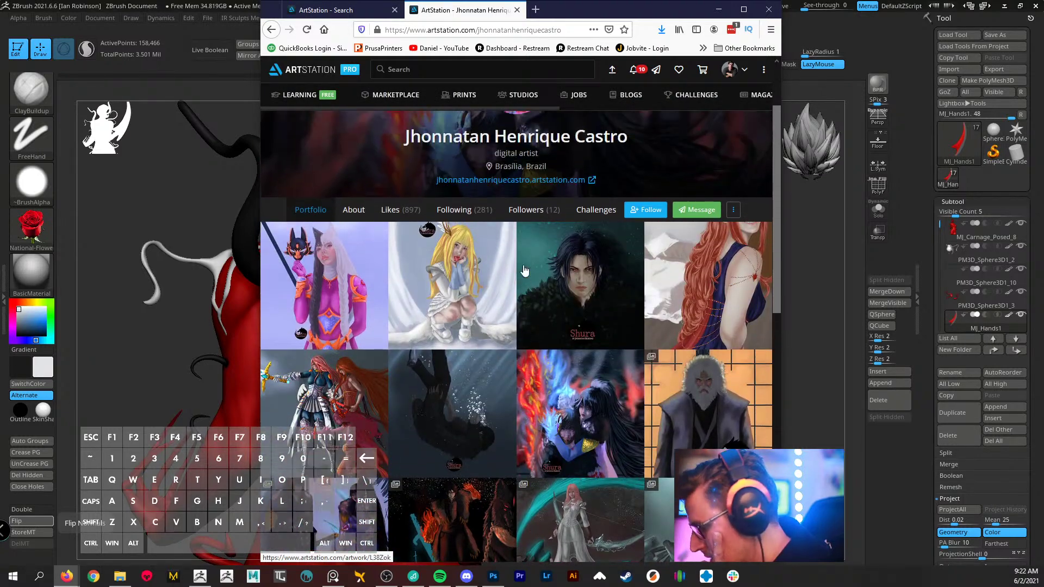
scroll(523, 270, "up", 1)
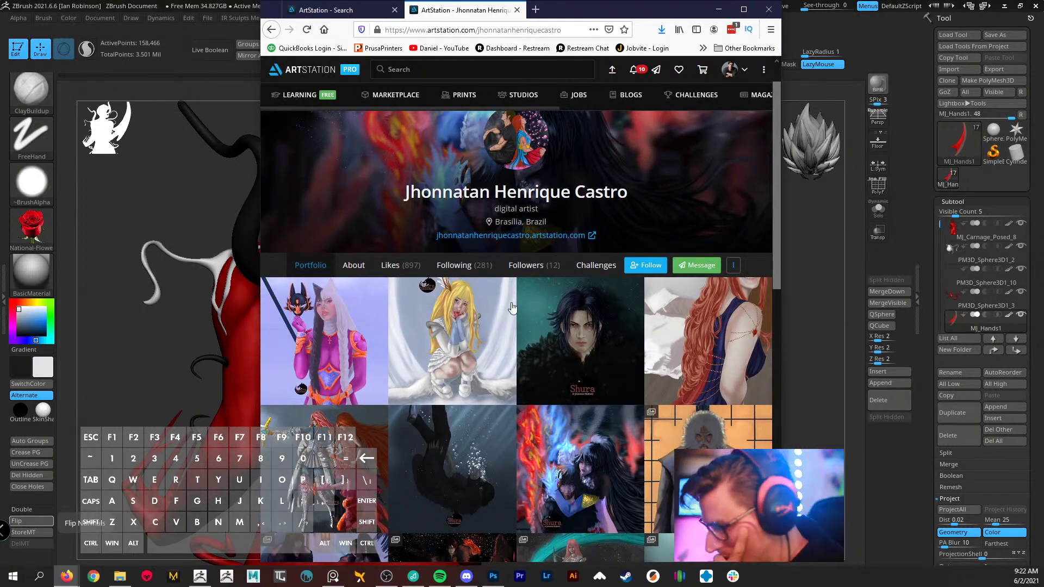
left_click(592, 332)
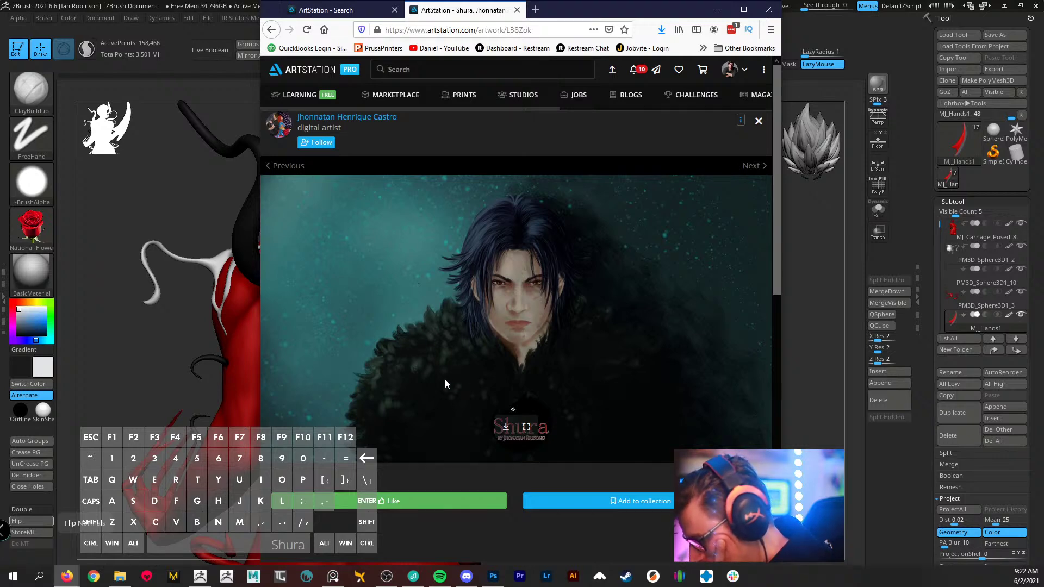
- Like the Shura artwork, look over the rest of its page, and minimise the browser to return to ZBrush
scroll(444, 383, "down", 5)
scroll(454, 375, "up", 5)
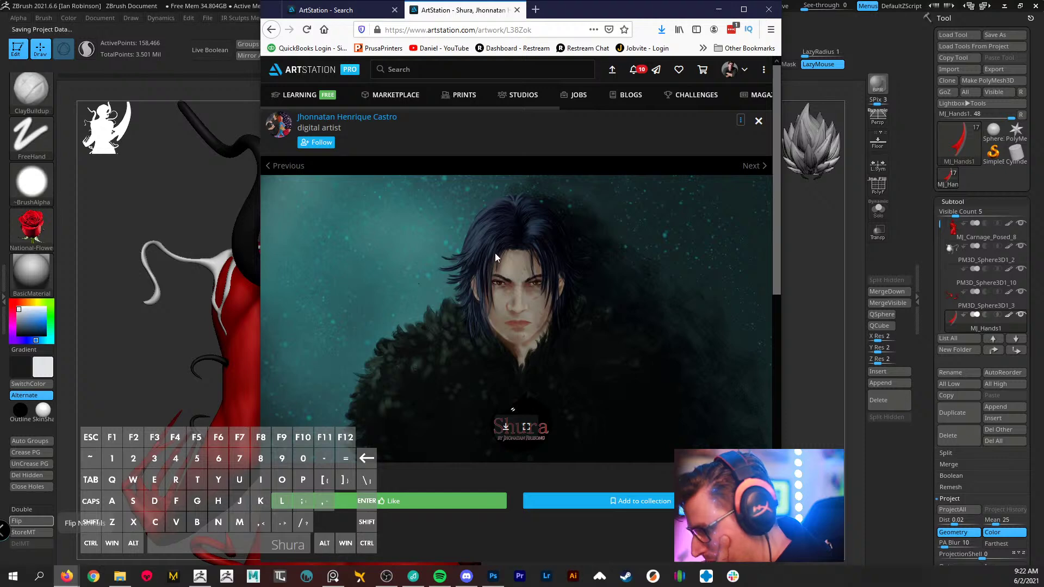
scroll(504, 312, "down", 3)
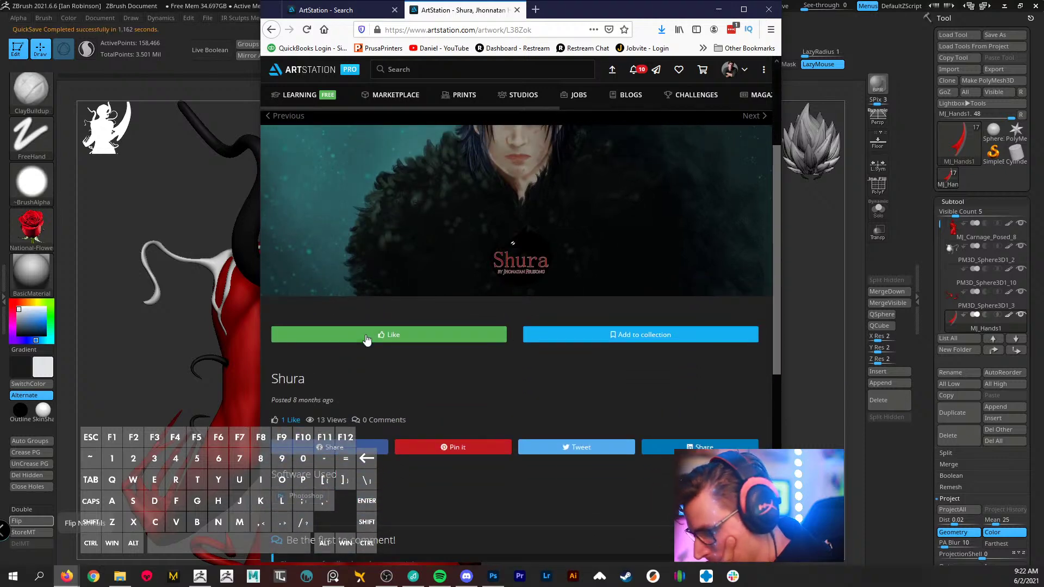
left_click(433, 337)
scroll(486, 392, "down", 3)
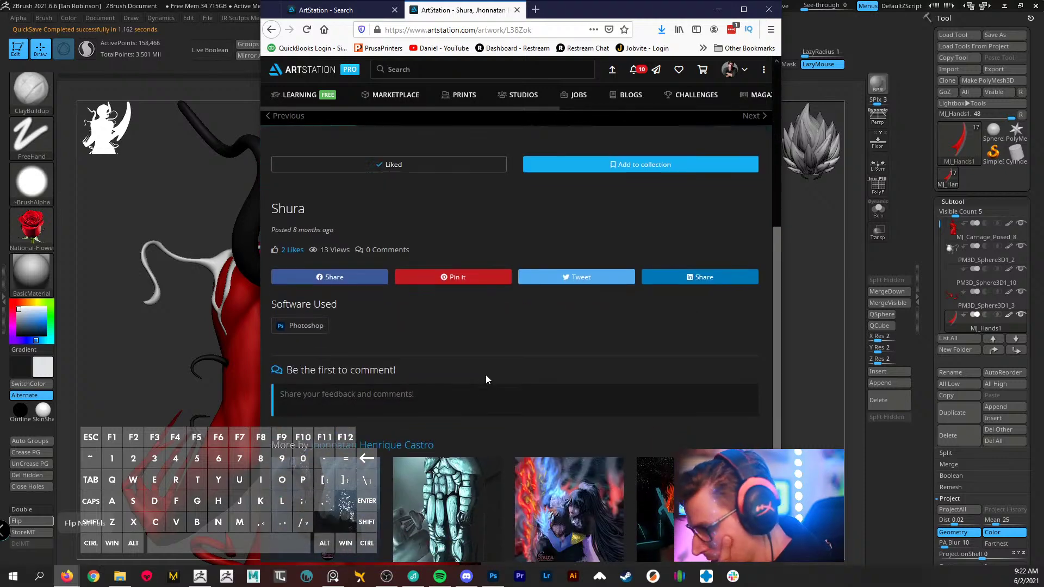
scroll(485, 374, "down", 3)
left_click(484, 372)
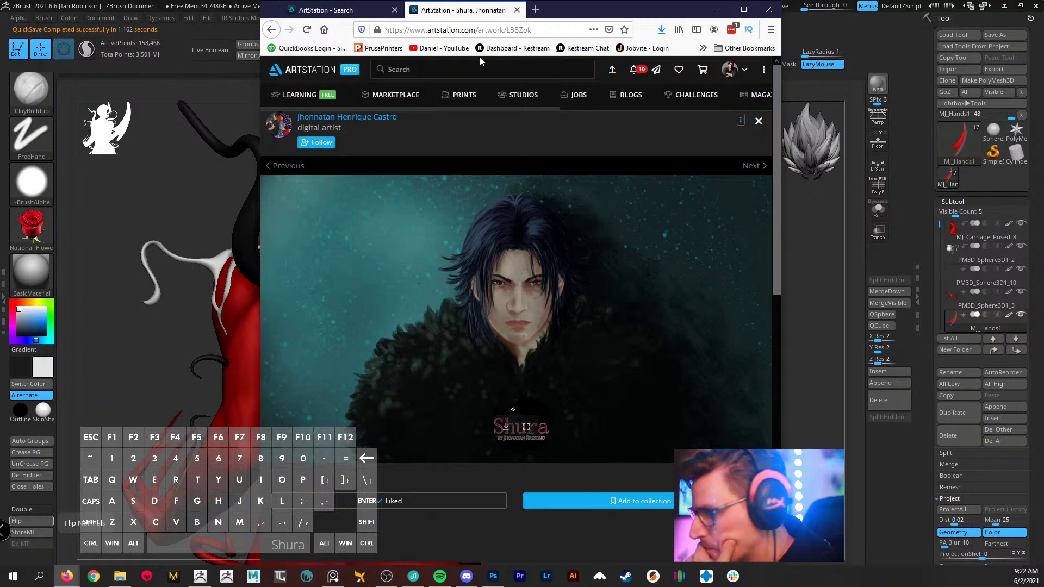
left_click(718, 10)
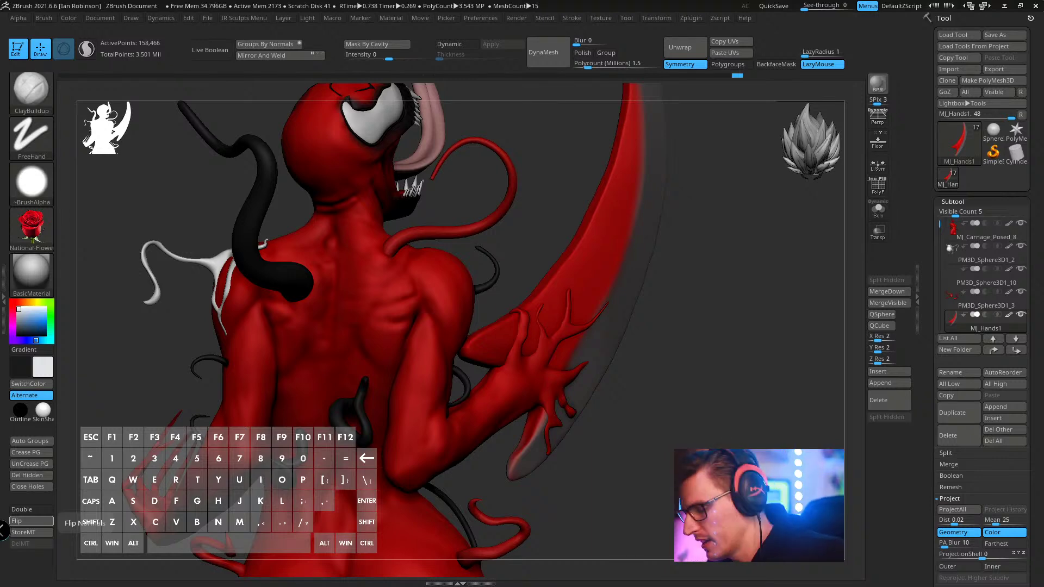
- Make the MJ_Carnage_Posed_8 body the active subtool, framing the lowered arm from the front
left_click_drag(625, 337, 627, 290)
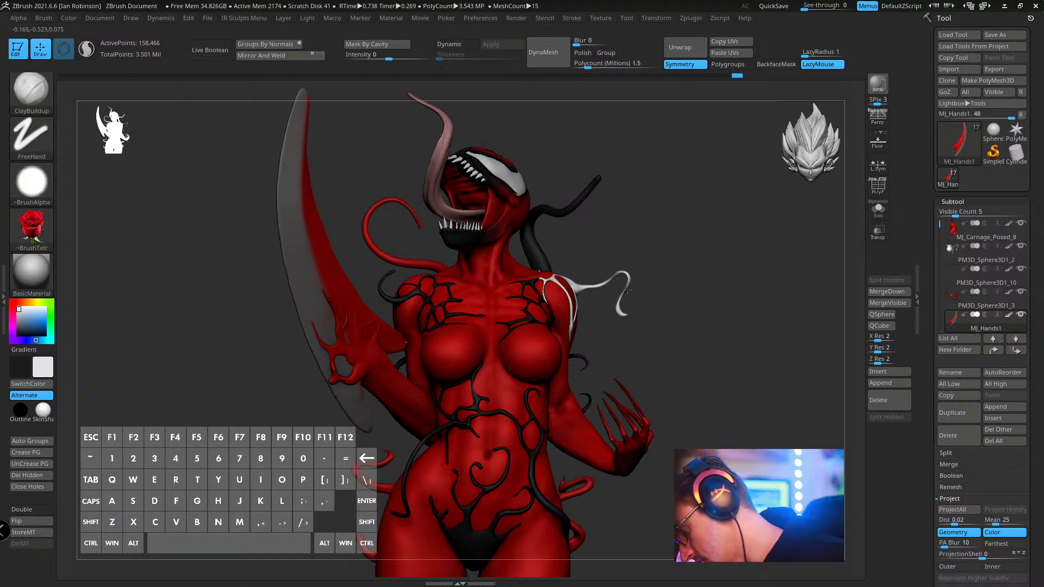
left_click_drag(684, 295, 465, 417, "alt")
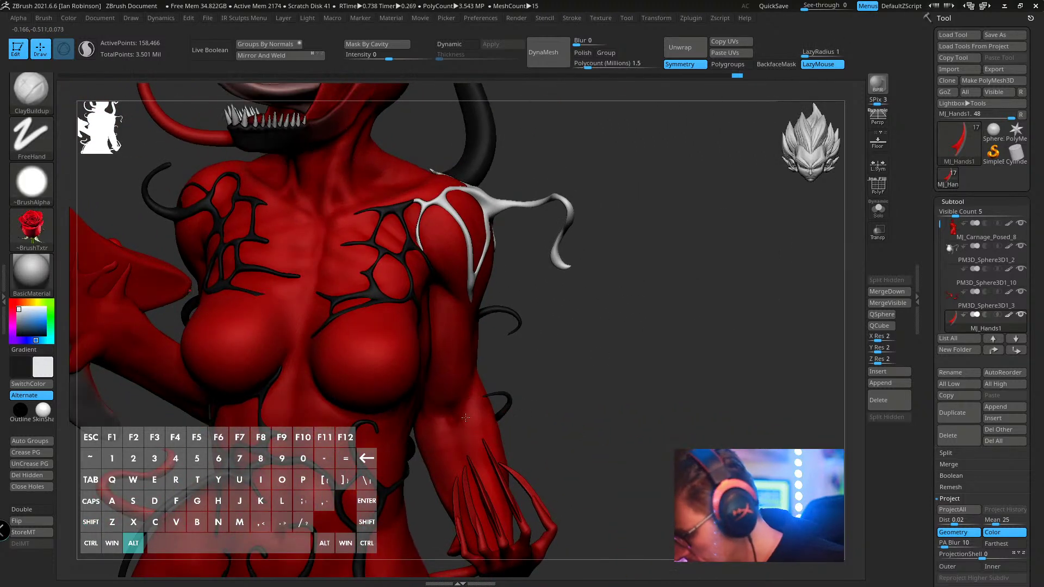
left_click(465, 418, "alt")
left_click_drag(572, 355, 590, 340, "alt")
- Choose the Standard brush for sculpting the body
key("b")
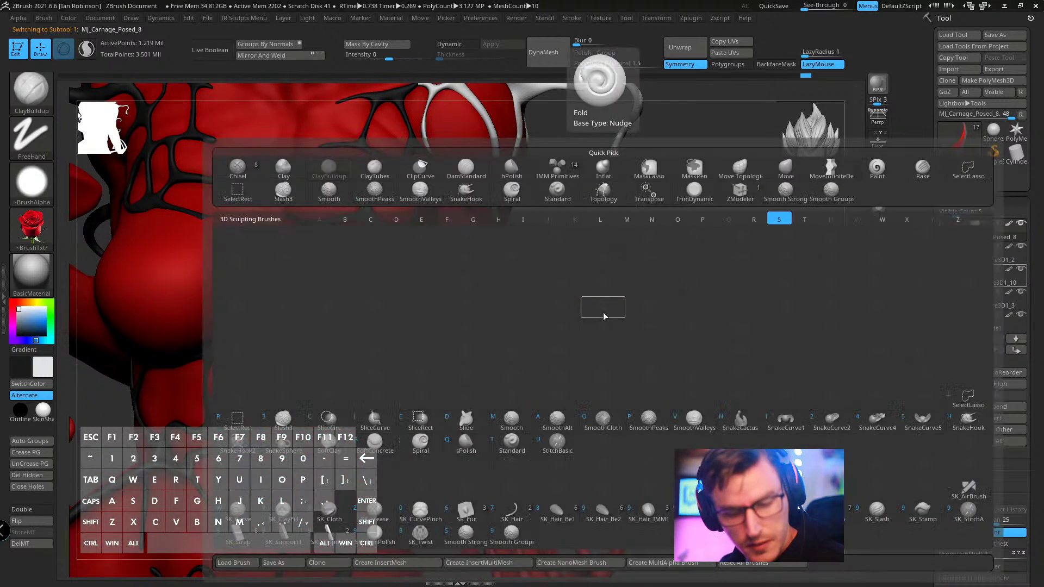
key("s")
key("t")
key("s")
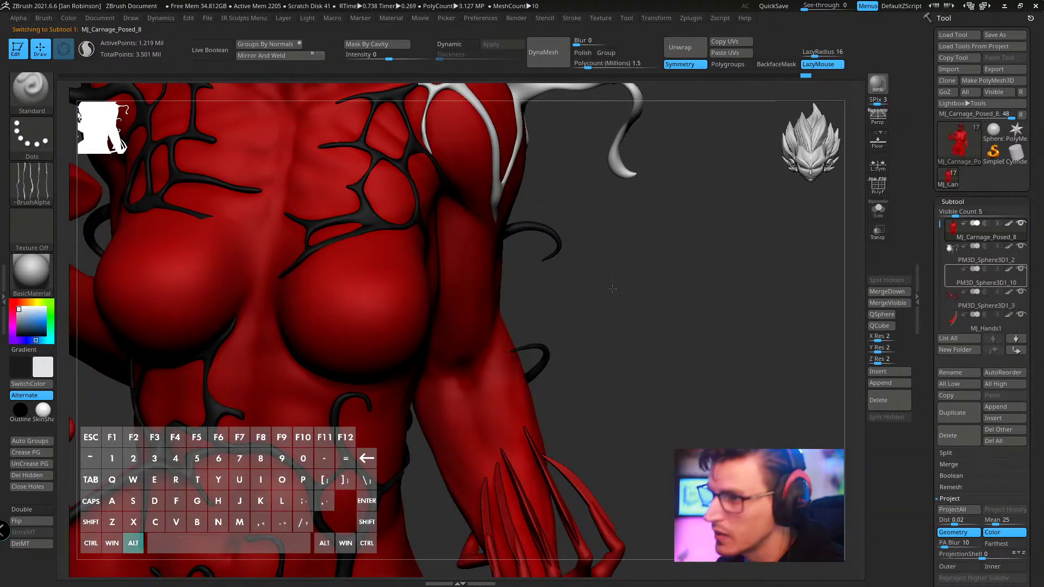
mouse_move(548, 319)
left_mouse_down()
mouse_move(632, 283)
mouse_move(592, 301)
left_mouse_up()
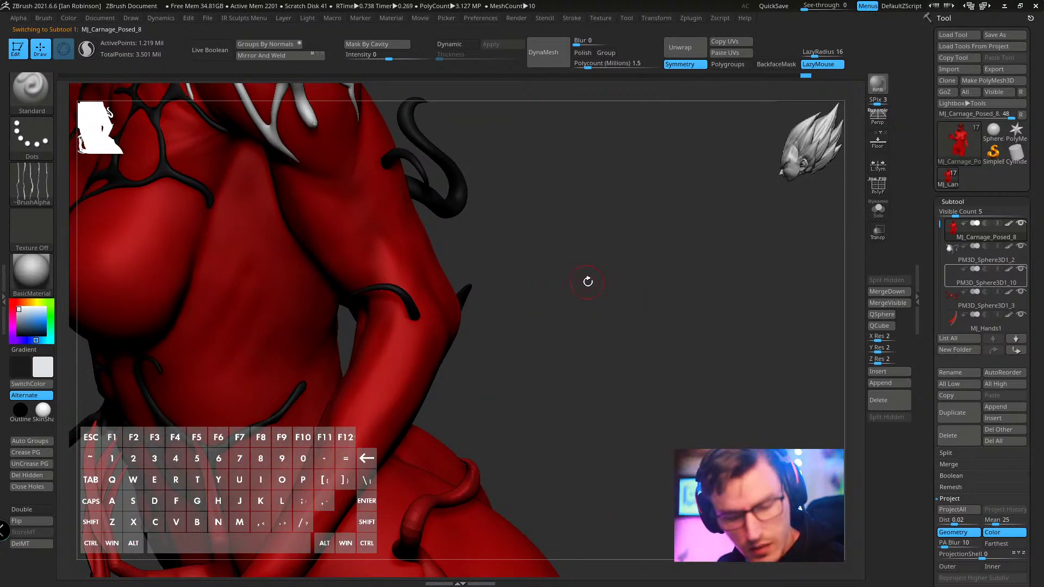
- Choose the ClayBuildup brush and isolate the body subtool with Solo
key("b")
key("c")
key("b")
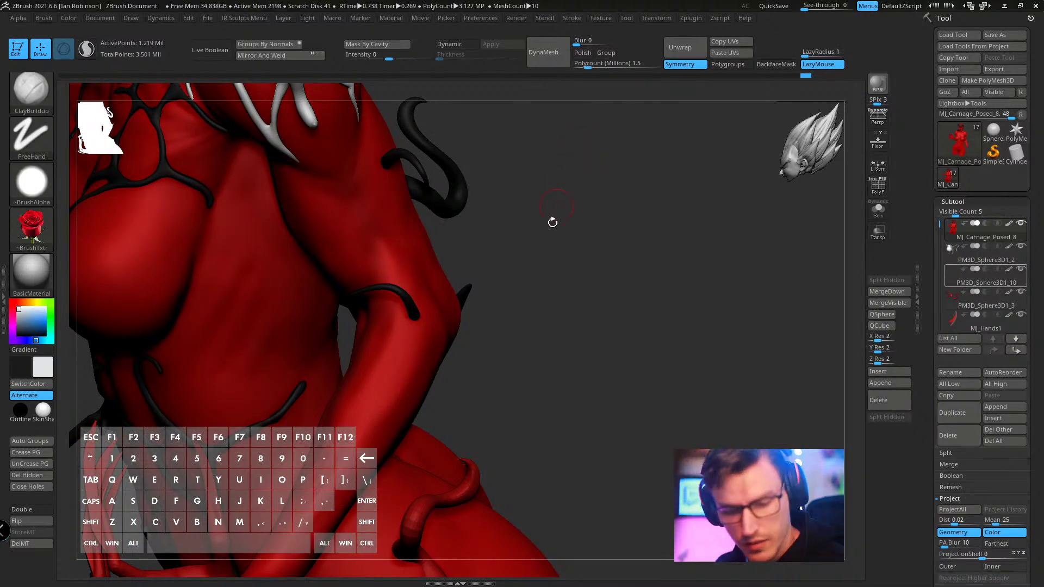
key("s")
left_click_drag(757, 228, 826, 238)
key("alt+s")
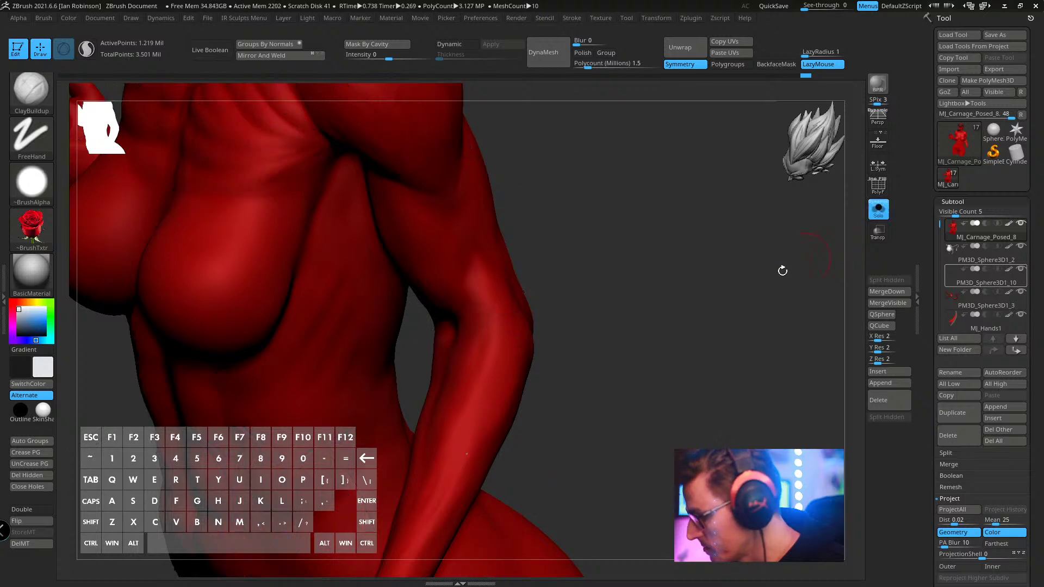
mouse_move(782, 271)
left_mouse_down()
mouse_move(666, 270)
mouse_move(574, 300)
left_mouse_up()
- Set the ClayBuildup draw size to about 17 and Z Intensity to 3, undoing the test stroke on the arm
key("s")
key("s")
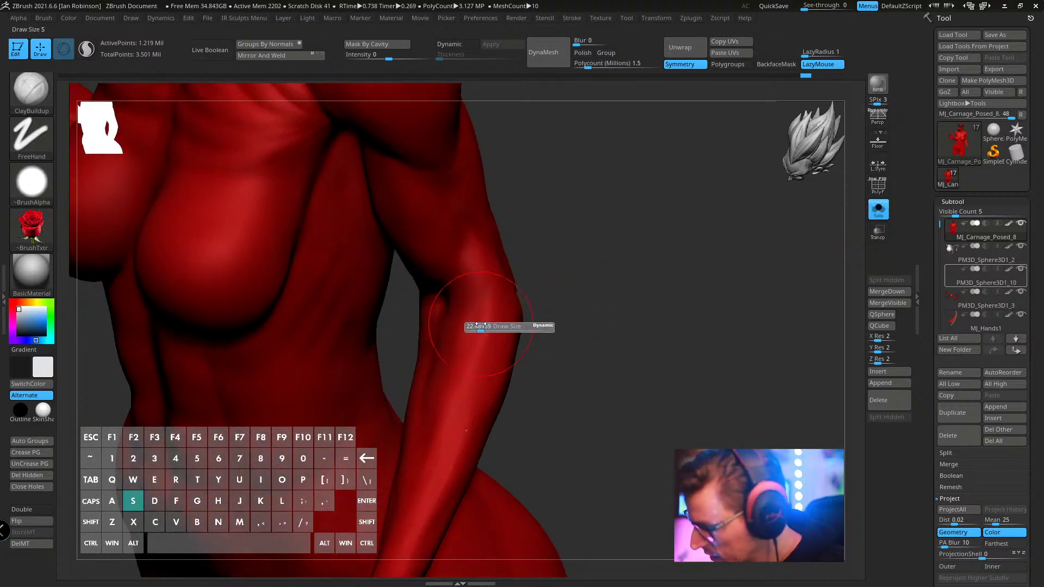
left_click_drag(478, 325, 438, 407)
key("ctrl+z")
key("space")
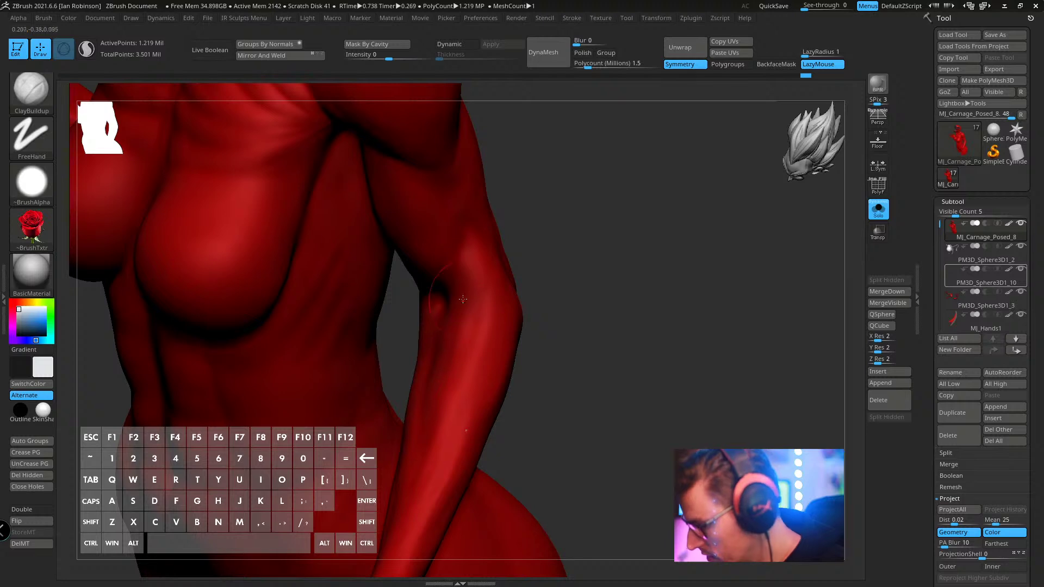
key("space")
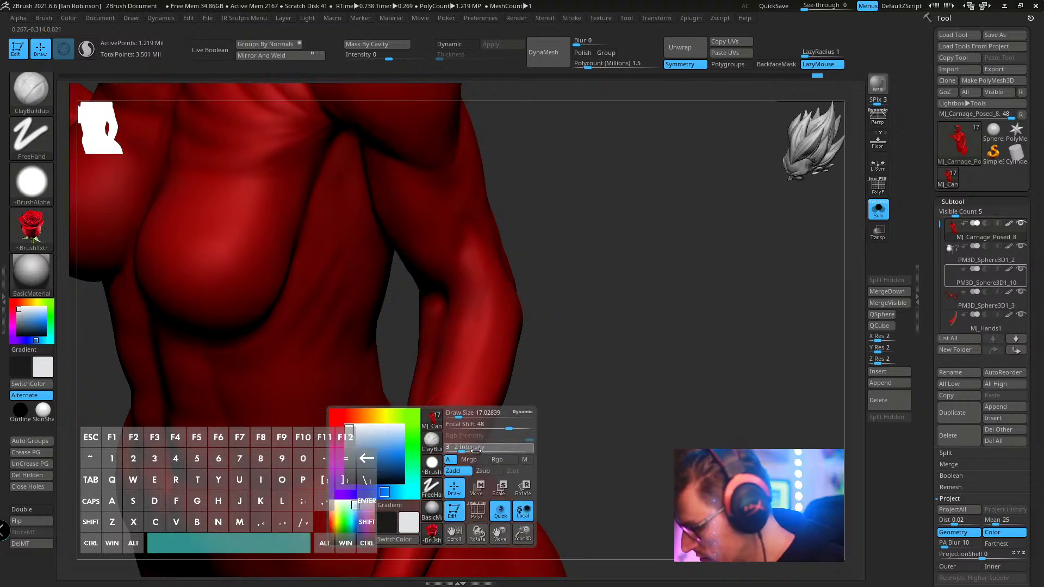
- Build up the inner elbow and forearm muscles of the lowered arm with soft ClayBuildup strokes
right_click_drag(449, 367, 602, 255)
key("s")
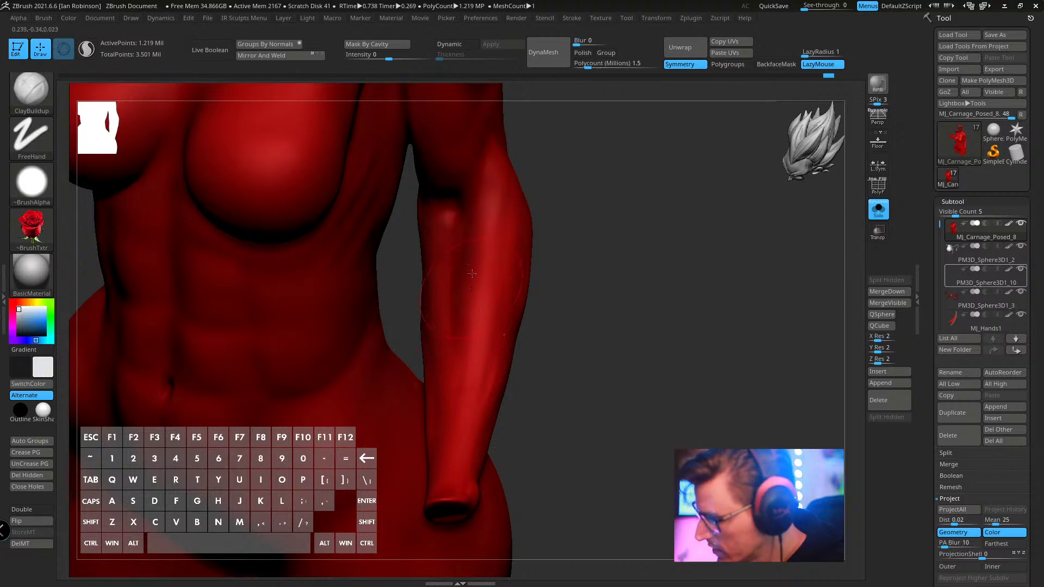
right_click_drag(493, 308, 473, 339)
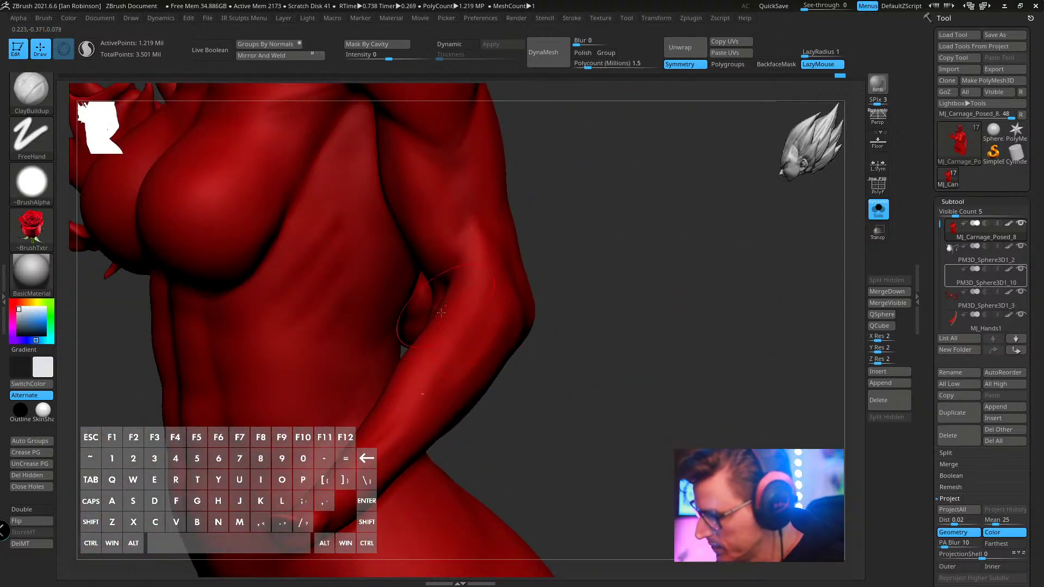
right_click_drag(605, 263, 582, 270)
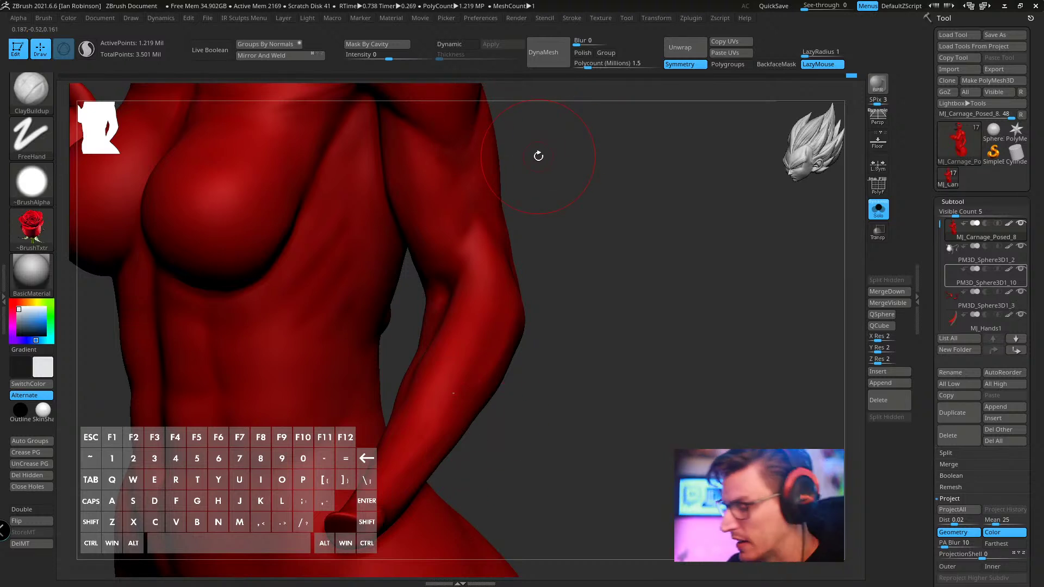
left_click_drag(596, 253, 622, 271)
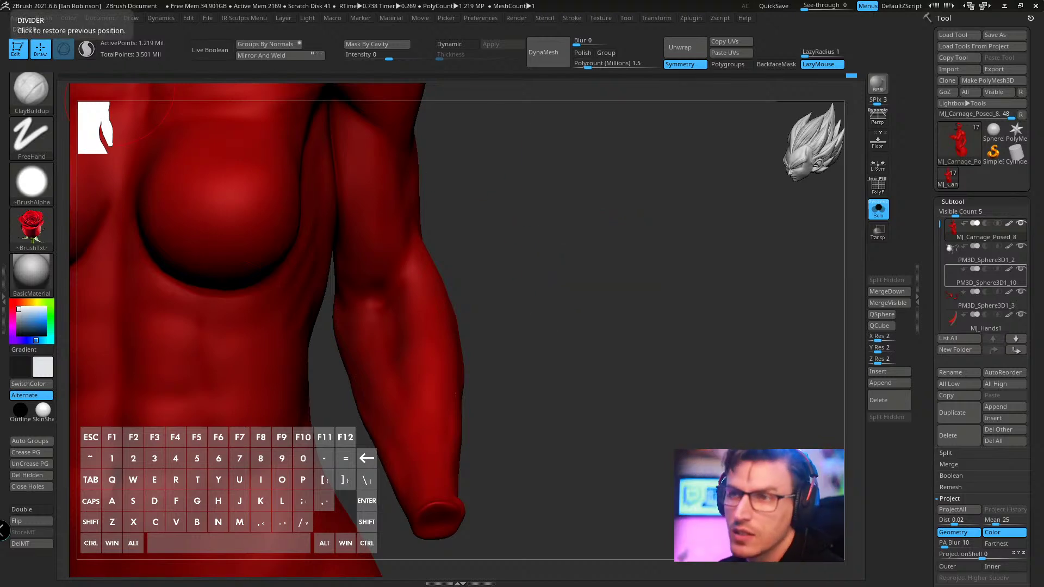
- Switch to Discord, open the general-conversation channel of the IR Sculpts server and look through its recent messages
key("alt+Tab")
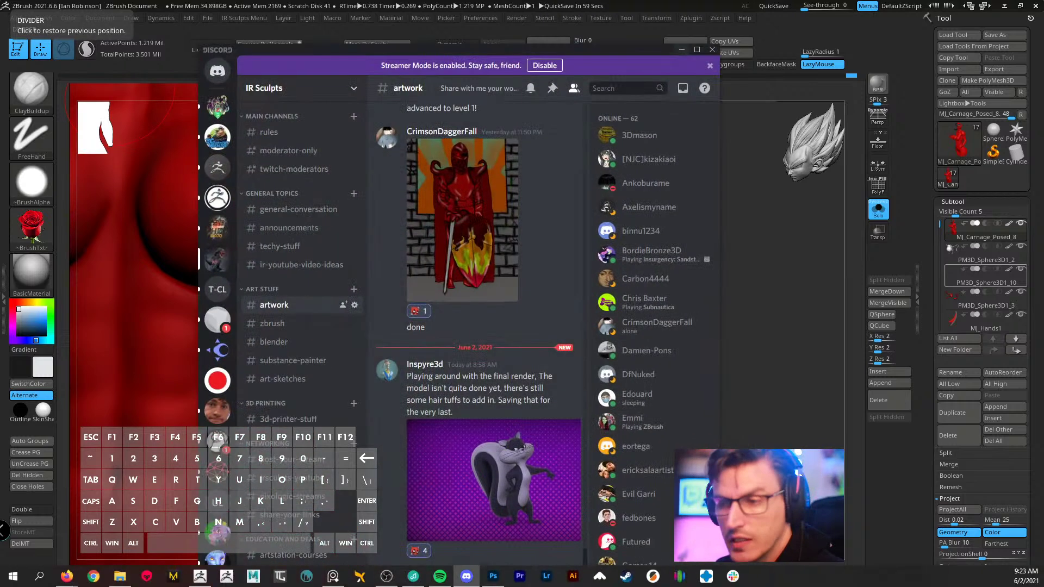
left_click(304, 214)
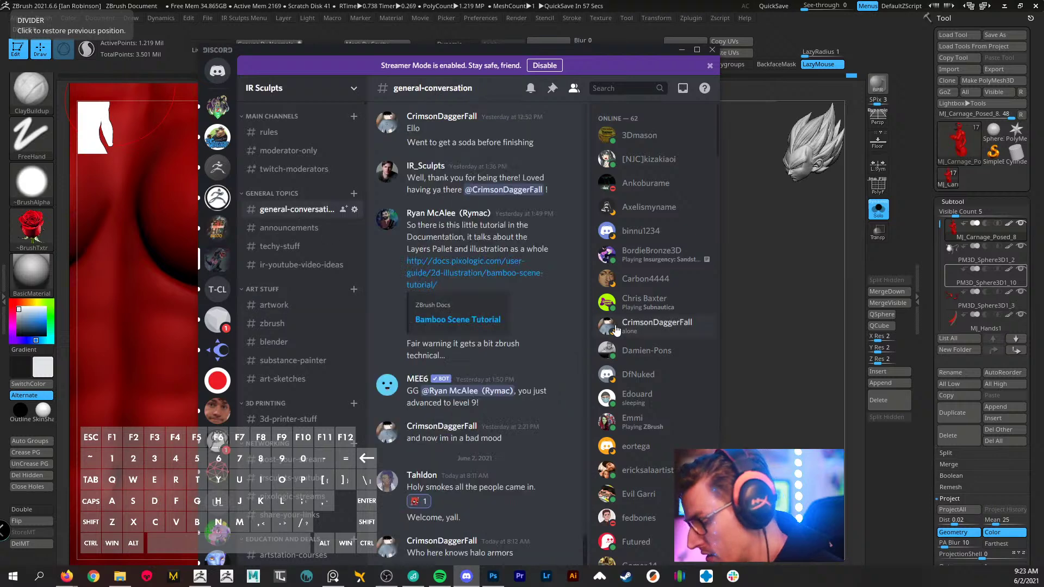
scroll(466, 278, "up", 15)
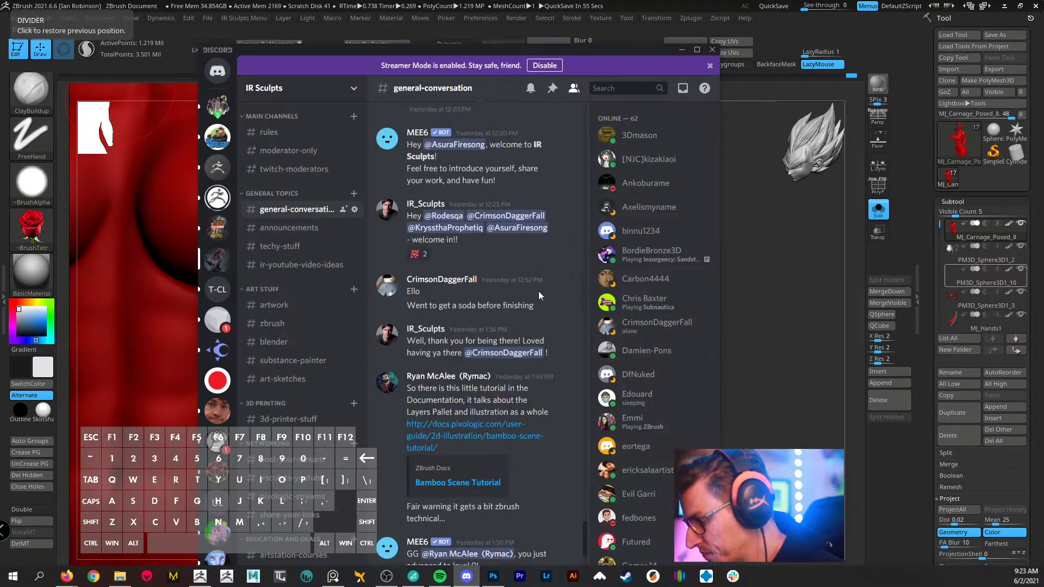
scroll(501, 334, "up", 12)
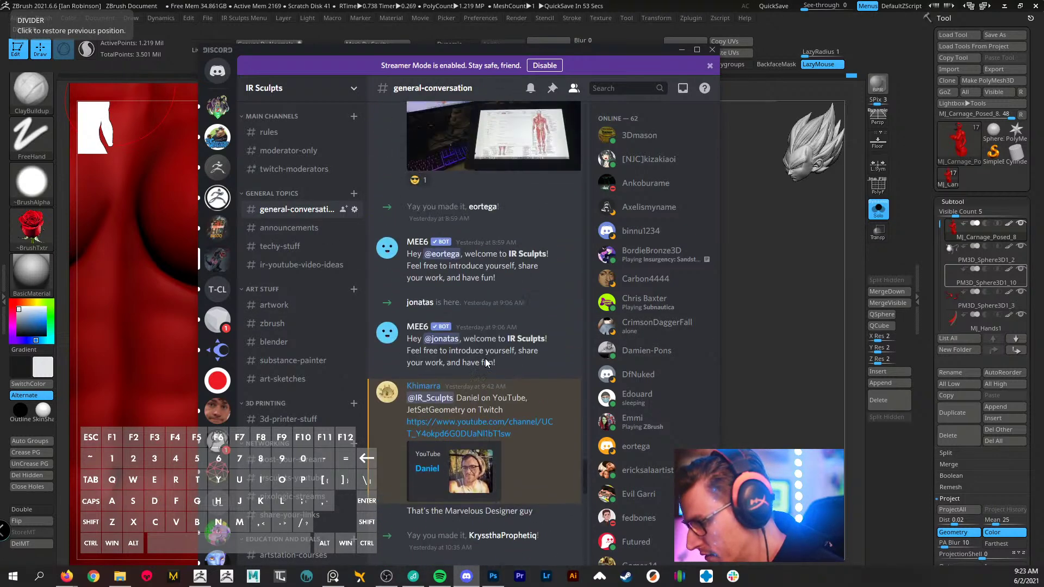
scroll(465, 400, "down", 10)
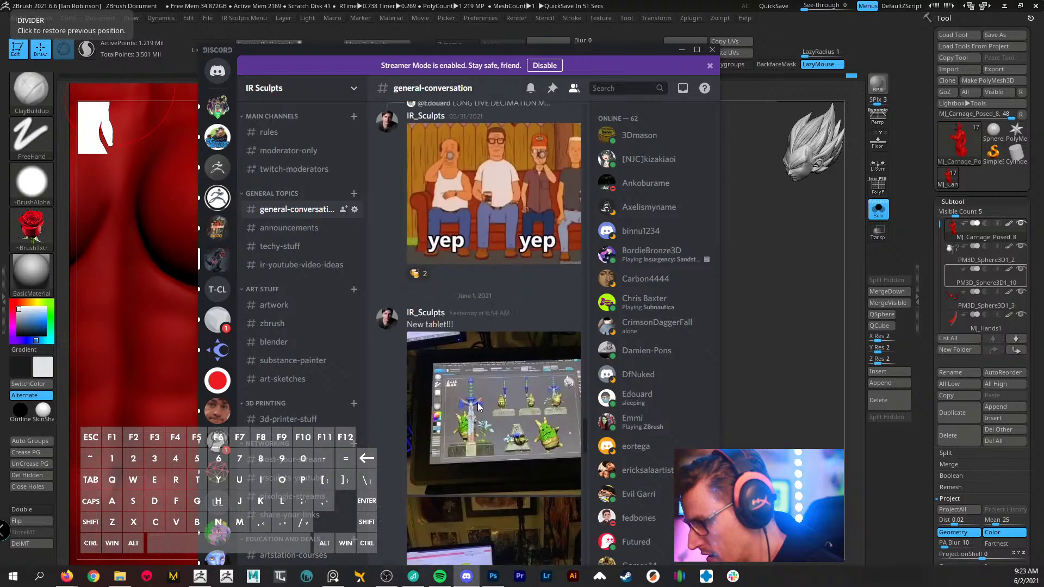
- Open the zbrush channel and view the posted forest scene render with orange cones at full size
left_click(302, 306)
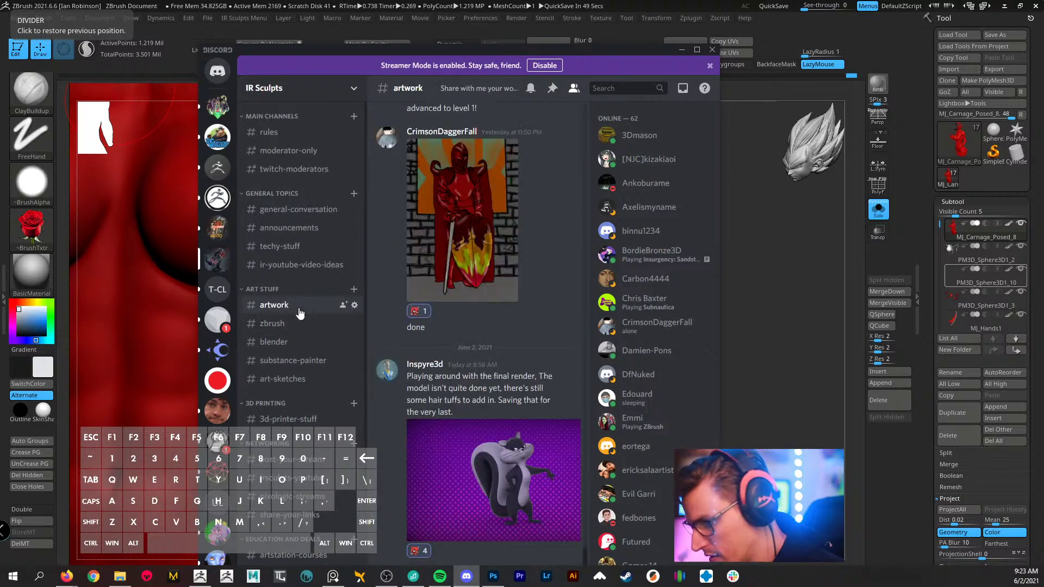
left_click(293, 323)
scroll(507, 372, "up", 5)
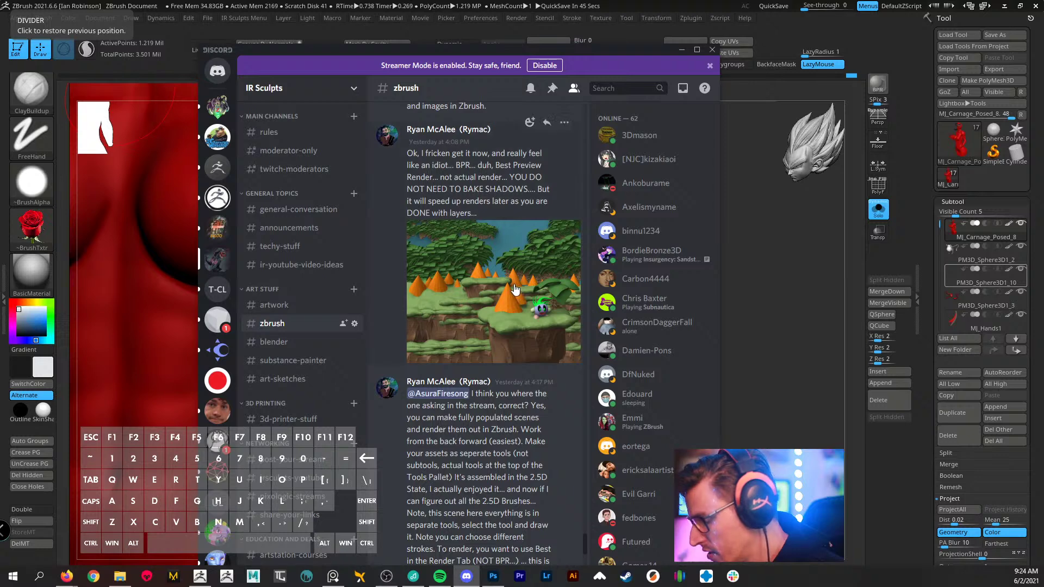
left_click(541, 283)
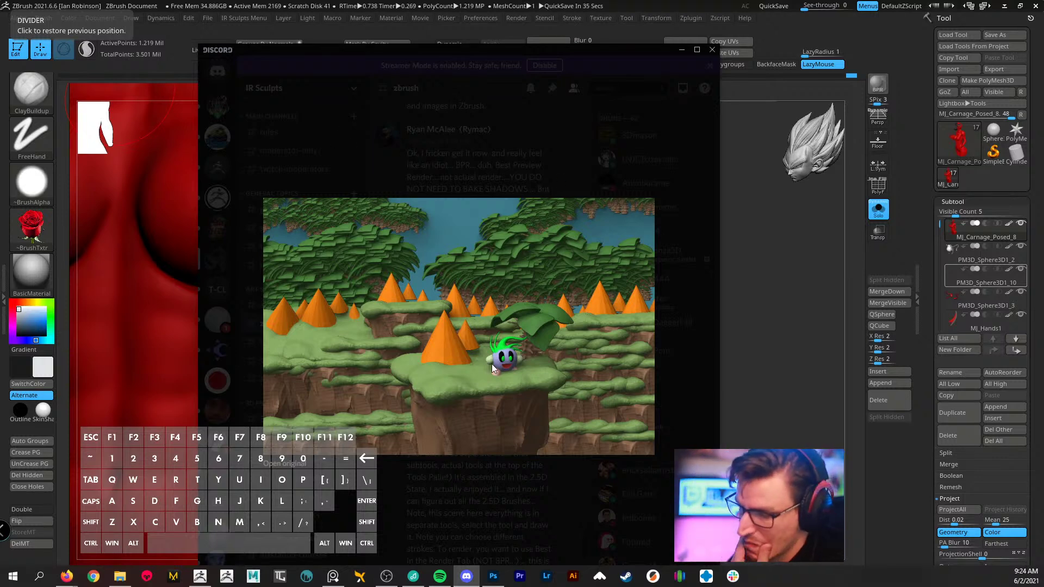
left_click(509, 476)
- Read the zbrush channel posts around the forest render about layers, 2.5D scene assembly and rendering
scroll(516, 471, "down", 5)
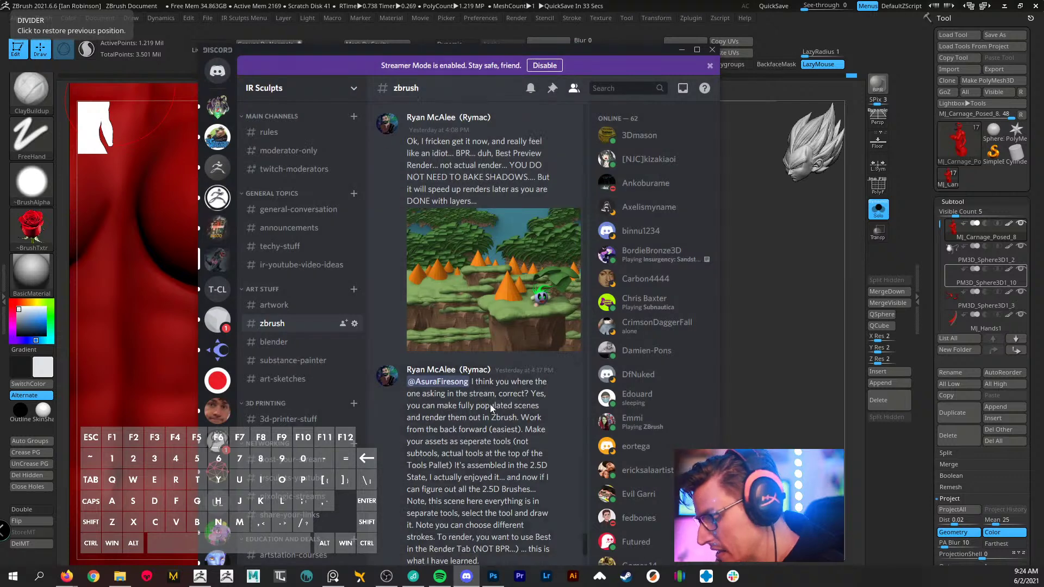
scroll(491, 254, "down", 1)
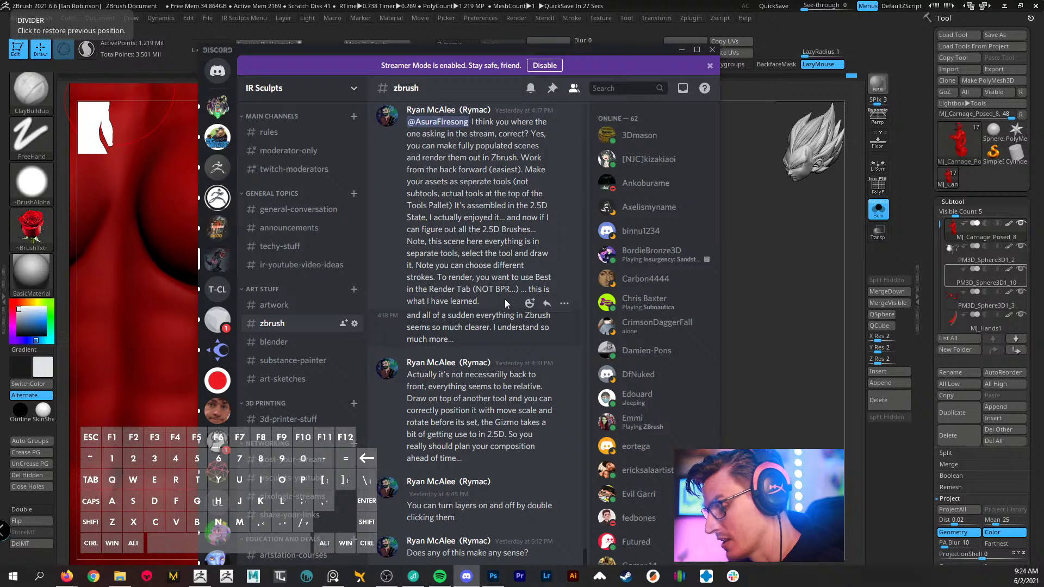
scroll(489, 378, "up", 3)
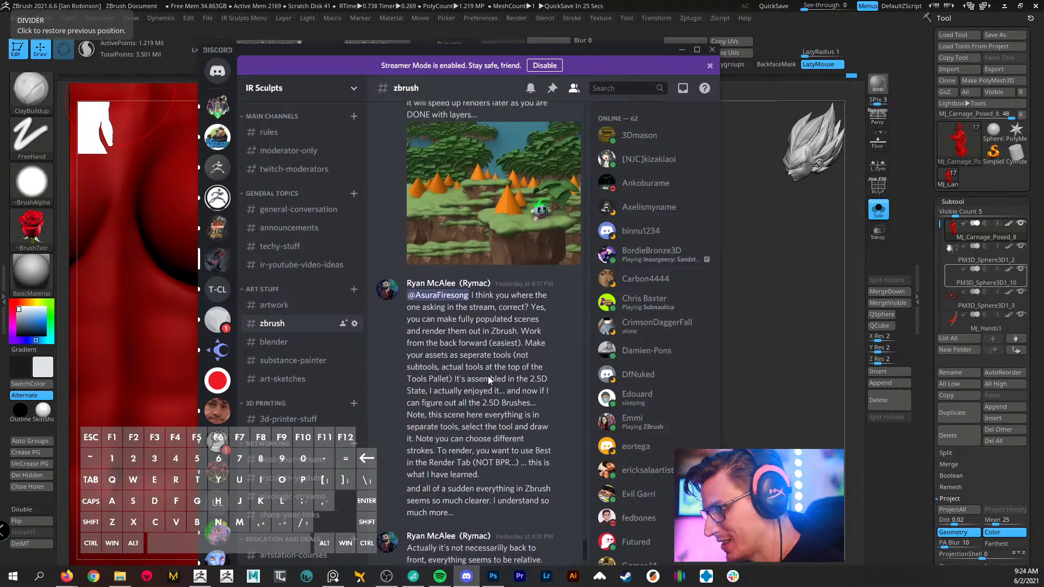
scroll(489, 378, "up", 4)
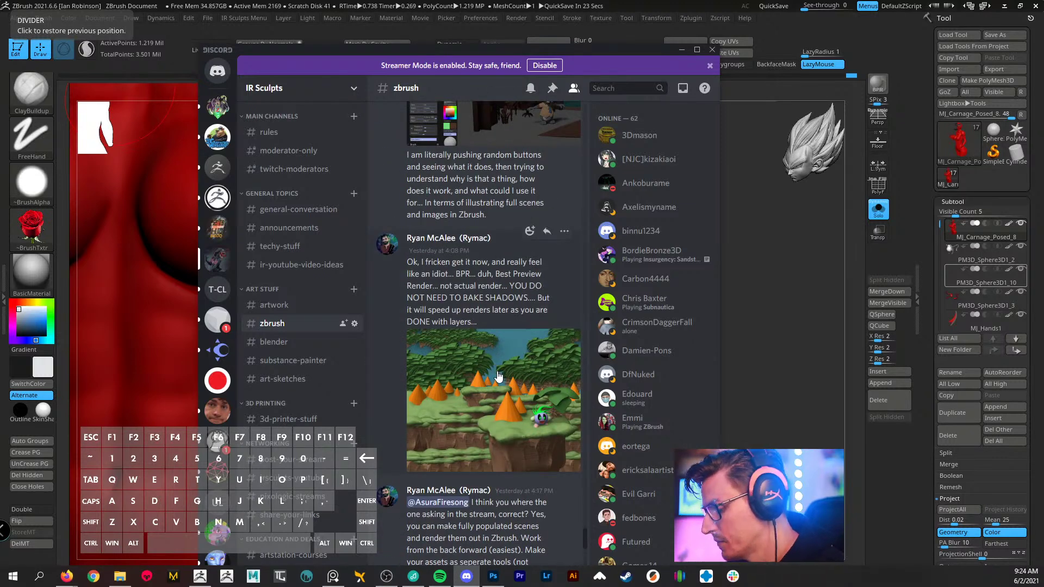
scroll(462, 381, "up", 2)
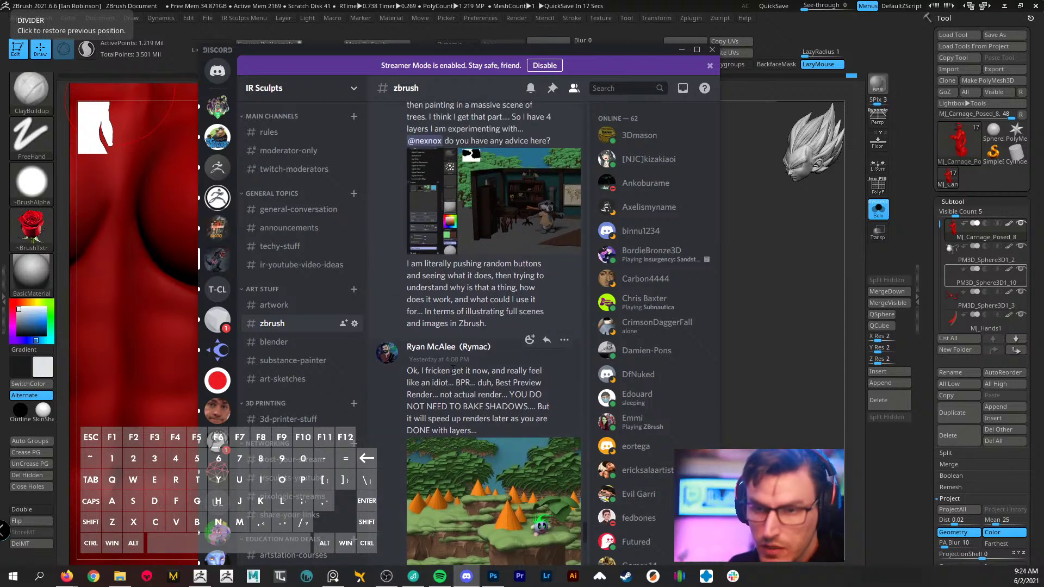
scroll(495, 372, "down", 2)
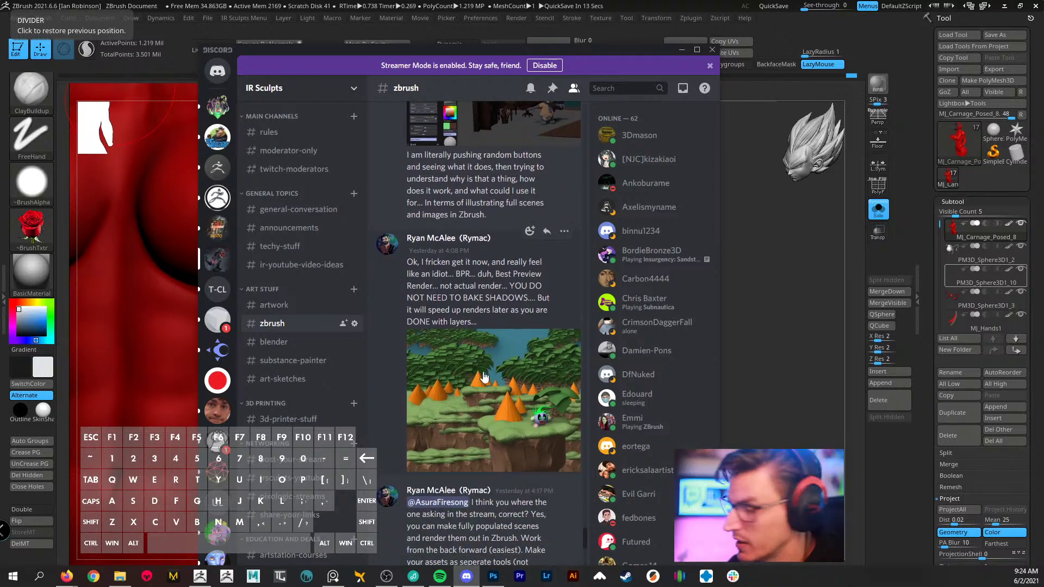
scroll(483, 376, "down", 3)
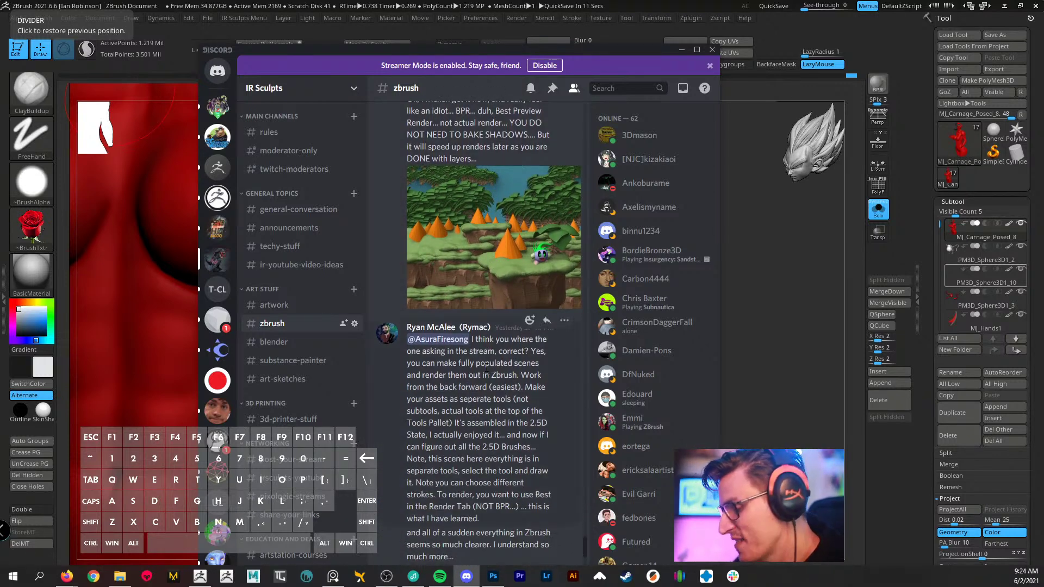
scroll(485, 368, "down", 4)
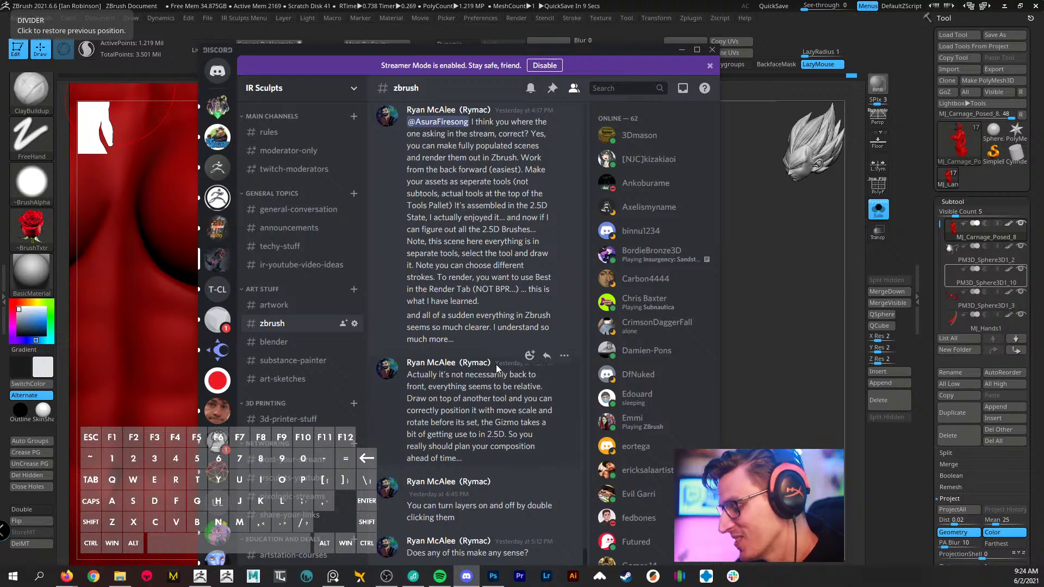
- Reread the zbrush channel posts about assembling and rendering 2.5D scenes, and return to the Carnage sculpt in ZBrush
scroll(480, 369, "up", 2)
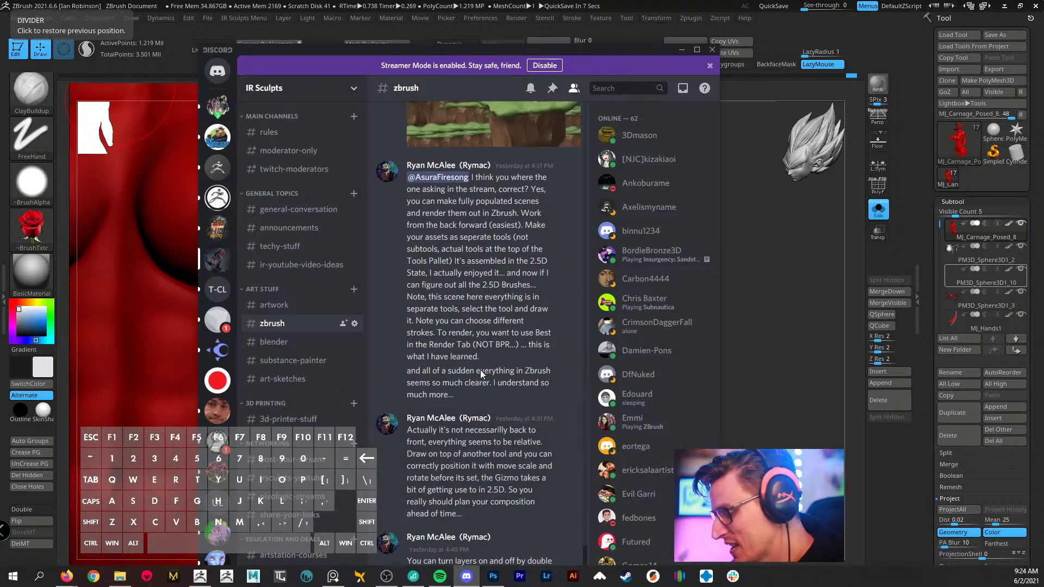
scroll(480, 371, "down", 2)
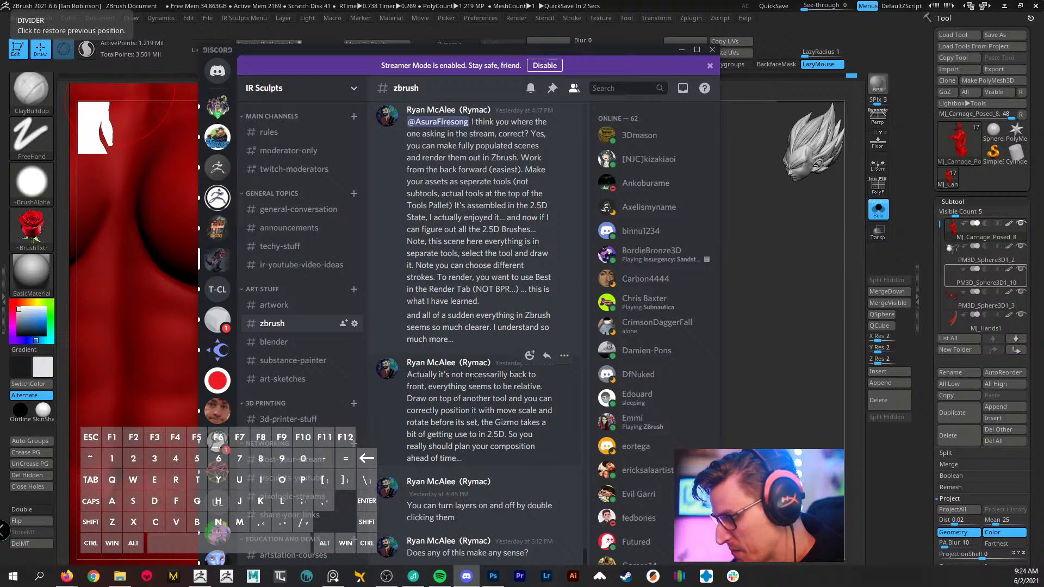
left_click_drag(596, 48, 585, 20)
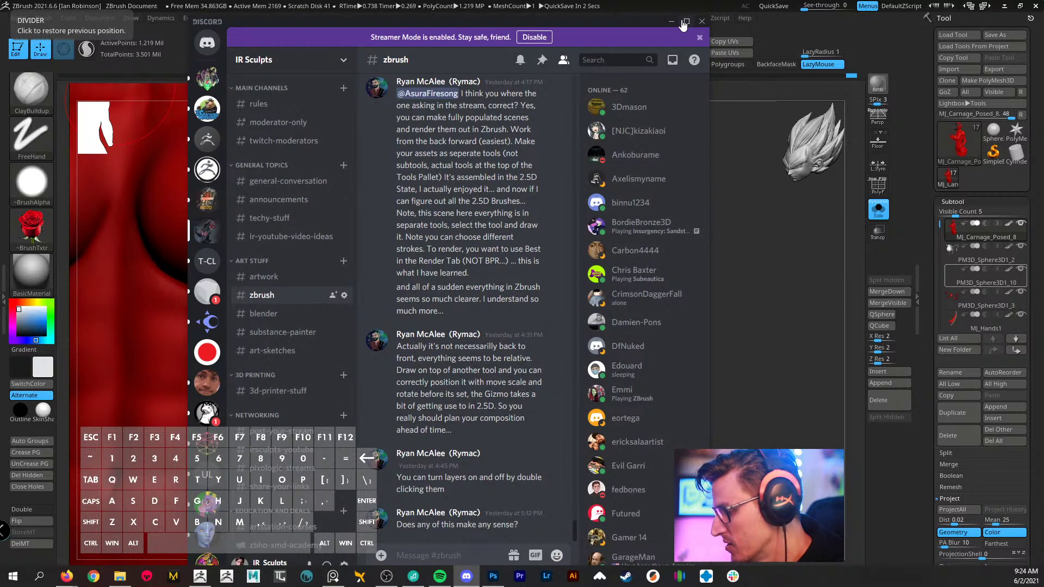
left_click(671, 21)
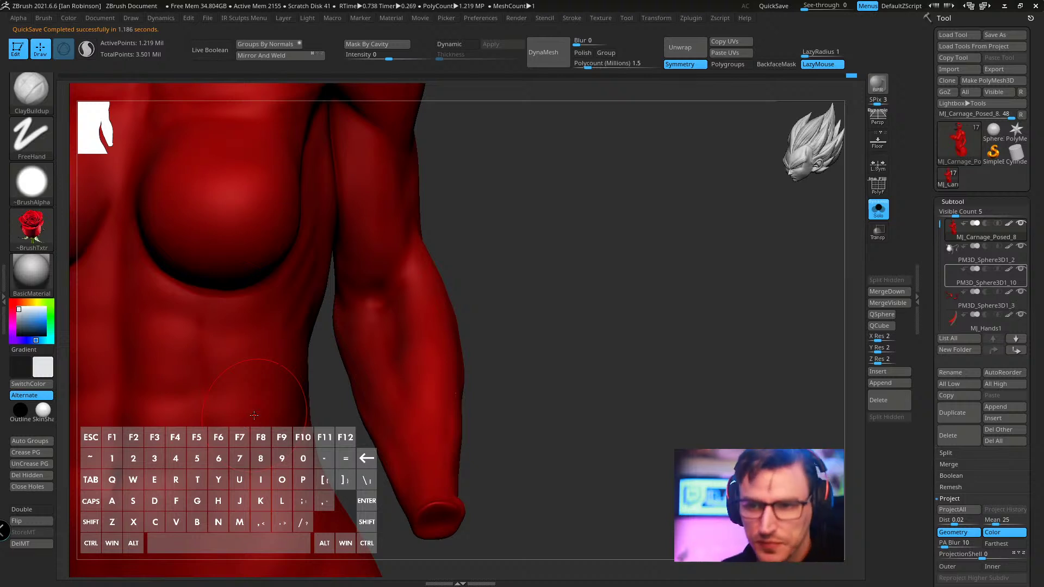
- Inspect the lowered arm's elbow and forearm muscles from several angles, including with the rest of the figure displayed
mouse_move(602, 278)
left_mouse_down("alt")
mouse_move(631, 261)
mouse_move(603, 294)
mouse_move(584, 264)
mouse_move(581, 301)
left_mouse_up("alt")
key("s")
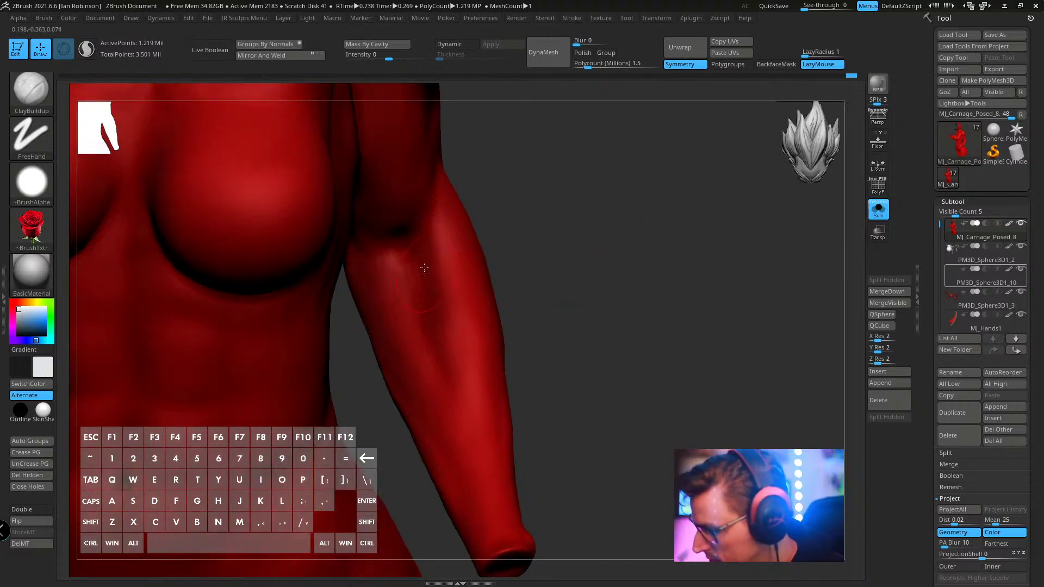
left_click_drag(555, 353, 566, 324)
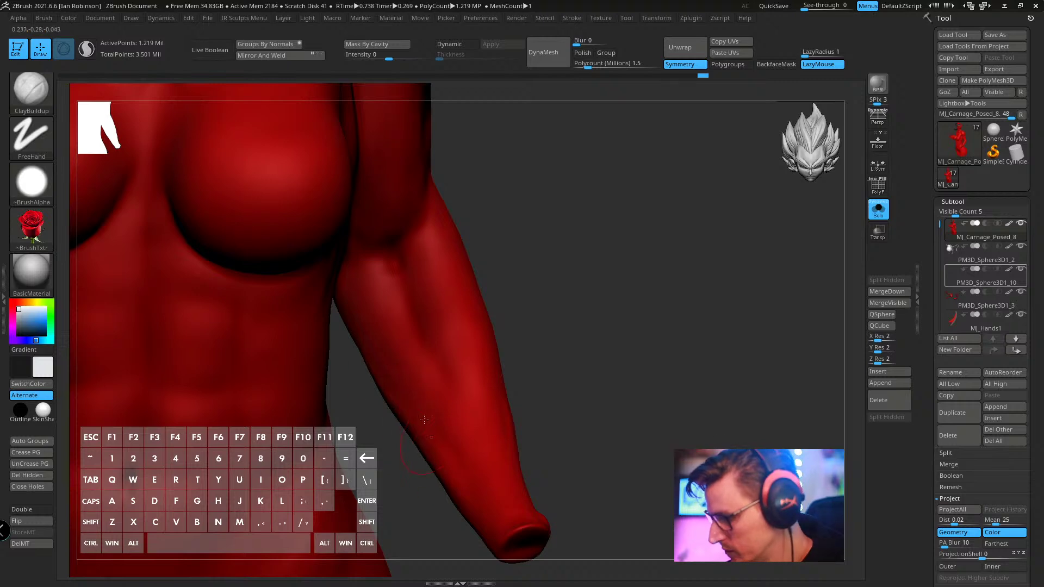
left_click_drag(573, 308, 293, 312, "alt")
key("alt+s")
mouse_move(228, 288)
left_mouse_down()
mouse_move(478, 239)
mouse_move(468, 296)
mouse_move(498, 274)
left_mouse_up()
- Make the lowered arm's hand subtool, MJ_Hands1_1, active and check its shape from the side
key("s")
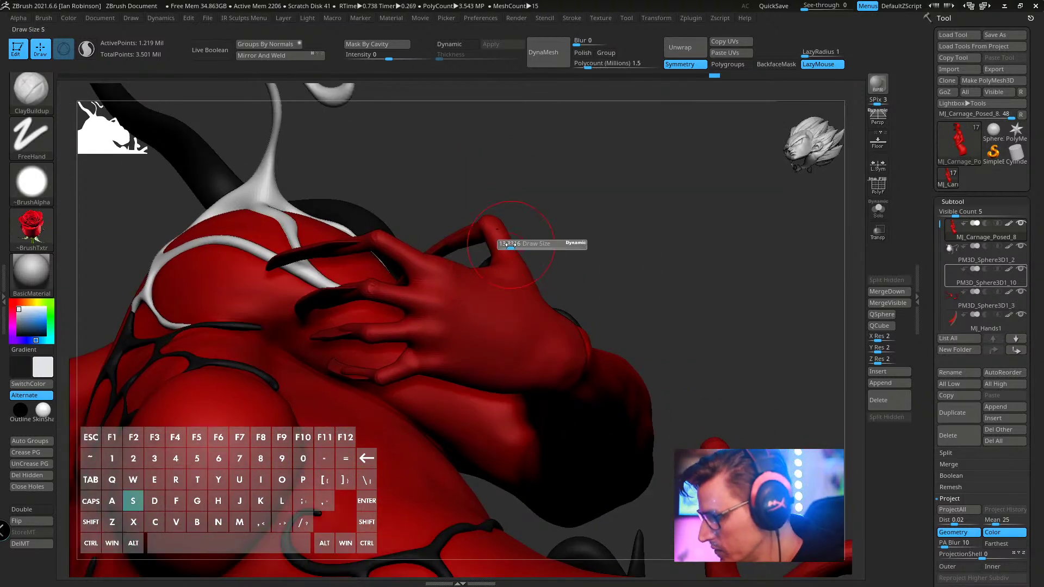
mouse_move(578, 203)
left_mouse_down()
mouse_move(568, 229)
mouse_move(611, 279)
left_mouse_up()
left_click(612, 279, "alt")
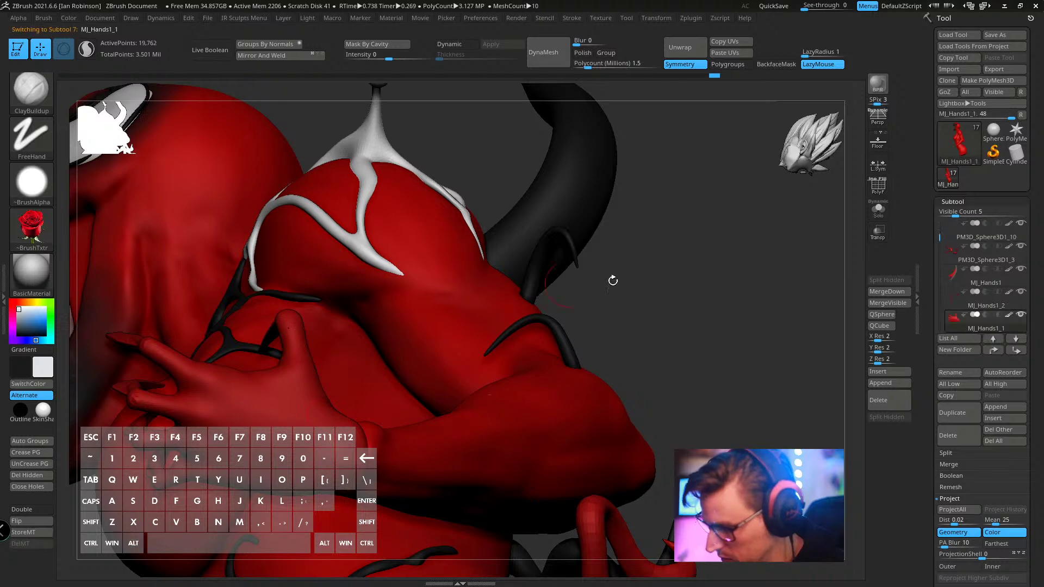
key("shift")
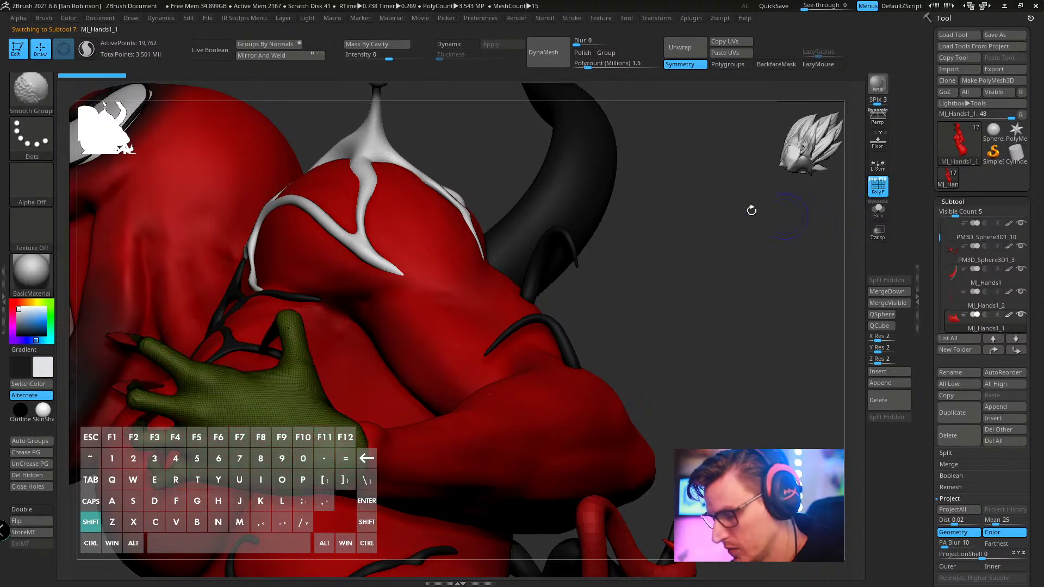
left_click(711, 257)
left_click_drag(711, 256, 612, 338)
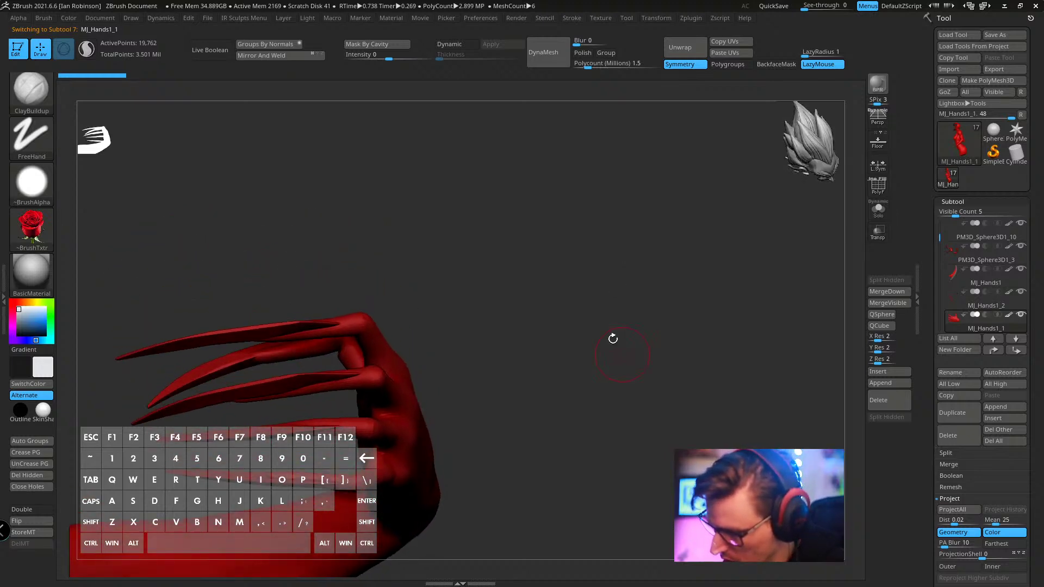
- Display the hand's polyframe and isolate the hand in Solo mode, facing its back
key("shift+f")
left_click_drag(429, 284, 521, 252)
left_click(876, 208)
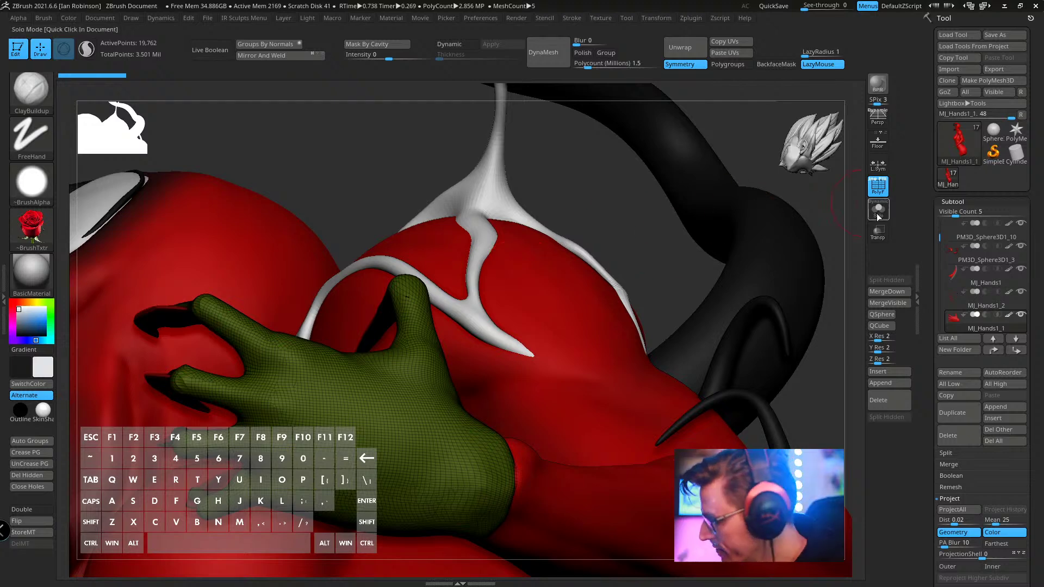
left_click_drag(587, 277, 692, 239)
left_click(878, 209)
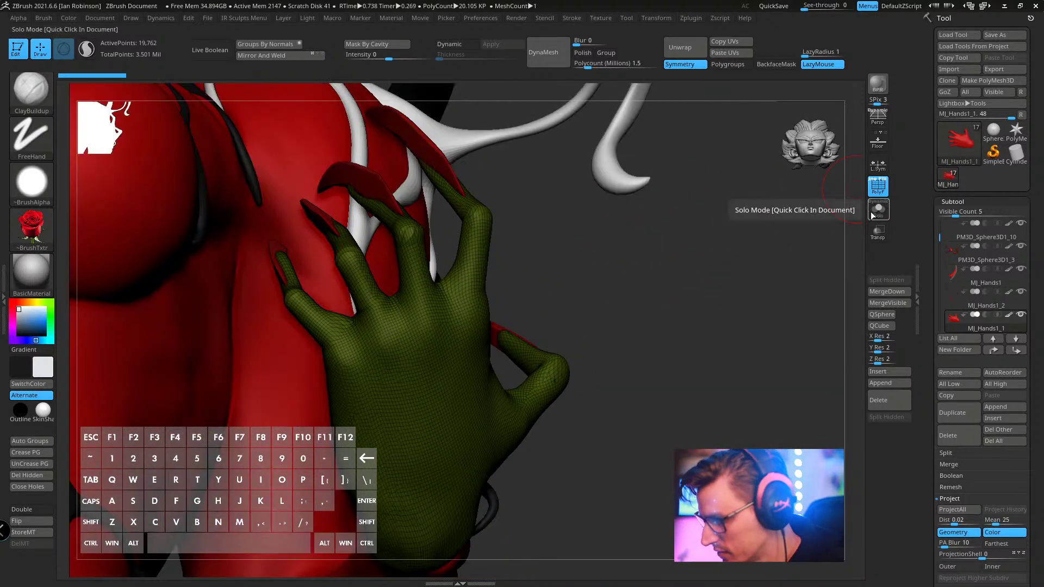
mouse_move(654, 294)
left_mouse_down()
mouse_move(676, 247)
mouse_move(657, 272)
left_mouse_up()
left_click(878, 210)
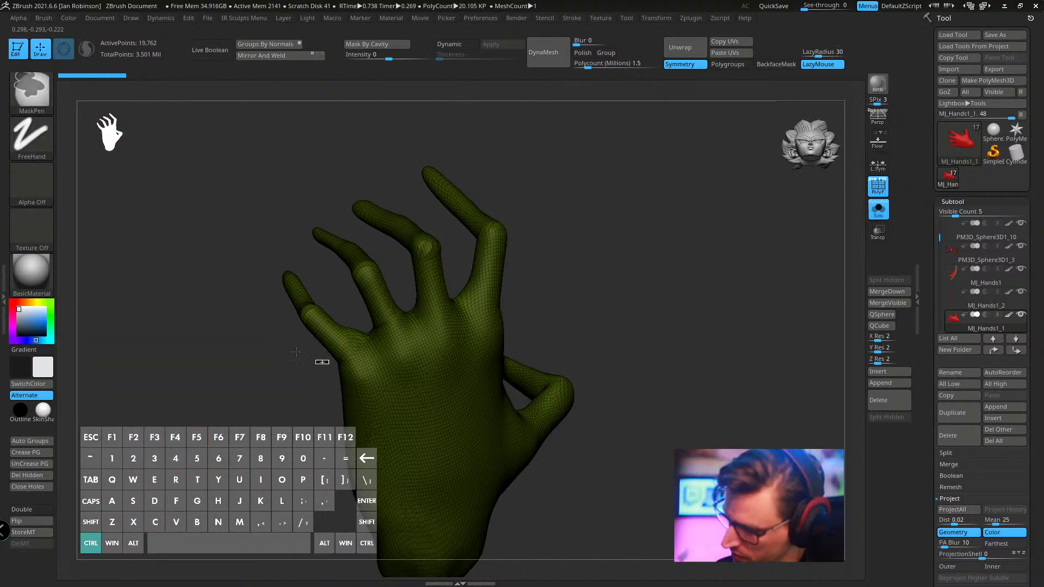
- Mask the little finger with the MaskLasso brush and invert the mask so only that finger stays editable
left_click_drag(325, 362, 310, 242, "ctrl")
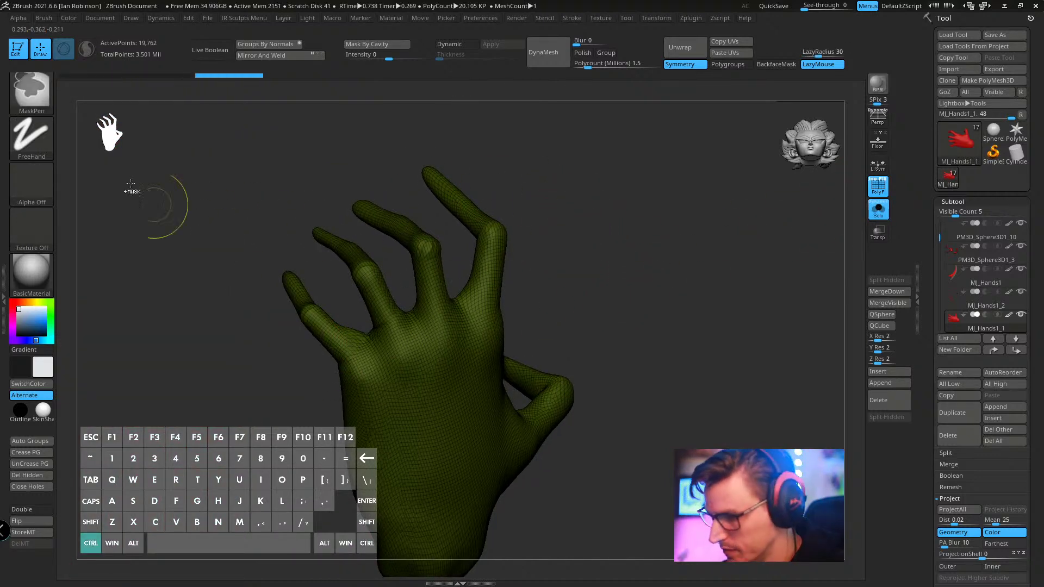
key("b")
key("m")
key("l")
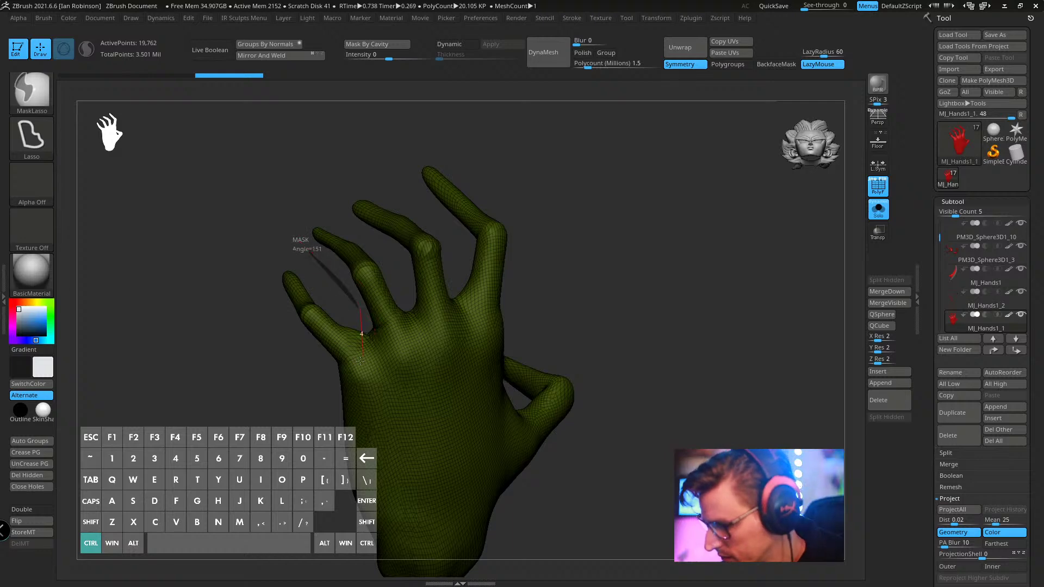
left_click_drag(359, 361, 226, 357, "ctrl")
left_click_drag(566, 189, 383, 346)
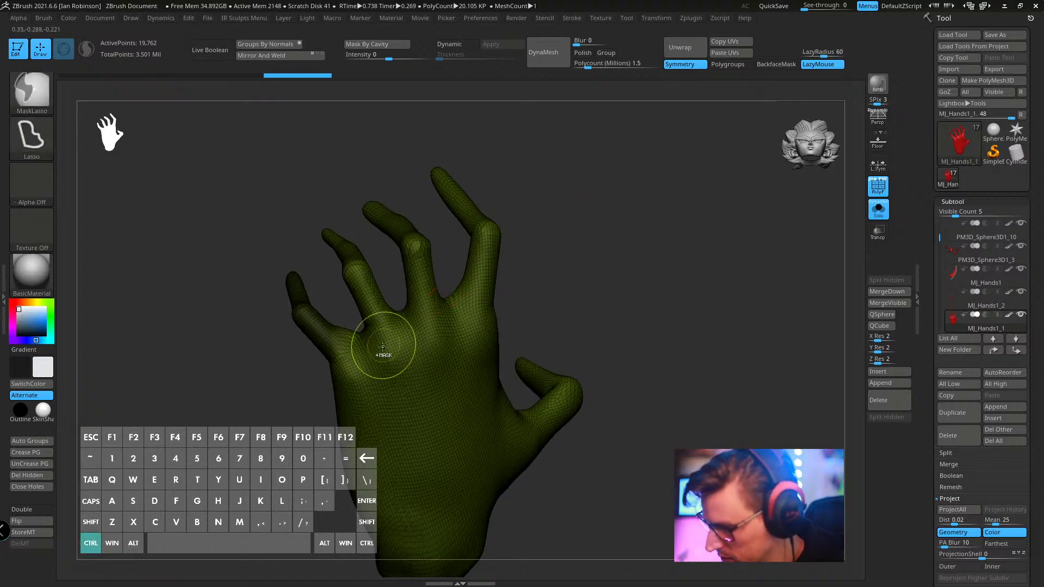
key("ctrl+i")
- Adjust the little finger's pose with the Transpose gizmo aligned to it, and clear the mask
key("w")
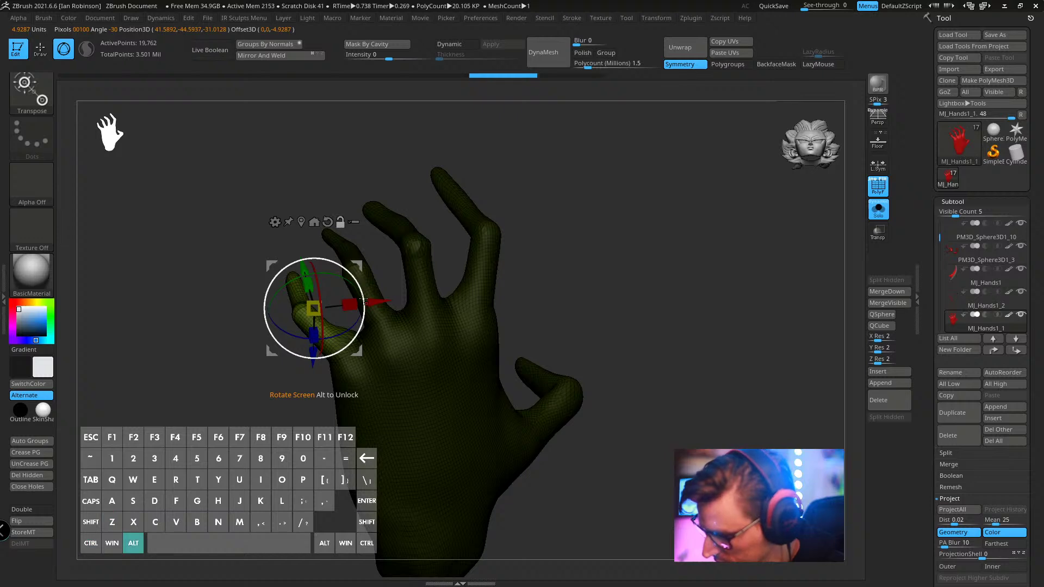
left_click_drag(363, 300, 359, 254, "alt")
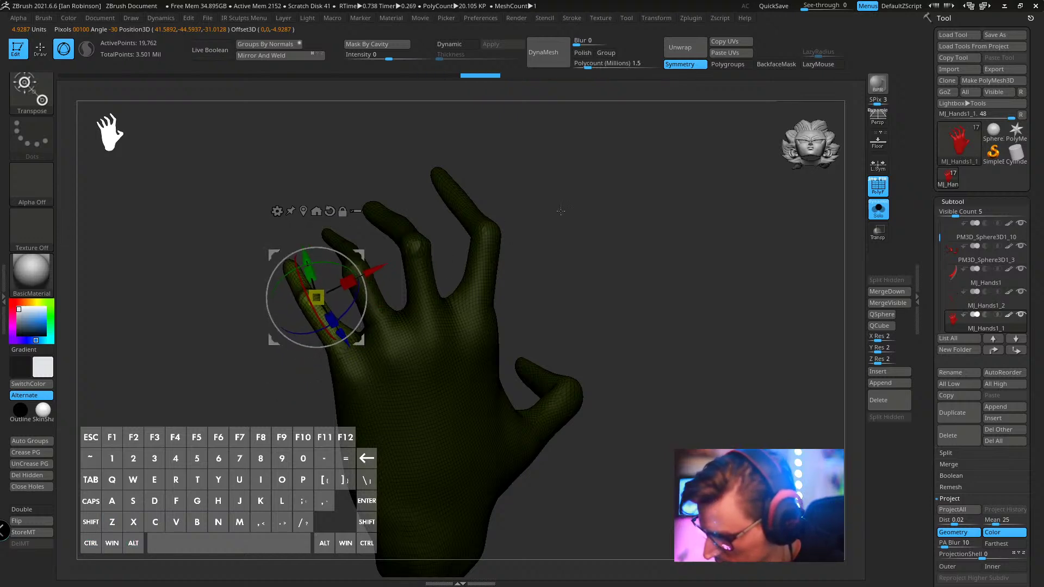
mouse_move(560, 211)
left_mouse_down()
mouse_move(647, 195)
mouse_move(650, 184)
mouse_move(613, 219)
left_mouse_up()
key("q")
mouse_move(613, 227)
left_mouse_down("ctrl")
mouse_move(615, 267)
mouse_move(578, 248)
left_mouse_up("ctrl")
- Thicken the little finger with Inflat brush strokes after adjusting the brush size
key("b")
key("i")
key("n")
key("s")
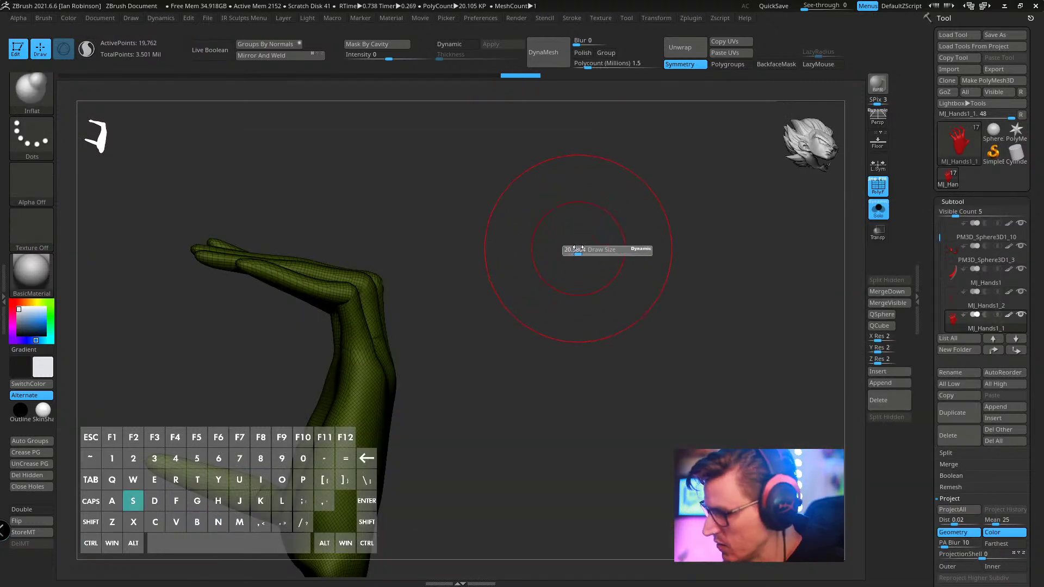
left_click_drag(503, 309, 450, 313)
left_click_drag(348, 296, 334, 318)
left_click_drag(593, 261, 516, 242)
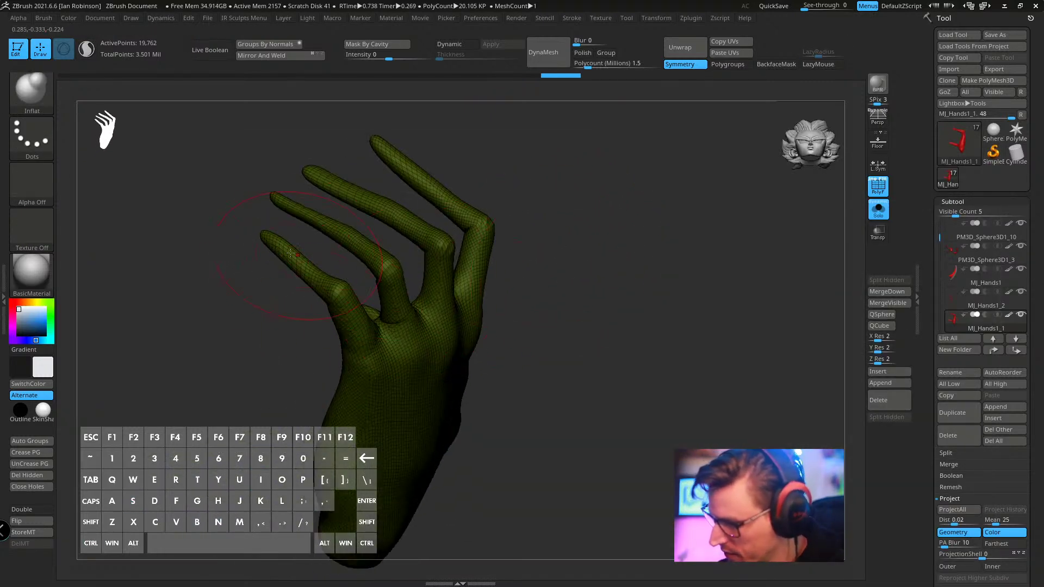
left_click_drag(291, 254, 311, 266)
left_click_drag(297, 255, 320, 277)
- Add volume to the ring finger and the base of the thumb with the Inflat brush
left_click_drag(487, 166, 458, 177)
mouse_move(324, 217)
left_mouse_down()
mouse_move(356, 248)
mouse_move(401, 252)
mouse_move(435, 274)
mouse_move(498, 280)
mouse_move(543, 240)
left_mouse_up()
mouse_move(541, 201)
left_mouse_down()
mouse_move(585, 234)
mouse_move(596, 289)
mouse_move(657, 289)
mouse_move(485, 347)
left_mouse_up()
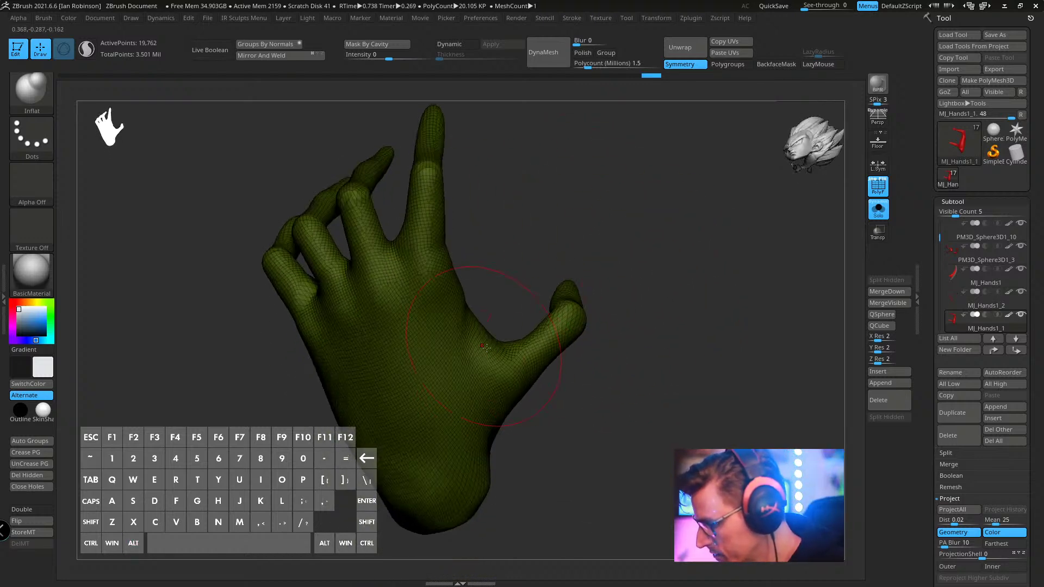
left_click_drag(640, 330, 608, 345)
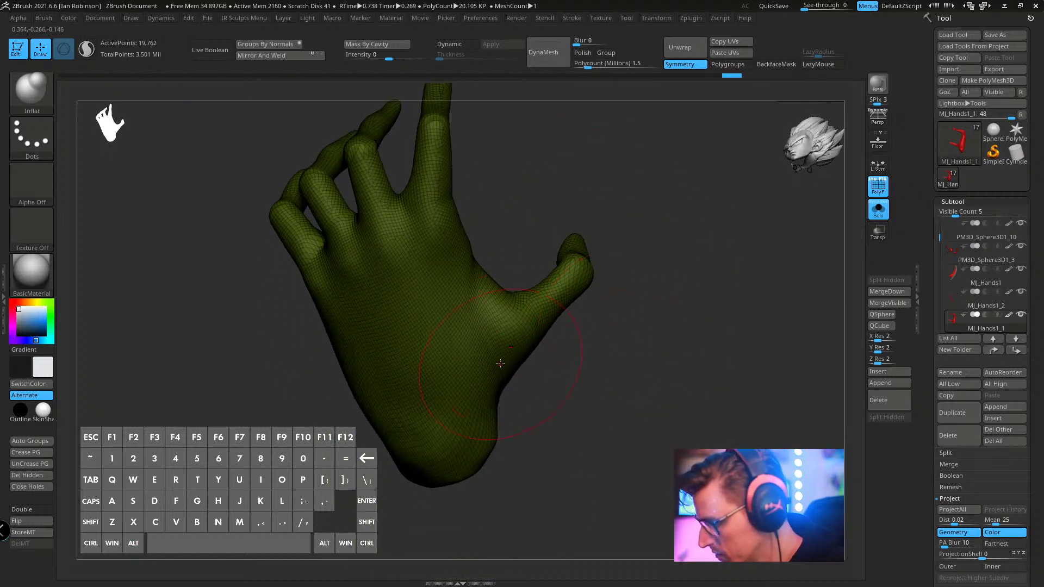
mouse_move(648, 296)
left_mouse_down()
mouse_move(678, 279)
mouse_move(650, 288)
left_mouse_up()
- Remesh the hand with ZRemesher using Half and KeepGroups, and display the whole figure to check the hand in context
key("space")
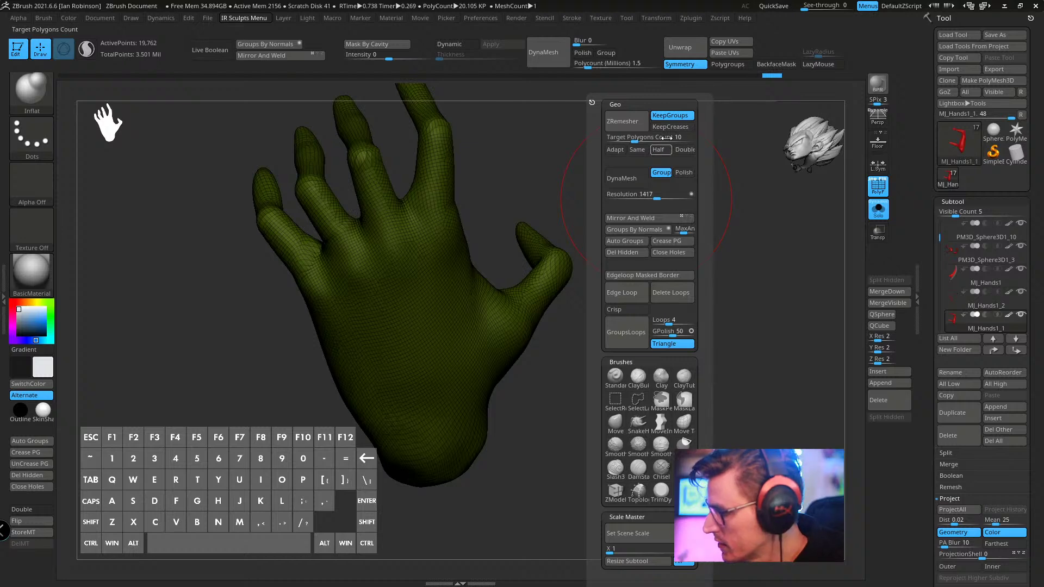
left_click(640, 126)
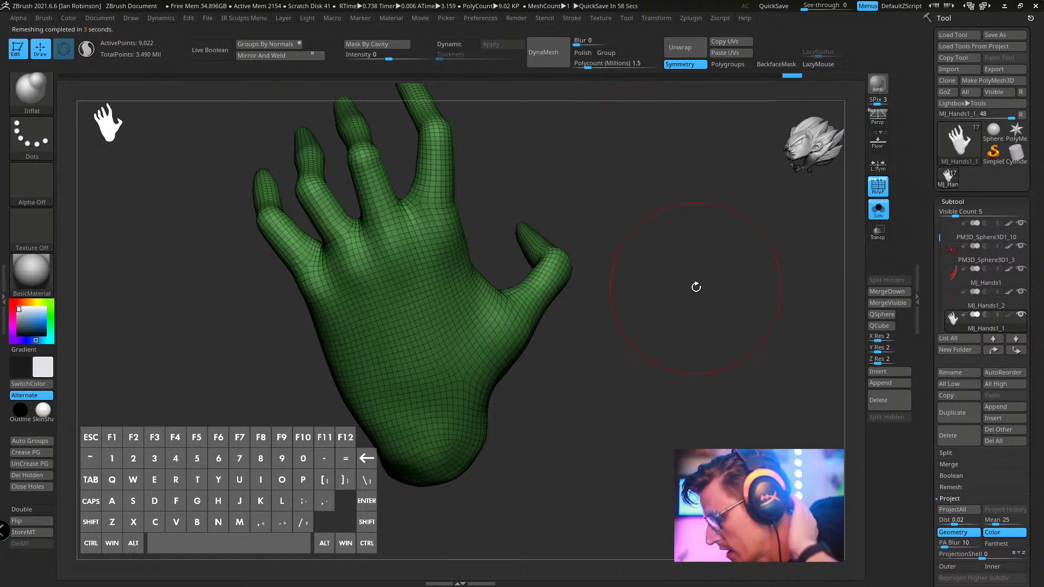
left_click_drag(696, 287, 634, 245)
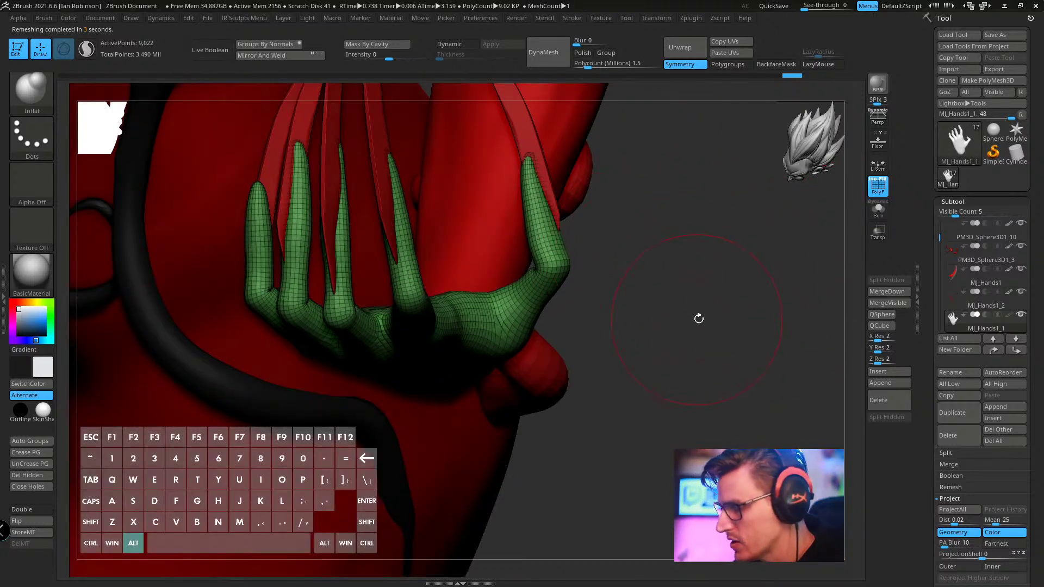
left_click_drag(699, 318, 663, 314)
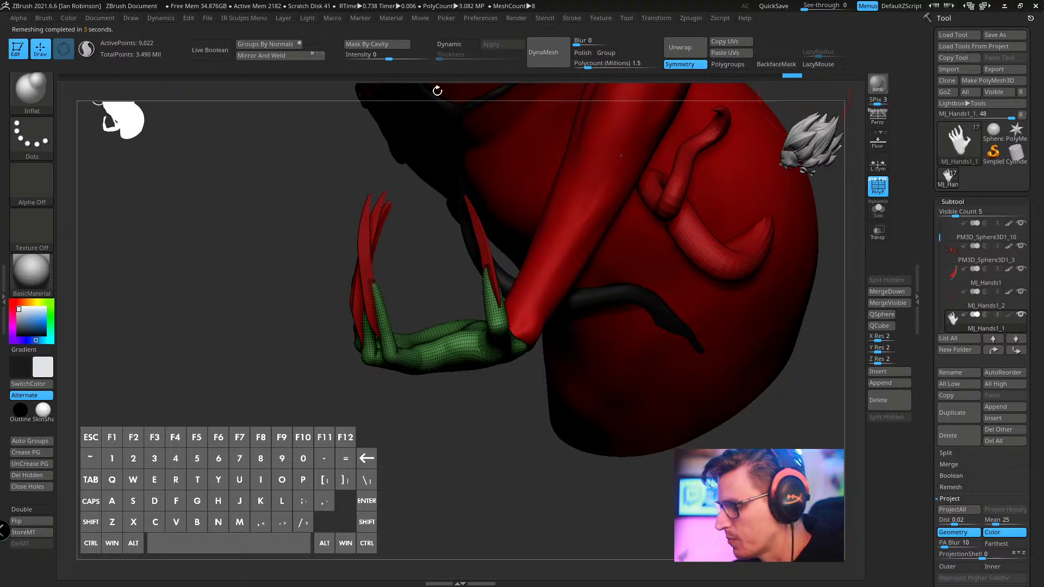
left_click_drag(264, 281, 654, 293)
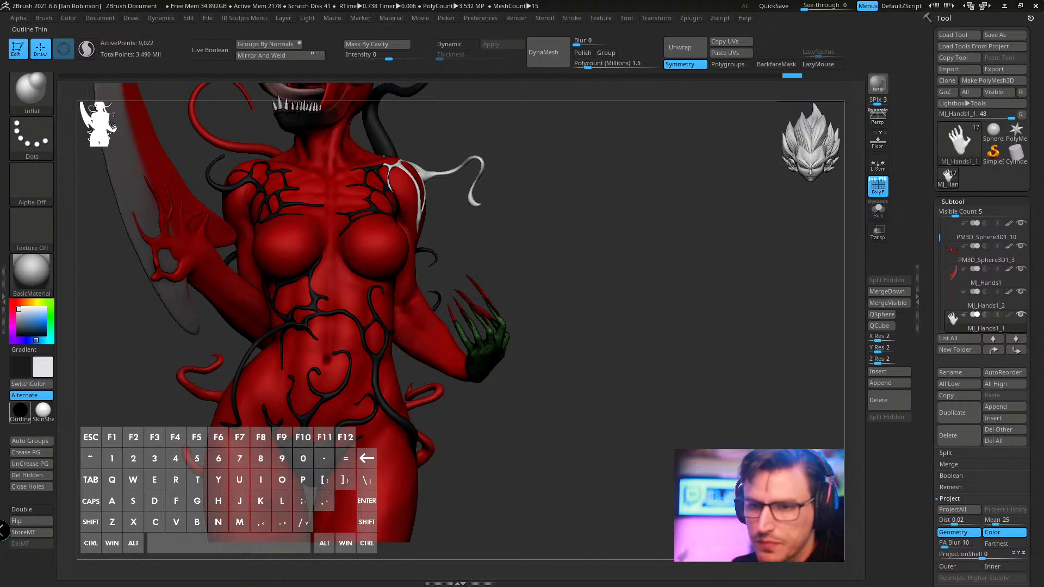
- Sample the body's red as the current colour and hide the hand's polyframe
mouse_move(20, 410)
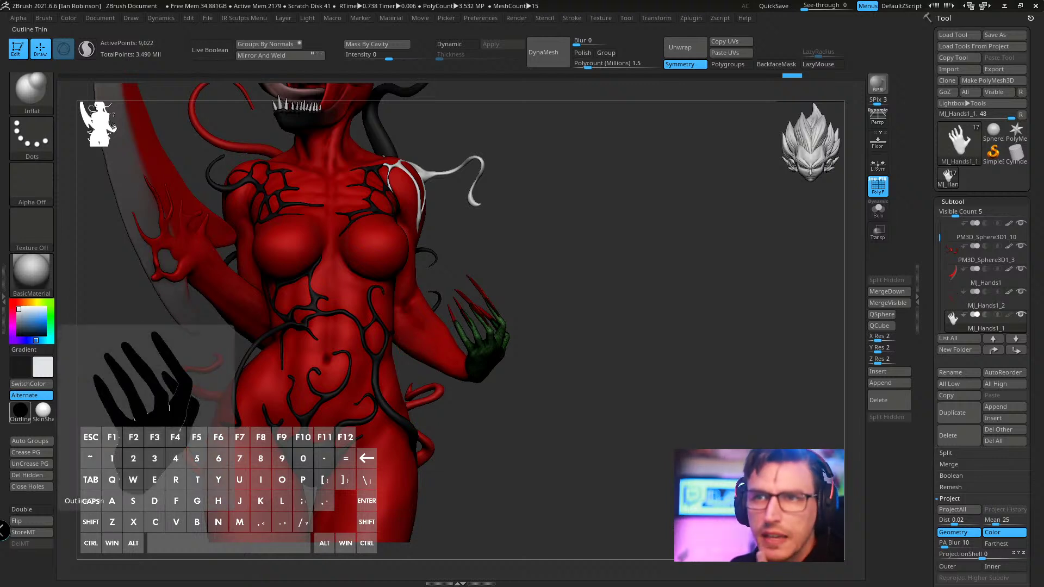
key("ctrl+a")
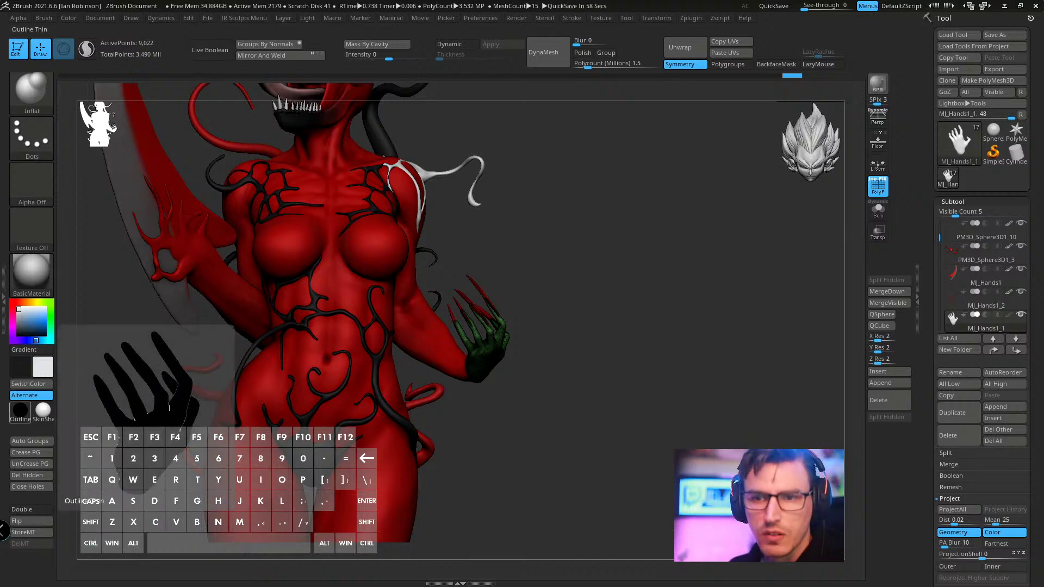
key("ctrl")
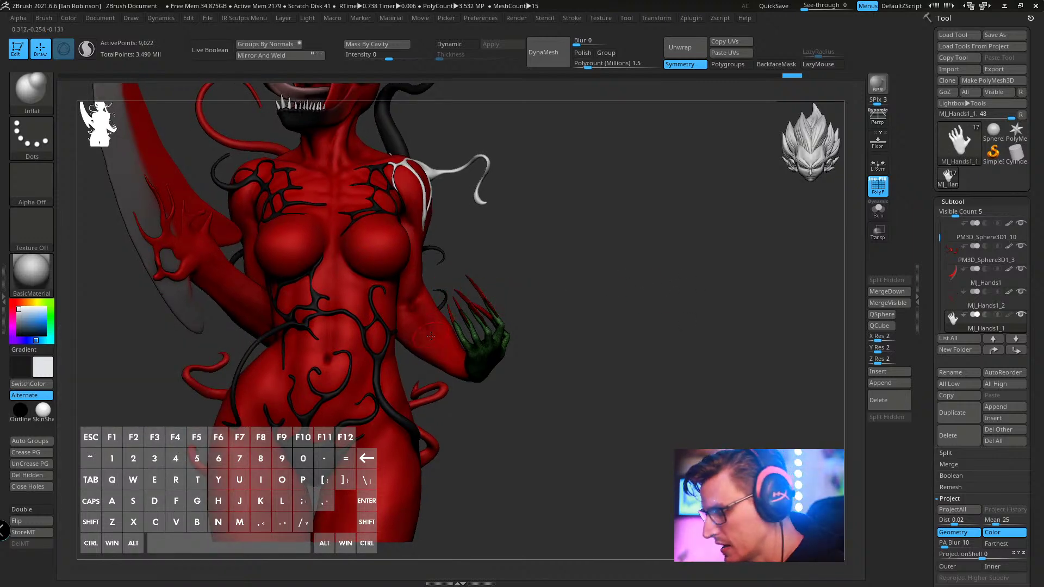
key("c")
key("shift+f")
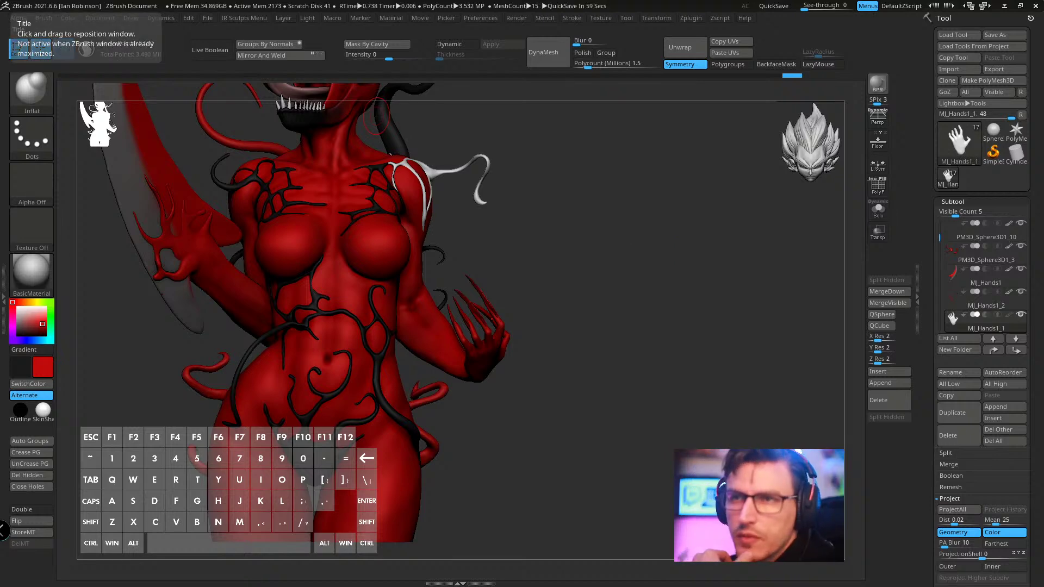
- Switch to the PureRef reference board and examine the muscular female anatomy photos, focusing on the arms
key("alt+Tab")
right_click_drag(458, 268, 490, 139)
scroll(611, 217, "down", 5)
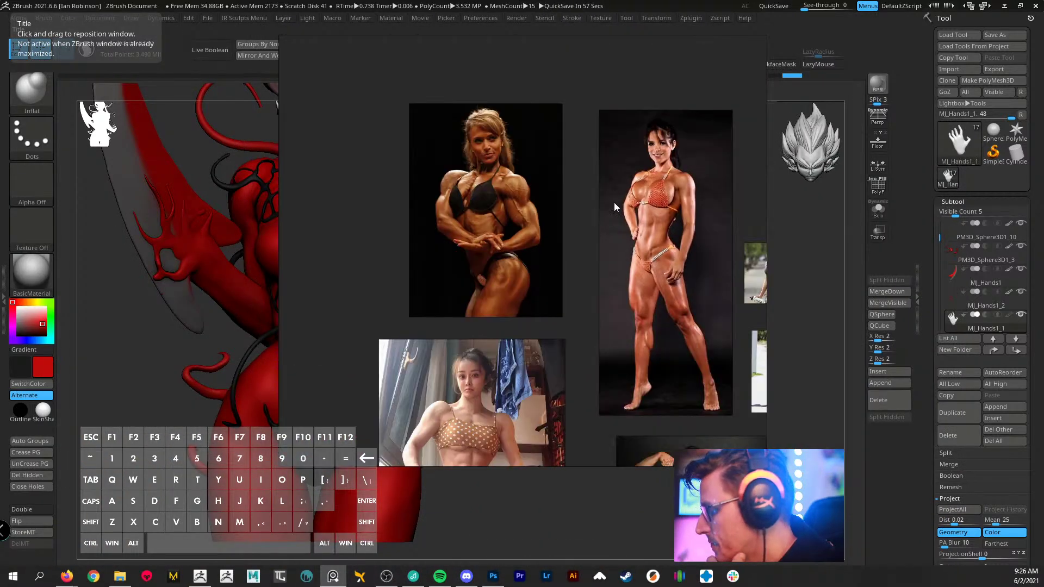
middle_click_drag(644, 226, 581, 179)
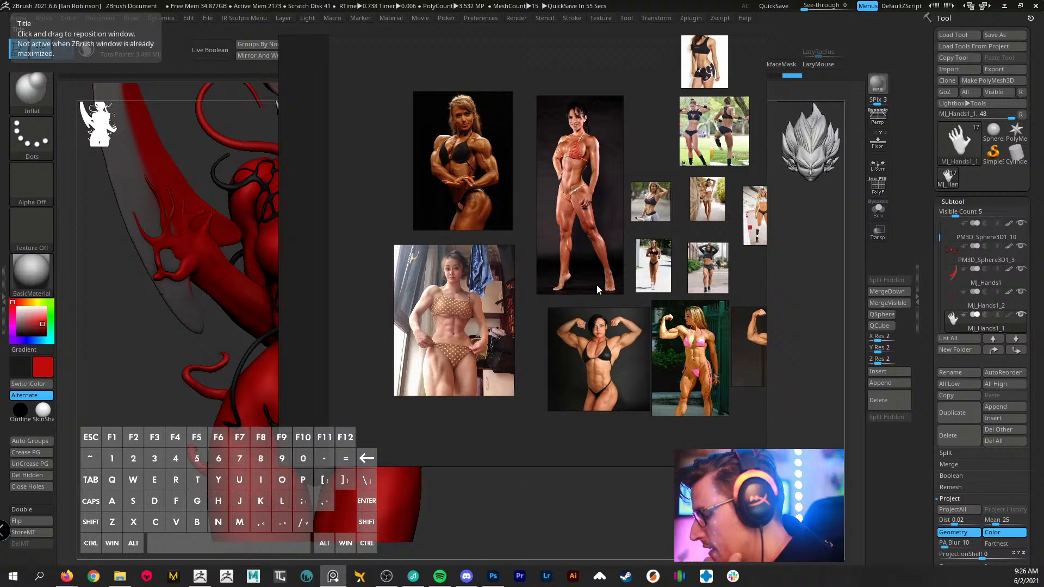
scroll(455, 205, "up", 3)
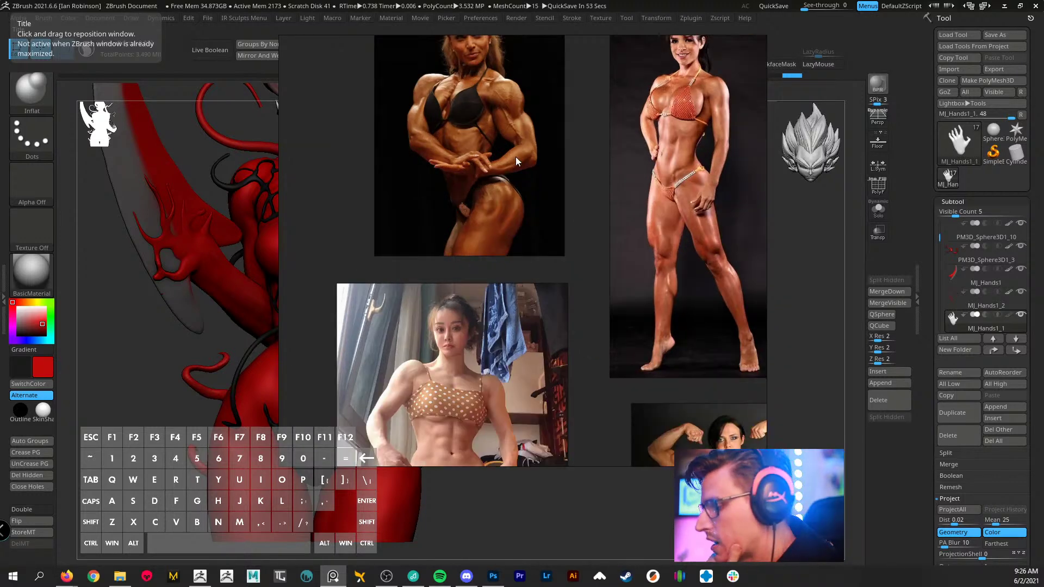
middle_click_drag(516, 158, 507, 223)
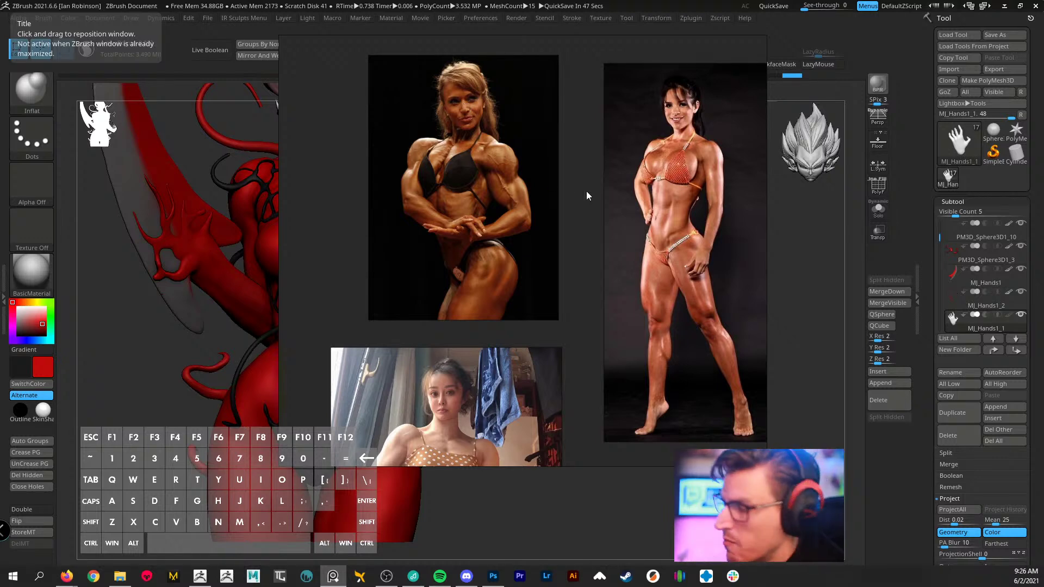
- Zoom the reference board out to show all photos, then switch to Firefox and search the web for "anatomy for sculptors"
scroll(542, 178, "down", 3)
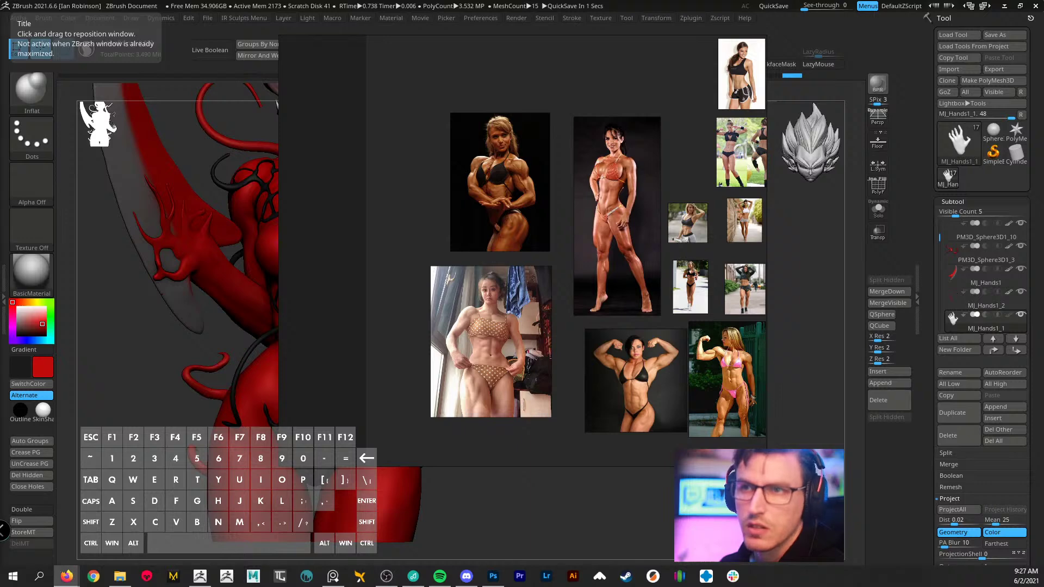
left_click_drag(112, 92, 447, 101)
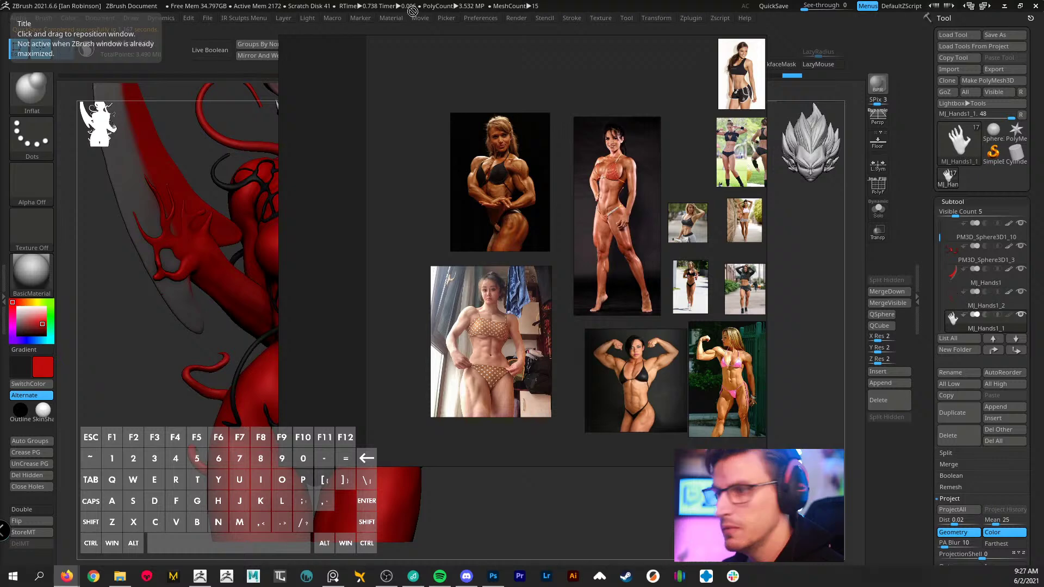
left_click_drag(412, 11, 654, 10)
left_click_drag(762, 10, 384, 28)
left_click(404, 121)
type("anat")
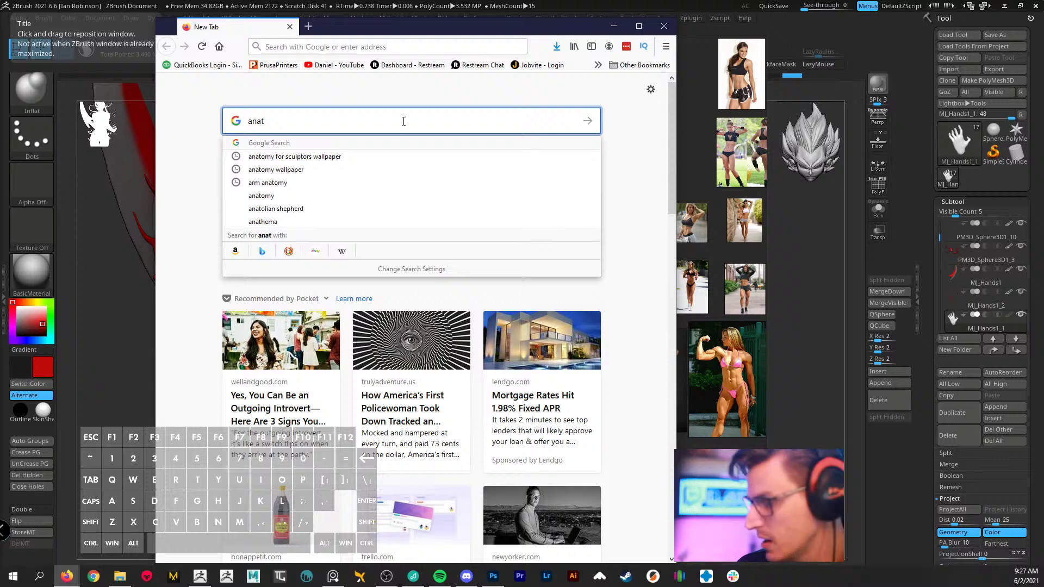
key("Down")
key("BackSpace")
key("BackSpace")
key("BackSpace")
key("BackSpace")
key("BackSpace")
key("BackSpace")
key("BackSpace")
key("BackSpace")
key("BackSpace")
key("BackSpace")
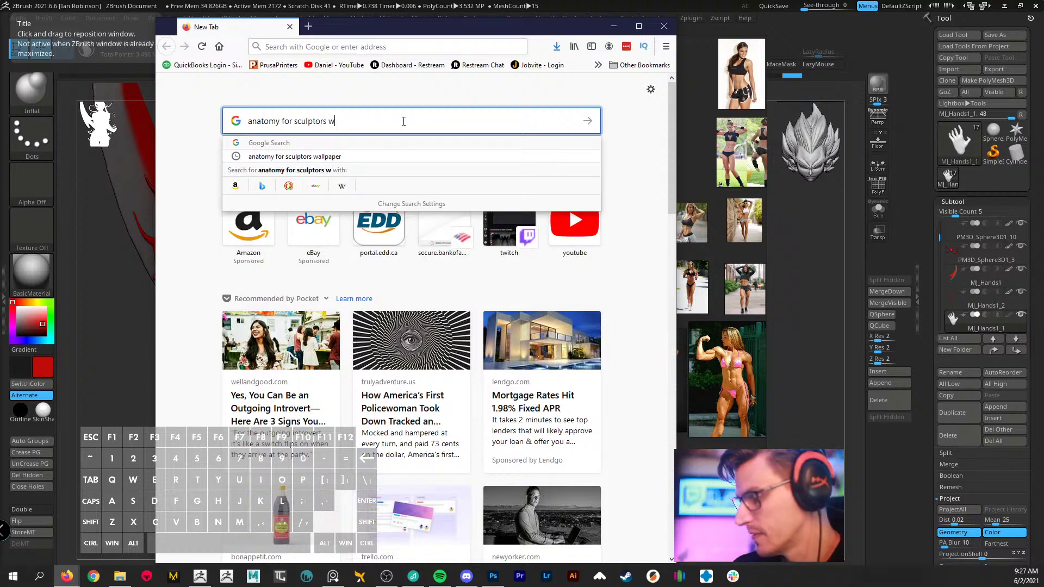
key("Return")
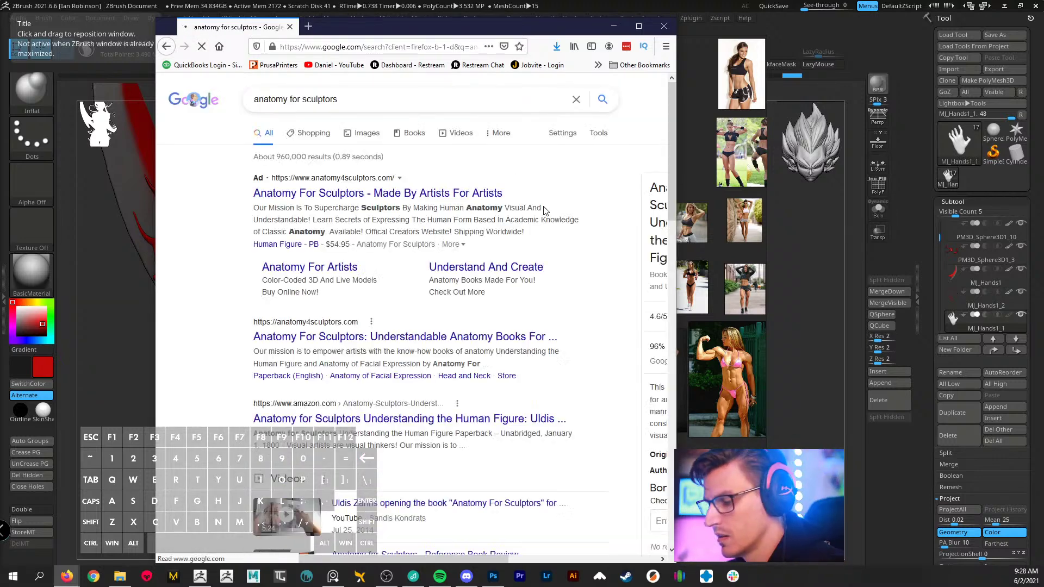
- Open the paperback Anatomy For Sculptors: Understanding the Human Figure on the publisher's site and examine its sample pages on arms, eyes and lips
left_click(353, 194)
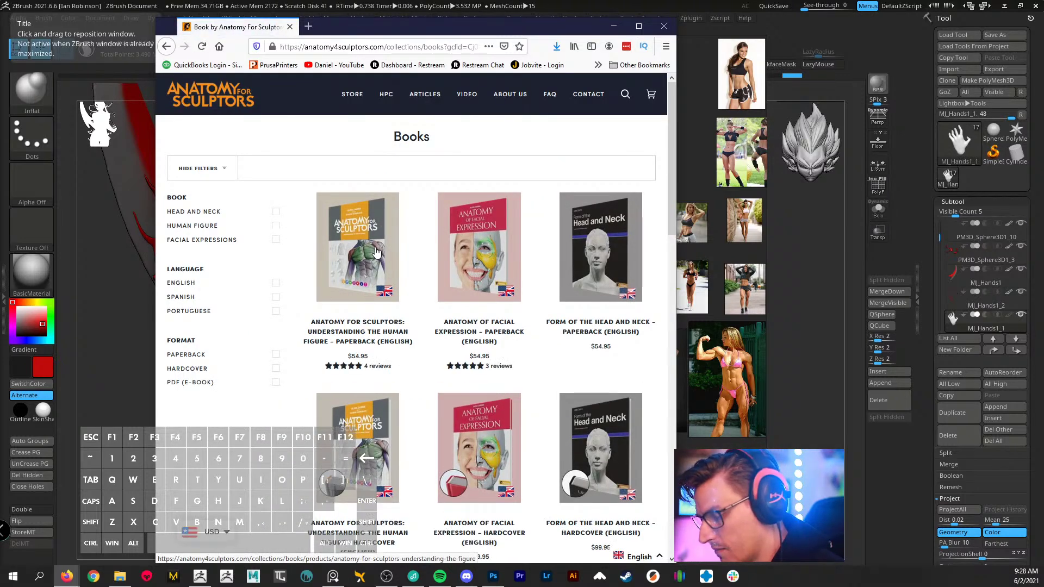
left_click(376, 252)
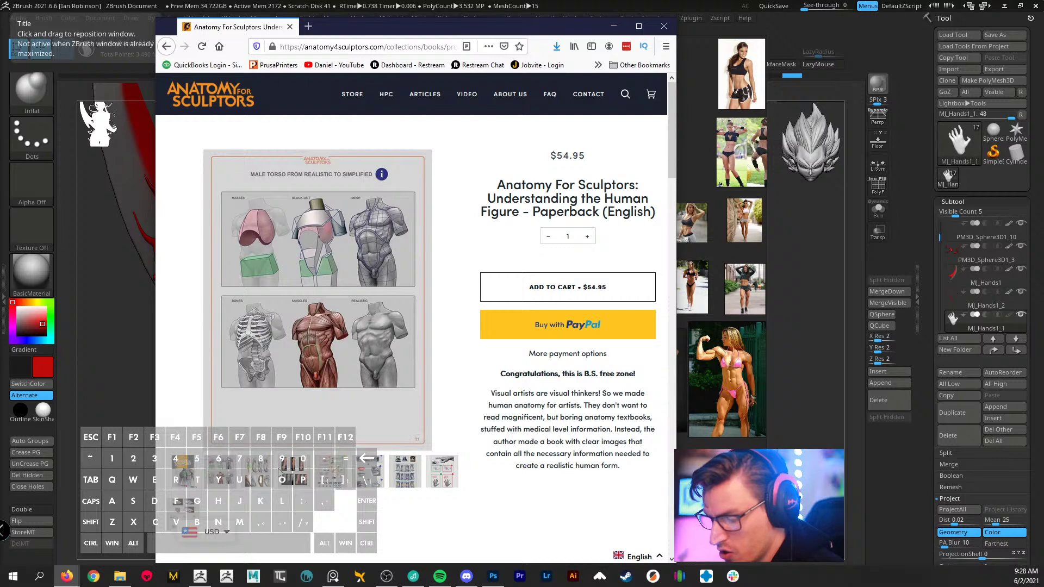
left_click(261, 481)
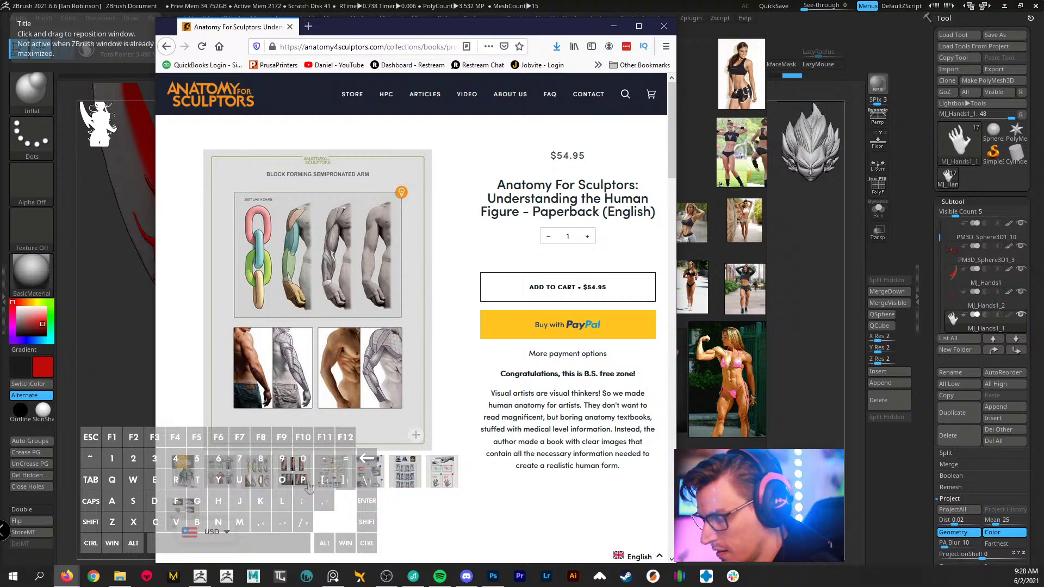
left_click(294, 471)
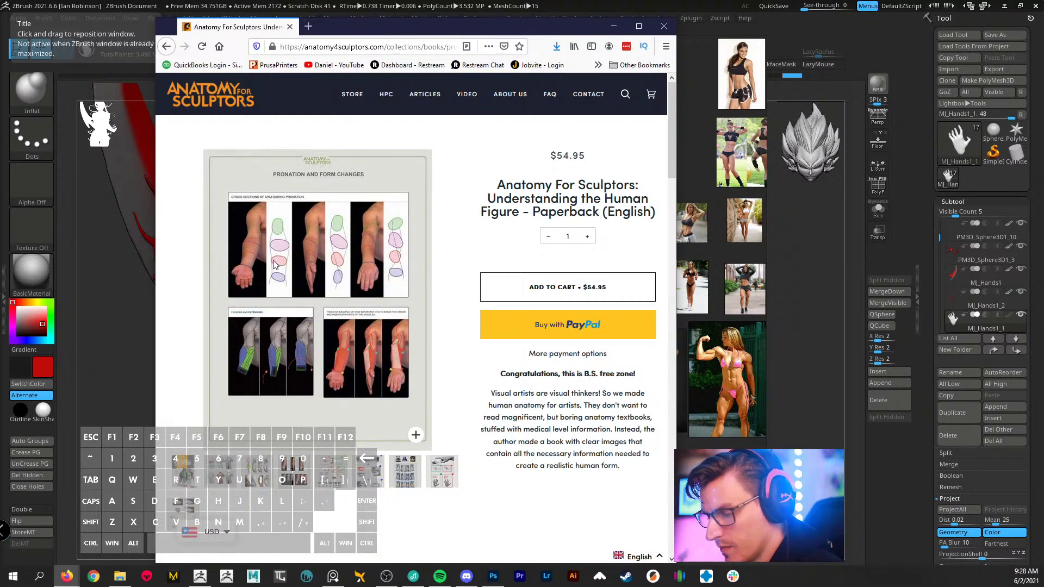
left_click(339, 483)
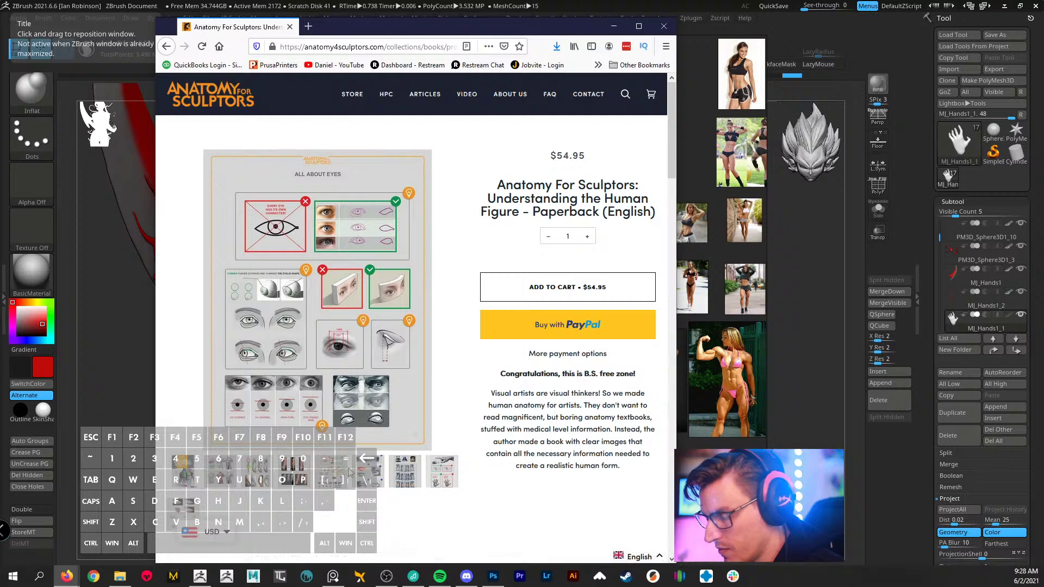
left_click(370, 478)
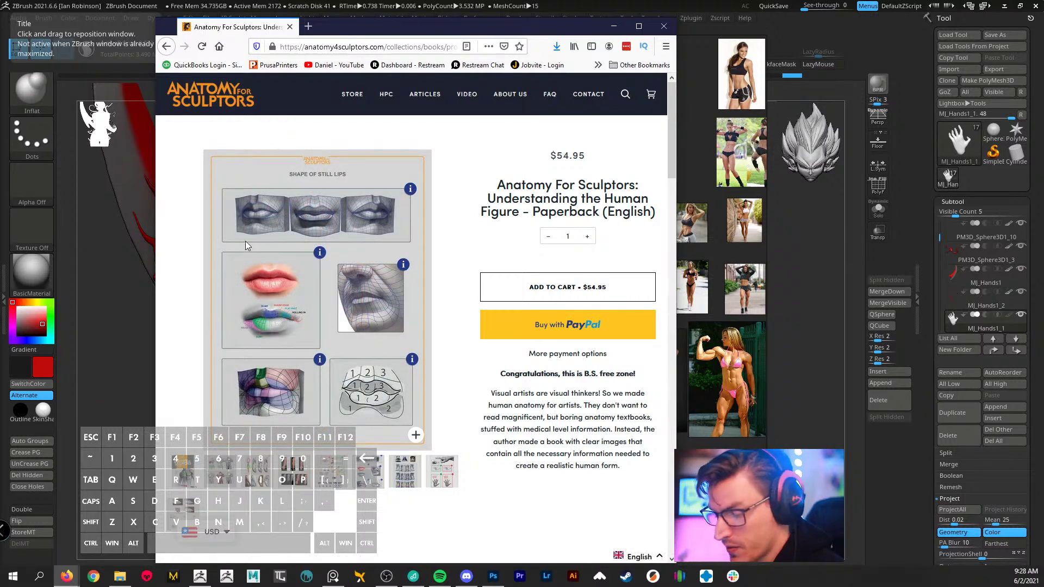
scroll(293, 255, "down", 2)
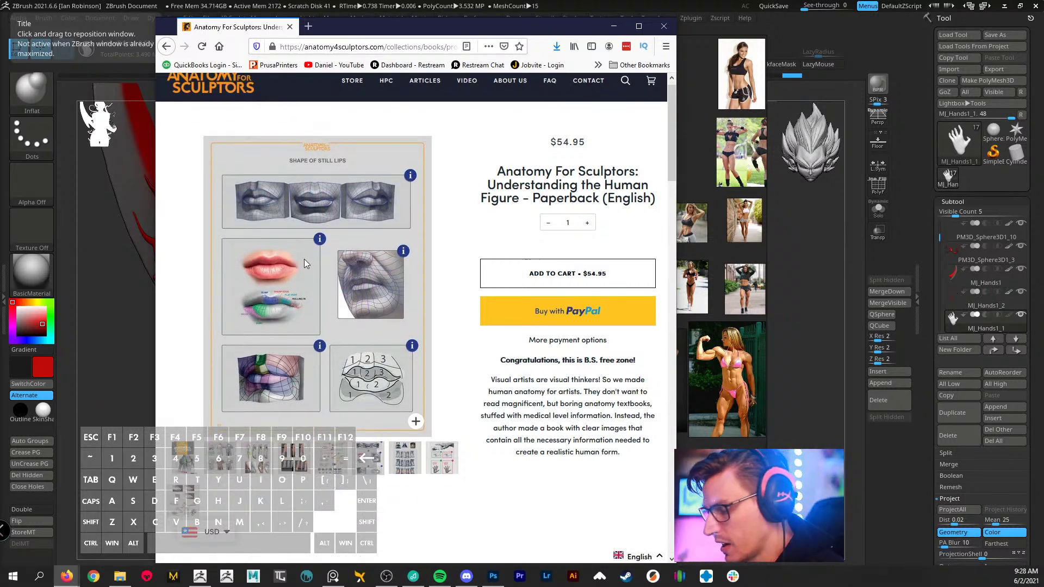
scroll(361, 302, "up", 1)
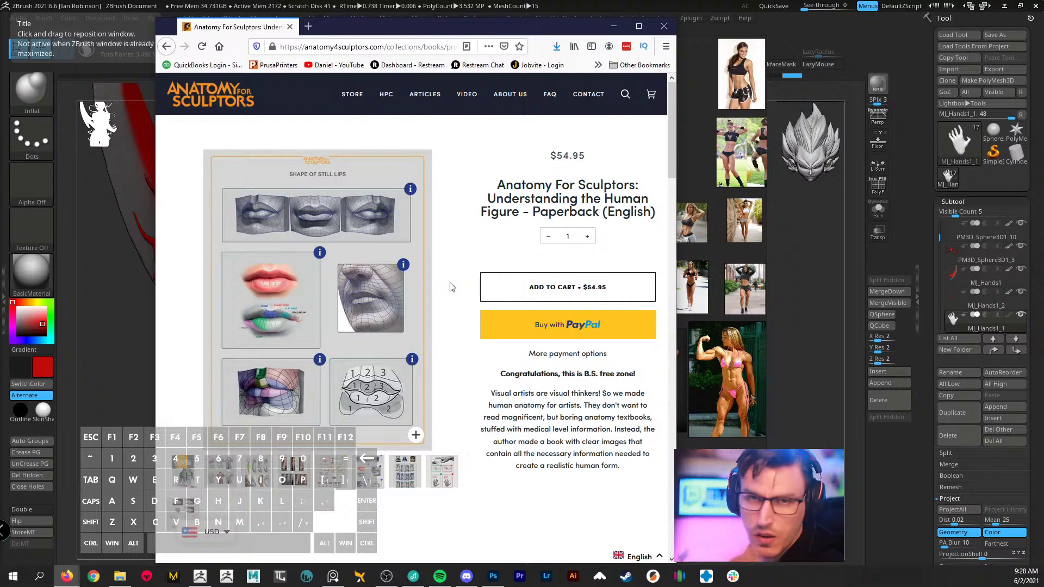
scroll(362, 233, "down", 7)
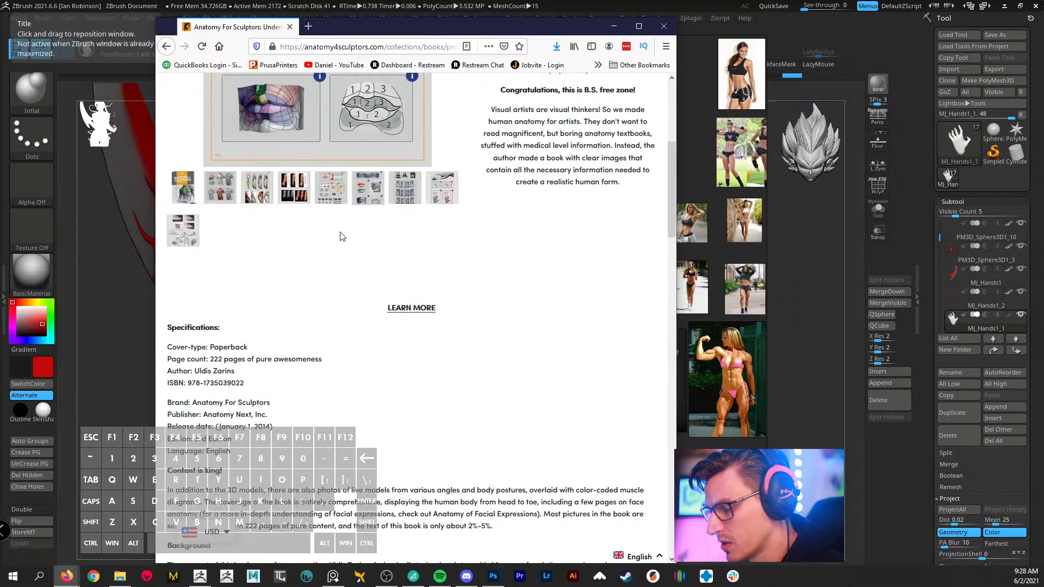
scroll(373, 220, "up", 5)
scroll(373, 220, "up", 3)
- Return to the book list and view the PDF e-book edition of Anatomy For Sculptors: Understanding the Human Figure
key("alt+Left")
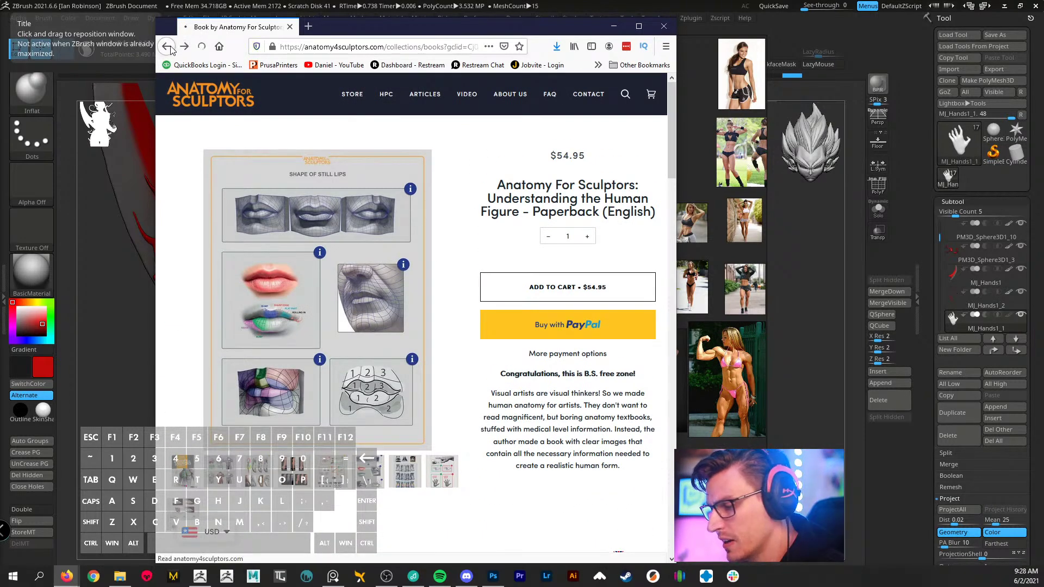
scroll(538, 263, "down", 3)
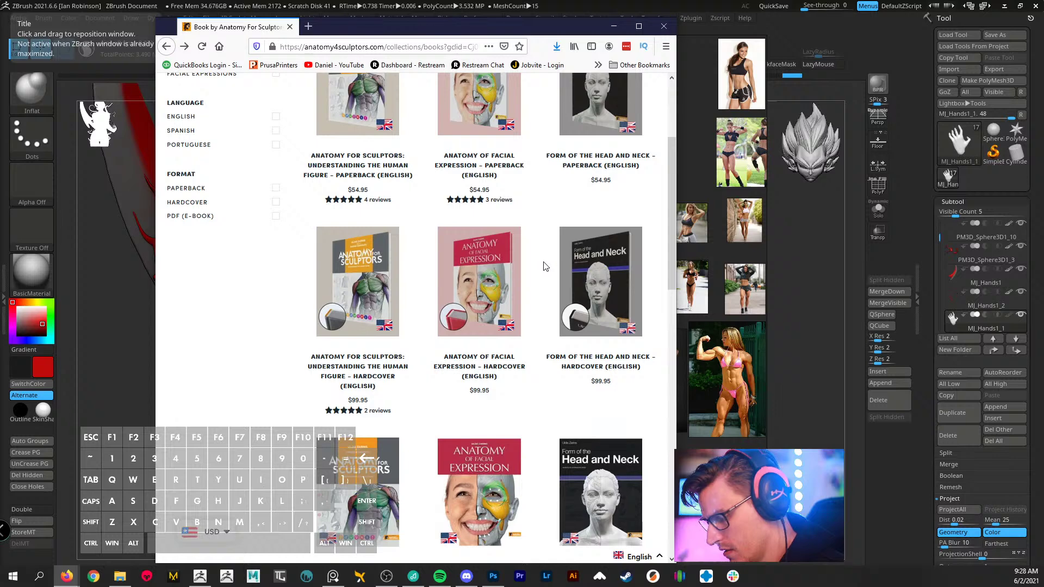
scroll(545, 263, "down", 2)
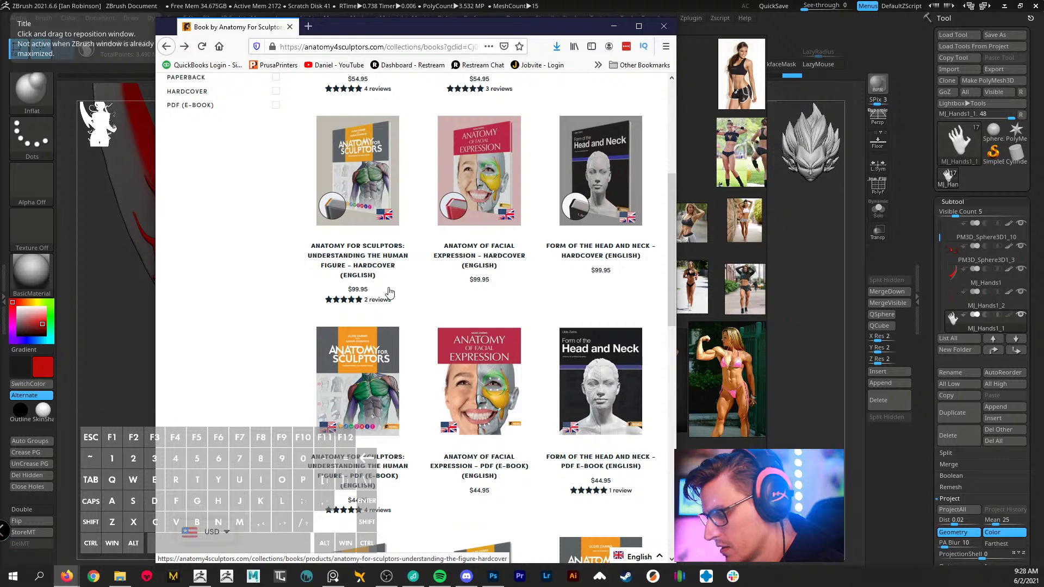
left_click(348, 367)
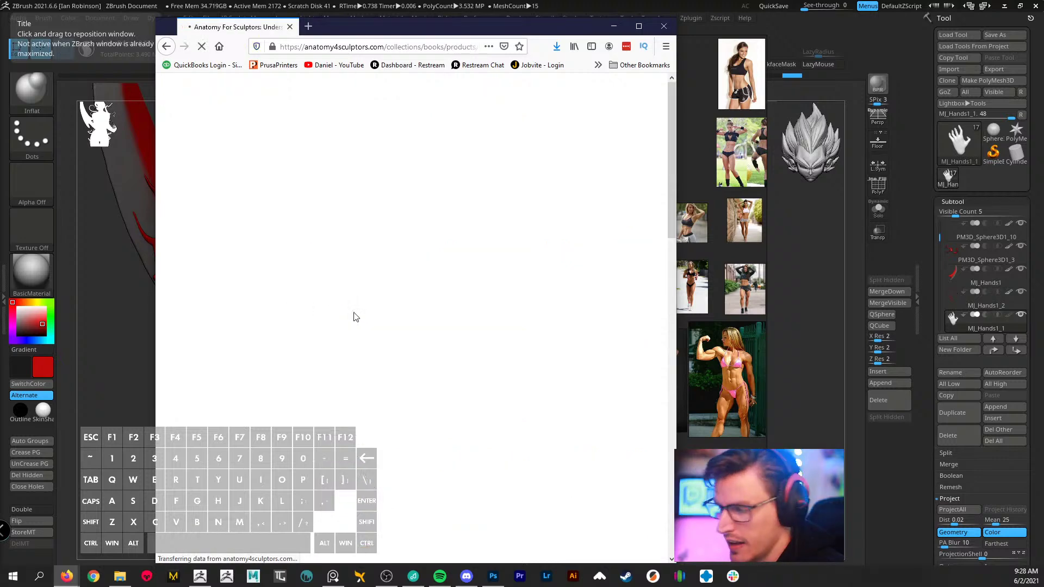
scroll(346, 242, "down", 4)
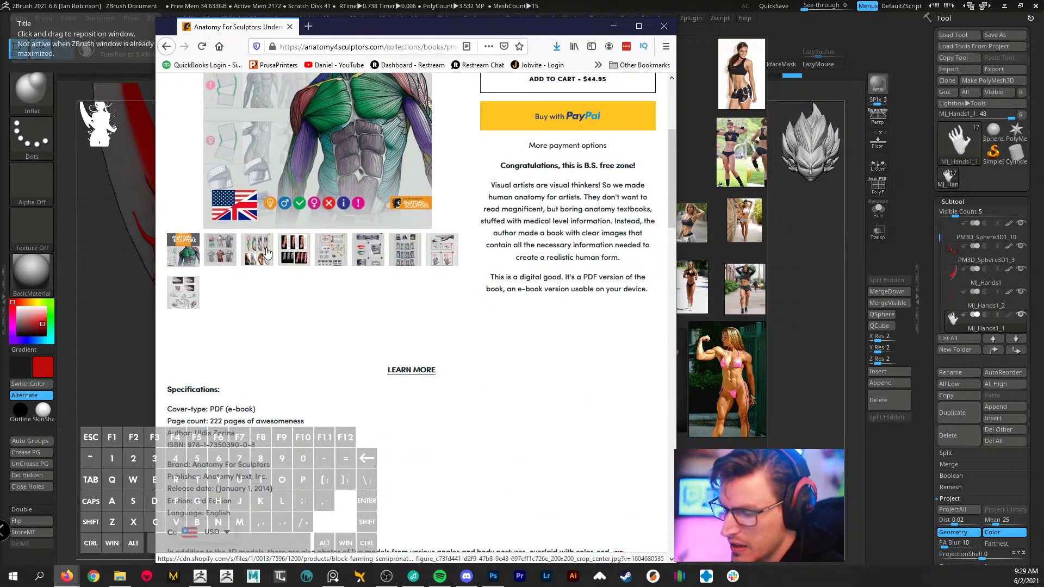
scroll(405, 279, "up", 4)
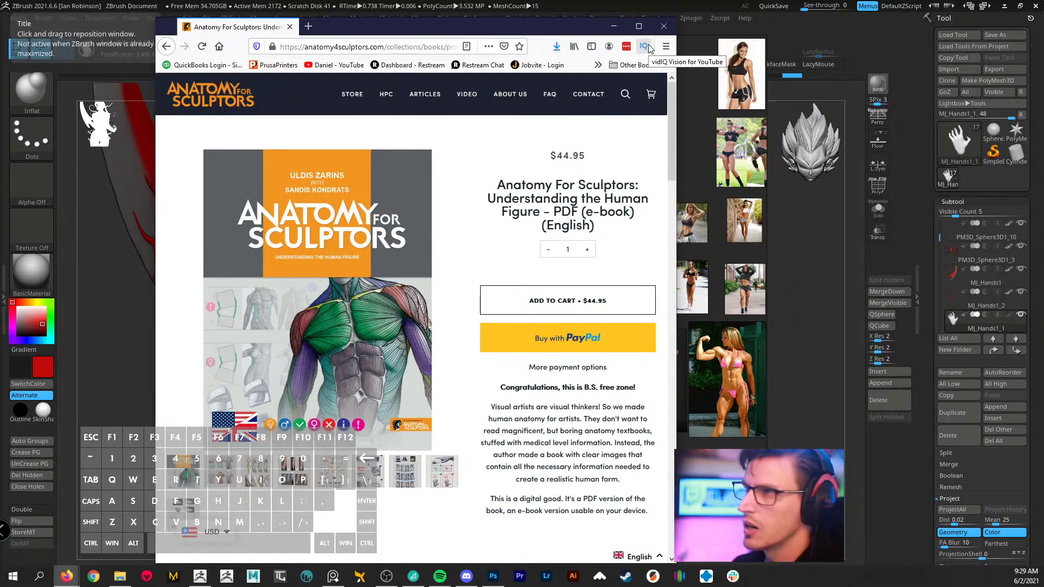
- Open YouTube in a new browser tab, search for "proko" and open the Proko channel
left_click(308, 27)
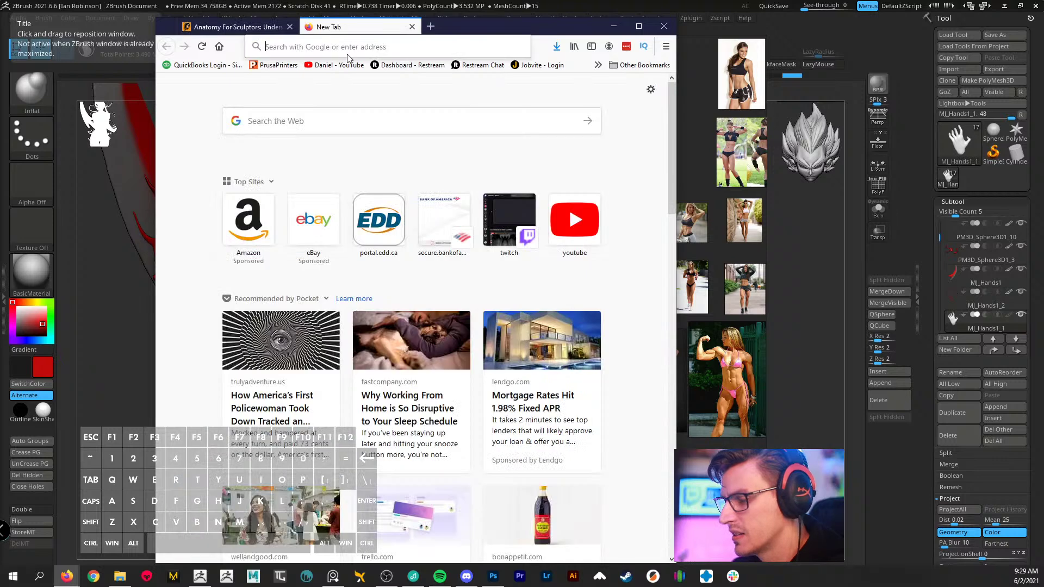
left_click(598, 202)
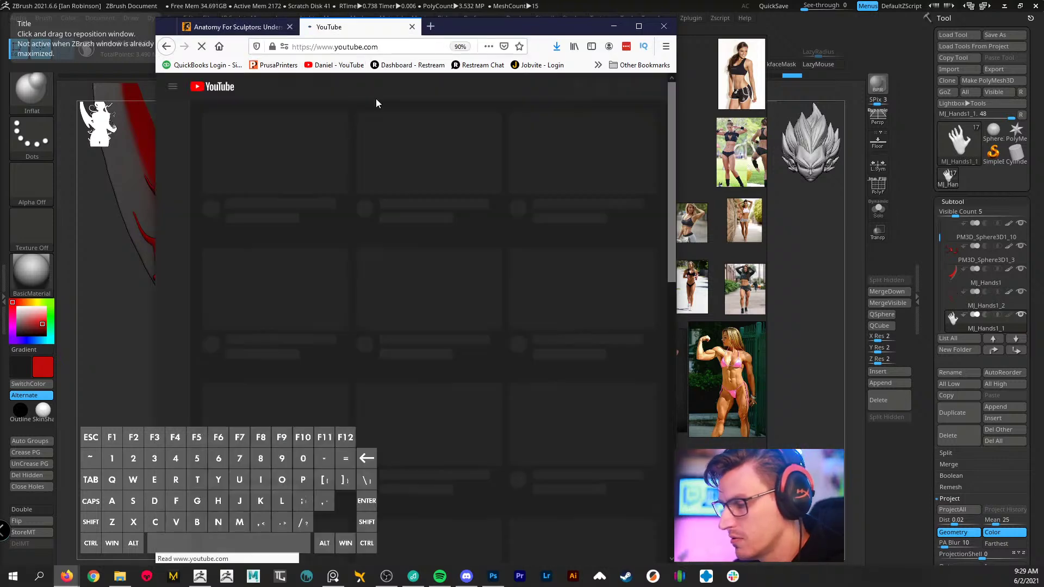
left_click(374, 91)
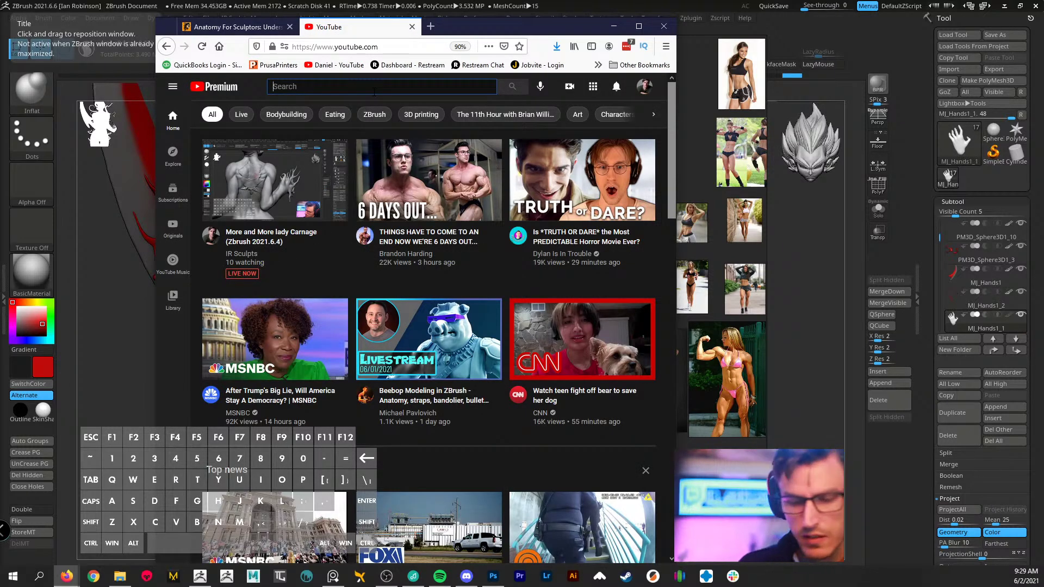
type("proko")
key("Return")
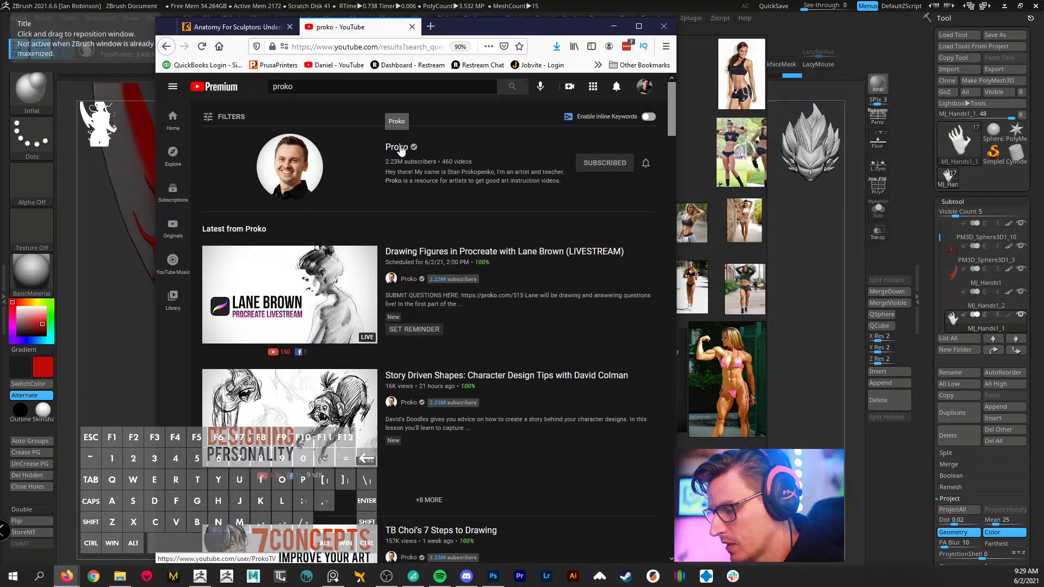
left_click(399, 148)
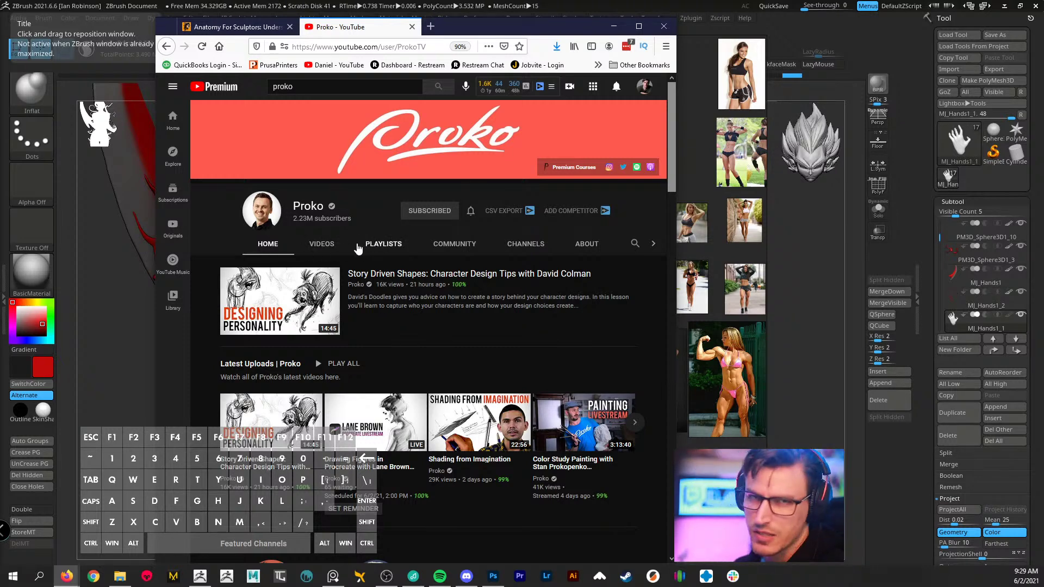
- Browse the channel's uploaded videos and open "You're Using Reference Wrong (Here's How to Fix It!)"
left_click(322, 244)
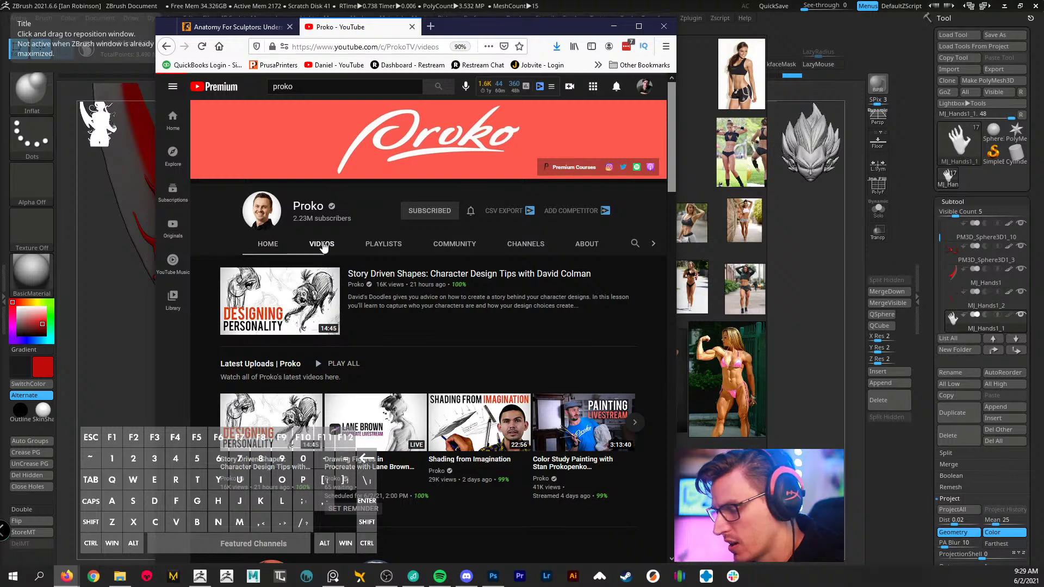
scroll(423, 245, "down", 1)
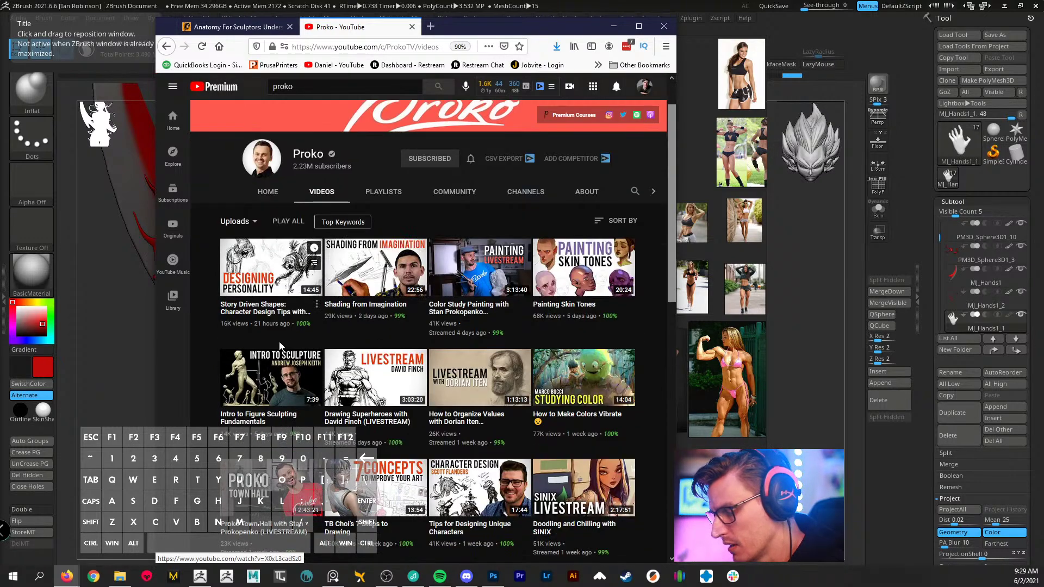
scroll(450, 340, "down", 6)
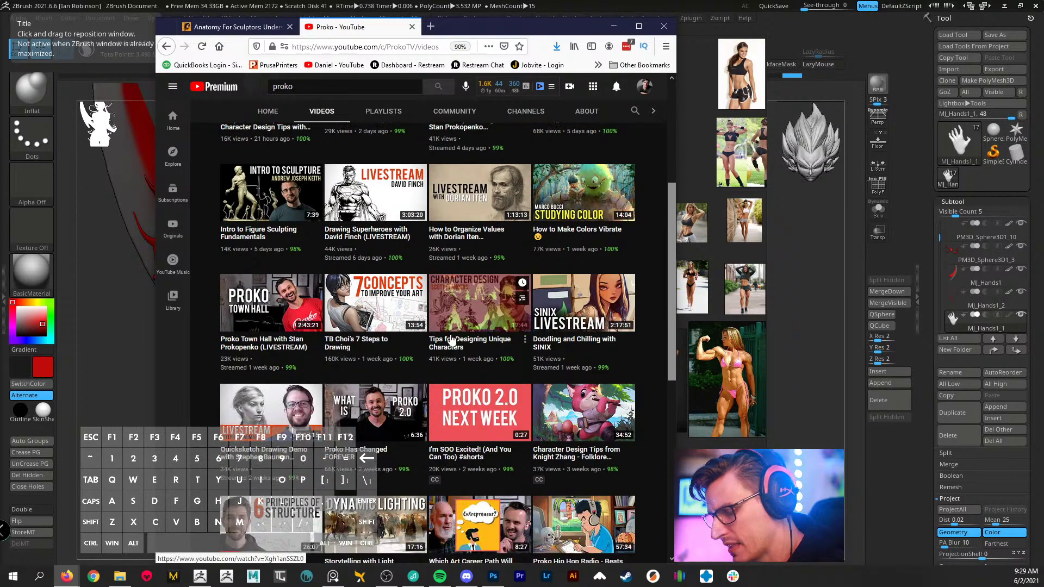
scroll(450, 340, "down", 5)
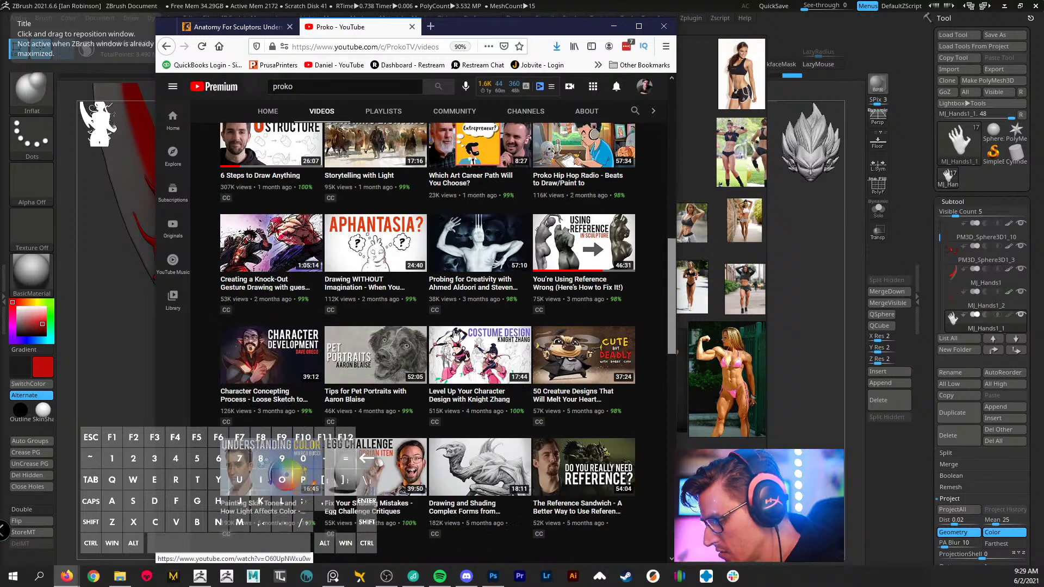
left_click(563, 233)
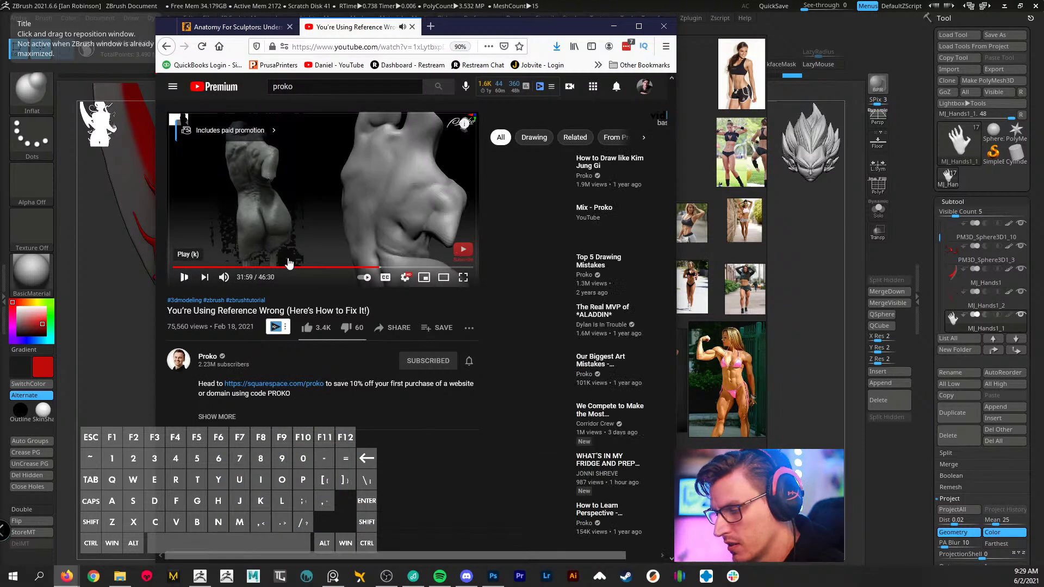
- Copy and paste the video's web address to share it, and skim the video's description and comments
left_click(362, 47)
right_click(374, 48)
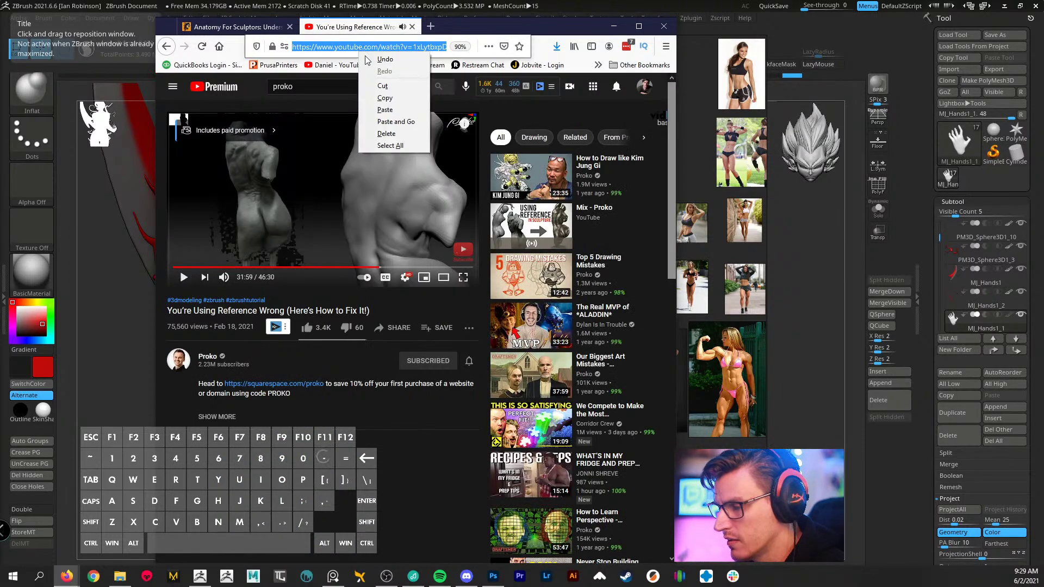
left_click(388, 99)
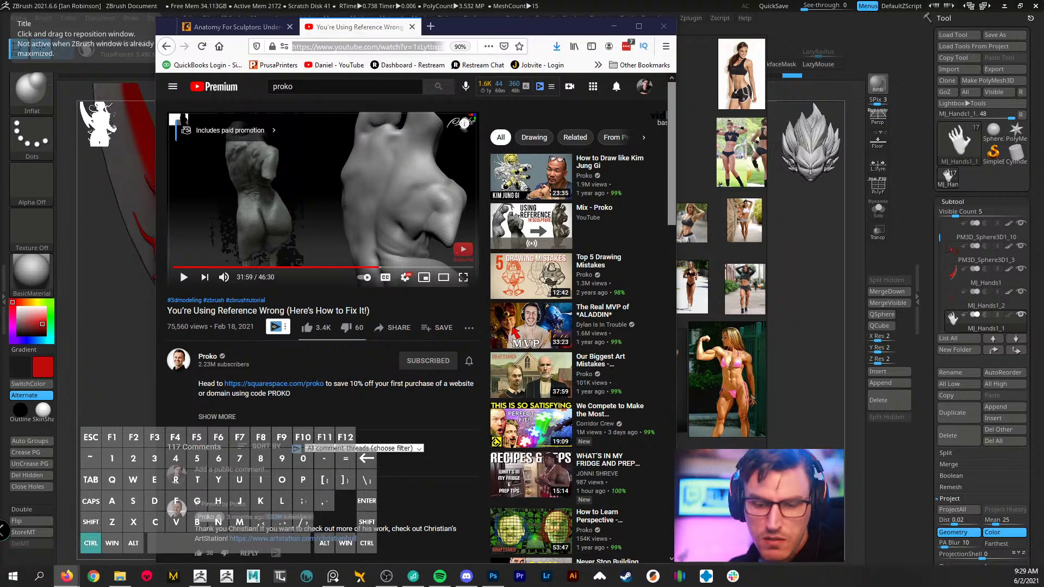
key("ctrl+v")
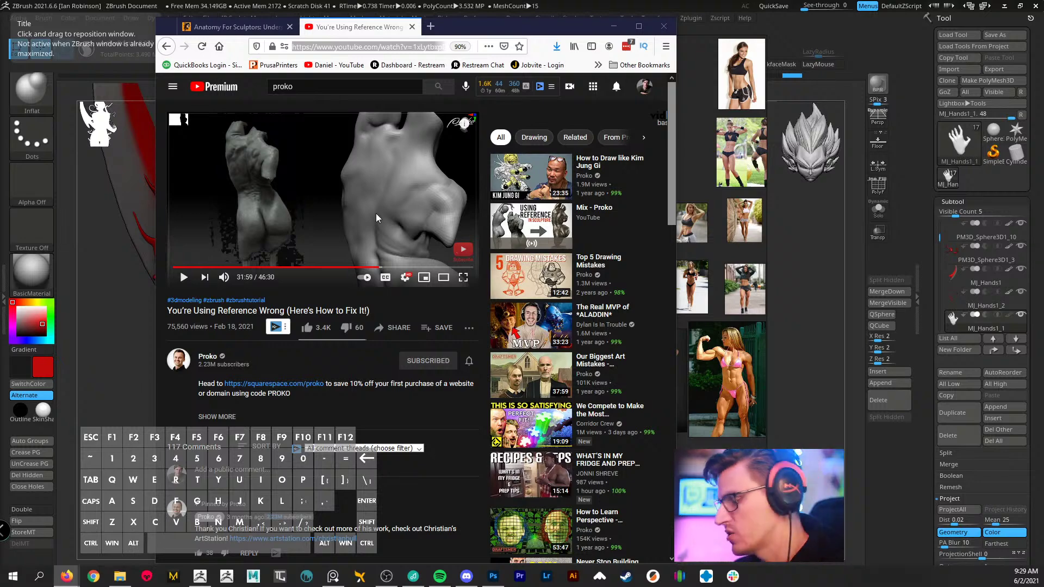
scroll(396, 267, "down", 3)
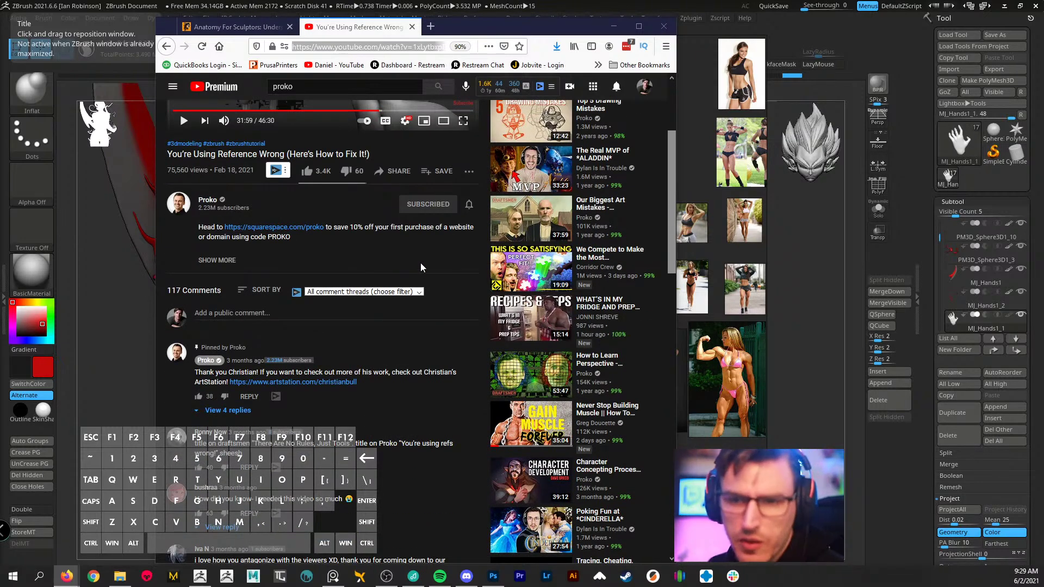
scroll(419, 304, "down", 3)
scroll(331, 280, "up", 6)
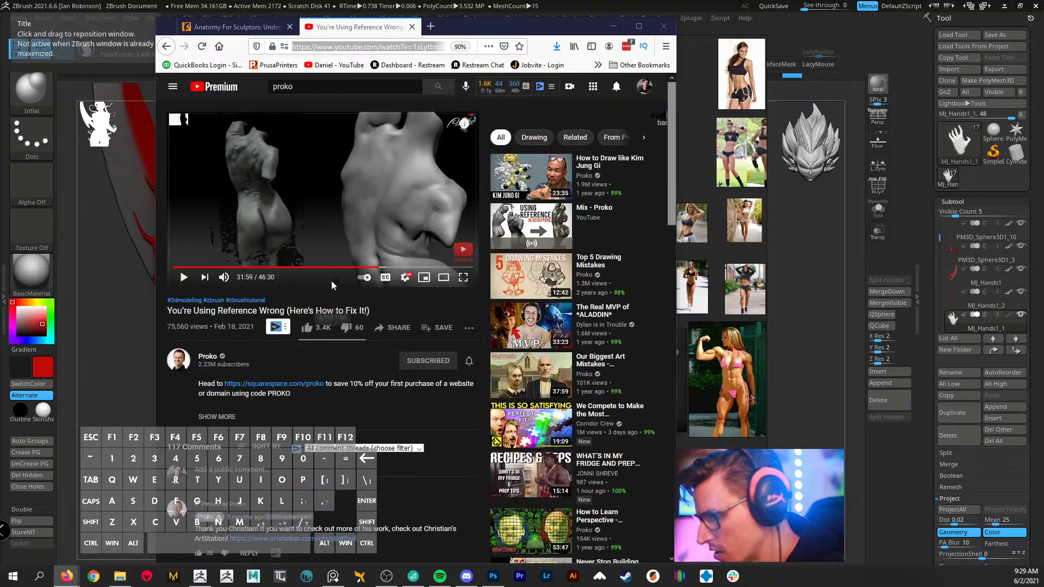
left_click(239, 27)
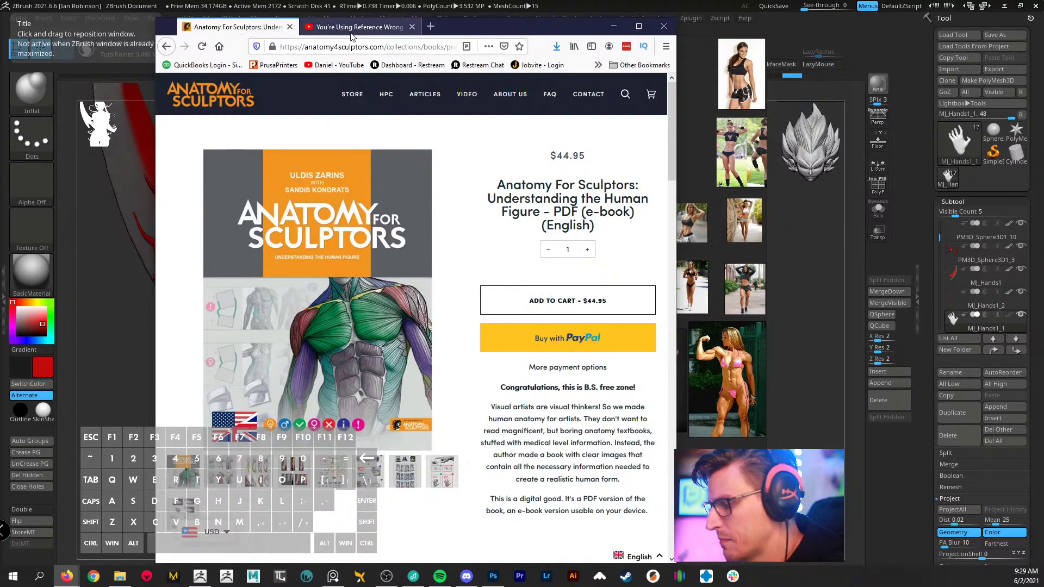
left_click(380, 27)
left_click(239, 27)
left_click(396, 28)
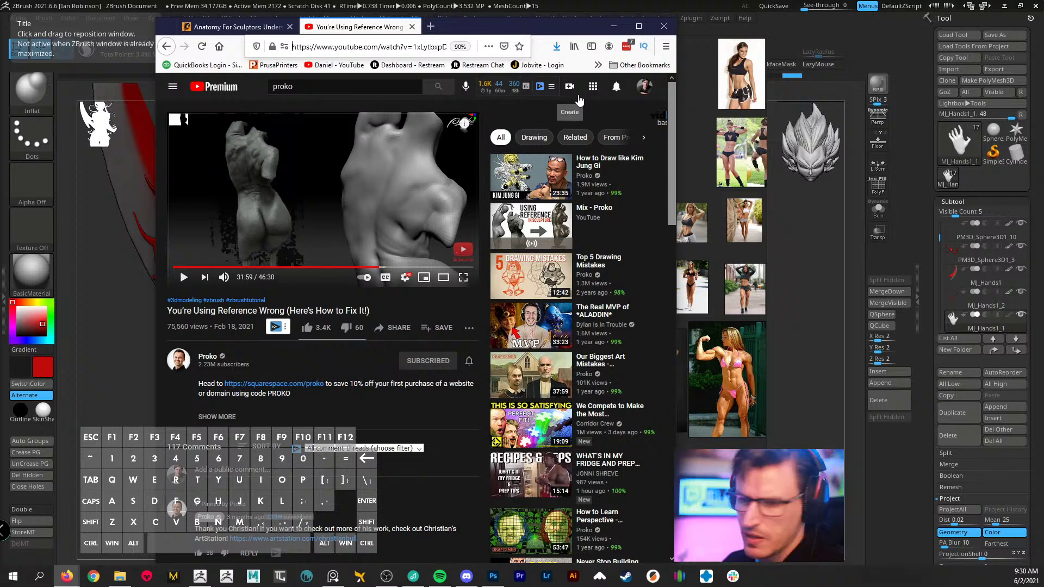
- Search YouTube for "anatomy for beginners"
left_click(280, 87)
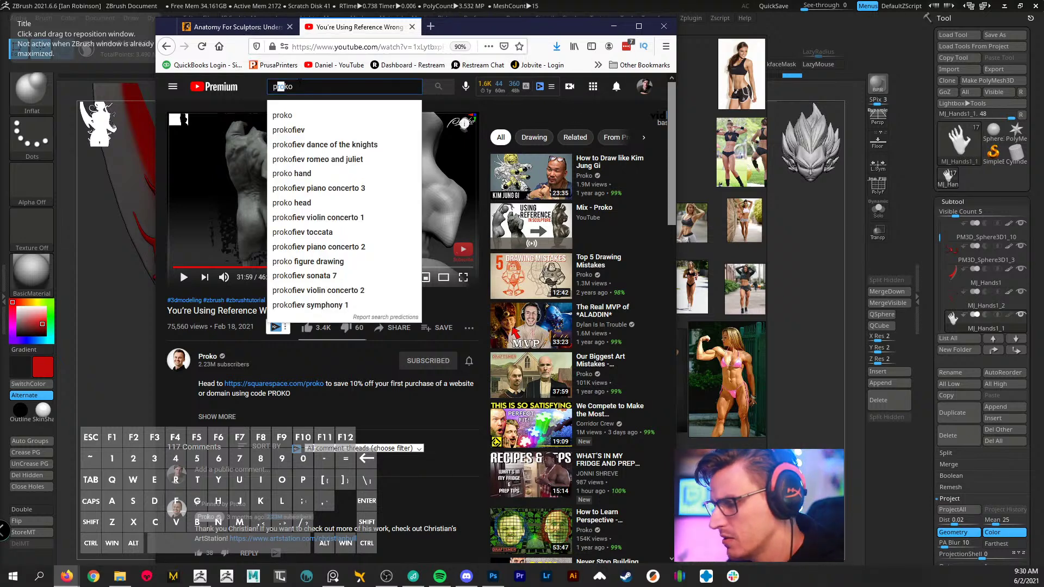
type("a")
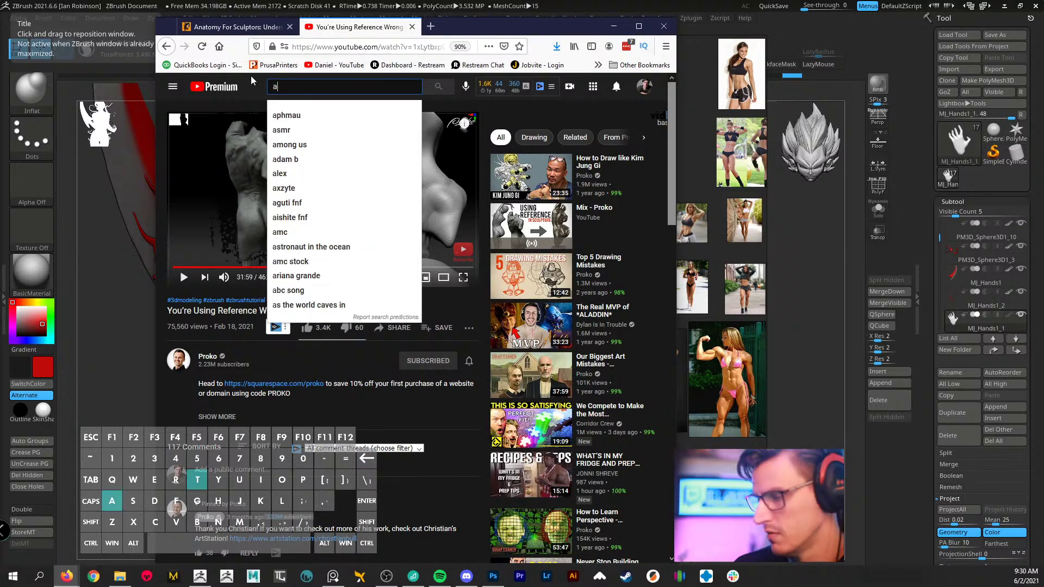
type("tan")
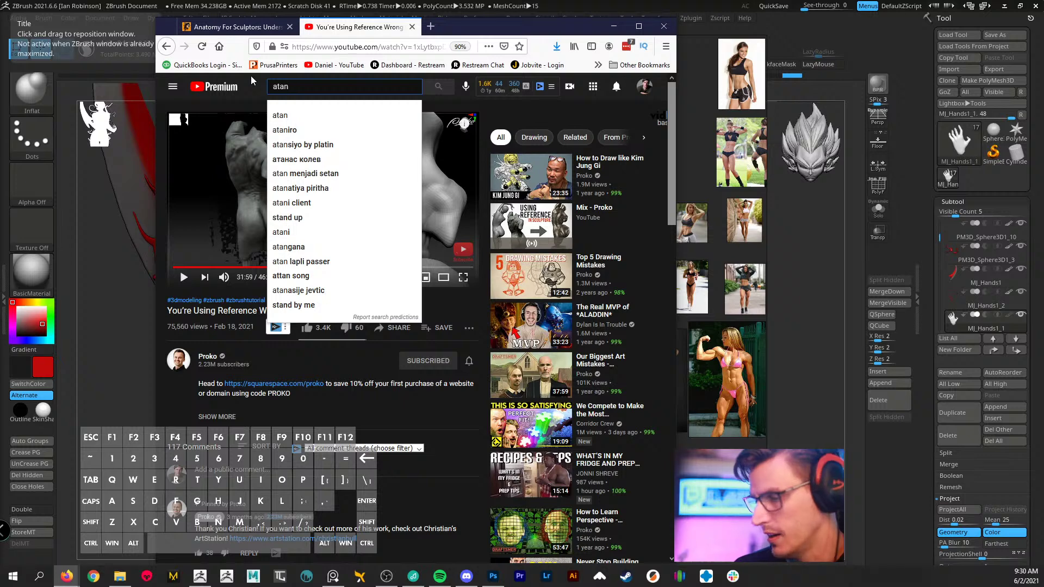
key("BackSpace")
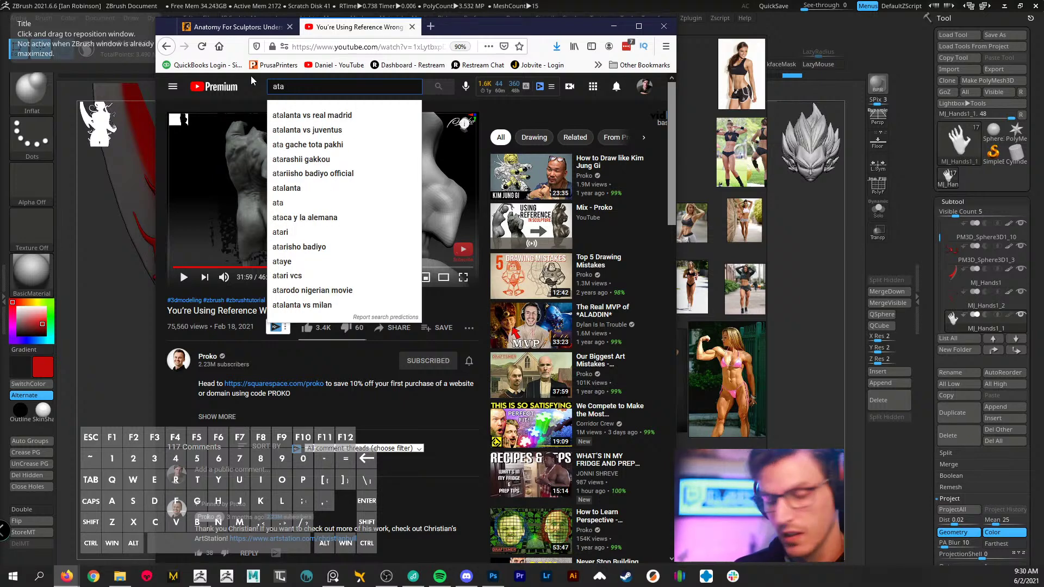
key("BackSpace")
key("BackSpace")
type("nato")
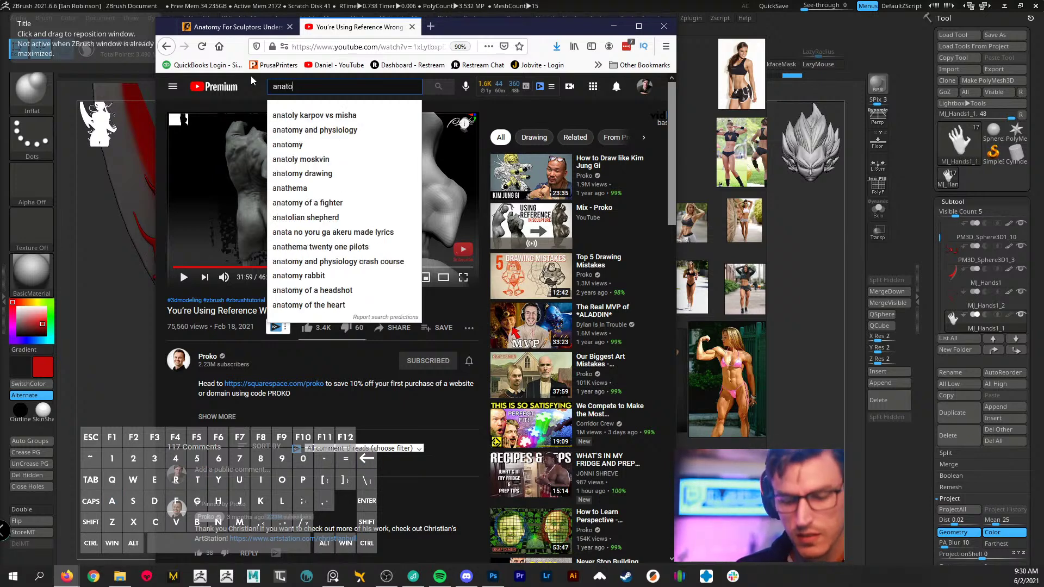
type("my for beginners")
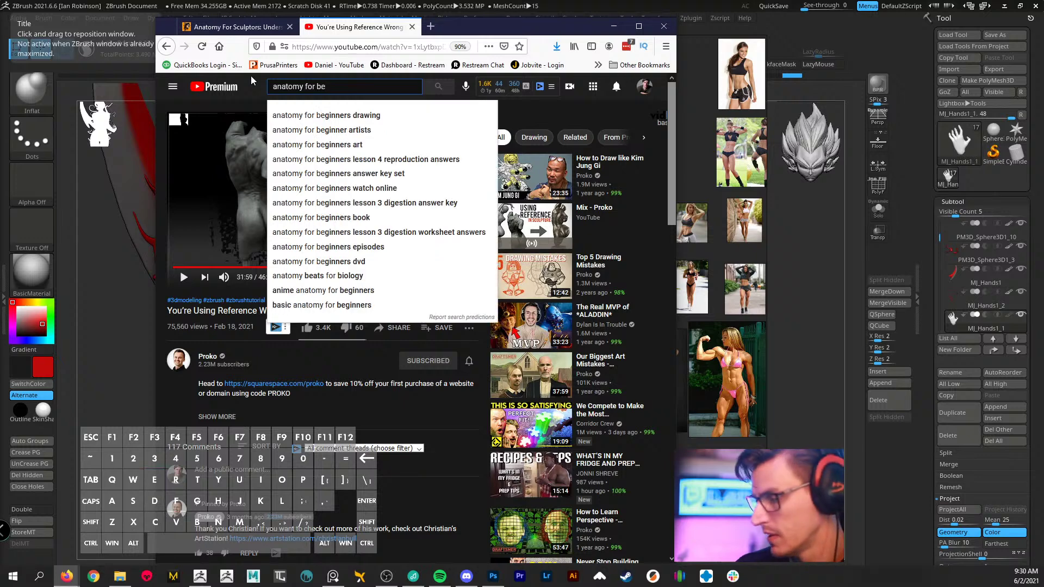
key("Down")
key("Down")
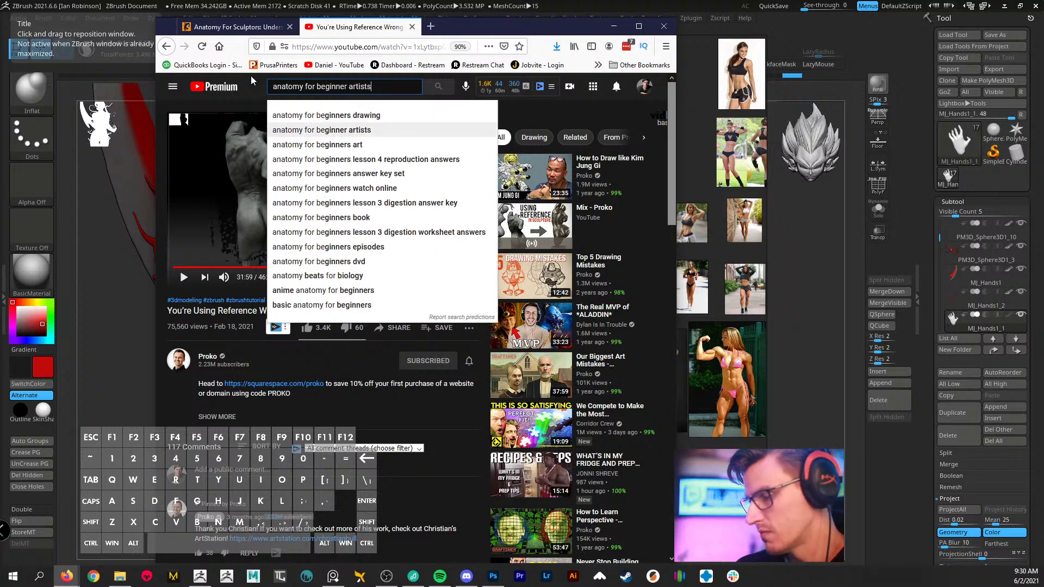
key("BackSpace")
key("BackSpace")
key("BackSpace")
key("BackSpace")
key("BackSpace")
key("BackSpace")
key("BackSpace")
key("BackSpace")
type("s")
key("Return")
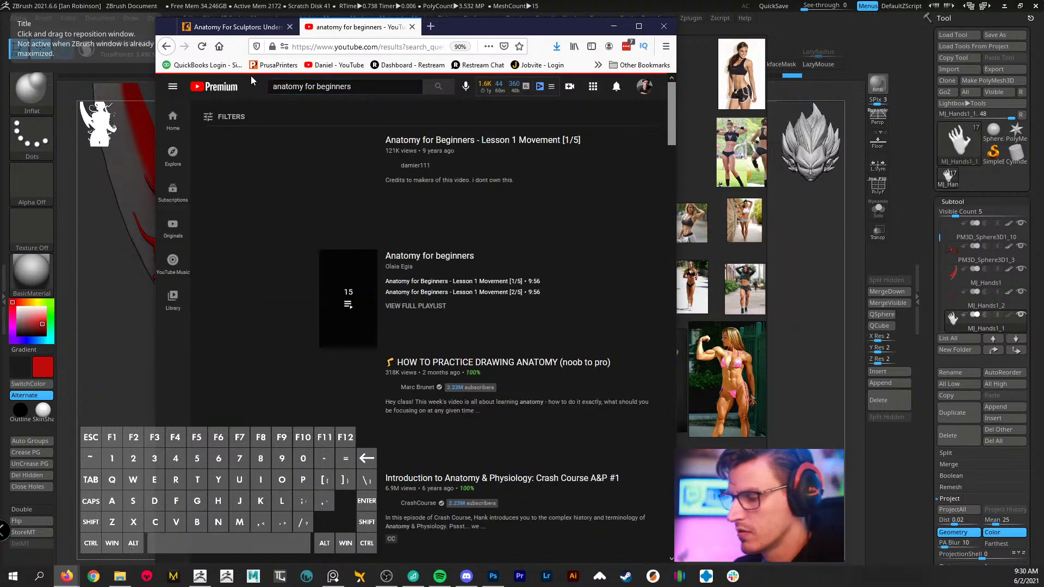
- Skim the beginner anatomy results and refine the search to "muscle anatomy for beginners"
scroll(341, 347, "down", 2)
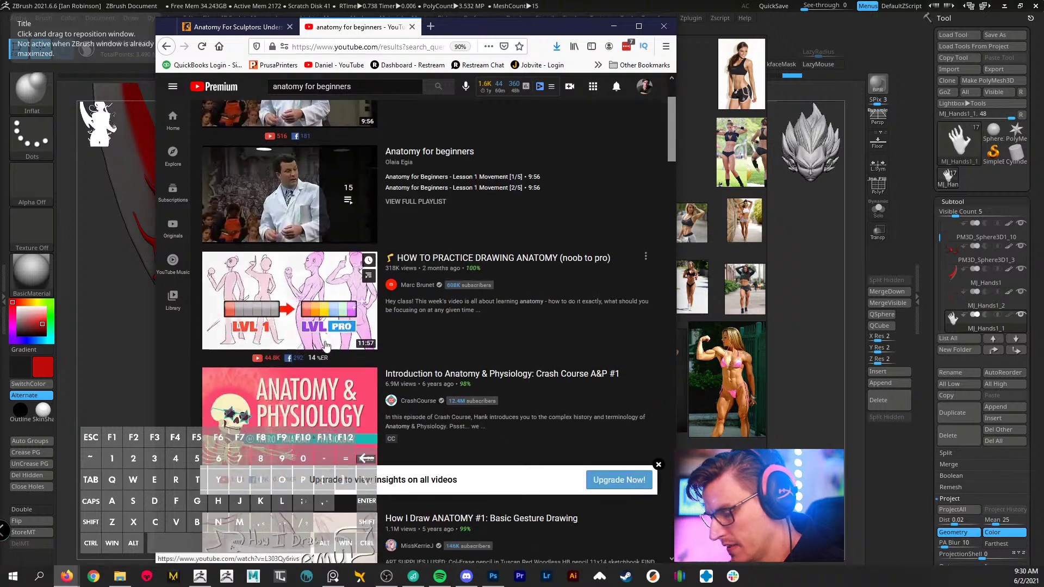
scroll(430, 344, "down", 2)
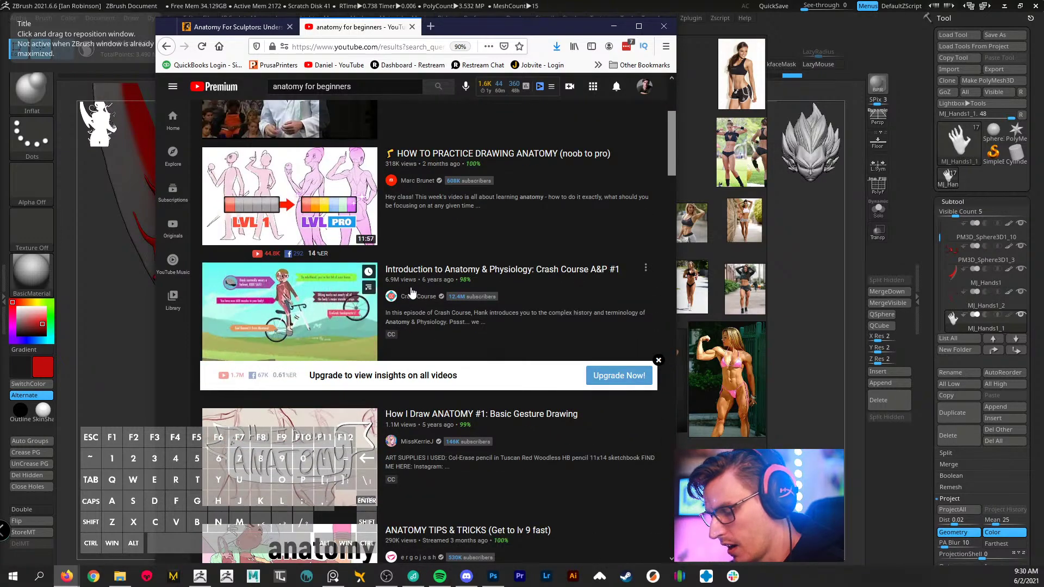
scroll(362, 334, "down", 5)
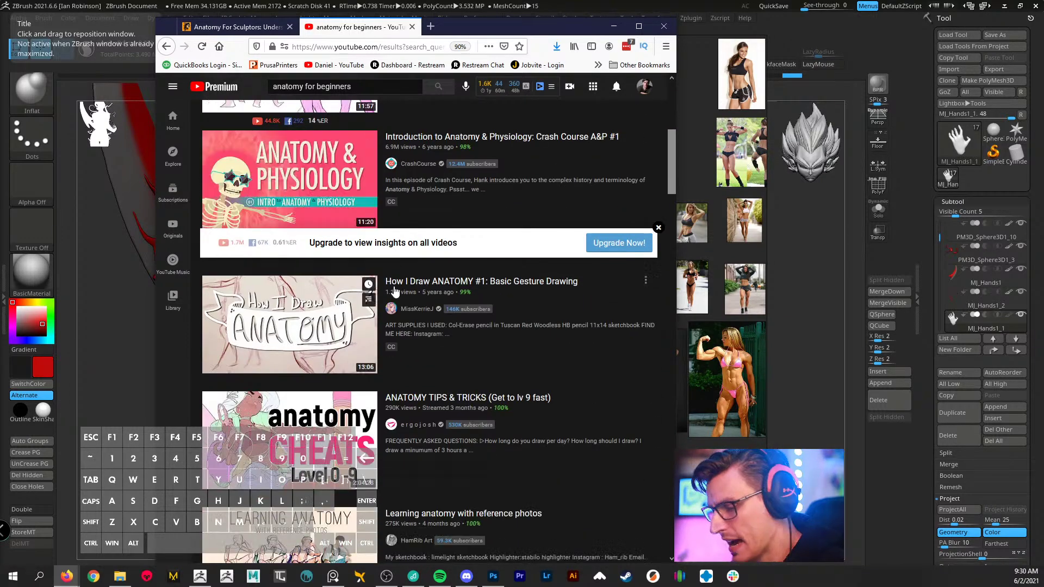
scroll(407, 306, "down", 3)
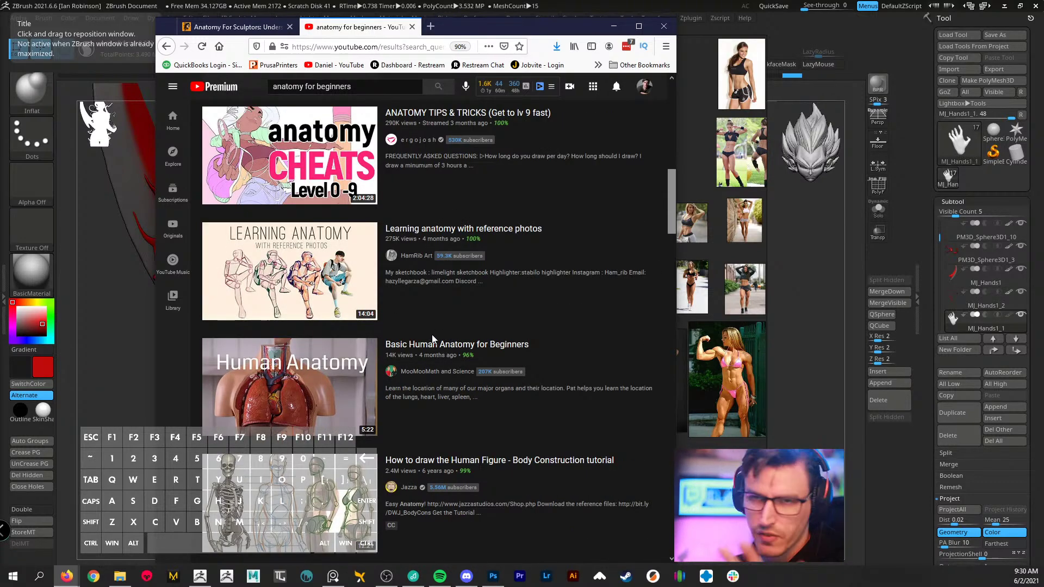
scroll(430, 262, "up", 2)
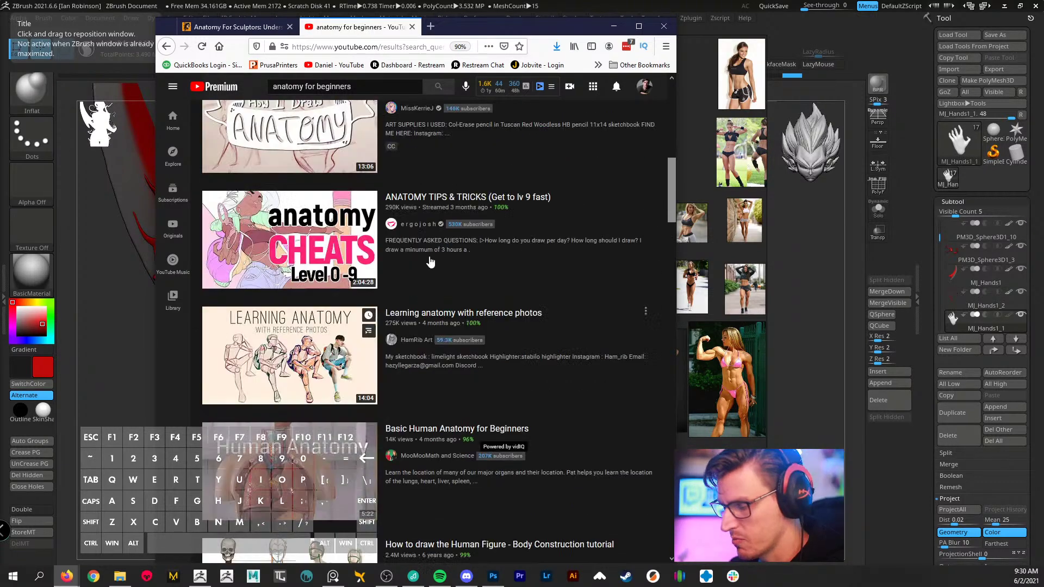
scroll(430, 262, "up", 7)
left_click(271, 86)
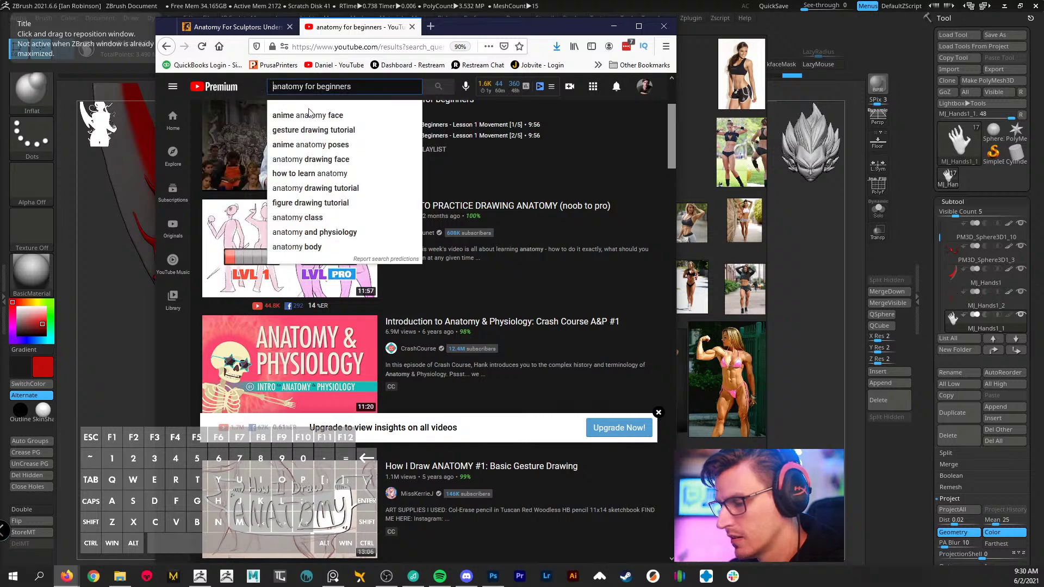
type("musc")
type("le")
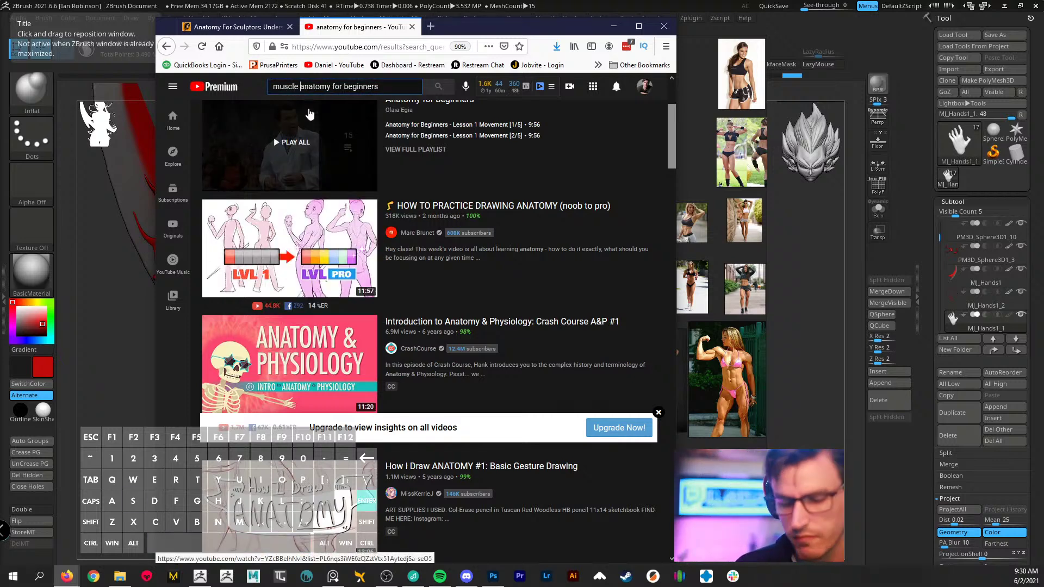
key("Return")
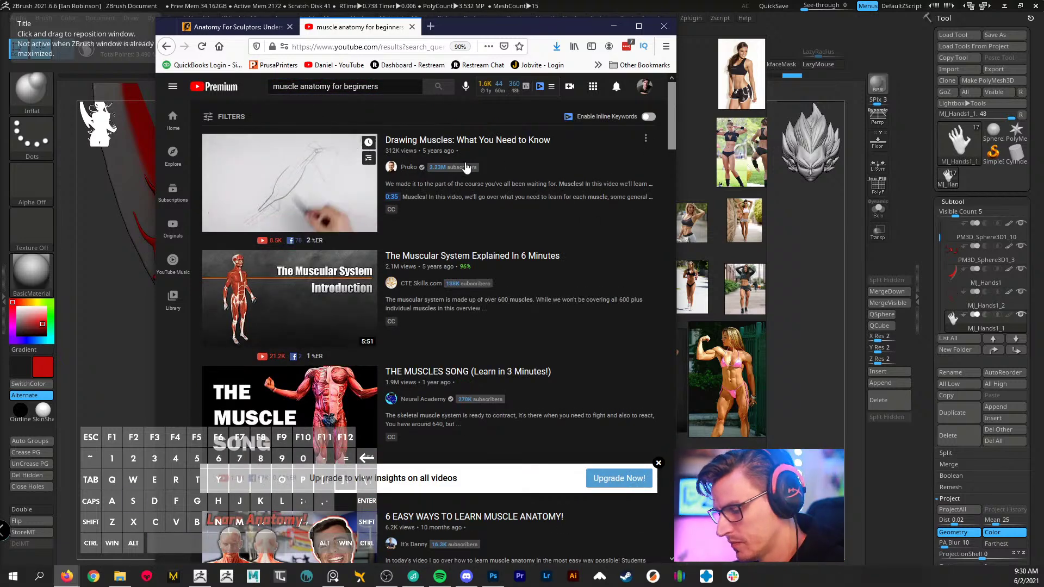
- Open "THE MUSCLES SONG (Learn in 3 Minutes!)" from the results and copy its web address for sharing
left_click(428, 372)
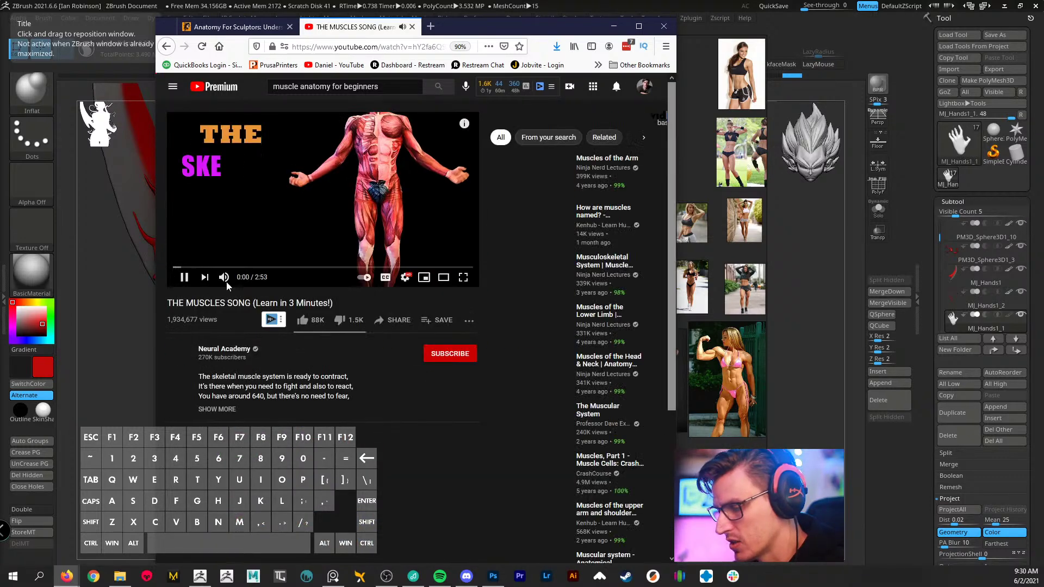
left_click(370, 47)
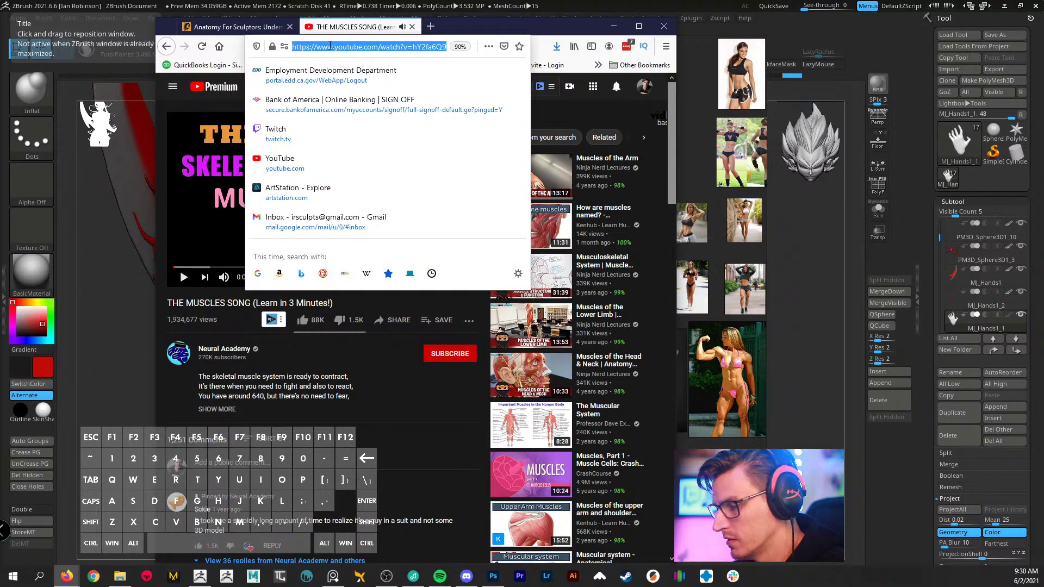
right_click(343, 46)
left_click(361, 90)
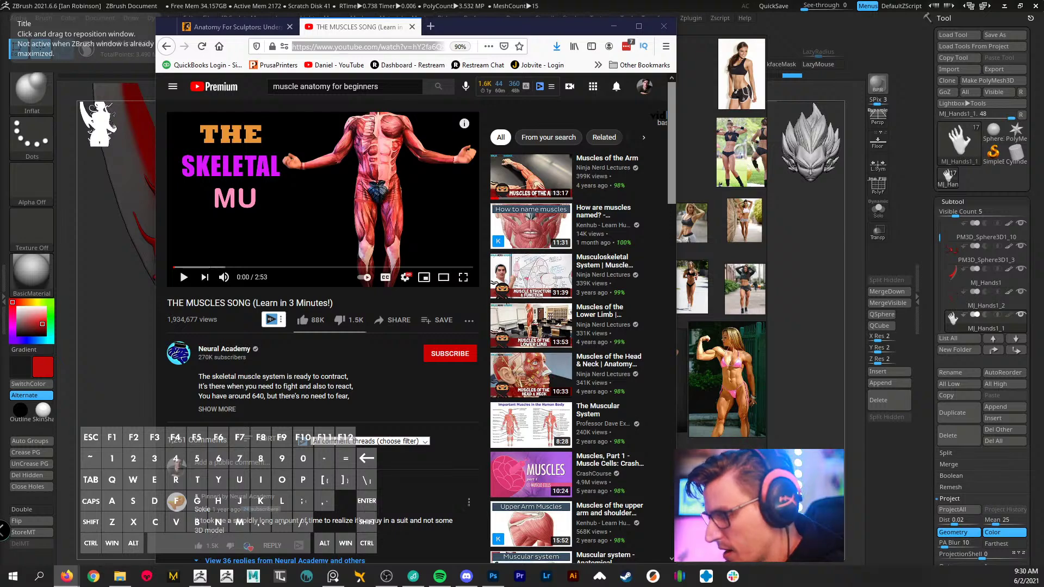
scroll(353, 331, "down", 5)
scroll(353, 330, "up", 5)
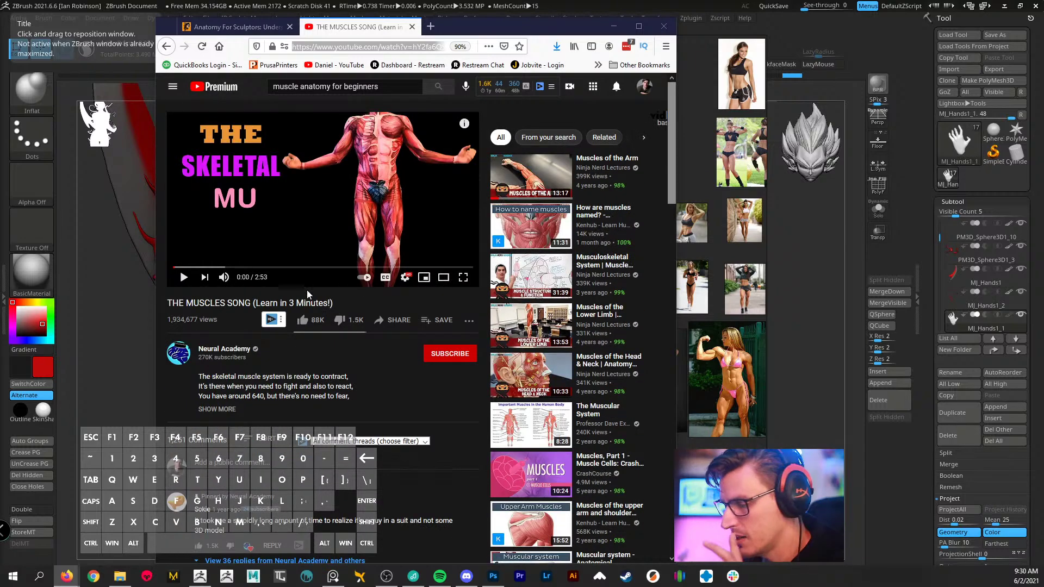
- Open the Ninja Nerd Lectures channel from its "Musculoskeletal System | Muscle Structure and Function" video and copy and paste the channel's web address
left_click(596, 277)
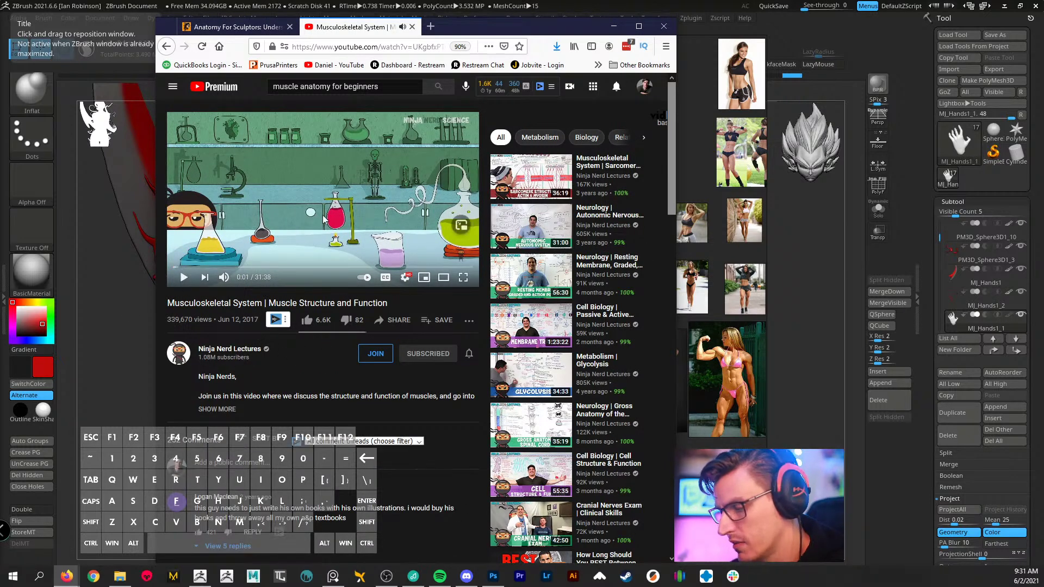
left_click(178, 353)
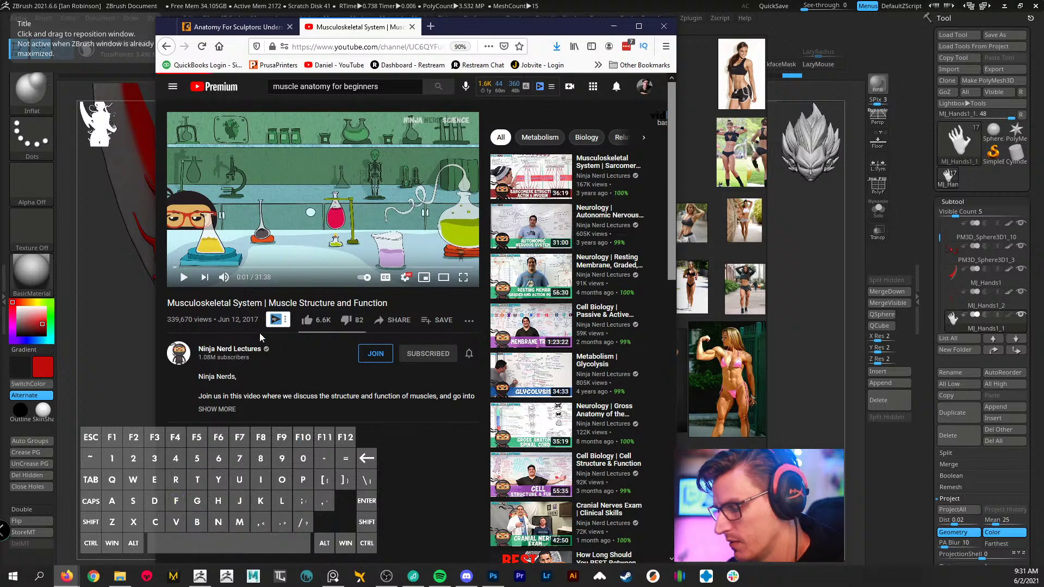
left_click(377, 48)
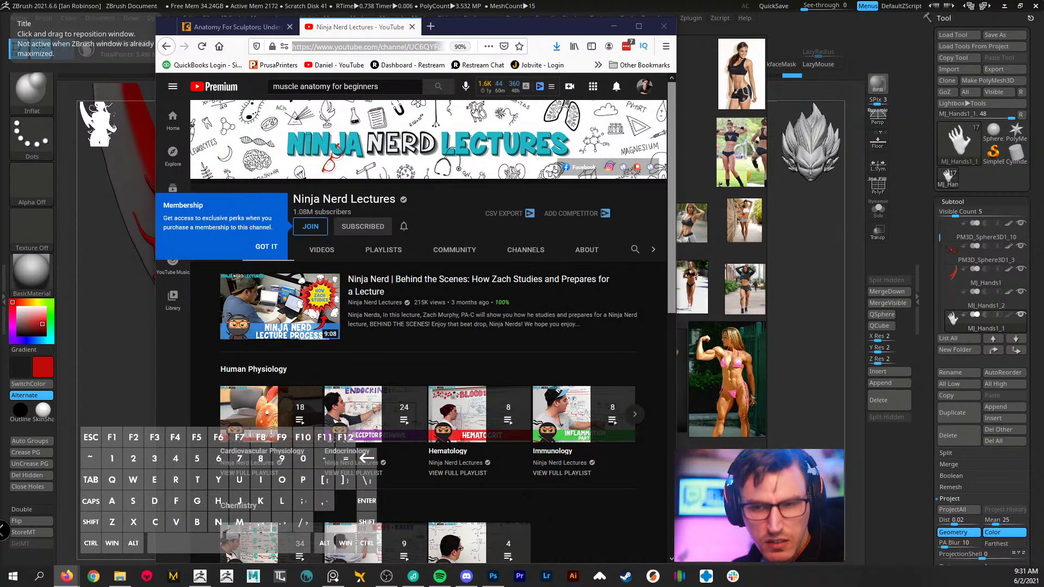
key("ctrl+v")
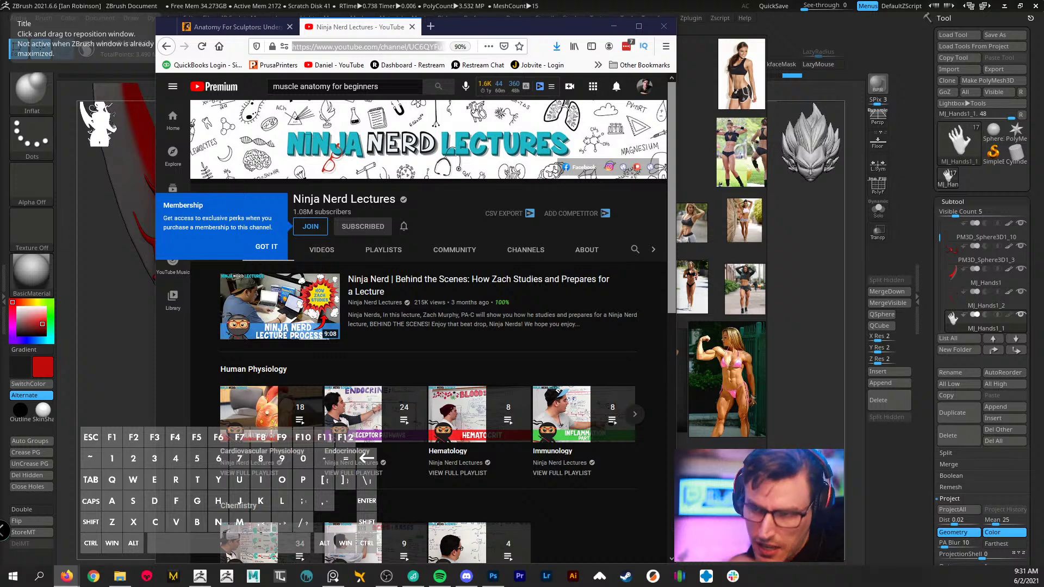
- Close the YouTube tab and the browser, and return to the PureRef board with the female bodybuilder and athlete photos
left_click(412, 27)
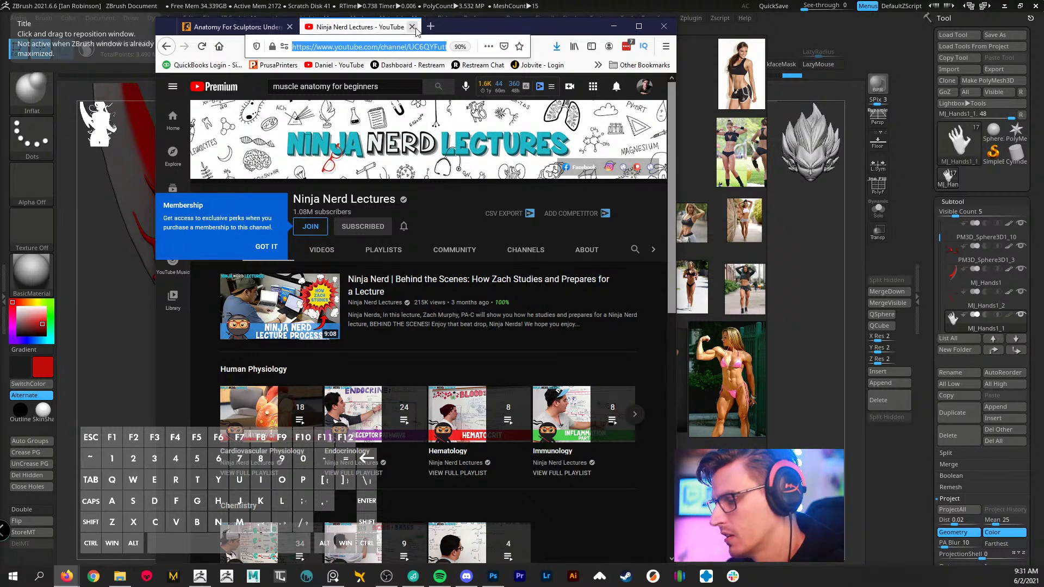
left_click(662, 27)
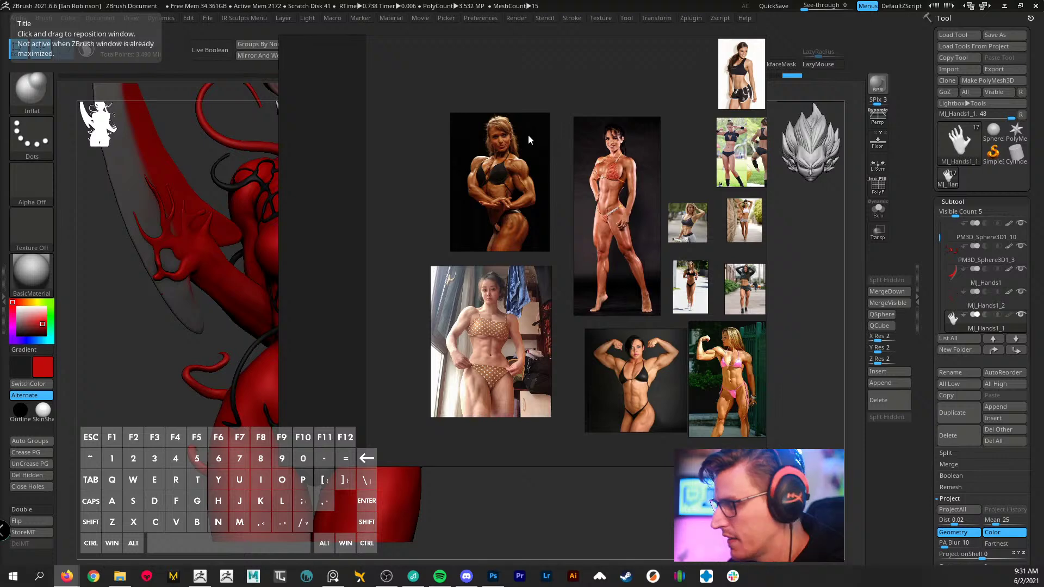
scroll(555, 300, "up", 2)
scroll(559, 302, "down", 3)
scroll(580, 309, "up", 1)
middle_click_drag(579, 308, 460, 248)
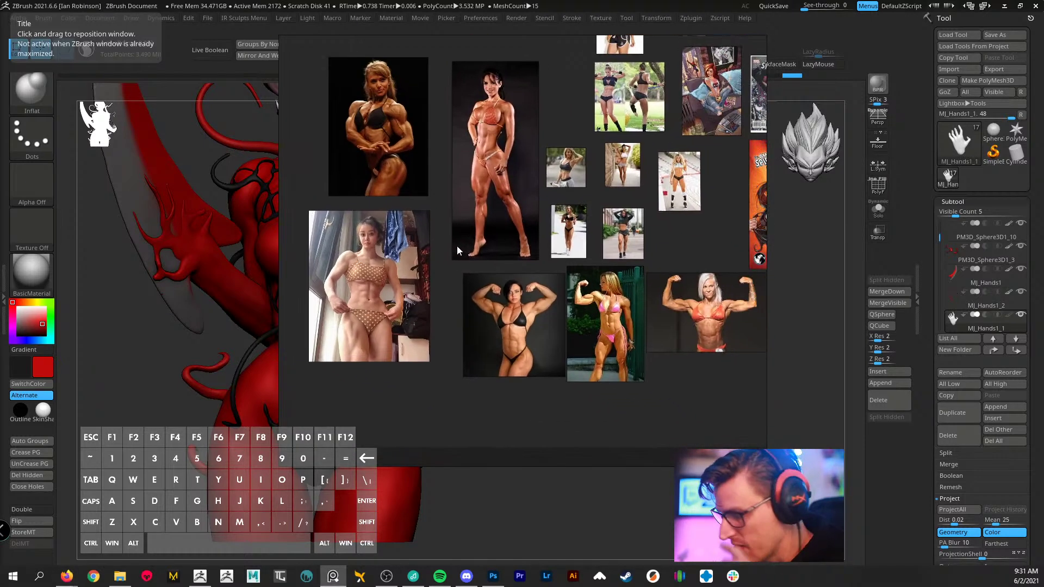
- Examine the smaller full-body athlete photos on the reference board one by one for torso and leg anatomy
scroll(523, 233, "up", 5)
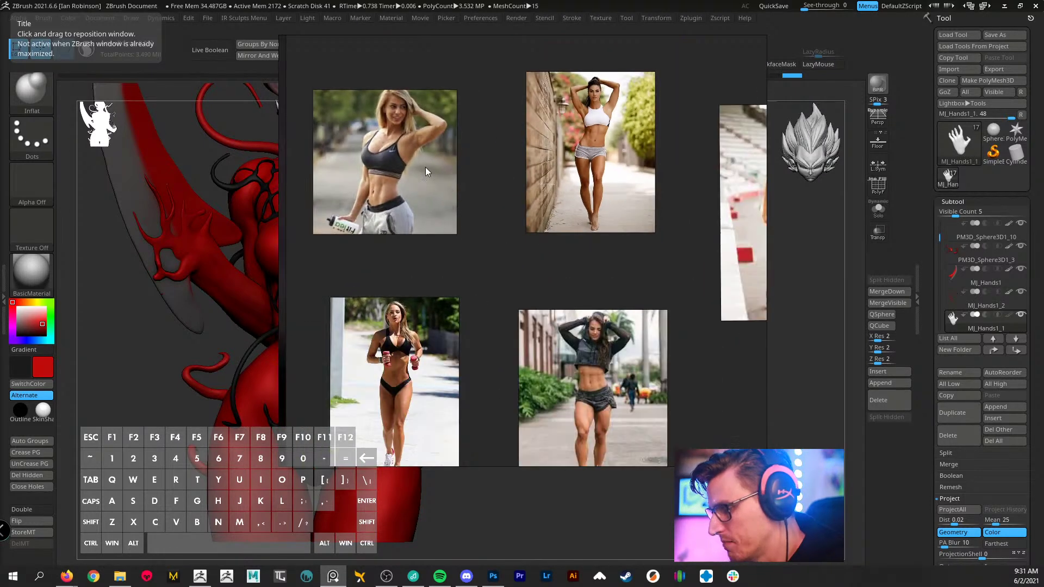
scroll(606, 121, "up", 3)
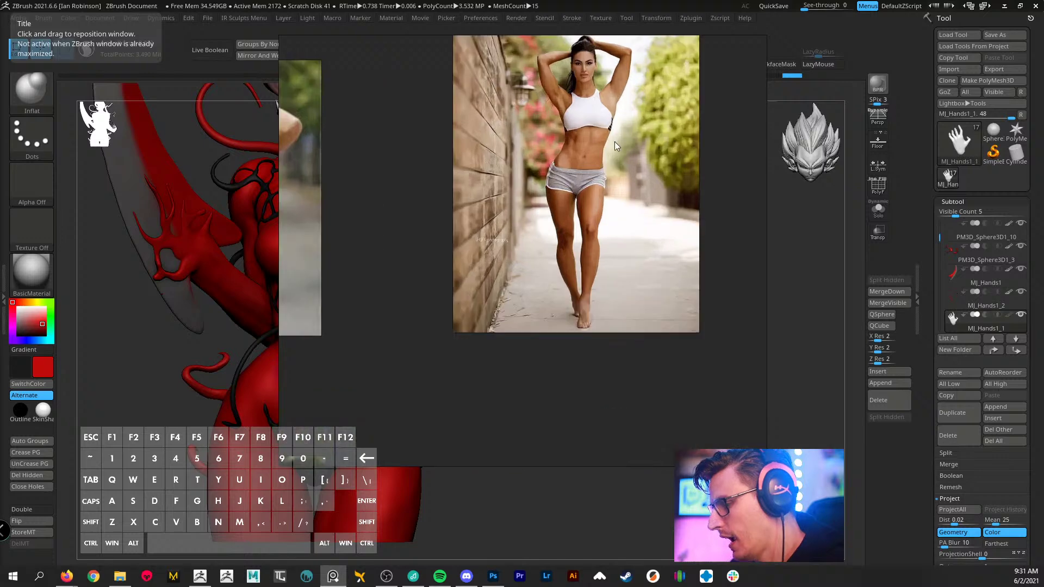
scroll(615, 141, "down", 3)
middle_click_drag(554, 285, 594, 181)
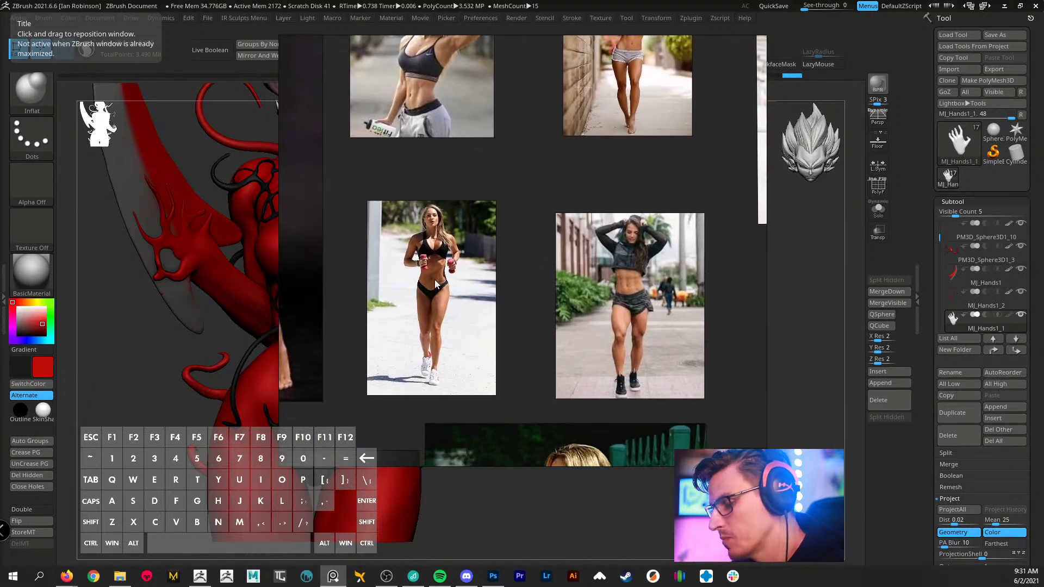
scroll(635, 269, "up", 4)
middle_click_drag(667, 263, 538, 243)
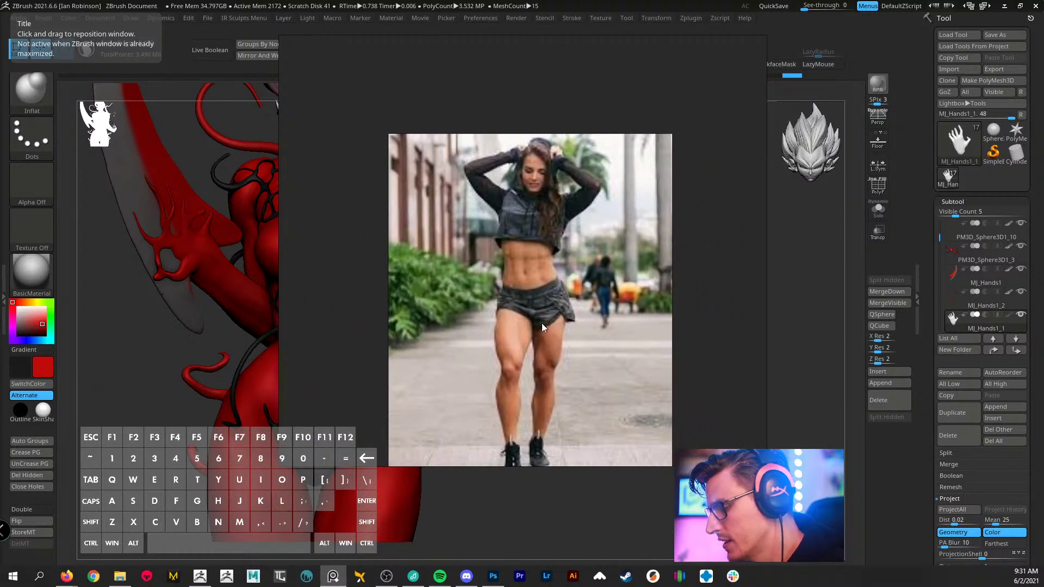
scroll(558, 311, "down", 4)
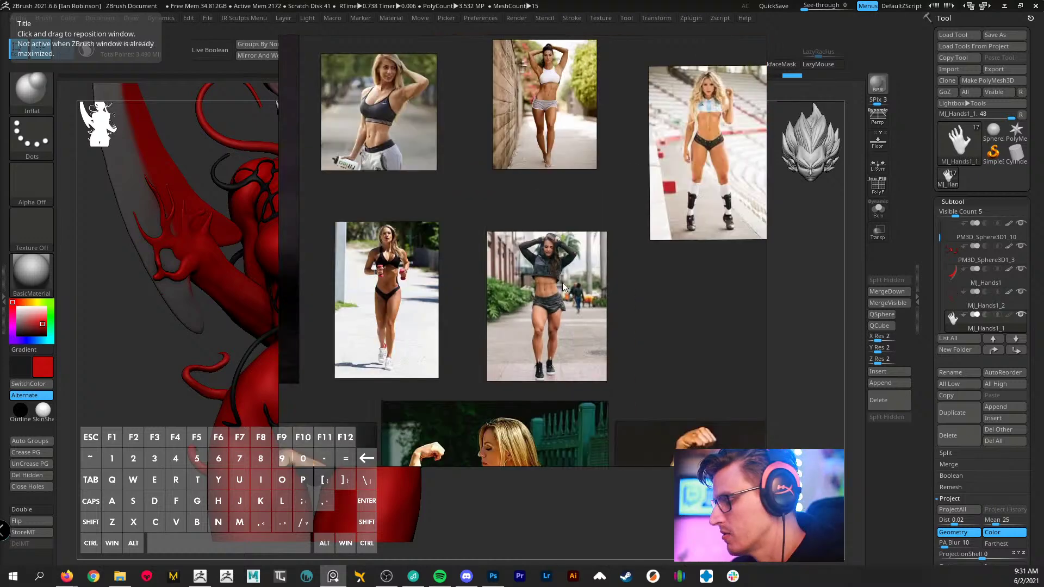
middle_click_drag(562, 282, 533, 298)
middle_click_drag(685, 178, 612, 223)
scroll(612, 223, "up", 3)
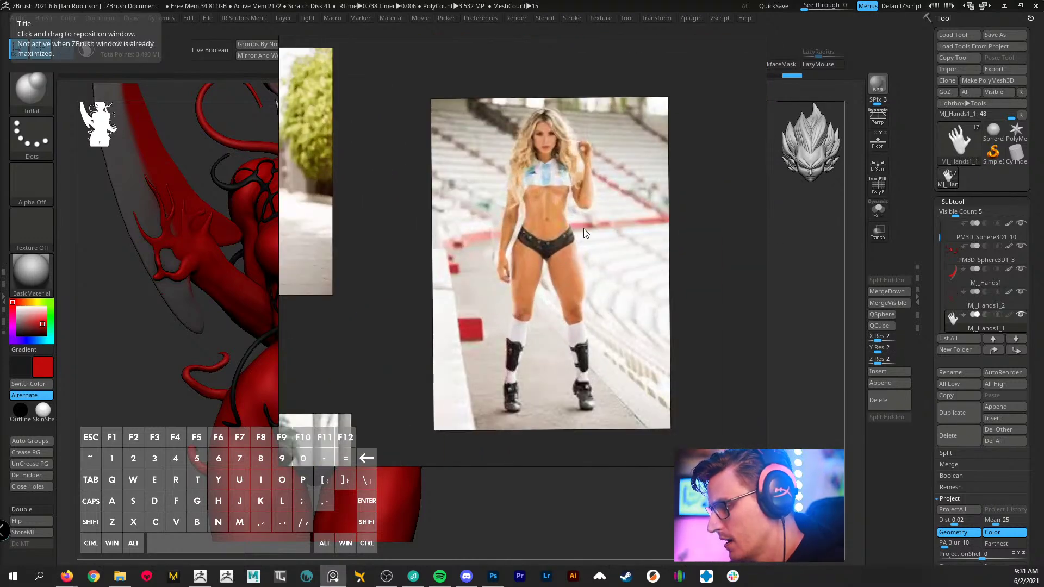
- Examine the paired front-and-back athlete photo up close and place the reference board beside the sculpted torso for comparison
scroll(584, 233, "down", 5)
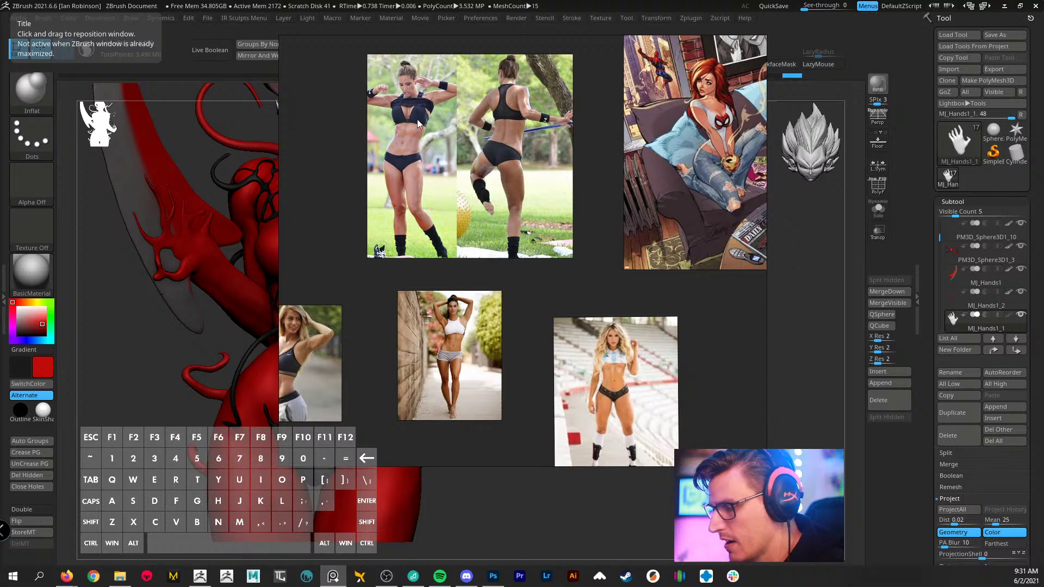
scroll(416, 130, "up", 4)
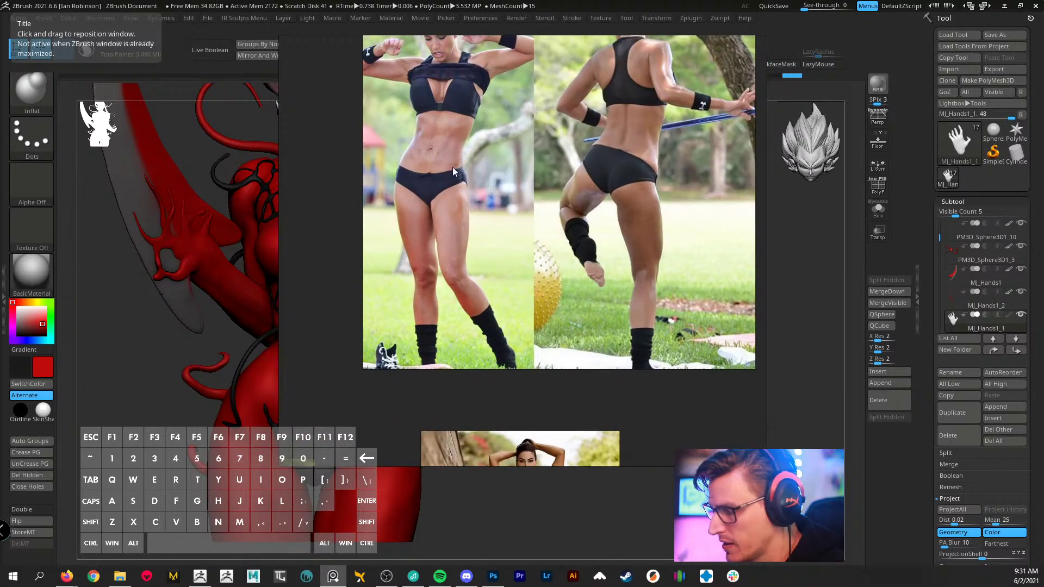
right_click_drag(452, 168, 675, 195)
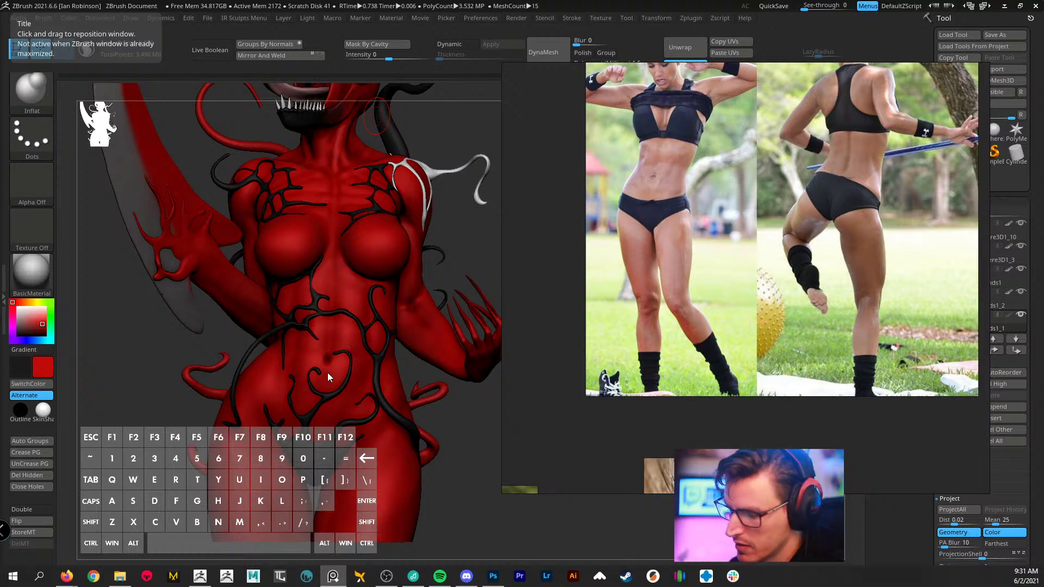
- Look over the athlete, bodybuilder and Venom and Carnage comic images on the reference board, and return to the sculpt in ZBrush
scroll(631, 302, "down", 3)
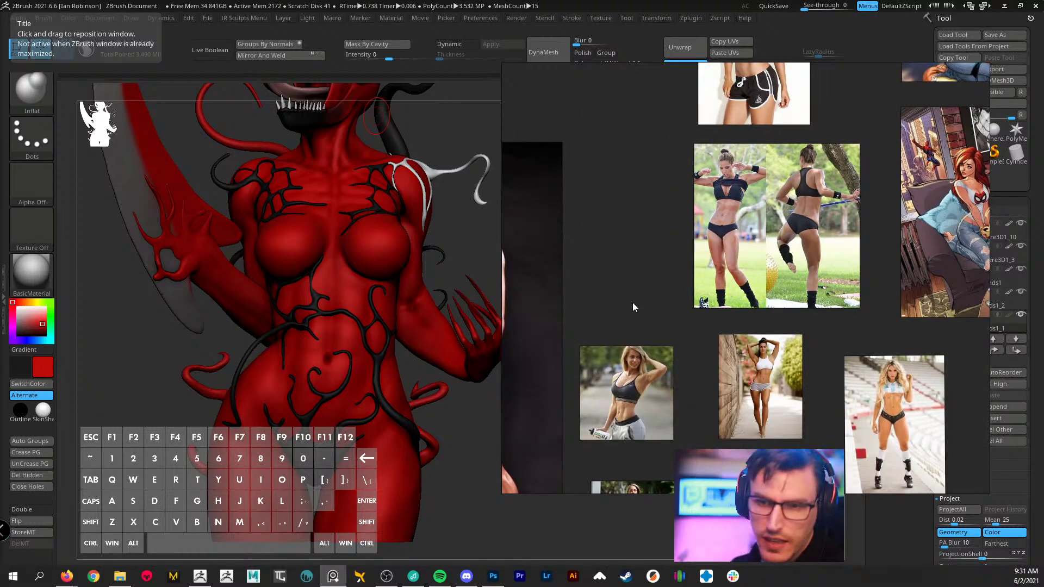
scroll(631, 303, "down", 5)
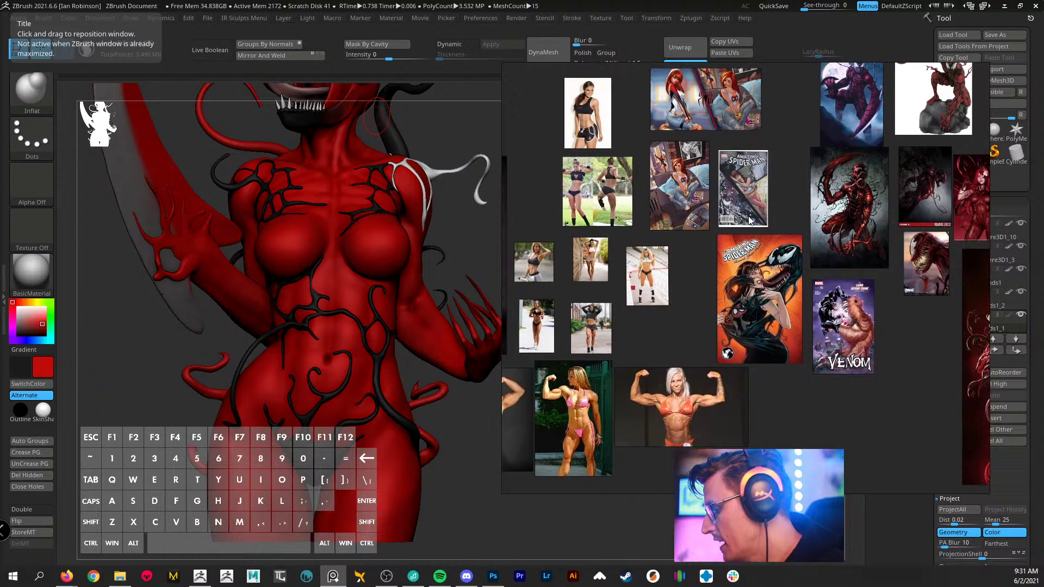
scroll(749, 220, "right", 5)
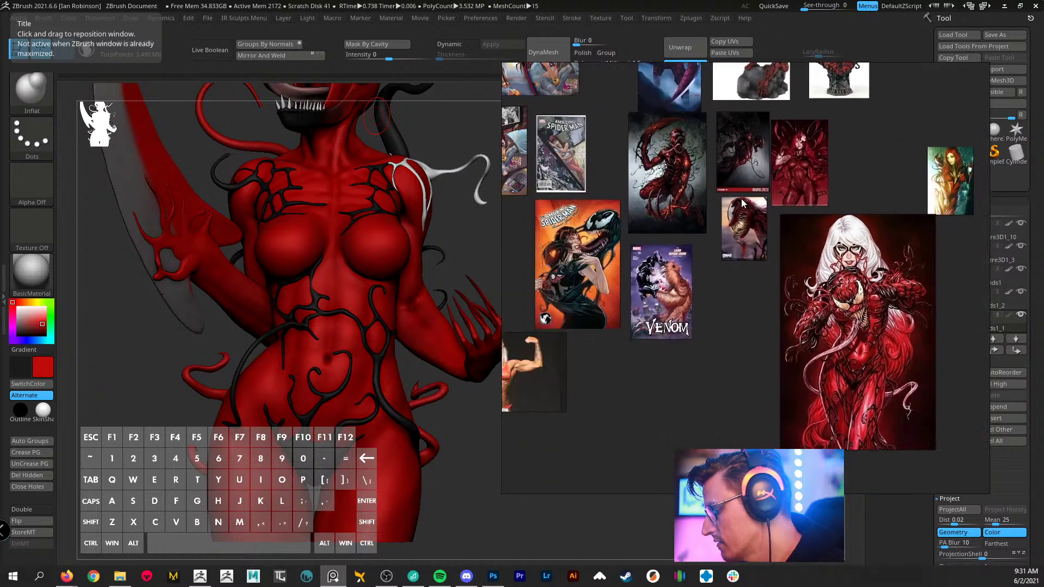
scroll(743, 203, "left", 2)
scroll(804, 328, "up", 5)
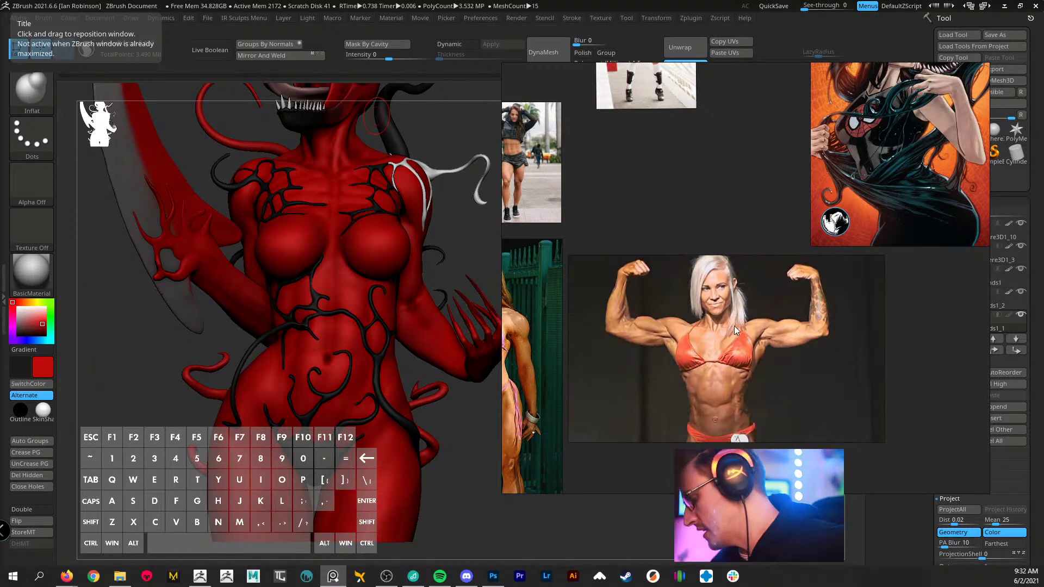
scroll(734, 325, "down", 5)
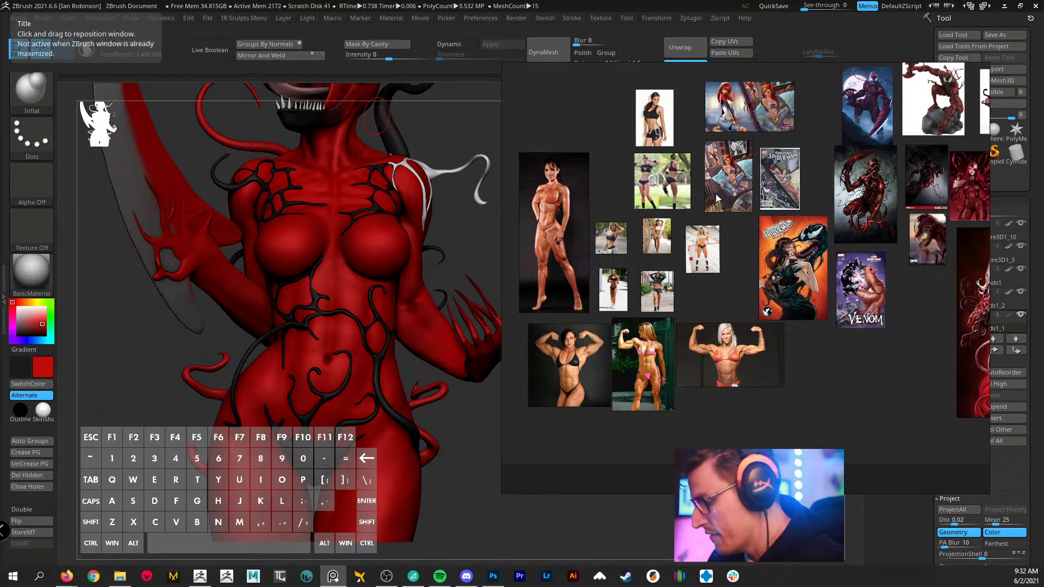
scroll(731, 236, "down", 2)
scroll(689, 244, "up", 4)
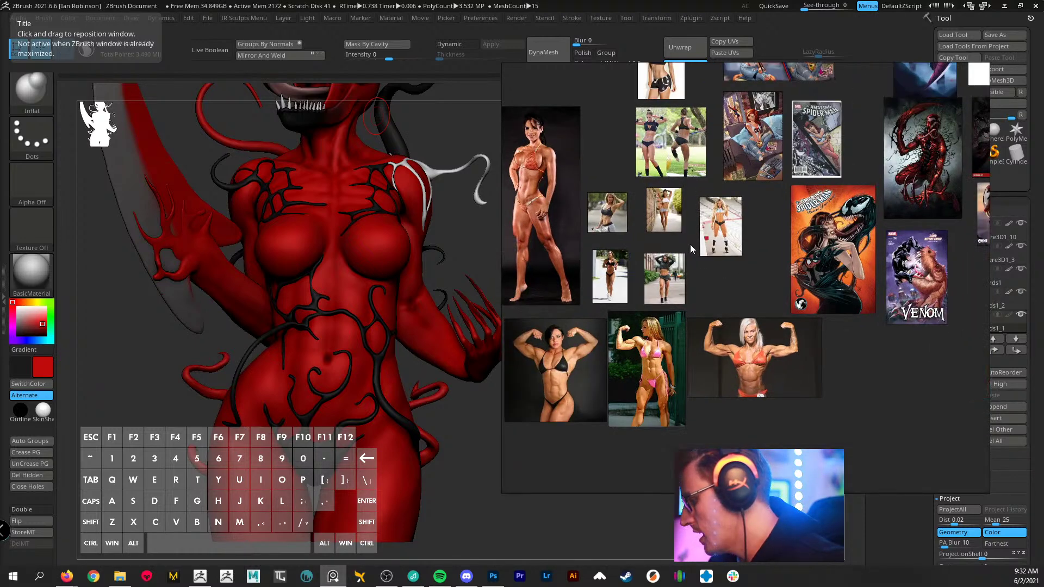
scroll(690, 244, "down", 3)
key("alt+Tab")
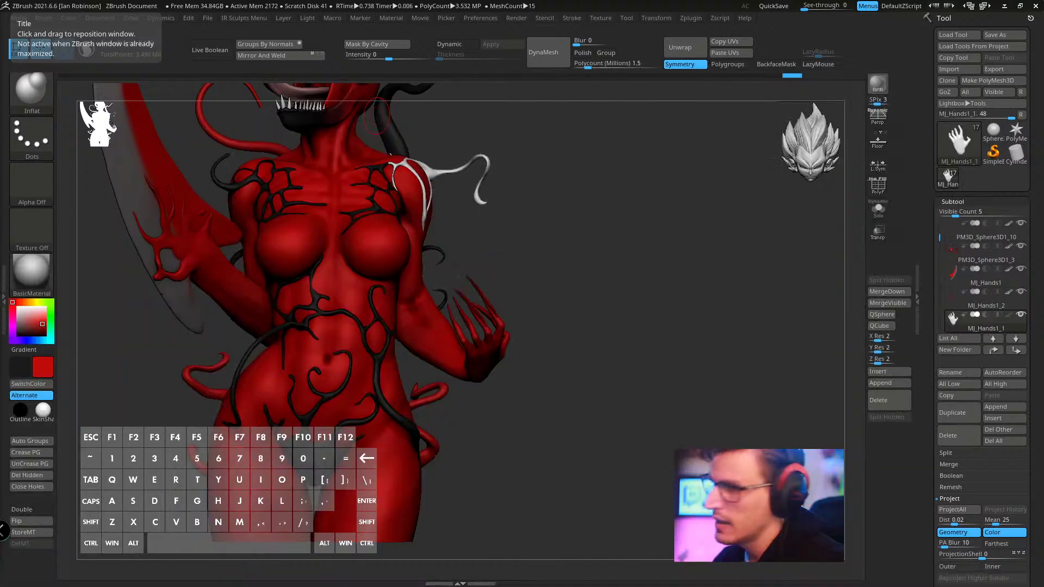
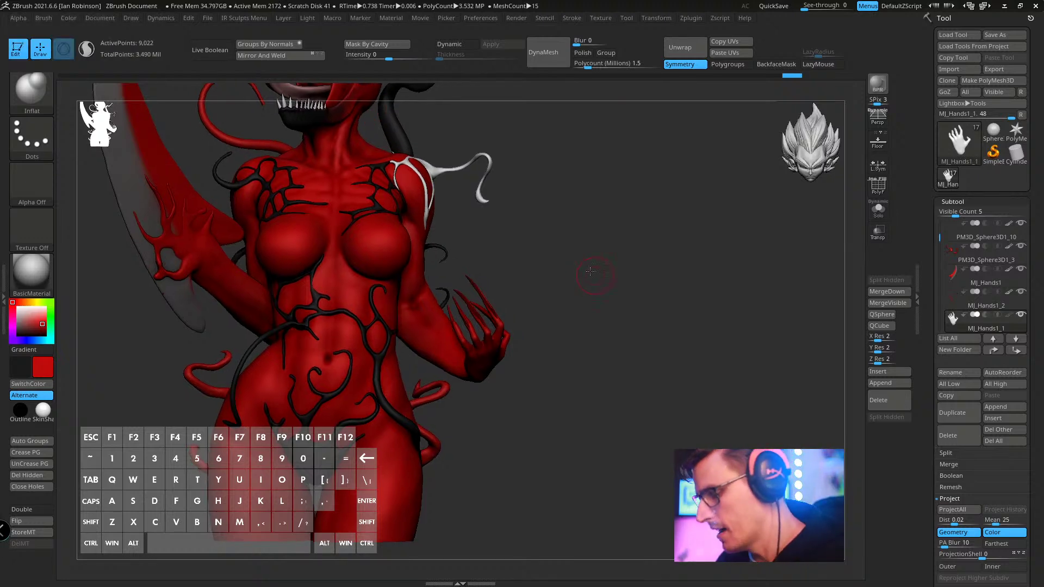
- Inspect the figure's raised clawed hand up close, isolating it briefly and showing the rest of the body again
left_click_drag(598, 276, 535, 271)
mouse_move(629, 285)
left_mouse_down("alt")
mouse_move(662, 288)
mouse_move(645, 284)
left_mouse_up("alt")
left_click_drag(560, 325, 546, 314)
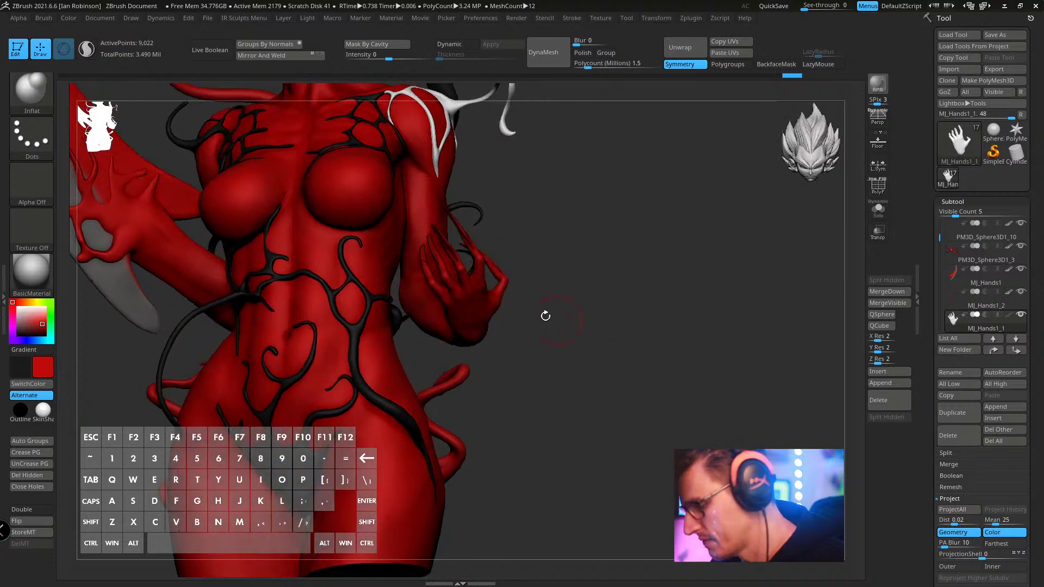
left_click_drag(613, 286, 617, 308, "alt")
left_click(874, 219)
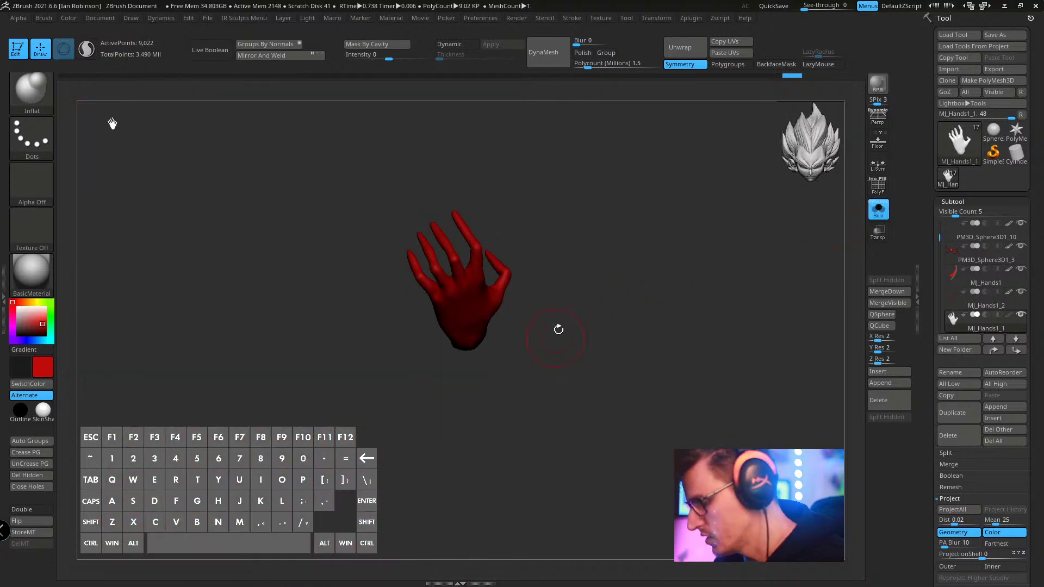
left_click(874, 218)
mouse_move(673, 268)
left_mouse_down()
mouse_move(655, 326)
mouse_move(620, 240)
mouse_move(604, 160)
mouse_move(582, 174)
left_mouse_up()
- Reshape the fingers and knuckles of the clawed hand using a smaller Move brush with backface masking on
key("b")
key("m")
key("v")
key("s")
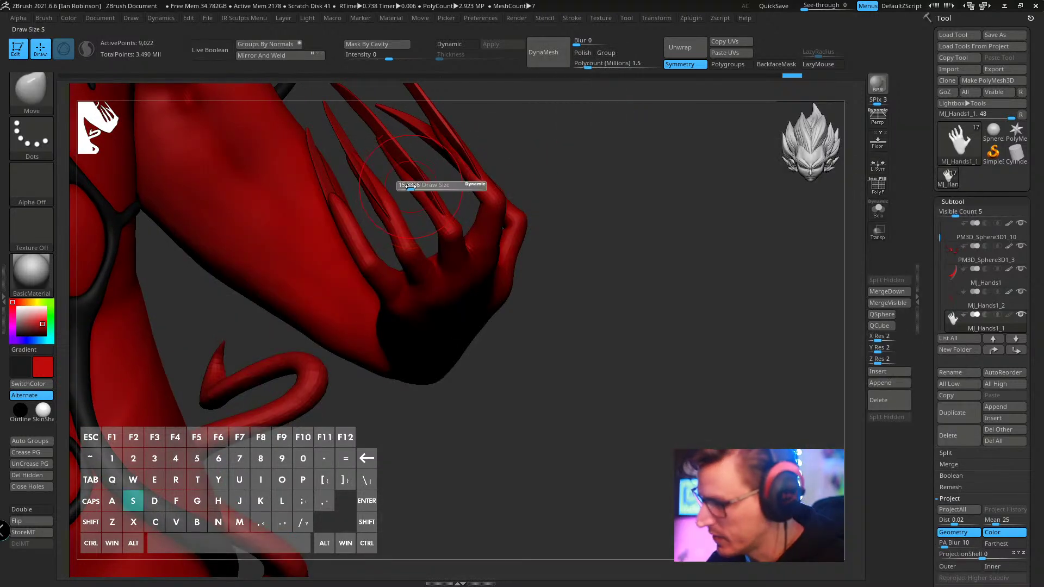
left_click_drag(410, 186, 397, 207)
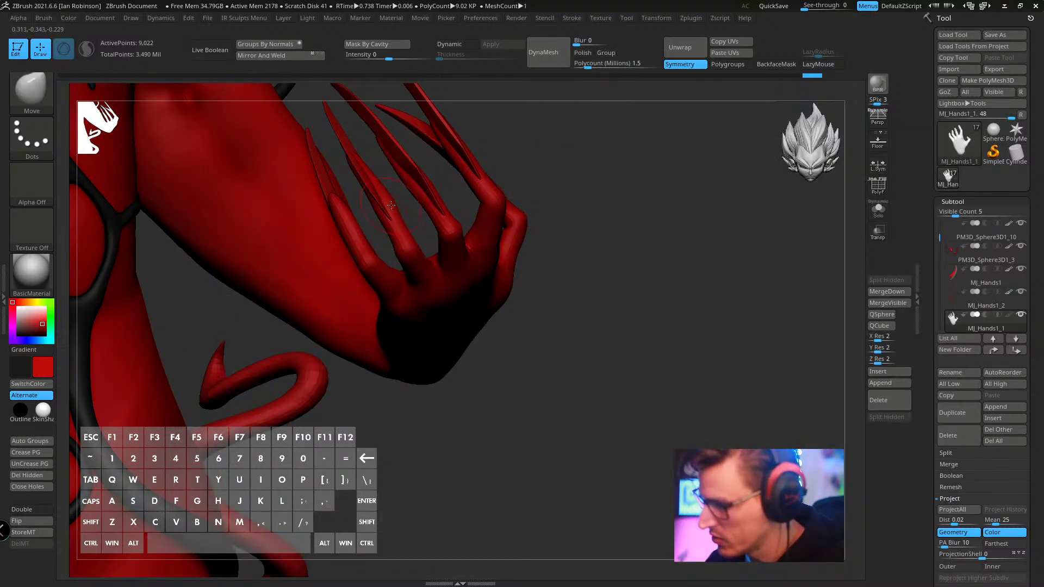
left_click_drag(584, 177, 578, 180)
left_click_drag(494, 194, 510, 219)
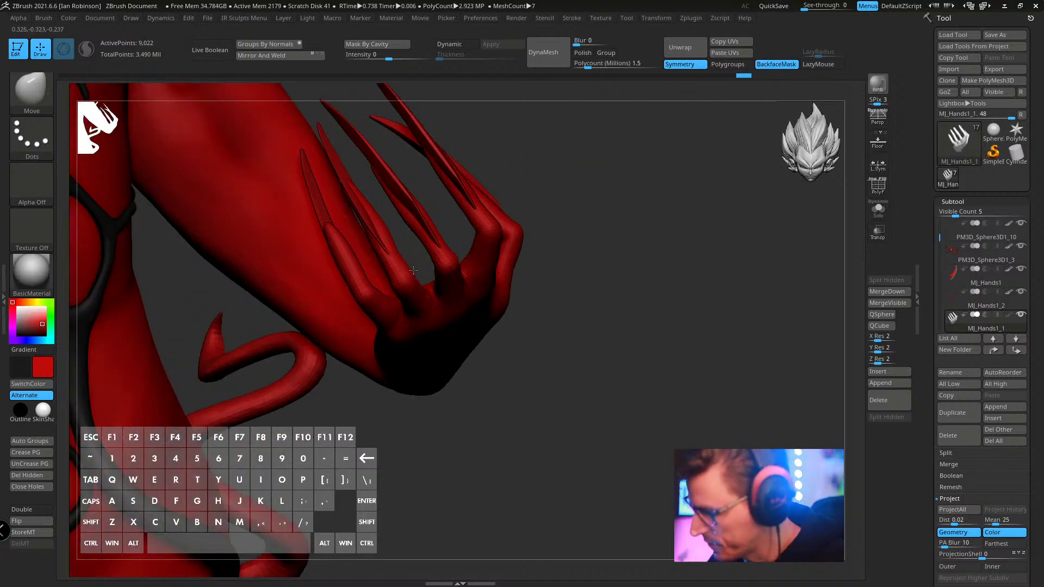
left_click_drag(449, 224, 398, 286)
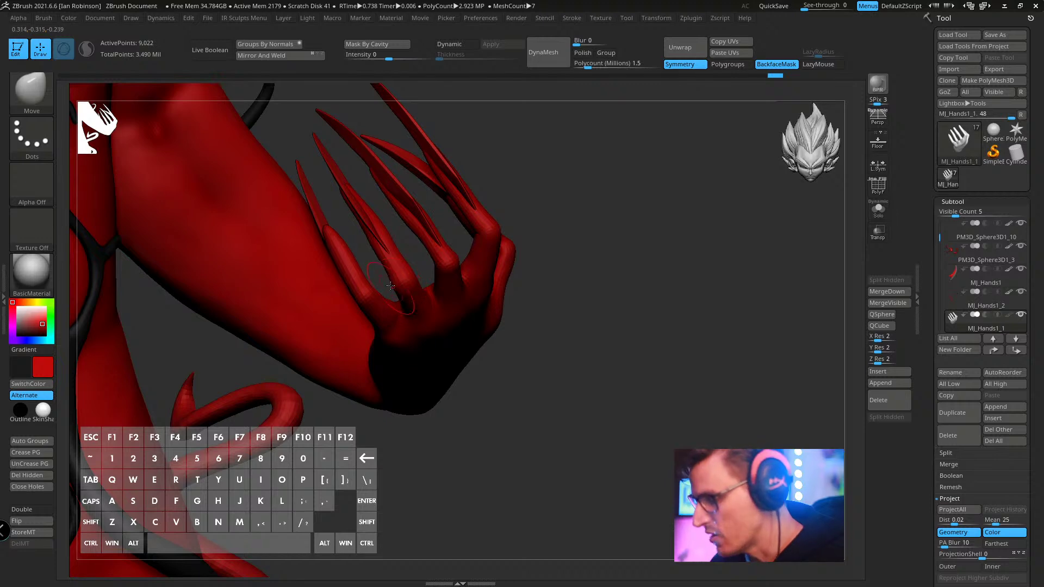
left_click_drag(621, 175, 600, 179)
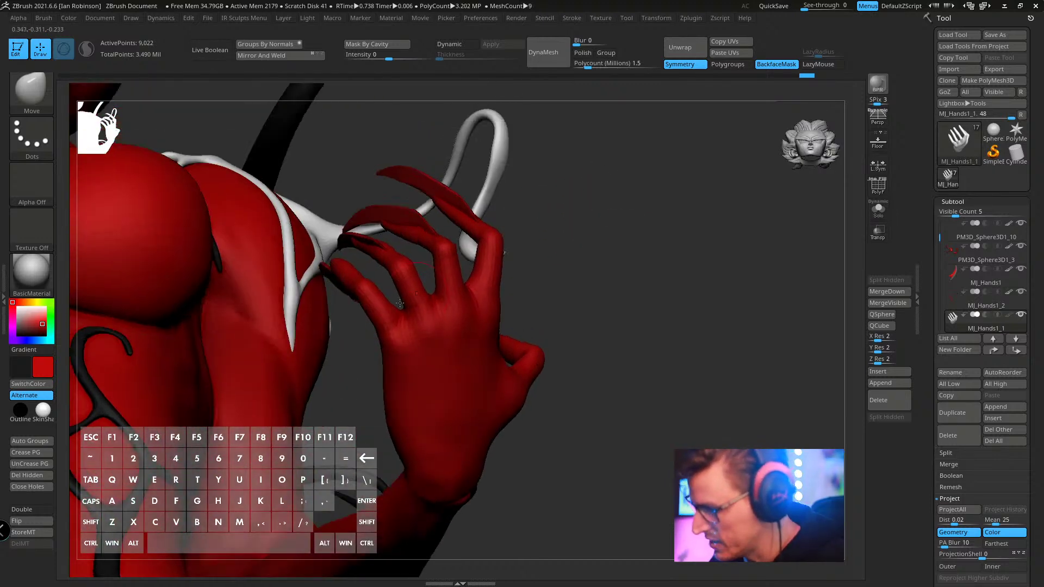
left_click_drag(444, 221, 448, 256)
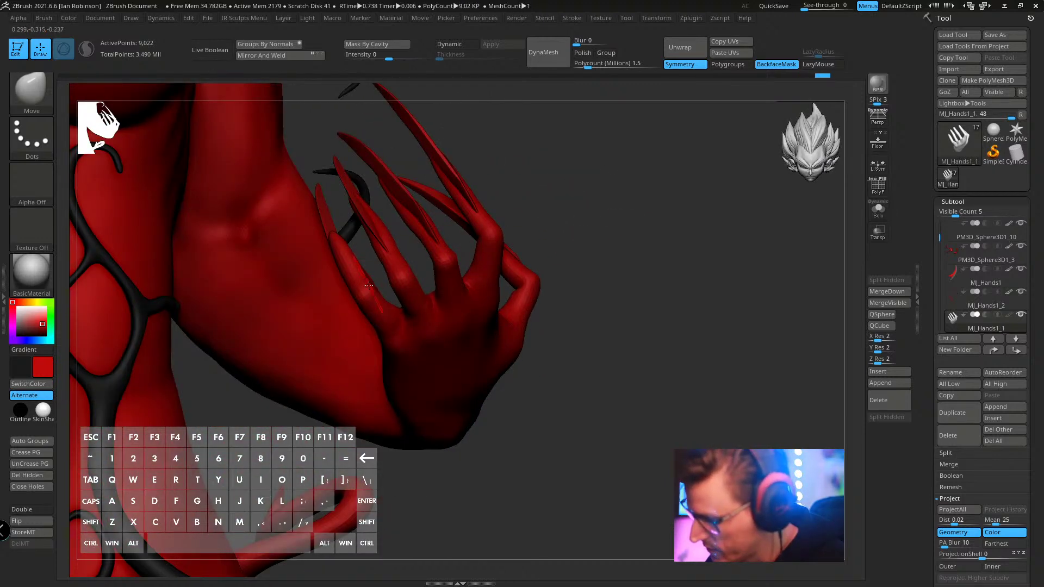
- Select the finger claws subtool and check its separate polygroups around the hand
left_click_drag(582, 223, 538, 203)
left_click(545, 227, "alt")
key("shift+f")
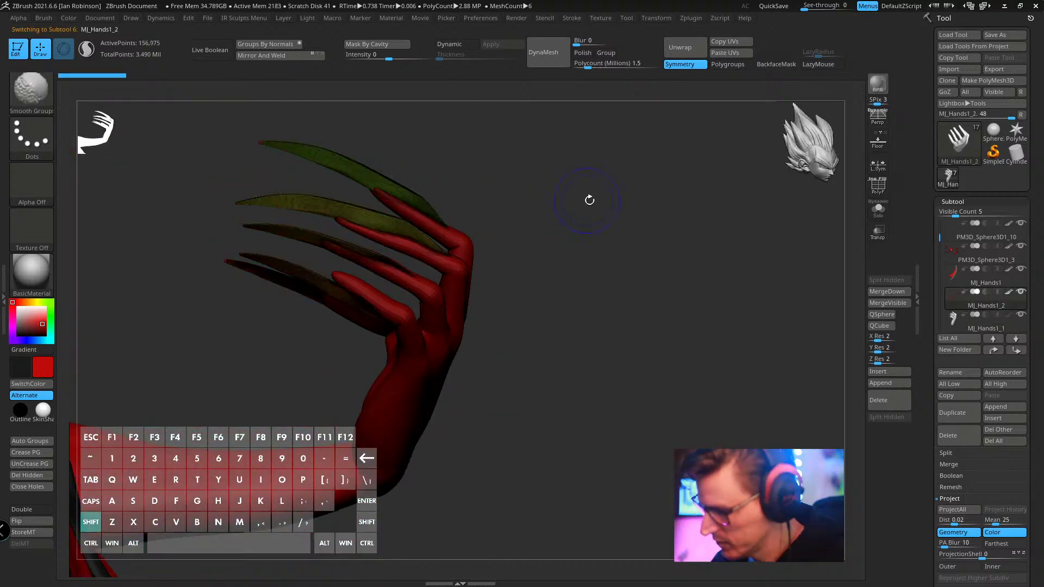
key("shift+f")
key("shift+f")
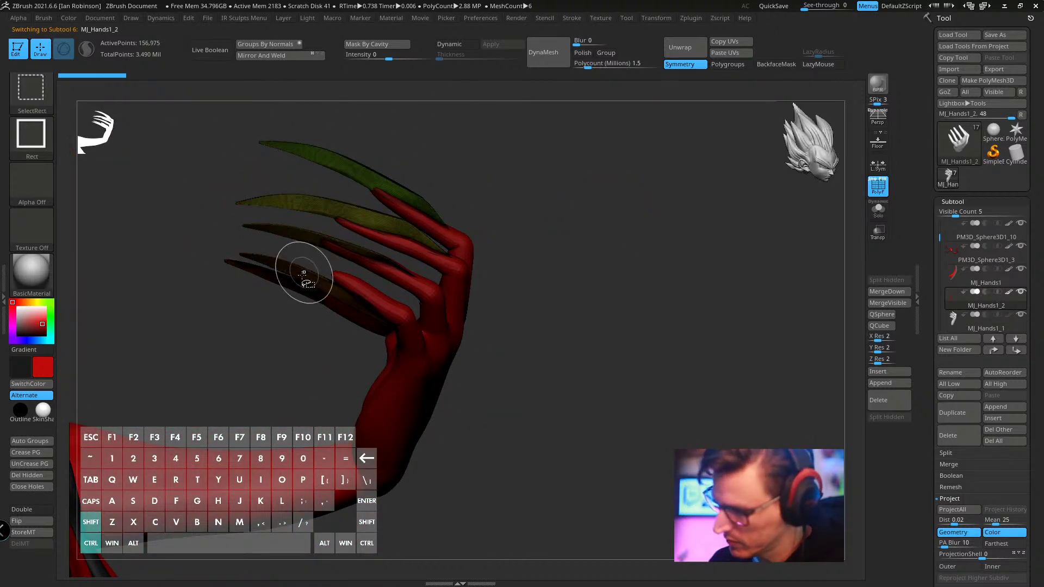
key("shift+f")
key("shift+f")
key("w")
left_click_drag(588, 200, 365, 339)
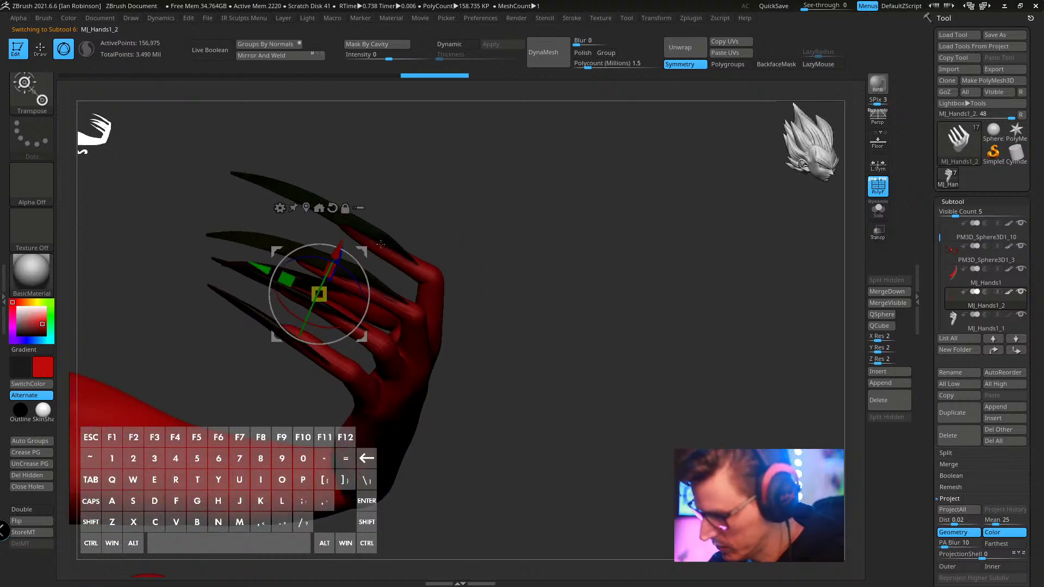
mouse_move(599, 219)
left_mouse_down()
mouse_move(646, 231)
mouse_move(652, 273)
mouse_move(652, 252)
mouse_move(599, 226)
mouse_move(489, 271)
left_mouse_up()
- Hide the middle, ring and little finger claws and delete the hidden geometry, keeping only the thumb and index claws
key("q")
key("b")
key("m")
key("v")
key("ctrl+shift")
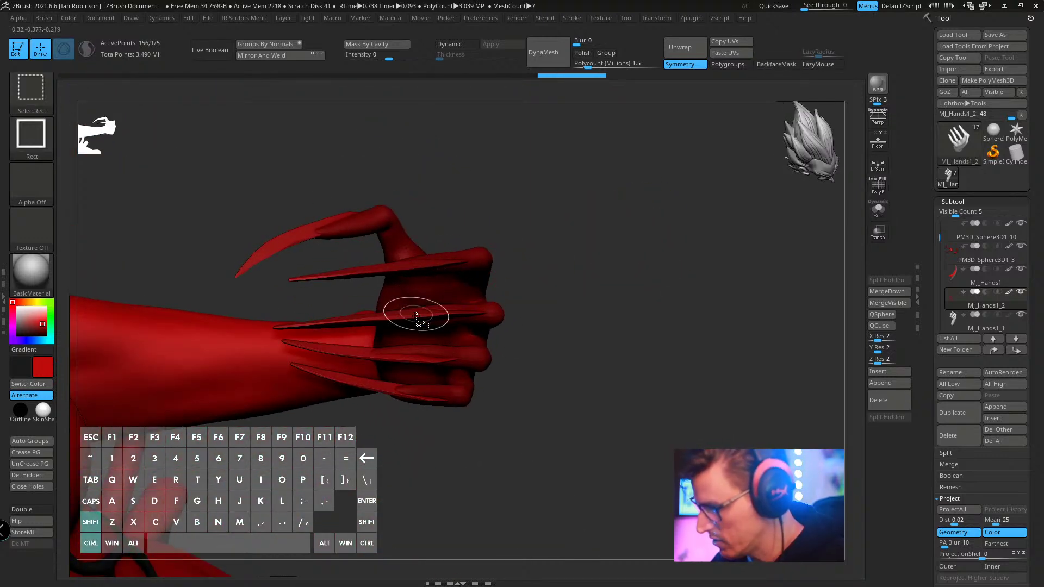
left_click(401, 268, "ctrl+shift")
left_click_drag(596, 228, 622, 315, "ctrl+shift")
left_click_drag(555, 148, 630, 277, "ctrl+shift")
left_click(41, 475)
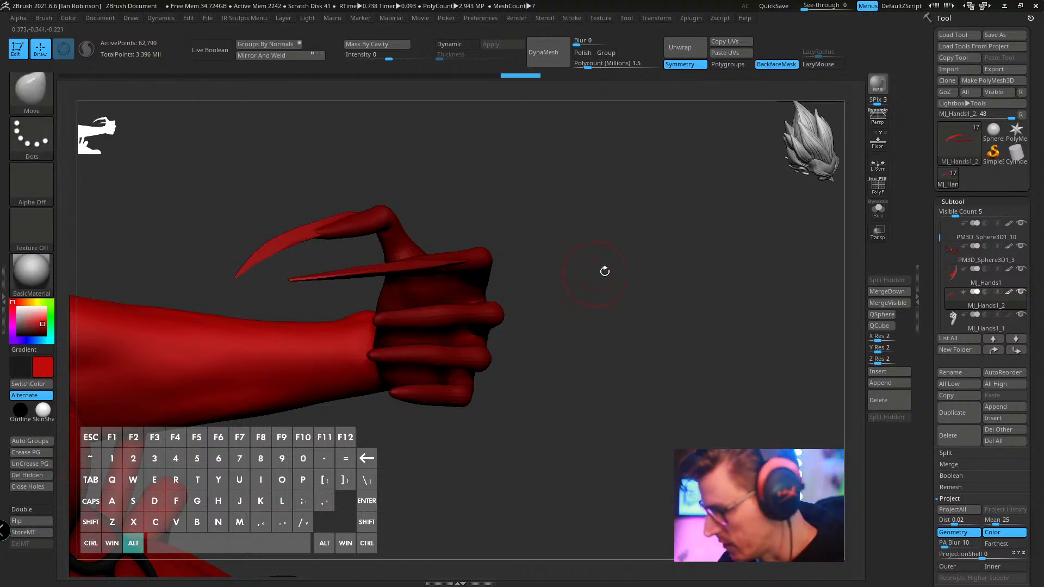
- Isolate the two remaining claws with polygroup colours shown, mask the thumb claw and centre the gizmo on the index claw
key("shift+f")
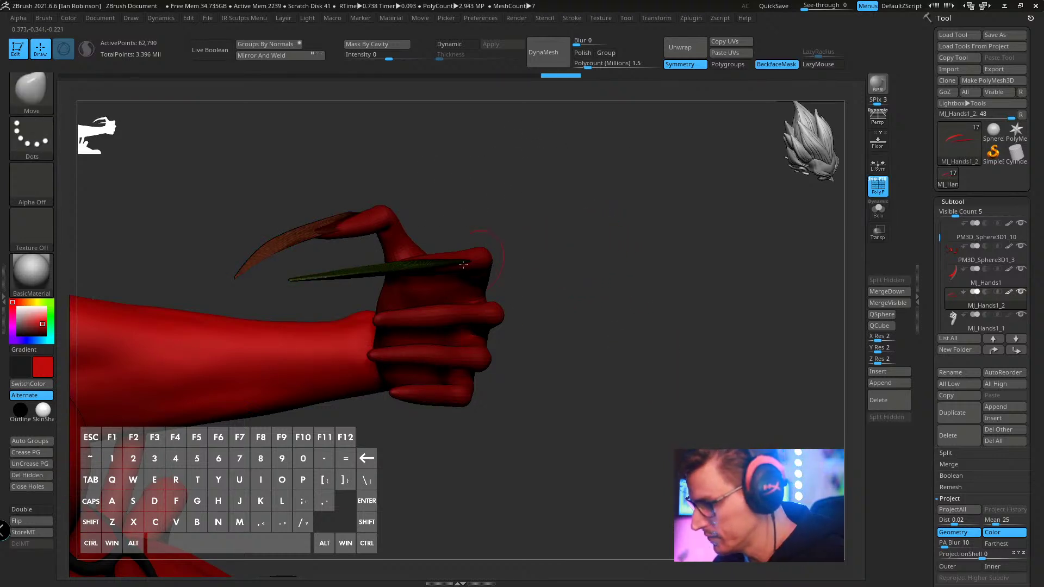
key("w")
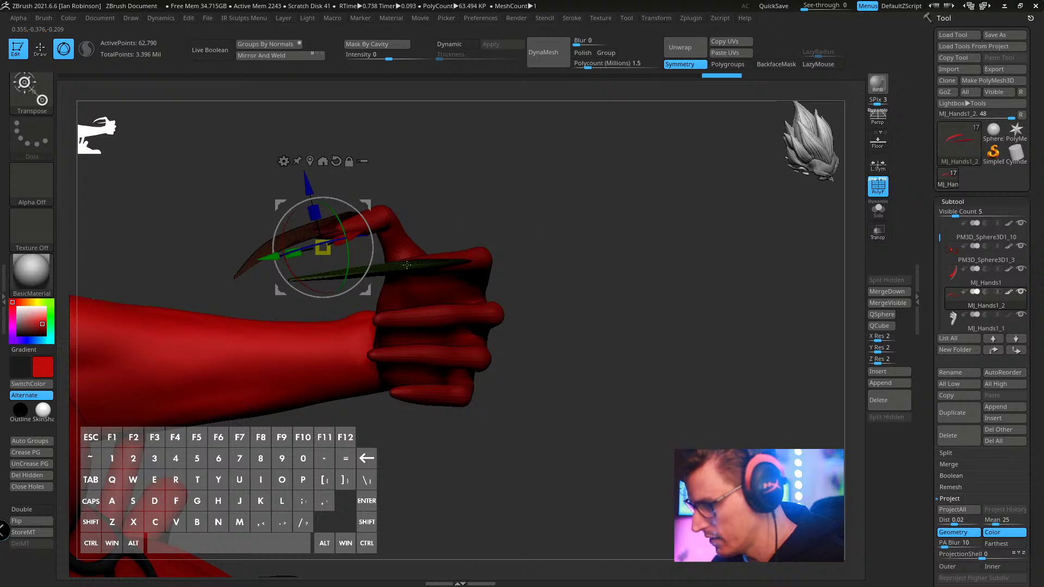
left_click_drag(406, 264, 614, 222)
left_click(871, 206)
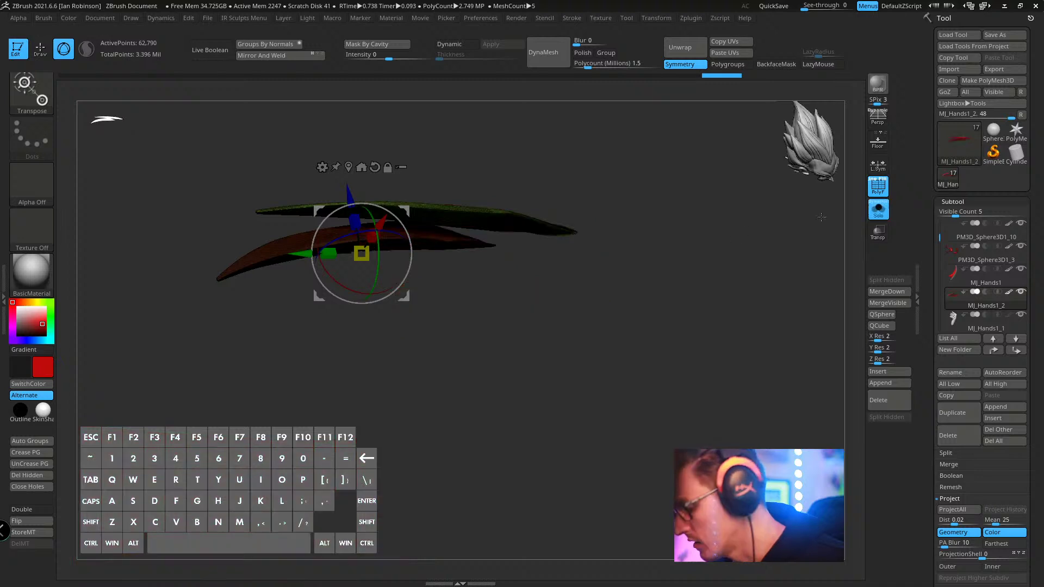
left_click(875, 185)
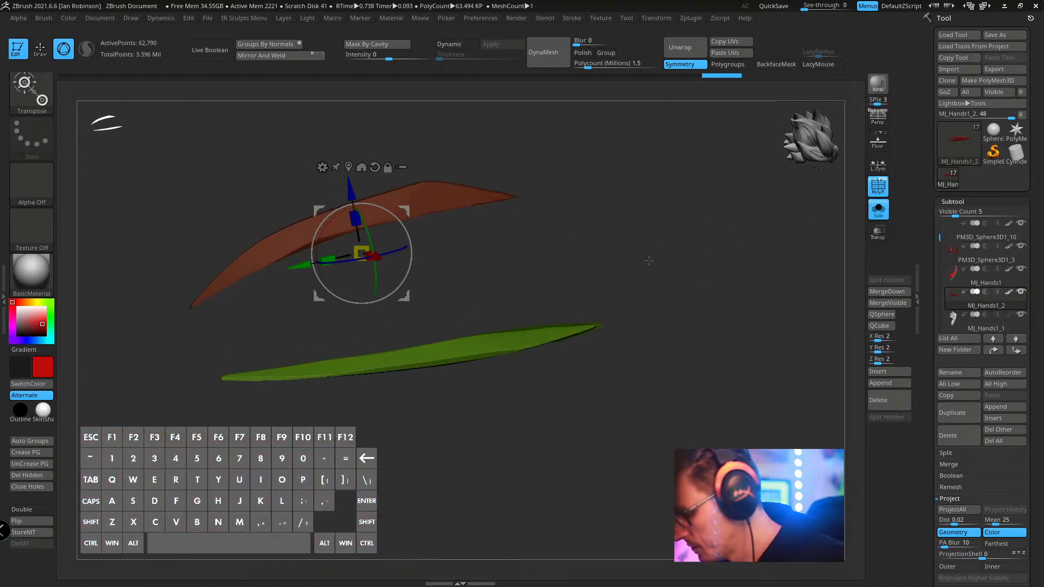
left_click_drag(414, 391, 390, 330)
left_click(391, 330, "alt")
left_click_drag(576, 224, 609, 258)
left_click_drag(433, 303, 593, 219, "alt")
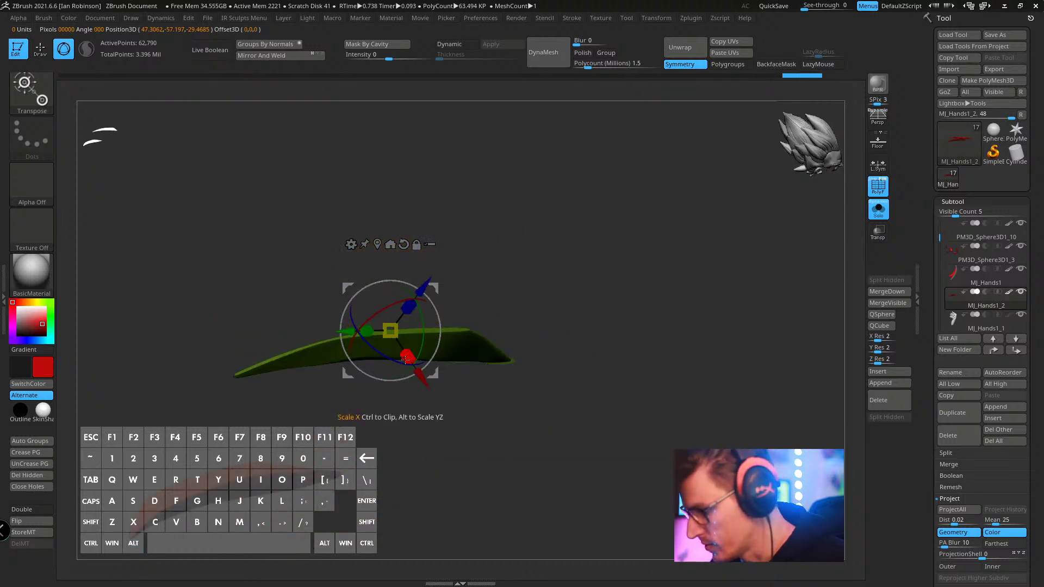
- Turn on local symmetry and scale the index claw along the gizmo's X axis
left_click_drag(405, 359, 434, 408)
left_click(877, 164)
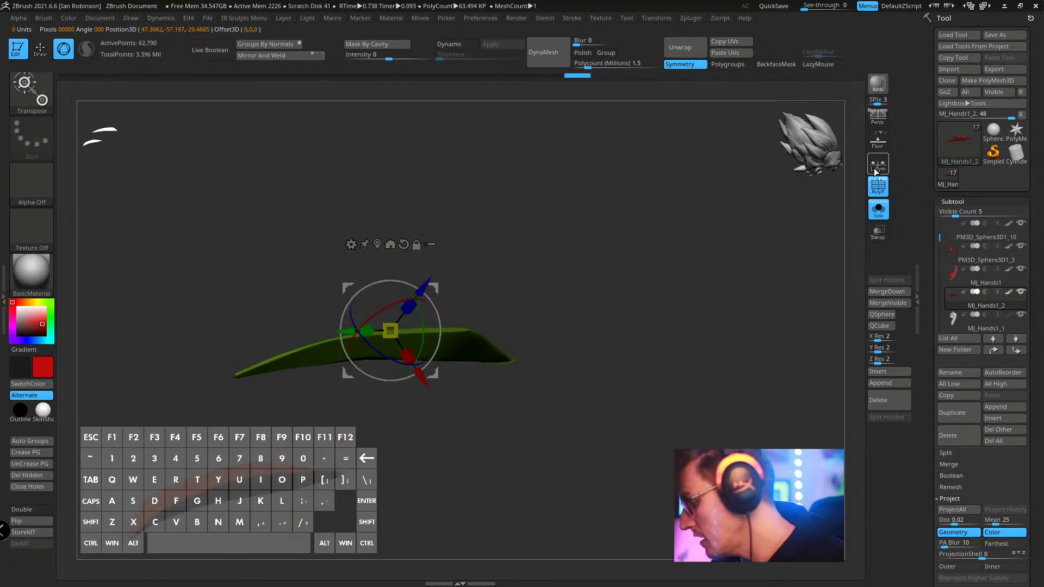
left_click_drag(407, 356, 426, 389)
left_click_drag(587, 274, 392, 335)
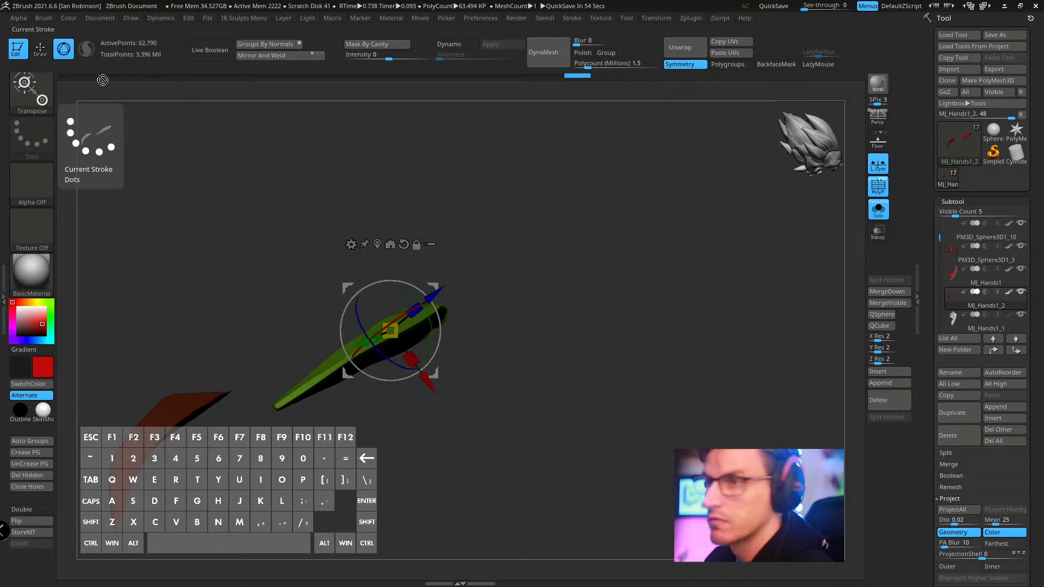
- Switch to Firefox, open the bookmarked XMD Academy site and go to its list of all courses
left_click_drag(370, 145, 370, 146)
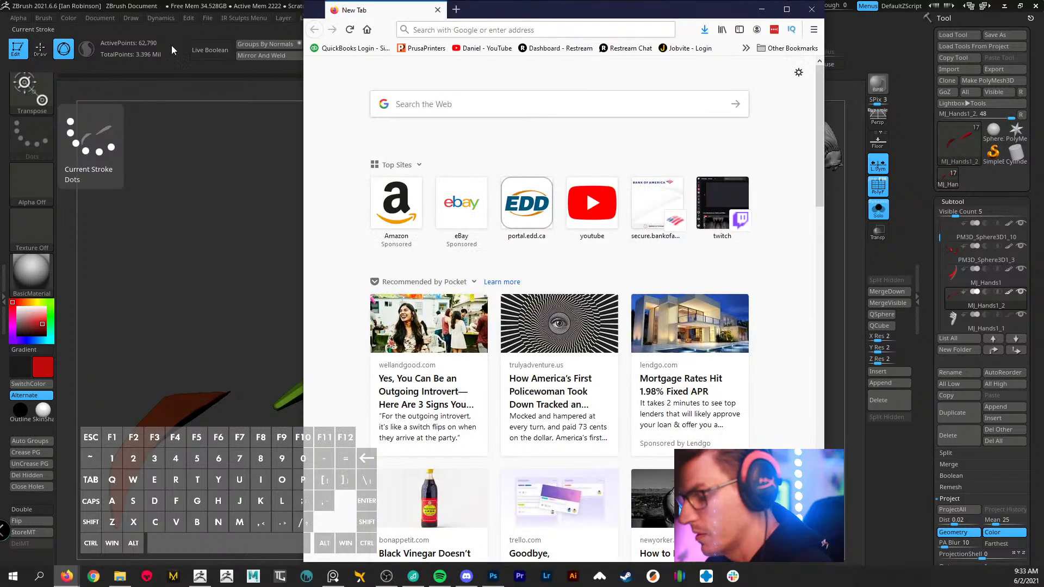
left_click(745, 48)
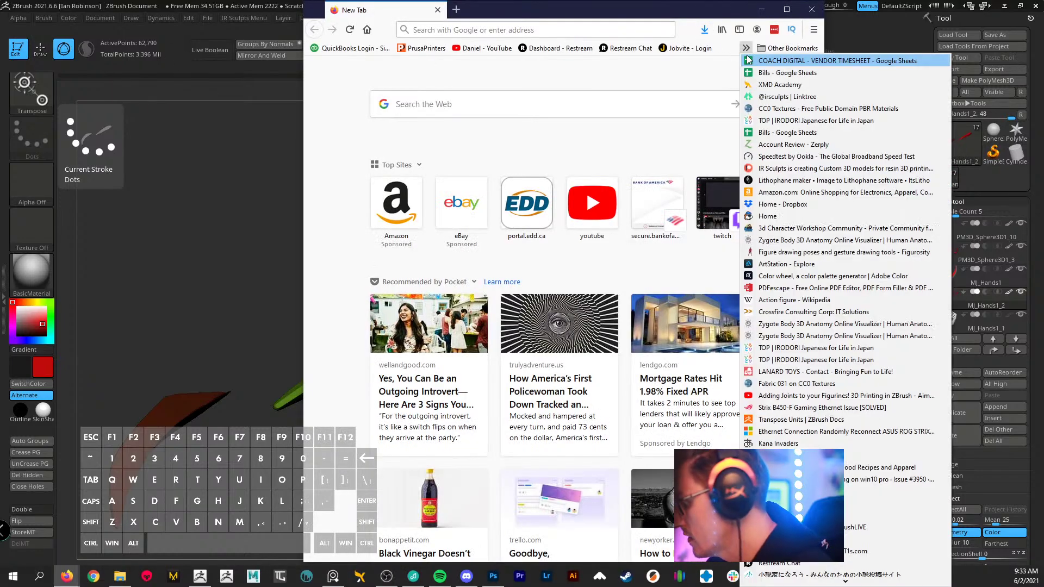
left_click(772, 92)
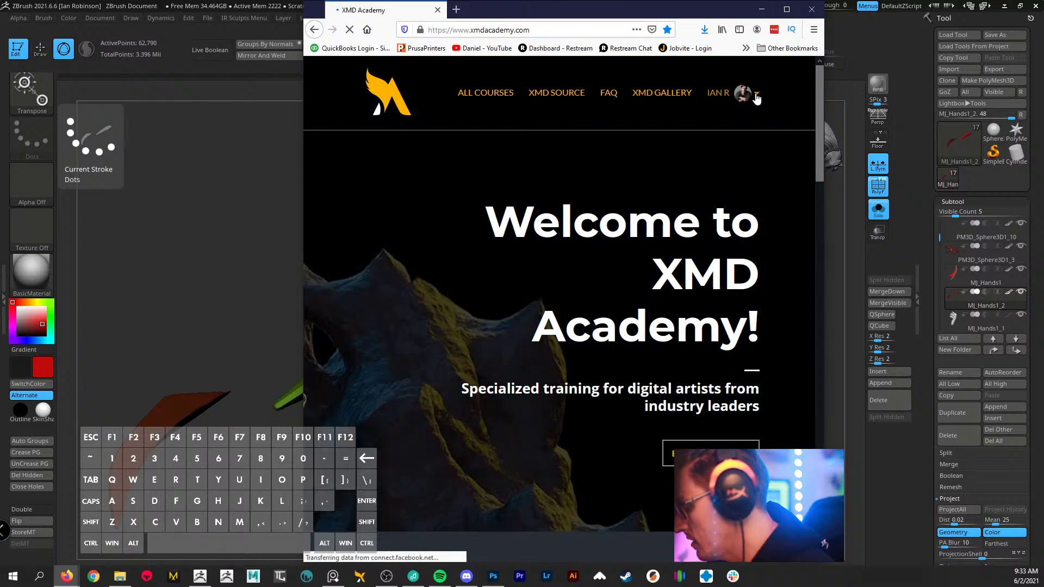
left_click(742, 450)
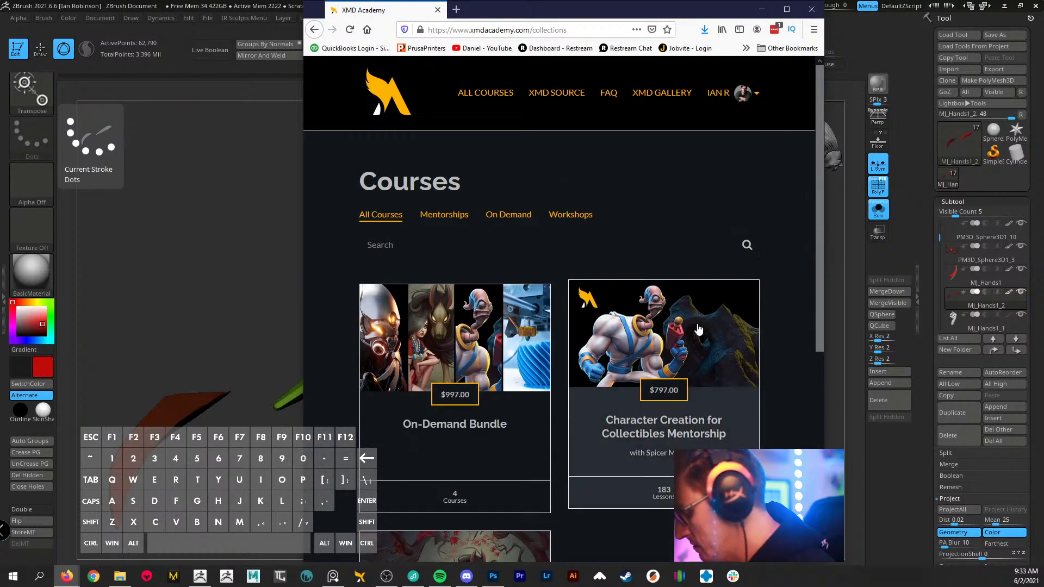
- Open the Character Creation for Collectibles Mentorship course and look through its page, including the pricing options
scroll(675, 305, "down", 5)
scroll(627, 260, "up", 3)
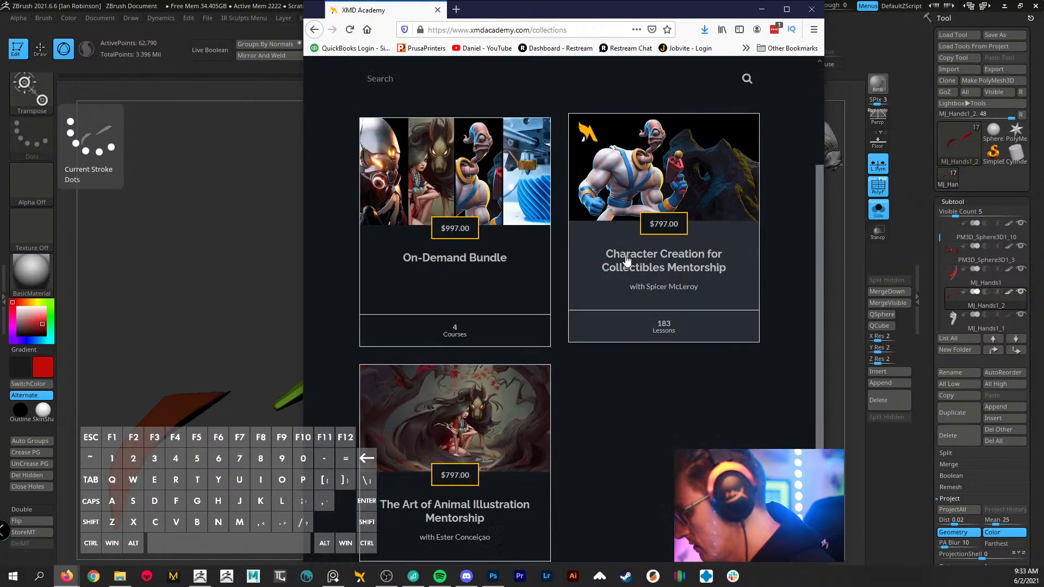
left_click(667, 328)
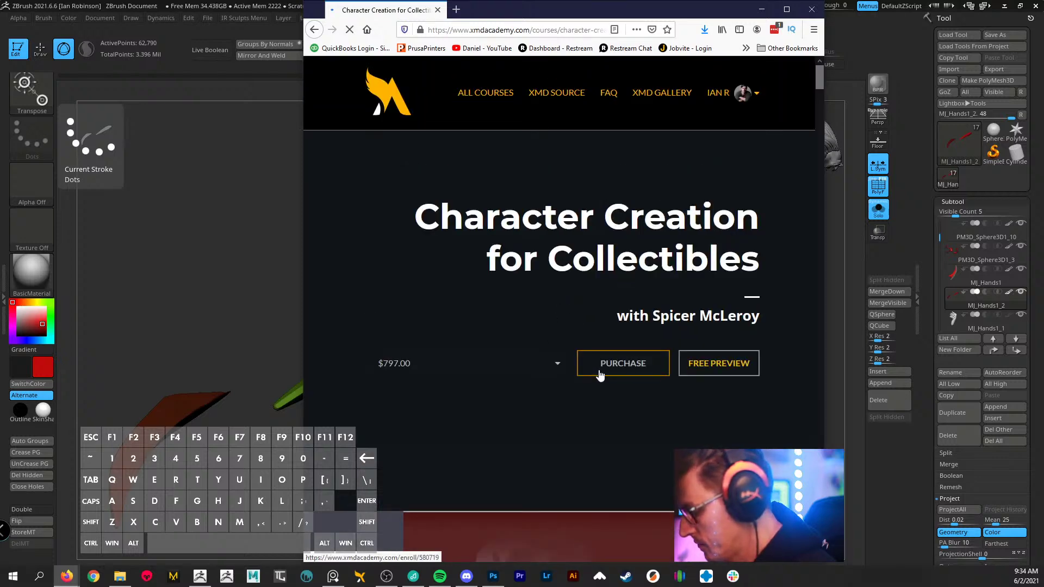
scroll(590, 346, "down", 4)
scroll(590, 345, "down", 8)
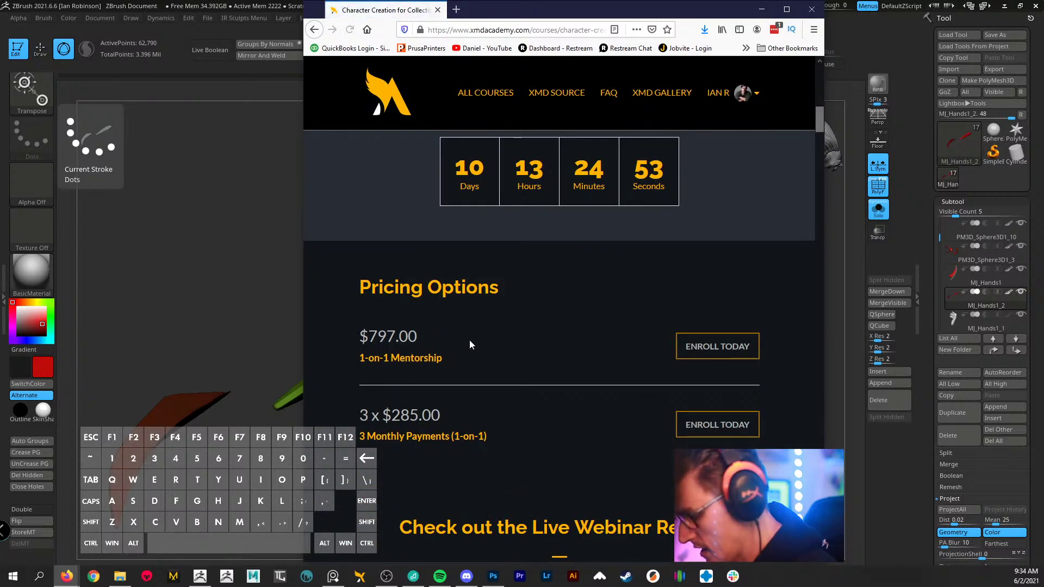
scroll(468, 340, "down", 3)
scroll(453, 367, "up", 8)
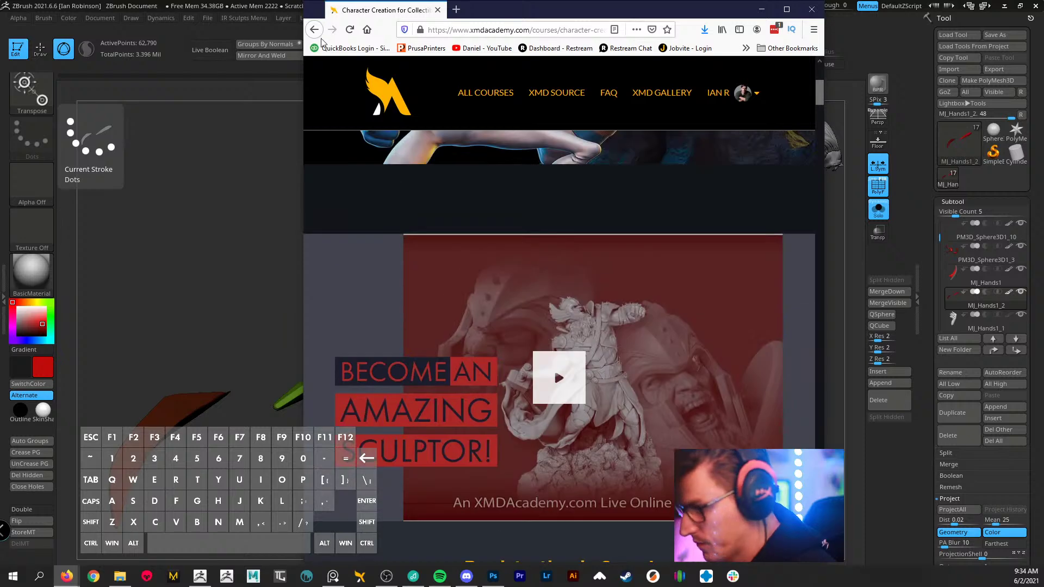
- Return to the course list, filter it to On Demand courses and open Character Creation for Collectibles - On Demand
left_click(315, 30)
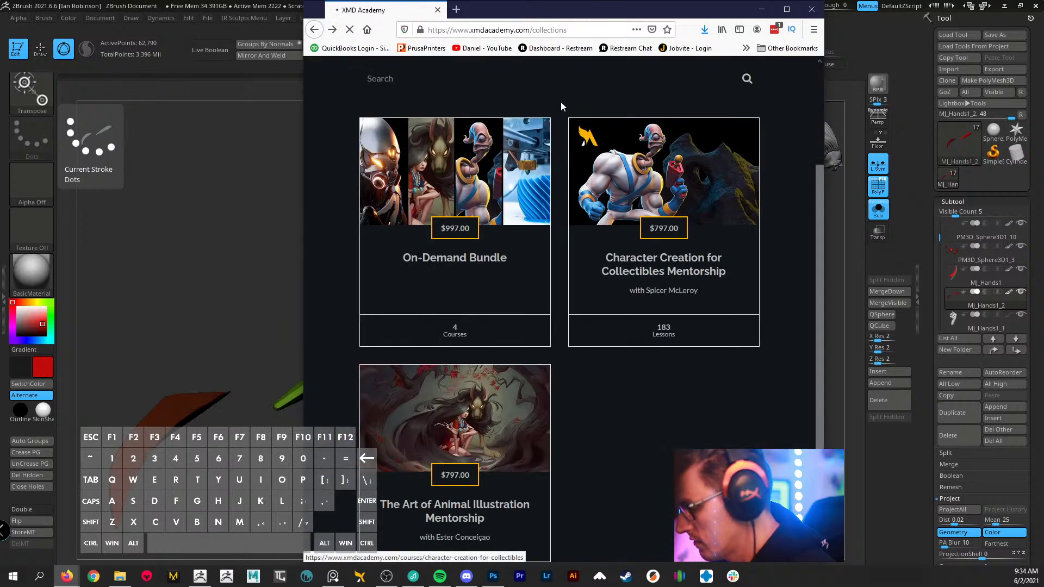
scroll(581, 160, "down", 3)
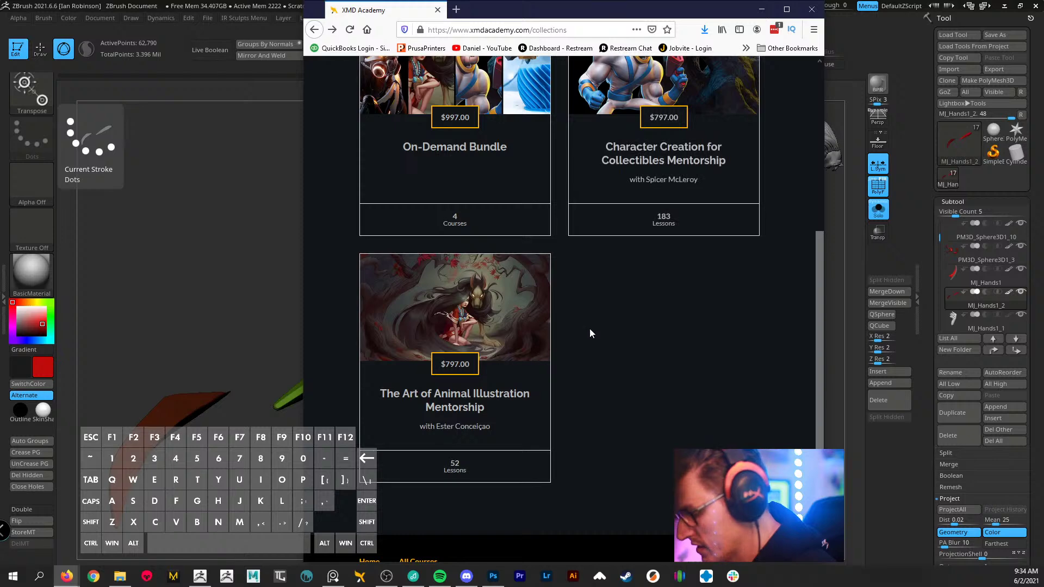
scroll(593, 346, "up", 3)
scroll(597, 364, "up", 2)
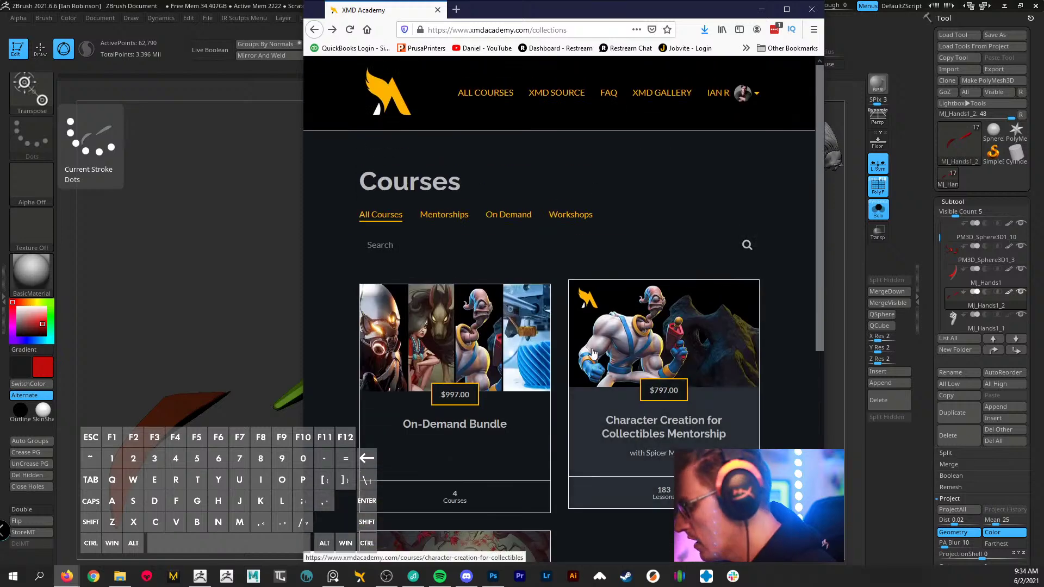
left_click(522, 216)
scroll(525, 233, "down", 3)
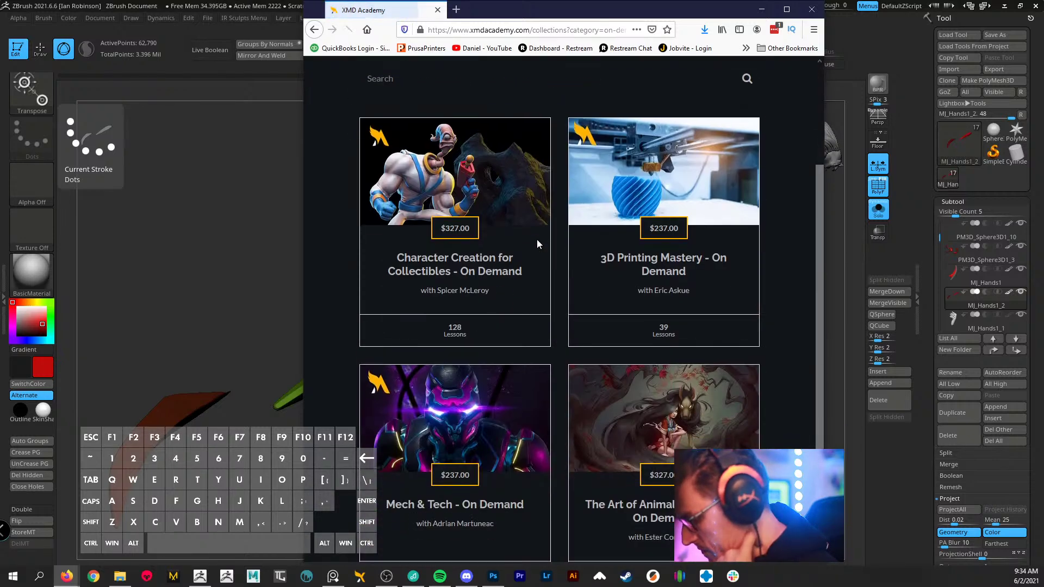
left_click(487, 267)
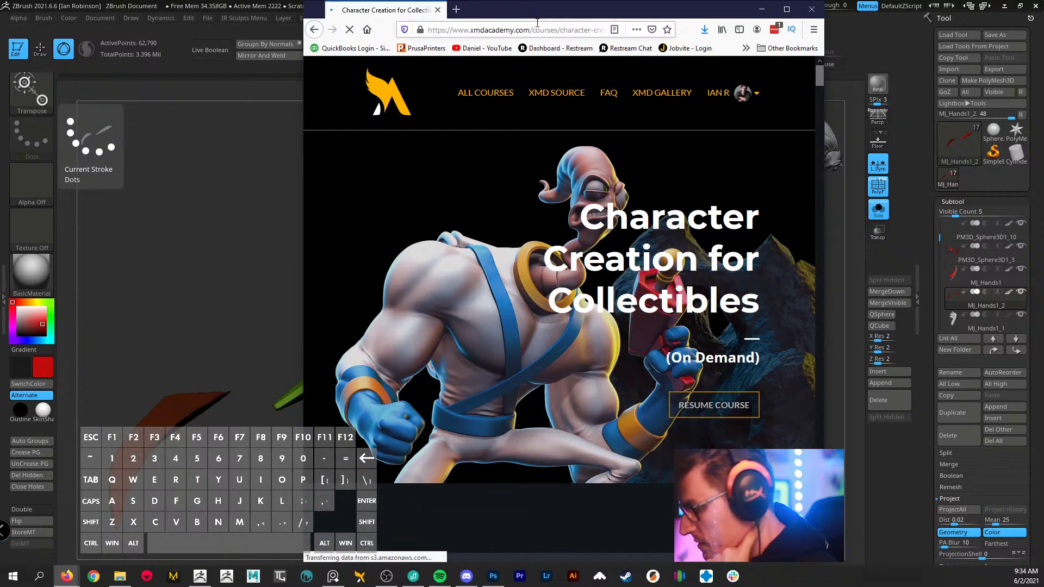
- Copy the web address of the on-demand course page
left_click(538, 29)
right_click(538, 28)
left_click(557, 65)
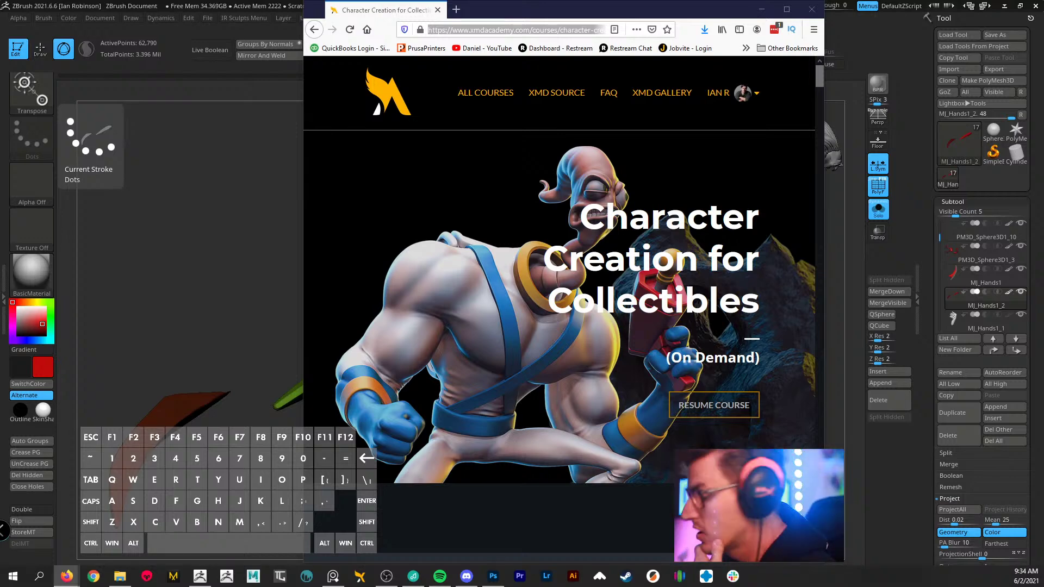
- Review the on-demand course's description and lesson list, and close the browser
scroll(650, 311, "down", 10)
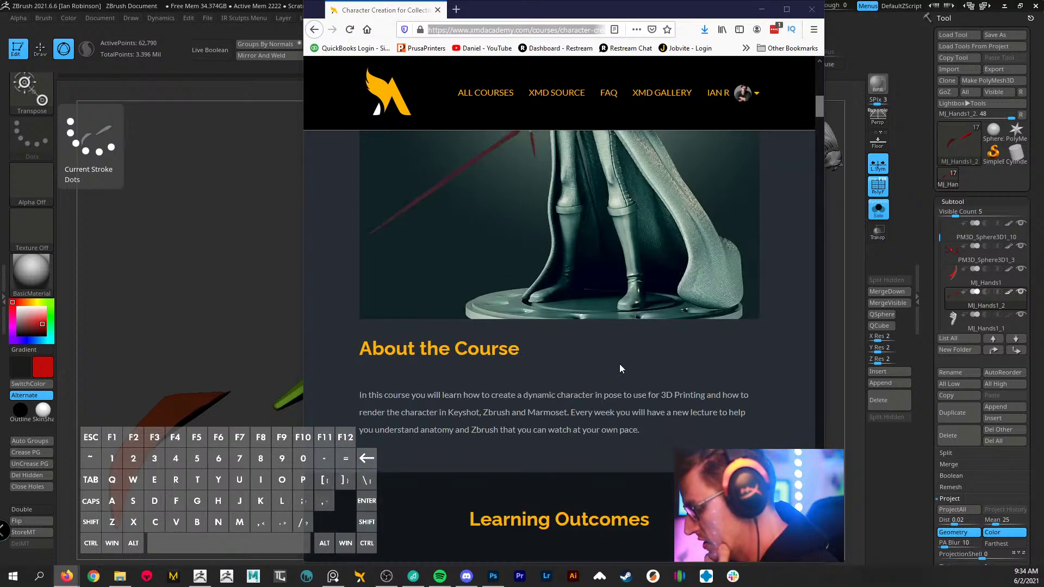
scroll(612, 369, "down", 15)
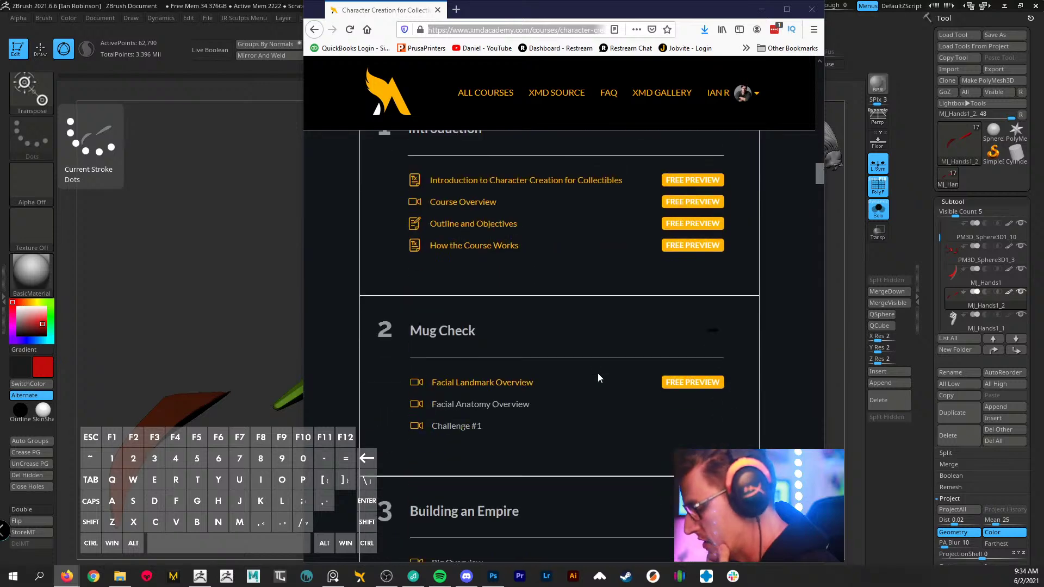
scroll(598, 373, "down", 10)
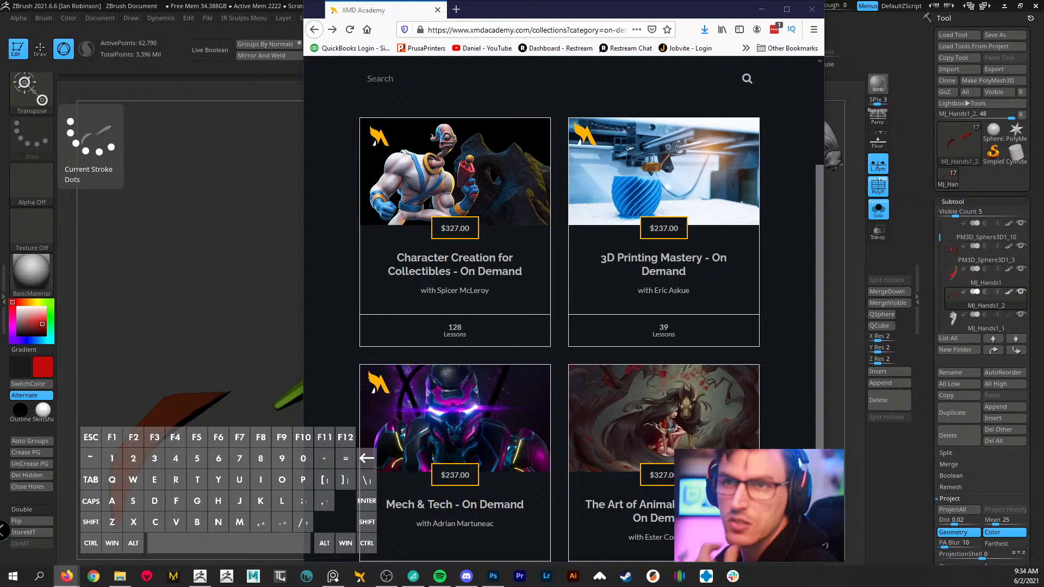
key("ctrl+c")
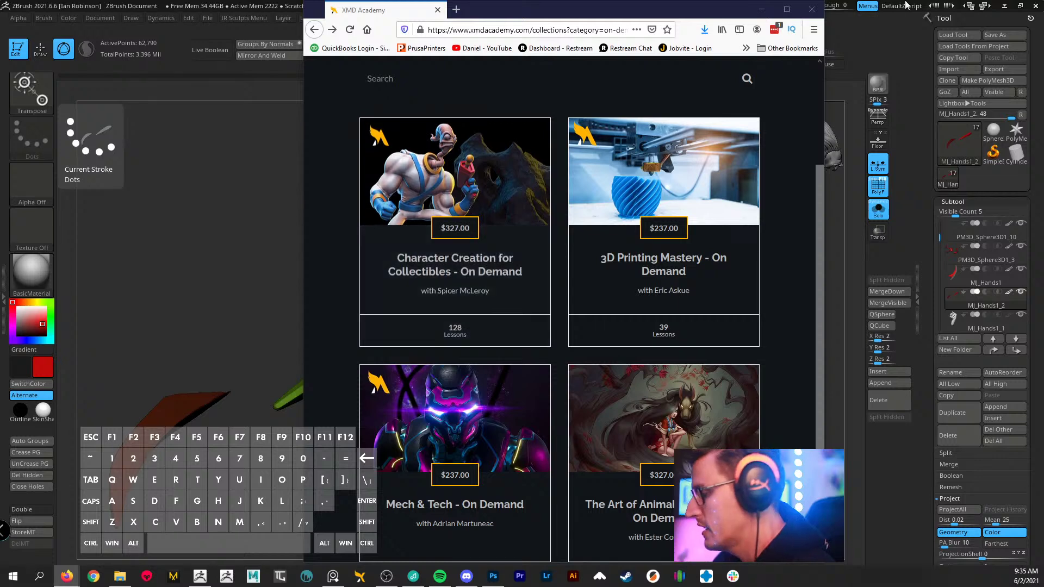
left_click(812, 10)
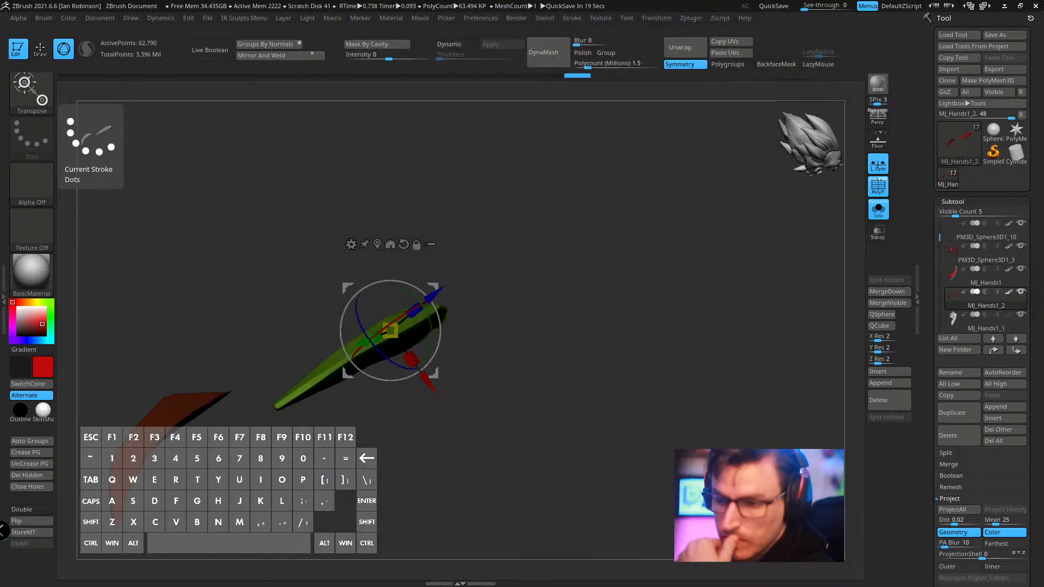
- Switch to Discord, find the first post with the course links in the zbho-xmd-academy channel, and return to ZBrush
left_click(466, 576)
scroll(302, 252, "down", 3)
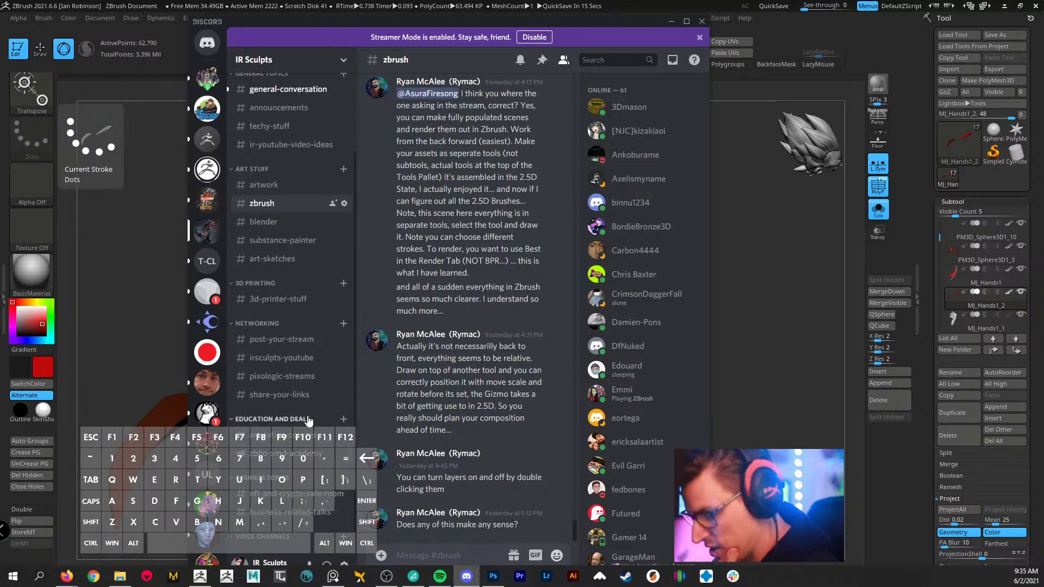
left_click(299, 457)
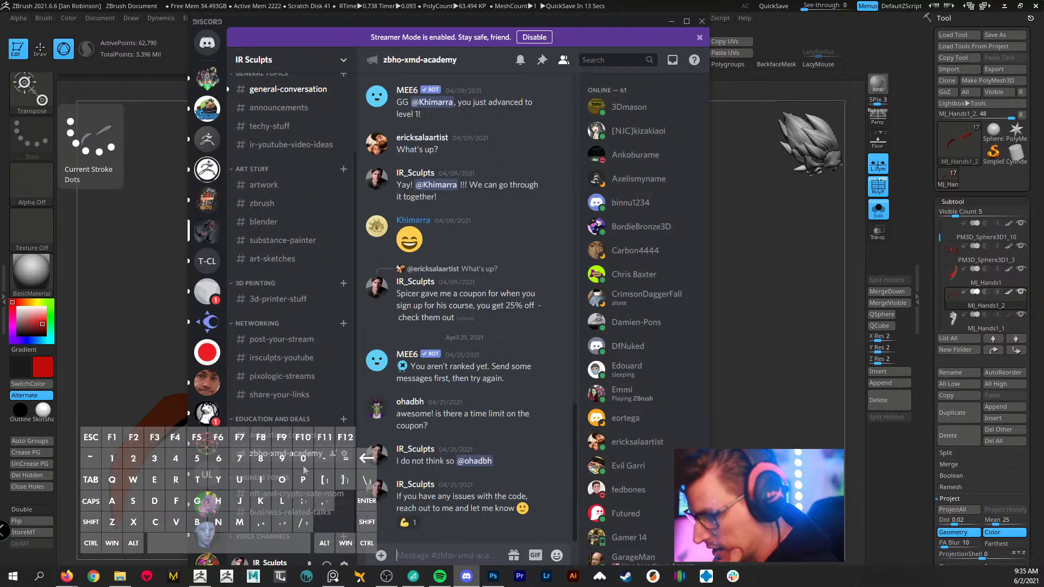
scroll(504, 286, "up", 15)
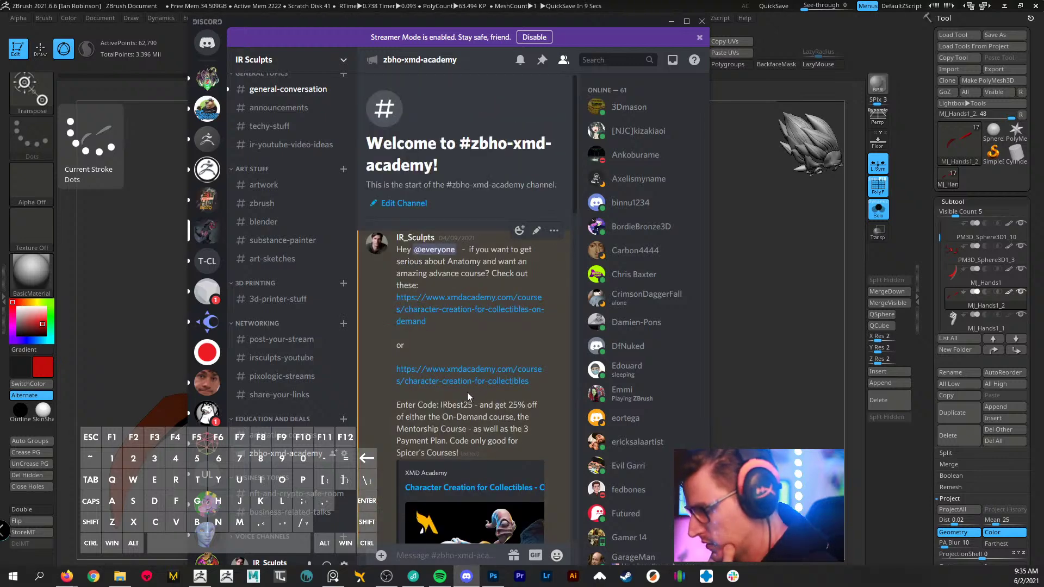
left_click(470, 407)
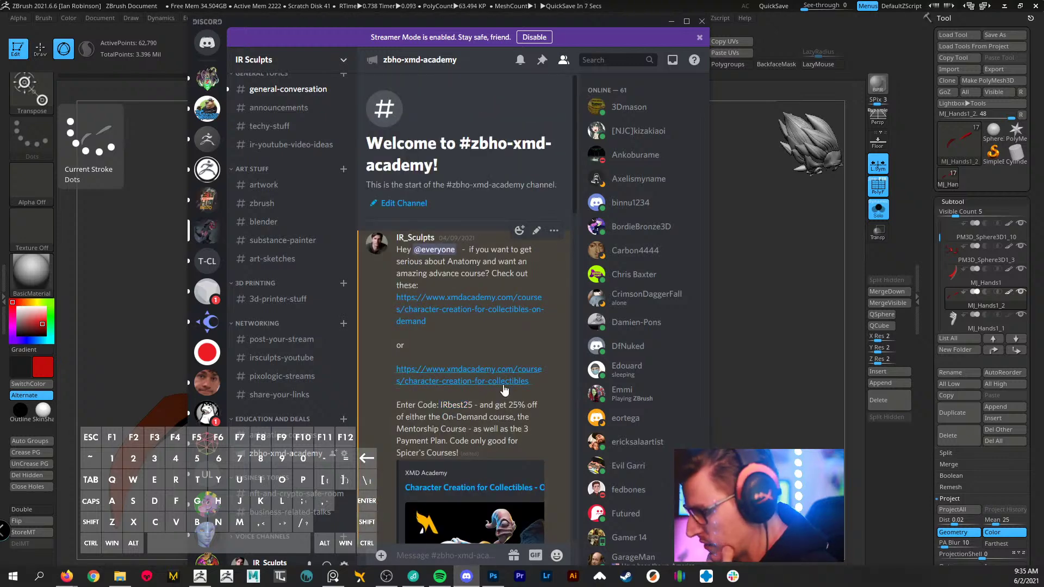
left_click(670, 21)
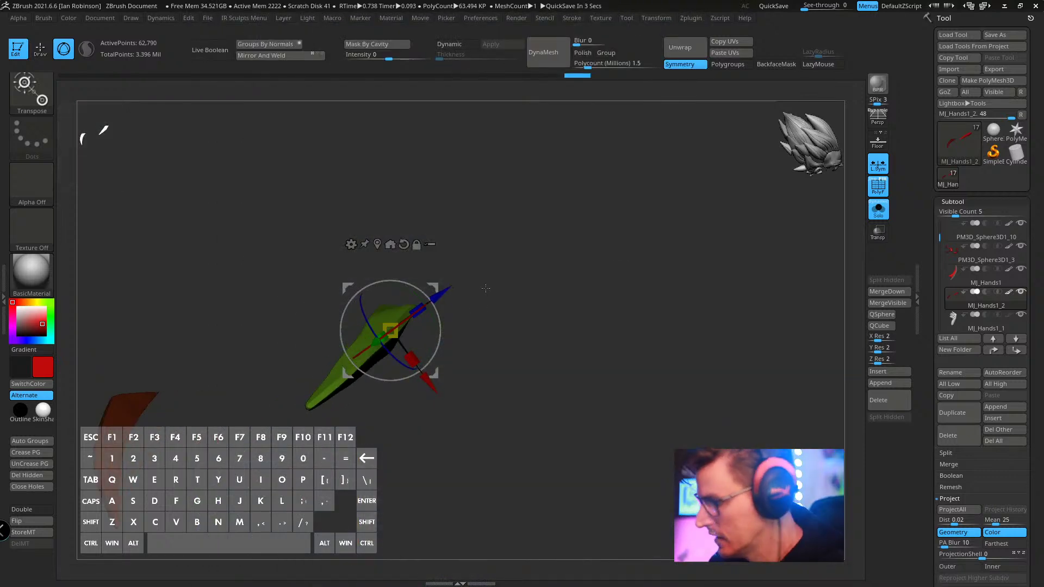
- Smooth the lower edge near the base of the index claw with the Smooth Groups brush
left_click_drag(573, 264, 592, 260)
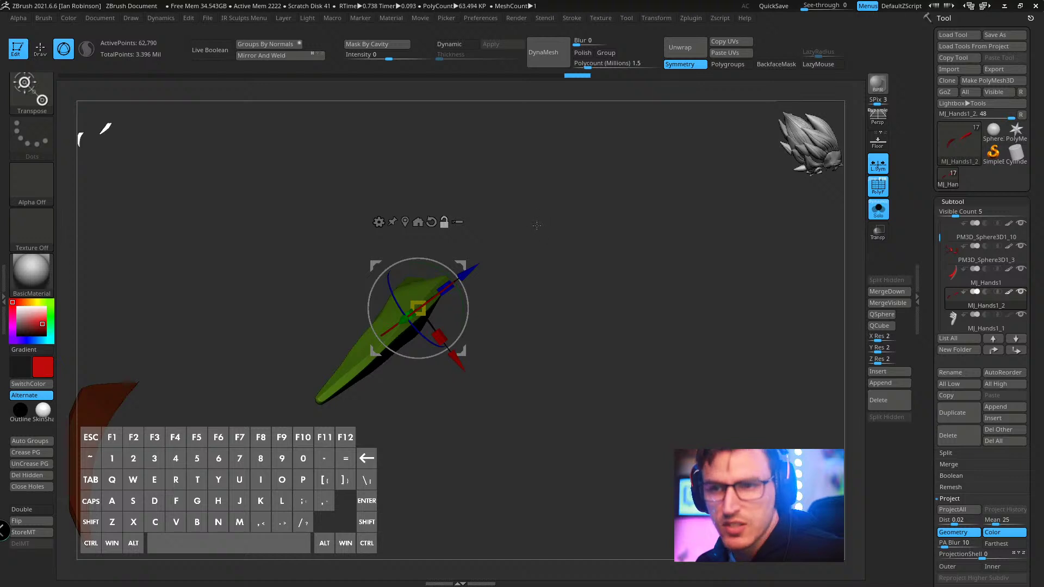
mouse_move(544, 259)
left_mouse_down("alt")
mouse_move(541, 301)
mouse_move(668, 240)
mouse_move(658, 318)
mouse_move(584, 327)
mouse_move(661, 296)
left_mouse_up("alt")
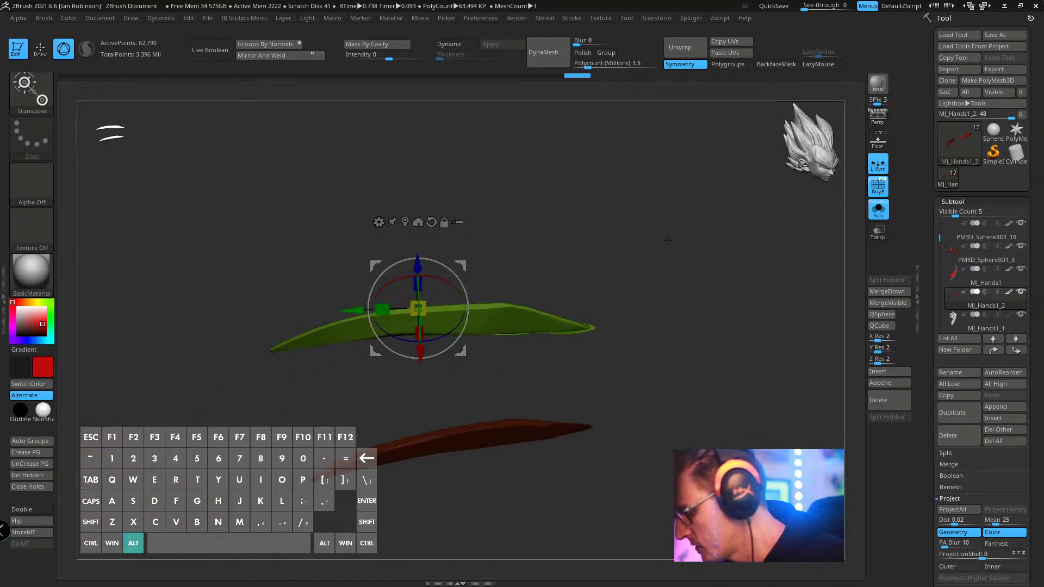
key("q")
key("shift")
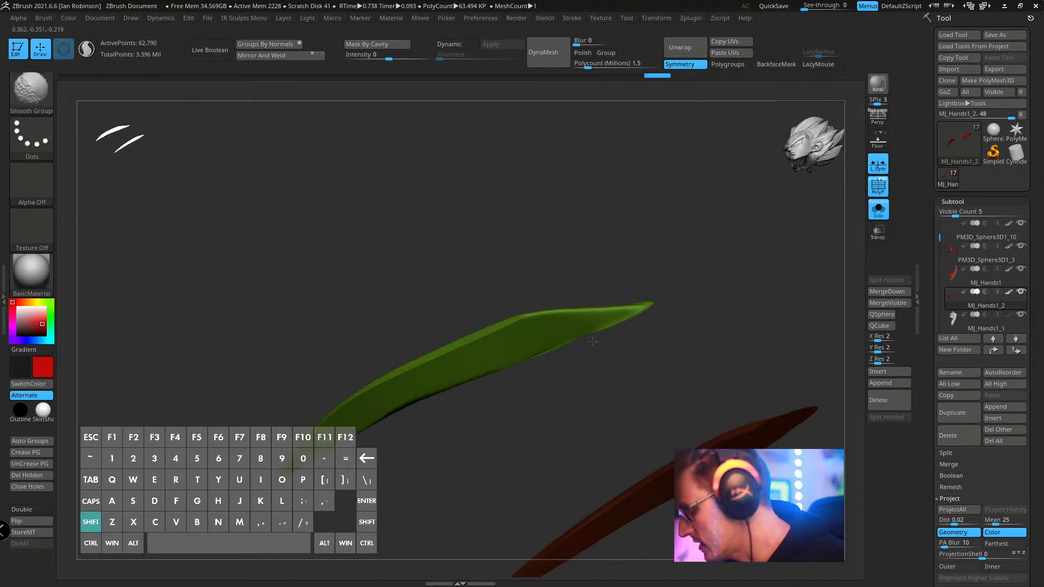
mouse_move(544, 356)
left_mouse_down()
mouse_move(562, 307)
mouse_move(641, 359)
mouse_move(657, 407)
mouse_move(604, 319)
left_mouse_up()
left_click_drag(697, 356, 702, 295)
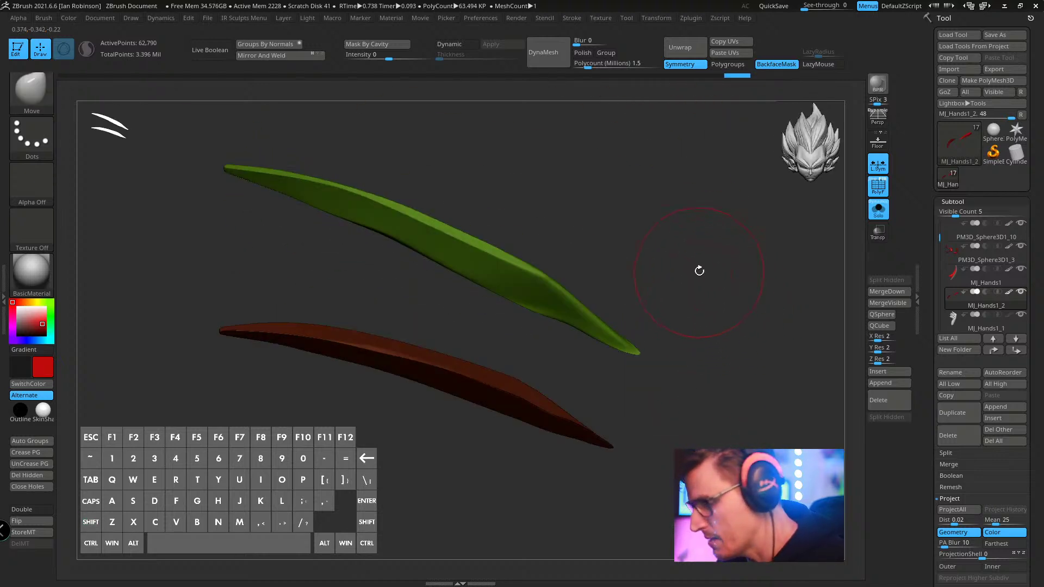
- Hide the polygroup colours and leave Solo mode to check both claws on the full figure's hand
key("shift+f")
key("alt+s")
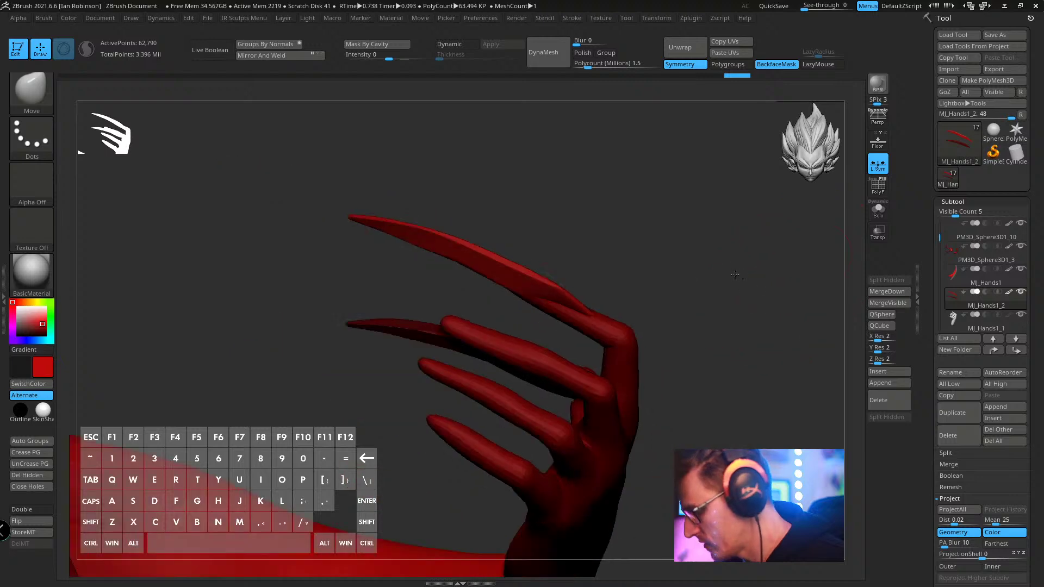
left_click_drag(735, 275, 722, 280)
mouse_move(733, 243)
left_mouse_down()
mouse_move(738, 232)
mouse_move(716, 335)
mouse_move(736, 245)
mouse_move(722, 241)
mouse_move(683, 239)
mouse_move(538, 283)
left_mouse_up()
key("shift+f")
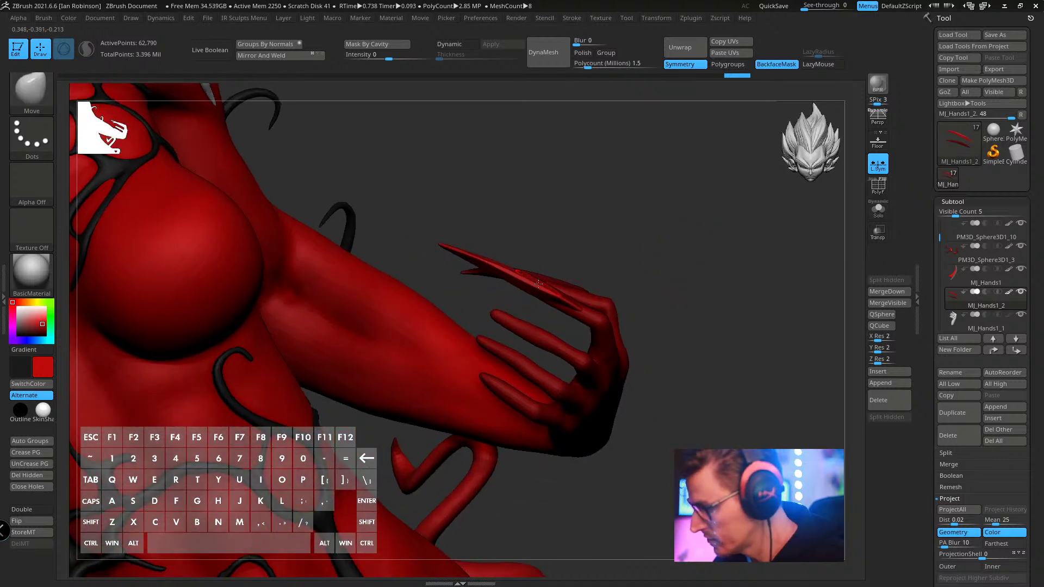
- Show the polygroup colours, isolate the thumb claw by its polygroup and centre the gizmo on it
key("w")
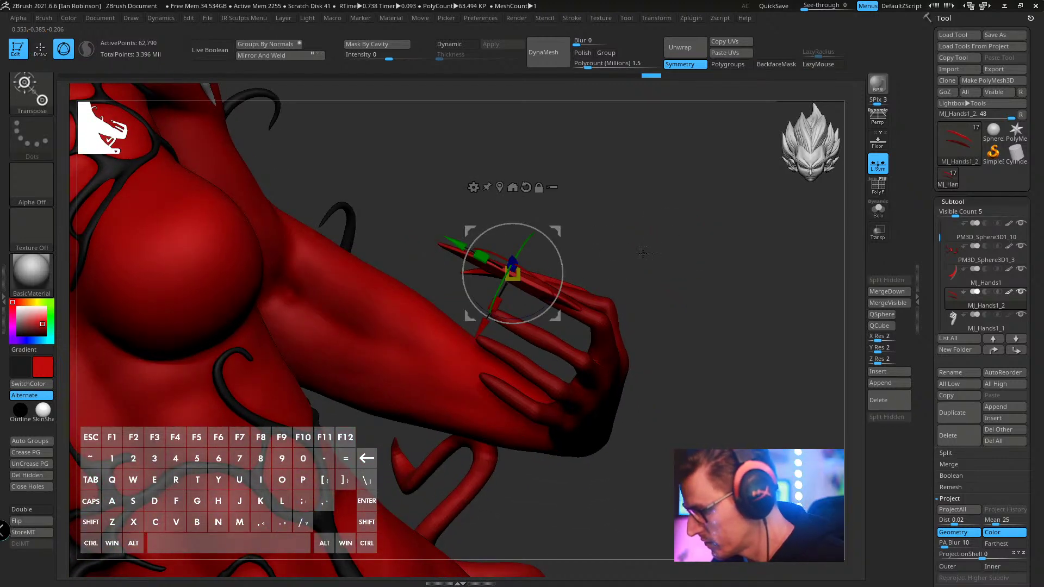
key("shift+f")
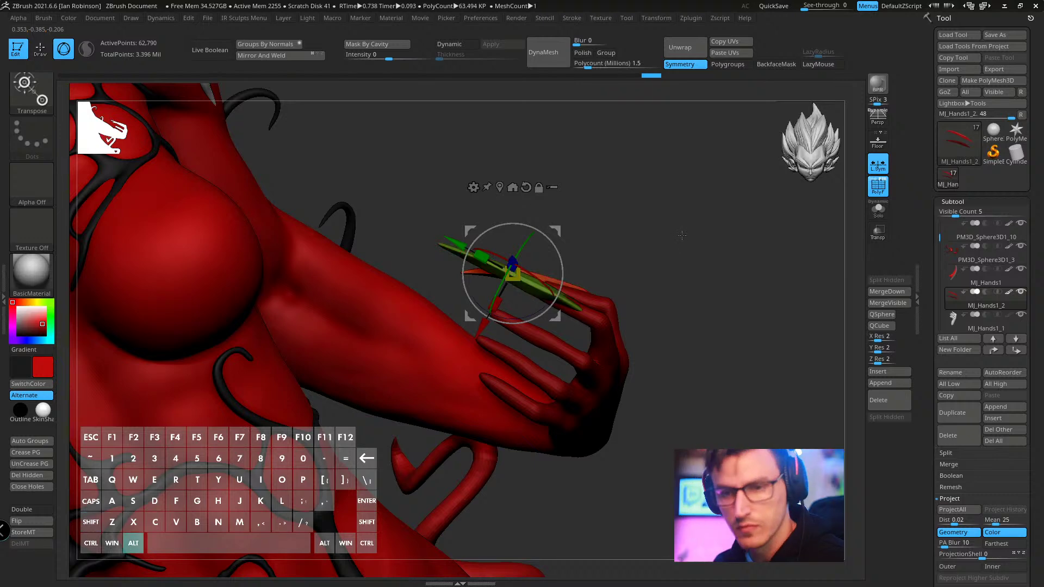
mouse_move(679, 233)
left_mouse_down("alt")
mouse_move(699, 244)
mouse_move(688, 227)
mouse_move(619, 260)
mouse_move(589, 324)
left_mouse_up("alt")
key("q")
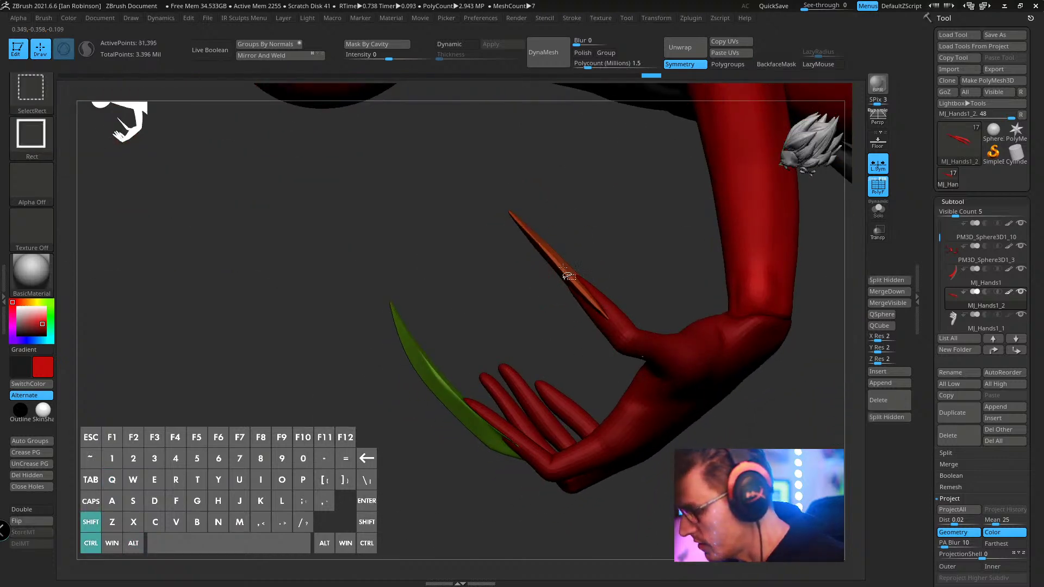
left_click(568, 275, "ctrl+shift")
key("w")
left_click(429, 317)
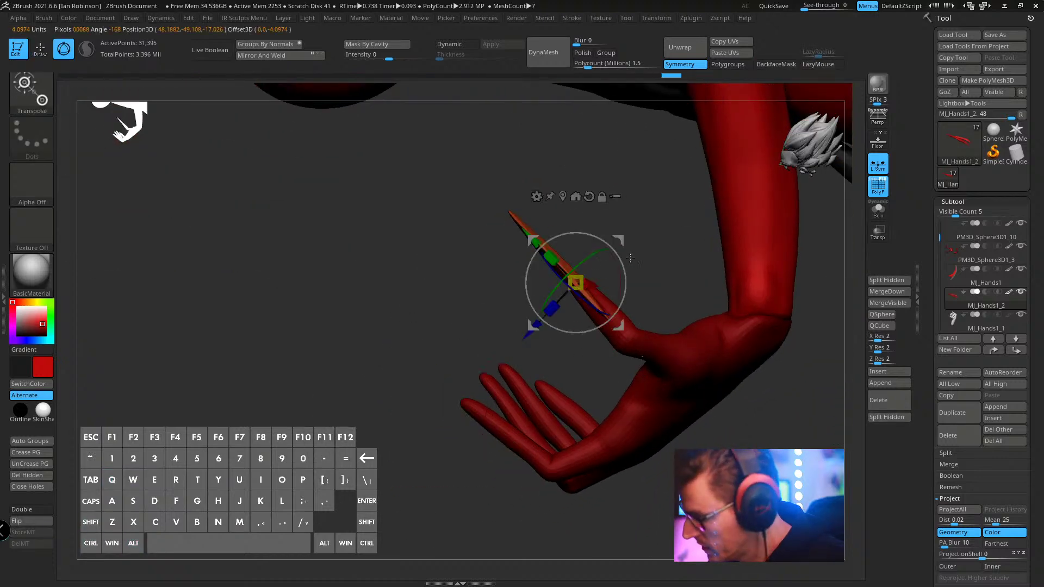
- Rotate the thumb claw about the gizmo's Z axis and shift it slightly along its length
left_click_drag(429, 317, 538, 325)
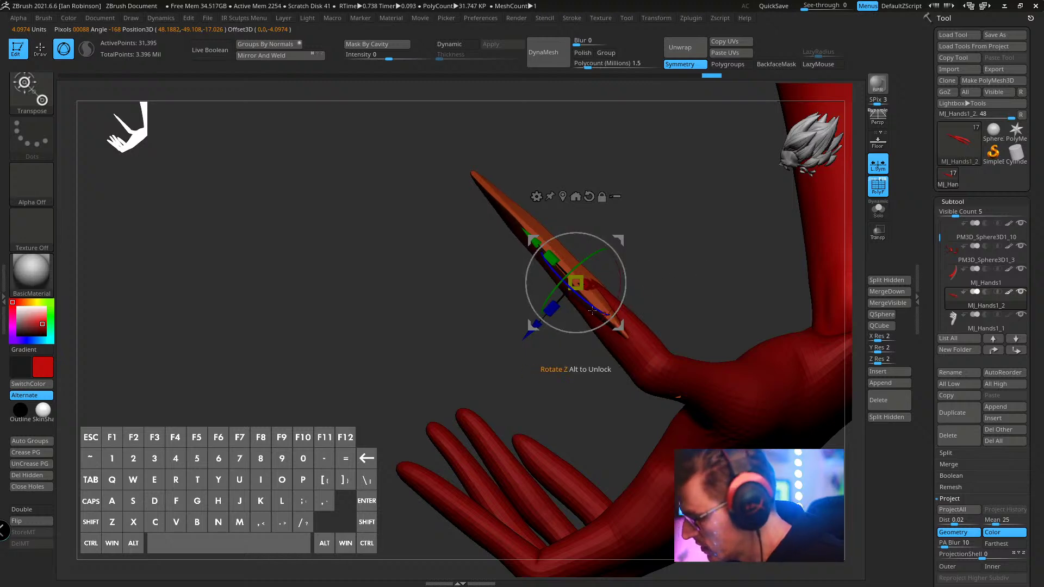
left_click_drag(620, 325, 630, 263)
left_click_drag(528, 243, 525, 241)
key("q")
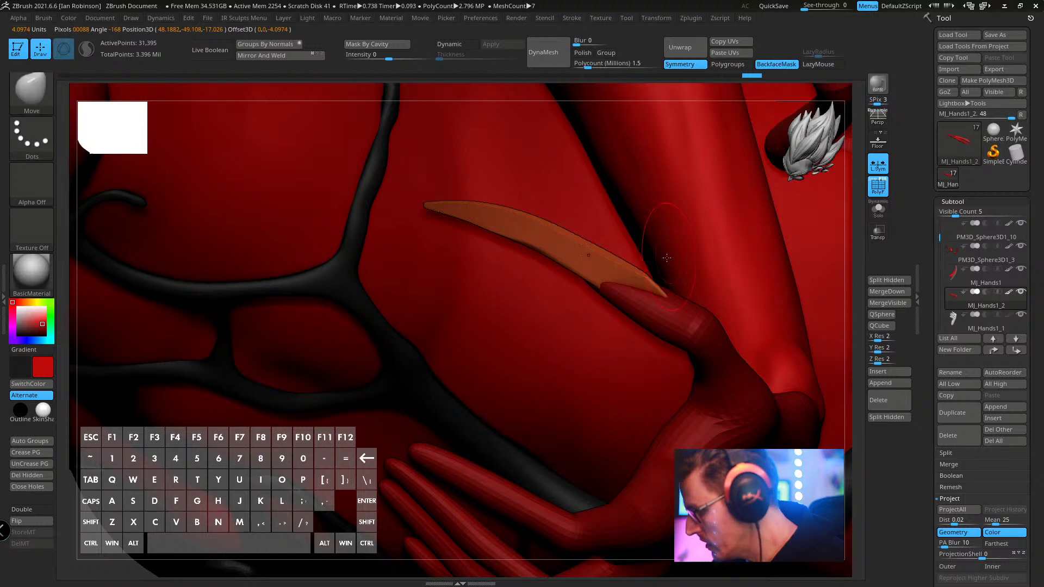
- Move the thumb claw along the gizmo's X and Y axes to seat it on the thumb tip
mouse_move(614, 239)
right_mouse_down()
mouse_move(568, 272)
mouse_move(564, 246)
mouse_move(563, 282)
right_mouse_up()
key("w")
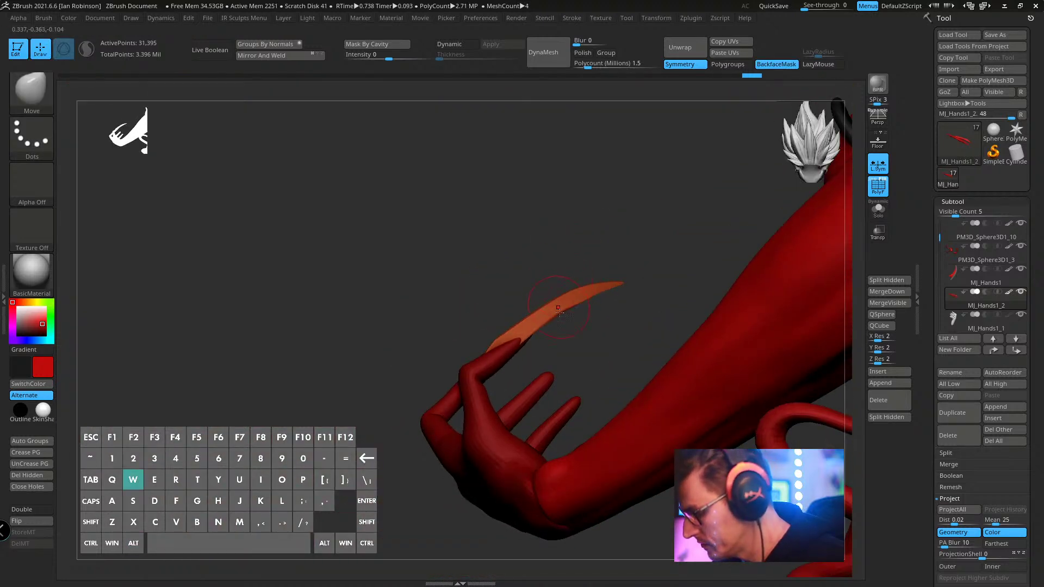
left_click_drag(581, 381, 575, 370)
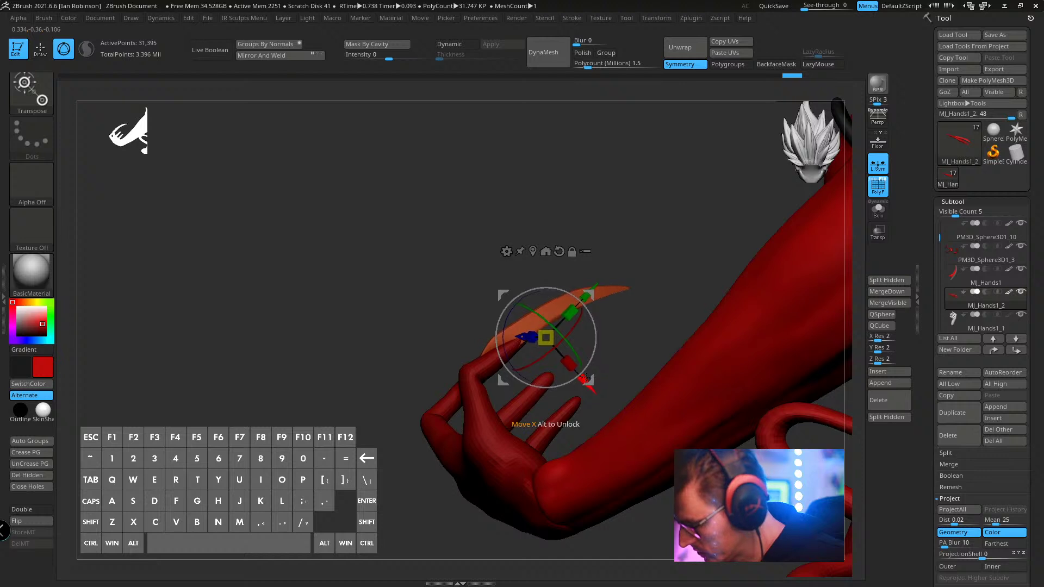
key("q")
key("w")
left_click_drag(586, 297, 572, 311)
key("q")
left_click_drag(642, 251, 564, 296)
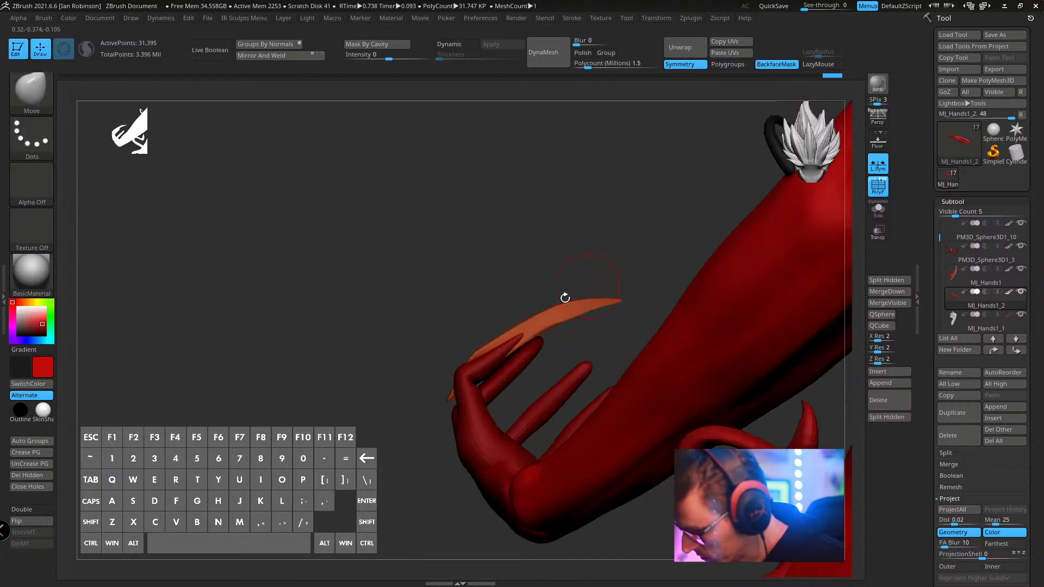
- Choose the Move brush and check how the isolated thumb claw sits on the hand from several angles
key("ctrl+shift")
left_click(35, 101)
key("m")
key("v")
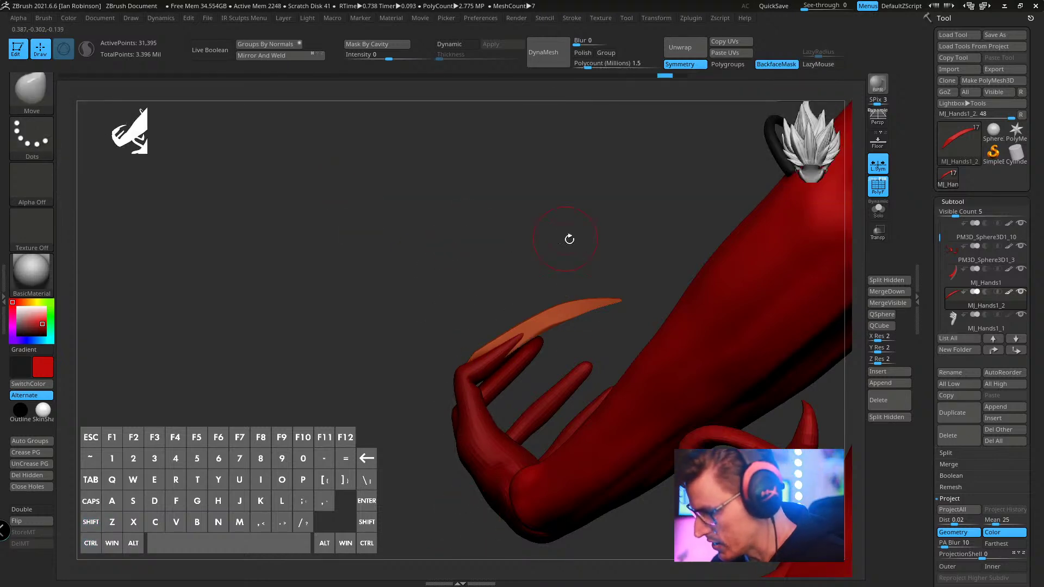
left_click_drag(569, 237, 672, 258)
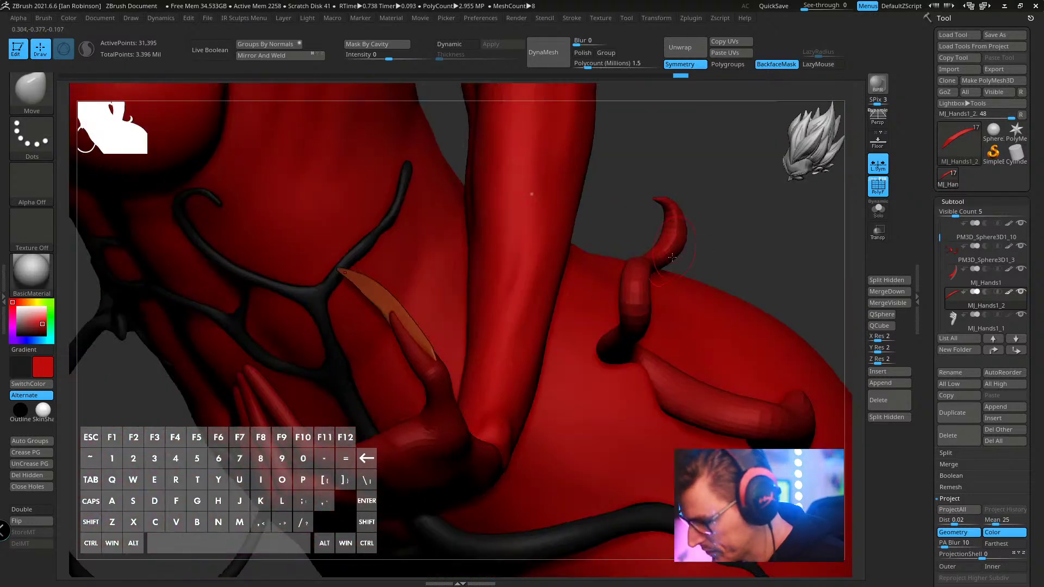
left_click_drag(664, 215, 641, 206)
key("w")
key("q")
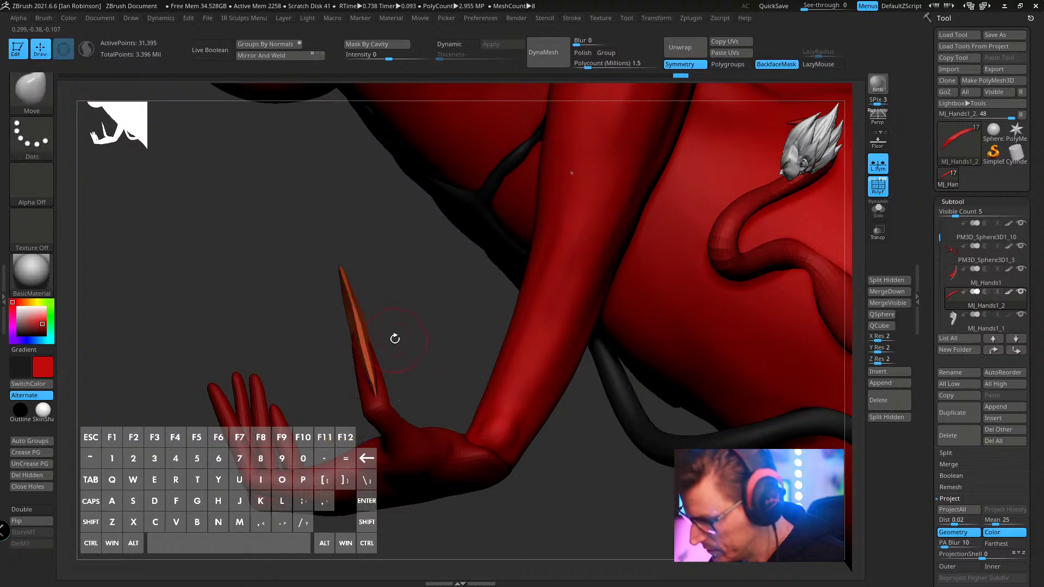
key("w")
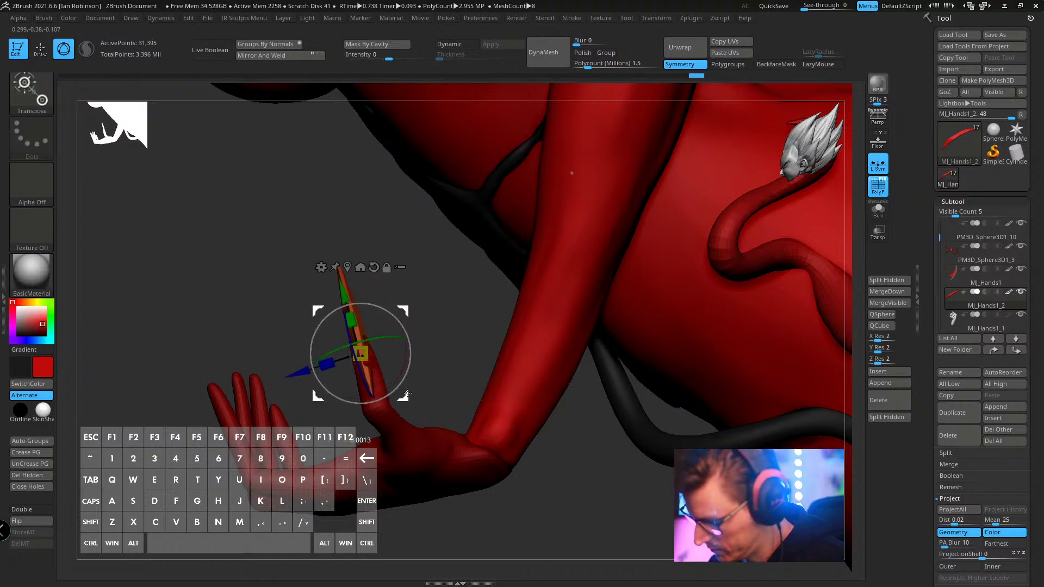
key("q")
left_click_drag(423, 344, 430, 309)
mouse_move(429, 309)
left_mouse_down()
mouse_move(571, 230)
mouse_move(423, 303)
left_mouse_up()
- Bring both claws back into view and shift the index-finger claw about 4.1 units along the gizmo's Z axis
left_click(559, 244, "ctrl+shift")
key("w")
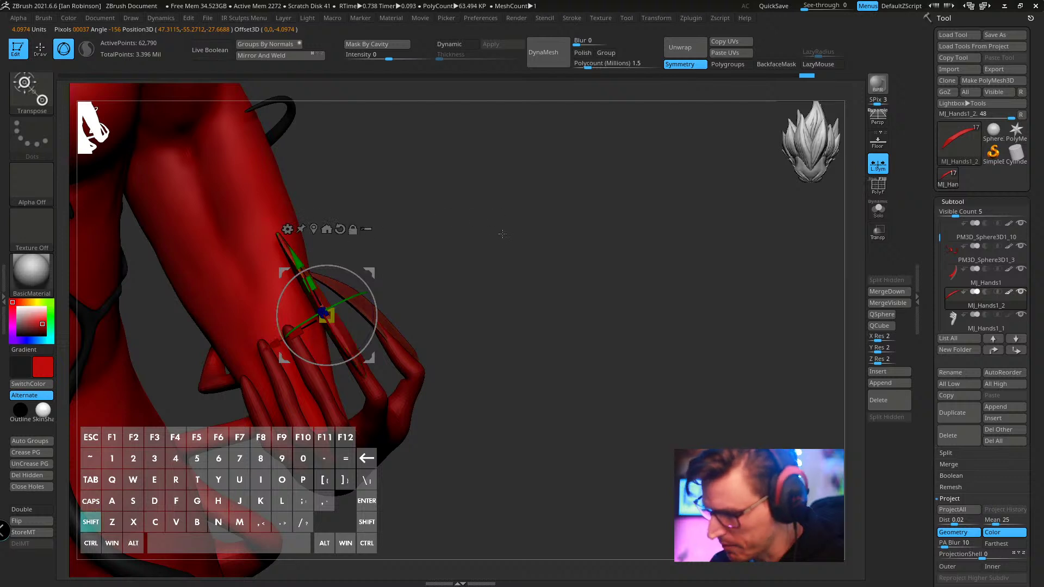
key("shift+f")
key("q")
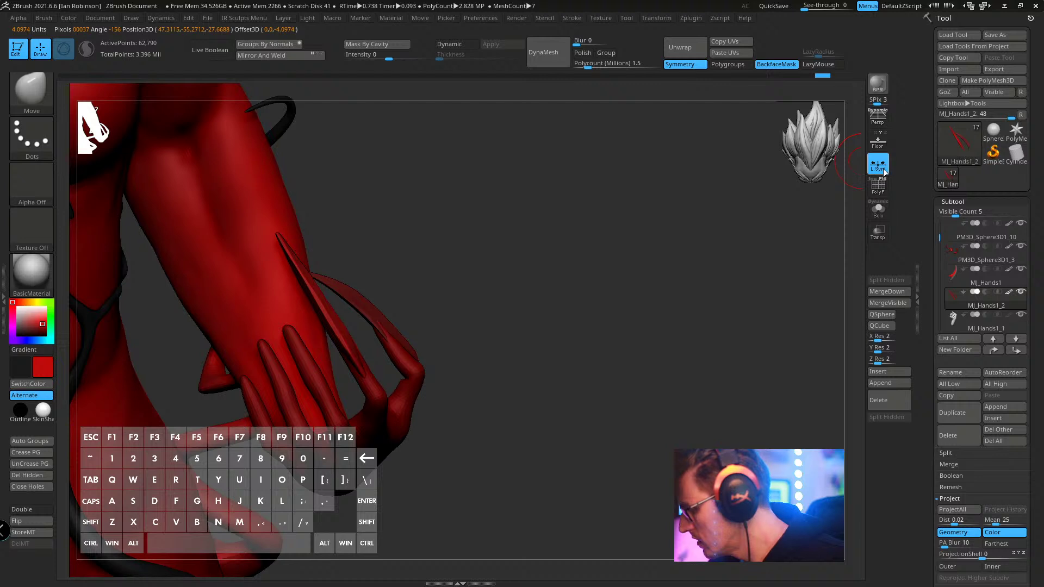
- Show the polygroup colours and ZRemesh both claws with KeepGroups on and a target polygon count of 10
left_click(877, 185)
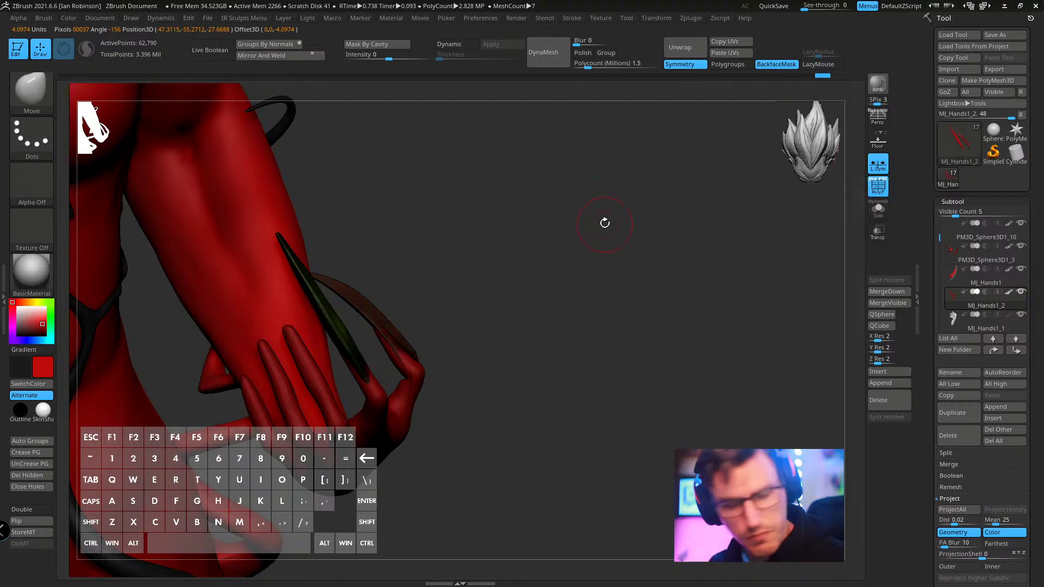
key("2")
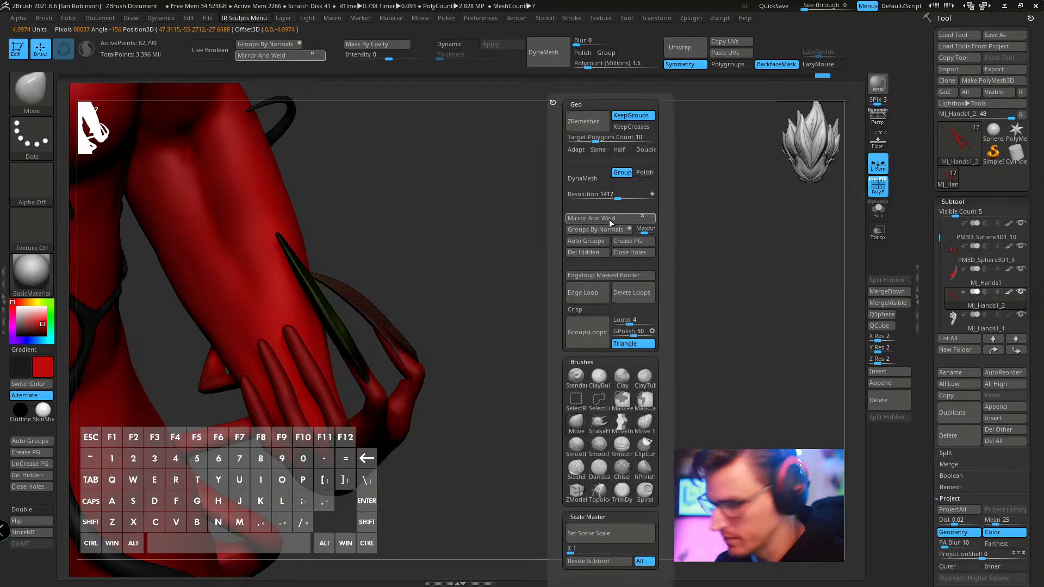
left_click(596, 122)
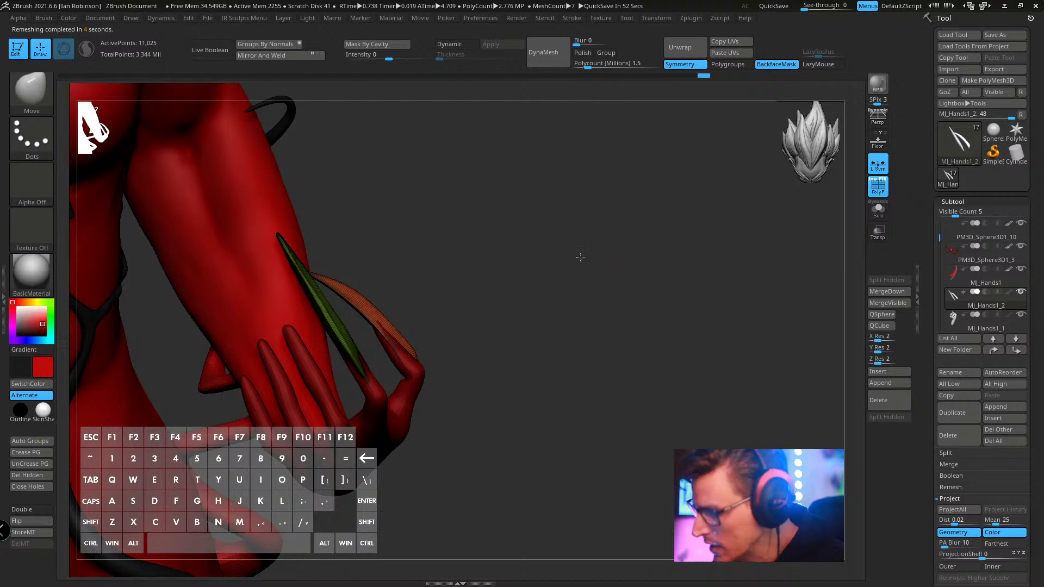
- Switch to the body subtool MJ_Carnage_Posed_8 to view the hand area, and return to the claws subtool MJ_Hands1_2
left_click_drag(580, 256, 543, 272)
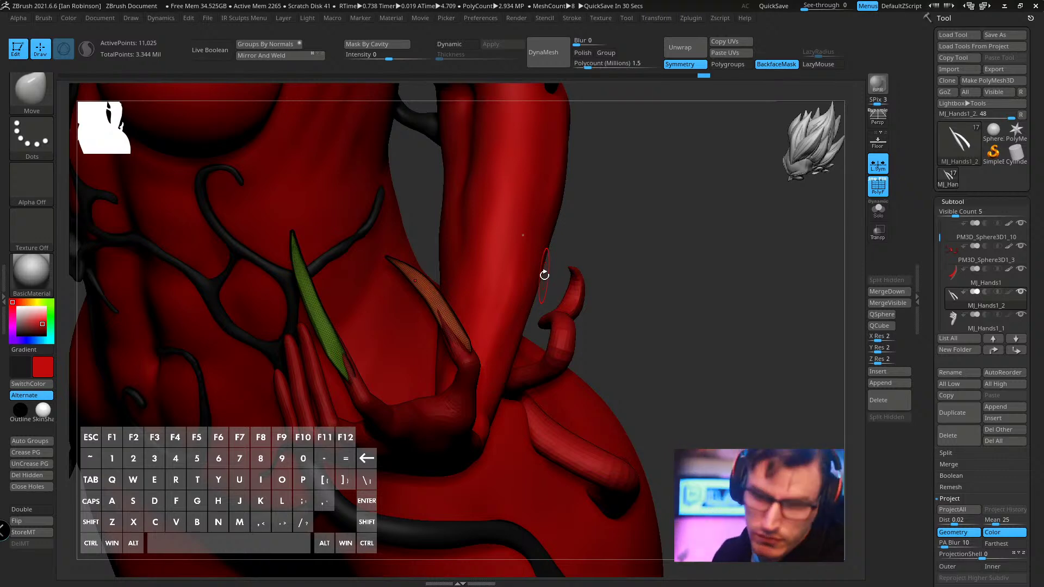
left_click_drag(544, 275, 616, 225)
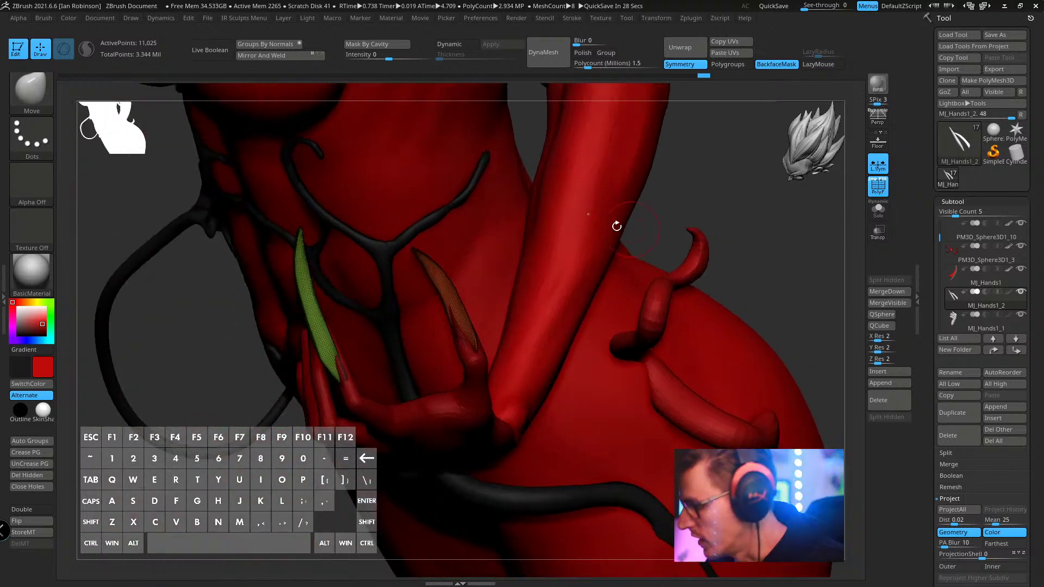
left_click(587, 224, "alt")
key("shift")
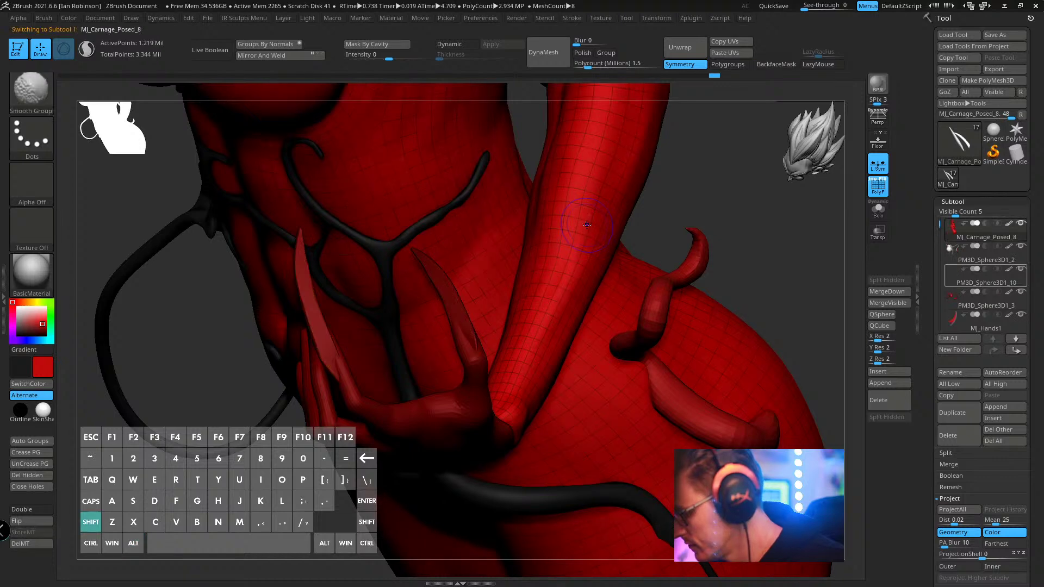
mouse_move(658, 229)
left_mouse_down("alt")
mouse_move(652, 184)
mouse_move(726, 186)
mouse_move(544, 255)
mouse_move(574, 321)
left_mouse_up("alt")
left_click(609, 256, "alt")
left_click(527, 249, "alt")
- Isolate the index-finger claw by its polygroup, show everything again with the thumb claw masked, and centre the gizmo on the index claw
left_click_drag(560, 410, 668, 419)
key("ctrl+shift")
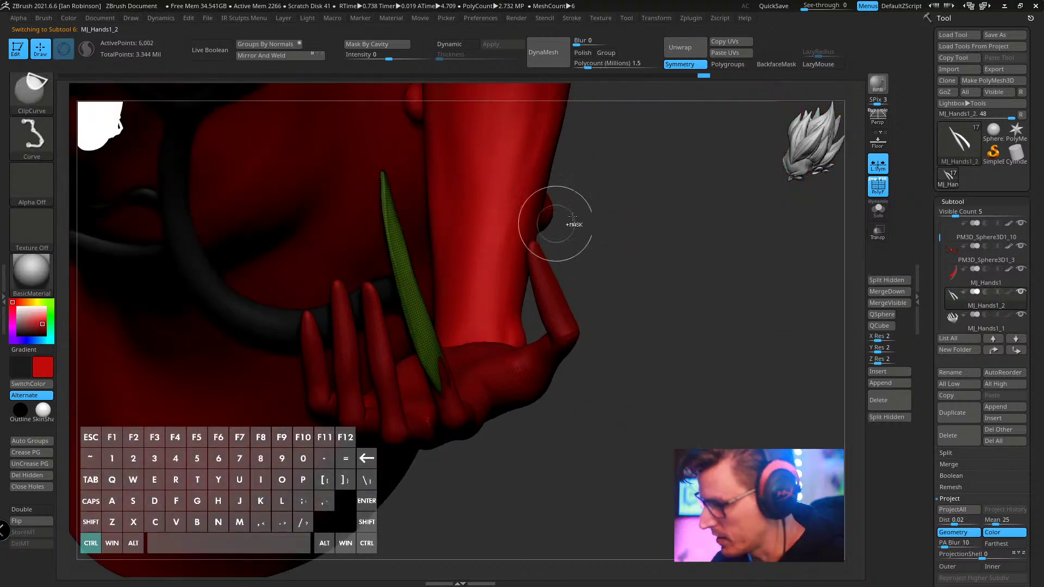
left_click(598, 206, "ctrl")
key("w")
left_click_drag(655, 226, 665, 191)
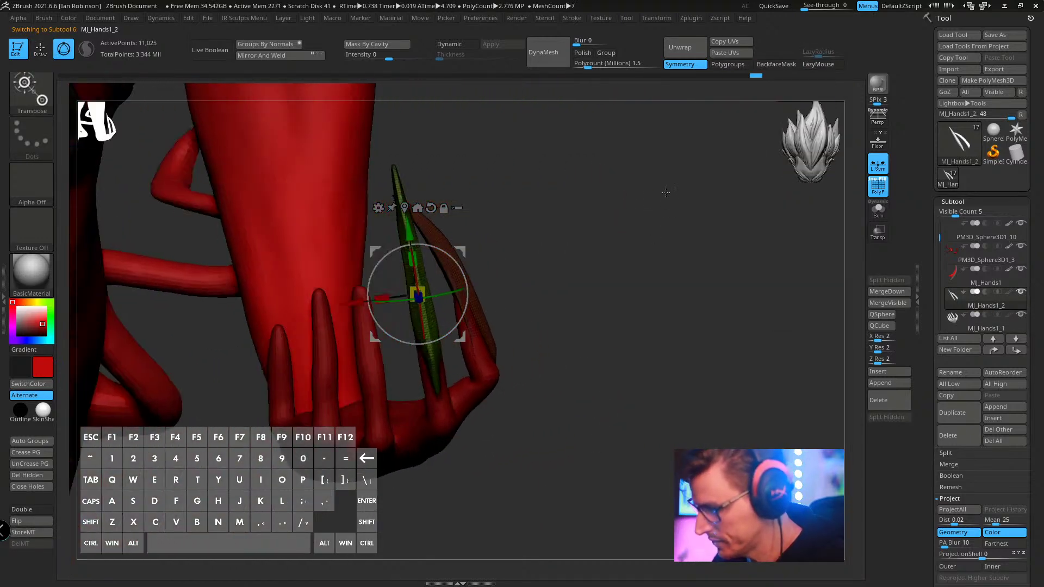
- Duplicate the index finger's claw and place the copy on the tip of the middle finger
left_click_drag(358, 301, 419, 293, "ctrl")
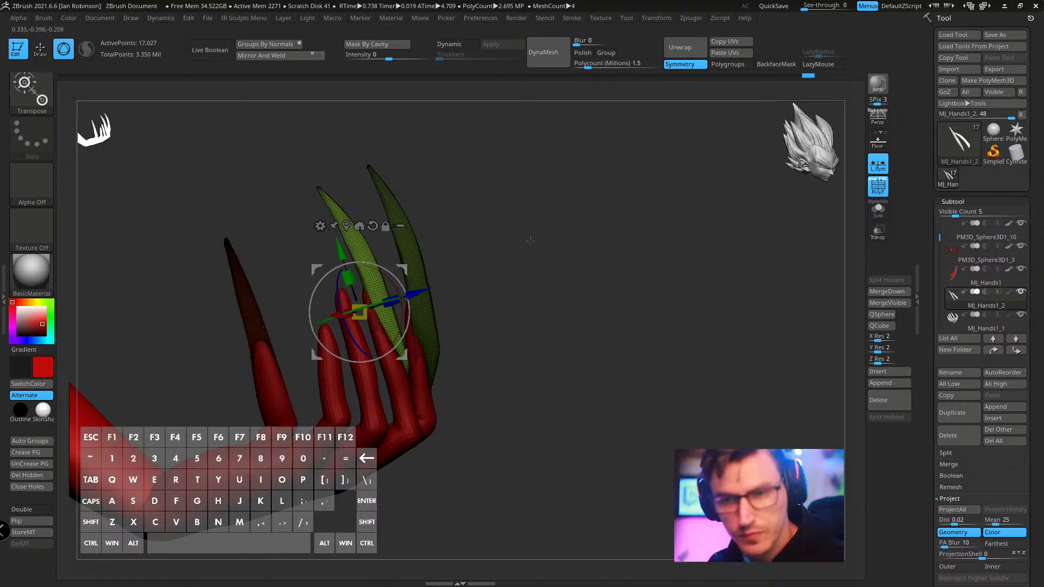
left_click_drag(519, 260, 423, 312, "alt")
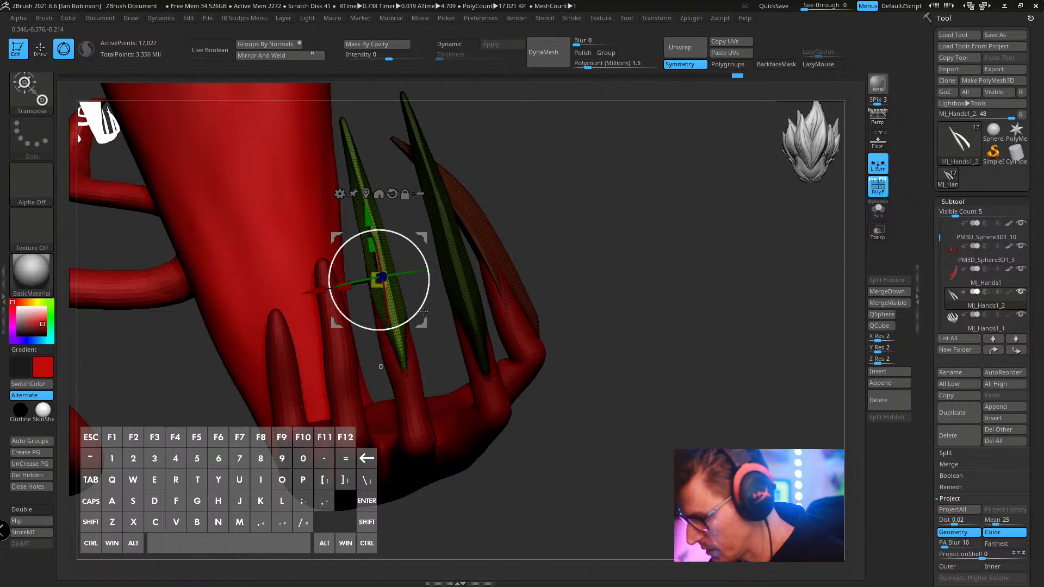
key("q")
left_click_drag(564, 240, 599, 224, "alt")
- Duplicate the middle finger's claw onto the ring finger and rotate the copy to follow that finger's direction
key("w")
left_click_drag(457, 306, 406, 313, "ctrl")
left_click_drag(411, 277, 405, 281)
left_click_drag(579, 201, 652, 205)
left_click_drag(425, 265, 415, 267)
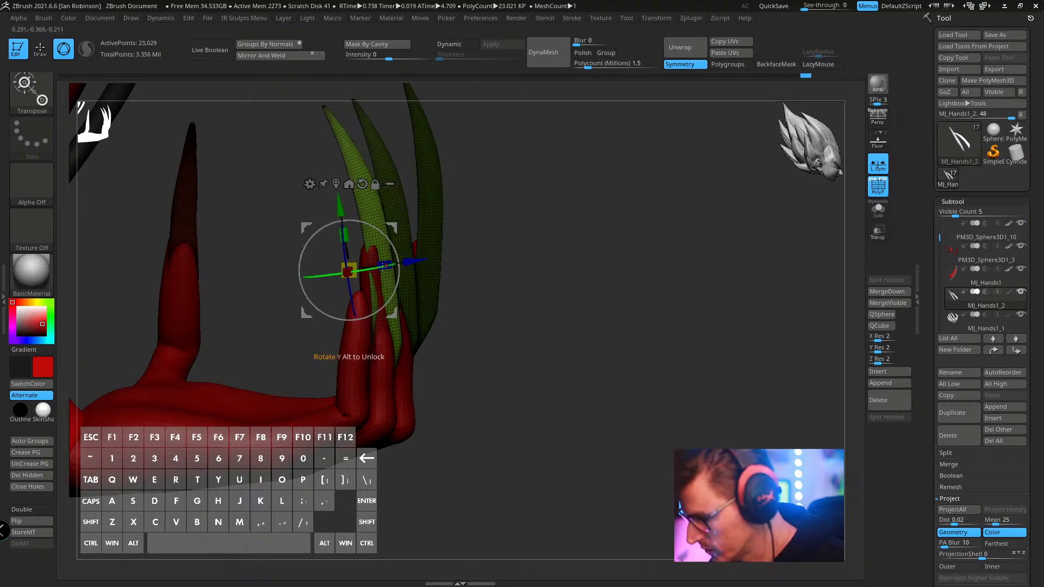
left_click_drag(374, 270, 379, 271)
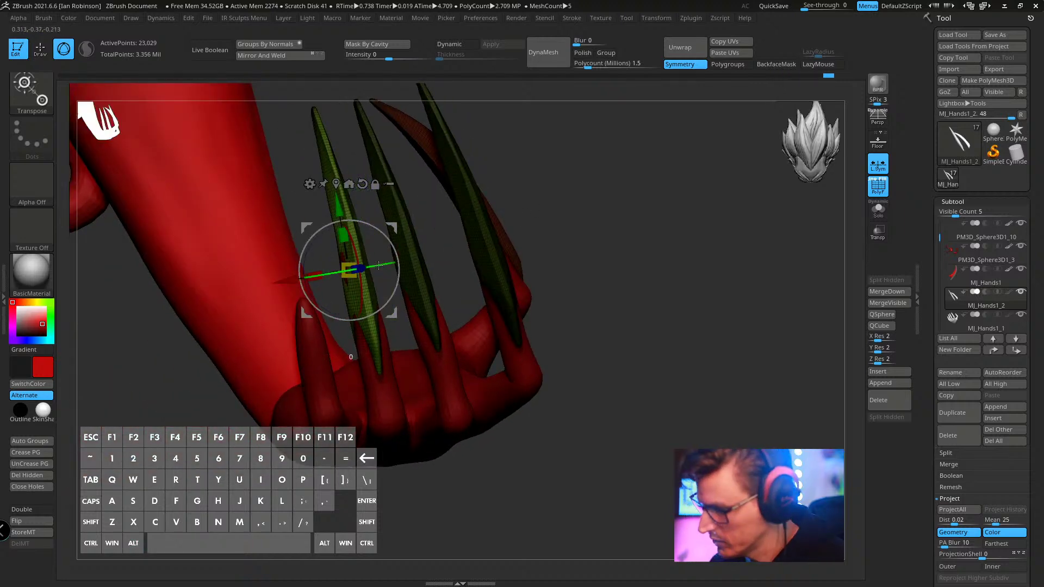
right_click_drag(385, 270, 375, 267)
left_click_drag(394, 276, 393, 280)
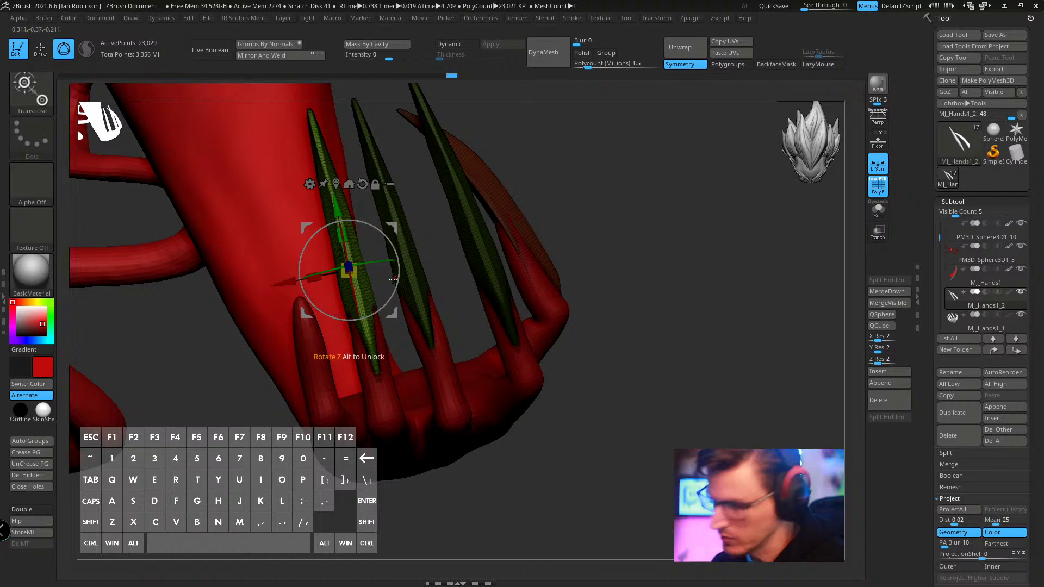
- Duplicate the ring finger's claw and place the copy on the tip of the little finger
mouse_move(443, 297)
right_mouse_down("alt")
mouse_move(467, 250)
mouse_move(417, 247)
mouse_move(208, 368)
right_mouse_up("alt")
key("ctrl")
right_click_drag(451, 362, 400, 261)
left_click_drag(395, 274, 393, 275)
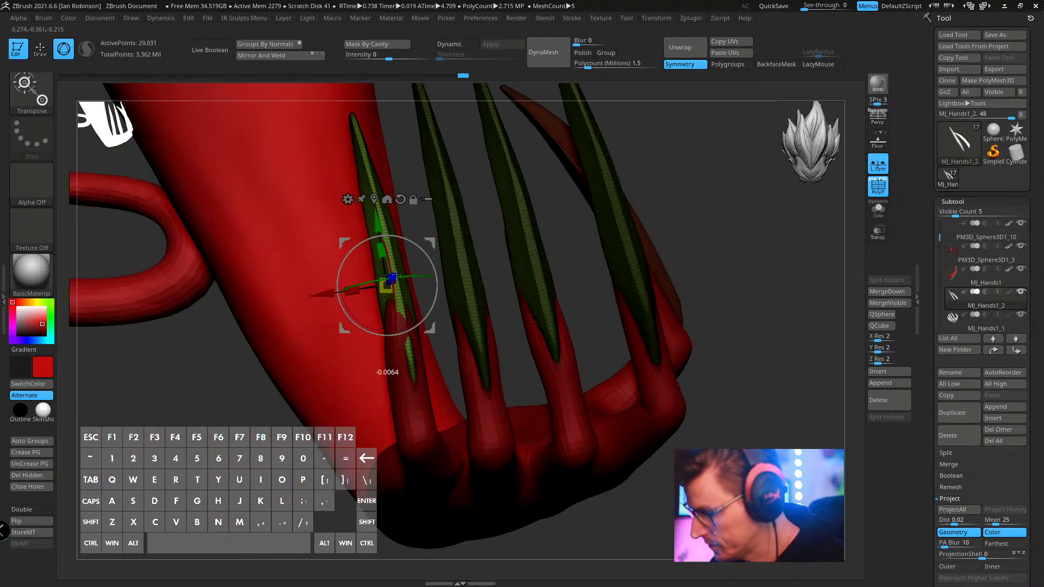
- Reposition the little finger's claw so its base sits centred on the fingertip
mouse_move(405, 271)
right_mouse_down()
mouse_move(523, 248)
mouse_move(458, 337)
mouse_move(496, 219)
mouse_move(414, 292)
mouse_move(448, 251)
right_mouse_up()
key("q")
key("w")
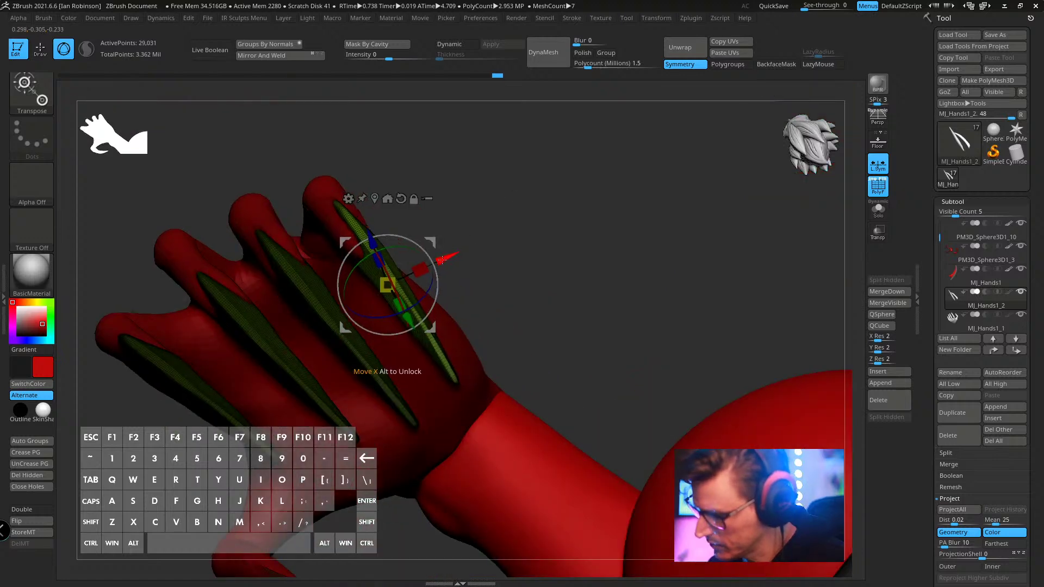
key("q")
mouse_move(507, 214)
right_mouse_down()
mouse_move(505, 205)
mouse_move(509, 238)
mouse_move(487, 249)
right_mouse_up()
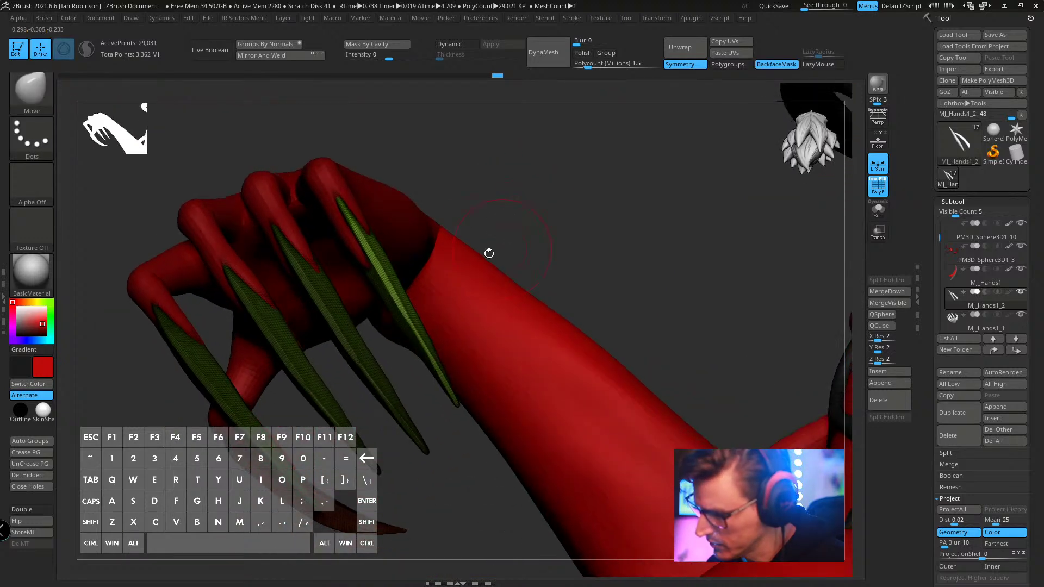
key("w")
key("q")
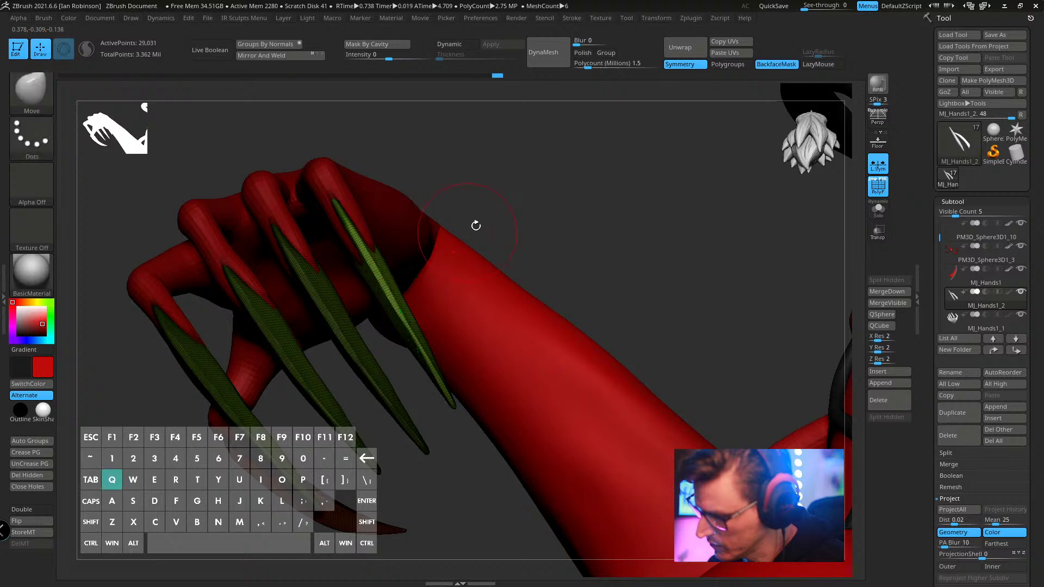
mouse_move(525, 201)
right_mouse_down()
mouse_move(531, 217)
mouse_move(426, 264)
right_mouse_up()
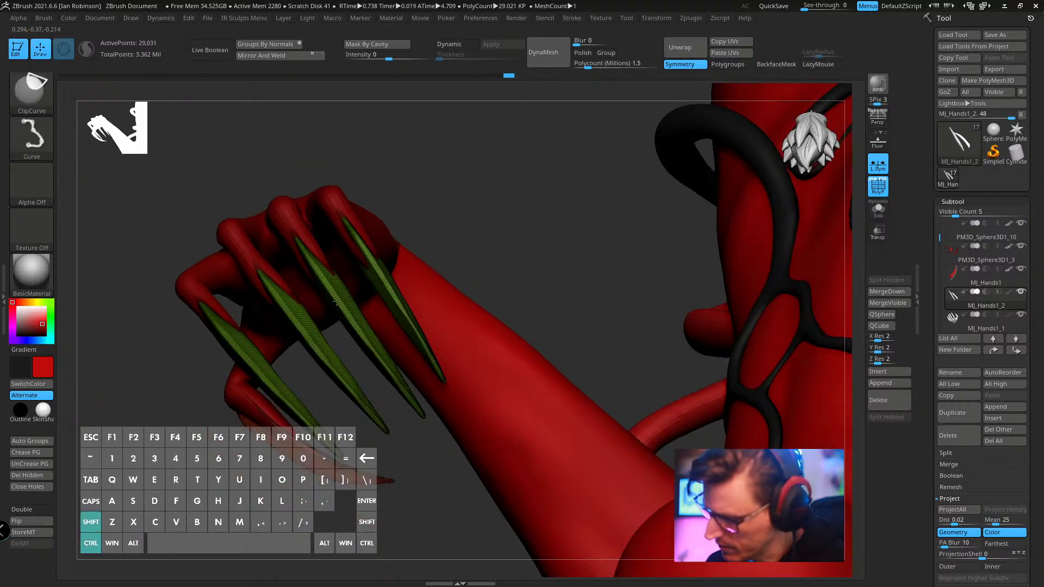
- Auto-group the claws into separate polygroups and isolate the ring finger's claw
key("space")
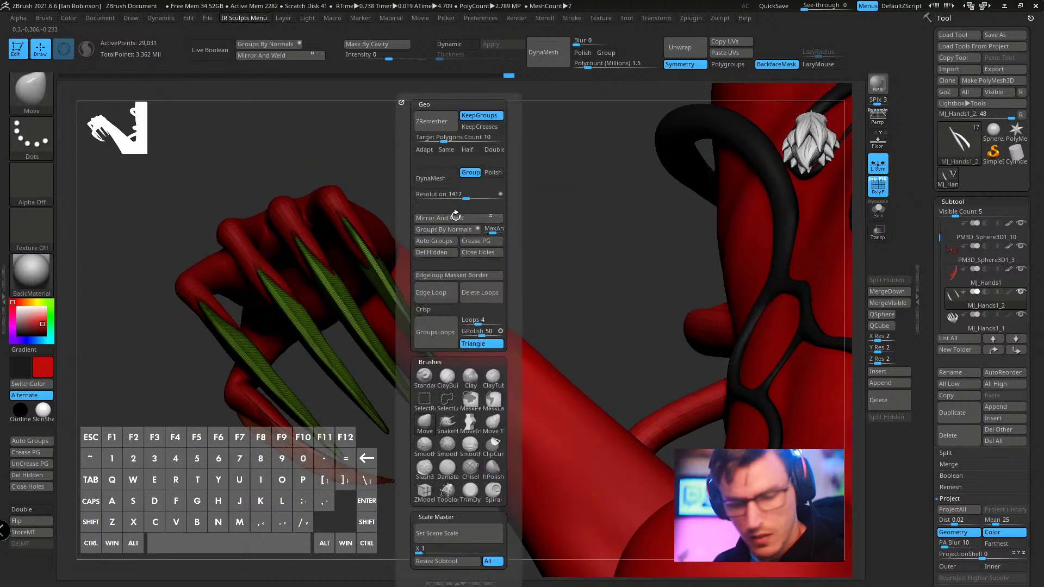
left_click(453, 175)
key("ctrl")
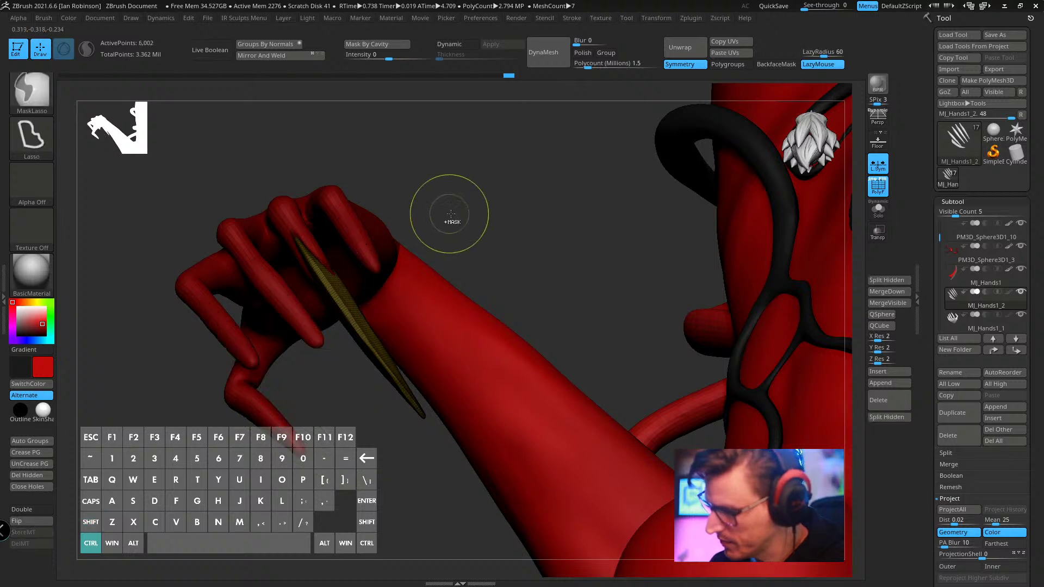
key("ctrl+z")
key("w")
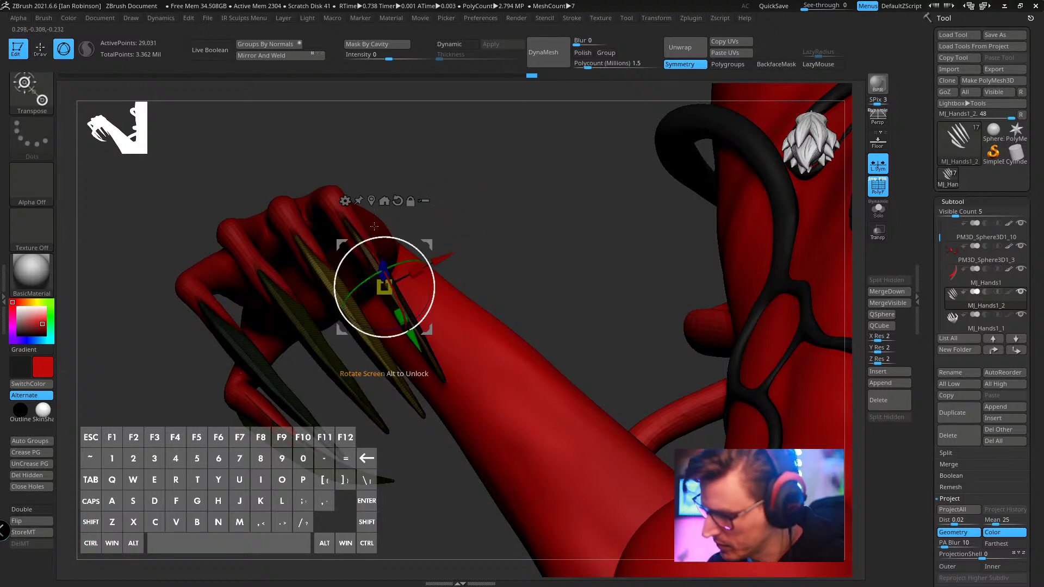
key("q")
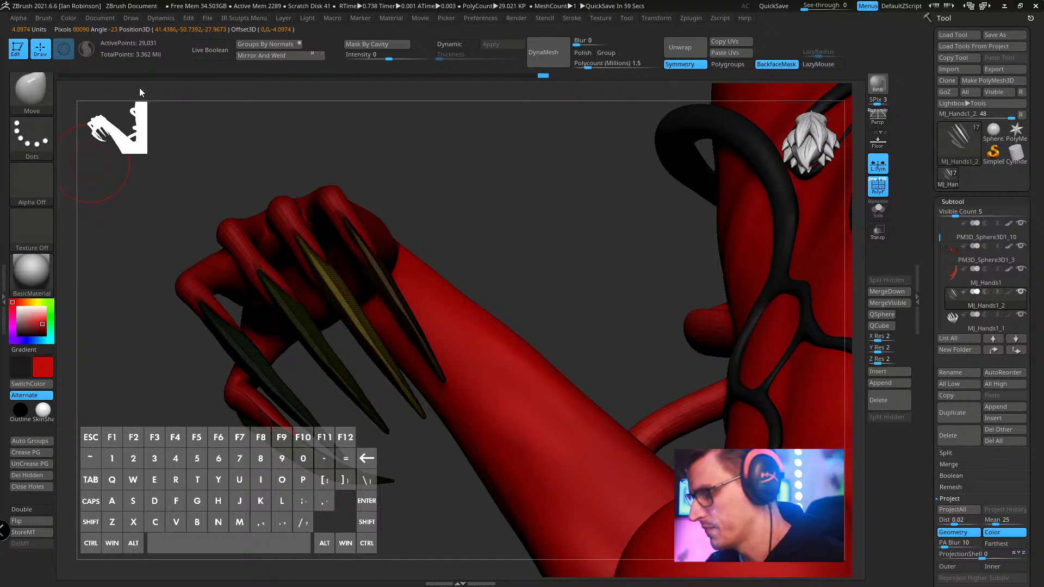
- Switch to Firefox, open the bookmarked Zygote Body 3D anatomy site and select its web address
left_click_drag(0, 38, 413, 0)
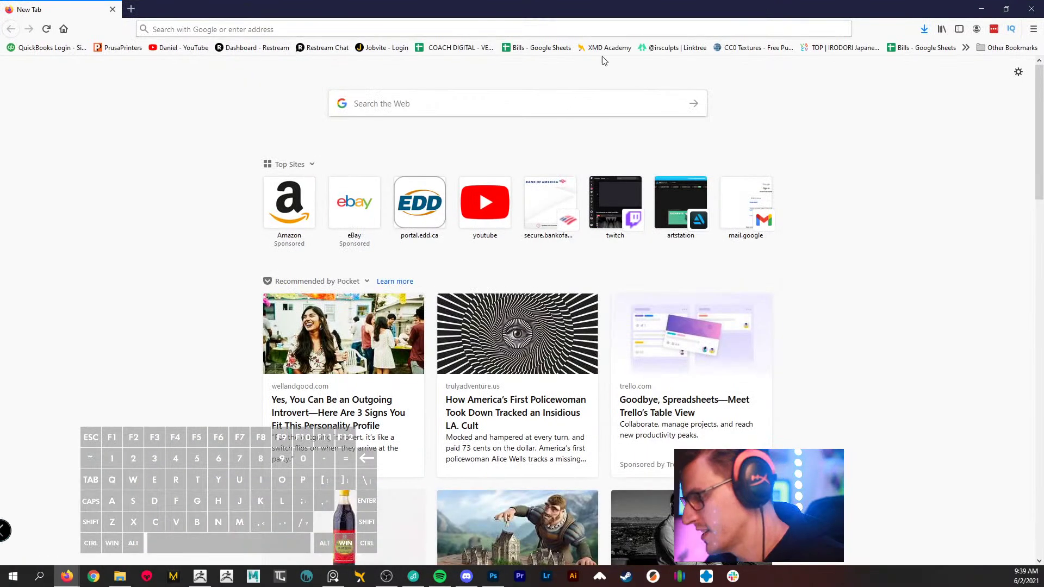
left_click_drag(698, 3, 355, 22)
left_click(546, 65)
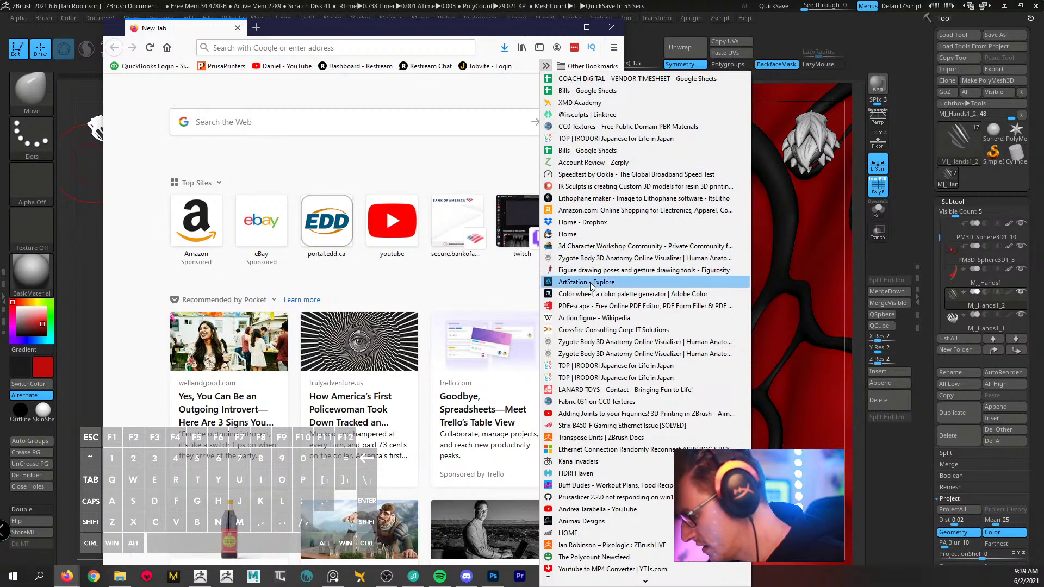
left_click(577, 342)
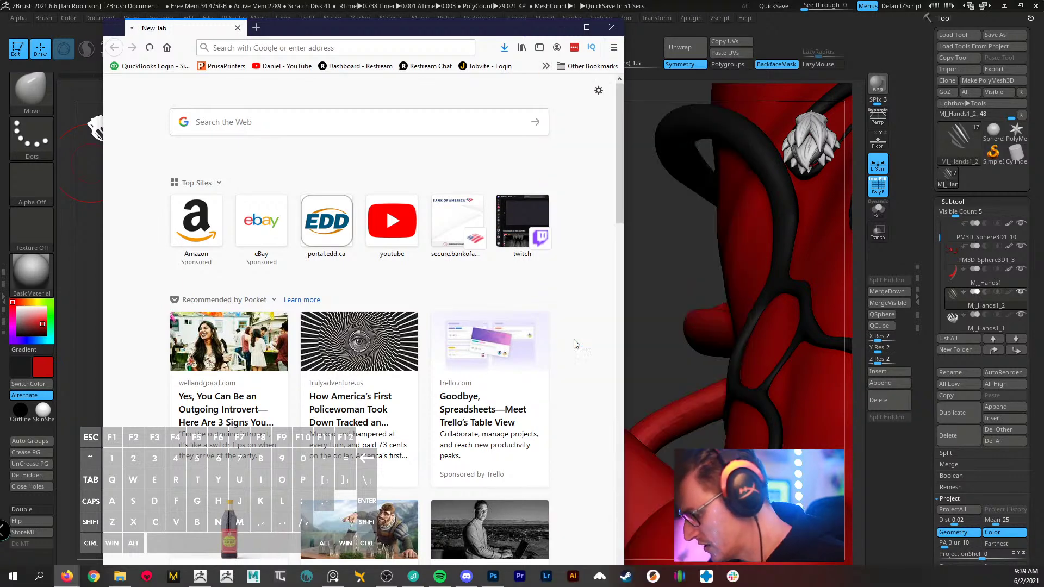
left_click(337, 48)
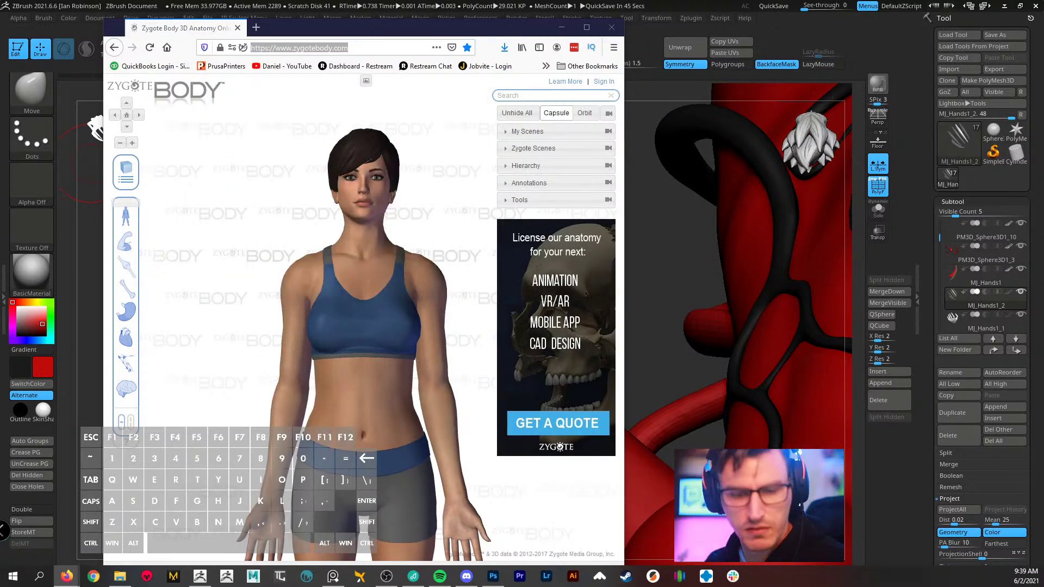
key("ctrl+v")
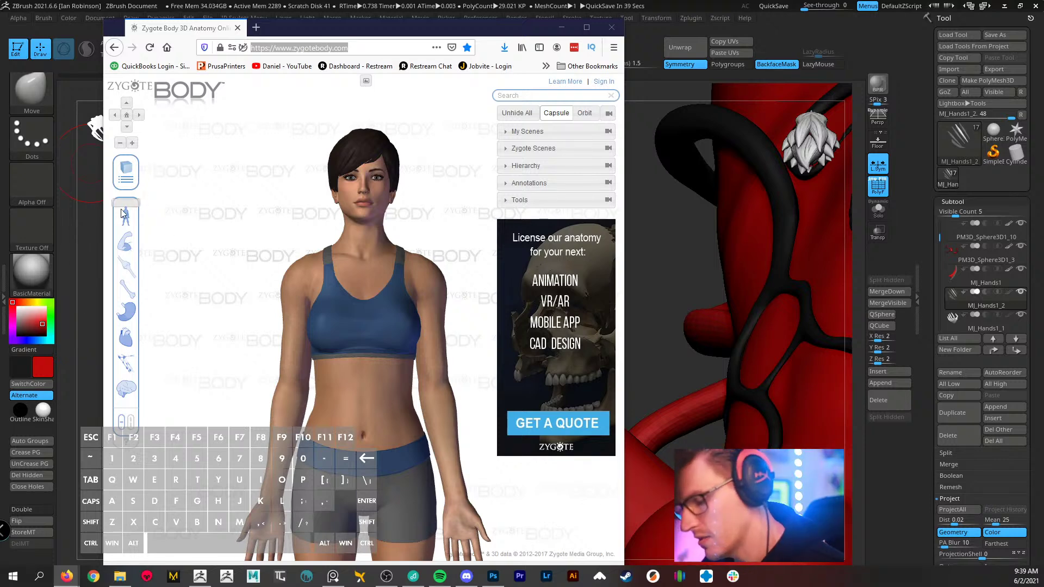
- Examine the anatomy figure from several angles with skin and muscle layers, restore its skin, and return to ZBrush
mouse_move(124, 204)
left_mouse_down()
mouse_move(128, 411)
mouse_move(126, 202)
left_mouse_up()
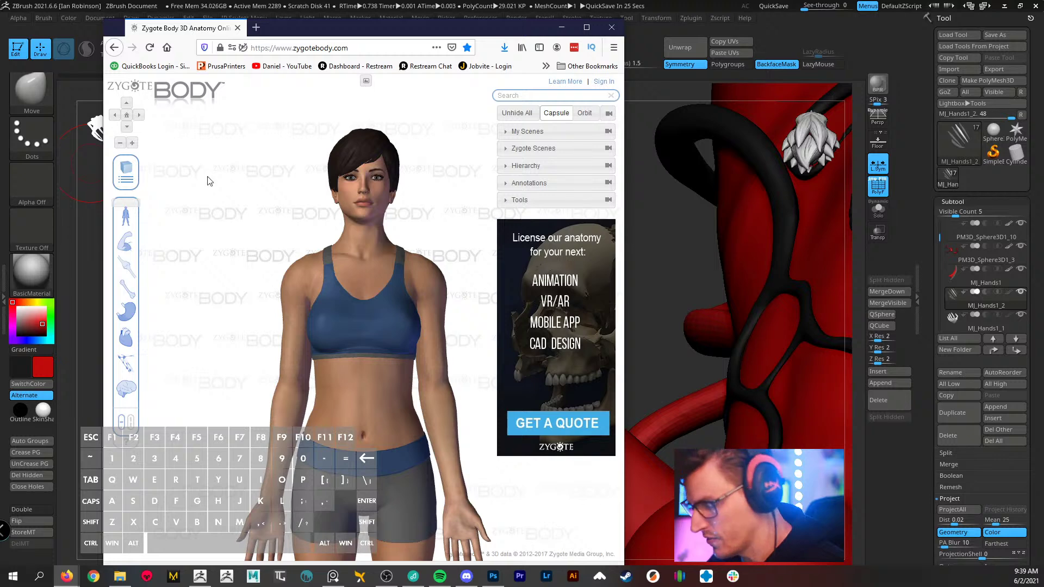
left_click_drag(276, 193, 337, 179)
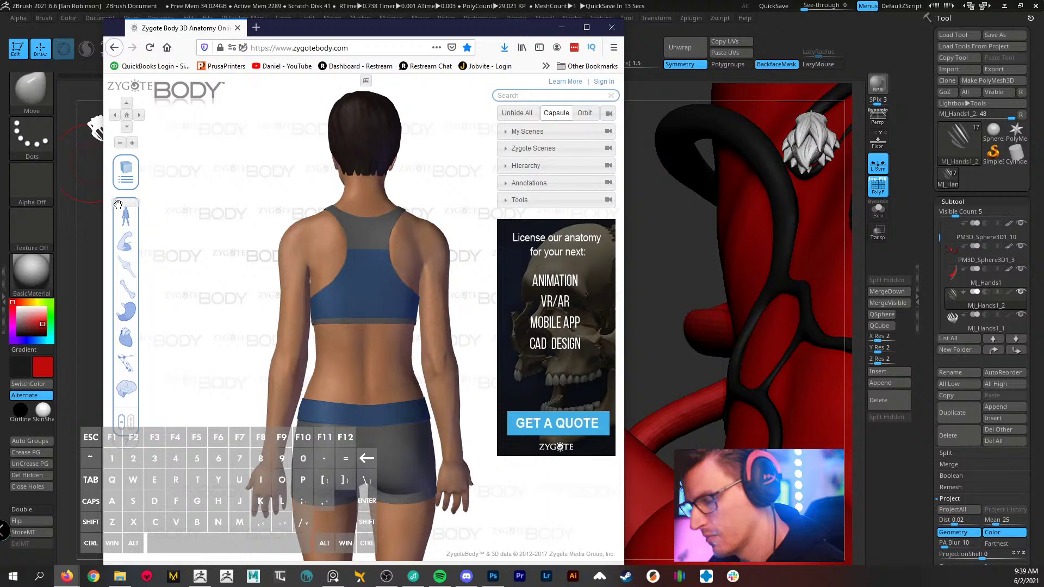
left_click_drag(118, 205, 130, 239)
left_click_drag(174, 272, 304, 310)
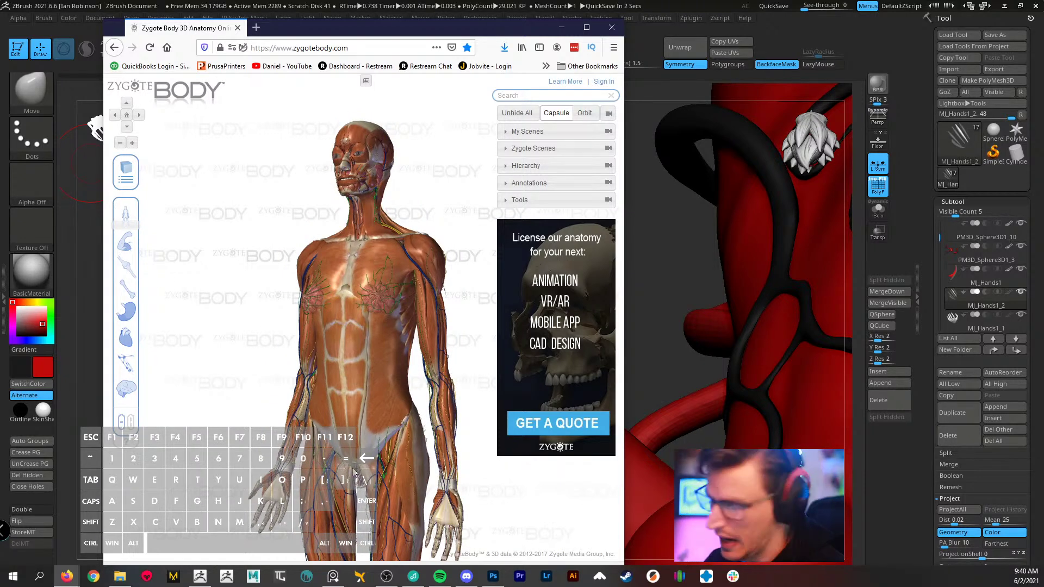
left_click_drag(124, 228, 125, 203)
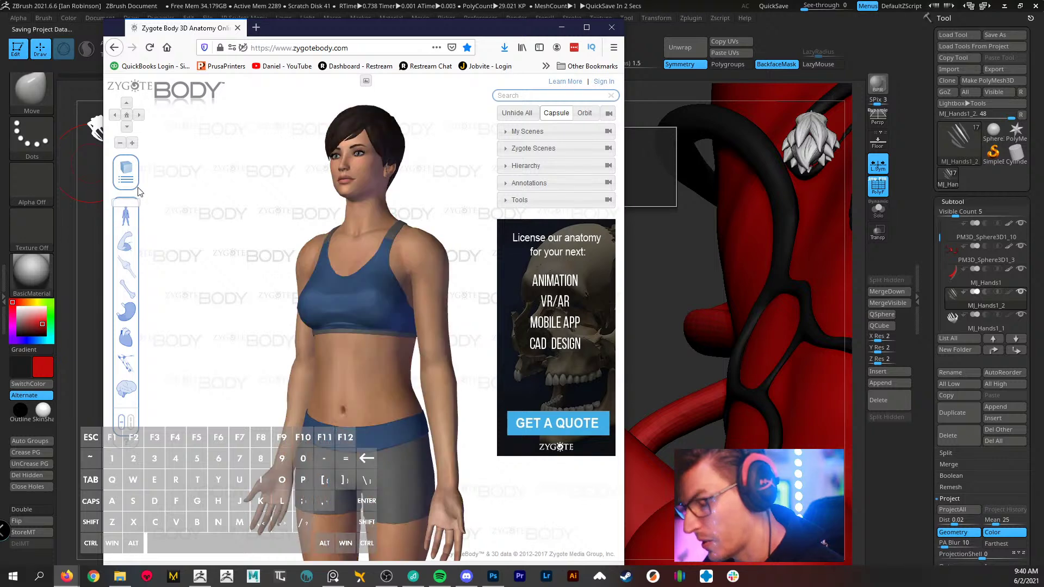
left_click(561, 27)
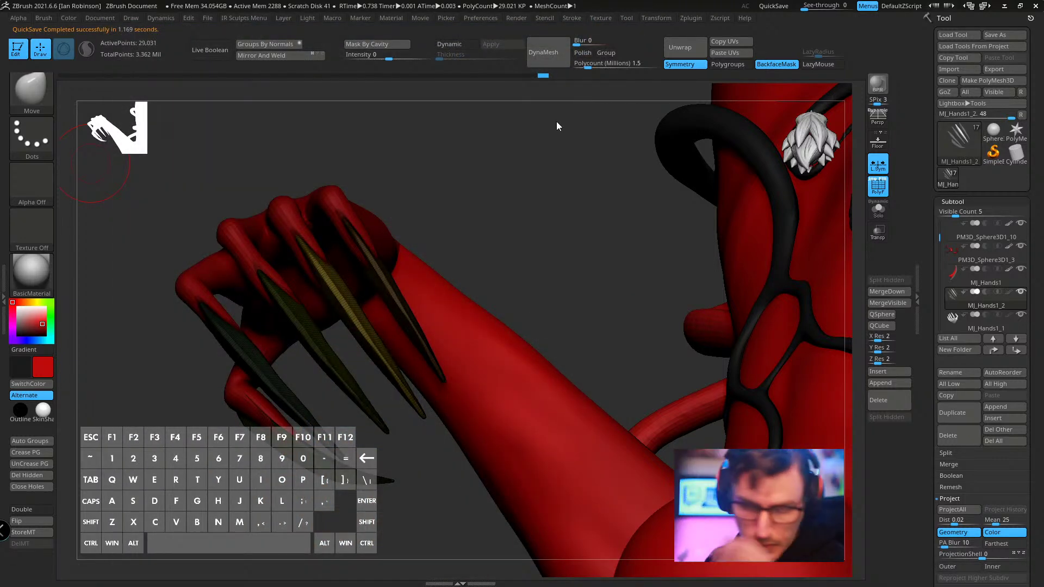
- Select the hand subtool MJ_Hands1_1 and fill it with the current red colour
left_click_drag(556, 126, 478, 226)
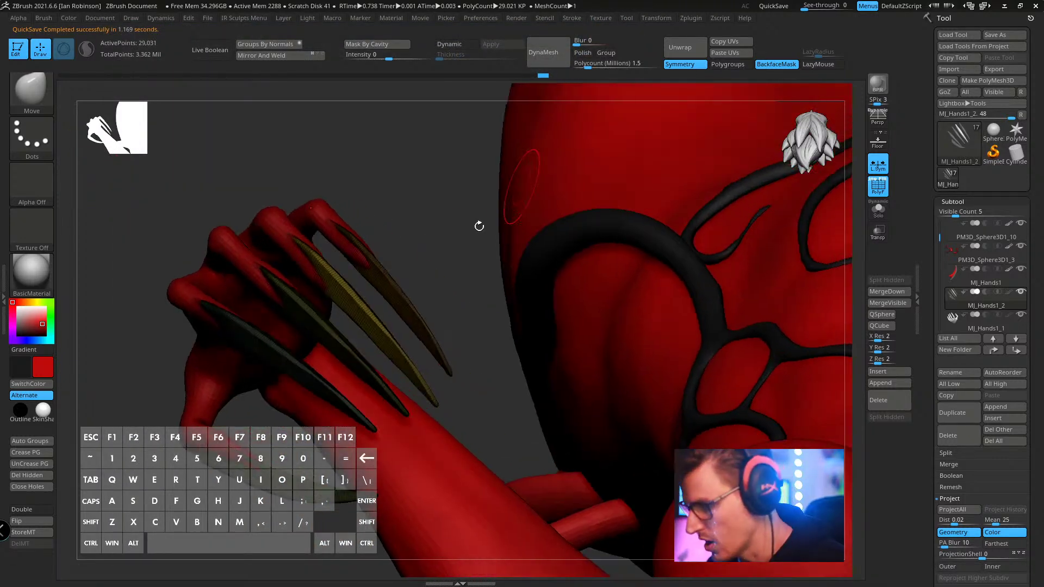
key("ctrl")
mouse_move(414, 218)
left_mouse_down()
mouse_move(403, 212)
mouse_move(448, 179)
mouse_move(605, 266)
mouse_move(610, 233)
mouse_move(607, 252)
mouse_move(642, 218)
mouse_move(455, 329)
left_mouse_up()
key("alt+Down")
left_click(71, 20)
left_click(108, 228)
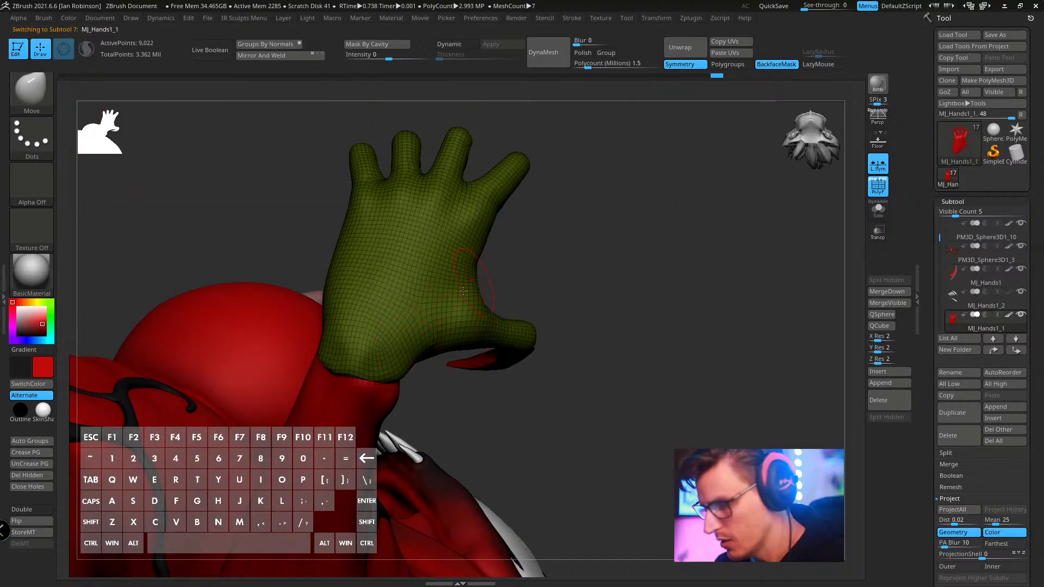
- Turn off backface masking and pull the base of the palm onto the forearm with the Move brush
key("s")
key("s")
left_click_drag(393, 375, 396, 375)
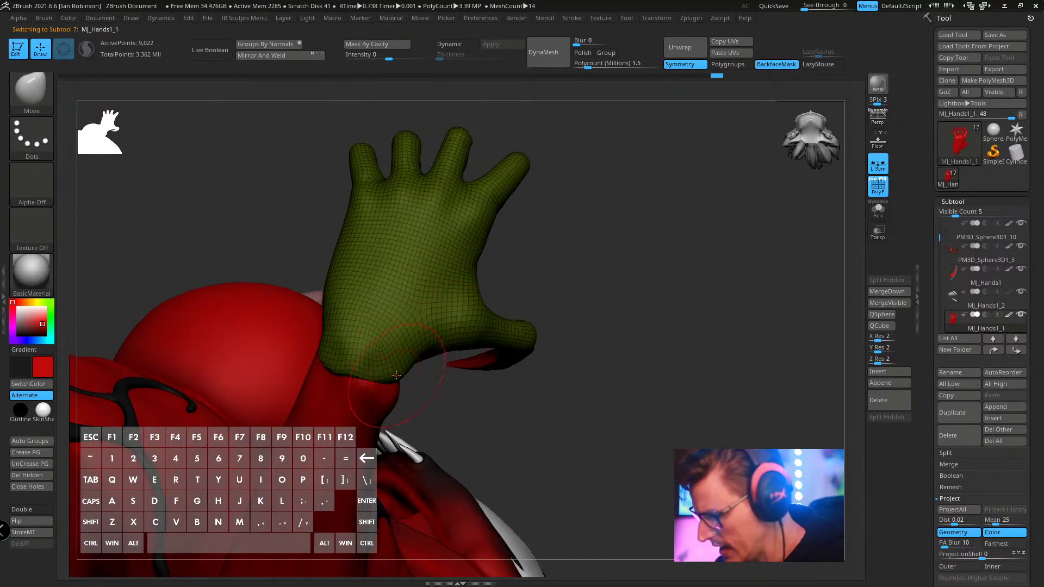
left_click_drag(608, 239, 770, 70)
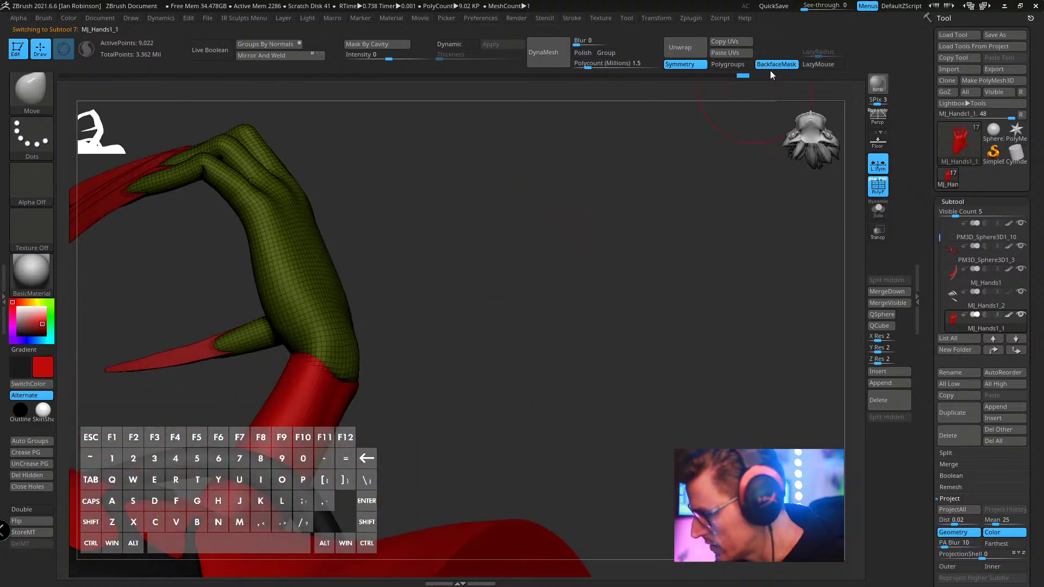
left_click_drag(358, 380, 378, 376)
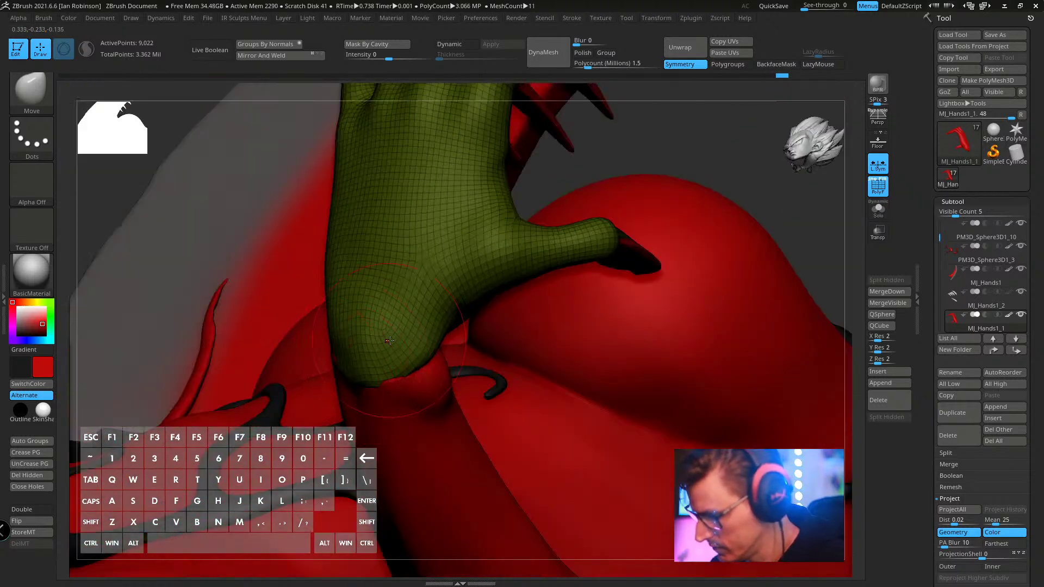
right_click_drag(390, 341, 437, 386)
left_click_drag(429, 357, 435, 367)
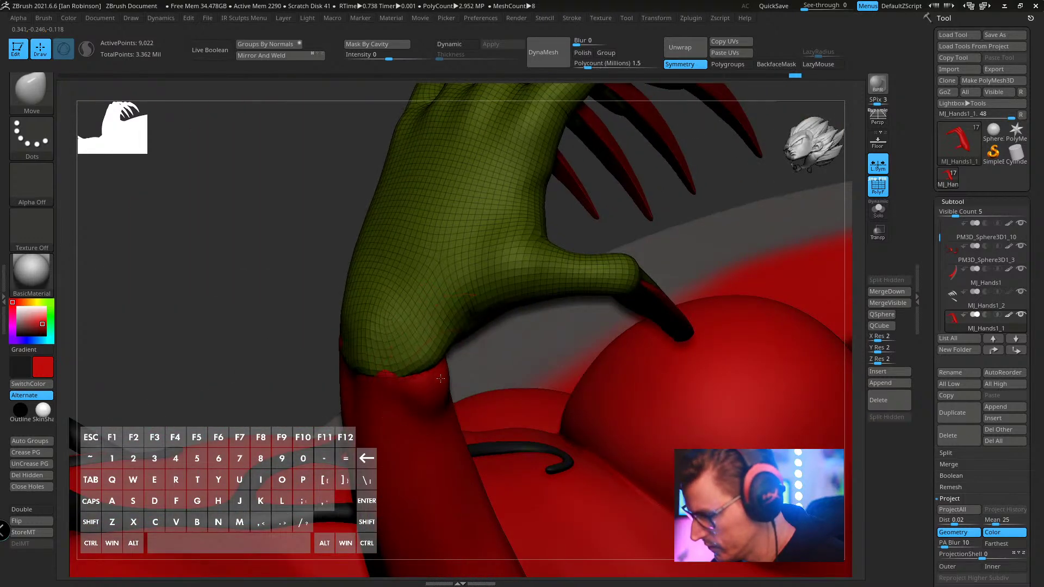
- Refine the wrist edge around the forearm with the Move brush and check the hand against the whole figure
mouse_move(532, 348)
right_mouse_down()
mouse_move(443, 322)
mouse_move(381, 326)
right_mouse_up()
left_click_drag(471, 356, 474, 372)
right_click_drag(475, 372, 603, 288)
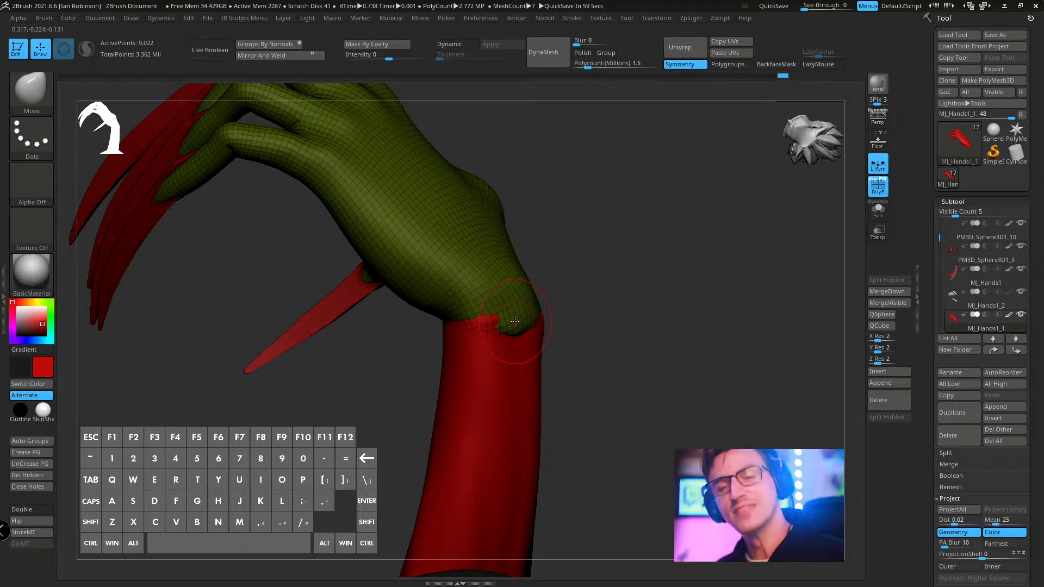
right_click_drag(515, 320, 532, 312)
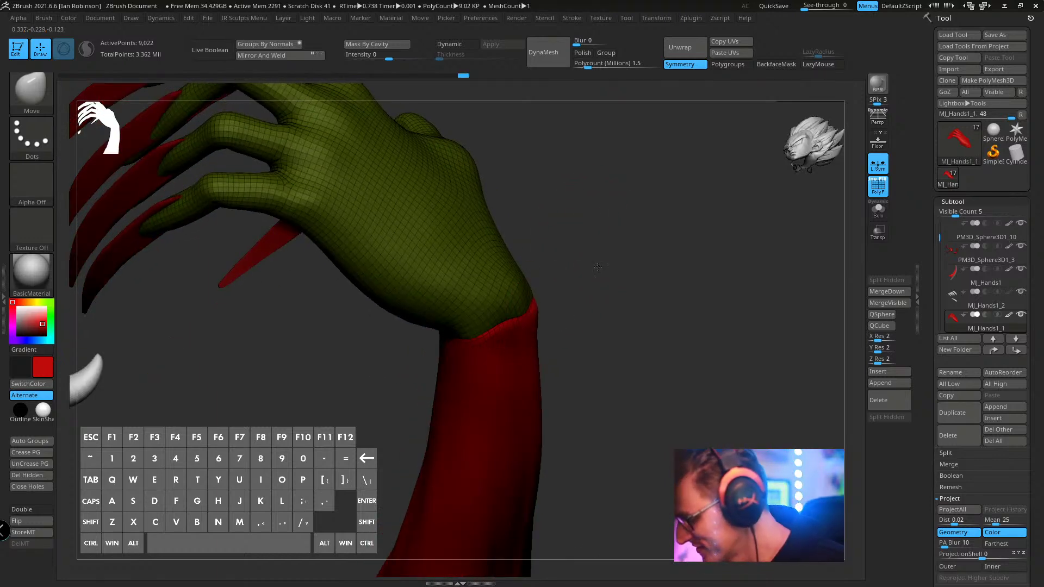
right_click_drag(597, 267, 513, 334)
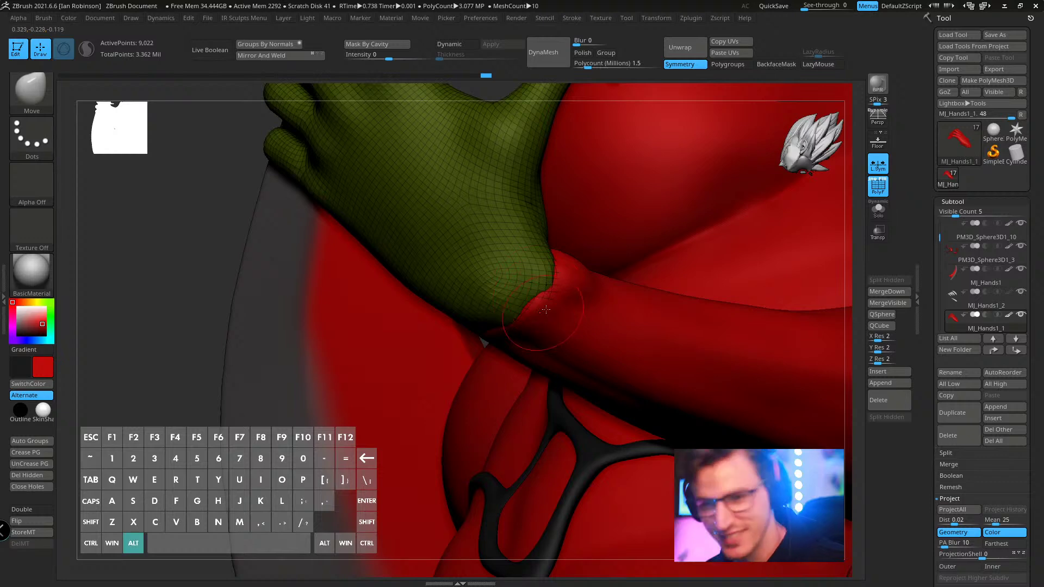
right_click_drag(546, 300, 457, 246)
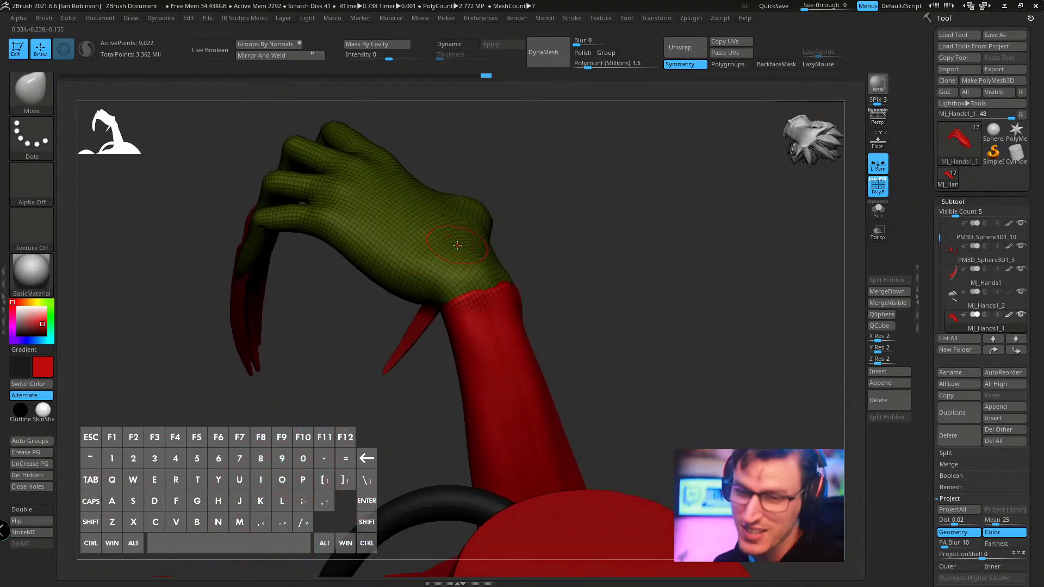
mouse_move(567, 252)
right_mouse_down()
mouse_move(484, 276)
mouse_move(445, 264)
mouse_move(368, 396)
mouse_move(559, 323)
mouse_move(643, 202)
mouse_move(674, 201)
mouse_move(683, 213)
mouse_move(655, 209)
mouse_move(647, 226)
mouse_move(540, 261)
mouse_move(527, 250)
mouse_move(645, 249)
mouse_move(643, 237)
mouse_move(570, 321)
mouse_move(423, 452)
right_mouse_up()
key("s")
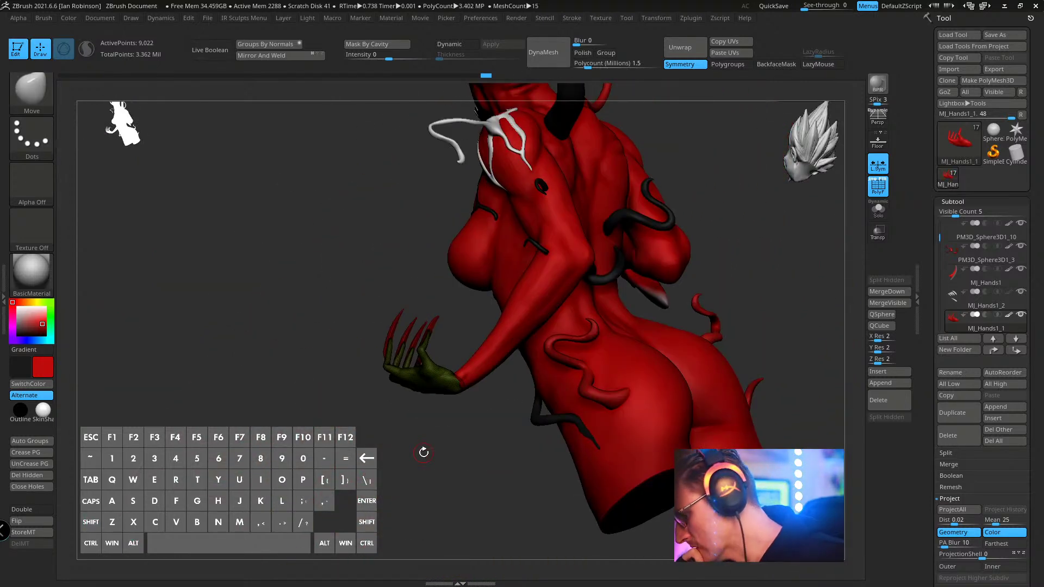
- Move the hand subtool MJ_Hands1_1 up the subtool list until it sits directly below MJ_Carnage_Posed_8
left_click(994, 350)
left_click(995, 351)
left_click(995, 350)
left_click(995, 350)
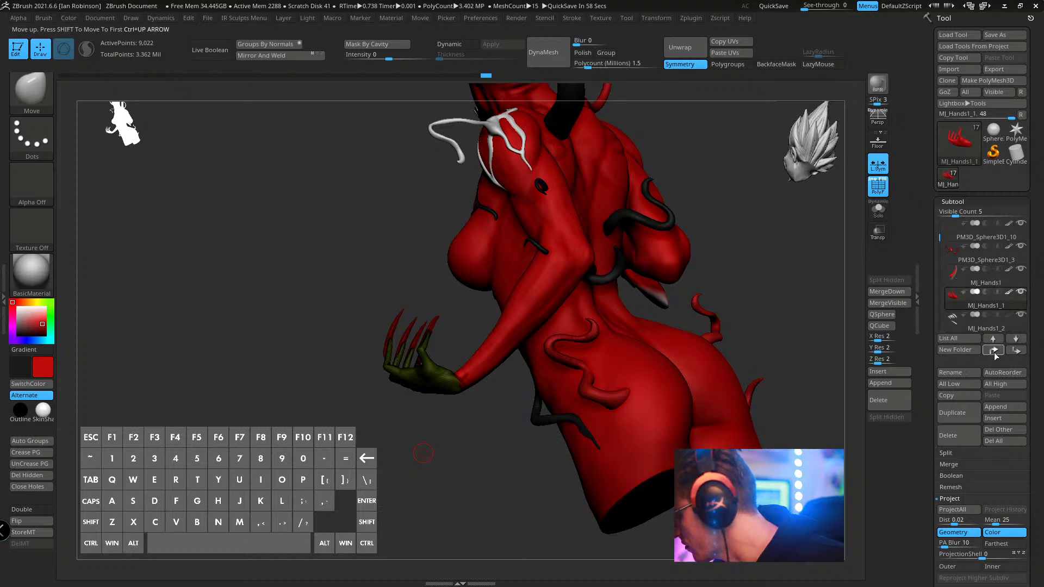
left_click(994, 350)
left_click(995, 351)
left_click(1016, 350)
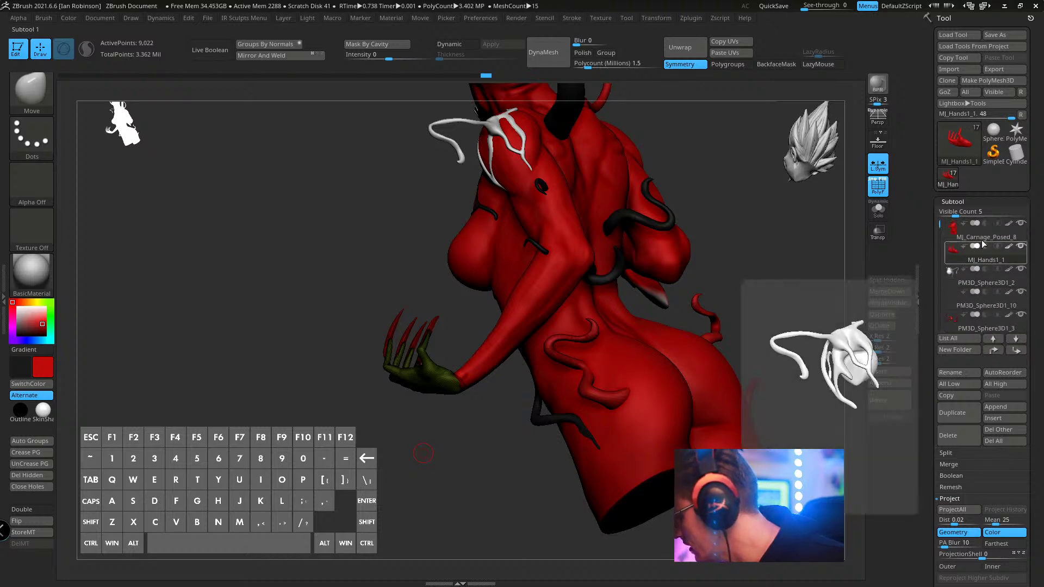
- Select the body subtool MJ_Carnage_Posed_8 and merge it down with the hand subtool
left_click(957, 231)
right_click_drag(759, 264, 637, 272)
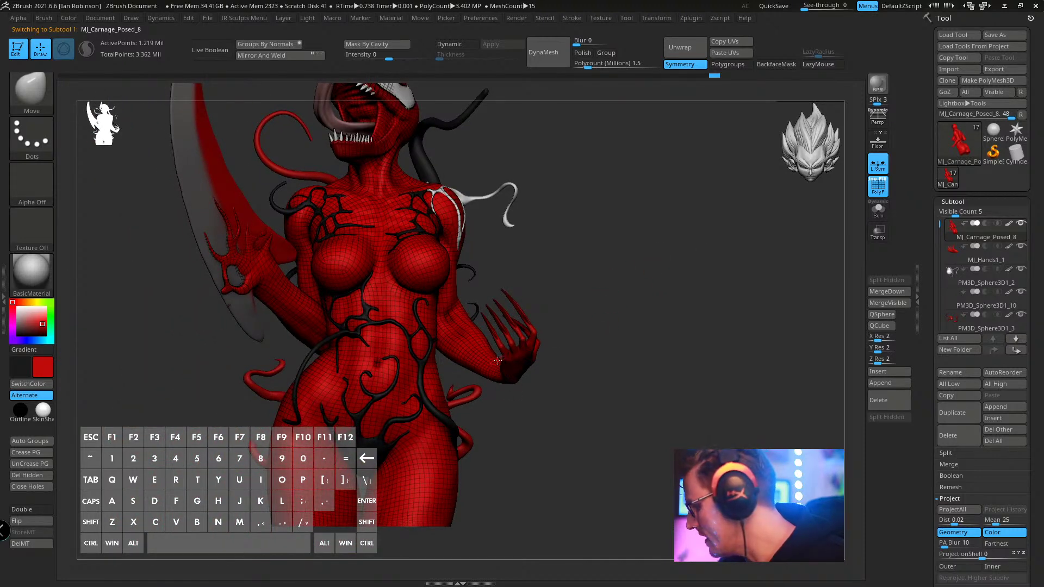
left_click(886, 291)
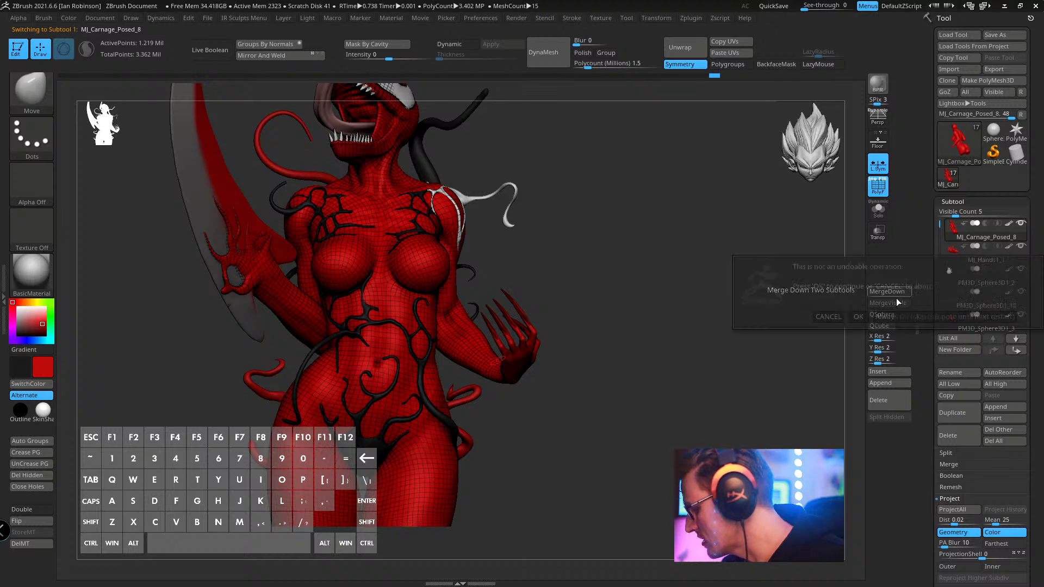
left_click(856, 316)
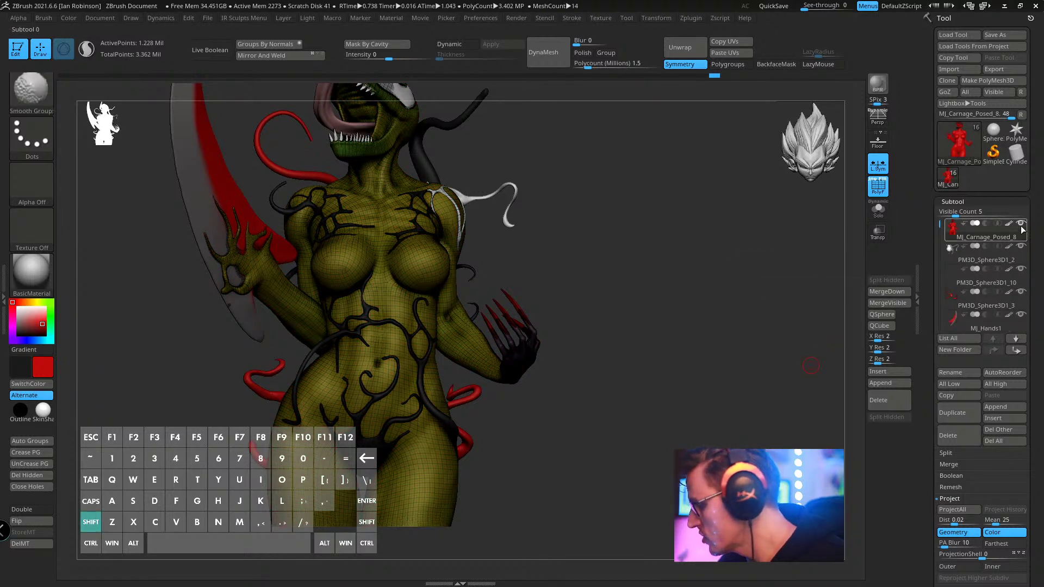
- Duplicate the merged body, select the copy, and show only that copy without the polyframe
key("ctrl+shift+d")
left_click(949, 261)
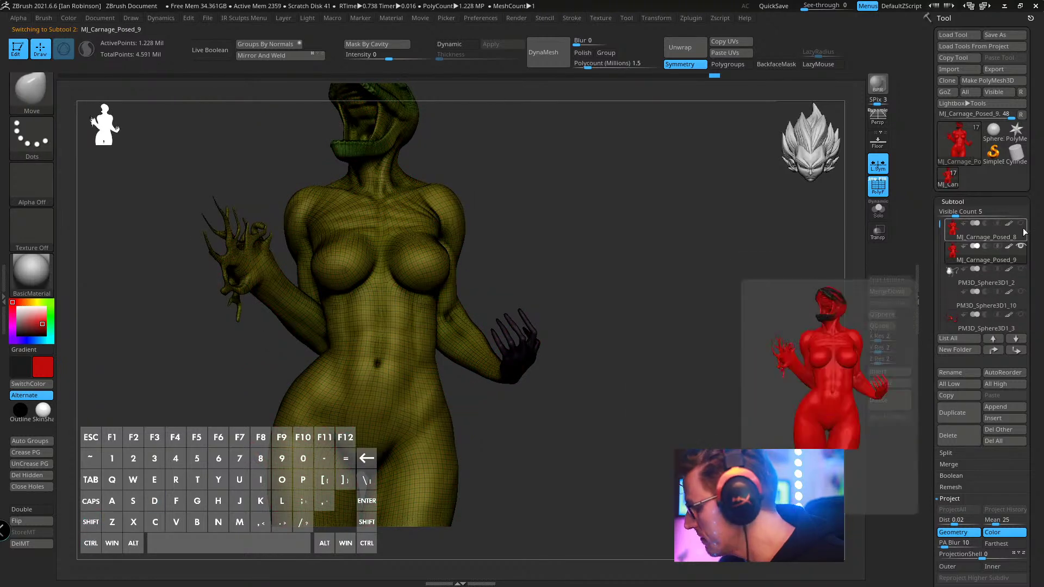
key("shift+f")
left_click_drag(699, 273, 607, 288, "alt")
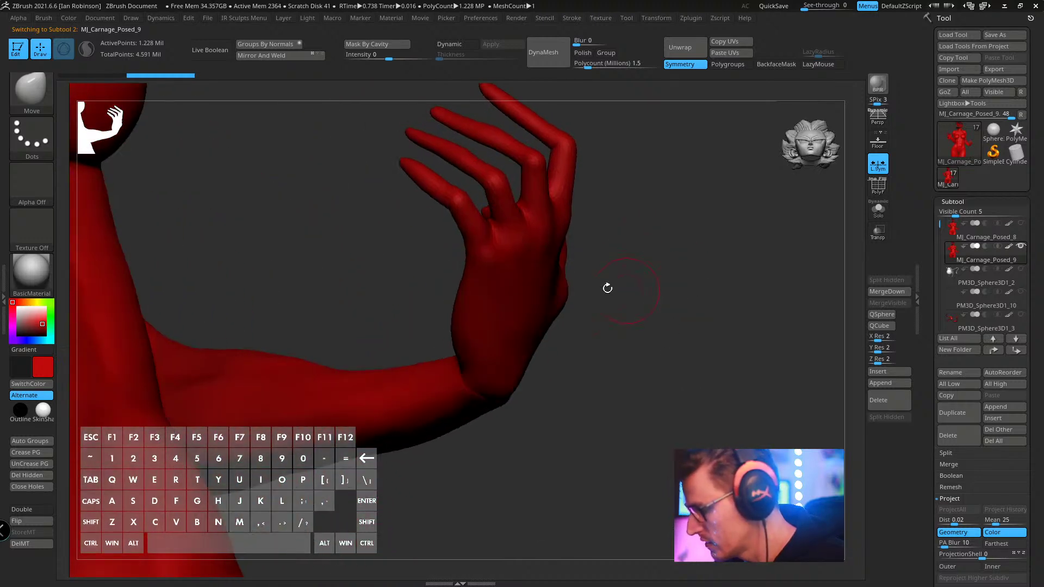
- Reshape the back of the hand and the base of the palm at the wrist with the Move brush
left_click_drag(574, 258, 532, 211)
mouse_move(563, 254)
left_mouse_down()
mouse_move(492, 390)
mouse_move(566, 282)
mouse_move(507, 387)
left_mouse_up()
key("s")
mouse_move(507, 387)
right_mouse_down()
mouse_move(546, 359)
mouse_move(528, 375)
mouse_move(429, 339)
mouse_move(409, 401)
mouse_move(513, 238)
mouse_move(398, 352)
mouse_move(375, 334)
mouse_move(367, 343)
mouse_move(348, 322)
right_mouse_up()
key("s")
left_click(371, 330)
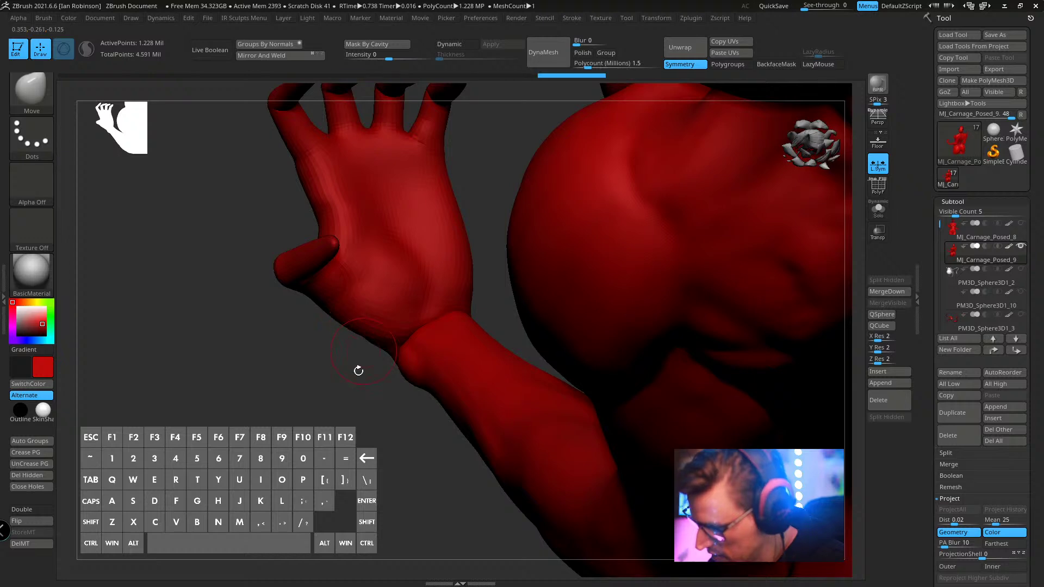
right_click_drag(356, 368, 380, 264)
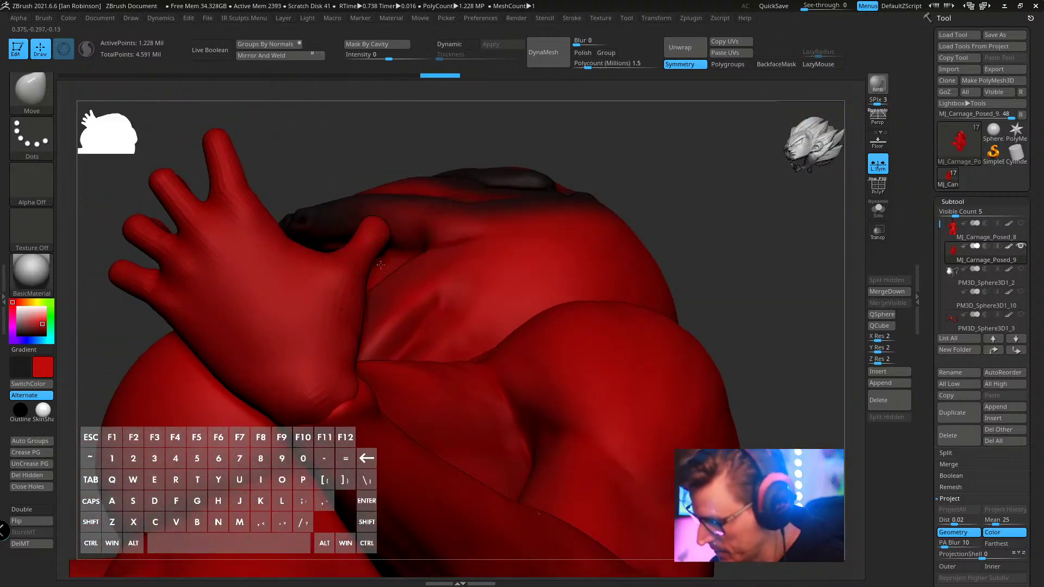
- Turn on backface masking and adjust the thumb side of the hand and the wrist with the Move brush
left_click(775, 64)
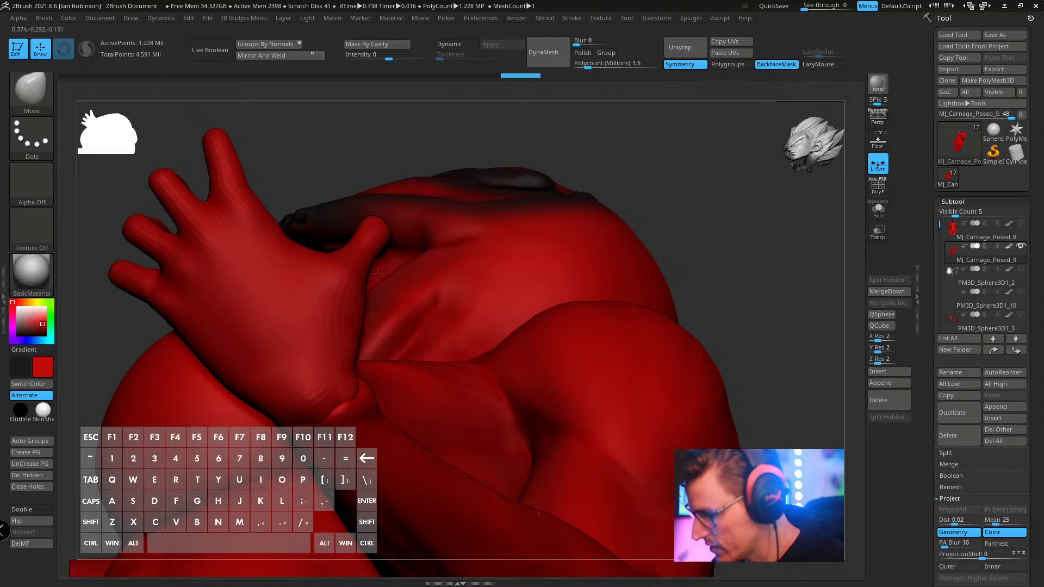
mouse_move(398, 263)
right_mouse_down()
mouse_move(439, 183)
mouse_move(375, 280)
right_mouse_up()
key("s")
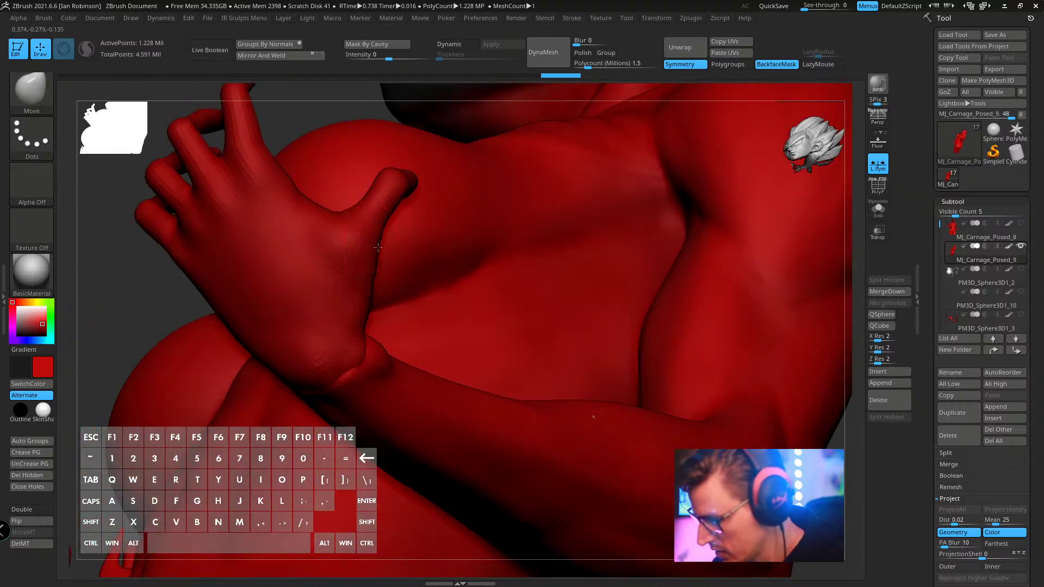
right_click_drag(393, 266, 608, 284)
right_click_drag(715, 353, 646, 344)
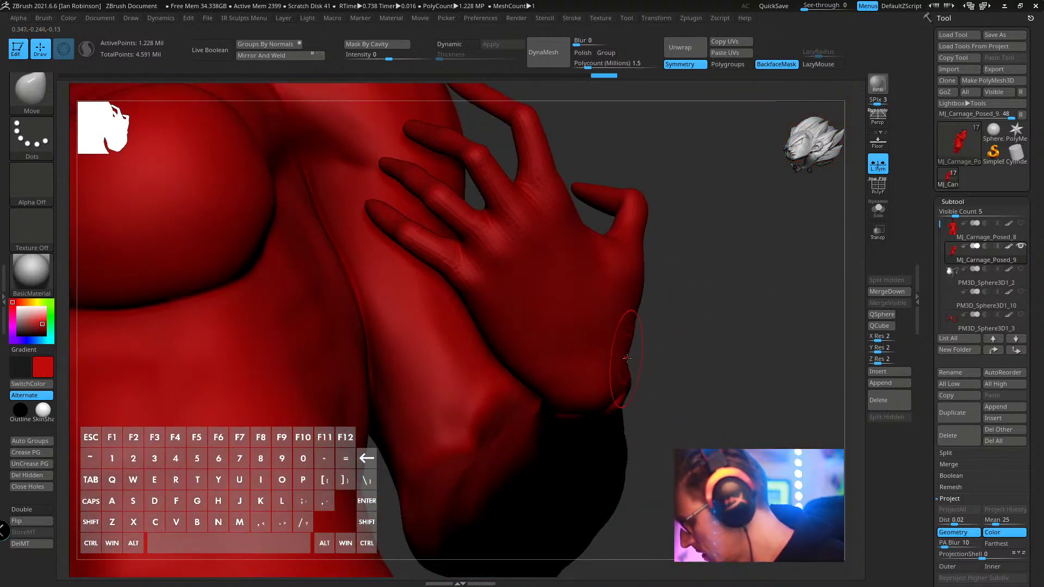
mouse_move(632, 304)
right_mouse_down()
mouse_move(667, 296)
mouse_move(666, 317)
mouse_move(617, 323)
right_mouse_up()
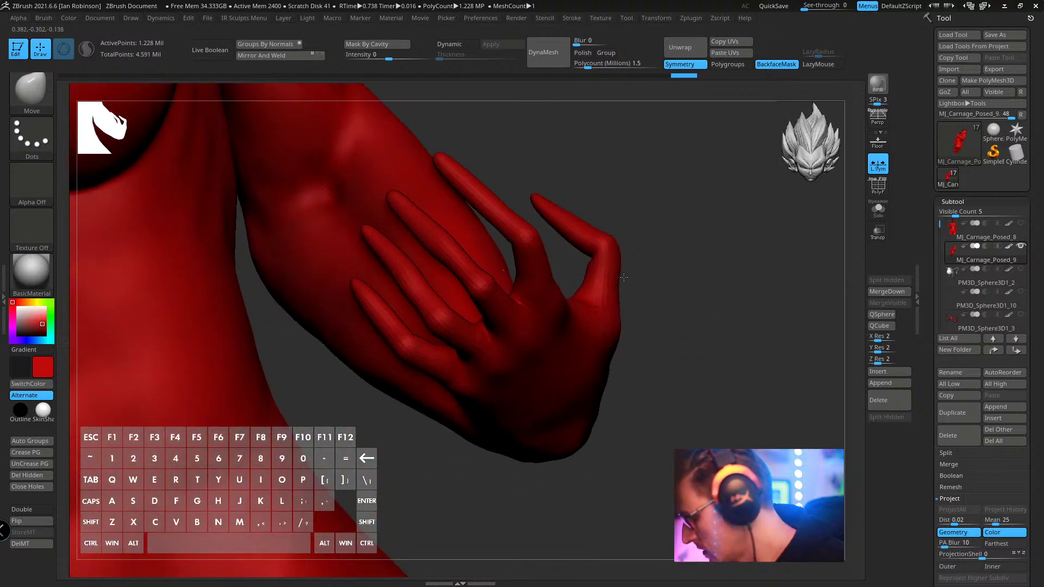
mouse_move(615, 237)
right_mouse_down()
mouse_move(555, 282)
mouse_move(564, 249)
mouse_move(508, 321)
right_mouse_up()
- Switch to the ClayBuildup brush and build up the palm and the back of the hand near the wrist
key("b")
key("c")
key("b")
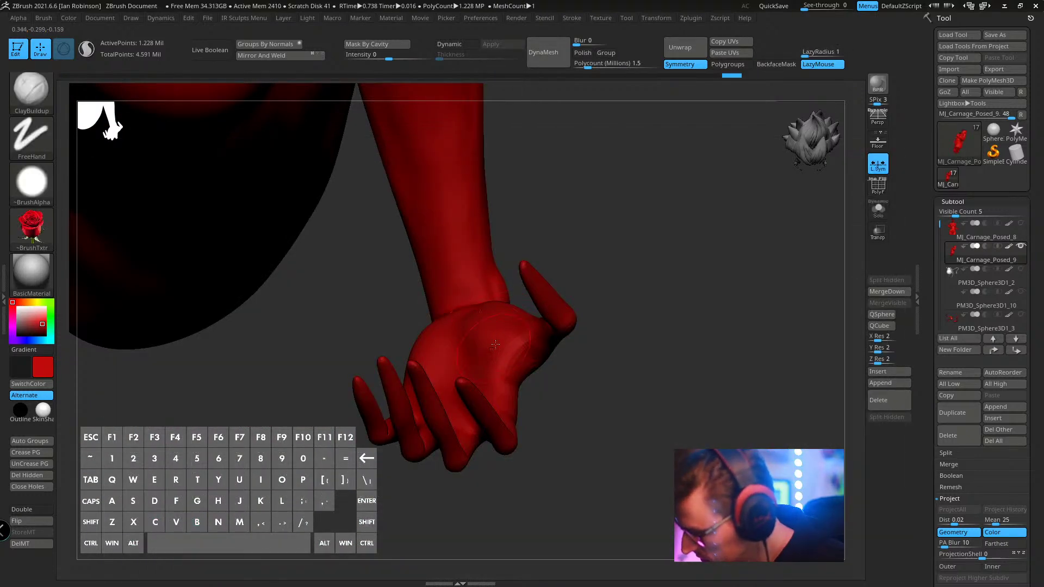
mouse_move(626, 256)
right_mouse_down()
mouse_move(519, 308)
mouse_move(488, 306)
right_mouse_up()
mouse_move(496, 344)
right_mouse_down()
mouse_move(614, 267)
mouse_move(497, 276)
mouse_move(568, 262)
right_mouse_up()
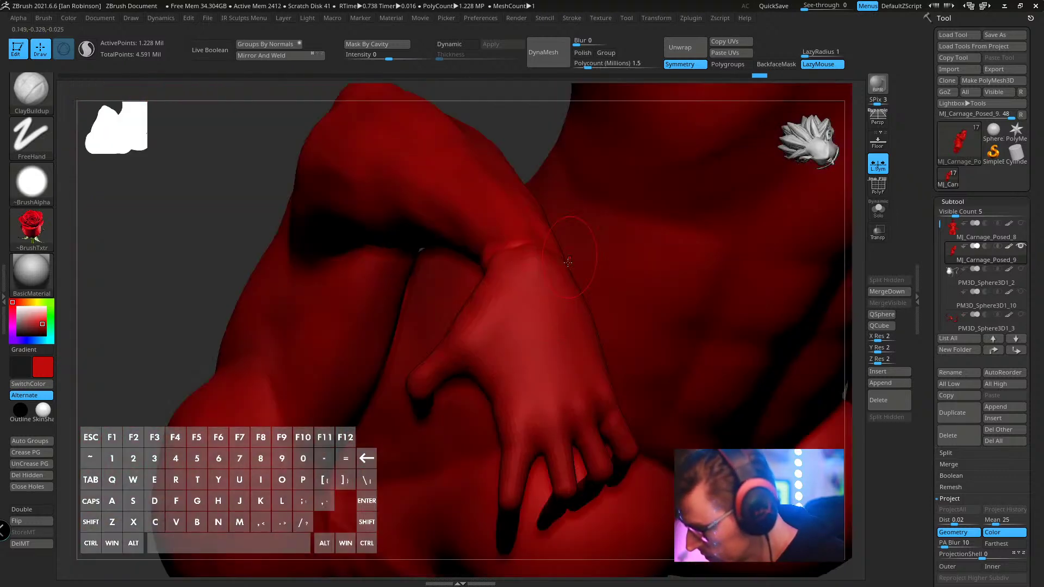
key("s")
left_click_drag(544, 317, 535, 319)
right_click_drag(520, 316, 417, 242, "alt")
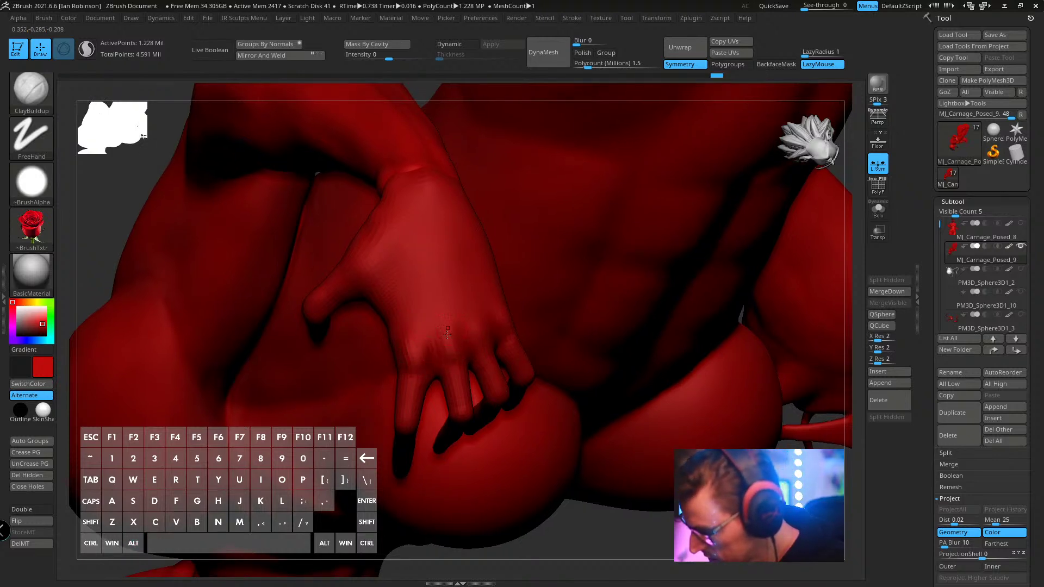
- Sculpt straight tendon lines from the knuckles to the wrist on the back of the hand with ClayBuildup and smooth them
right_click_drag(494, 346, 513, 363)
mouse_move(487, 403)
left_mouse_down("shift")
mouse_move(470, 248)
mouse_move(478, 251)
left_mouse_up("shift")
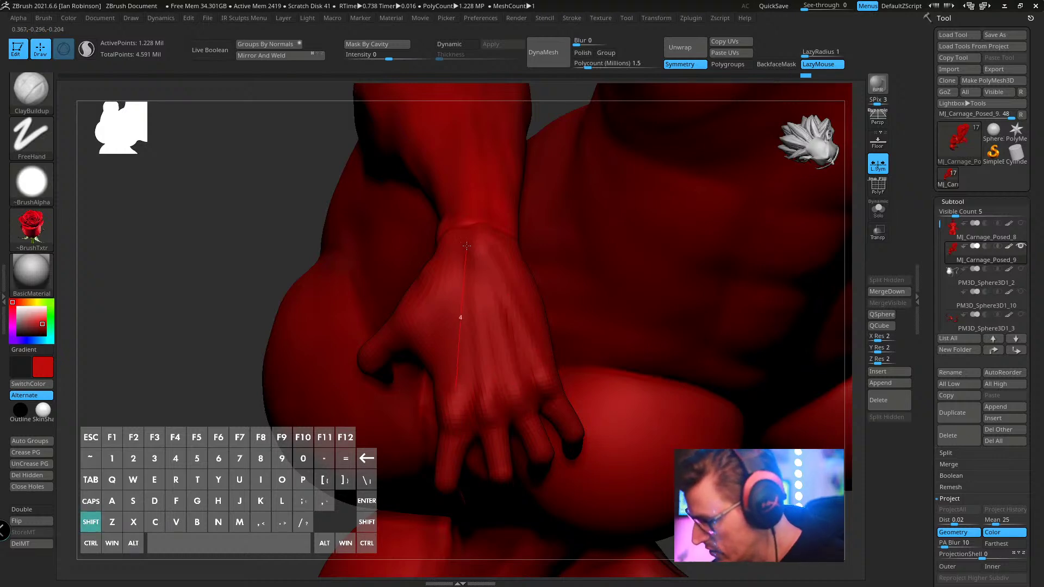
left_click_drag(469, 241, 494, 314, "shift")
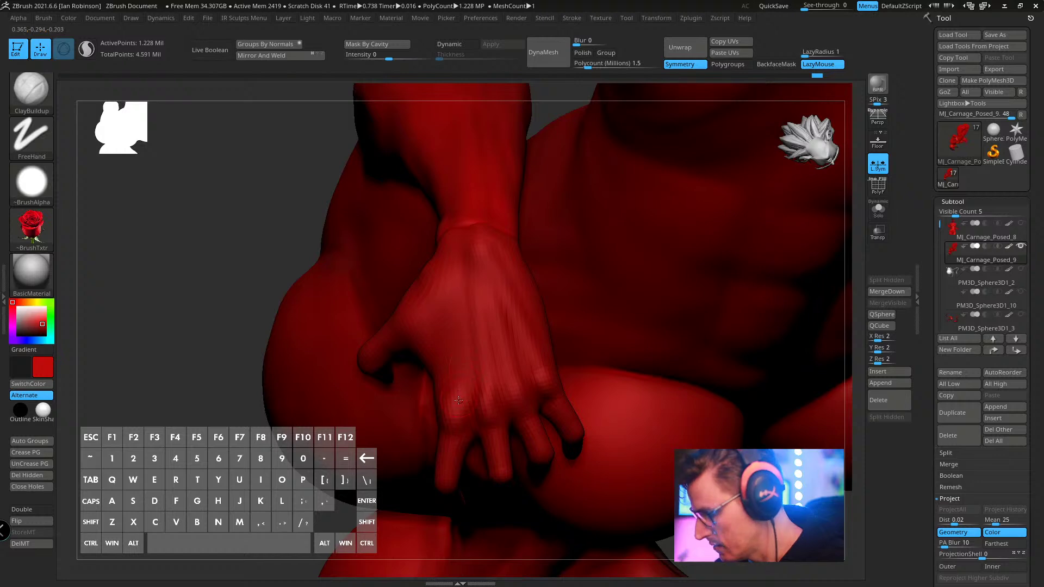
left_click_drag(473, 238, 473, 238, "shift")
key("s")
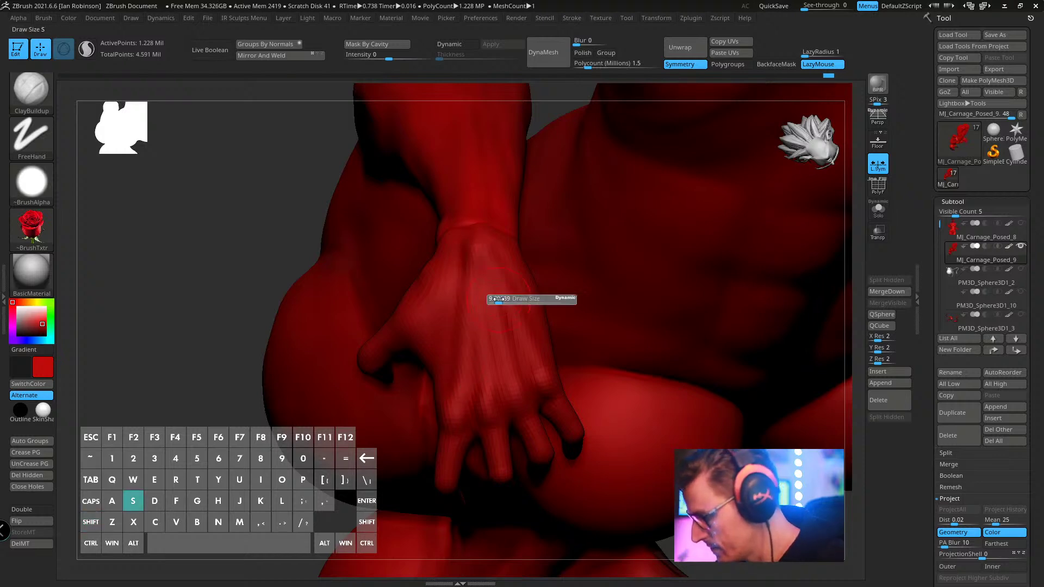
right_click_drag(489, 299, 488, 268)
key("shift")
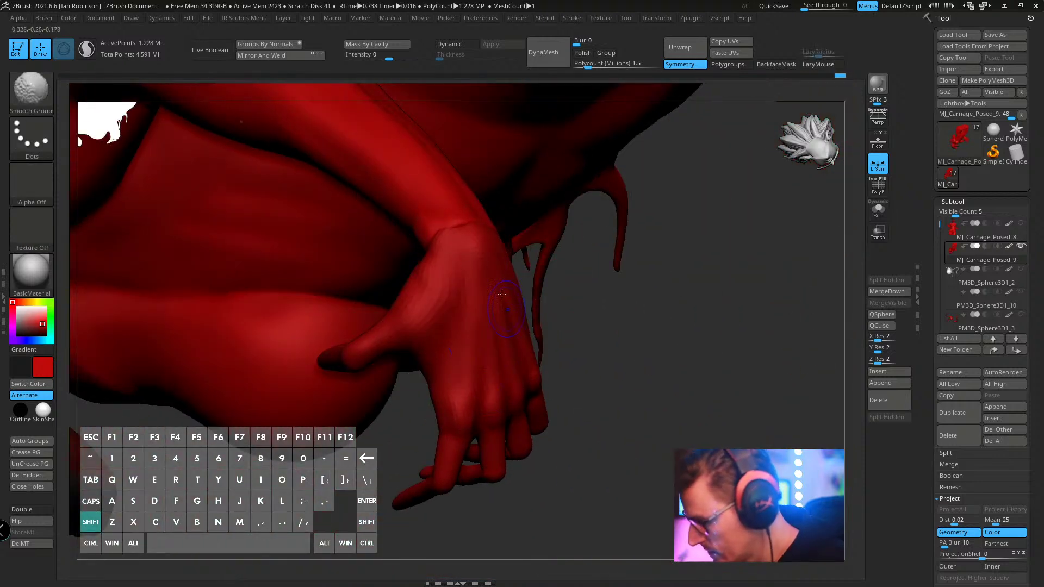
- Blend the seam between hand and forearm from all sides of the wrist with the ClayBuildup brush
mouse_move(527, 371)
right_mouse_down()
mouse_move(495, 304)
mouse_move(519, 302)
mouse_move(453, 247)
right_mouse_up()
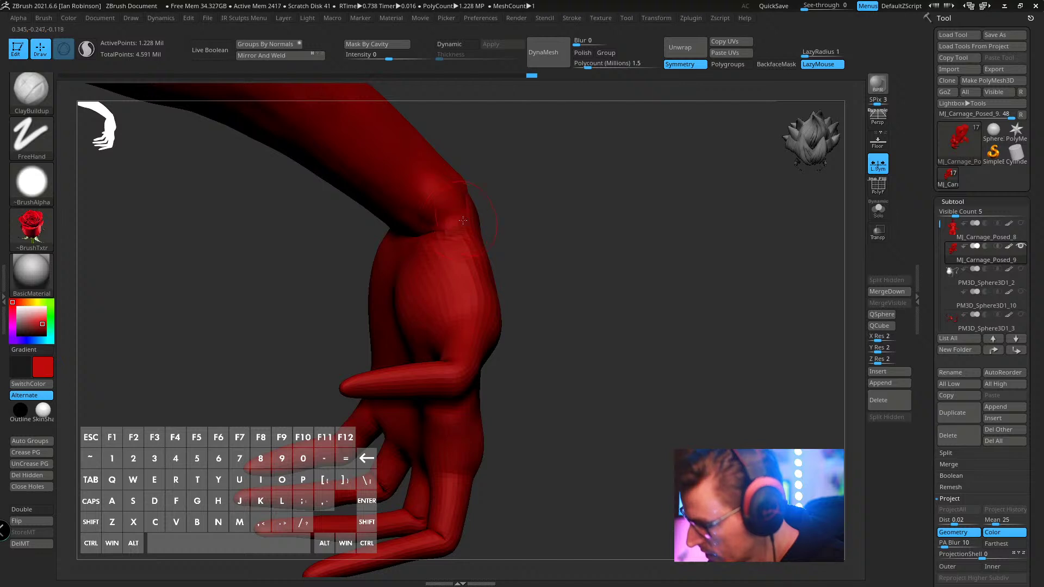
right_click_drag(499, 223, 472, 258)
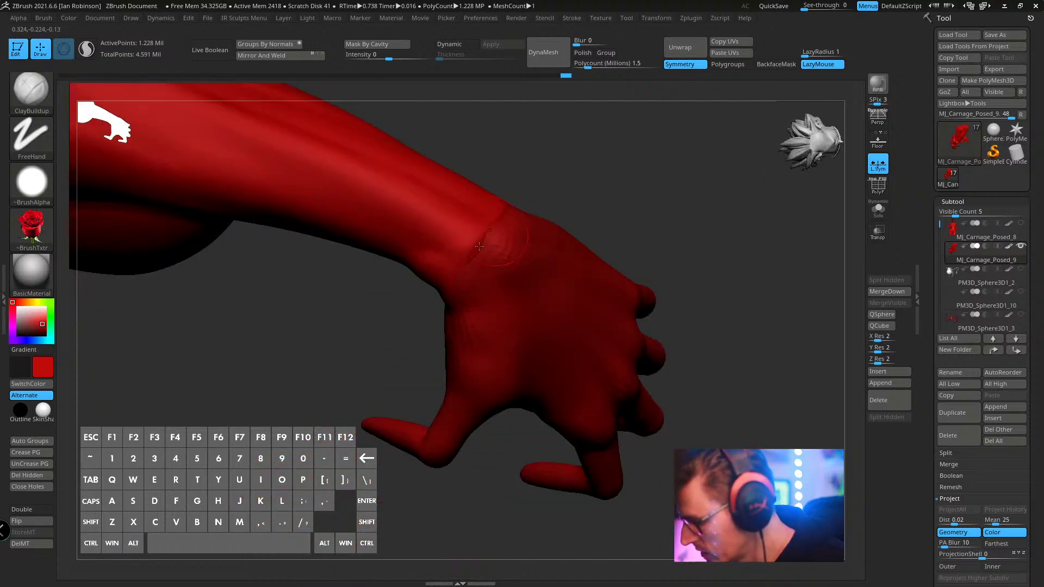
right_click_drag(452, 307, 476, 316)
right_click_drag(486, 273, 486, 300)
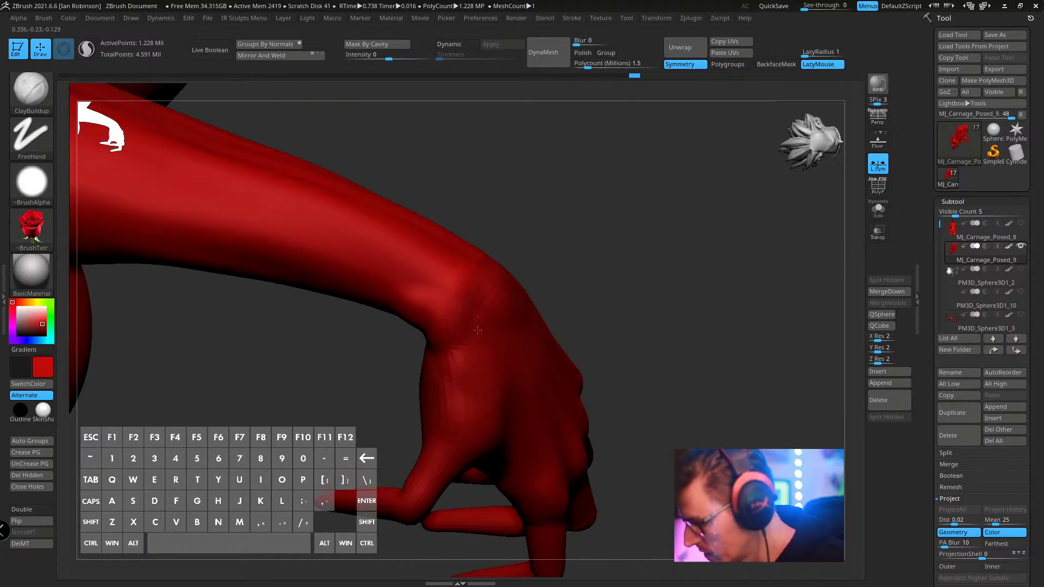
right_click_drag(591, 225, 519, 267)
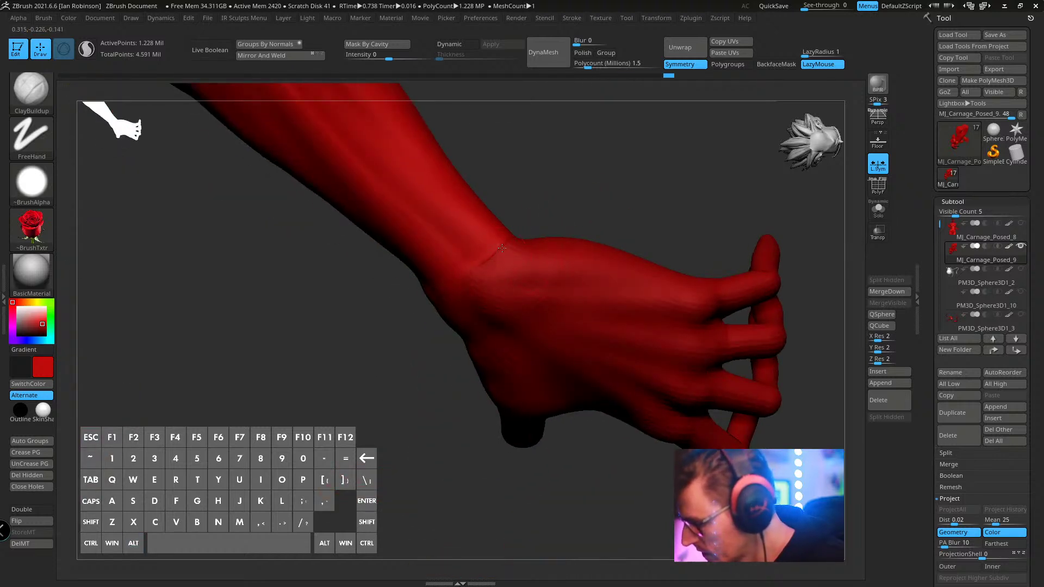
right_click_drag(535, 218, 530, 252)
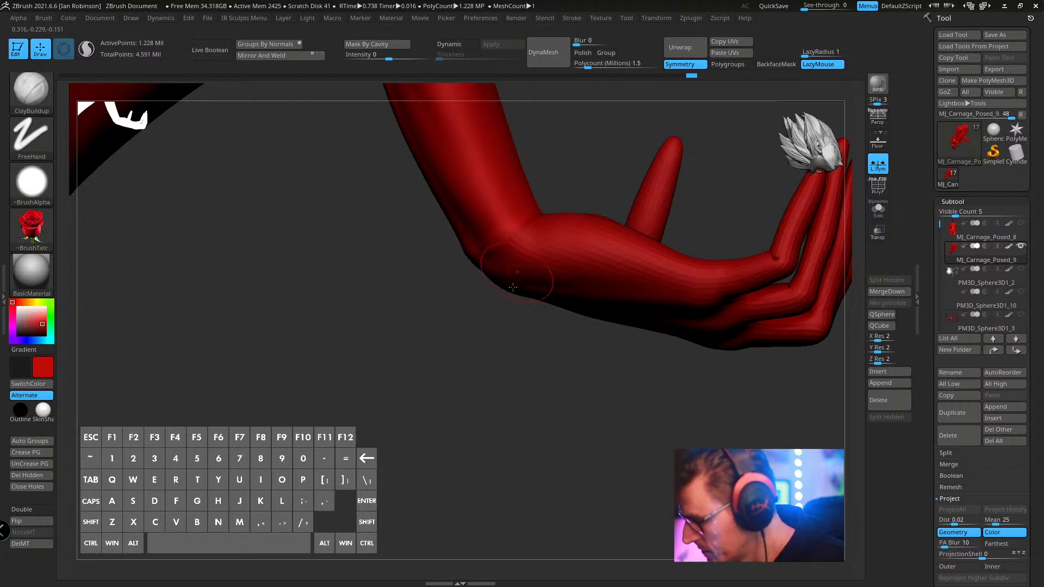
mouse_move(512, 287)
right_mouse_down()
mouse_move(491, 315)
mouse_move(539, 246)
mouse_move(468, 337)
right_mouse_up()
key("s")
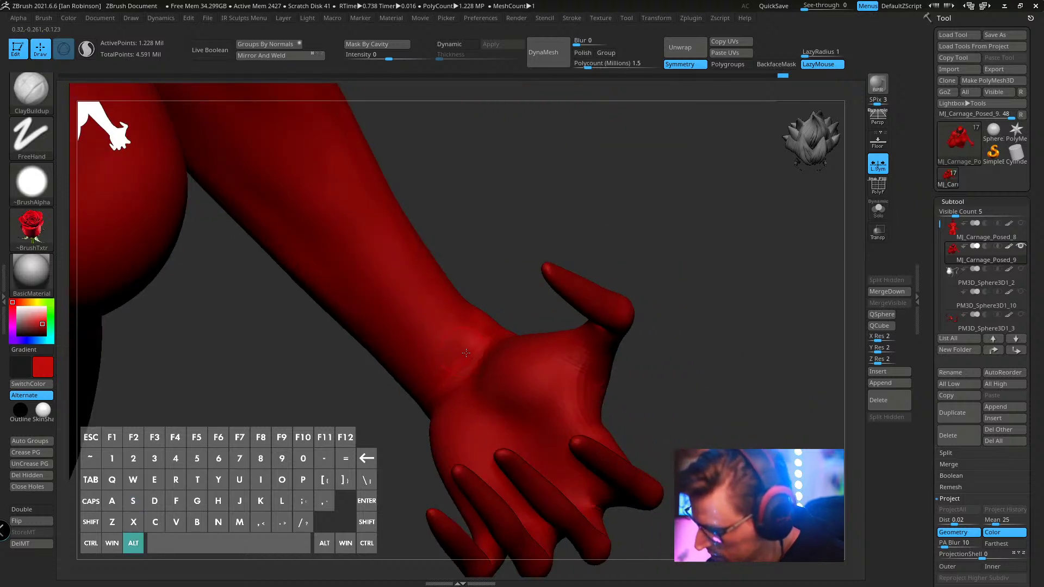
- Carve tendon grooves along the inner forearm up from the wrist with ClayBuildup, undoing the first attempt, and smooth them
mouse_move(461, 354)
left_mouse_down("alt")
mouse_move(447, 372)
mouse_move(396, 298)
left_mouse_up("alt")
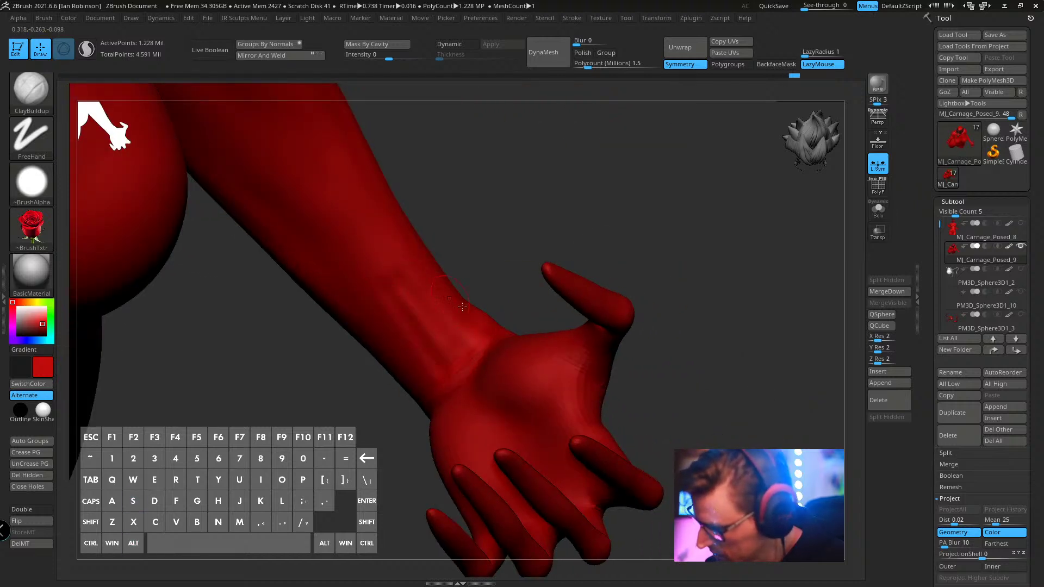
key("ctrl+z")
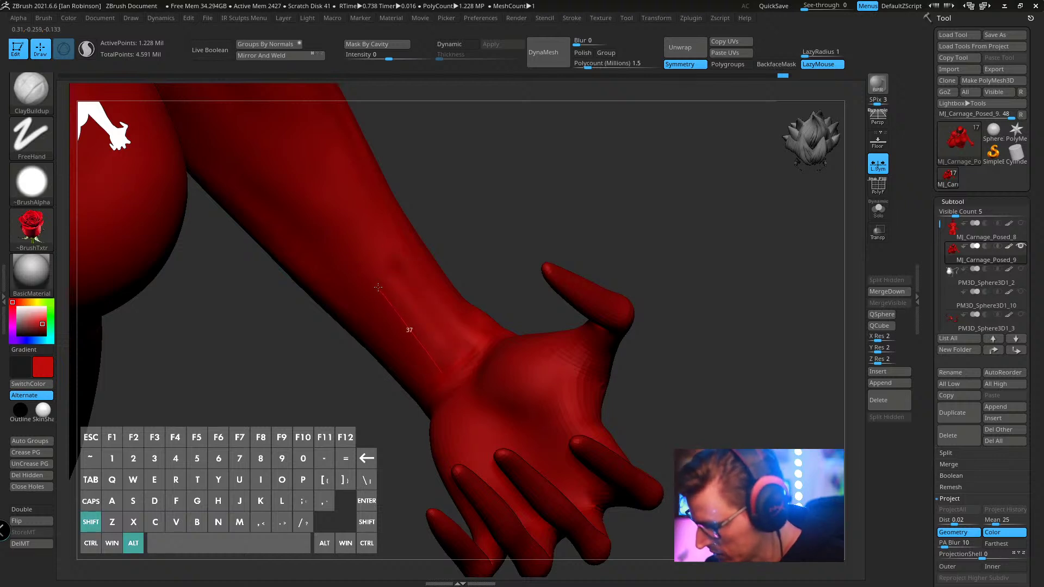
key("s")
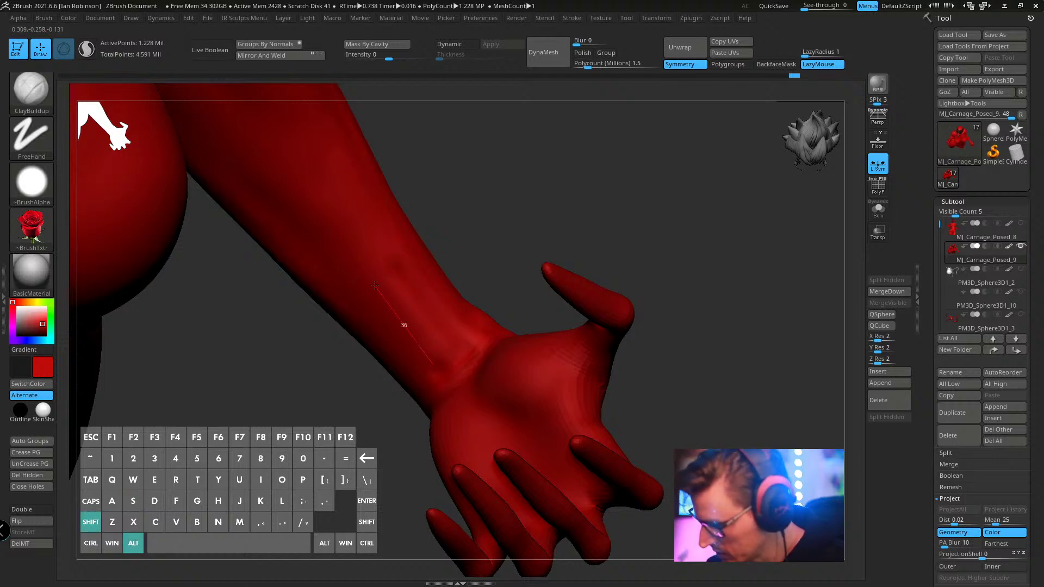
key("s")
key("shift")
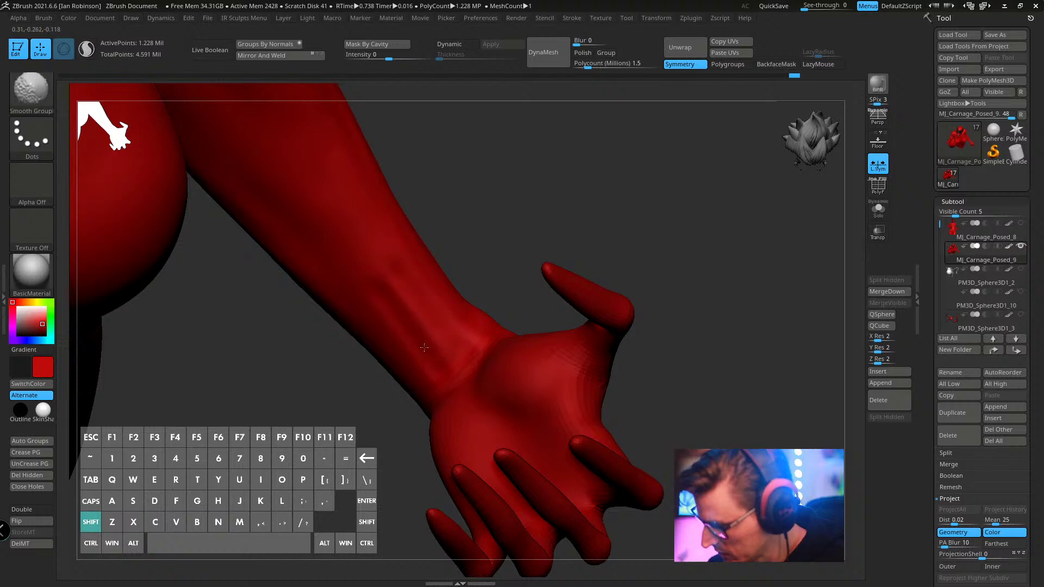
- Switch to the Move brush, turn off backface masking, and adjust the underside of the forearm
mouse_move(587, 239)
left_mouse_down()
mouse_move(636, 197)
mouse_move(671, 215)
mouse_move(531, 345)
mouse_move(480, 365)
left_mouse_up()
key("s")
key("b")
key("m")
key("v")
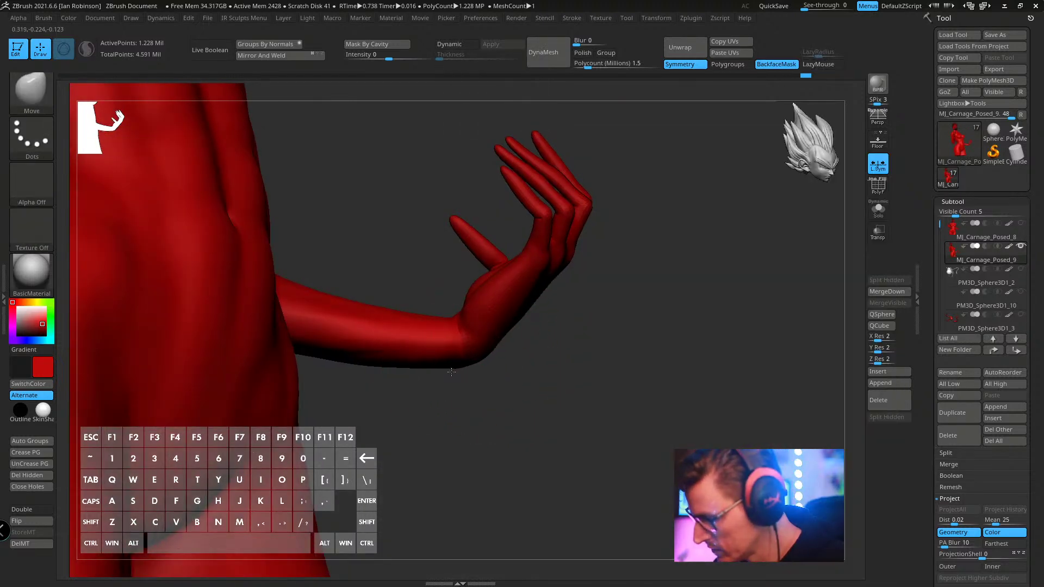
left_click(772, 64)
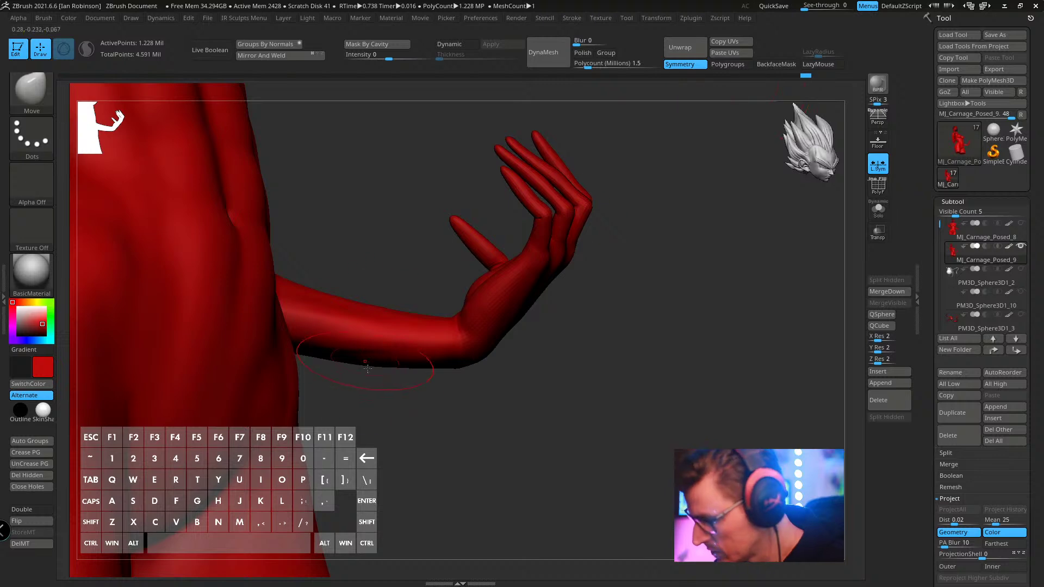
left_click_drag(373, 367, 377, 362)
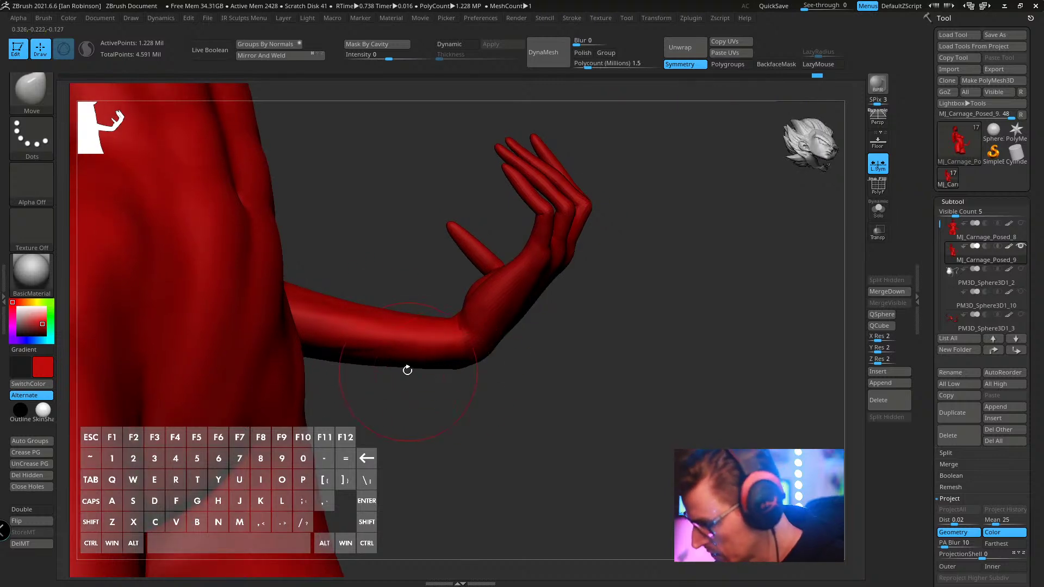
- Refine the outline of the forearm and wrist with the Move brush, adjusting the brush size and smoothing the surface
left_click_drag(463, 344, 513, 438)
mouse_move(467, 430)
left_mouse_down()
mouse_move(433, 340)
mouse_move(406, 329)
mouse_move(444, 394)
mouse_move(458, 397)
left_mouse_up()
key("shift")
key("s")
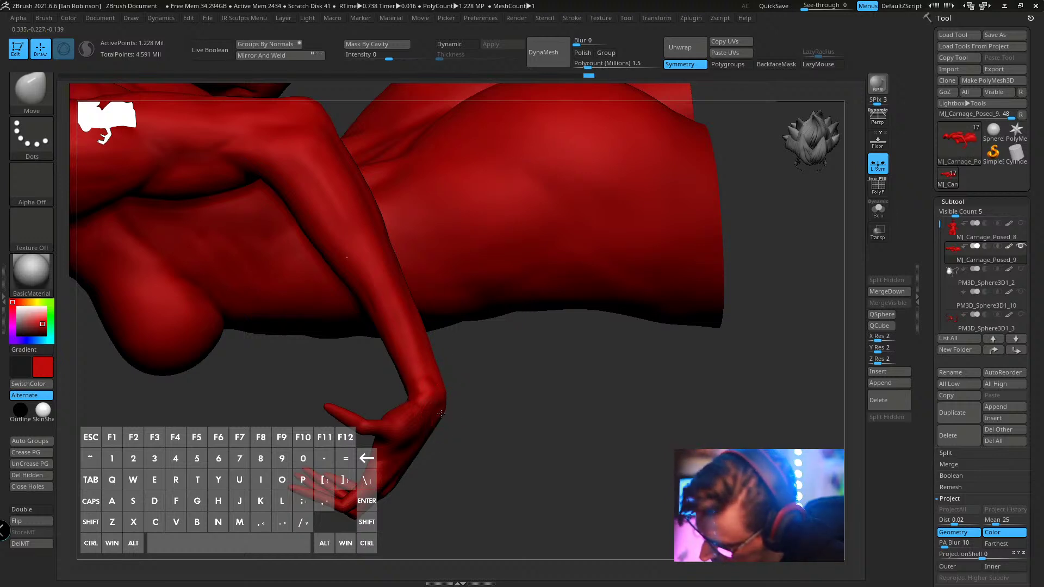
key("s")
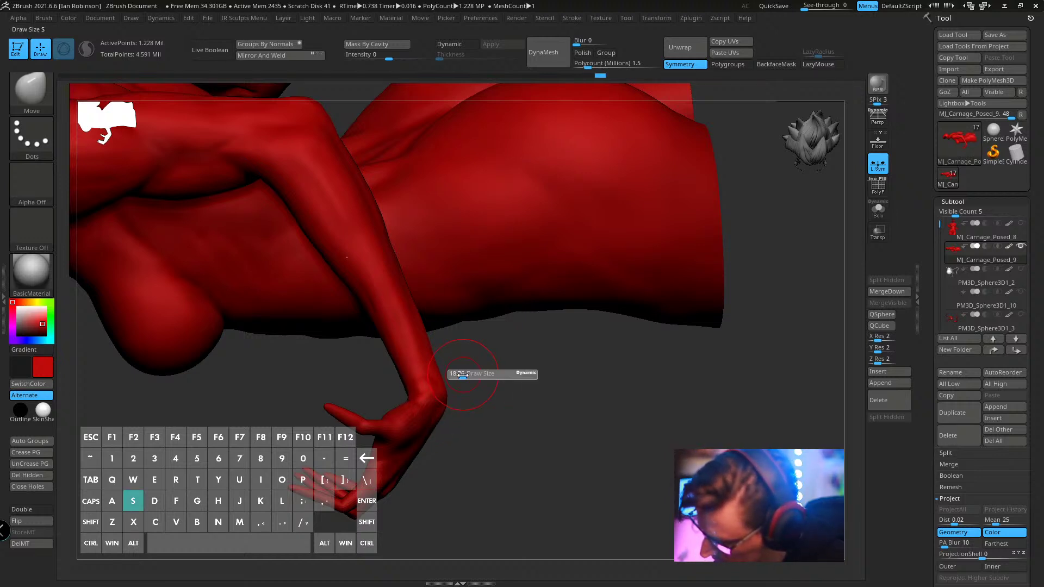
mouse_move(461, 375)
left_mouse_down()
mouse_move(444, 385)
mouse_move(489, 380)
mouse_move(589, 314)
mouse_move(537, 286)
mouse_move(411, 387)
left_mouse_up()
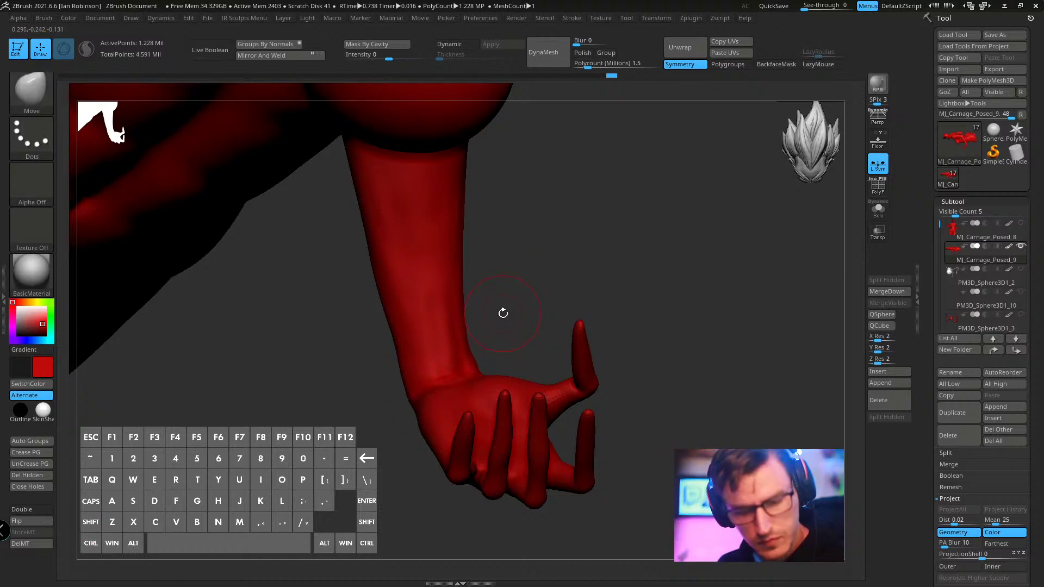
- Switch to the ClayBuildup brush, adjust its size, and build up the forearm side of the wrist crease
key("b")
key("c")
key("b")
key("s")
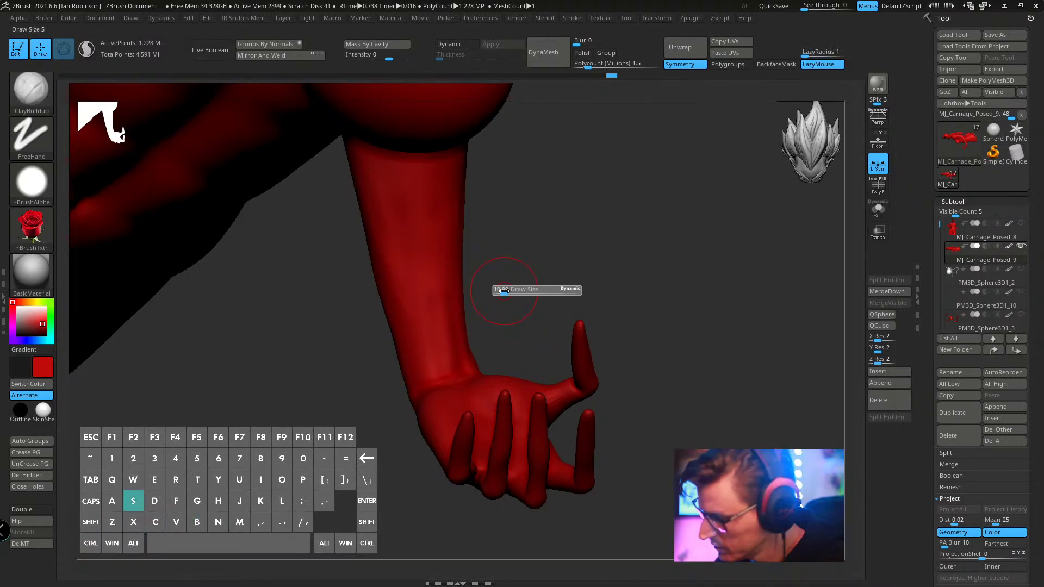
left_click_drag(501, 287, 433, 374)
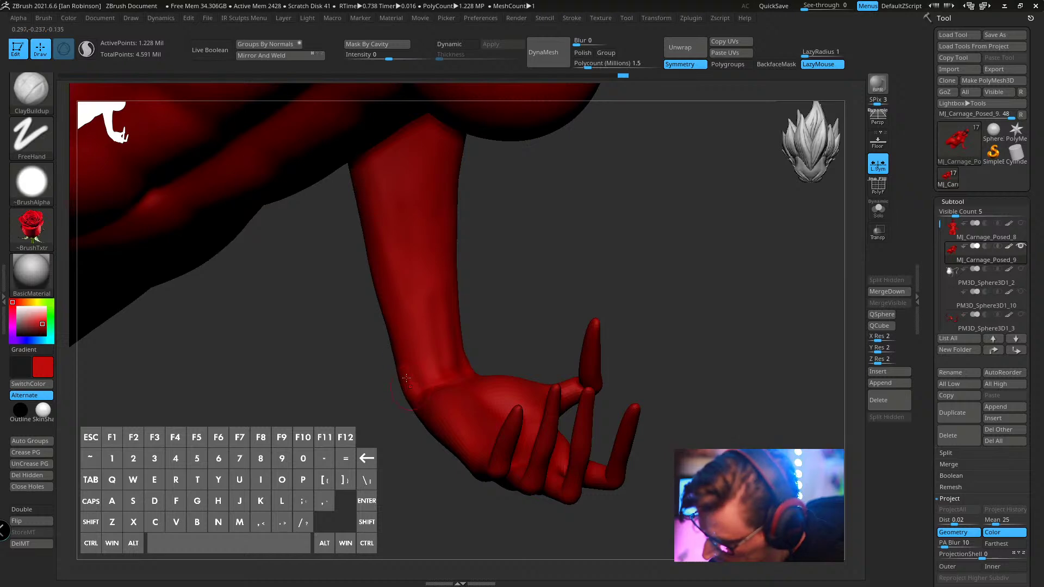
left_click_drag(524, 284, 508, 310)
left_click_drag(446, 339, 407, 367)
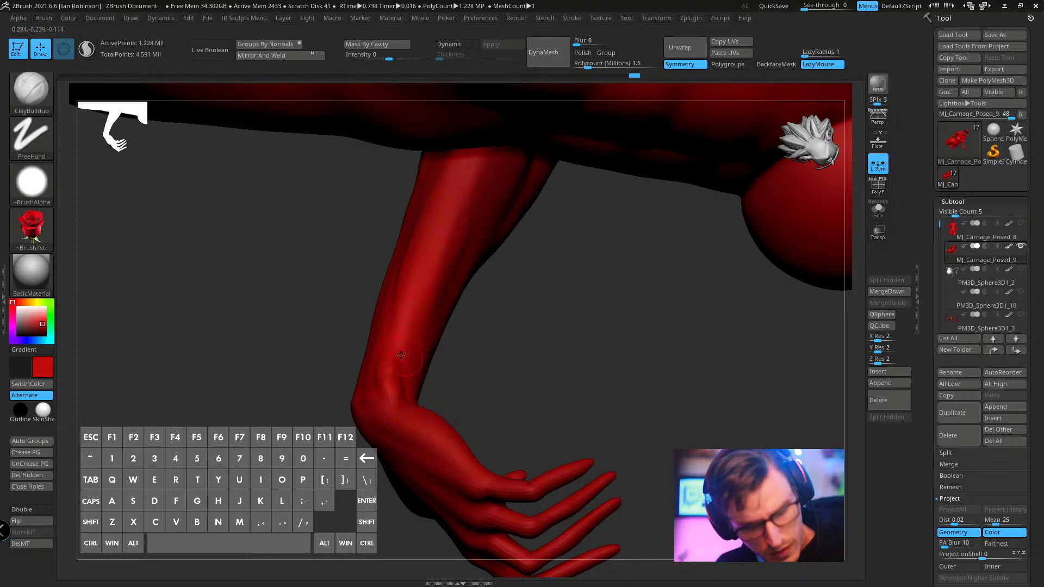
- Sculpt the wrist bone and the outer lower forearm with ClayBuildup and smooth the strokes
left_click_drag(401, 355, 405, 405)
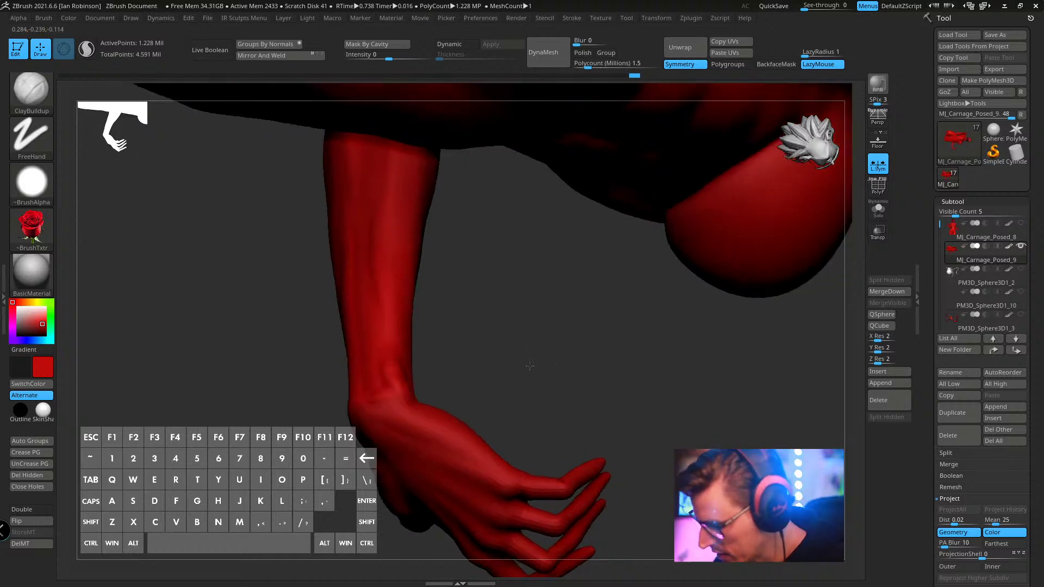
left_click_drag(466, 355, 390, 392)
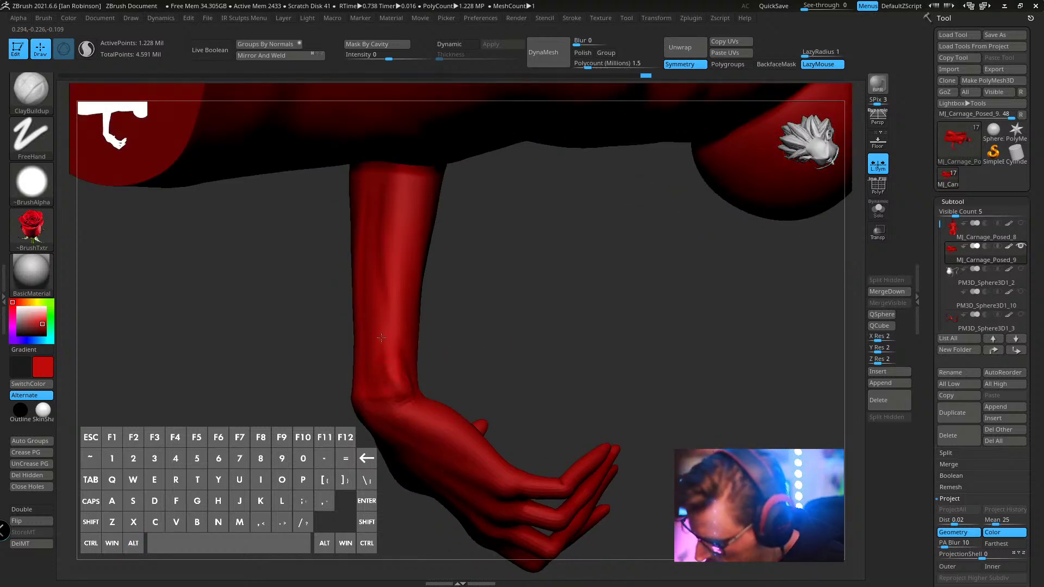
left_click_drag(381, 338, 426, 360)
mouse_move(545, 325)
left_mouse_down()
mouse_move(576, 341)
mouse_move(524, 321)
mouse_move(392, 378)
mouse_move(384, 332)
left_mouse_up()
key("s")
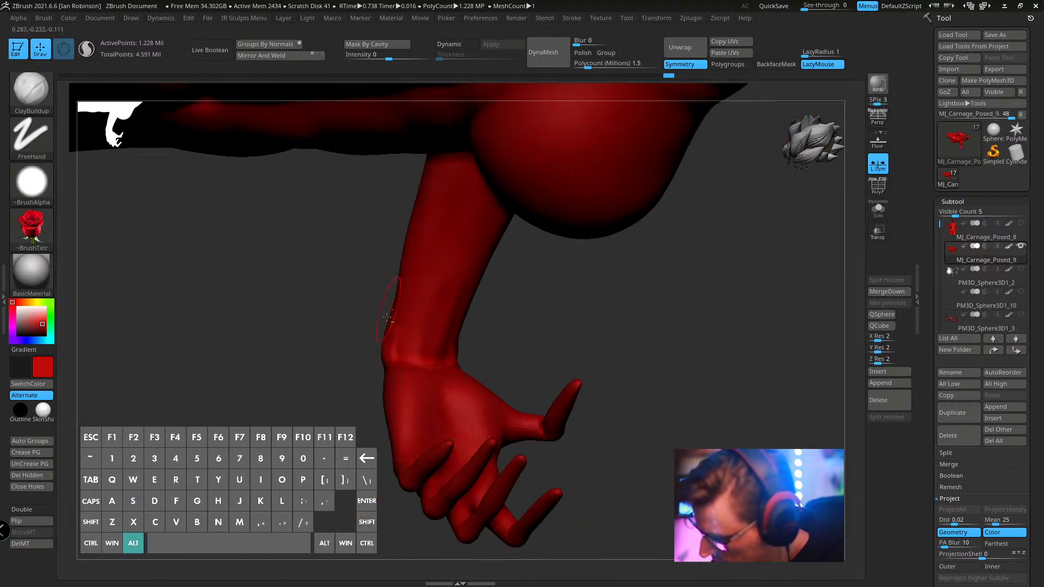
key("shift")
- Delete the older body subtool MJ_Carnage_Posed_8
mouse_move(594, 305)
left_mouse_down("alt")
mouse_move(631, 304)
mouse_move(664, 256)
mouse_move(700, 272)
mouse_move(669, 291)
mouse_move(660, 318)
left_mouse_up("alt")
left_click_drag(660, 318, 637, 316, "alt")
left_click_drag(606, 280, 640, 315, "alt")
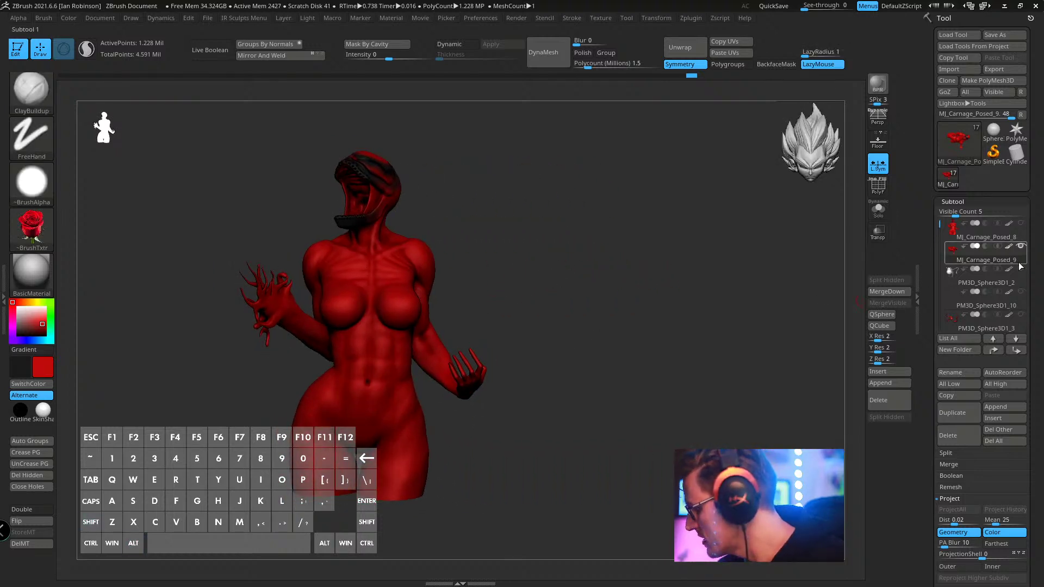
left_click(878, 400)
key("Return")
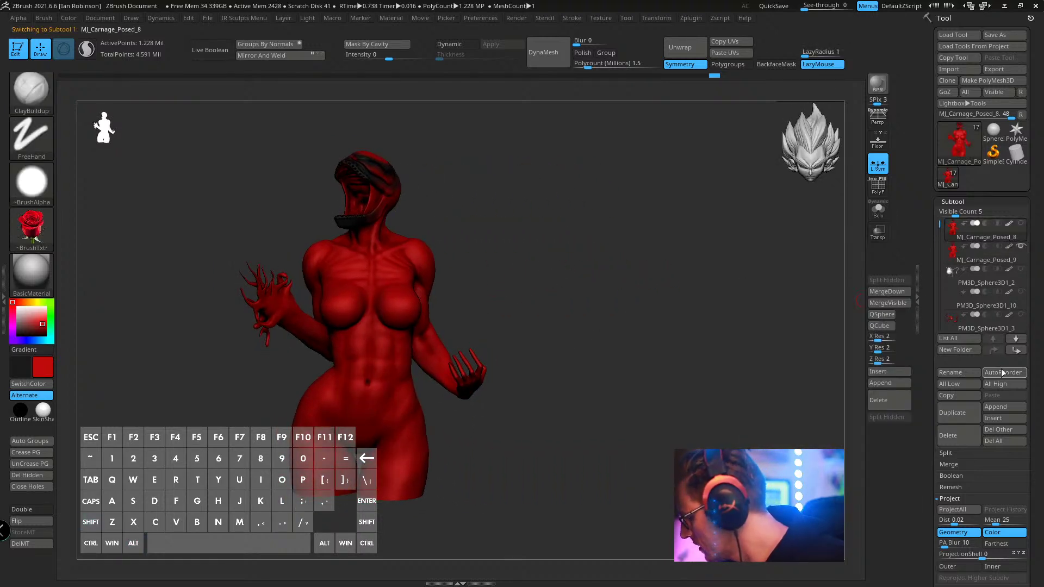
left_click(959, 437)
left_click(857, 459)
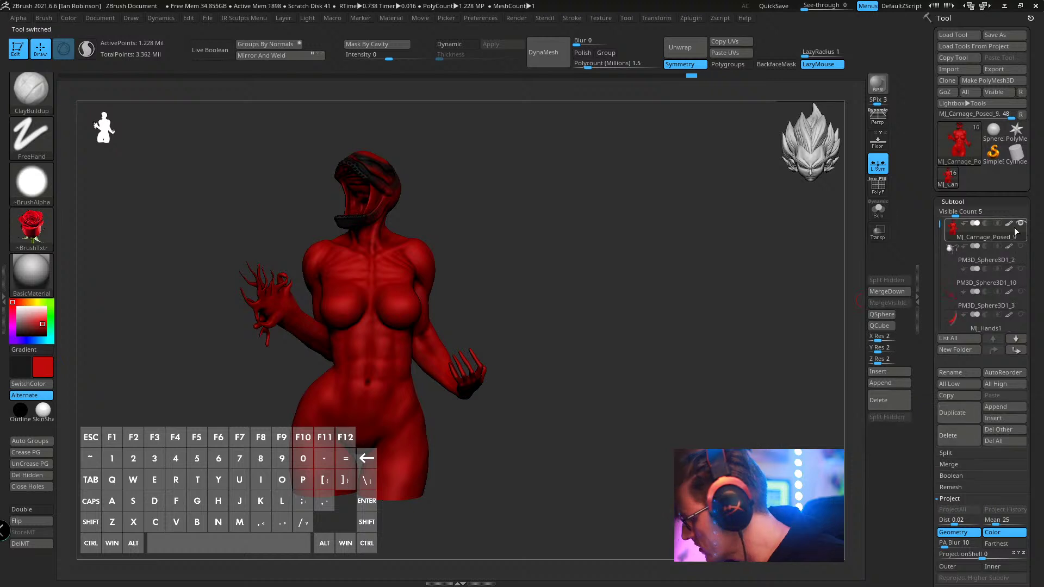
- Duplicate the body subtool and isolate the copy with local symmetry turned off
key("ctrl+shift")
key("ctrl+shift+d")
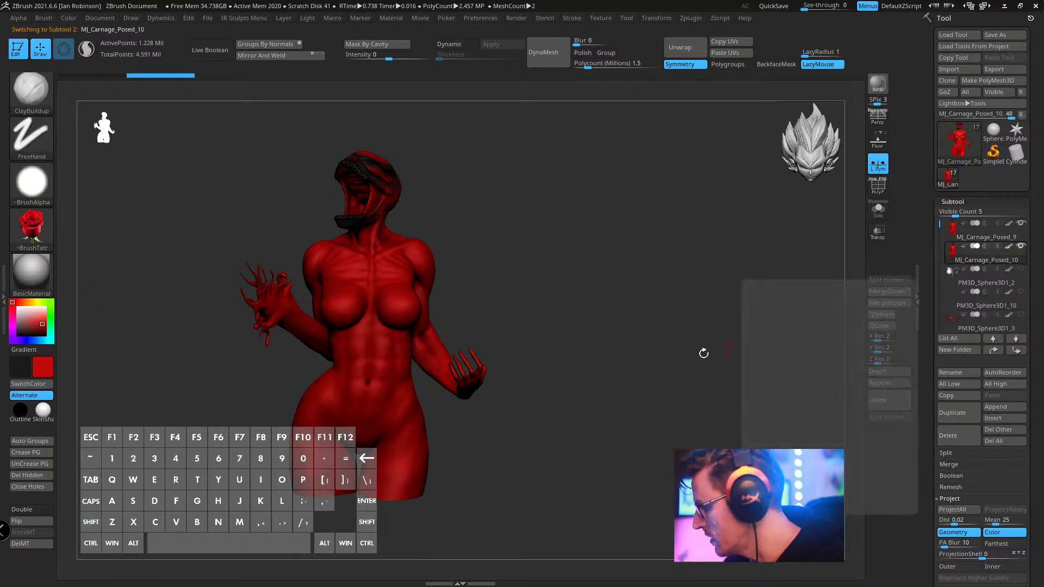
right_click_drag(704, 354, 666, 288, "ctrl")
left_click(885, 217)
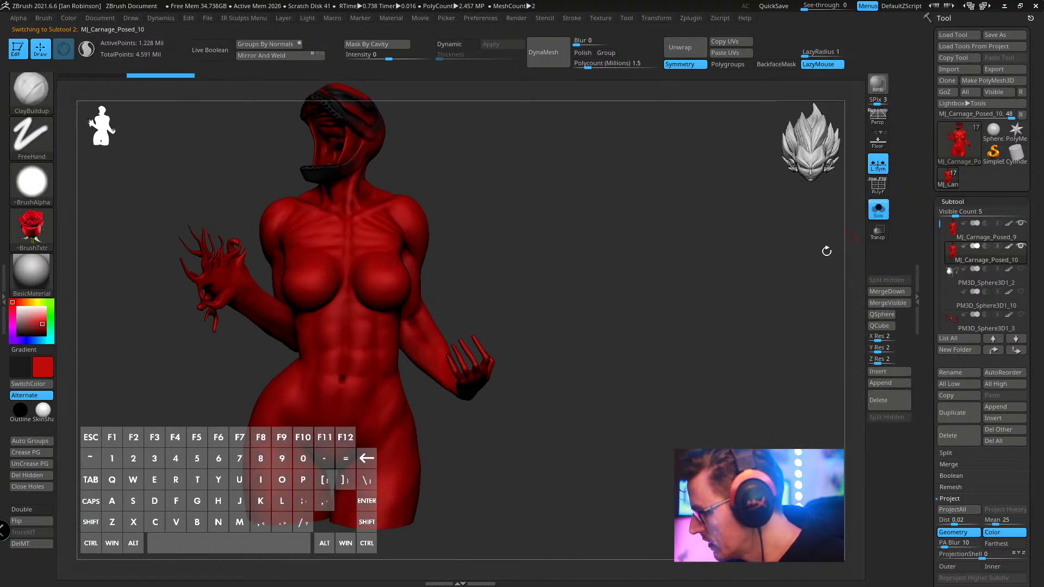
mouse_move(669, 244)
left_mouse_down("alt")
mouse_move(666, 278)
mouse_move(704, 331)
left_mouse_up("alt")
left_click(876, 165)
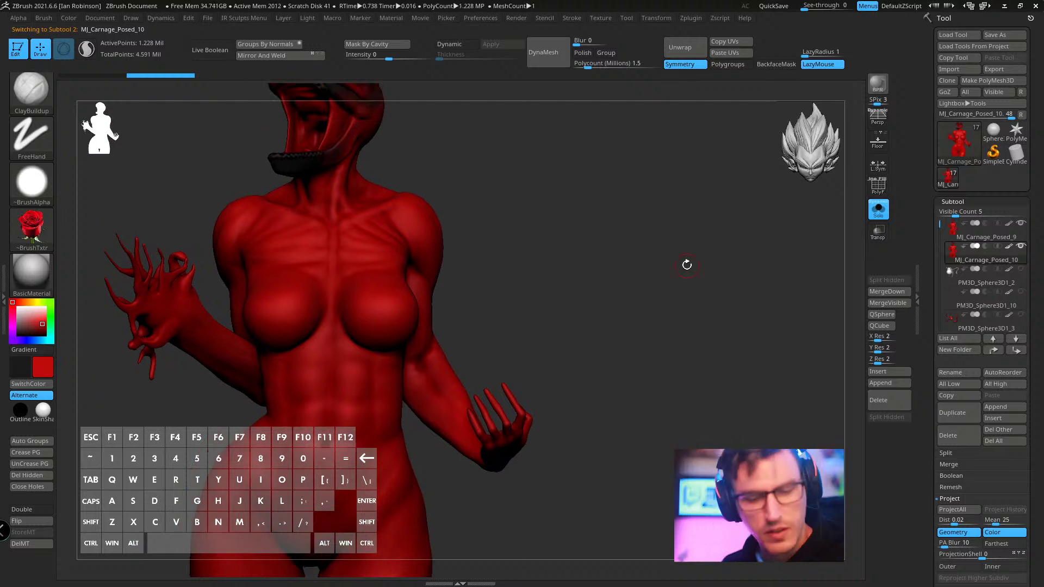
key("space")
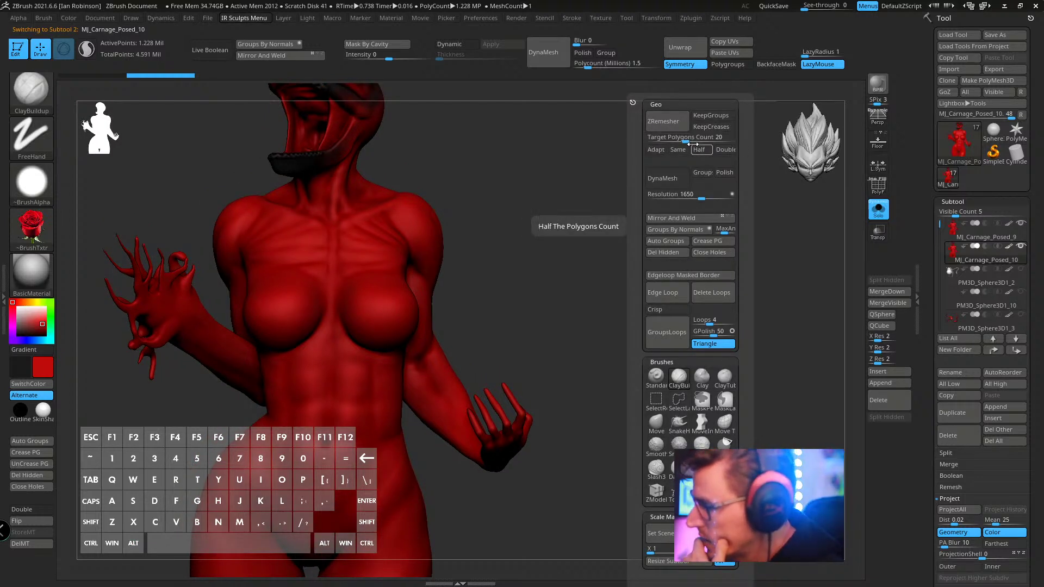
left_click(686, 142)
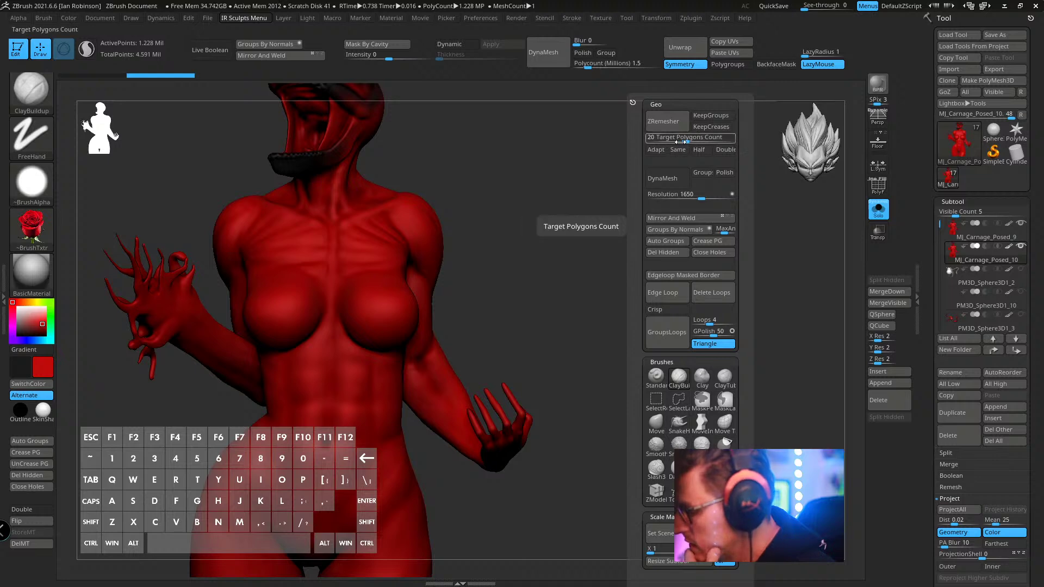
type("1")
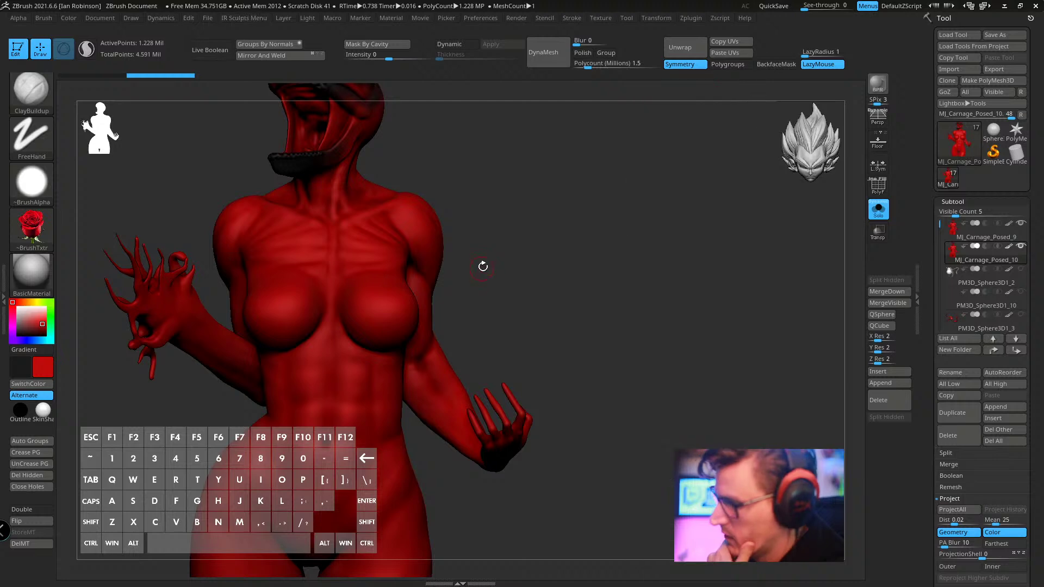
key("space")
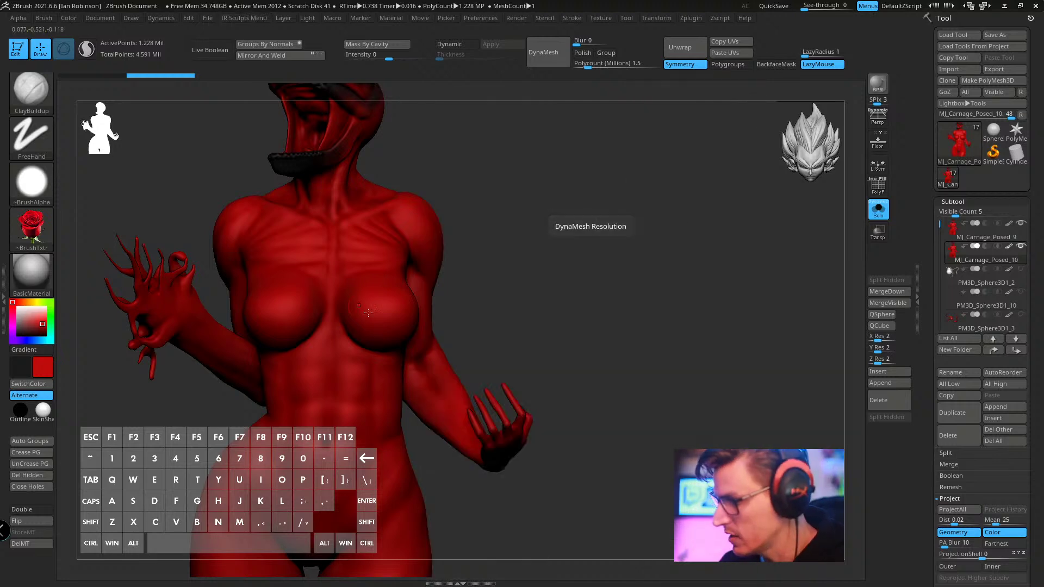
left_click(957, 202)
left_click(956, 214)
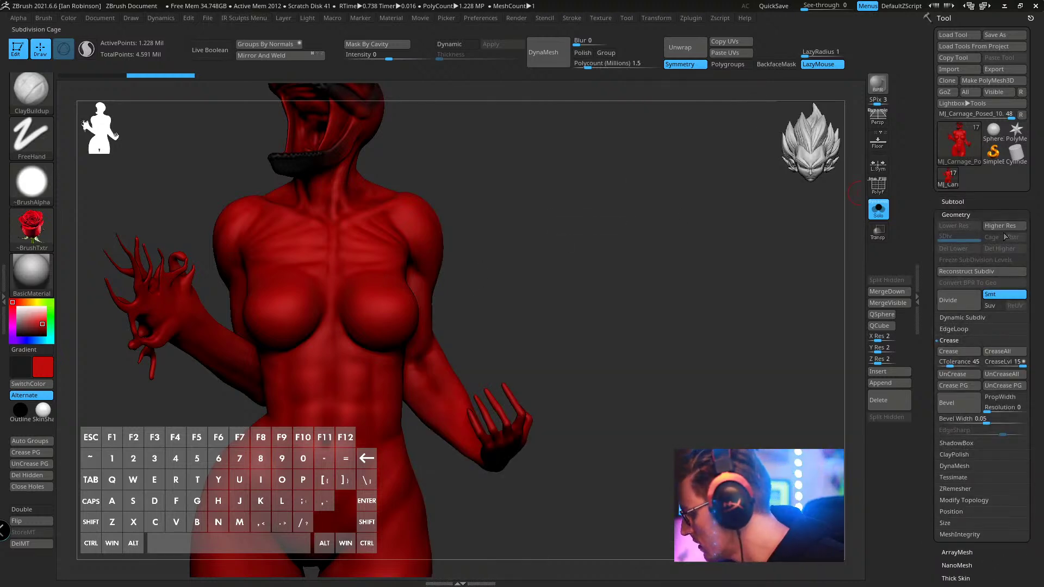
left_click_drag(651, 216, 647, 210)
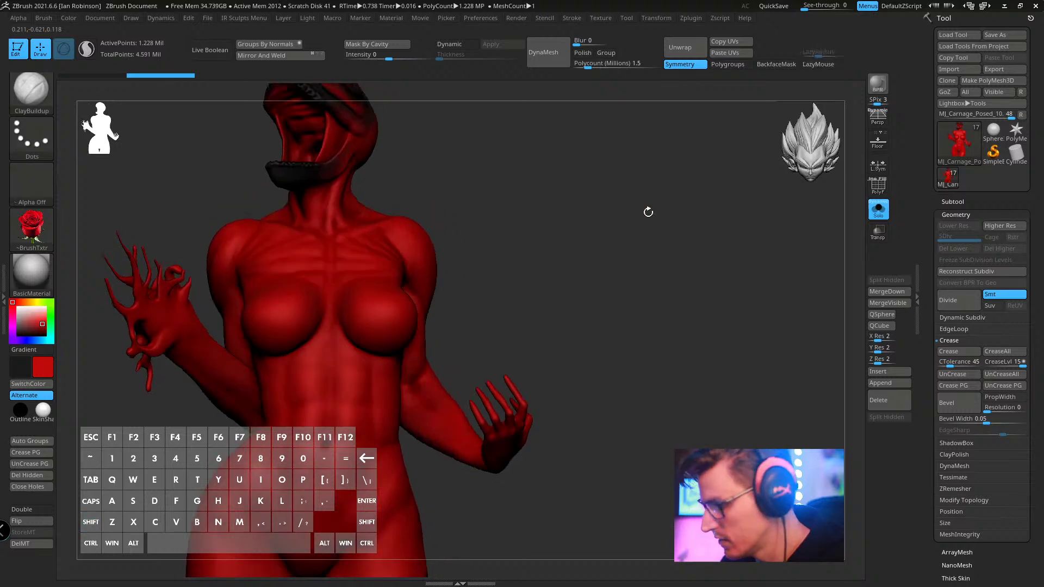
key("space")
key("space")
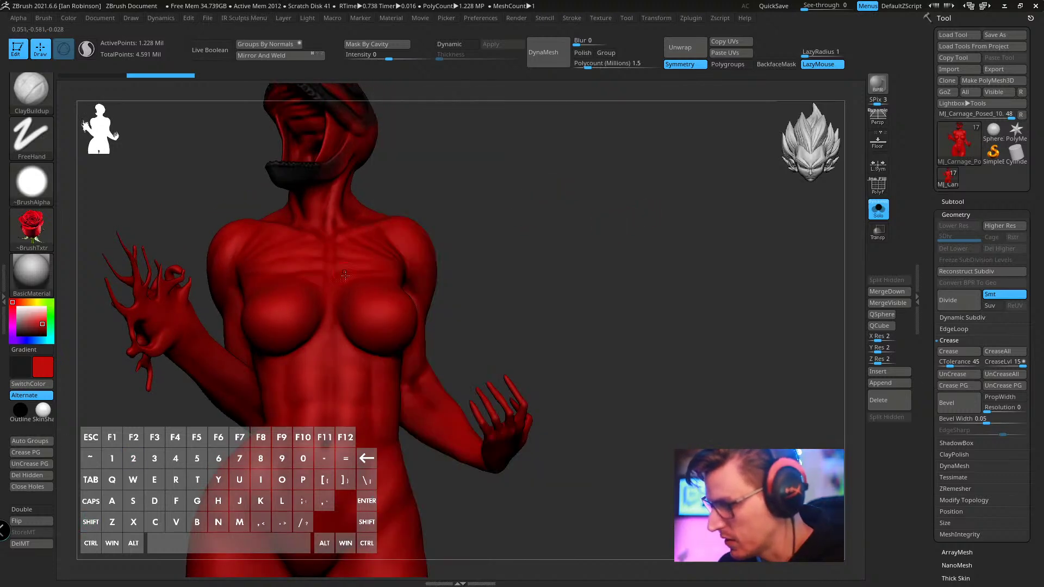
- Activate the transform gizmo and centre it on the unmasked mesh
key("w")
left_click(267, 318, "alt")
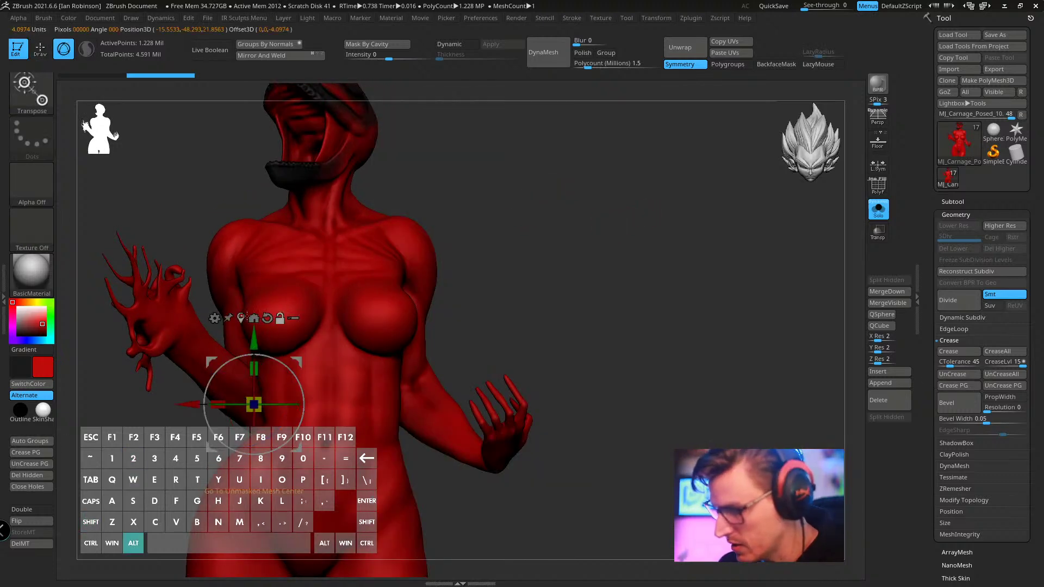
left_click(254, 318, "alt")
left_click_drag(547, 217, 587, 207, "alt")
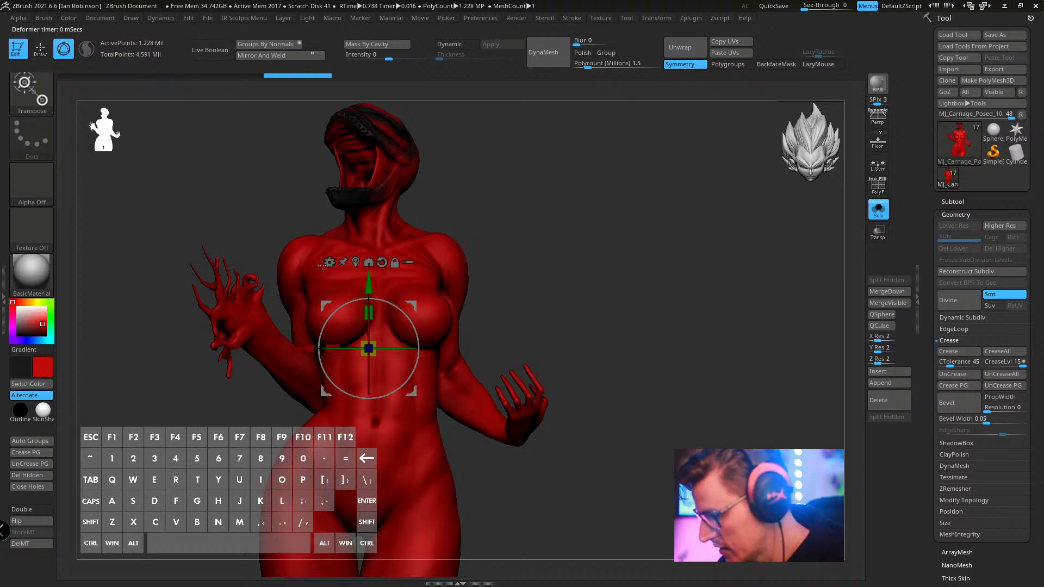
left_click(330, 262)
left_click(332, 259)
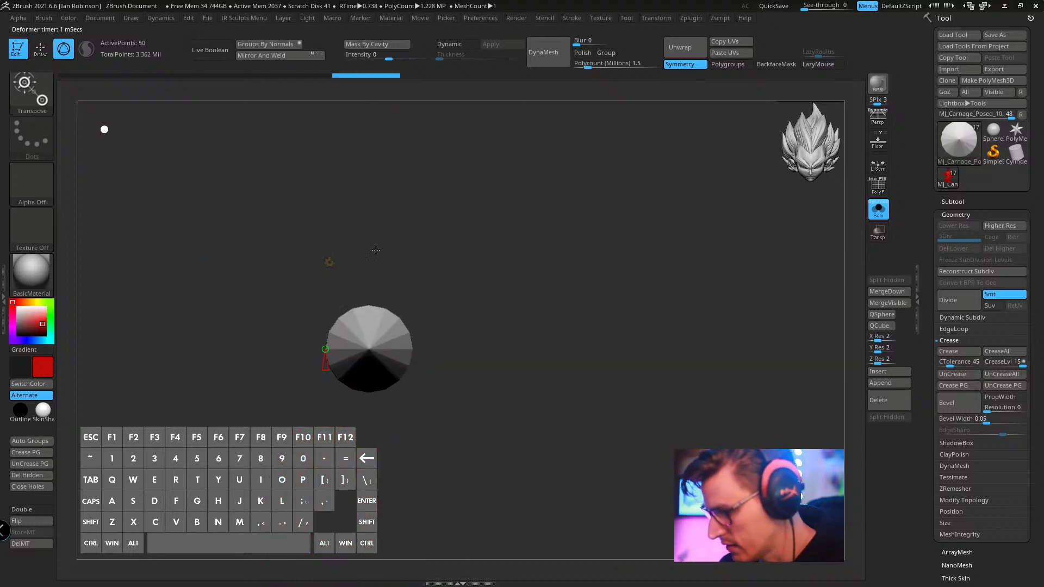
key("ctrl+z")
- Fuse the body and hand with Remesh By Union and display the polygroup wireframe to inspect the wrist seam
left_click(331, 263)
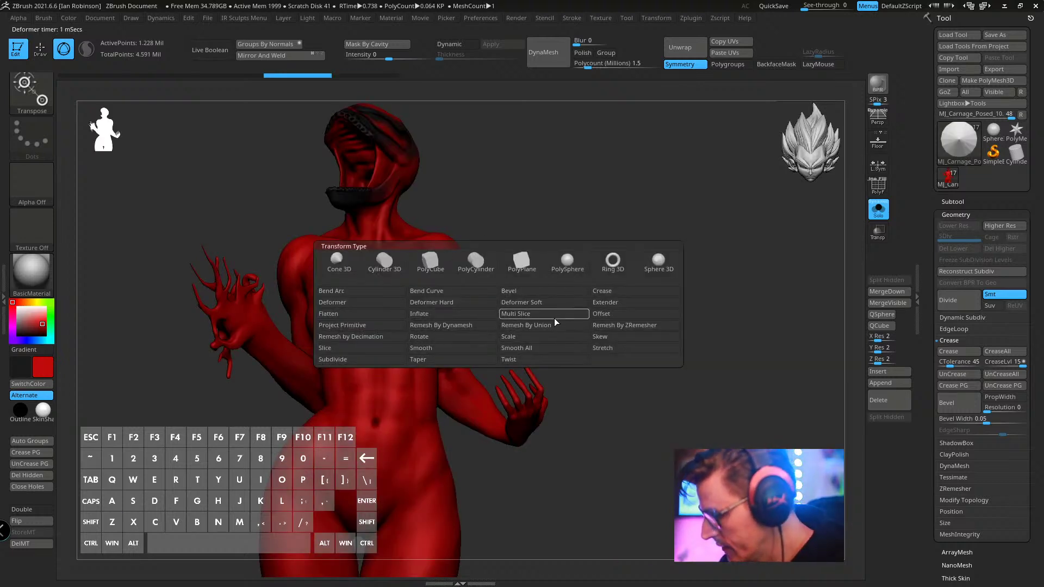
left_click(530, 325)
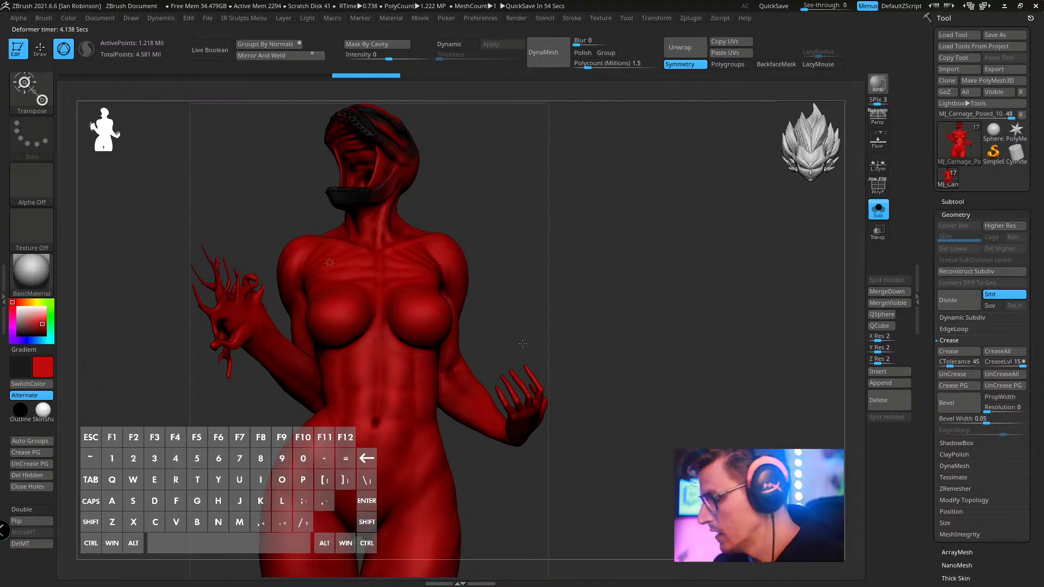
left_click_drag(573, 294, 340, 342)
key("shift+f")
left_click_drag(399, 297, 433, 341)
key("q")
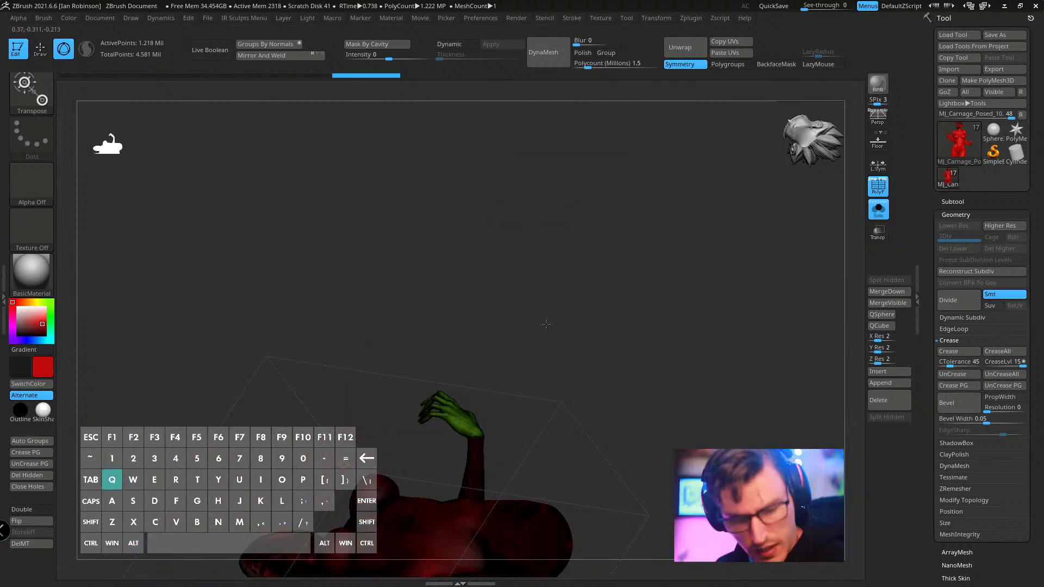
mouse_move(343, 465)
left_mouse_down("alt")
mouse_move(630, 290)
mouse_move(408, 388)
left_mouse_up("alt")
- Enable Sculptris Pro for the smooth brush and smooth the seam between hand and forearm on the back of the wrist
key("s")
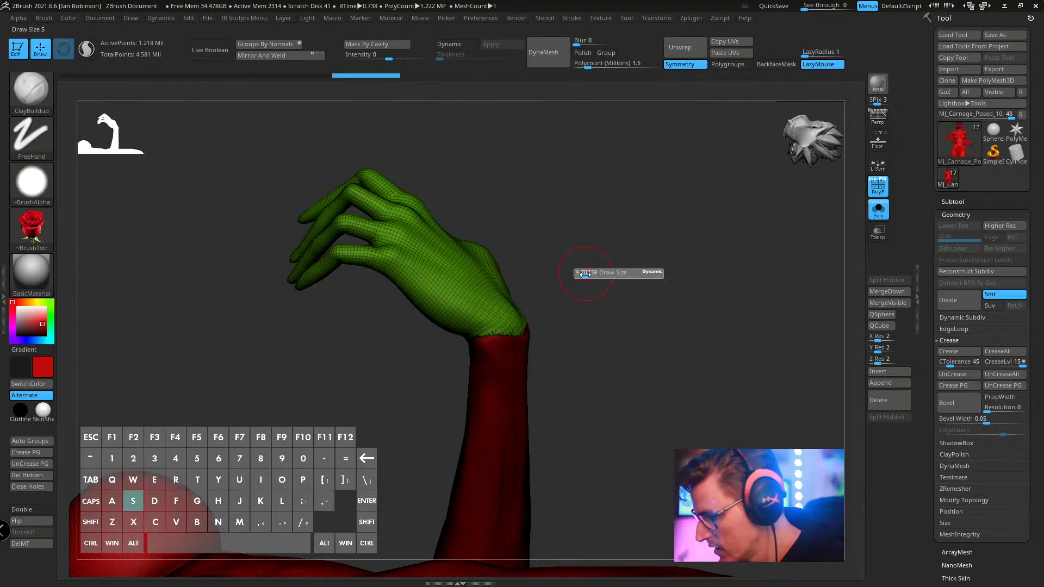
mouse_move(584, 275)
left_mouse_down()
mouse_move(496, 331)
mouse_move(411, 409)
mouse_move(477, 361)
mouse_move(435, 326)
left_mouse_up()
key("shift")
left_click(86, 50)
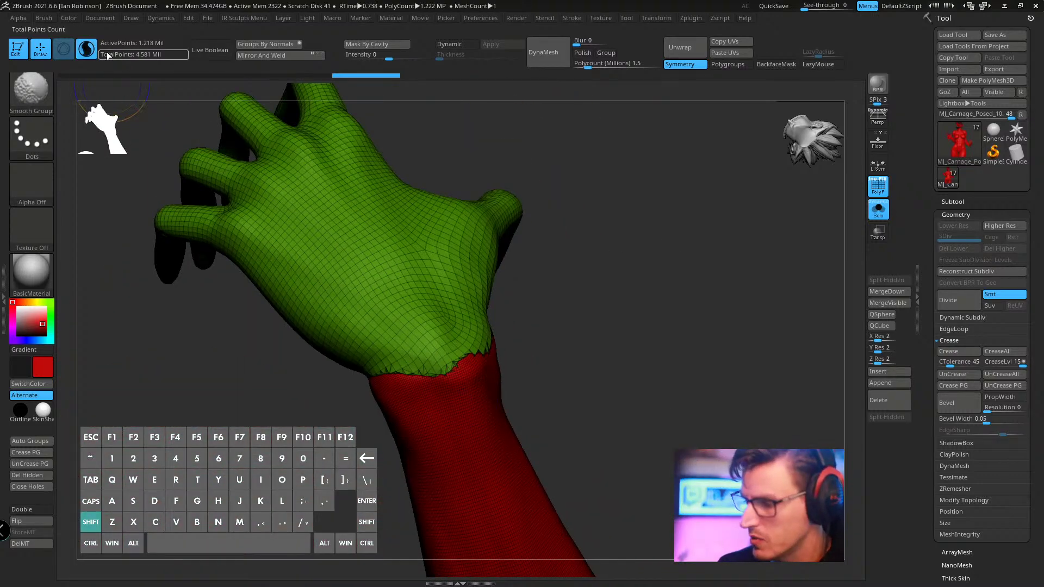
key("space")
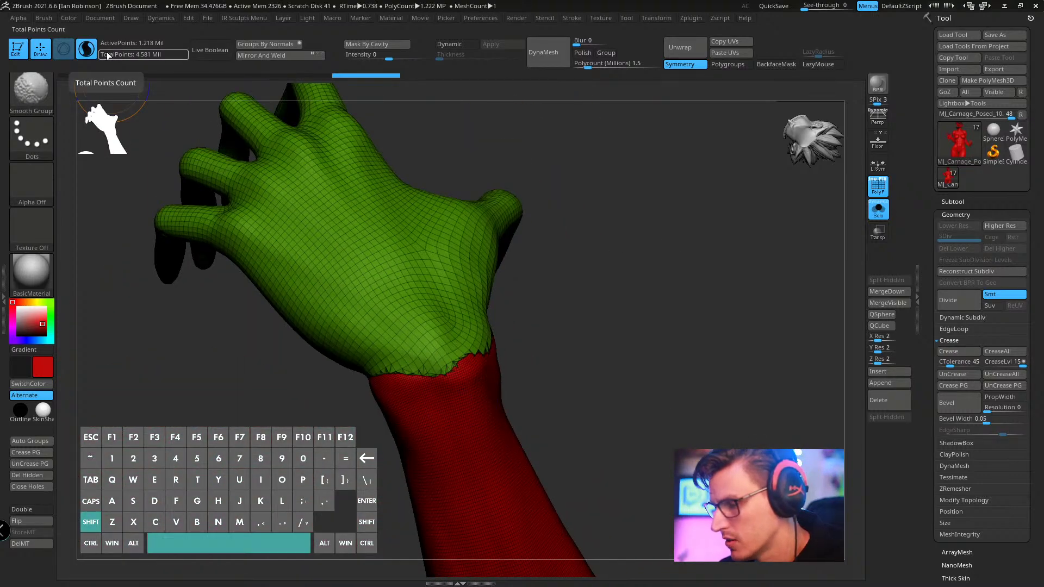
key("space")
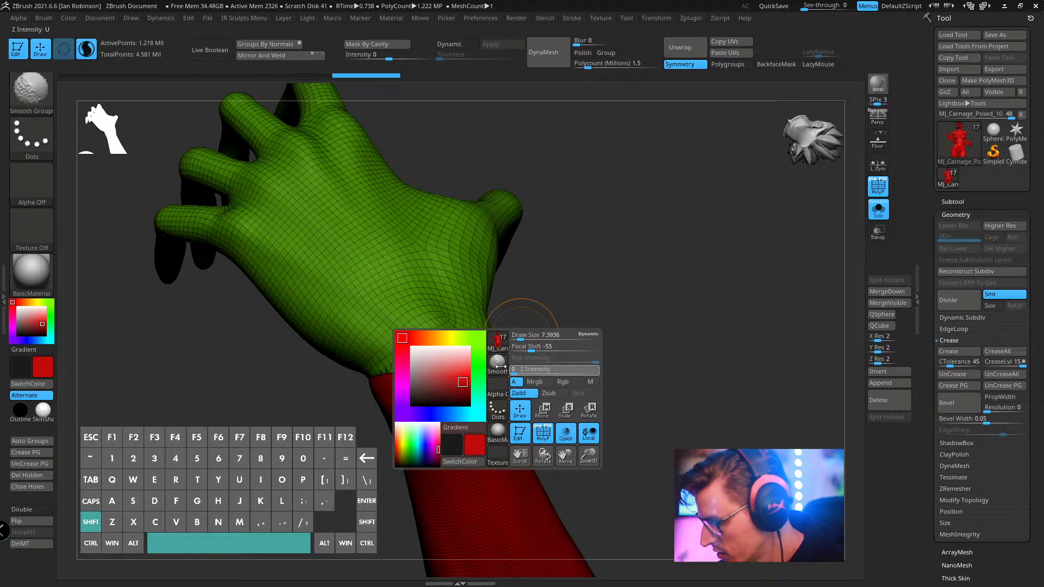
left_click_drag(391, 375, 473, 332, "shift")
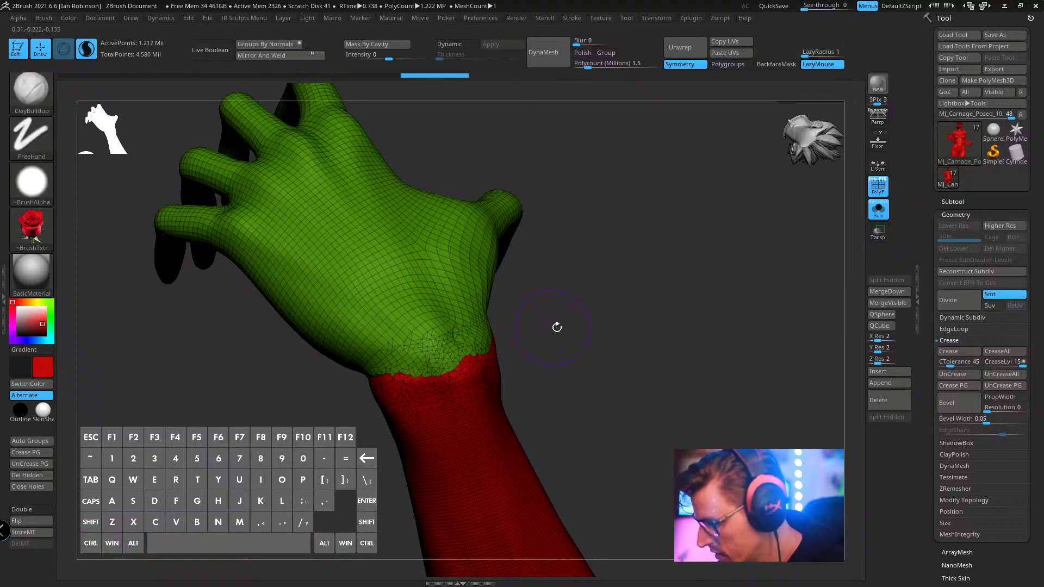
- Smooth the polygroup seam around the thumb side and remaining sides of the wrist with Sculptris Pro
mouse_move(557, 326)
left_mouse_down()
mouse_move(522, 337)
mouse_move(509, 320)
left_mouse_up()
key("l")
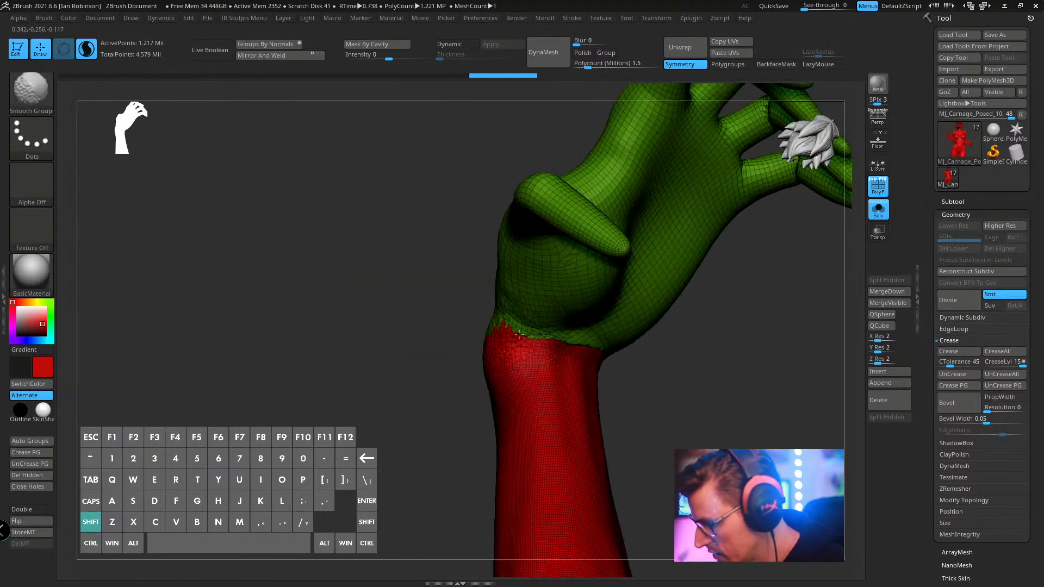
mouse_move(657, 389)
left_mouse_down()
mouse_move(727, 363)
mouse_move(617, 360)
mouse_move(696, 322)
mouse_move(688, 312)
mouse_move(556, 334)
left_mouse_up()
key("shift")
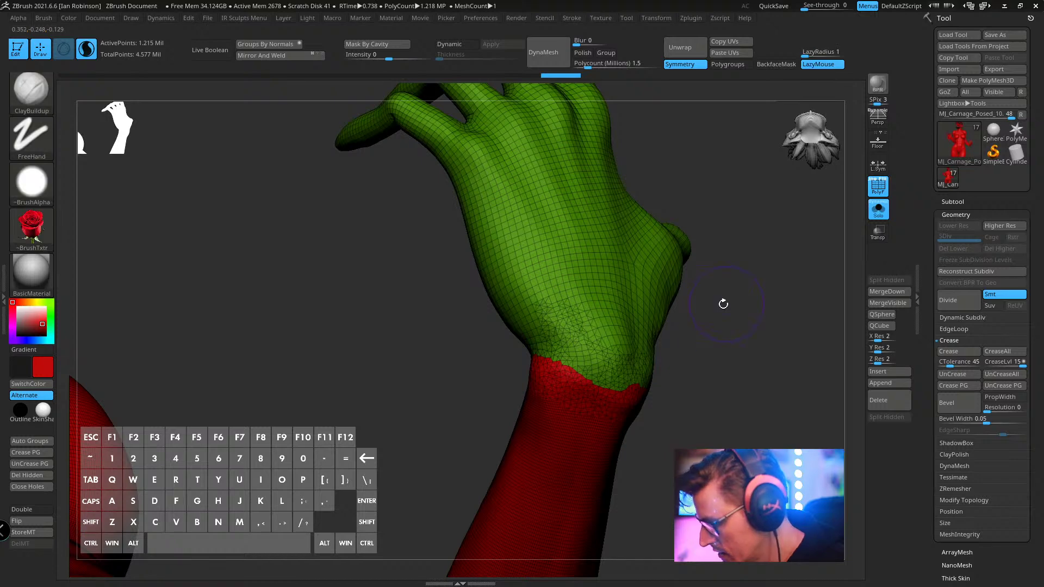
- Try to ZRemesh the fused body and hand with Target Polygons Count 10 and inspect the new topology as a wireframe
key("shift+f")
key("shift+f")
key("space")
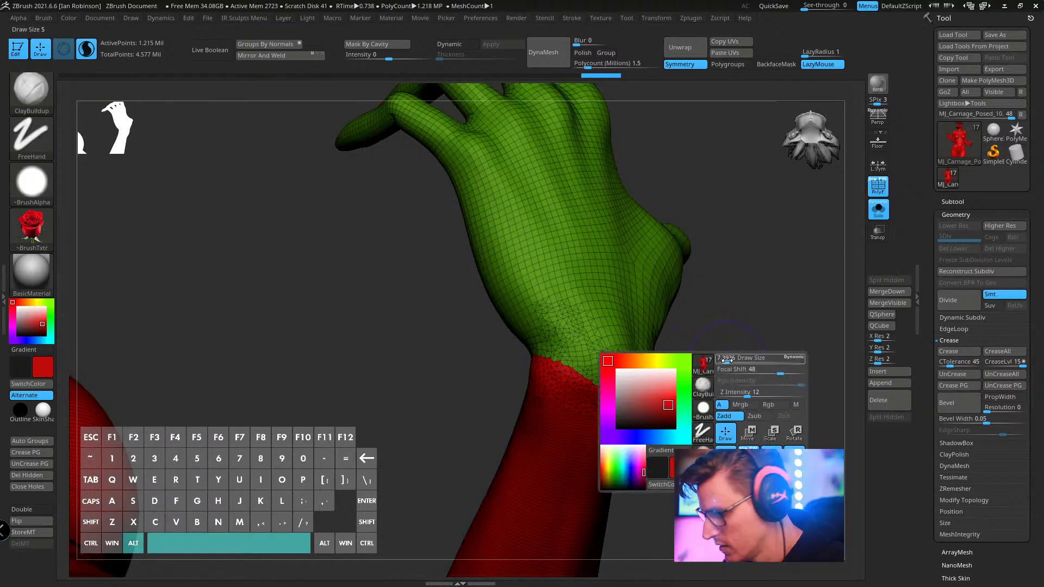
mouse_move(715, 352)
left_mouse_down("alt")
mouse_move(681, 289)
mouse_move(701, 349)
mouse_move(697, 342)
mouse_move(675, 258)
mouse_move(700, 335)
mouse_move(685, 301)
left_mouse_up("alt")
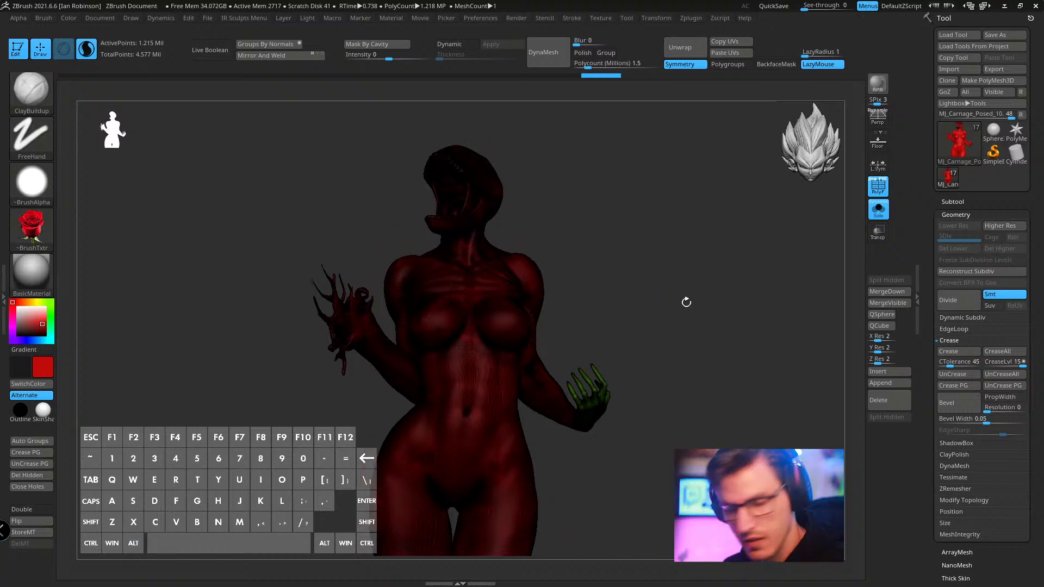
key("shift+f")
key("space")
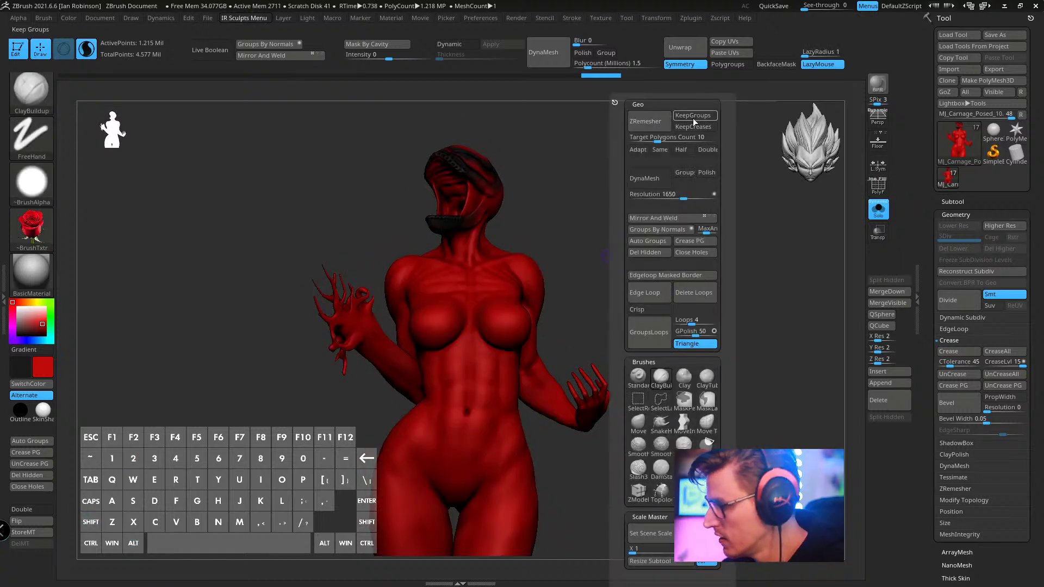
left_click(659, 124)
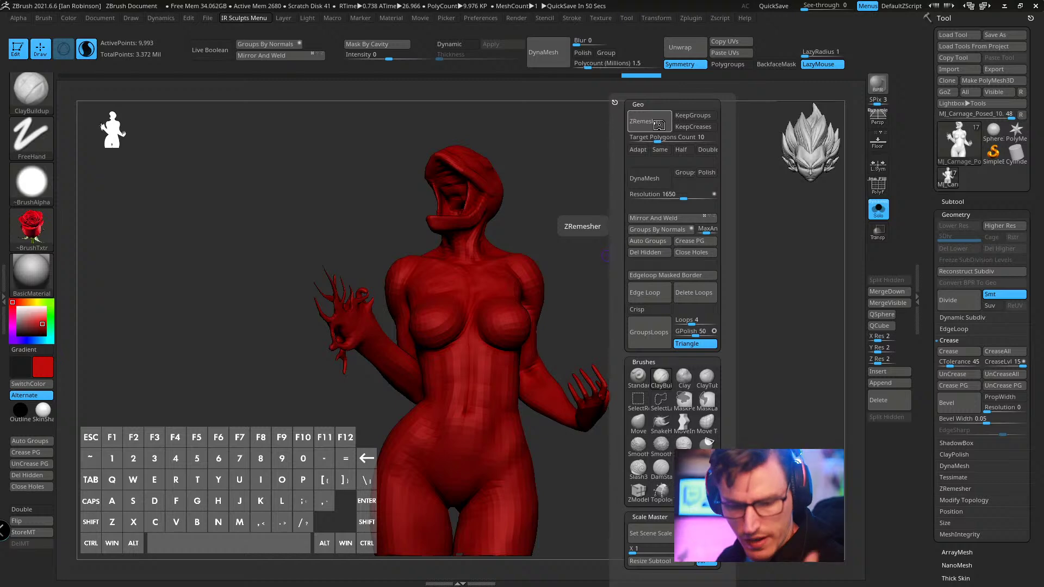
left_click_drag(582, 284, 625, 311)
key("shift+f")
key("shift+f")
key("shift+f")
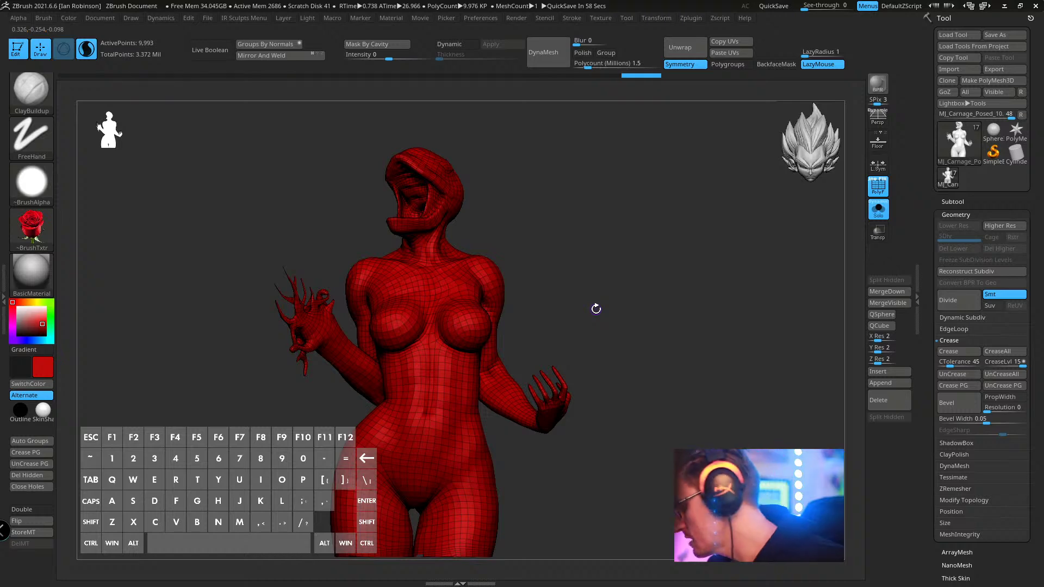
- Subdivide the remeshed body to level 5 and drop it back to subdivision level 4
key("ctrl+d")
key("ctrl+d")
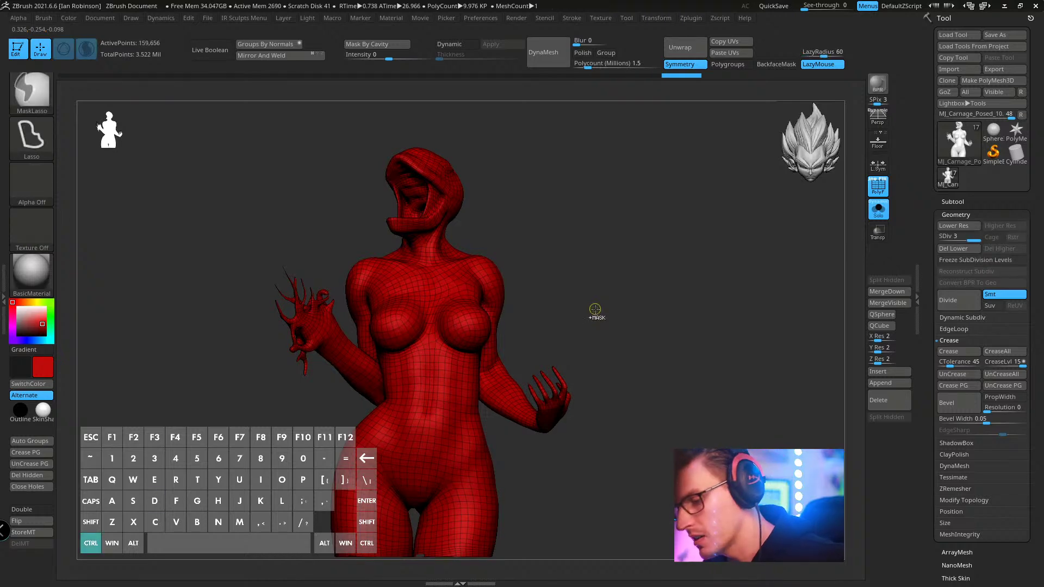
key("ctrl+s")
key("Escape")
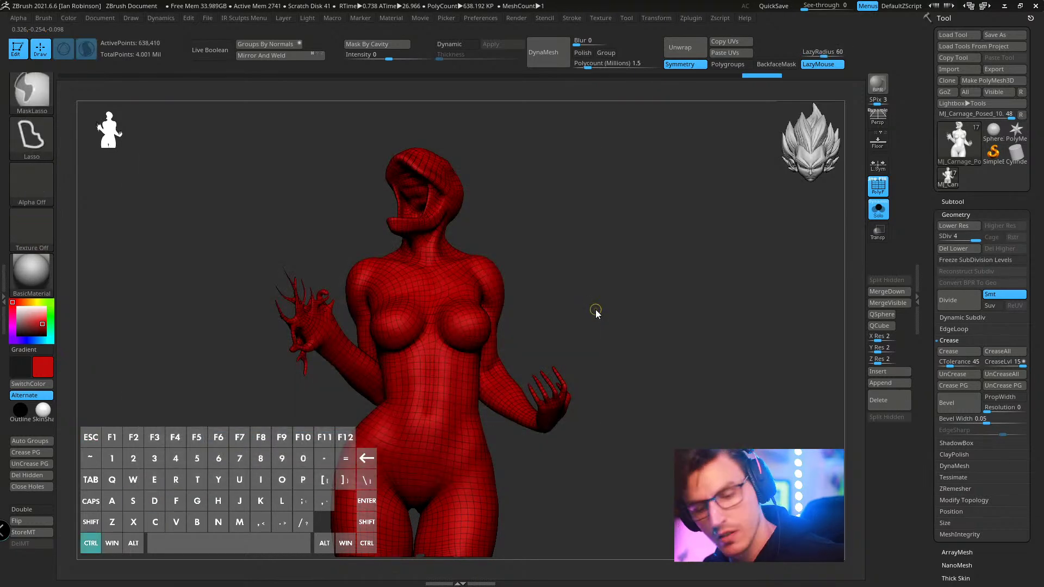
key("ctrl+d")
key("ctrl+d")
key("shift+f")
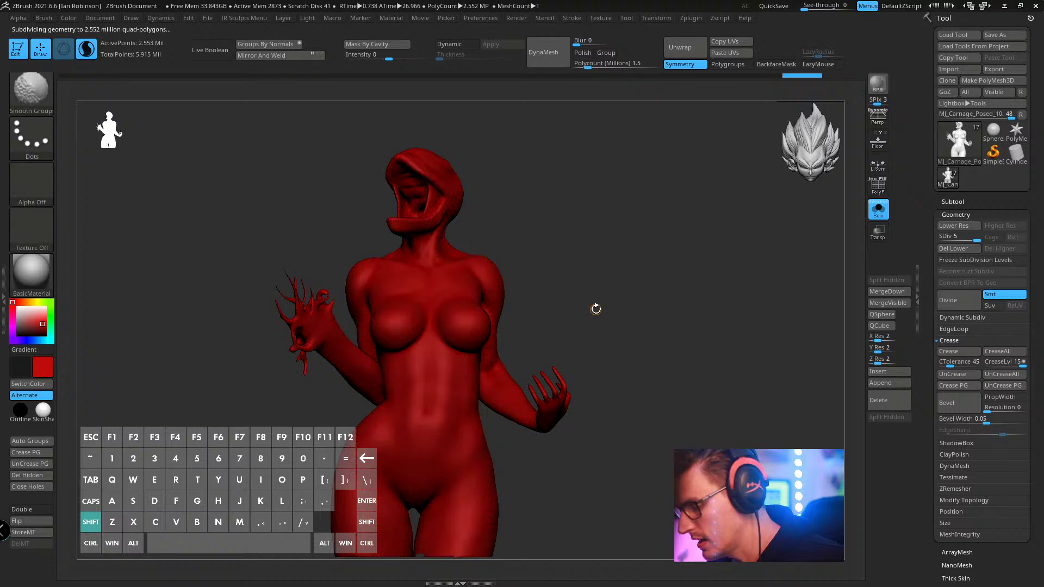
key("shift+f")
key("shift+f")
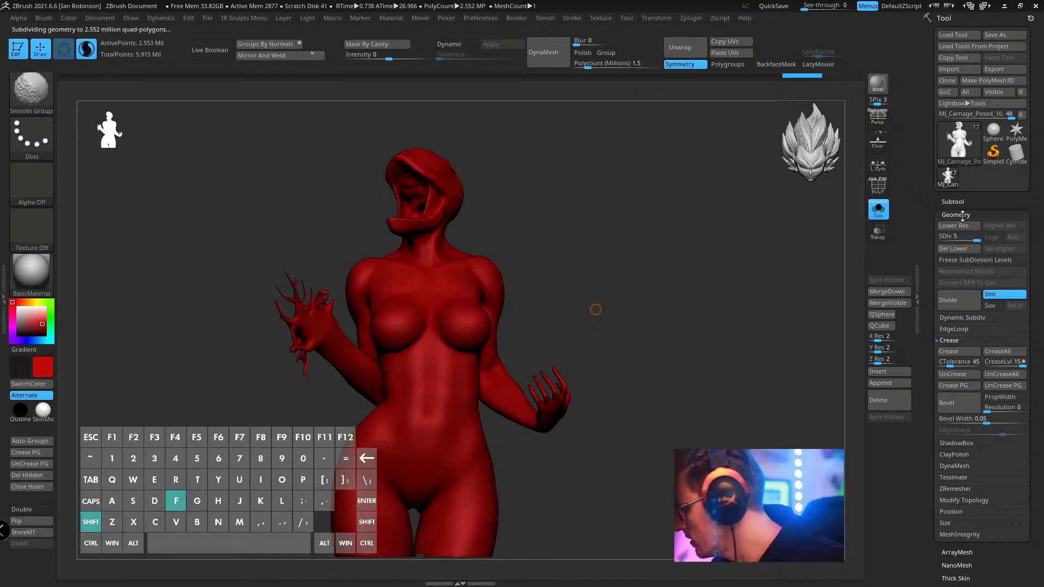
left_click(958, 225)
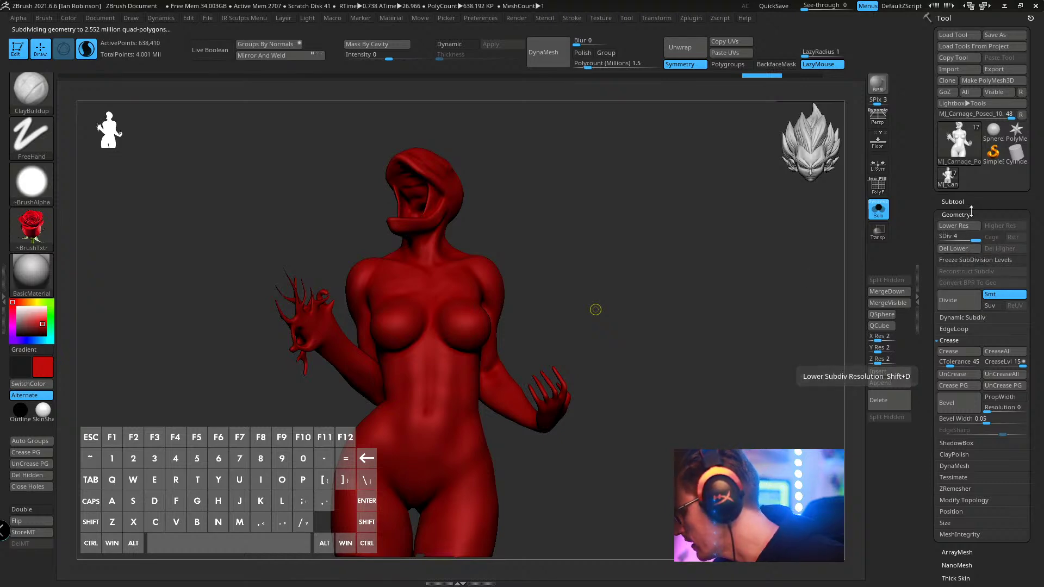
- Project the geometry and polypaint of the visible subtools onto the subdivided body with ProjectAll
left_click(960, 213)
left_click(953, 202)
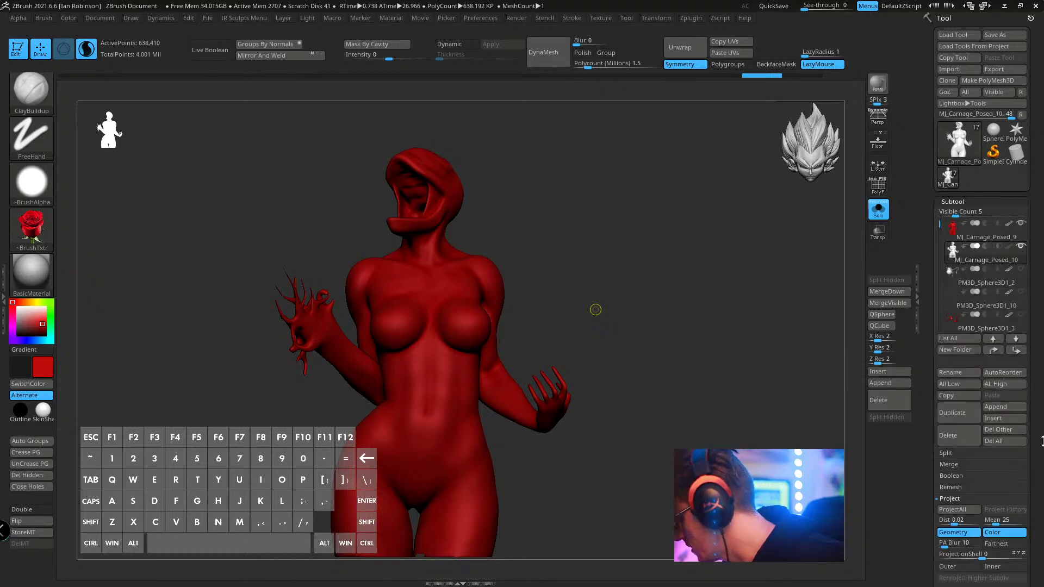
scroll(1020, 358, "down", 5)
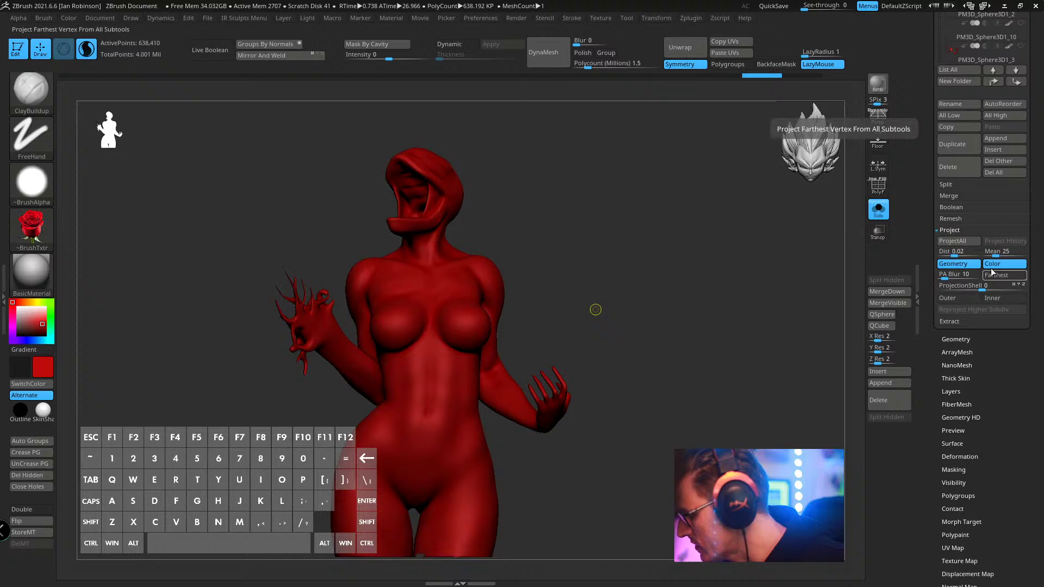
left_click(957, 241)
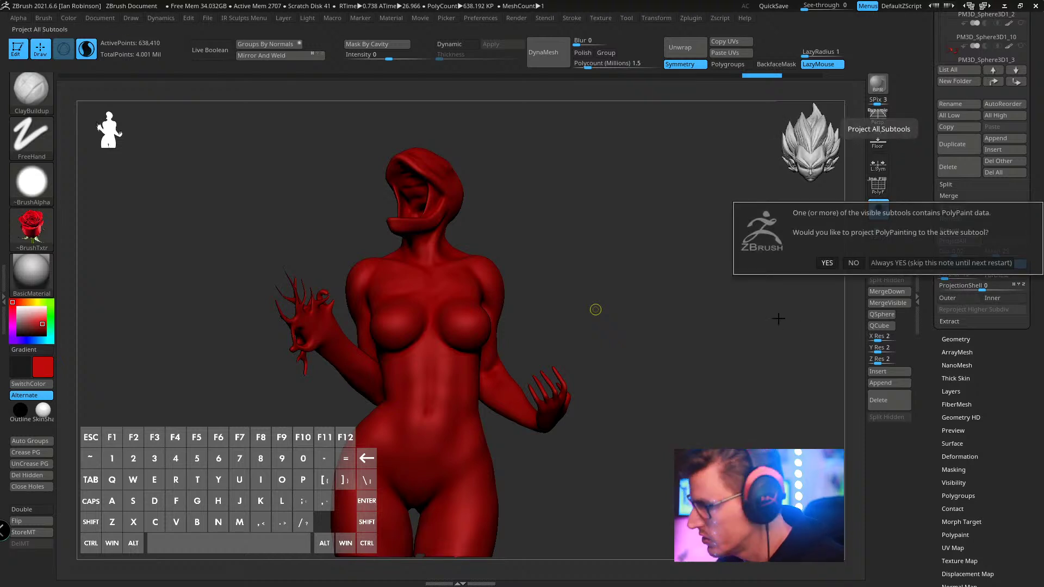
left_click(826, 263)
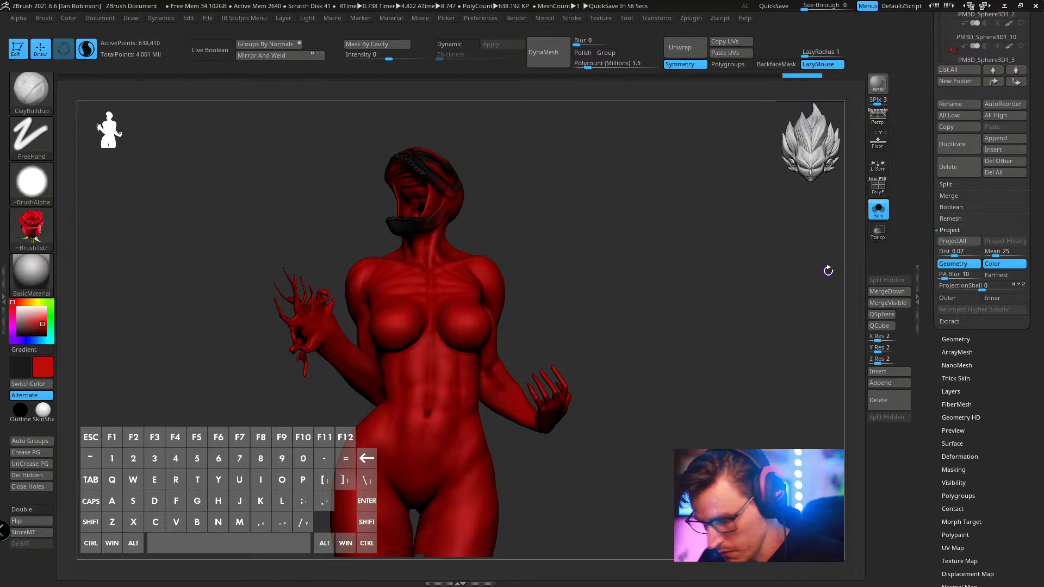
- Inspect the projected body as a wireframe and try to smooth the wrist seam at a lower subdivision level
left_click_drag(640, 408, 676, 357)
key("shift+f")
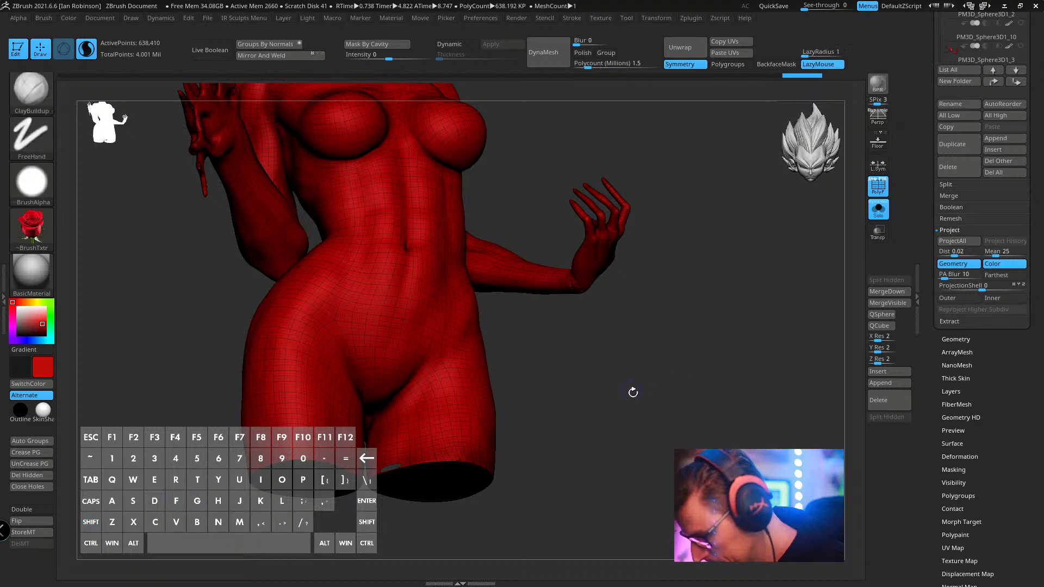
left_click_drag(631, 392, 424, 482)
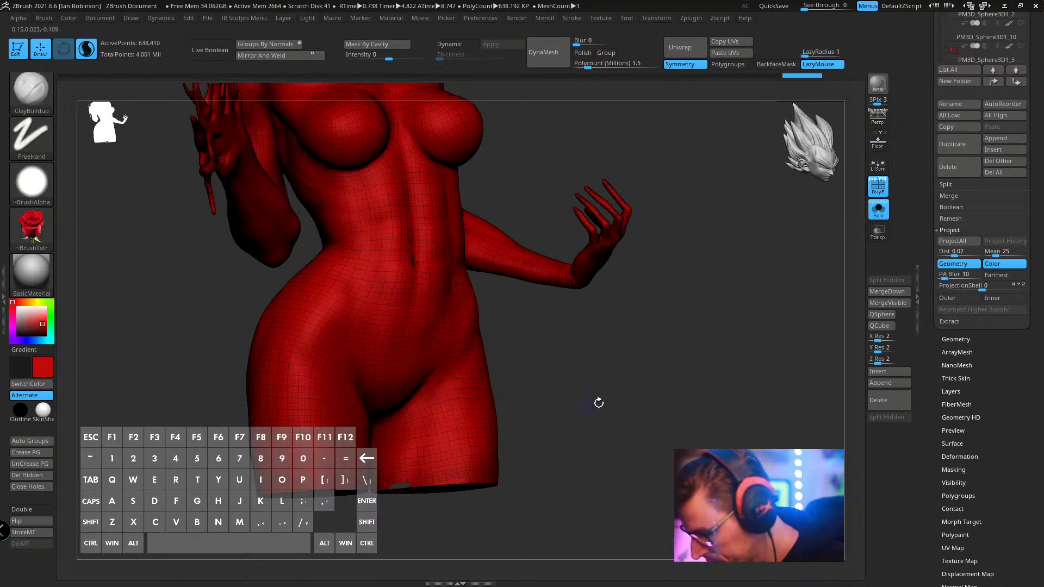
mouse_move(659, 377)
left_mouse_down("alt")
mouse_move(647, 408)
mouse_move(700, 310)
mouse_move(717, 310)
mouse_move(706, 266)
left_mouse_up("alt")
key("shift+f")
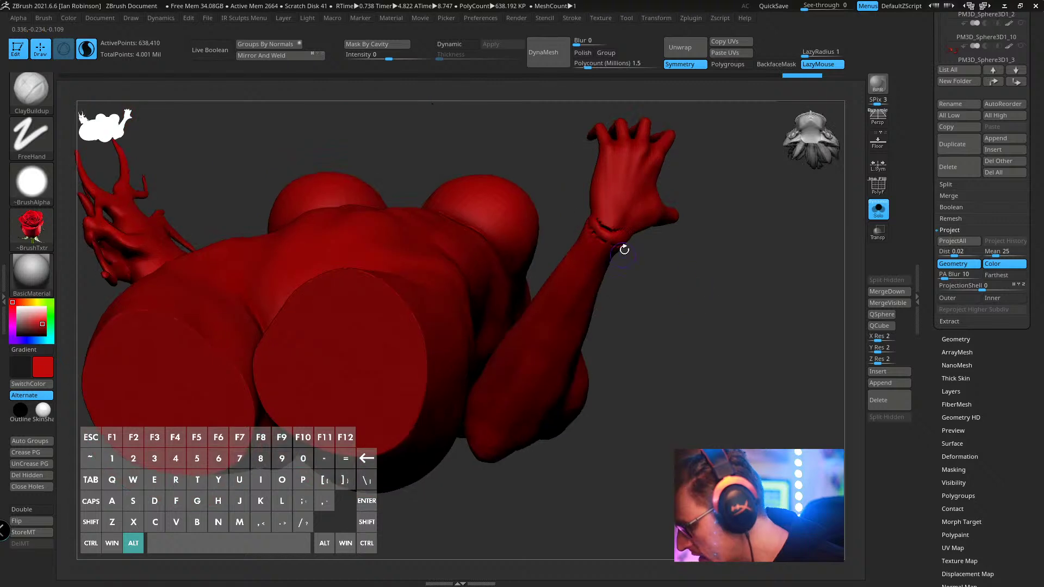
key("s")
left_click_drag(617, 227, 607, 231)
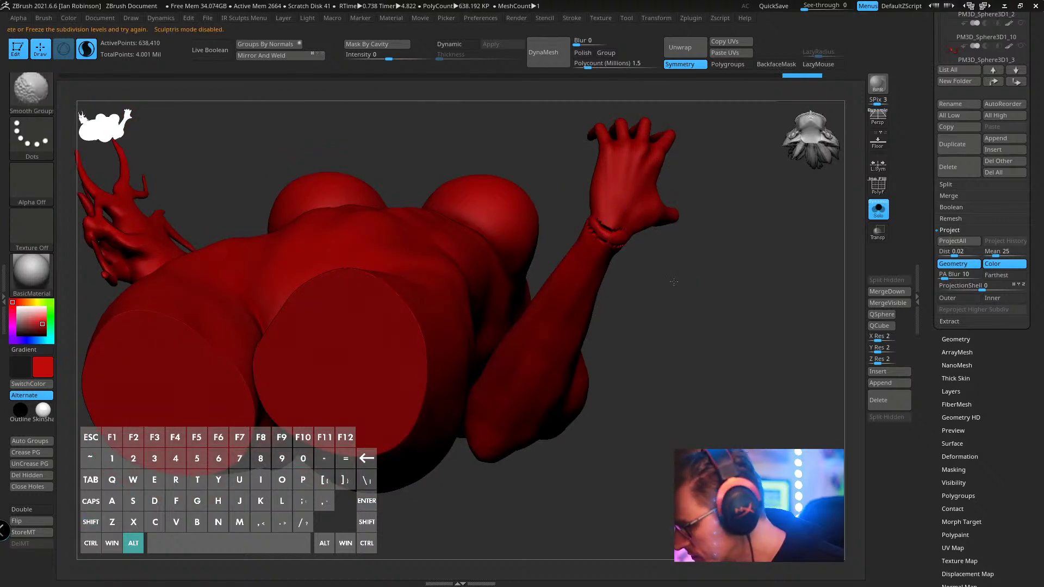
left_click_drag(676, 284, 680, 305, "alt")
key("shift")
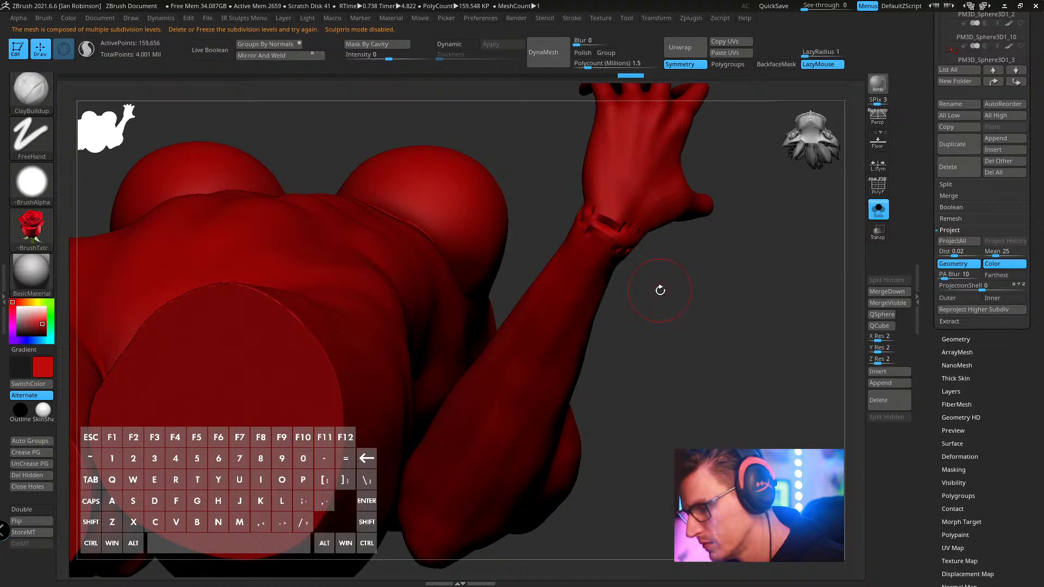
left_click_drag(674, 305, 705, 363)
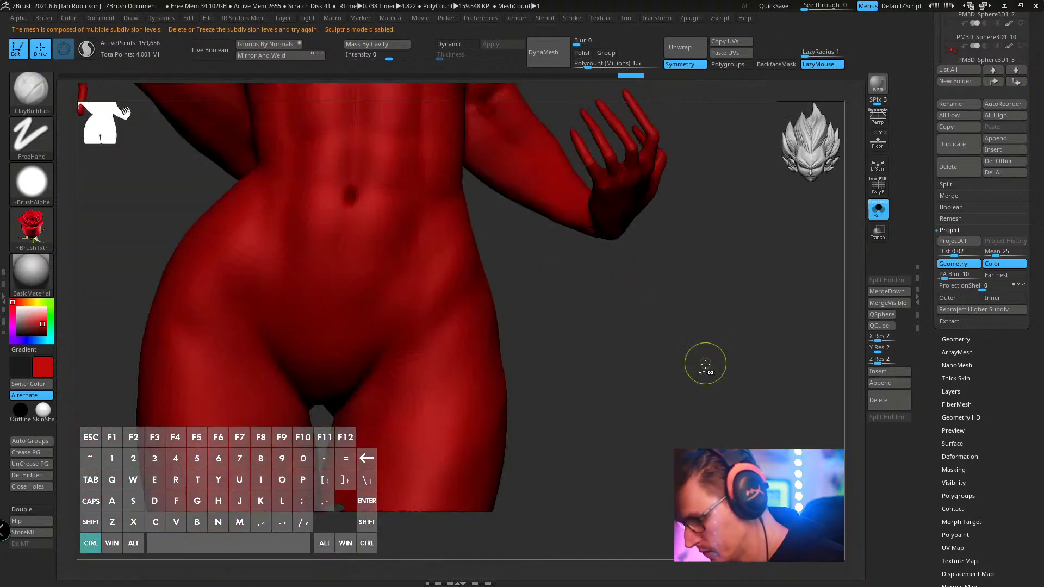
- Undo the projection, subdivisions and ZRemesh to restore the fused high-resolution body with its hand polygroup
key("ctrl+z")
key("ctrl")
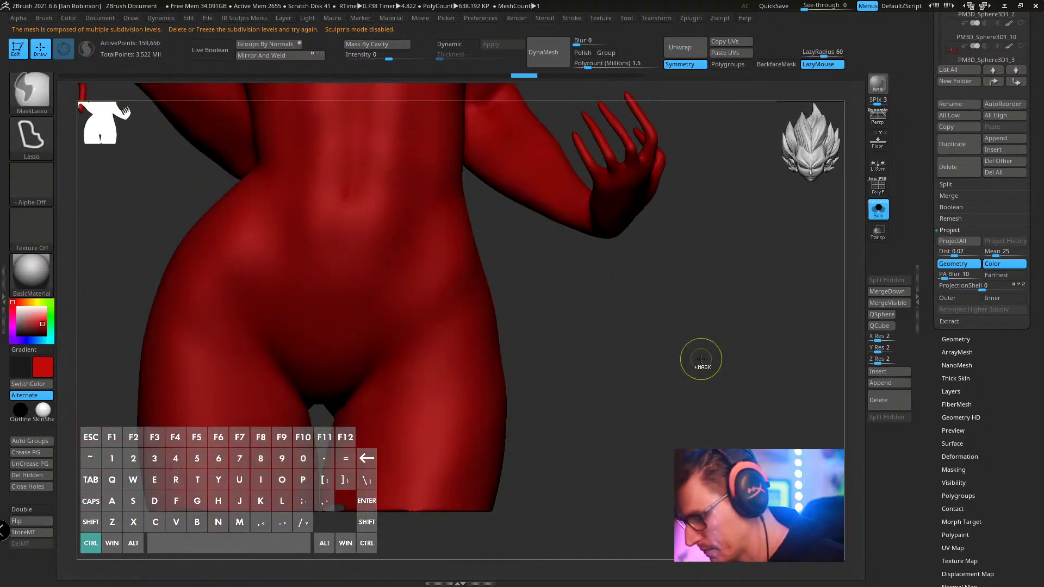
key("ctrl+z")
key("alt")
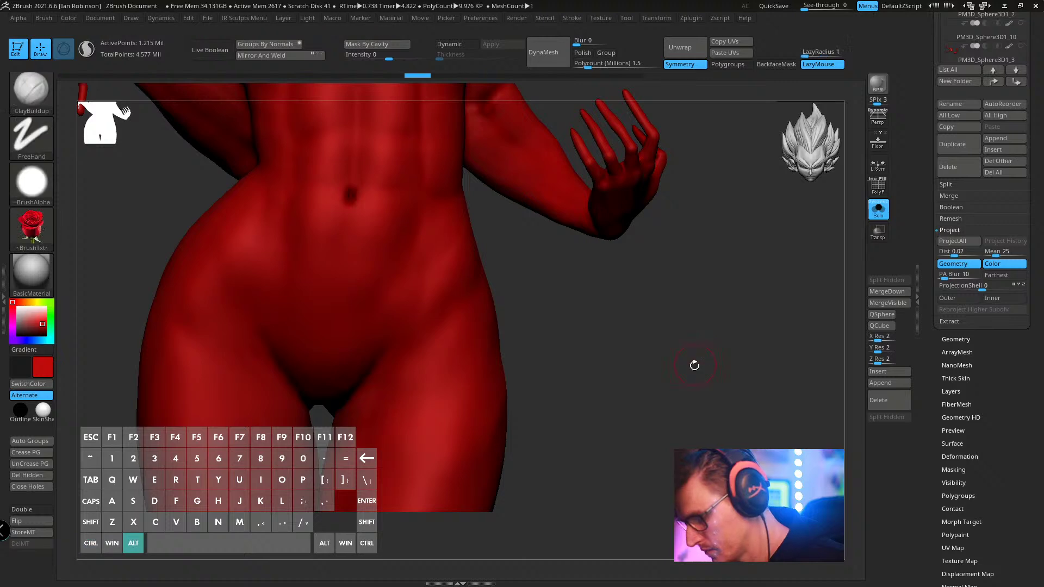
mouse_move(694, 365)
left_mouse_down("alt")
mouse_move(659, 346)
mouse_move(661, 365)
mouse_move(717, 317)
mouse_move(716, 288)
mouse_move(708, 342)
mouse_move(688, 332)
left_mouse_up("alt")
key("shift+f")
key("shift+f")
key("shift+f")
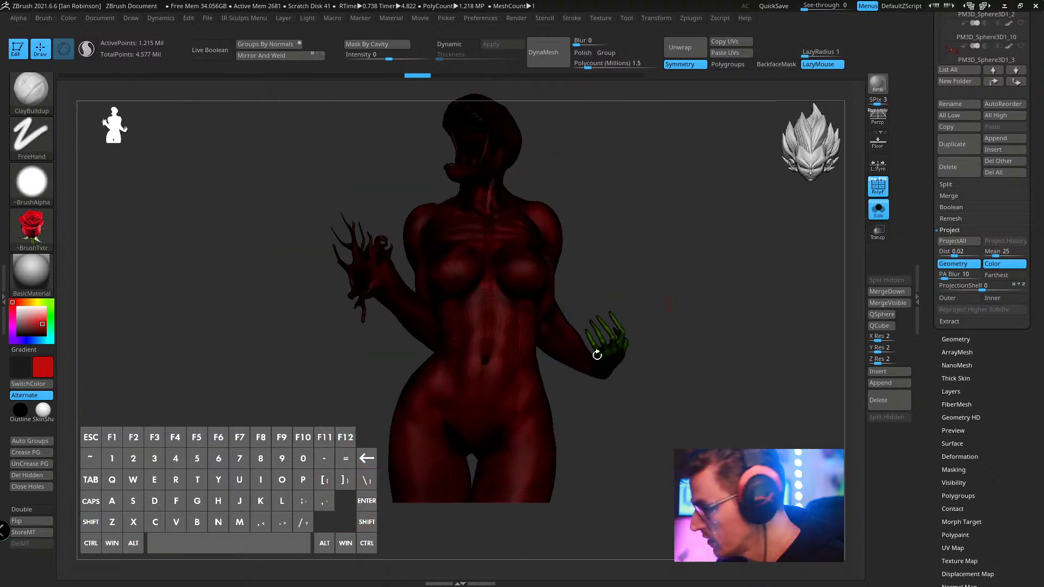
- ZRemesh the fused body with Target Polygons Count 20 and hide the polygroup wireframe
key("space")
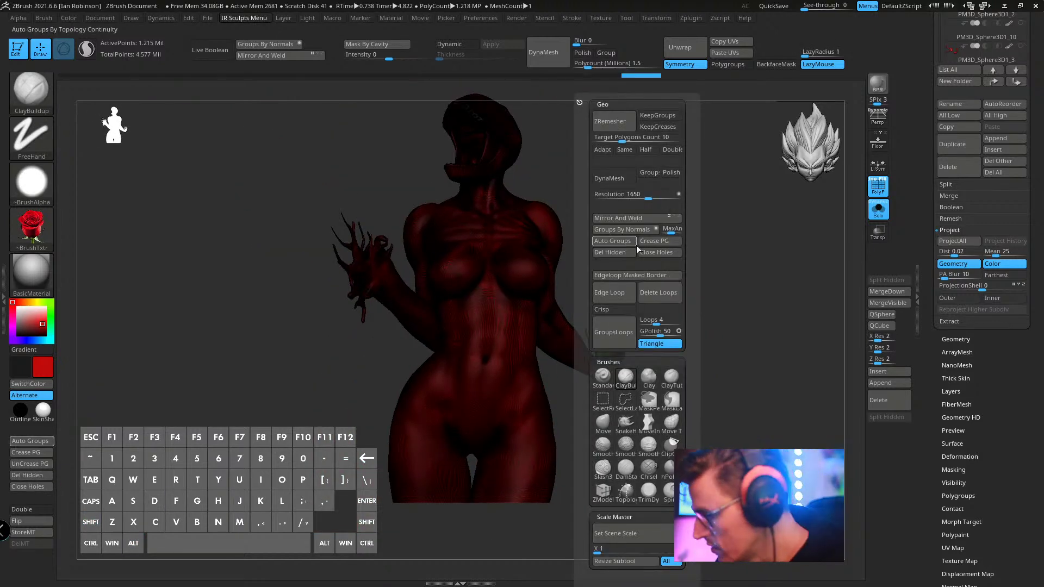
left_click(629, 140)
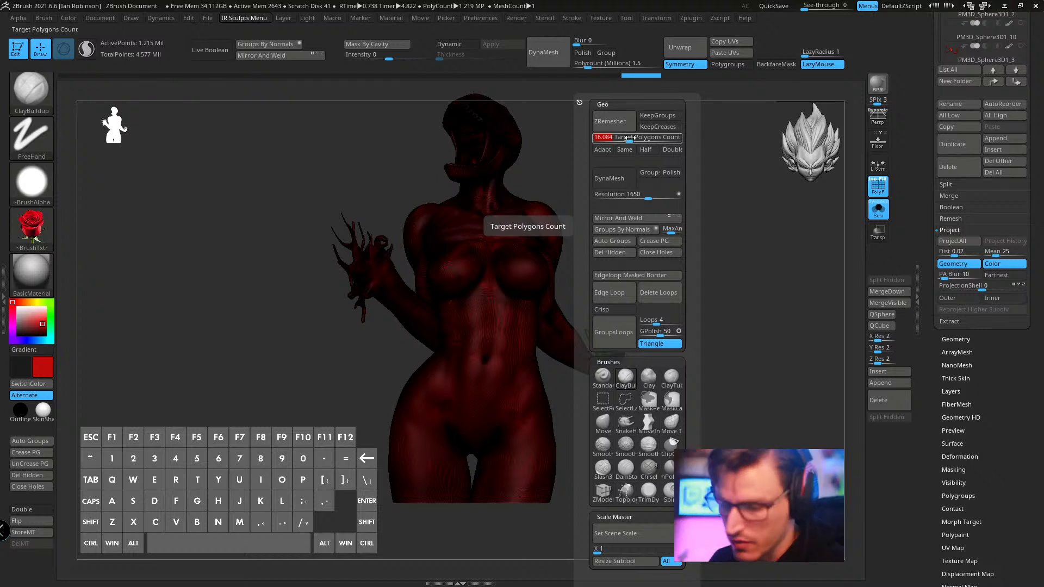
type("20")
left_click(625, 126)
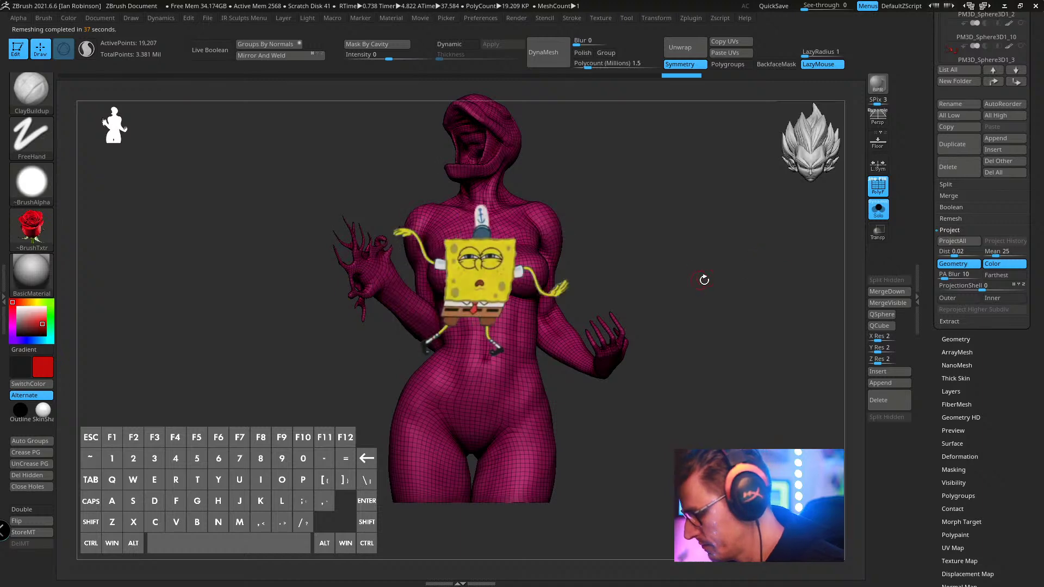
left_click_drag(704, 279, 715, 304)
key("shift+f")
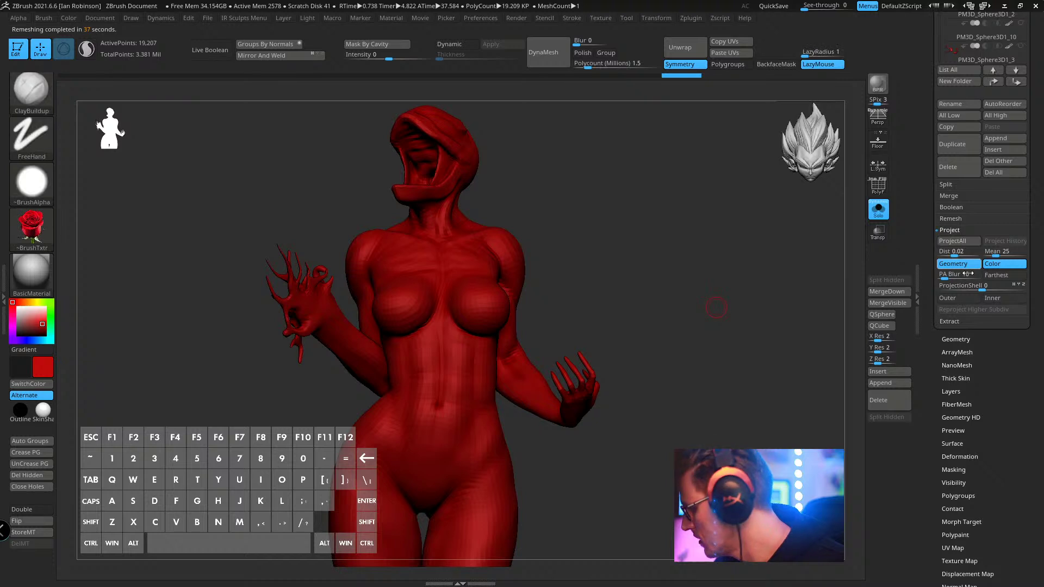
- Subdivide the remeshed body three times
scroll(1006, 71, "up", 3)
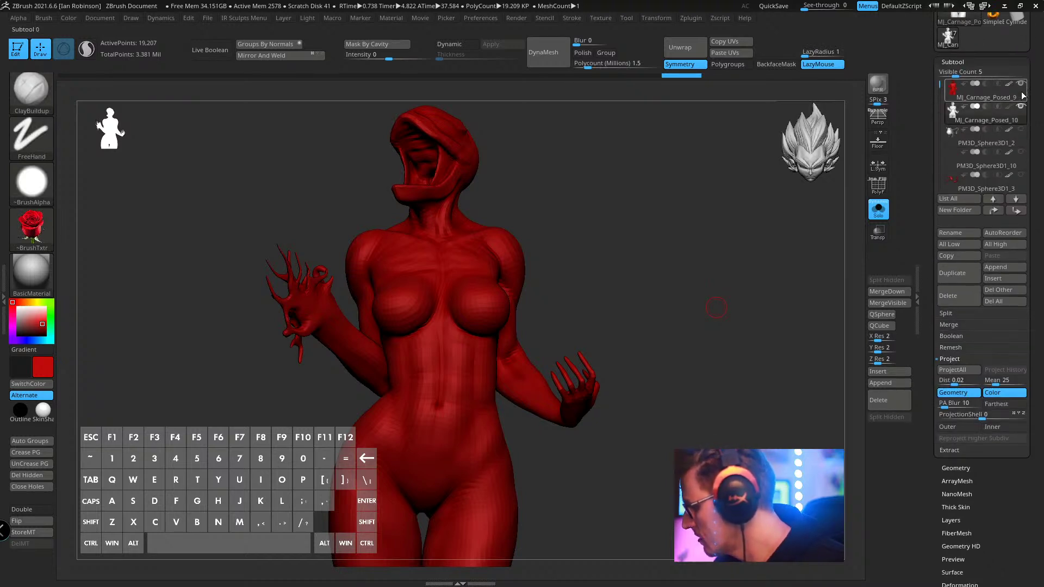
left_click_drag(761, 291, 703, 256, "alt")
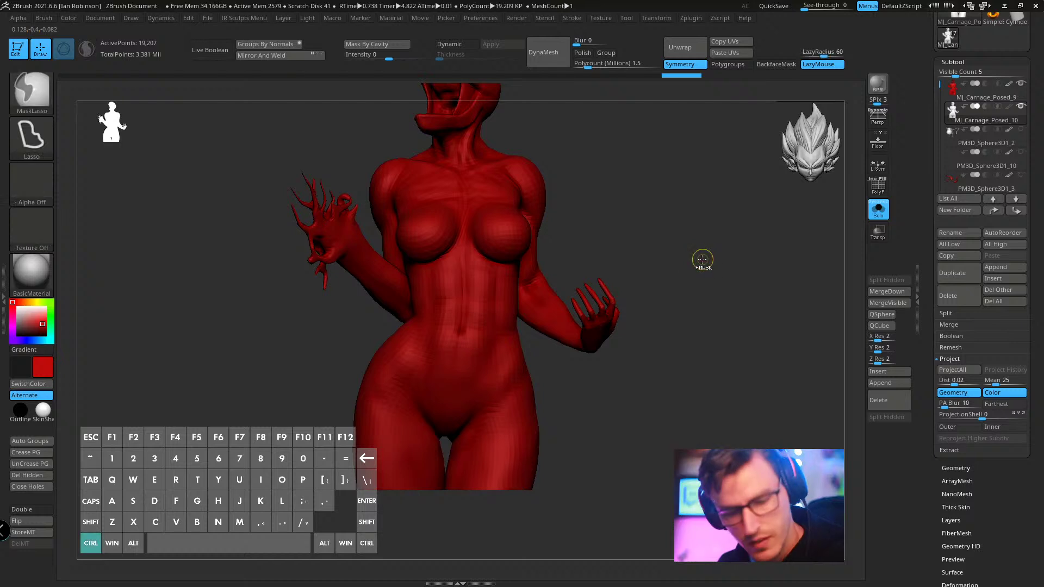
key("ctrl+d")
key("ctrl+d")
key("ctrl+d")
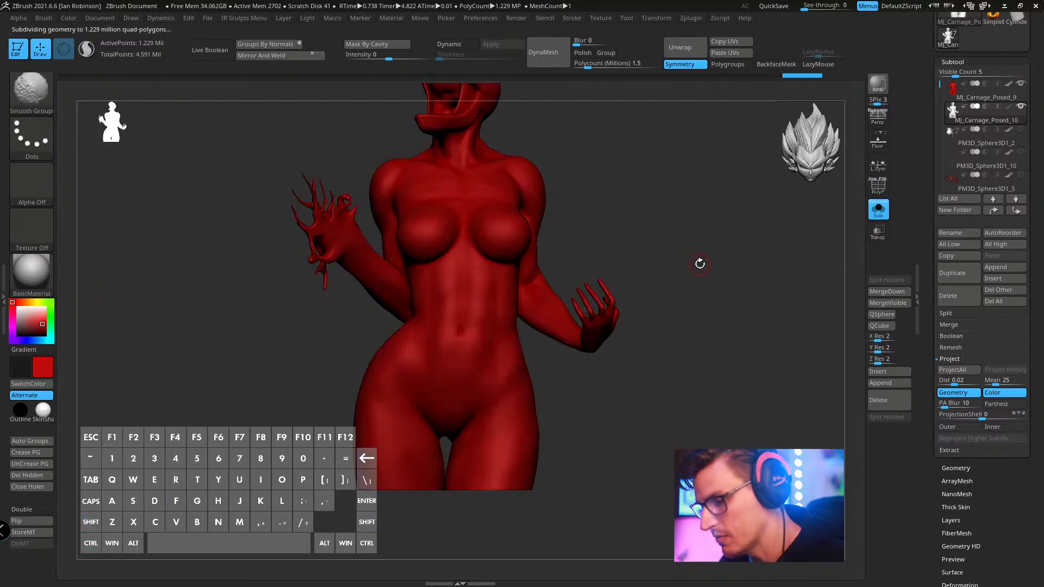
left_click_drag(703, 260, 716, 323, "alt")
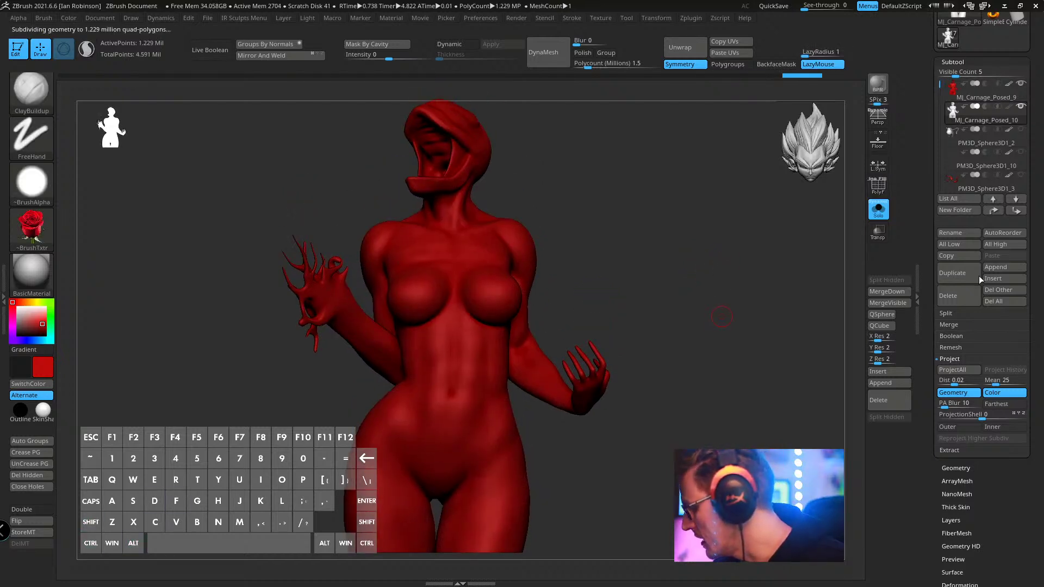
- Project geometry and polypaint from MJ_Carnage_Posed_9 onto the subdivided body, hide that source subtool and leave Solo mode to show the whole character
left_click(952, 371)
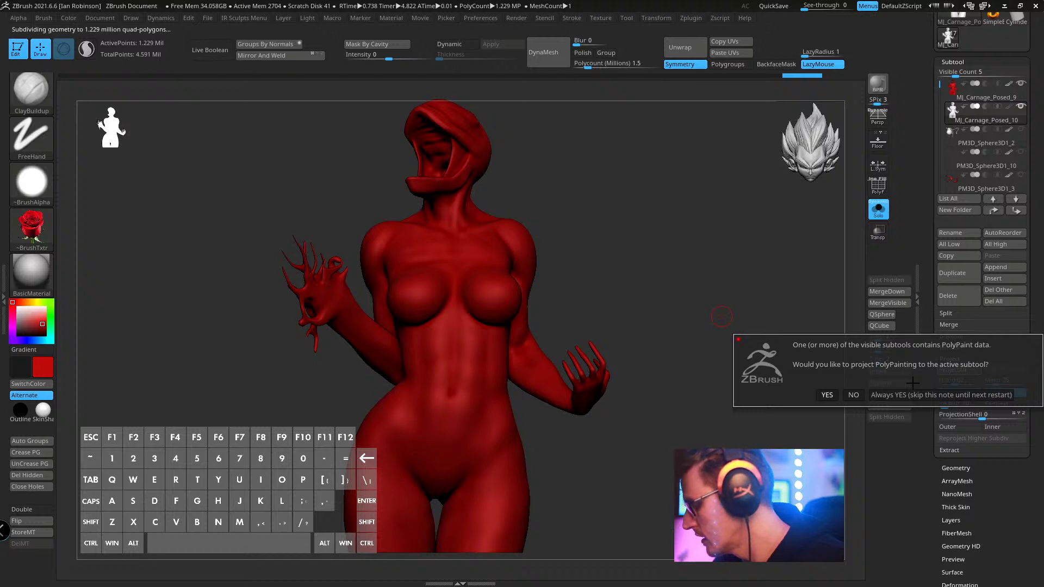
left_click(830, 395)
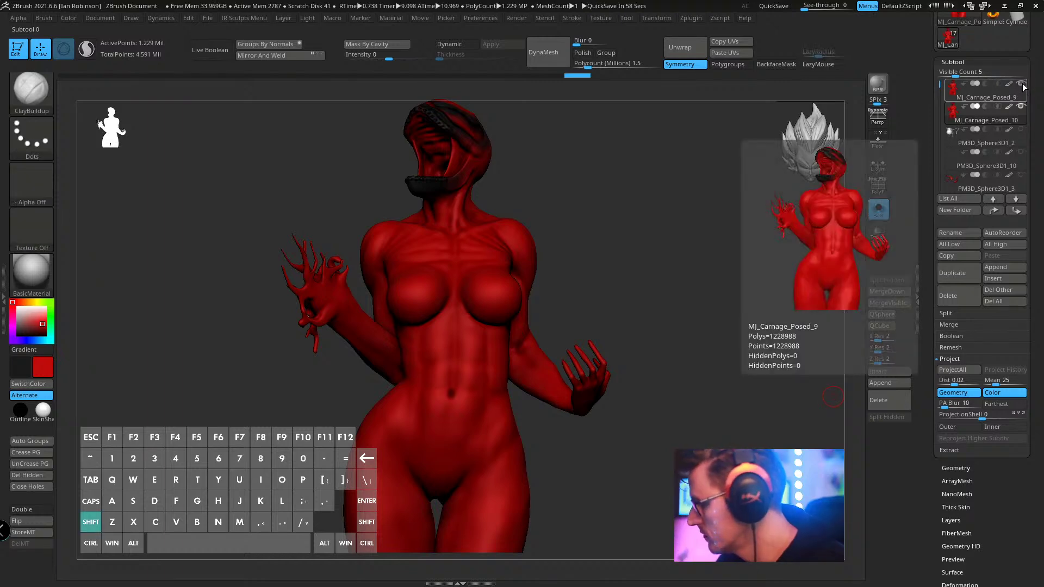
left_click(877, 209)
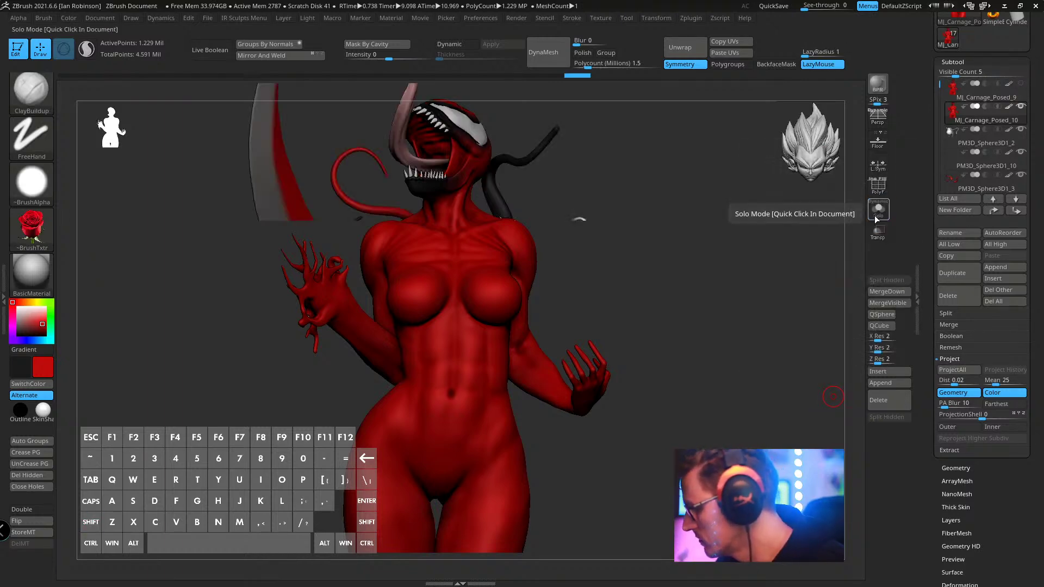
left_click_drag(718, 313, 491, 369)
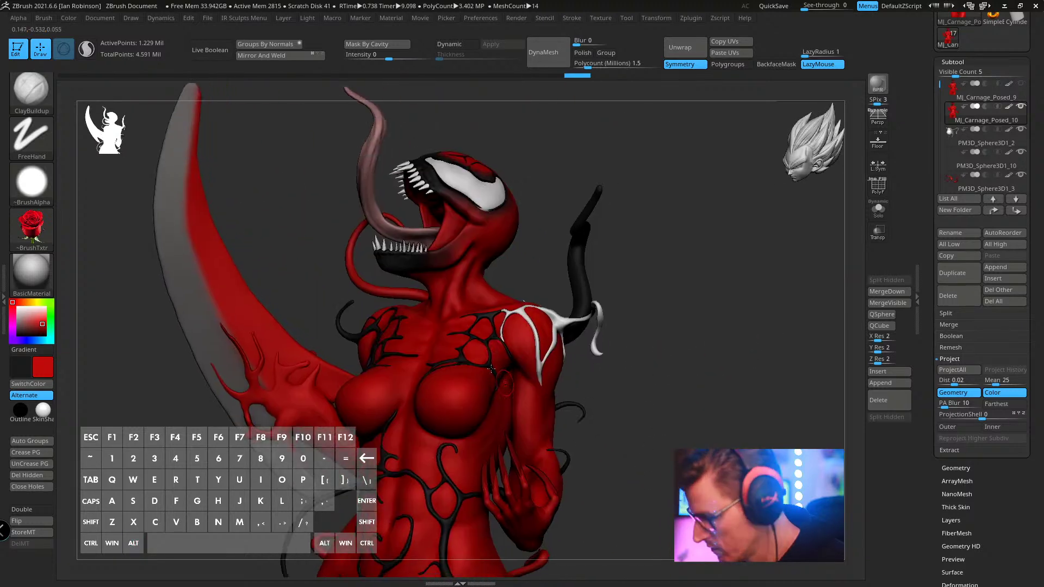
- Fill the white shoulder tendril subtool PM3D_Sphere3D1_2 with the near-black secondary colour
key("v")
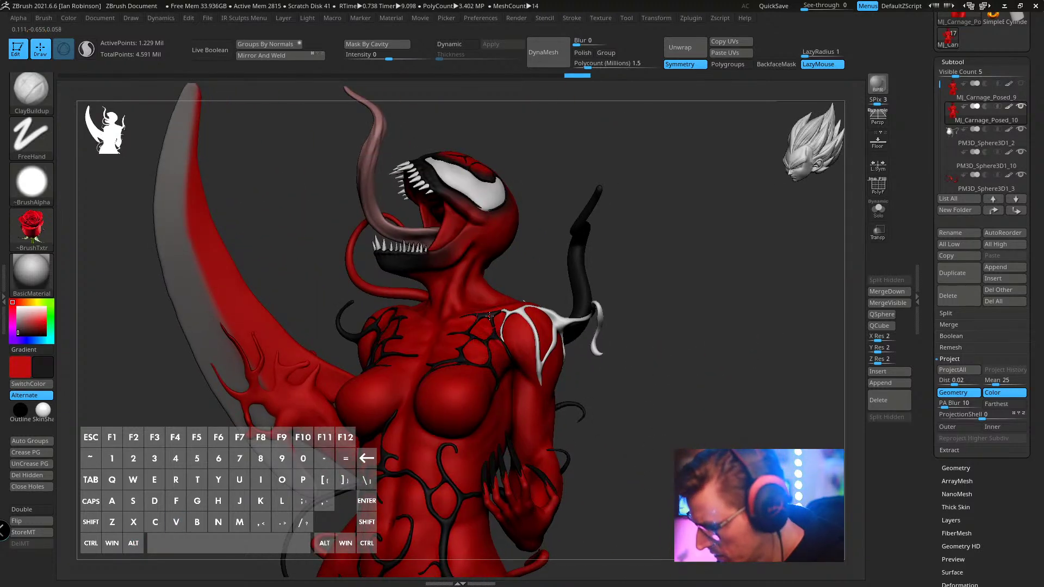
left_click(569, 312, "alt")
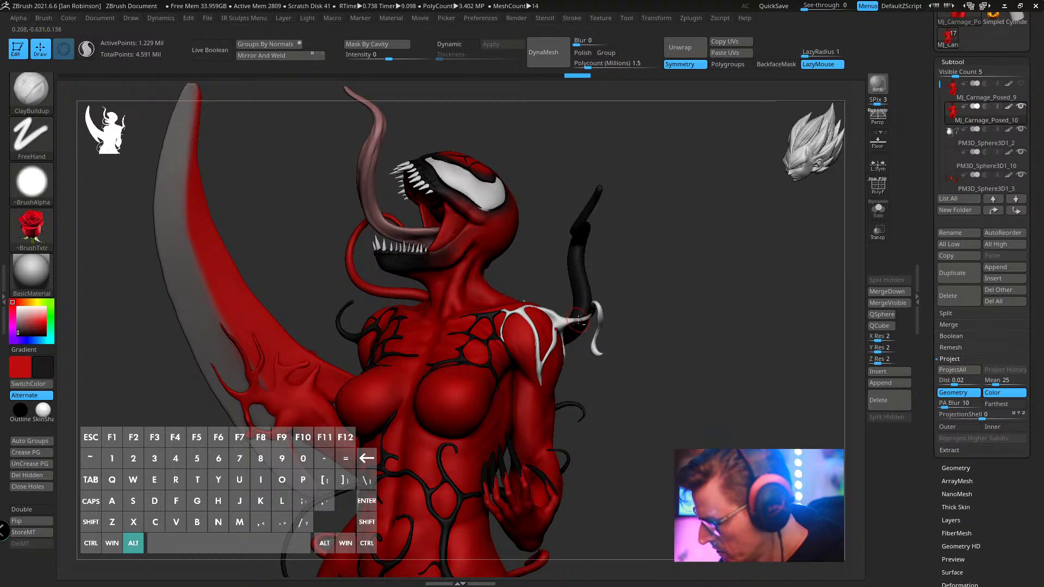
left_click(68, 18)
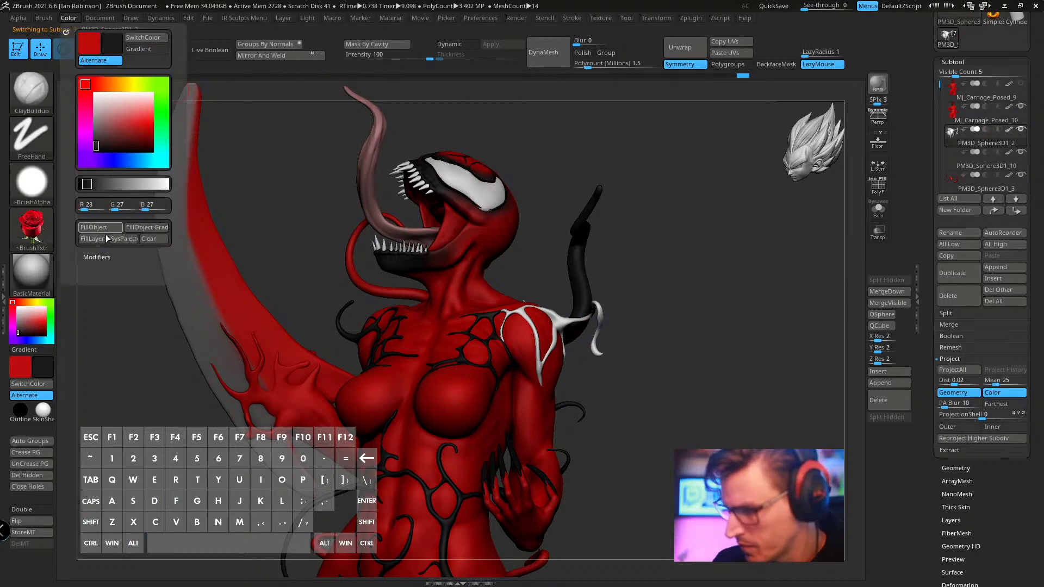
key("f")
- Hide the tendril and accessory subtools and isolate the remeshed body MJ_Carnage_Posed_10 in Solo mode
left_click(999, 96)
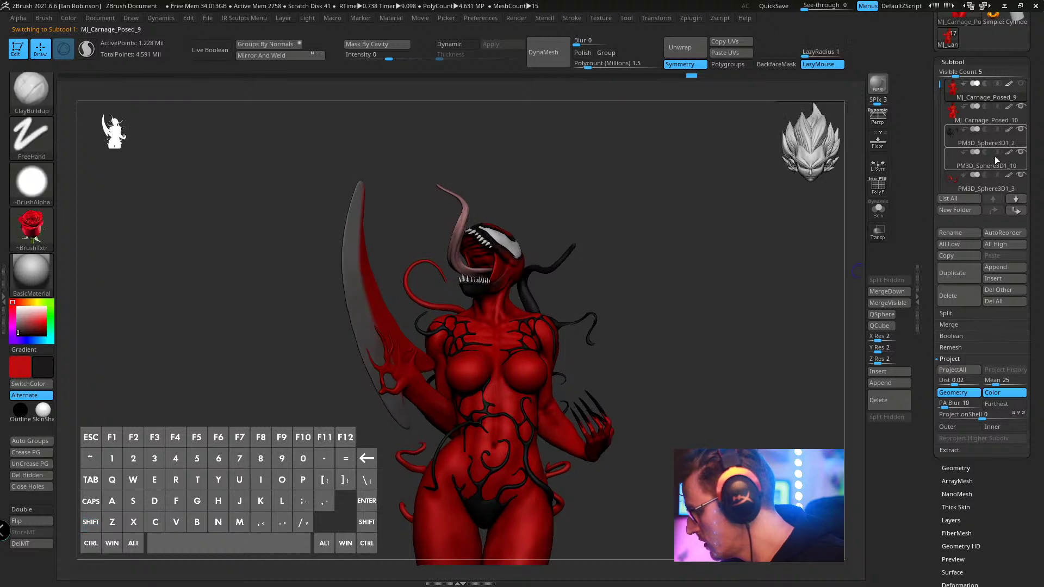
left_click(1021, 83, "shift")
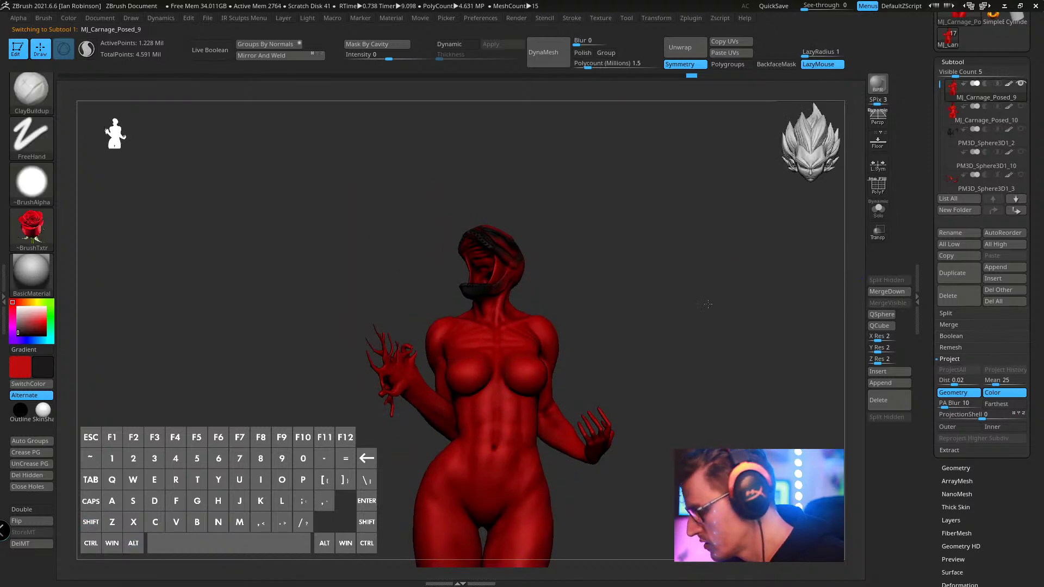
scroll(712, 288, "up", 3)
key("shift+f")
mouse_move(719, 298)
left_mouse_down()
mouse_move(731, 305)
mouse_move(732, 269)
mouse_move(736, 305)
left_mouse_up()
key("shift+f")
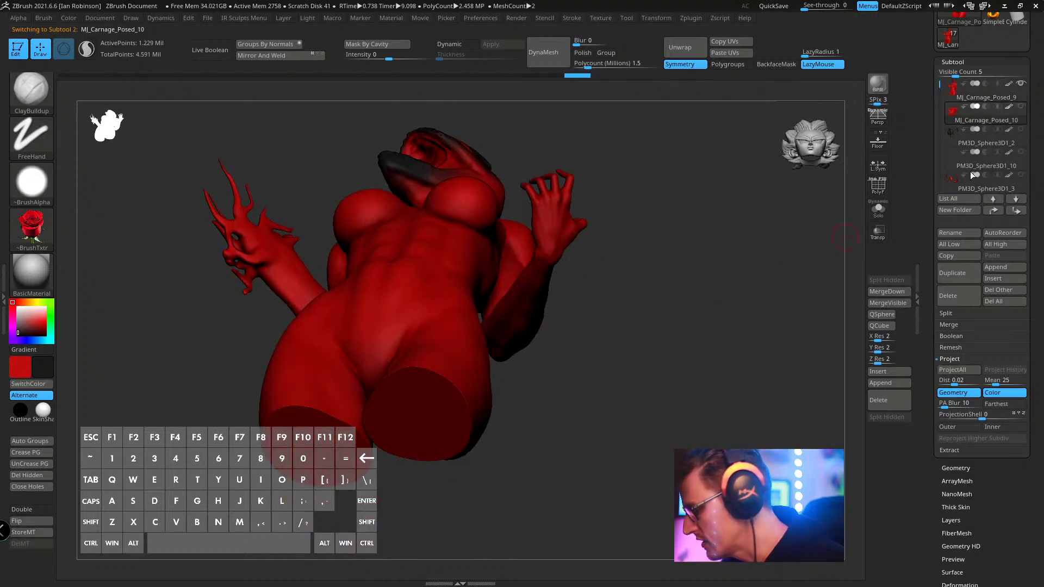
left_click(877, 209)
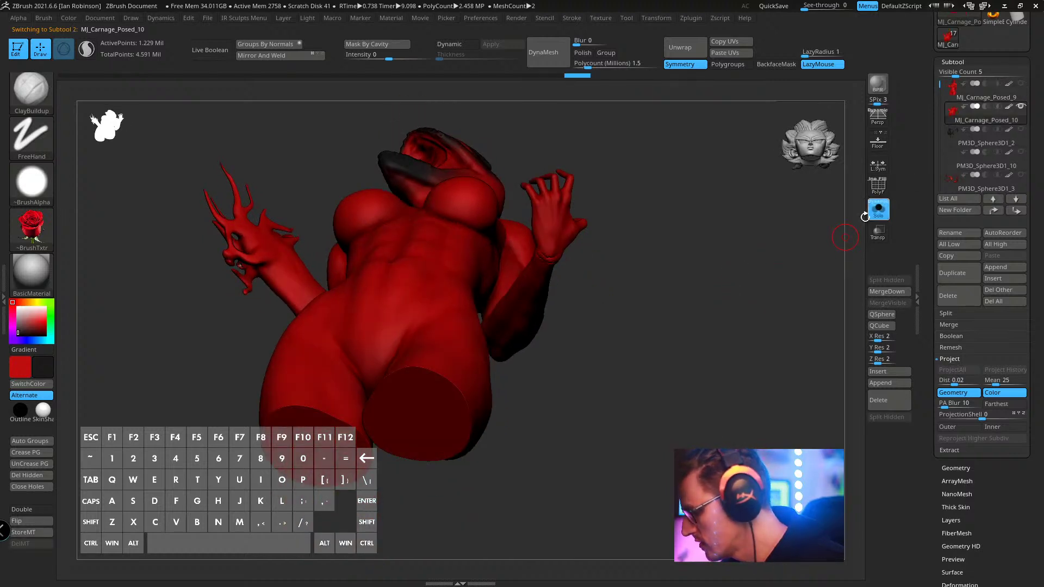
left_click_drag(683, 293, 667, 294)
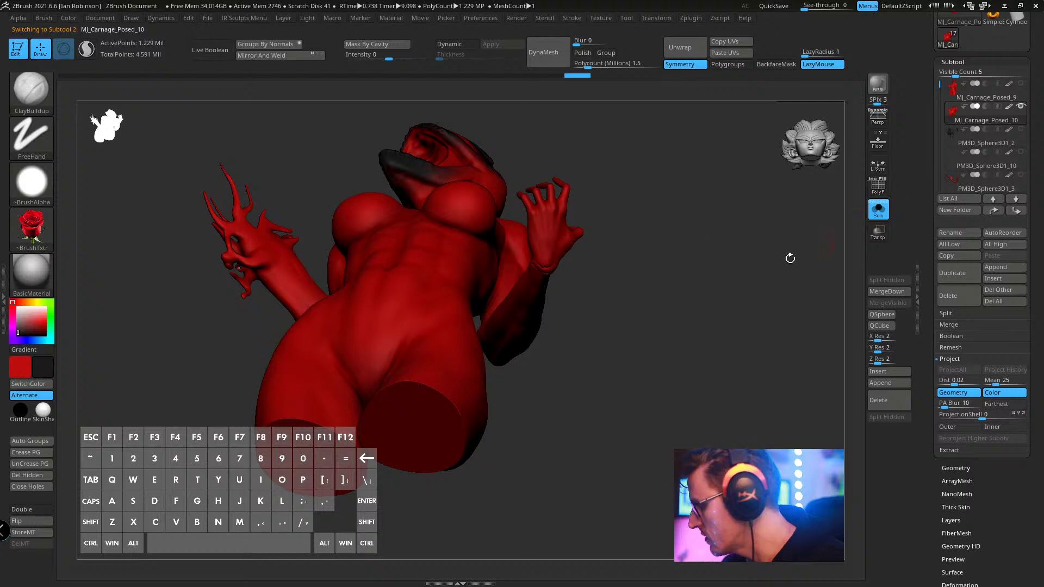
- Smooth the jagged seam around the clawed hand's wrist at a lower subdivision level, and return to the highest level
mouse_move(790, 259)
left_mouse_down()
mouse_move(718, 275)
mouse_move(744, 424)
left_mouse_up()
left_click(32, 90, "shift")
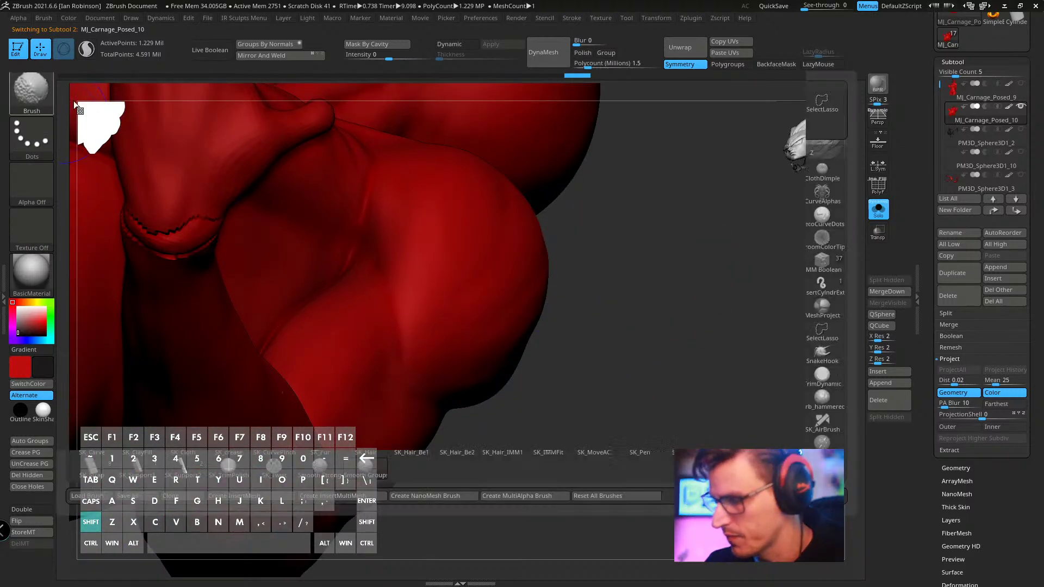
key("s")
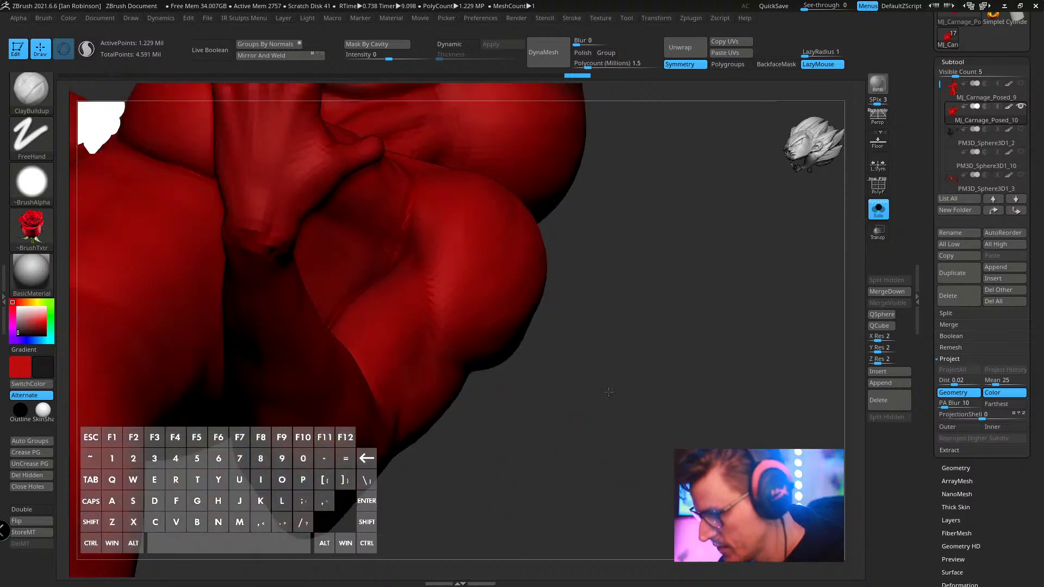
mouse_move(608, 392)
left_mouse_down()
mouse_move(675, 396)
mouse_move(680, 326)
mouse_move(596, 165)
mouse_move(481, 258)
left_mouse_up()
key("shift")
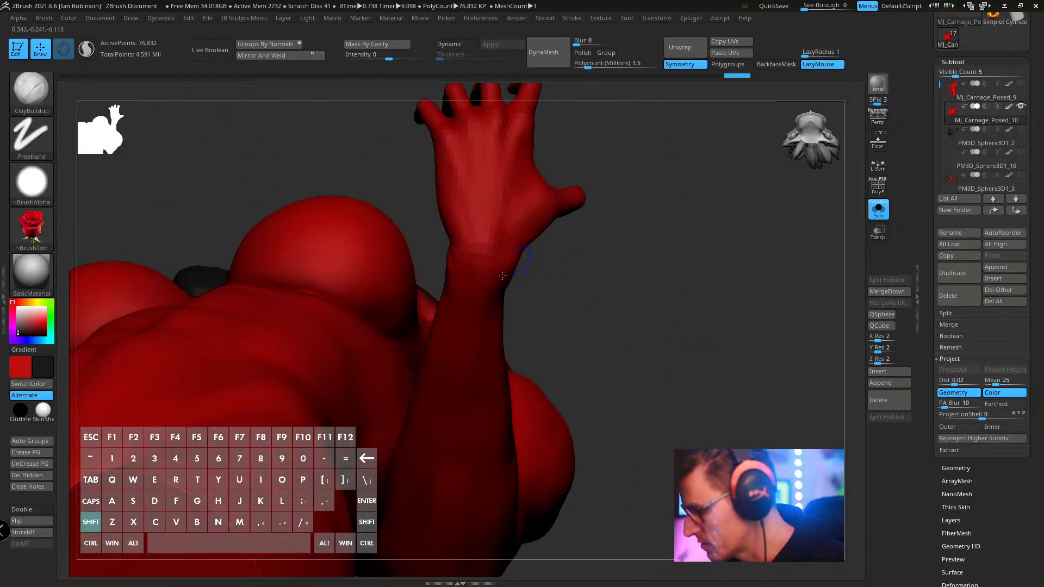
key("l")
key("shift")
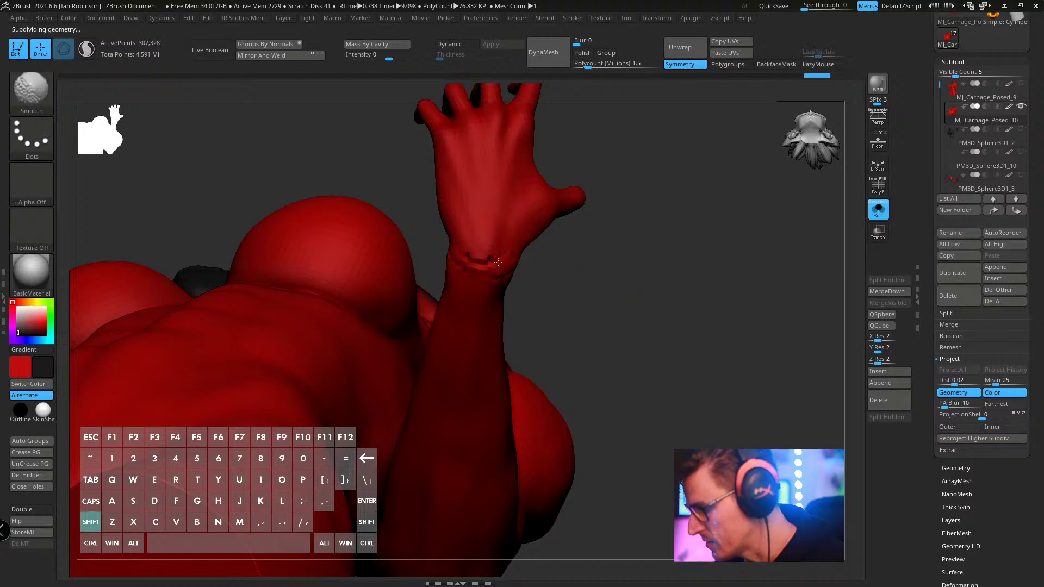
key("ctrl+d")
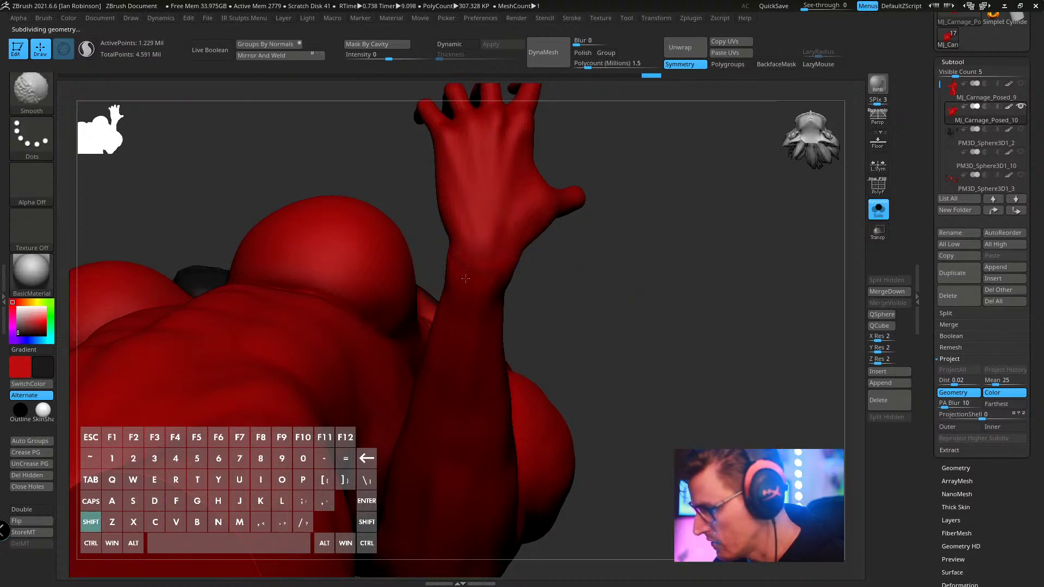
- Smooth the outer side of the same wrist where the back of the hand blends into the forearm
mouse_move(540, 270)
left_mouse_down()
mouse_move(634, 244)
mouse_move(695, 342)
mouse_move(663, 344)
mouse_move(687, 345)
mouse_move(680, 358)
mouse_move(672, 339)
mouse_move(666, 348)
left_mouse_up()
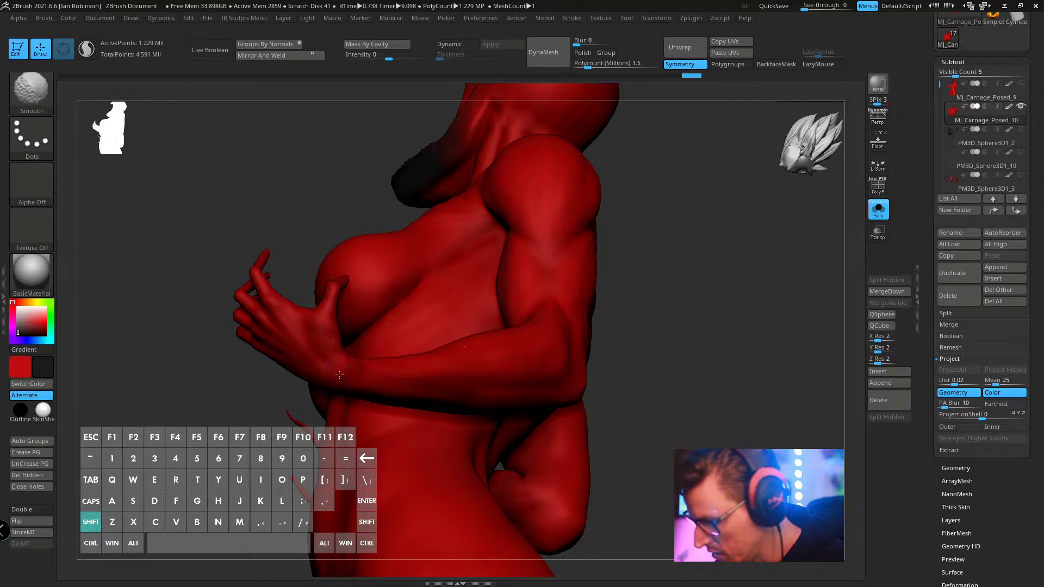
left_click_drag(339, 375, 344, 365, "shift")
left_click_drag(661, 296, 658, 212)
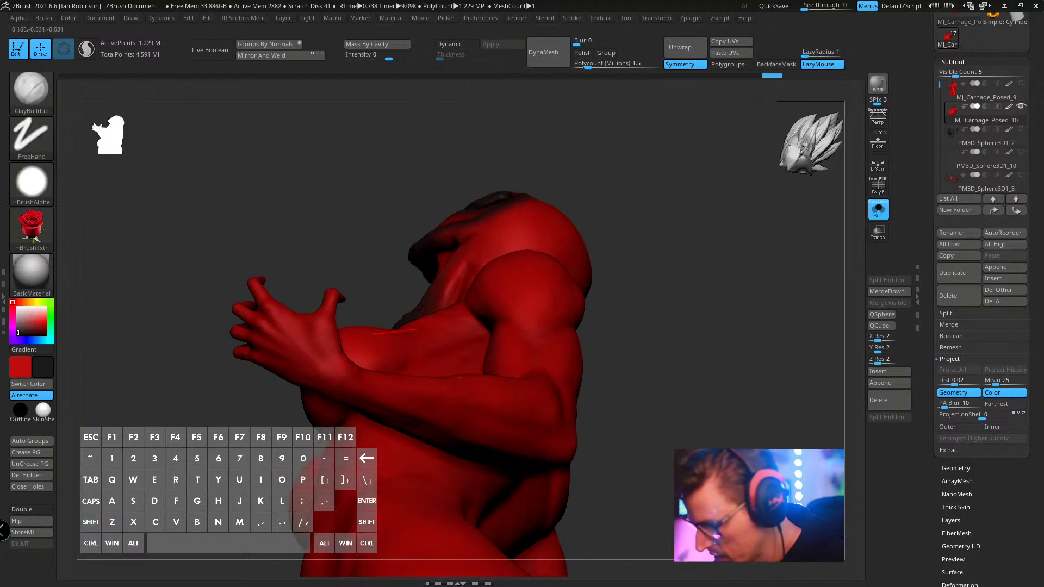
mouse_move(332, 378)
right_mouse_down("ctrl")
mouse_move(318, 413)
mouse_move(424, 326)
mouse_move(499, 289)
right_mouse_up("ctrl")
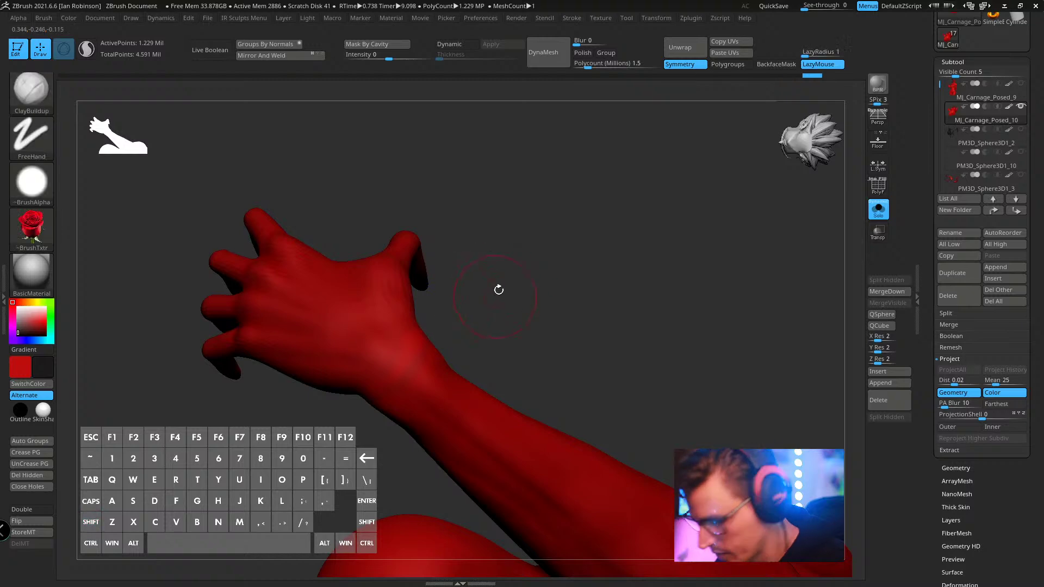
- Paint over the wrist with the Paint brush, using a red sampled from the arm
key("b")
key("p")
key("a")
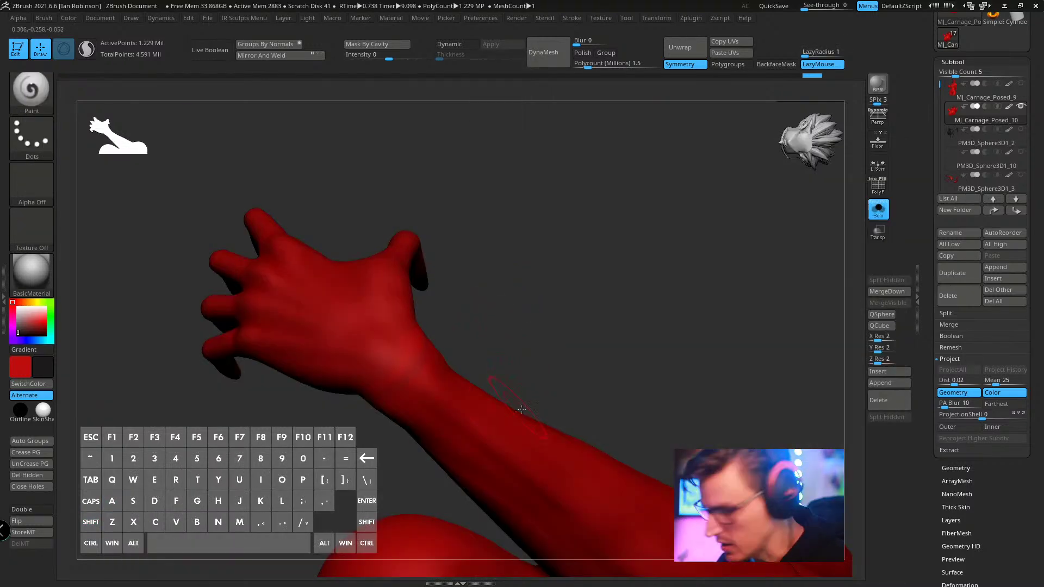
key("c")
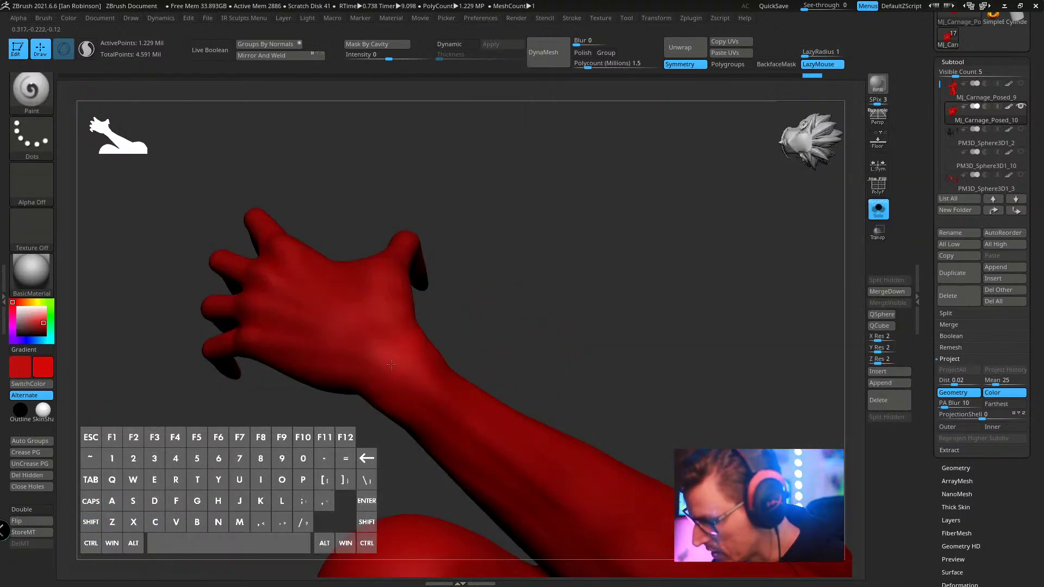
mouse_move(402, 337)
right_mouse_down()
mouse_move(496, 324)
mouse_move(478, 337)
mouse_move(493, 341)
right_mouse_up()
key("shift")
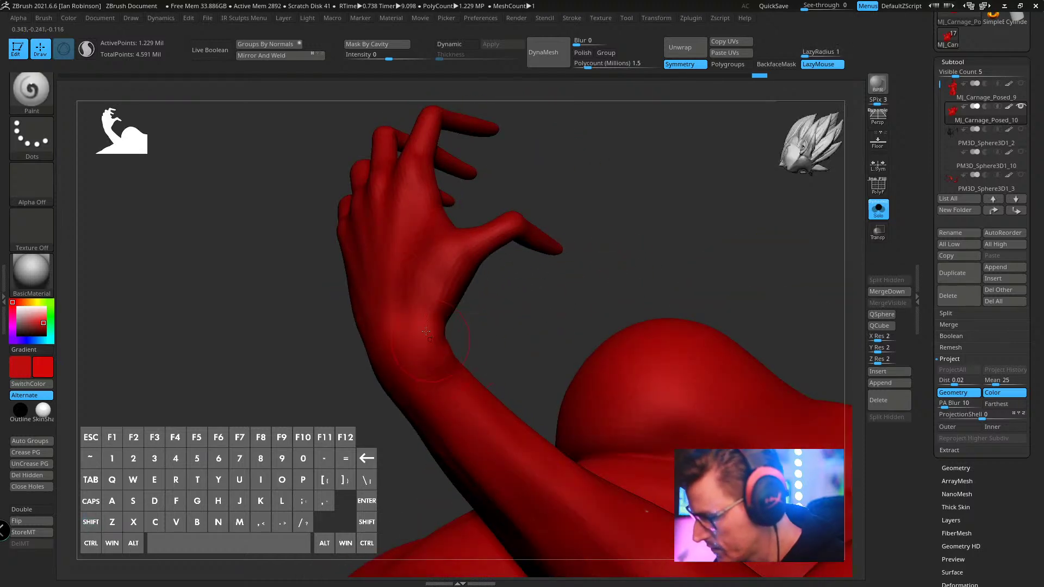
- Smooth the inner elbow of the clawed hand's arm
mouse_move(632, 187)
right_mouse_down()
mouse_move(578, 186)
mouse_move(568, 163)
mouse_move(728, 324)
mouse_move(634, 321)
mouse_move(505, 256)
right_mouse_up()
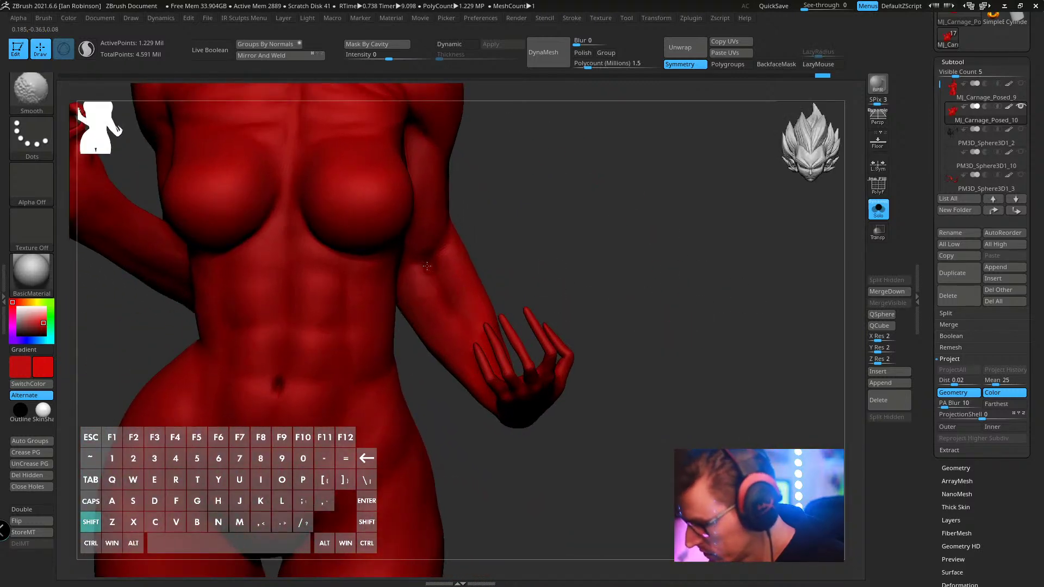
key("l")
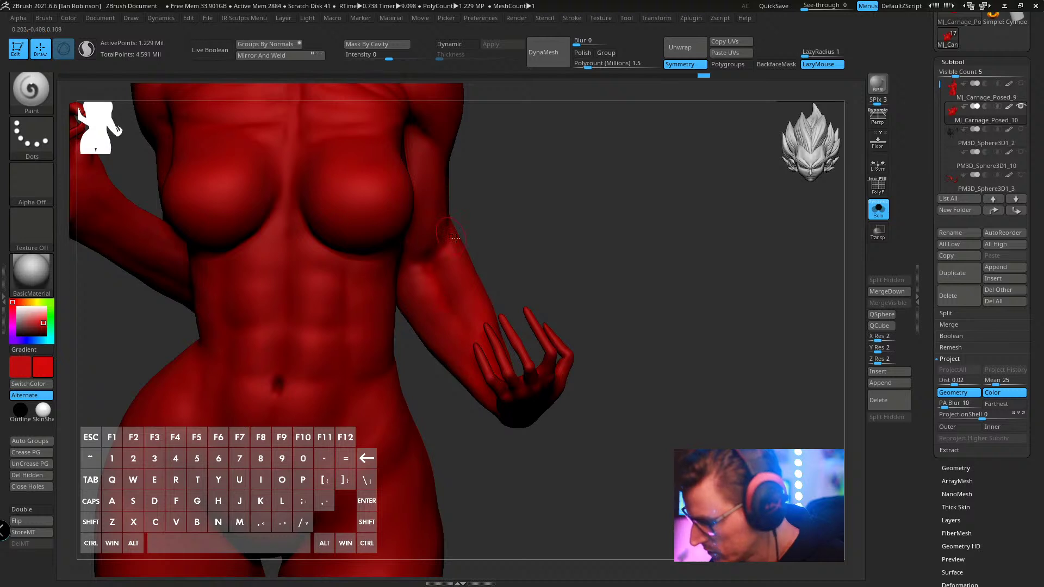
right_click_drag(550, 244, 651, 244)
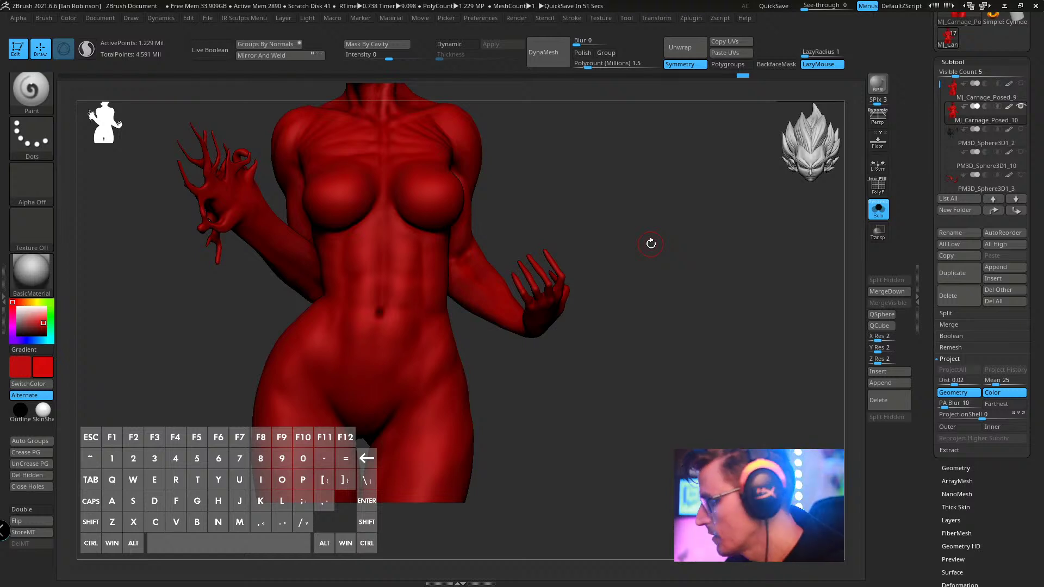
- Replace the mesh of the old body subtool MJ_Carnage_Posed_9 with a QCube
key("f")
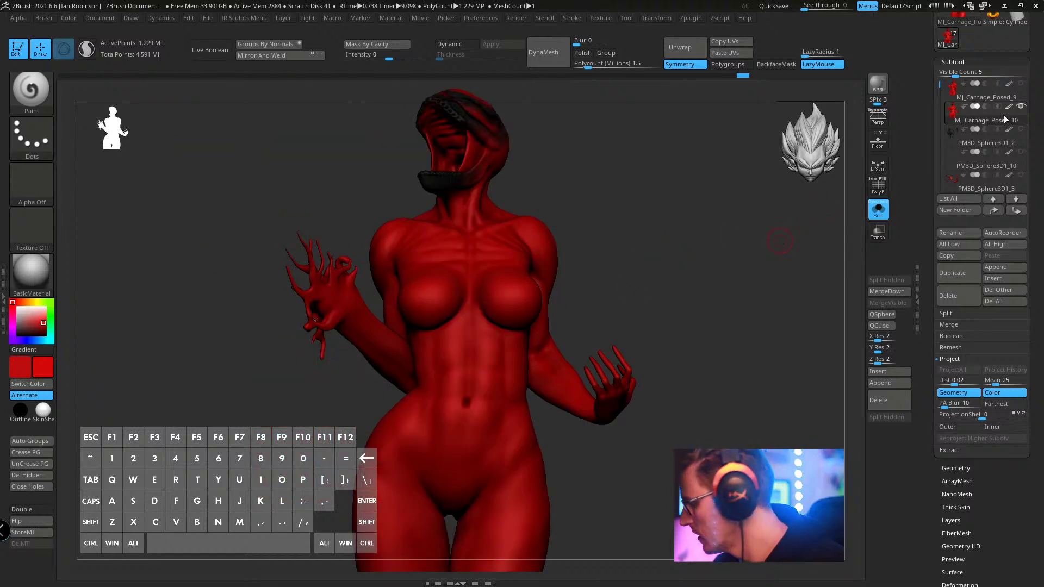
left_click(994, 98)
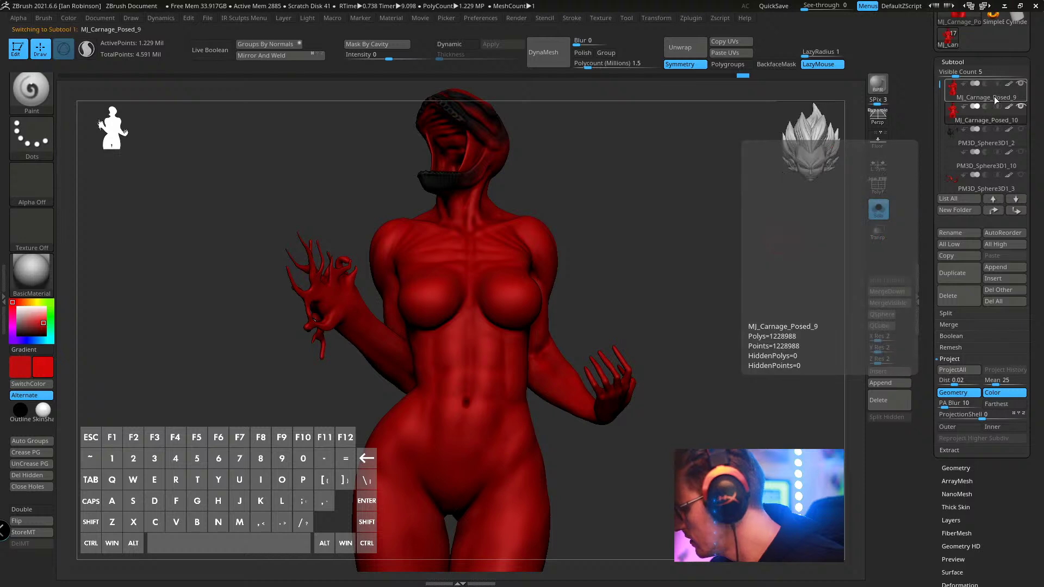
mouse_move(761, 283)
left_mouse_down()
mouse_move(766, 291)
mouse_move(788, 277)
mouse_move(752, 298)
mouse_move(743, 328)
left_mouse_up()
left_click(886, 329)
- Move the placeholder cube up into the chest and scale it down until it sits hidden inside the body
key("w")
left_click(407, 283, "alt")
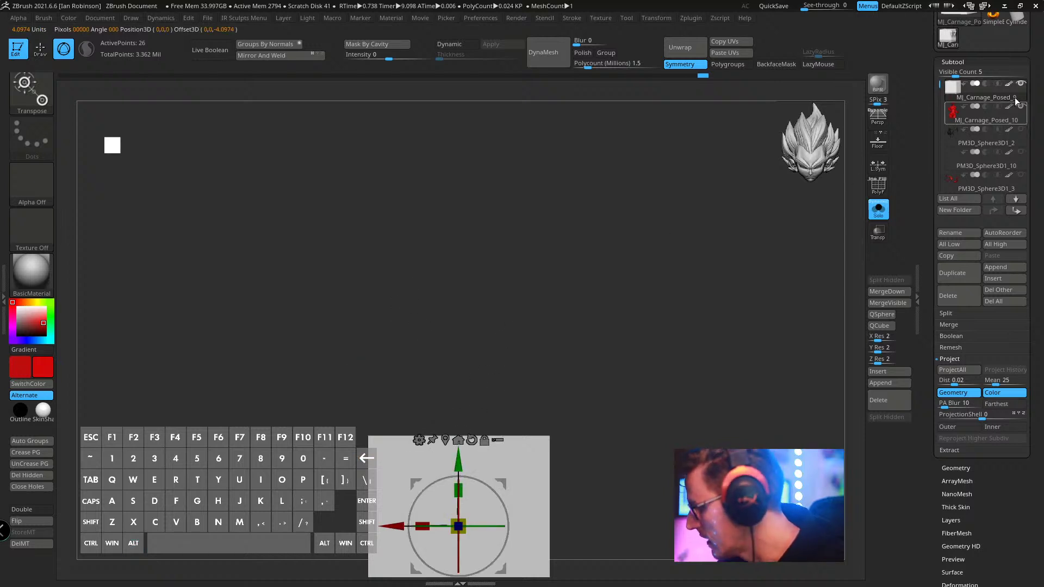
left_click(878, 209)
left_click_drag(458, 462, 458, 199)
left_click_drag(462, 260, 432, 385)
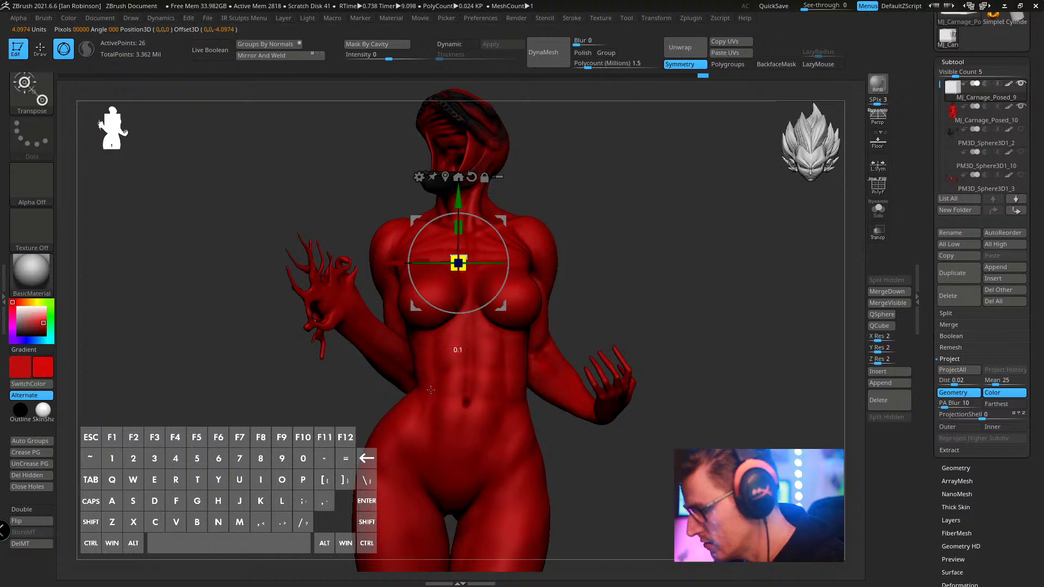
right_click_drag(432, 385, 305, 375)
left_click_drag(394, 262, 433, 261)
key("q")
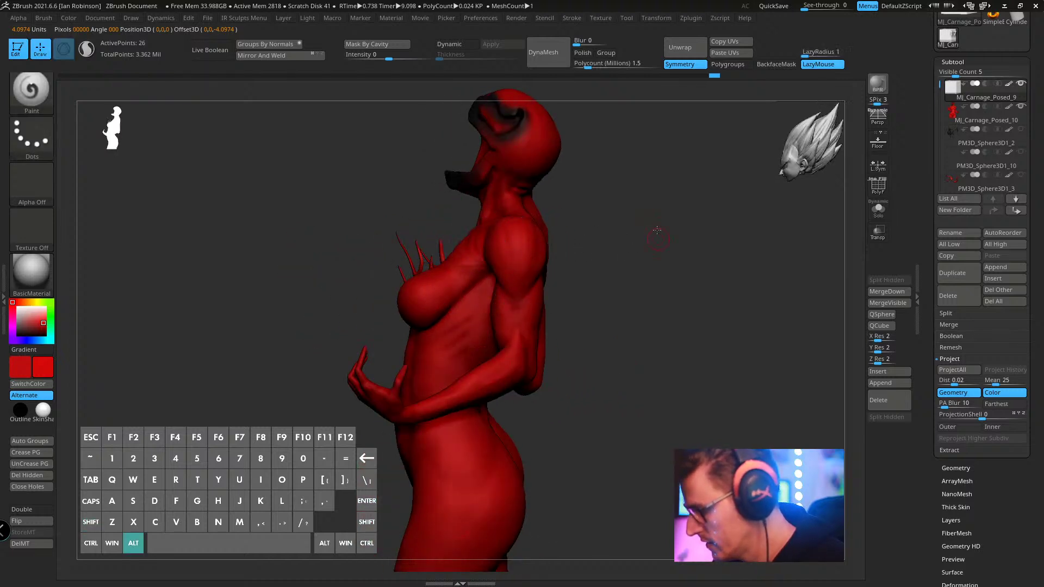
mouse_move(657, 230)
left_mouse_down()
mouse_move(668, 217)
mouse_move(659, 216)
mouse_move(703, 209)
mouse_move(757, 179)
left_mouse_up()
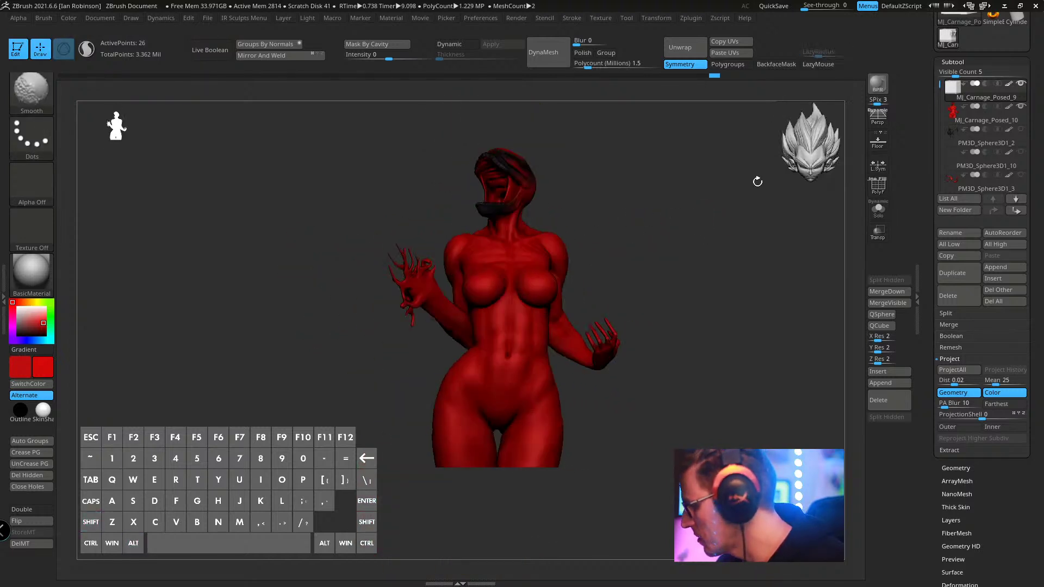
- Rename the subtool MJ_Carnage_Posed_10 as Body
left_click(992, 120)
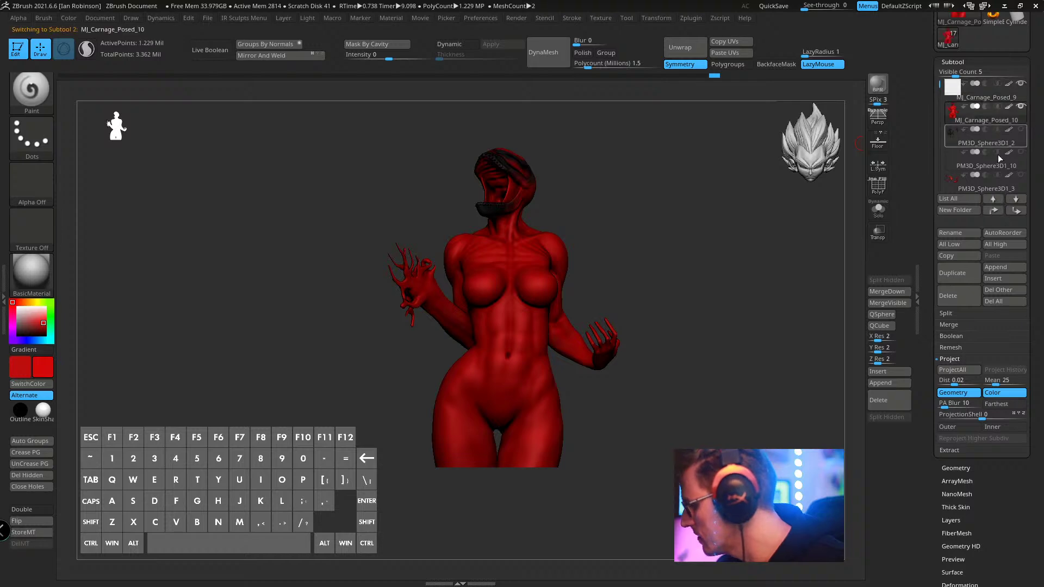
left_click(965, 232)
key("BackSpace")
type("Body")
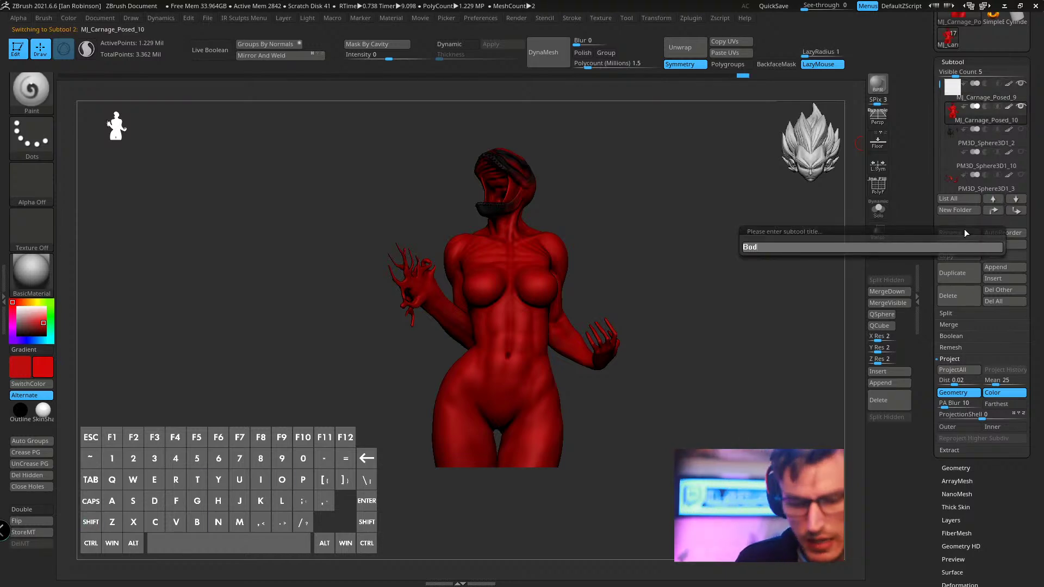
key("Return")
- Select the placeholder cube subtool and save the tool as MJ_Carnage_Posed_9.ztl in the Mary_Jane_Carnage folder
key("Up")
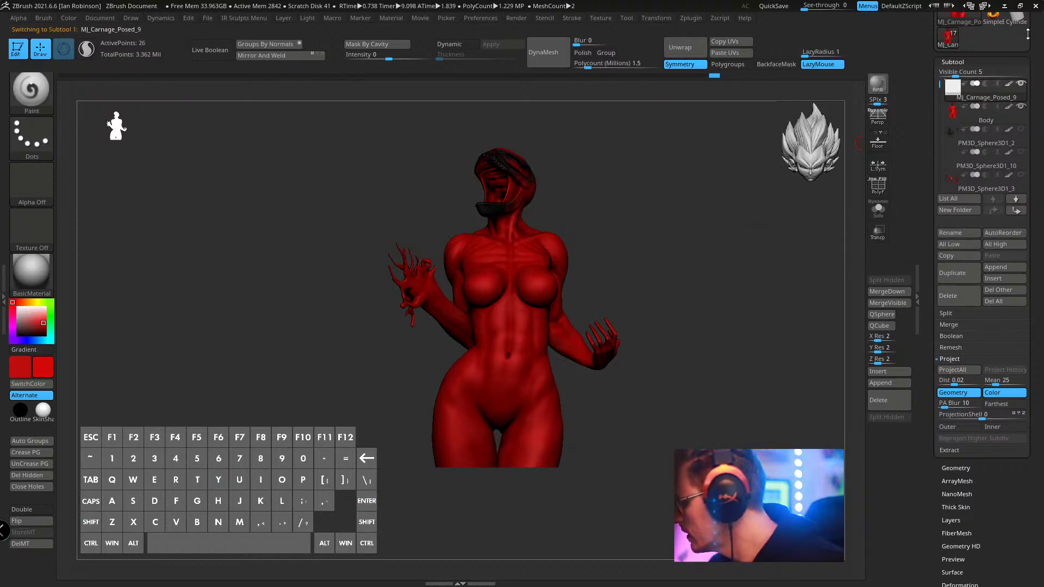
scroll(1025, 51, "up", 3)
left_click(1005, 35)
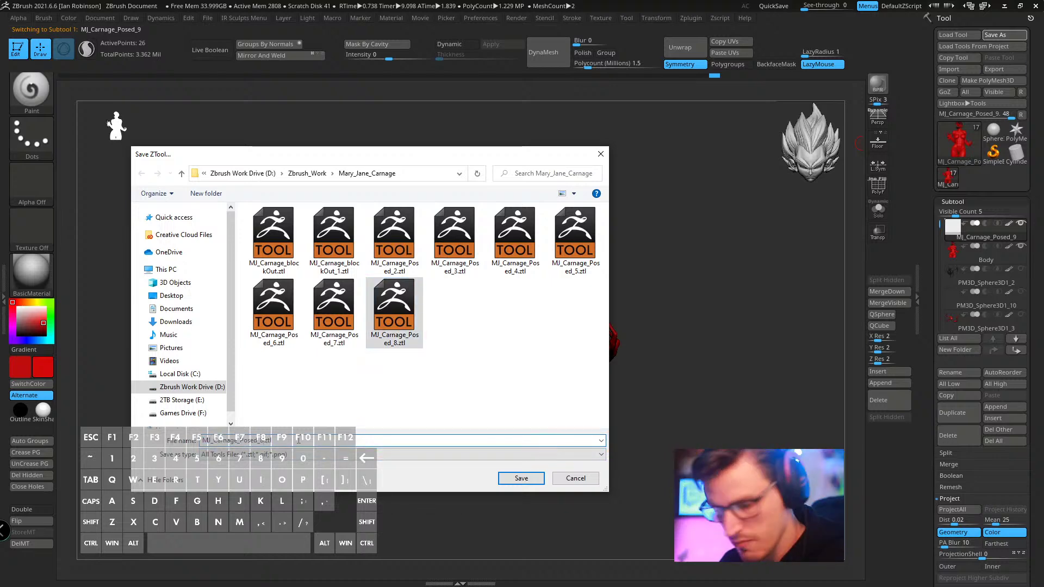
key("BackSpace")
type("9")
key("Return")
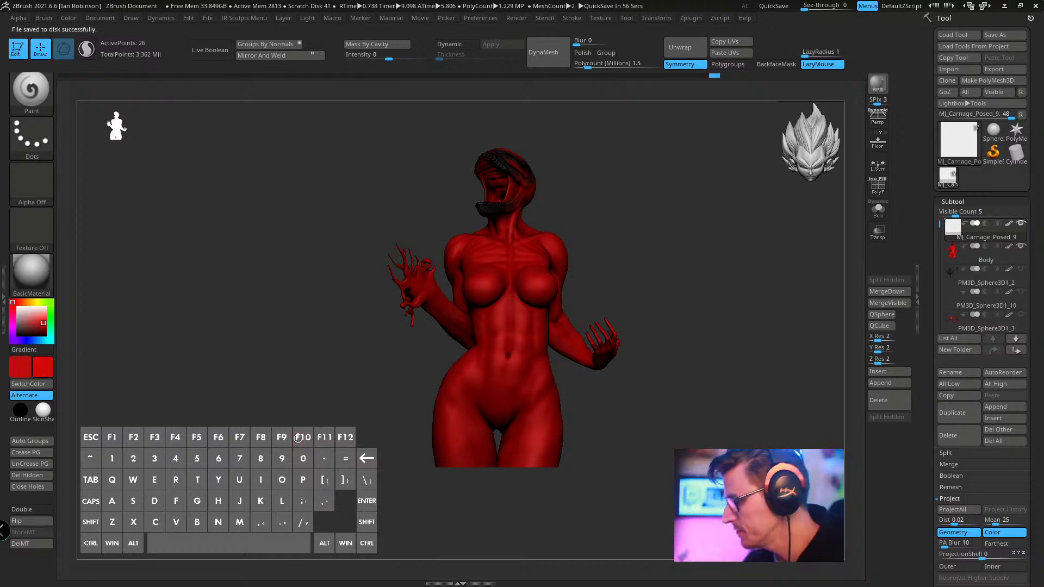
- Show all the character's subtools again and hide the placeholder cube MJ_Carnage_Posed_9
left_click(1021, 224, "shift")
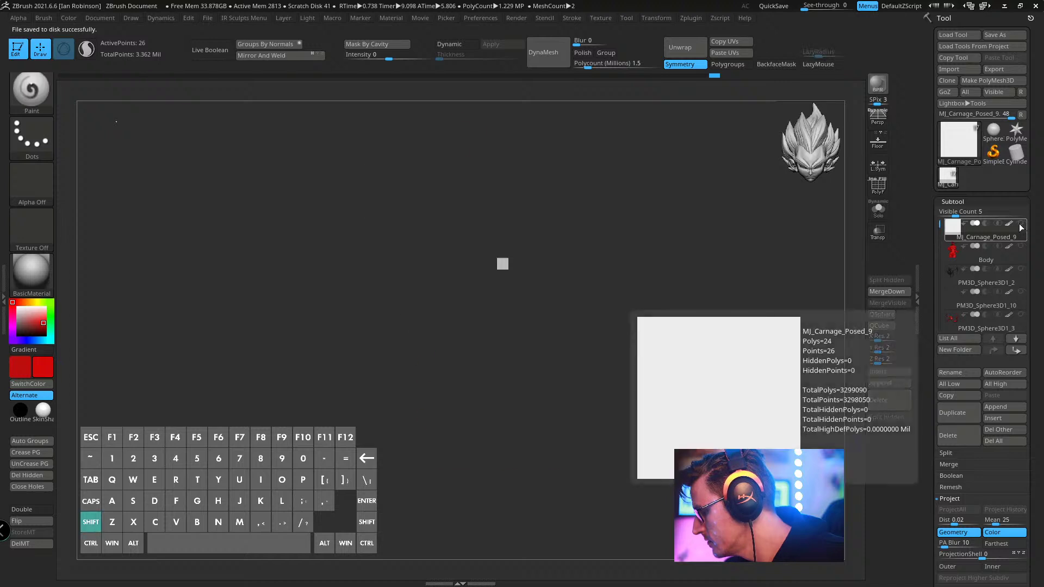
left_click(1021, 223, "shift")
left_click(1021, 223)
left_click_drag(708, 370, 618, 433, "alt")
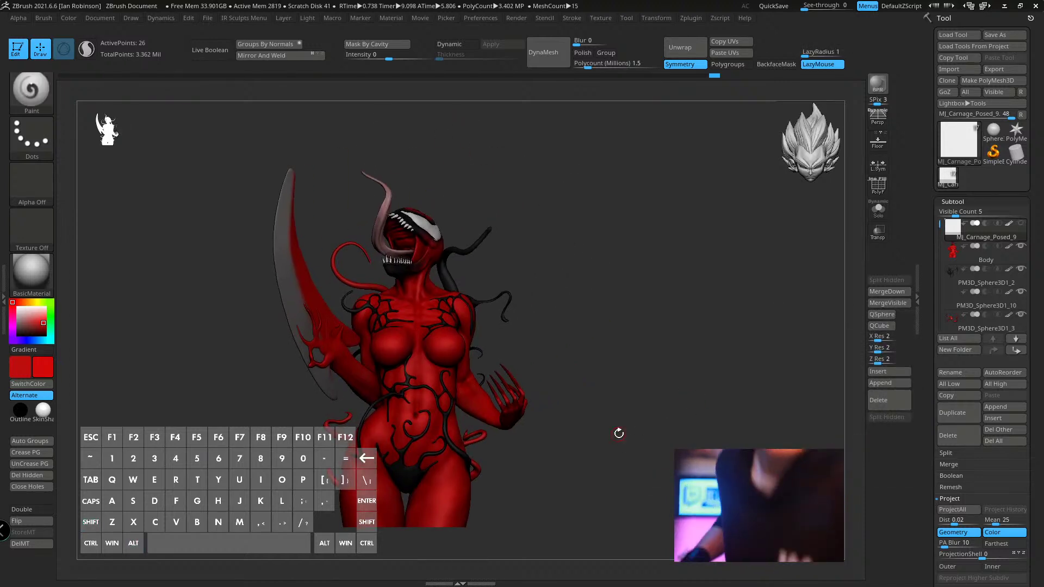
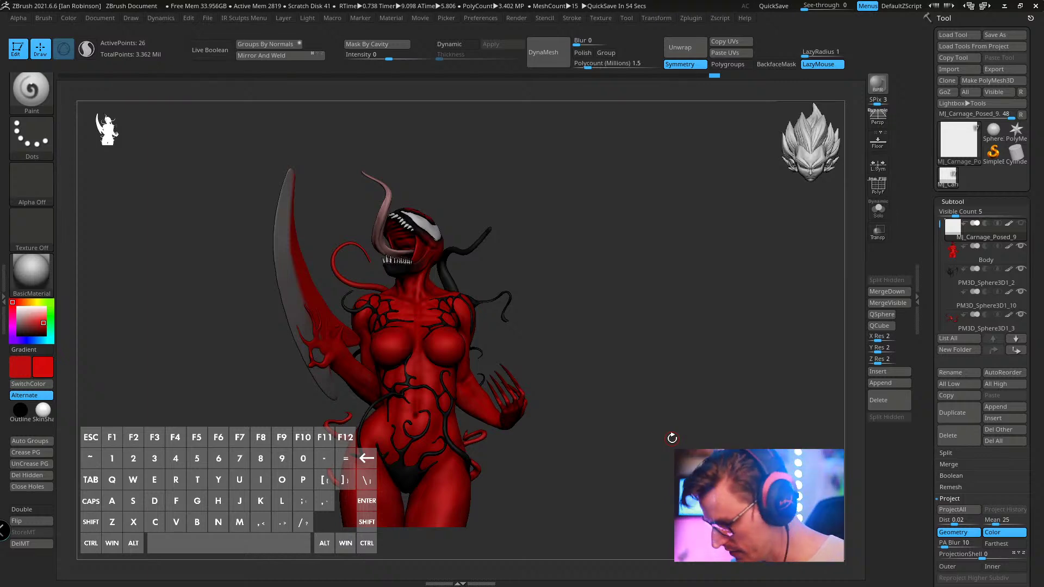
- Make the Merged_Slime web lines on the head the active subtool and show its polyframe
left_click_drag(575, 247, 699, 240)
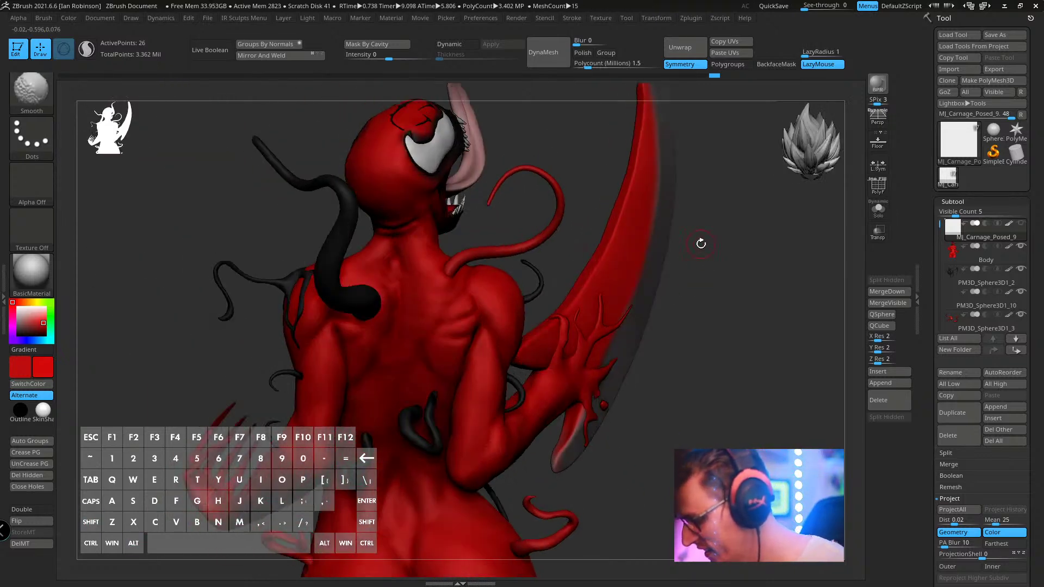
left_click(485, 308, "alt")
key("shift+f")
key("shift+f")
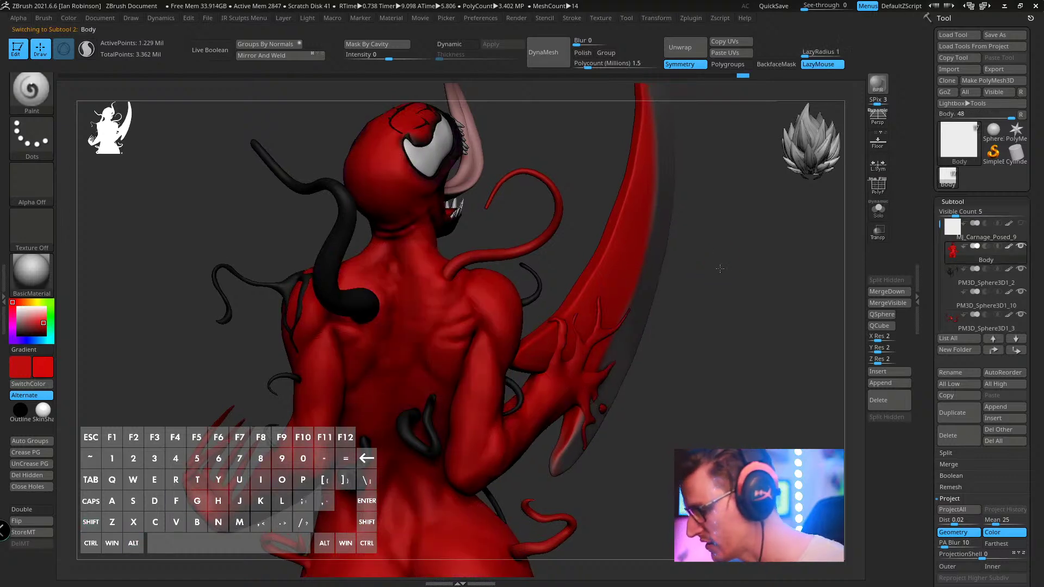
left_click_drag(719, 268, 425, 249)
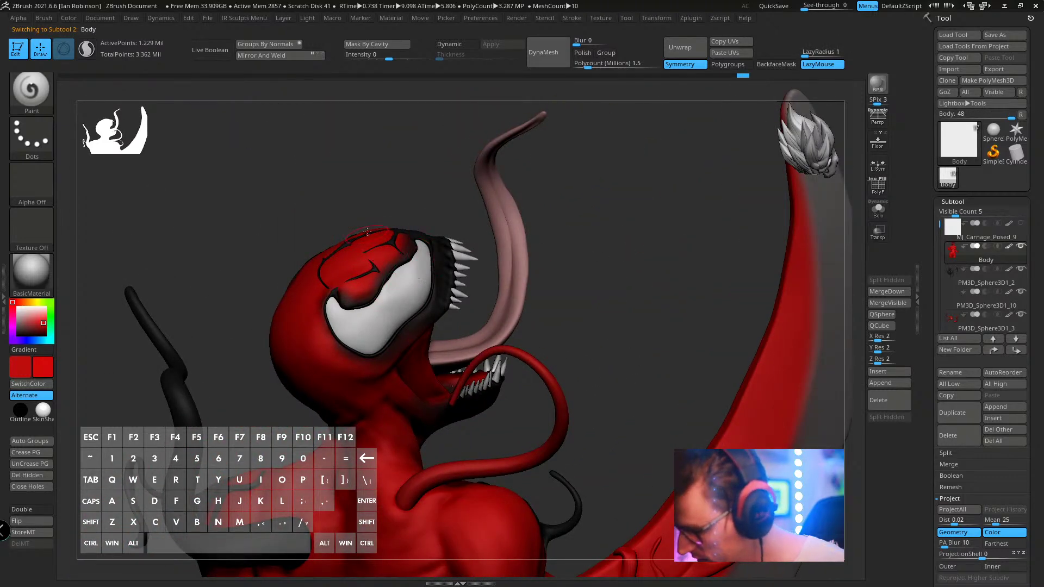
left_click_drag(368, 232, 380, 328, "alt")
left_click(381, 328, "alt")
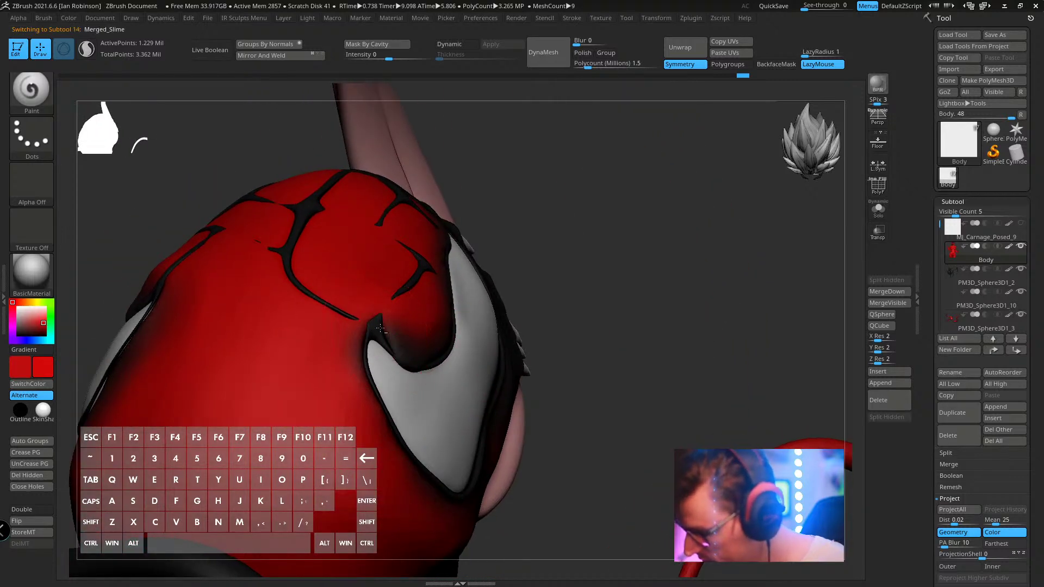
key("shift+f")
key("shift+f")
key("shift+f")
- Thicken the Merged_Slime strands around the brow and eye's back corner with the Inflat brush, smoothing the strand there
left_click_drag(587, 254, 576, 243)
key("b")
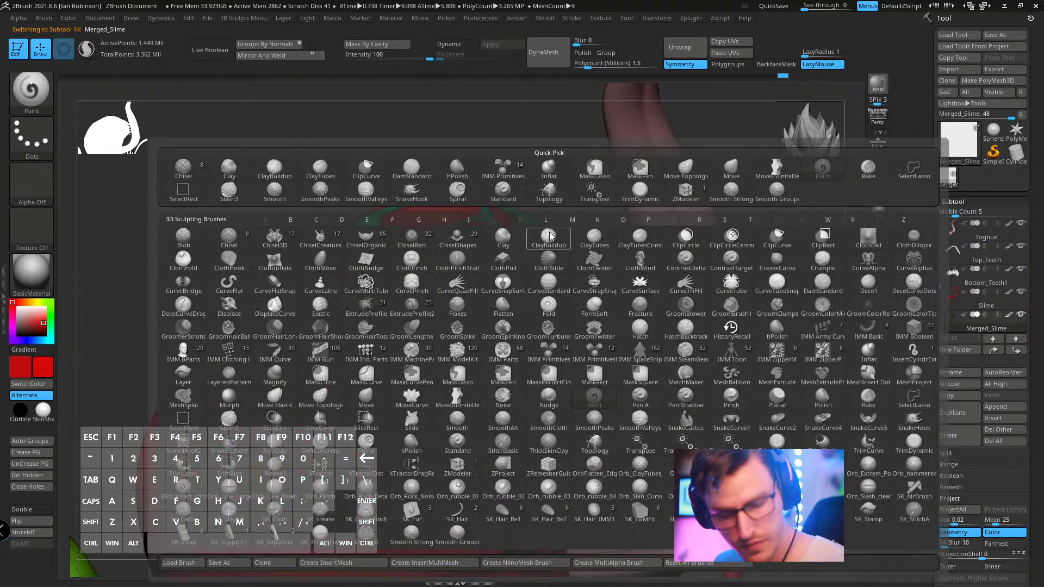
key("i")
key("n")
key("s")
left_click_drag(472, 282, 497, 302)
mouse_move(393, 358)
left_mouse_down()
mouse_move(373, 333)
mouse_move(423, 368)
mouse_move(385, 352)
left_mouse_up()
mouse_move(445, 368)
left_mouse_down()
mouse_move(416, 369)
mouse_move(333, 306)
left_mouse_up()
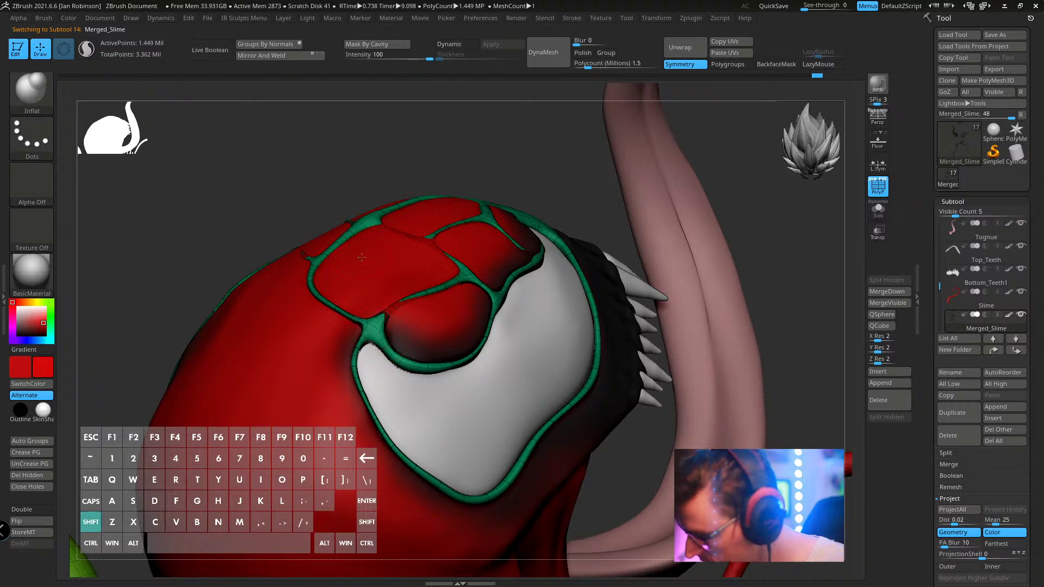
left_click_drag(373, 338, 403, 366, "shift")
- Inflate the web strands across the brow and along the front rim of the same eye
mouse_move(305, 272)
right_mouse_down()
mouse_move(379, 319)
mouse_move(440, 278)
right_mouse_up()
mouse_move(433, 267)
left_mouse_down()
mouse_move(383, 247)
mouse_move(423, 263)
left_mouse_up()
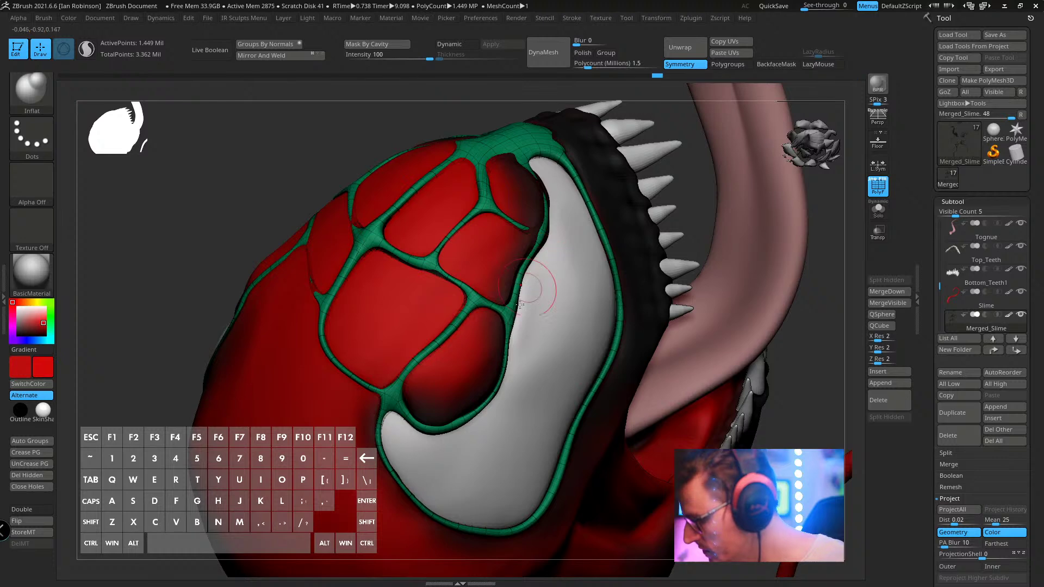
mouse_move(551, 223)
right_mouse_down("alt")
mouse_move(538, 305)
mouse_move(536, 275)
right_mouse_up("alt")
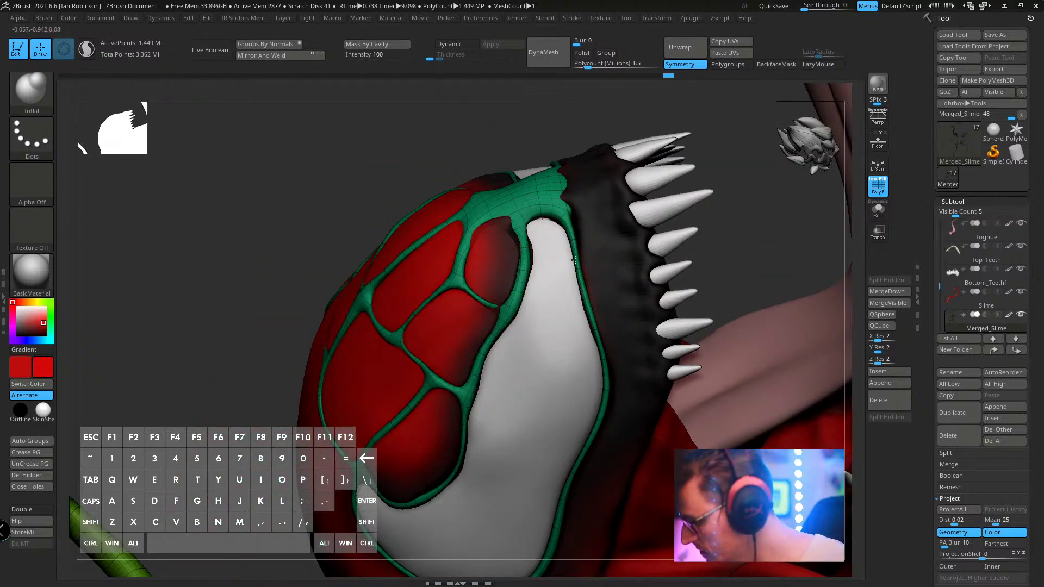
left_click_drag(572, 244, 604, 375)
right_click_drag(609, 397, 582, 301, "alt")
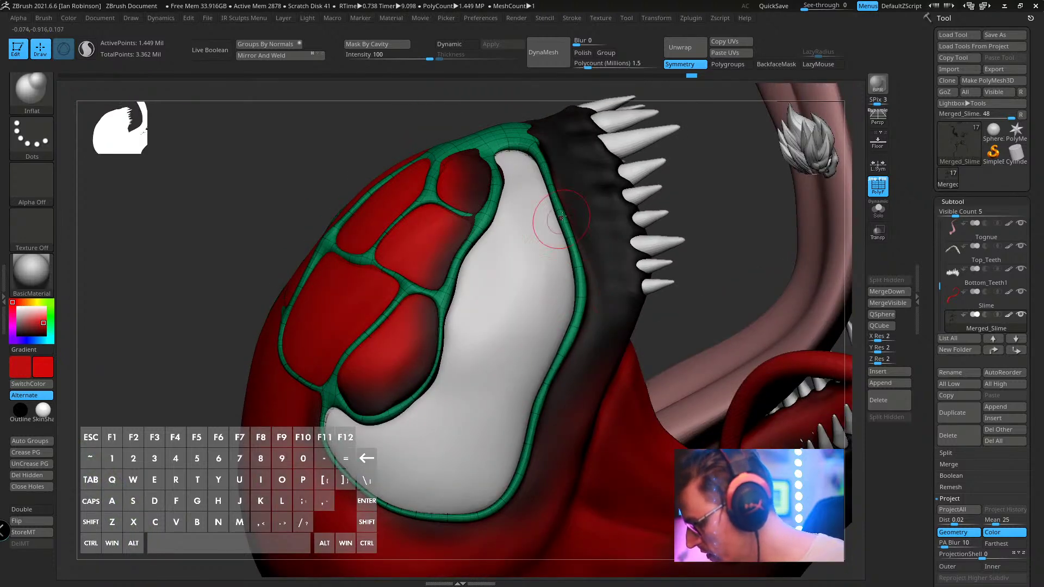
right_click_drag(538, 190, 531, 362)
mouse_move(531, 361)
left_mouse_down()
mouse_move(511, 423)
mouse_move(380, 435)
mouse_move(343, 381)
mouse_move(341, 319)
mouse_move(362, 348)
mouse_move(416, 334)
mouse_move(459, 275)
mouse_move(457, 299)
mouse_move(450, 278)
left_mouse_up()
- Inflate the thin web strands around the opposite eye, filling in the sunken strand beneath the rounded brow cell
mouse_move(432, 324)
right_mouse_down()
mouse_move(541, 350)
mouse_move(535, 232)
mouse_move(481, 201)
right_mouse_up()
mouse_move(244, 245)
left_mouse_down()
mouse_move(215, 257)
mouse_move(239, 242)
left_mouse_up()
mouse_move(375, 185)
right_mouse_down()
mouse_move(473, 200)
mouse_move(283, 291)
right_mouse_up()
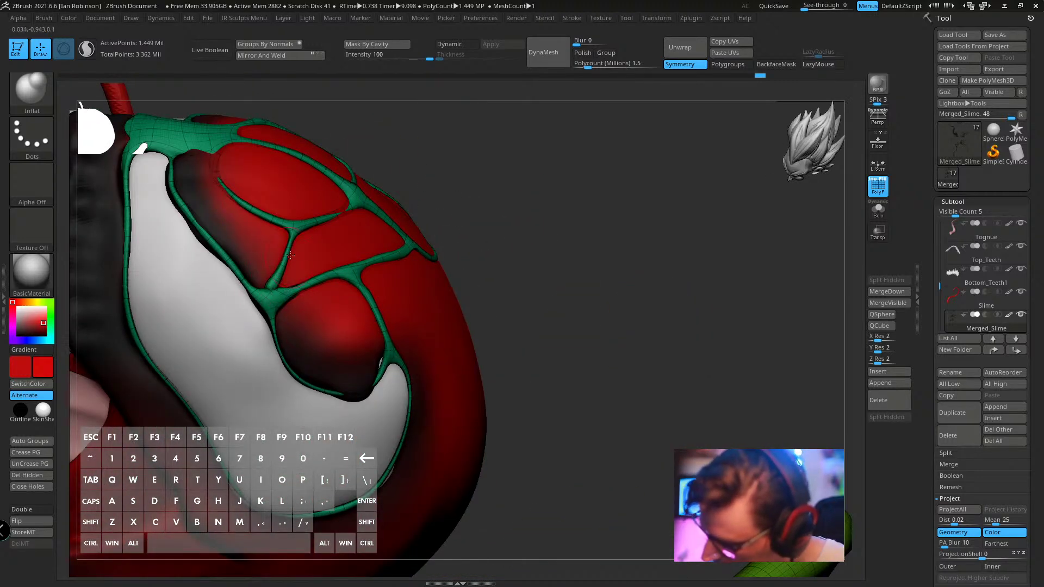
right_click_drag(427, 244, 286, 342)
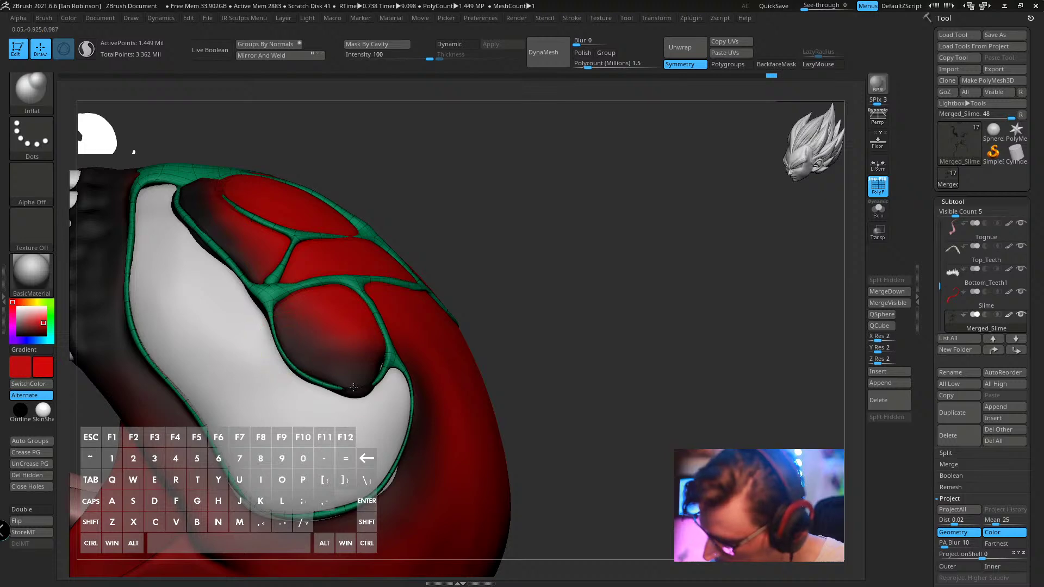
left_click_drag(353, 387, 373, 384)
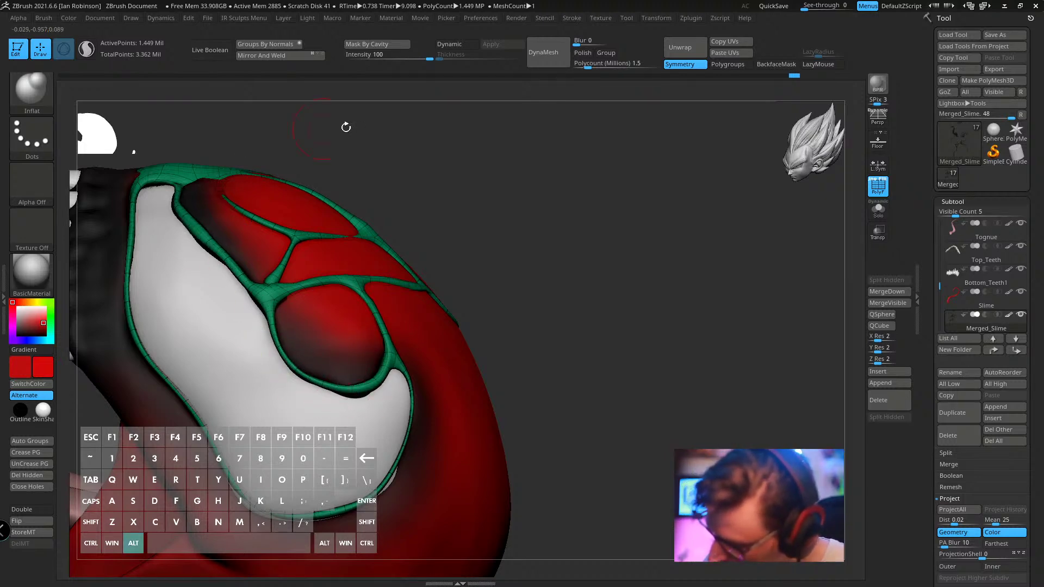
- Inflate the web strand along the opposite eye's front rim, next to the jaw
right_click_drag(345, 125, 308, 215)
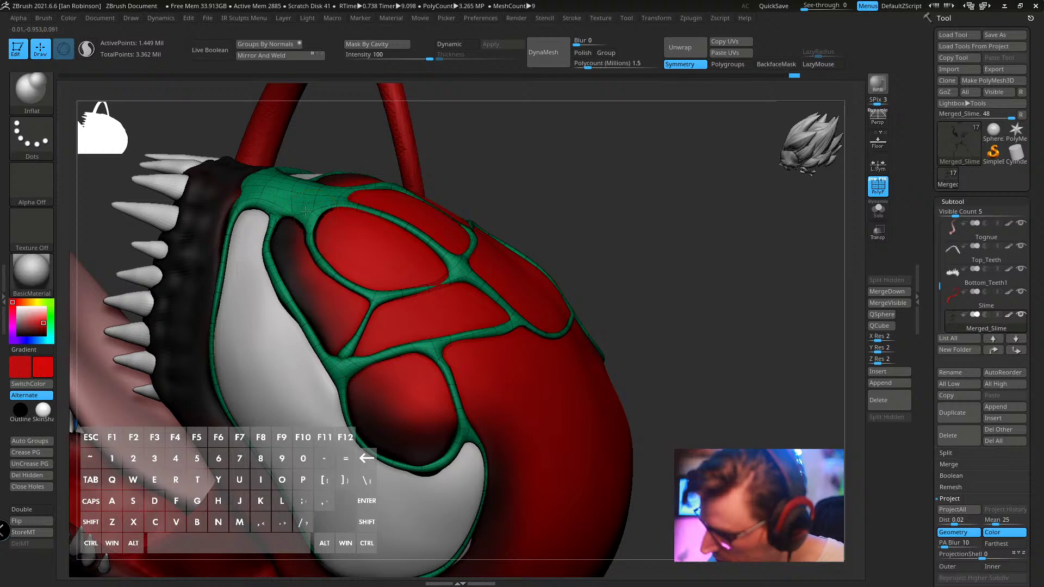
right_click_drag(542, 196, 482, 201)
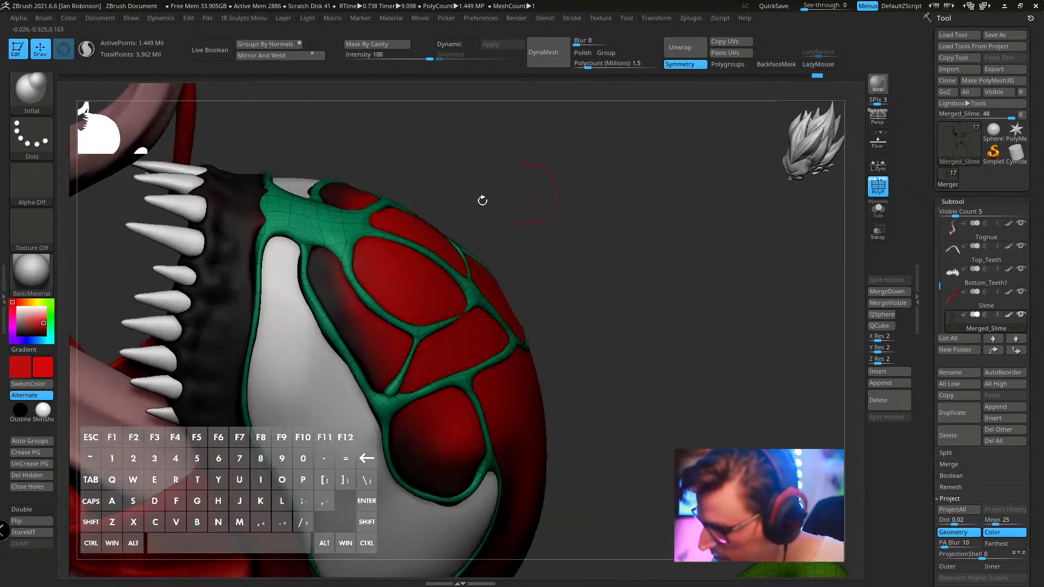
right_click_drag(258, 193, 431, 161)
mouse_move(190, 300)
left_mouse_down()
mouse_move(231, 500)
mouse_move(263, 535)
left_mouse_up()
right_click_drag(445, 296, 489, 263, "alt")
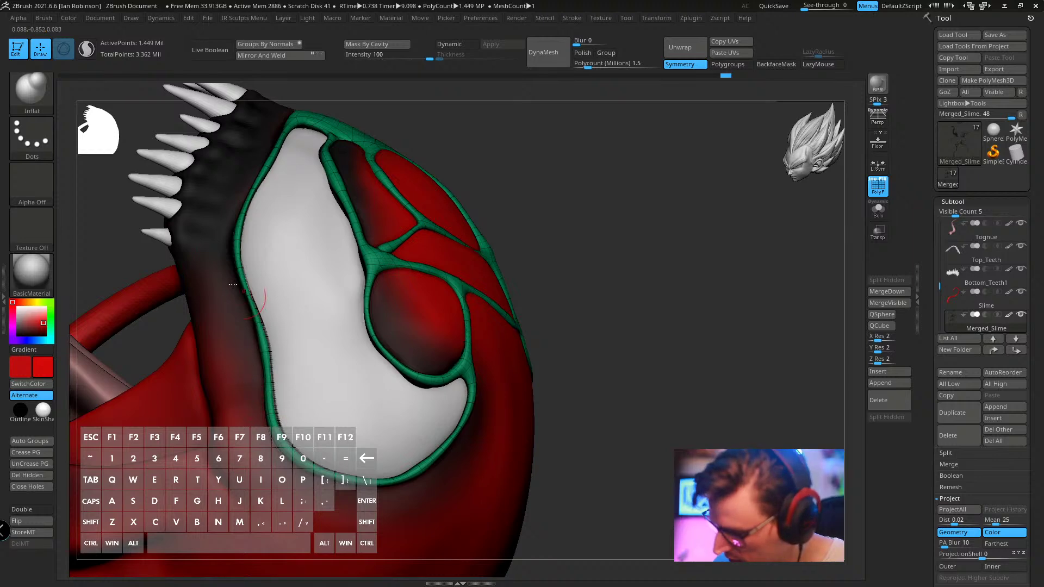
- Nudge the web strands at the eye's front rim and below the rounded brow cell with the Move brush
key("b")
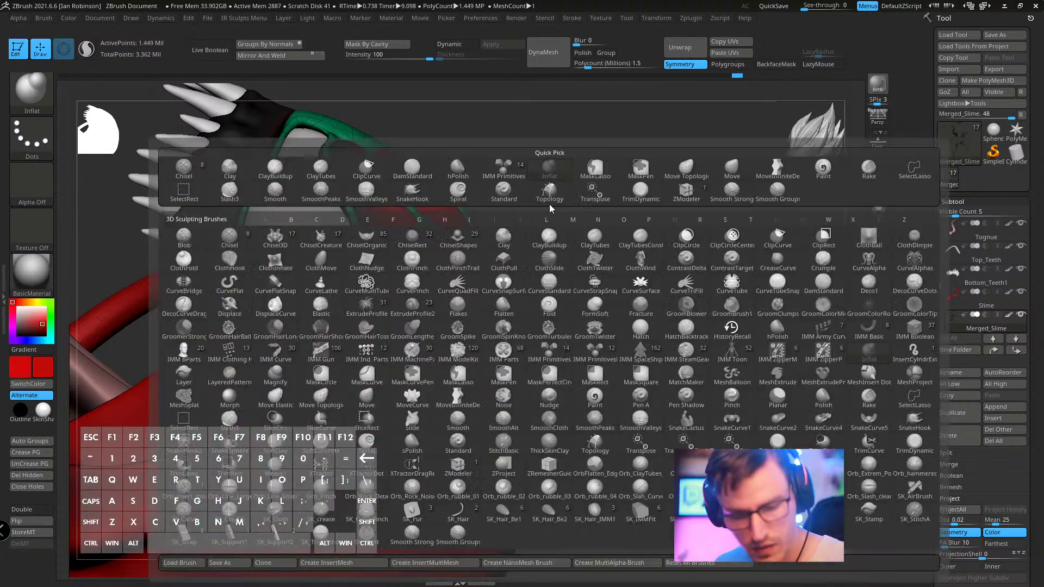
key("m")
key("v")
key("s")
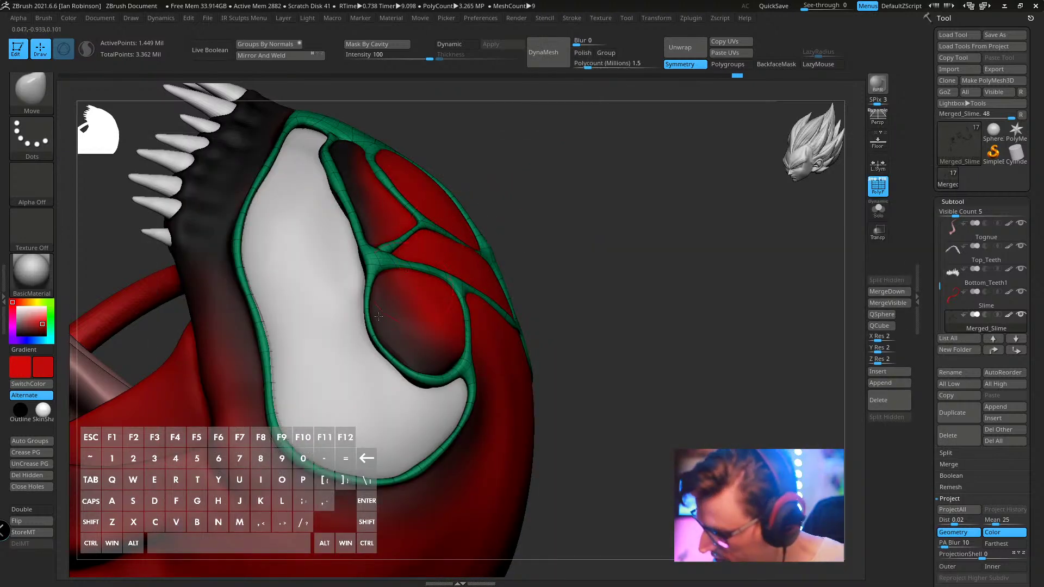
left_click_drag(238, 243, 247, 242)
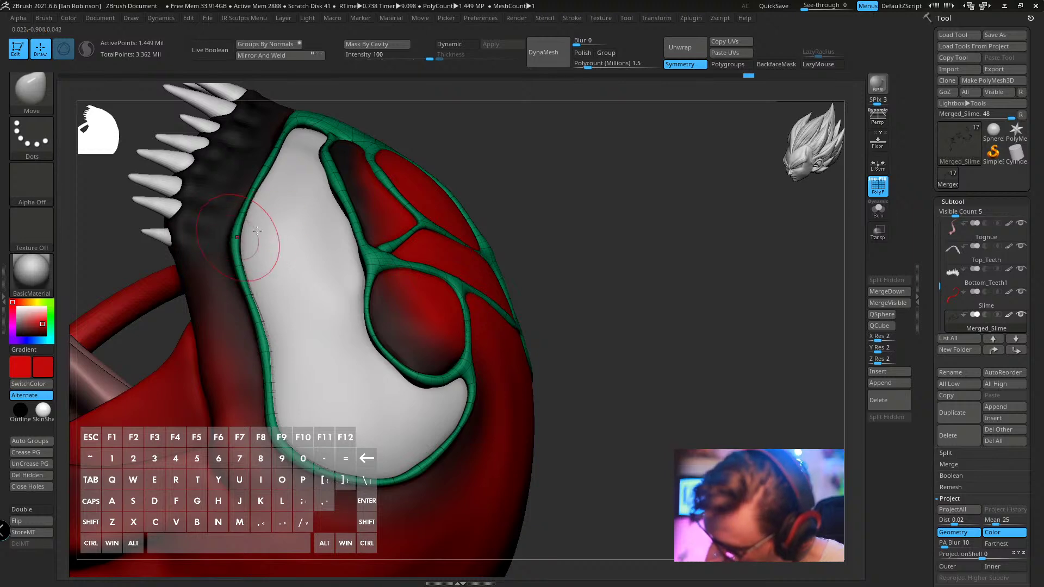
mouse_move(555, 191)
left_mouse_down("alt")
mouse_move(529, 156)
mouse_move(492, 163)
left_mouse_up("alt")
left_click_drag(357, 319, 353, 328)
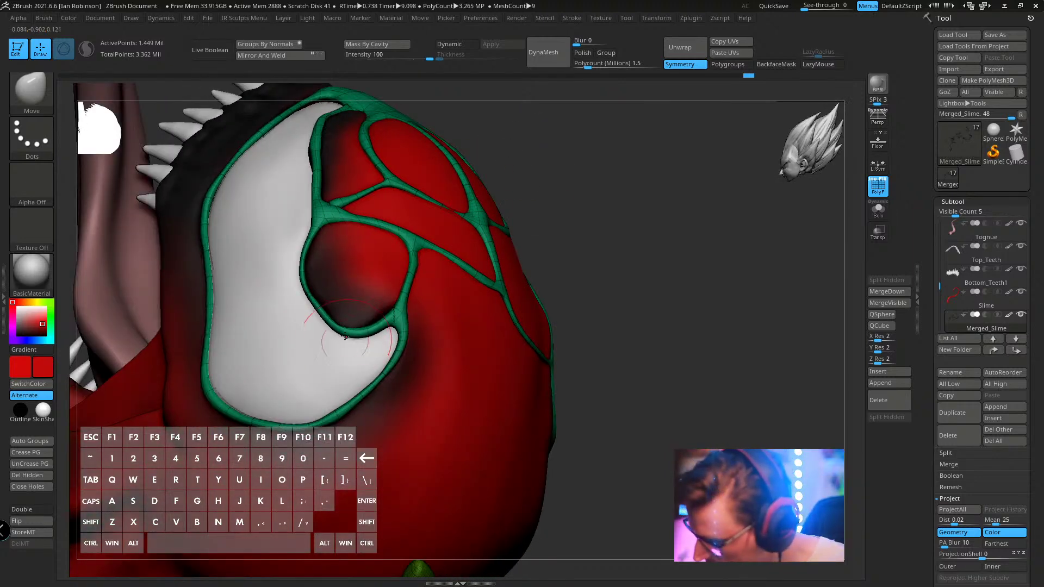
left_click_drag(544, 191, 499, 196)
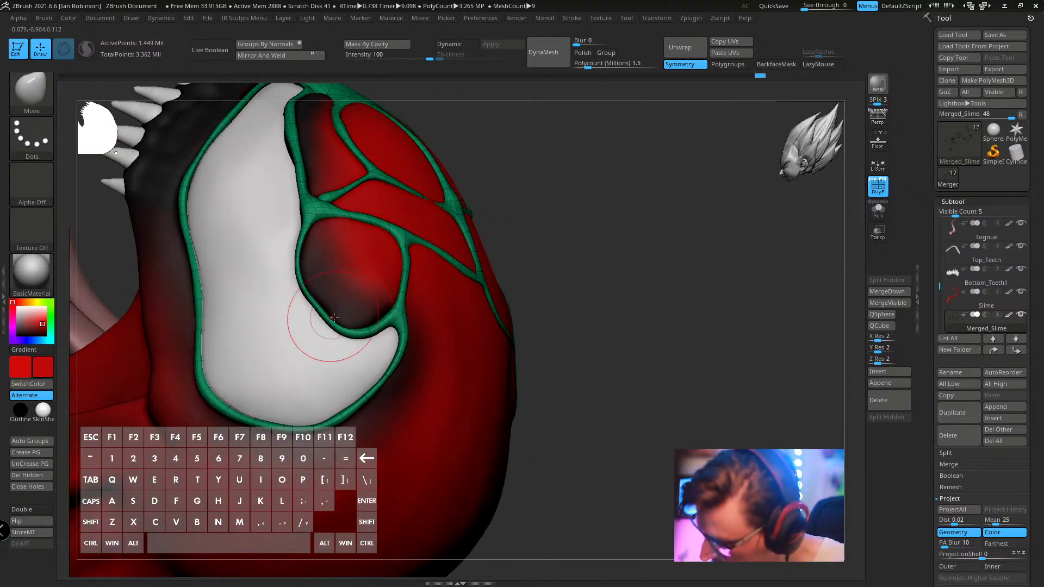
- Enable BackfaceMask and shift the brow-side strand along the white eye with the Move brush
left_click(775, 66)
left_click_drag(660, 173, 604, 196)
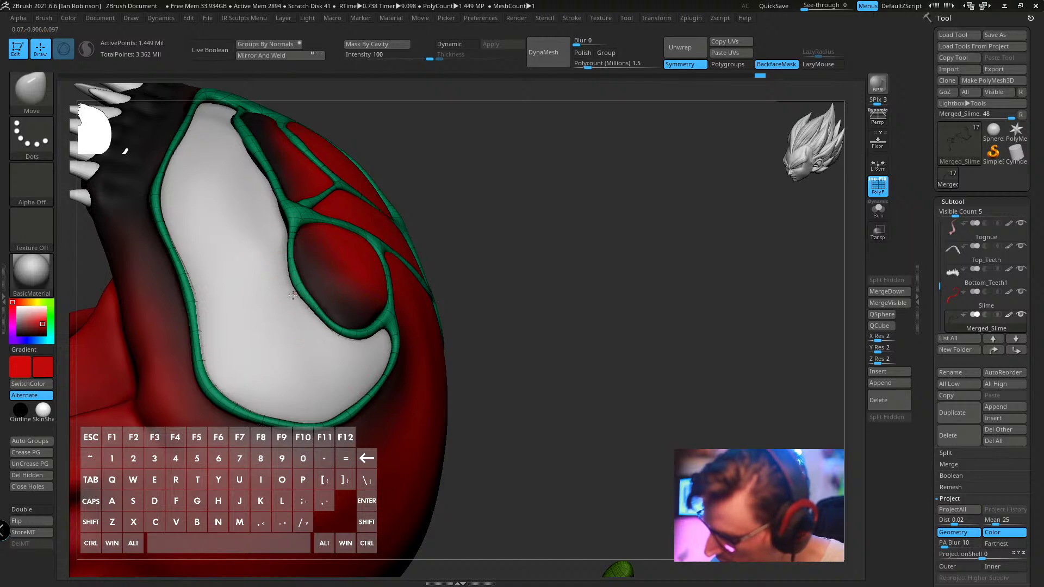
left_click_drag(287, 220, 279, 222)
mouse_move(375, 129)
left_mouse_down("alt")
mouse_move(416, 171)
mouse_move(513, 133)
left_mouse_up("alt")
- Disable BackfaceMask and pull the brow-side strand and its upper corner into line with the eye's edge
left_click(783, 66)
left_click_drag(492, 169, 405, 194)
left_click_drag(312, 235, 293, 240)
mouse_move(399, 177)
left_mouse_down("alt")
mouse_move(366, 233)
mouse_move(395, 187)
left_mouse_up("alt")
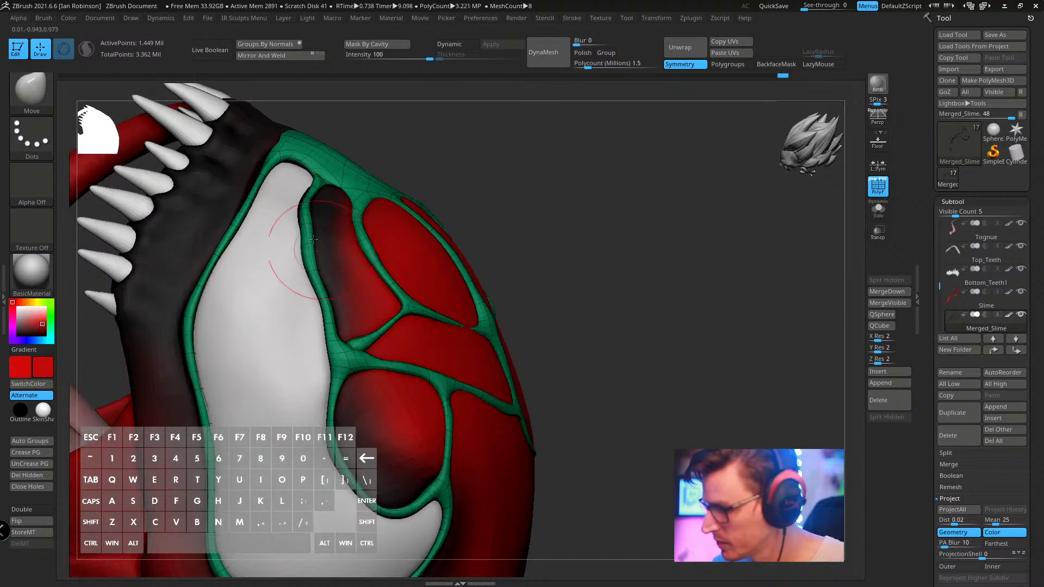
mouse_move(389, 150)
left_mouse_down()
mouse_move(378, 198)
mouse_move(368, 199)
left_mouse_up()
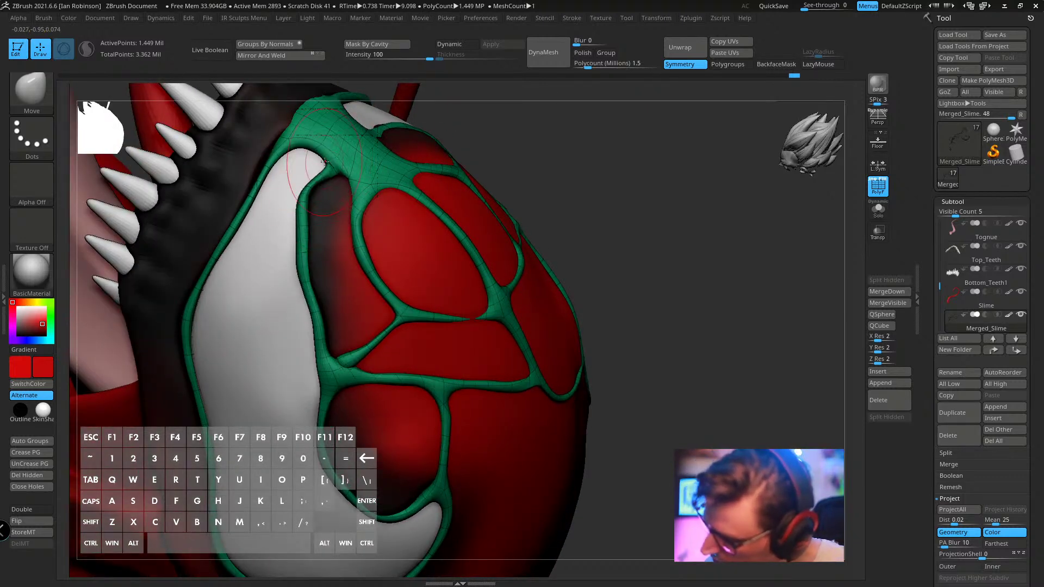
left_click_drag(318, 177, 331, 168)
- Reselect Merged_Slime with polyframe shown and bend the strand at the eye's inner corner to follow the white eye shape
mouse_move(306, 177)
right_mouse_down()
mouse_move(348, 212)
mouse_move(261, 131)
right_mouse_up()
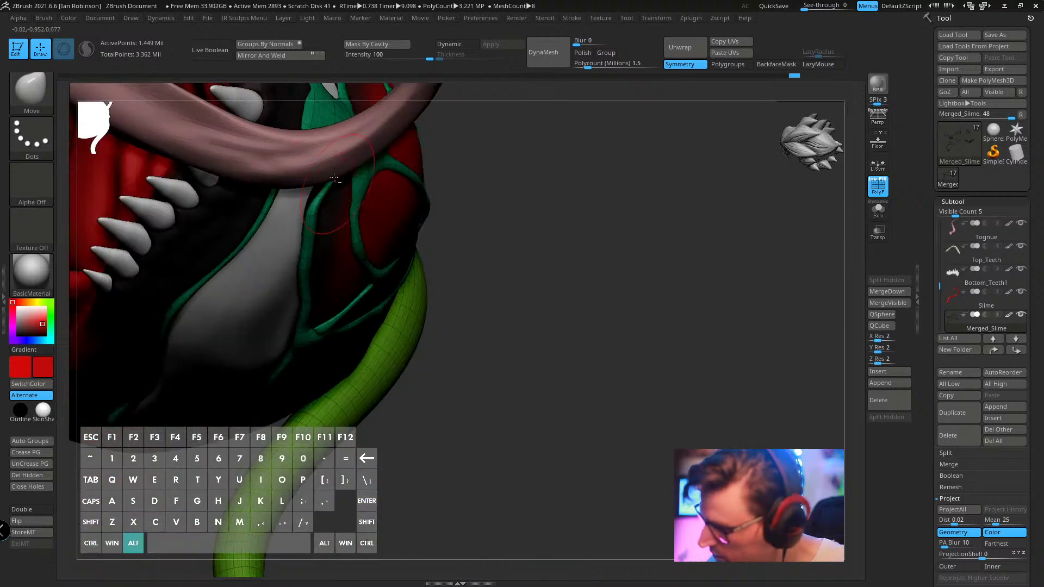
left_click(239, 117, "alt")
mouse_move(326, 163)
right_mouse_down()
mouse_move(523, 253)
mouse_move(522, 188)
right_mouse_up()
left_click(521, 186, "alt")
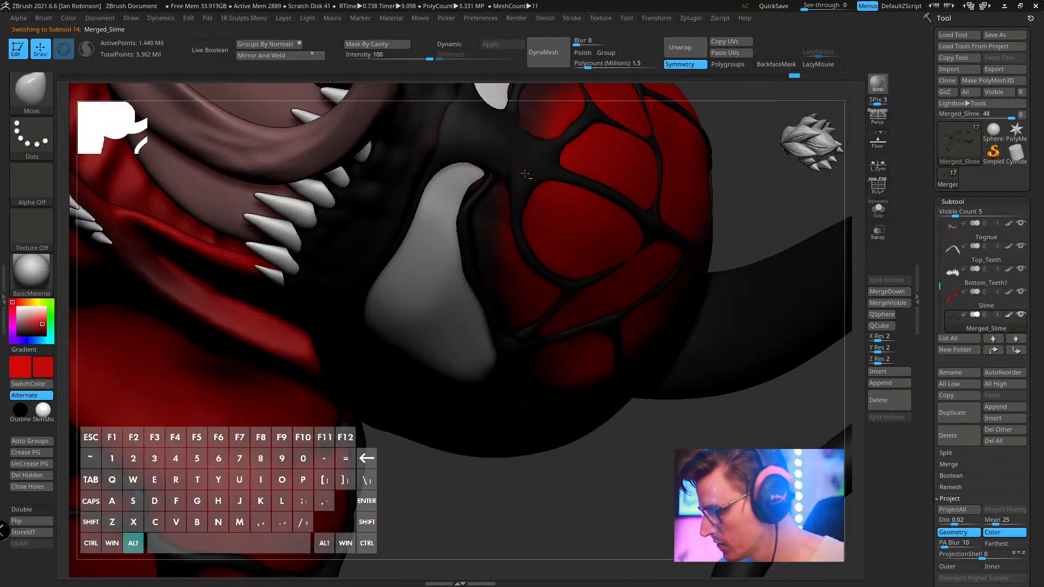
key("shift+f")
mouse_move(522, 187)
right_mouse_down("alt")
mouse_move(514, 344)
mouse_move(528, 443)
right_mouse_up("alt")
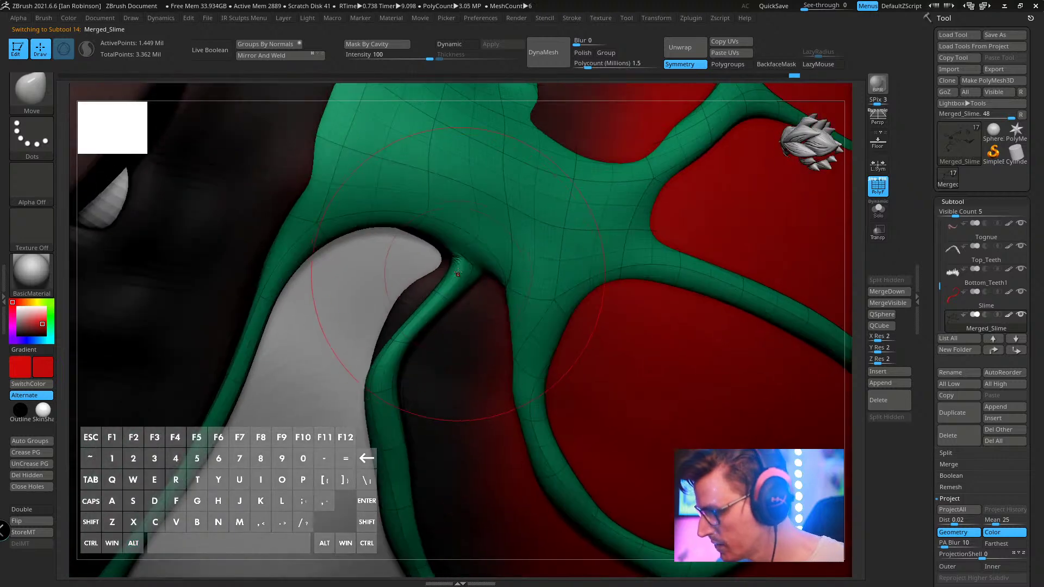
key("s")
left_click_drag(462, 268, 456, 268)
right_click_drag(456, 268, 427, 296)
key("s")
left_click_drag(423, 304, 433, 273)
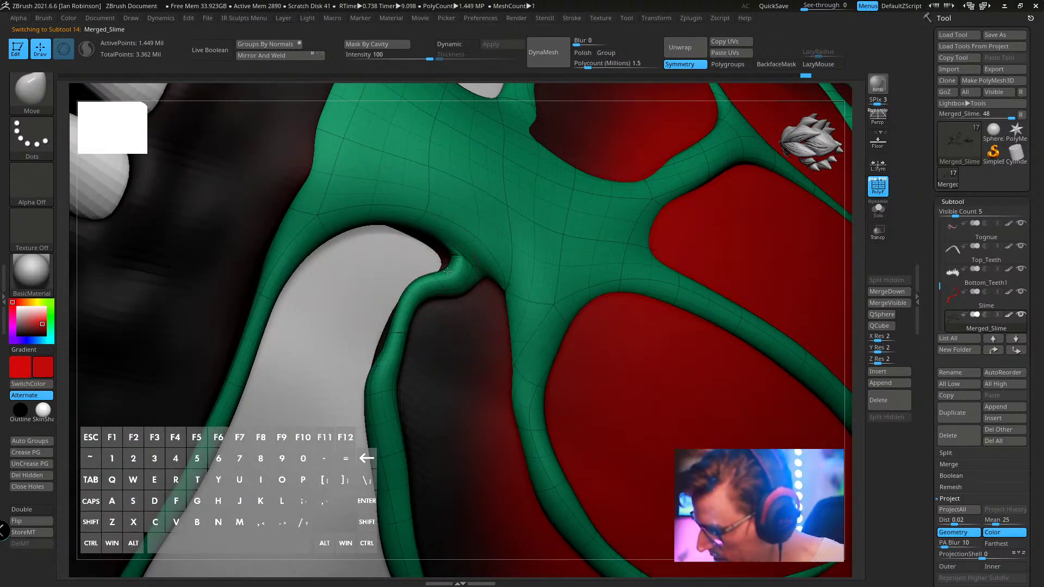
- Smooth the strand junction at the eye's inner corner and reshape the web along the eye's upper tip with Move
right_click_drag(447, 270, 439, 259)
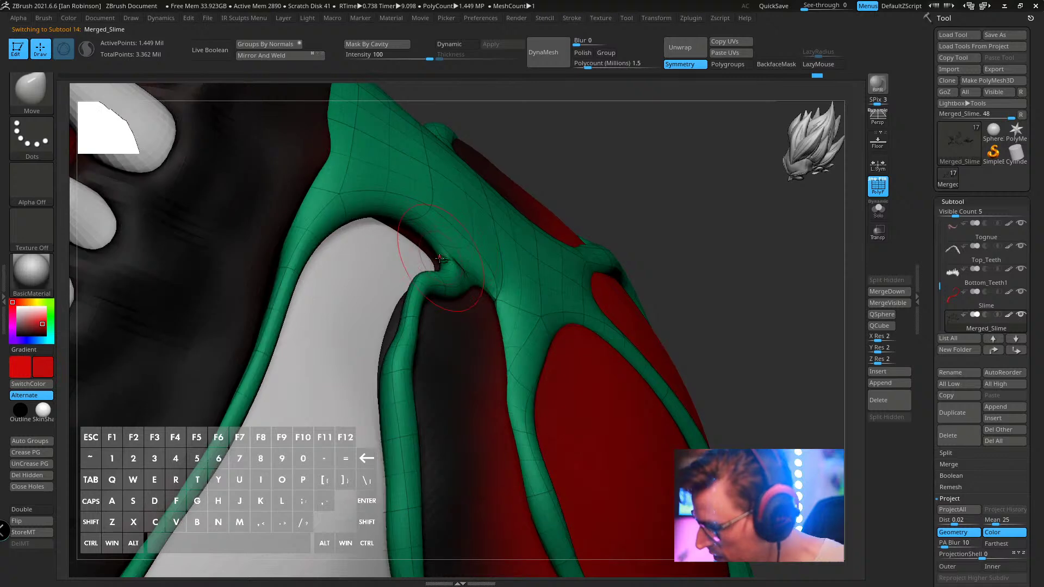
key("shift")
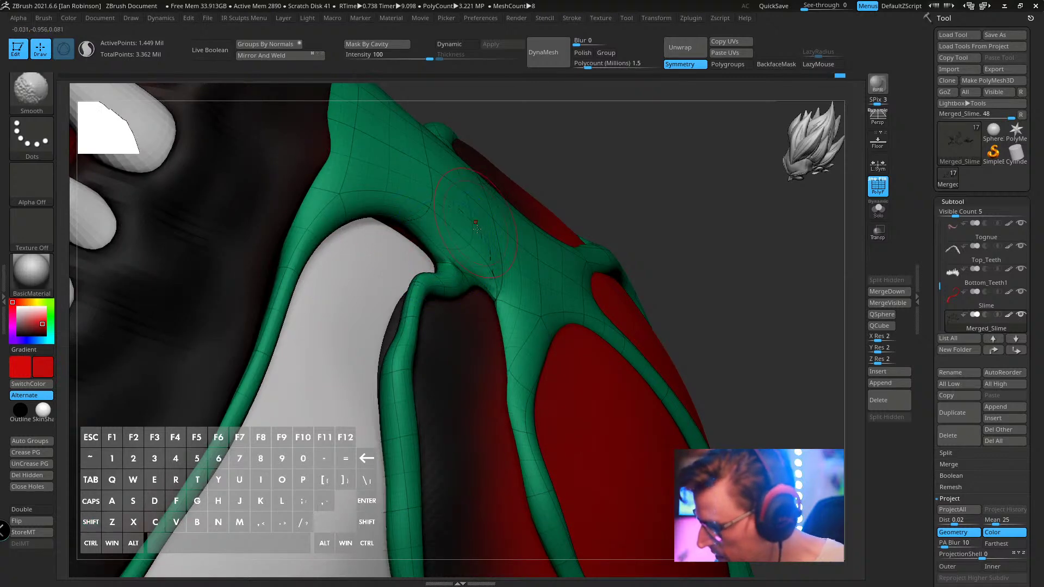
mouse_move(389, 219)
right_mouse_down()
mouse_move(409, 206)
mouse_move(335, 172)
right_mouse_up()
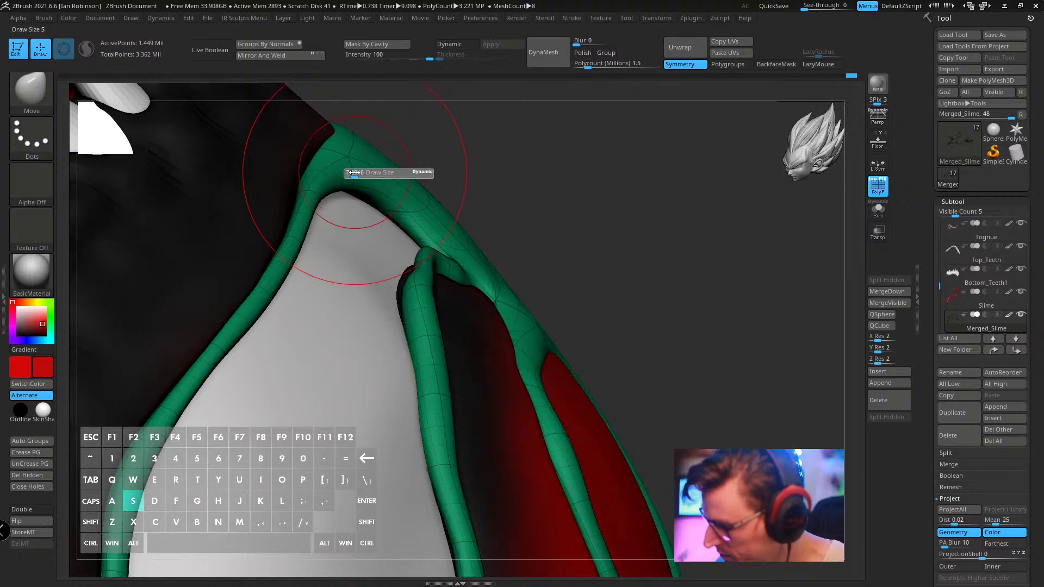
left_click_drag(325, 170, 308, 194)
mouse_move(311, 194)
right_mouse_down()
mouse_move(314, 210)
mouse_move(364, 170)
mouse_move(375, 250)
mouse_move(340, 356)
right_mouse_up()
left_click_drag(339, 353, 285, 384)
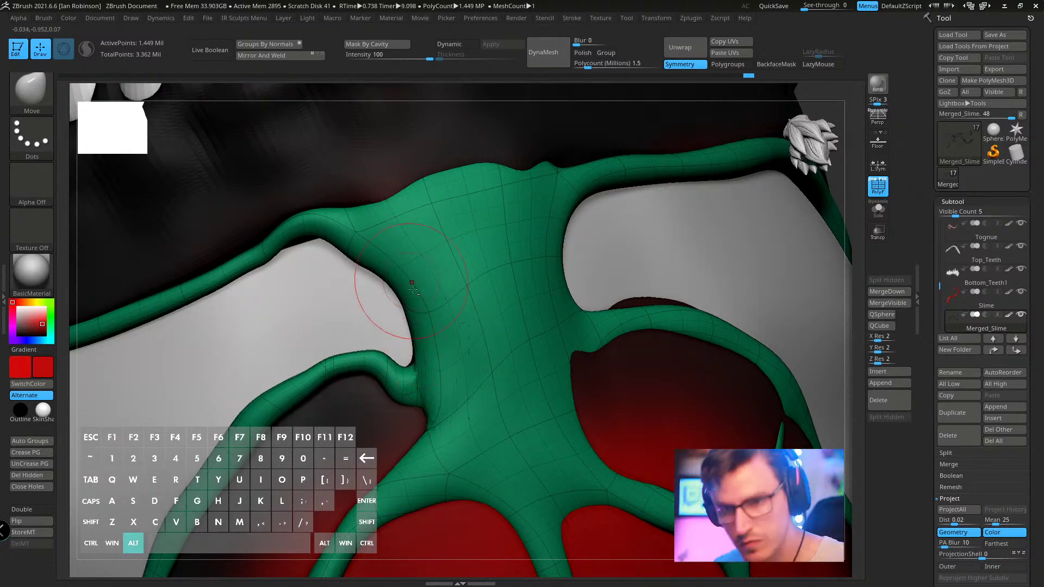
- Adjust the broad web patch between the eyes with the Move brush, covering the red skin poking through it
mouse_move(412, 289)
right_mouse_down("alt")
mouse_move(417, 348)
mouse_move(443, 300)
right_mouse_up("alt")
key("s")
left_click_drag(443, 300, 463, 300)
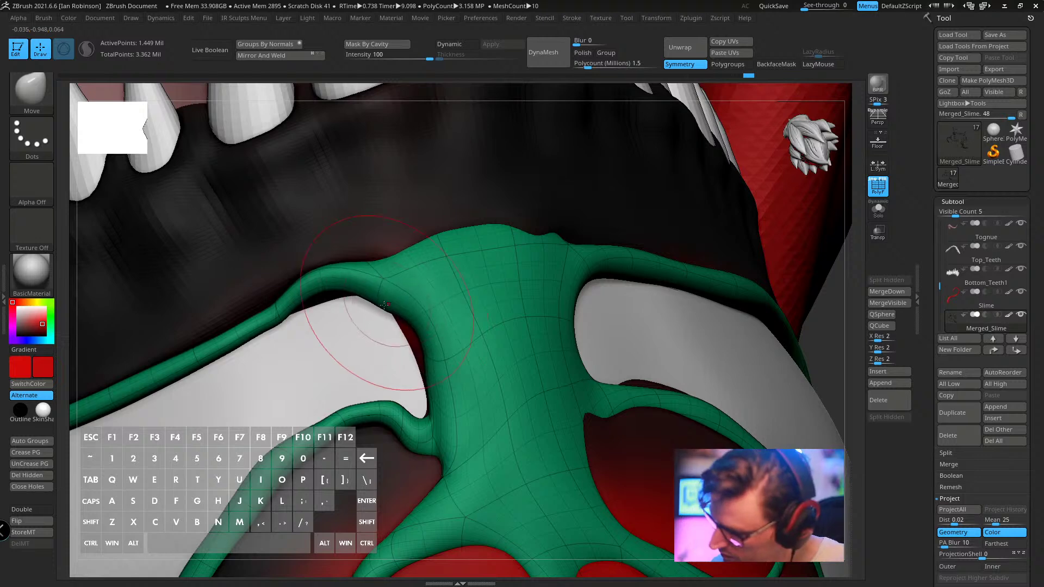
mouse_move(384, 304)
right_mouse_down()
mouse_move(389, 237)
mouse_move(443, 309)
mouse_move(422, 320)
right_mouse_up()
left_click_drag(434, 321, 422, 313)
key("s")
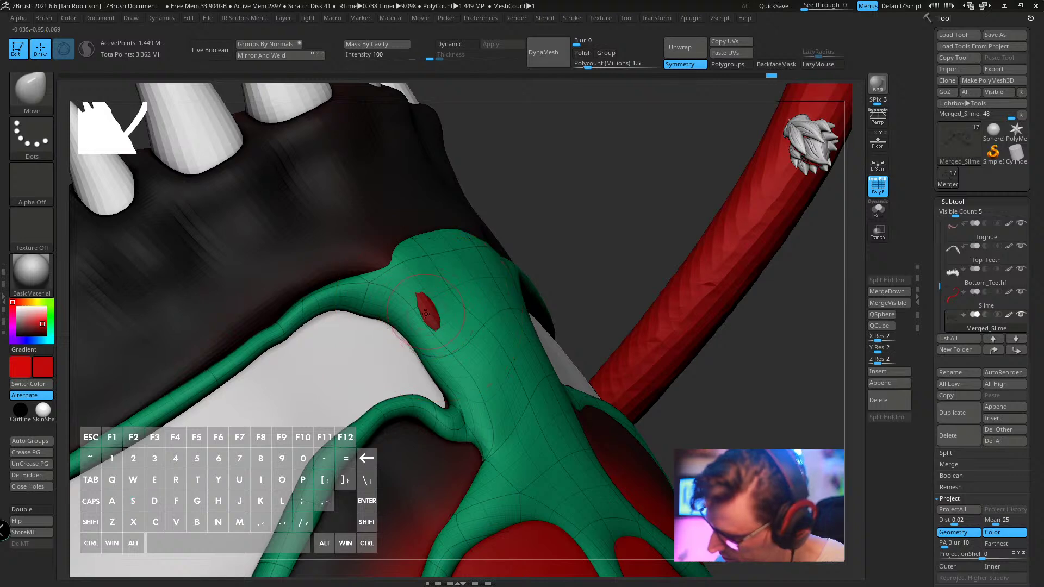
right_click_drag(425, 313, 424, 309)
left_click_drag(424, 309, 434, 305)
- Resize the Move brush and reshape the web strands at the inner corner of the white eye beneath the teeth
mouse_move(531, 251)
right_mouse_down("alt")
mouse_move(433, 217)
mouse_move(491, 244)
mouse_move(431, 384)
right_mouse_up("alt")
key("s")
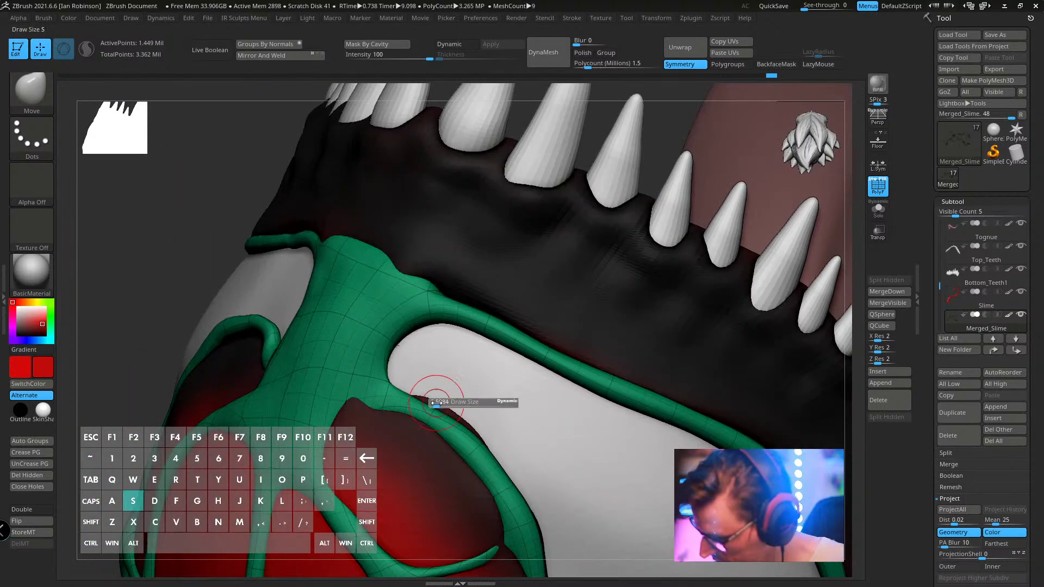
left_click_drag(434, 404, 432, 383)
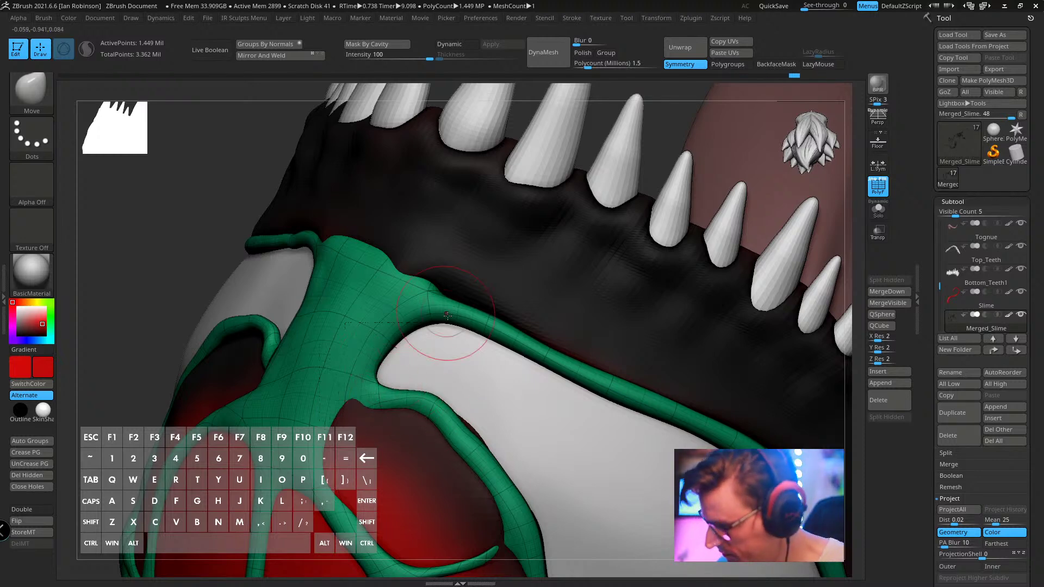
mouse_move(479, 359)
right_mouse_down("alt")
mouse_move(435, 326)
mouse_move(438, 336)
right_mouse_up("alt")
key("s")
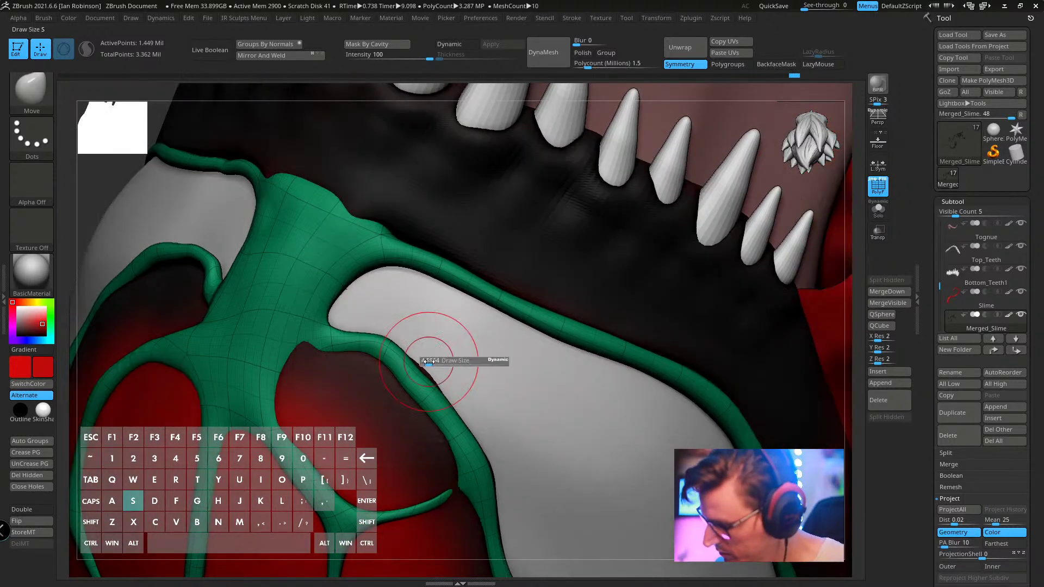
left_click_drag(429, 361, 433, 360)
- Enable BackfaceMask, adjust the strands bordering the length of the white eye with Move, and hide the polyframe
mouse_move(431, 345)
right_mouse_down("alt")
mouse_move(484, 357)
mouse_move(386, 317)
right_mouse_up("alt")
right_click_drag(596, 246, 352, 291, "alt")
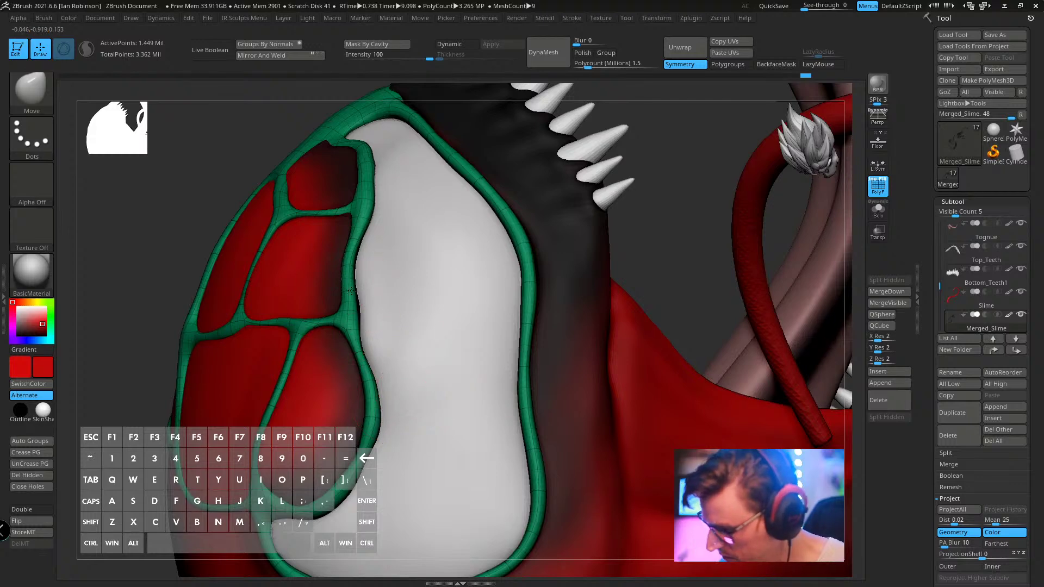
mouse_move(358, 249)
right_mouse_down()
mouse_move(303, 431)
mouse_move(384, 327)
mouse_move(558, 274)
mouse_move(478, 221)
mouse_move(503, 241)
mouse_move(484, 191)
mouse_move(478, 206)
mouse_move(396, 210)
right_mouse_up()
left_click(781, 66)
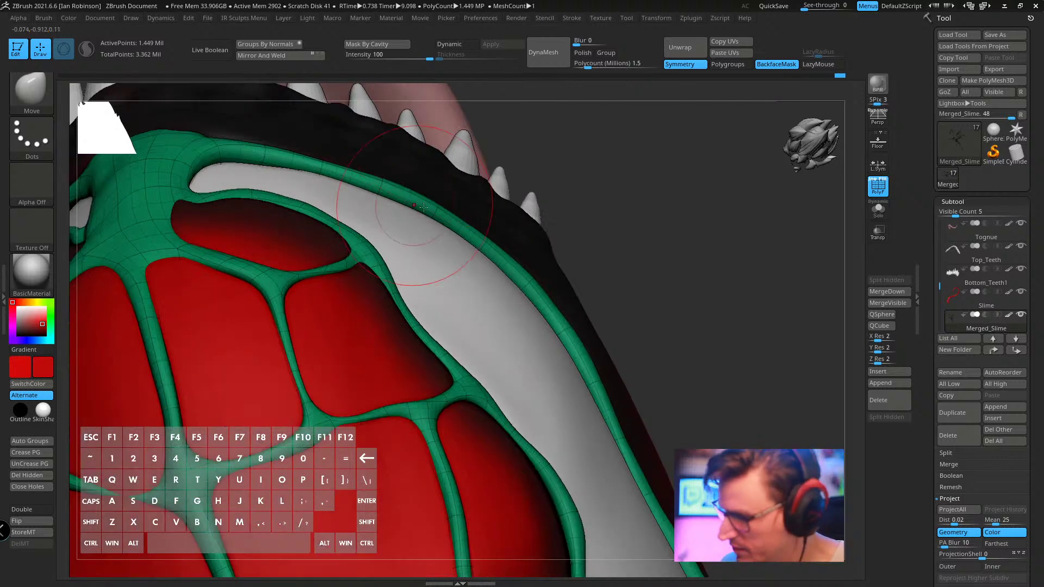
key("shift+f")
right_click_drag(477, 268, 506, 284)
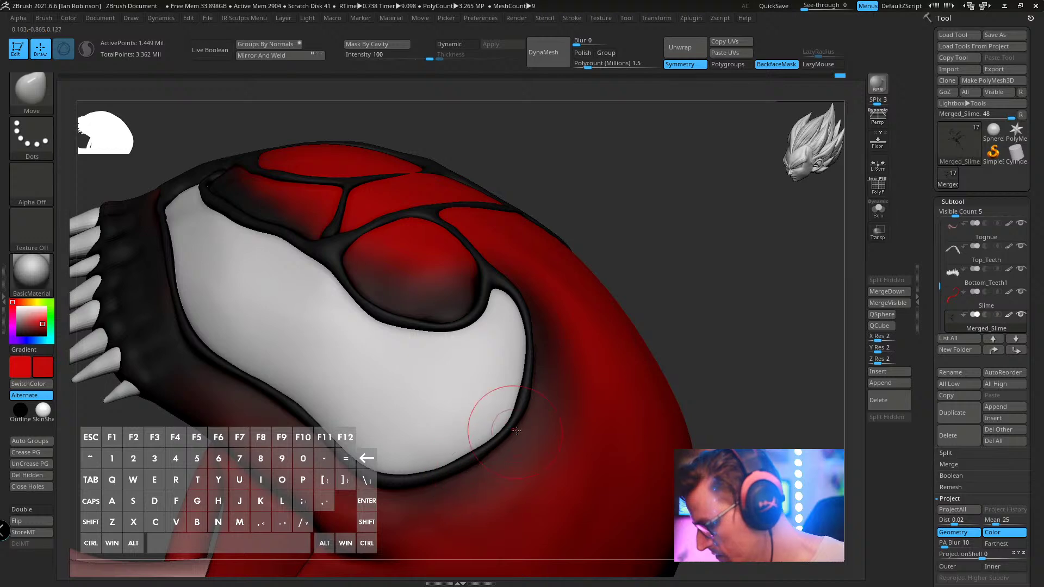
right_click_drag(505, 272, 428, 228)
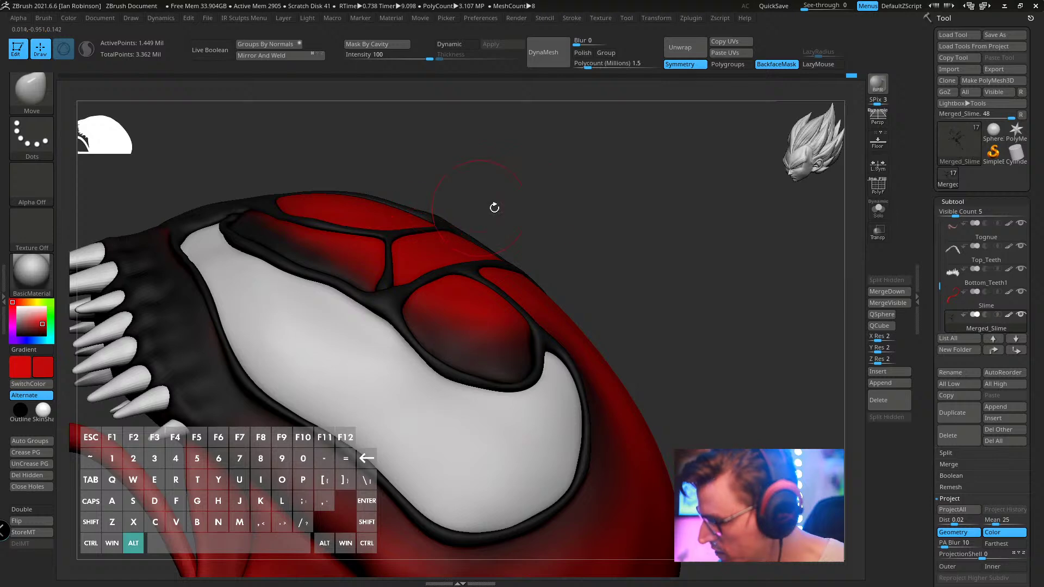
- Isolate the Tognue subtool and save the tool file in the Mary_Jane_Carnage folder
right_click_drag(494, 208, 561, 341, "alt")
left_click(561, 341, "alt")
left_click(878, 209)
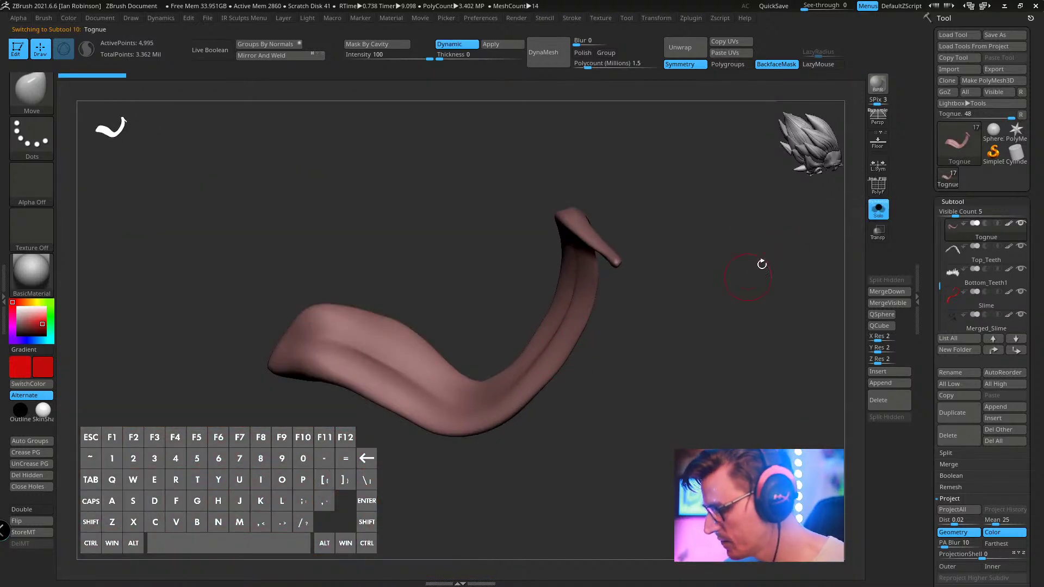
mouse_move(760, 263)
right_mouse_down("alt")
mouse_move(682, 346)
mouse_move(689, 293)
right_mouse_up("alt")
left_click(1001, 39)
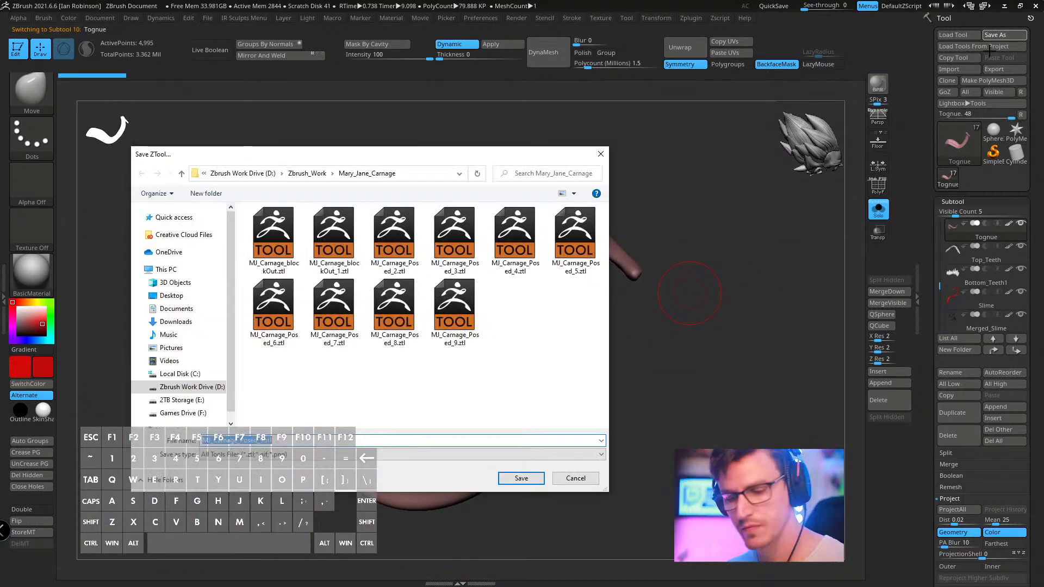
key("Escape")
- Switch to the DamStandard brush for detailing the tongue
mouse_move(429, 301)
right_mouse_down()
mouse_move(410, 319)
mouse_move(305, 287)
right_mouse_up()
key("b")
key("s")
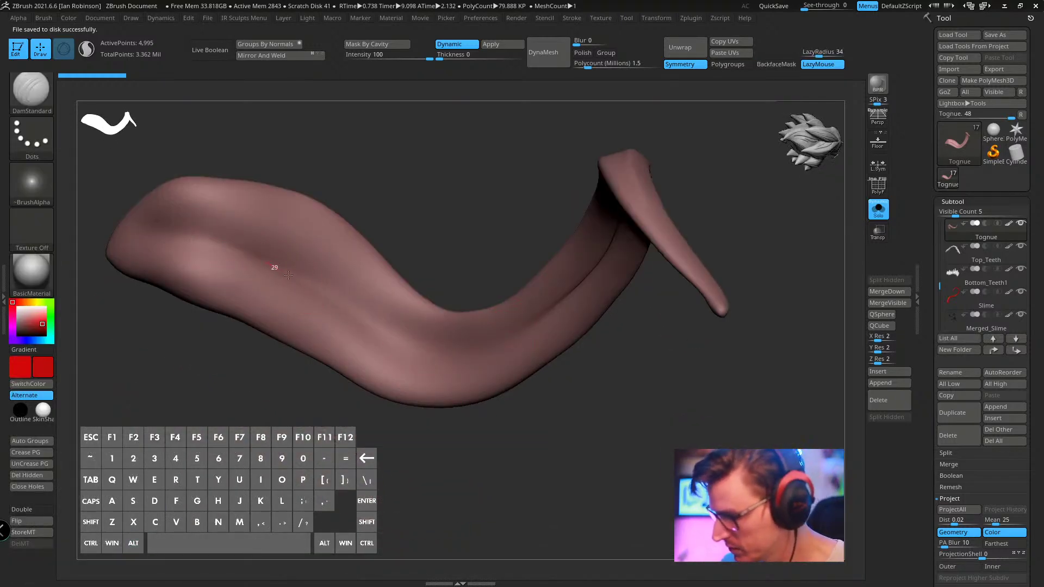
left_click(503, 44)
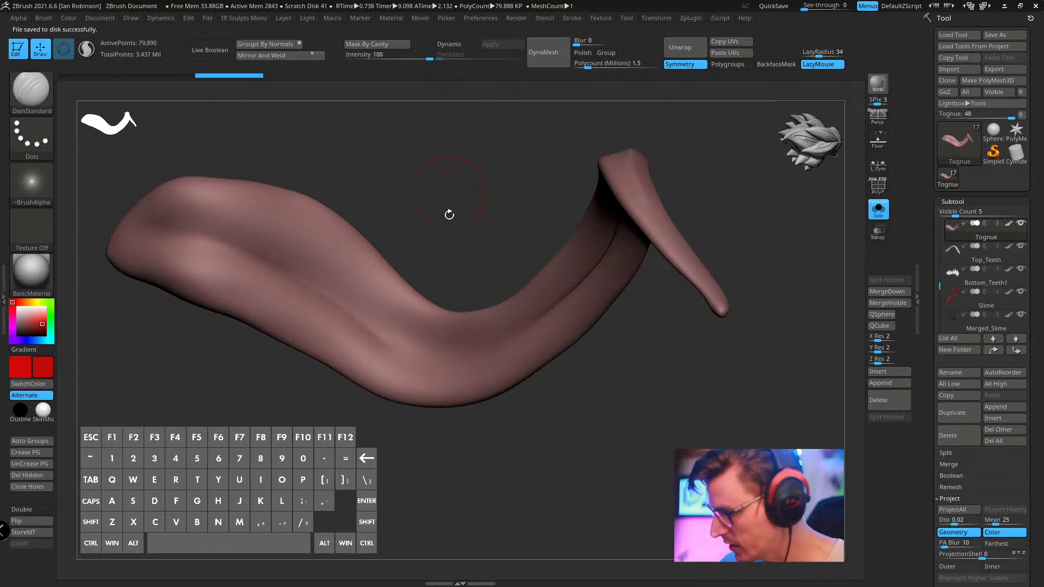
left_click_drag(329, 299, 438, 354)
key("ctrl+z")
key("ctrl+z")
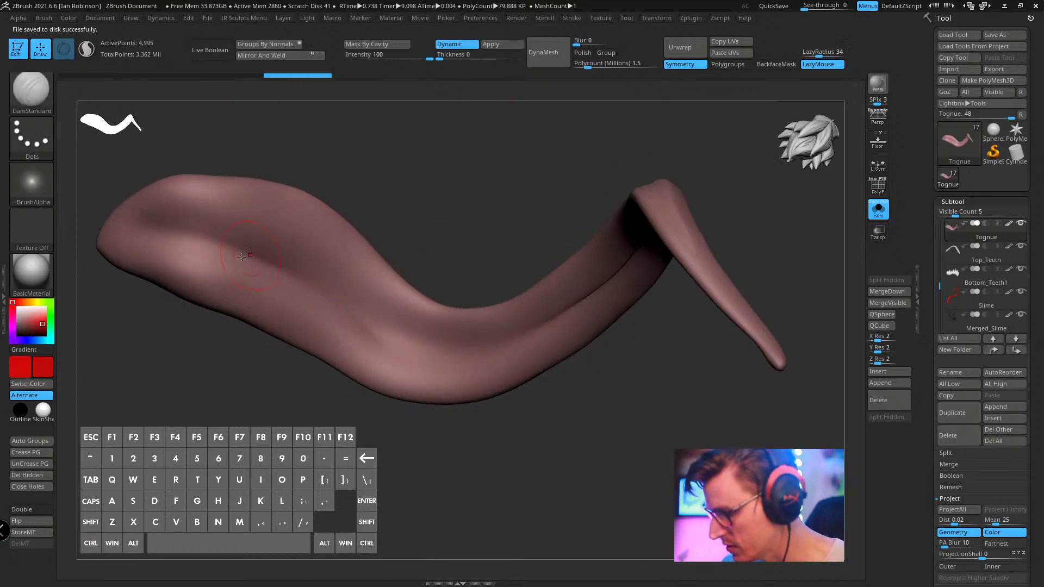
- Apply the tongue's dynamic subdivision and carve its central groove deeper along its length with DamStandard
left_click(495, 46)
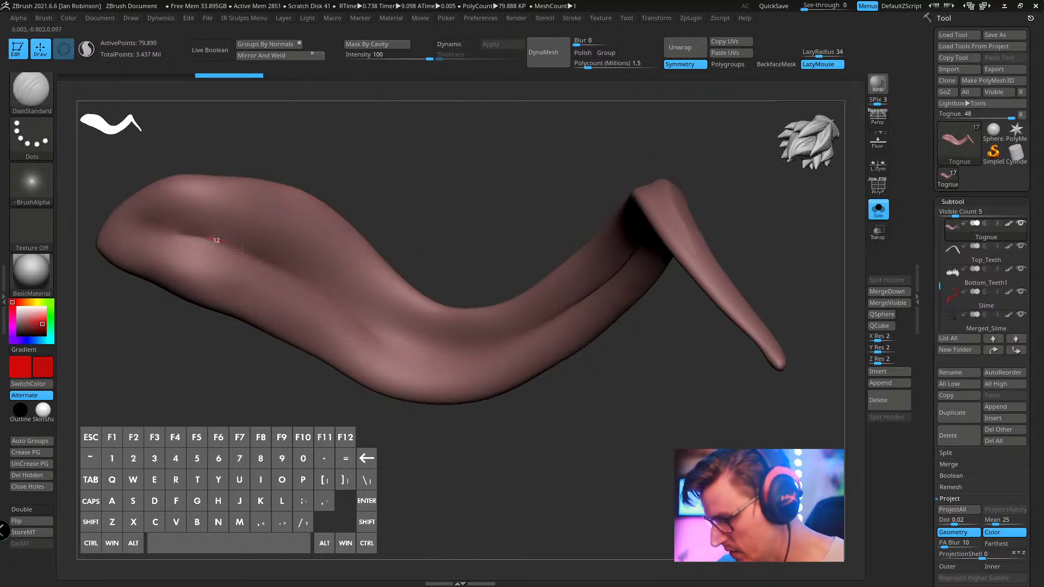
left_click_drag(341, 302, 437, 353)
right_click_drag(438, 354, 368, 361)
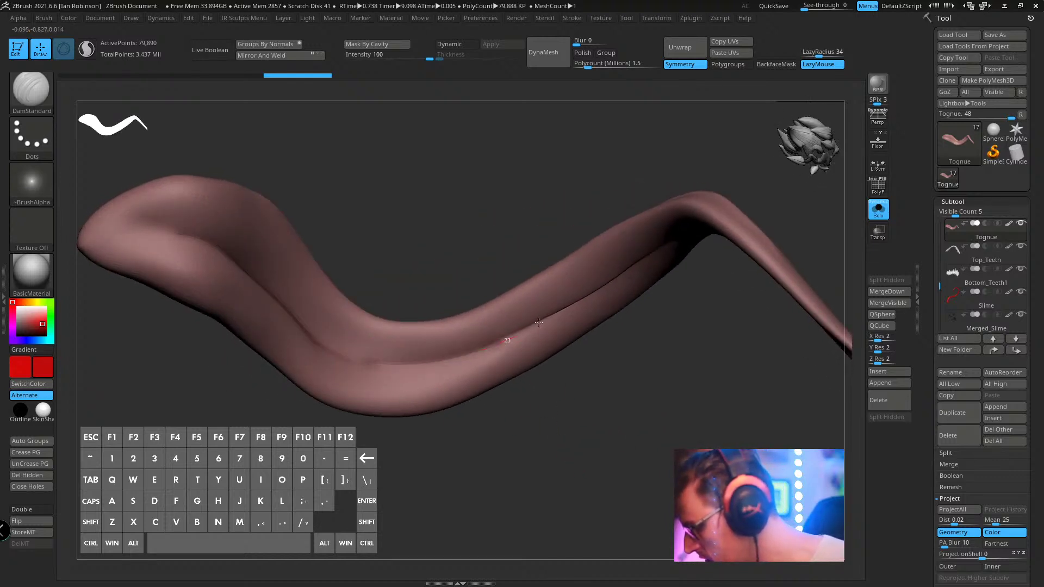
mouse_move(539, 323)
right_mouse_down()
mouse_move(659, 373)
mouse_move(687, 371)
right_mouse_up()
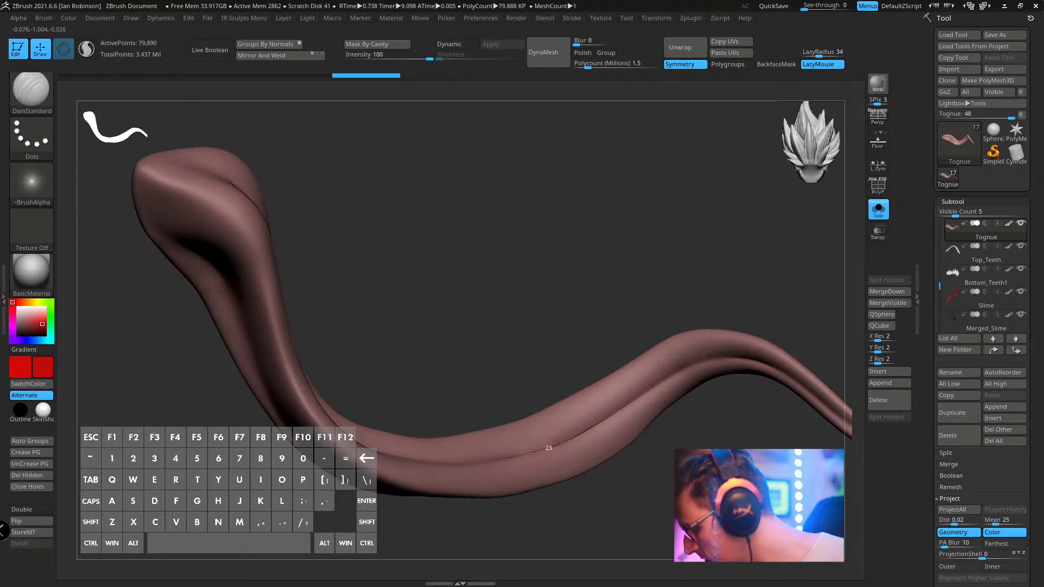
key("alt")
mouse_move(533, 453)
right_mouse_down("alt")
mouse_move(642, 450)
mouse_move(529, 409)
mouse_move(489, 442)
mouse_move(492, 394)
mouse_move(458, 291)
mouse_move(389, 310)
right_mouse_up("alt")
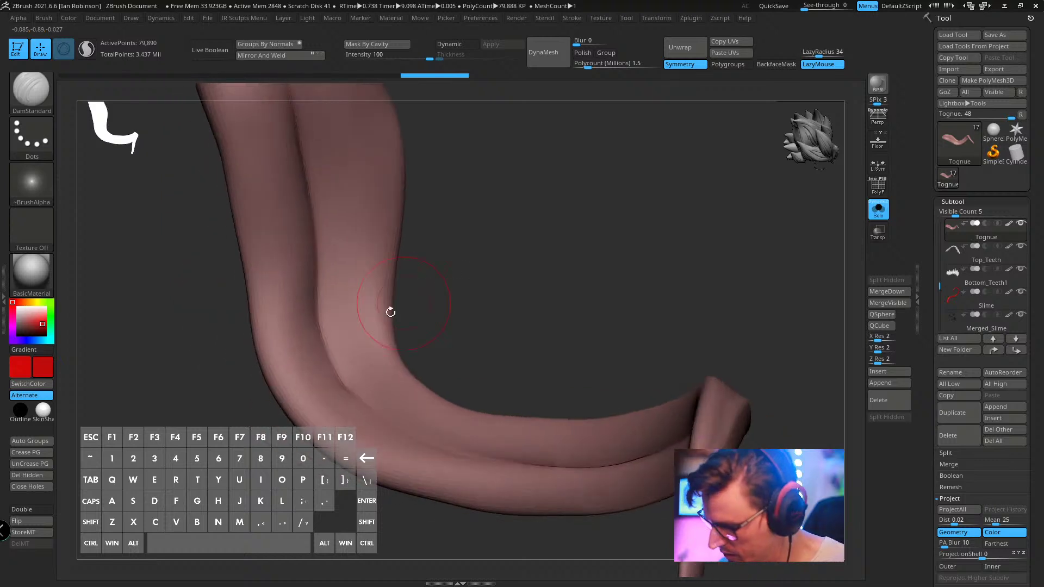
key("shift")
mouse_move(317, 291)
right_mouse_down("alt")
mouse_move(399, 434)
mouse_move(429, 429)
right_mouse_up("alt")
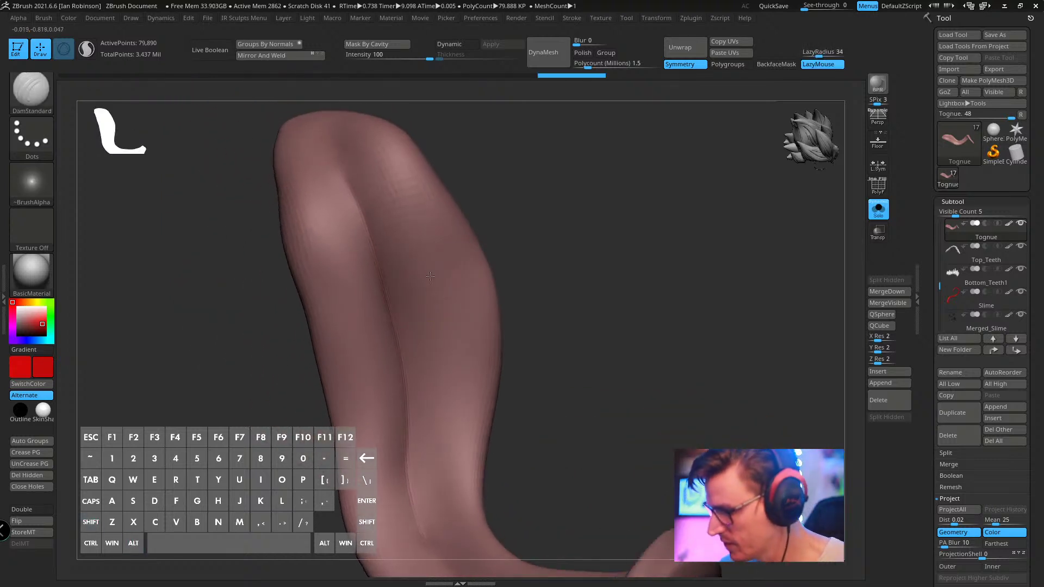
- Adjust the brush size and carve a row of crosswise creases into one half of the tongue near its base
key("s")
left_click_drag(421, 209, 416, 209)
right_click_drag(416, 208, 392, 213)
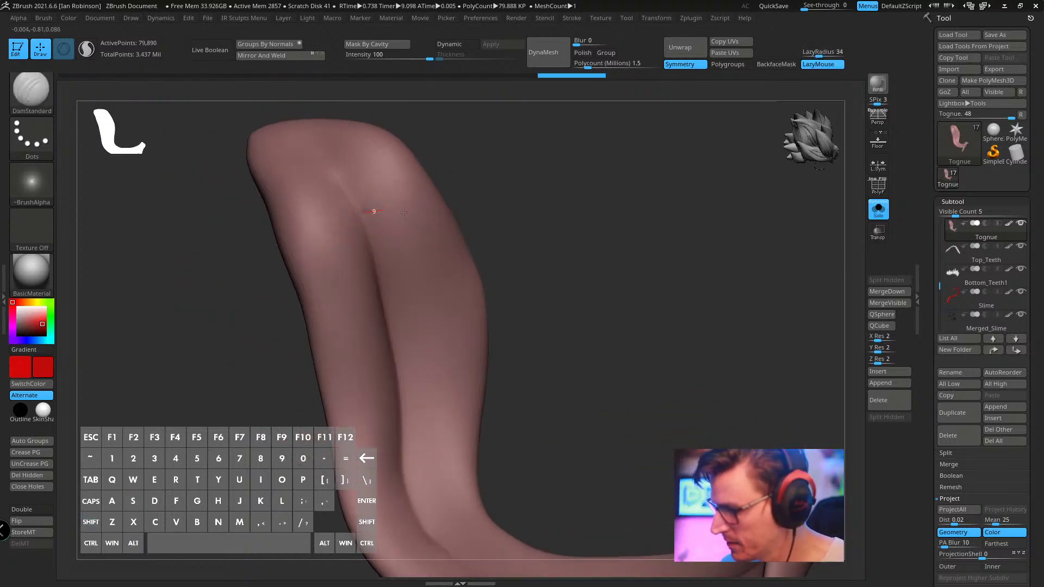
left_click_drag(366, 213, 419, 196)
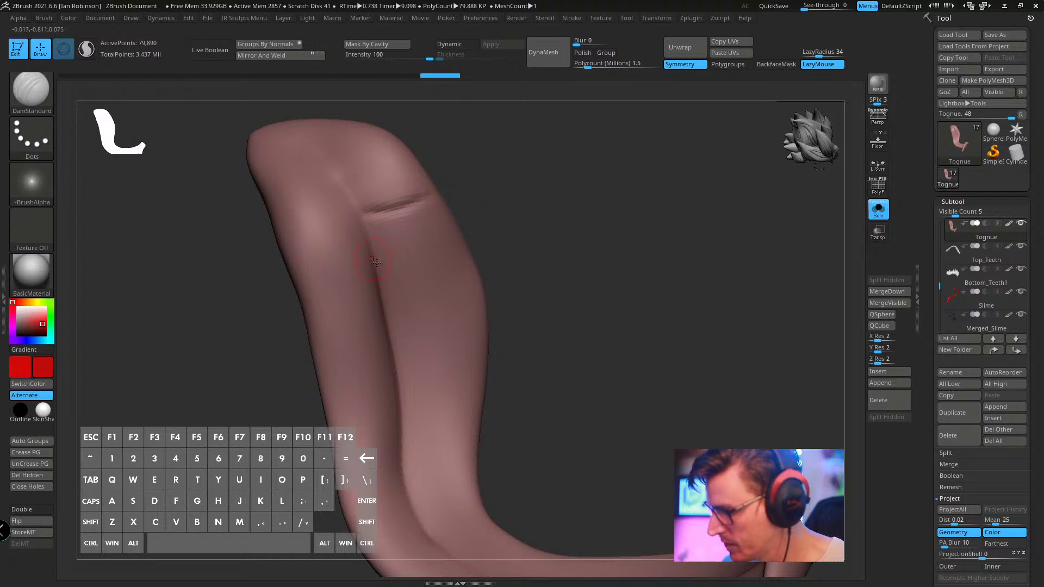
left_click_drag(390, 294, 485, 284)
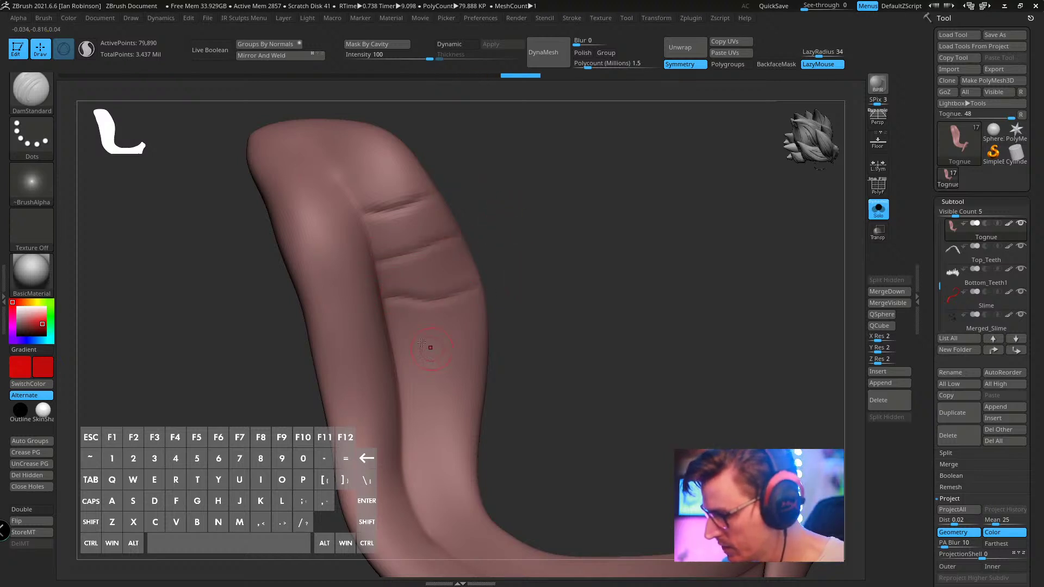
right_click_drag(421, 342, 396, 354)
left_click_drag(492, 345, 512, 342)
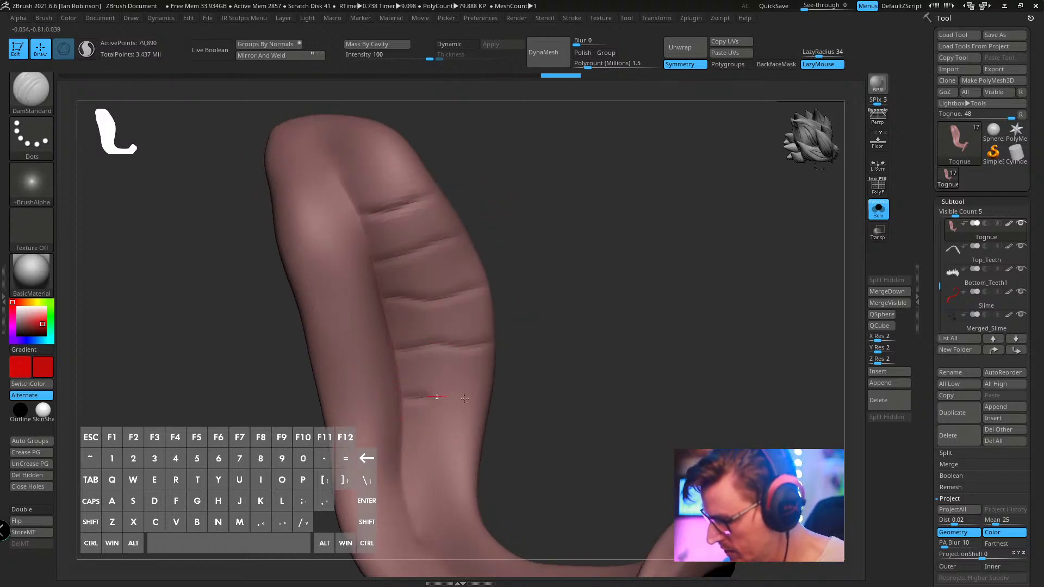
- Continue the crosswise creases on the same half of the tongue down through its bend
right_click_drag(464, 397, 482, 328)
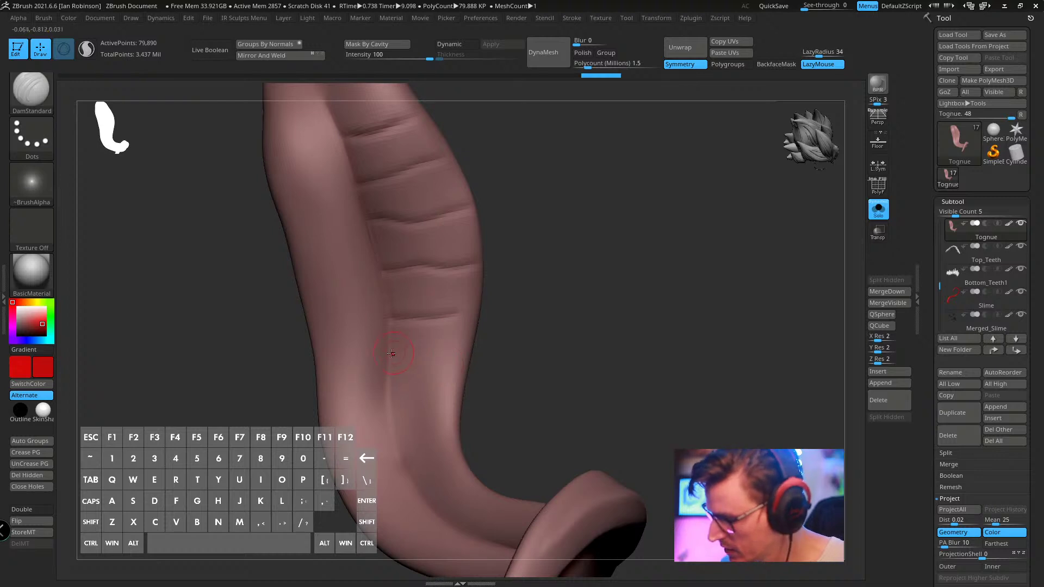
left_click_drag(391, 354, 511, 342)
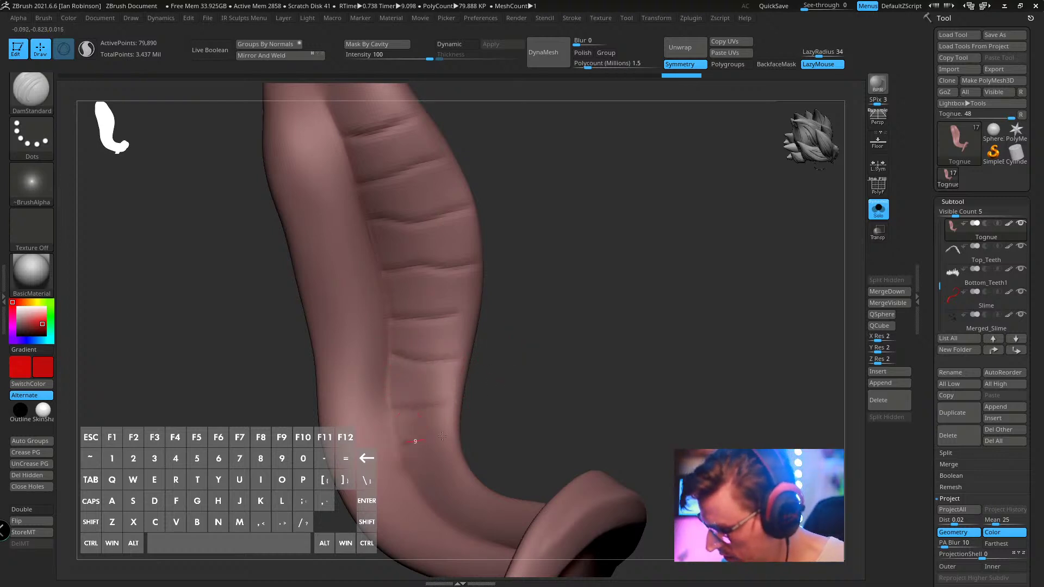
left_click_drag(442, 436, 468, 427)
right_click_drag(490, 401, 514, 321, "alt")
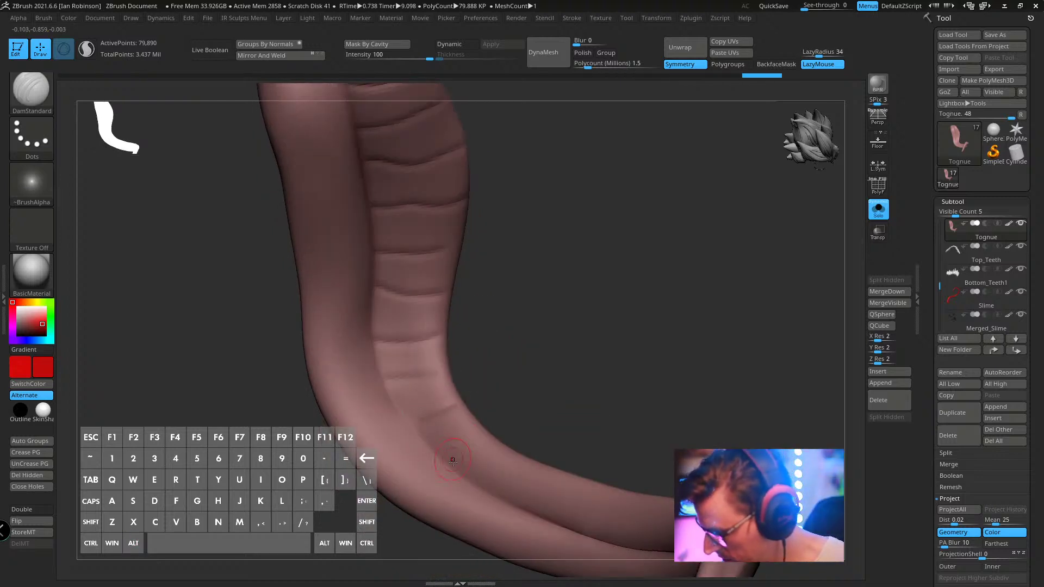
right_click_drag(453, 461, 483, 399)
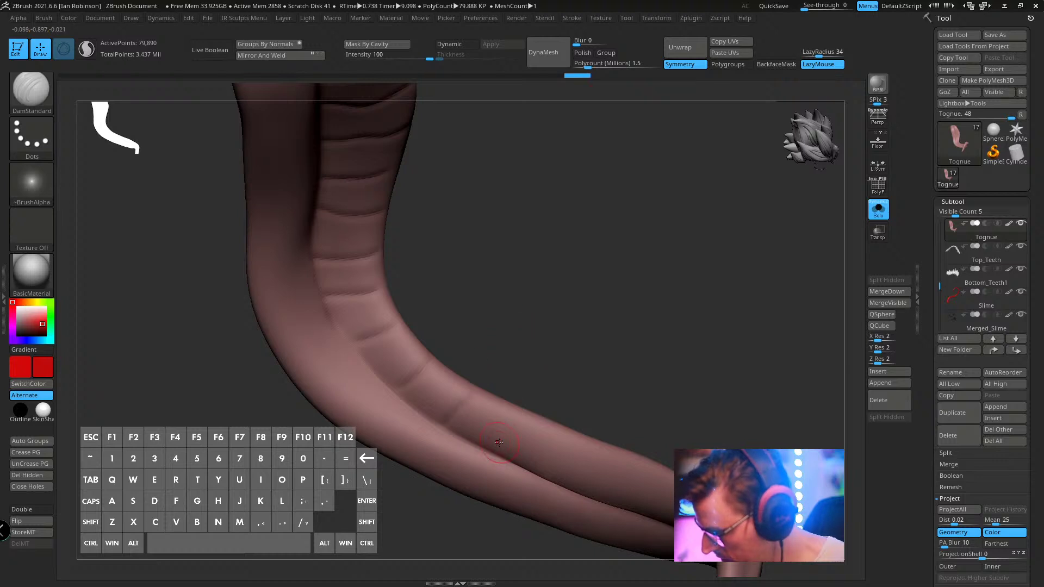
- Extend the creases on that half toward the narrow tip and subdivide the tongue mesh once
right_click_drag(571, 368, 488, 419, "alt")
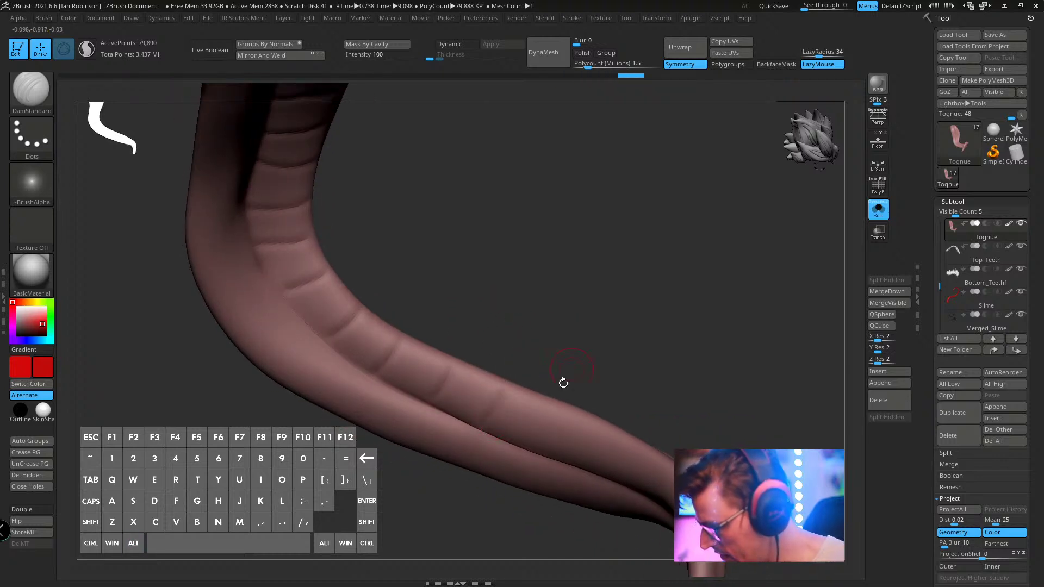
right_click_drag(570, 353, 523, 386, "alt")
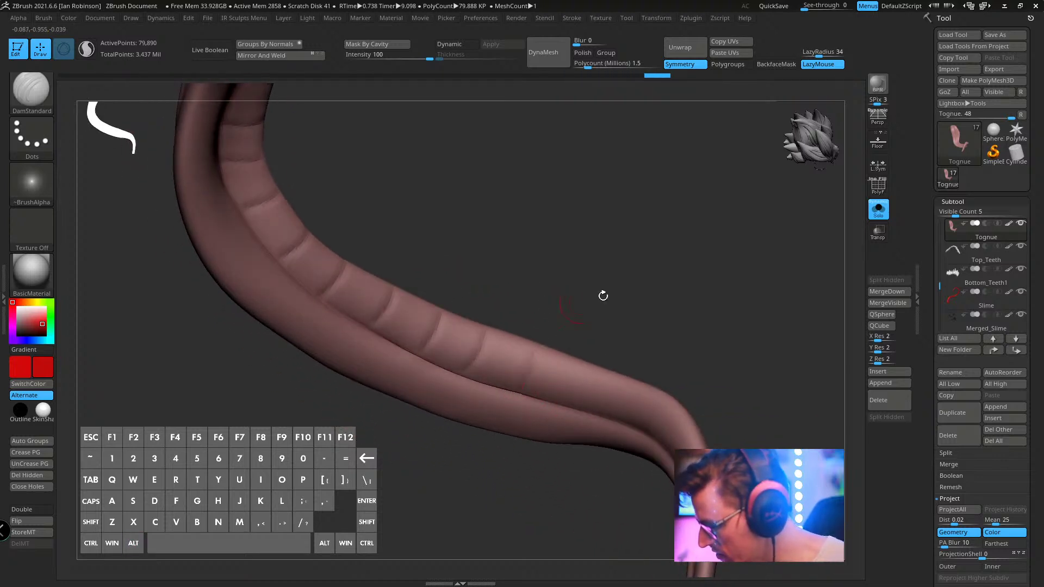
right_click_drag(603, 295, 564, 359)
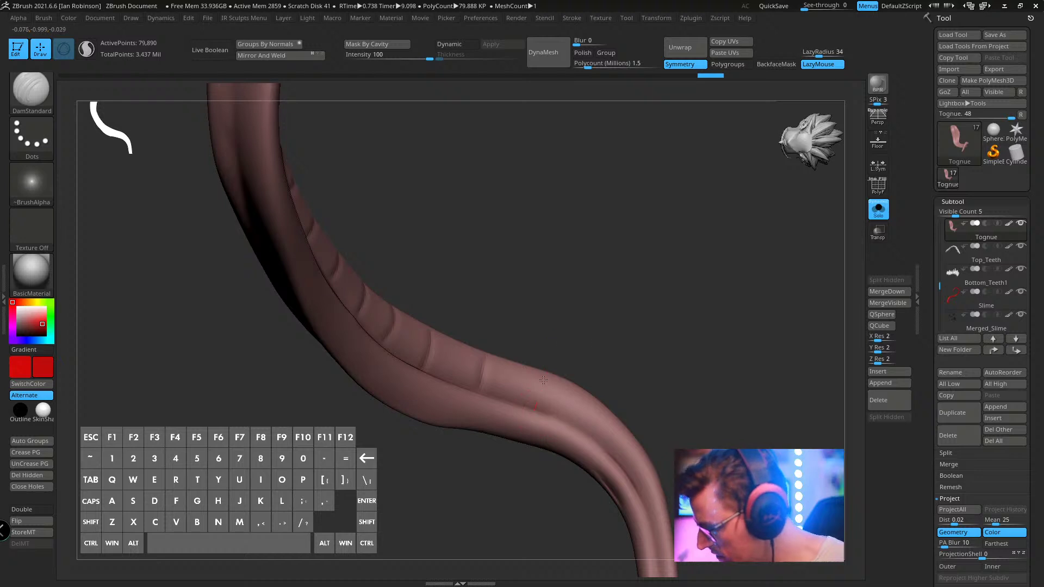
right_click_drag(629, 385, 509, 362)
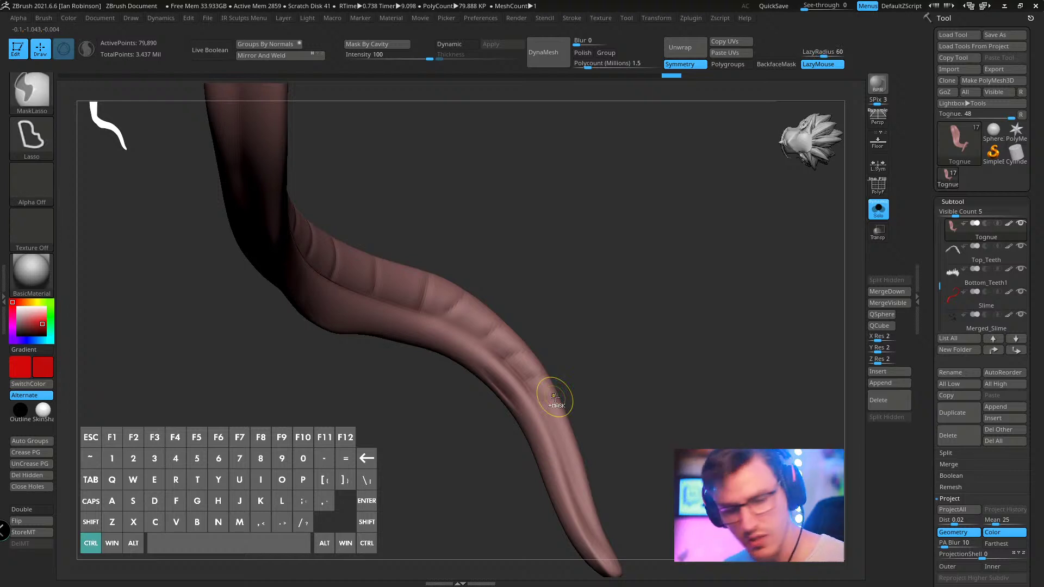
key("ctrl+d")
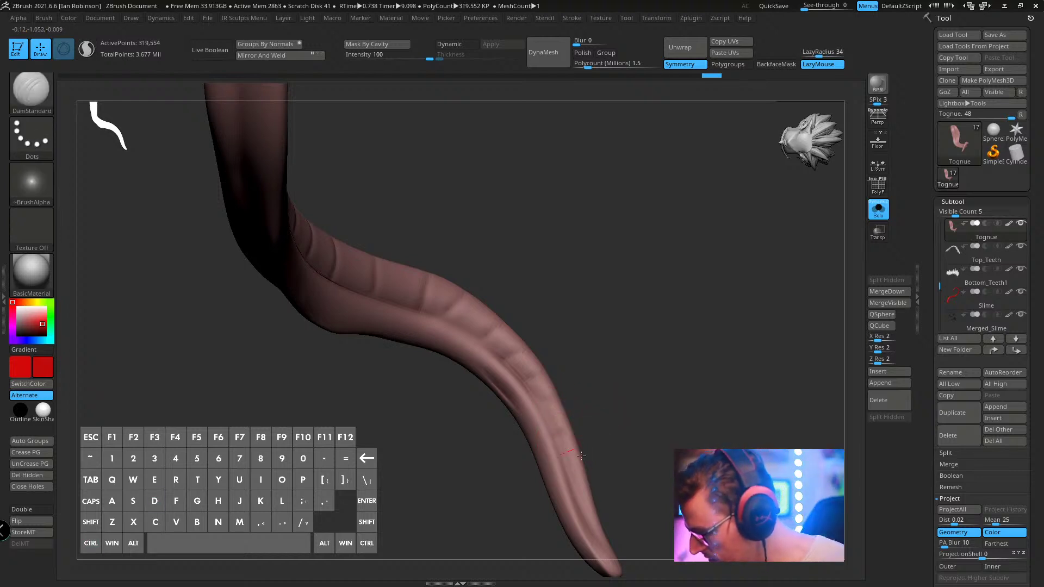
- Carve crosswise creases into the tongue's other half, working from the lower bend up toward the upper curve
right_click_drag(560, 343, 511, 309)
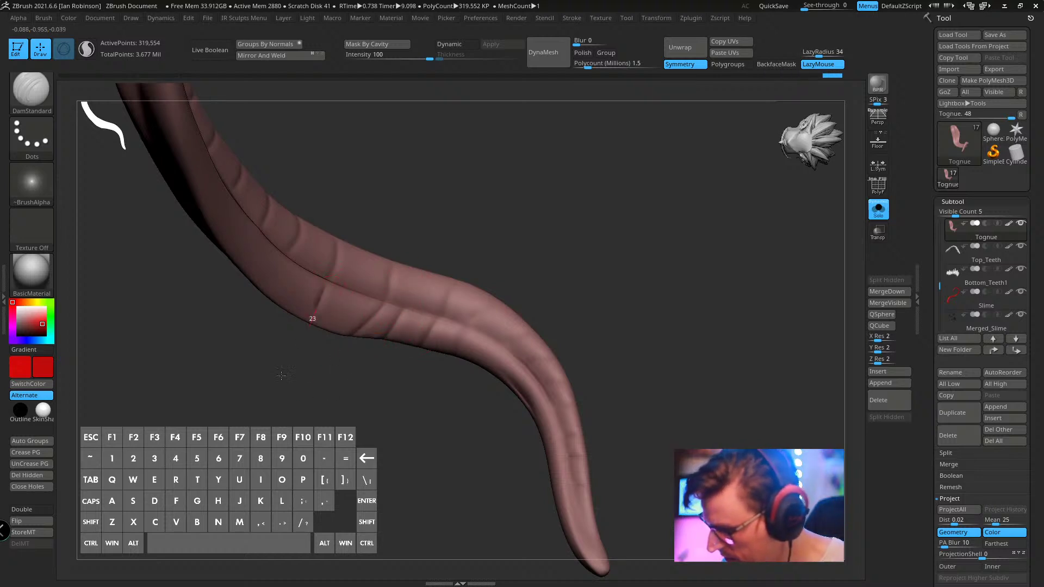
left_click_drag(506, 277, 533, 326, "alt")
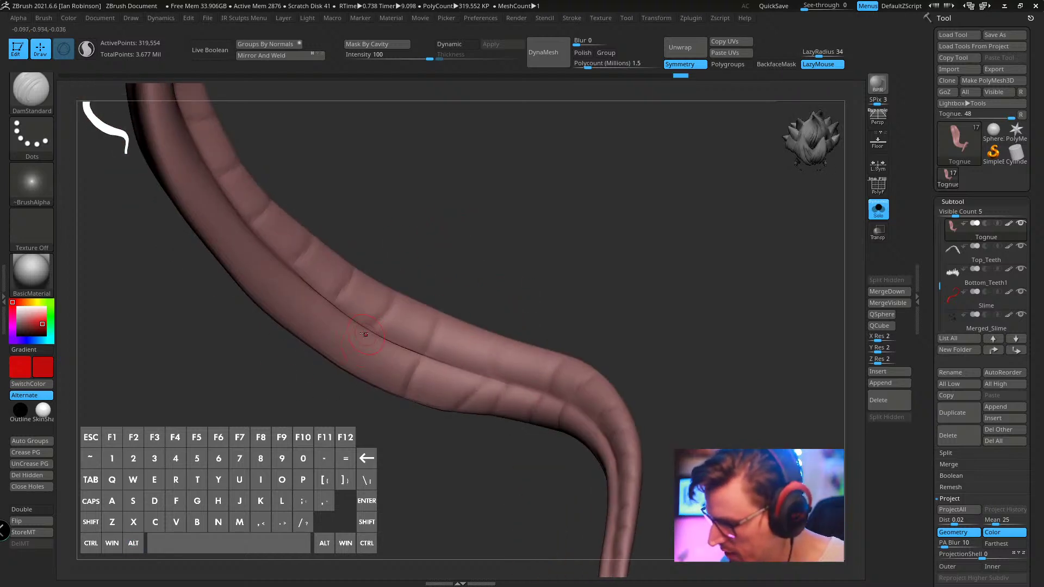
left_click_drag(365, 334, 423, 339, "alt")
left_click_drag(272, 377, 351, 412, "alt")
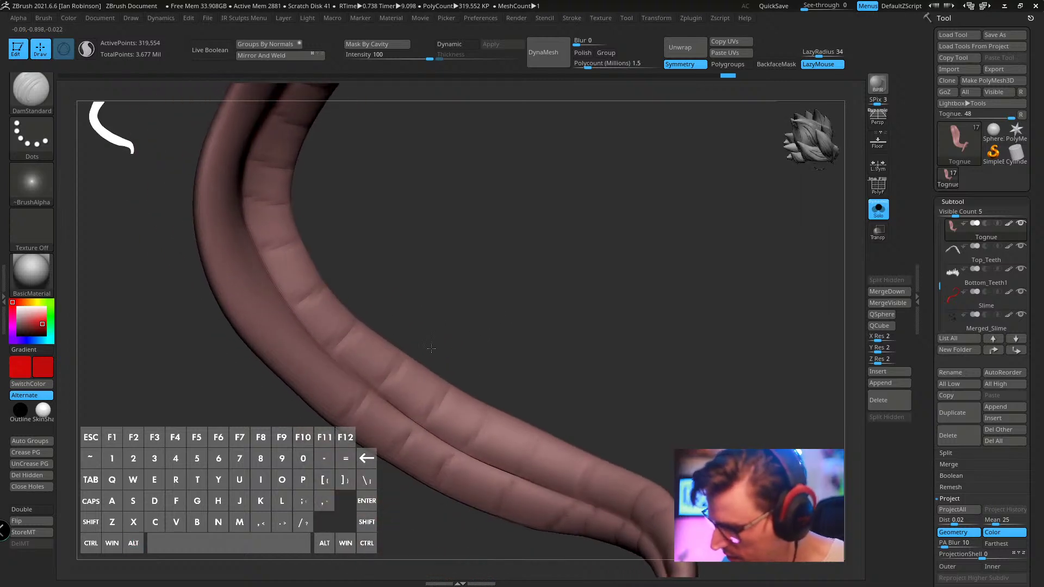
left_click_drag(315, 358, 361, 402, "alt")
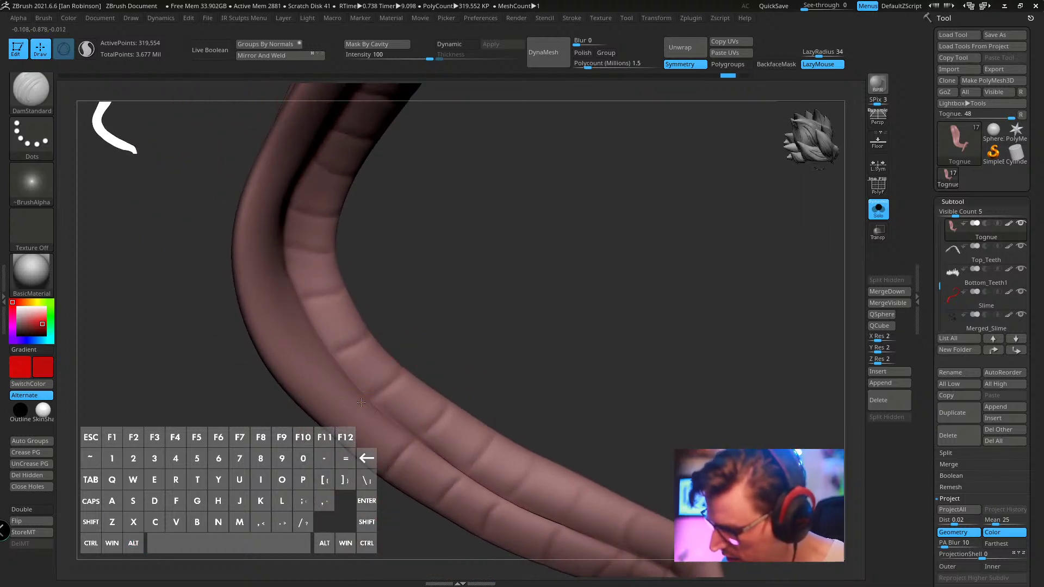
left_click_drag(266, 383, 374, 354, "alt")
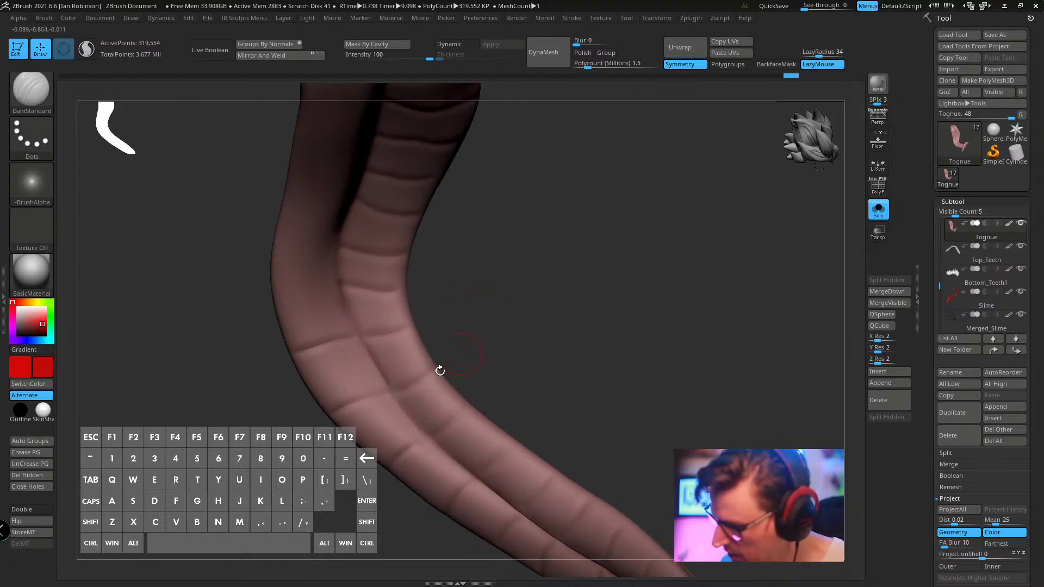
- Continue the creases on that half up to the tongue's broad base, lining them up with the opposite half and undoing stray strokes
mouse_move(465, 328)
left_mouse_down("alt")
mouse_move(506, 405)
mouse_move(481, 399)
left_mouse_up("alt")
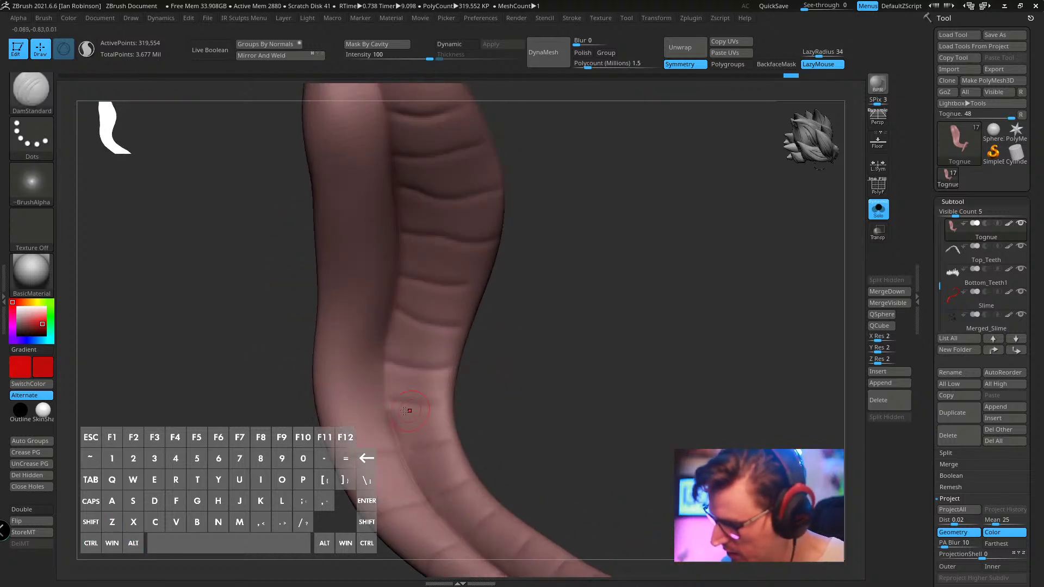
mouse_move(392, 416)
left_mouse_down()
mouse_move(370, 390)
mouse_move(331, 393)
left_mouse_up()
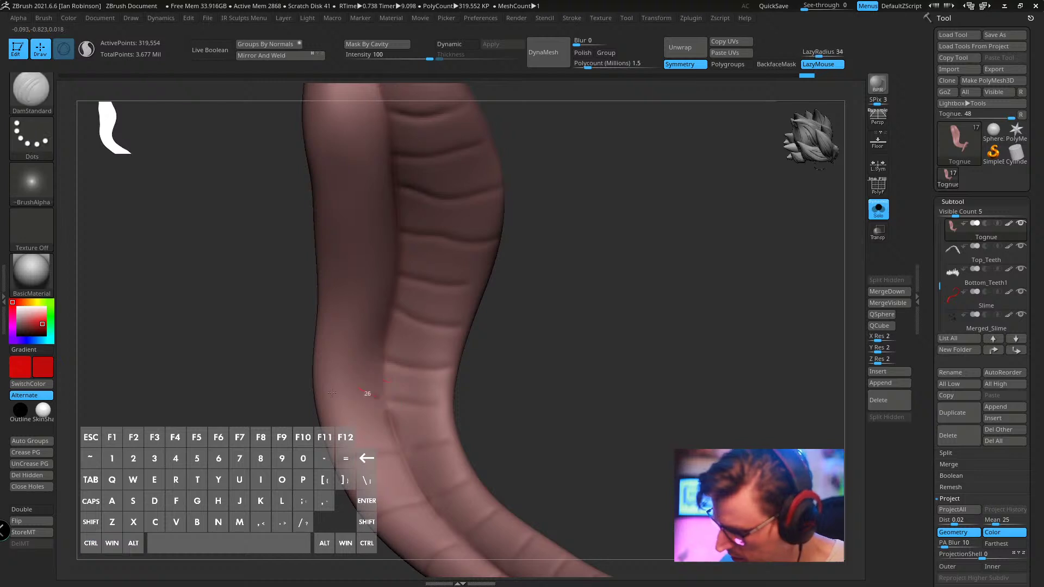
left_click_drag(397, 356, 385, 347)
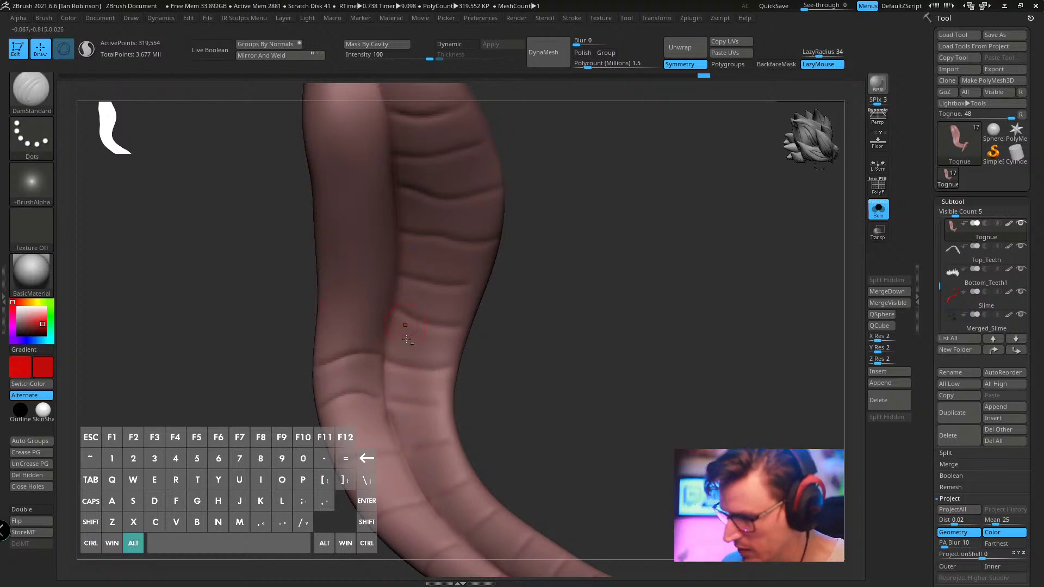
left_click_drag(314, 371, 334, 387)
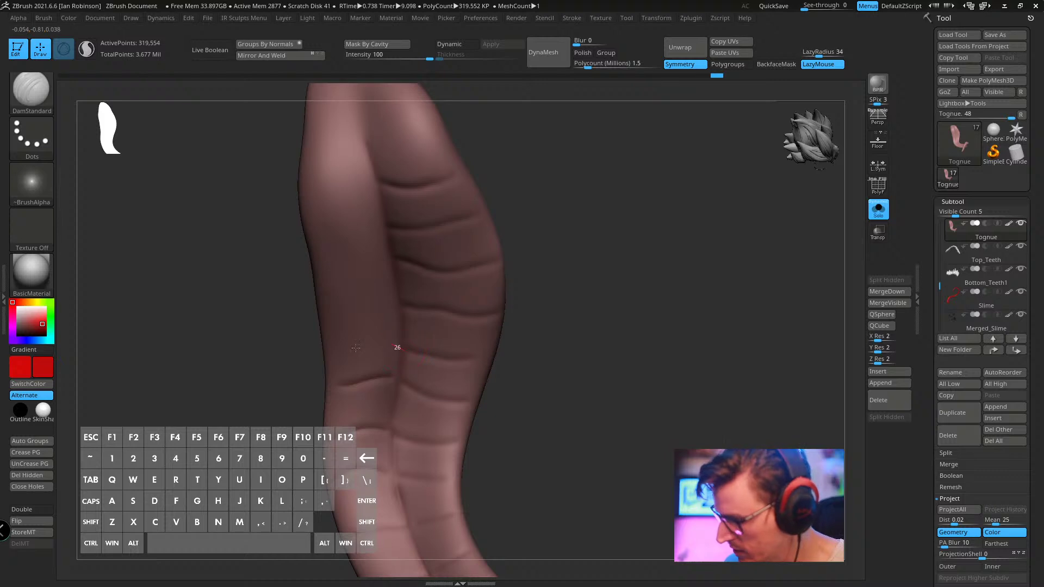
left_click_drag(356, 348, 332, 353)
key("ctrl+z")
key("ctrl+z")
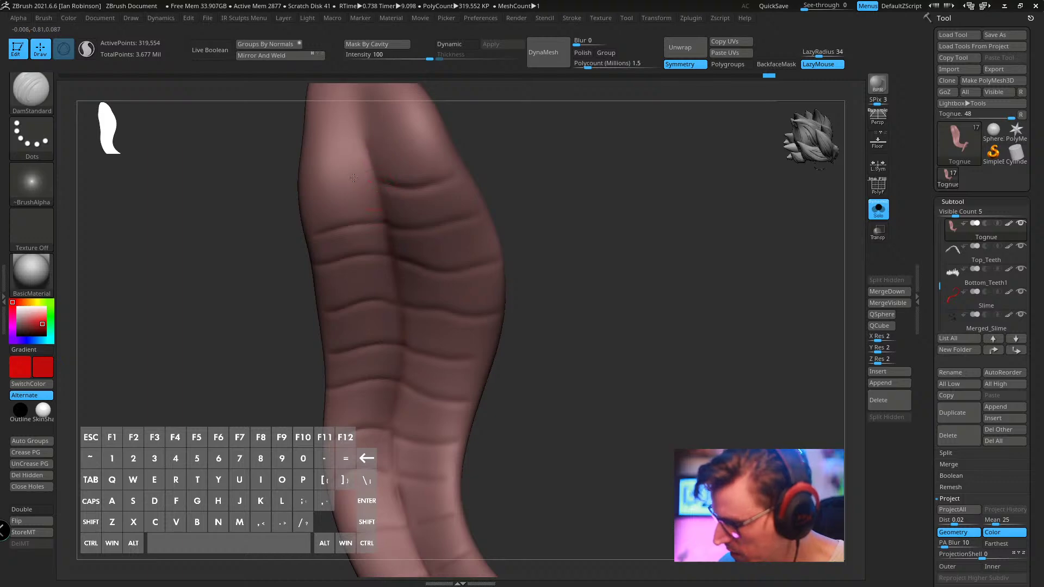
left_click_drag(354, 178, 310, 191)
- Switch to the Clay brush and build up rounded volume between the first creases on one half of the tongue's base
mouse_move(463, 301)
right_mouse_down("alt")
mouse_move(445, 273)
mouse_move(457, 239)
mouse_move(491, 250)
mouse_move(489, 280)
mouse_move(425, 279)
right_mouse_up("alt")
key("b")
key("c")
key("l")
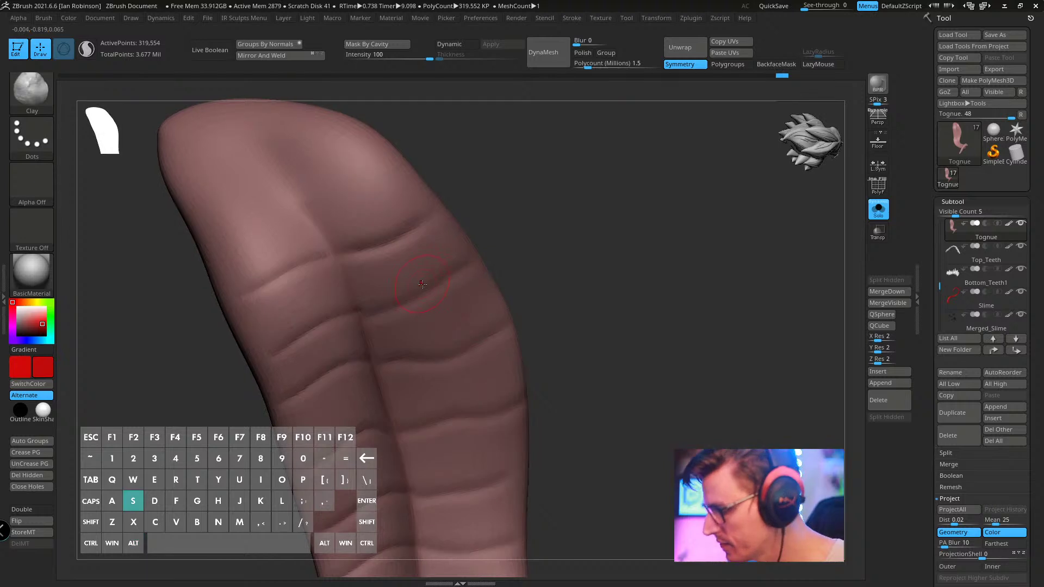
left_click_drag(419, 264, 377, 280)
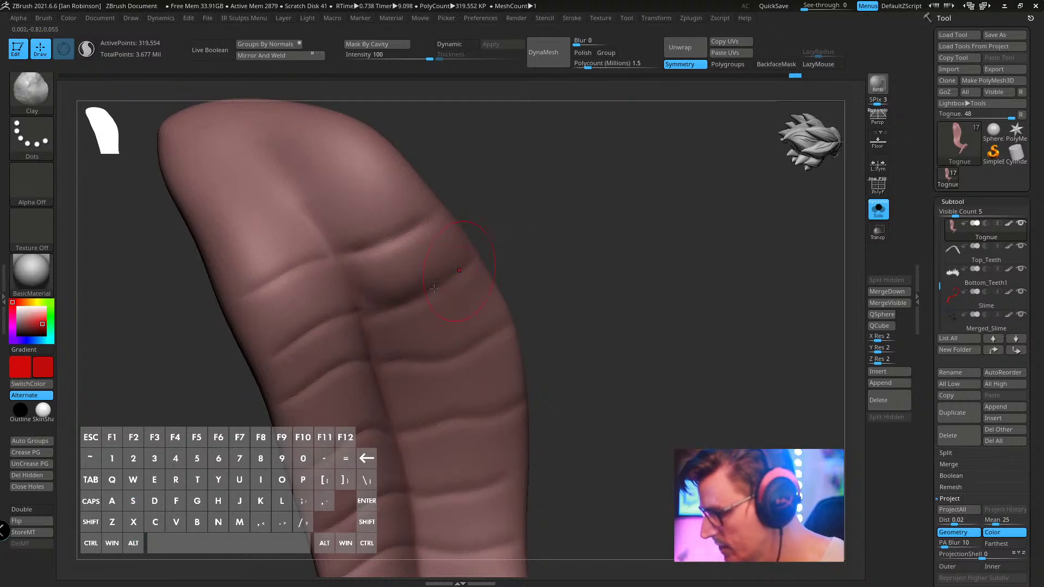
left_click_drag(396, 343, 429, 356)
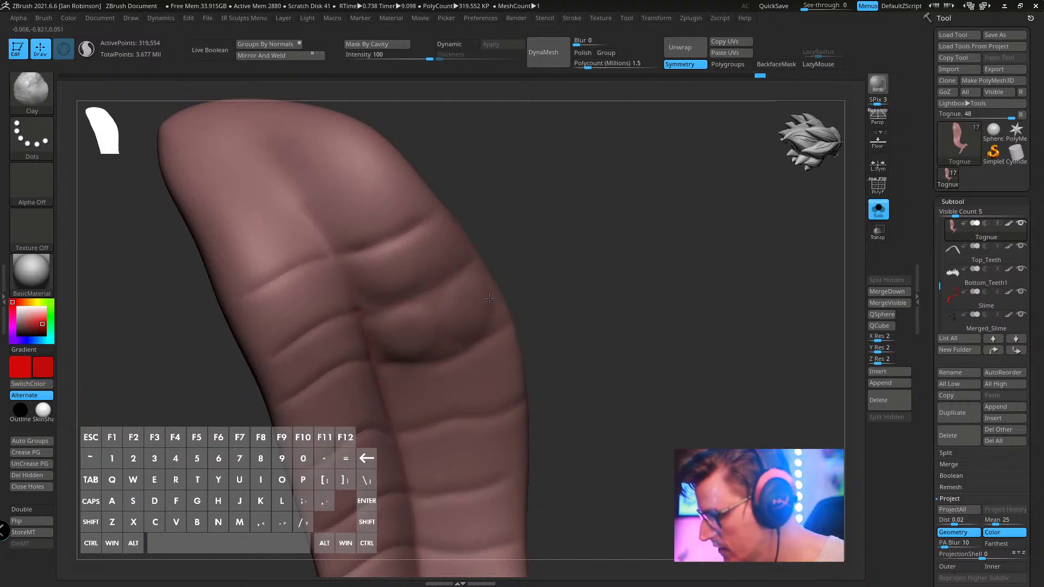
- Build up the segments on both sides of the central groove near the base with Clay and undo the last stroke
key("ctrl")
key("space")
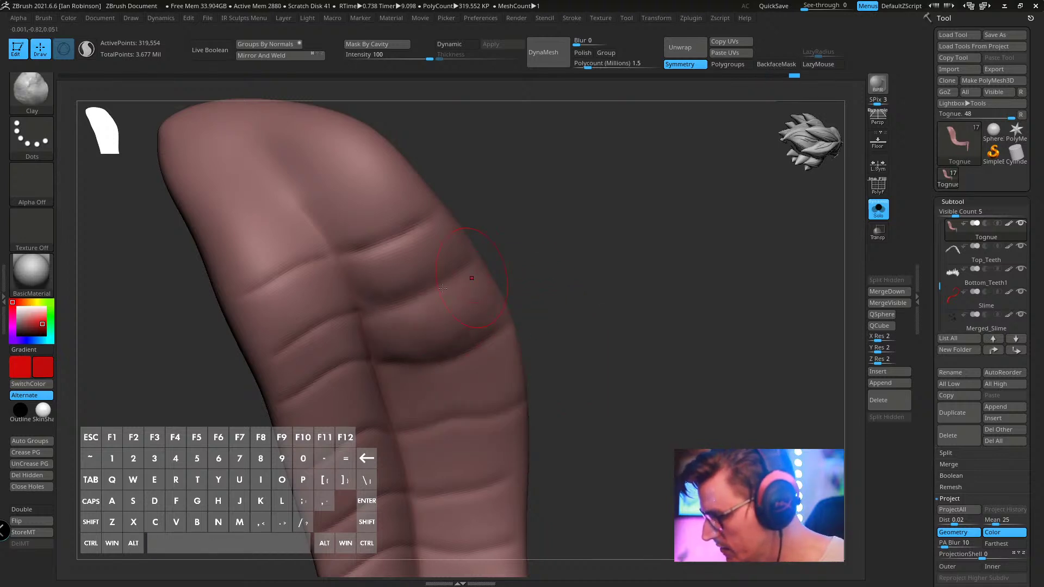
left_click_drag(382, 283, 430, 304)
left_click_drag(243, 326, 326, 295)
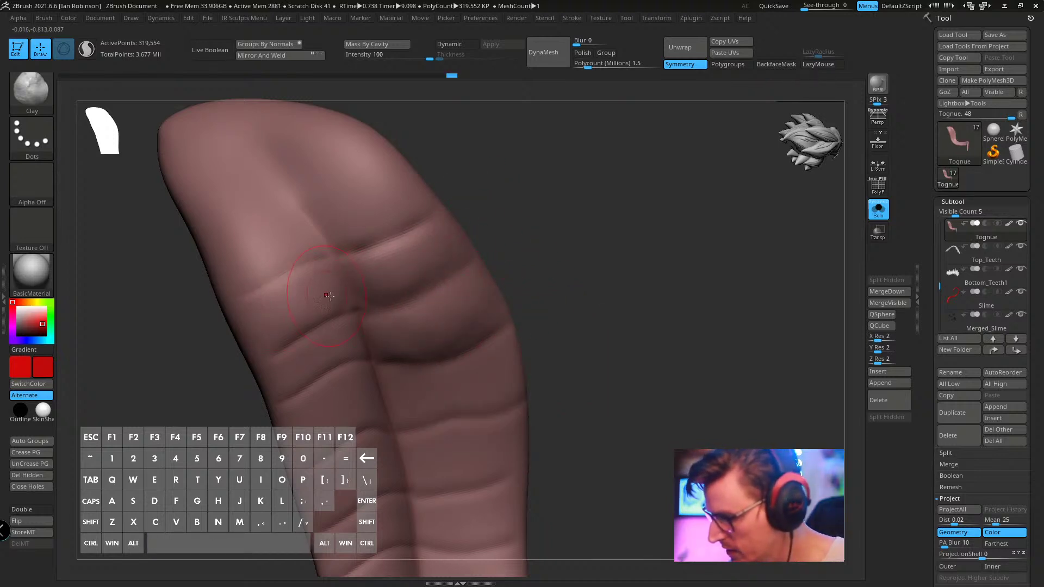
key("ctrl+z")
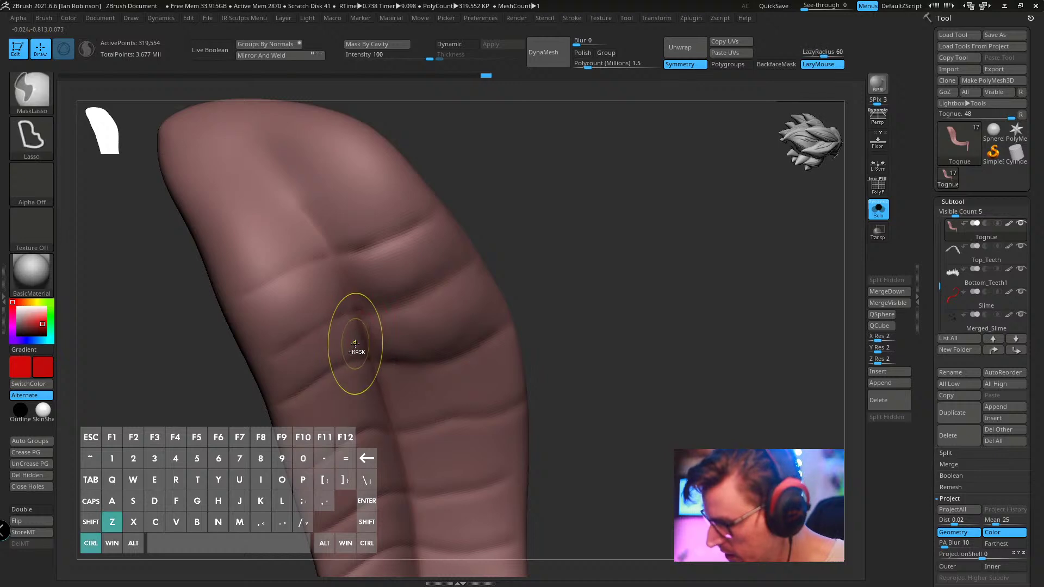
- Try the Clay brush with Depth Mask on and its Imbed lowered to -6
key("s")
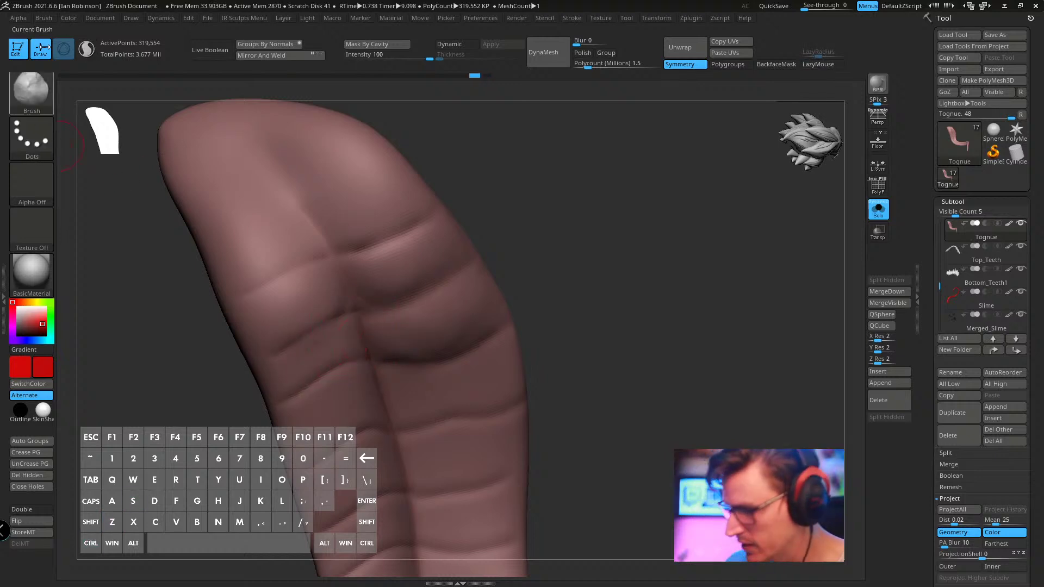
left_click(44, 18)
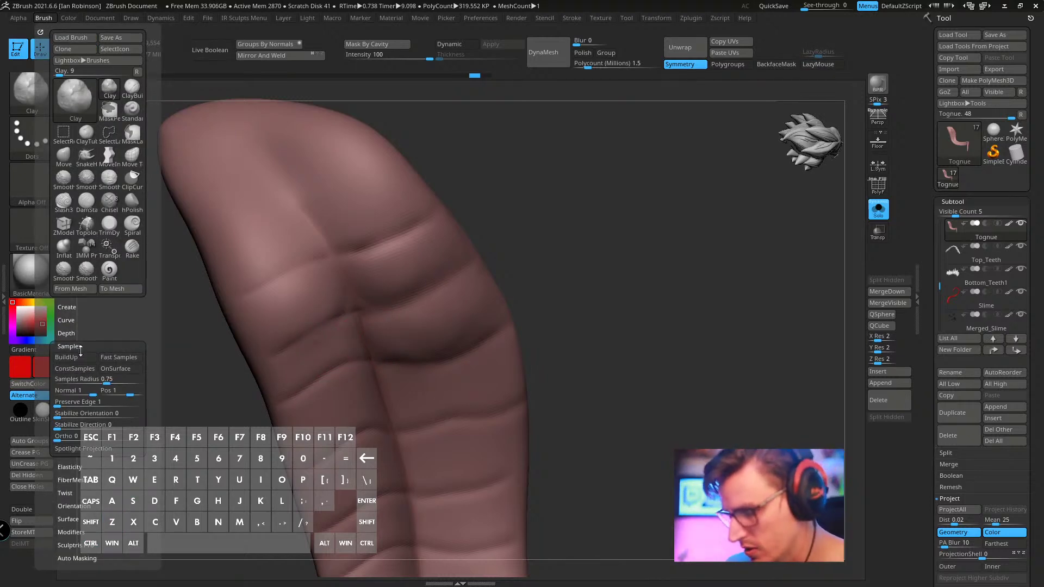
left_click(66, 333)
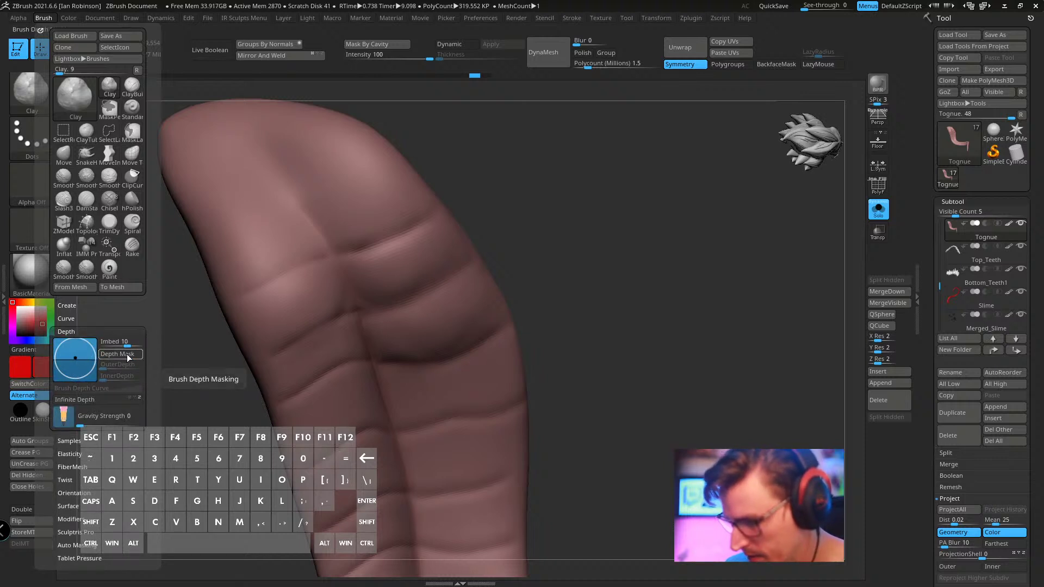
left_click(72, 378)
mouse_move(76, 359)
left_mouse_down()
mouse_move(78, 348)
mouse_move(79, 367)
mouse_move(76, 359)
left_mouse_up()
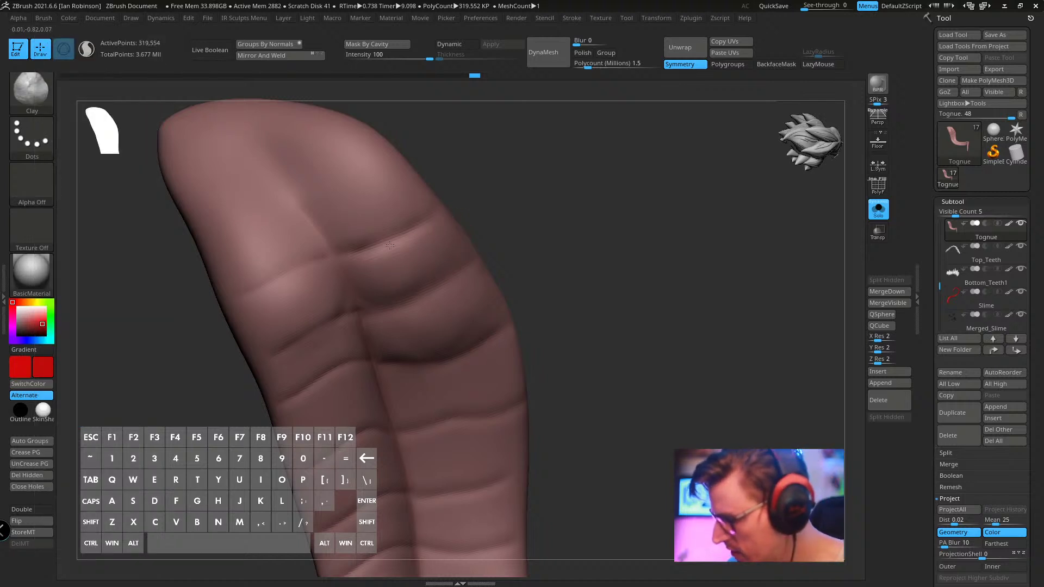
left_click(44, 18)
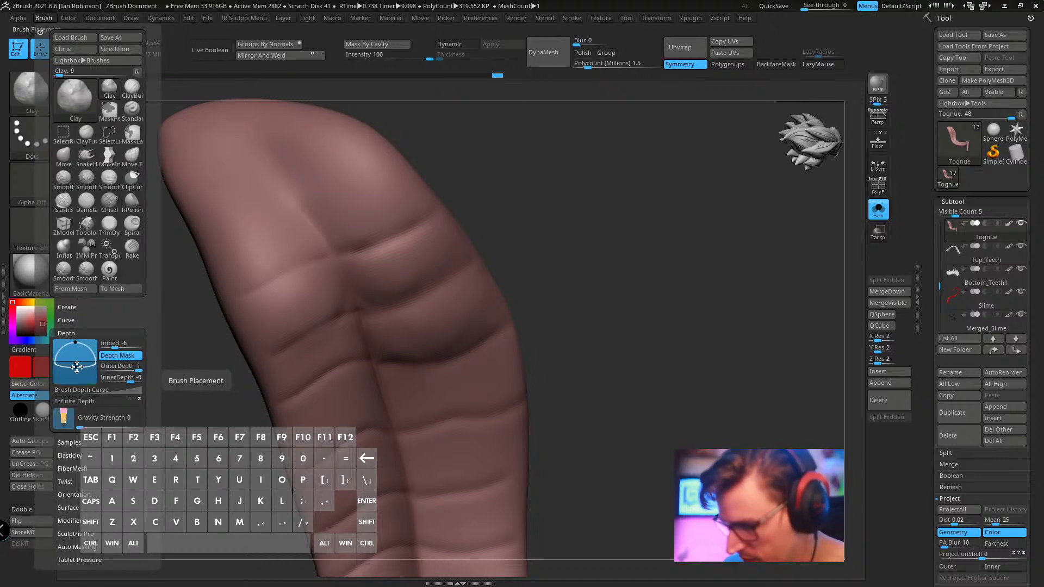
left_click_drag(72, 360, 86, 371)
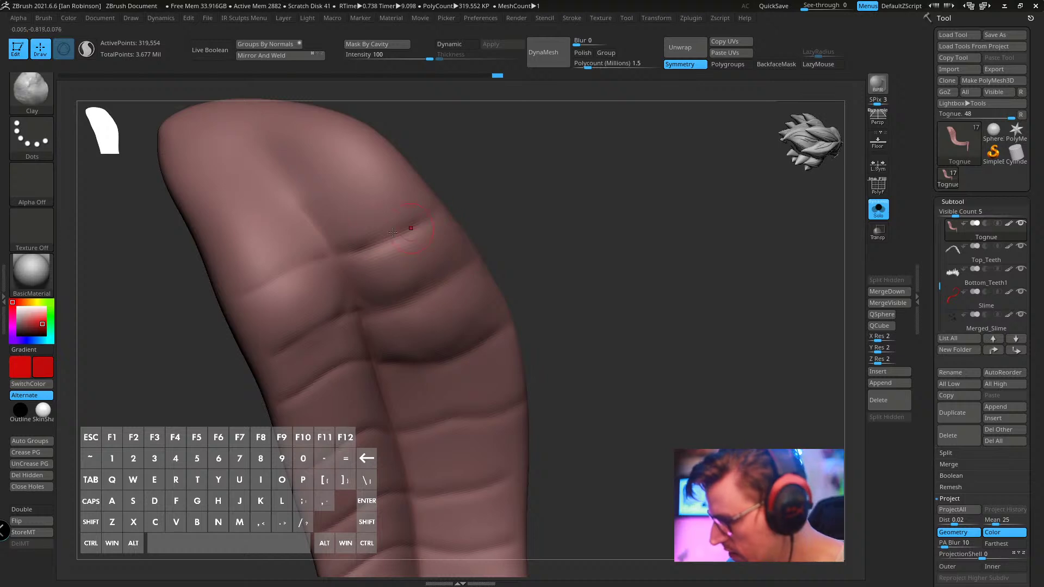
left_click(43, 18)
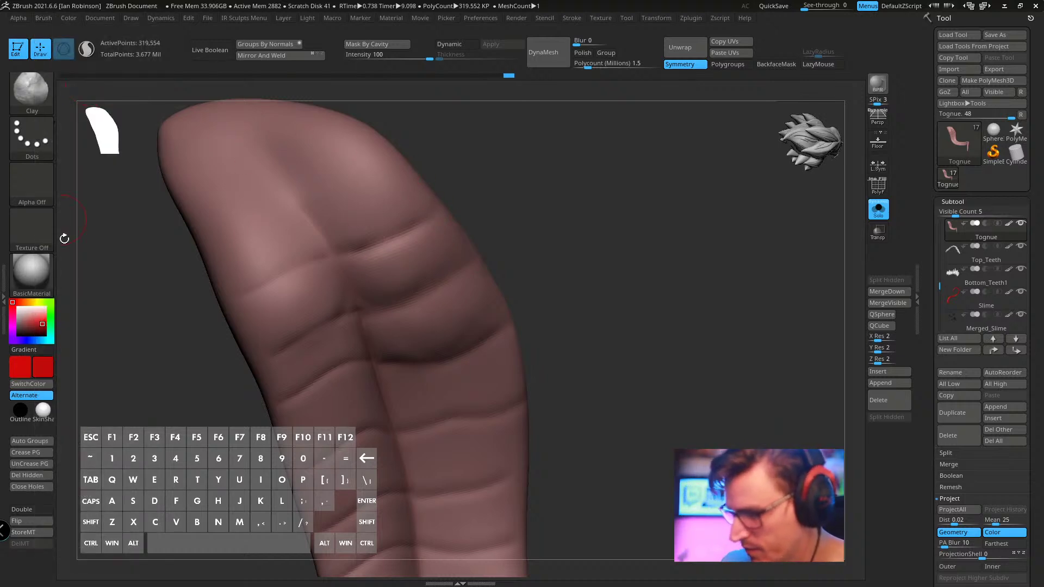
left_click(45, 17)
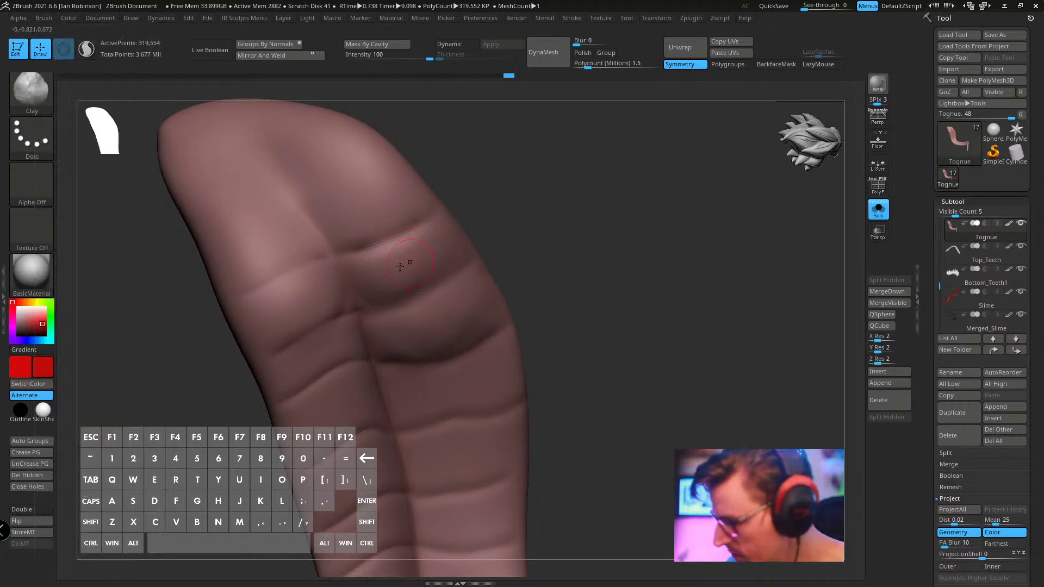
- Adjust the Clay brush size and add more volume to the segments between the creases near the tongue's base
key("space")
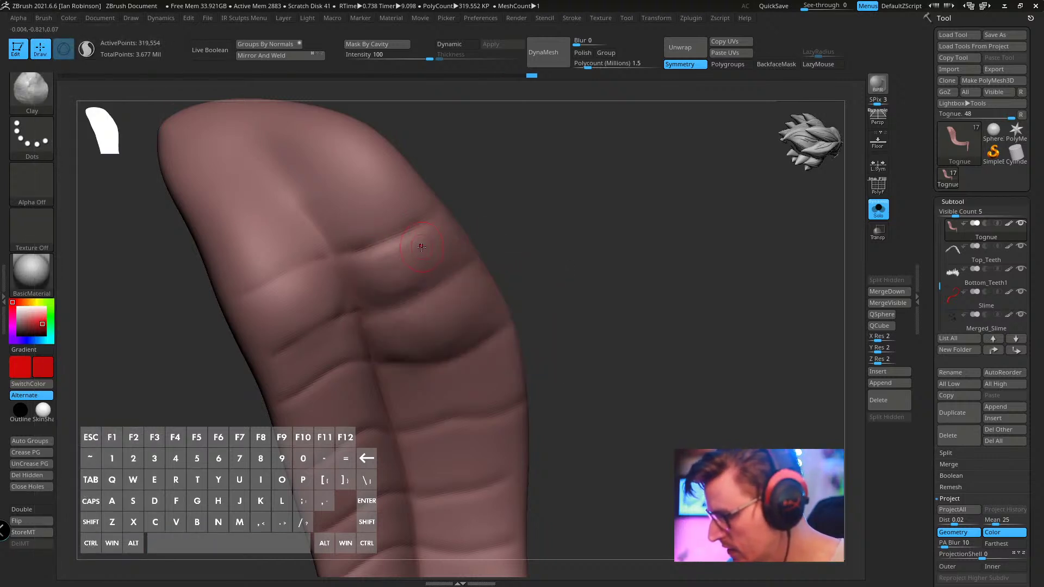
key("space")
key("s")
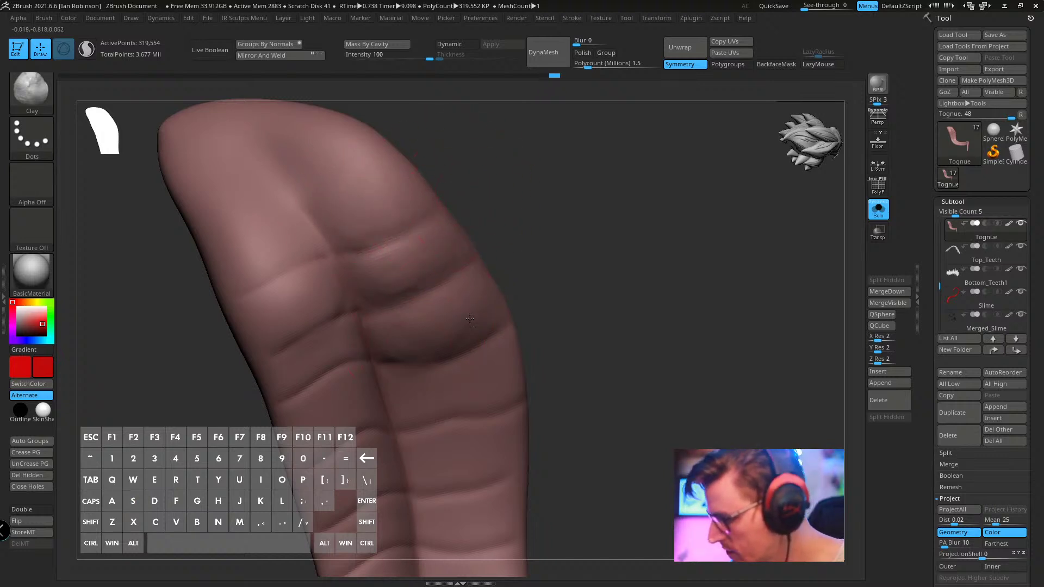
key("s")
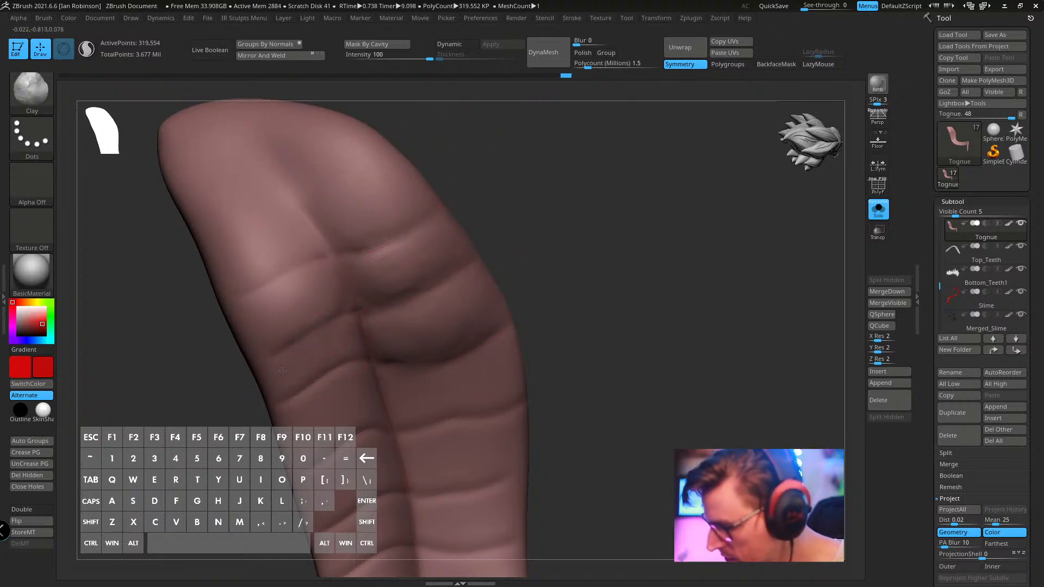
left_click_drag(549, 244, 509, 290)
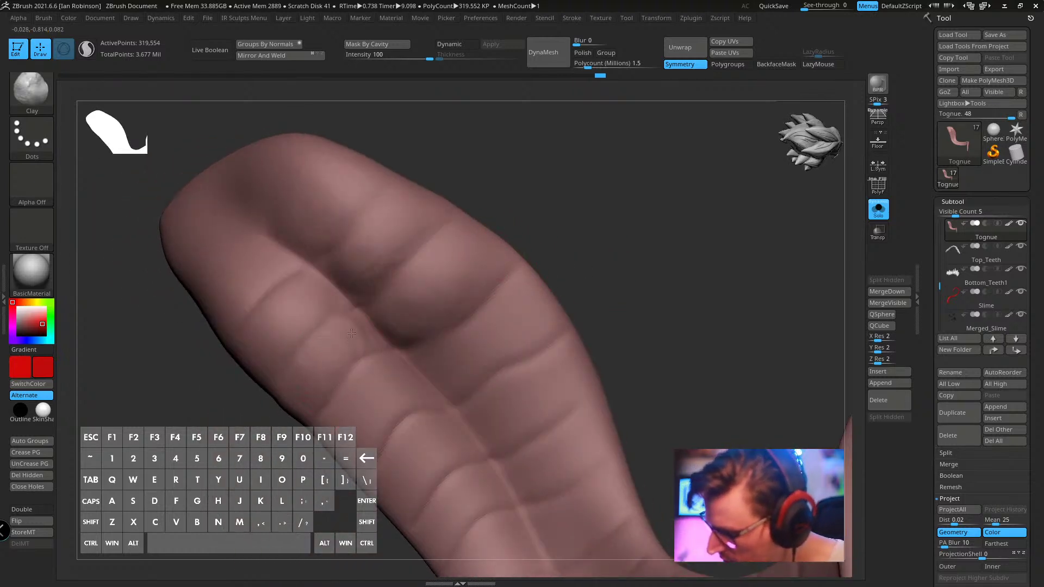
- Try raising the Clay brush's Imbed depth to 16
left_click(45, 18)
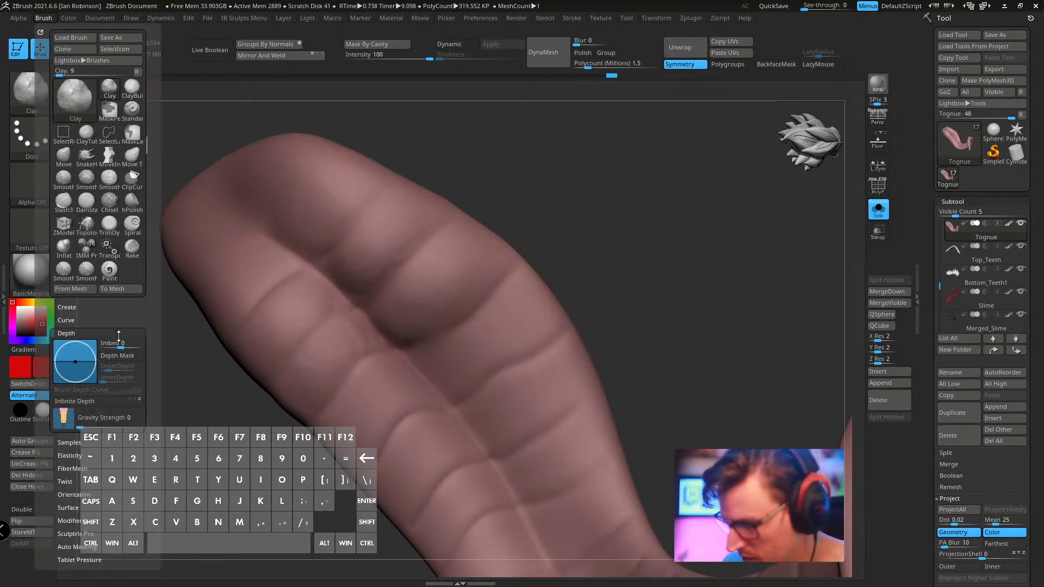
left_click_drag(86, 356, 87, 353)
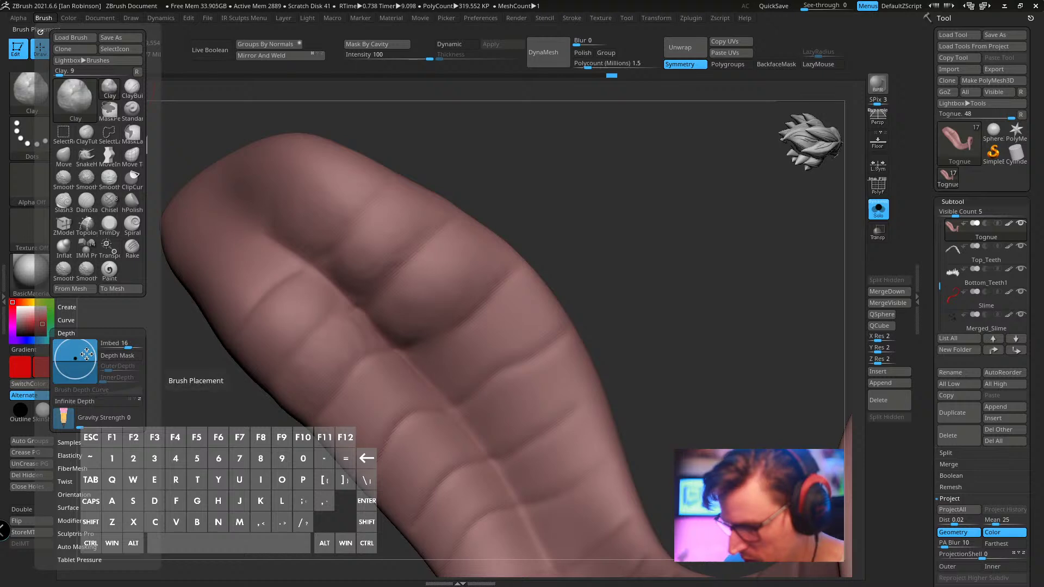
left_click(45, 19)
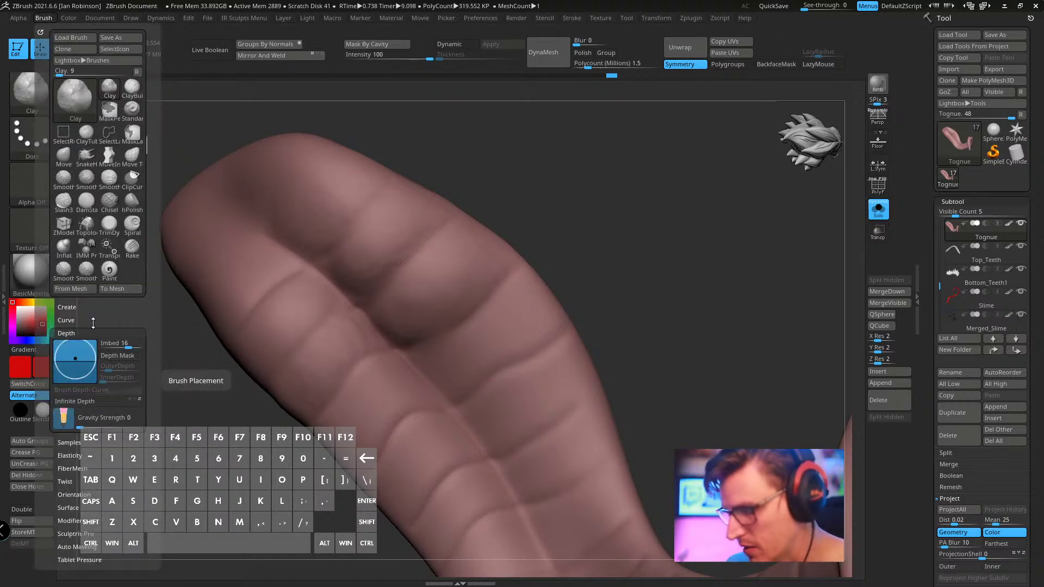
- Reset the brushes to their defaults and reselect Clay with an Imbed of 10
left_click(32, 95)
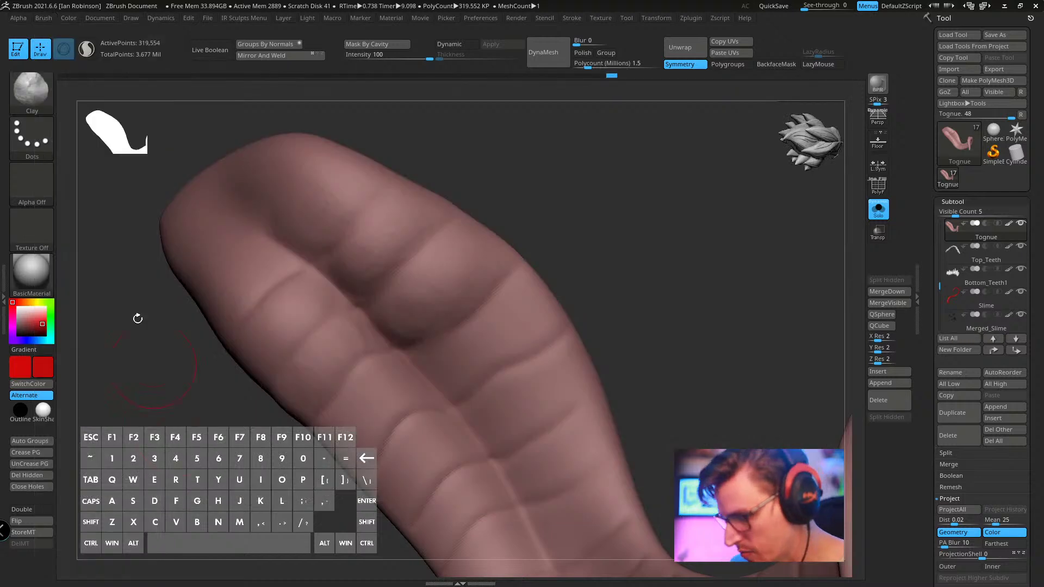
left_click(31, 79)
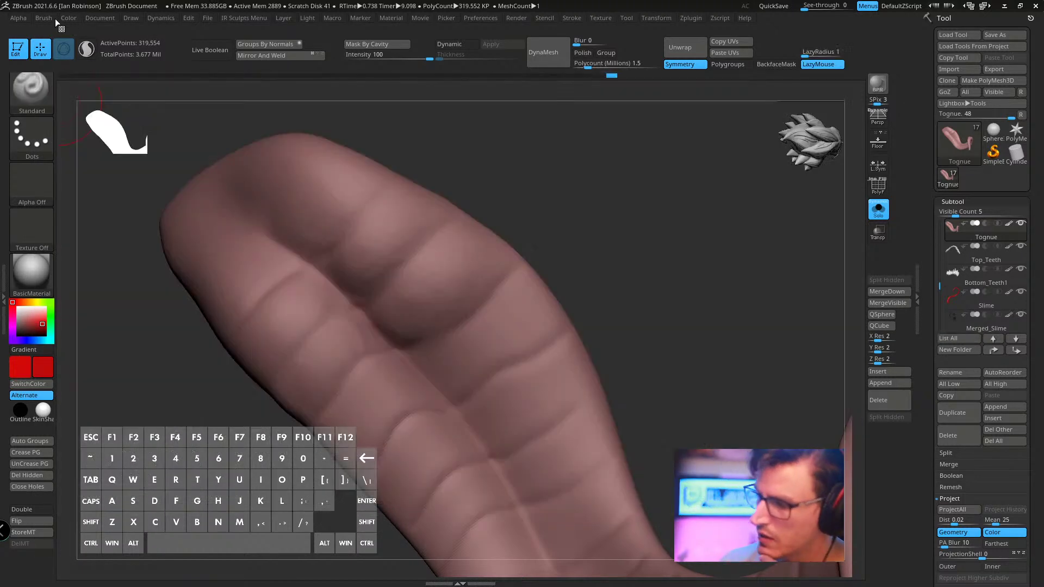
left_click(43, 18)
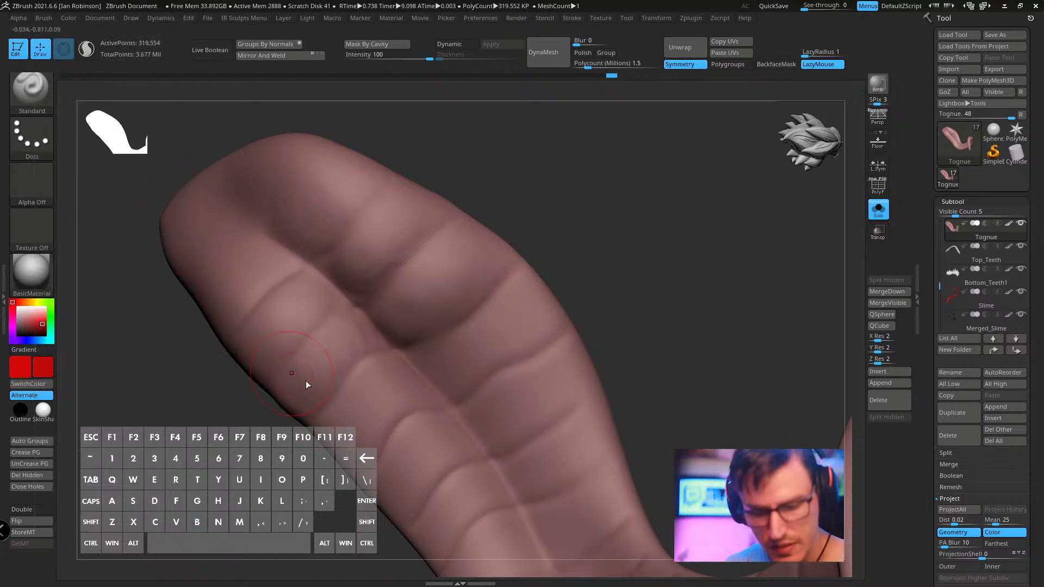
key("b")
key("c")
key("l")
left_click(43, 18)
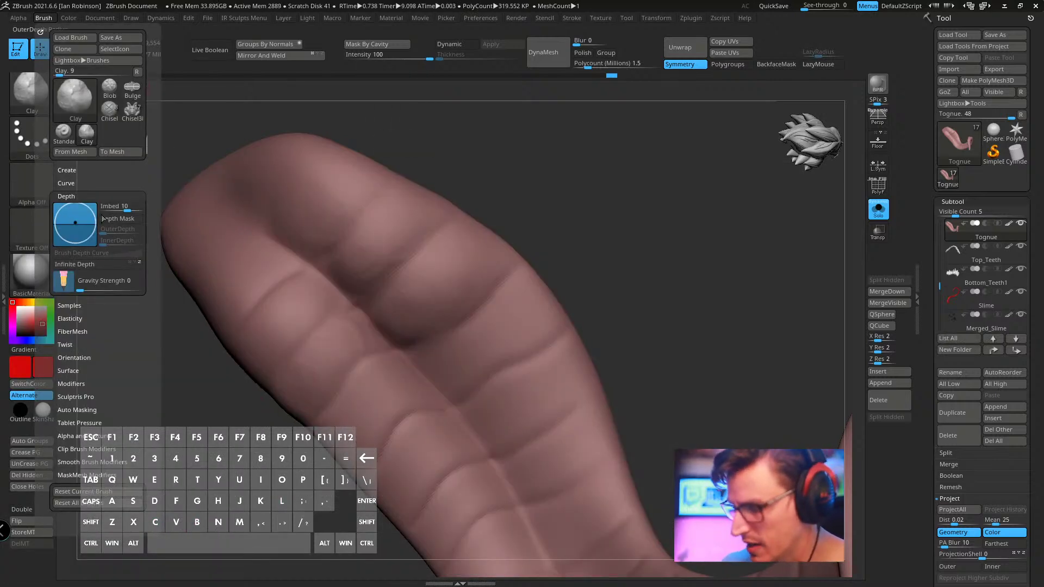
- Undo the first Clay test stroke, adjust the brush size and round out the segments beside the central groove near the tongue's base
left_click_drag(567, 189, 546, 193)
left_click_drag(352, 332, 326, 353)
key("ctrl+z")
key("space")
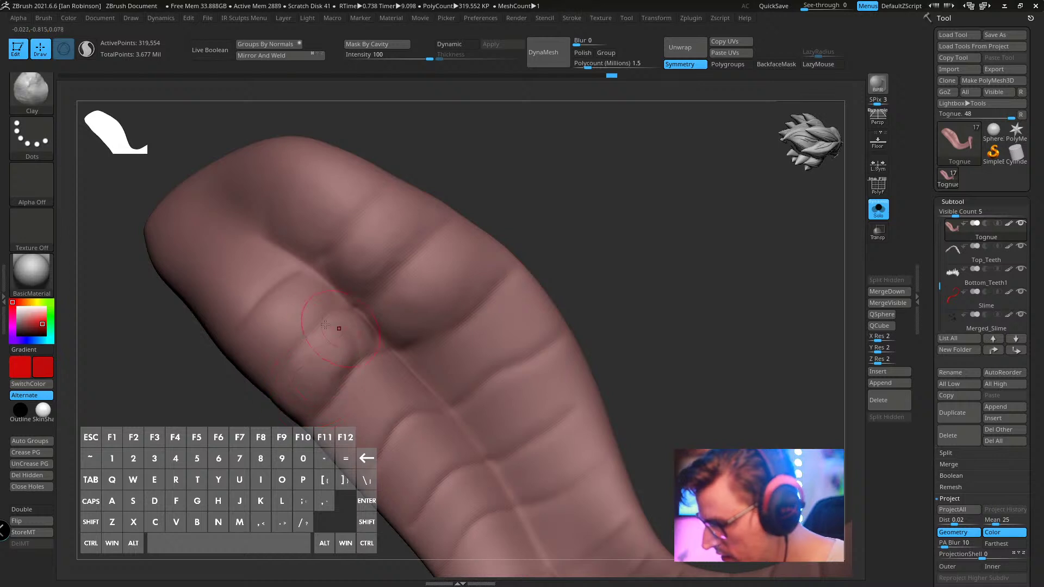
left_click_drag(233, 412, 438, 332)
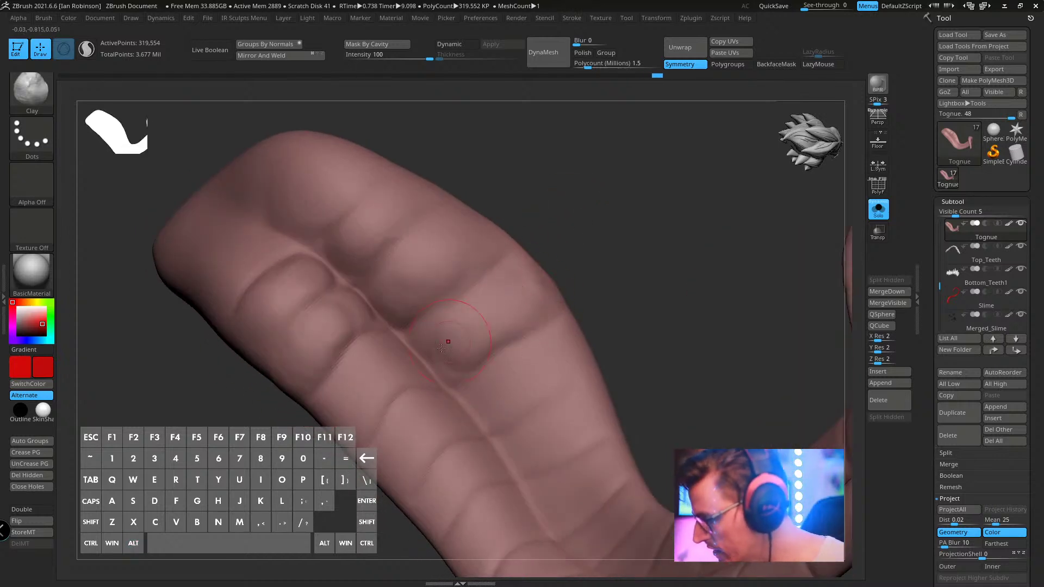
right_click_drag(529, 278, 521, 219)
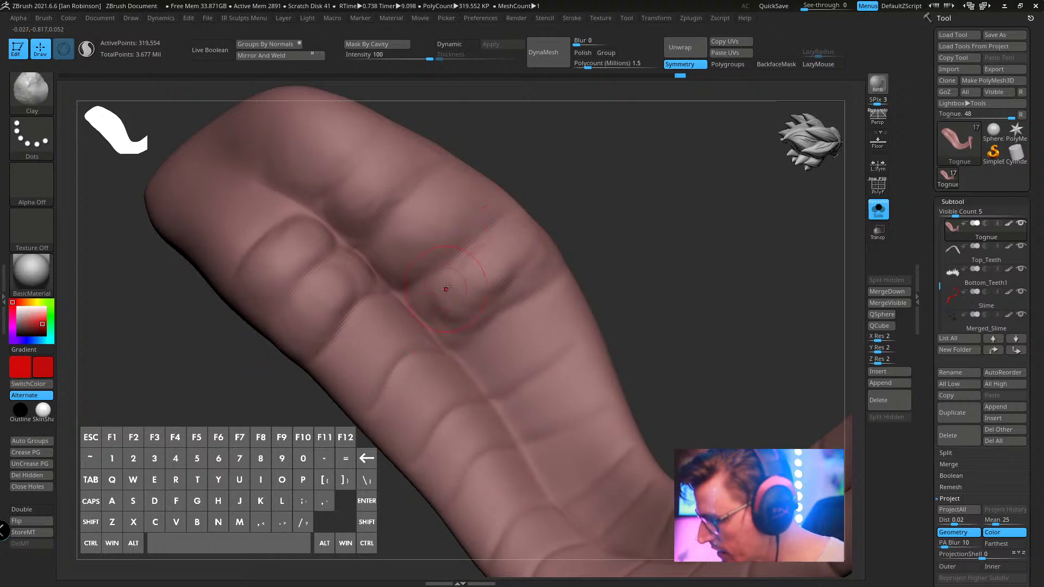
- Build up the next few segments on both sides of the groove with Clay, working away from the tongue's base
mouse_move(446, 287)
left_mouse_down()
mouse_move(405, 305)
mouse_move(375, 343)
mouse_move(386, 370)
mouse_move(364, 331)
mouse_move(419, 392)
mouse_move(435, 375)
mouse_move(424, 430)
mouse_move(420, 372)
left_mouse_up()
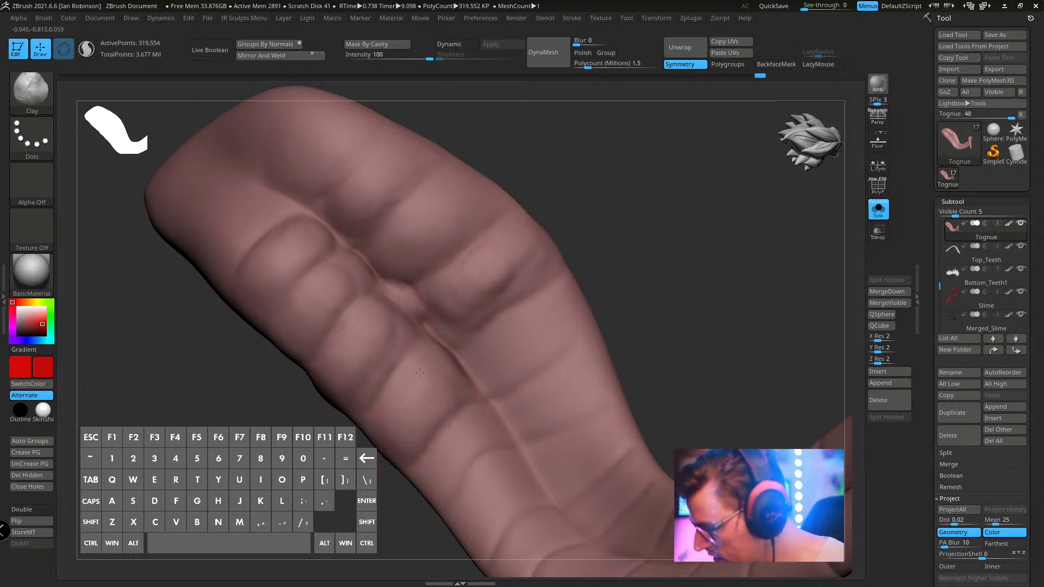
mouse_move(420, 372)
right_mouse_down()
mouse_move(380, 348)
mouse_move(418, 380)
right_mouse_up()
mouse_move(418, 381)
left_mouse_down()
mouse_move(449, 366)
mouse_move(462, 381)
left_mouse_up()
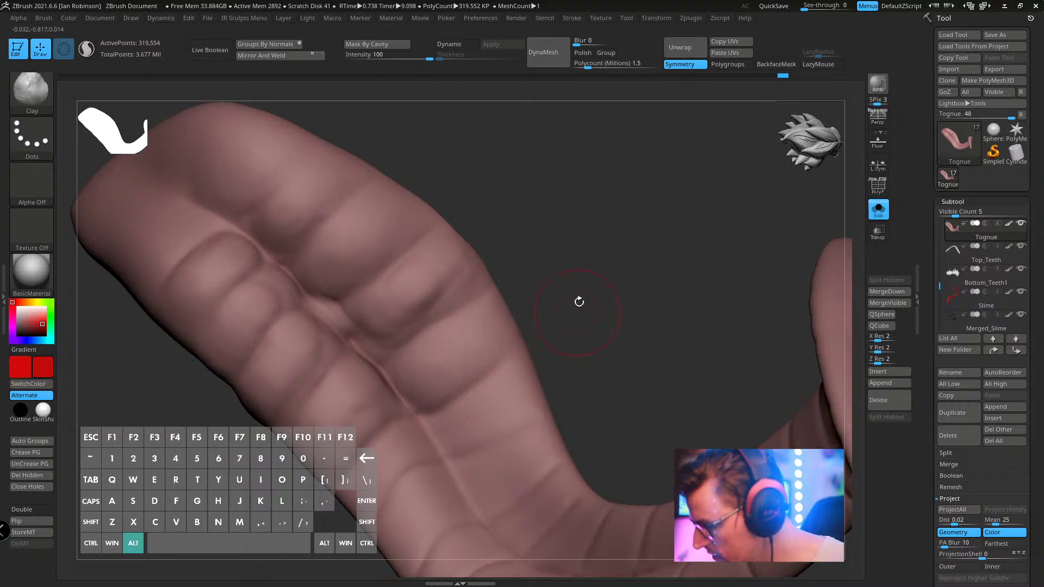
right_click_drag(578, 302, 434, 283)
left_click_drag(359, 239, 353, 271)
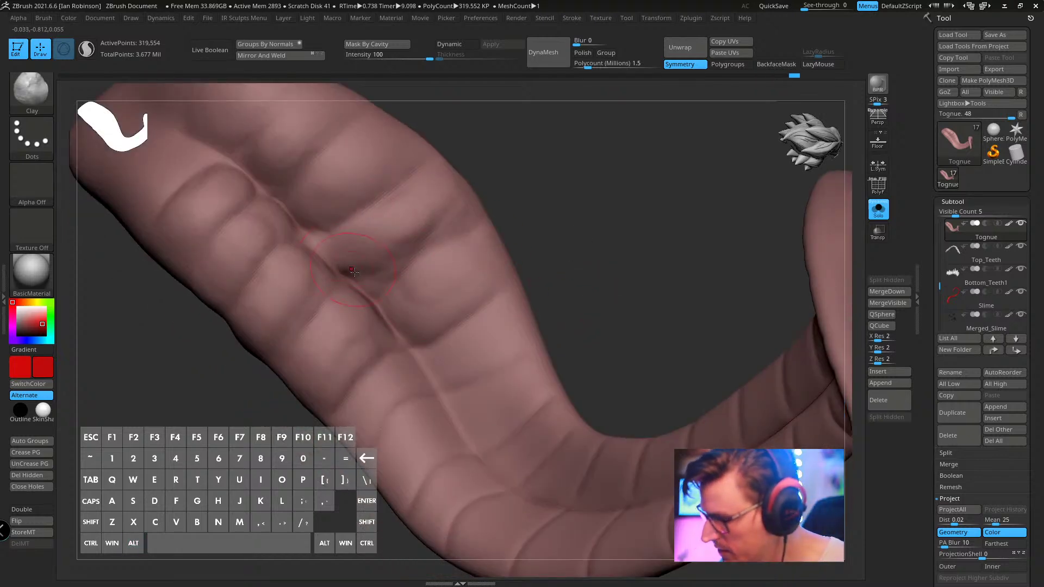
- Check the quick settings of the Smooth brush and reselect the Clay brush
key("shift+space")
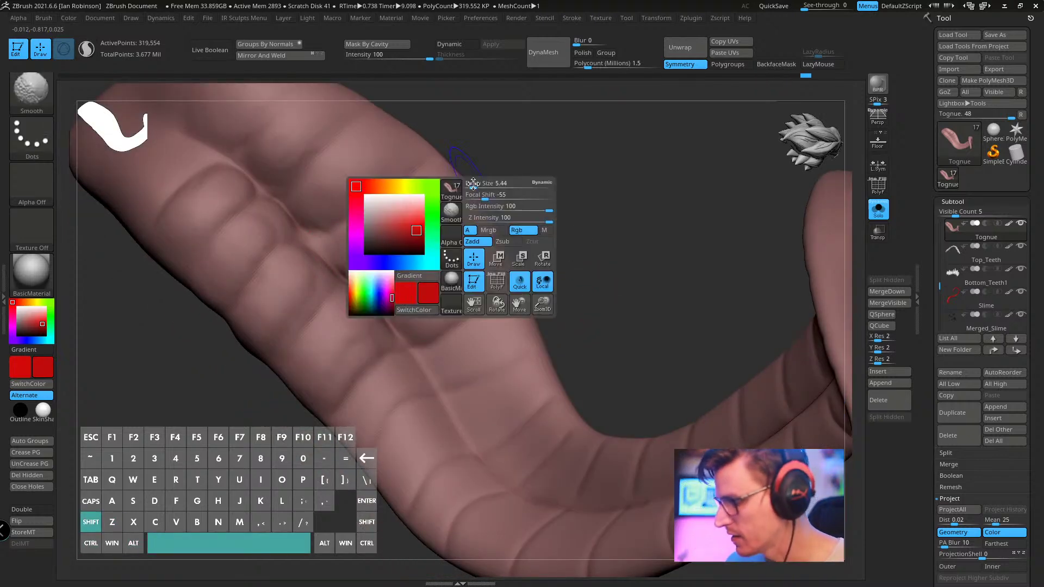
key("b")
key("c")
key("l")
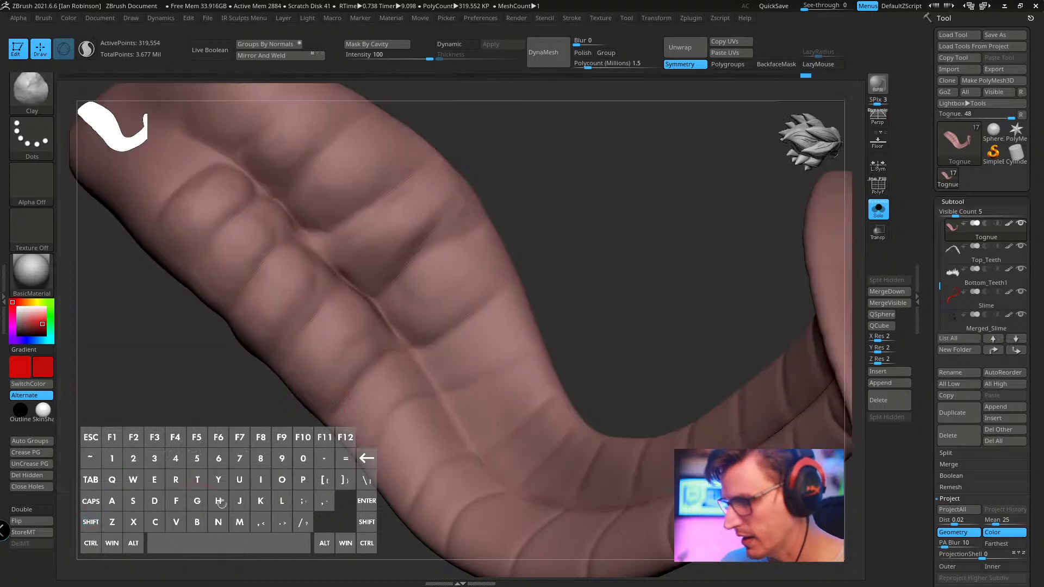
key("space")
key("shift")
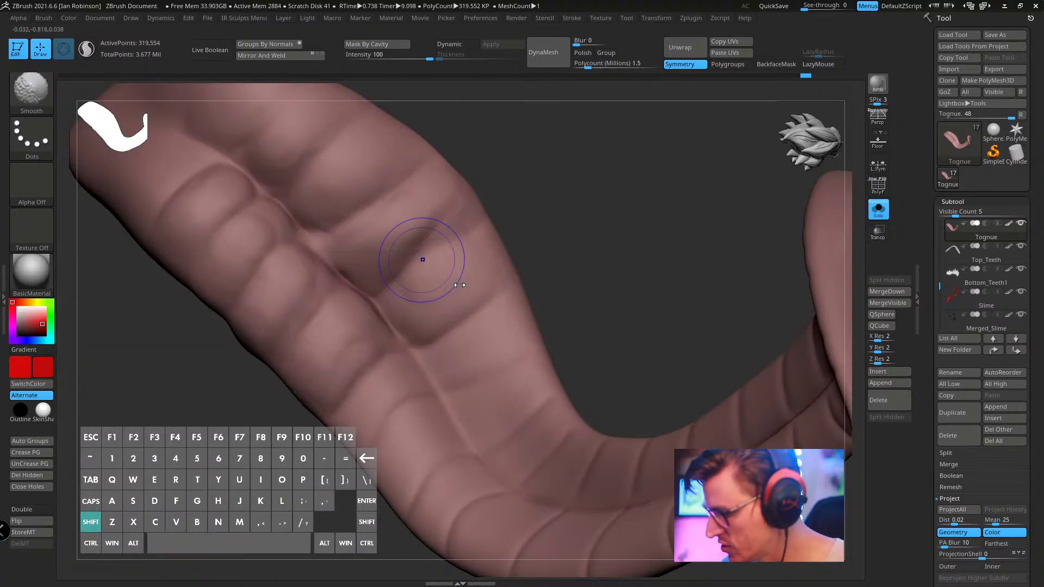
- Add Clay volume to the segments on both sides of the groove from the middle of the wide section down to the bend
left_click_drag(558, 196, 547, 221, "alt")
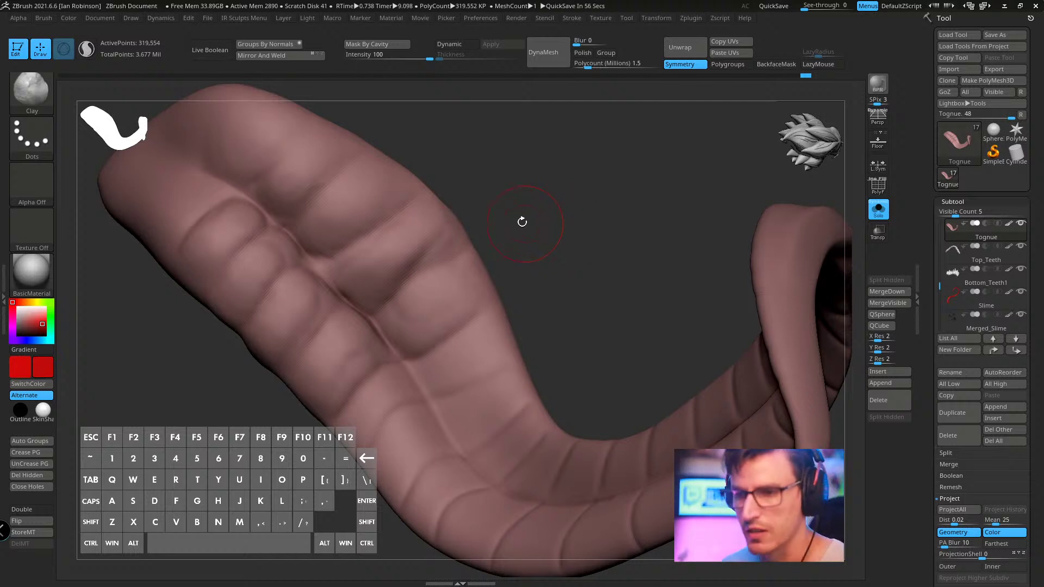
mouse_move(579, 216)
left_mouse_down()
mouse_move(543, 255)
mouse_move(424, 280)
left_mouse_up()
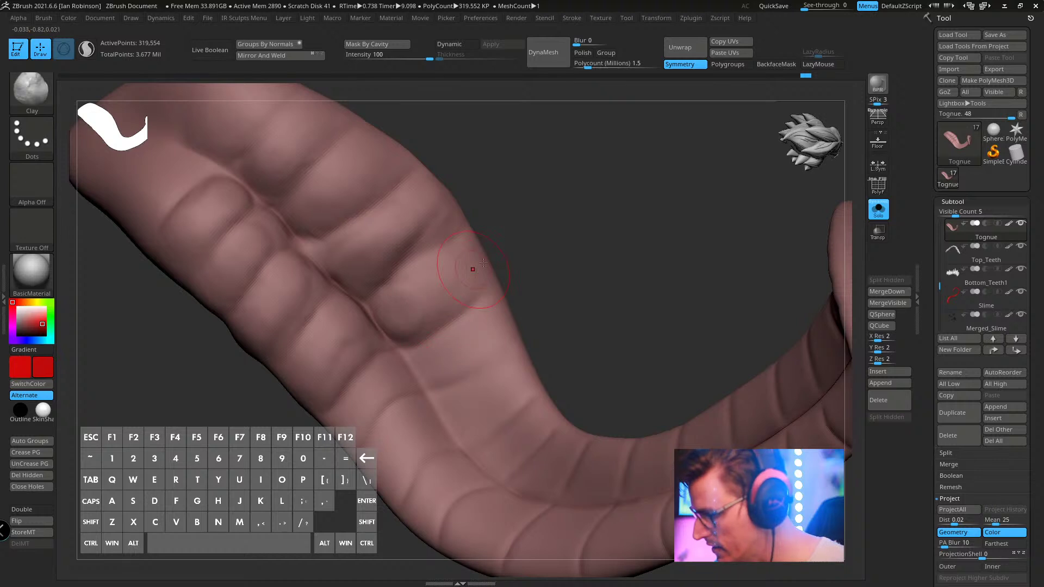
left_click_drag(363, 344, 330, 388)
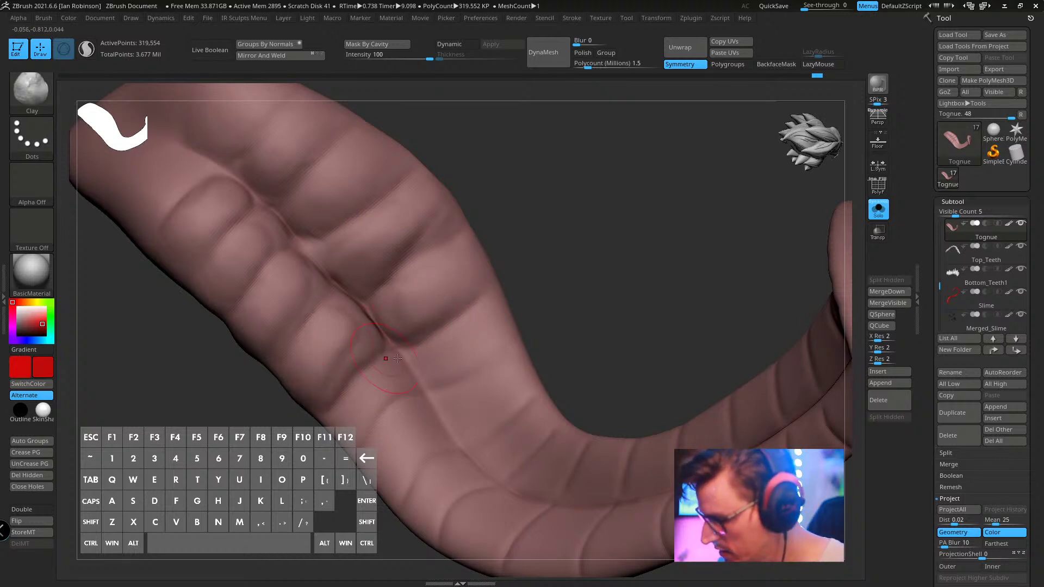
left_click_drag(405, 383, 372, 414)
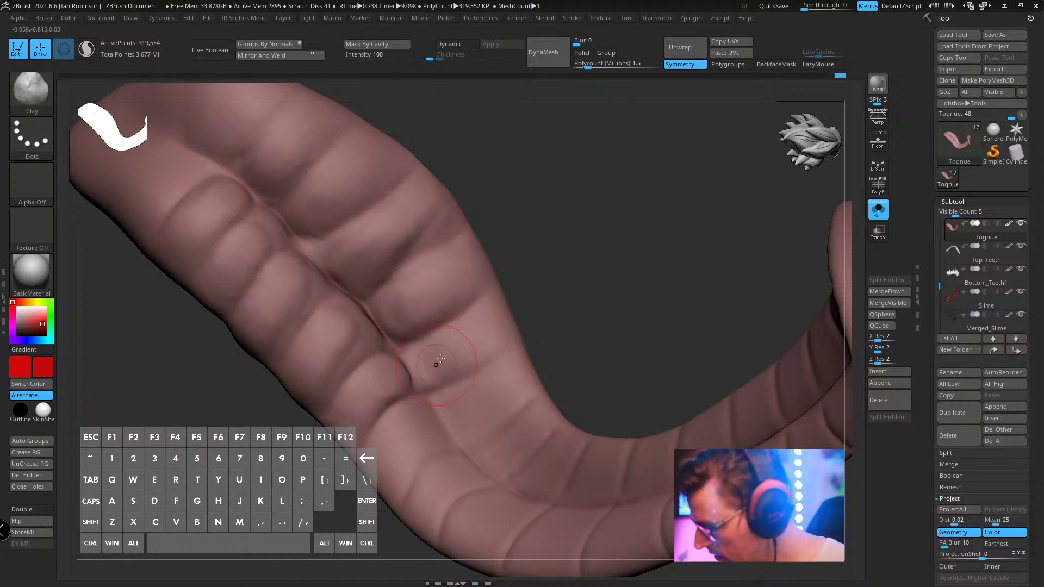
left_click_drag(603, 294, 419, 389)
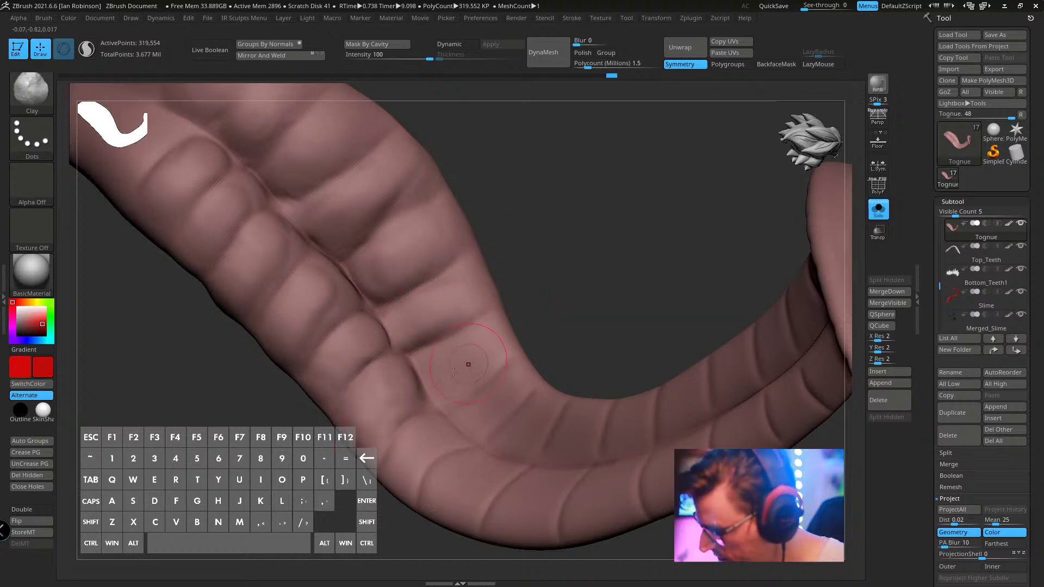
left_click_drag(543, 304, 477, 365)
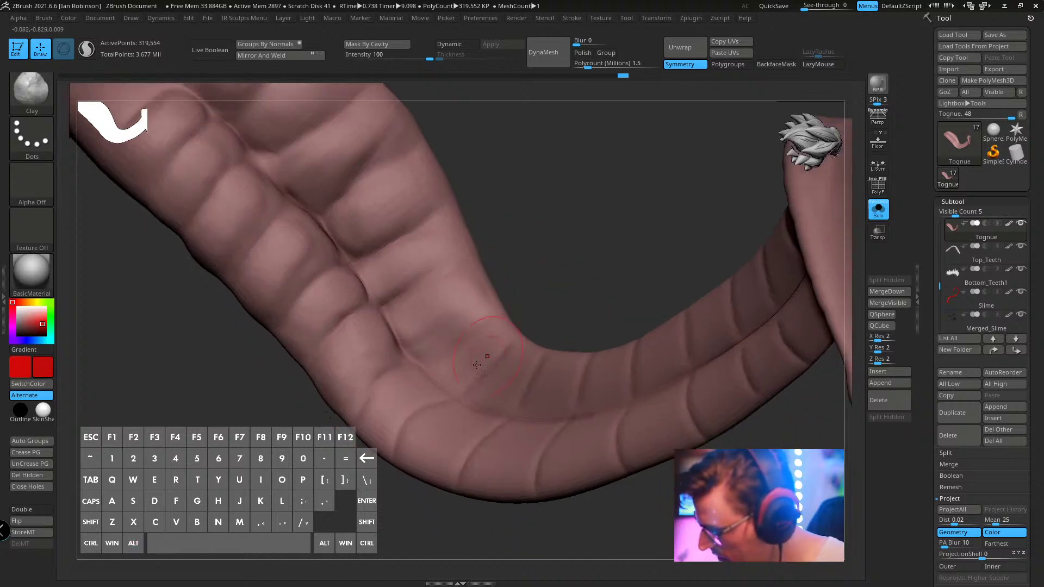
left_click_drag(587, 282, 563, 311)
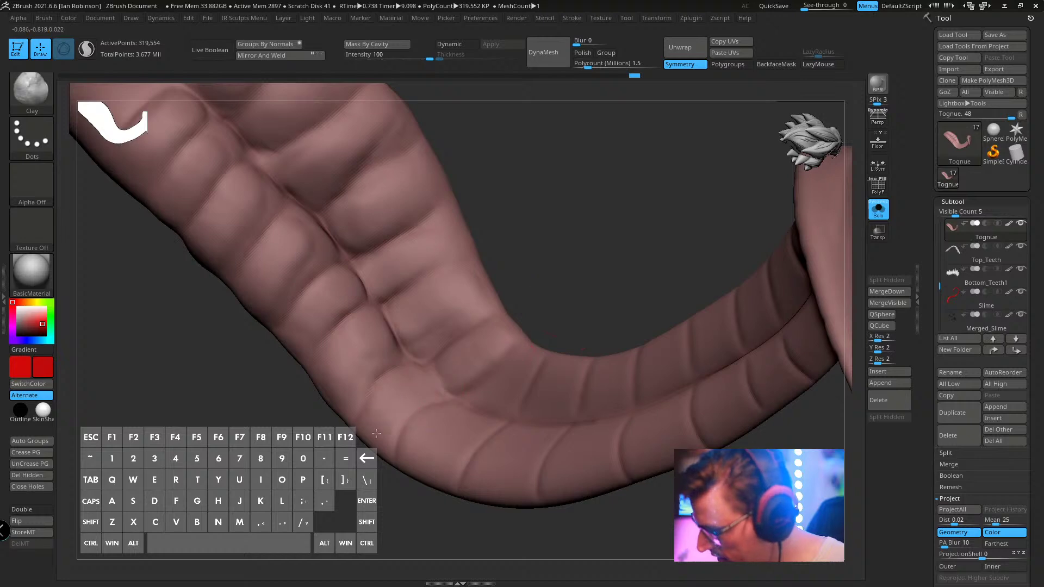
- Round out the paired segments around the tongue's lower bend with Clay strokes between the creases
mouse_move(415, 388)
left_mouse_down()
mouse_move(505, 356)
mouse_move(475, 326)
left_mouse_up()
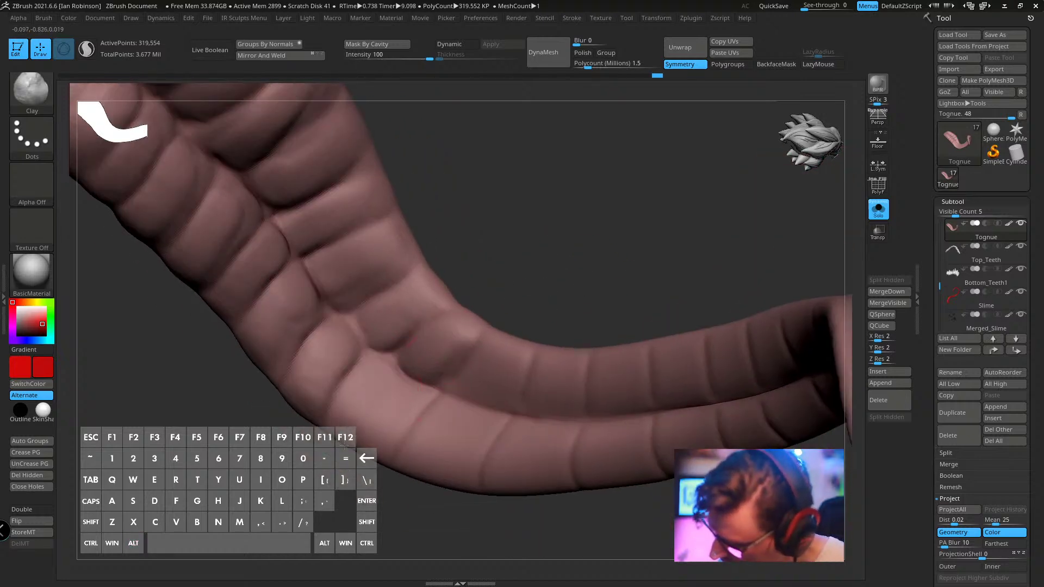
left_click_drag(385, 407, 489, 310)
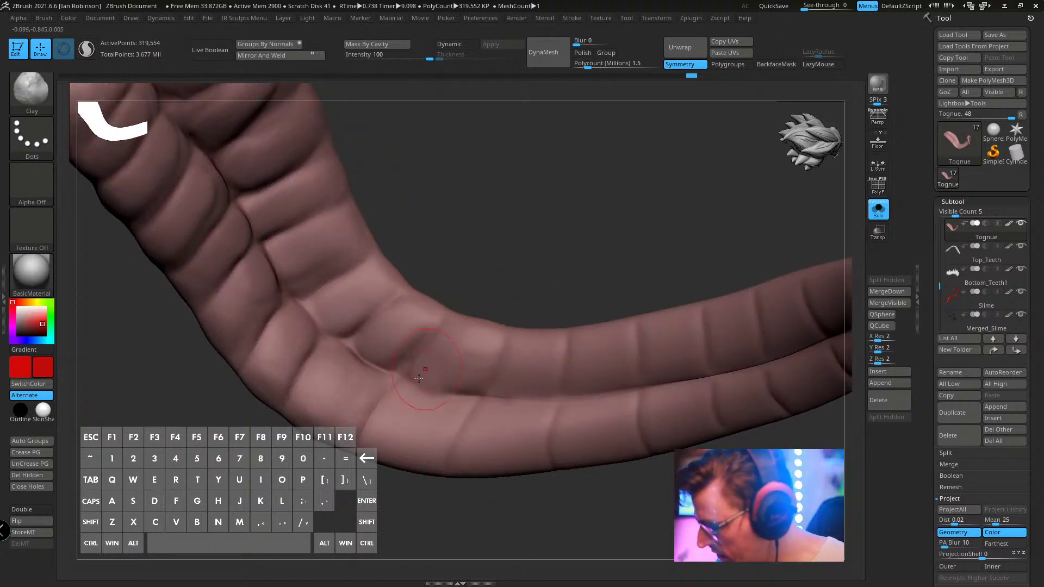
mouse_move(454, 387)
left_mouse_down()
mouse_move(445, 424)
mouse_move(416, 462)
left_mouse_up()
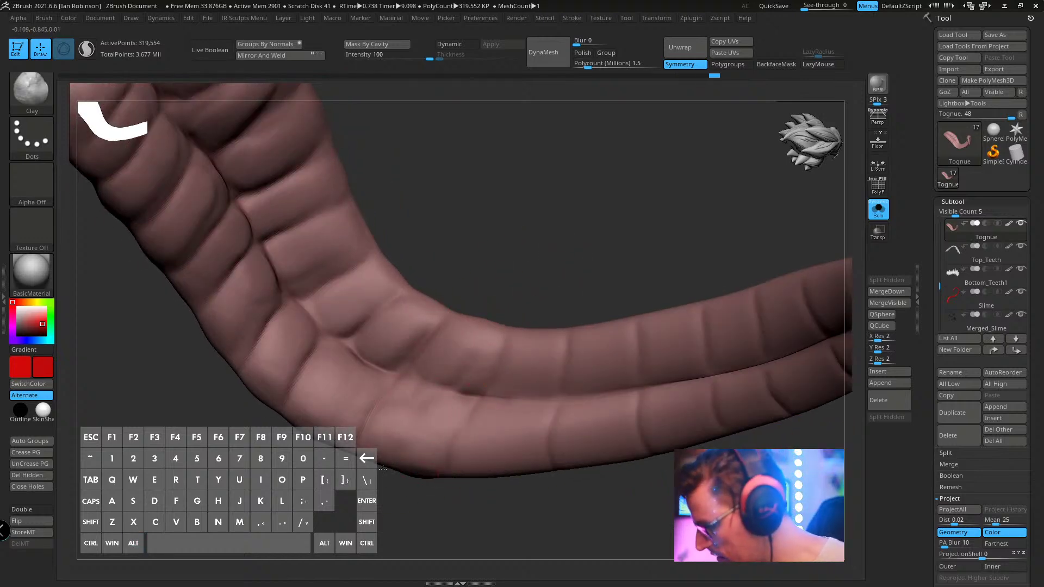
left_click_drag(549, 268, 546, 192)
mouse_move(598, 231)
left_mouse_down()
mouse_move(584, 235)
mouse_move(590, 339)
mouse_move(527, 313)
mouse_move(519, 296)
left_mouse_up()
mouse_move(462, 380)
left_mouse_down()
mouse_move(461, 403)
mouse_move(477, 401)
mouse_move(463, 374)
mouse_move(479, 339)
left_mouse_up()
mouse_move(485, 402)
left_mouse_down()
mouse_move(427, 437)
mouse_move(435, 424)
mouse_move(467, 456)
mouse_move(446, 462)
left_mouse_up()
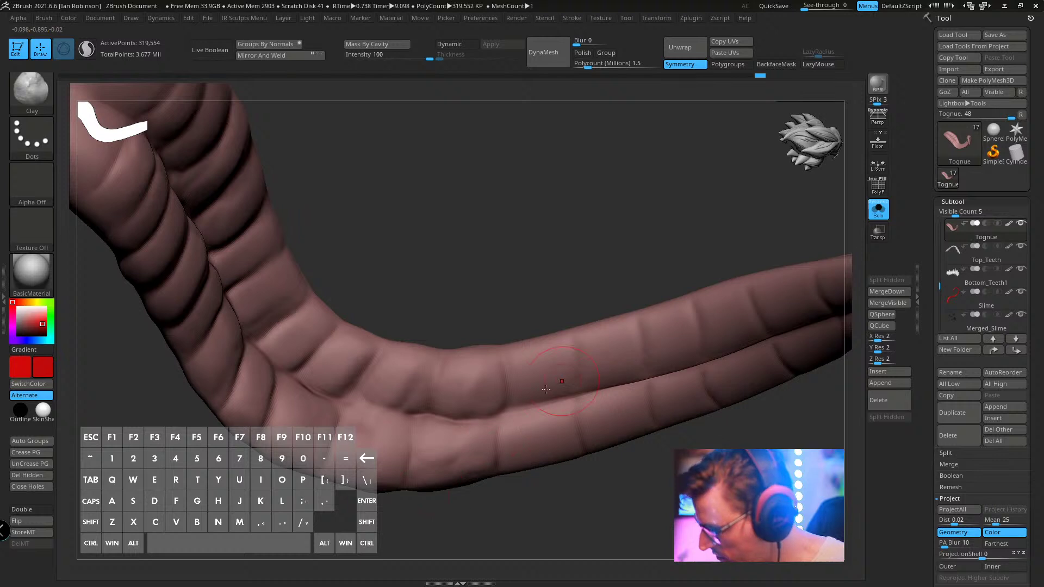
- Build up the segments on the narrower stretch beyond the bend with Clay and undo the last strokes
mouse_move(546, 389)
left_mouse_down()
mouse_move(530, 380)
mouse_move(557, 366)
mouse_move(568, 381)
mouse_move(606, 351)
mouse_move(610, 363)
mouse_move(625, 352)
left_mouse_up()
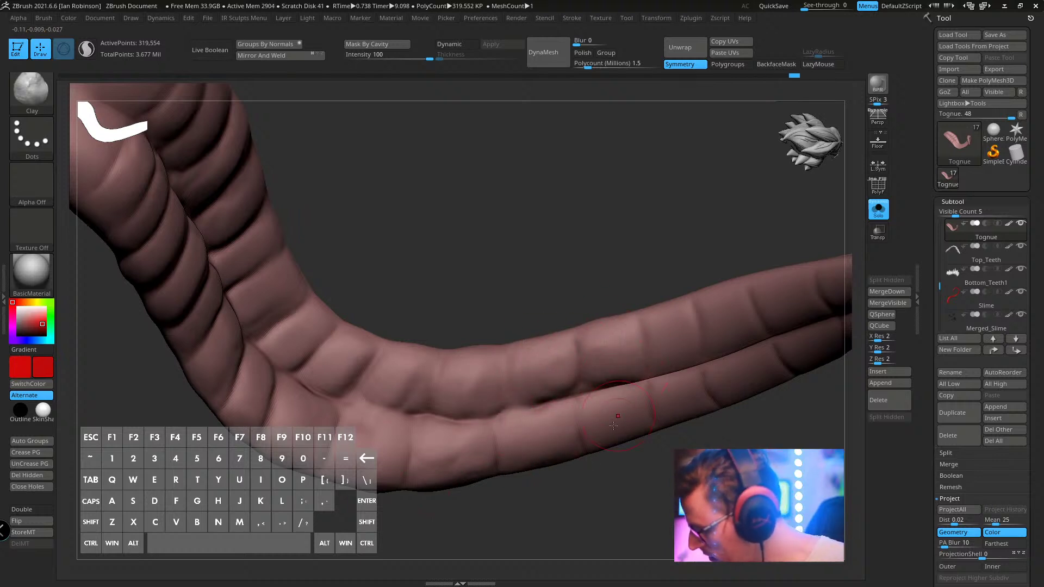
mouse_move(592, 418)
left_mouse_down()
mouse_move(609, 422)
mouse_move(617, 459)
left_mouse_up()
mouse_move(662, 357)
left_mouse_down()
mouse_move(663, 326)
mouse_move(677, 356)
left_mouse_up()
left_click_drag(576, 469, 533, 455)
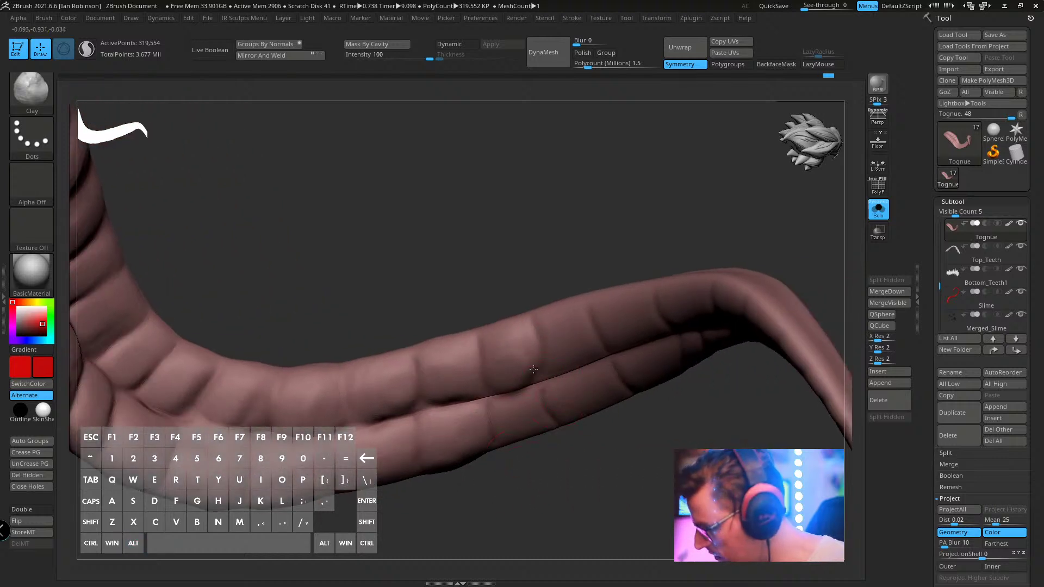
mouse_move(533, 369)
left_mouse_down()
mouse_move(557, 342)
mouse_move(568, 299)
left_mouse_up()
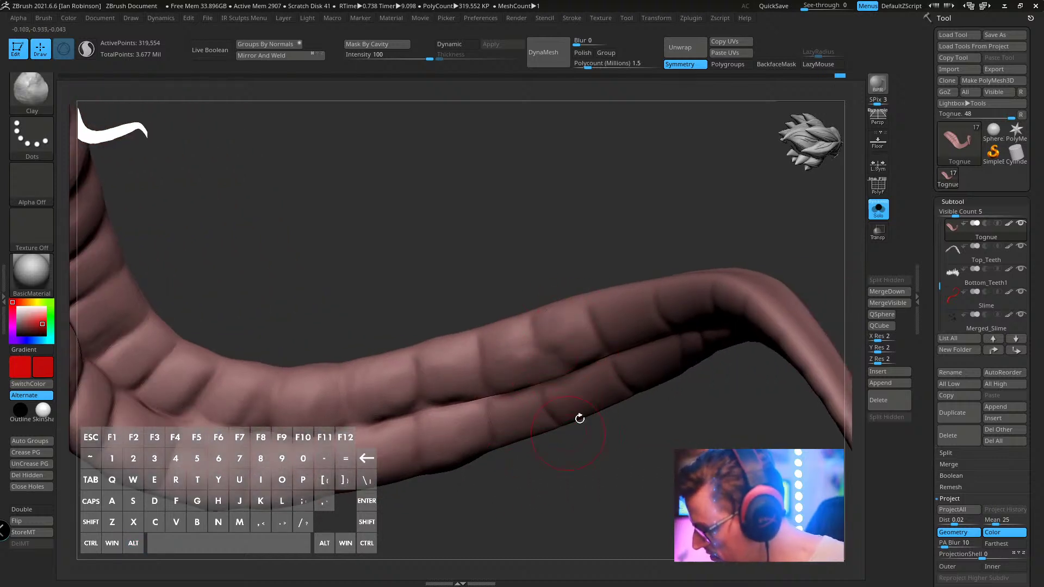
key("ctrl+z")
key("ctrl+z")
key("ctrl+z")
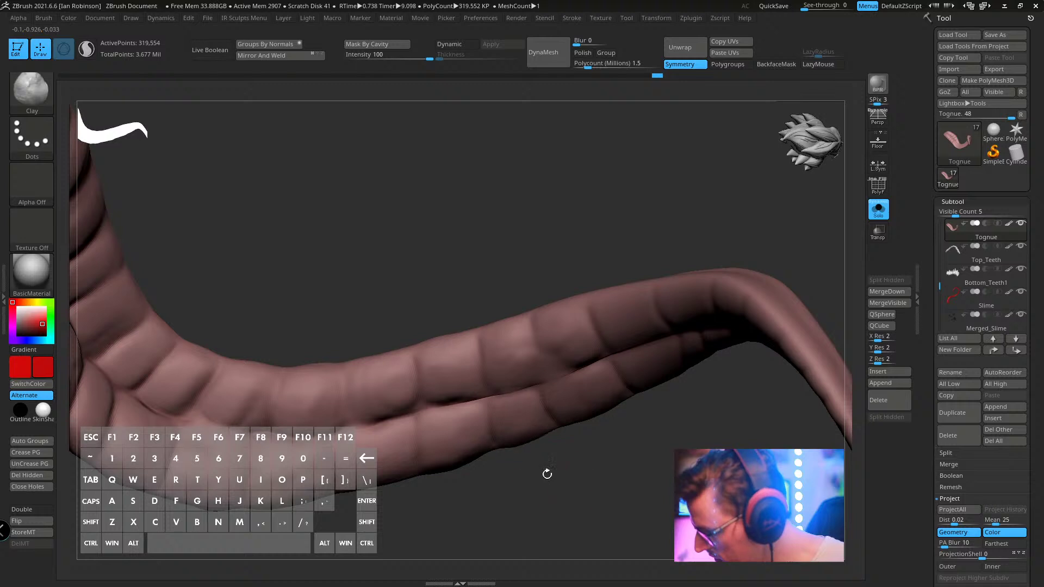
left_click_drag(545, 475, 551, 446)
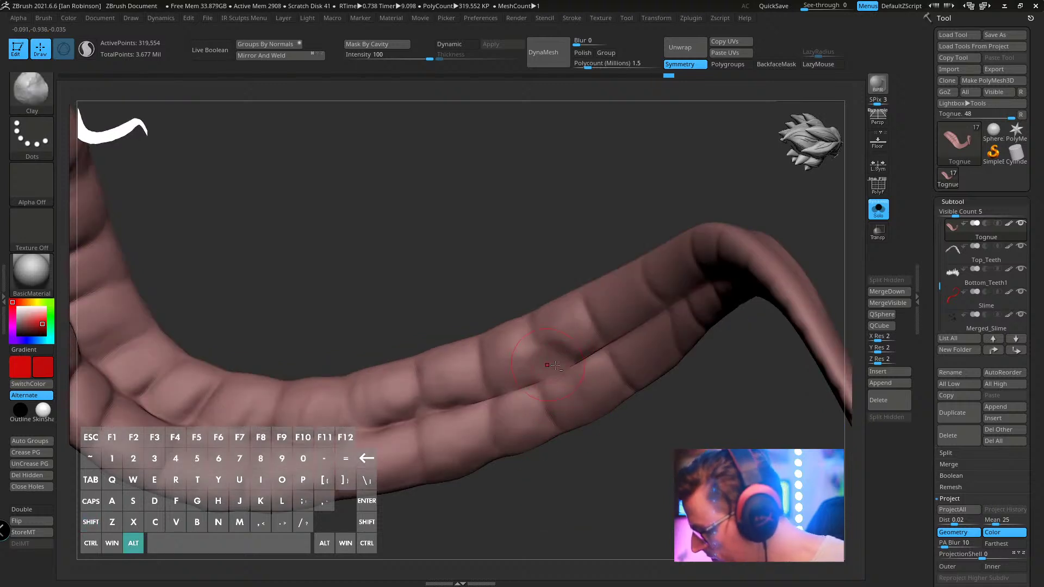
- Adjust the Clay brush size and fill out the smaller segments leading up to the arch before the tongue's tip
key("s")
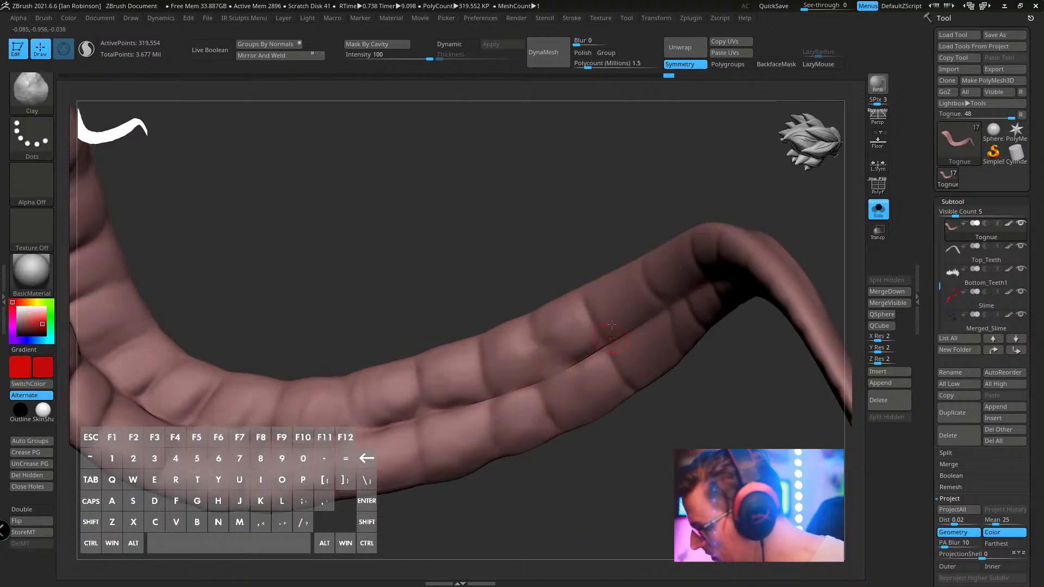
mouse_move(563, 364)
right_mouse_down()
mouse_move(515, 335)
mouse_move(576, 310)
right_mouse_up()
key("s")
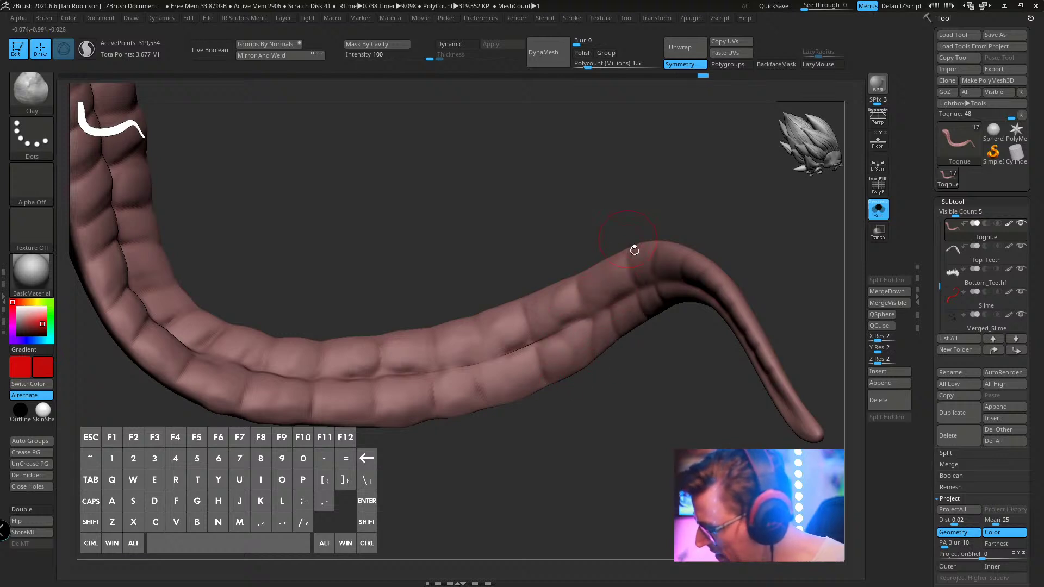
right_click_drag(634, 249, 640, 387, "ctrl")
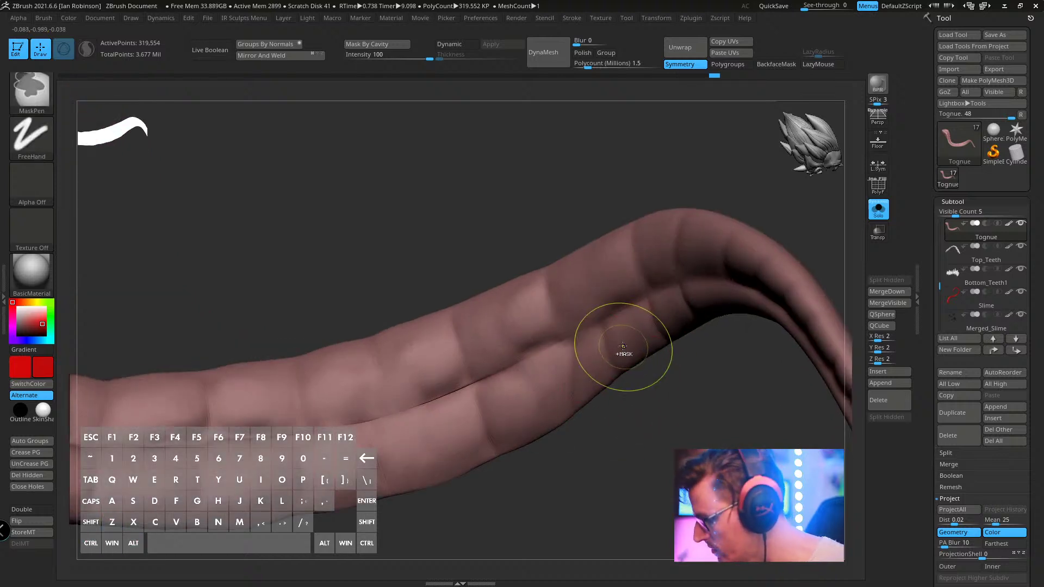
key("s")
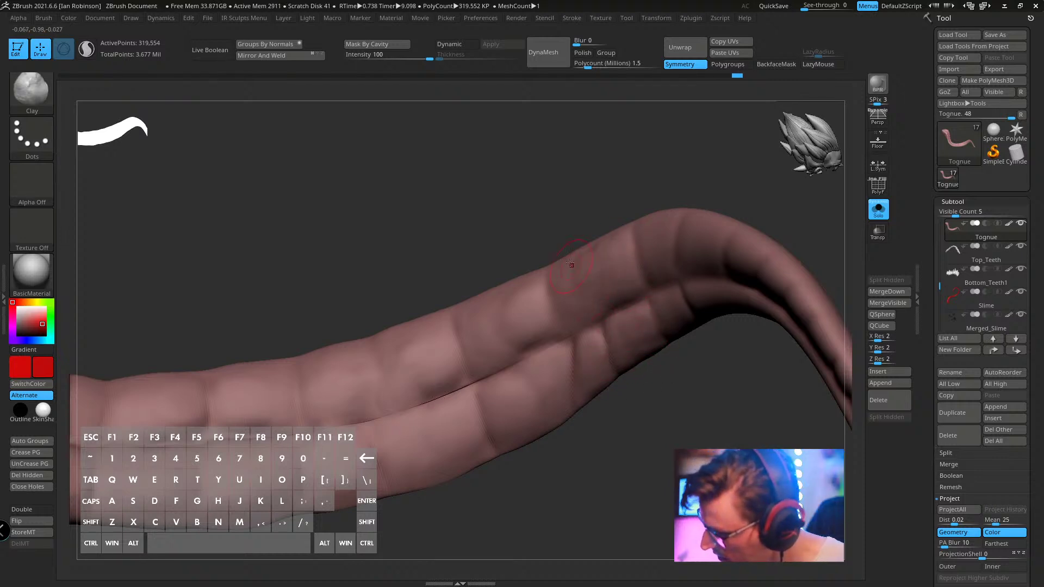
right_click_drag(653, 264, 556, 366)
- Turn on BackfaceMask and add Clay volume with a resized brush to the segments running from the arch towards the tongue's tip
left_click(776, 64)
key("s")
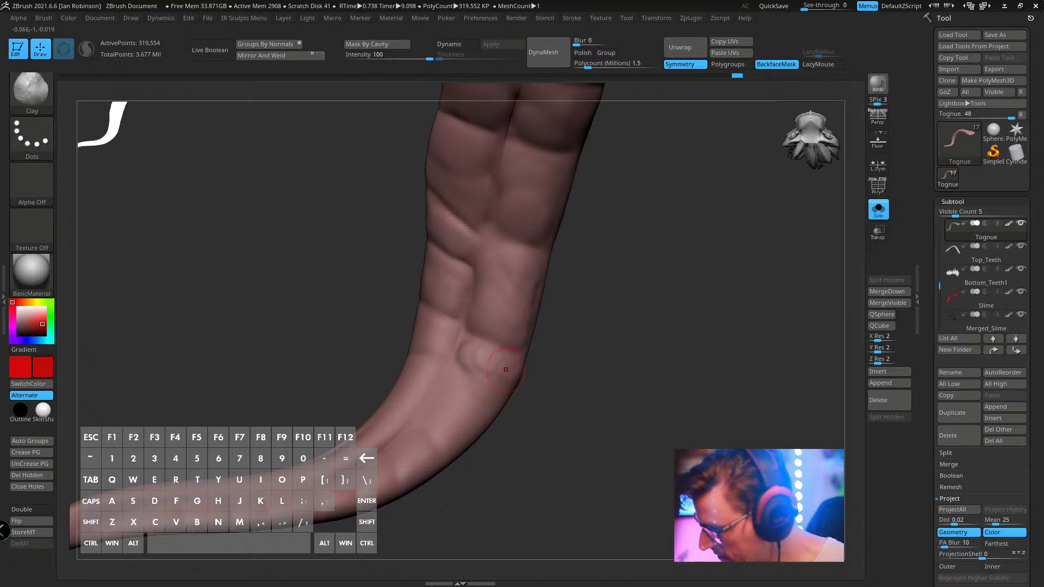
key("s")
left_click_drag(450, 380, 459, 382)
right_click_drag(480, 399, 464, 393)
mouse_move(463, 393)
left_mouse_down()
mouse_move(448, 404)
mouse_move(459, 415)
mouse_move(431, 487)
mouse_move(420, 454)
left_mouse_up()
left_click_drag(417, 403, 414, 378)
left_click_drag(580, 375, 637, 316, "alt")
mouse_move(429, 422)
left_mouse_down()
mouse_move(436, 463)
mouse_move(406, 474)
left_mouse_up()
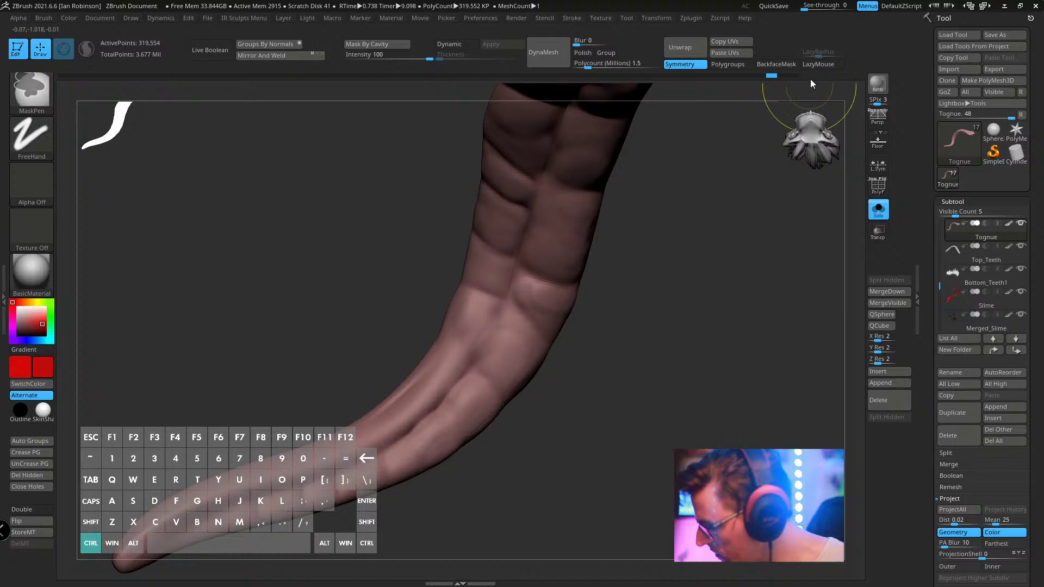
- Turn off BackfaceMask, shrink the Clay brush and round out the outer row of segments on the tongue's curve near the tip
left_click(776, 64)
key("ctrl+z")
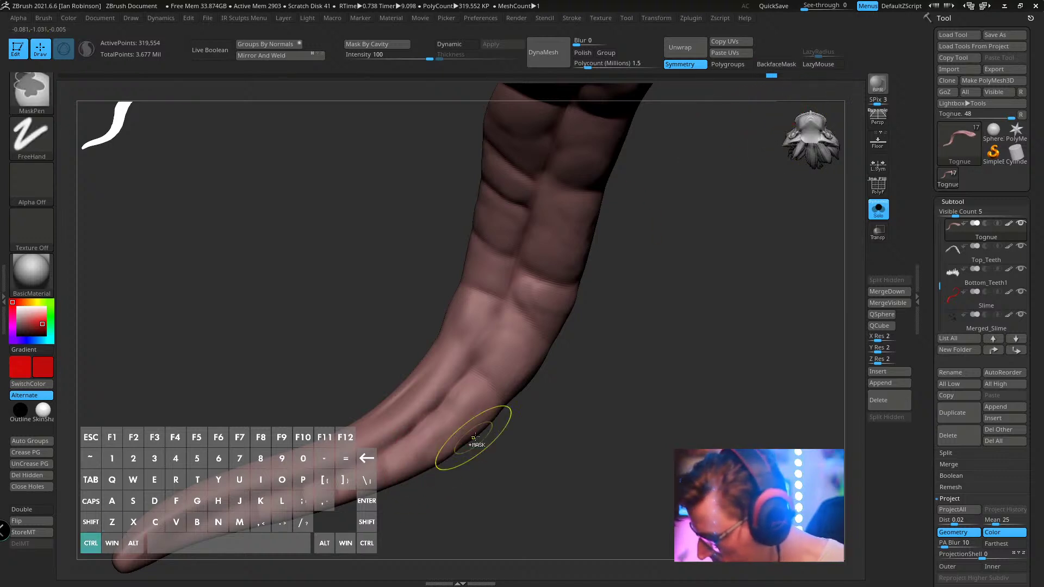
key("s")
left_click_drag(478, 423, 462, 423)
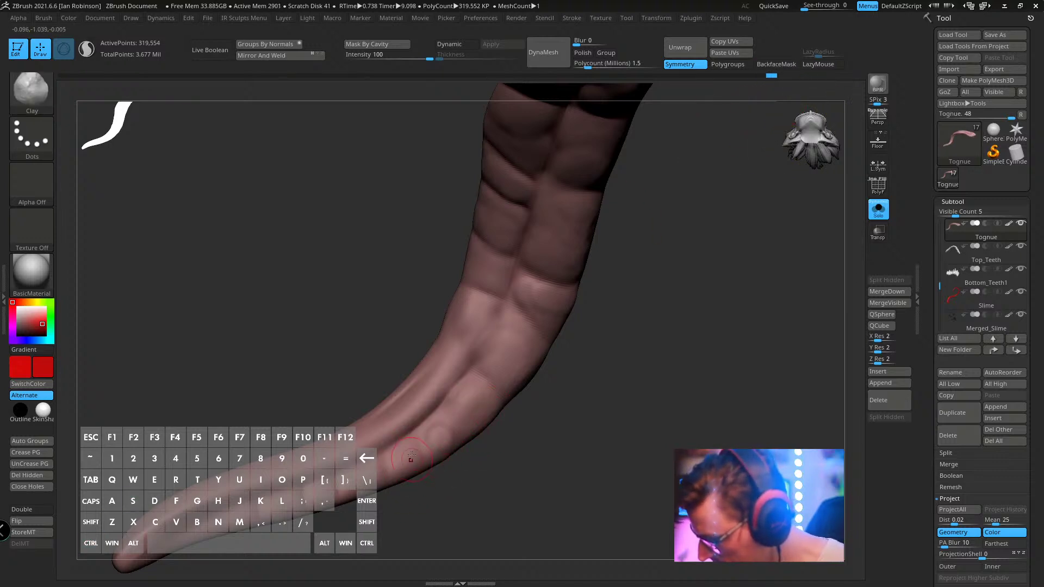
left_click_drag(438, 426, 445, 432)
key("space")
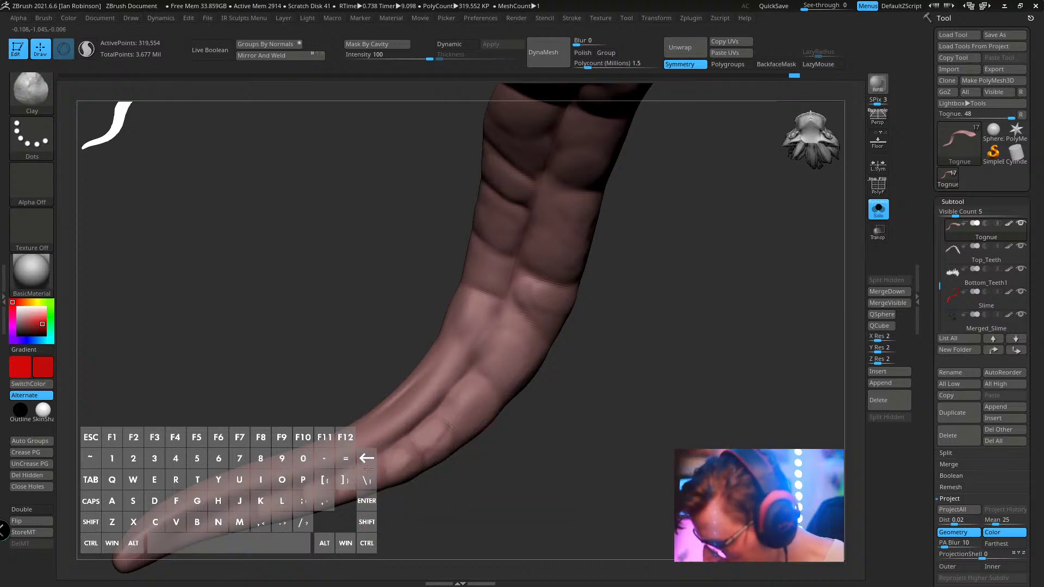
key("space")
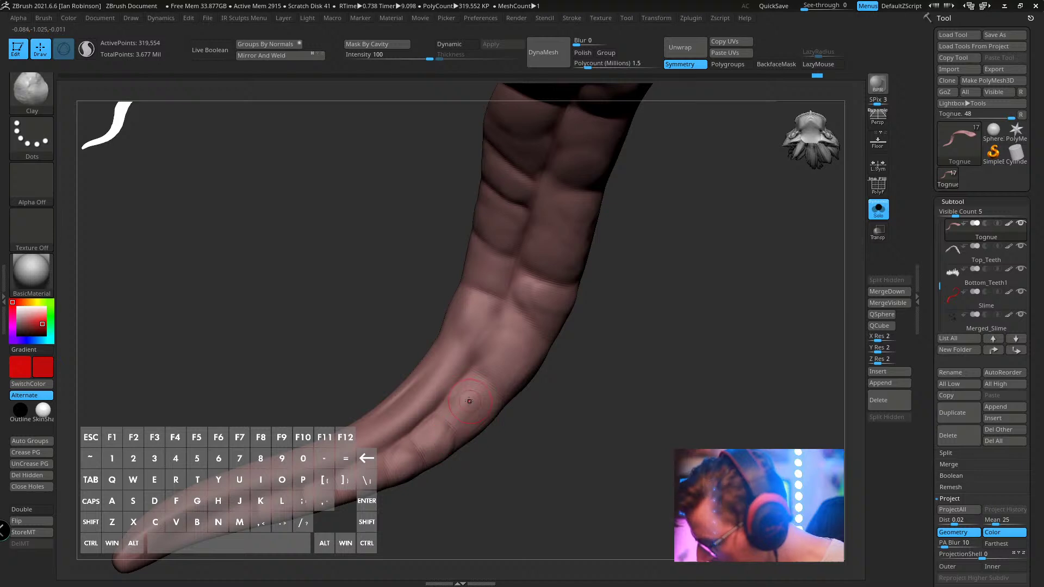
- Continue the outer row of Clay segments towards the tip and start the matching segments in the opposite row
mouse_move(375, 515)
left_mouse_down("alt")
mouse_move(436, 436)
mouse_move(408, 451)
left_mouse_up("alt")
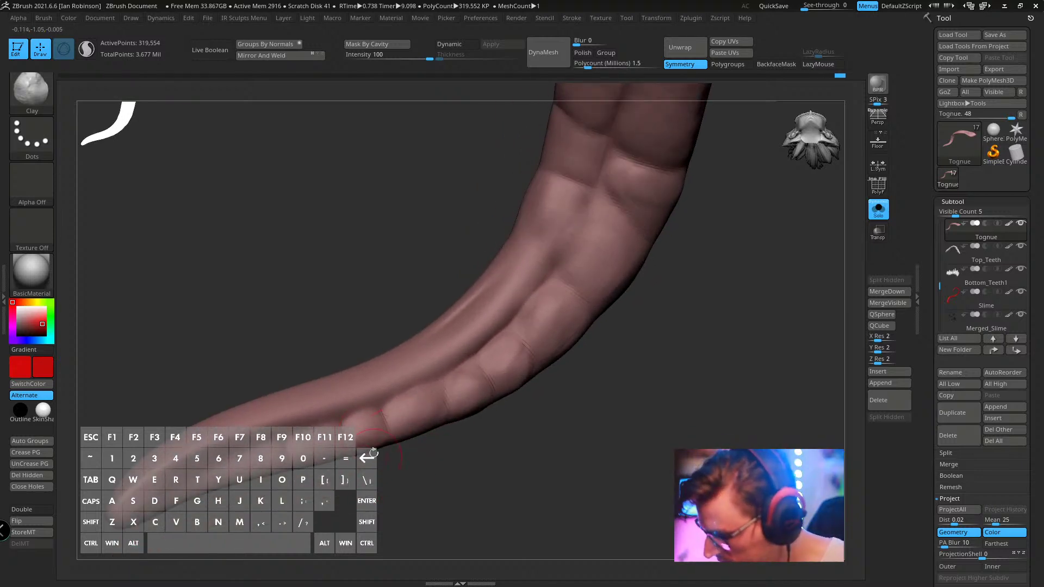
left_click_drag(256, 453, 226, 476)
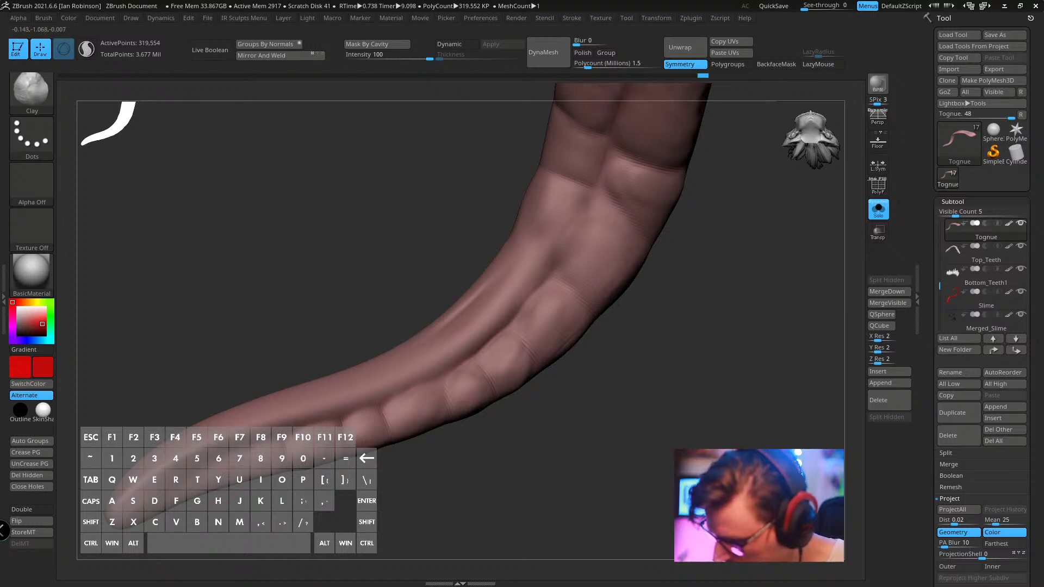
left_click_drag(527, 412, 534, 408)
left_click_drag(531, 405, 499, 393)
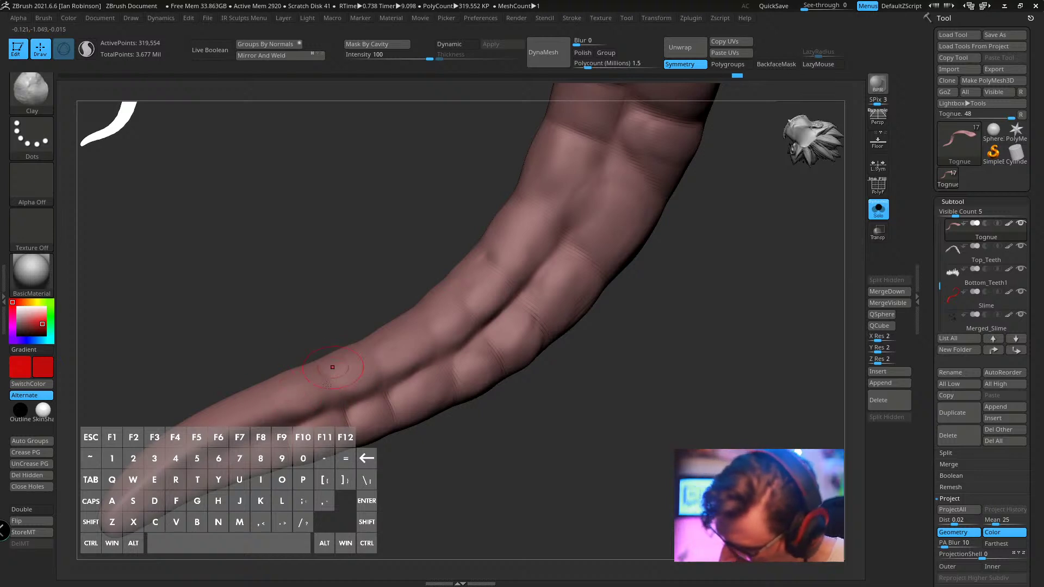
- Turn BackfaceMask back on and even out the side of the tongue beside the segments with Clay and Smooth strokes
mouse_move(454, 459)
left_mouse_down()
mouse_move(543, 459)
mouse_move(577, 330)
mouse_move(577, 361)
mouse_move(480, 340)
mouse_move(596, 287)
mouse_move(554, 255)
mouse_move(579, 307)
left_mouse_up()
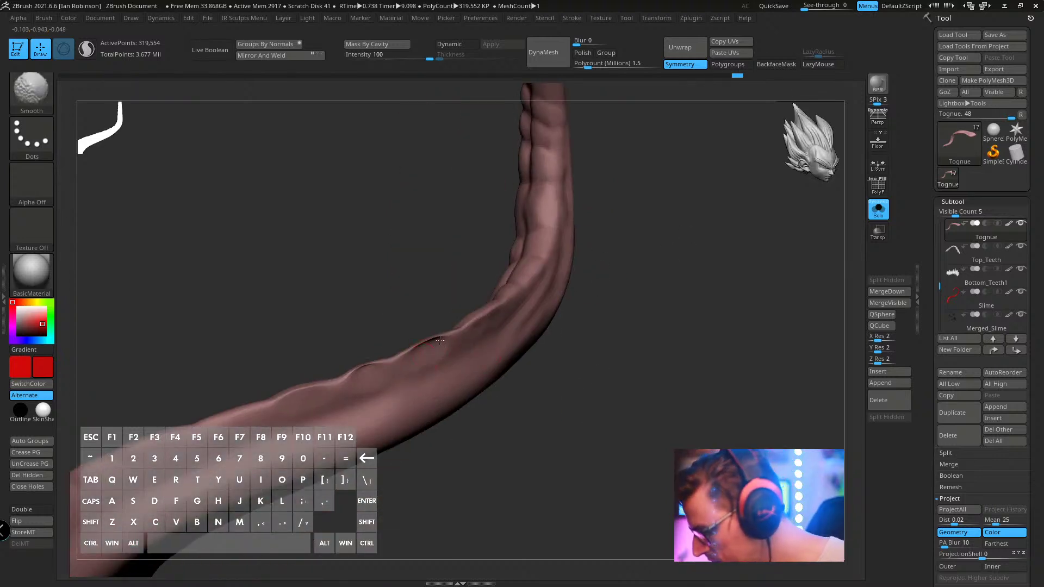
left_click(784, 65)
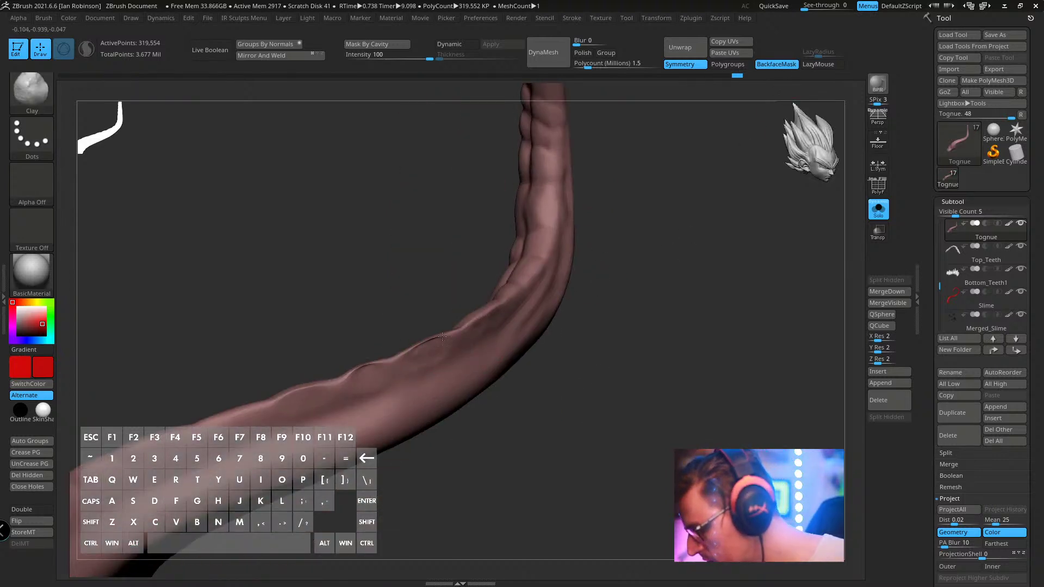
left_click_drag(357, 373, 358, 384)
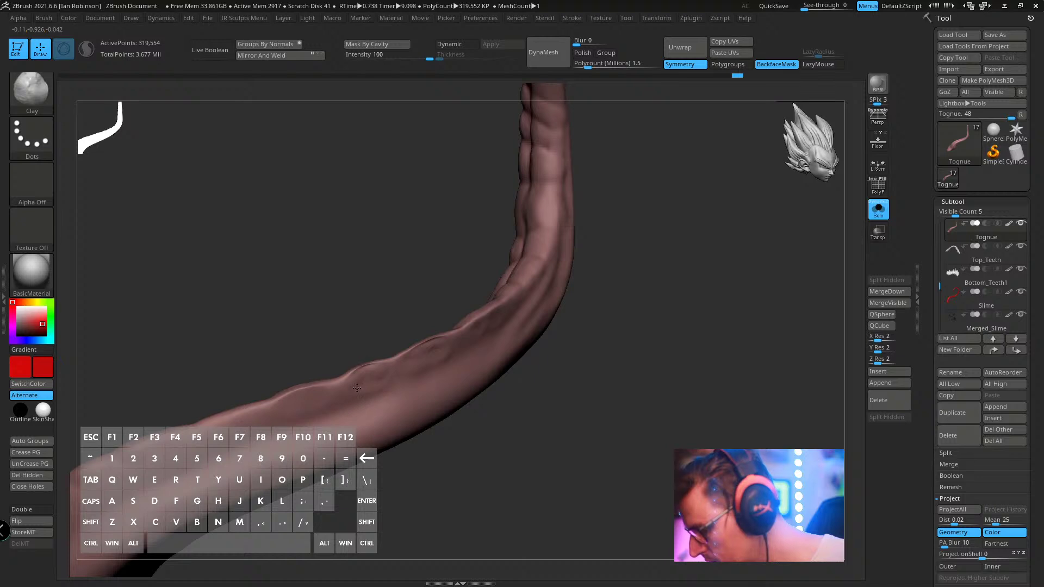
left_click_drag(563, 363, 595, 363)
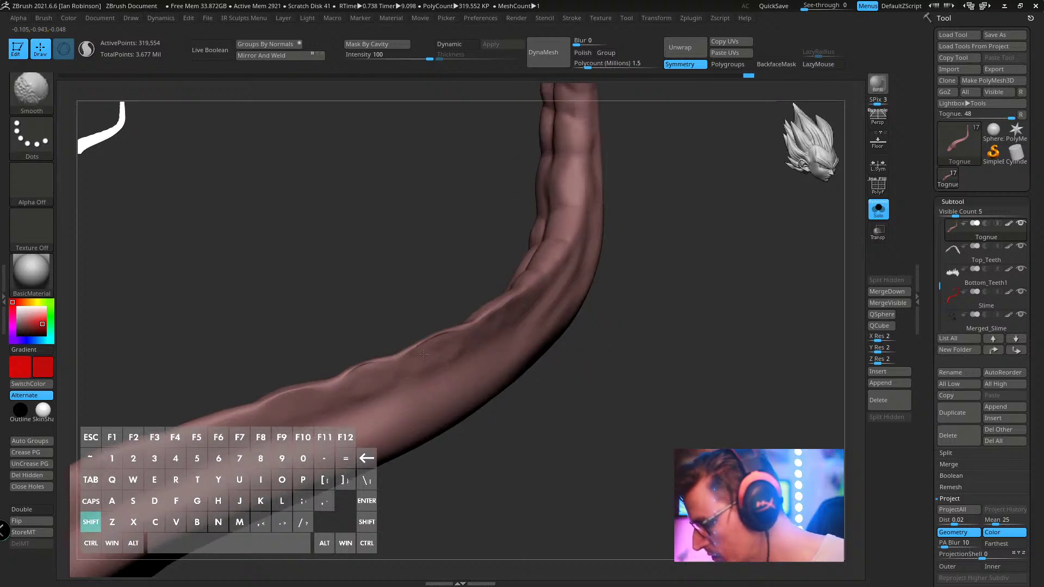
key("s")
key("space")
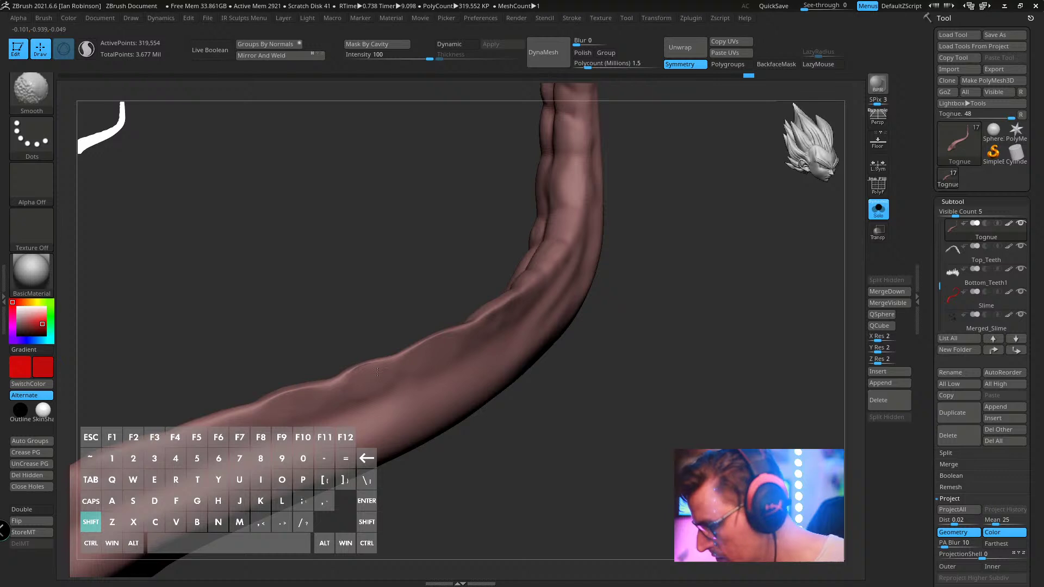
left_click_drag(489, 326, 426, 357)
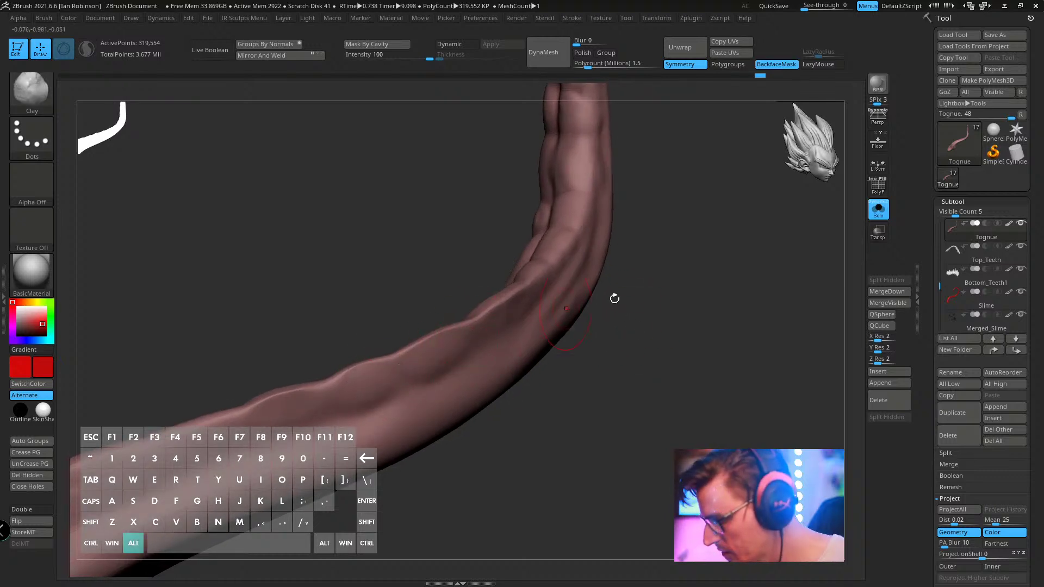
- Turn BackfaceMask off, resize the Clay brush and build up the last paired segments at the tongue's tip
mouse_move(612, 298)
left_mouse_down()
mouse_move(515, 418)
mouse_move(531, 491)
left_mouse_up()
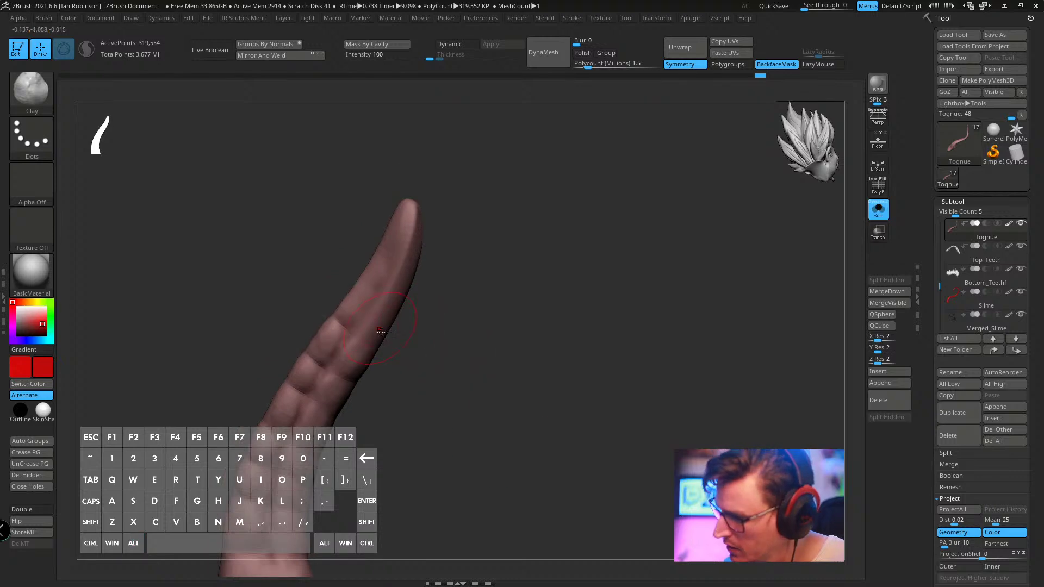
key("s")
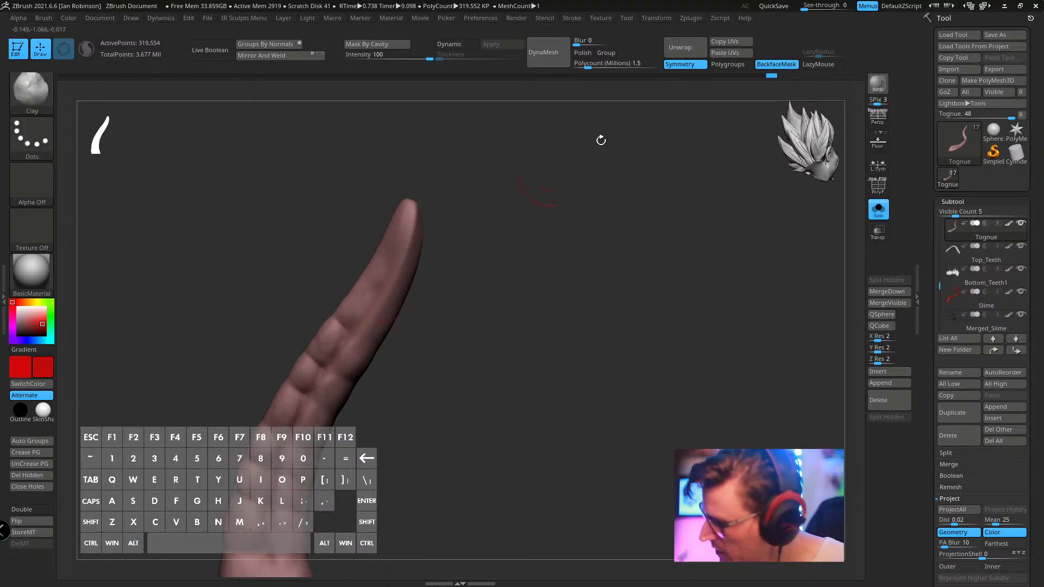
left_click(781, 65)
key("s")
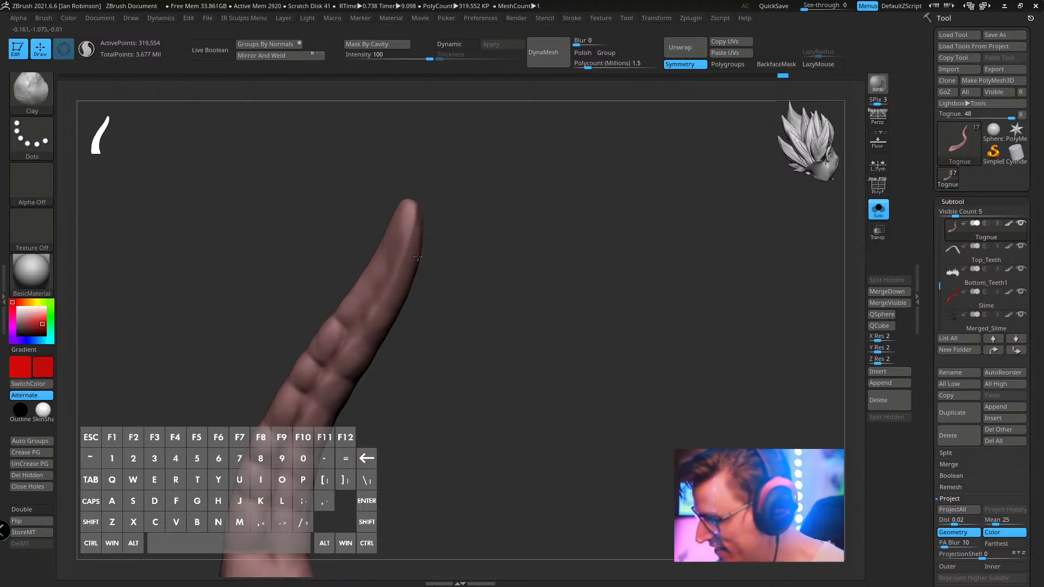
mouse_move(408, 214)
right_mouse_down()
mouse_move(531, 262)
mouse_move(385, 263)
right_mouse_up()
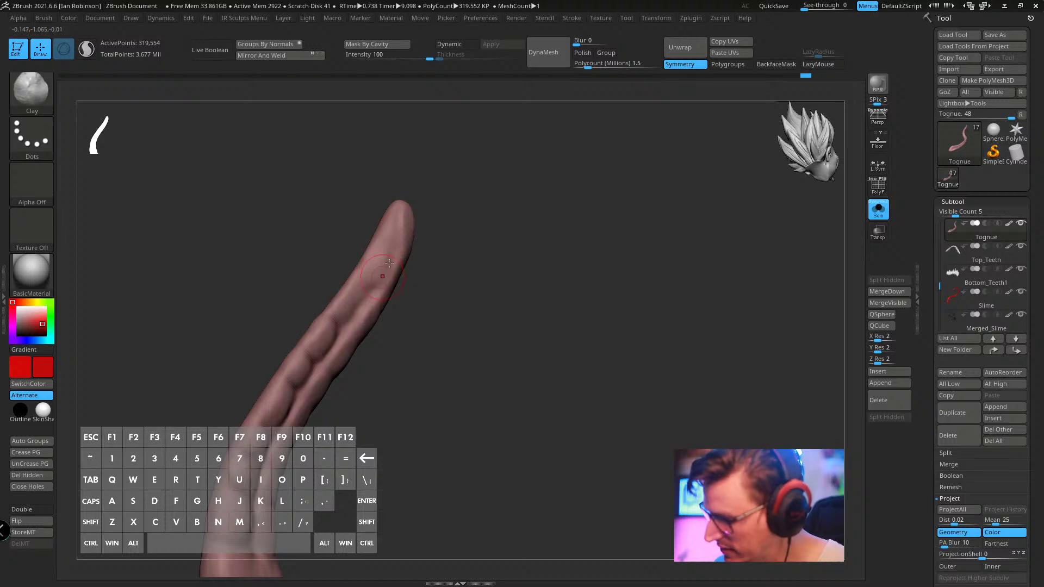
right_click_drag(498, 255, 466, 235)
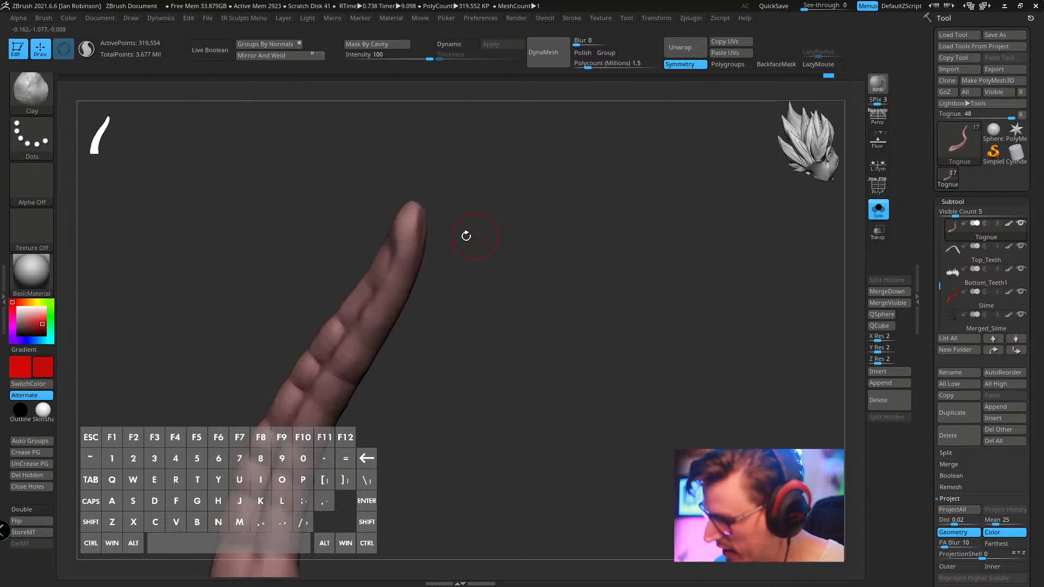
- Switch to the Slash3 brush and try a groove between the two segment rows, undoing the stroke
mouse_move(390, 279)
right_mouse_down()
mouse_move(358, 297)
mouse_move(516, 233)
mouse_move(501, 337)
mouse_move(376, 424)
mouse_move(357, 376)
right_mouse_up()
key("b")
key("s")
key("l")
key("3")
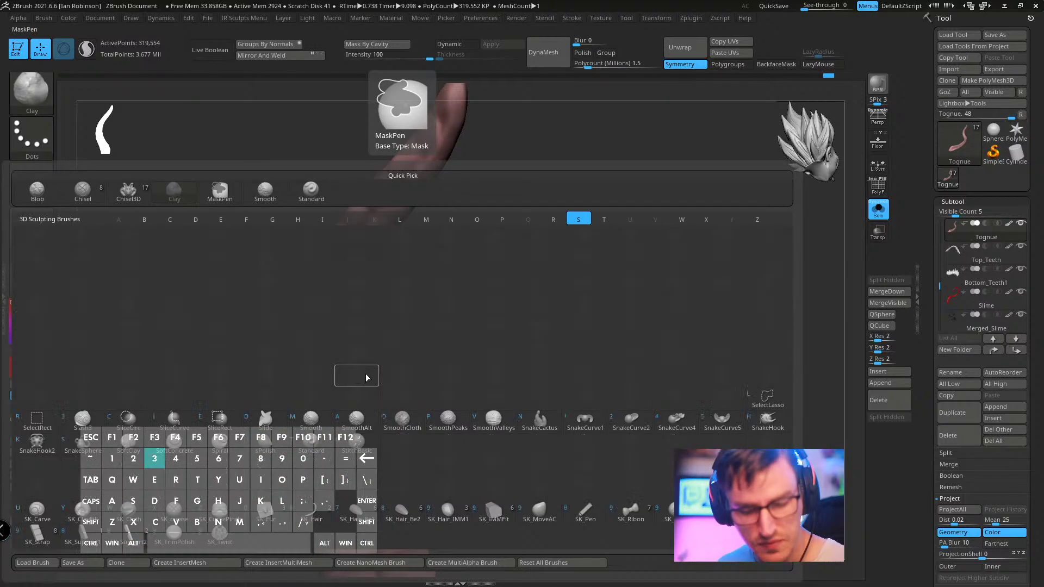
key("space")
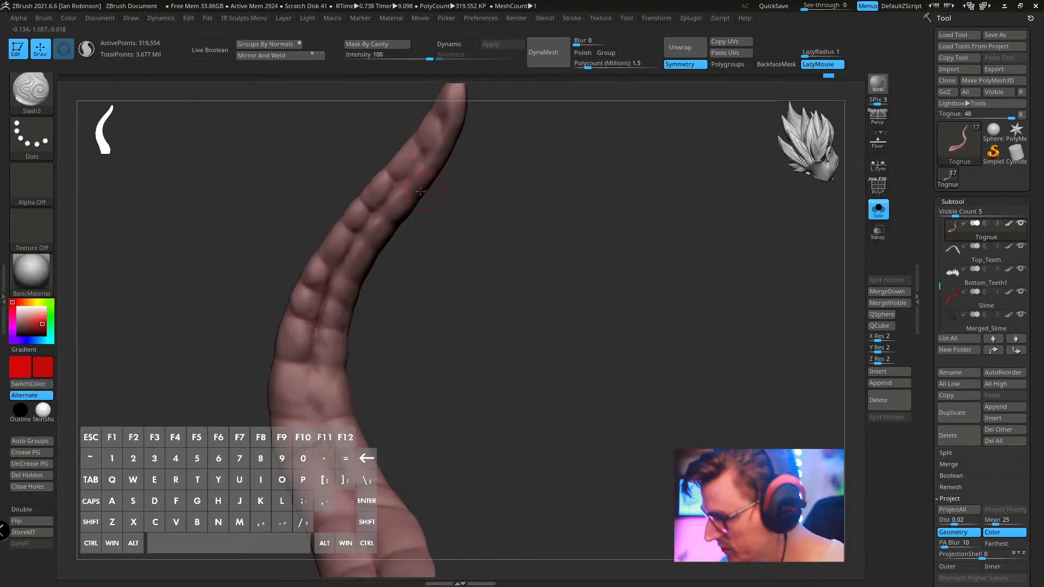
right_click_drag(412, 301, 357, 304)
left_click_drag(339, 284, 339, 349)
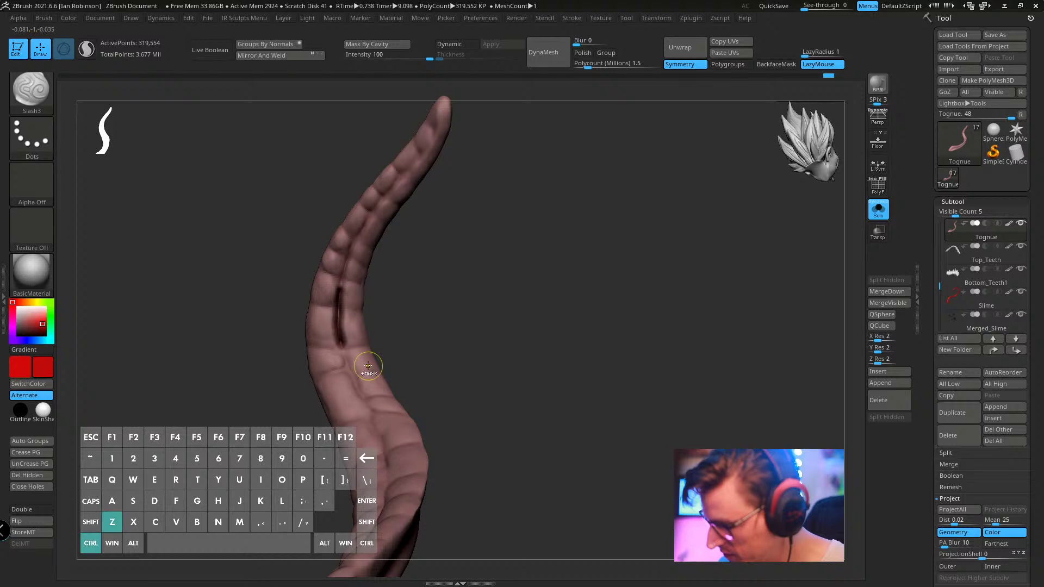
key("ctrl+z")
- Carve a centre crease between the two rows of segments around the tongue's upper bend with Slash3
key("space")
left_click_drag(754, 431, 720, 408, "alt")
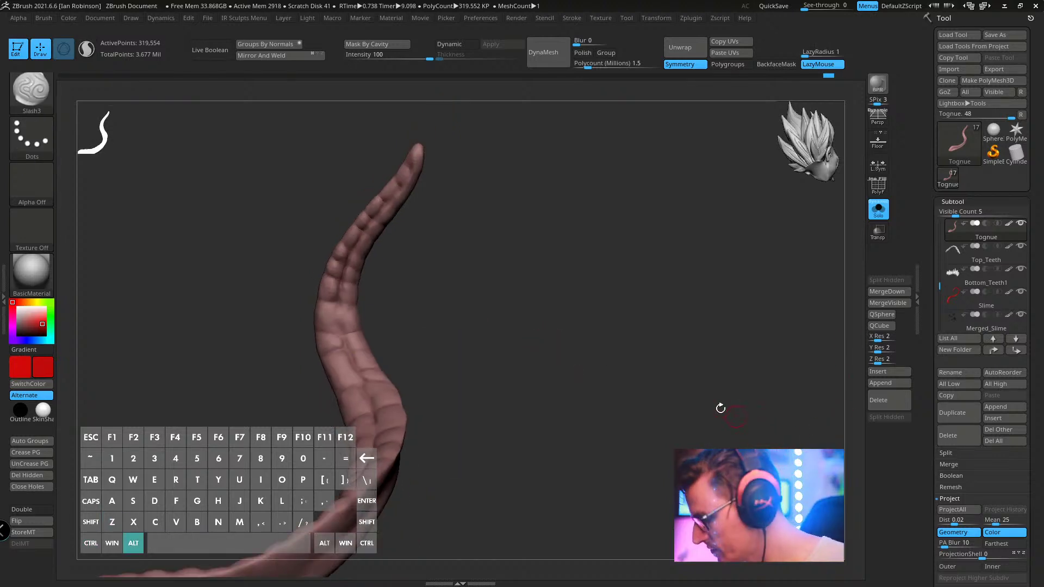
left_click_drag(387, 270, 363, 319, "alt")
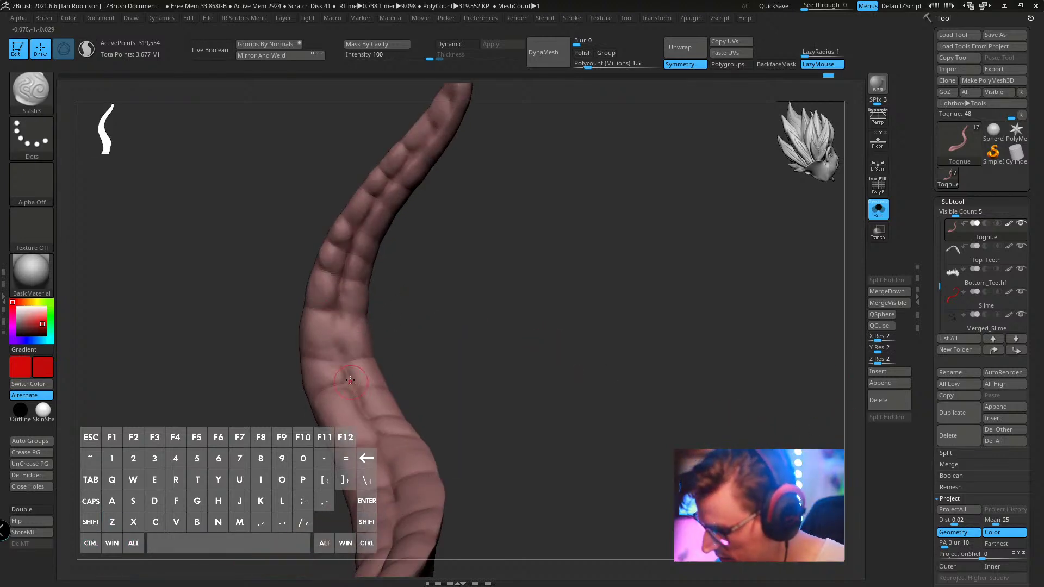
key("space")
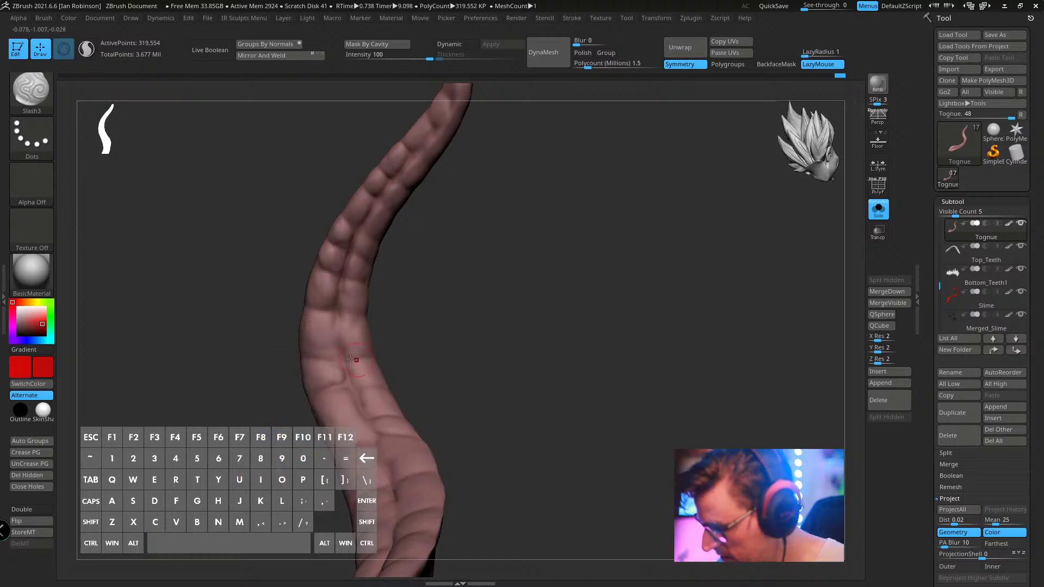
left_click_drag(351, 387, 341, 287)
left_click_drag(479, 335, 508, 258, "alt")
left_click_drag(382, 286, 423, 393)
- Set LazyRadius to 57 and deepen the centre crease along the tongue's long middle stretch down to the lower bend
left_click(823, 53)
left_click_drag(507, 407, 551, 291)
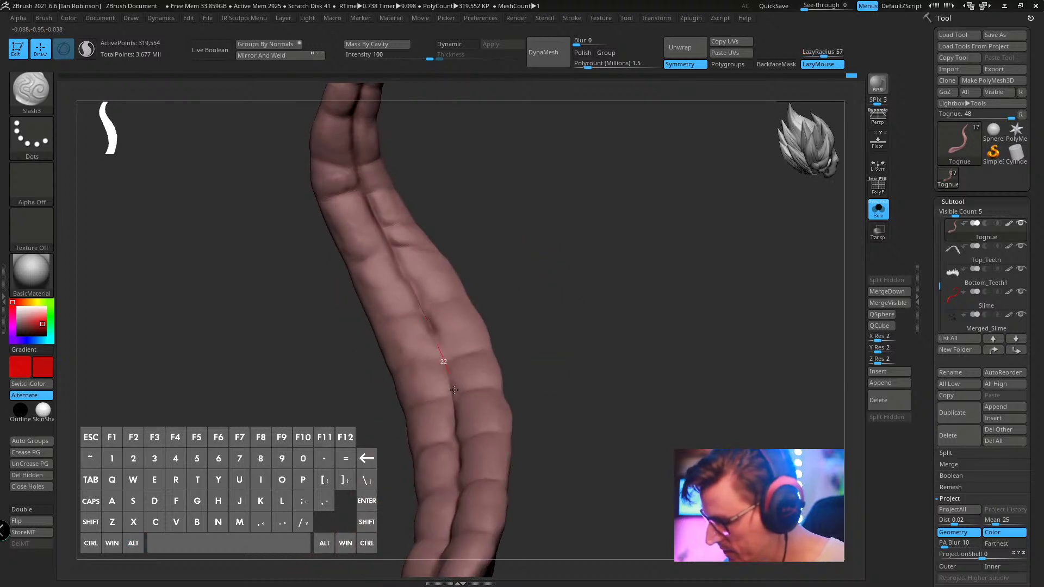
left_click_drag(454, 389, 457, 402)
left_click_drag(433, 342, 449, 375)
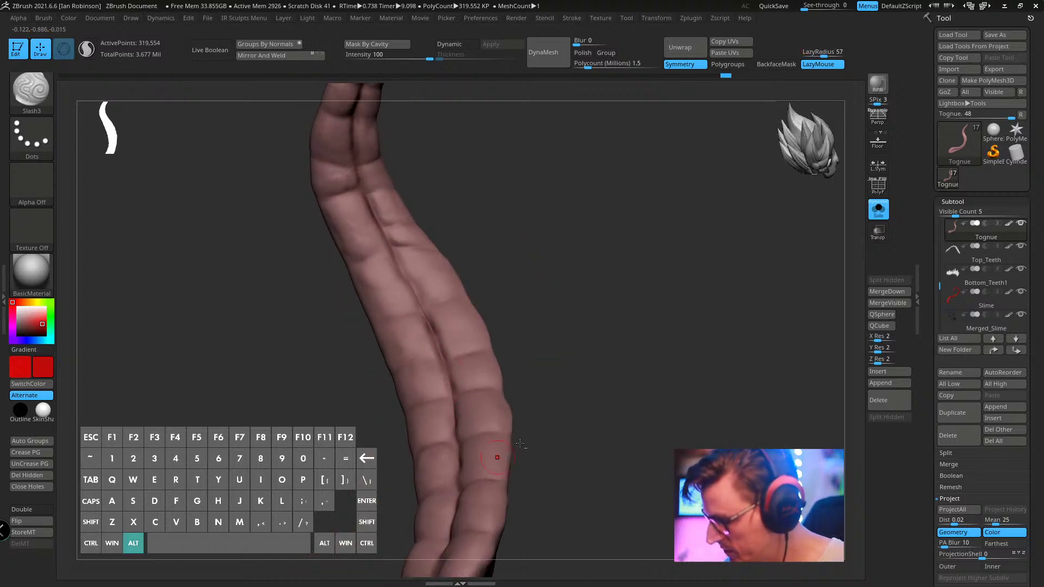
left_click_drag(520, 444, 561, 328)
left_click_drag(441, 294, 514, 257)
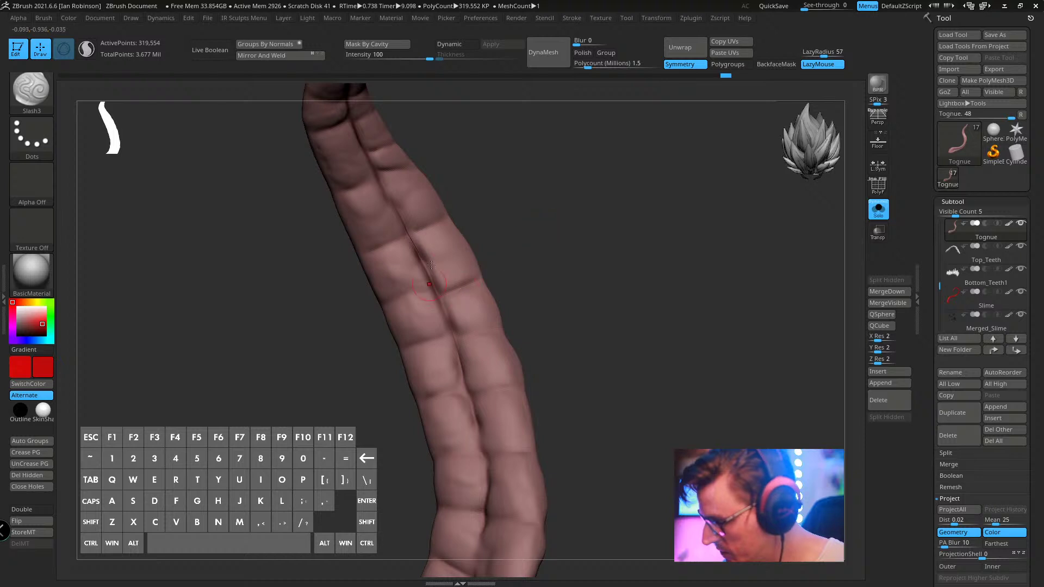
left_click_drag(567, 227, 578, 208)
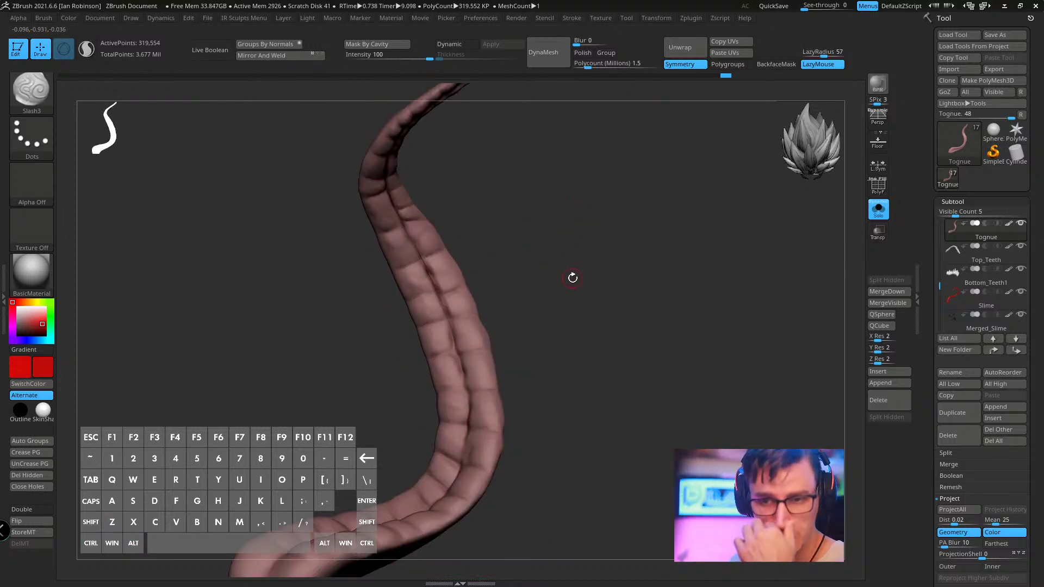
left_click_drag(589, 260, 477, 359)
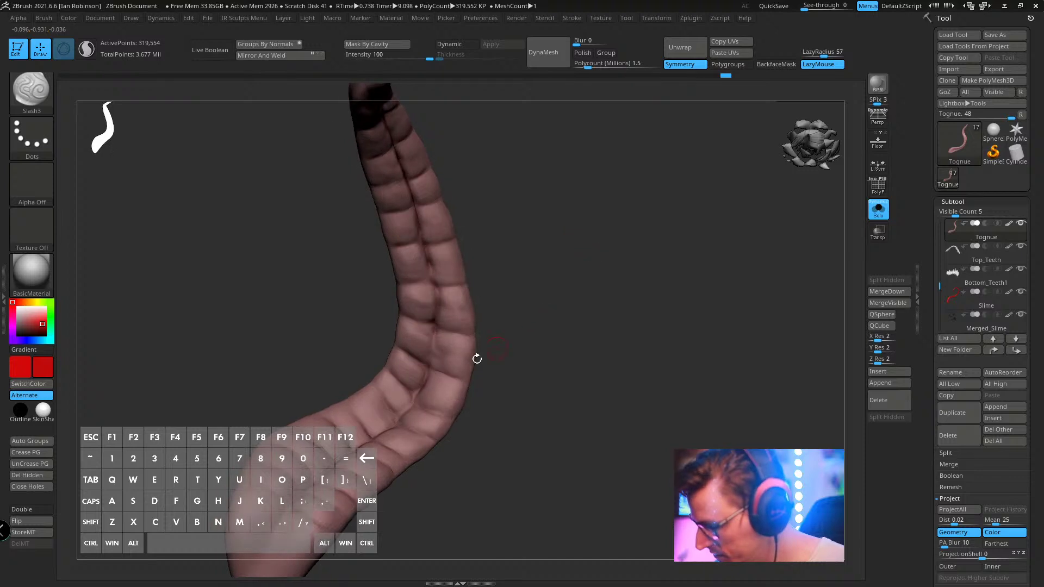
mouse_move(436, 312)
left_mouse_down()
mouse_move(431, 368)
mouse_move(524, 348)
mouse_move(559, 284)
mouse_move(521, 332)
mouse_move(613, 295)
mouse_move(562, 235)
left_mouse_up()
- Switch to the ClayBuildup brush and bring the tongue's smooth, unsegmented side into view
key("b")
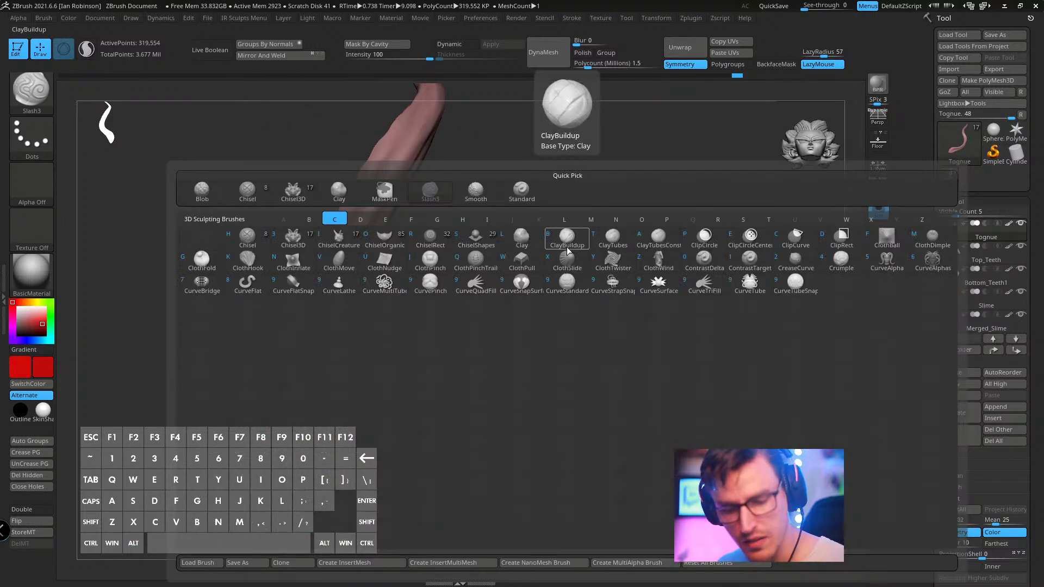
left_click(567, 239)
mouse_move(668, 193)
left_mouse_down()
mouse_move(578, 249)
mouse_move(491, 217)
left_mouse_up()
key("b")
key("c")
key("b")
key("s")
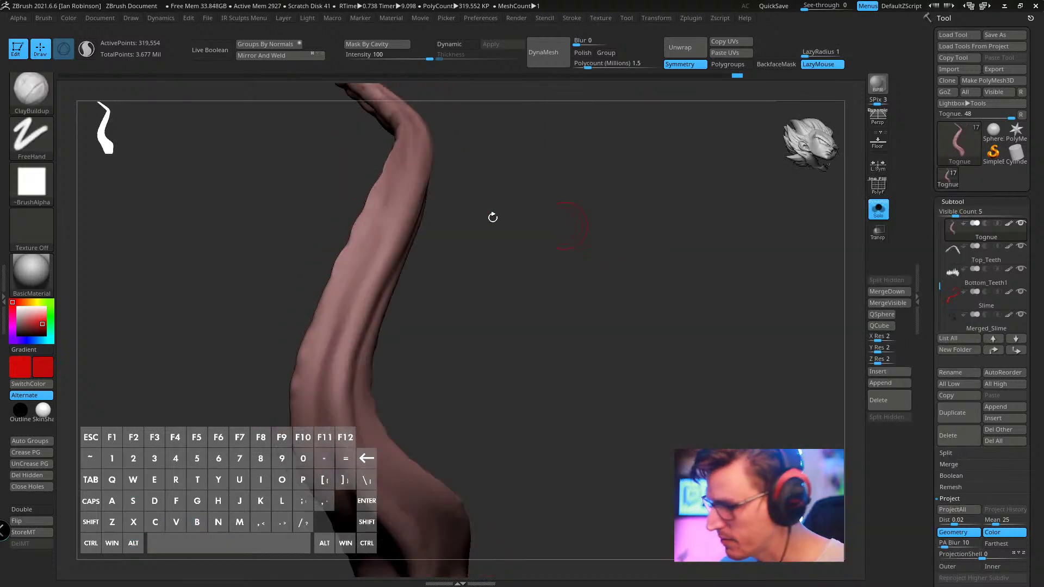
- Give the ClayBuildup brush the round Alpha 06 and turn on BackfaceMask
left_click(41, 93)
left_click(38, 180)
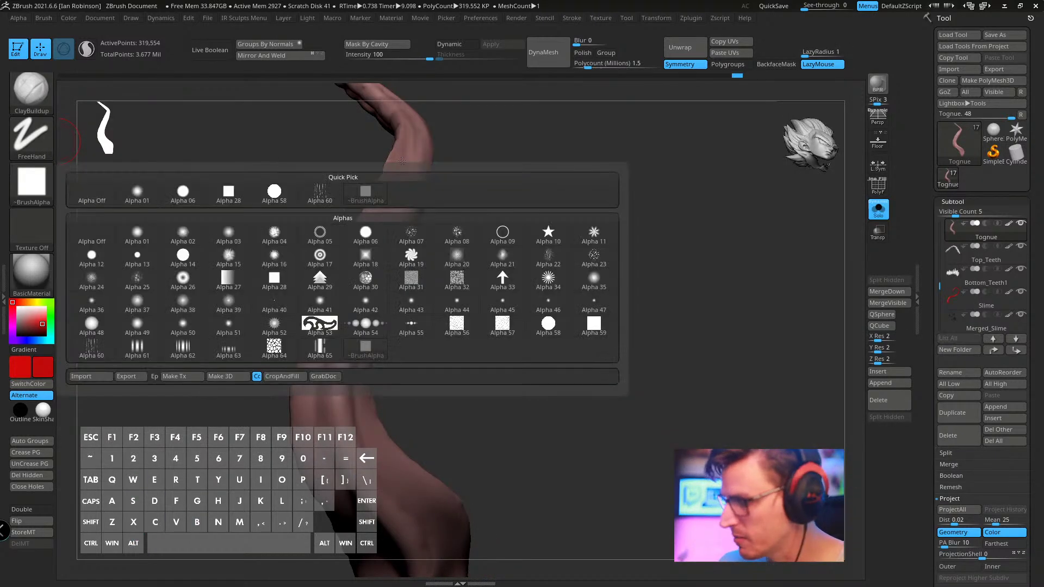
left_click(39, 181)
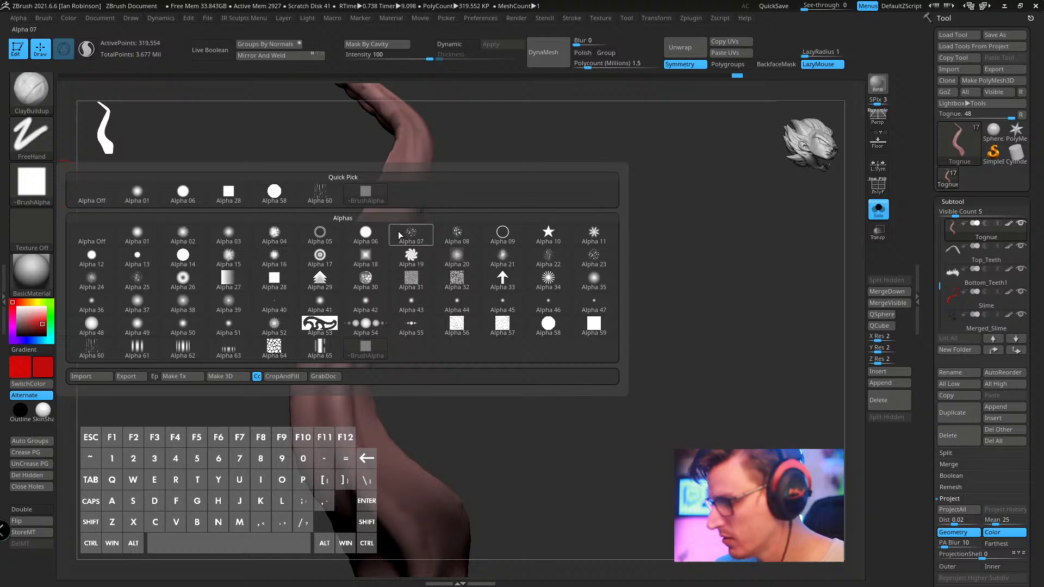
left_click(365, 234)
left_click_drag(534, 253, 575, 259)
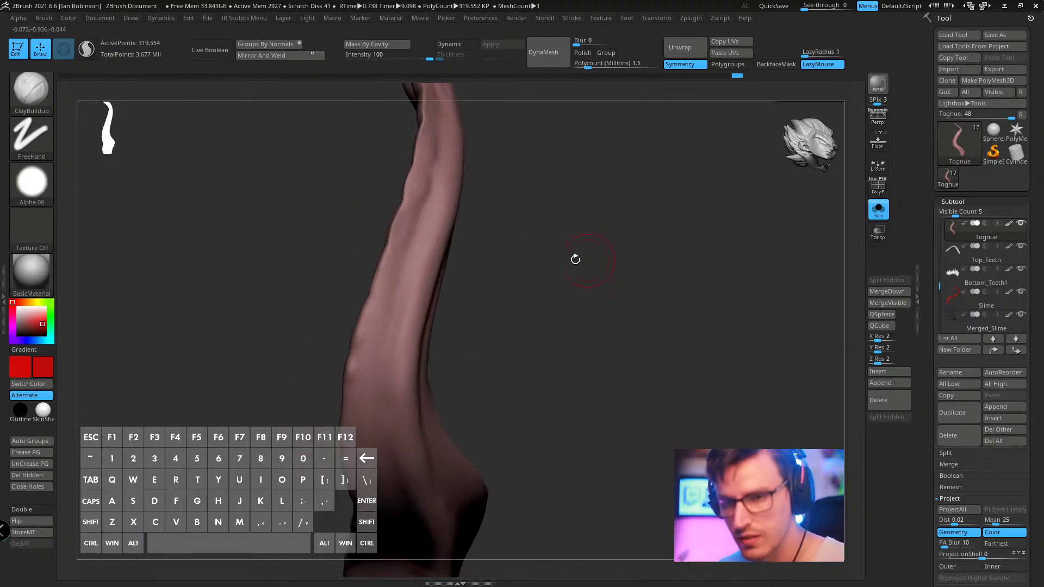
left_click(777, 64)
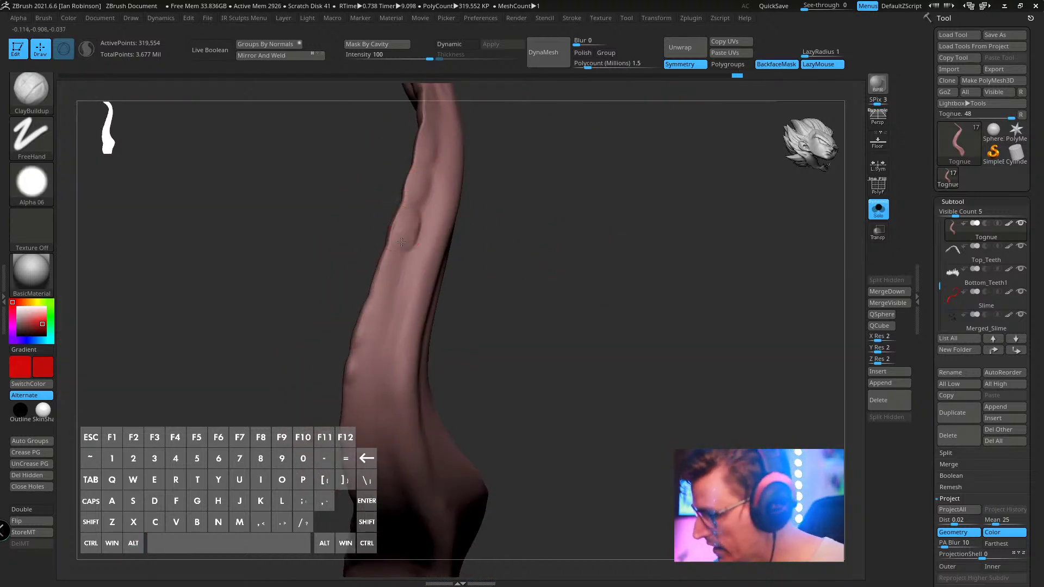
- Build up raised lengthwise forms on the tongue's smooth side, from the long middle stretch up to the upper bend, adjusting the brush size
left_click_drag(410, 220, 507, 201)
key("space")
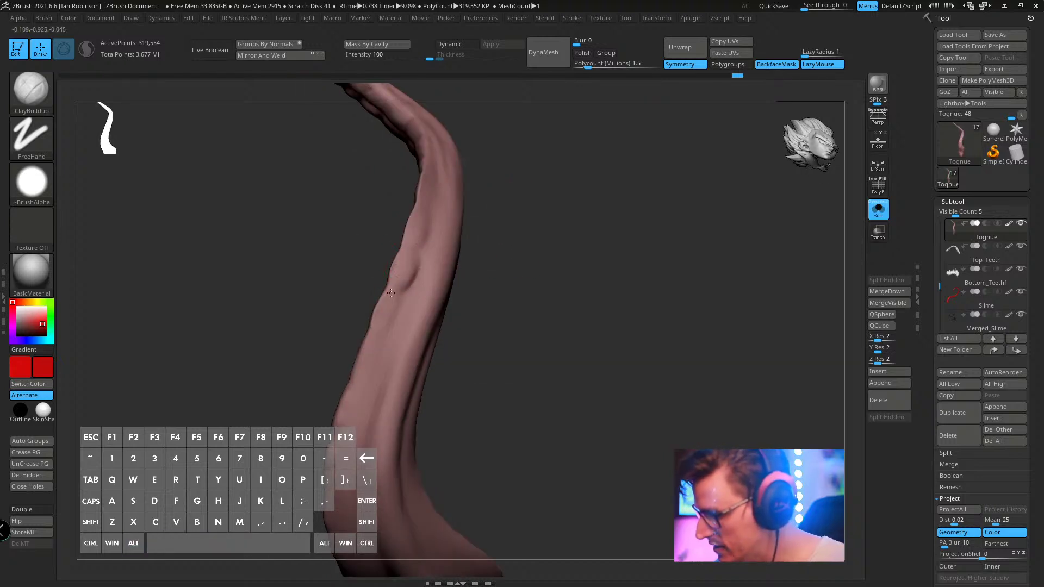
key("s")
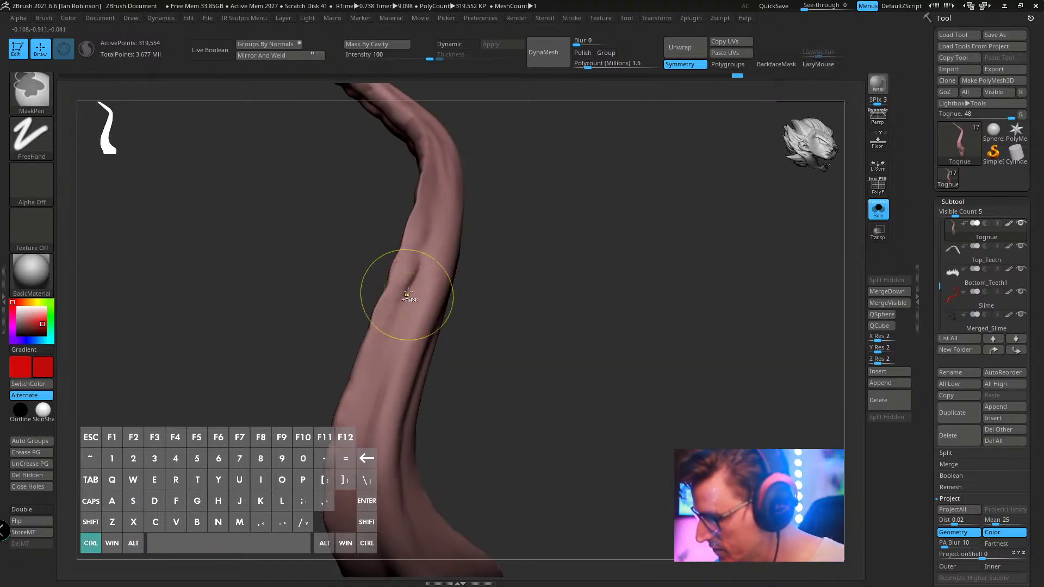
mouse_move(402, 287)
left_mouse_down()
mouse_move(392, 331)
mouse_move(360, 381)
left_mouse_up()
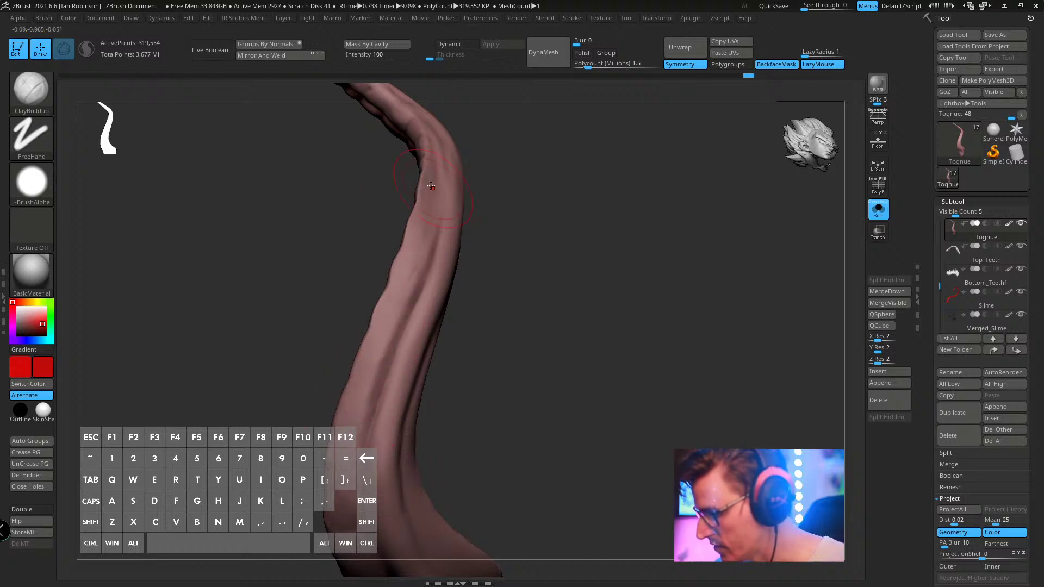
left_click_drag(508, 168, 442, 319)
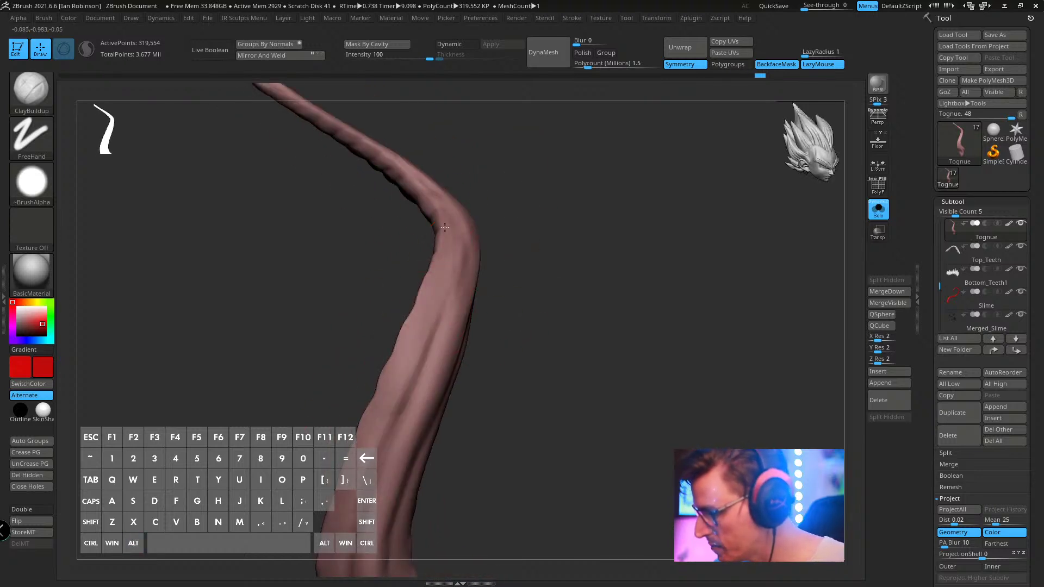
left_click_drag(449, 212, 490, 252)
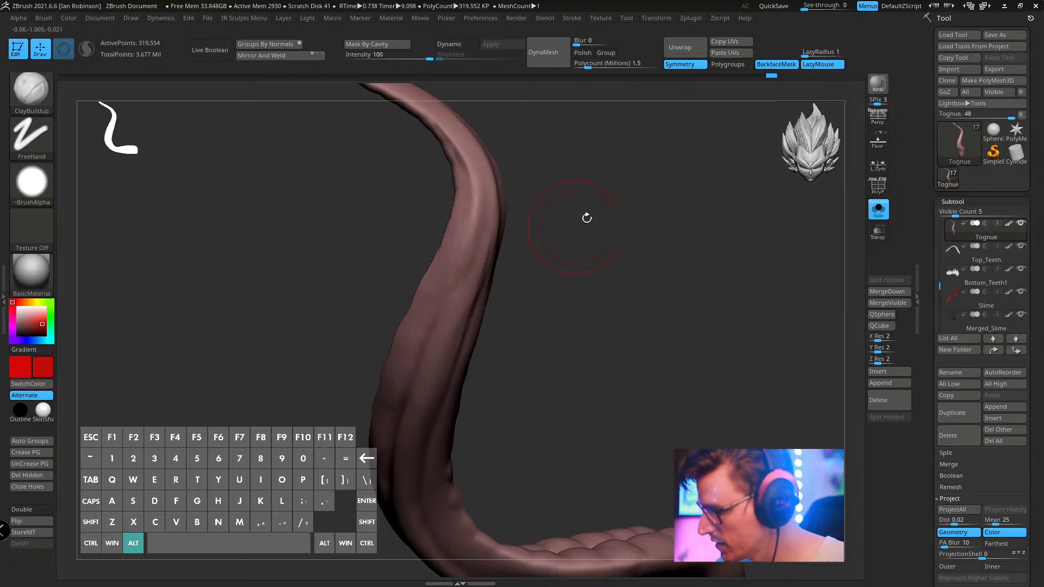
- Extend the lengthwise ClayBuildup ridges along the tongue's flank, between the segmented edge and the smooth side's groove
left_click_drag(585, 217, 524, 180)
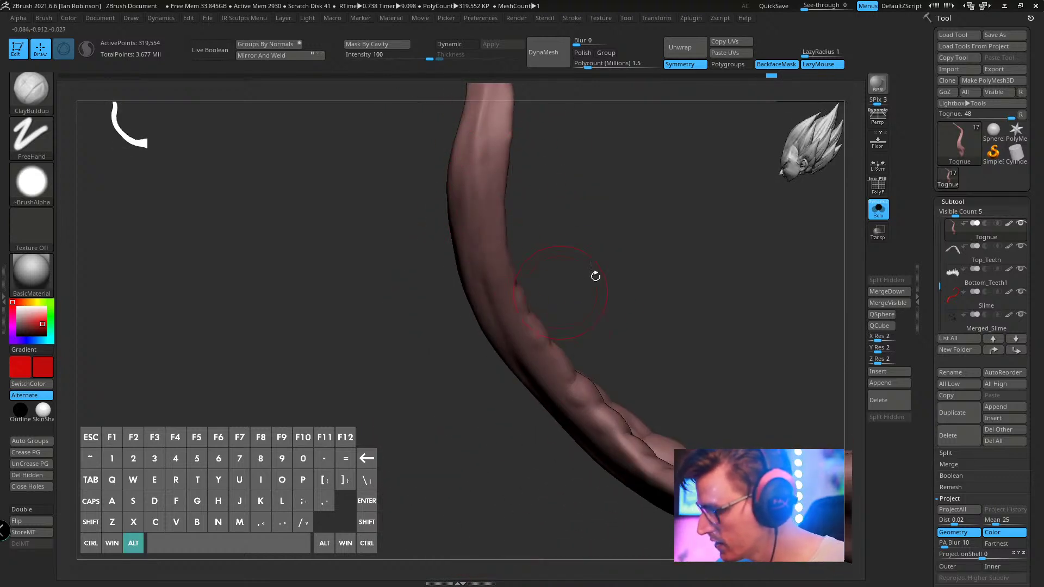
left_click_drag(596, 275, 502, 285)
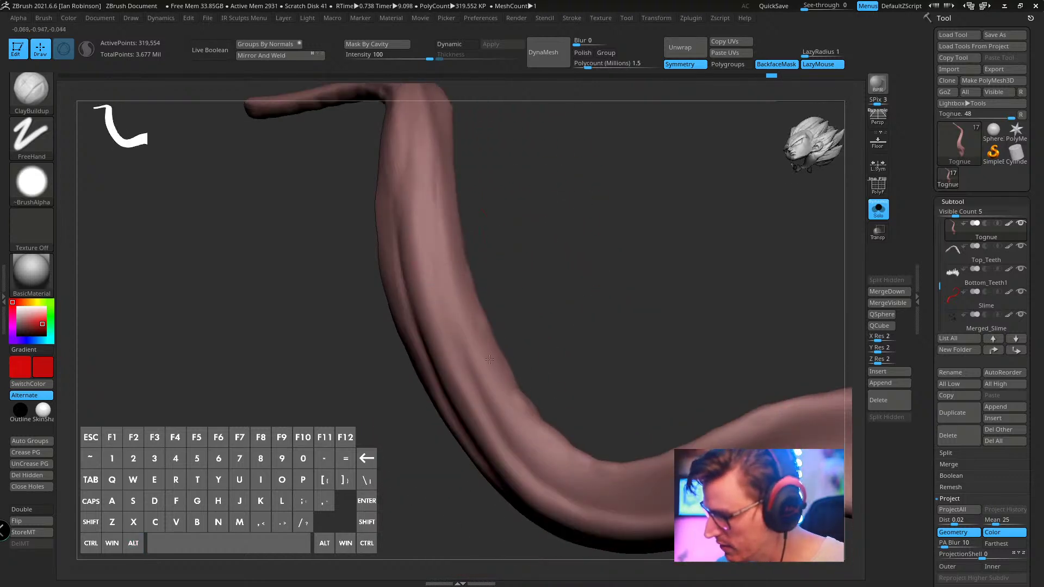
key("alt")
left_click_drag(618, 382, 450, 379)
left_click_drag(416, 343, 529, 431)
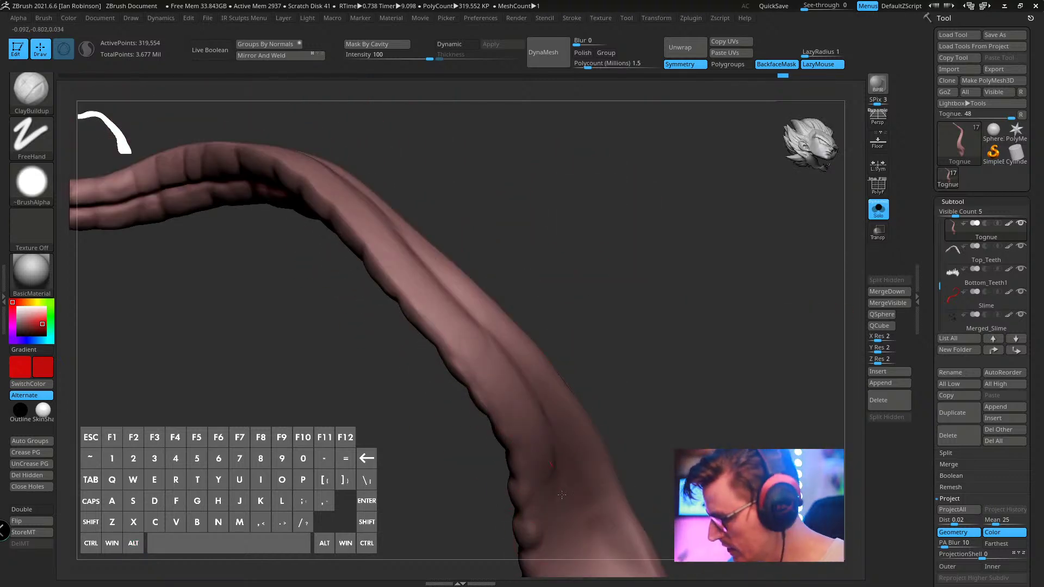
left_click_drag(562, 494, 540, 428)
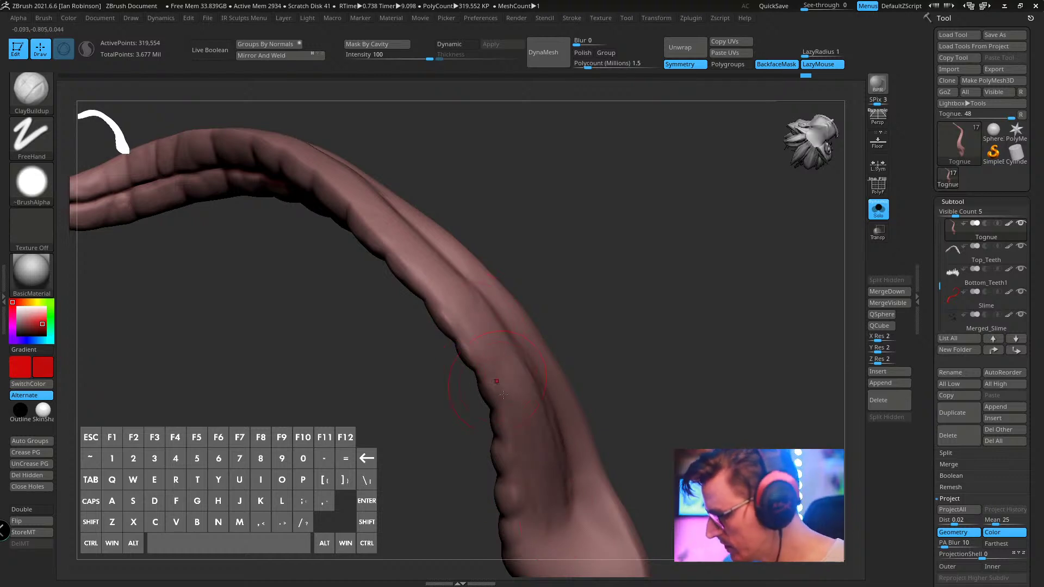
left_click_drag(460, 285, 527, 356)
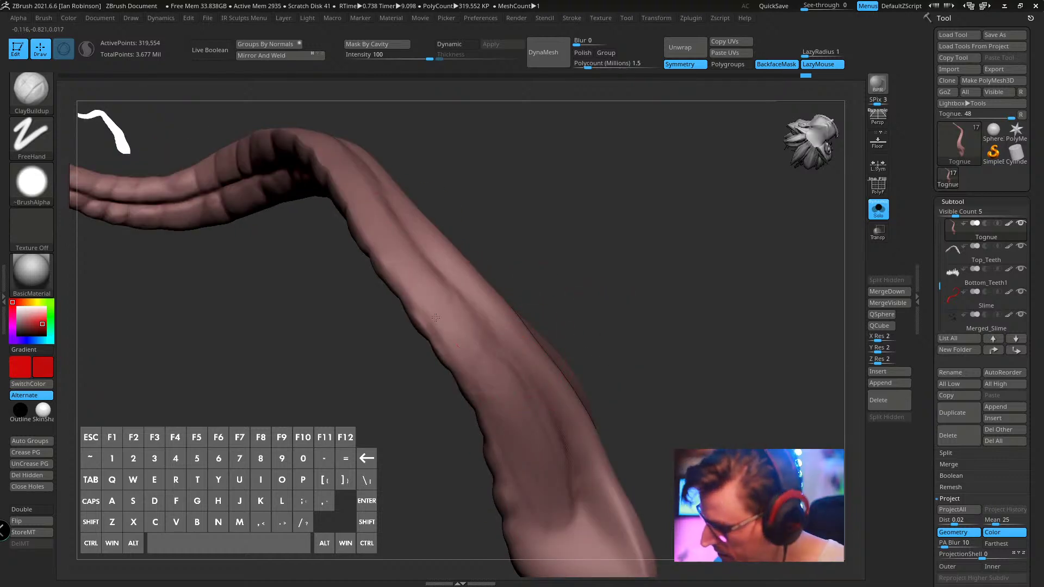
left_click_drag(436, 317, 557, 295)
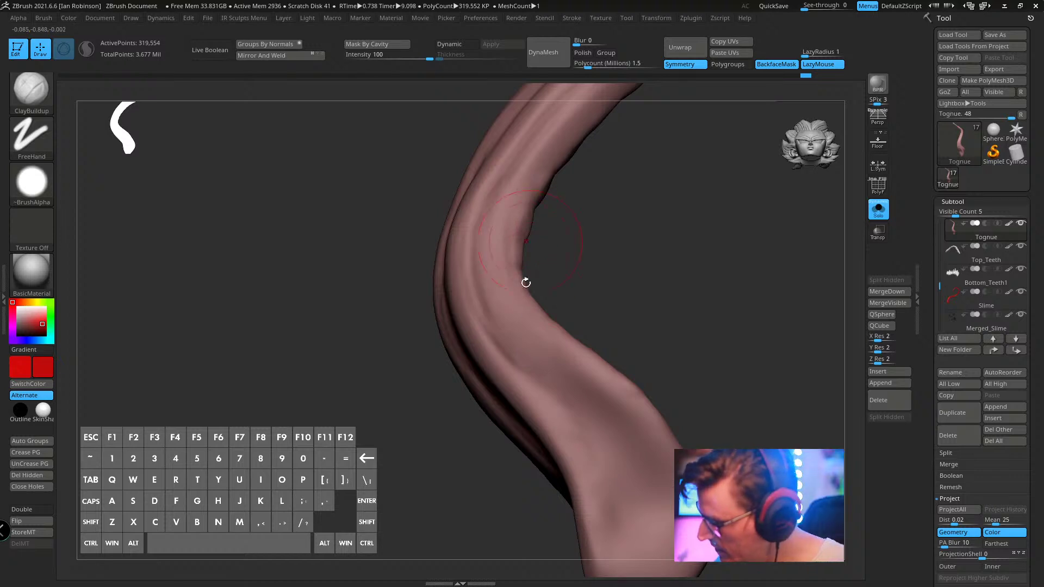
- Sculpt lengthwise folds running down into the tongue's wide base and smooth the strokes
left_click_drag(505, 243, 565, 458)
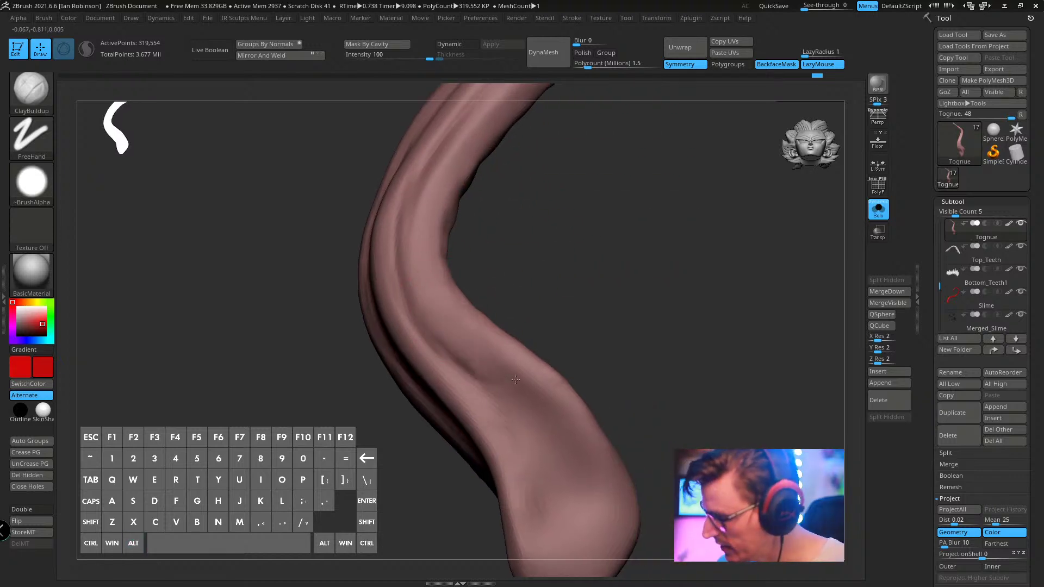
left_click_drag(482, 376, 588, 456, "shift")
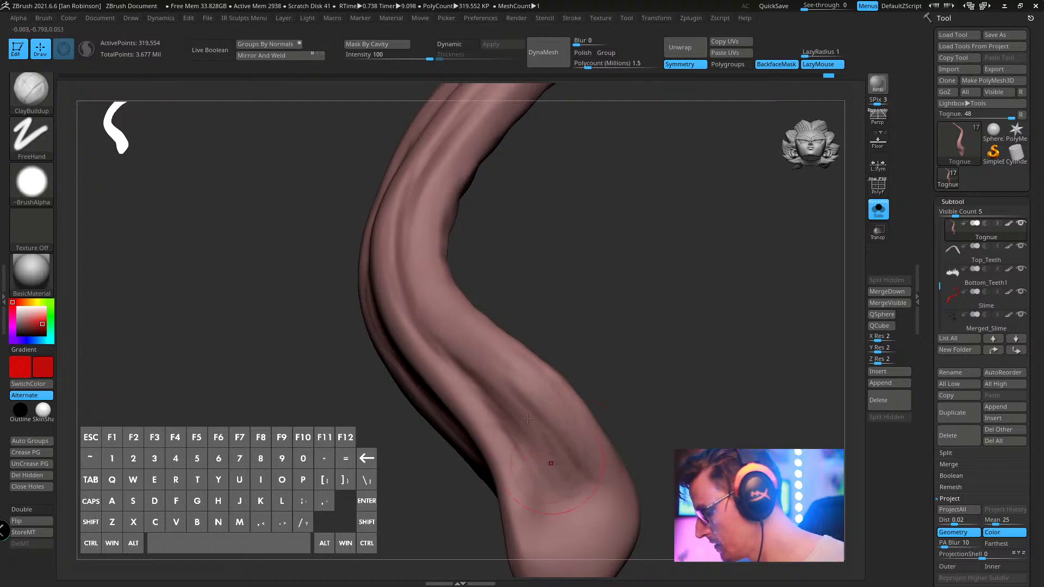
mouse_move(527, 419)
left_mouse_down("shift")
mouse_move(548, 465)
mouse_move(478, 381)
mouse_move(565, 514)
left_mouse_up("shift")
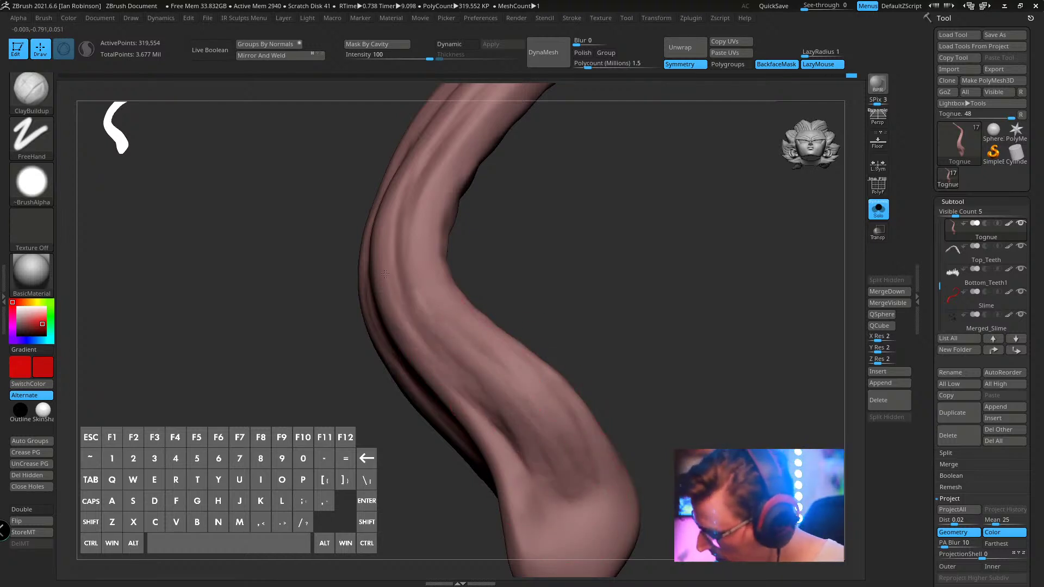
- Check the tongue's overall shape alone and in place with the whole character shown, and isolate it again
left_click_drag(609, 326, 658, 322)
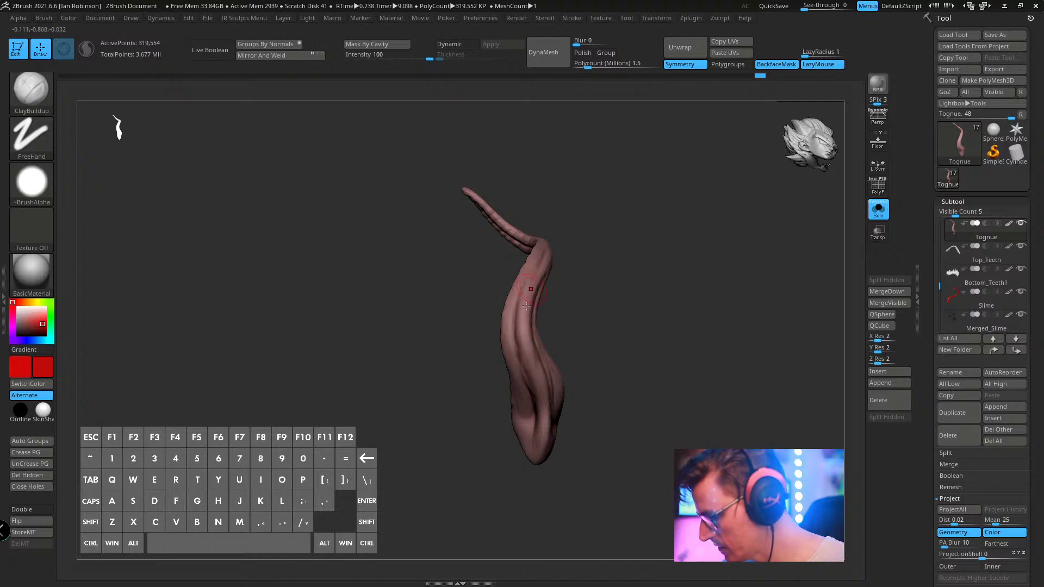
left_click_drag(651, 266, 714, 264)
left_click(879, 210)
left_click_drag(783, 272, 724, 298)
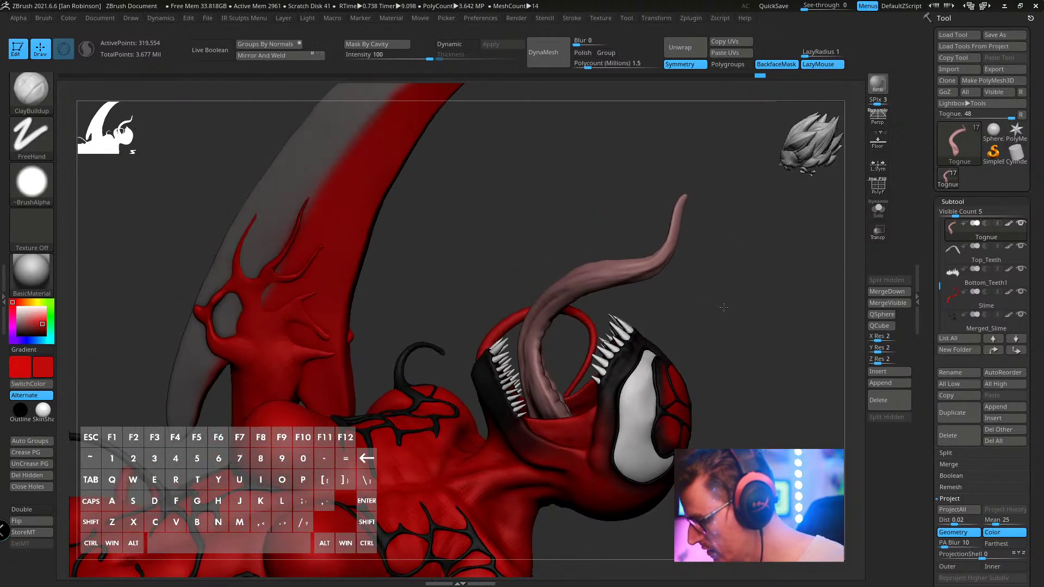
left_click(879, 210)
- Switch to the Move brush and enlarge its draw size for reshaping the tongue
key("b")
key("m")
key("v")
key("s")
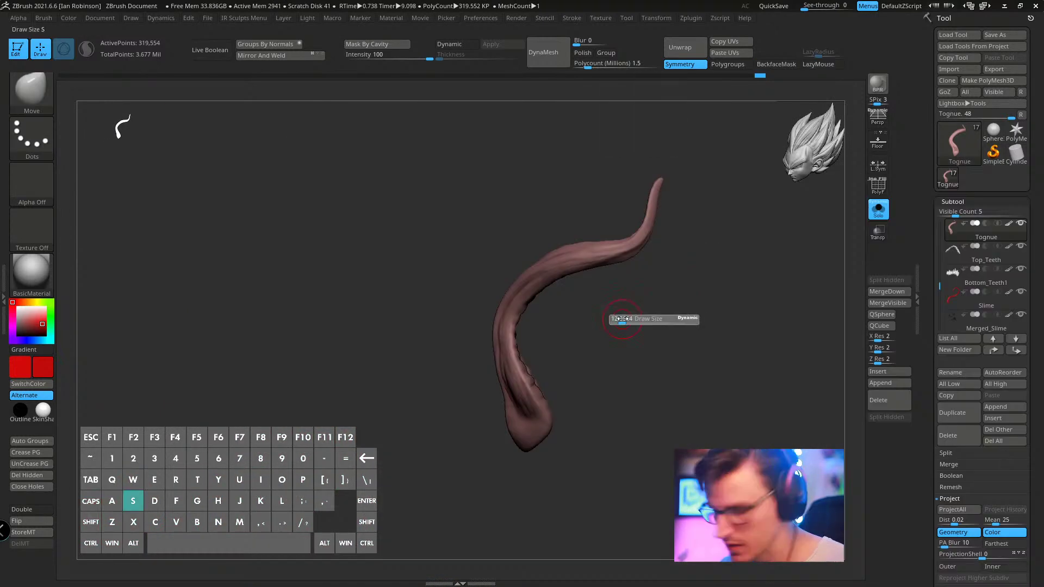
key("s")
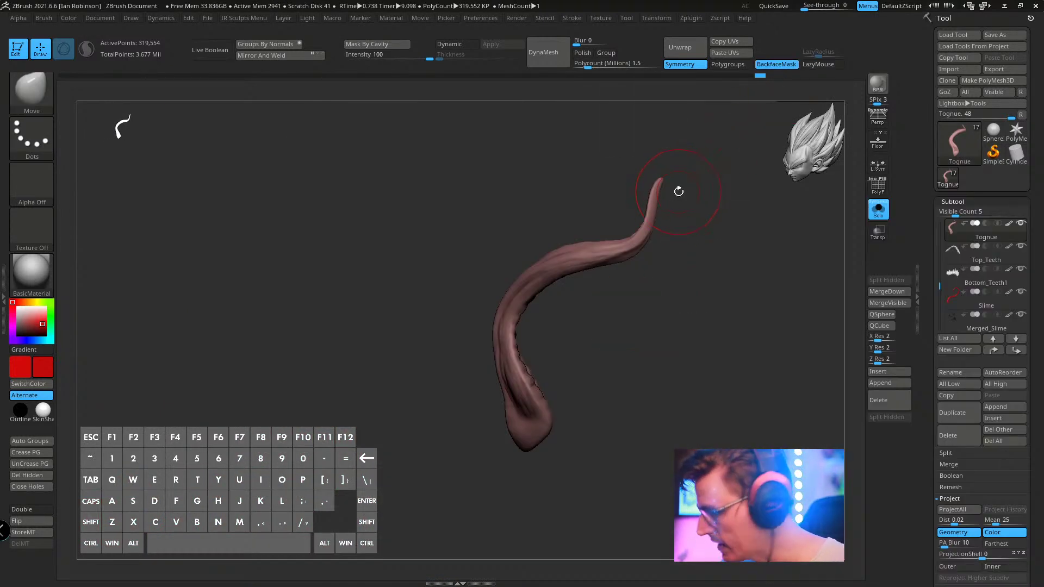
- Switch to the MoveInfiniteDepth brush, turn on BackfaceMask and try shifting the tongue's wide base, undoing the move
key("b")
key("m")
key("i")
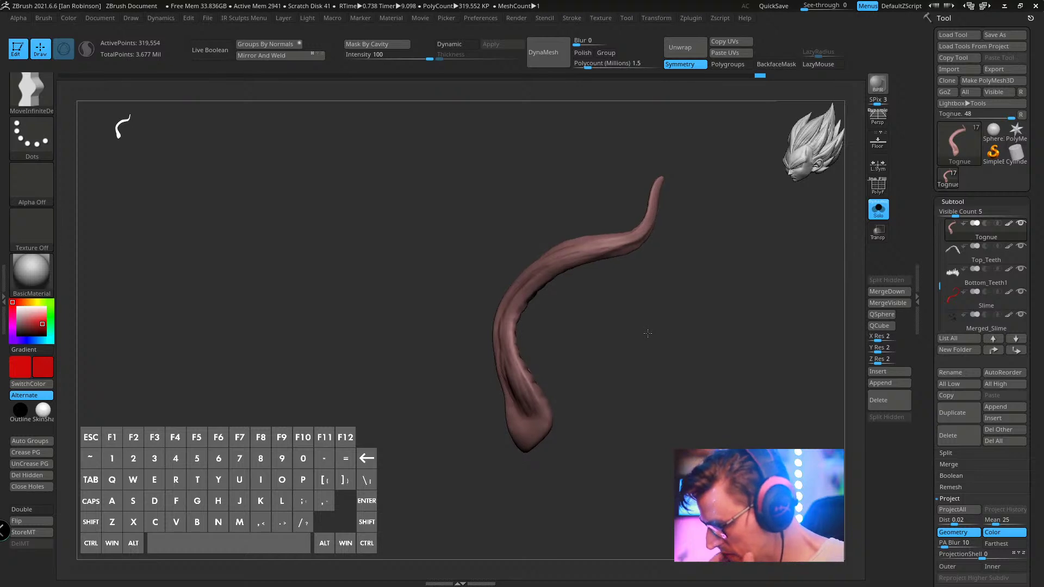
left_click(776, 64)
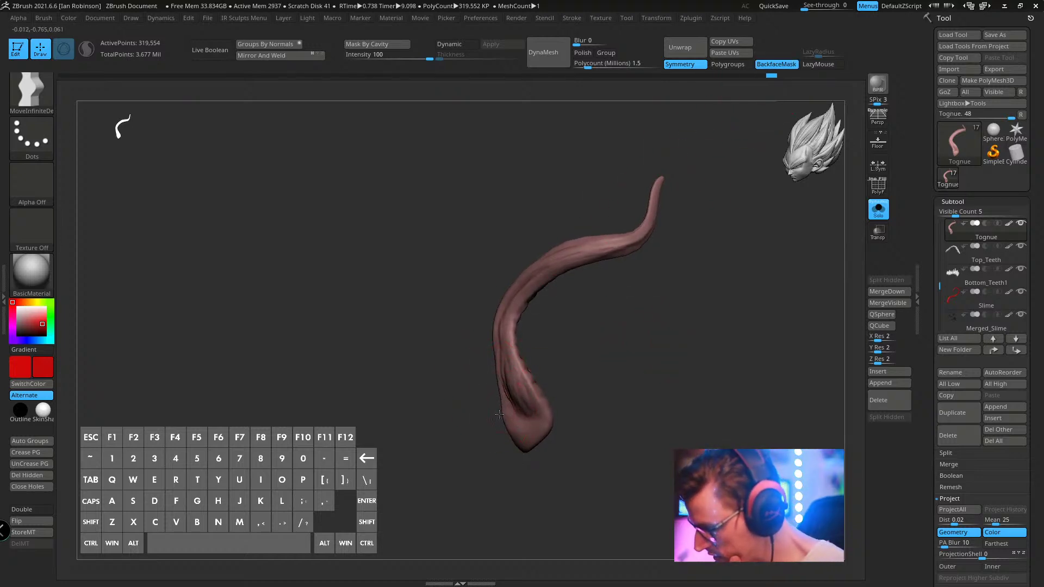
key("ctrl+z")
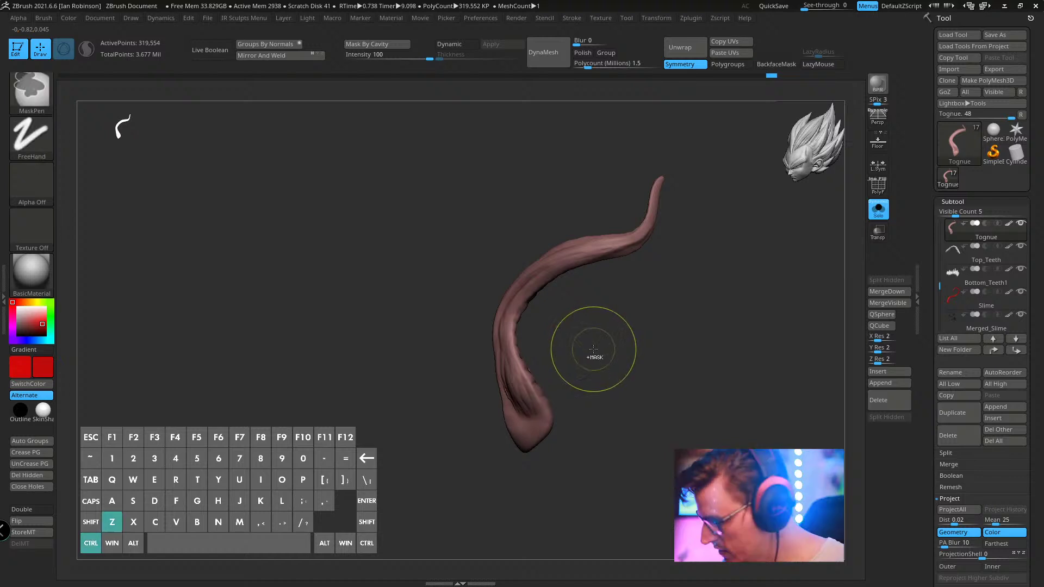
- Choose the MaskLasso brush for masking and lasso a mask over the inner ridged side of the tongue
left_click(775, 64)
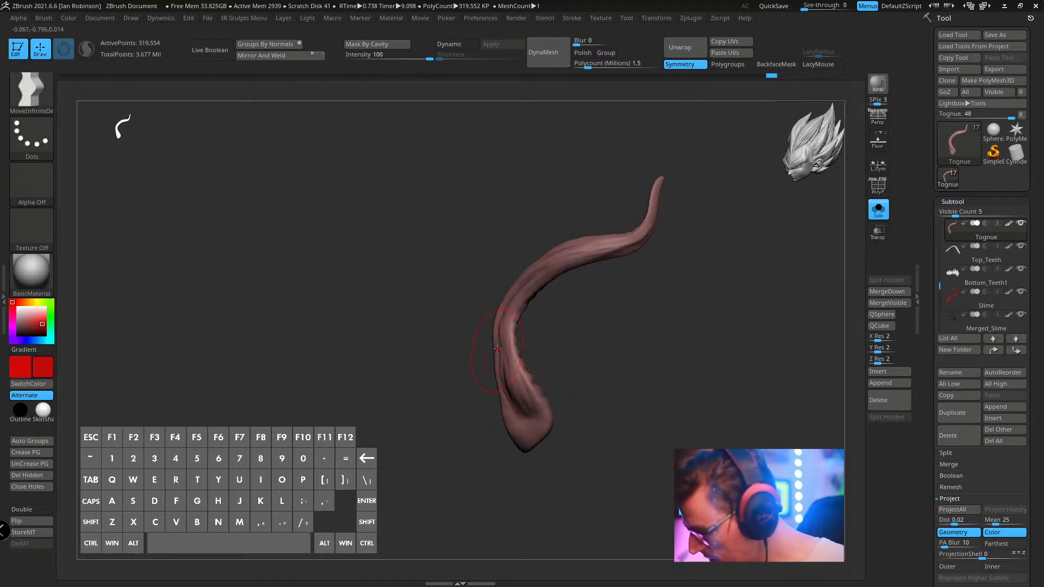
mouse_move(565, 213)
left_mouse_down("ctrl")
mouse_move(582, 298)
mouse_move(555, 384)
mouse_move(557, 516)
left_mouse_up("ctrl")
key("b")
key("m")
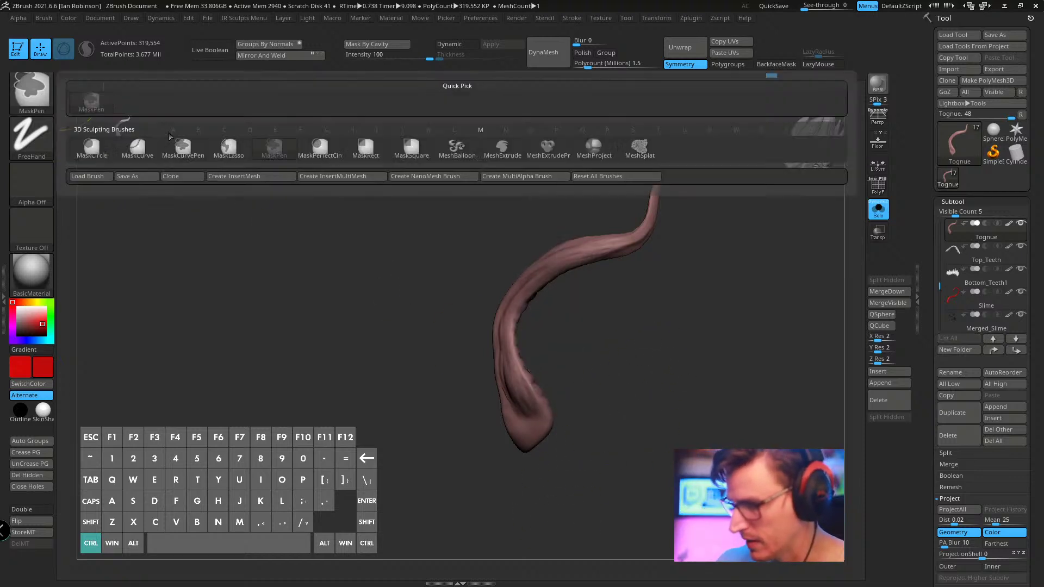
left_click(228, 145)
mouse_move(560, 443)
left_mouse_down("ctrl")
mouse_move(522, 384)
mouse_move(503, 302)
mouse_move(603, 225)
mouse_move(756, 478)
left_mouse_up("ctrl")
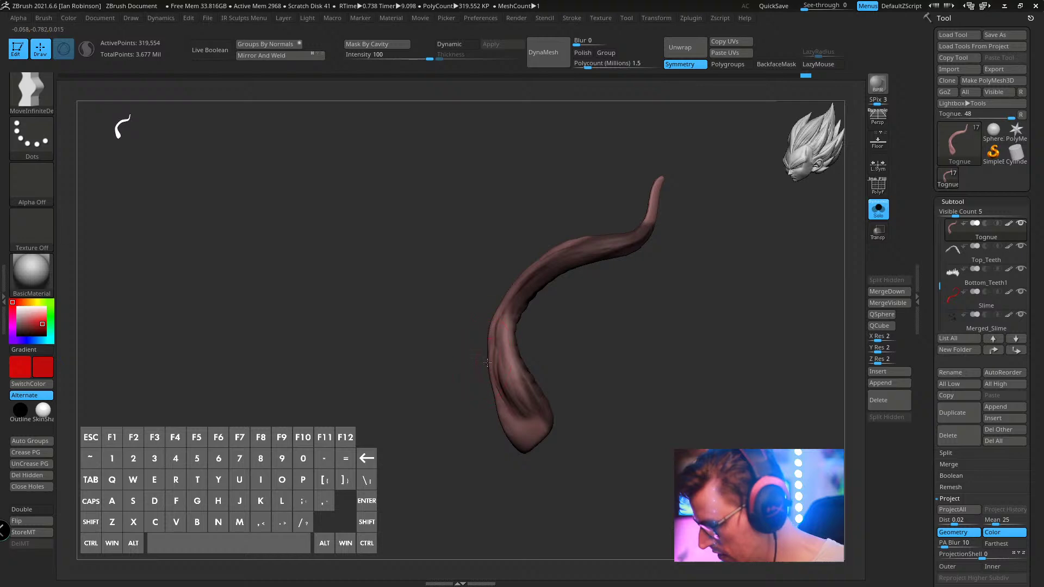
- Show the whole creature with the other subtools transparent to check how the tongue sits in the mouth, and isolate the tongue again
left_click(877, 209)
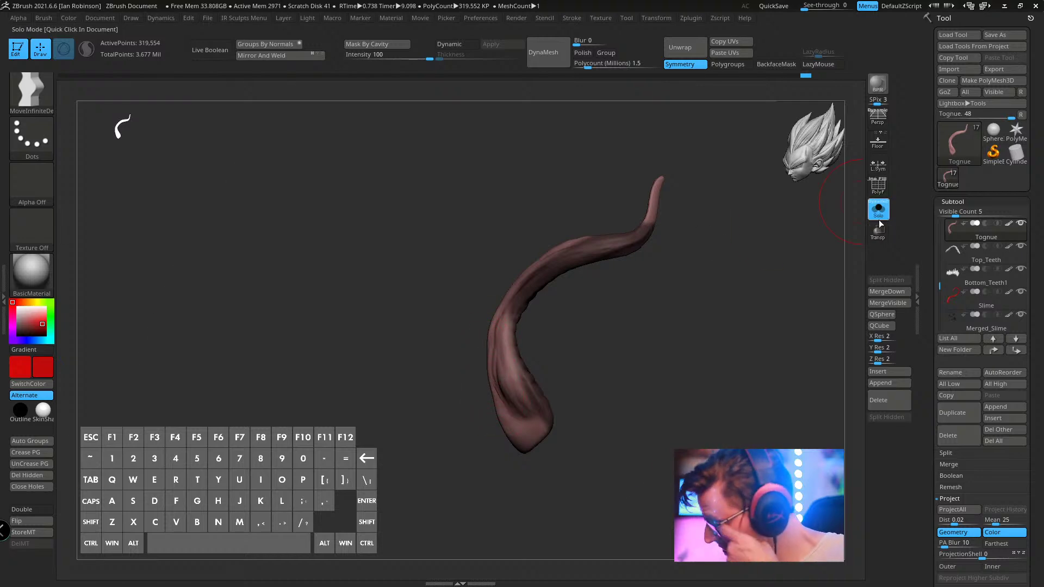
left_click(876, 232)
left_click_drag(704, 309, 716, 237)
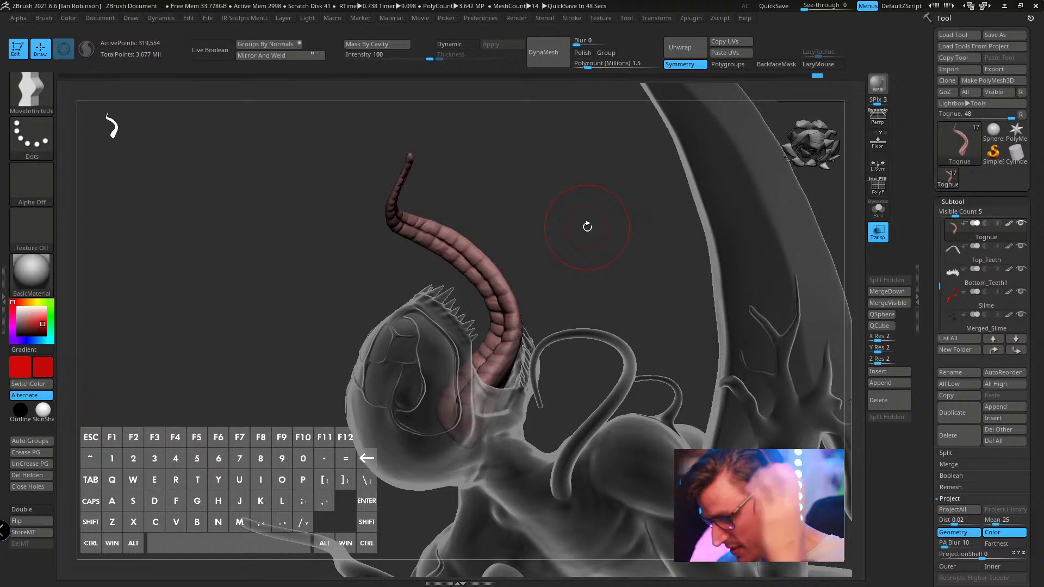
left_click_drag(587, 227, 578, 269)
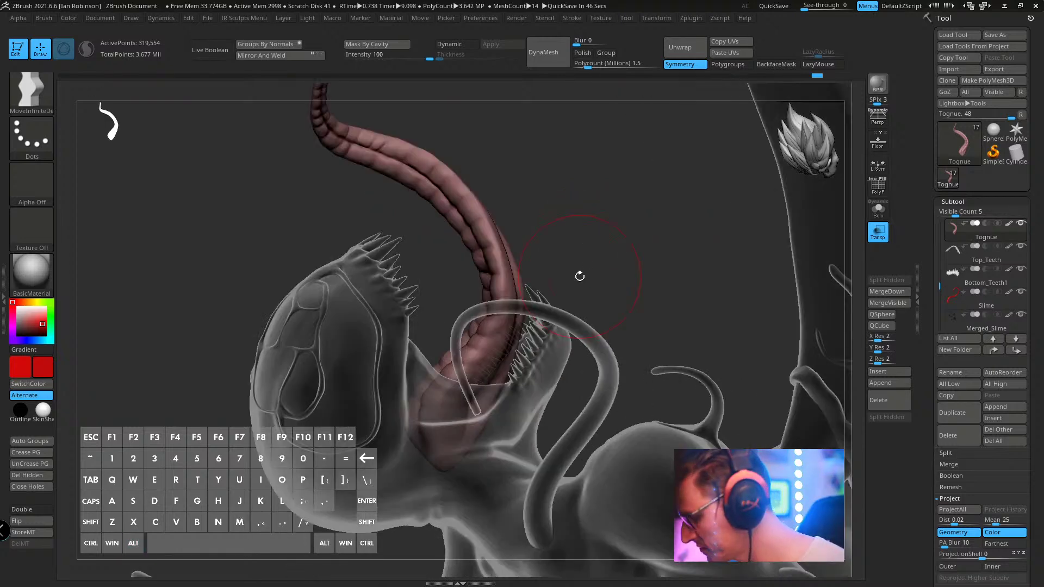
key("t")
key("shift+s")
mouse_move(673, 288)
left_mouse_down()
mouse_move(679, 272)
mouse_move(729, 247)
mouse_move(703, 309)
mouse_move(633, 284)
mouse_move(650, 323)
left_mouse_up()
- Set up the Standard brush with the Spray stroke and Alpha 60
key("s")
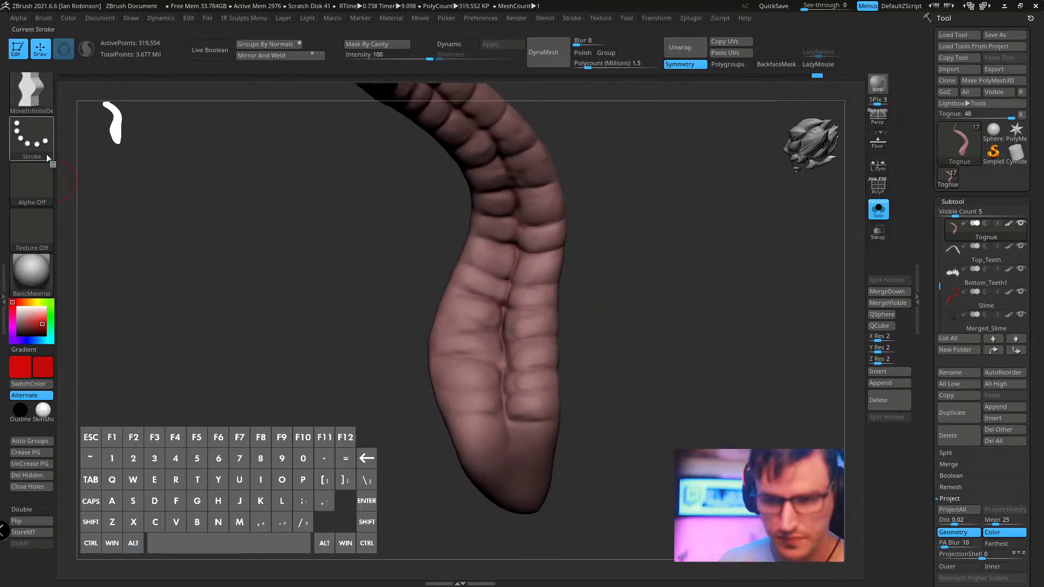
key("b")
key("t")
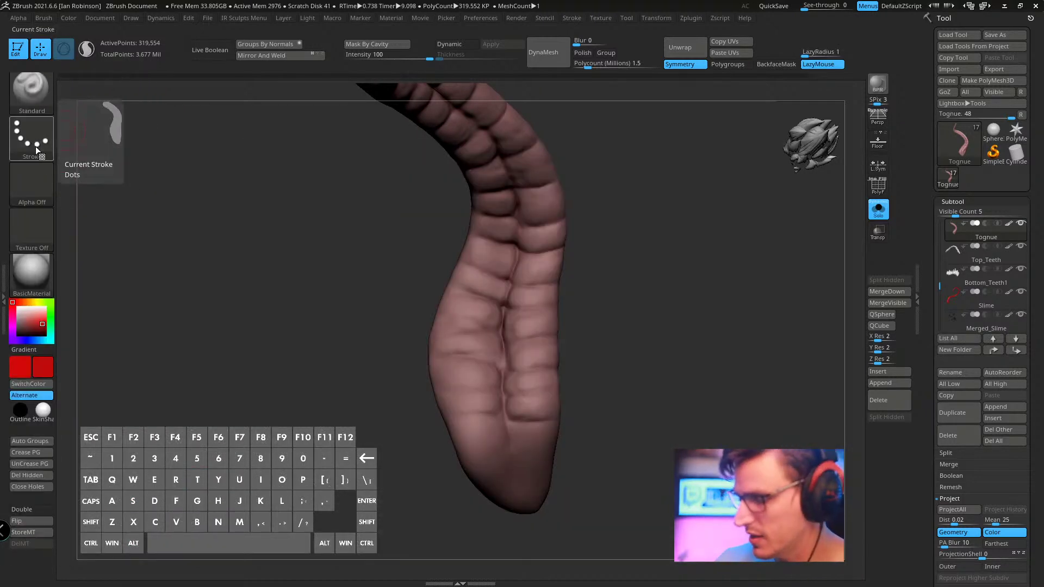
left_click(34, 142)
left_click(284, 148)
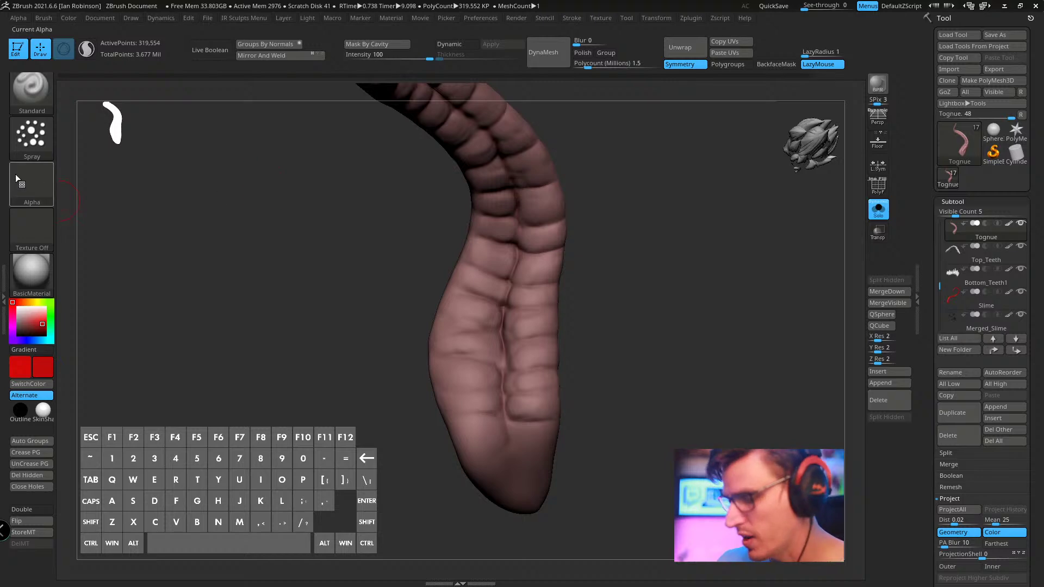
left_click(36, 197)
left_click(45, 150)
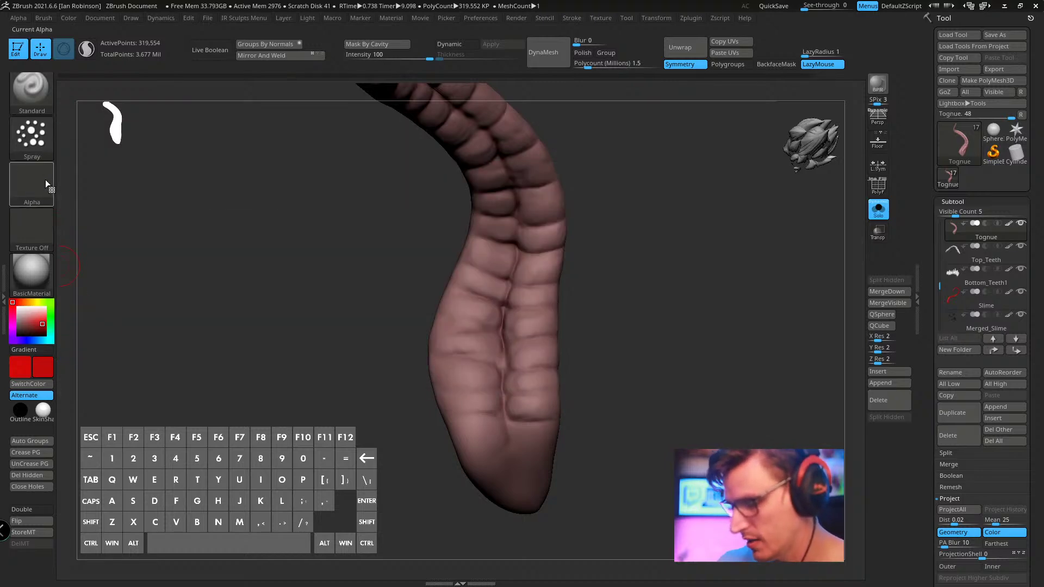
left_click(46, 183)
left_click(92, 340)
- Try the sprayed alpha on the segments near the tongue's base with a larger draw size, and undo the test stroke
left_click_drag(630, 370, 612, 370)
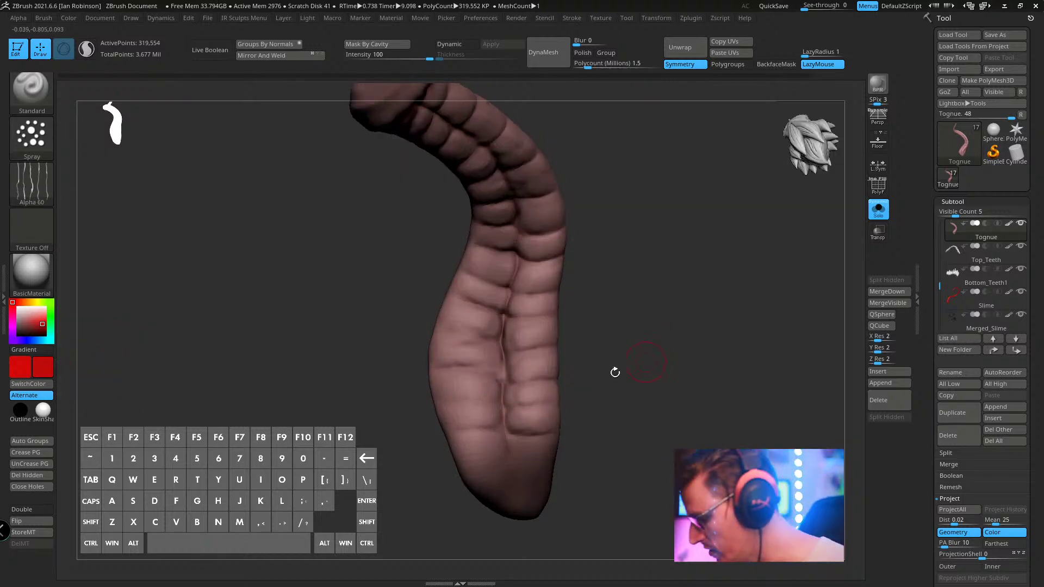
key("ctrl+z")
key("space")
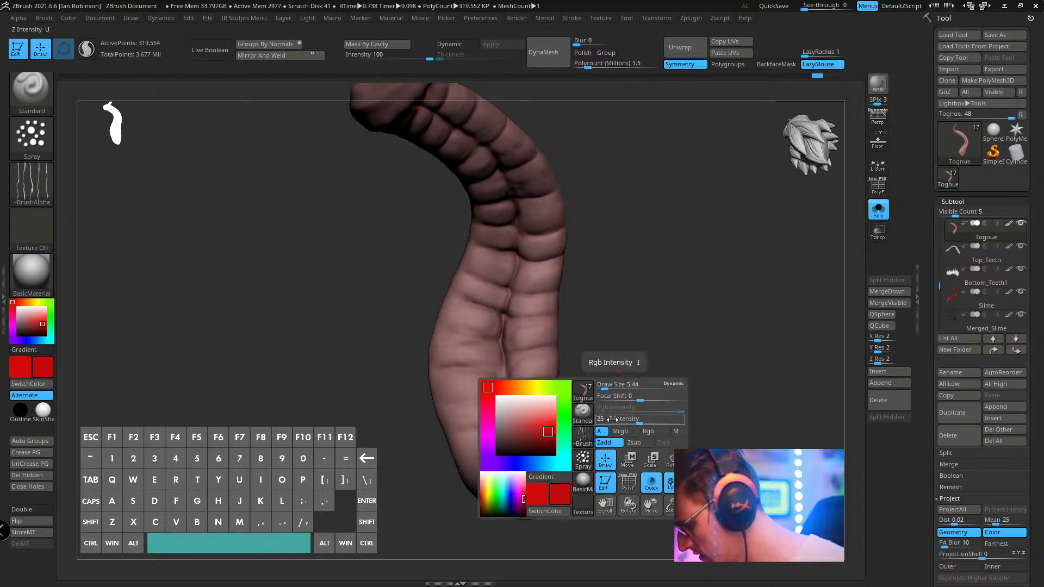
key("s")
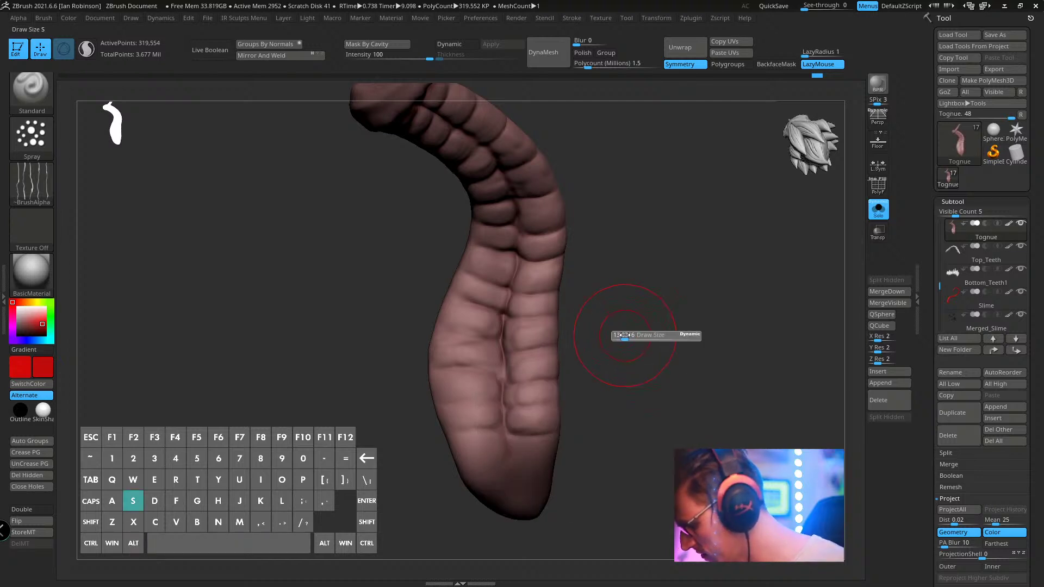
left_click_drag(619, 337, 472, 374)
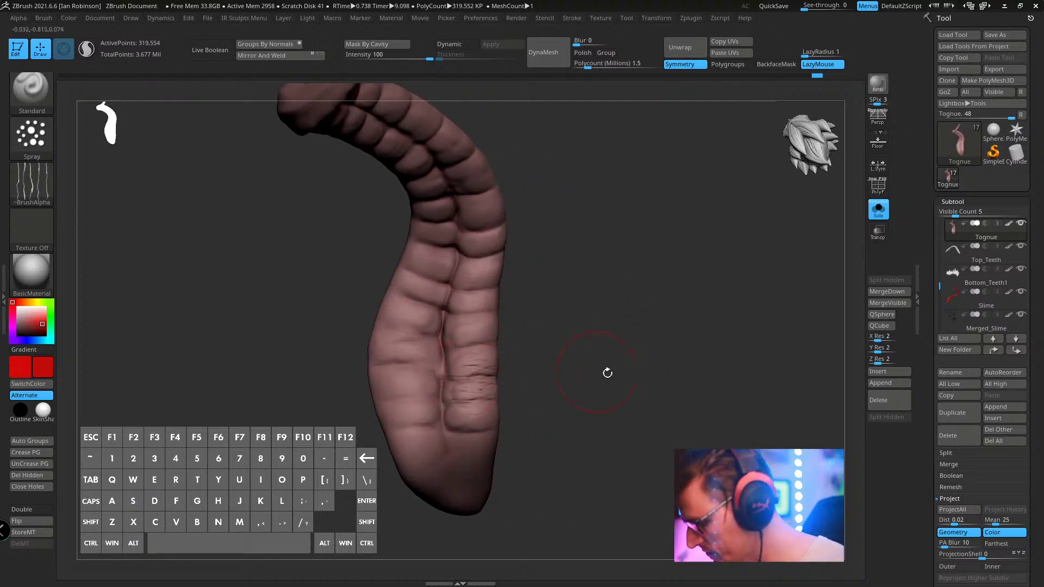
key("ctrl+z")
- Lasso-mask one half of the tongue along the central groove from the base up to the tip
left_click_drag(578, 367, 532, 322)
left_click_drag(599, 293, 573, 249, "alt")
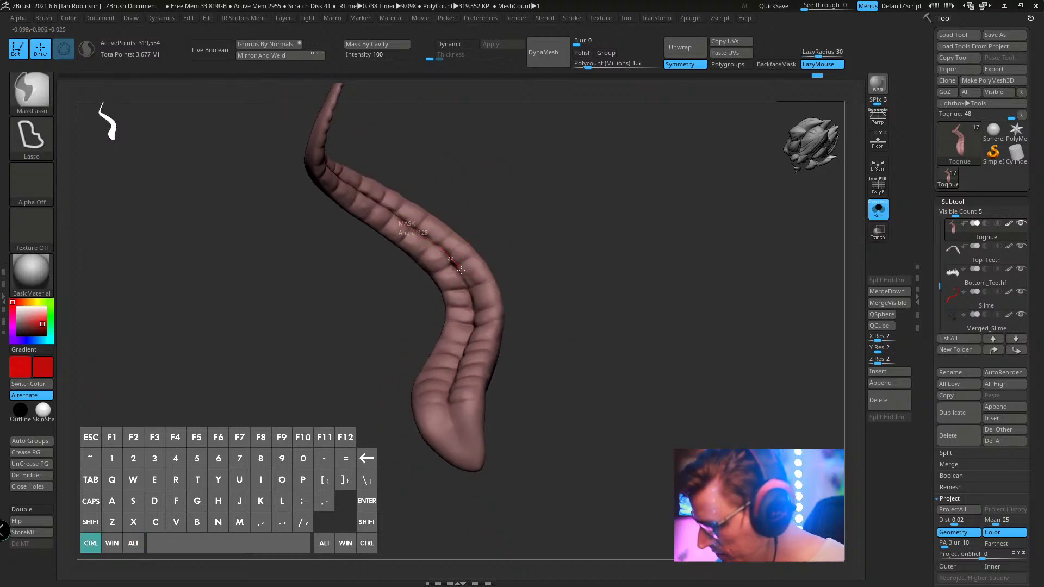
mouse_move(461, 270)
left_mouse_down("ctrl")
mouse_move(476, 324)
mouse_move(455, 436)
mouse_move(395, 234)
left_mouse_up("ctrl")
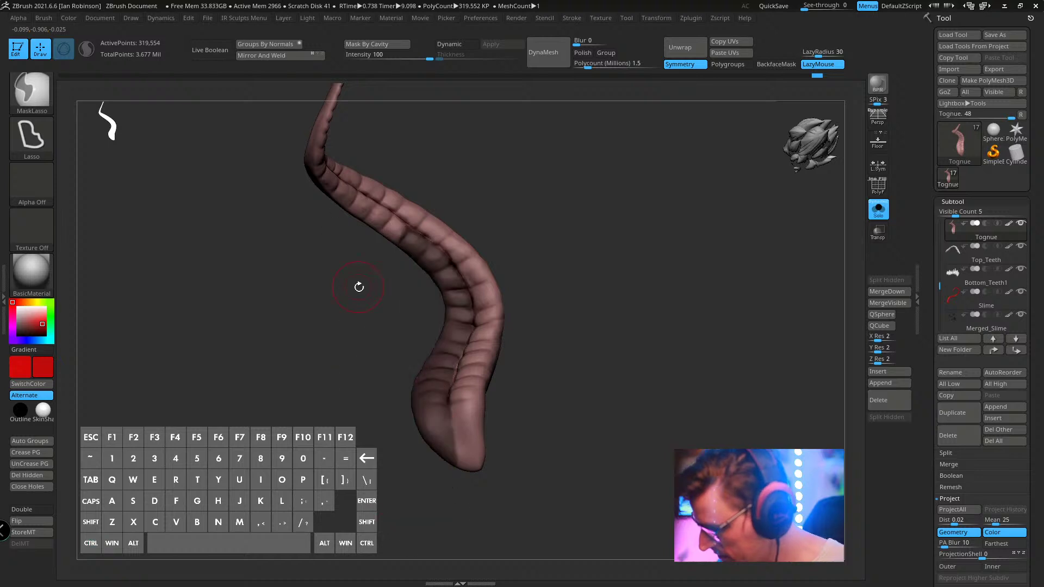
mouse_move(565, 234)
left_mouse_down()
mouse_move(591, 240)
mouse_move(575, 294)
mouse_move(438, 289)
left_mouse_up()
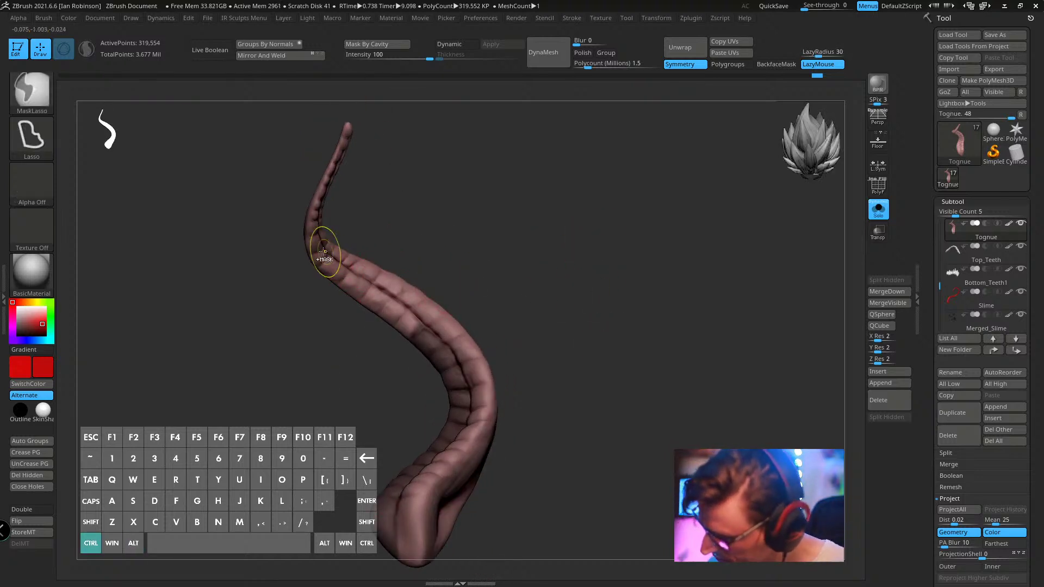
mouse_move(321, 240)
left_mouse_down("ctrl")
mouse_move(401, 302)
mouse_move(375, 375)
mouse_move(348, 343)
left_mouse_up("ctrl")
mouse_move(468, 228)
left_mouse_down("alt")
mouse_move(494, 329)
mouse_move(448, 316)
left_mouse_up("alt")
key("ctrl")
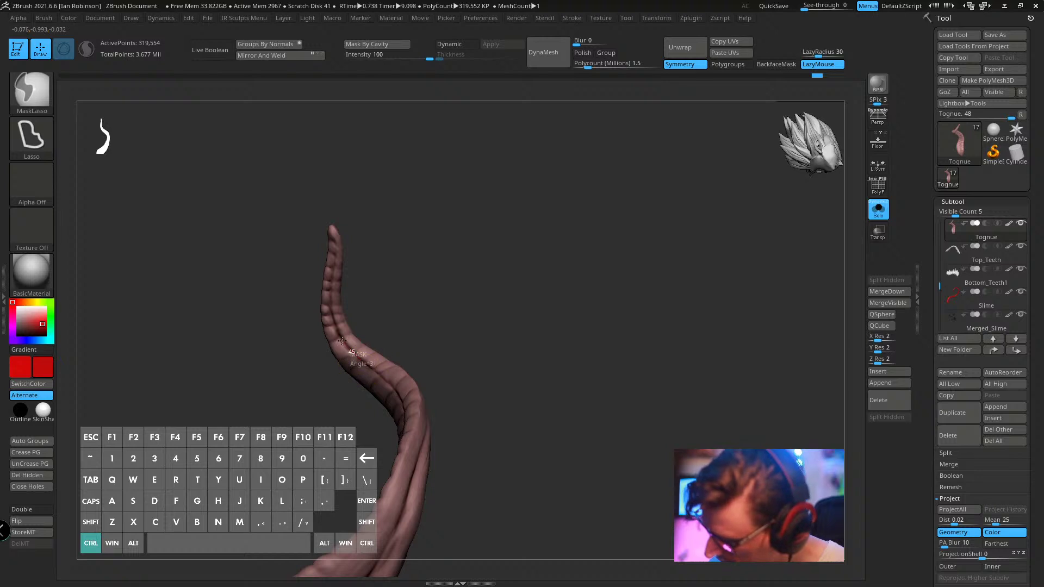
mouse_move(328, 297)
left_mouse_down("ctrl")
mouse_move(309, 179)
mouse_move(305, 337)
left_mouse_up("ctrl")
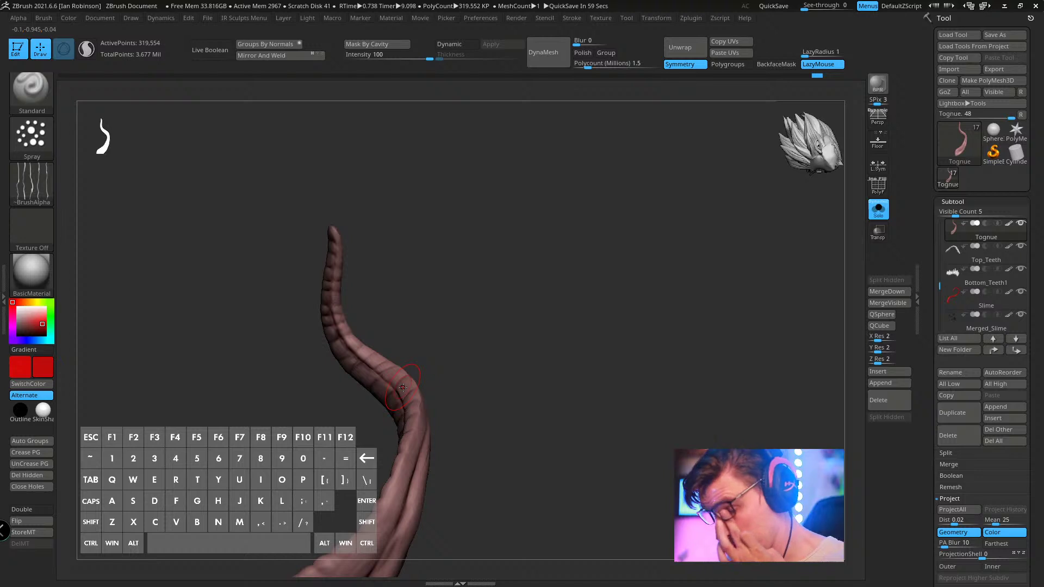
- Turn on backface masking for the Standard brush and adjust its draw size for the tongue's unmasked half
left_click_drag(536, 301, 734, 100)
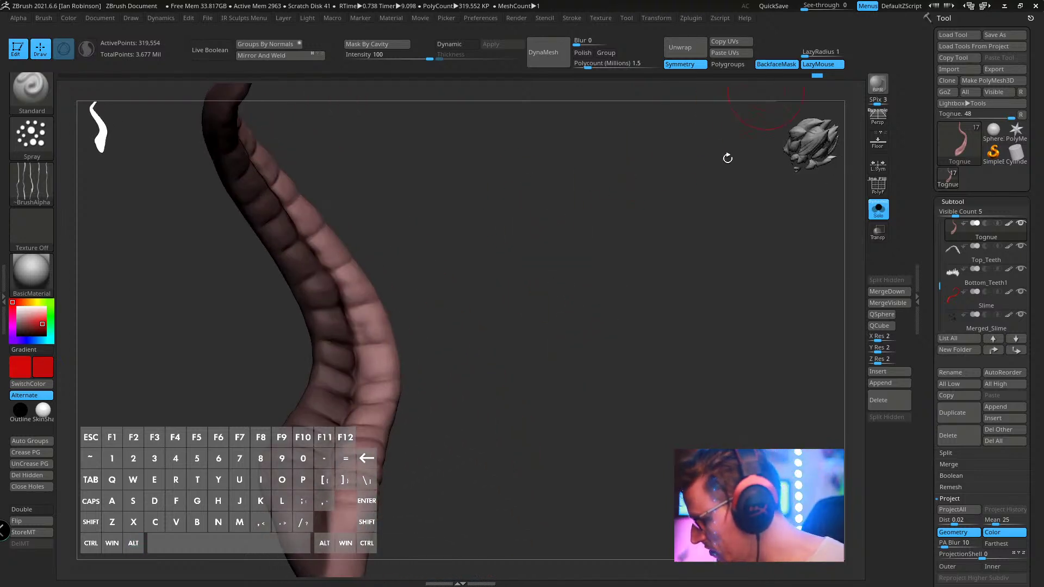
left_click_drag(729, 158, 447, 316)
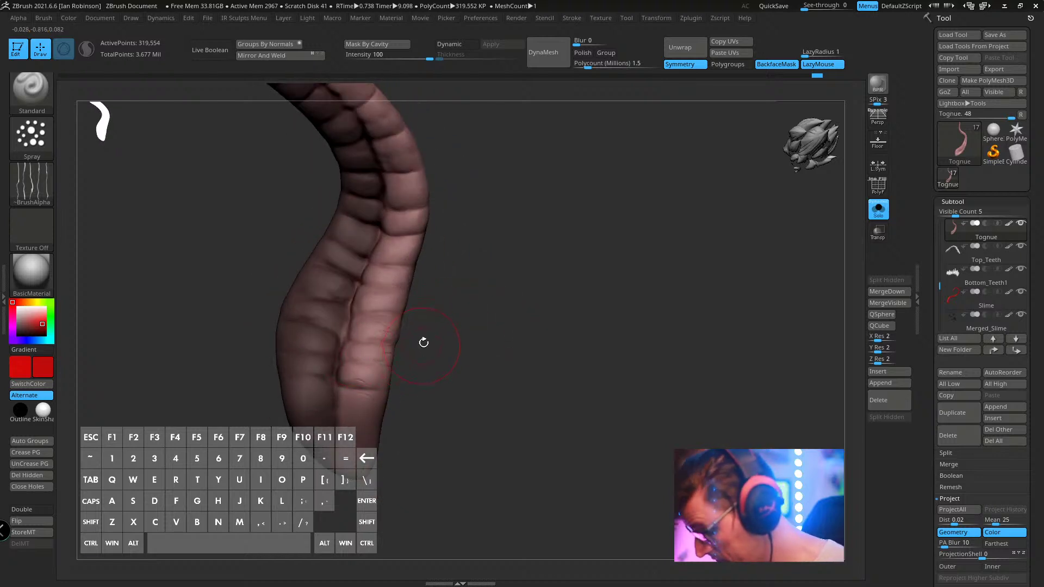
key("s")
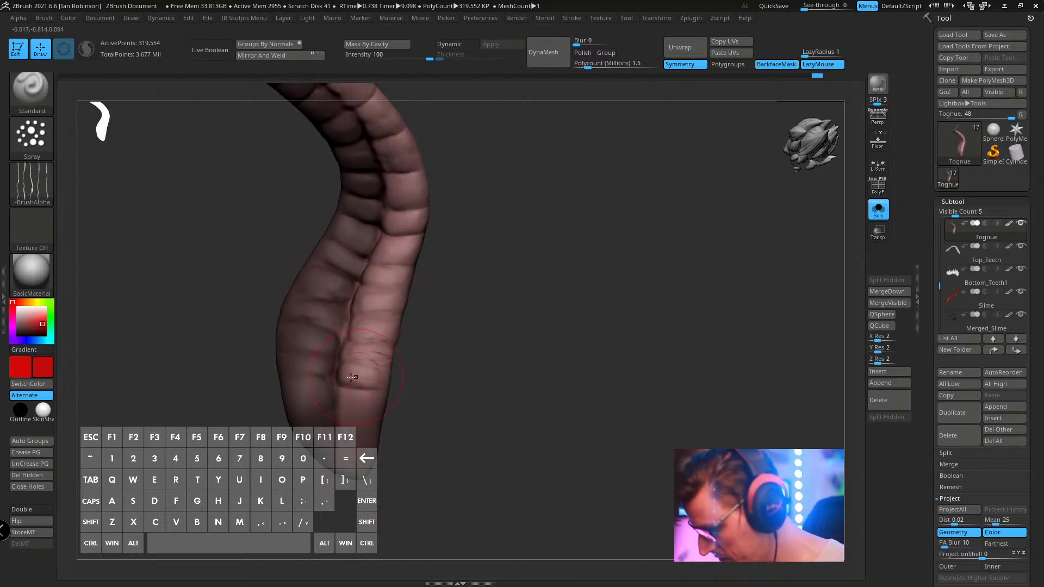
- Spray fine wrinkles along the unmasked half of the tongue's segments, and undo the strokes
left_click_drag(485, 349, 515, 343, "alt")
key("space")
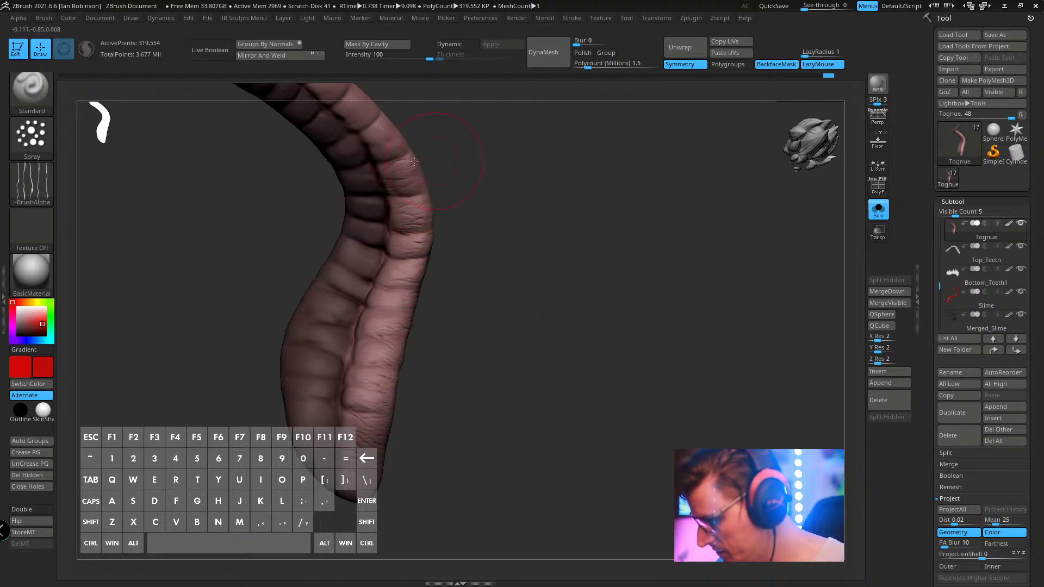
left_click_drag(414, 162, 505, 305)
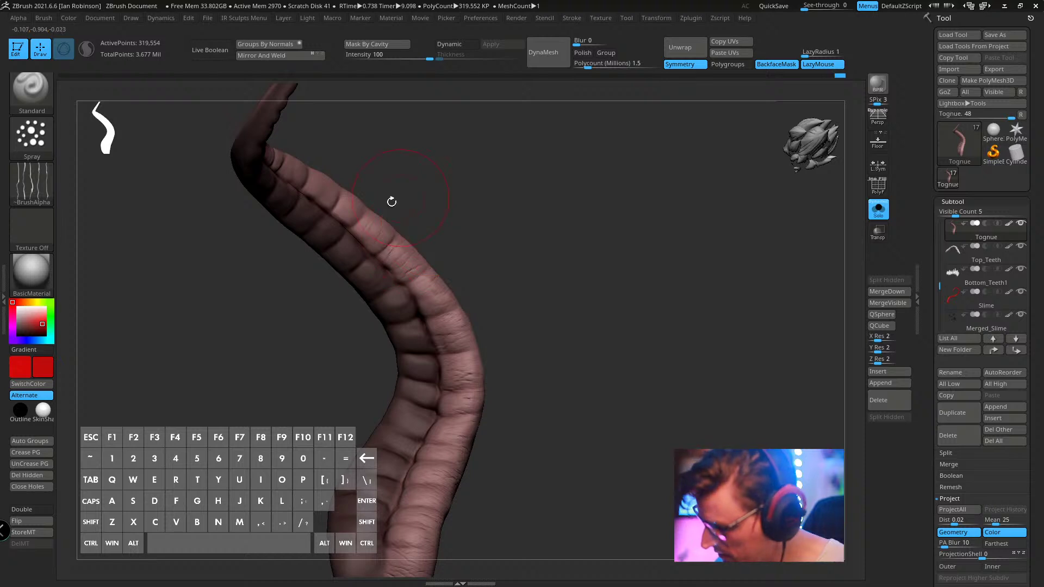
left_click_drag(350, 135, 347, 232)
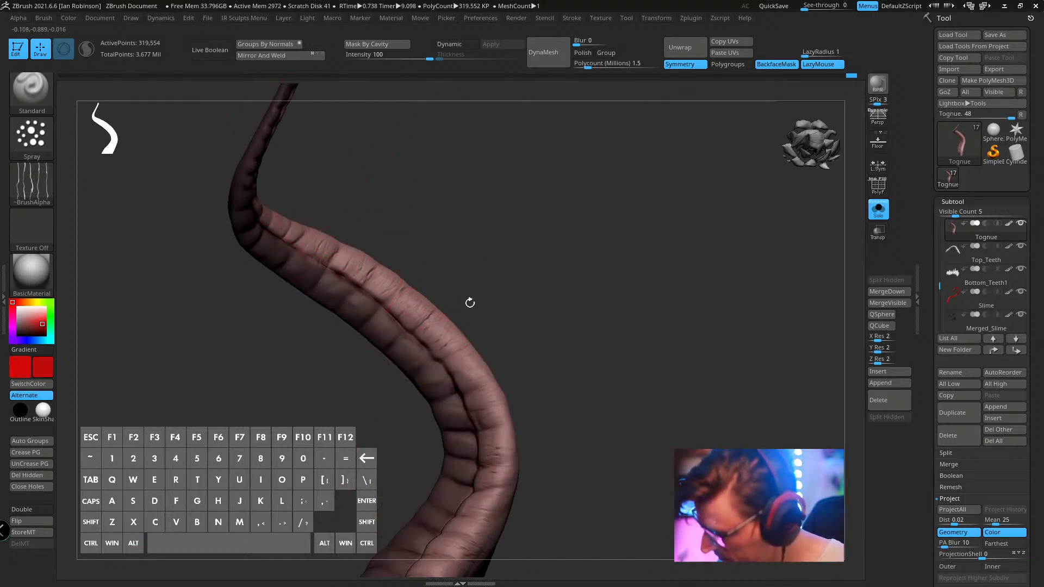
mouse_move(470, 303)
left_mouse_down()
mouse_move(526, 263)
mouse_move(455, 310)
left_mouse_up()
mouse_move(524, 318)
left_mouse_down()
mouse_move(541, 279)
mouse_move(517, 280)
left_mouse_up()
key("s")
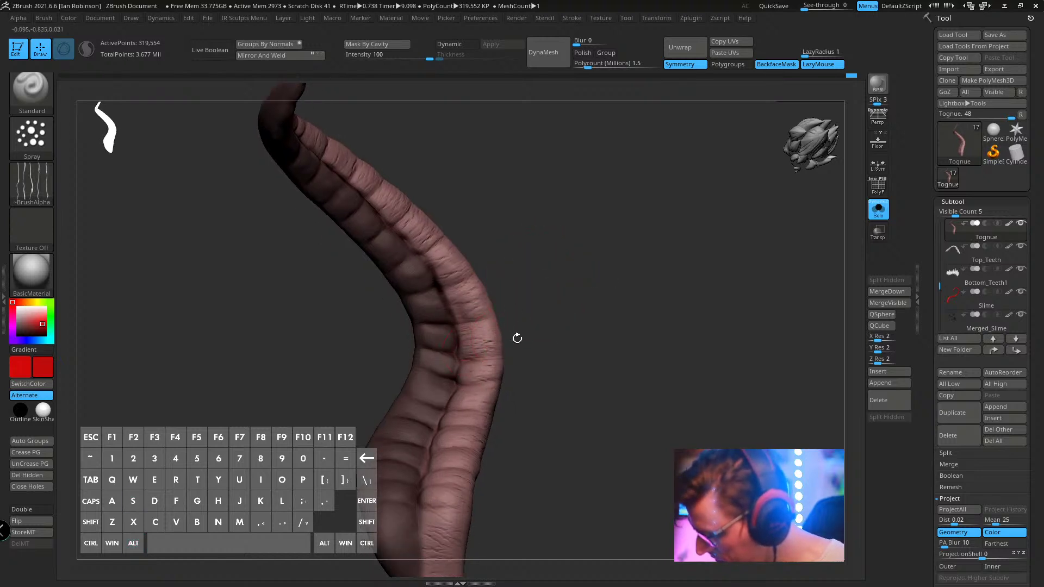
left_click_drag(517, 338, 579, 292)
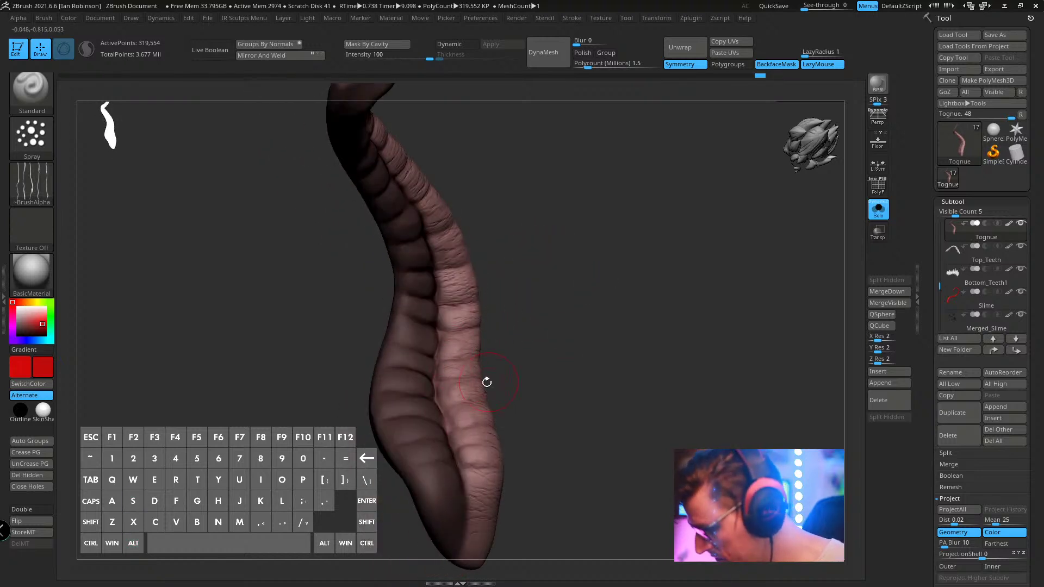
left_click_drag(620, 341, 609, 333)
key("ctrl")
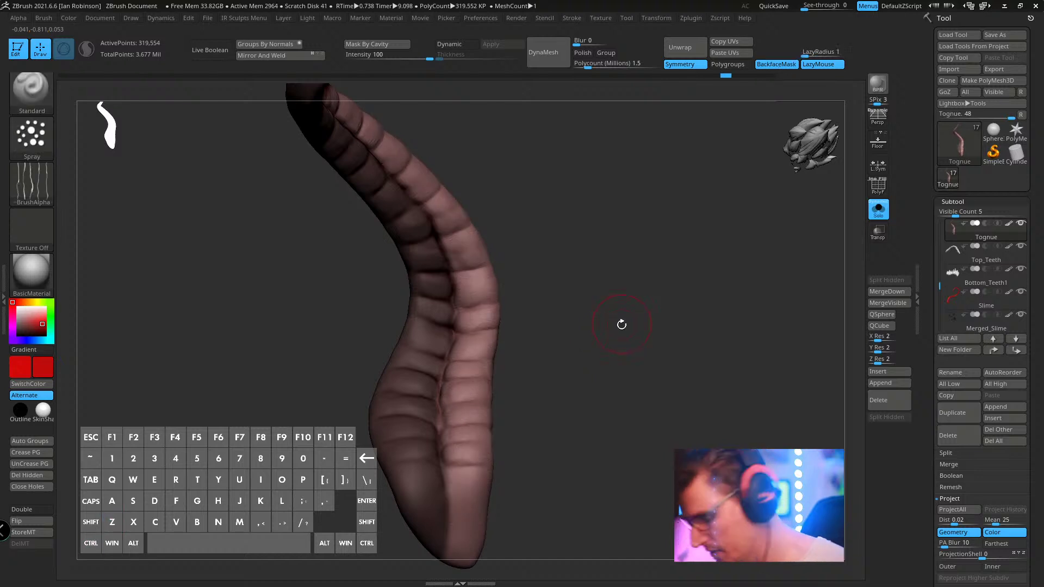
- Clear the tongue's mask, accepting the removal of the undone history entries, and subdivide the mesh once
left_click_drag(618, 326, 632, 289, "ctrl")
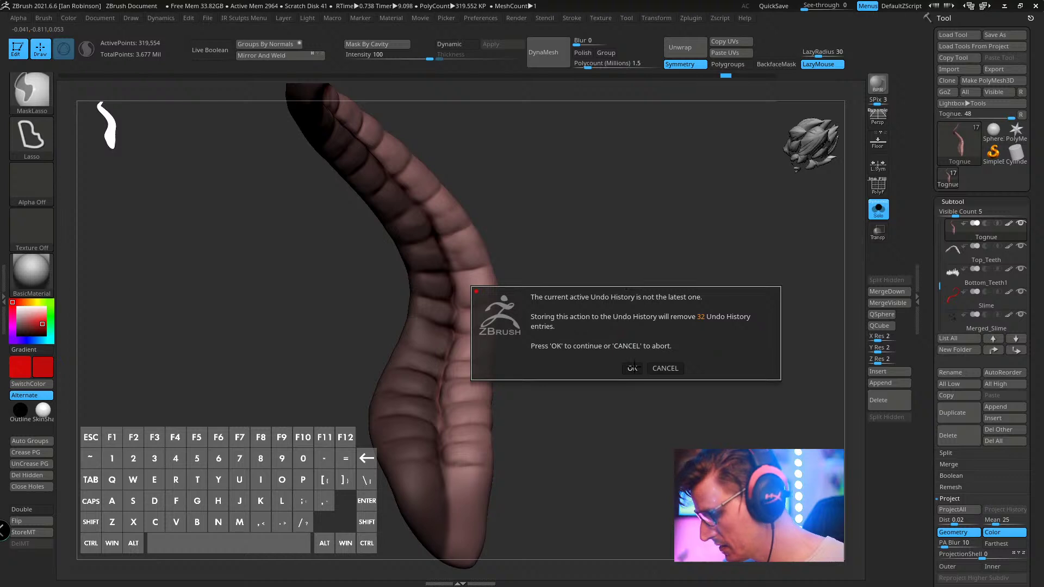
left_click(632, 368)
left_click_drag(636, 341, 629, 362)
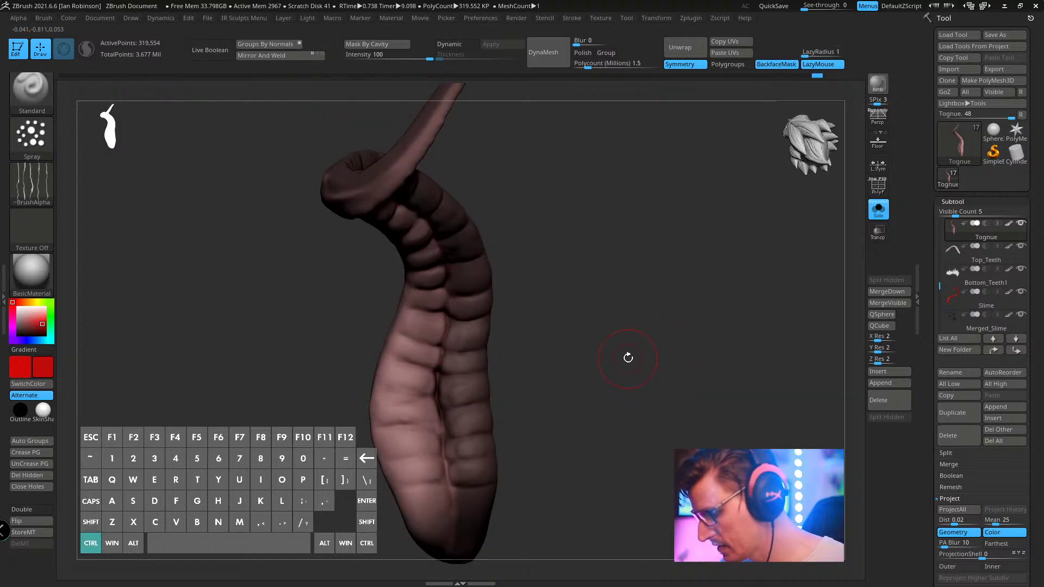
key("ctrl+d")
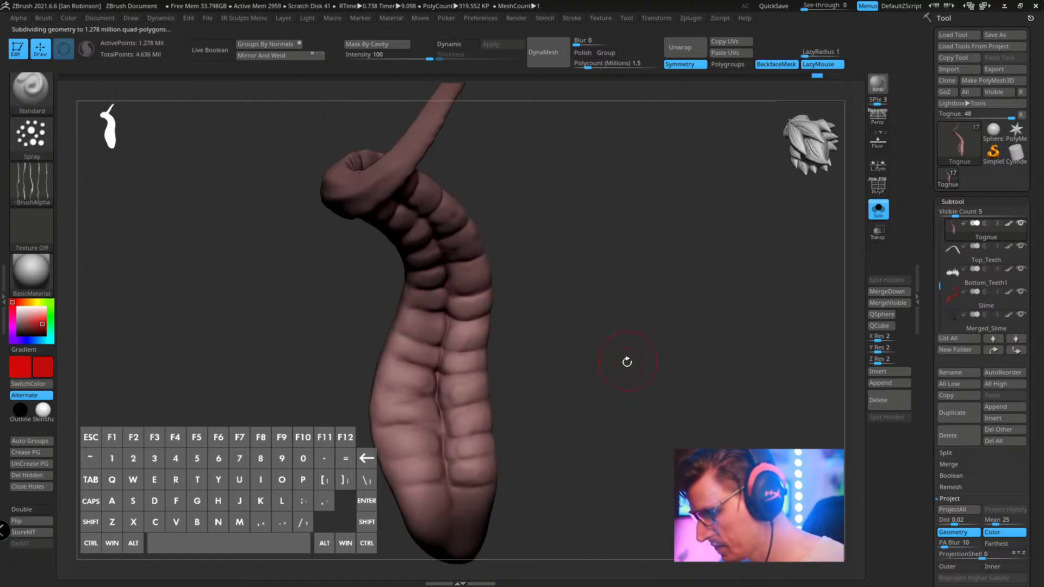
- Mask one half of the subdivided tongue with the lasso, following the central groove from the base to the tip
mouse_move(627, 362)
left_mouse_down()
mouse_move(630, 348)
mouse_move(598, 315)
left_mouse_up()
key("ctrl")
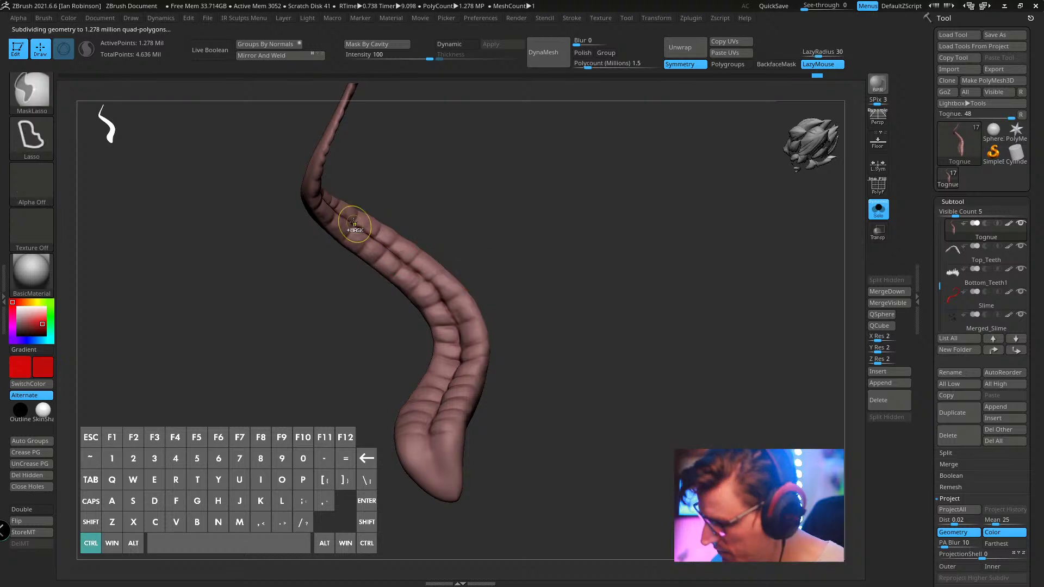
mouse_move(353, 222)
left_mouse_down("ctrl")
mouse_move(438, 290)
mouse_move(462, 345)
mouse_move(441, 495)
mouse_move(397, 533)
left_mouse_up("ctrl")
left_click_drag(502, 375, 497, 396)
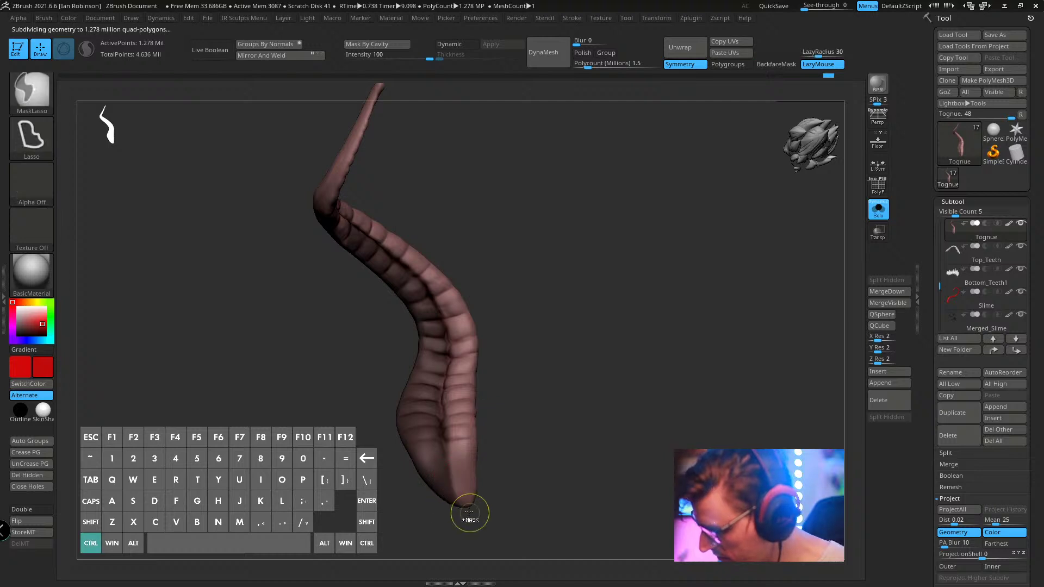
mouse_move(469, 506)
left_mouse_down("ctrl")
mouse_move(449, 465)
mouse_move(542, 324)
mouse_move(532, 375)
left_mouse_up("ctrl")
left_click_drag(463, 370, 445, 335, "ctrl")
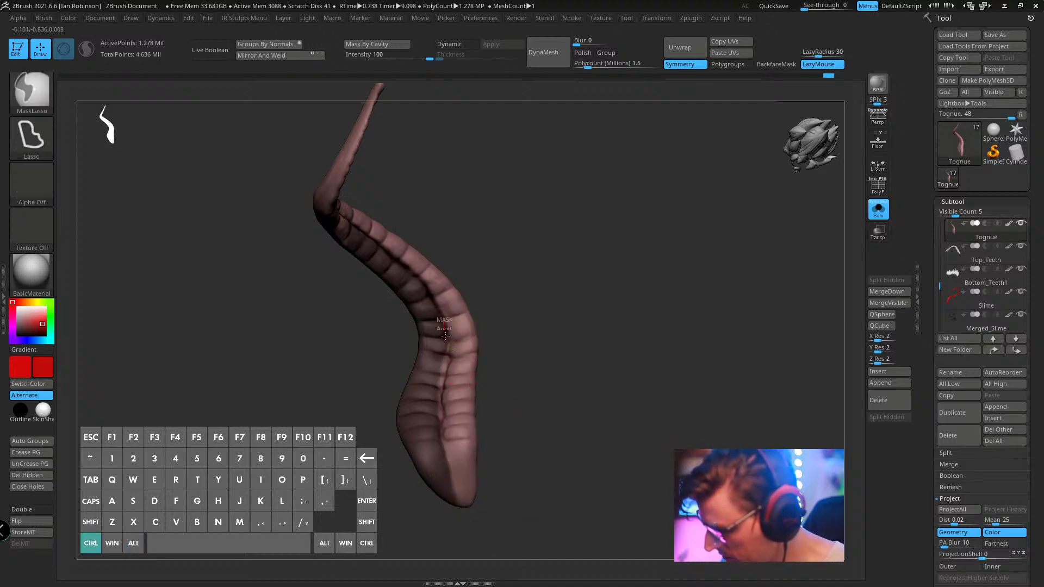
left_click_drag(442, 392, 439, 497, "ctrl")
mouse_move(373, 291)
left_mouse_down()
mouse_move(528, 396)
mouse_move(375, 339)
left_mouse_up()
mouse_move(332, 305)
left_mouse_down("ctrl")
mouse_move(406, 385)
mouse_move(316, 310)
left_mouse_up("ctrl")
mouse_move(460, 242)
left_mouse_down("alt")
mouse_move(478, 343)
mouse_move(462, 356)
left_mouse_up("alt")
left_click_drag(363, 417, 350, 255, "ctrl")
mouse_move(511, 357)
left_mouse_down("alt")
mouse_move(522, 282)
mouse_move(573, 301)
left_mouse_up("alt")
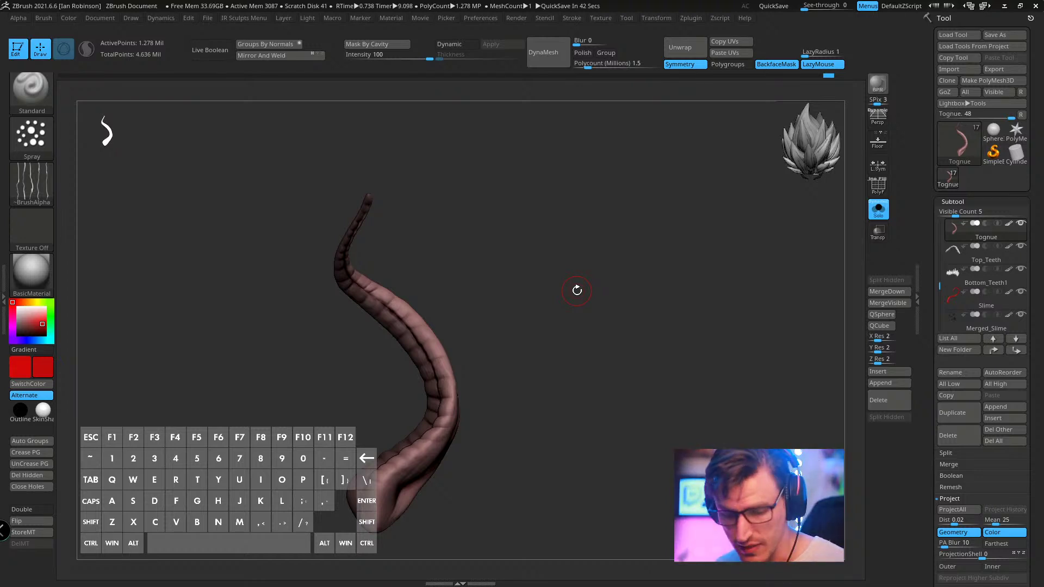
- Set the Standard brush's draw size to about 15, adjust its Z intensity, and spray trial wrinkles on the tongue's unmasked half
left_click_drag(577, 290, 559, 364)
key("ctrl")
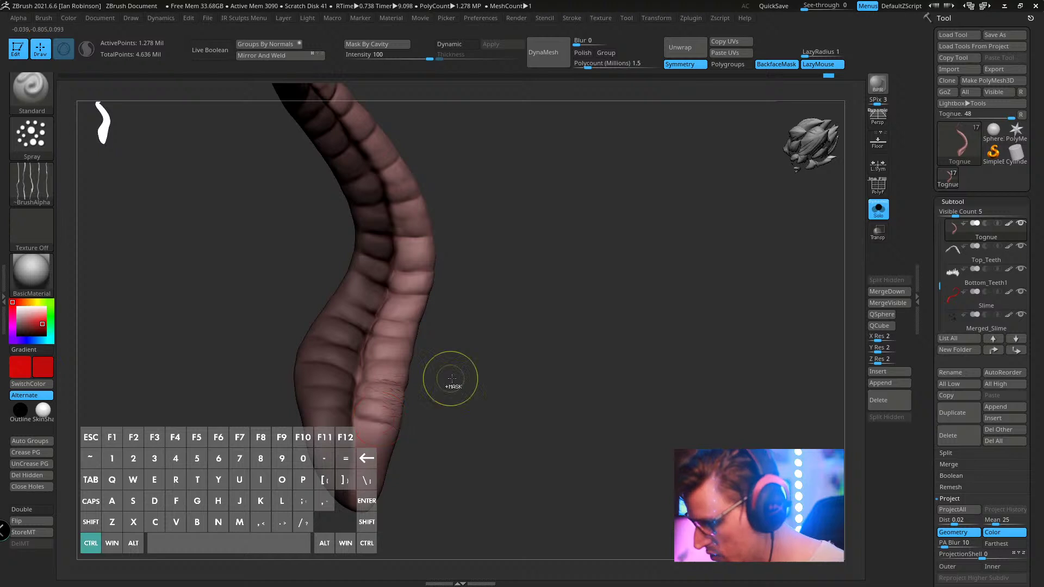
key("s")
left_click(459, 375)
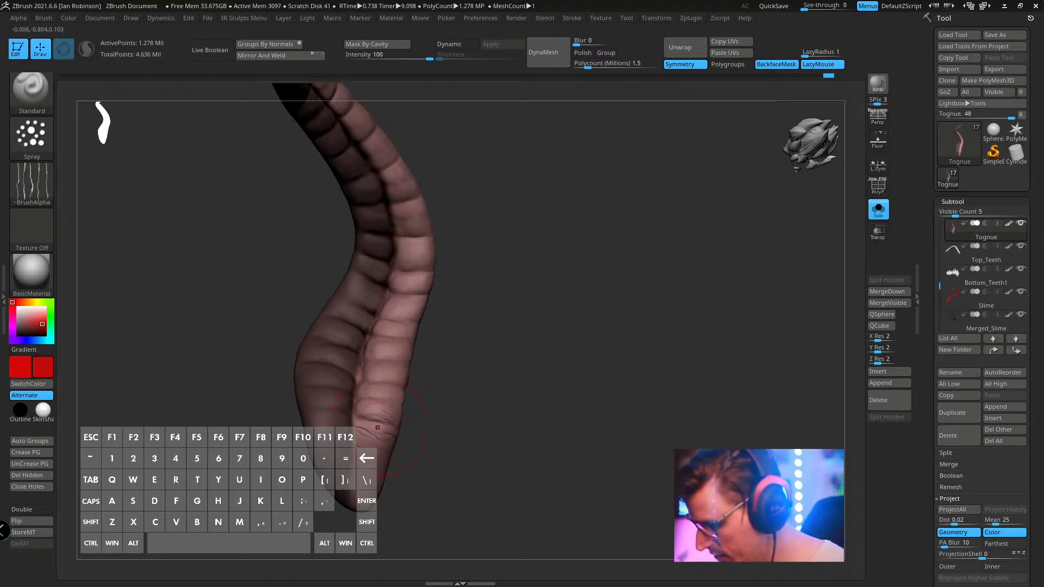
key("space")
left_click_drag(489, 402, 507, 381)
key("space")
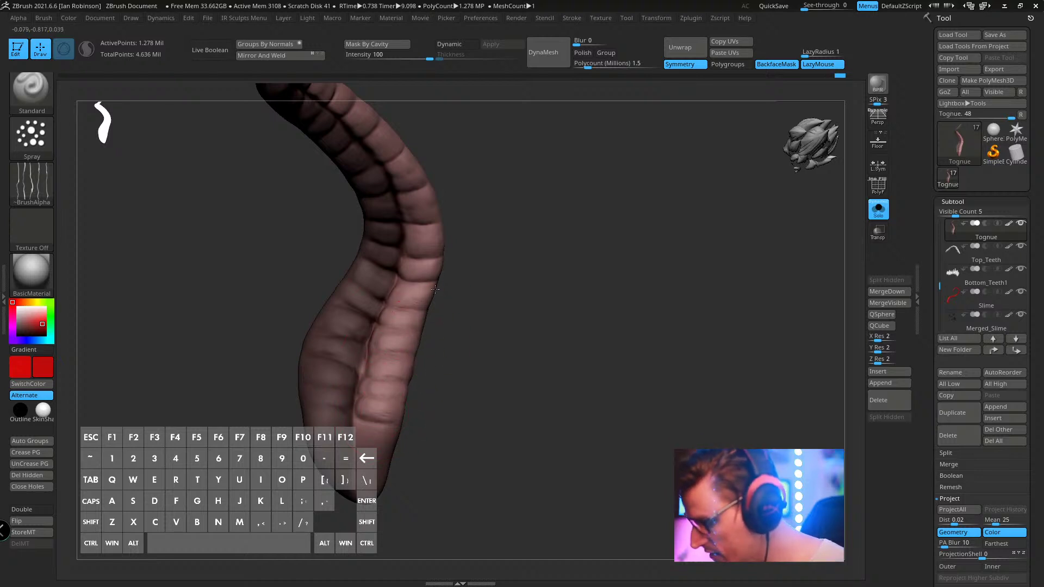
key("space")
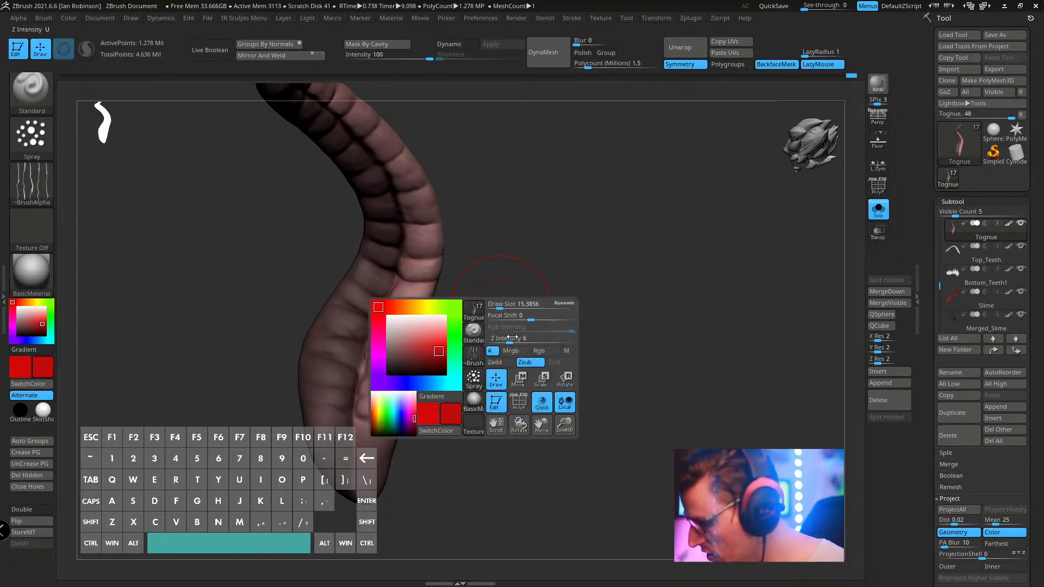
mouse_move(515, 305)
left_mouse_down()
mouse_move(505, 340)
mouse_move(496, 321)
mouse_move(512, 307)
left_mouse_up()
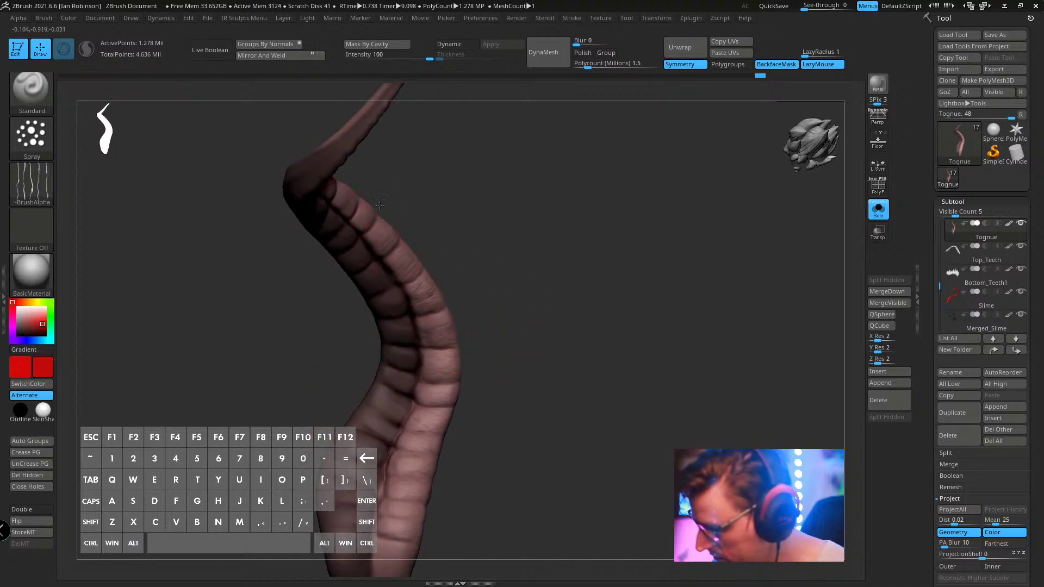
- Adjust the draw size and spray fine wrinkles on the unmasked half's narrower segments up to the bend near the tip
key("s")
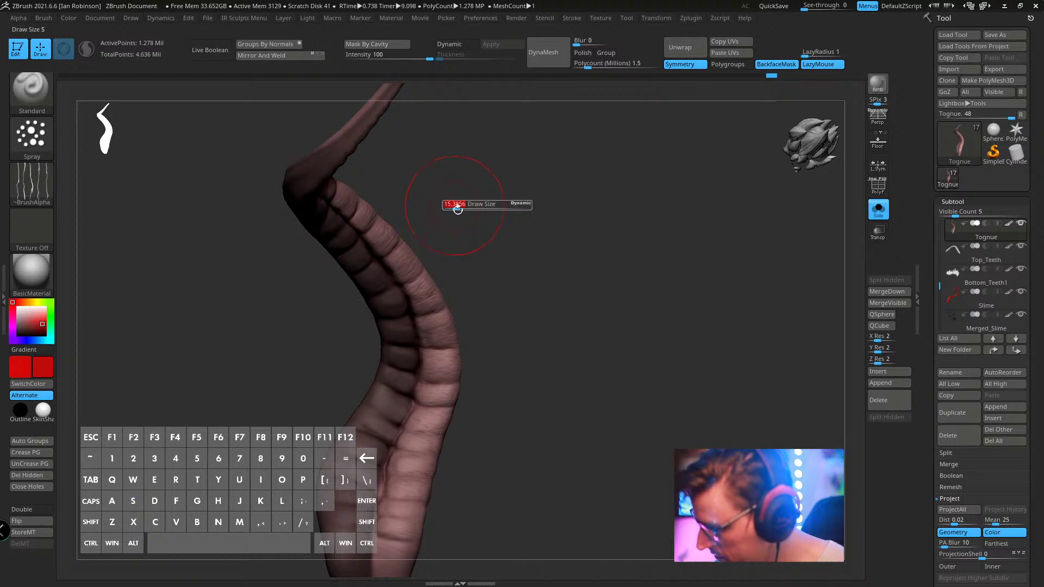
left_click_drag(454, 205, 361, 279)
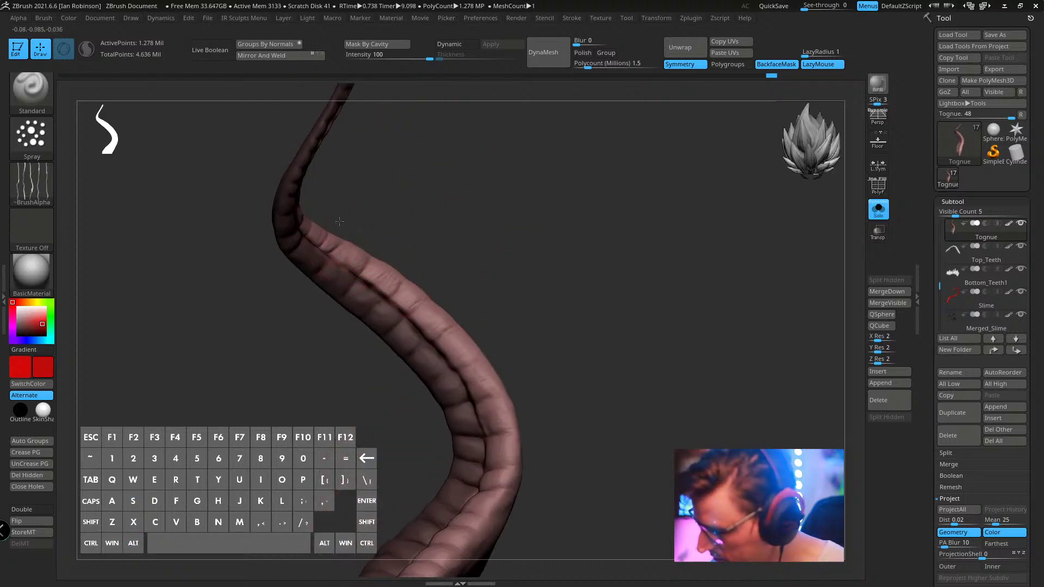
left_click_drag(406, 194, 314, 205)
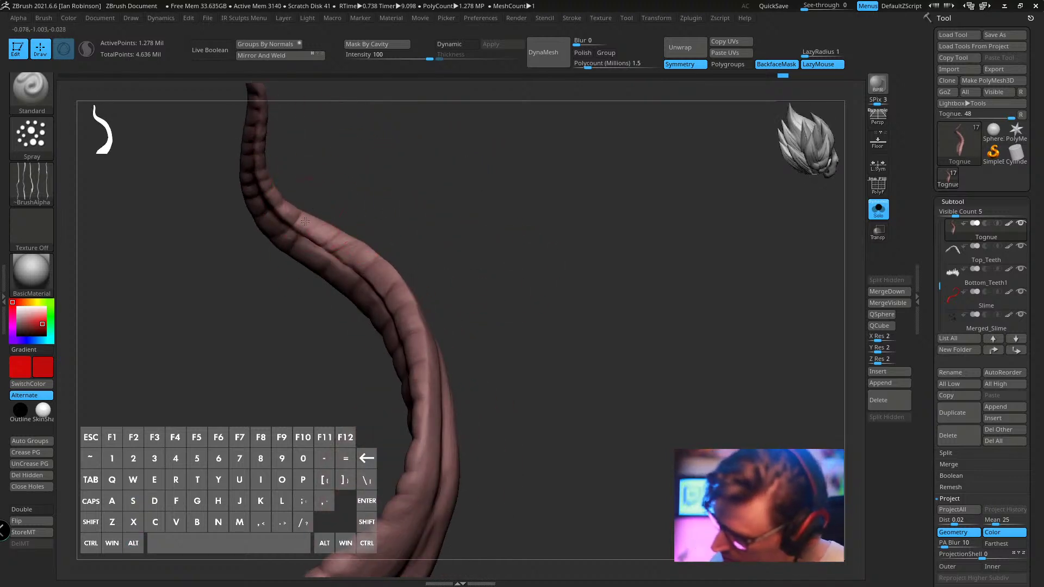
key("s")
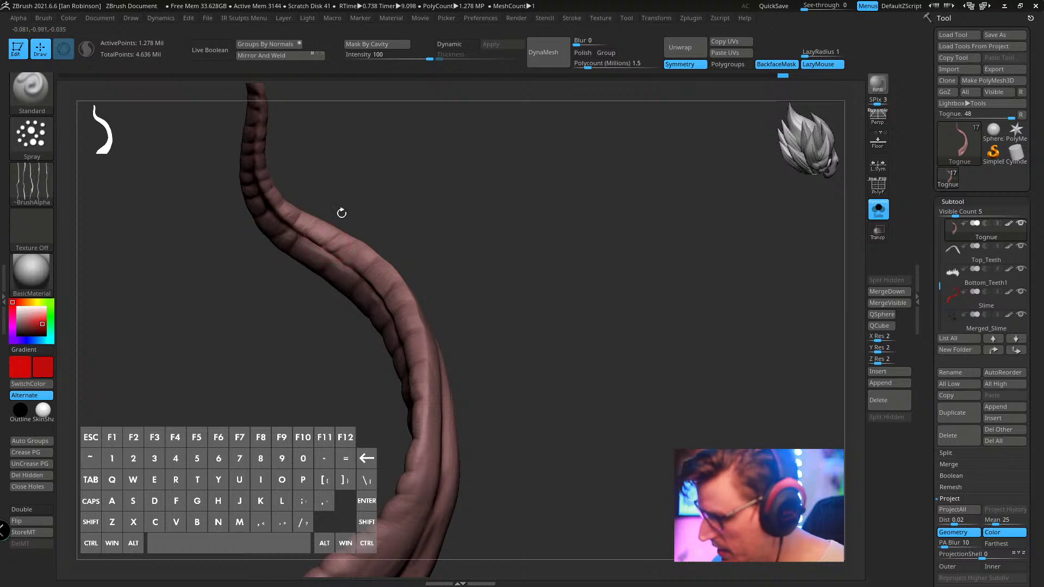
key("space")
left_click_drag(451, 254, 531, 282)
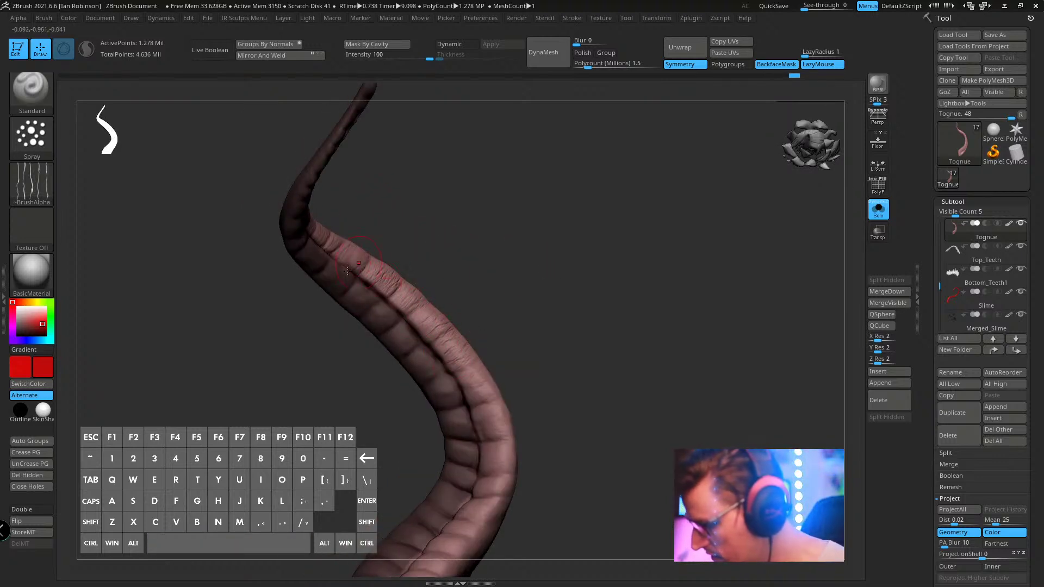
- Continue spraying wrinkles along the unmasked half, from the bend near the tip down to the wide base
left_click_drag(426, 177, 468, 188)
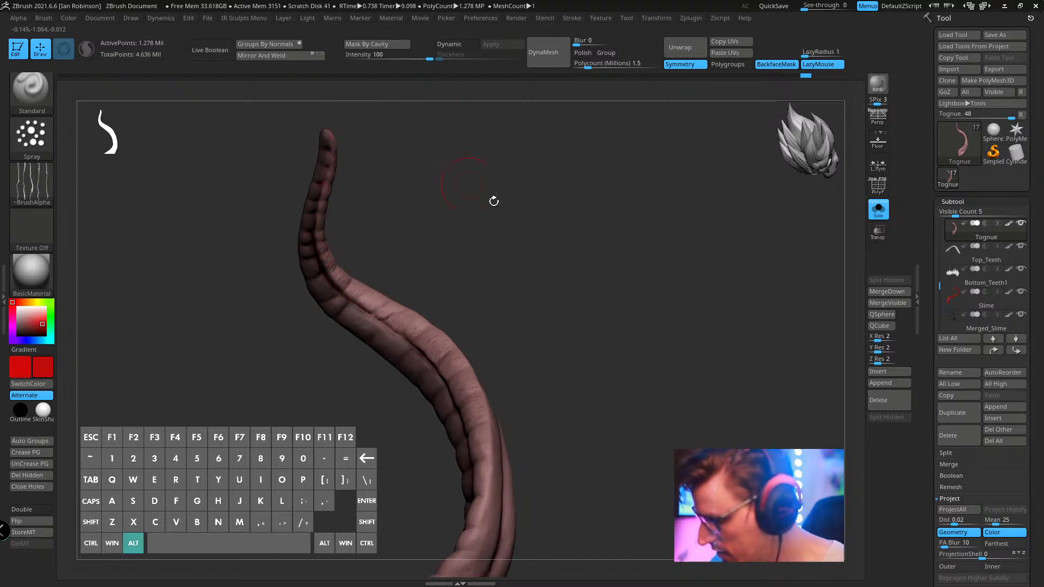
left_click_drag(491, 200, 494, 326)
left_click_drag(444, 408, 524, 375)
left_click_drag(434, 269, 469, 278)
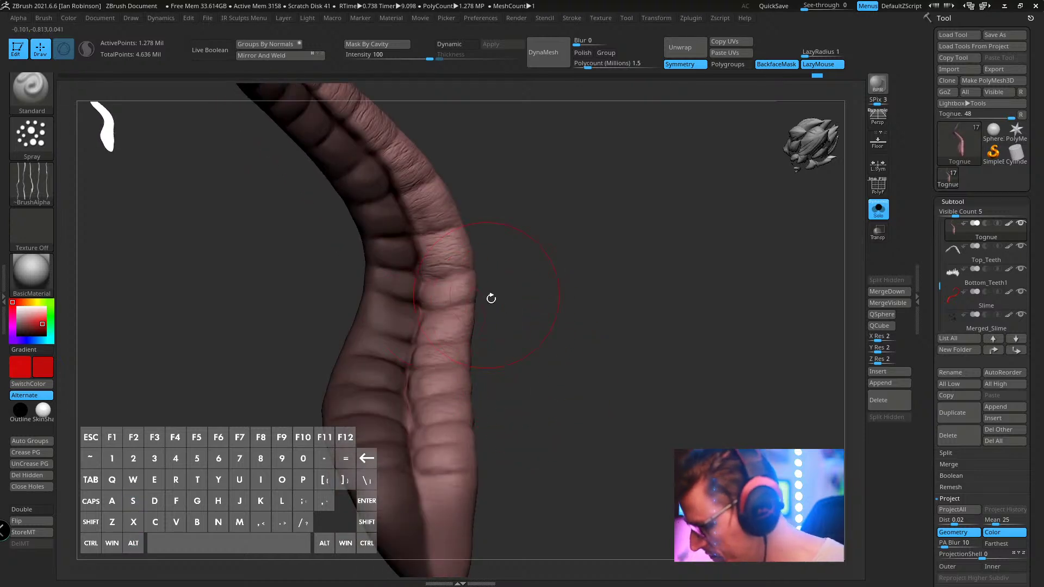
left_click_drag(572, 331, 483, 371, "alt")
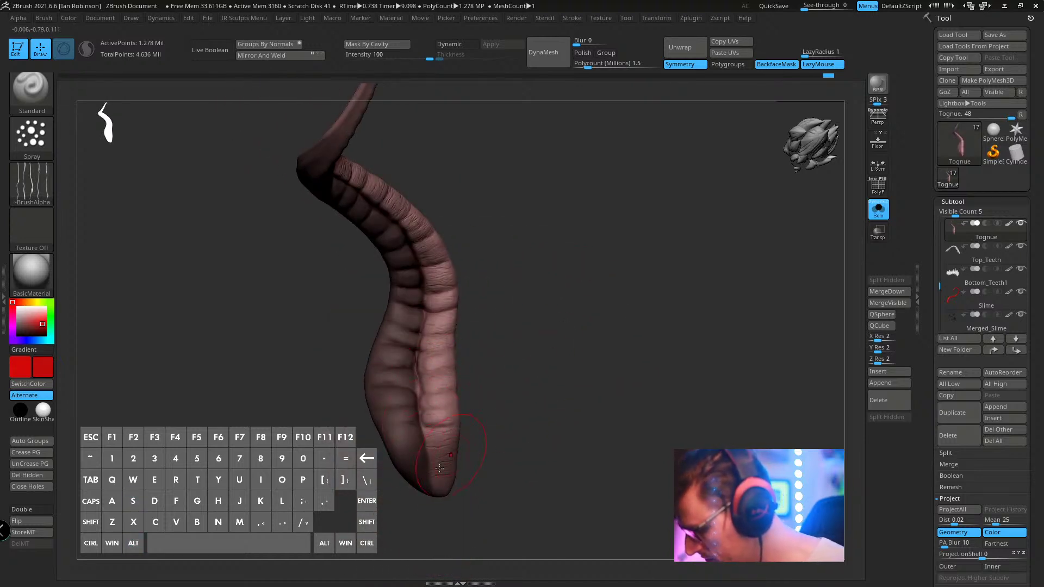
- Invert the tongue's mask and spray fine wrinkles along the newly unmasked half up toward the bend near the tip
left_click_drag(551, 324, 557, 303)
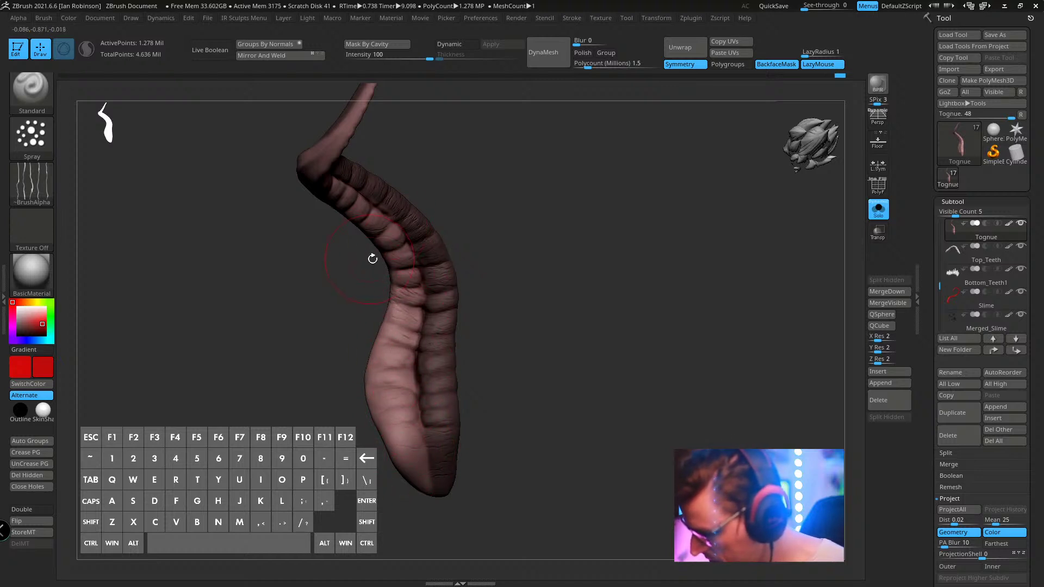
left_click_drag(538, 247, 443, 355, "alt")
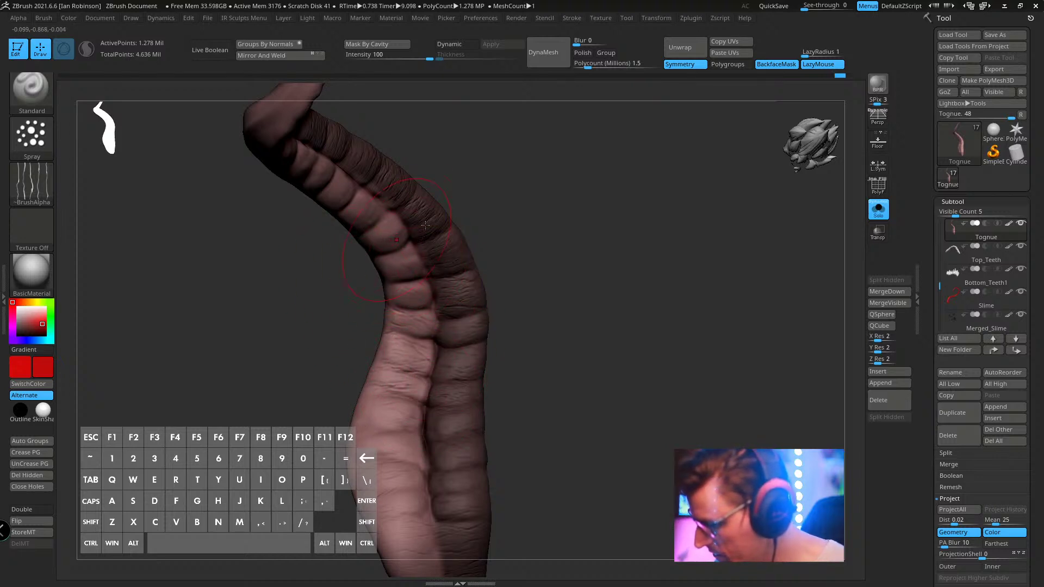
right_click_drag(425, 225, 389, 258)
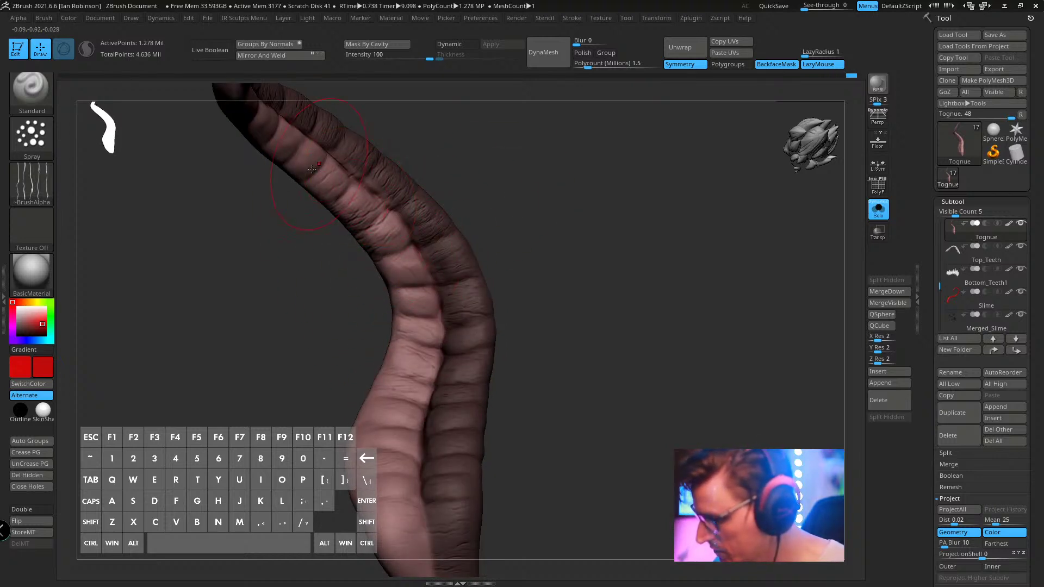
left_click_drag(255, 240, 616, 250)
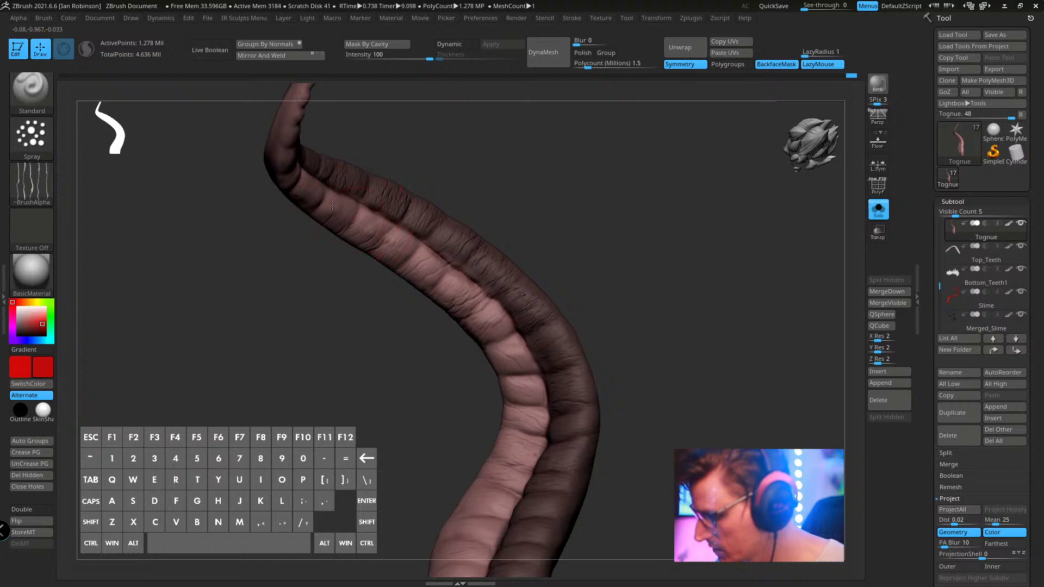
right_click_drag(332, 205, 395, 186)
right_click_drag(271, 187, 336, 250)
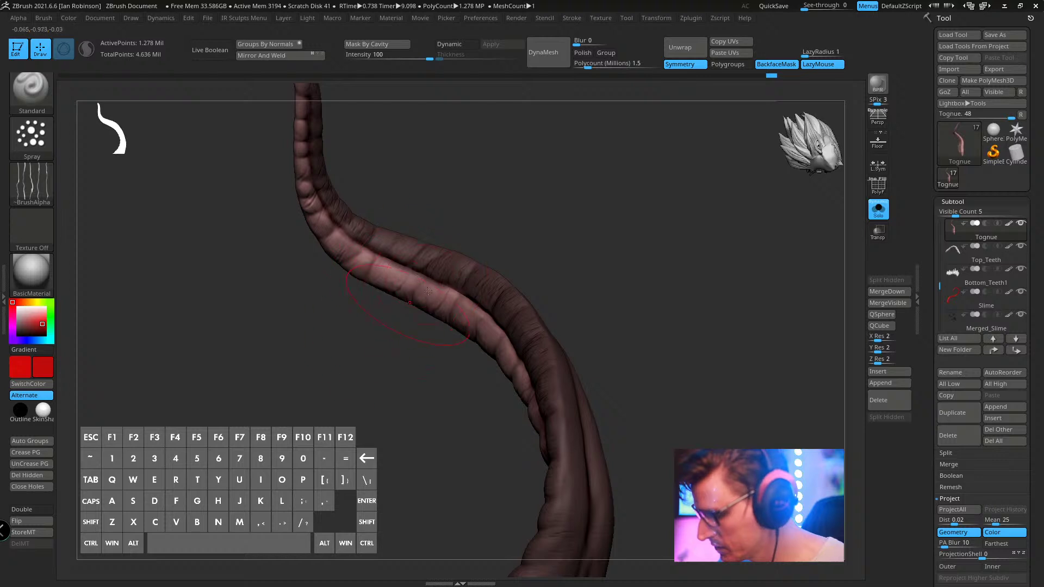
- Reduce the draw size and spray wrinkles on the second half's remaining segments down to the base
key("bracketleft")
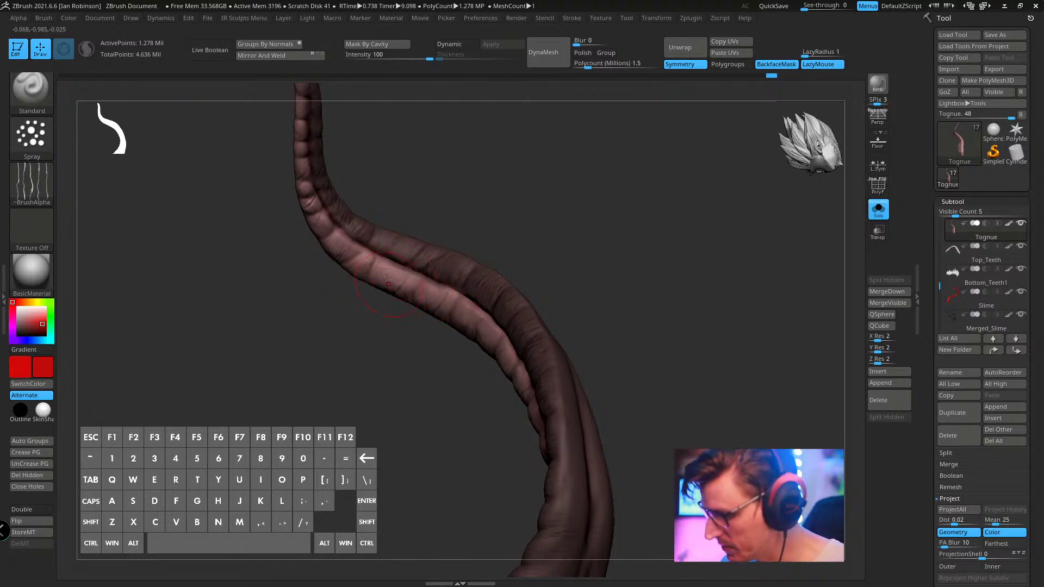
right_click_drag(598, 252, 434, 273)
right_click_drag(496, 263, 537, 269)
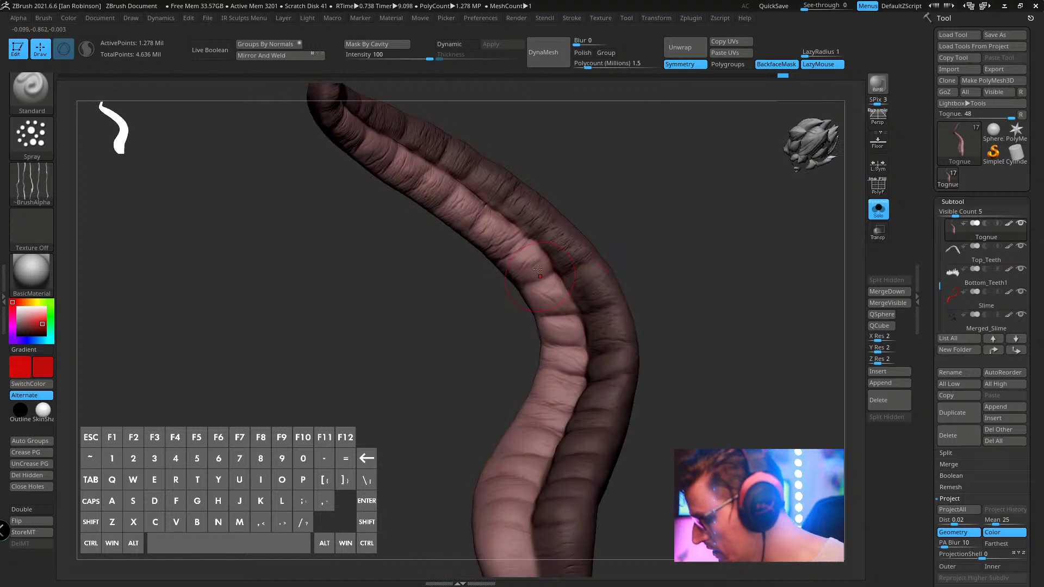
right_click_drag(568, 332, 476, 356, "alt")
right_click_drag(478, 445, 504, 498, "alt")
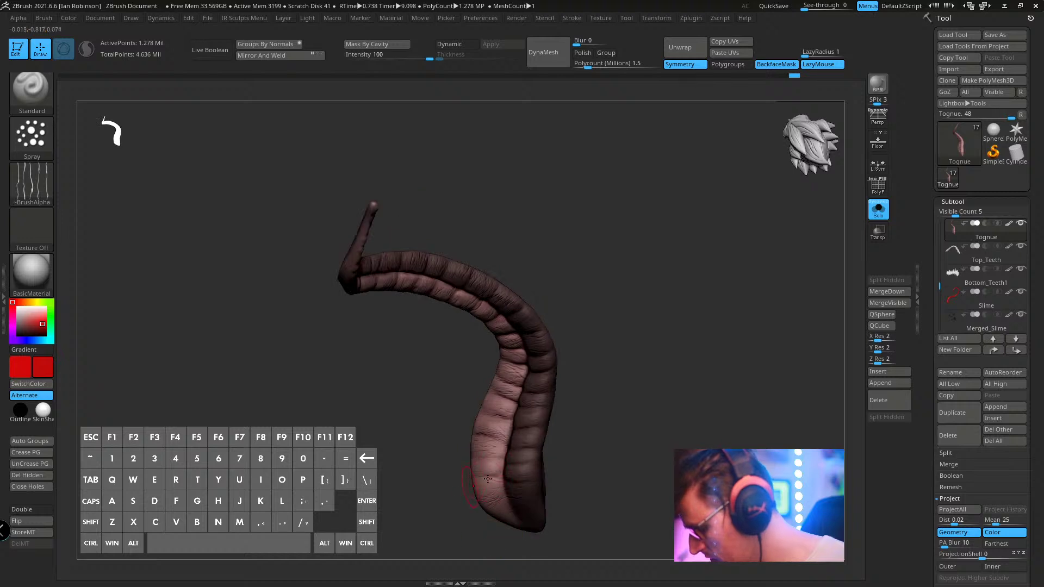
- Clear the tongue's mask and turn the model to its smooth underside
mouse_move(631, 429)
right_mouse_down()
mouse_move(690, 377)
mouse_move(687, 350)
mouse_move(536, 384)
right_mouse_up()
key("shift")
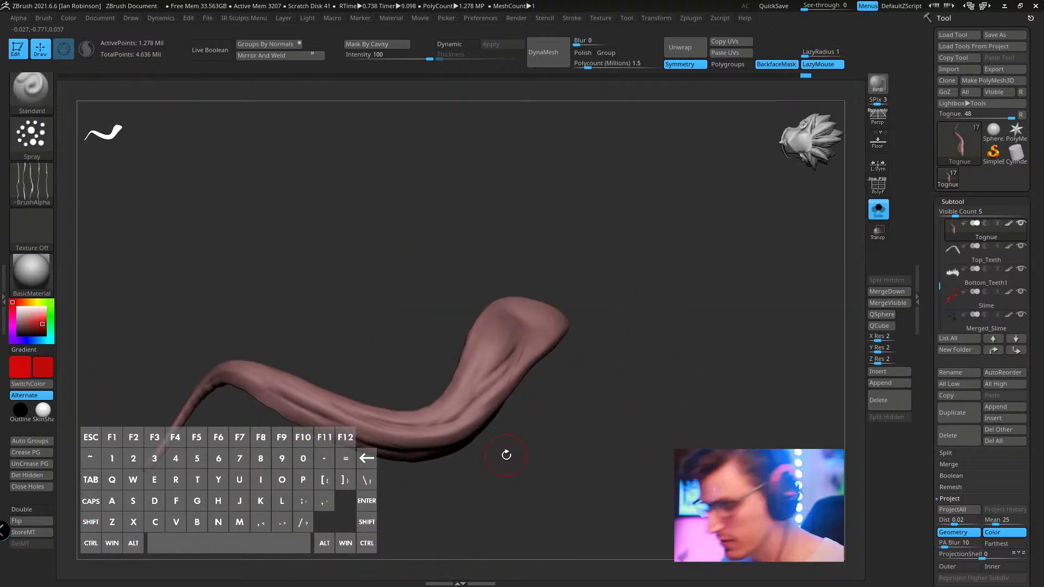
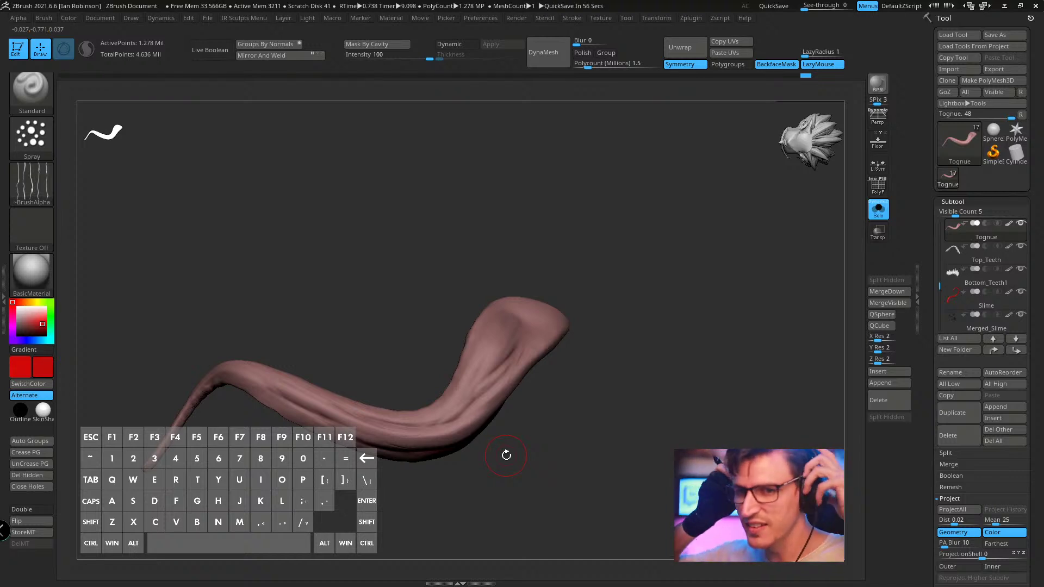
left_click_drag(506, 455, 465, 213)
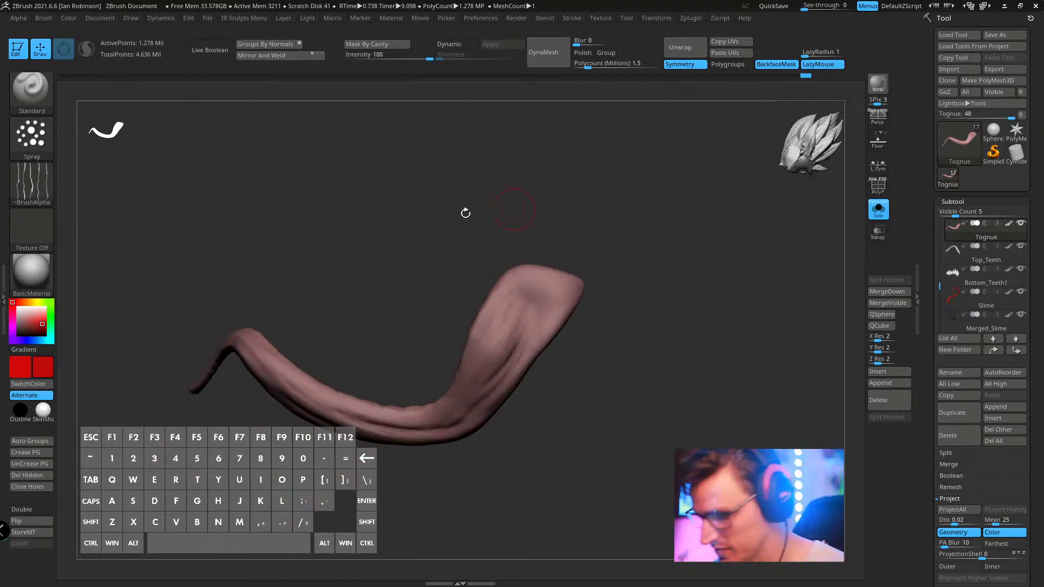
- Switch the brush alpha to Alpha 07, undo the trial stroke, and spray bumpy skin texture on the underside's wide base
left_click(42, 181)
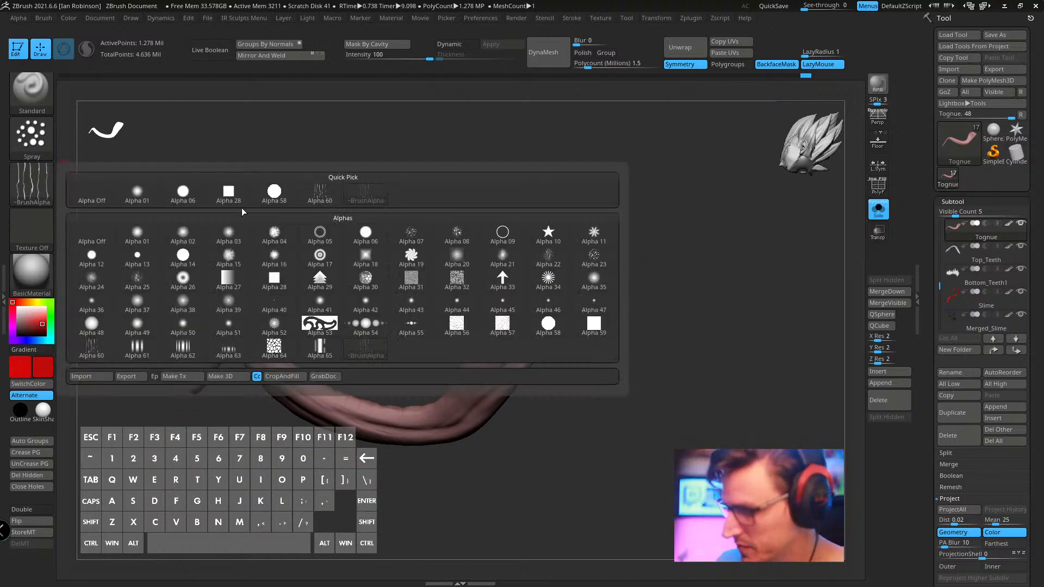
left_click(412, 235)
key("s")
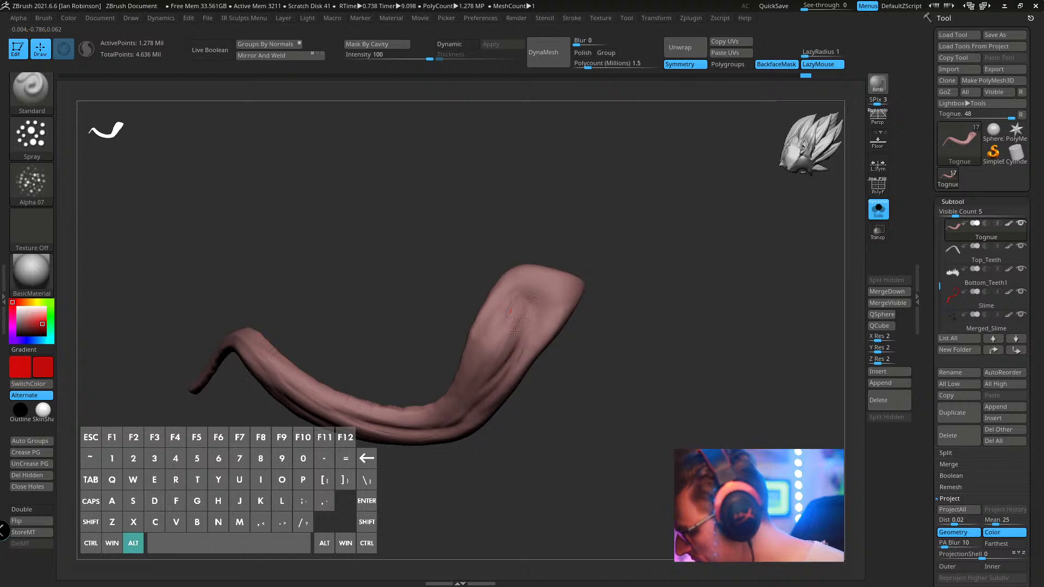
key("ctrl+z")
key("space")
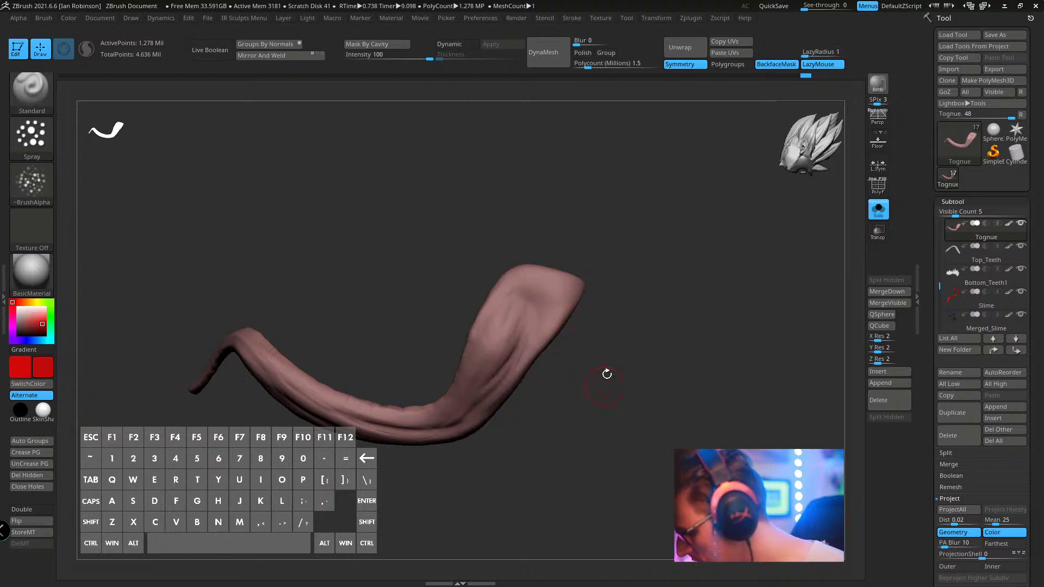
key("s")
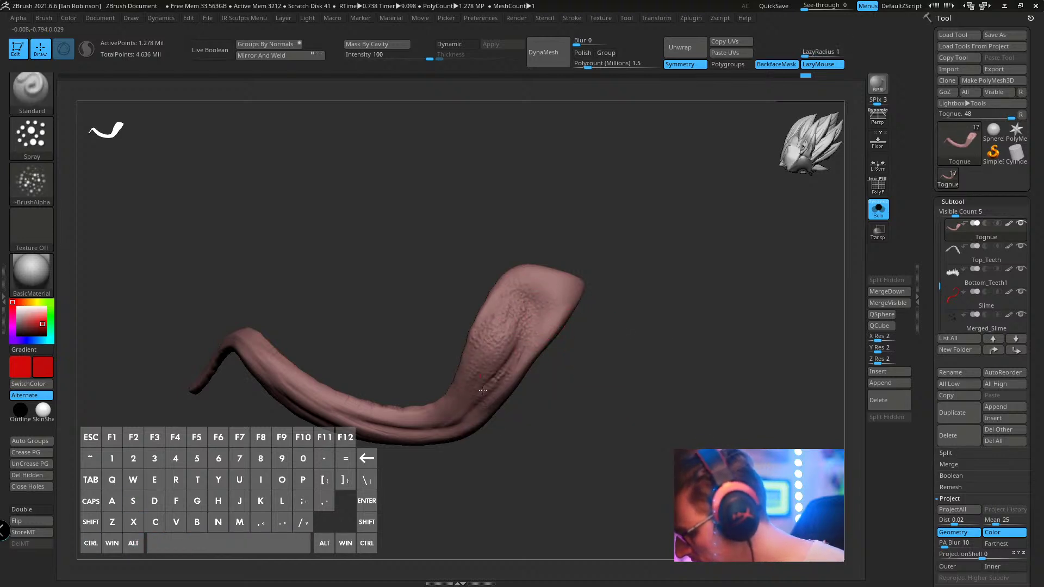
- Spray the Alpha 07 skin texture along the tongue's underside from the middle toward the tip
left_click_drag(413, 464, 375, 379)
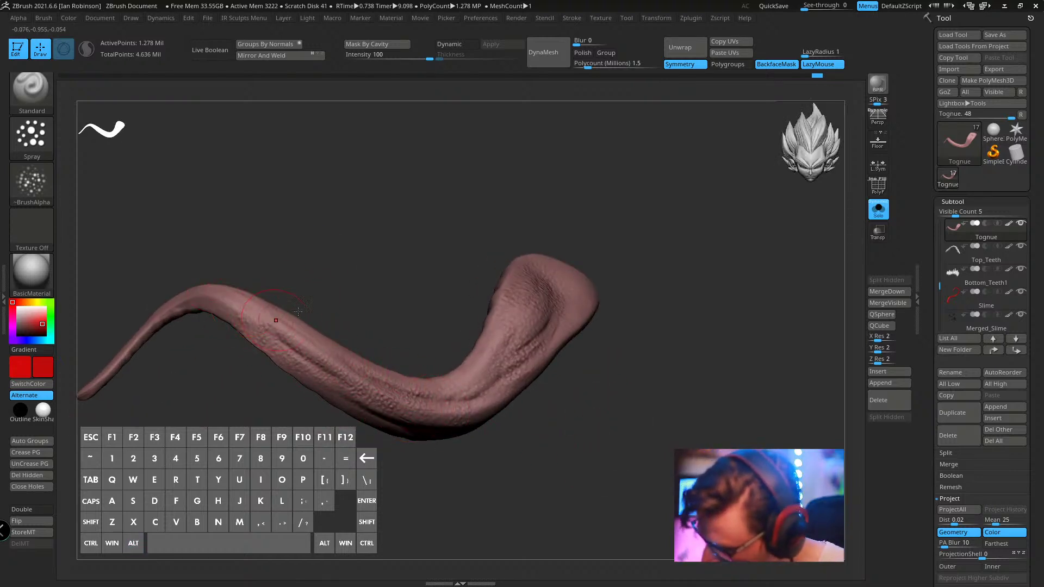
right_click_drag(298, 310, 334, 271)
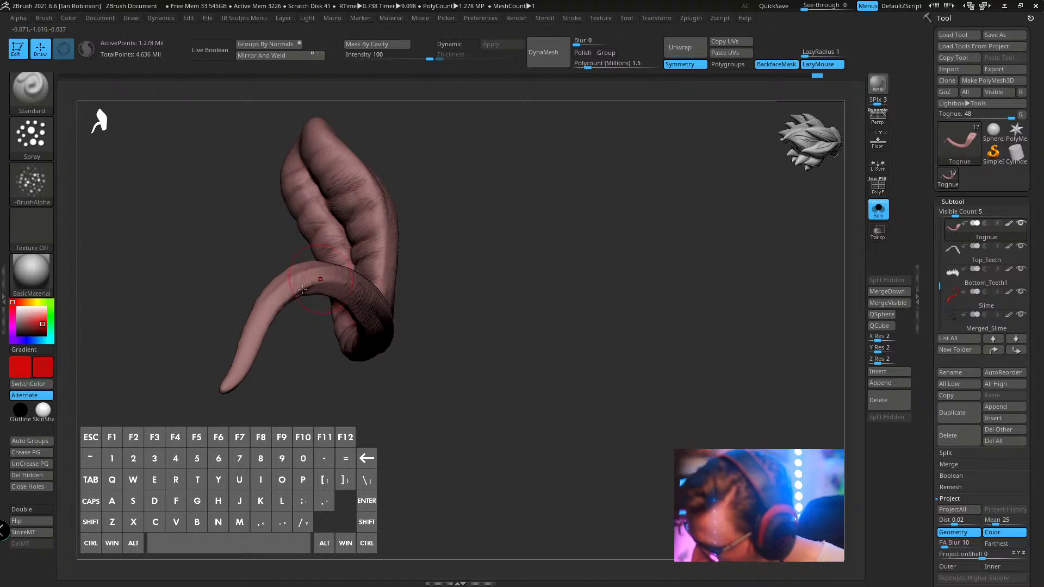
mouse_move(432, 255)
right_mouse_down()
mouse_move(512, 326)
mouse_move(531, 320)
mouse_move(321, 344)
mouse_move(433, 341)
mouse_move(354, 332)
mouse_move(348, 311)
mouse_move(396, 314)
mouse_move(387, 300)
right_mouse_up()
- Adjust the draw size and spray the Alpha 07 texture over both halves of the segmented side down to the wide base
key("s")
left_click_drag(384, 203, 366, 228)
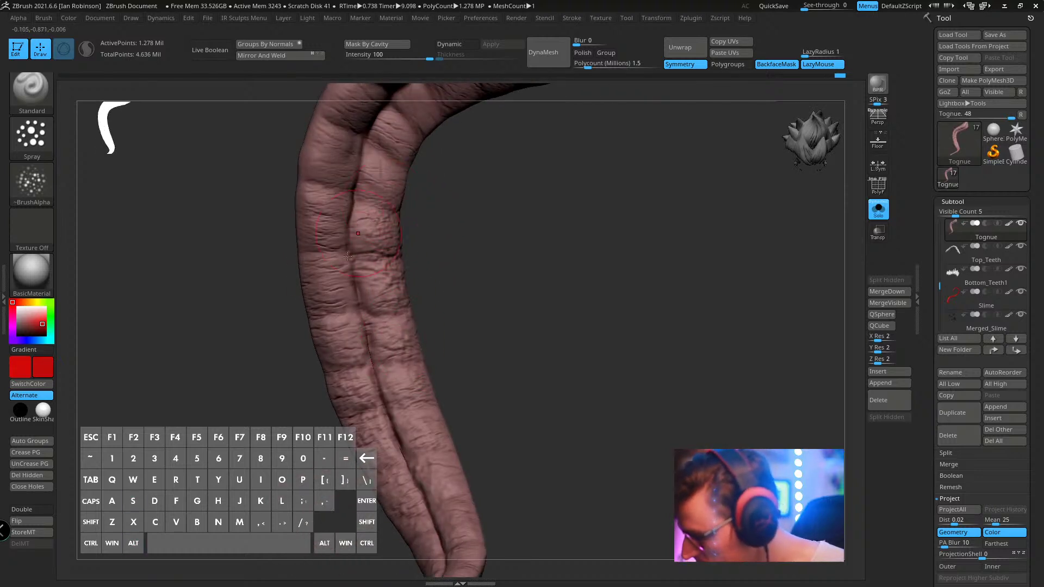
right_click_drag(331, 381, 457, 342)
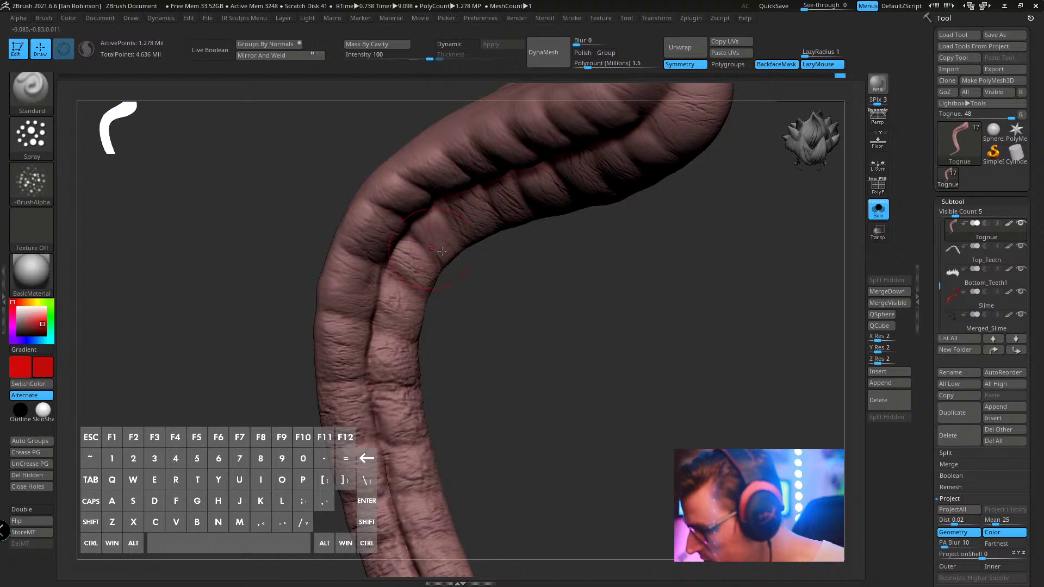
right_click_drag(430, 236, 571, 337)
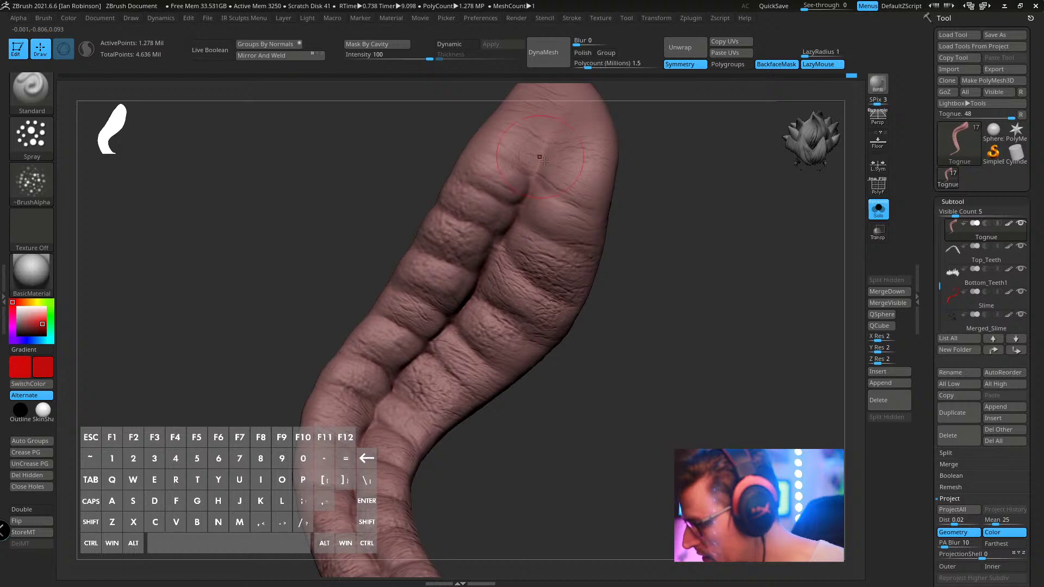
right_click_drag(596, 211, 508, 242)
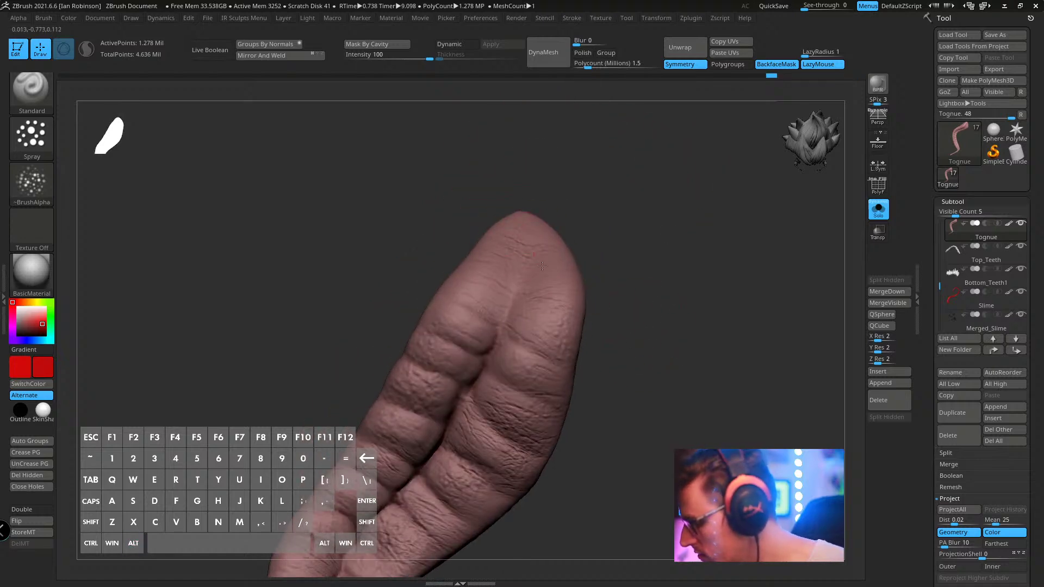
left_click_drag(649, 270, 662, 162, "alt")
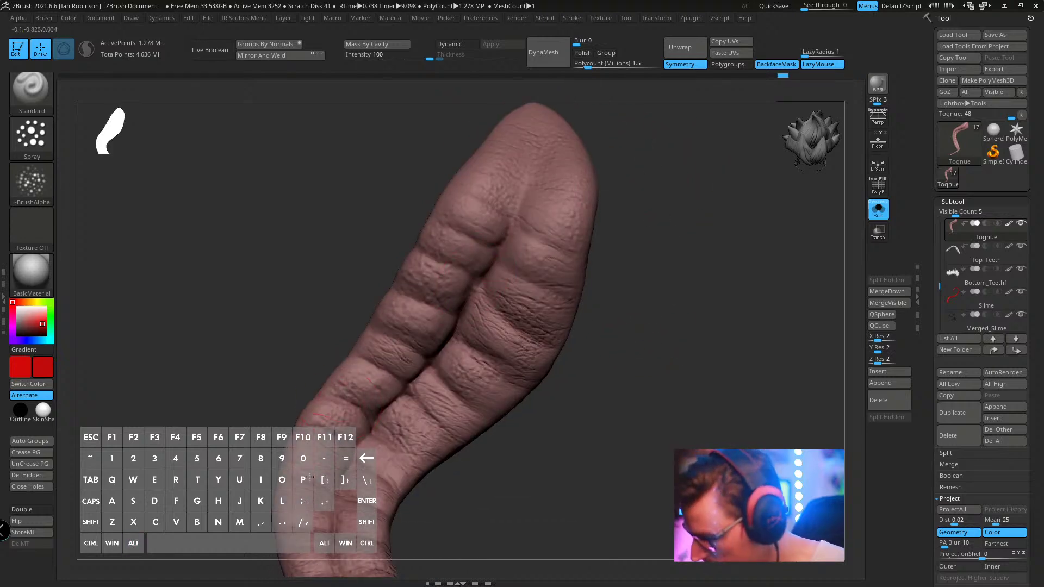
- Spray the Alpha 07 skin texture along the tongue's narrow bend and across the smooth underside up to the wide base
right_click_drag(311, 476, 381, 399, "alt")
right_click_drag(623, 374, 615, 275, "alt")
right_click_drag(390, 423, 419, 431)
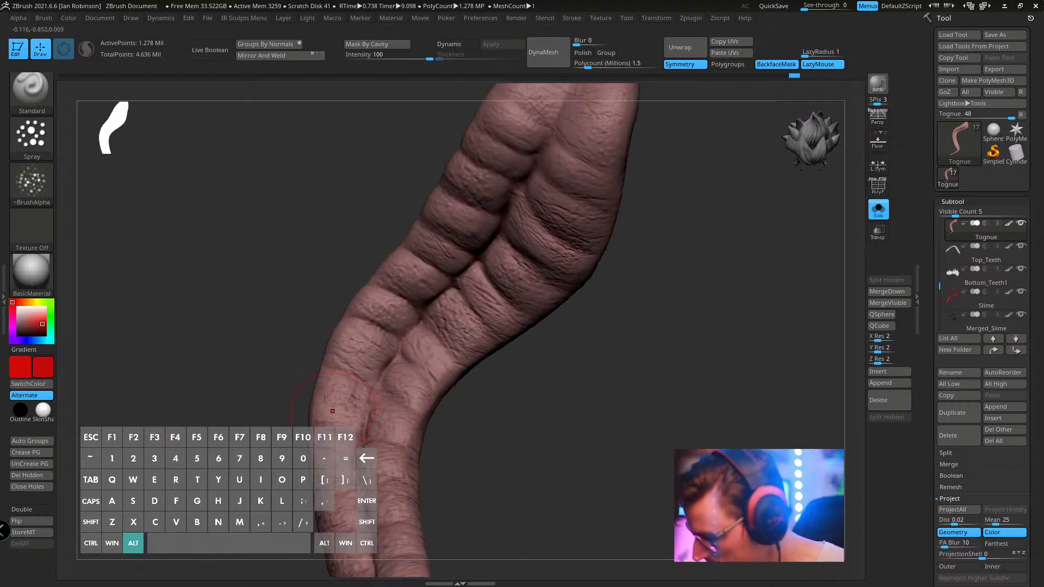
mouse_move(326, 400)
right_mouse_down()
mouse_move(552, 358)
mouse_move(418, 378)
mouse_move(543, 361)
mouse_move(528, 326)
mouse_move(437, 309)
right_mouse_up()
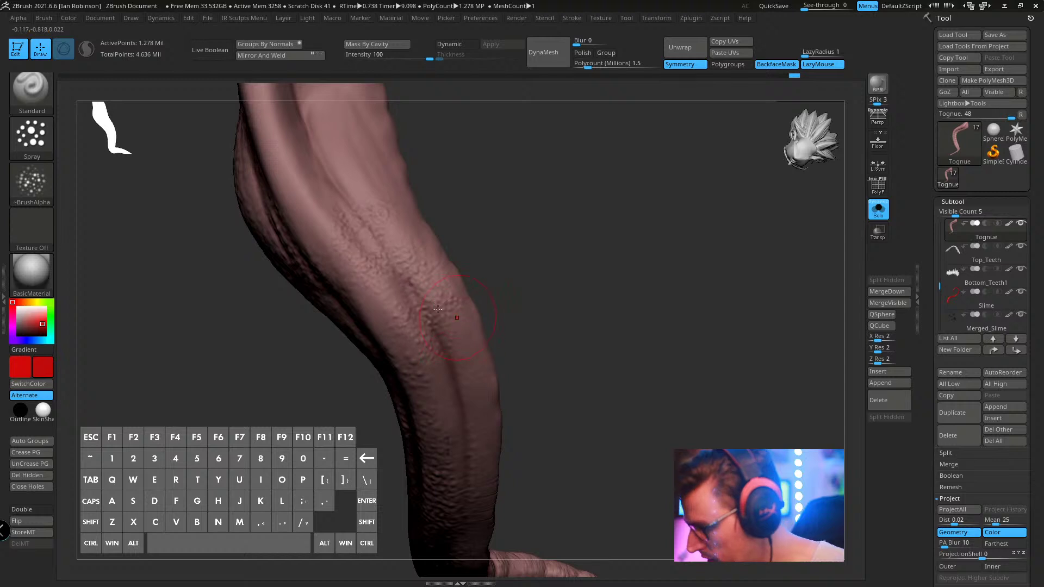
right_click_drag(552, 365, 380, 297)
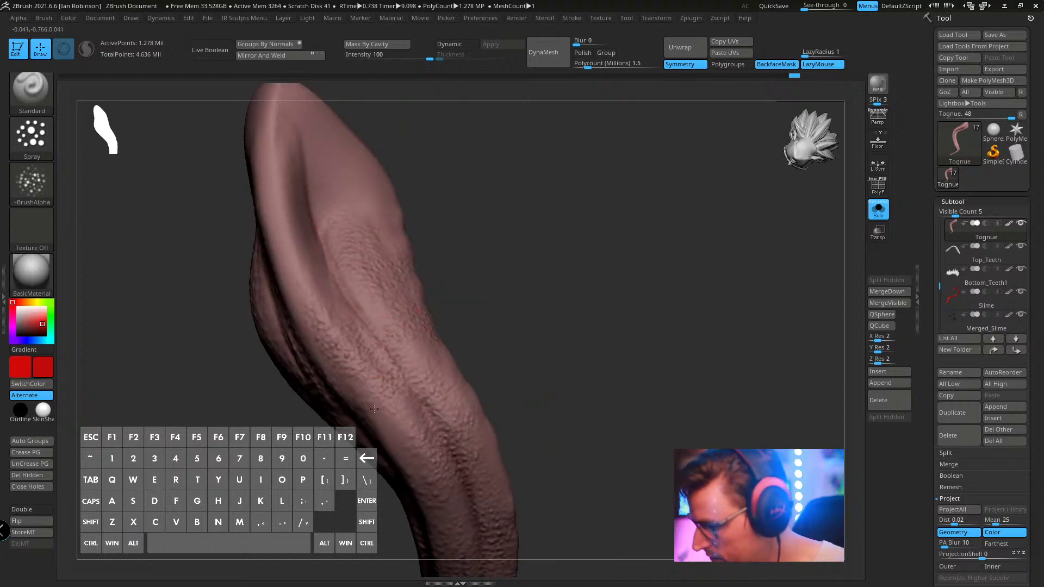
mouse_move(286, 177)
right_mouse_down()
mouse_move(413, 229)
mouse_move(565, 226)
mouse_move(505, 261)
mouse_move(533, 263)
mouse_move(410, 346)
mouse_move(434, 278)
mouse_move(527, 236)
mouse_move(564, 253)
mouse_move(545, 370)
mouse_move(522, 288)
right_mouse_up()
mouse_move(601, 315)
right_mouse_down()
mouse_move(619, 305)
mouse_move(640, 318)
right_mouse_up()
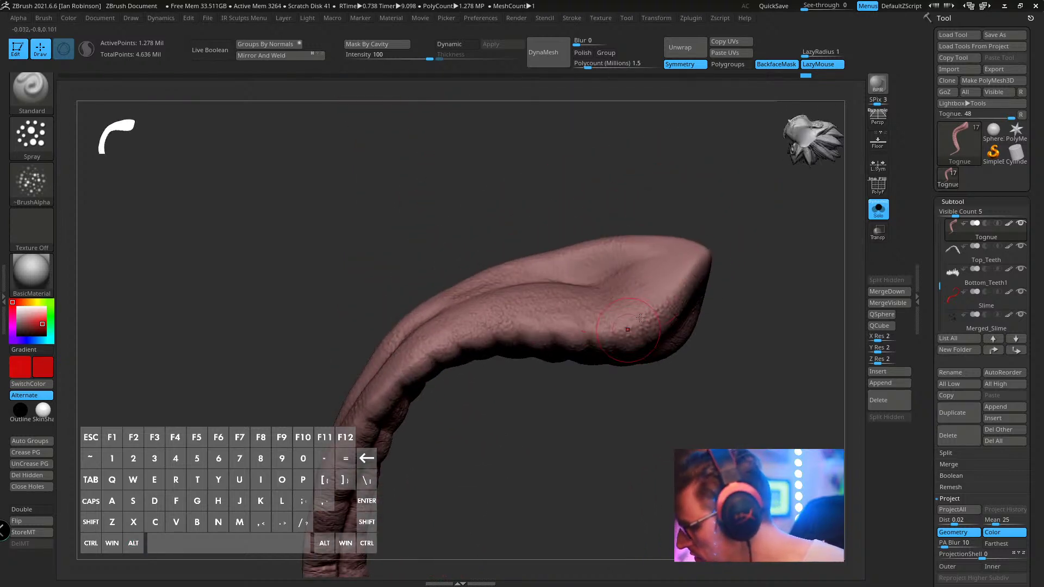
right_click_drag(601, 403, 513, 433)
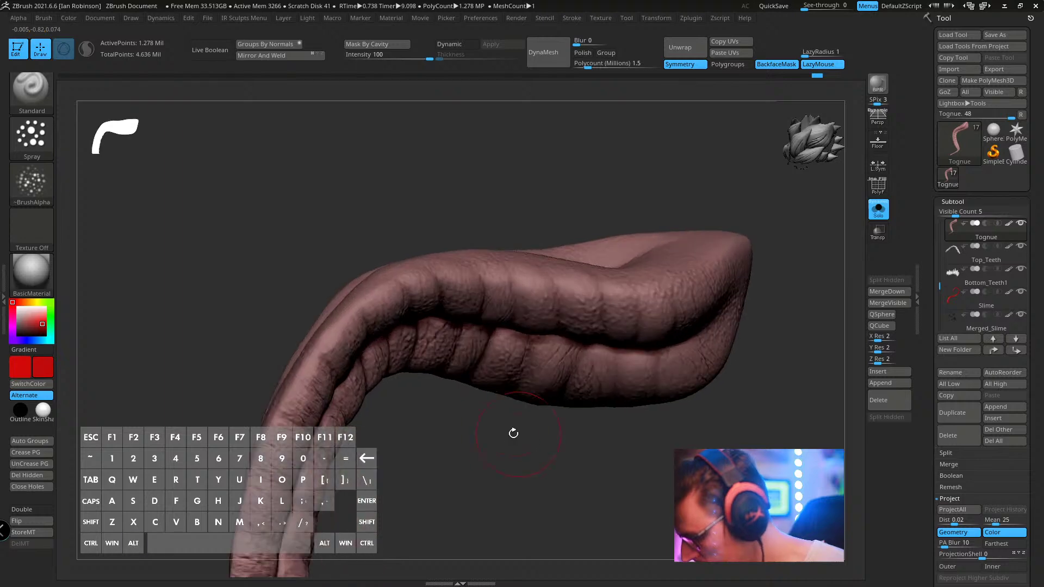
- Switch to the Move brush, adjust its draw size, and turn off backface masking
key("b")
key("m")
key("v")
right_click_drag(493, 392, 524, 435)
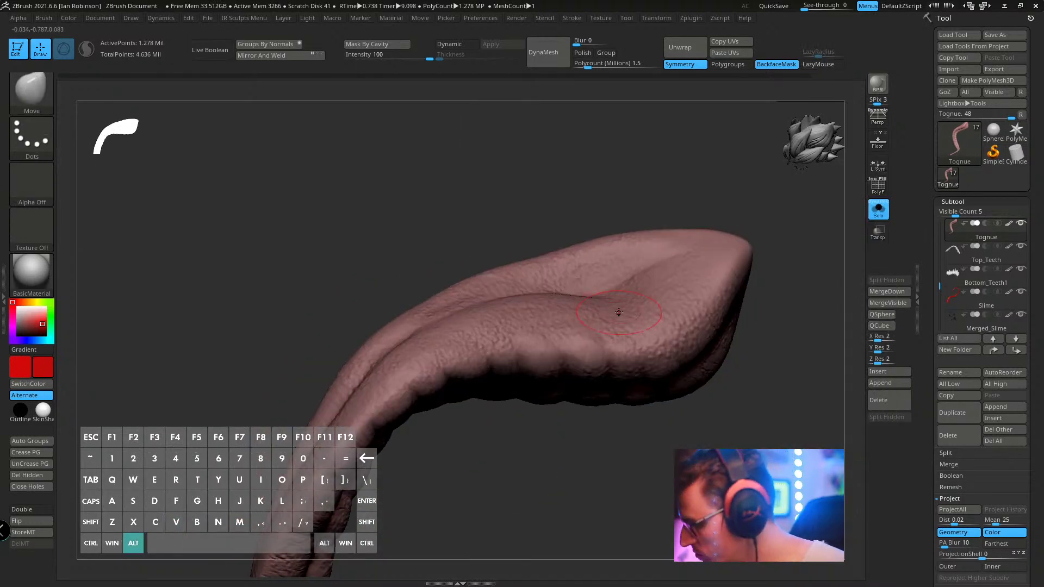
key("s")
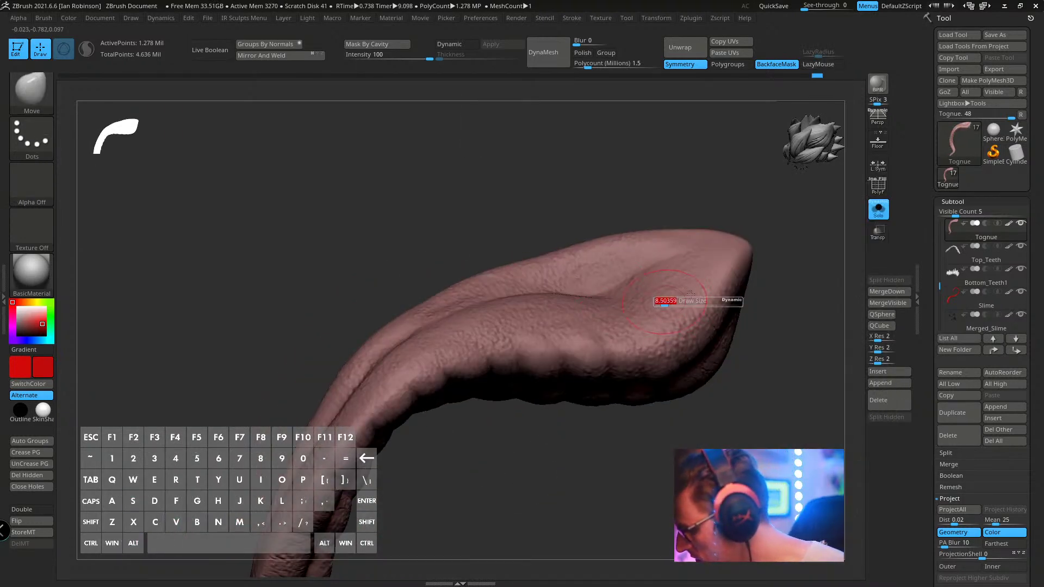
right_click_drag(783, 245, 694, 230, "alt")
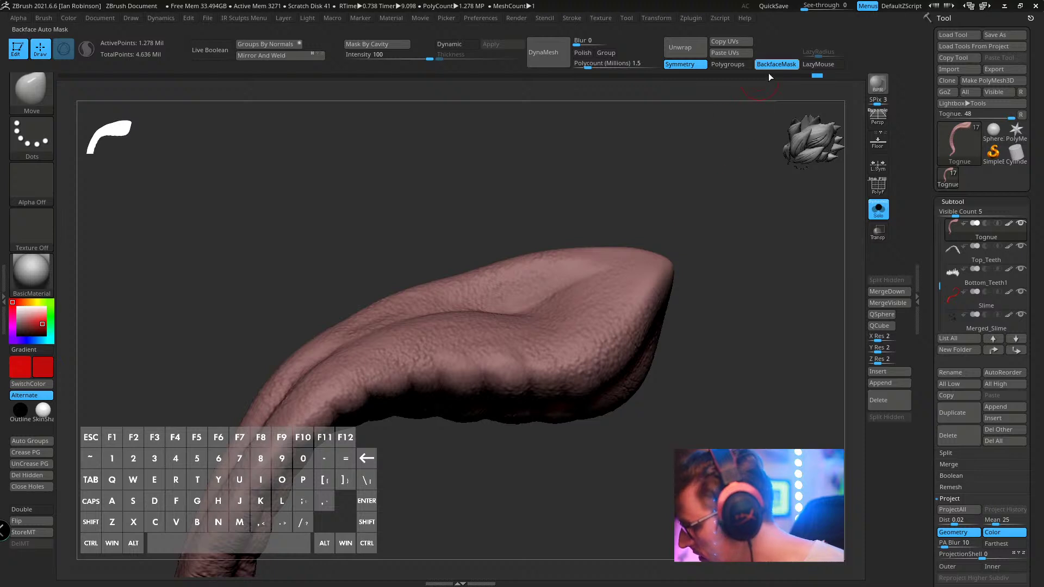
mouse_move(706, 181)
right_mouse_down()
mouse_move(555, 356)
mouse_move(682, 328)
right_mouse_up()
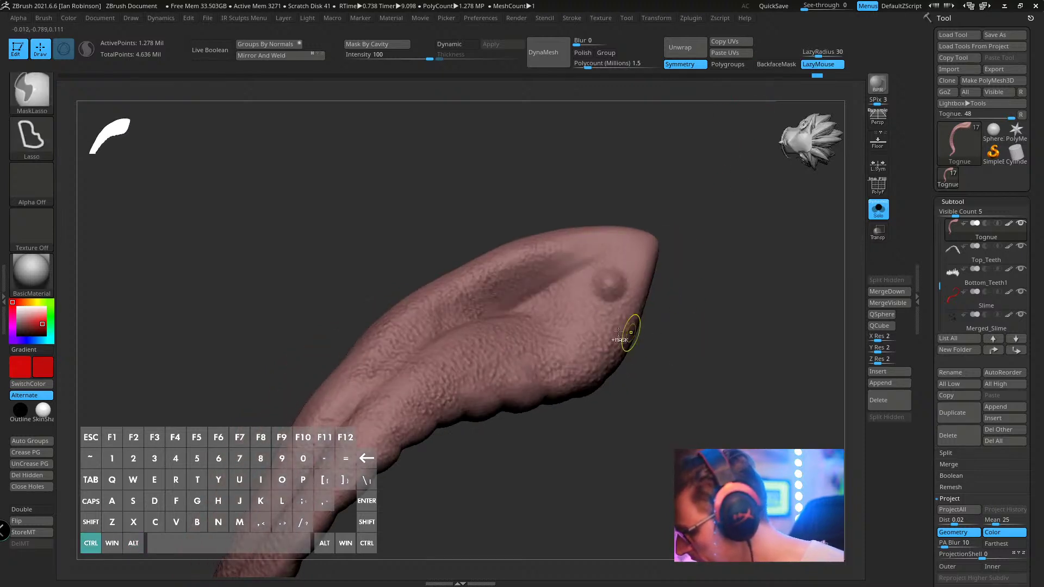
left_click_drag(625, 326, 588, 317, "shift")
key("ctrl+z")
key("ctrl+shift+z")
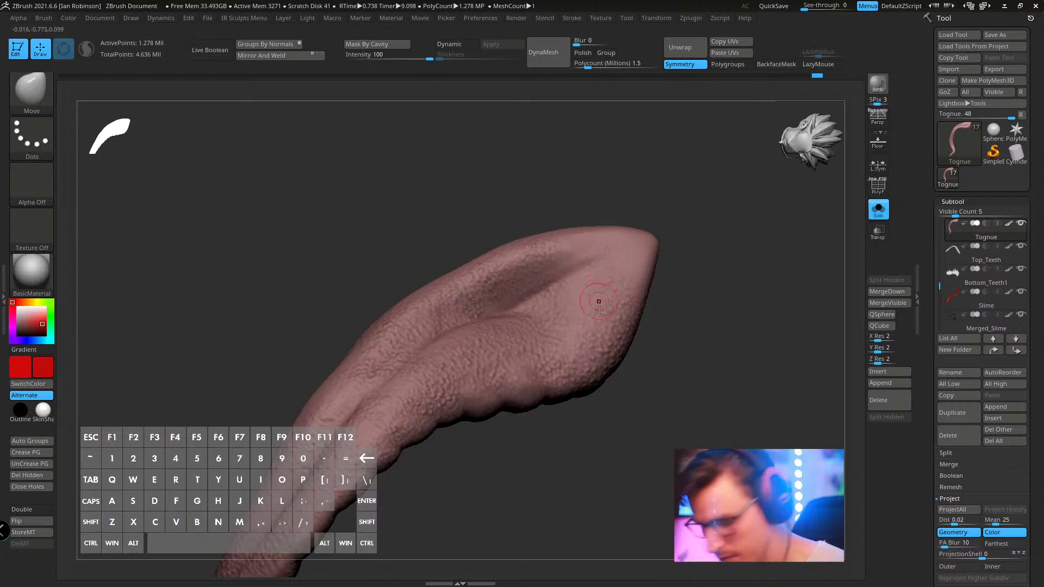
- Reduce the brush size and pull small wart-like bumps out of the smooth underside around the wide base
key("bracketleft")
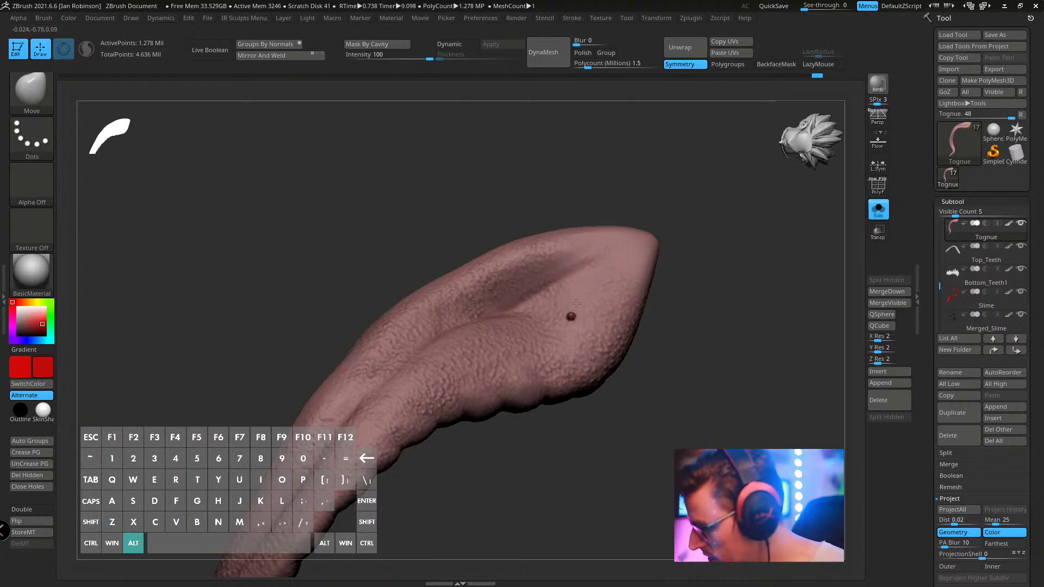
right_click_drag(575, 305, 466, 361)
key("bracketright")
key("alt")
right_click_drag(542, 305, 410, 347)
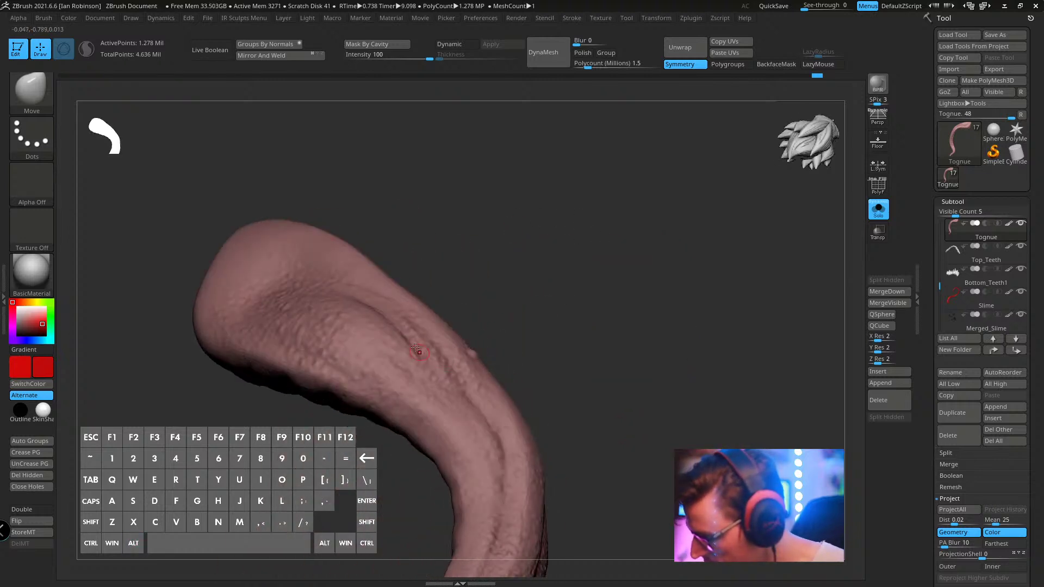
key("alt")
right_click_drag(481, 278, 465, 327)
key("alt")
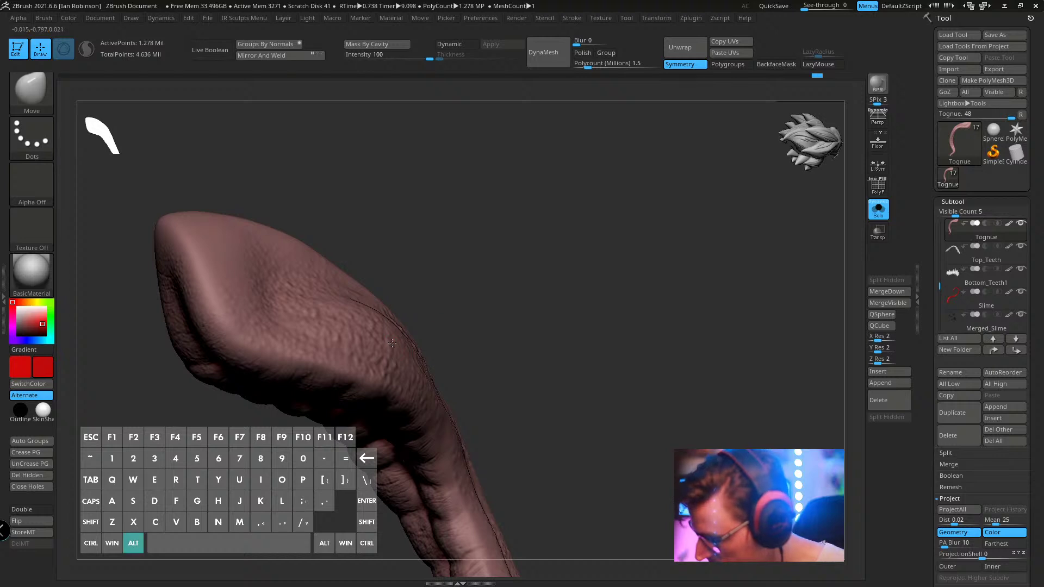
- Pull small bumps out of the tongue's outer edge and the segments above the narrow bend
left_click_drag(505, 313, 512, 258, "alt")
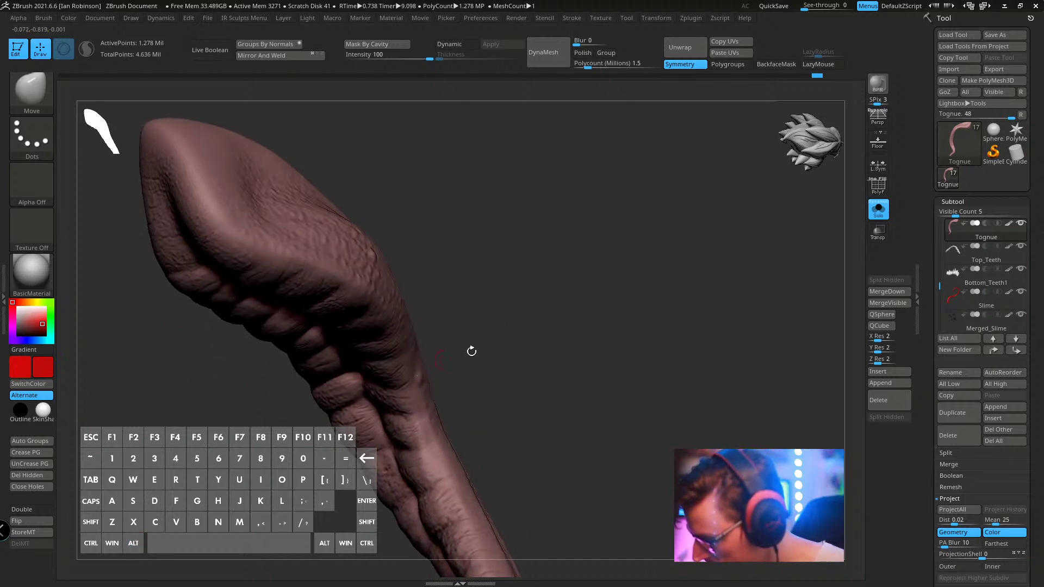
left_click_drag(471, 352, 480, 310, "alt")
key("bracketleft")
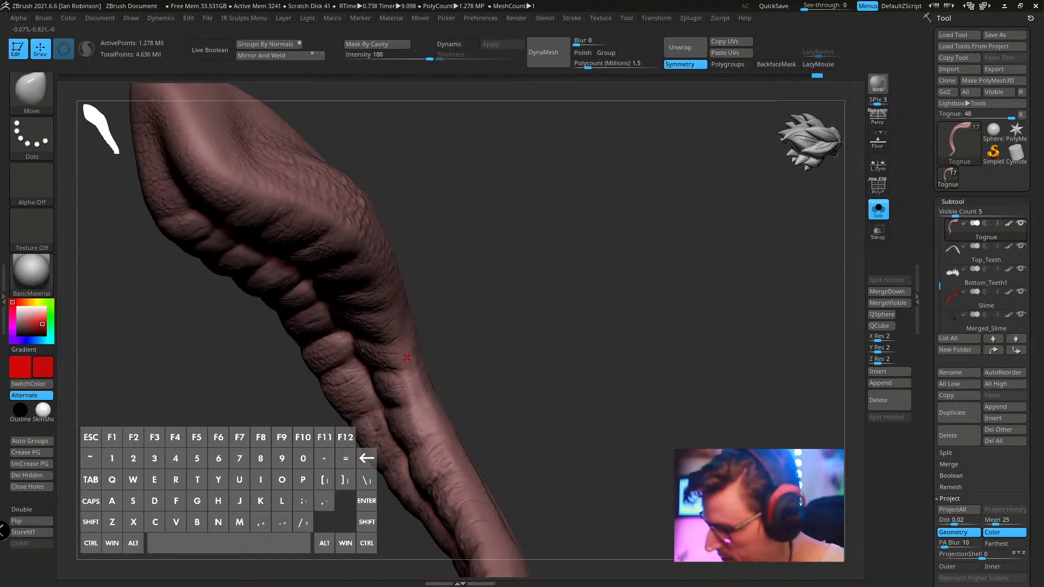
key("alt")
mouse_move(470, 335)
left_mouse_down()
mouse_move(501, 293)
mouse_move(497, 336)
left_mouse_up()
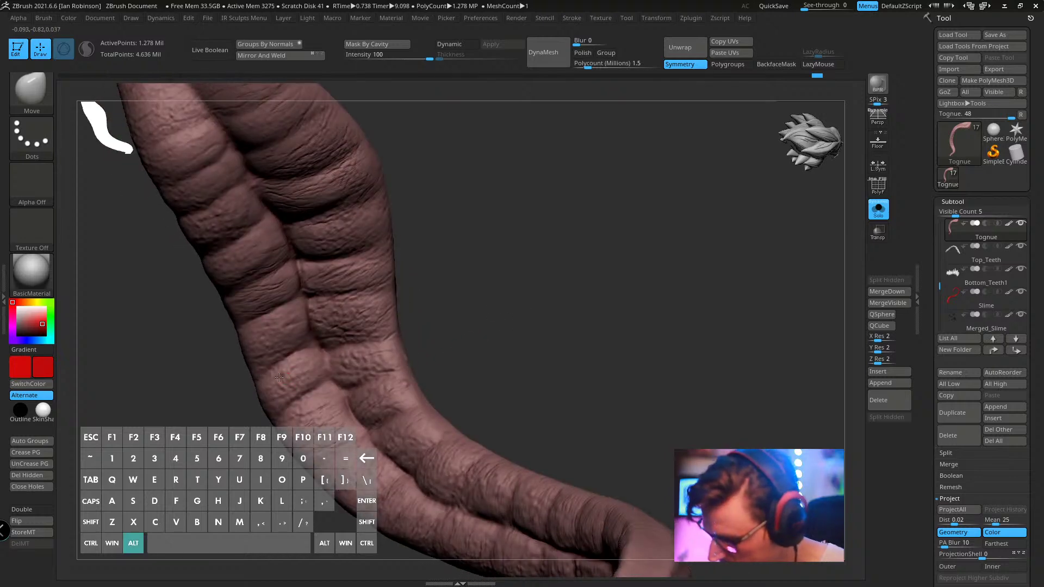
left_click_drag(281, 380, 282, 375, "alt")
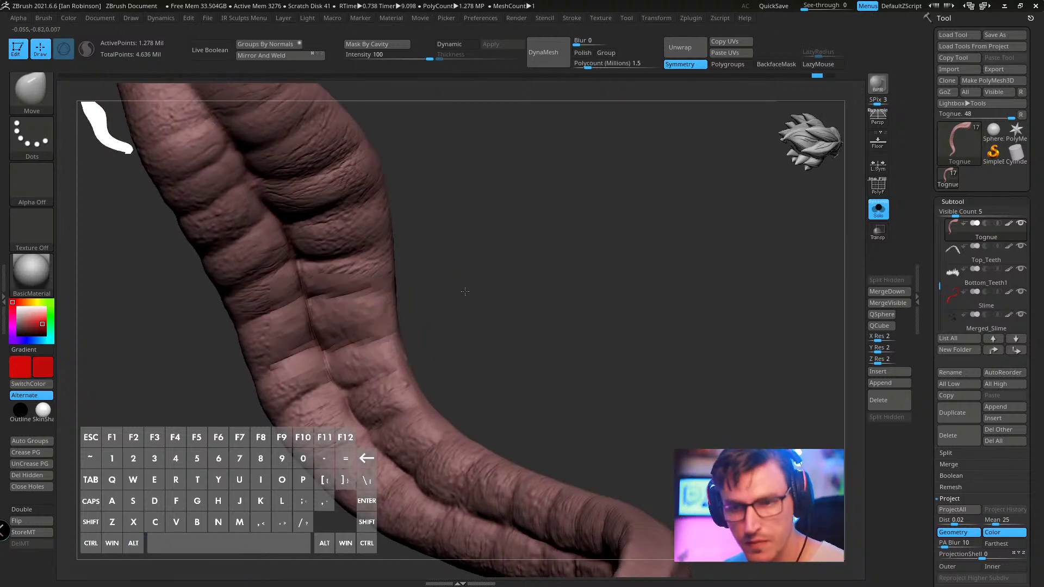
left_click_drag(451, 291, 469, 265)
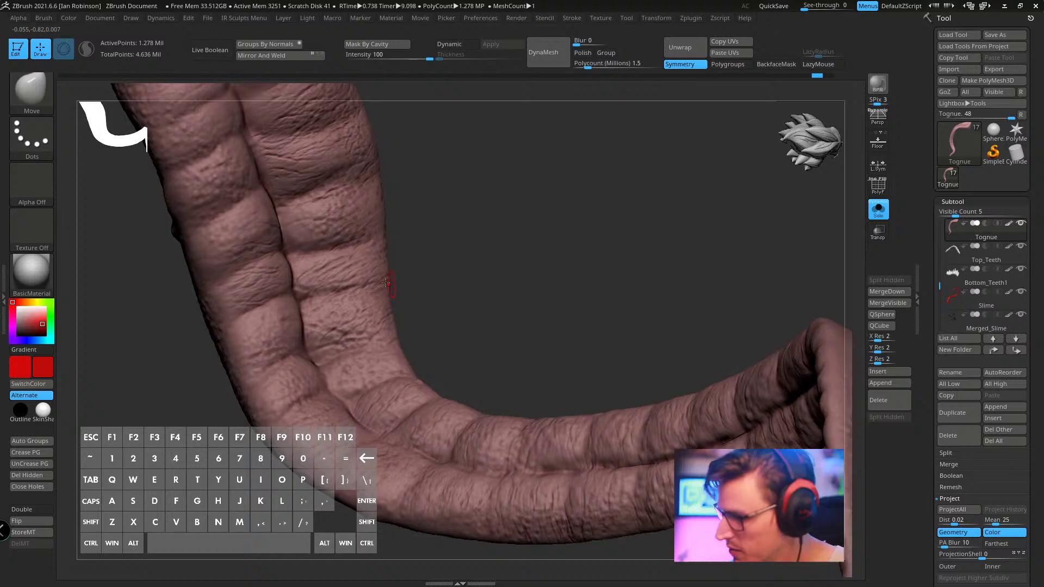
key("alt")
left_click_drag(373, 292, 370, 301, "alt")
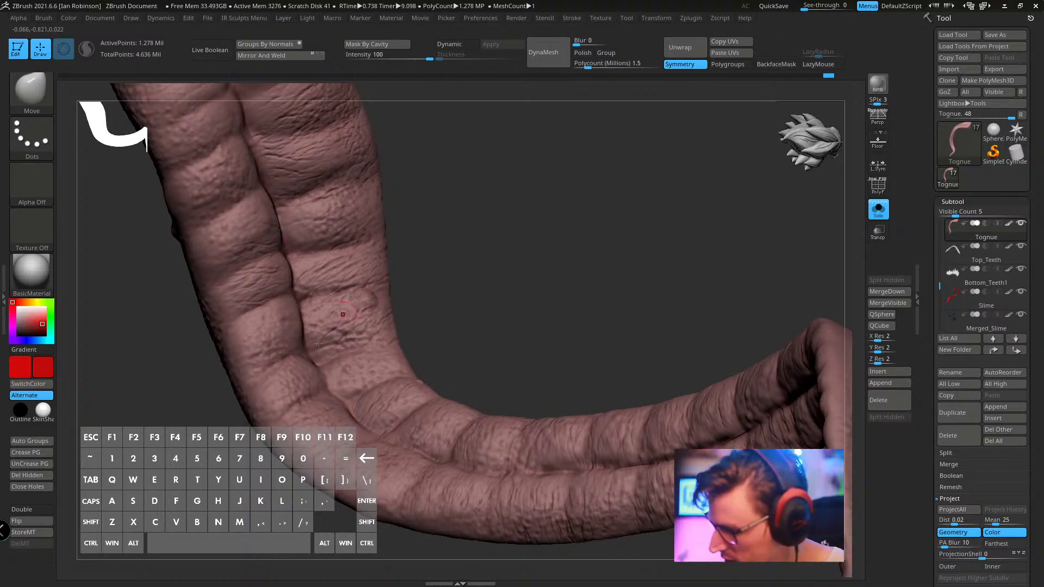
- Add more small bumps with the Move brush to the segmented side's upper segments near the wide base
left_click_drag(494, 263, 487, 272)
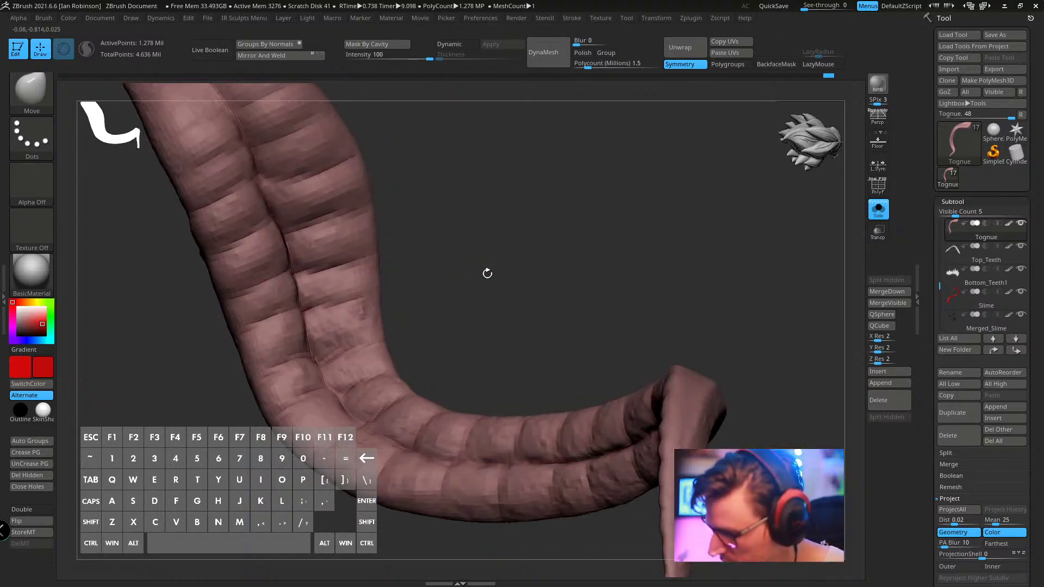
left_click_drag(371, 397, 415, 269)
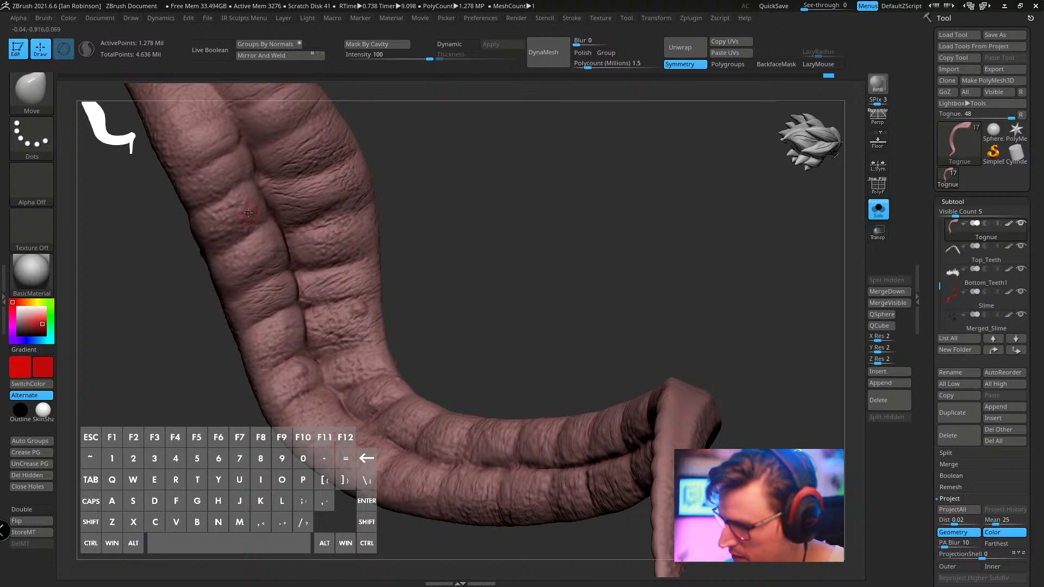
left_click_drag(248, 213, 260, 238)
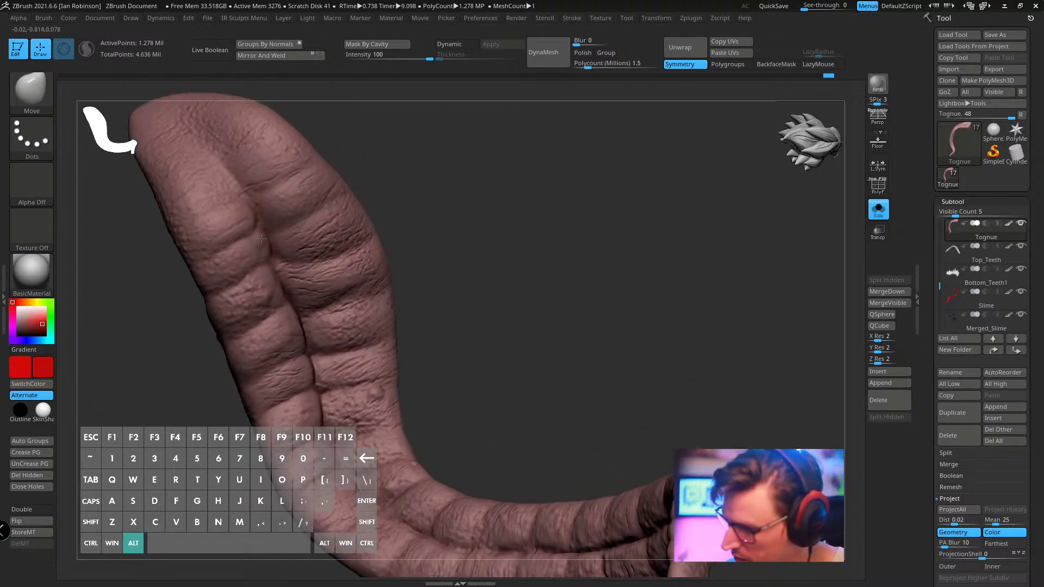
left_click_drag(354, 161, 309, 193)
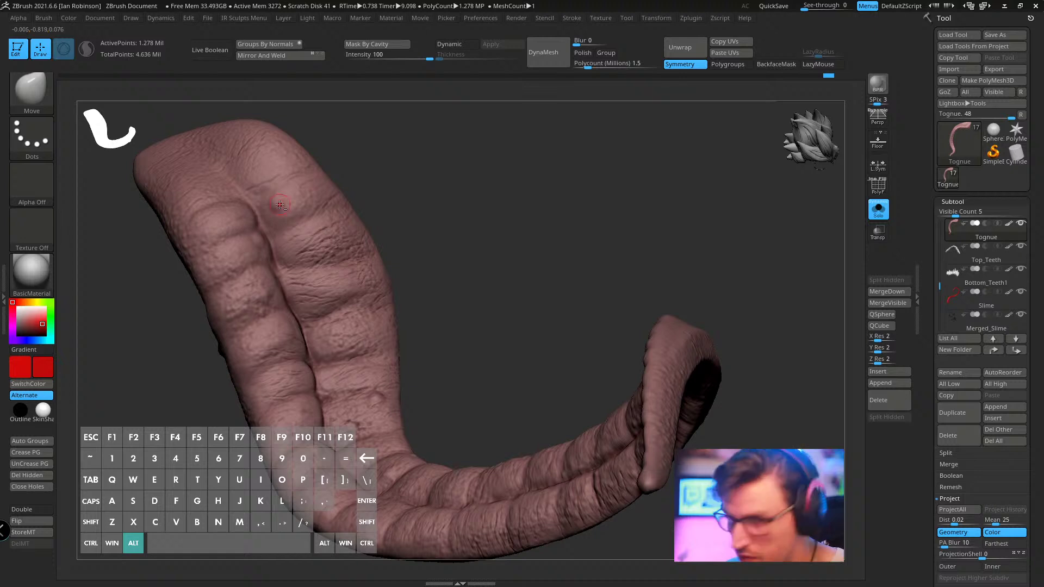
left_click_drag(418, 204, 425, 190)
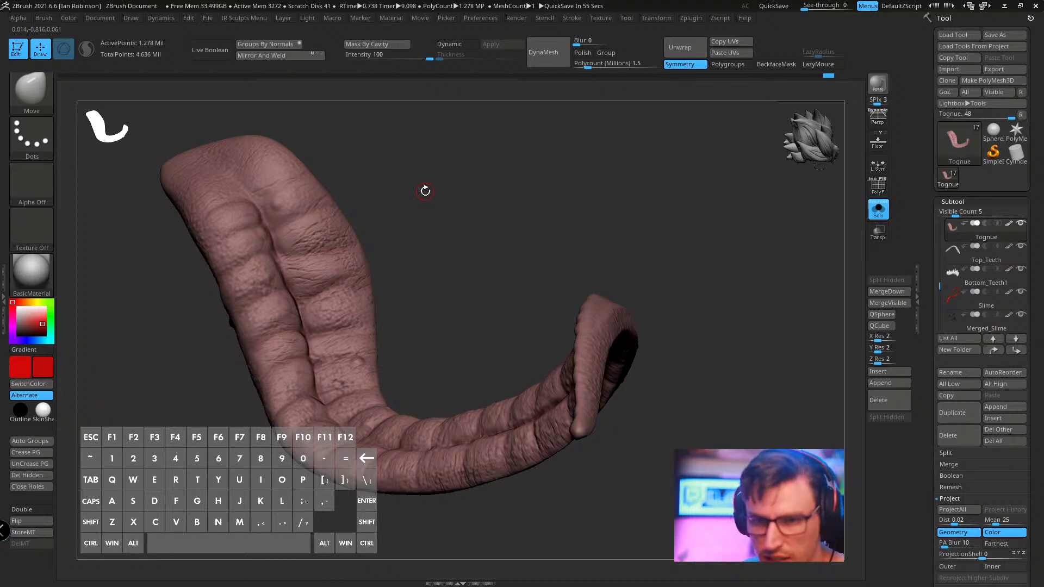
left_click_drag(425, 191, 510, 382)
- Raise scattered bumps on the segments just past the bend, where the tongue starts to narrow
key("alt")
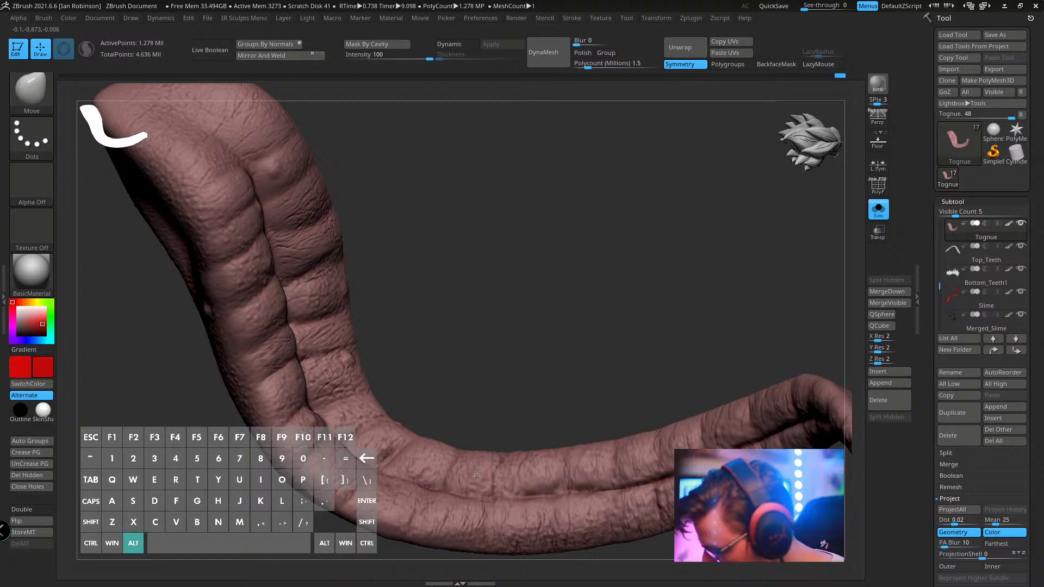
left_click_drag(476, 472, 542, 440)
key("alt")
key("alt")
key("alt")
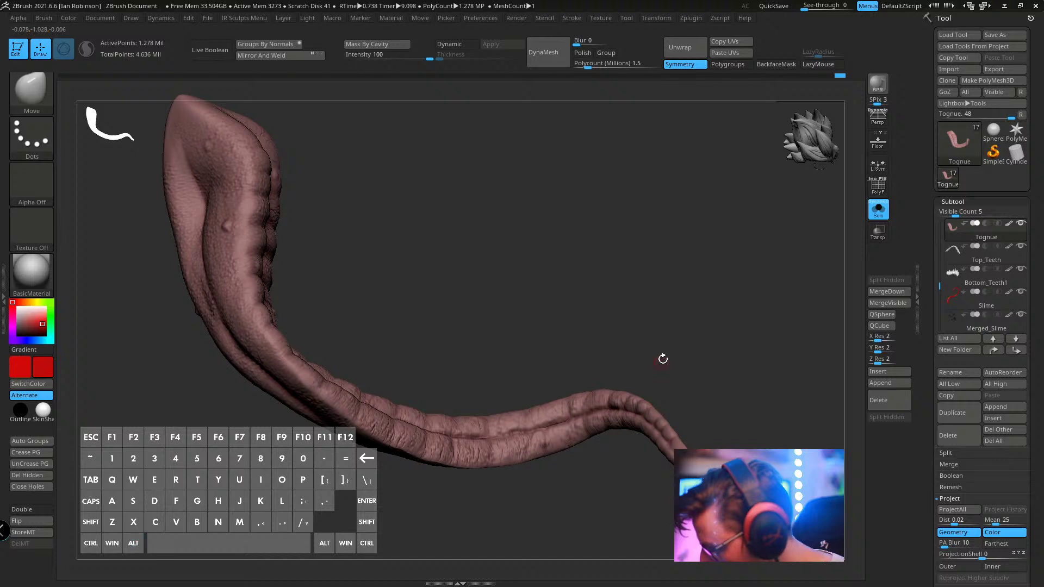
- Shrink the Move brush and pull tiny bumps out of the narrow stretch leading to the tongue's tip
left_click_drag(682, 355, 585, 398)
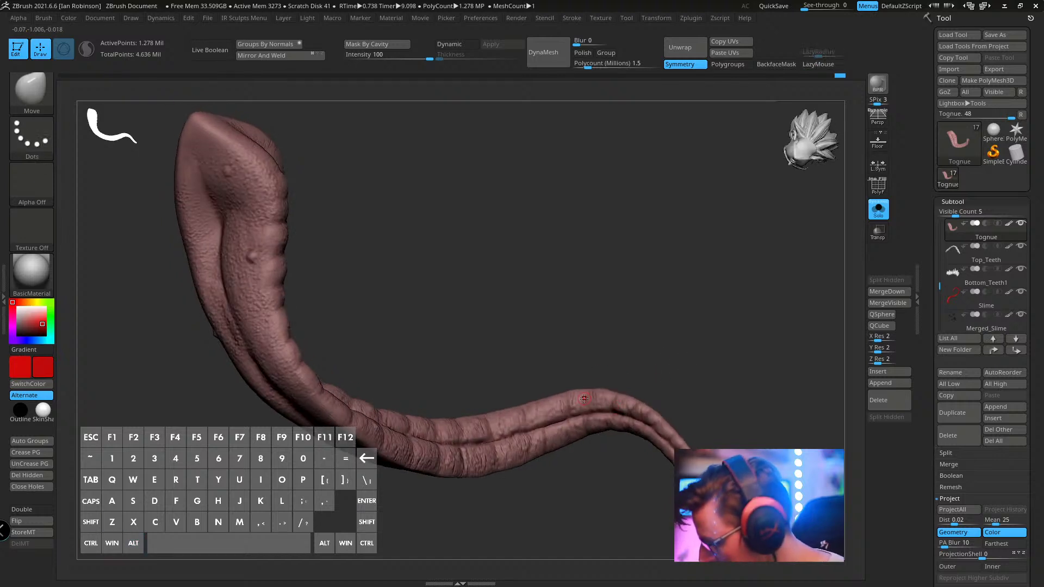
key("bracketleft")
key("alt")
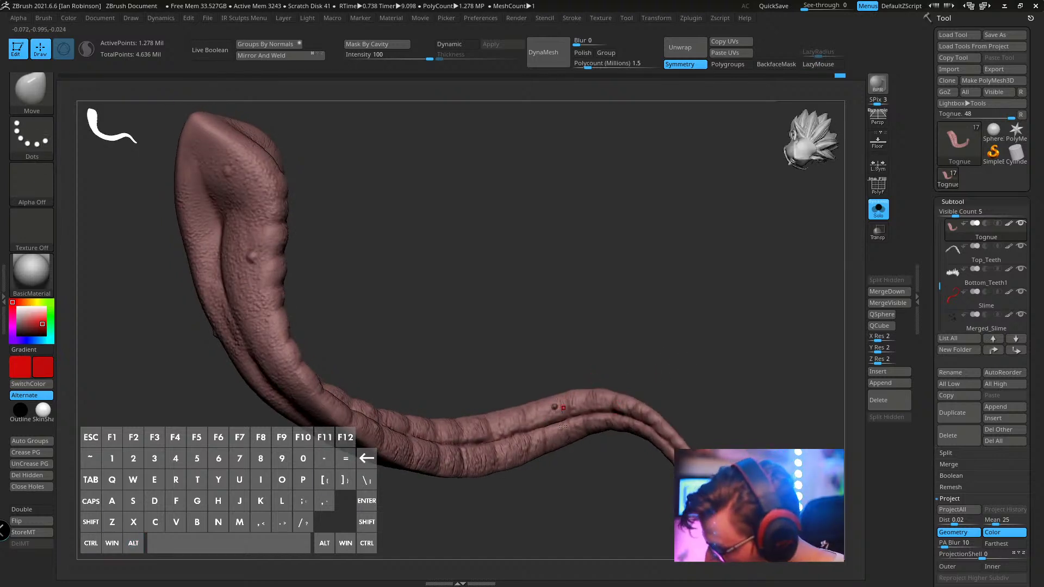
key("alt")
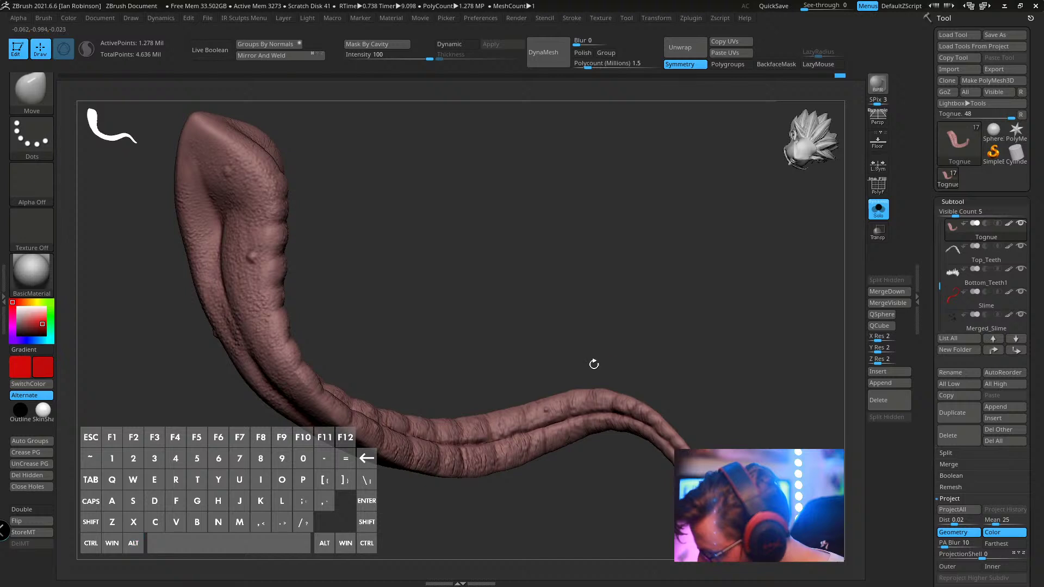
left_click_drag(592, 363, 465, 459)
key("alt")
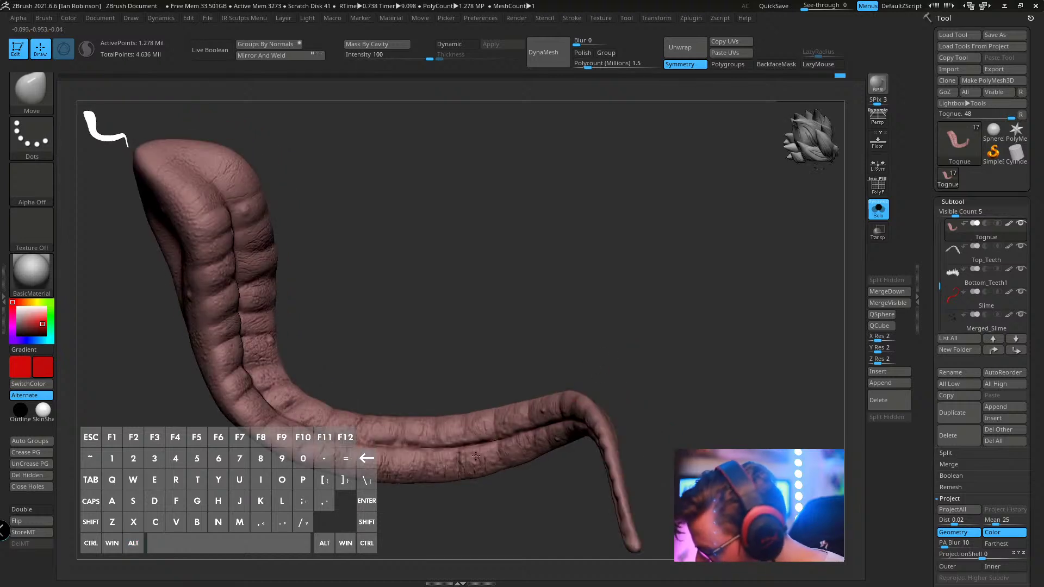
key("alt")
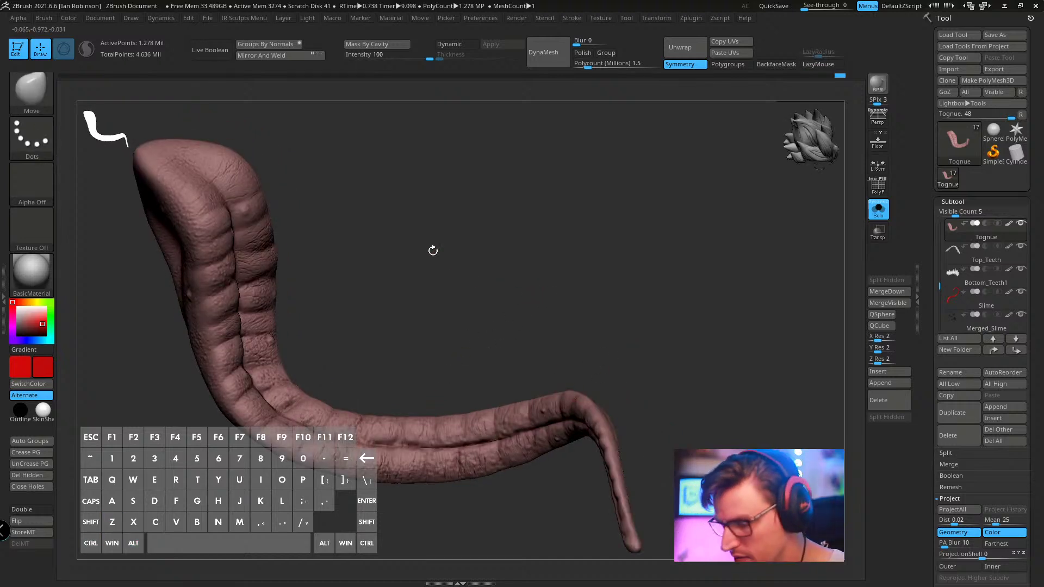
- Switch to the Standard brush with the DragRect stroke and frame the tongue's narrow segmented stretch for detailing
left_click(39, 142)
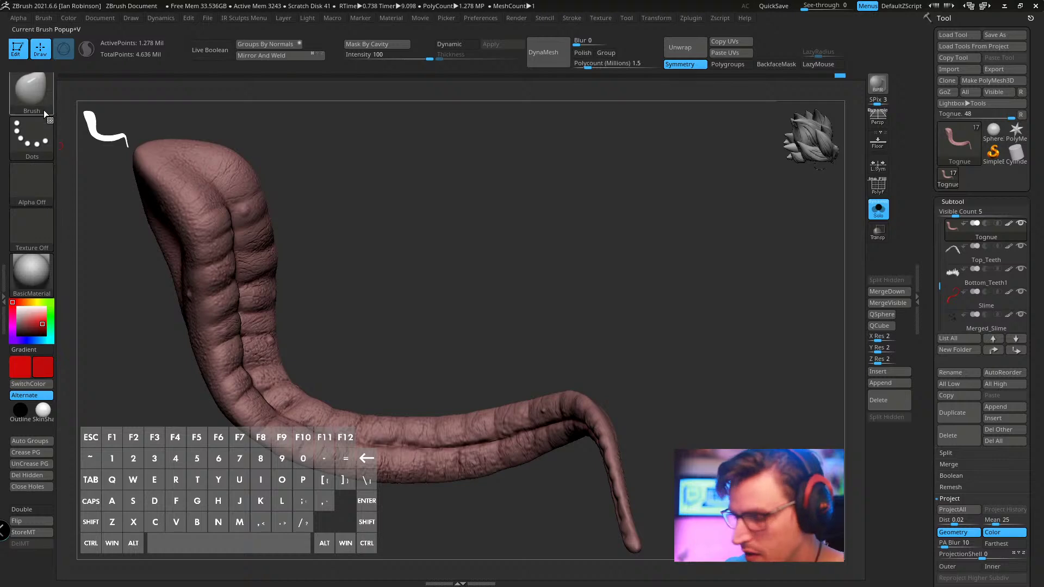
left_click(43, 110)
key("s")
key("t")
left_click(33, 139)
left_click(133, 158)
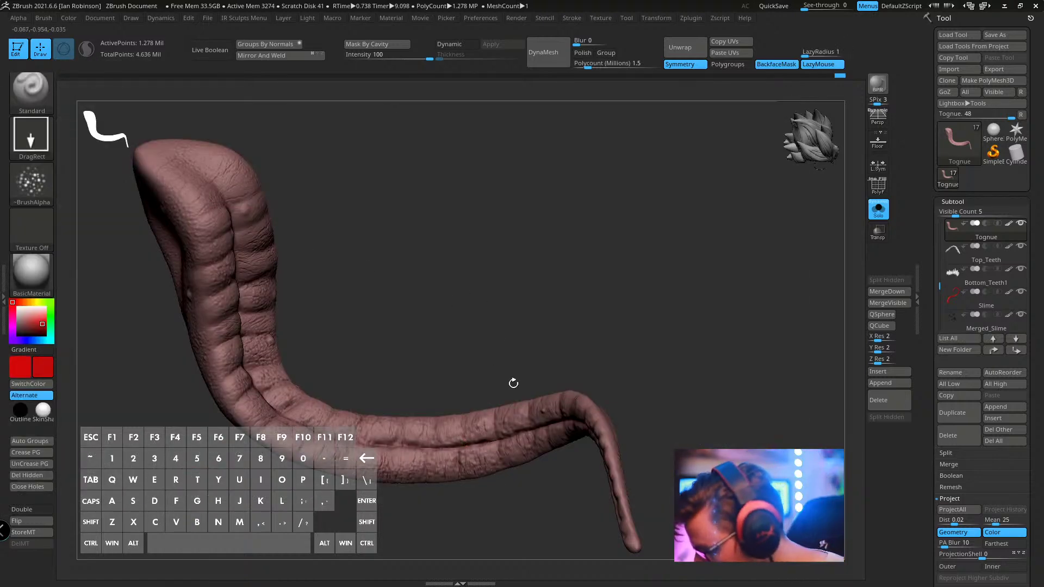
scroll(513, 384, "up", 3)
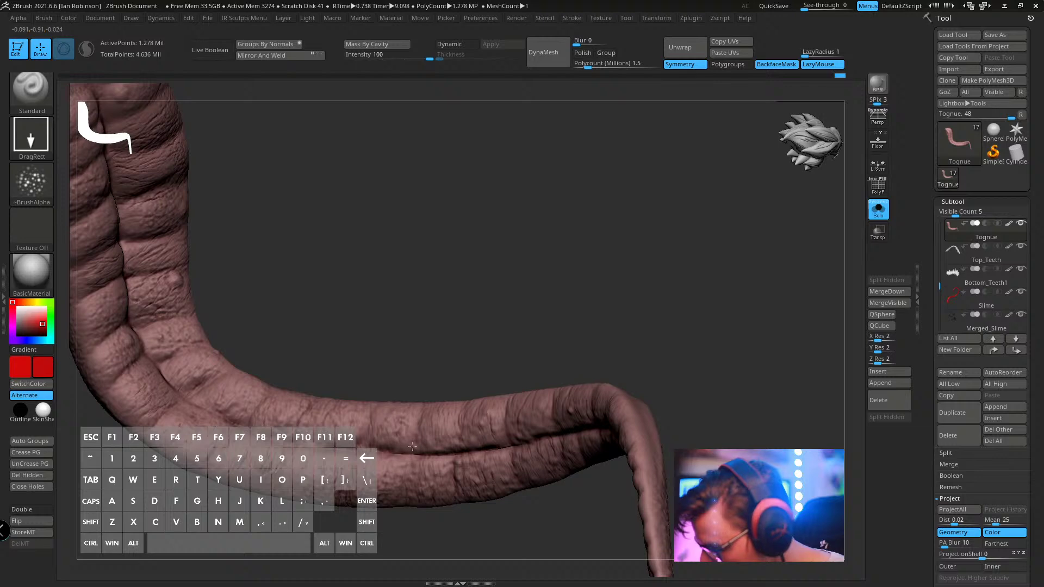
key("space")
right_click_drag(444, 386, 399, 442)
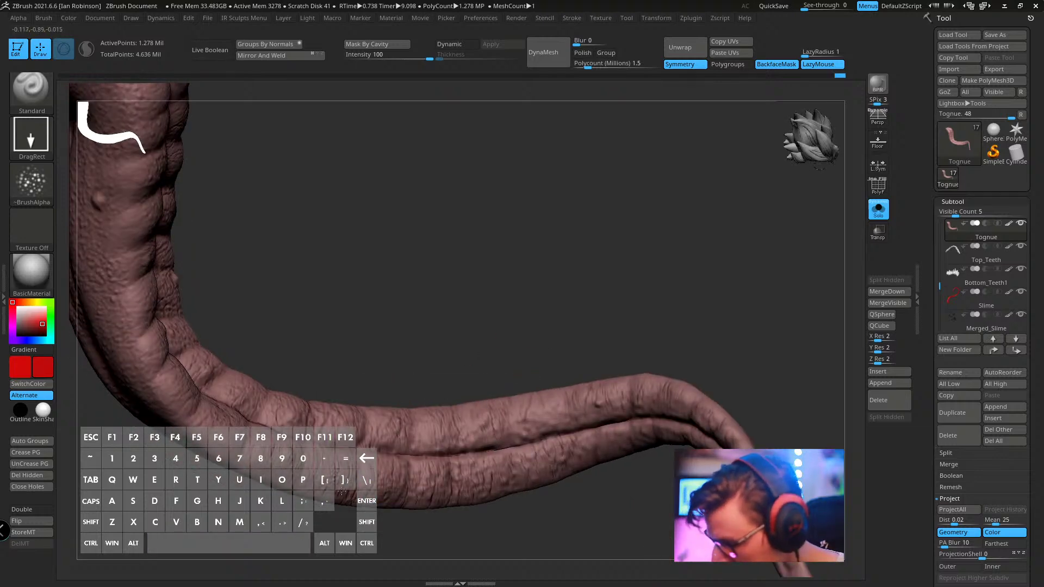
- Stamp clusters of small bumps along the tongue's smooth side, from the wide base down past the bend
right_click_drag(529, 331, 378, 461)
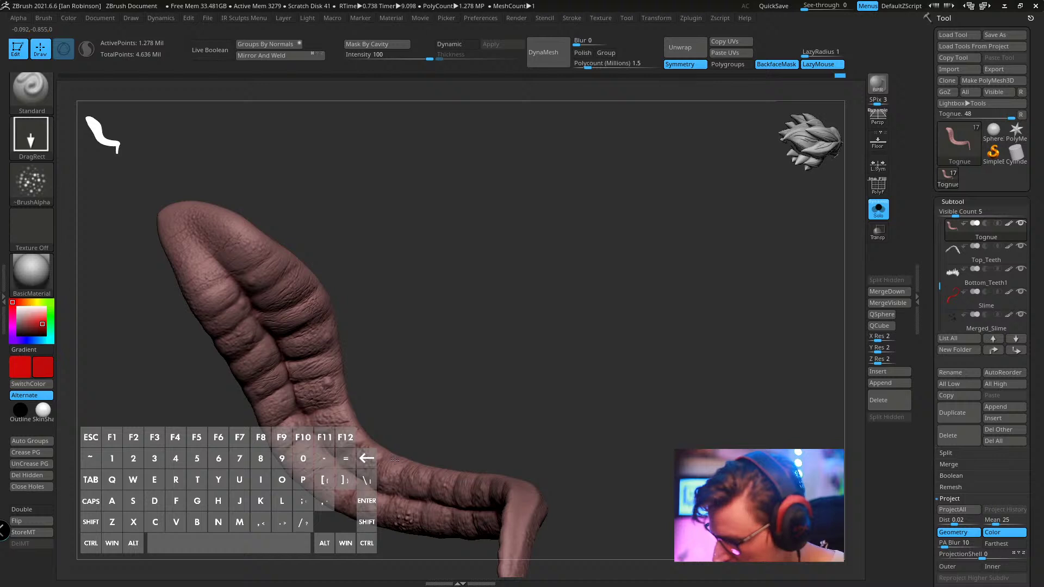
right_click_drag(491, 348, 440, 430)
key("s")
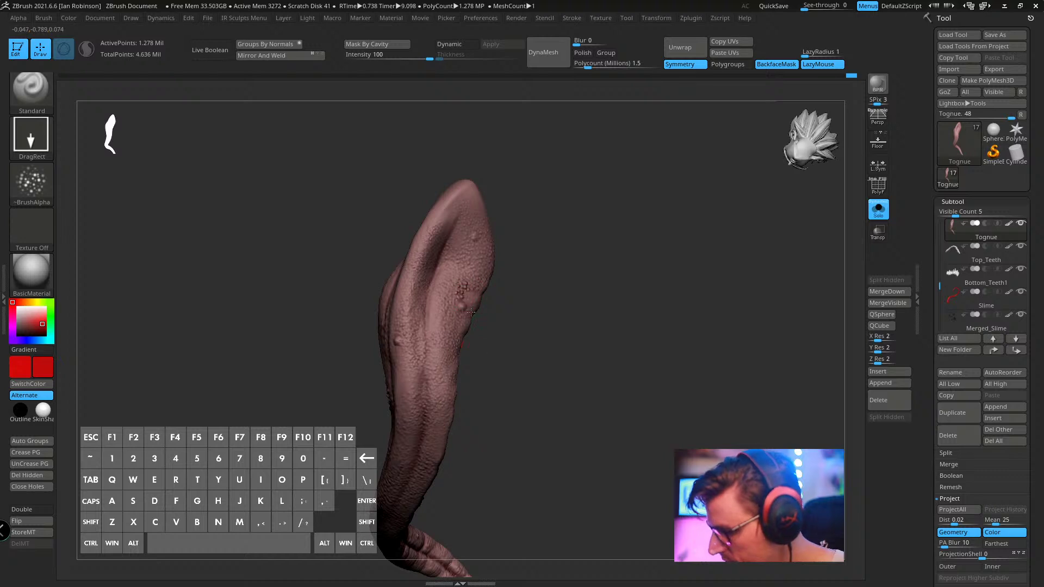
left_click_drag(473, 319, 483, 319)
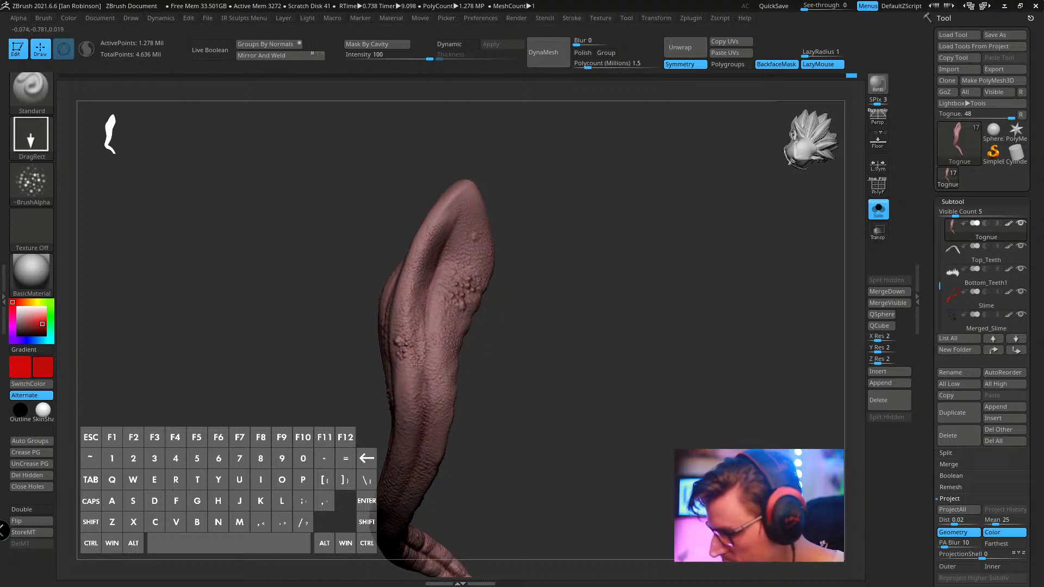
right_click_drag(497, 260, 442, 322)
left_click_drag(417, 337, 389, 359)
left_click_drag(472, 335, 506, 338)
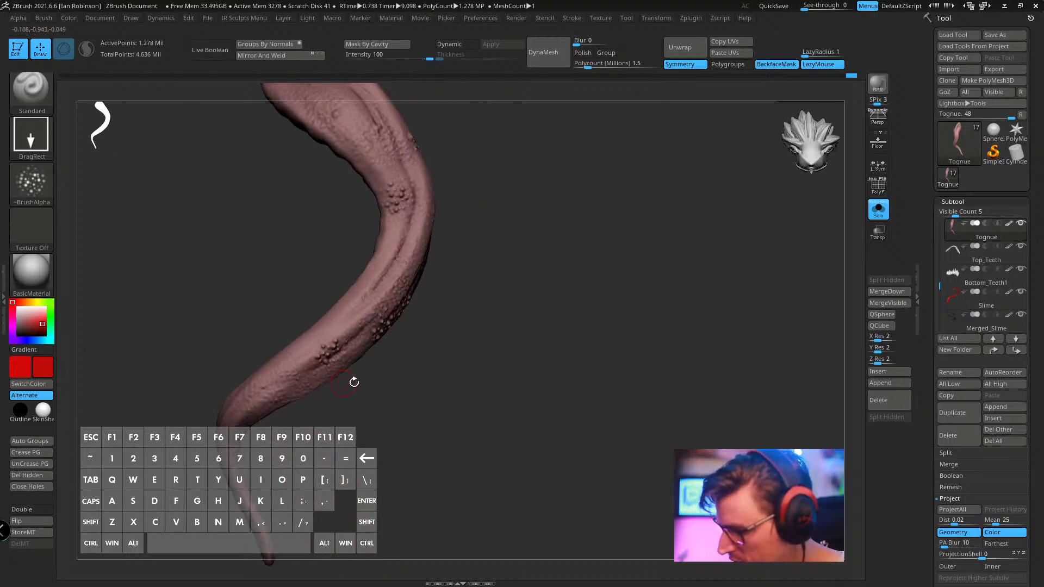
- Stamp more bump clusters across the tongue's segmented side, on the segments between the wide base and the bend
left_click_drag(354, 379, 436, 354)
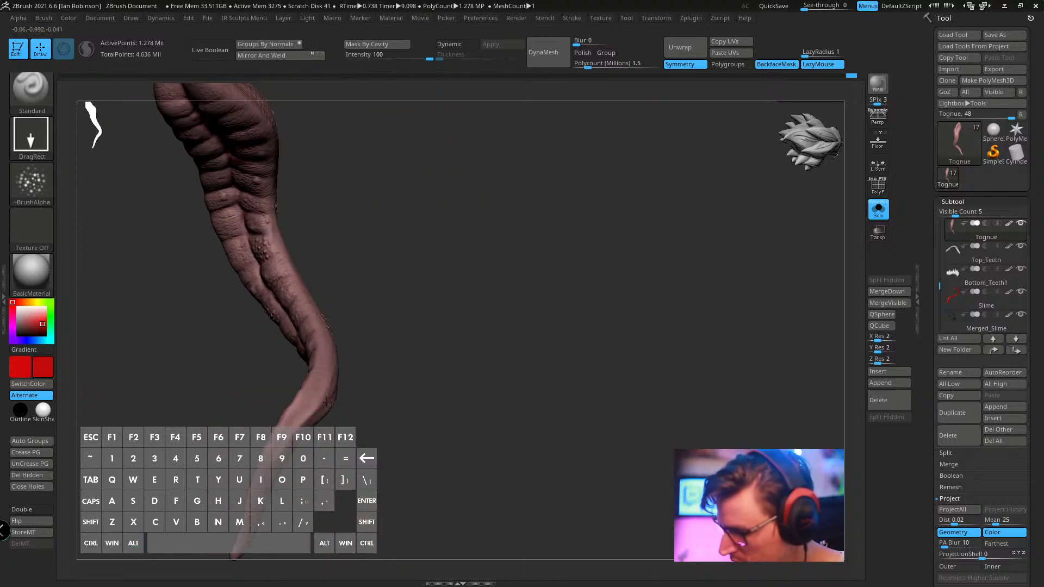
left_click_drag(318, 408, 298, 295)
key("alt")
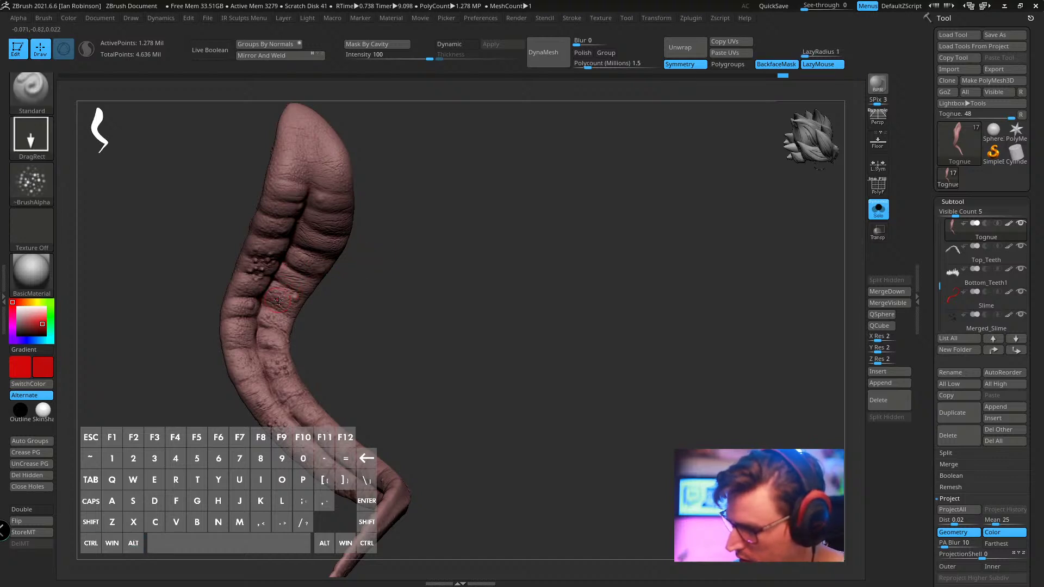
left_click_drag(434, 280, 395, 277)
key("alt")
left_click_drag(445, 305, 457, 291)
- Bring the whole character back into view, adjust the Standard brush's Z intensity and add more bumps to the tongue
left_click(879, 209)
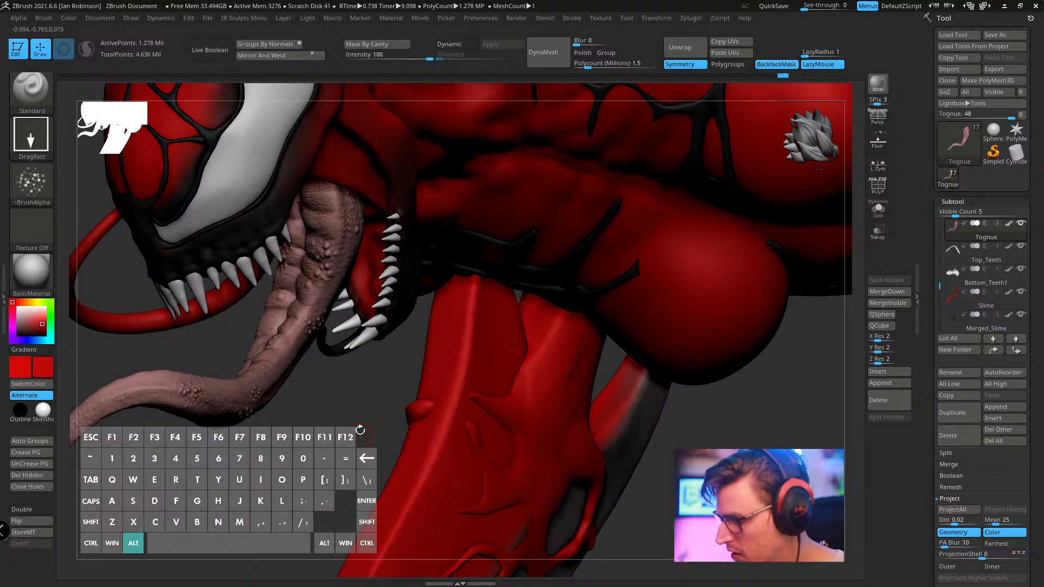
left_click_drag(360, 430, 331, 373)
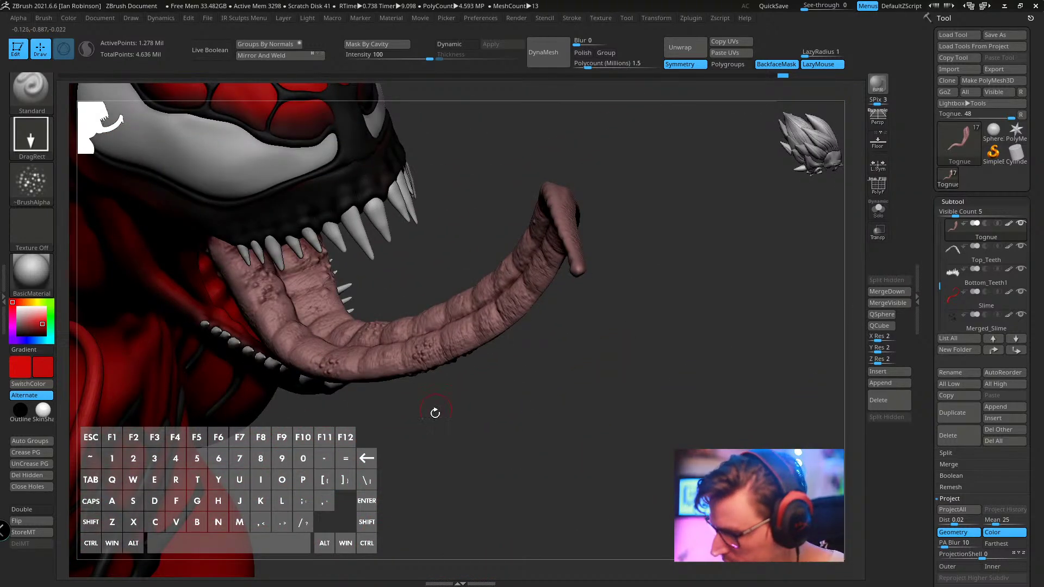
left_click_drag(435, 413, 434, 373)
key("space")
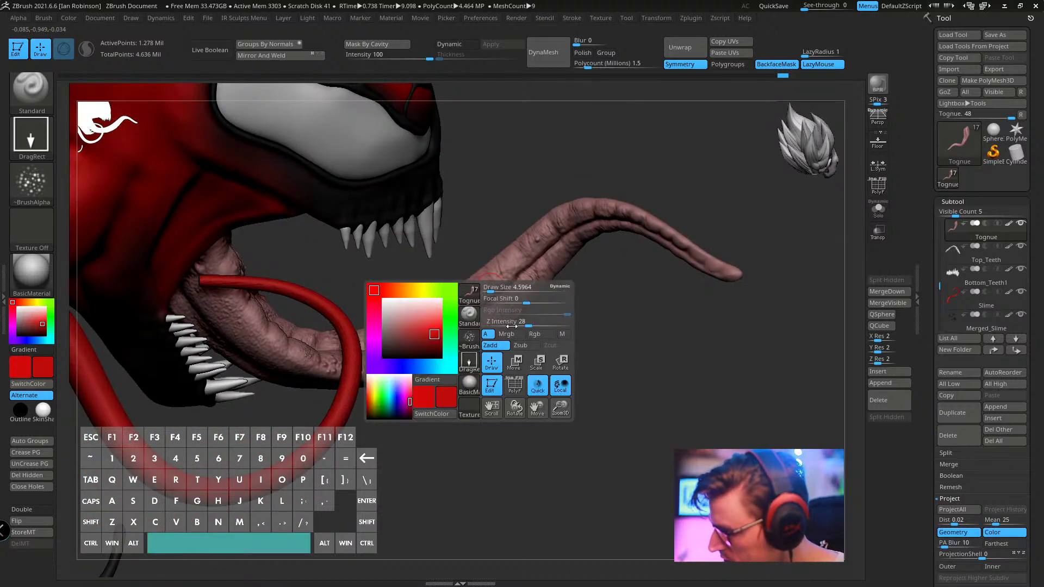
left_click_drag(516, 323, 493, 312)
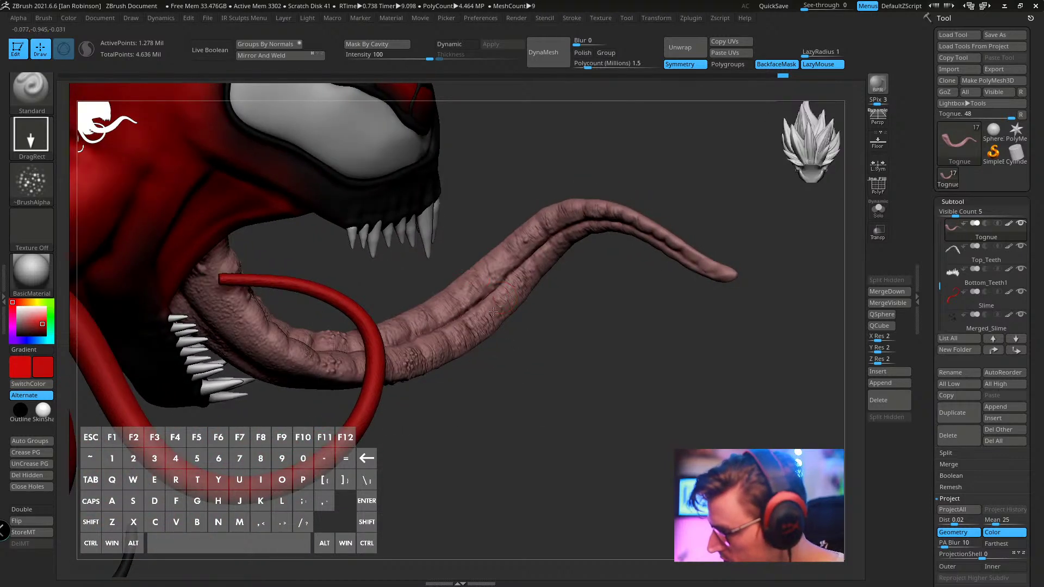
left_click_drag(478, 373, 587, 322)
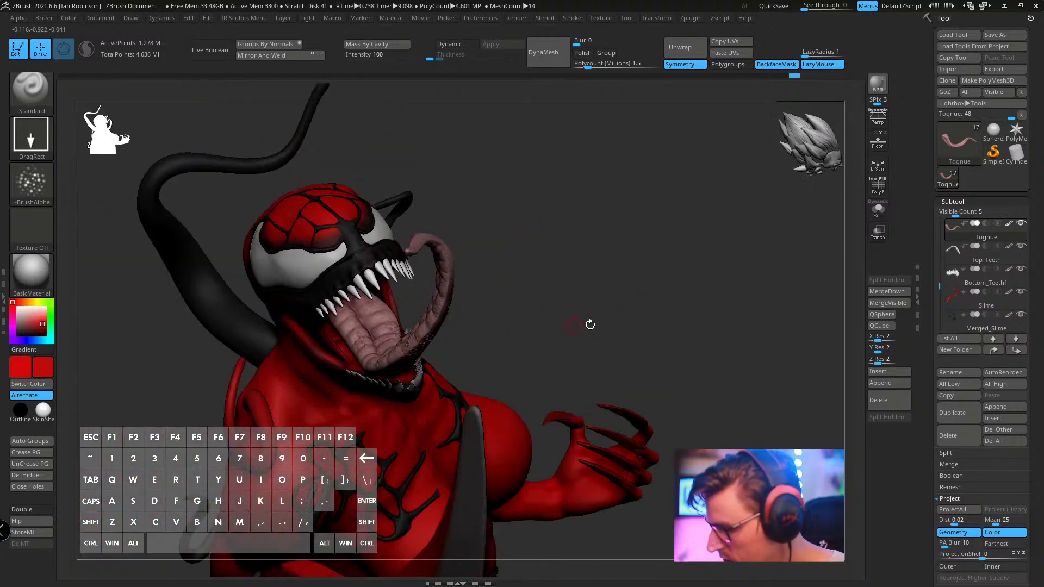
left_click_drag(622, 277, 536, 294)
- Switch to the Move Topological brush with a large draw size and step the tongue down to its lowest subdivision level
key("b")
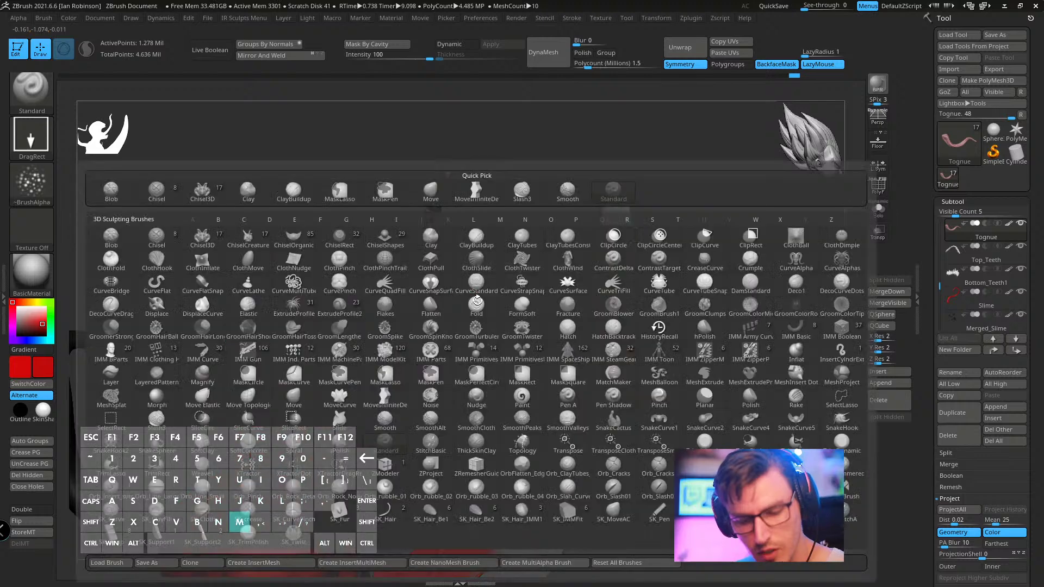
key("m")
key("t")
key("s")
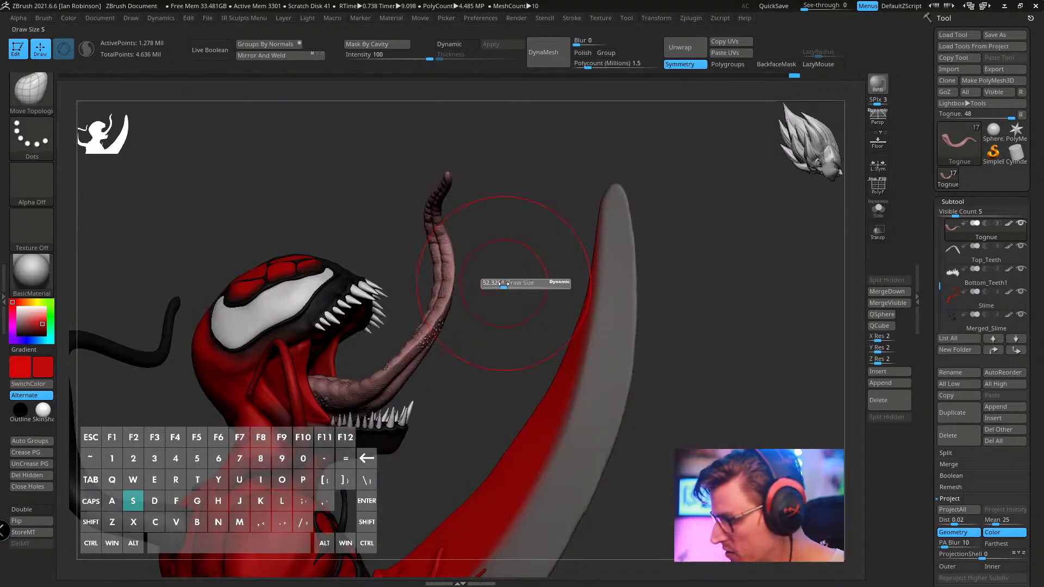
key("shift+d")
key("shift+d")
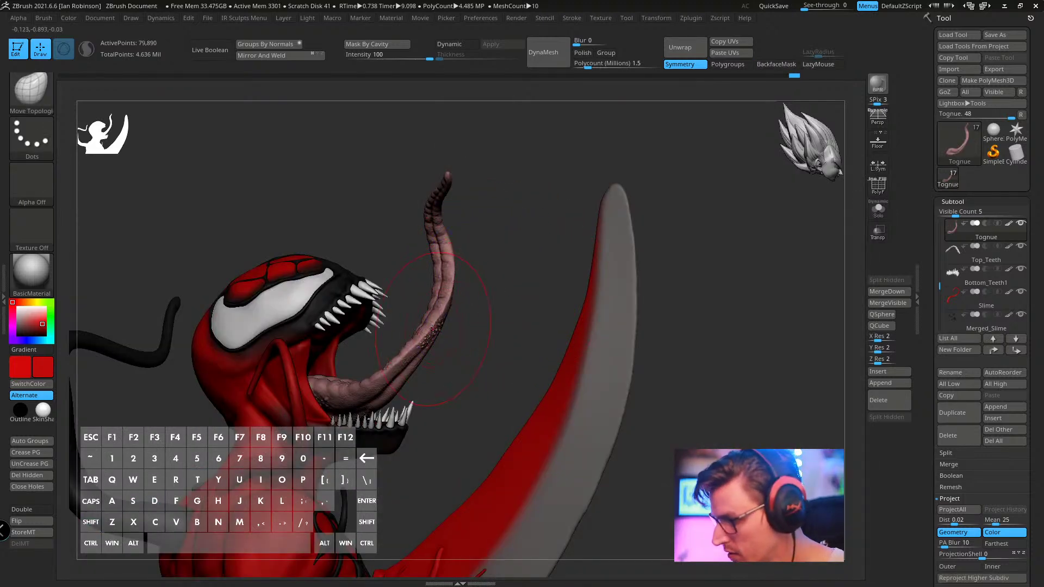
key("shift+d")
key("shift+d")
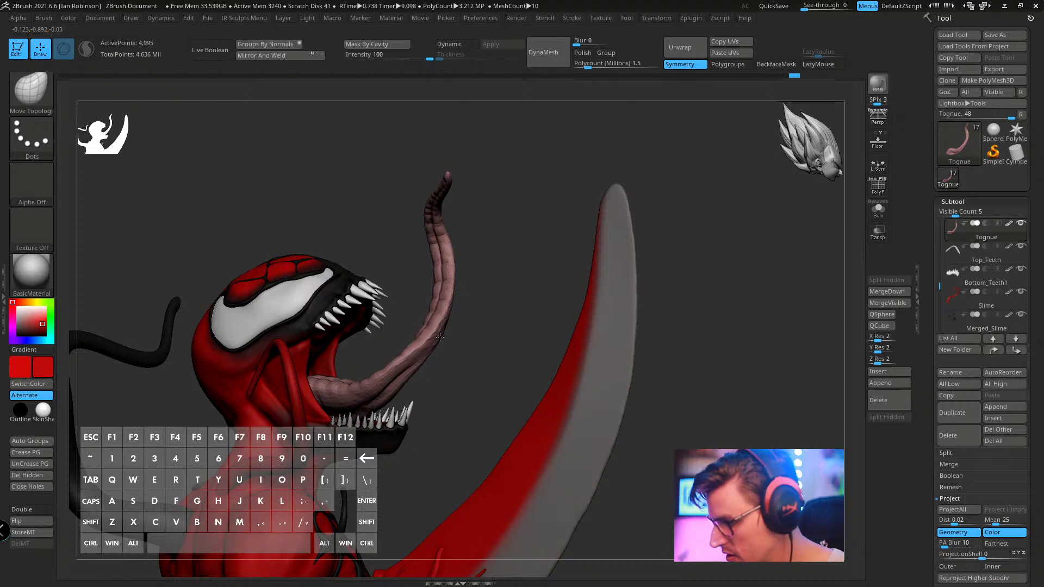
key("ctrl+shift")
- Enlarge the Move Topological brush and pull the tongue's long outer stretch into a broader sideways curve
key("s")
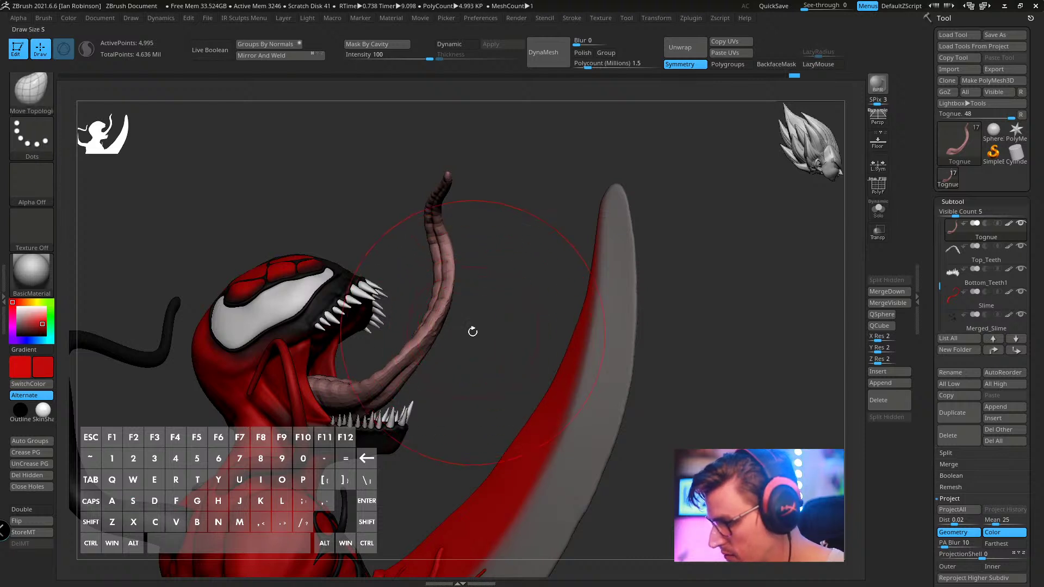
mouse_move(473, 331)
left_mouse_down()
mouse_move(427, 343)
mouse_move(488, 366)
left_mouse_up()
mouse_move(645, 326)
left_mouse_down()
mouse_move(571, 325)
mouse_move(620, 288)
left_mouse_up()
left_click_drag(461, 354, 451, 351)
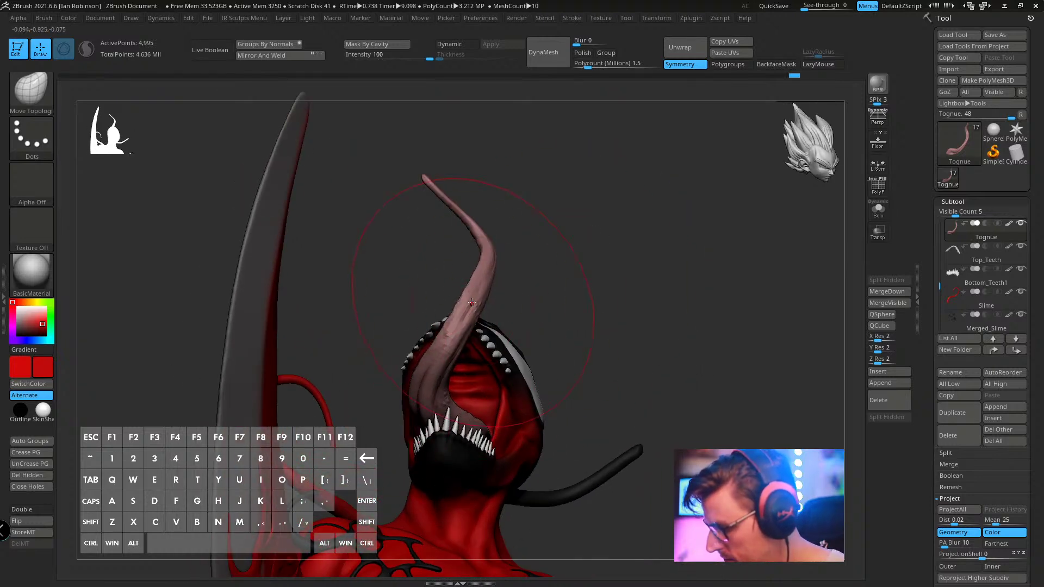
mouse_move(474, 310)
left_mouse_down()
mouse_move(567, 282)
mouse_move(574, 242)
mouse_move(535, 223)
left_mouse_up()
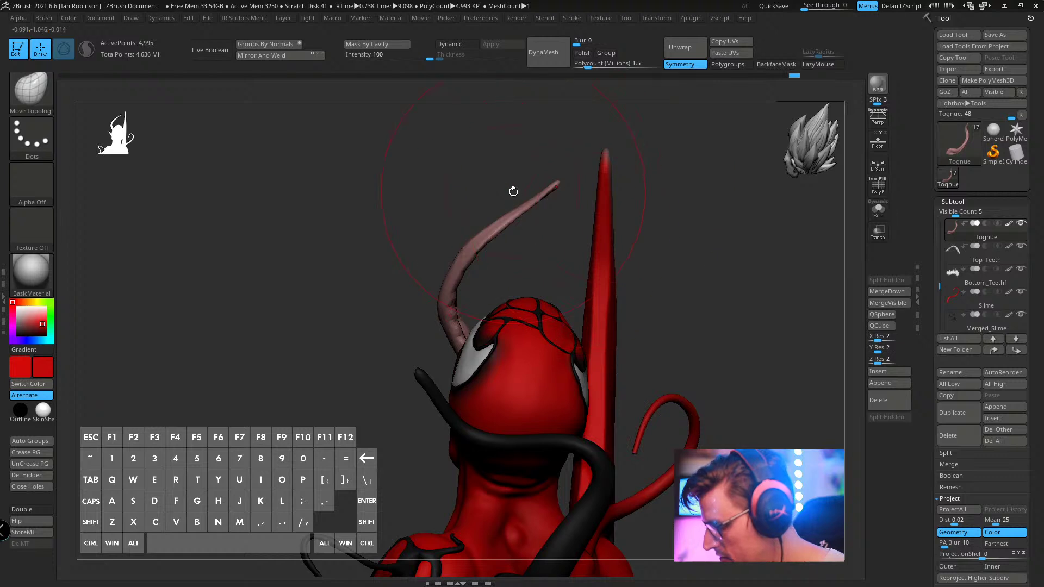
- Resize the brush and bend the tongue's upper stretch and tip into a smoother arc above the head
key("s")
left_click_drag(505, 192, 498, 192)
left_click_drag(544, 217, 518, 157)
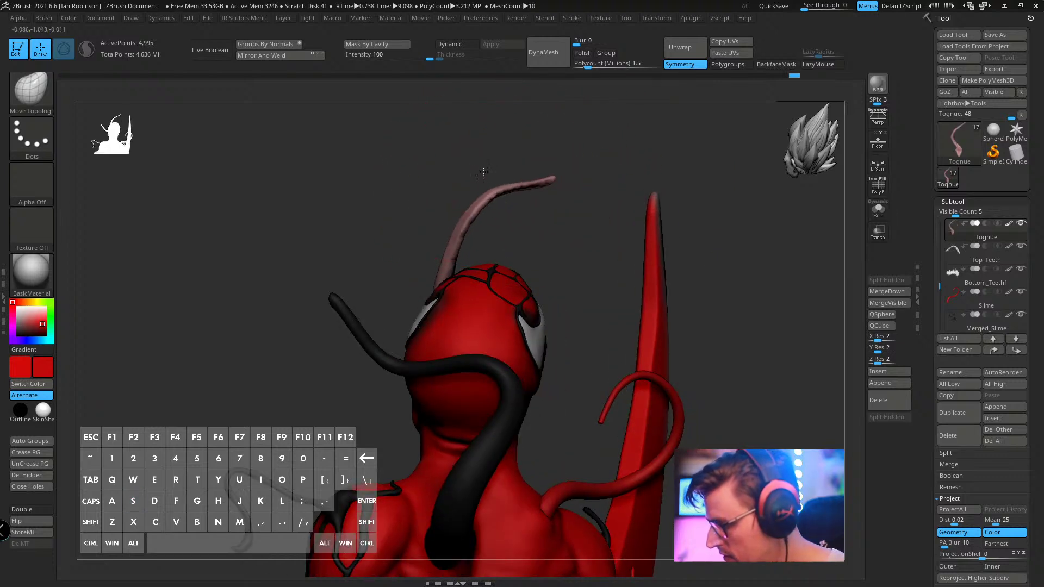
left_click_drag(463, 205, 453, 147)
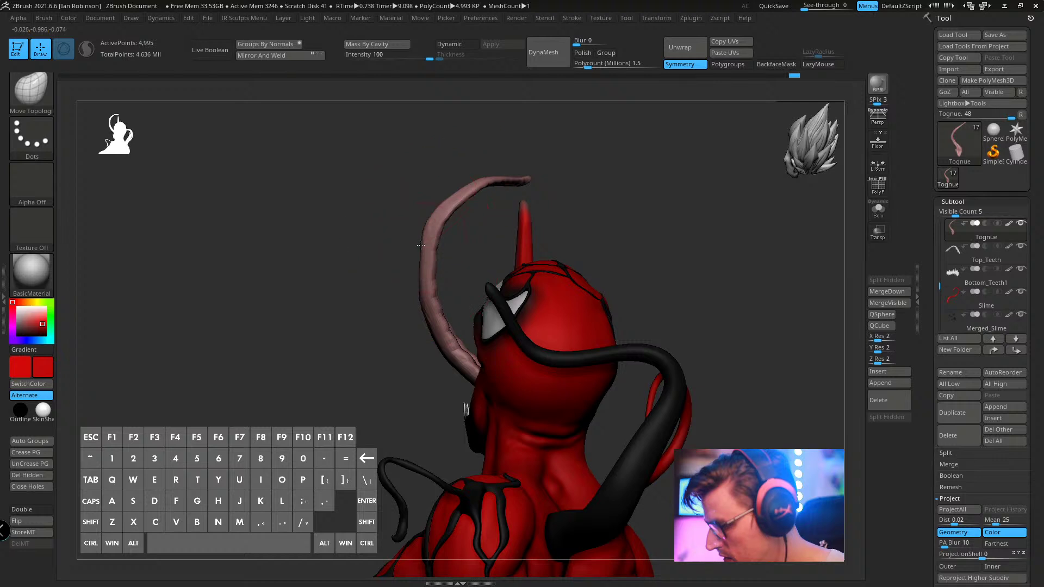
mouse_move(420, 245)
left_mouse_down()
mouse_move(536, 169)
mouse_move(517, 191)
mouse_move(501, 182)
left_mouse_up()
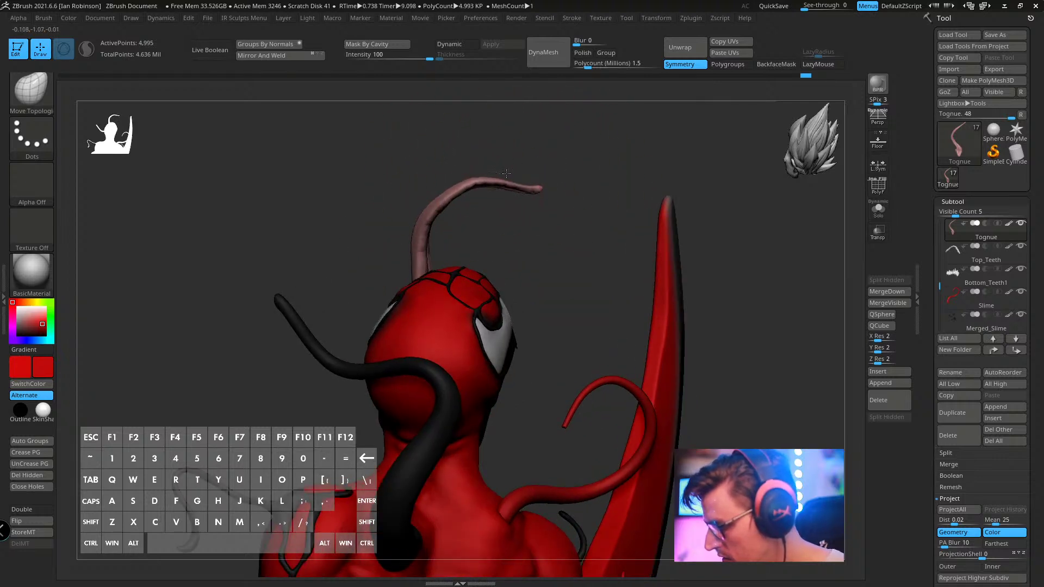
- Return the tongue to its highest subdivision level and check its root inside the head with the other parts transparent
key("ctrl+d")
mouse_move(711, 194)
left_mouse_down()
mouse_move(727, 182)
mouse_move(592, 205)
mouse_move(596, 191)
mouse_move(576, 191)
mouse_move(692, 198)
mouse_move(673, 215)
mouse_move(657, 168)
mouse_move(757, 280)
mouse_move(792, 268)
mouse_move(676, 156)
mouse_move(568, 368)
mouse_move(571, 387)
left_mouse_up()
key("s")
key("alt+t")
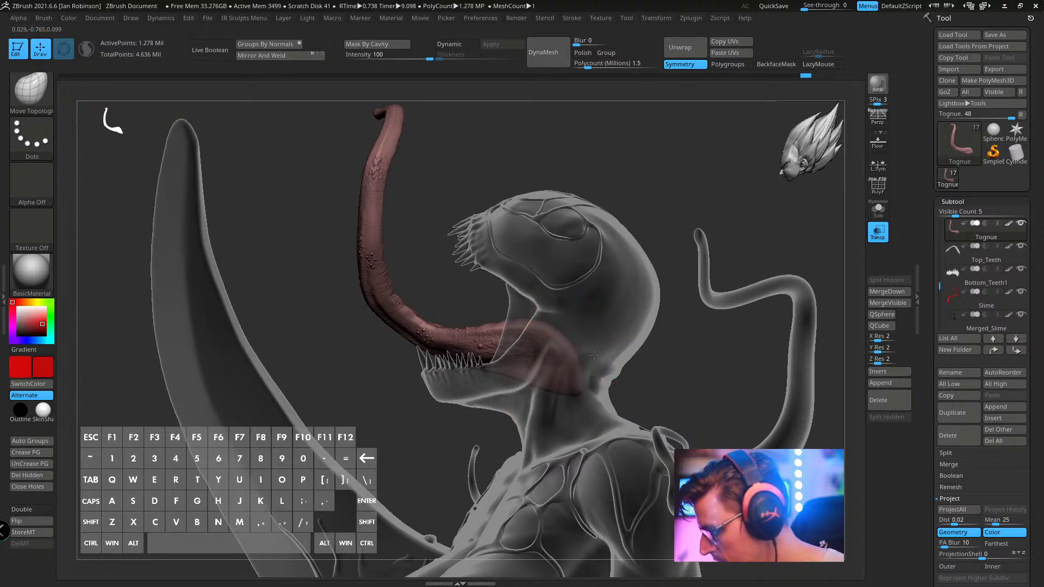
left_click(878, 231)
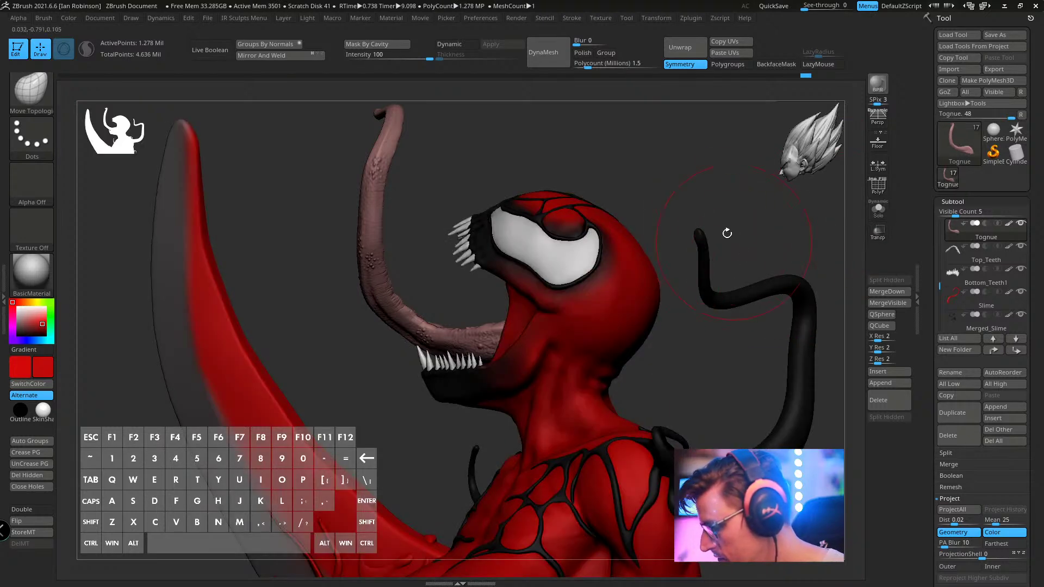
mouse_move(727, 233)
left_mouse_down()
mouse_move(645, 305)
mouse_move(655, 343)
mouse_move(628, 320)
left_mouse_up()
- Shrink the Move Topological brush and nudge the tongue's wide base inside the mouth
key("s")
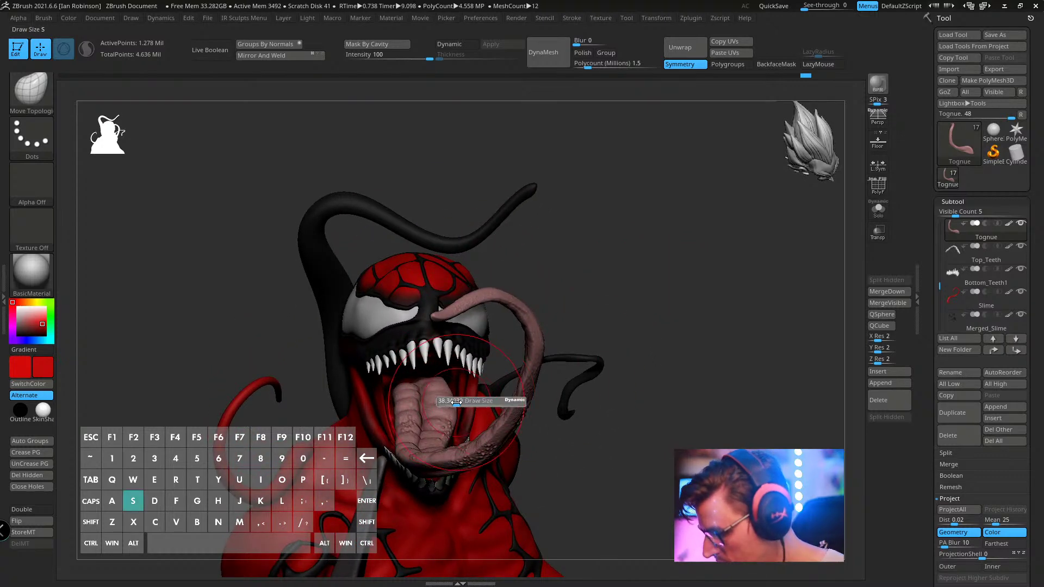
mouse_move(456, 402)
left_mouse_down()
mouse_move(443, 381)
mouse_move(424, 403)
left_mouse_up()
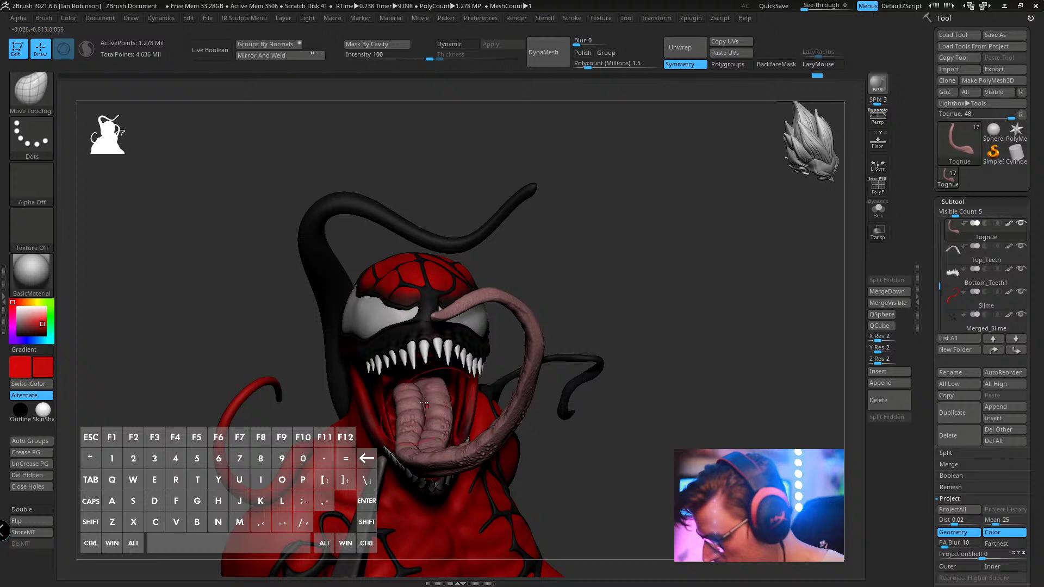
right_click_drag(429, 402, 425, 458)
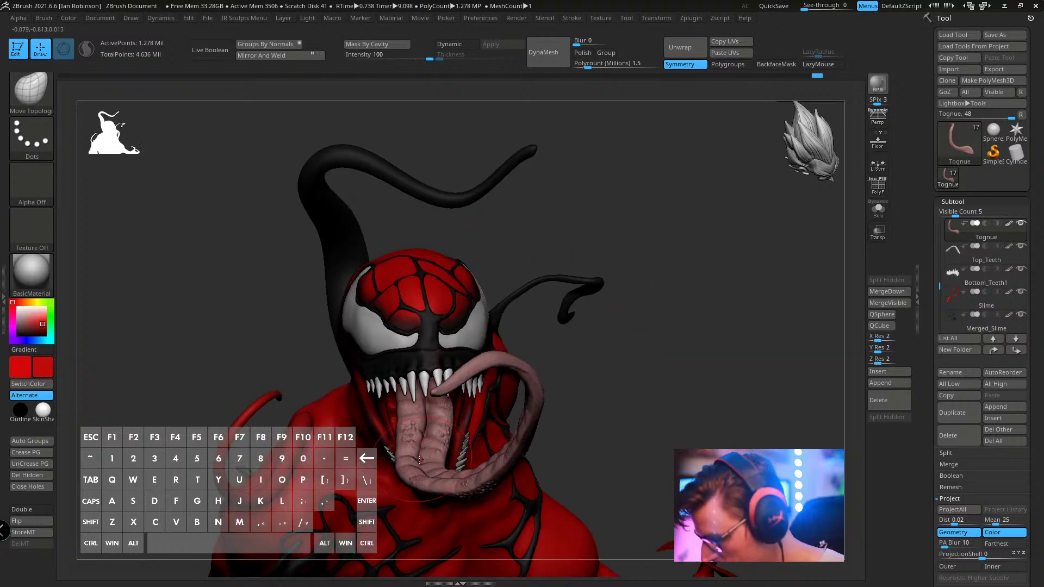
left_click_drag(713, 329, 696, 266, "alt")
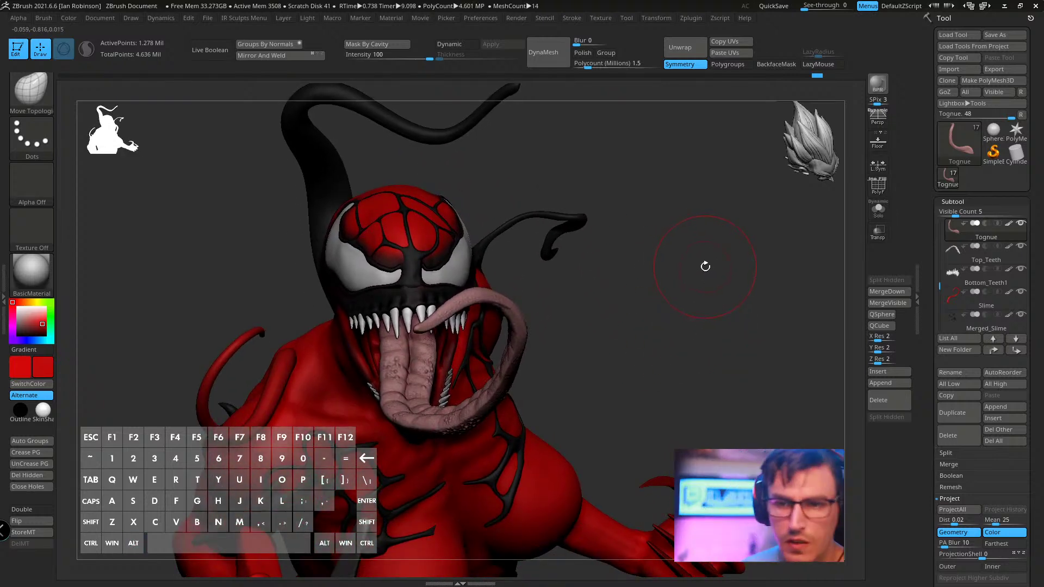
- Set up the transform gizmo at the tongue's root, aligning it on the isolated tongue, and make the rest of the character transparent
left_click_drag(641, 180, 516, 388)
key("w")
left_click(878, 231)
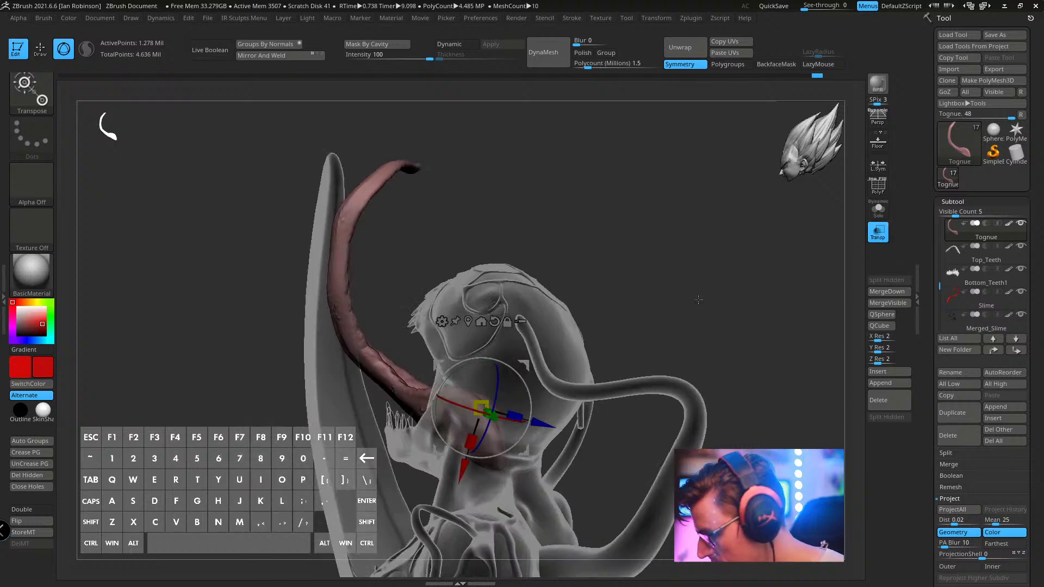
left_click(878, 209)
left_click_drag(795, 299, 680, 348)
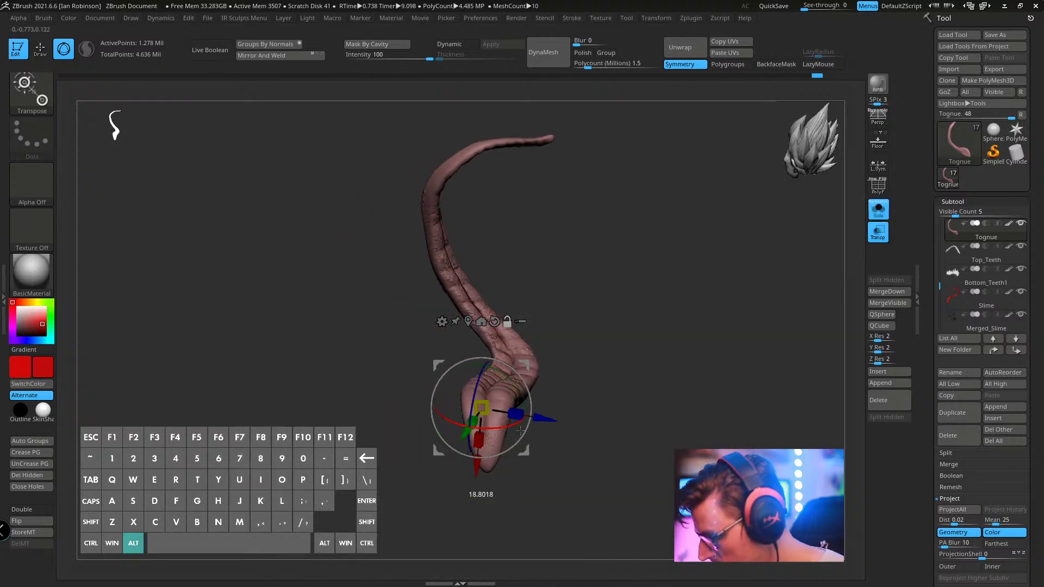
left_click(879, 234)
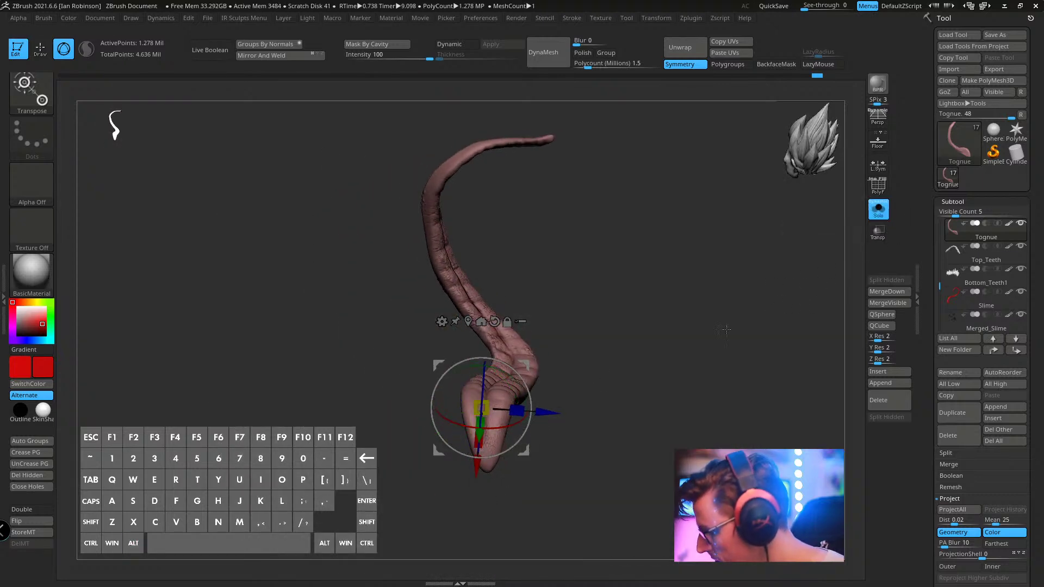
left_click(881, 238)
left_click_drag(671, 315, 761, 321, "shift")
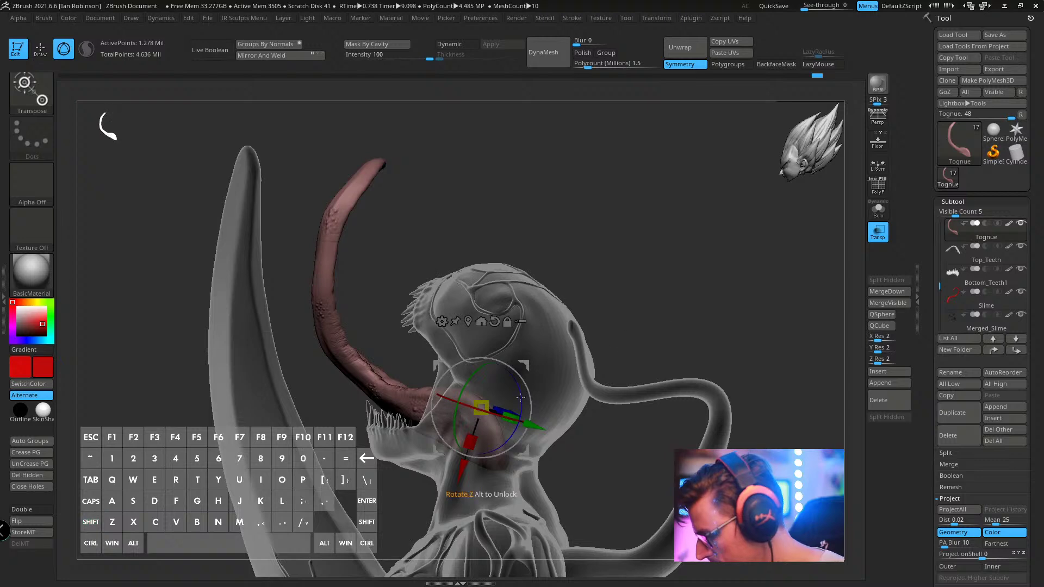
- Rotate the tongue slightly back towards the head about its root, return to the Move Topological brush and turn transparency off
left_click_drag(521, 397, 522, 408)
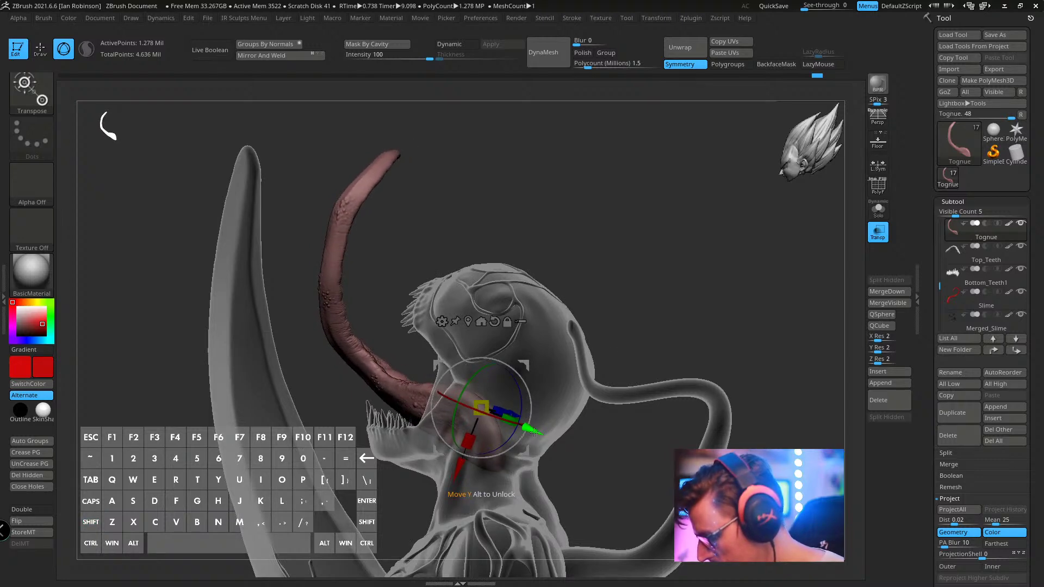
left_click_drag(626, 357, 650, 336)
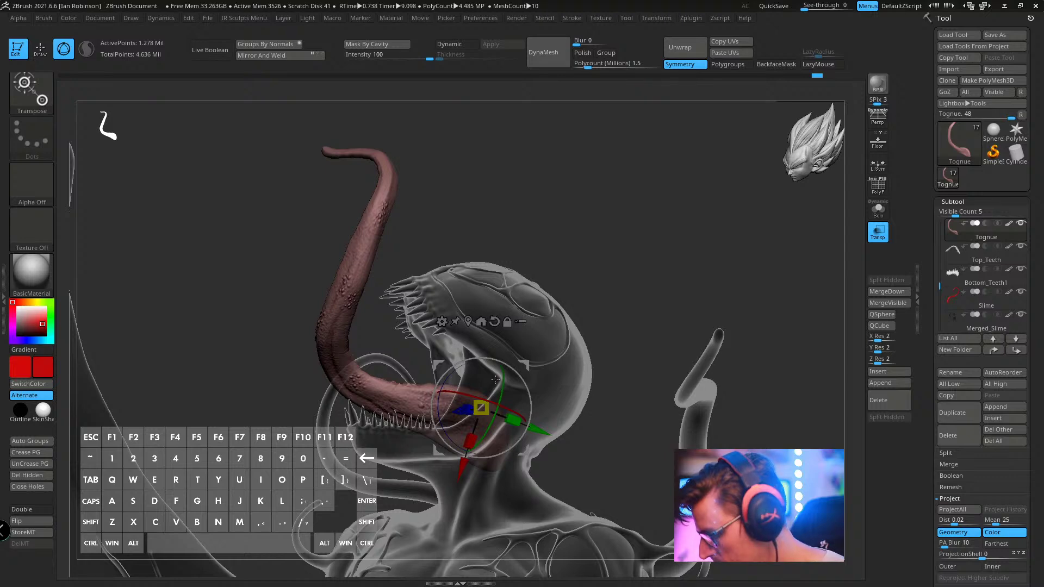
mouse_move(495, 379)
left_mouse_down()
mouse_move(711, 298)
mouse_move(671, 345)
mouse_move(640, 301)
mouse_move(664, 319)
mouse_move(640, 309)
left_mouse_up()
key("q")
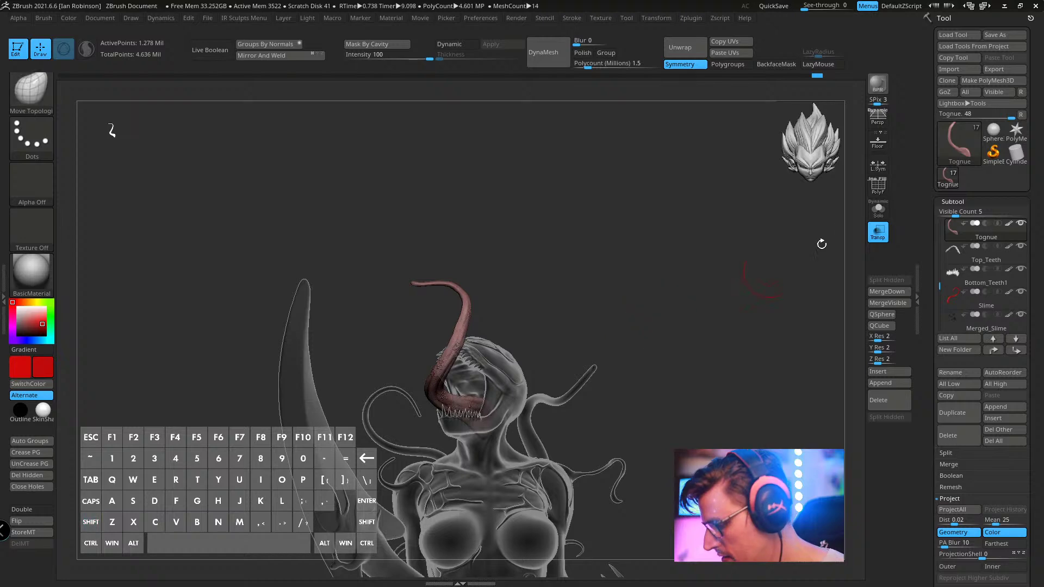
left_click(878, 231)
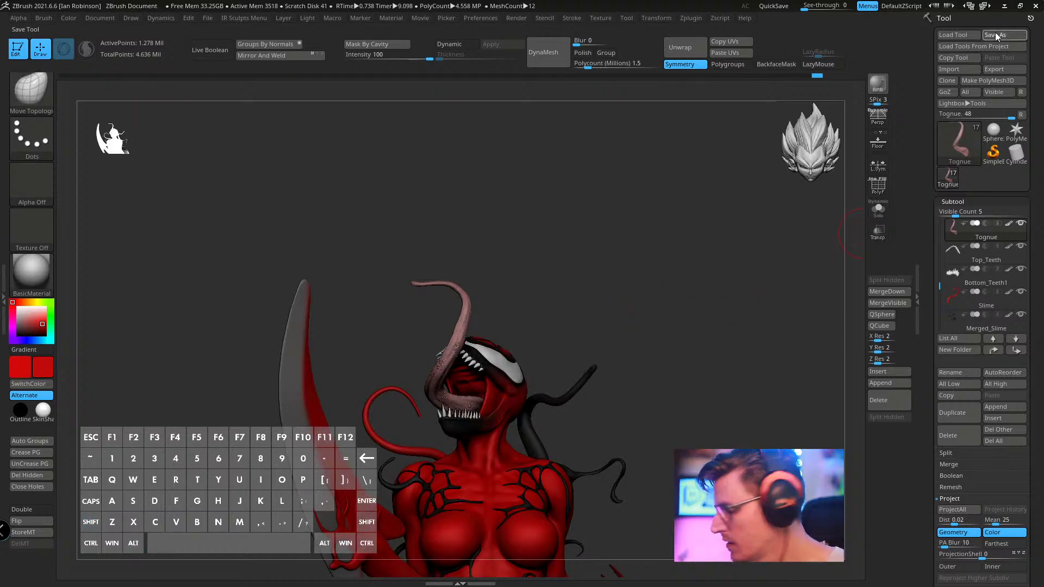
- Save the tool and check the tongue's shape and fit in the open mouth from both sides
left_click(996, 36)
key("Escape")
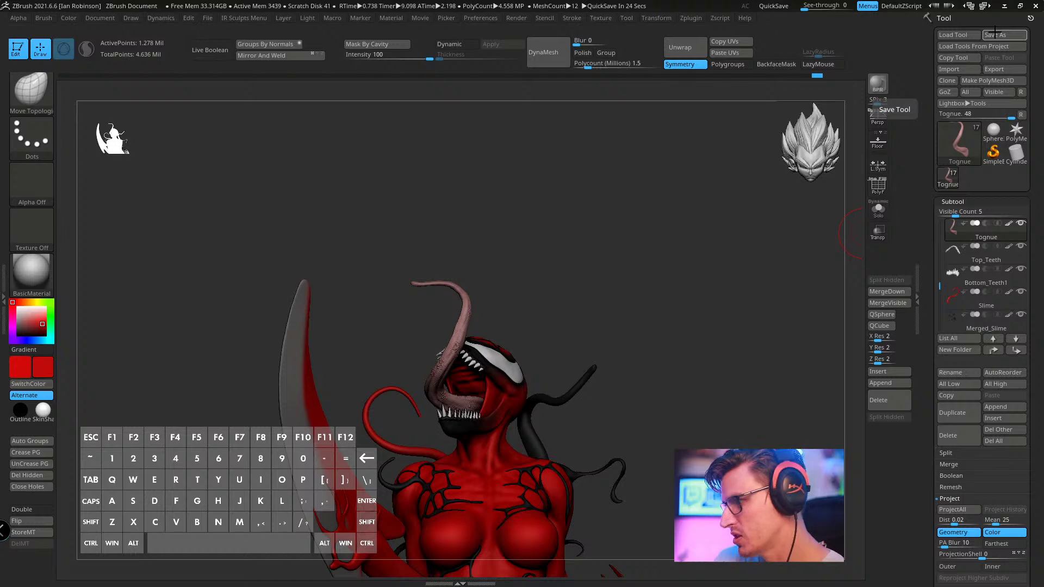
left_click_drag(653, 239, 476, 404)
left_click_drag(577, 297, 595, 279)
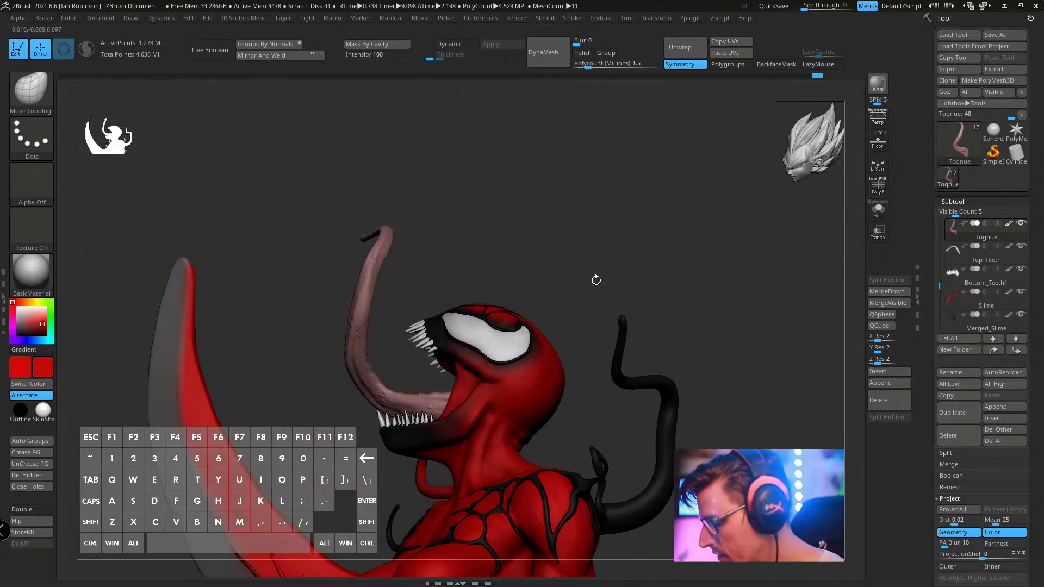
key("s")
left_click_drag(560, 324, 498, 413)
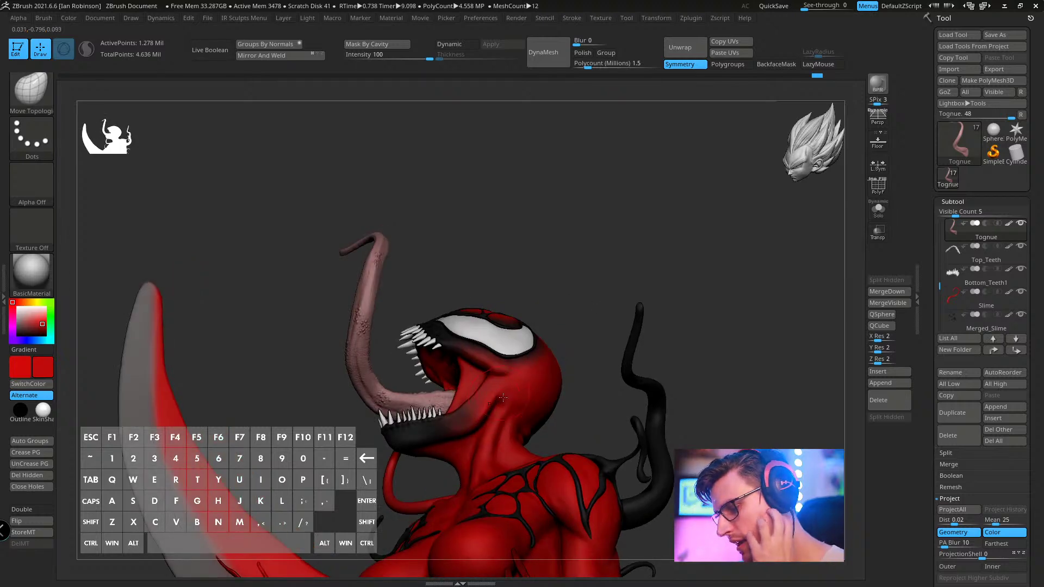
left_click_drag(550, 340, 512, 389)
left_click_drag(545, 330, 624, 285)
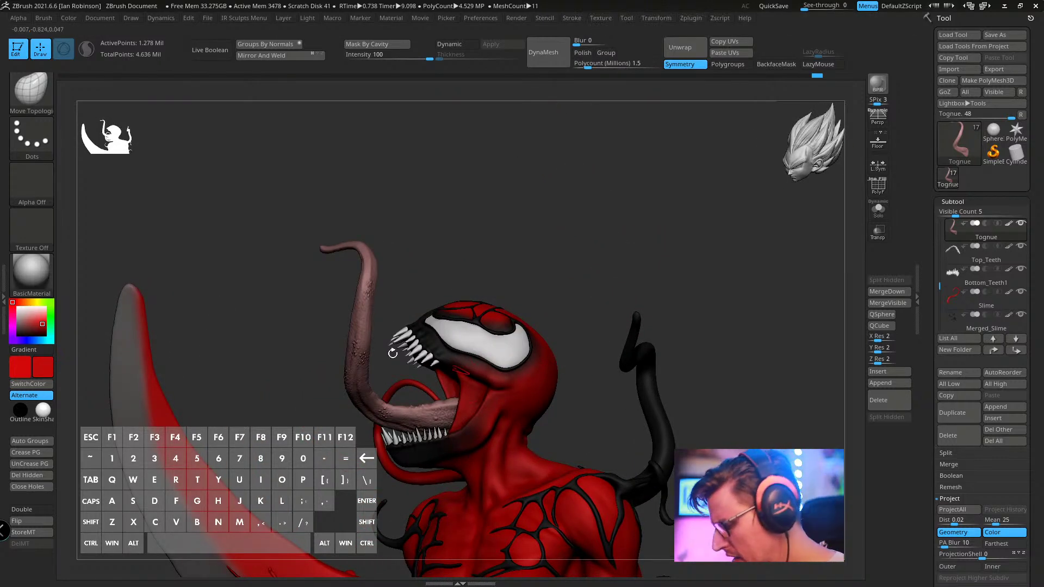
left_click_drag(591, 266, 674, 360)
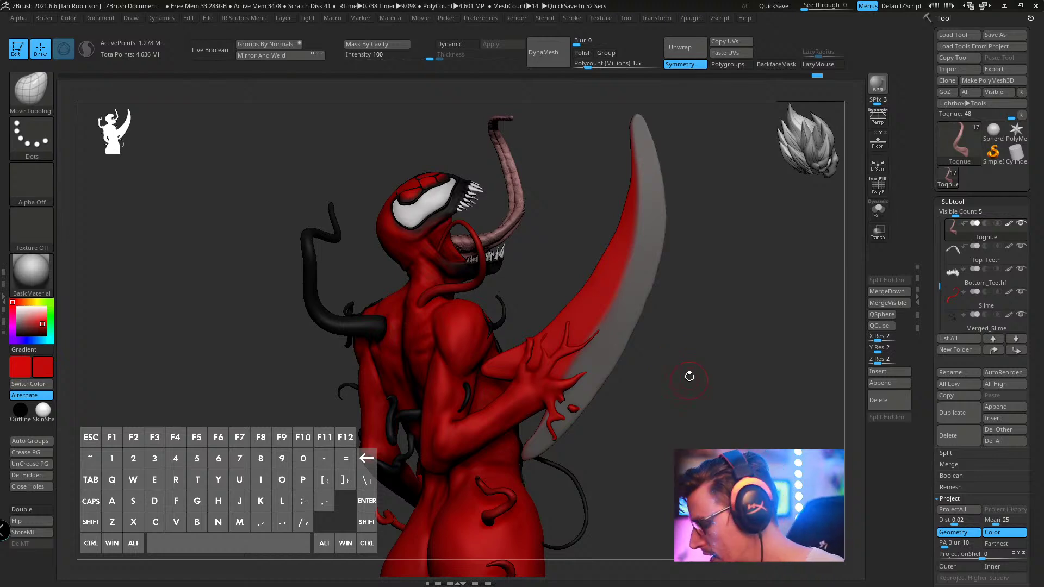
- Select the body and examine the blade-side hand and its tendrils close up
left_click_drag(690, 376, 560, 395, "alt")
left_click(620, 368, "alt")
key("shift+f")
key("shift+f")
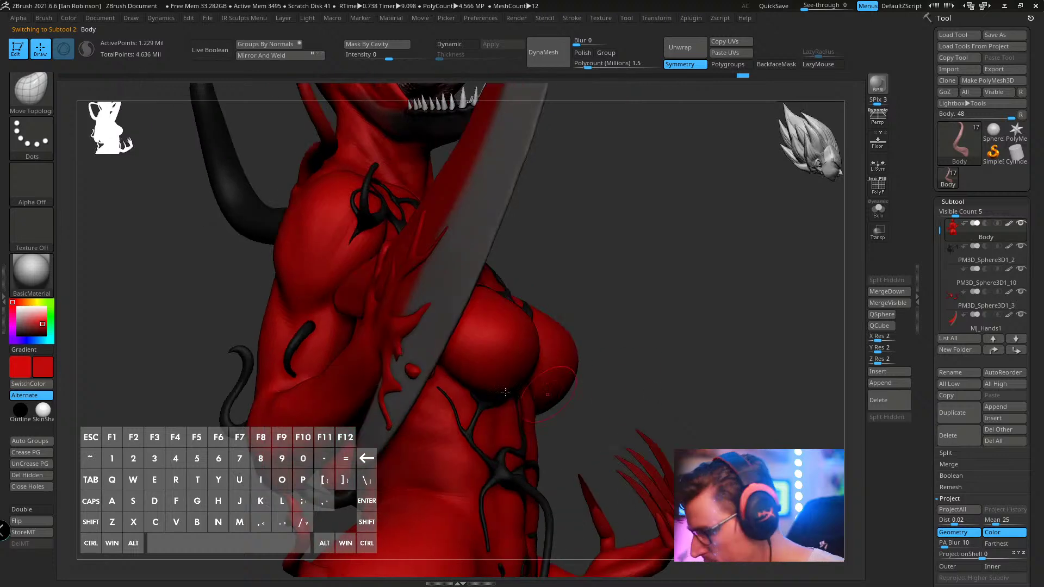
key("shift")
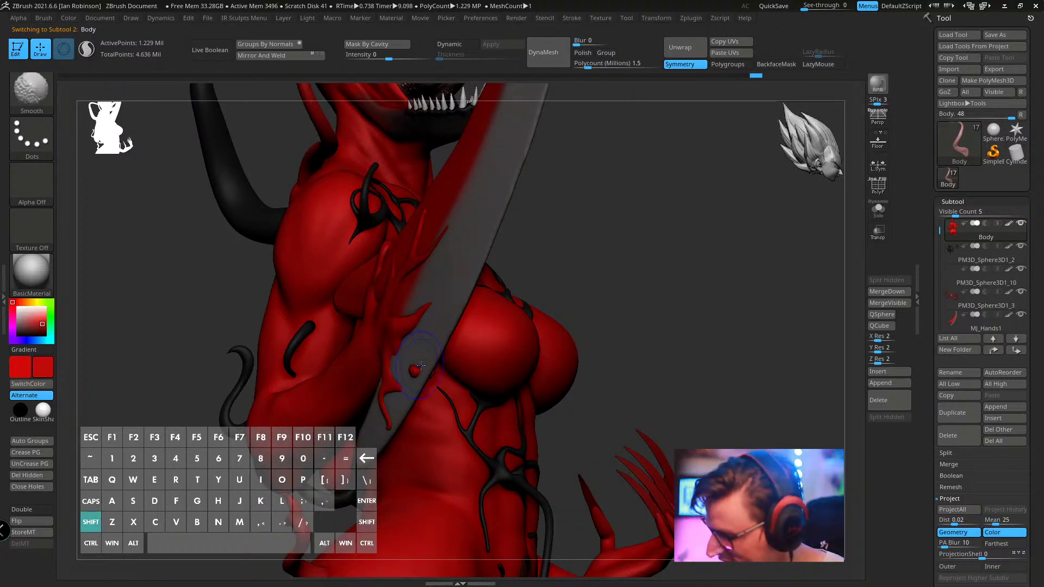
left_click_drag(610, 256, 456, 363)
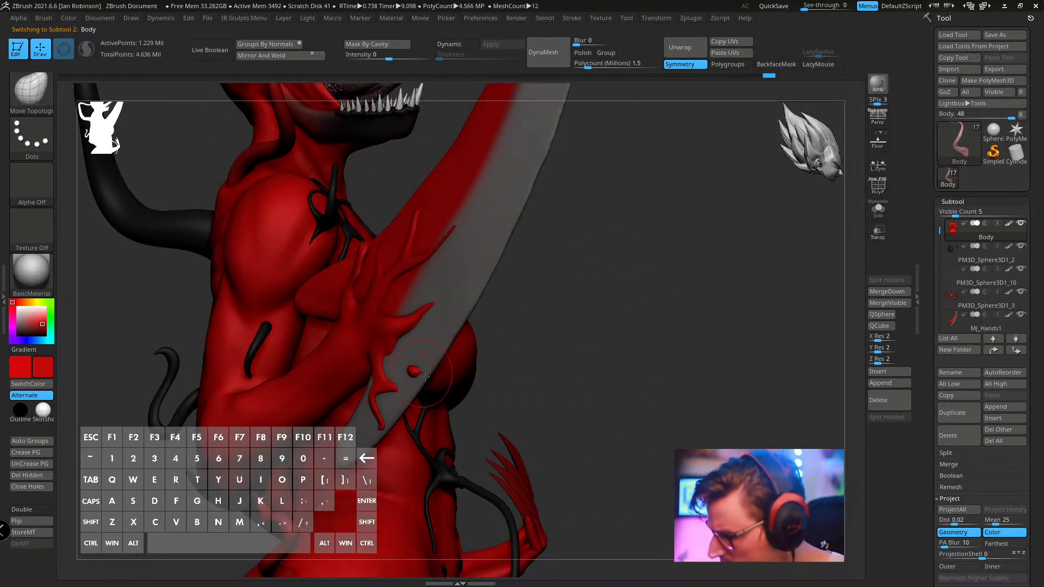
mouse_move(430, 380)
right_mouse_down()
mouse_move(441, 375)
mouse_move(427, 377)
right_mouse_up()
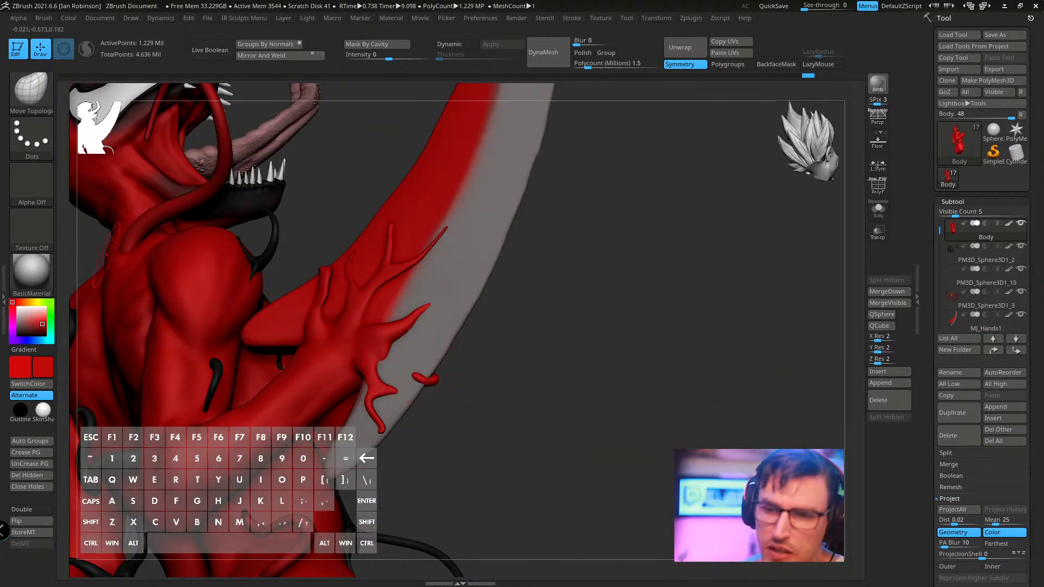
key("shift")
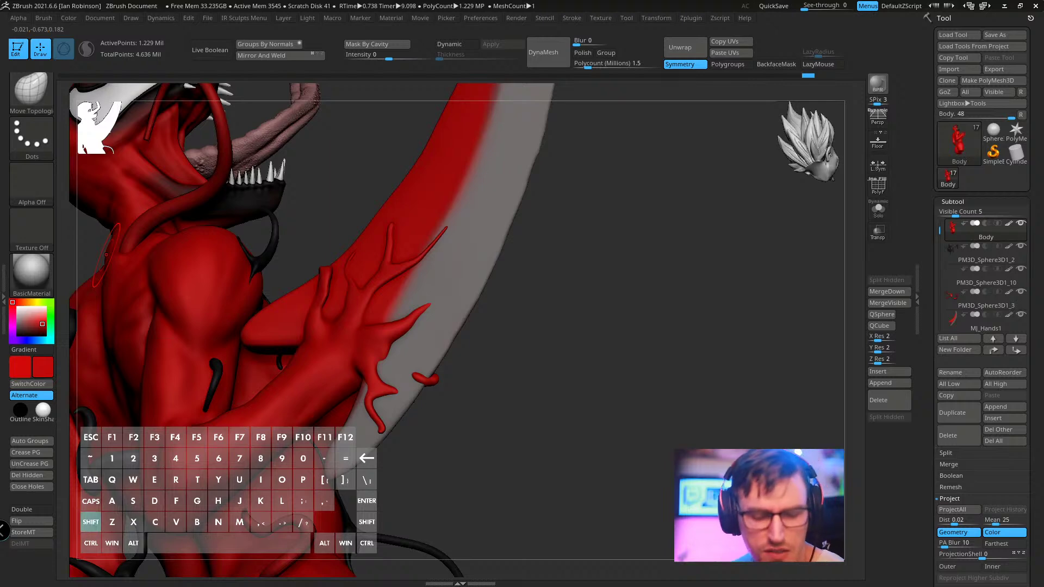
key("o")
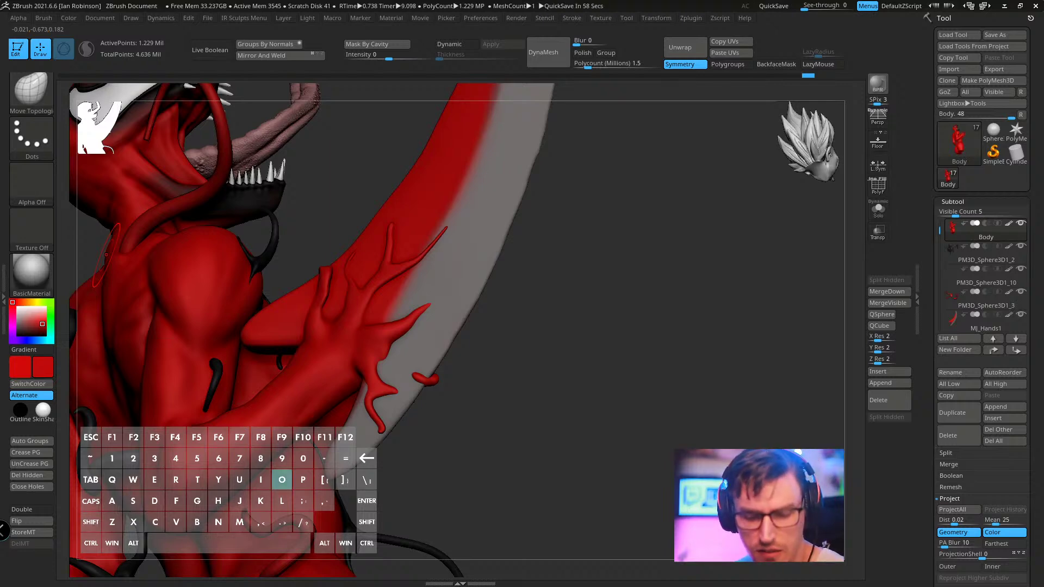
key("space")
key("shift+2")
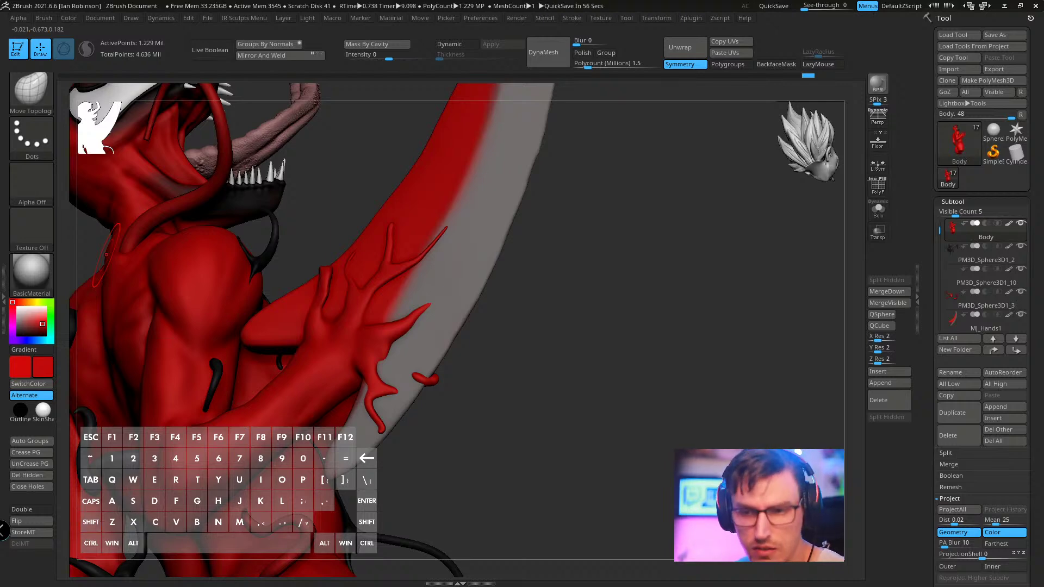
key("e")
key("m")
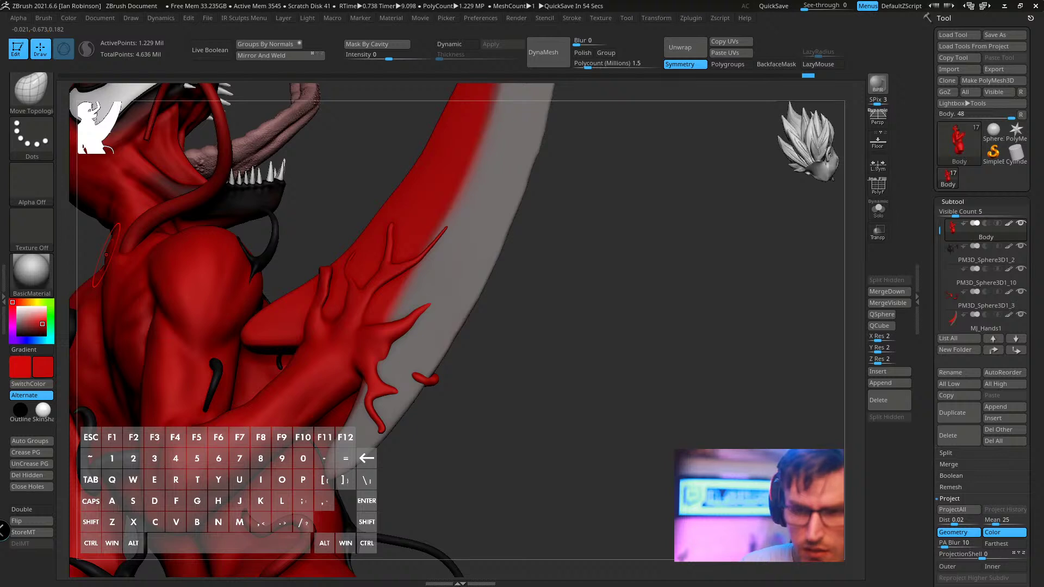
key("shift+t")
key("BackSpace")
key("shift")
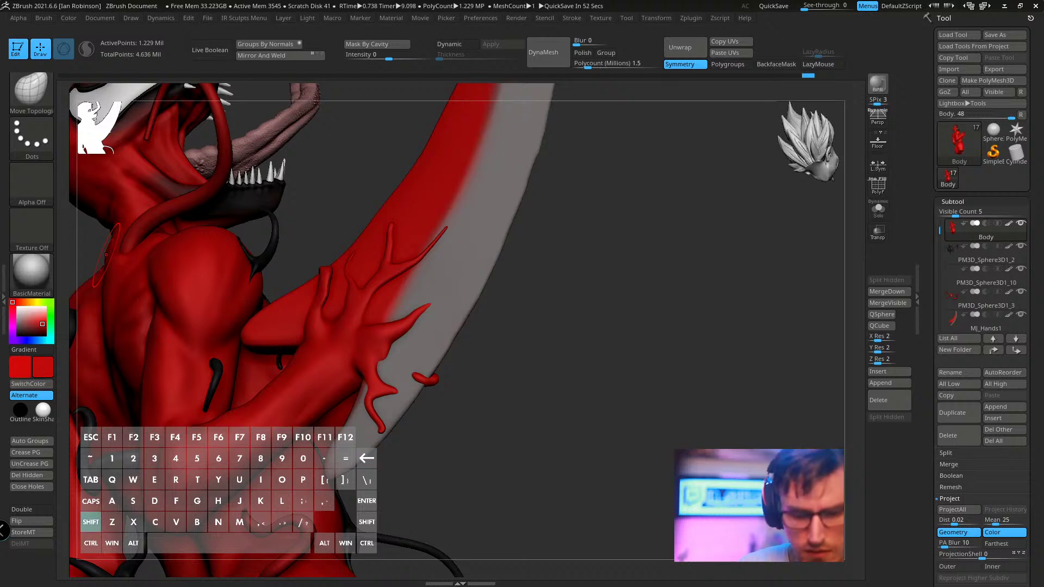
key("shift")
key("e")
key("shift")
key("e")
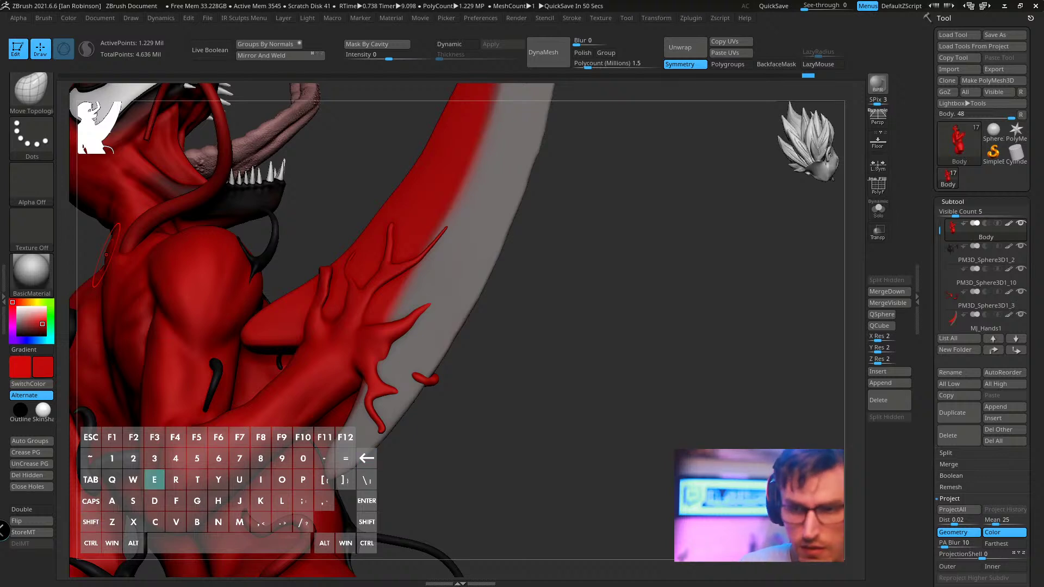
key("k")
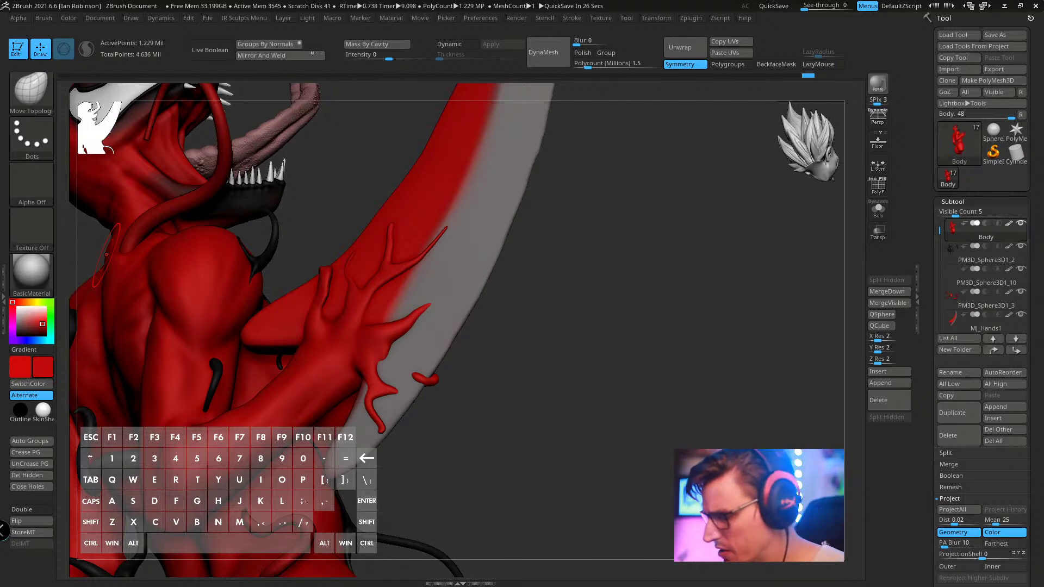
- Select the tongue, isolate it from the rest of the character and save the tool
left_click_drag(612, 334, 338, 264)
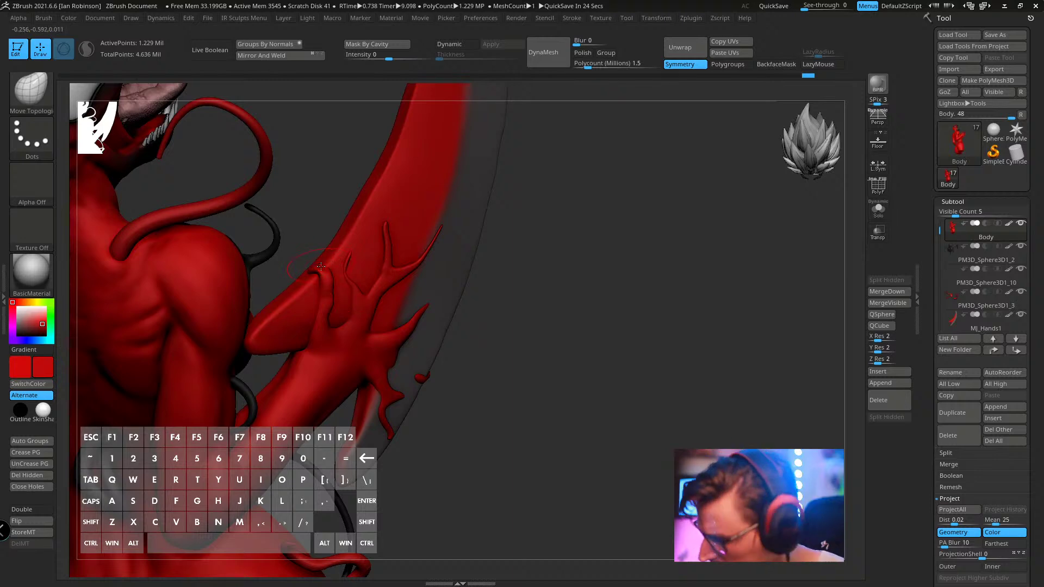
left_click_drag(563, 294, 526, 298, "alt")
key("f")
key("f")
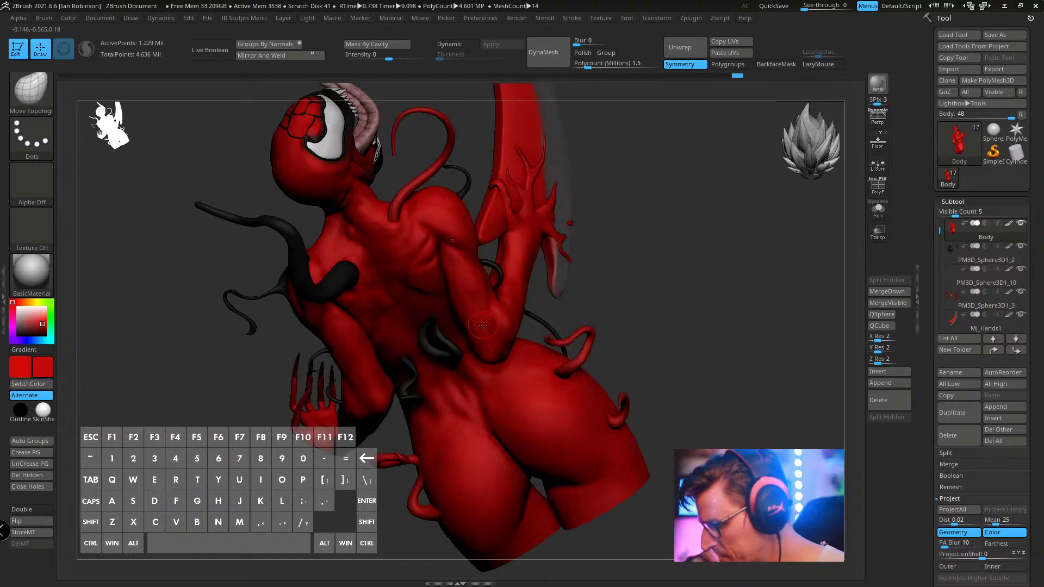
left_click_drag(610, 243, 610, 475, "alt")
left_click_drag(381, 233, 803, 182)
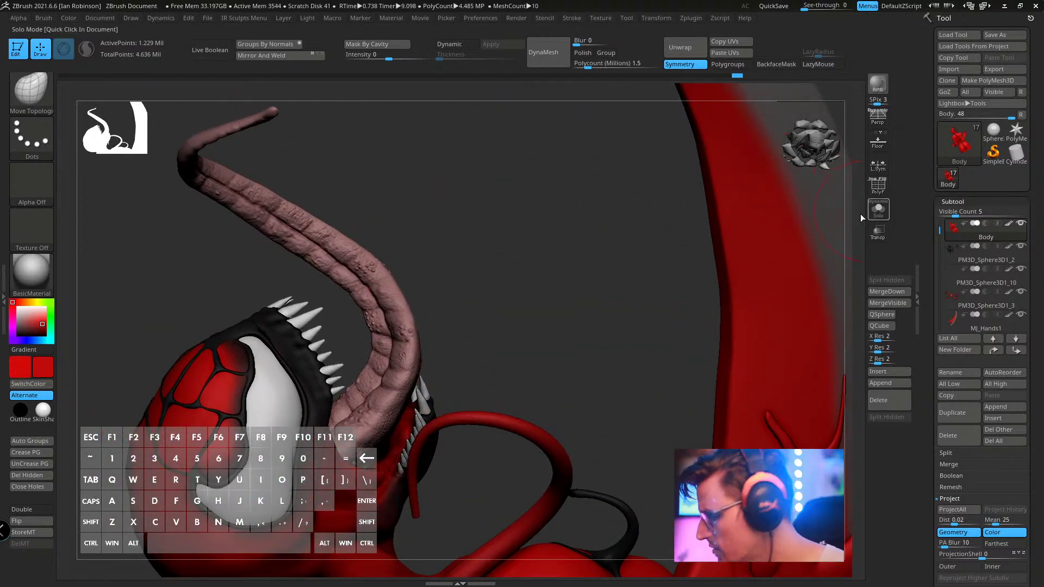
left_click(376, 276, "alt")
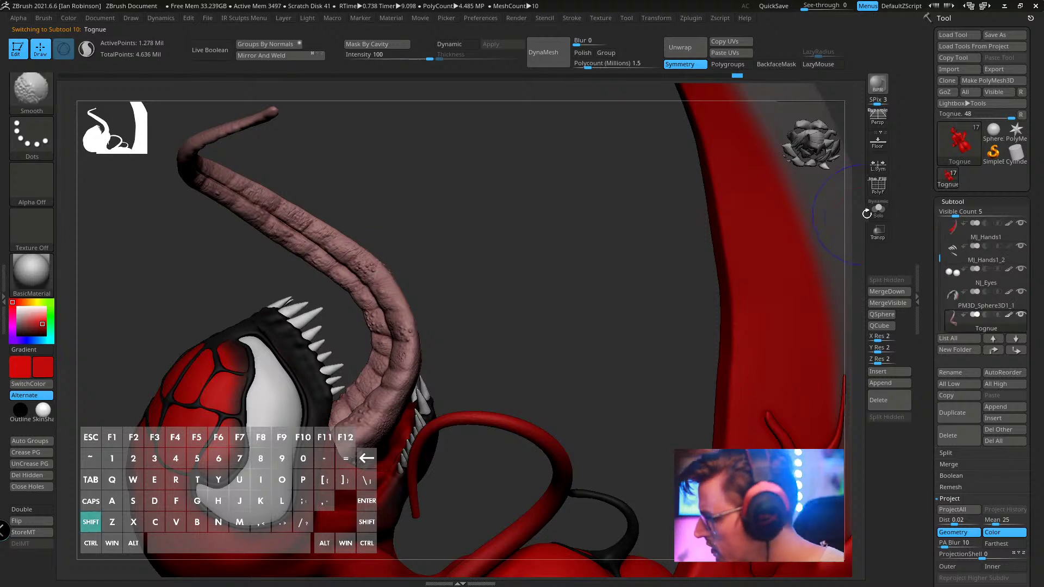
key("shift+f")
key("shift+f")
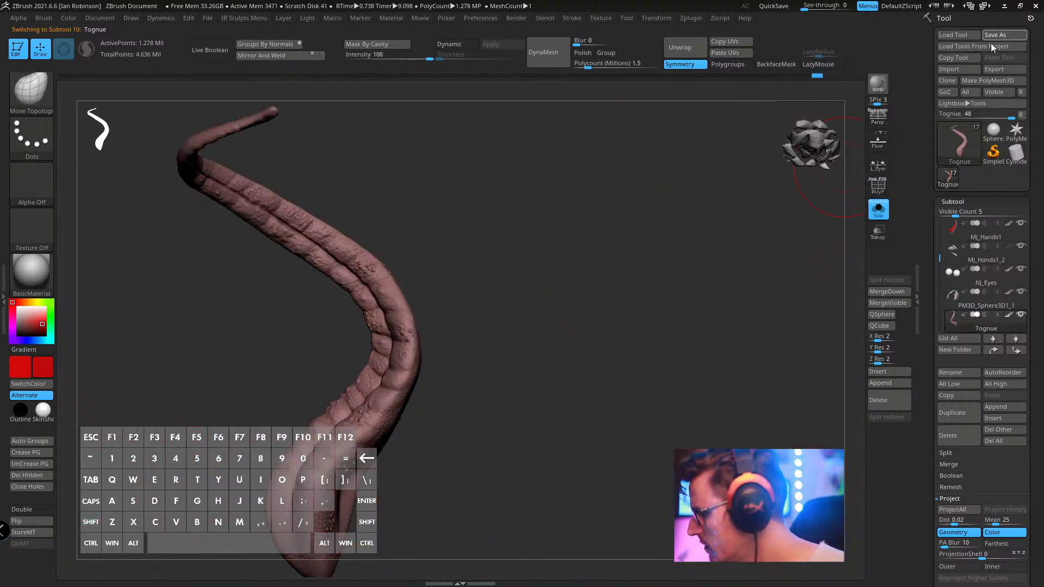
left_click(997, 35)
key("Escape")
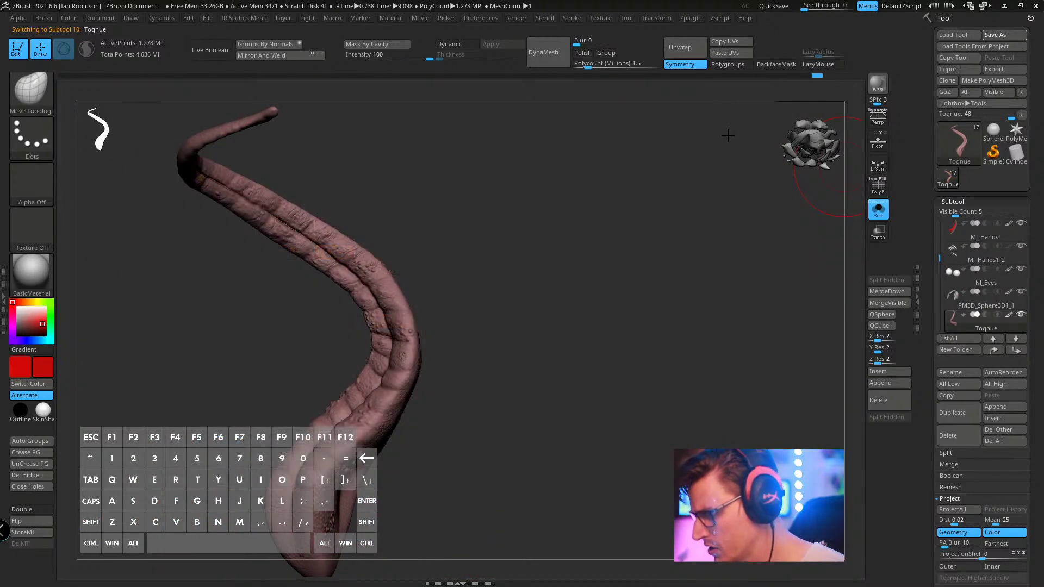
- Switch to the Paint brush and compute an ambient occlusion mask on the isolated tongue
key("b")
key("p")
key("a")
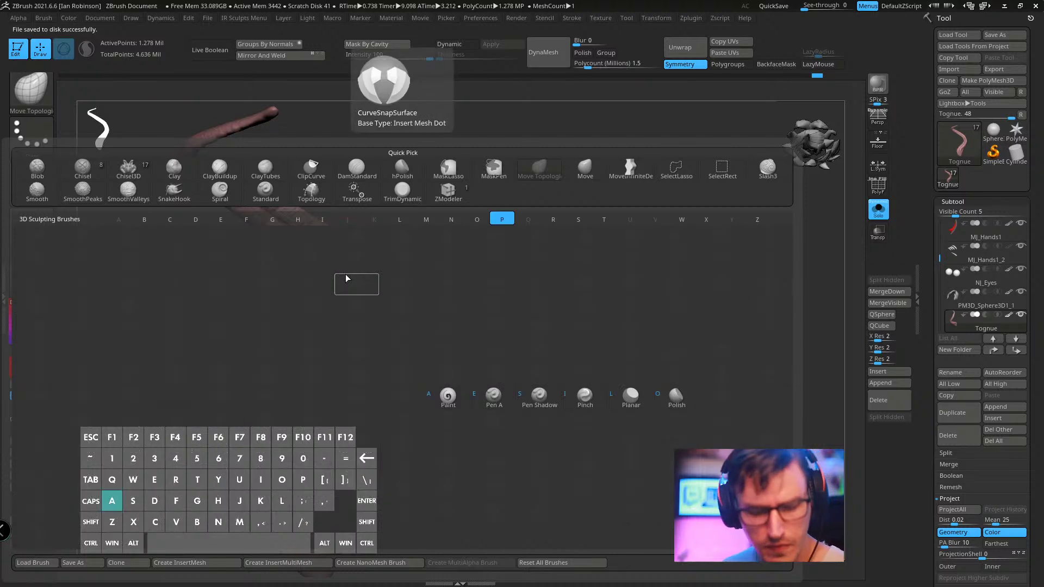
mouse_move(479, 283)
left_mouse_down()
mouse_move(597, 231)
mouse_move(569, 231)
left_mouse_up()
key("s")
left_click_drag(569, 231, 578, 228)
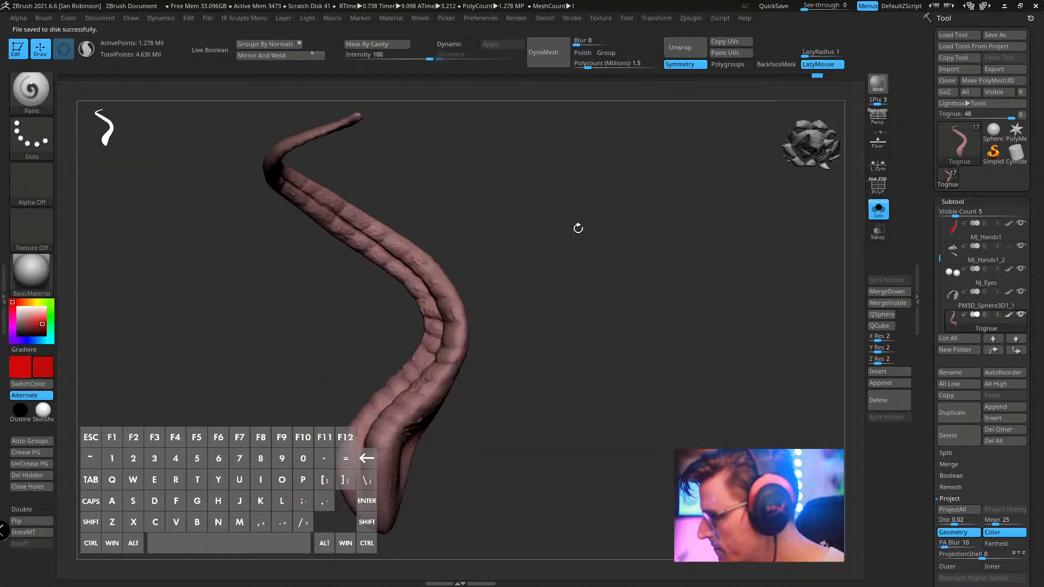
left_click(690, 18)
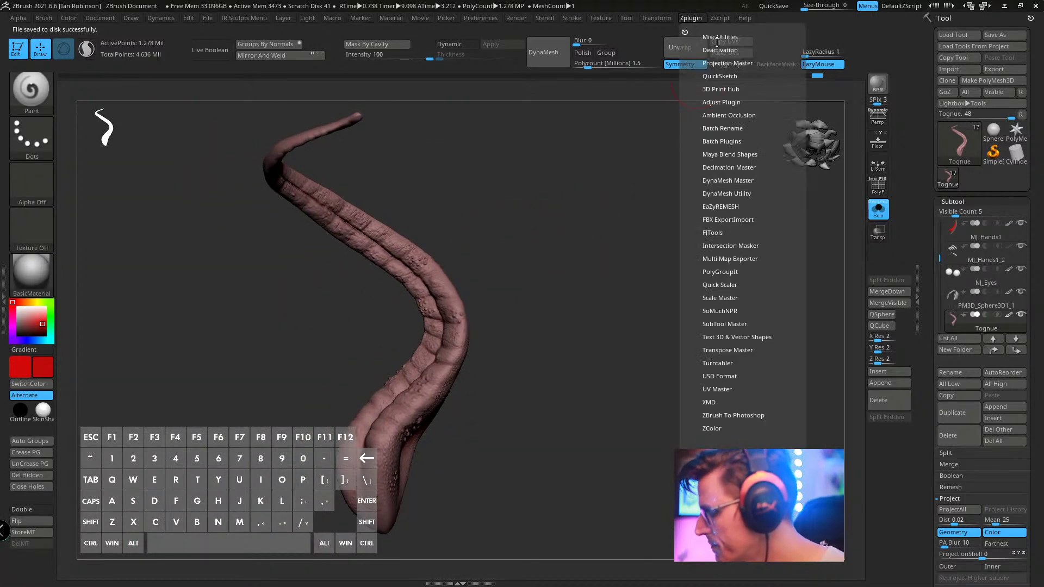
left_click(731, 115)
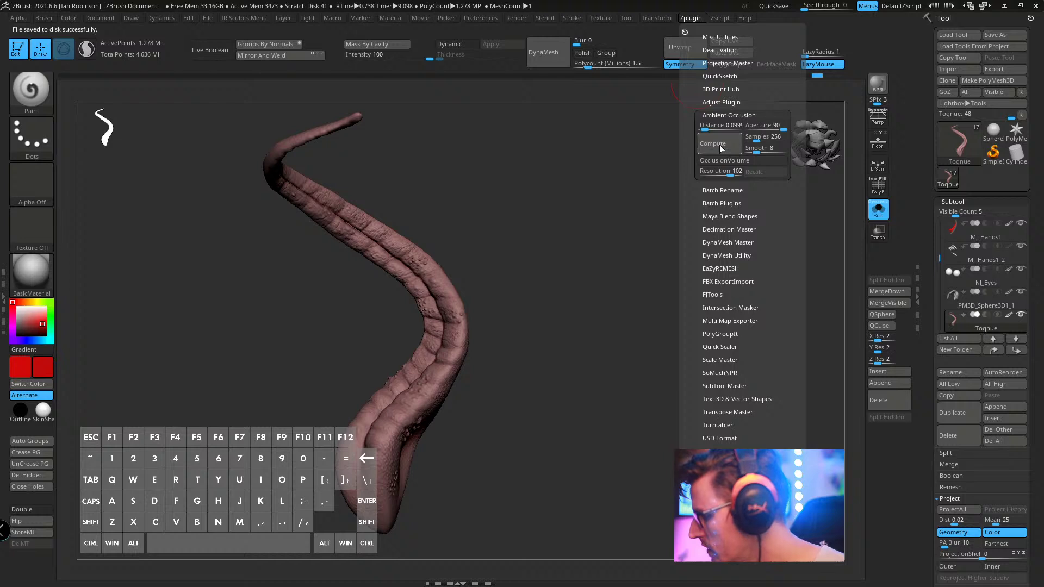
left_click(713, 143)
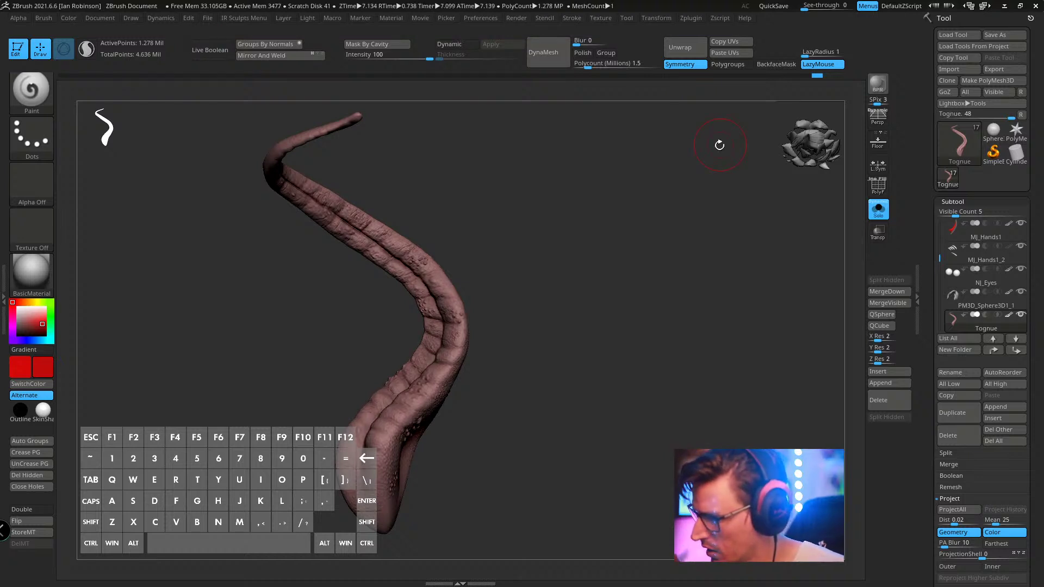
- Invert the tongue's ambient occlusion mask back and forth to compare the masked cavities with the raised surface
left_click(606, 223, "ctrl")
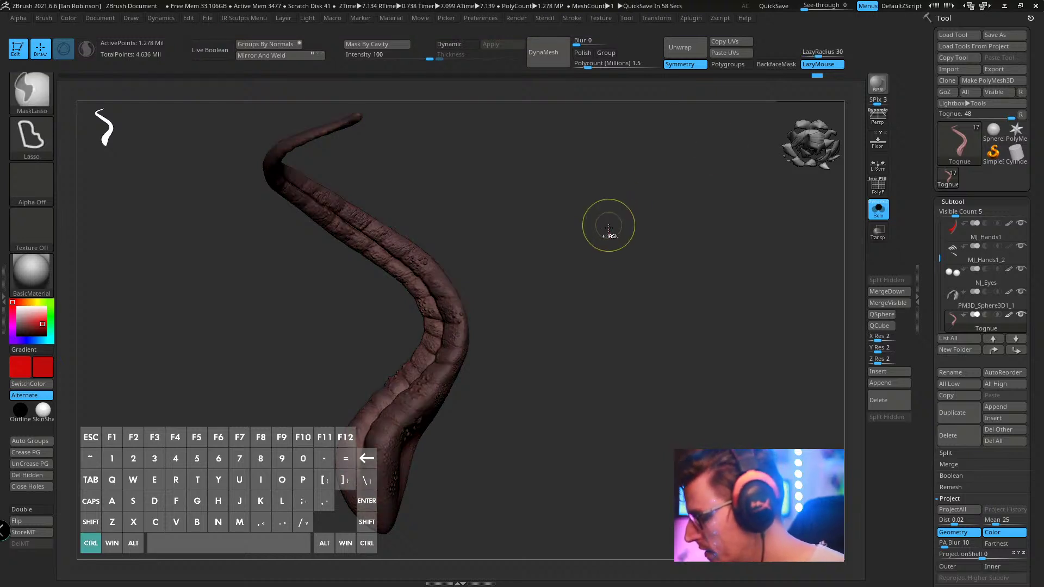
left_click_drag(589, 226, 544, 253)
left_click(556, 247, "ctrl")
right_click_drag(557, 248, 548, 264, "ctrl")
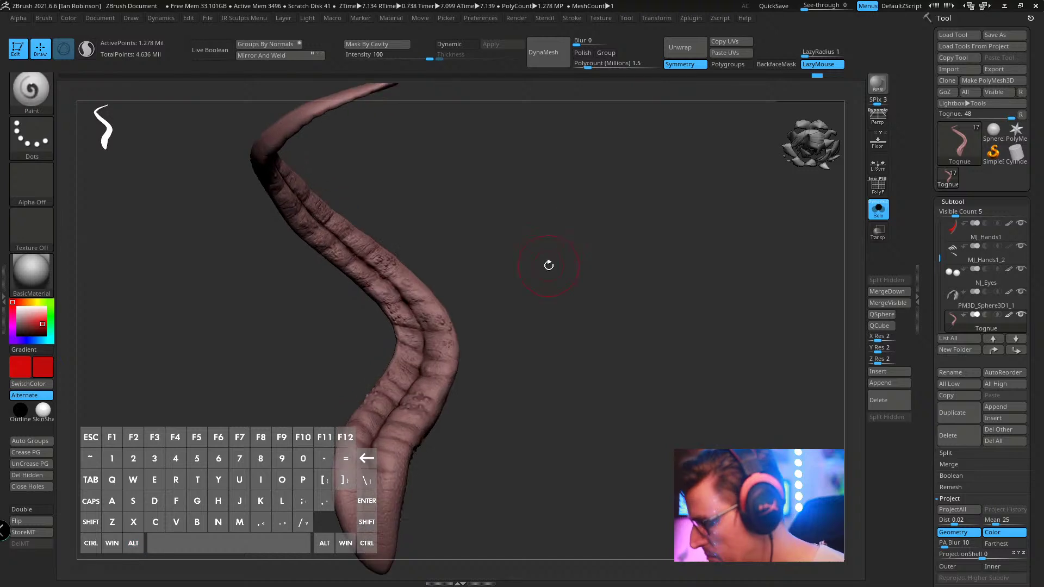
left_click_drag(538, 289, 544, 302)
left_click(534, 266, "ctrl")
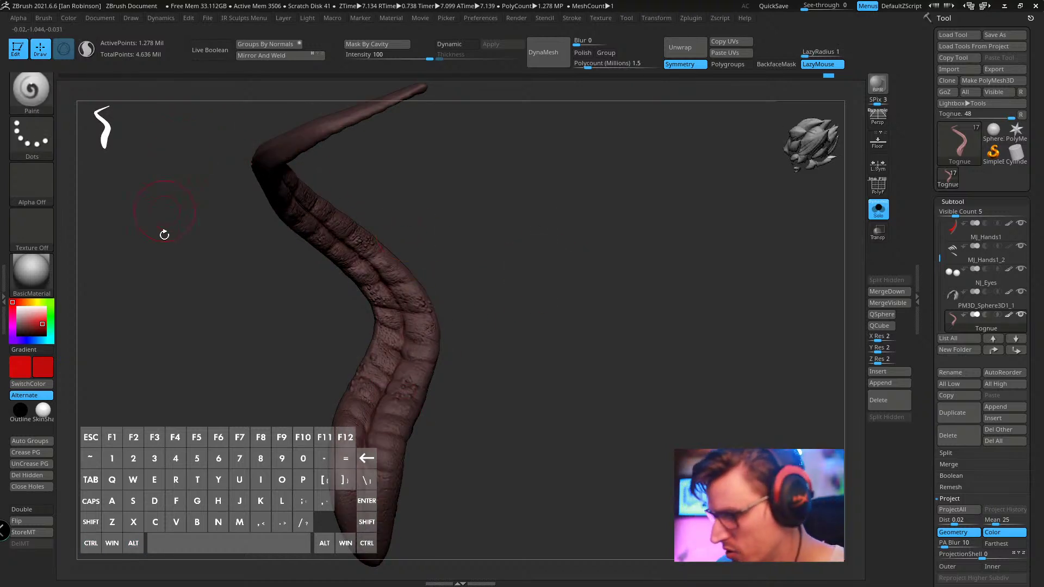
left_click(520, 280, "ctrl")
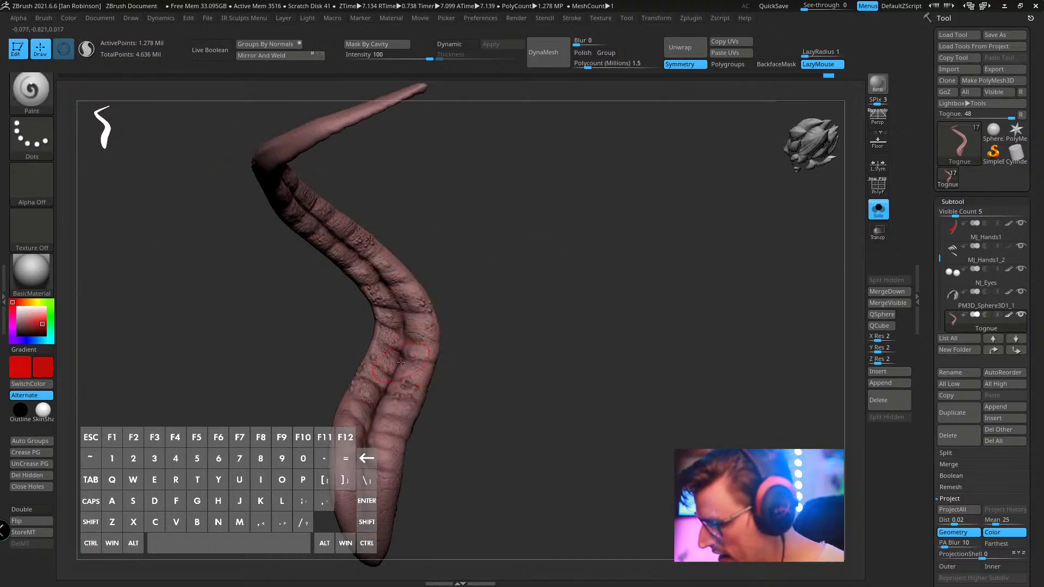
- Choose a dark muted purple (R 77, G 62, B 76) and fill the masked tongue with it
key("c")
left_click(19, 328)
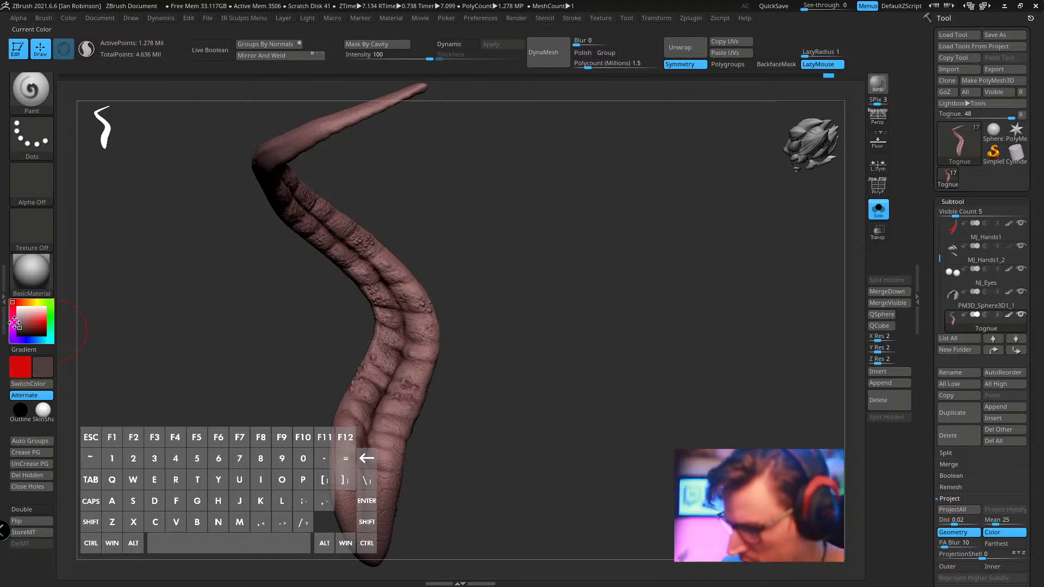
left_click(13, 327)
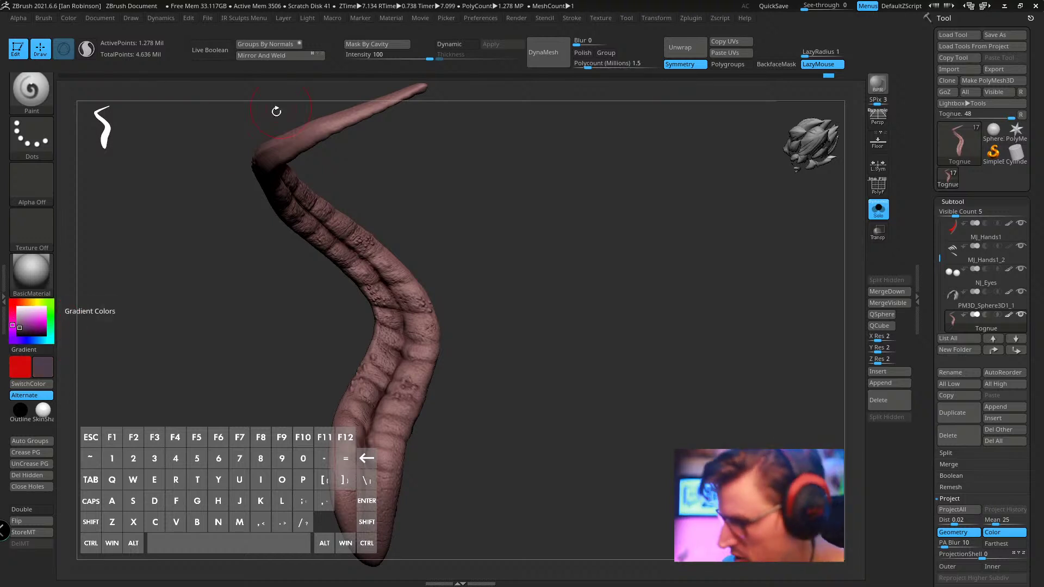
key("ctrl+f")
key("ctrl+z")
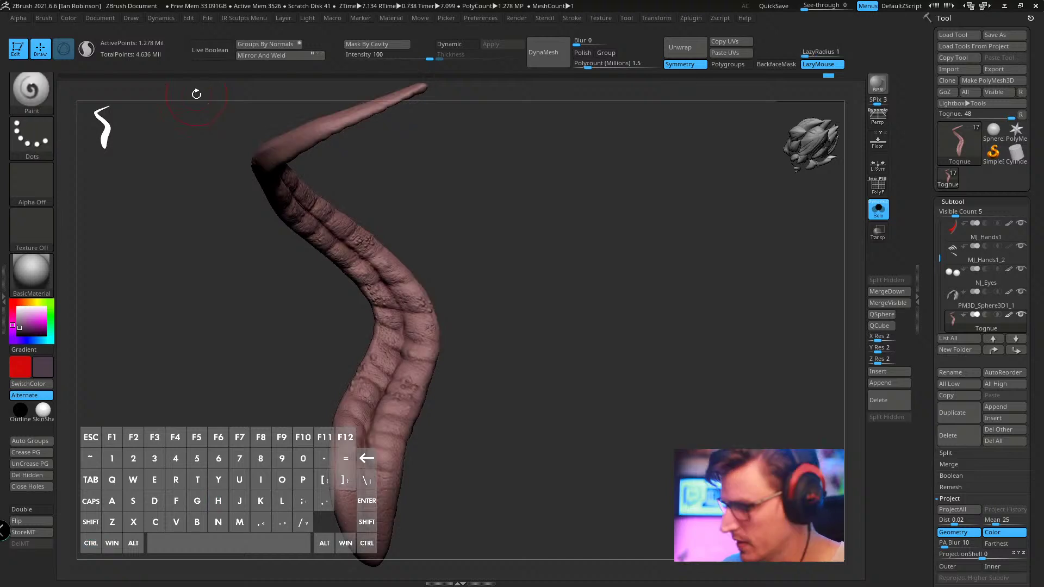
left_click(69, 18)
left_click(101, 224)
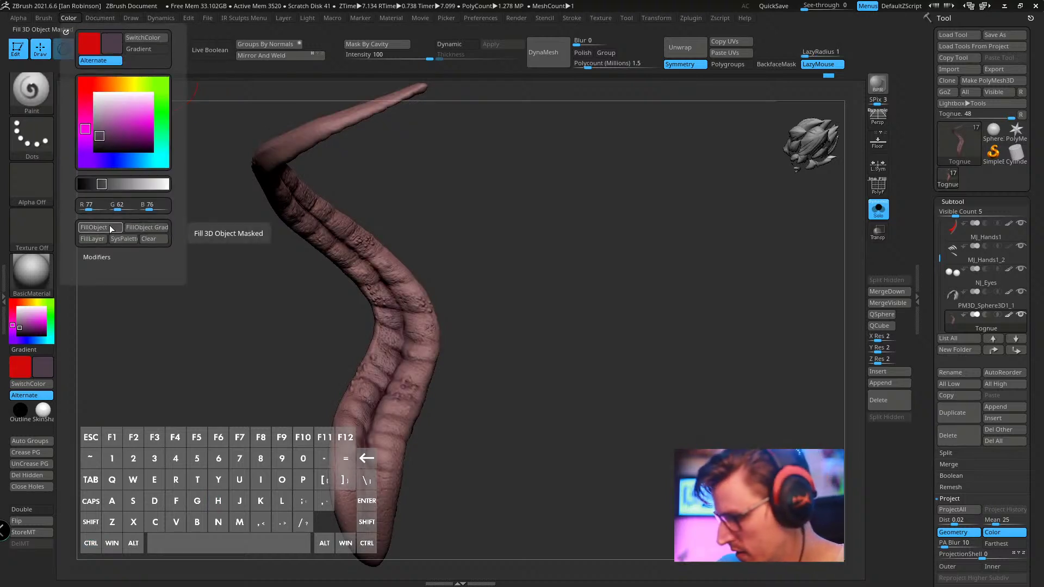
- Clear the ambient occlusion mask from the filled tongue
mouse_move(562, 234)
left_mouse_down()
mouse_move(594, 221)
mouse_move(557, 237)
mouse_move(629, 232)
mouse_move(575, 253)
mouse_move(617, 256)
mouse_move(514, 287)
left_mouse_up()
key("ctrl")
key("ctrl")
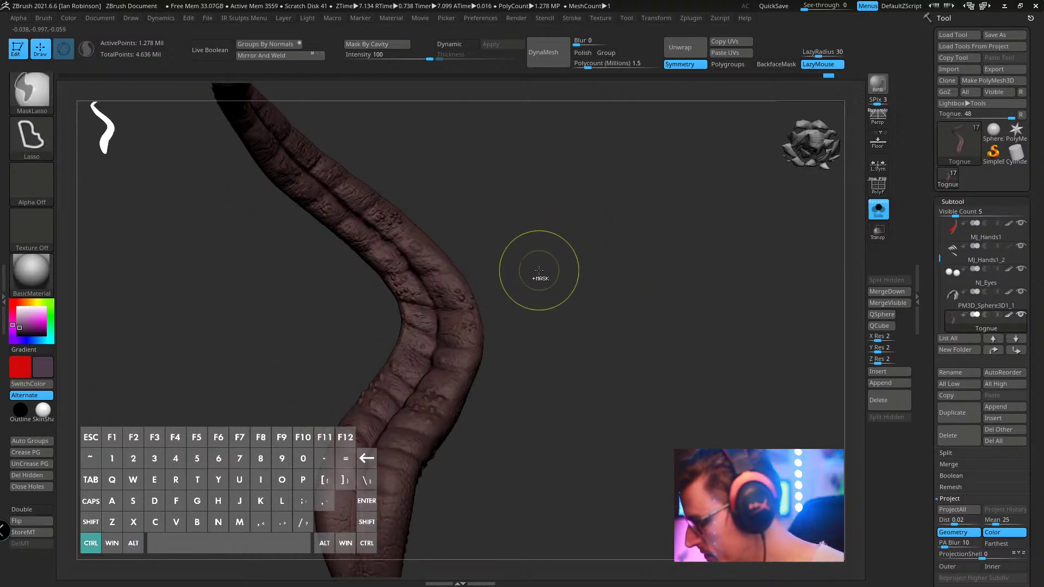
key("s")
left_click_drag(525, 267, 540, 249, "alt")
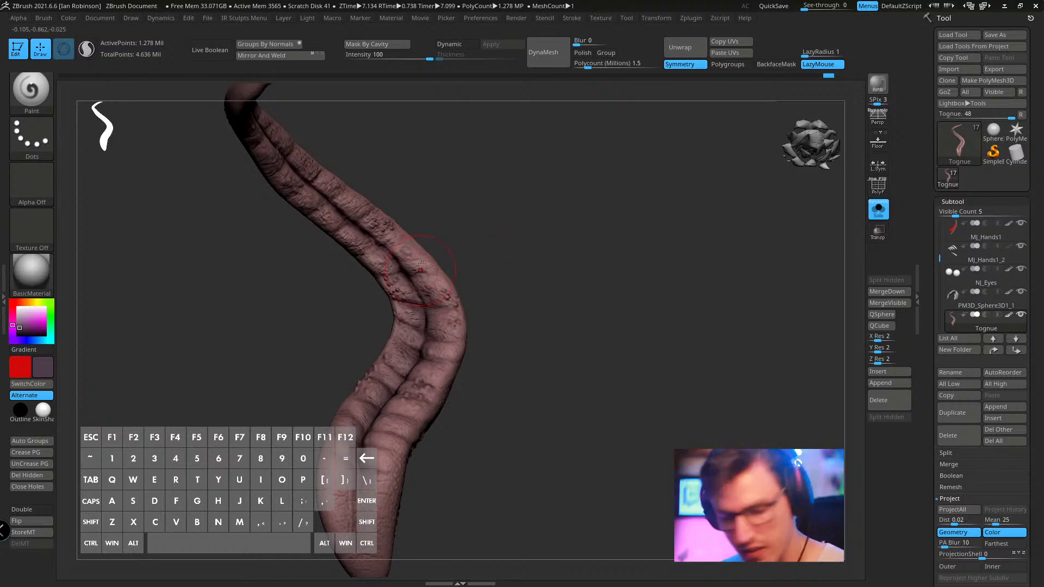
- Swap the main and secondary colours and pick a muted red as the painting colour
key("v")
key("c")
left_click(27, 321)
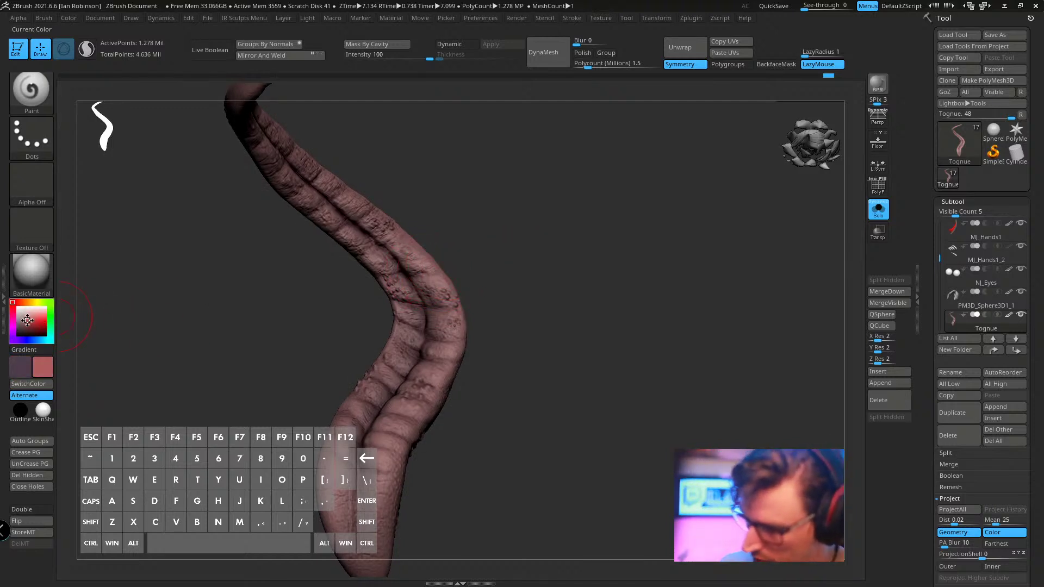
key("s")
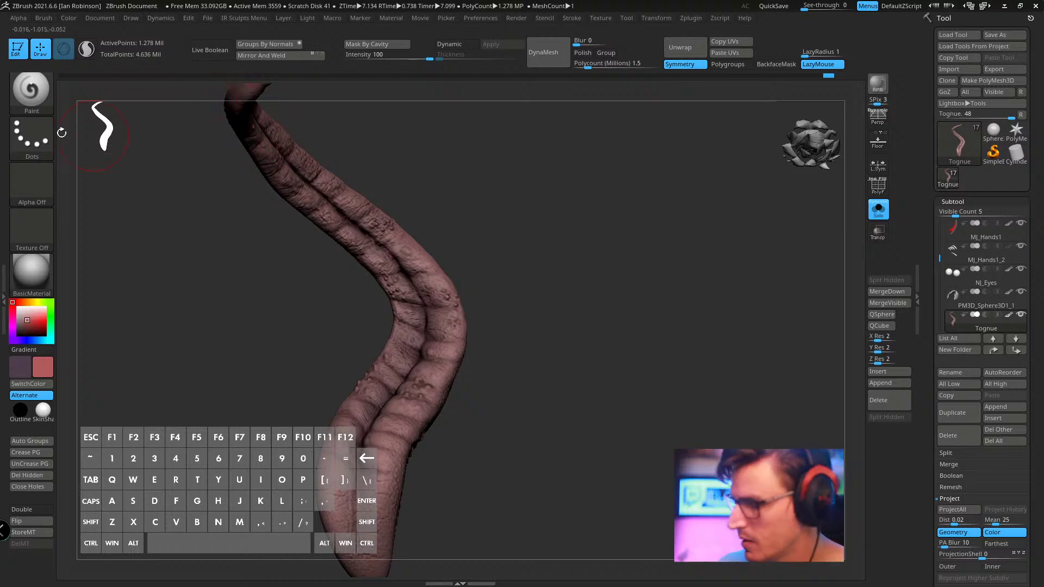
- Set the Paint brush to the Color Spray stroke with Alpha 07
left_click(46, 141)
left_click(243, 150)
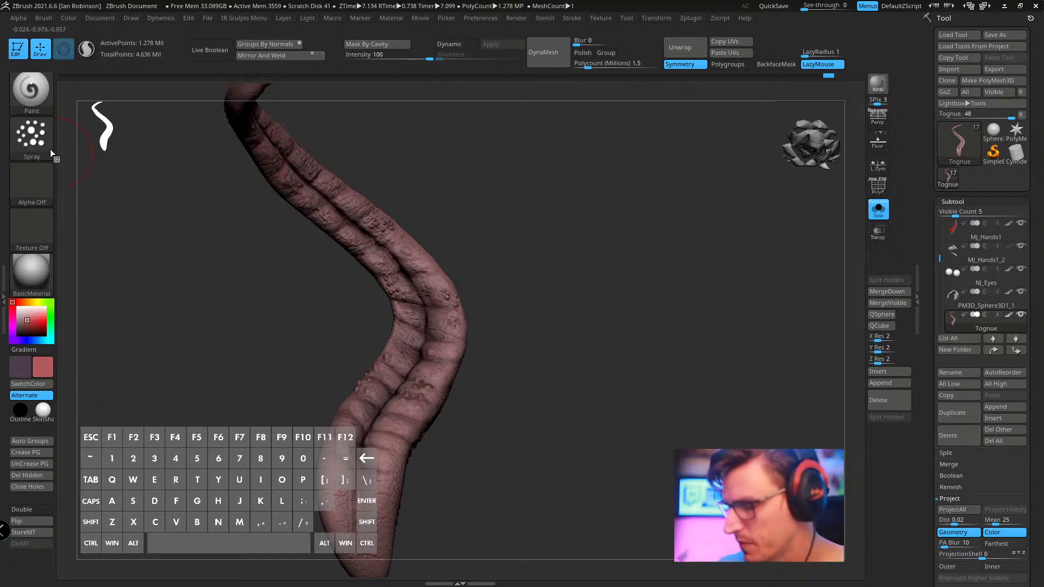
left_click(47, 194)
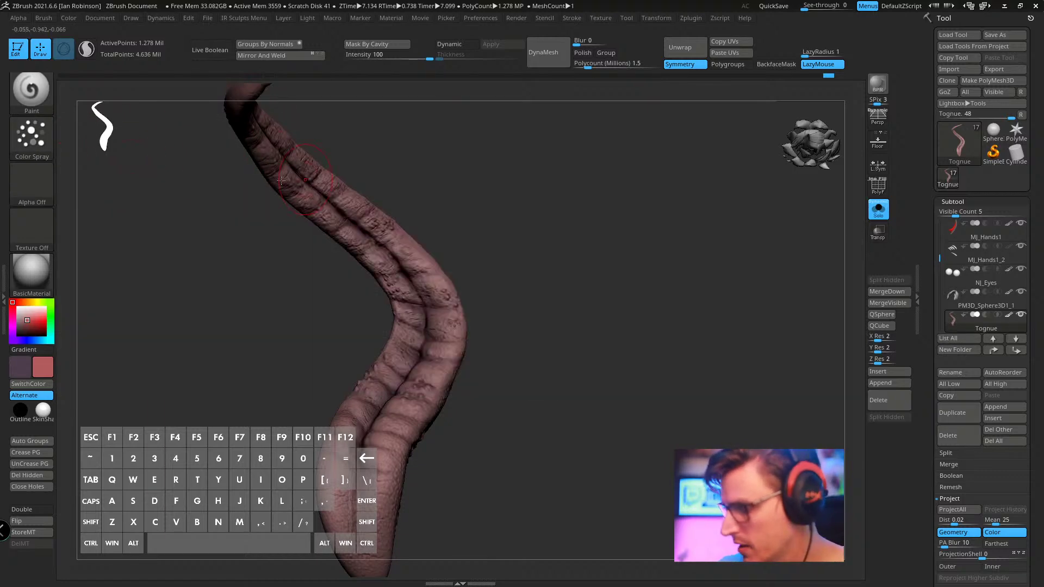
left_click(38, 188)
left_click(38, 188)
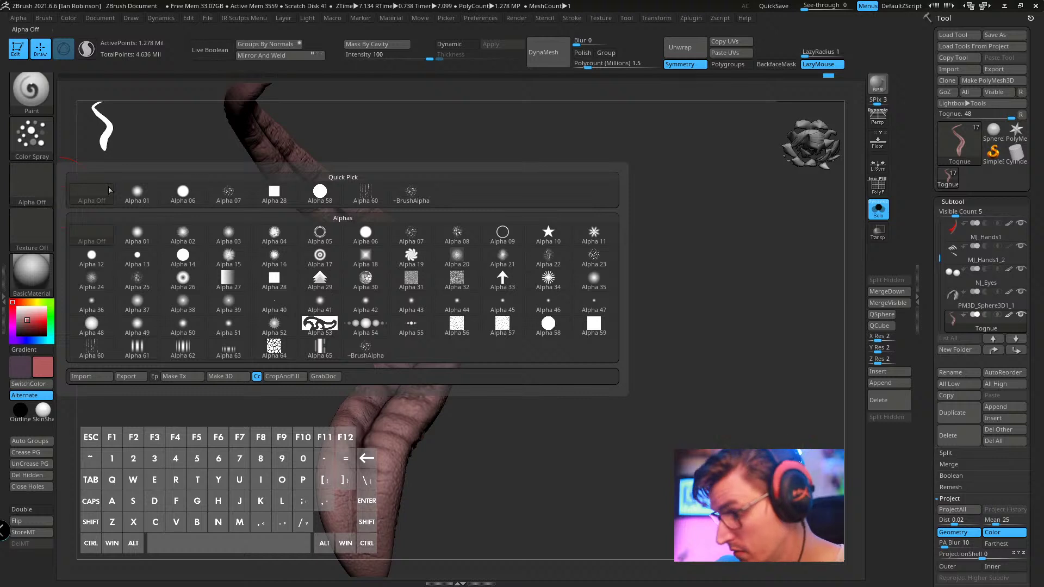
left_click(227, 193)
- Try spraying muted red on the tongue at different brush sizes and undo the test strokes
left_click_drag(586, 335, 589, 263)
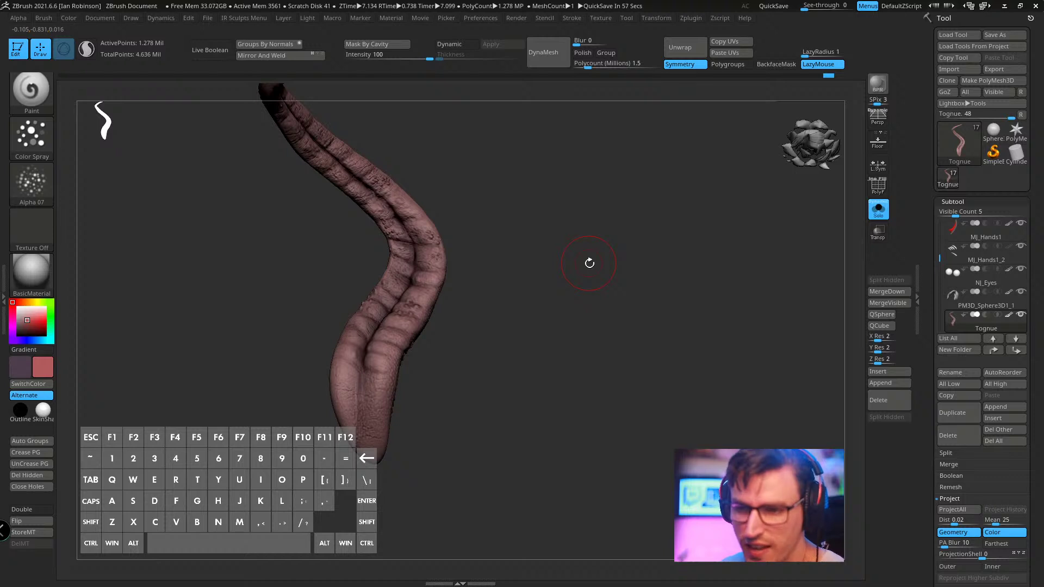
left_click_drag(525, 234, 510, 270)
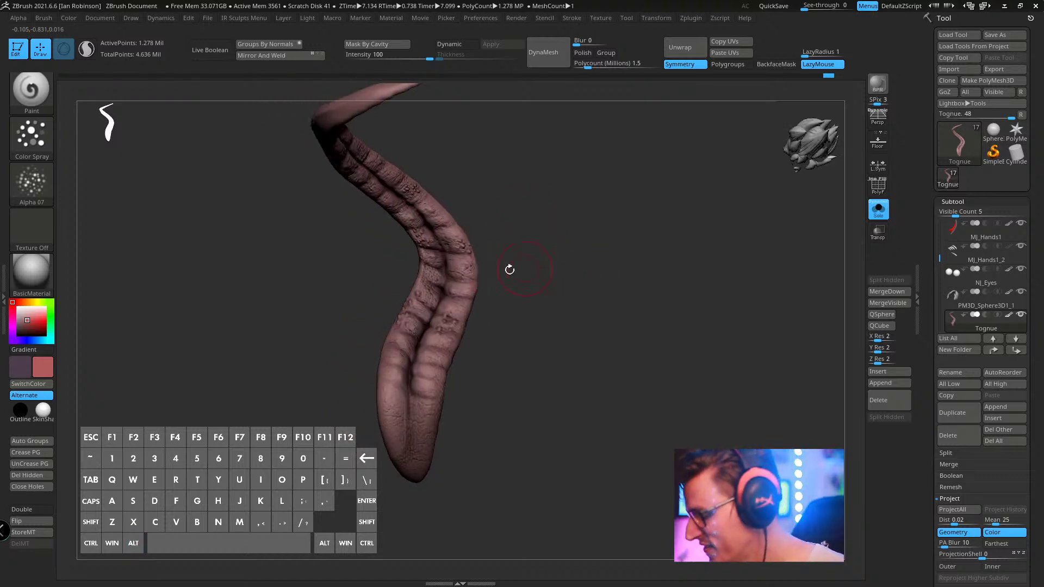
key("ctrl+z")
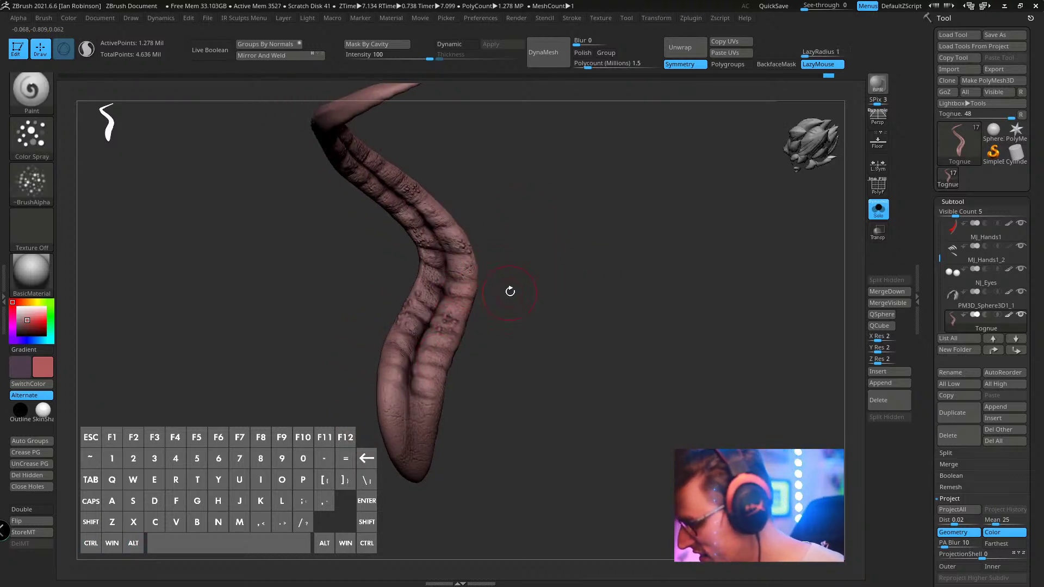
key("s")
key("ctrl+z")
left_click_drag(540, 286, 548, 316, "alt")
key("s")
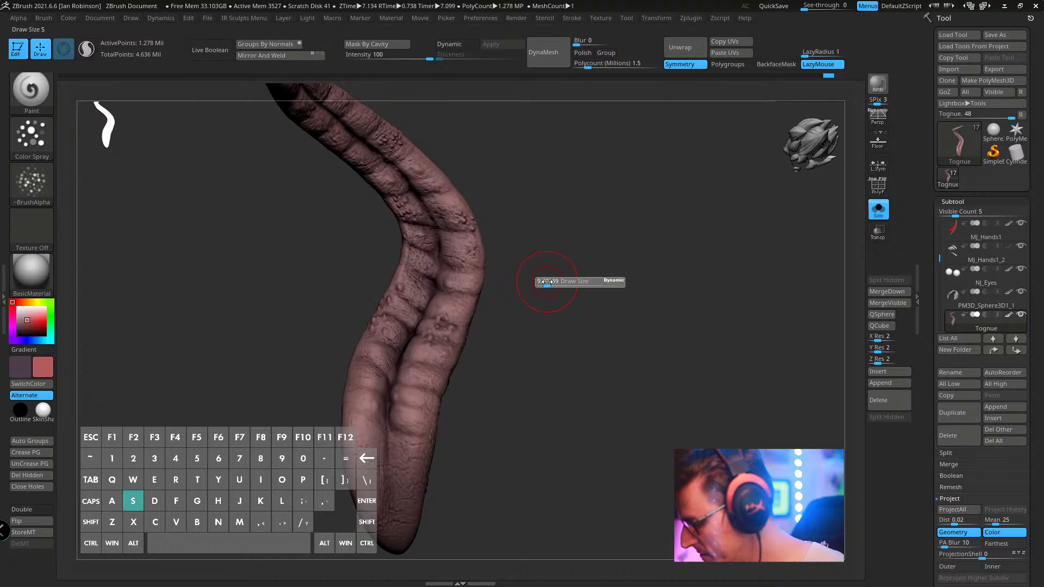
key("z")
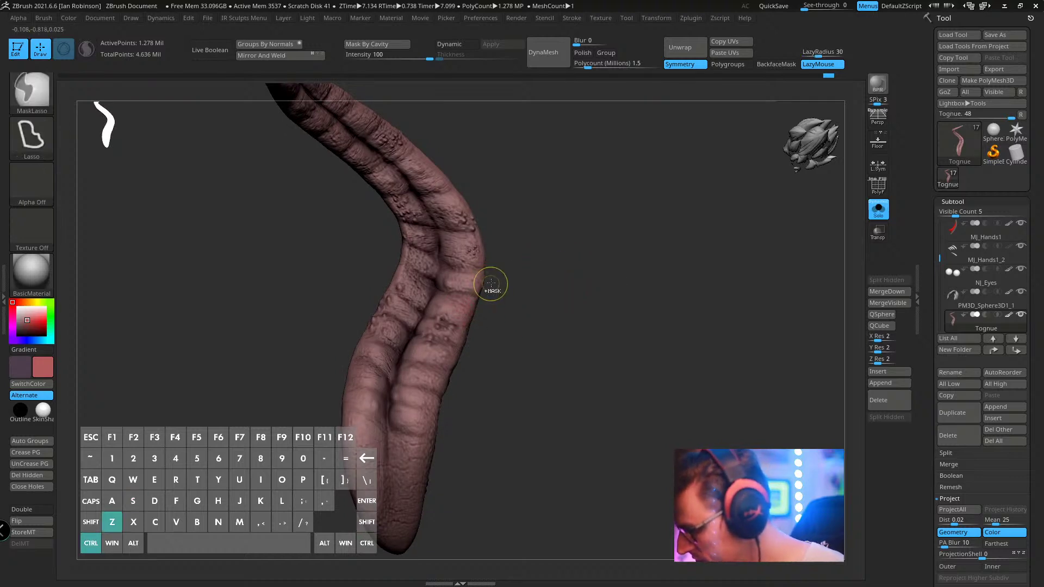
- Adjust the brush and spray subtle red mottling along the ridges beside the tongue's central groove
key("s")
key("space")
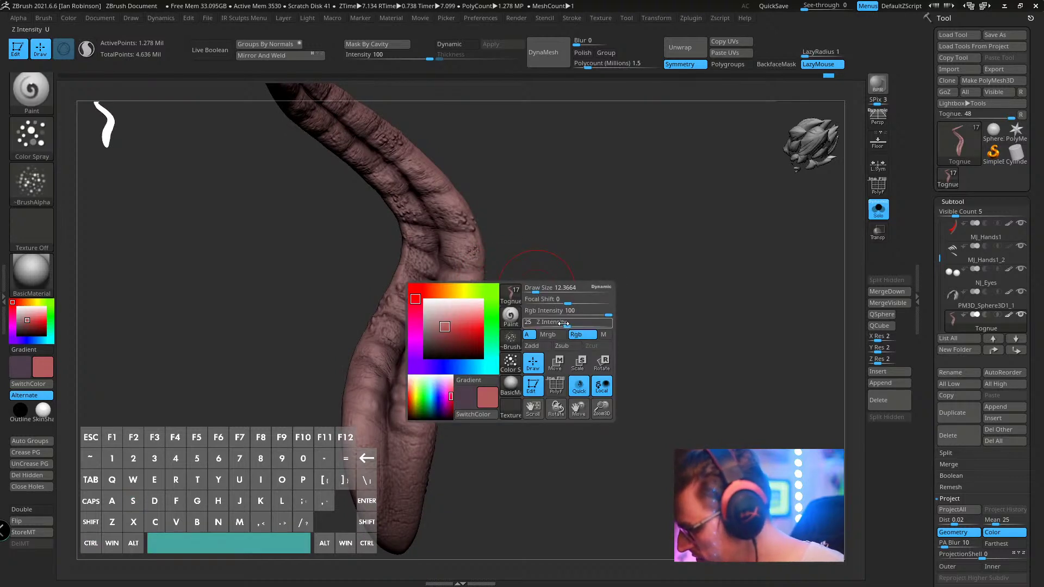
left_click_drag(605, 299, 591, 334, "alt")
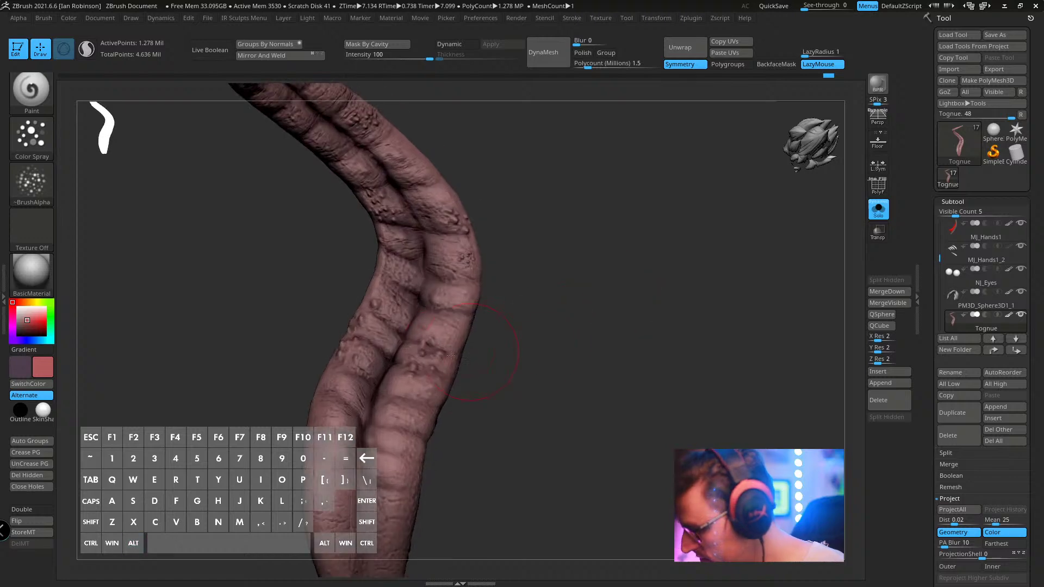
mouse_move(471, 212)
left_mouse_down()
mouse_move(494, 240)
mouse_move(508, 198)
mouse_move(535, 218)
mouse_move(461, 263)
left_mouse_up()
left_click(554, 236, "ctrl")
key("s")
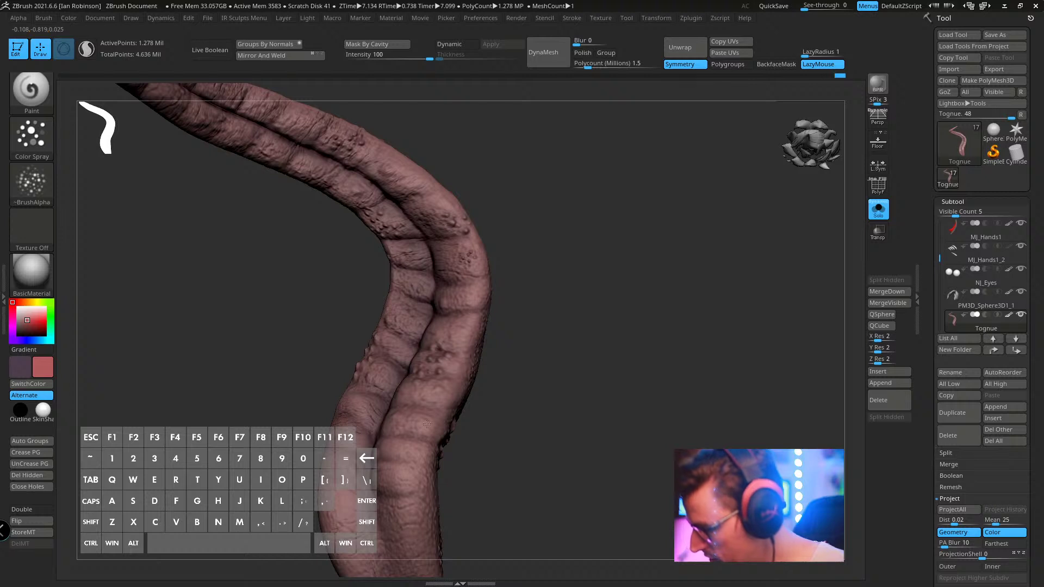
left_click_drag(550, 329, 557, 321, "alt")
key("s")
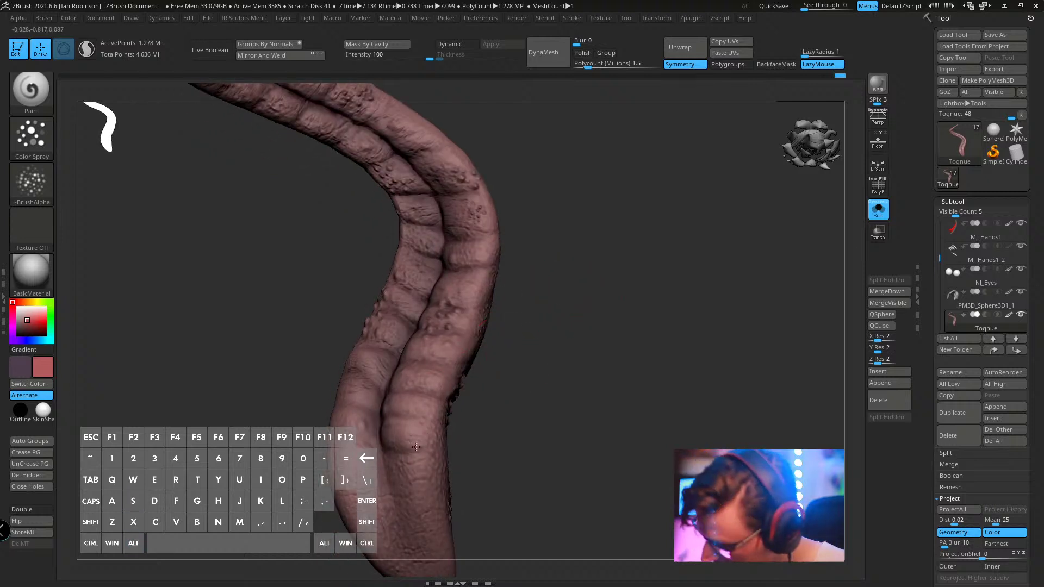
- Resize the brush and spray red colour variation over the tongue's bumpy reverse side and its broad end
mouse_move(523, 380)
left_mouse_down()
mouse_move(606, 303)
mouse_move(587, 331)
mouse_move(594, 277)
left_mouse_up()
key("s")
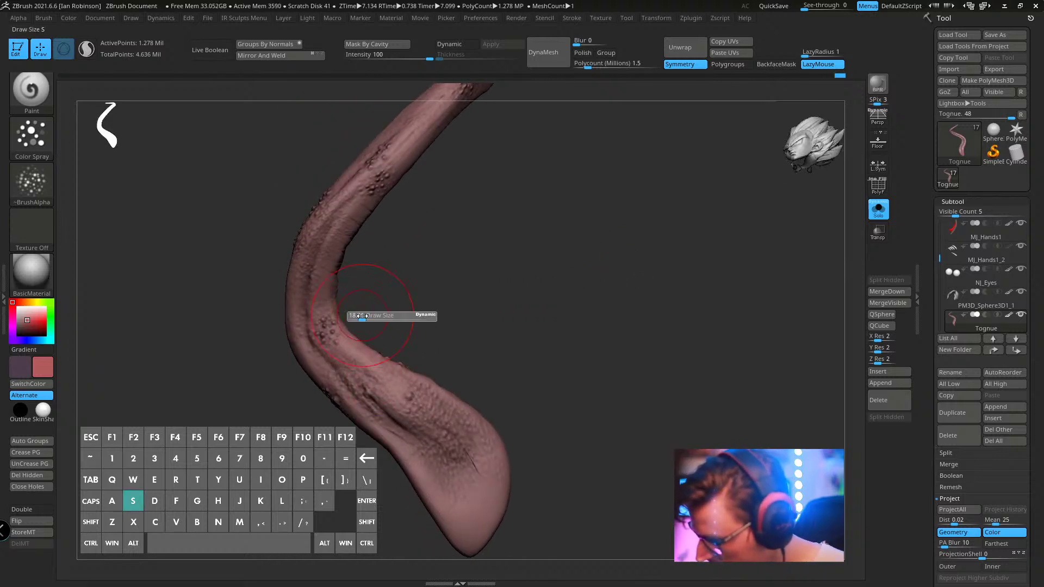
key("space")
left_click_drag(413, 348, 430, 379)
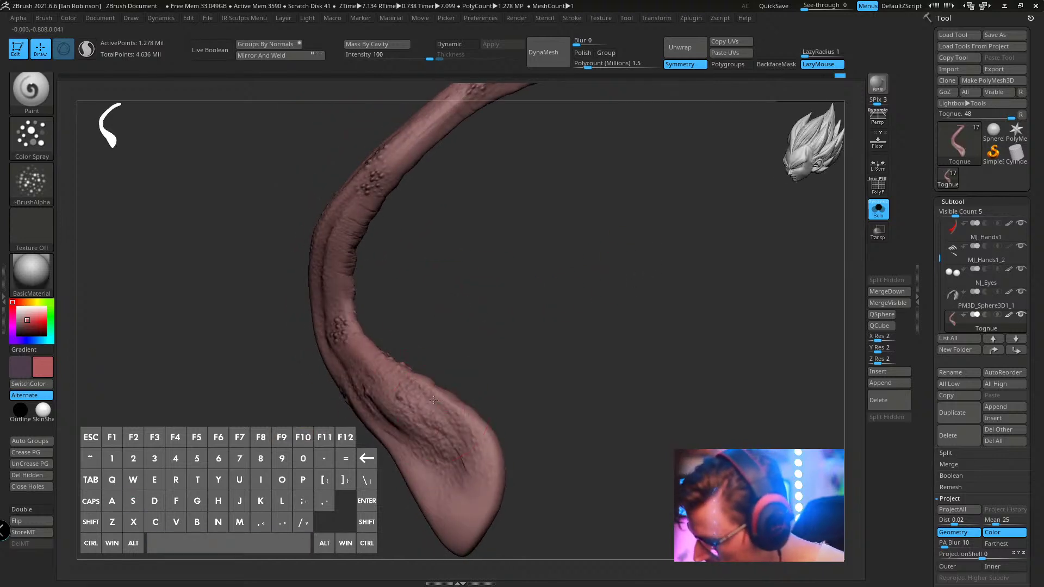
right_click_drag(435, 394, 436, 379)
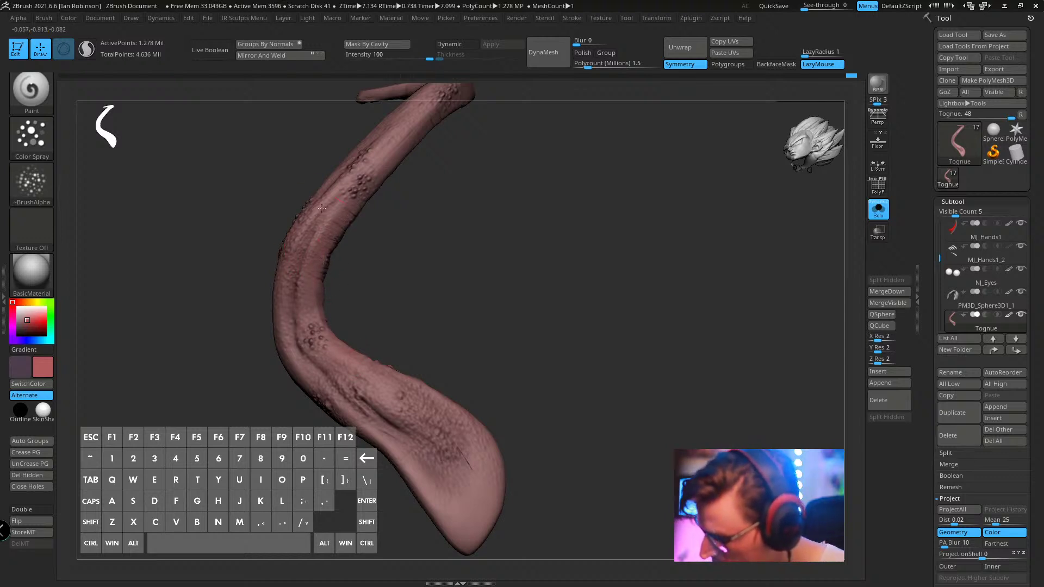
right_click_drag(323, 208, 352, 353)
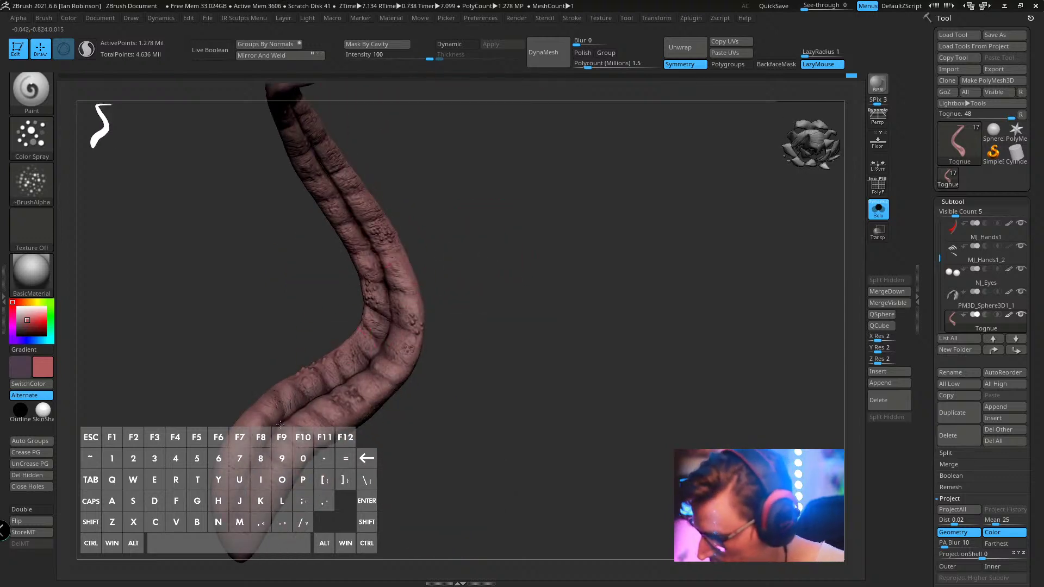
right_click_drag(271, 503, 449, 285)
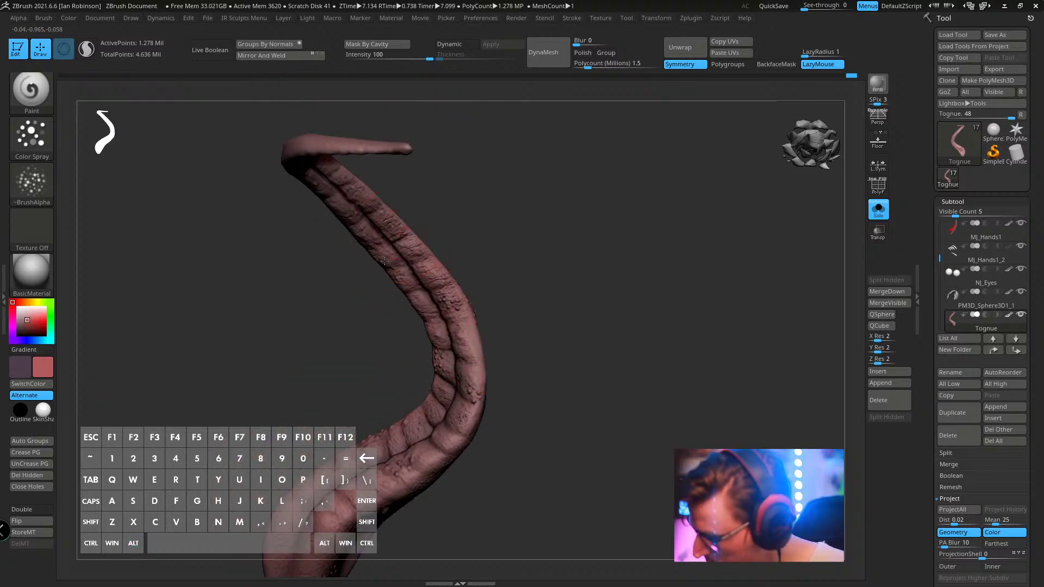
- Spray red colour variation along the tongue's thin curled end and around its bends from several sides
right_click_drag(384, 260, 384, 217)
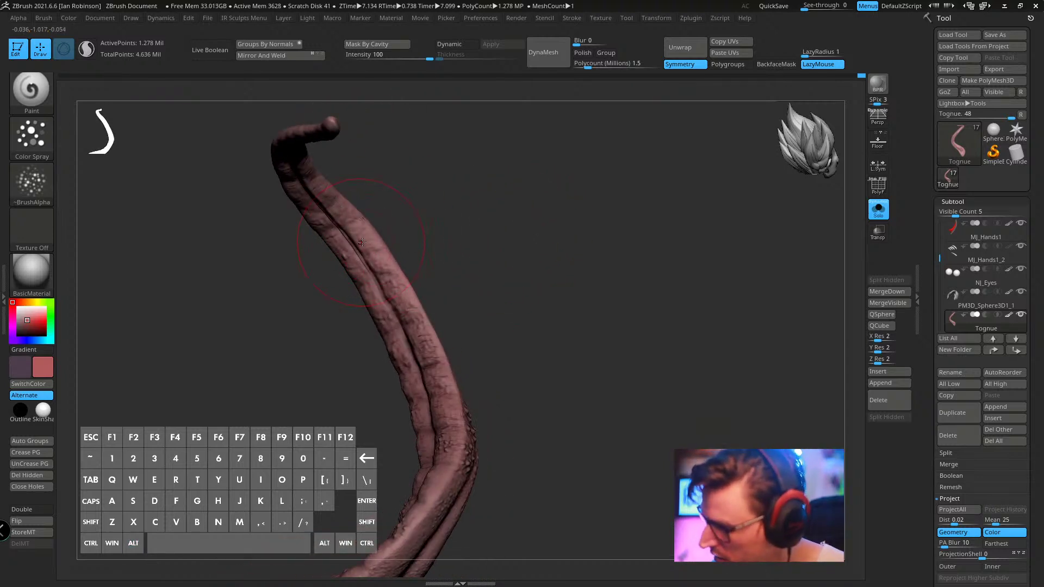
key("s")
mouse_move(361, 219)
right_mouse_down()
mouse_move(337, 203)
mouse_move(355, 262)
right_mouse_up()
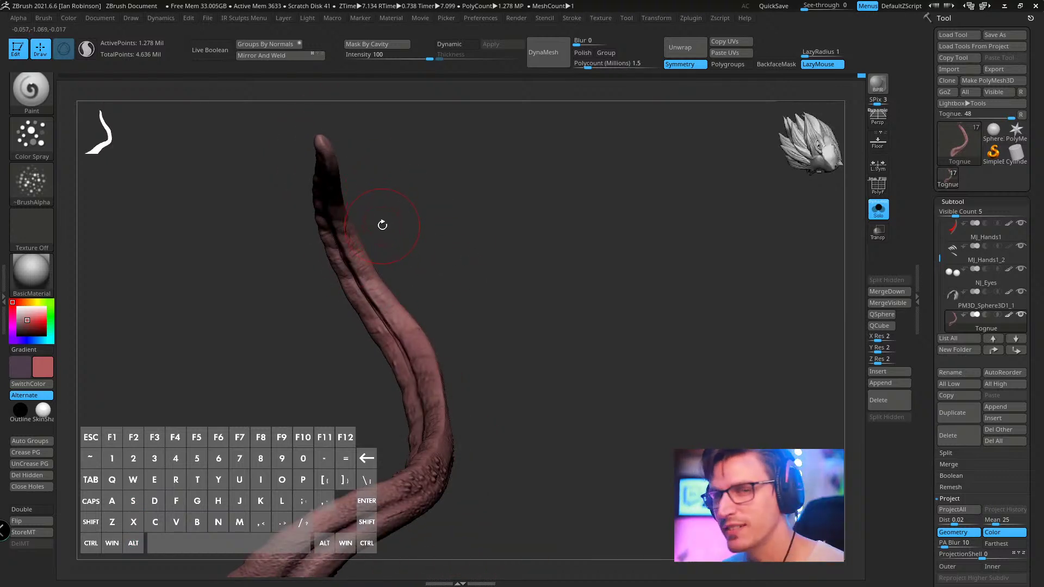
right_click_drag(382, 225, 334, 203)
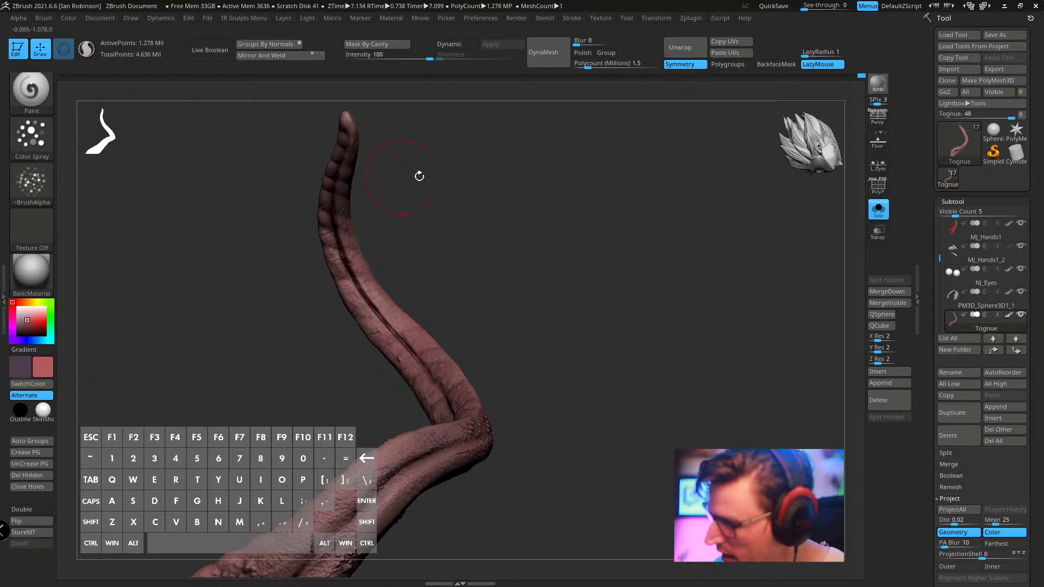
right_click_drag(419, 175, 438, 242)
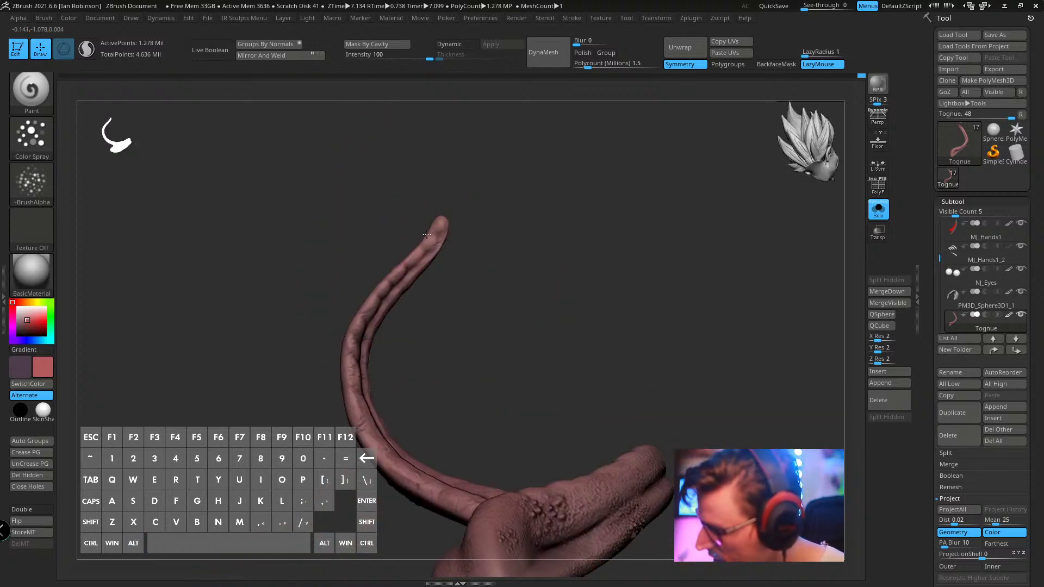
right_click_drag(351, 391, 400, 381)
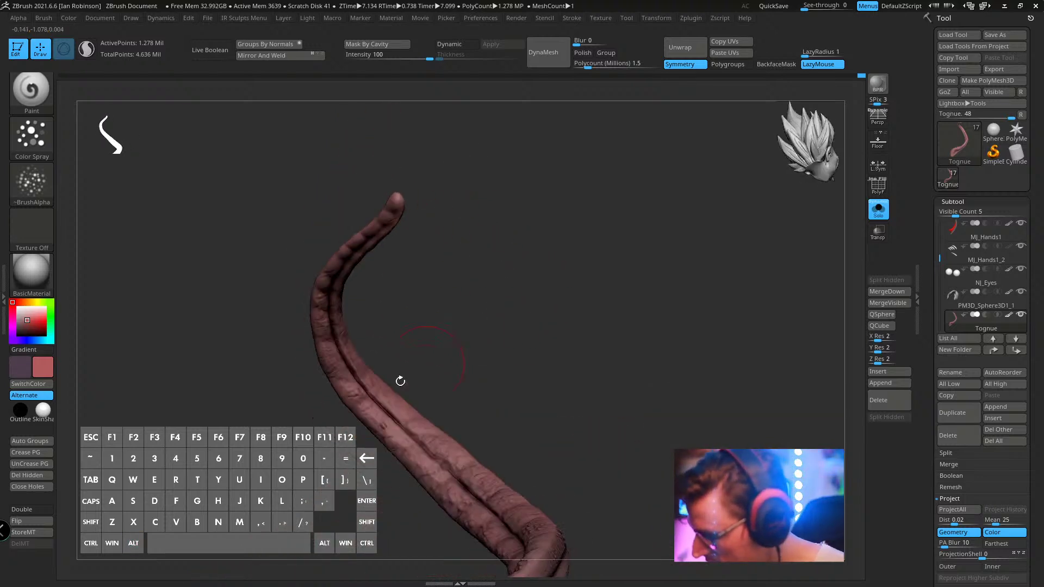
right_click_drag(398, 447, 331, 342)
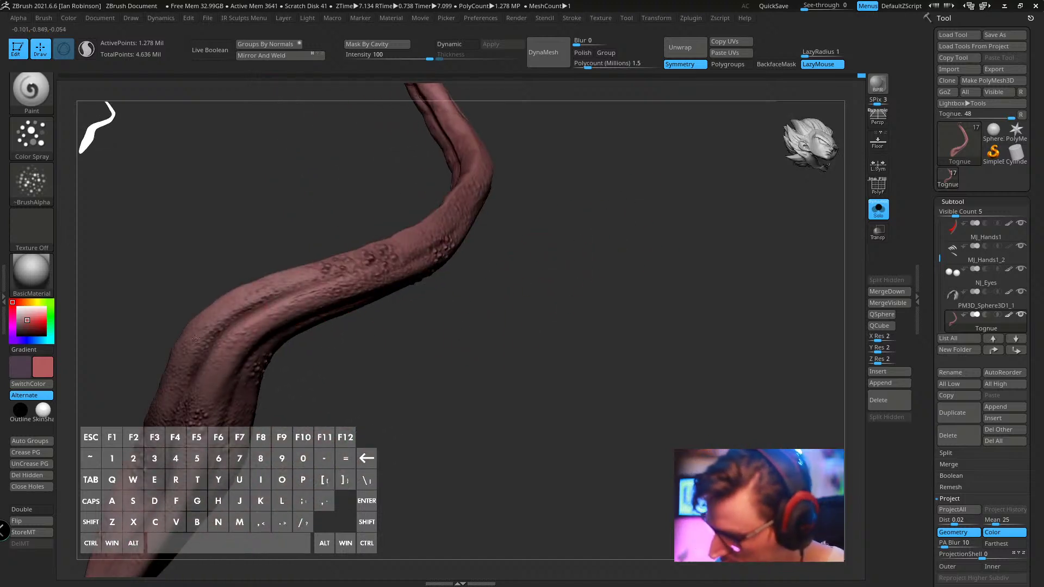
right_click_drag(364, 328, 601, 285)
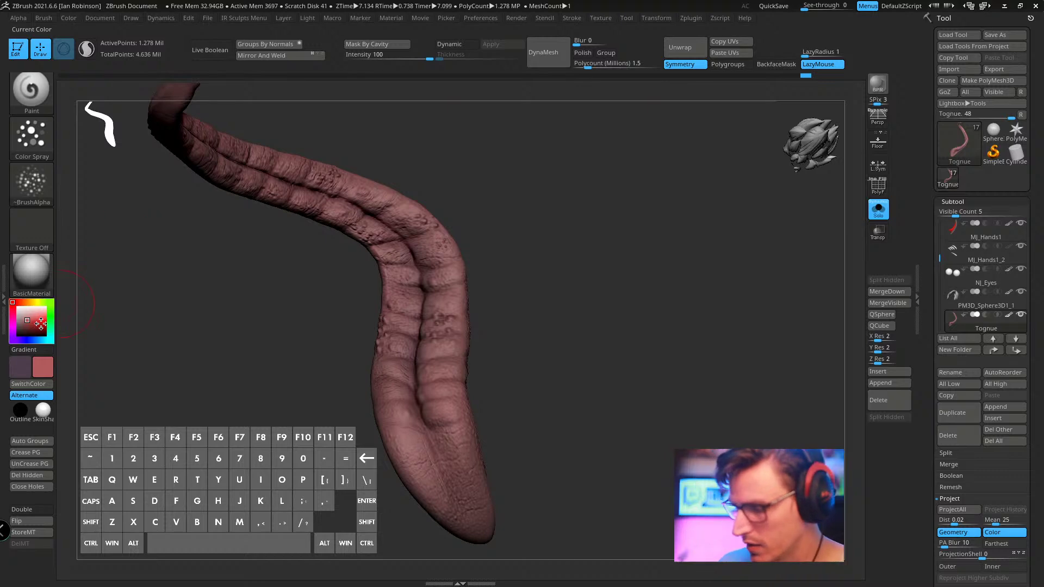
- Switch the brush to Alpha 60 and choose a saturated magenta as the painting colour
left_click(26, 340)
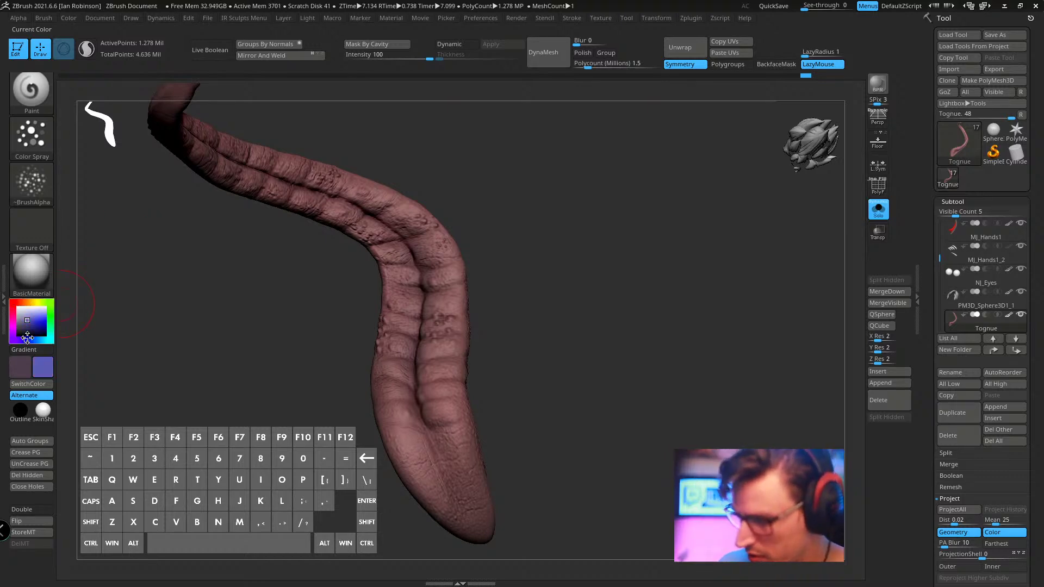
left_click(47, 183)
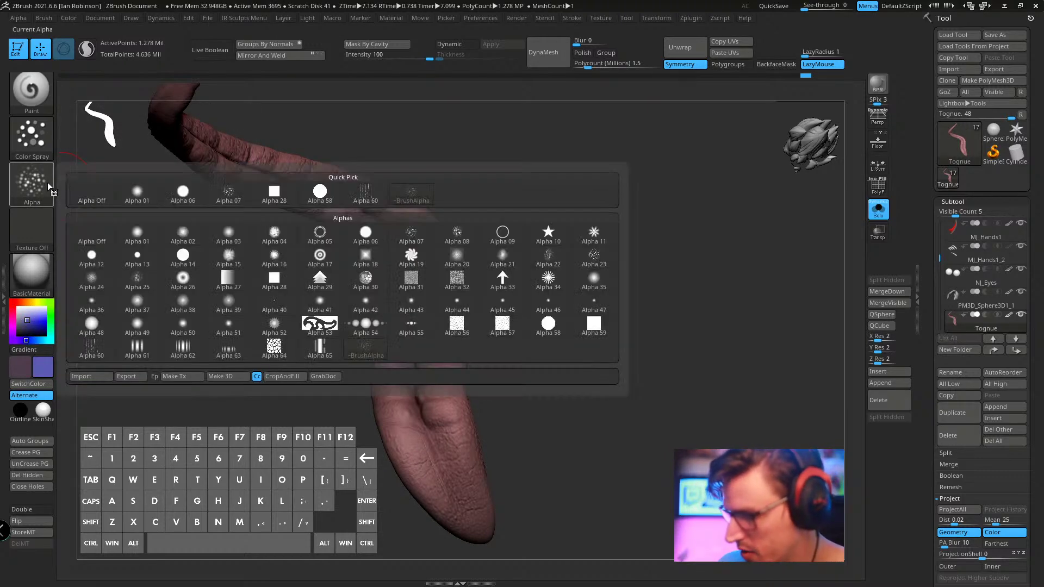
left_click(92, 349)
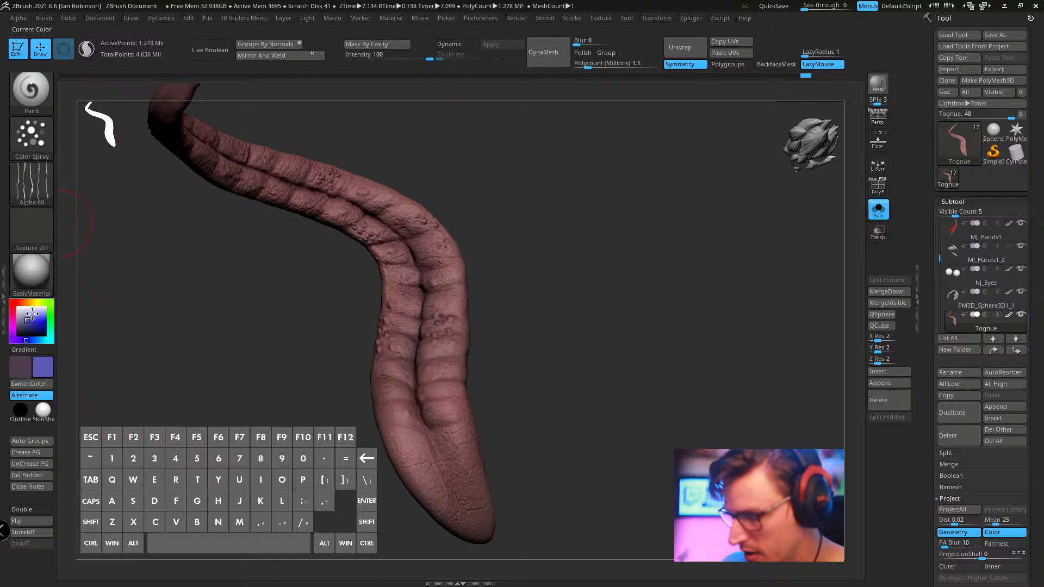
left_click(14, 323)
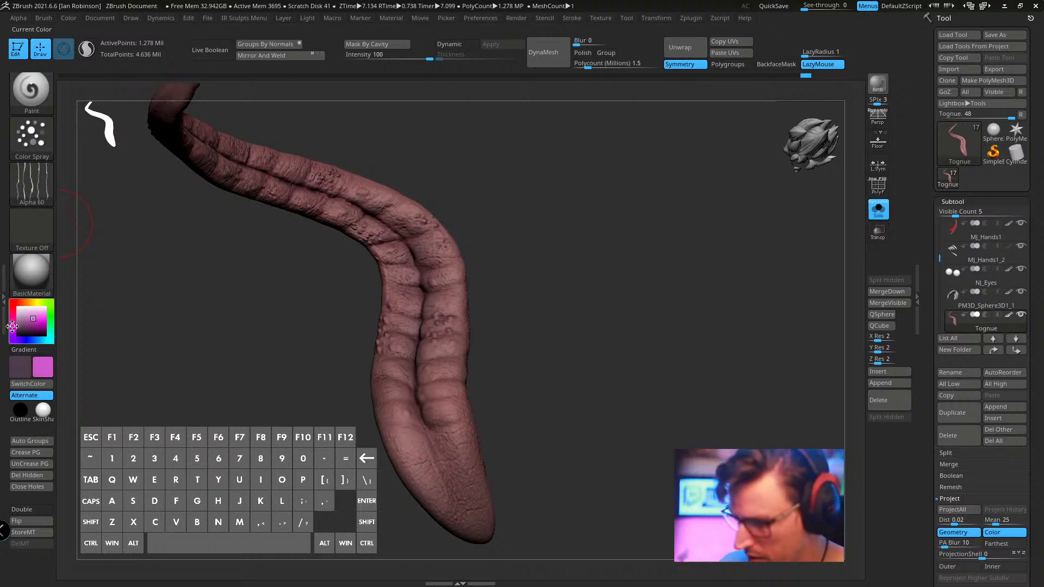
left_click(37, 321)
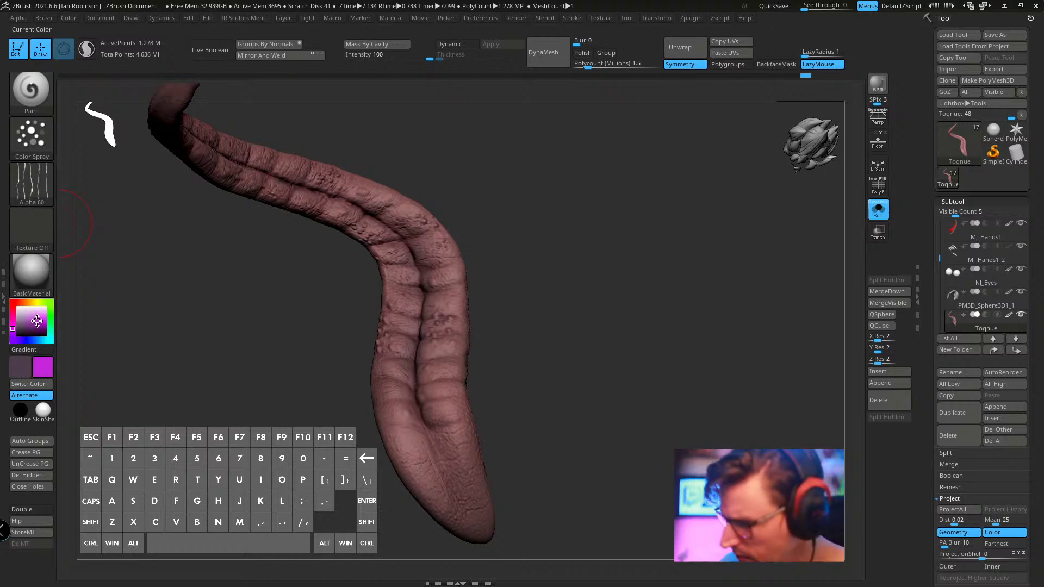
- Set the Paint brush's stroke to DragRect and stamp a magenta vein on the tongue's grooved side
left_click_drag(65, 325, 520, 236)
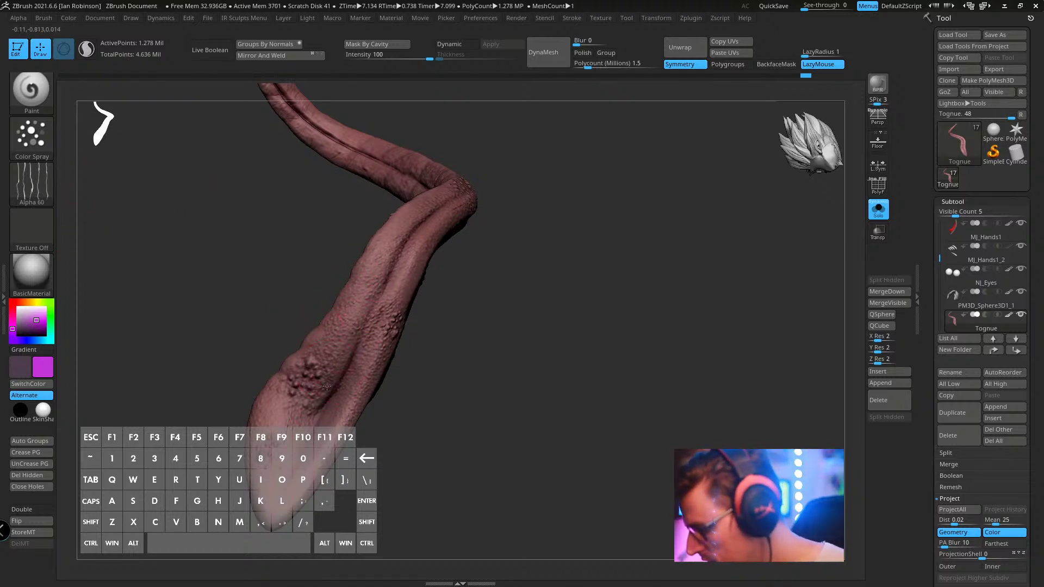
key("space")
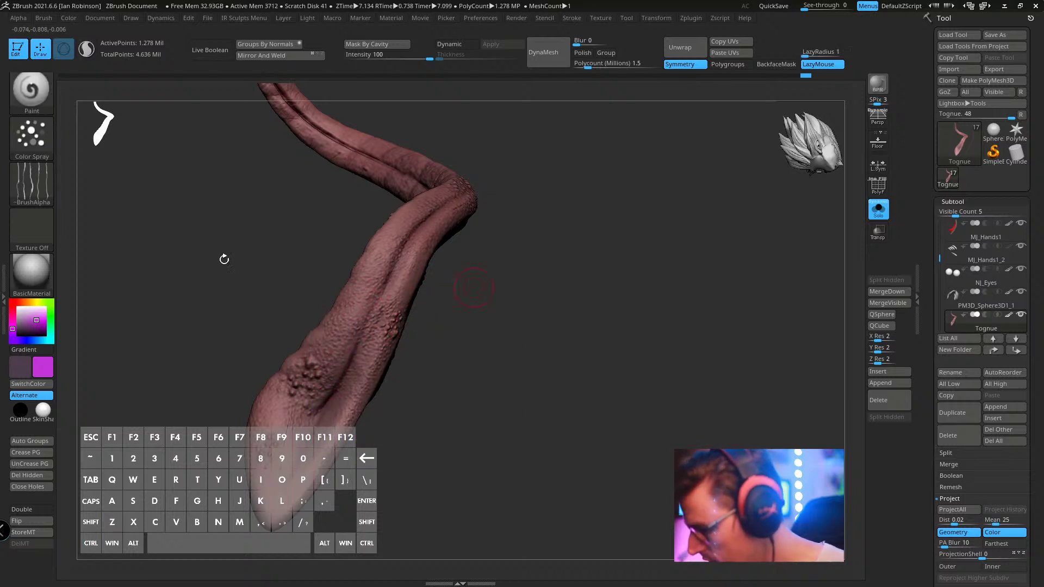
left_click(38, 109)
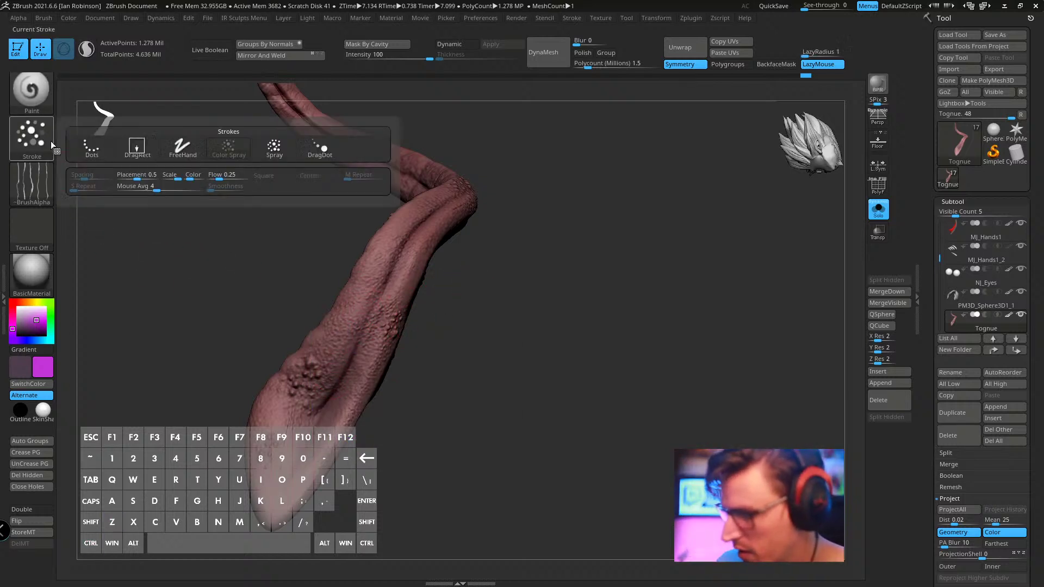
left_click(145, 151)
left_click_drag(521, 317, 529, 315)
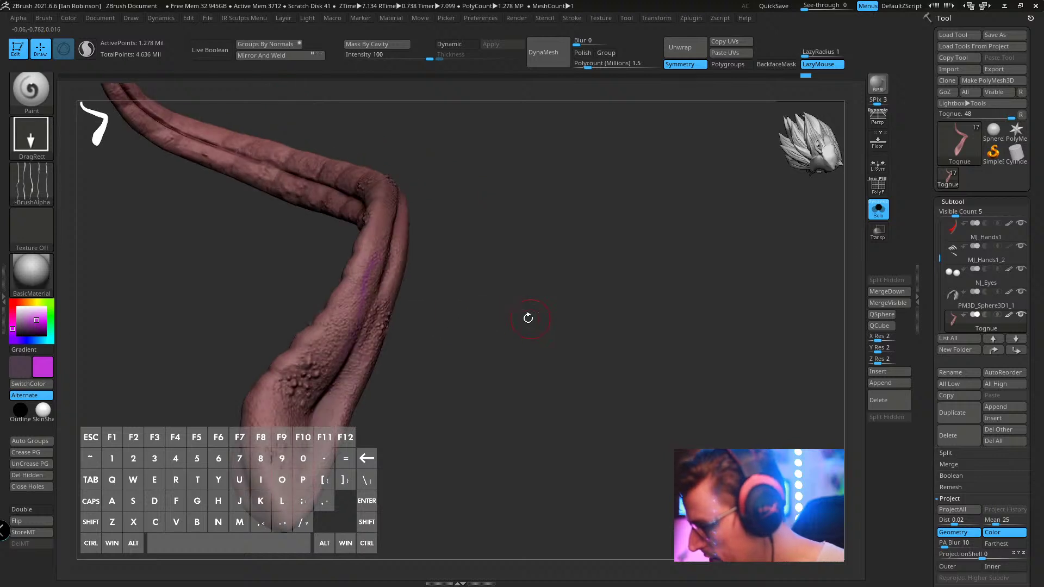
- Choose a blue-violet painting colour and stamp a faint vein along the ridge below the tongue's bend
mouse_move(34, 339)
left_mouse_down()
mouse_move(31, 323)
mouse_move(24, 337)
left_mouse_up()
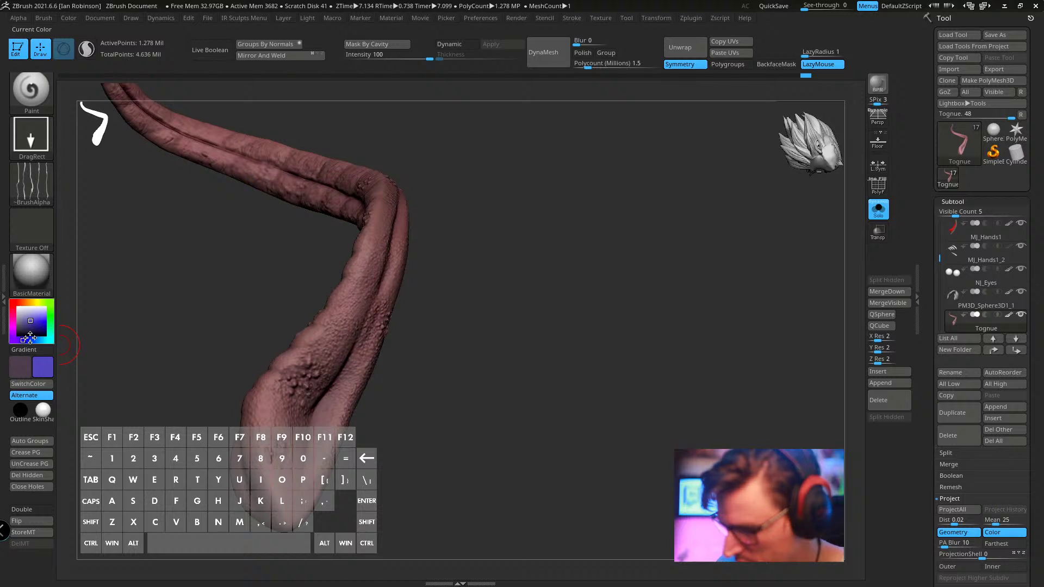
left_click_drag(499, 275, 459, 274)
left_click_drag(368, 302, 322, 397)
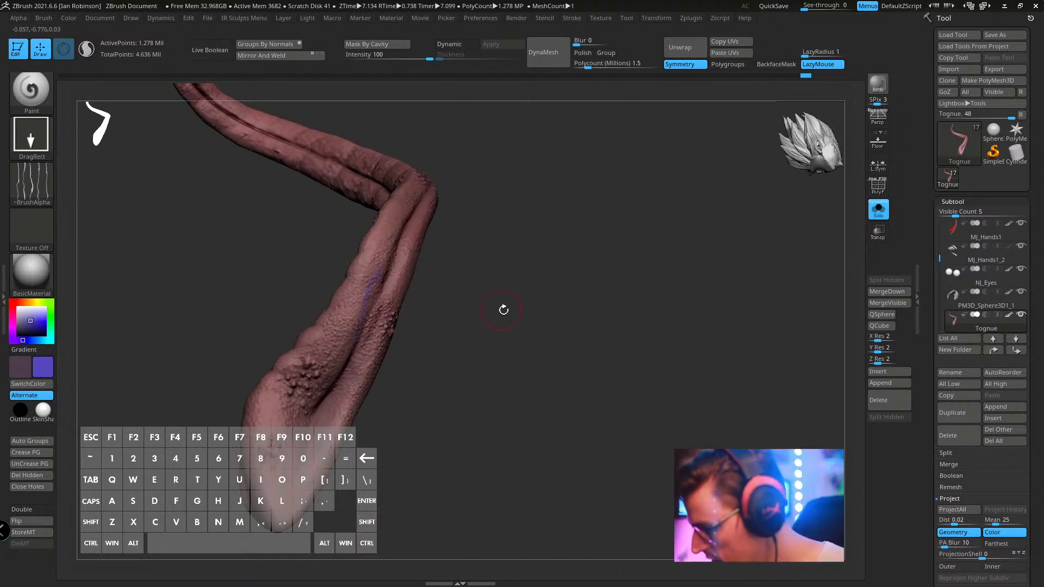
left_click_drag(503, 309, 552, 305)
- Try a stronger blue-violet vein stamp along the ridge below the tongue's bend, and undo it
key("space")
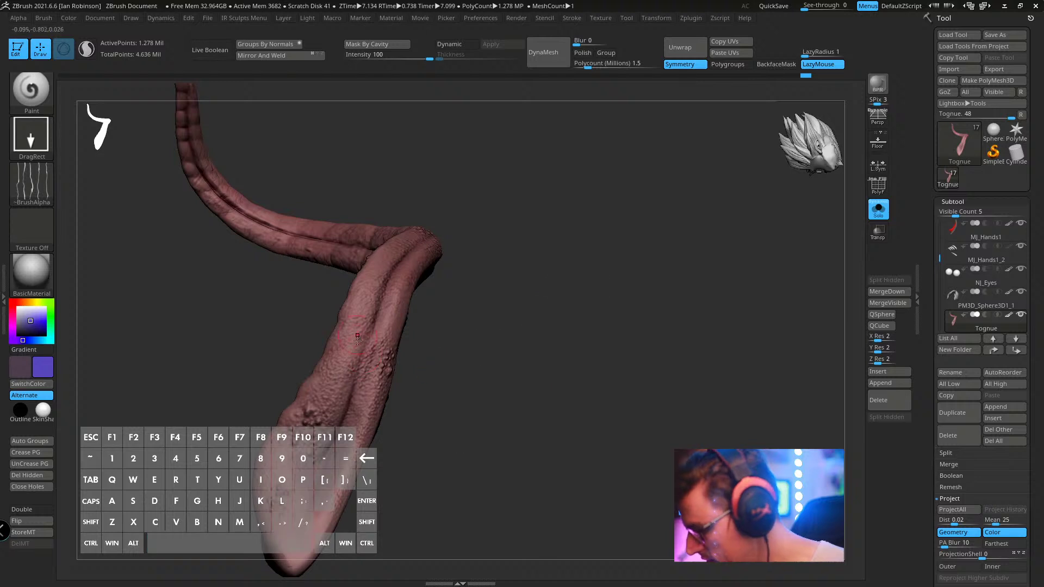
left_click_drag(357, 337, 350, 403)
left_click_drag(452, 332, 503, 324)
key("ctrl+z")
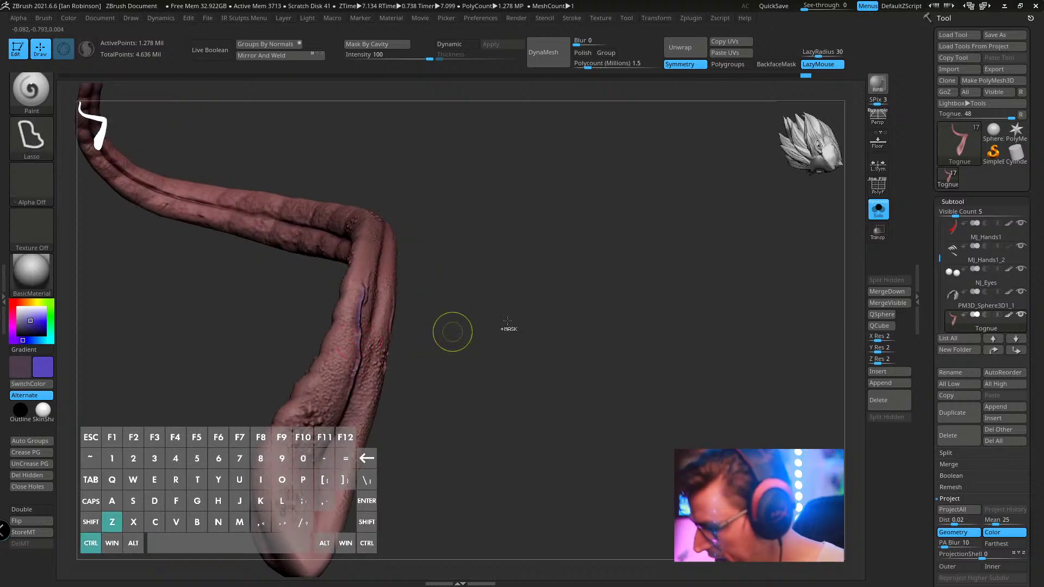
- Adjust the brush and stamp softer blue-violet veins along the tongue's ridge and its neighbouring bumpy side
key("space")
left_click_drag(530, 356, 498, 356)
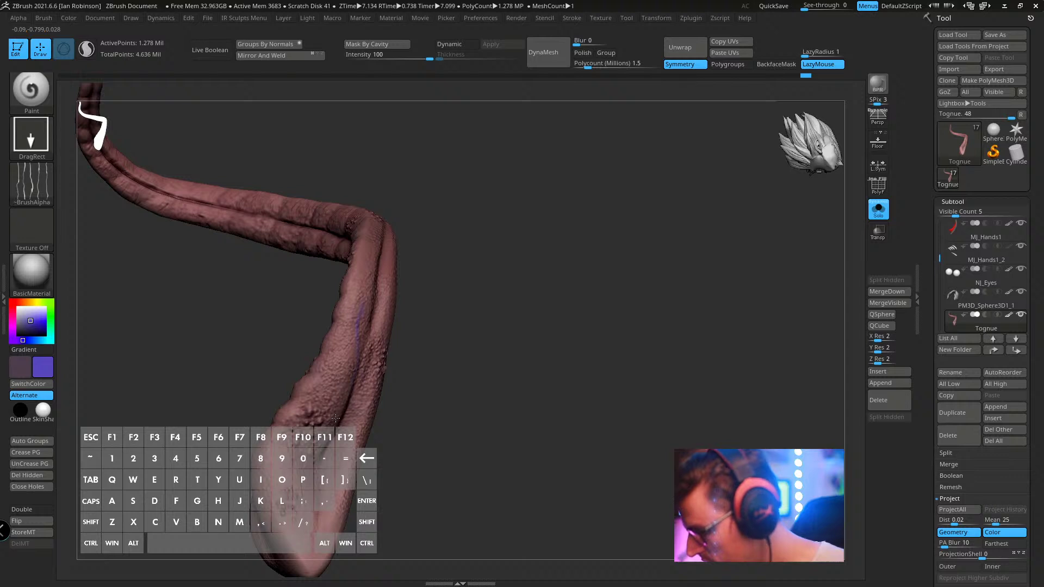
left_click_drag(511, 305, 437, 353)
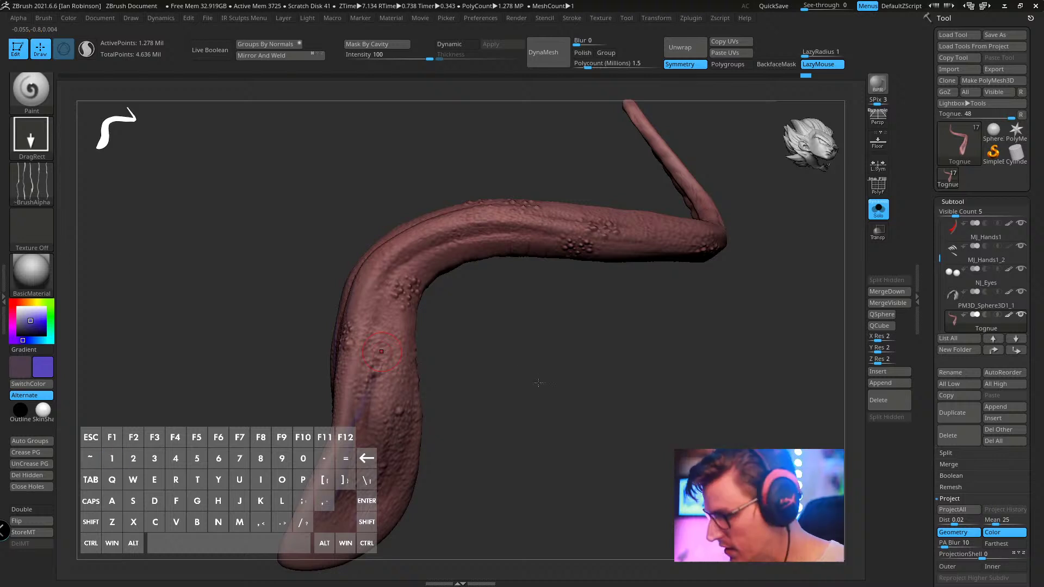
left_click_drag(490, 377, 569, 373, "alt")
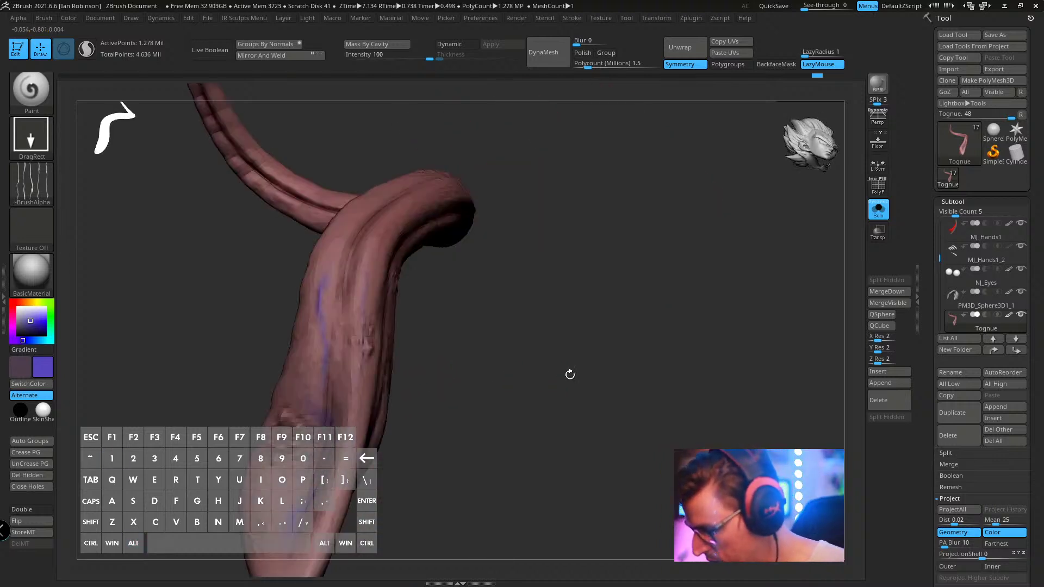
- Enable BackfaceMask and stamp blue-violet veins along the tongue's bumpy side and over its large bend
left_click(782, 67)
left_click_drag(695, 240, 549, 256)
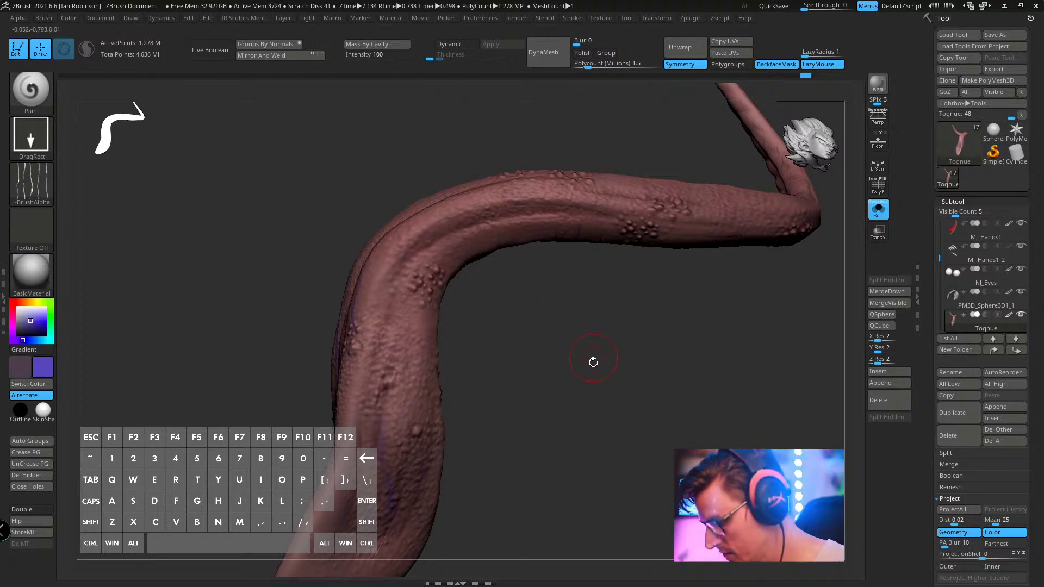
left_click_drag(593, 362, 618, 375)
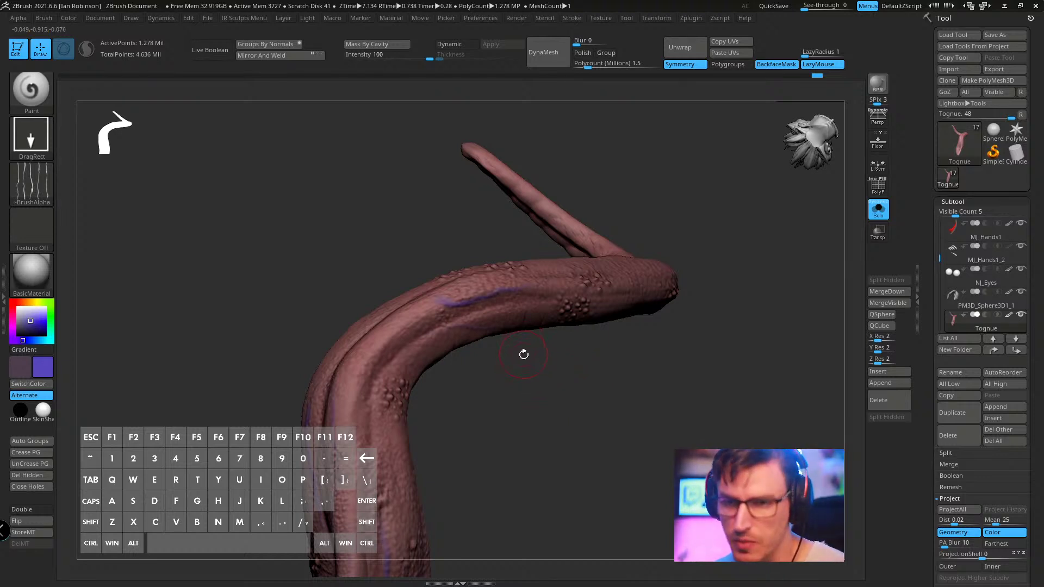
- Stamp more blue-violet veins along the tongue's grooved side, and briefly show the whole creature to check them
mouse_move(543, 375)
left_mouse_down()
mouse_move(554, 381)
mouse_move(546, 384)
mouse_move(526, 293)
mouse_move(435, 196)
left_mouse_up()
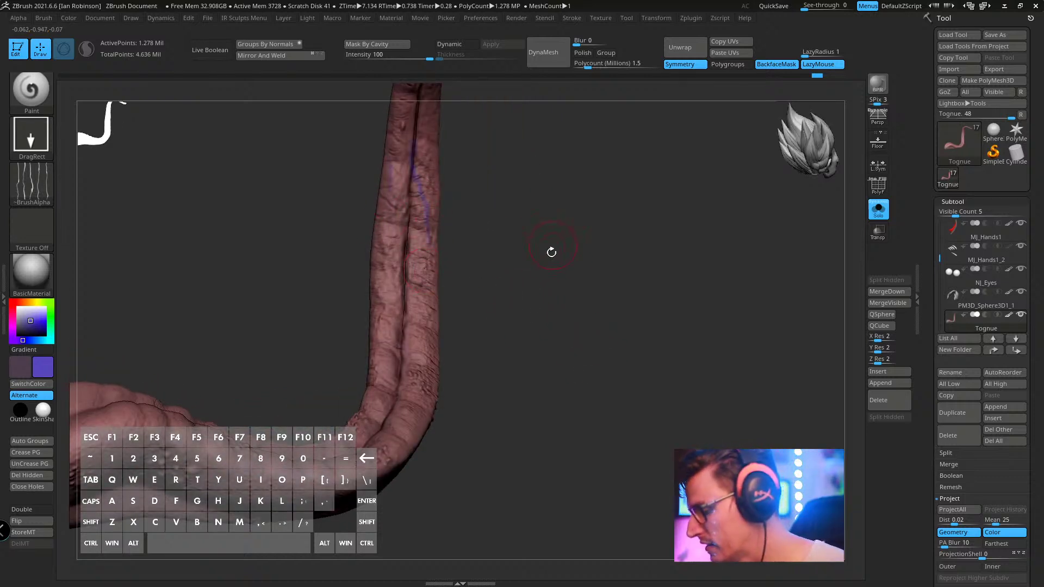
left_click_drag(551, 251, 393, 311)
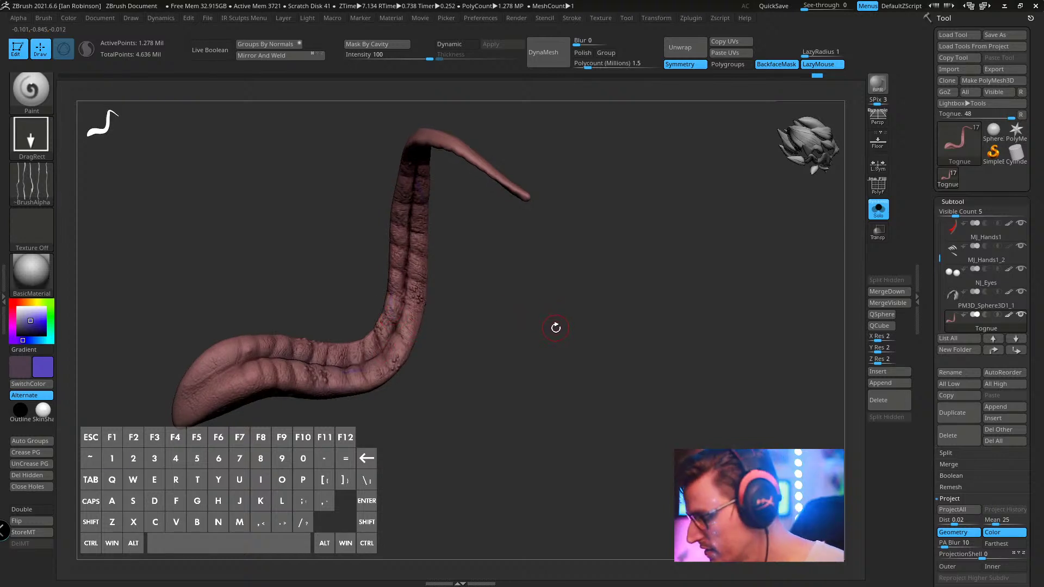
left_click_drag(555, 327, 483, 384)
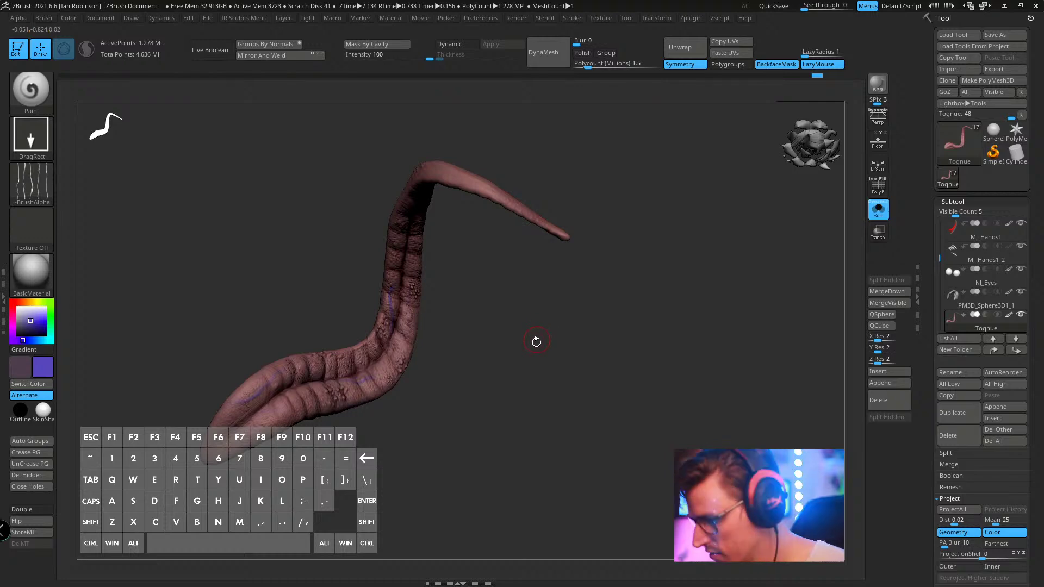
left_click_drag(536, 341, 588, 326)
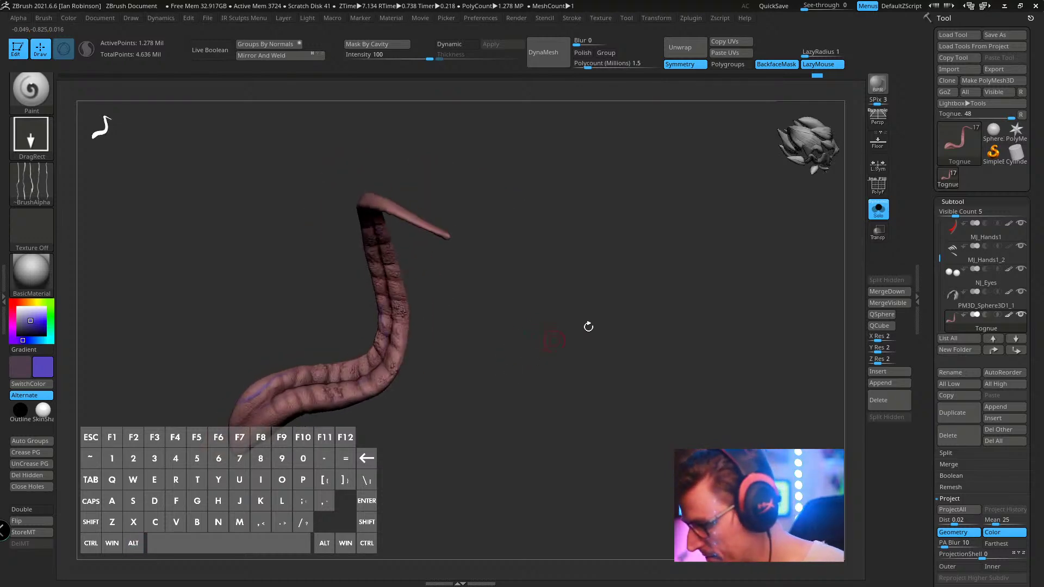
left_click(881, 218)
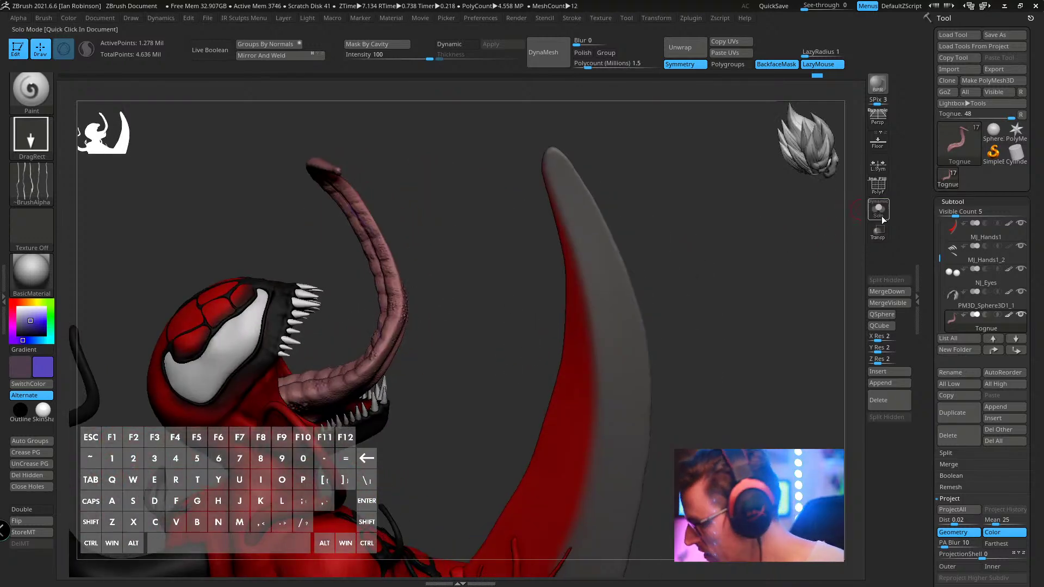
left_click(881, 218)
- Switch to the Standard brush with the Dots stroke and no alpha, and set its draw size to about 1.4
left_click_drag(490, 315, 550, 403)
key("b")
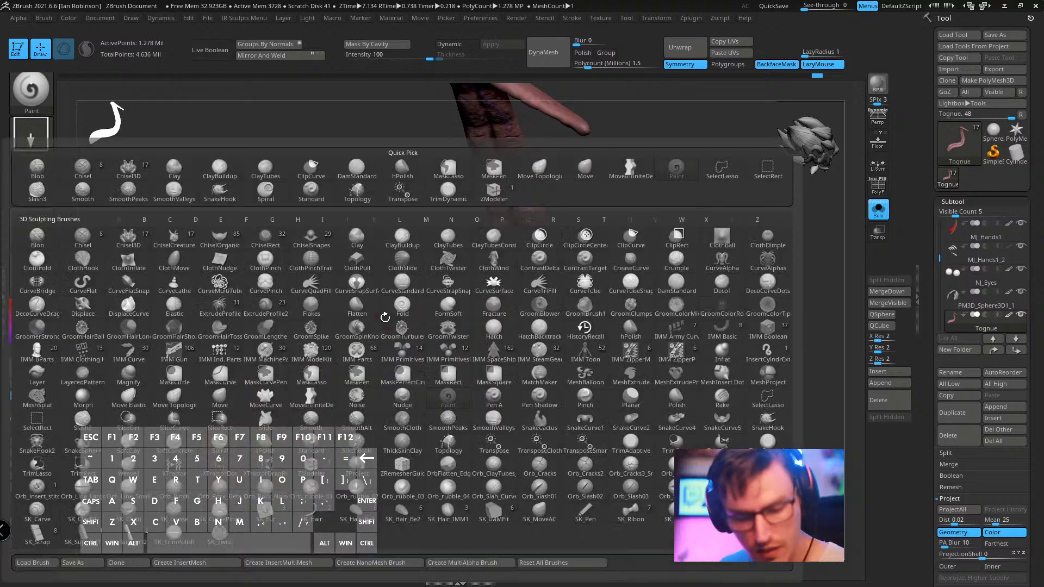
key("s")
key("t")
left_click(35, 135)
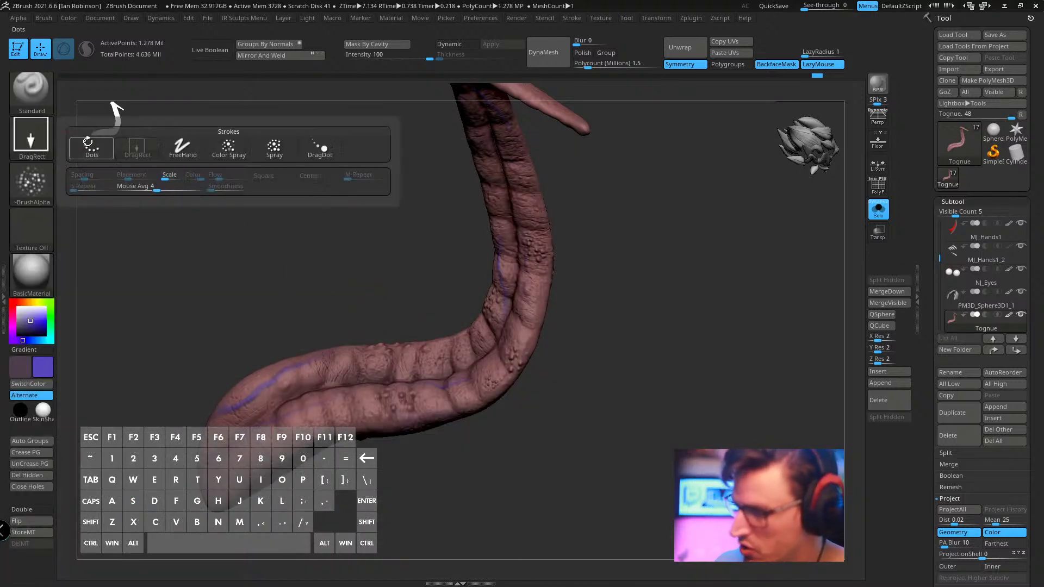
left_click(100, 144)
left_click(31, 182)
left_click(41, 187)
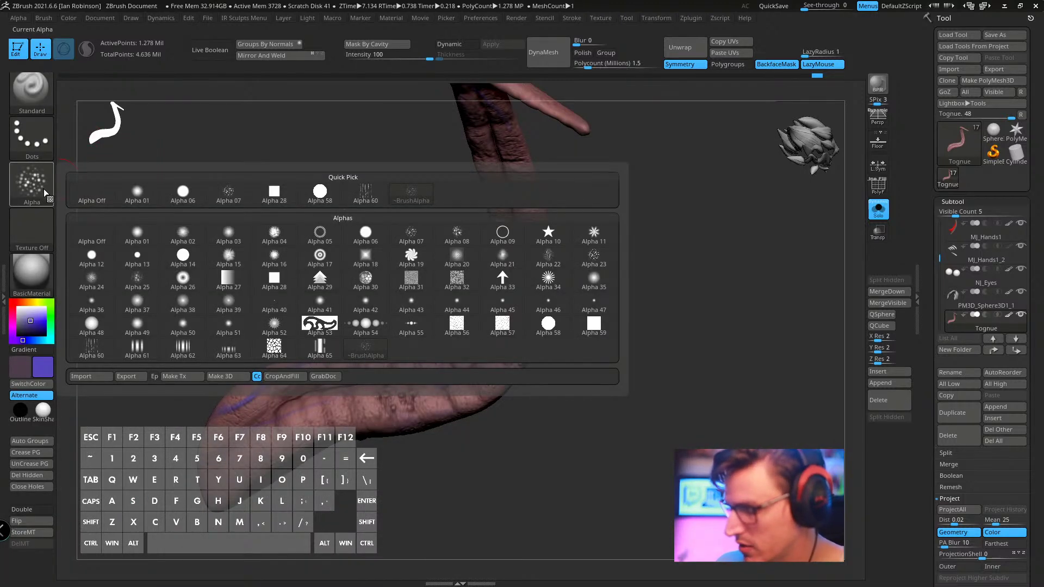
left_click(93, 197)
key("s")
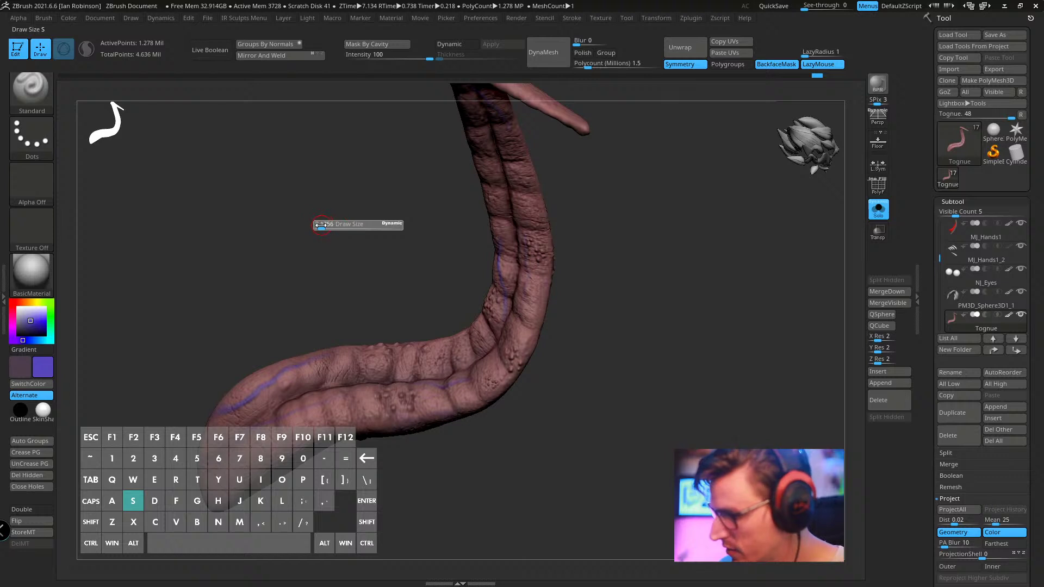
left_click_drag(324, 225, 163, 282)
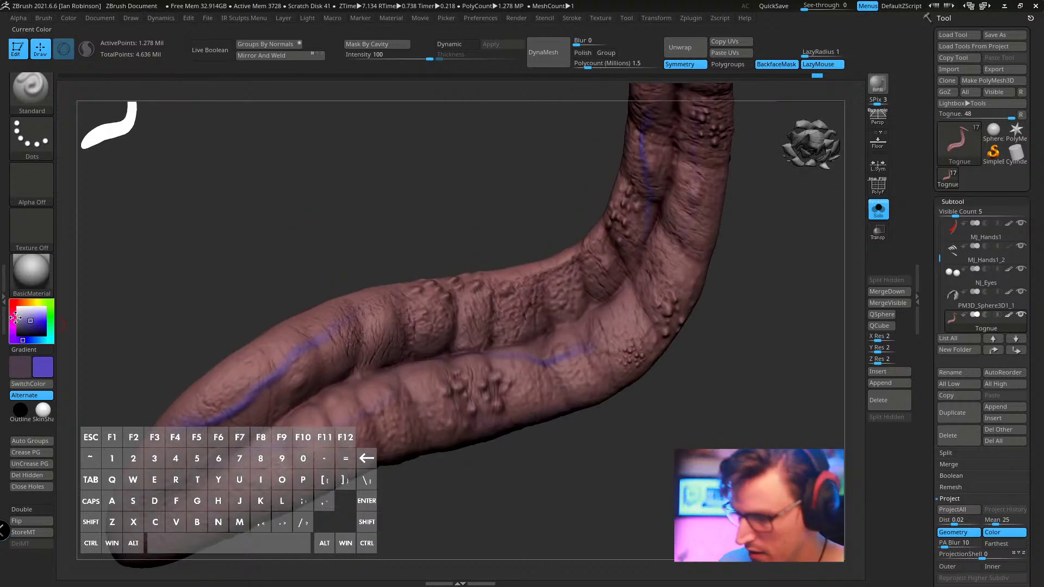
- Try a crimson and darker greens, and choose a saturated teal green as the painting colour
left_click(15, 327)
left_click_drag(12, 325, 12, 311)
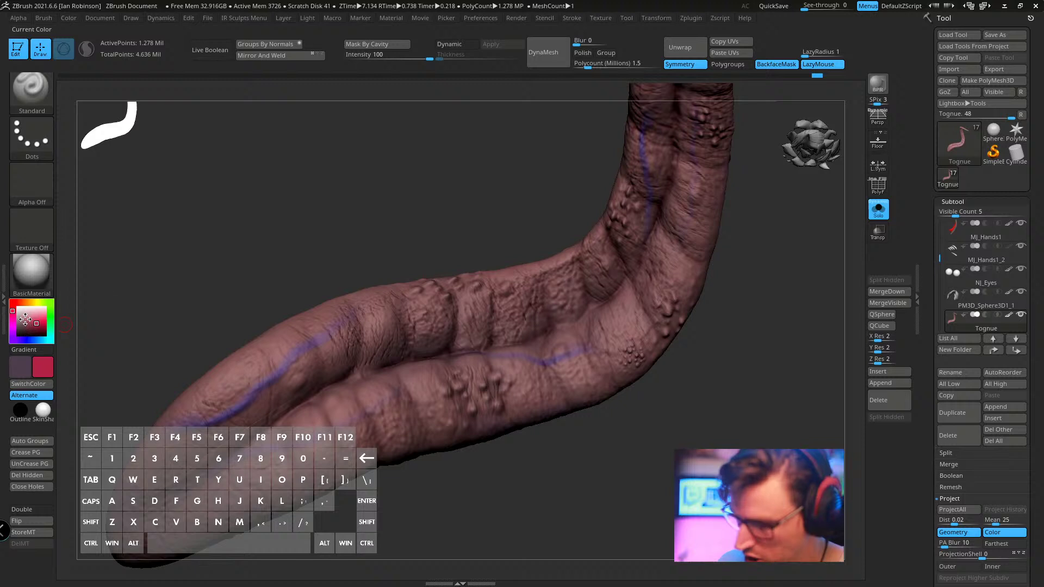
left_click(50, 326)
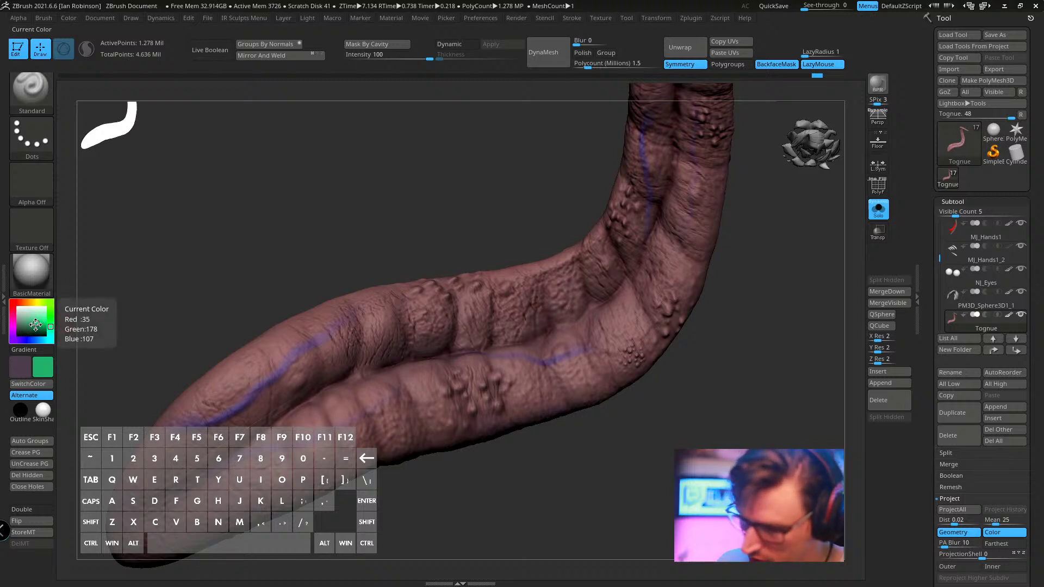
left_click_drag(35, 325, 33, 326)
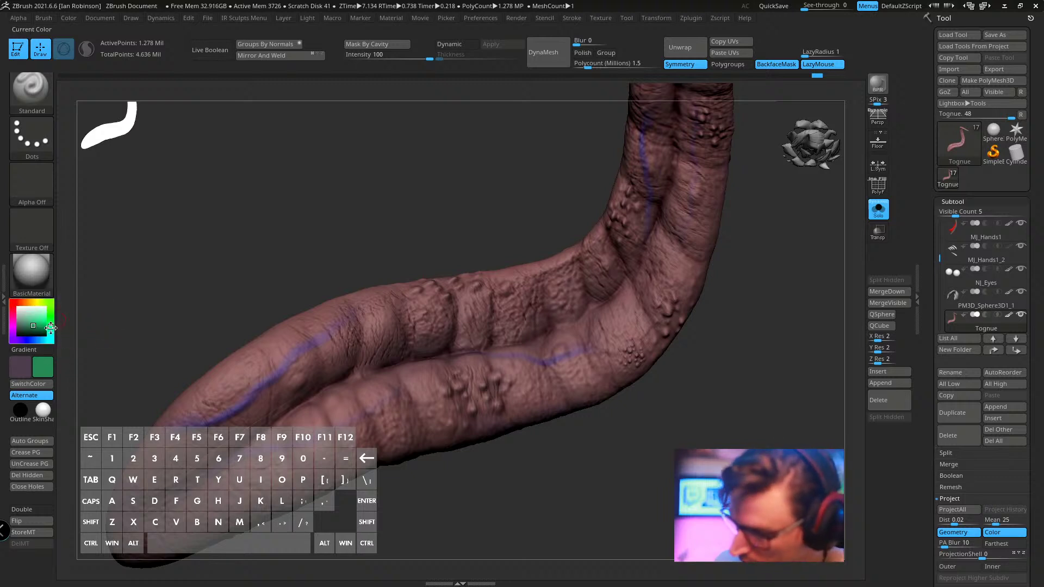
left_click(42, 325)
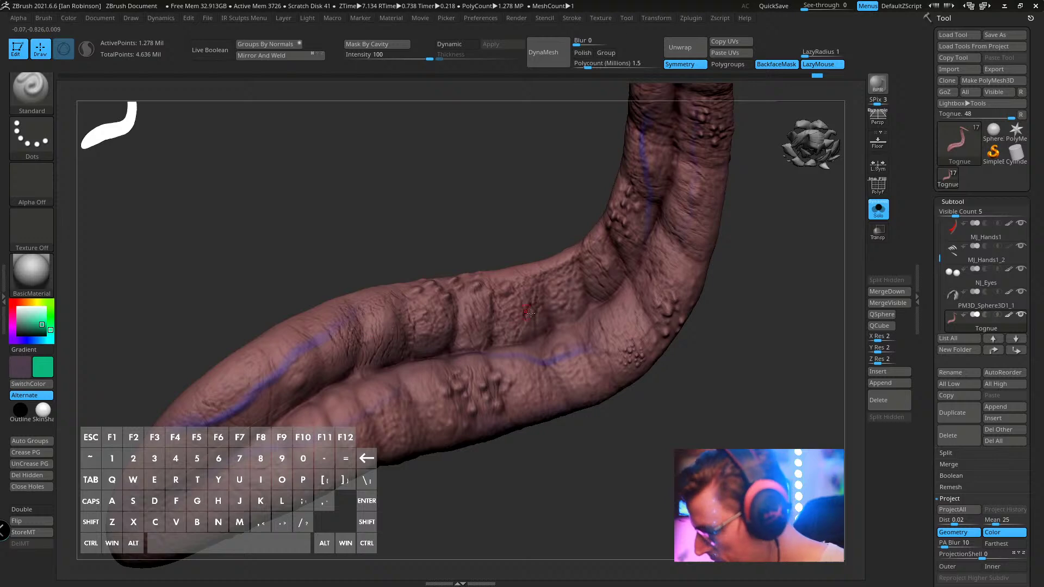
- Set the brush's Rgb Intensity to 27 and draw size to 1, and try a thin raised vein along the tongue's lower ridge
key("space")
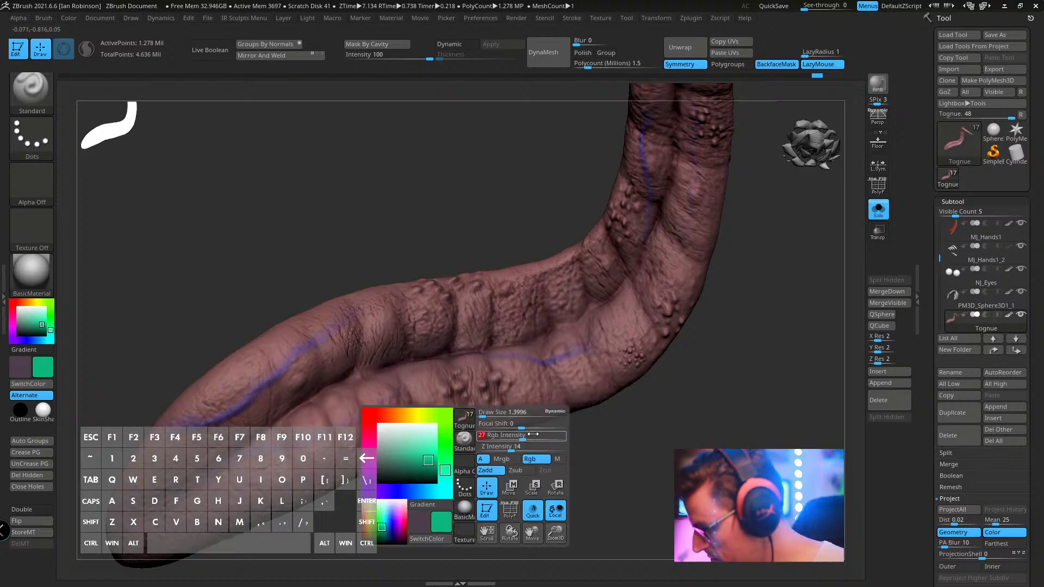
left_click_drag(533, 434, 371, 432)
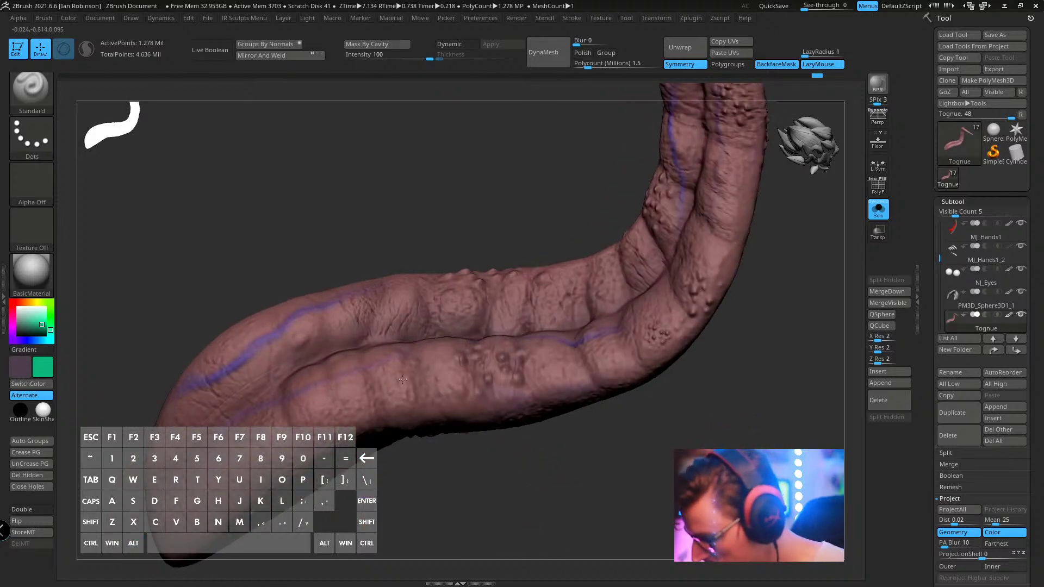
left_click_drag(447, 494, 440, 422)
key("s")
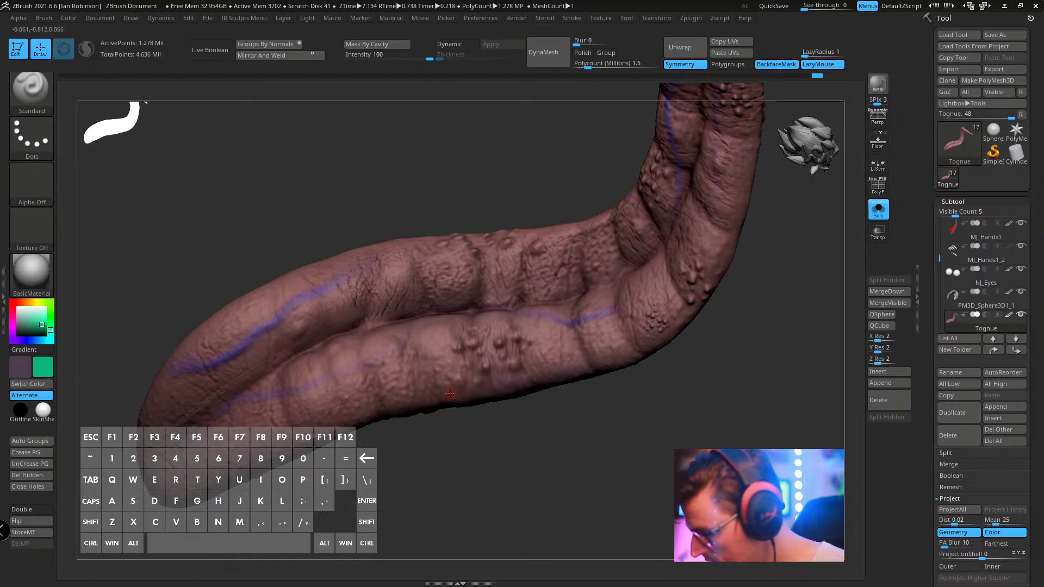
key("space")
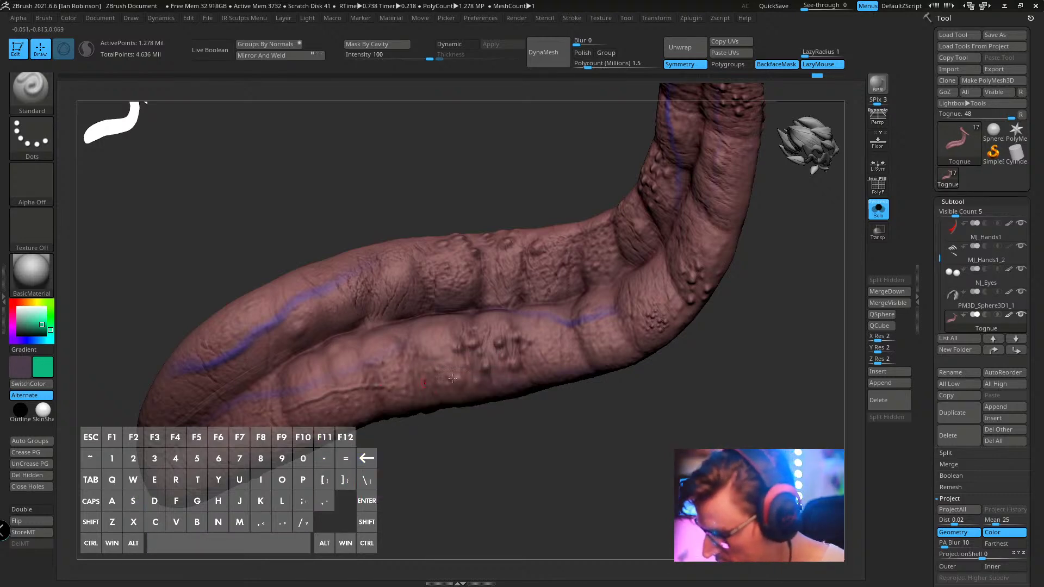
- Set the Z Intensity to 24 and Rgb Intensity to 38, and try a green raised vein on the lower ridge
key("space")
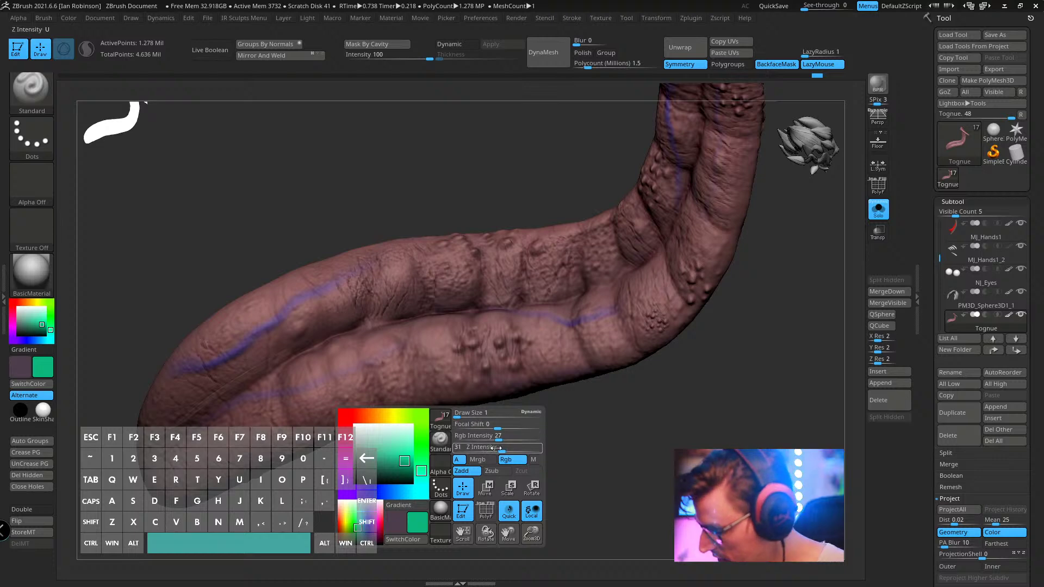
left_click_drag(496, 449, 507, 438)
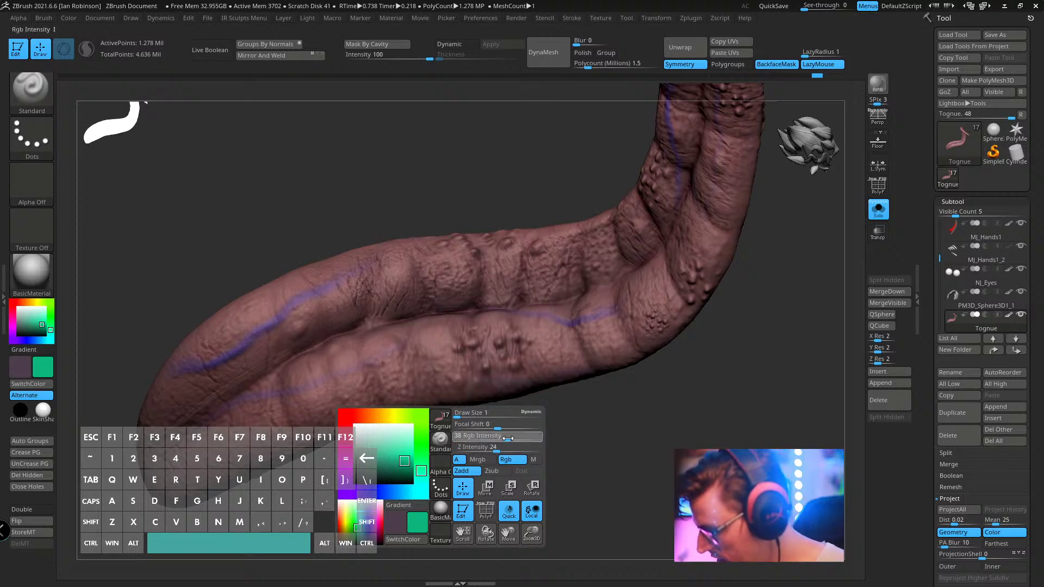
left_click_drag(334, 414, 421, 381)
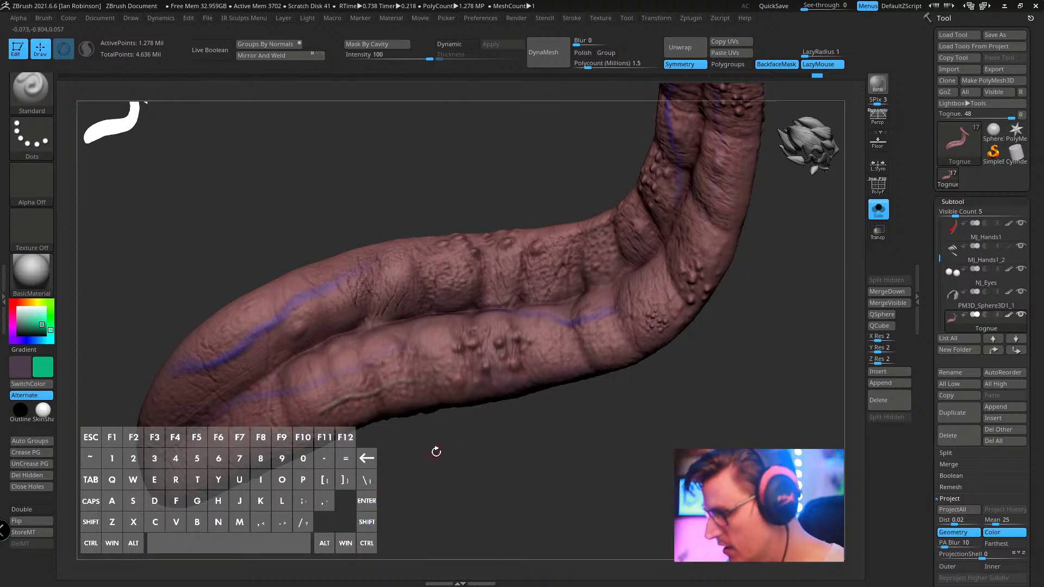
key("alt")
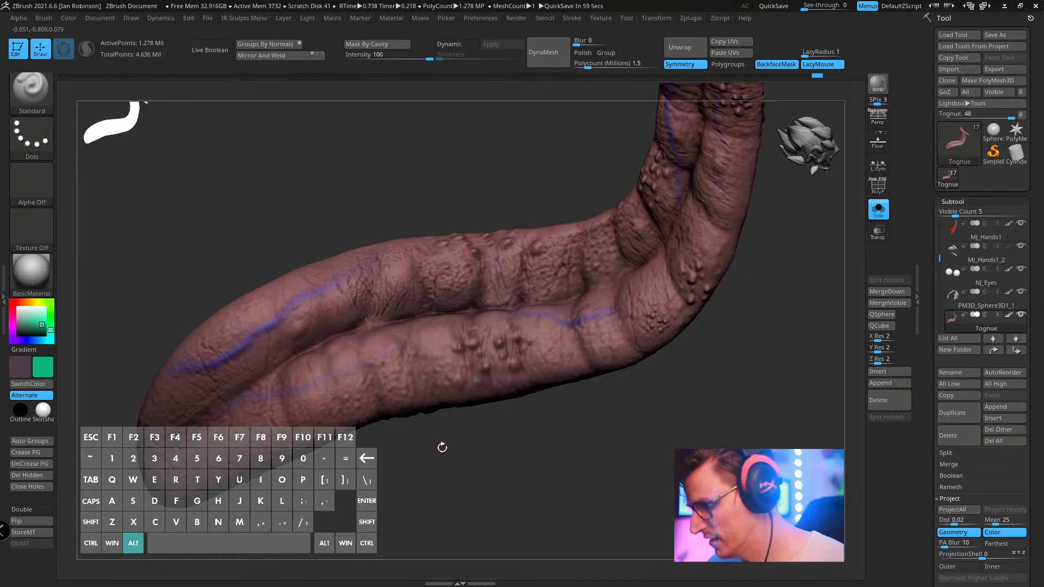
- Draw a thin raised green vein on the tongue's underside ridge, beside the blue-violet vein and the bump cluster
left_click_drag(443, 445, 369, 413, "alt")
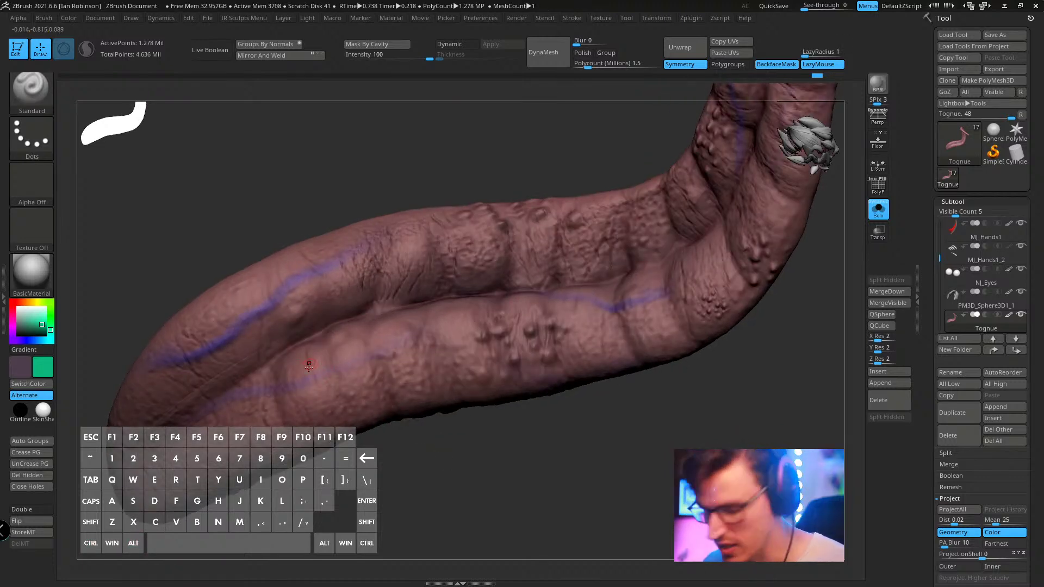
key("space")
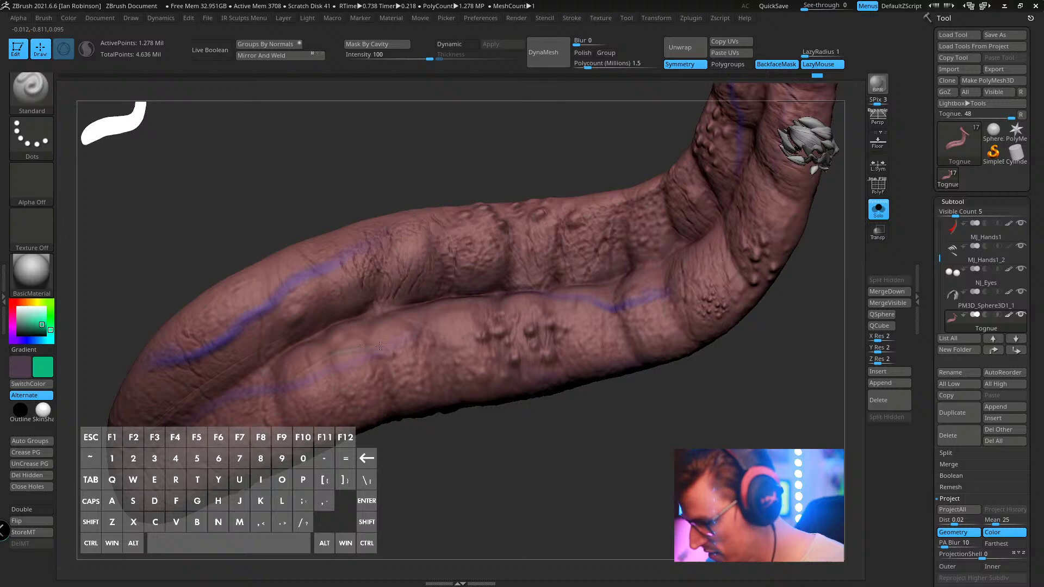
left_click_drag(545, 399, 535, 271)
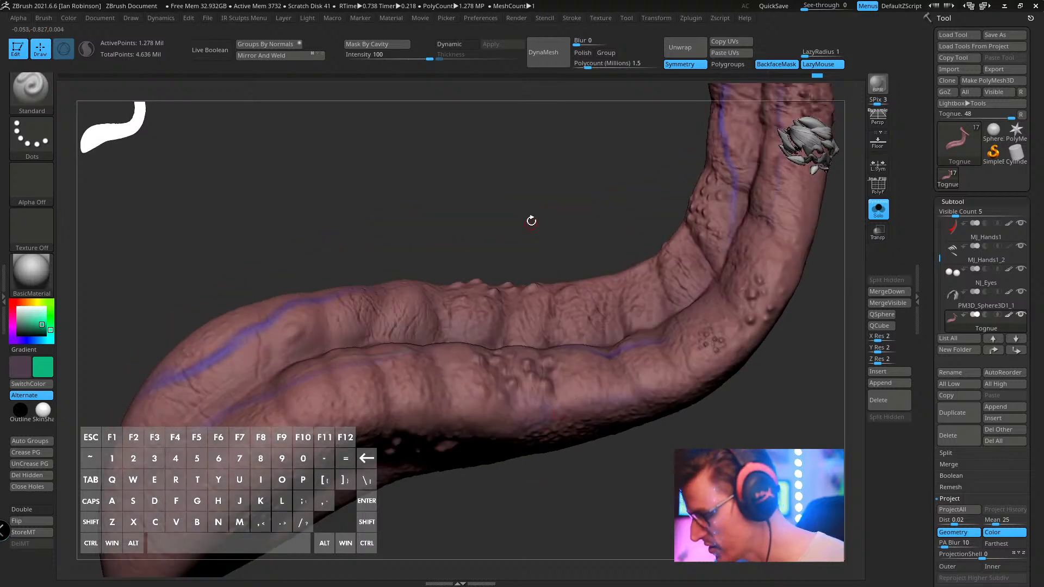
left_click_drag(531, 221, 480, 377)
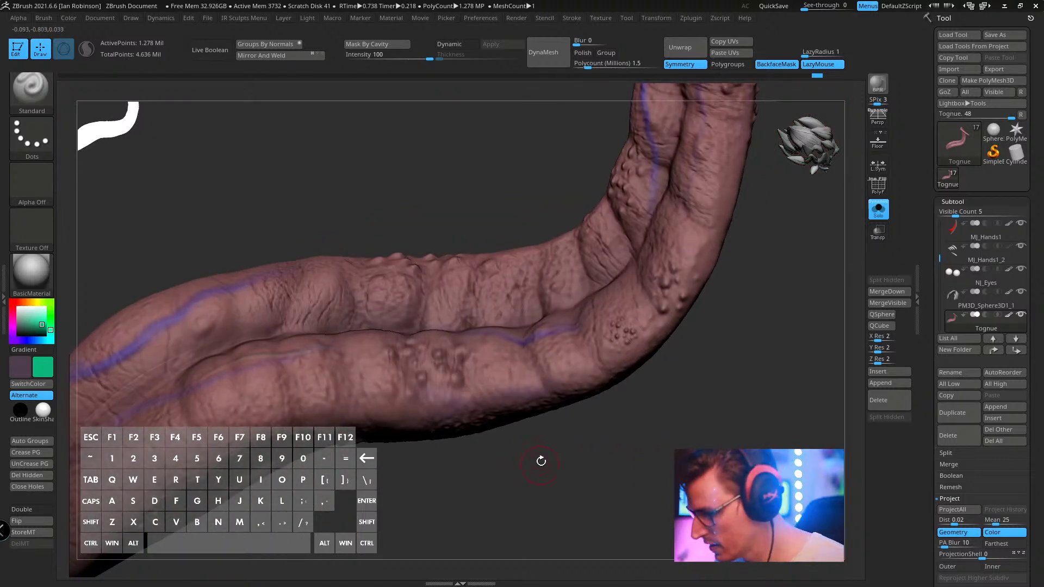
mouse_move(541, 461)
left_mouse_down()
mouse_move(529, 484)
mouse_move(493, 343)
left_mouse_up()
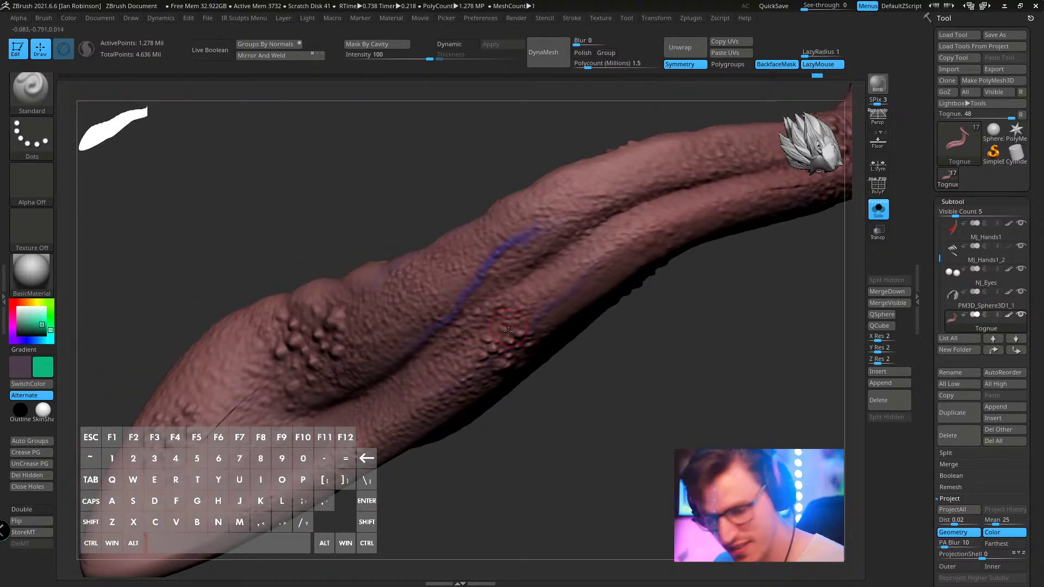
left_click_drag(512, 407, 445, 373)
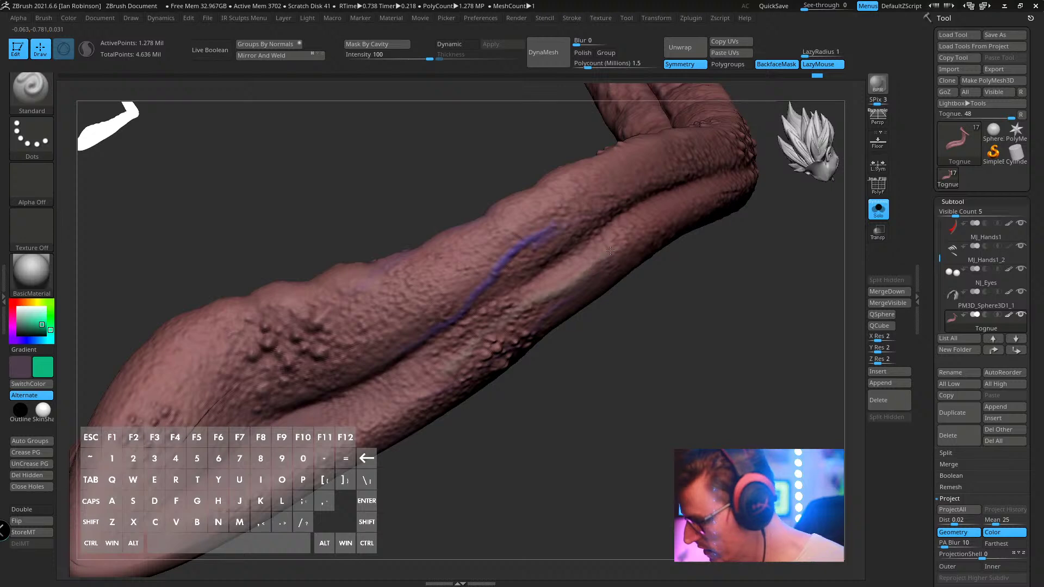
left_click_drag(674, 381, 576, 334)
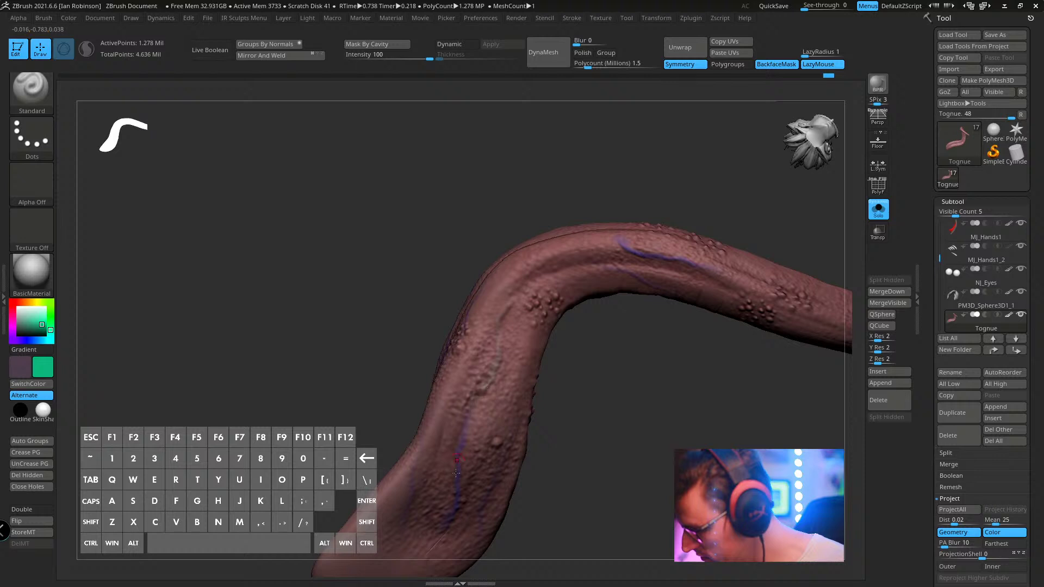
- Undo the last vein strokes near the tongue's bend and redraw a green vein leading into the blue-violet one
left_click_drag(594, 434, 631, 399)
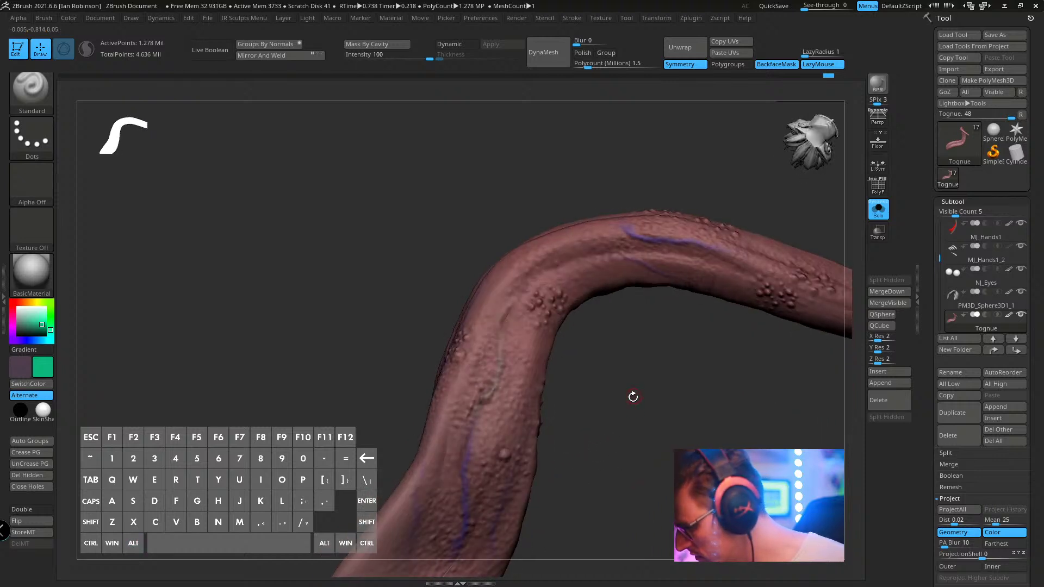
key("ctrl+z")
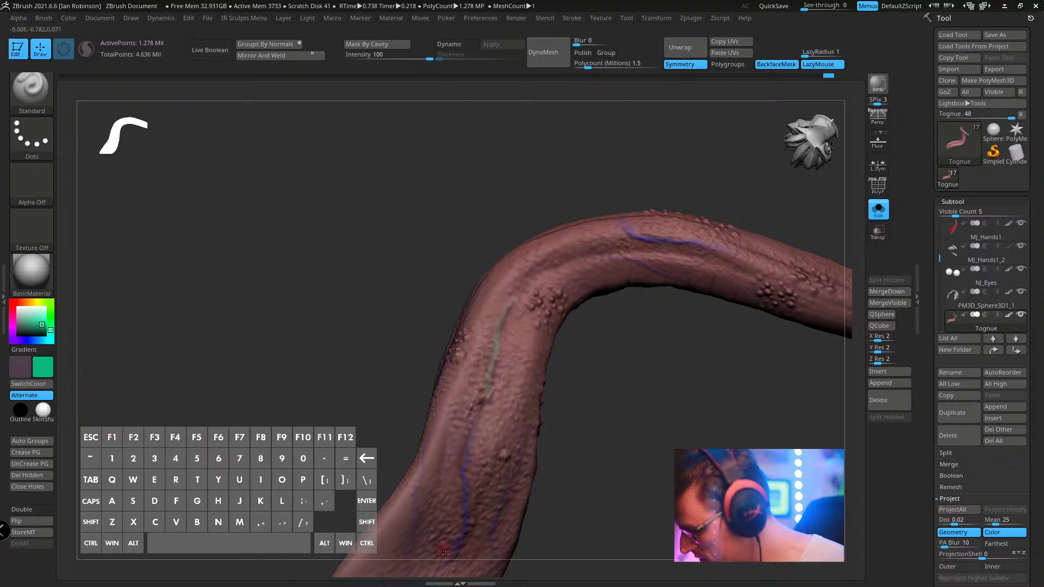
key("ctrl+z")
mouse_move(618, 419)
left_mouse_down()
mouse_move(639, 427)
mouse_move(636, 439)
mouse_move(638, 409)
mouse_move(595, 376)
mouse_move(638, 441)
mouse_move(629, 397)
left_mouse_up()
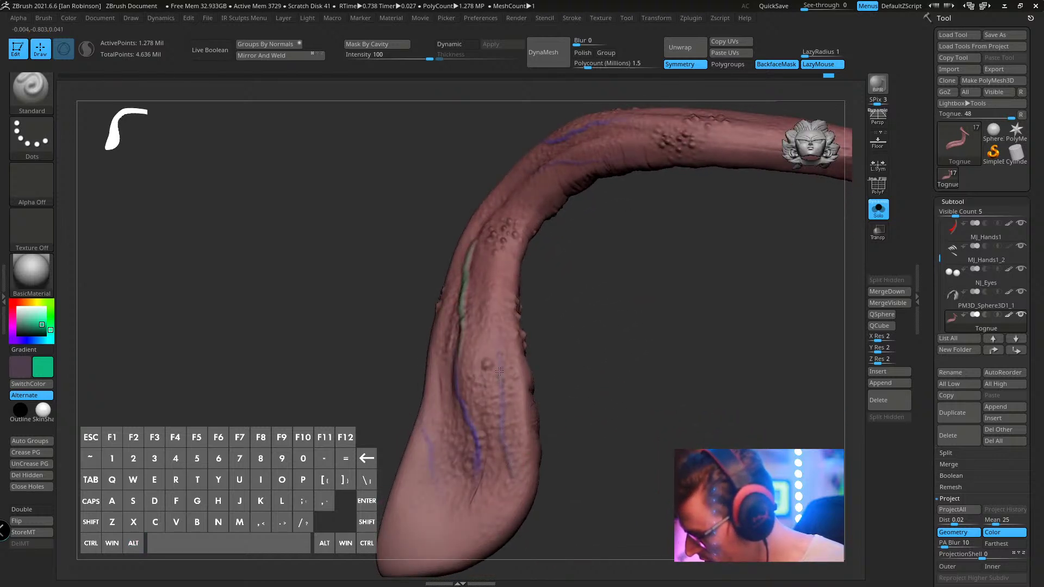
- Draw raised green veins on the tongue's upper face, along the blue-violet vein and beside the bump cluster
mouse_move(634, 321)
left_mouse_down()
mouse_move(685, 373)
mouse_move(615, 348)
left_mouse_up()
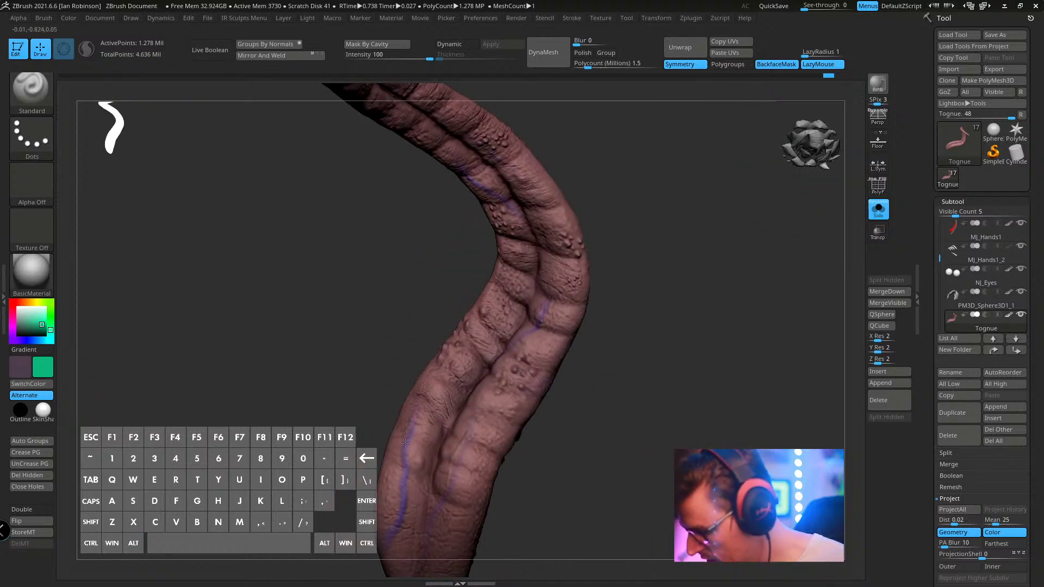
left_click_drag(575, 408, 438, 492)
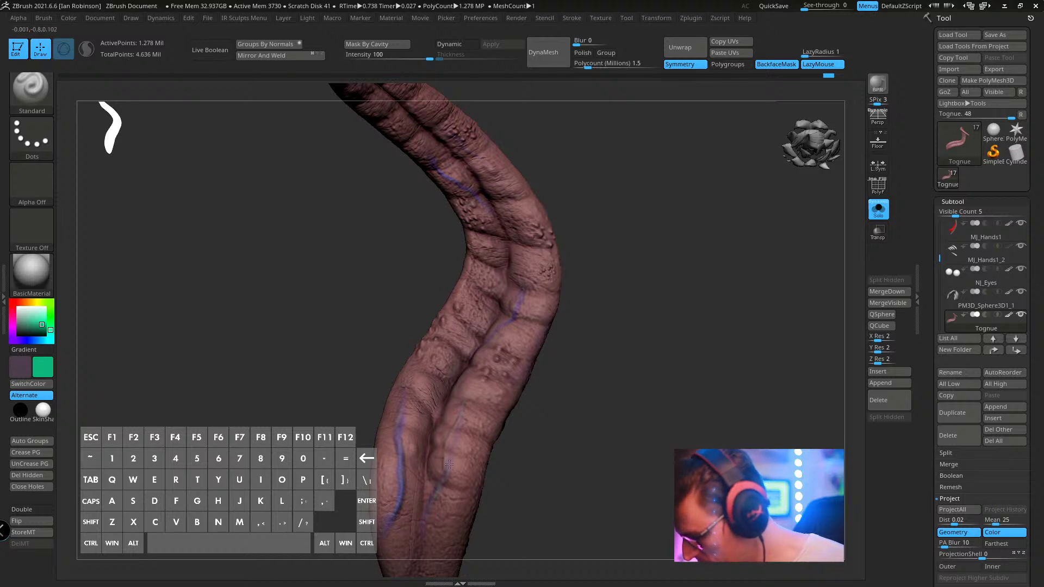
left_click_drag(619, 338, 438, 375)
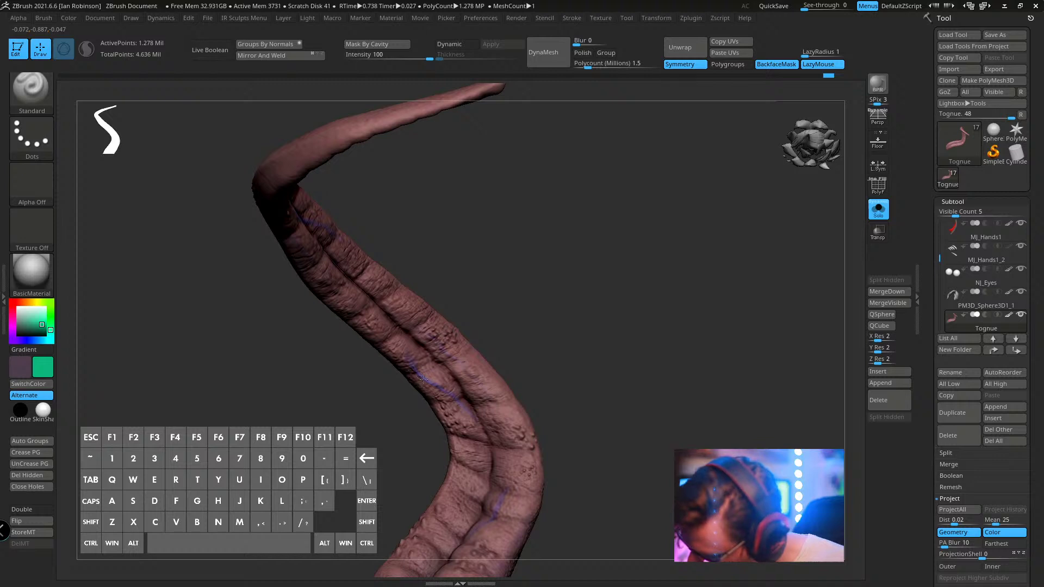
left_click_drag(543, 370, 560, 338)
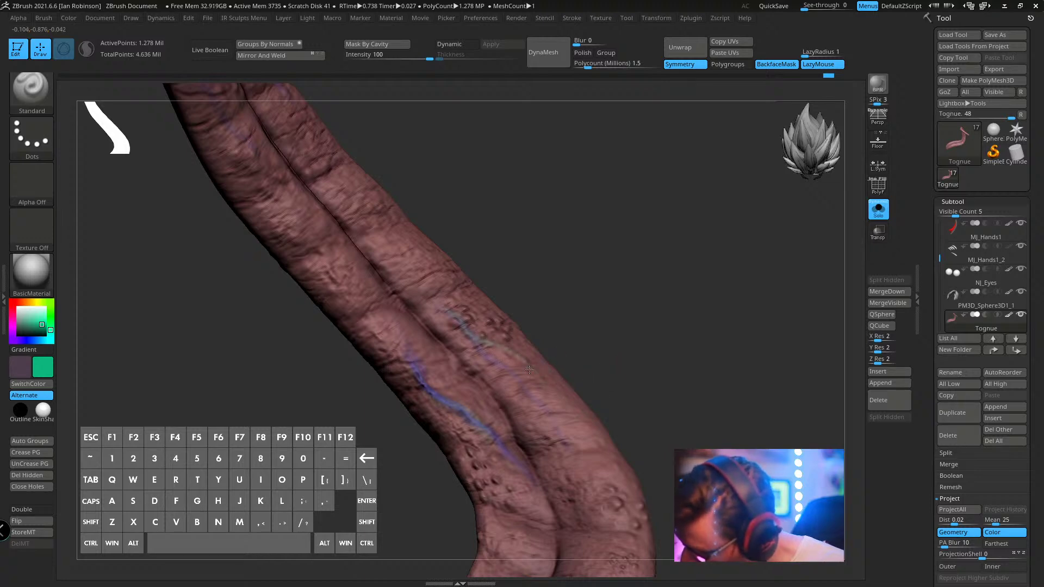
left_click_drag(494, 364, 452, 314)
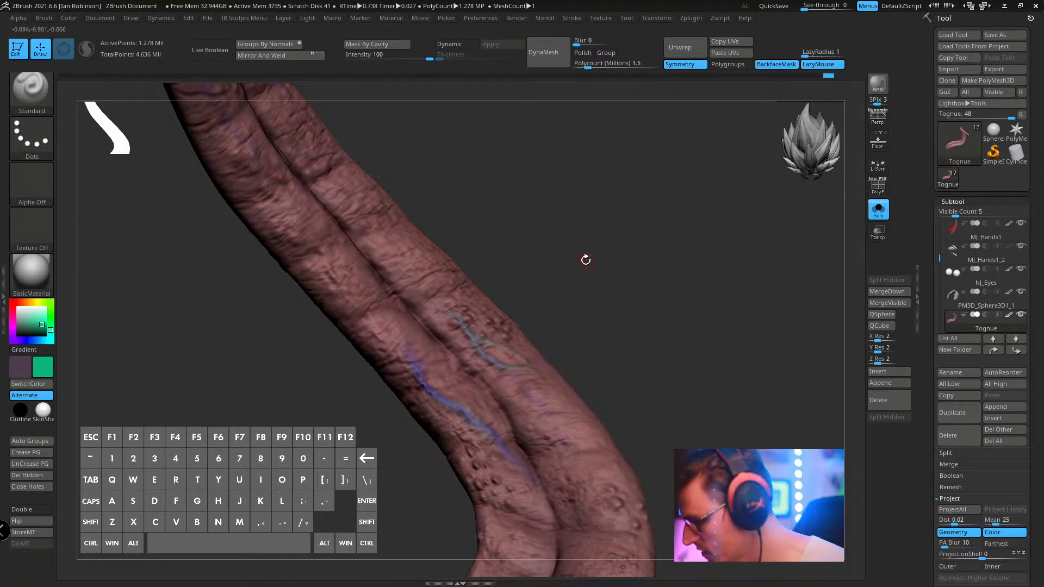
- Add short branching green veins beside the blue-violet veins on the tongue's narrower section and soften them with the Smooth brush
mouse_move(585, 259)
left_mouse_down()
mouse_move(652, 368)
mouse_move(417, 285)
left_mouse_up()
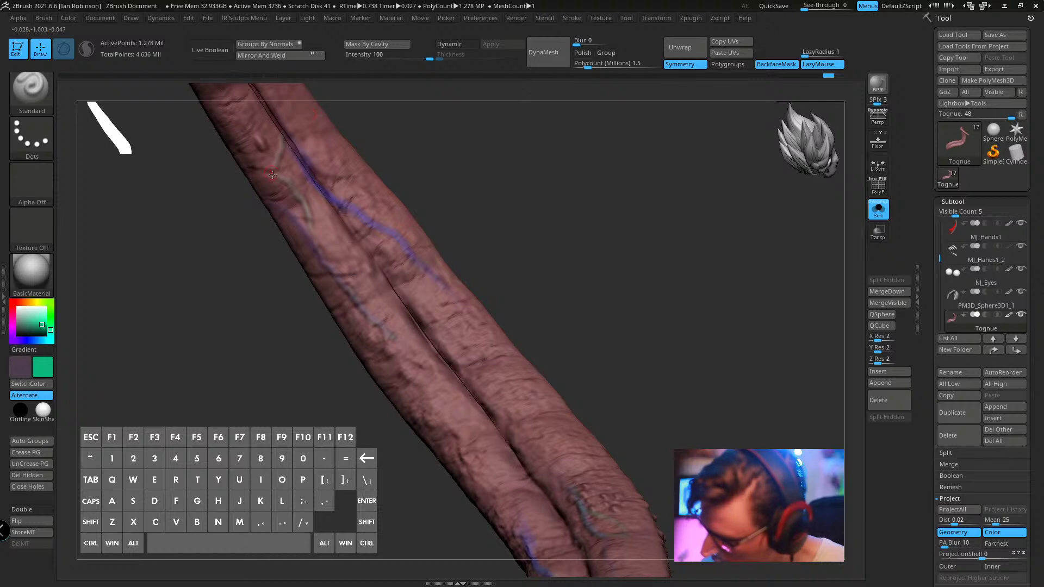
left_click_drag(252, 165, 618, 303, "alt")
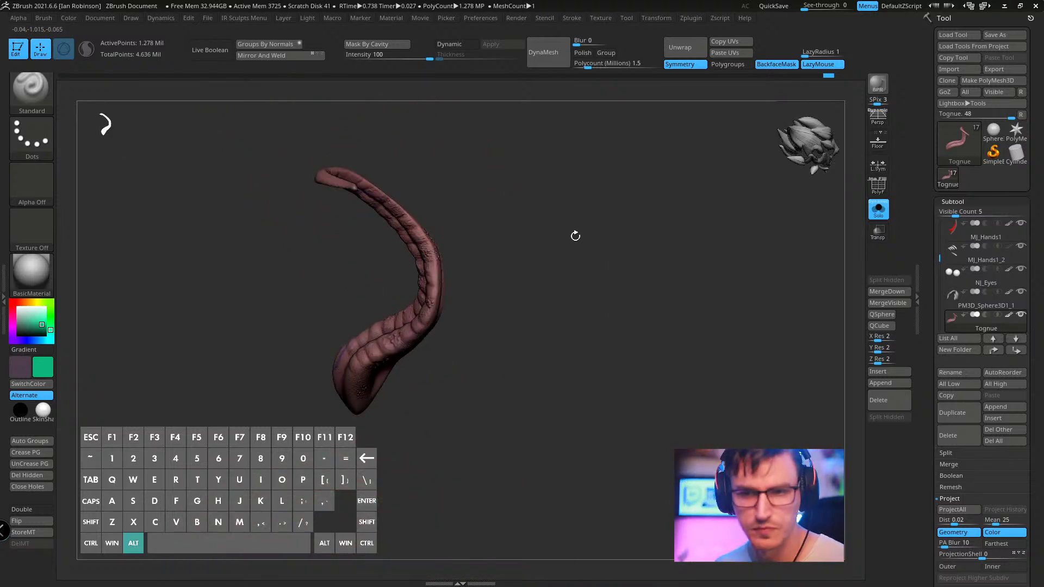
left_click_drag(575, 236, 564, 259, "alt")
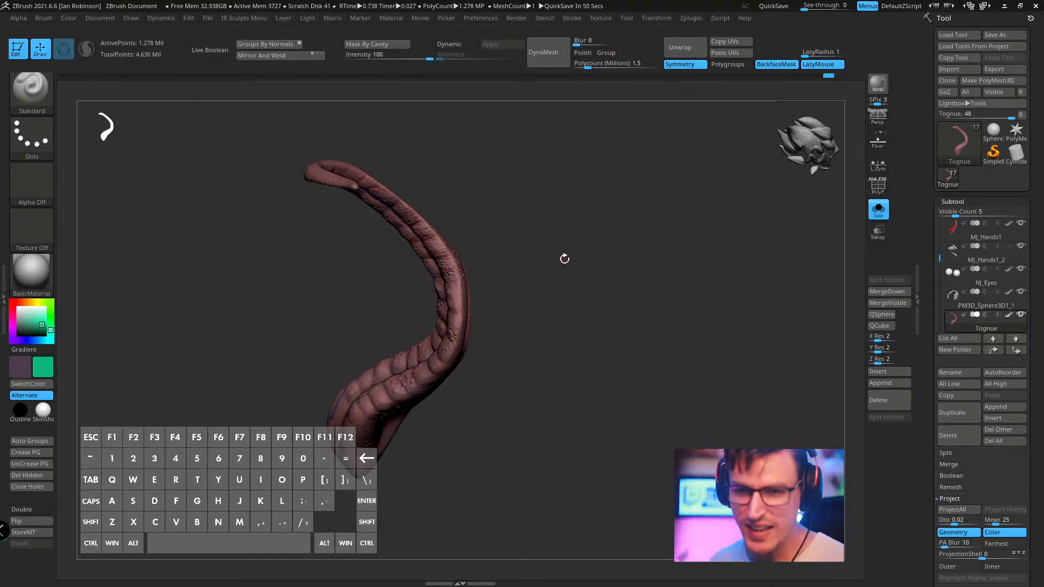
mouse_move(564, 258)
left_mouse_down()
mouse_move(593, 239)
mouse_move(635, 280)
mouse_move(638, 259)
mouse_move(610, 273)
mouse_move(608, 205)
mouse_move(350, 171)
mouse_move(395, 129)
mouse_move(361, 170)
left_mouse_up()
key("shift")
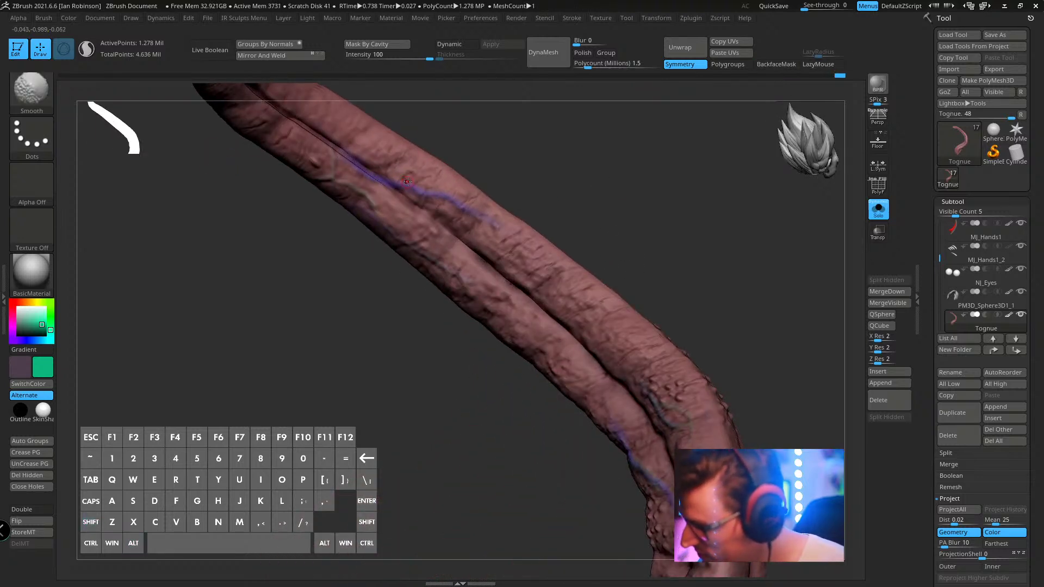
- Draw thin green veins along the side of the tongue's upright section, through the bump clusters toward the blue-violet vein
mouse_move(478, 163)
left_mouse_down()
mouse_move(553, 160)
mouse_move(536, 184)
mouse_move(386, 278)
left_mouse_up()
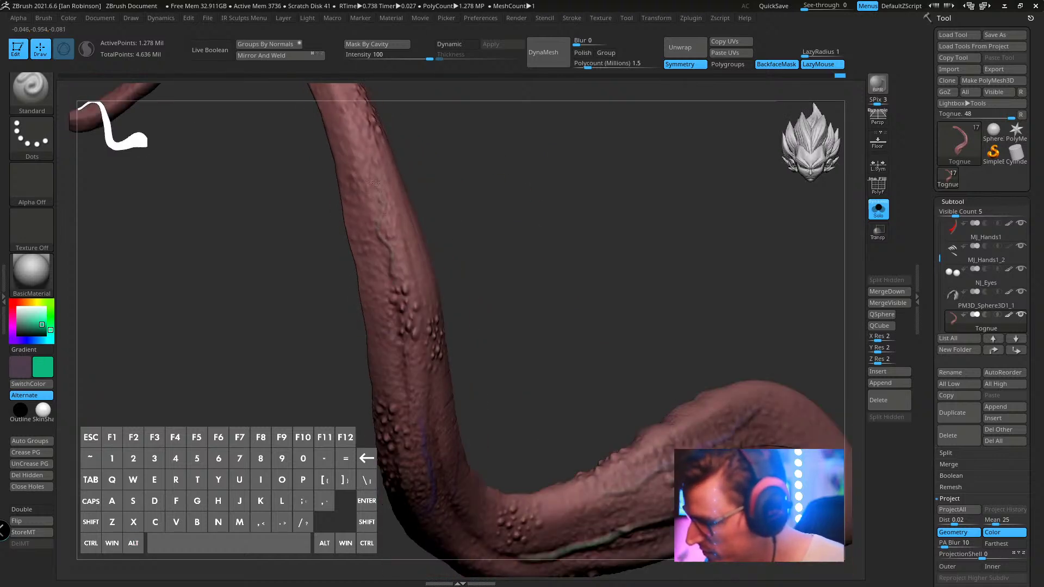
left_click_drag(391, 199, 420, 283)
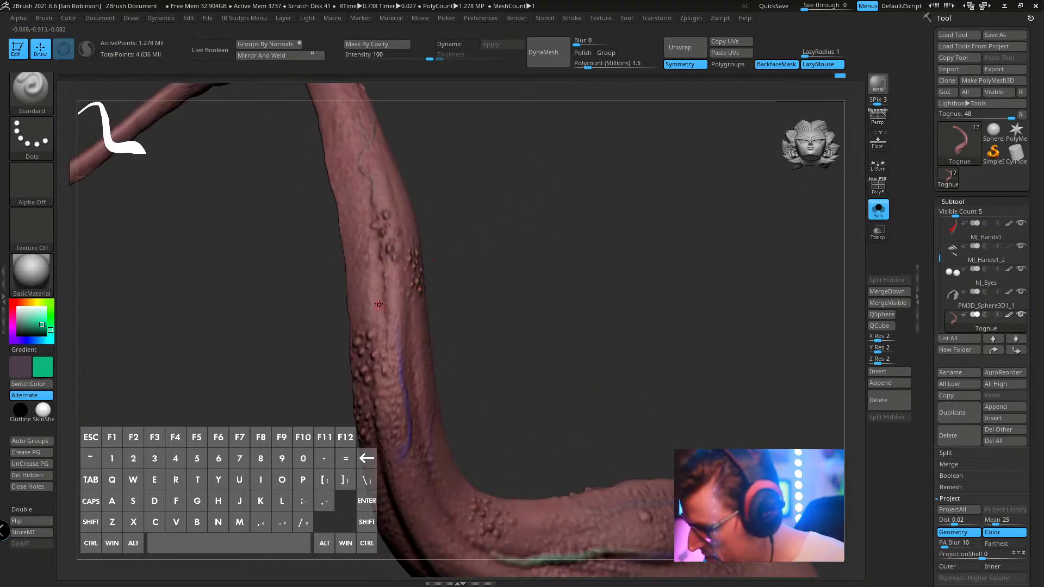
left_click_drag(517, 285, 441, 330)
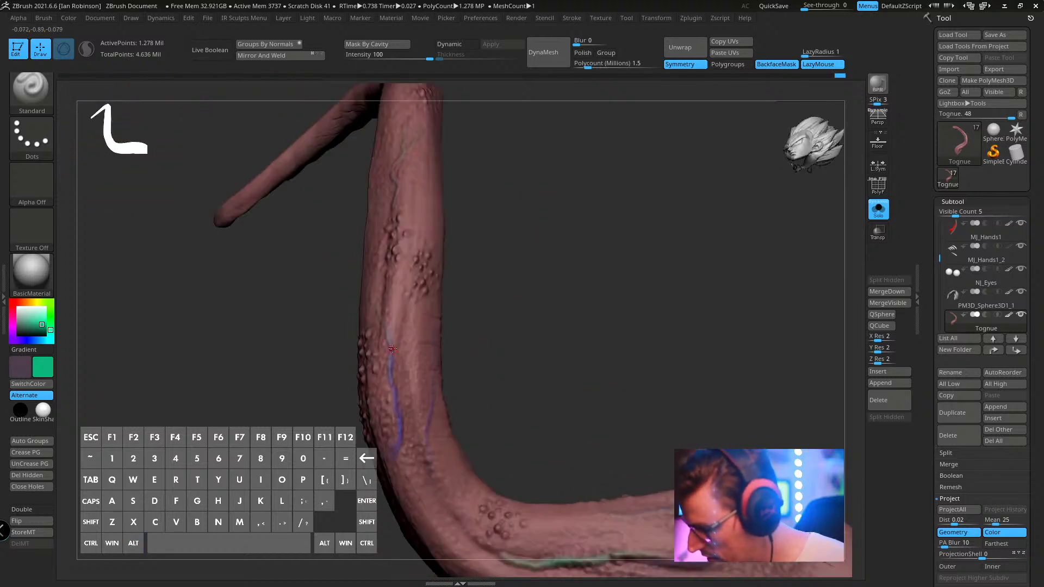
left_click_drag(553, 282, 473, 317, "alt")
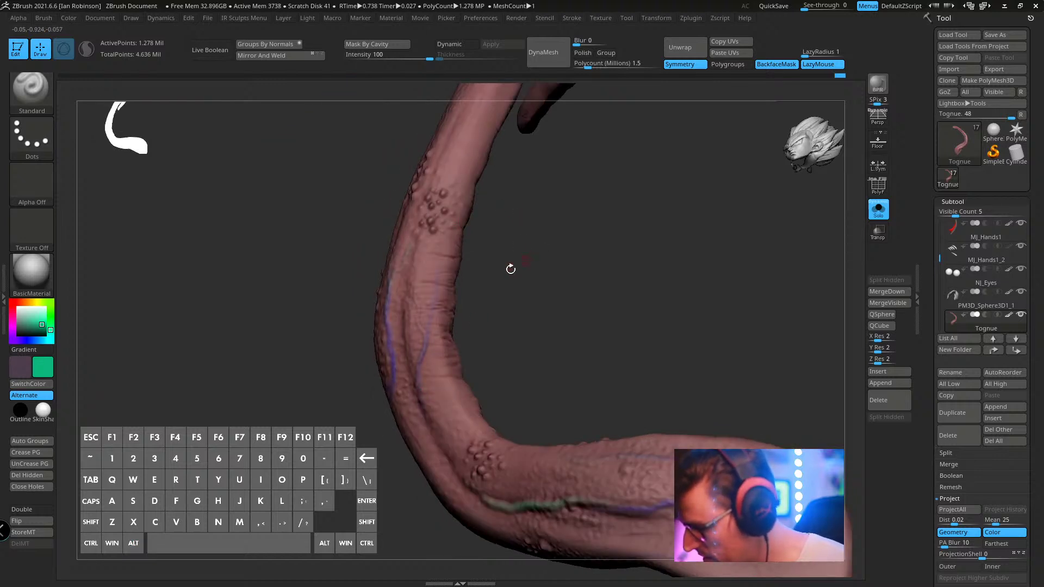
- Draw a thin green vein across the tongue's broad section, between its bump cluster and the blue-violet vein
left_click_drag(578, 251, 655, 365)
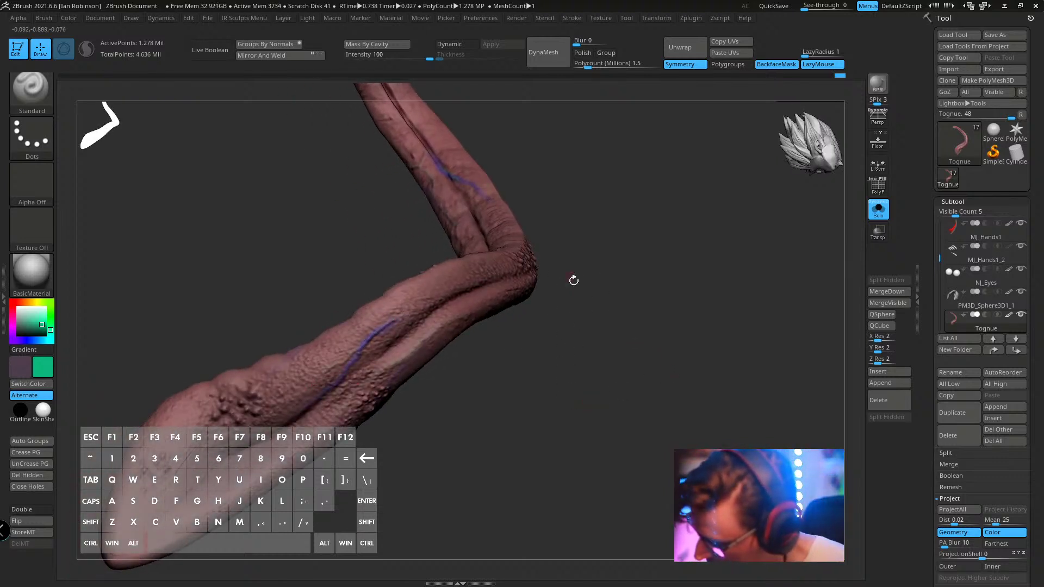
left_click_drag(573, 282, 540, 285)
left_click_drag(572, 354, 333, 374)
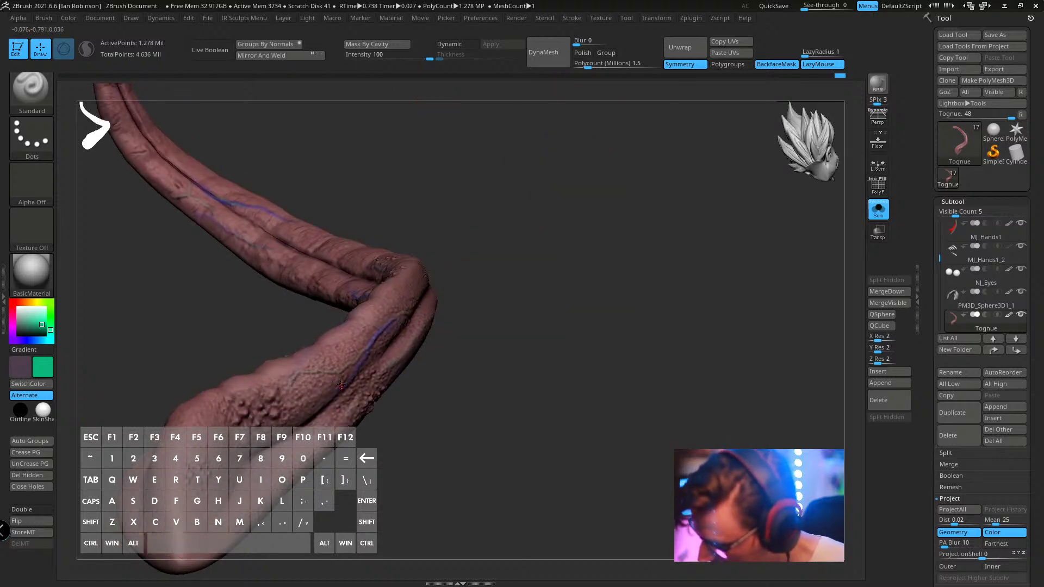
mouse_move(544, 375)
left_mouse_down("alt")
mouse_move(539, 345)
mouse_move(541, 392)
left_mouse_up("alt")
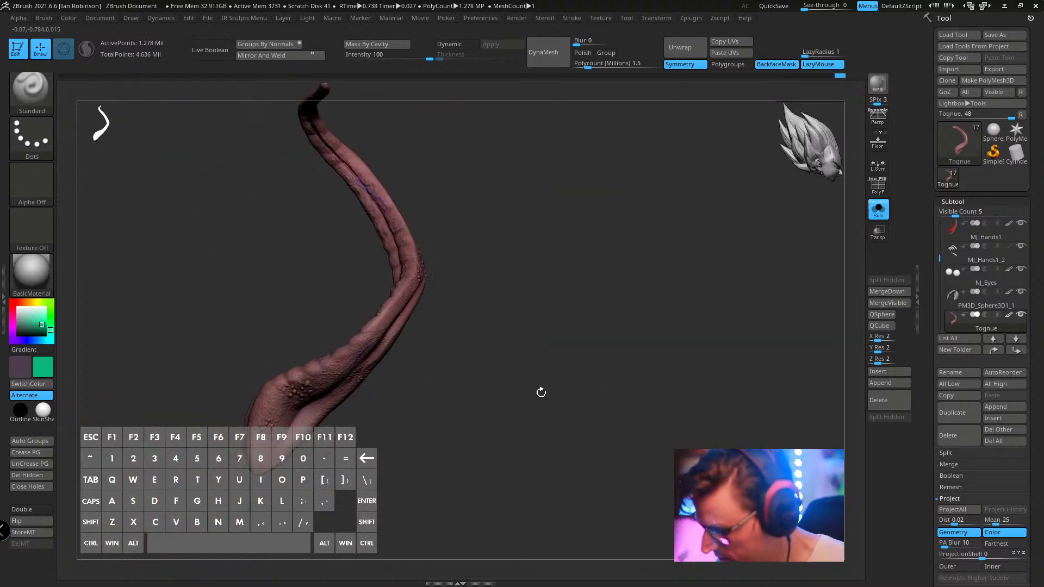
- Turn off Solo to show the whole character and select the Body subtool
left_click(873, 217)
left_click_drag(629, 334, 555, 324)
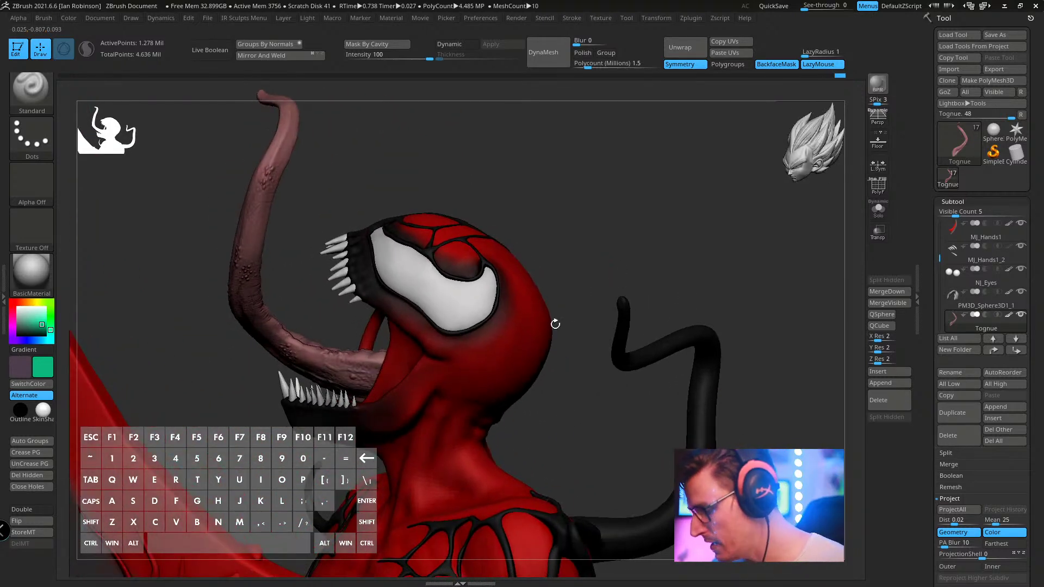
left_click(537, 328, "alt")
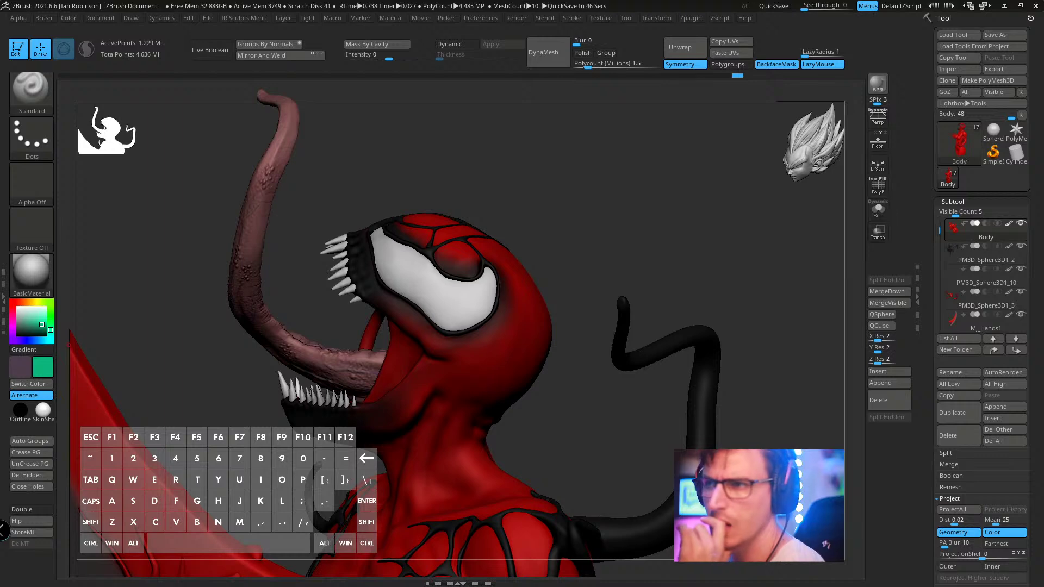
- Save the tool as a ZTool file in the Mary_Jane_Carnage folder
key("alt+Tab")
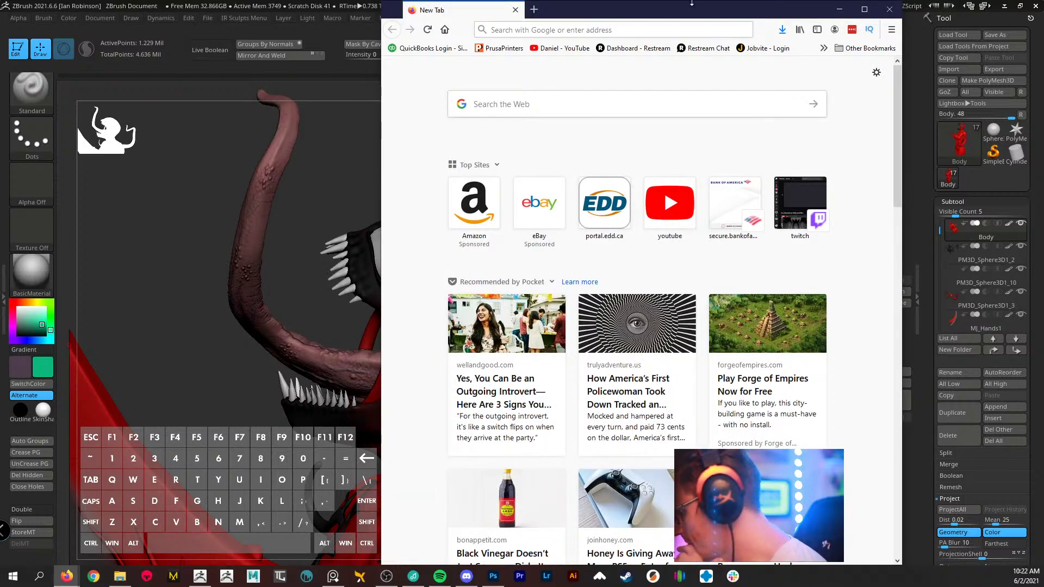
left_click(839, 10)
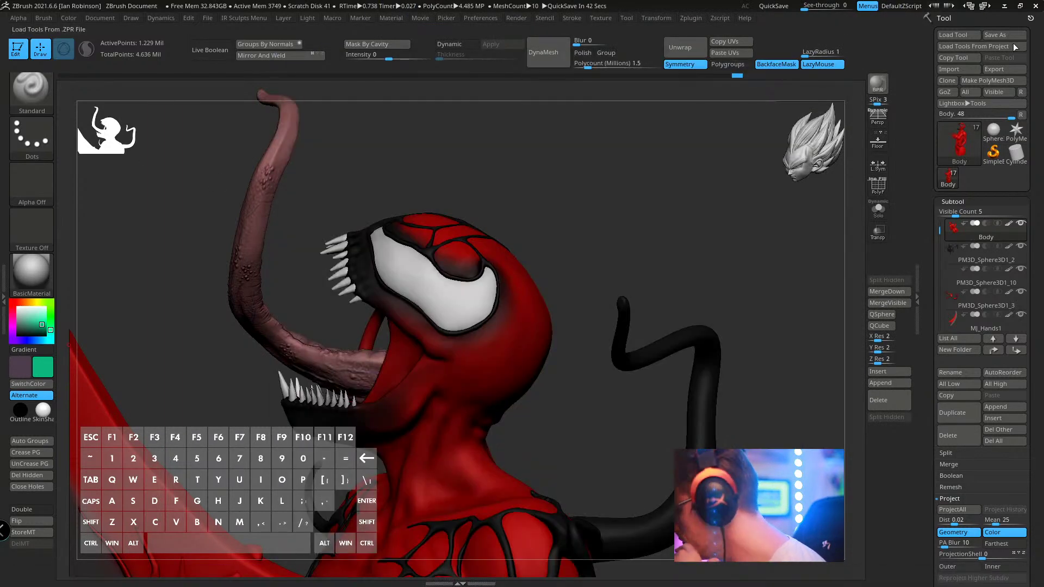
left_click(1009, 36)
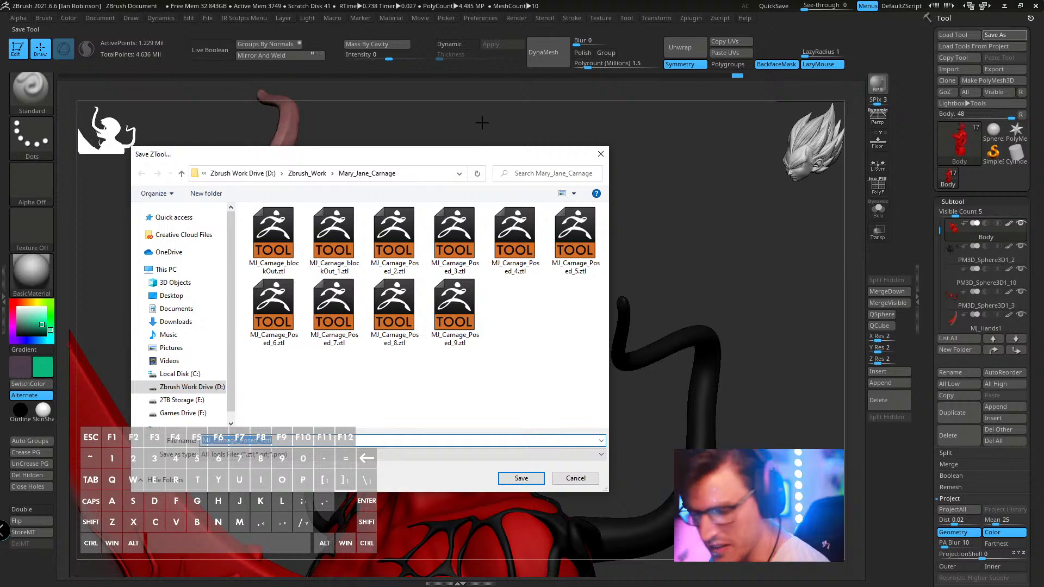
key("Return")
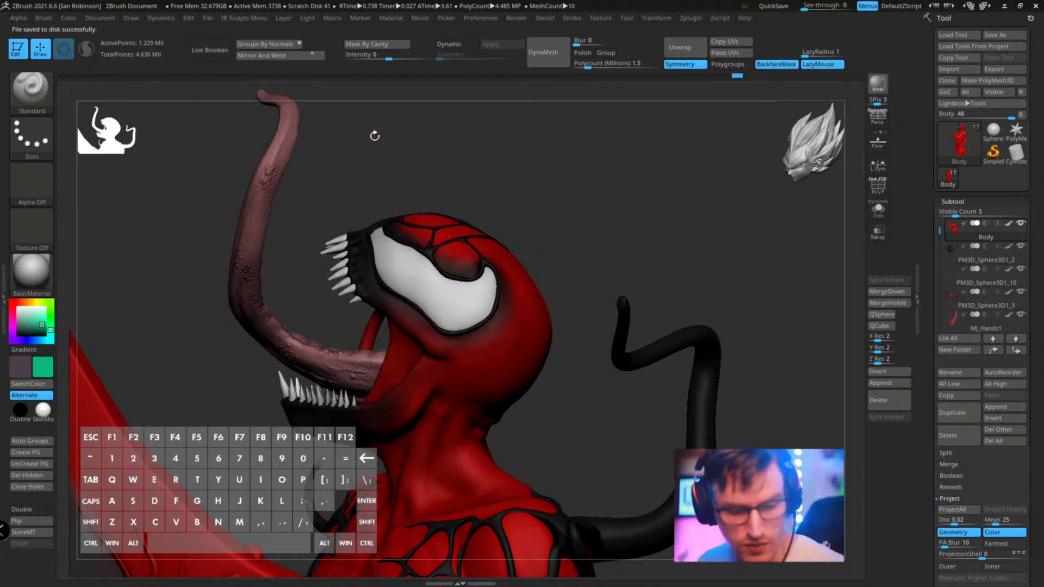
- Switch to the Firefox browser and search Google Images for "marvel carange character sheet", accepting the corrected spelling "carnage"
key("alt")
key("alt+Tab")
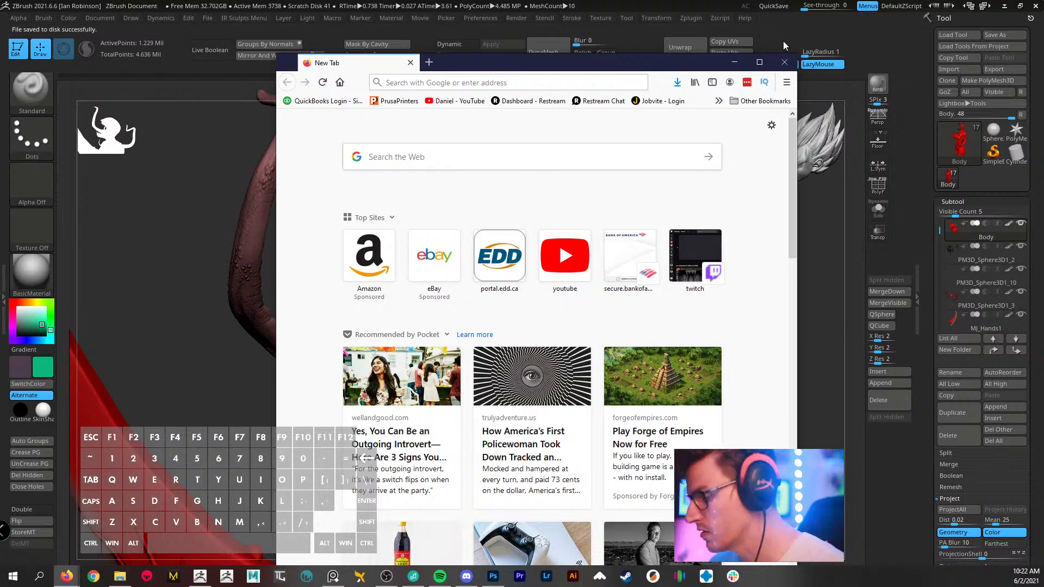
left_click(448, 162)
type("ma")
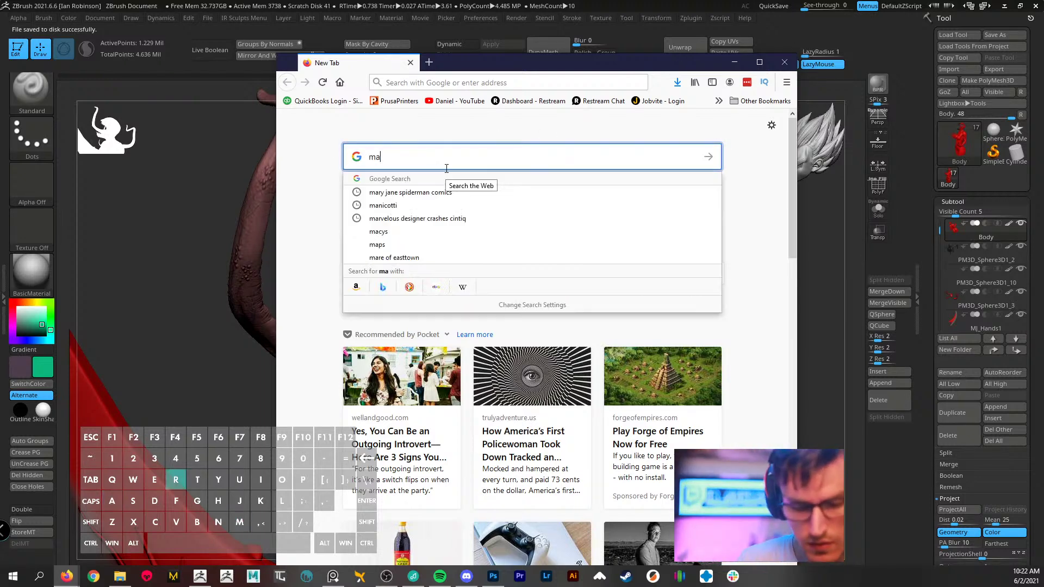
type("re")
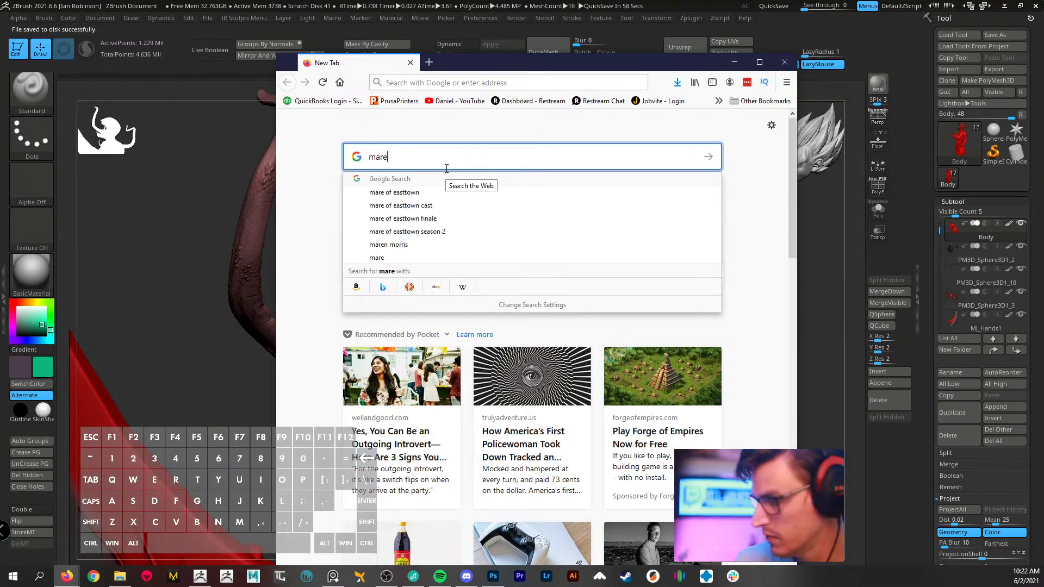
key("BackSpace")
type("vel ca")
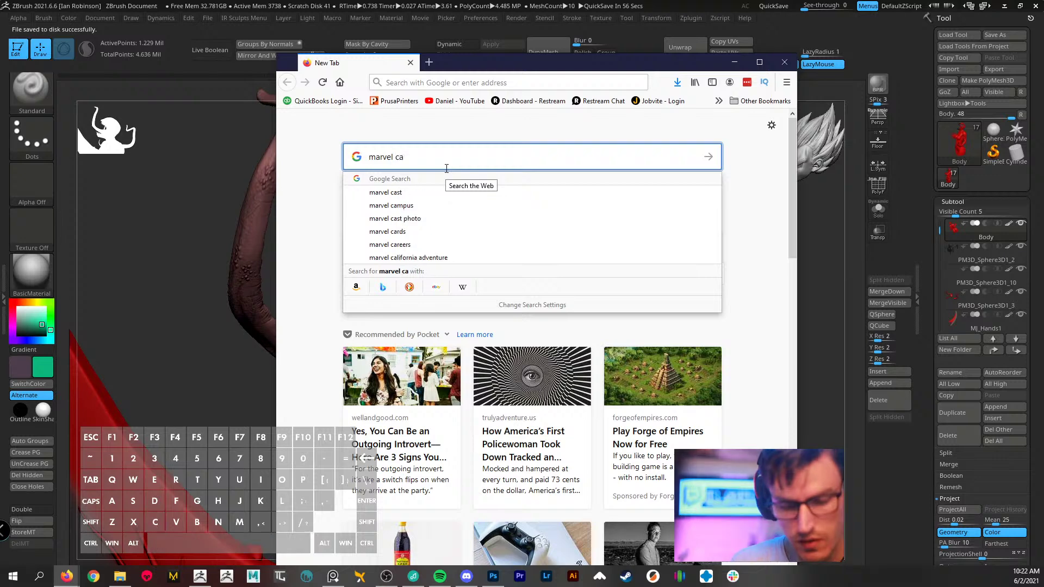
type("range")
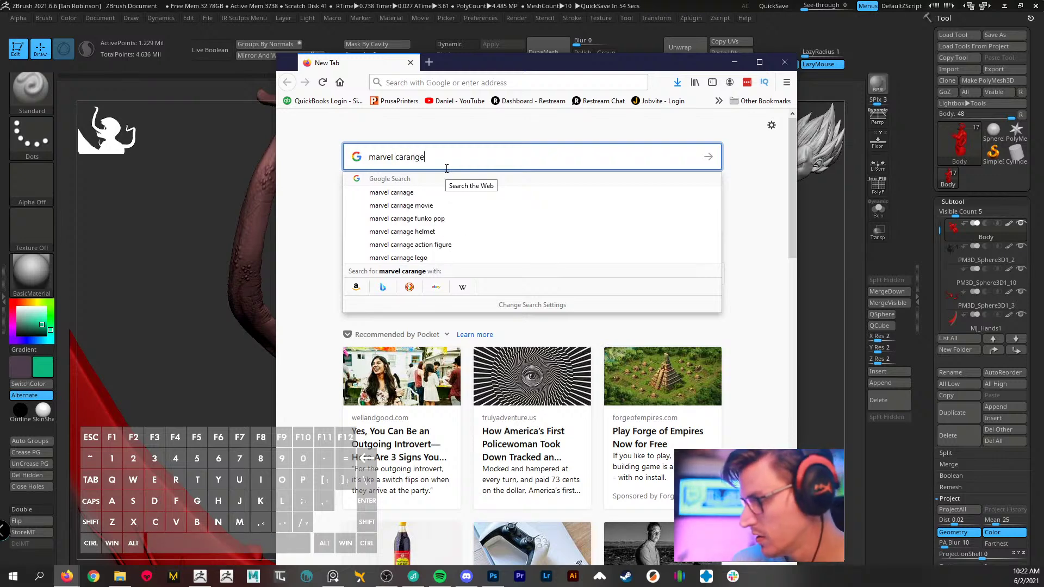
type(" chara")
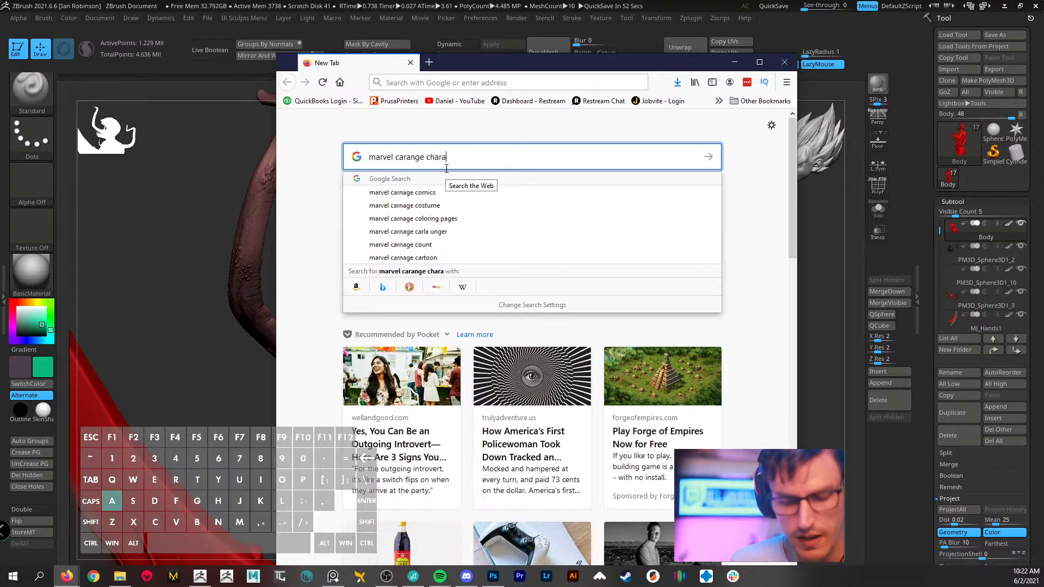
type("cter sheet")
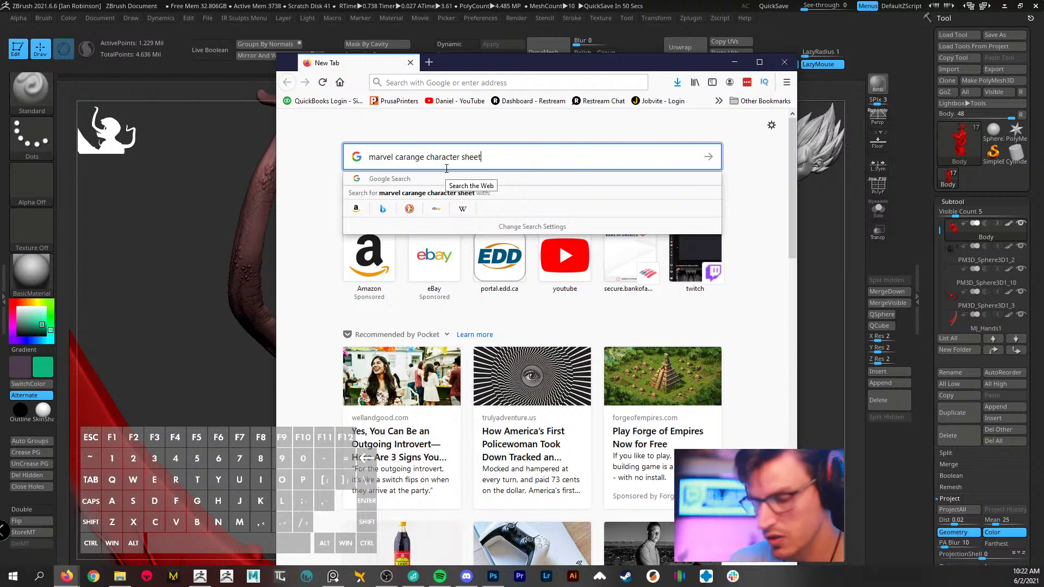
key("Return")
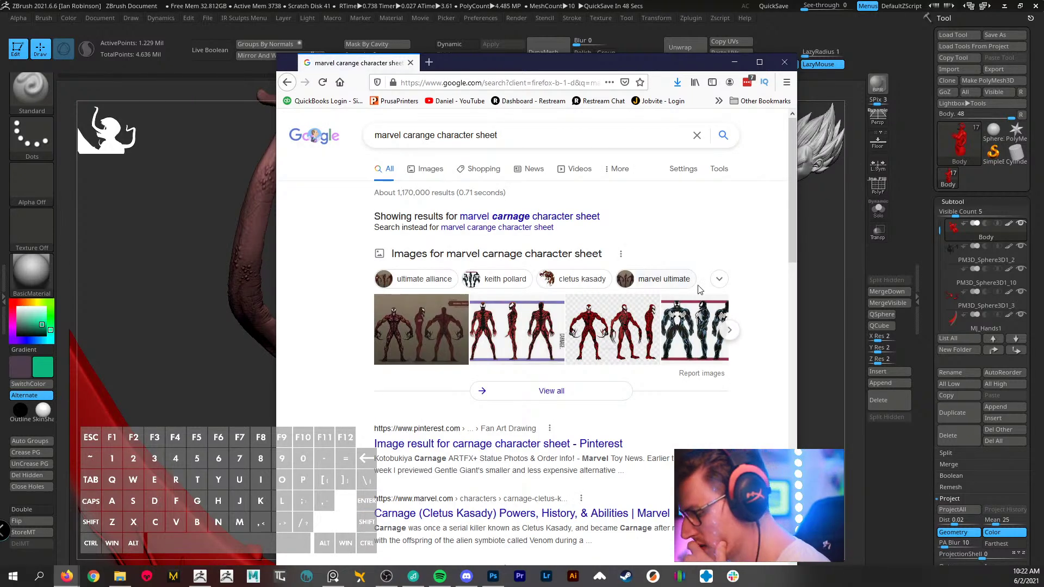
left_click(421, 177)
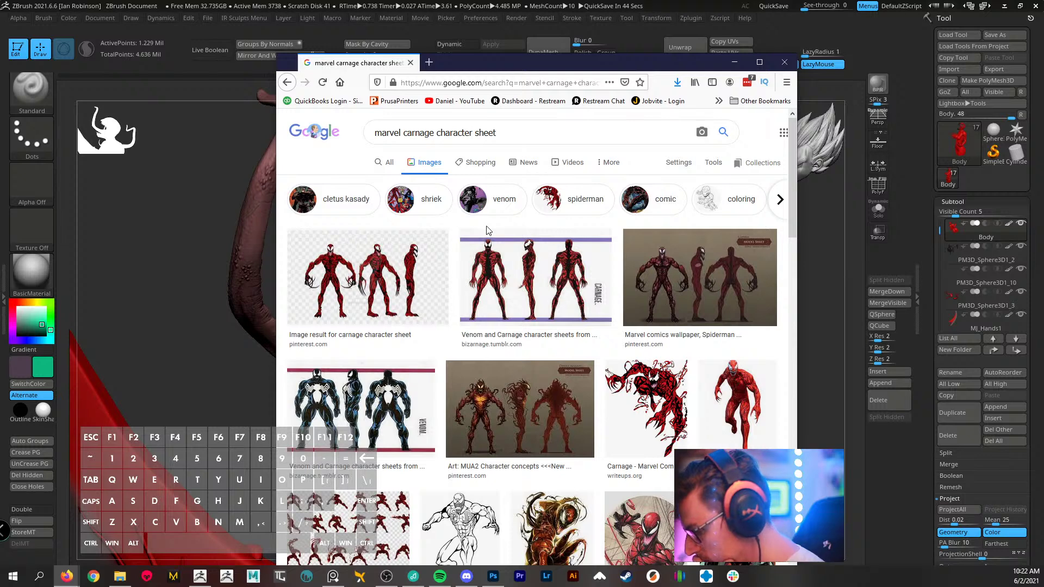
- View the Venom and Carnage character sheet, the related Carnage images, and the ArtFX+ Marvel Now! Carnage figure at larger size
scroll(492, 322, "down", 2)
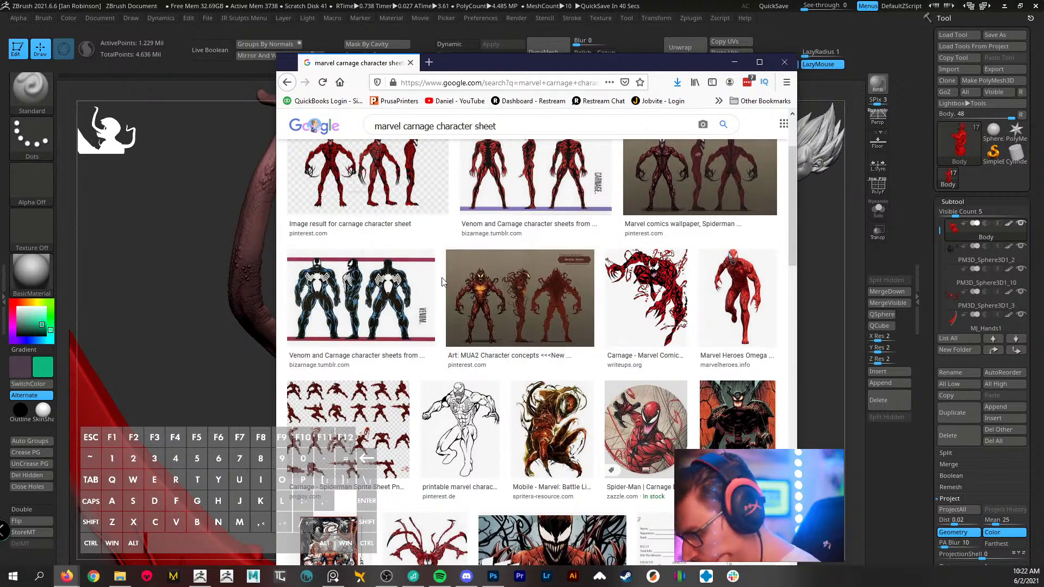
left_click(528, 165)
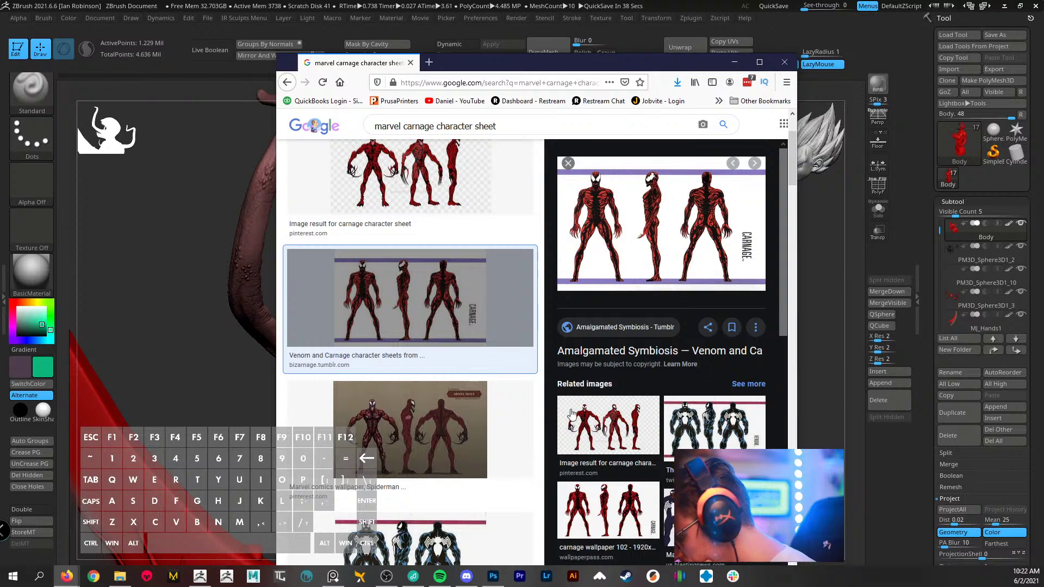
left_click(529, 164)
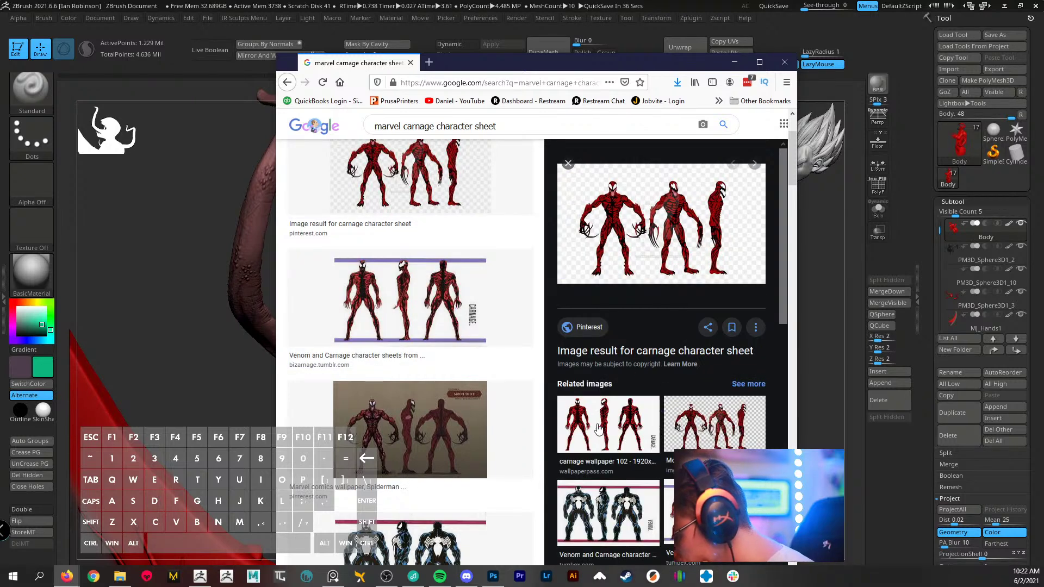
scroll(623, 276, "down", 3)
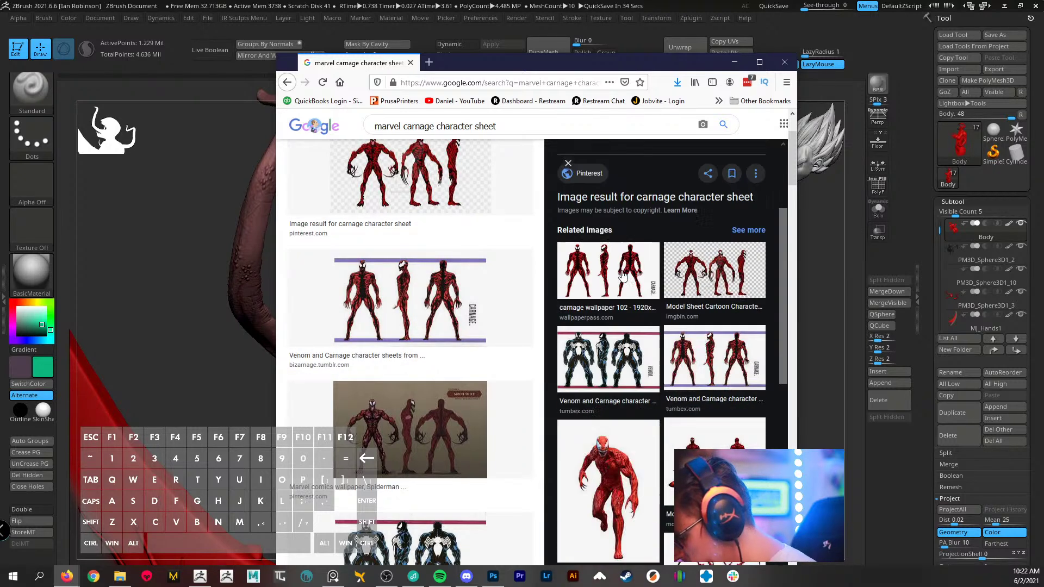
scroll(625, 371, "down", 5)
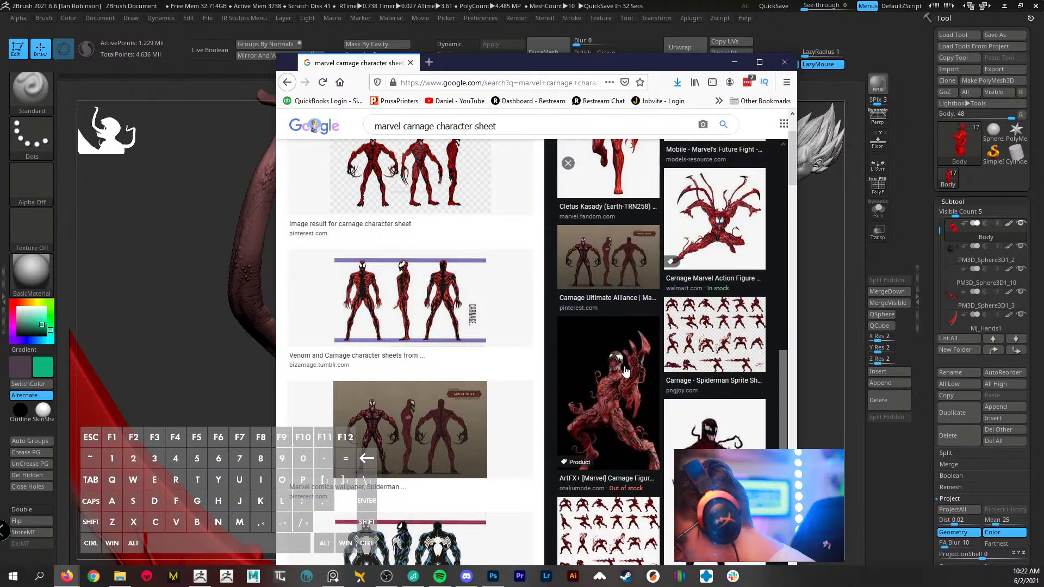
left_click(625, 371)
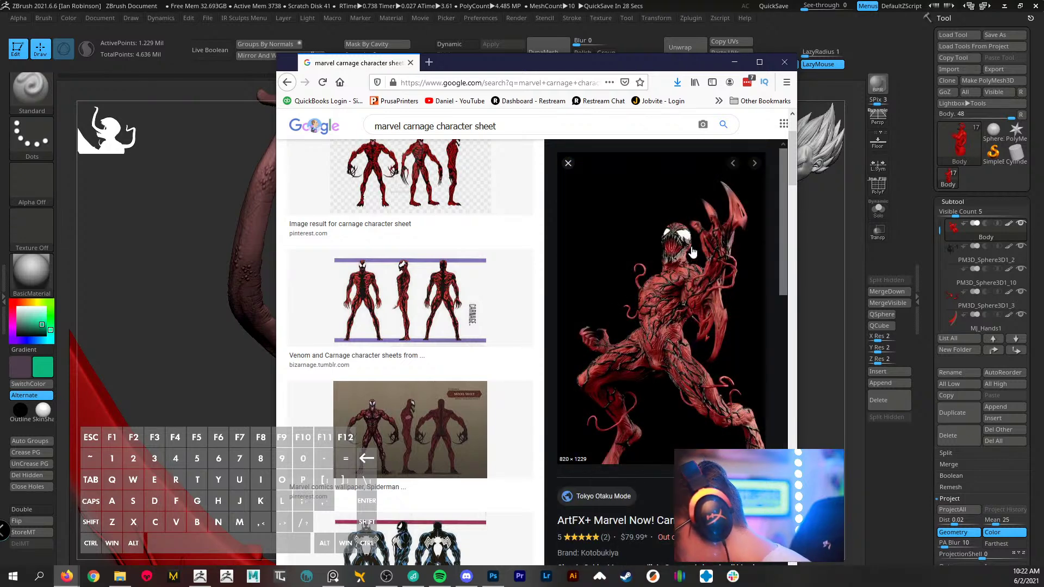
- Examine more Carnage artwork, including the Spider-Man Carnage Leaping Forward image, for body and head detail references, and return to ZBrush
scroll(348, 361, "down", 5)
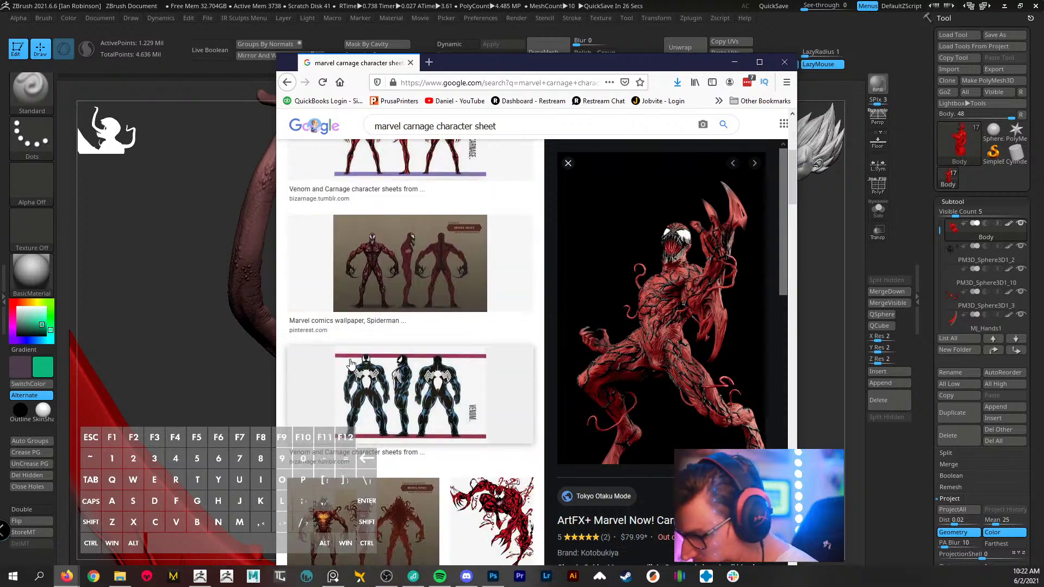
scroll(428, 399, "down", 2)
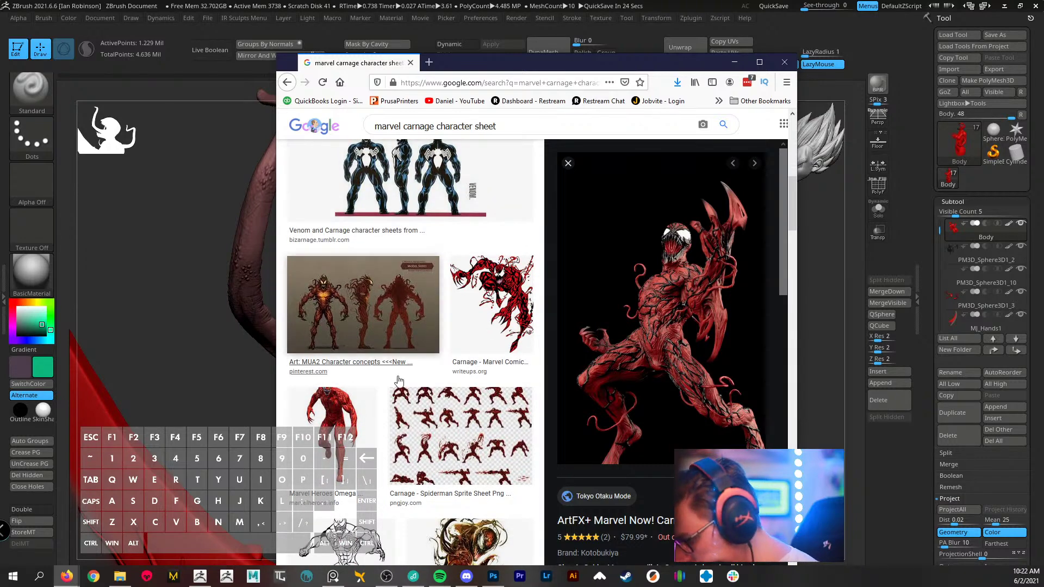
scroll(404, 379, "down", 3)
scroll(404, 380, "down", 1)
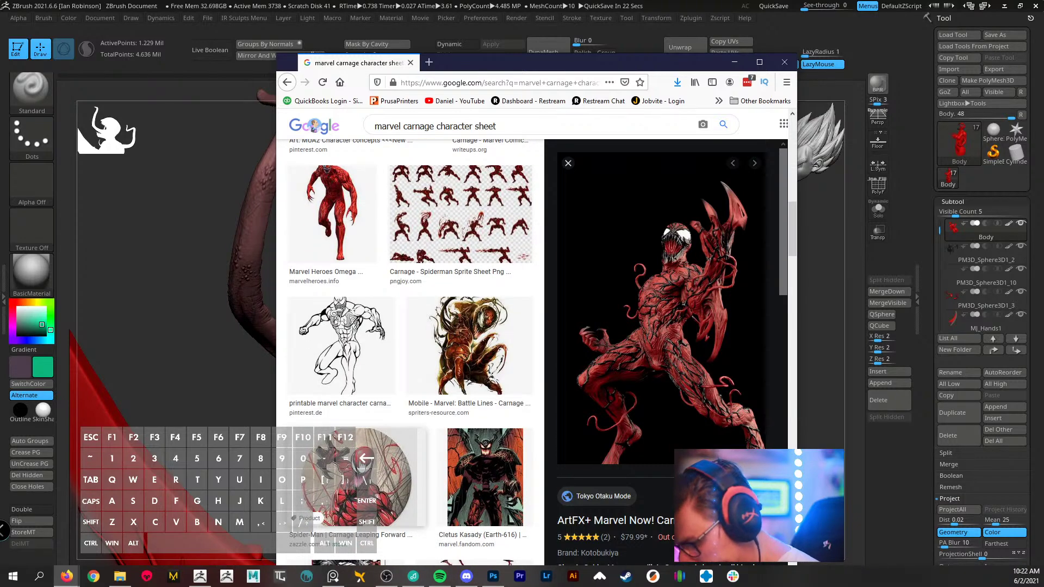
left_click(375, 473)
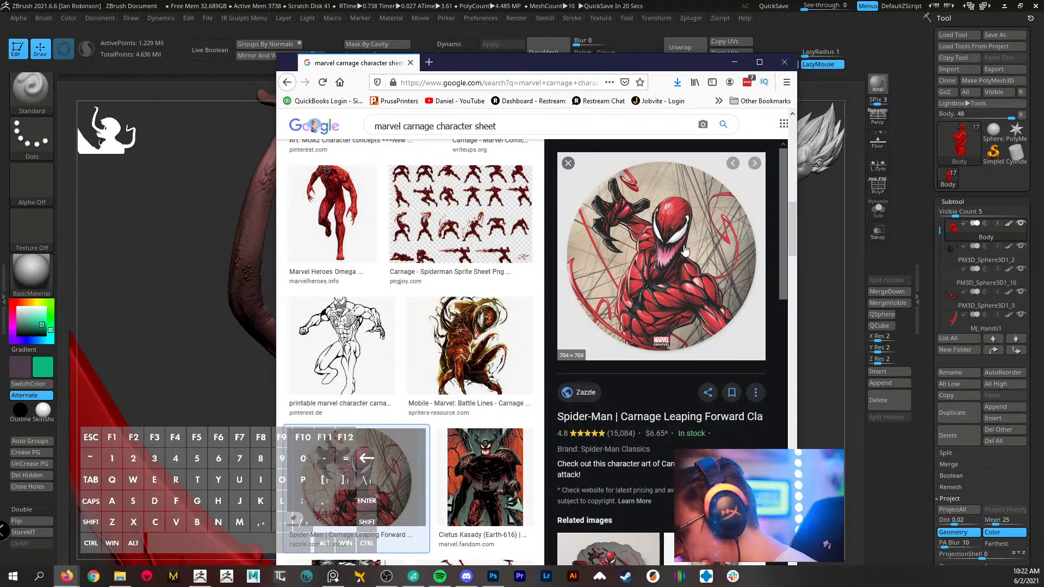
scroll(430, 369, "down", 5)
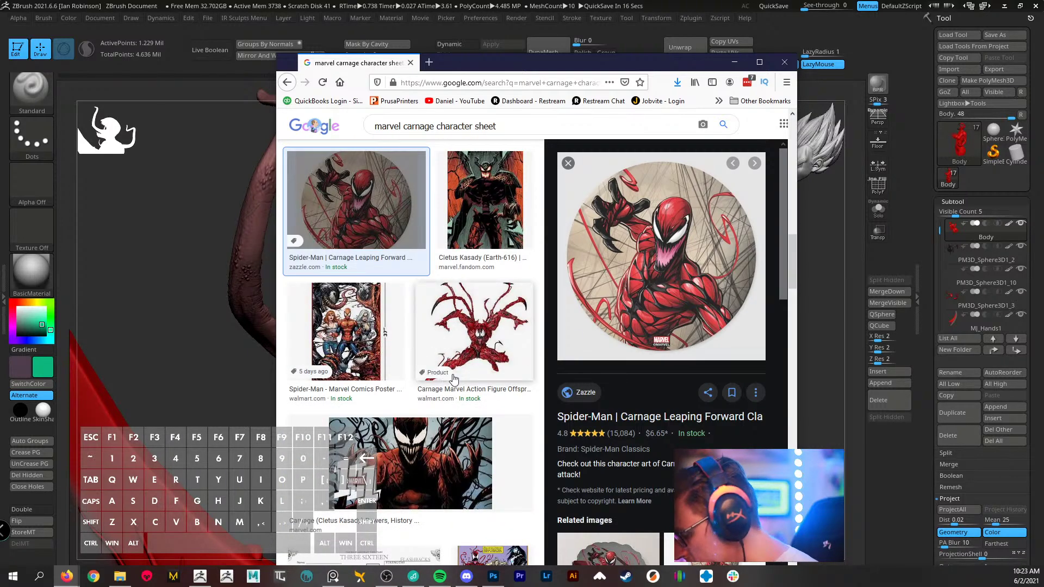
scroll(450, 389, "down", 6)
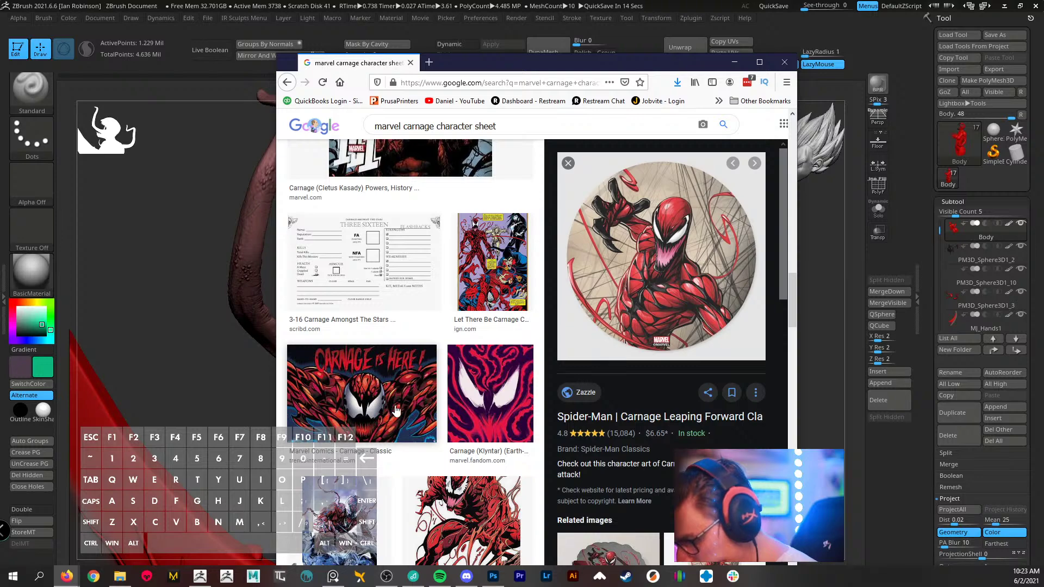
scroll(467, 427, "down", 4)
scroll(469, 428, "down", 4)
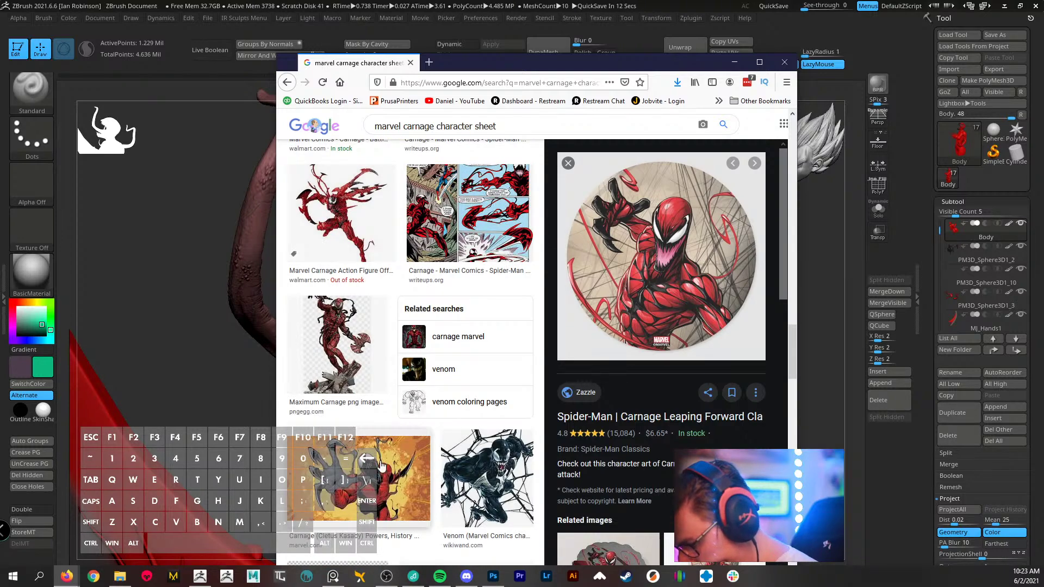
left_click(734, 62)
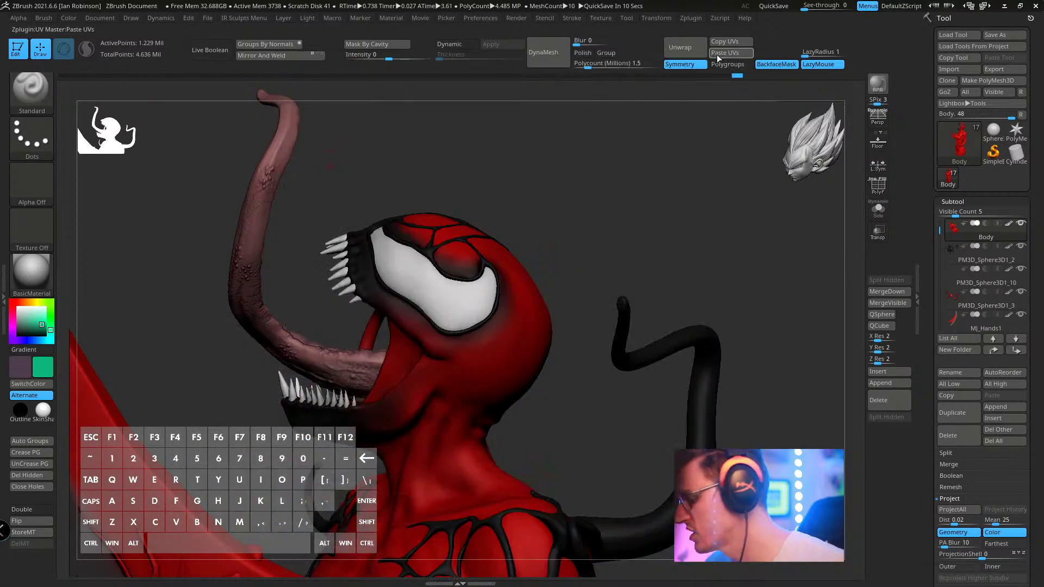
- Isolate the Body subtool with Solo and show its head in close side profile
mouse_move(717, 136)
left_mouse_down()
mouse_move(727, 298)
mouse_move(717, 338)
mouse_move(370, 347)
mouse_move(459, 436)
left_mouse_up()
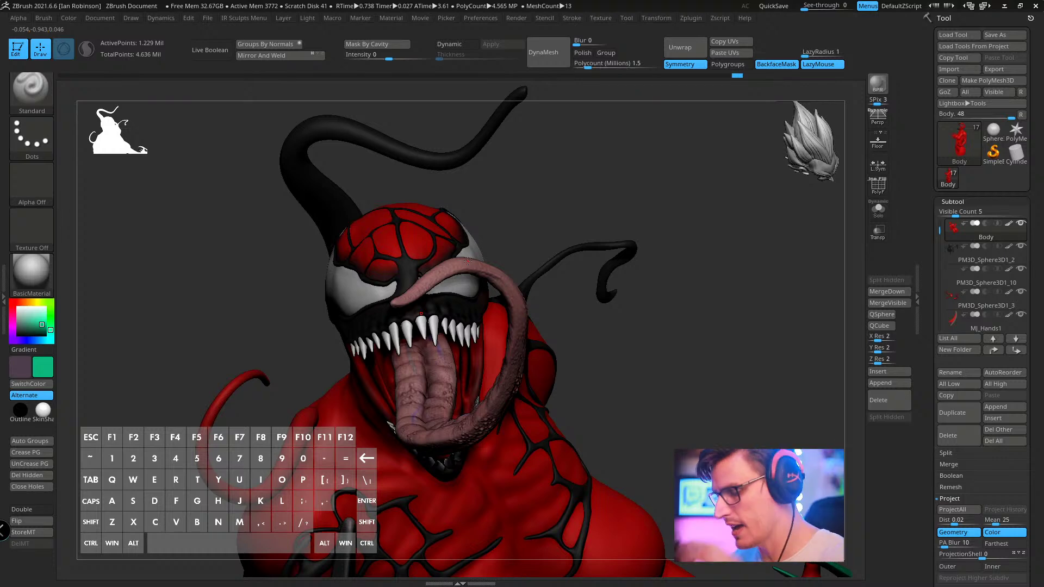
left_click(877, 209)
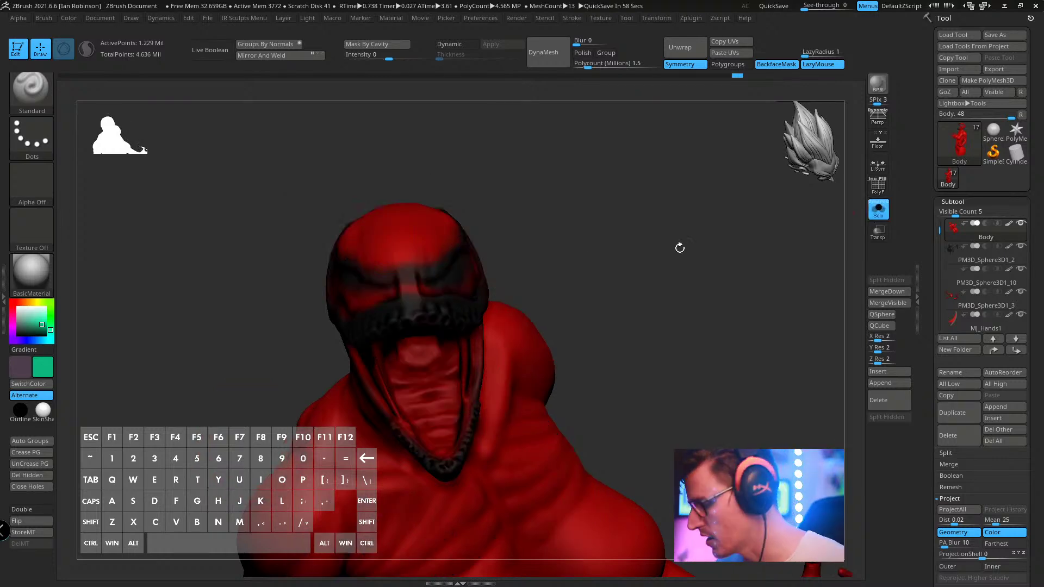
mouse_move(615, 233)
left_mouse_down()
mouse_move(687, 247)
mouse_move(609, 256)
left_mouse_up()
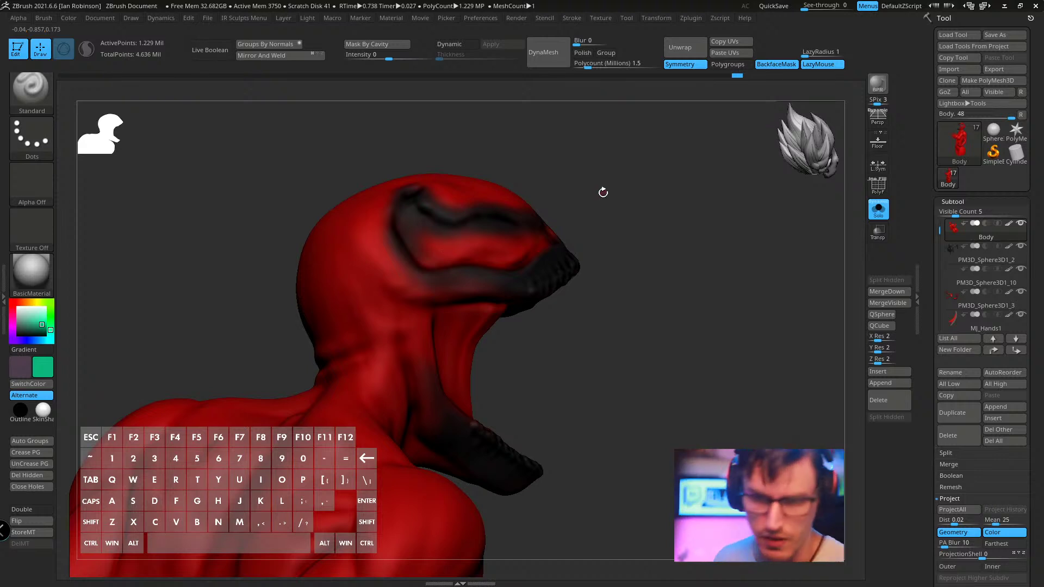
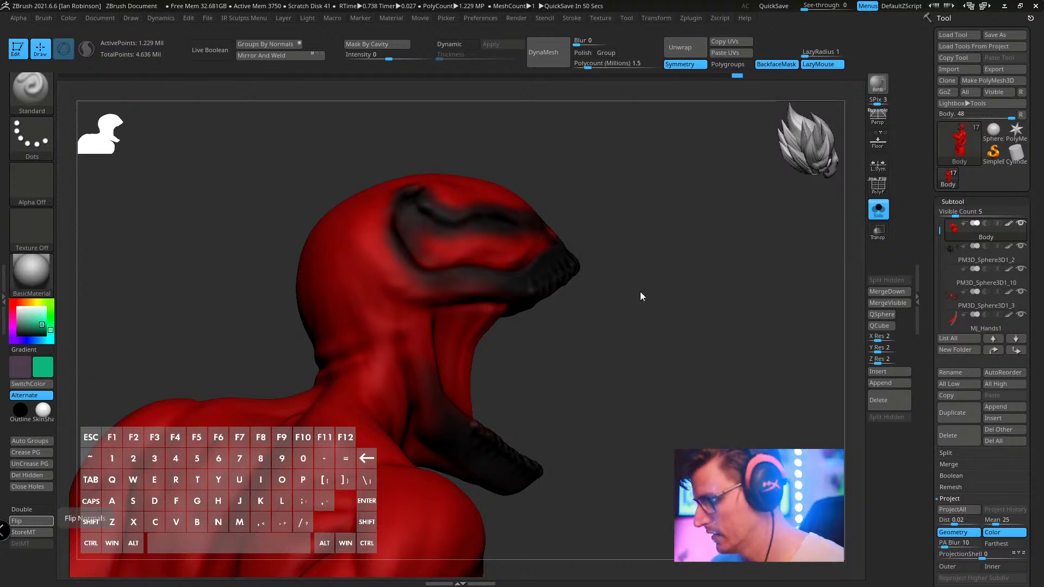
mouse_move(640, 296)
left_mouse_down()
mouse_move(654, 322)
mouse_move(643, 309)
left_mouse_up()
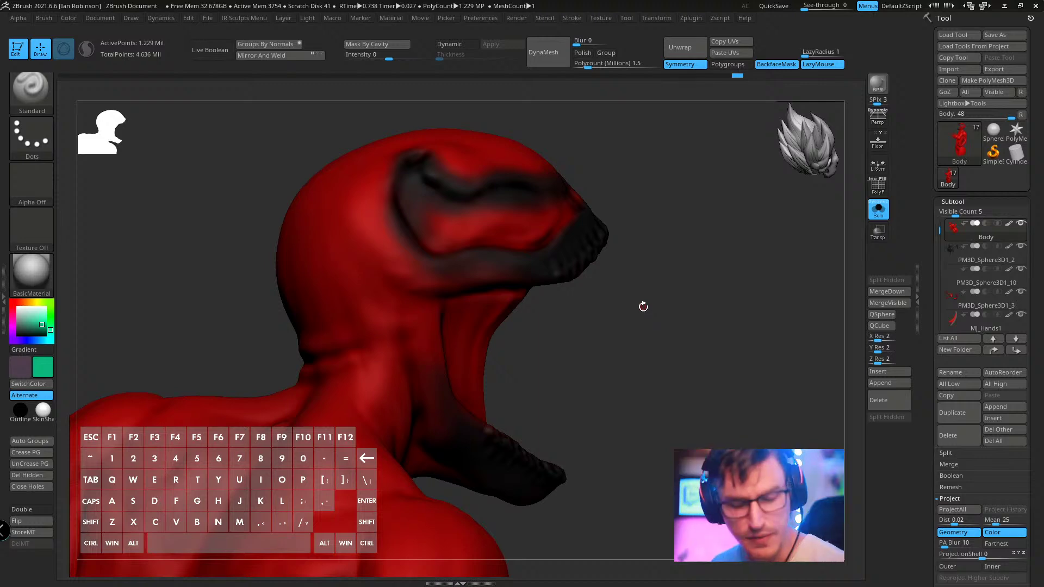
- Choose the ClayBuildup brush with a Z Intensity of 10 and adjust its draw size
key("b")
key("c")
key("b")
key("s")
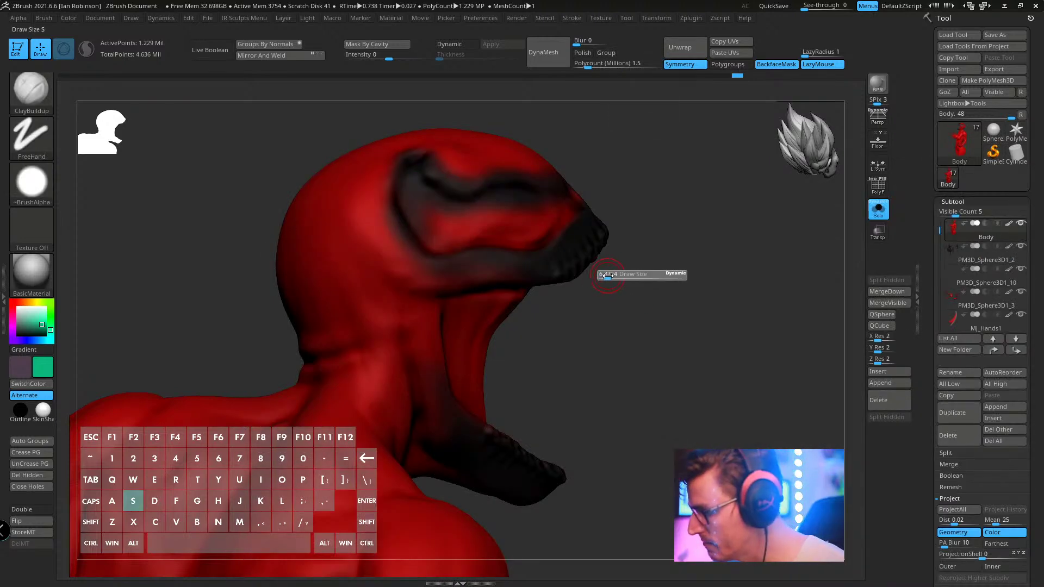
key("space")
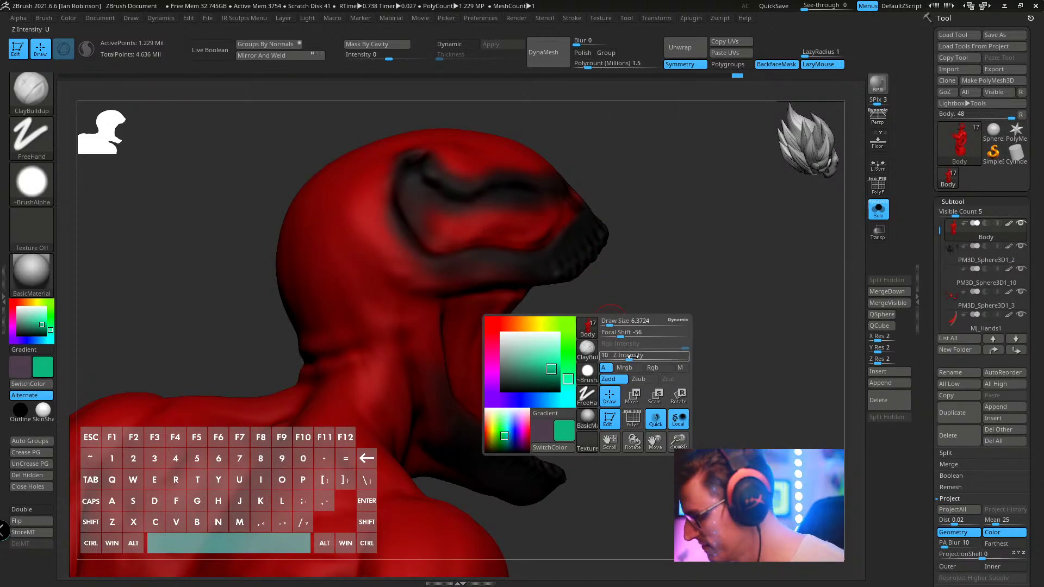
key("s")
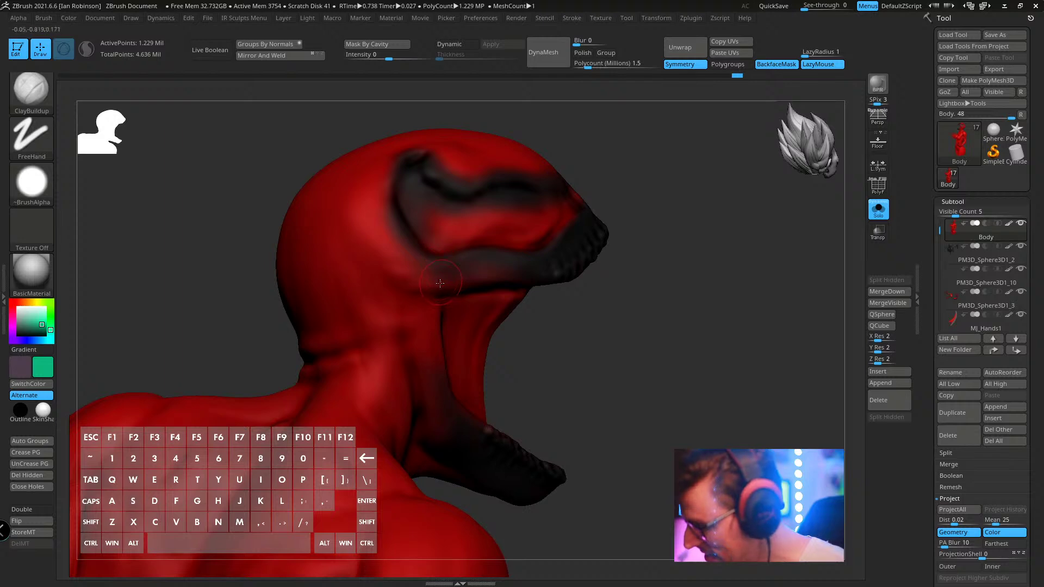
- Try ClayBuildup strokes at the jaw hinge on the Body's head and undo them
left_click_drag(440, 284, 403, 312)
key("ctrl+z")
key("ctrl+z")
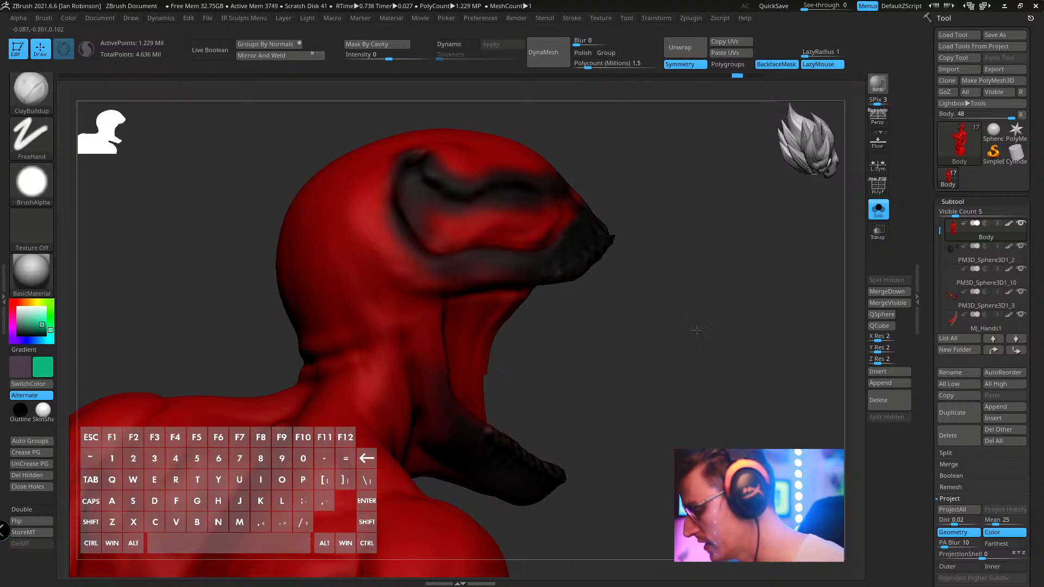
mouse_move(697, 329)
left_mouse_down()
mouse_move(759, 284)
mouse_move(641, 271)
mouse_move(525, 236)
left_mouse_up()
key("s")
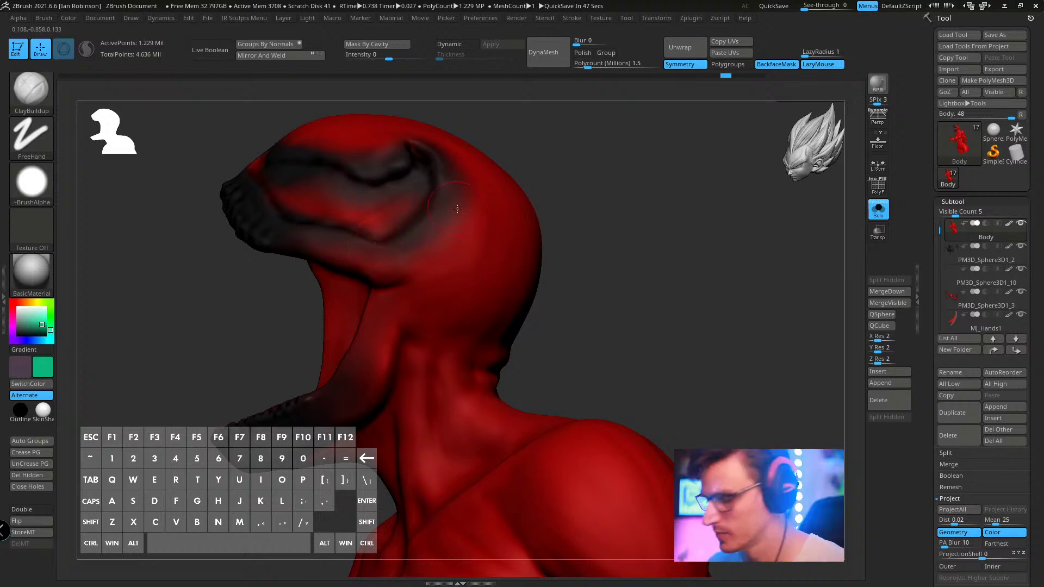
mouse_move(635, 266)
left_mouse_down()
mouse_move(593, 163)
mouse_move(565, 185)
left_mouse_up()
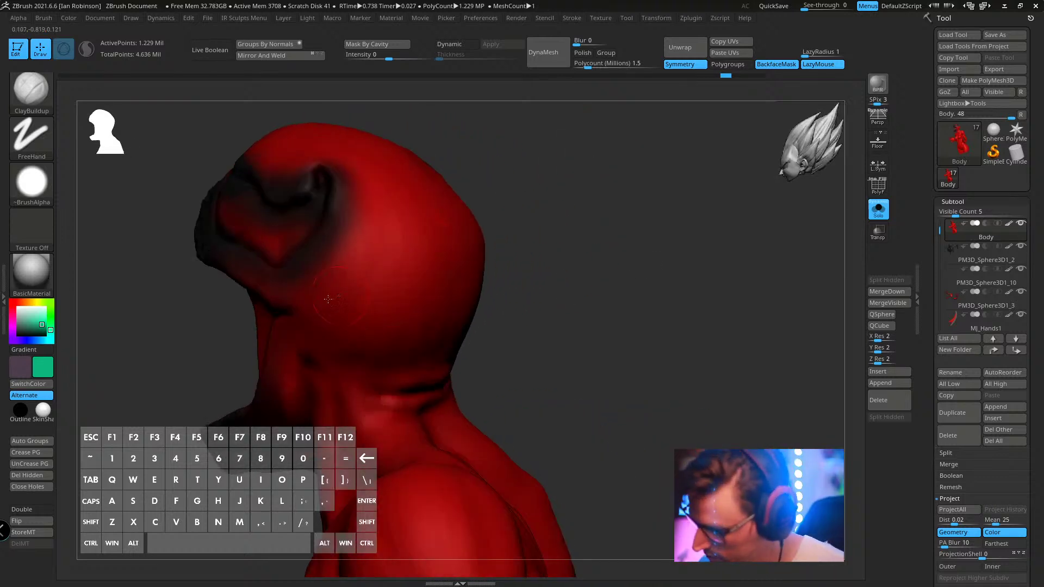
key("ctrl+z")
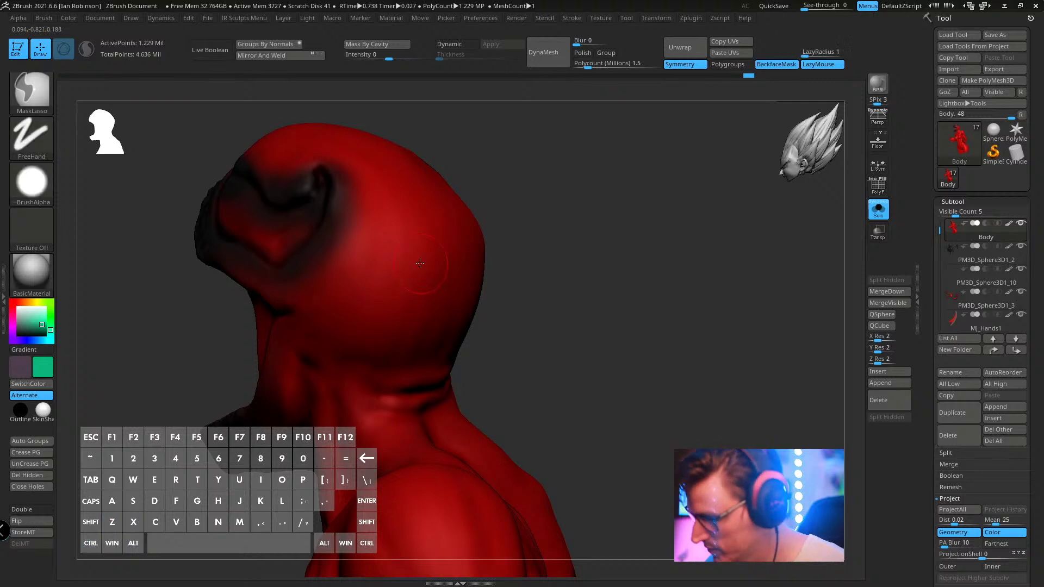
- Set the ClayBuildup brush to Z Intensity 5 and Draw Size 26.5744, and soften its Focal Shift to -9
key("space")
key("space")
left_click_drag(619, 412, 613, 412)
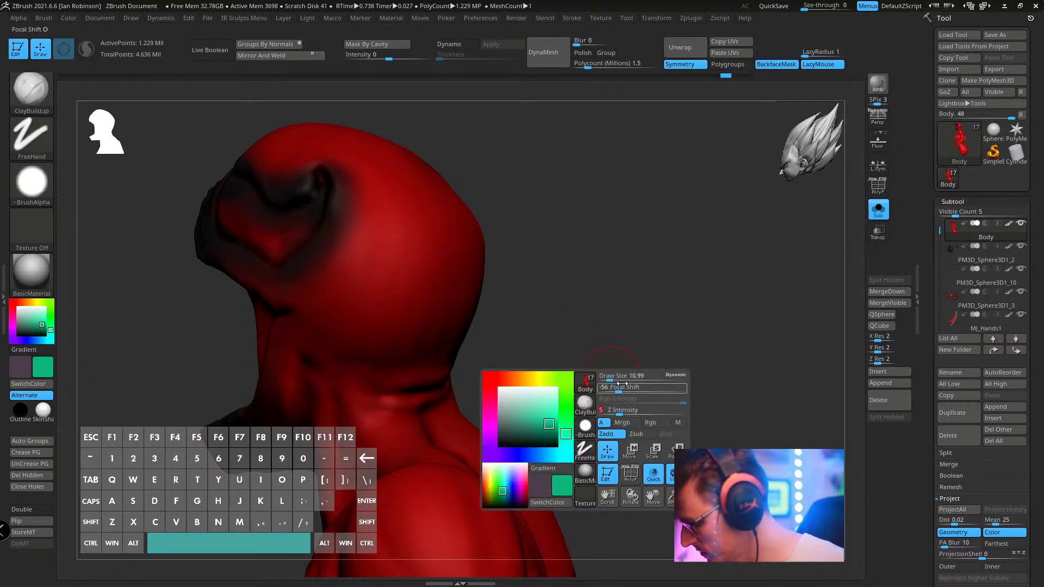
left_click_drag(607, 376, 637, 390)
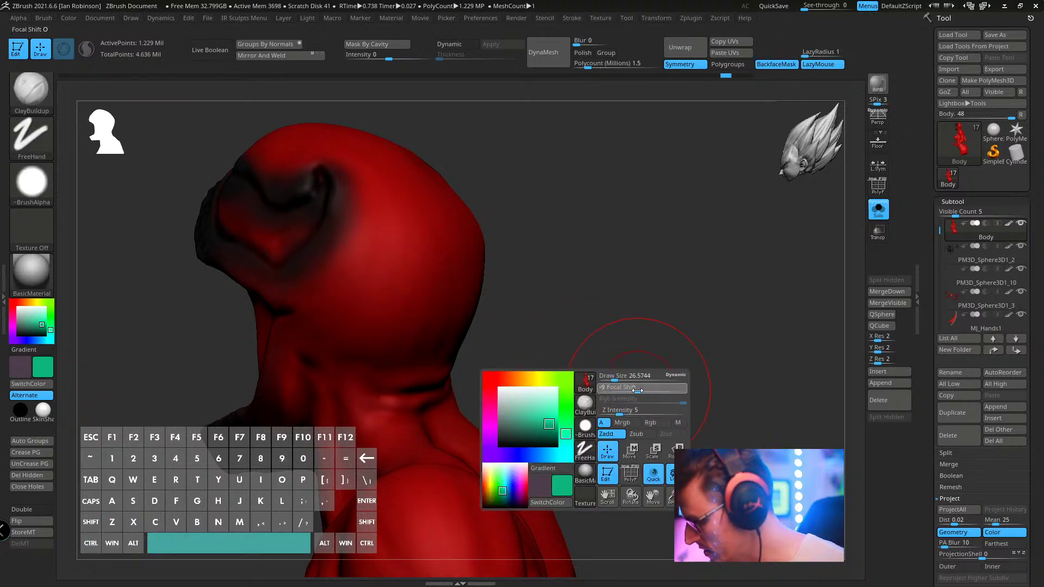
- Choose the Clay brush, adjust its settings, and turn the head to show the cheek in side profile
key("b")
key("c")
key("l")
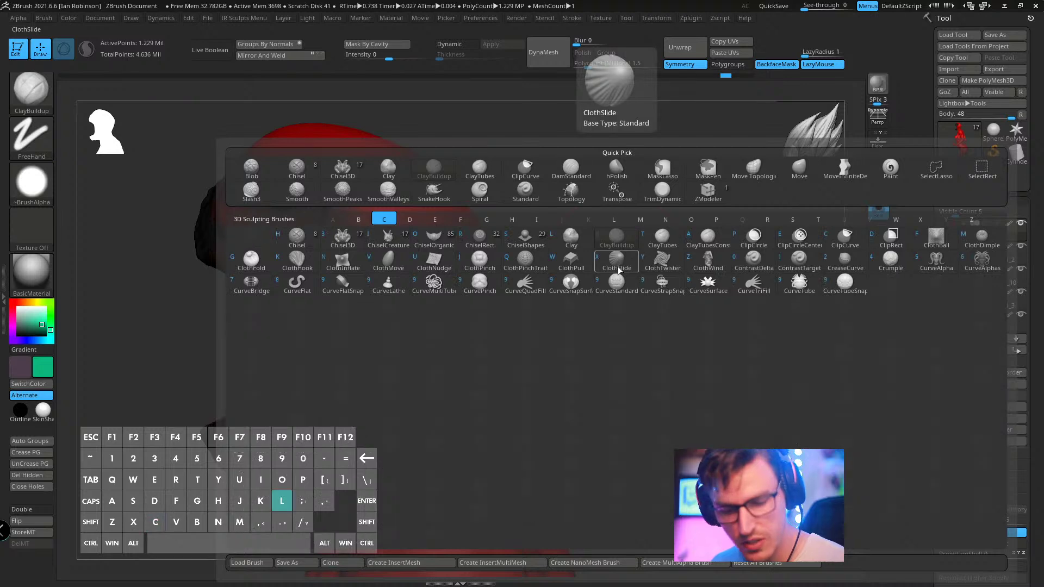
key("space")
mouse_move(613, 311)
left_mouse_down()
mouse_move(625, 292)
mouse_move(359, 320)
mouse_move(277, 289)
left_mouse_up()
key("space")
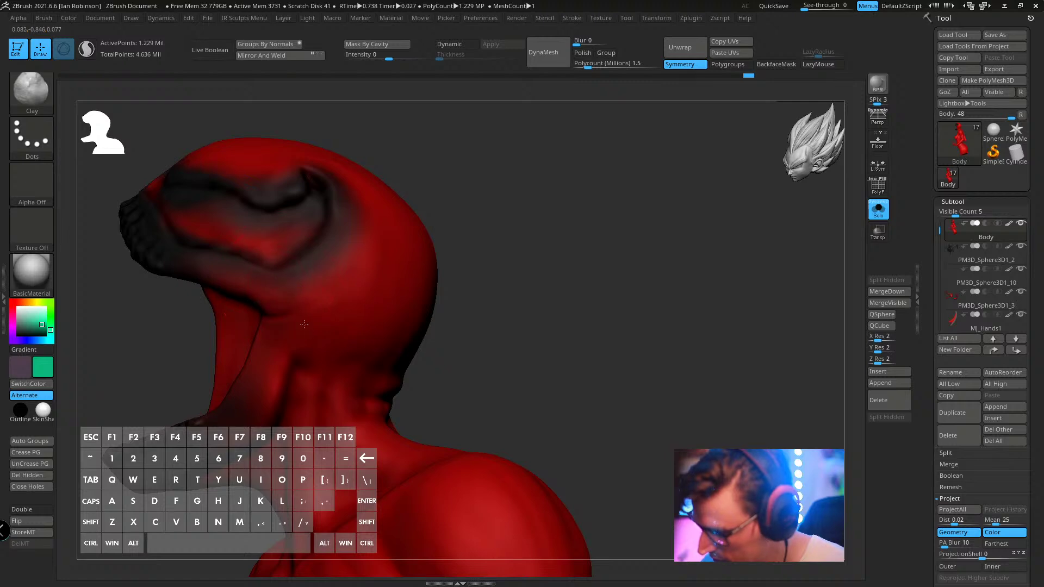
- Try Clay strokes on the cheek below the eye marking and undo back through the recent sculpting
left_click_drag(304, 324, 309, 314)
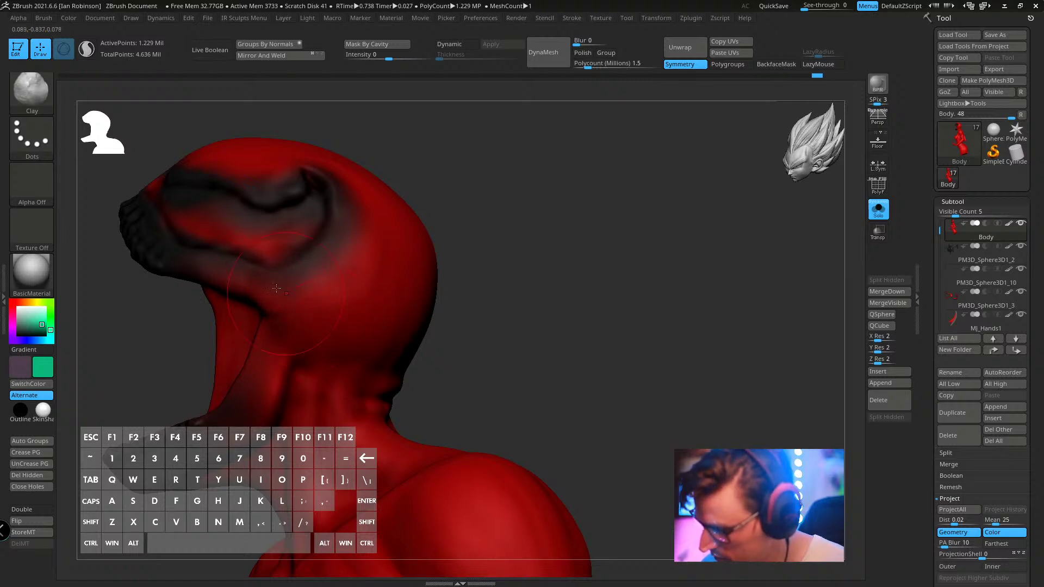
key("ctrl+z")
key("ctrl+z")
key("ctrl+z")
key("ctrl+z")
key("ctrl+z")
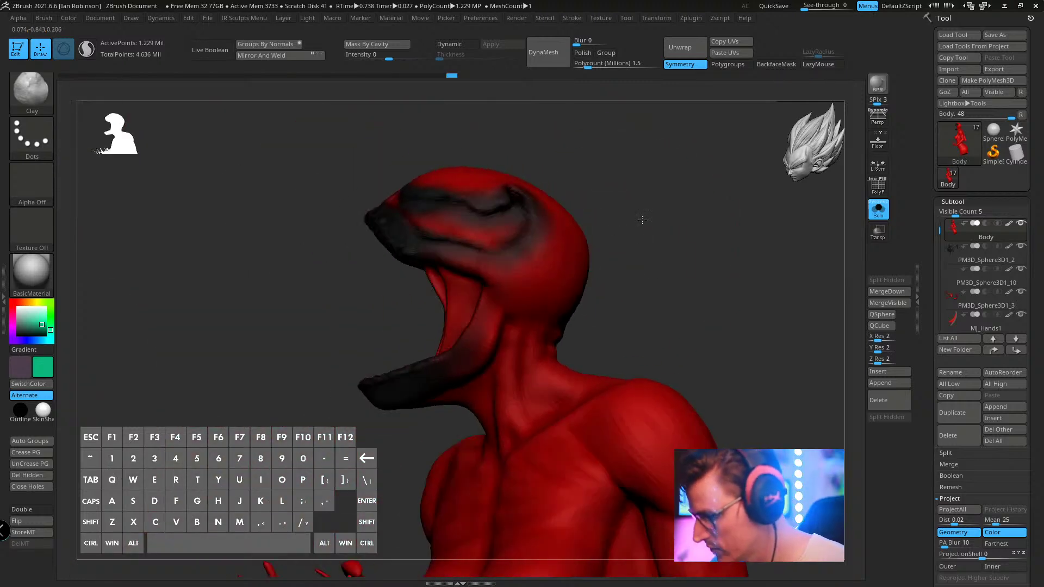
- Adjust the Clay draw size, then build up the rear jaw and carve the cheek on the isolated head
left_click_drag(642, 219, 683, 264)
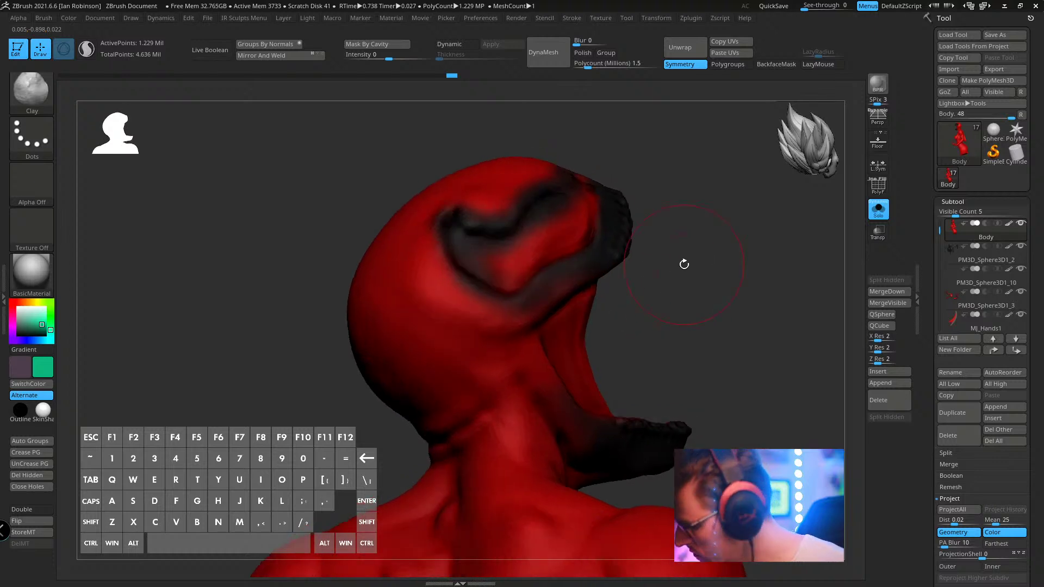
key("s")
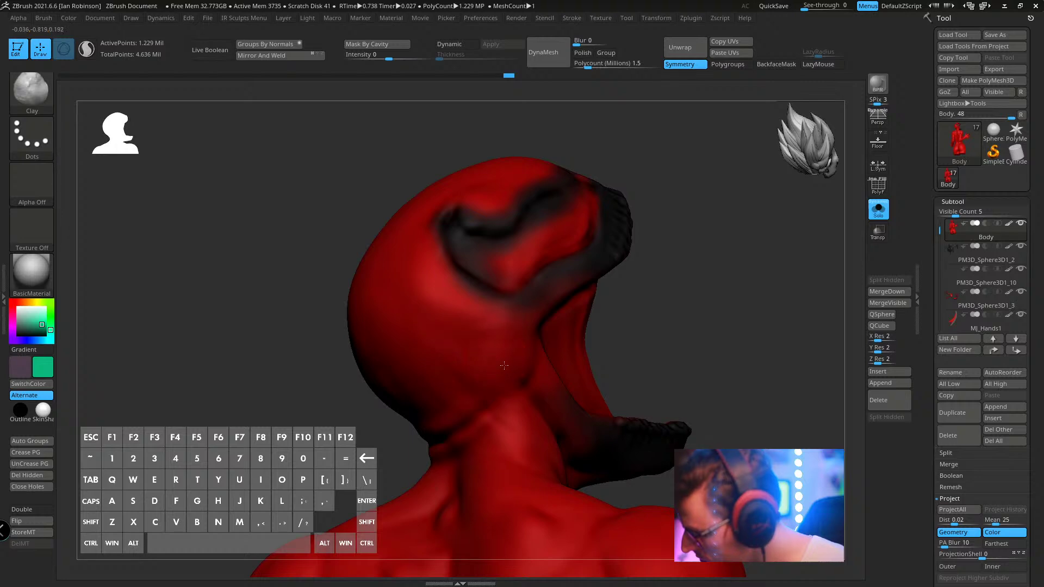
left_click_drag(504, 365, 500, 353)
left_click_drag(691, 248, 726, 260)
left_click_drag(479, 348, 463, 325, "alt")
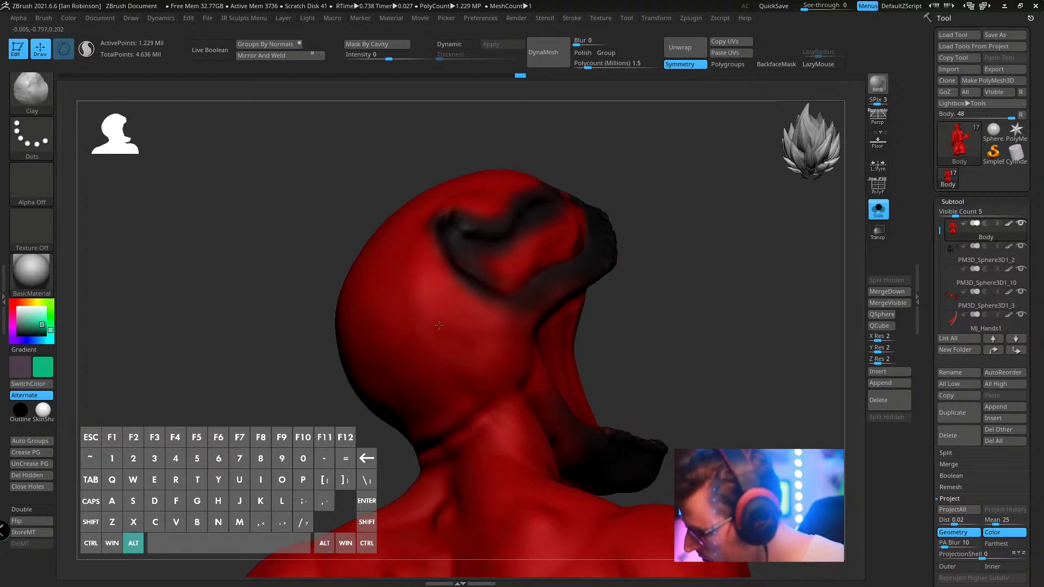
- Turn off Solo to show all subtools and sculpt the upper neck, jaw and cheek below the eye with Clay
left_click(878, 210)
left_click_drag(805, 217, 745, 218)
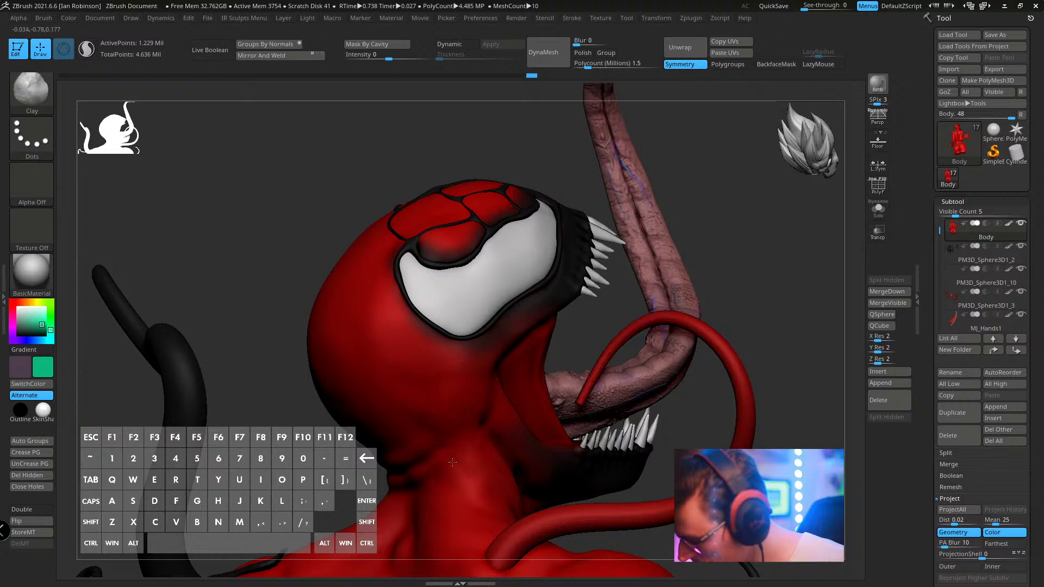
mouse_move(476, 453)
left_mouse_down()
mouse_move(496, 472)
mouse_move(474, 468)
left_mouse_up()
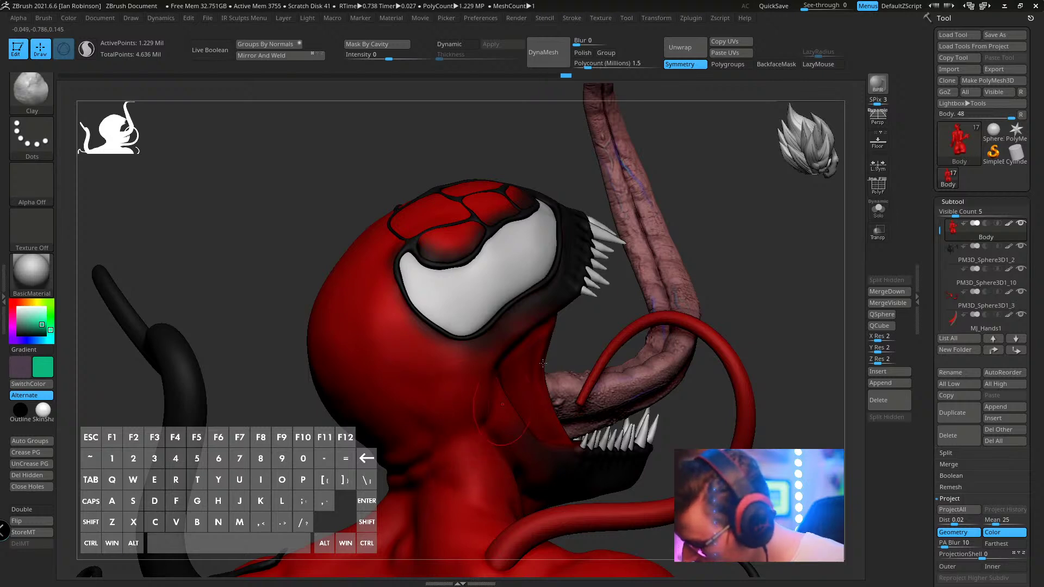
mouse_move(725, 247)
left_mouse_down()
mouse_move(680, 230)
mouse_move(603, 228)
left_mouse_up()
right_click_drag(431, 440, 366, 420)
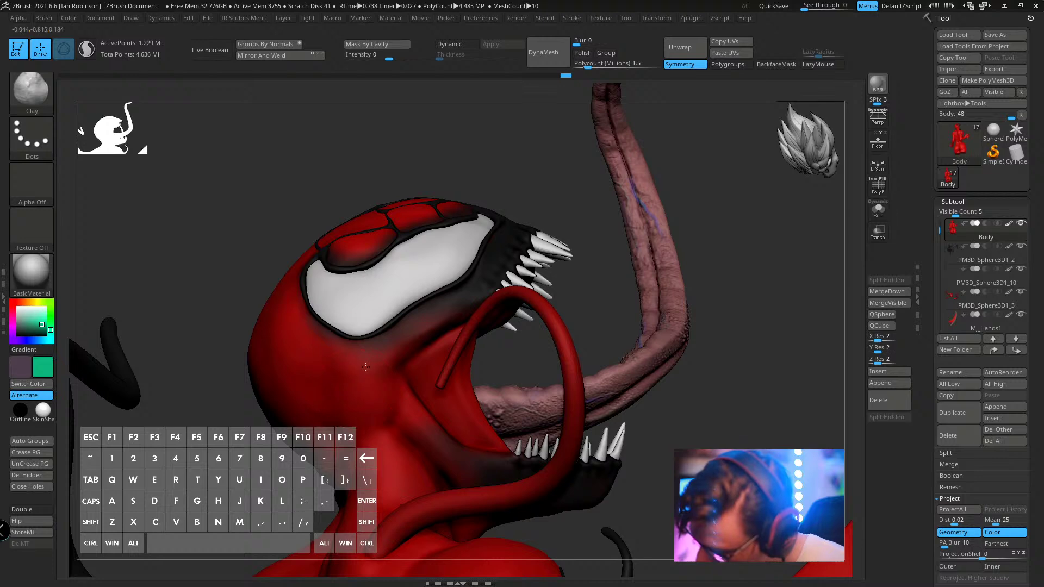
left_click_drag(365, 367, 362, 357)
right_click_drag(370, 362, 404, 347)
left_click_drag(400, 338, 390, 352)
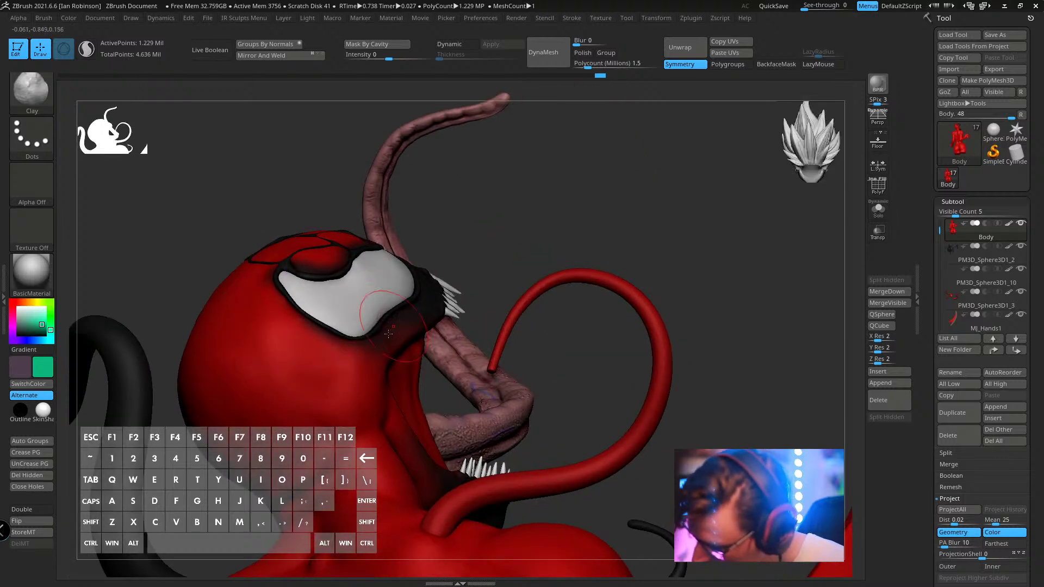
- Set Clay to Draw Size about 8.5 and Z Intensity 6, and refine the cheek and mouth-corner forms below the eye
right_click_drag(389, 333, 400, 362)
key("s")
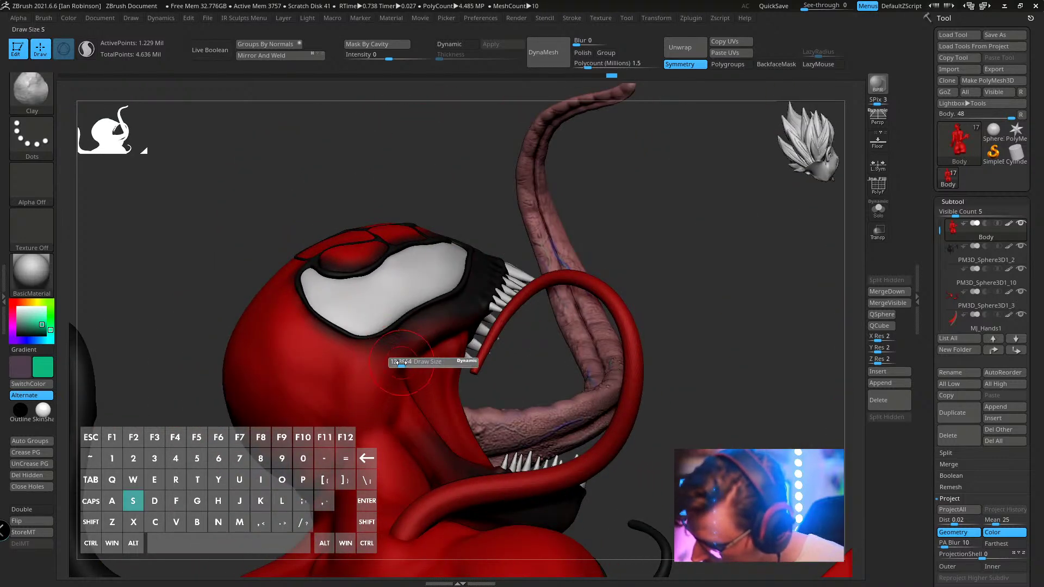
left_click_drag(400, 363, 380, 398)
key("space")
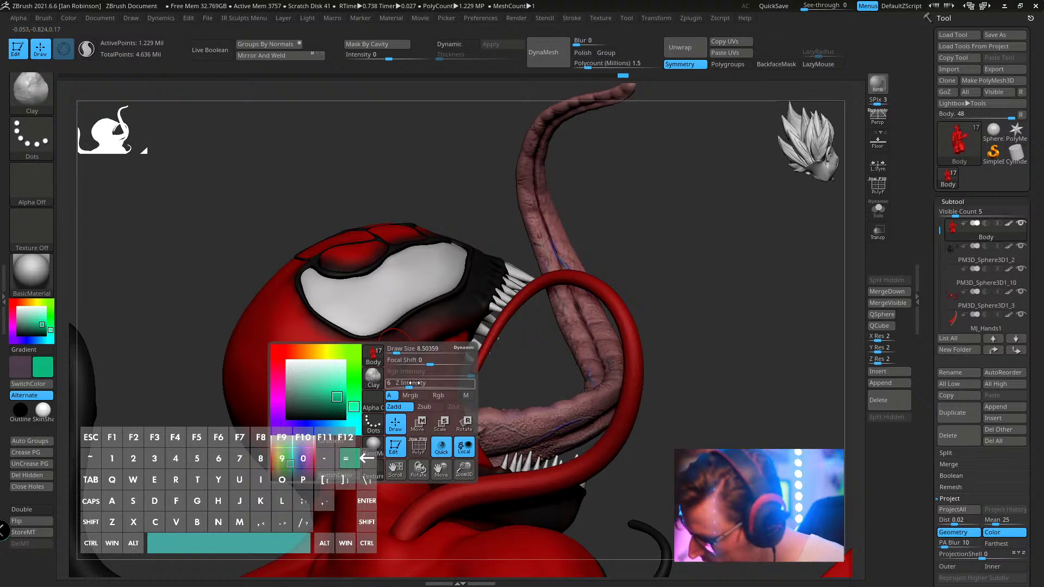
right_click_drag(417, 341, 383, 405)
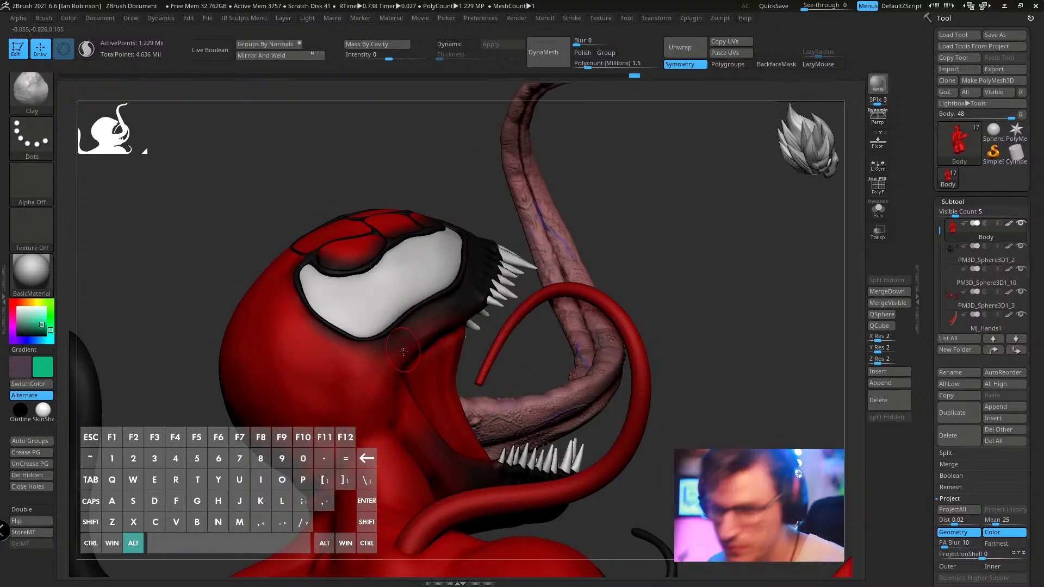
right_click_drag(399, 363, 414, 350)
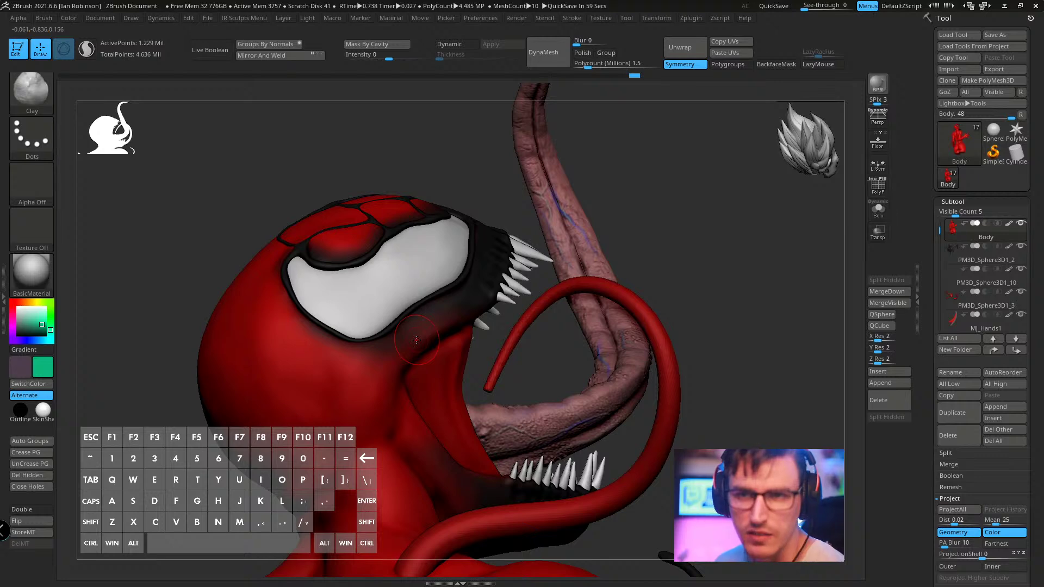
right_click_drag(414, 352, 396, 393)
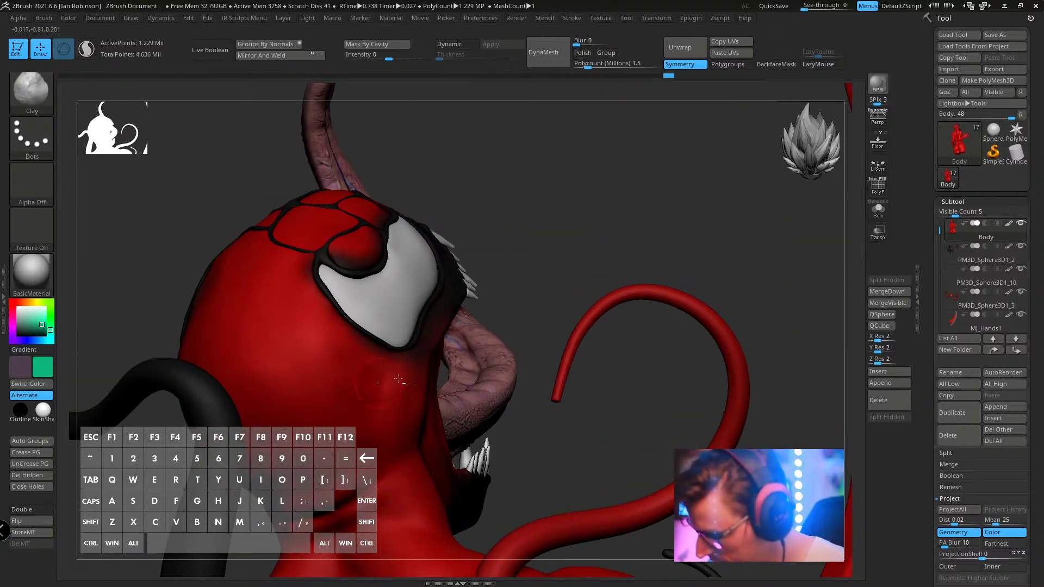
right_click_drag(391, 385, 413, 365)
key("alt")
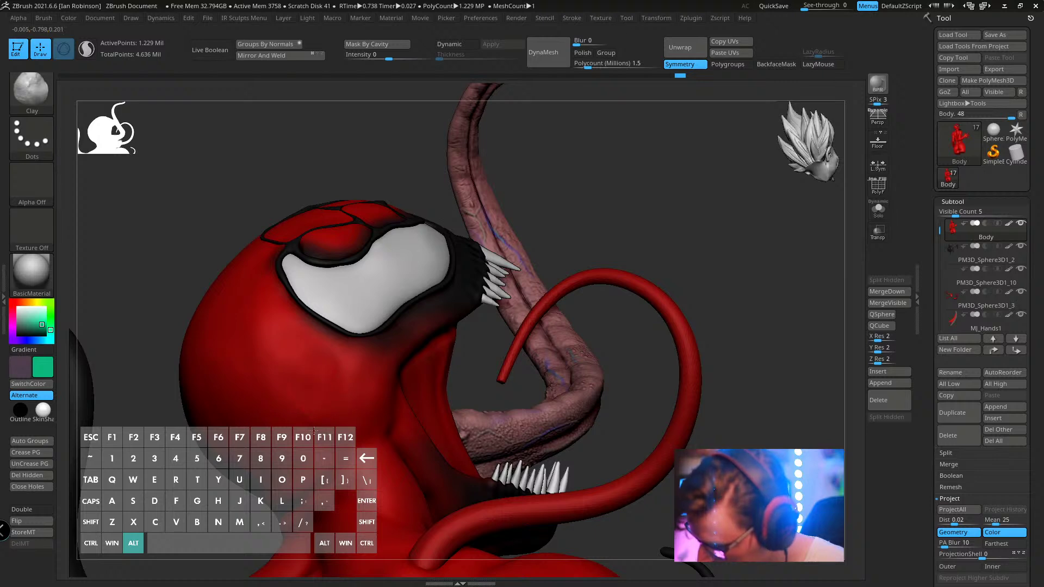
- Sculpt the opposite cheek and rear jaw behind the eye with Clay, and isolate the Body to work around the back of the head
right_click_drag(306, 381, 429, 421)
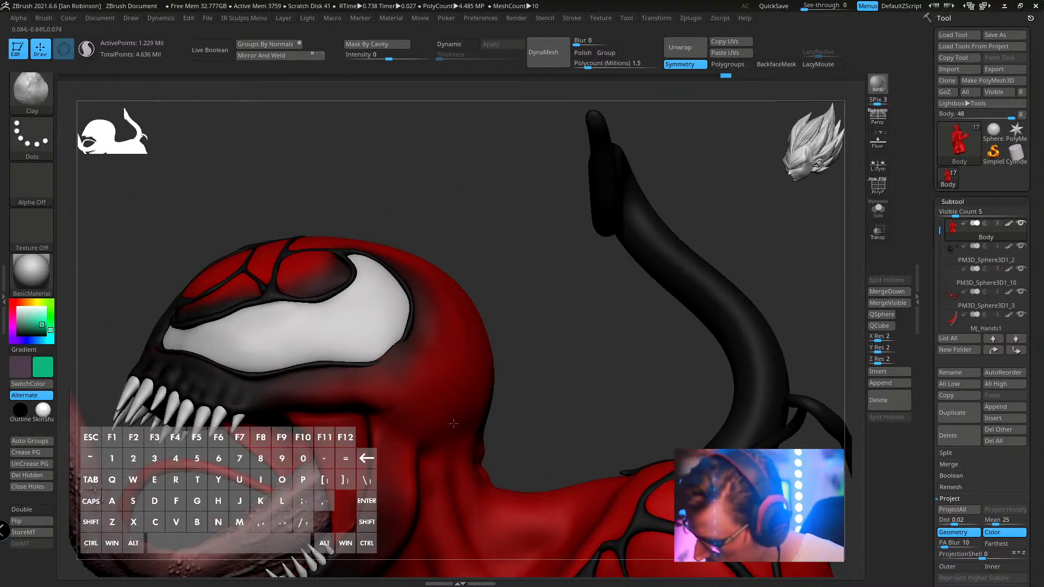
key("alt")
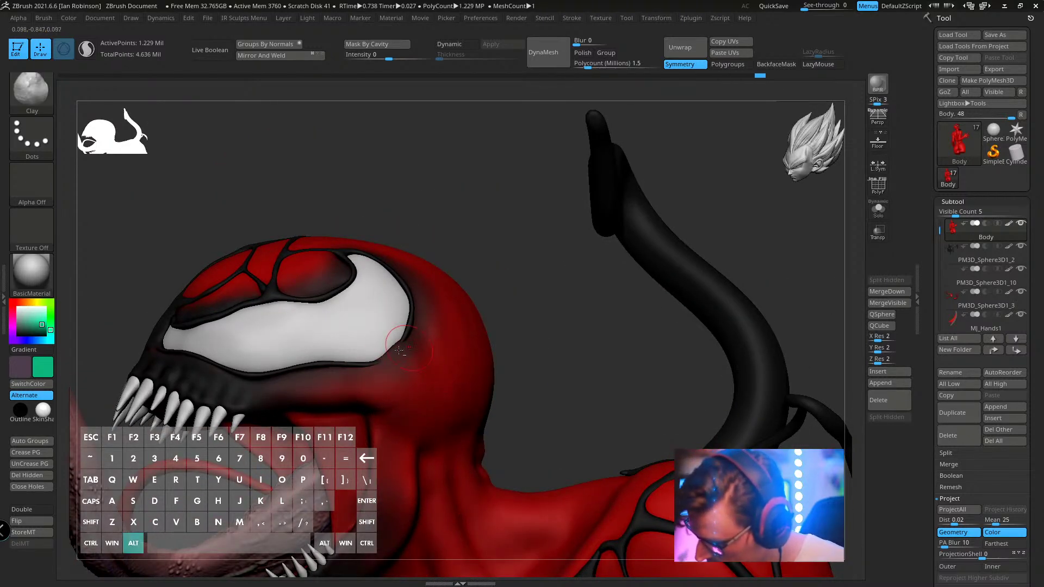
right_click_drag(399, 350, 440, 396)
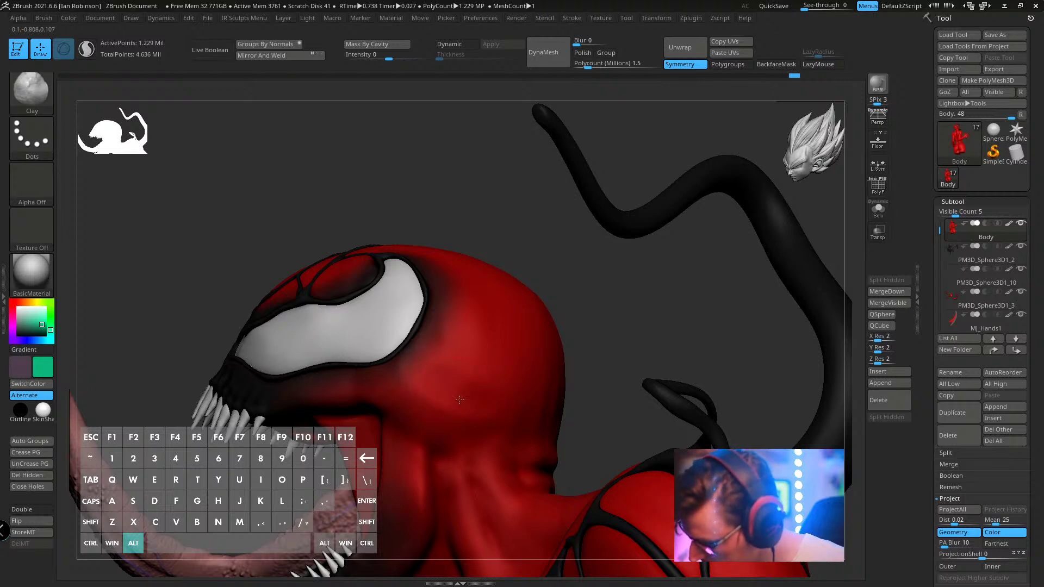
mouse_move(467, 419)
right_mouse_down()
mouse_move(473, 344)
mouse_move(435, 354)
mouse_move(301, 282)
mouse_move(326, 275)
mouse_move(452, 296)
mouse_move(561, 273)
right_mouse_up()
key("s")
left_click(878, 209)
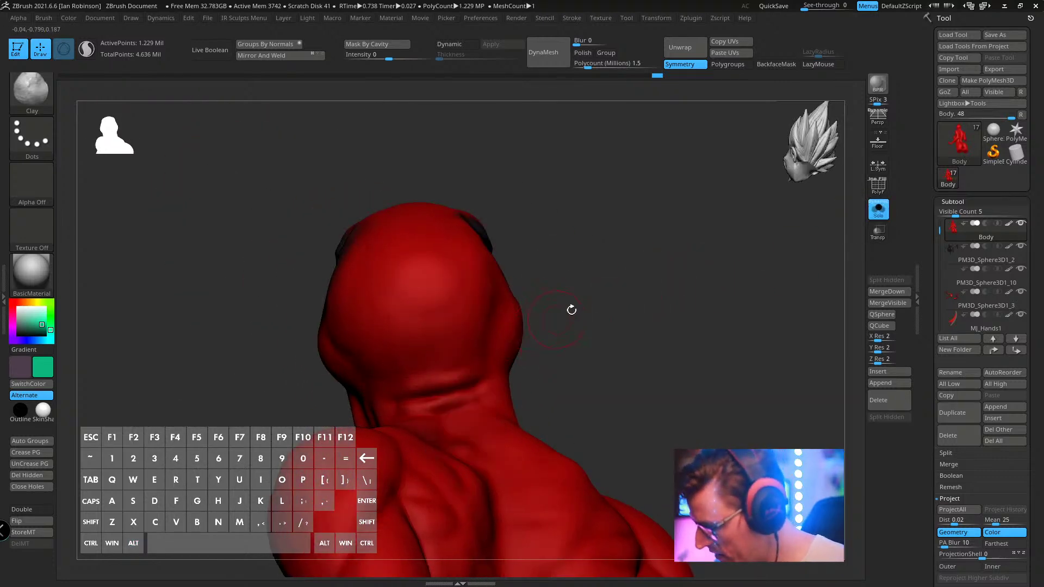
mouse_move(571, 309)
right_mouse_down()
mouse_move(594, 311)
mouse_move(529, 319)
mouse_move(473, 310)
mouse_move(559, 247)
mouse_move(603, 268)
mouse_move(717, 277)
mouse_move(634, 268)
mouse_move(646, 264)
mouse_move(546, 265)
right_mouse_up()
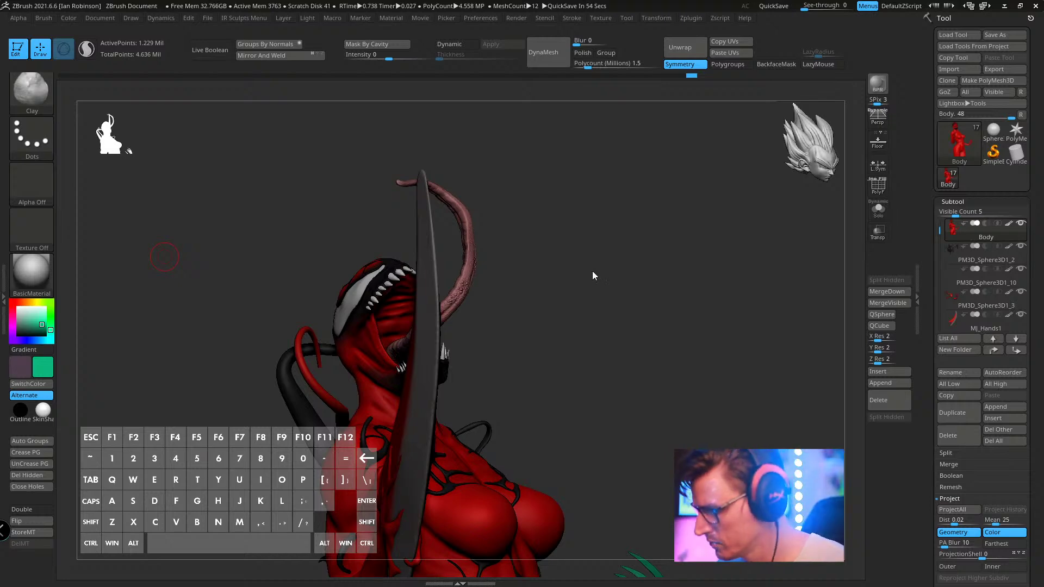
- Isolate the Body, choose the ClayBuildup brush, and build up the stretched flesh at the corner of the mouth
mouse_move(593, 275)
left_mouse_down()
mouse_move(654, 231)
mouse_move(598, 260)
left_mouse_up()
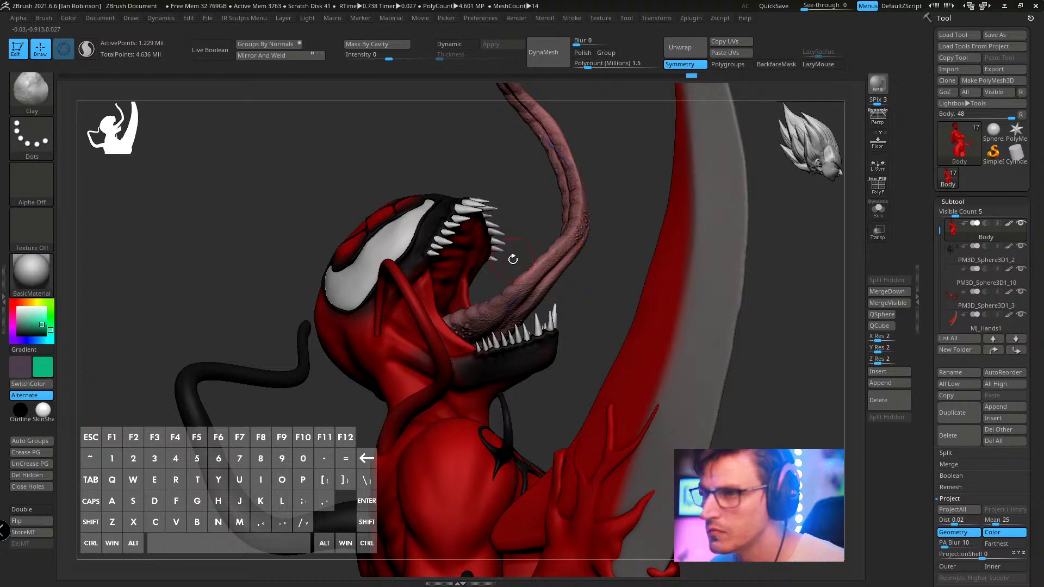
left_click_drag(513, 259, 567, 295, "alt")
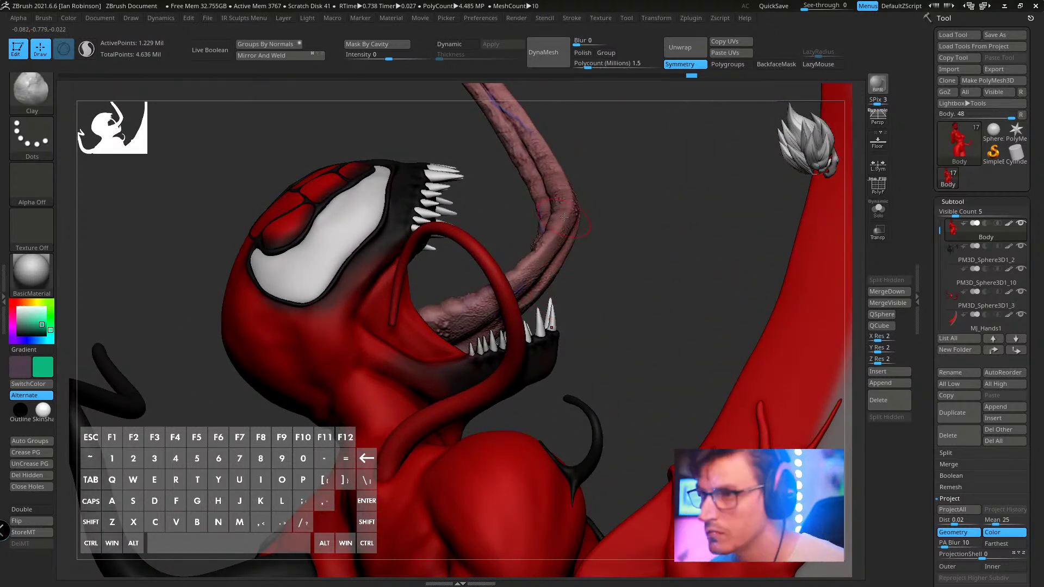
left_click_drag(589, 249, 501, 313)
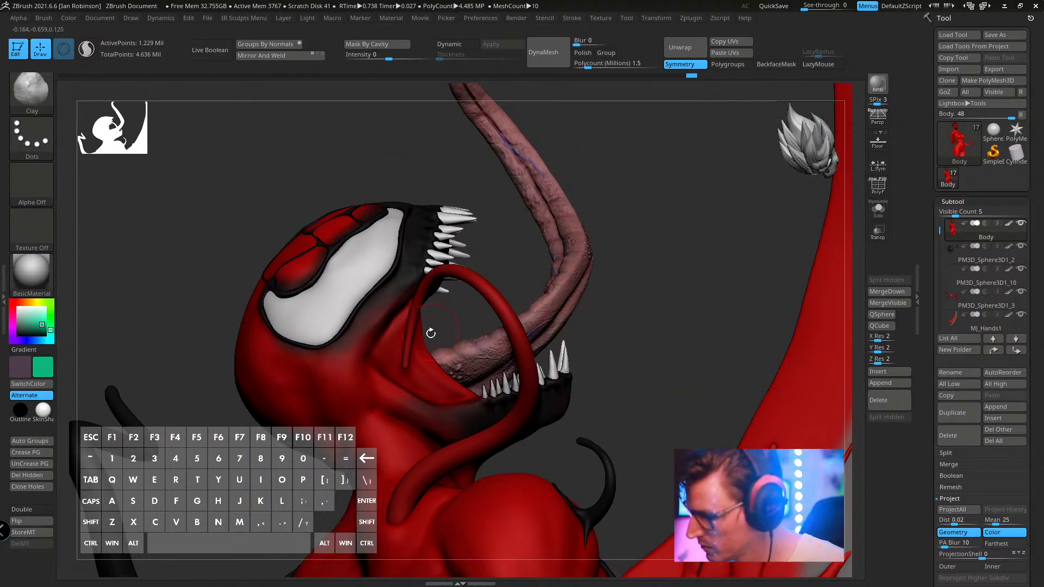
left_click(878, 209)
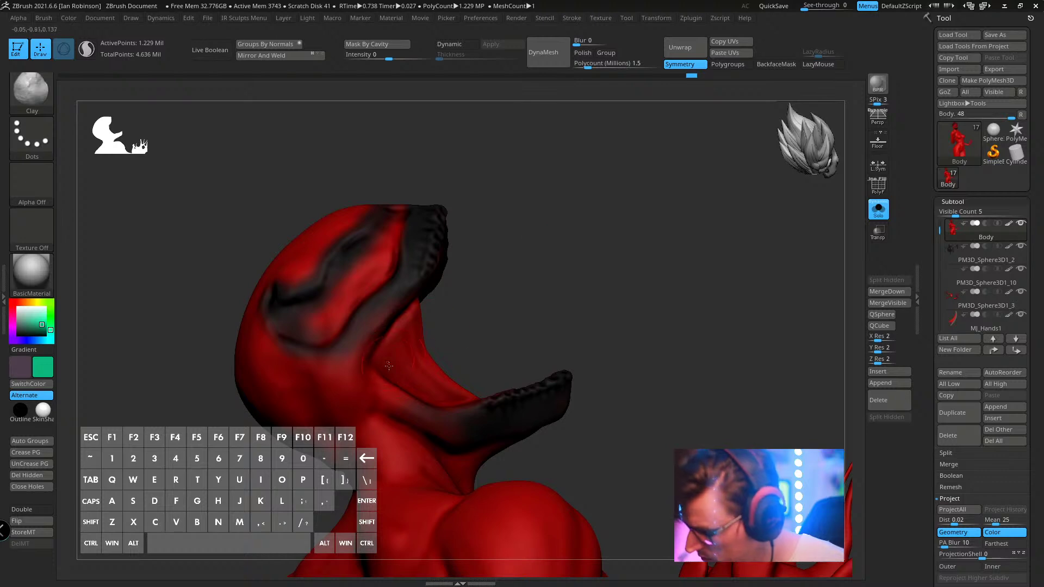
key("b")
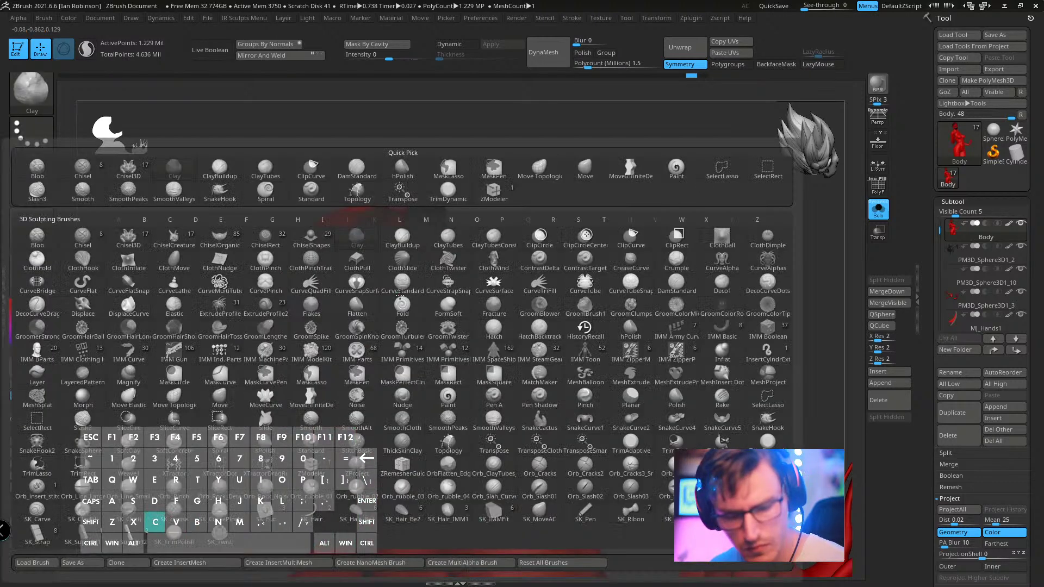
key("c")
key("b")
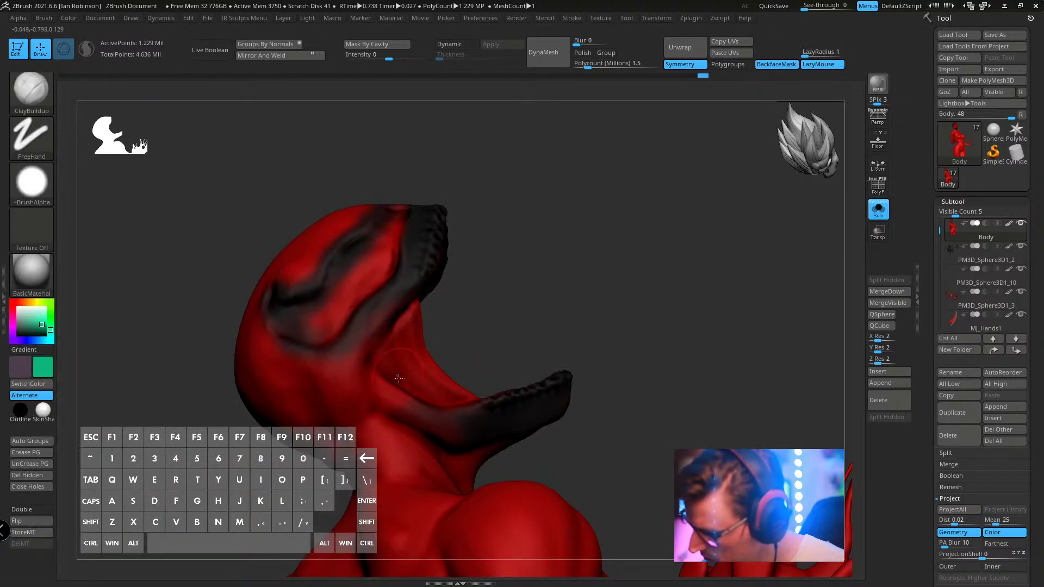
left_click_drag(397, 345, 406, 312)
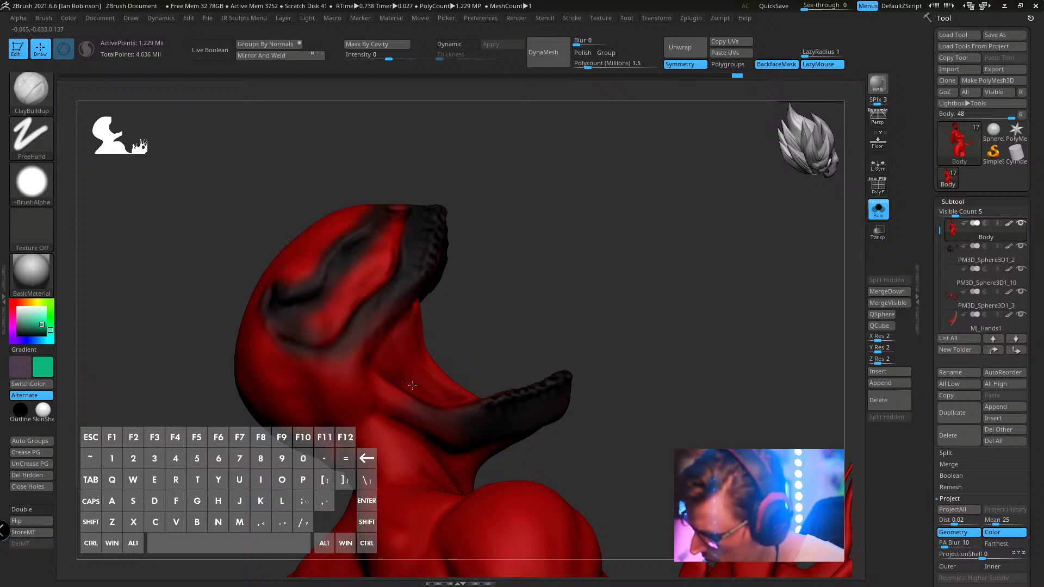
- Build up the stretched cheek flesh between the upper jaw and the mouth corner with ClayBuildup, reviewing the last stroke with undo and redo
left_click_drag(393, 368, 378, 361)
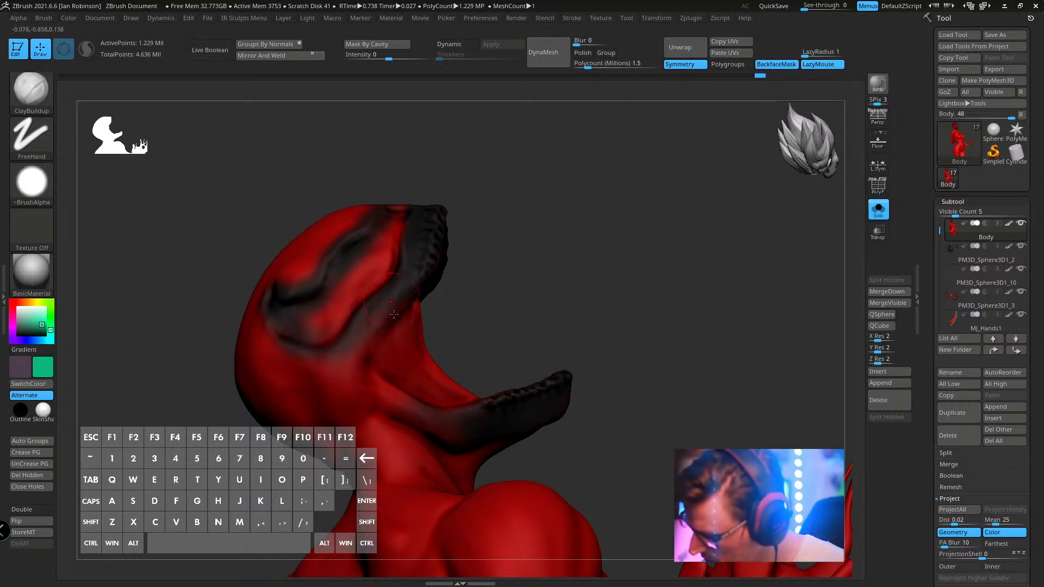
mouse_move(394, 314)
left_mouse_down()
mouse_move(400, 344)
mouse_move(414, 299)
left_mouse_up()
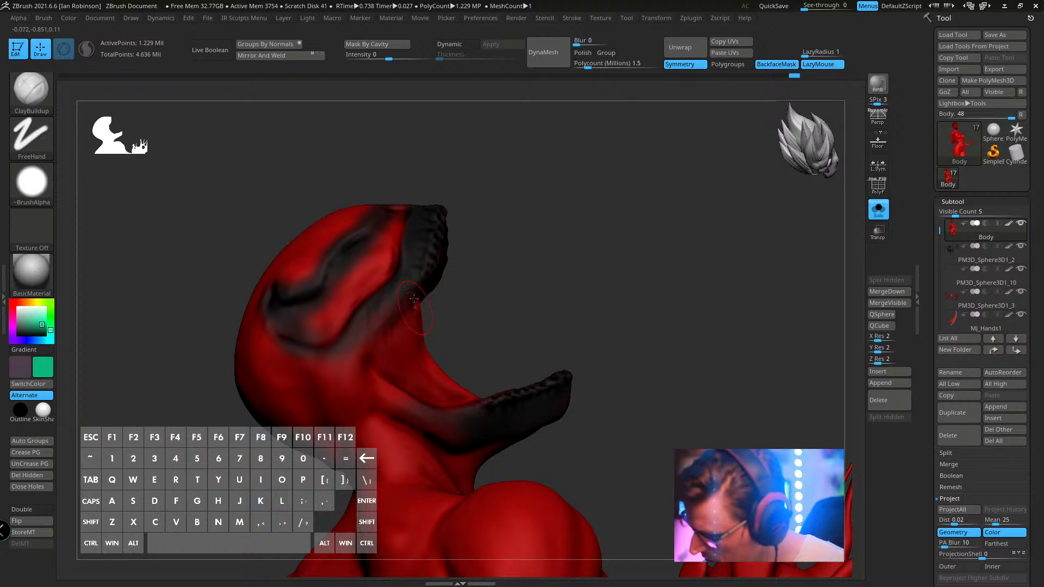
mouse_move(623, 246)
left_mouse_down()
mouse_move(662, 226)
mouse_move(610, 279)
left_mouse_up()
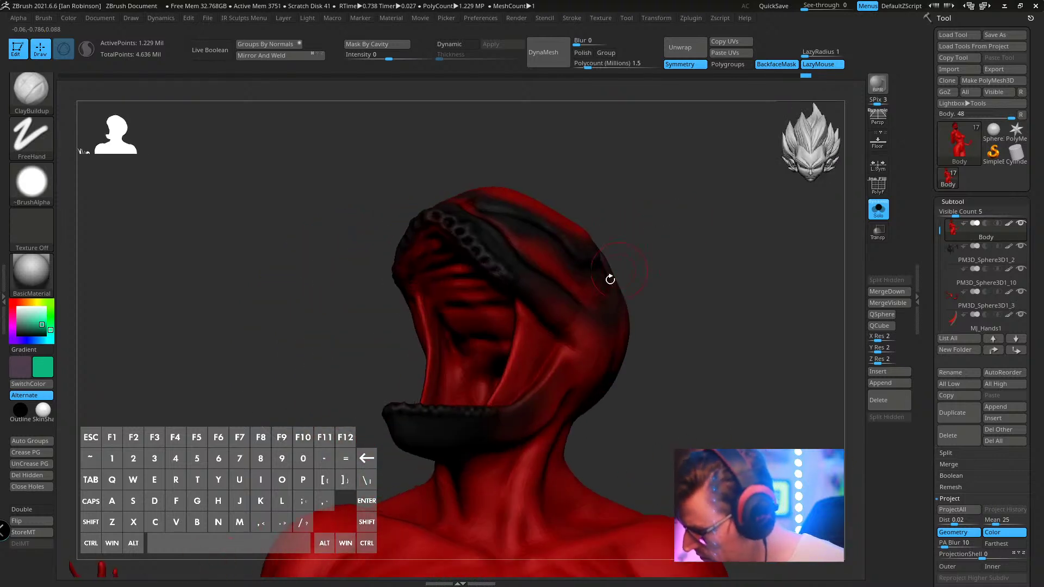
mouse_move(559, 318)
left_mouse_down()
mouse_move(540, 292)
mouse_move(549, 343)
left_mouse_up()
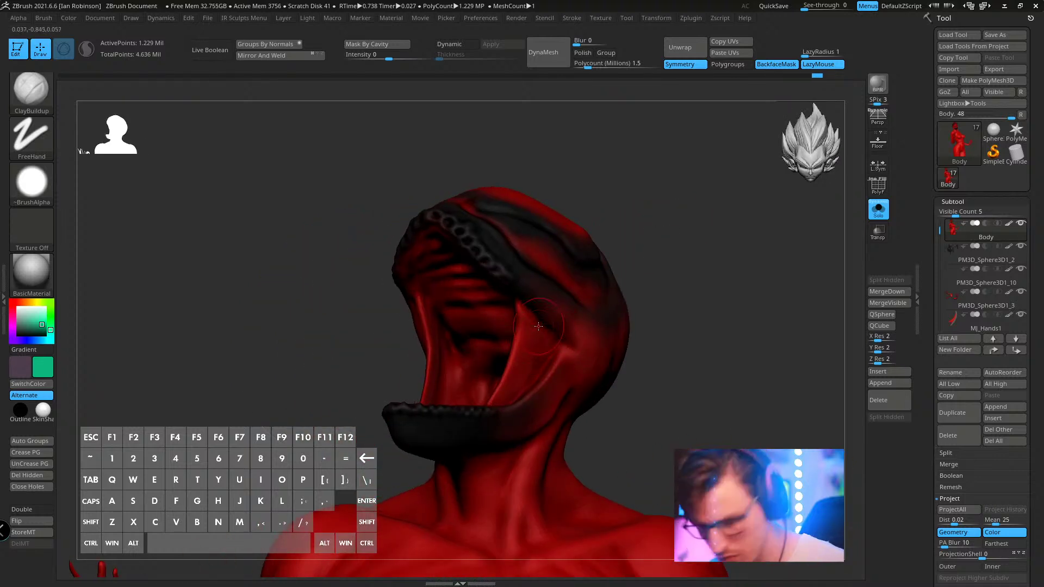
left_click_drag(539, 299, 511, 348)
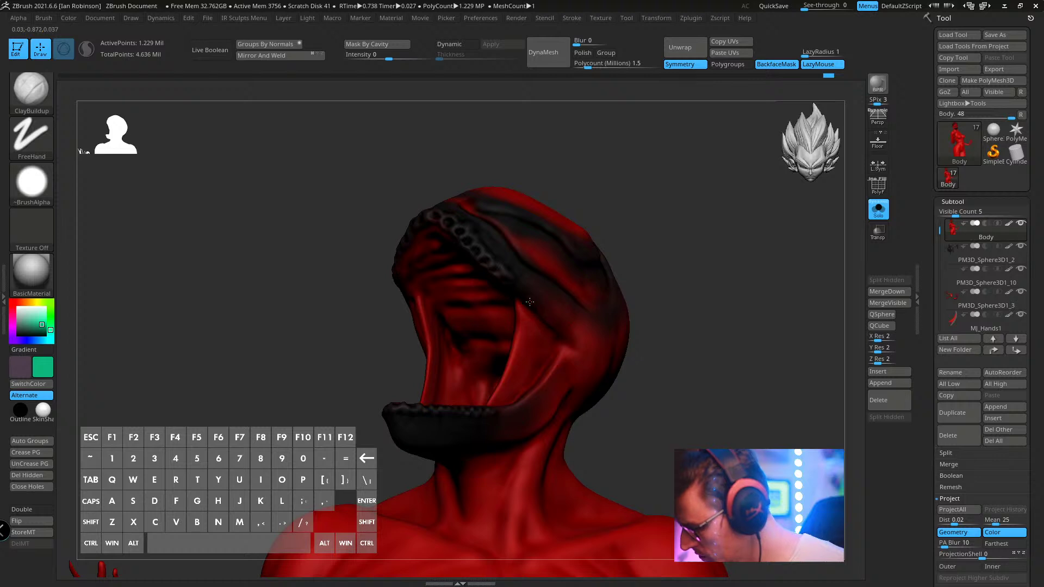
left_click_drag(529, 302, 519, 358)
key("ctrl+z")
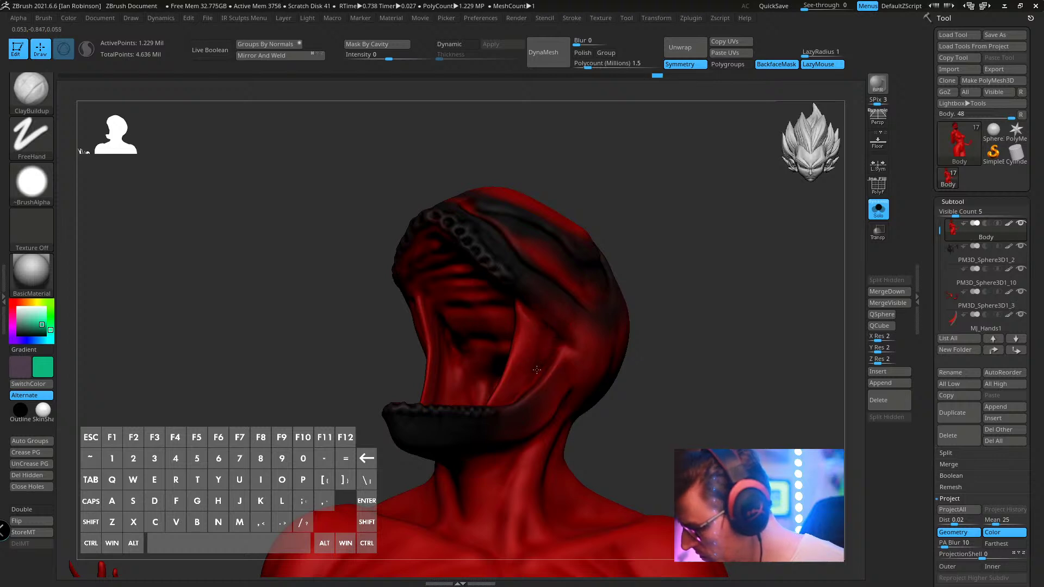
key("ctrl+shift+z")
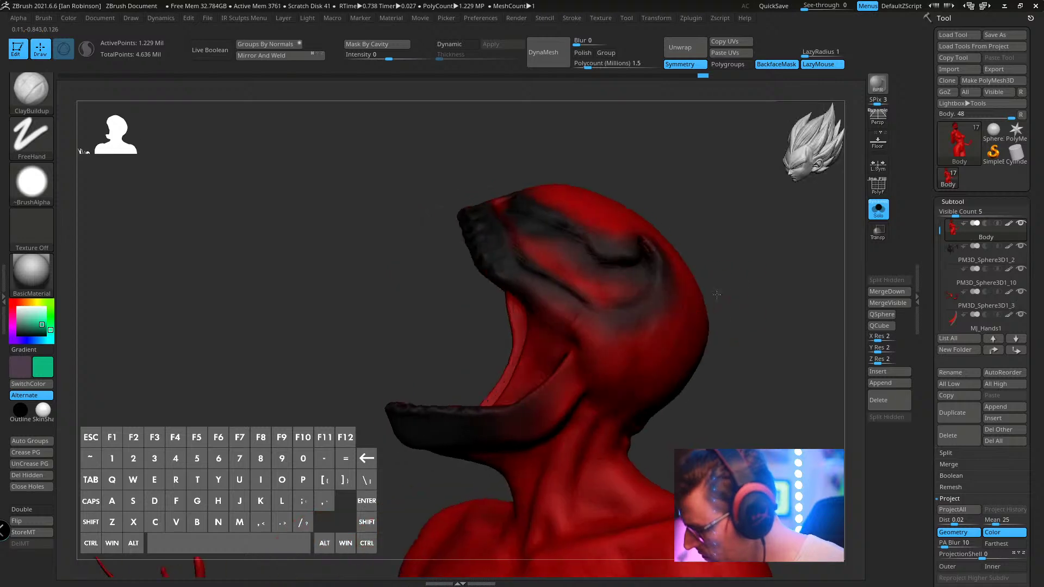
key("ctrl+shift+z")
- Turn off Solo to show all subtools and step the Body down three subdivision levels
left_click(878, 211)
left_click_drag(804, 234, 540, 313)
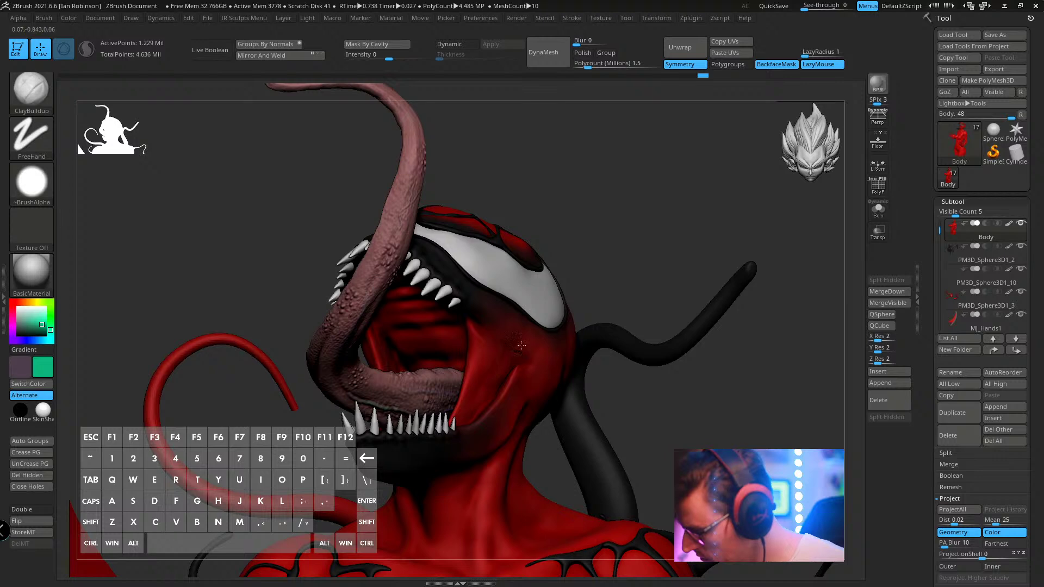
key("shift+space")
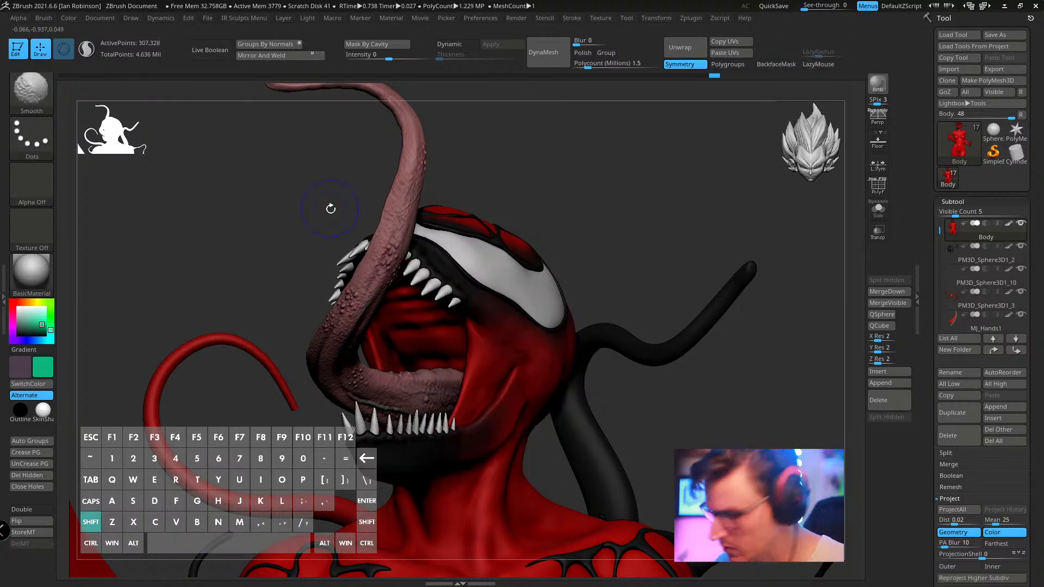
key("shift+d")
key("shift+d")
key("shift+d")
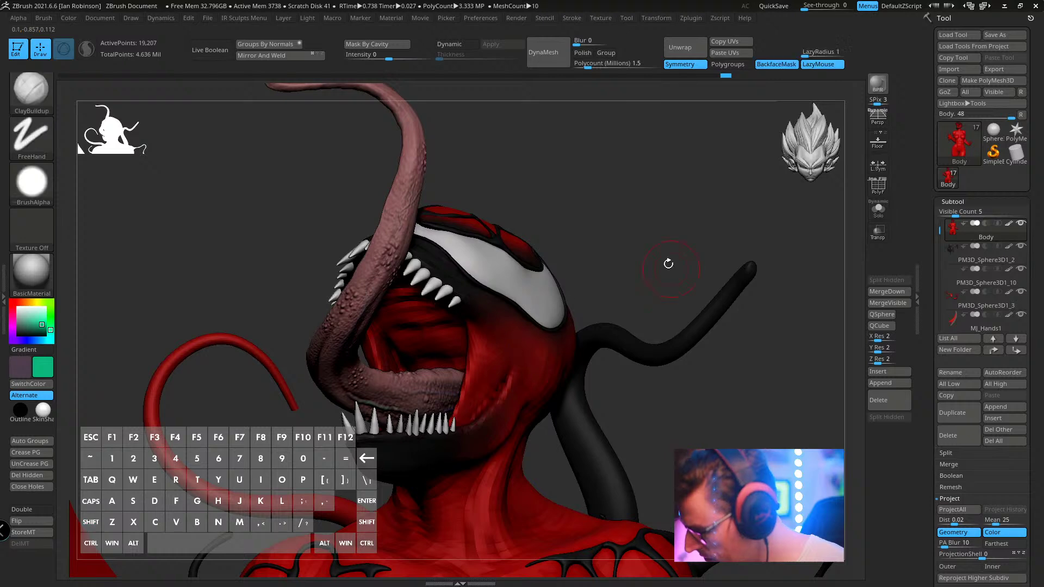
- Isolate the Body, smooth the stretched flesh at the mouth corner at low subdivision, and step up one level to continue around the mouth
left_click_drag(666, 260, 482, 360)
left_click(878, 209)
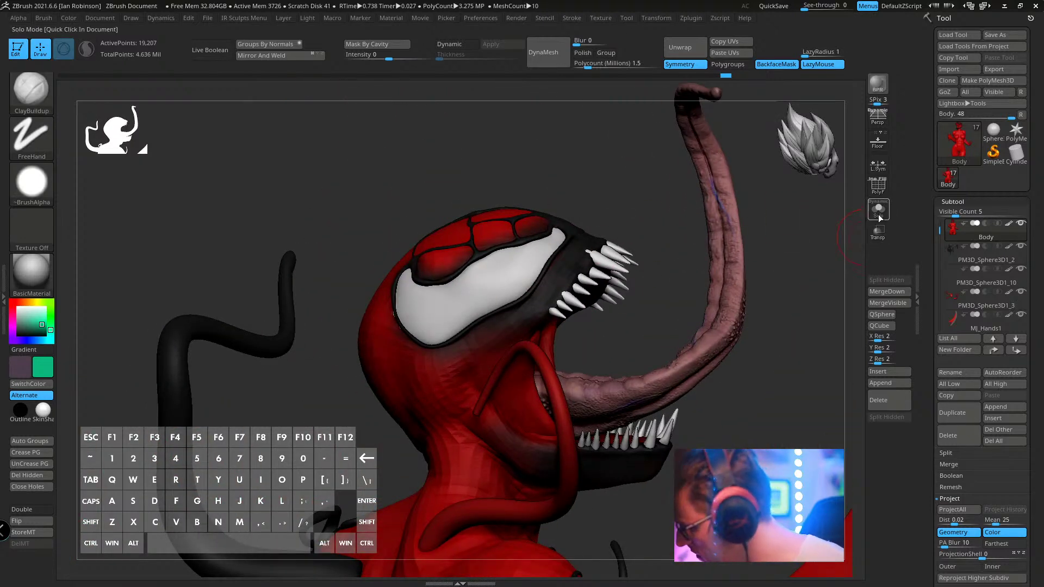
key("shift")
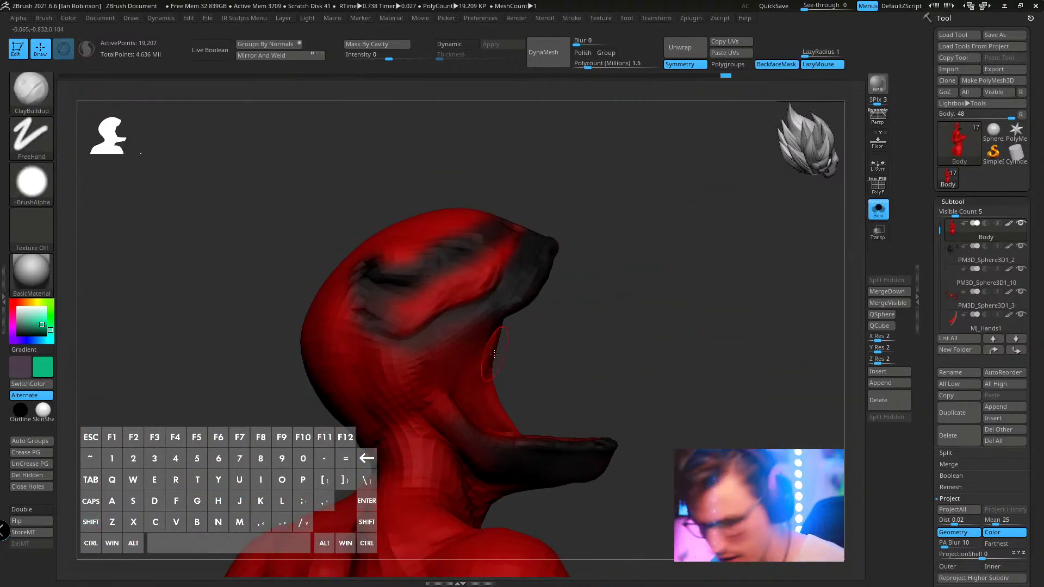
key("d")
mouse_move(440, 371)
right_mouse_down()
mouse_move(470, 361)
mouse_move(505, 375)
right_mouse_up()
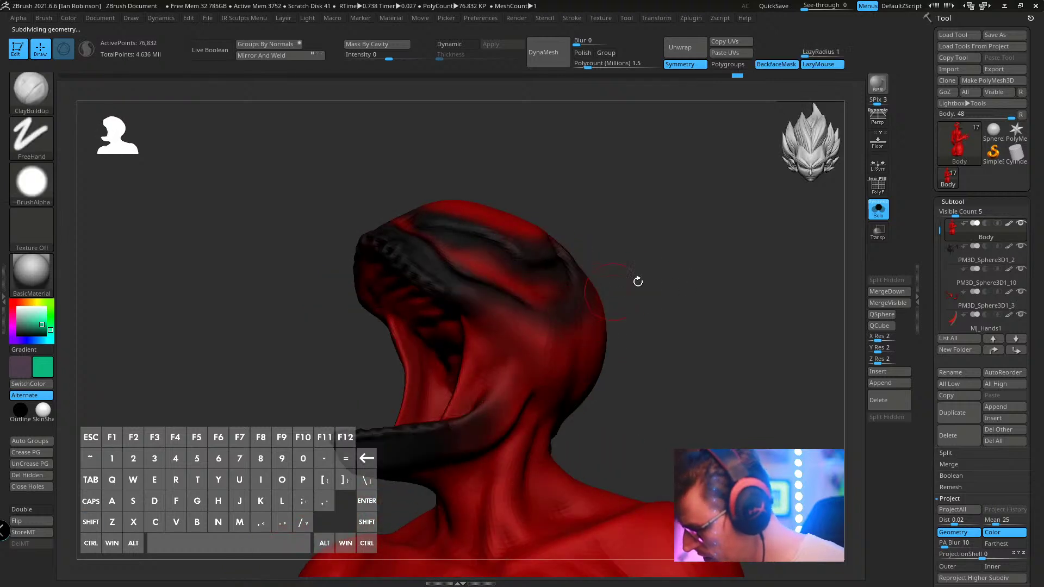
left_click_drag(636, 283, 495, 416)
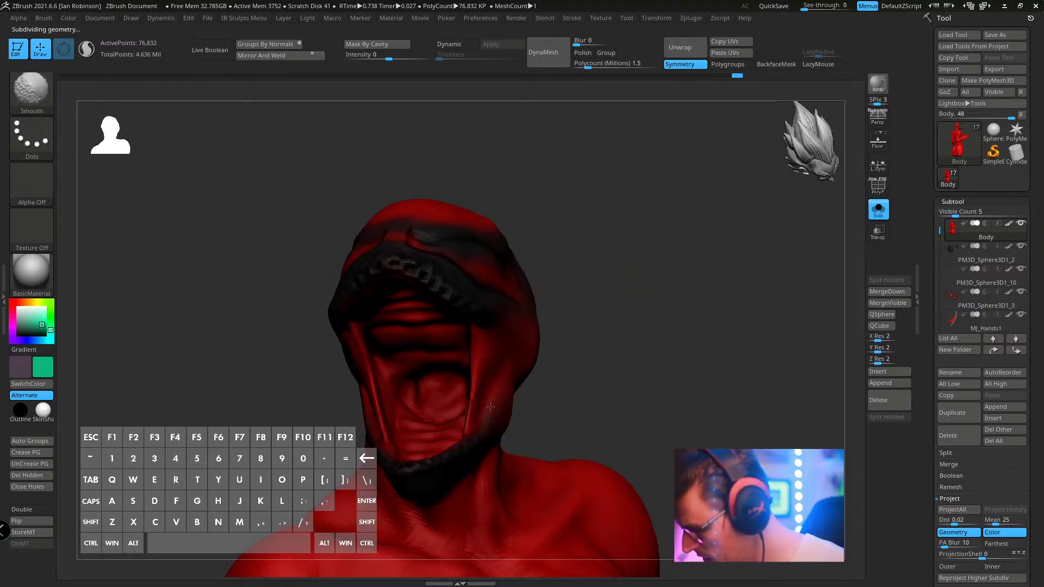
- Raise the Body back to its highest subdivision level while smoothing the cheek, and turn off Solo to compare it with all subtools
mouse_move(491, 407)
right_mouse_down()
mouse_move(358, 395)
mouse_move(479, 380)
mouse_move(617, 322)
mouse_move(477, 386)
mouse_move(554, 326)
mouse_move(646, 282)
mouse_move(644, 264)
right_mouse_up()
key("d")
key("shift")
left_click(879, 214)
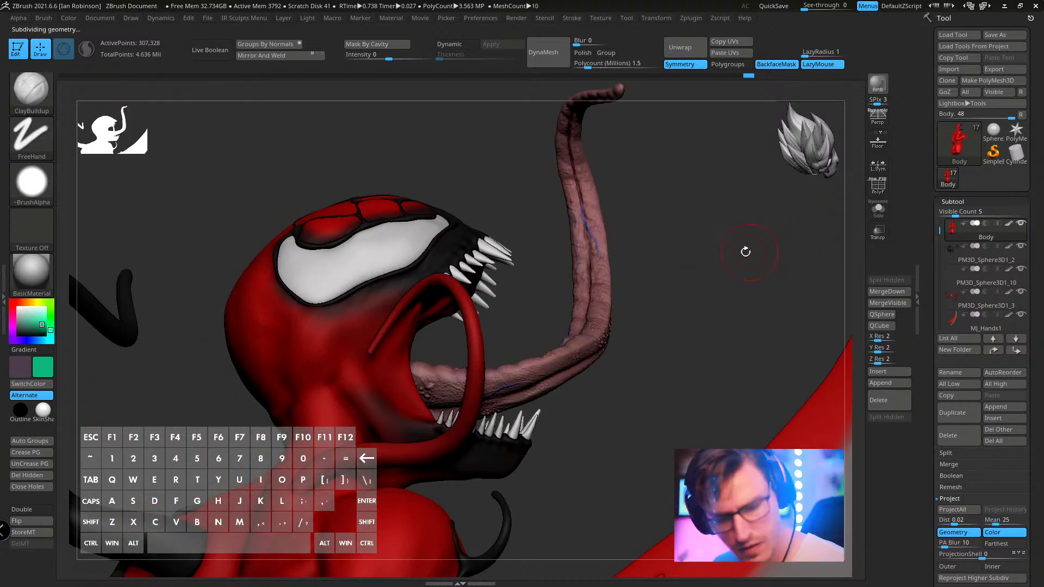
mouse_move(693, 244)
right_mouse_down()
mouse_move(720, 236)
mouse_move(733, 263)
mouse_move(721, 271)
right_mouse_up()
- Isolate the Body and smooth the edge of the cheek flesh where it meets the upper jaw
left_click(878, 209)
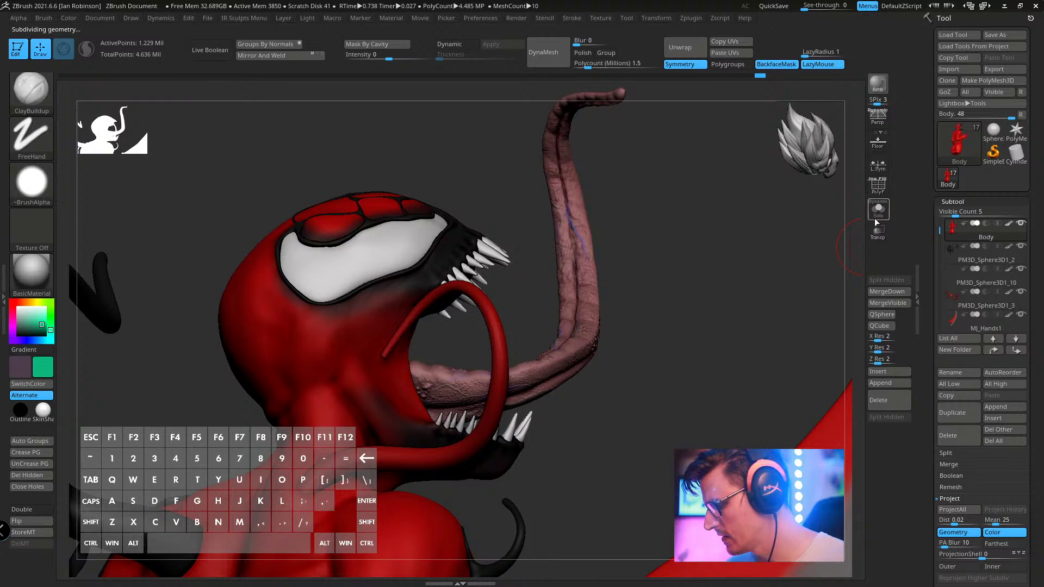
left_click_drag(535, 269, 473, 269)
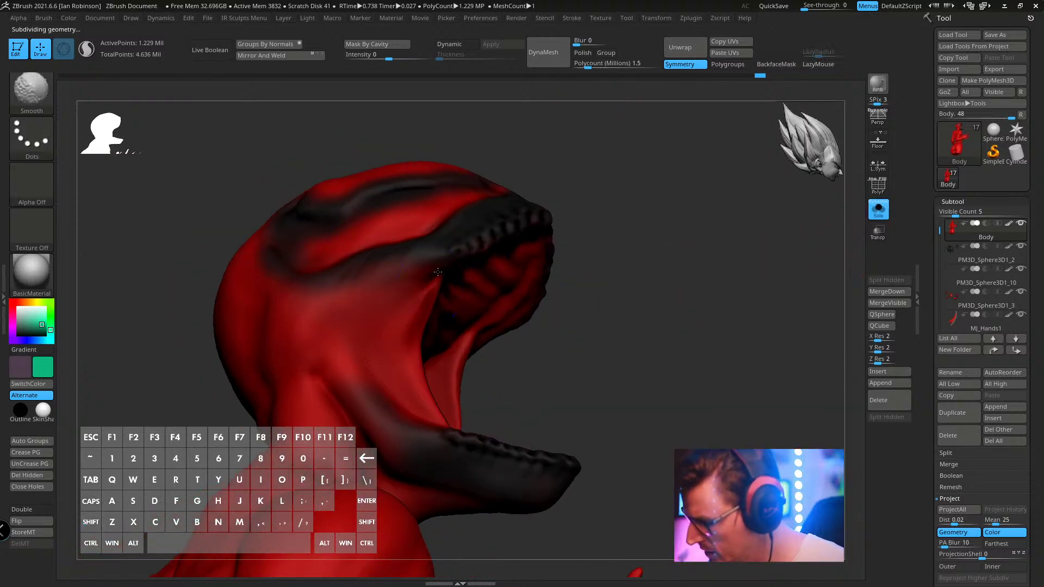
key("space")
key("shift")
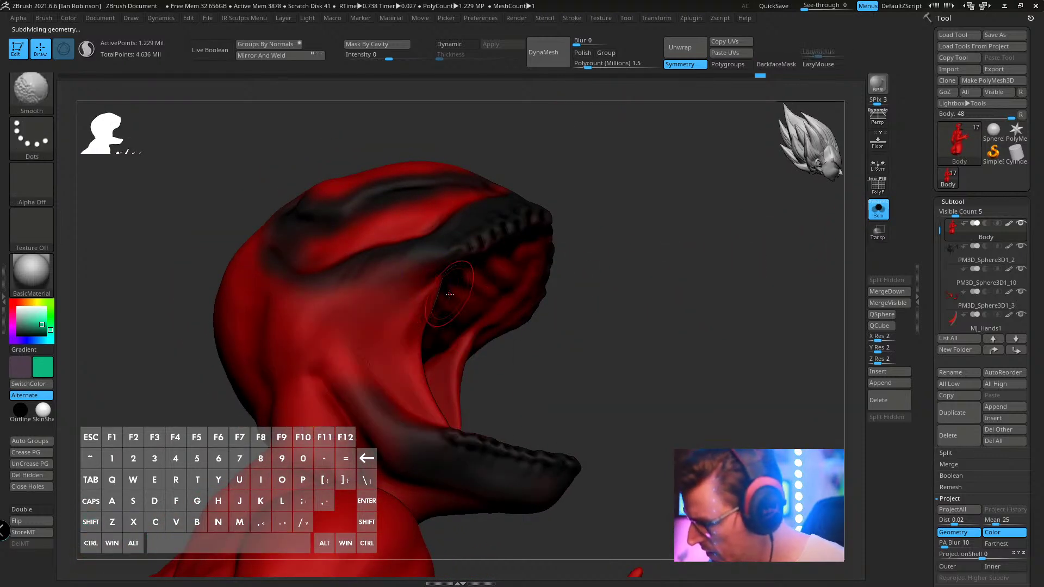
- Drop the body to a lower subdivision level and check the open mouth with all subtools shown
key("shift+d")
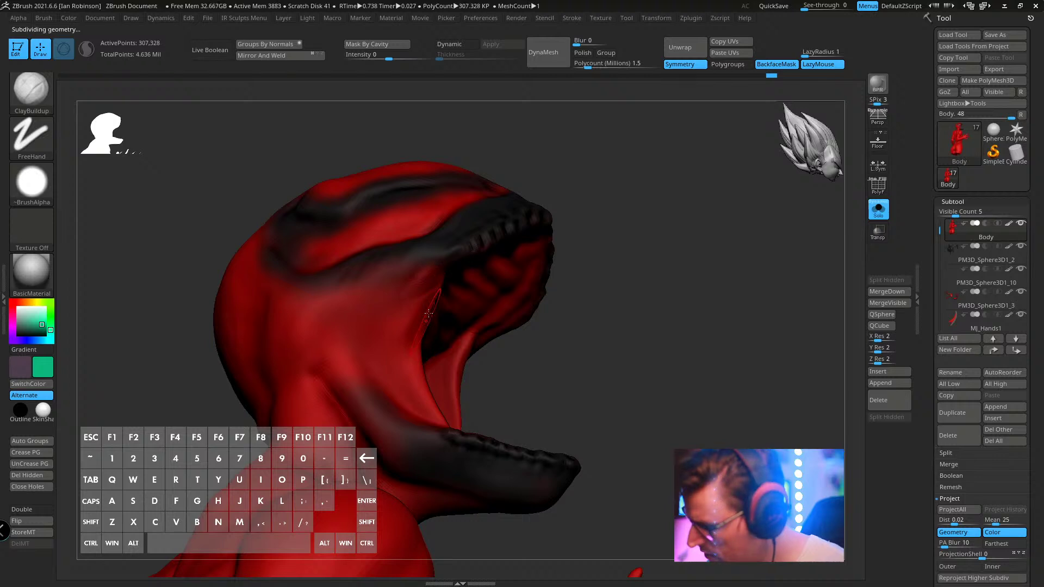
key("shift")
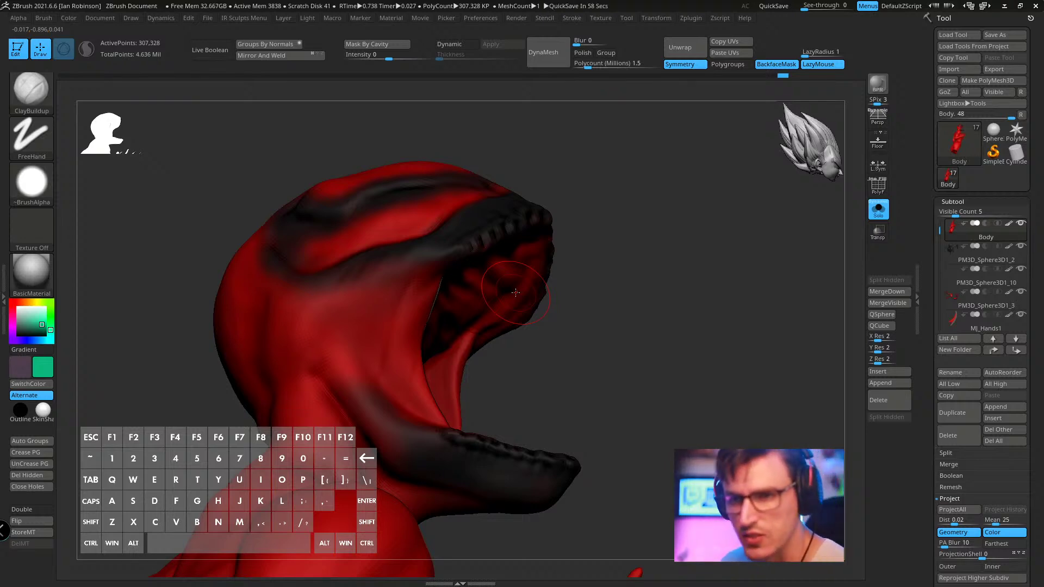
left_click(878, 212)
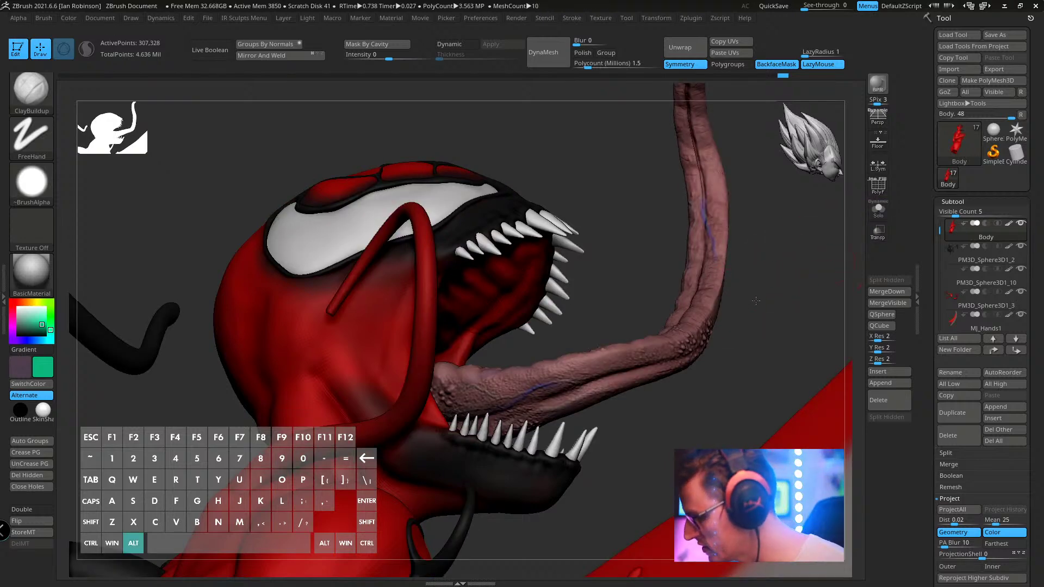
left_click_drag(756, 301, 163, 484)
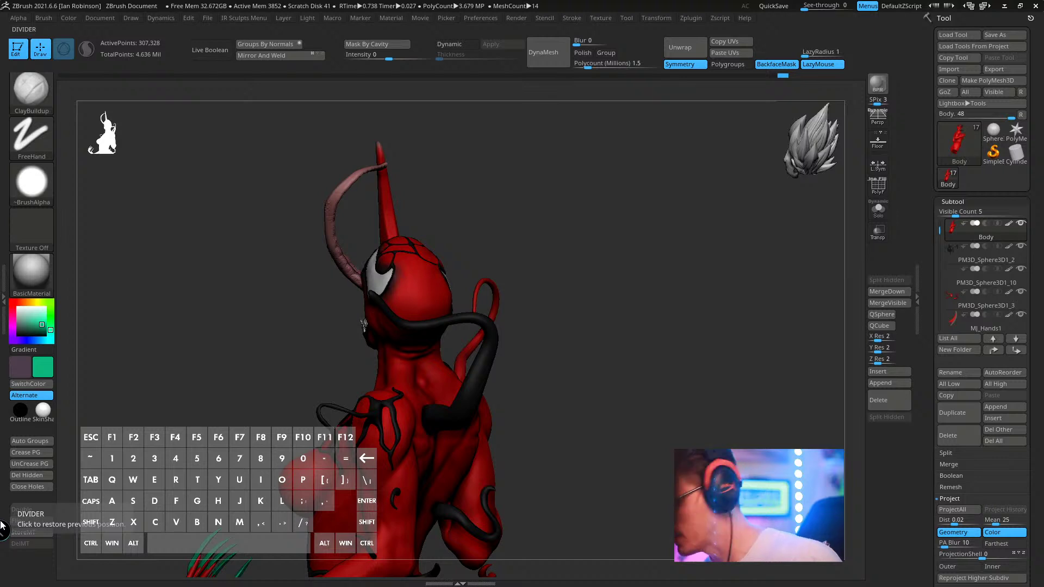
- Isolate the body and build up the cheek forms beside the open mouth with the ClayBuildup brush
left_click(876, 211)
left_click_drag(744, 266, 619, 276)
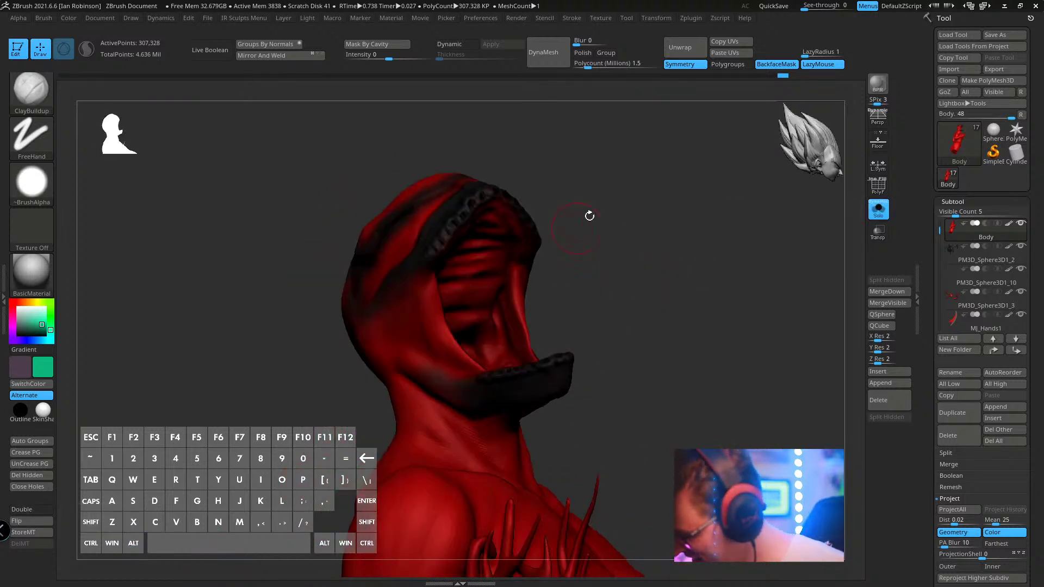
left_click_drag(589, 216, 406, 309)
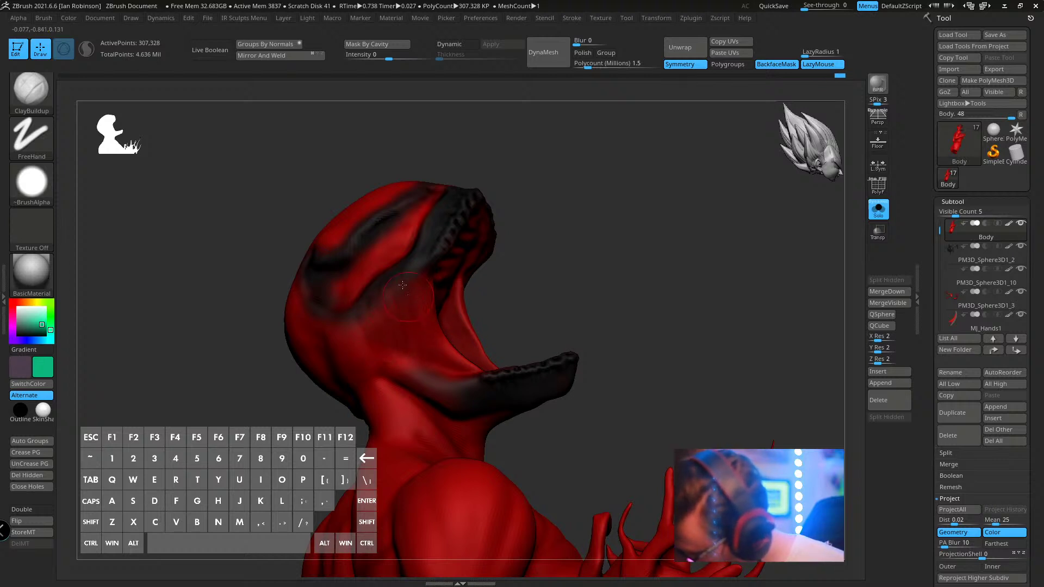
mouse_move(402, 285)
left_mouse_down()
mouse_move(625, 217)
mouse_move(646, 191)
mouse_move(496, 279)
left_mouse_up()
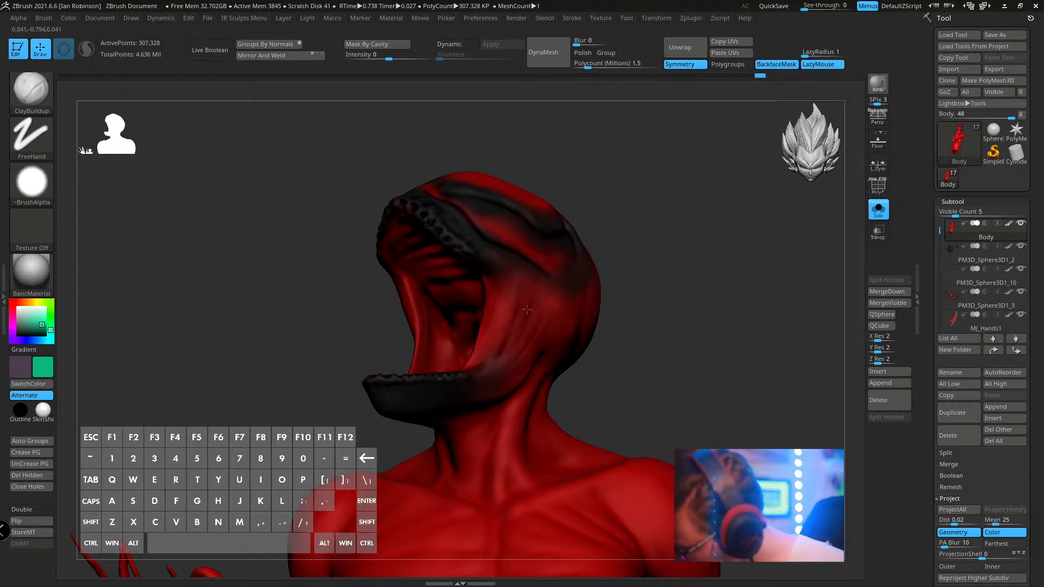
left_click_drag(639, 288, 506, 254)
- Check the head with its teeth, eyes and tongue shown, isolate the body again and switch to the Move brush
left_click(877, 210)
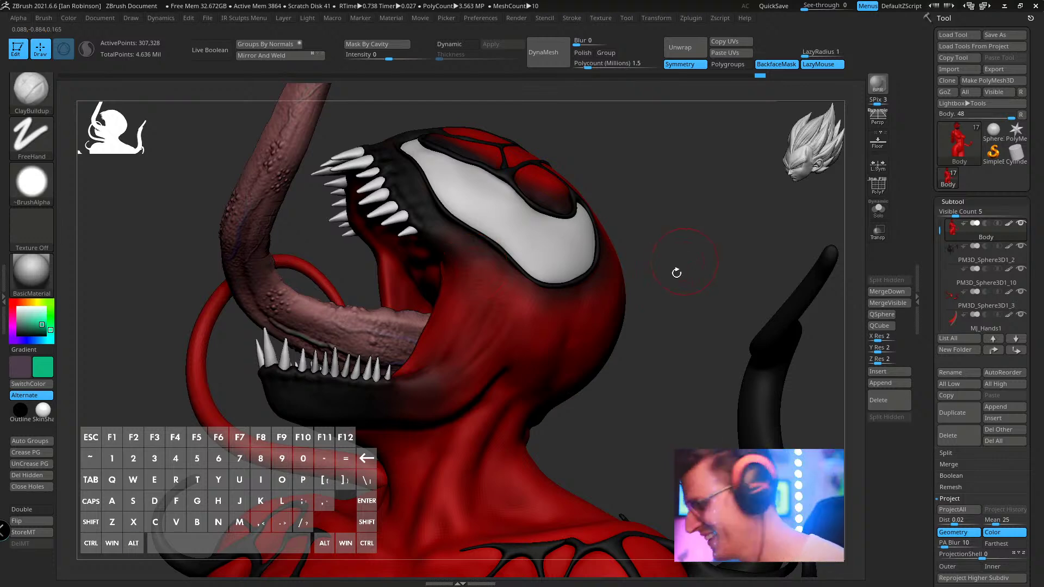
left_click_drag(675, 272, 596, 235)
left_click(878, 210)
key("b")
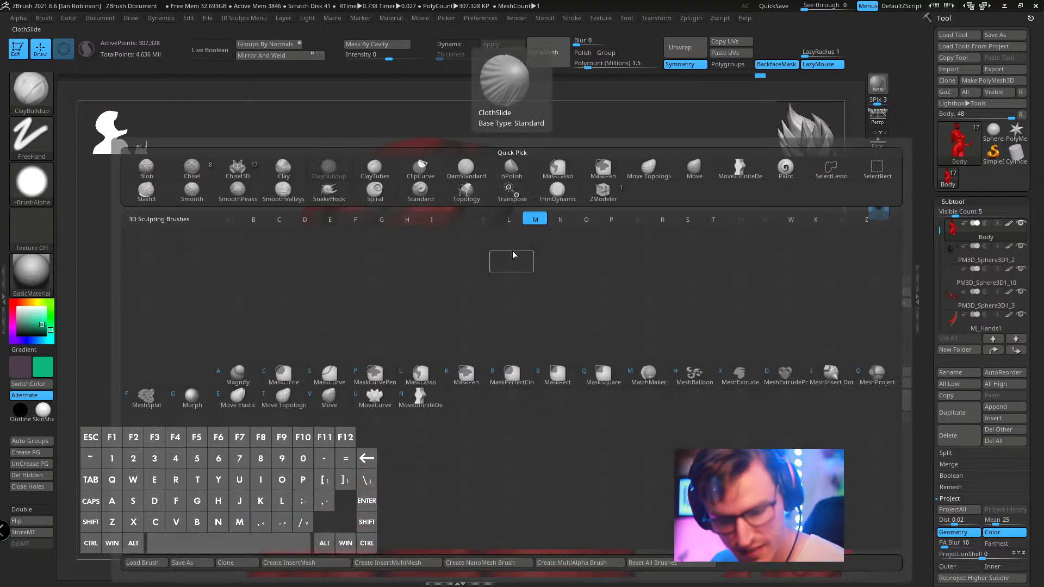
key("m")
key("v")
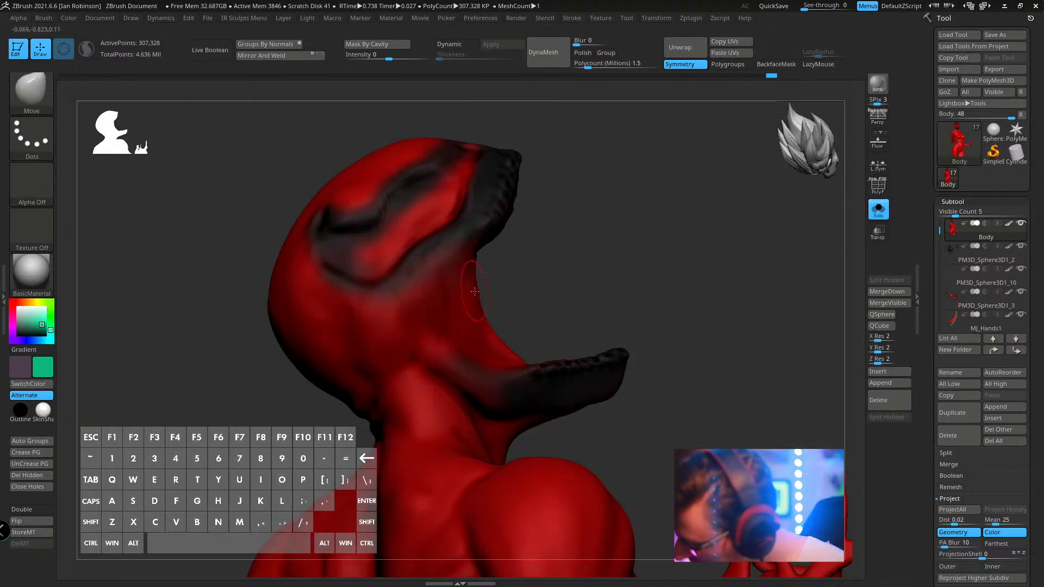
key("f")
left_click_drag(540, 263, 707, 248)
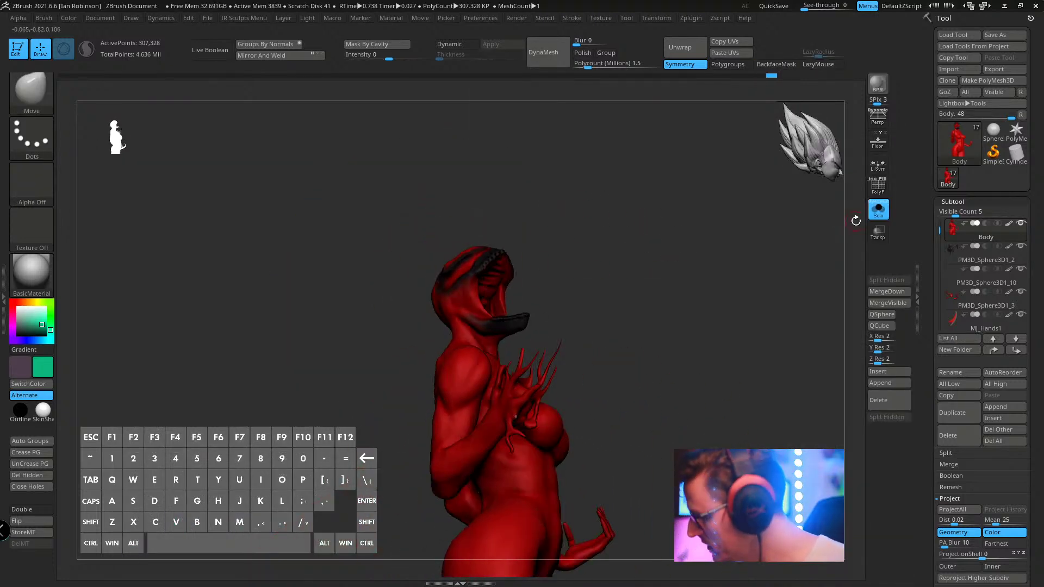
- Show all subtools again and make the tongue the active subtool with the transform gizmo enabled
left_click(878, 209)
left_click_drag(807, 240, 722, 174)
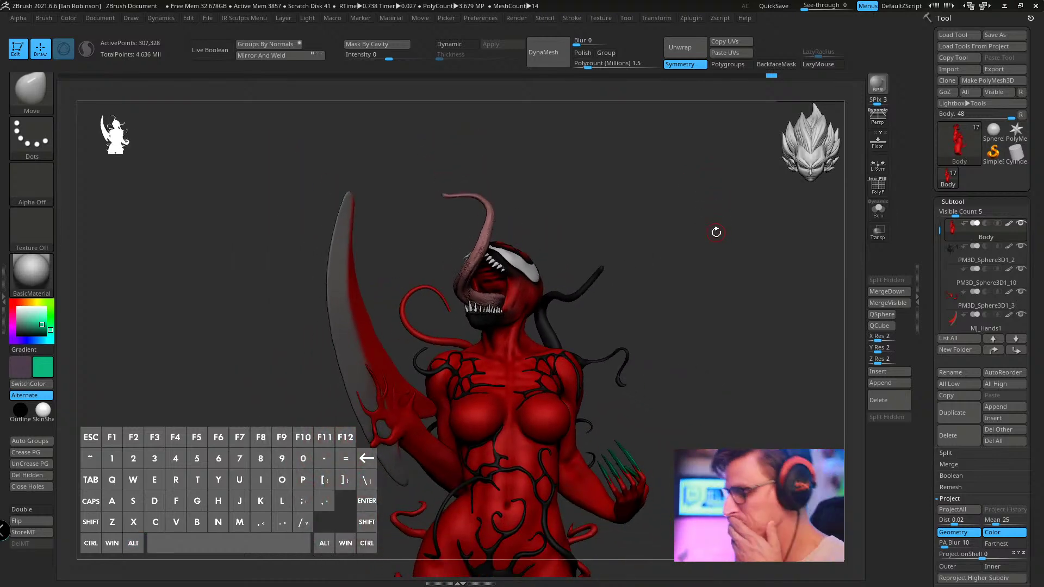
left_click_drag(698, 241, 770, 282)
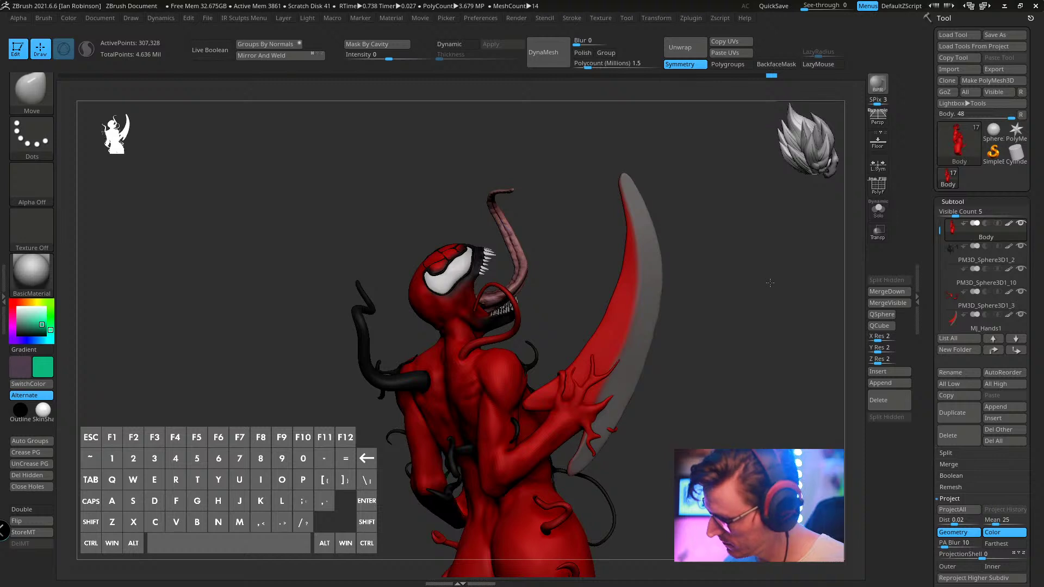
key("shift")
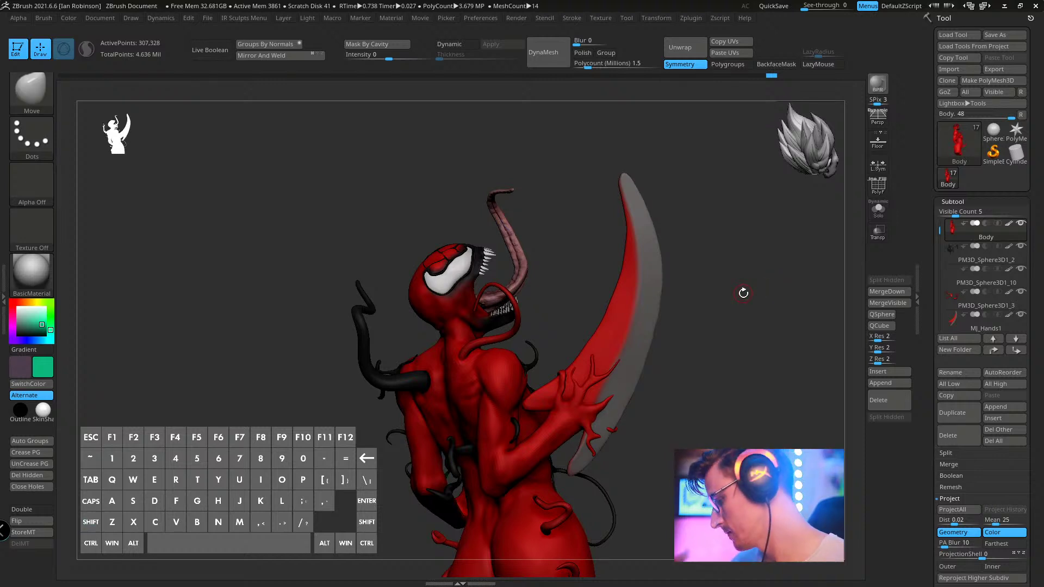
key("w")
left_click(533, 265, "alt")
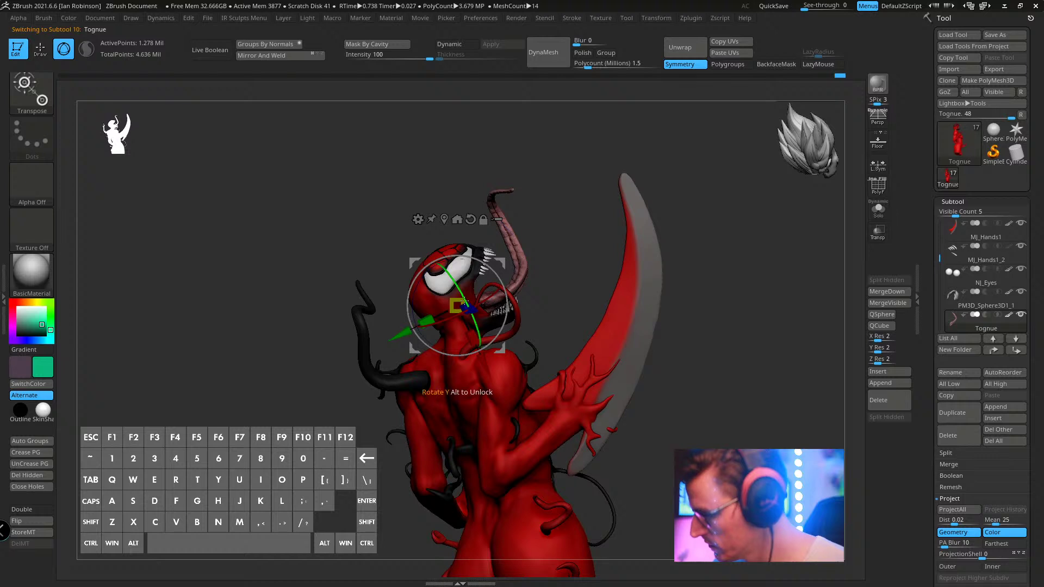
- Try to curl the tongue into a loop in front of the mouth by rotating it with the gizmo
left_click_drag(461, 300, 535, 391)
left_click_drag(772, 326, 625, 328)
left_click_drag(520, 292, 506, 294)
mouse_move(625, 261)
left_mouse_down()
mouse_move(706, 256)
mouse_move(680, 267)
mouse_move(701, 240)
mouse_move(719, 289)
left_mouse_up()
key("q")
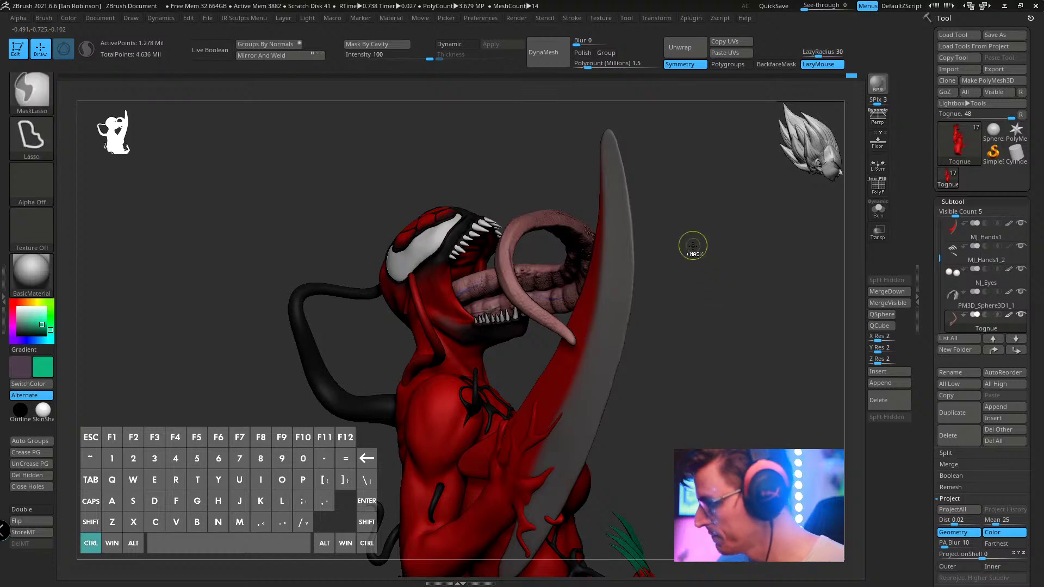
mouse_move(691, 244)
left_mouse_down()
mouse_move(720, 280)
mouse_move(643, 251)
mouse_move(688, 258)
left_mouse_up()
left_click_drag(659, 209, 629, 239)
- Duplicate the tongue subtool and hide the original
key("w")
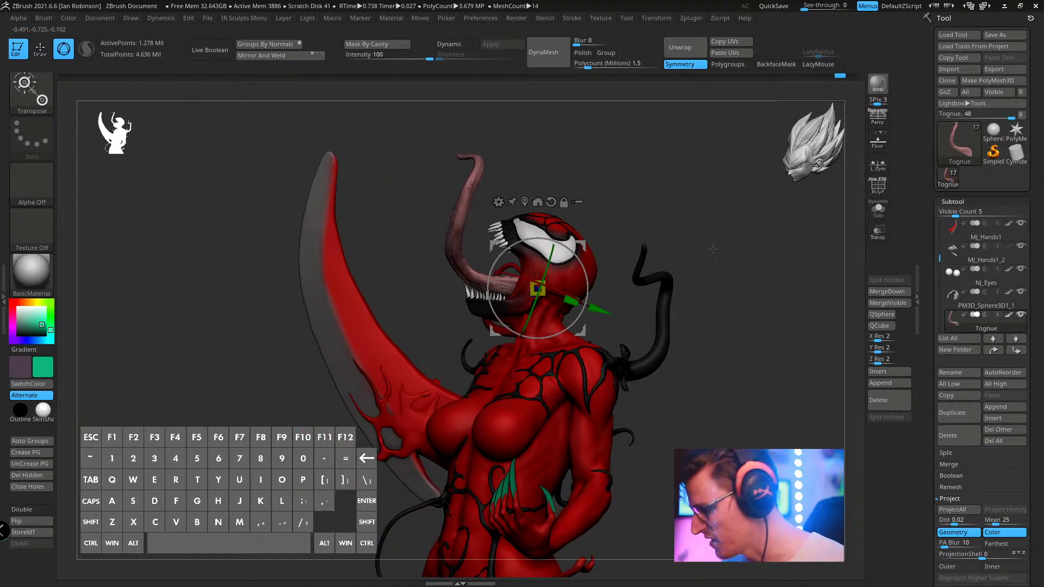
left_click_drag(693, 220, 646, 210)
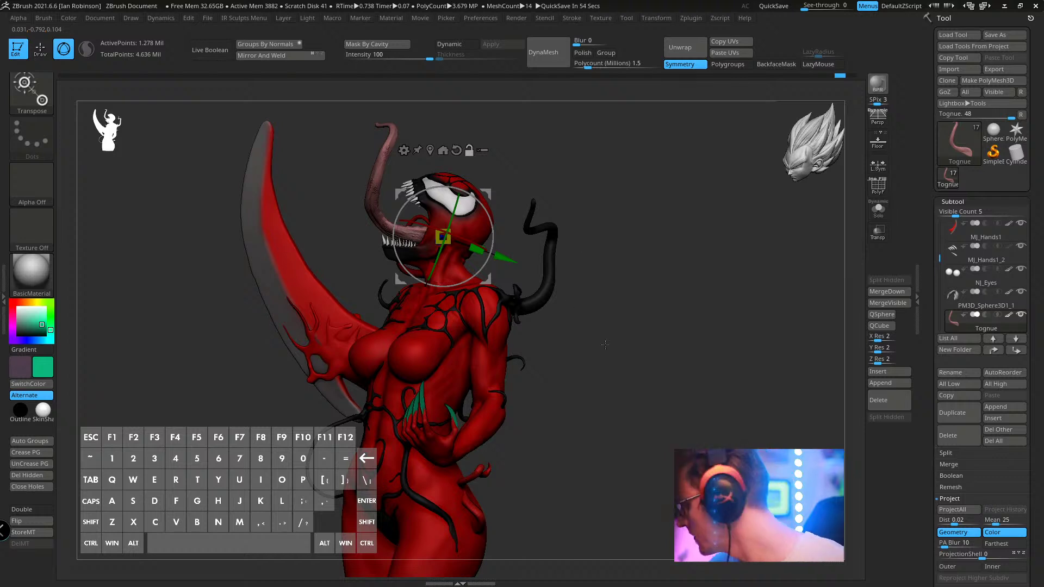
key("ctrl+shift+d")
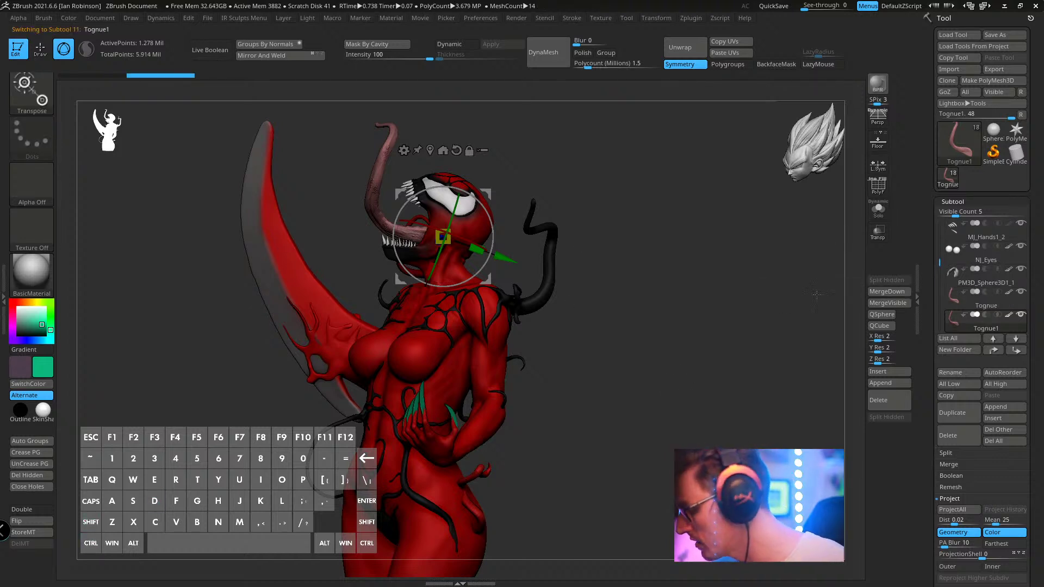
left_click_drag(636, 204, 637, 244, "alt")
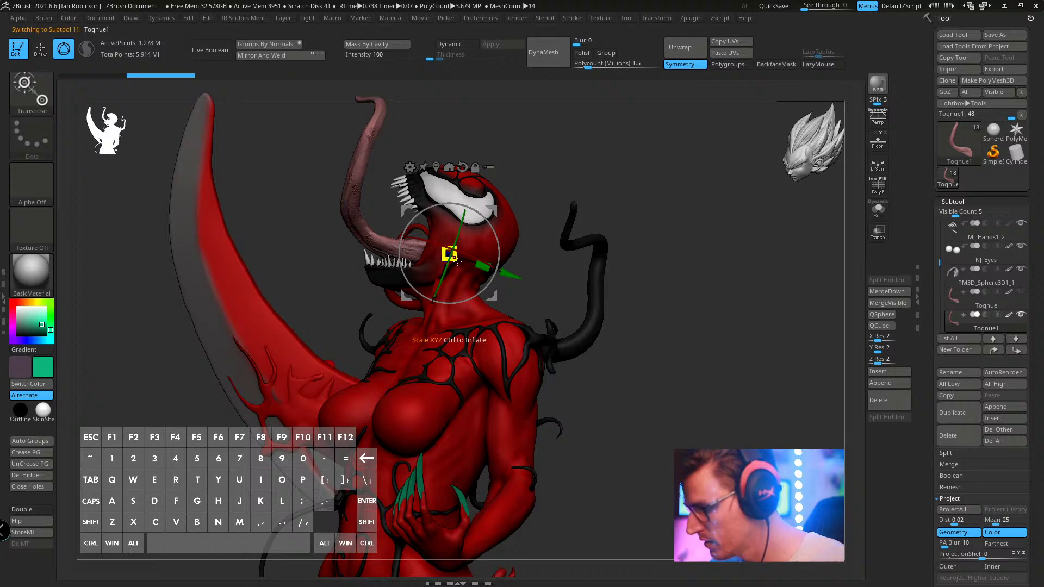
- Enlarge and reposition the duplicated tongue in the mouth, and lower it to its coarsest subdivision level
left_click_drag(450, 256, 620, 343)
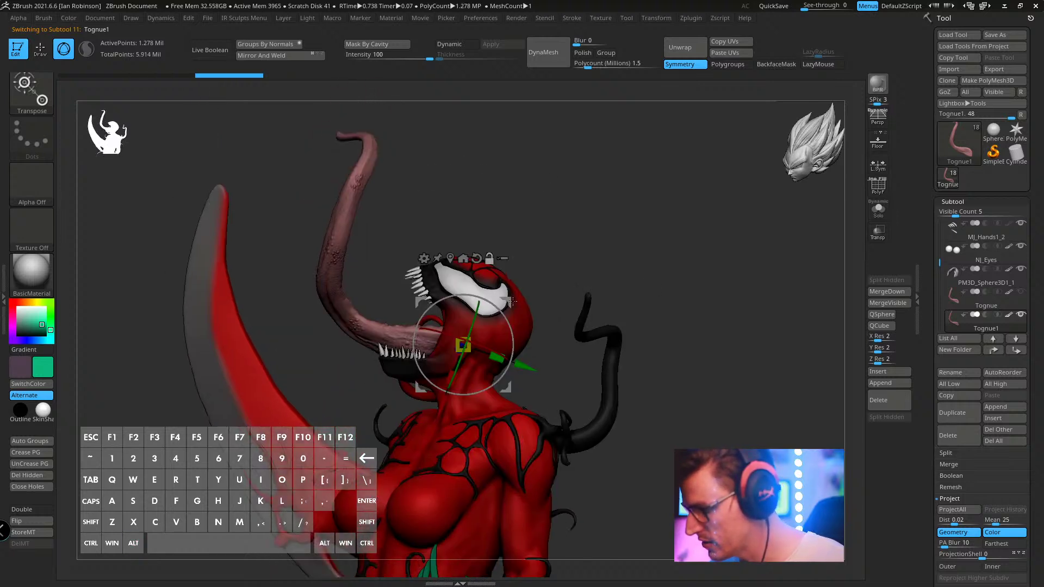
left_click_drag(480, 296, 490, 295)
key("shift+d")
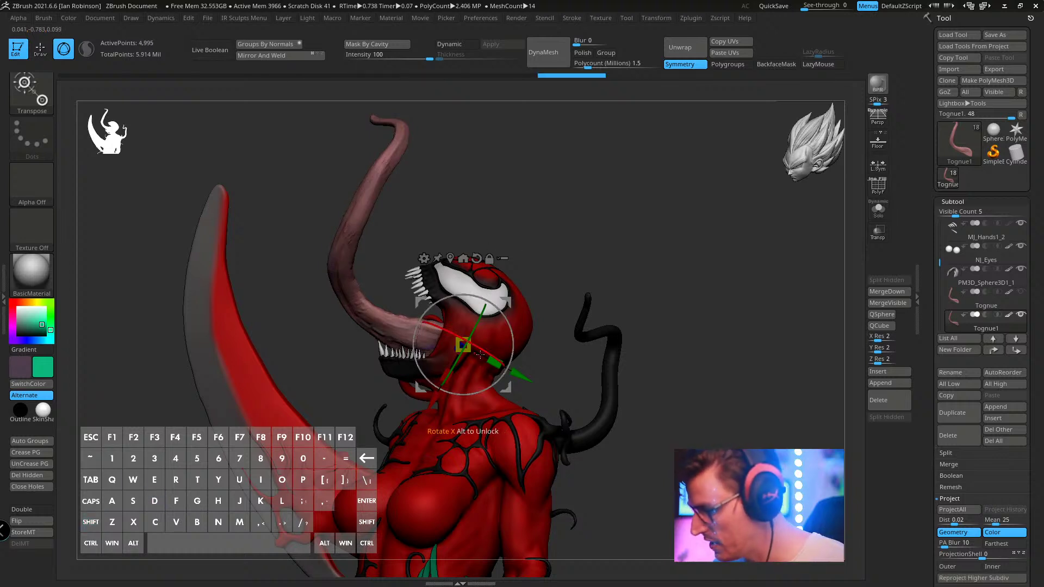
- Mask the base of the duplicated tongue with a lasso, leaving the rest free, and soften the mask edge
key("q")
mouse_move(402, 261)
left_mouse_down("ctrl")
mouse_move(668, 221)
mouse_move(392, 337)
left_mouse_up("ctrl")
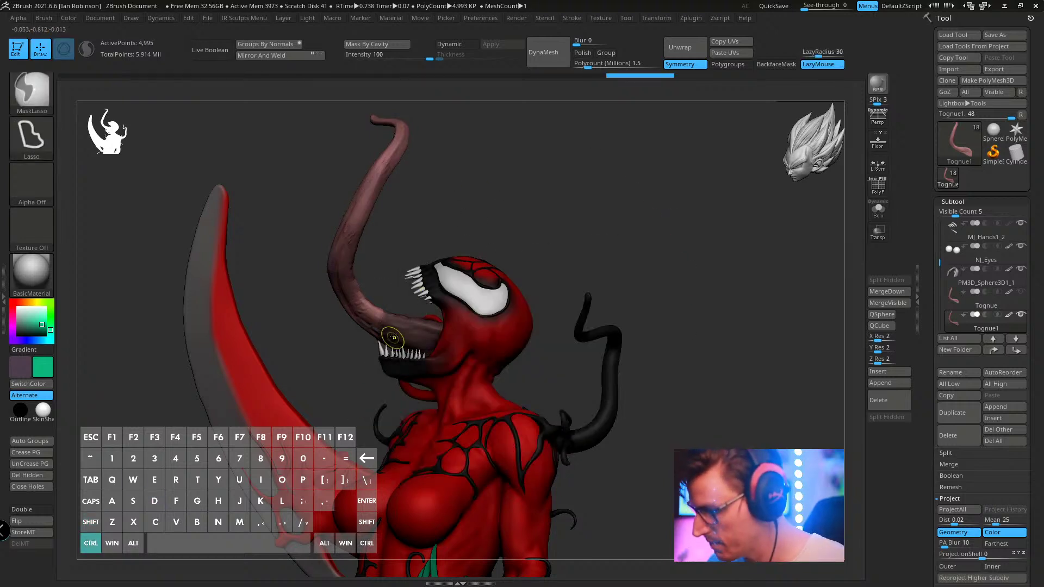
left_click(508, 197, "ctrl")
left_click(526, 237, "ctrl")
left_click(526, 238, "ctrl")
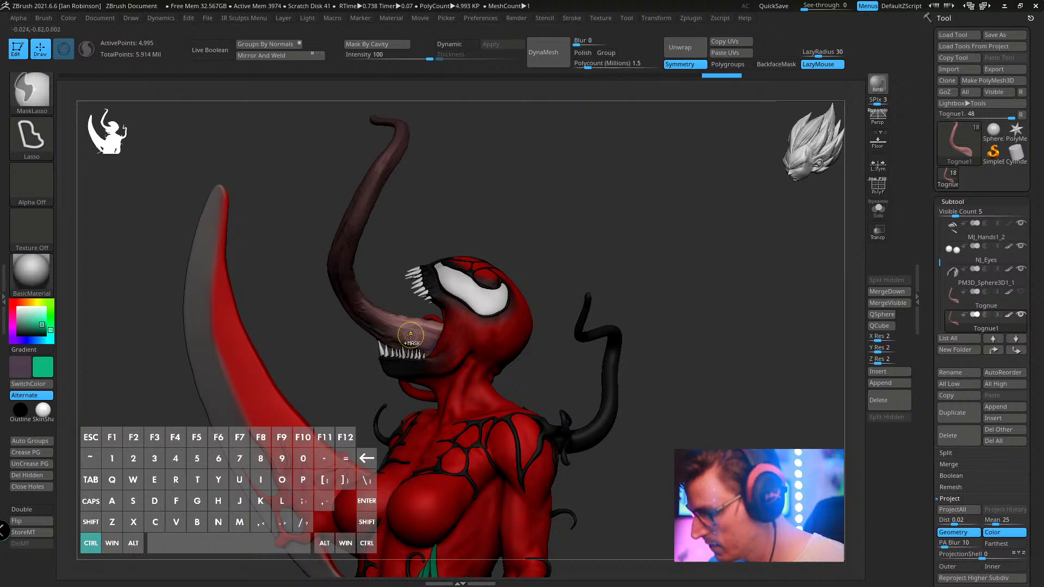
left_click(413, 335, "ctrl")
- Rotate and move the unmasked part of the tongue so it arches out of the mouth towards the arm blade
key("w")
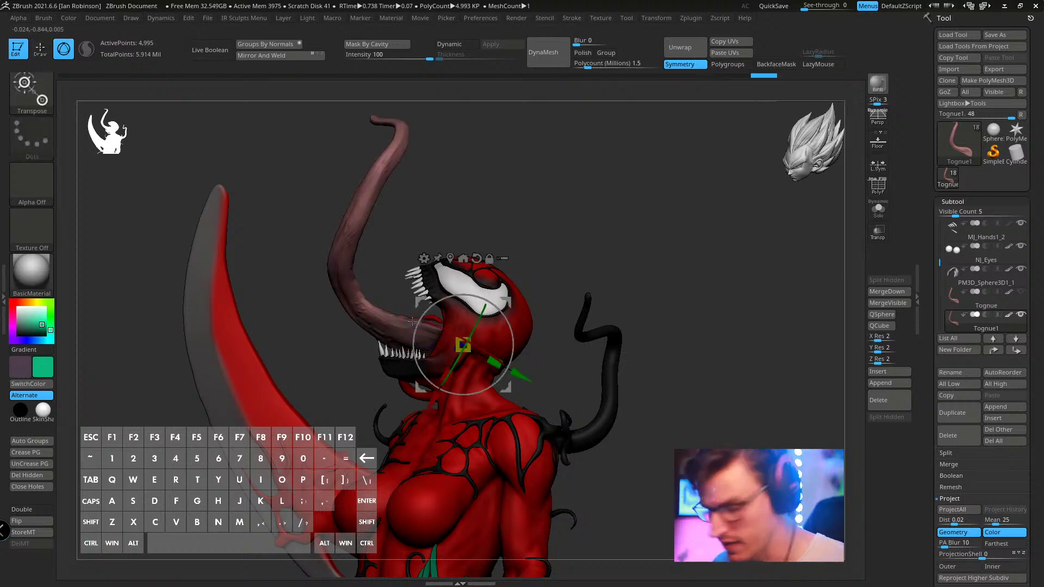
left_click_drag(454, 359, 507, 322)
left_click_drag(514, 386, 492, 359)
mouse_move(544, 305)
left_mouse_down()
mouse_move(659, 286)
mouse_move(667, 273)
mouse_move(701, 328)
left_mouse_up()
- Mask the lower length of the arched tongue with a lasso and blur the mask, leaving the tip section free
key("q")
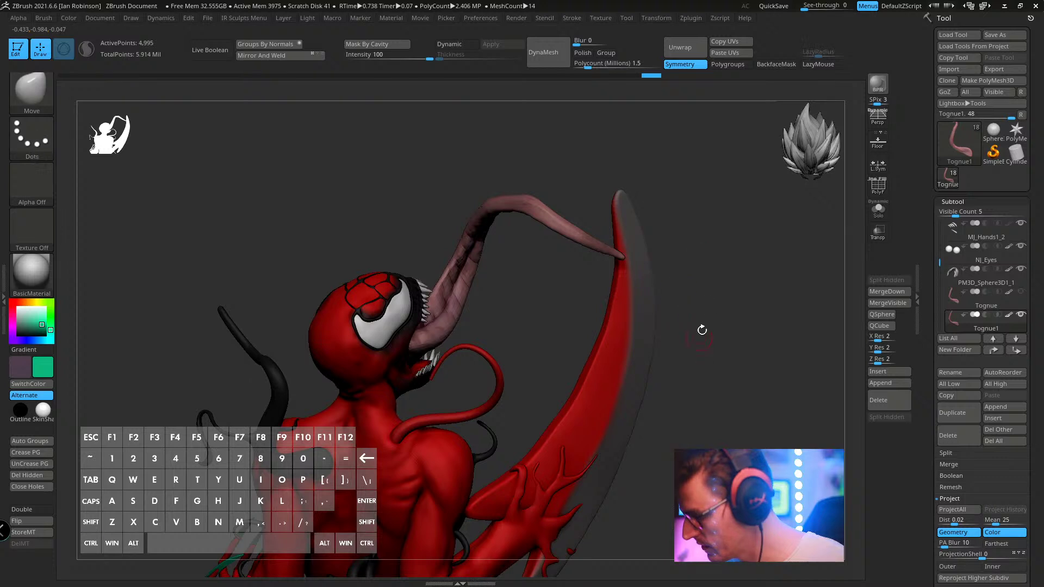
key("ctrl")
left_click_drag(509, 226, 571, 140)
mouse_move(450, 149)
left_mouse_down("ctrl")
mouse_move(640, 373)
mouse_move(516, 146)
left_mouse_up("ctrl")
left_click(500, 249, "ctrl")
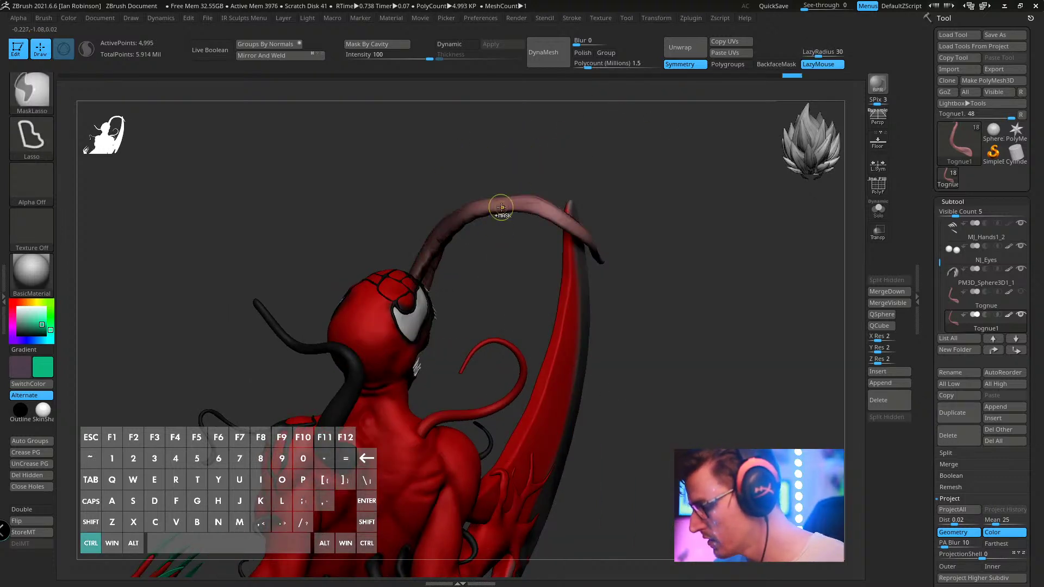
- Reposition the gizmo on the outer tongue section and rotate that section around the arm blade
key("w")
mouse_move(664, 226)
left_mouse_down()
mouse_move(636, 213)
mouse_move(703, 268)
mouse_move(626, 394)
mouse_move(606, 395)
left_mouse_up()
left_click(373, 256, "alt")
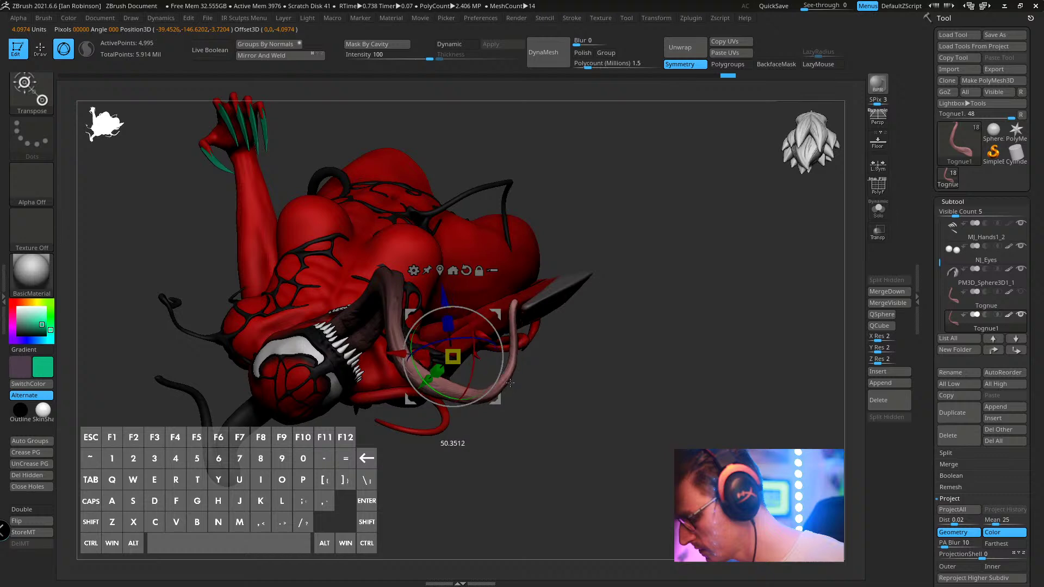
left_click_drag(509, 401, 493, 303)
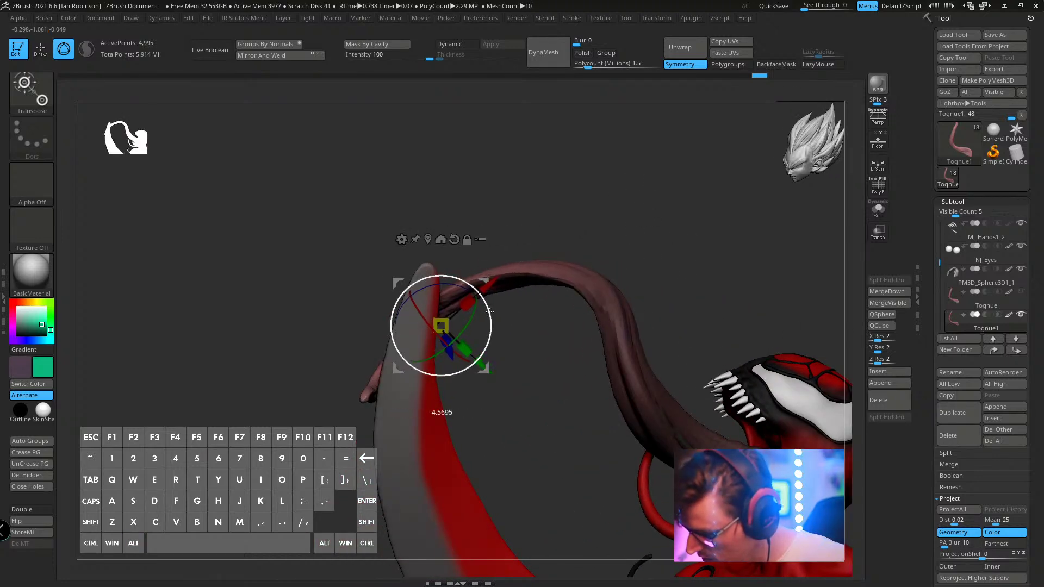
left_click_drag(600, 222, 489, 326)
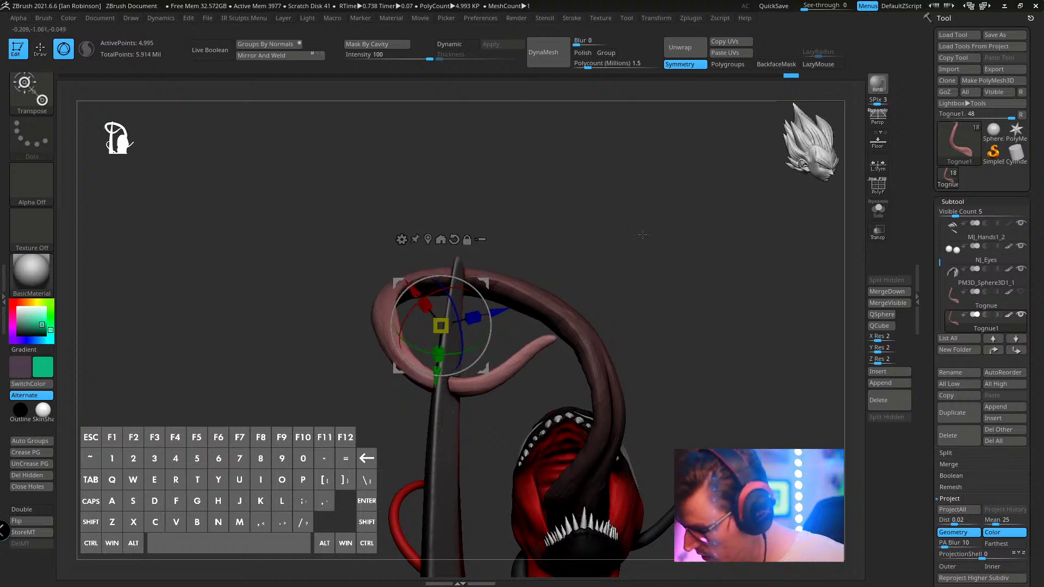
left_click_drag(642, 234, 602, 229)
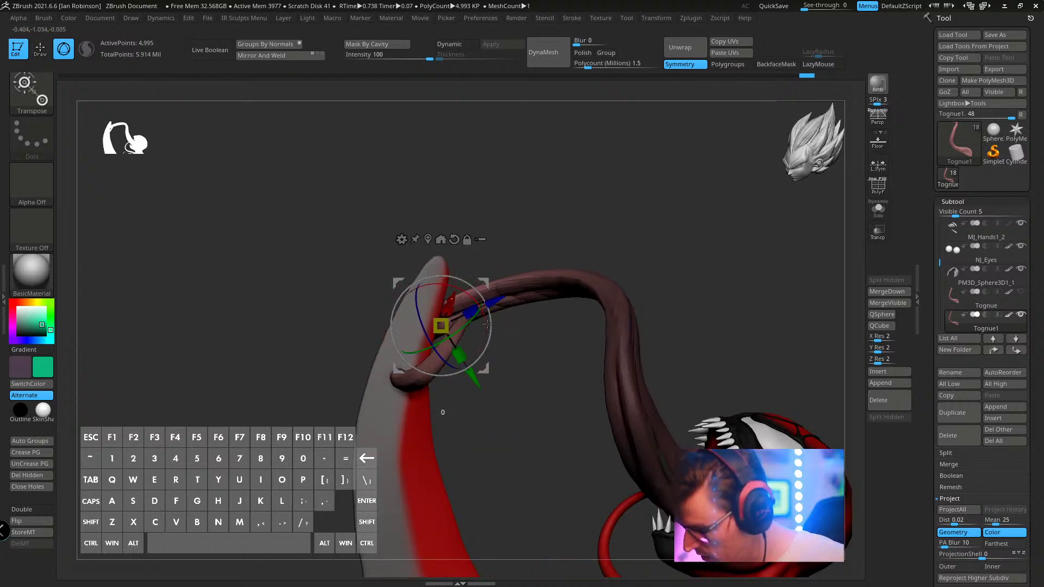
- Rotate and shift the tongue's free outer section so it crosses the arm blade at a closer angle
left_click_drag(487, 324, 478, 307)
left_click_drag(494, 365, 429, 427)
left_click_drag(570, 251, 694, 212)
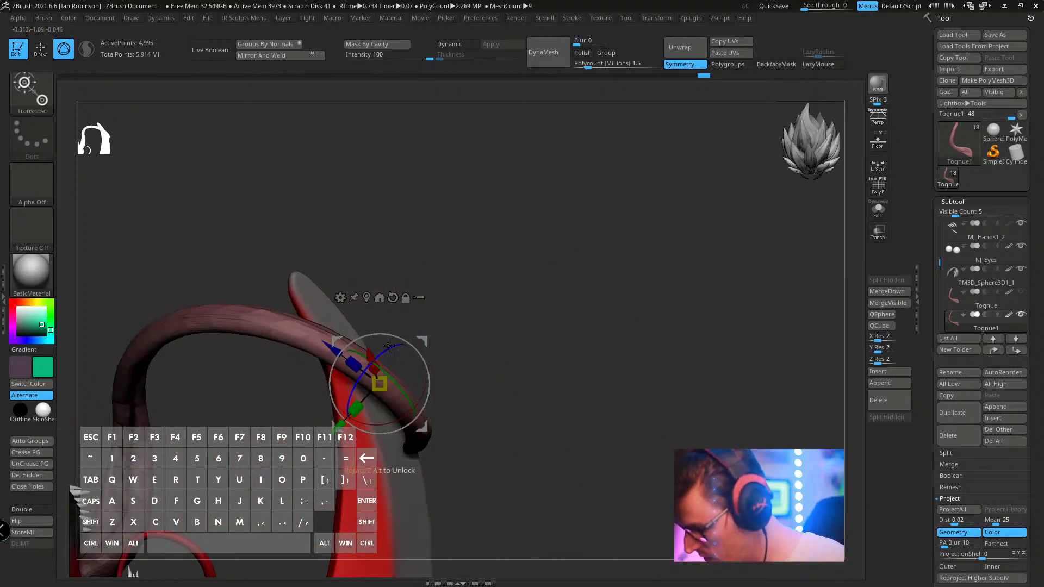
left_click_drag(388, 351, 367, 369)
left_click_drag(513, 281, 577, 360)
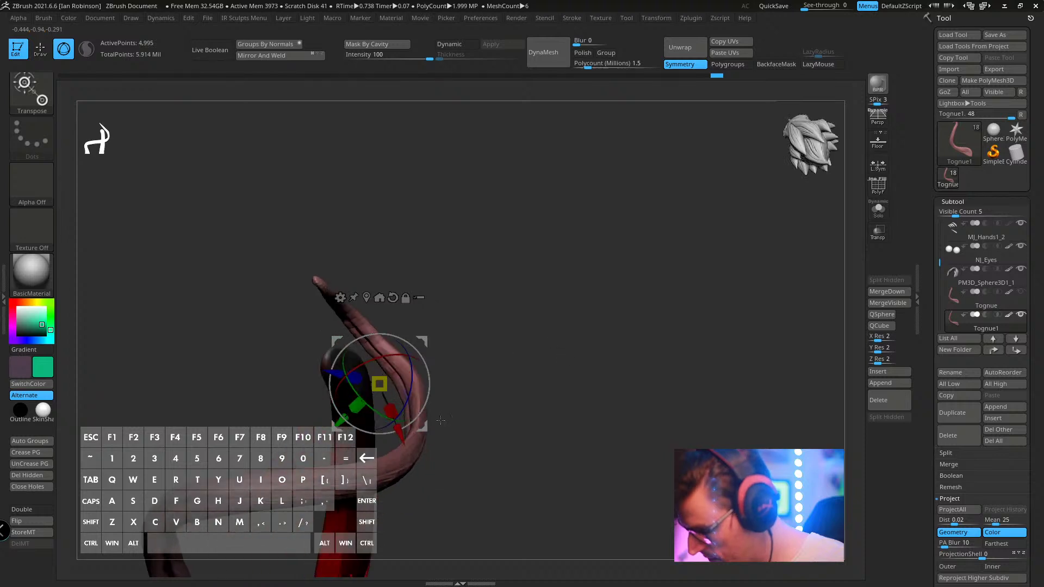
- Move the tongue's outer section closer to the blade and rotate its tip around the blade's edge
left_click_drag(421, 431, 393, 414)
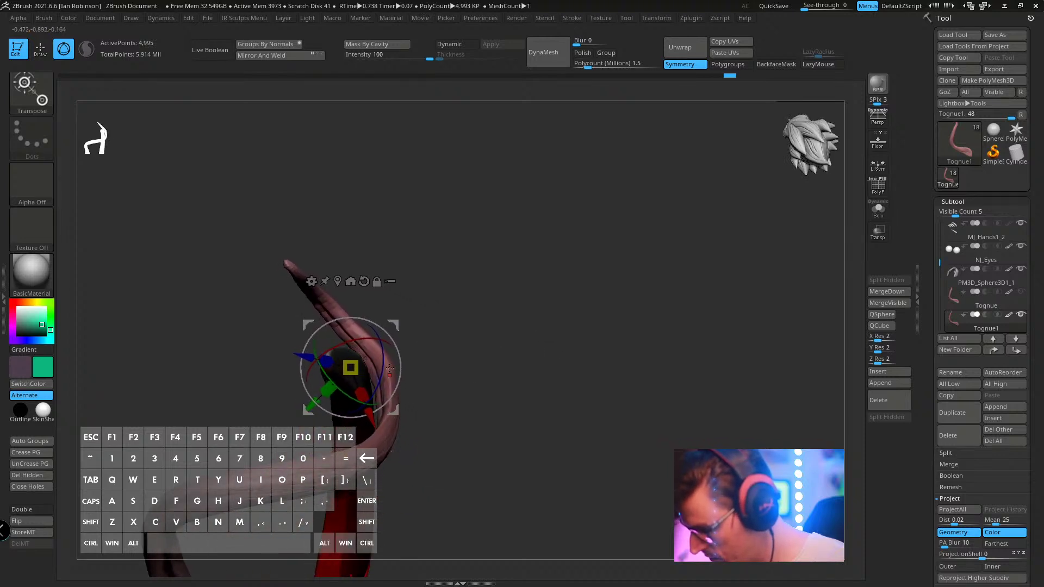
left_click_drag(369, 339, 352, 350)
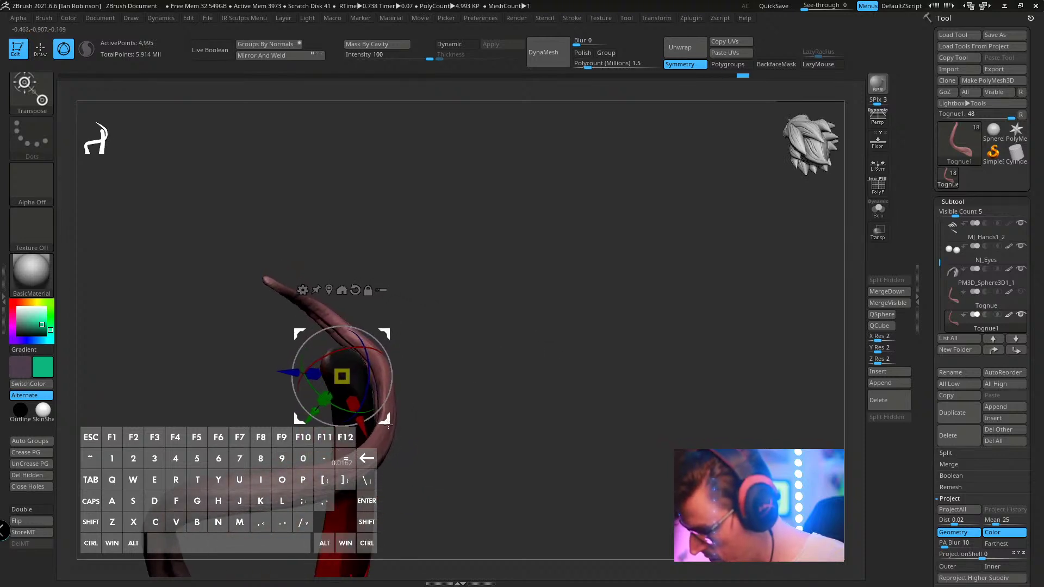
mouse_move(448, 308)
left_mouse_down()
mouse_move(538, 275)
mouse_move(592, 272)
mouse_move(603, 252)
mouse_move(566, 220)
mouse_move(582, 213)
left_mouse_up()
key("q")
key("w")
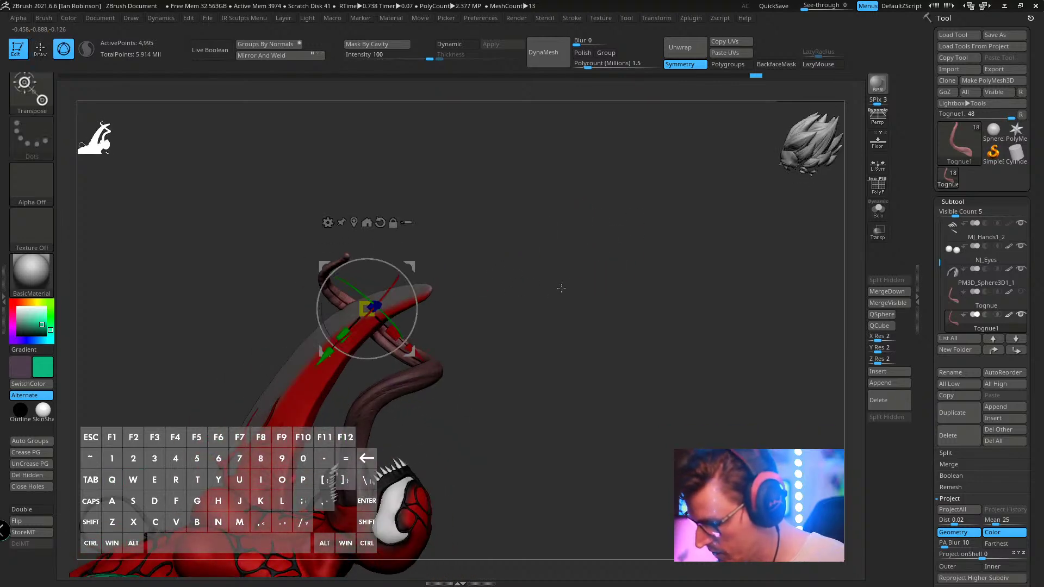
- Mask more of the tongue with a lasso and rotate the unmasked tip inward, tightening the curl around the blade
key("q")
mouse_move(559, 288)
left_mouse_down()
mouse_move(556, 216)
mouse_move(634, 207)
mouse_move(619, 317)
left_mouse_up()
mouse_move(397, 256)
left_mouse_down("ctrl")
mouse_move(469, 517)
mouse_move(575, 159)
mouse_move(413, 206)
left_mouse_up("ctrl")
key("w")
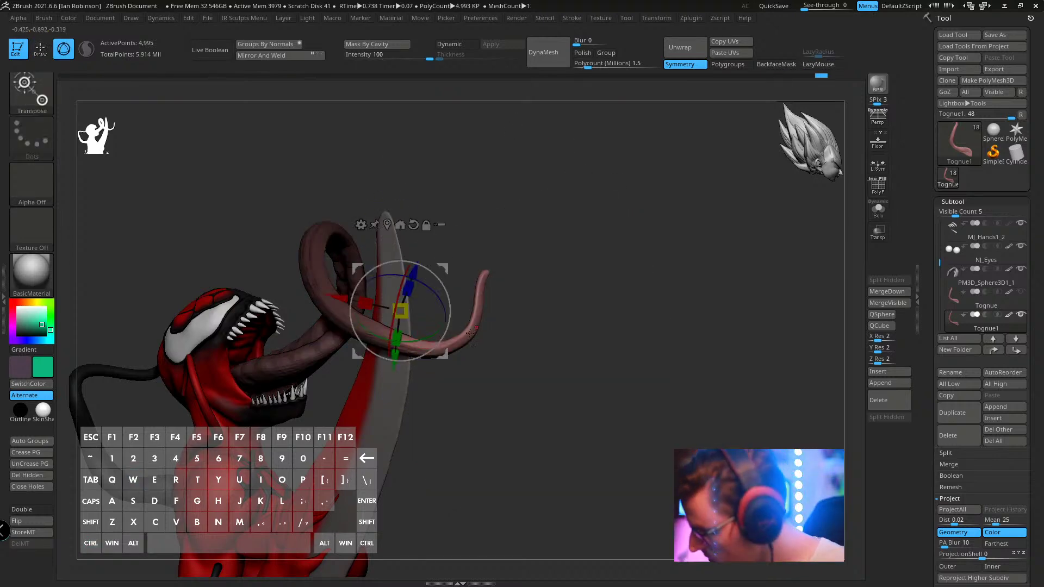
left_click_drag(450, 306, 422, 317)
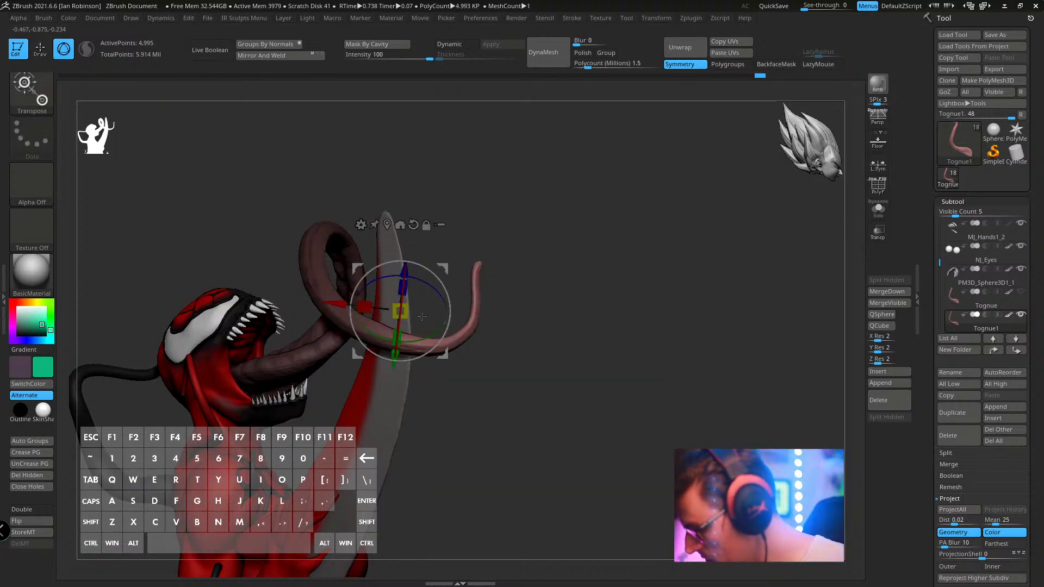
left_click_drag(531, 293, 439, 298)
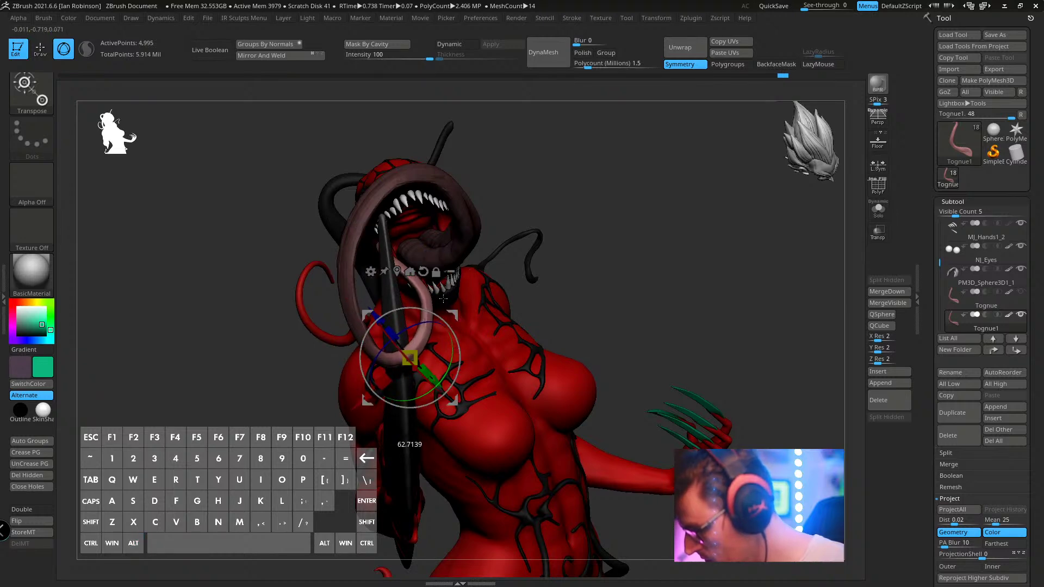
- Rotate the unmasked tongue tip from the side view so it folds back across the arm blade
right_click_drag(443, 298, 518, 265)
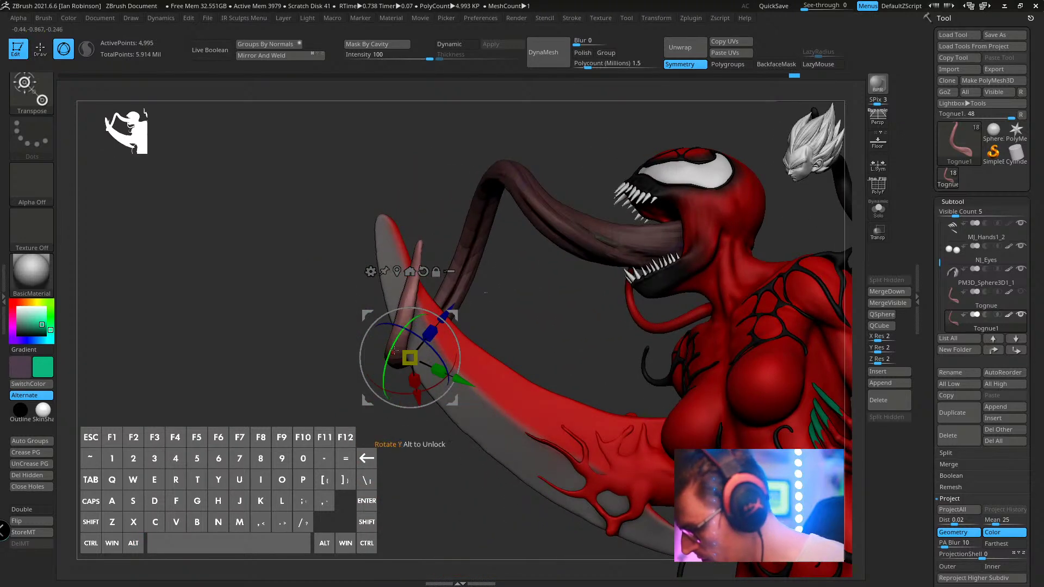
left_click_drag(393, 341, 463, 347)
mouse_move(544, 272)
right_mouse_down()
mouse_move(652, 245)
mouse_move(598, 247)
right_mouse_up()
key("q")
- Return the reposed tongue to its highest subdivision level and save the tool
mouse_move(501, 252)
right_mouse_down()
mouse_move(583, 245)
mouse_move(620, 282)
mouse_move(625, 261)
mouse_move(692, 270)
right_mouse_up()
key("d")
right_click_drag(678, 235, 653, 248, "alt")
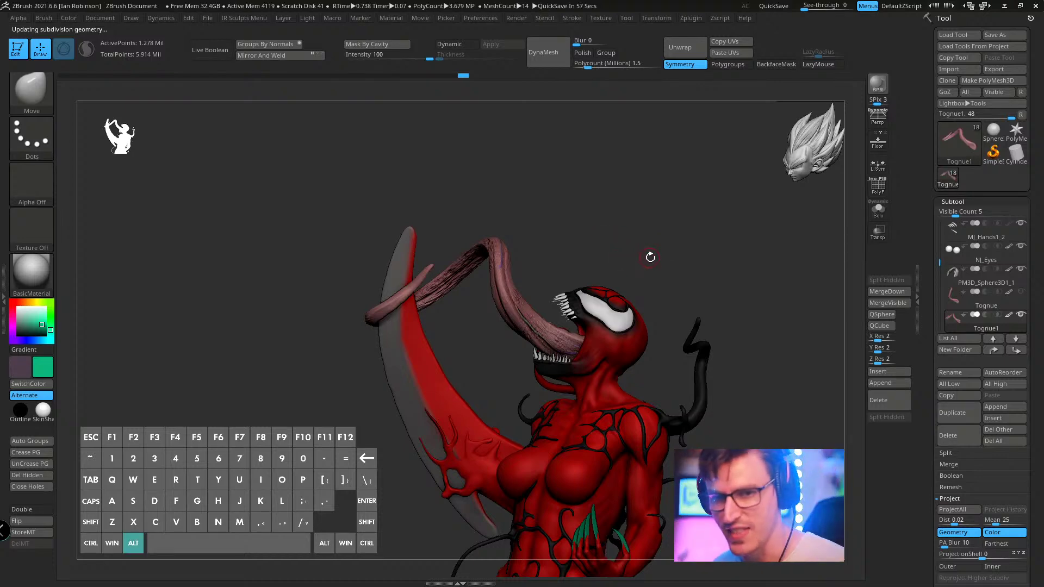
left_click_drag(650, 257, 645, 225, "alt")
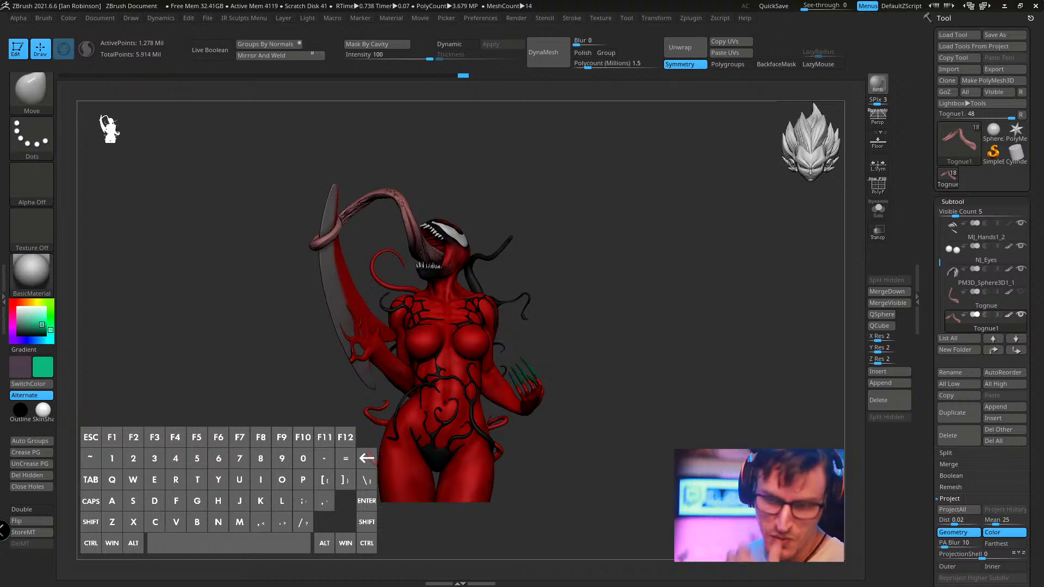
left_click(995, 39)
key("Return")
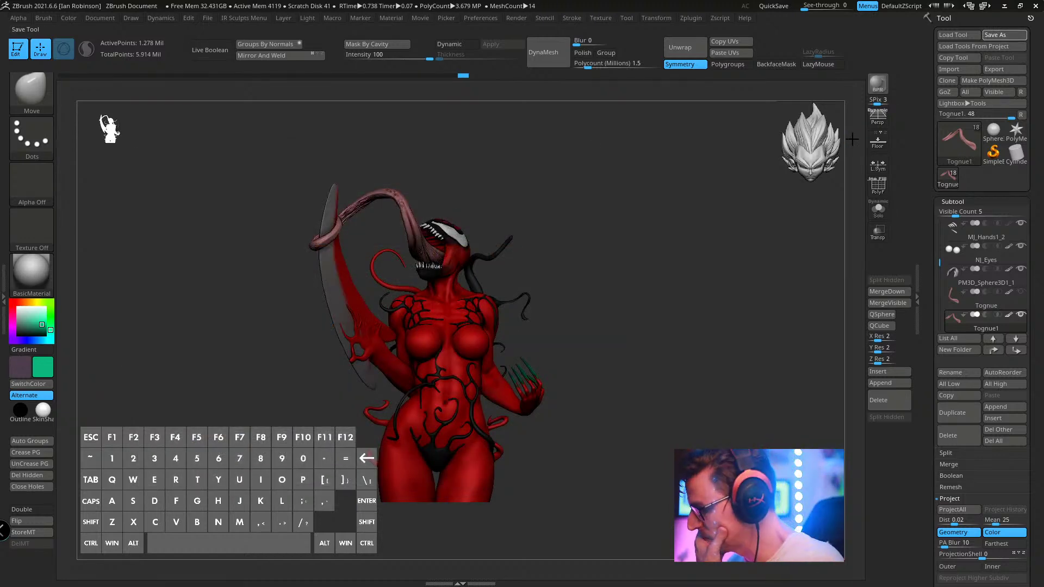
- Hide all other subtools so only the reposed tongue shows, and display its polyframe
left_click_drag(840, 233, 724, 305)
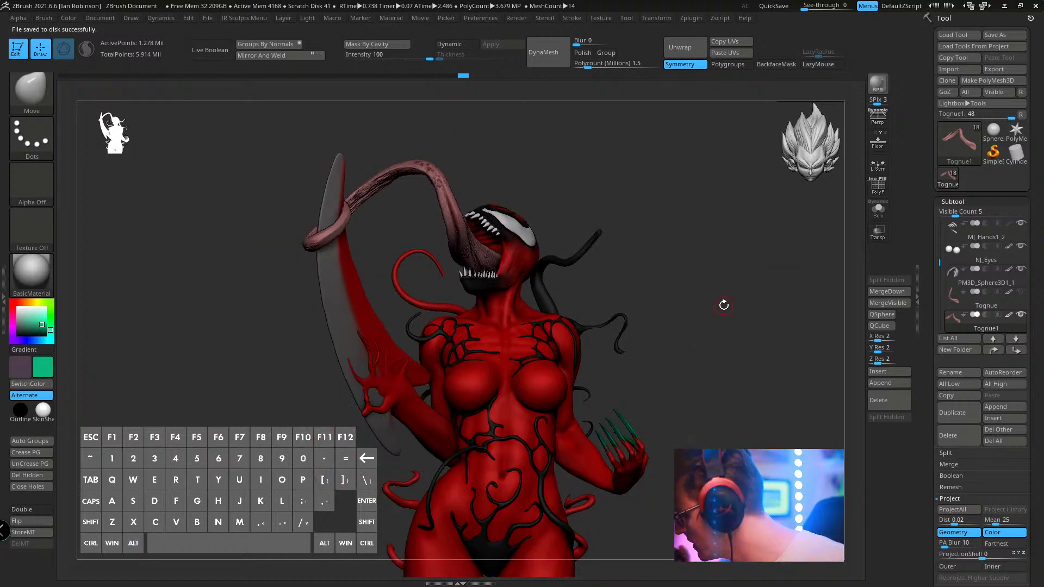
left_click(1020, 313, "shift")
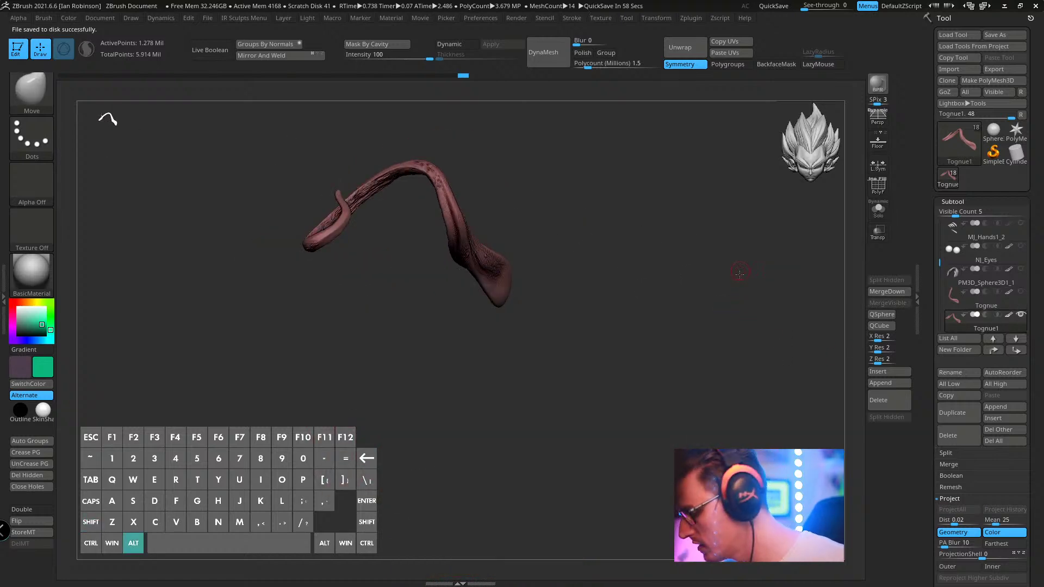
key("shift+f")
left_click_drag(739, 273, 664, 335, "alt")
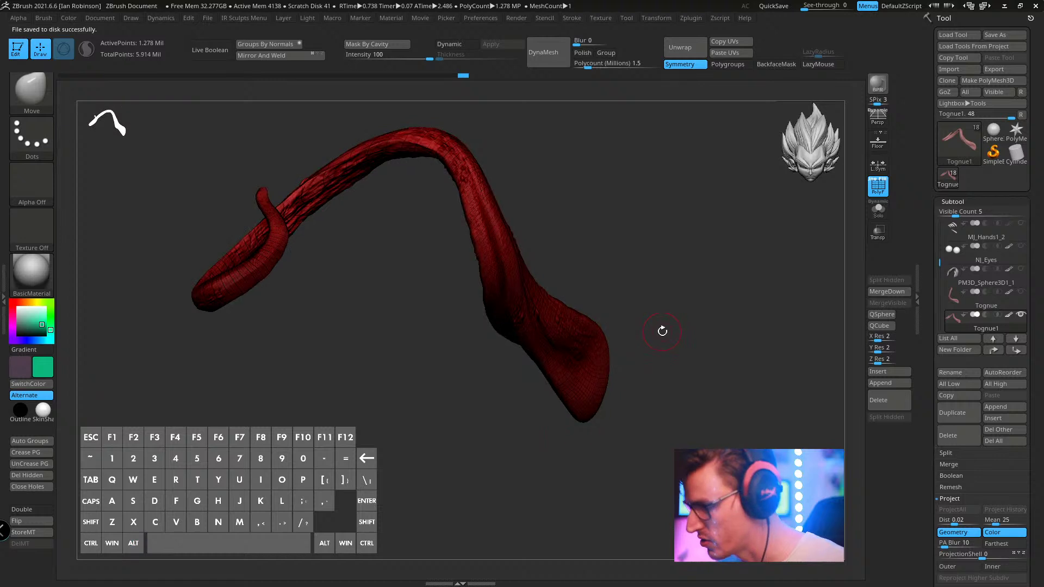
- Step the tongue down to its lowest subdivision level and delete the higher levels
key("shift+d")
key("shift+d")
key("shift+d")
key("shift+d")
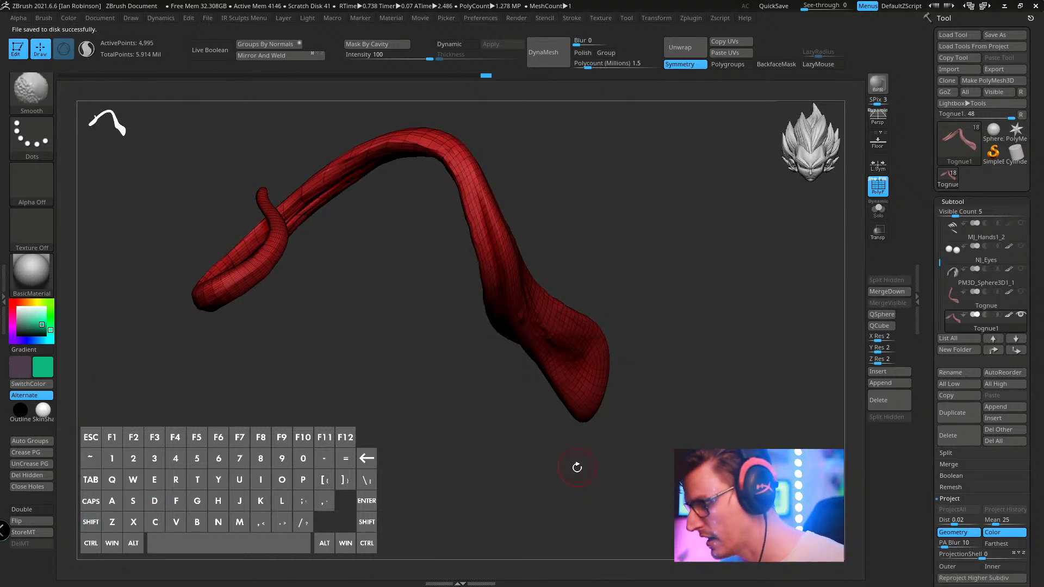
left_click(962, 202)
left_click(966, 214)
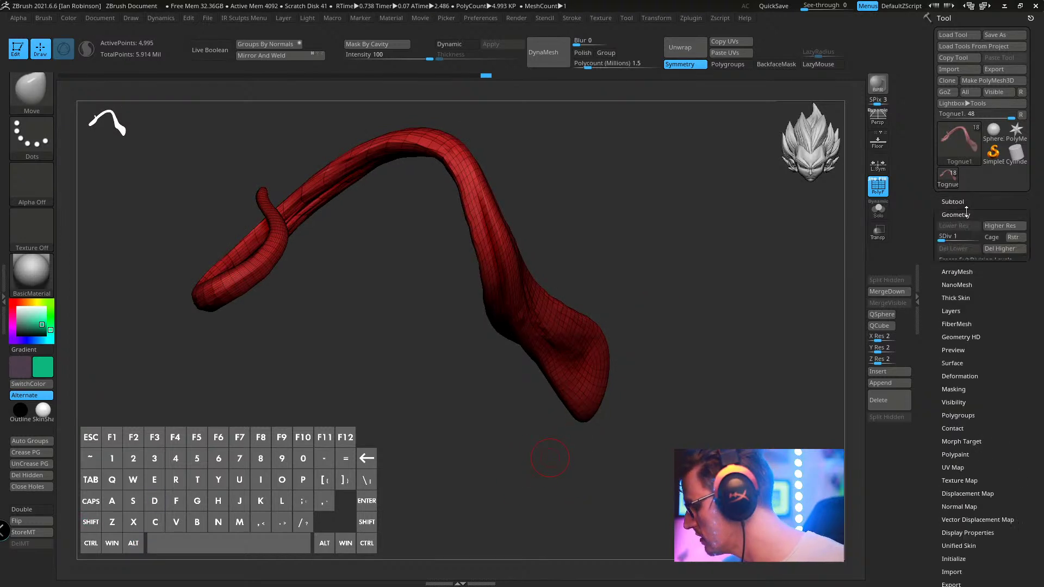
left_click(1002, 248)
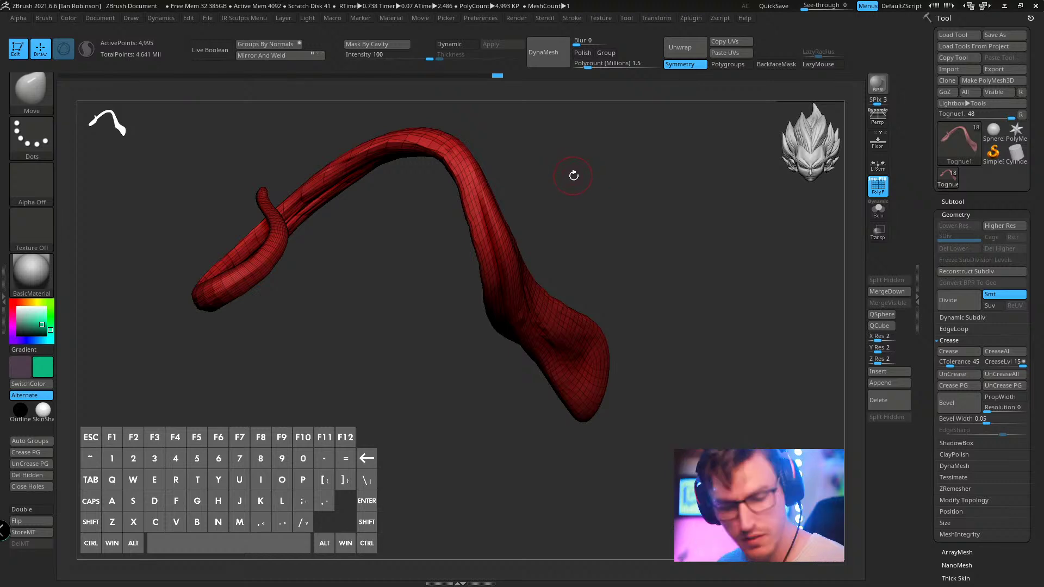
- Adjust the brush size and smooth the low-resolution tongue along its upper bend and outer length
key("s")
mouse_move(574, 175)
left_mouse_down()
mouse_move(610, 174)
mouse_move(687, 303)
left_mouse_up()
key("shift+space")
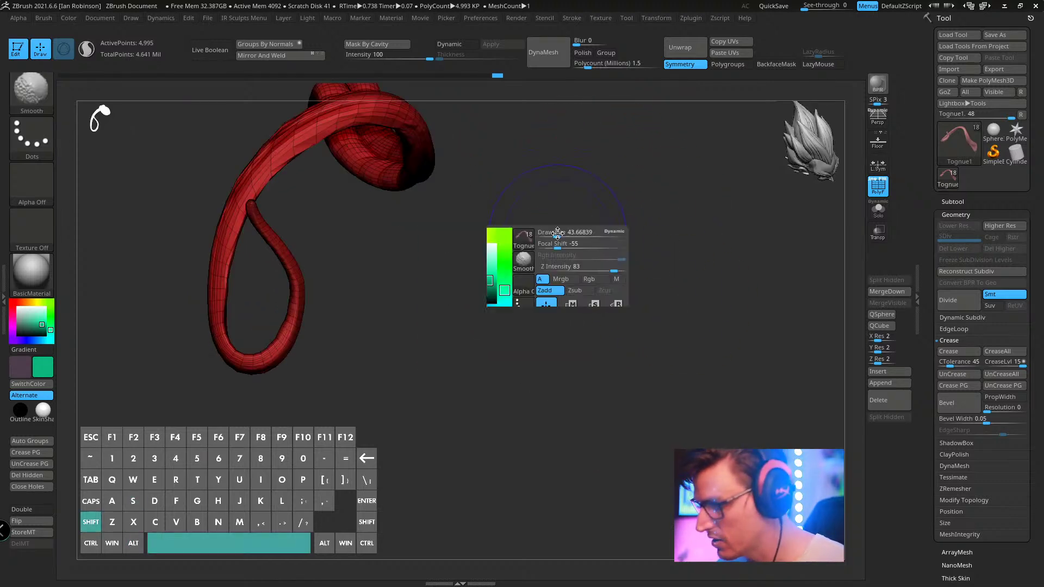
mouse_move(627, 221)
left_mouse_down()
mouse_move(687, 268)
mouse_move(389, 266)
mouse_move(383, 210)
mouse_move(396, 176)
left_mouse_up()
left_click_drag(535, 222, 456, 261)
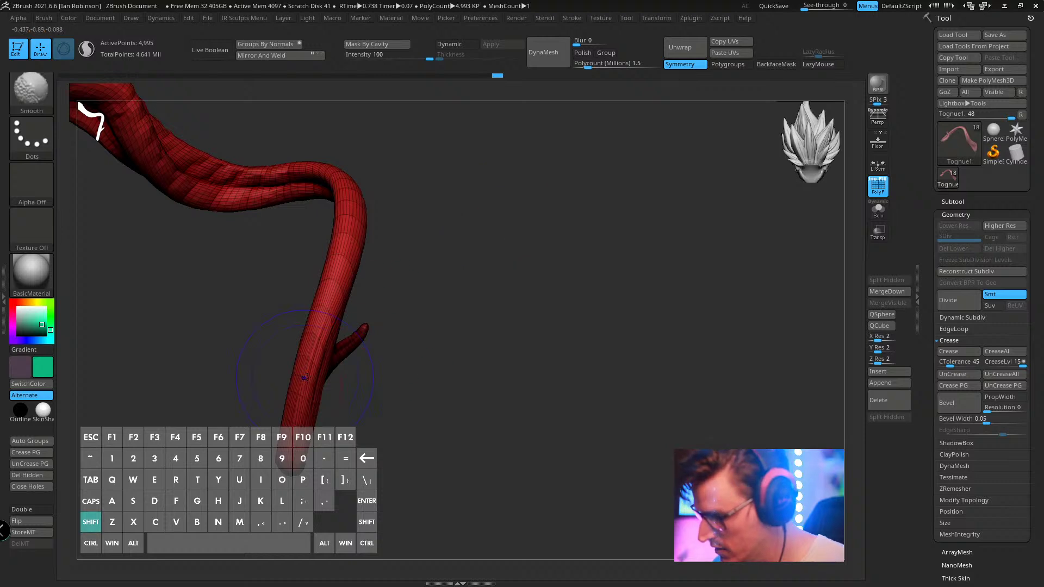
mouse_move(306, 377)
left_mouse_down("shift")
mouse_move(318, 337)
mouse_move(304, 402)
mouse_move(315, 377)
mouse_move(489, 328)
mouse_move(416, 457)
left_mouse_up("shift")
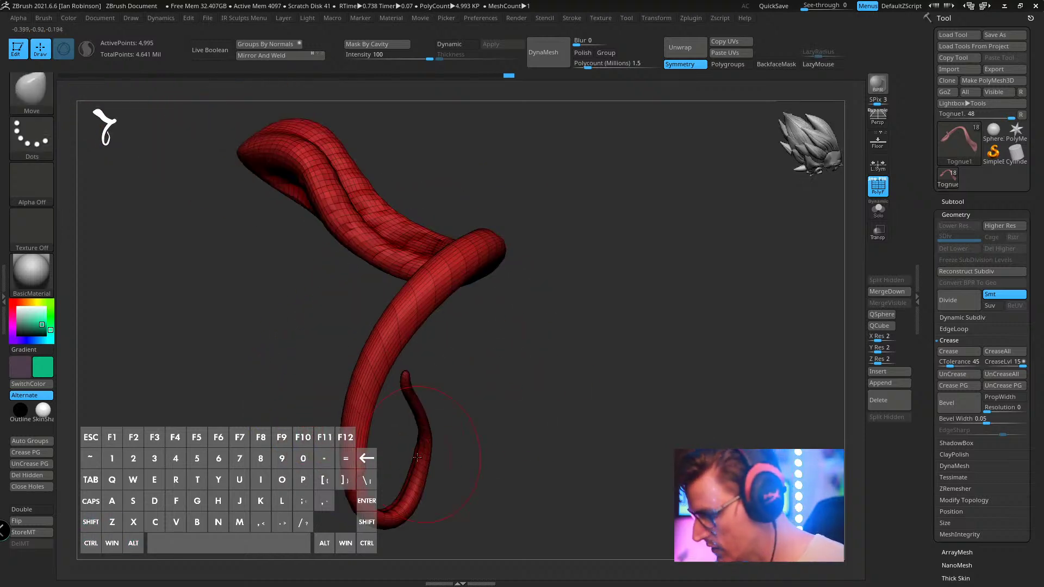
- Smooth the tongue's base, middle and curled end from several sides, and turn the polyframe off
left_click_drag(527, 319, 315, 234)
left_click_drag(589, 232, 549, 364, "alt")
mouse_move(624, 303)
left_mouse_down()
mouse_move(617, 310)
mouse_move(517, 278)
left_mouse_up()
key("s")
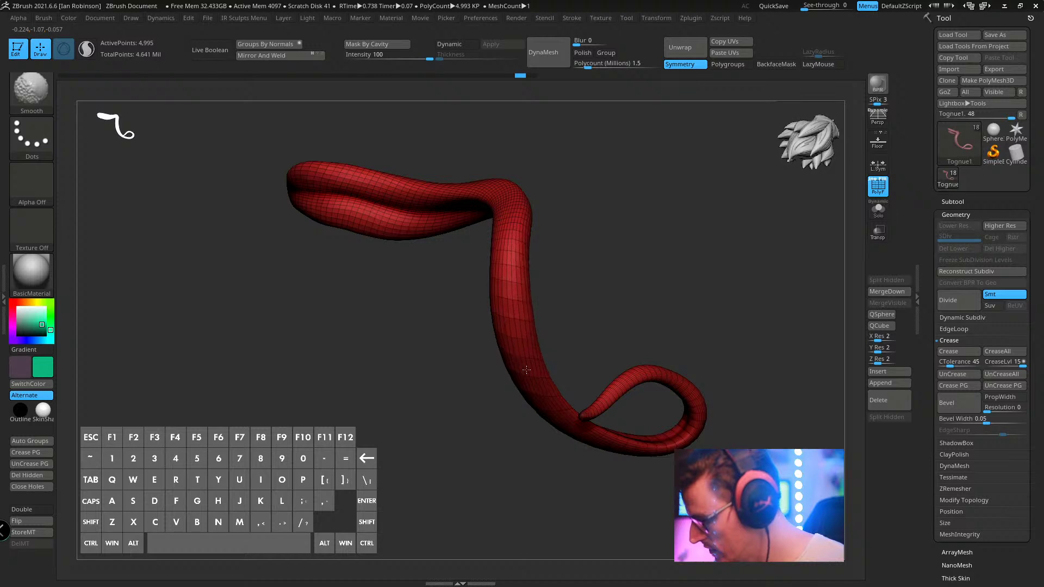
left_click_drag(526, 369, 594, 255)
key("shift+f")
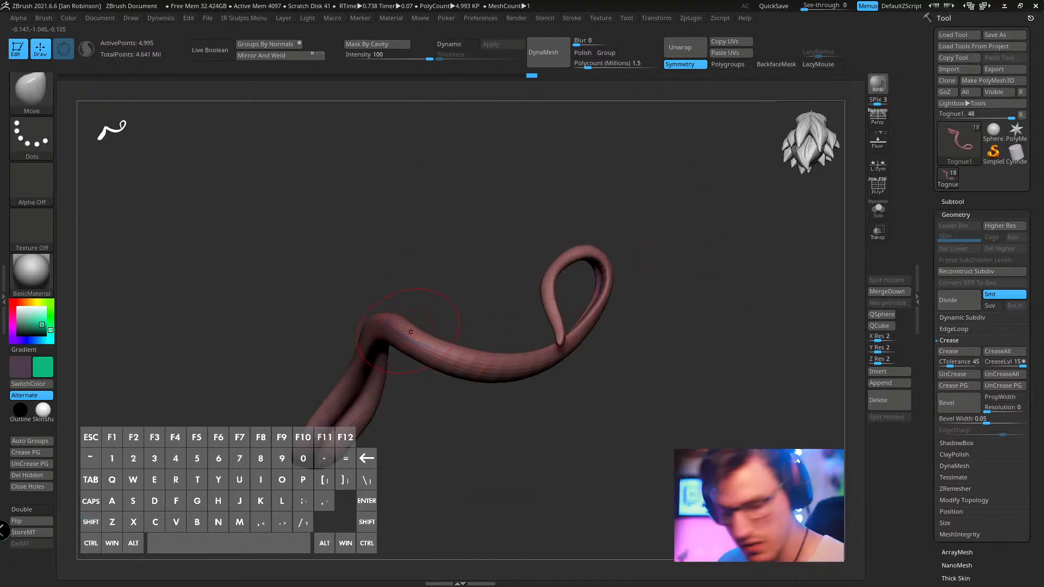
- Sample the tongue's pink as the active colour and subdivide the smoothed tongue up to level 4
key("c")
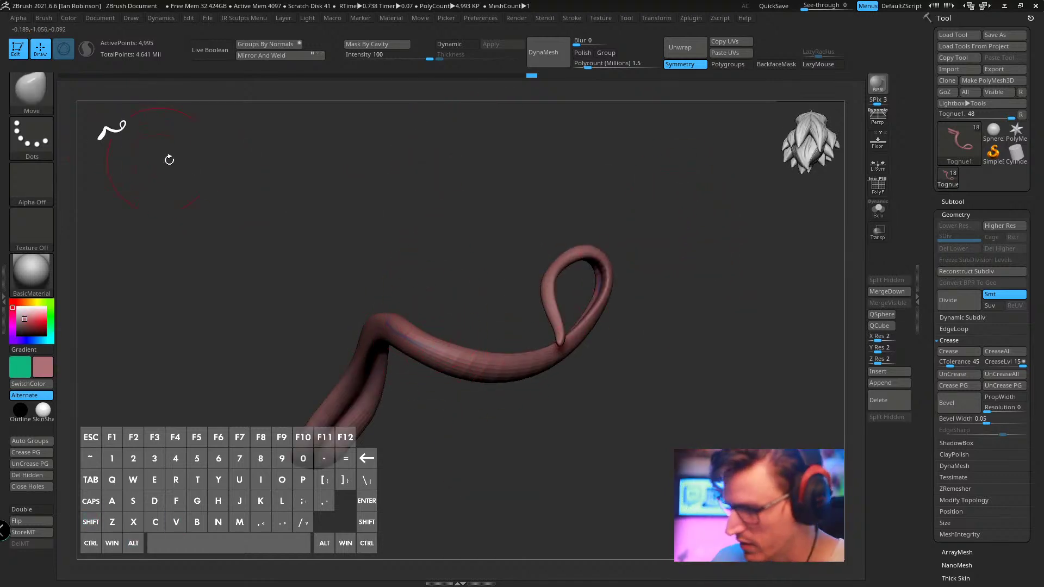
left_click(84, 17)
mouse_move(701, 249)
left_mouse_down()
mouse_move(707, 302)
mouse_move(739, 333)
mouse_move(736, 433)
mouse_move(724, 306)
mouse_move(604, 402)
mouse_move(587, 421)
mouse_move(598, 436)
left_mouse_up()
key("ctrl+d")
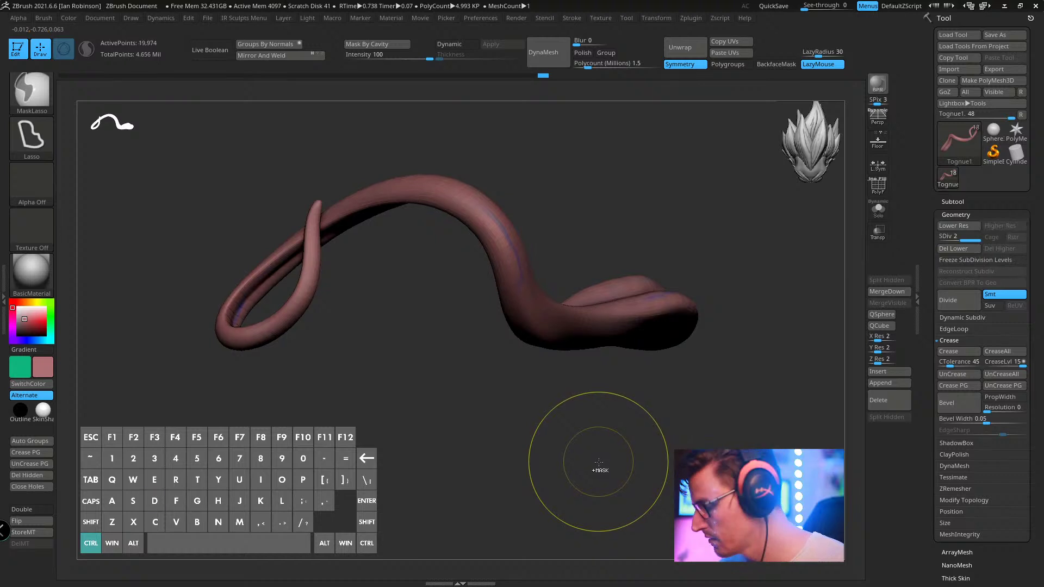
key("ctrl+d")
key("ctrl+d")
- Show the original tongue, try to project its detail onto the reposed tongue, and inspect the reposed one in Solo mode
left_click(970, 204)
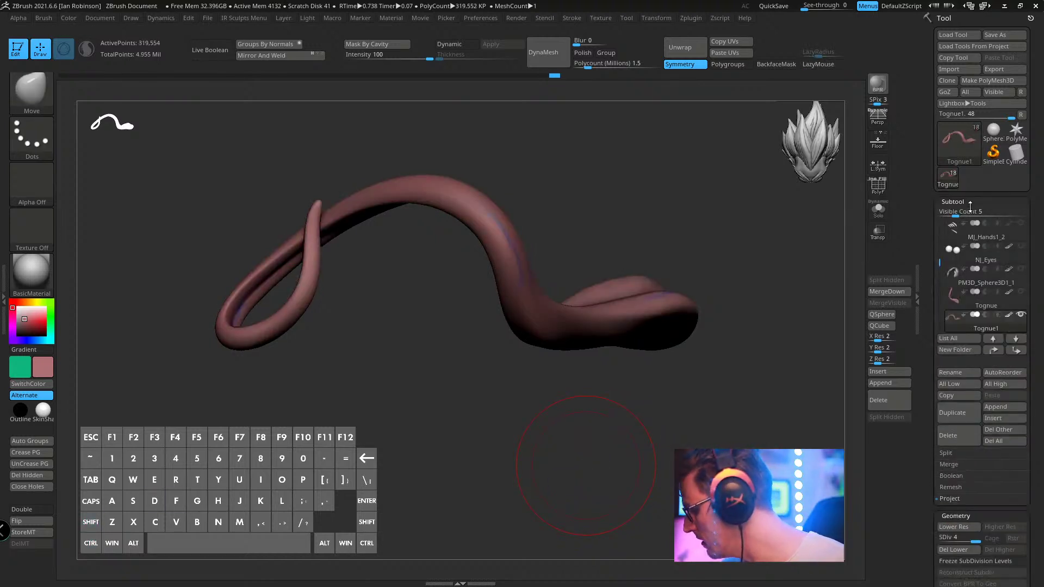
scroll(1019, 472, "down", 3)
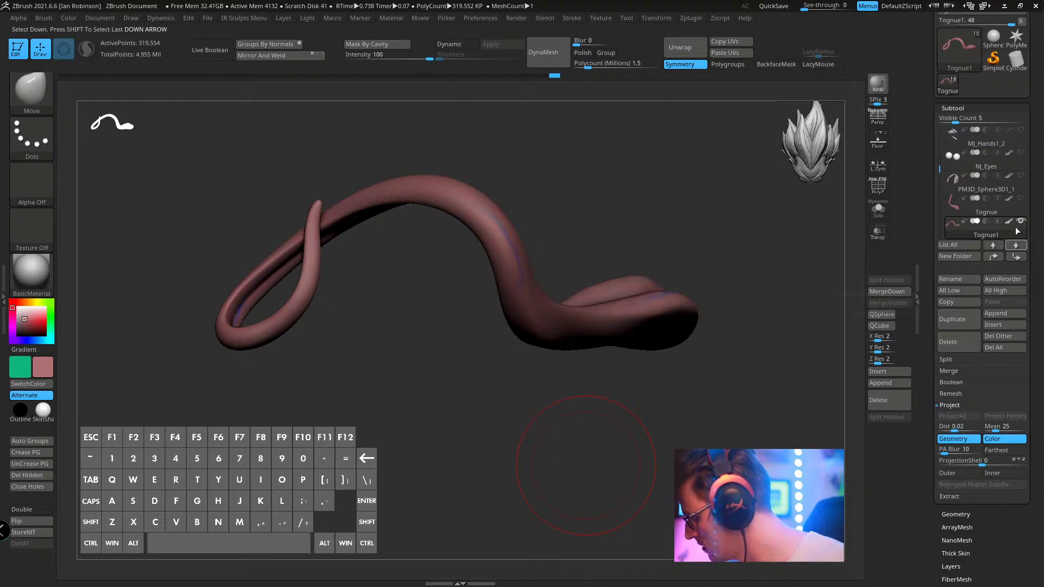
left_click(1020, 198)
left_click(945, 417)
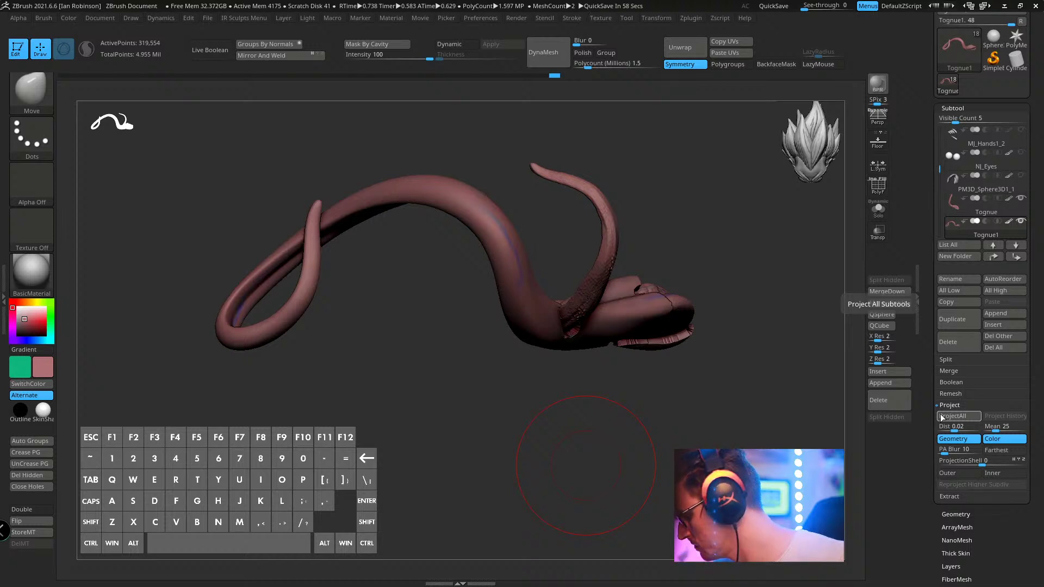
left_click(877, 211)
left_click_drag(779, 278, 734, 429)
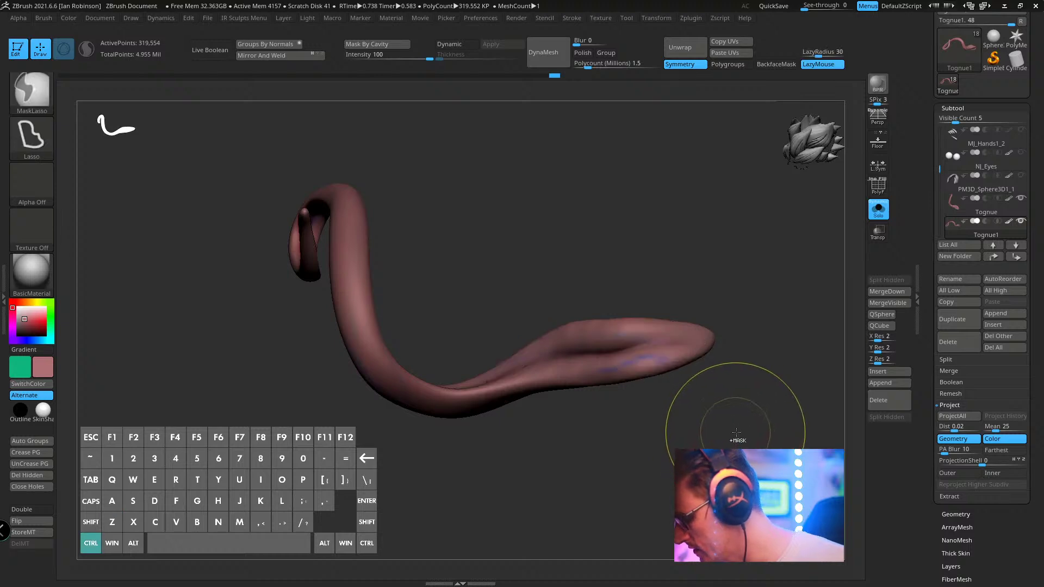
left_click_drag(683, 520, 653, 461, "alt")
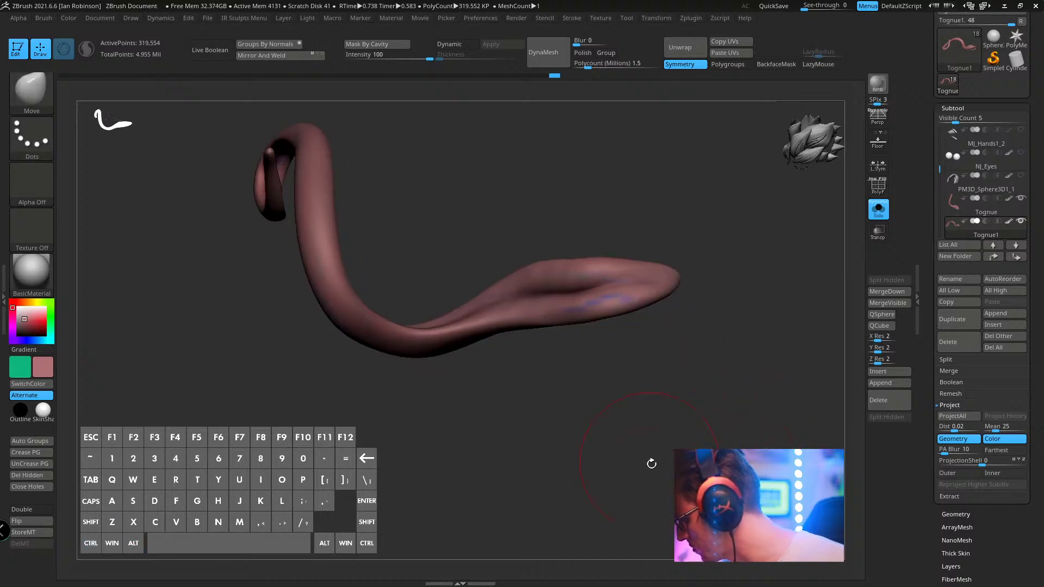
- Line up the original tongue with the reposed tongue's base and try projecting its detail again
left_click(978, 205)
key("w")
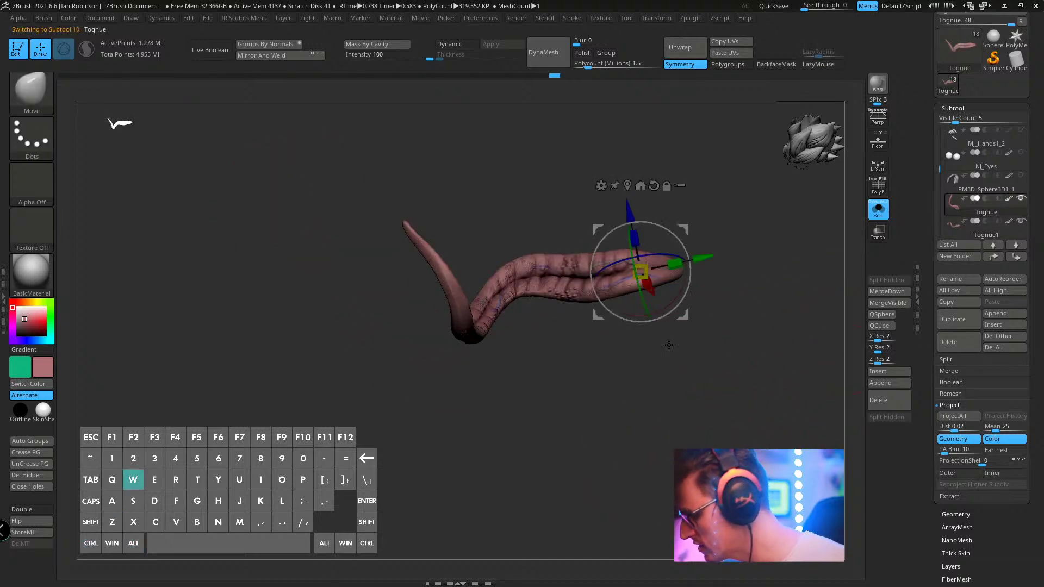
left_click_drag(634, 195, 699, 216, "alt")
key("q")
left_click(1007, 231)
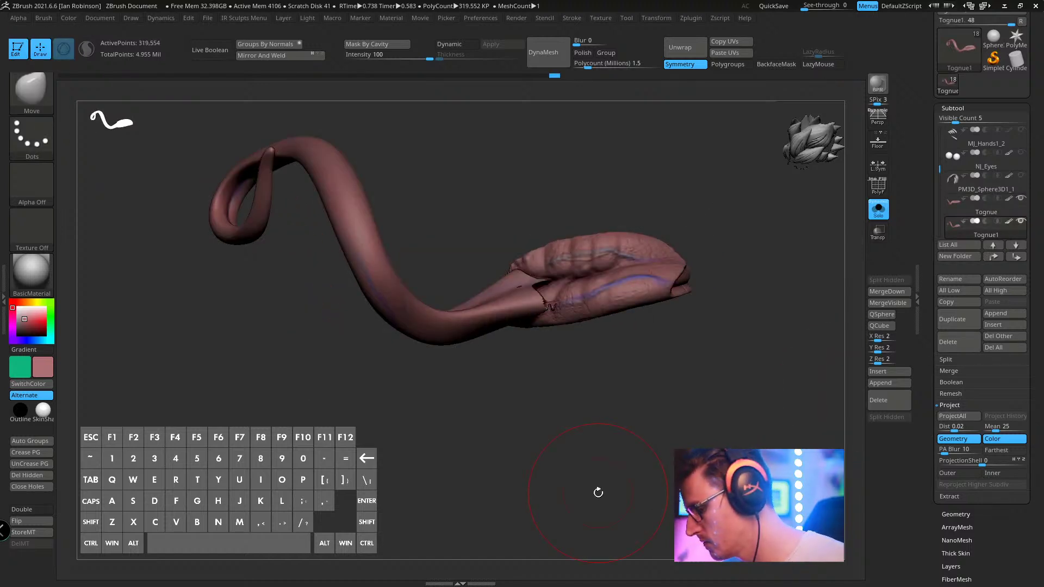
- Delete the original tongue subtool and subdivide the reposed tongue one more level
key("Up")
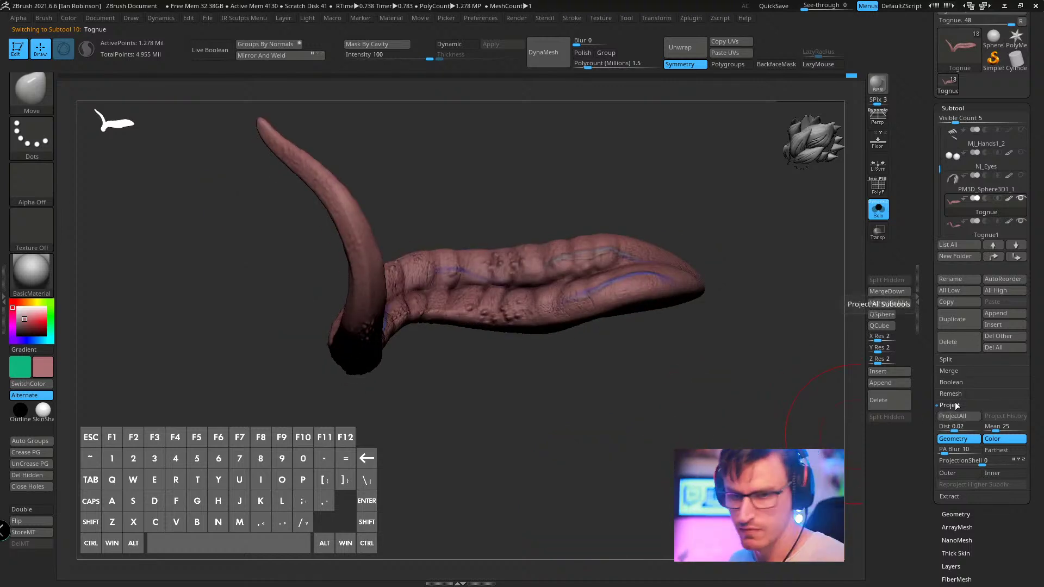
left_click(964, 348)
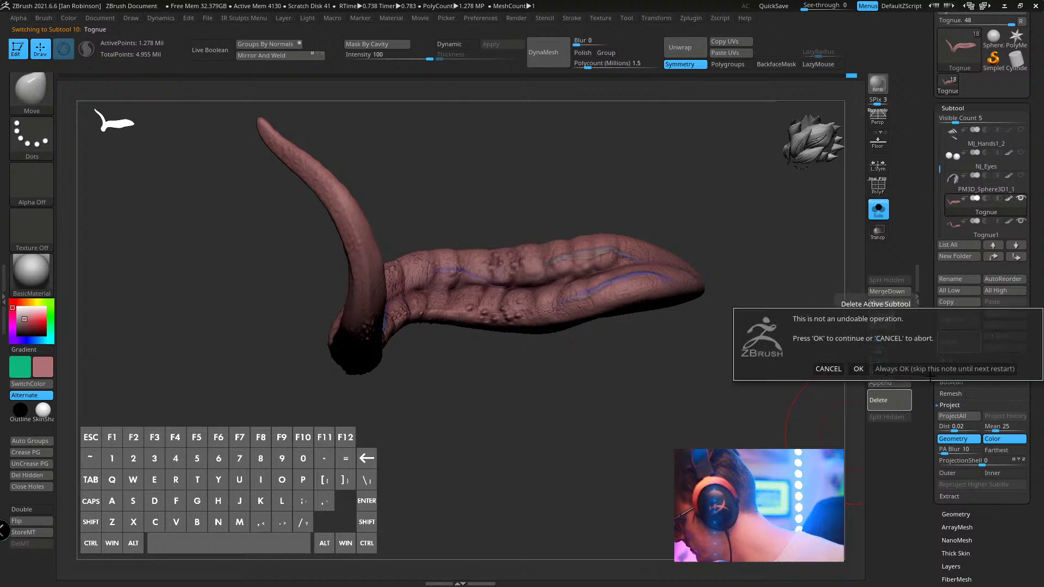
left_click(857, 366)
left_click_drag(866, 250, 702, 295)
key("s")
mouse_move(621, 188)
left_mouse_down()
mouse_move(750, 175)
mouse_move(680, 275)
mouse_move(655, 265)
left_mouse_up()
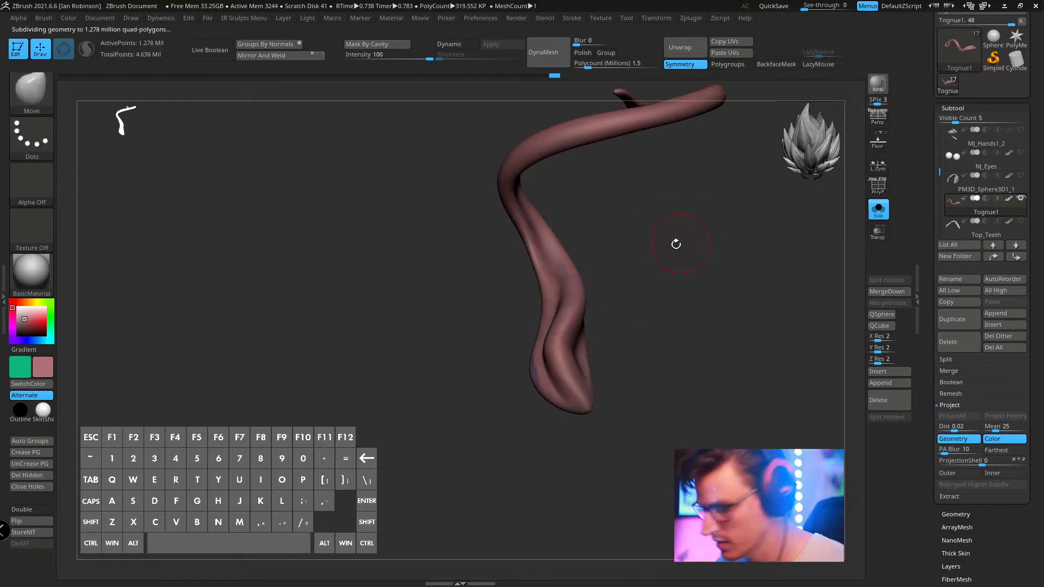
- Choose the DamStandard brush for the subdivided tongue, turn off Solo mode and check the shape of its folds
key("ctrl+d")
key("b")
key("d")
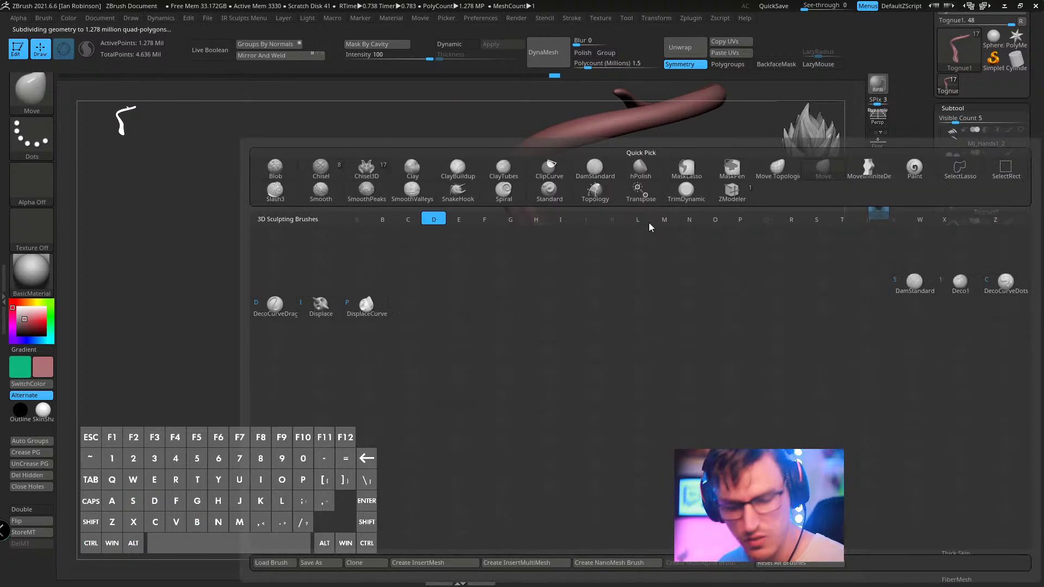
key("s")
mouse_move(651, 226)
left_mouse_down("alt")
mouse_move(668, 269)
mouse_move(644, 304)
left_mouse_up("alt")
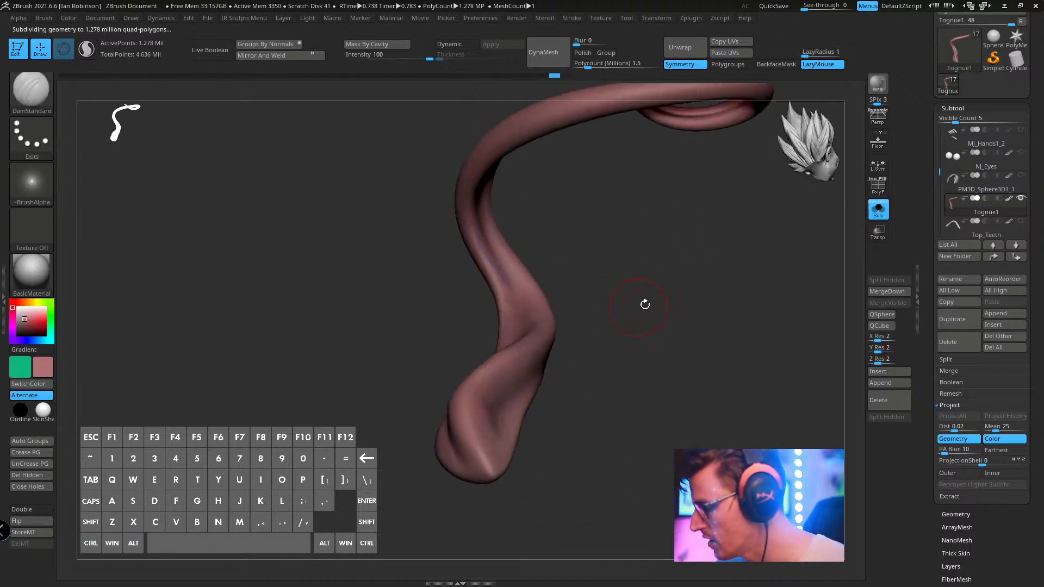
left_click(879, 218)
left_click_drag(717, 275, 728, 297)
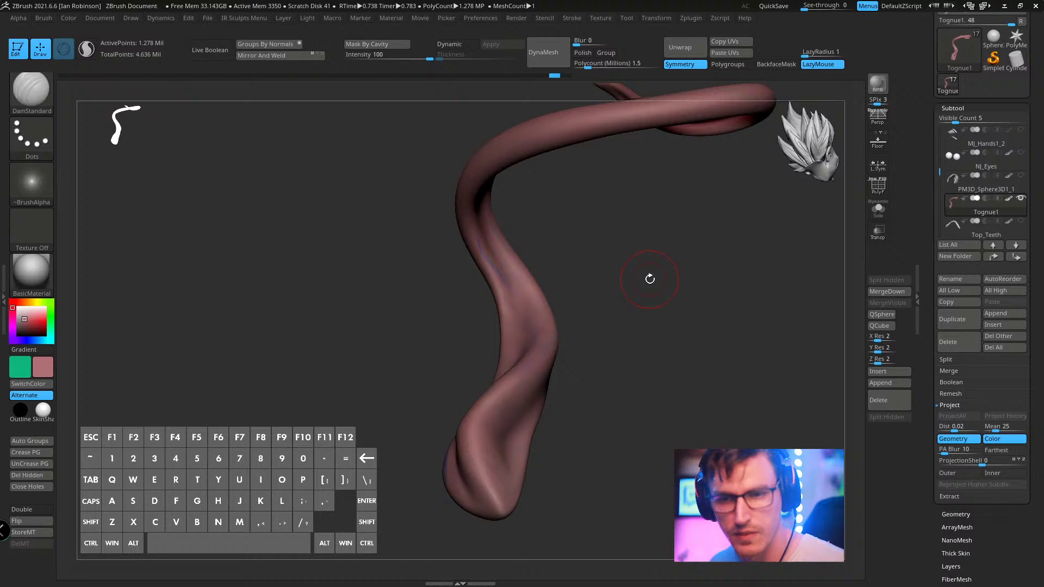
left_click_drag(649, 270, 672, 285)
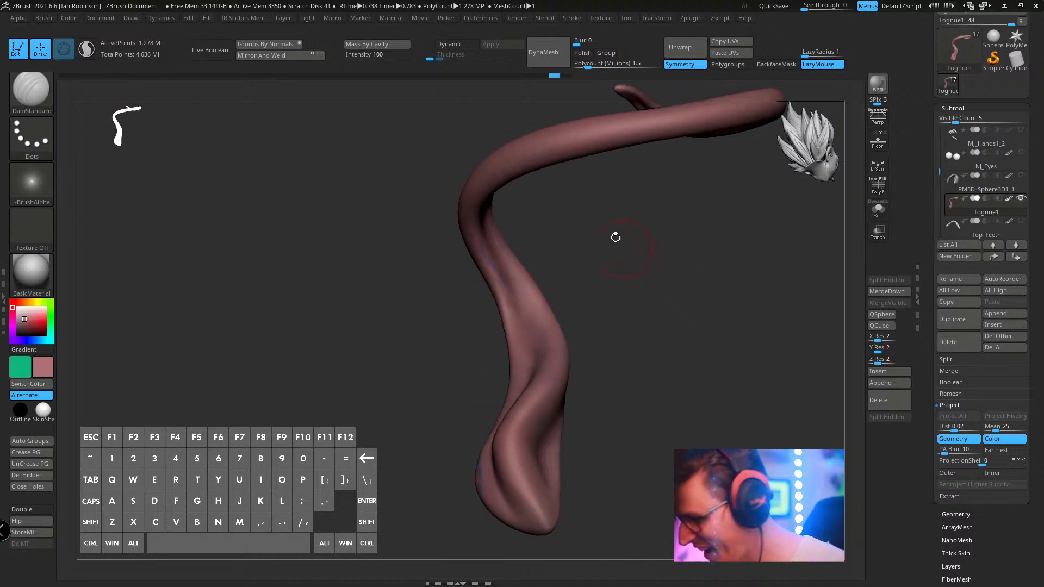
mouse_move(616, 237)
left_mouse_down()
mouse_move(637, 251)
mouse_move(676, 226)
mouse_move(655, 252)
left_mouse_up()
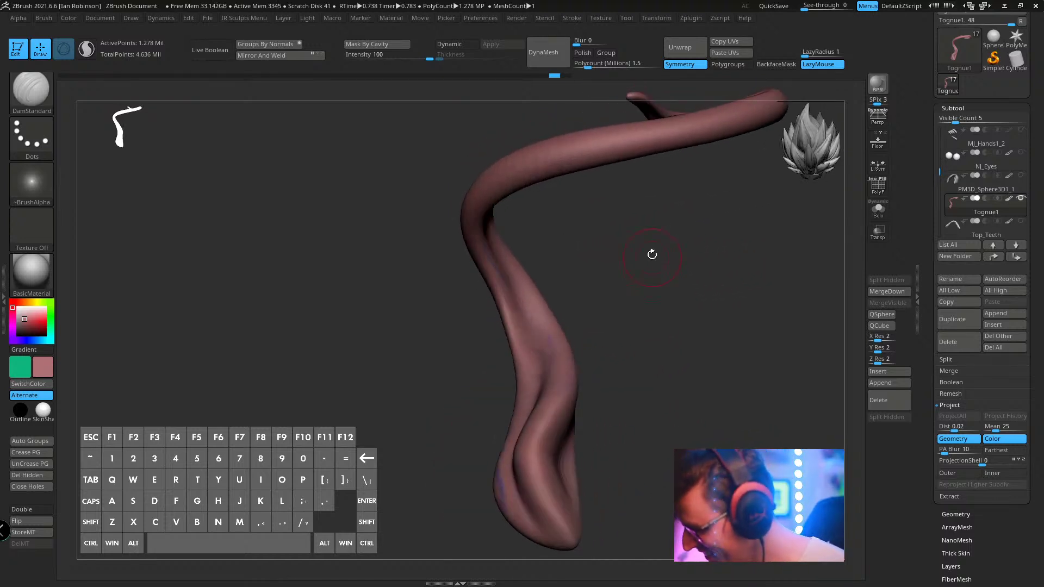
- Define and smooth the groove along the middle stretch of the tongue with the DamStandard brush
key("space")
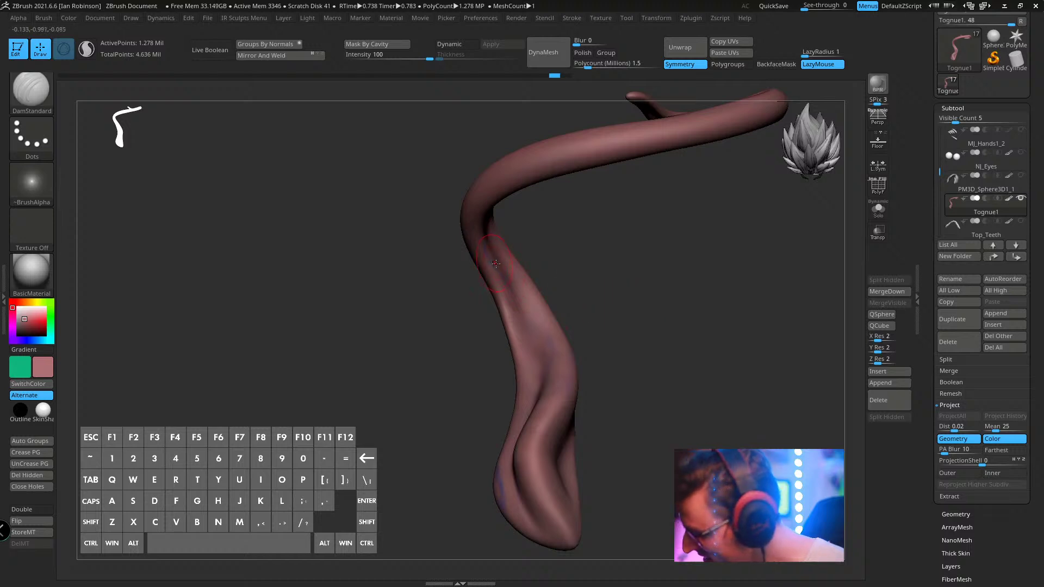
left_click_drag(638, 316, 494, 304)
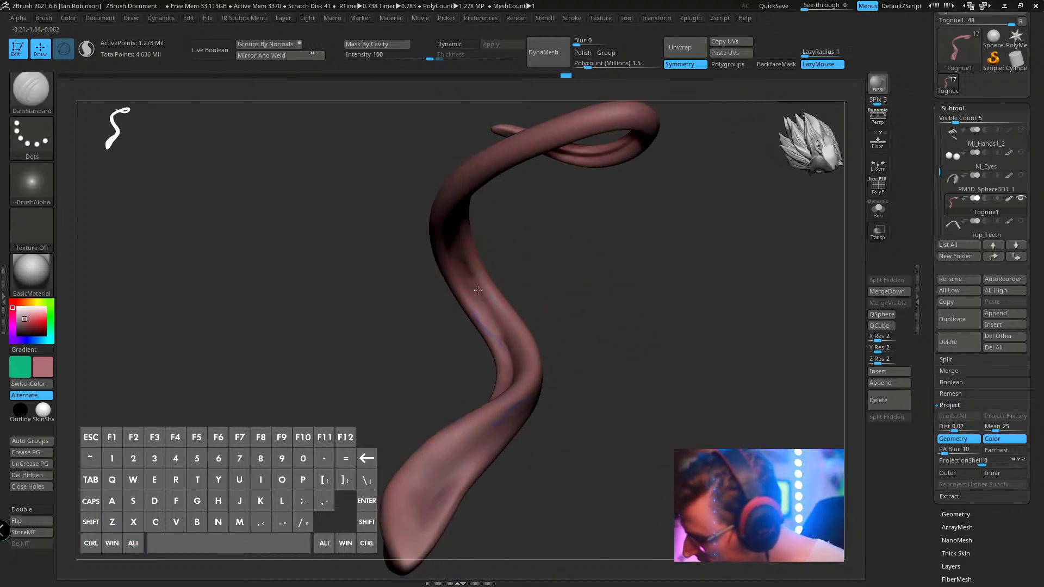
mouse_move(563, 321)
left_mouse_down()
mouse_move(617, 384)
mouse_move(553, 346)
left_mouse_up()
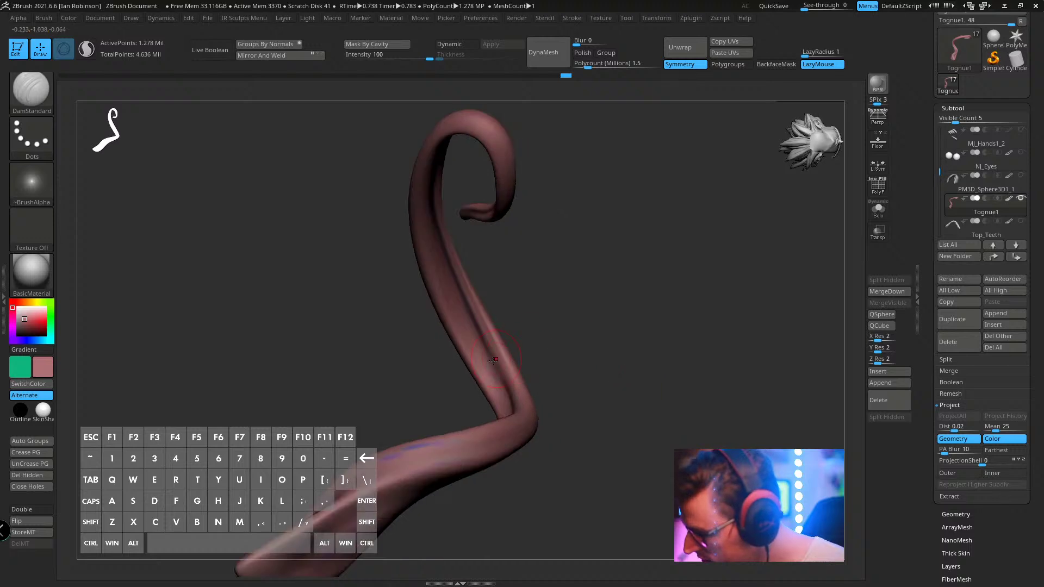
key("shift")
mouse_move(549, 294)
left_mouse_down()
mouse_move(601, 306)
mouse_move(631, 292)
left_mouse_up()
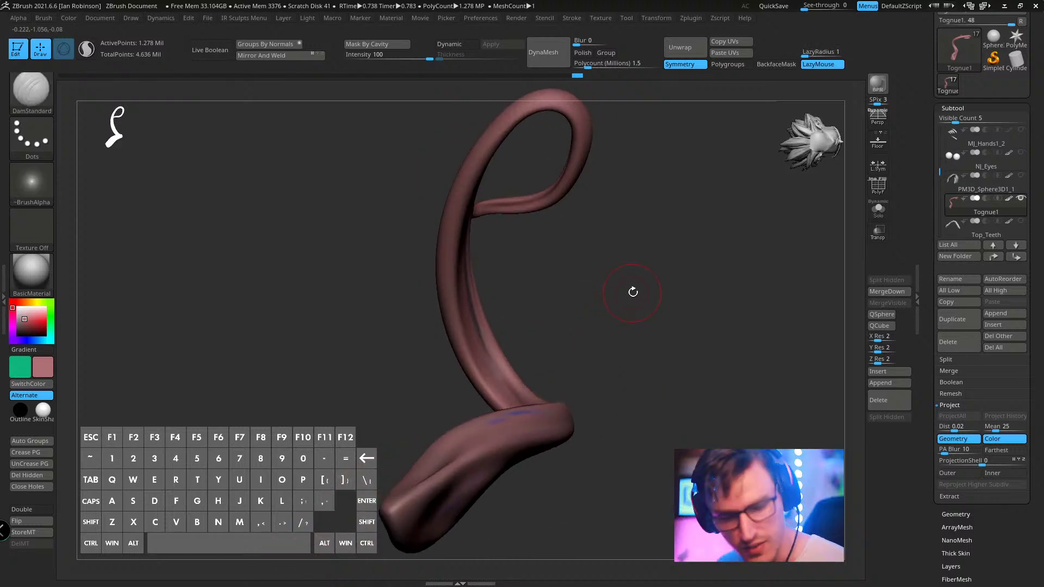
- Delete the tongue's lower subdivision levels and run ZRemesher on it with a target polygon count of 10
key("space")
left_click(952, 108)
left_click(954, 121)
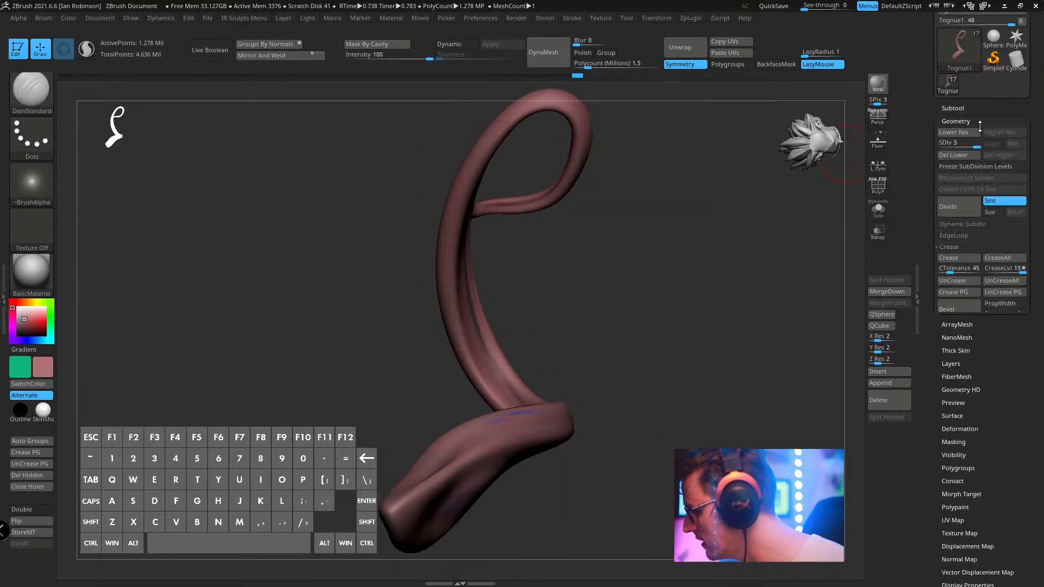
key("space")
left_click(661, 139)
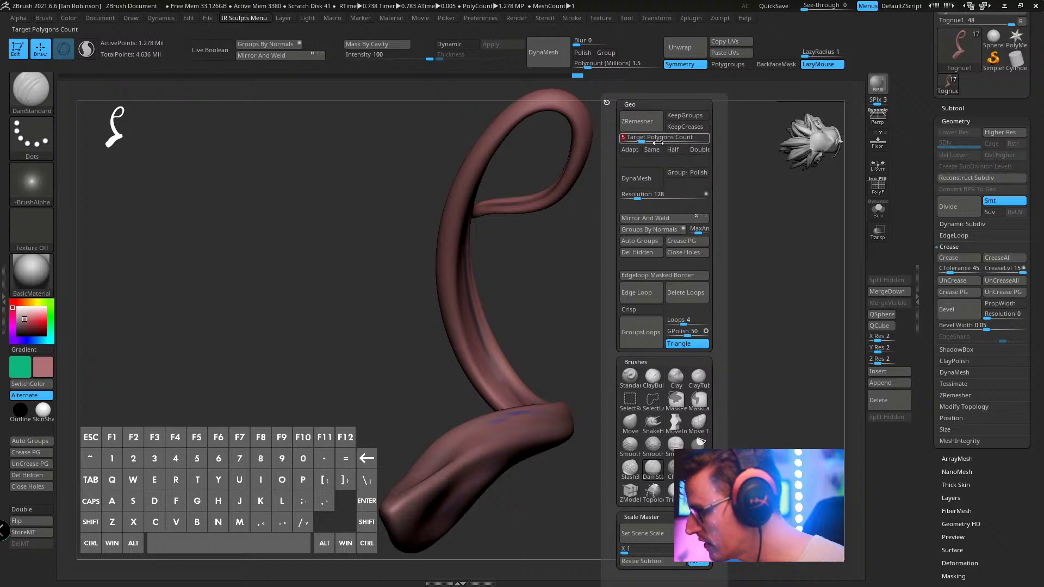
type("10")
left_click(654, 120)
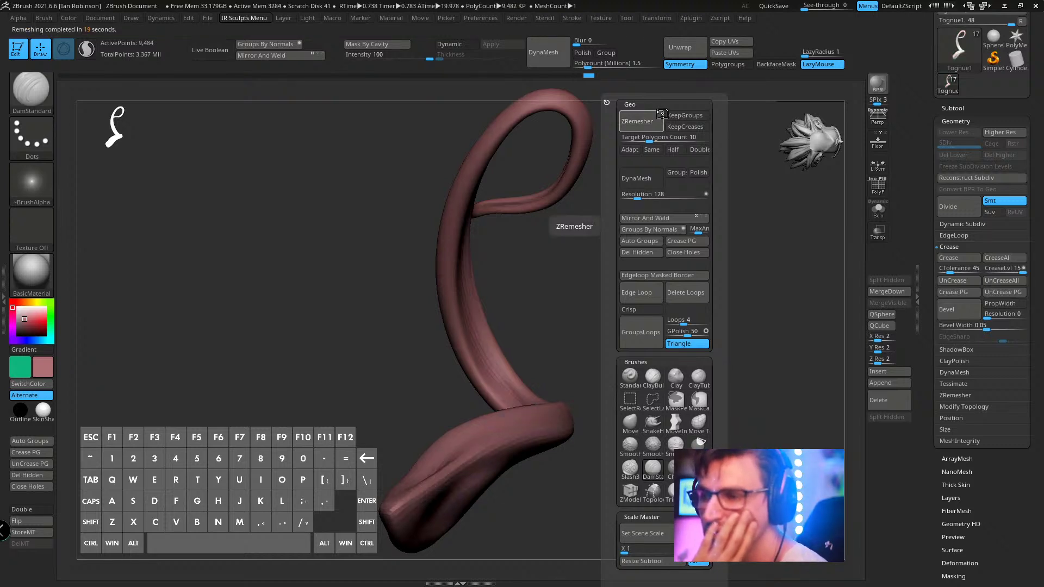
- Check the remeshed tongue's wireframe and subdivide the mesh up to level 5
mouse_move(636, 234)
left_mouse_down()
mouse_move(625, 278)
mouse_move(655, 275)
mouse_move(673, 364)
left_mouse_up()
key("shift")
key("shift+f")
key("shift+f")
left_click_drag(642, 293, 601, 299)
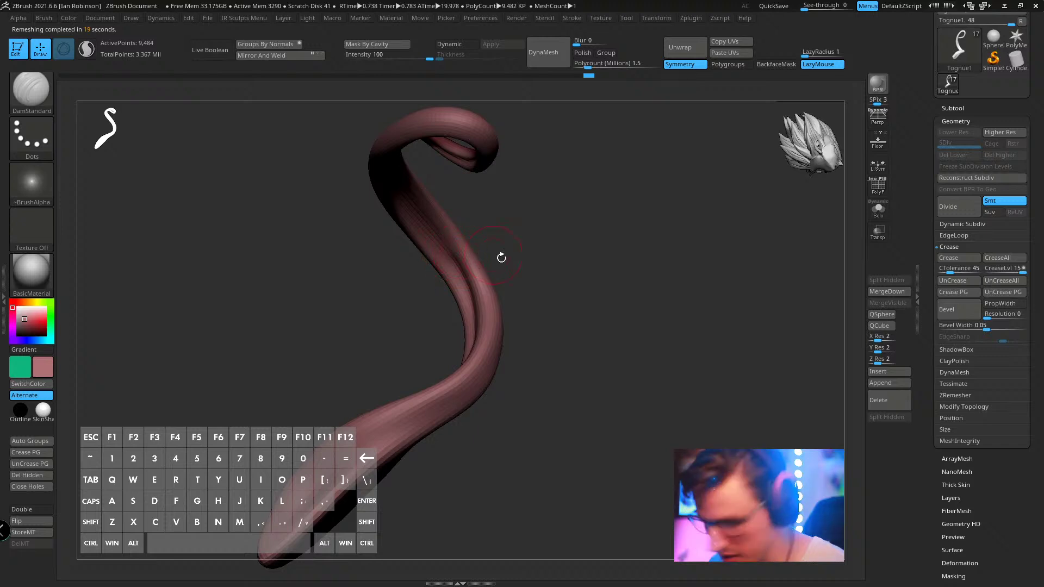
key("ctrl+d")
key("ctrl+d")
key("ctrl+d")
left_click_drag(573, 251, 587, 288)
key("ctrl+d")
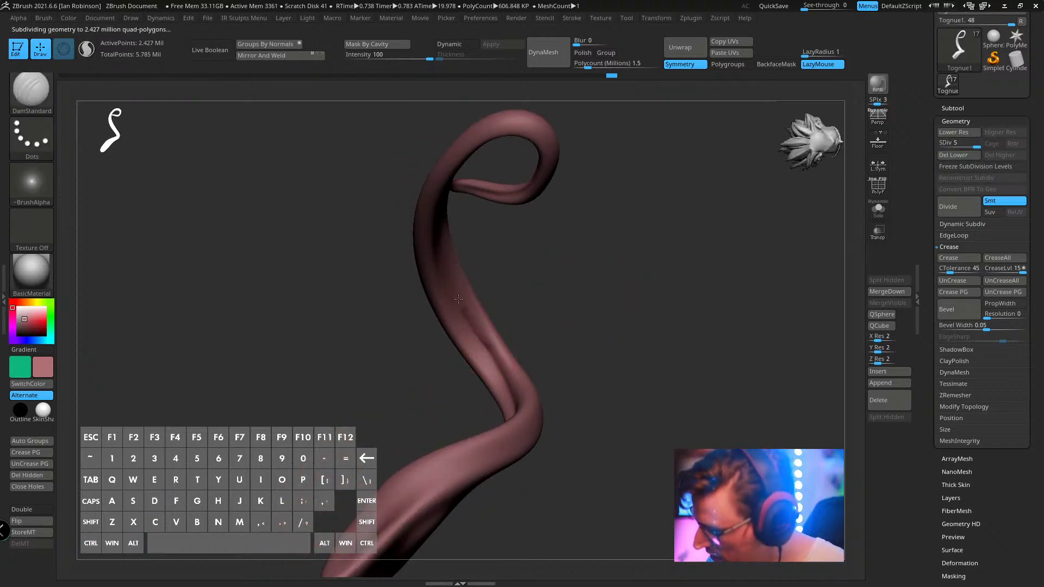
- Adjust DamStandard's Z Intensity, set LazyRadius to 39 and carve the groove along the length of the tongue
key("s")
key("space")
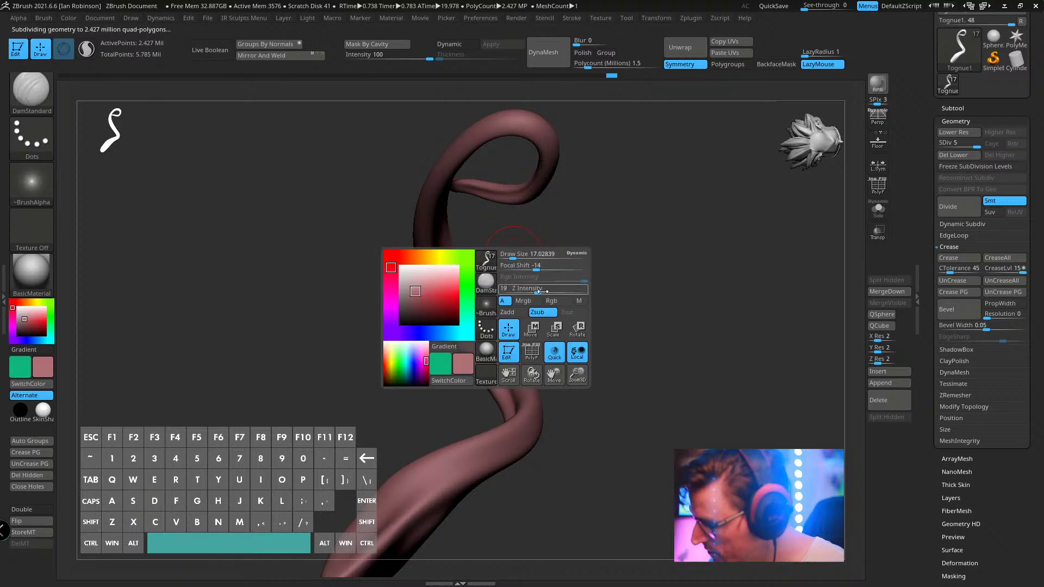
left_click_drag(540, 291, 445, 231)
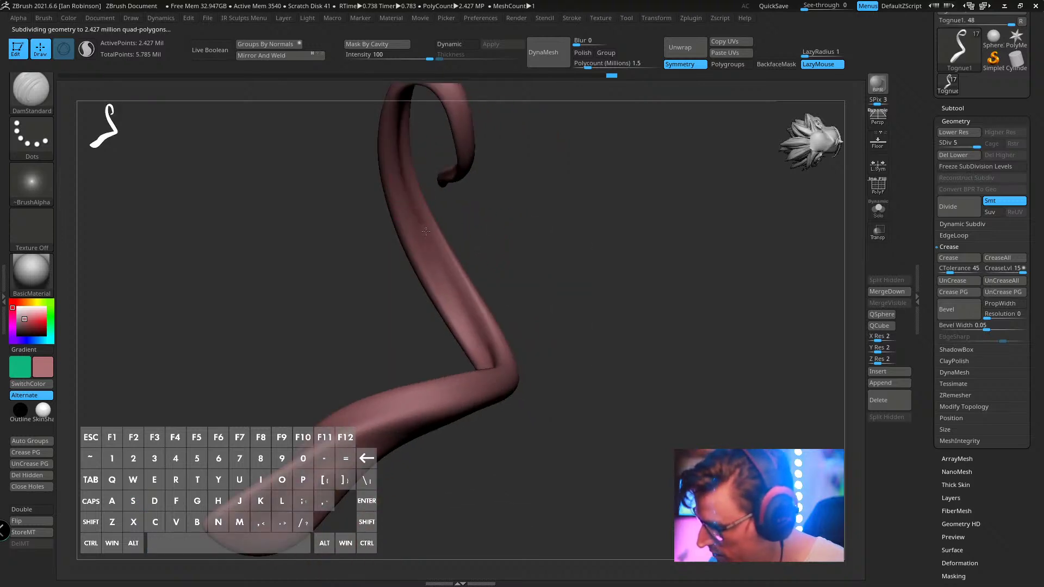
left_click_drag(803, 56, 818, 56)
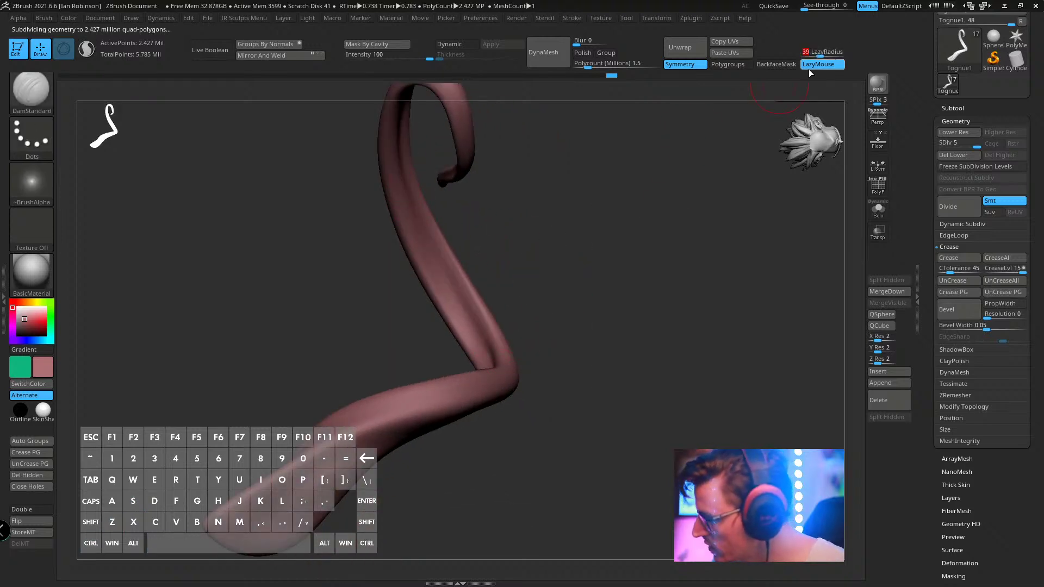
left_click_drag(576, 234, 506, 272)
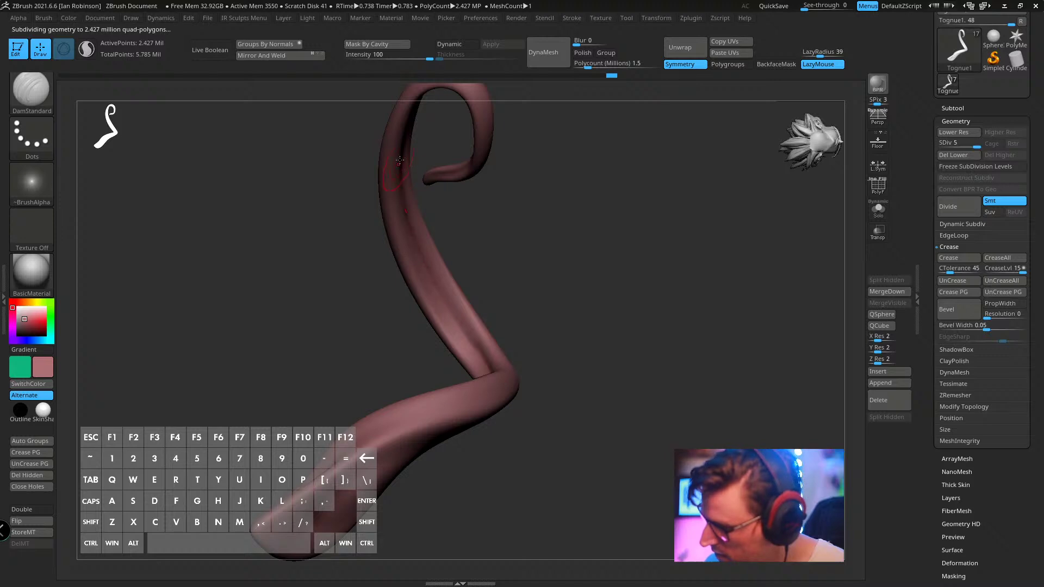
right_click_drag(400, 161, 474, 300)
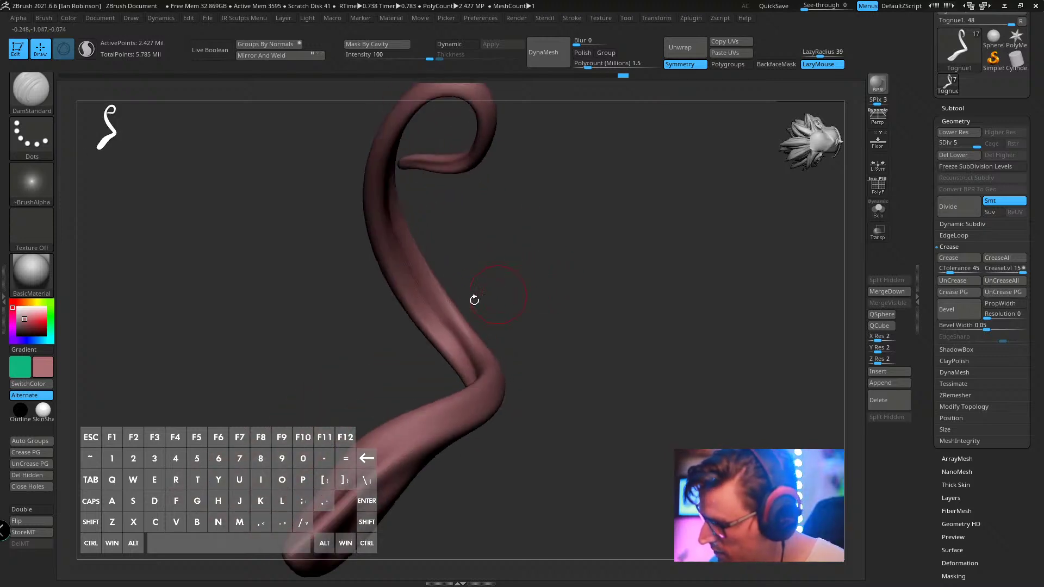
mouse_move(485, 341)
right_mouse_down()
mouse_move(565, 309)
mouse_move(592, 310)
mouse_move(369, 310)
right_mouse_up()
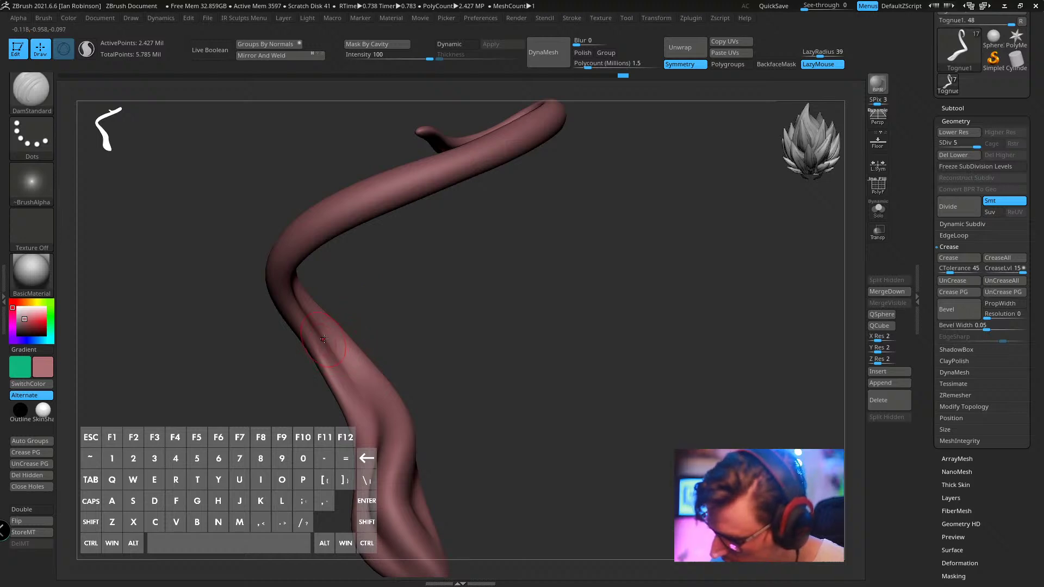
mouse_move(371, 405)
right_mouse_down()
mouse_move(448, 405)
mouse_move(674, 211)
mouse_move(658, 221)
right_mouse_up()
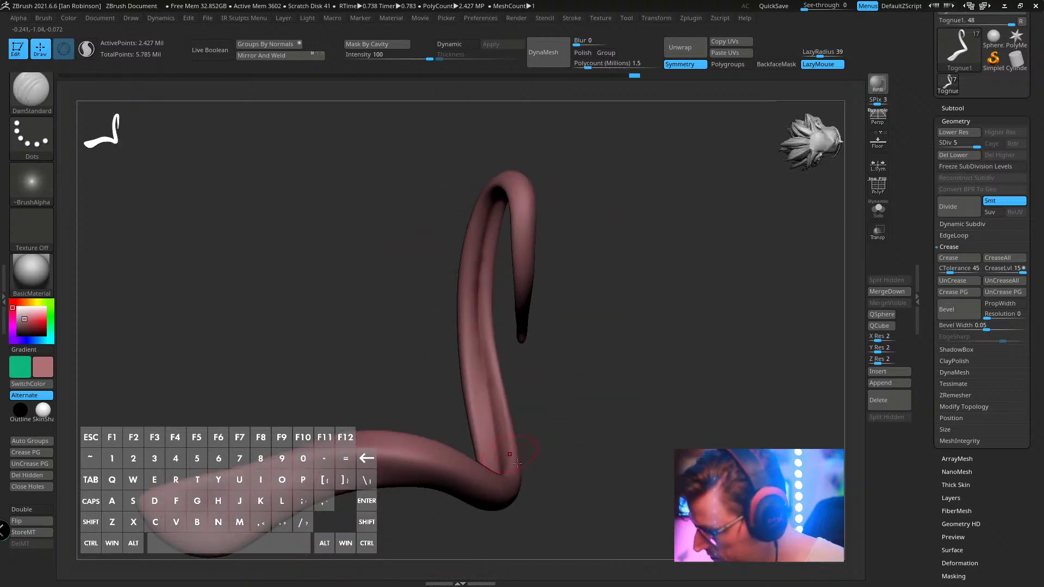
right_click_drag(479, 274, 609, 293)
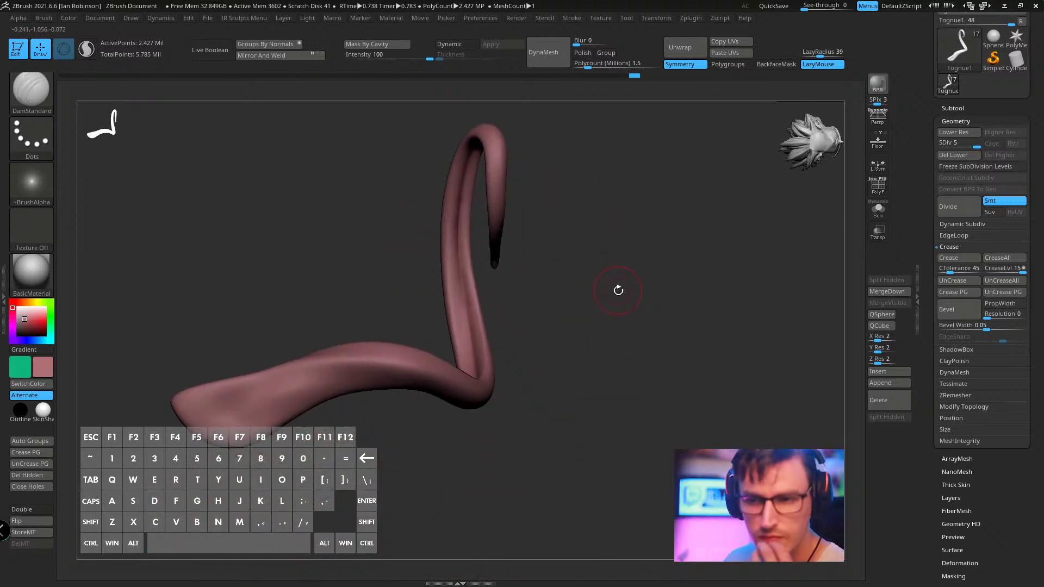
- Show the rest of the character around the tongue with the MJ_Carnage_Posed_9 subtool hidden, and review the pose
left_click(878, 208)
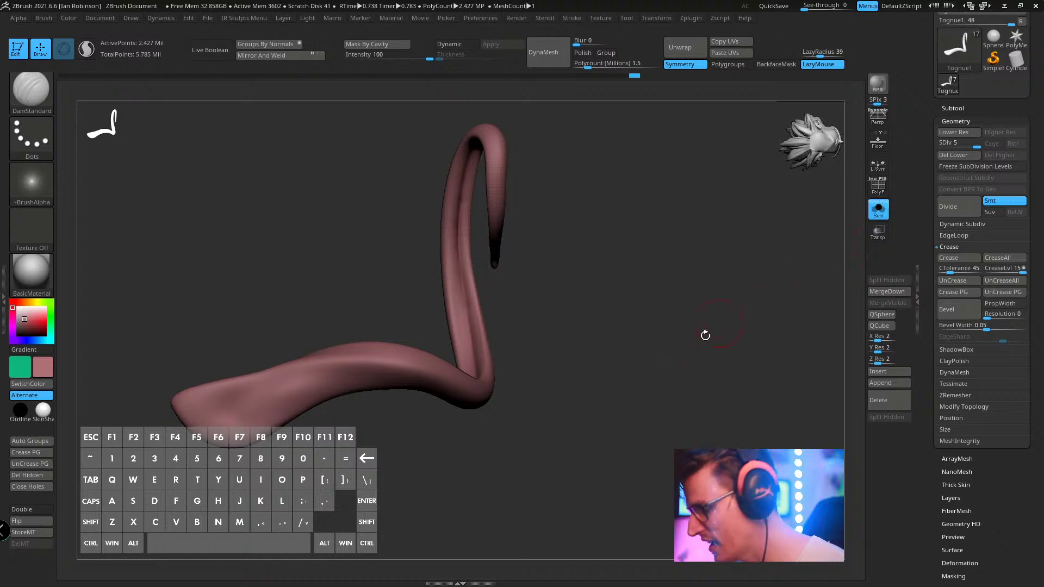
left_click(965, 108)
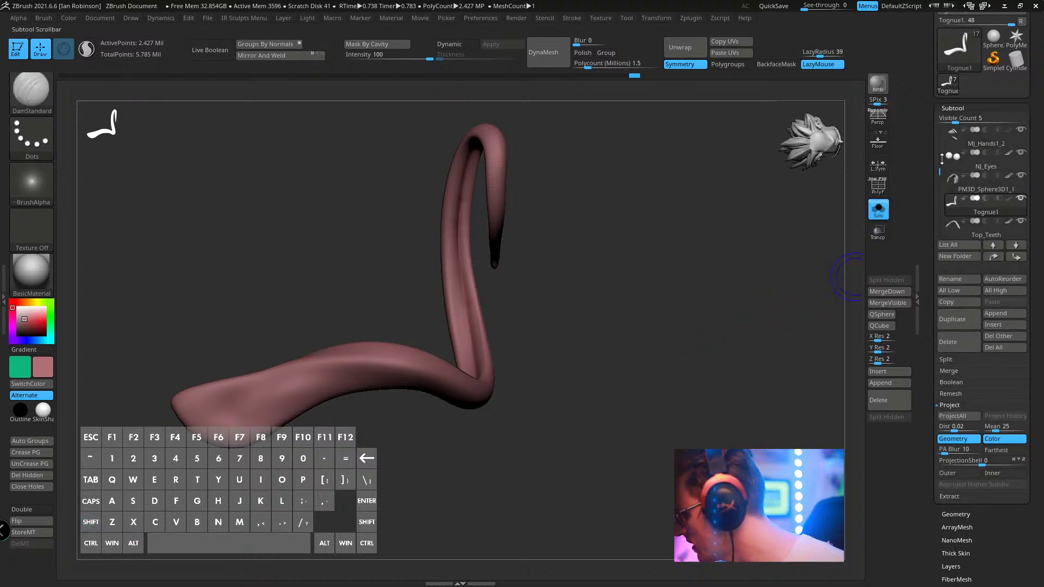
left_click(1017, 130)
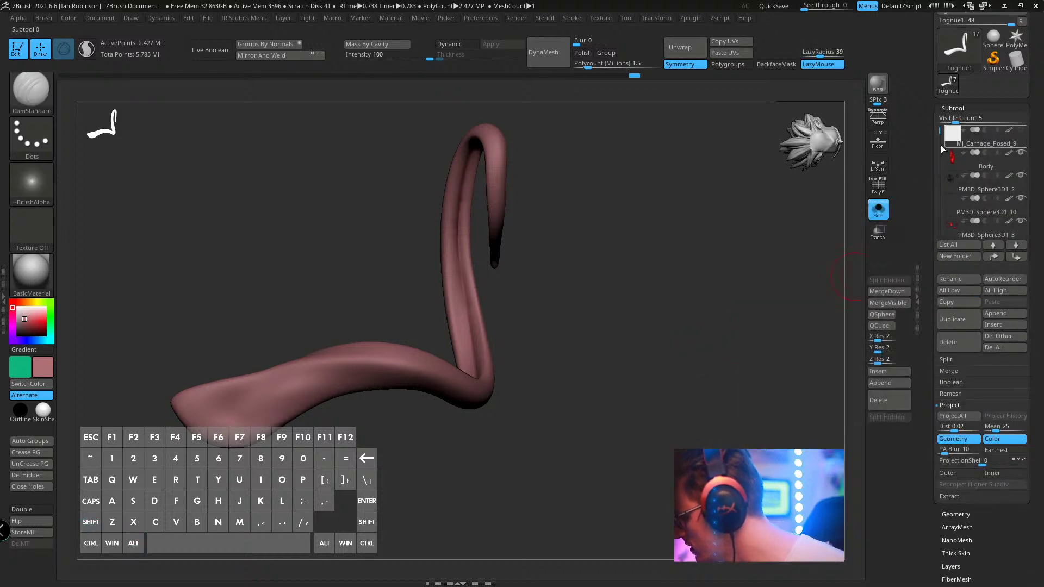
left_click_drag(641, 190, 651, 310)
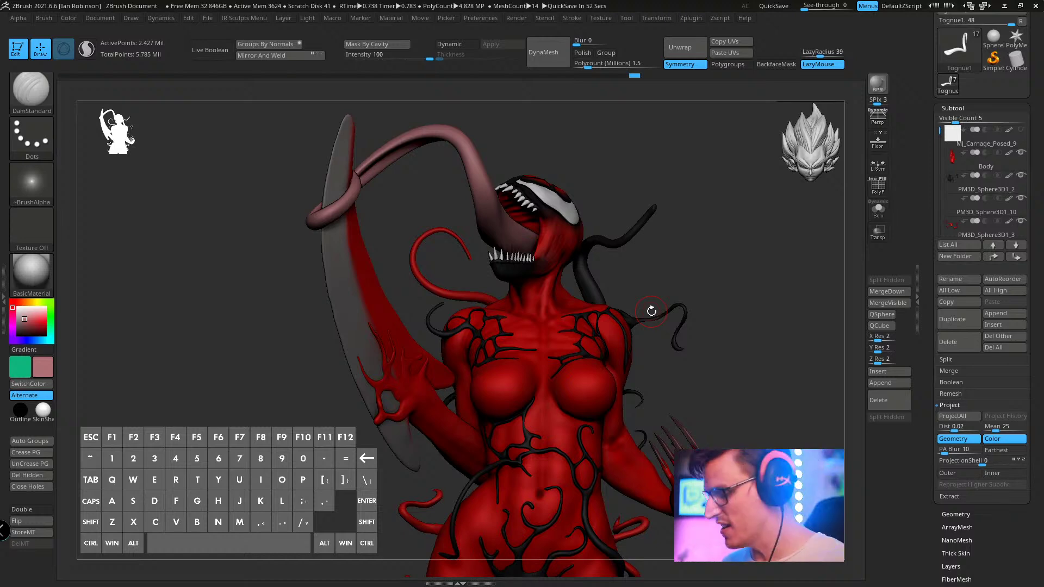
left_click_drag(651, 311, 643, 270)
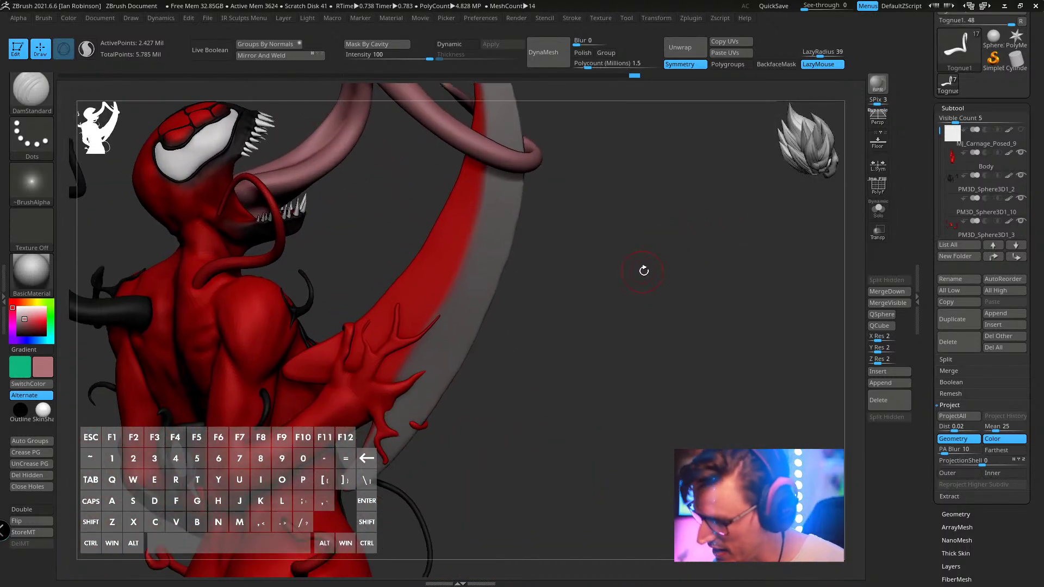
- Make the arm blade subtool MJ_Hands1 active and choose the MoveInfiniteDepth brush with an adjusted draw size
left_click(462, 260, "alt")
left_click_drag(549, 291, 614, 268)
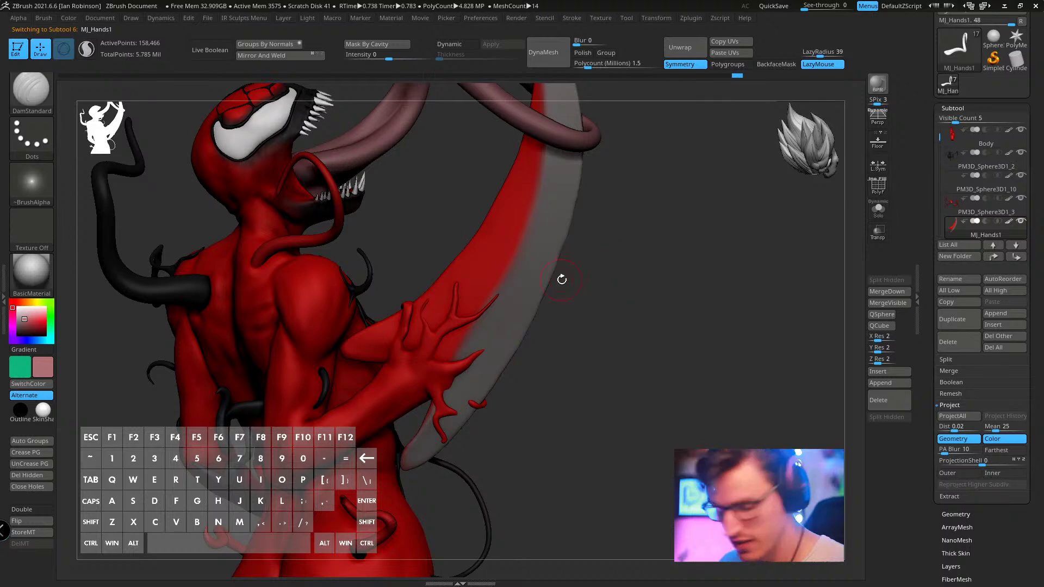
key("b")
key("m")
key("l")
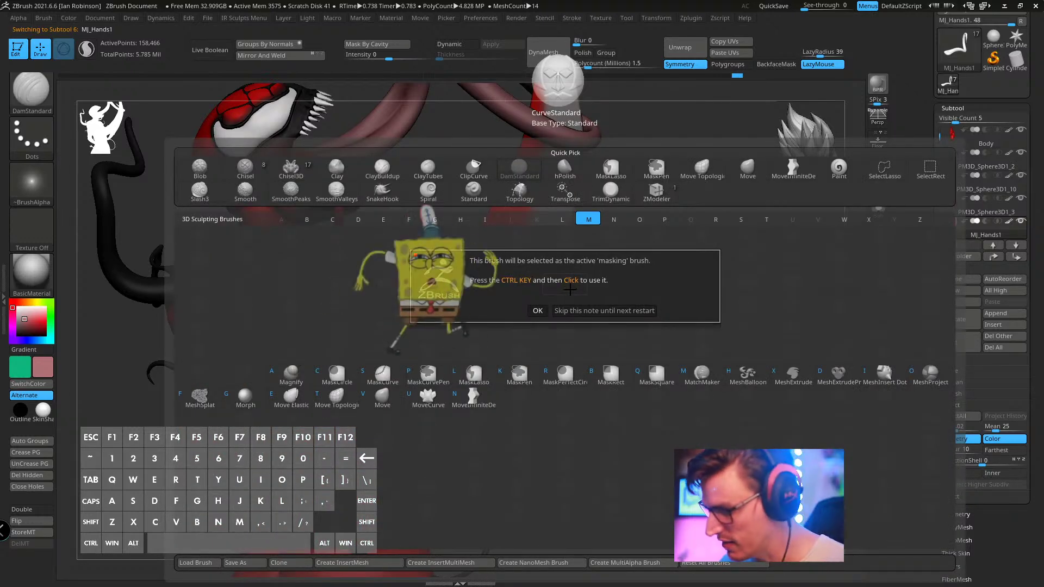
key("n")
key("s")
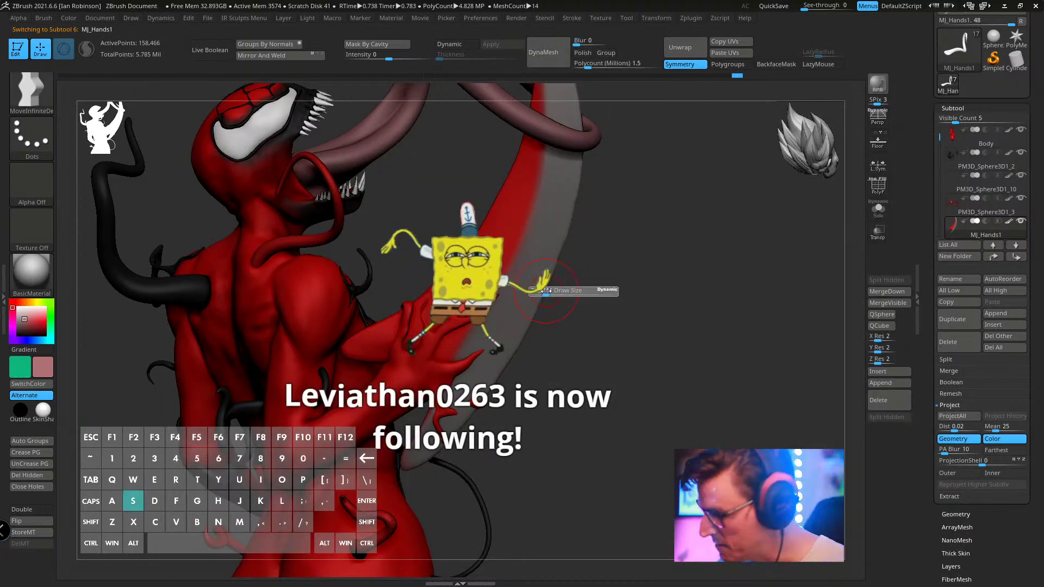
mouse_move(585, 312)
left_mouse_down("alt")
mouse_move(573, 305)
mouse_move(584, 308)
left_mouse_up("alt")
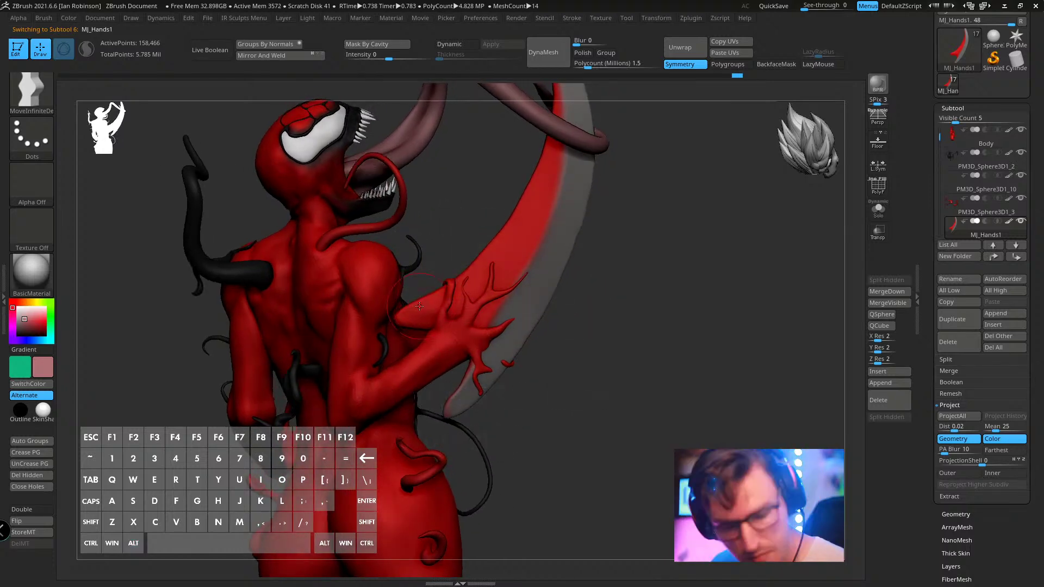
- Reshape the inner edge at the arm blade's base beside the forearm with a resized Move brush
key("b")
key("m")
key("v")
key("s")
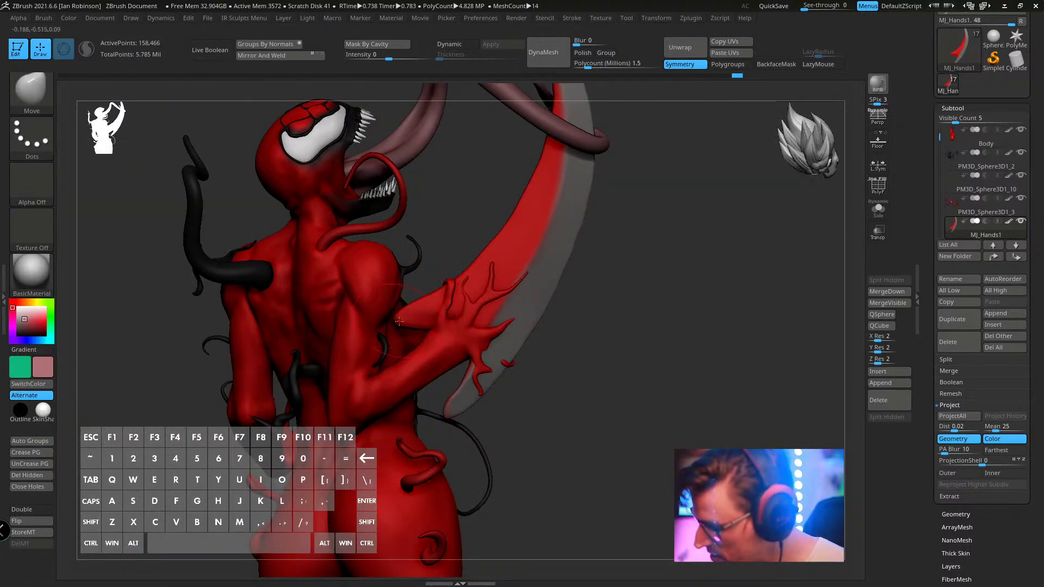
left_click_drag(418, 325, 427, 314)
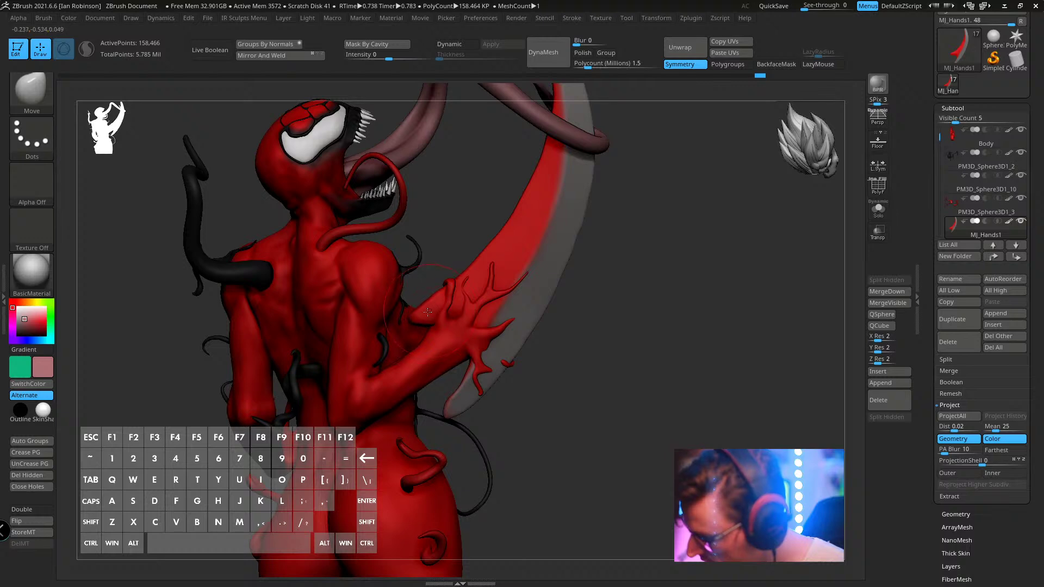
left_click_drag(636, 304, 482, 238)
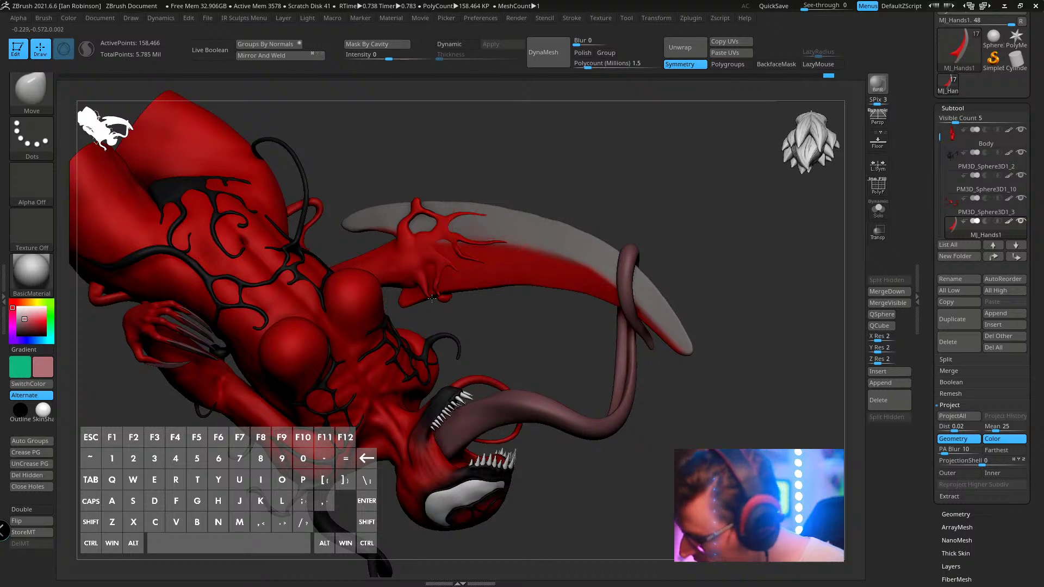
left_click_drag(537, 261, 469, 278)
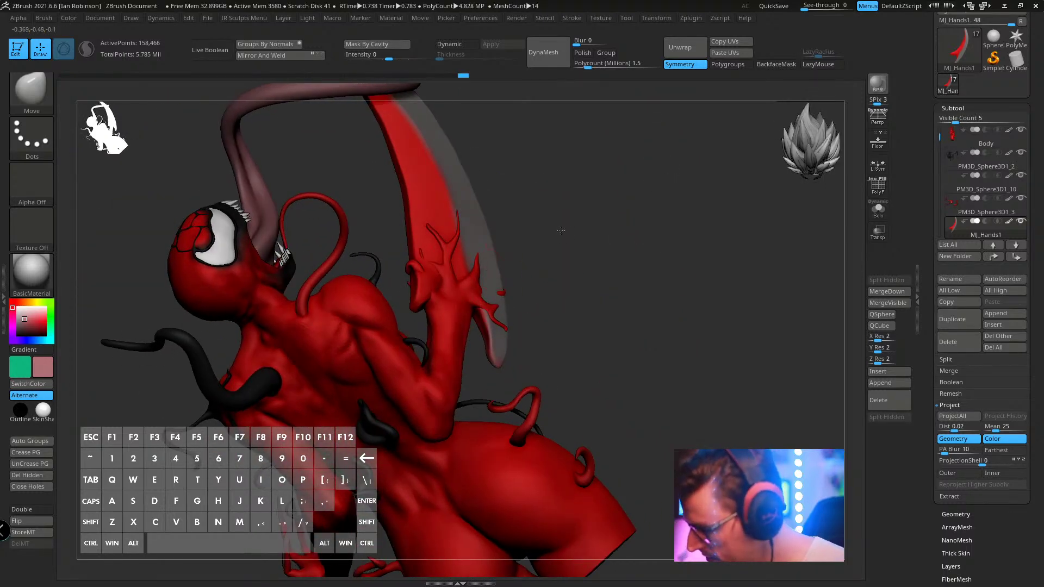
- Refine the forms at the arm blade's base beside the hand with the Inflat brush, smoothing where needed
left_click_drag(560, 230, 552, 239)
key("b")
key("i")
key("n")
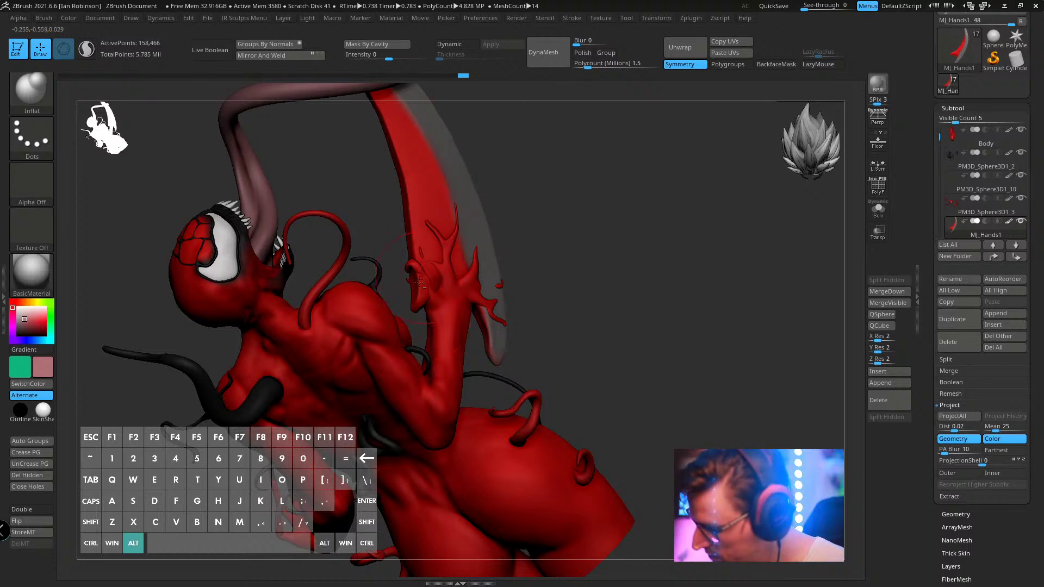
key("shift")
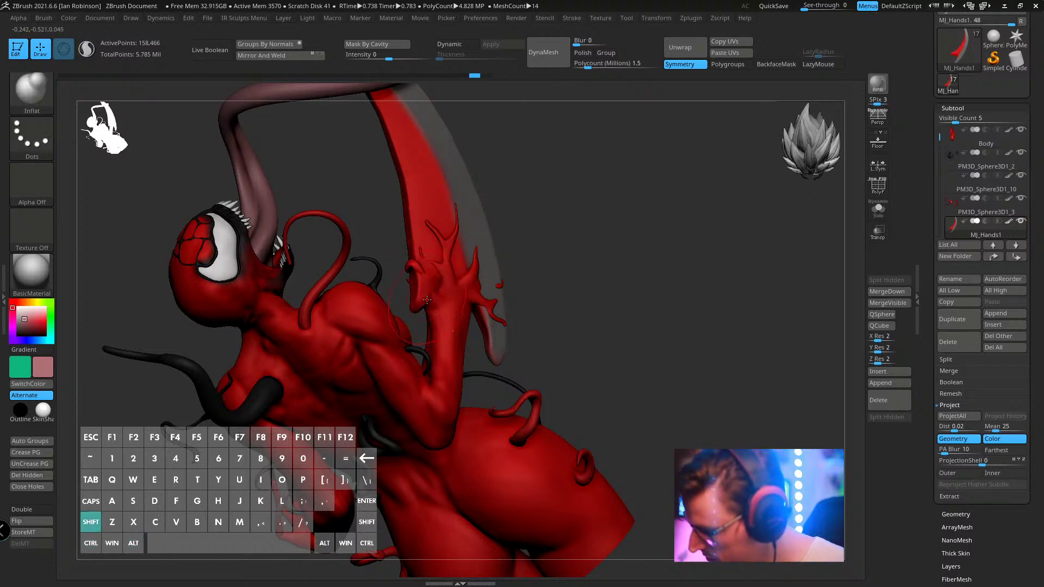
key("shift")
- Adjust the arm blade's shape with the Move brush, checking the pose from several sides
mouse_move(601, 238)
left_mouse_down()
mouse_move(647, 236)
mouse_move(604, 268)
mouse_move(601, 201)
mouse_move(543, 225)
mouse_move(569, 205)
left_mouse_up()
key("b")
key("m")
key("i")
key("b")
key("m")
key("v")
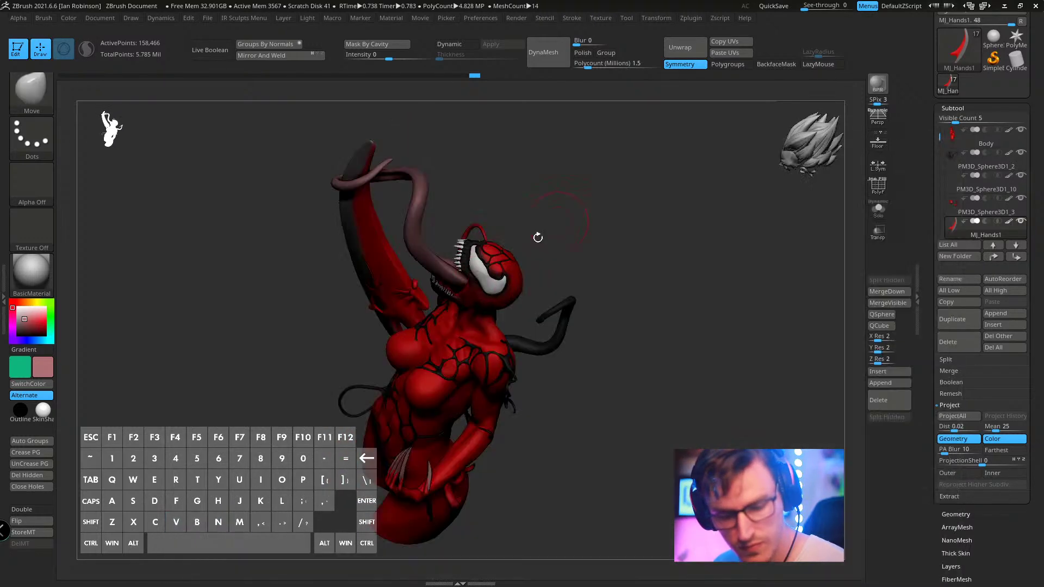
left_click_drag(598, 250, 384, 231)
- Make the tongue subtool Tognue1 active and isolate it from the rest of the character
left_click(385, 231, "alt")
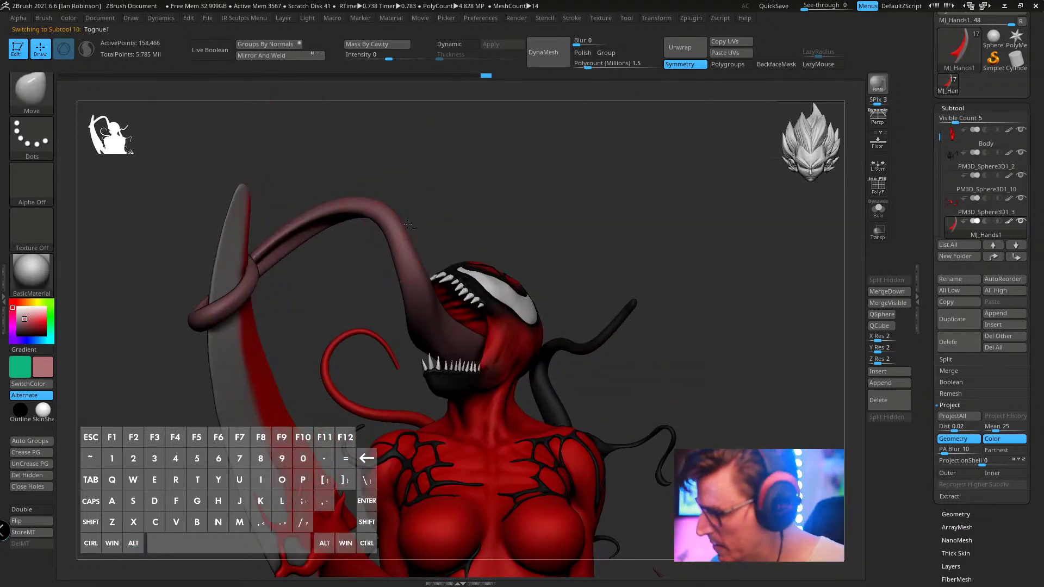
left_click(876, 210)
left_click_drag(699, 217, 626, 189)
left_click(73, 16)
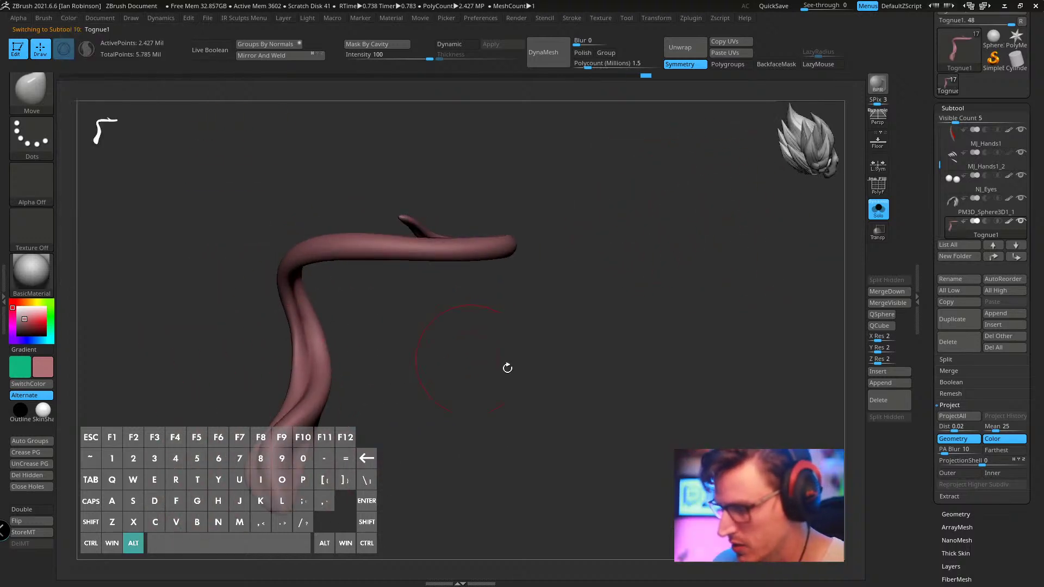
- Carve the first cross creases over one ridge near the tongue's base with a resized DamStandard brush
left_click_drag(508, 366, 563, 333, "alt")
key("s")
mouse_move(513, 310)
left_mouse_down("alt")
mouse_move(552, 403)
mouse_move(560, 337)
left_mouse_up("alt")
key("b")
key("d")
key("s")
key("s")
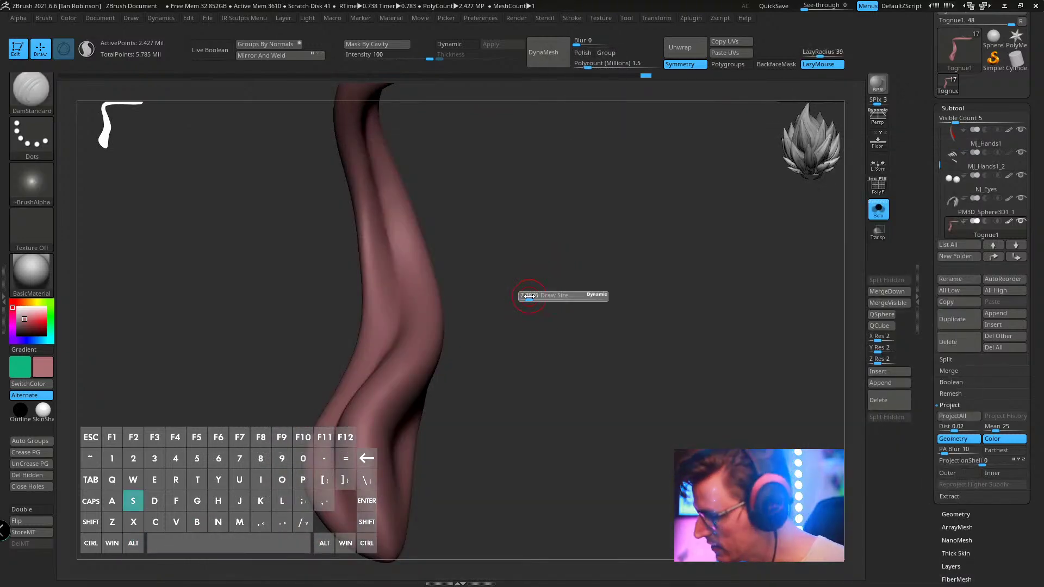
mouse_move(532, 298)
left_mouse_down()
mouse_move(509, 350)
mouse_move(502, 298)
mouse_move(414, 408)
left_mouse_up()
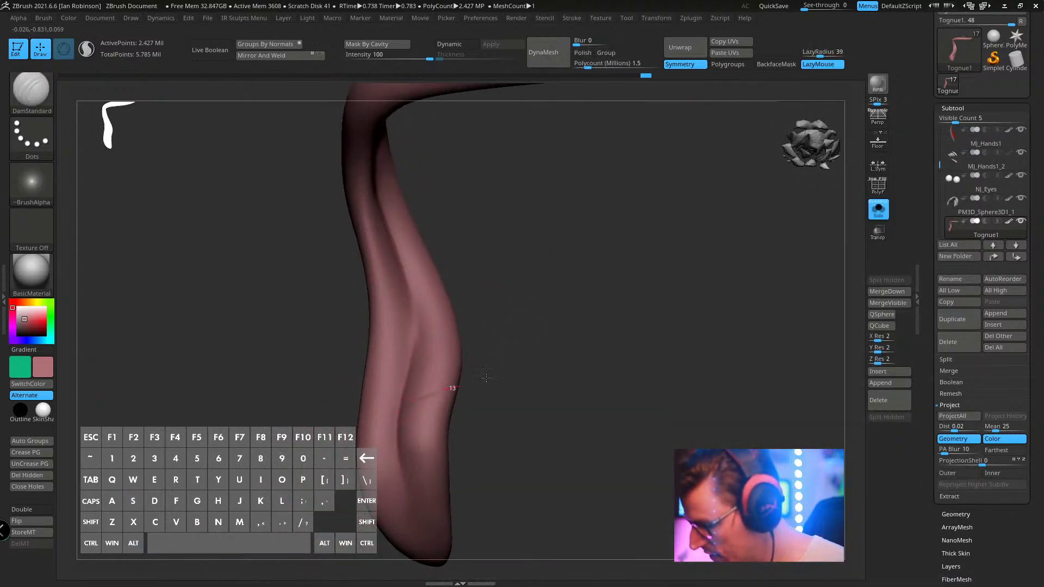
key("s")
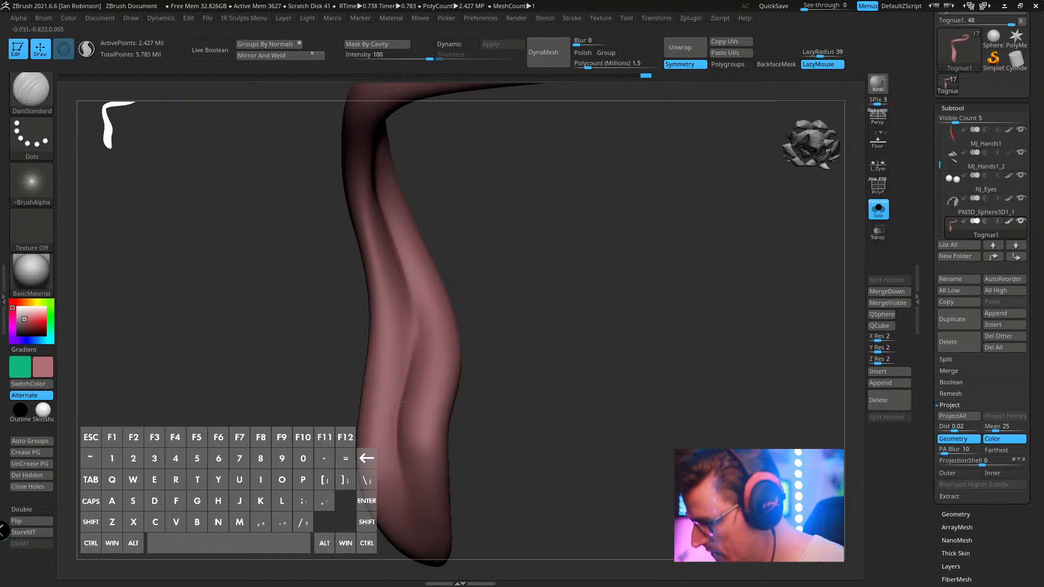
mouse_move(482, 384)
left_mouse_down()
mouse_move(418, 392)
mouse_move(465, 372)
mouse_move(427, 323)
left_mouse_up()
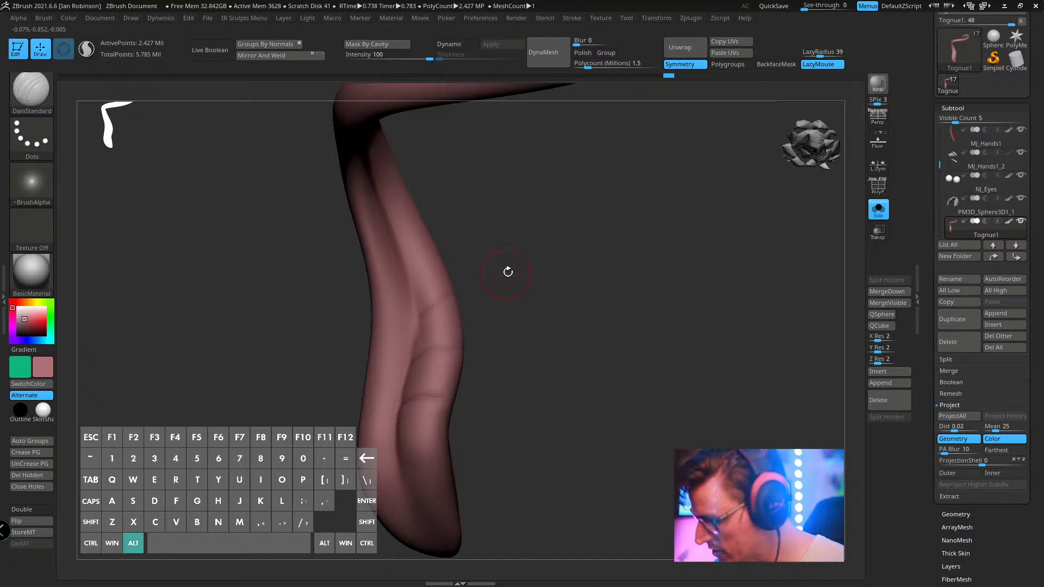
- Continue the cross creases along the same ridge of the tongue up to its looping bend
mouse_move(508, 272)
left_mouse_down()
mouse_move(477, 303)
mouse_move(423, 279)
mouse_move(432, 291)
mouse_move(413, 306)
mouse_move(473, 240)
mouse_move(419, 242)
left_mouse_up()
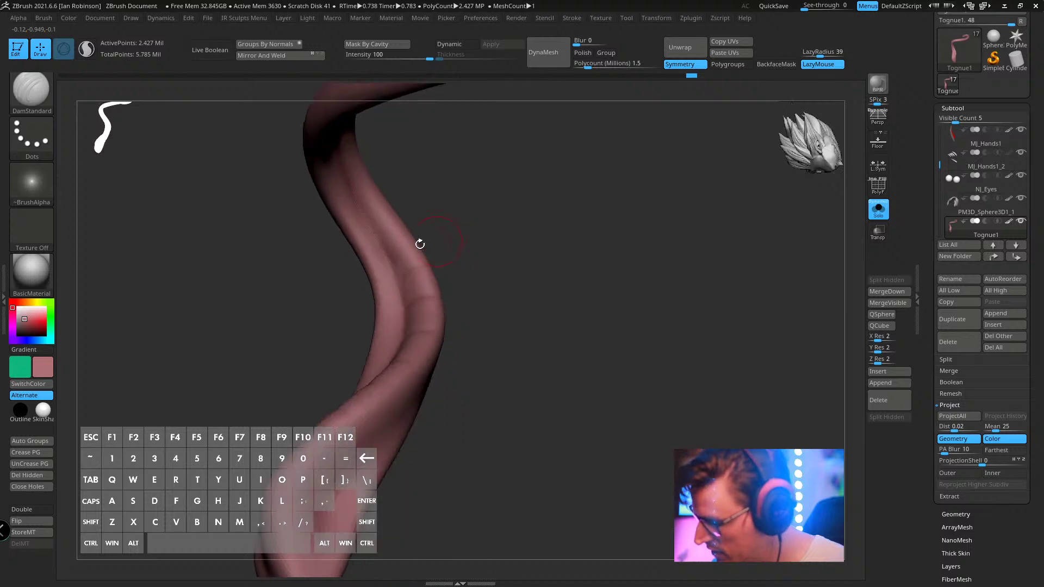
mouse_move(483, 217)
left_mouse_down("alt")
mouse_move(513, 245)
mouse_move(472, 239)
mouse_move(489, 234)
mouse_move(481, 271)
mouse_move(399, 292)
mouse_move(425, 259)
left_mouse_up("alt")
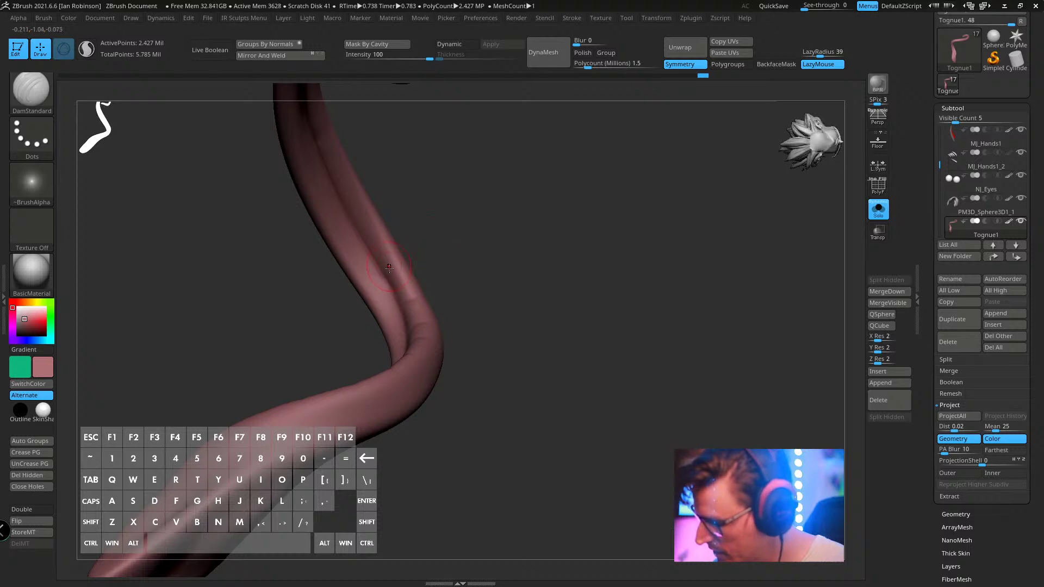
left_click_drag(400, 224, 304, 266, "alt")
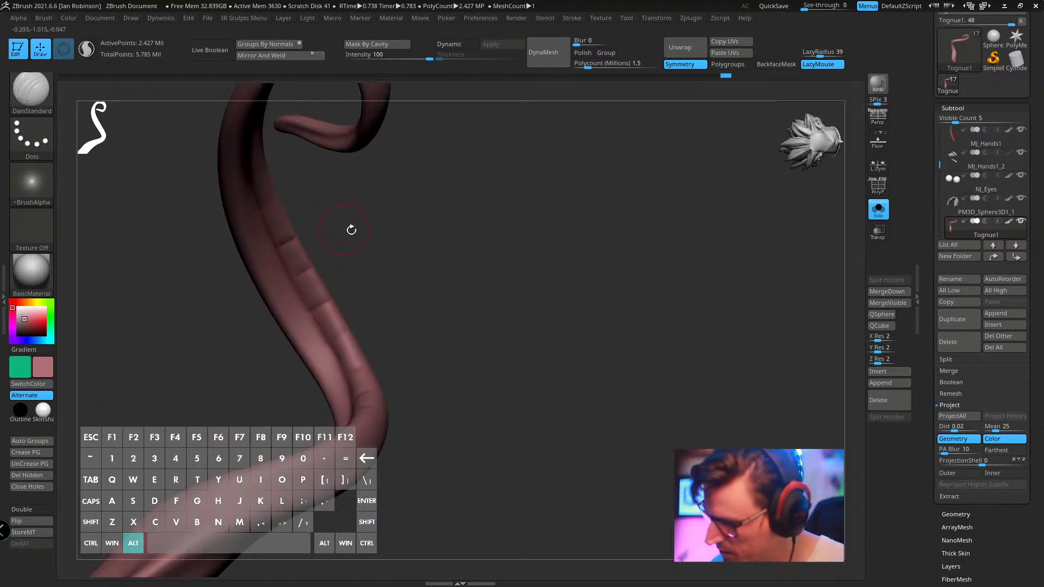
left_click_drag(349, 229, 357, 259)
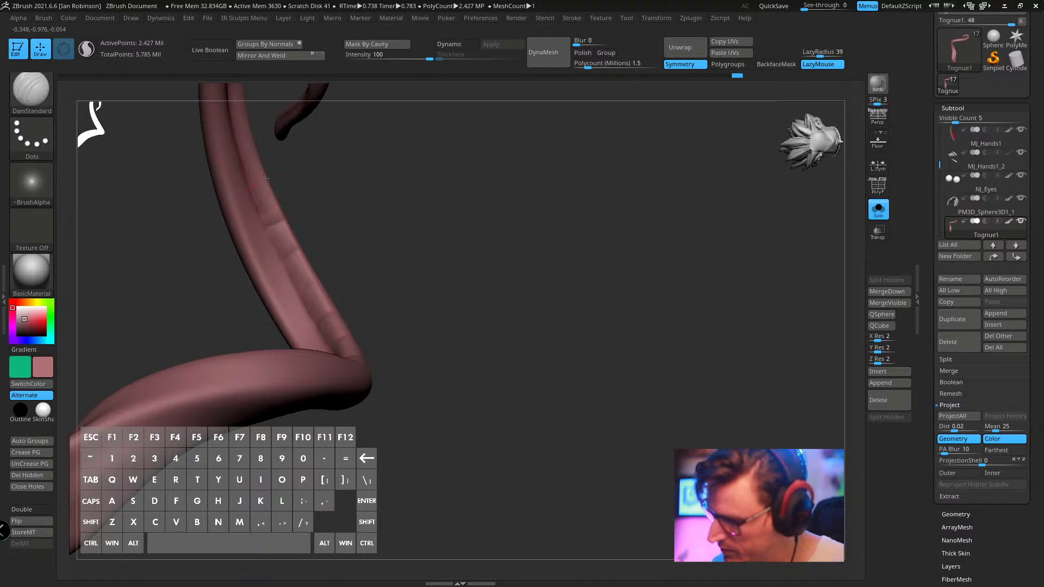
left_click_drag(326, 187, 315, 287, "alt")
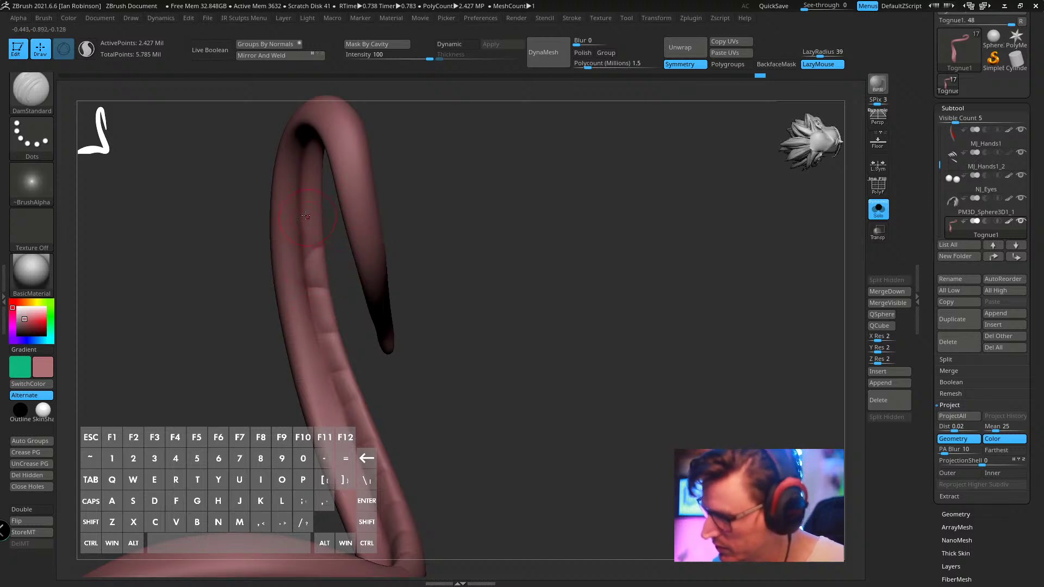
left_click_drag(352, 211, 305, 177)
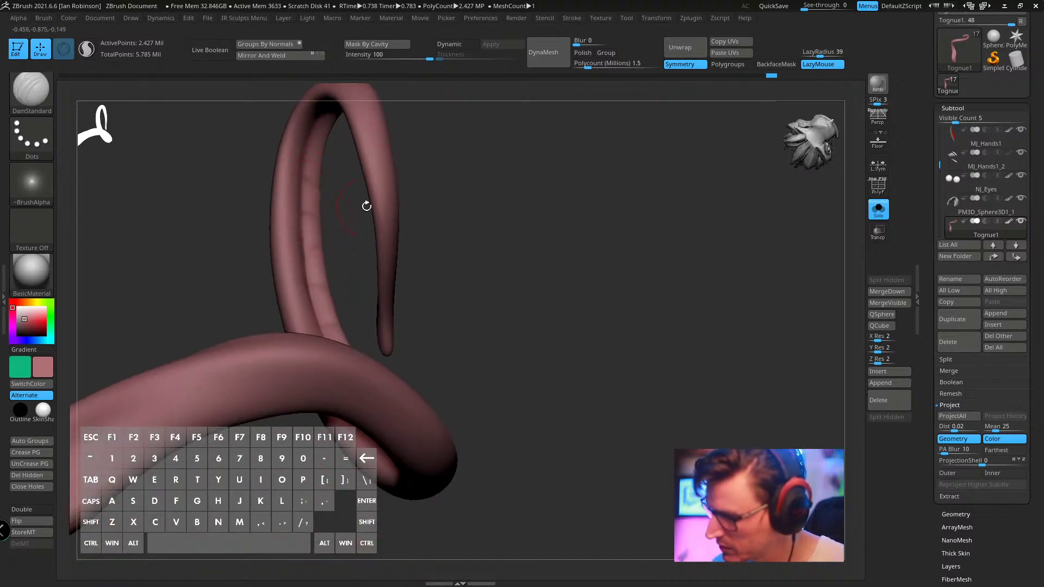
left_click_drag(366, 206, 310, 277)
left_click_drag(303, 205, 367, 256)
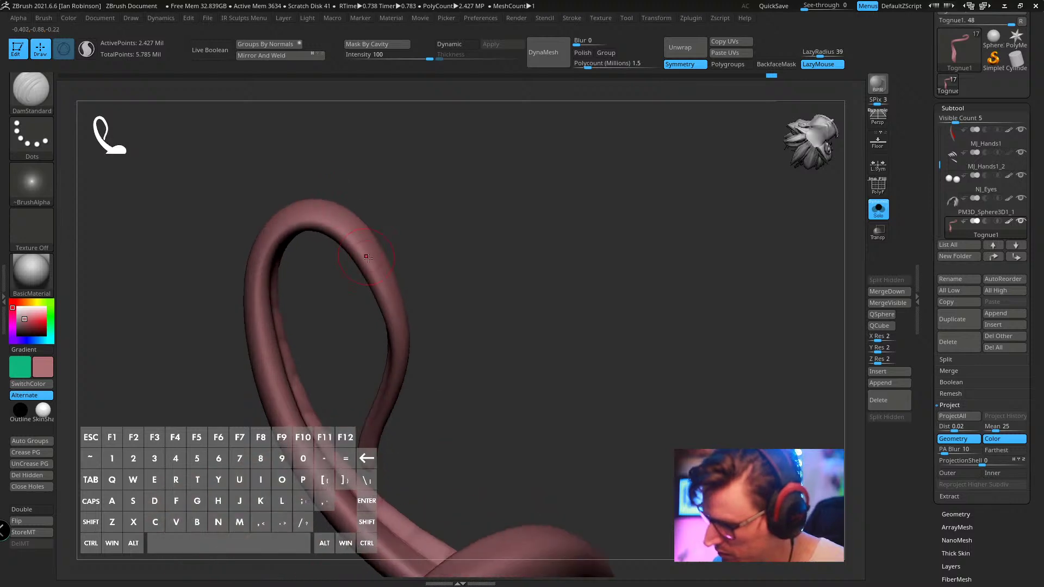
- Hide the rest of the tongue so that only the curved tip section stays visible
right_click_drag(367, 257, 340, 189, "alt")
left_click(41, 93, "ctrl+shift")
left_click(143, 102, "ctrl+shift")
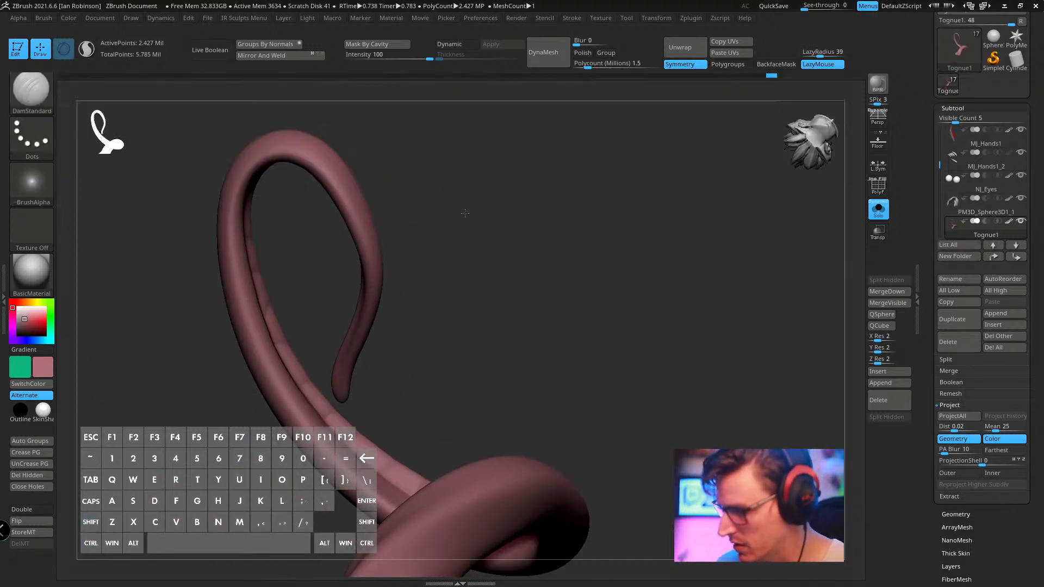
mouse_move(385, 419)
left_mouse_down("ctrl+shift")
mouse_move(338, 359)
mouse_move(266, 103)
mouse_move(463, 428)
left_mouse_up("ctrl+shift")
mouse_move(516, 274)
left_mouse_down()
mouse_move(491, 137)
mouse_move(421, 163)
mouse_move(447, 288)
mouse_move(551, 285)
left_mouse_up()
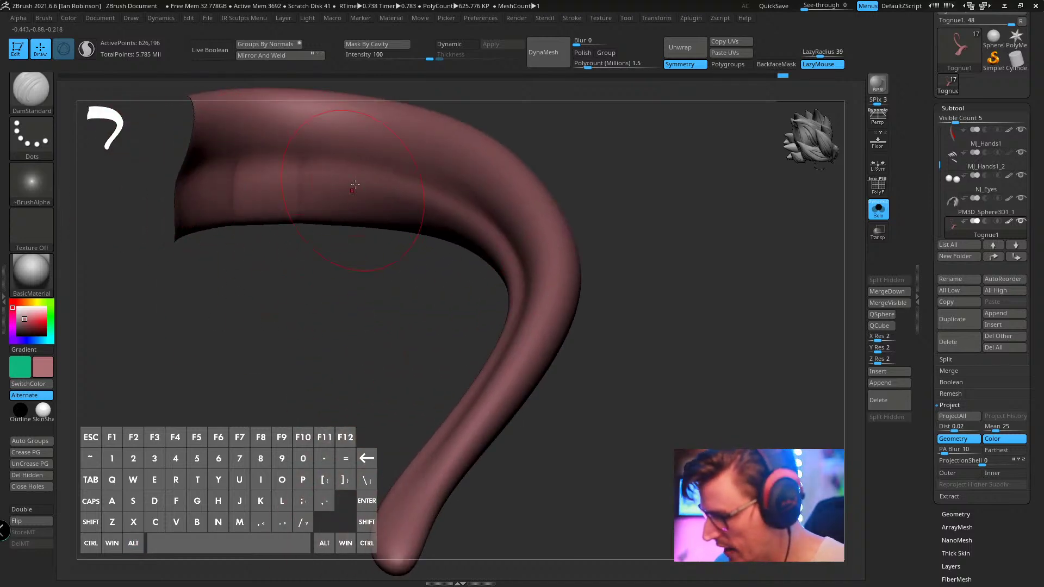
- Resize the DamStandard brush and carve cross creases over the inner ridge at the start of the tip section
left_click_drag(326, 299, 329, 310)
key("s")
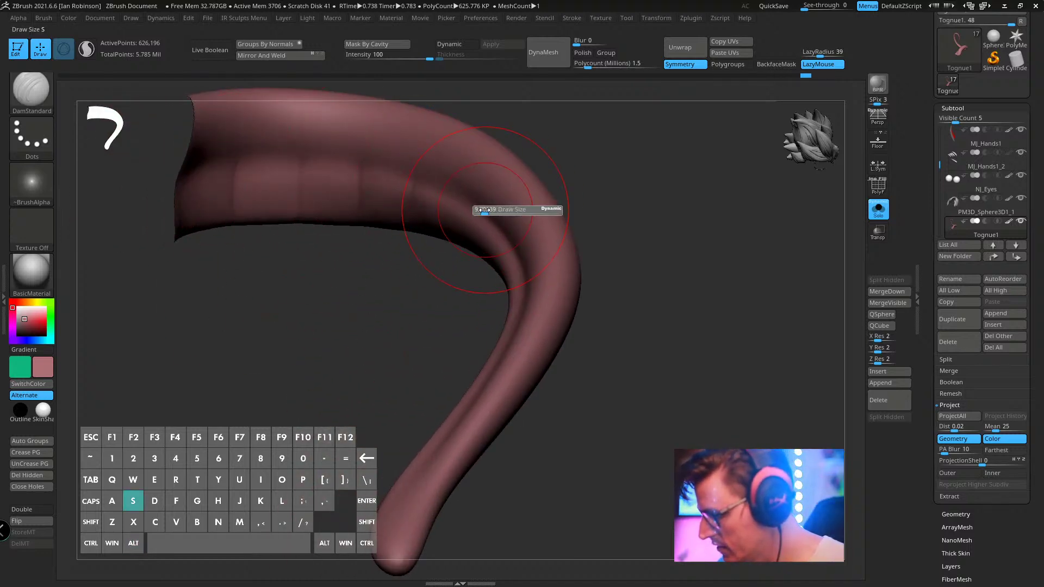
left_click_drag(596, 212, 522, 217)
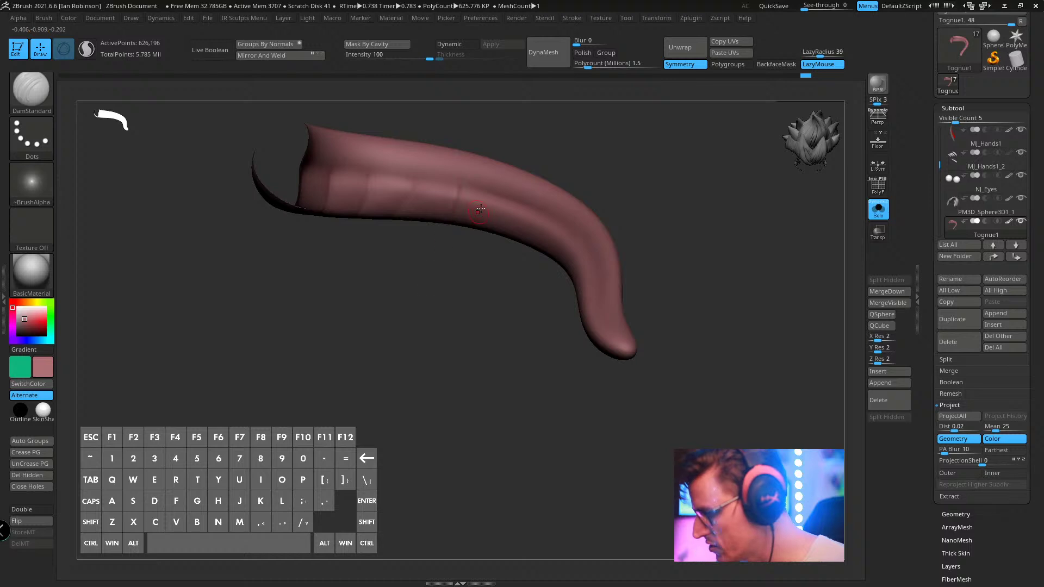
key("alt")
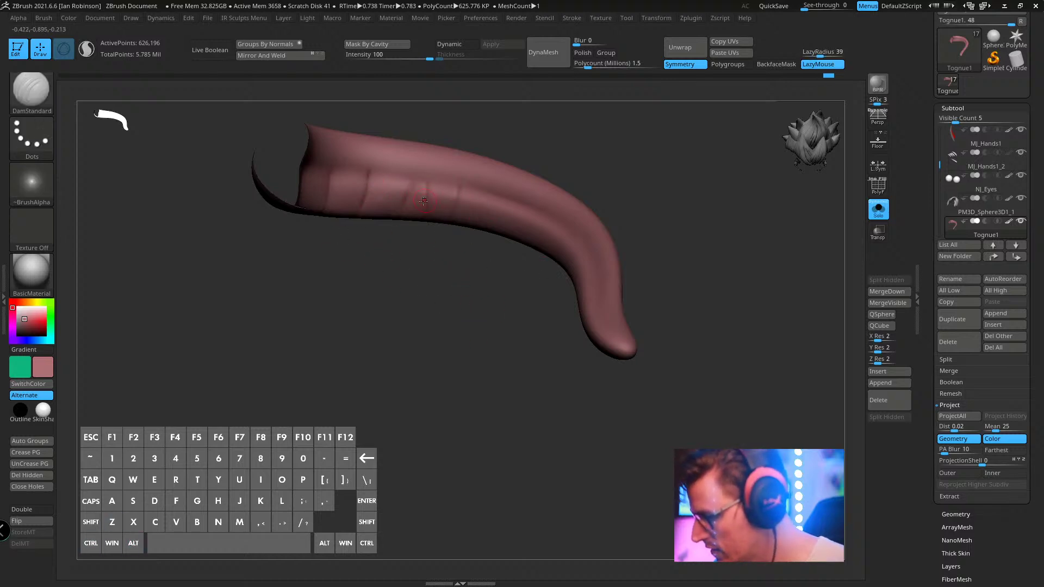
mouse_move(443, 326)
left_mouse_down()
mouse_move(442, 354)
mouse_move(496, 284)
left_mouse_up()
key("shift")
key("l")
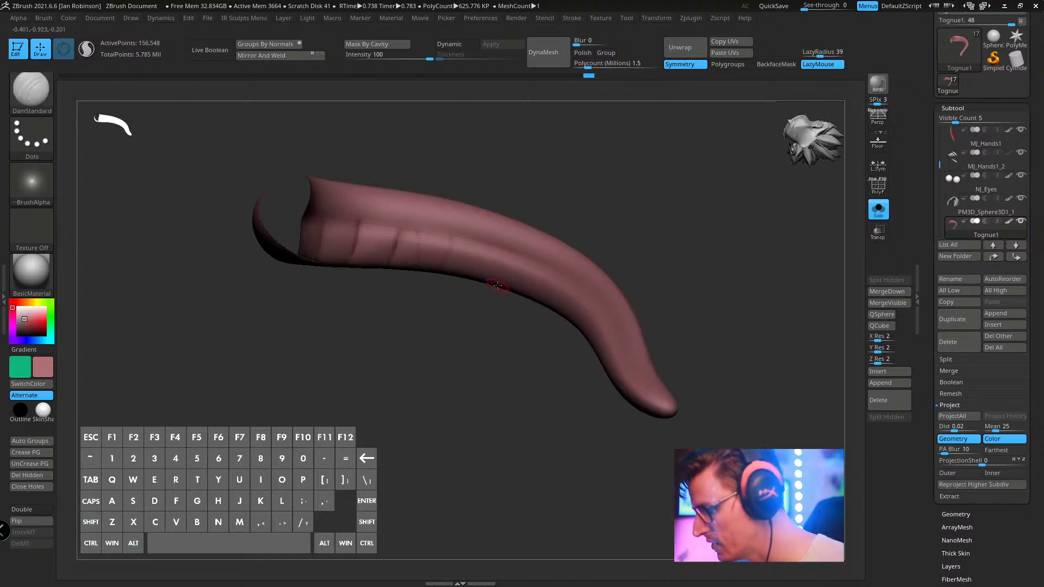
- Extend the cross creases along the inner ridge to the tongue's tip
left_click_drag(478, 366, 483, 253)
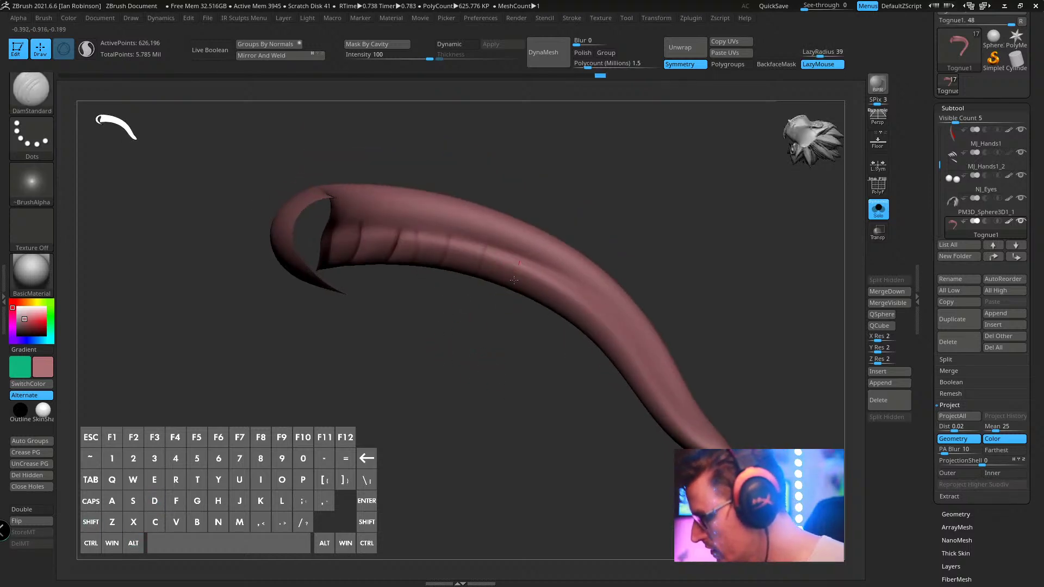
left_click_drag(542, 370, 592, 314)
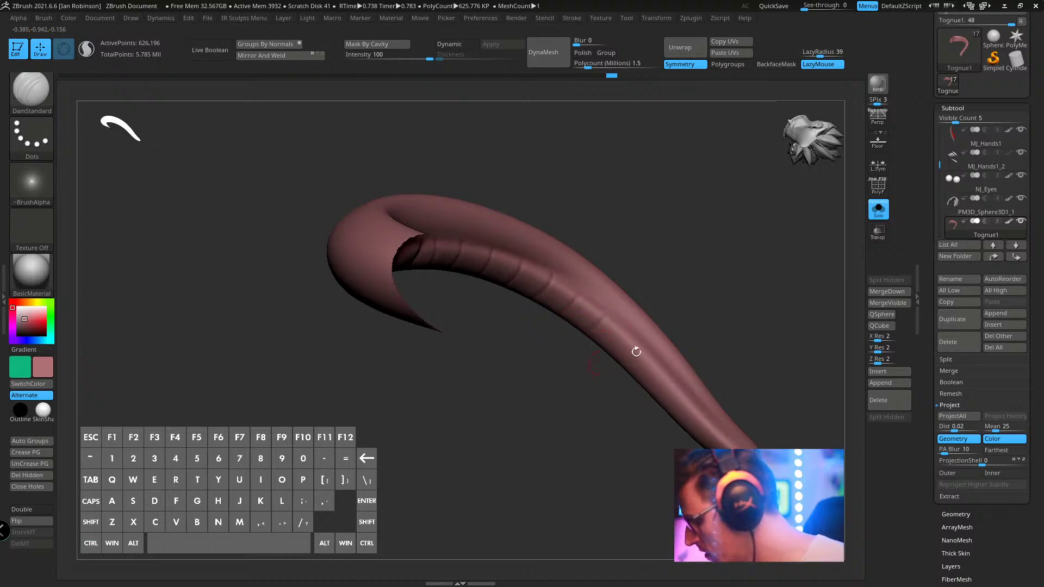
left_click_drag(619, 346, 559, 344, "alt")
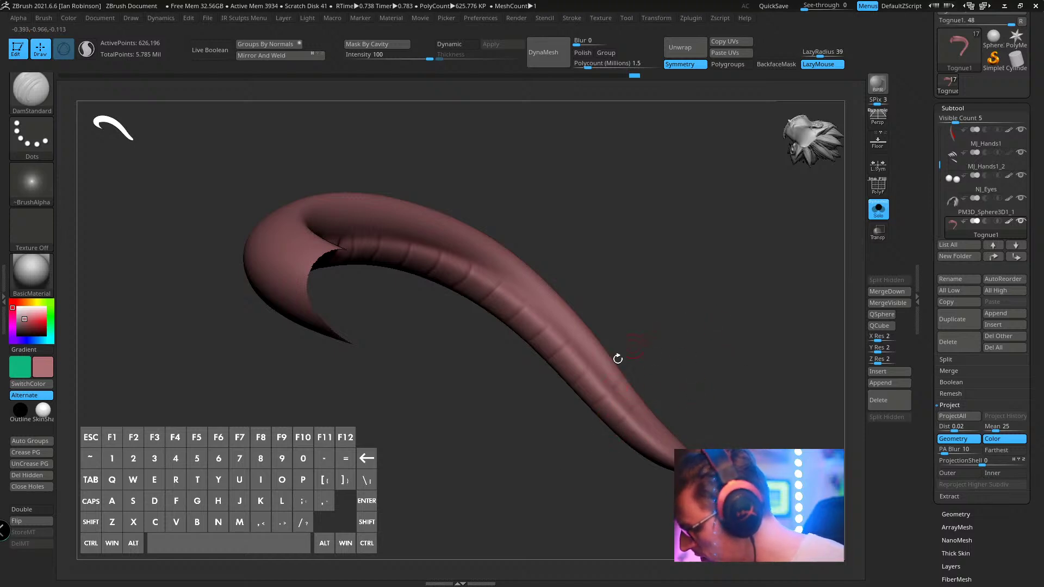
left_click_drag(645, 332, 587, 330)
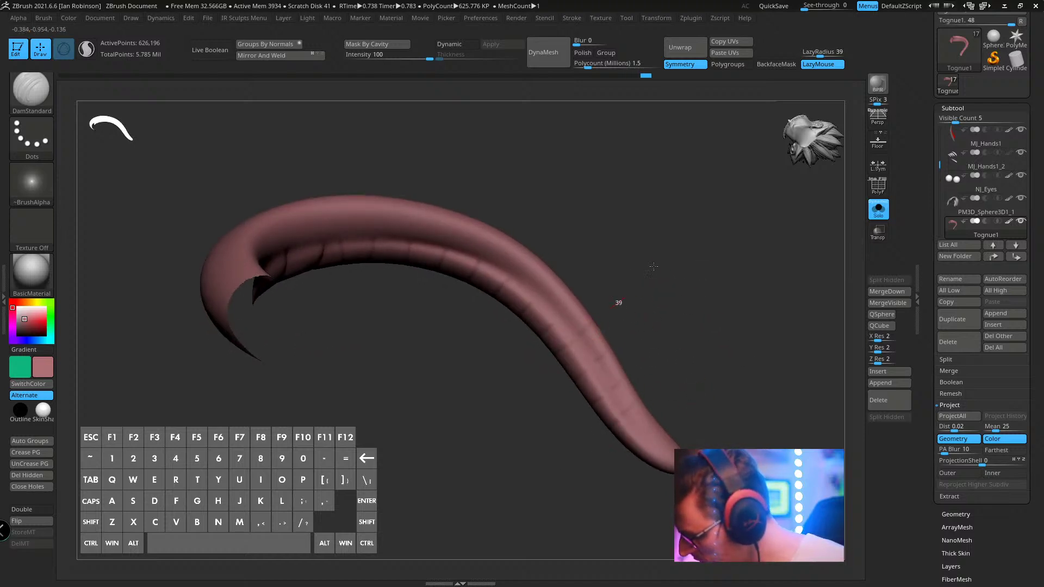
- Carve matching cross creases over the outer ridge, working from the tip back toward the cut end of the section
left_click_drag(653, 267, 561, 320)
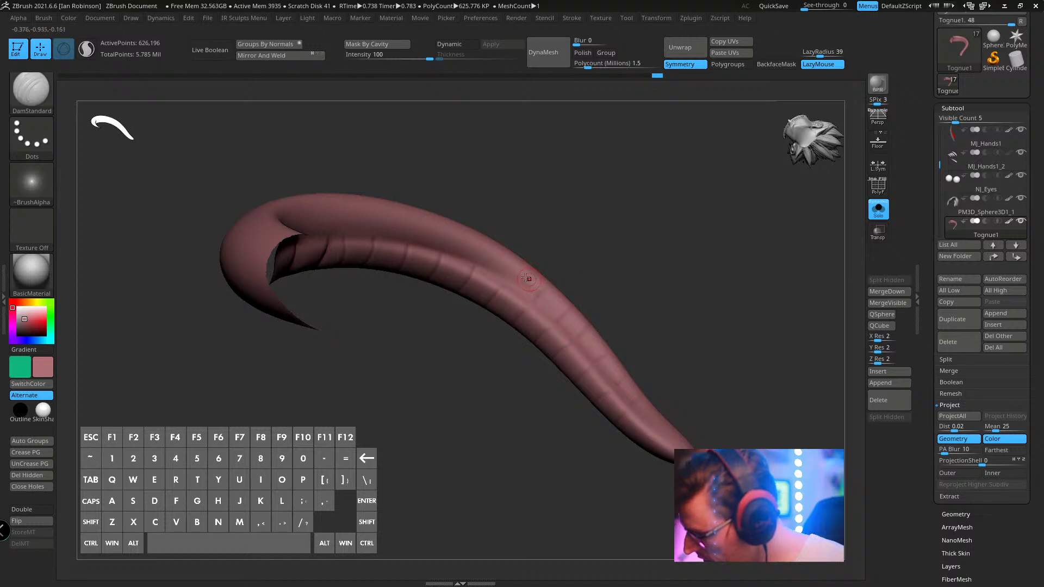
right_click_drag(481, 257, 447, 248)
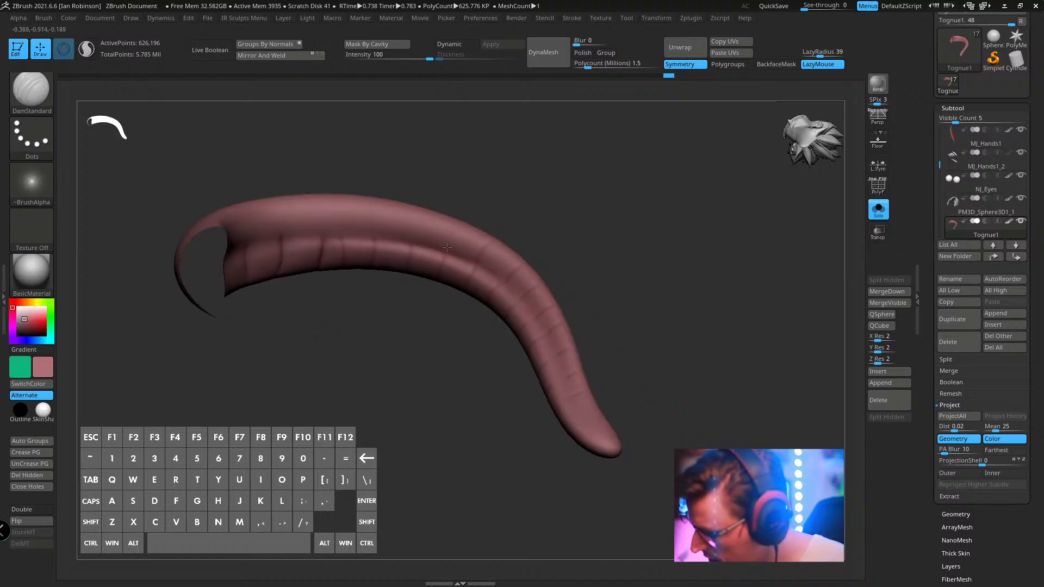
right_click_drag(369, 199, 359, 186)
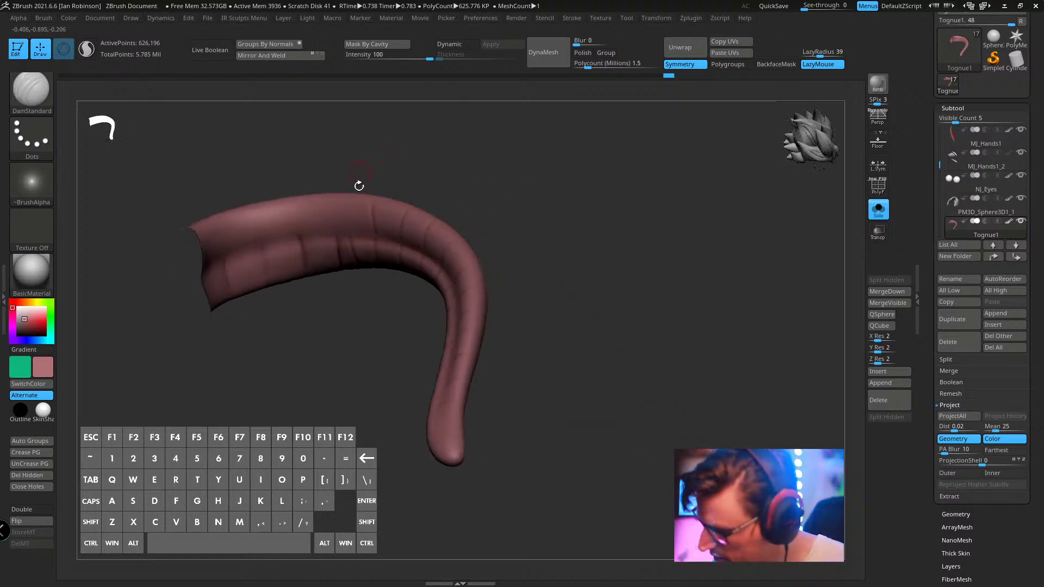
right_click_drag(292, 212, 272, 243)
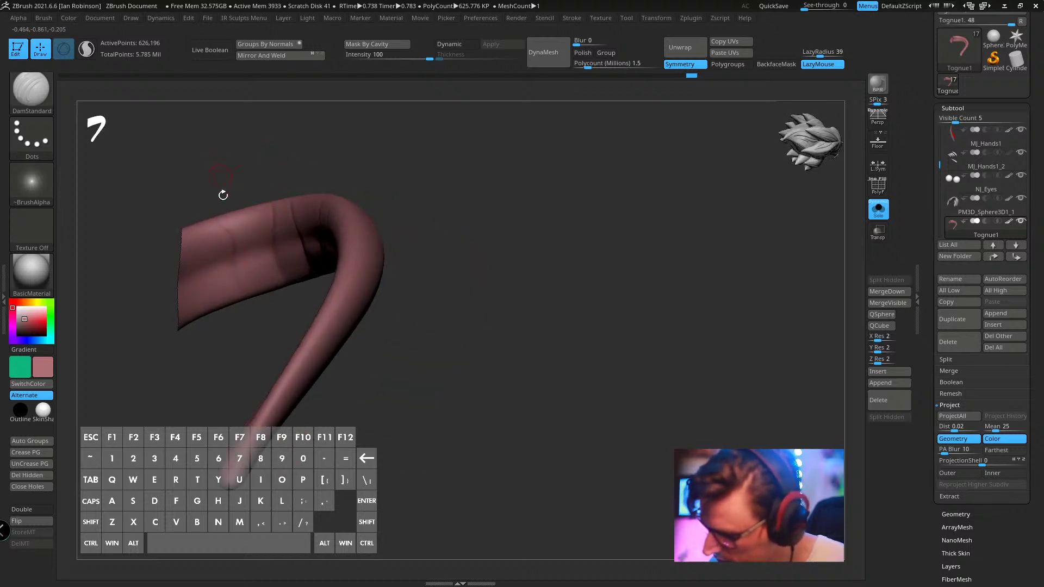
- Invert the tongue's visible part and unhide the whole tongue
left_click_drag(426, 147, 450, 173, "ctrl+shift")
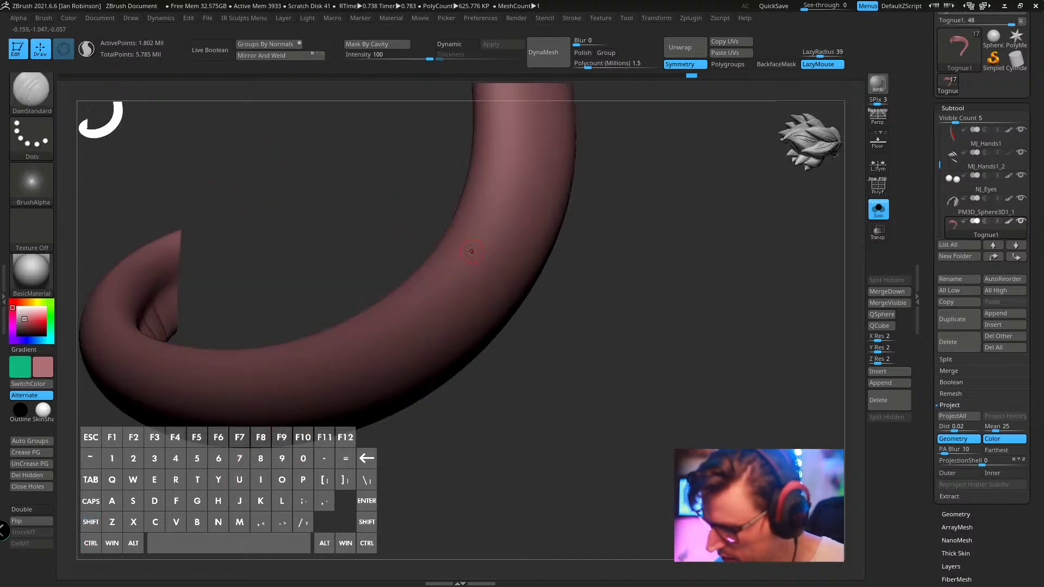
right_click_drag(365, 233, 279, 338)
left_click(337, 239, "ctrl+shift")
- Continue the cross creases over both tongue ridges along the stretch past the bend, working toward the tongue's root
right_click_drag(433, 299, 497, 289)
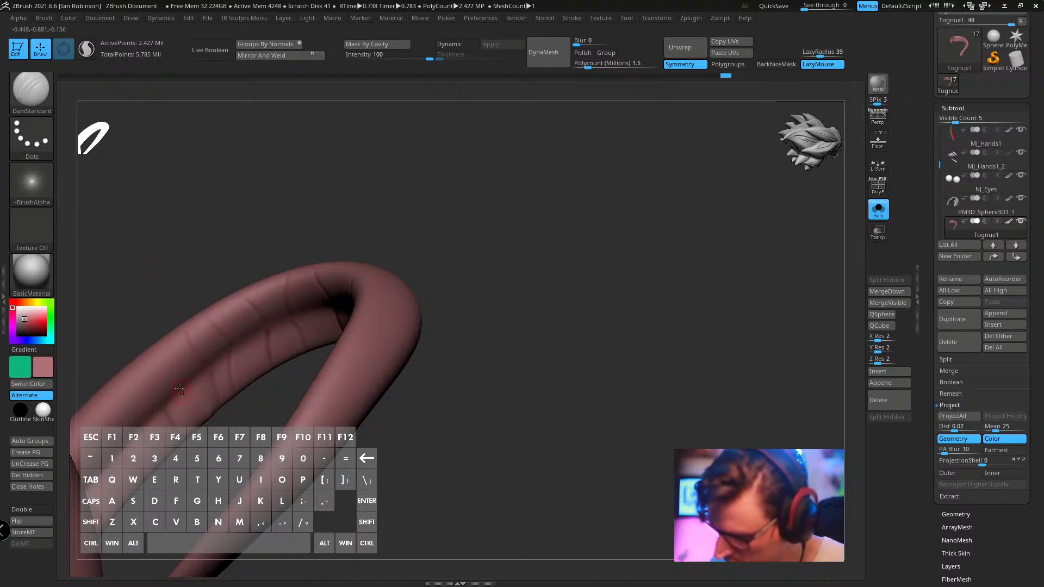
left_click_drag(243, 424, 261, 379)
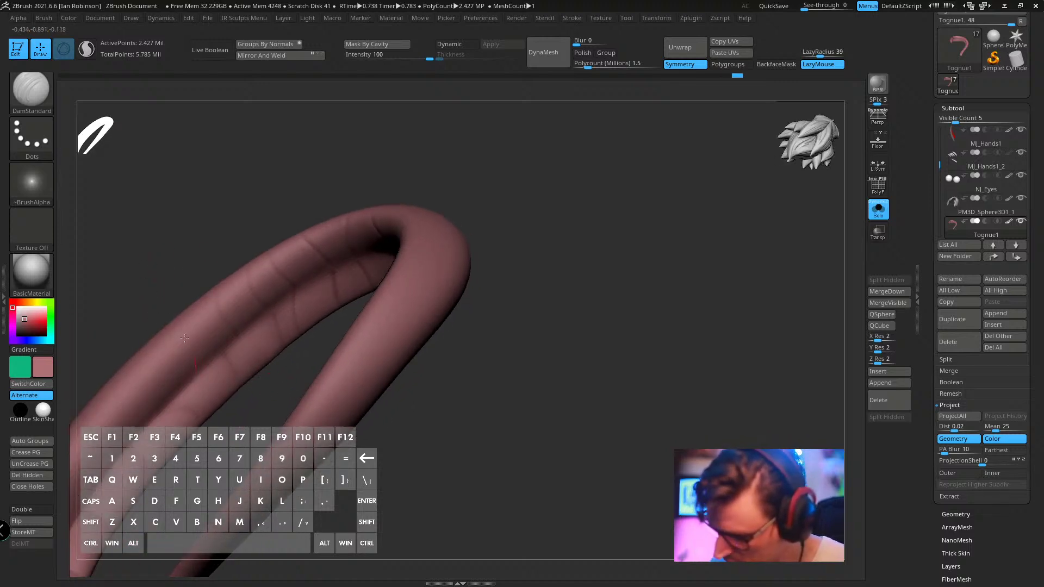
left_click_drag(184, 338, 232, 376)
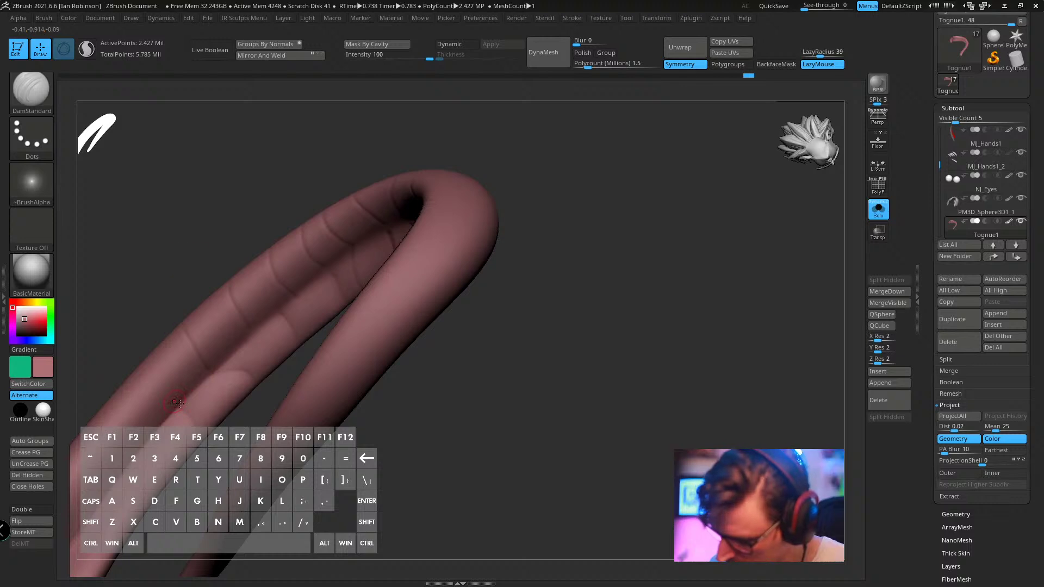
left_click_drag(163, 305, 247, 389)
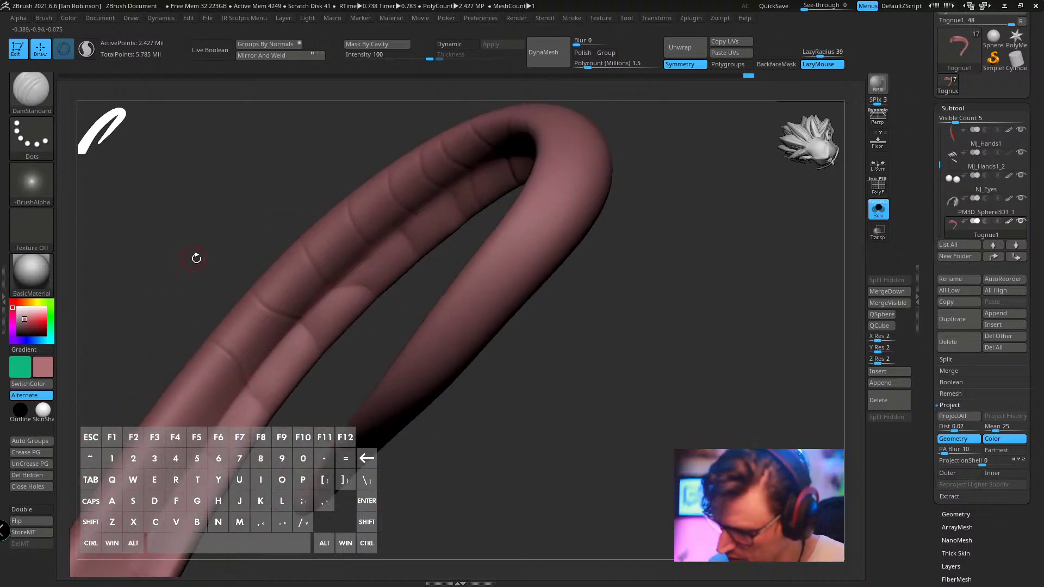
left_click_drag(196, 259, 315, 268, "alt")
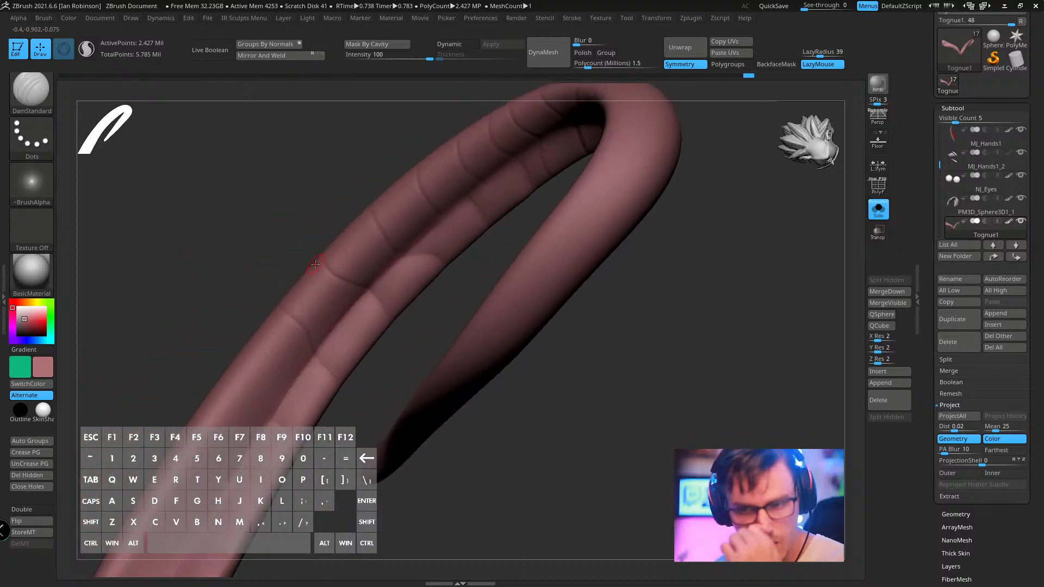
left_click_drag(313, 298, 293, 384, "alt")
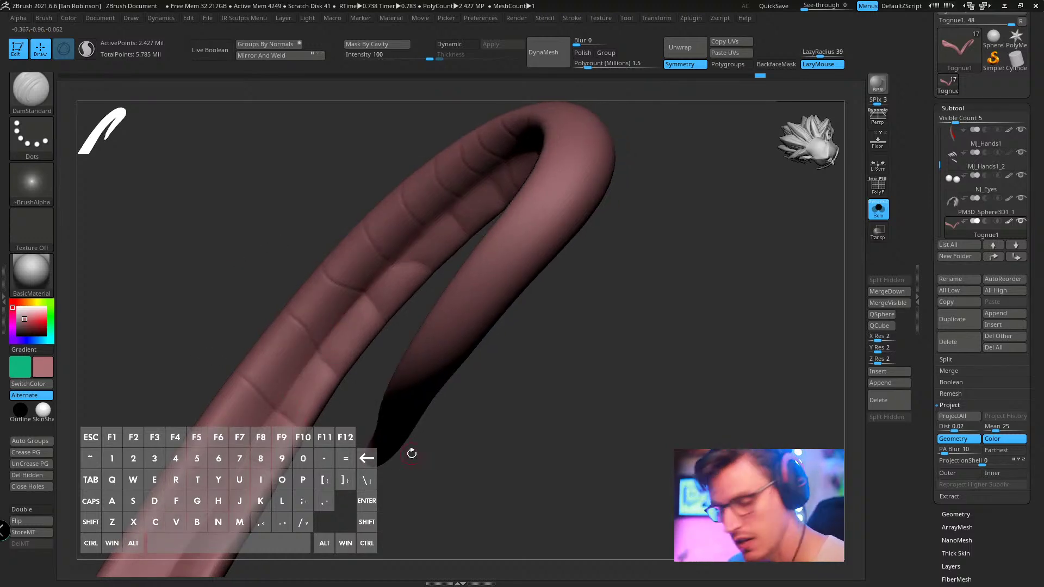
- Carve further evenly spaced cross creases down both ridges of the tongue's long straight stretch
key("b")
key("c")
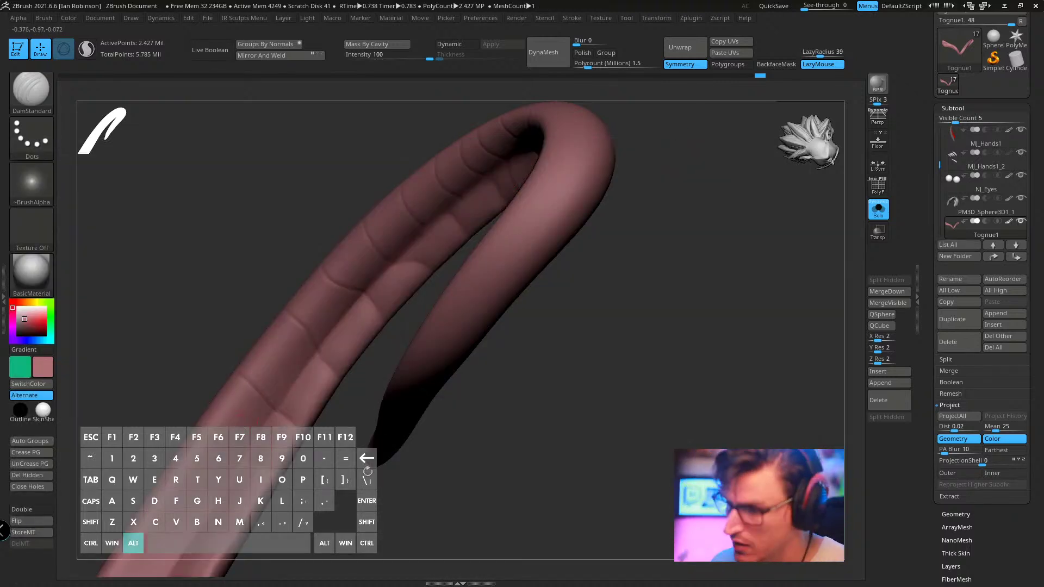
mouse_move(419, 469)
left_mouse_down("alt")
mouse_move(478, 443)
mouse_move(462, 435)
left_mouse_up("alt")
left_click_drag(398, 461, 399, 437, "alt")
left_click_drag(254, 308, 299, 297, "alt")
left_click_drag(299, 298, 316, 343)
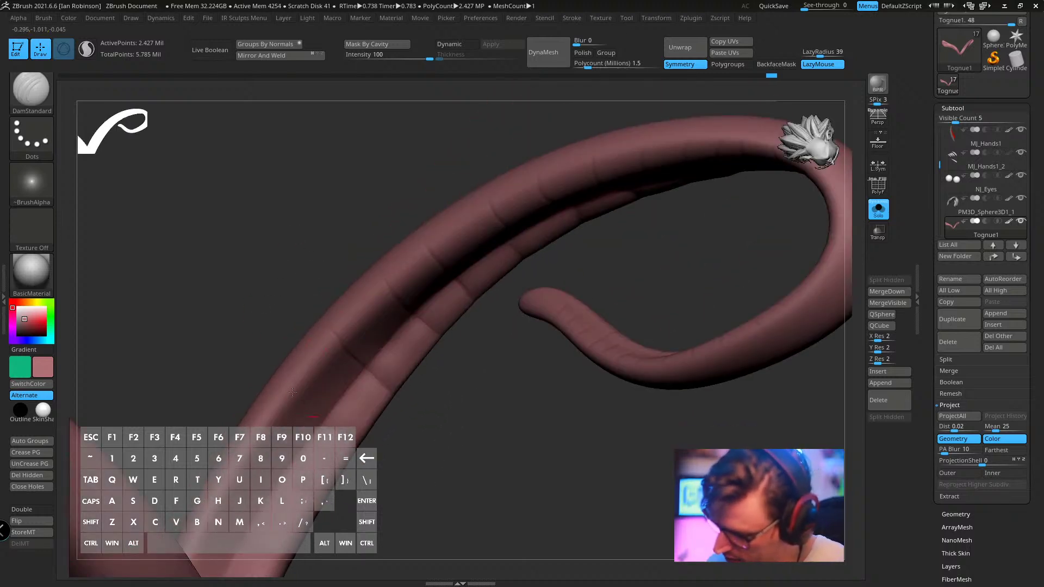
left_click_drag(292, 392, 308, 336)
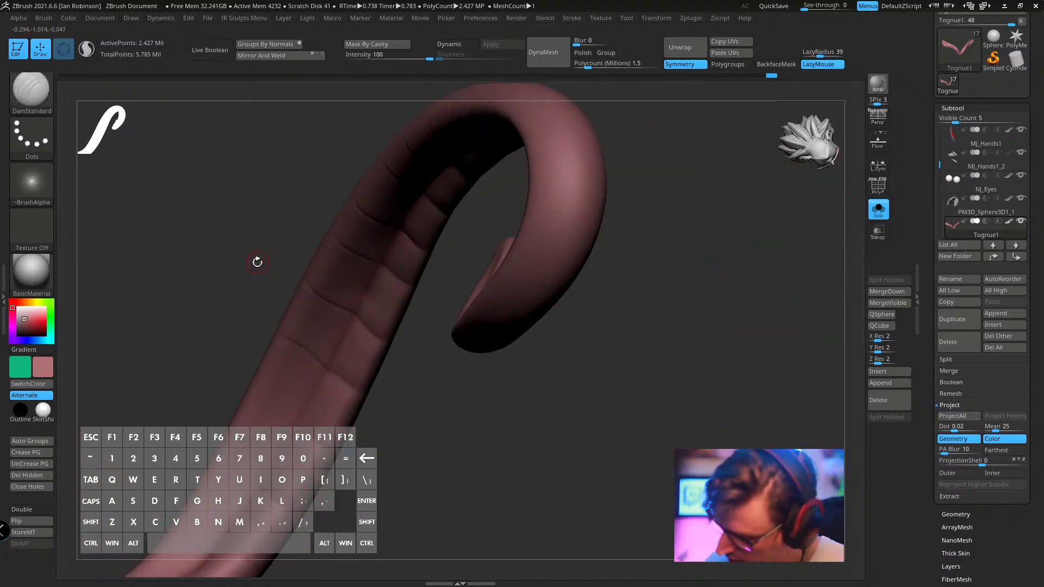
left_click_drag(257, 262, 324, 377)
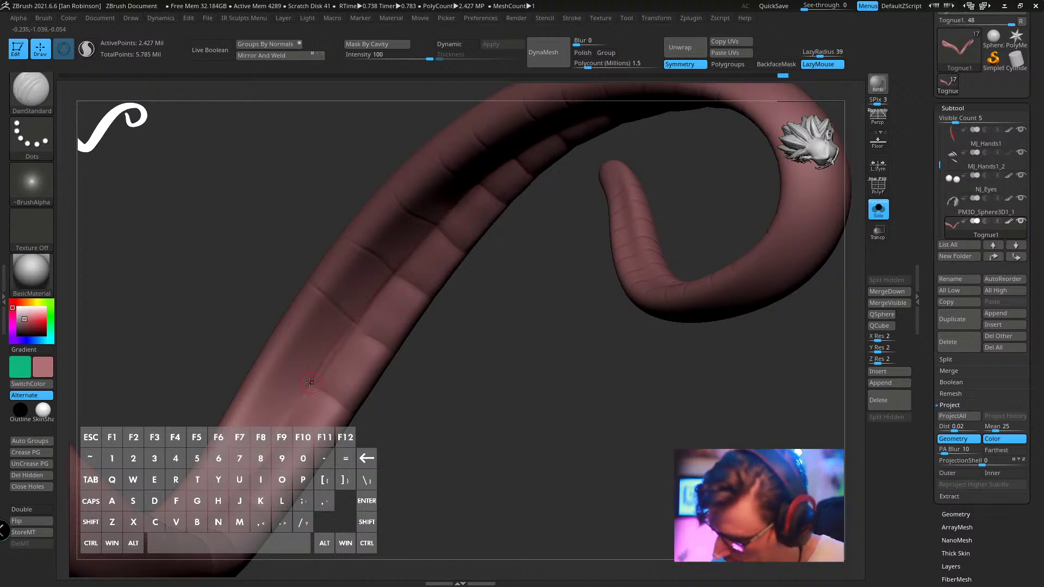
- Carry the cross creases over both ridges through the wide curved part to the tongue's rounded root end
left_click_drag(248, 255, 378, 403)
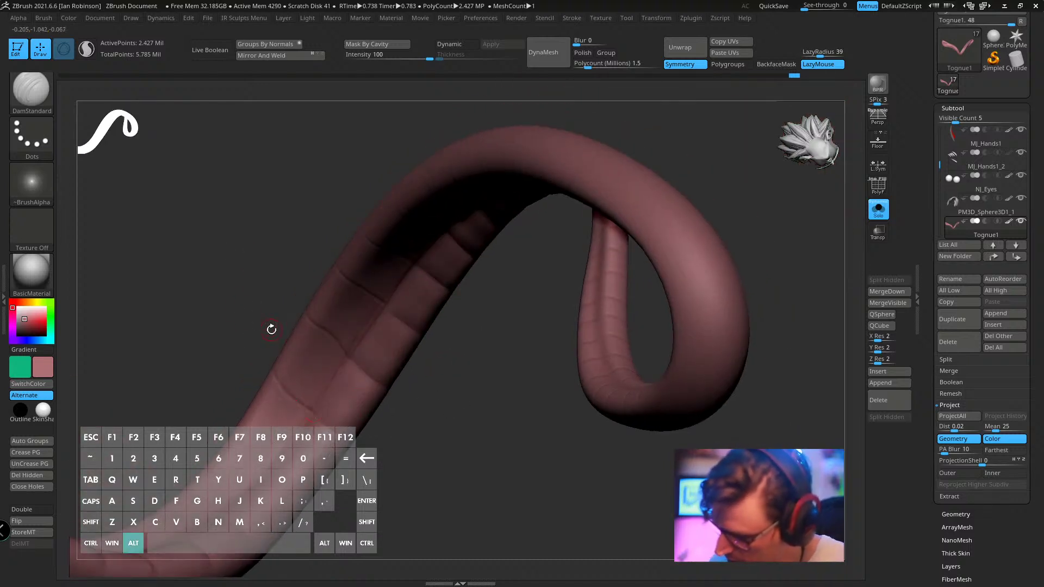
left_click_drag(270, 326, 329, 392)
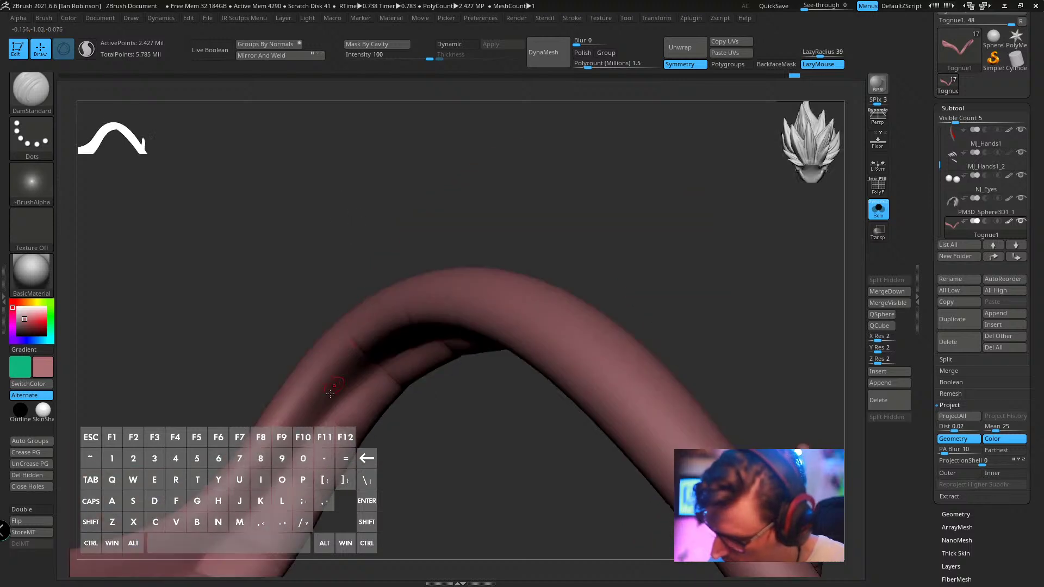
left_click_drag(250, 299, 378, 371)
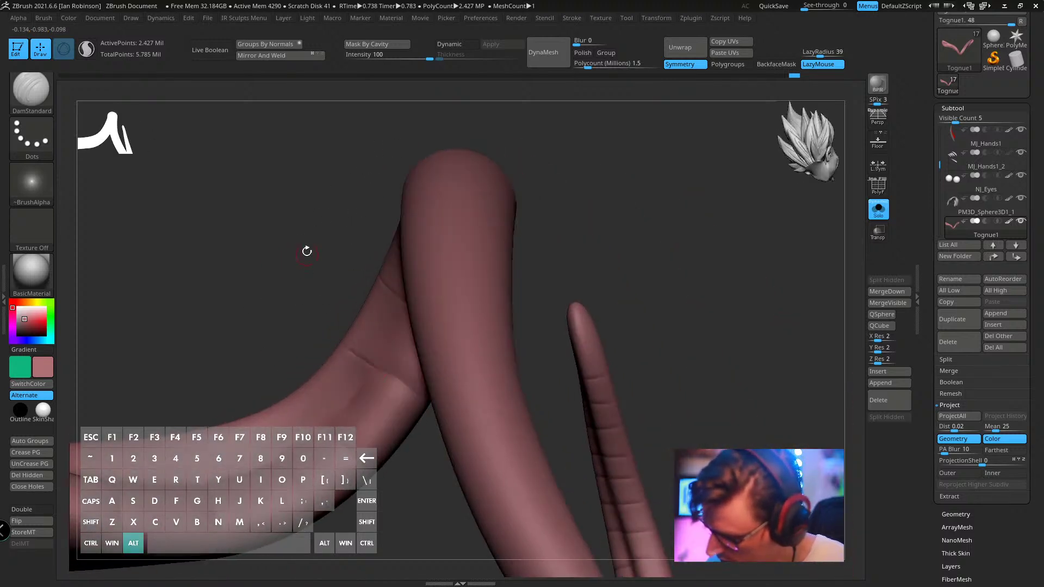
left_click_drag(307, 251, 309, 360)
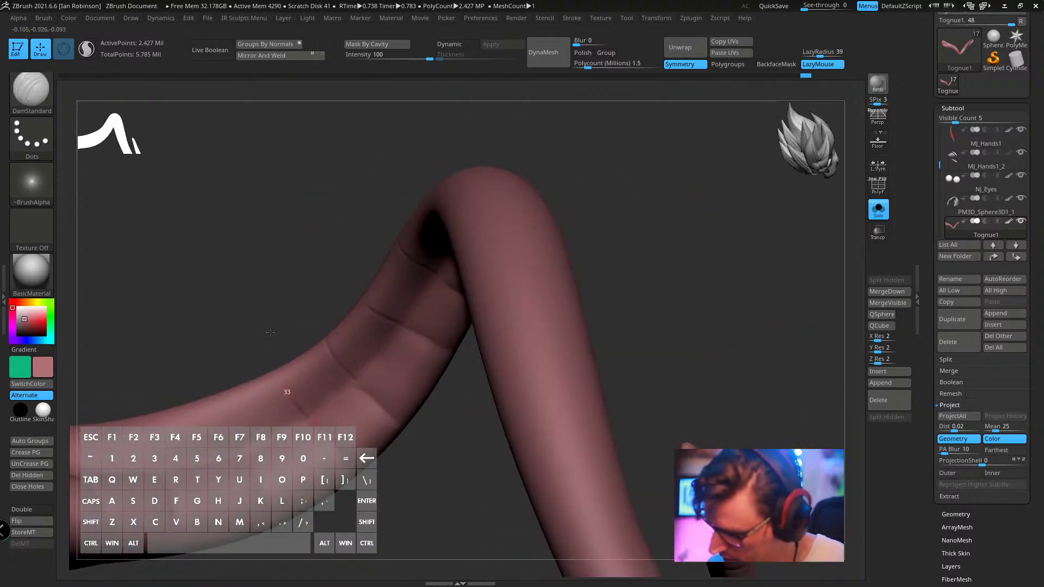
left_click_drag(271, 331, 348, 297)
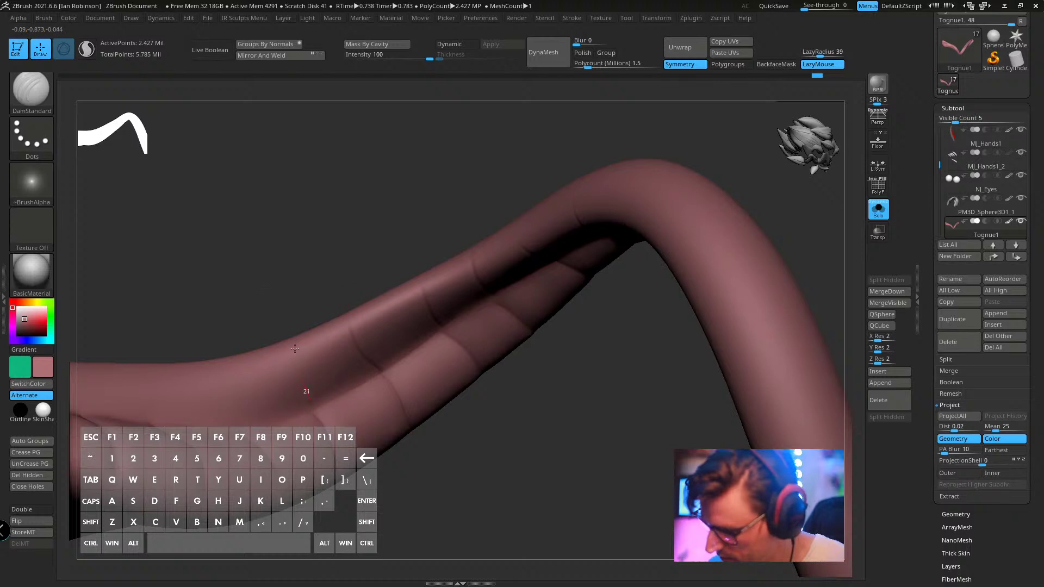
left_click_drag(294, 349, 341, 389)
mouse_move(335, 198)
left_mouse_down()
mouse_move(347, 360)
mouse_move(306, 377)
left_mouse_up()
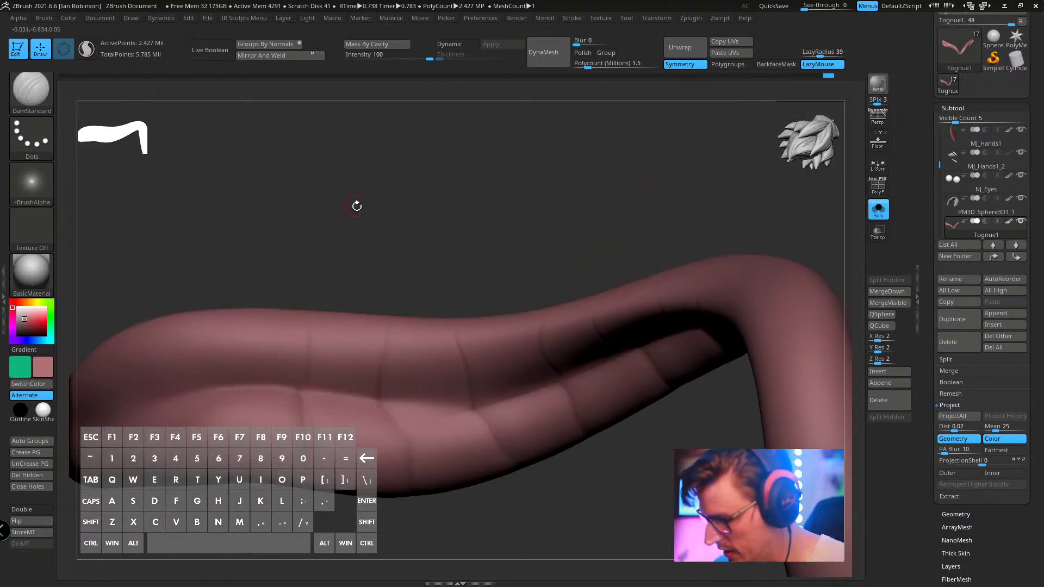
left_click_drag(338, 266, 236, 356)
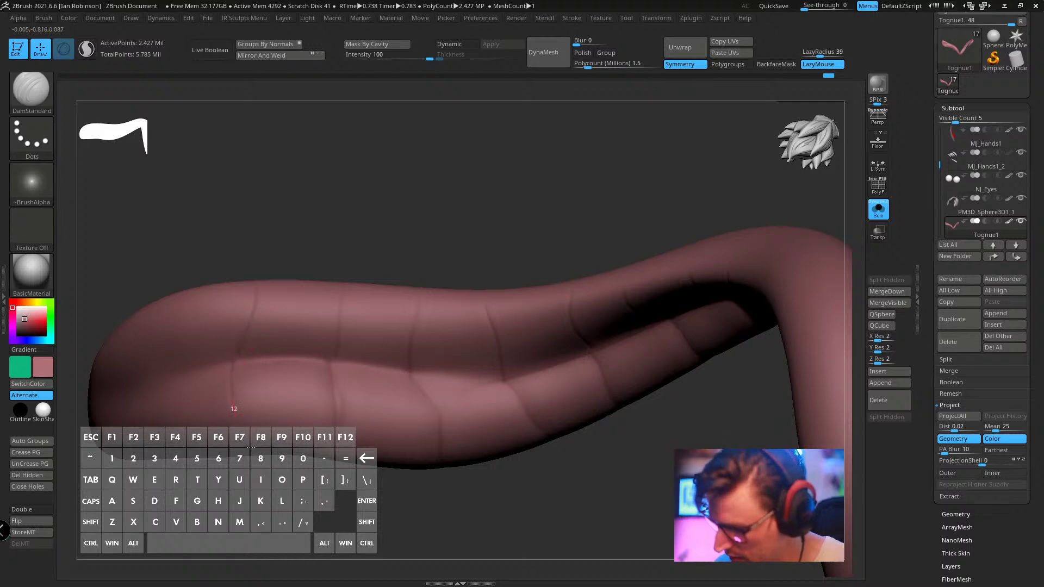
- Try the Clay brush with backface masking on the creased root section of the tongue
left_click_drag(370, 477, 431, 233)
key("b")
key("c")
key("l")
key("s")
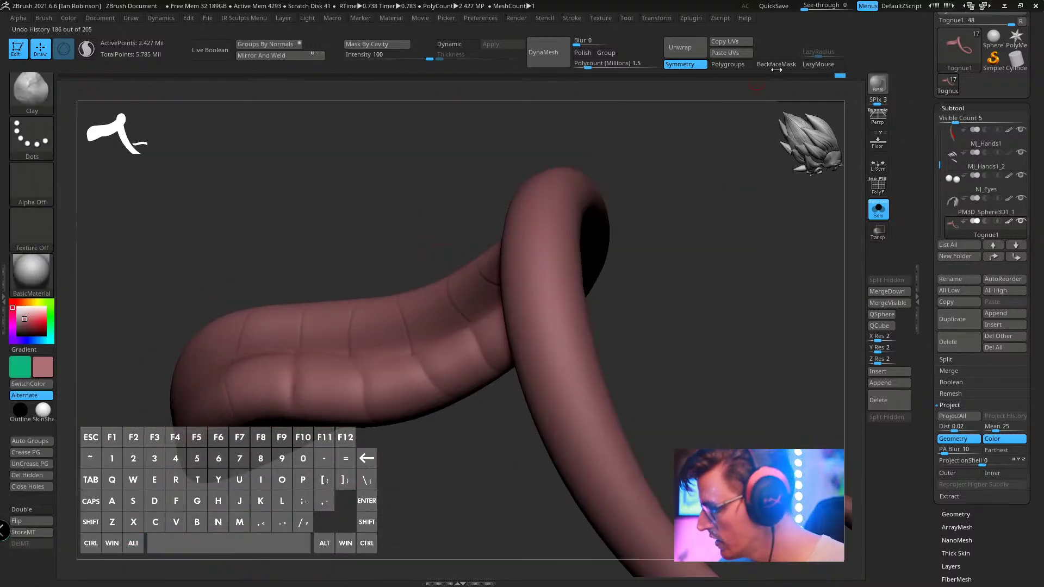
left_click(776, 65)
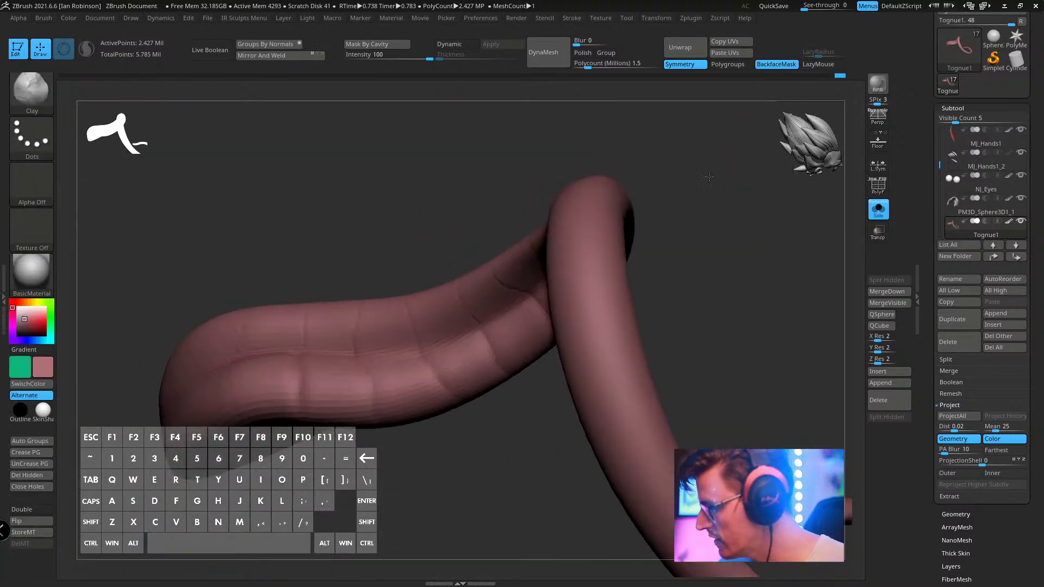
mouse_move(708, 177)
left_mouse_down()
mouse_move(663, 222)
mouse_move(701, 185)
left_mouse_up()
left_click(767, 65)
left_click_drag(532, 379, 438, 381)
- Switch to the ClayBuildup brush, adjust its size, and swell the segments between creases on both ridges near the root
key("b")
key("c")
key("b")
key("d")
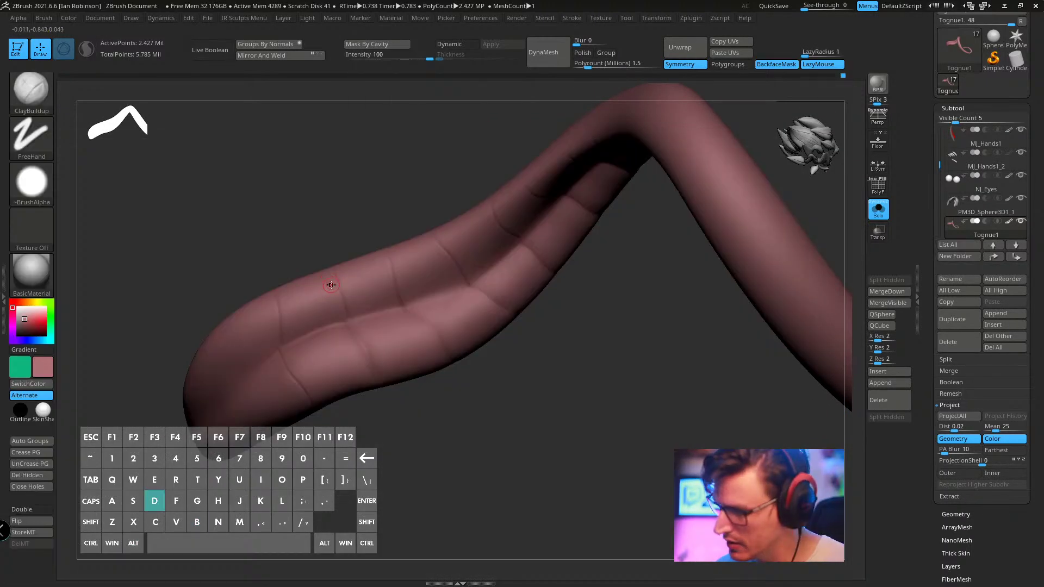
key("s")
left_click_drag(334, 283, 333, 283)
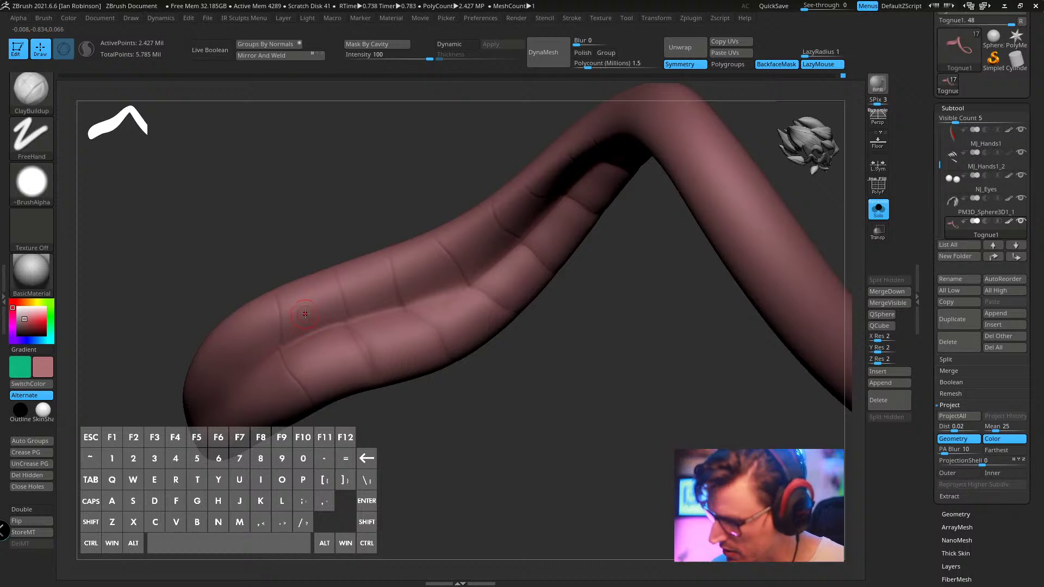
key("s")
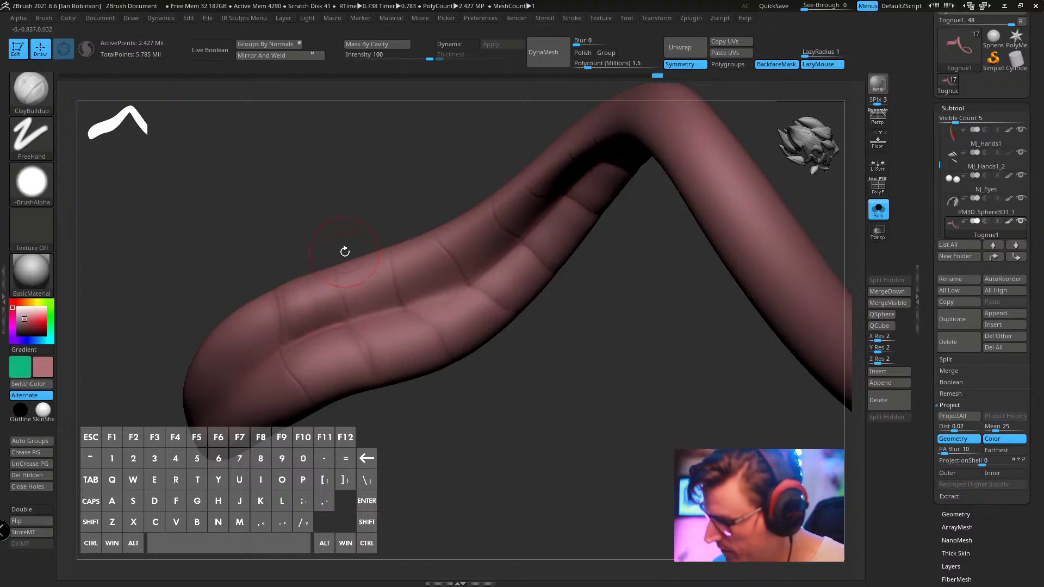
left_click(783, 64)
key("space")
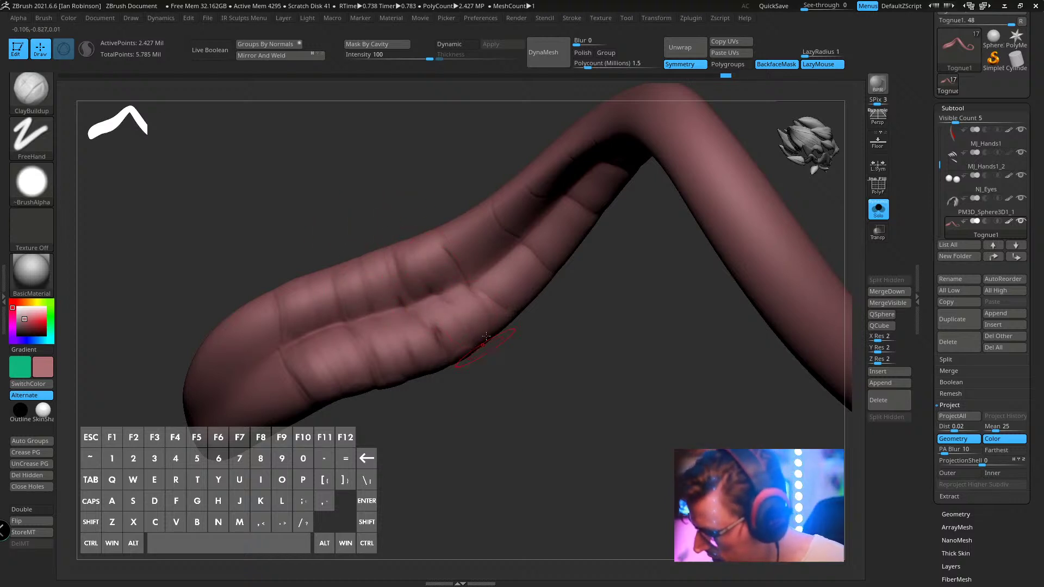
- Extend the ClayBuildup swelling between the creases of both ridges toward the bend
right_click_drag(441, 319, 511, 348)
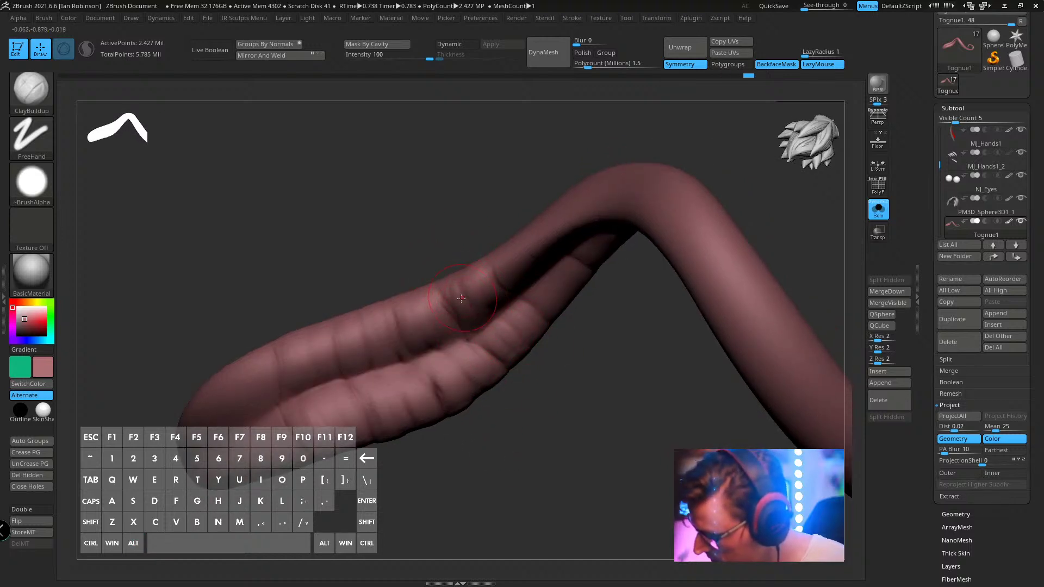
right_click_drag(456, 255, 458, 296)
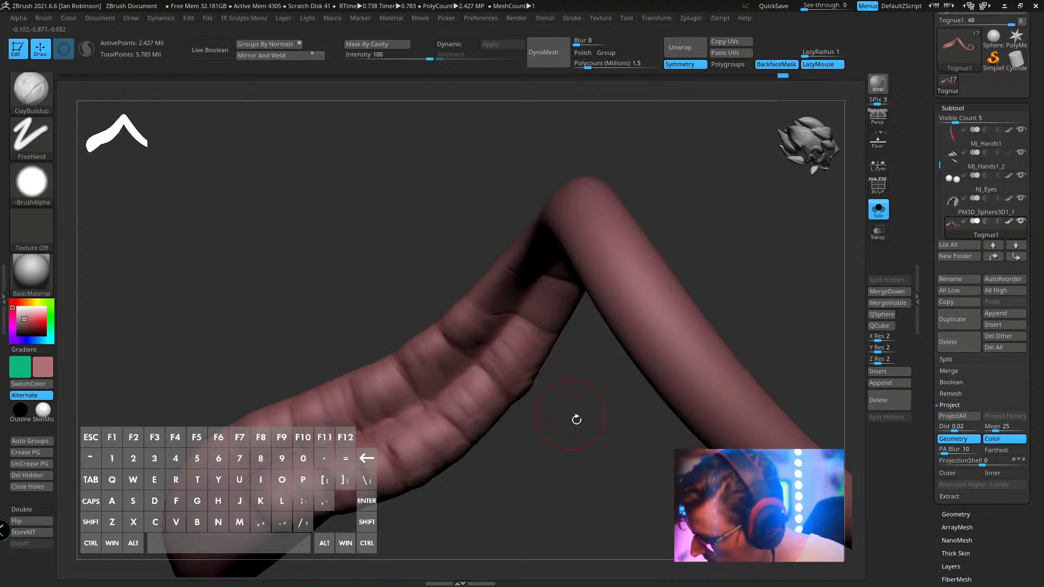
mouse_move(543, 378)
right_mouse_down()
mouse_move(634, 363)
mouse_move(587, 345)
right_mouse_up()
key("shift")
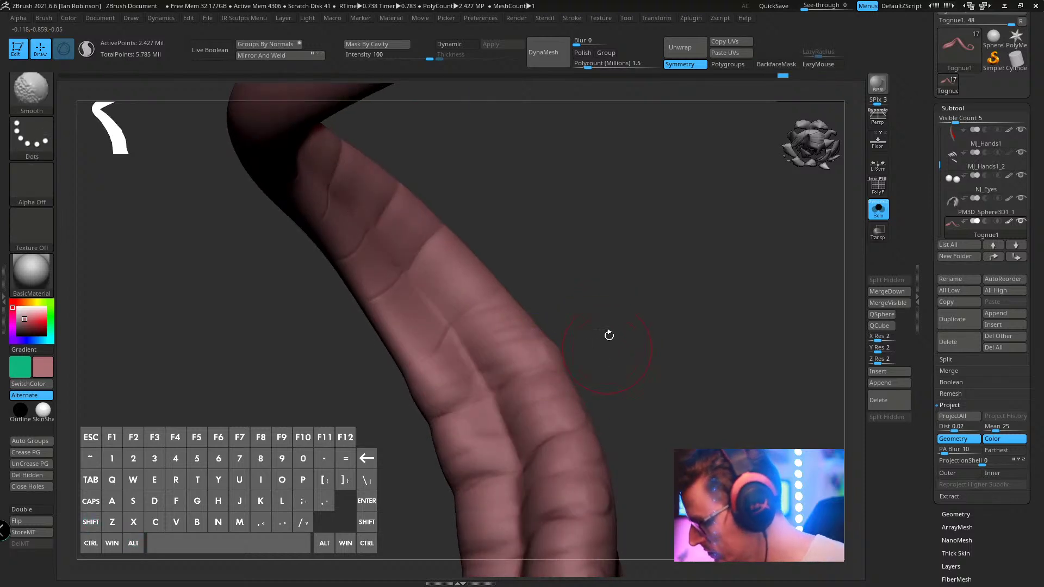
- Build up the remaining flat segments on both ridges as far as the dark underside of the bend, undoing unwanted strokes
left_click_drag(433, 266, 449, 262)
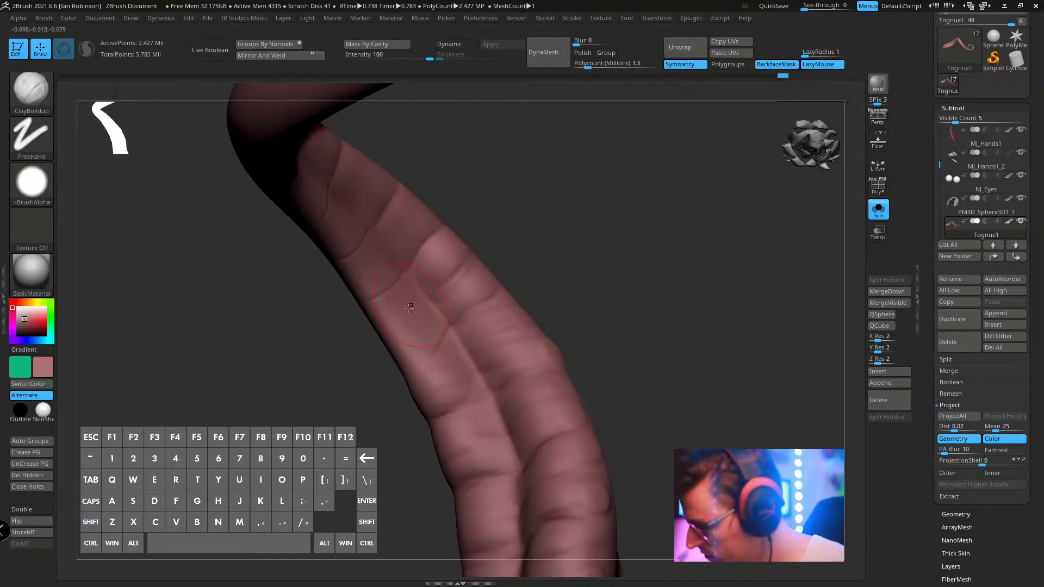
mouse_move(410, 304)
left_mouse_down()
mouse_move(406, 348)
mouse_move(405, 322)
mouse_move(352, 278)
left_mouse_up()
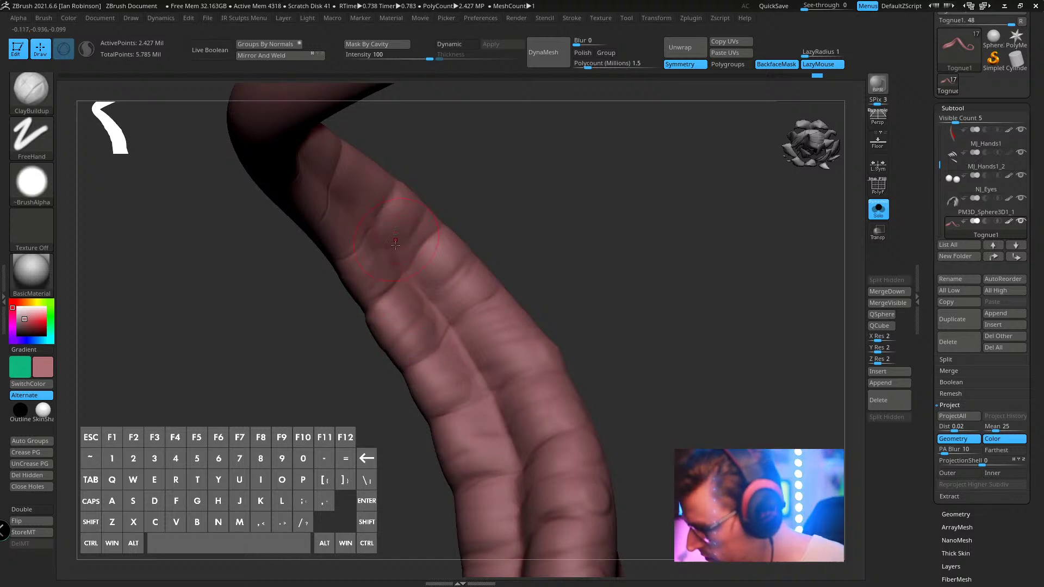
right_click_drag(400, 233, 404, 256)
mouse_move(405, 257)
left_mouse_down()
mouse_move(387, 271)
mouse_move(353, 234)
mouse_move(367, 285)
left_mouse_up()
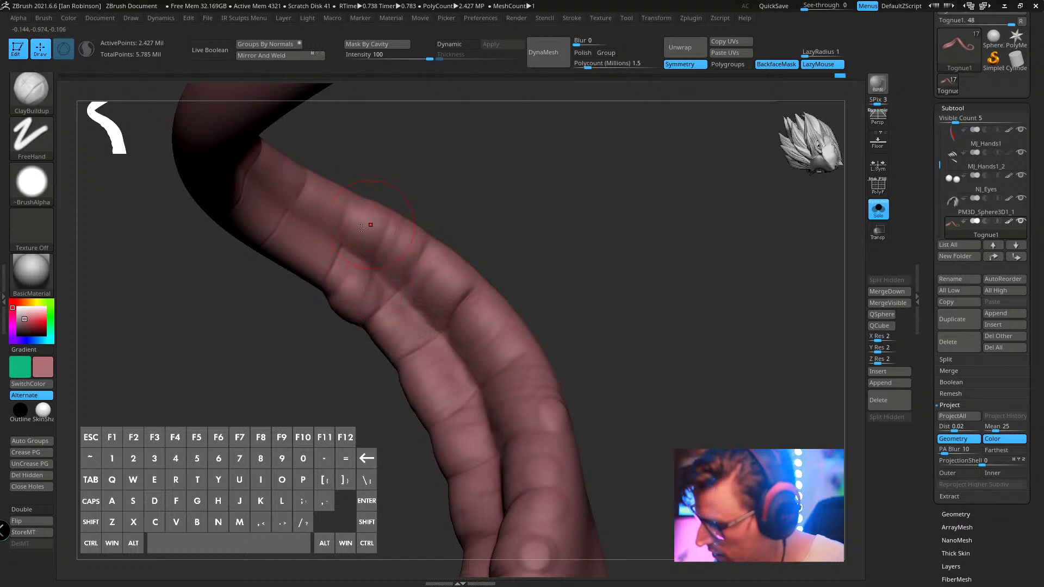
key("ctrl")
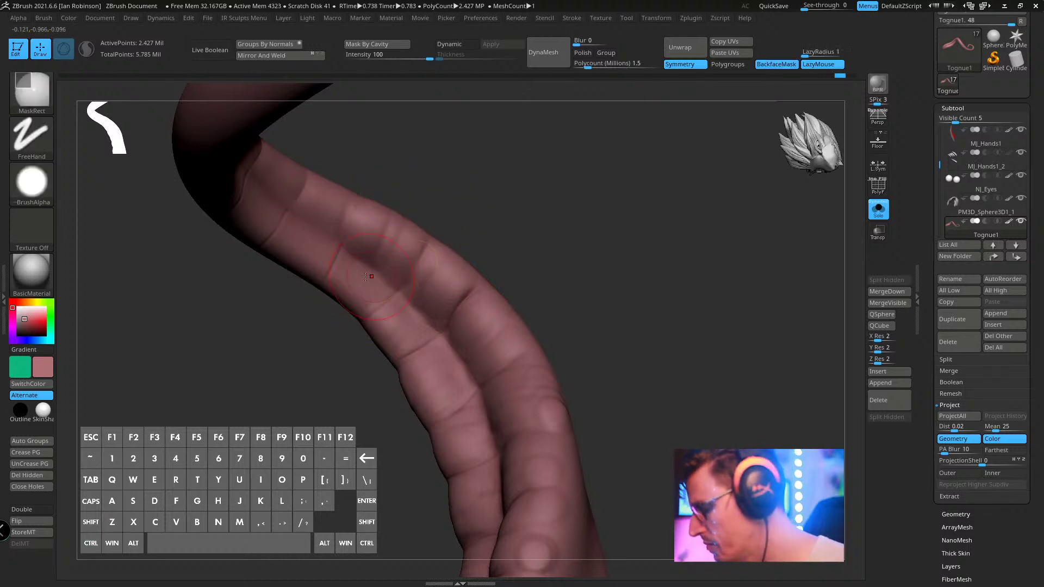
mouse_move(327, 259)
left_mouse_down()
mouse_move(297, 269)
mouse_move(283, 255)
mouse_move(318, 207)
mouse_move(330, 214)
left_mouse_up()
key("ctrl+z")
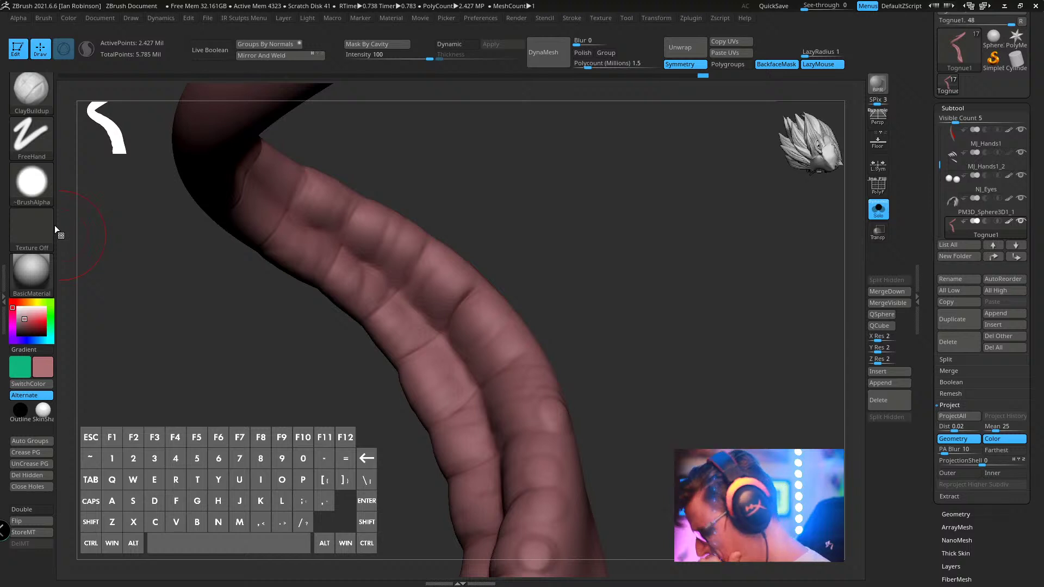
- Thicken and round the swollen segments along the ridge beside the tongue's root with ClayBuildup
left_click_drag(664, 319, 641, 234, "alt")
key("space")
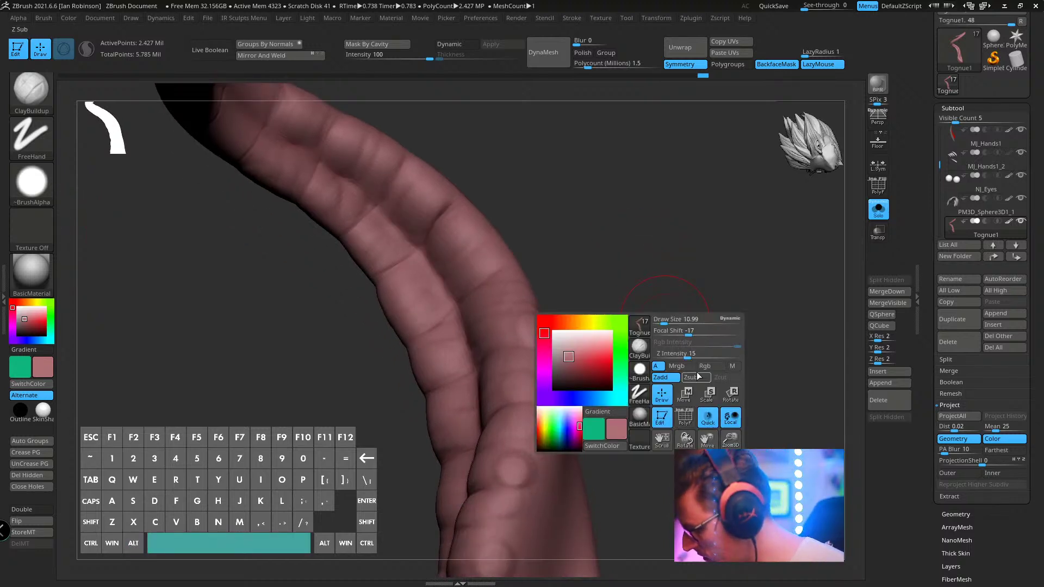
left_click_drag(694, 310, 527, 373)
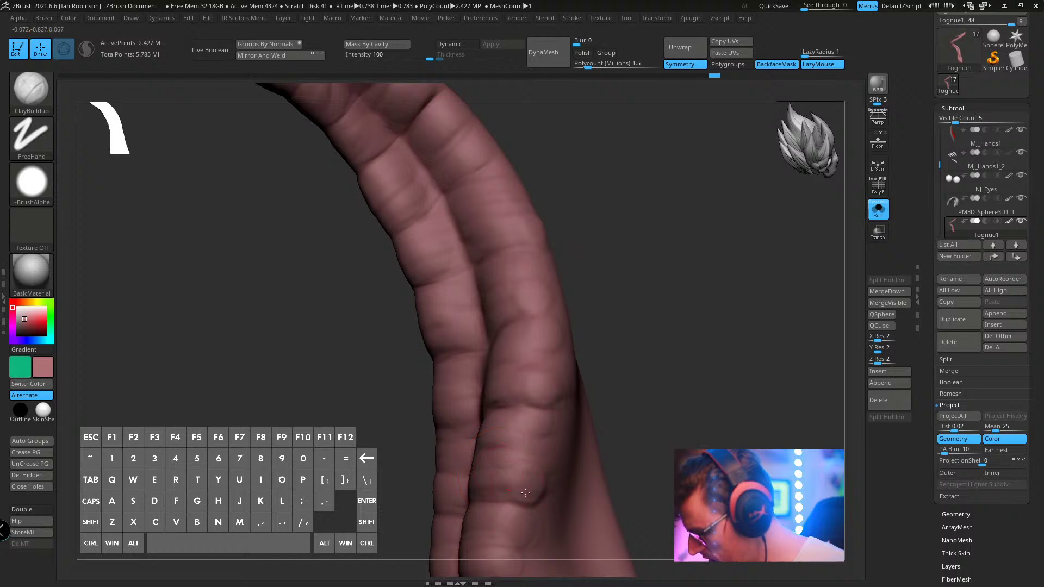
left_click_drag(525, 492, 547, 489)
left_click_drag(643, 411, 644, 358, "alt")
left_click_drag(492, 495, 529, 486)
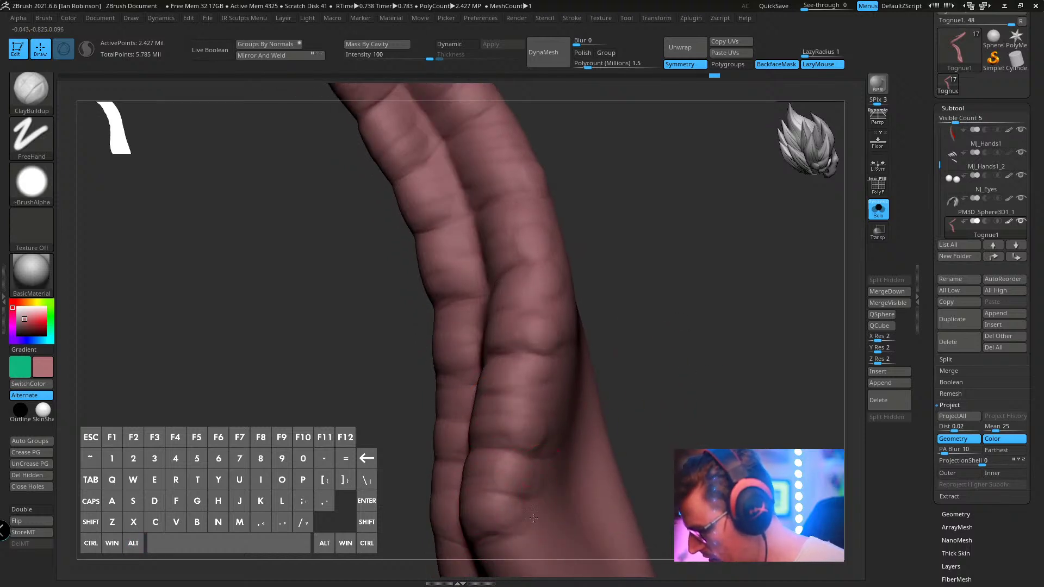
mouse_move(582, 122)
left_mouse_down("alt")
mouse_move(587, 247)
mouse_move(606, 337)
mouse_move(518, 378)
left_mouse_up("alt")
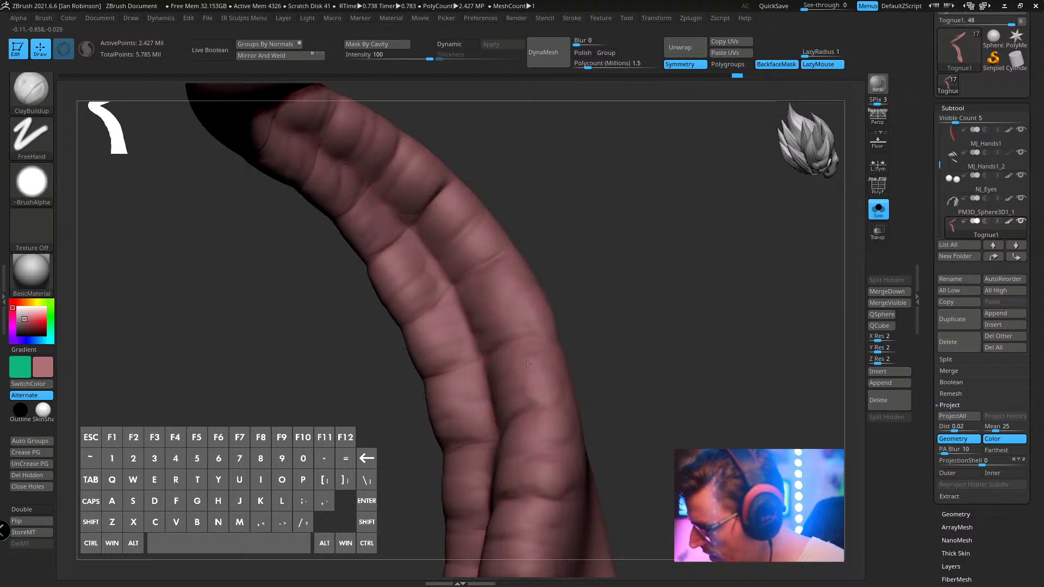
- Adjust the ClayBuildup brush size and swell the flat segments between creases on both ridges beyond the first bend
mouse_move(646, 384)
left_mouse_down()
mouse_move(648, 364)
mouse_move(643, 380)
mouse_move(609, 282)
left_mouse_up()
left_click_drag(625, 346, 629, 296, "alt")
mouse_move(629, 256)
left_mouse_down("alt")
mouse_move(614, 365)
mouse_move(489, 320)
mouse_move(428, 339)
mouse_move(443, 361)
left_mouse_up("alt")
key("s")
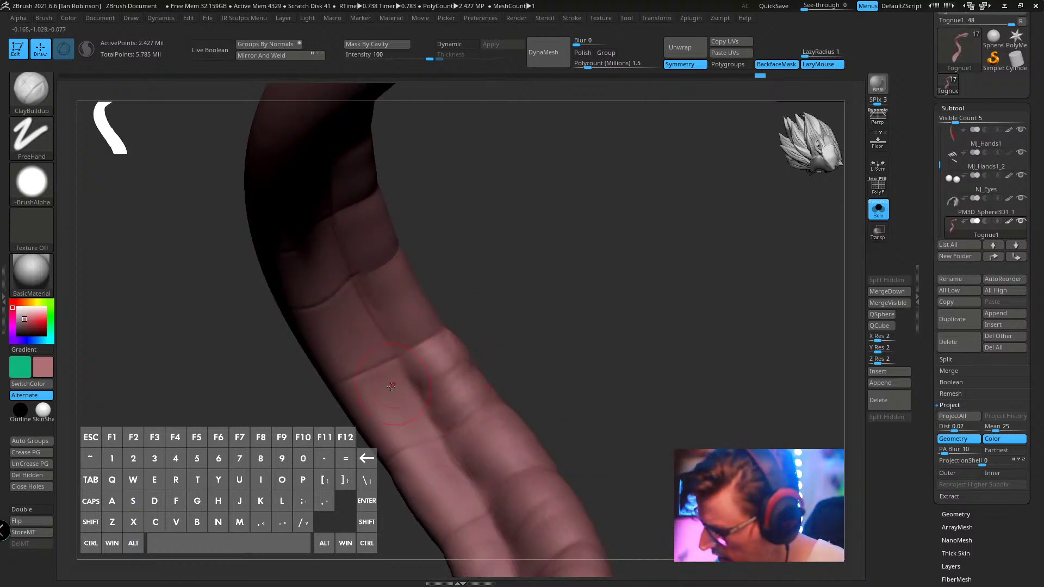
mouse_move(392, 386)
left_mouse_down()
mouse_move(369, 402)
mouse_move(357, 439)
mouse_move(398, 428)
left_mouse_up()
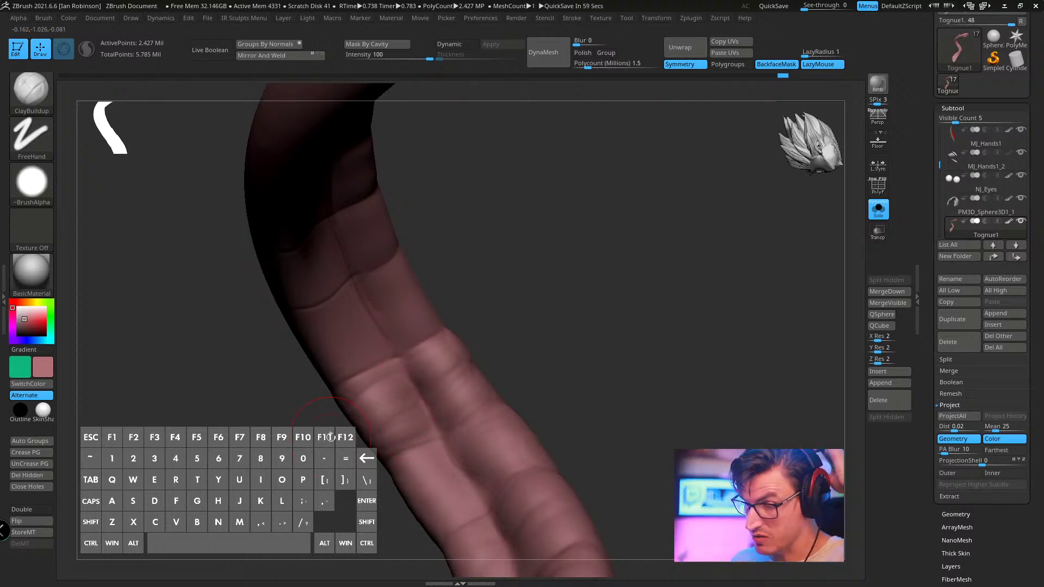
mouse_move(407, 309)
left_mouse_down()
mouse_move(390, 280)
mouse_move(411, 332)
left_mouse_up()
left_click_drag(476, 291, 465, 273)
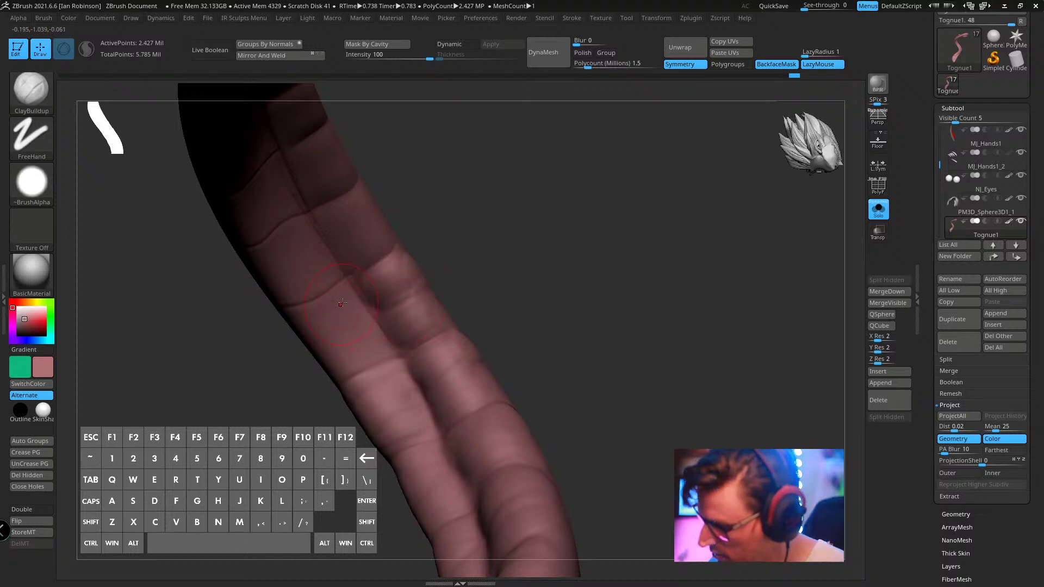
mouse_move(342, 303)
left_mouse_down()
mouse_move(334, 338)
mouse_move(356, 375)
mouse_move(321, 335)
left_mouse_up()
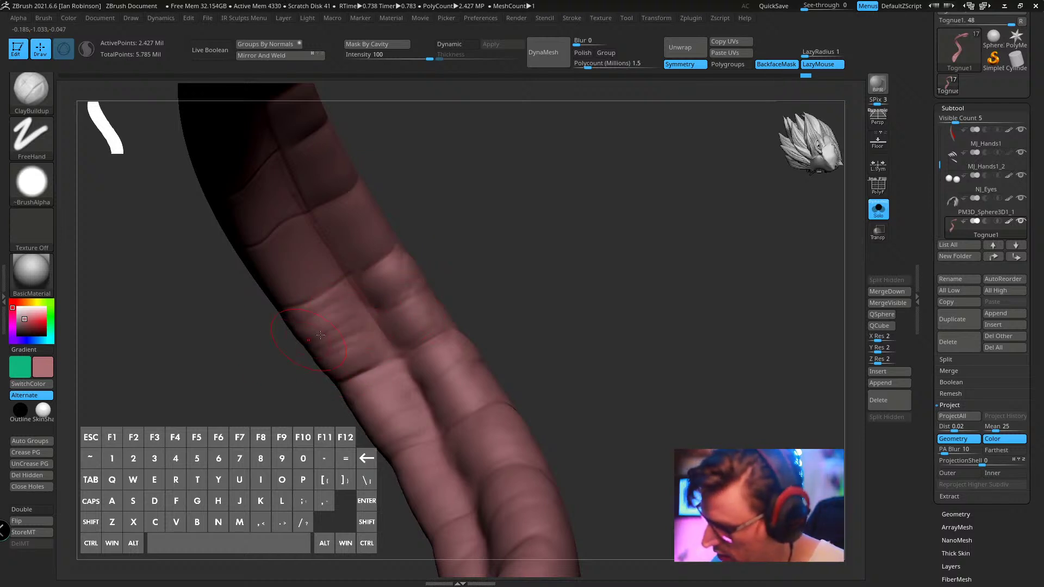
left_click_drag(505, 320, 576, 288)
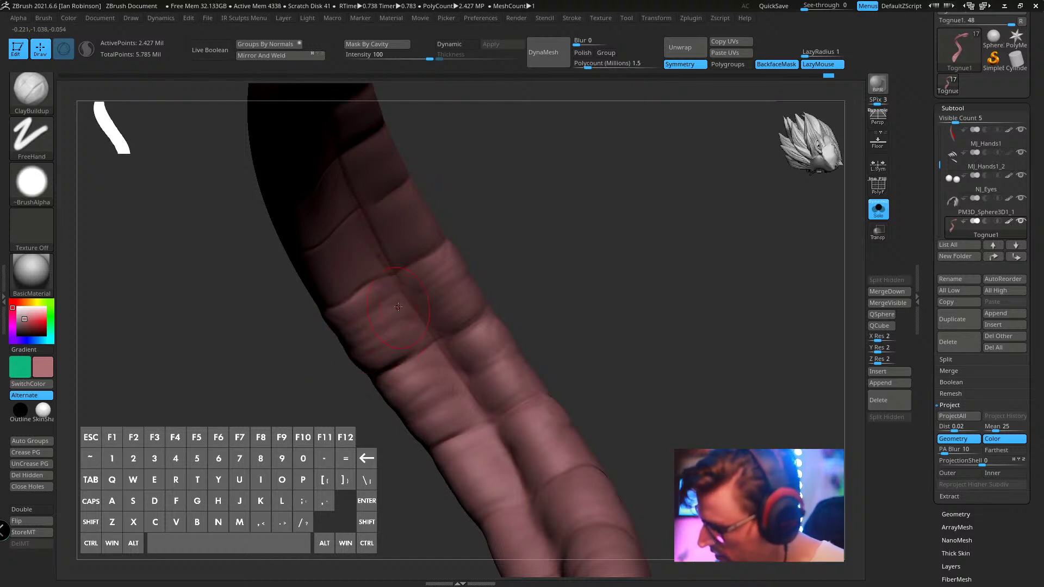
- Continue the ClayBuildup swelling on the neighbouring segments of both ridges, working toward the tongue's tip
right_click_drag(397, 307, 419, 310)
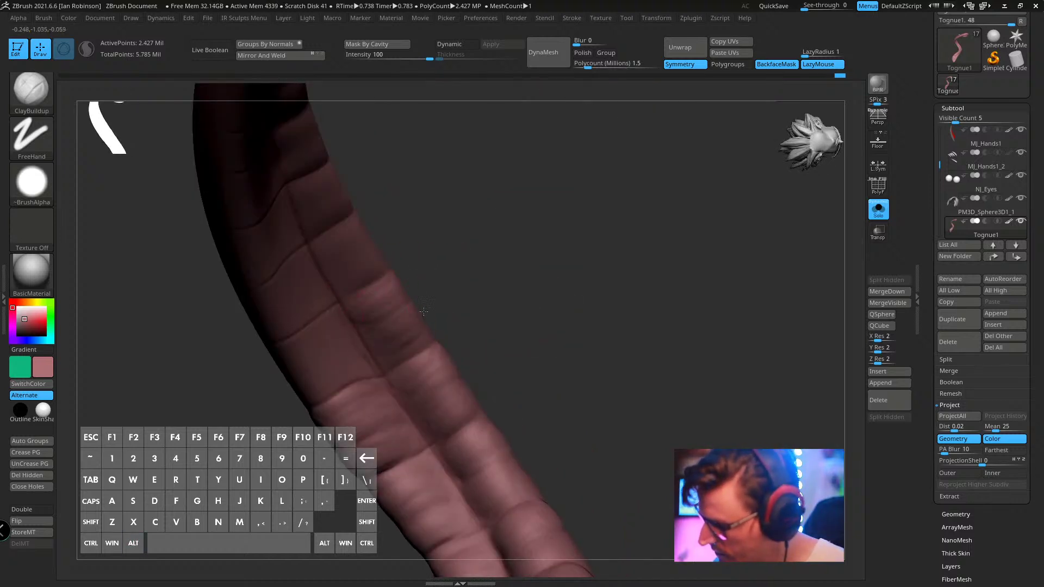
left_click_drag(393, 359, 427, 344)
left_click_drag(469, 286, 481, 288)
mouse_move(291, 347)
left_mouse_down()
mouse_move(327, 327)
mouse_move(332, 343)
left_mouse_up()
left_click_drag(304, 377, 350, 361)
mouse_move(315, 394)
left_mouse_down()
mouse_move(356, 372)
mouse_move(329, 326)
left_mouse_up()
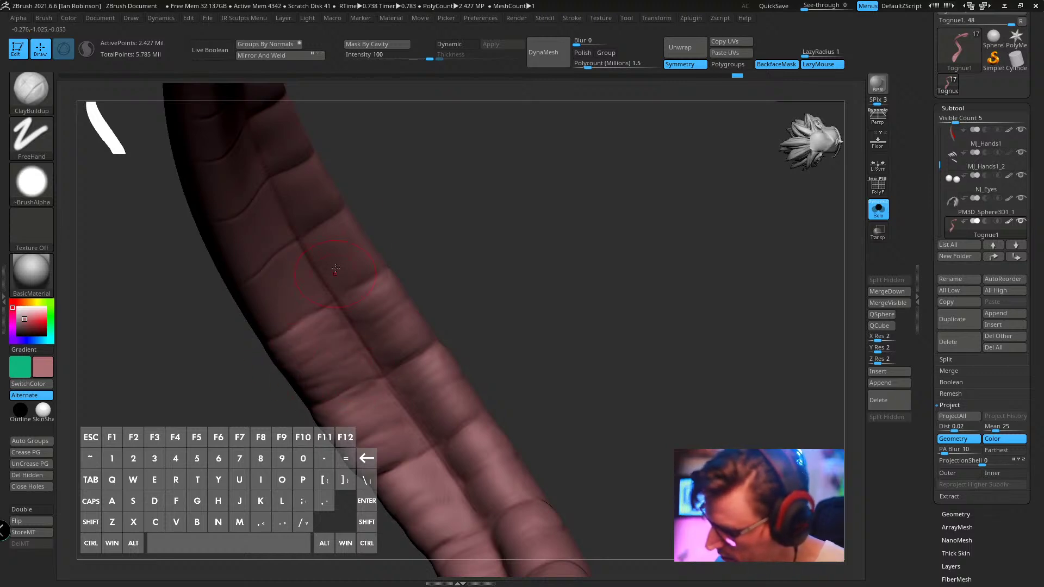
- Shift the central groove between the two ridges with an enlarged Move brush
key("b")
key("m")
key("v")
key("s")
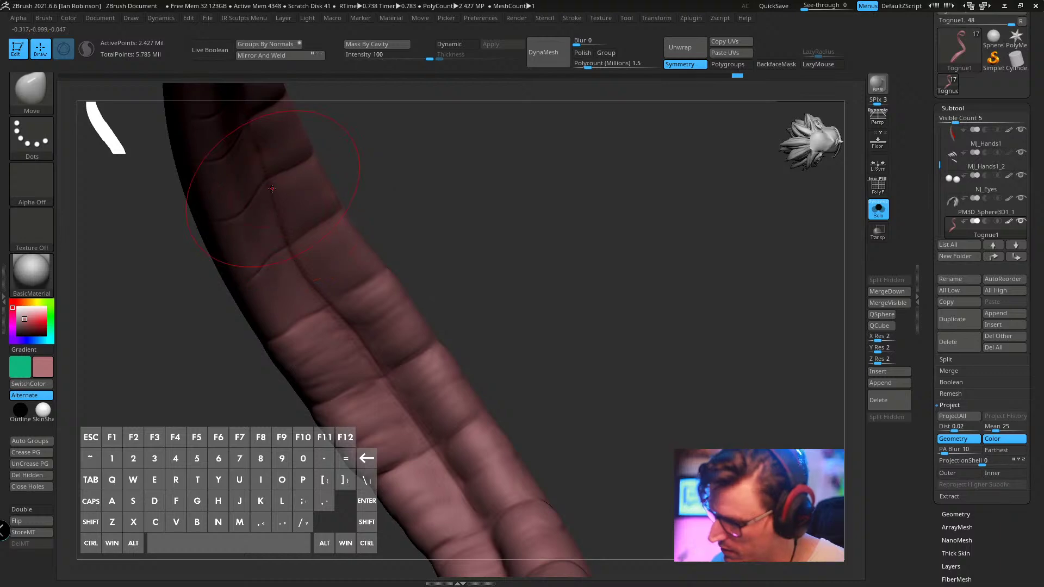
left_click_drag(280, 182, 266, 186)
left_click_drag(354, 333, 344, 338)
left_click_drag(394, 386, 387, 394)
- Return to the ClayBuildup brush, resize it, and bulge out the segments on both sides of the adjusted groove
mouse_move(521, 217)
left_mouse_down()
mouse_move(526, 263)
mouse_move(536, 239)
left_mouse_up()
mouse_move(535, 239)
left_mouse_down("alt")
mouse_move(542, 284)
mouse_move(530, 285)
left_mouse_up("alt")
key("b")
key("c")
key("b")
key("s")
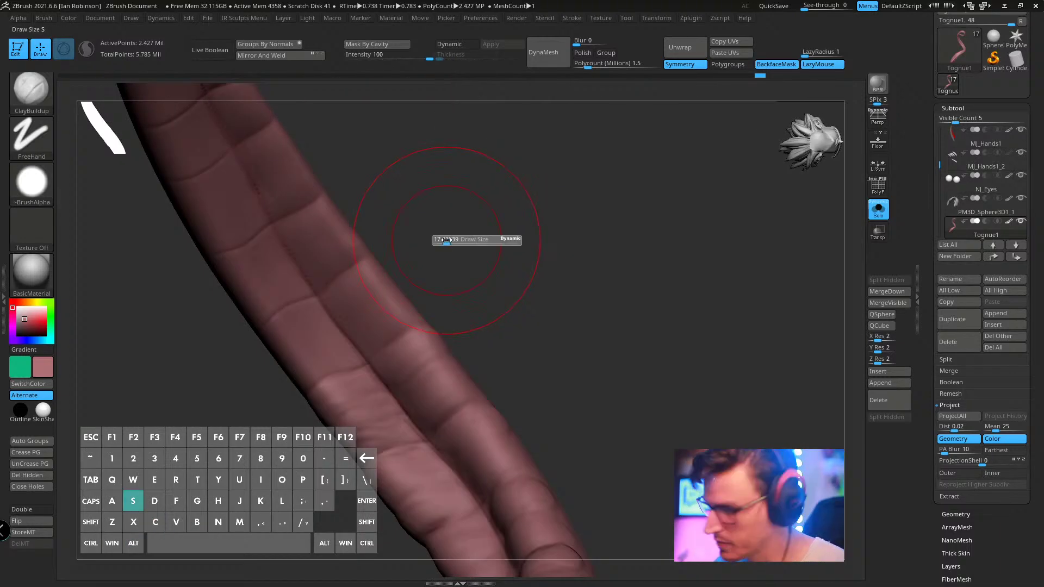
mouse_move(356, 277)
left_mouse_down()
mouse_move(384, 321)
mouse_move(376, 336)
mouse_move(378, 322)
left_mouse_up()
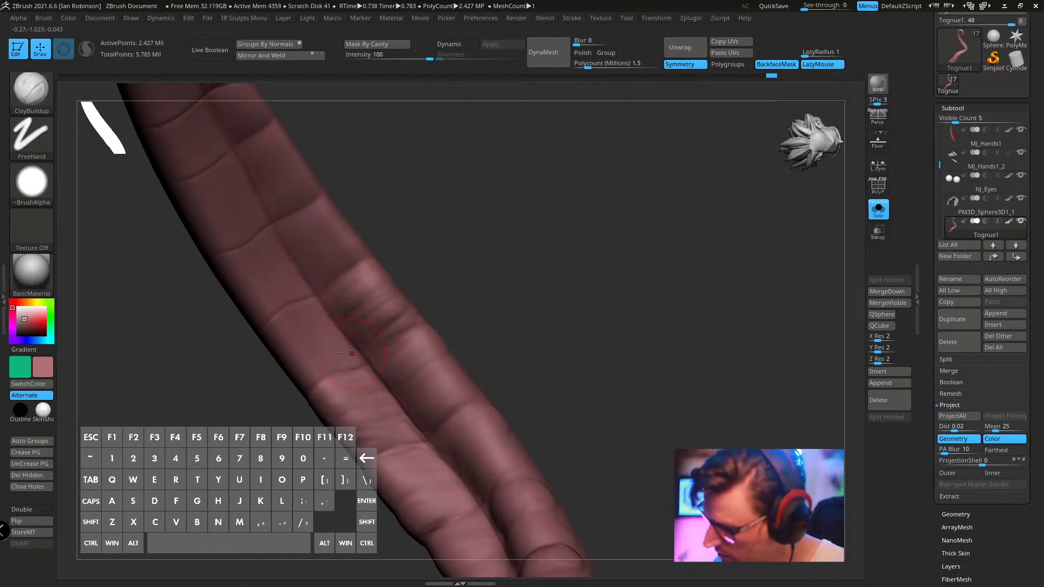
mouse_move(337, 352)
left_mouse_down()
mouse_move(291, 331)
mouse_move(283, 350)
mouse_move(341, 357)
mouse_move(263, 291)
mouse_move(264, 273)
mouse_move(288, 296)
left_mouse_up()
mouse_move(321, 209)
left_mouse_down()
mouse_move(318, 226)
mouse_move(340, 267)
mouse_move(337, 227)
left_mouse_up()
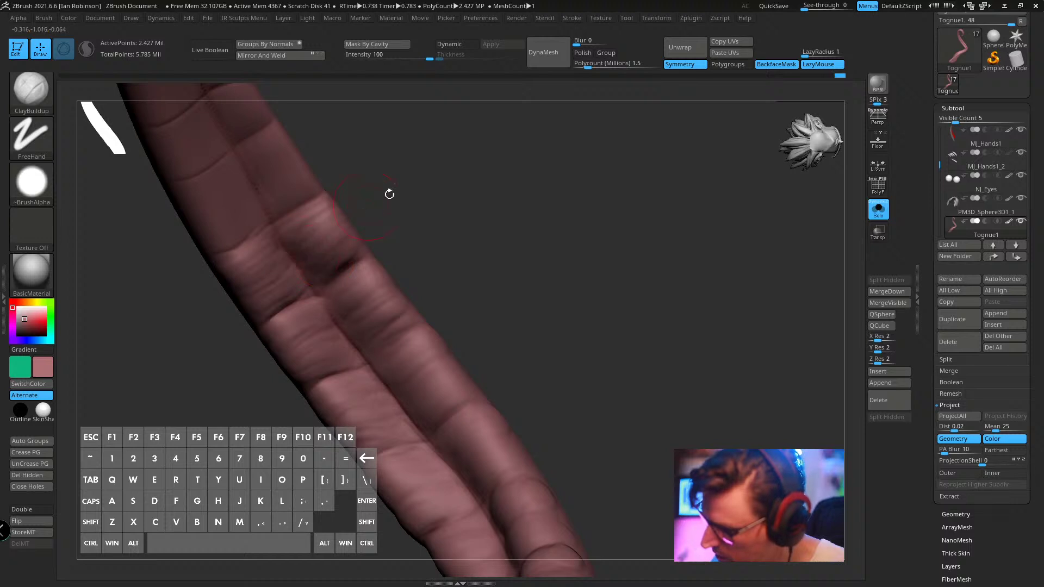
- Build up the flat segments on both ridges along the tongue's straight stretch with ClayBuildup
left_click_drag(389, 194, 482, 319)
mouse_move(300, 290)
left_mouse_down()
mouse_move(328, 343)
mouse_move(356, 331)
left_mouse_up()
left_click_drag(413, 294, 457, 310)
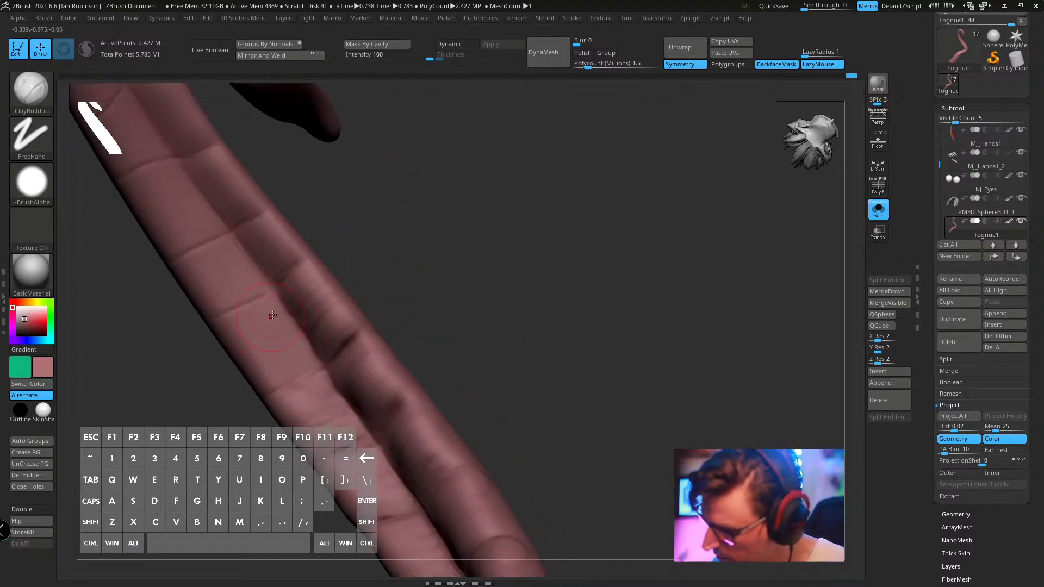
left_click_drag(271, 315, 249, 326)
mouse_move(277, 326)
left_mouse_down()
mouse_move(254, 338)
mouse_move(258, 354)
left_mouse_up()
mouse_move(296, 350)
left_mouse_down()
mouse_move(265, 371)
mouse_move(272, 378)
left_mouse_up()
- Round out the following pairs of segments on both ridges where the straight stretch begins to curve
mouse_move(419, 279)
left_mouse_down("alt")
mouse_move(511, 312)
mouse_move(513, 291)
mouse_move(473, 334)
left_mouse_up("alt")
mouse_move(318, 330)
left_mouse_down()
mouse_move(344, 361)
mouse_move(378, 331)
left_mouse_up()
mouse_move(309, 378)
left_mouse_down()
mouse_move(288, 394)
mouse_move(269, 348)
mouse_move(295, 371)
left_mouse_up()
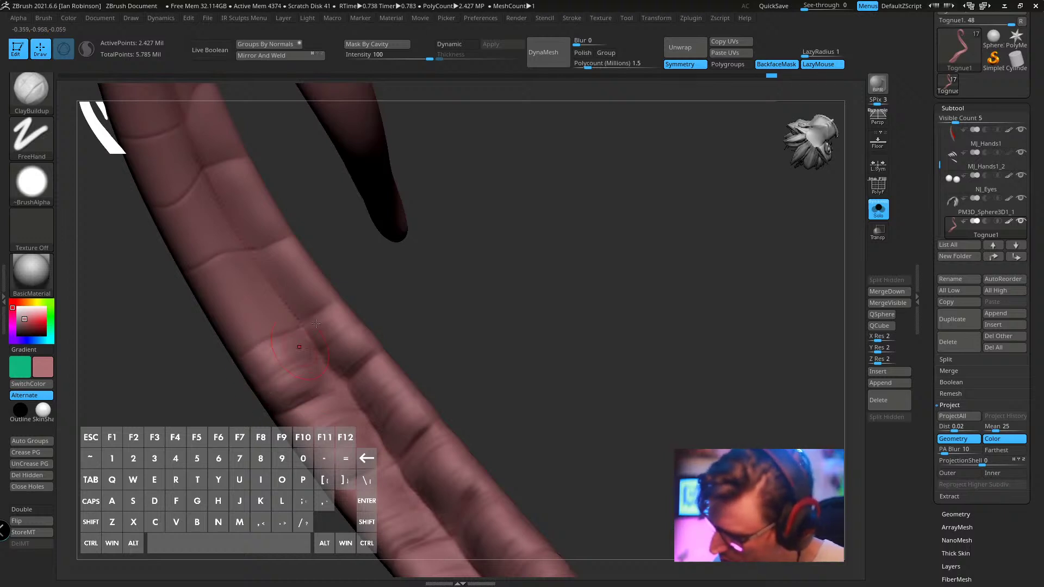
mouse_move(279, 285)
left_mouse_down()
mouse_move(314, 282)
mouse_move(328, 298)
left_mouse_up()
mouse_move(241, 337)
left_mouse_down()
mouse_move(277, 322)
mouse_move(232, 311)
left_mouse_up()
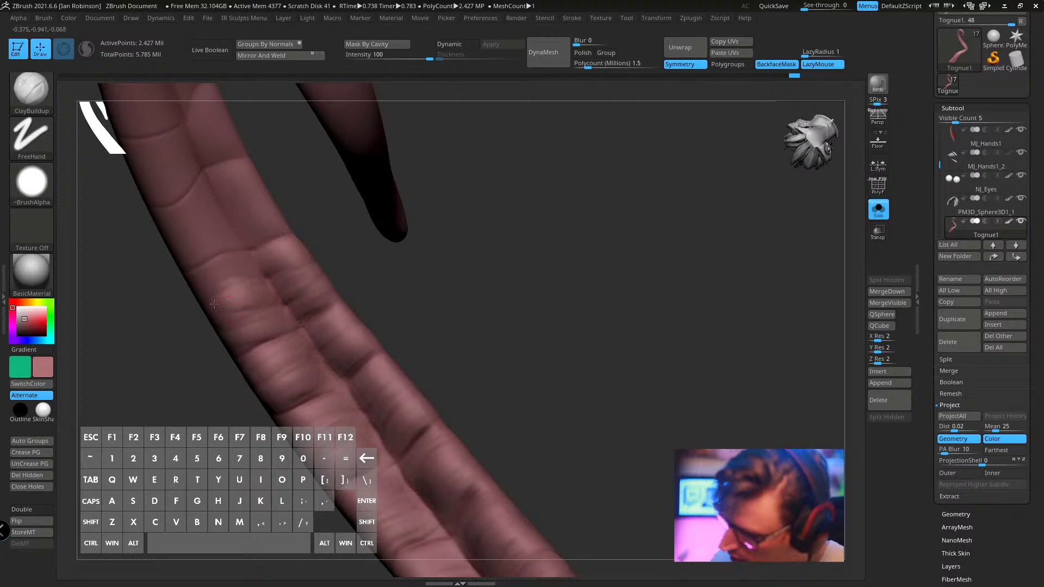
mouse_move(214, 264)
left_mouse_down()
mouse_move(258, 292)
mouse_move(242, 318)
mouse_move(306, 289)
mouse_move(293, 269)
mouse_move(312, 279)
left_mouse_up()
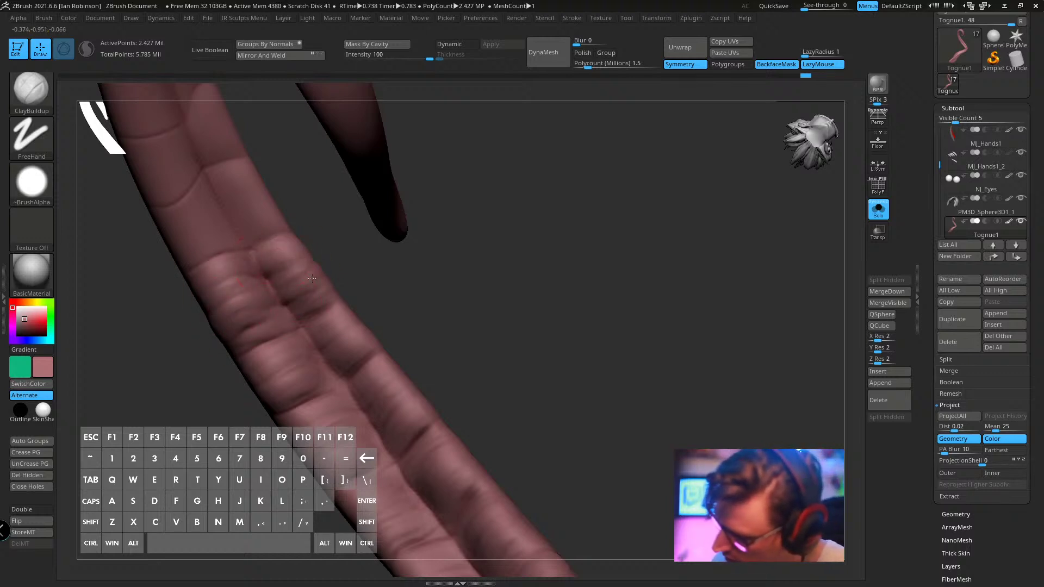
- Swell the remaining segments of both ridges up to the dark inside of the tongue's second bend
left_click_drag(389, 268, 358, 344)
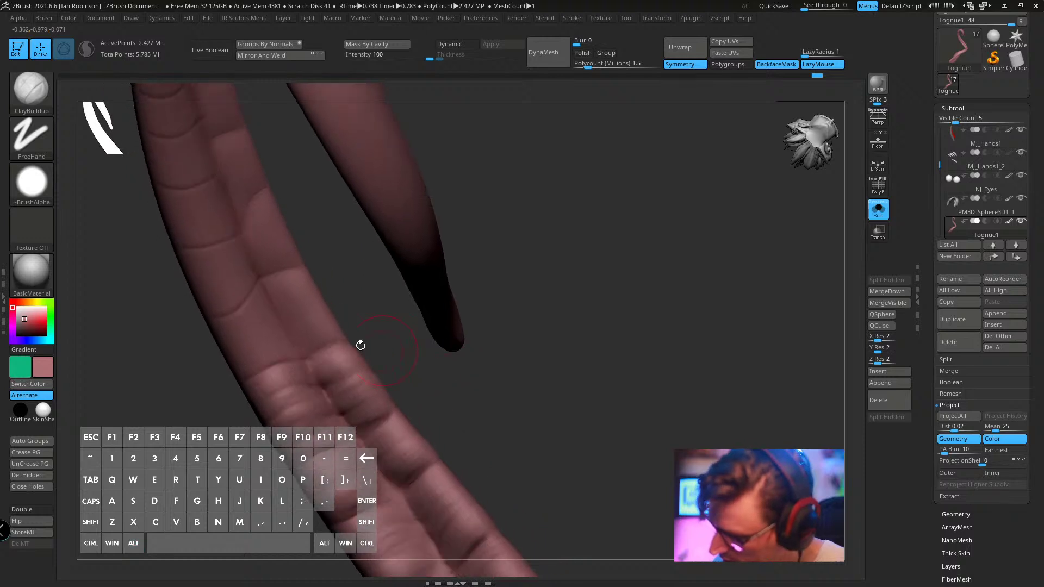
mouse_move(310, 289)
left_mouse_down()
mouse_move(300, 321)
mouse_move(318, 348)
mouse_move(222, 348)
left_mouse_up()
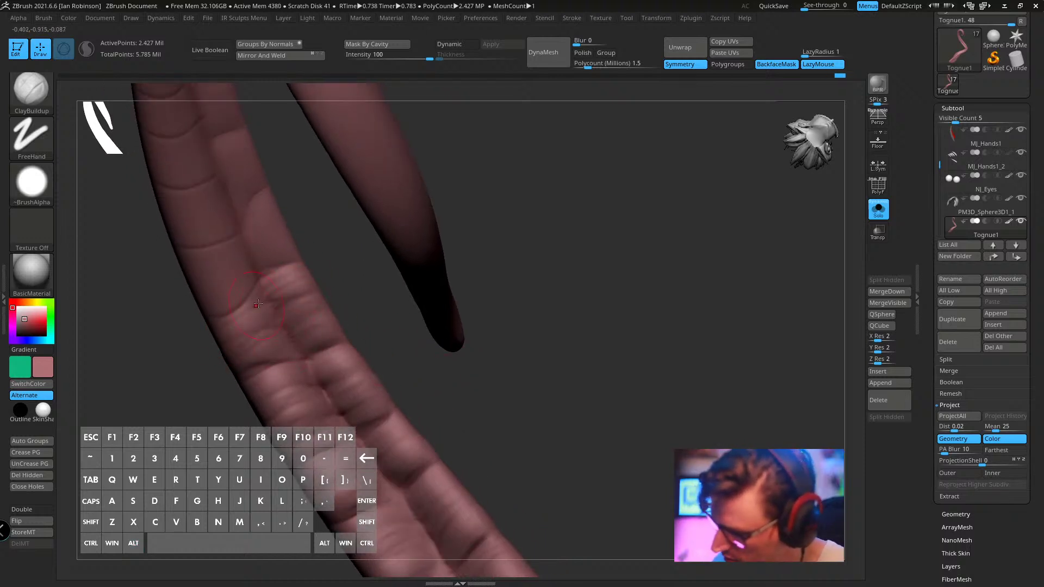
mouse_move(342, 299)
left_mouse_down("alt")
mouse_move(357, 310)
mouse_move(347, 307)
left_mouse_up("alt")
left_click_drag(448, 308, 319, 337, "alt")
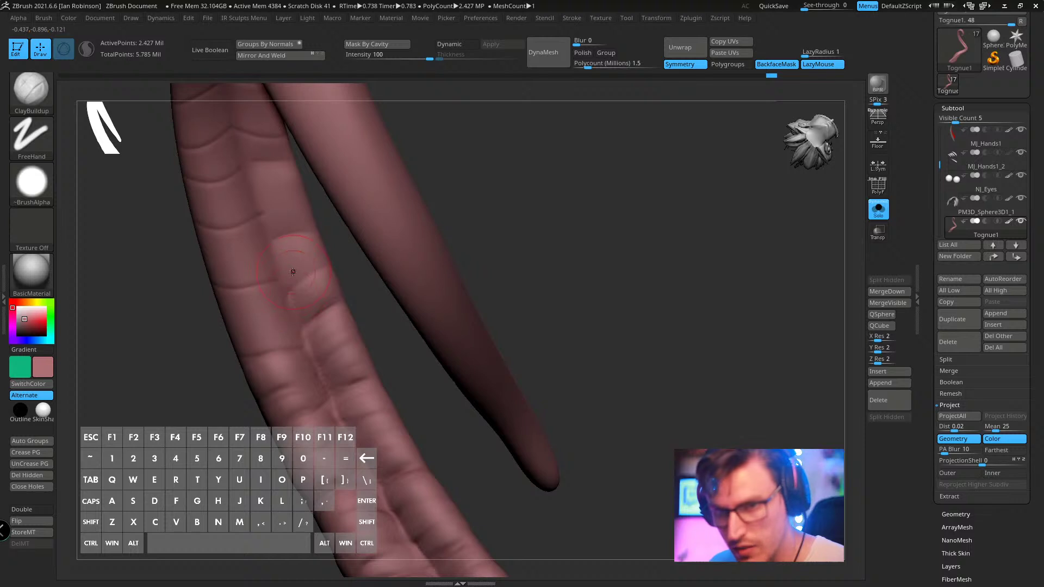
mouse_move(288, 270)
left_mouse_down()
mouse_move(296, 242)
mouse_move(333, 263)
mouse_move(307, 310)
mouse_move(261, 342)
mouse_move(250, 315)
mouse_move(255, 299)
mouse_move(266, 308)
left_mouse_up()
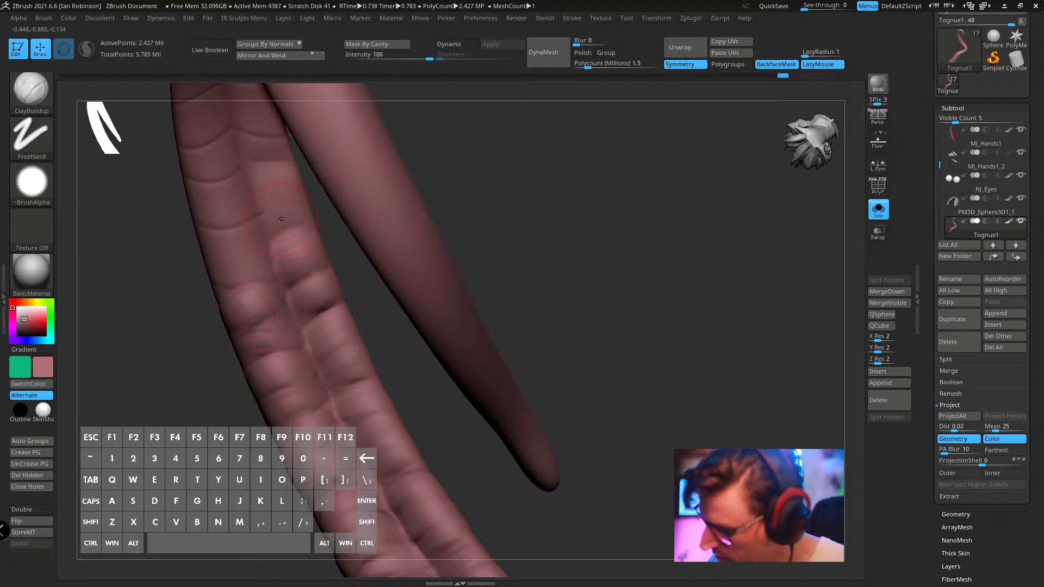
left_click_drag(279, 219, 265, 164)
mouse_move(239, 231)
left_mouse_down()
mouse_move(210, 262)
mouse_move(459, 285)
mouse_move(590, 361)
mouse_move(496, 319)
mouse_move(408, 337)
mouse_move(502, 390)
mouse_move(461, 405)
mouse_move(493, 362)
mouse_move(459, 365)
left_mouse_up()
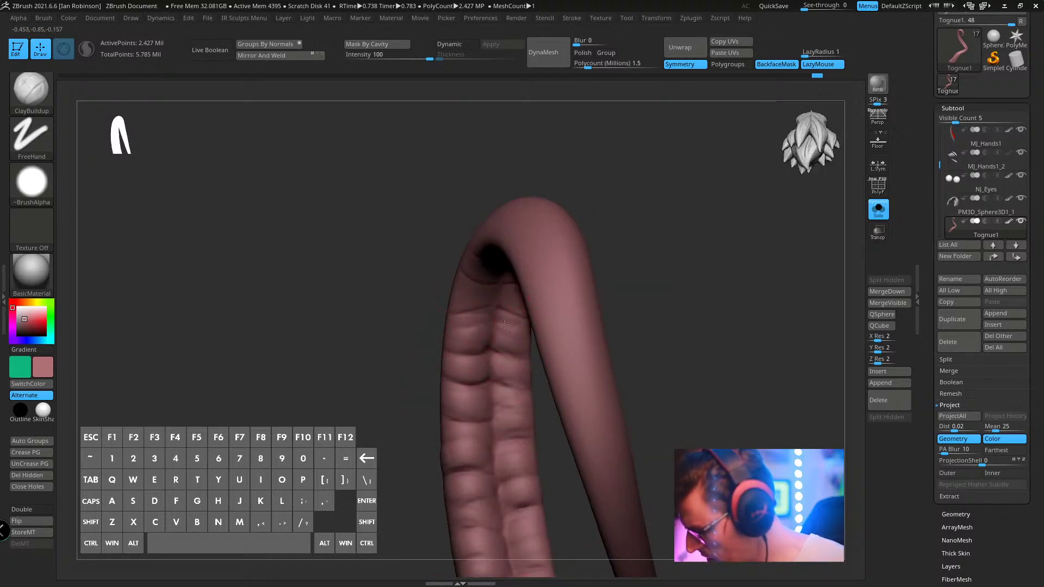
mouse_move(505, 324)
left_mouse_down()
mouse_move(625, 291)
mouse_move(610, 286)
mouse_move(644, 248)
mouse_move(631, 231)
mouse_move(594, 275)
mouse_move(628, 300)
mouse_move(624, 287)
mouse_move(540, 368)
mouse_move(525, 350)
left_mouse_up()
- Isolate the tongue's end section and build up the segments of both ridges around the inside of the second bend
mouse_move(402, 224)
left_mouse_down("ctrl+shift")
mouse_move(391, 334)
mouse_move(430, 381)
mouse_move(445, 424)
mouse_move(537, 401)
mouse_move(529, 183)
left_mouse_up("ctrl+shift")
mouse_move(569, 236)
left_mouse_down()
mouse_move(587, 214)
mouse_move(687, 278)
mouse_move(434, 348)
left_mouse_up()
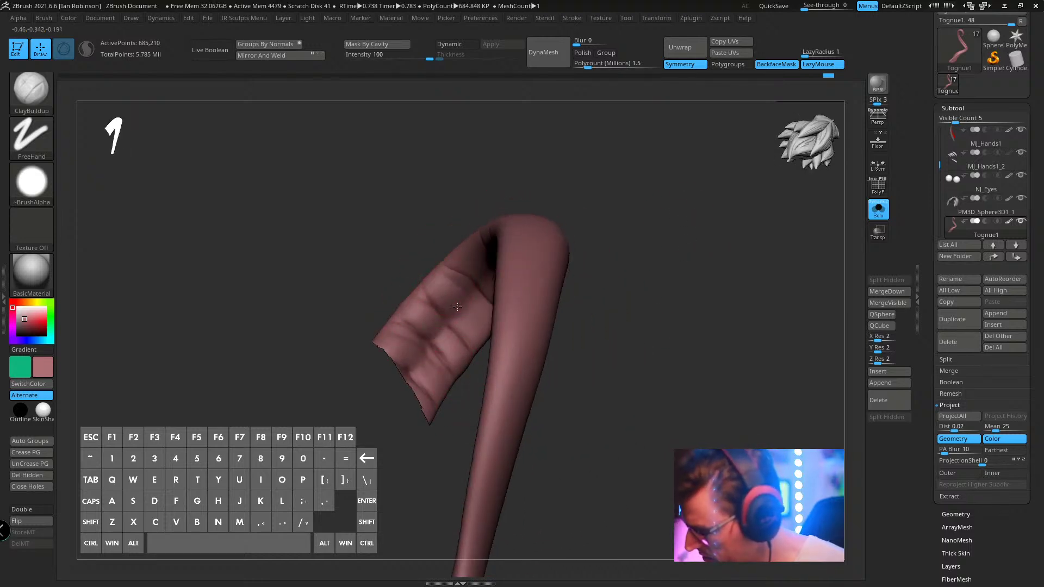
left_click_drag(447, 406, 468, 399)
mouse_move(504, 359)
left_mouse_down()
mouse_move(498, 288)
mouse_move(516, 279)
mouse_move(519, 334)
left_mouse_up()
mouse_move(481, 237)
left_mouse_down()
mouse_move(471, 253)
mouse_move(513, 314)
left_mouse_up()
left_click_drag(530, 275, 533, 256)
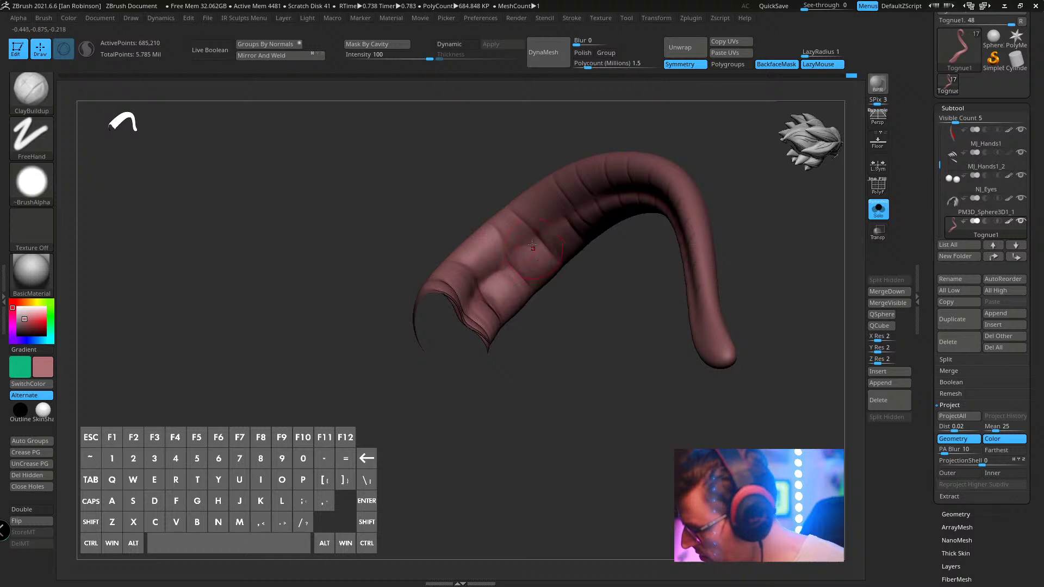
mouse_move(561, 299)
left_mouse_down()
mouse_move(528, 358)
mouse_move(574, 288)
mouse_move(575, 272)
mouse_move(550, 257)
left_mouse_up()
left_click_drag(544, 328, 627, 327)
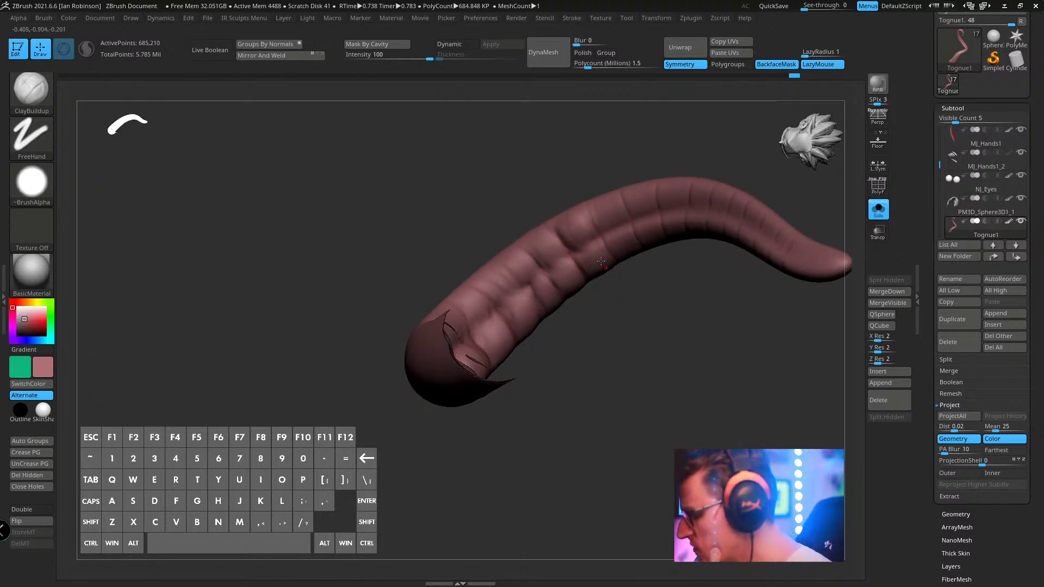
- Extend the ClayBuildup swelling between the creases of both ridges along the end section to the tongue's tip
left_click_drag(600, 261, 634, 273)
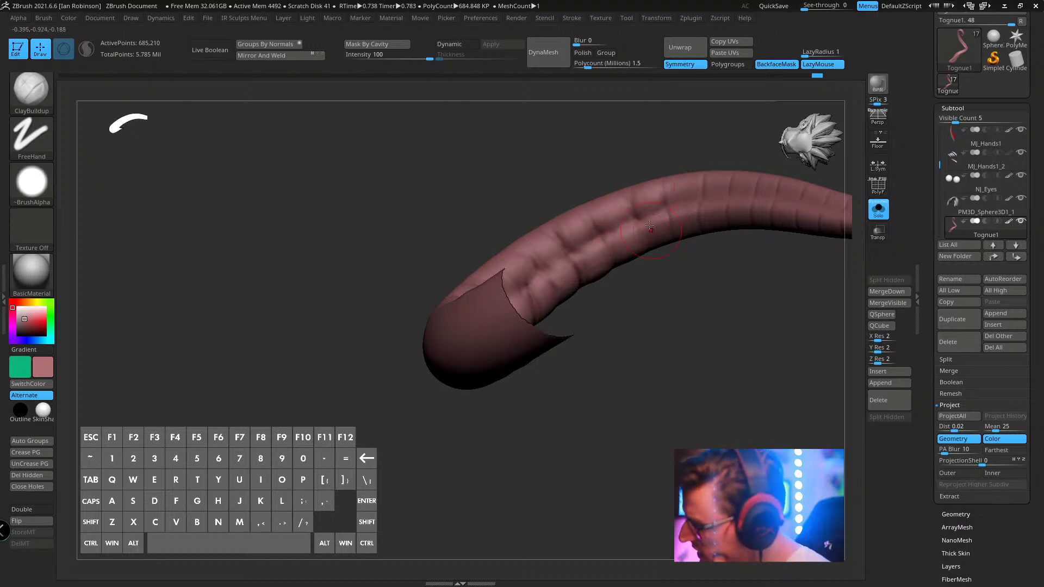
left_click_drag(680, 273, 691, 226)
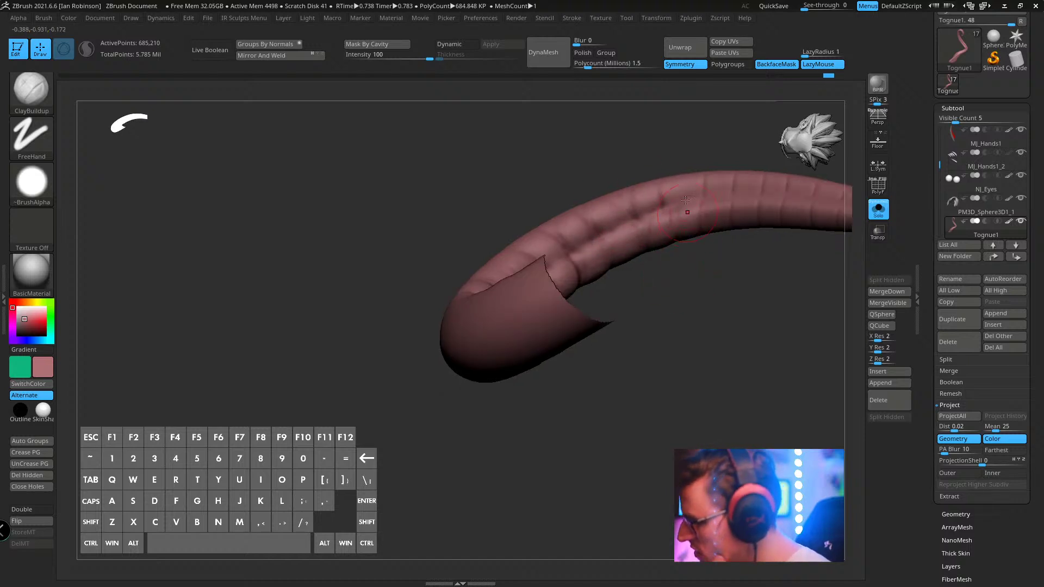
mouse_move(667, 276)
left_mouse_down()
mouse_move(626, 276)
mouse_move(652, 255)
left_mouse_up()
left_click_drag(662, 291, 687, 273)
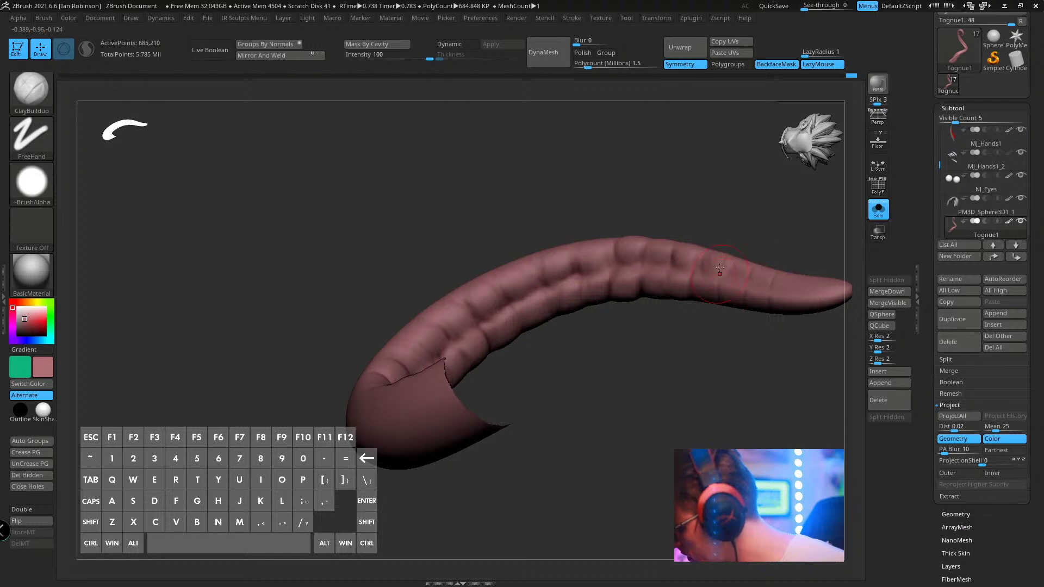
mouse_move(789, 301)
right_mouse_down("alt")
mouse_move(685, 391)
mouse_move(702, 387)
right_mouse_up("alt")
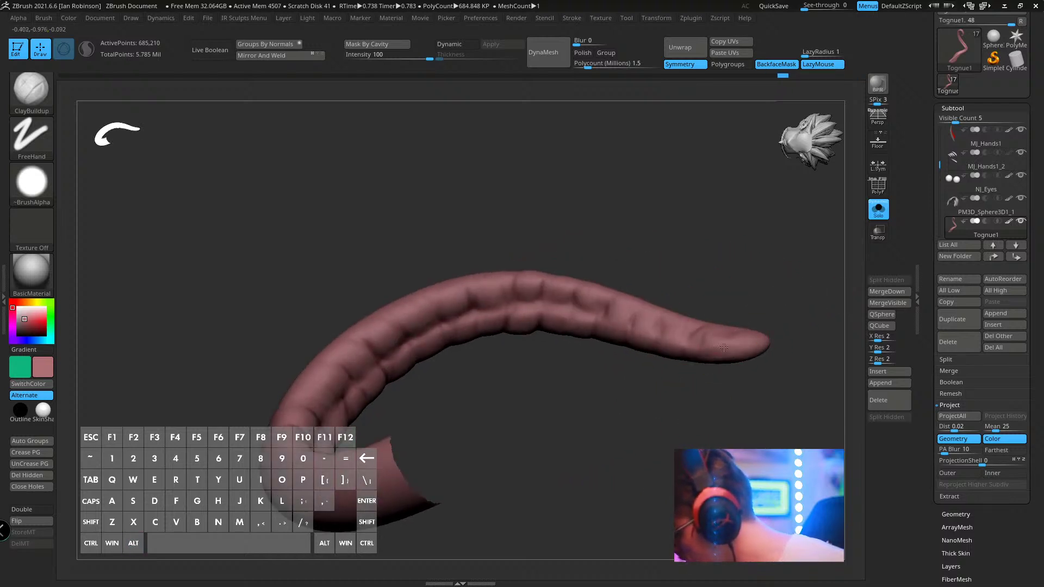
- Switch to the Slash3 brush, adjust its size, carve the ridges near the tongue's tip, and unhide the whole tongue
key("b")
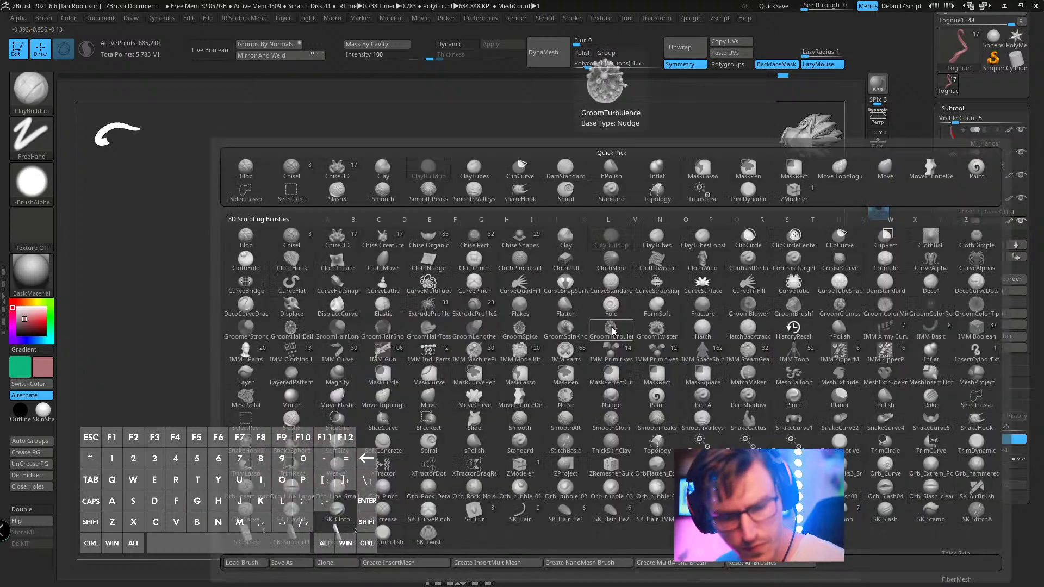
key("s")
key("l")
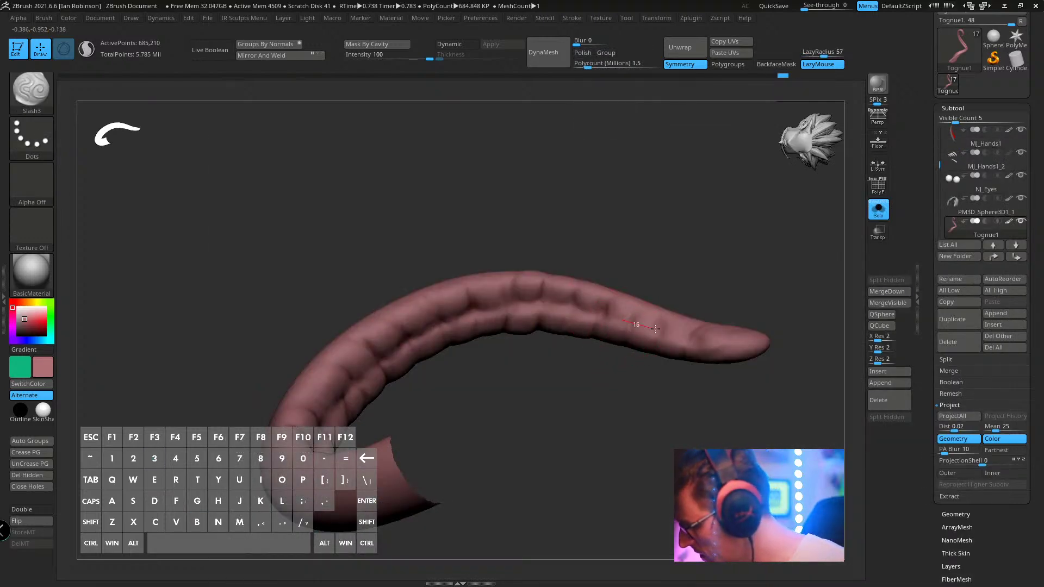
key("s")
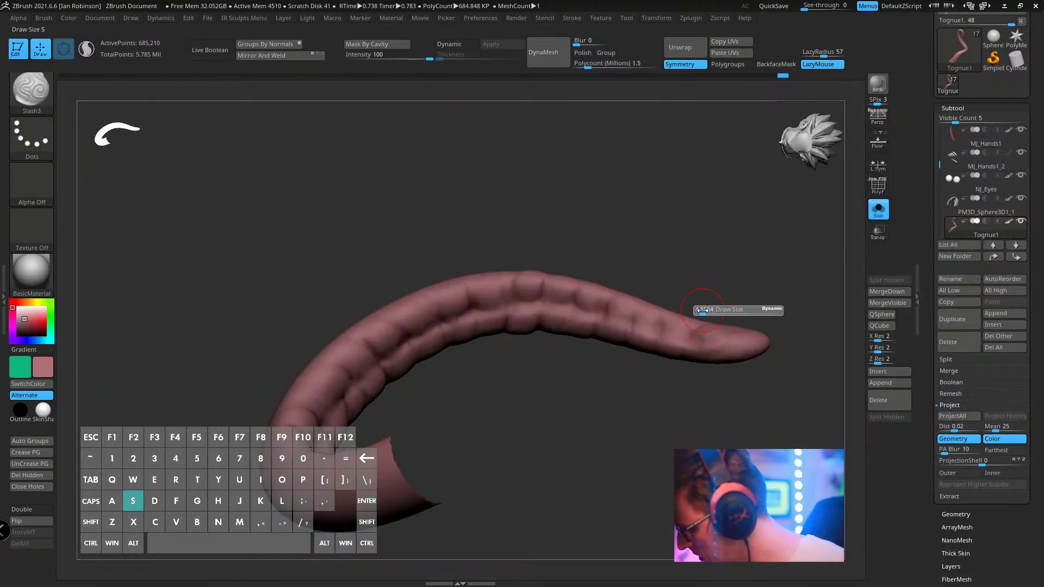
mouse_move(674, 336)
left_mouse_down()
mouse_move(713, 341)
mouse_move(783, 320)
mouse_move(725, 245)
mouse_move(678, 249)
mouse_move(690, 266)
mouse_move(667, 288)
mouse_move(644, 258)
mouse_move(696, 234)
mouse_move(692, 216)
left_mouse_up()
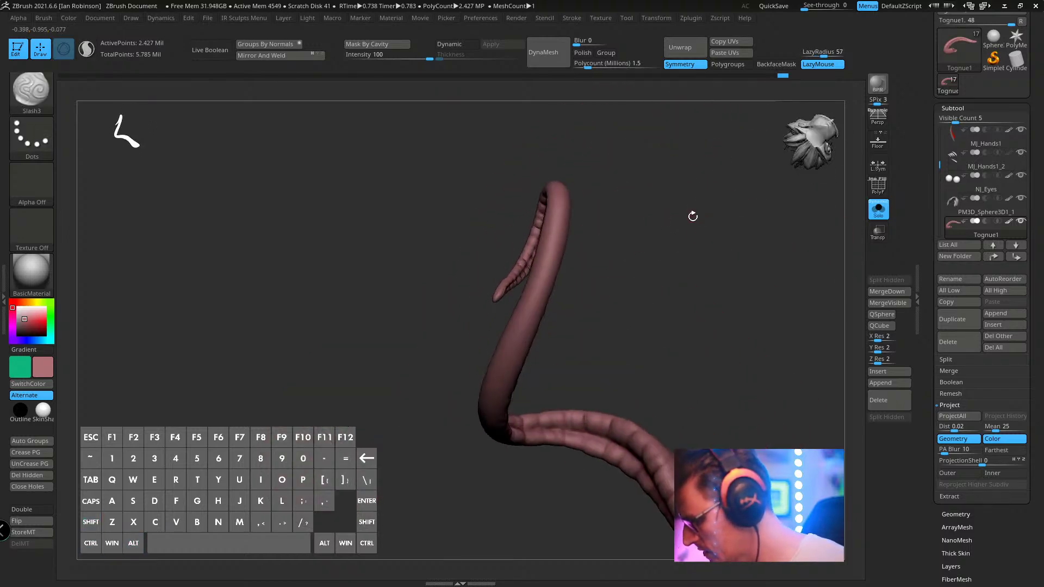
- Switch to the ClayTubes brush, turn on LazyMouse and adjust the draw size for the tongue's smooth side
key("b")
key("c")
left_click(643, 236)
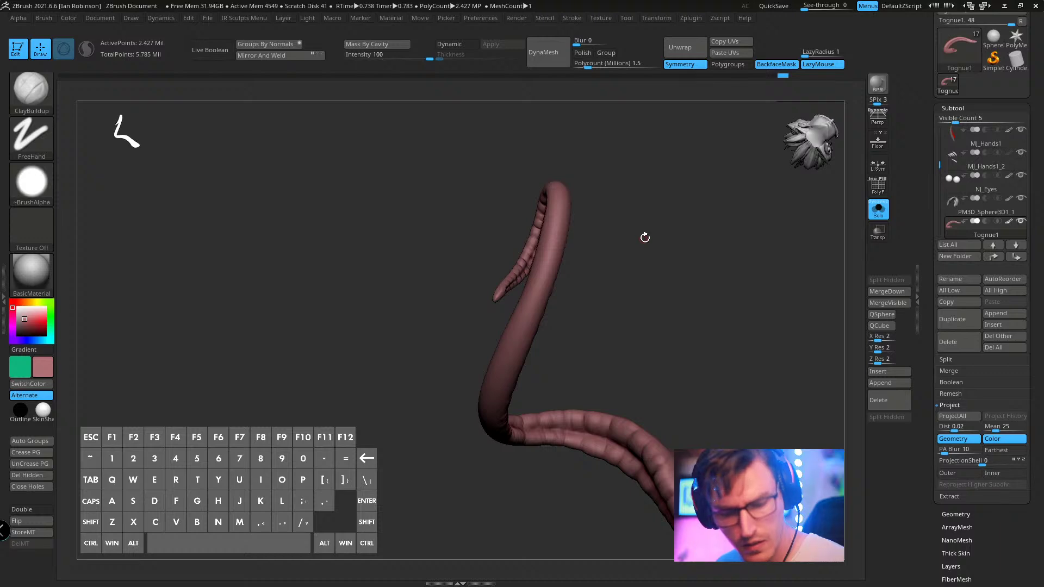
key("b")
key("t")
key("s")
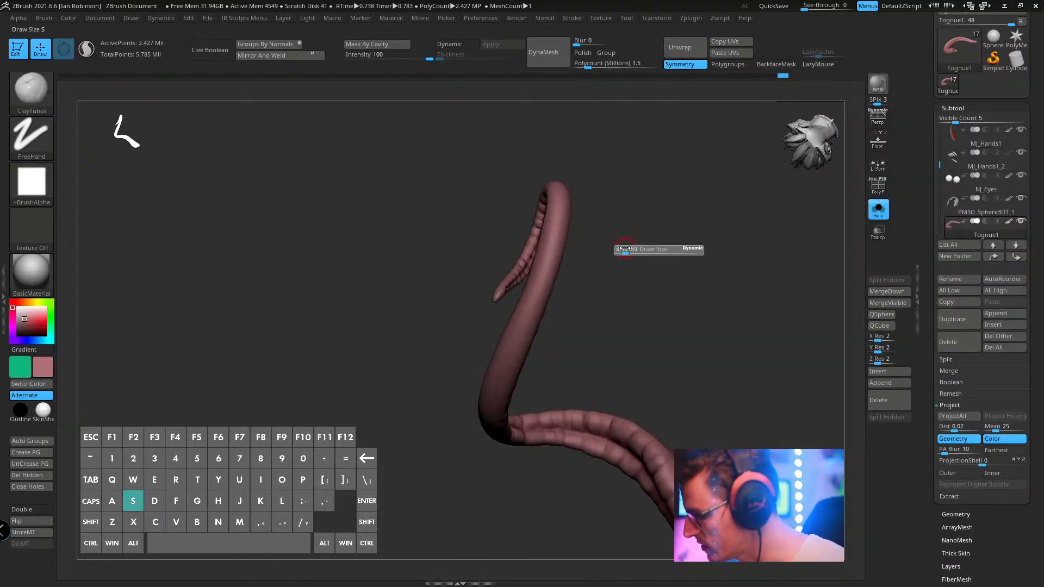
key("space")
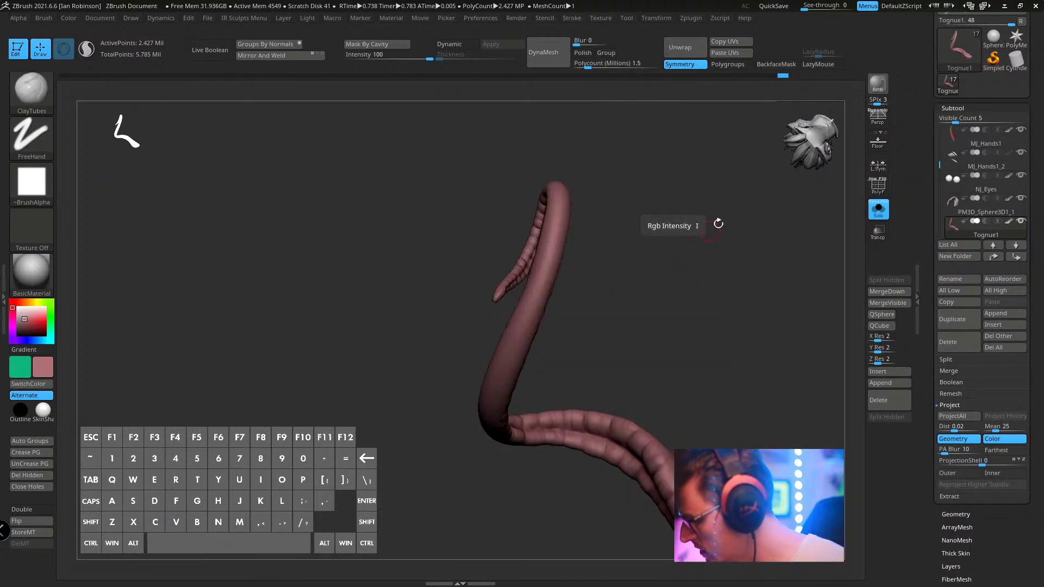
key("l")
mouse_move(586, 206)
left_mouse_down()
mouse_move(635, 241)
mouse_move(679, 195)
mouse_move(741, 180)
mouse_move(702, 183)
mouse_move(720, 311)
mouse_move(743, 245)
mouse_move(693, 341)
mouse_move(641, 338)
mouse_move(638, 264)
left_mouse_up()
left_click_drag(585, 375, 552, 375)
key("s")
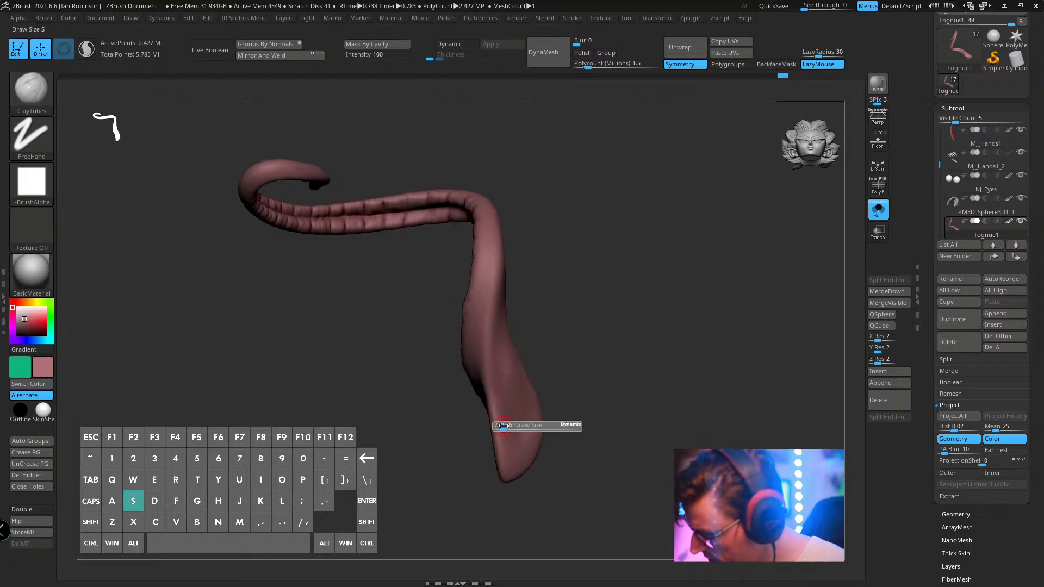
left_click_drag(503, 426, 506, 425)
- Sculpt lengthwise ClayTubes strokes along the middle of the tongue's smooth side, from its root to the first bend
left_click_drag(587, 375, 566, 378)
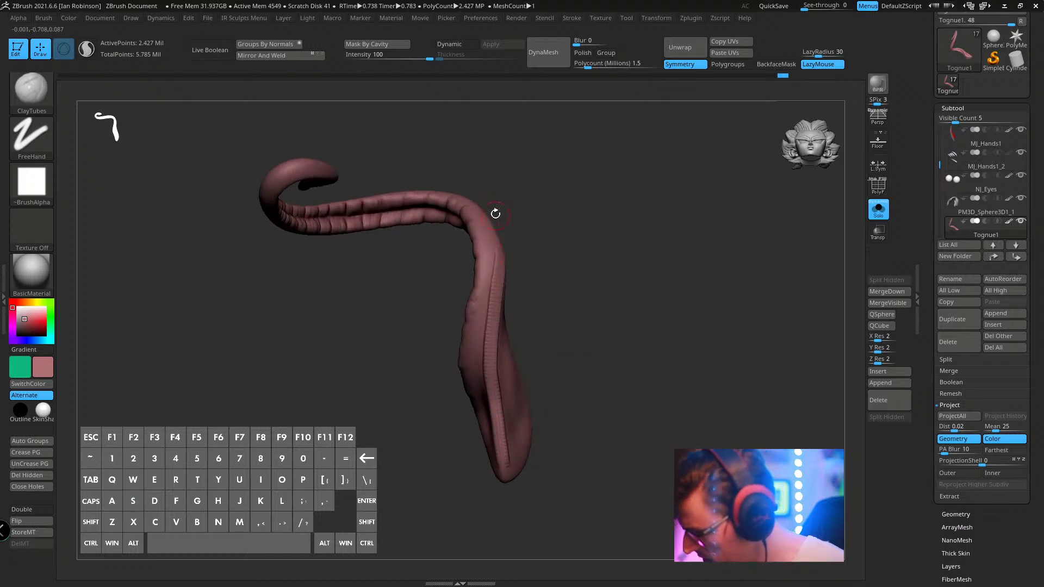
left_click_drag(495, 213, 495, 258)
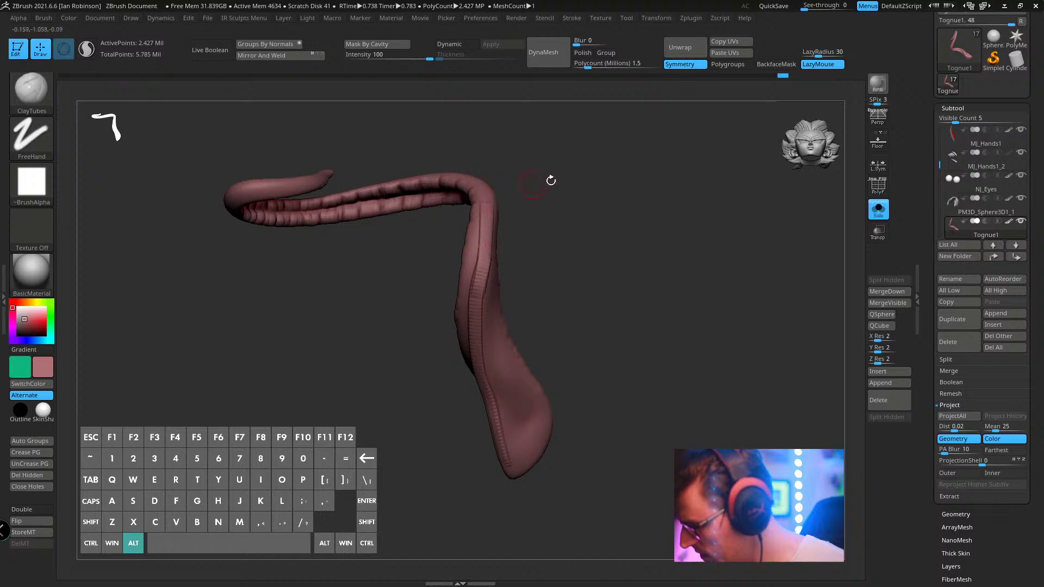
left_click_drag(550, 180, 481, 205)
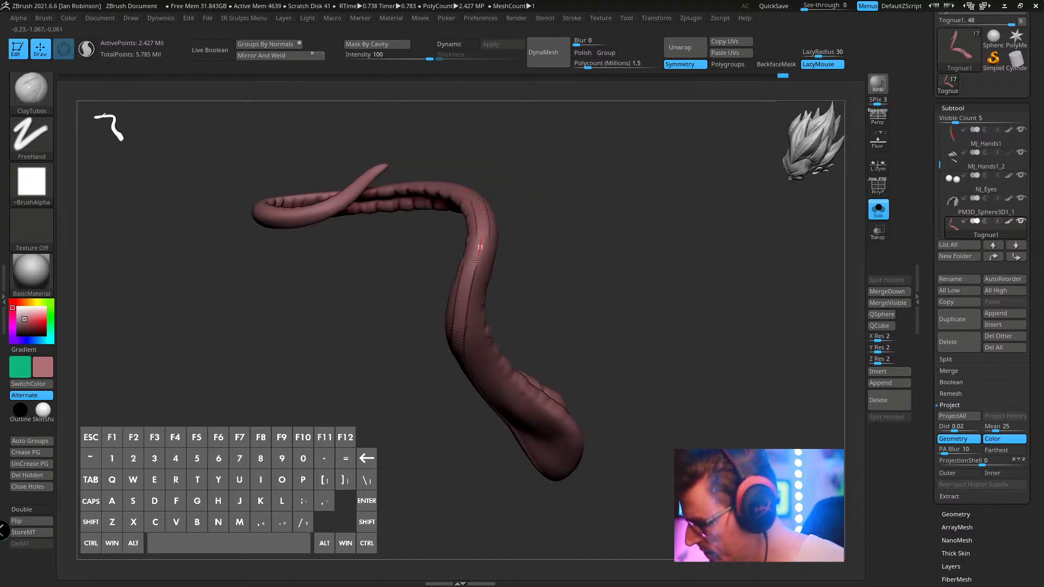
left_click_drag(540, 308, 537, 269)
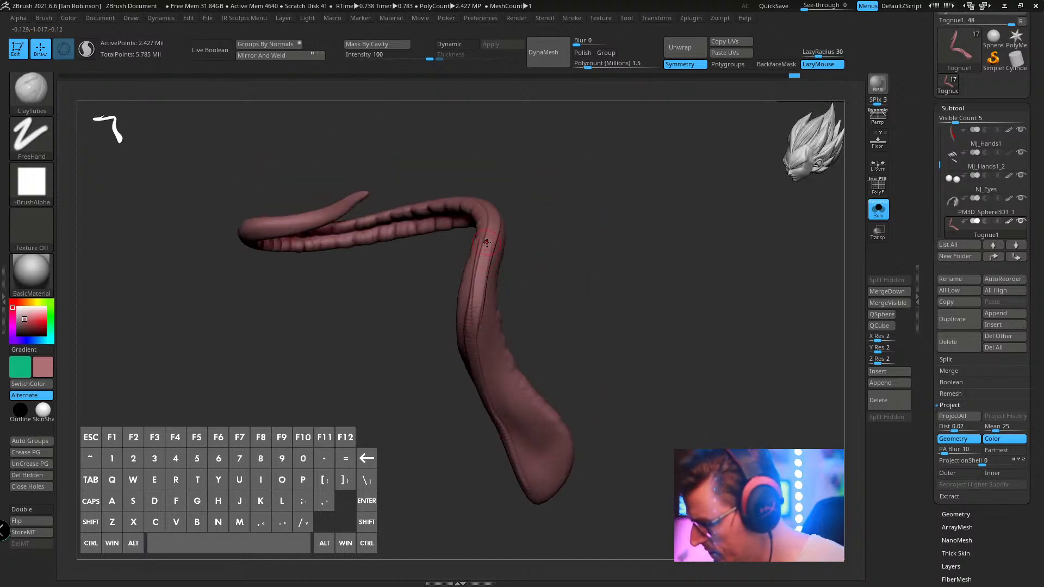
left_click_drag(535, 320, 543, 284)
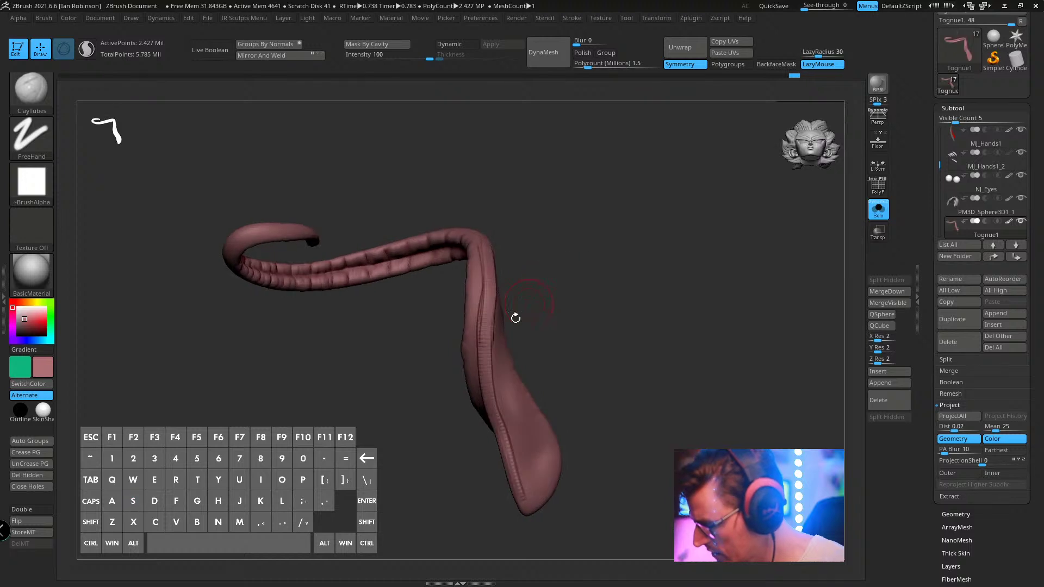
left_click_drag(485, 364, 529, 508)
left_click_drag(578, 399, 594, 401)
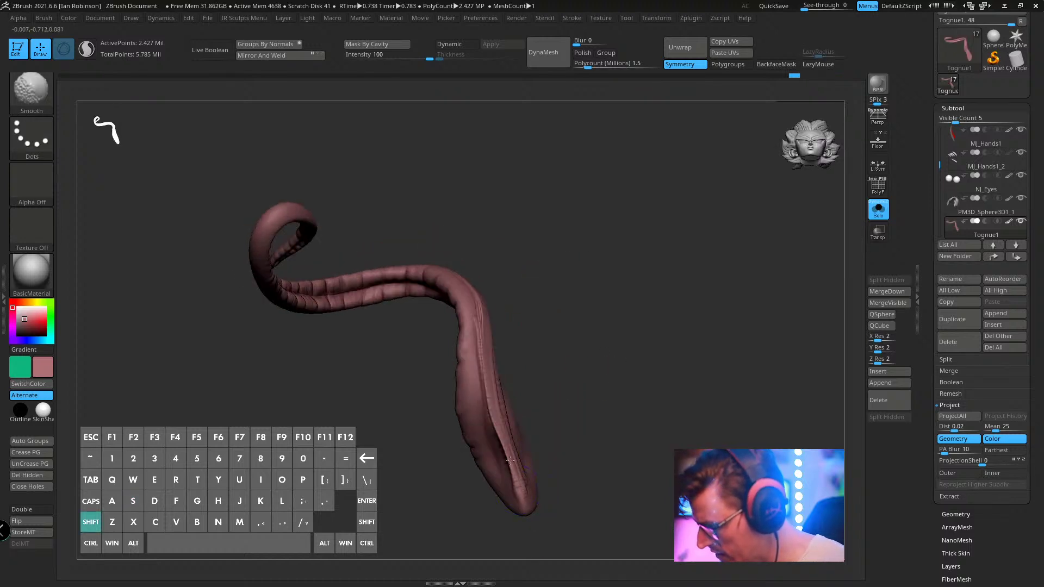
- Smooth the strokes near the tongue's root, undo the last stroke, and turn on BackfaceMask
mouse_move(515, 478)
left_mouse_down()
mouse_move(538, 435)
mouse_move(489, 435)
mouse_move(476, 410)
left_mouse_up()
key("l")
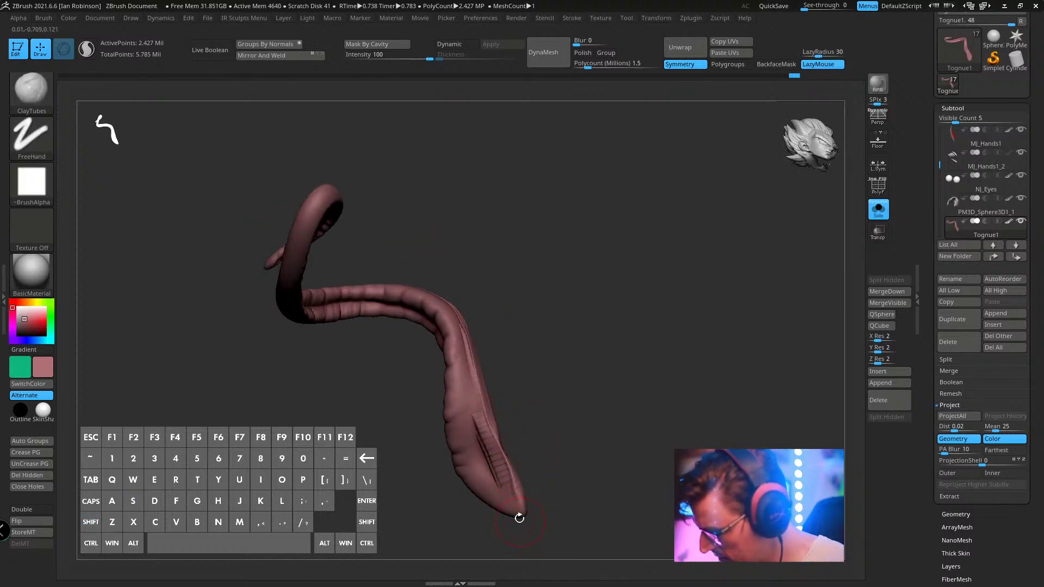
key("ctrl+z")
left_click(776, 64)
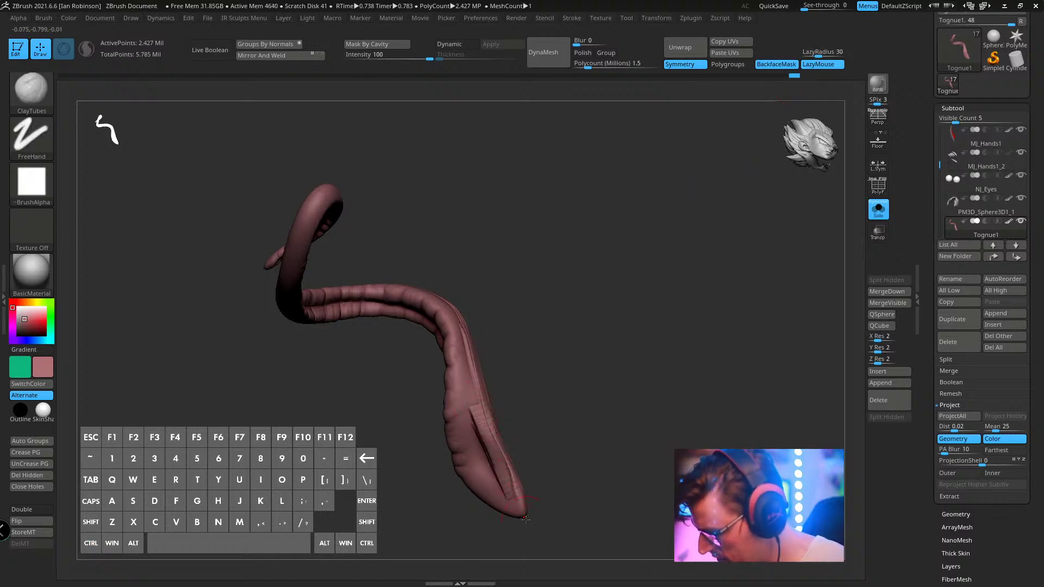
key("shift+space")
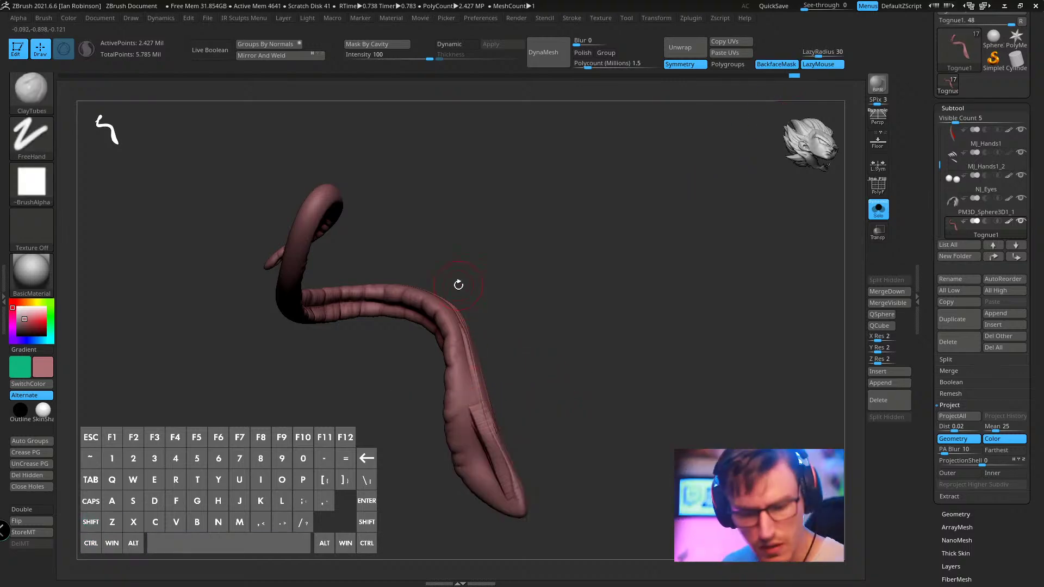
- Load the Smooth Stronger brush from the brush library as the smoothing brush
key("b")
key("s")
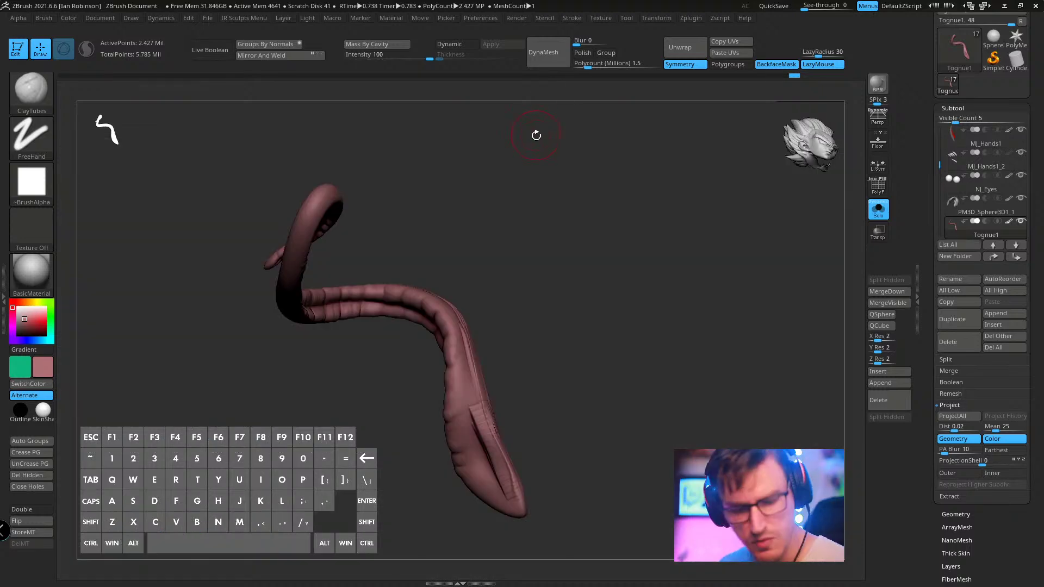
key("b")
key("comma")
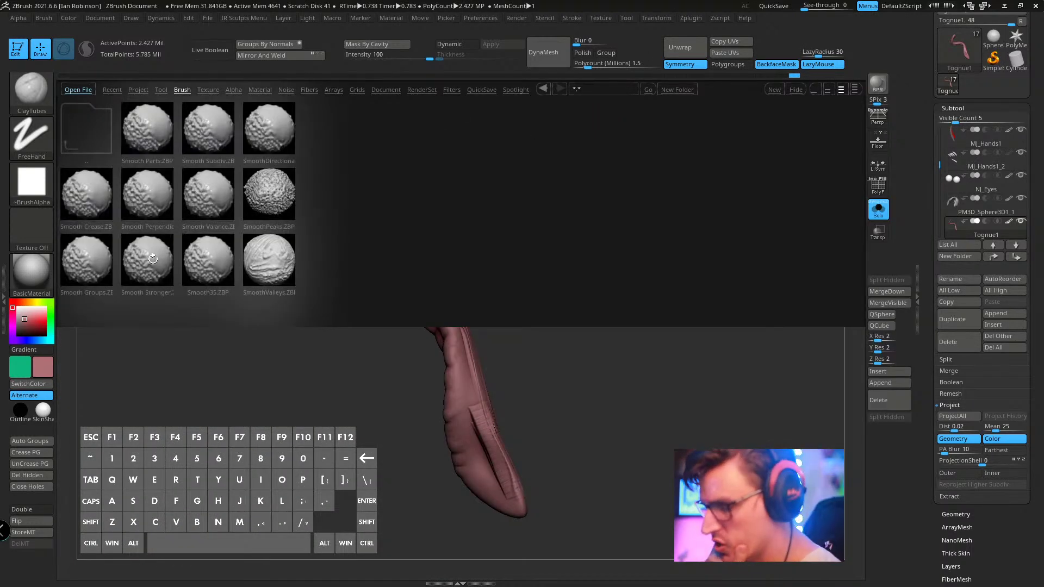
double_click(152, 258)
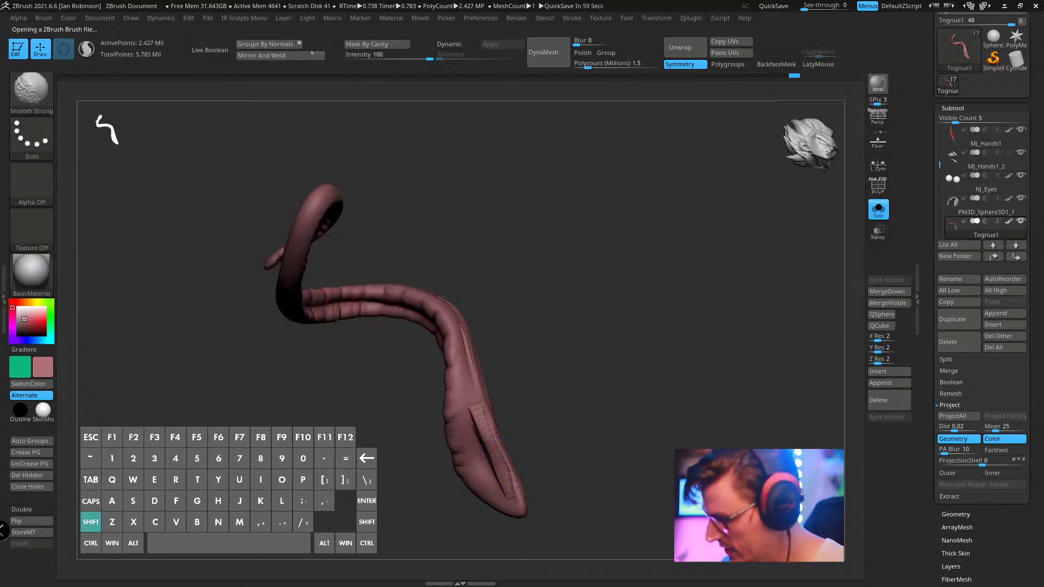
- Soften the smooth side between root and first bend with Smooth Stronger, reworking its central groove with ClayTubes
mouse_move(549, 295)
left_mouse_down()
mouse_move(506, 308)
mouse_move(576, 294)
mouse_move(645, 312)
mouse_move(512, 335)
mouse_move(513, 384)
mouse_move(571, 331)
left_mouse_up()
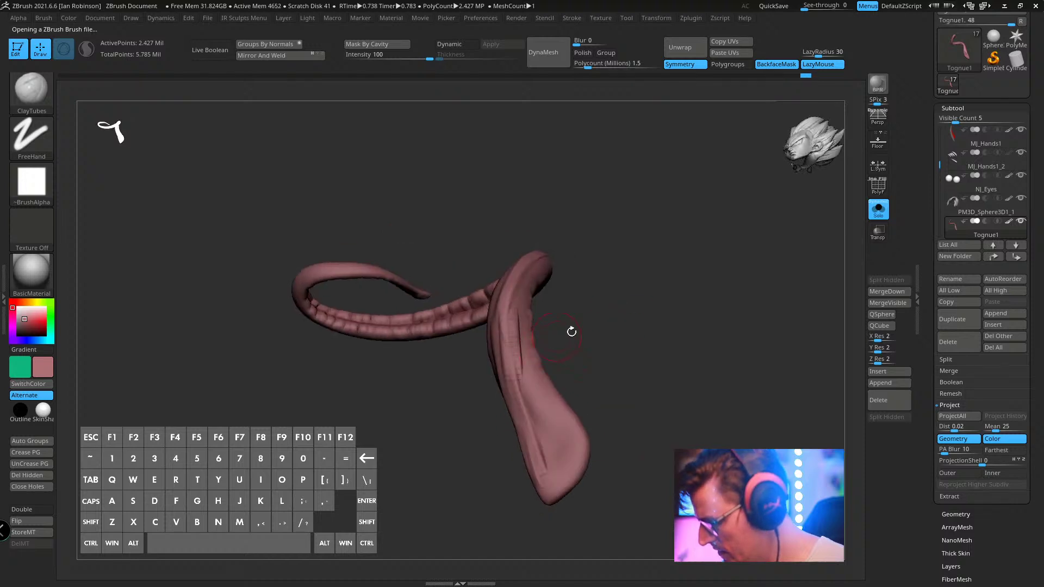
key("space")
left_click_drag(661, 307, 509, 320, "shift")
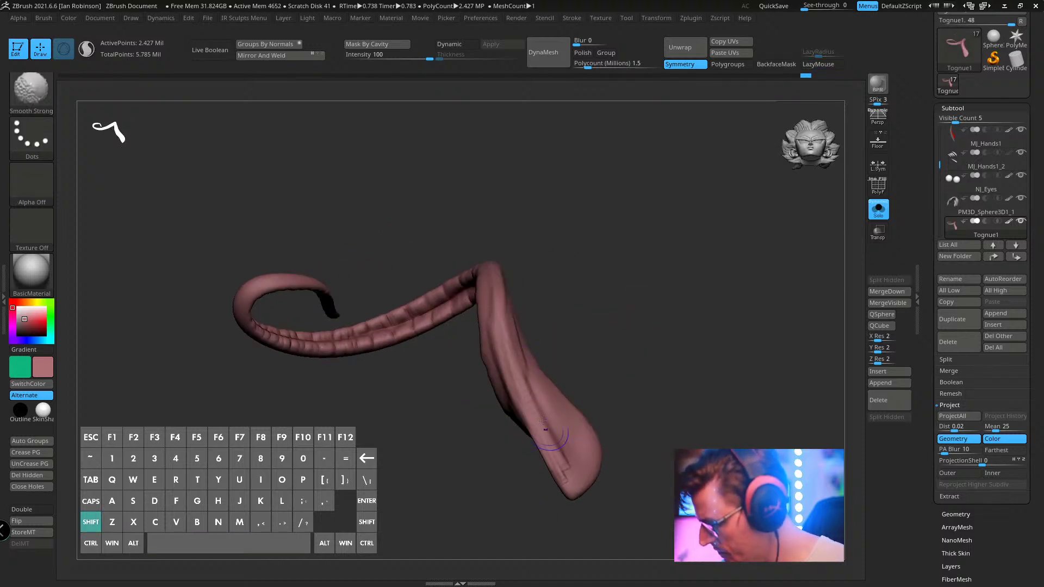
left_click_drag(521, 376, 555, 435)
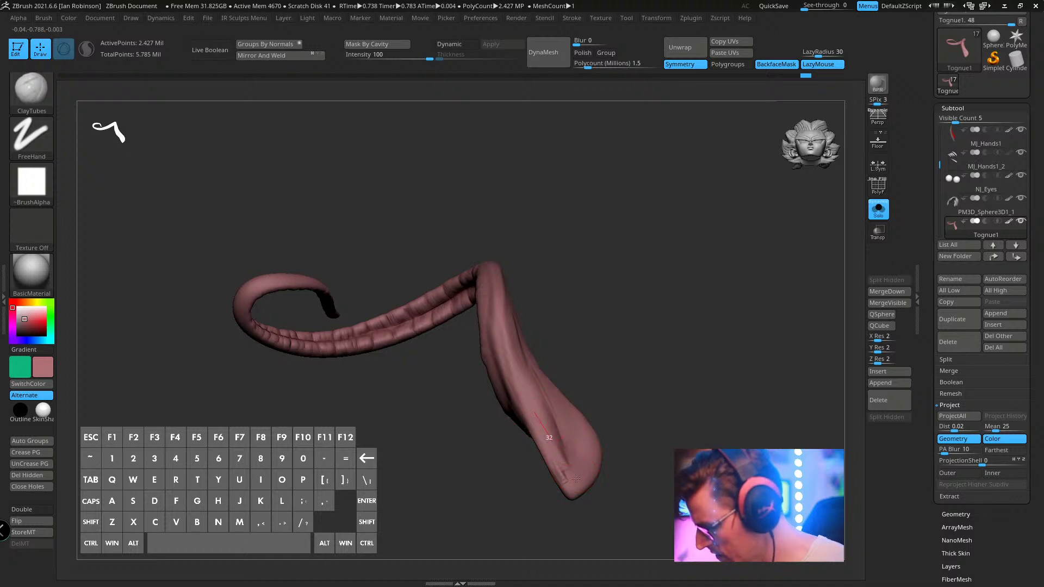
left_click_drag(576, 478, 551, 368)
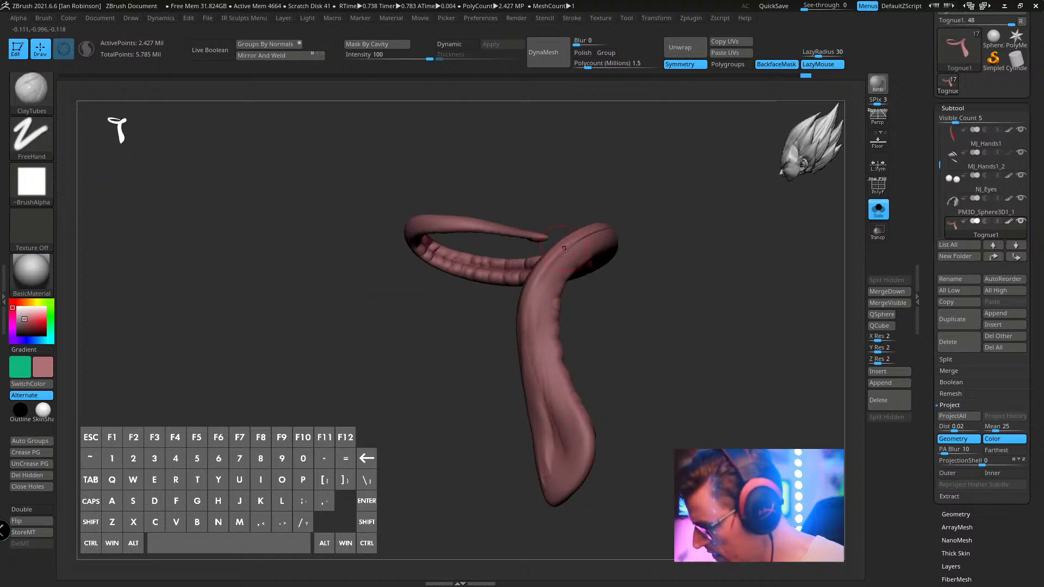
left_click_drag(644, 303, 669, 260)
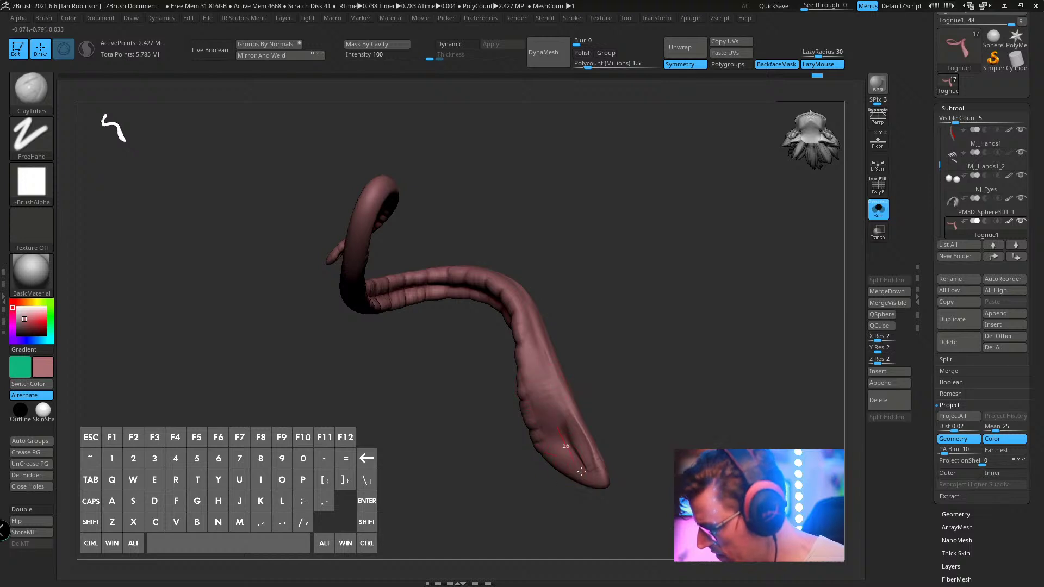
key("shift")
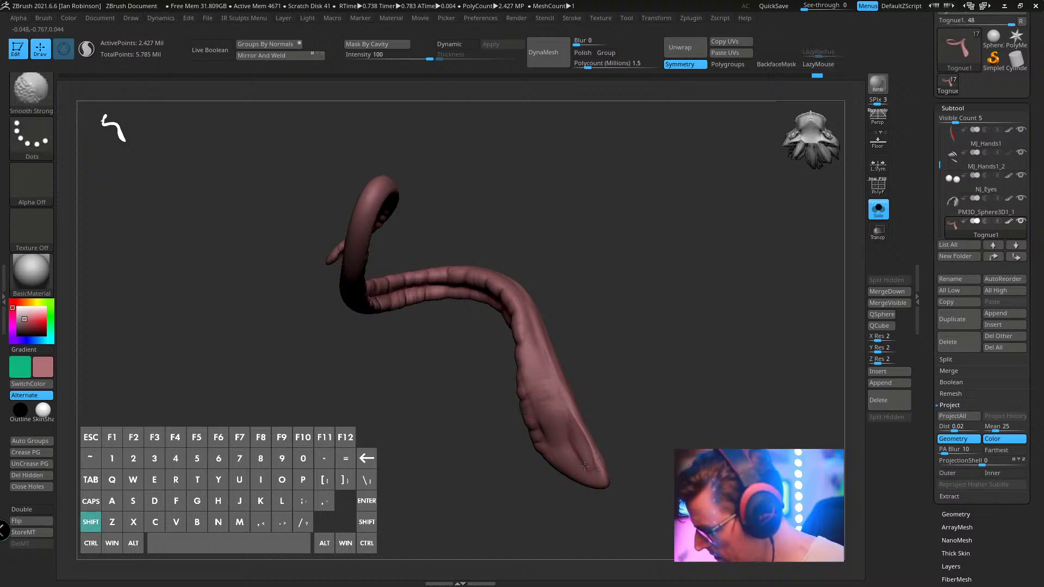
key("shift")
- Turn off Solo to show the whole character and smooth the tongue's side just above the jaw
left_click_drag(581, 419, 592, 298)
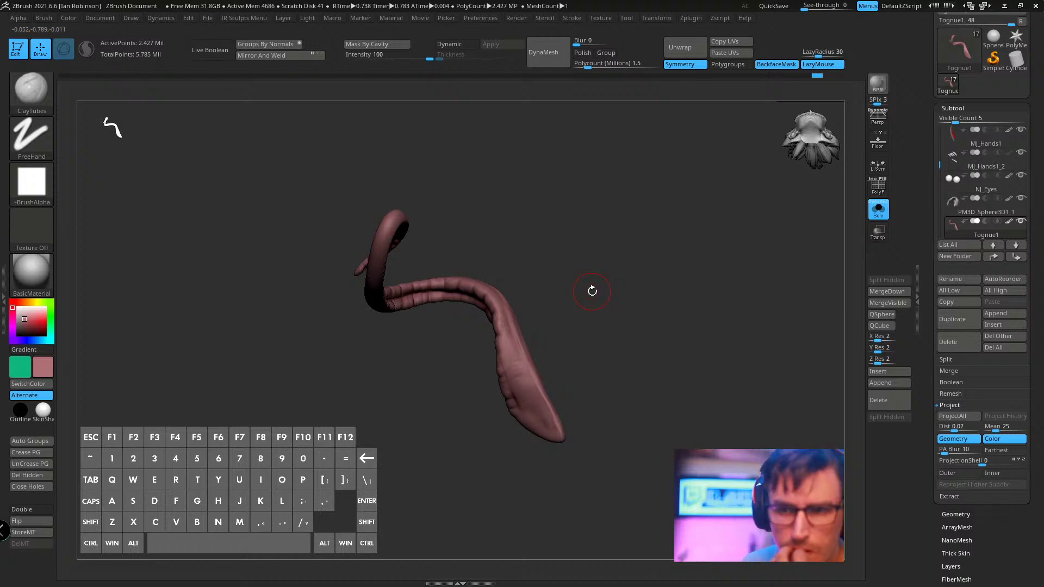
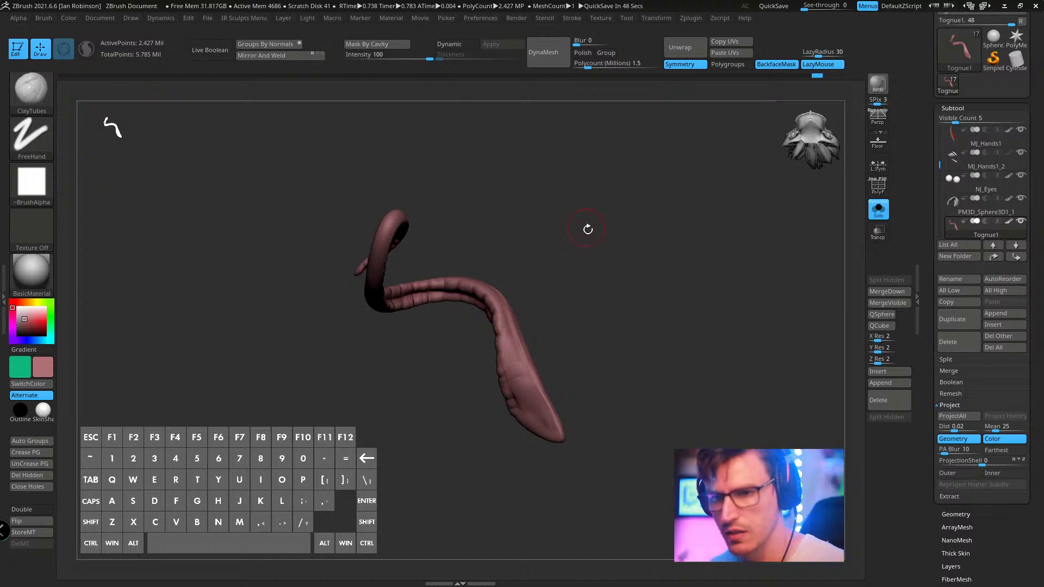
left_click_drag(639, 239, 589, 332)
left_click_drag(503, 274, 542, 448)
left_click_drag(690, 282, 795, 244)
left_click(877, 211)
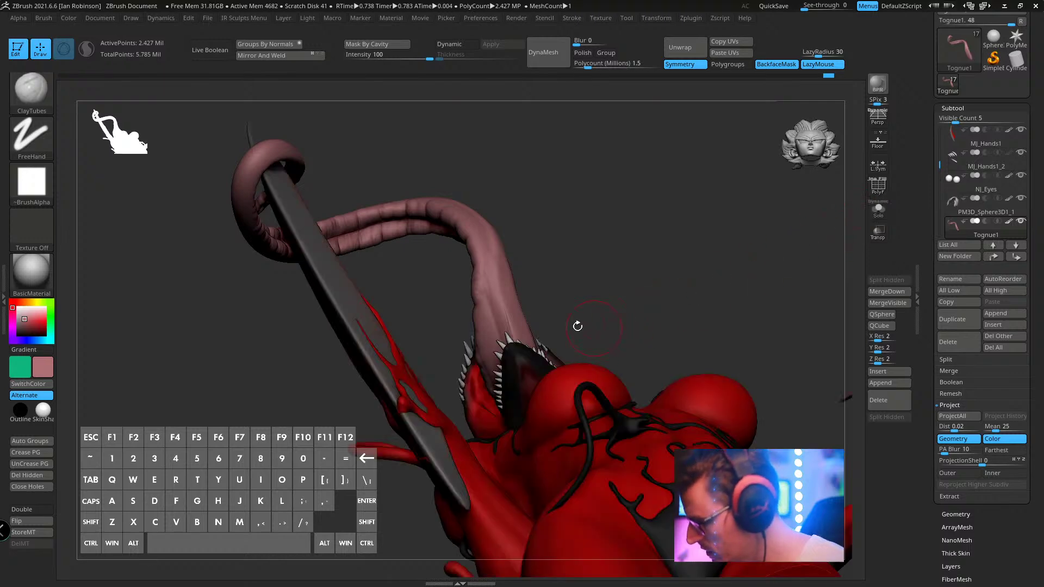
mouse_move(578, 326)
left_mouse_down()
mouse_move(586, 272)
mouse_move(517, 319)
left_mouse_up()
key("shift")
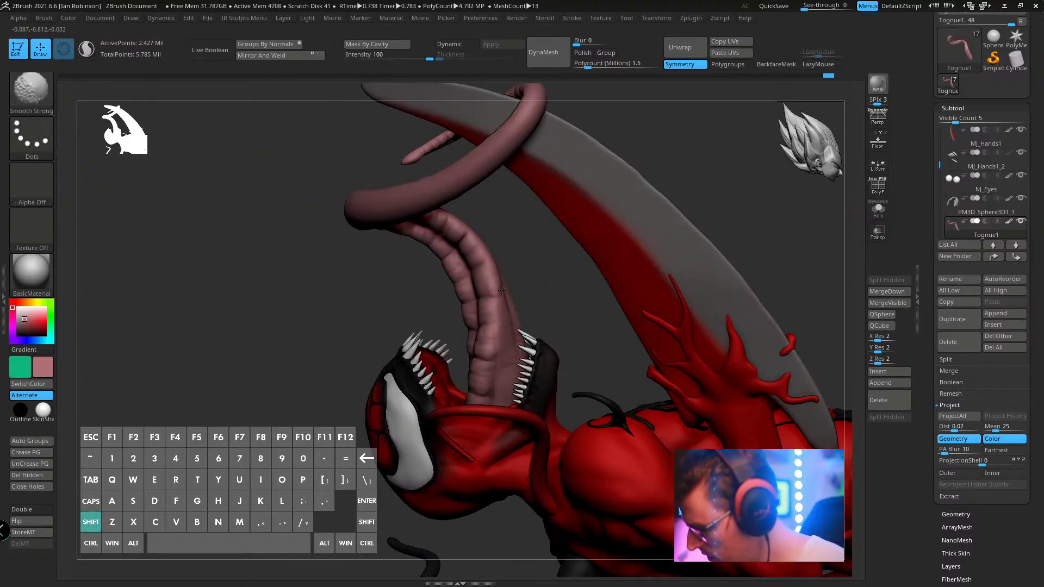
- Mask the tongue's root section above the mouth and lower the tongue by four subdivision levels
left_click_drag(554, 277, 733, 252)
left_click_drag(721, 267, 582, 303)
mouse_move(618, 251)
left_mouse_down()
mouse_move(650, 283)
mouse_move(668, 260)
mouse_move(565, 288)
mouse_move(571, 432)
mouse_move(511, 425)
left_mouse_up()
key("ctrl")
key("ctrl")
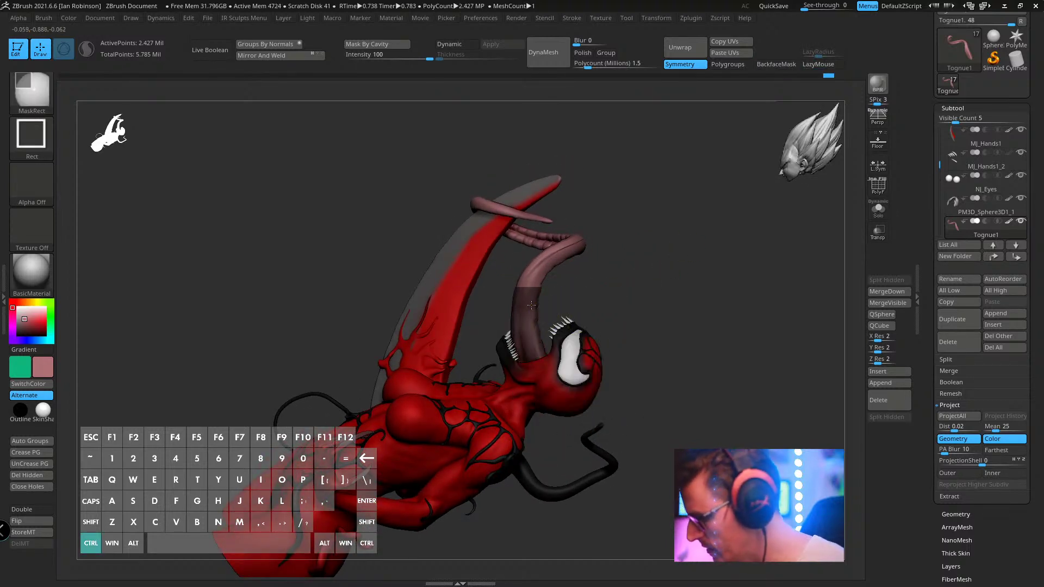
key("shift+d")
key("shift+d")
key("shift+d")
key("shift+d")
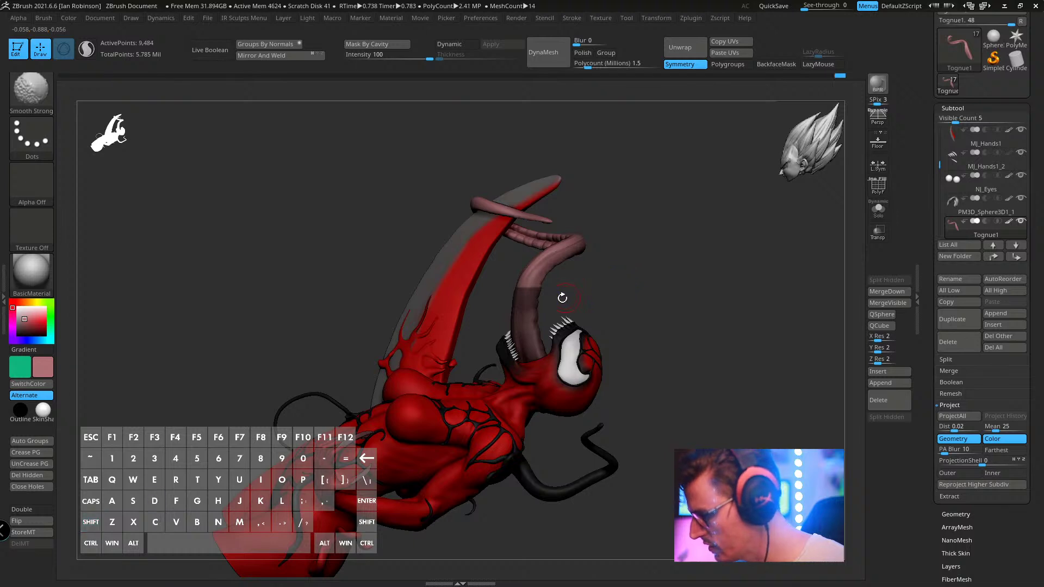
- Invert the mask, reposition the root section in the mouth with the gizmo, and raise the subdivision level again
key("w")
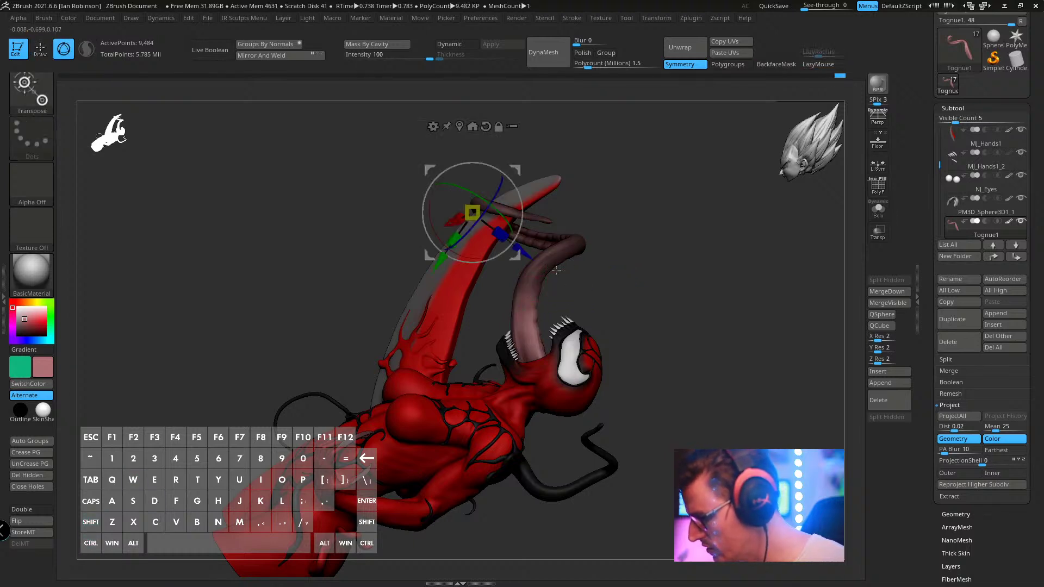
left_click_drag(567, 275, 591, 165, "shift")
left_click(464, 296, "alt")
left_click(478, 209, "alt")
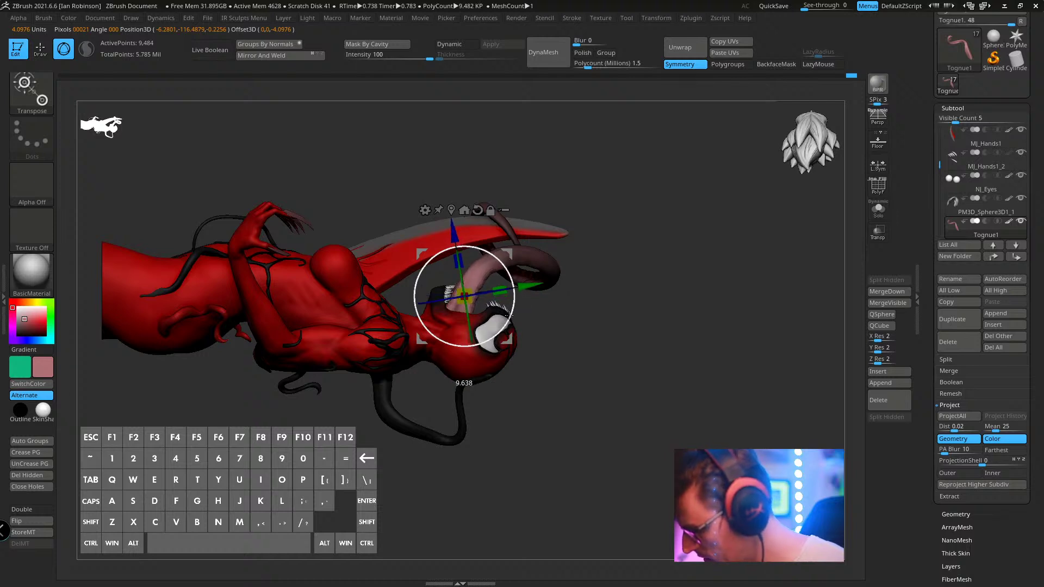
key("q")
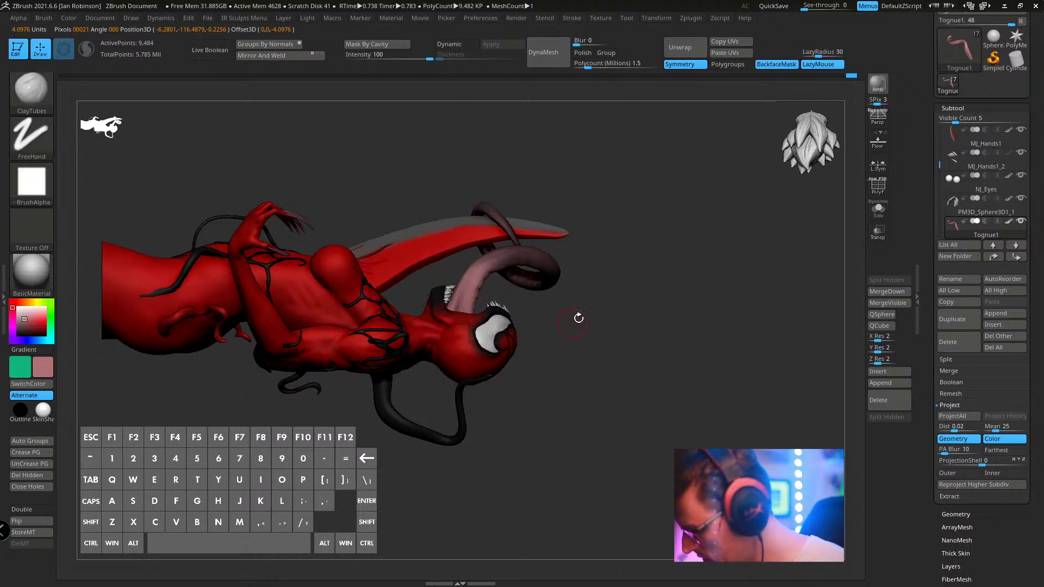
left_click_drag(578, 317, 633, 374)
key("d")
key("d")
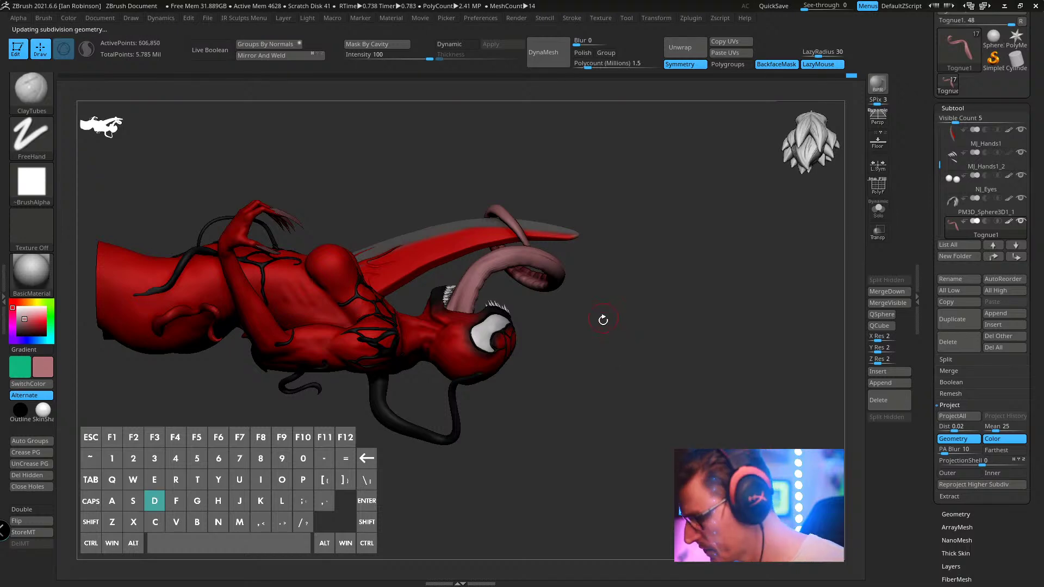
- Select the Body subtool and isolate it, framing the open mouth
left_click_drag(603, 319, 656, 279)
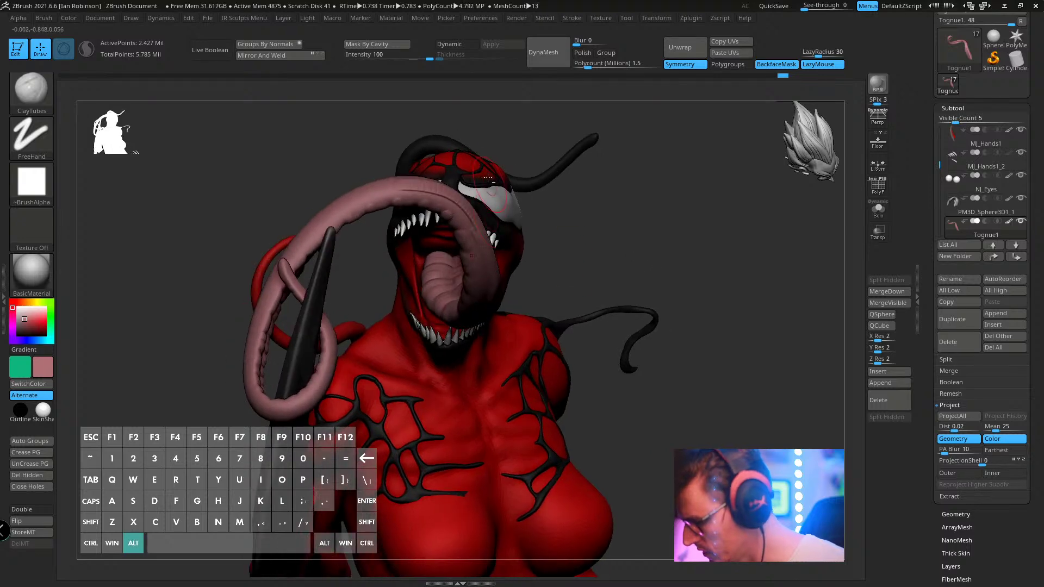
left_click(513, 259, "alt")
key("shift+f")
left_click(877, 210)
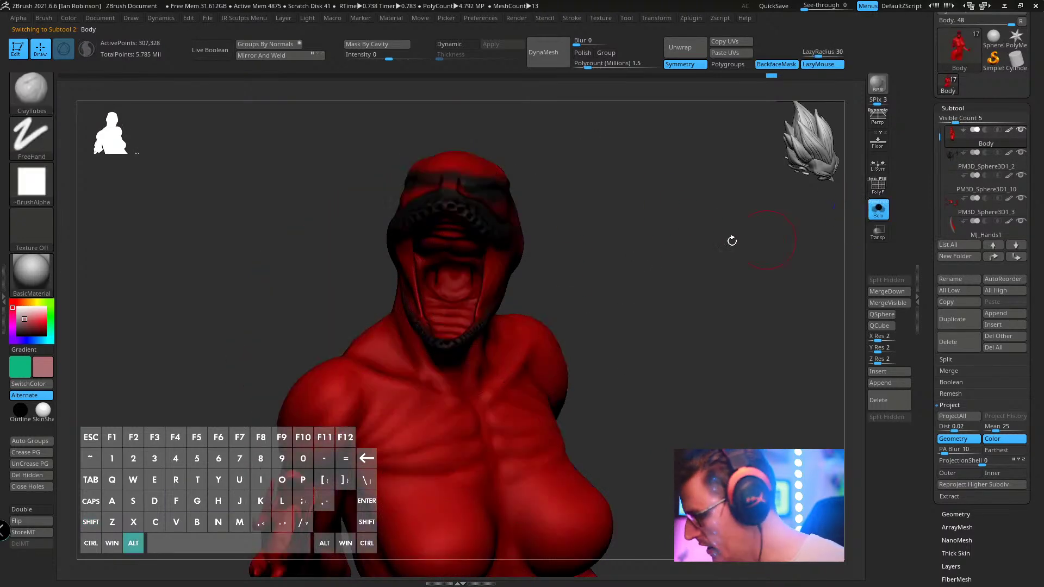
mouse_move(731, 240)
left_mouse_down("alt")
mouse_move(706, 282)
mouse_move(730, 280)
left_mouse_up("alt")
- Adjust the draw size and switch to the ClayBuildup brush for sculpting the body's open mouth
key("s")
left_click_drag(648, 243, 646, 235)
key("b")
key("c")
key("b")
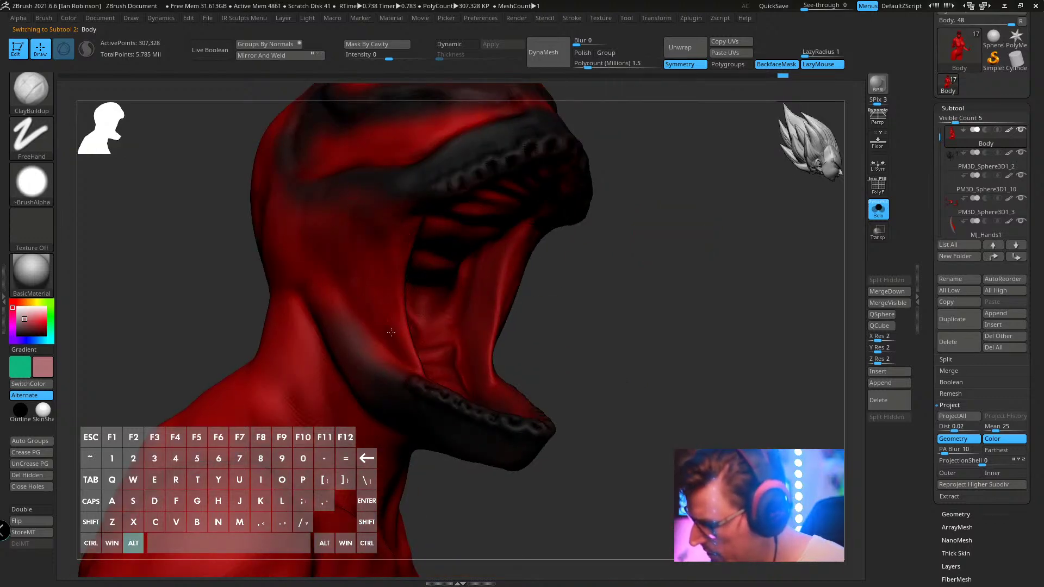
- Smooth the cheek beside the Body's open mouth and check both sides of the head with all subtools shown
key("shift")
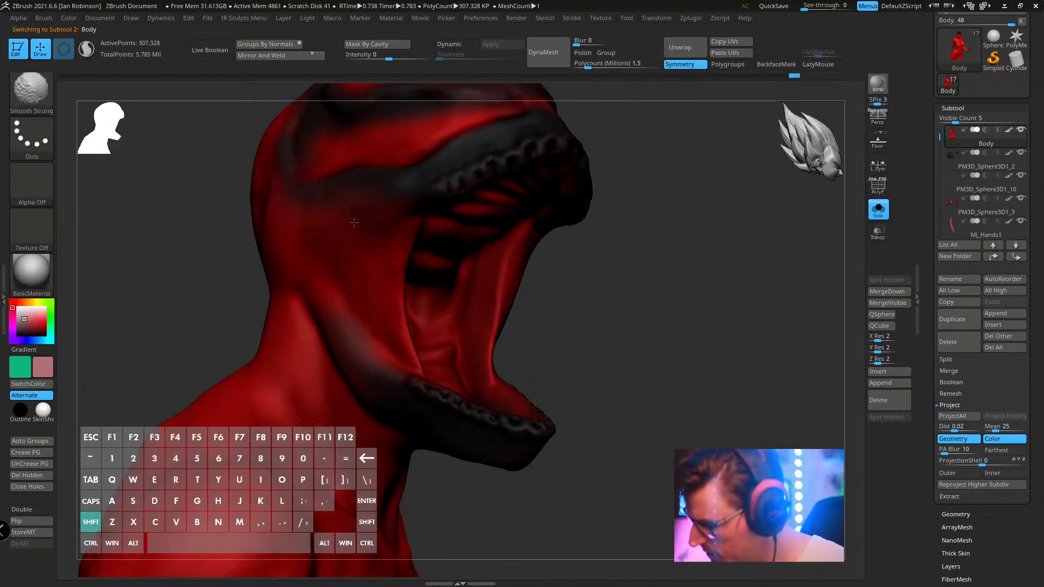
left_click_drag(684, 248, 640, 254)
left_click(875, 211)
left_click_drag(801, 256, 652, 270)
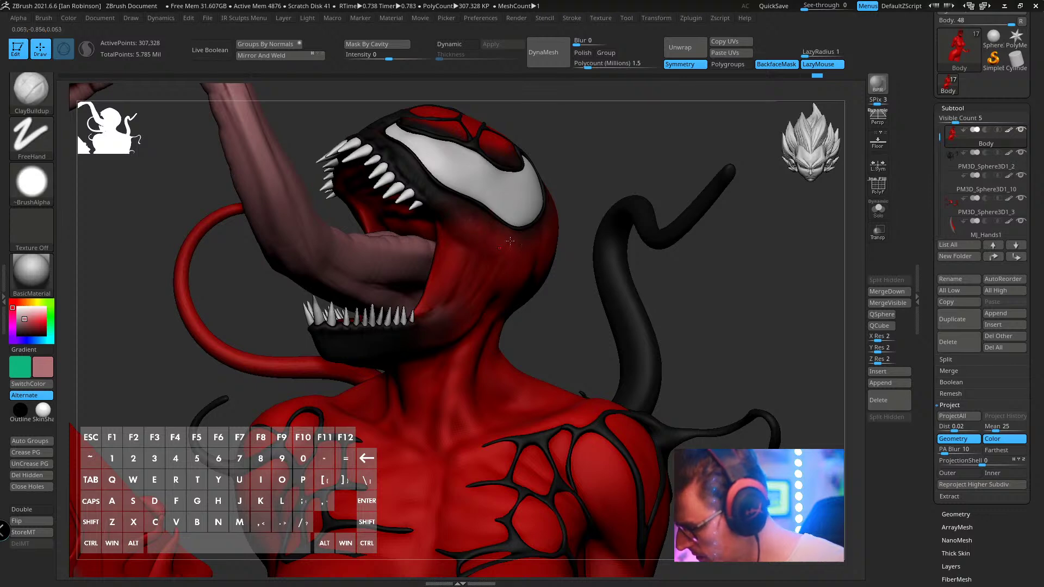
left_click_drag(674, 262, 565, 259)
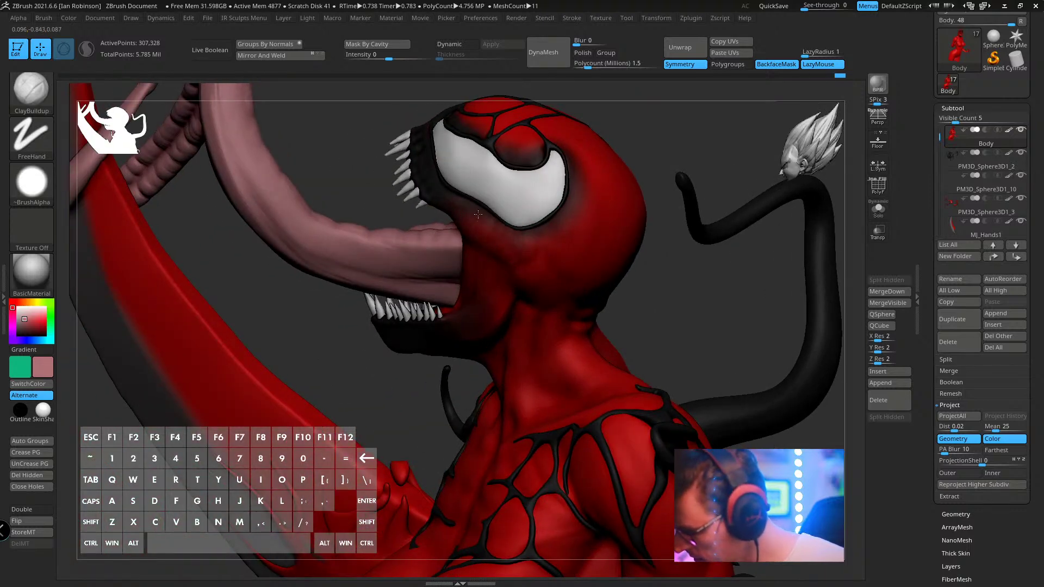
left_click_drag(701, 163, 304, 250)
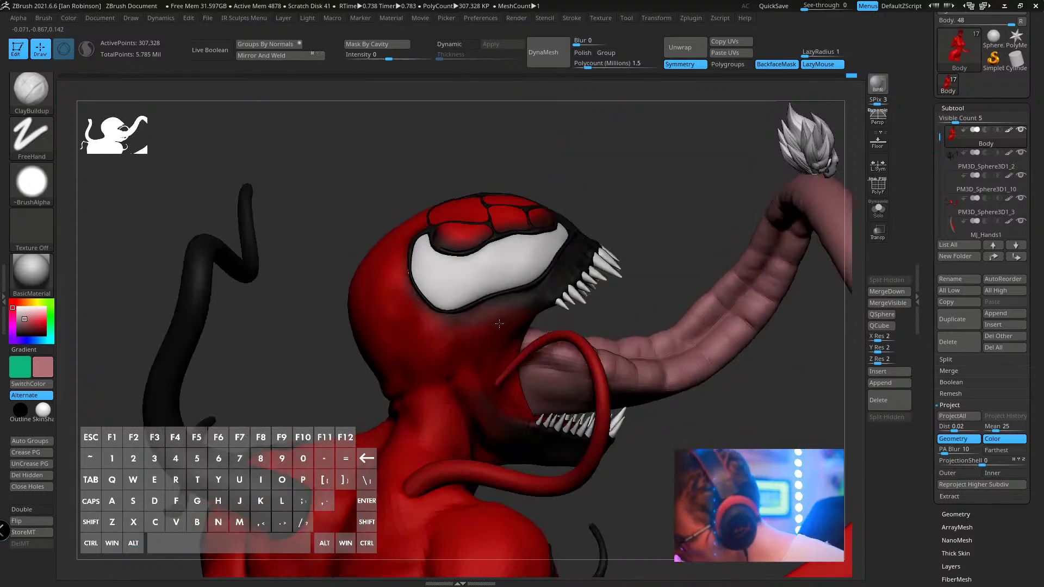
left_click_drag(499, 323, 528, 295)
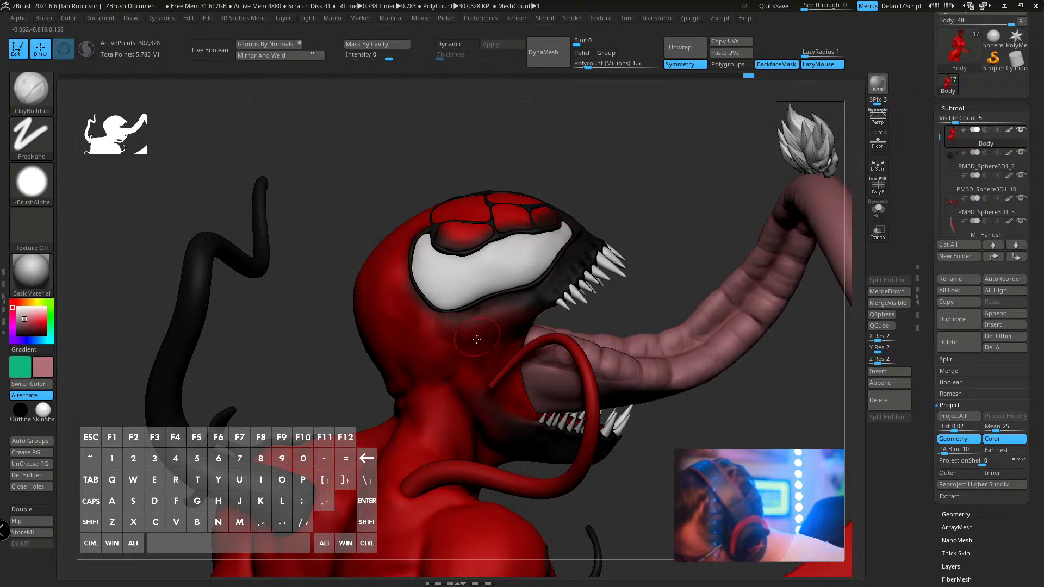
left_click_drag(476, 339, 326, 320)
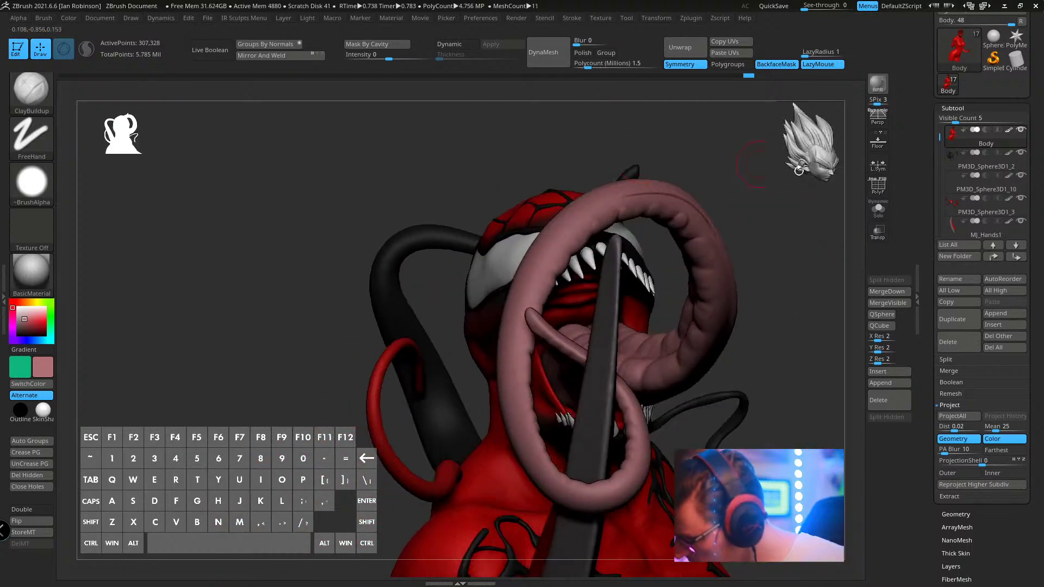
- Examine the Body's mouth and neck forms in isolation and with its polypaint off, and restore all subtools with polypaint shown
left_click(877, 210)
left_click_drag(793, 228, 774, 265)
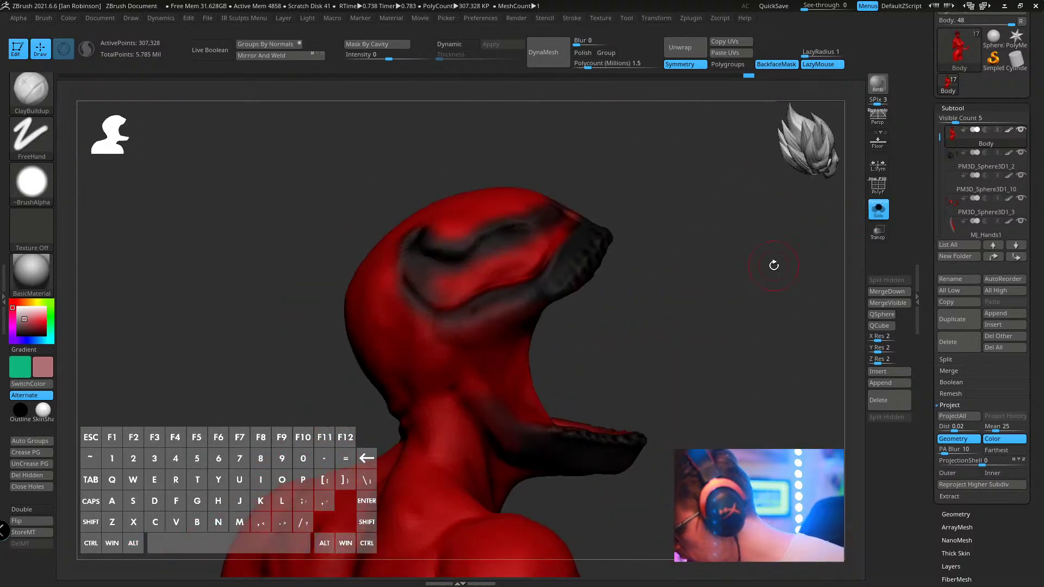
left_click(1008, 129)
left_click_drag(707, 239, 657, 256)
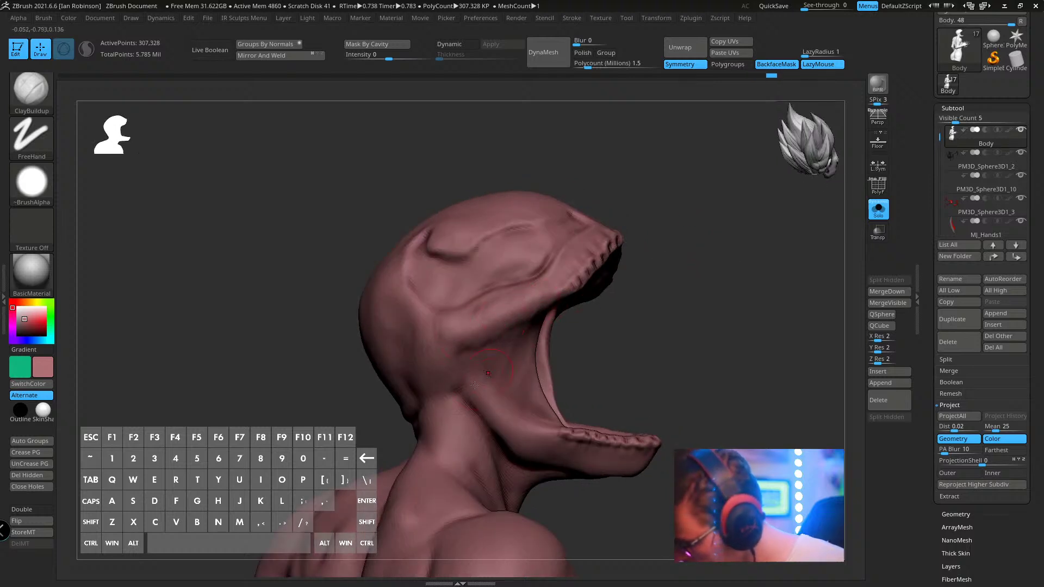
left_click(878, 210)
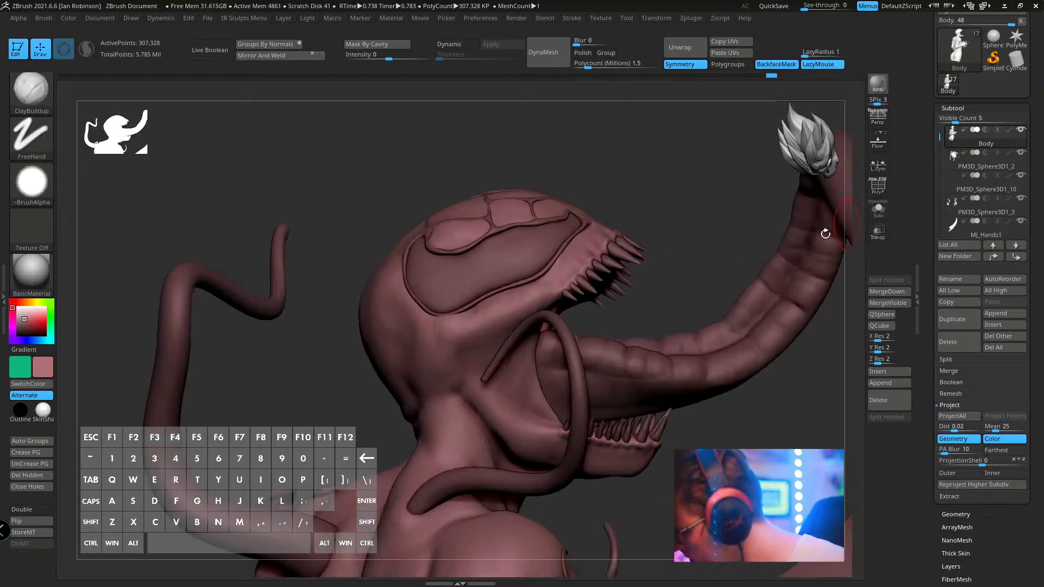
mouse_move(910, 223)
left_mouse_down()
mouse_move(770, 287)
mouse_move(776, 294)
mouse_move(717, 298)
mouse_move(712, 326)
mouse_move(701, 291)
mouse_move(696, 312)
mouse_move(755, 302)
mouse_move(728, 307)
mouse_move(722, 324)
left_mouse_up()
left_click(1009, 131, "shift")
- Save the tool in the Mary_Jane_Carnage folder
scroll(1016, 27, "up", 3)
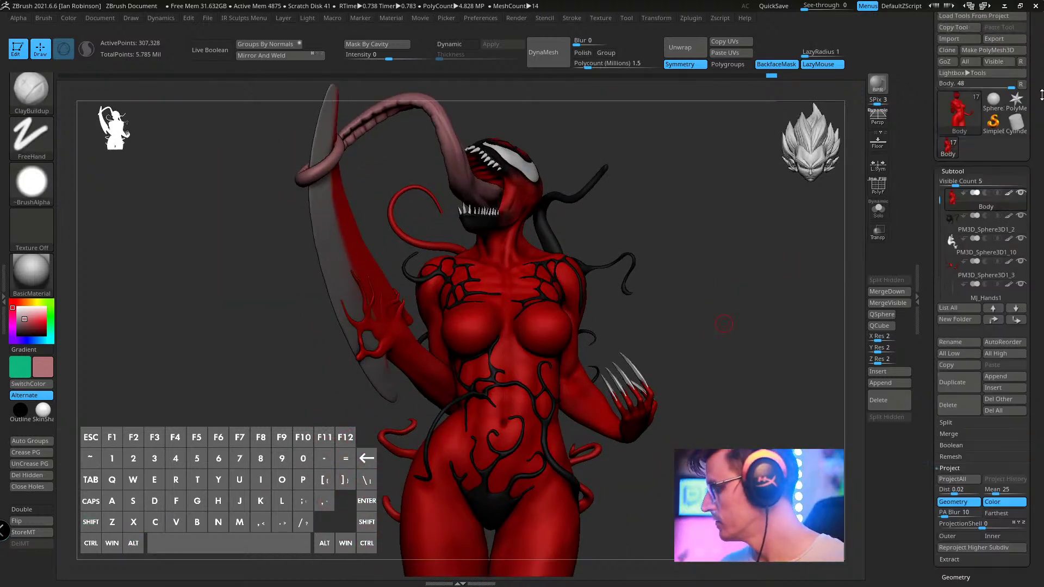
left_click(995, 35)
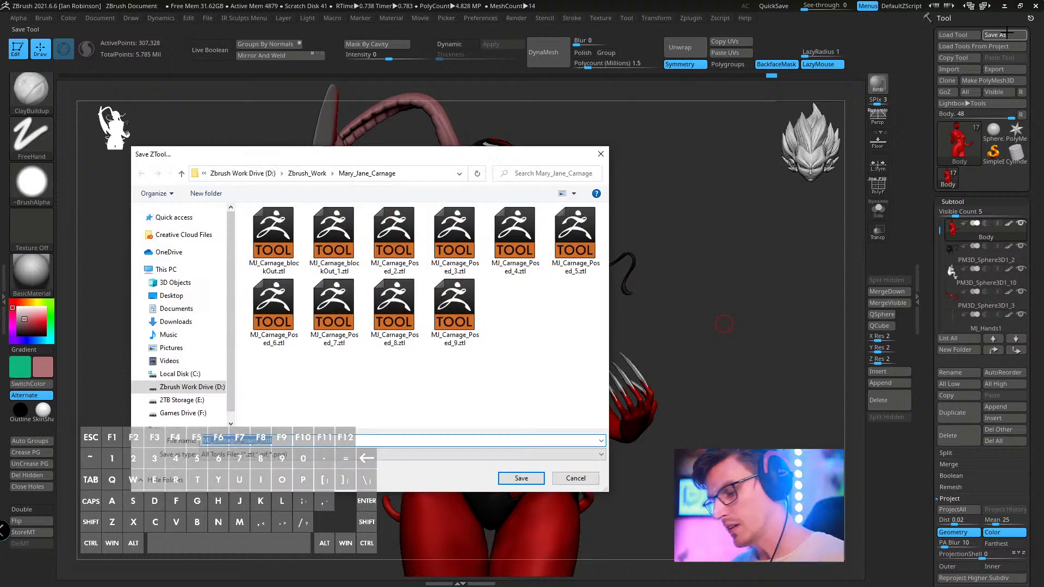
key("Return")
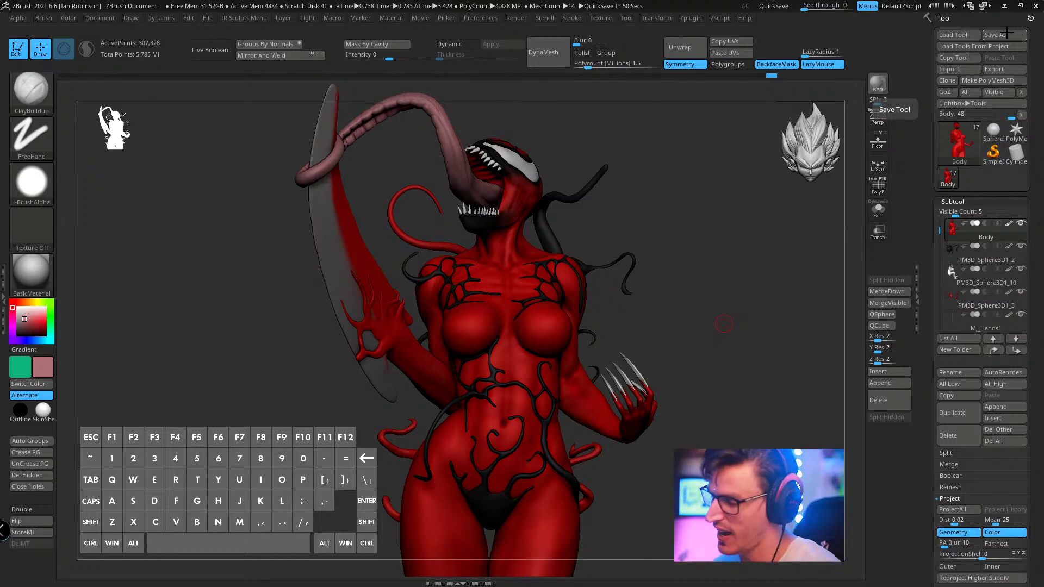
- Select the MJ_Hands1 subtool and pull the blade's tip into a longer, sharper point with the SnakeHook brush
left_click_drag(731, 230, 715, 440)
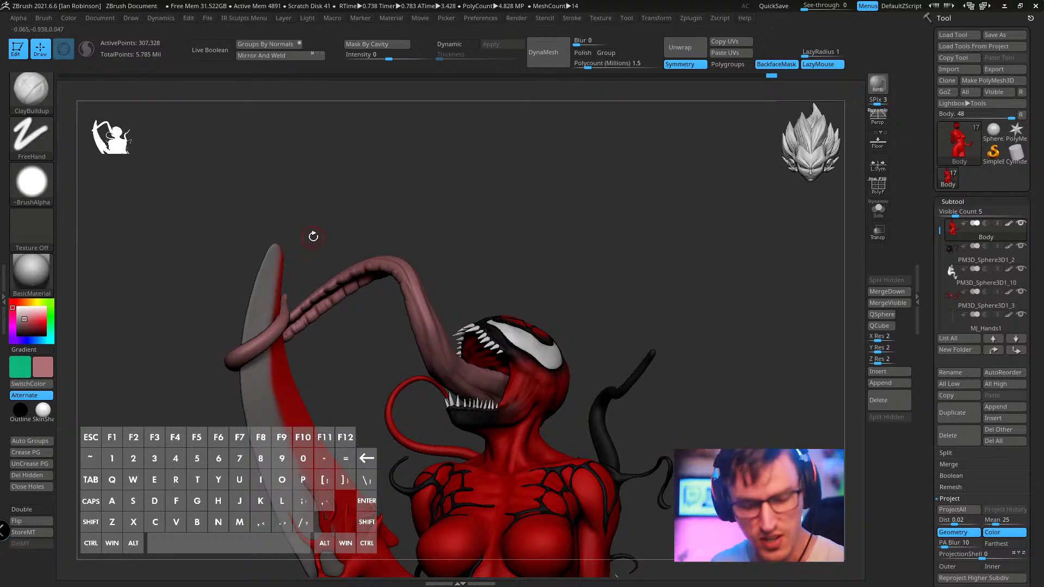
key("b")
key("s")
key("h")
left_click_drag(361, 198, 302, 206)
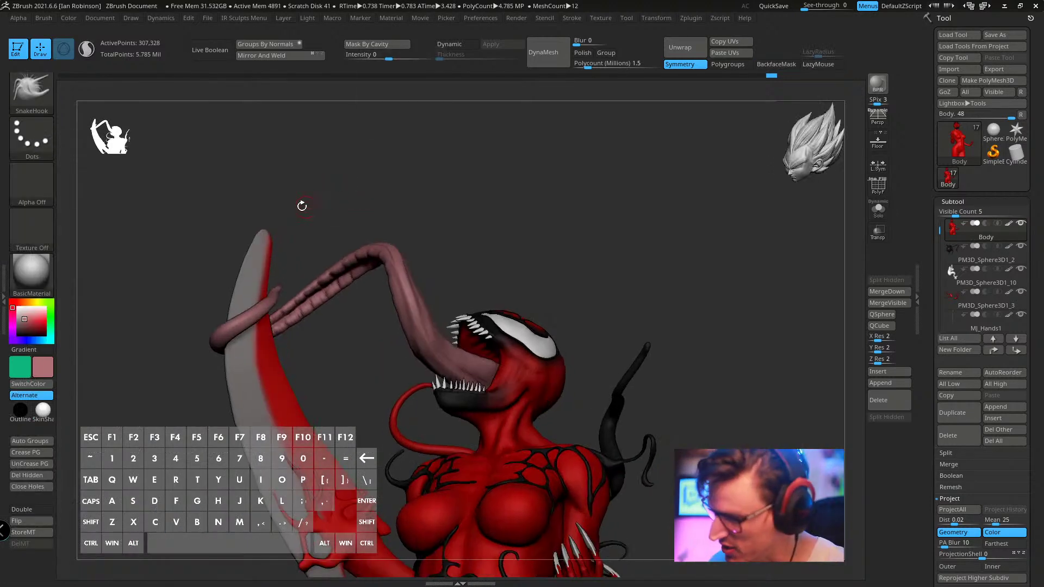
key("s")
key("space")
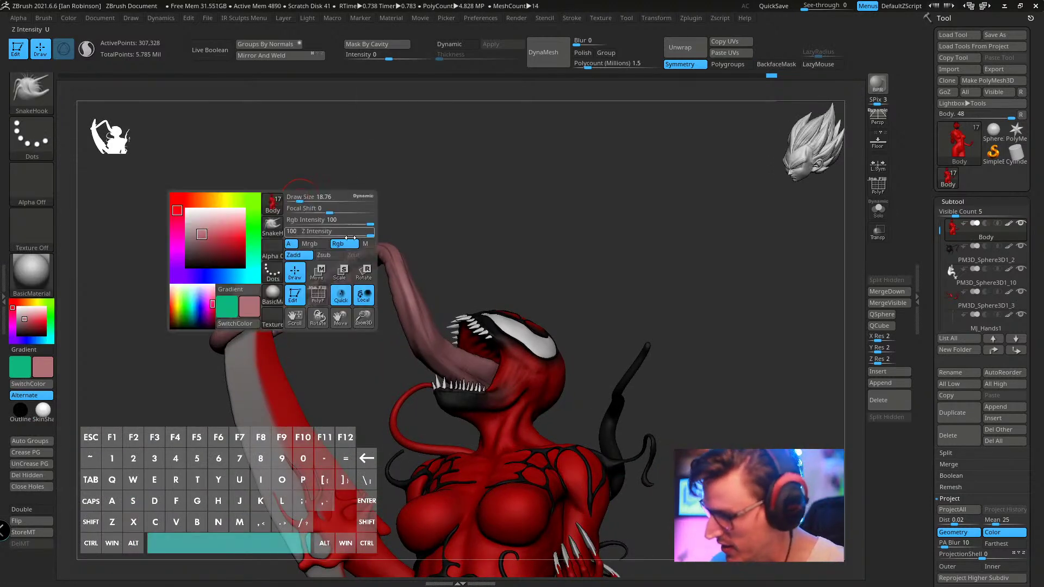
left_click_drag(297, 209, 266, 214)
left_click(262, 220, "alt")
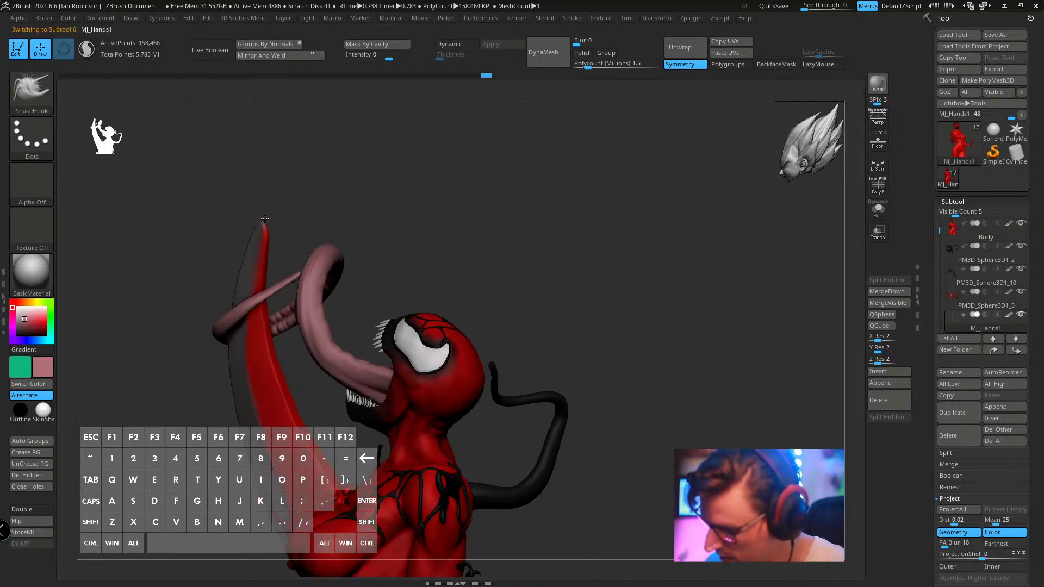
key("alt")
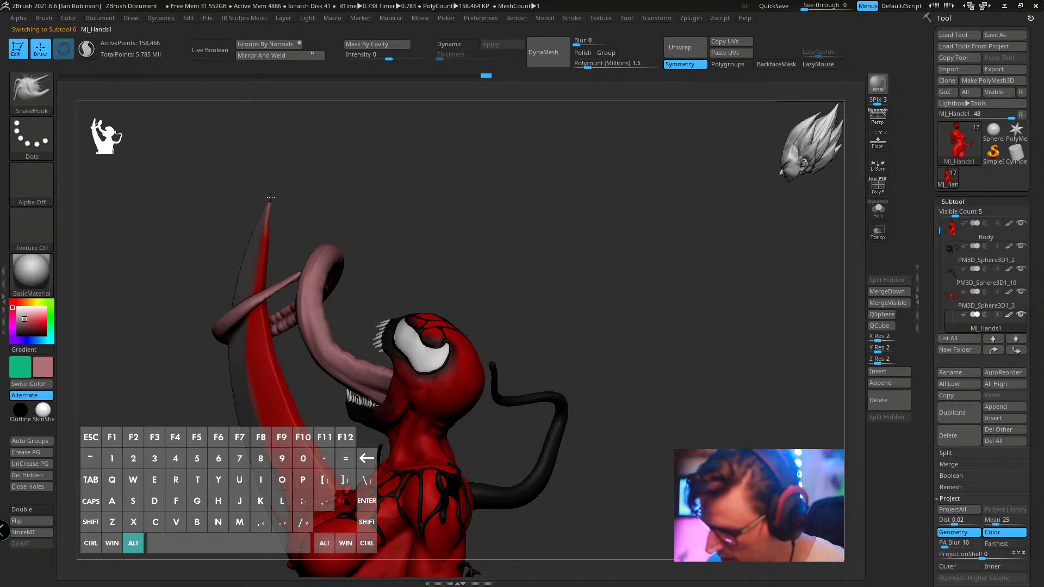
mouse_move(314, 170)
left_mouse_down()
mouse_move(346, 163)
mouse_move(281, 194)
mouse_move(305, 168)
mouse_move(265, 216)
left_mouse_up()
- Refine the blade's tip in front view with SnakeHook, varying the draw size to bring it in line with the blade
key("s")
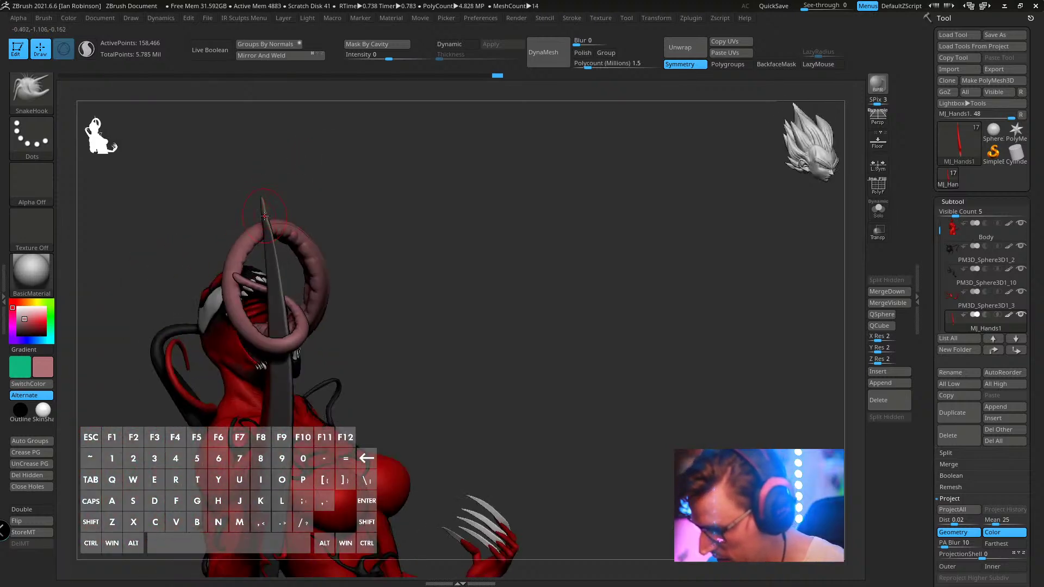
mouse_move(326, 162)
left_mouse_down()
mouse_move(309, 162)
mouse_move(326, 163)
left_mouse_up()
key("s")
left_click_drag(264, 190, 259, 187)
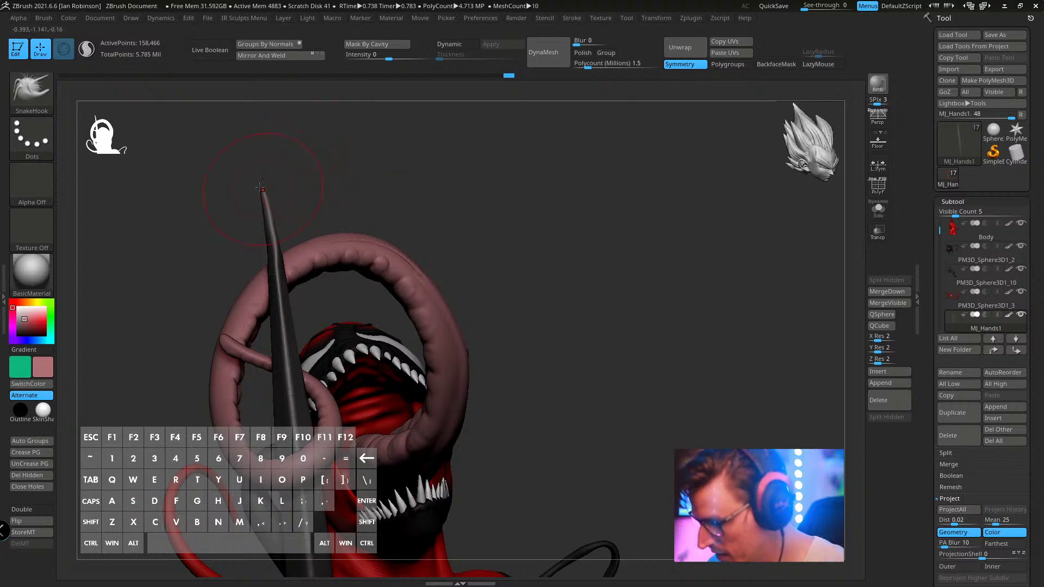
key("s")
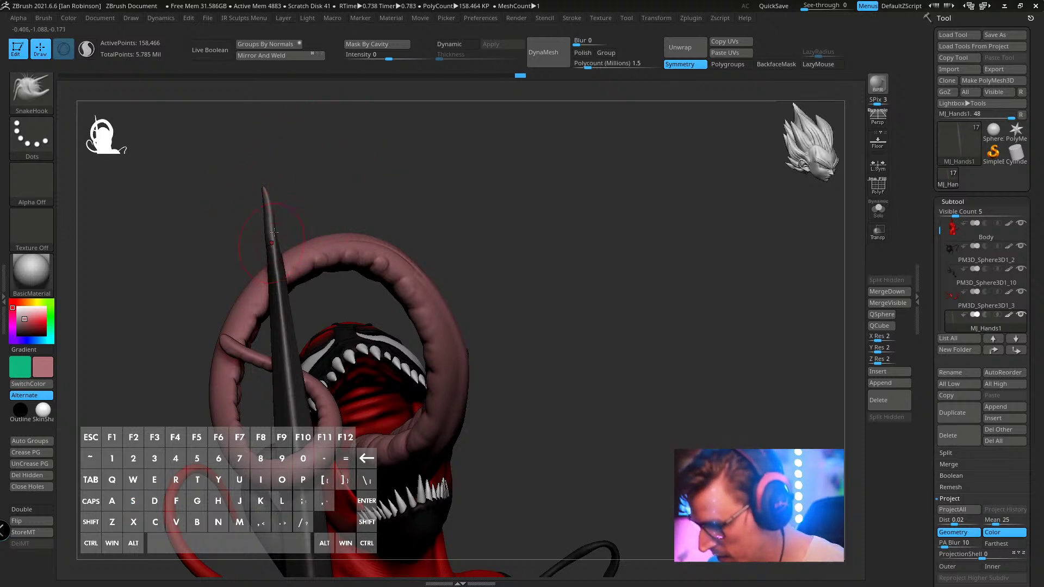
mouse_move(348, 186)
left_mouse_down()
mouse_move(333, 191)
mouse_move(361, 175)
left_mouse_up()
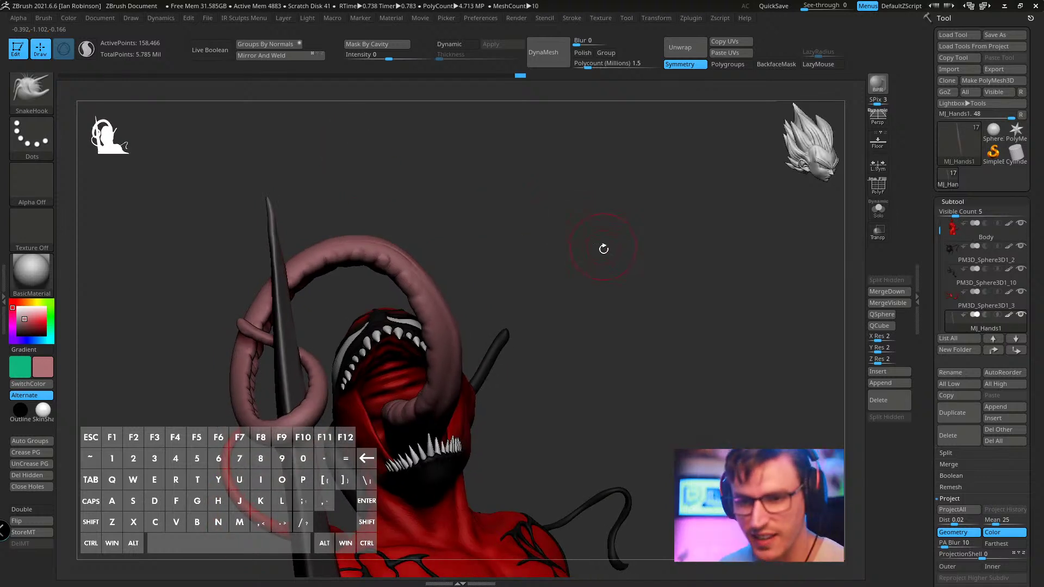
mouse_move(604, 248)
left_mouse_down("alt")
mouse_move(522, 200)
mouse_move(561, 242)
mouse_move(483, 185)
mouse_move(343, 239)
left_mouse_up("alt")
key("b")
key("t")
key("d")
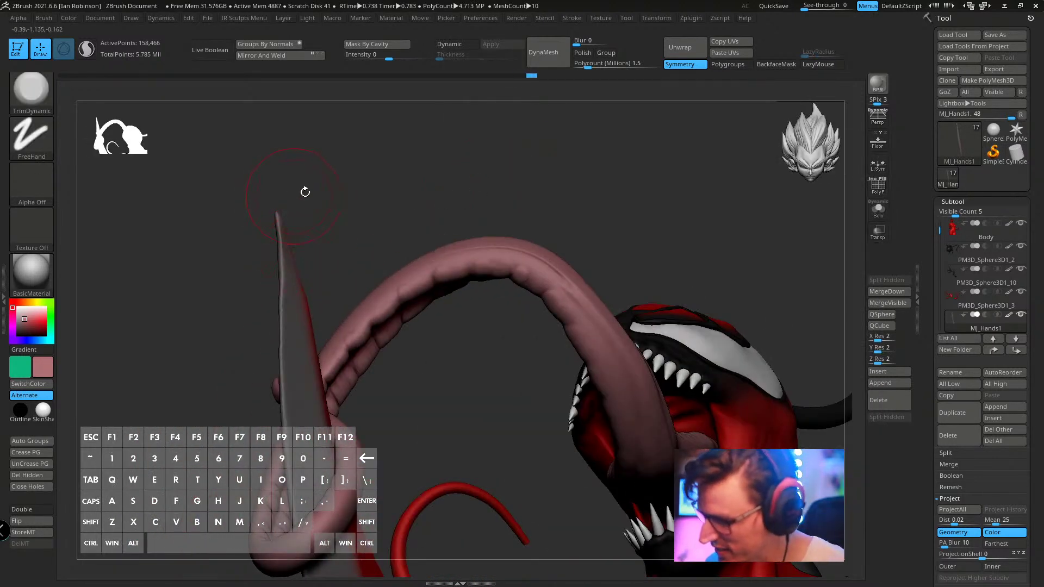
left_click_drag(305, 192, 417, 165)
left_click_drag(367, 190, 347, 215)
- Shift the blade's tip outward with the Move Infinite Depth brush and shape its edges into one even curve
key("b")
key("m")
key("i")
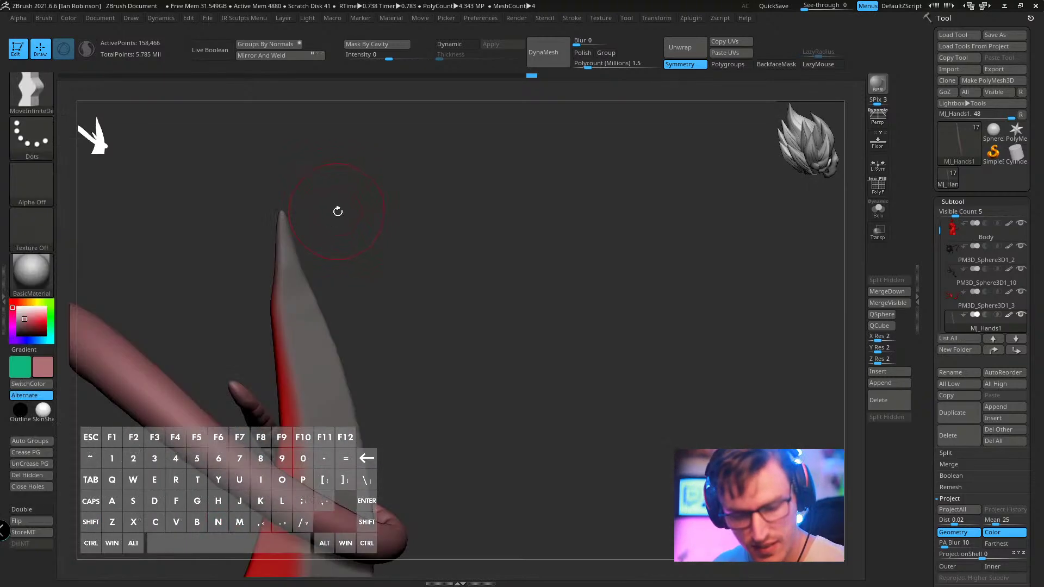
key("s")
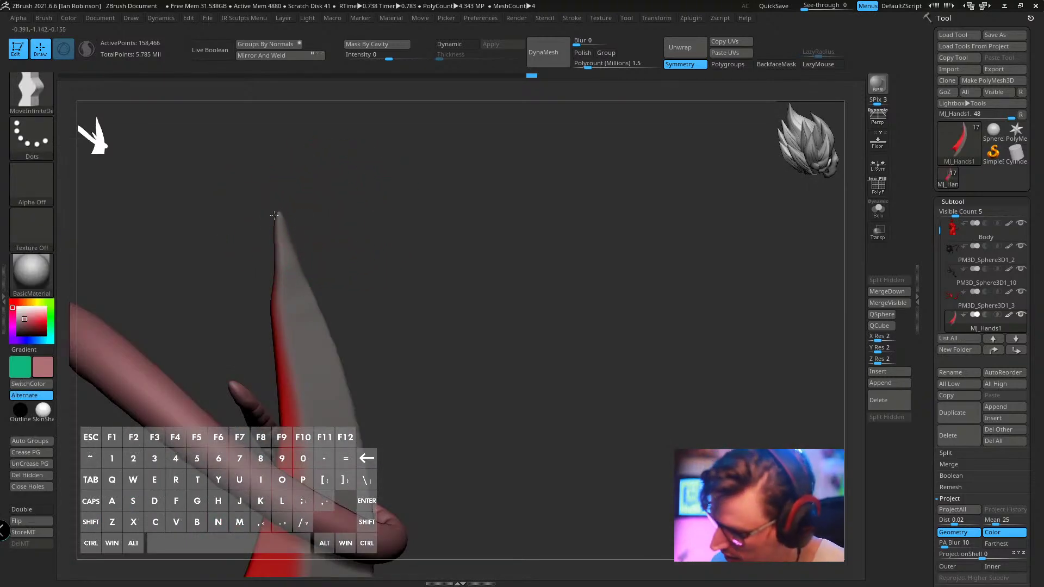
left_click_drag(274, 215, 260, 209)
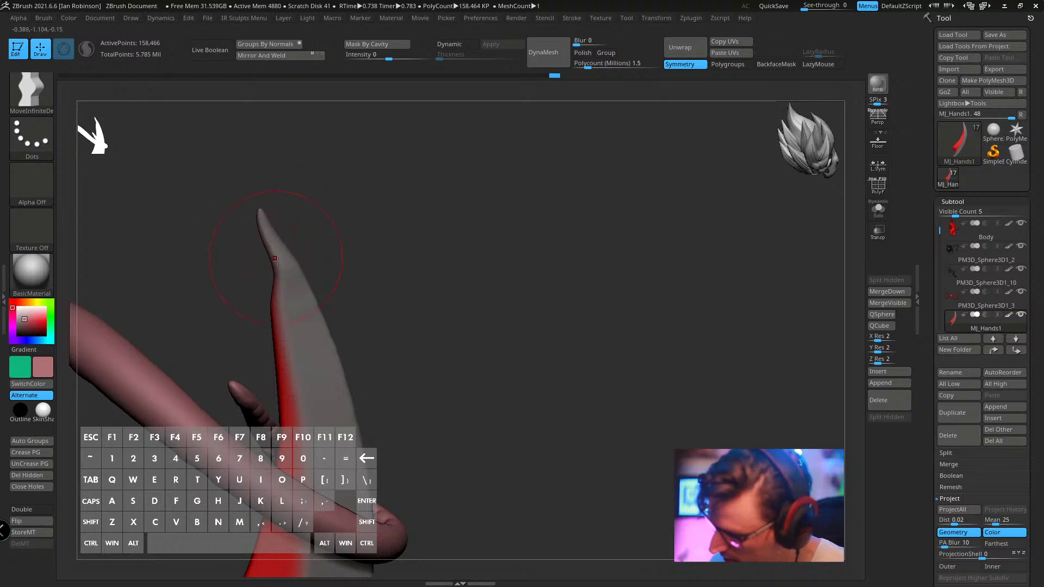
key("s")
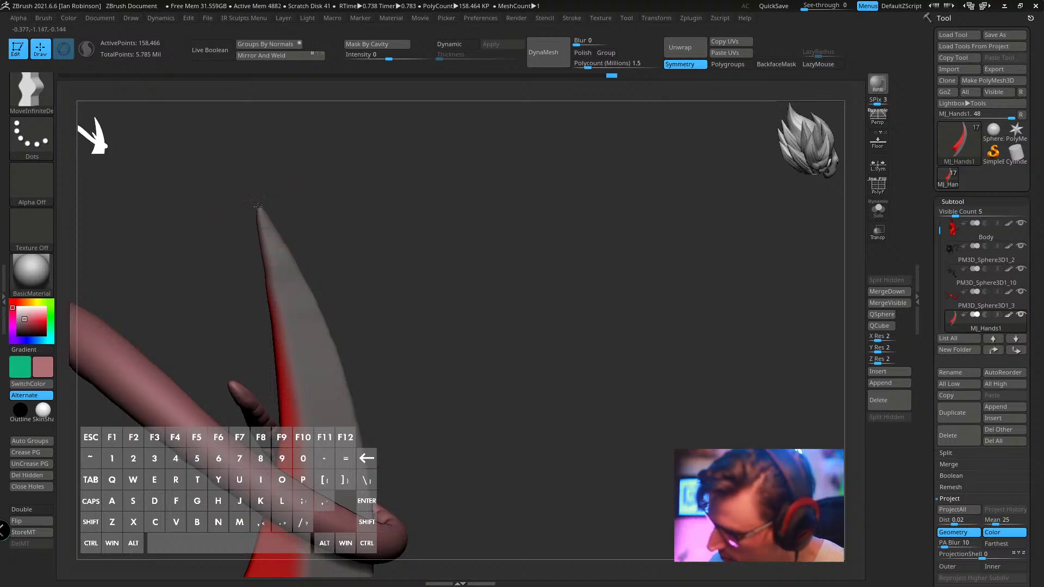
left_click_drag(321, 233, 357, 204)
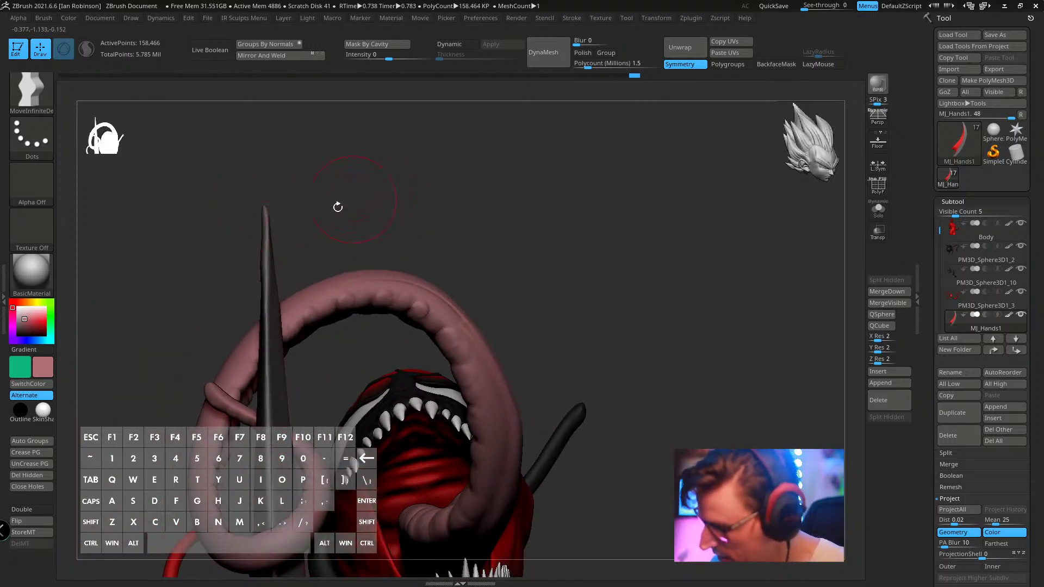
- Try to insert a Sphere 32 from the IMM Primitives brush on the blade and check the blade's subdivision levels
mouse_move(359, 225)
left_mouse_down()
mouse_move(475, 177)
mouse_move(478, 212)
mouse_move(498, 233)
mouse_move(569, 210)
mouse_move(588, 323)
mouse_move(468, 365)
left_mouse_up()
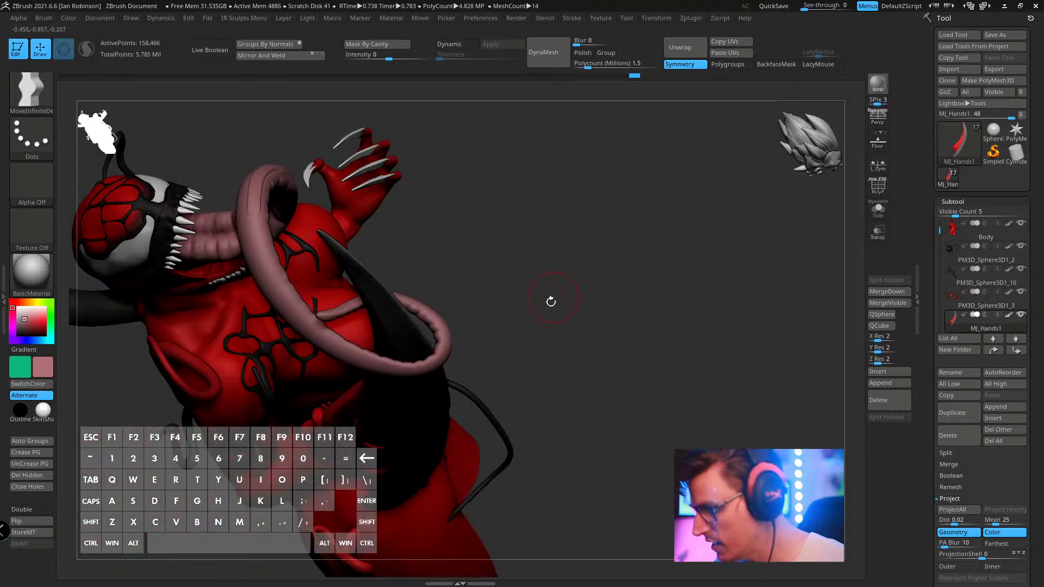
left_click_drag(551, 301, 485, 163)
key("b")
key("i")
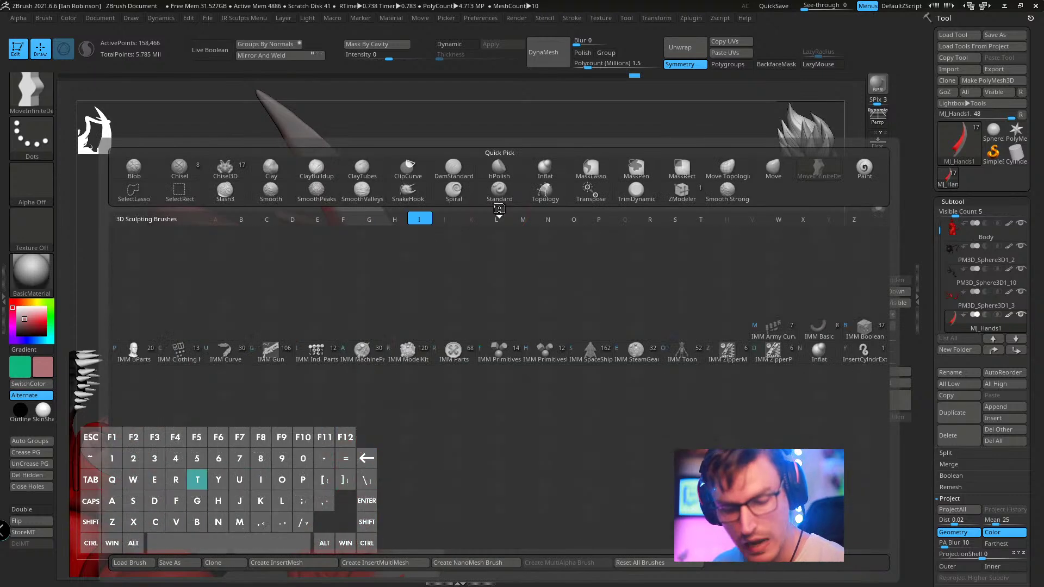
key("p")
left_click(277, 91)
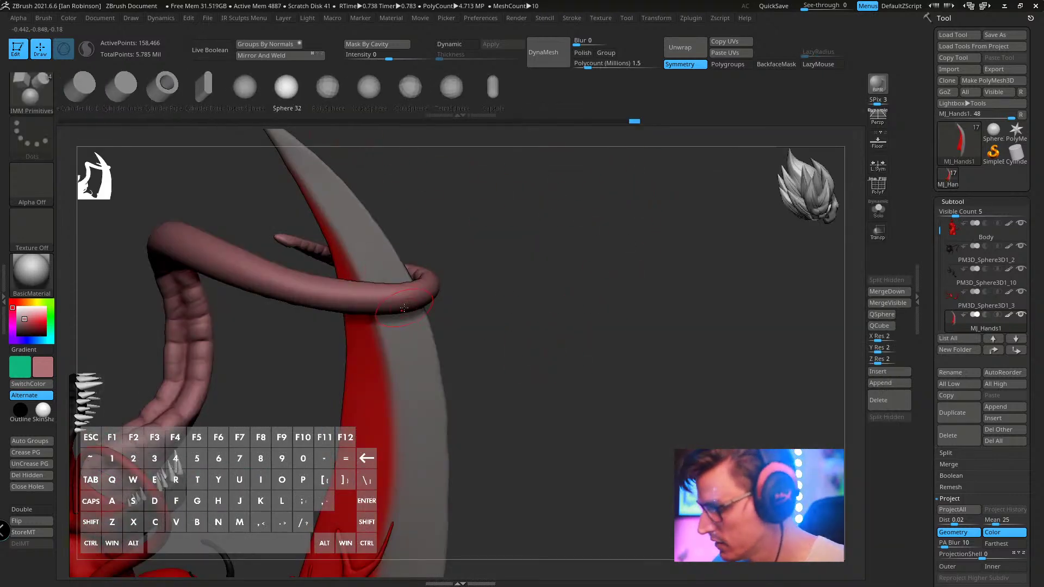
left_click(405, 324, "alt")
key("shift+f")
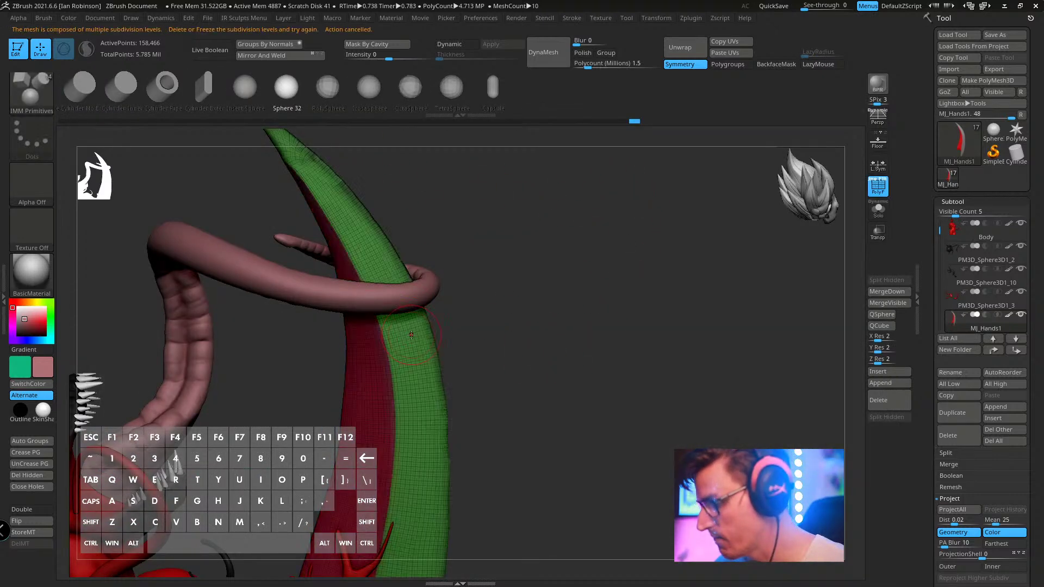
left_click(966, 202)
left_click(969, 214)
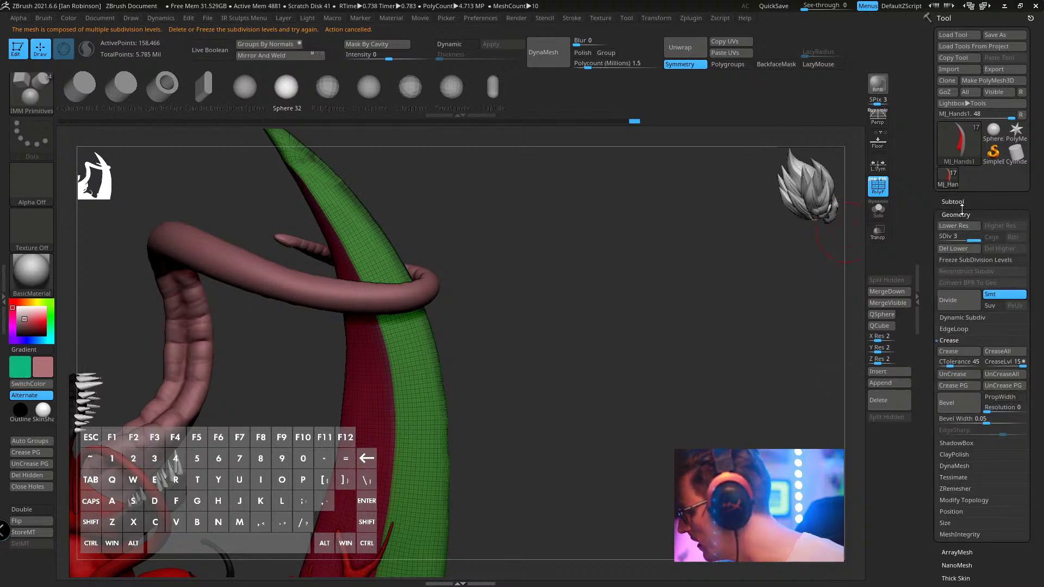
left_click(963, 201)
- Insert a Sphere3D as a new subtool directly below MJ_Hands1
left_click_drag(678, 311, 661, 298, "alt")
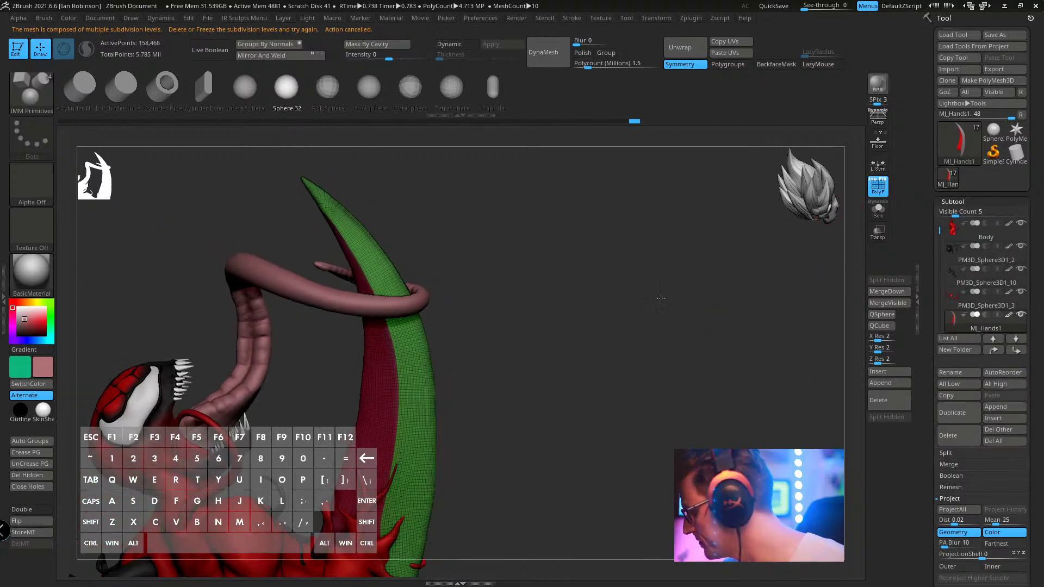
left_click(1004, 406)
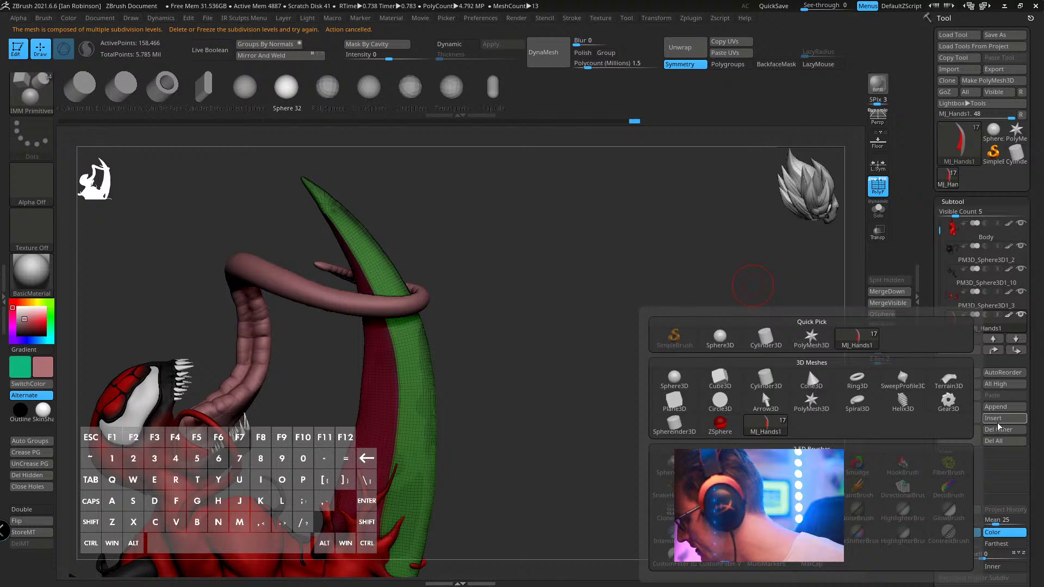
left_click(674, 383)
left_click_drag(633, 303, 585, 352, "alt")
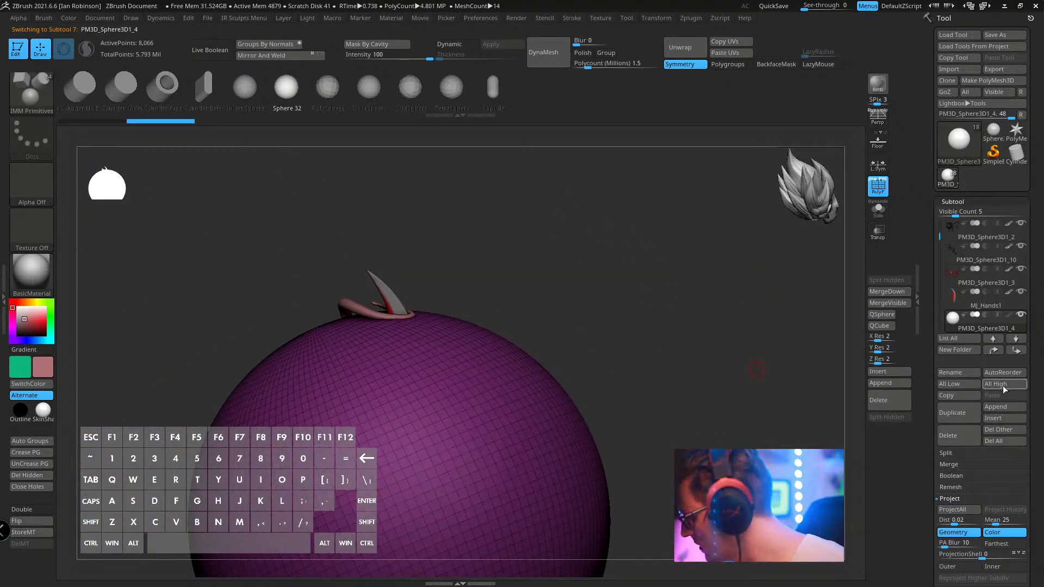
- Rename the new sphere subtool as bLADE_bLOOD
left_click(959, 372)
type("b")
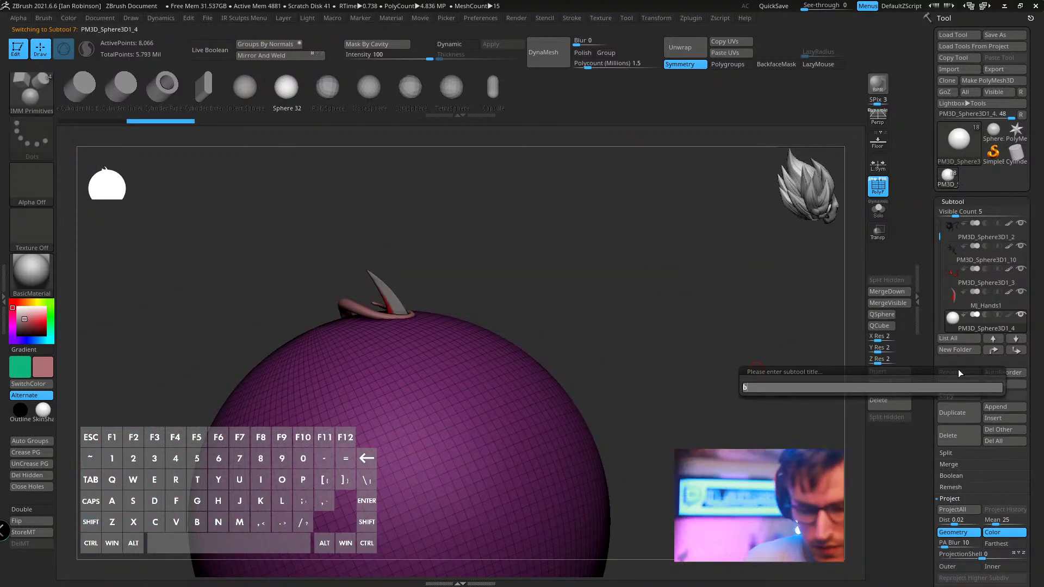
type("LADE_")
type("bLOOD")
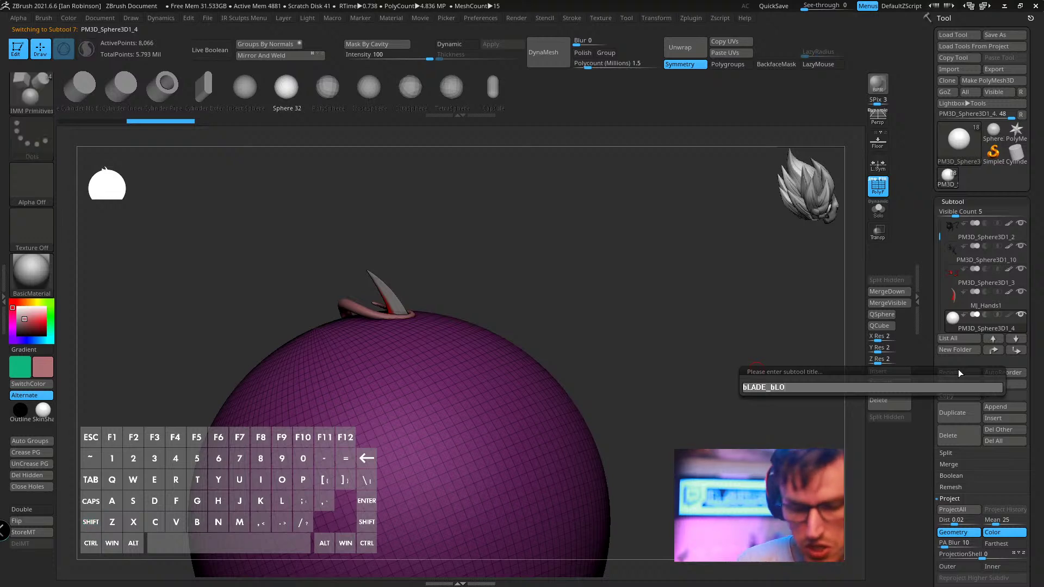
key("Return")
- Bring up the transform gizmo on the sphere and correct the subtool's name to BladeBlood
key("w")
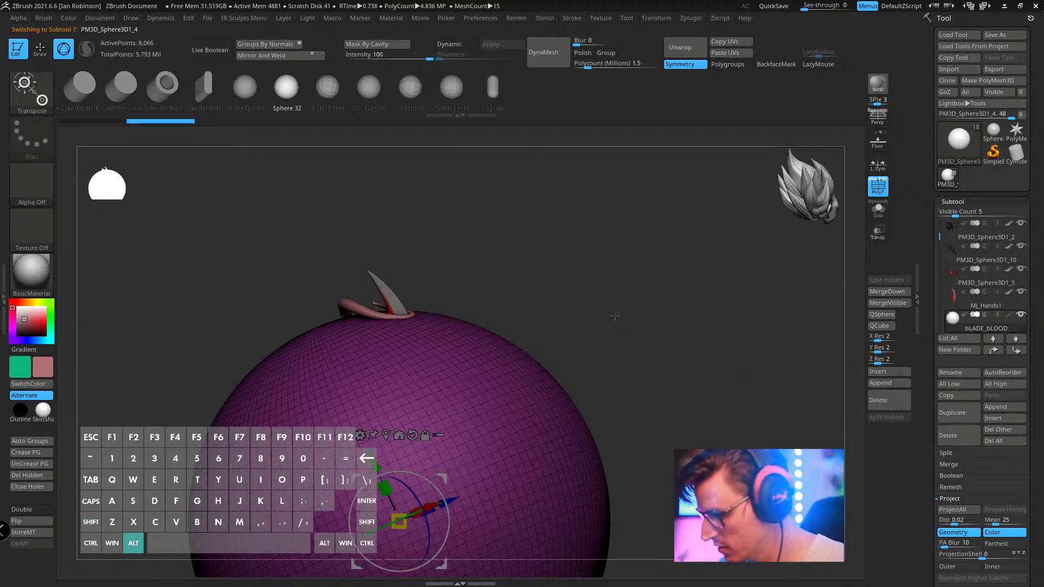
mouse_move(443, 515)
left_mouse_down()
mouse_move(489, 380)
mouse_move(557, 276)
left_mouse_up()
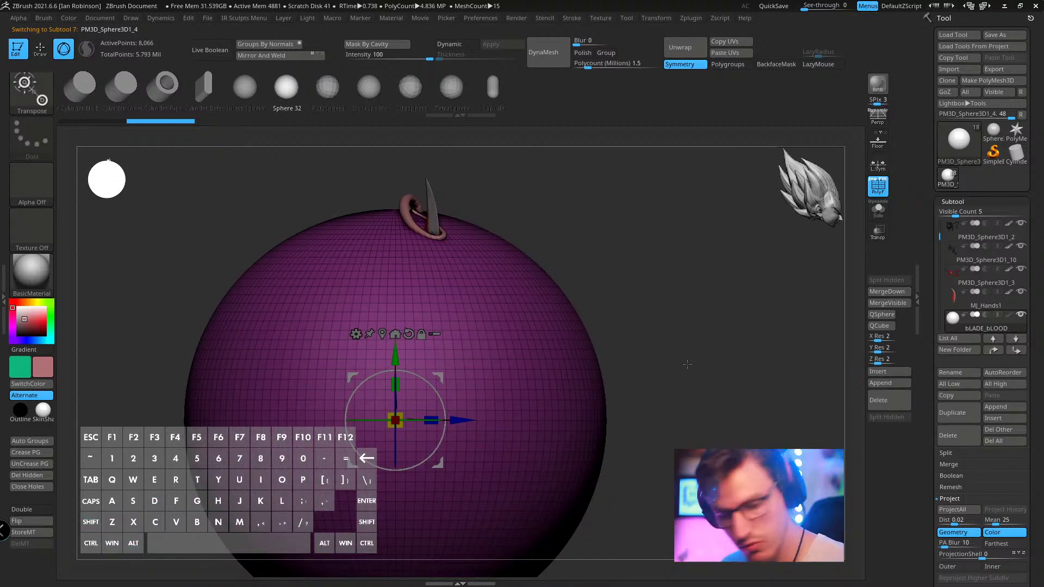
left_click(956, 371)
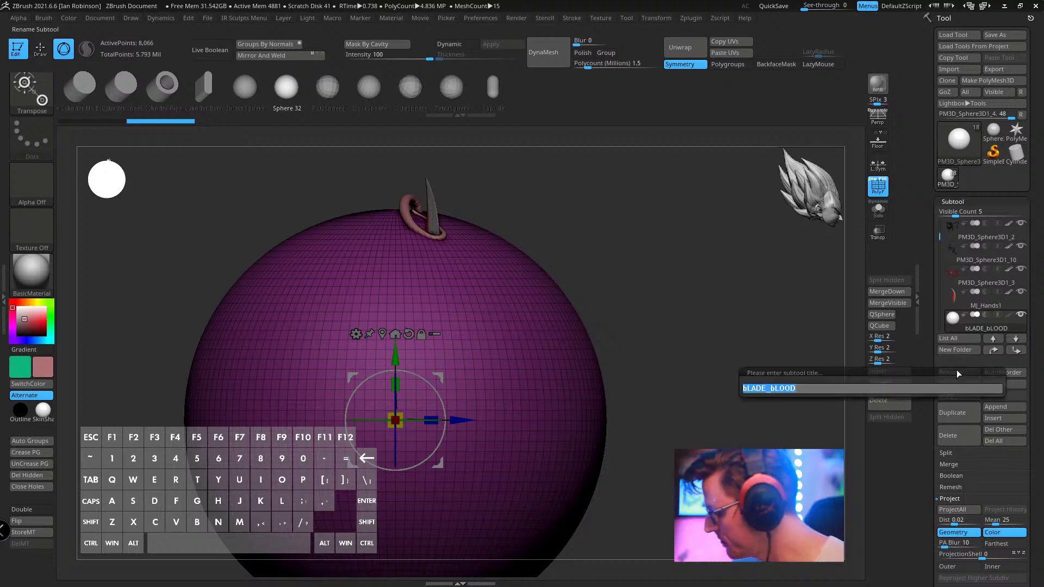
type("Blade")
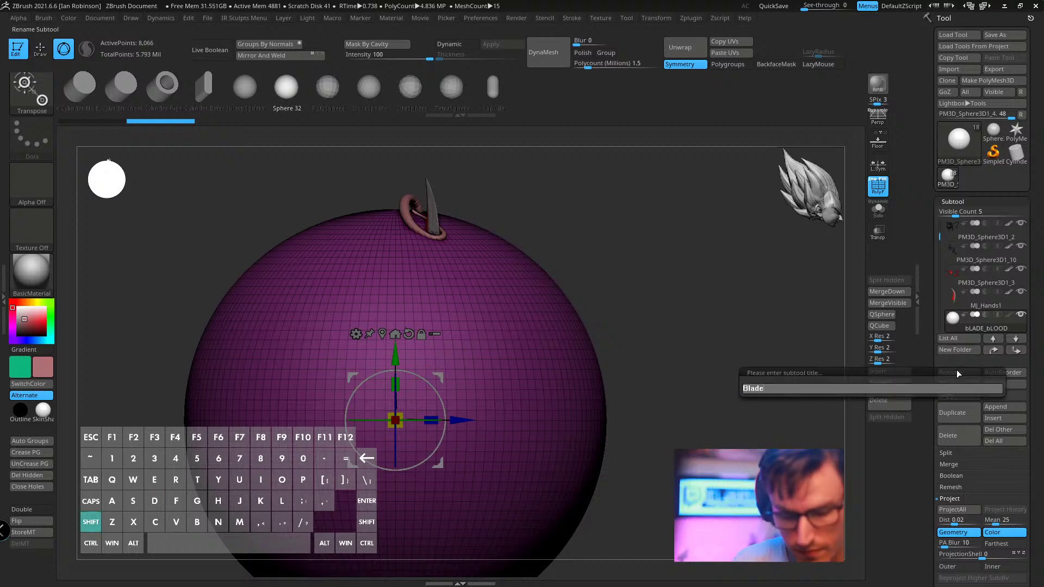
type("Blood")
key("Return")
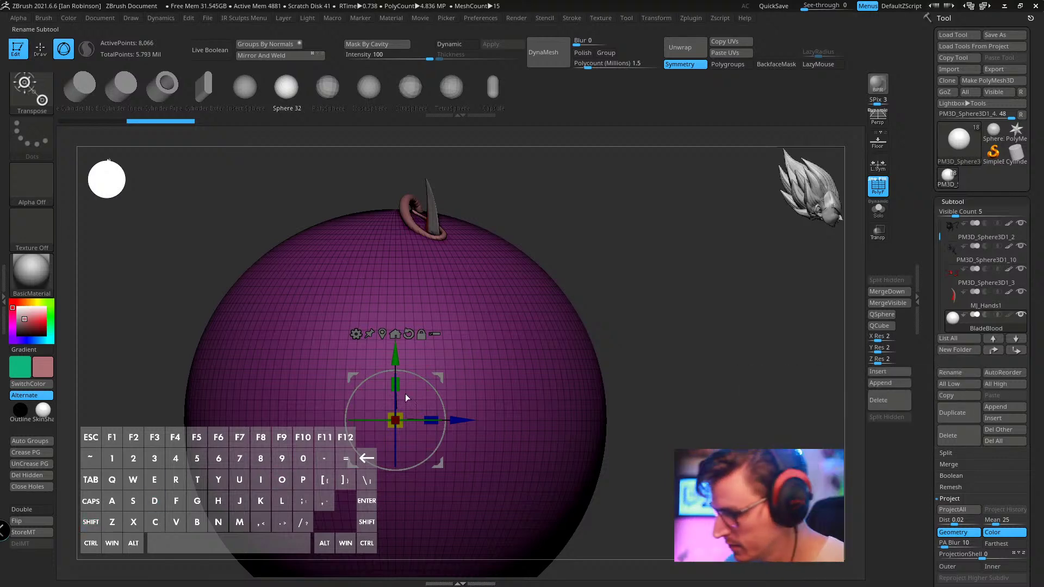
- Scale the BladeBlood sphere down to a small ball and raise it from the hips towards the head and blade
left_click_drag(395, 420, 367, 469)
left_click_drag(550, 287, 610, 289, "alt")
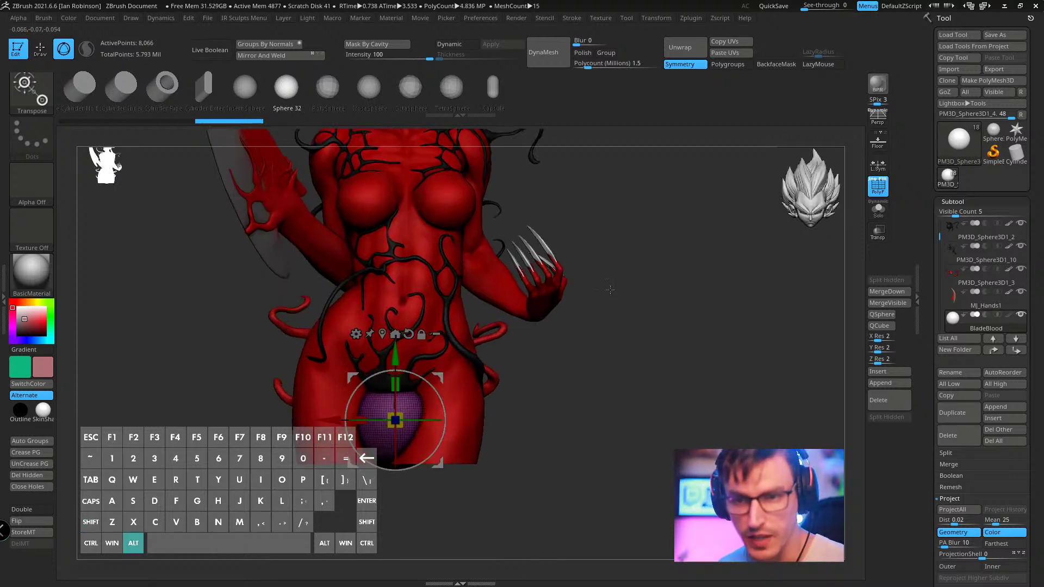
left_click_drag(553, 268, 548, 295, "alt")
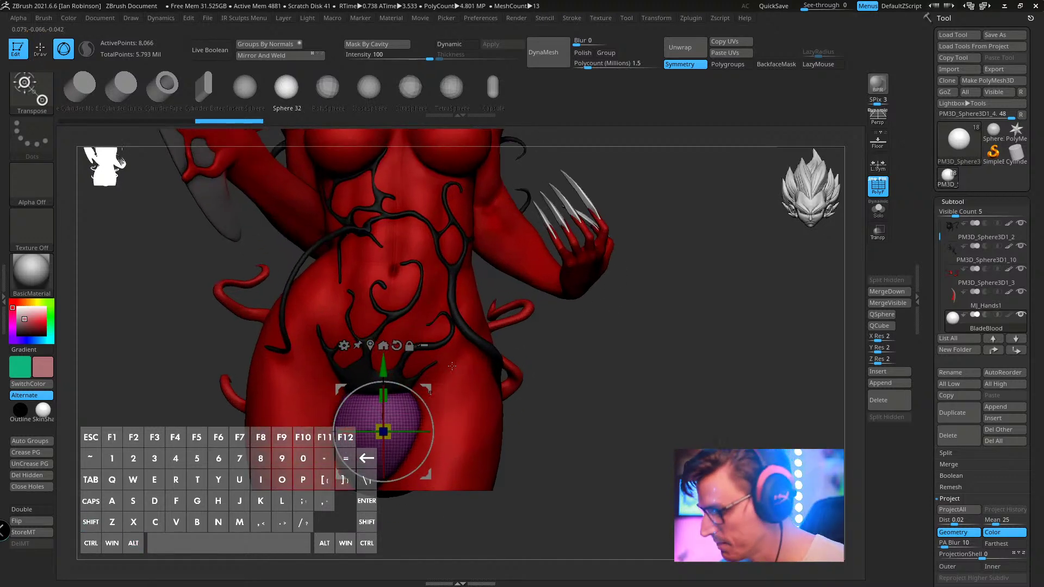
left_click_drag(384, 365, 384, 169)
left_click_drag(342, 209, 233, 444, "alt")
left_click_drag(300, 379, 301, 163)
- Move the sphere in depth, height and sideways to sit under the tongue's loop beside the arm blade
right_click_drag(301, 204, 400, 382, "alt")
left_click_drag(400, 406, 375, 447)
right_click_drag(375, 447, 468, 435, "shift")
left_click_drag(477, 404, 579, 404)
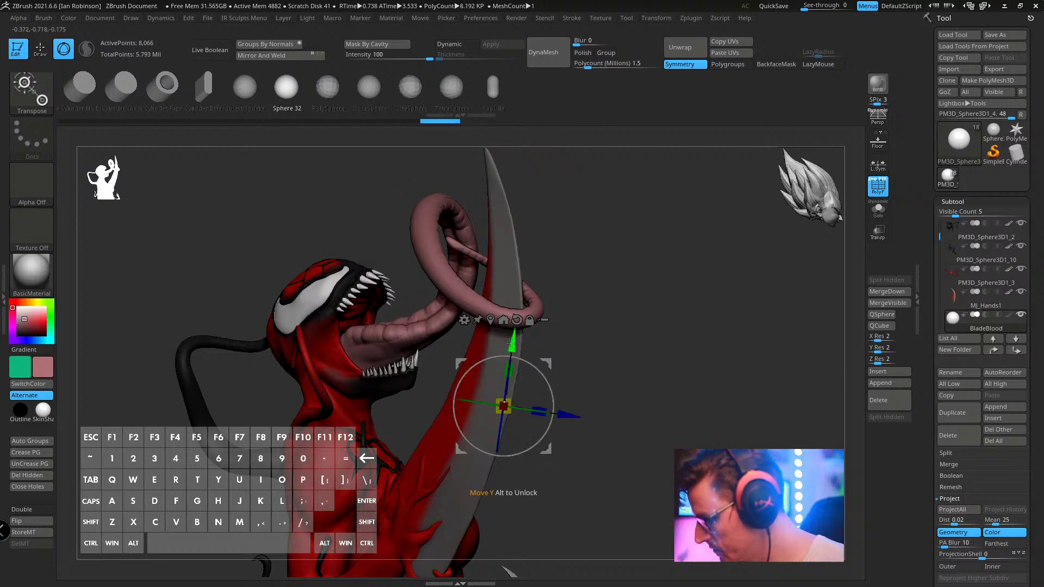
left_click_drag(511, 343, 524, 257)
right_click_drag(524, 253, 429, 332)
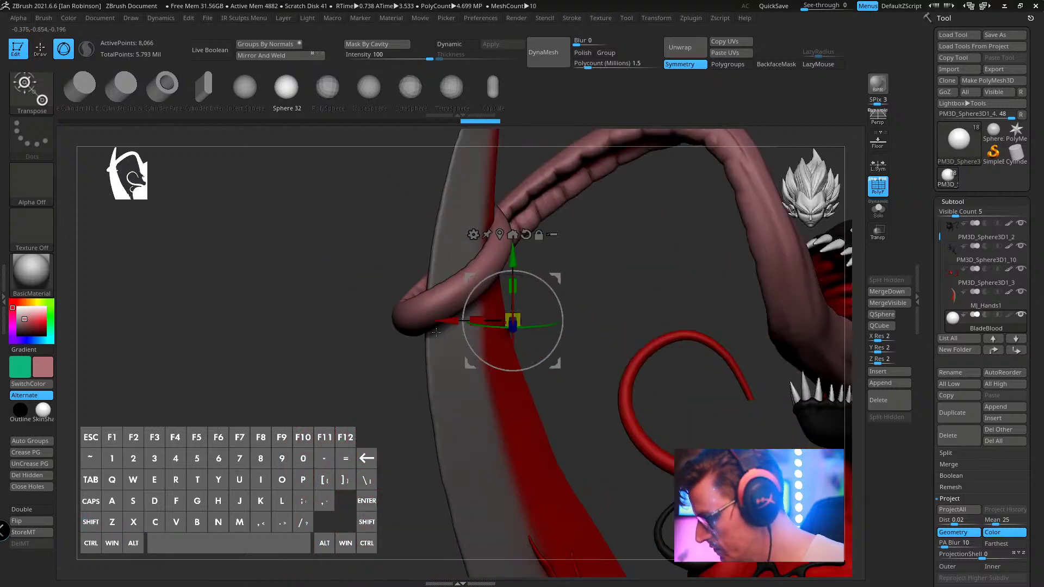
left_click_drag(436, 331, 303, 330)
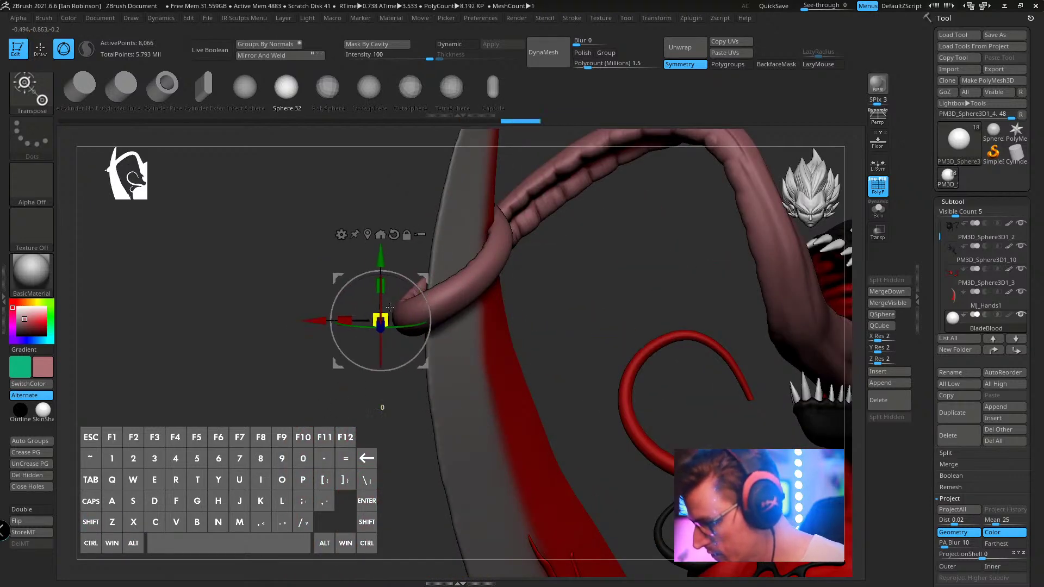
mouse_move(413, 316)
right_mouse_down()
mouse_move(583, 343)
mouse_move(538, 315)
mouse_move(518, 280)
mouse_move(522, 258)
right_mouse_up()
key("q")
key("w")
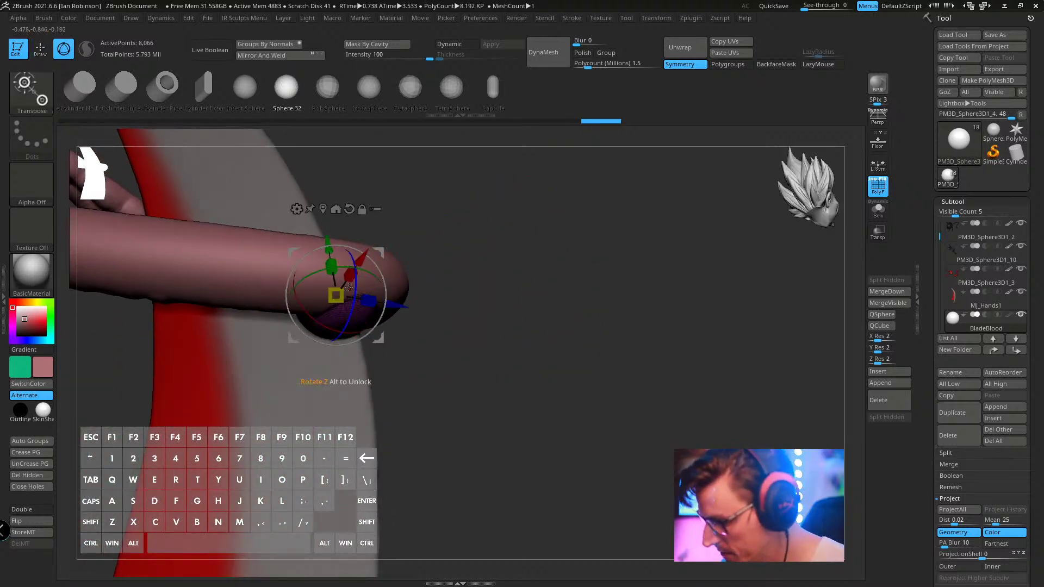
key("q")
right_click_drag(478, 282, 494, 270)
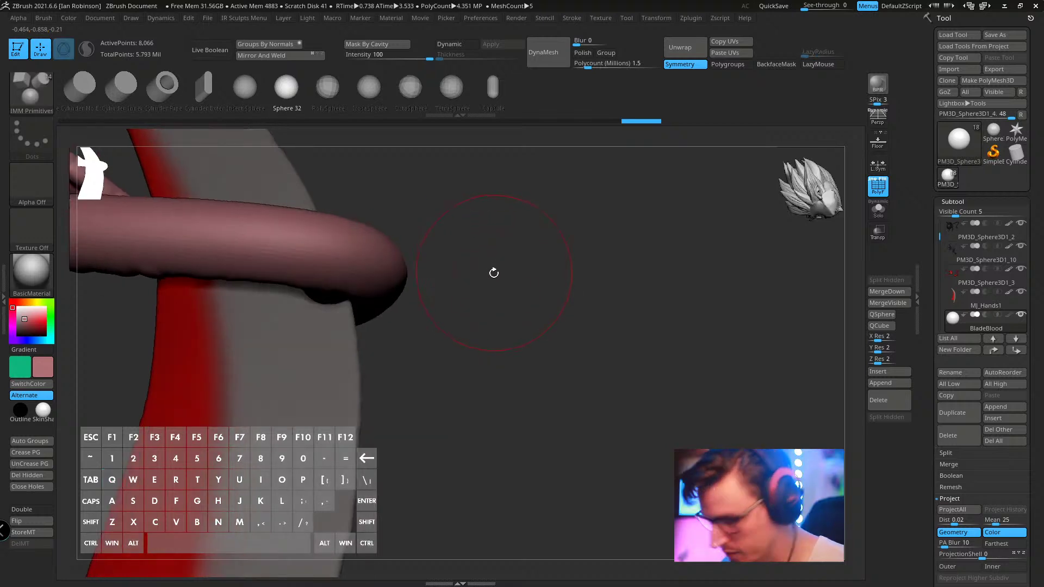
key("b")
key("s")
key("g")
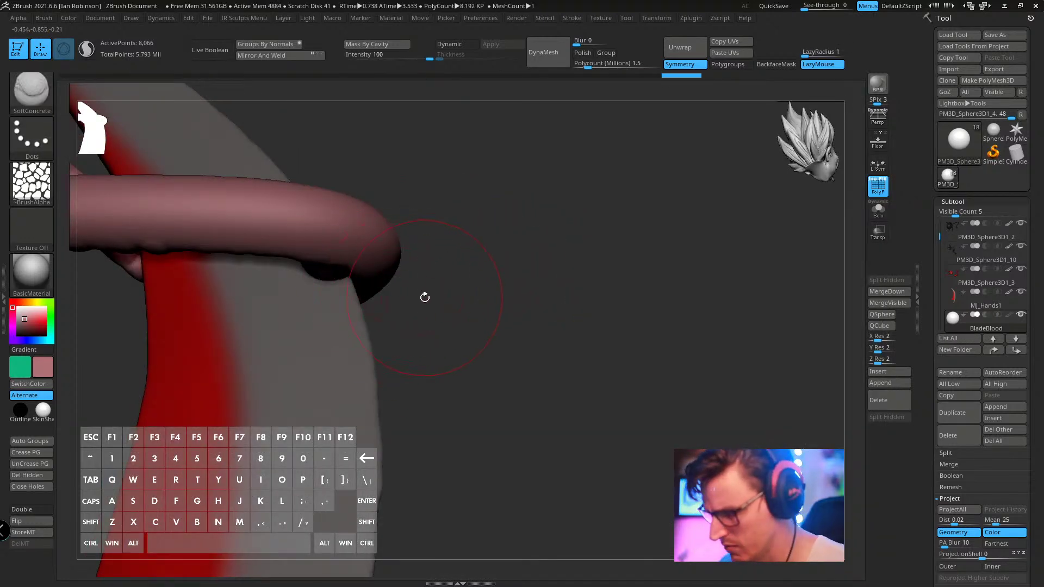
key("shift+f")
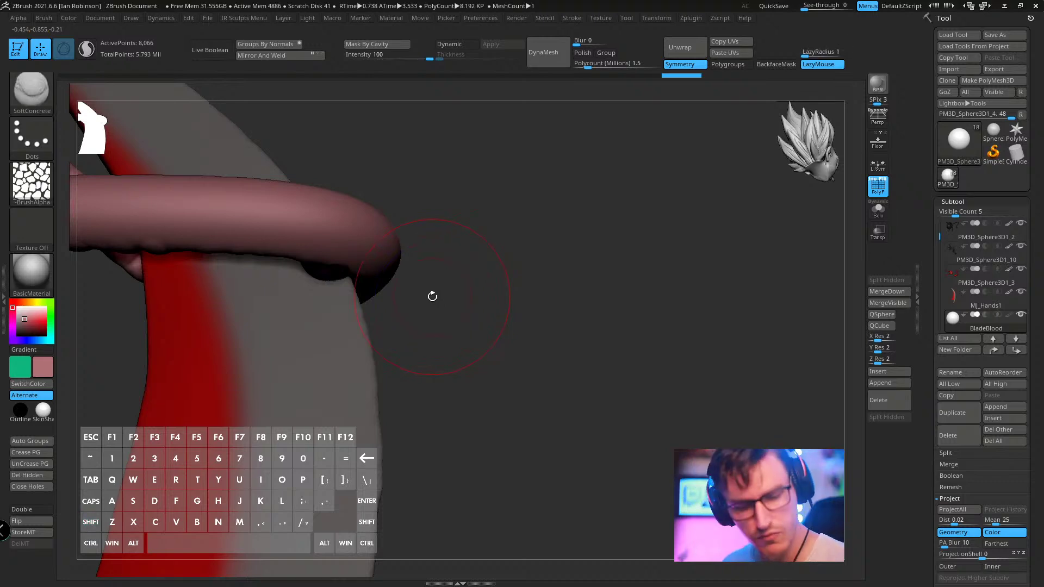
- Choose the SnakeHook brush and adjust its draw size for shaping the sphere
key("b")
key("s")
key("h")
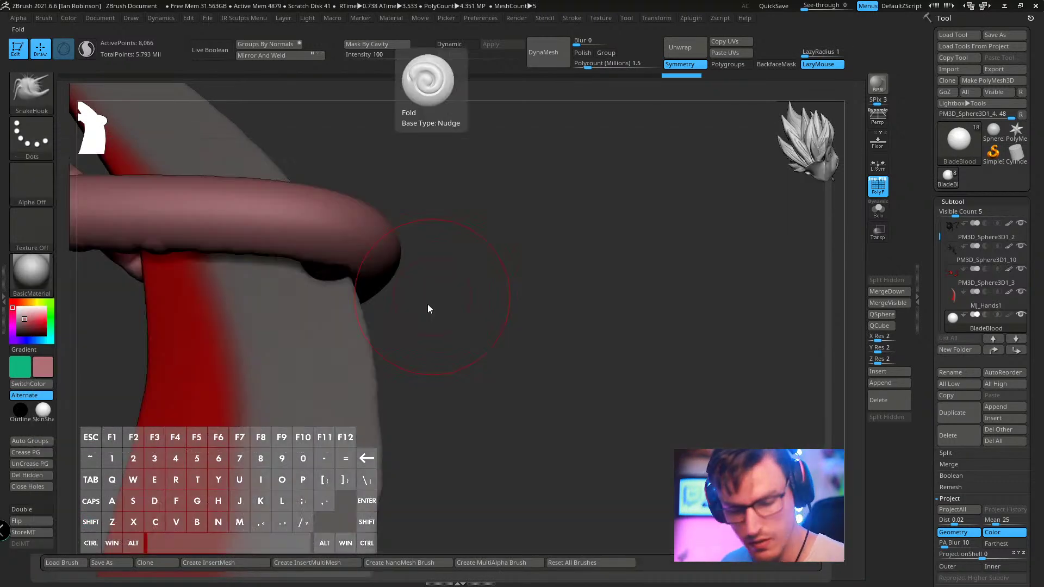
key("s")
- Try to pull the sphere into a long drip along the blade with SnakeHook at different draw sizes, undoing each pull
mouse_move(335, 278)
left_mouse_down("alt")
mouse_move(353, 332)
mouse_move(365, 463)
left_mouse_up("alt")
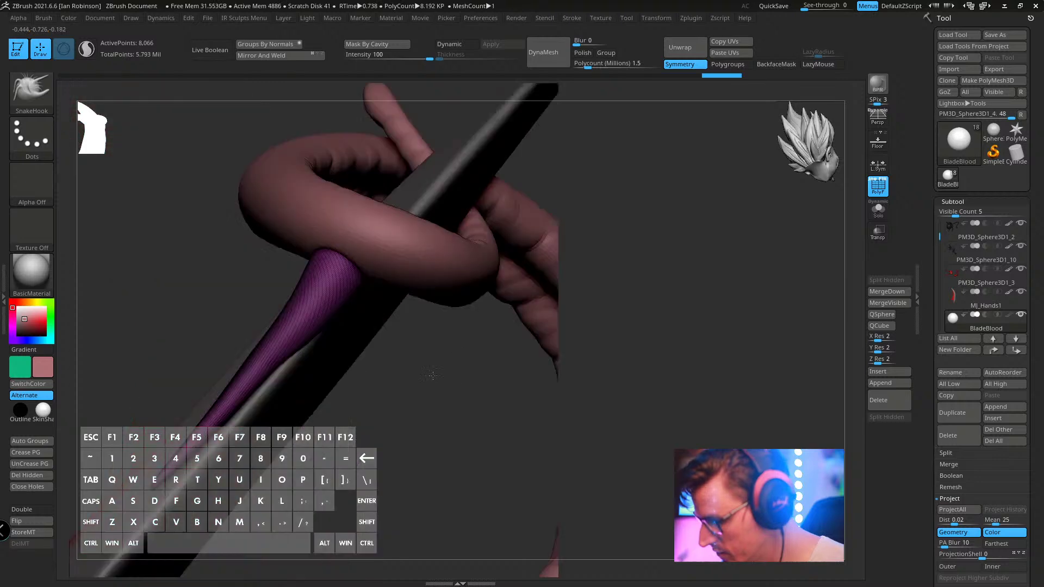
mouse_move(433, 375)
left_mouse_down()
mouse_move(449, 380)
mouse_move(454, 326)
left_mouse_up()
key("ctrl+z")
key("s")
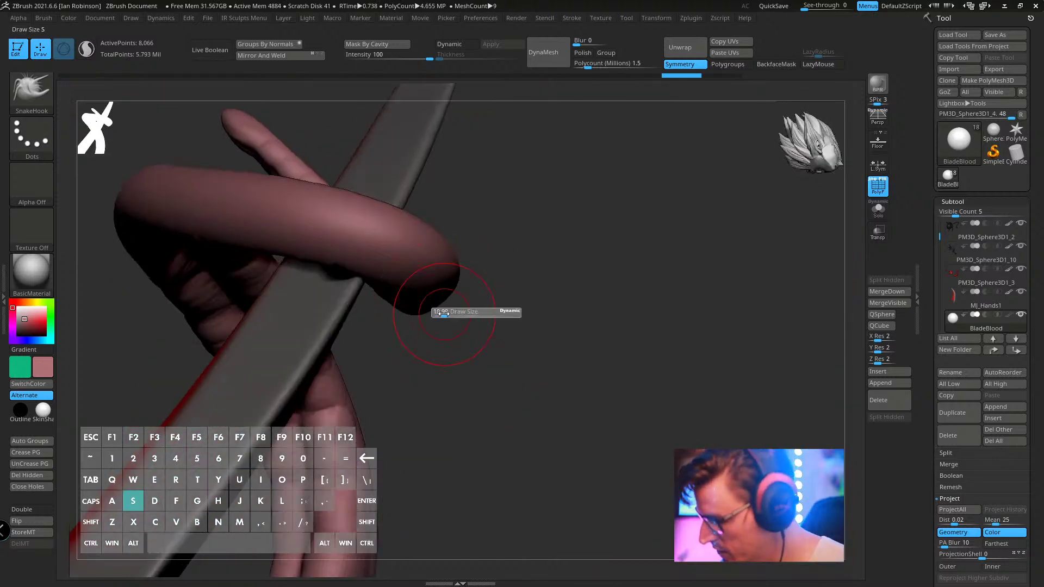
left_click_drag(346, 267, 236, 446, "alt")
left_click_drag(429, 328, 477, 332)
key("ctrl+z")
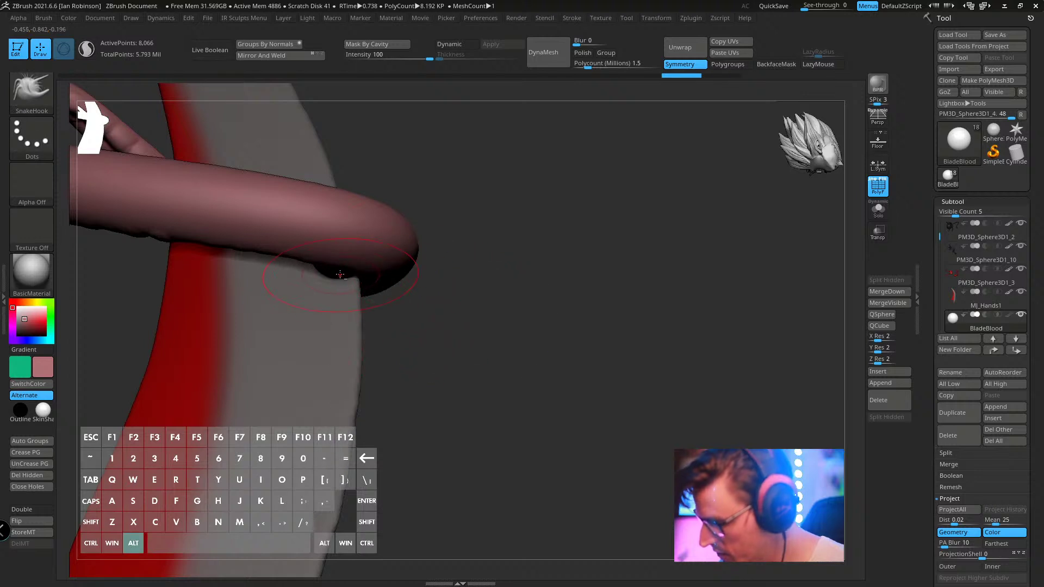
- Pull the sphere down into a short tapered drip below the tongue with SnakeHook and smooth its upper part
key("s")
left_click_drag(341, 272, 338, 399, "alt")
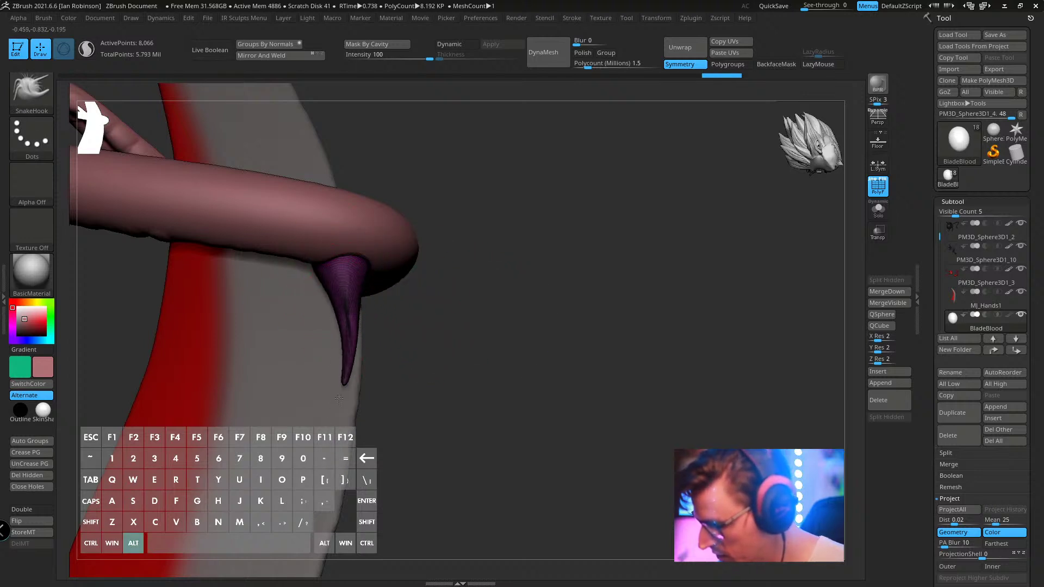
left_click_drag(422, 333, 384, 331)
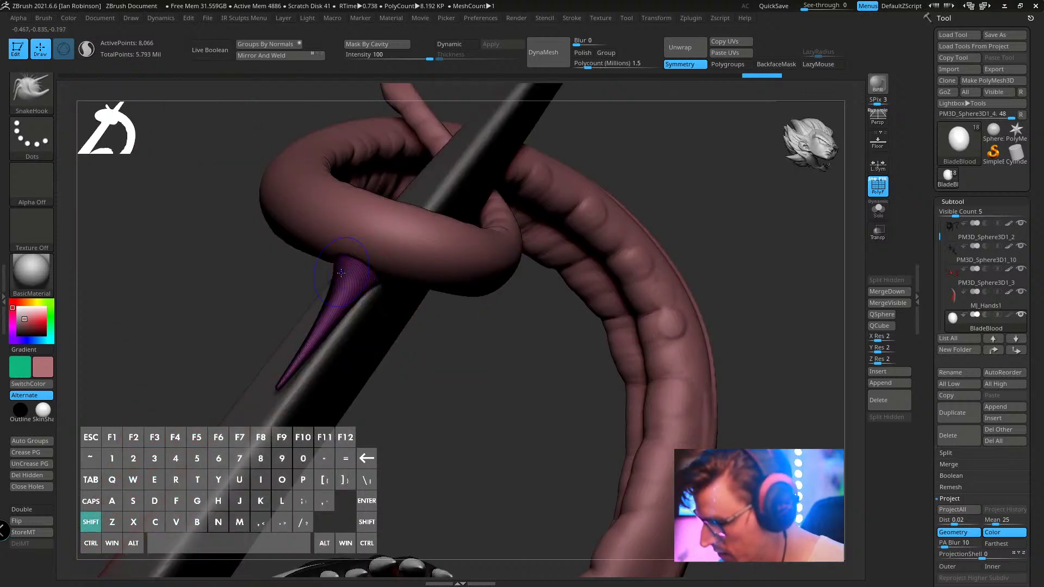
left_click_drag(340, 272, 356, 268, "shift")
- Remesh the drip with ZRemesher at a target polygon count of 5 with Adapt turned off
key("2")
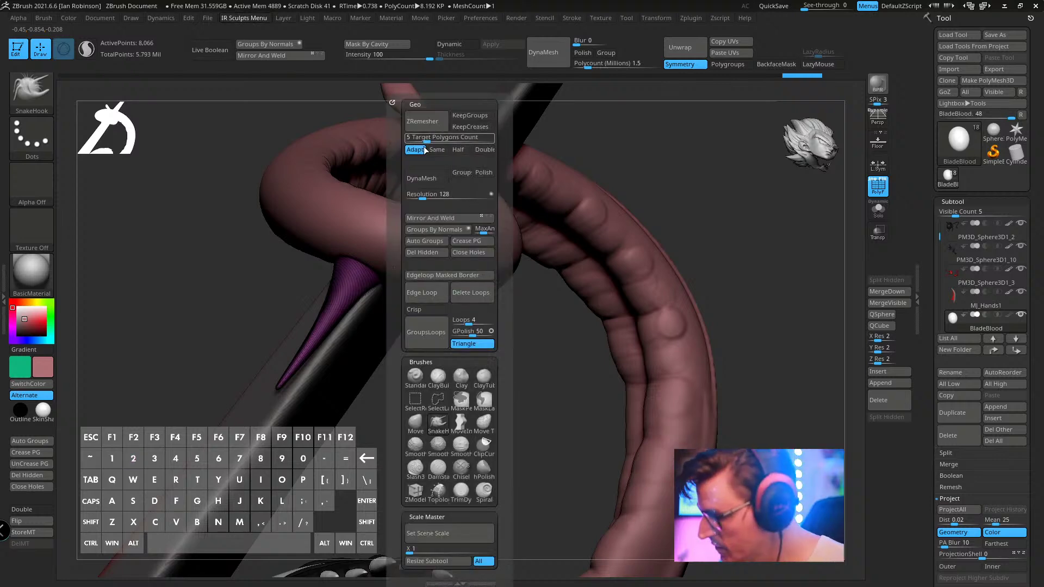
left_click(422, 149)
left_click(428, 124)
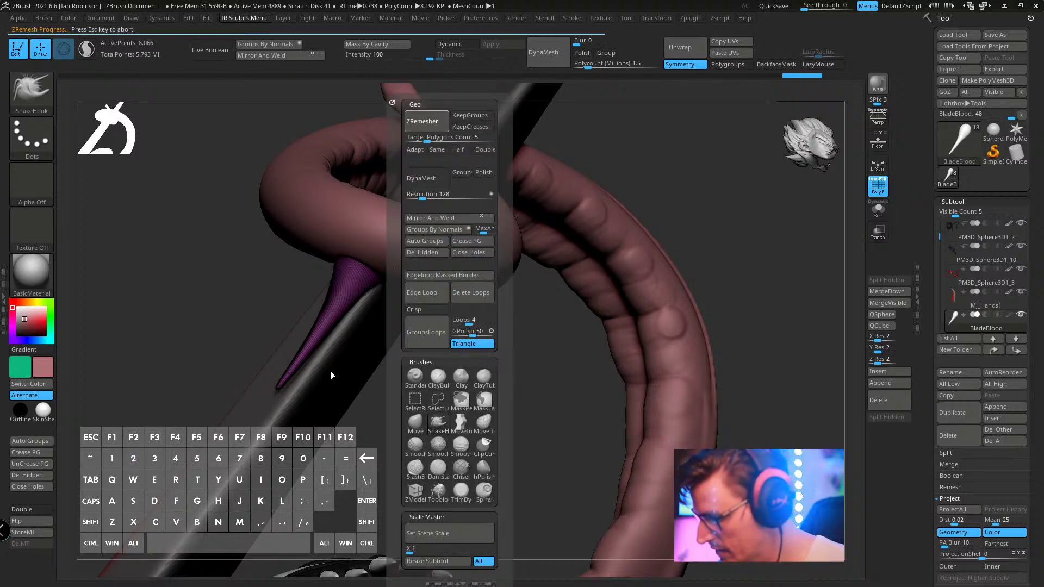
key("s")
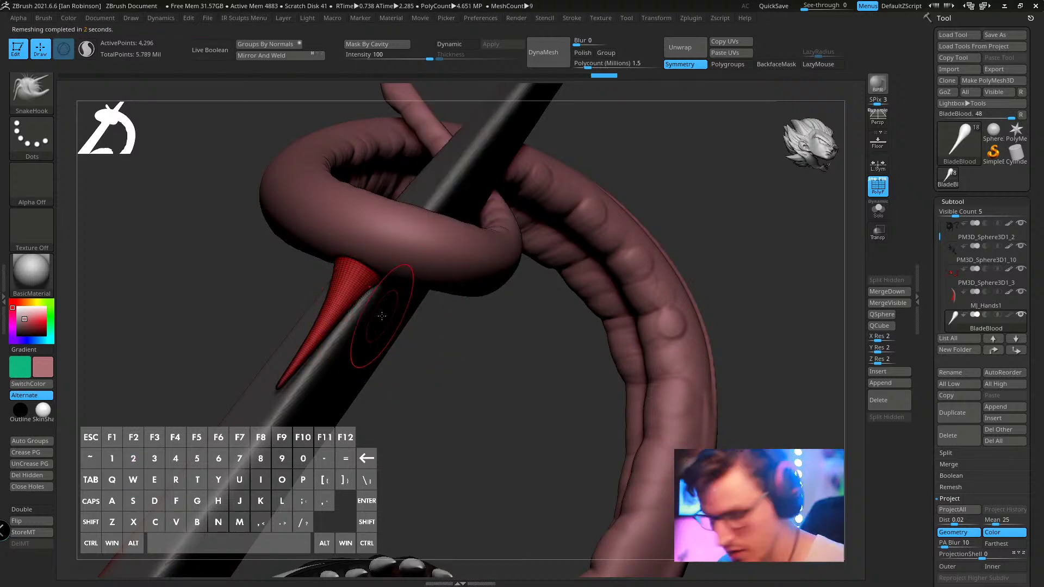
key("b")
key("i")
key("b")
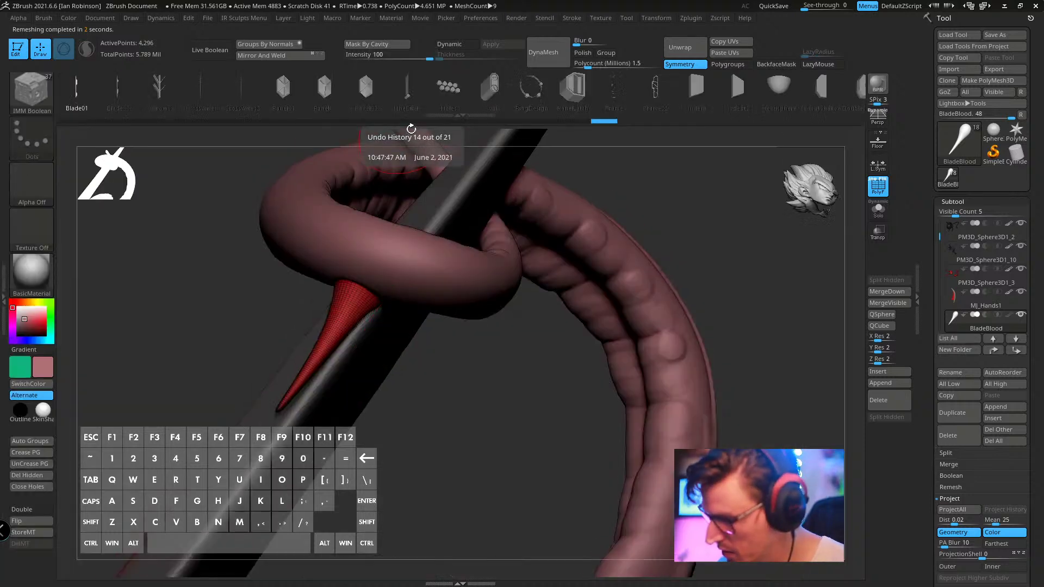
- Swell the drip's lower end into a rounded bead with the Inflat brush and thin the neck above it
key("b")
key("i")
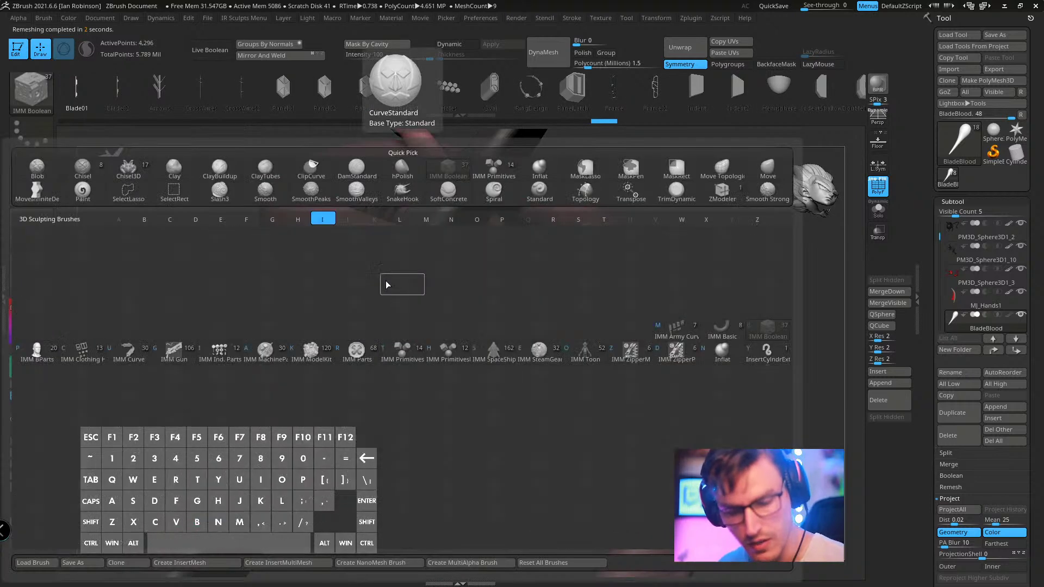
key("n")
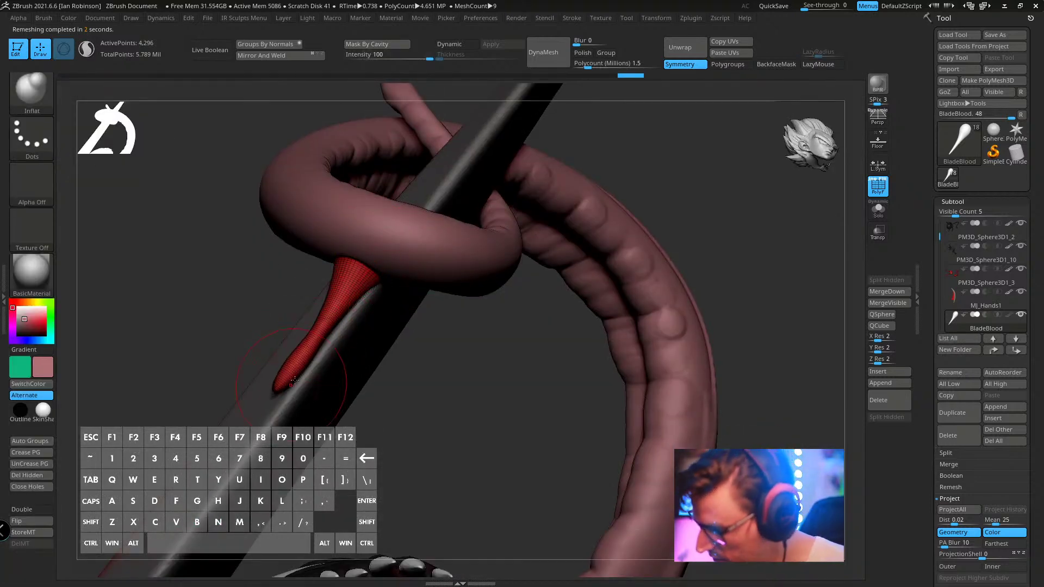
mouse_move(276, 401)
left_mouse_down()
mouse_move(290, 377)
mouse_move(282, 397)
left_mouse_up()
left_click_drag(330, 311, 344, 282, "alt")
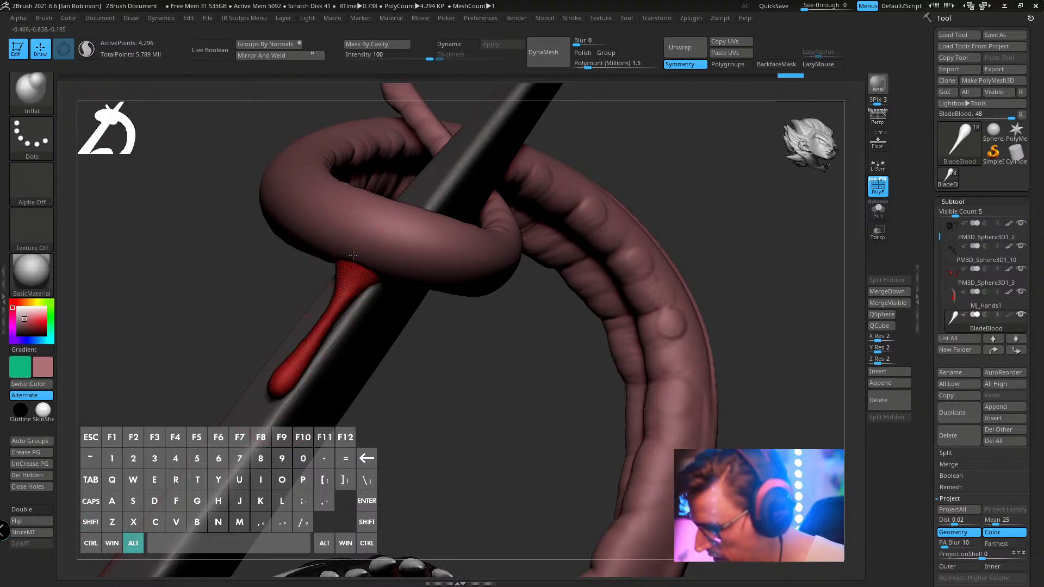
mouse_move(374, 243)
right_mouse_down()
mouse_move(461, 241)
mouse_move(459, 268)
mouse_move(356, 262)
right_mouse_up()
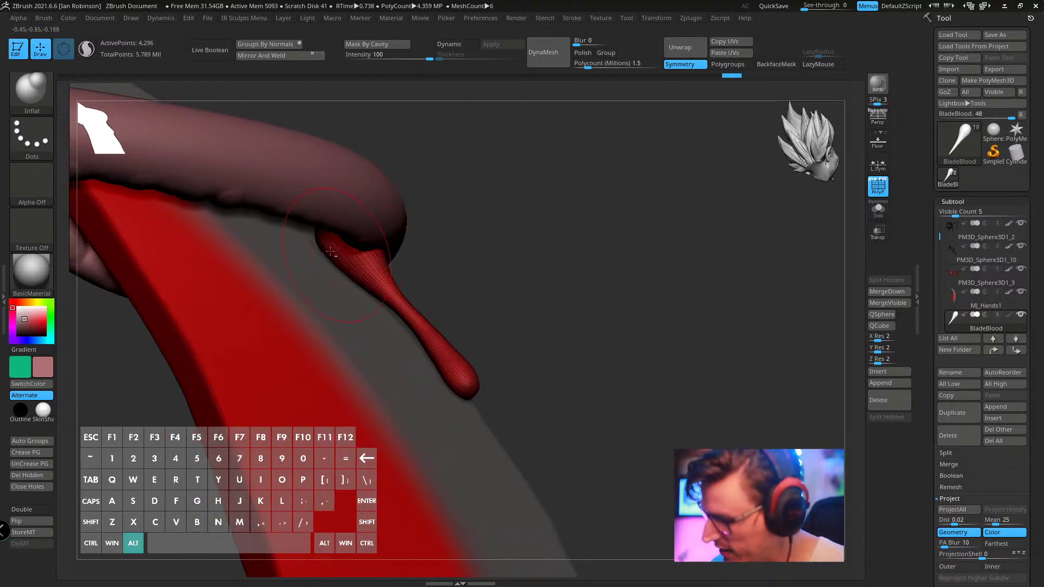
left_click_drag(361, 277, 348, 259, "alt")
right_click_drag(354, 272, 385, 300)
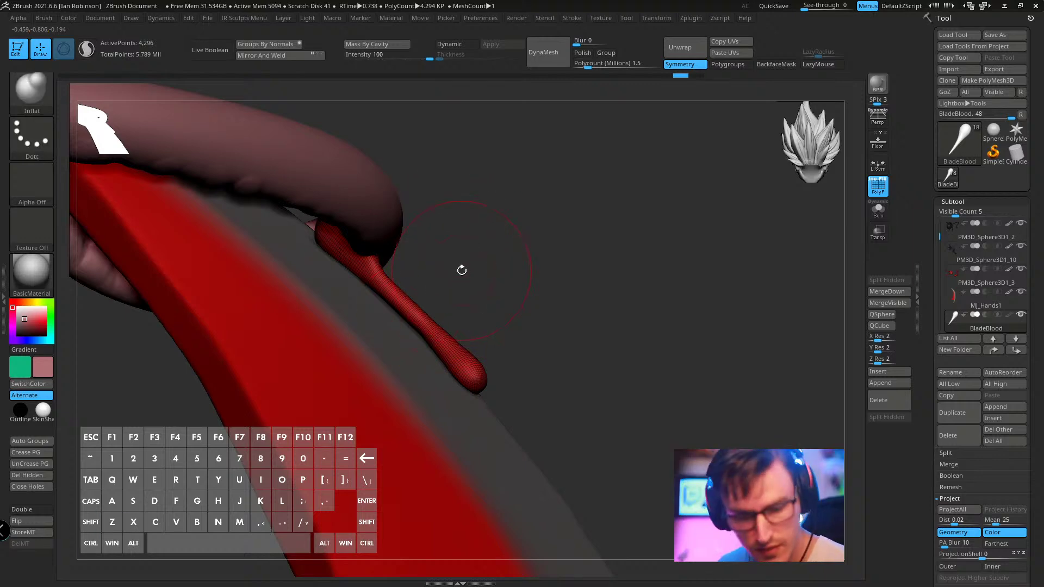
- Switch to the Move brush with a smaller draw size and frame the drip's upper end inside the tongue's loop
key("b")
key("m")
key("v")
right_click_drag(459, 274, 445, 310)
key("s")
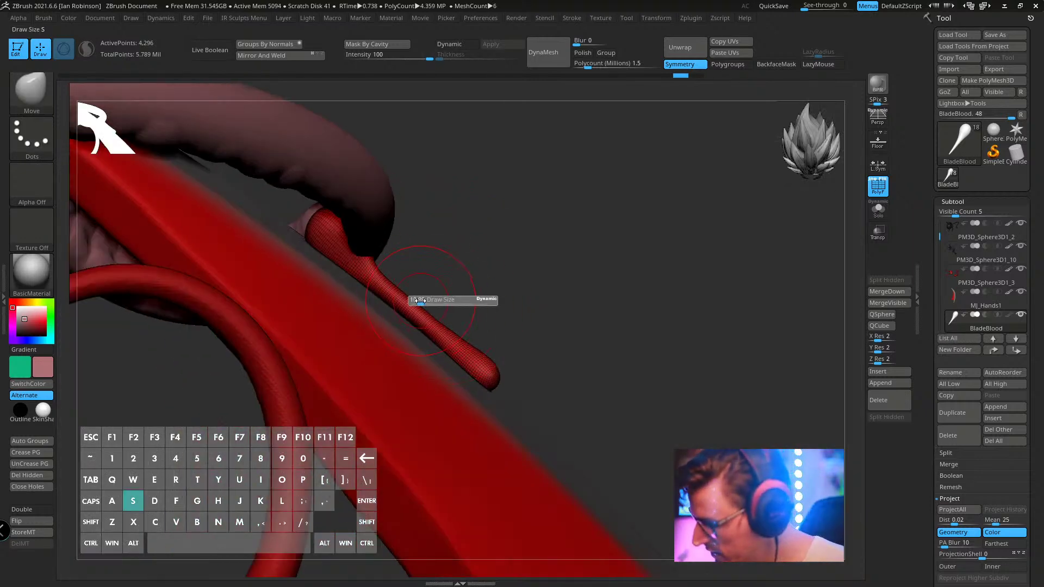
left_click_drag(419, 300, 412, 300)
right_click_drag(398, 234, 426, 220)
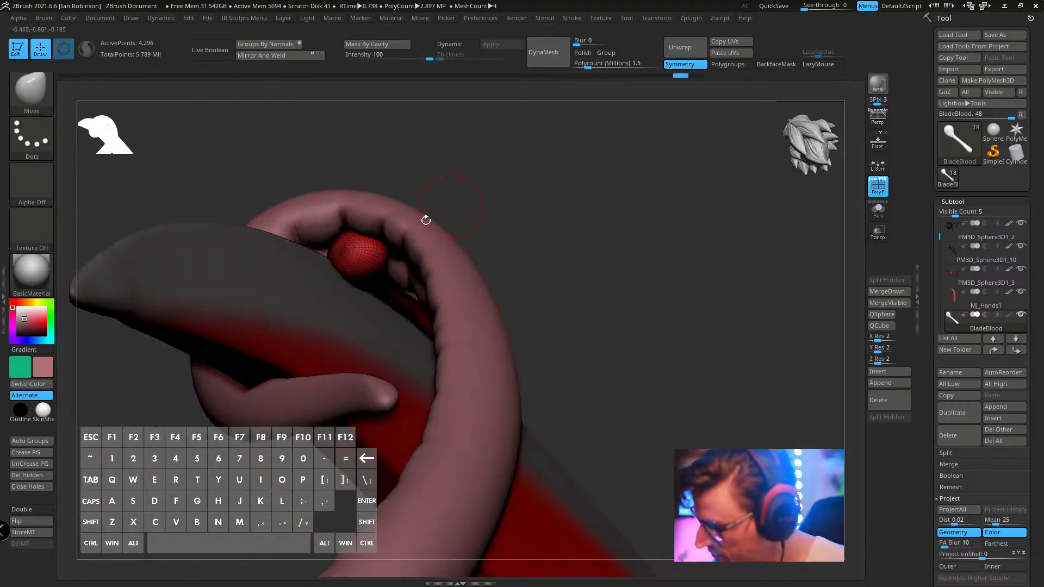
- Draw the drip's upper end in under the tongue's loop with the SnakeHook brush, adjusting the draw size
key("b")
key("s")
key("h")
left_click_drag(375, 210, 352, 214)
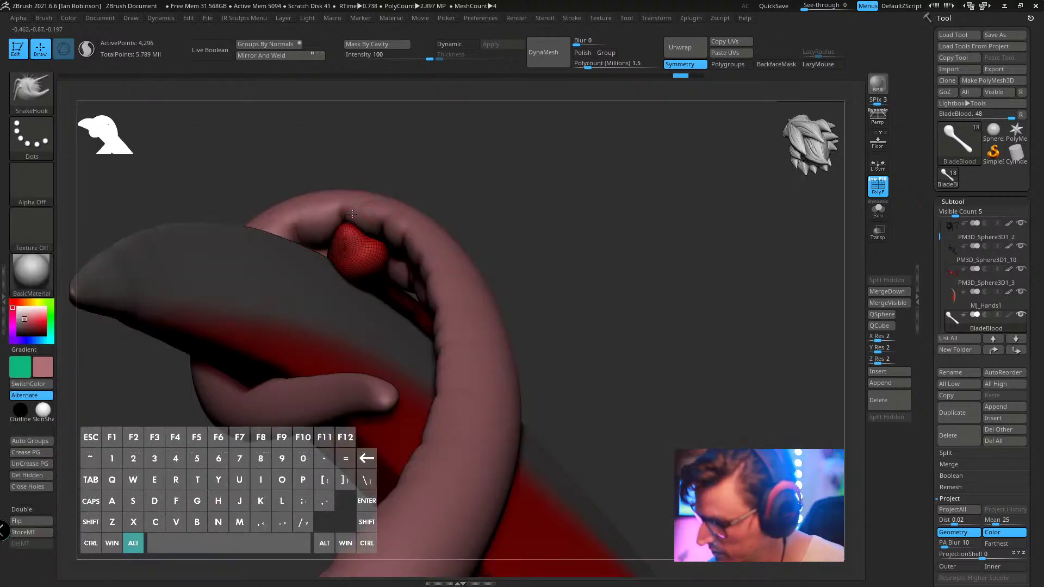
key("ctrl+z")
key("s")
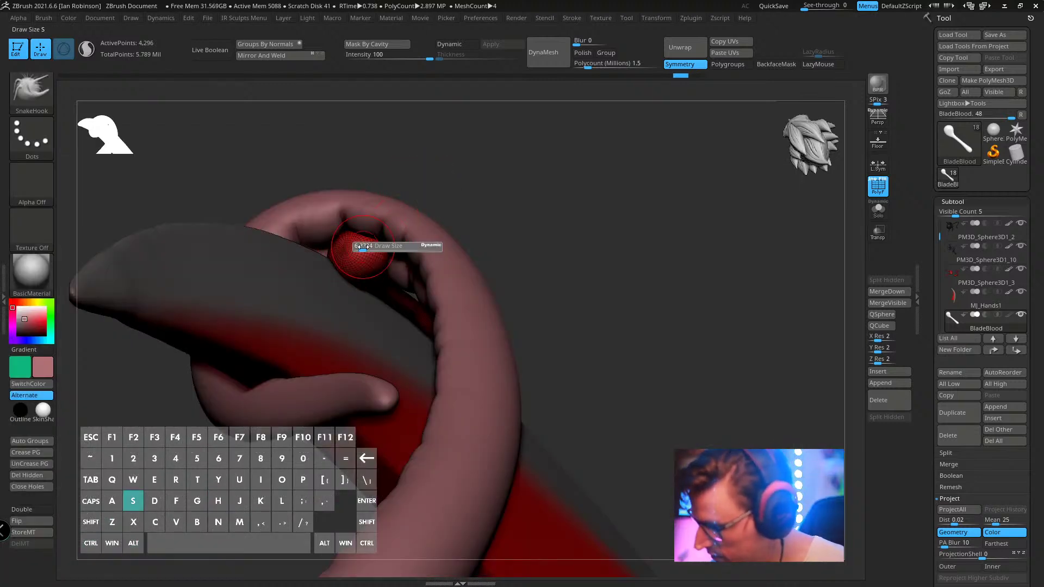
mouse_move(375, 242)
right_mouse_down()
mouse_move(455, 195)
mouse_move(495, 216)
mouse_move(479, 170)
mouse_move(503, 187)
mouse_move(433, 182)
mouse_move(351, 224)
right_mouse_up()
key("w")
key("q")
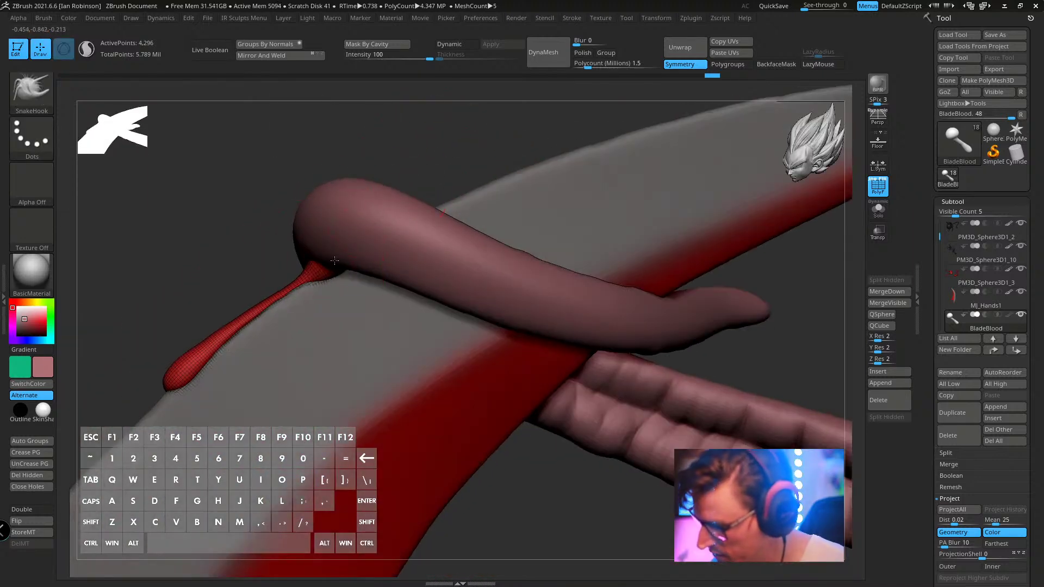
key("s")
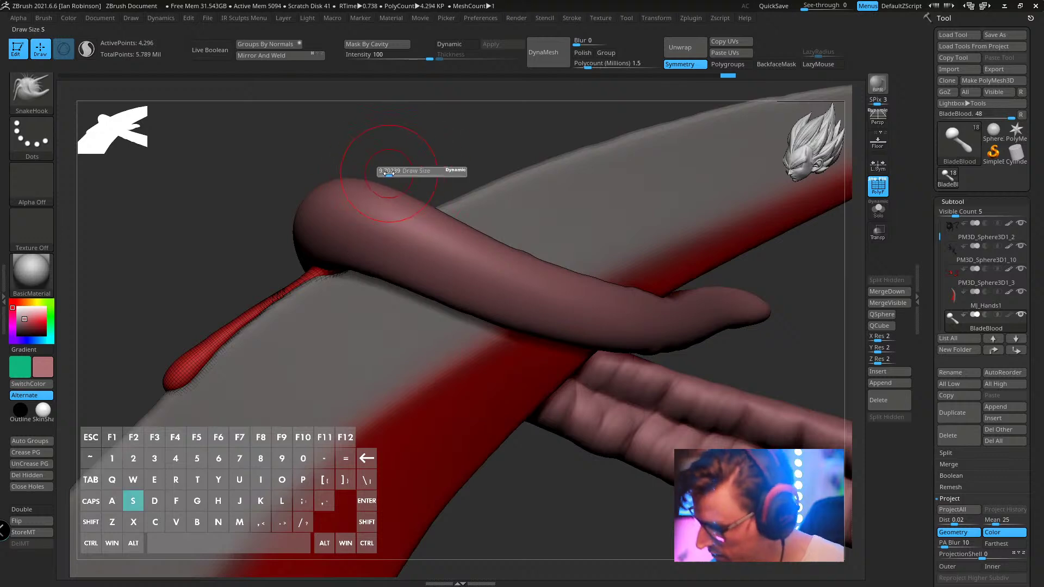
- Inflate bumps along the drip with the Inflat brush, swell its lower tip into a round bead and thin the neck
right_click_drag(256, 237, 183, 356, "alt")
key("b")
key("i")
key("n")
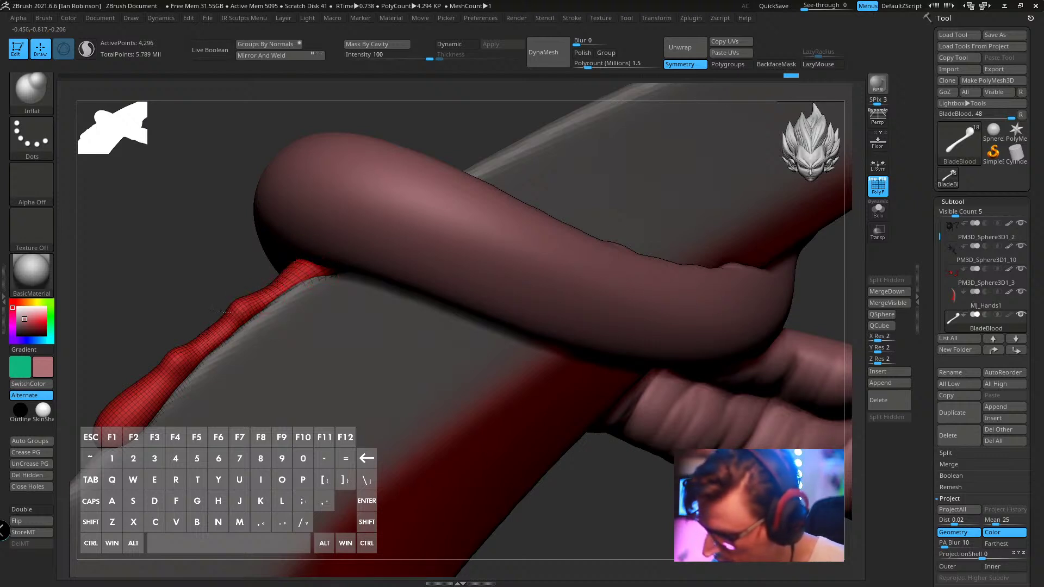
right_click_drag(170, 359, 268, 341)
key("s")
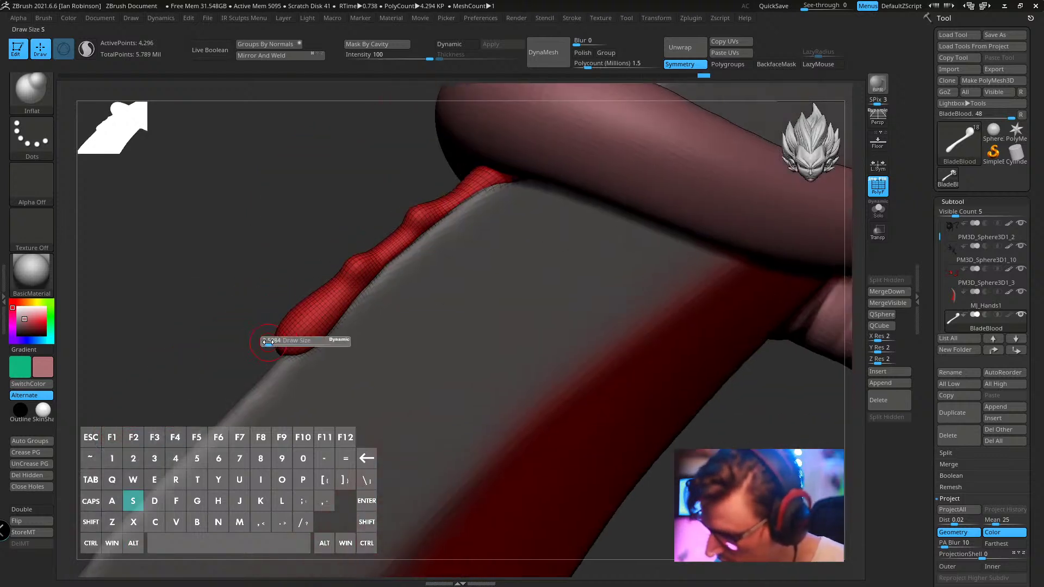
left_click_drag(299, 333, 274, 363)
left_click_drag(308, 302, 318, 302, "alt")
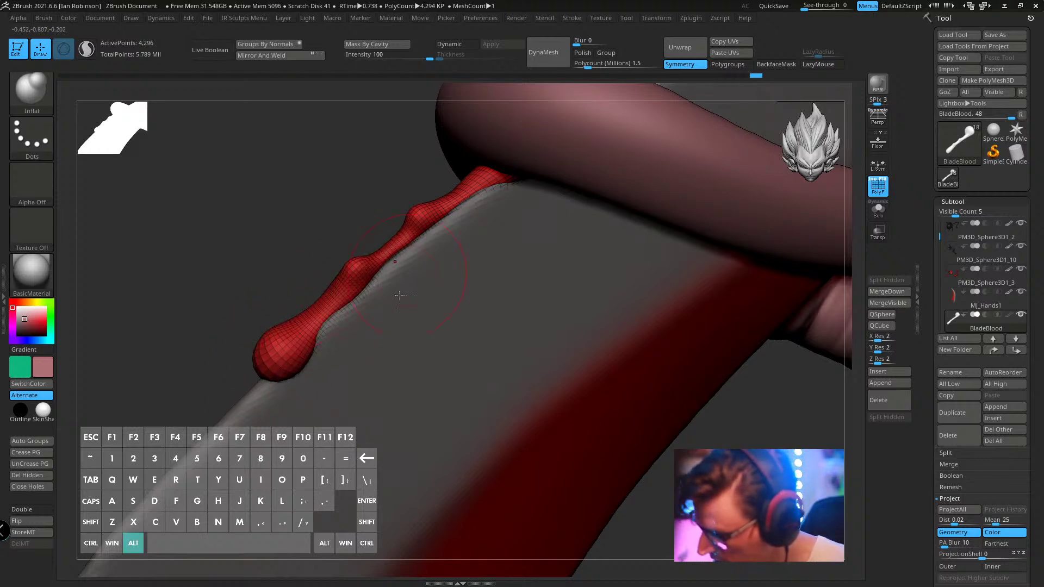
- Smooth the bead and soften the bumps along the drip's upper part
mouse_move(375, 251)
right_mouse_down()
mouse_move(592, 298)
mouse_move(562, 270)
mouse_move(571, 250)
mouse_move(580, 302)
mouse_move(547, 317)
right_mouse_up()
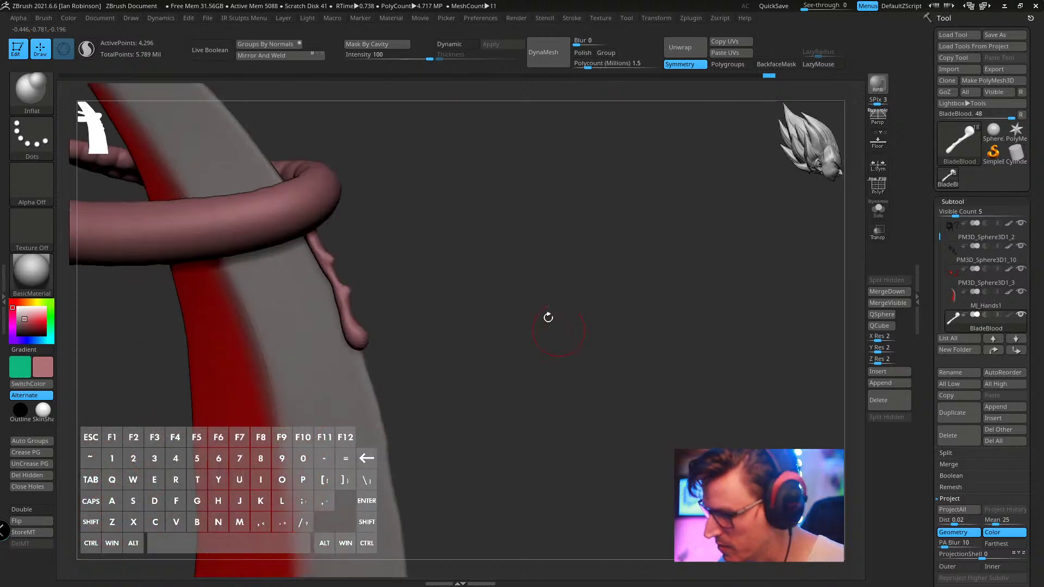
left_click_drag(364, 344, 366, 347, "shift")
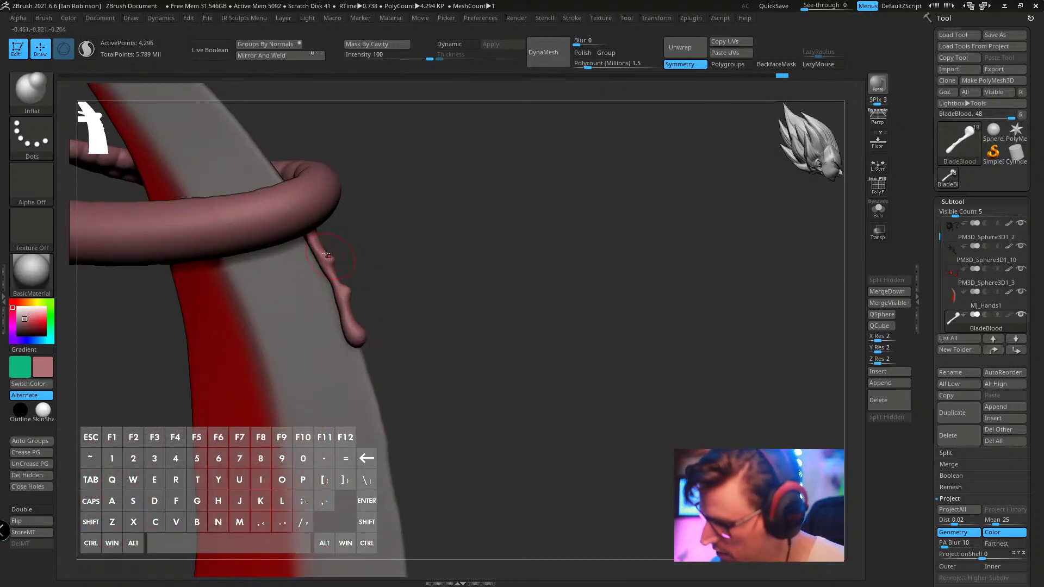
left_click_drag(326, 254, 304, 225, "shift")
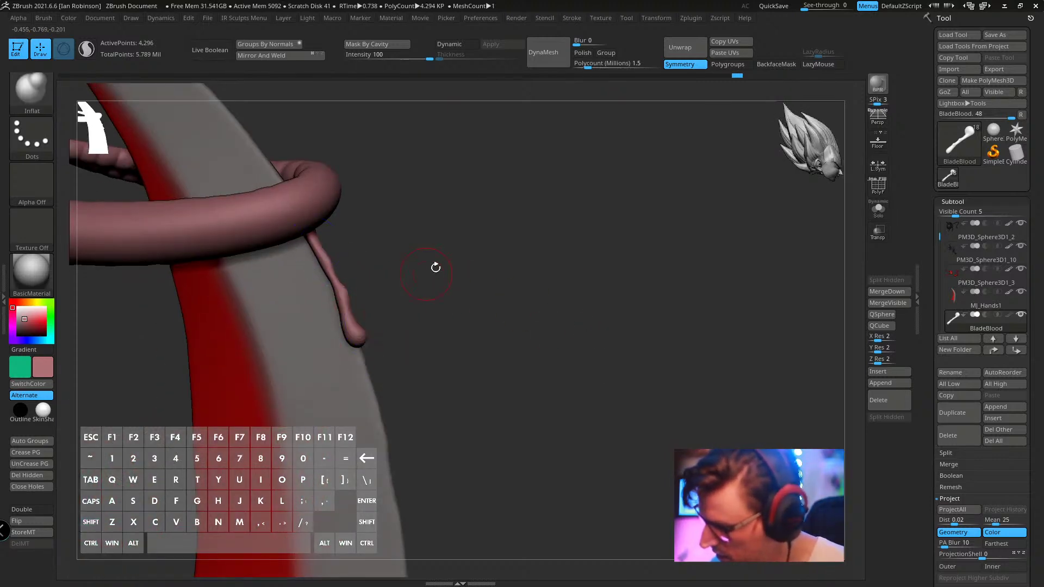
- Fill the BladeBlood drip with a deep red colour, R 164, G 3, B 16
left_click_drag(435, 265, 547, 196)
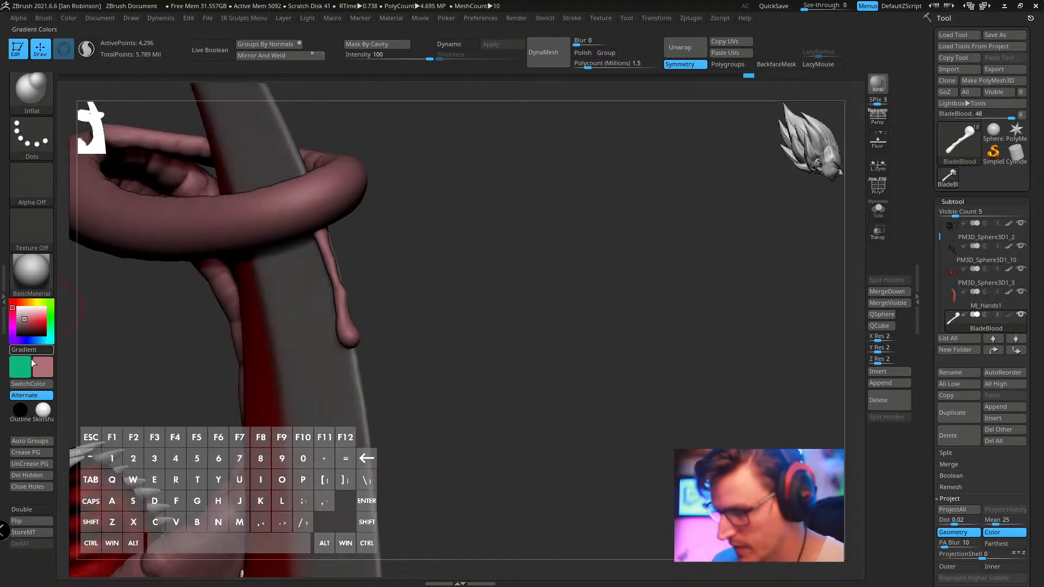
left_click_drag(40, 323, 39, 328)
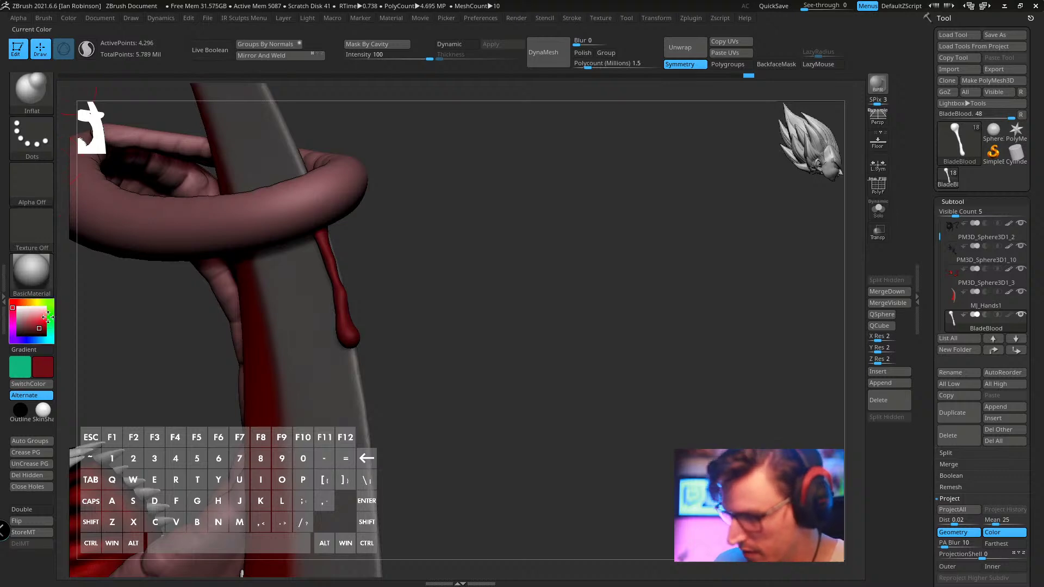
left_click(68, 18)
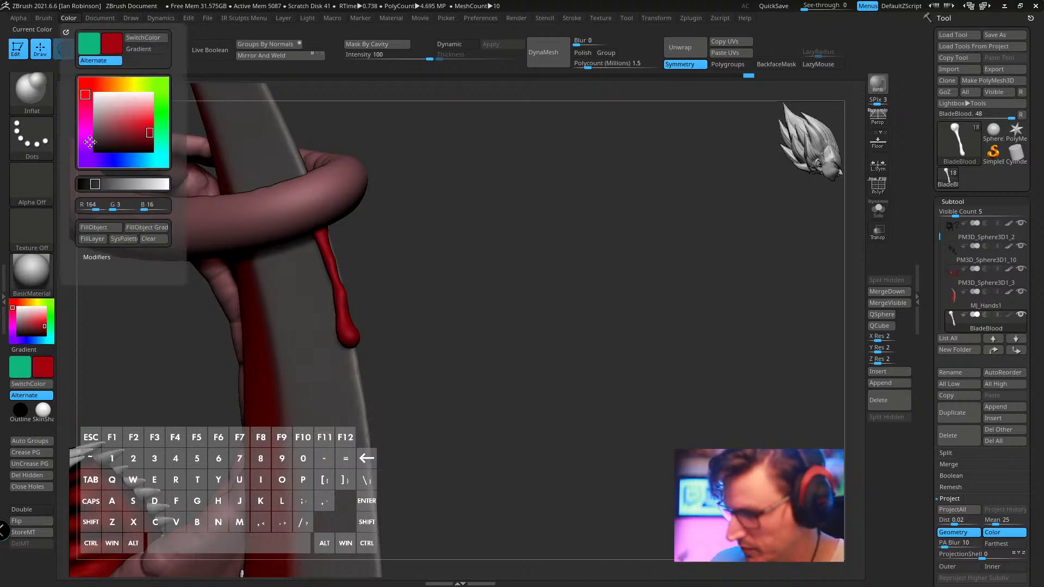
left_click(104, 233)
- Adjust the drip's upper end between the blade and the tongue's loop with the Move brush
left_click_drag(413, 203, 601, 219)
mouse_move(663, 186)
left_mouse_down()
mouse_move(684, 173)
mouse_move(703, 182)
mouse_move(690, 177)
mouse_move(571, 239)
mouse_move(579, 222)
mouse_move(513, 220)
mouse_move(413, 250)
left_mouse_up()
key("m")
key("v")
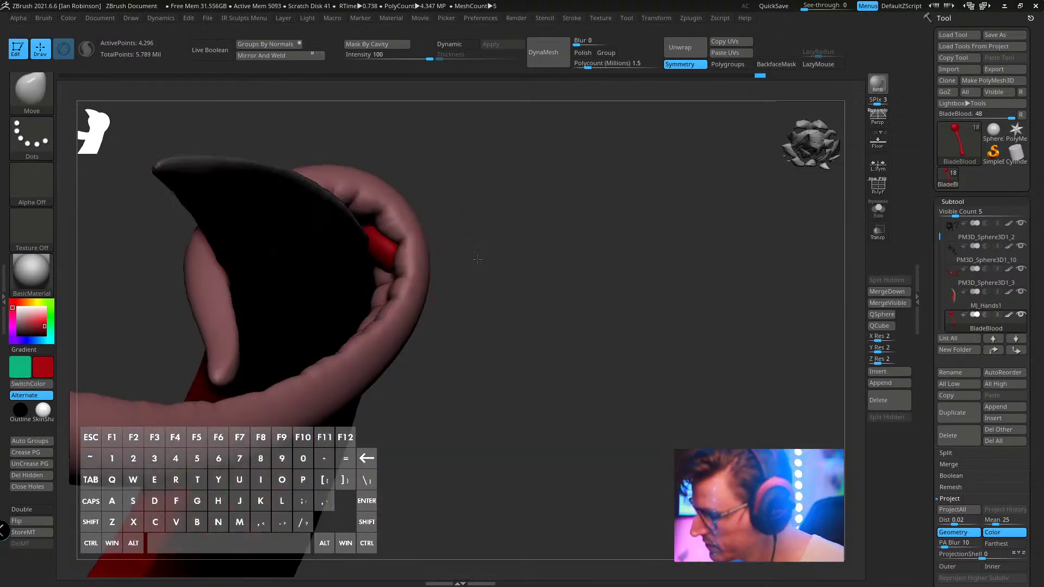
mouse_move(407, 215)
right_mouse_down()
mouse_move(375, 230)
mouse_move(480, 193)
mouse_move(533, 212)
mouse_move(576, 188)
mouse_move(627, 214)
mouse_move(547, 210)
right_mouse_up()
key("s")
- Select the tongue subtool and examine the tongue, blade and blood drip from both sides
left_click(538, 218, "alt")
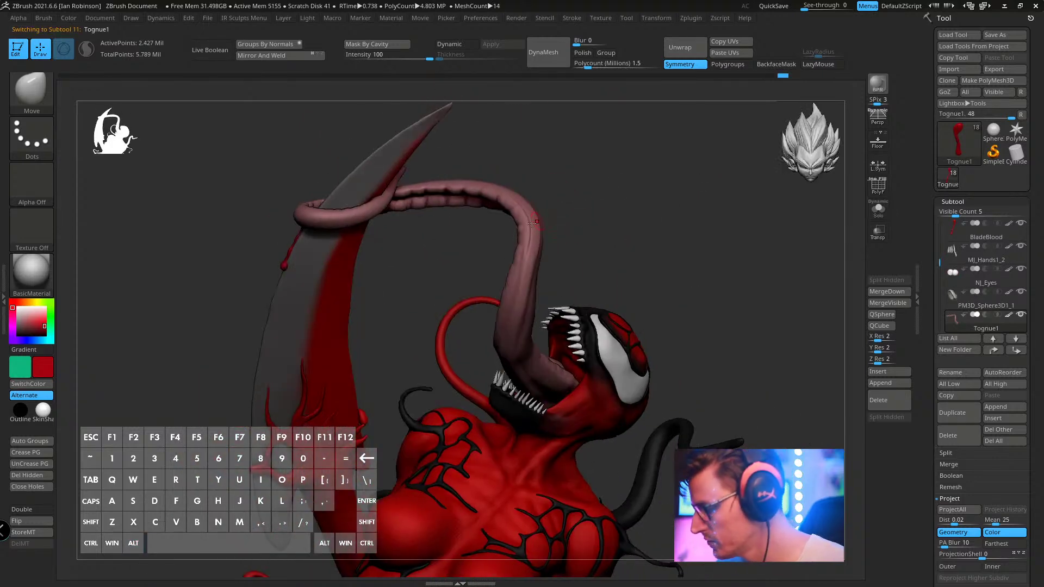
key("s")
key("shift")
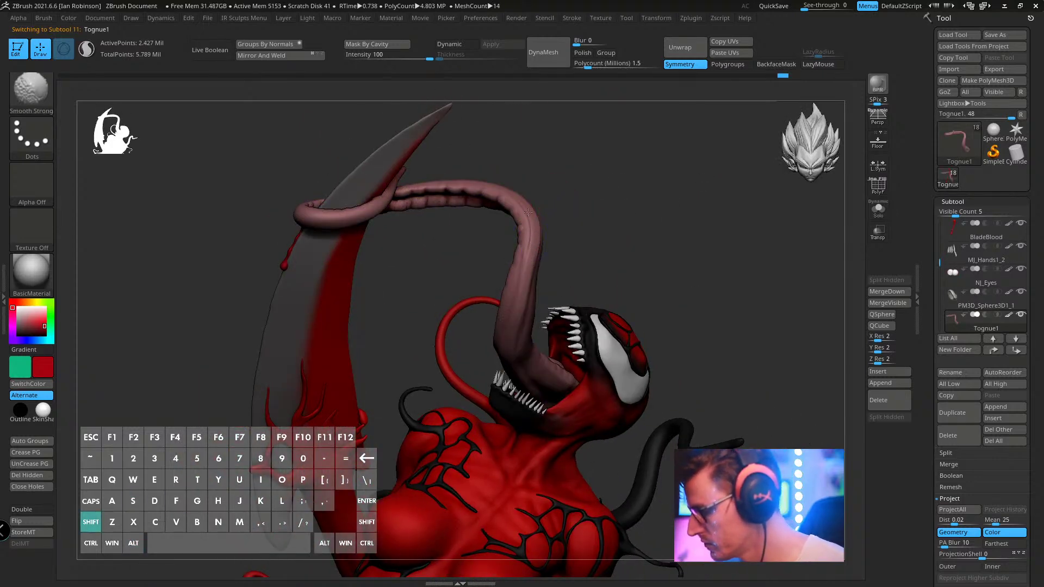
right_click_drag(629, 226, 572, 210)
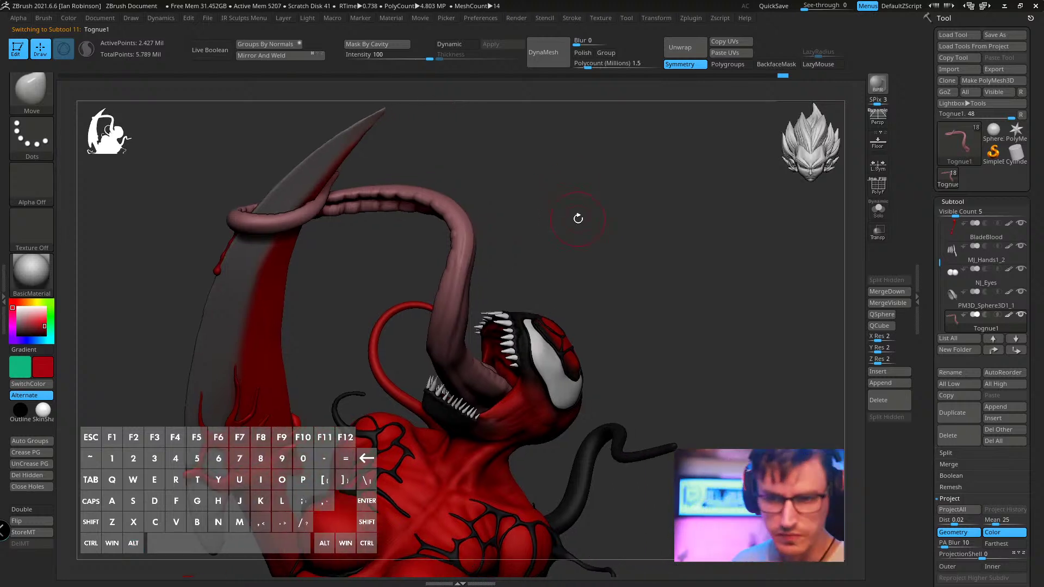
right_click_drag(629, 265, 708, 302)
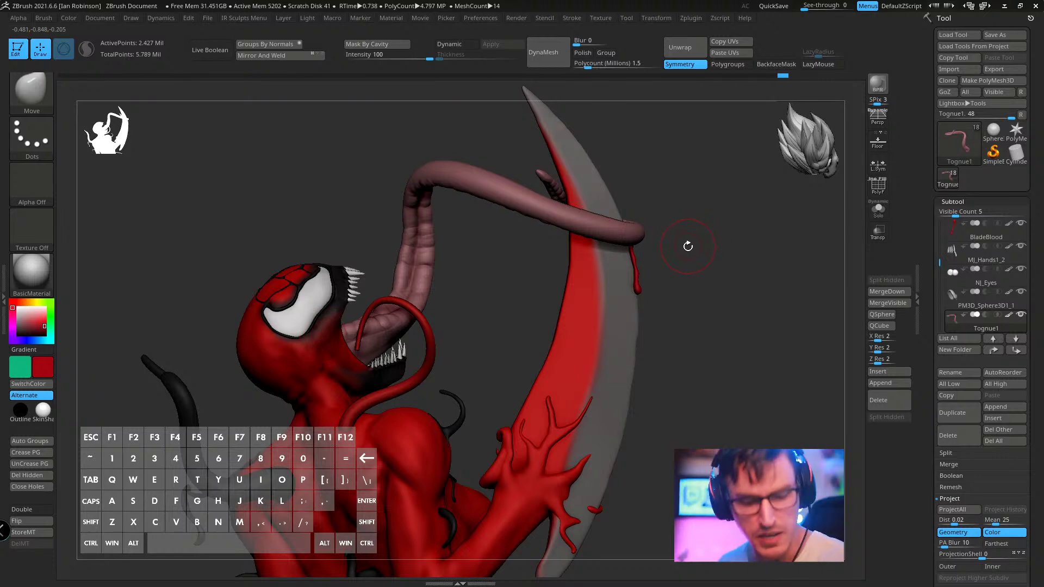
mouse_move(699, 251)
right_mouse_down()
mouse_move(717, 250)
mouse_move(667, 282)
right_mouse_up()
- Select the Body subtool and isolate it in Solo mode with the open mouth in view
left_click(605, 341, "alt")
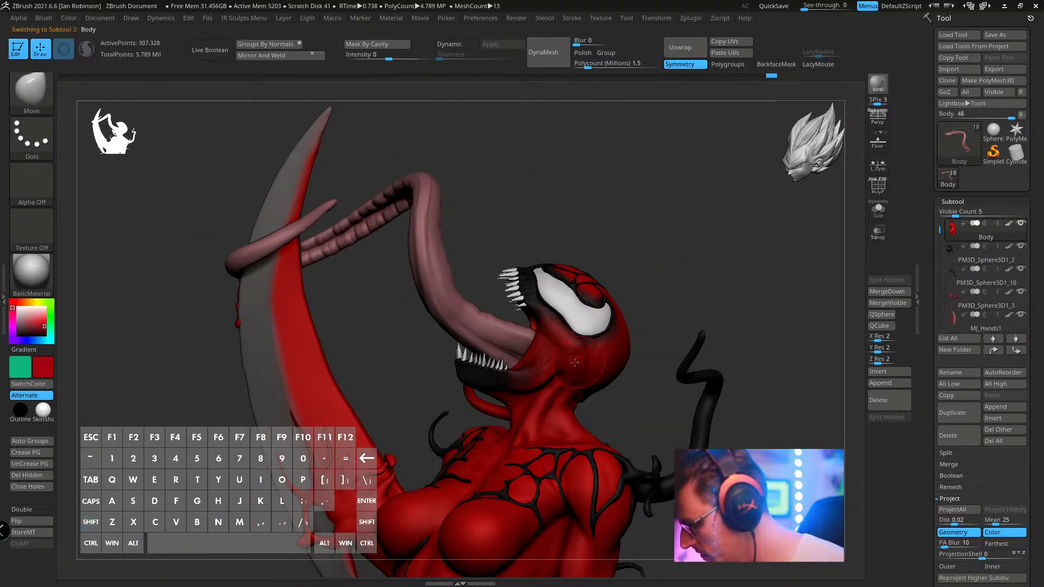
mouse_move(605, 340)
right_mouse_down()
mouse_move(758, 317)
mouse_move(604, 343)
right_mouse_up()
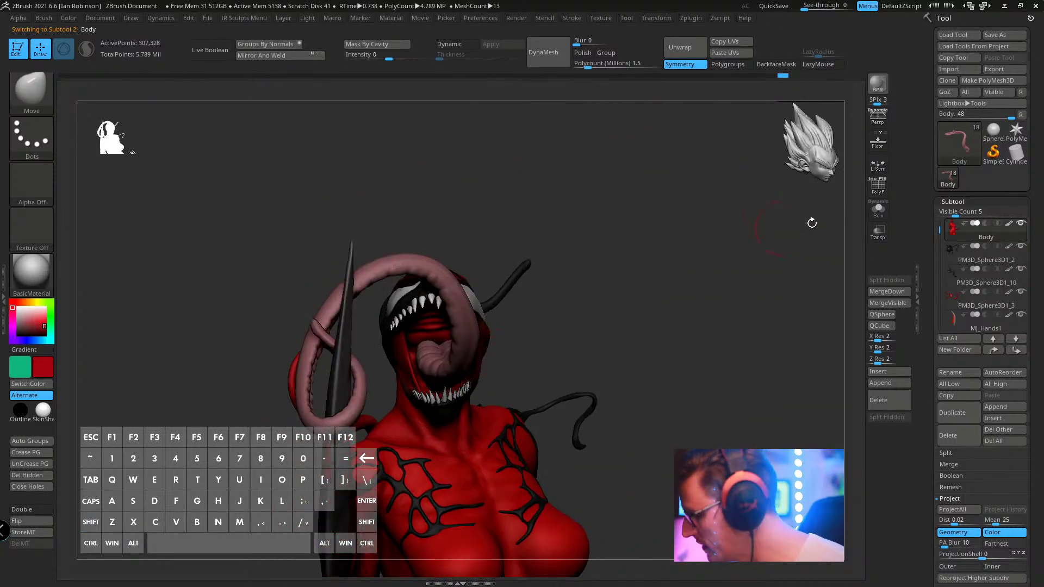
left_click(877, 210)
right_click_drag(694, 277, 579, 291)
- Switch to the Paint brush with a Dots stroke and no alpha
key("b")
key("o")
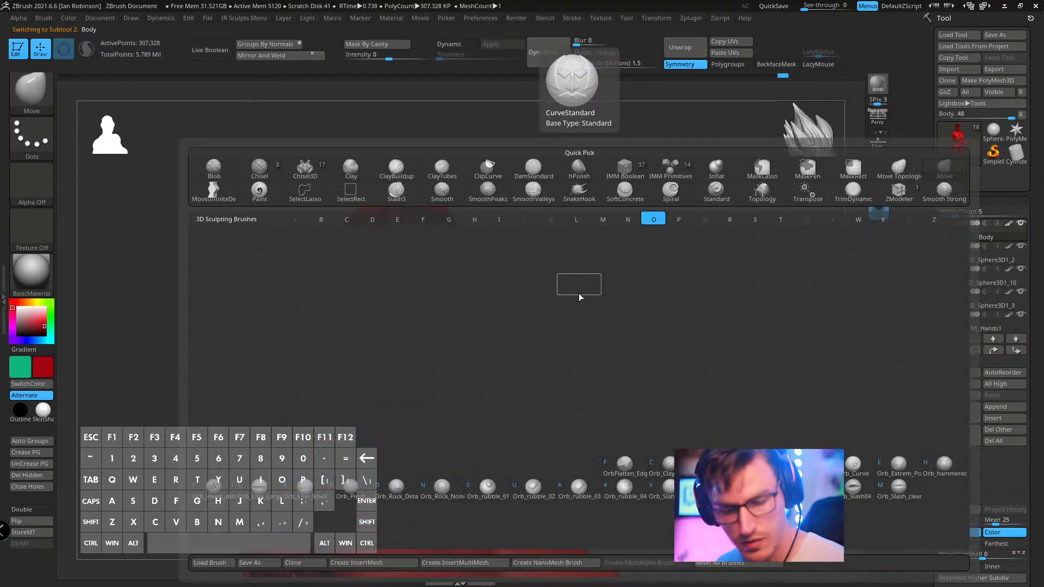
key("Escape")
key("b")
key("p")
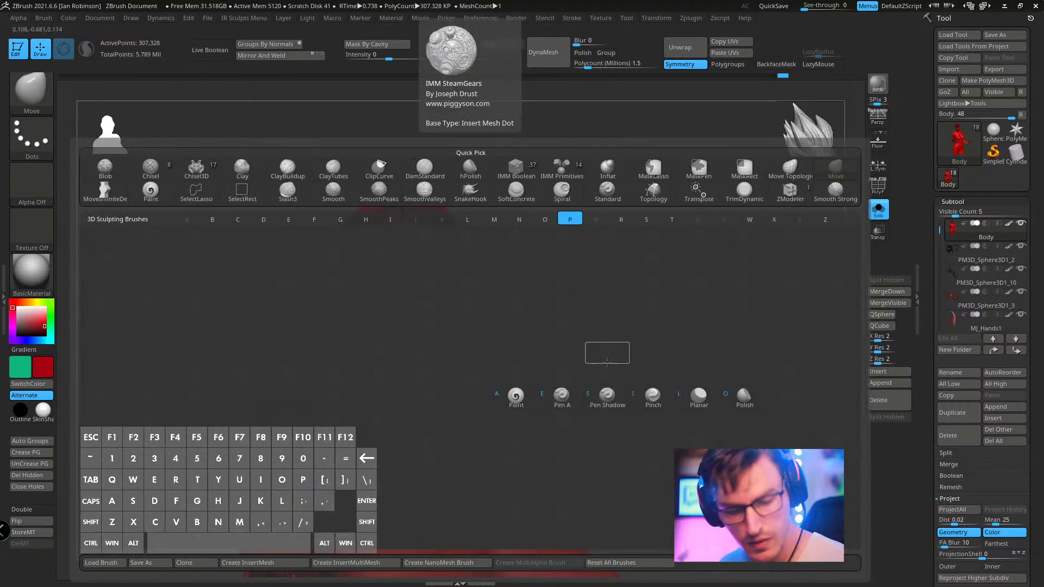
key("a")
left_click(33, 137)
left_click(88, 150)
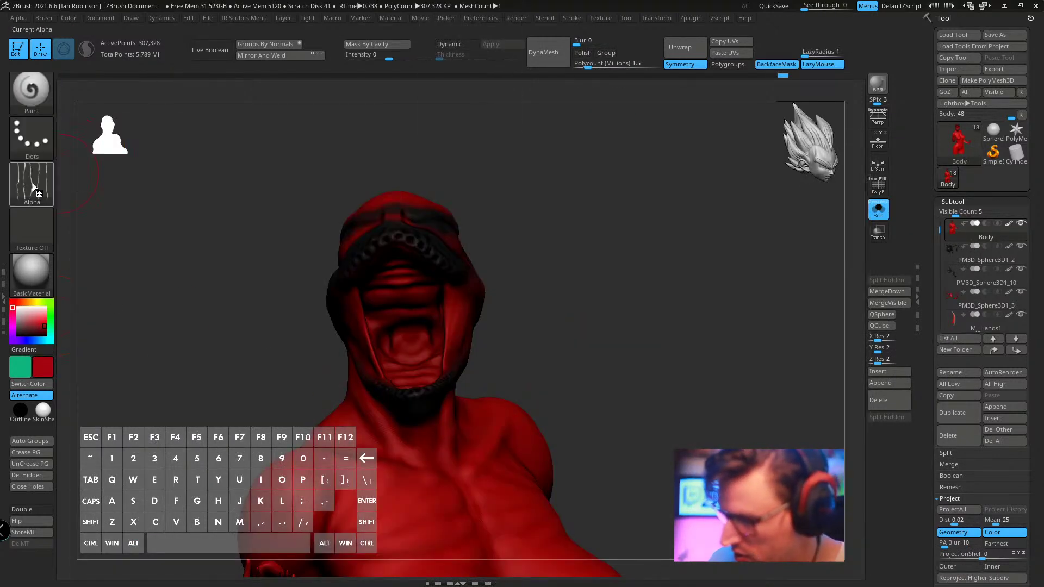
left_click(33, 184)
left_click(96, 201)
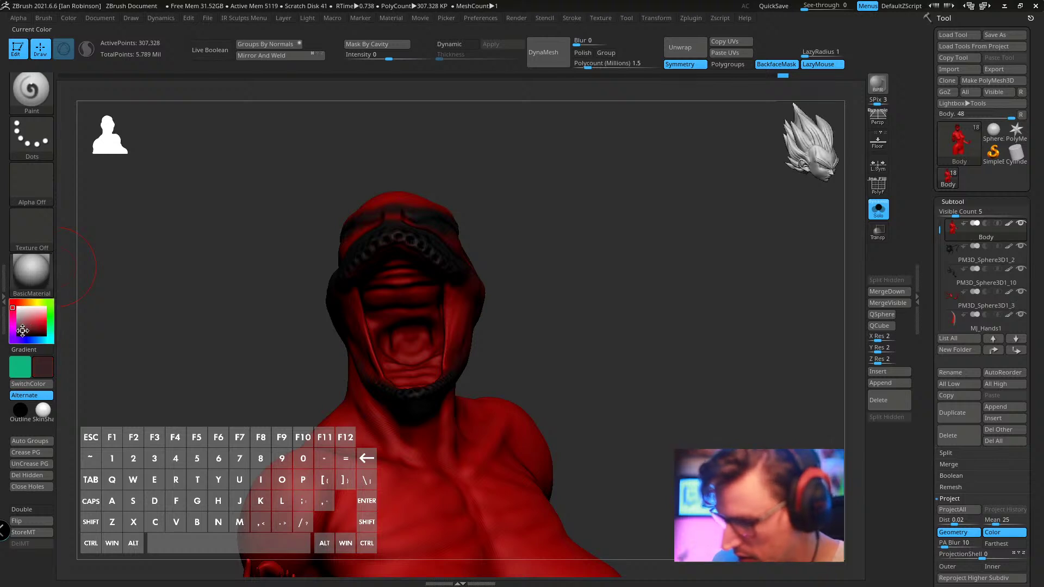
- Choose a dark greyish blue and paint the throat and the rear of the palate
left_click_drag(26, 339, 22, 327)
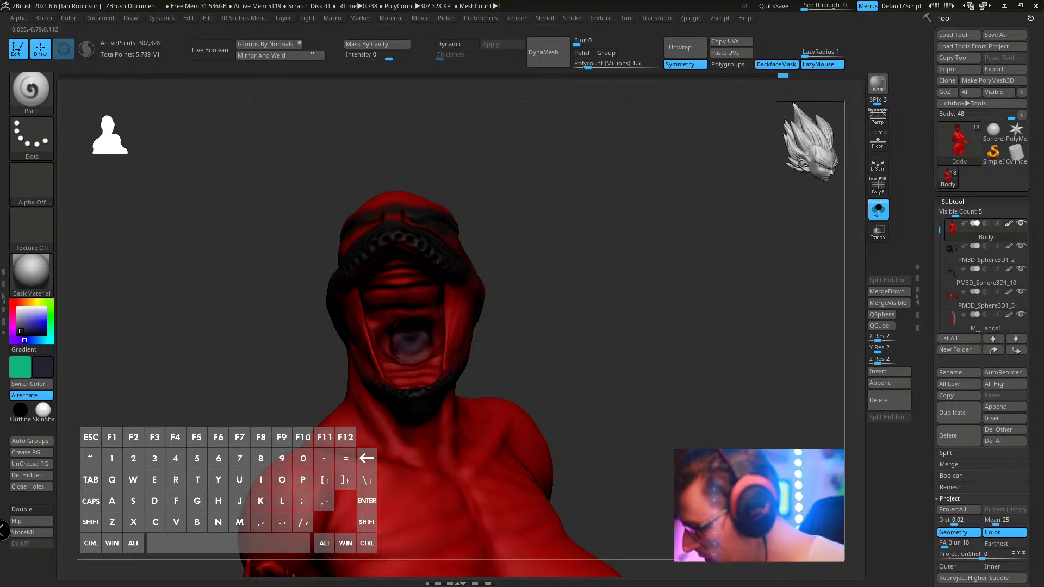
key("space")
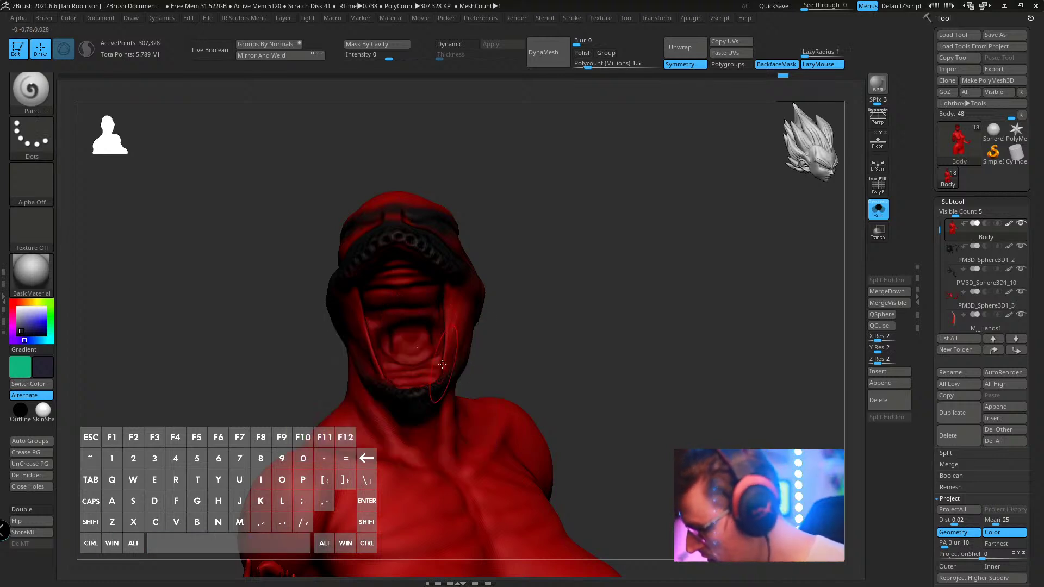
key("space")
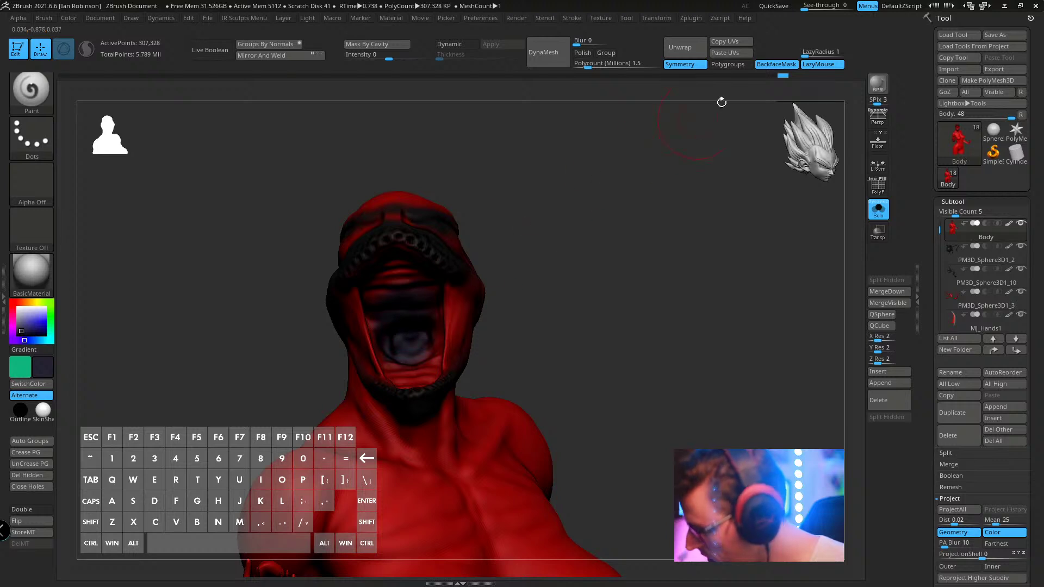
- Turn off BackfaceMask and paint the rest of the mouth's roof and floor in the same dark blue
left_click(775, 64)
left_click_drag(571, 288, 601, 255)
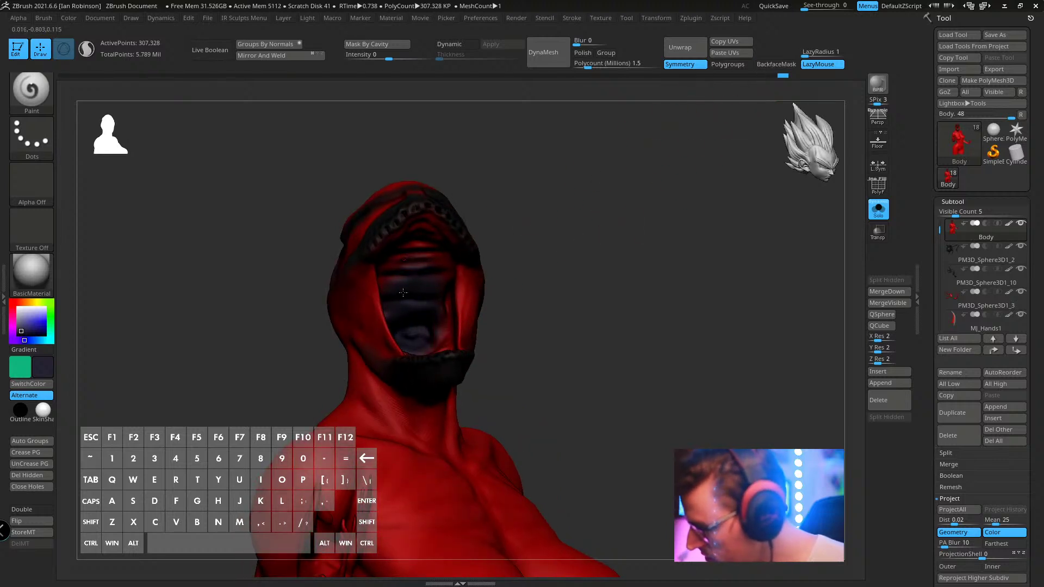
right_click_drag(424, 303, 444, 381)
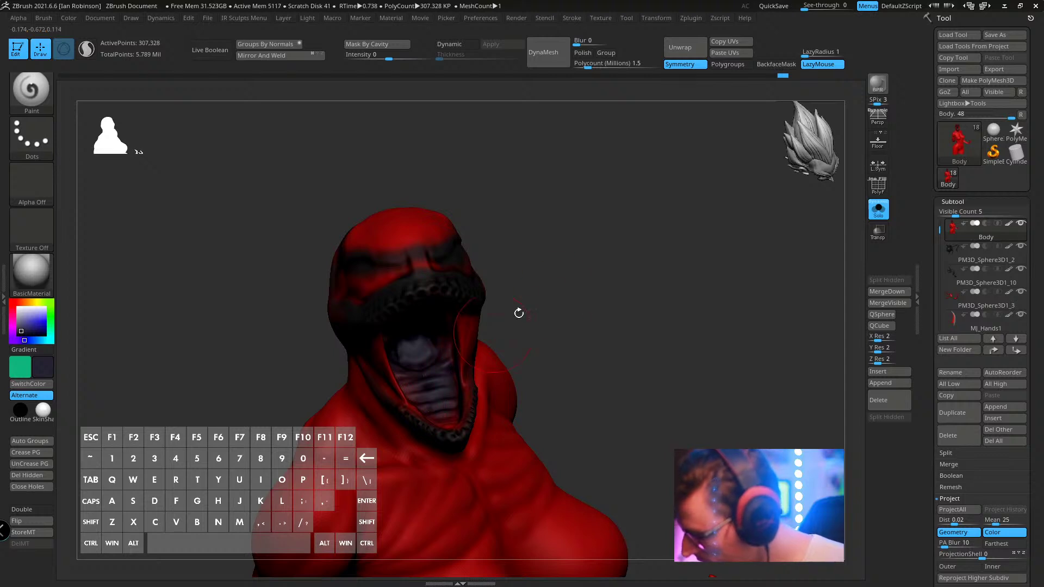
right_click_drag(518, 313, 429, 348)
right_click_drag(410, 306, 397, 293)
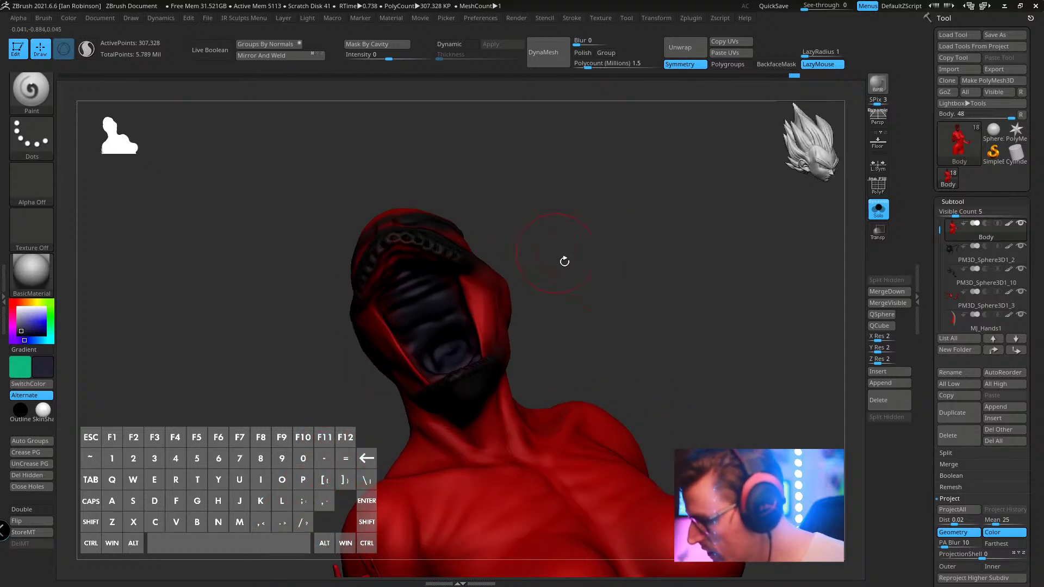
right_click_drag(564, 261, 448, 348)
- Leave Solo mode to show the whole character and save the tool in the Mary_Jane_Carnage folder
left_click(878, 209)
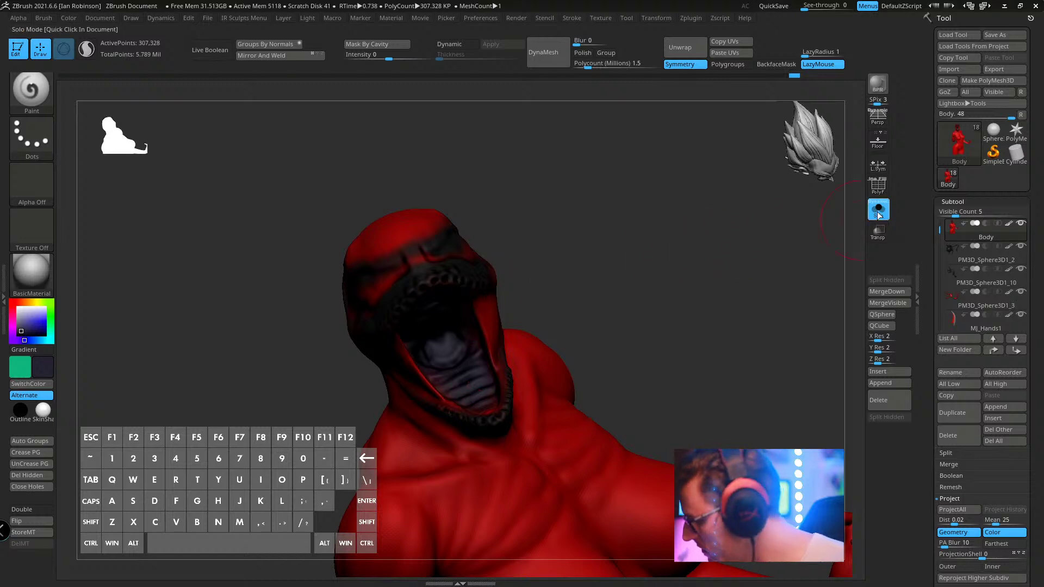
right_click_drag(704, 293, 598, 250)
left_click(996, 33)
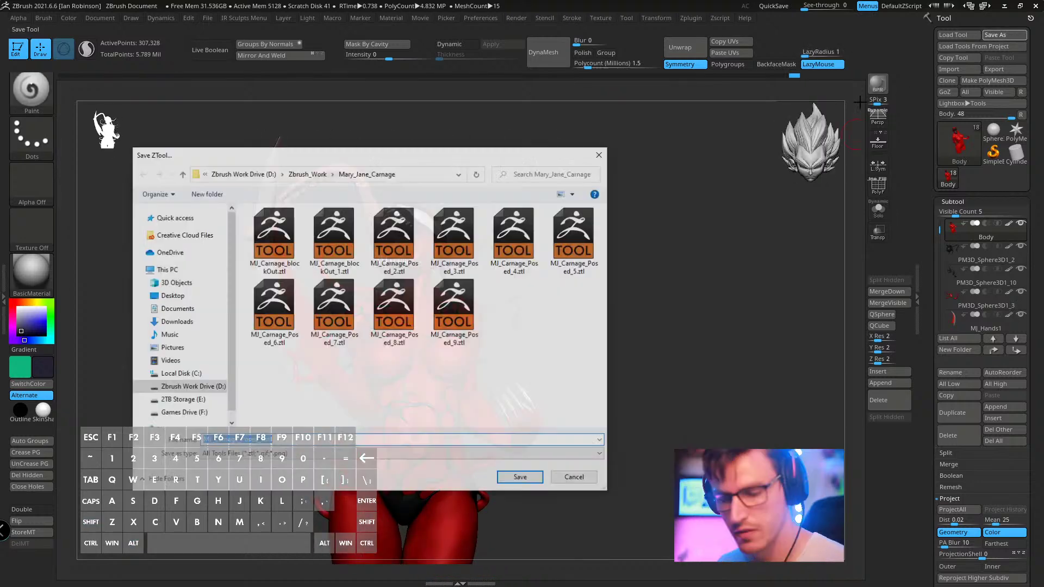
key("Return")
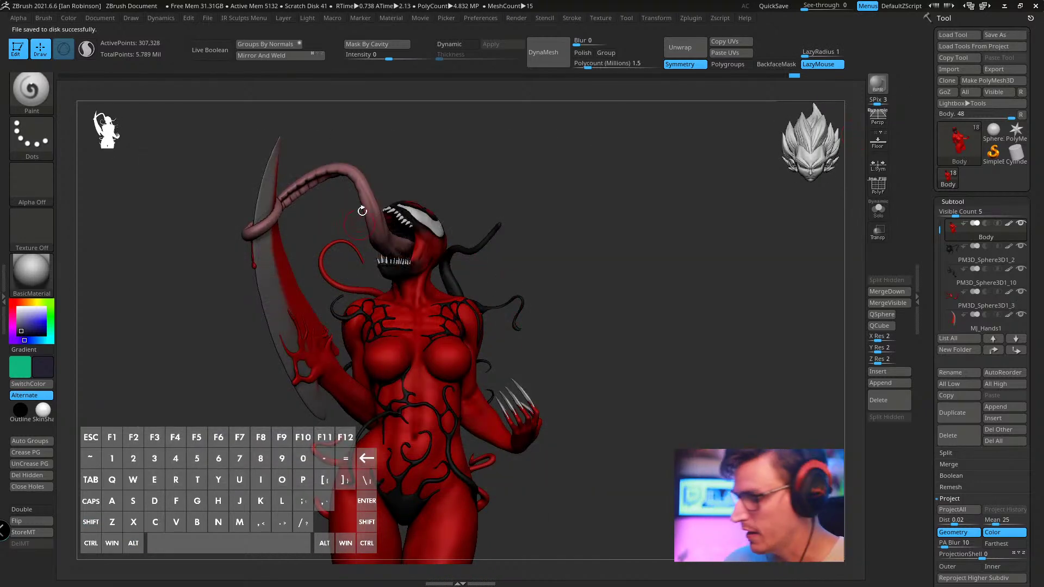
- Isolate the tongue subtool in Solo mode and switch to the Standard brush with a Spray stroke
left_click(376, 197, "alt")
right_click_drag(377, 198, 307, 338)
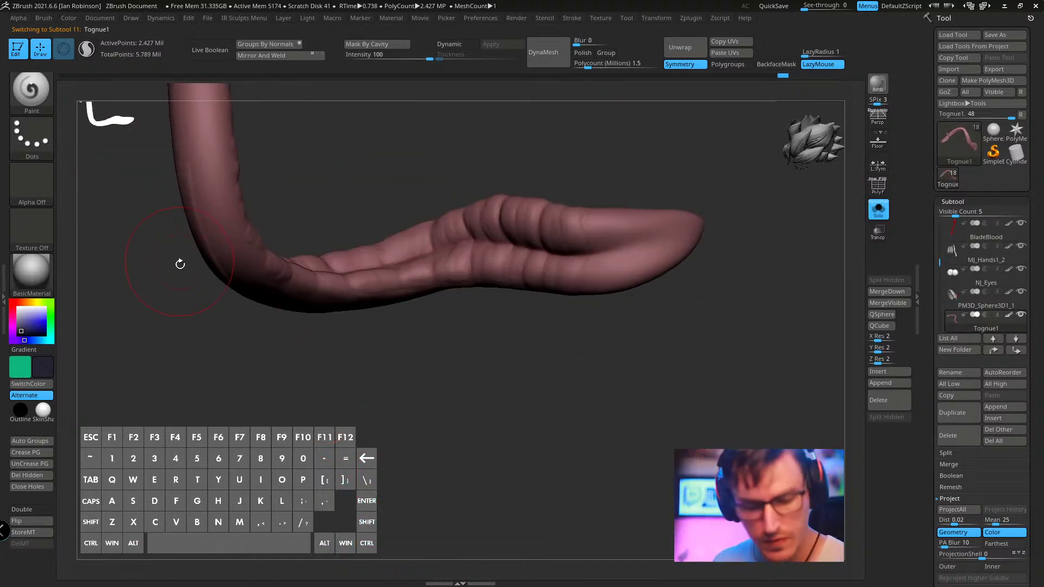
key("b")
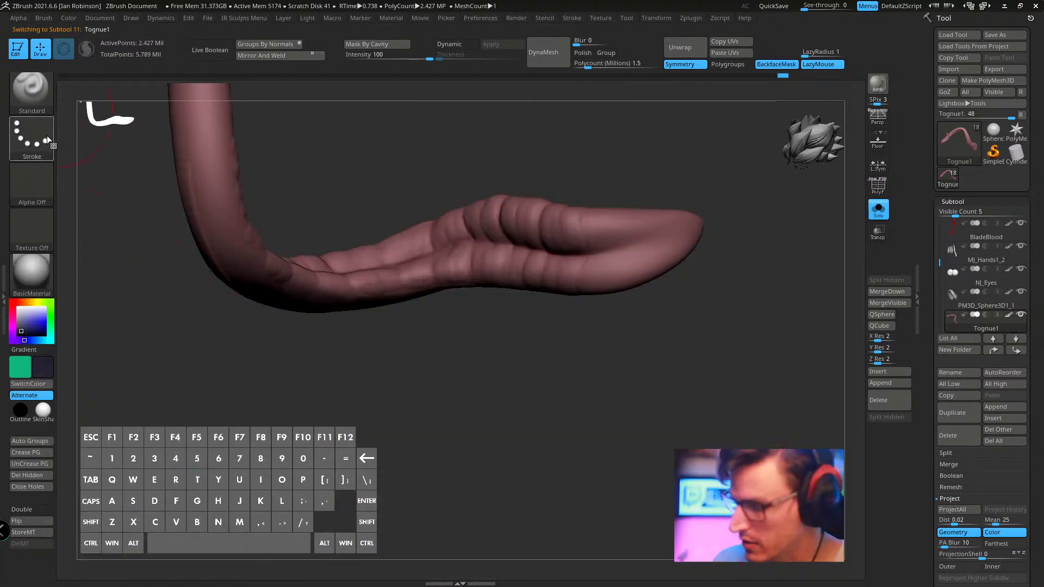
left_click(46, 139)
left_click(148, 146)
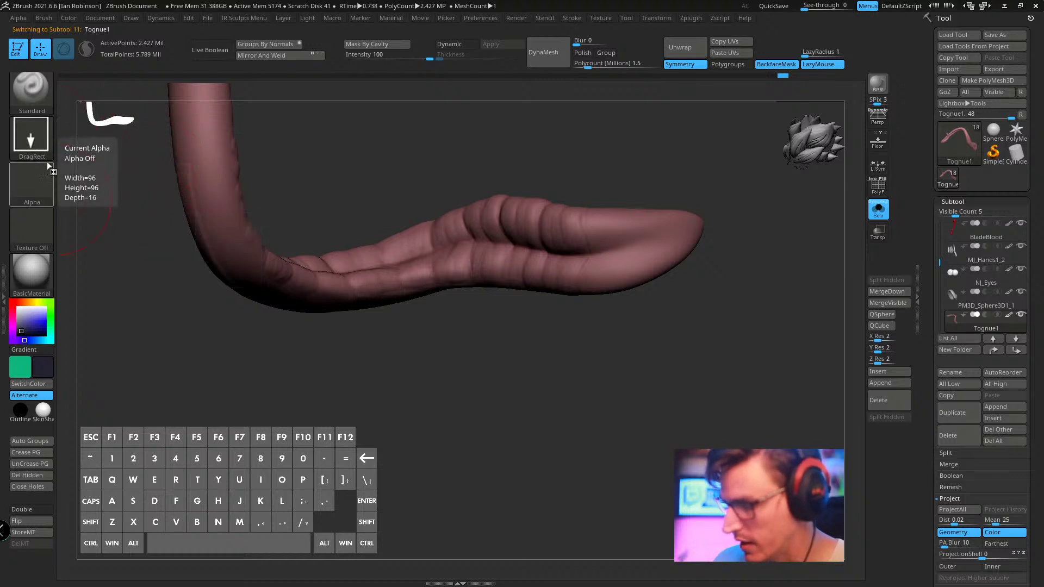
left_click(47, 140)
left_click(261, 142)
- Set the brush alpha to Alpha 60 for the tongue's surface detail
left_click(47, 184)
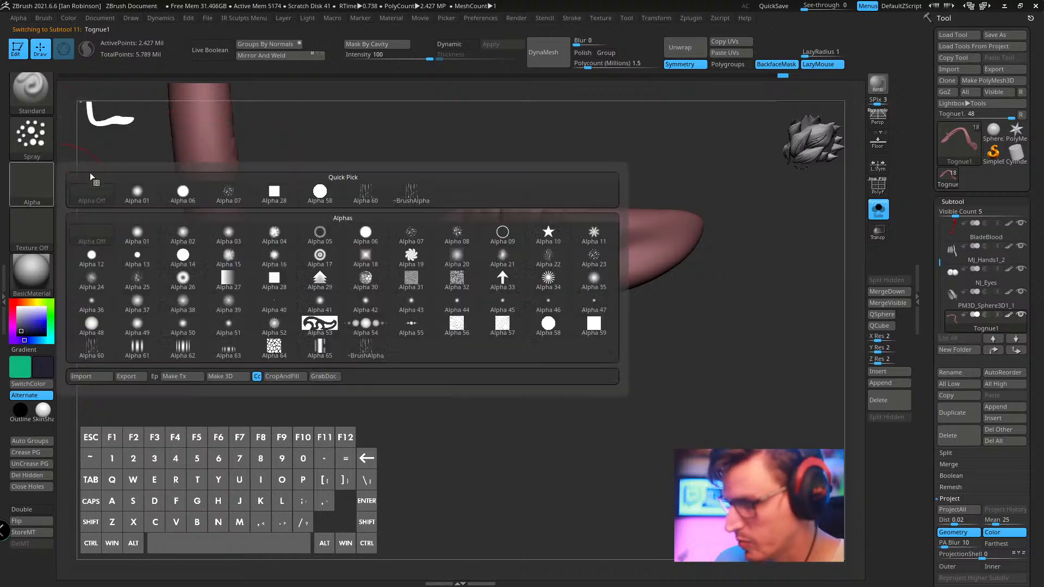
left_click(230, 192)
left_click_drag(402, 359, 576, 343)
left_click(31, 183)
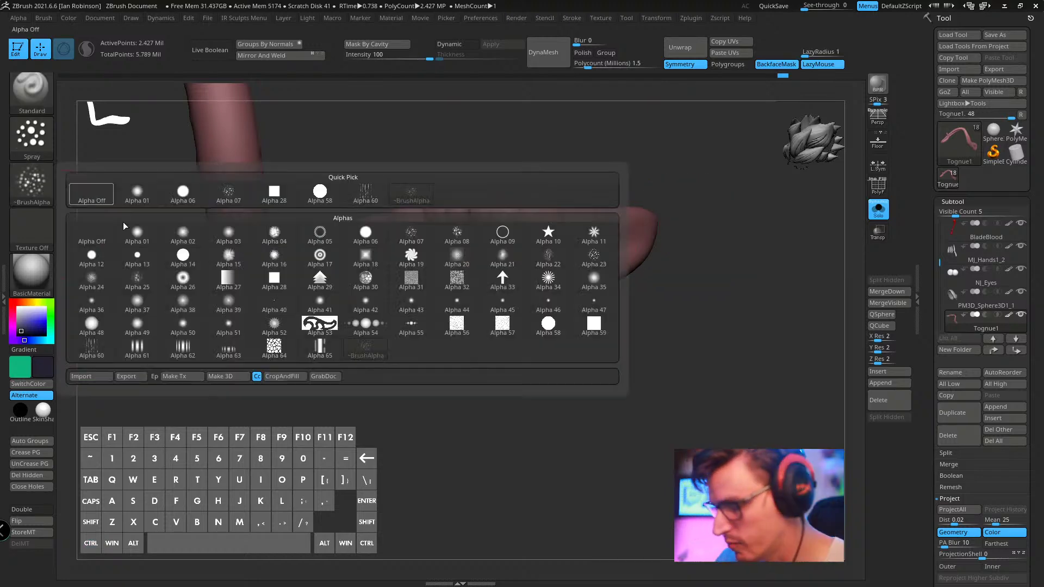
left_click(96, 356)
left_click(32, 182)
left_click(125, 369)
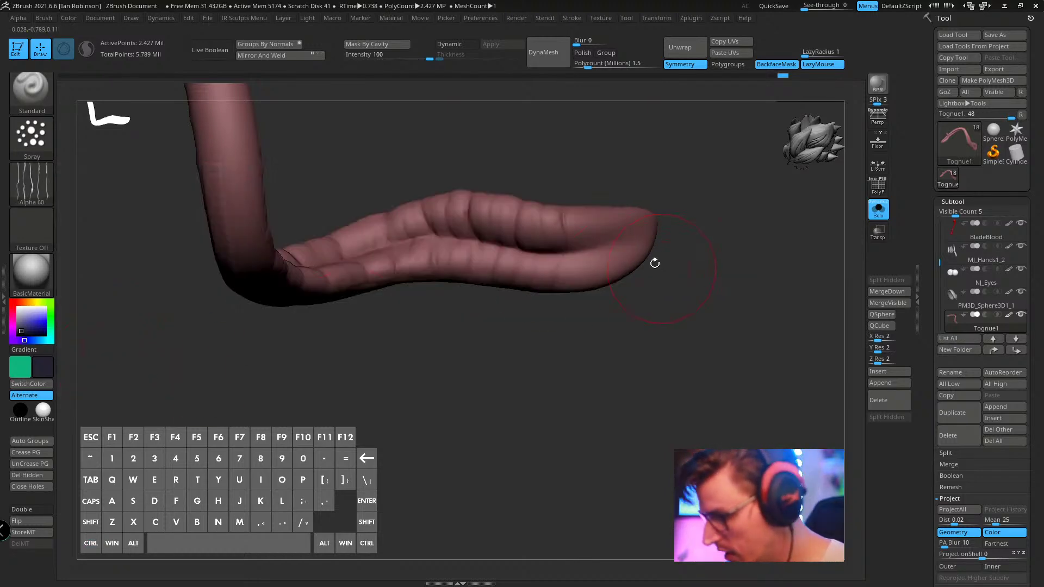
- Switch the masking brush to MaskLasso and start masking the tongue at its free end
left_click_drag(702, 222, 621, 244, "ctrl")
left_click_drag(677, 257, 679, 284, "ctrl")
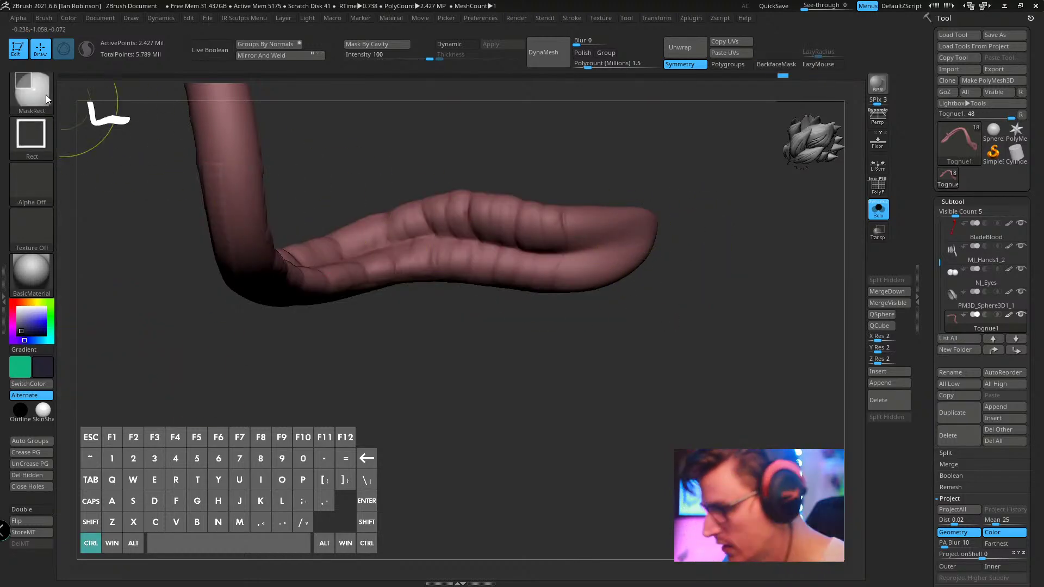
left_click(47, 99)
left_click(135, 103)
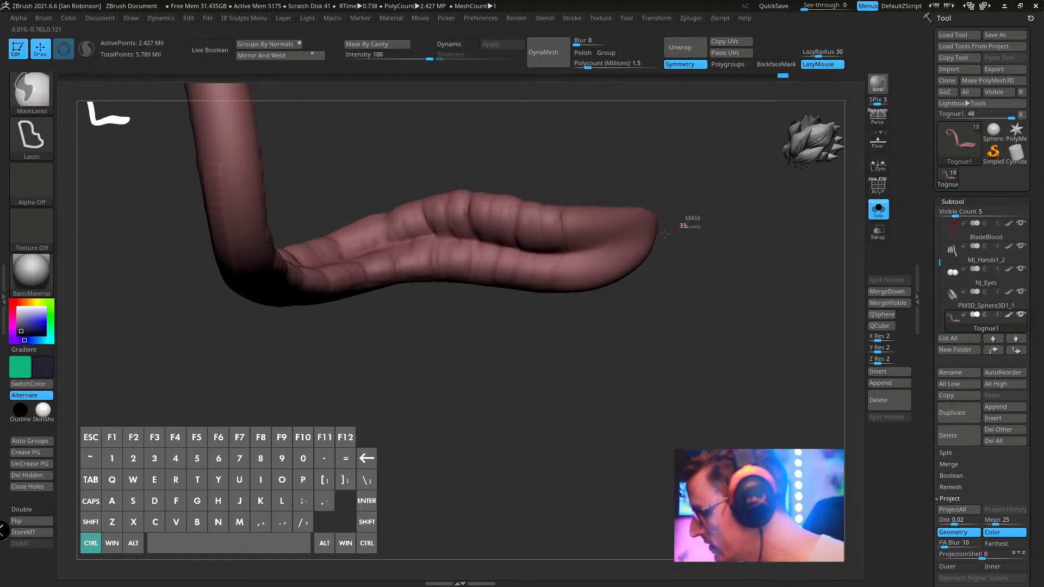
mouse_move(575, 248)
left_mouse_down("ctrl")
mouse_move(413, 248)
mouse_move(337, 396)
mouse_move(636, 405)
left_mouse_up("ctrl")
mouse_move(710, 255)
left_mouse_down()
mouse_move(674, 340)
mouse_move(529, 284)
left_mouse_up()
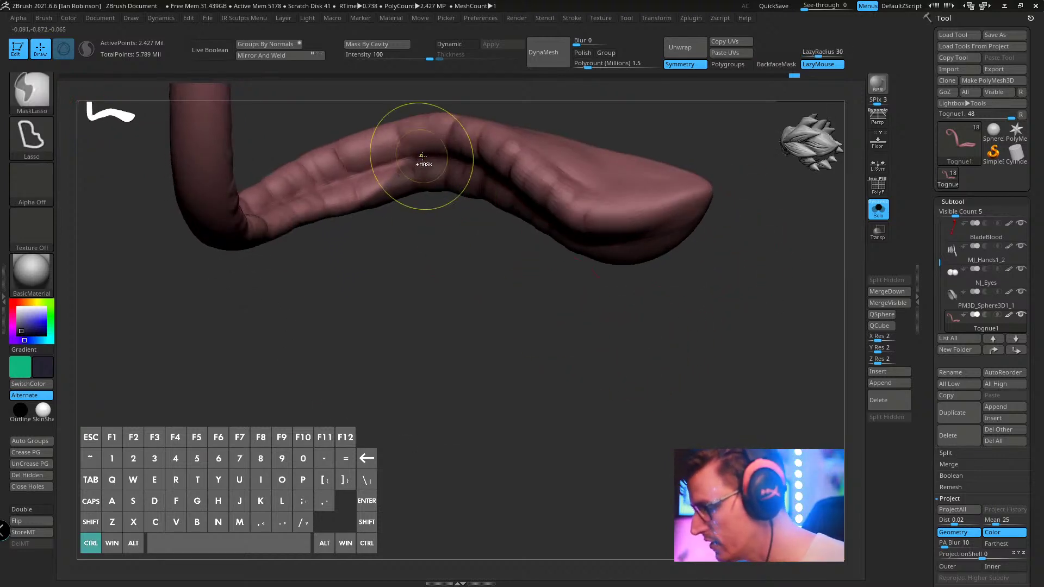
- Extend the lasso mask along the ridged side of the tongue, working around its bends and trimming the excess
left_click_drag(419, 163, 277, 205, "ctrl")
mouse_move(324, 297)
left_mouse_down()
mouse_move(531, 300)
mouse_move(473, 345)
mouse_move(464, 255)
left_mouse_up()
mouse_move(385, 229)
left_mouse_down("ctrl+alt")
mouse_move(579, 174)
mouse_move(474, 347)
mouse_move(405, 263)
mouse_move(396, 233)
mouse_move(288, 259)
mouse_move(434, 296)
left_mouse_up("ctrl+alt")
mouse_move(433, 313)
left_mouse_down()
mouse_move(380, 370)
mouse_move(344, 376)
mouse_move(347, 356)
mouse_move(402, 340)
mouse_move(422, 244)
mouse_move(367, 249)
left_mouse_up()
mouse_move(239, 274)
left_mouse_down("ctrl")
mouse_move(380, 343)
mouse_move(421, 274)
left_mouse_up("ctrl")
mouse_move(478, 315)
left_mouse_down()
mouse_move(417, 305)
mouse_move(508, 412)
left_mouse_up()
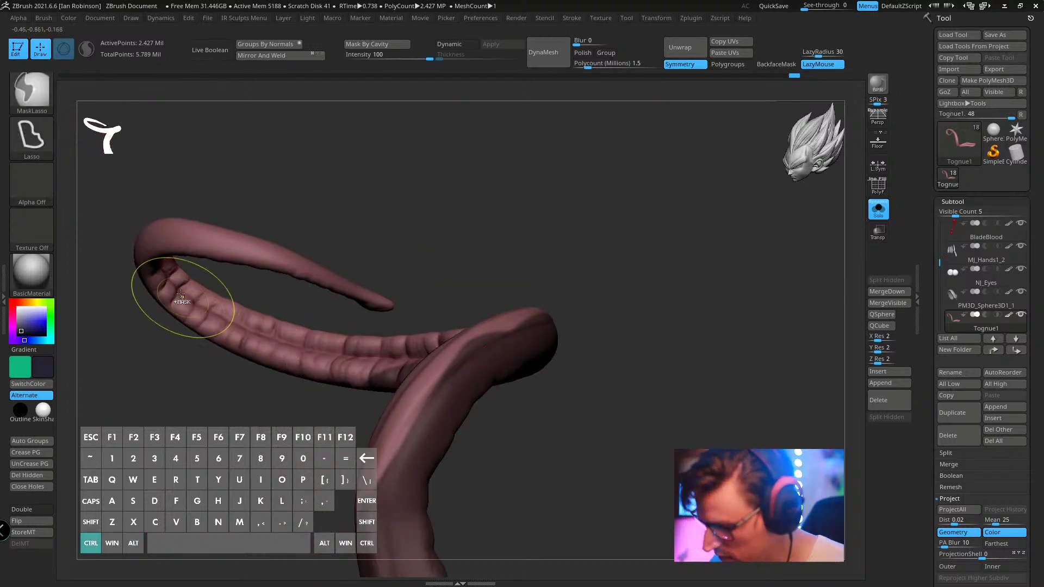
left_click_drag(184, 296, 263, 336, "ctrl")
mouse_move(320, 352)
left_mouse_down("ctrl")
mouse_move(441, 361)
mouse_move(373, 406)
mouse_move(139, 341)
left_mouse_up("ctrl")
mouse_move(362, 187)
left_mouse_down()
mouse_move(458, 191)
mouse_move(474, 206)
left_mouse_up()
mouse_move(426, 263)
left_mouse_down()
mouse_move(415, 192)
mouse_move(524, 273)
mouse_move(547, 230)
mouse_move(538, 163)
mouse_move(503, 164)
left_mouse_up()
- Switch the masking brush to MaskPen and touch up the mask along the curled end of the tongue
key("ctrl+b")
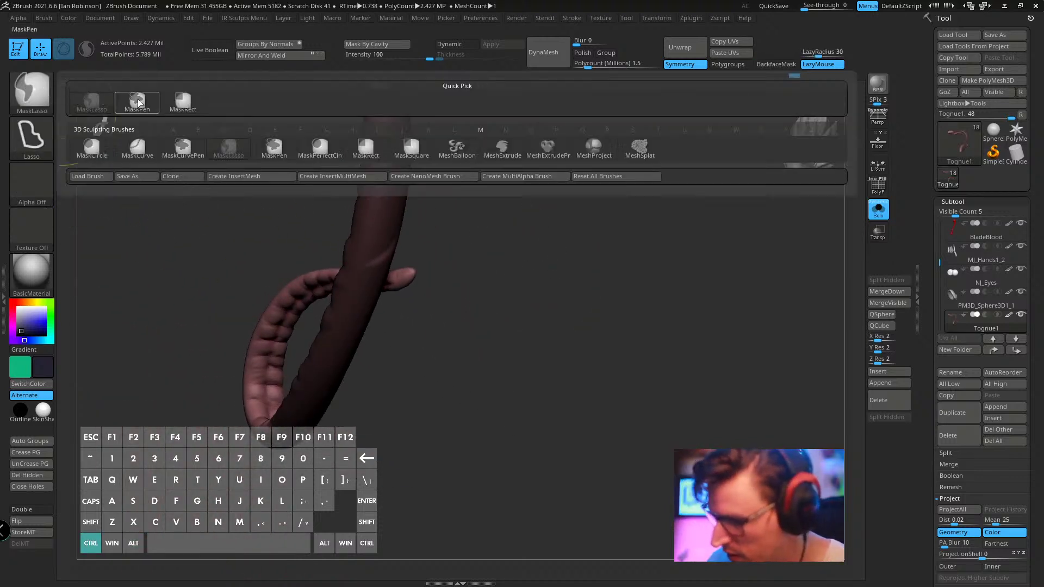
left_click(138, 102)
key("s")
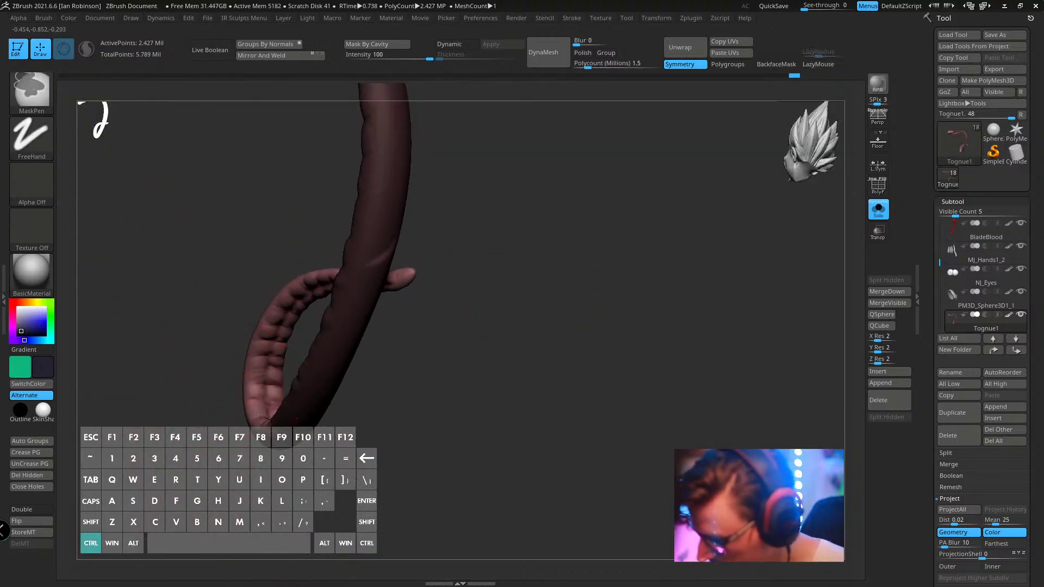
left_click_drag(258, 416, 254, 407, "ctrl")
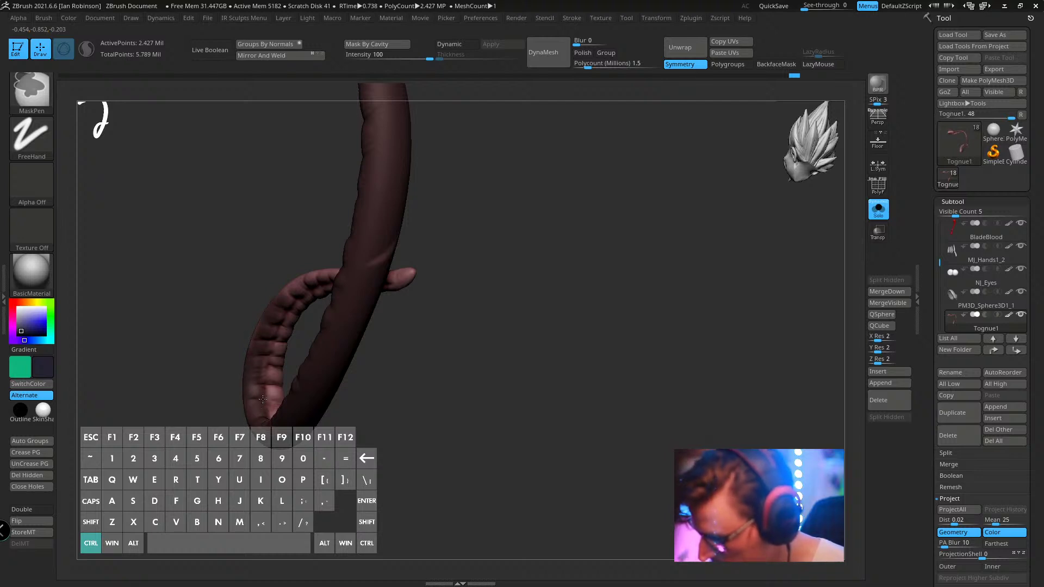
left_click_drag(435, 345, 345, 282)
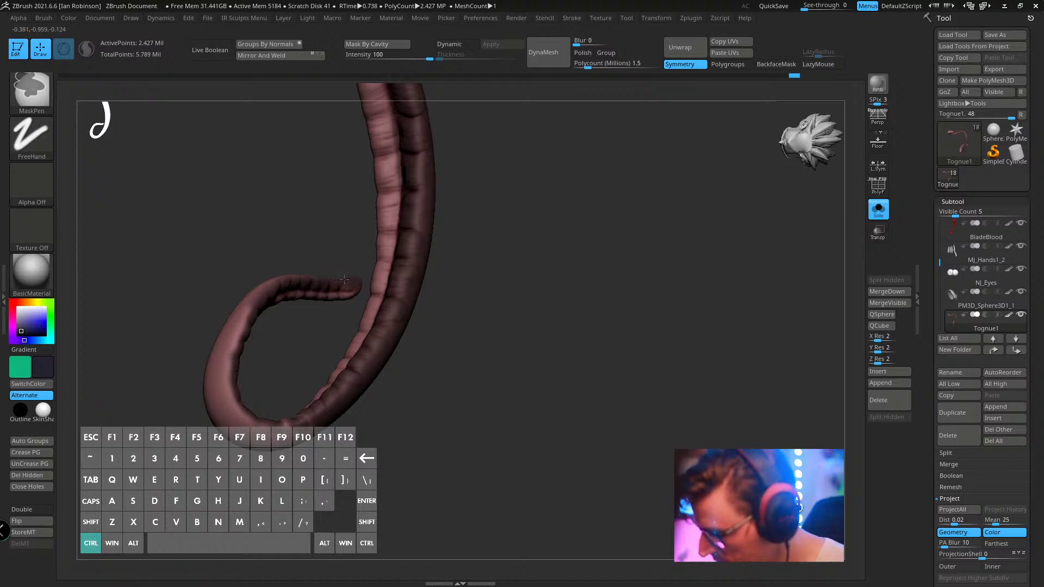
left_click_drag(279, 281, 239, 316, "ctrl")
mouse_move(503, 310)
left_mouse_down()
mouse_move(491, 294)
mouse_move(504, 288)
mouse_move(494, 233)
mouse_move(538, 318)
mouse_move(608, 148)
mouse_move(489, 308)
mouse_move(529, 256)
mouse_move(558, 241)
left_mouse_up()
- Adjust the Standard brush size and spray fine wrinkles in Zadd mode at Z Intensity 12 onto the ridges near the tongue's broad end
key("s")
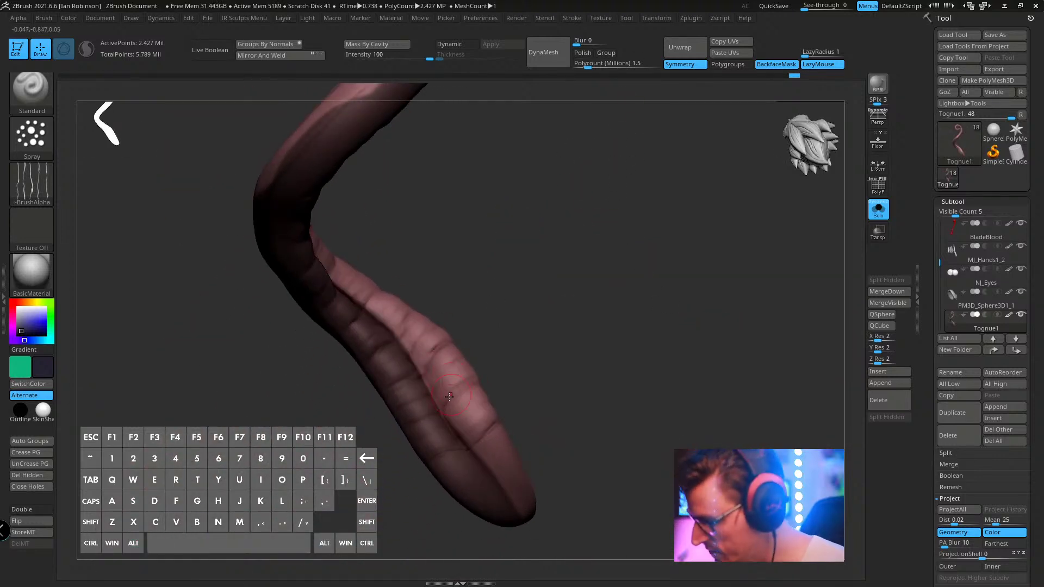
key("s")
key("space")
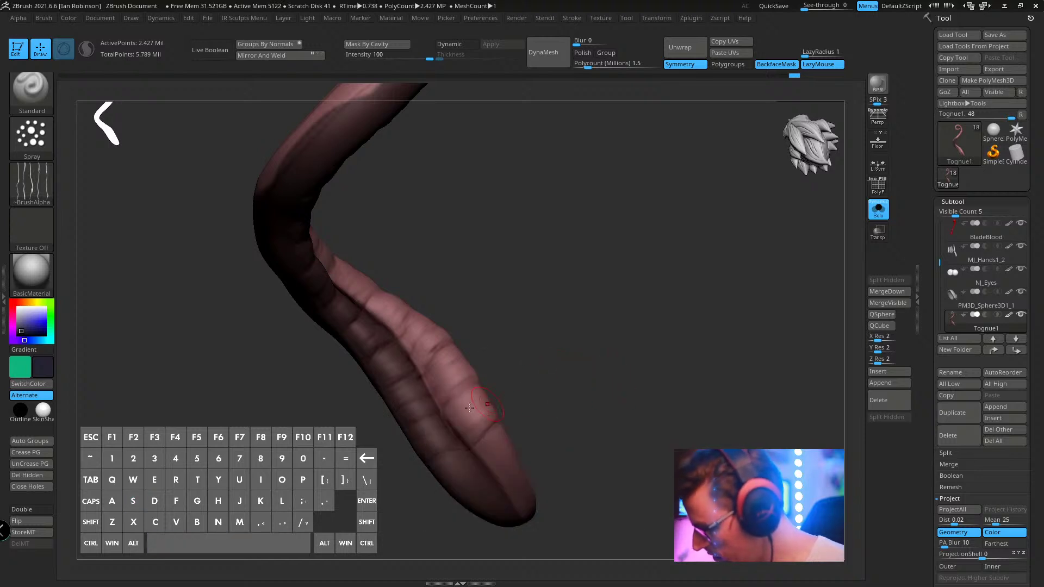
key("space")
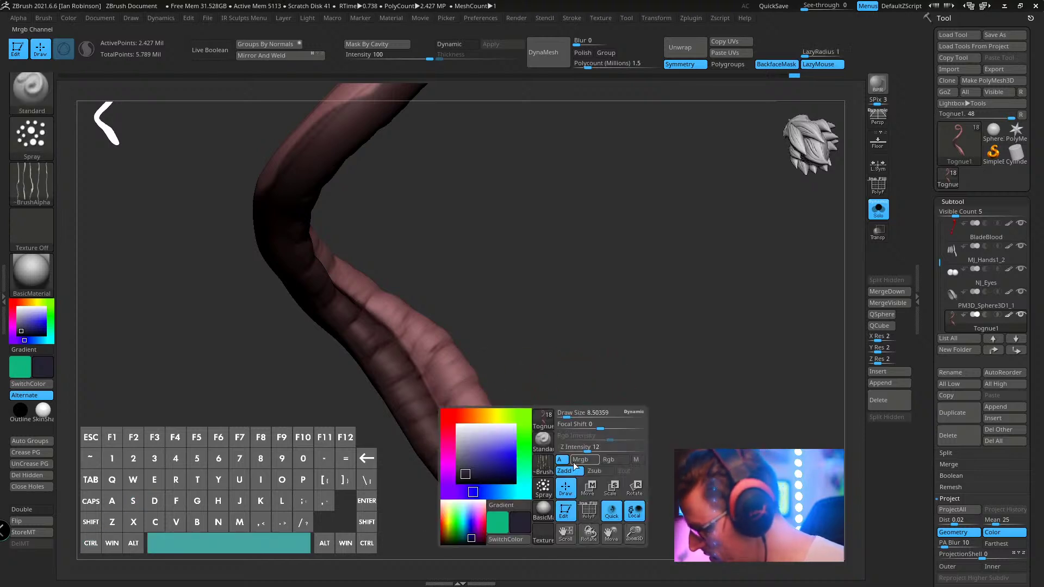
key("s")
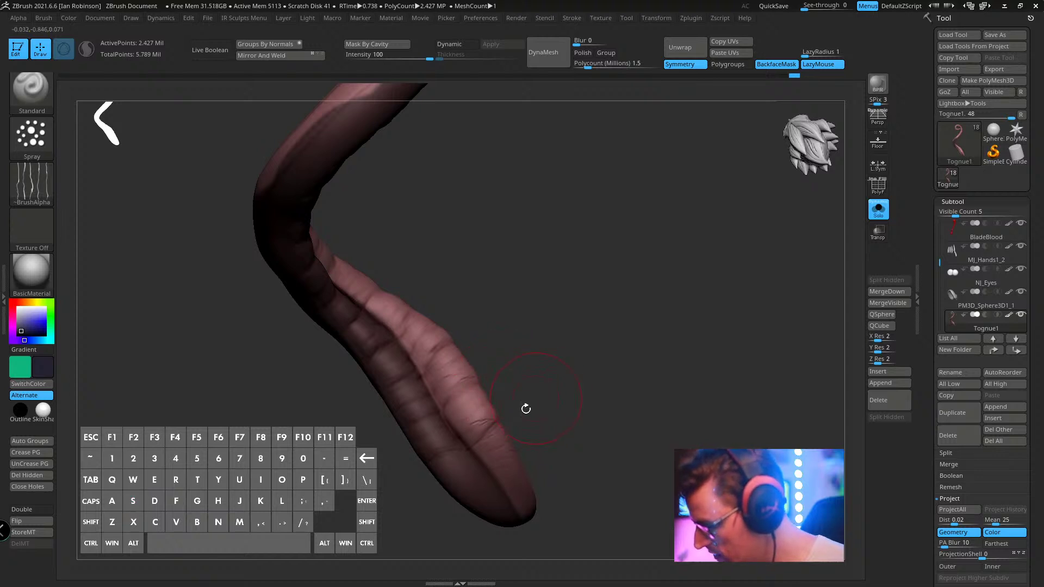
left_click_drag(454, 256, 428, 271)
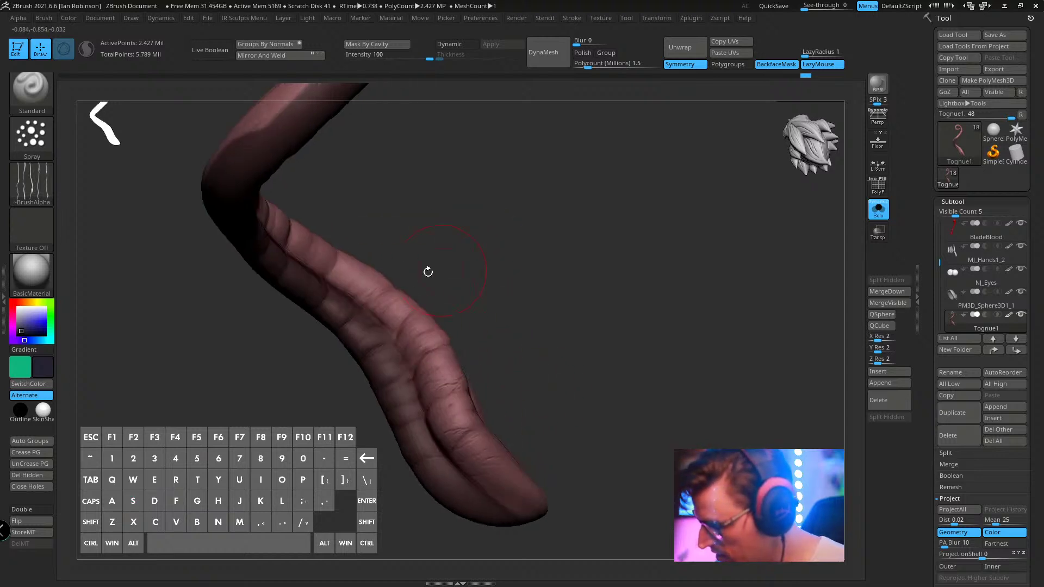
left_click_drag(513, 234, 435, 294)
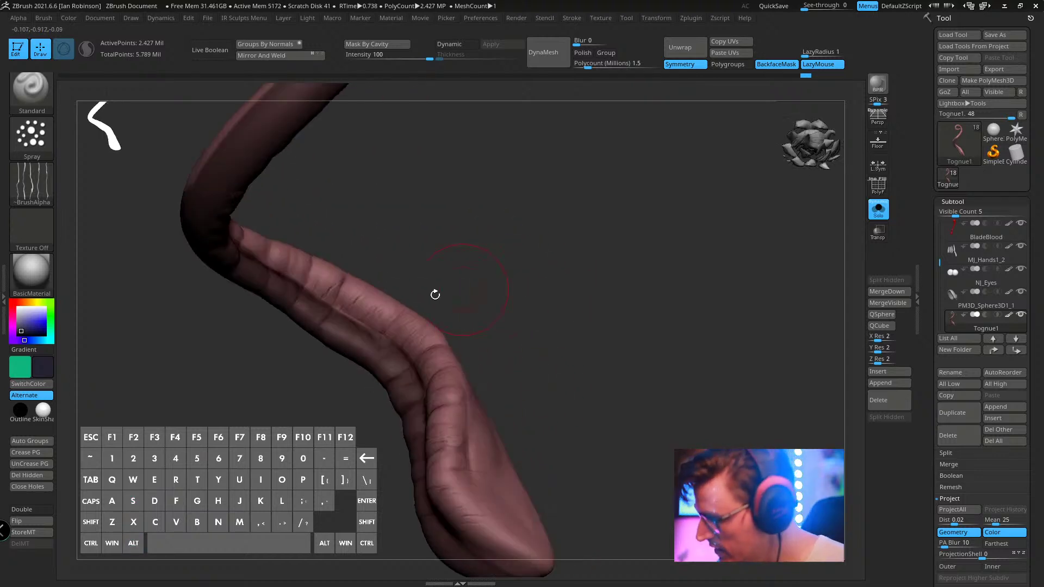
- Continue spraying fine wrinkles over the ridges along the middle of the tongue, resizing the brush for close-up detail
left_click_drag(462, 213, 399, 263)
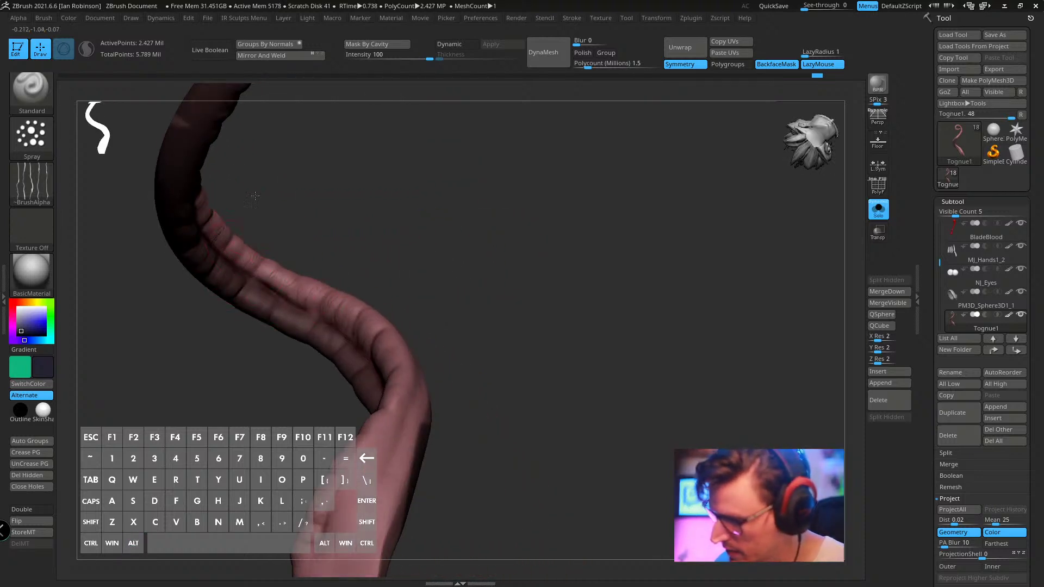
left_click_drag(255, 196, 353, 326)
left_click_drag(452, 254, 371, 308)
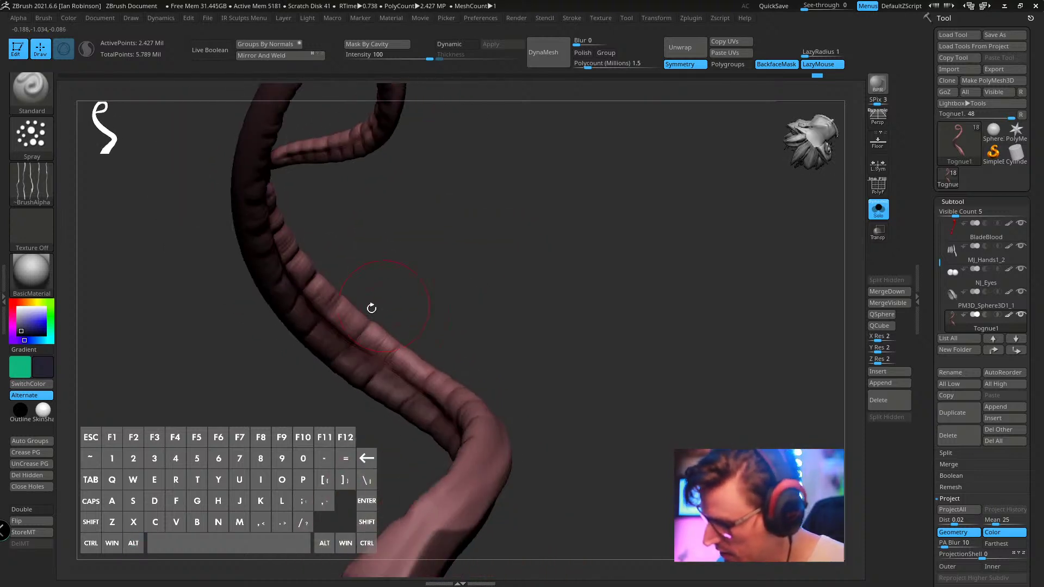
left_click_drag(453, 249, 438, 306)
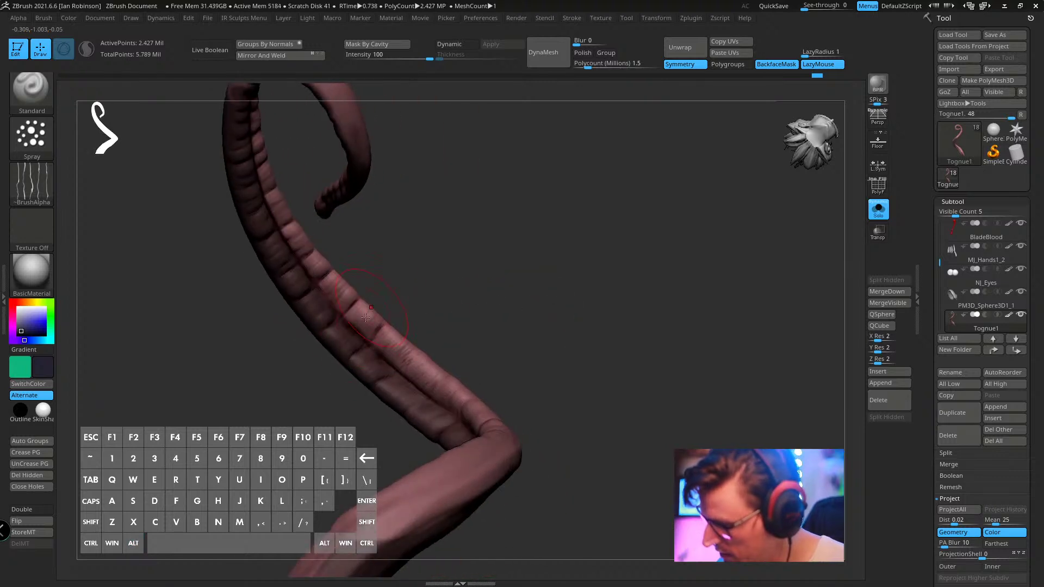
left_click_drag(346, 228, 310, 247, "alt")
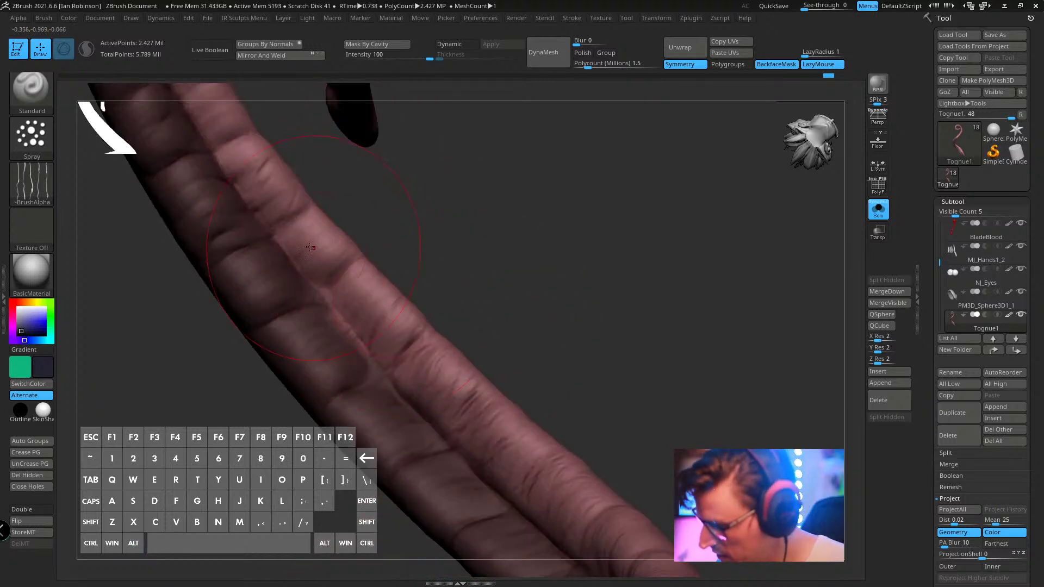
key("s")
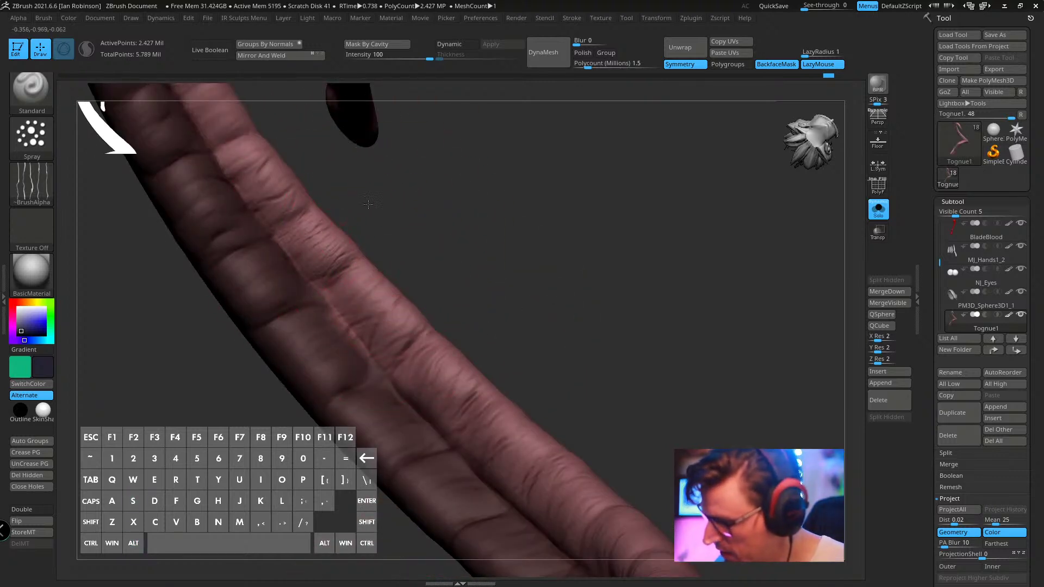
- Spray fine wrinkle detail across the ribbed underside folds of the tongue's long middle stretch and inside its upper bend
left_click_drag(368, 204, 367, 296)
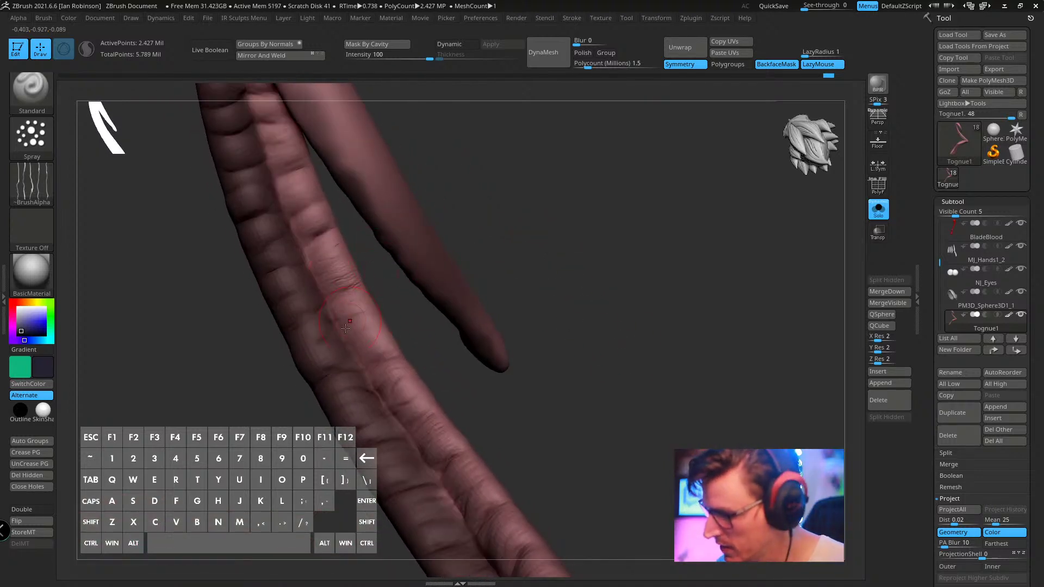
left_click_drag(518, 213, 590, 381, "alt")
left_click_drag(487, 291, 509, 375, "alt")
right_click_drag(439, 389, 406, 292)
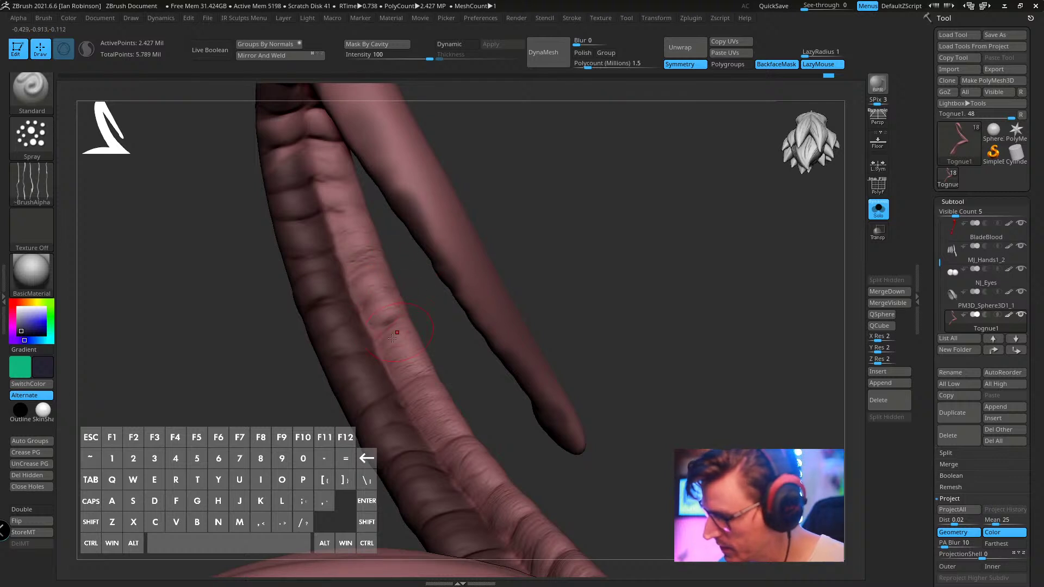
right_click_drag(392, 337, 368, 327)
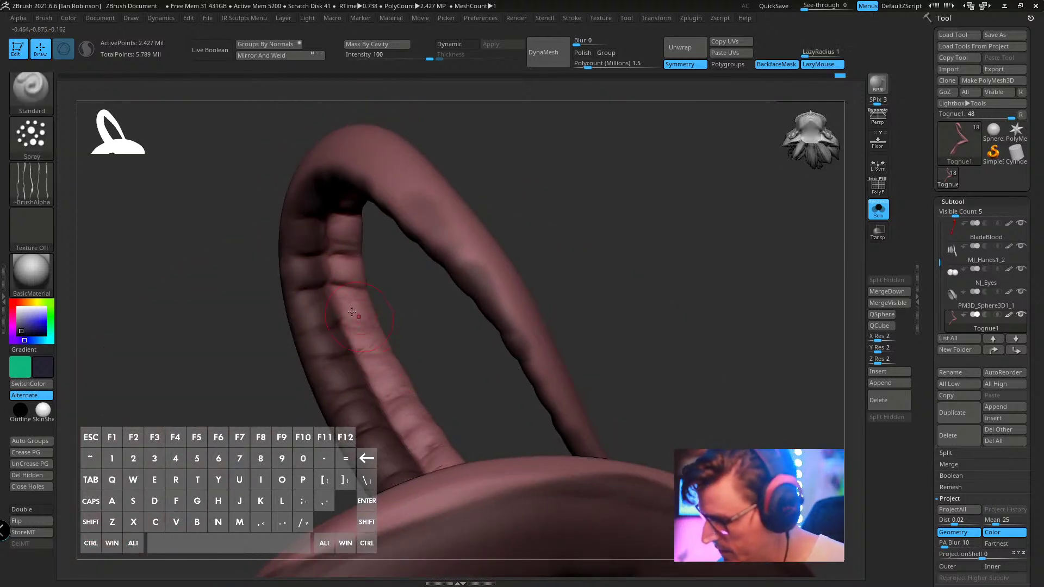
right_click_drag(390, 279, 457, 321)
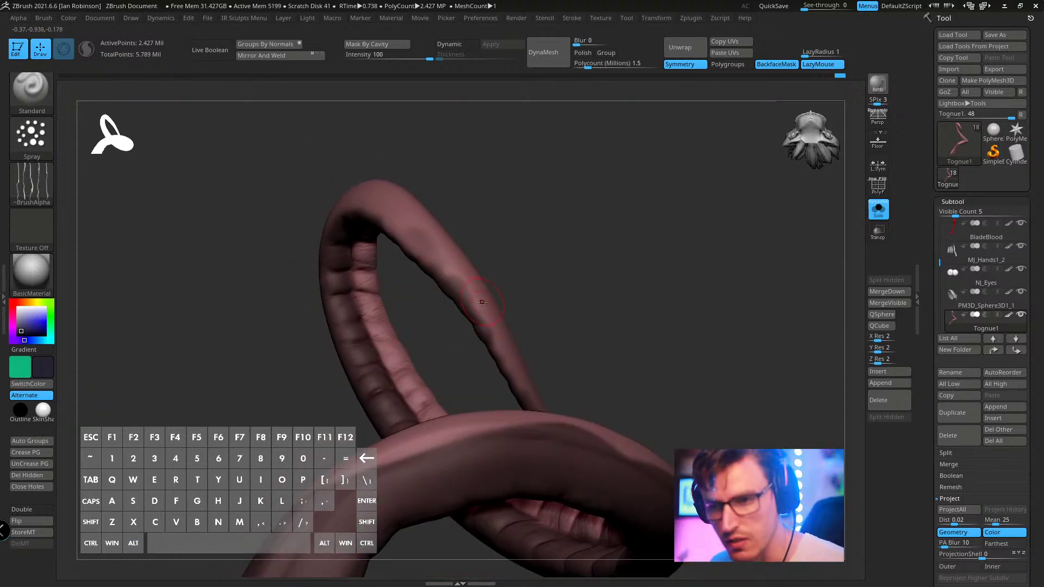
- Spray fine wrinkles onto the ribbed underside of the tongue's thin end section, from the bend towards the tip
right_click_drag(481, 299, 401, 300)
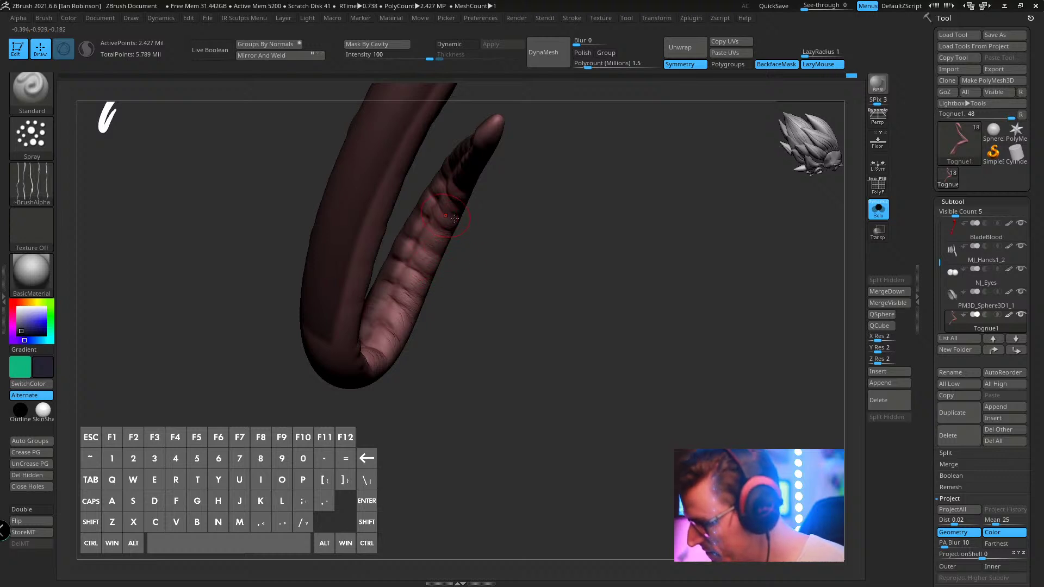
mouse_move(454, 219)
right_mouse_down()
mouse_move(506, 263)
mouse_move(457, 256)
right_mouse_up()
right_click_drag(518, 267, 518, 229)
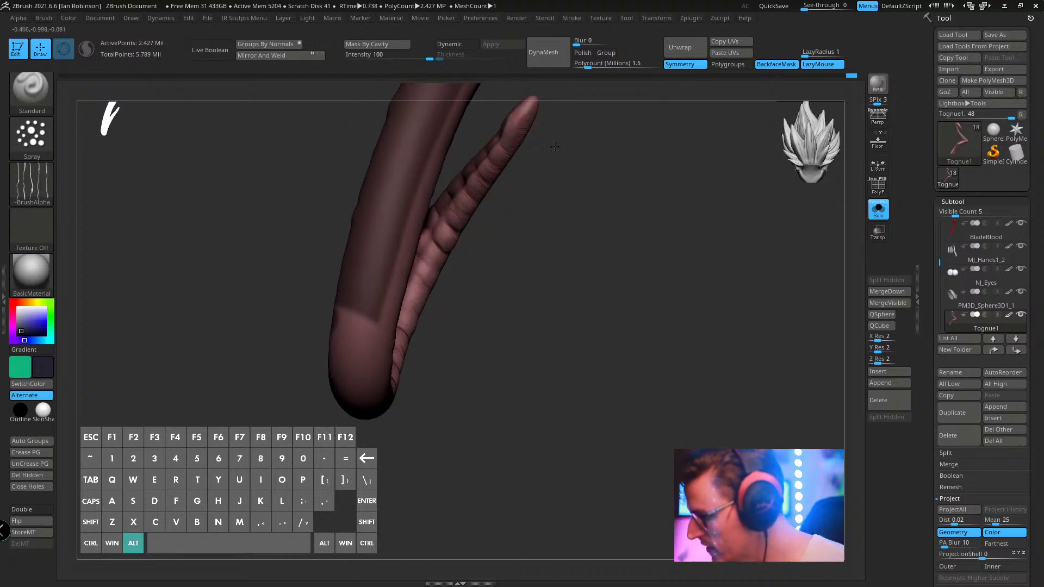
mouse_move(554, 146)
right_mouse_down("alt")
mouse_move(517, 315)
mouse_move(541, 334)
mouse_move(413, 331)
right_mouse_up("alt")
key("ctrl")
key("alt")
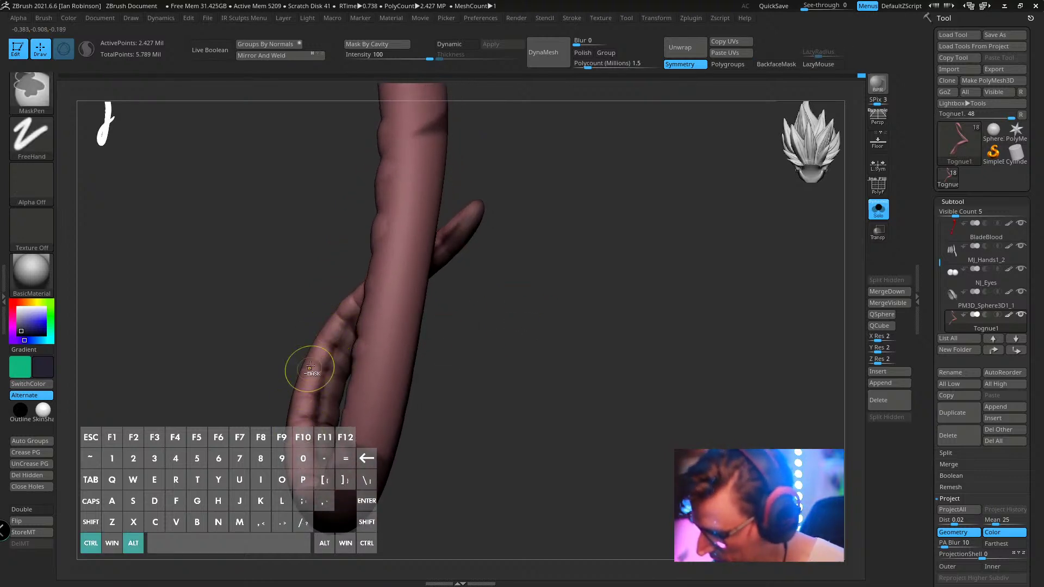
right_click_drag(482, 271, 388, 259)
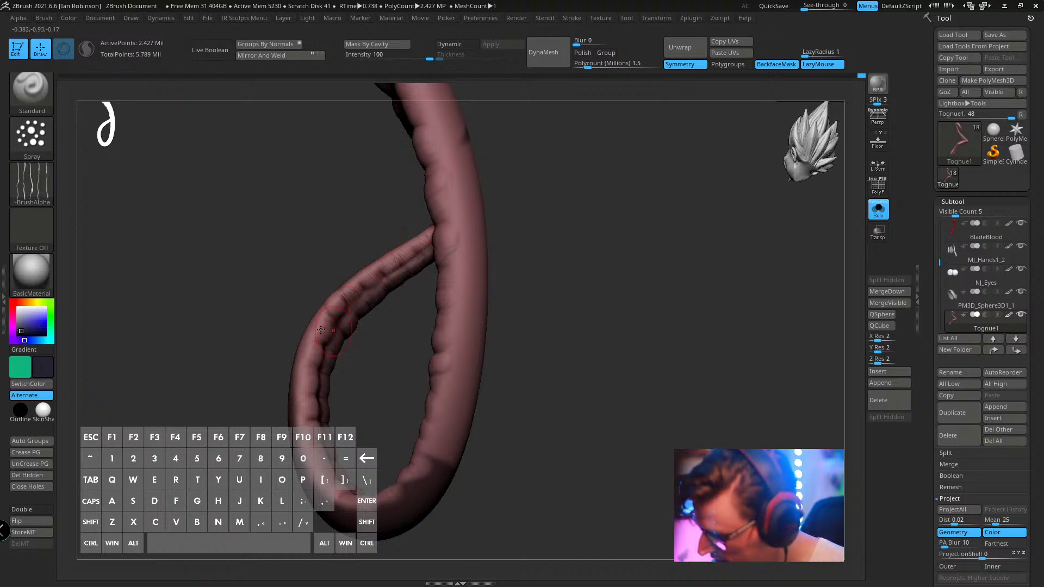
- Add wrinkle texture to the paired underside ridges around the inside of the tongue's curled loop
right_click_drag(321, 330, 327, 370)
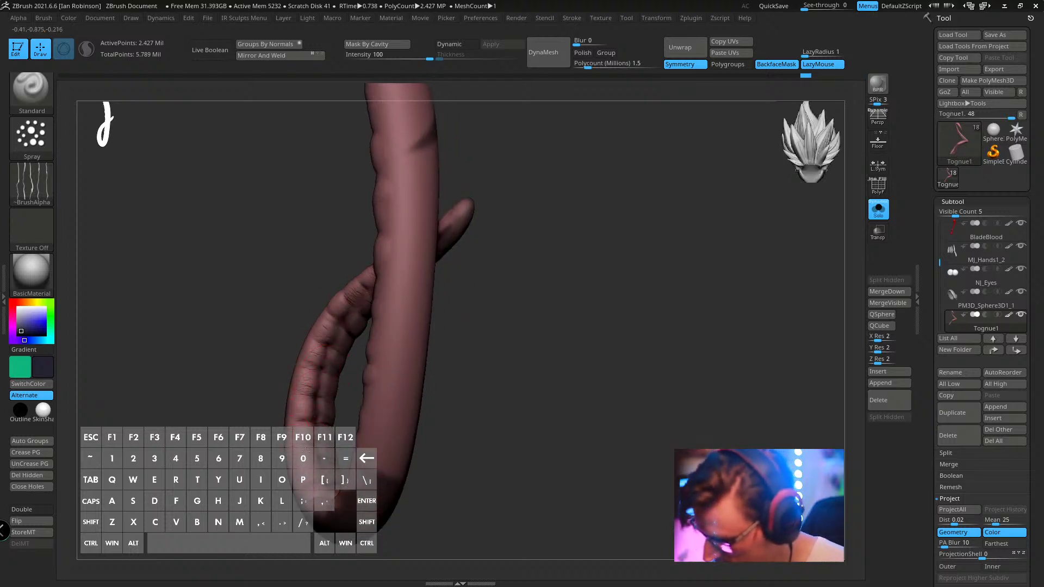
right_click_drag(307, 449, 412, 463)
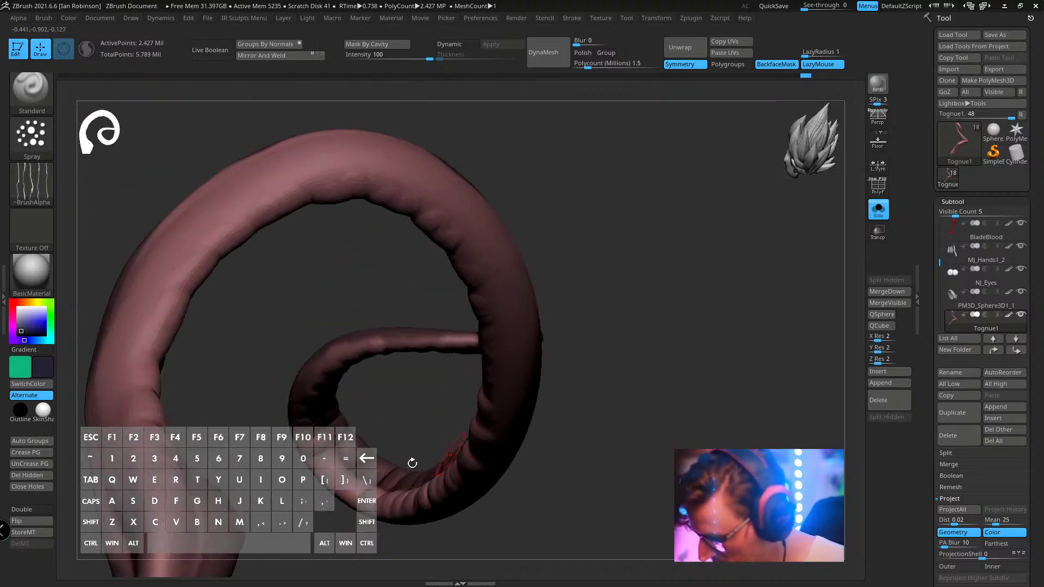
right_click_drag(332, 466, 370, 428)
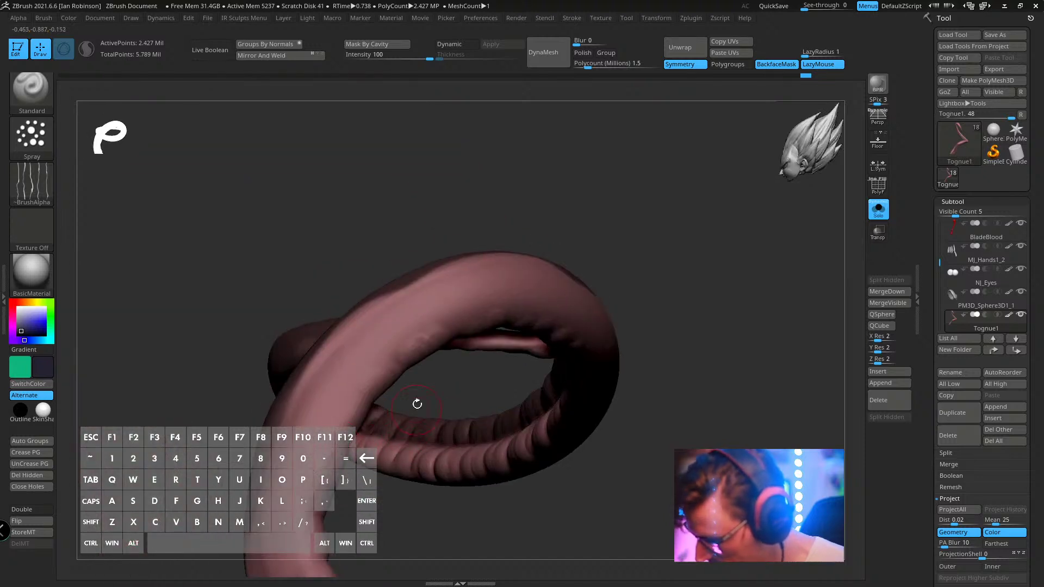
right_click_drag(417, 404, 360, 393)
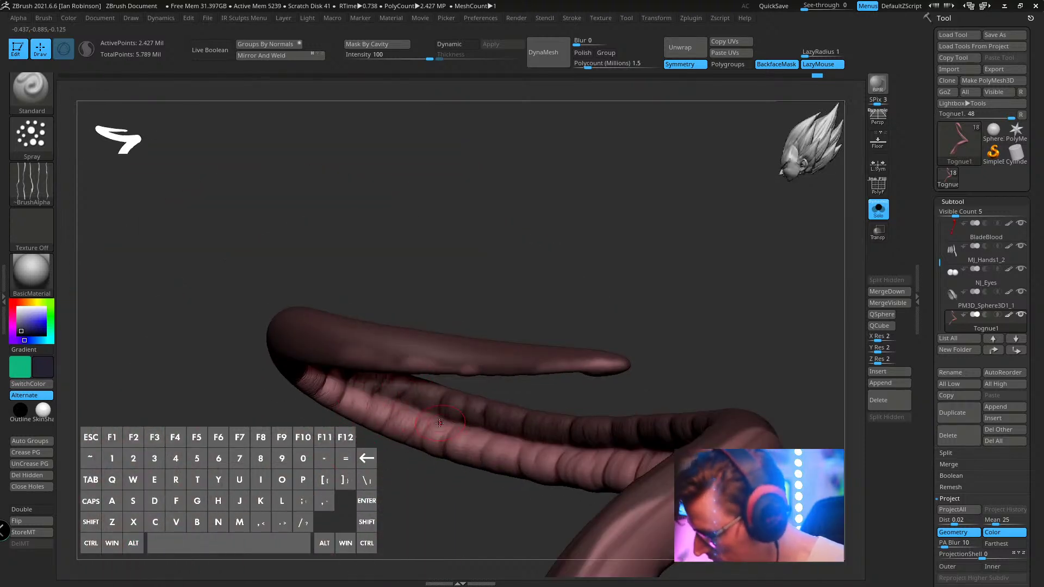
right_click_drag(439, 422, 423, 370)
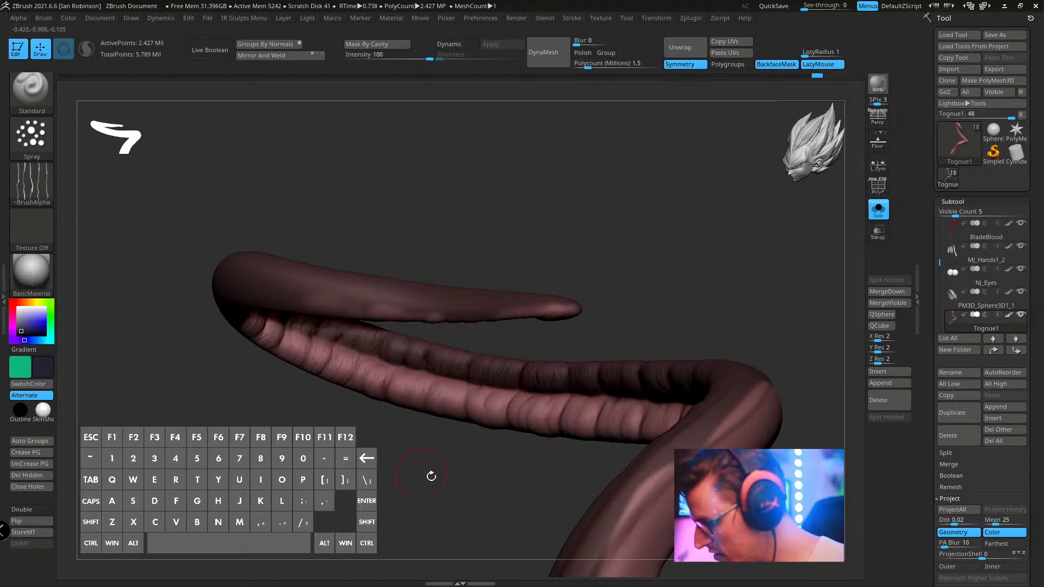
right_click_drag(469, 469, 431, 354)
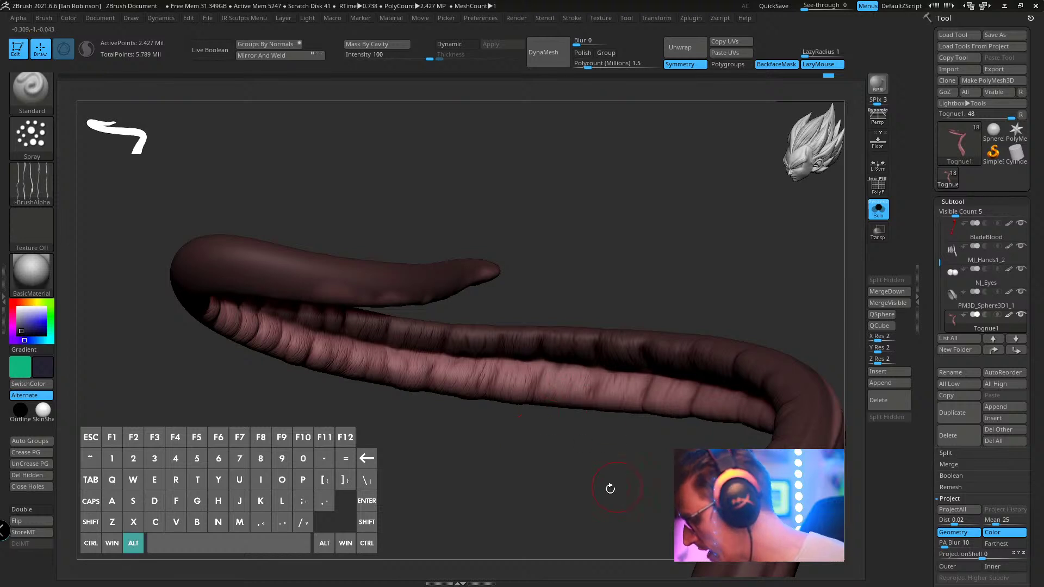
- Spray wrinkles along both underside ridges from the curled loop down through the tongue's lower bend
right_click_drag(609, 489, 564, 413)
right_click_drag(609, 456, 582, 324, "alt")
right_click_drag(618, 377, 602, 341)
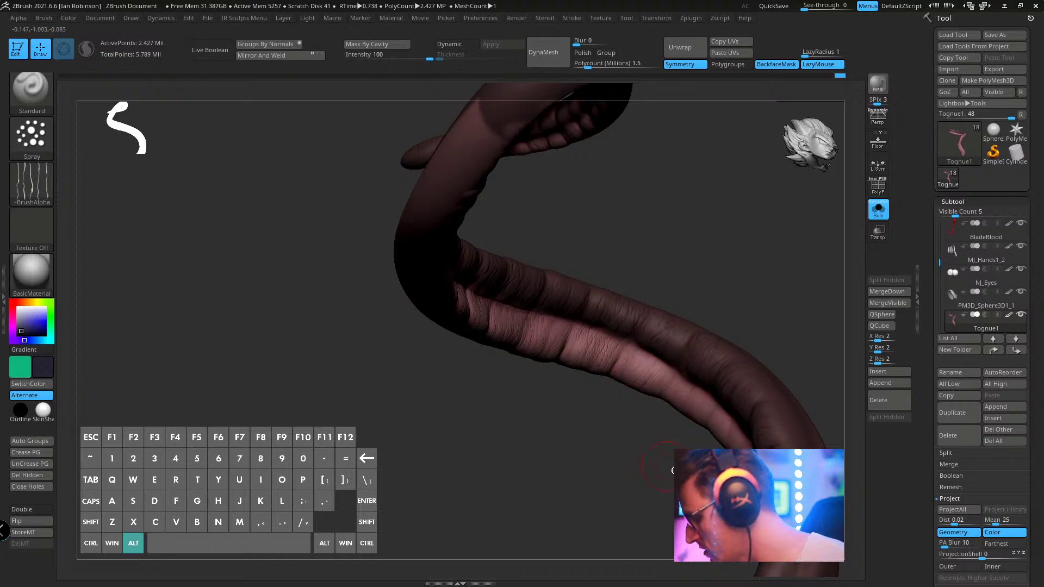
right_click_drag(673, 470, 600, 388)
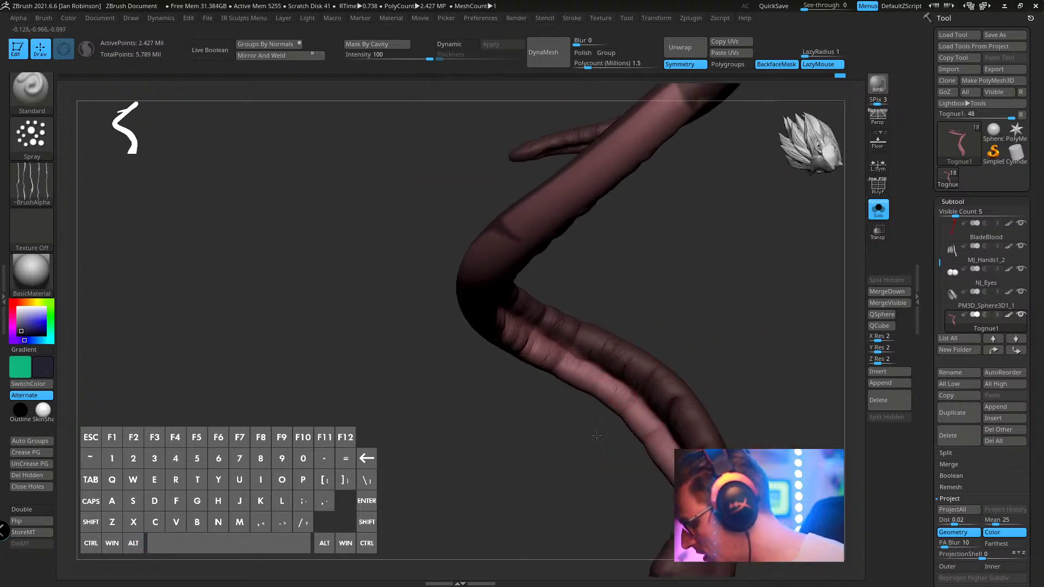
right_click_drag(683, 420, 576, 412)
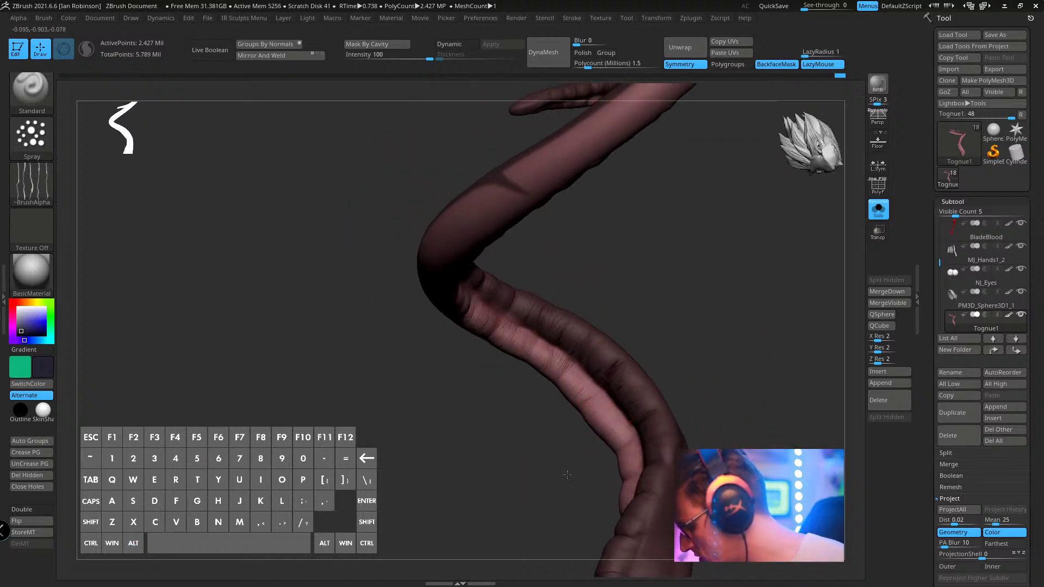
mouse_move(567, 475)
right_mouse_down()
mouse_move(736, 382)
mouse_move(557, 380)
right_mouse_up()
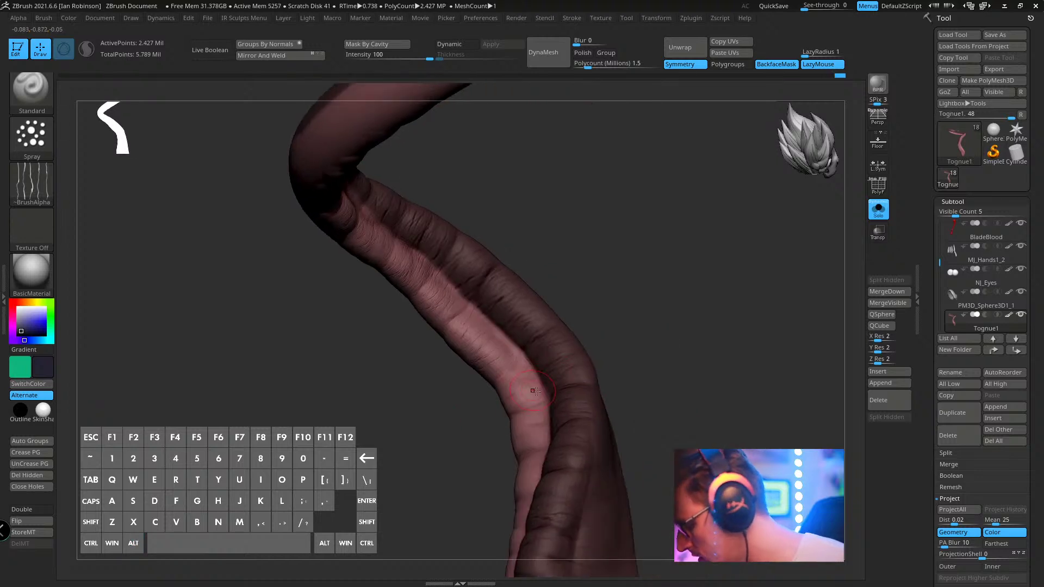
- Extend the fine wrinkles over the underside folds towards the tongue's broad end
right_click_drag(503, 441, 540, 399)
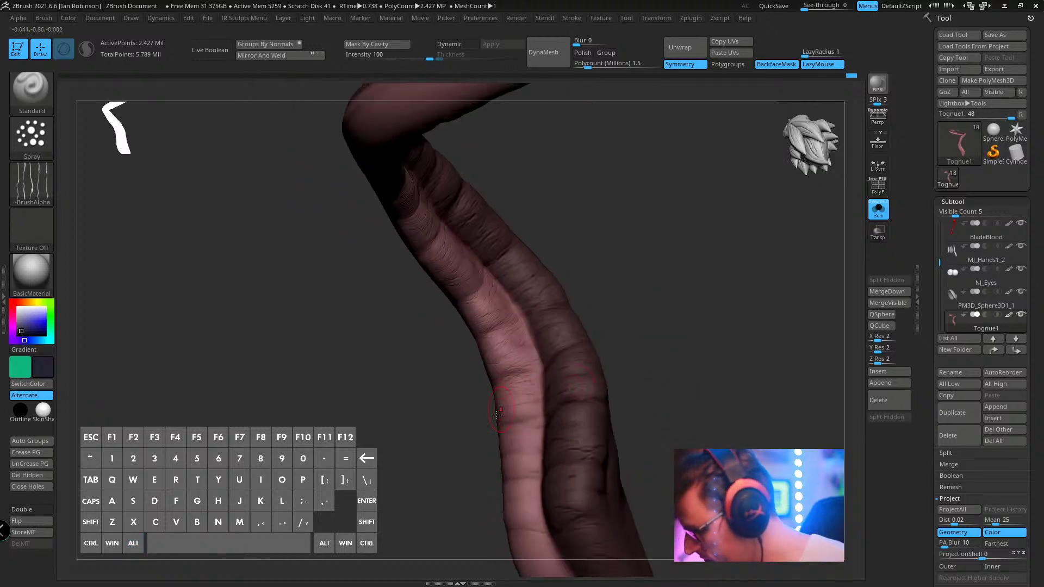
right_click_drag(610, 406, 622, 343)
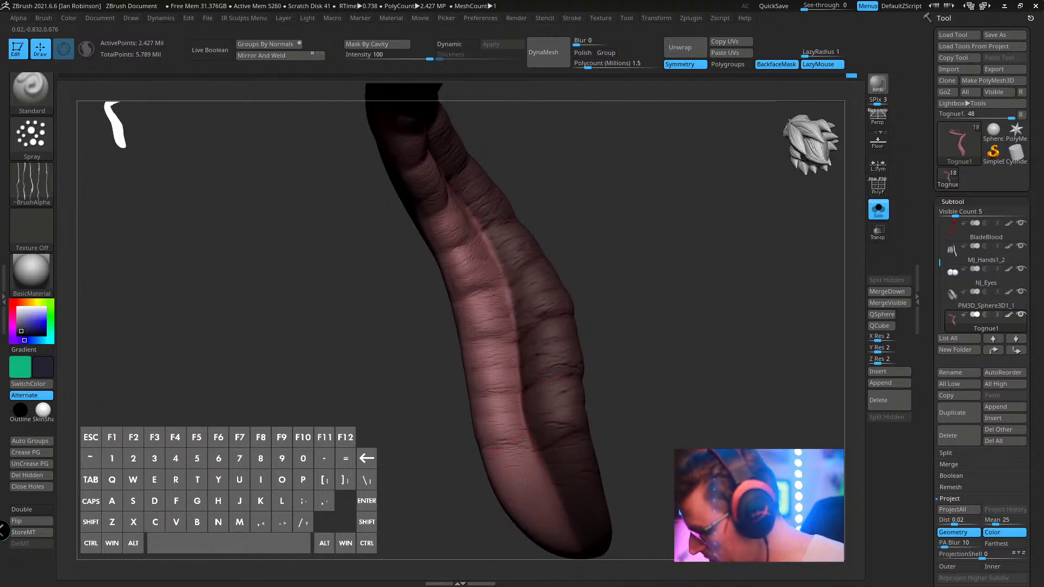
mouse_move(612, 381)
right_mouse_down()
mouse_move(638, 319)
mouse_move(650, 328)
mouse_move(631, 309)
mouse_move(528, 354)
right_mouse_up()
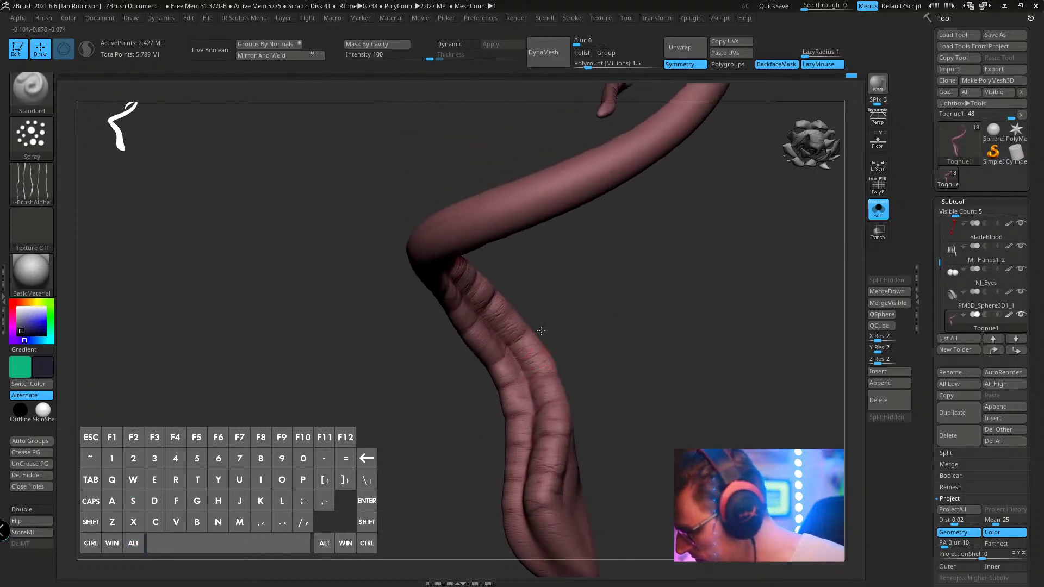
right_click_drag(506, 313, 573, 273)
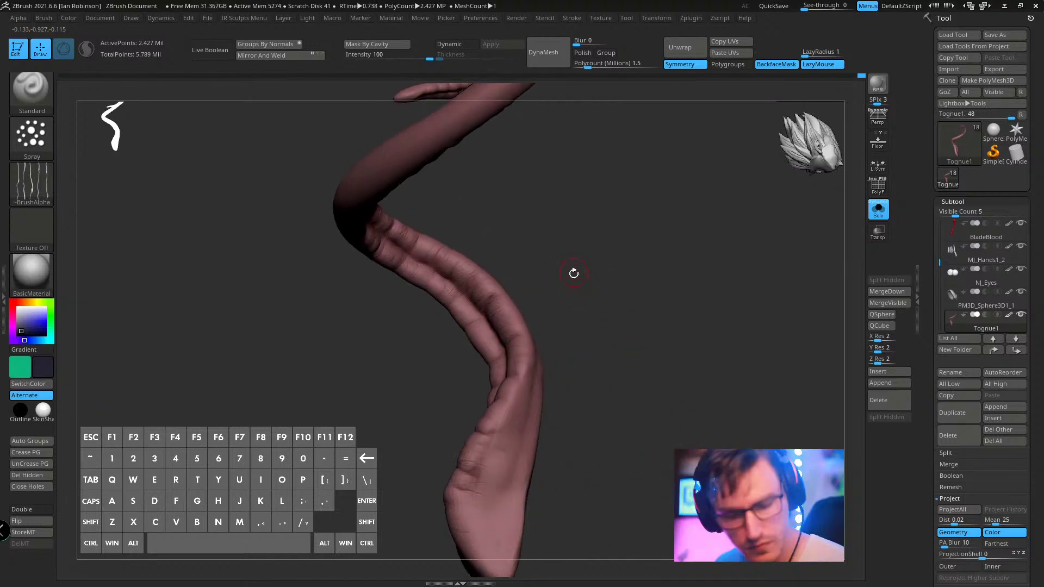
- Load Alpha 07 on the Standard brush and spray a pitted texture over the smooth face of the tongue's broad end
left_click(34, 143)
left_click(31, 185)
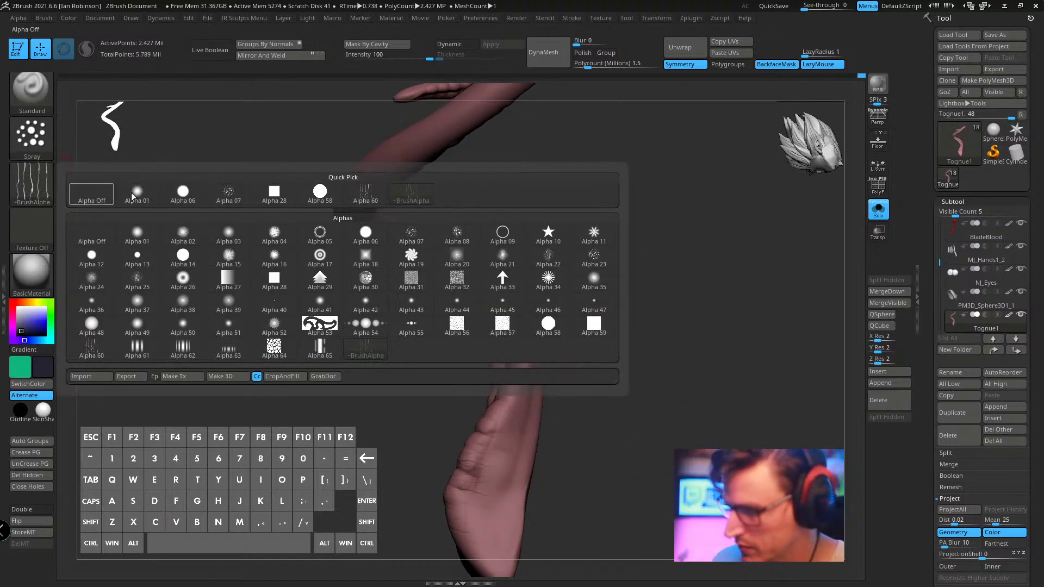
left_click(228, 191)
right_click_drag(522, 296, 471, 325)
key("s")
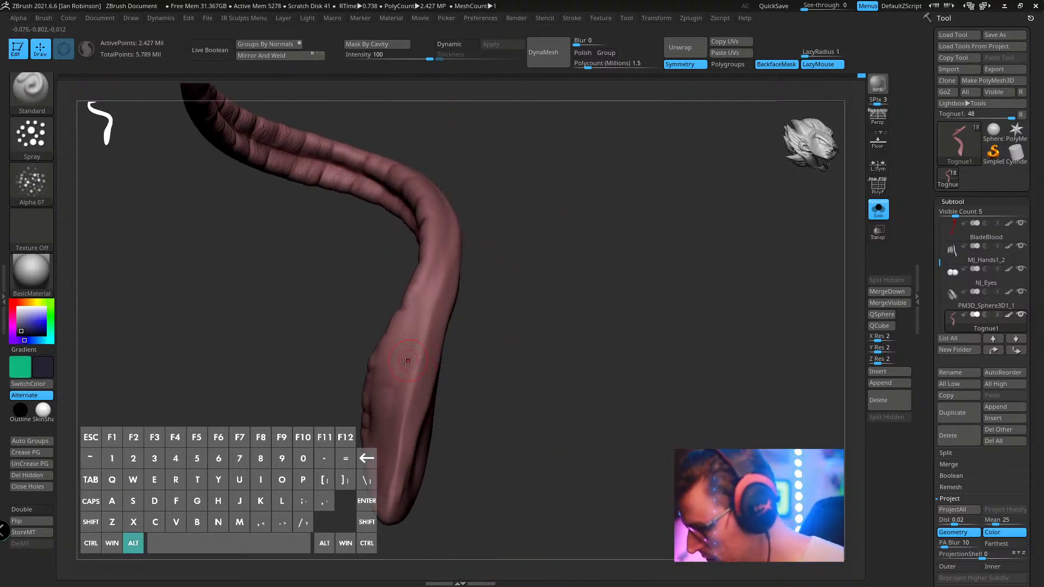
key("s")
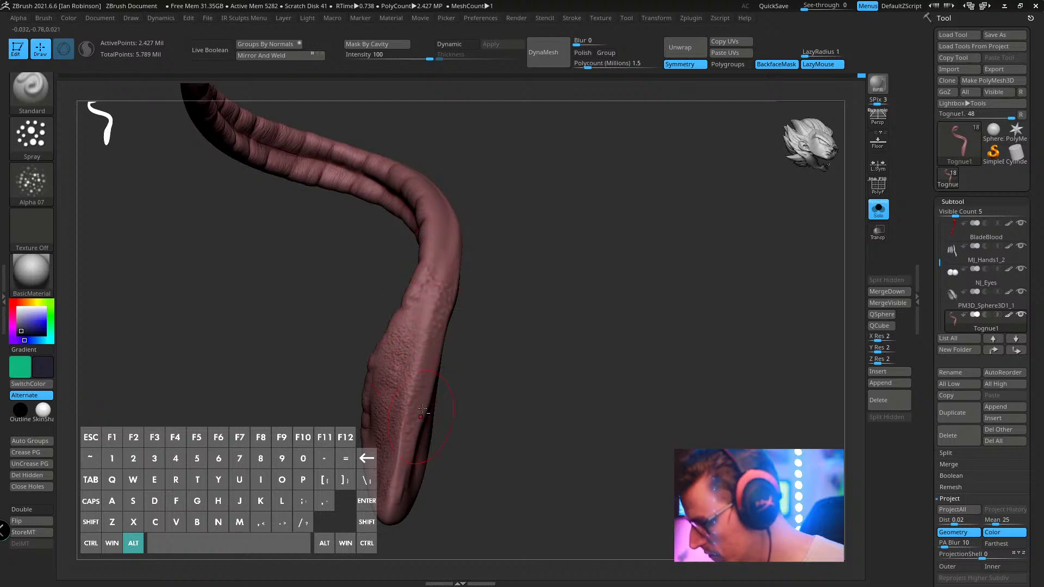
- Resize the brush and spray the pitted texture down the central groove and both sides of the tongue's broad end
right_click_drag(422, 409, 480, 375)
key("ctrl")
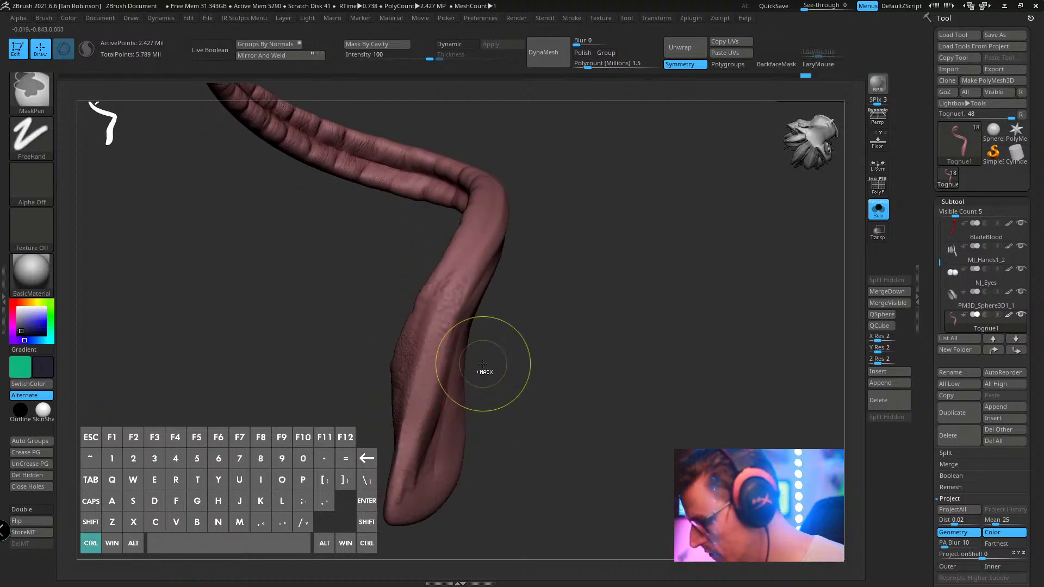
key("s")
left_click_drag(482, 351, 426, 384)
right_click_drag(460, 414, 471, 357)
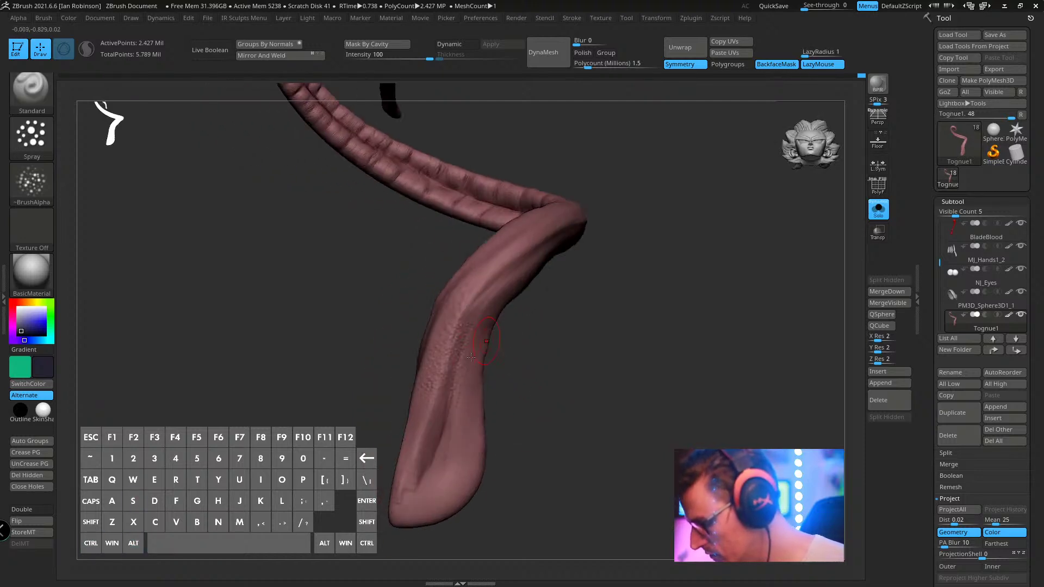
key("s")
key("alt")
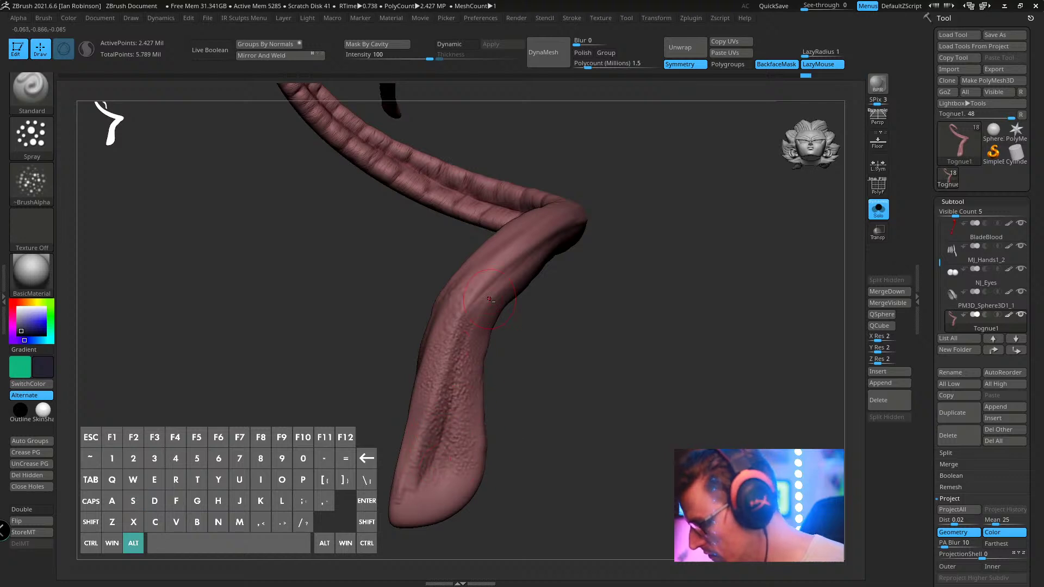
- Carry the pitted texture from the broad end up the smooth upper surface of the narrowing bend
right_click_drag(644, 279, 622, 380, "alt")
right_click_drag(622, 380, 584, 302)
right_click_drag(583, 302, 543, 420, "alt")
right_click_drag(527, 317, 489, 353)
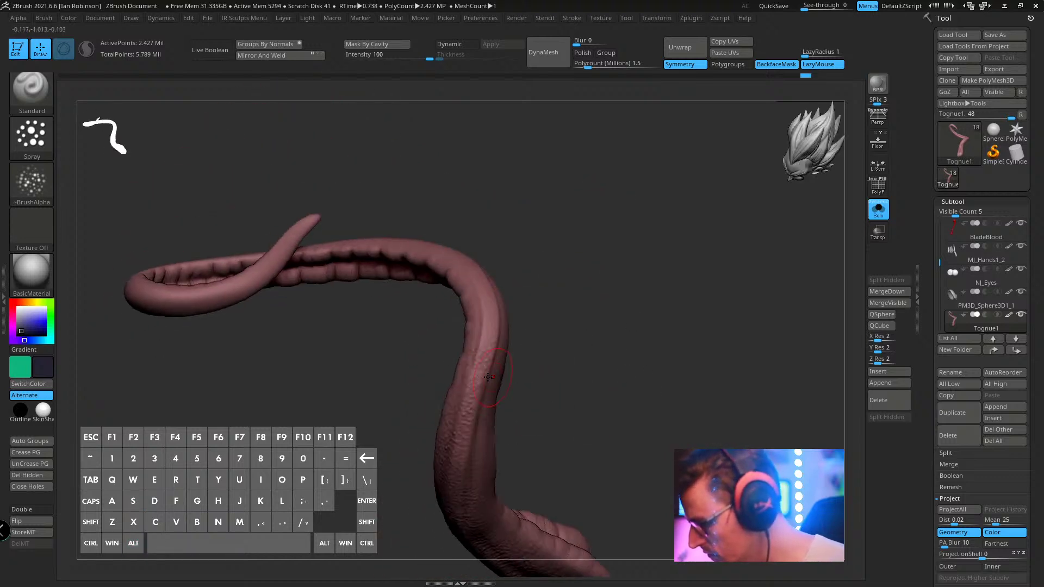
mouse_move(489, 377)
left_mouse_down("alt")
mouse_move(460, 268)
mouse_move(488, 349)
left_mouse_up("alt")
key("alt")
- Spray the pitted texture onto the smooth outer surface of the tongue's curled loop
right_click_drag(551, 298, 484, 359)
right_click_drag(451, 232, 571, 314)
right_click_drag(496, 289, 301, 146)
right_click_drag(359, 183, 245, 170)
right_click_drag(384, 149, 233, 218)
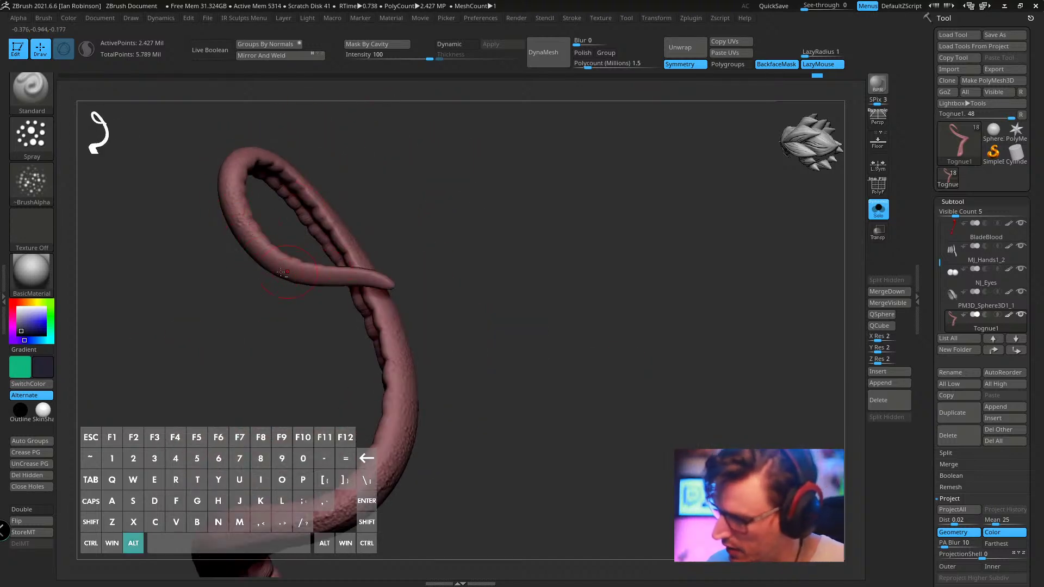
- Texture the thin end up to the tip and the smooth outside of the adjoining bend with the Alpha 07 spray
right_click_drag(457, 273, 498, 272)
right_click_drag(498, 272, 501, 186, "alt")
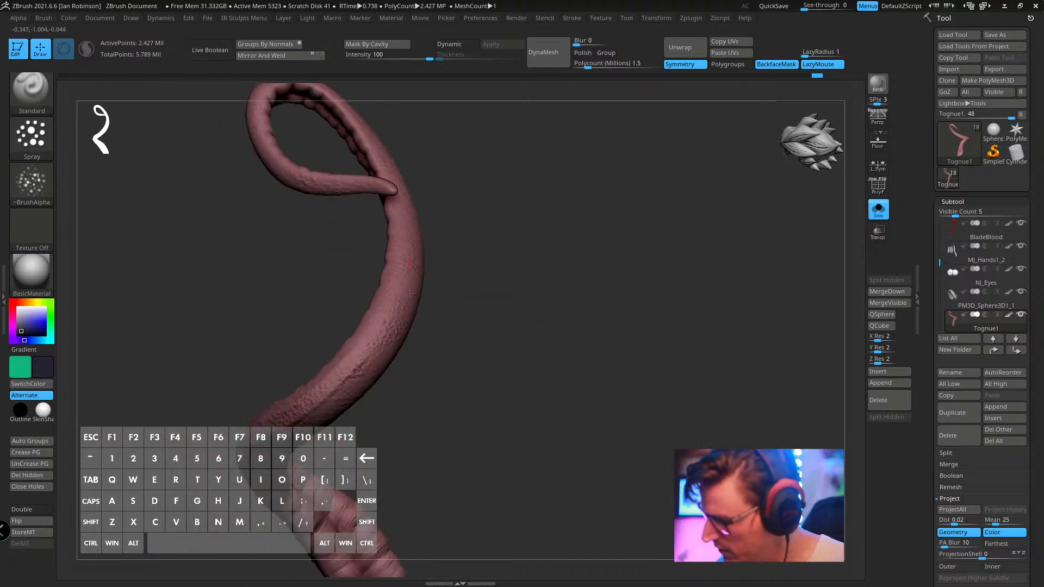
right_click_drag(446, 316, 502, 271)
right_click_drag(500, 340, 481, 297, "alt")
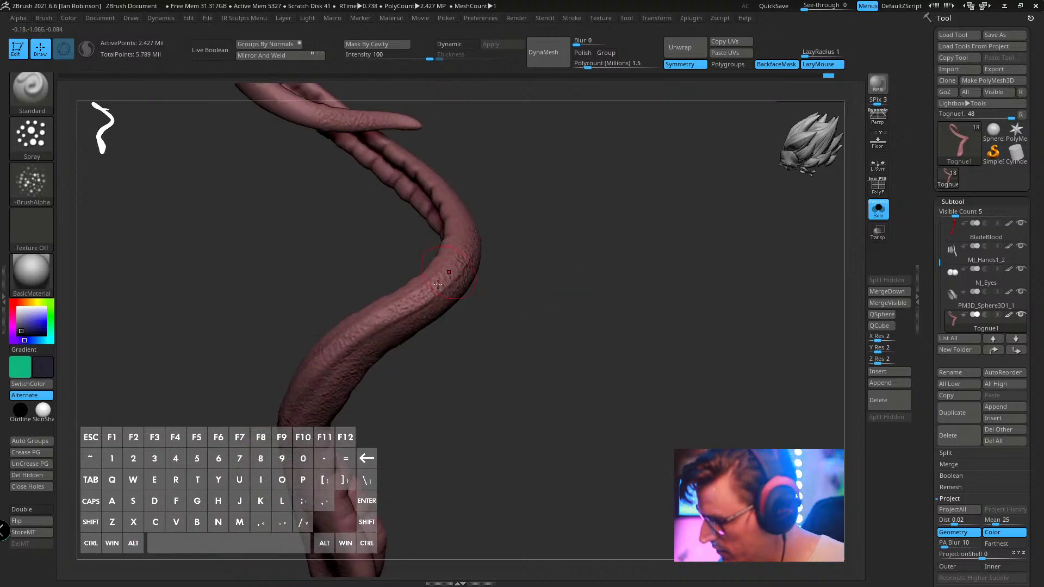
- Deepen the pitted texture along the side of the tongue's broad end, up to the underside folds
right_click_drag(473, 372, 422, 335)
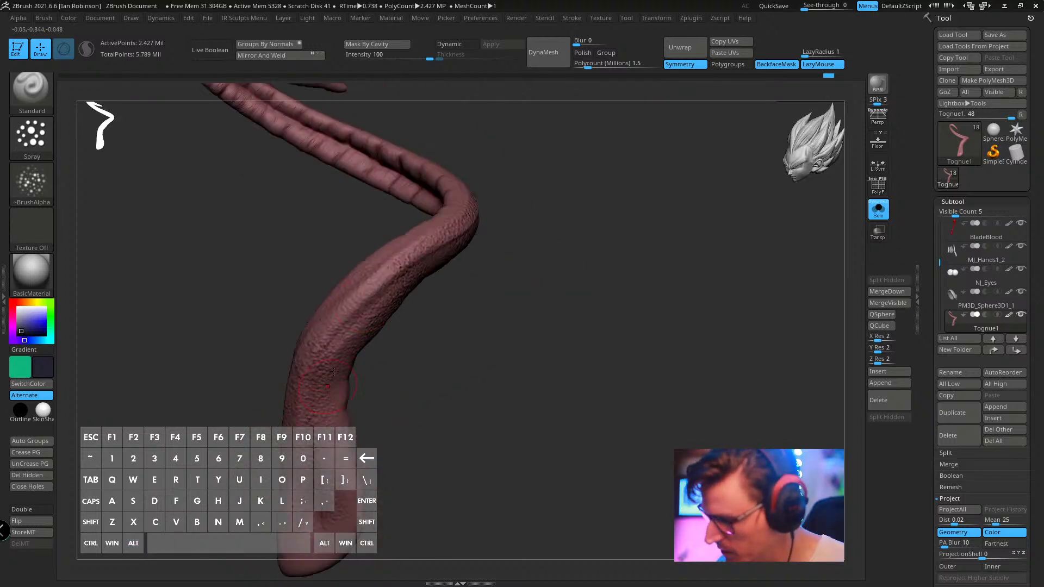
right_click_drag(422, 381, 412, 339)
right_click_drag(363, 306, 296, 342)
mouse_move(452, 276)
right_mouse_down()
mouse_move(493, 319)
mouse_move(462, 313)
mouse_move(419, 324)
right_mouse_up()
- Set the smoothing brush to SmoothPeaks
key("shift+space")
key("b")
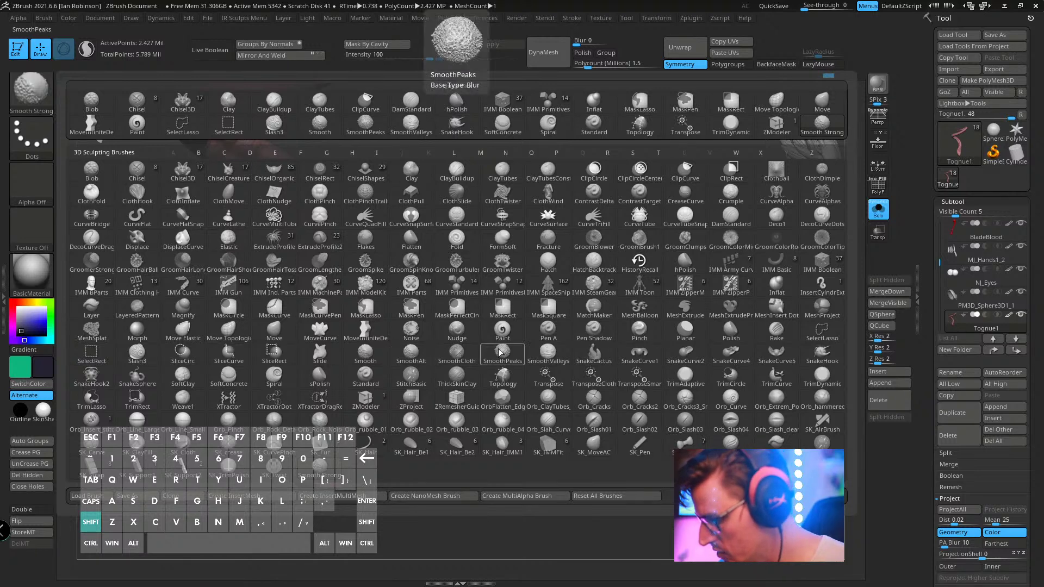
left_click(554, 351, "shift")
key("shift")
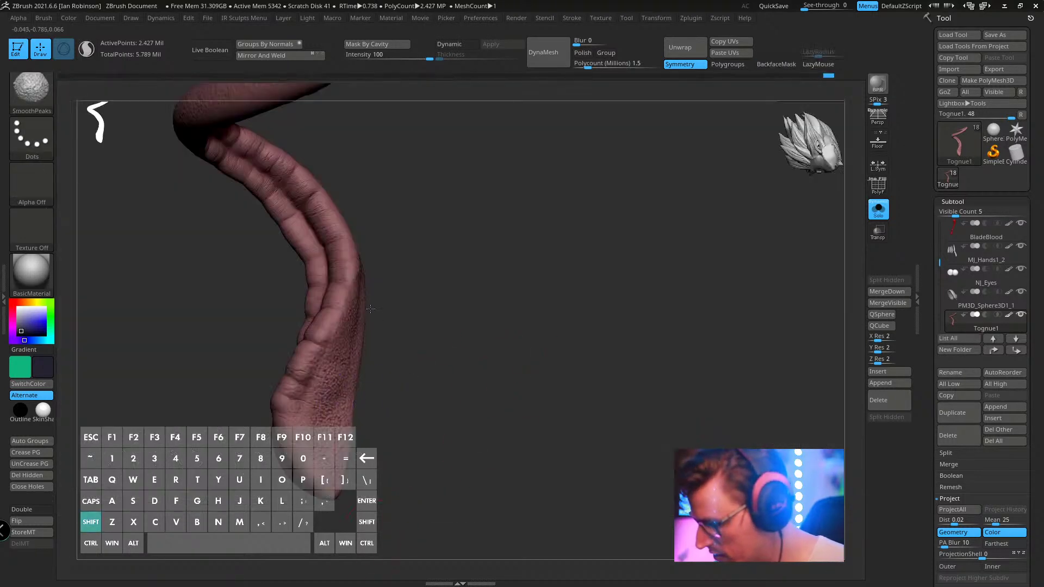
- Spray the pitted texture along the smooth side of the tongue's stem above the broad end and soften it with SmoothPeaks
left_click_drag(400, 396, 395, 305)
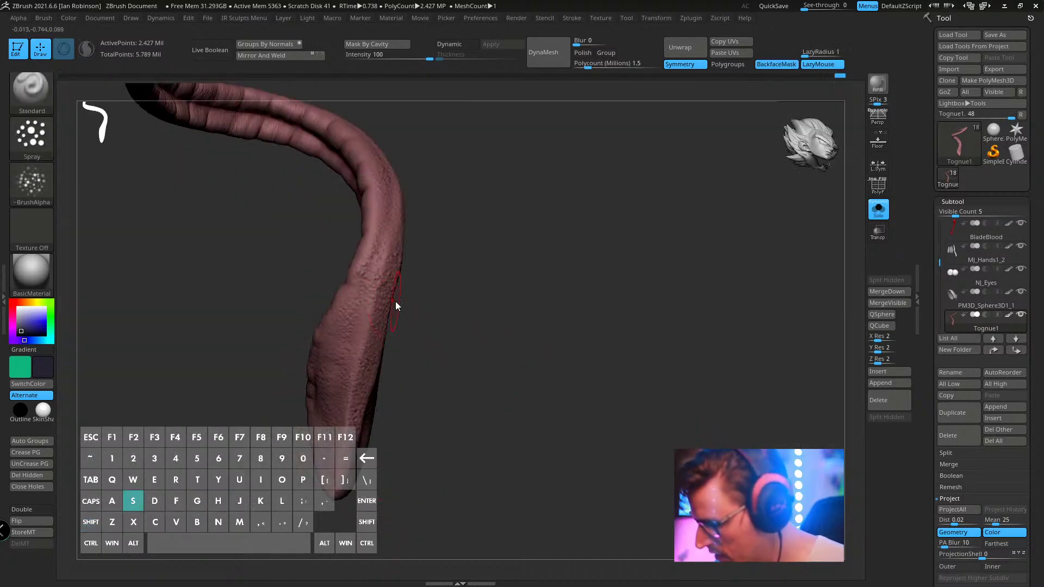
key("s")
left_click_drag(471, 249, 489, 321, "alt")
left_click_drag(489, 320, 440, 316)
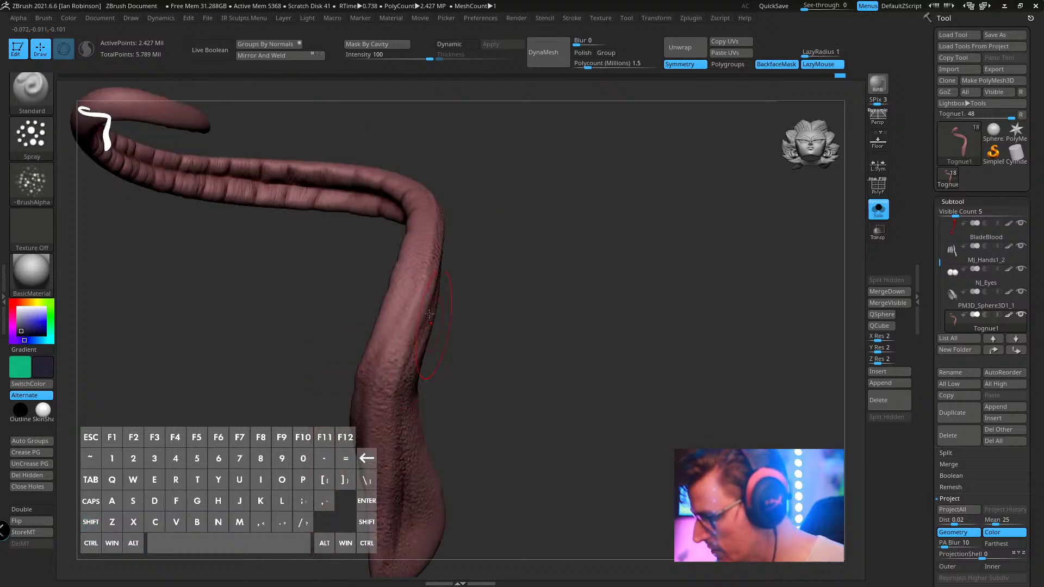
key("s")
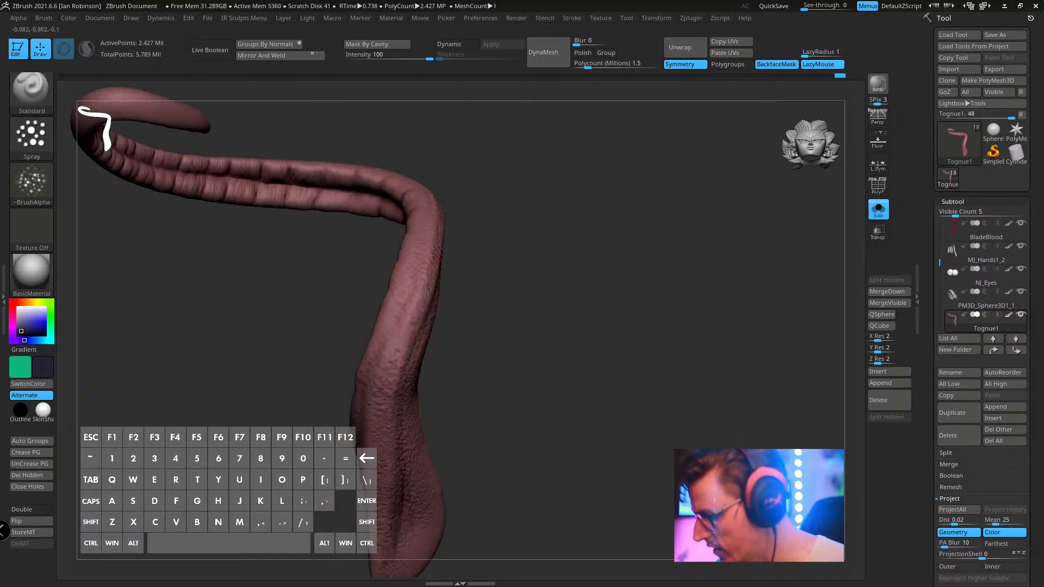
mouse_move(483, 260)
left_mouse_down()
mouse_move(504, 285)
mouse_move(448, 331)
left_mouse_up()
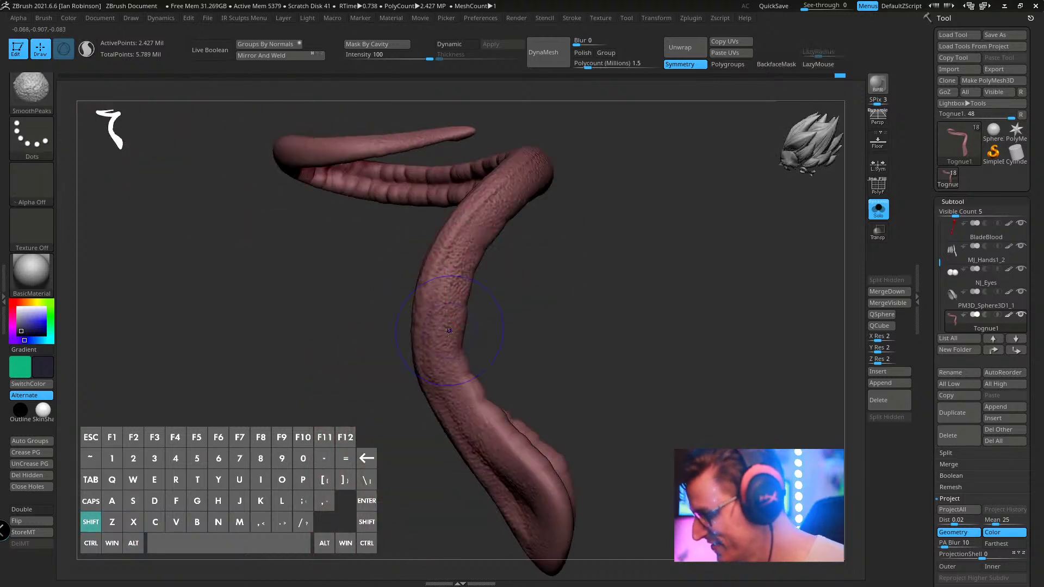
left_click_drag(546, 279, 496, 256, "alt")
left_click_drag(570, 307, 500, 298)
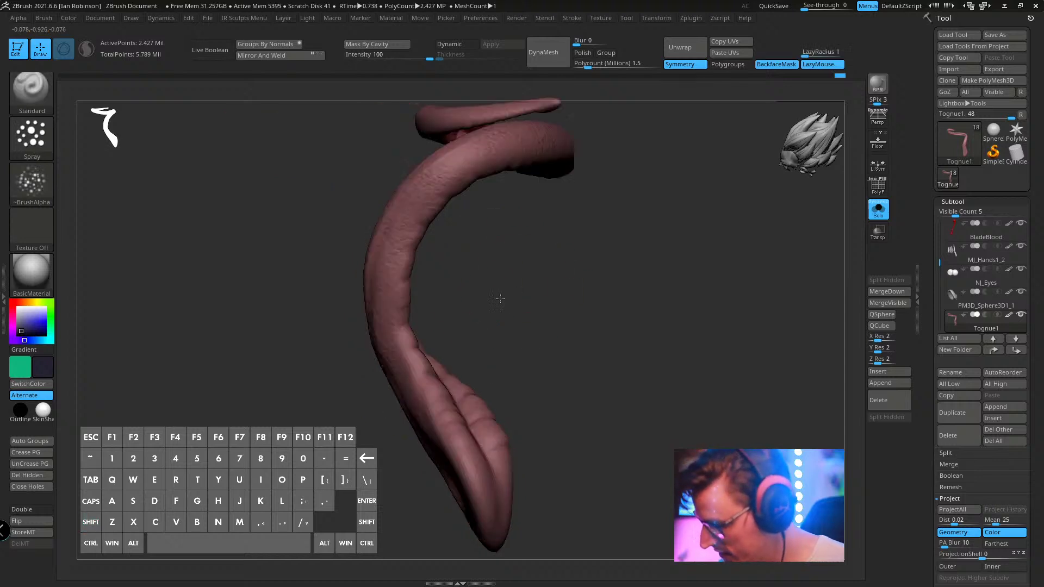
- Texture the smooth outside of the upper bend and adjoining loop with a resized spray brush, softening the peaks with SmoothPeaks
mouse_move(604, 299)
left_mouse_down()
mouse_move(509, 284)
mouse_move(536, 396)
mouse_move(603, 331)
mouse_move(574, 263)
left_mouse_up()
left_click_drag(663, 345, 441, 271)
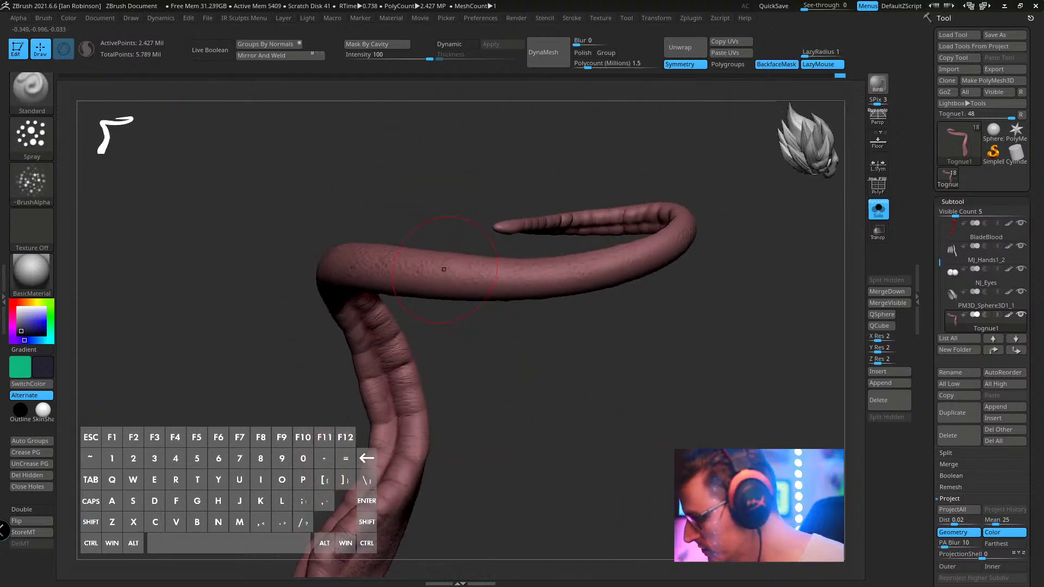
key("s")
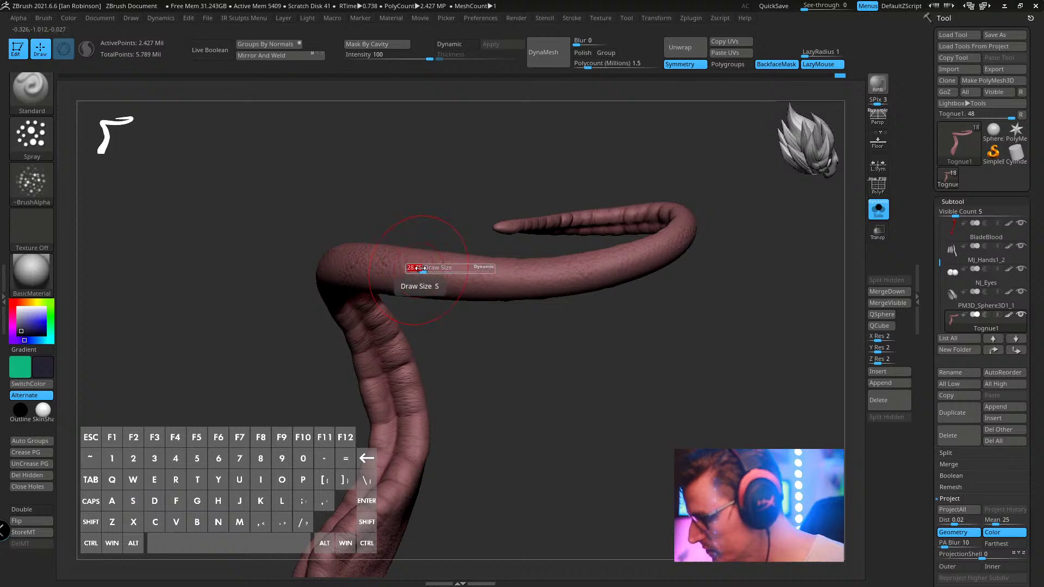
key("bracketleft")
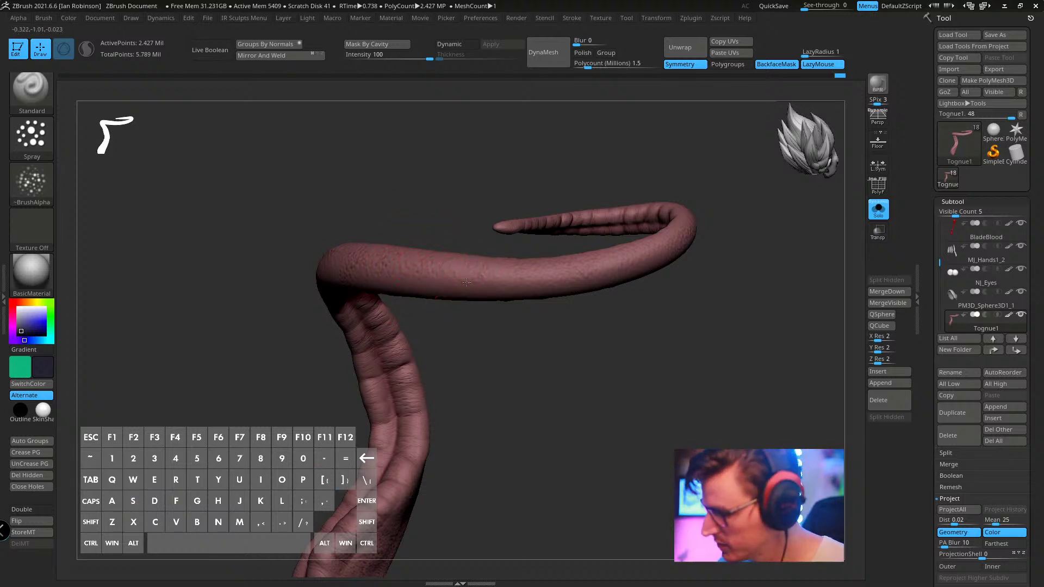
left_click_drag(660, 328, 636, 345)
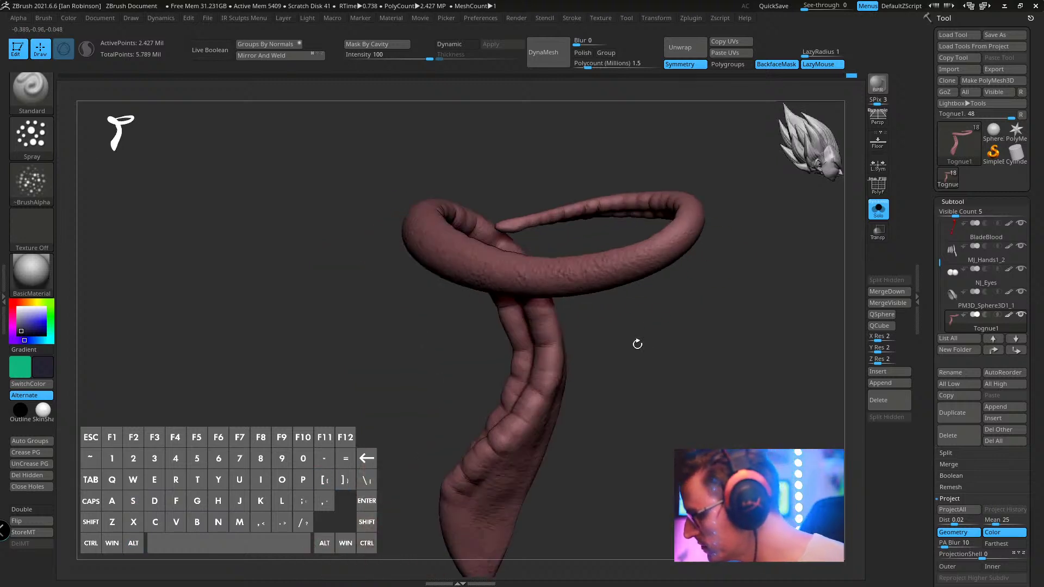
left_click_drag(715, 217, 670, 232)
key("shift")
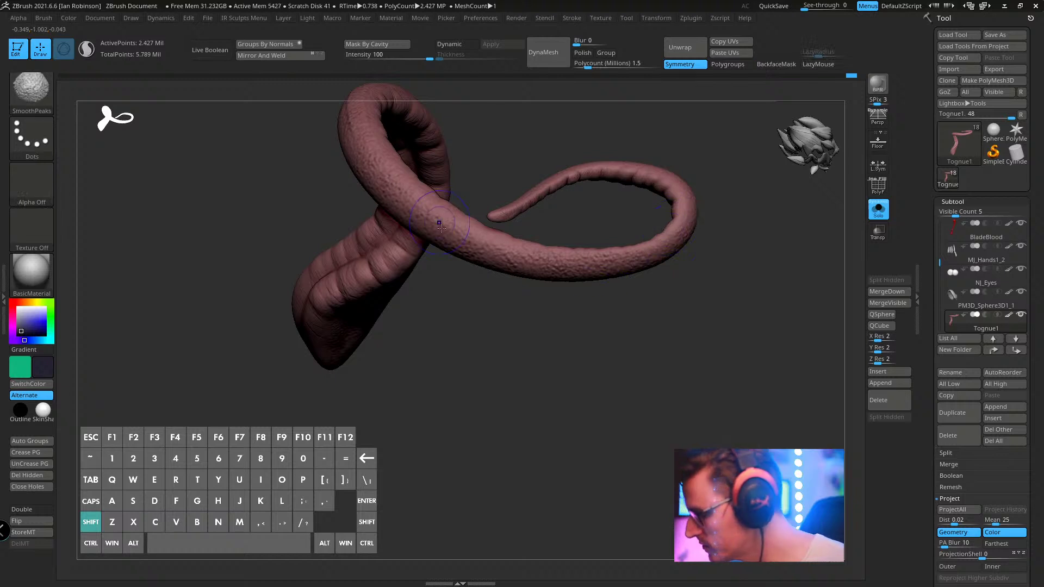
left_click_drag(490, 293, 550, 349)
left_click_drag(649, 266, 582, 298)
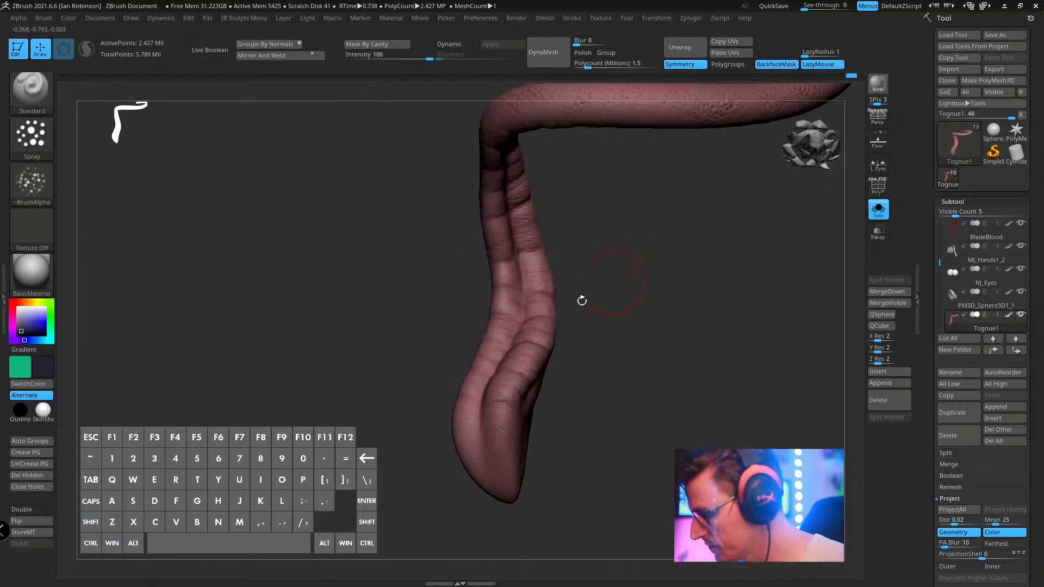
key("shift")
mouse_move(596, 237)
left_mouse_down("alt")
mouse_move(579, 323)
mouse_move(627, 354)
mouse_move(554, 303)
mouse_move(564, 298)
left_mouse_up("alt")
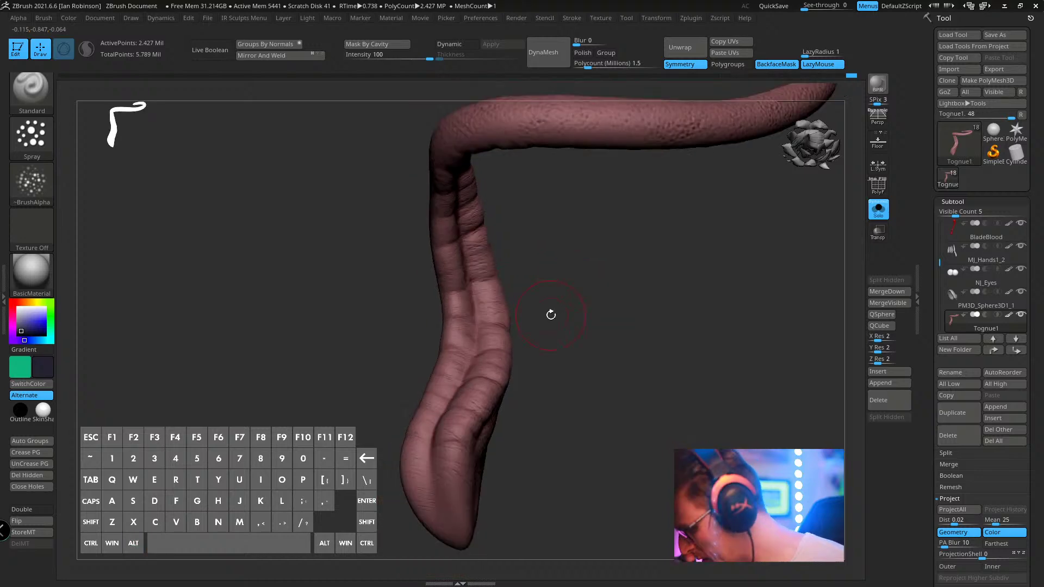
- Switch to the ContrastDelta sculpting brush
key("b")
key("d")
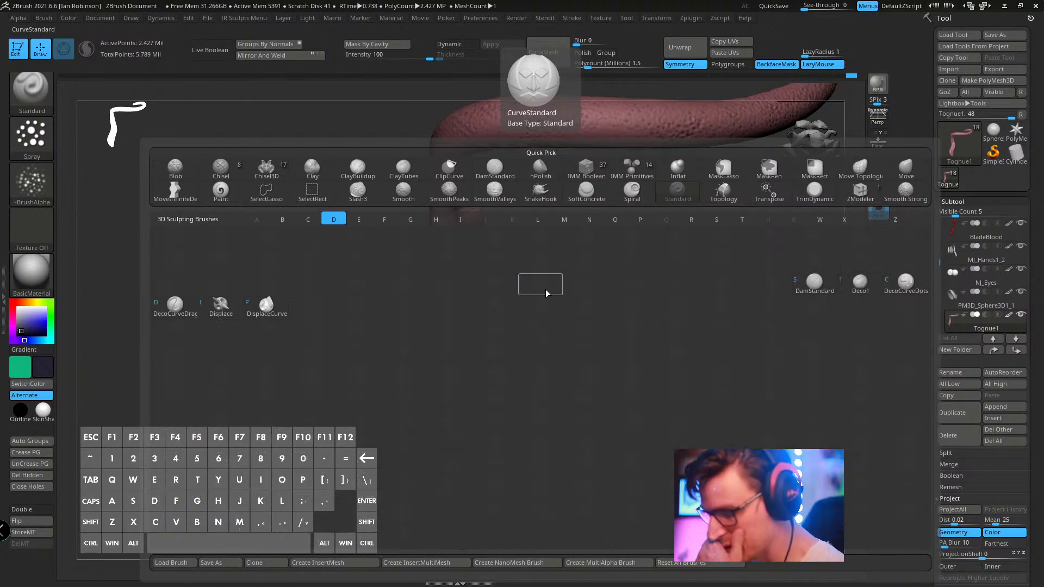
key("s")
key("b")
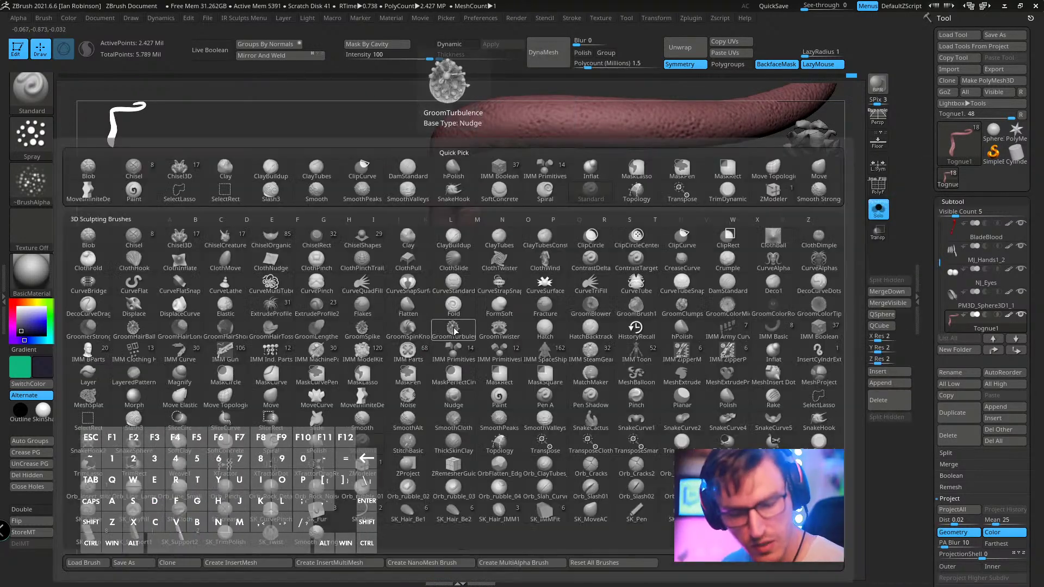
key("c")
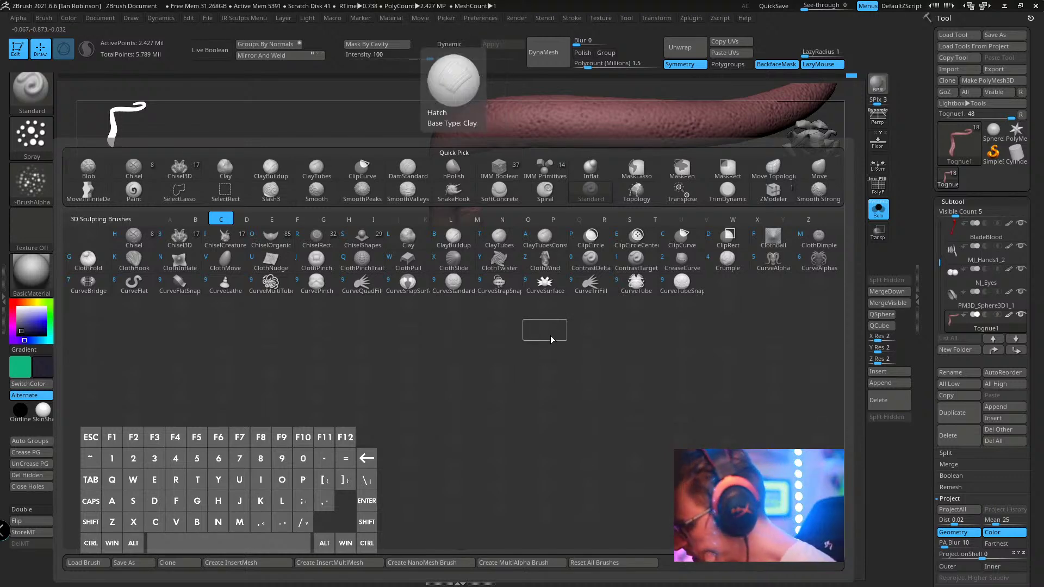
key("0")
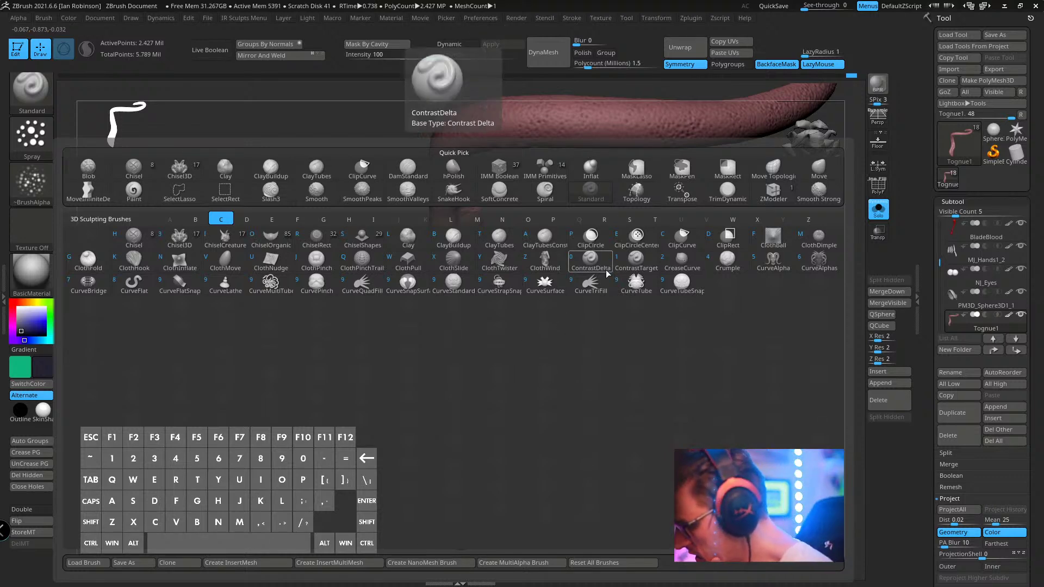
- Accentuate the fine wrinkles on the ribbed underside with ContrastDelta, from the broad end up through the stem toward the loop
key("s")
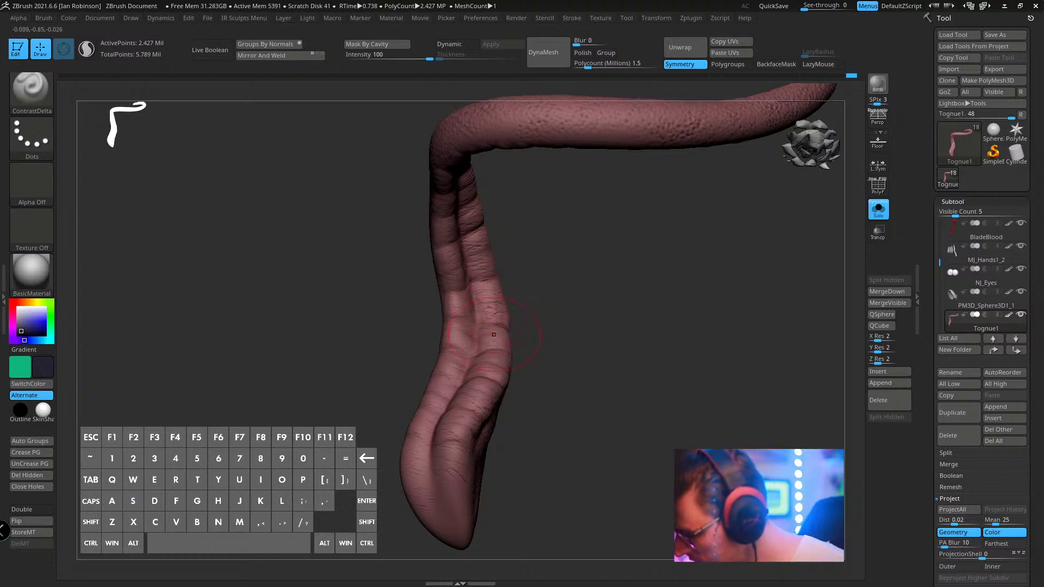
left_click_drag(564, 354, 471, 403)
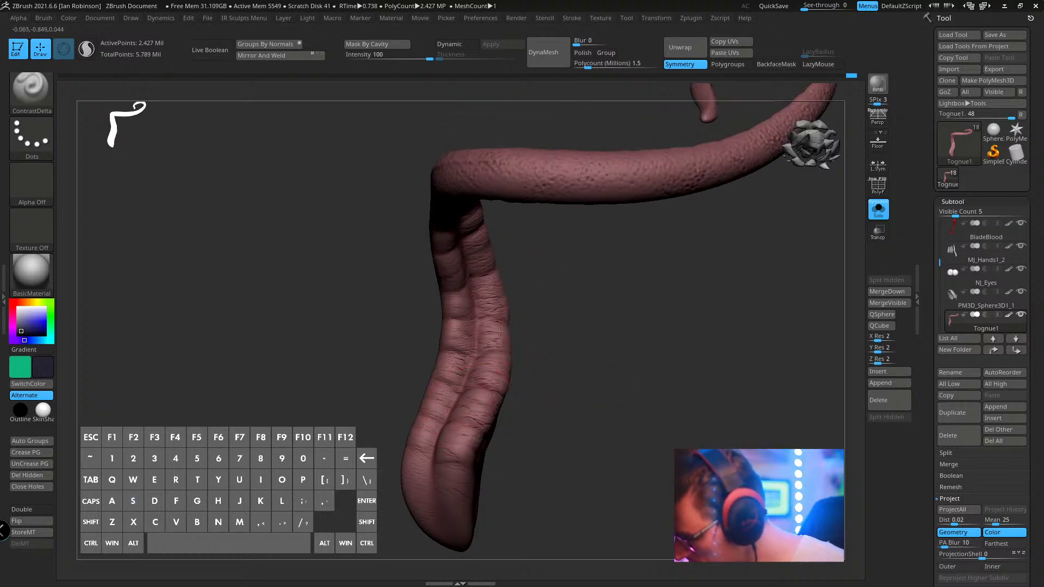
left_click_drag(499, 331, 448, 384)
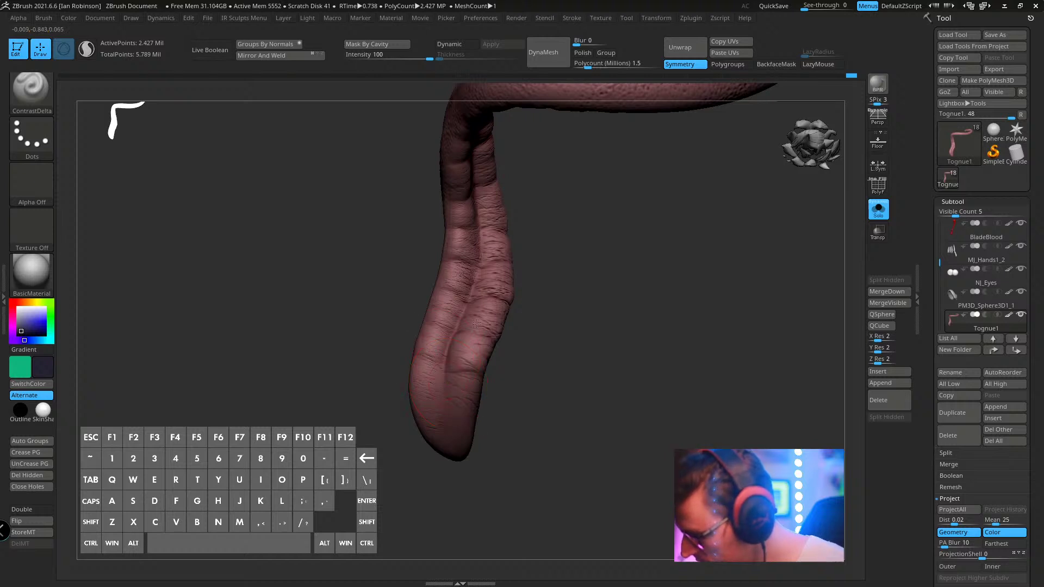
left_click_drag(520, 326, 507, 448)
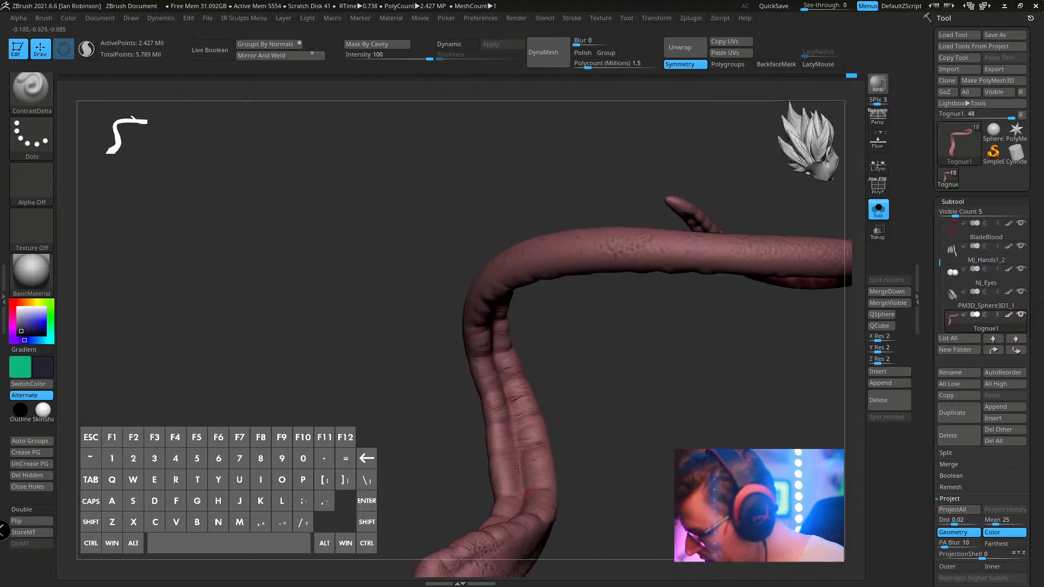
left_click_drag(541, 340, 508, 435)
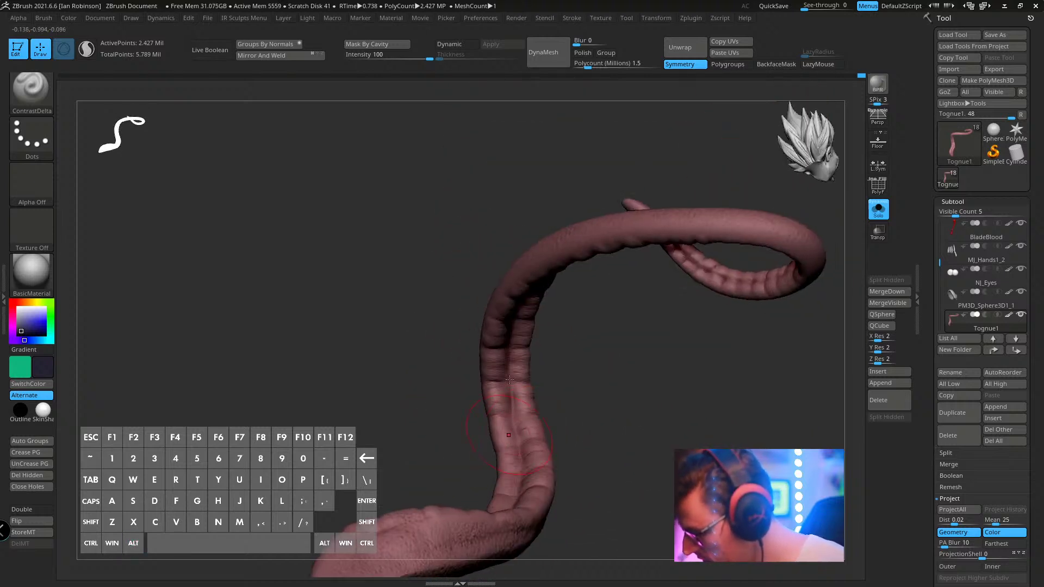
left_click_drag(566, 419, 535, 368)
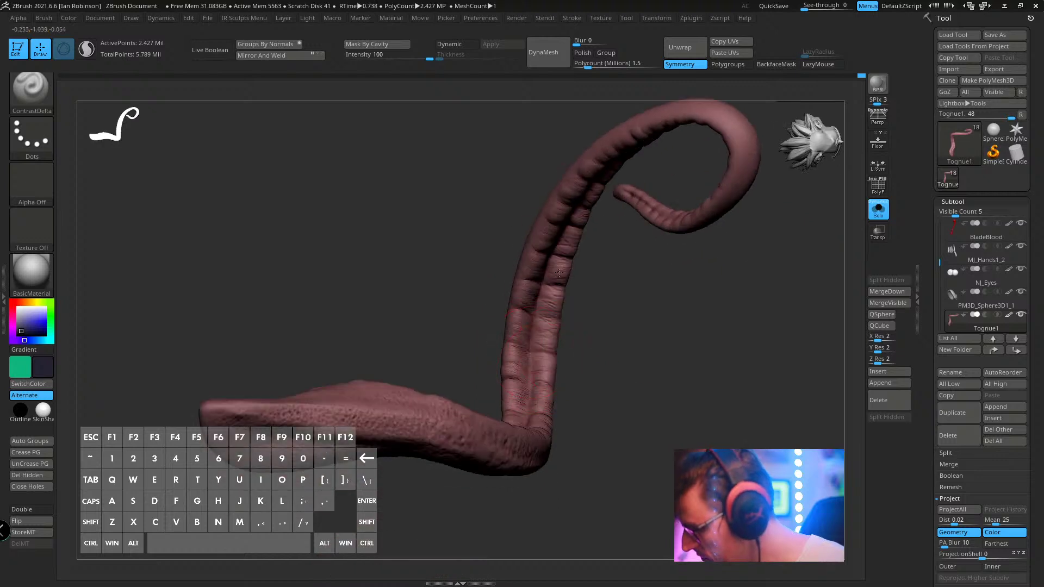
mouse_move(555, 227)
left_mouse_down()
mouse_move(584, 390)
mouse_move(597, 299)
mouse_move(578, 284)
left_mouse_up()
key("shift")
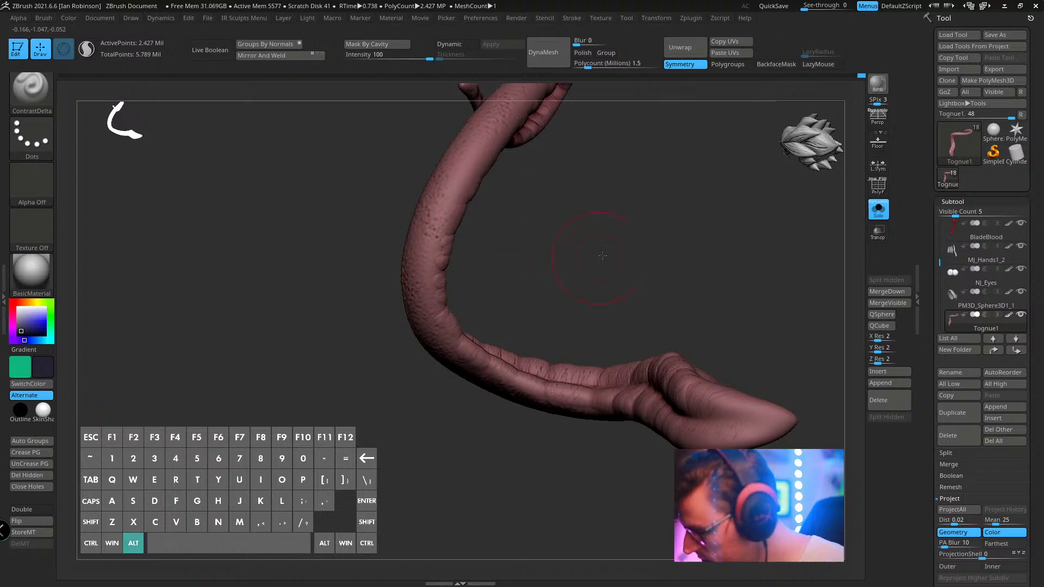
- Switch to the ClayTubes brush, set its LazyRadius to 1, adjust the draw size and keep LazyMouse on
left_click_drag(538, 190, 577, 226)
key("b")
key("c")
key("t")
key("space")
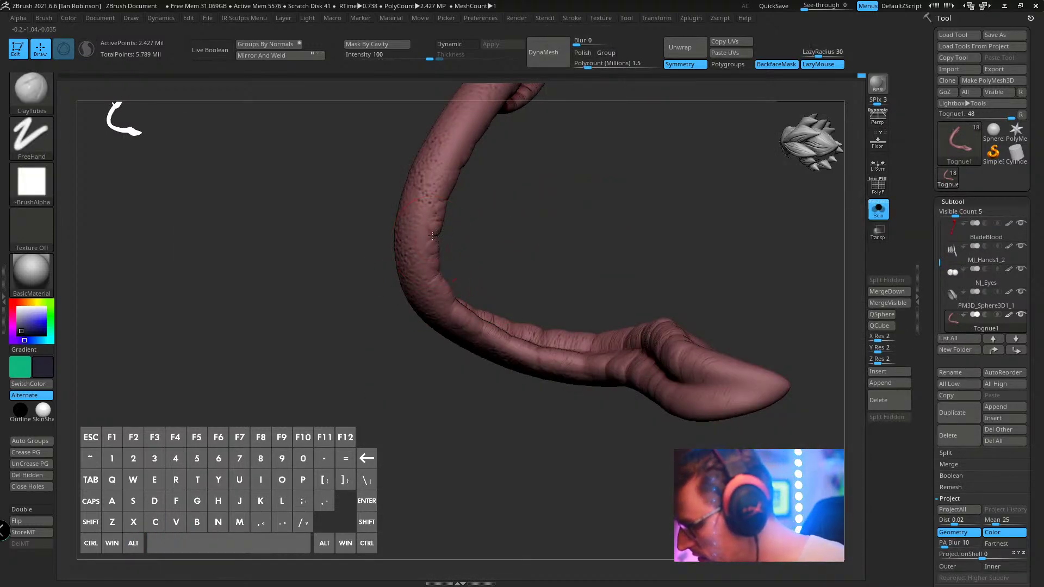
left_click(805, 54)
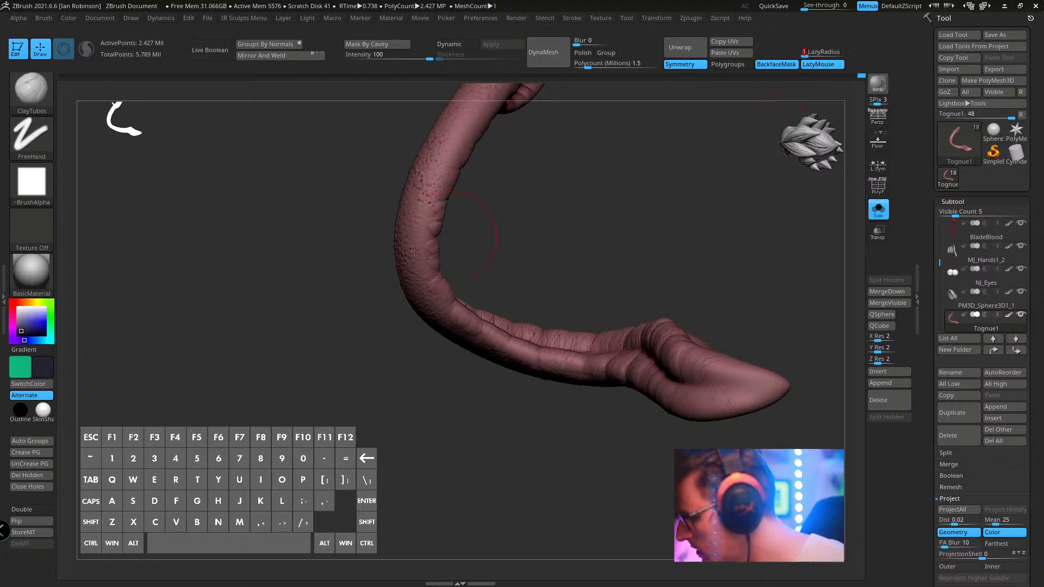
key("l")
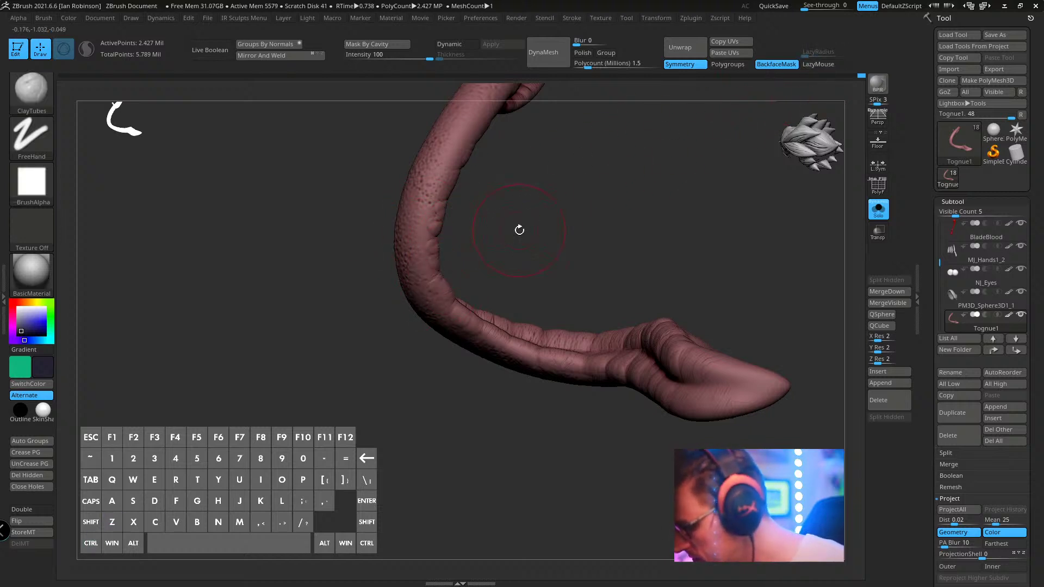
key("s")
left_click_drag(517, 228, 513, 229)
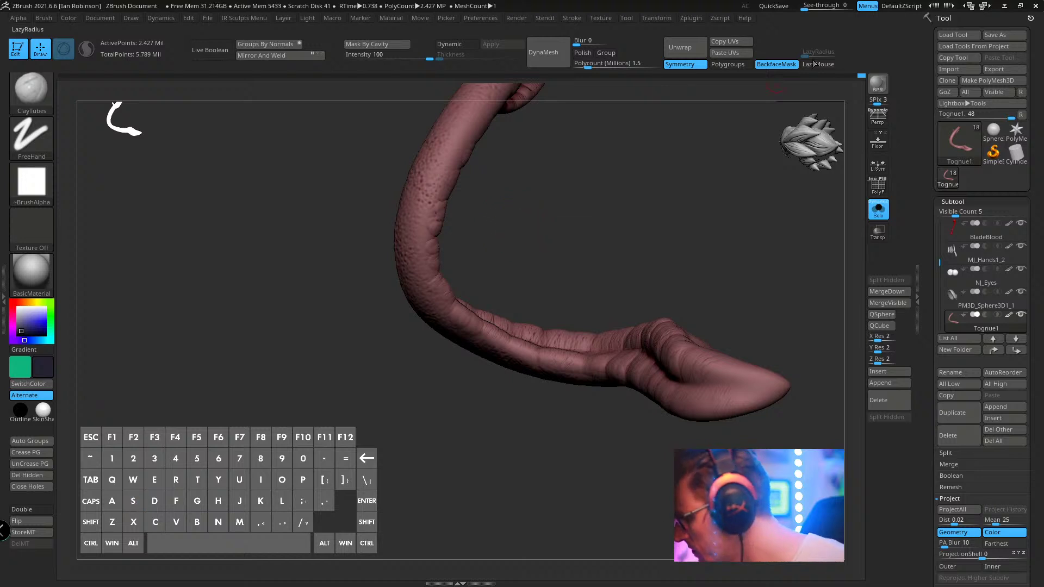
left_click(822, 64)
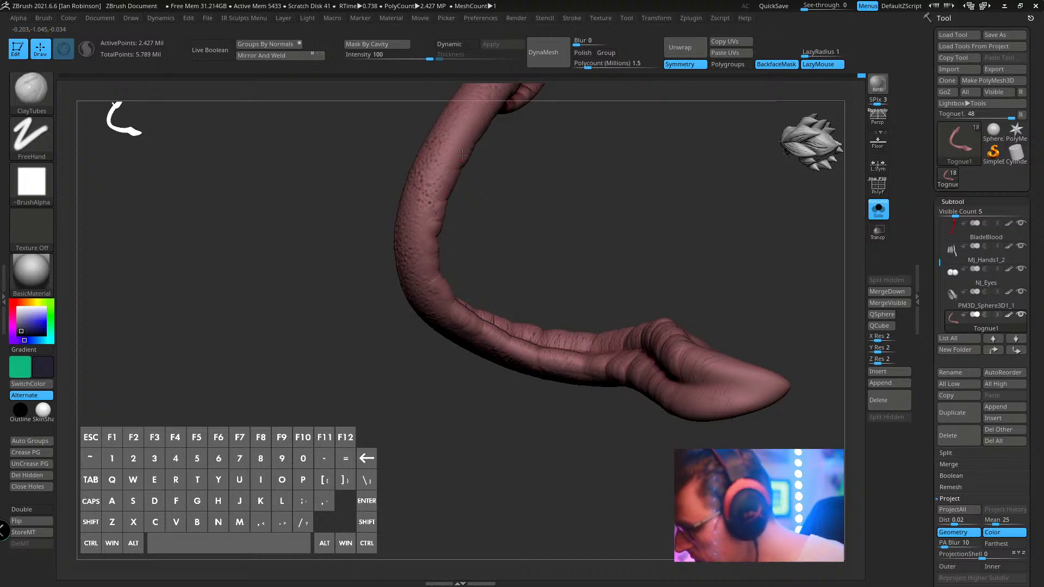
- Examine the tongue's textured sides and wrinkled underside from several angles, up close and as a whole
left_click_drag(420, 281, 708, 194)
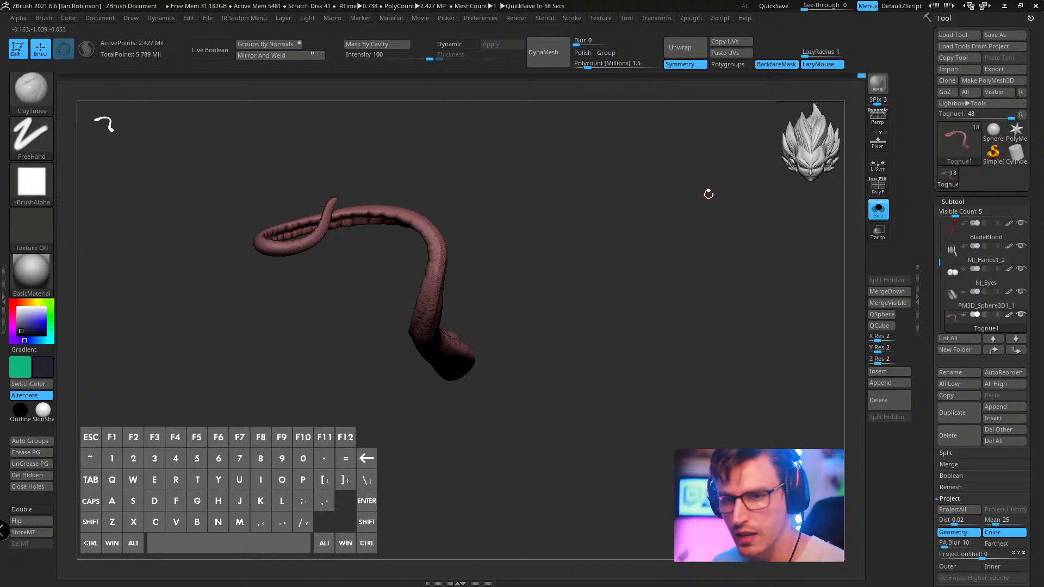
mouse_move(706, 194)
left_mouse_down("alt")
mouse_move(578, 230)
mouse_move(561, 214)
mouse_move(494, 196)
mouse_move(485, 183)
mouse_move(510, 170)
mouse_move(512, 216)
mouse_move(548, 243)
left_mouse_up("alt")
key("s")
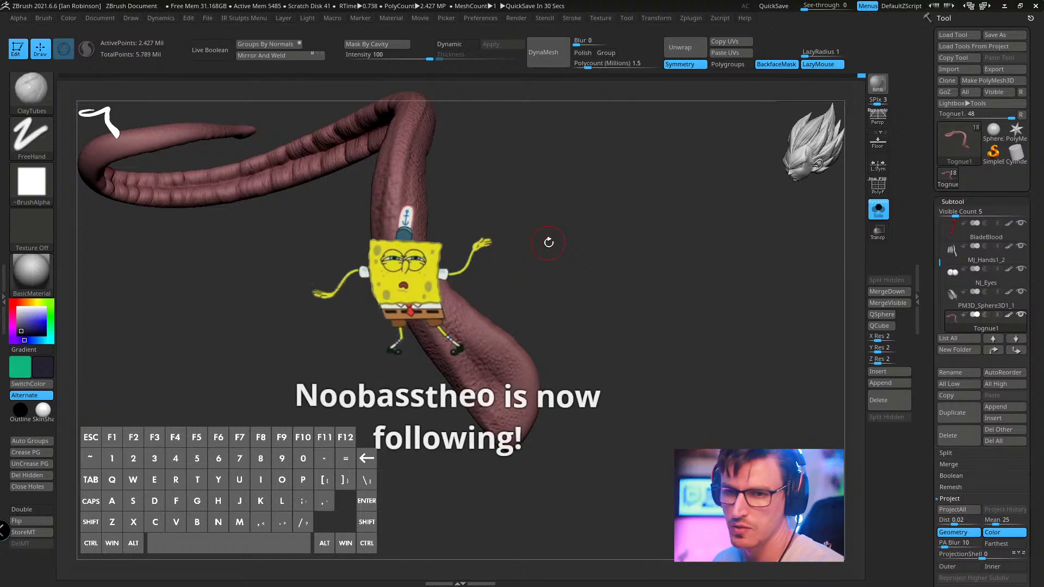
left_click_drag(601, 228, 332, 236)
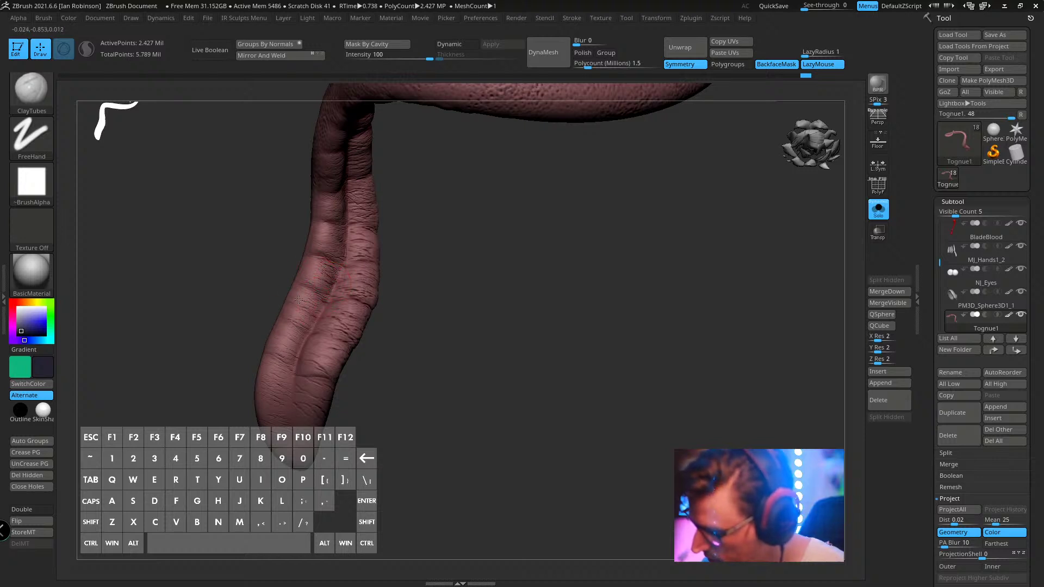
left_click_drag(447, 333, 397, 348)
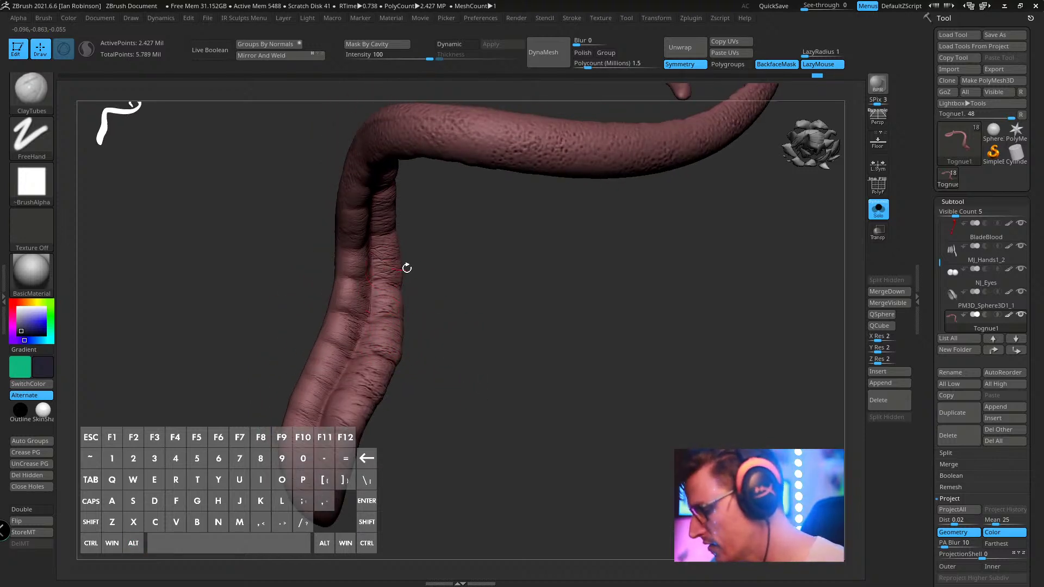
left_click_drag(426, 253, 556, 328)
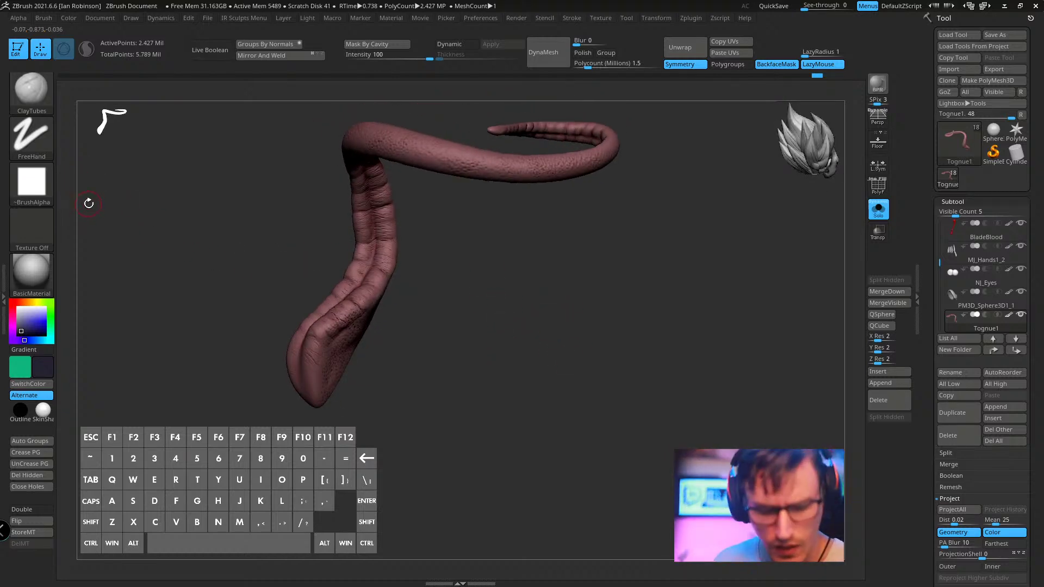
key("b")
key("n")
key("n")
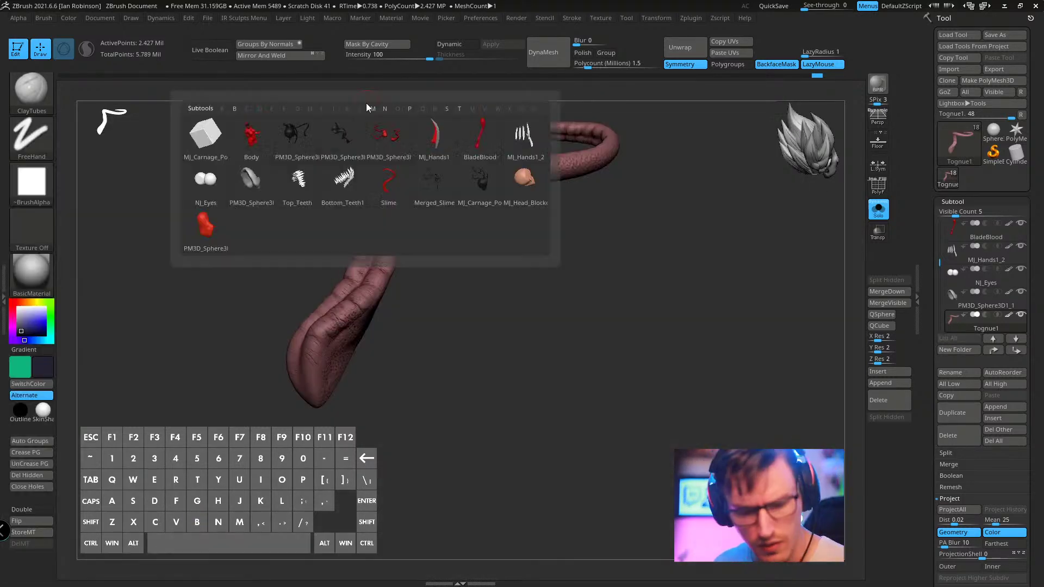
key("b")
key("d")
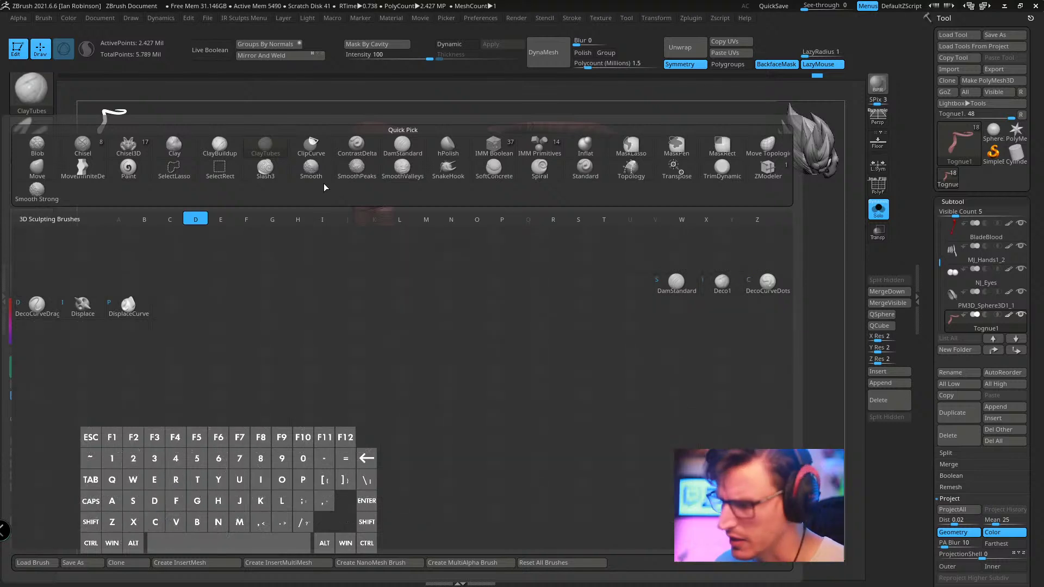
- Switch to the Standard brush with the DragRect stroke and Alpha 60
key("b")
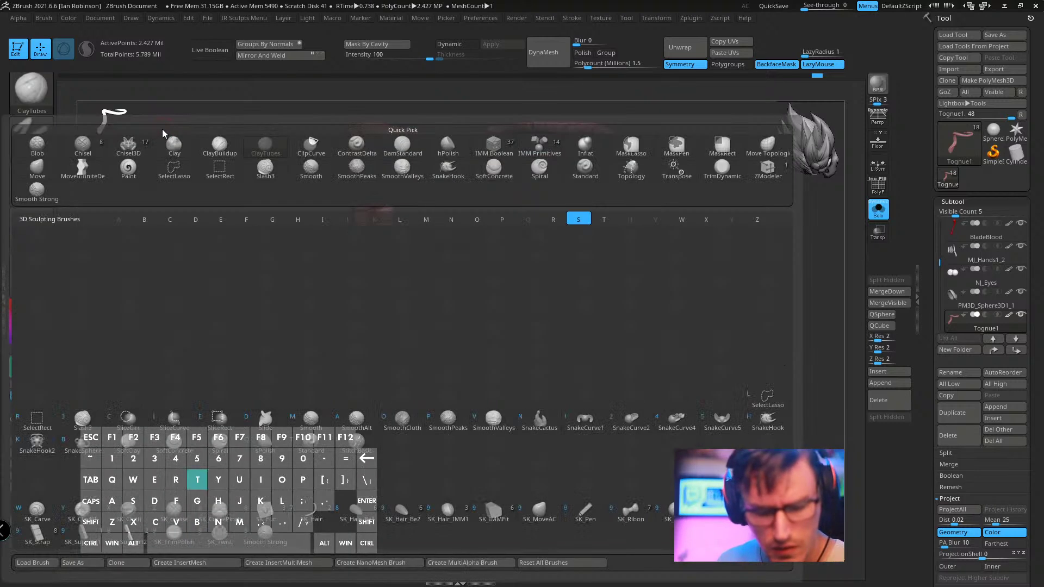
key("s")
key("t")
left_click(44, 142)
left_click(137, 145)
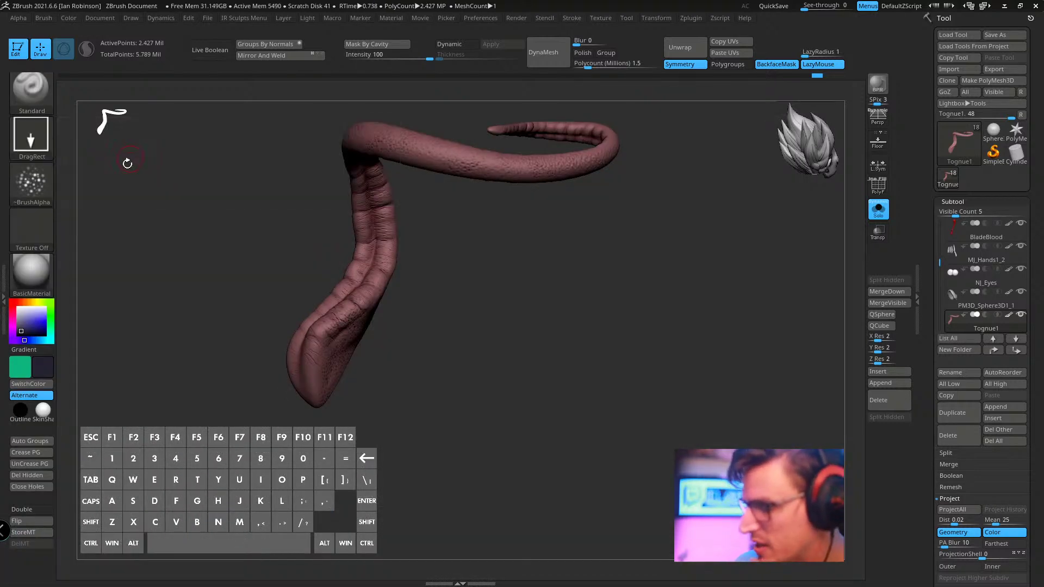
left_click(47, 182)
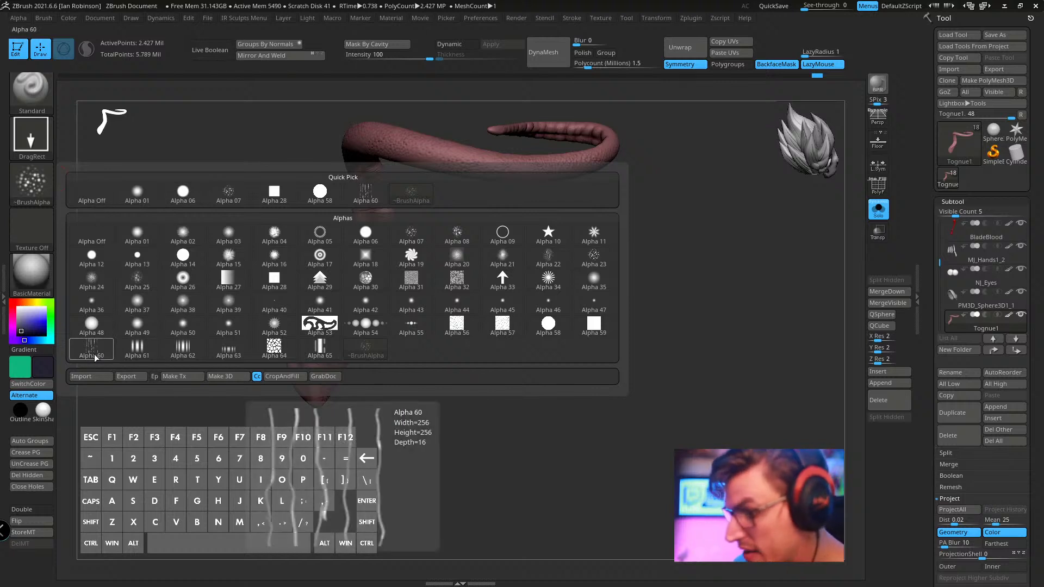
left_click(365, 193)
- Adjust the Standard brush's settings and pick a deeper, more saturated blue as the paint colour
left_click_drag(539, 419, 544, 389)
key("space")
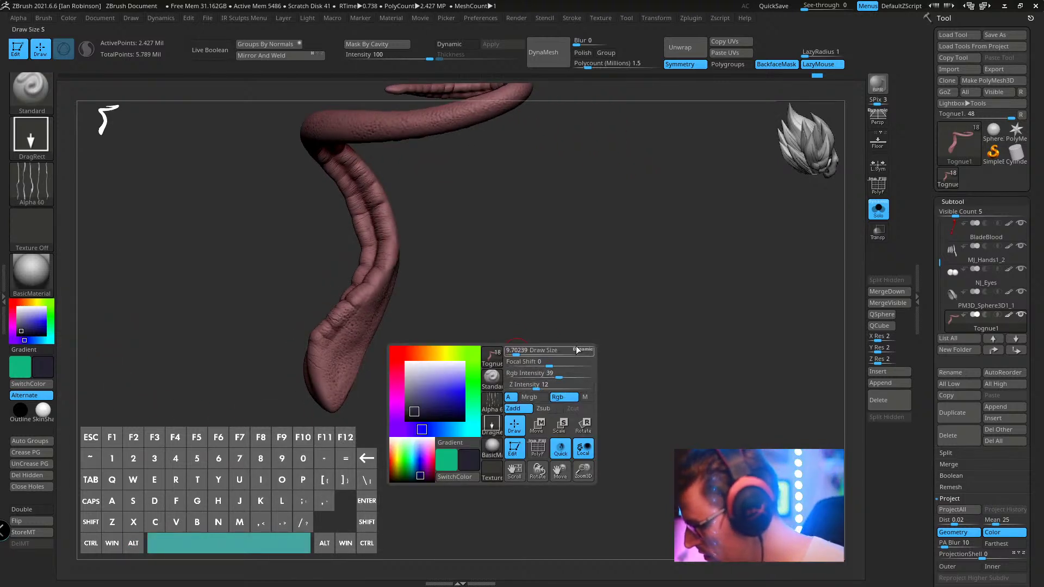
left_click_drag(557, 375, 582, 315)
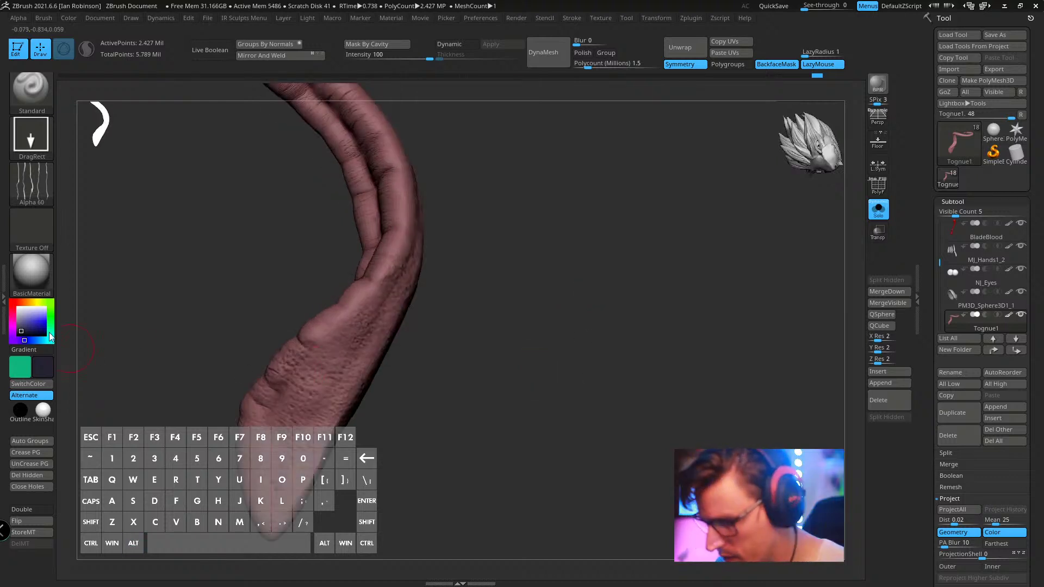
left_click(37, 324)
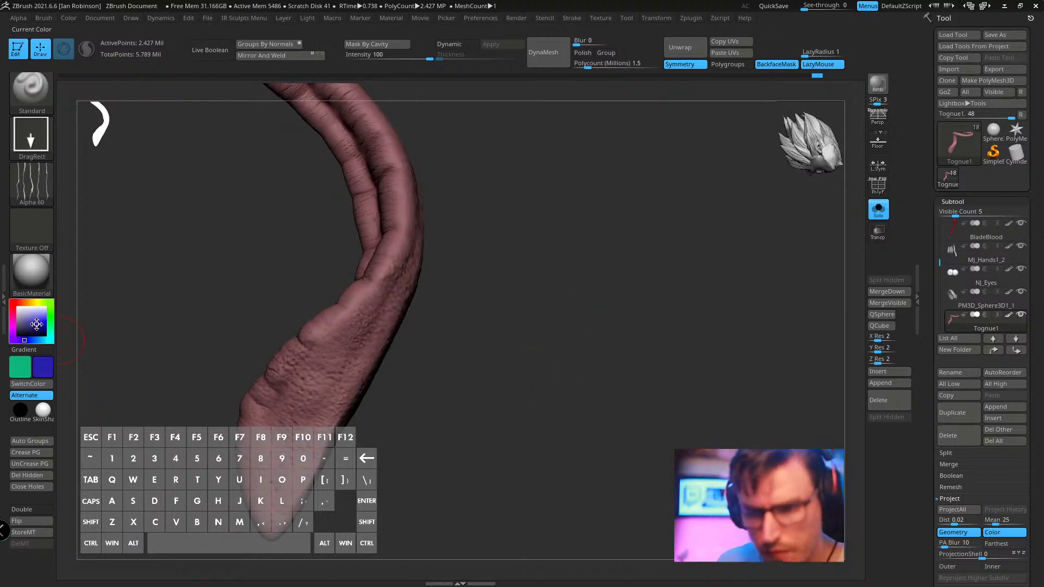
- Stamp blue Alpha 60 veins along the tongue's smooth side, from near the broad end up past the bend
mouse_move(281, 329)
left_mouse_down()
mouse_move(407, 312)
mouse_move(413, 320)
mouse_move(399, 330)
mouse_move(416, 331)
left_mouse_up()
key("s")
mouse_move(389, 342)
left_mouse_down()
mouse_move(380, 341)
mouse_move(429, 299)
mouse_move(442, 266)
left_mouse_up()
key("ctrl+z")
mouse_move(460, 366)
left_mouse_down()
mouse_move(459, 244)
mouse_move(515, 401)
mouse_move(537, 284)
mouse_move(514, 313)
mouse_move(556, 340)
mouse_move(554, 275)
left_mouse_up()
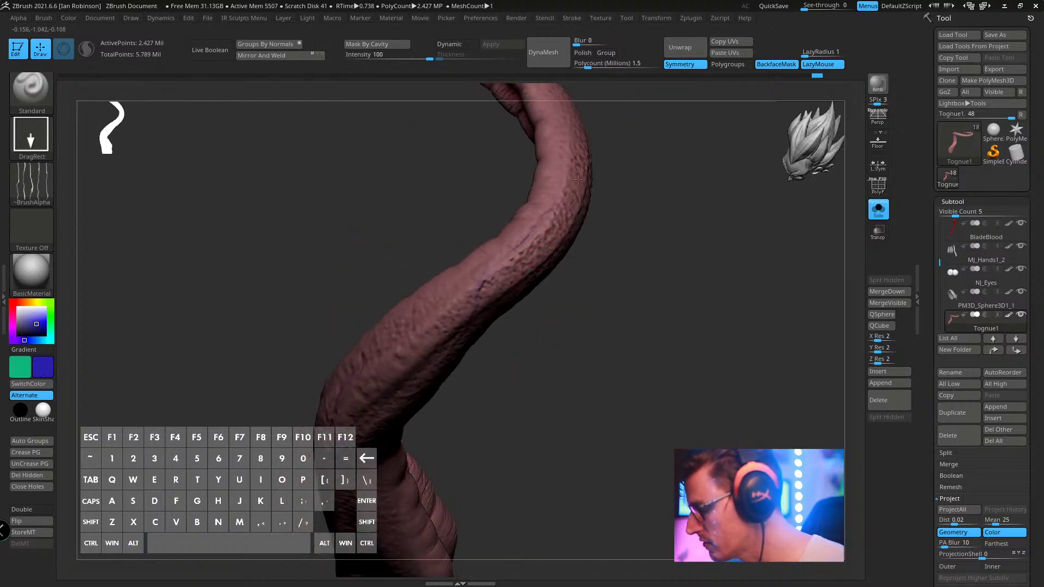
left_click_drag(584, 159, 589, 400)
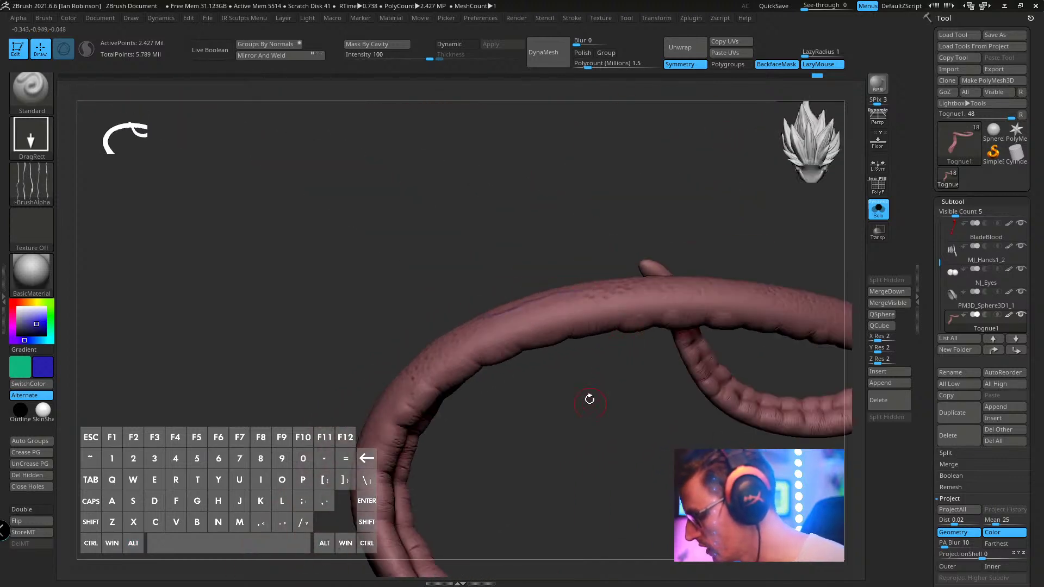
left_click_drag(674, 263, 583, 286)
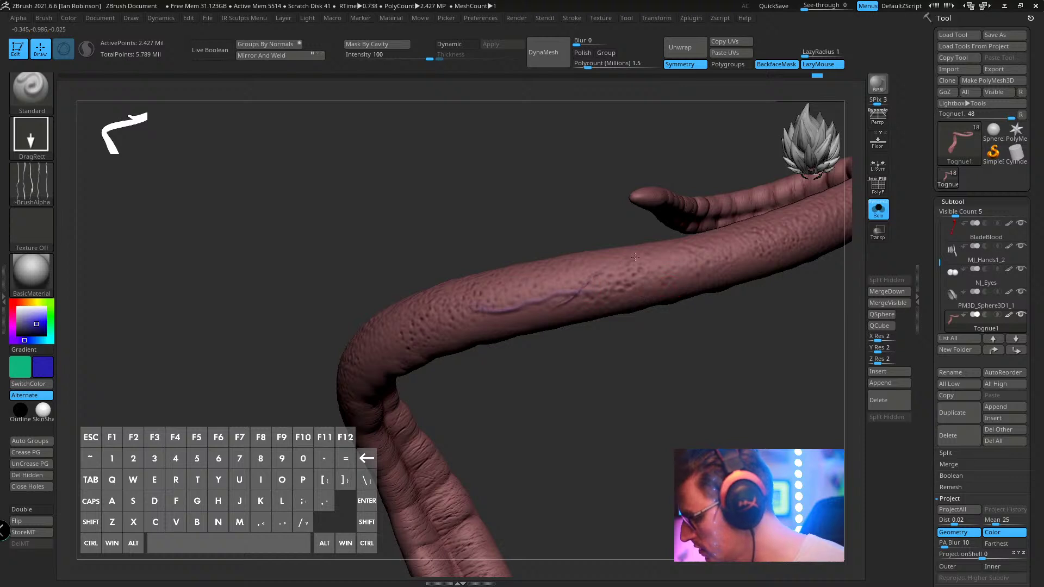
mouse_move(635, 256)
left_mouse_down()
mouse_move(592, 283)
mouse_move(670, 309)
left_mouse_up()
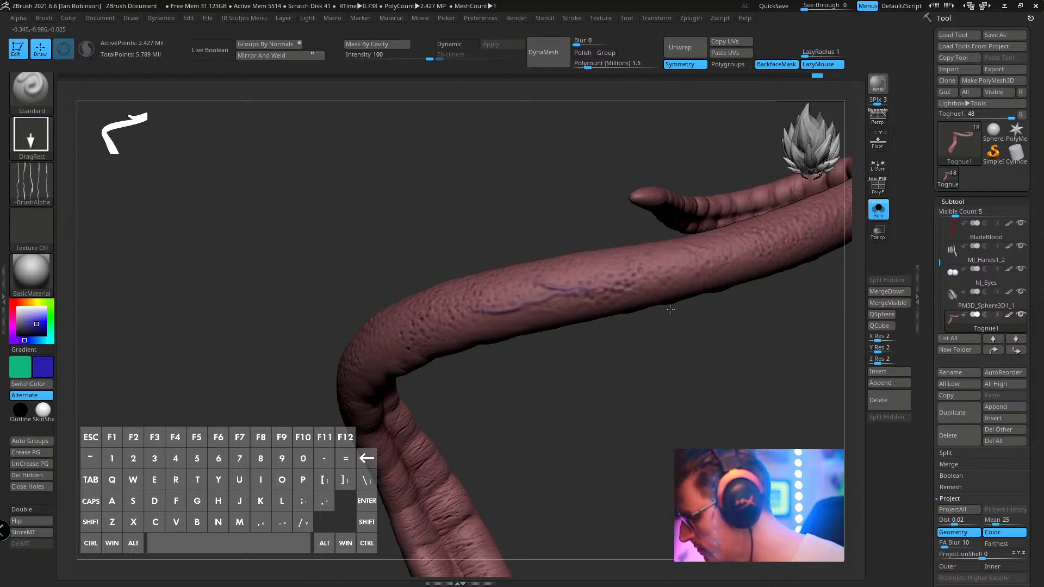
- Stamp more blue veins along the smooth outer surface between the bend and the curled loop, redoing the misplaced stamp
left_click_drag(687, 360, 617, 340)
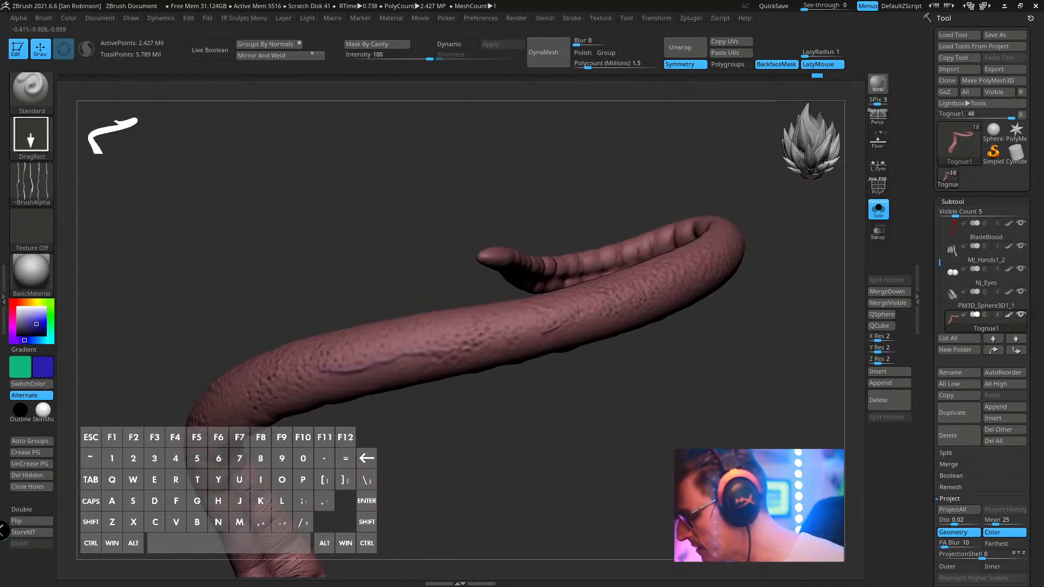
left_click_drag(615, 302, 624, 300)
left_click_drag(631, 355, 587, 351)
mouse_move(584, 304)
left_mouse_down()
mouse_move(672, 303)
mouse_move(659, 272)
left_mouse_up()
key("ctrl+z")
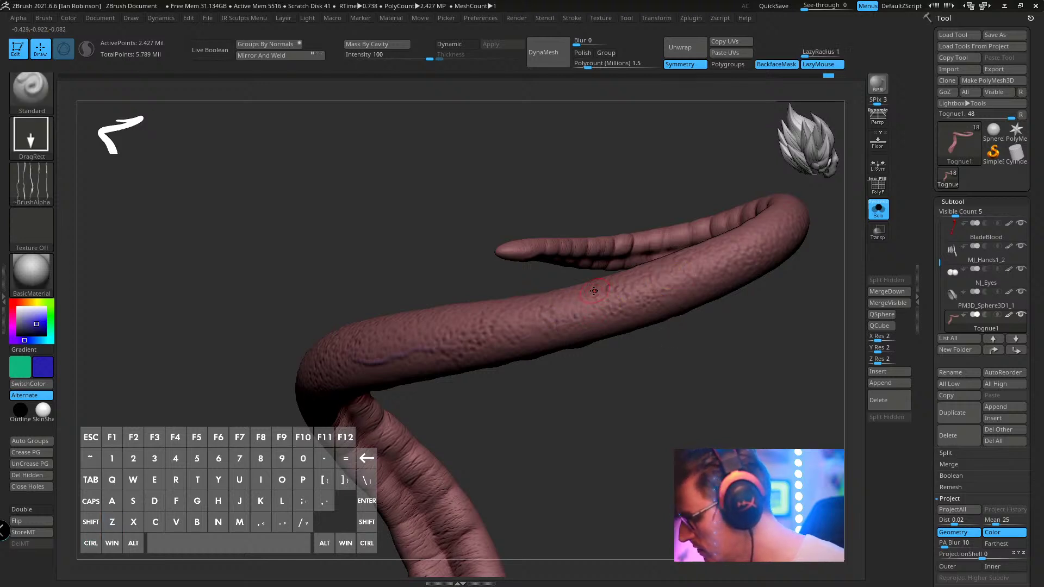
left_click_drag(596, 289, 708, 311)
left_click_drag(688, 368, 723, 302)
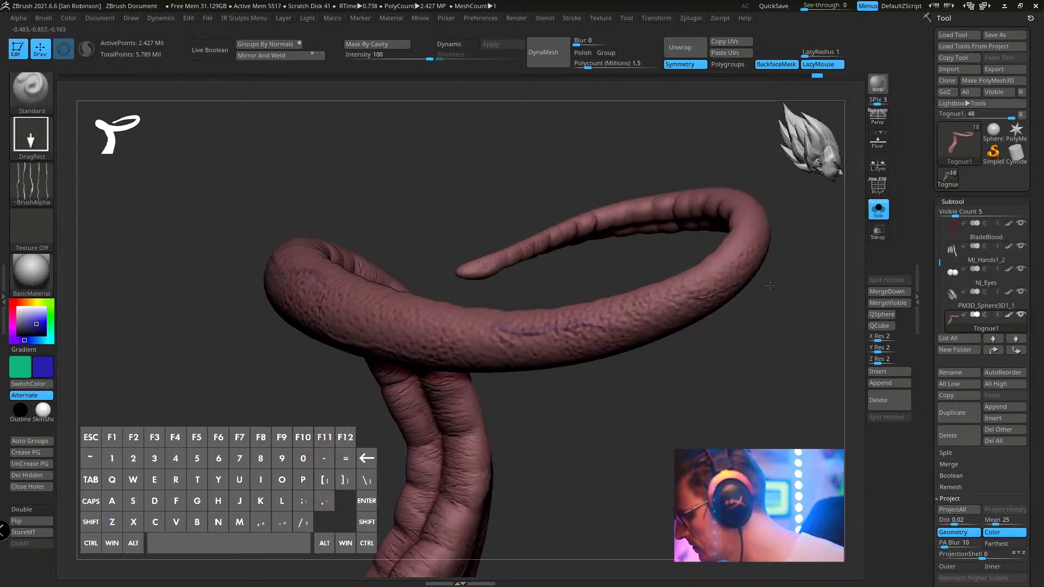
left_click_drag(731, 356, 524, 328)
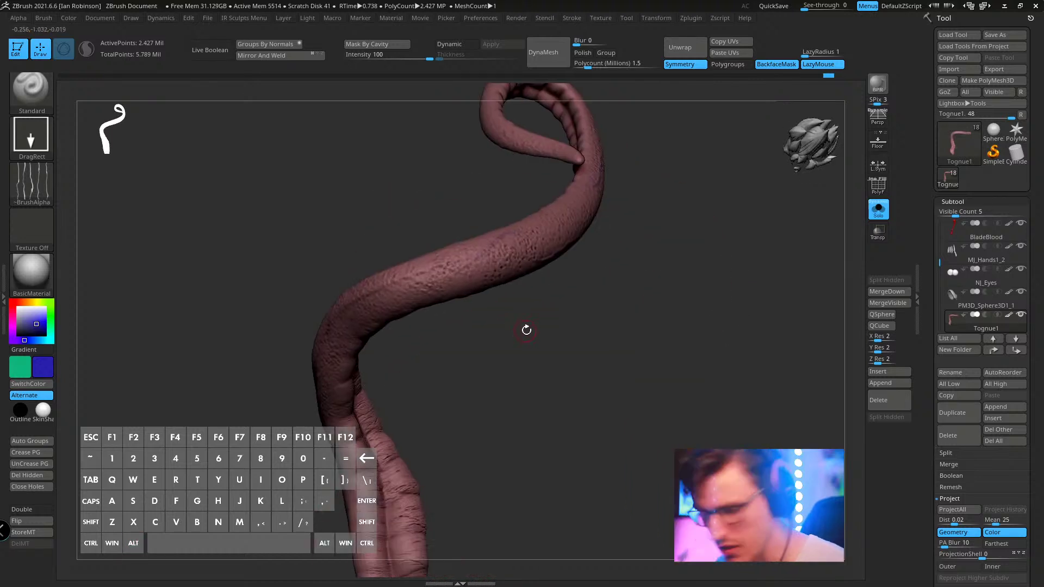
- Turn the brush alpha off, set the stroke to Dots and adjust the draw size for thin lines
left_click(33, 182)
left_click(92, 193)
left_click(32, 135)
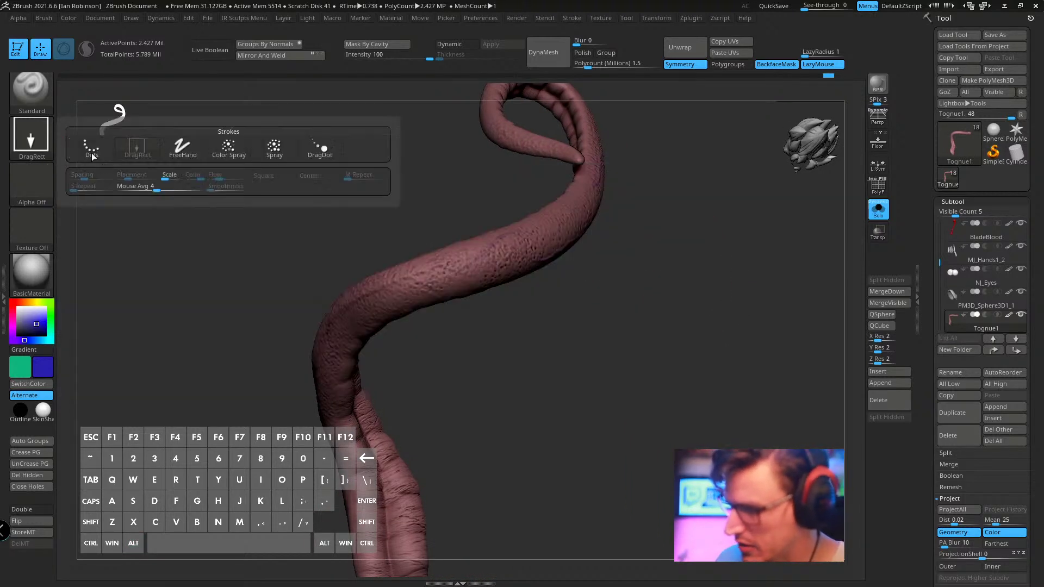
left_click(87, 149)
key("s")
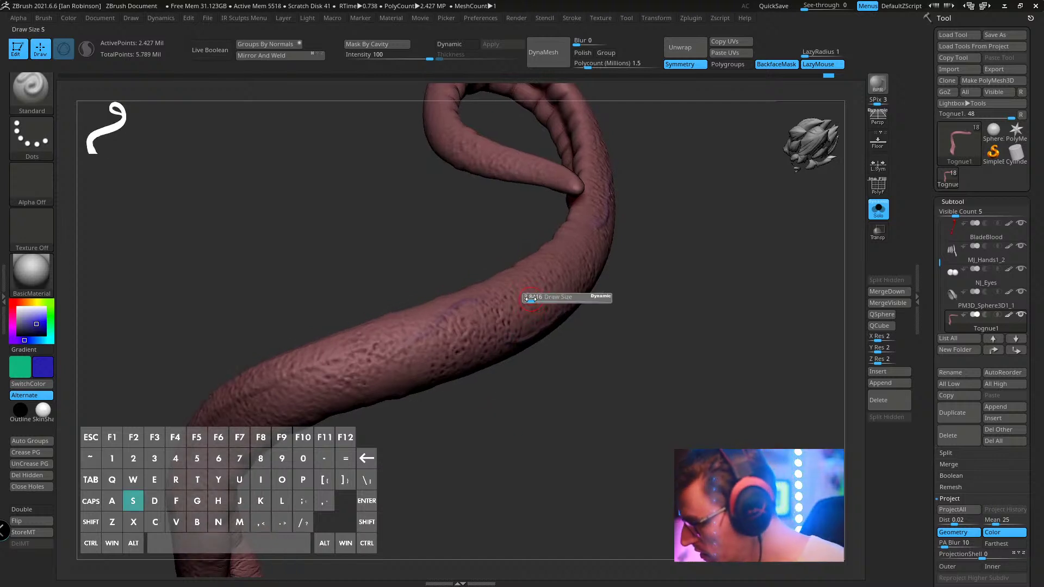
- Trace thin, branching blue veins by hand along the smooth surface near the loop and down the side below the bend
left_click_drag(483, 373, 448, 369)
key("s")
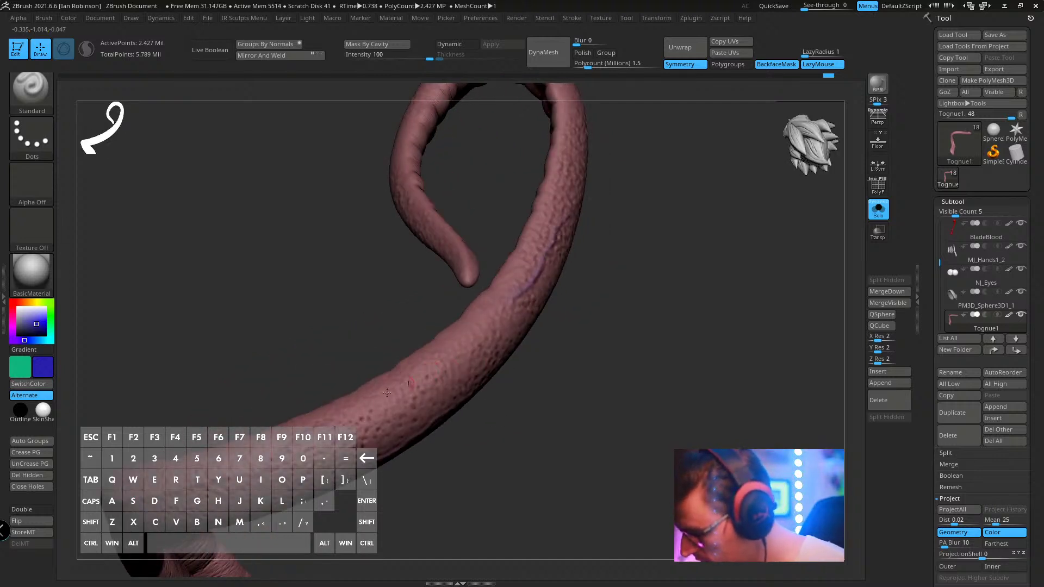
key("space")
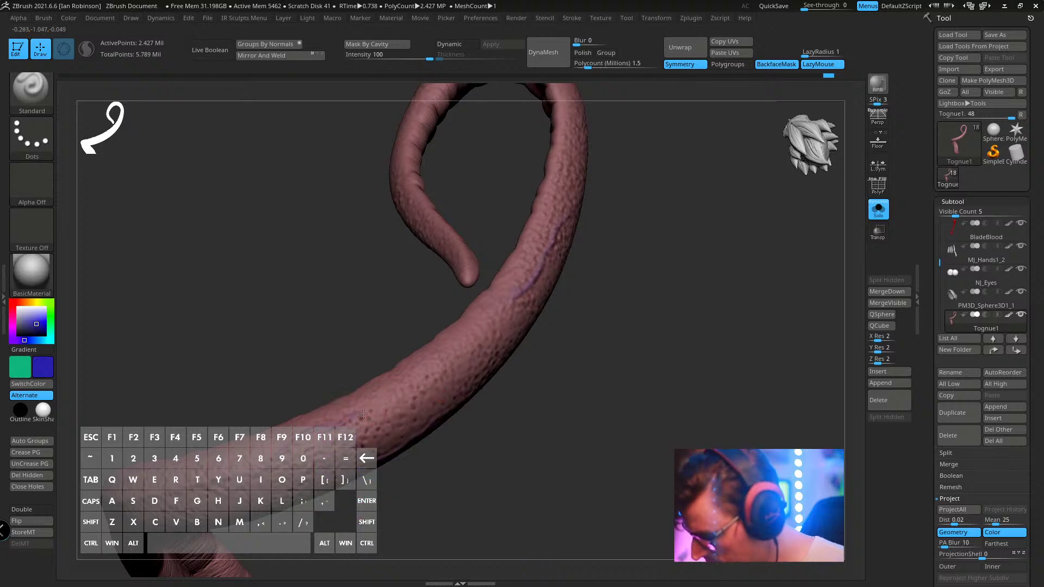
right_click_drag(433, 418, 581, 278)
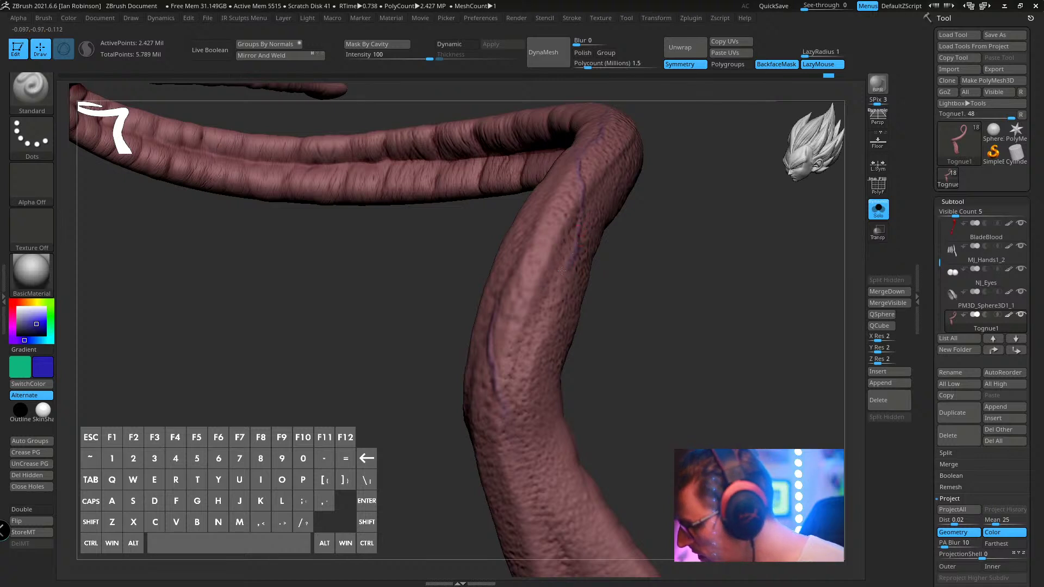
mouse_move(536, 290)
left_mouse_down()
mouse_move(503, 357)
mouse_move(519, 333)
left_mouse_up()
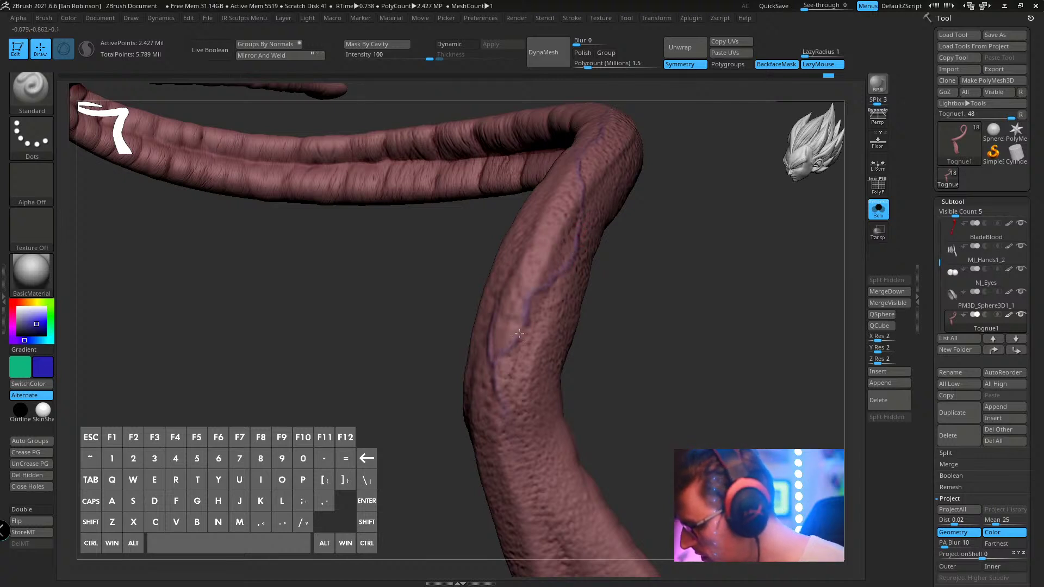
mouse_move(488, 384)
left_mouse_down()
mouse_move(516, 473)
mouse_move(530, 454)
mouse_move(580, 512)
left_mouse_up()
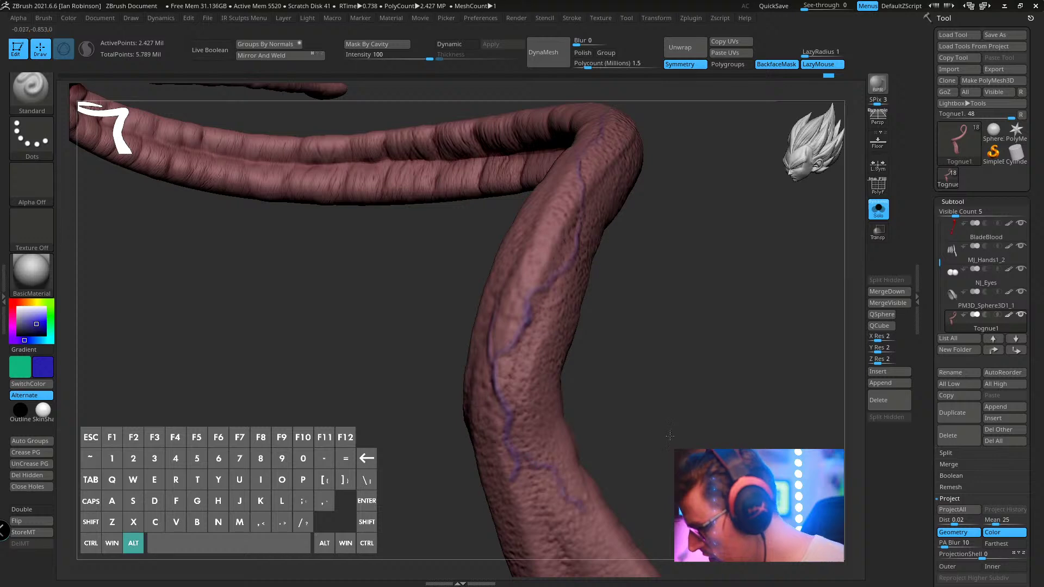
- Extend the branching blue veins down the pitted side of the tongue's broad end
left_click_drag(668, 435, 622, 331, "alt")
mouse_move(623, 331)
left_mouse_down()
mouse_move(675, 326)
mouse_move(671, 317)
mouse_move(641, 326)
left_mouse_up()
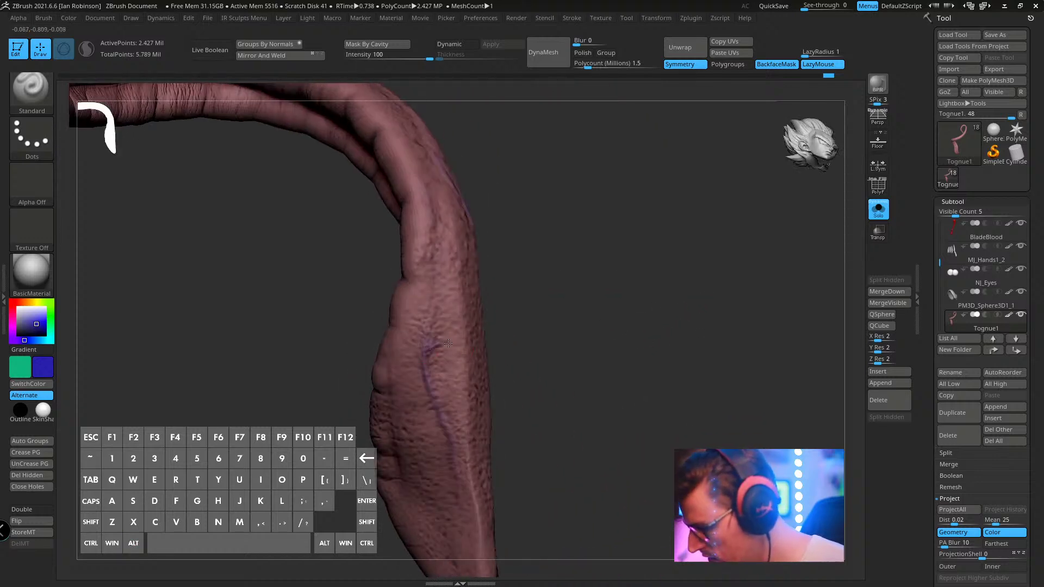
left_click_drag(433, 315, 422, 298)
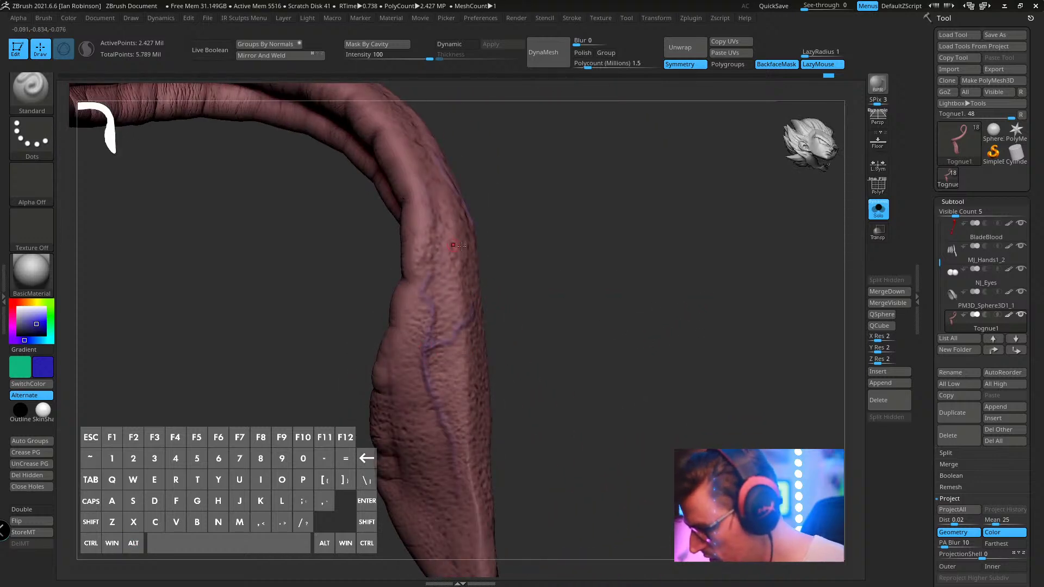
left_click_drag(536, 305, 514, 318)
left_click_drag(387, 367, 376, 434)
- Draw thin blue veins across the wrinkled ribs on both halves of the stem's underside
left_click_drag(480, 386, 574, 315)
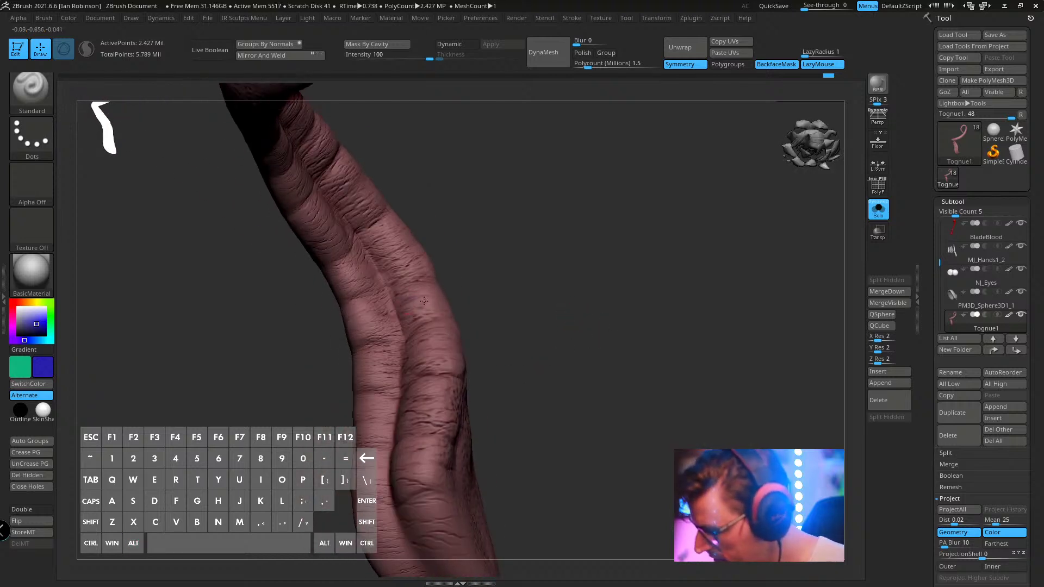
key("1")
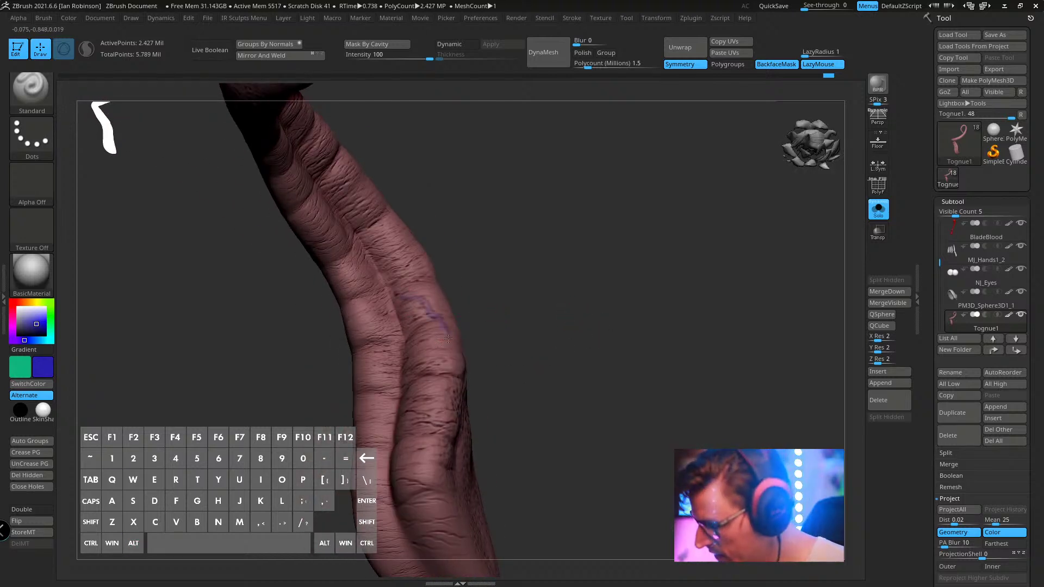
left_click_drag(494, 307, 518, 292)
key("shift")
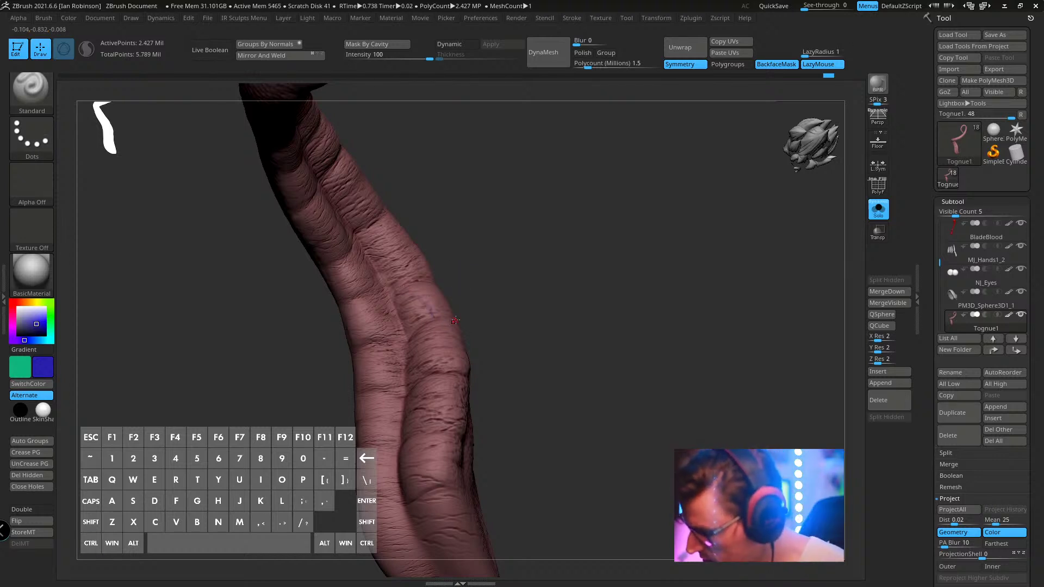
left_click_drag(516, 305, 524, 295)
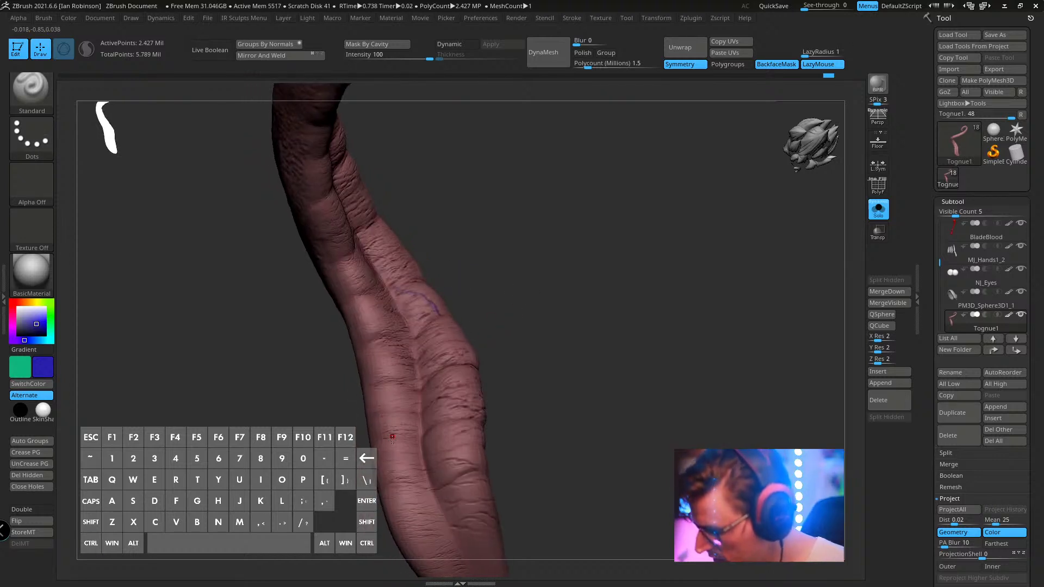
left_click_drag(417, 407, 387, 453)
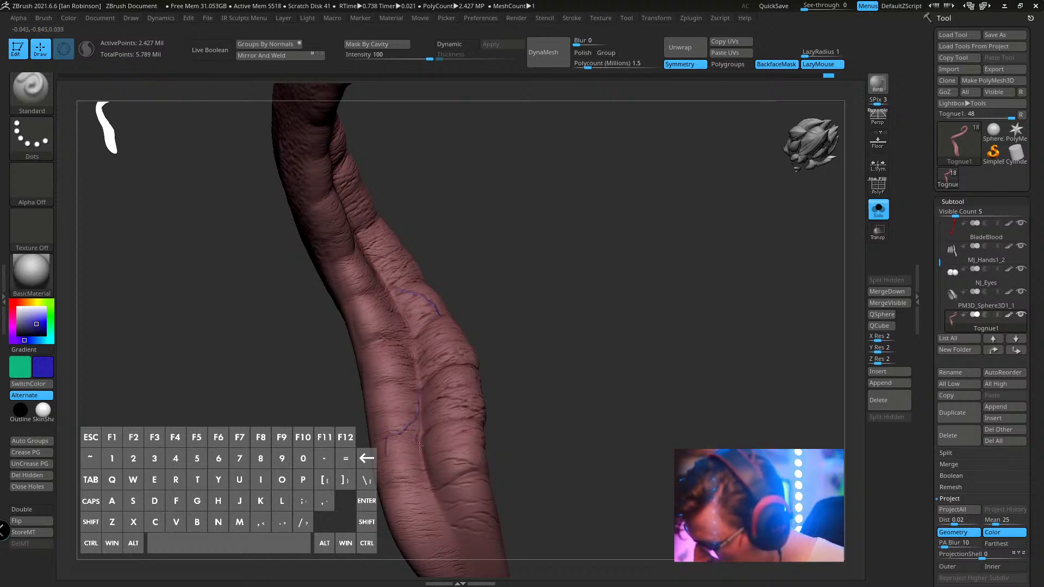
- Review the veined tongue as a whole and compute its ambient occlusion
left_click_drag(600, 335, 438, 369, "alt")
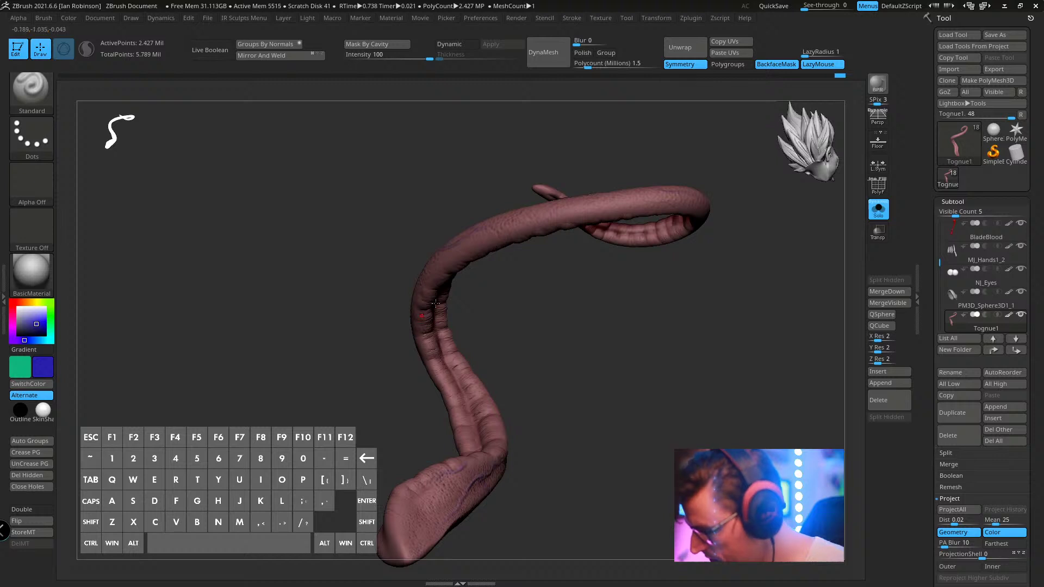
mouse_move(435, 302)
left_mouse_down()
mouse_move(543, 337)
mouse_move(475, 329)
left_mouse_up()
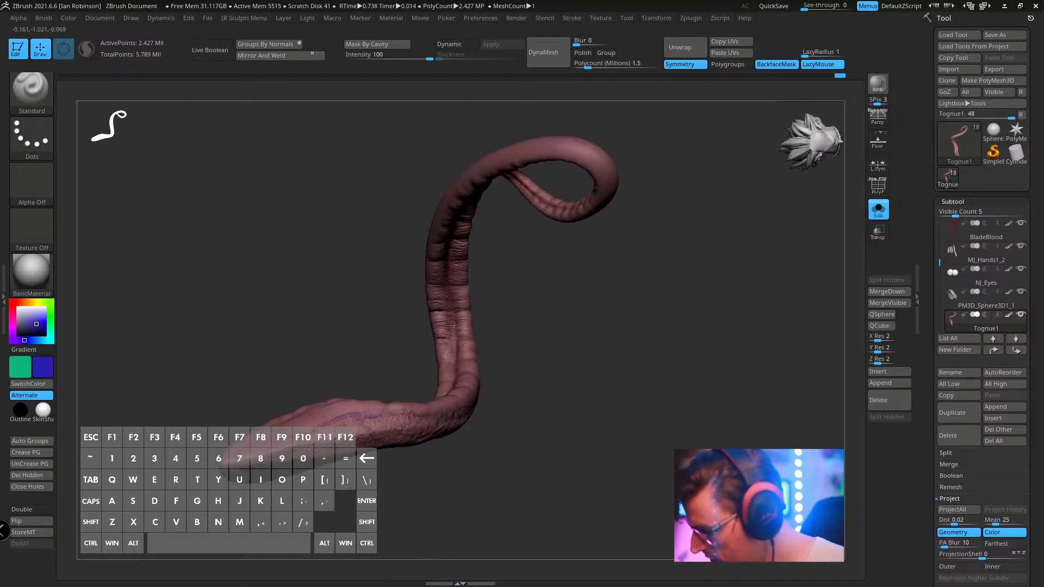
left_click_drag(531, 264, 531, 240)
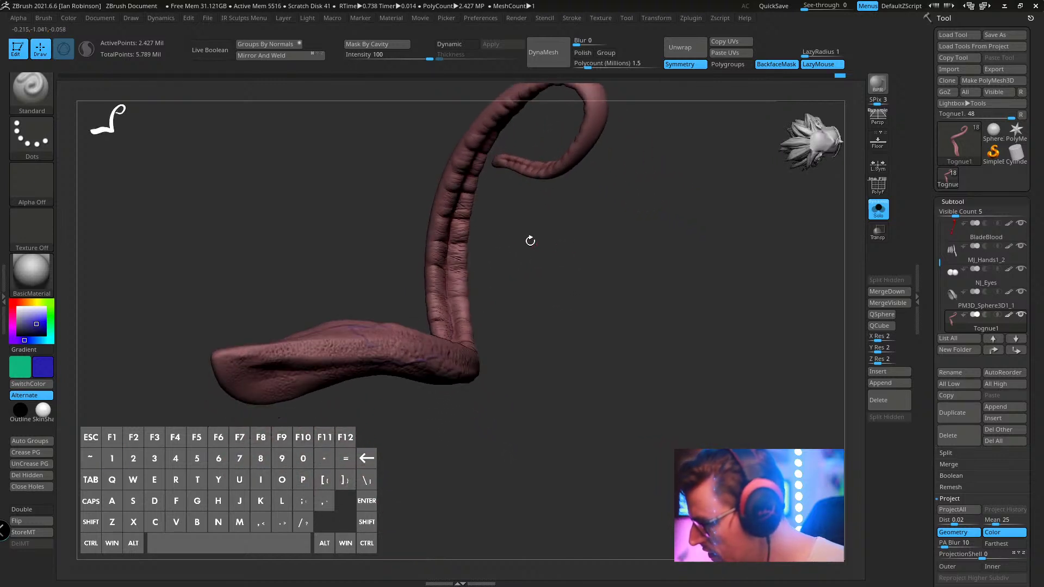
left_click_drag(561, 282, 606, 372, "alt")
left_click(700, 18)
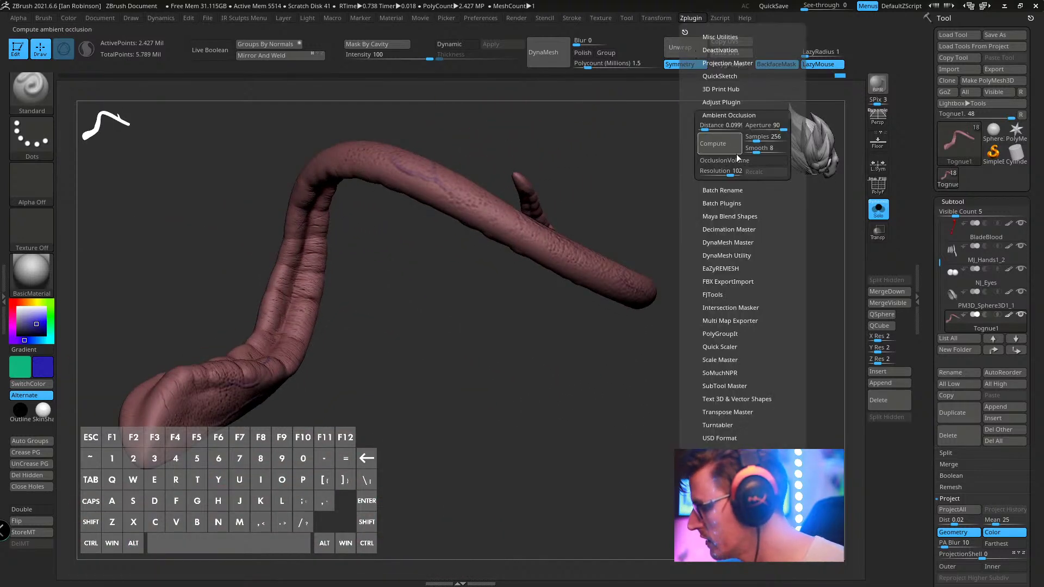
left_click(736, 155)
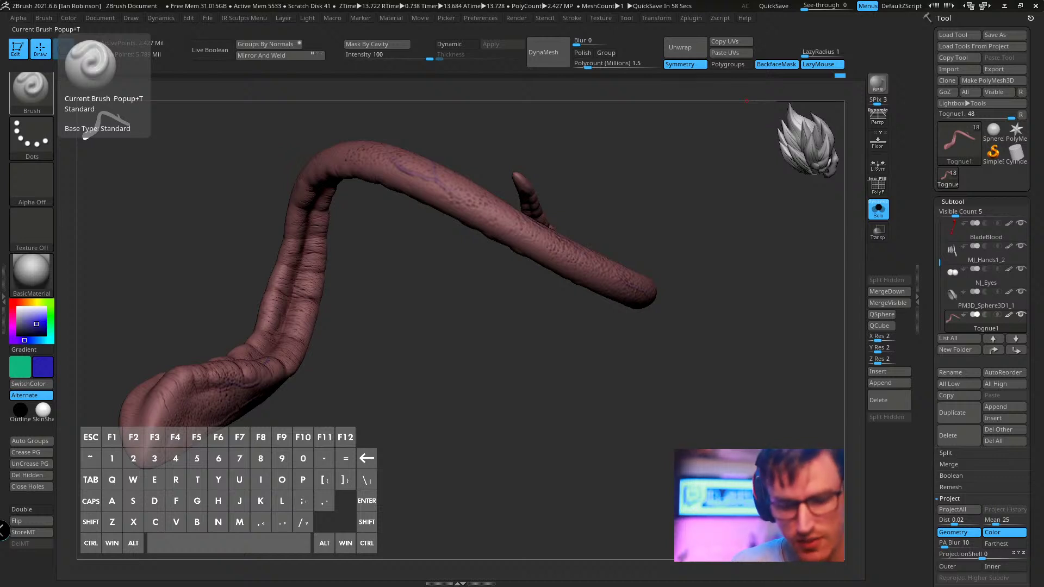
key("shift+2")
key("r")
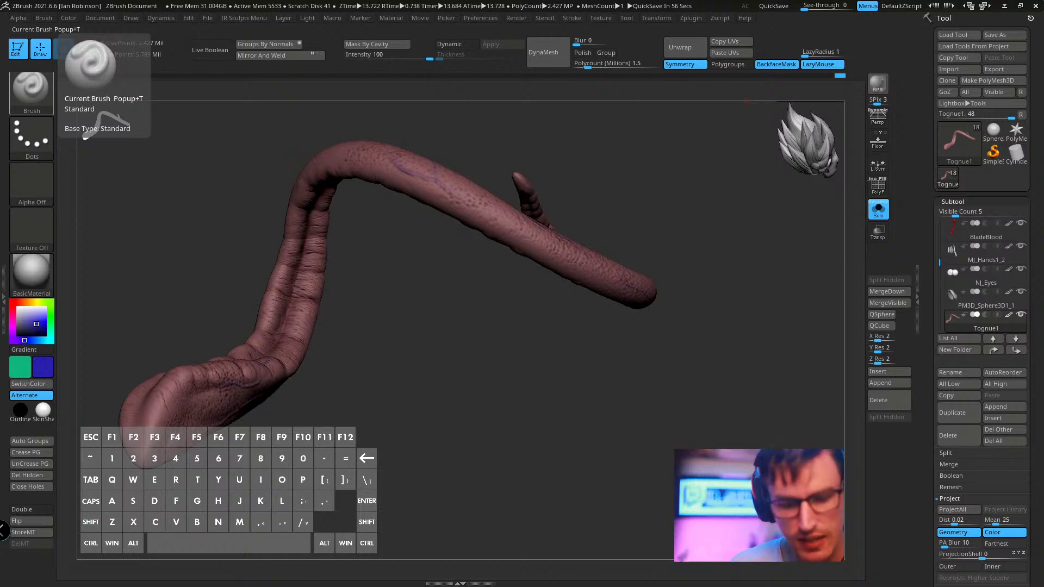
key("e")
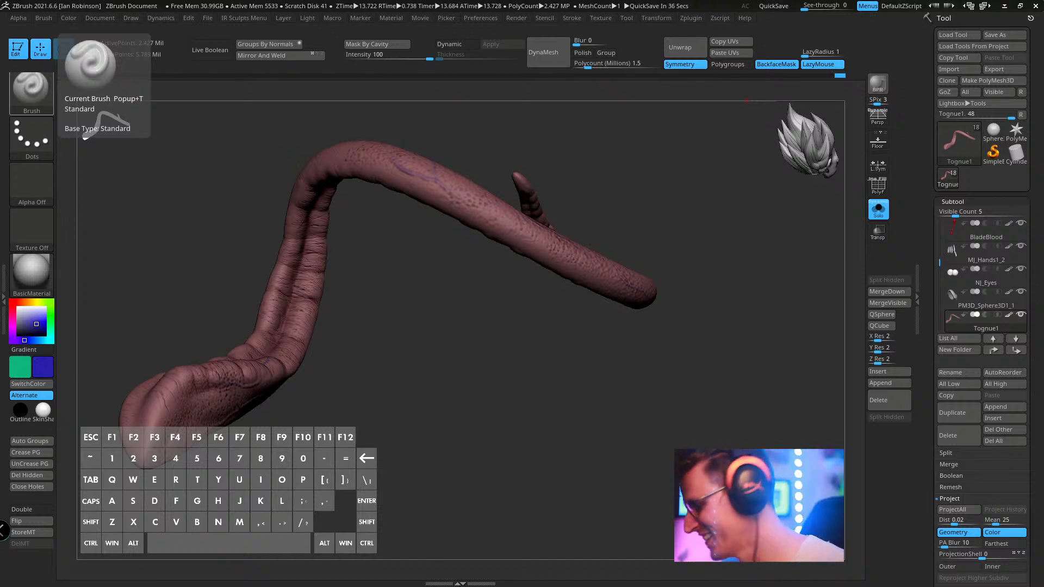
- Bring the whole figure back into view, make the body the active subtool and save the tool in the Mary_Jane_Carnage folder
key("ctrl+shift+s")
left_click_drag(698, 321, 661, 245)
left_click_drag(616, 136, 563, 202)
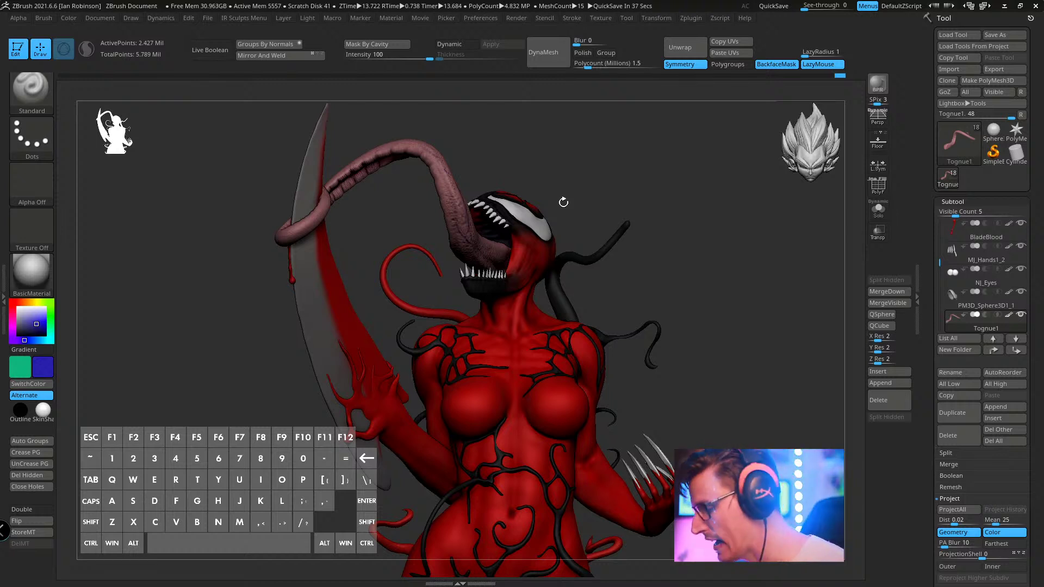
left_click(560, 205, "alt")
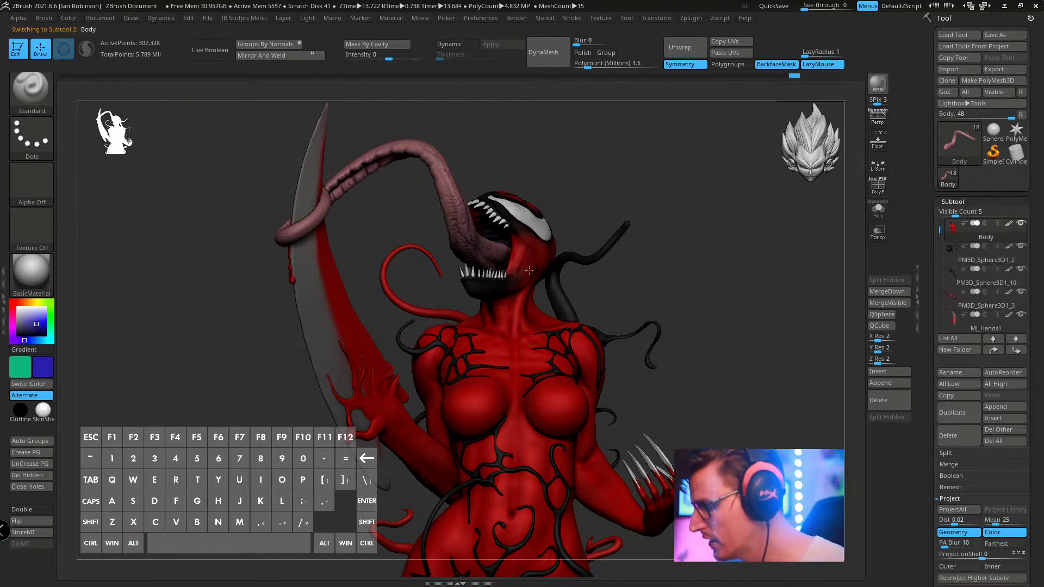
left_click(995, 35)
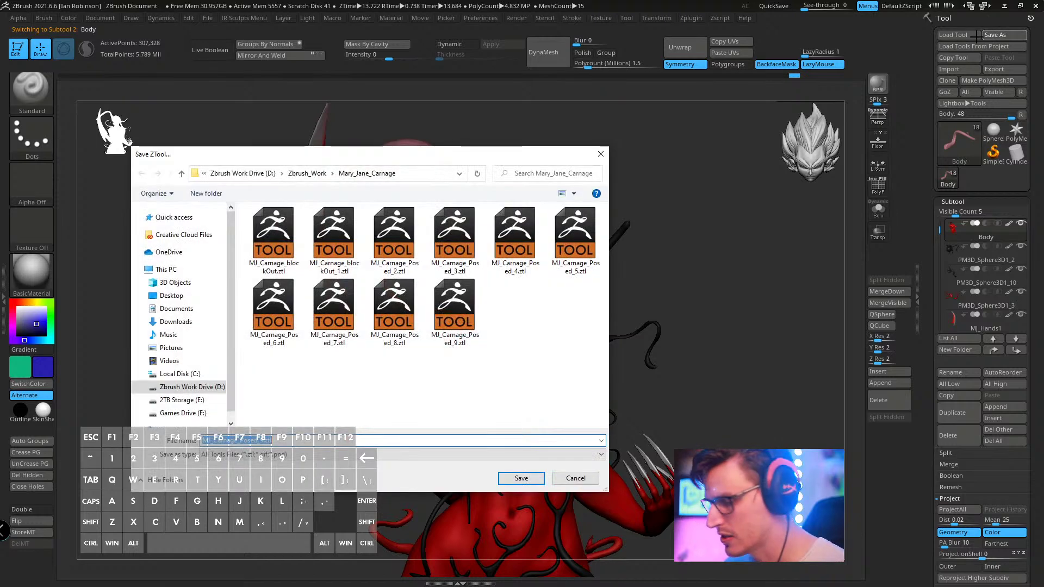
key("Return")
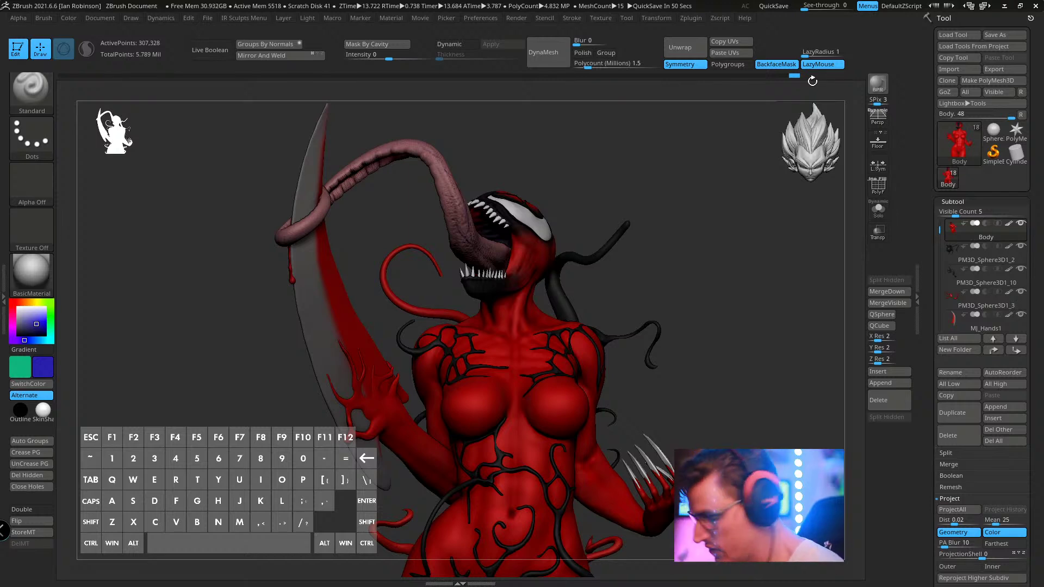
- Select the white finger claws, sample the dark red from the body and fill the claws with it
left_click_drag(674, 352, 647, 315, "alt")
left_click_drag(648, 316, 581, 385)
left_click(511, 466, "alt")
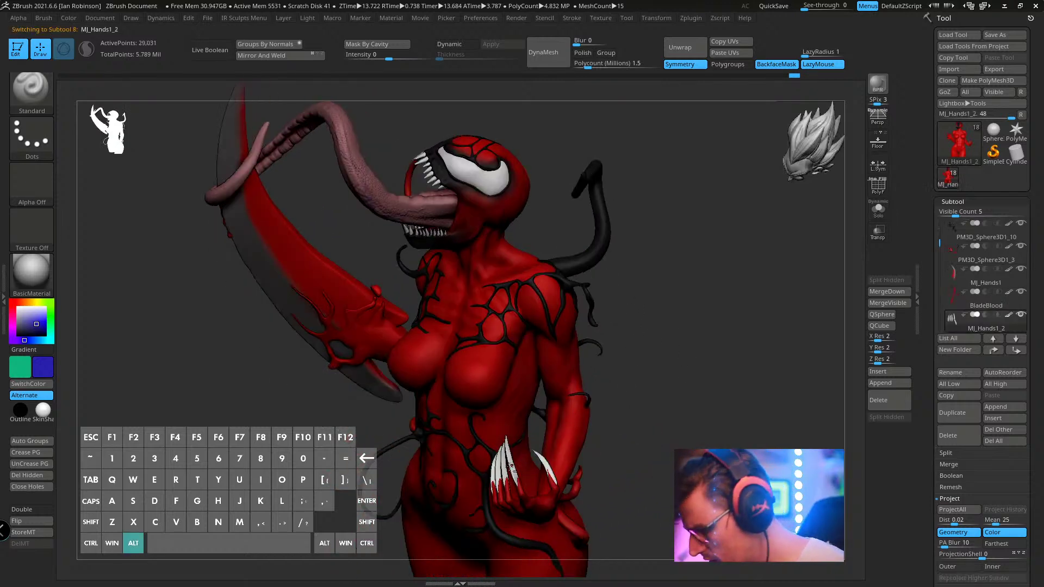
key("shift+f")
key("shift+f")
left_click_drag(678, 373, 672, 453, "alt")
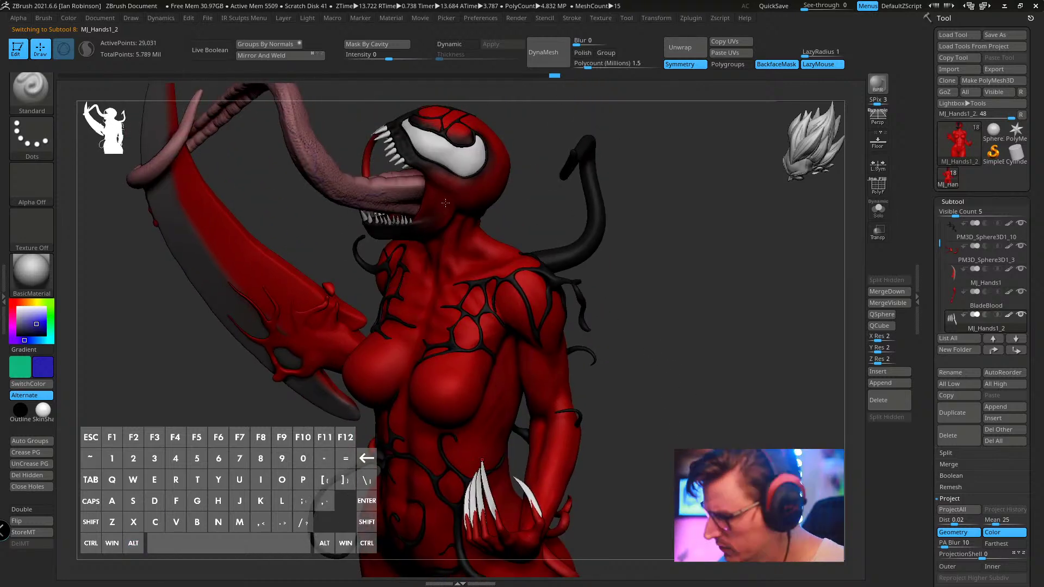
key("c")
left_click(68, 17)
left_click(104, 231)
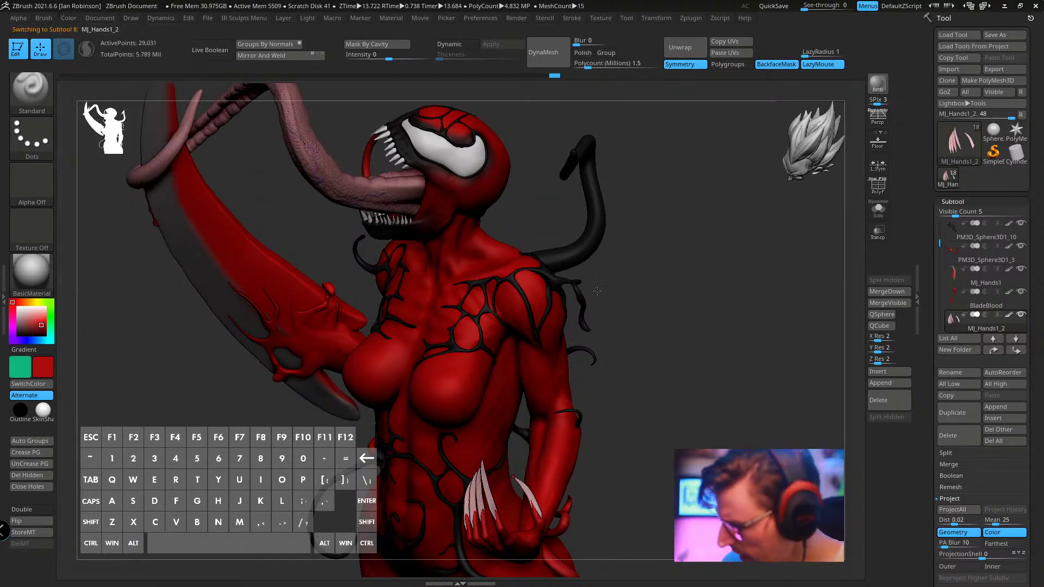
- Fill the claws with the sampled red a second time so they match the hand's solid red
left_click_drag(598, 282, 625, 291)
key("space")
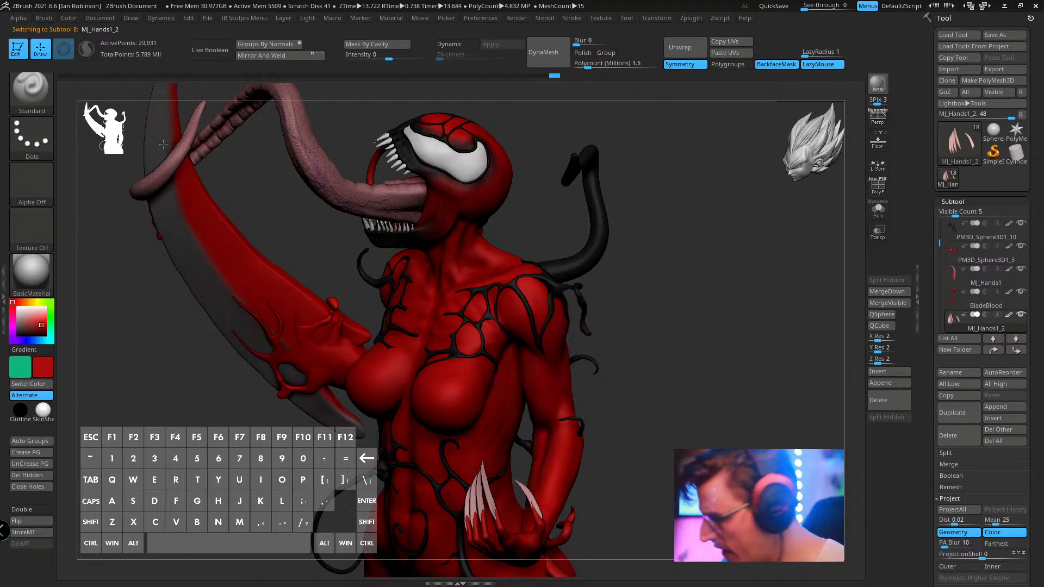
left_click(68, 18)
left_click(103, 228)
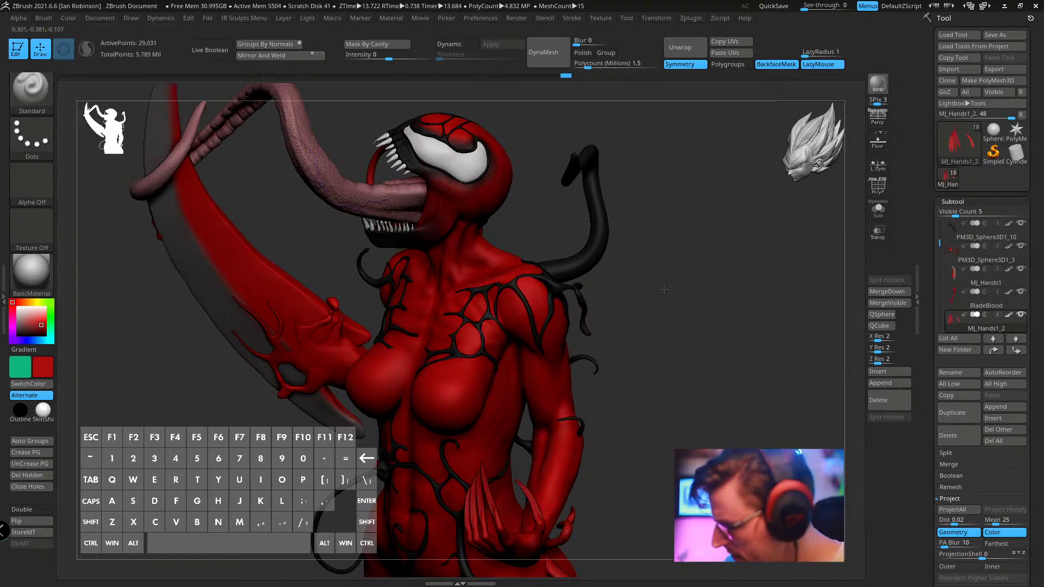
left_click_drag(570, 244, 664, 279)
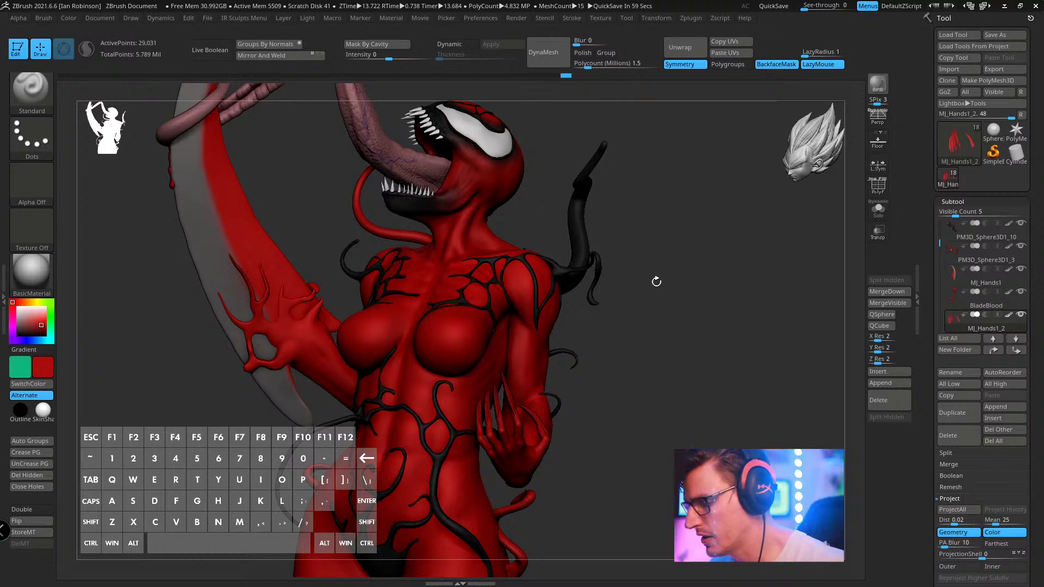
- Choose the Move brush, adjust its draw size, make the body active and subdivide its geometry to a higher level
left_click_drag(680, 217, 494, 317, "alt")
key("b")
key("m")
key("v")
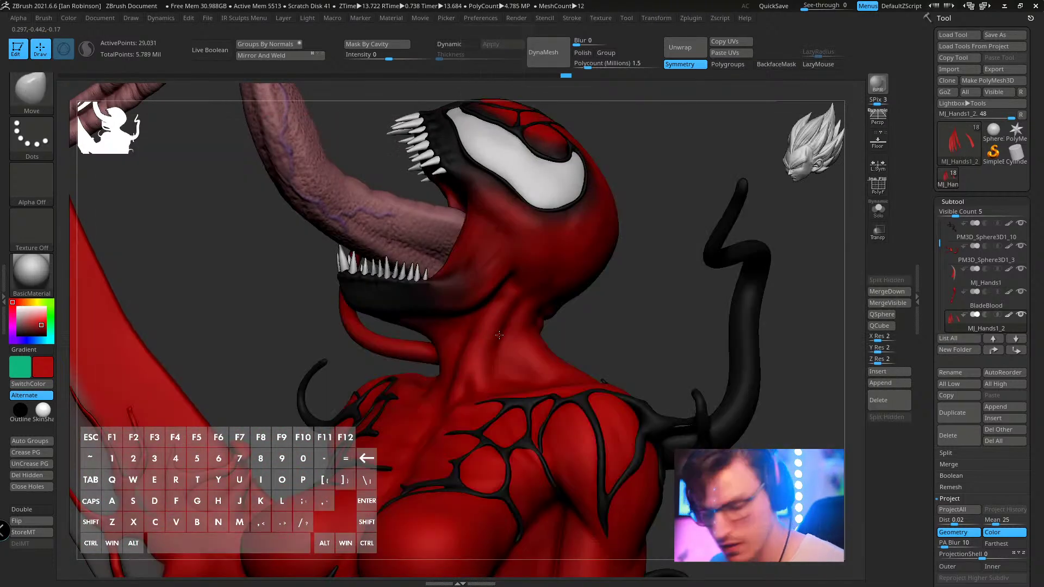
key("s")
left_click_drag(510, 333, 523, 333)
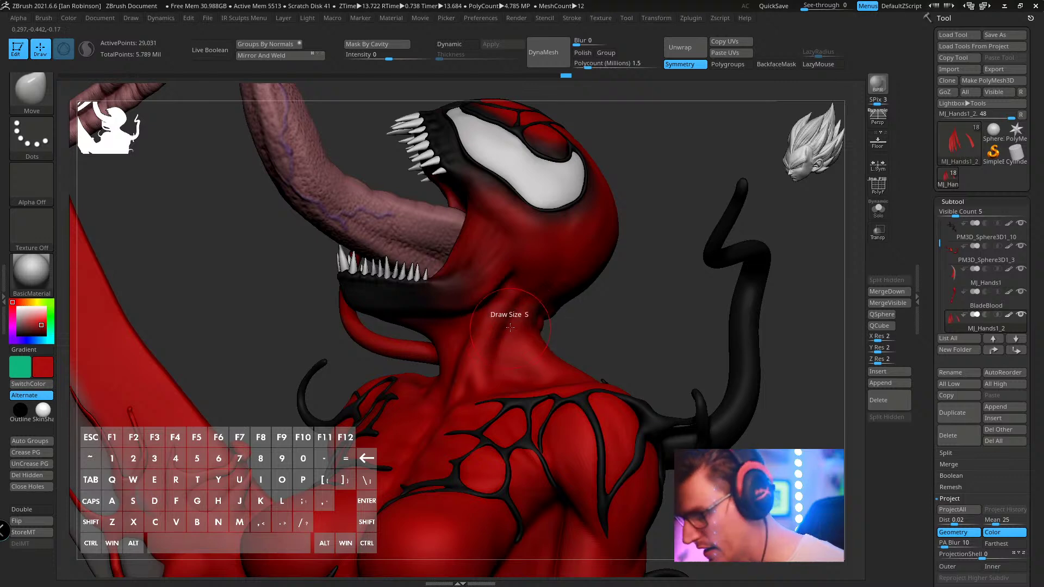
left_click(490, 351, "alt")
key("shift")
key("shift+d")
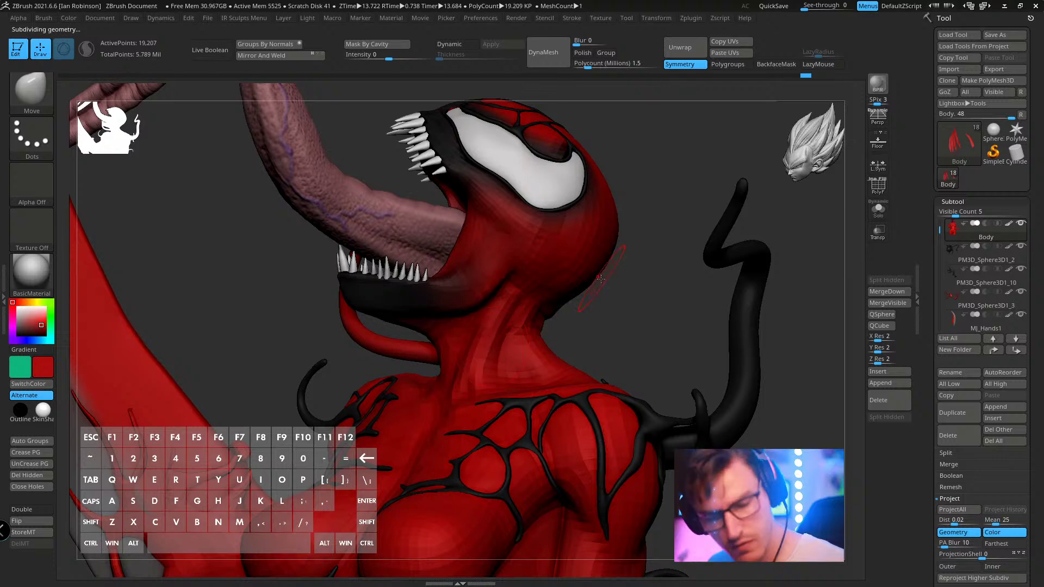
- Adjust the brush size, compare the body's two highest subdivision levels around the jaw and inspect the opposite side of the head
key("s")
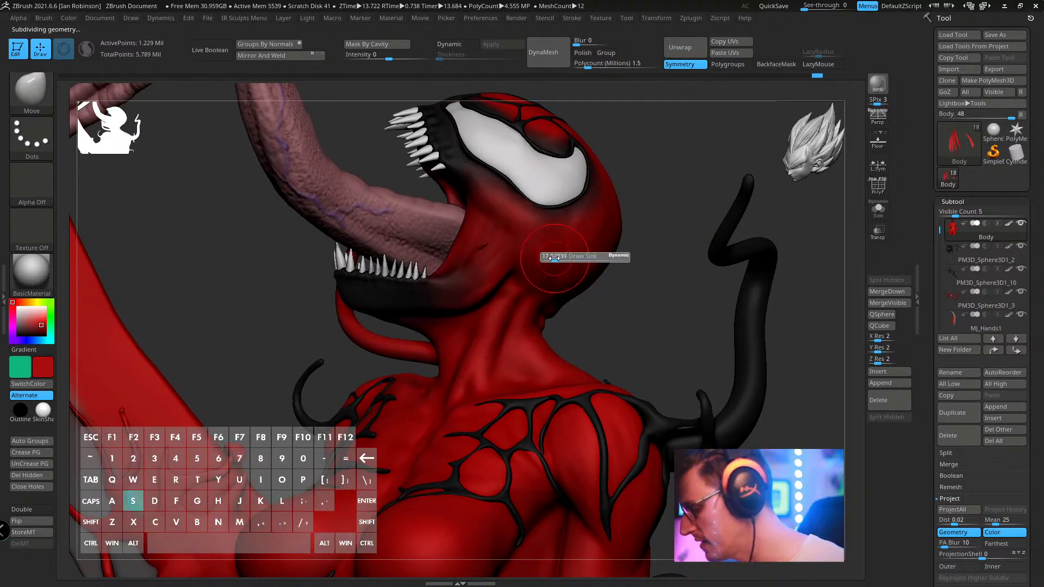
left_click_drag(575, 256, 491, 248)
key("shift")
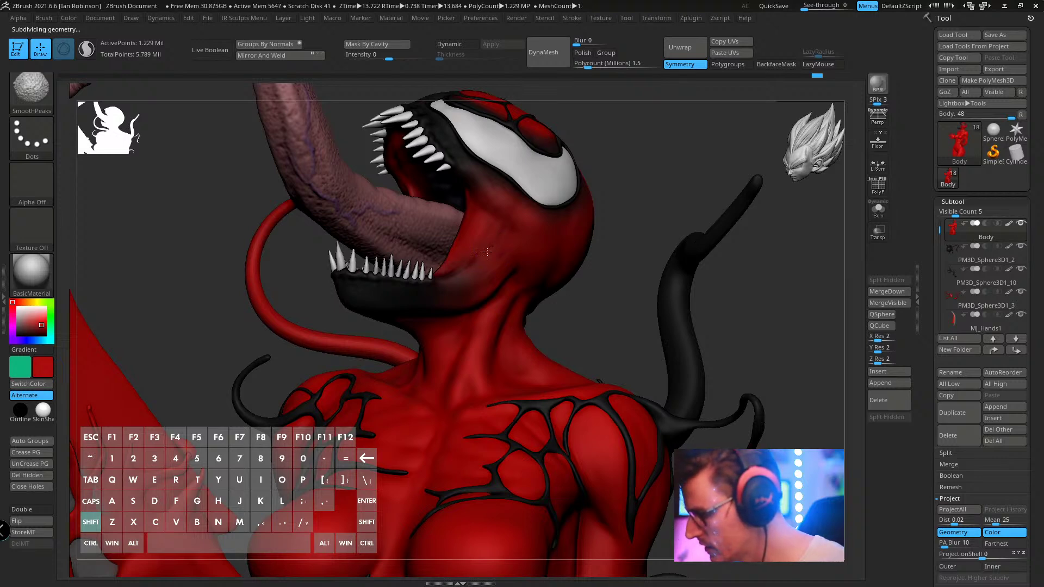
key("shift+d")
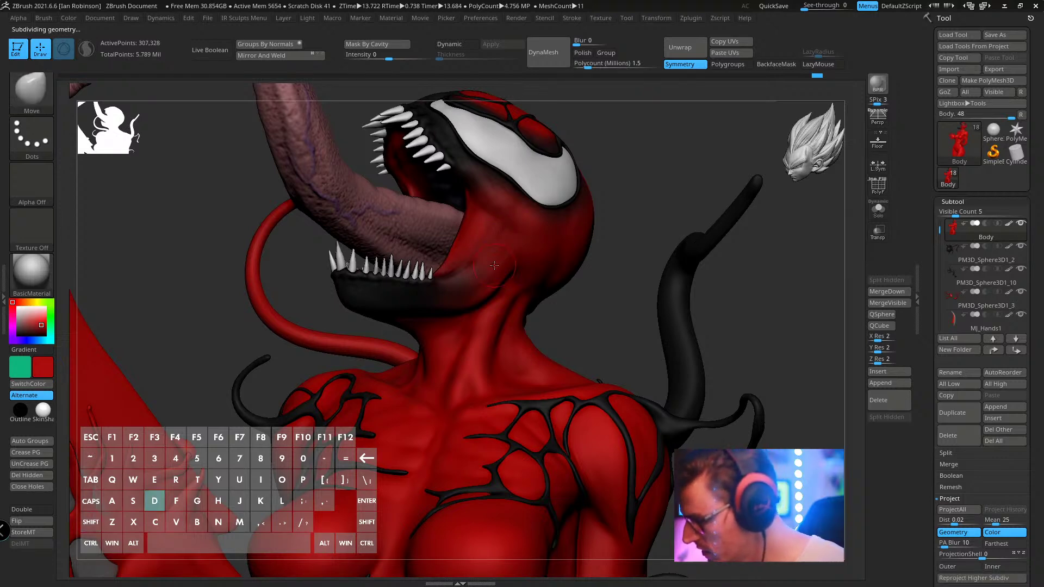
key("d")
left_click_drag(630, 229, 659, 233)
left_click_drag(508, 235, 504, 267, "alt")
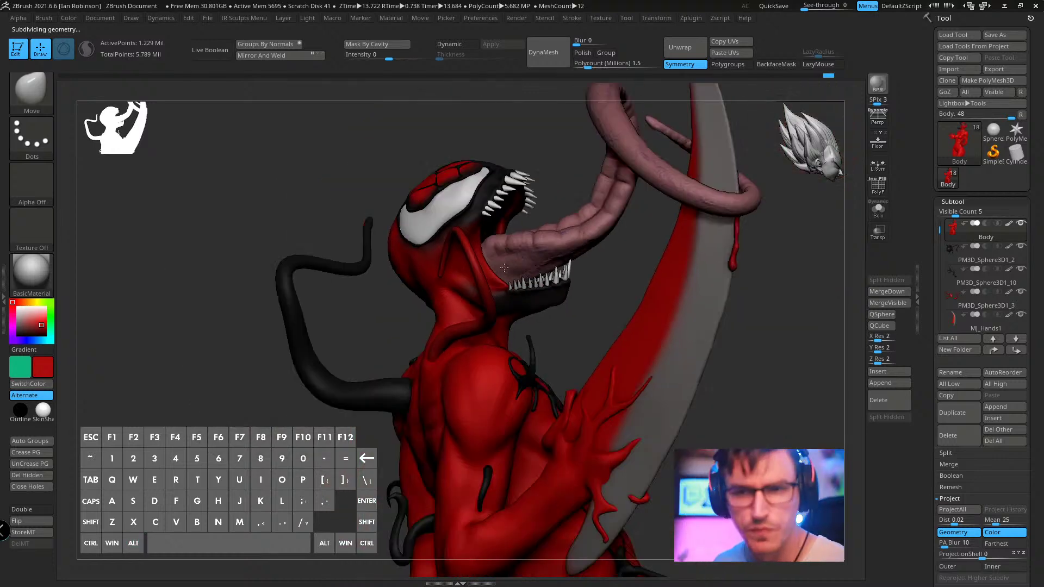
right_click_drag(504, 267, 472, 229, "alt")
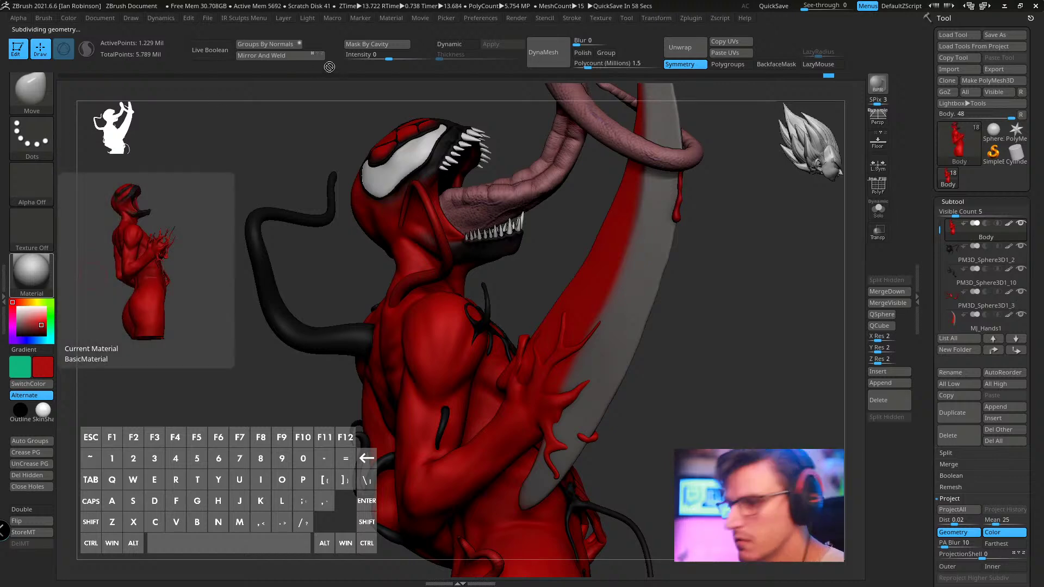
- Switch to Firefox, look through the YouTube playlist "The Power of Myth" and return to ZBrush
key("alt+Tab")
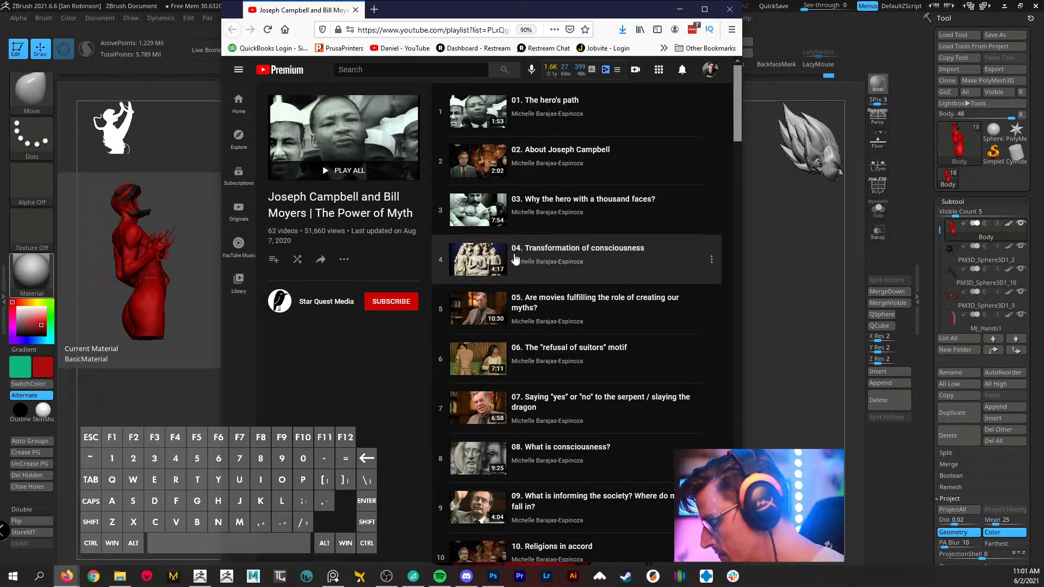
scroll(538, 261, "down", 5)
scroll(537, 269, "up", 6)
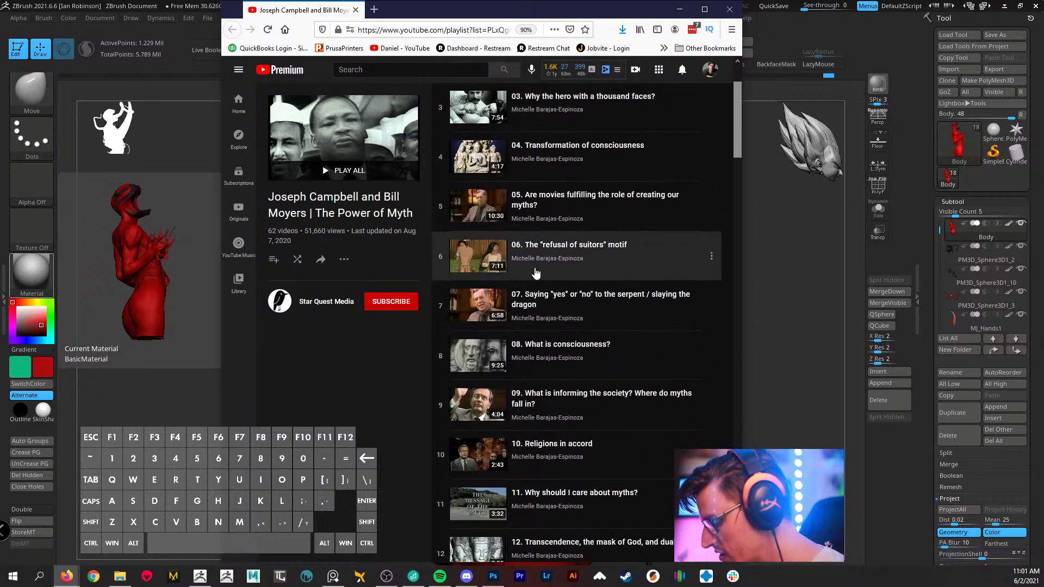
left_click(679, 9)
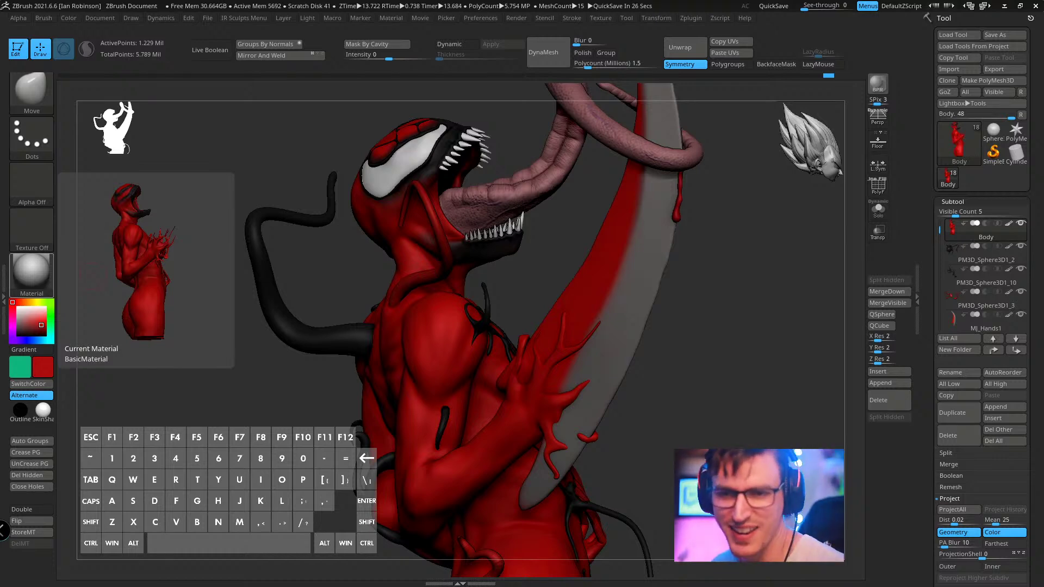
- Turn the figure to the front and save the tool with the recoloured claws and subdivided body
left_click_drag(769, 353, 552, 247)
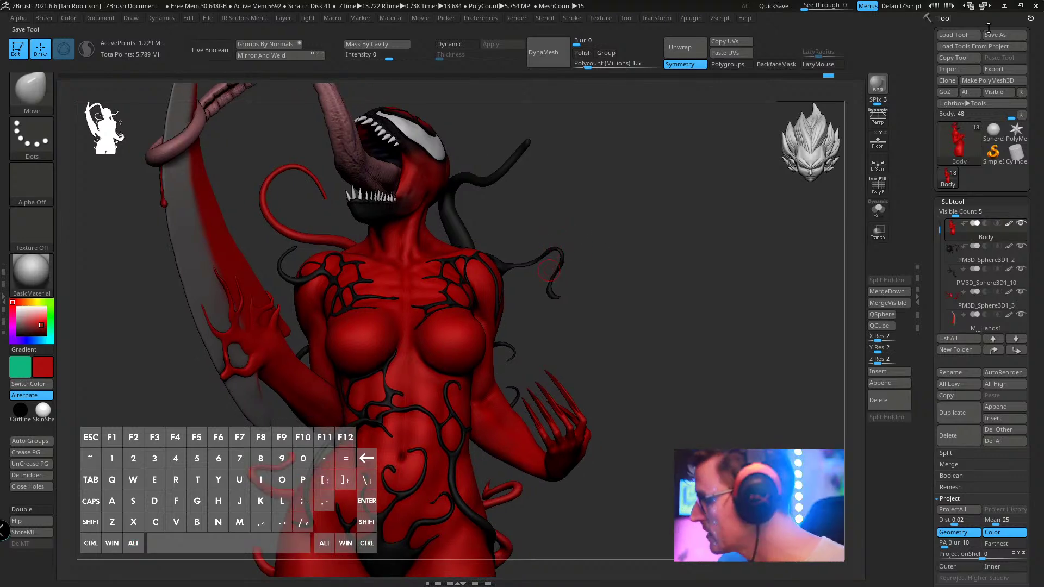
left_click(1004, 34)
key("Return")
left_click(545, 287)
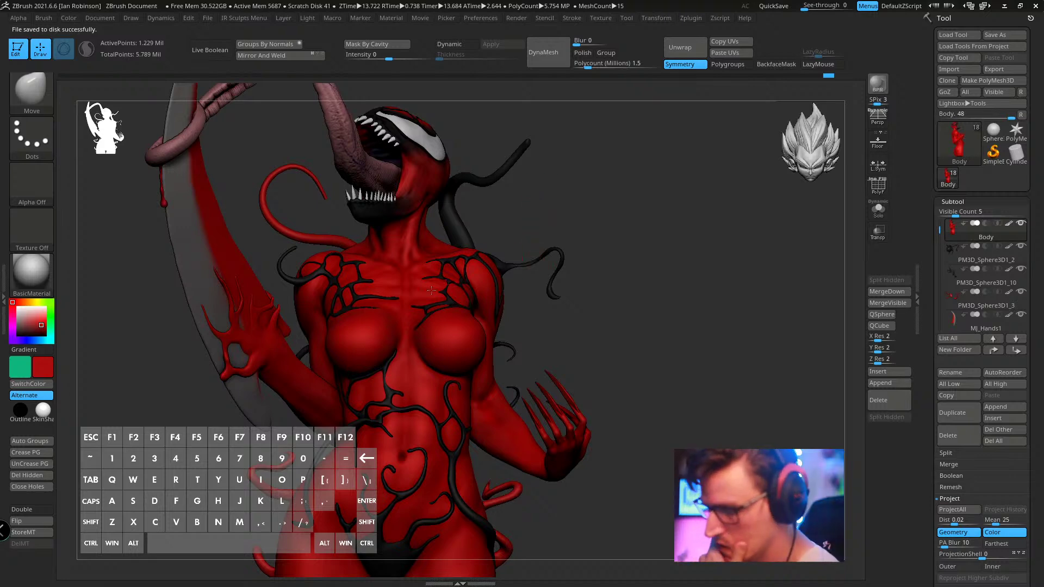
- Choose the ChiselOrganic brush with its Abstract12 shape and isolate the body subtool
key("b")
key("c")
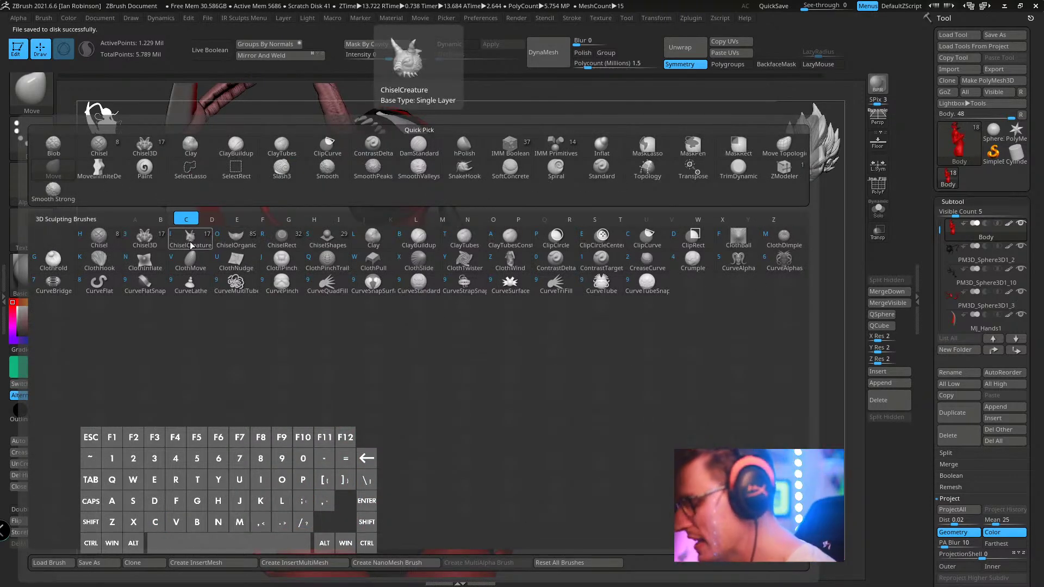
left_click(247, 240)
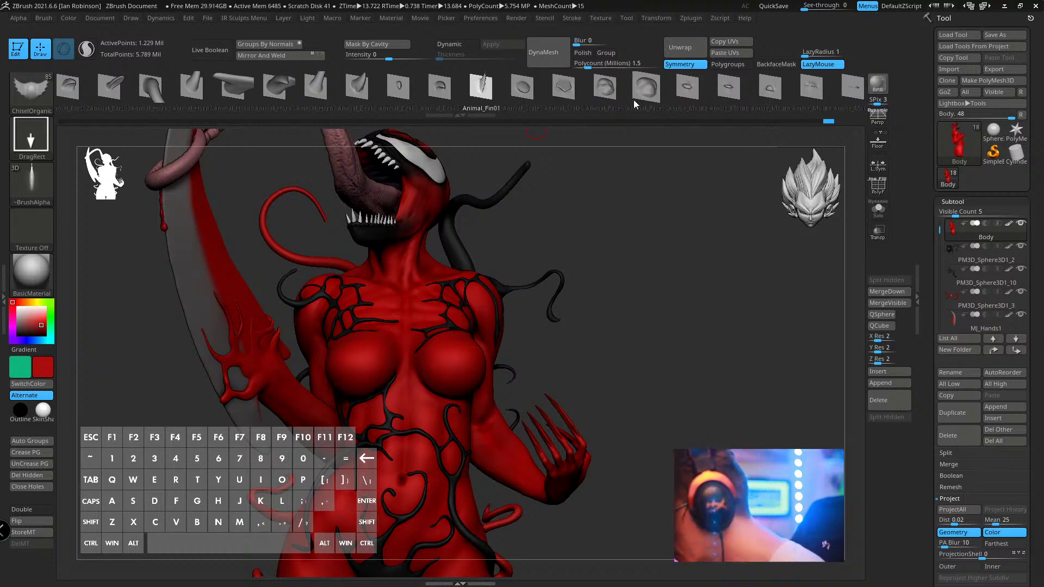
left_click_drag(633, 99, 552, 113)
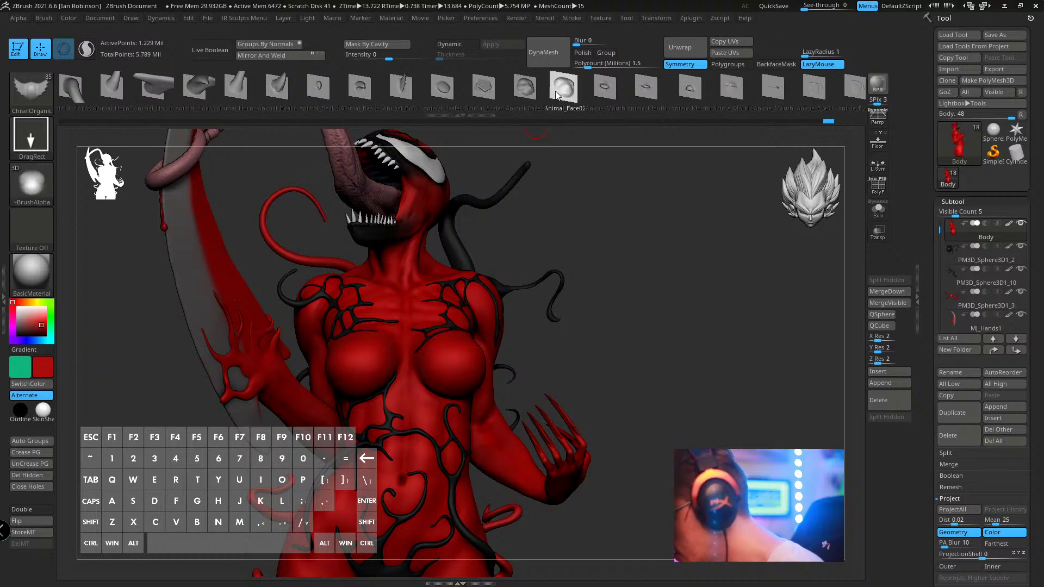
mouse_move(556, 90)
left_mouse_down()
mouse_move(456, 135)
mouse_move(424, 137)
mouse_move(393, 138)
mouse_move(445, 128)
mouse_move(350, 100)
left_mouse_up()
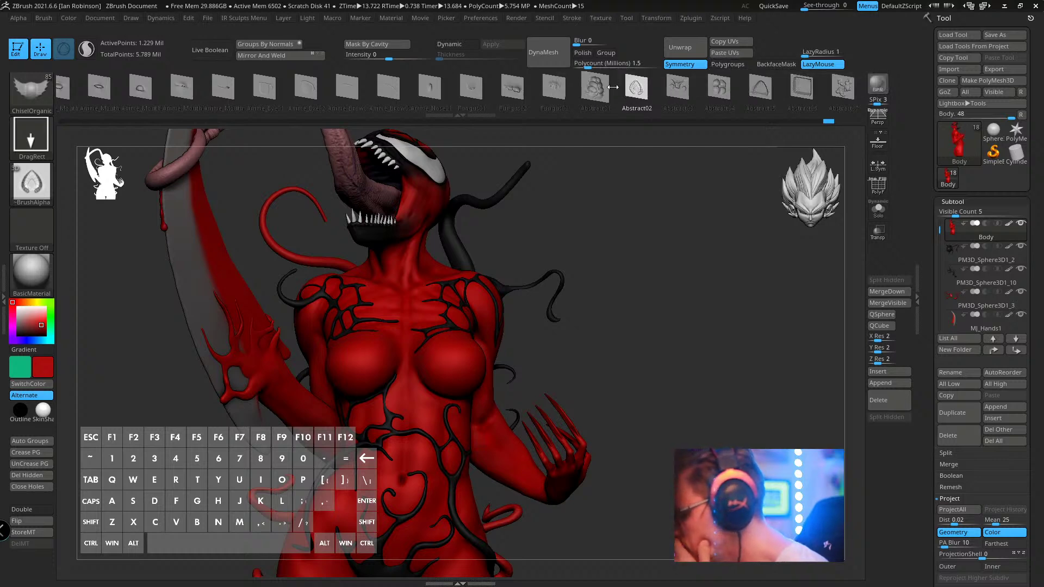
mouse_move(430, 93)
left_mouse_down()
mouse_move(248, 110)
mouse_move(209, 139)
left_mouse_up()
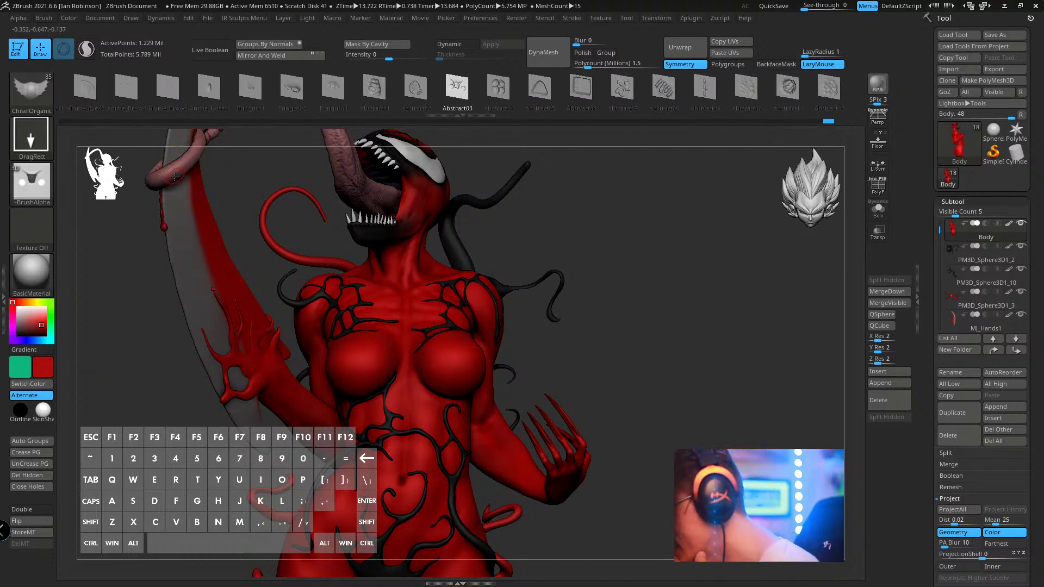
mouse_move(577, 90)
left_mouse_down()
mouse_move(439, 112)
mouse_move(417, 133)
left_mouse_up()
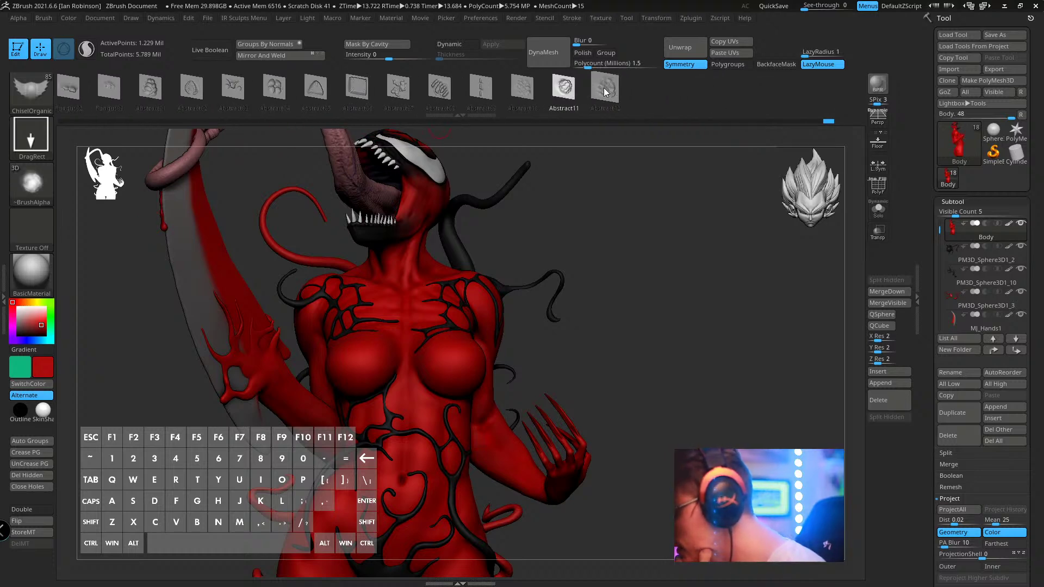
left_click_drag(603, 94, 607, 93)
left_click(878, 209)
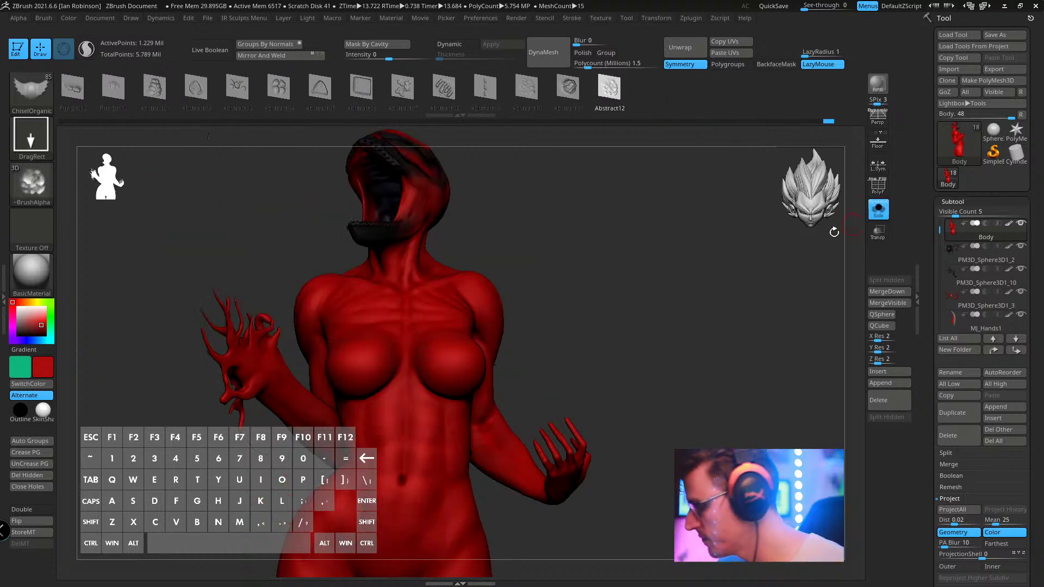
left_click_drag(647, 256, 676, 287, "alt")
left_click_drag(515, 375, 483, 302)
key("ctrl+z")
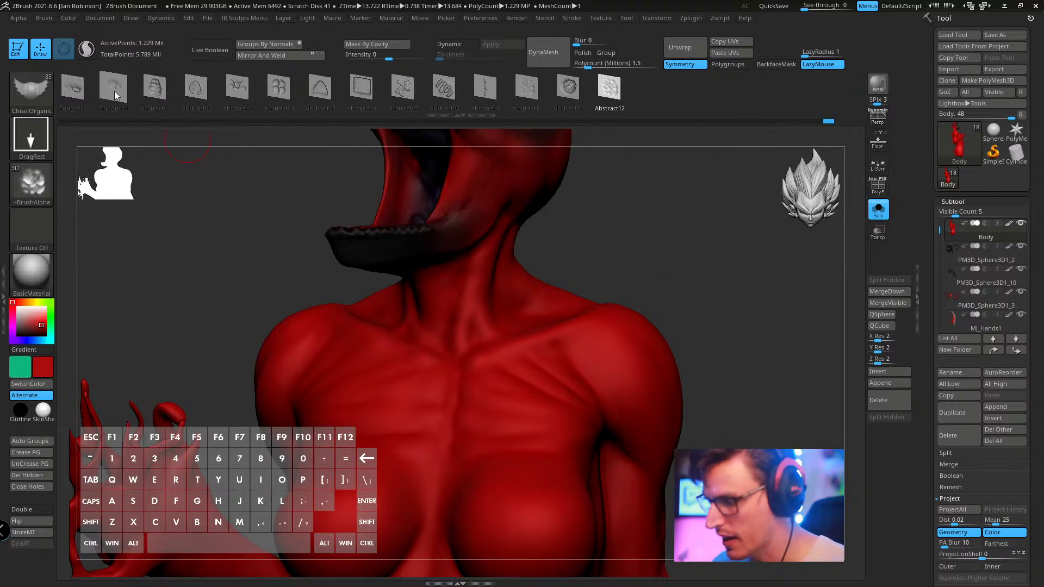
- Stamp the Abstract12 relief onto the upper chest just below the collarbone and check the mesh density there
left_click_drag(645, 269, 467, 337, "alt")
key("s")
left_click_drag(413, 369, 374, 293)
key("shift+f")
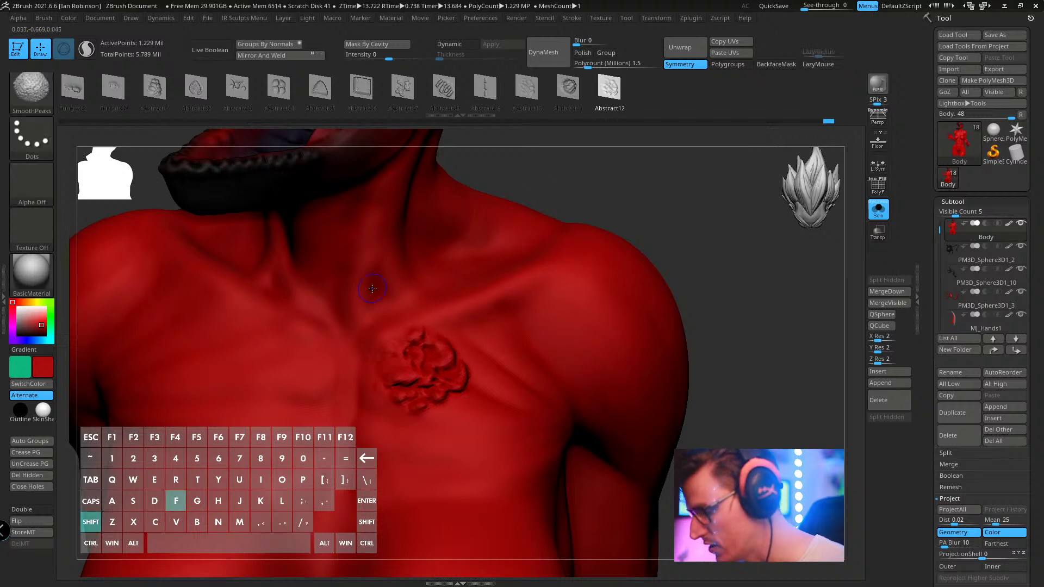
key("shift+f")
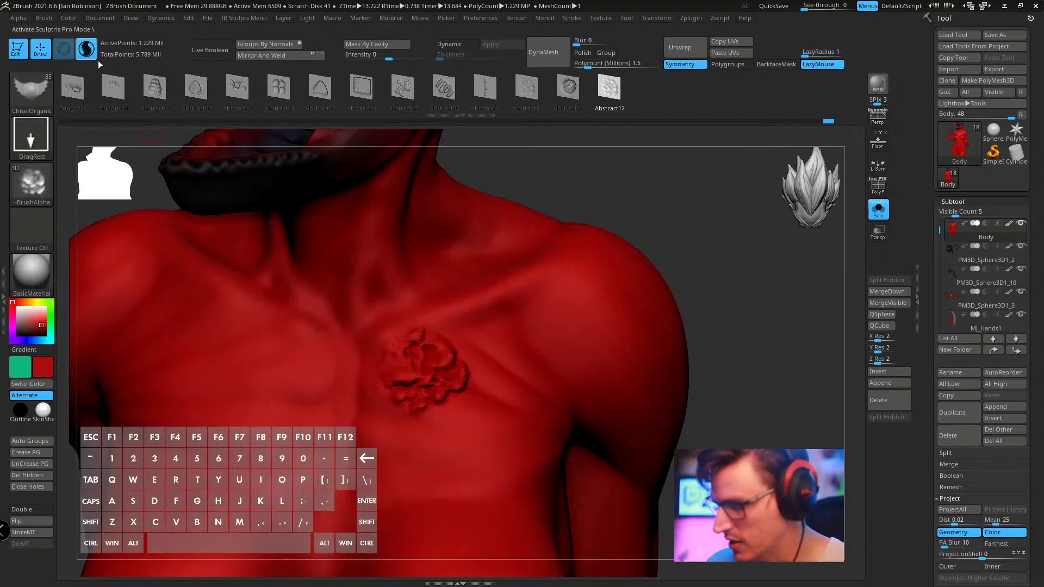
- Try a second Abstract12 stamp beside the first on the upper chest, check the mesh there and undo both stamps
left_click_drag(516, 359, 479, 321)
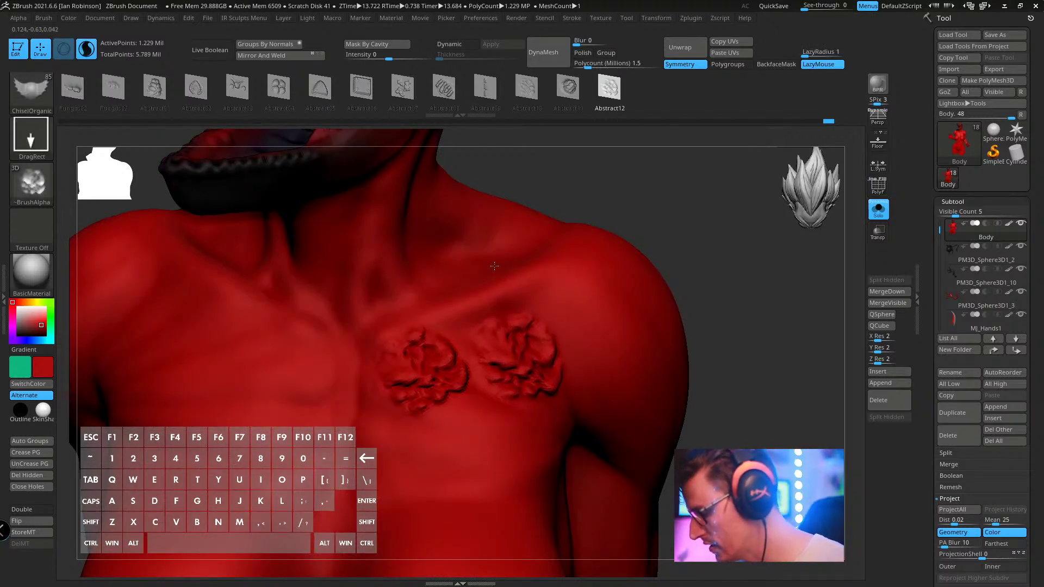
key("shift+f")
key("shift+f")
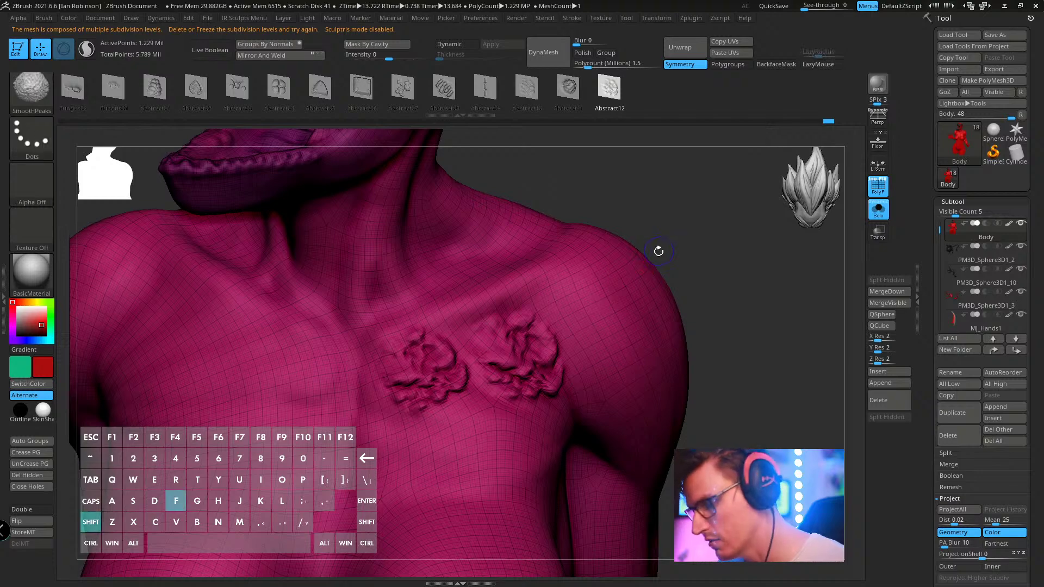
key("ctrl+z")
key("ctrl+z")
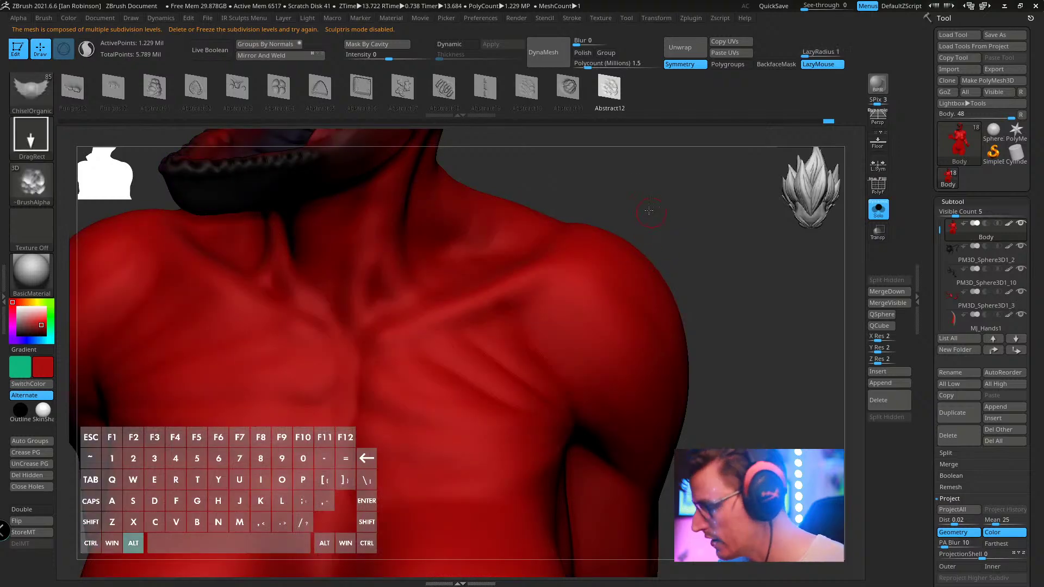
mouse_move(648, 212)
left_mouse_down()
mouse_move(646, 198)
mouse_move(629, 198)
mouse_move(653, 212)
left_mouse_up()
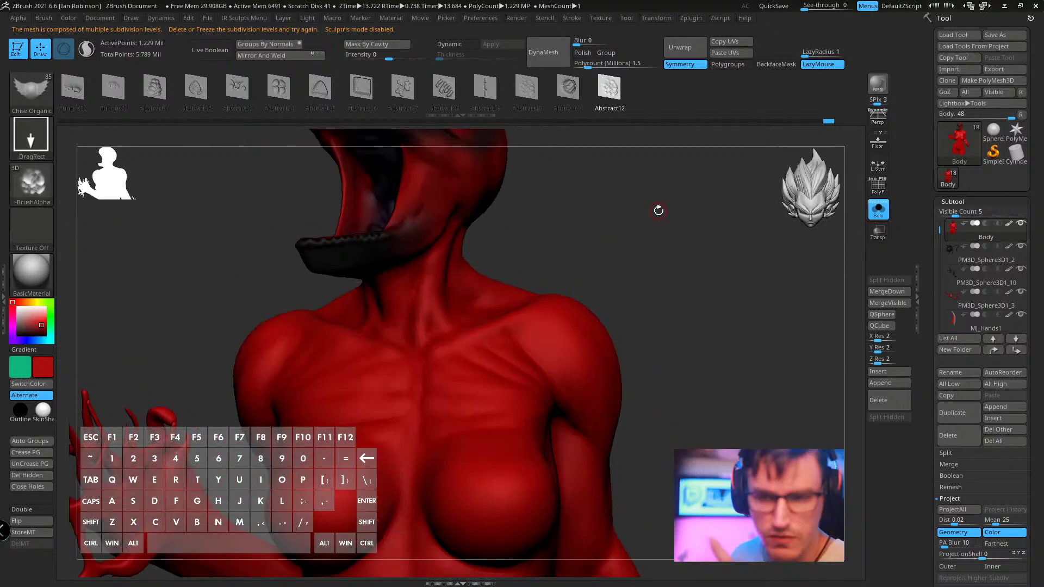
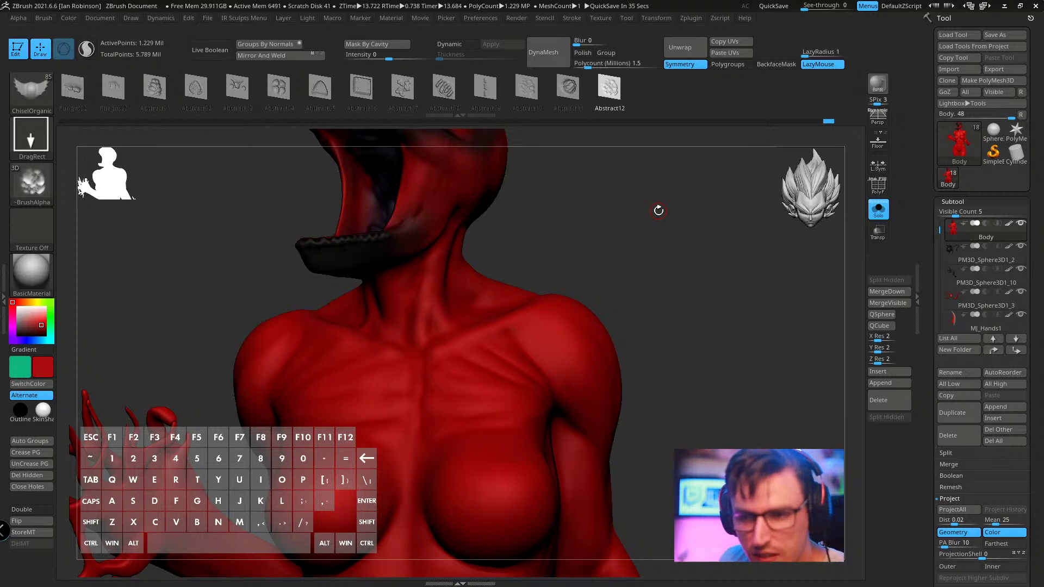
- Show all subtools of the figure again and turn the full model to view the head, tongue and blade
left_click_drag(722, 324, 621, 259, "alt")
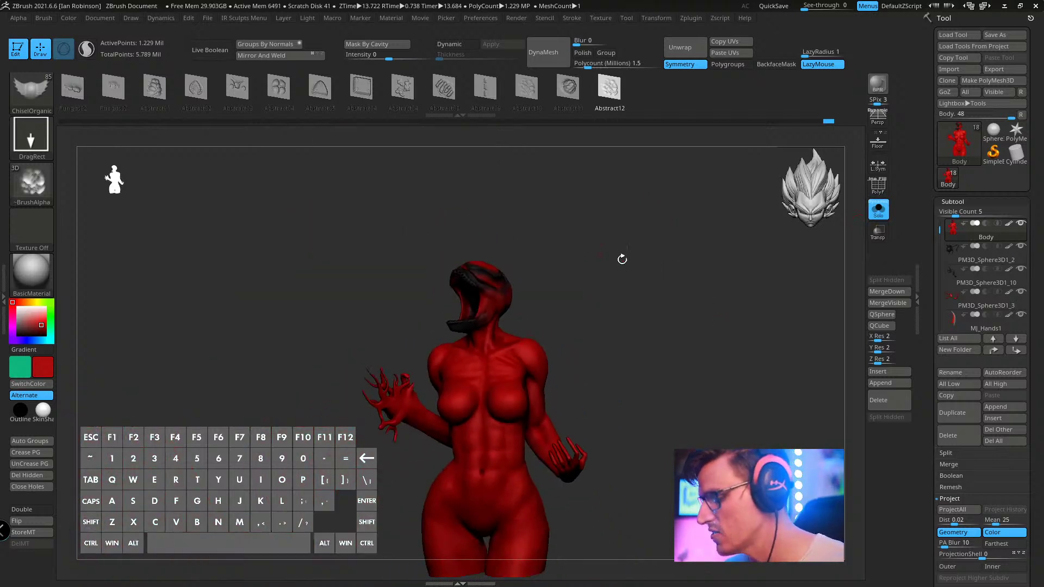
left_click(877, 211)
left_click_drag(770, 243, 511, 254, "alt")
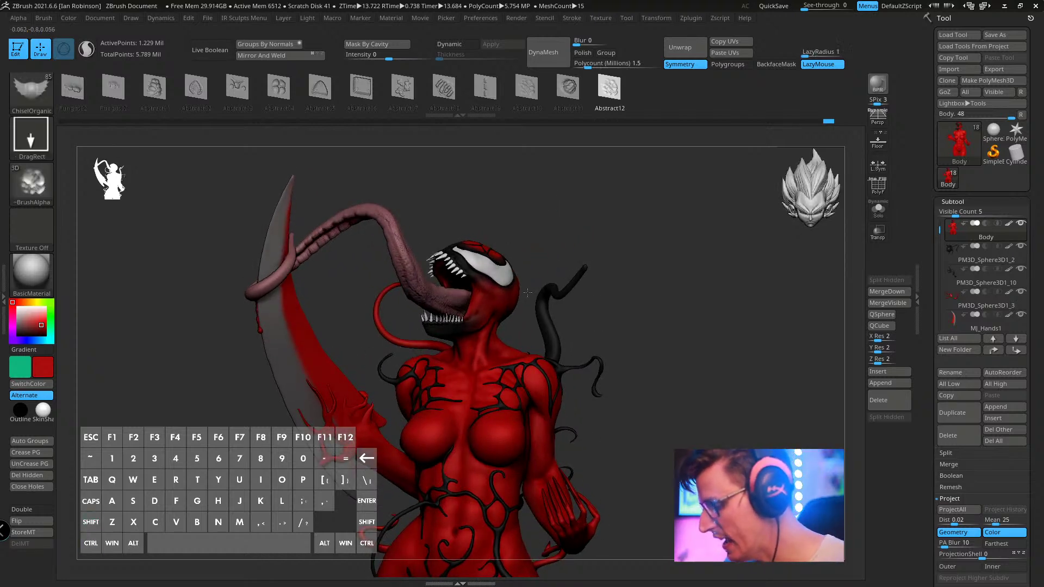
left_click_drag(416, 332, 475, 320)
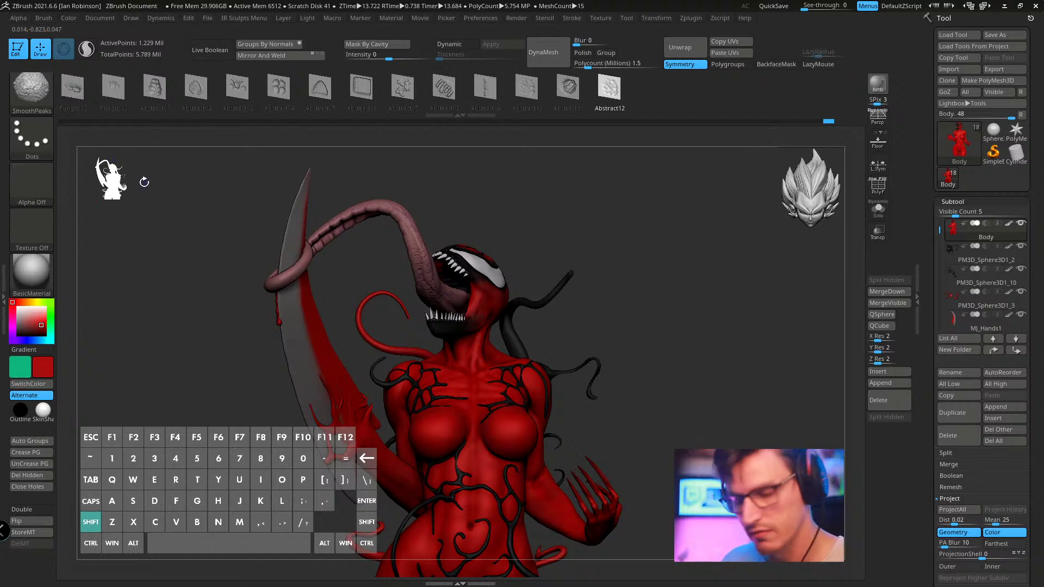
- Isolate the head polygons of the body with a lasso selection, inspect the open mouth and restore the hidden parts
key("shift+f")
key("ctrl+shift")
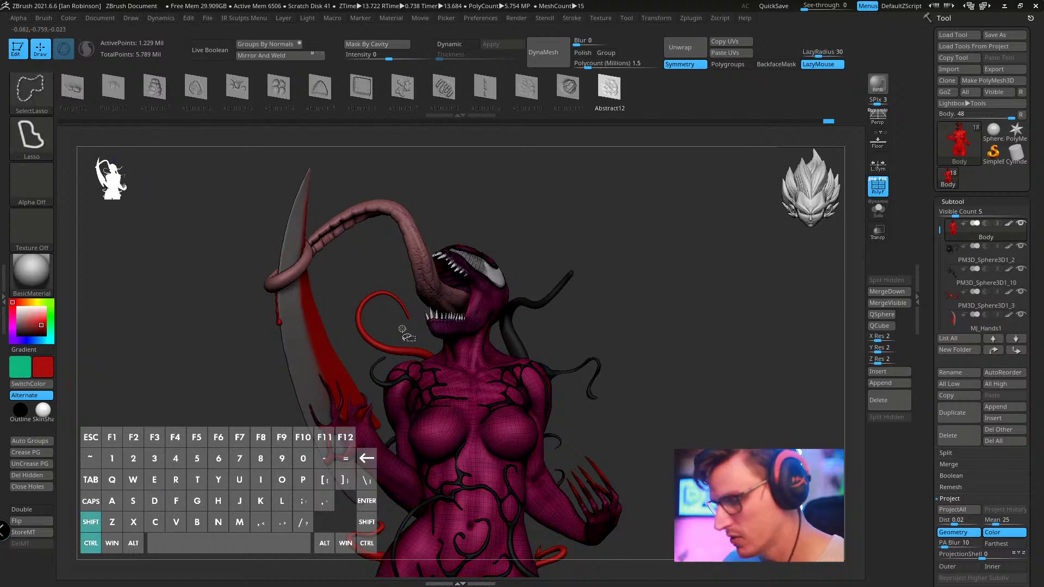
mouse_move(415, 342)
left_mouse_down("ctrl+shift")
mouse_move(554, 255)
mouse_move(564, 351)
left_mouse_up("ctrl+shift")
mouse_move(443, 488)
left_mouse_down()
mouse_move(489, 435)
mouse_move(633, 325)
left_mouse_up()
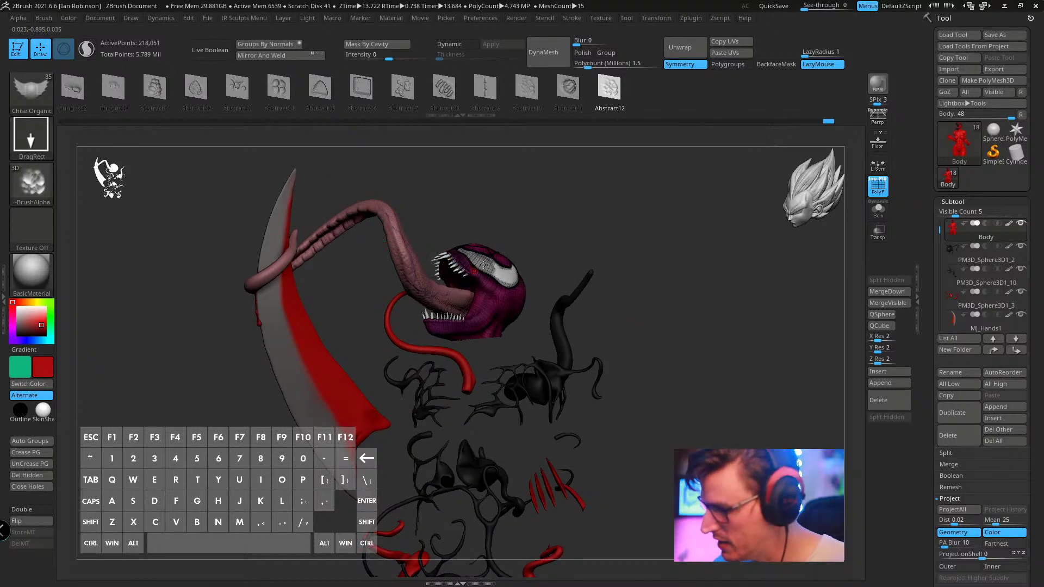
left_click_drag(637, 220, 505, 246)
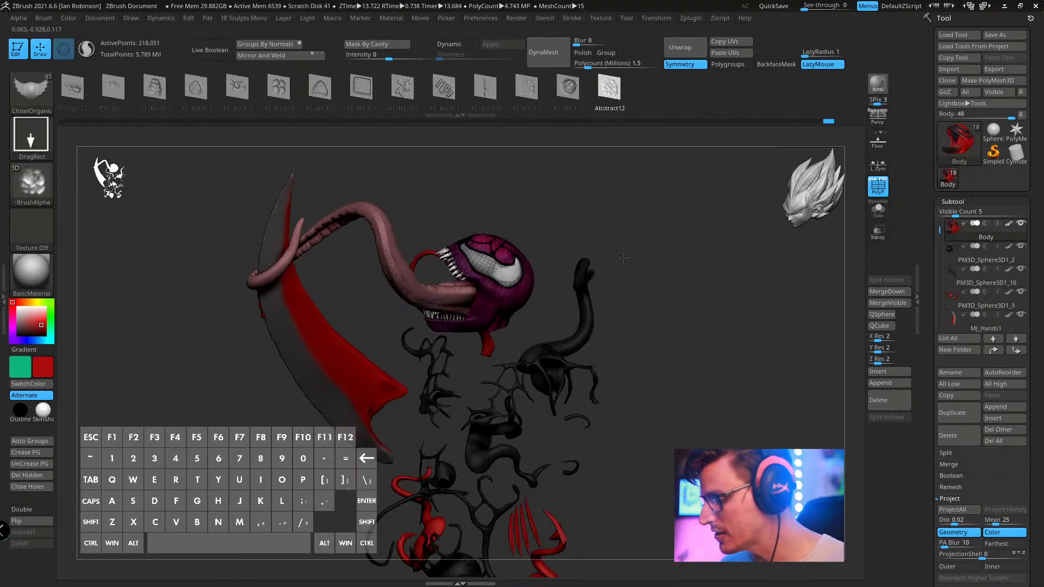
left_click_drag(604, 205, 643, 228)
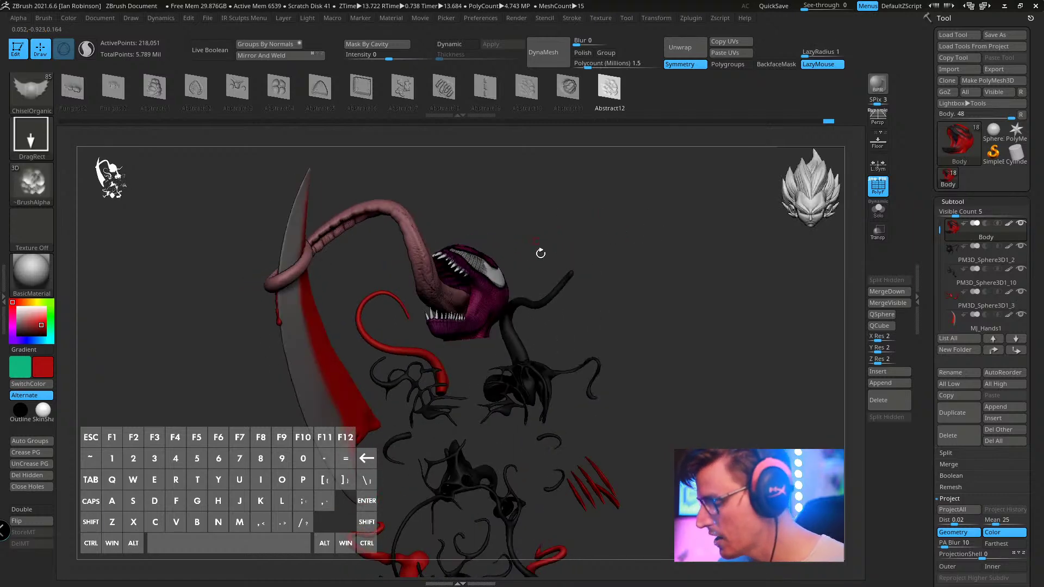
left_click(742, 285, "ctrl+shift")
- Select the tongue subtool, try moving and rotating it with the transform gizmo, and undo the changes
key("w")
left_click(443, 234, "alt")
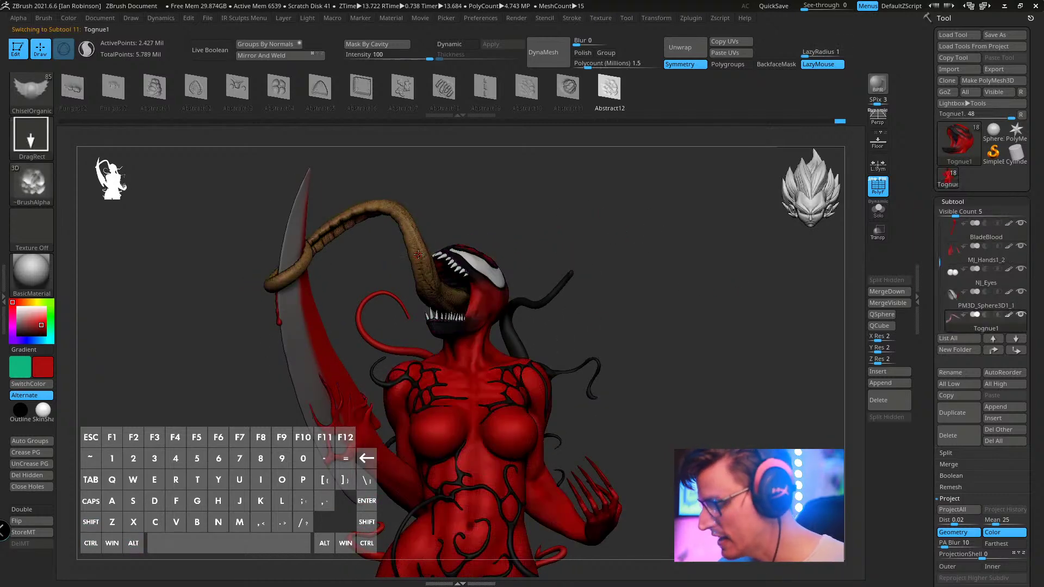
left_click(431, 212)
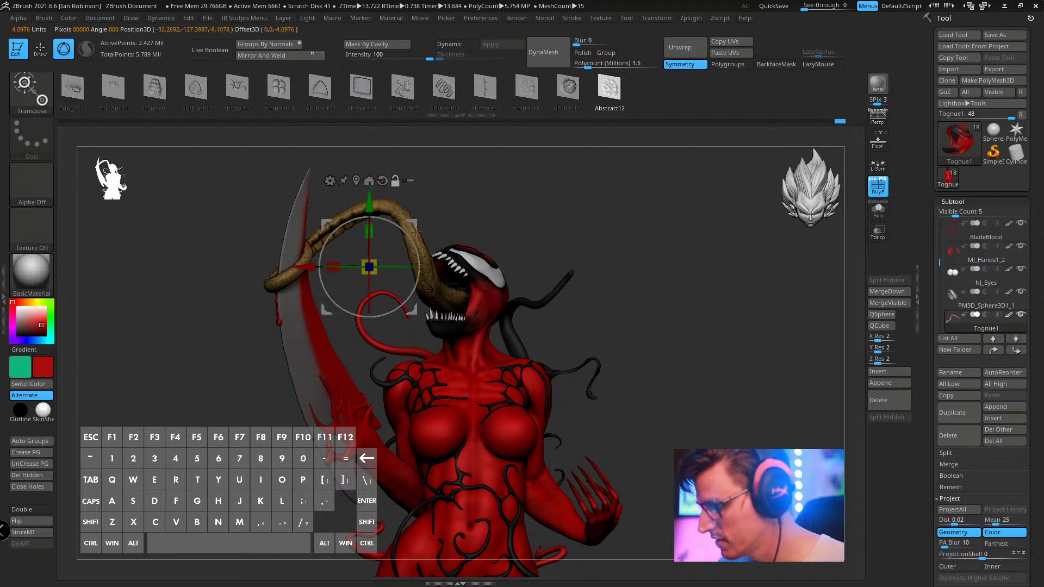
left_click_drag(391, 222, 414, 244)
key("ctrl+z")
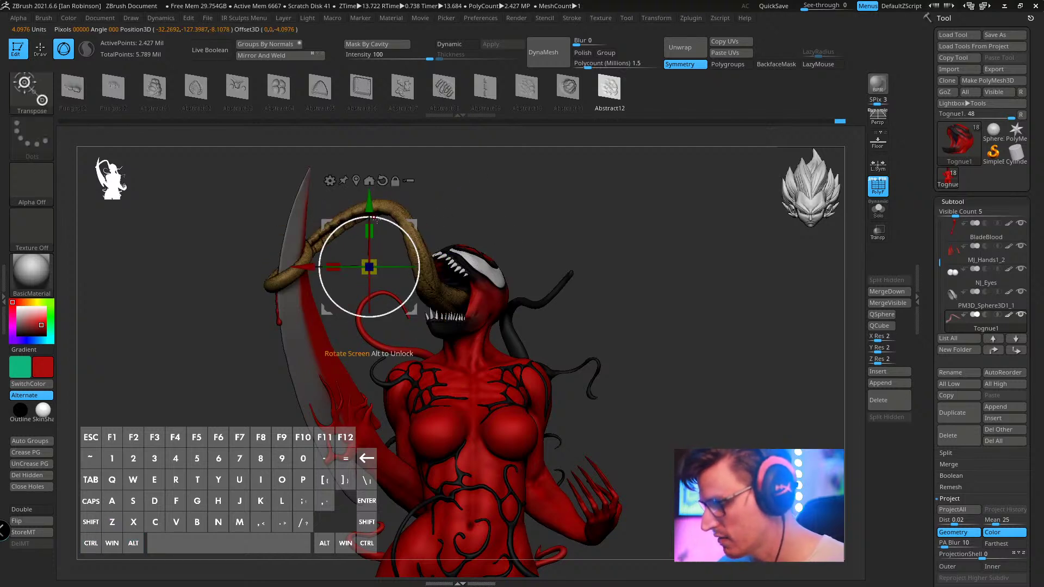
mouse_move(369, 202)
left_mouse_down()
mouse_move(387, 209)
mouse_move(410, 136)
left_mouse_up()
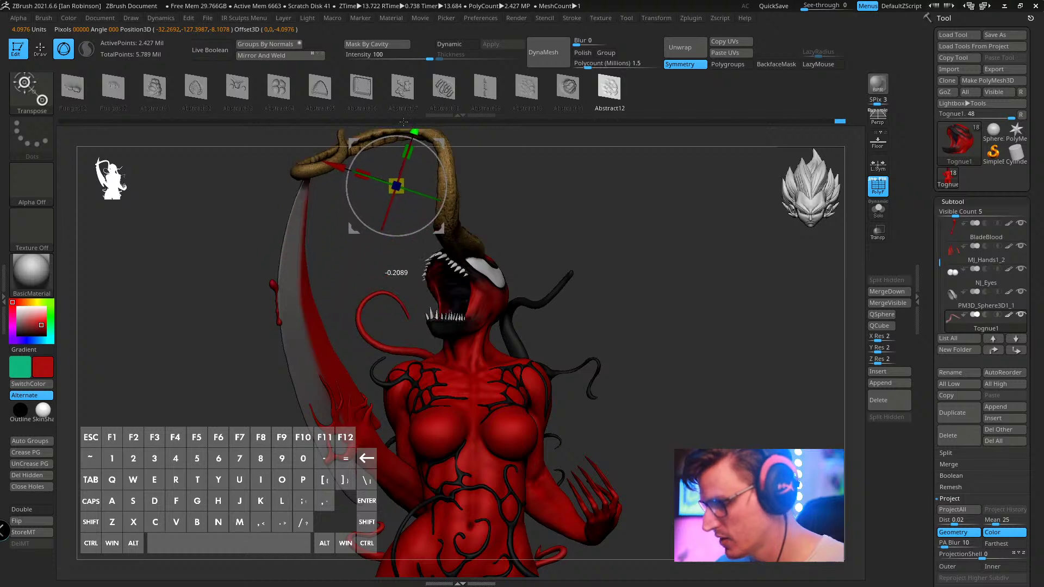
left_click_drag(543, 244, 441, 391)
key("ctrl+z")
key("ctrl+shift+z")
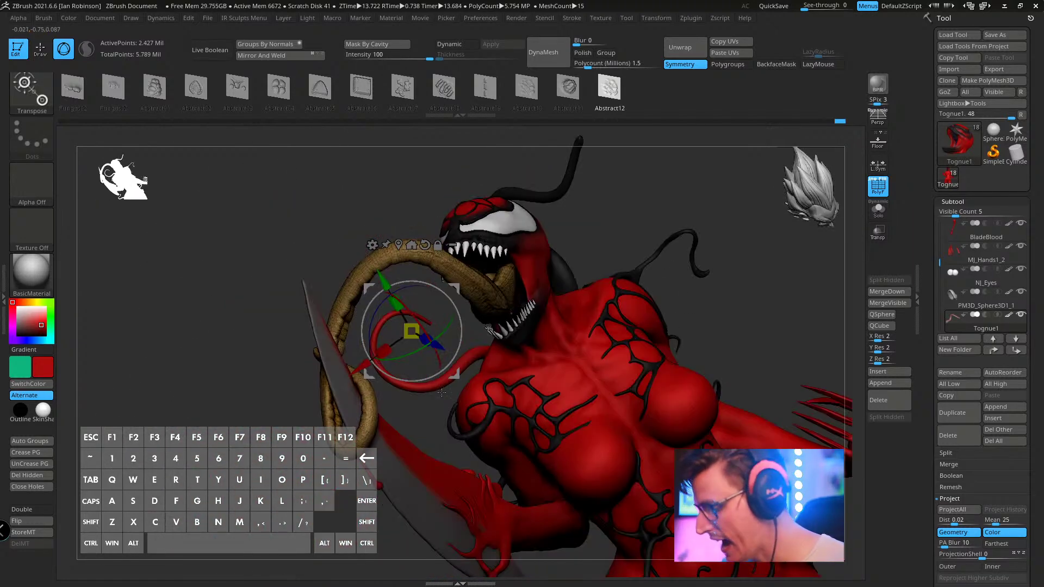
- Choose the Move brush and examine from several sides how the tongue leaves the mouth and wraps around the blade
key("q")
mouse_move(392, 419)
left_mouse_down()
mouse_move(631, 237)
mouse_move(386, 386)
mouse_move(375, 409)
mouse_move(392, 387)
mouse_move(379, 377)
left_mouse_up()
key("b")
key("m")
key("v")
key("s")
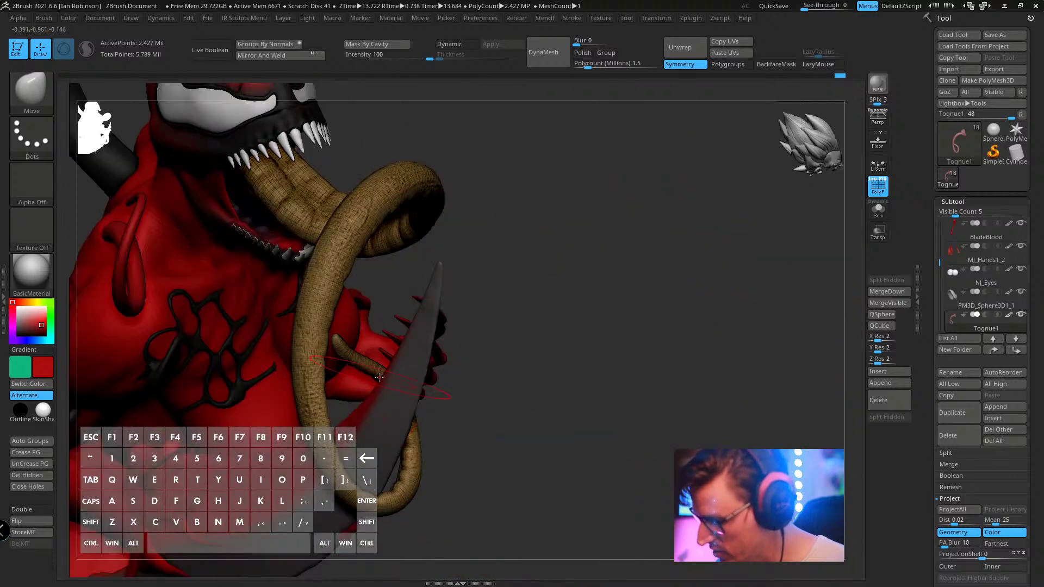
left_click_drag(466, 332, 344, 299)
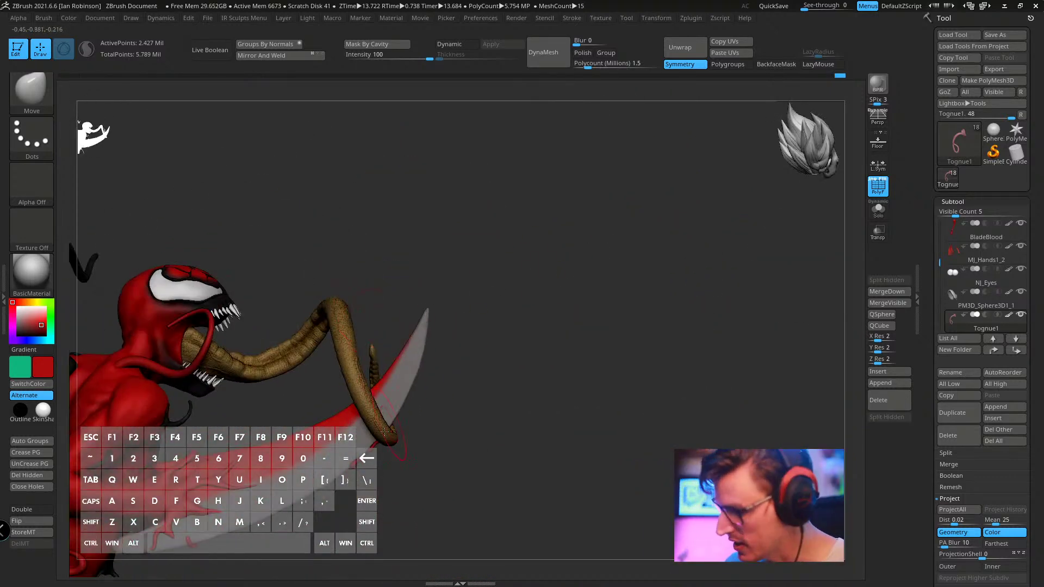
left_click_drag(512, 341, 358, 304)
left_click_drag(561, 291, 577, 325, "alt")
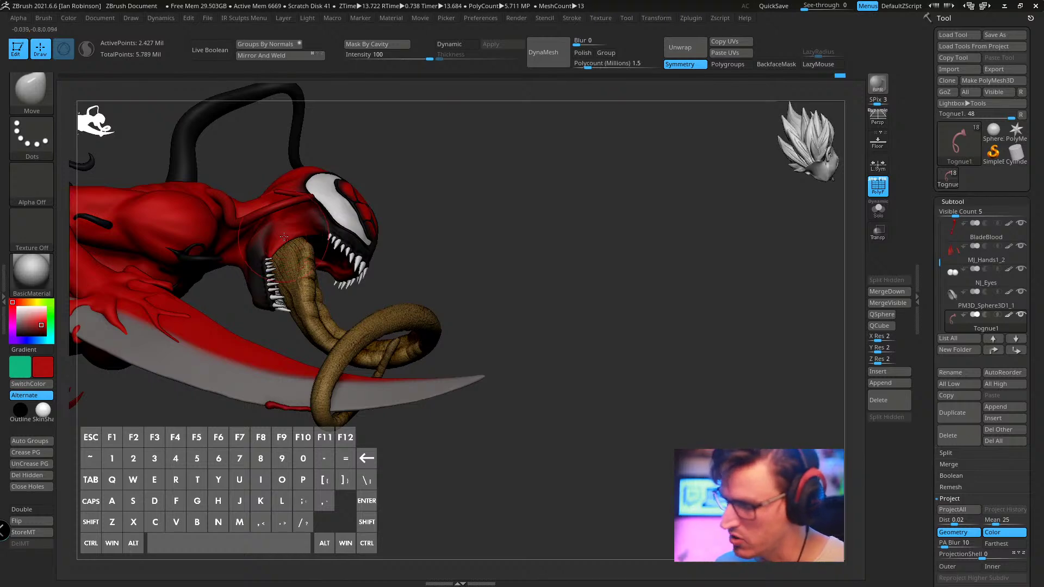
left_click_drag(497, 239, 559, 236)
- Select the body subtool, choose the ChiselOrganic brush and isolate the body with the back of the head in view
left_click(519, 261, "alt")
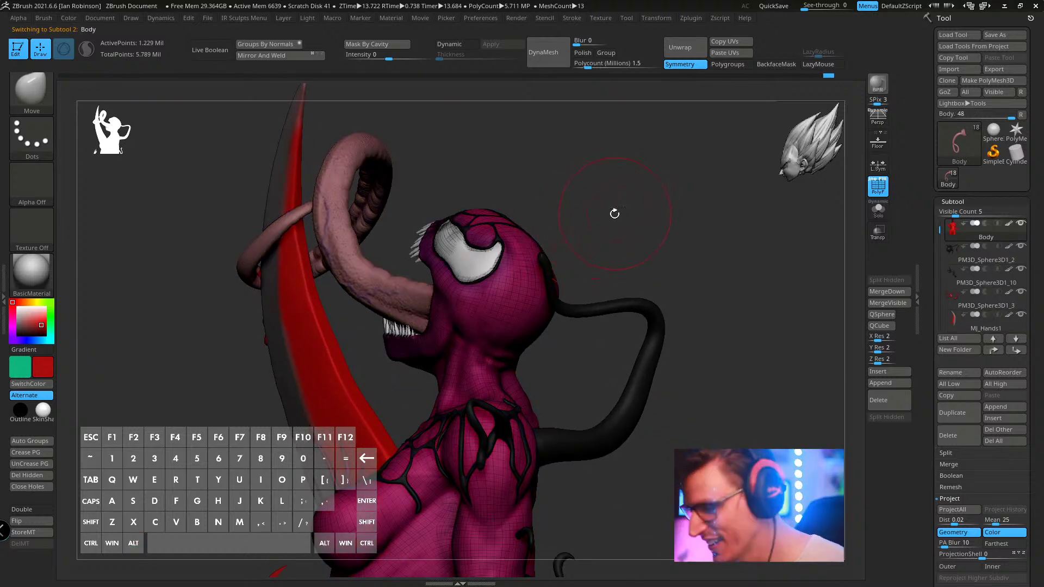
key("shift+f")
mouse_move(613, 214)
left_mouse_down("alt")
mouse_move(617, 228)
mouse_move(603, 229)
left_mouse_up("alt")
key("s")
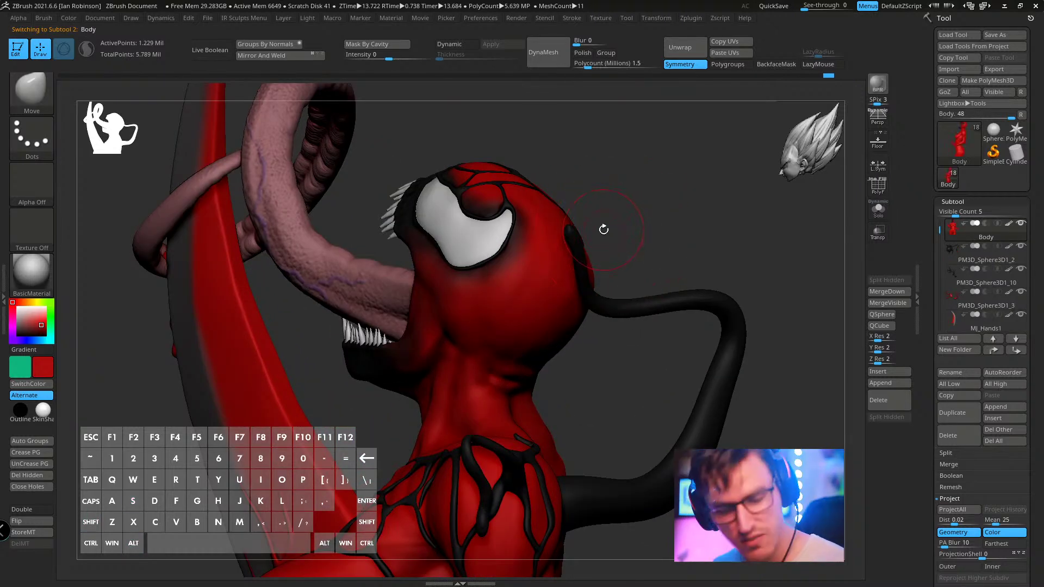
key("b")
left_click(343, 322)
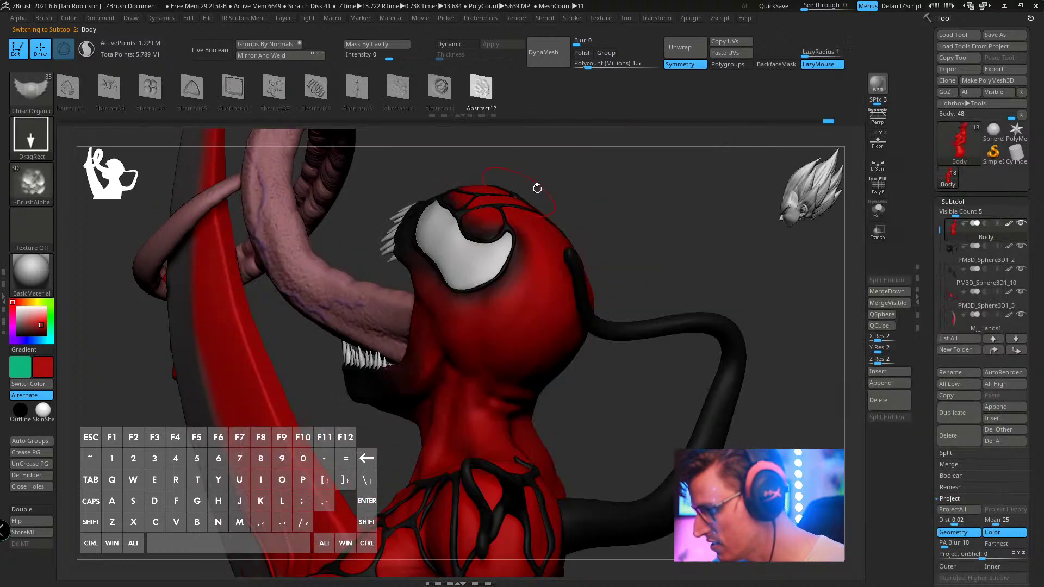
mouse_move(537, 189)
left_mouse_down("alt")
mouse_move(560, 207)
mouse_move(568, 191)
mouse_move(643, 226)
mouse_move(706, 222)
left_mouse_up("alt")
key("s")
left_click(878, 210)
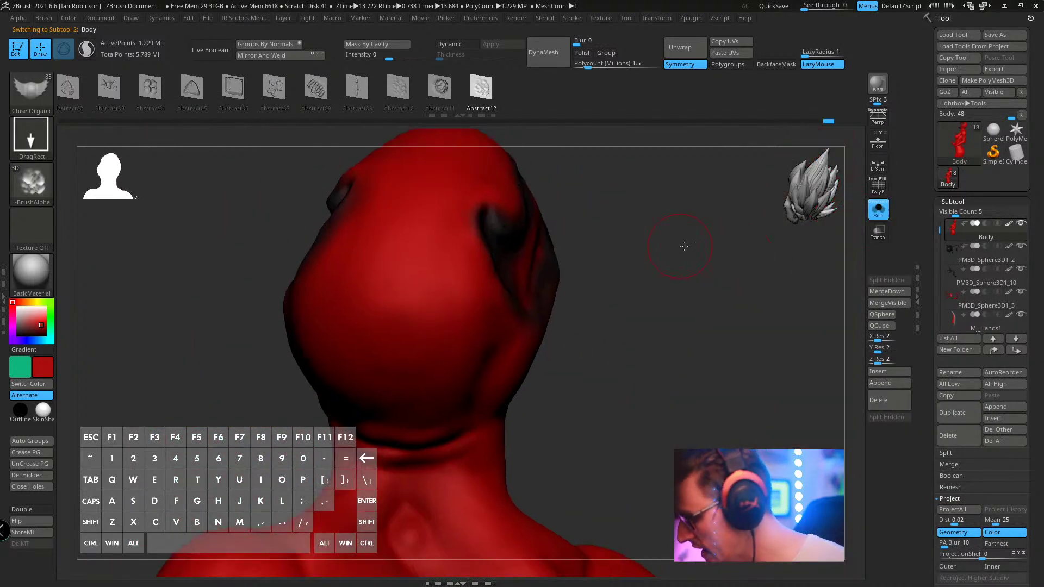
- Try the ChiselOrganic brush's Anime_Eye02 shape on the back of the head and undo the stamp
left_click_drag(234, 91, 380, 107)
left_click_drag(234, 90, 365, 105)
left_click(234, 95)
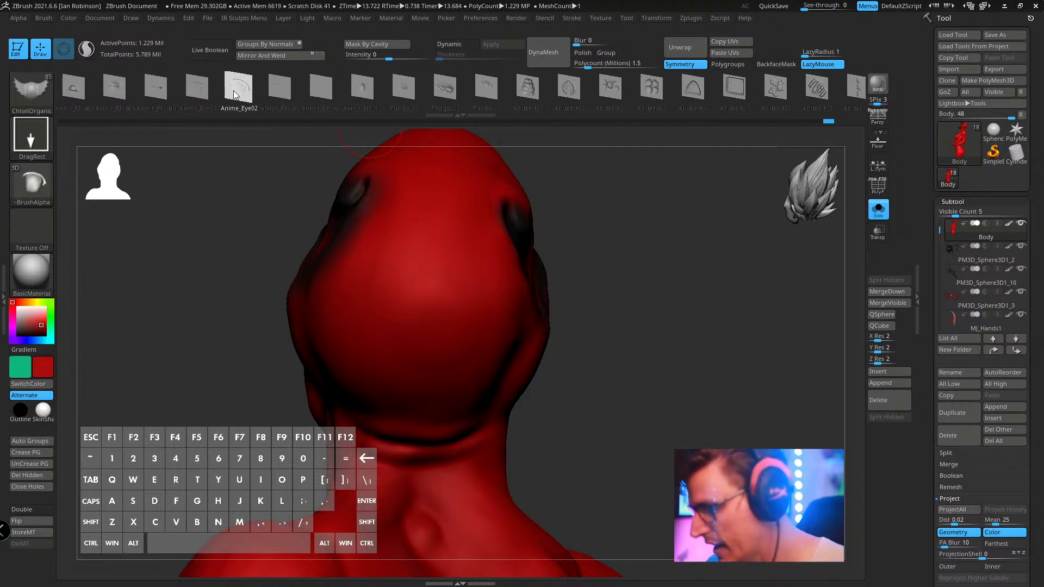
left_click_drag(475, 363, 478, 369)
key("ctrl+z")
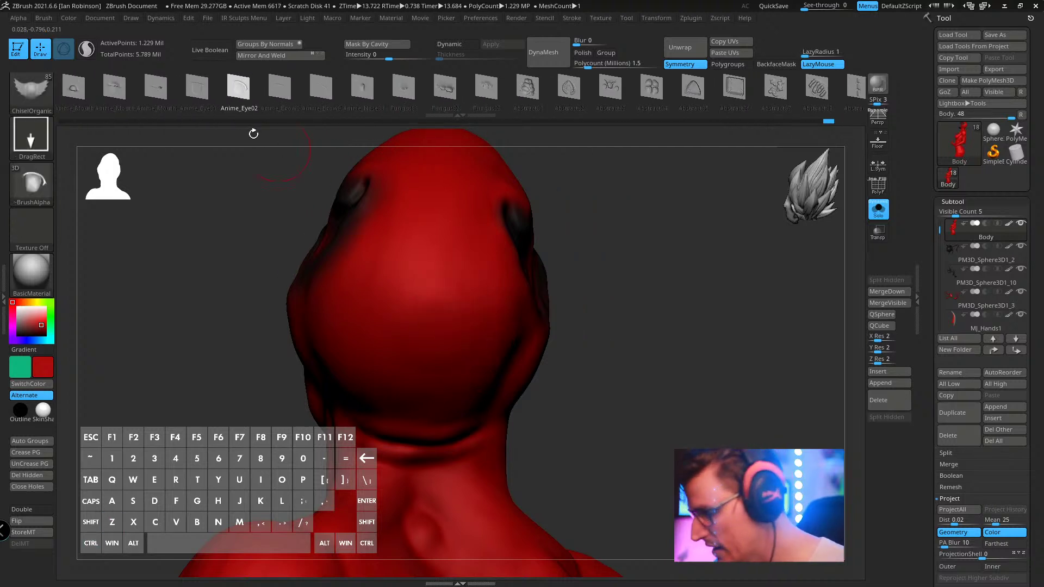
- Add a subdivision level to the body, try an open Anime_Mouth stamp on the back of the head and undo it
left_click_drag(186, 92, 340, 100)
key("ctrl+d")
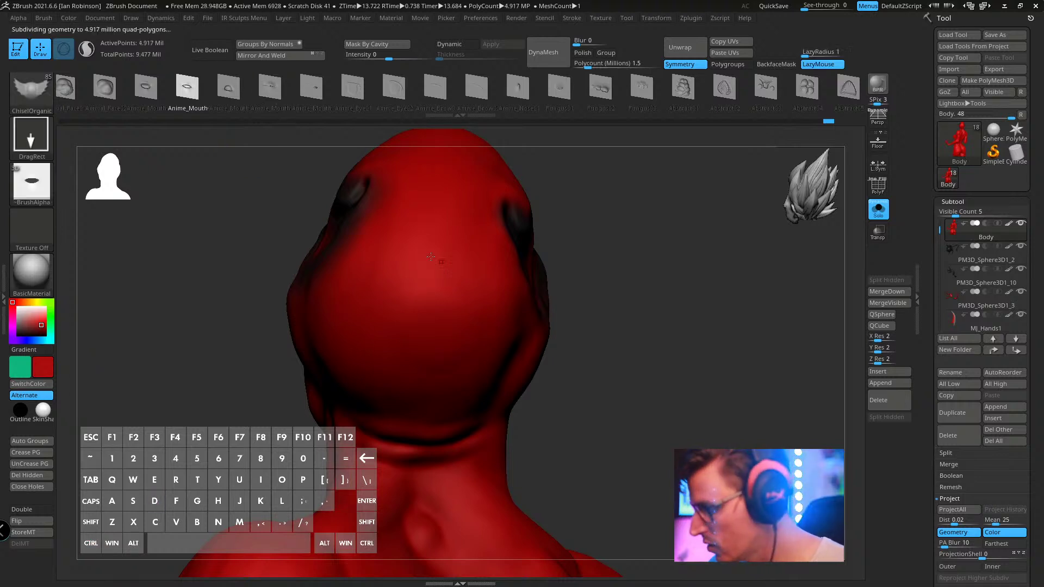
left_click_drag(188, 88, 269, 90)
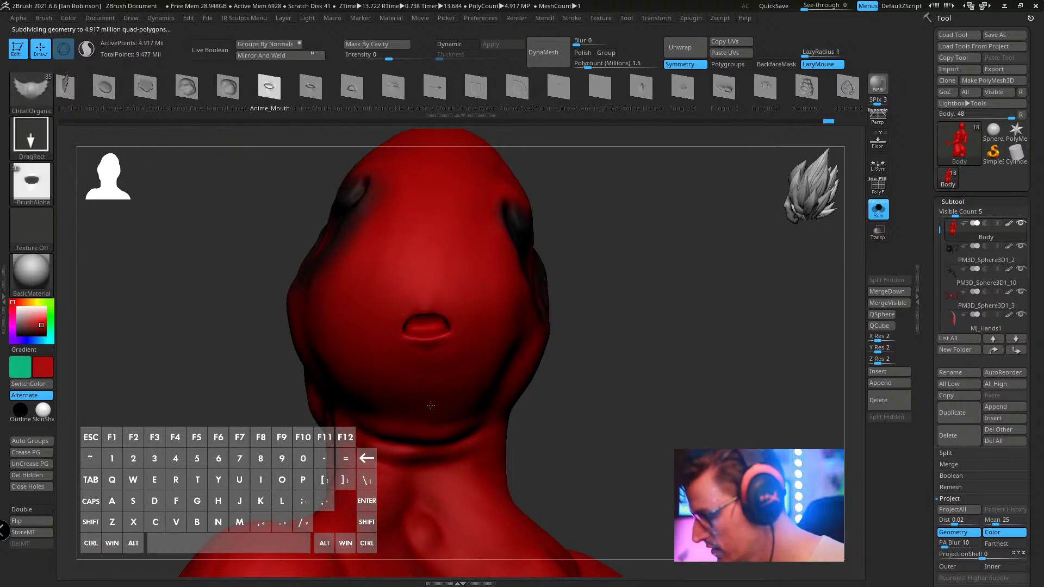
left_click_drag(597, 326, 536, 328)
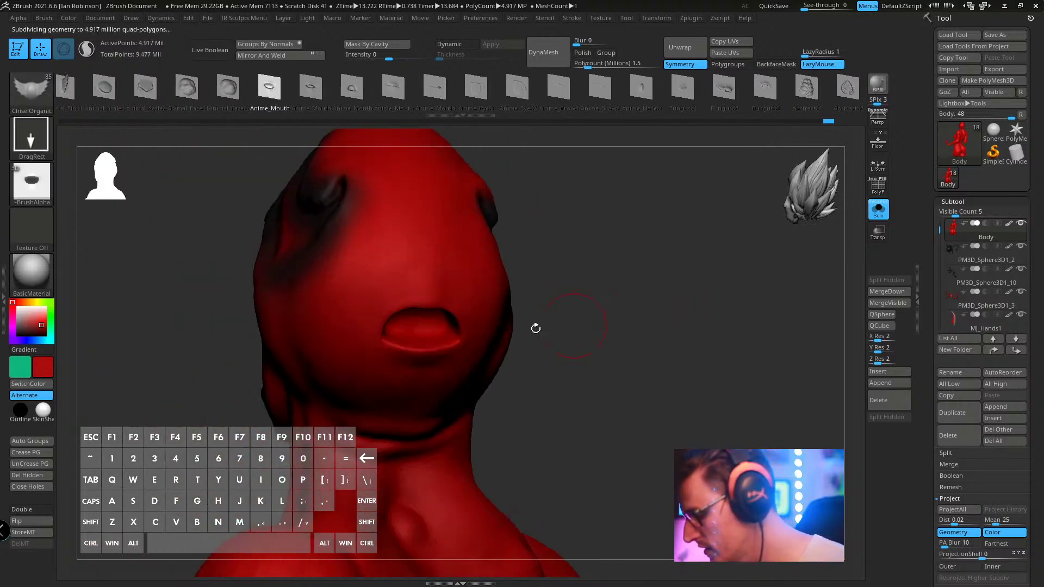
key("ctrl+z")
- Try two other Anime_Mouth shapes on the back of the head, check the relief in profile and revert the body
left_click(352, 87)
left_click_drag(405, 296, 414, 423)
key("ctrl+z")
left_click(393, 87)
left_click_drag(405, 307, 422, 191)
left_click_drag(608, 263, 553, 274)
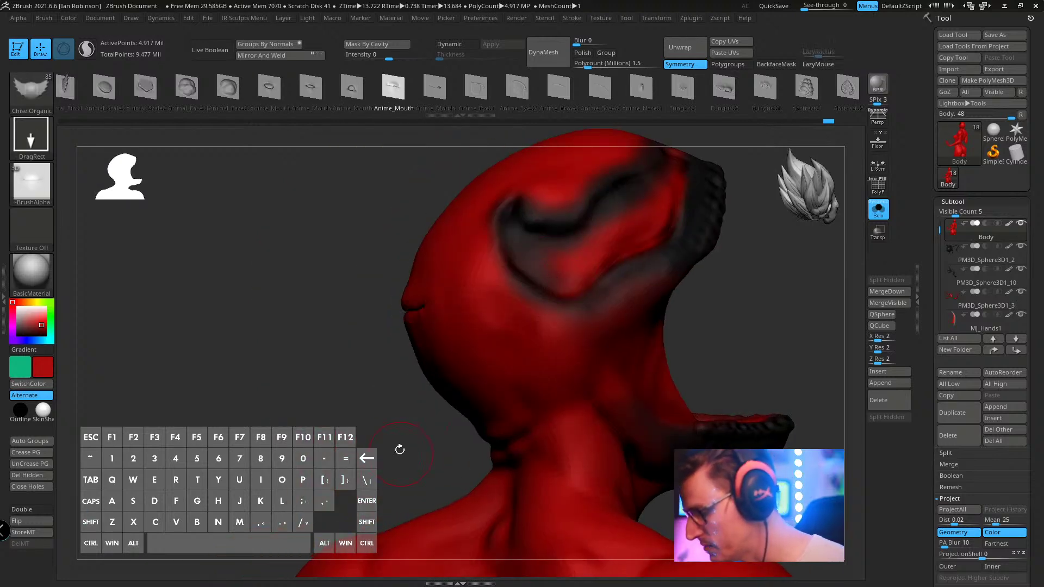
key("shift+d")
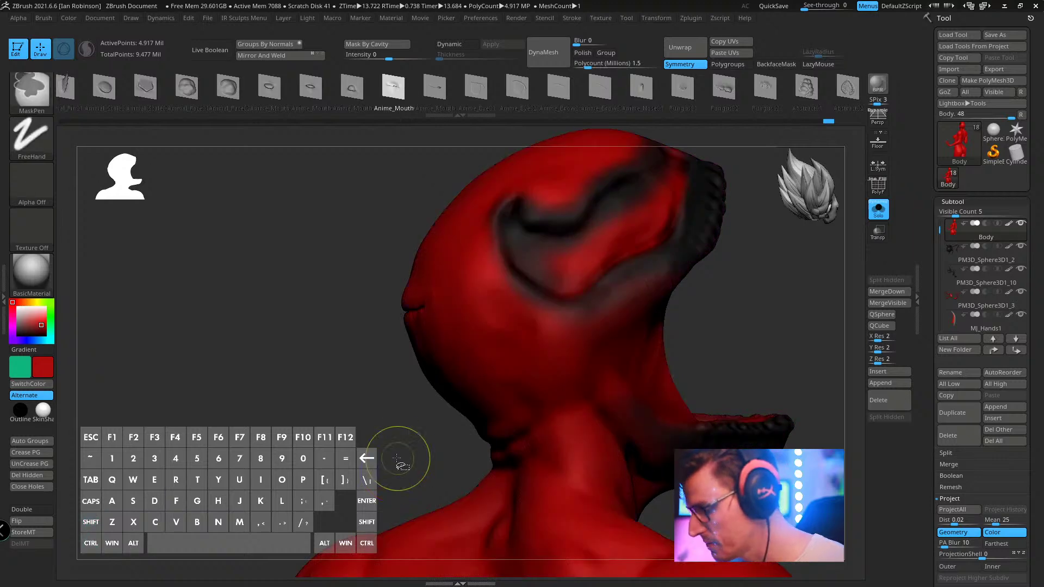
left_click_drag(397, 455, 290, 160)
- Try the open Anime_Mouth shape again on the back of the head without the extra subdivision and undo it
left_click(272, 91)
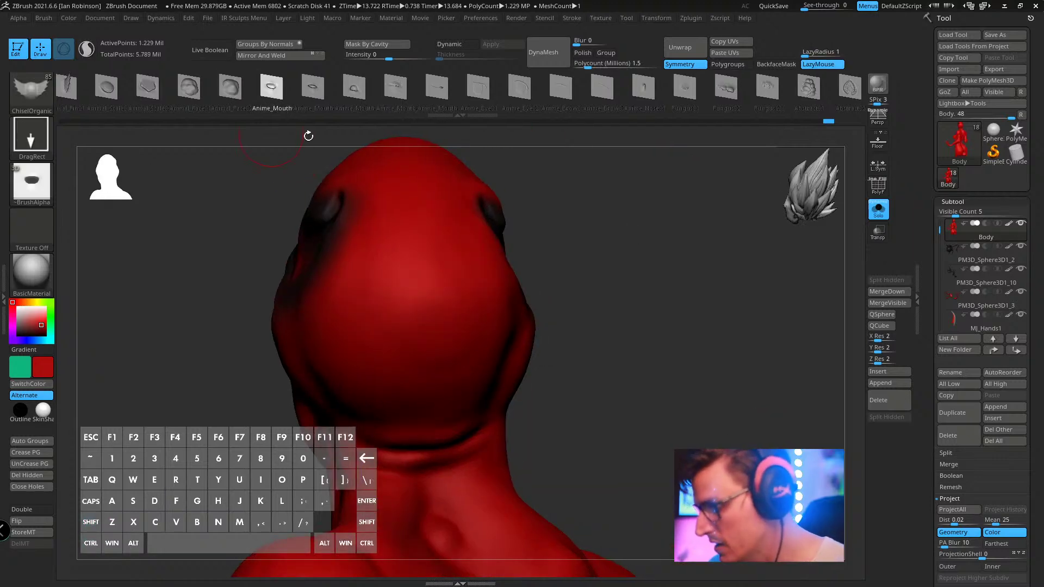
mouse_move(400, 308)
left_mouse_down()
mouse_move(401, 427)
mouse_move(397, 195)
mouse_move(397, 255)
mouse_move(397, 234)
left_mouse_up()
key("ctrl+z")
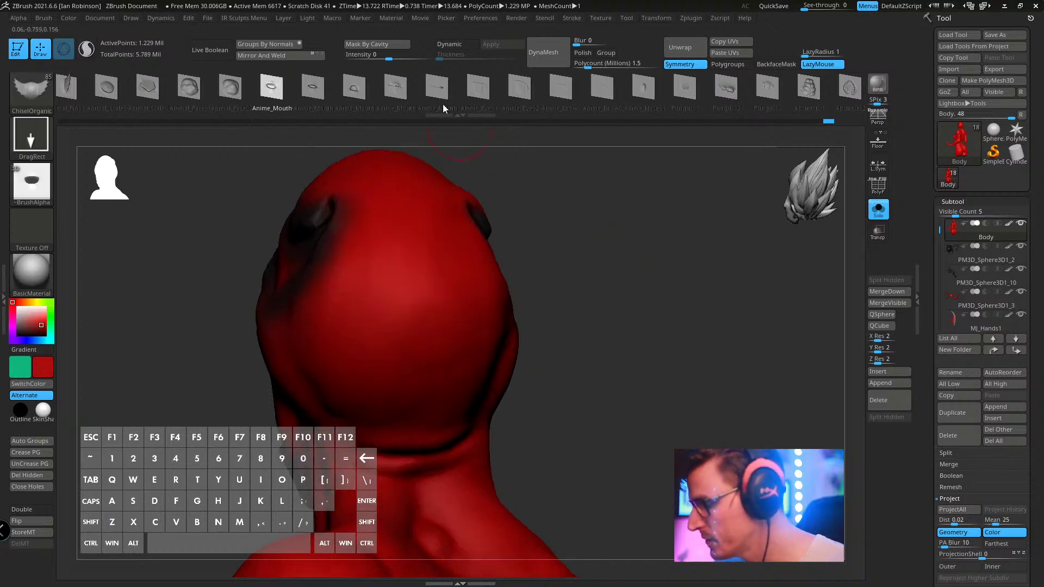
- Stamp the wide Anime_Mouth shape with the protruding tongue onto the back of the head and look at it up close
left_click(438, 90)
mouse_move(531, 272)
left_mouse_down()
mouse_move(441, 402)
mouse_move(414, 415)
mouse_move(398, 396)
mouse_move(603, 261)
mouse_move(662, 266)
mouse_move(647, 256)
left_mouse_up()
left_click_drag(454, 163, 493, 257)
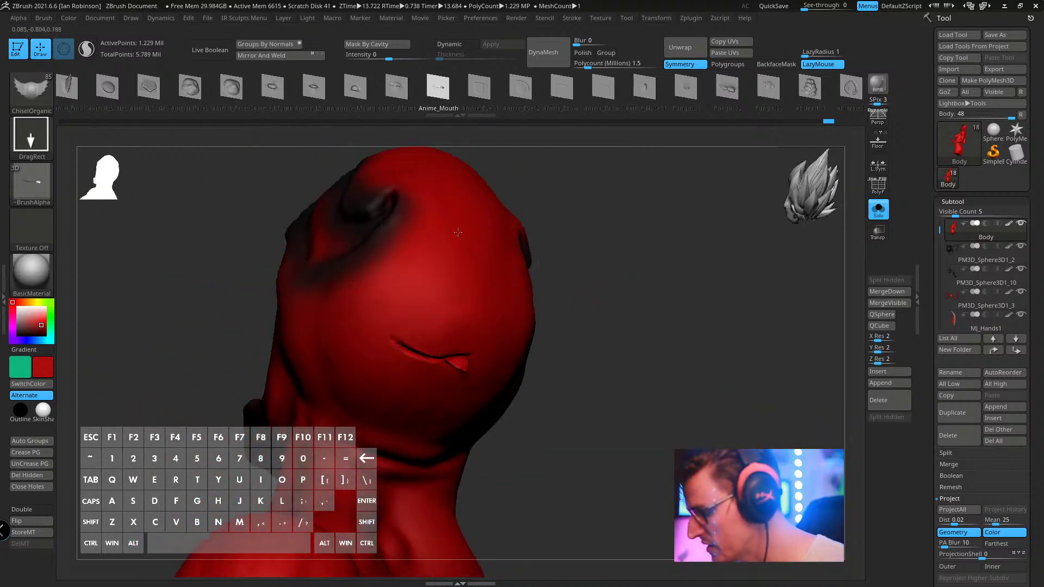
left_click_drag(579, 224, 473, 233)
left_click_drag(658, 304, 731, 375, "alt")
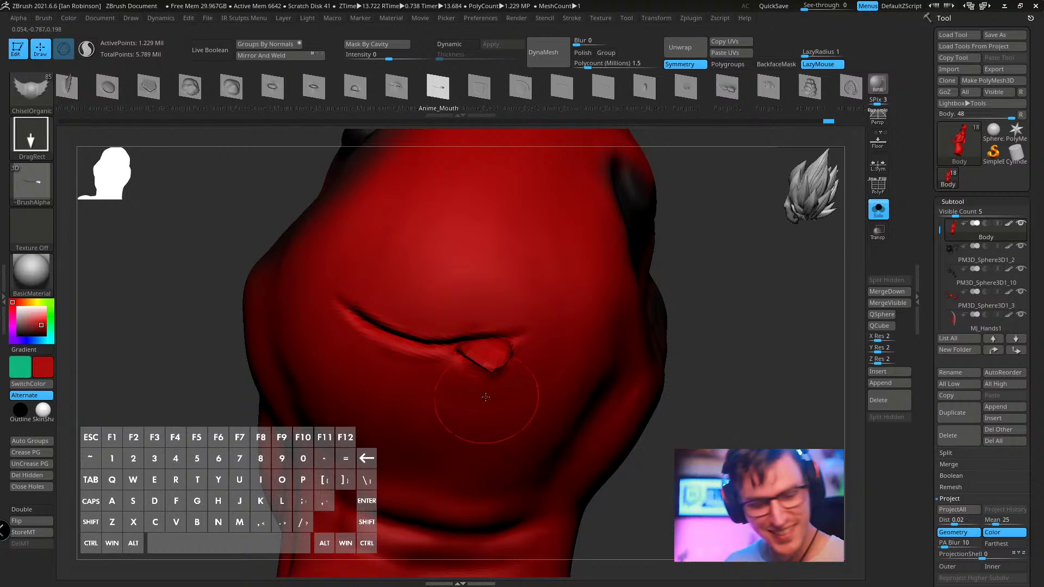
- Undo the Anime_Mouth stamp on the back of the head
key("ctrl+z")
left_click_drag(685, 228, 596, 223)
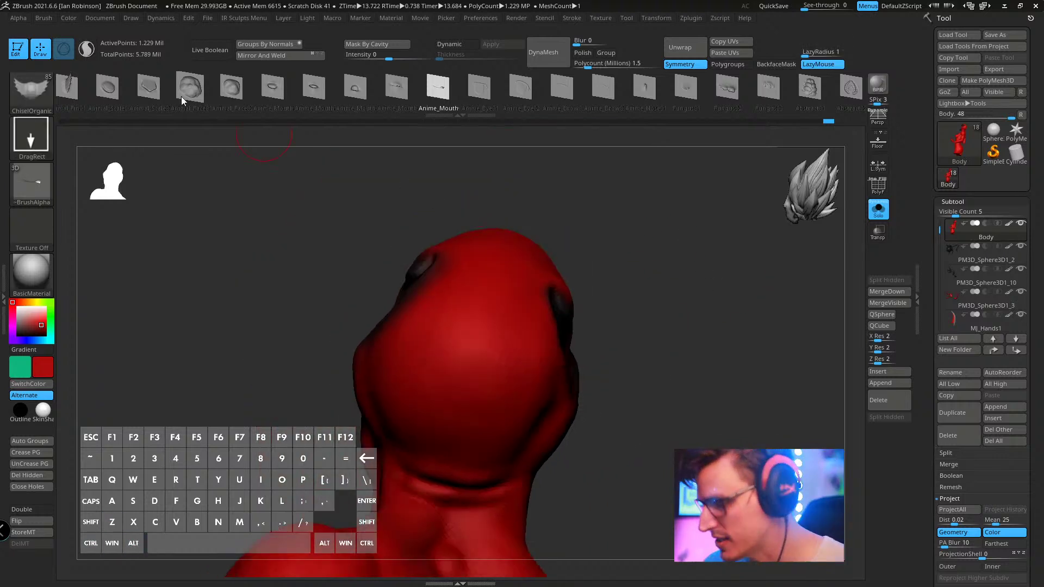
- Try a cluster of Animal_Scale stamps on the back of the head, check them from the side and undo them
left_click(109, 87)
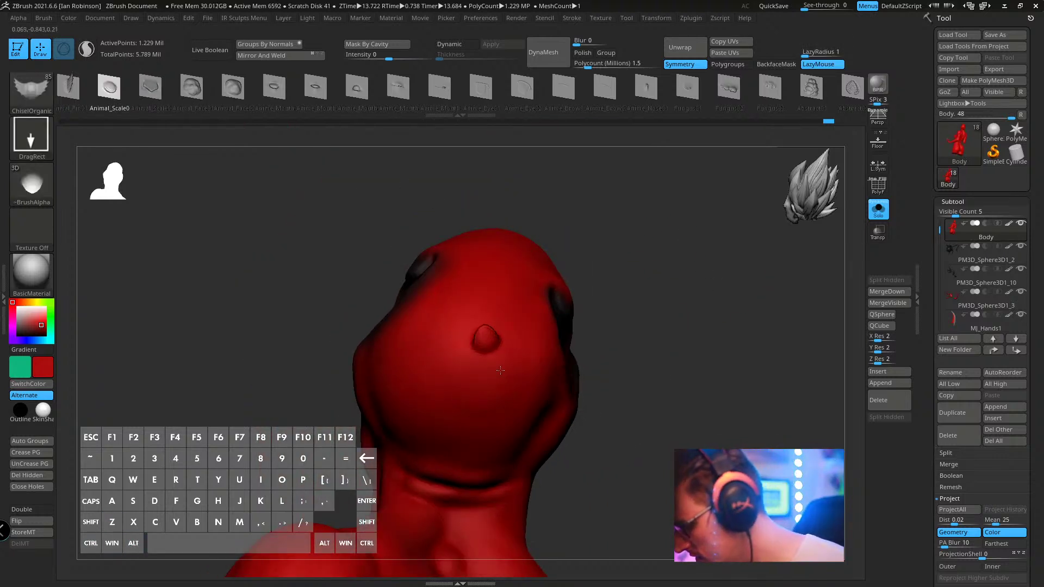
left_click_drag(500, 370, 487, 297)
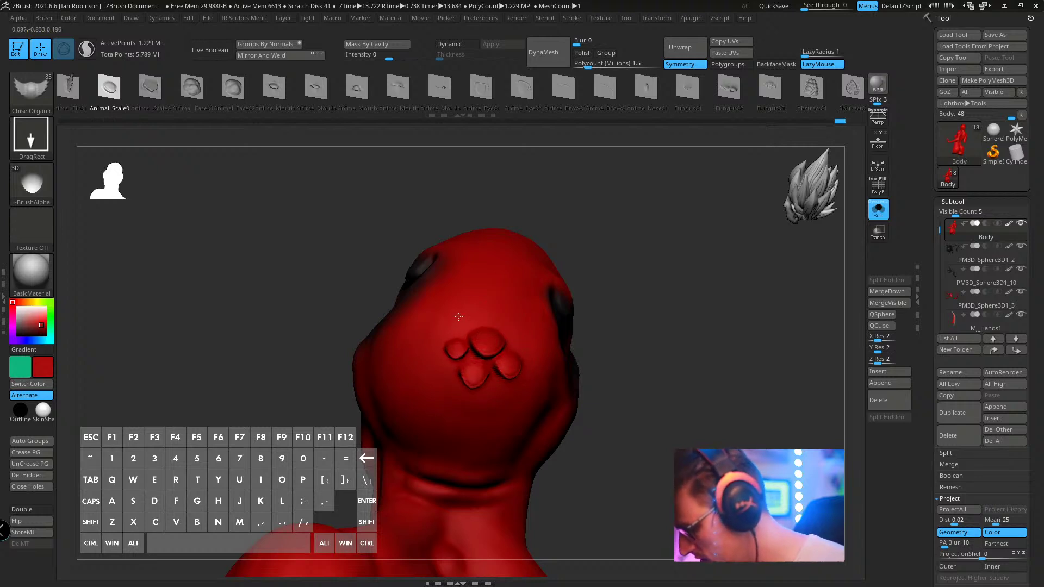
left_click_drag(528, 330, 609, 320)
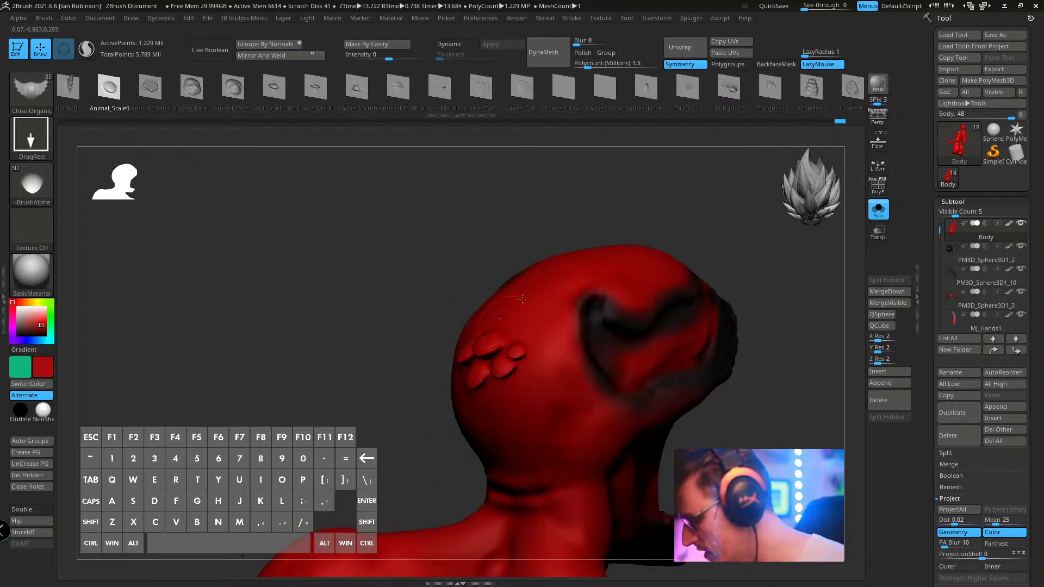
key("ctrl")
left_click_drag(614, 216, 370, 237, "alt")
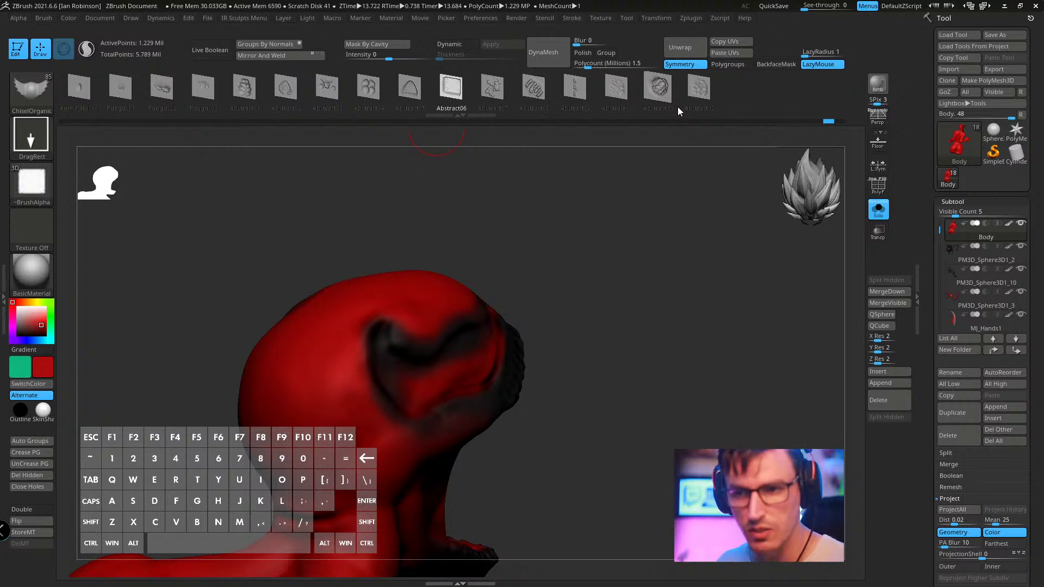
- Try an Abstract06 stamp with Sculptris Pro around the eye area of the body's head and undo it
left_click(85, 49)
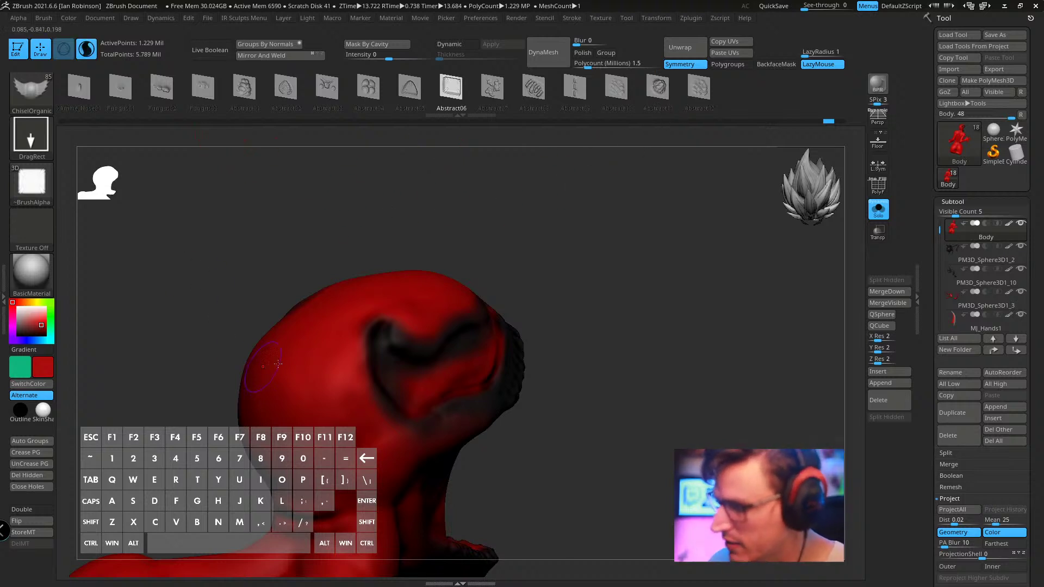
left_click(407, 305)
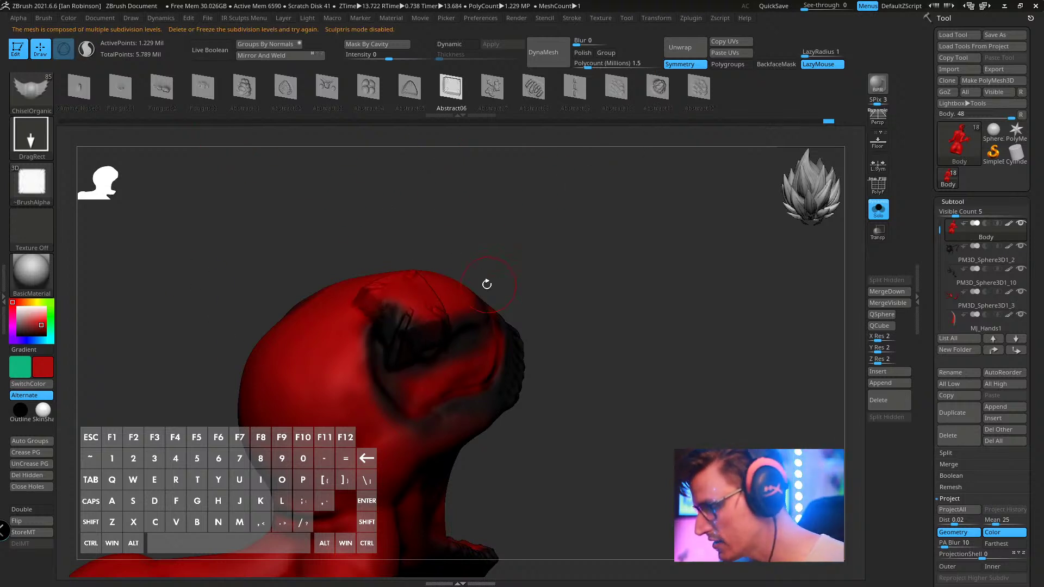
key("ctrl+z")
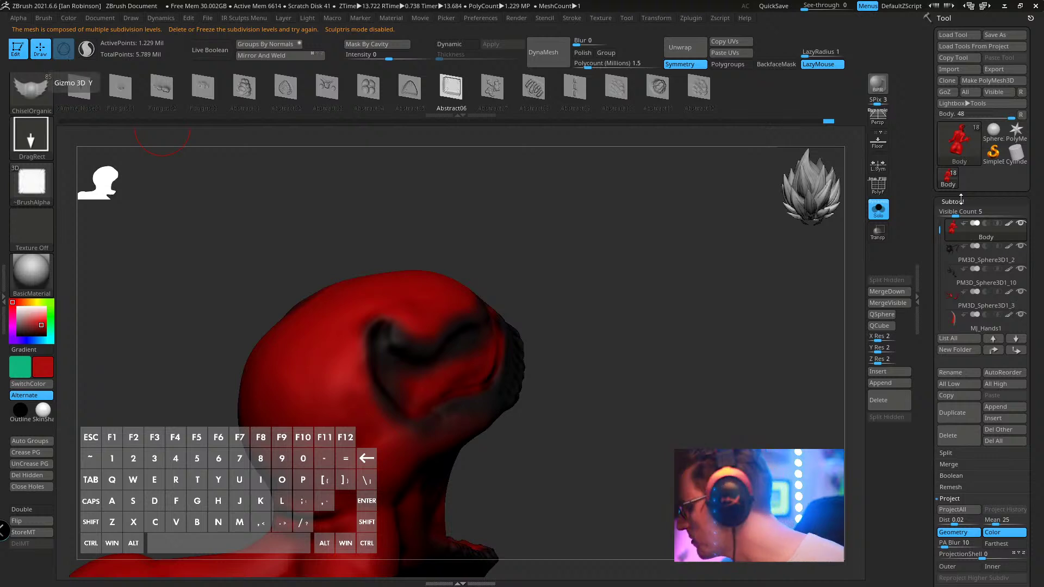
- Duplicate the Body subtool and delete the lower subdivision levels of the copy
left_click(960, 201)
left_click(957, 215)
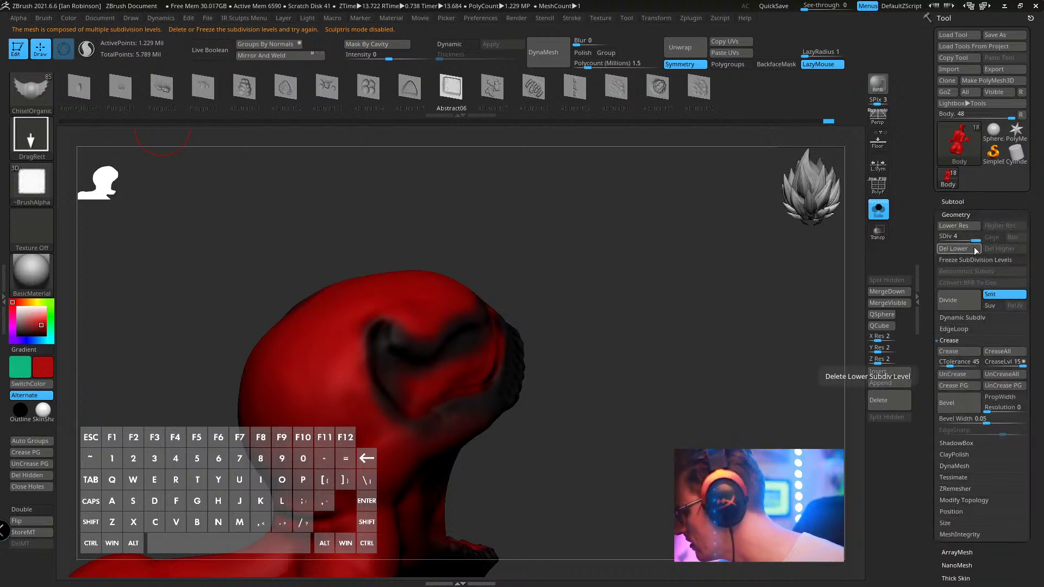
key("ctrl+shift+d")
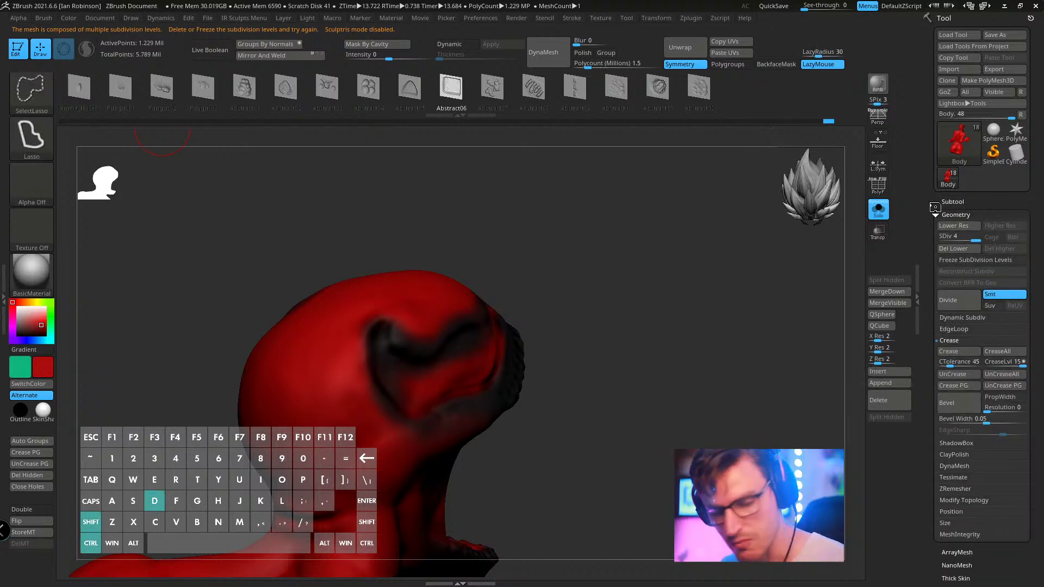
left_click_drag(641, 248, 589, 314, "alt")
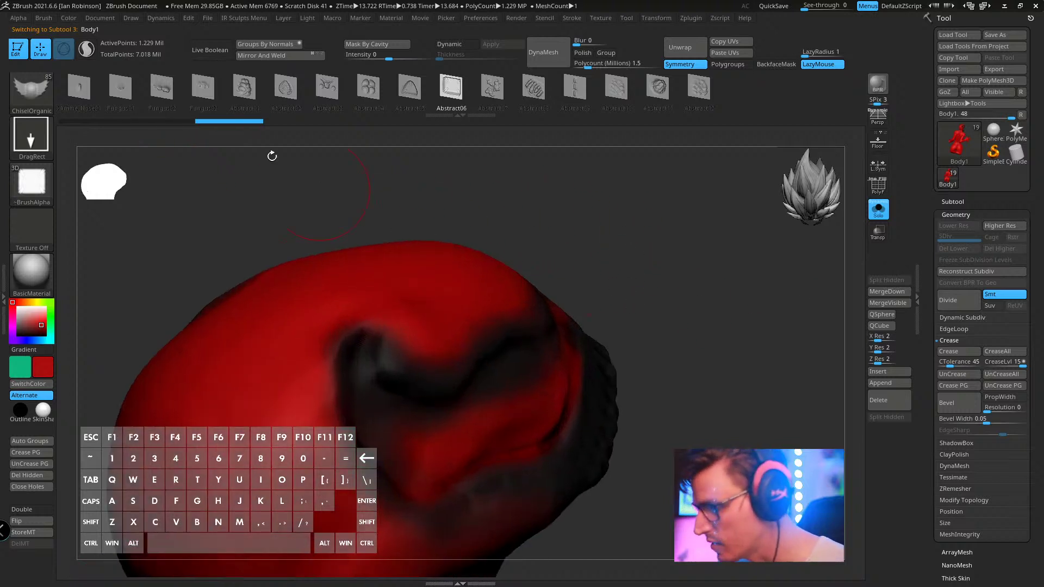
- Turn on Sculptris Pro, try an Abstract07 stamp on the side of the copied head, undo it and open the stroke settings
left_click(86, 52)
left_click(492, 91)
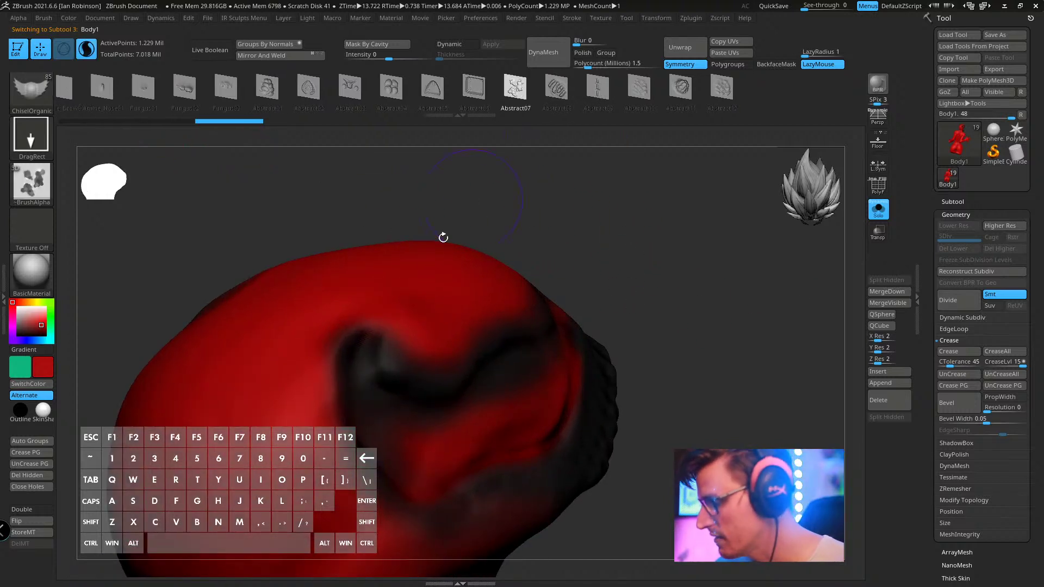
left_click_drag(306, 336, 352, 363)
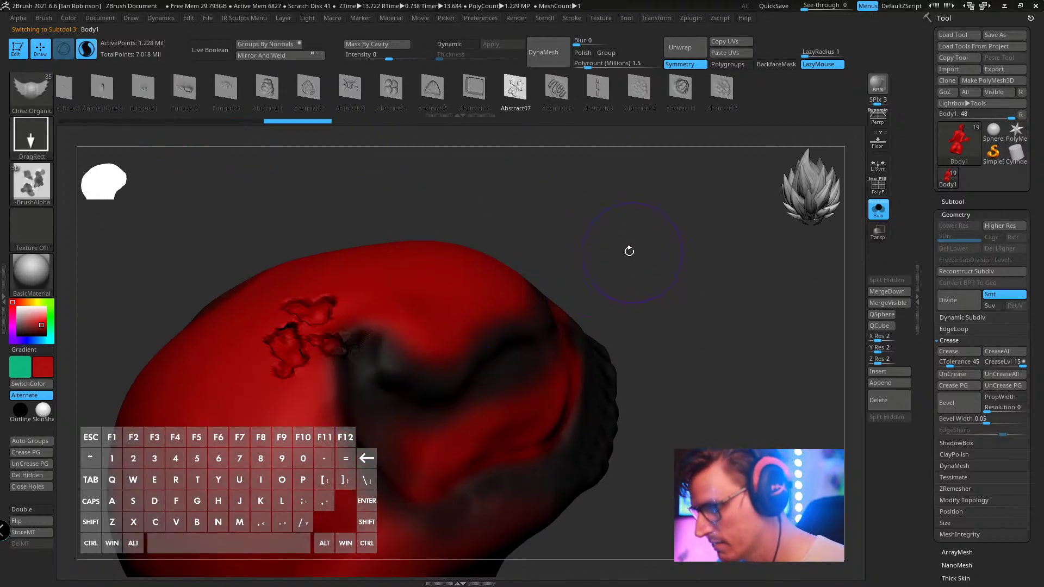
key("s")
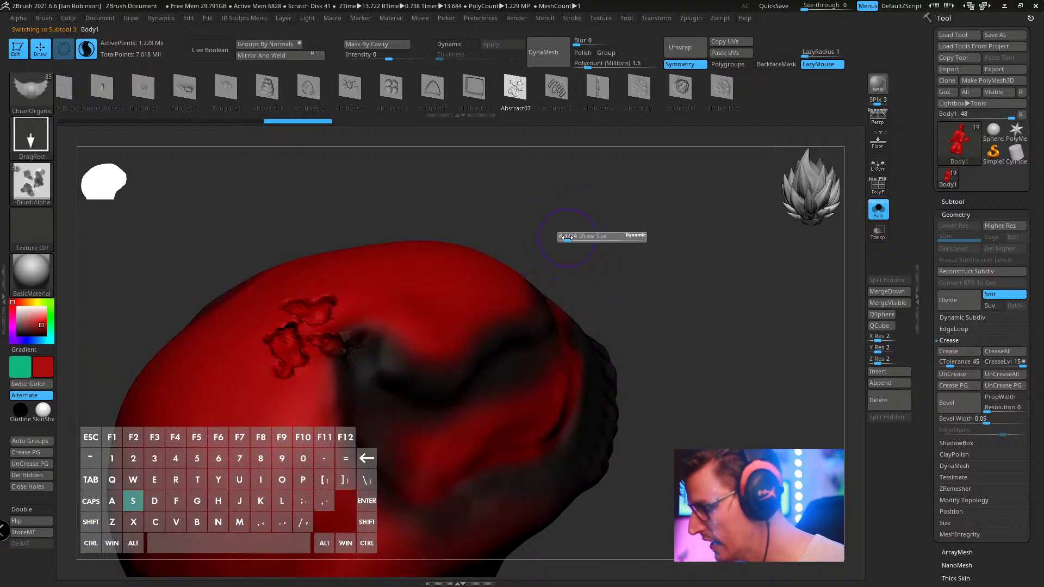
left_click(572, 18)
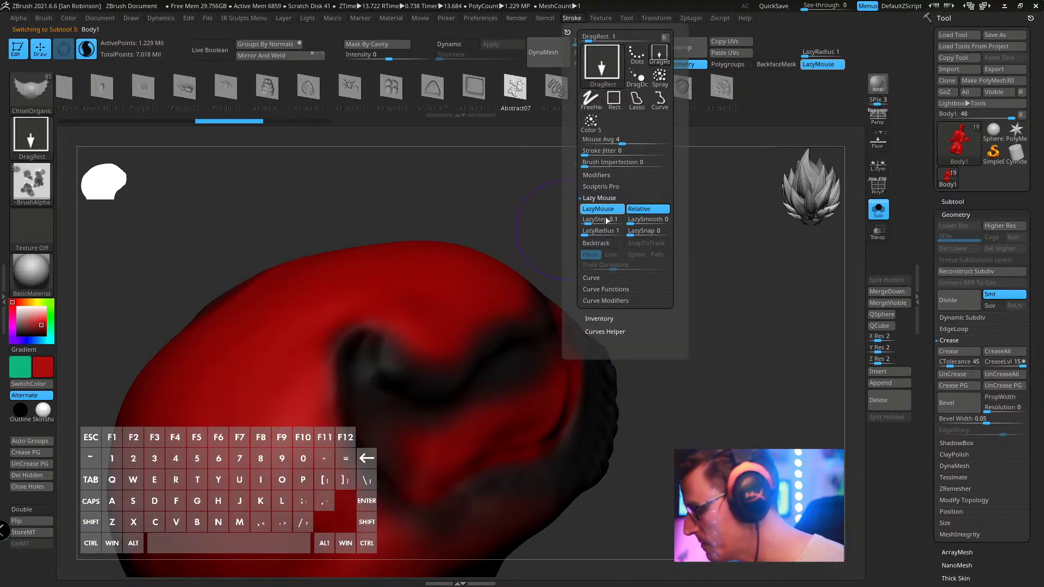
- Try an Abstract11 stamp with Sculptris Pro on top of the copied head, check its wireframe and undo it
mouse_move(736, 243)
left_mouse_down()
mouse_move(753, 268)
mouse_move(718, 93)
left_mouse_up()
left_click(686, 93)
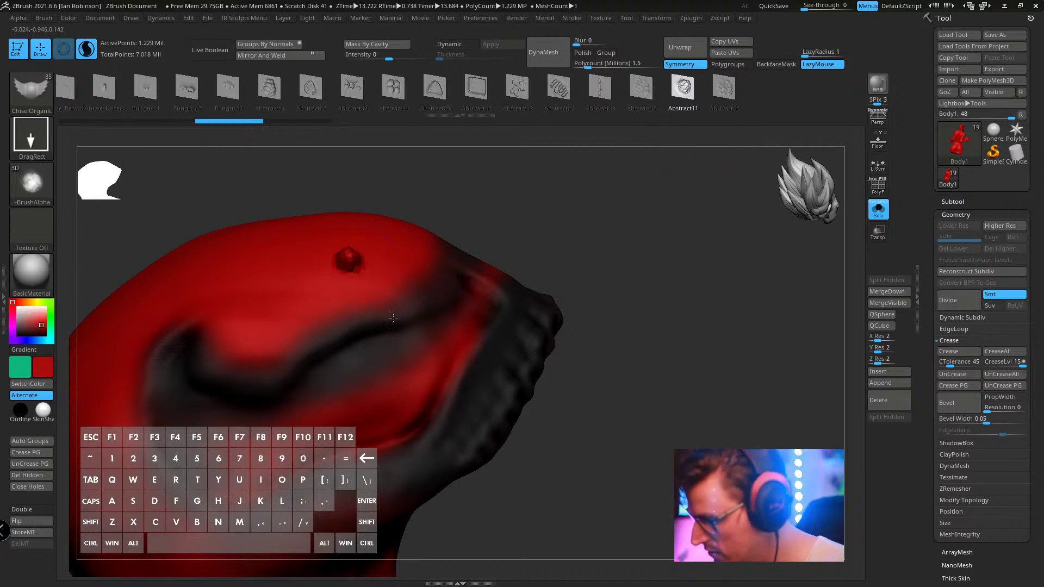
left_click_drag(393, 319, 431, 322)
key("shift+f")
key("shift+f")
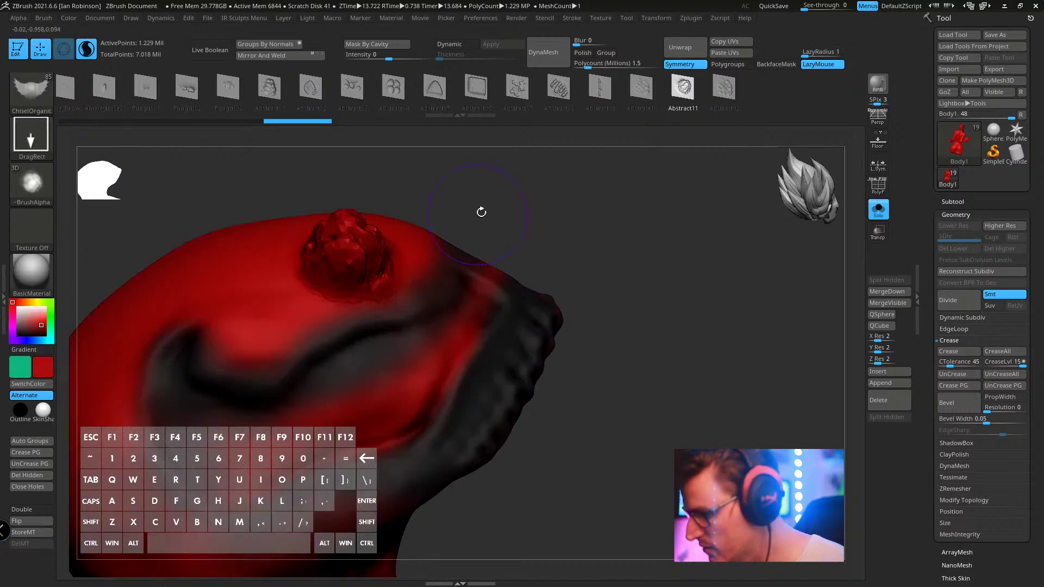
key("s")
key("ctrl+z")
- Switch Sculptris Pro to Adaptive Size, try another Abstract11 stamp on top of the copied head and undo it
left_click(572, 18)
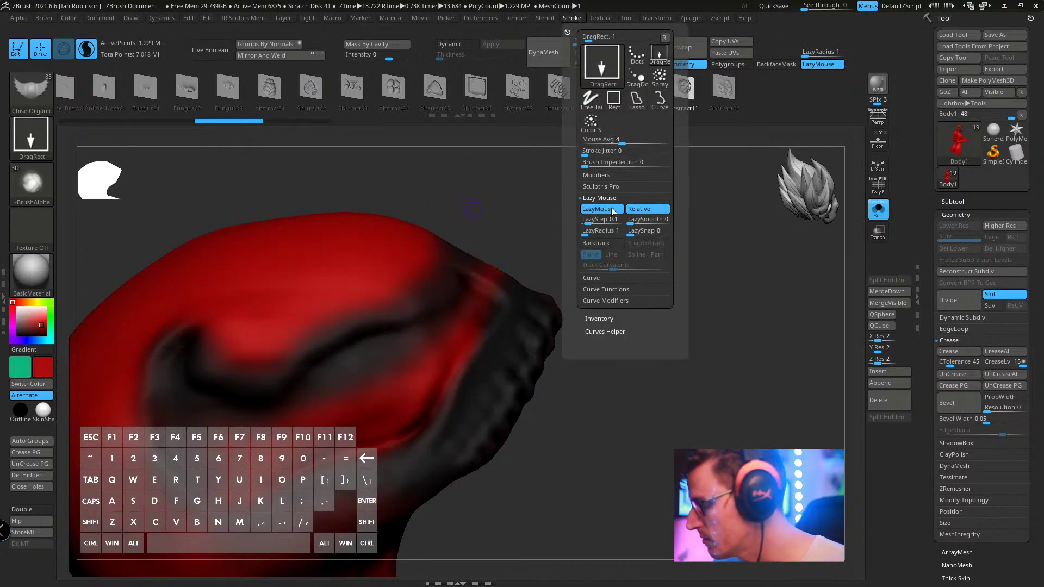
left_click(611, 187)
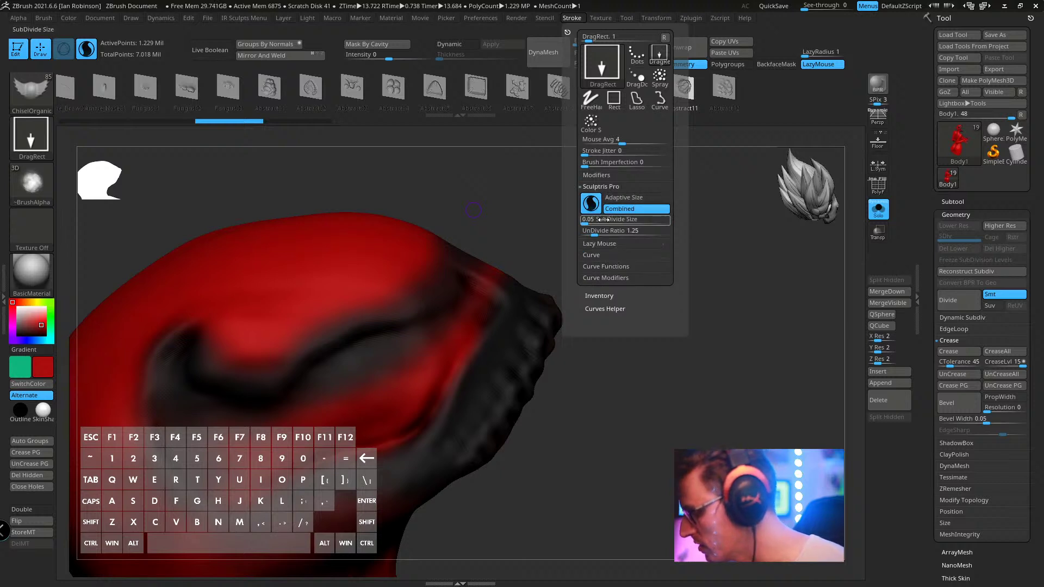
left_click(626, 199)
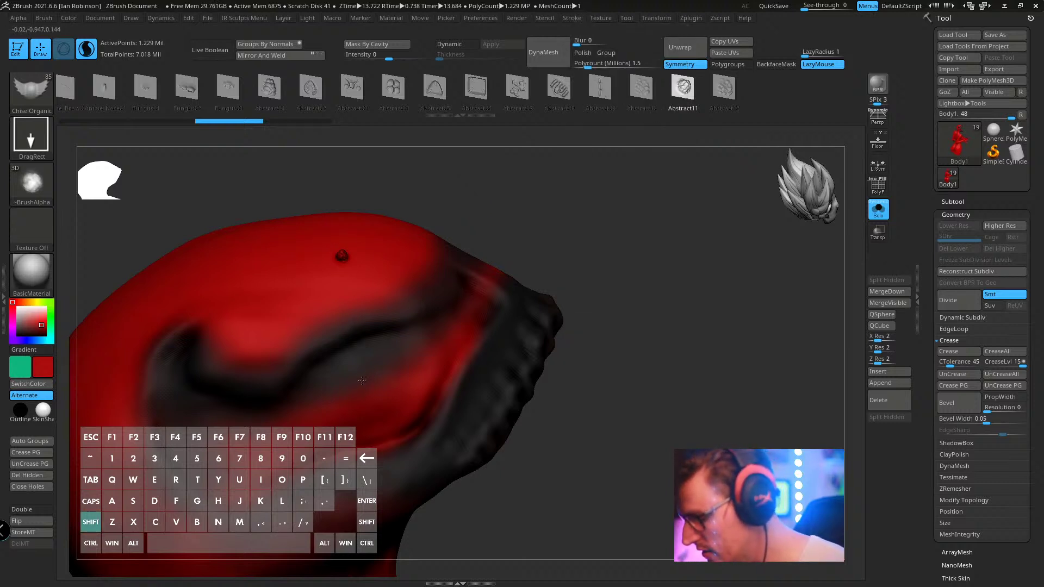
left_click_drag(342, 256, 411, 259)
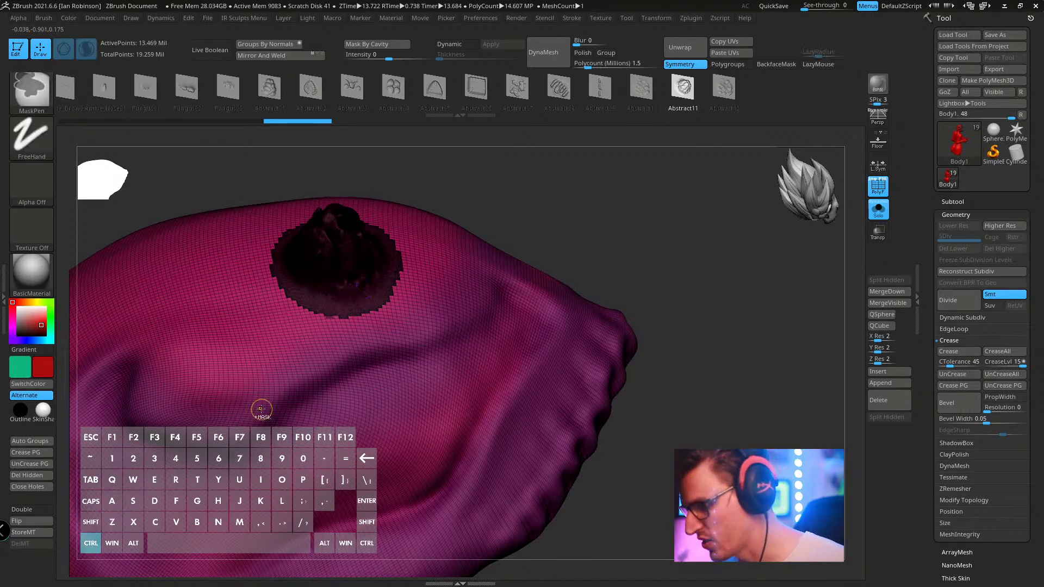
key("ctrl+z")
- Enlarge the draw size, try a small Abstract11 stamp on the copied head with the wireframe shown, and undo it
key("s")
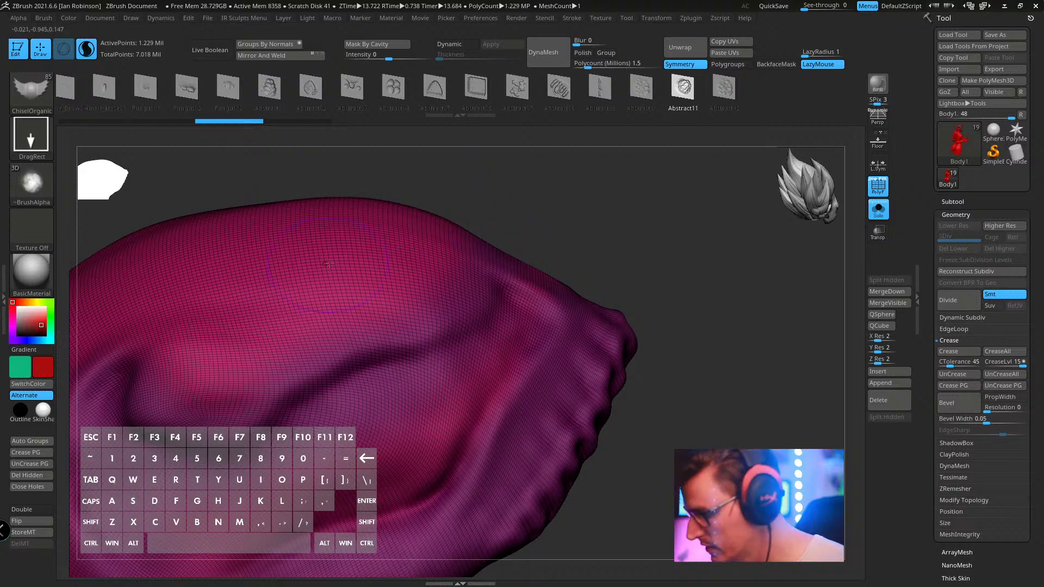
key("ctrl+shift+z")
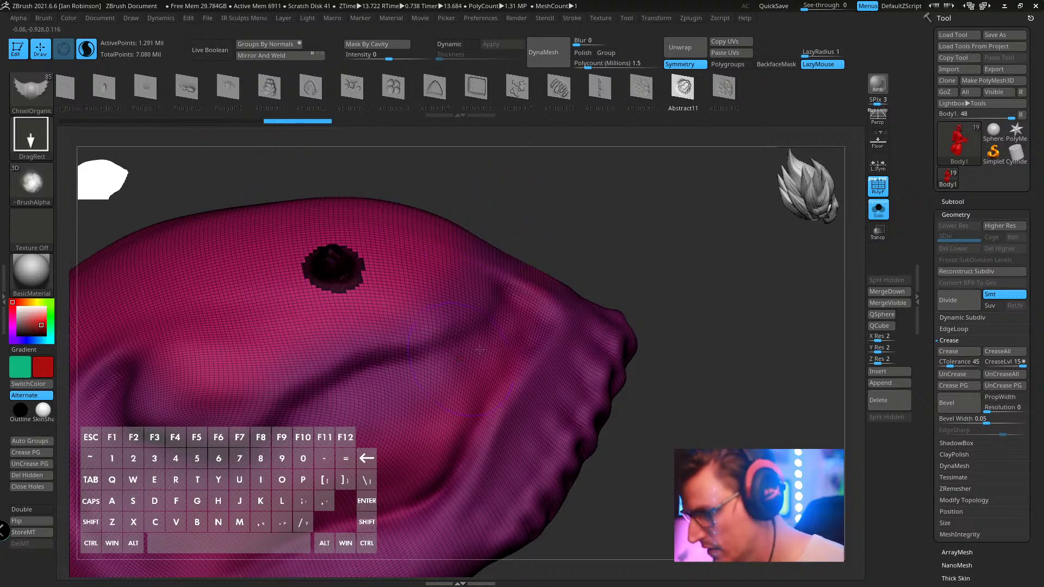
left_click_drag(620, 239, 645, 249)
key("ctrl+z")
key("shift+f")
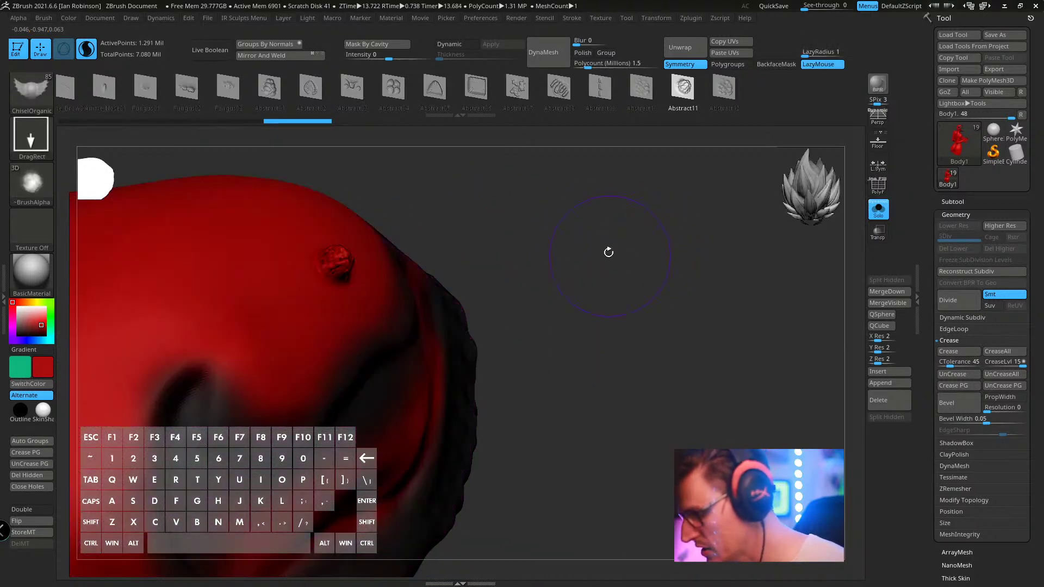
- Select the Abstract12 shape and delete the duplicated Body1 subtool
left_click(721, 98)
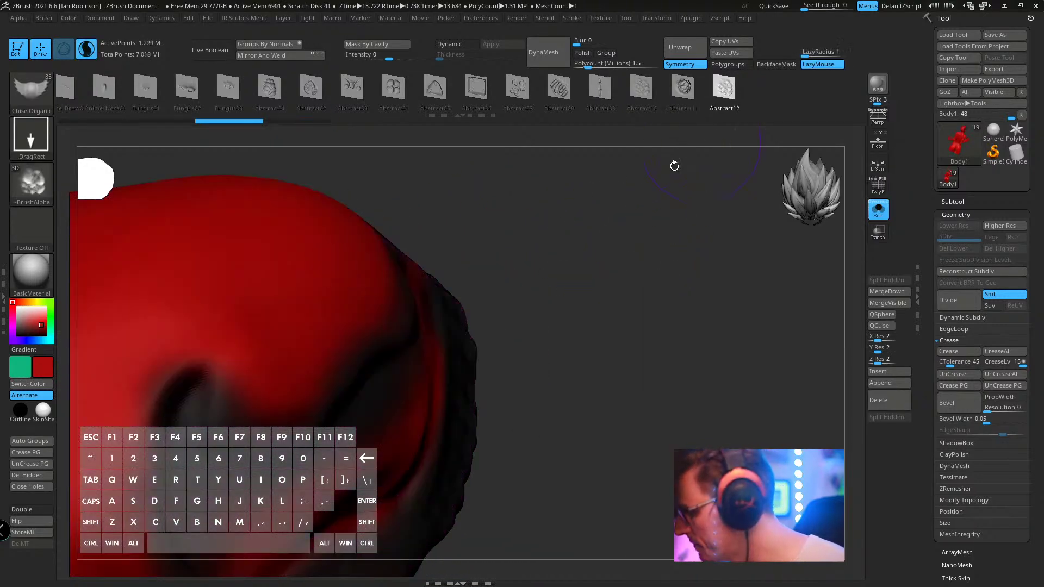
left_click(951, 202)
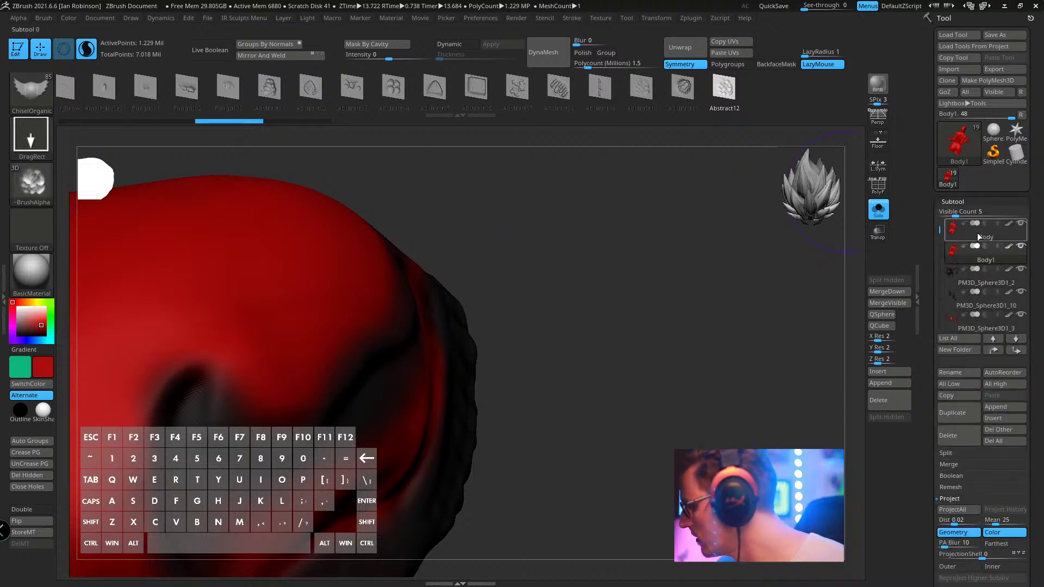
left_click(955, 438)
left_click(861, 450)
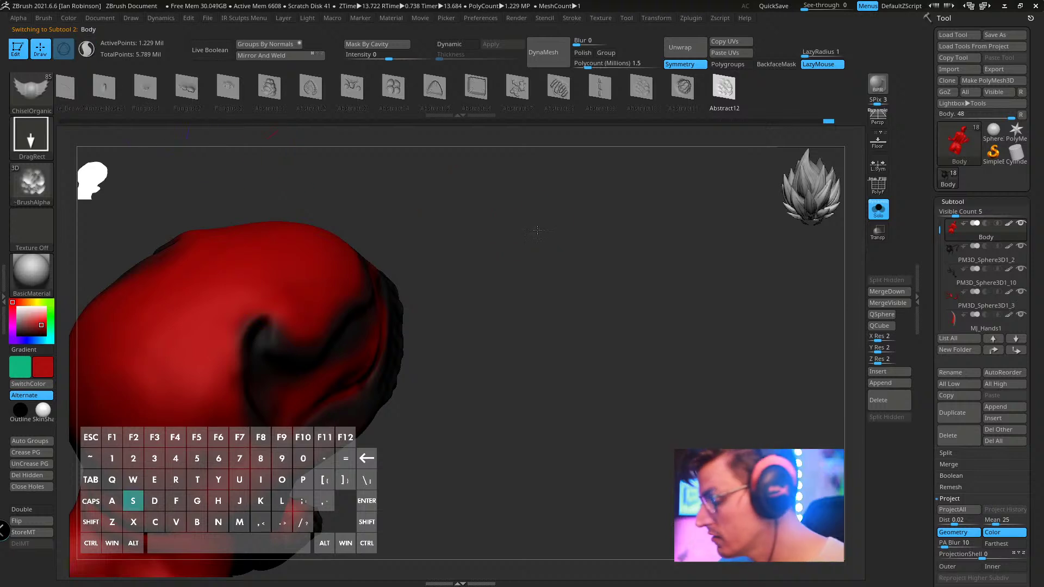
- Find the Animal_Fin01 shape and stamp a large fin along the top of the original body's head
key("s")
mouse_move(212, 97)
left_mouse_down()
mouse_move(472, 121)
mouse_move(588, 144)
left_mouse_up()
left_click_drag(265, 98, 547, 115)
left_click_drag(144, 93, 471, 101)
left_click(345, 89)
left_click_drag(386, 174, 458, 233)
left_click_drag(312, 302, 284, 359)
left_click_drag(402, 239, 387, 300)
mouse_move(345, 287)
right_mouse_down()
mouse_move(350, 358)
mouse_move(336, 388)
right_mouse_up()
key("s")
mouse_move(341, 391)
left_mouse_down()
mouse_move(375, 224)
mouse_move(376, 292)
left_mouse_up()
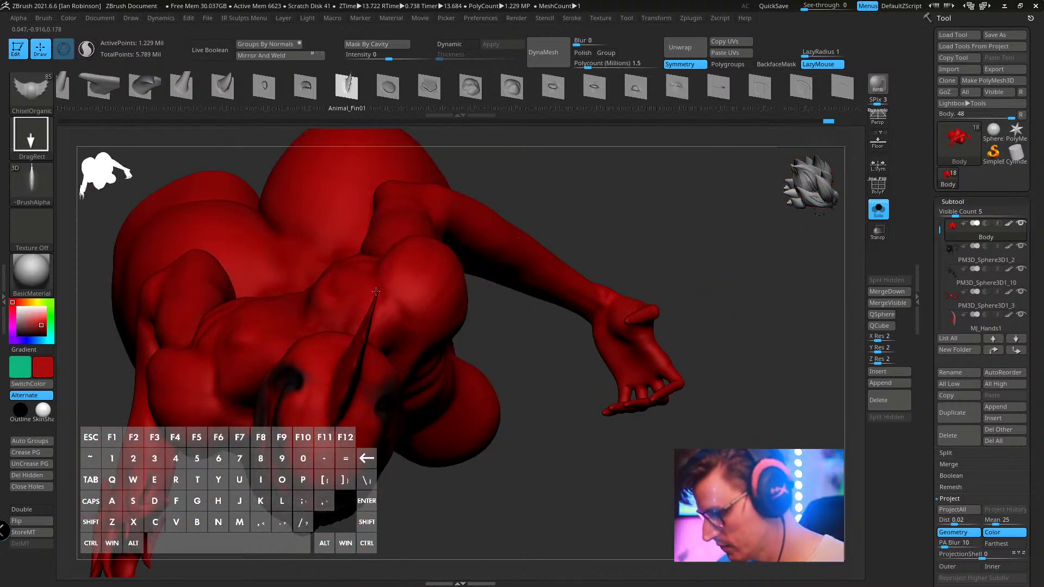
- Stamp a second Animal_Fin01 fin on the back of the head and view both fins in profile
right_click_drag(515, 234, 356, 370)
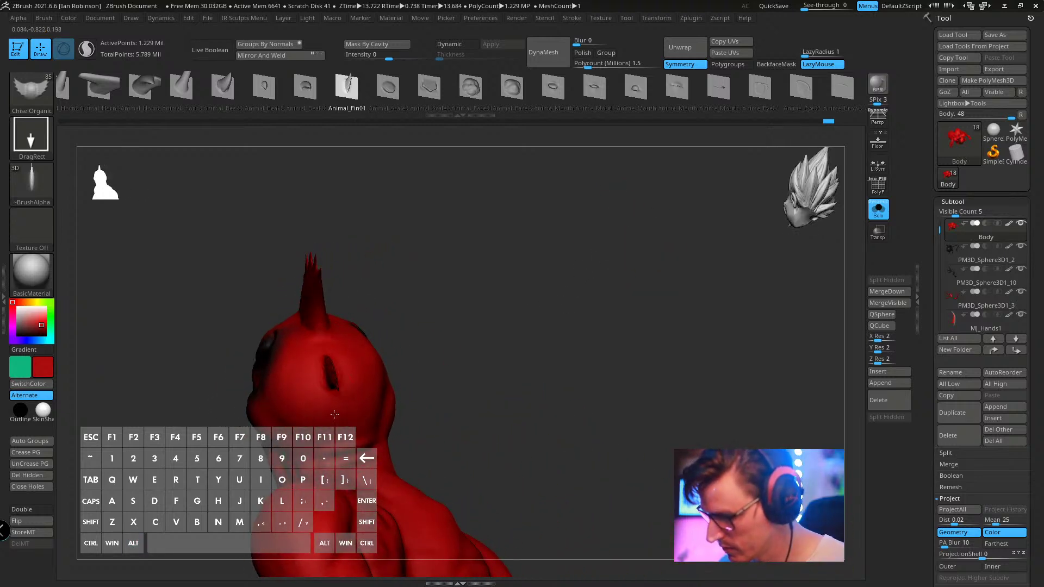
right_click_drag(504, 320, 413, 400)
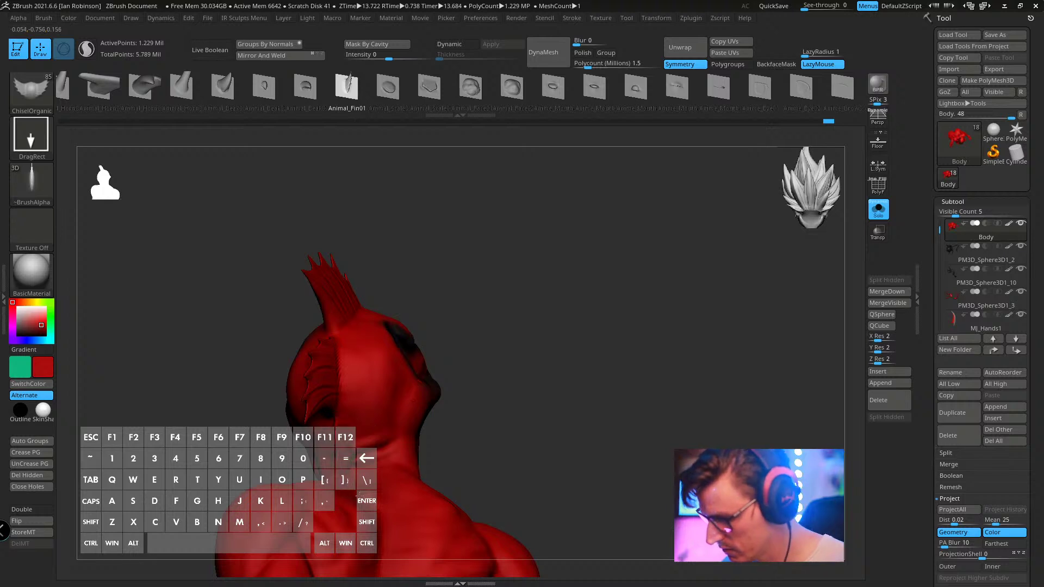
right_click_drag(358, 493, 576, 341)
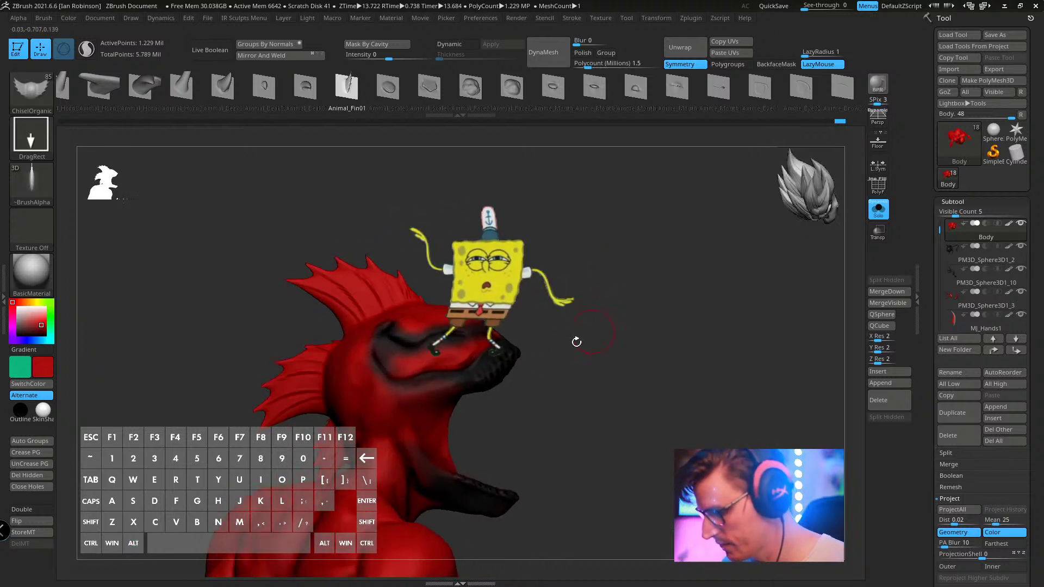
- Show all subtools to judge the fins on the whole figure and undo both fin stamps
left_click(879, 210)
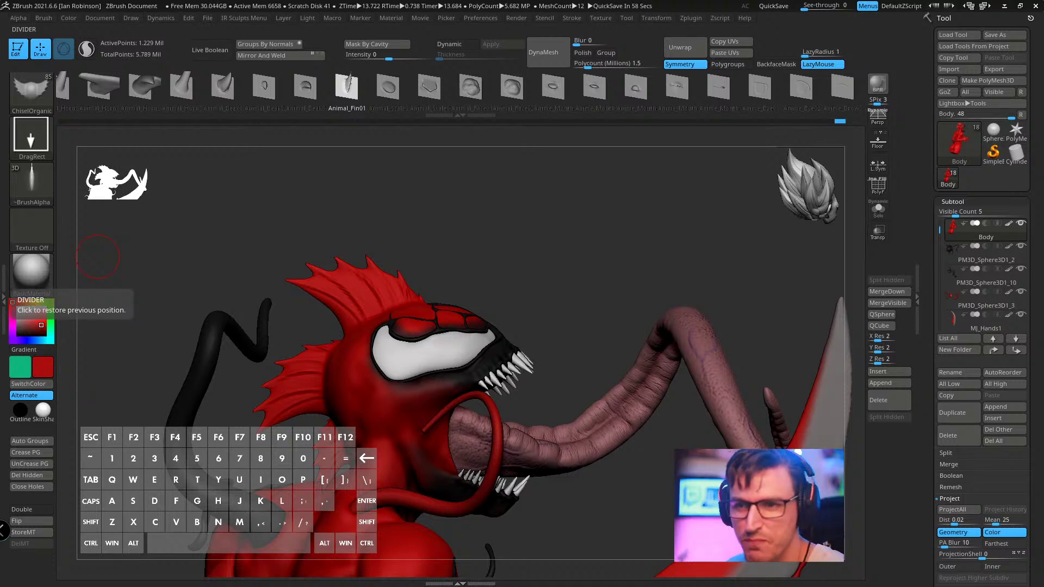
left_click_drag(498, 235, 467, 231)
key("ctrl+z")
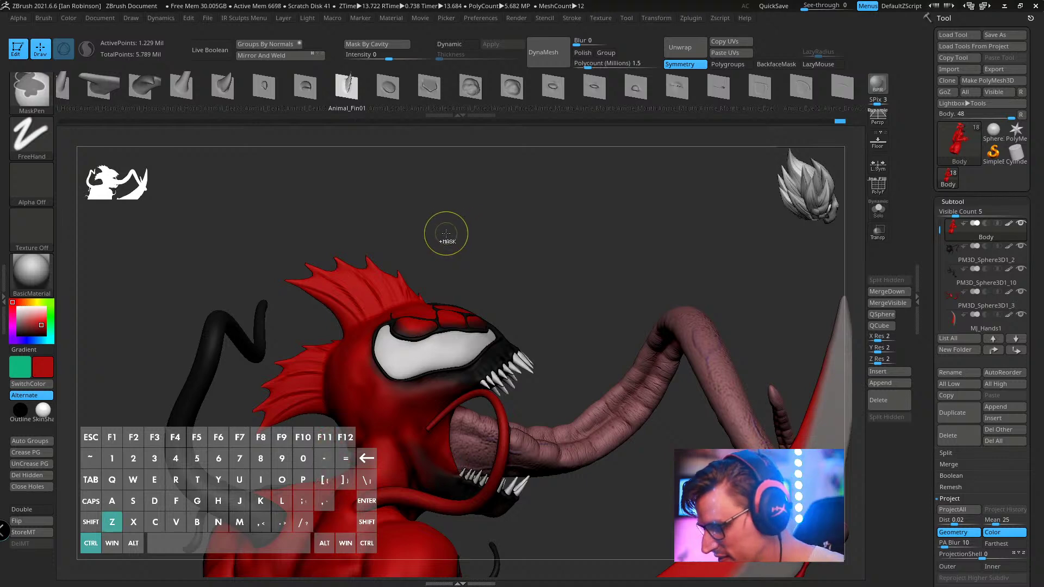
- Select the Animal_Ears03 shape and try a long ear stamp on the side of the head
left_click_drag(363, 276, 237, 286)
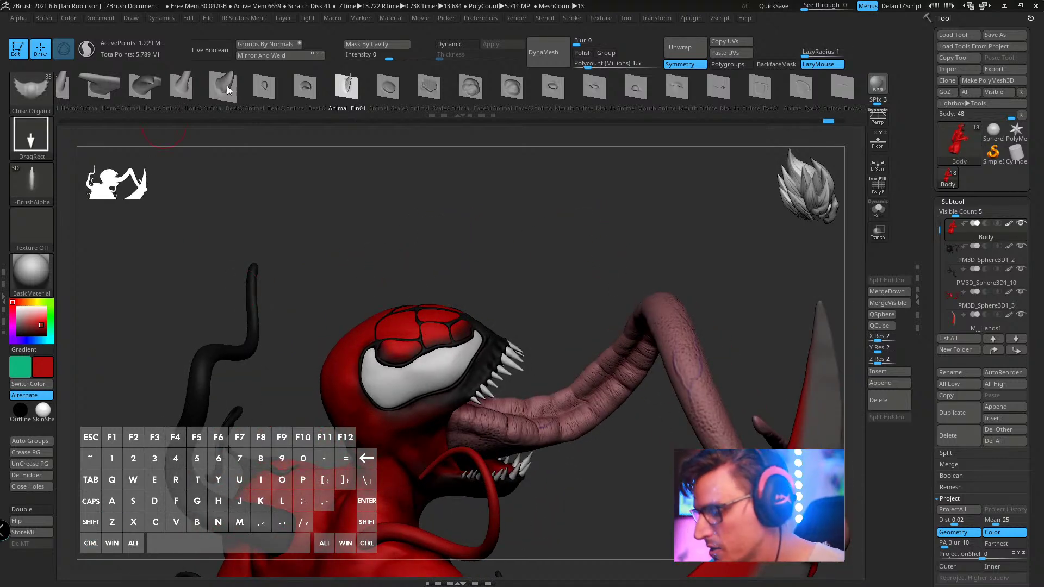
left_click(158, 86)
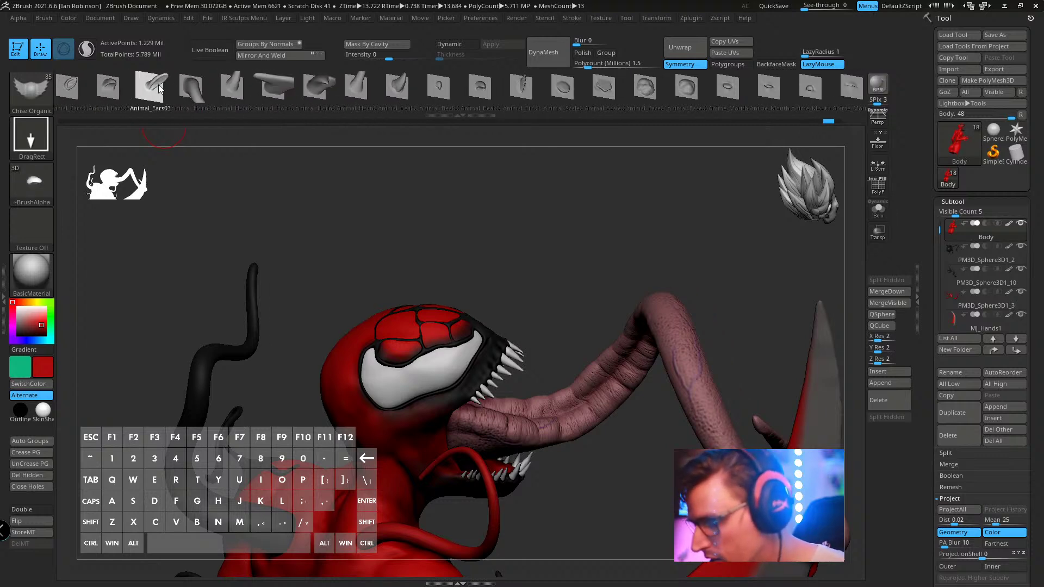
left_click_drag(641, 272, 667, 281)
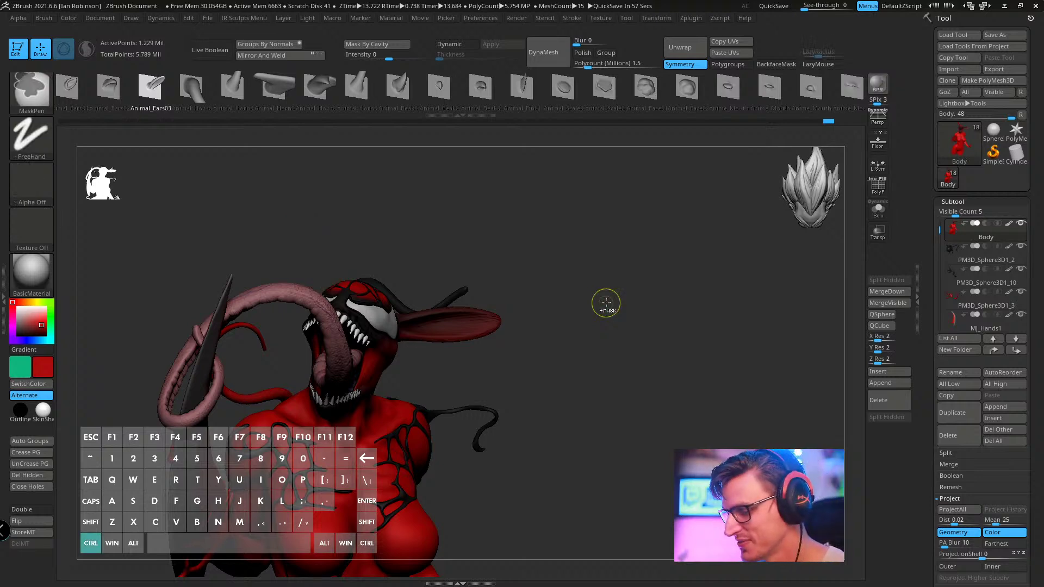
mouse_move(652, 268)
left_mouse_down()
mouse_move(671, 296)
mouse_move(606, 199)
mouse_move(404, 297)
left_mouse_up()
- Stamp the Animal_Beak shape on the forehead and undo the stamp
left_click(480, 87)
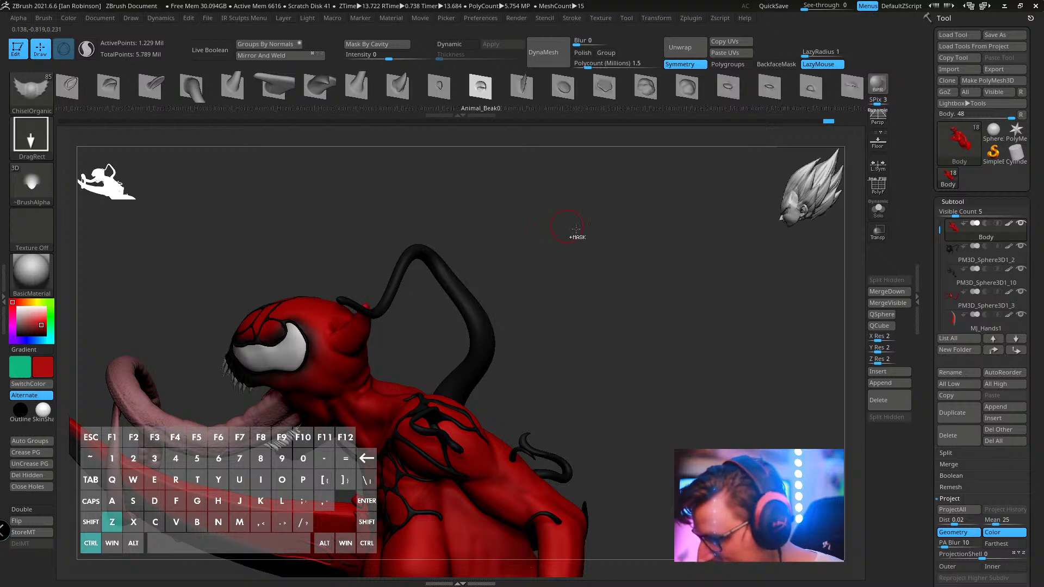
left_click_drag(571, 234, 297, 341)
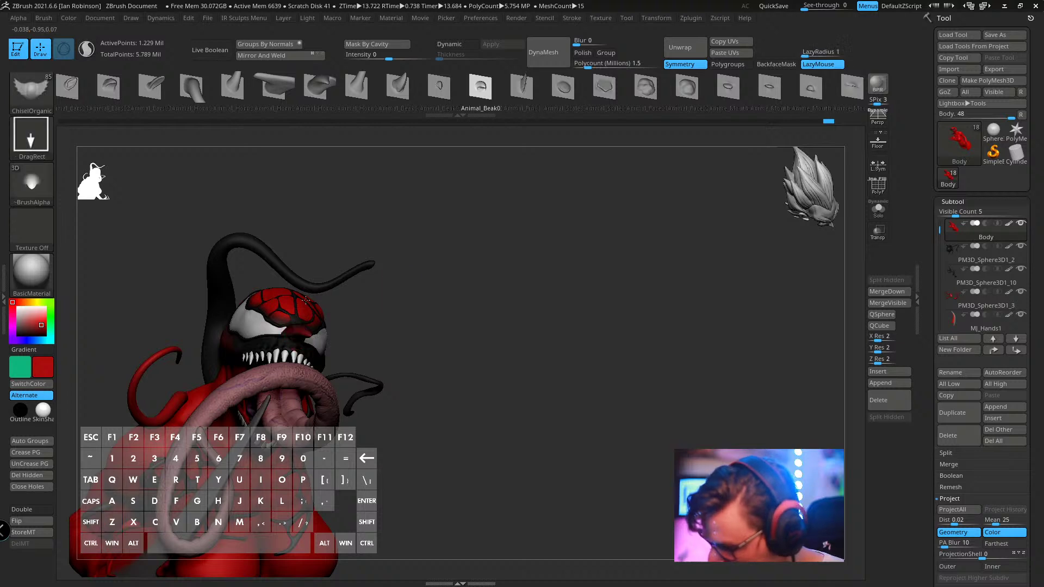
left_click_drag(305, 300, 341, 242)
key("ctrl+z")
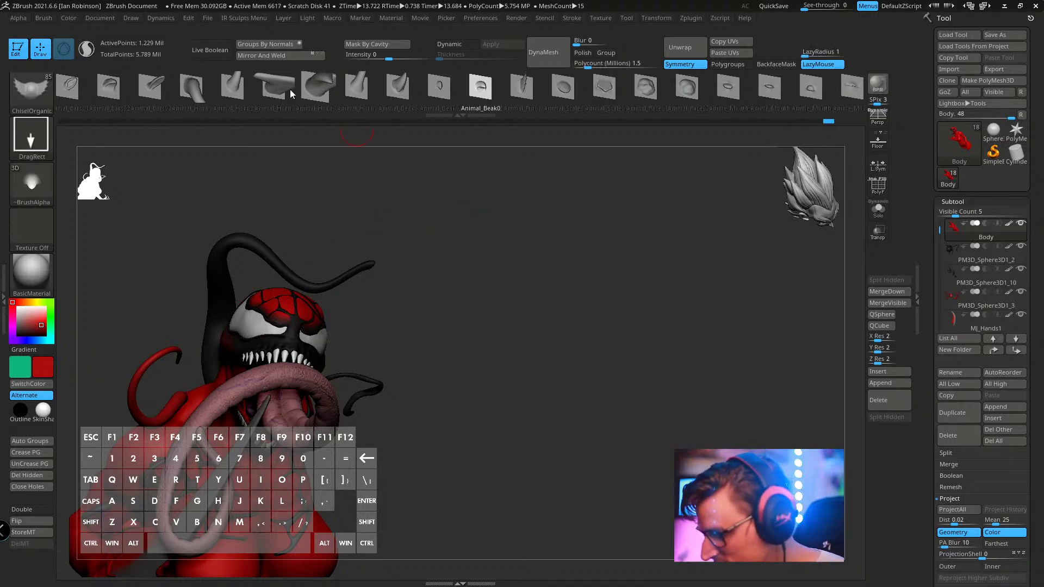
- Look through the ChiselOrganic animal eye, animal nose and human tongue shapes
left_click(131, 87)
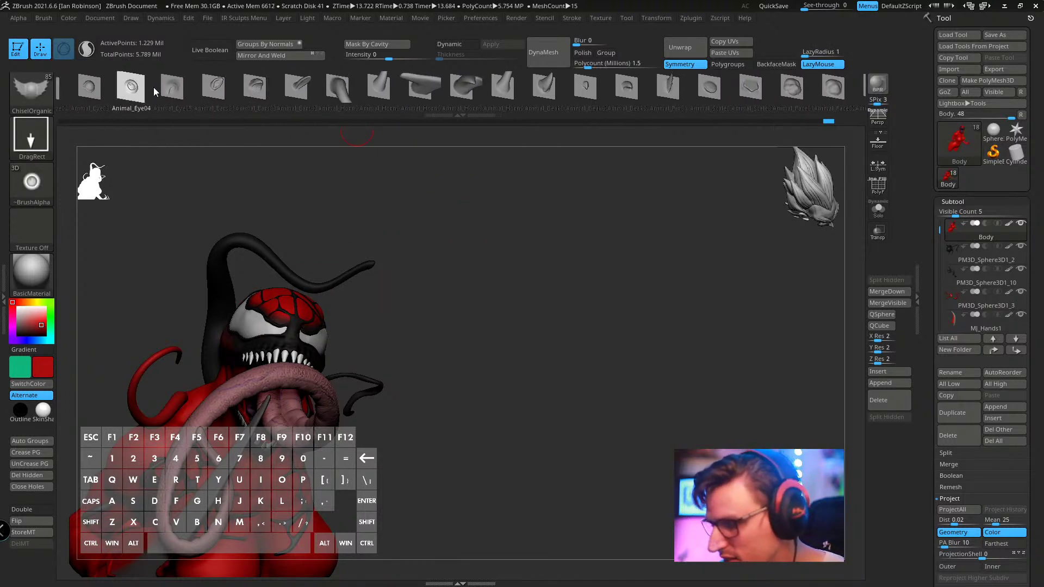
left_click(143, 87)
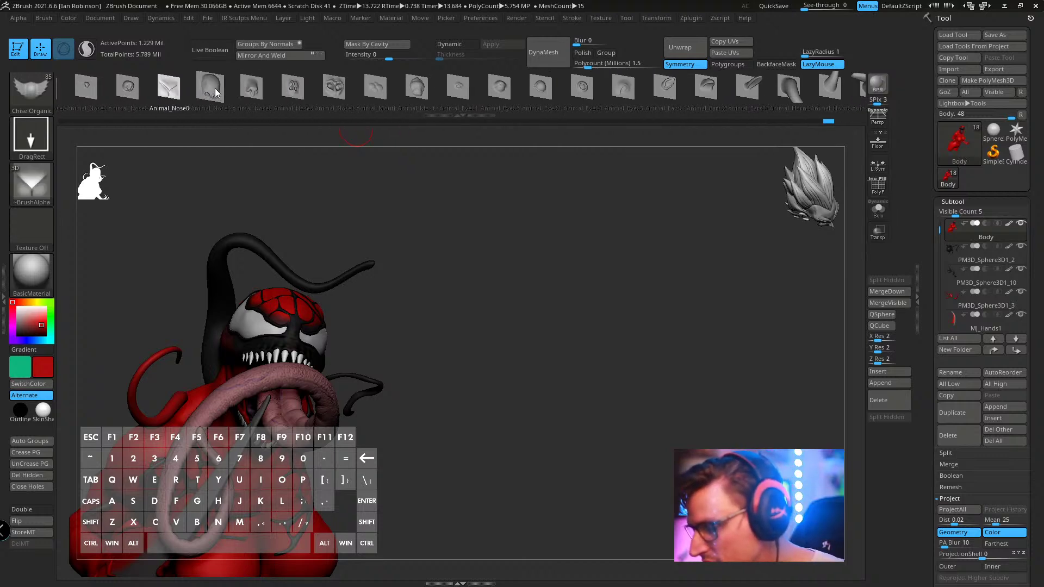
left_click(215, 87)
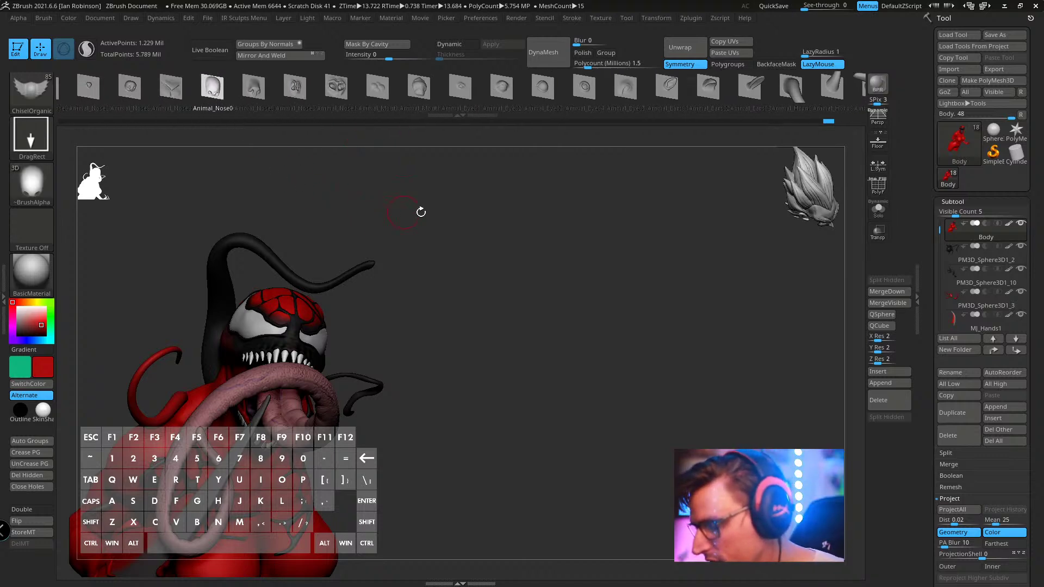
mouse_move(419, 209)
left_mouse_down()
mouse_move(441, 242)
mouse_move(280, 121)
mouse_move(402, 97)
left_mouse_up()
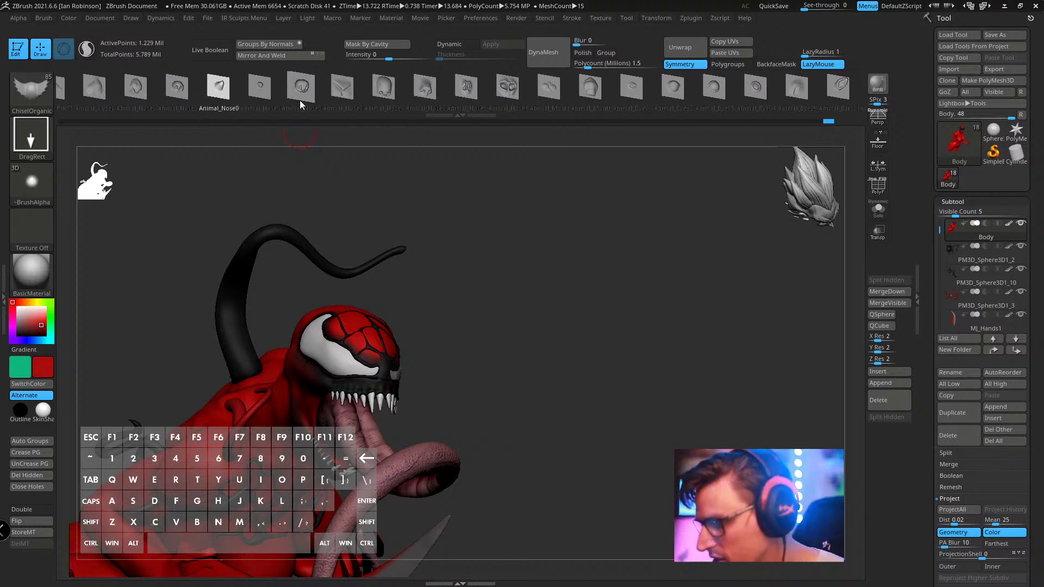
left_click_drag(218, 95, 342, 107)
left_click_drag(204, 92, 363, 92)
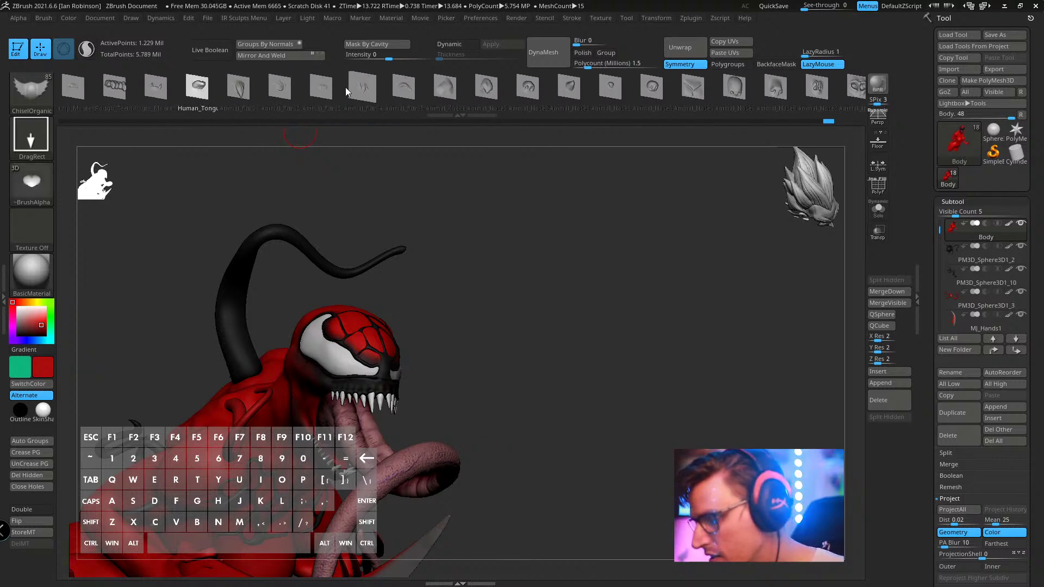
- Try several overlapping Animal_Fur04 stamps on the side of the head and undo them
left_click(362, 90)
mouse_move(482, 245)
left_mouse_down()
mouse_move(533, 282)
mouse_move(462, 369)
mouse_move(419, 347)
left_mouse_up()
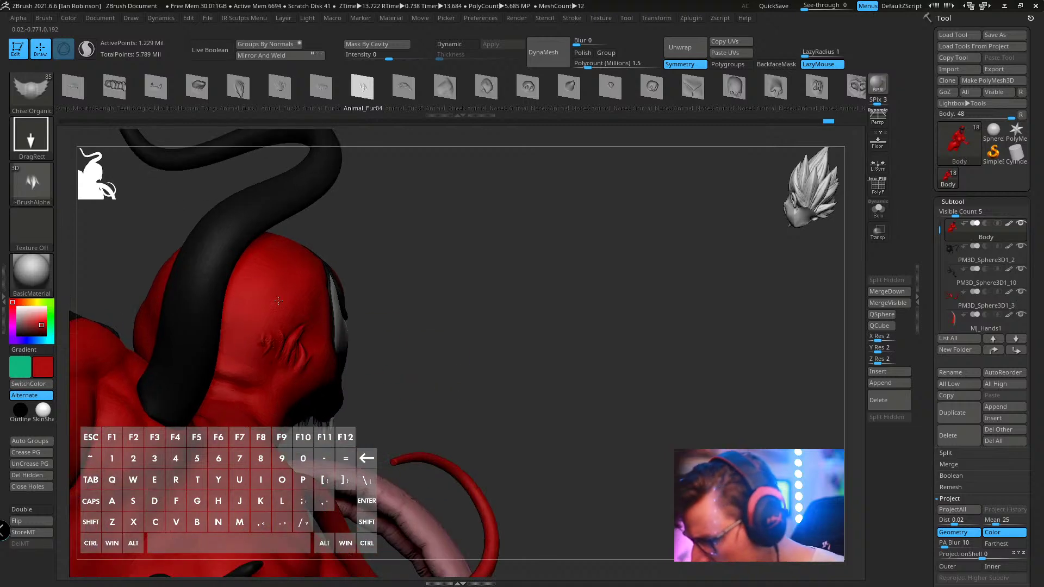
left_click_drag(376, 247, 355, 289)
left_click_drag(286, 321, 302, 276)
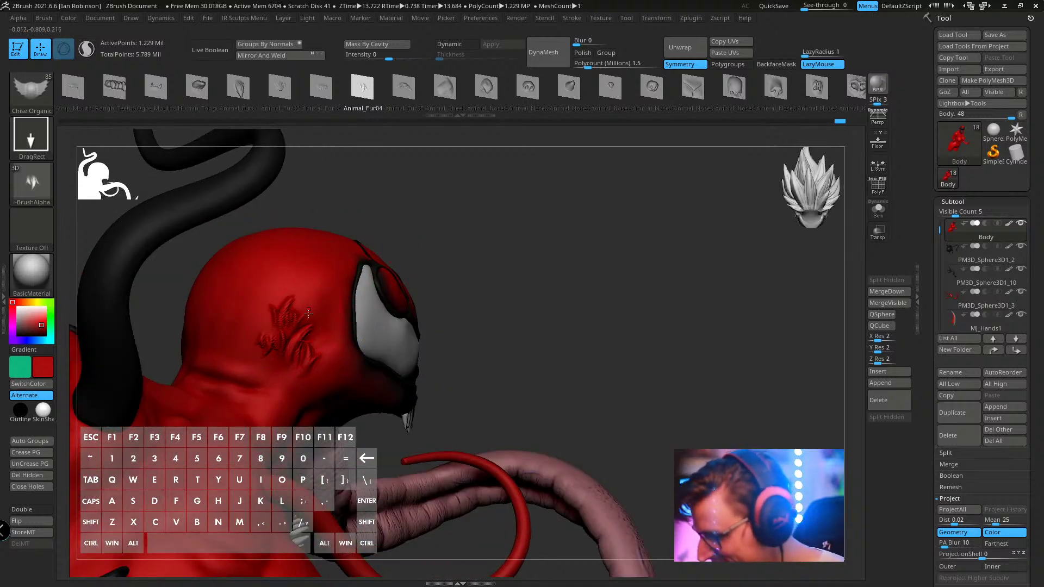
left_click_drag(312, 315, 334, 258)
left_click_drag(472, 214, 470, 233)
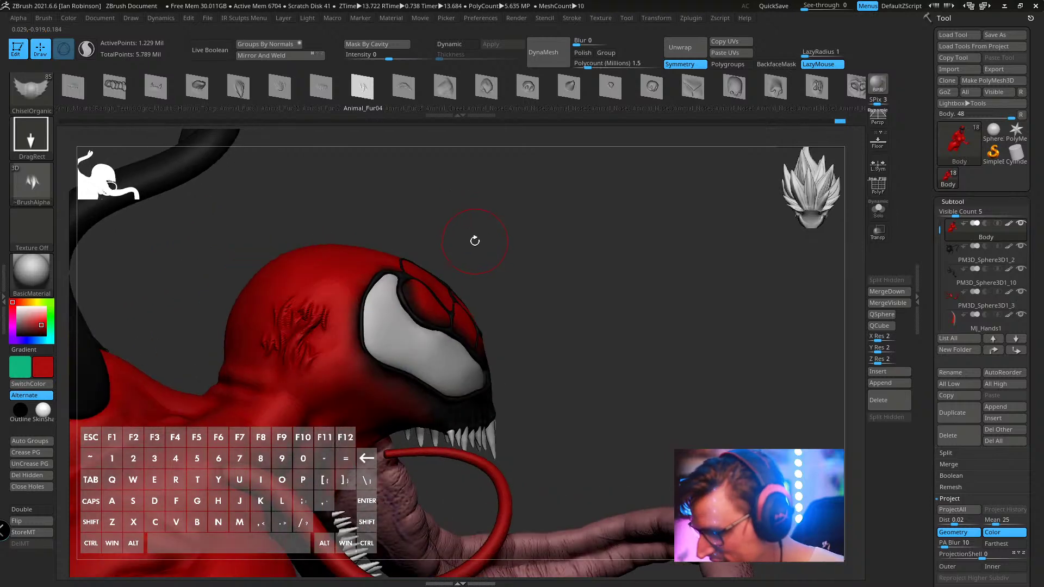
key("ctrl+z")
key("ctrl+z")
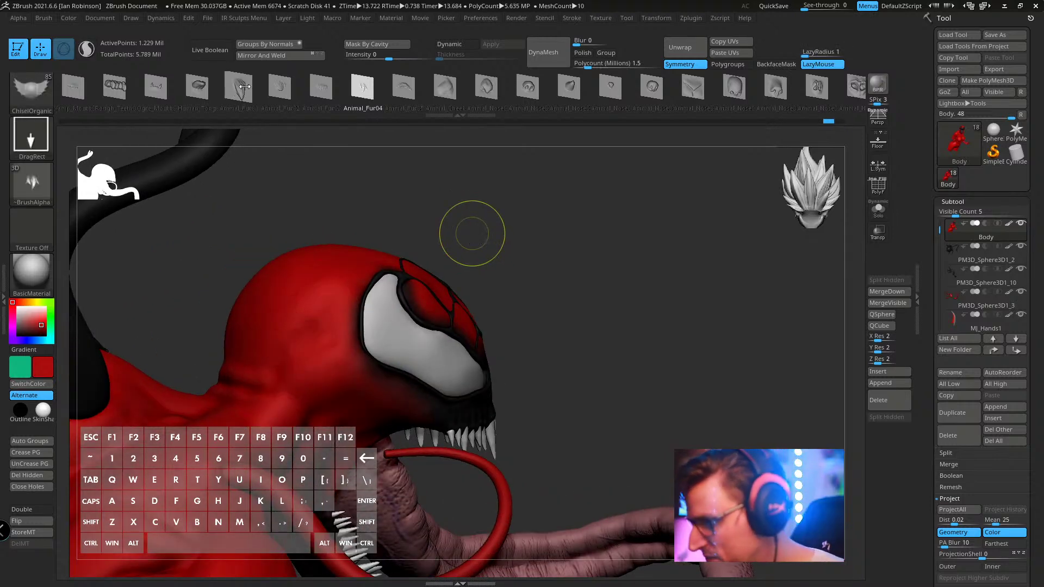
- Stamp the Ogre_Mouth shape on the back side of the head and undo the stamp
left_click(156, 86)
left_click_drag(475, 187, 274, 339)
left_click_drag(256, 414, 256, 416)
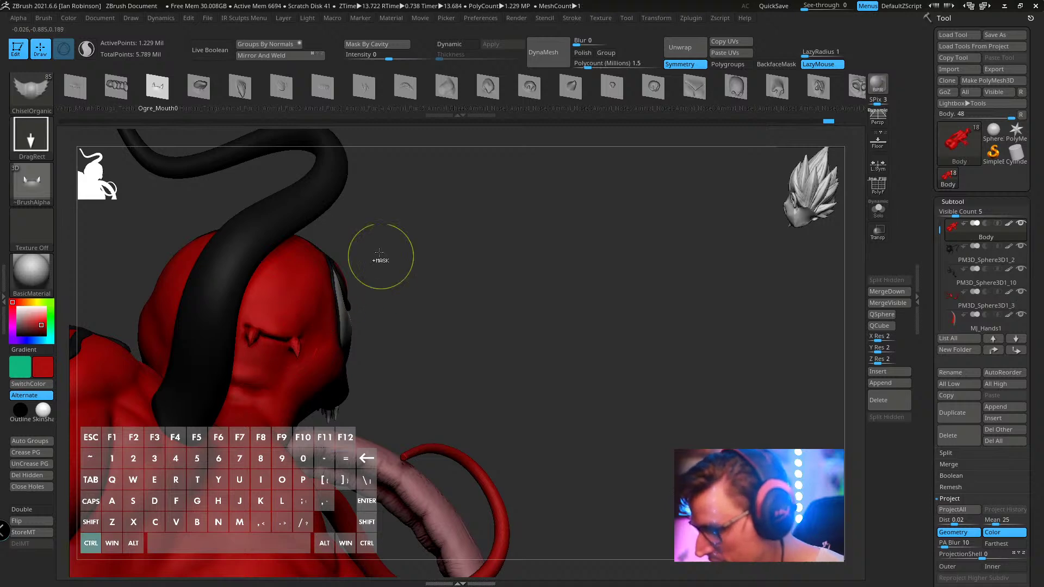
key("ctrl+z")
- Try a Rough_Teeth stamp across the back side of the head
left_click(115, 91)
left_click_drag(400, 218, 321, 226)
left_click_drag(247, 336, 226, 426)
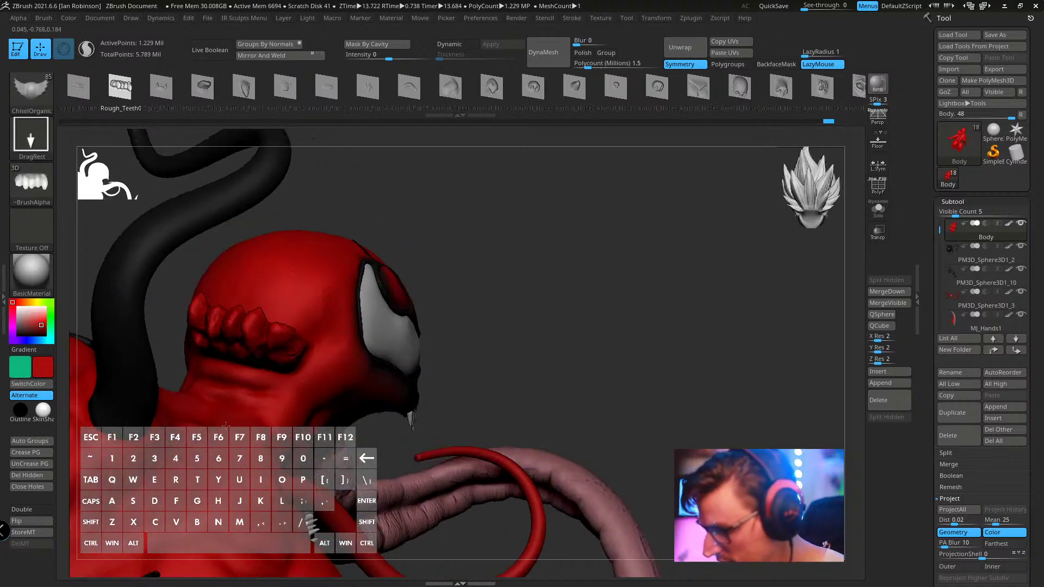
mouse_move(325, 244)
left_mouse_down()
mouse_move(522, 217)
mouse_move(497, 225)
mouse_move(296, 154)
left_mouse_up()
- Select the Human_Teeth shape and look over the available 3D sculpting brushes
left_click_drag(188, 95, 401, 99)
left_click(201, 88)
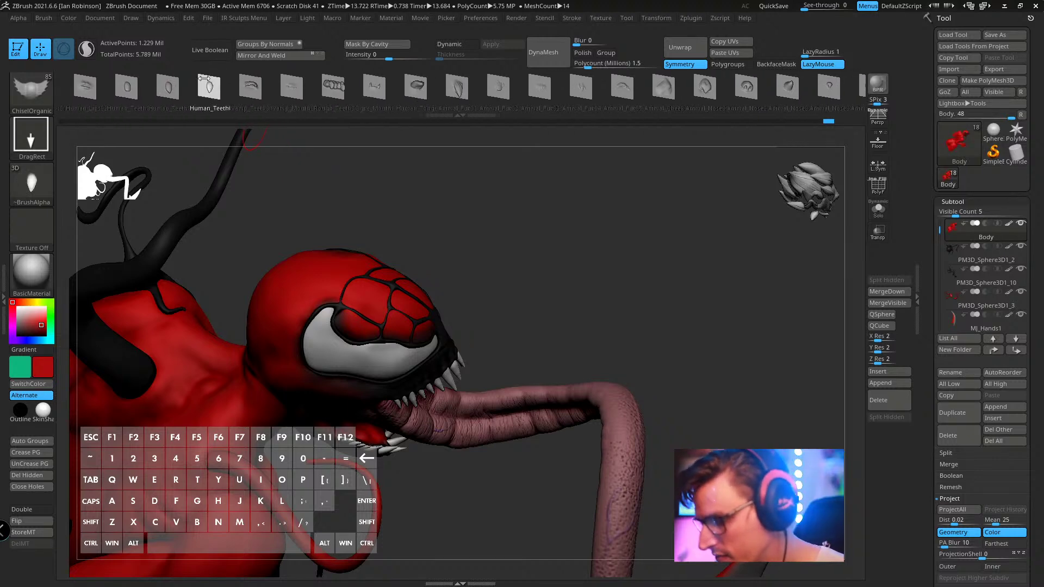
left_click(33, 91)
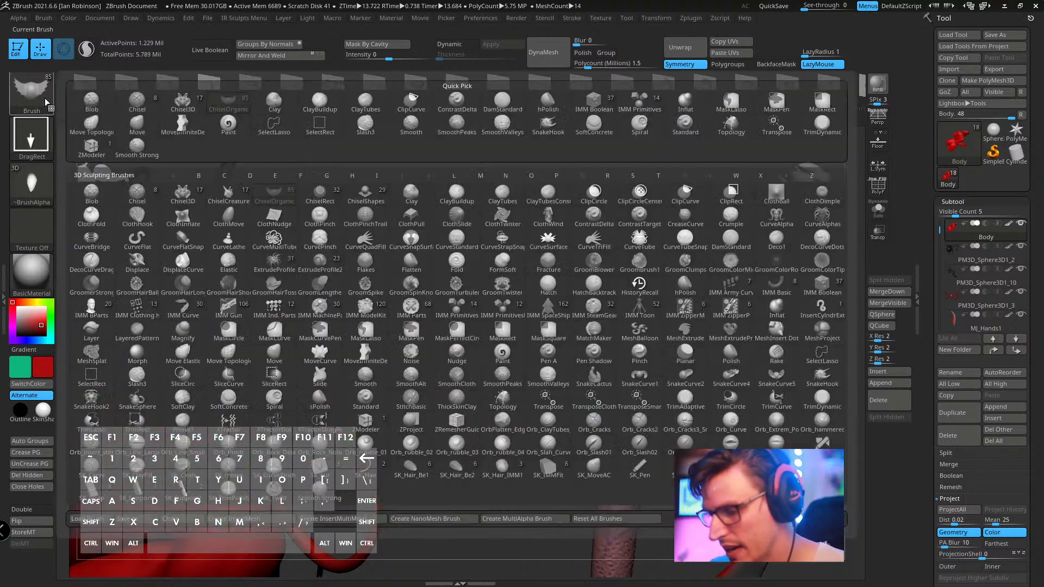
left_click(365, 196)
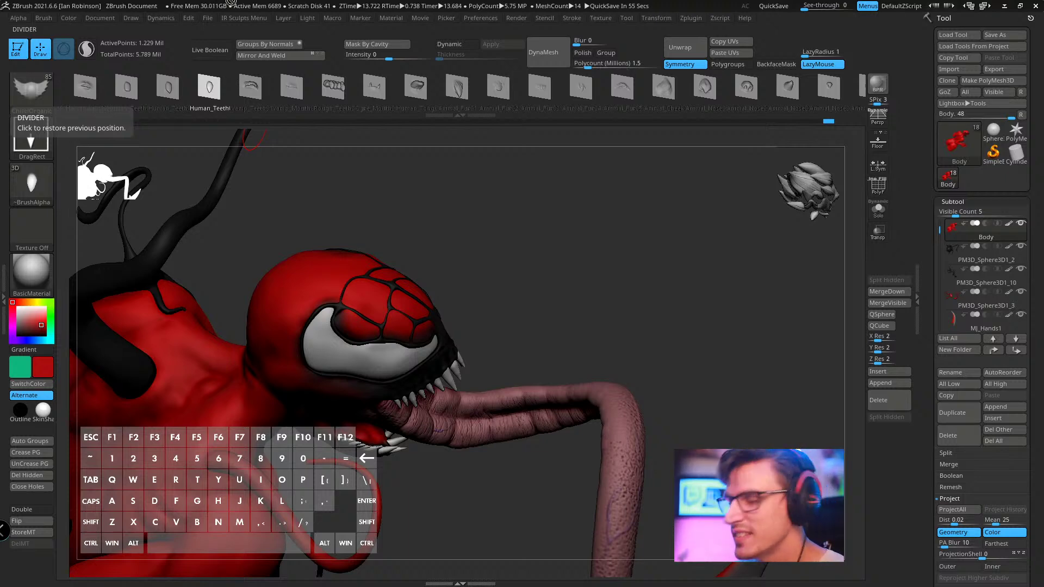
- Switch to the web browser and find the Pixologic 2021.6.6 update notes
key("alt+Tab")
left_click(294, 30)
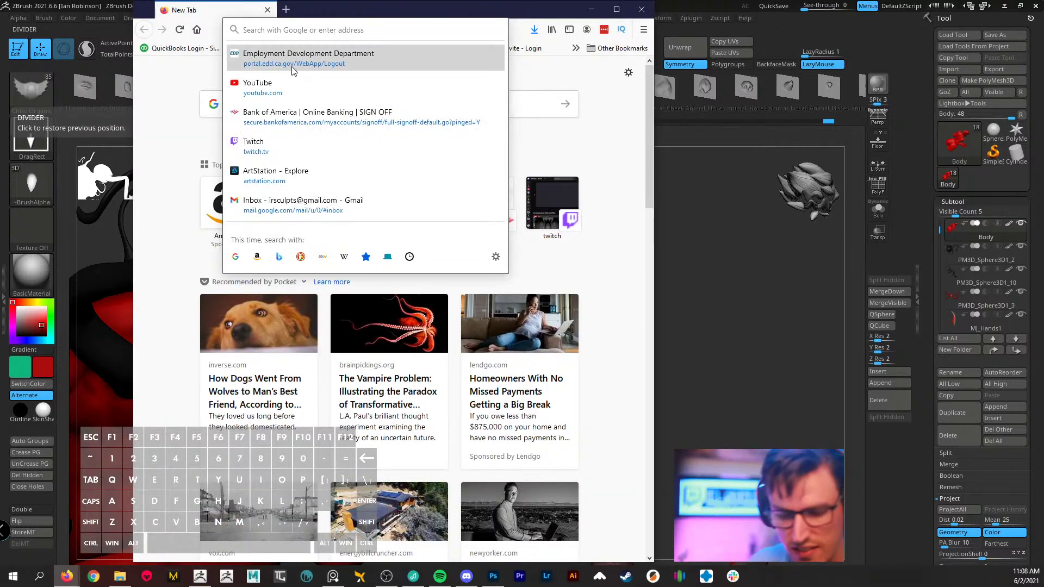
type("pixologic.com/")
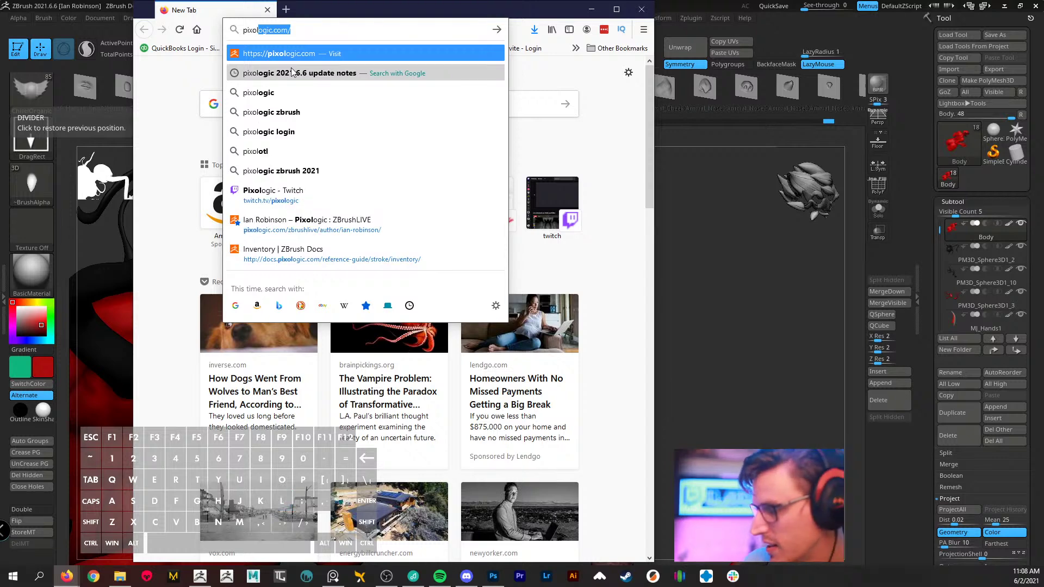
left_click(315, 73)
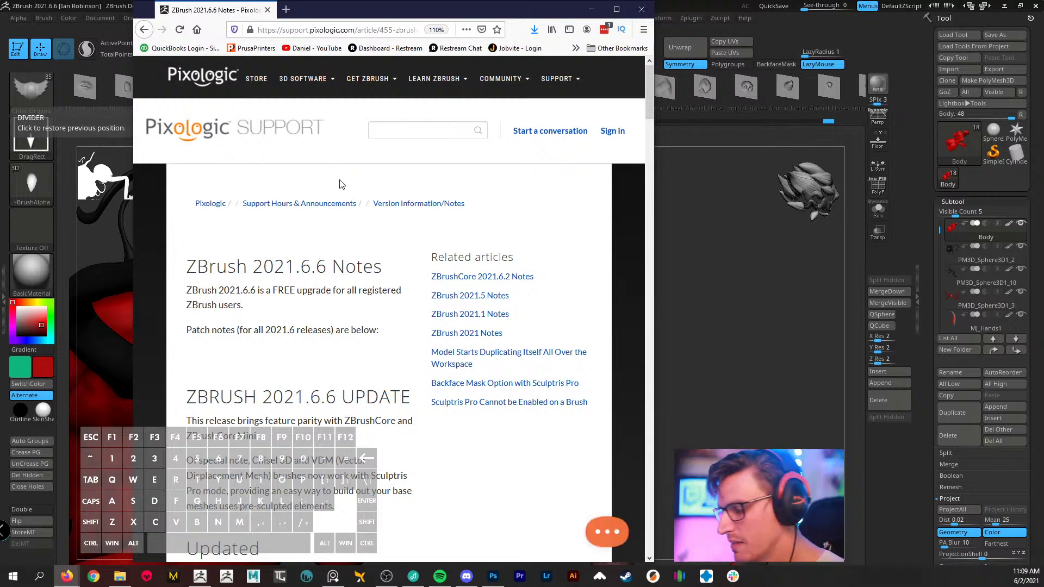
- Read the ZBrush 2021.6.6 update notes on Chisel 3D, VDM and CurveAlpha brushes and move the browser window aside
scroll(348, 217, "down", 4)
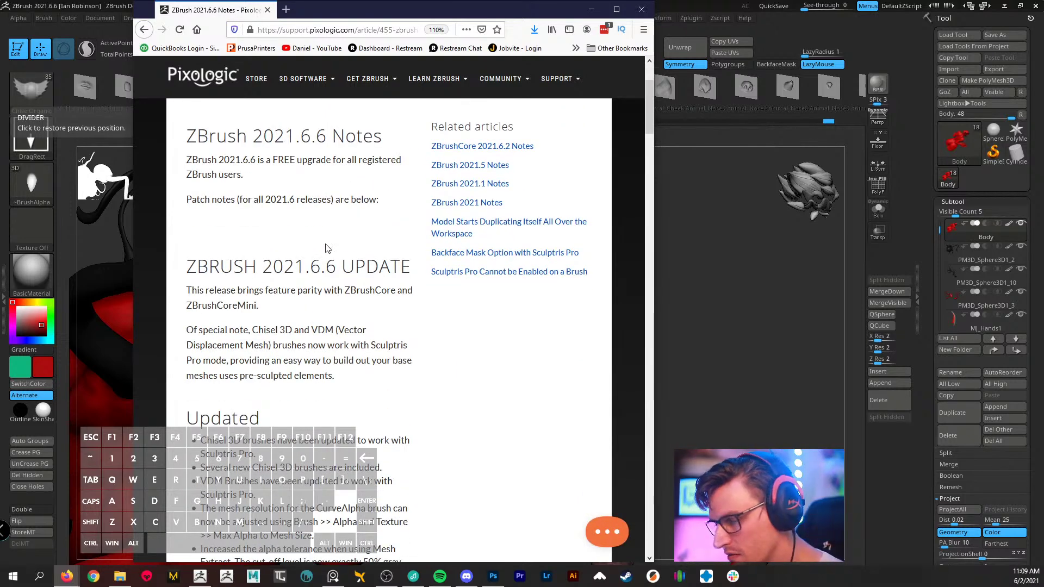
scroll(326, 248, "down", 2)
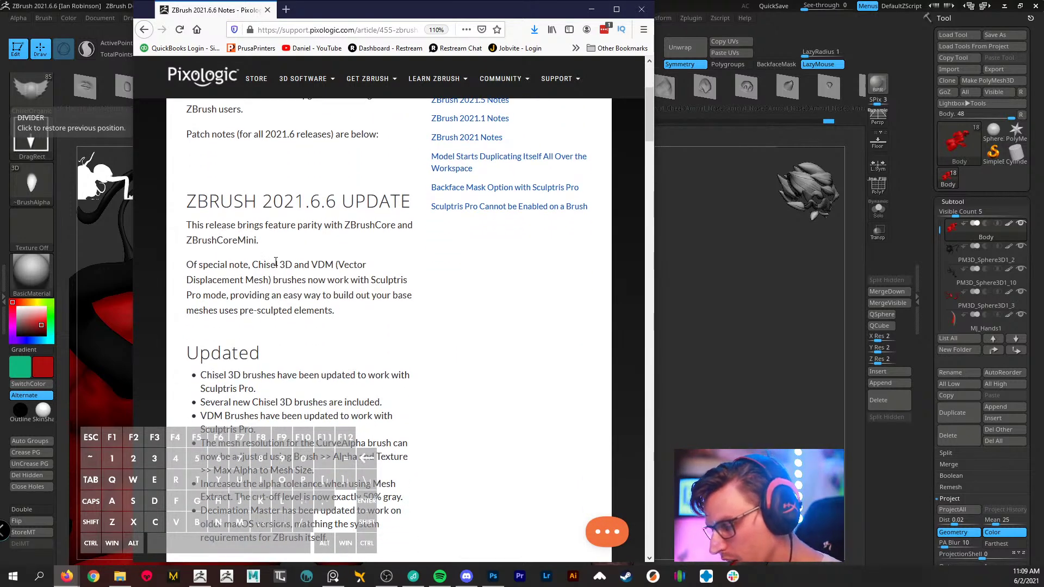
mouse_move(258, 264)
left_mouse_down()
mouse_move(367, 265)
mouse_move(271, 279)
left_mouse_up()
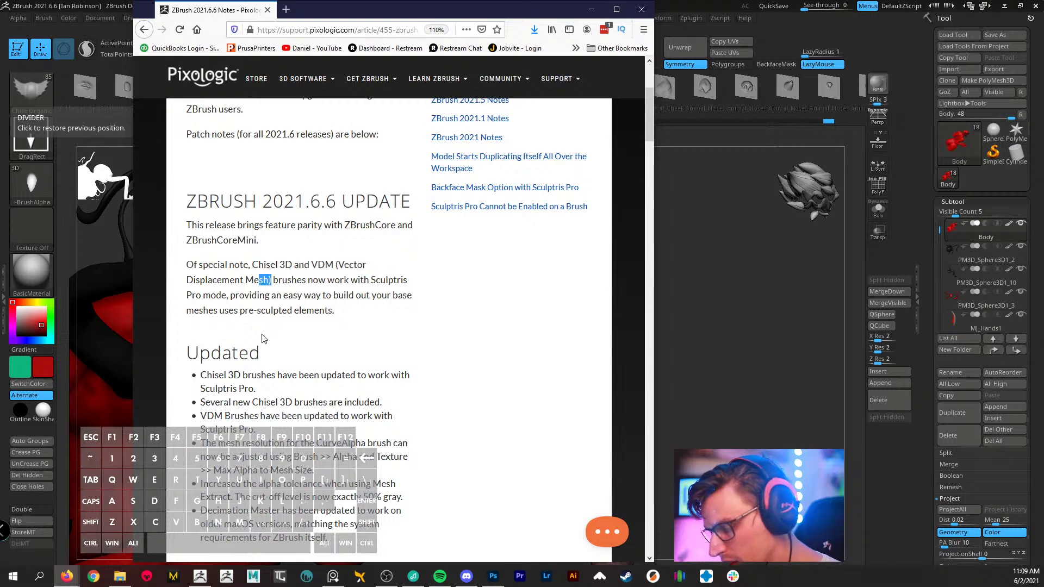
scroll(247, 329, "down", 2)
left_click_drag(206, 339, 285, 338)
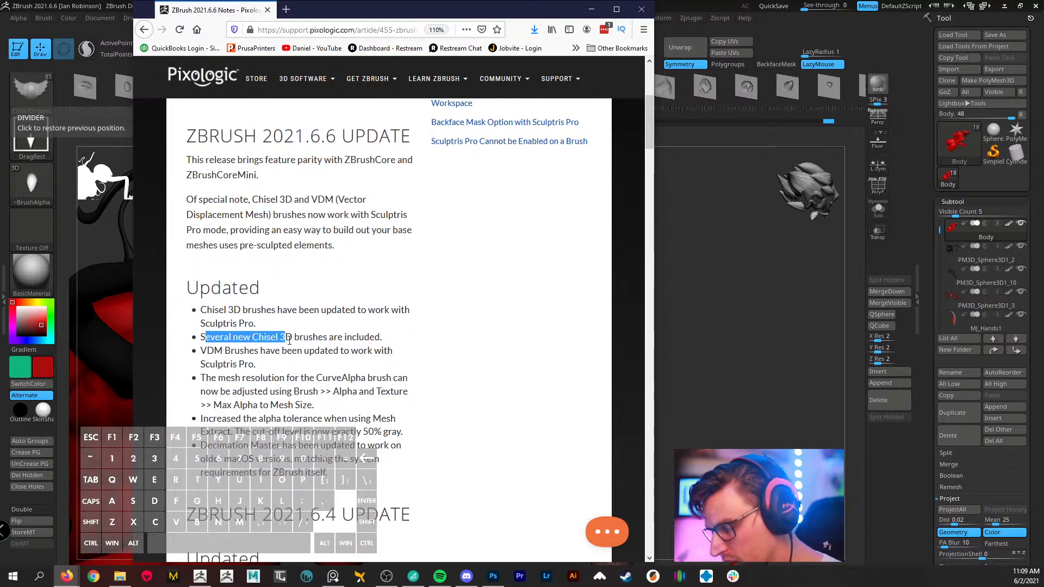
left_click_drag(215, 351, 265, 351)
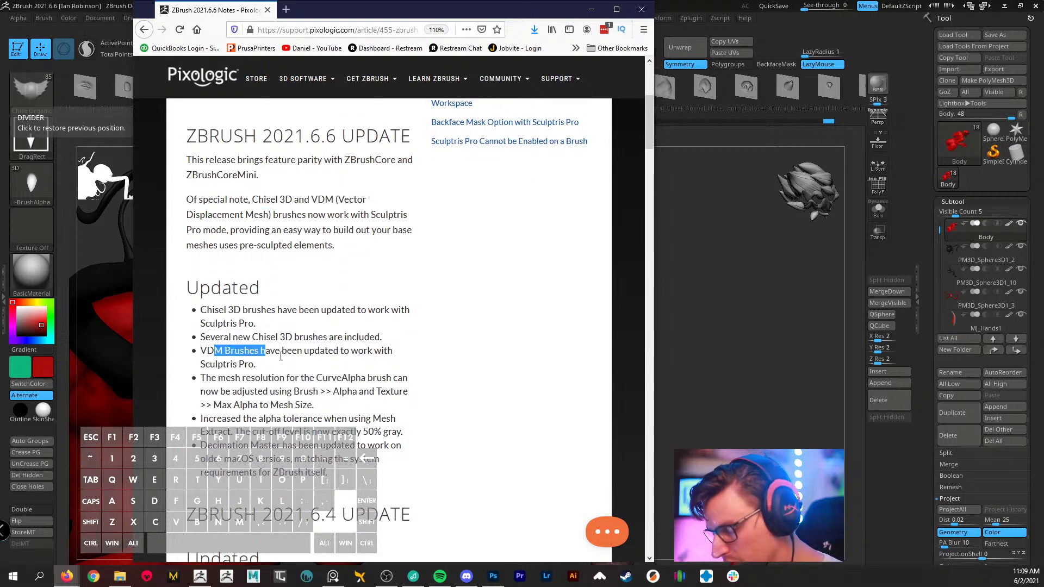
left_click_drag(216, 378, 402, 385)
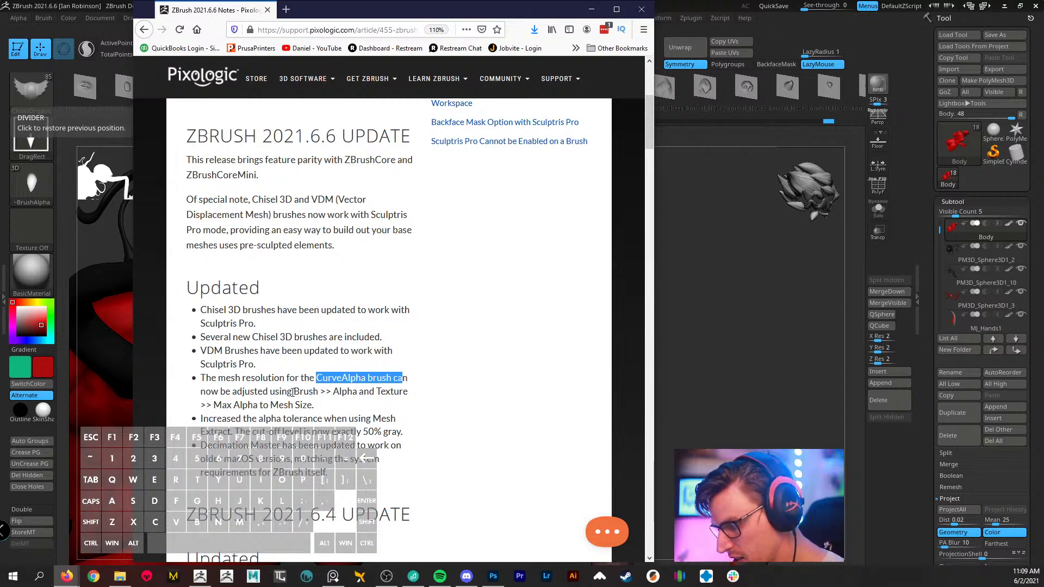
left_click(354, 412)
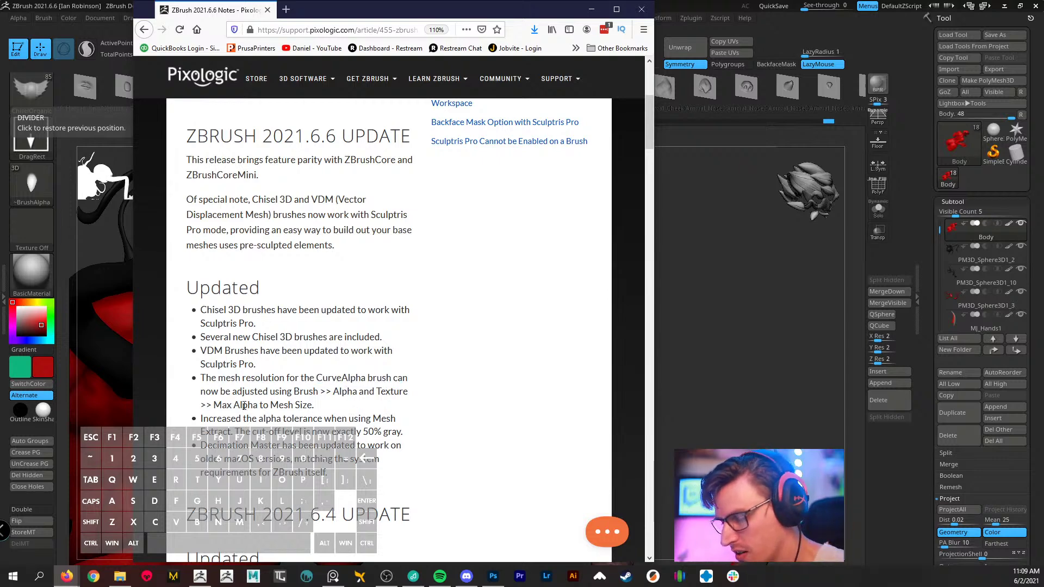
left_click_drag(443, 10, 0, 38)
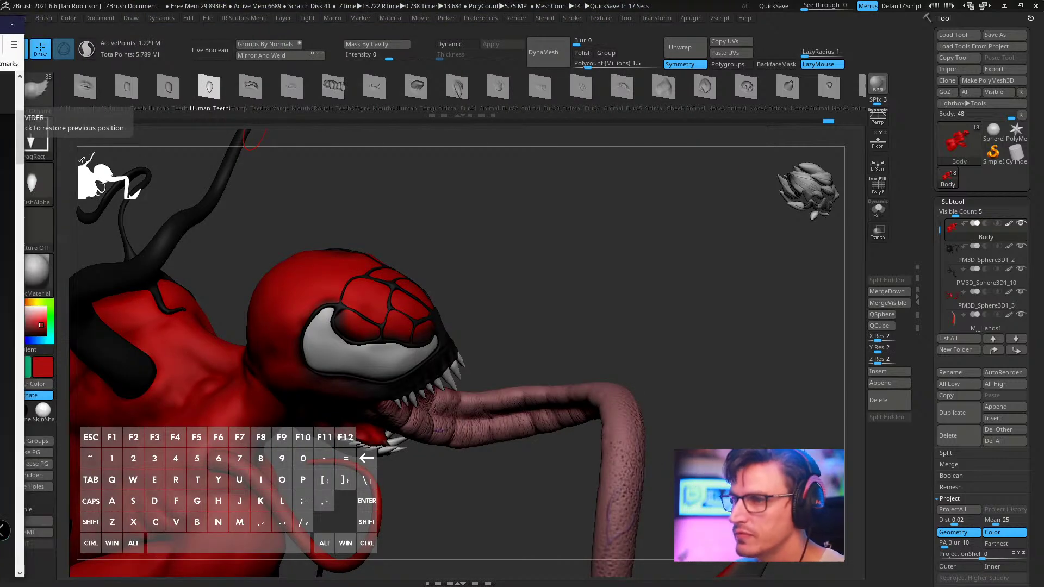
- Orbit to a three-quarter view of the head and choose the CurveAlpha brush
left_click_drag(650, 282, 597, 286)
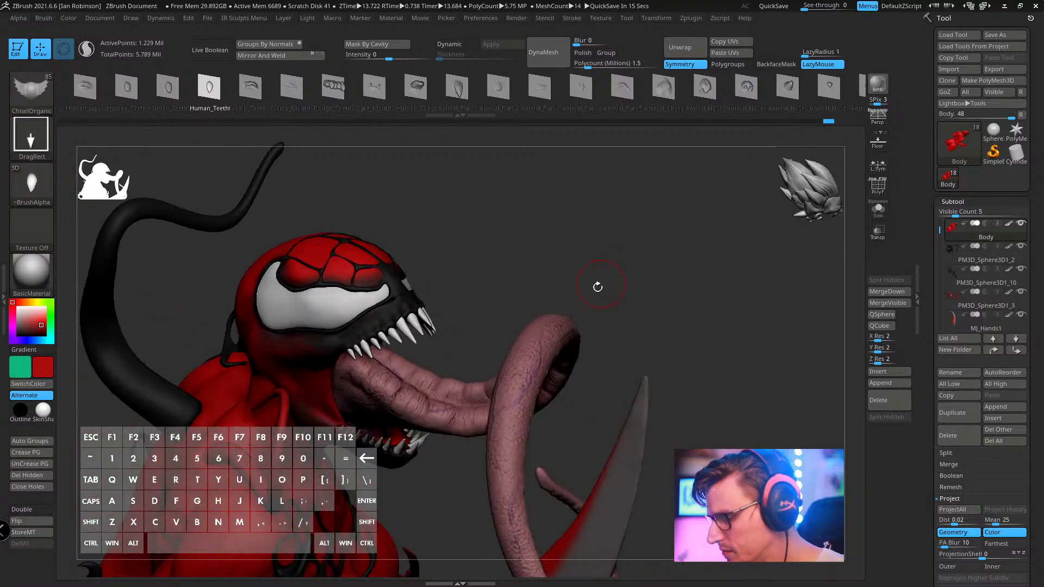
key("b")
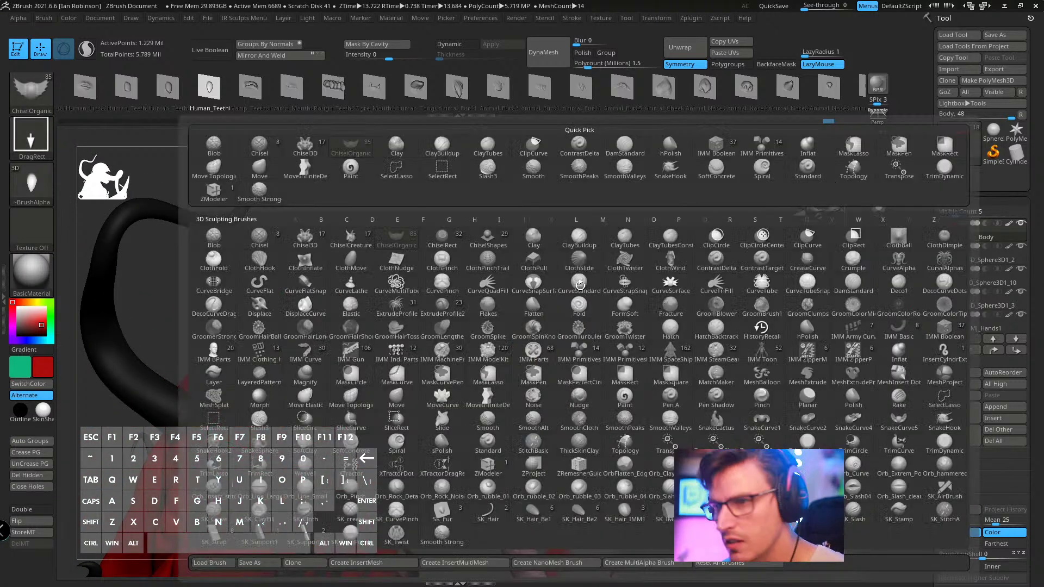
key("c")
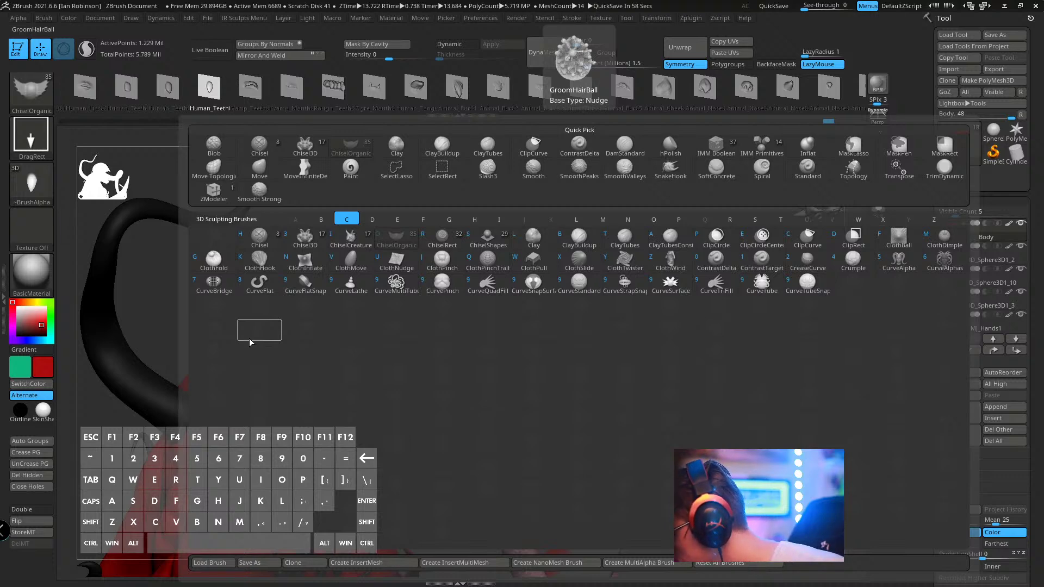
key("5")
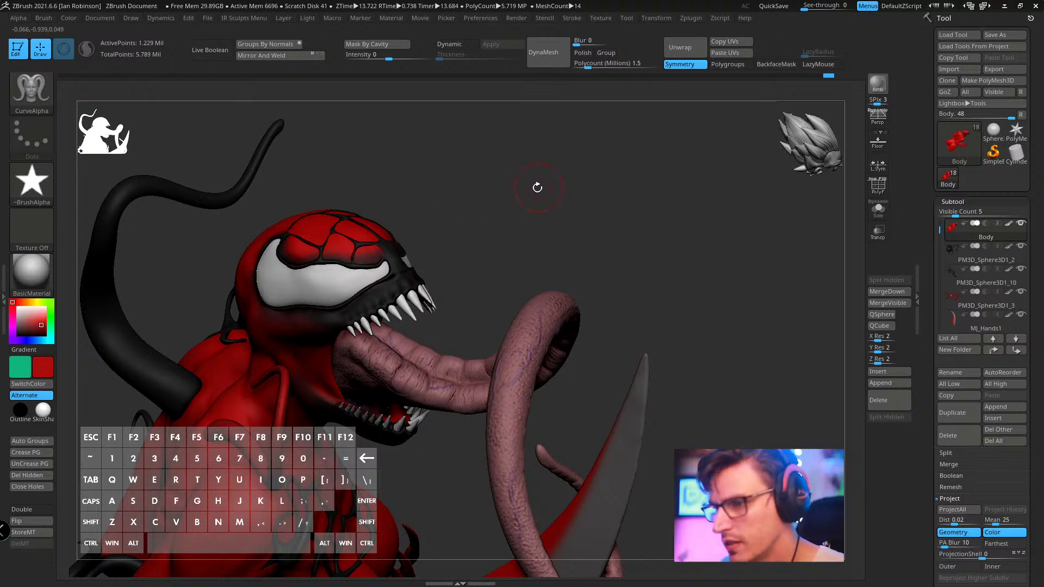
- Expand the side tray beside the brush thumbnails, dock the Brush palette in it and collapse the Depth section
double_click(4, 288)
left_click(109, 31)
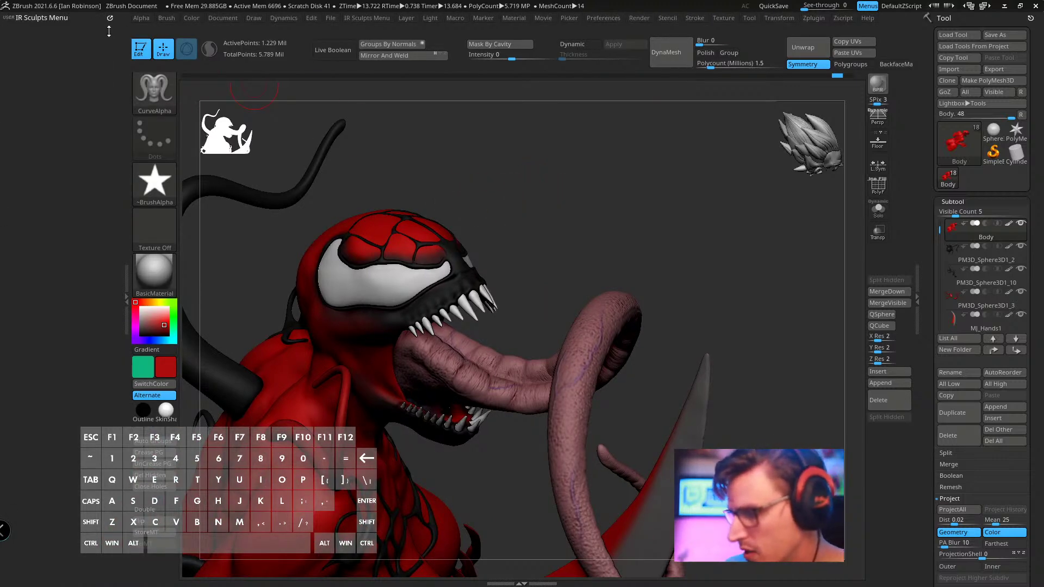
left_click(207, 16)
left_click(166, 18)
left_click(165, 26)
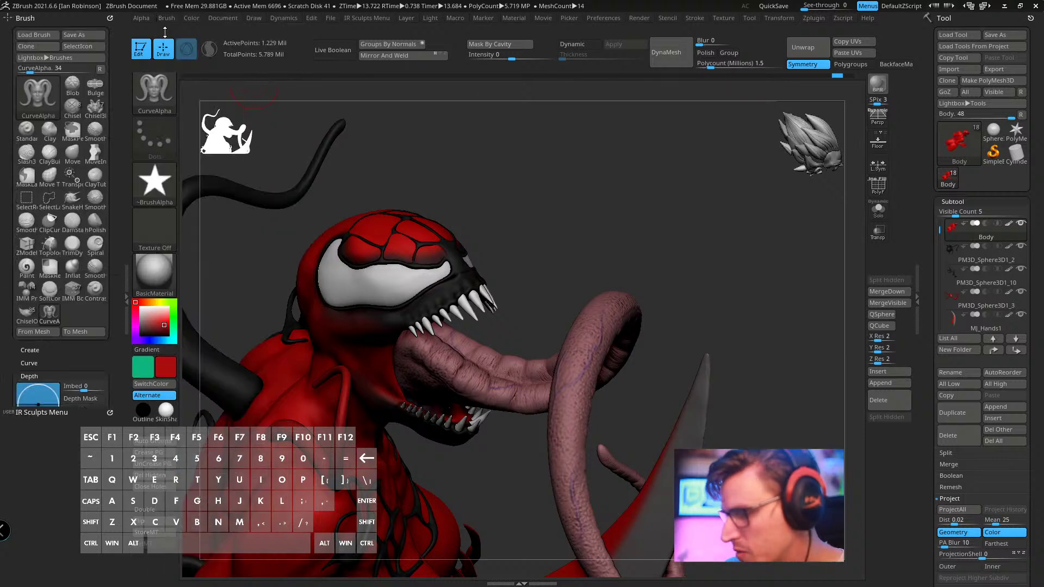
left_click(41, 377)
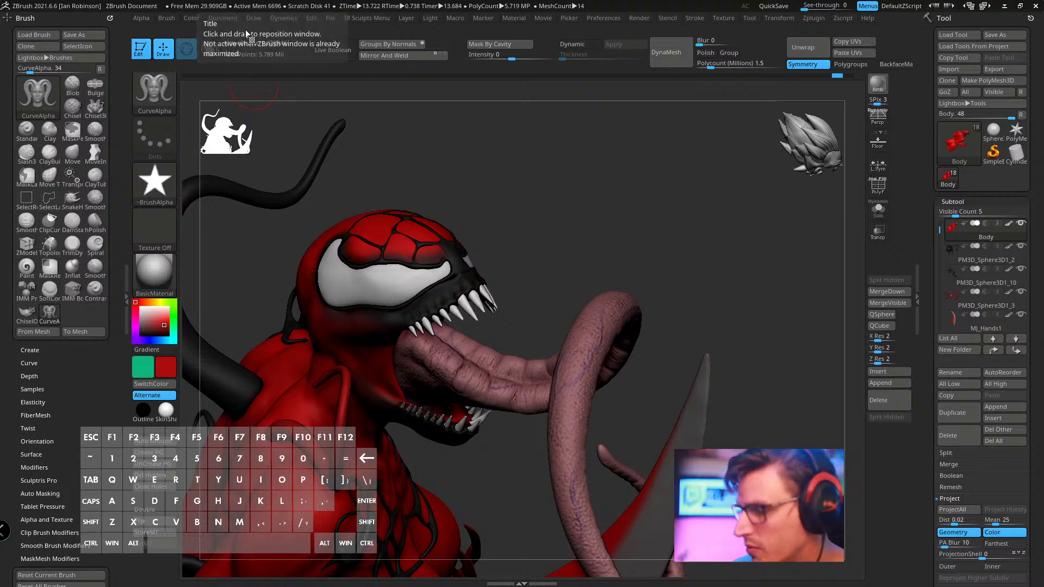
- Dock the Alpha palette in the same side tray and place the Brush palette beneath it
left_click(140, 31)
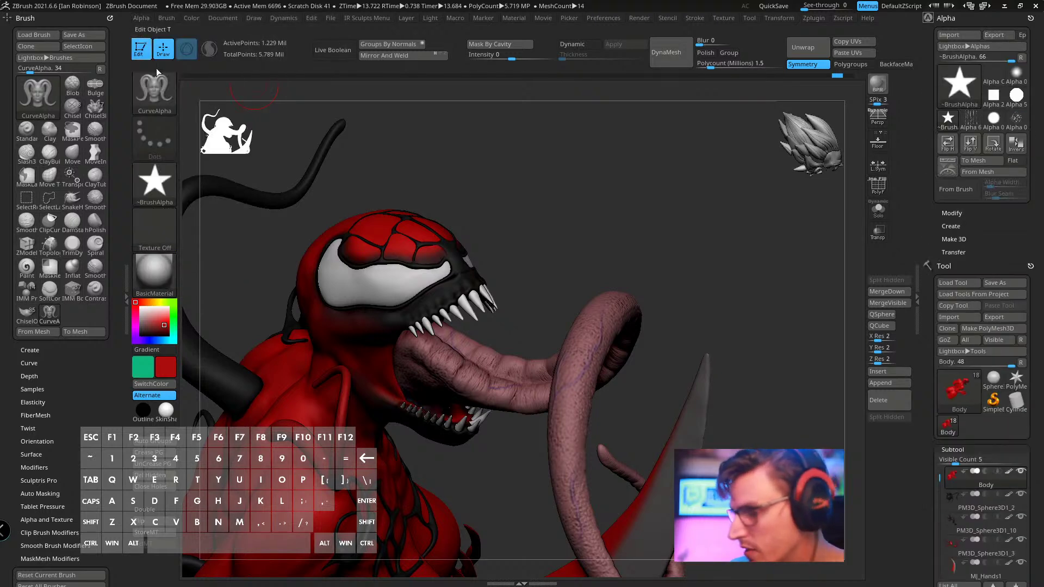
left_click(110, 18)
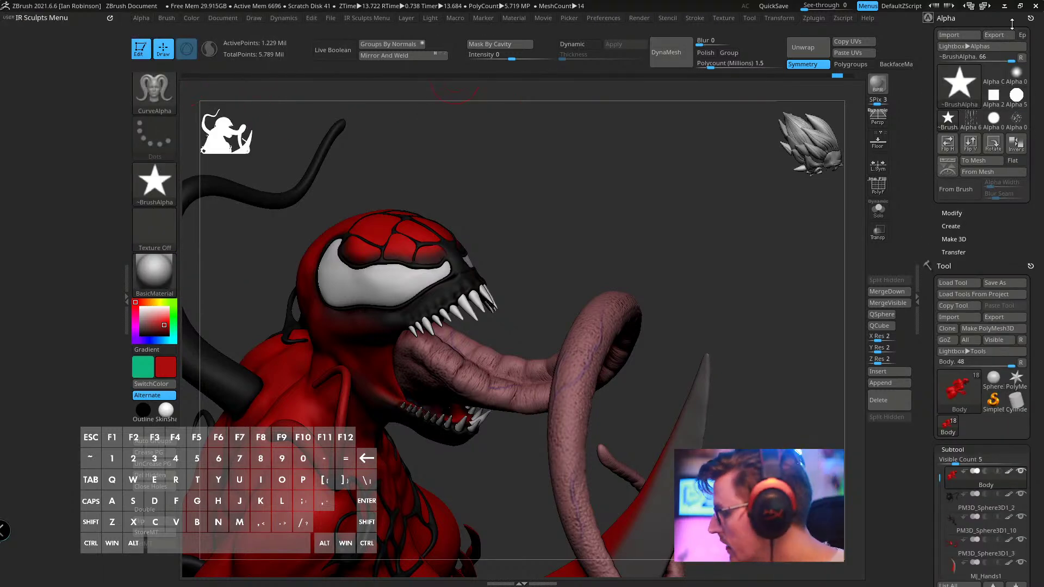
left_click_drag(1028, 17, 97, 125)
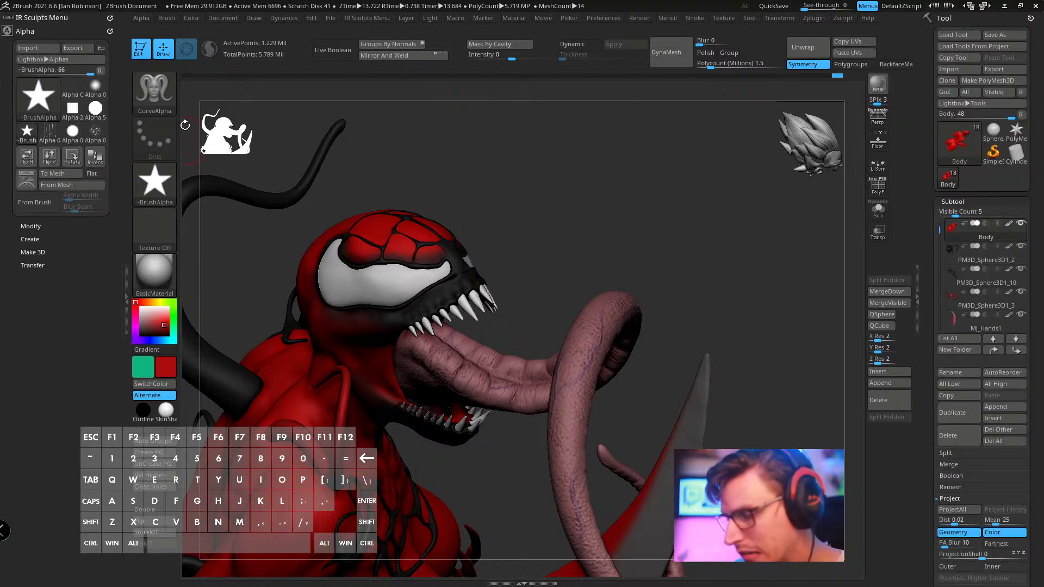
left_click(166, 19)
left_click_drag(161, 24, 105, 166)
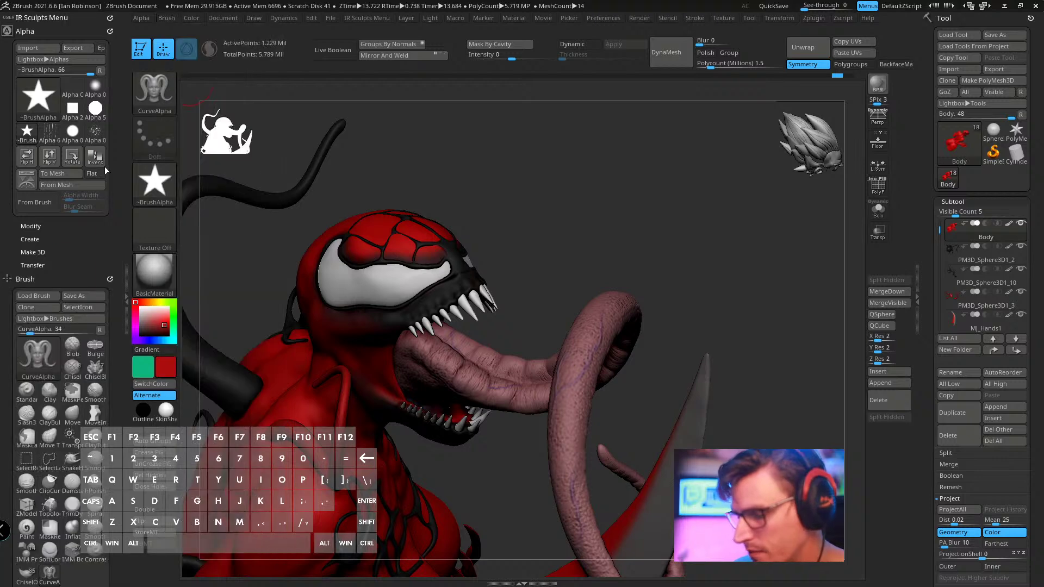
- Expand the CurveAlpha brush's Alpha and Texture settings
left_click_drag(82, 245, 105, 164)
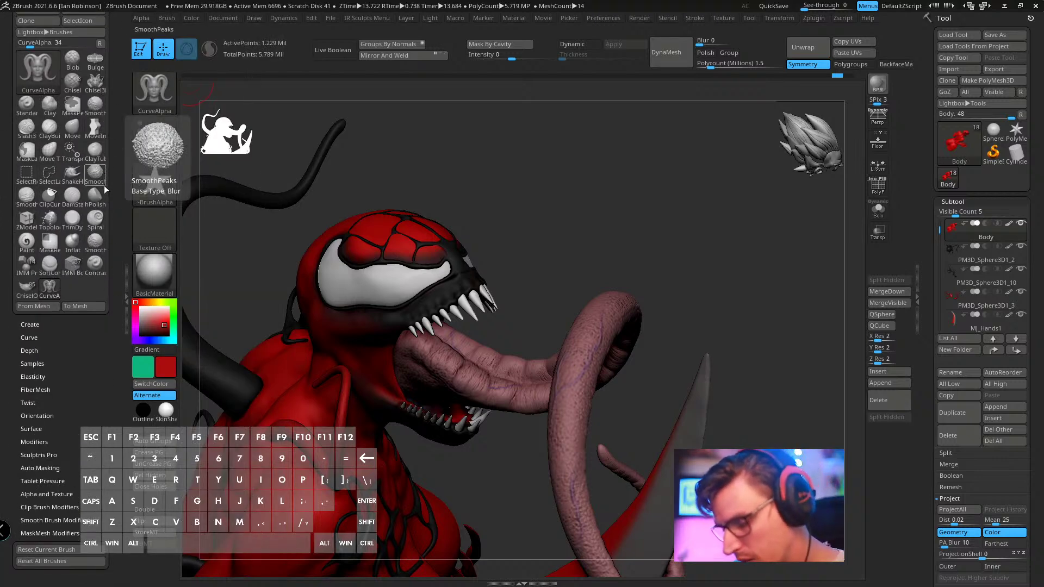
left_click(46, 494)
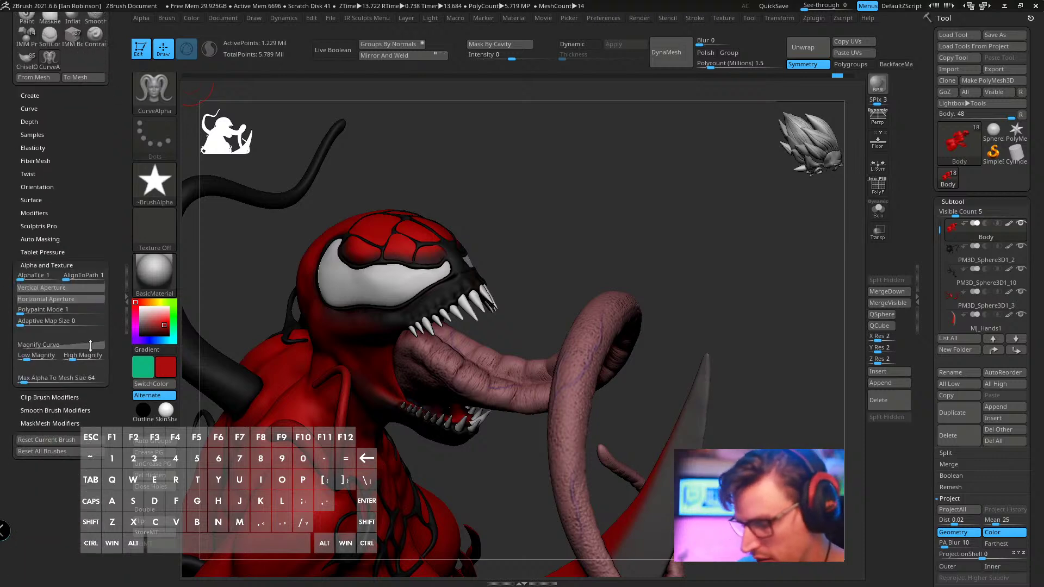
left_click_drag(90, 346, 90, 324)
- Try to draw a CurveAlpha stroke extending from the top of the Body subtool's head
left_click_drag(560, 185, 464, 244)
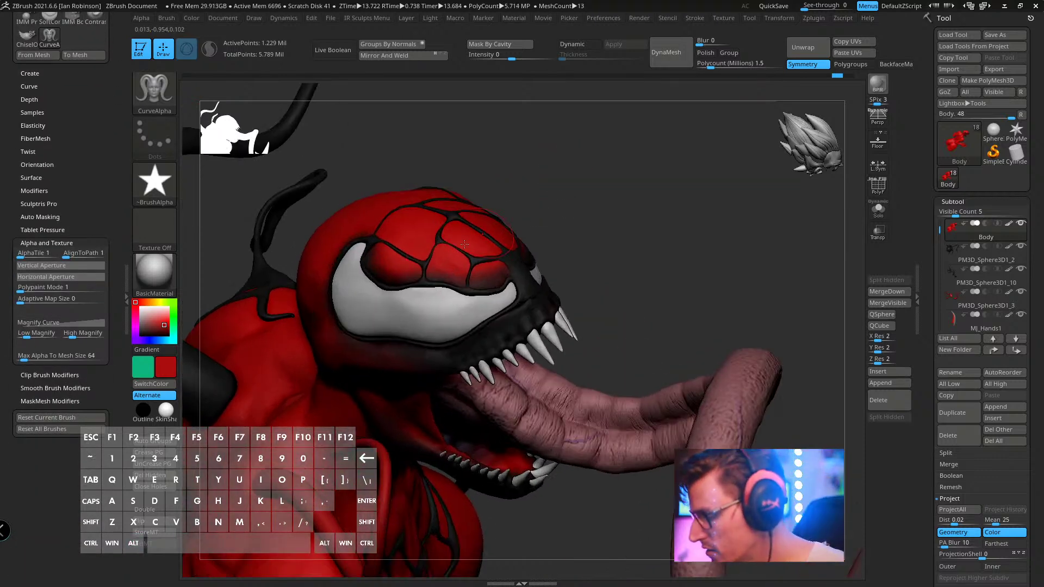
left_click_drag(700, 204, 732, 174)
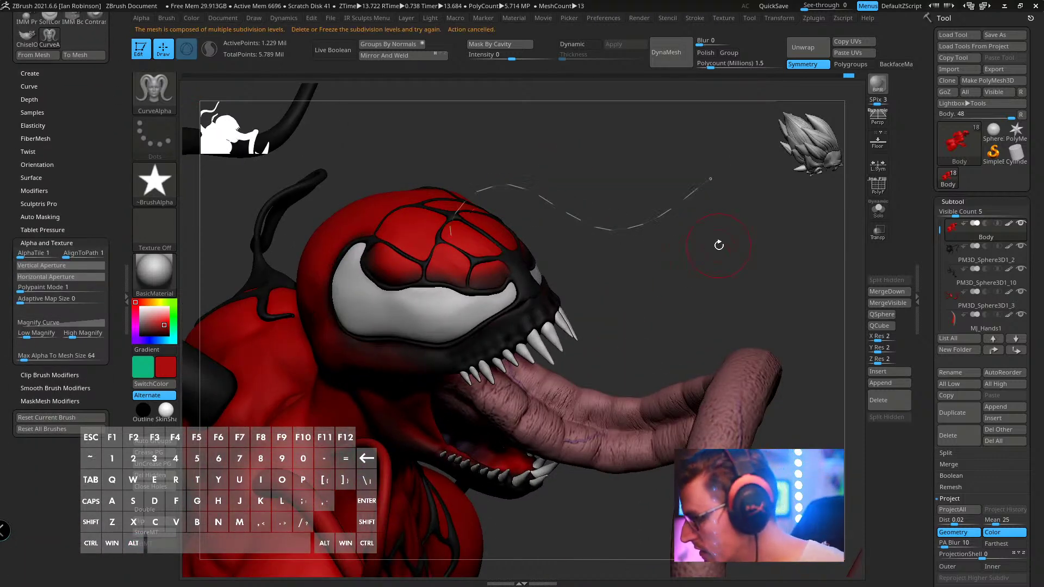
key("ctrl+z")
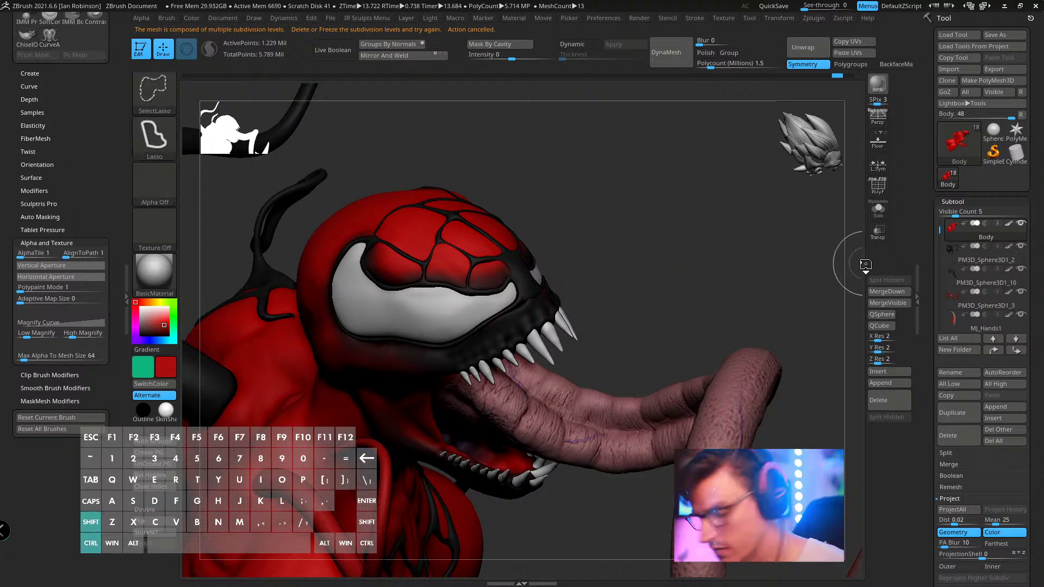
- Duplicate the Body subtool, isolate the copy with Solo and delete its lower subdivision levels
key("ctrl+shift+d")
left_click(972, 202)
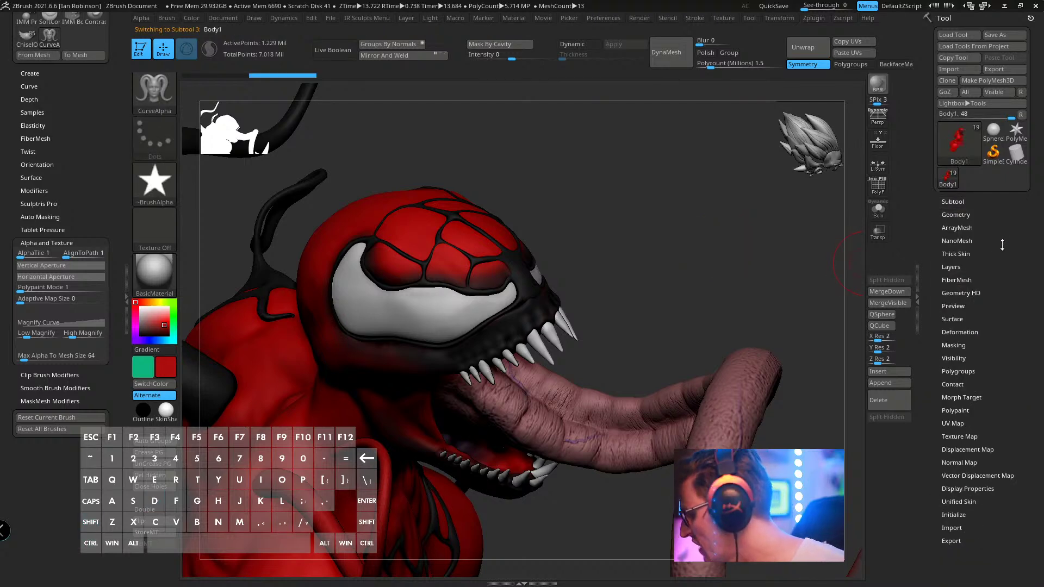
left_click(962, 214)
left_click(878, 208)
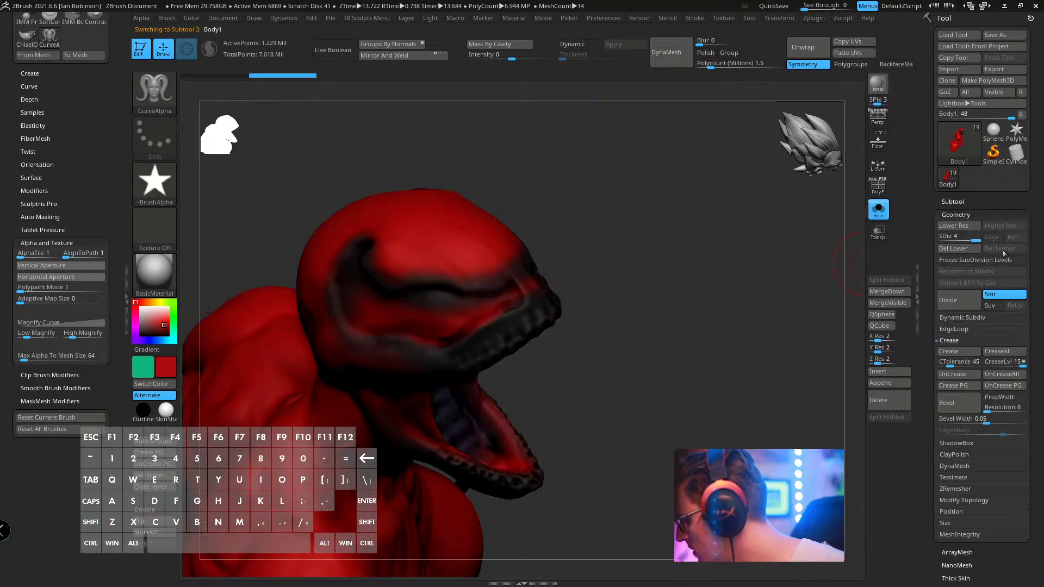
- Draw a curved CurveAlpha horn from the head and update it with Max Alpha To Mesh Size 211 and AlphaTile 15
left_click_drag(737, 292, 749, 285)
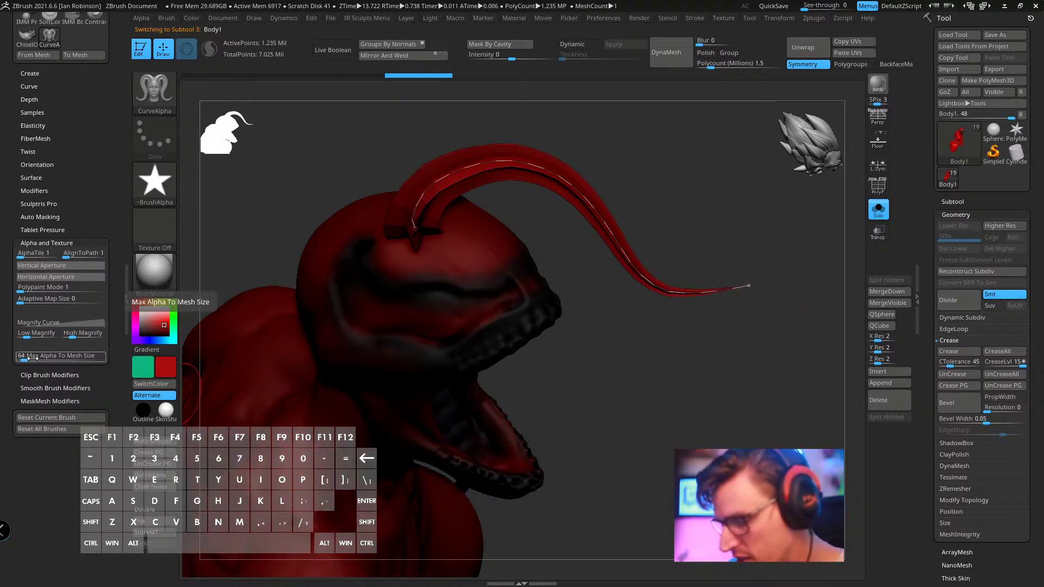
left_click(450, 176)
left_click(485, 168)
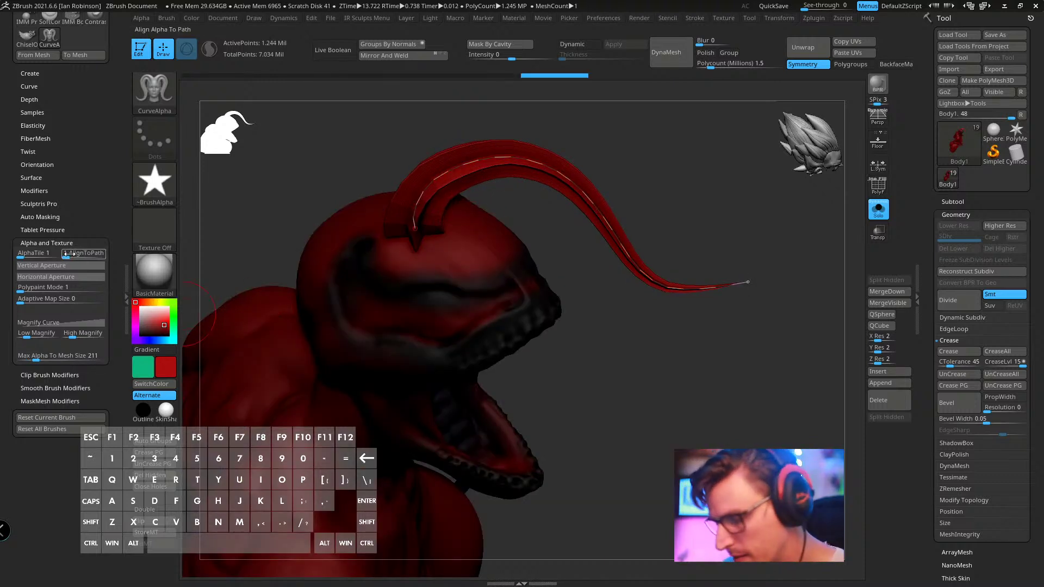
left_click(456, 167)
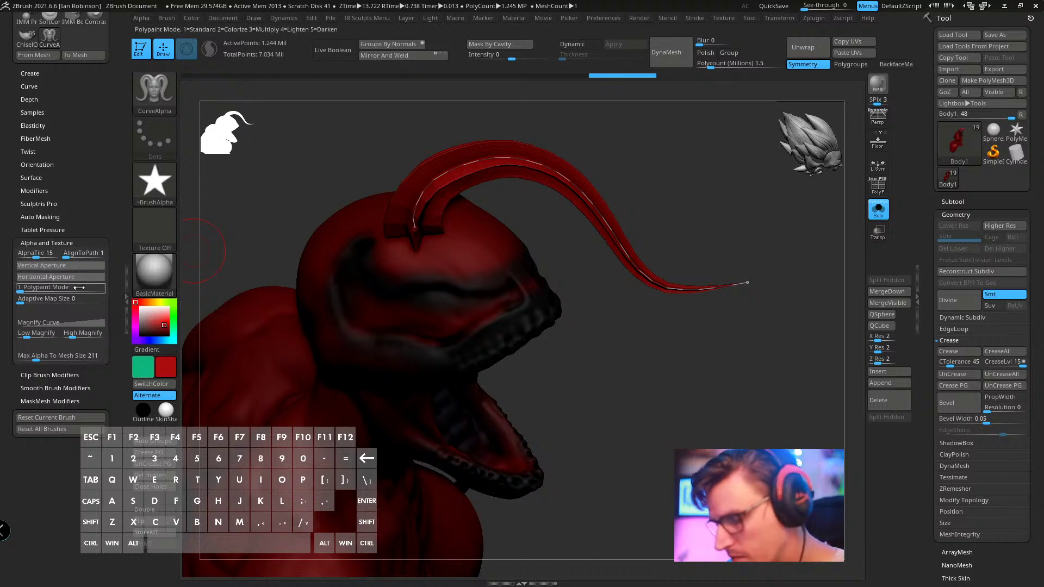
- Set Adaptive Map Size to 5.76, show polyframes and reshape the Magnify Curve into a raised hump, updating the horn
left_click_drag(80, 297, 48, 298)
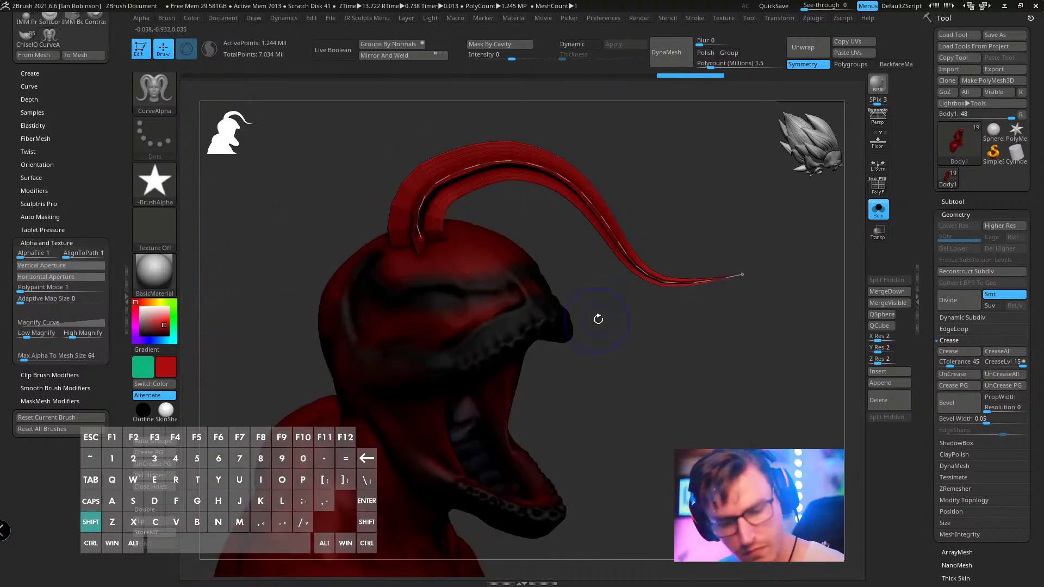
key("shift+f")
left_click_drag(598, 317, 590, 339)
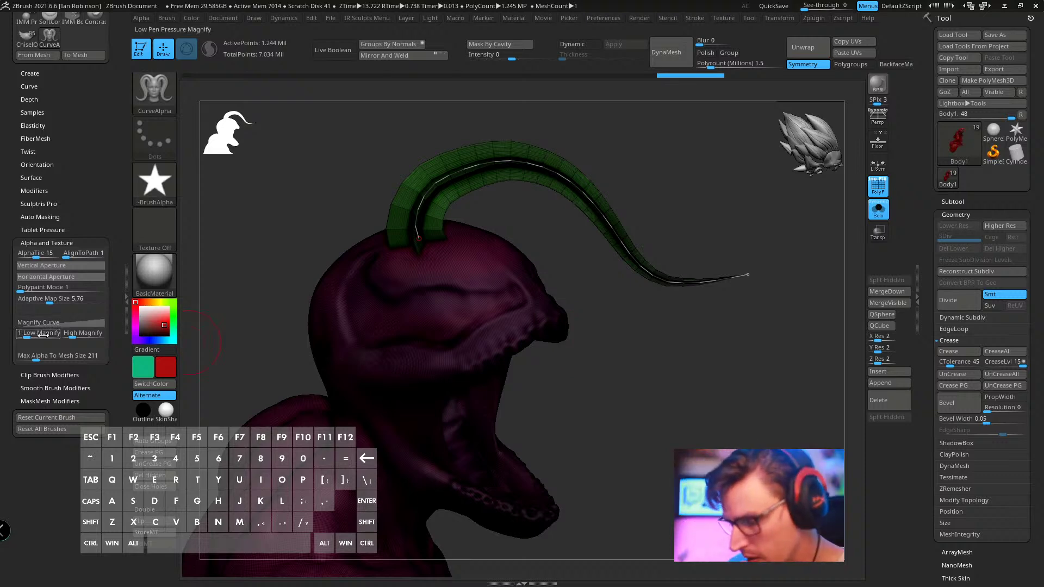
left_click(76, 325)
left_click_drag(64, 357, 51, 343)
left_click_drag(105, 319, 104, 347)
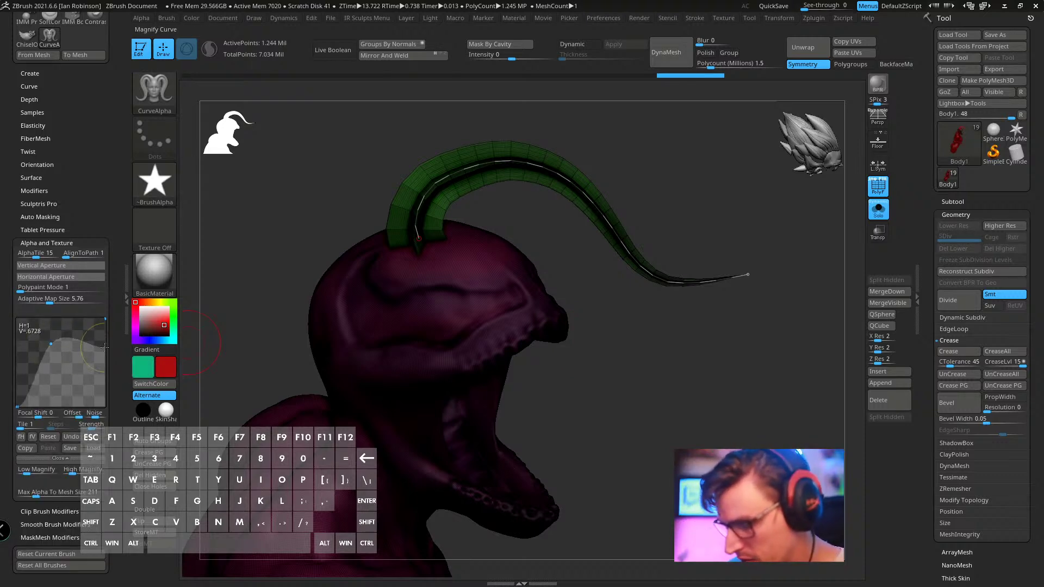
left_click(450, 175)
- Draw another CurveAlpha horn from the back of the head, and undo all horn strokes on the duplicate
mouse_move(621, 352)
left_mouse_down()
mouse_move(633, 387)
mouse_move(608, 268)
mouse_move(754, 288)
mouse_move(817, 273)
left_mouse_up()
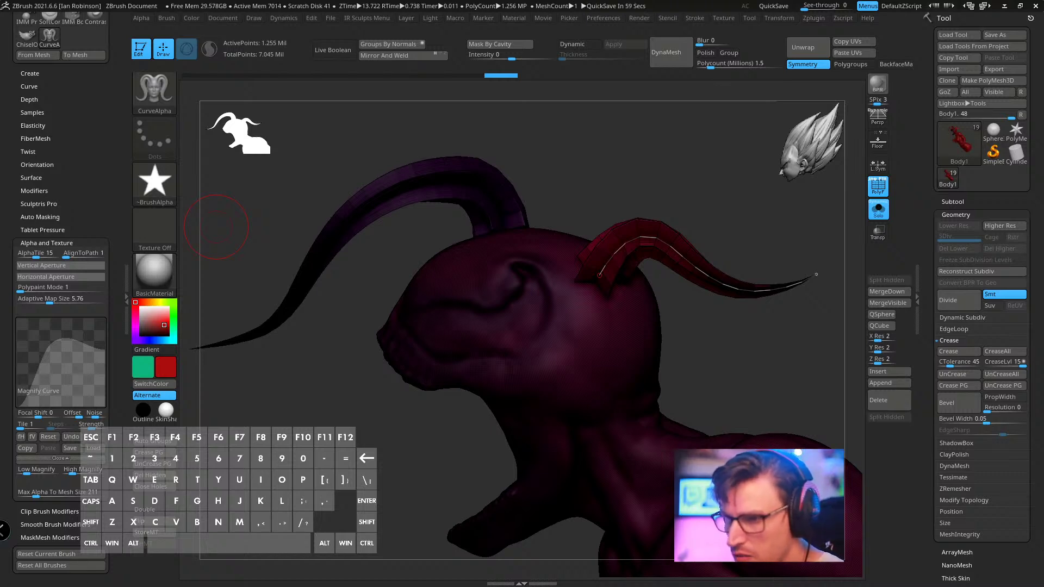
left_click_drag(399, 492, 429, 478)
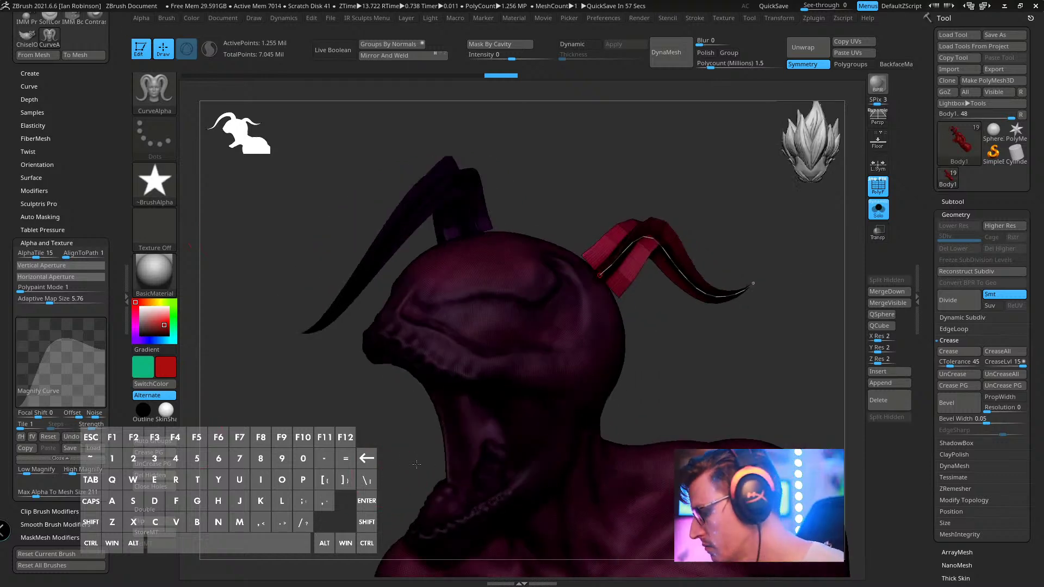
key("ctrl+z")
key("ctrl+z")
key("ctrl+z")
key("ctrl+z")
key("ctrl+z")
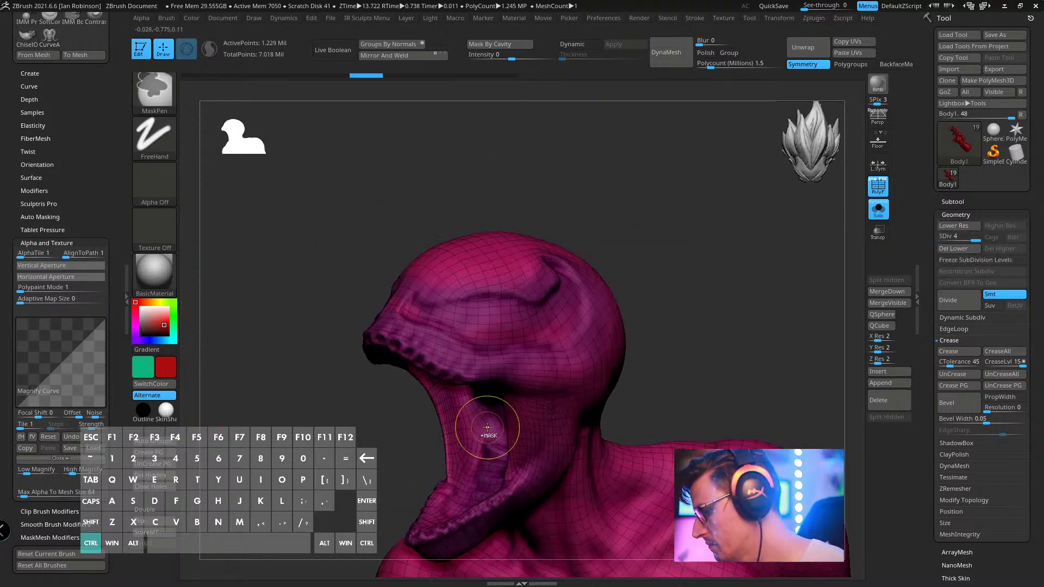
- Delete the duplicated body subtool and turn off Solo to show the whole figure
left_click(956, 202)
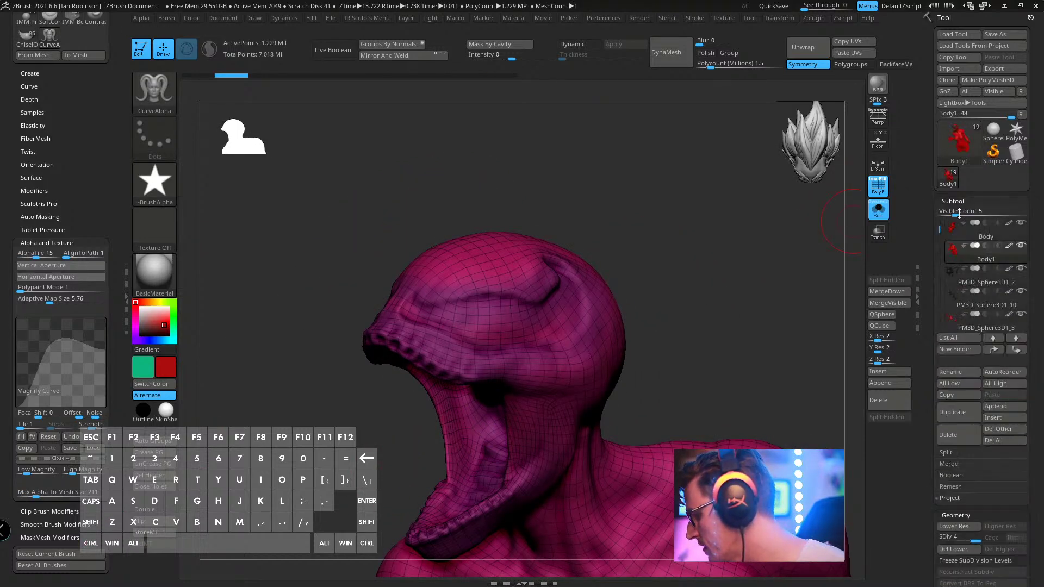
left_click(957, 435)
left_click(859, 457)
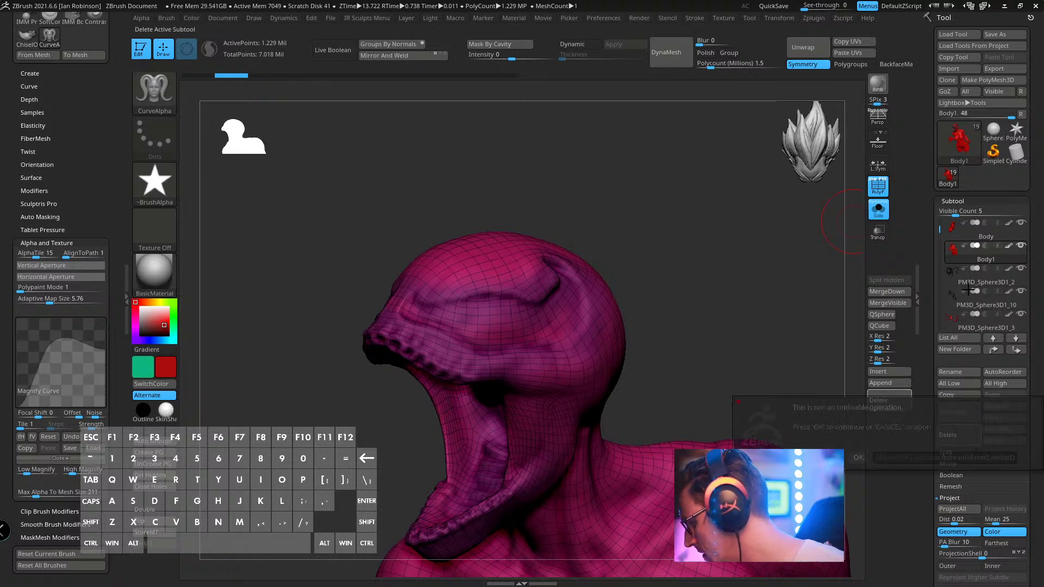
left_click(878, 210)
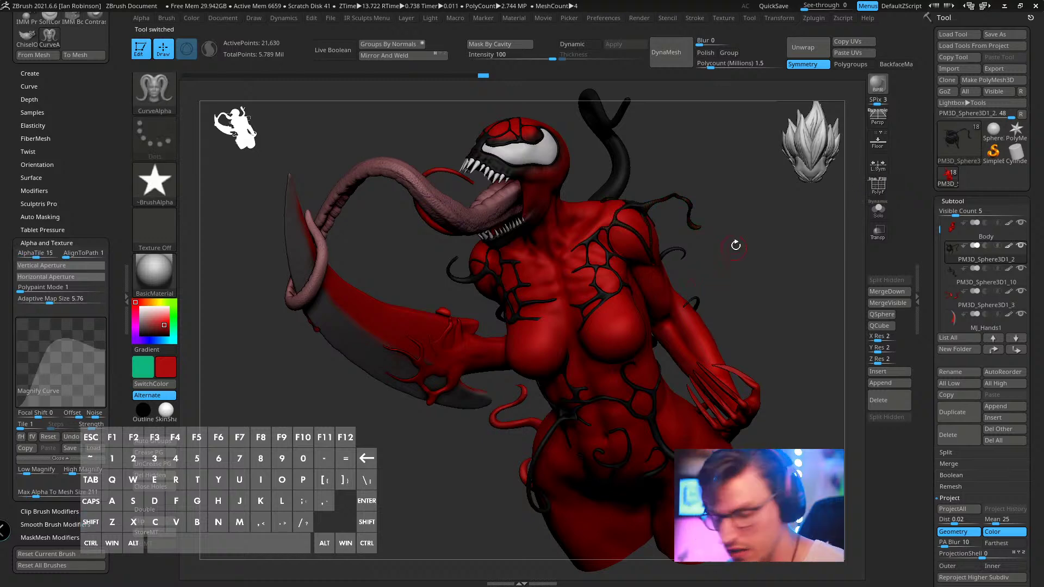
- Orbit to the figure's back, select the Body subtool and isolate it with Solo
left_click_drag(735, 245, 684, 287)
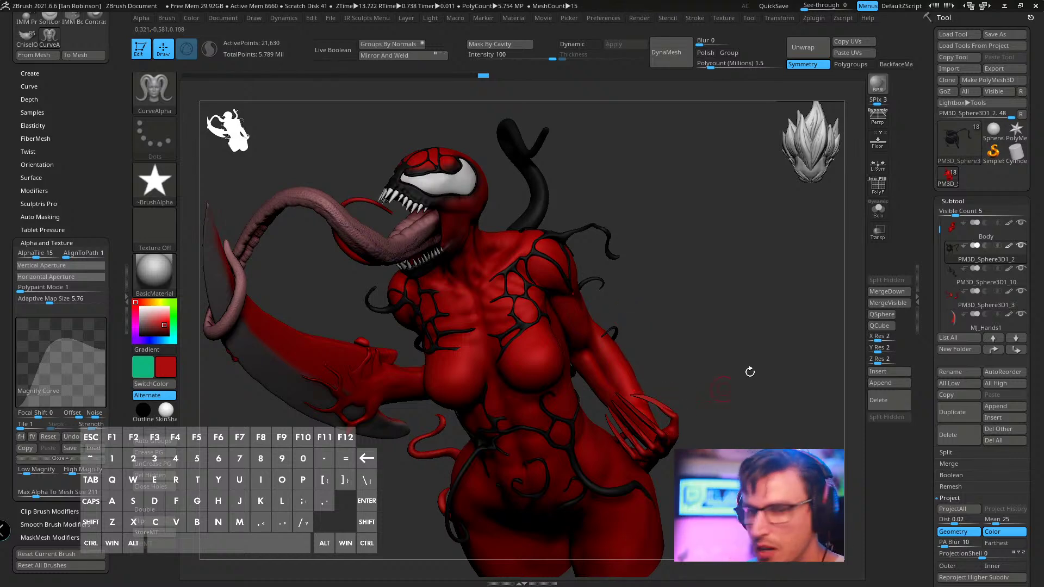
left_click_drag(638, 281, 939, 248)
left_click(998, 233)
left_click(876, 212)
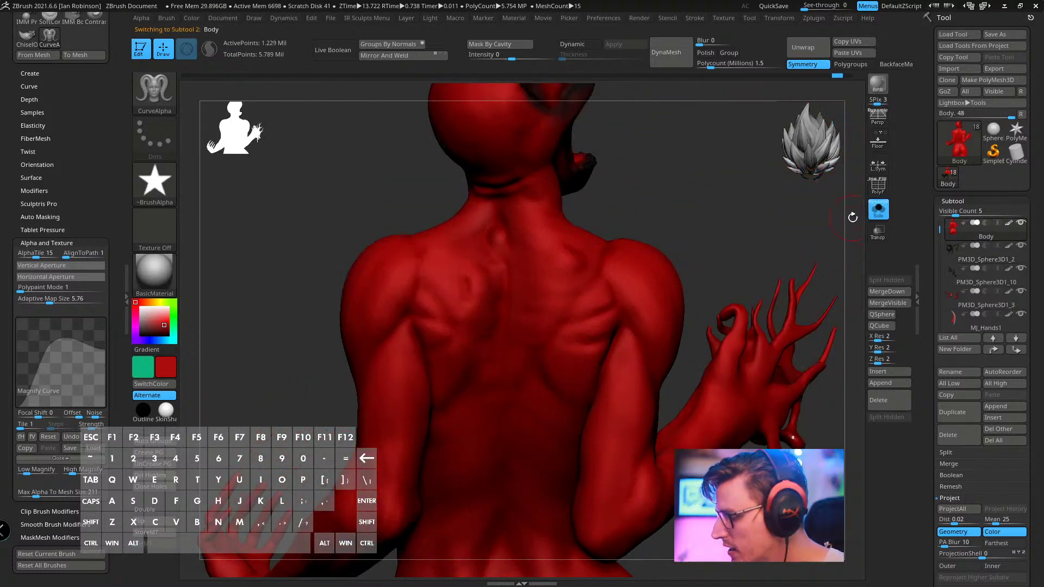
- Choose the Standard brush and assign the star-shaped ~BrushAlpha to it
key("b")
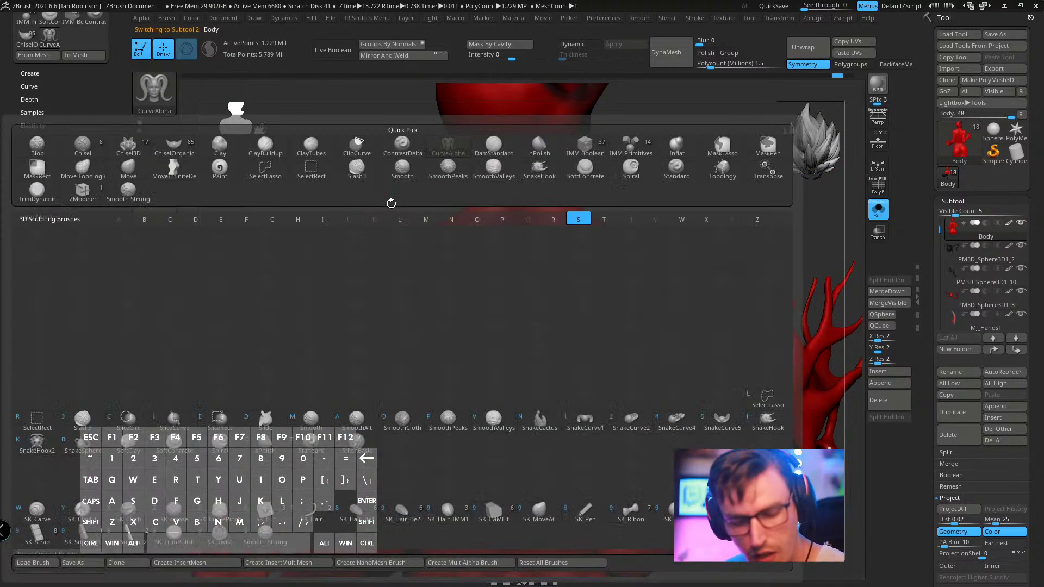
key("s")
key("t")
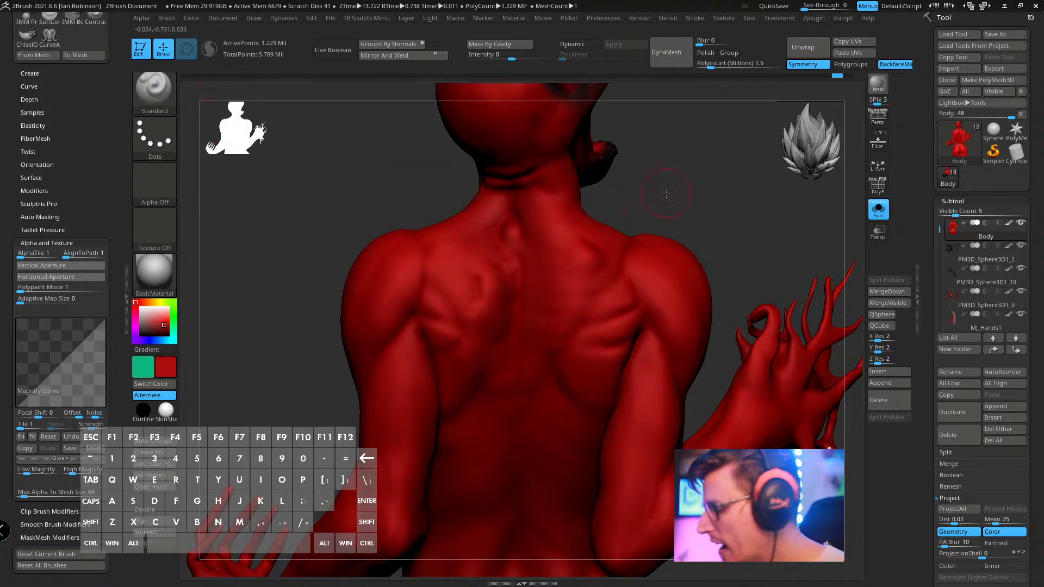
left_click_drag(666, 193, 630, 196)
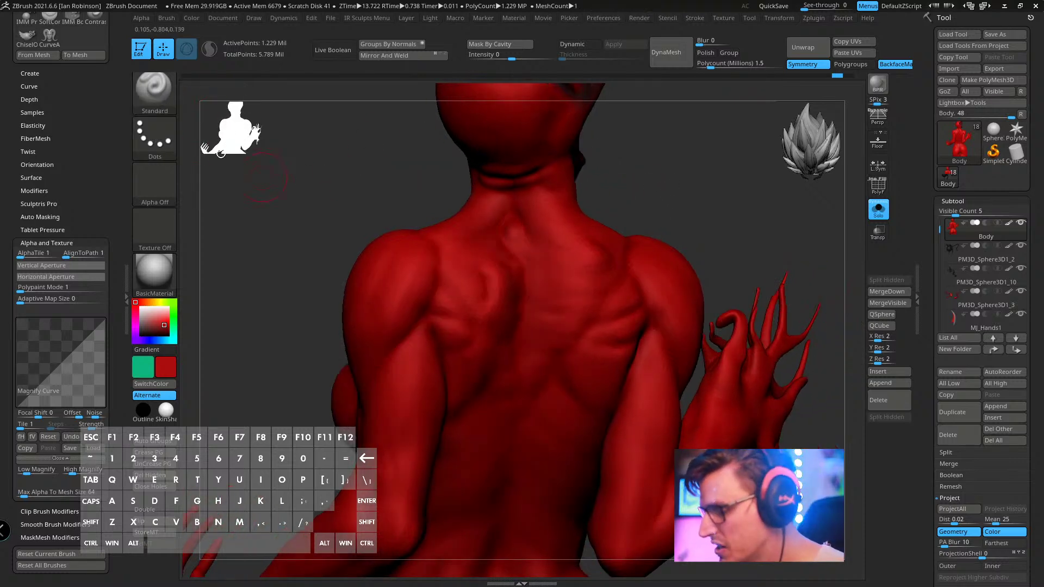
left_click(163, 180)
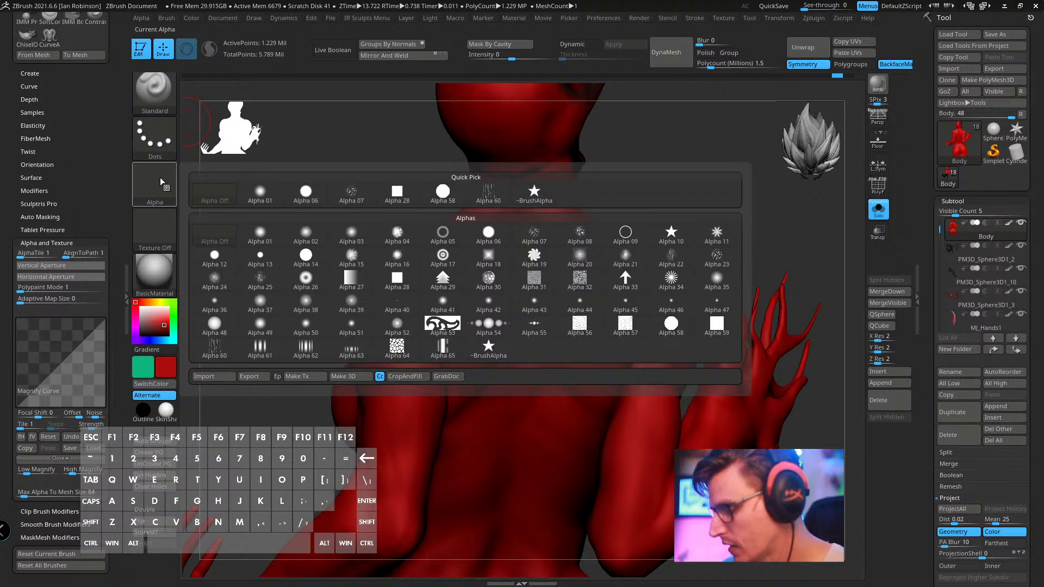
left_click(152, 179)
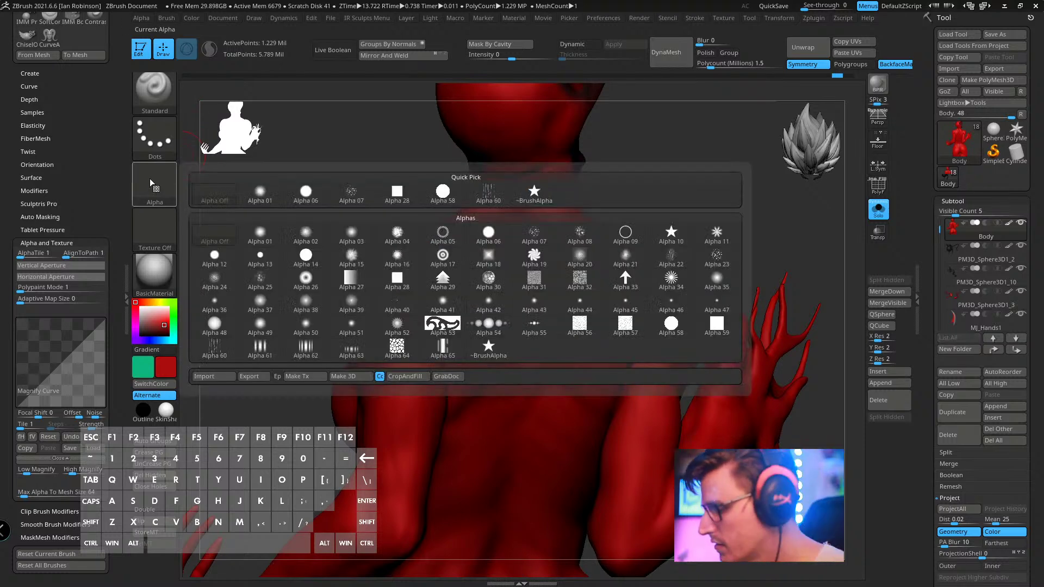
left_click(166, 191)
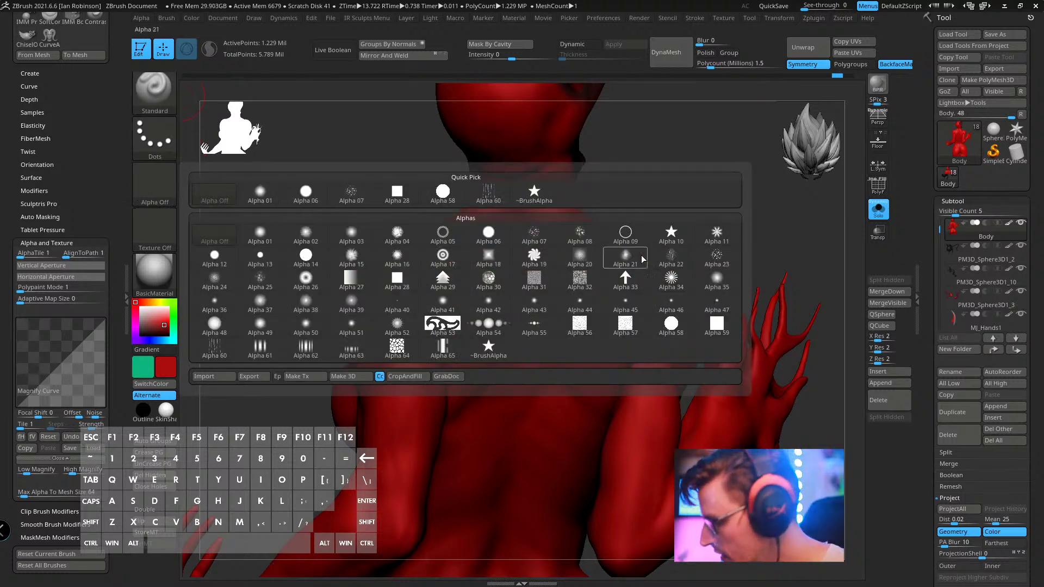
left_click(488, 348)
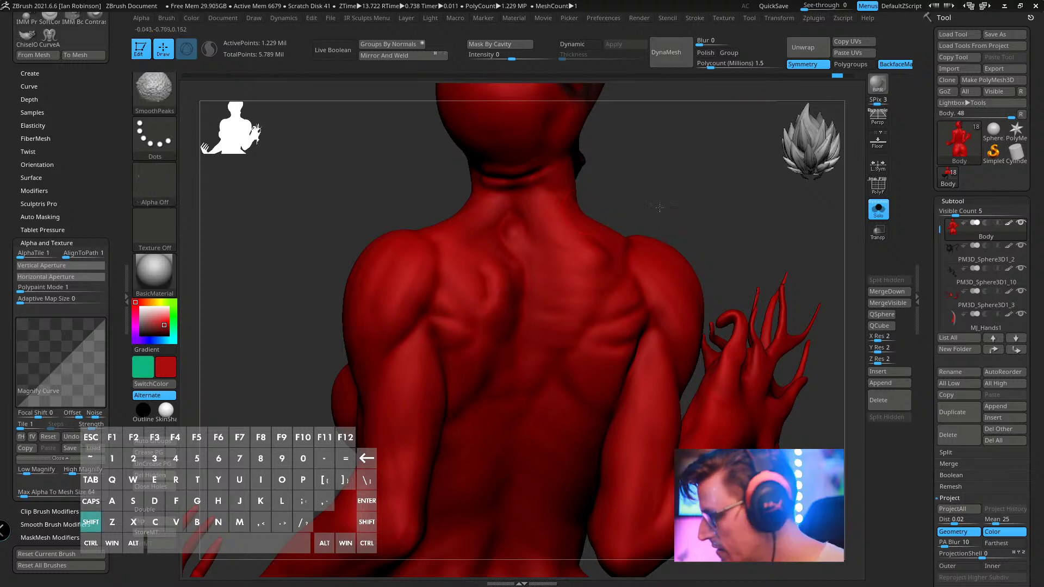
- Set the Standard brush's stroke type to DragRect
left_click_drag(355, 188, 304, 190)
left_click(155, 136)
left_click(261, 147)
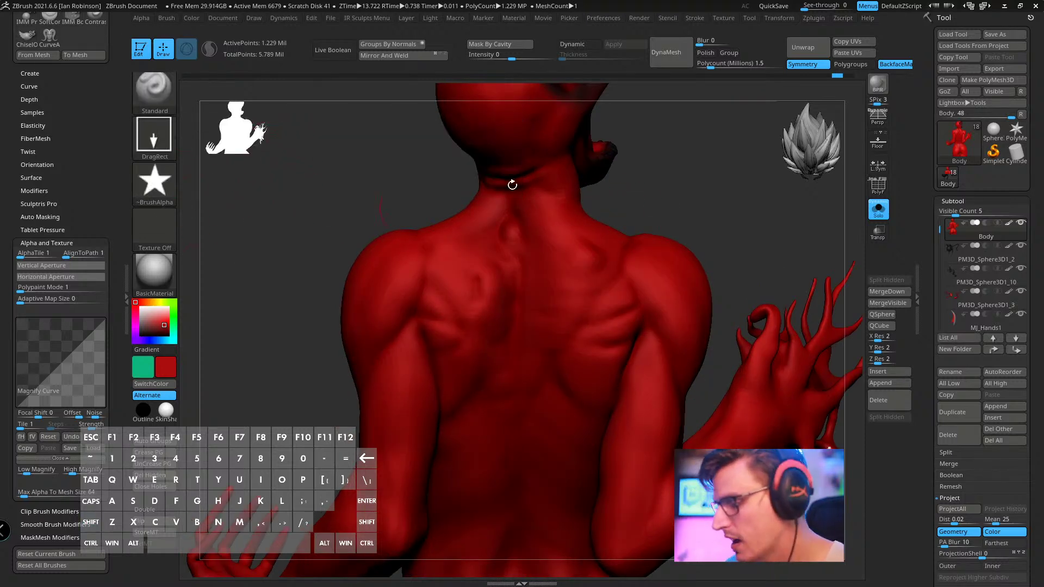
- Try star stamps beside the spine on the upper back, undoing each one
left_click_drag(513, 182, 641, 158, "alt")
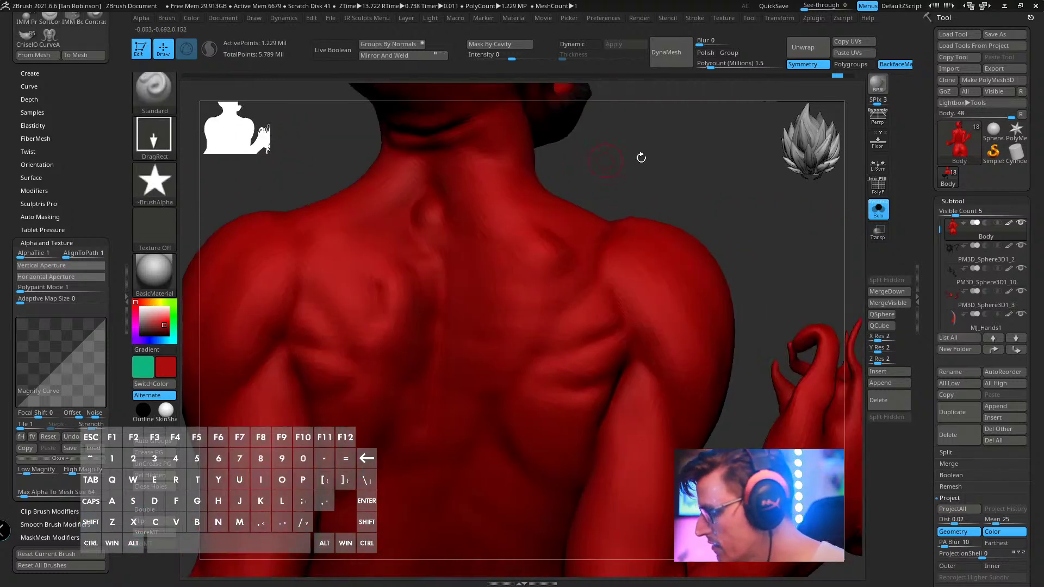
left_click_drag(512, 276, 571, 332)
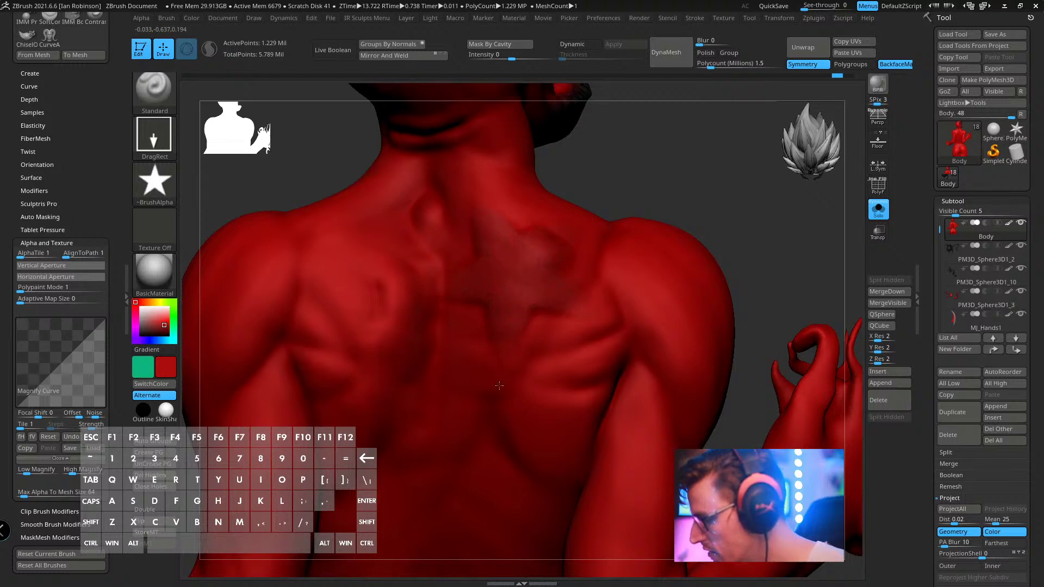
key("ctrl+z")
key("s")
key("space")
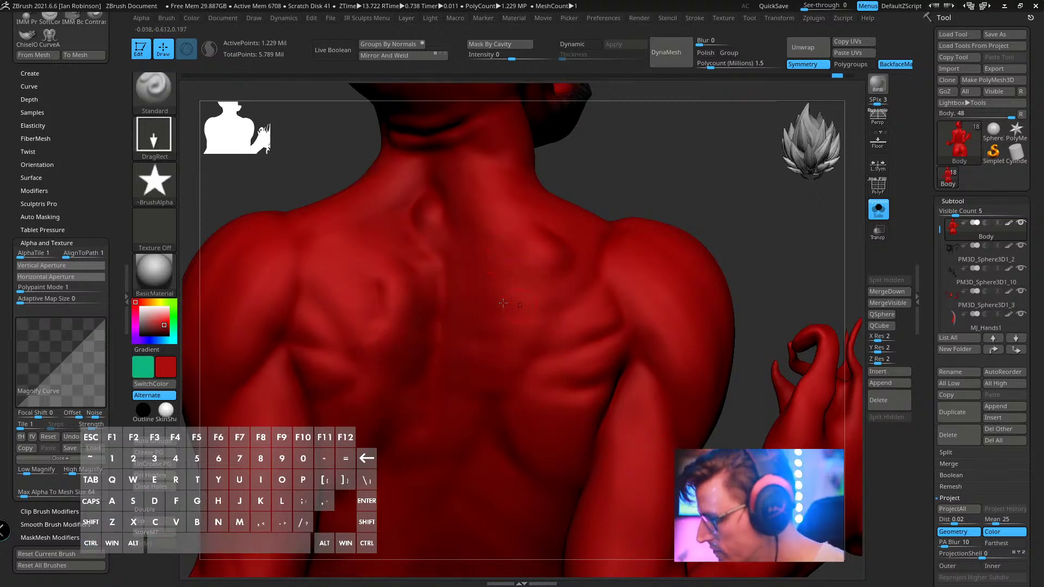
left_click_drag(491, 267, 488, 353)
key("ctrl+z")
- Stamp stars over both shoulder blades and the middle of the back, and check their relief from an oblique angle
left_click_drag(351, 266, 375, 313)
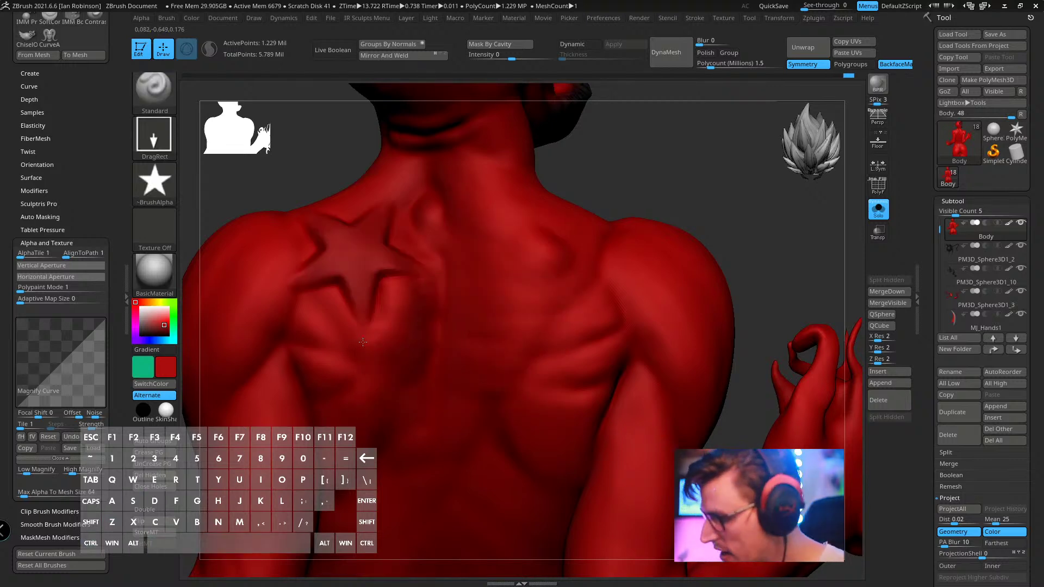
left_click_drag(516, 267, 528, 323)
left_click_drag(462, 344, 472, 387)
right_click_drag(462, 305, 559, 268)
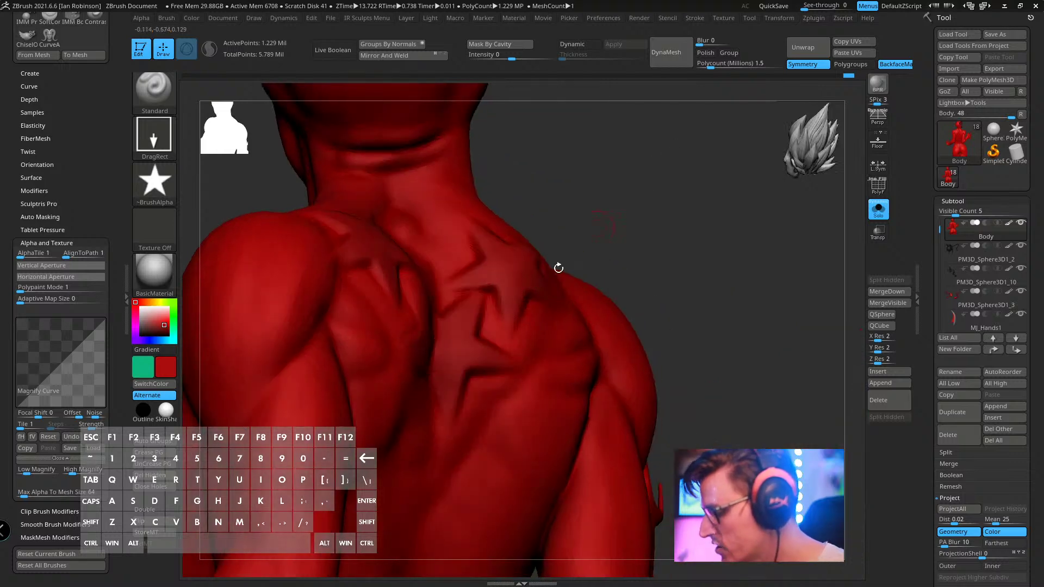
right_click_drag(572, 229, 550, 246)
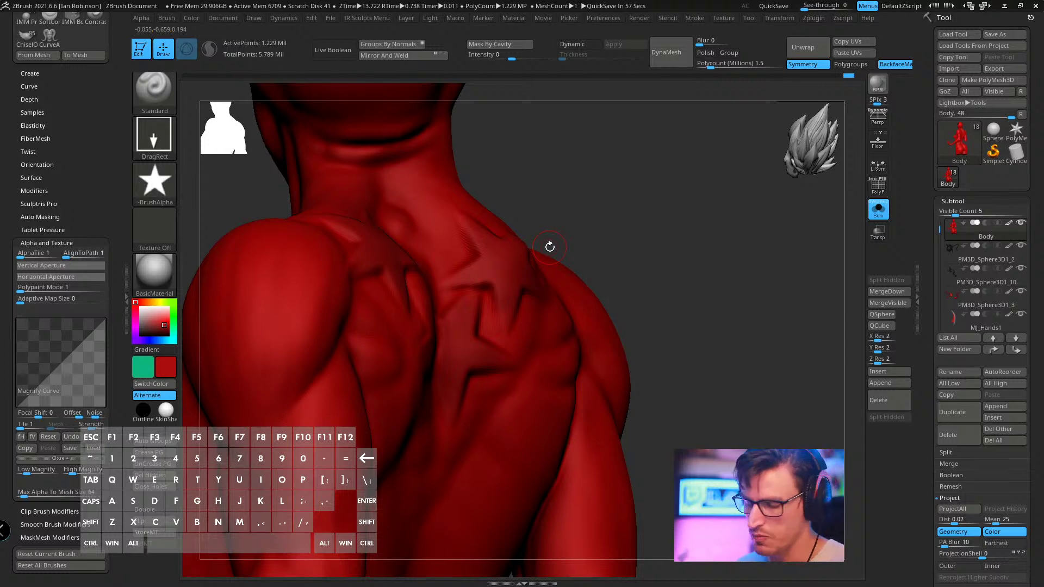
right_click_drag(549, 247, 568, 228)
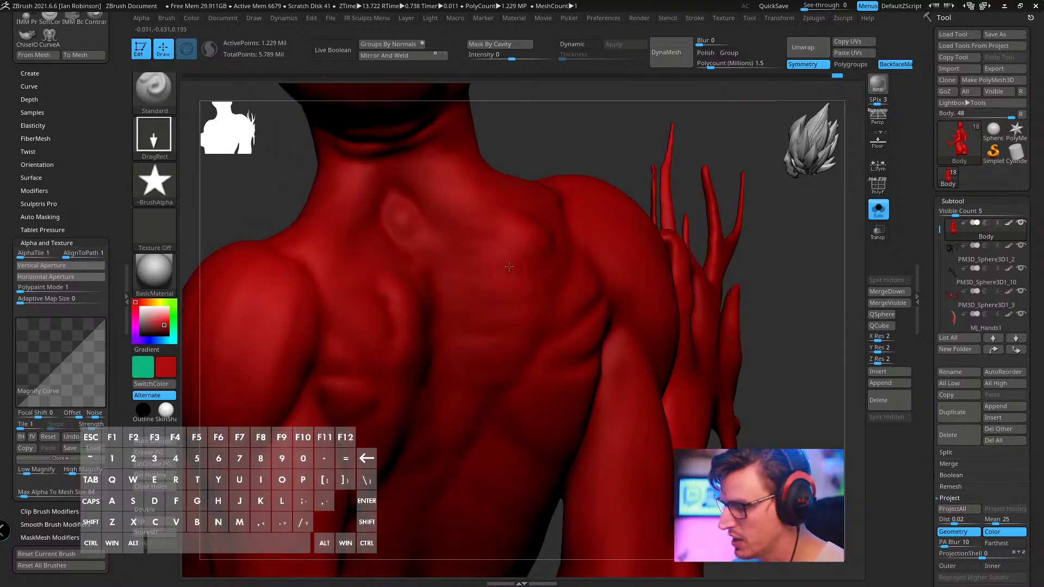
- Try another star stamp on the right shoulder blade and check the back in profile
left_click_drag(509, 267, 522, 315)
right_click_drag(522, 315, 514, 299)
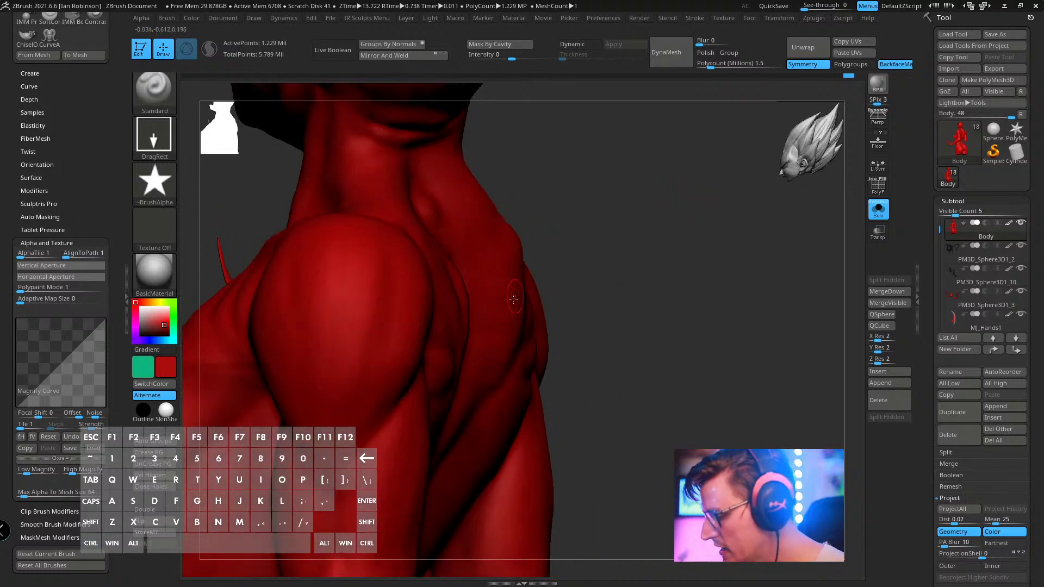
right_click_drag(572, 256, 574, 248)
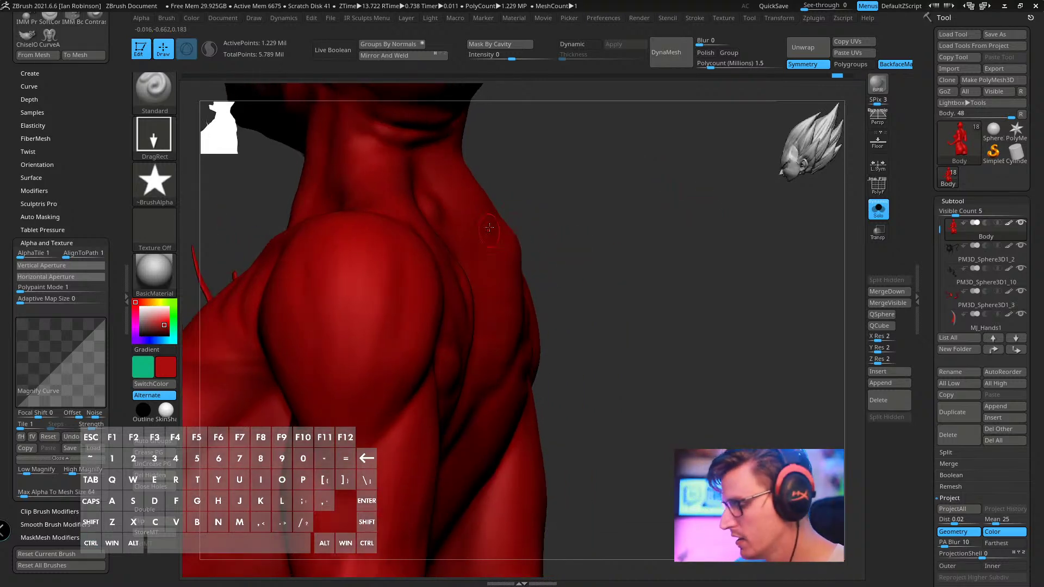
mouse_move(525, 191)
left_mouse_down("ctrl+shift")
mouse_move(592, 261)
mouse_move(656, 190)
mouse_move(524, 143)
mouse_move(531, 133)
mouse_move(525, 151)
left_mouse_up("ctrl+shift")
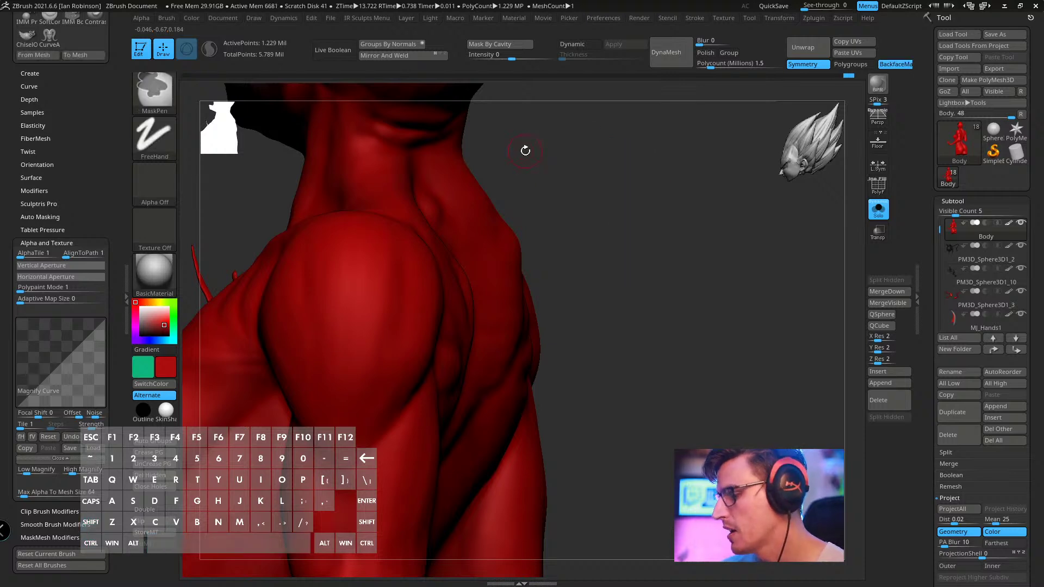
- Choose the ChiselOrganic brush and its Animal_Fur01 alpha
left_click(168, 101)
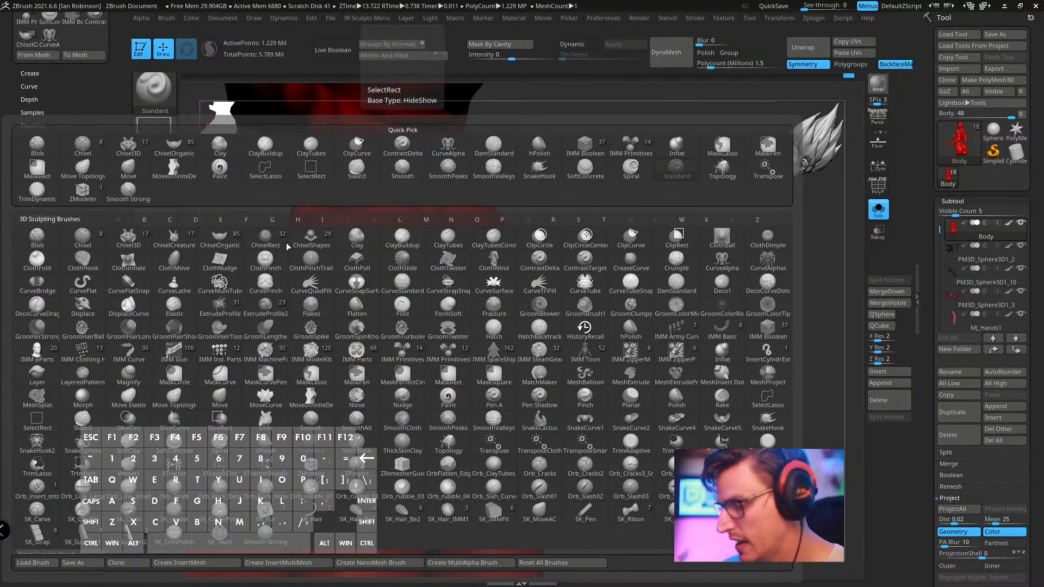
left_click(223, 238)
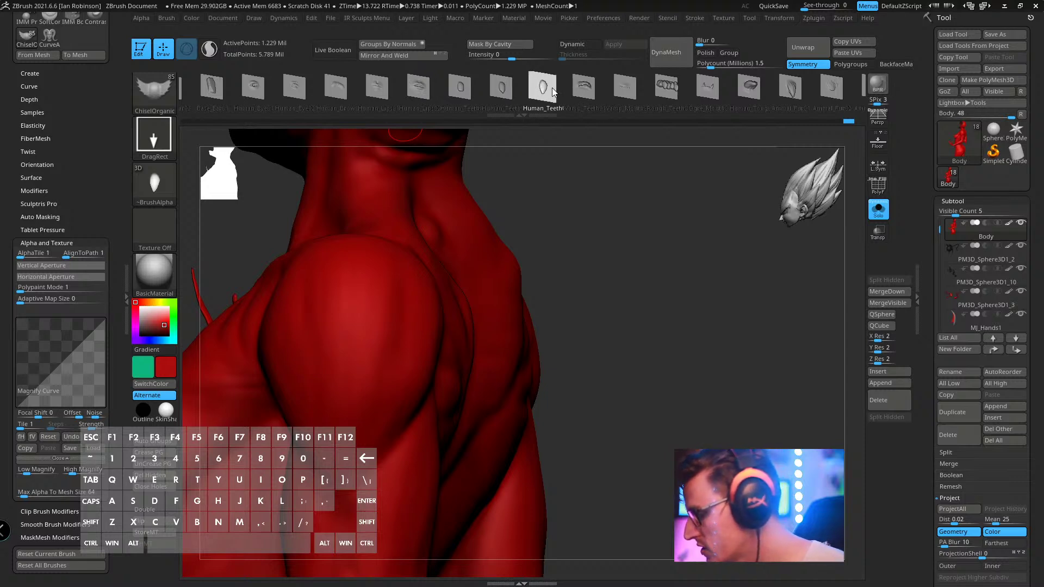
left_click_drag(627, 97, 596, 129)
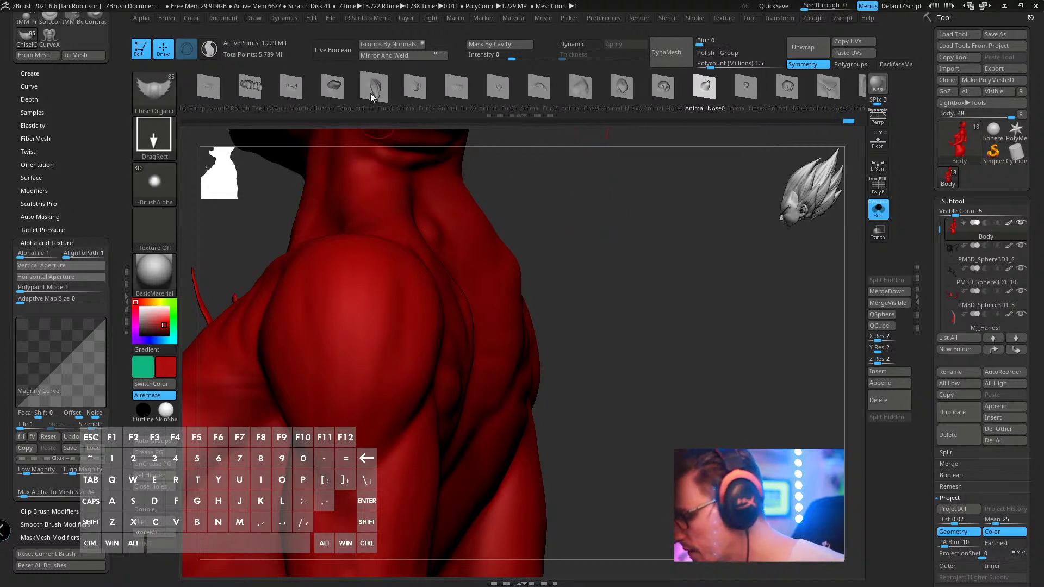
left_click(371, 89)
- Pull a fur spike out of the upper back and examine its mesh with the polyframe shown
mouse_move(493, 259)
left_mouse_down()
mouse_move(478, 164)
mouse_move(610, 245)
mouse_move(587, 301)
left_mouse_up()
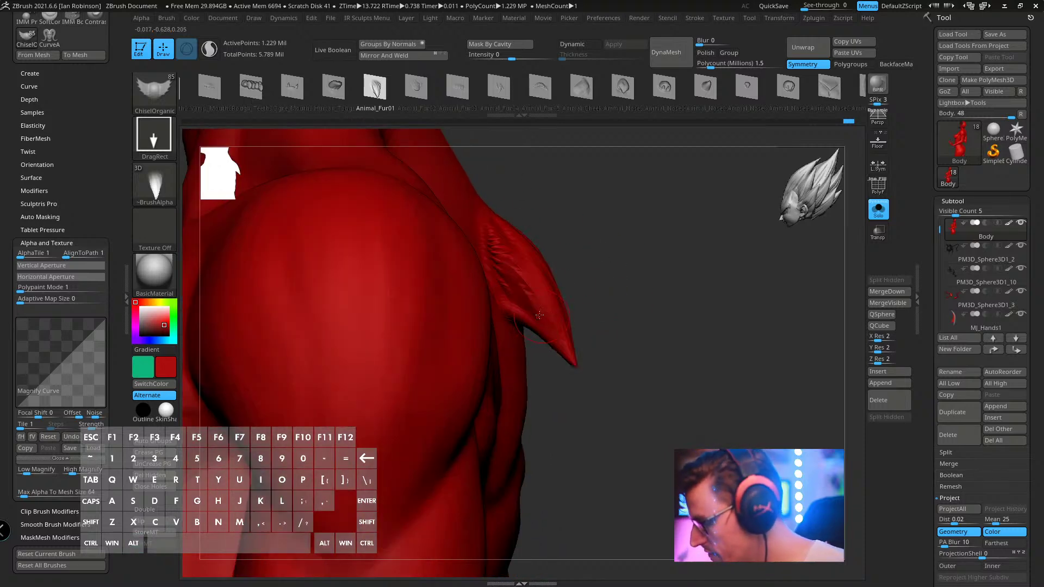
key("shift+f")
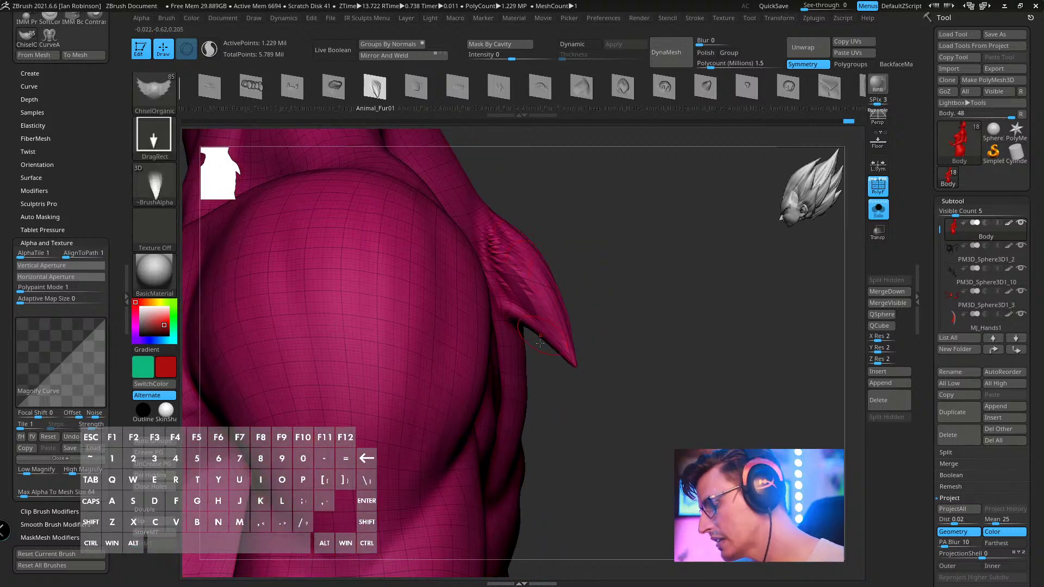
mouse_move(526, 345)
left_mouse_down("ctrl+shift")
mouse_move(639, 375)
mouse_move(467, 174)
mouse_move(564, 397)
mouse_move(535, 370)
left_mouse_up("ctrl+shift")
mouse_move(642, 305)
left_mouse_down()
mouse_move(682, 342)
mouse_move(525, 320)
mouse_move(611, 284)
left_mouse_up()
left_click(680, 305, "ctrl+shift")
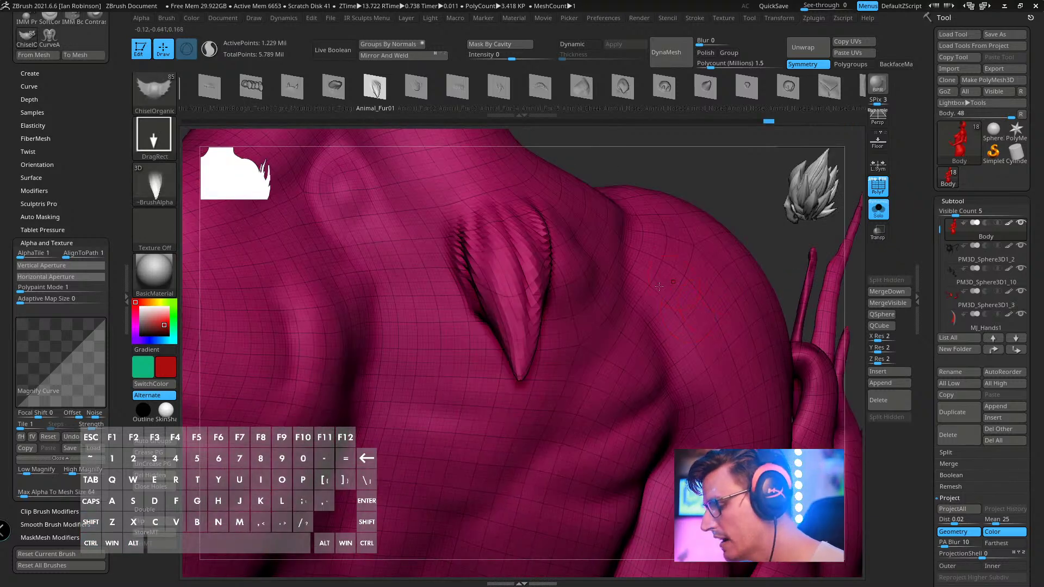
key("shift+f")
right_click_drag(658, 287, 533, 349)
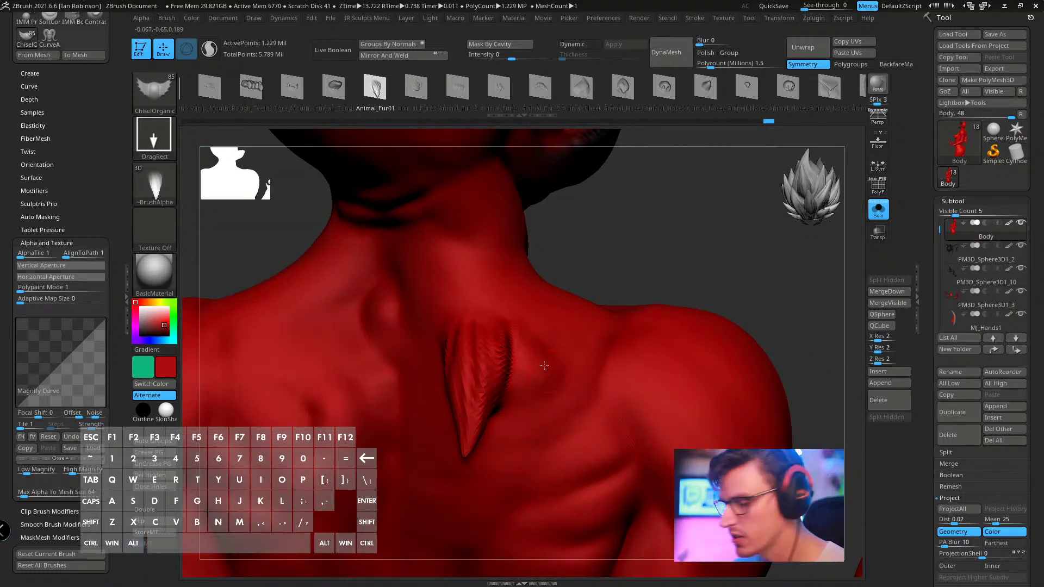
- Add more Animal_Fur01 spikes next to the first across the upper back and shoulder
mouse_move(544, 366)
left_mouse_down()
mouse_move(563, 312)
mouse_move(543, 332)
mouse_move(535, 326)
mouse_move(561, 259)
mouse_move(546, 260)
left_mouse_up()
right_click_drag(577, 257, 617, 259)
left_click_drag(438, 393, 419, 283)
right_click_drag(659, 256, 413, 418)
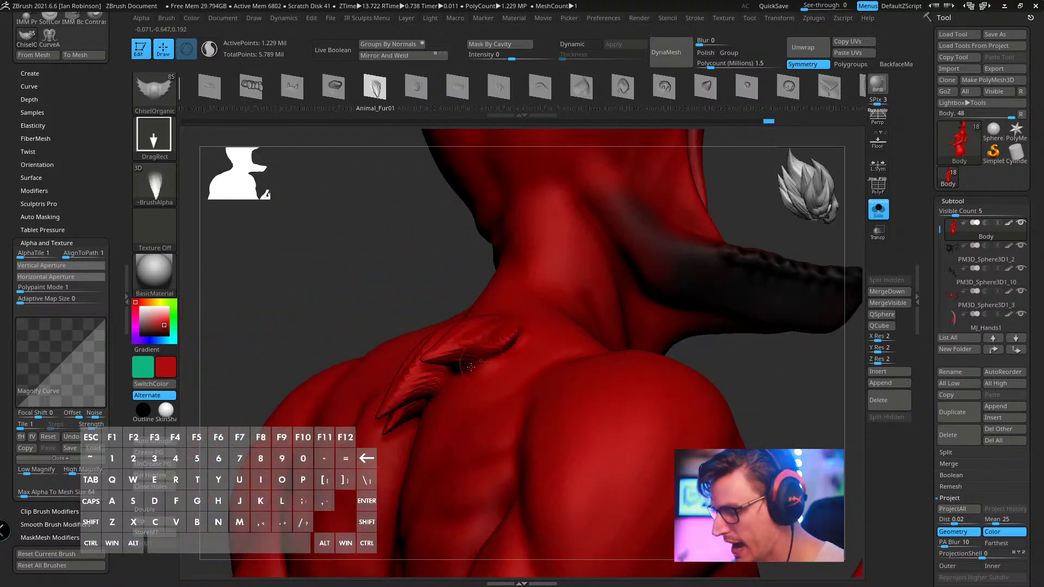
right_click_drag(483, 368, 513, 379)
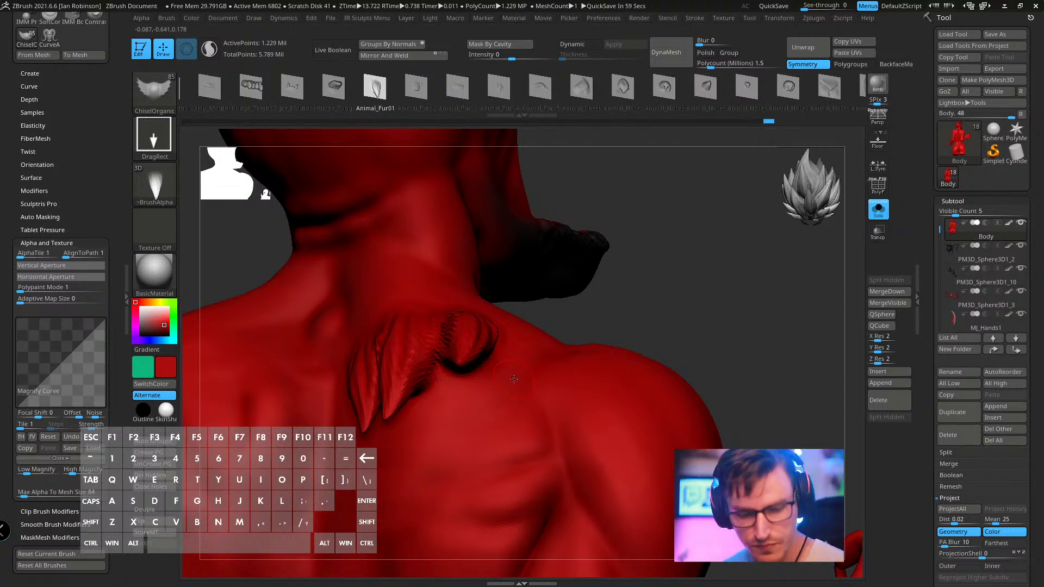
right_click_drag(627, 265, 623, 312)
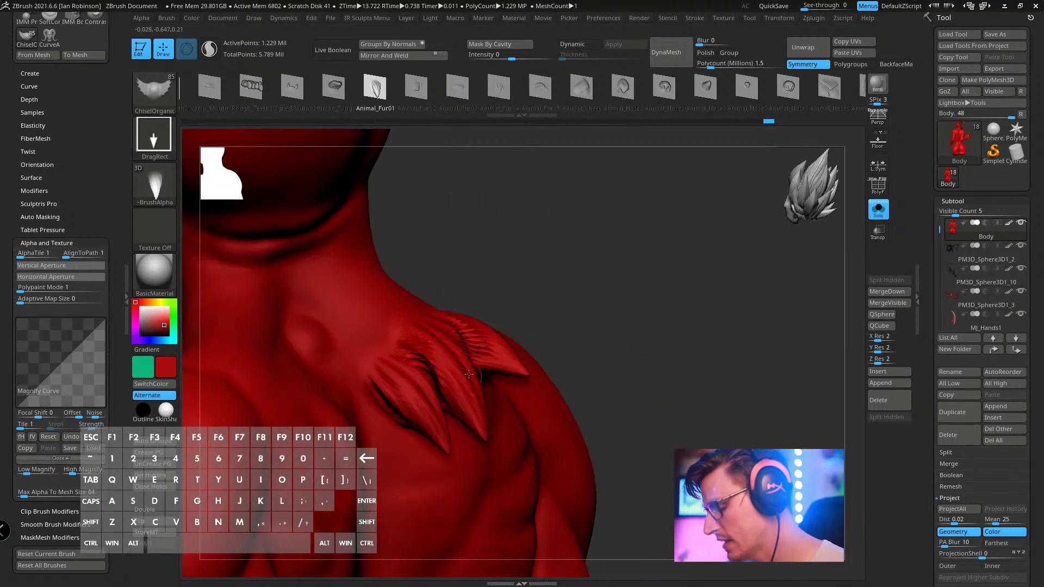
- Undo all the fur spikes on the upper back and shoulder
key("ctrl+z")
key("ctrl+z")
key("ctrl+z")
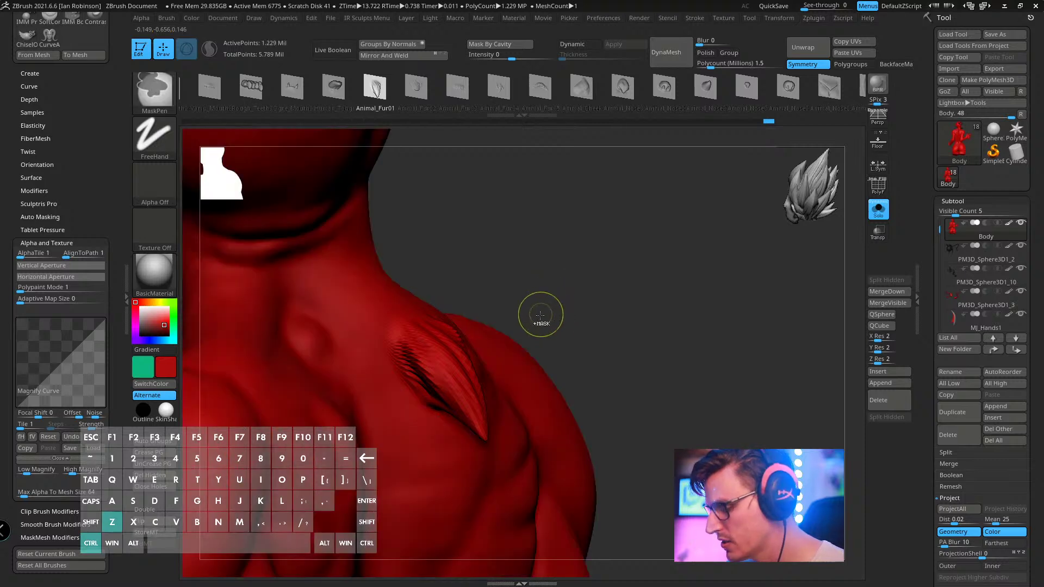
key("ctrl+z")
right_click_drag(575, 298, 427, 356)
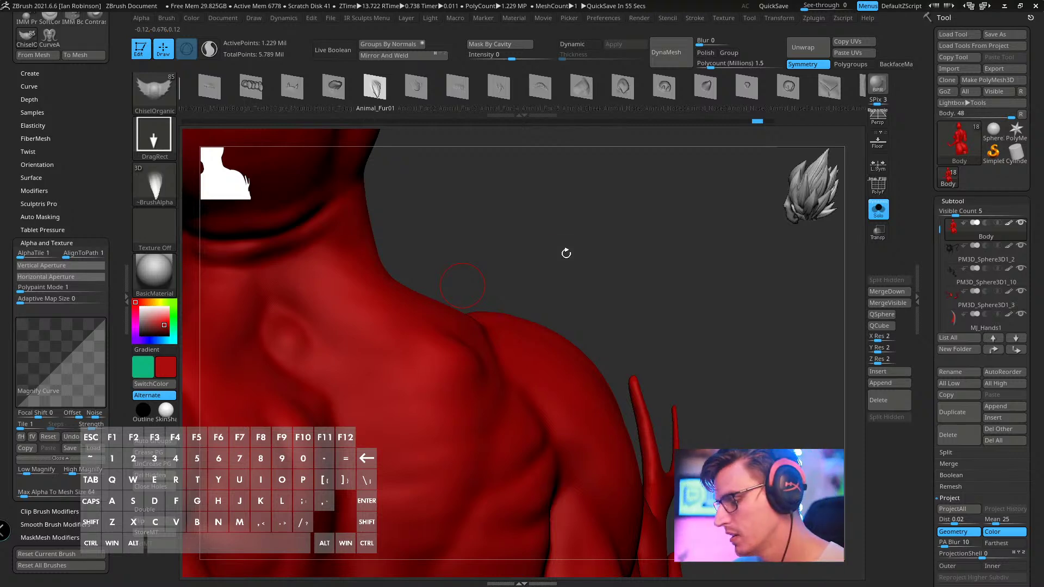
left_click_drag(565, 254, 544, 247)
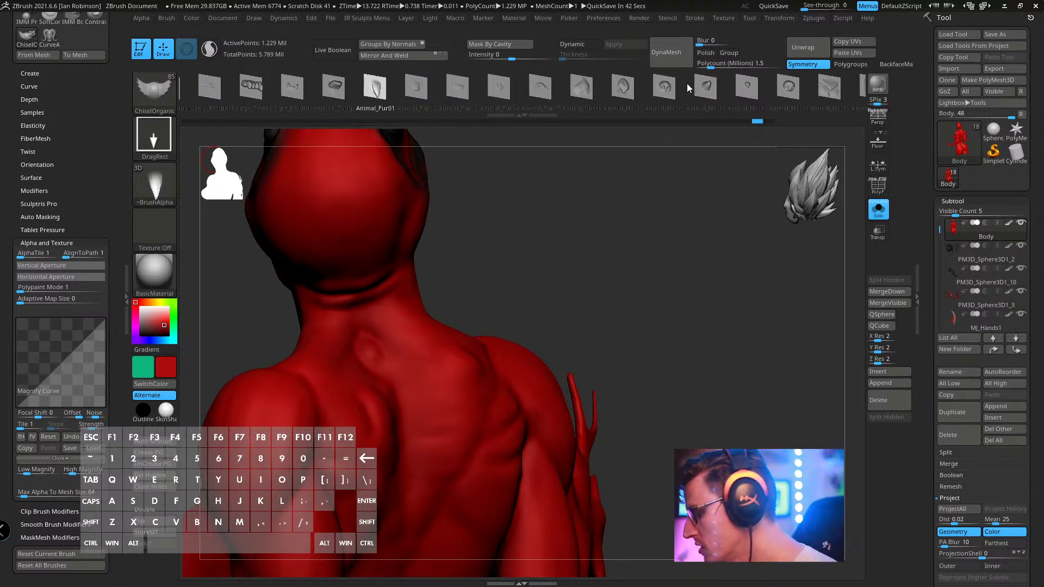
- Choose the Animal_Ears01 alpha, pull ears out of the head and view them on the whole figure with Solo off
left_click_drag(686, 83, 348, 114)
left_click_drag(624, 90, 390, 90)
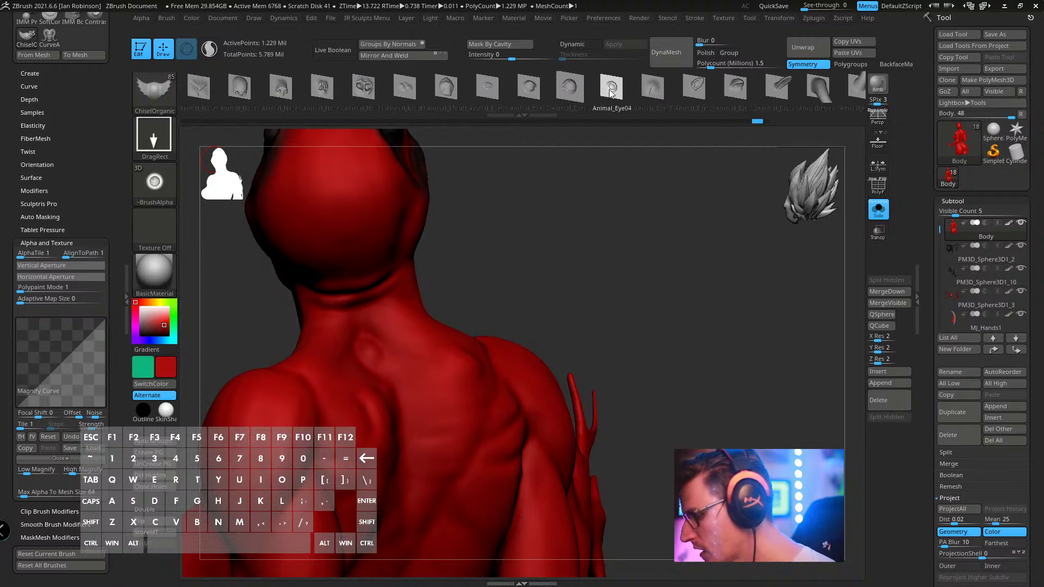
left_click_drag(612, 94, 380, 95)
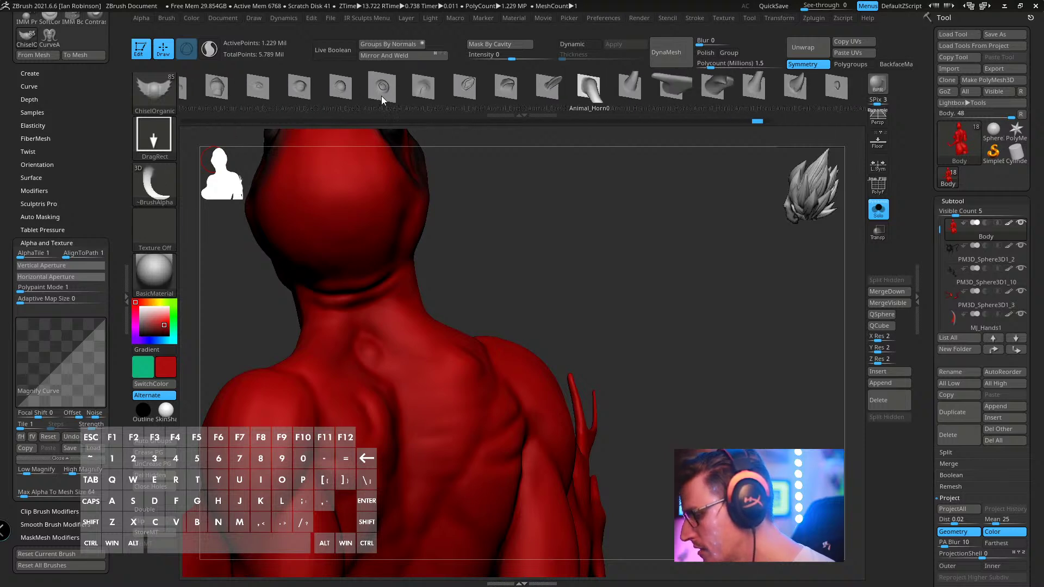
left_click(470, 89)
left_click_drag(451, 172, 475, 198)
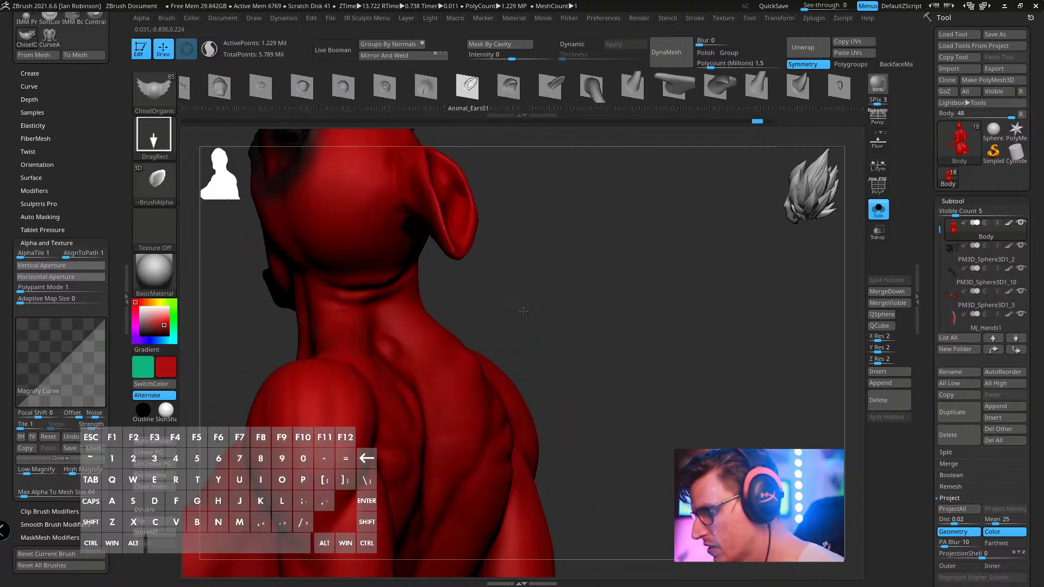
mouse_move(450, 226)
left_mouse_down()
mouse_move(579, 247)
mouse_move(578, 221)
mouse_move(439, 232)
left_mouse_up()
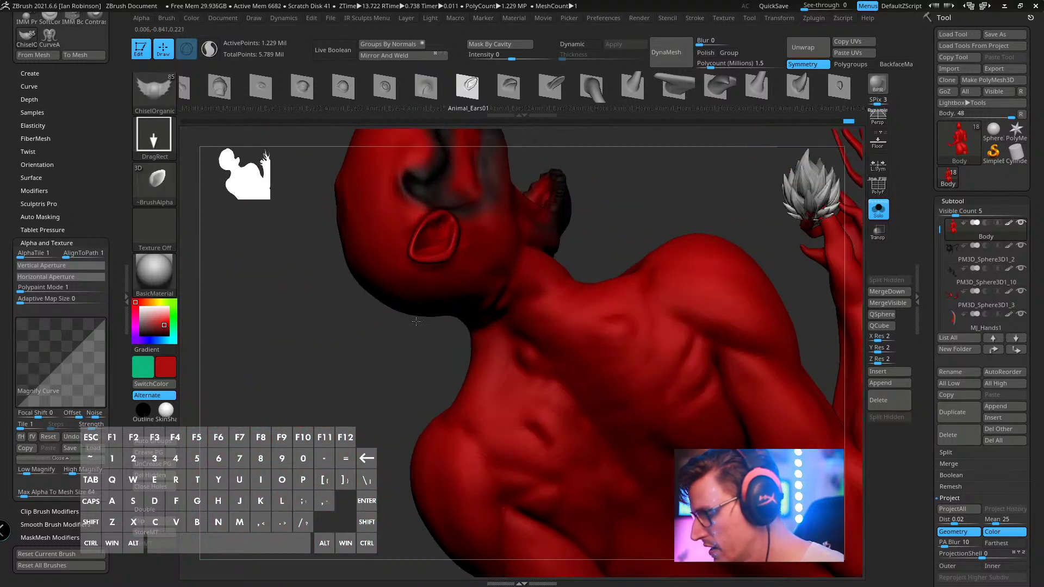
left_click_drag(405, 354, 625, 222)
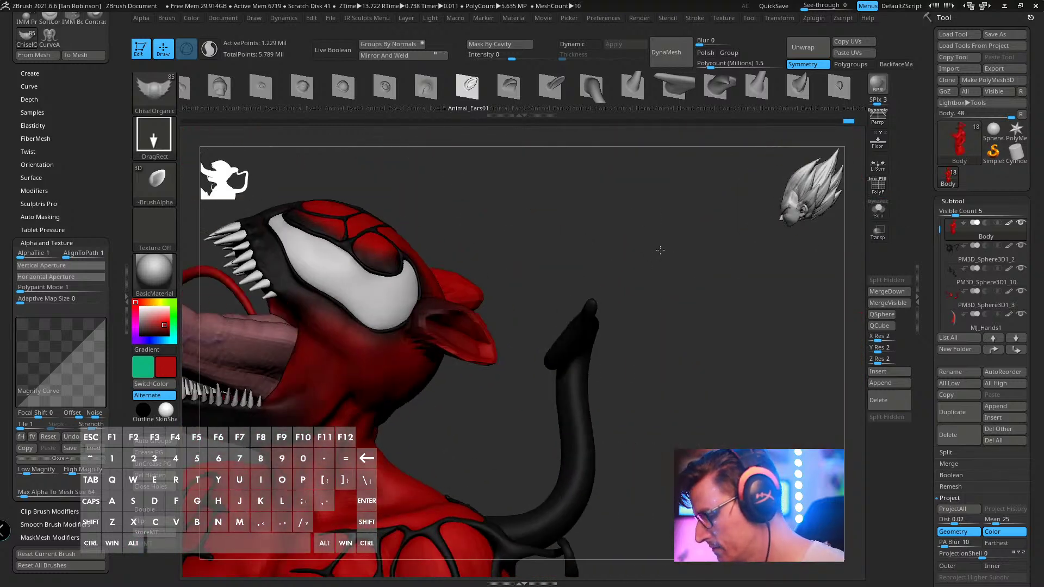
- Try an Animal_Fin01 fin on the back of the head, view it from the side and undo it
left_click_drag(681, 104, 303, 121)
left_click_drag(502, 90, 246, 119)
left_click(256, 87)
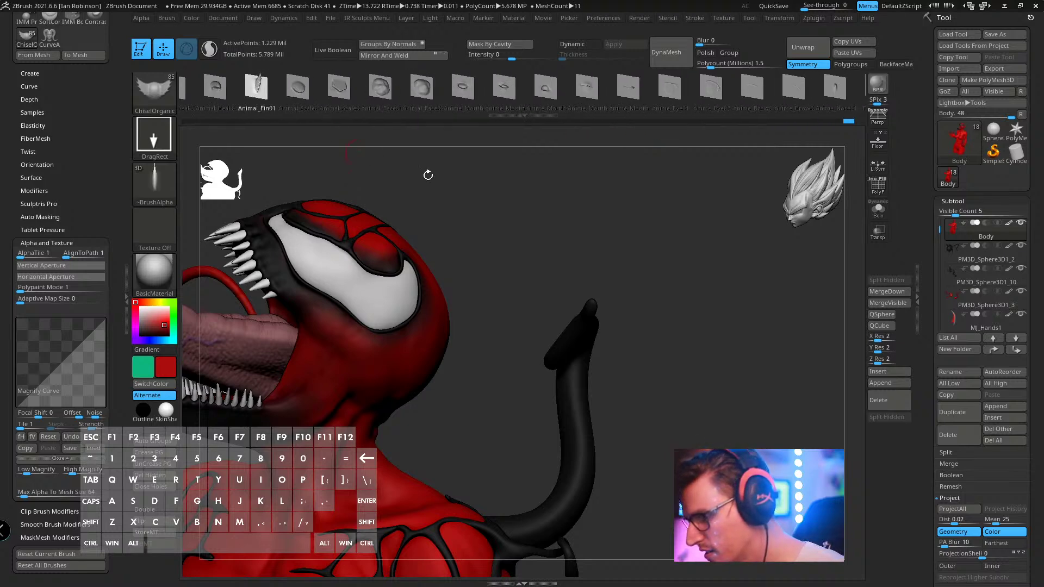
left_click_drag(426, 172, 525, 422)
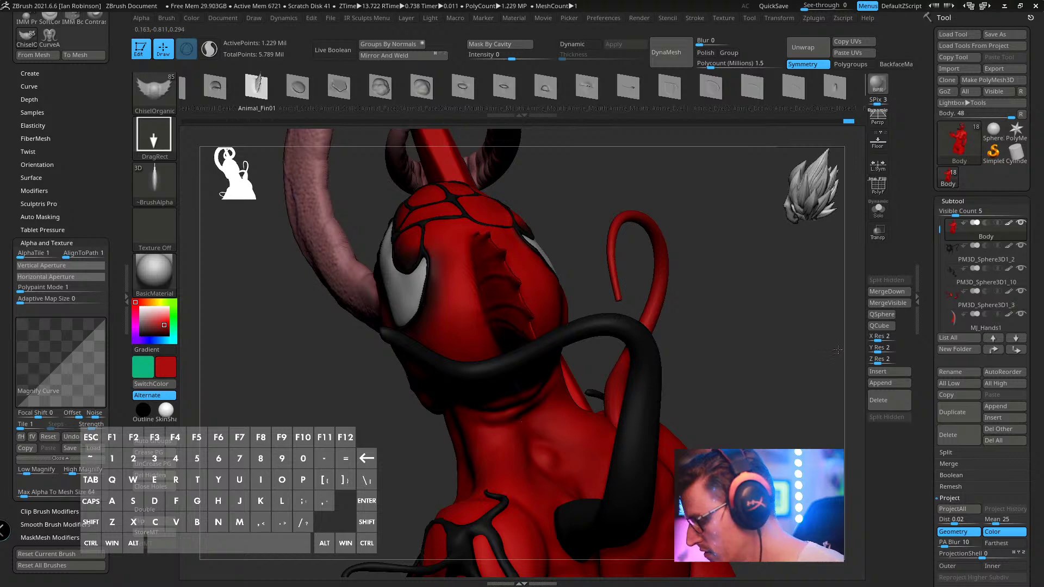
mouse_move(772, 326)
left_mouse_down()
mouse_move(780, 286)
mouse_move(778, 318)
left_mouse_up()
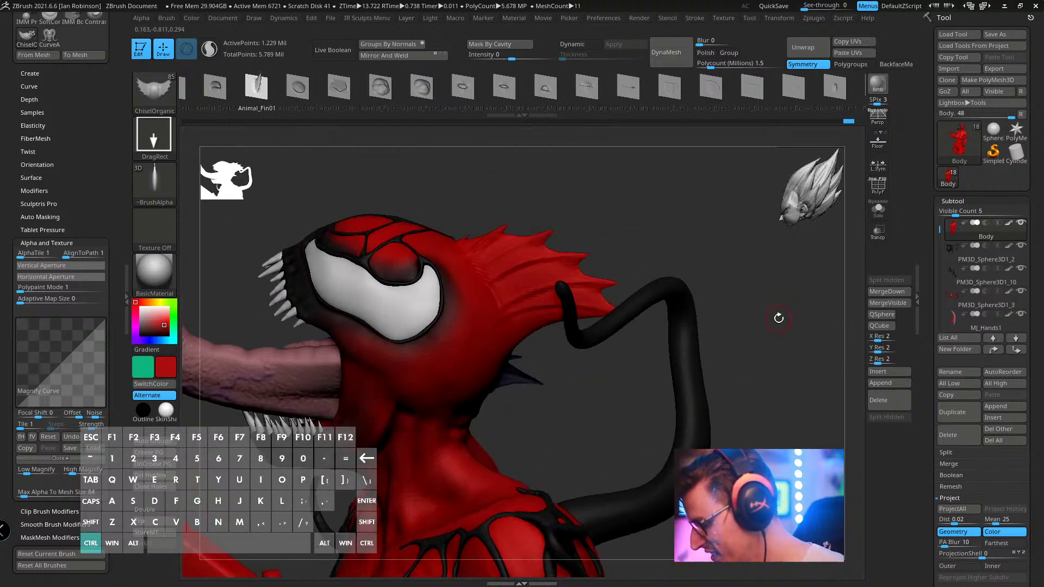
key("ctrl+z")
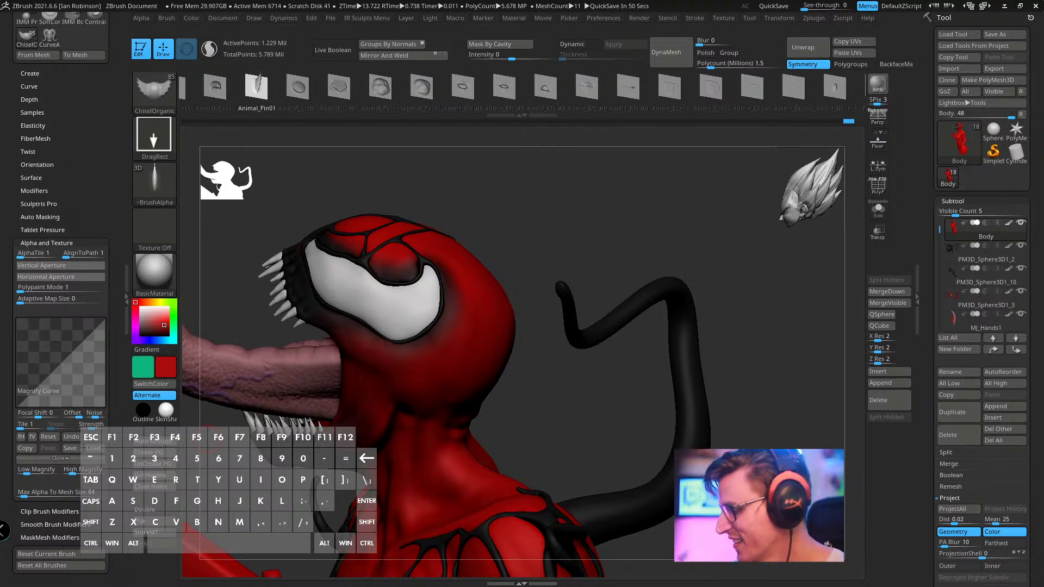
- Choose the Abstract01 alpha and stamp it on the back of the head
left_click_drag(628, 87, 322, 104)
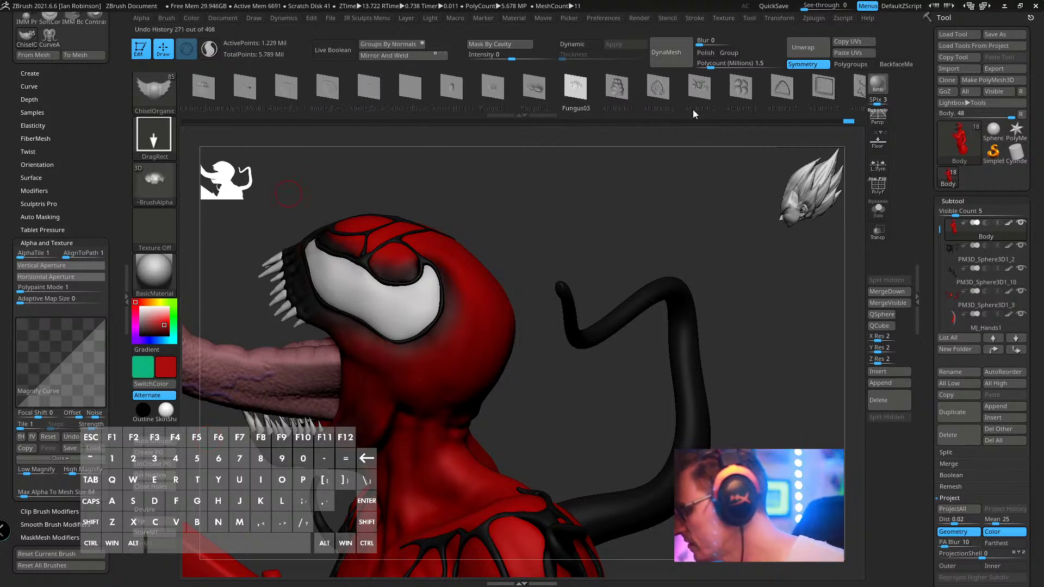
left_click(618, 99)
left_click_drag(650, 163, 522, 357)
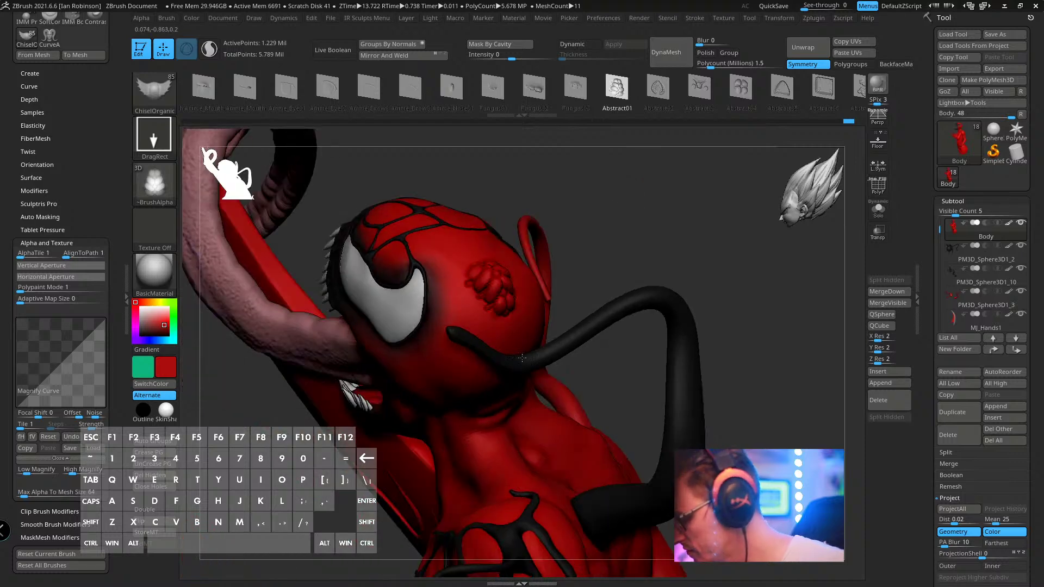
- Undo the Abstract01 stamp, then try the Abstract02 alpha on the back of the head and undo it
left_click_drag(571, 288, 630, 256)
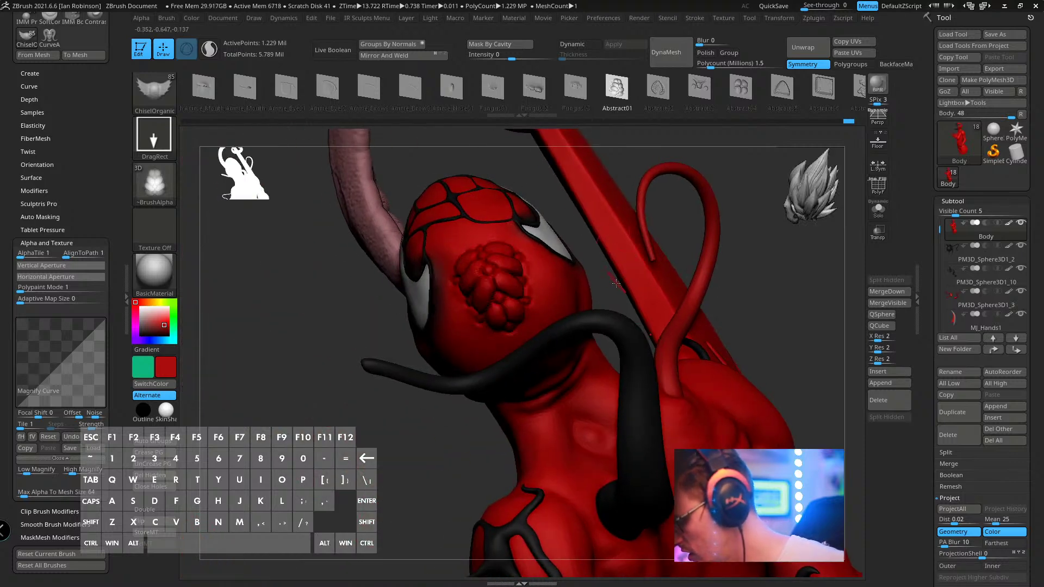
key("ctrl+z")
left_click(658, 90)
left_click_drag(521, 283, 534, 362)
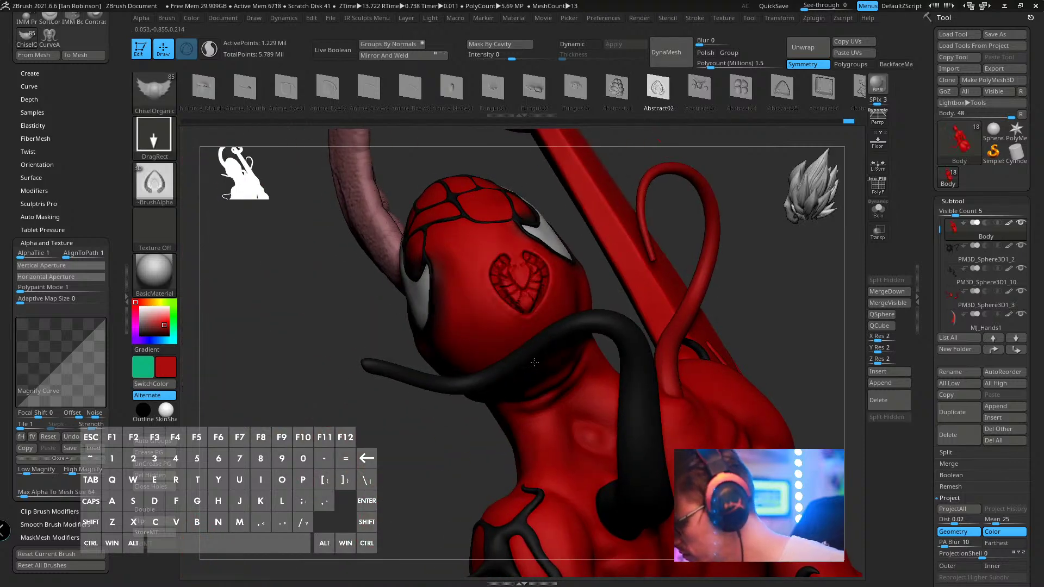
key("ctrl+z")
- Try an Abstract03 stamp on the back of the head and undo it
left_click(699, 90)
left_click_drag(512, 310, 536, 367)
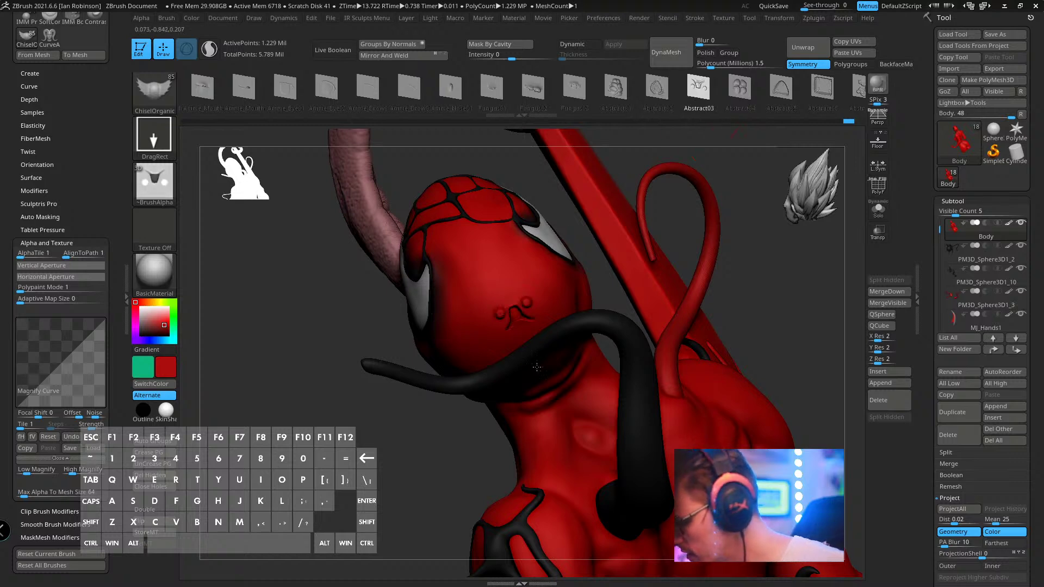
key("ctrl+z")
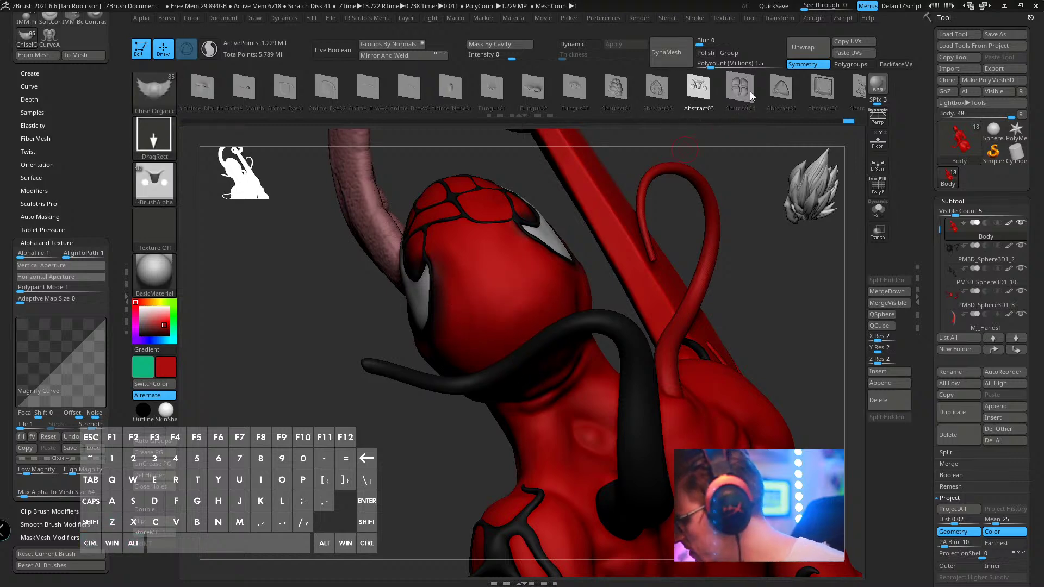
- Try a large Abstract08 stamp across the back of the head and undo it
left_click(584, 87)
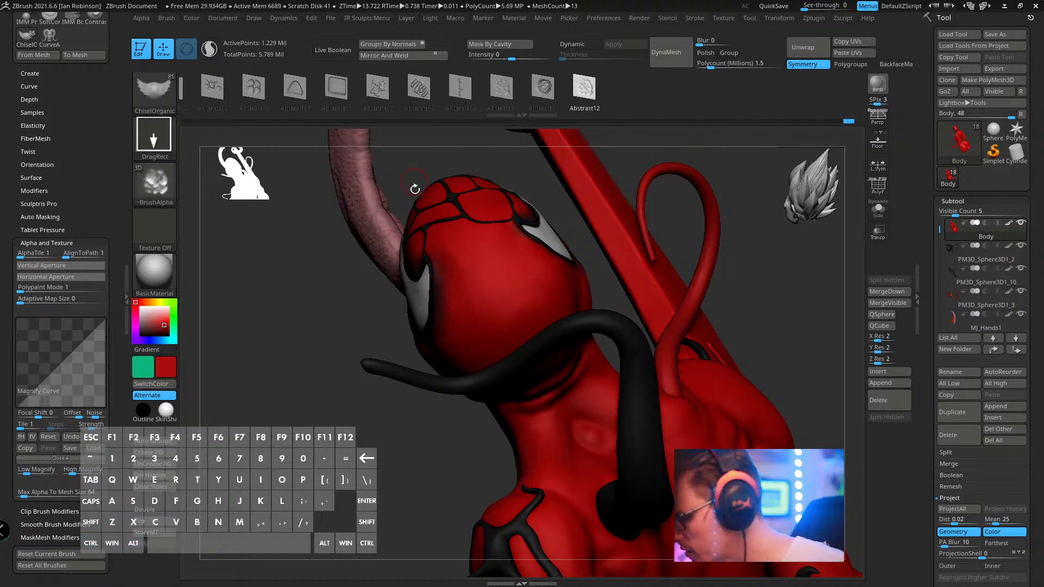
left_click(419, 87)
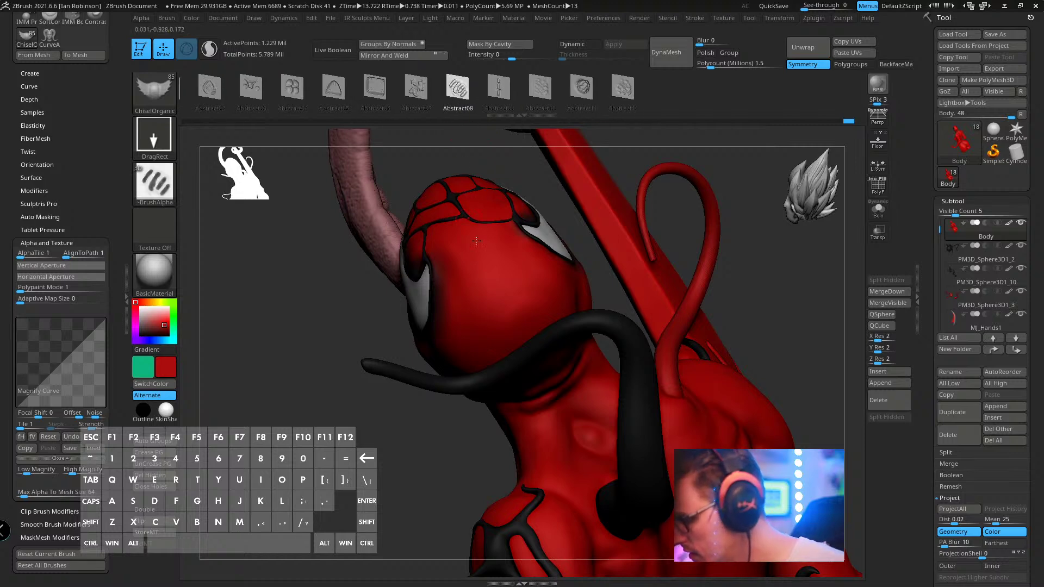
left_click_drag(477, 241, 566, 317)
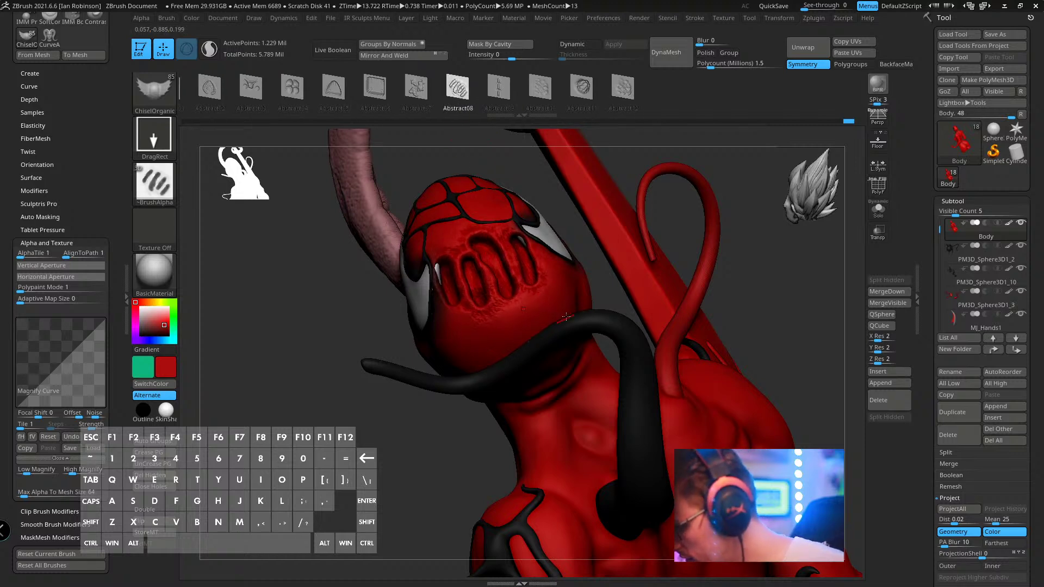
key("ctrl+z")
- Choose the Abstract12 alpha and test it on the back of the head
left_click(624, 89)
left_click_drag(706, 146, 645, 177)
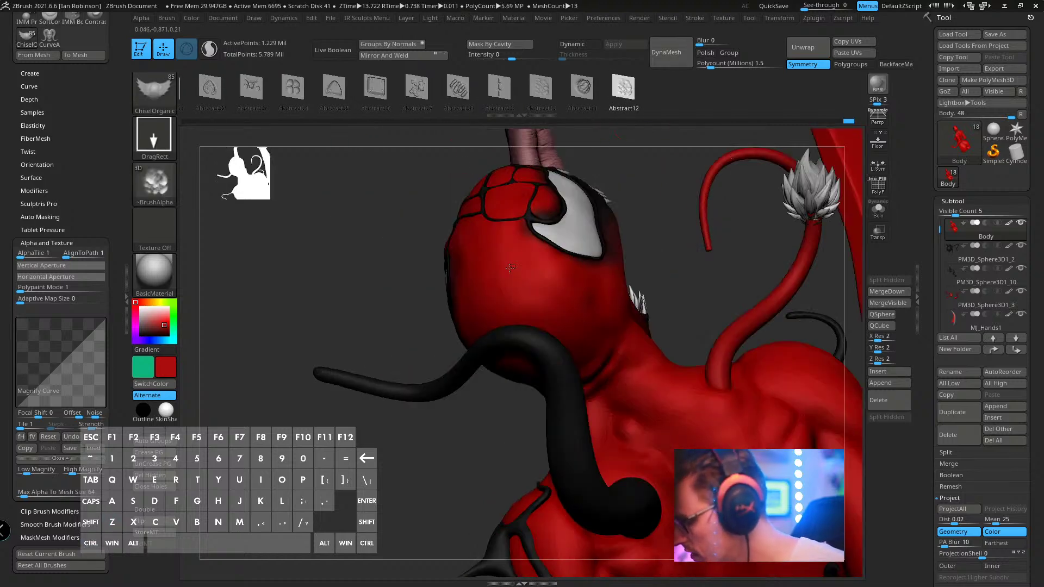
left_click_drag(510, 267, 540, 299)
key("space")
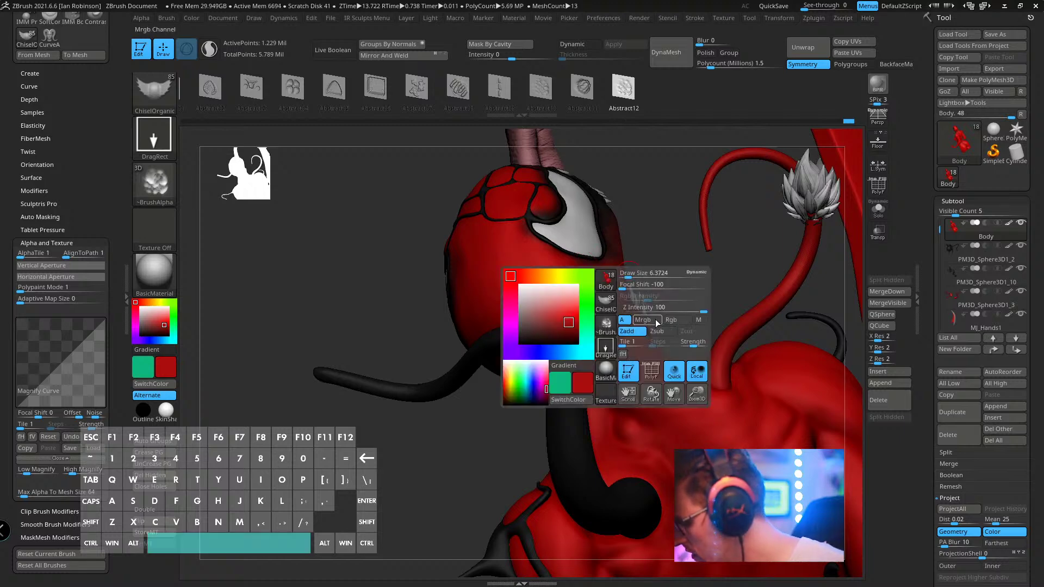
left_click_drag(656, 323, 554, 350)
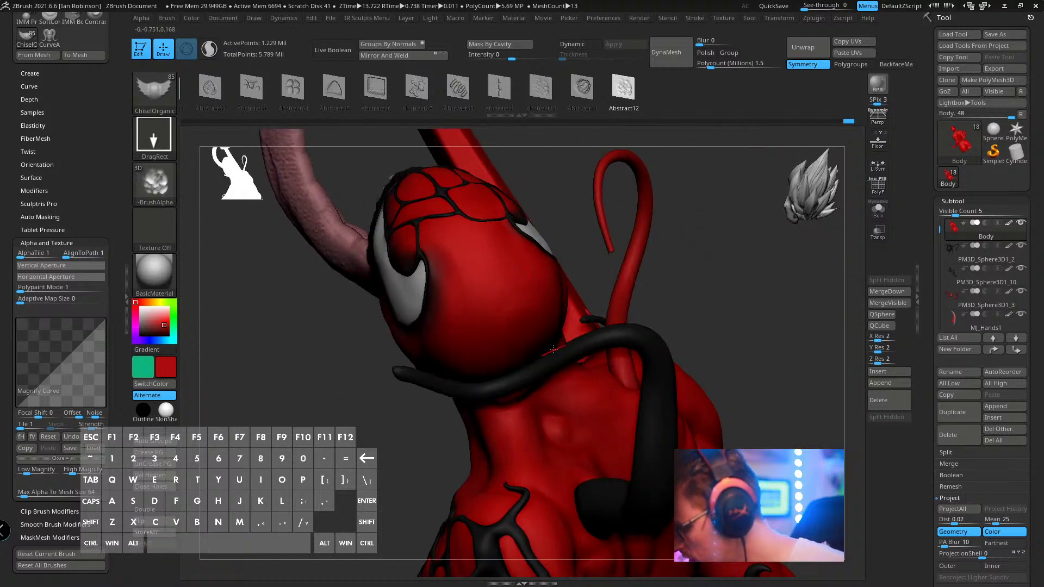
key("space")
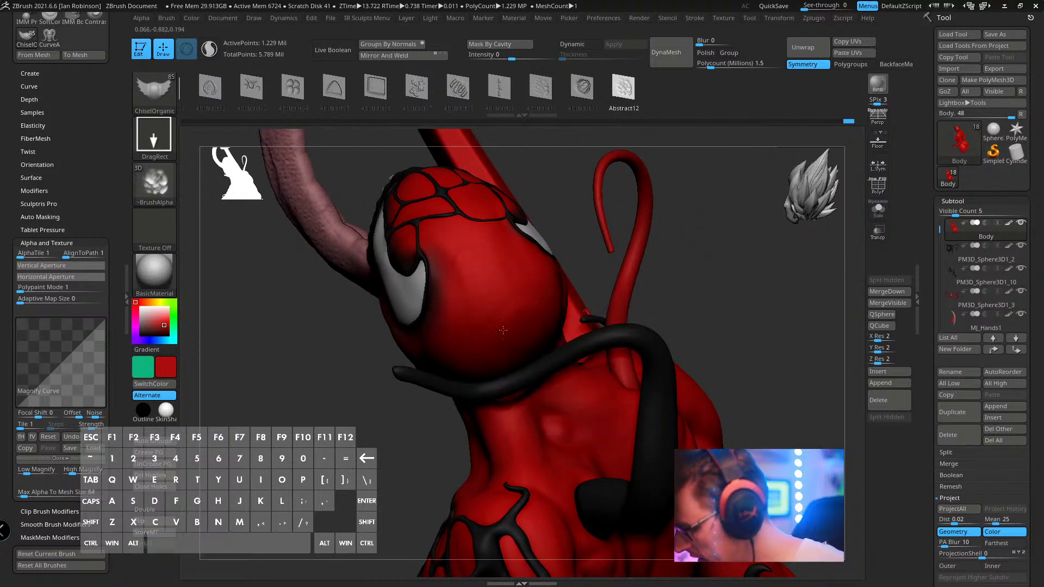
- Isolate the body with Solo and lower the brush's Z Intensity to about 34
left_click(878, 208)
left_click_drag(685, 255, 624, 288)
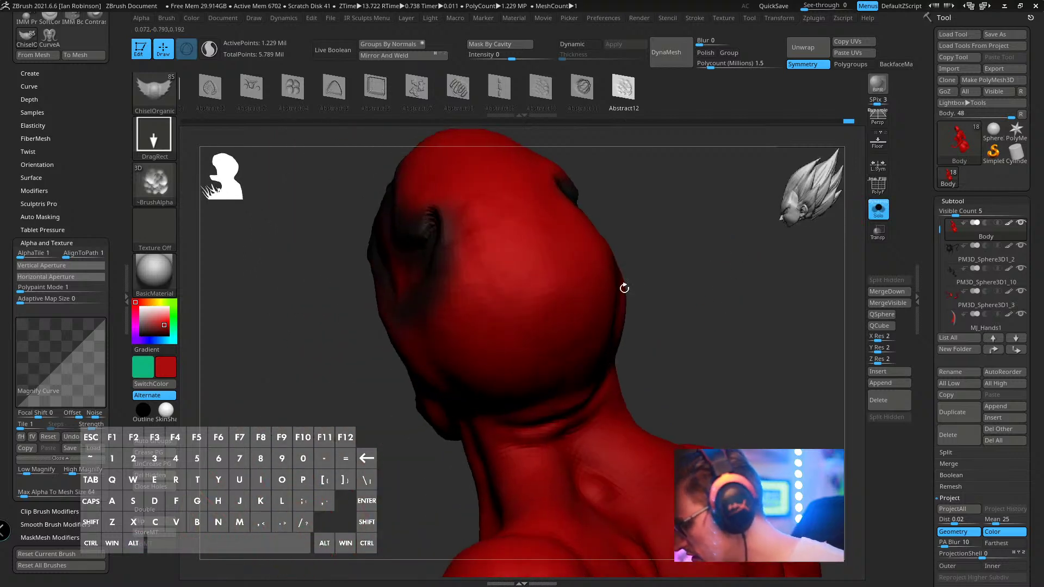
key("space")
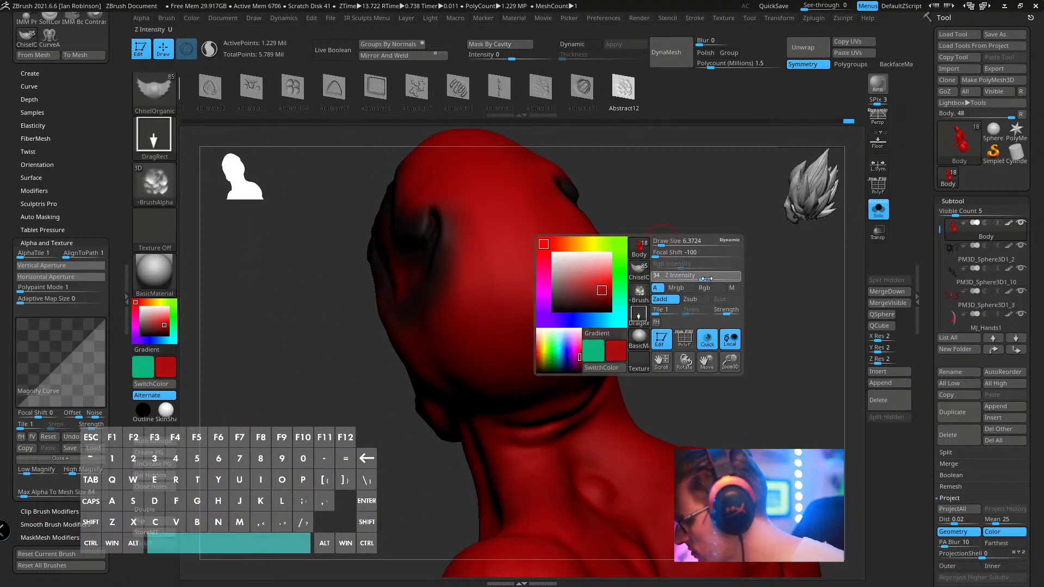
- Stamp Abstract12 bumps over the back and sides of the head up to the area behind the eye
left_click_drag(527, 247, 613, 312)
mouse_move(660, 305)
left_mouse_down()
mouse_move(579, 220)
mouse_move(588, 319)
mouse_move(522, 293)
mouse_move(530, 297)
left_mouse_up()
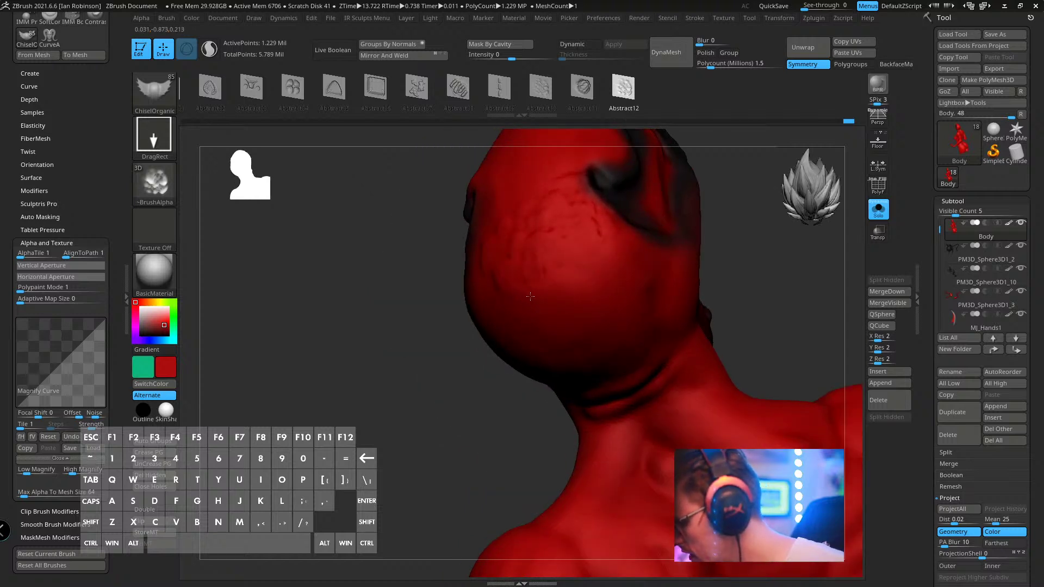
left_click_drag(577, 261, 579, 332)
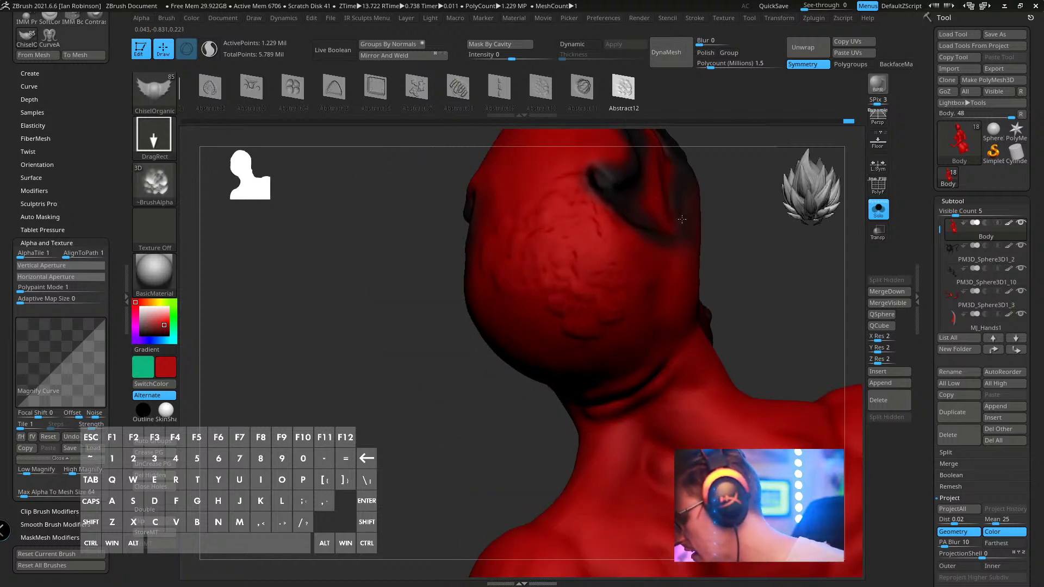
left_click_drag(682, 219, 533, 323)
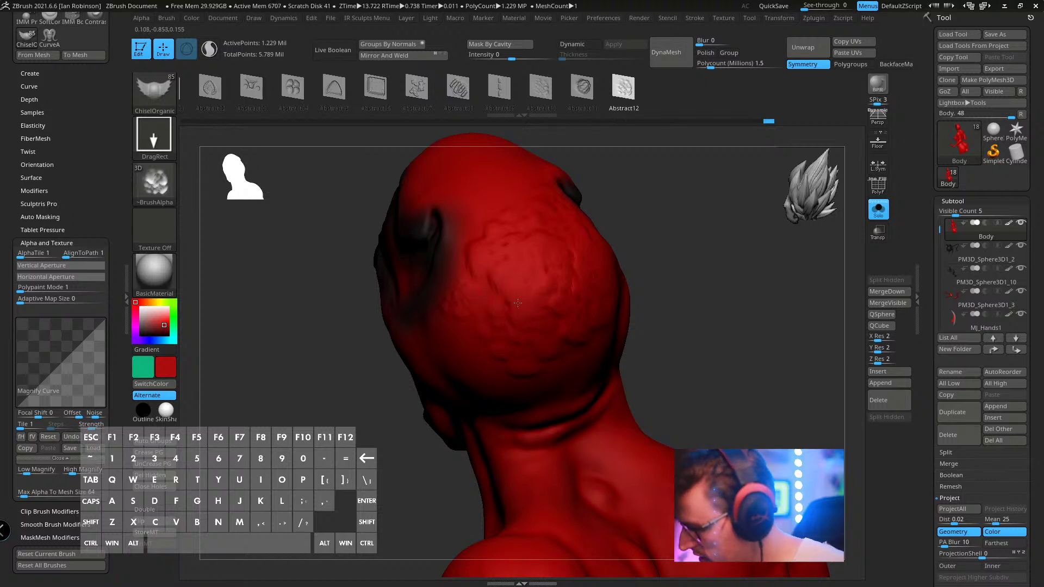
left_click_drag(625, 250, 383, 332)
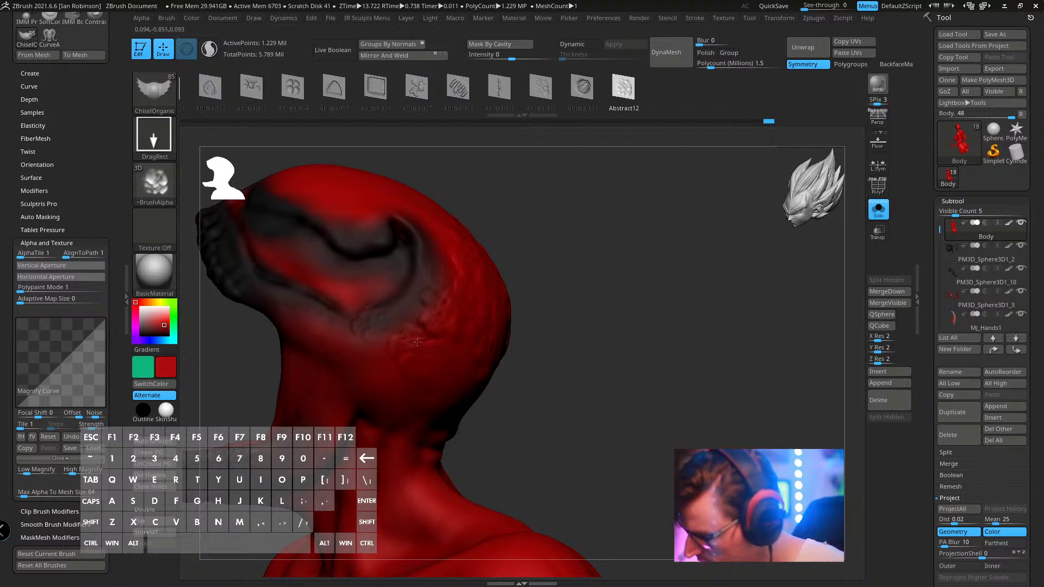
- Show all subtools again and extend the Abstract12 bumps over the cheek and lower back of the head
left_click(878, 209)
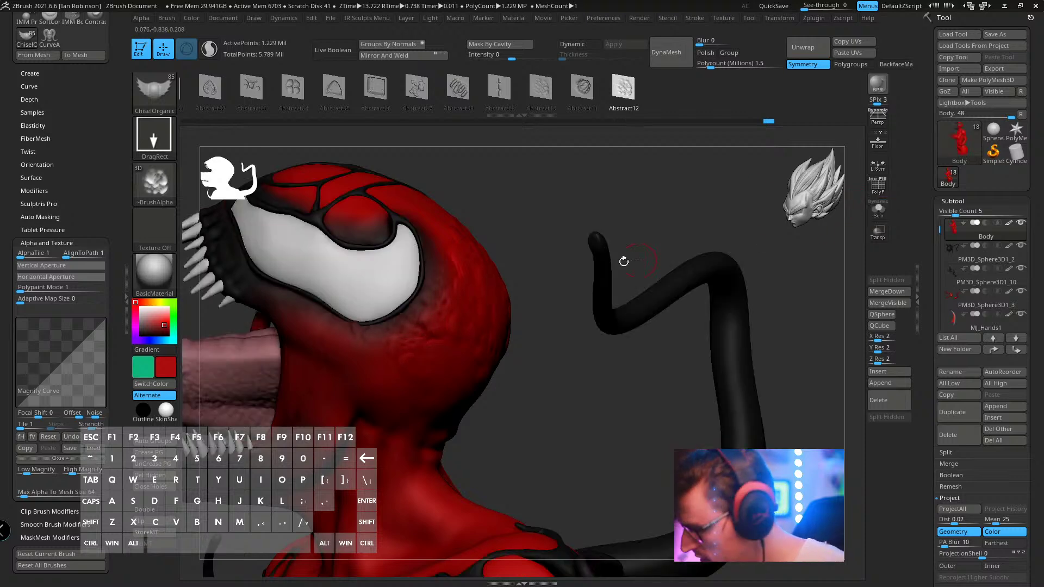
left_click_drag(607, 182, 352, 312)
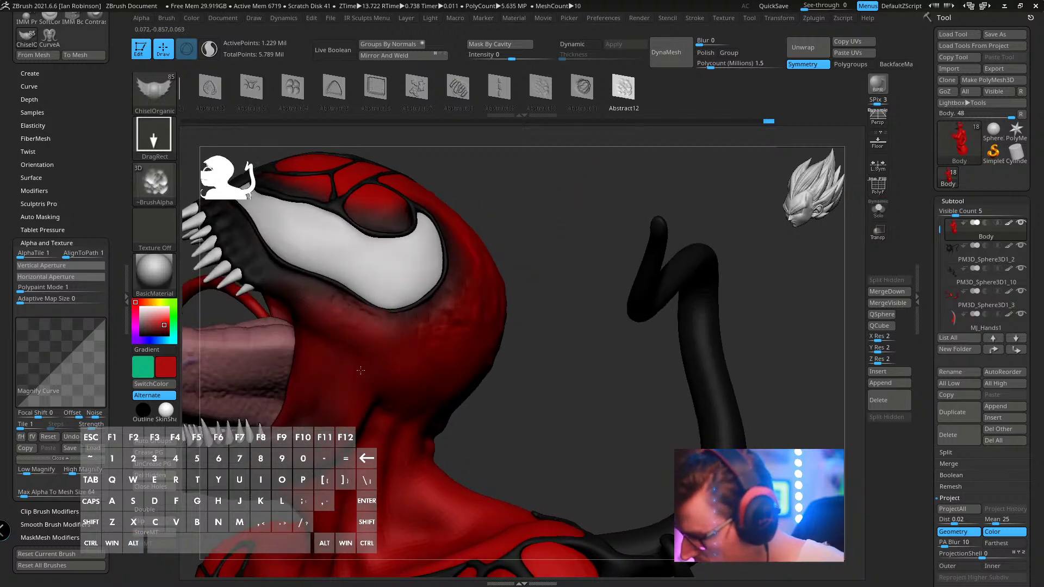
left_click_drag(360, 370, 396, 321)
mouse_move(595, 305)
left_mouse_down()
mouse_move(440, 331)
mouse_move(428, 260)
mouse_move(456, 315)
mouse_move(422, 315)
left_mouse_up()
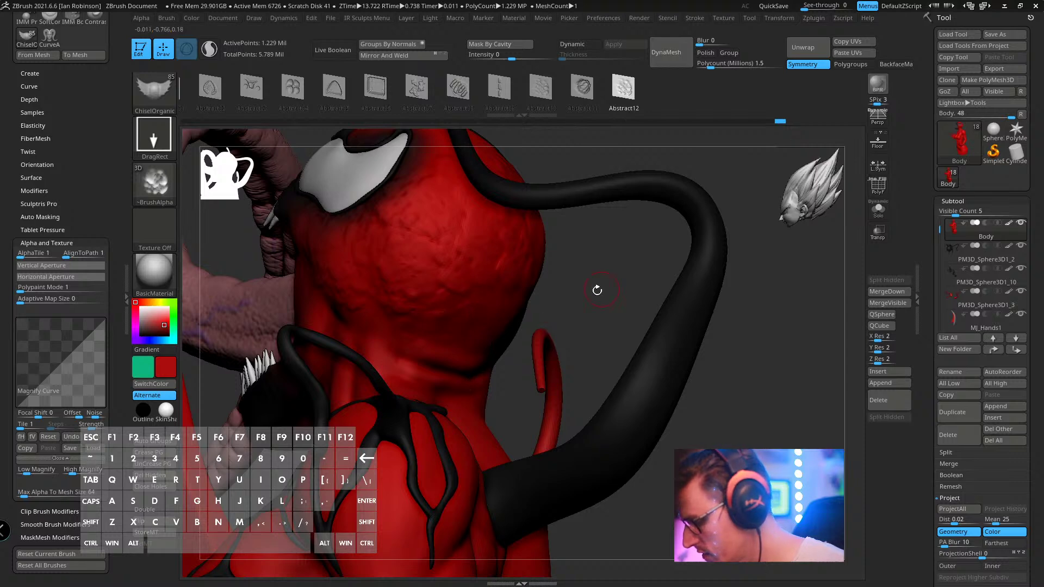
left_click_drag(596, 289, 498, 326)
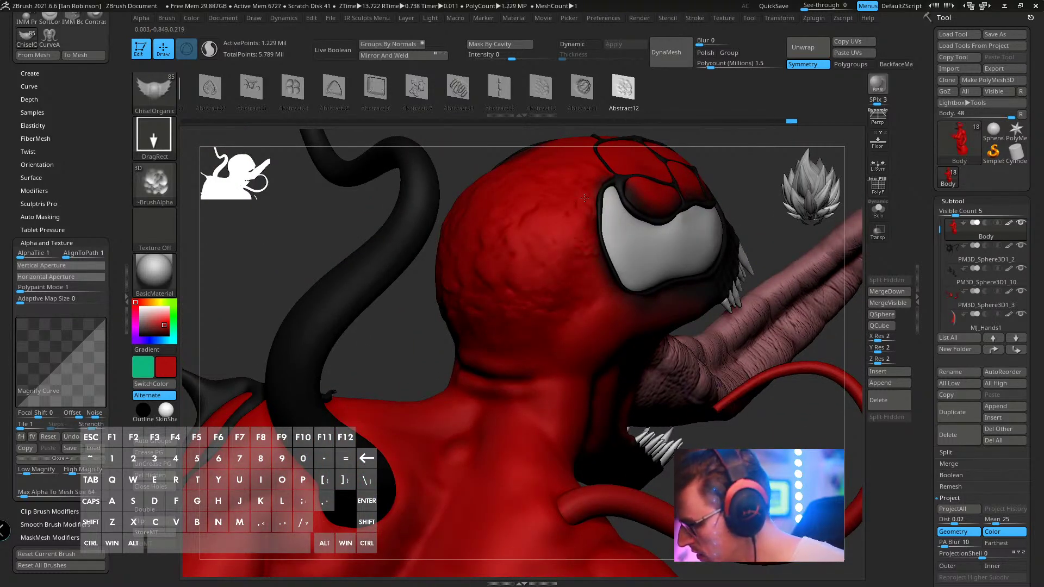
- Examine the bumpy skin texture on the head, jaw and neck from both sides
right_click_drag(602, 373, 492, 326, "alt")
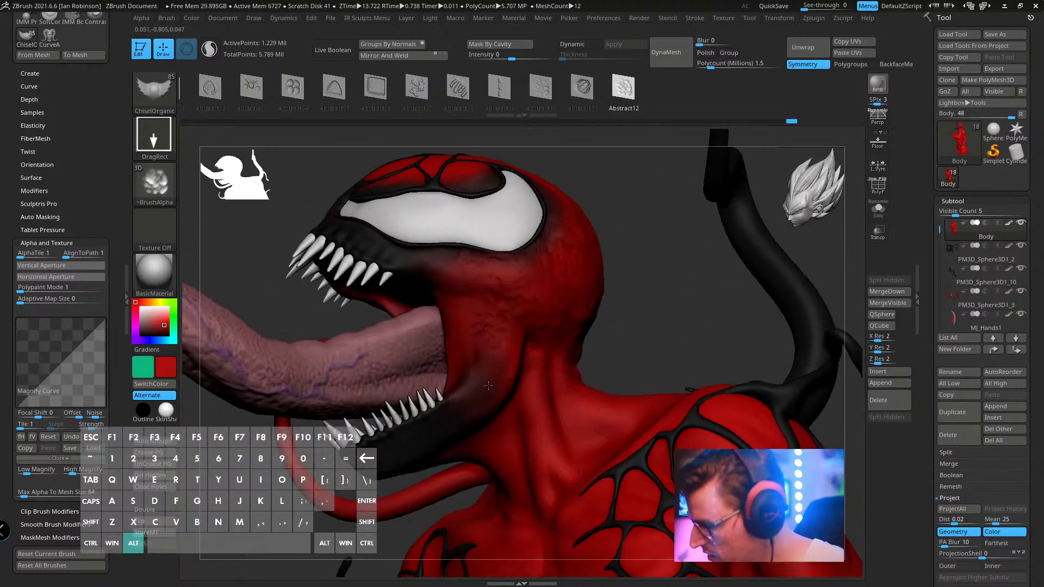
key("shift")
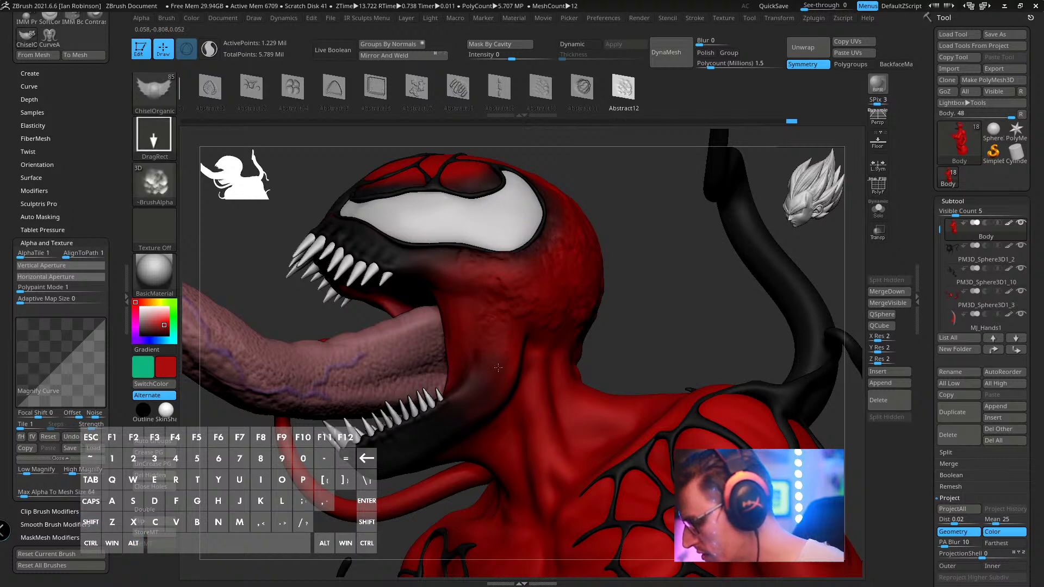
key("alt")
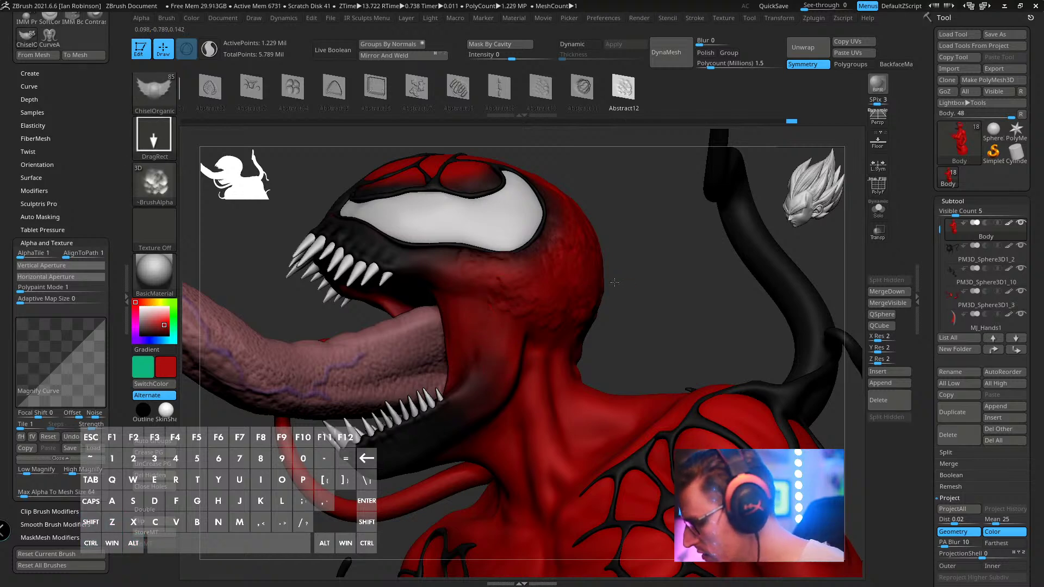
right_click_drag(491, 344, 577, 346)
right_click_drag(670, 292, 501, 326)
key("alt")
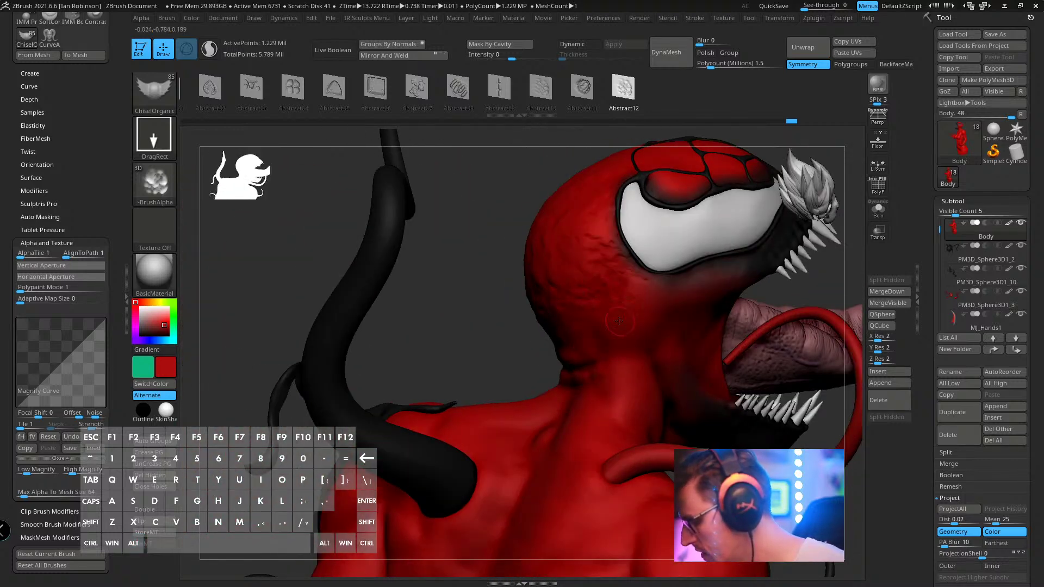
right_click_drag(632, 377, 642, 202)
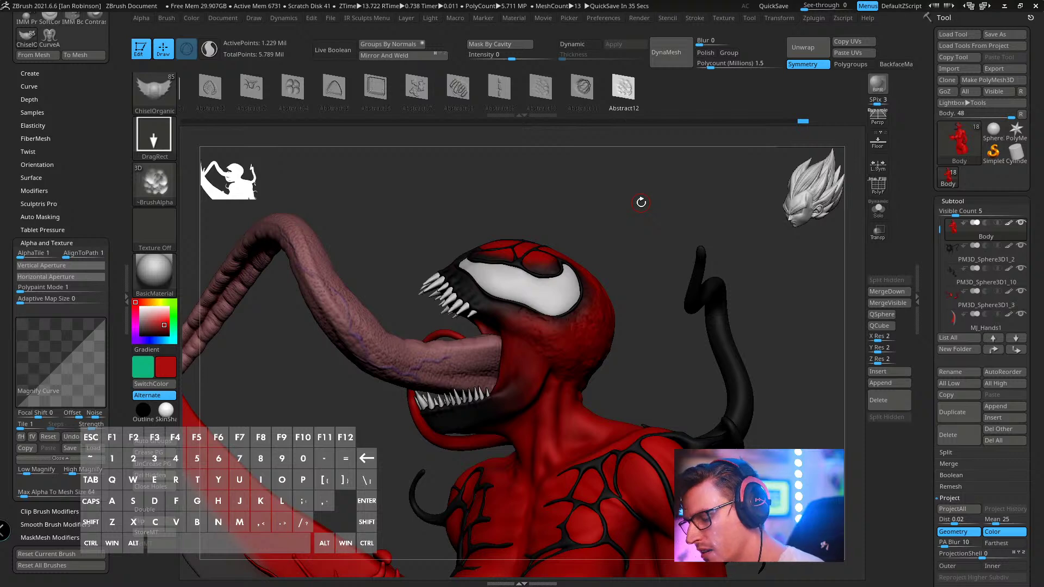
left_click_drag(695, 214, 517, 337, "alt")
- Check the mesh wireframe on the back of the head and neck with the PolyFrame display
key("shift+f")
key("shift+f")
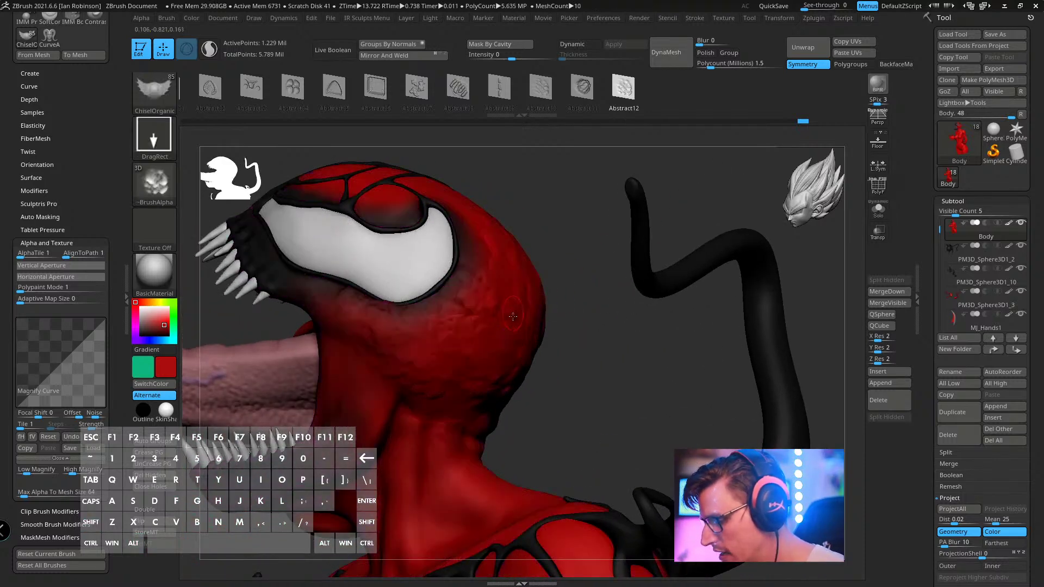
mouse_move(563, 368)
left_mouse_down()
mouse_move(559, 312)
mouse_move(551, 344)
left_mouse_up()
key("shift+f")
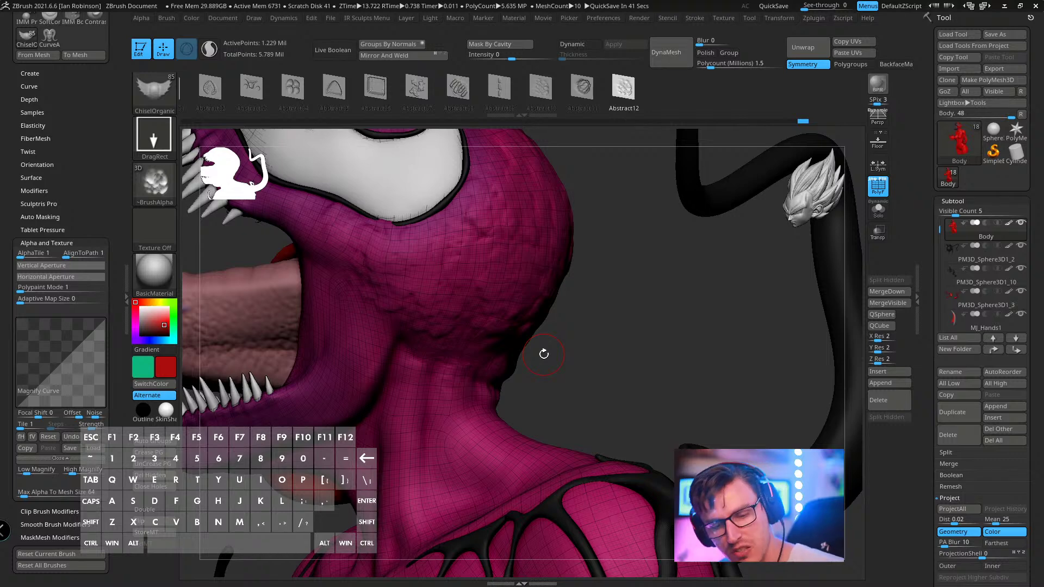
key("shift+f")
- Frame the whole figure and hide the brush settings to enlarge the canvas
key("f")
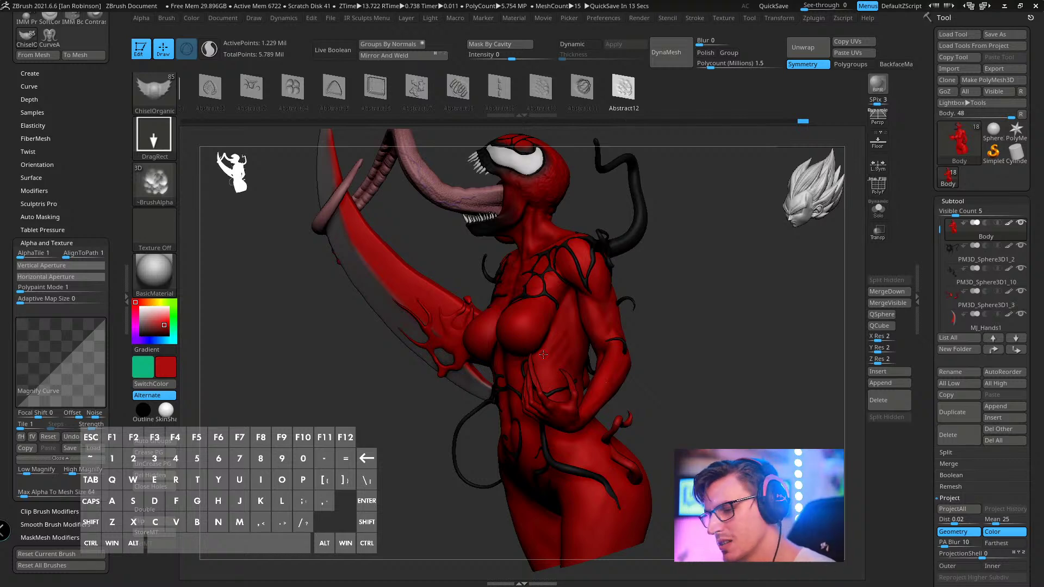
left_click(127, 271)
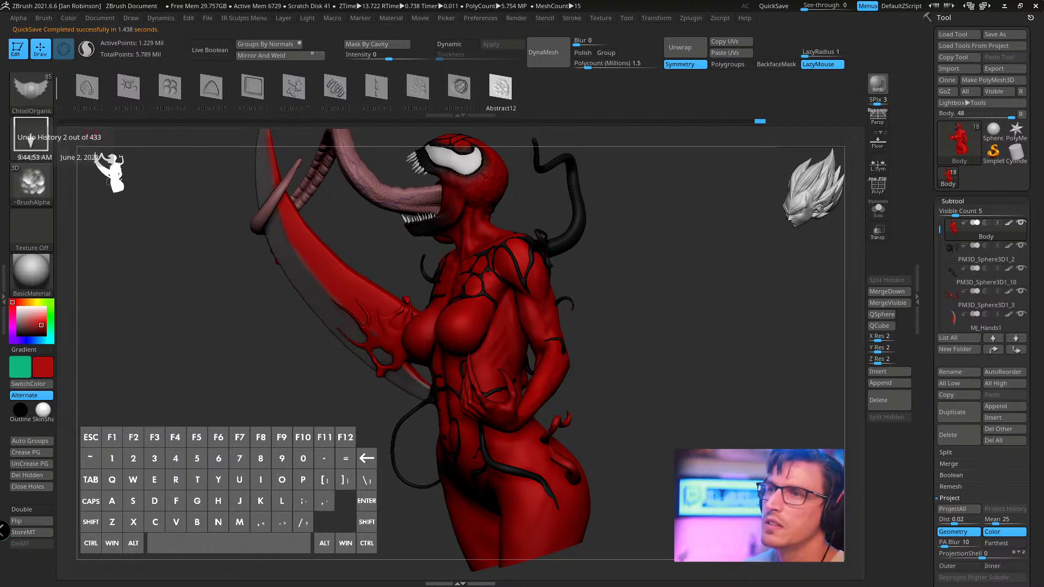
- Switch to Firefox and search the web for redshift
key("alt+Tab")
left_click_drag(346, 62, 352, 15)
left_click(282, 32)
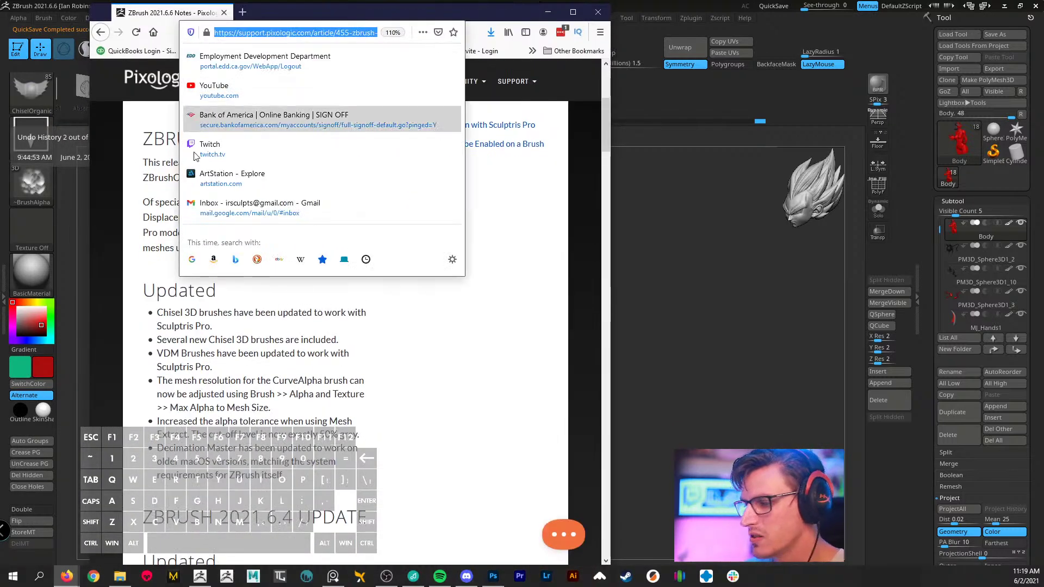
type("reds")
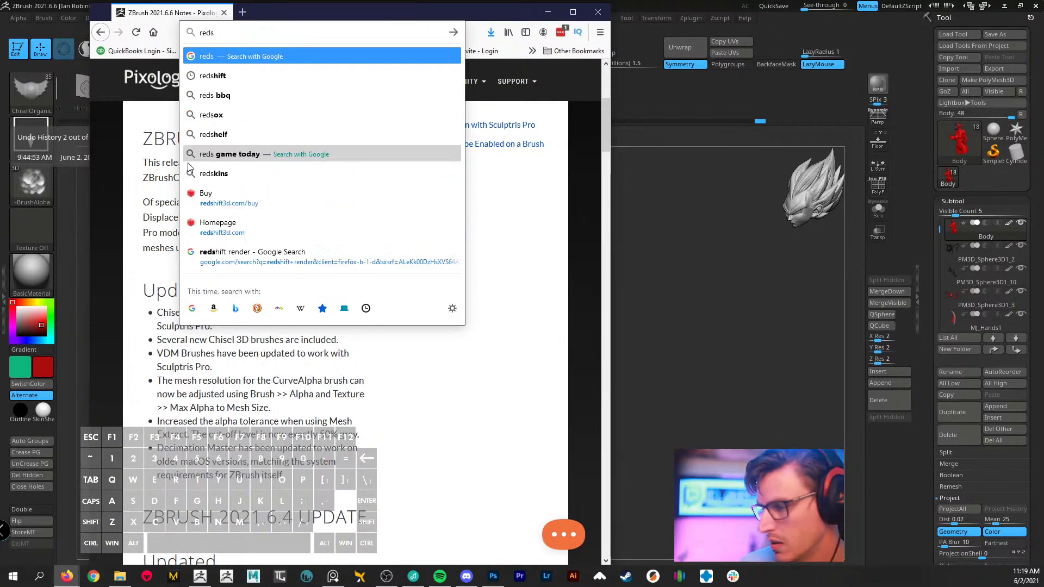
key("Down")
key("Return")
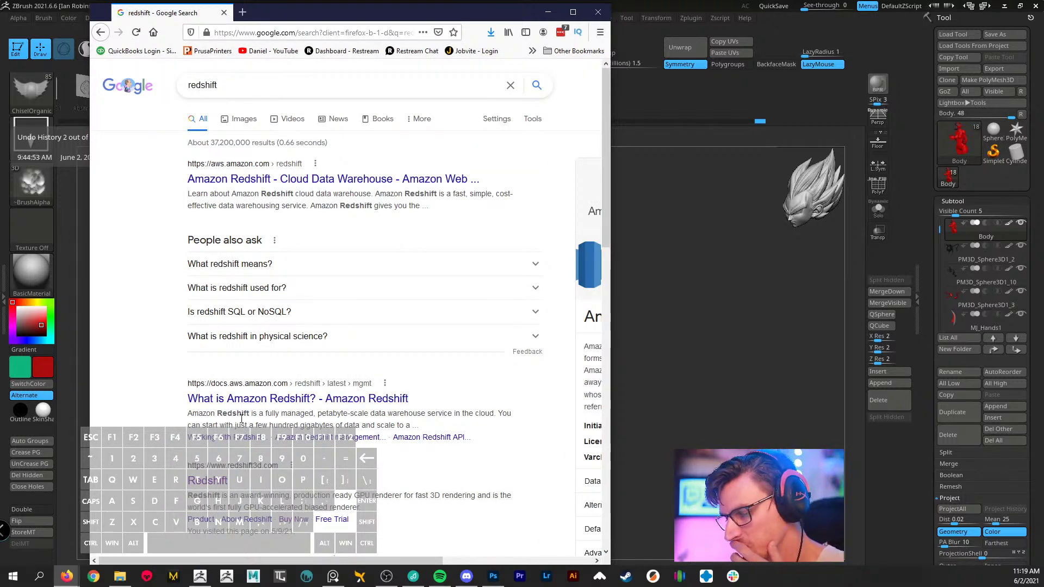
- Open the Redshift renderer's website from the results, maximize the window and look through the homepage
left_click(222, 486)
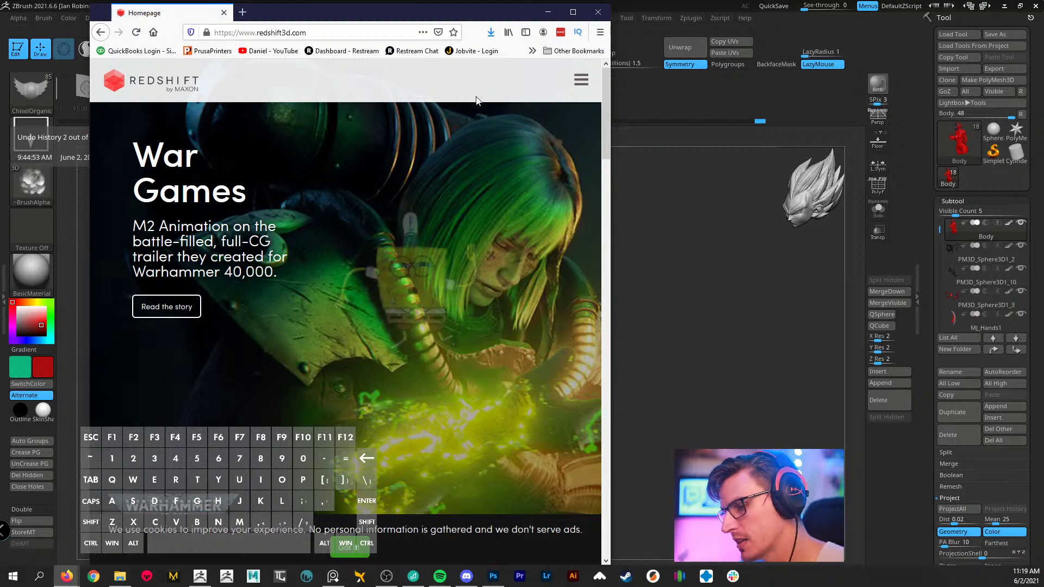
left_click(567, 20)
scroll(522, 198, "down", 3)
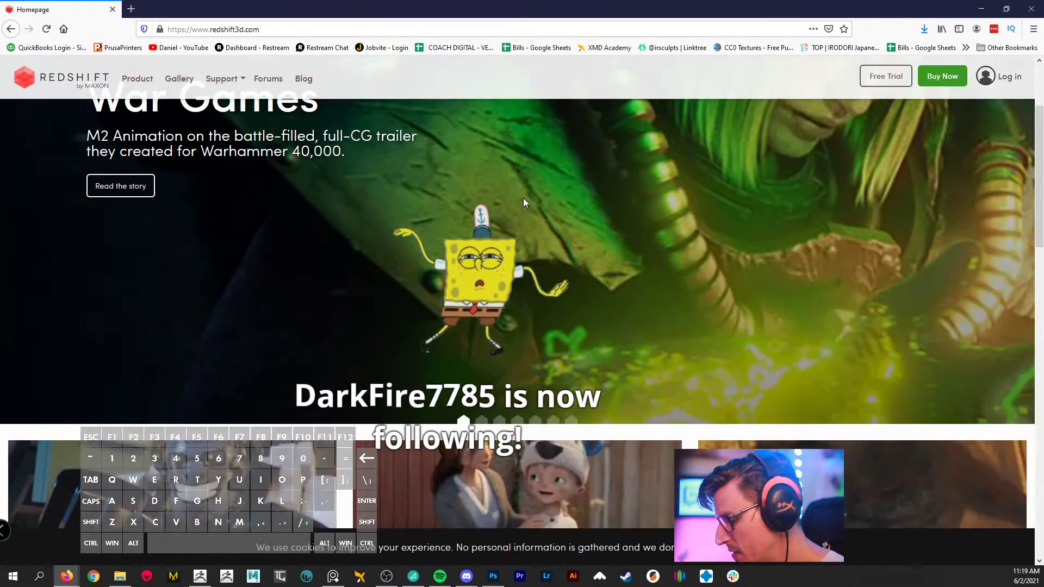
- Open the Redshift licensing options page, examine the Node-locked license terms and price, and close the browser
scroll(597, 220, "up", 3)
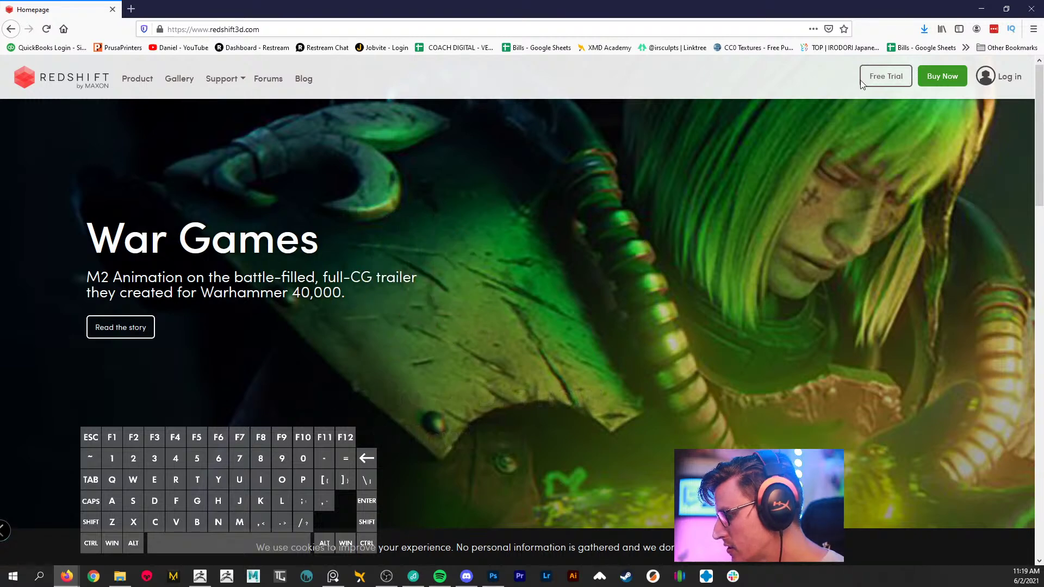
left_click(939, 79)
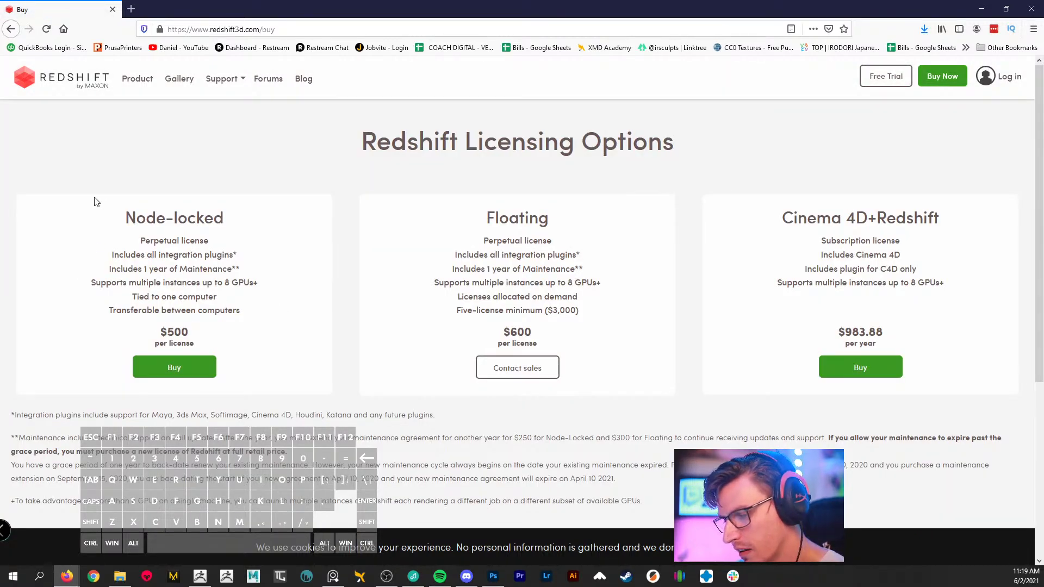
left_click_drag(93, 201, 257, 284)
left_click(288, 324)
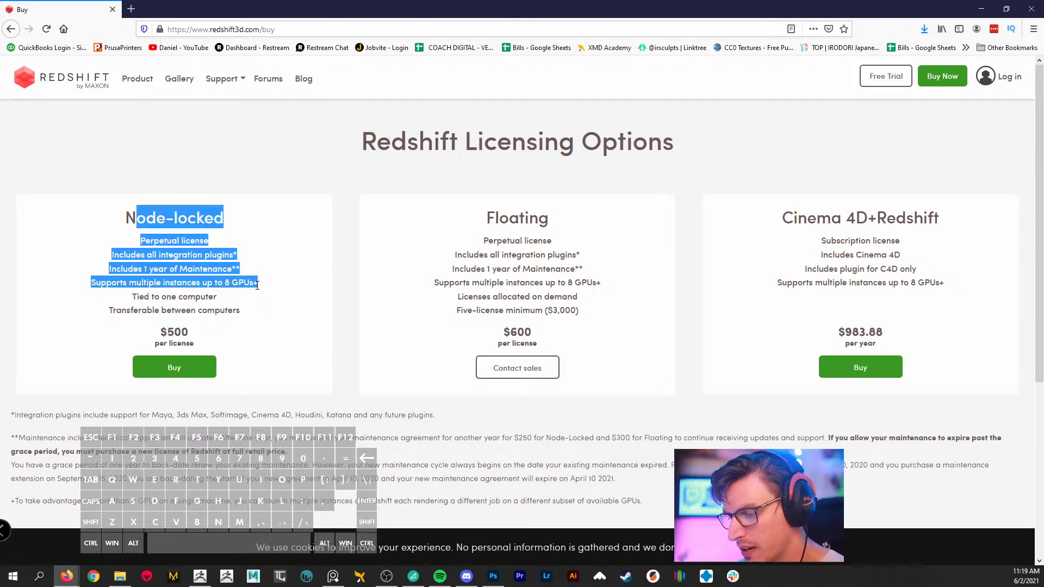
left_click(304, 250)
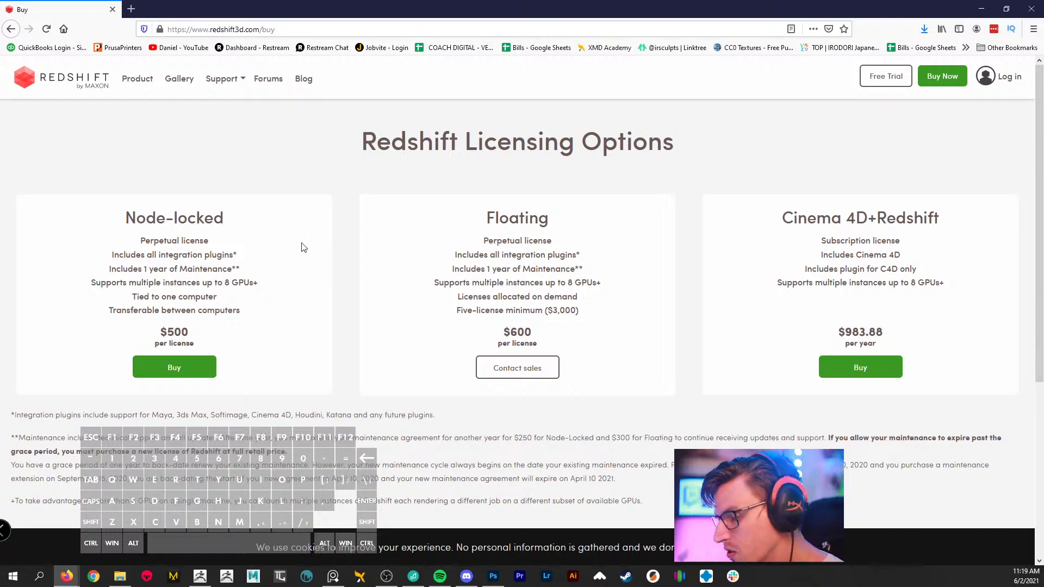
left_click_drag(270, 233, 797, 111)
left_click(1031, 9)
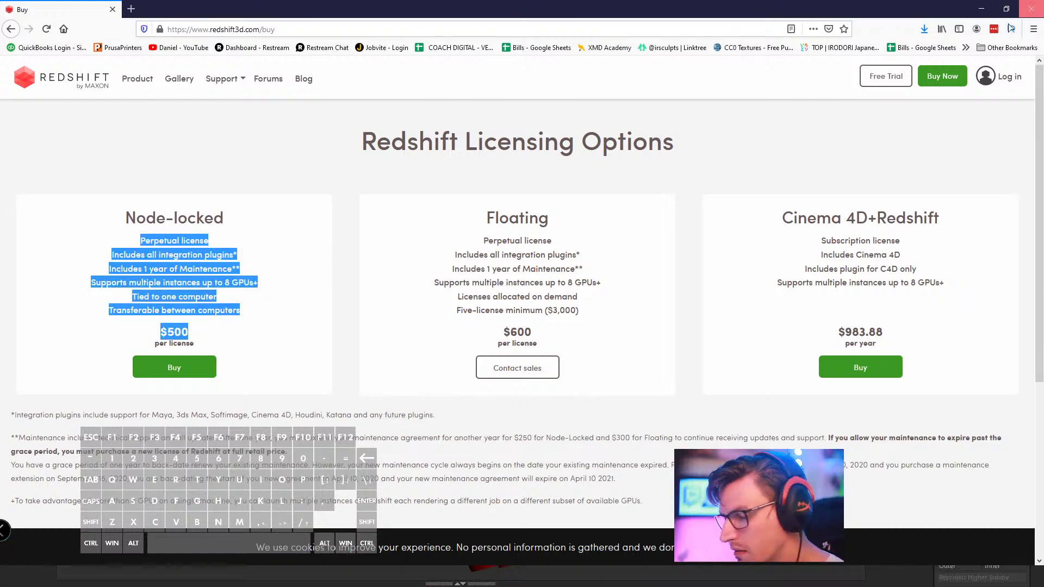
- Select the ClayBuildup brush and frame the Carnage figure on the canvas
mouse_move(363, 308)
right_mouse_down()
mouse_move(736, 268)
mouse_move(509, 266)
right_mouse_up()
key("b")
key("c")
key("b")
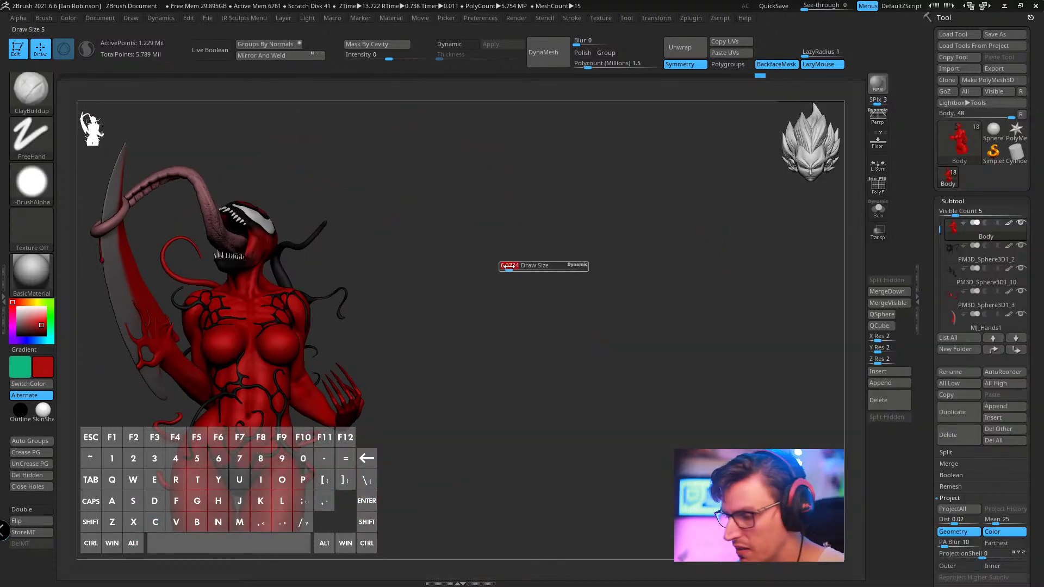
key("f")
key("f")
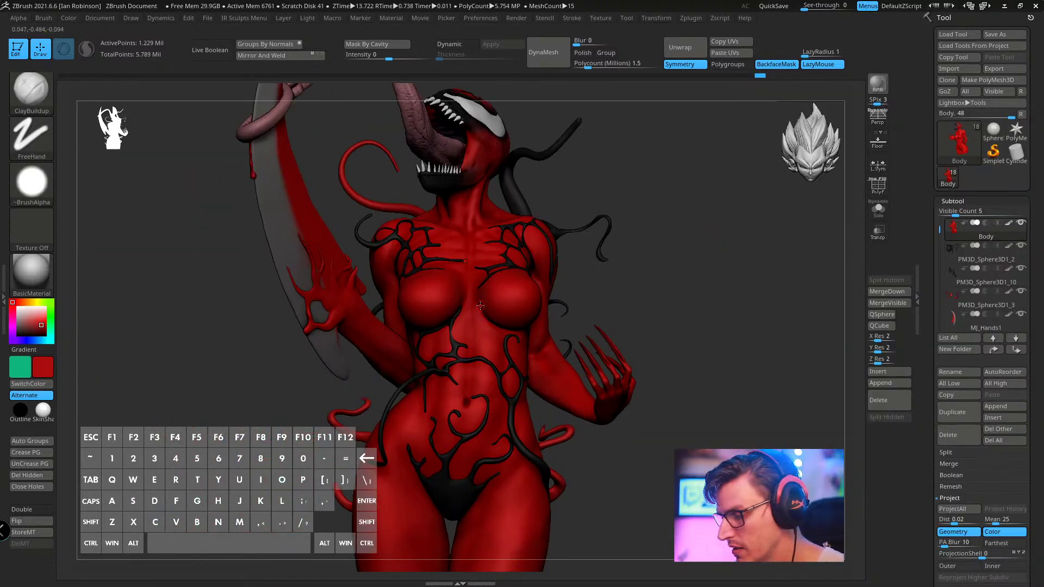
key("f")
- Take canvas snapshots of the figure's front, side and back views, arranged in a row with the large front view first
mouse_move(648, 283)
right_mouse_down("alt")
mouse_move(443, 281)
mouse_move(456, 281)
right_mouse_up("alt")
key("shift+s")
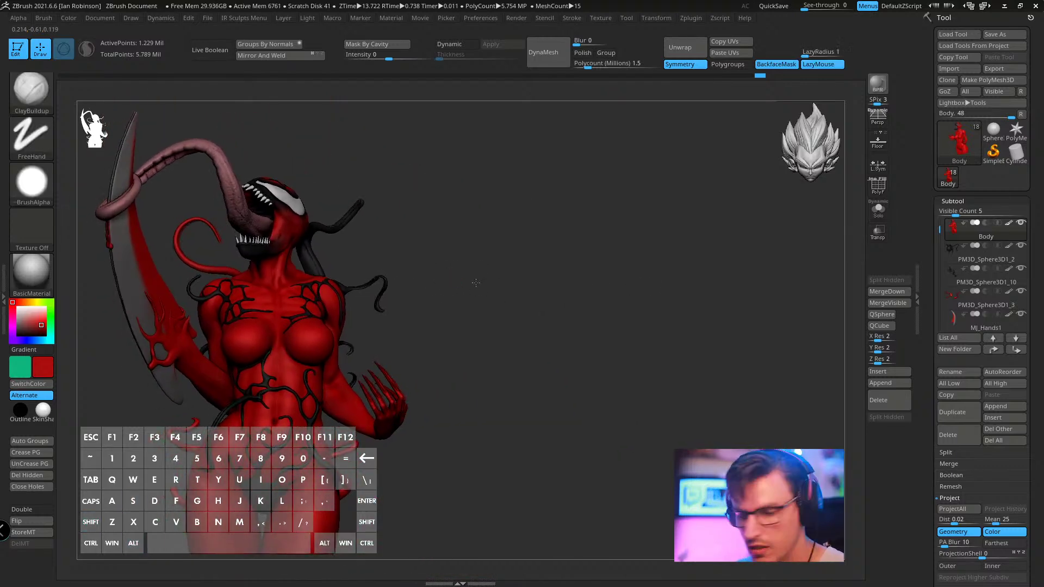
left_click_drag(475, 282, 659, 172)
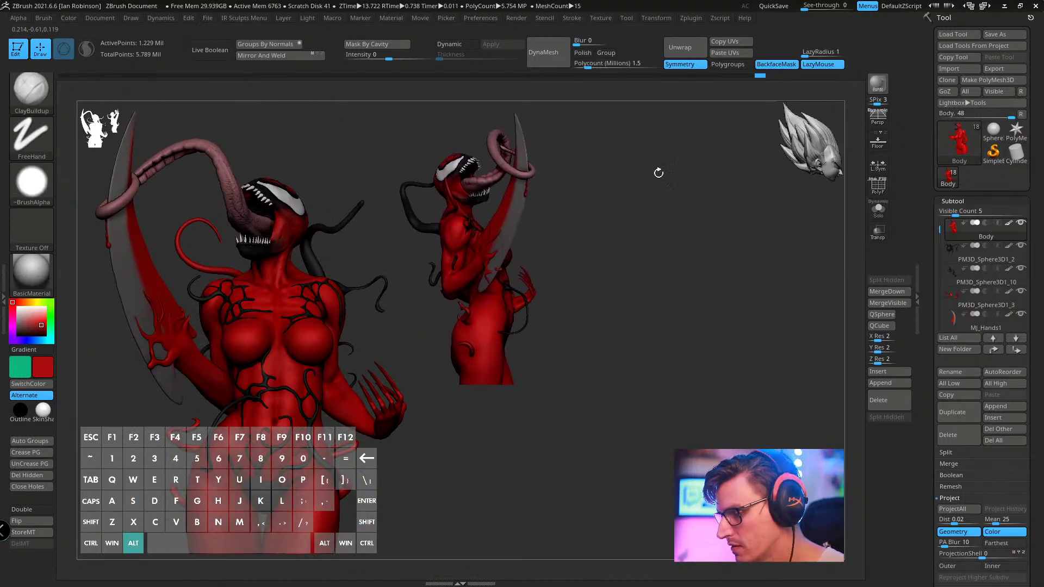
key("shift+s")
left_click_drag(615, 201, 831, 224, "shift")
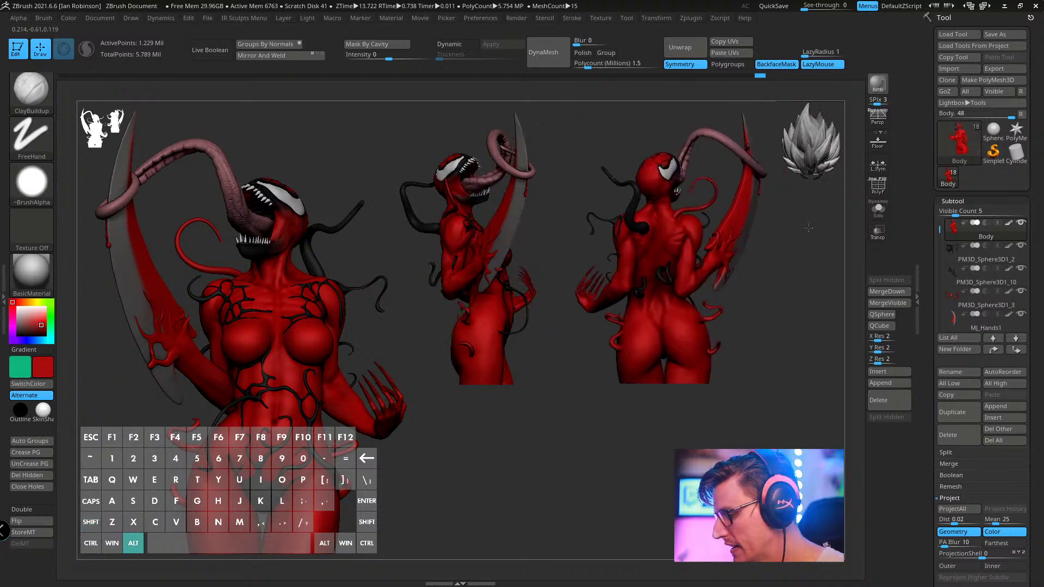
key("shift+s")
- Add snapshots of a side view and a back view of the figure below the existing row on the canvas
left_click_drag(763, 256, 889, 340, "shift")
key("shift+s")
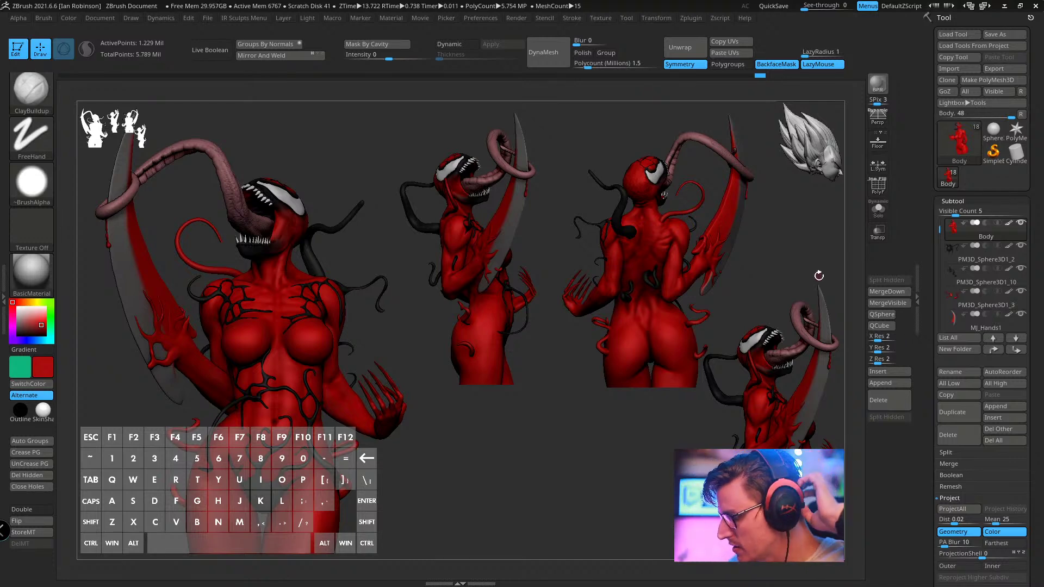
key("shift+s")
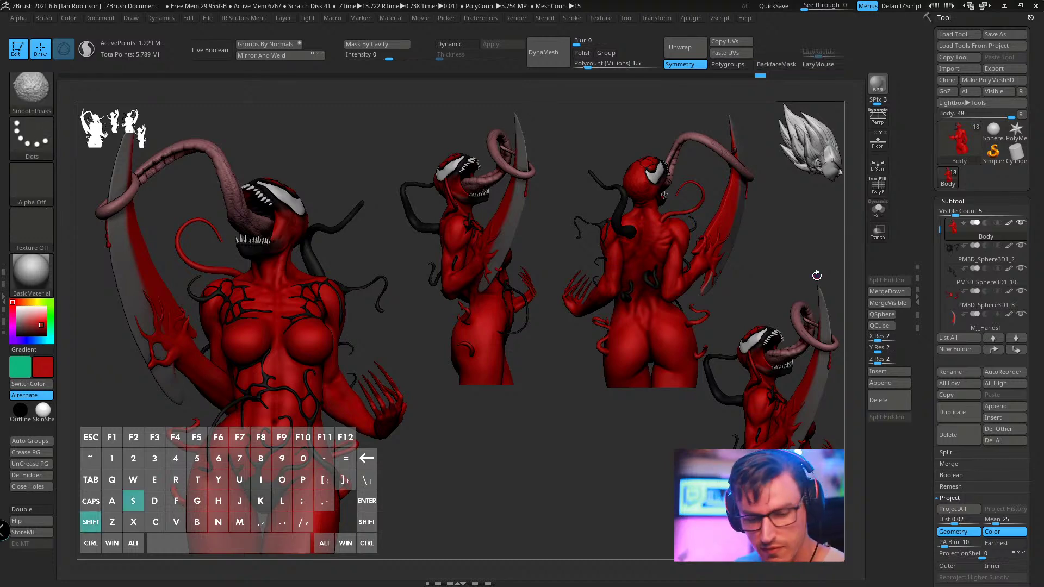
left_click_drag(817, 275, 531, 322, "shift")
key("shift+s")
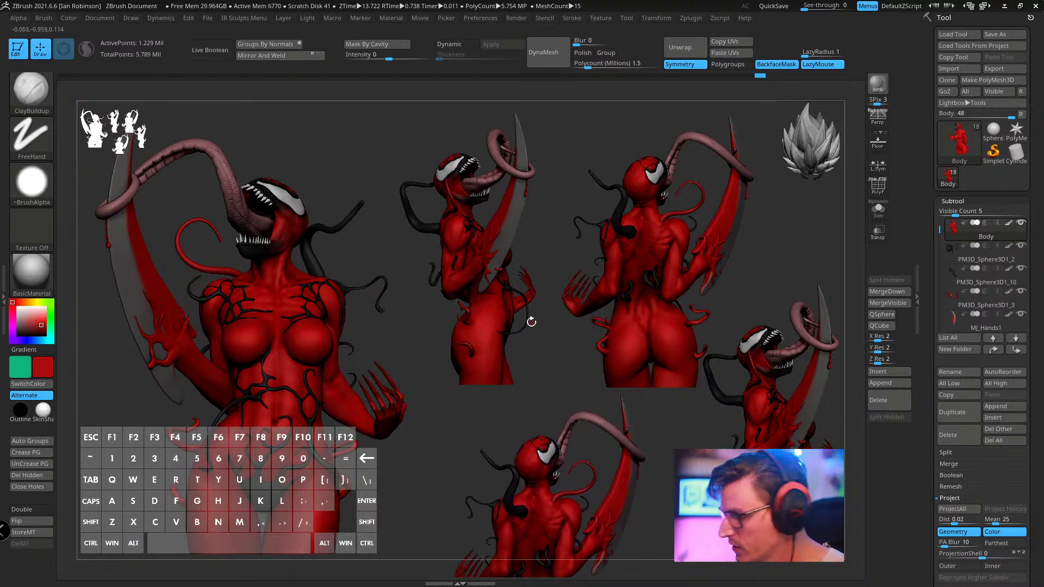